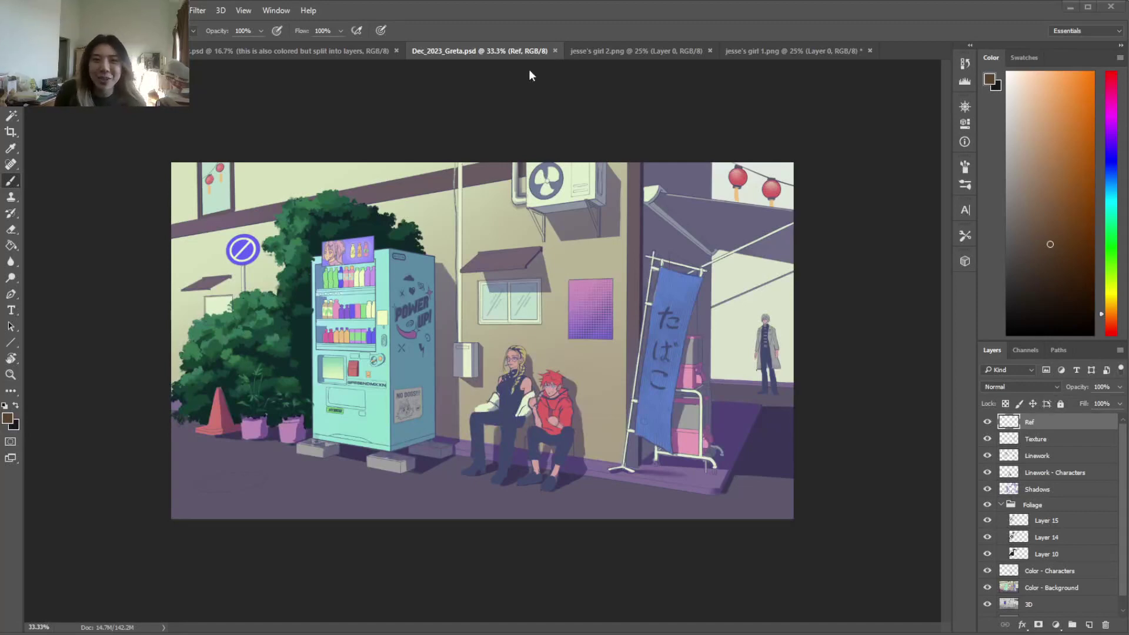
{"action": "key", "text": "ctrl+plus"}
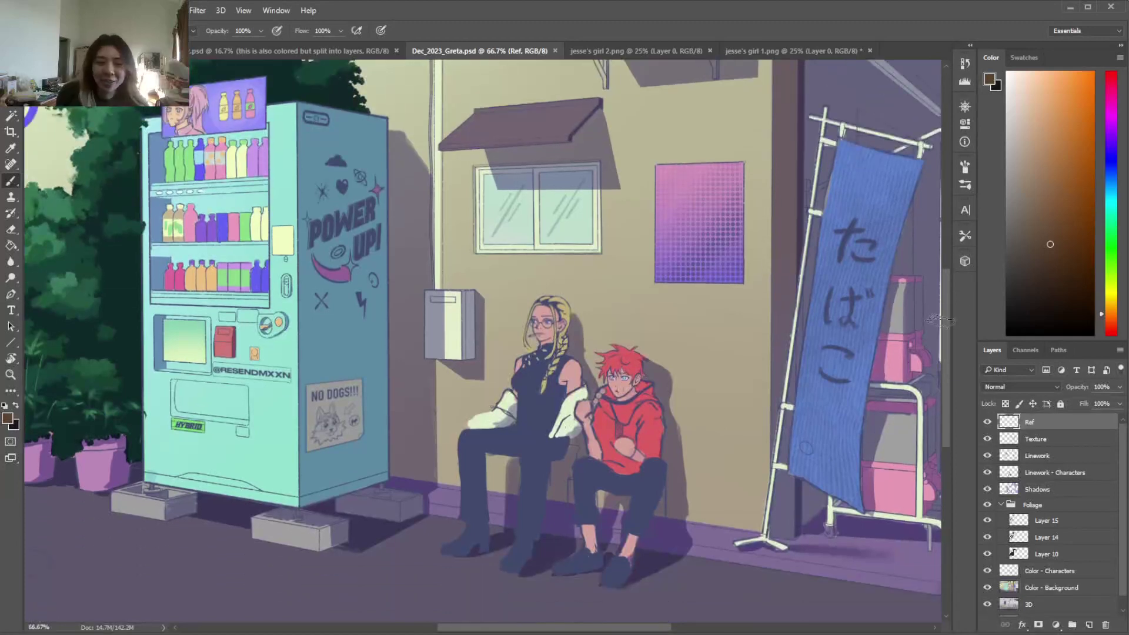
{"action": "key", "text": "ctrl+minus"}
{"action": "key", "text": "ctrl+minus"}
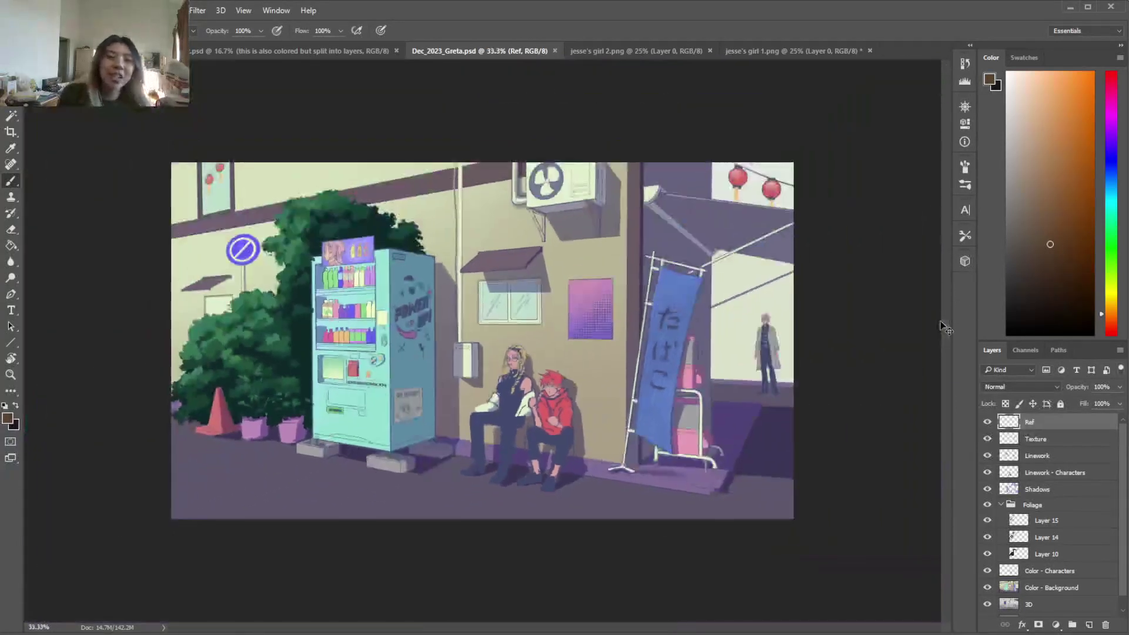
{"action": "key", "text": "ctrl+plus"}
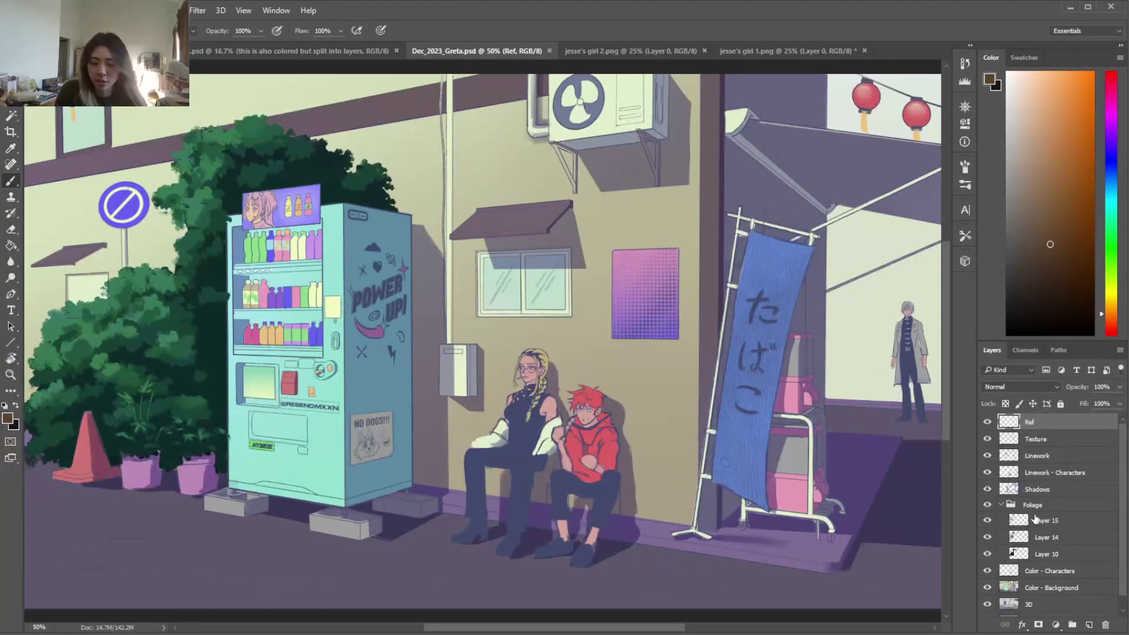
{"action": "key", "text": "ctrl+minus"}
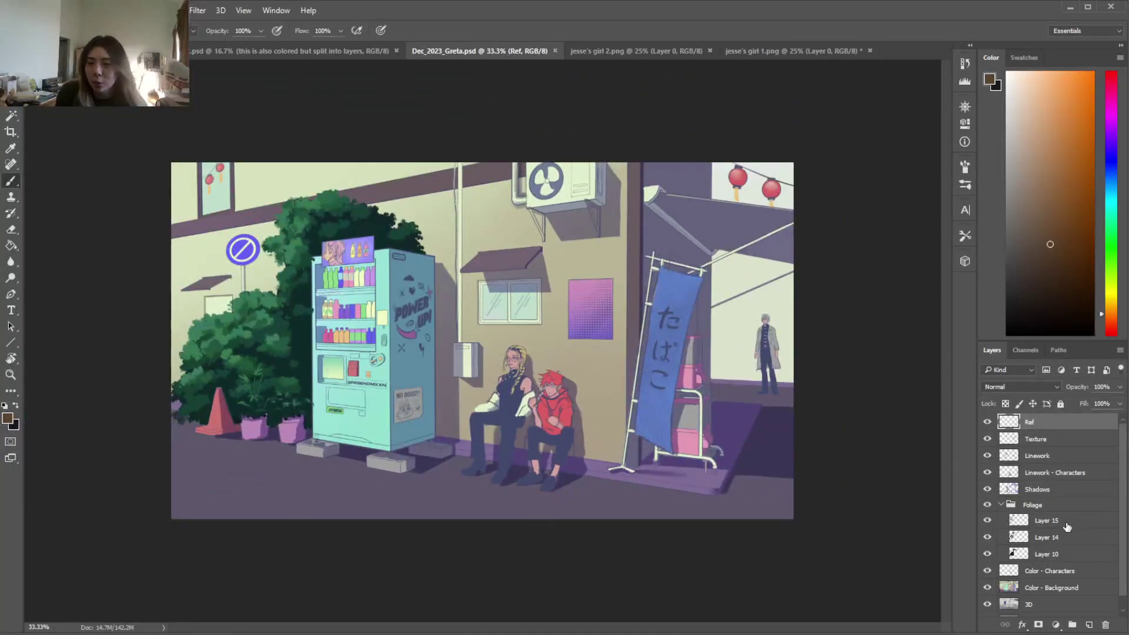
Toggle the Linework, Linework - Characters and Shadows layers off and on to examine what each one contains
{"action": "left_click", "coordinate": [987, 473]}
{"action": "left_click", "coordinate": [987, 473]}
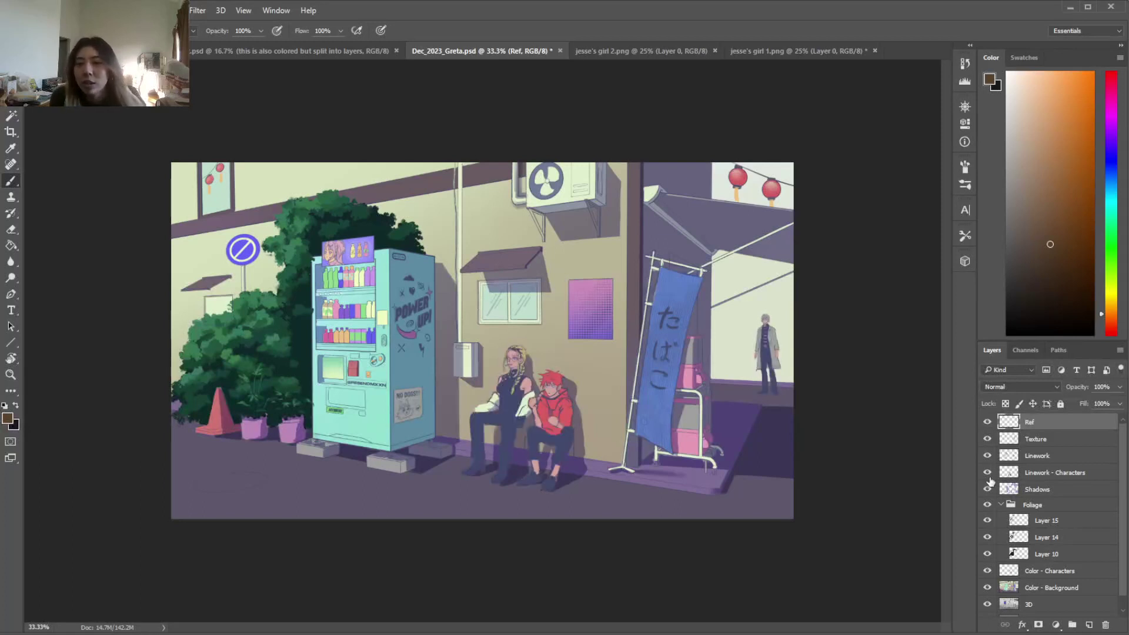
{"action": "left_click", "coordinate": [988, 455]}
{"action": "left_click", "coordinate": [988, 455]}
{"action": "left_click", "coordinate": [988, 473]}
{"action": "left_click", "coordinate": [987, 473]}
{"action": "left_click", "coordinate": [988, 489]}
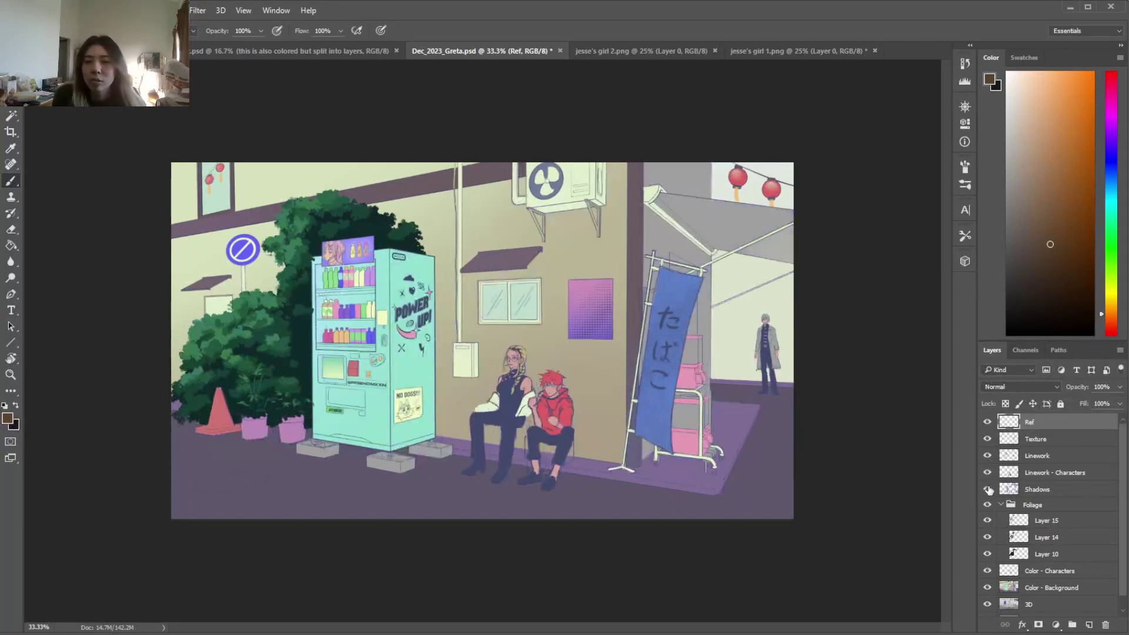
{"action": "left_click", "coordinate": [987, 490]}
{"action": "left_click", "coordinate": [987, 490]}
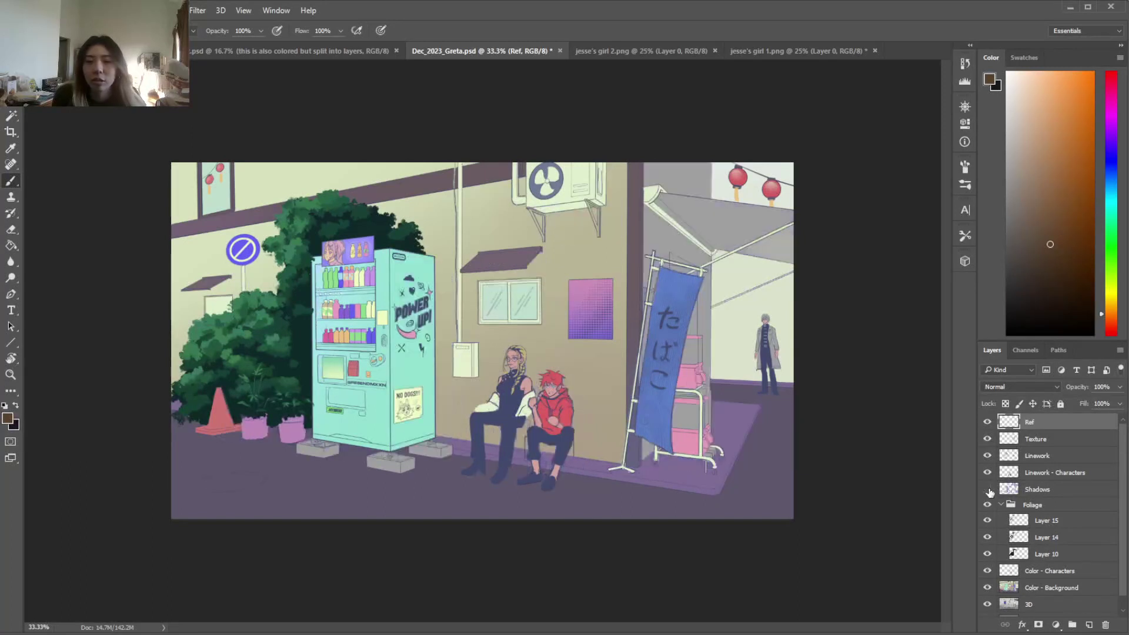
{"action": "left_click", "coordinate": [987, 490]}
Toggle the Color - Characters layer off and on to check which parts of the scene it colours
{"action": "left_click", "coordinate": [1037, 474]}
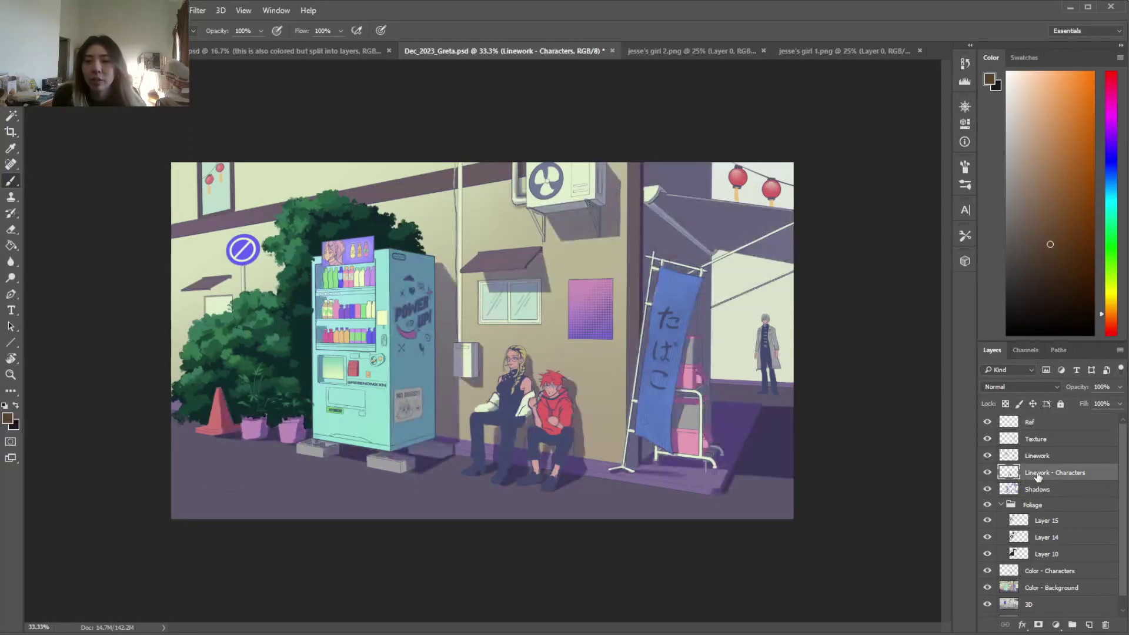
{"action": "left_click", "coordinate": [988, 572]}
{"action": "left_click", "coordinate": [987, 571]}
{"action": "left_click", "coordinate": [987, 571]}
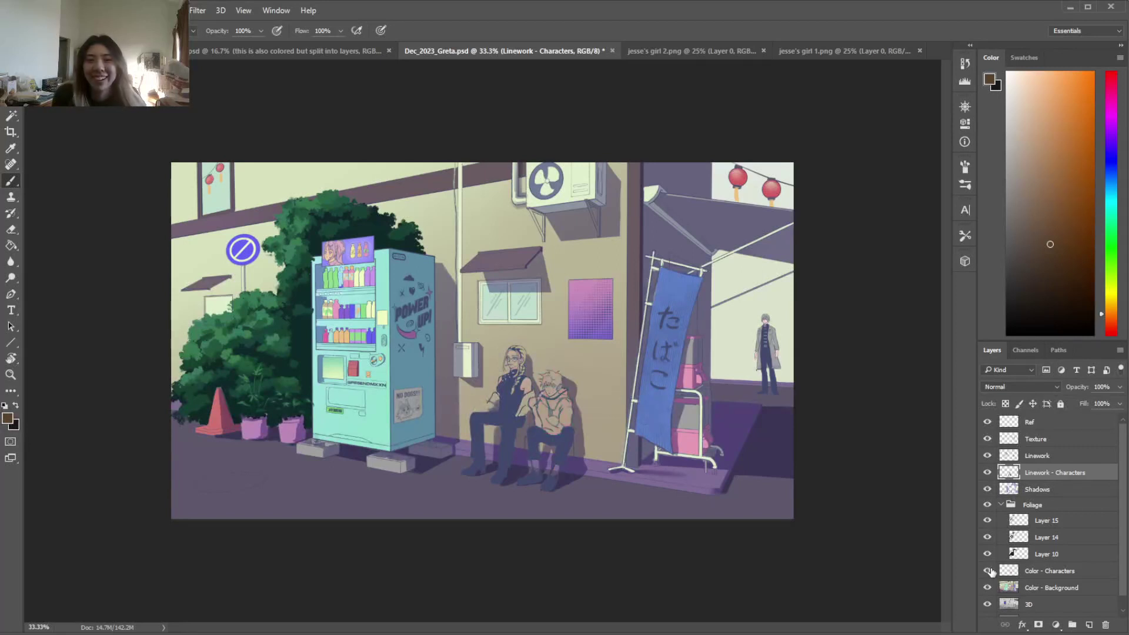
{"action": "left_click", "coordinate": [988, 571]}
{"action": "left_click", "coordinate": [1042, 573]}
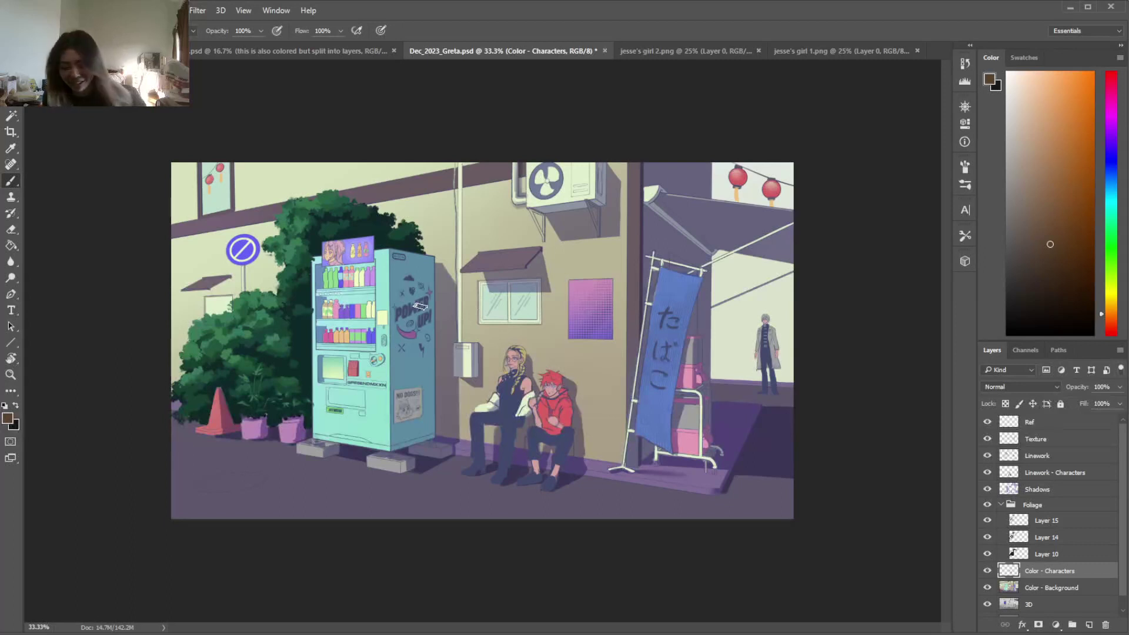
Cut the vending machine area out of Color - Characters onto a new layer and merge it down into Color - Background
{"action": "key", "text": "l"}
{"action": "mouse_move", "coordinate": [393, 241]}
{"action": "left_mouse_down"}
{"action": "mouse_move", "coordinate": [267, 315]}
{"action": "mouse_move", "coordinate": [396, 241]}
{"action": "left_mouse_up"}
{"action": "right_click", "coordinate": [379, 383]}
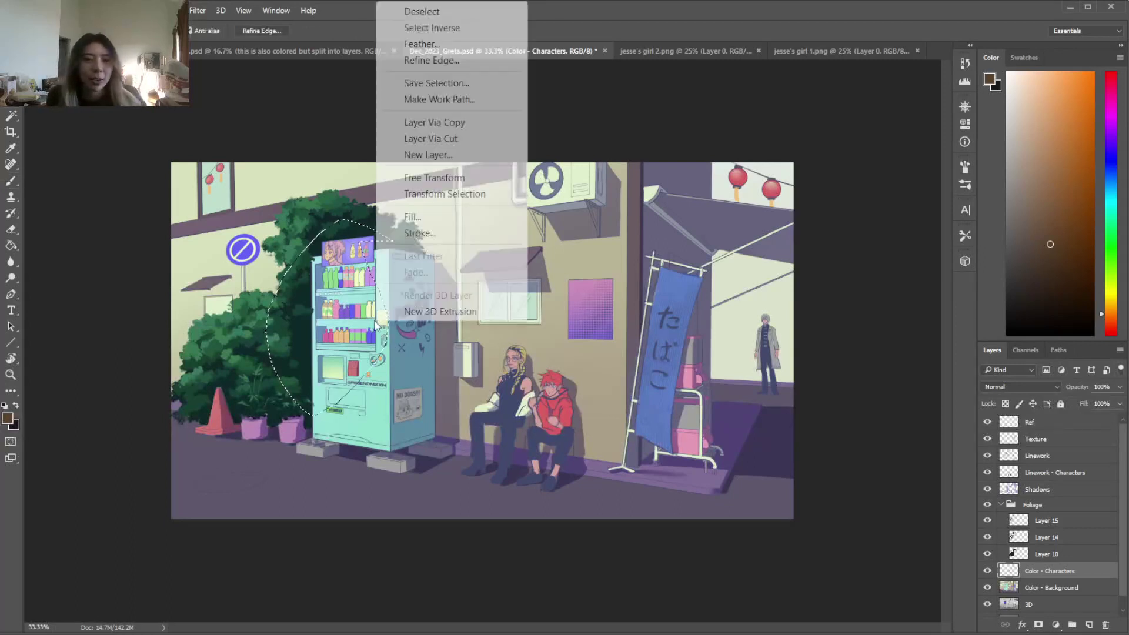
{"action": "left_click", "coordinate": [429, 138]}
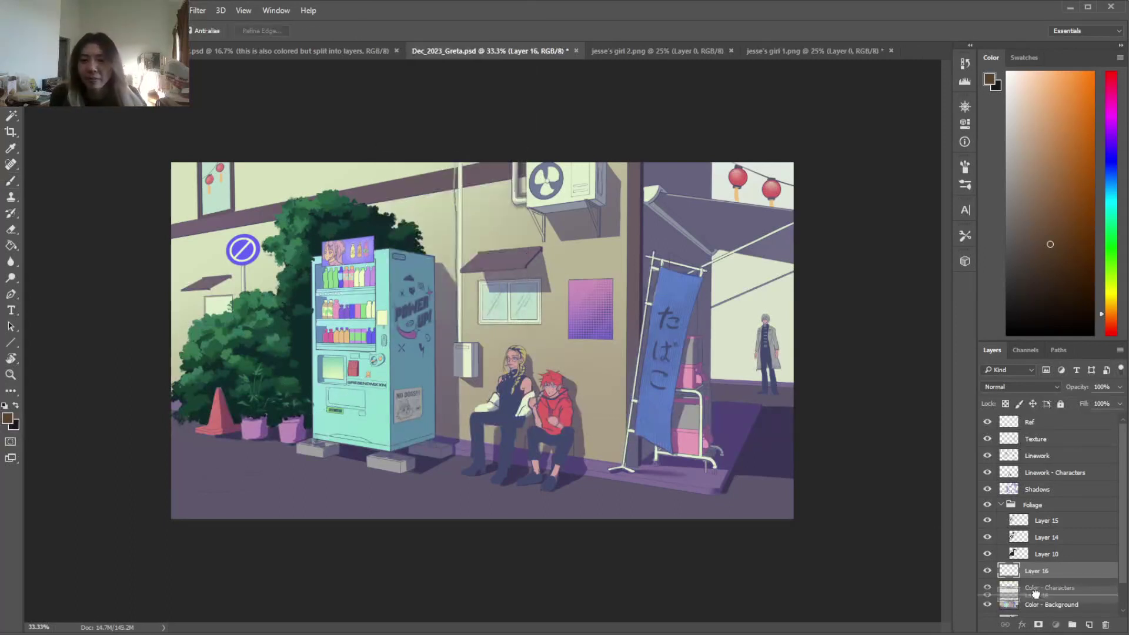
{"action": "right_click", "coordinate": [1038, 570]}
{"action": "left_click", "coordinate": [899, 470]}
{"action": "left_click", "coordinate": [1044, 571]}
{"action": "left_click", "coordinate": [990, 572]}
{"action": "left_click", "coordinate": [989, 573]}
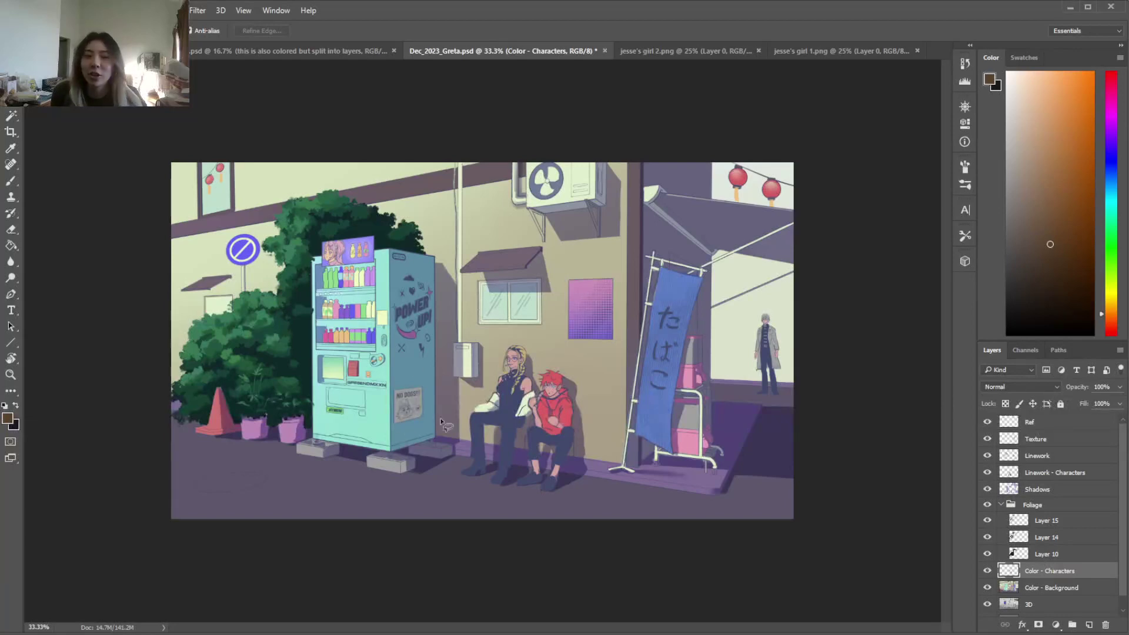
{"action": "key", "text": "ctrl+plus"}
{"action": "key", "text": "ctrl+plus"}
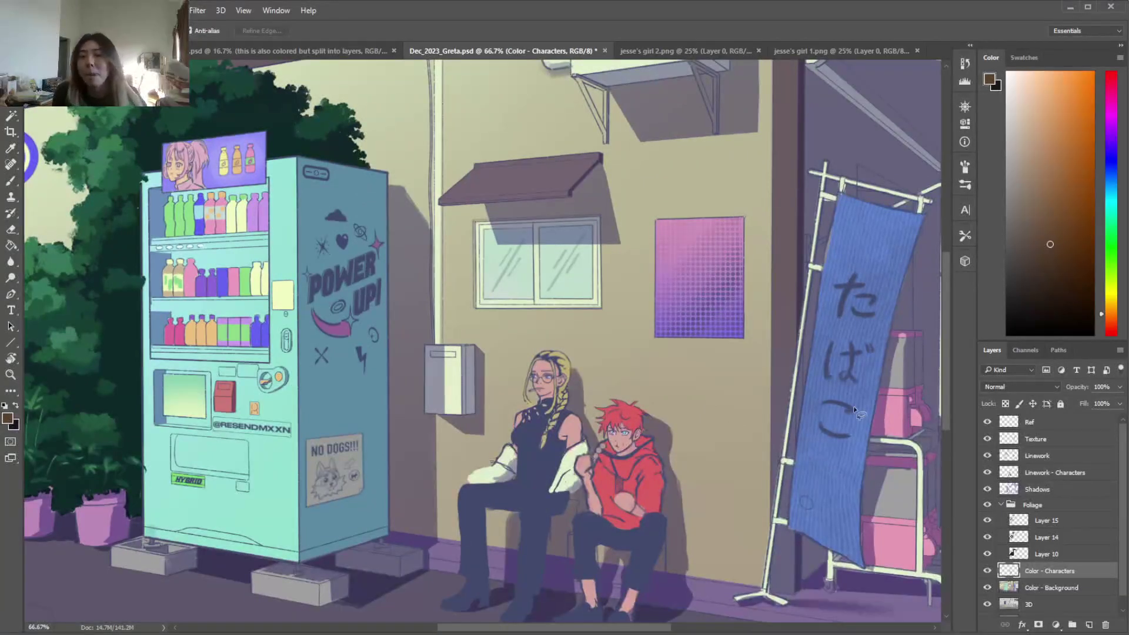
{"action": "scroll", "coordinate": [948, 406], "scroll_direction": "down", "scroll_amount": 3}
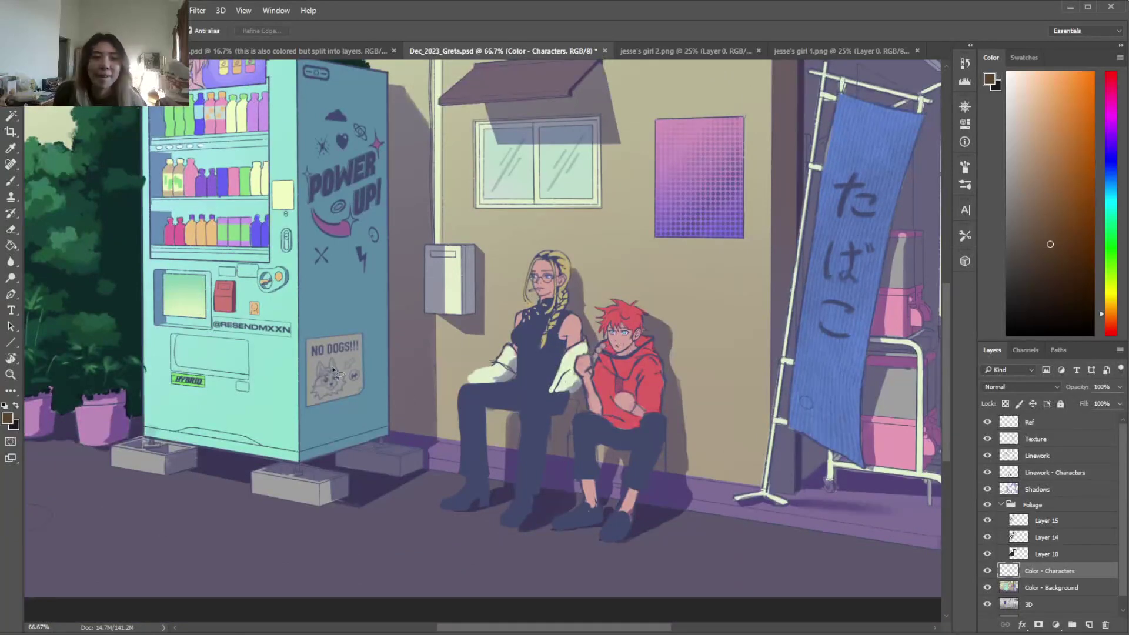
{"action": "double_click", "coordinate": [1055, 559]}
{"action": "left_click", "coordinate": [454, 192]}
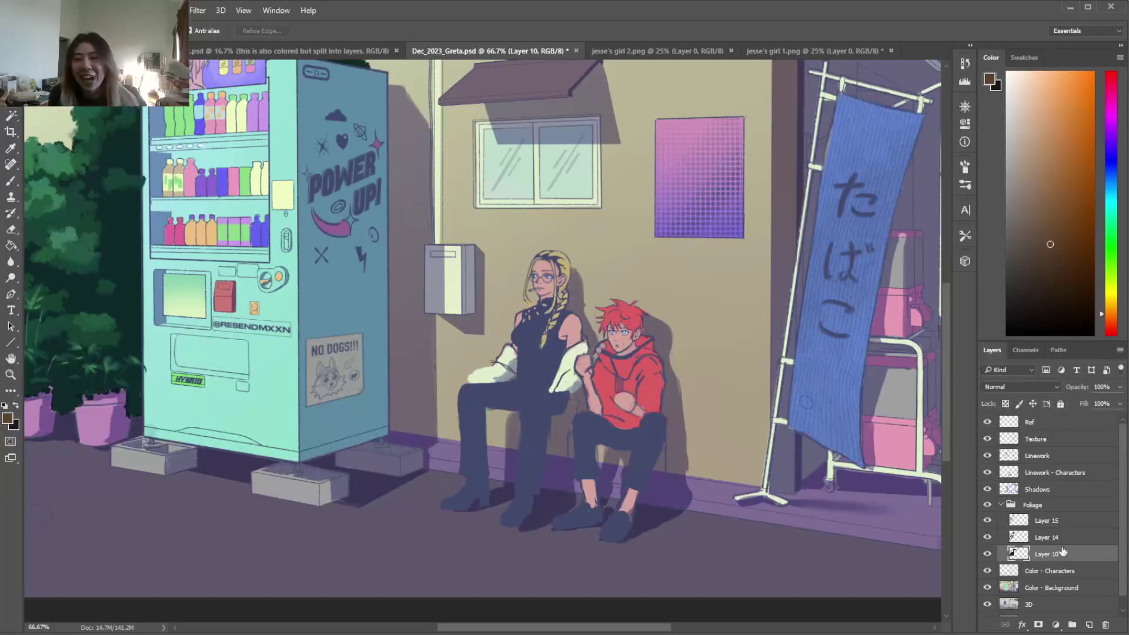
Try placing Linework - Characters below the Foliage group, directly above Color - Characters, and compare the layers' visibility
{"action": "left_click", "coordinate": [1031, 571]}
{"action": "left_click_drag", "start_coordinate": [1044, 479], "coordinate": [1044, 574]}
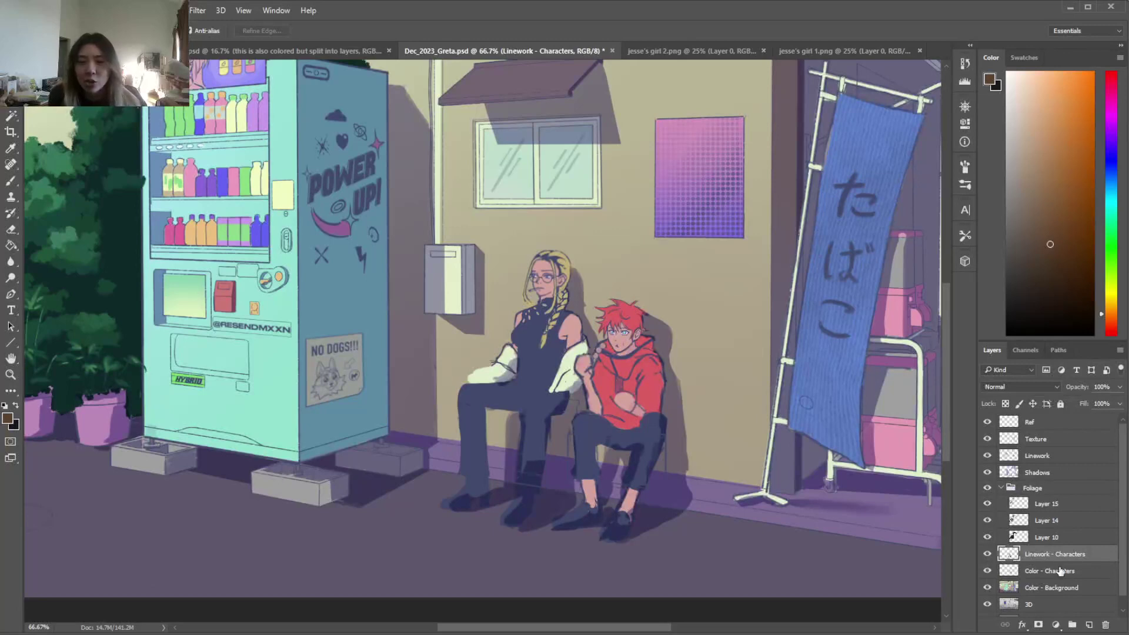
{"action": "left_click", "coordinate": [1041, 574]}
{"action": "left_click", "coordinate": [988, 556]}
{"action": "left_click", "coordinate": [987, 555]}
{"action": "left_click", "coordinate": [987, 571]}
{"action": "left_click", "coordinate": [987, 570]}
{"action": "left_click", "coordinate": [988, 472]}
{"action": "left_click", "coordinate": [988, 473]}
{"action": "left_click", "coordinate": [988, 568]}
{"action": "left_click", "coordinate": [988, 568]}
{"action": "left_click", "coordinate": [988, 569]}
{"action": "left_click", "coordinate": [988, 569]}
{"action": "left_click_drag", "start_coordinate": [1056, 557], "coordinate": [1045, 473]}
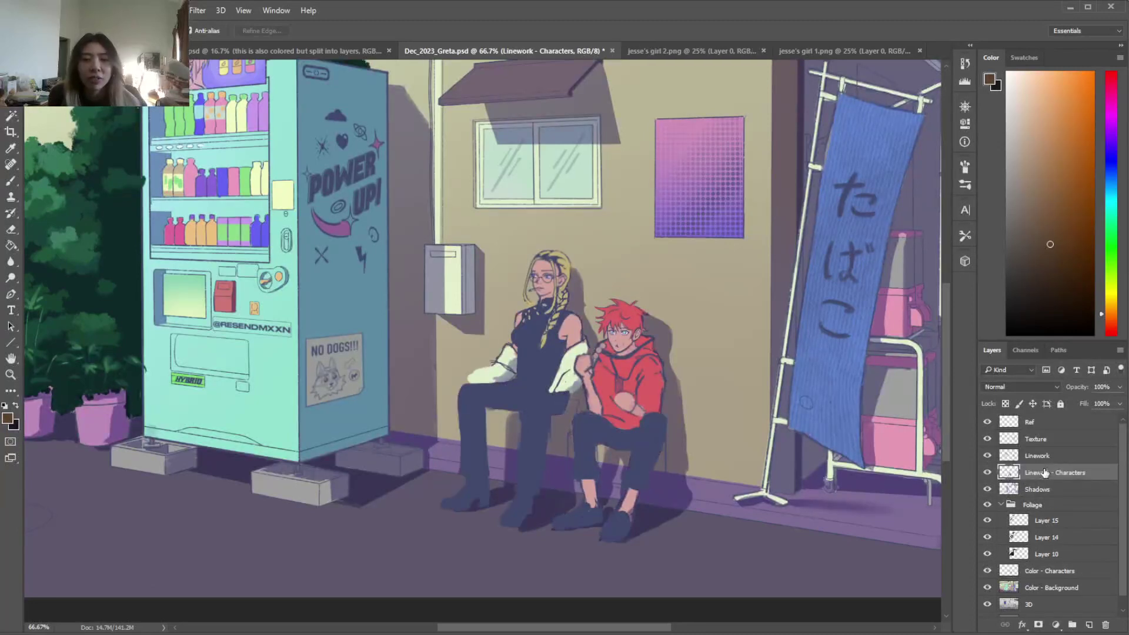
Compare the scene with and without Linework - Characters, and move Color - Characters directly beneath it, above Shadows
{"action": "left_click", "coordinate": [989, 473]}
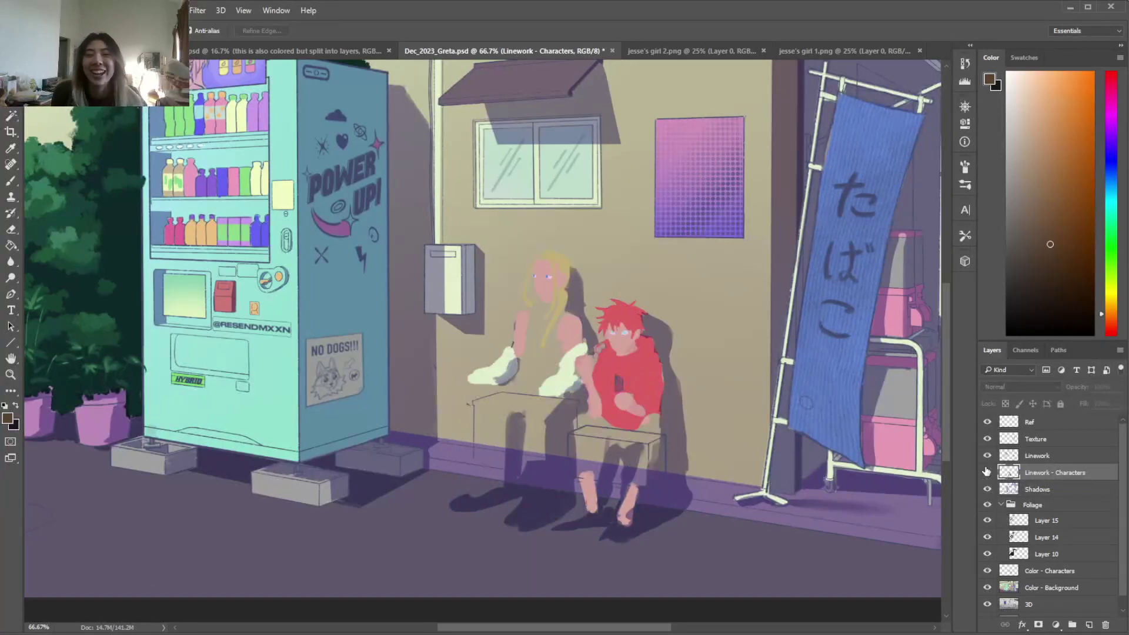
{"action": "left_click", "coordinate": [988, 473]}
{"action": "left_click", "coordinate": [988, 474]}
{"action": "left_click", "coordinate": [989, 473]}
{"action": "left_click", "coordinate": [989, 474]}
{"action": "left_click", "coordinate": [988, 474]}
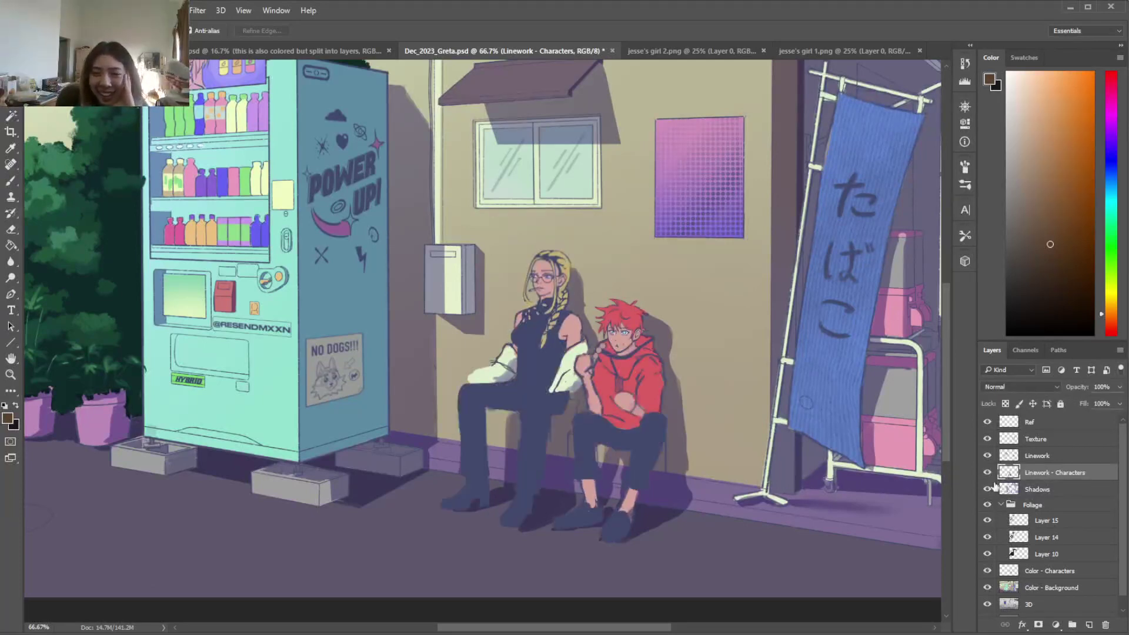
{"action": "left_click_drag", "start_coordinate": [1071, 572], "coordinate": [1038, 492]}
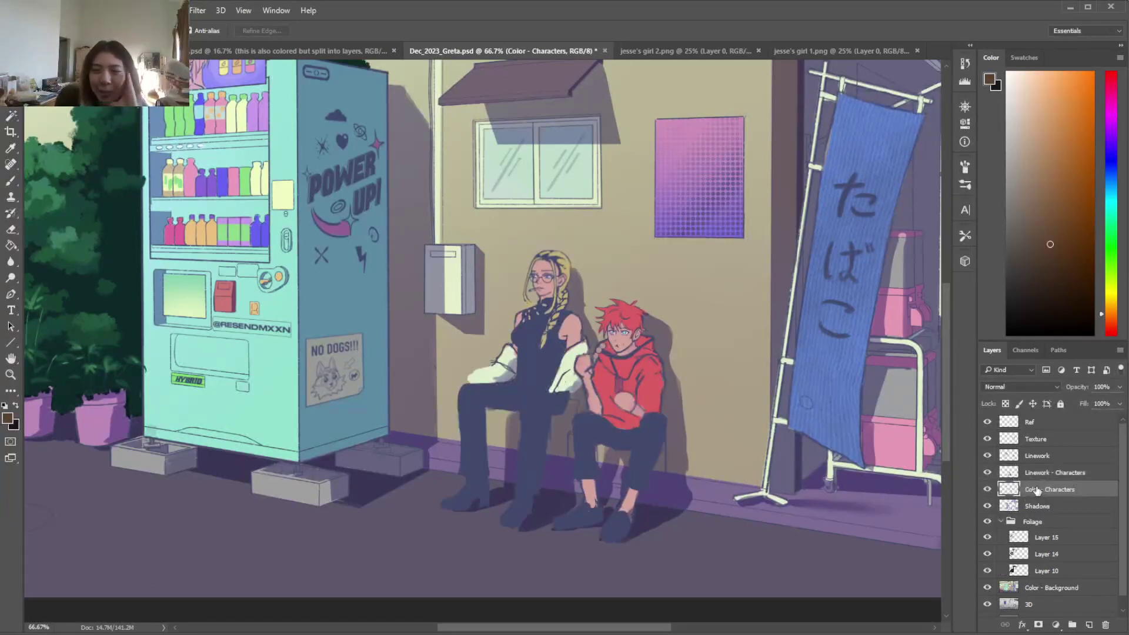
{"action": "left_click", "coordinate": [1049, 474], "text": "shift"}
{"action": "key", "text": "ctrl+t"}
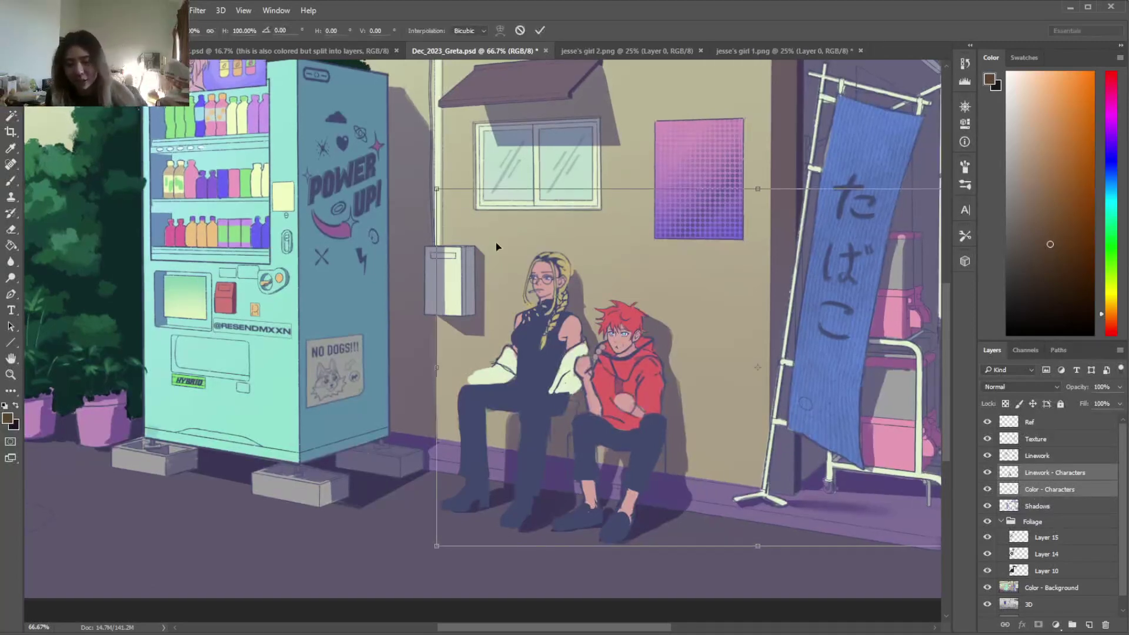
{"action": "key", "text": "ctrl+minus"}
{"action": "key", "text": "ctrl+minus"}
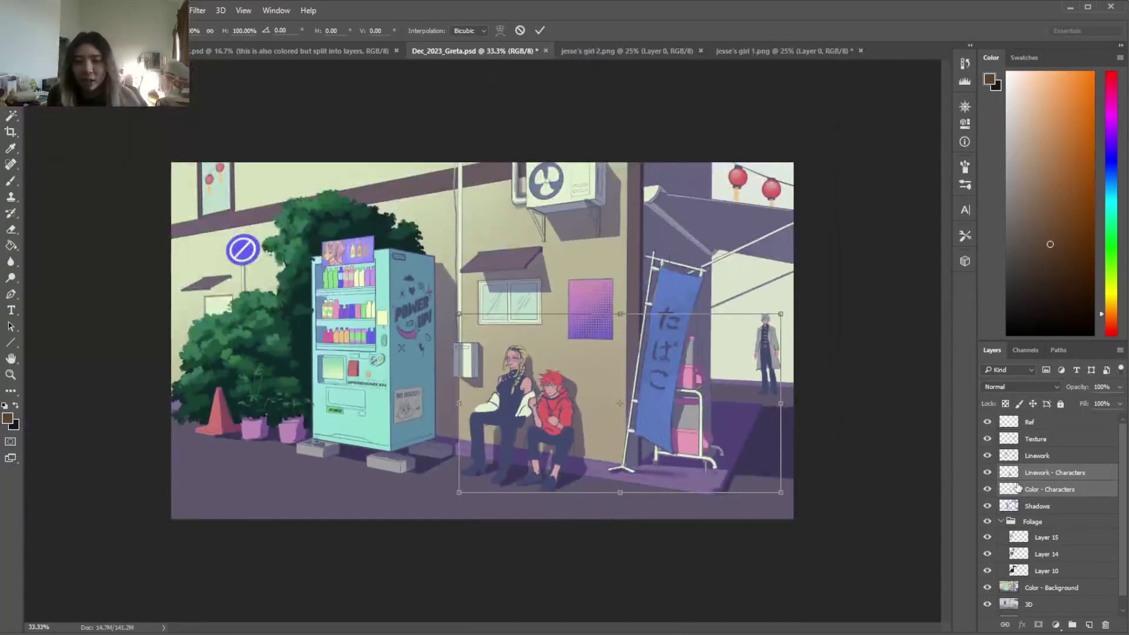
{"action": "key", "text": "Return"}
Cut the standing background figure out of both Color - Characters and Linework - Characters onto separate new layers
{"action": "mouse_move", "coordinate": [787, 383]}
{"action": "left_mouse_down"}
{"action": "mouse_move", "coordinate": [775, 303]}
{"action": "mouse_move", "coordinate": [756, 376]}
{"action": "mouse_move", "coordinate": [791, 391]}
{"action": "left_mouse_up"}
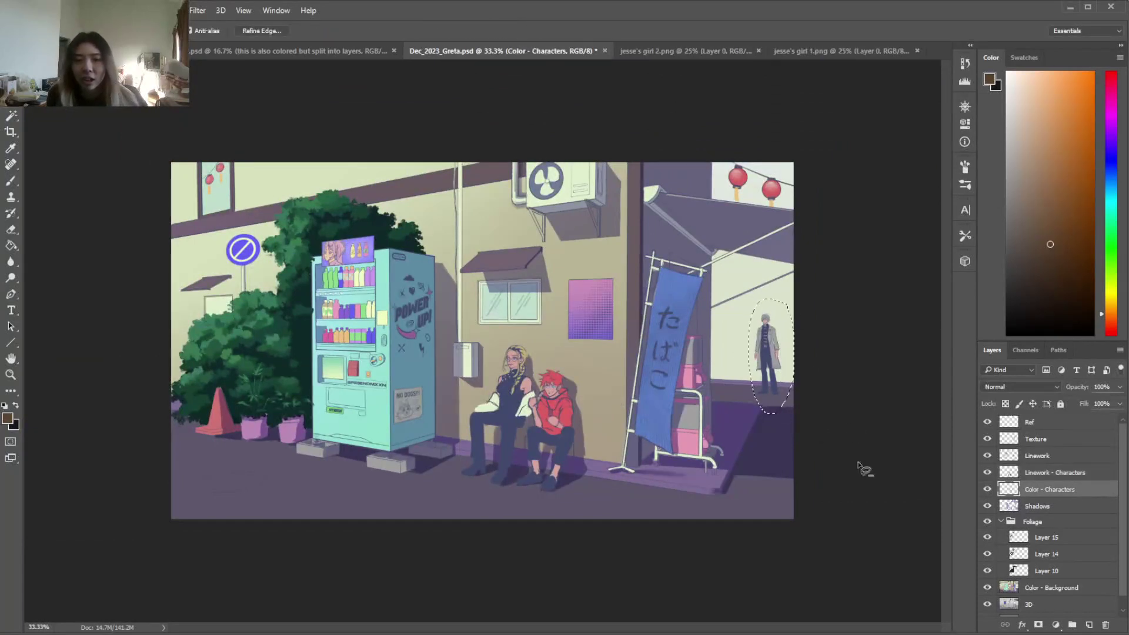
{"action": "right_click", "coordinate": [754, 366]}
{"action": "left_click", "coordinate": [785, 155]}
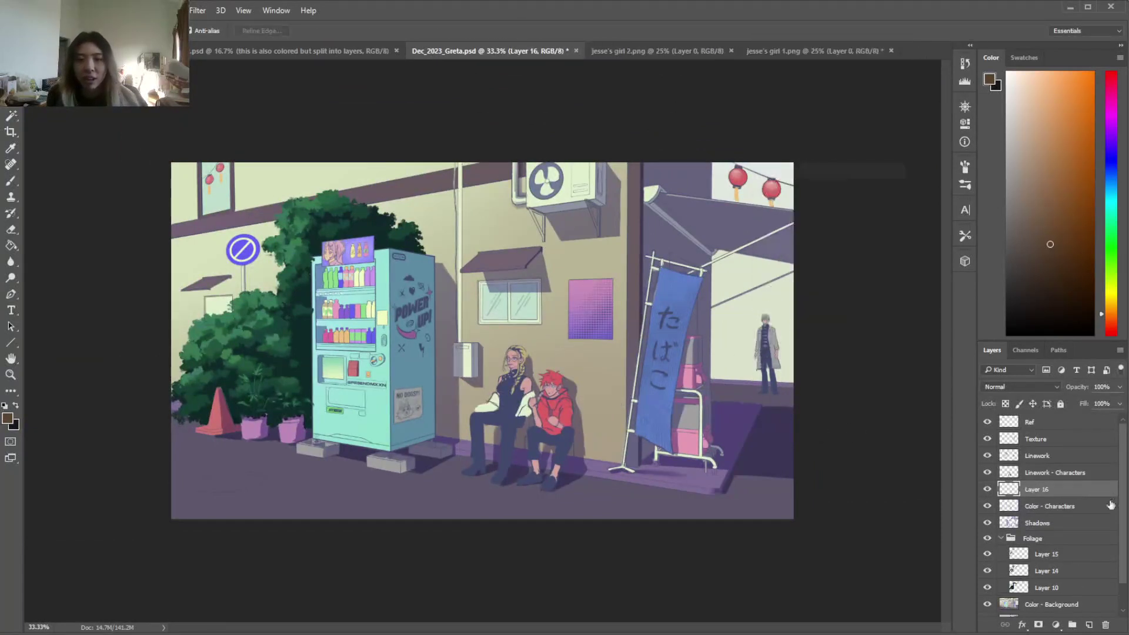
{"action": "left_click", "coordinate": [1094, 473]}
{"action": "left_click_drag", "start_coordinate": [779, 307], "coordinate": [801, 390]}
{"action": "right_click", "coordinate": [785, 367]}
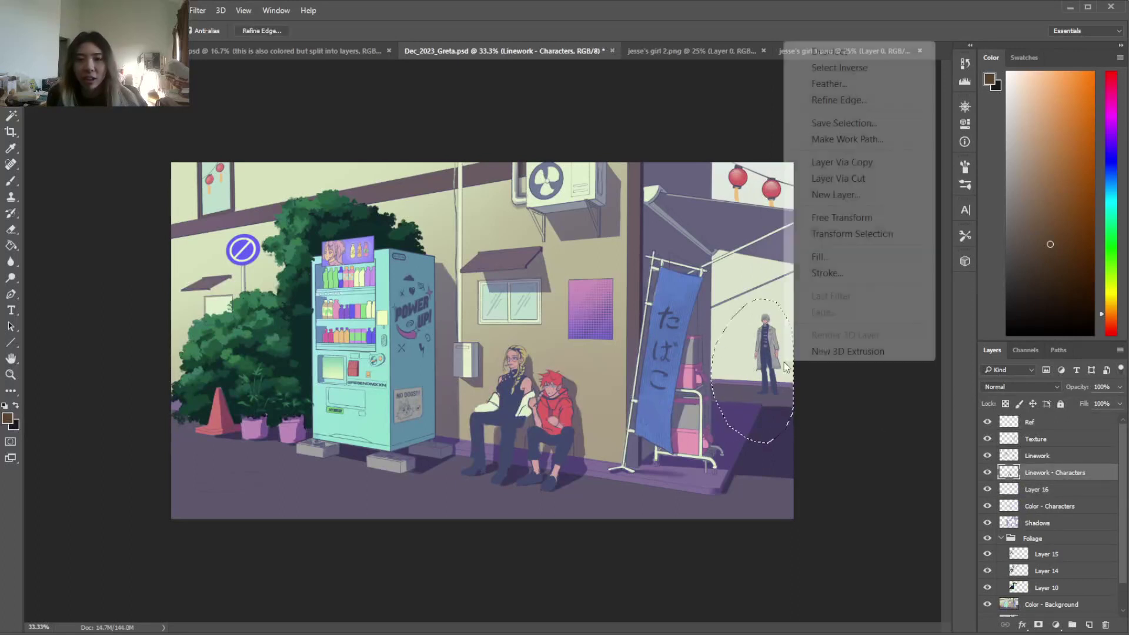
{"action": "left_click", "coordinate": [838, 176]}
Move Linework - Characters below the standing figure's colour layer, directly above Color - Characters
{"action": "left_click", "coordinate": [1082, 526]}
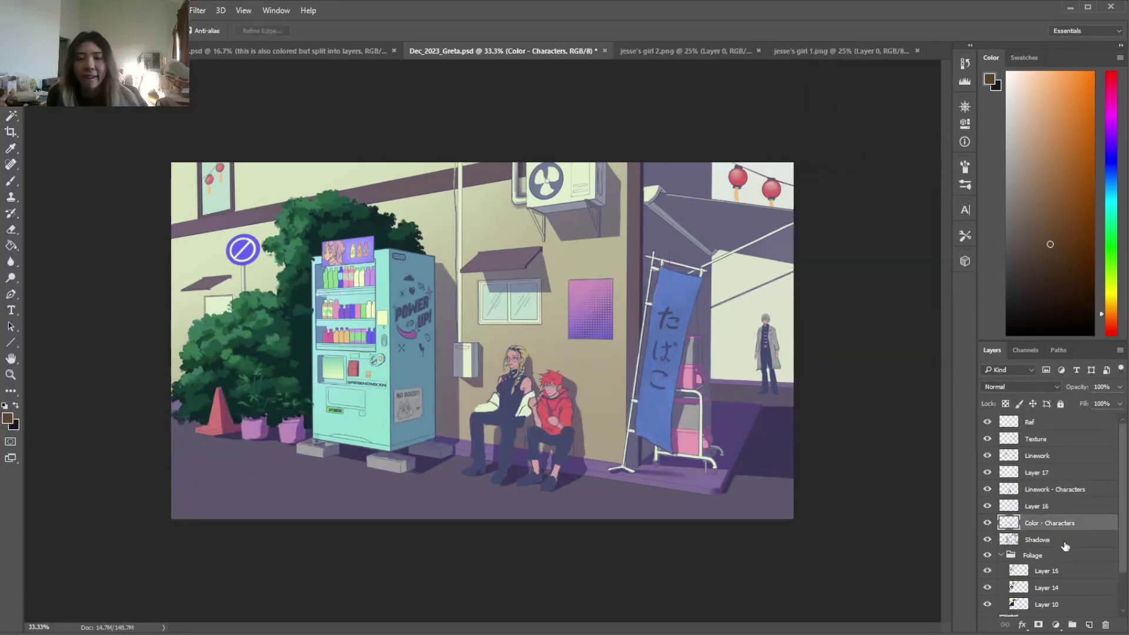
{"action": "left_click", "coordinate": [1057, 508]}
{"action": "left_click", "coordinate": [989, 507]}
{"action": "left_click", "coordinate": [988, 506]}
{"action": "left_click_drag", "start_coordinate": [1049, 491], "coordinate": [1049, 514]}
{"action": "double_click", "coordinate": [1043, 523]}
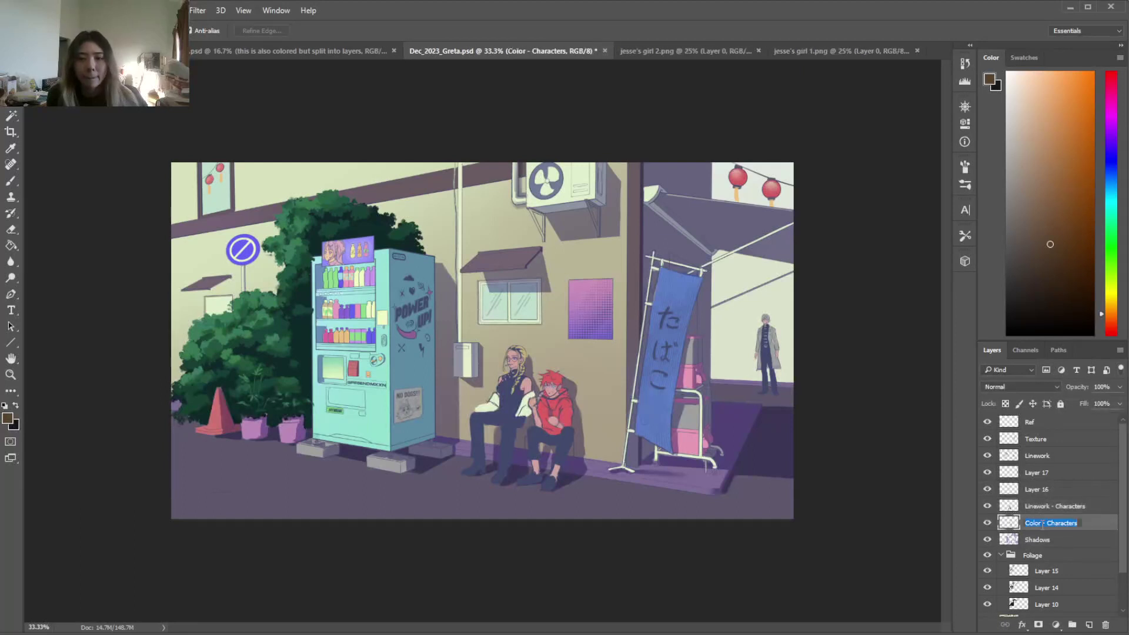
{"action": "key", "text": "Return"}
{"action": "key", "text": "ctrl+t"}
{"action": "left_click_drag", "start_coordinate": [573, 342], "coordinate": [581, 334]}
{"action": "key", "text": "ctrl+z"}
{"action": "left_click", "coordinate": [520, 31]}
Scale the seated pair's Linework - Characters and Color - Characters layers up together to about 105%
{"action": "left_click", "coordinate": [1079, 509], "text": "shift"}
{"action": "key", "text": "ctrl+t"}
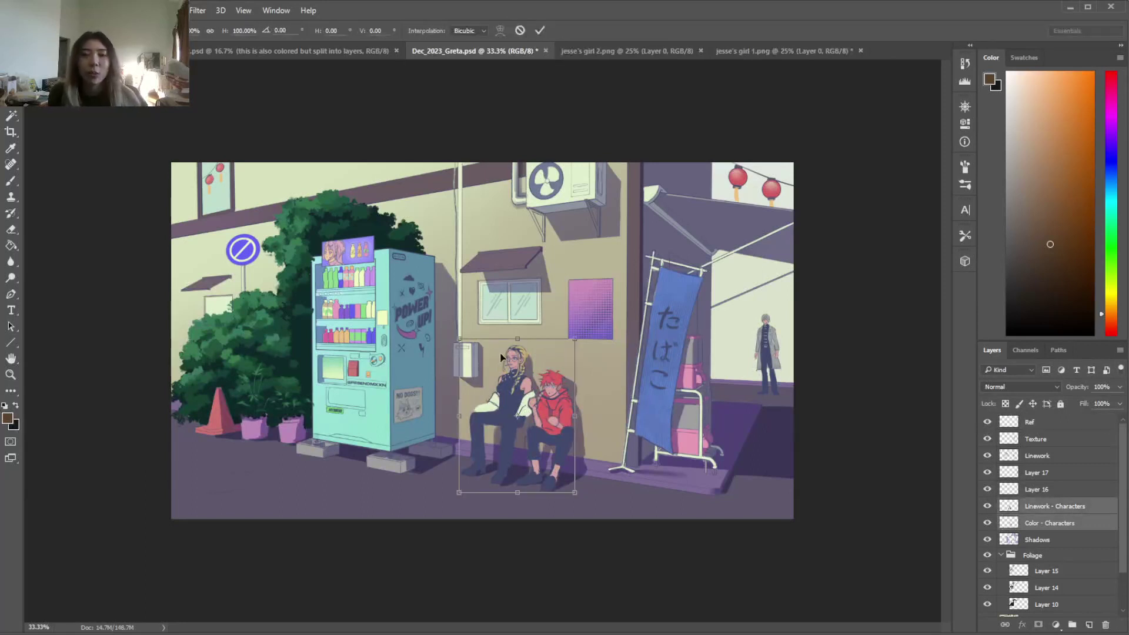
{"action": "left_click_drag", "start_coordinate": [575, 340], "coordinate": [581, 330]}
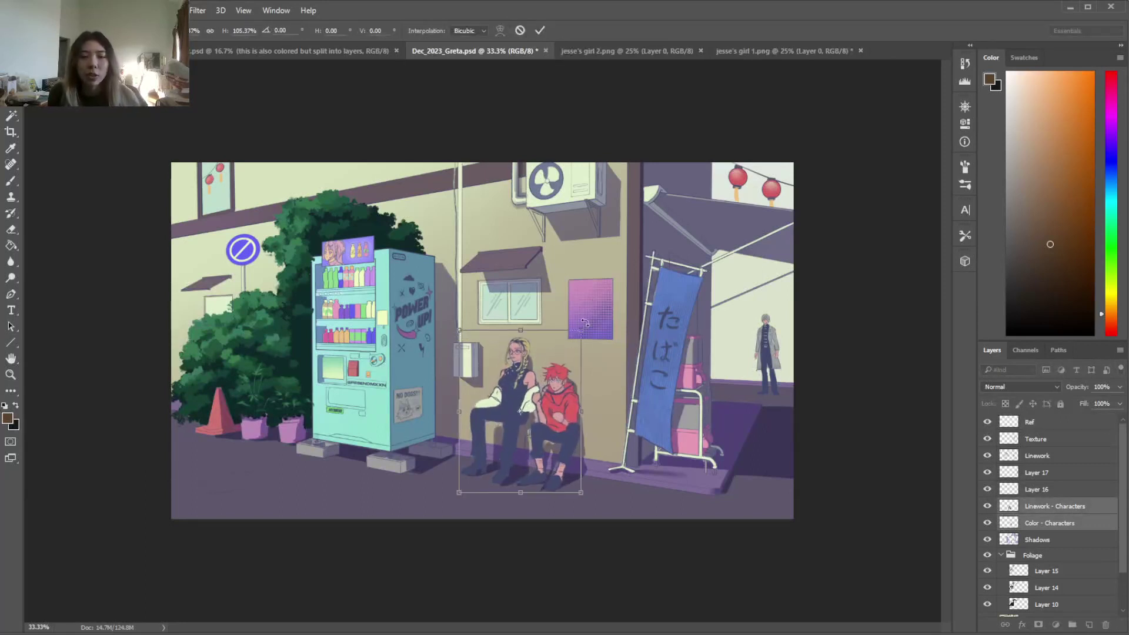
Nudge the enlarged seated characters slightly left and down, apply the transform and fine-tune their position against the wall
{"action": "key", "text": "Left"}
{"action": "key", "text": "Left"}
{"action": "key", "text": "Left"}
{"action": "key", "text": "Left"}
{"action": "key", "text": "Left"}
{"action": "key", "text": "Down"}
{"action": "key", "text": "Down"}
{"action": "key", "text": "Down"}
{"action": "key", "text": "Down"}
{"action": "key", "text": "Down"}
{"action": "key", "text": "Down"}
{"action": "key", "text": "Down"}
{"action": "key", "text": "Down"}
{"action": "key", "text": "Down"}
{"action": "key", "text": "Down"}
{"action": "key", "text": "Down"}
{"action": "key", "text": "Down"}
{"action": "key", "text": "Down"}
{"action": "key", "text": "Return"}
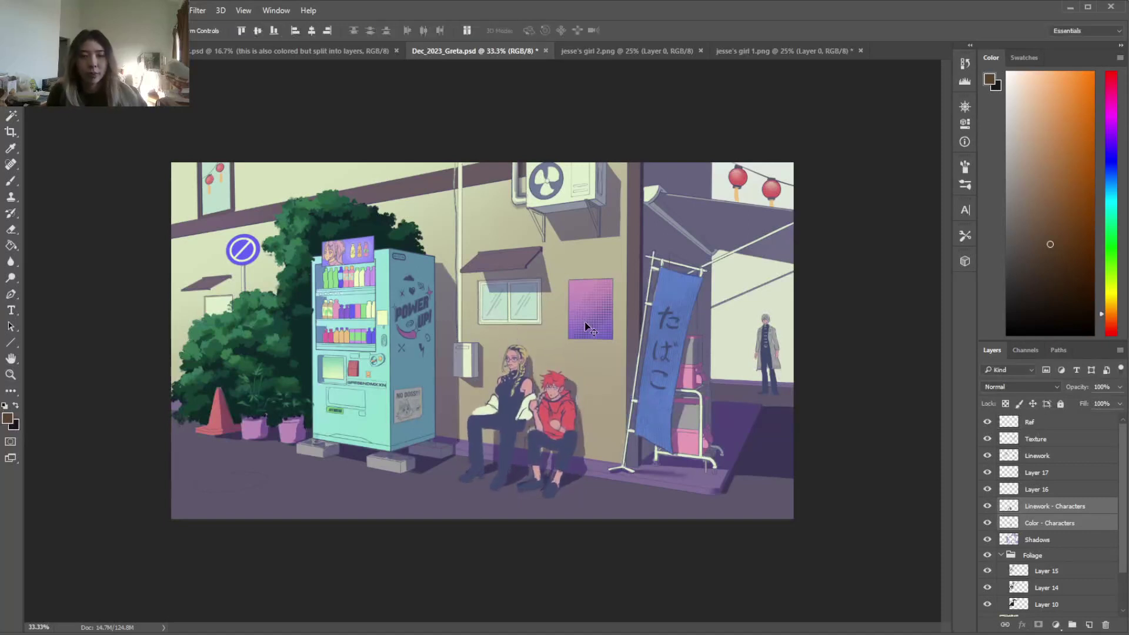
{"action": "mouse_move", "coordinate": [569, 428]}
{"action": "left_mouse_down"}
{"action": "mouse_move", "coordinate": [548, 427]}
{"action": "mouse_move", "coordinate": [562, 444]}
{"action": "mouse_move", "coordinate": [574, 394]}
{"action": "mouse_move", "coordinate": [571, 420]}
{"action": "left_mouse_up"}
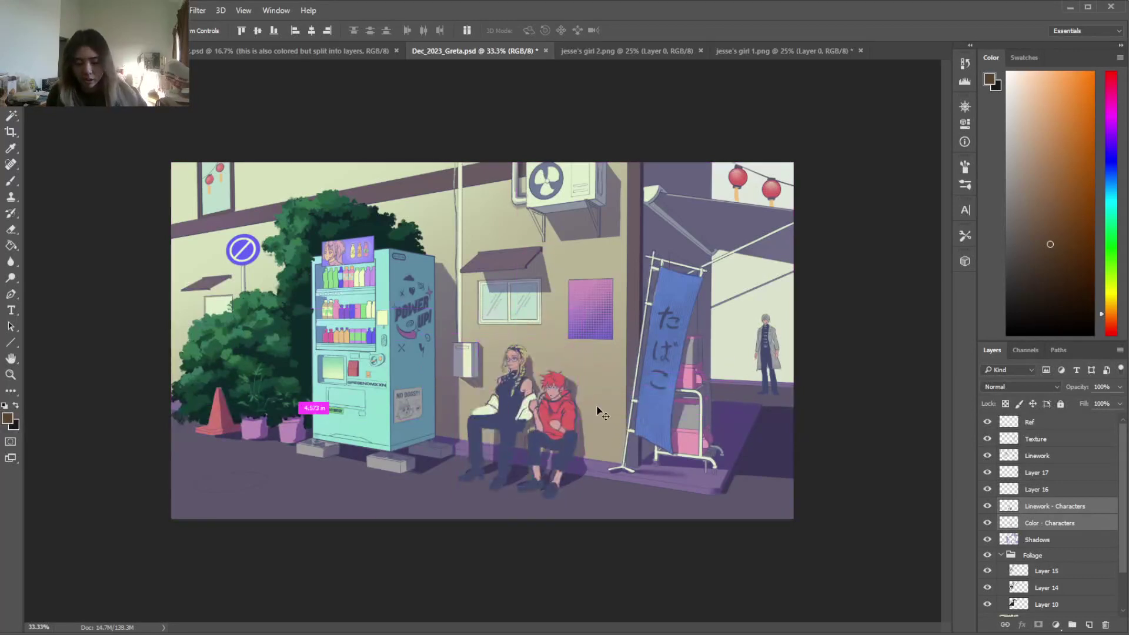
Add a new empty layer directly above the Shadows layer
{"action": "key", "text": "ctrl+plus"}
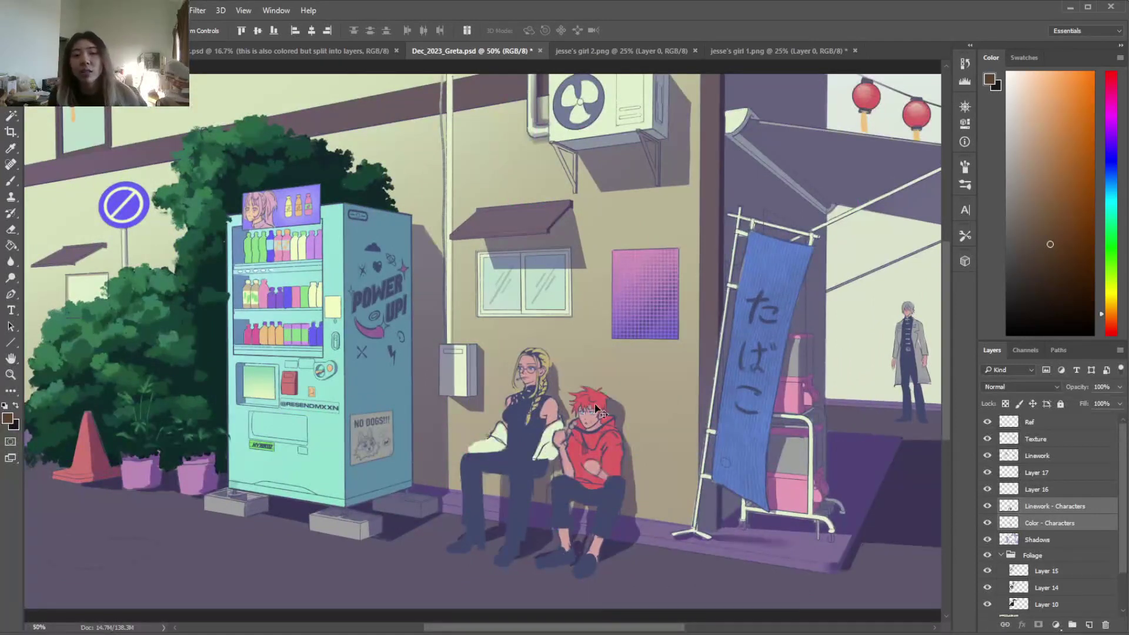
{"action": "left_click", "coordinate": [1068, 538]}
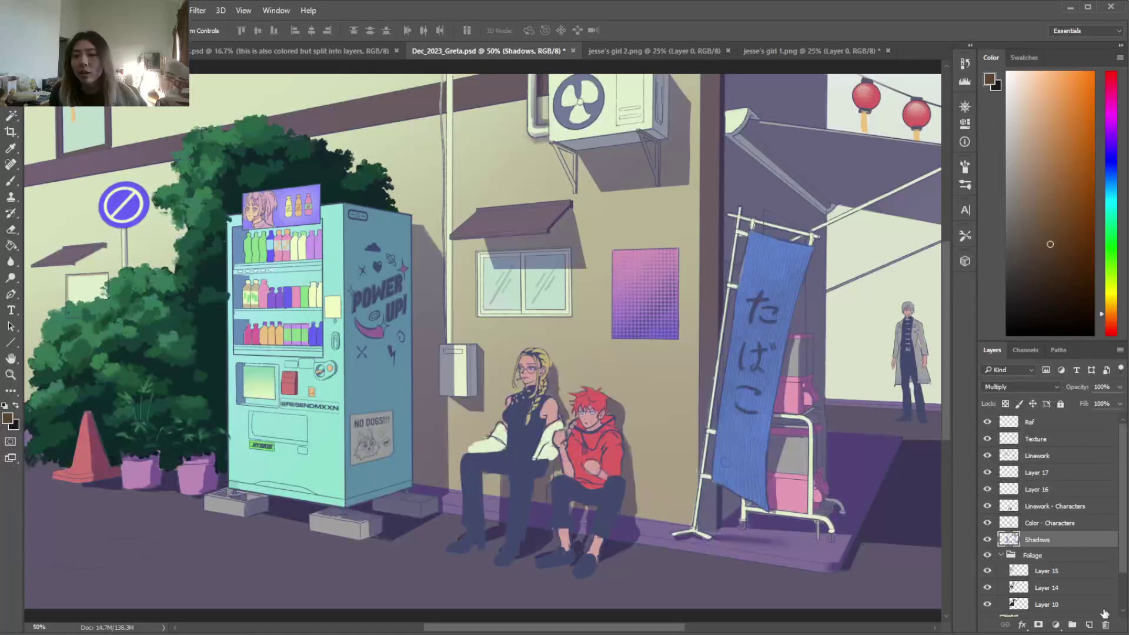
{"action": "left_click", "coordinate": [1089, 624]}
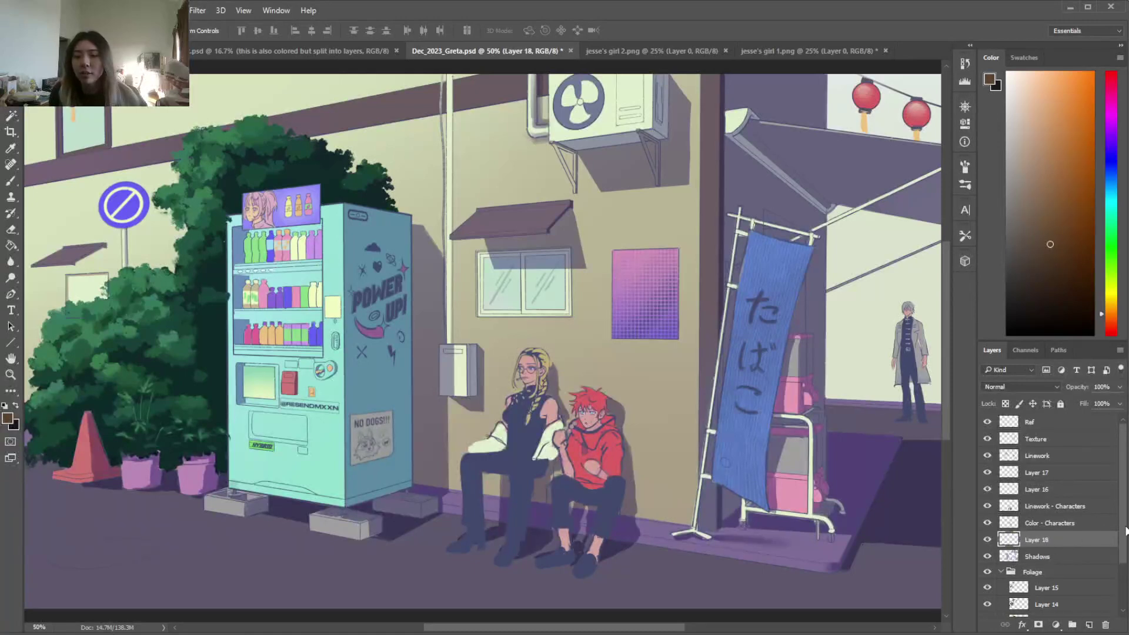
Collapse the Foliage group and merge Linework - Characters down into Color - Characters
{"action": "scroll", "coordinate": [1000, 518], "scroll_direction": "down", "scroll_amount": 3}
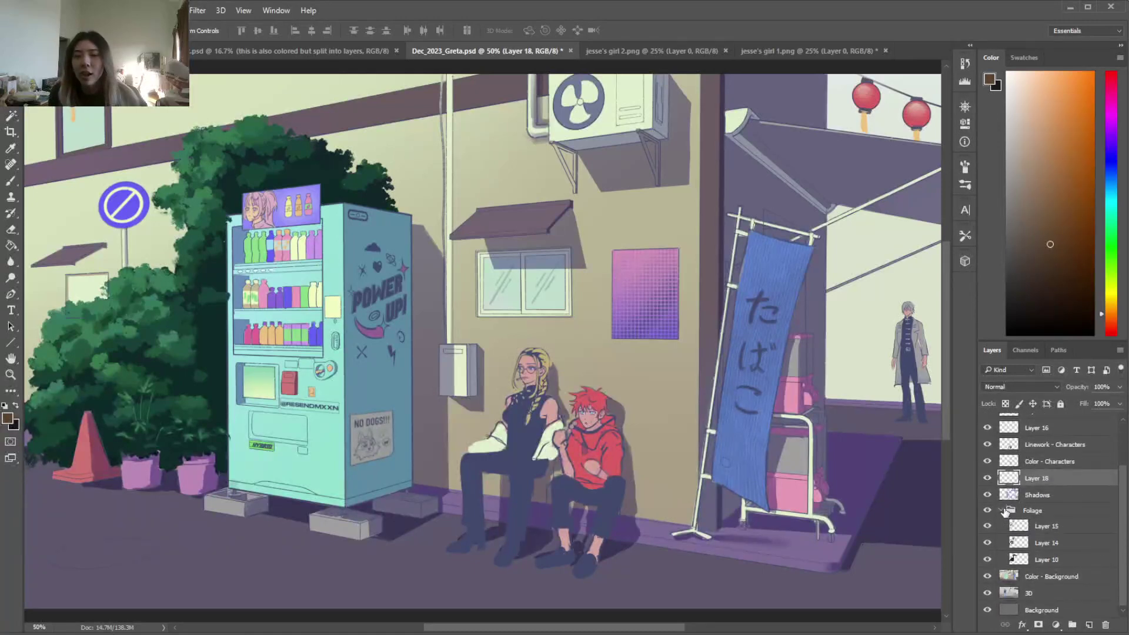
{"action": "left_click", "coordinate": [1003, 511]}
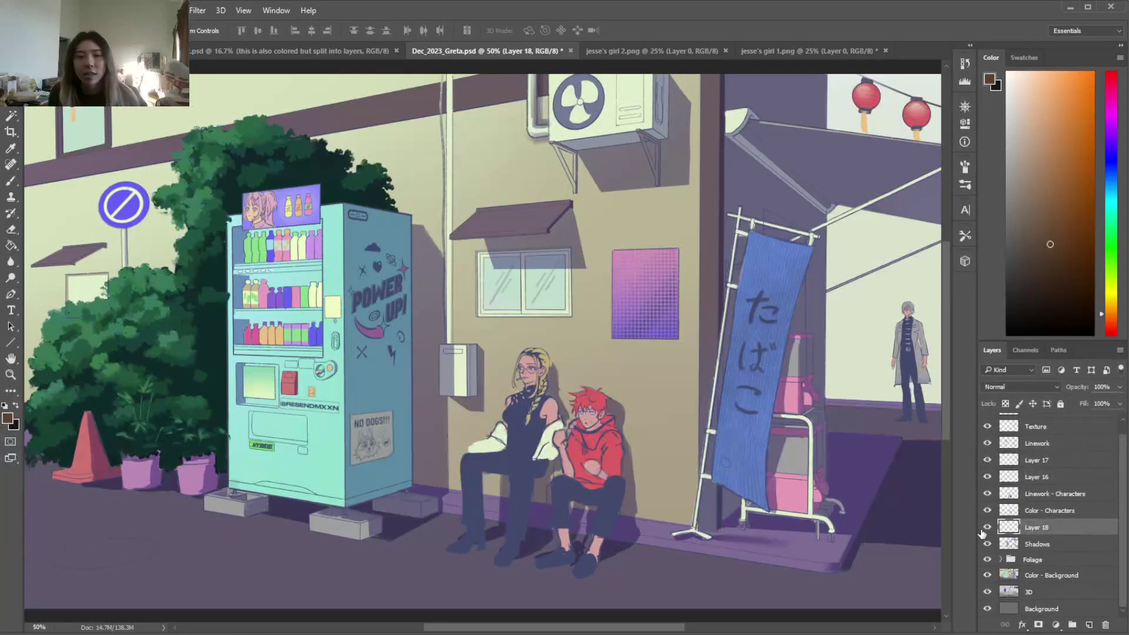
{"action": "left_click", "coordinate": [988, 510]}
{"action": "left_click", "coordinate": [987, 510]}
{"action": "right_click", "coordinate": [1055, 496]}
{"action": "left_click", "coordinate": [765, 580]}
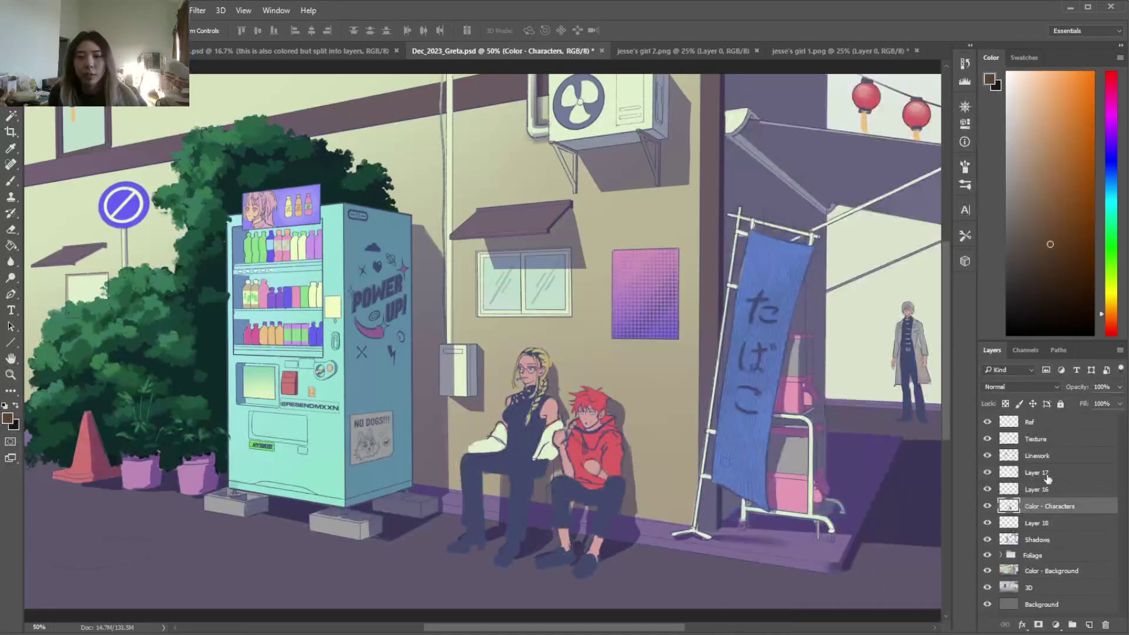
Check the standing figure's layers and merge Layer 17 down into Layer 16
{"action": "left_click", "coordinate": [988, 489]}
{"action": "right_click", "coordinate": [1041, 479]}
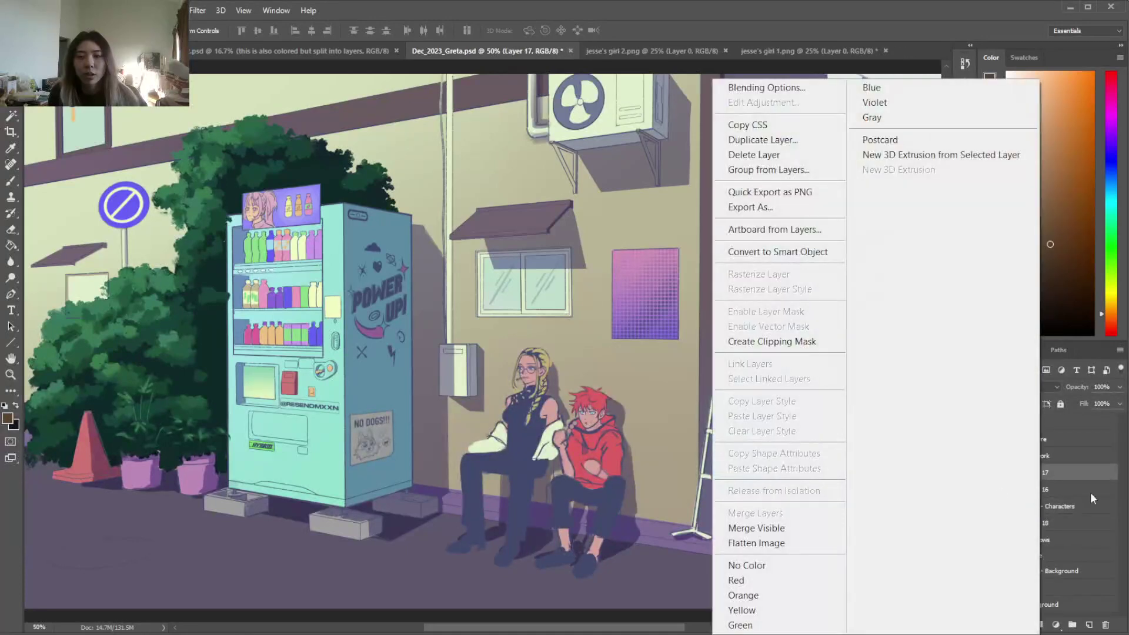
{"action": "left_click", "coordinate": [1080, 495]}
{"action": "left_click", "coordinate": [987, 490]}
{"action": "right_click", "coordinate": [1041, 473]}
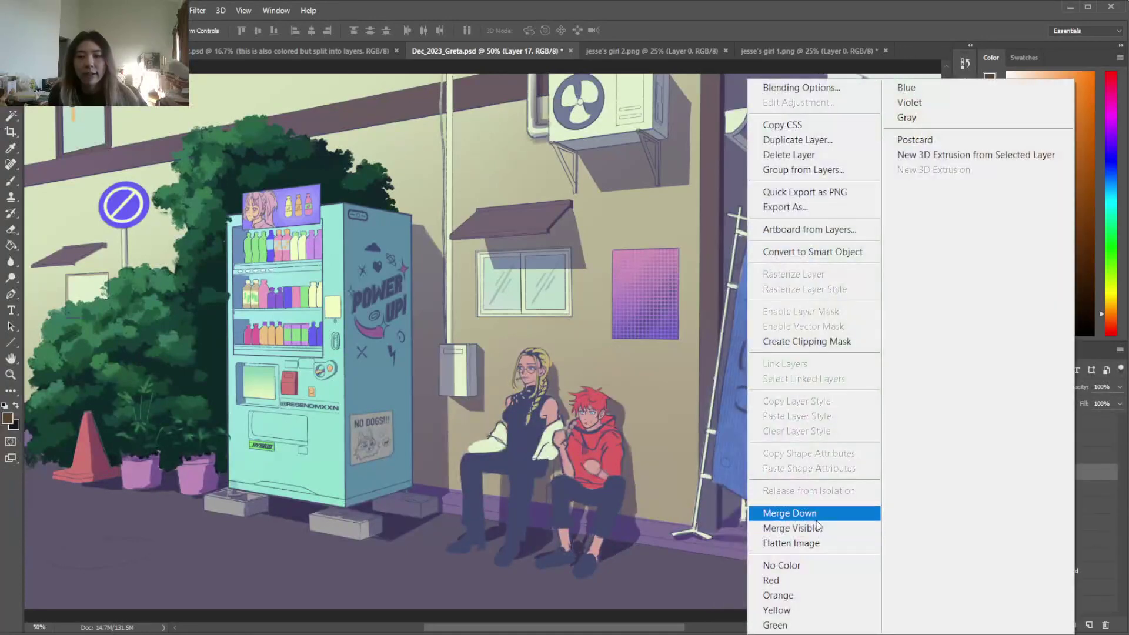
{"action": "left_click", "coordinate": [782, 511]}
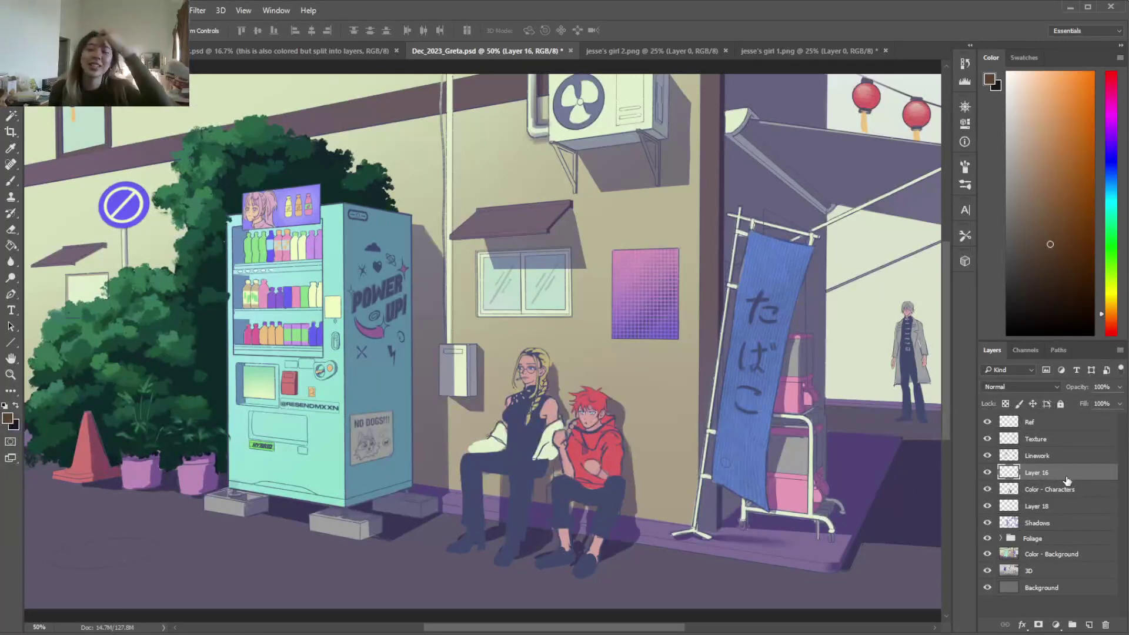
Toggle the visibility of Layer 16, Shadows and Color - Characters to examine what each layer contains
{"action": "left_click", "coordinate": [987, 473]}
{"action": "left_click", "coordinate": [987, 473]}
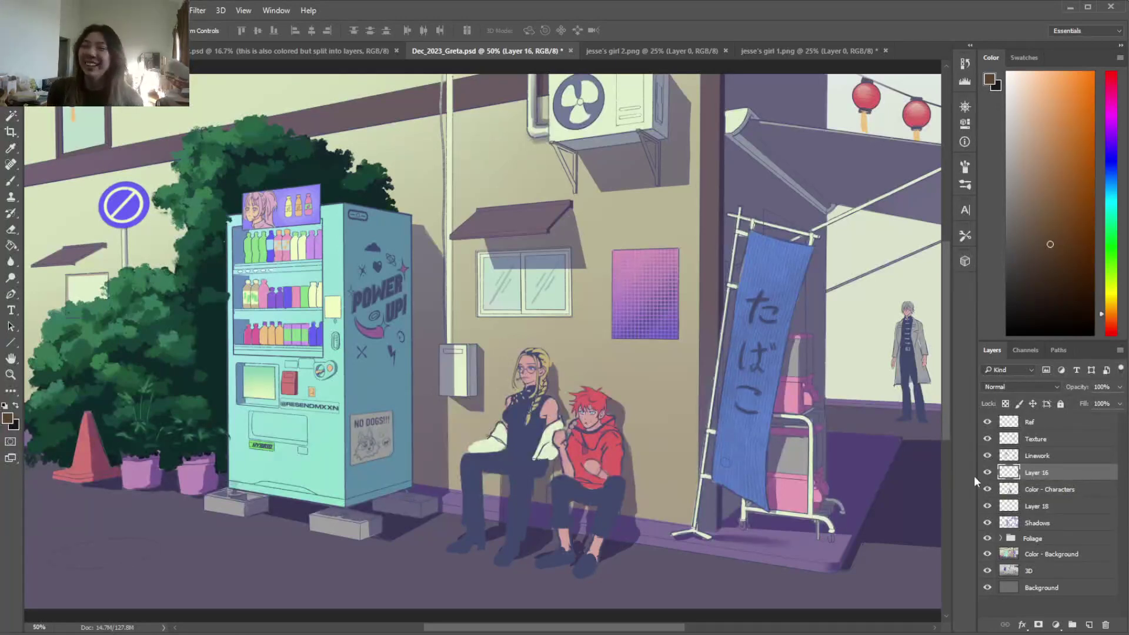
{"action": "left_click", "coordinate": [987, 472]}
{"action": "left_click", "coordinate": [987, 473]}
{"action": "left_click", "coordinate": [987, 473]}
{"action": "left_click", "coordinate": [987, 473]}
{"action": "left_click", "coordinate": [987, 523]}
{"action": "left_click", "coordinate": [987, 523]}
{"action": "left_click", "coordinate": [988, 473]}
{"action": "left_click", "coordinate": [988, 490]}
{"action": "left_click", "coordinate": [987, 473]}
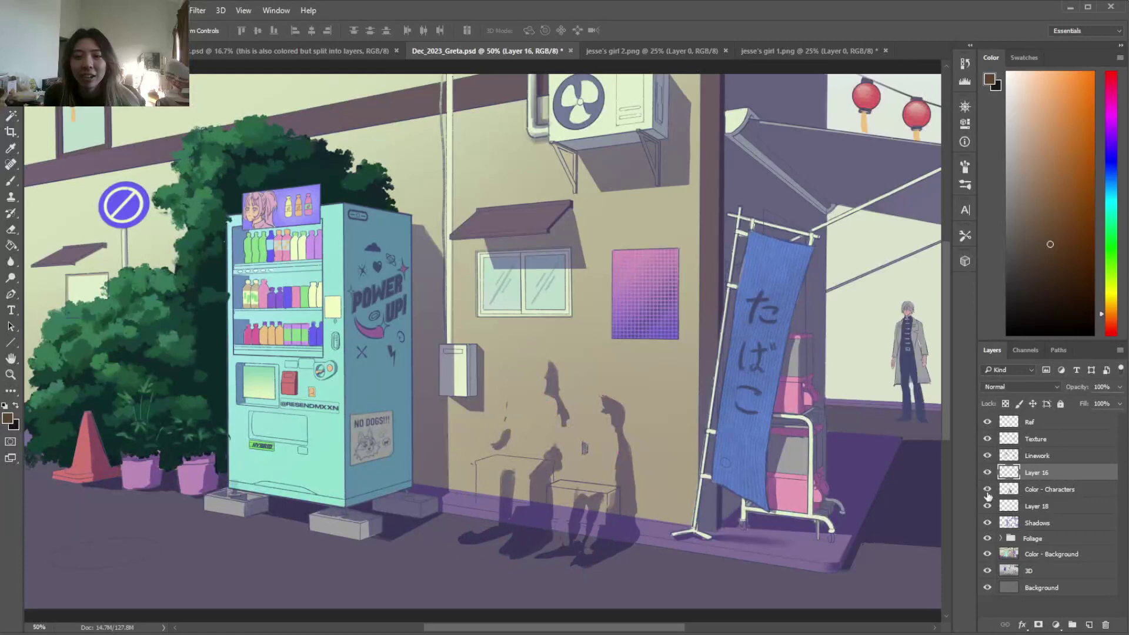
{"action": "left_click", "coordinate": [987, 490]}
Move Color - Characters beneath Layer 18, and place Layer 16 below Shadows, directly above the Foliage group
{"action": "mouse_move", "coordinate": [1069, 492]}
{"action": "left_mouse_down"}
{"action": "mouse_move", "coordinate": [1056, 525]}
{"action": "mouse_move", "coordinate": [1056, 503]}
{"action": "left_mouse_up"}
{"action": "left_click", "coordinate": [1052, 474]}
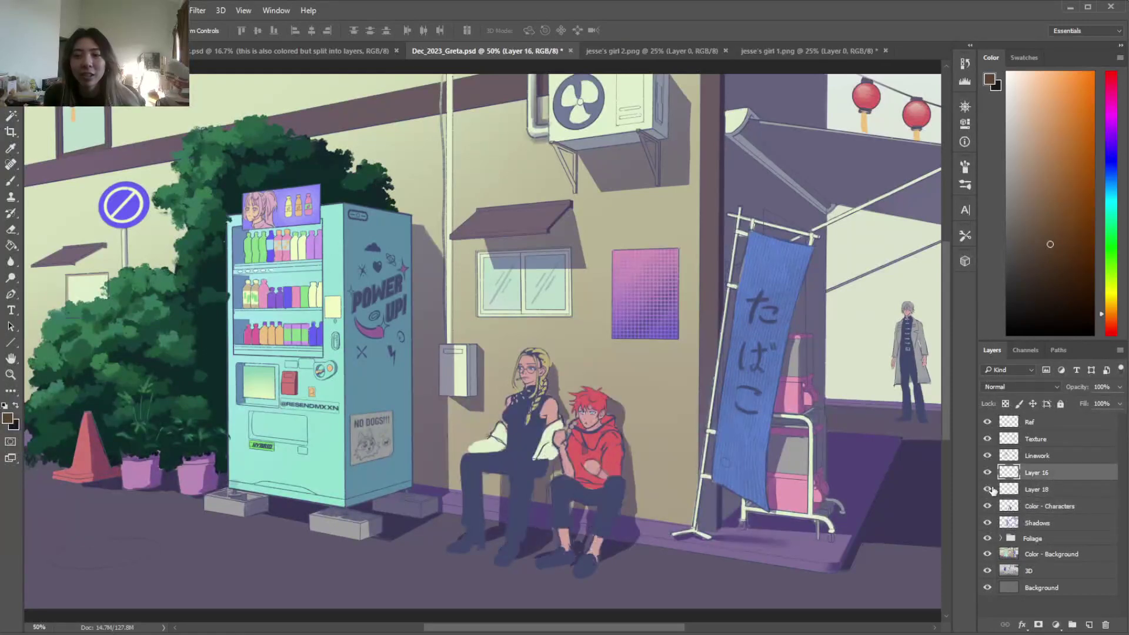
{"action": "left_click", "coordinate": [987, 490]}
{"action": "left_click", "coordinate": [988, 473]}
{"action": "left_click", "coordinate": [988, 473]}
{"action": "left_click_drag", "start_coordinate": [1033, 475], "coordinate": [1027, 527]}
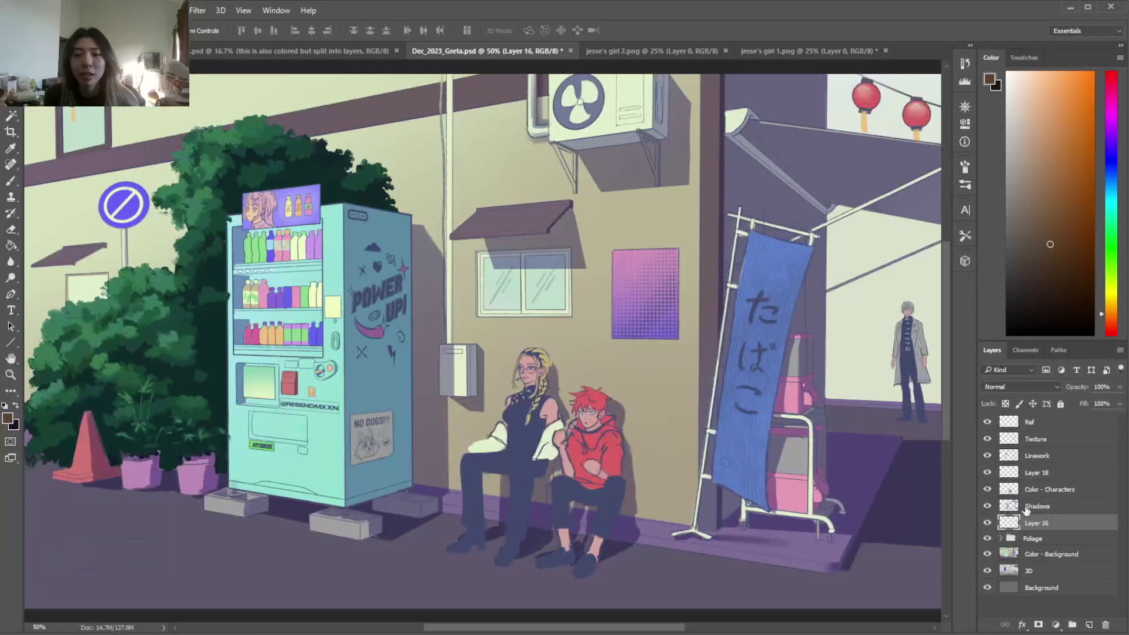
Examine Layer 16 and the Foliage group by toggling their visibility, and look over the left part of the scene
{"action": "left_click", "coordinate": [988, 521]}
{"action": "left_click", "coordinate": [988, 521]}
{"action": "left_click", "coordinate": [988, 523]}
{"action": "left_click", "coordinate": [988, 523]}
{"action": "left_click", "coordinate": [989, 524]}
{"action": "left_click", "coordinate": [988, 524]}
{"action": "left_click", "coordinate": [989, 524]}
{"action": "left_click", "coordinate": [987, 538]}
{"action": "left_click", "coordinate": [987, 538]}
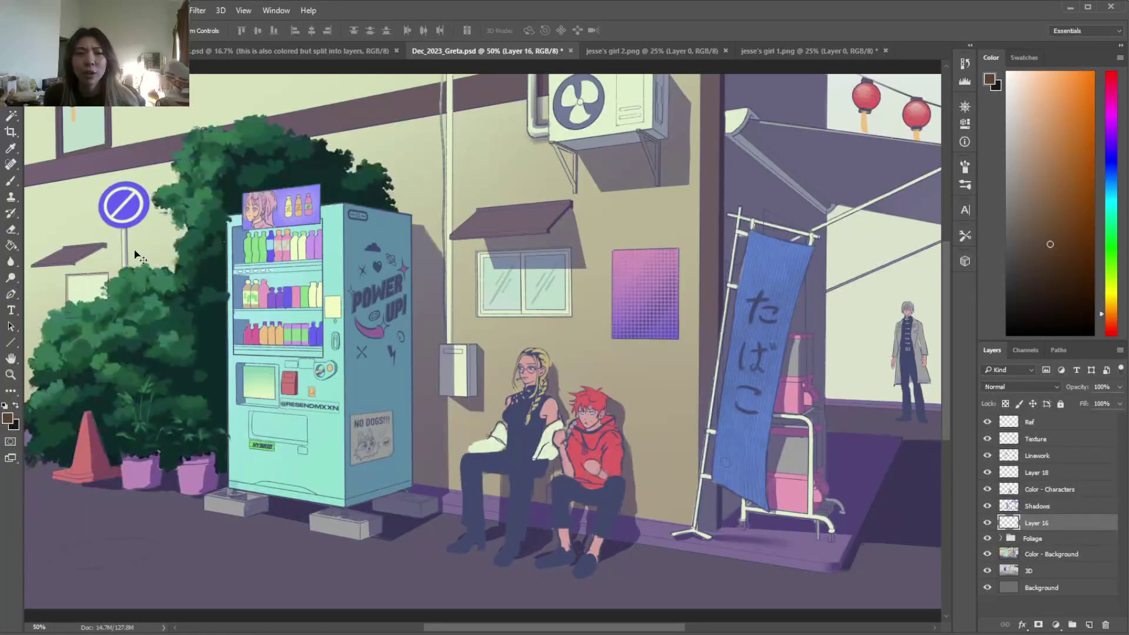
{"action": "left_click_drag", "start_coordinate": [682, 631], "coordinate": [649, 631]}
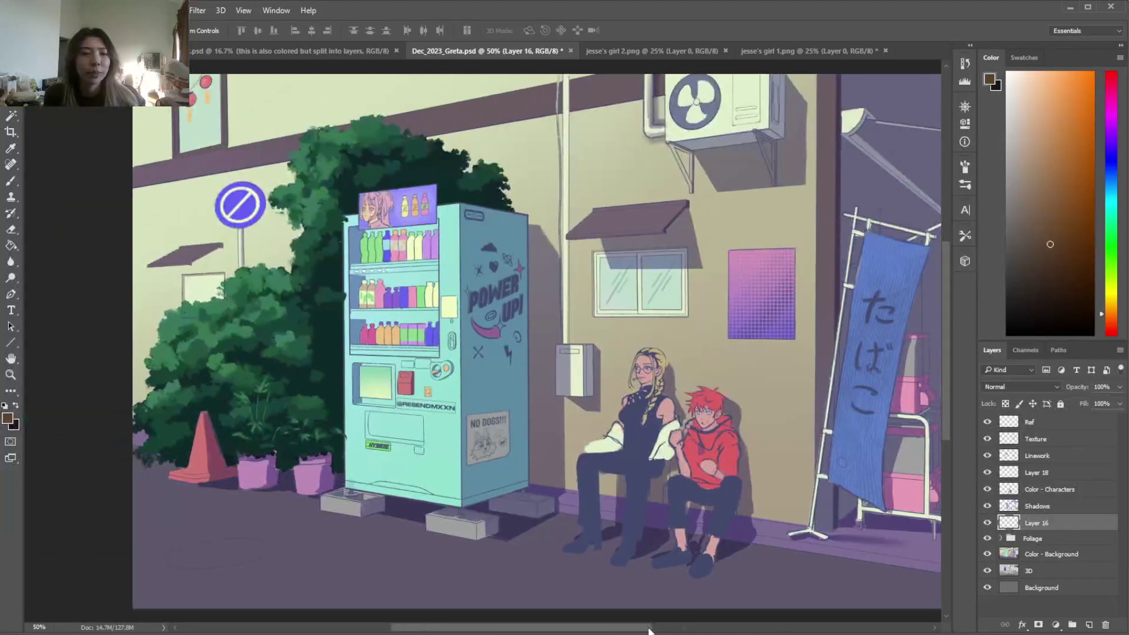
{"action": "left_click_drag", "start_coordinate": [554, 630], "coordinate": [588, 632]}
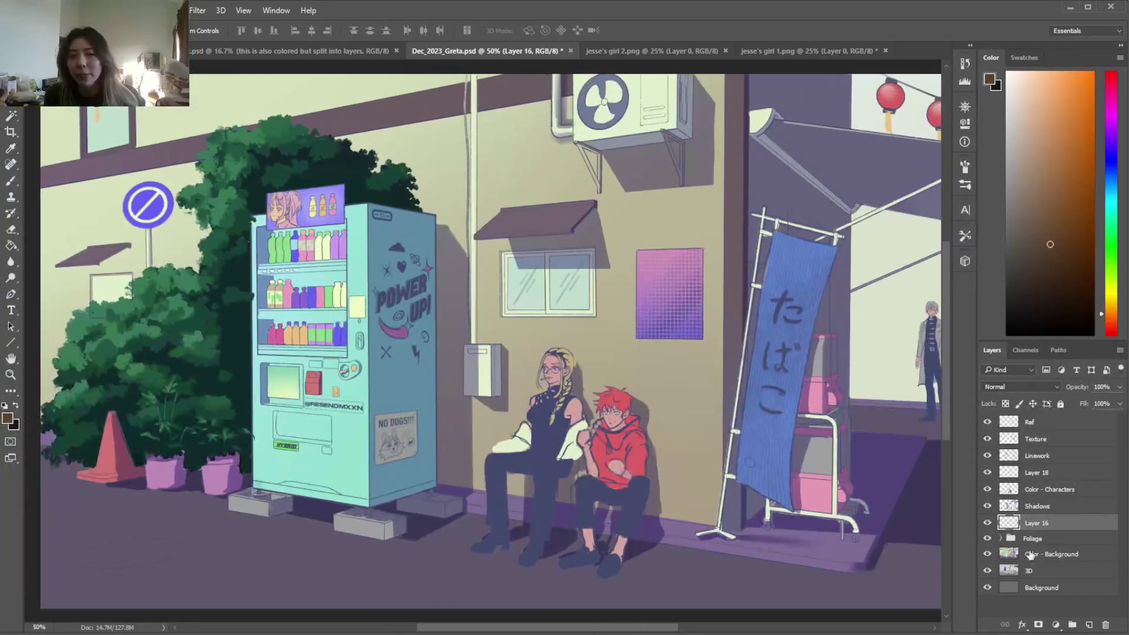
Hide the 3D layer, toggling Color - Background off and on to compare
{"action": "left_click", "coordinate": [988, 554]}
{"action": "left_click", "coordinate": [988, 555]}
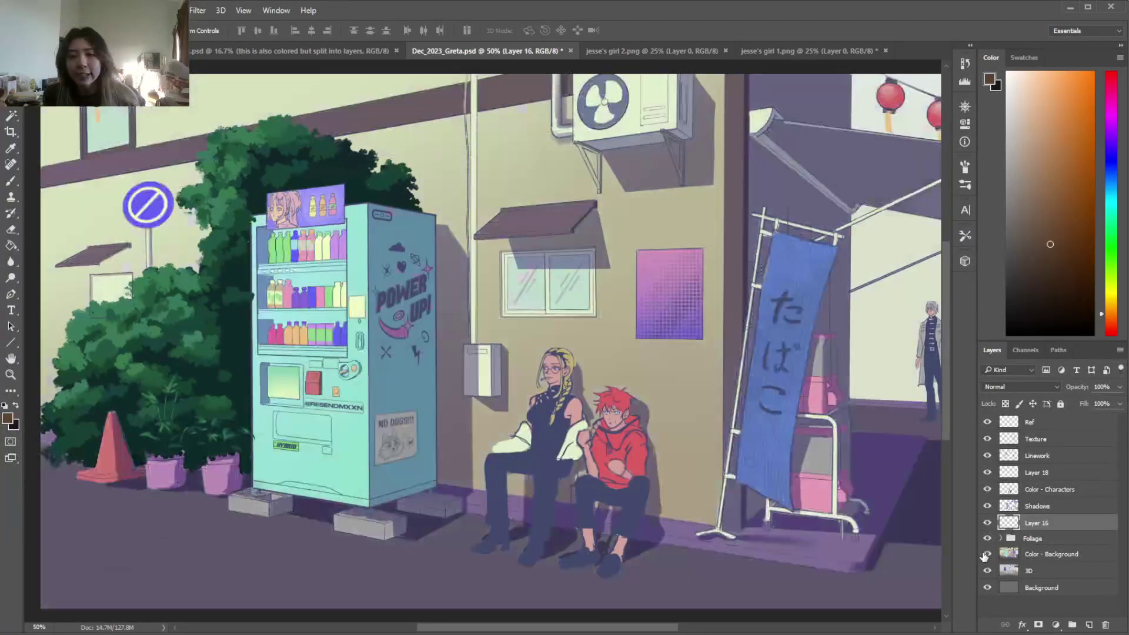
{"action": "left_click", "coordinate": [987, 569]}
{"action": "left_click", "coordinate": [988, 554]}
{"action": "left_click", "coordinate": [987, 555]}
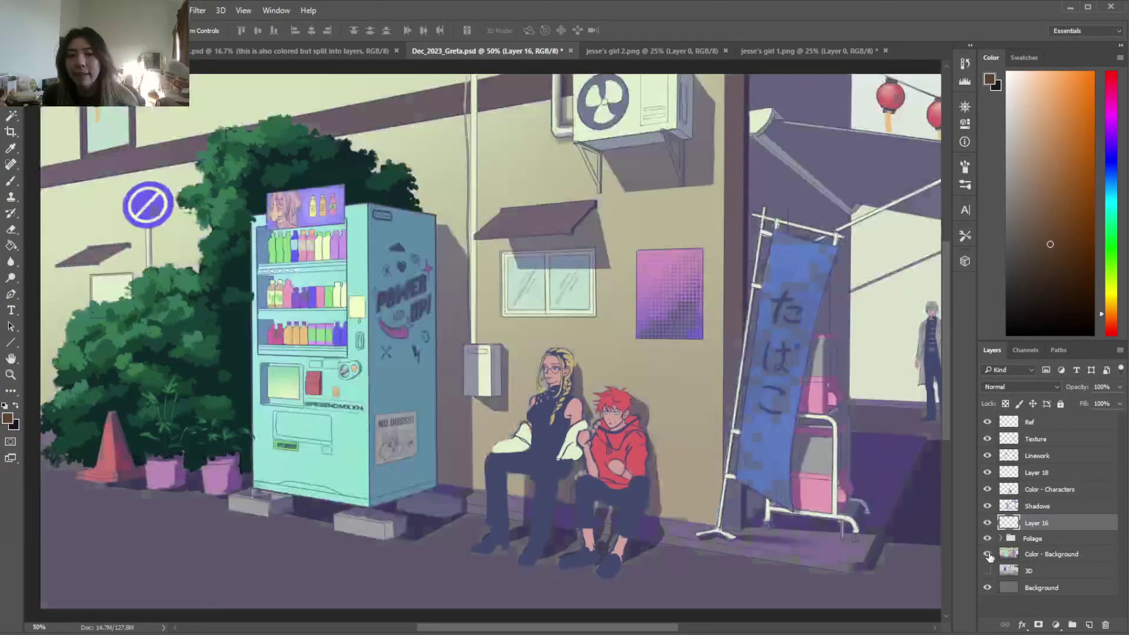
Move the Linework layer directly above Color - Background and merge it down into that layer
{"action": "left_click", "coordinate": [988, 457]}
{"action": "left_click", "coordinate": [988, 456]}
{"action": "left_click_drag", "start_coordinate": [1035, 457], "coordinate": [1058, 551]}
{"action": "left_click", "coordinate": [1059, 552]}
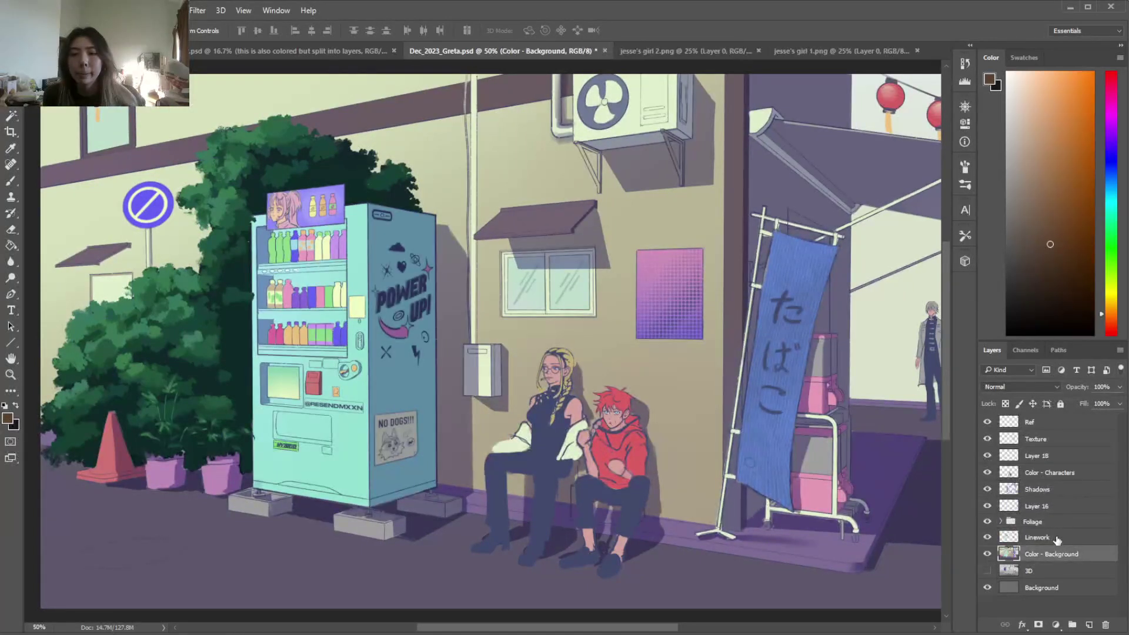
{"action": "right_click", "coordinate": [1056, 536]}
{"action": "left_click", "coordinate": [762, 512]}
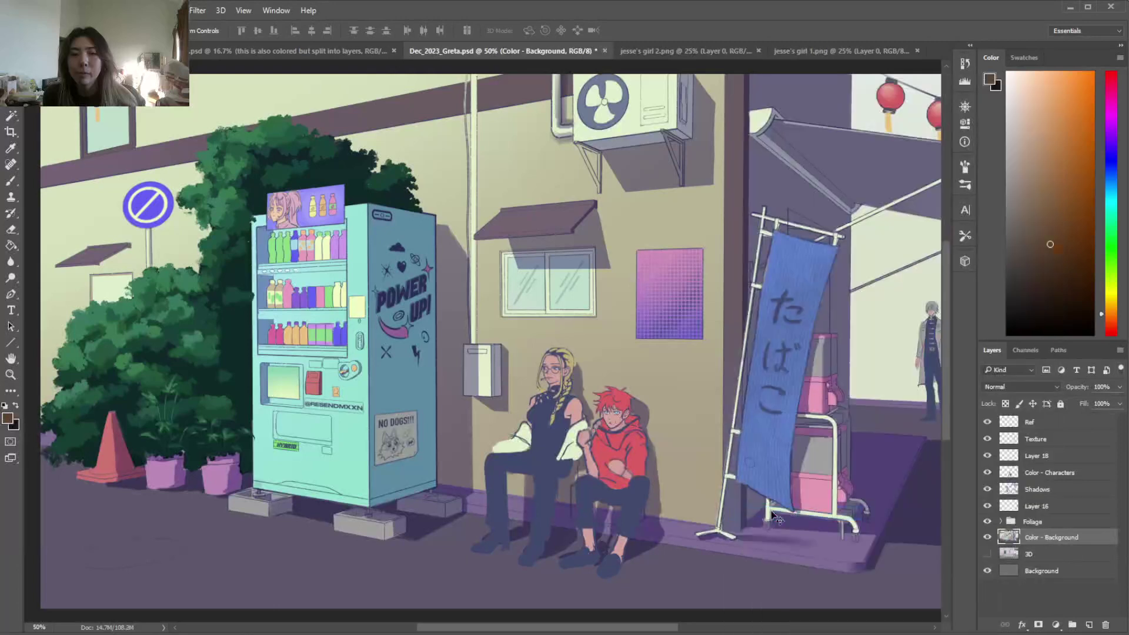
Check the Color - Characters and Ref layers by toggling them, then delete the Ref layer
{"action": "left_click", "coordinate": [988, 470]}
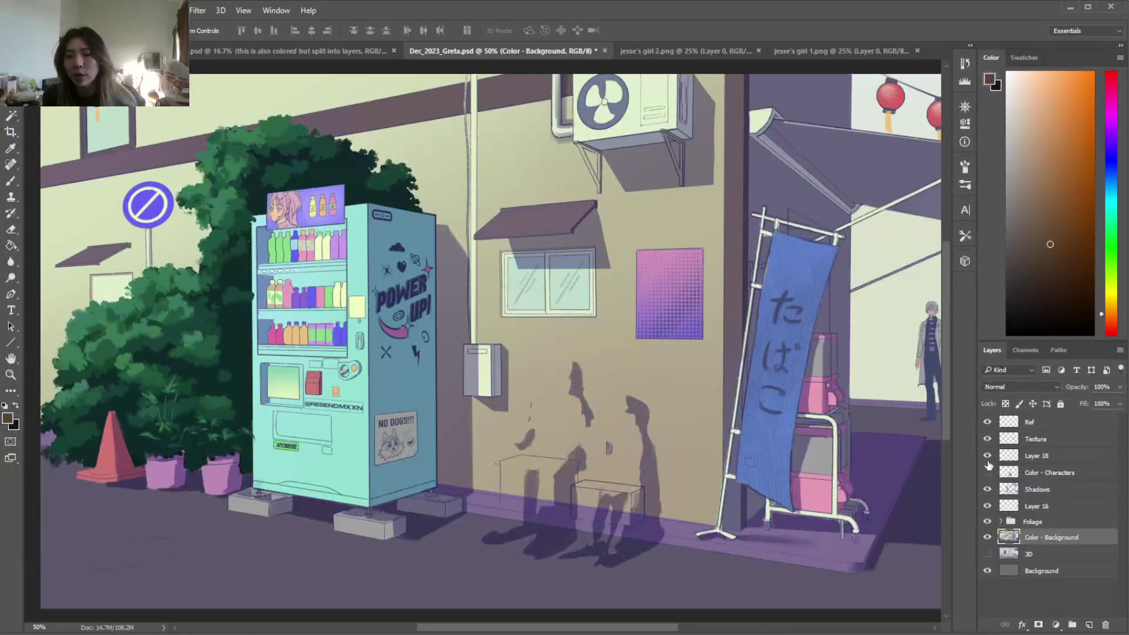
{"action": "left_click", "coordinate": [988, 470]}
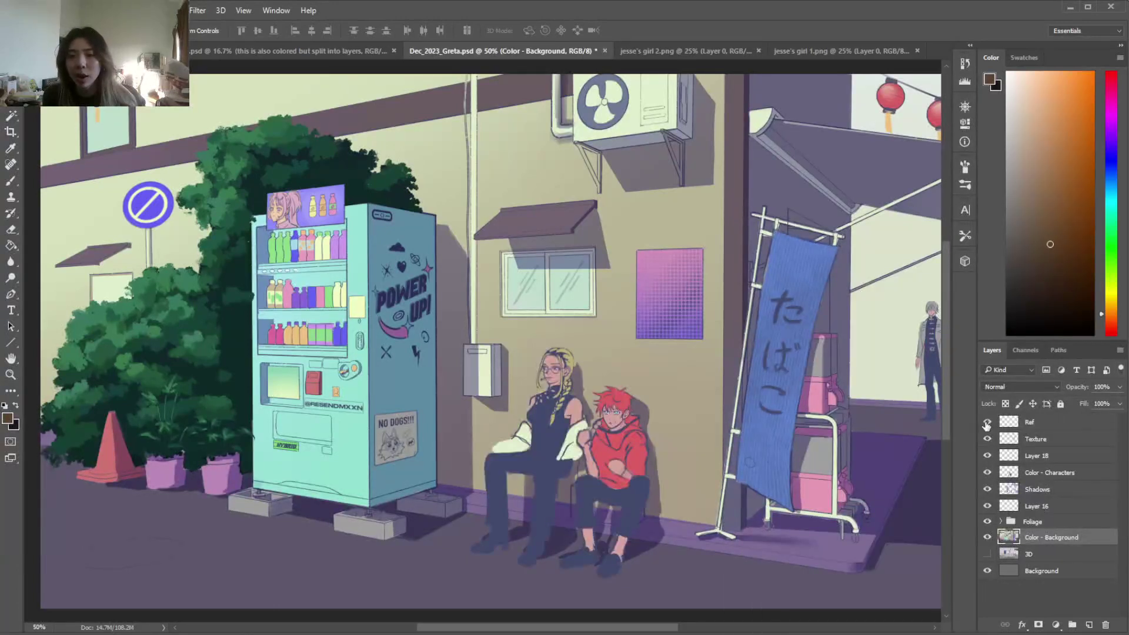
{"action": "left_click", "coordinate": [988, 423]}
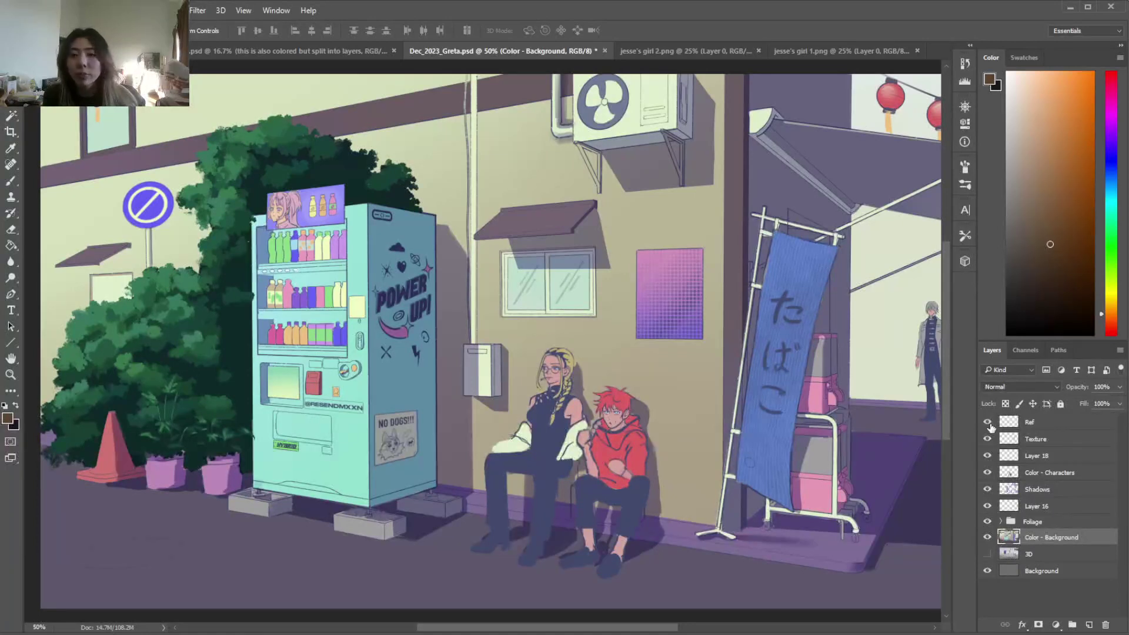
{"action": "left_click", "coordinate": [1077, 423]}
{"action": "key", "text": "Delete"}
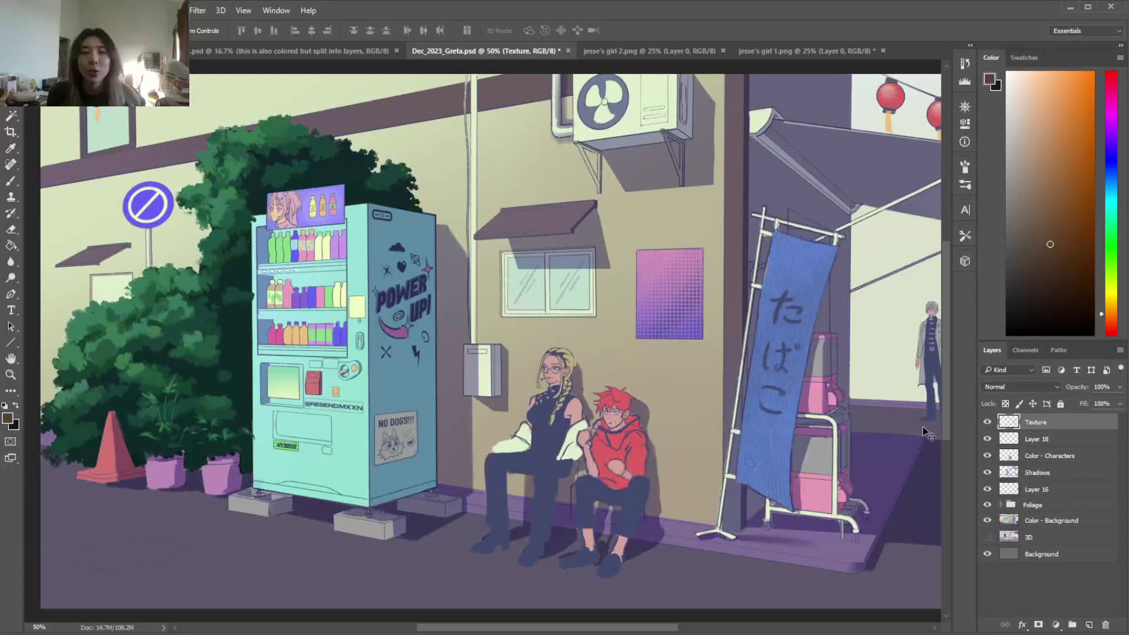
{"action": "left_click_drag", "start_coordinate": [944, 420], "coordinate": [918, 418]}
{"action": "left_click_drag", "start_coordinate": [650, 628], "coordinate": [626, 629]}
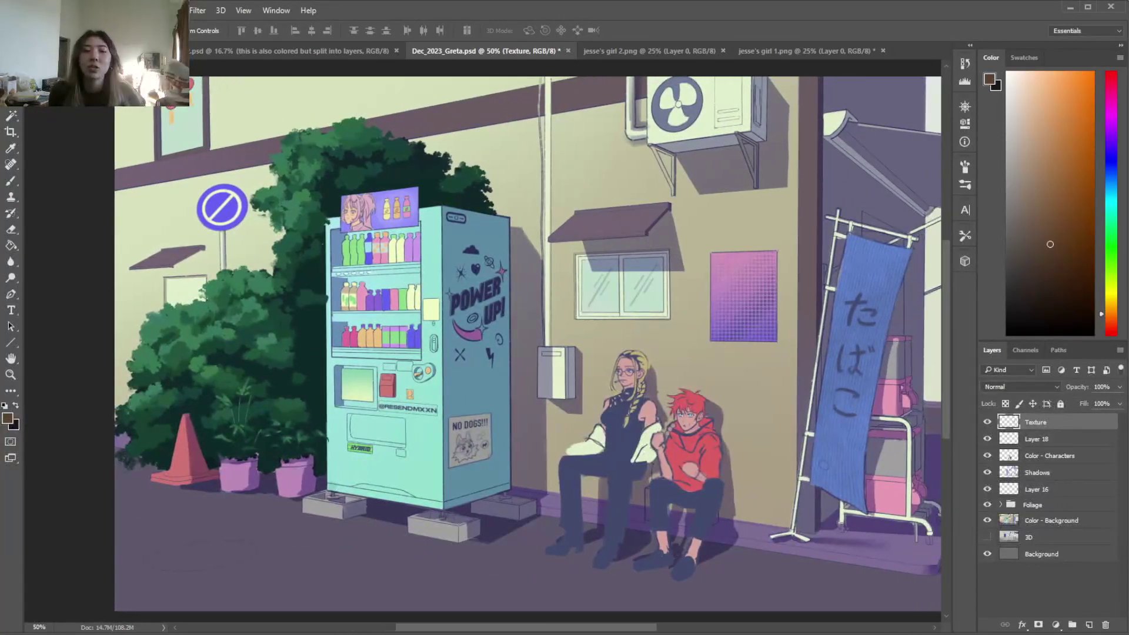
{"action": "scroll", "coordinate": [527, 344], "scroll_direction": "left", "scroll_amount": 2}
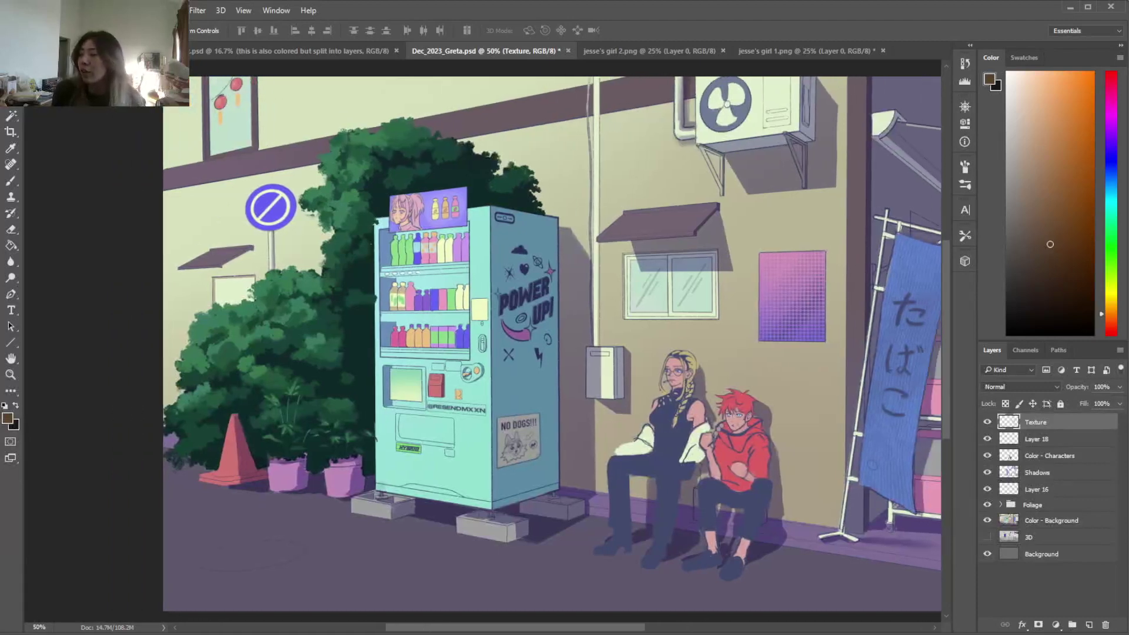
{"action": "scroll", "coordinate": [528, 344], "scroll_direction": "right", "scroll_amount": 2}
Move the Texture layer directly above Color - Background and merge it down into that layer
{"action": "left_click_drag", "start_coordinate": [625, 629], "coordinate": [691, 628]}
{"action": "left_click_drag", "start_coordinate": [944, 401], "coordinate": [943, 422]}
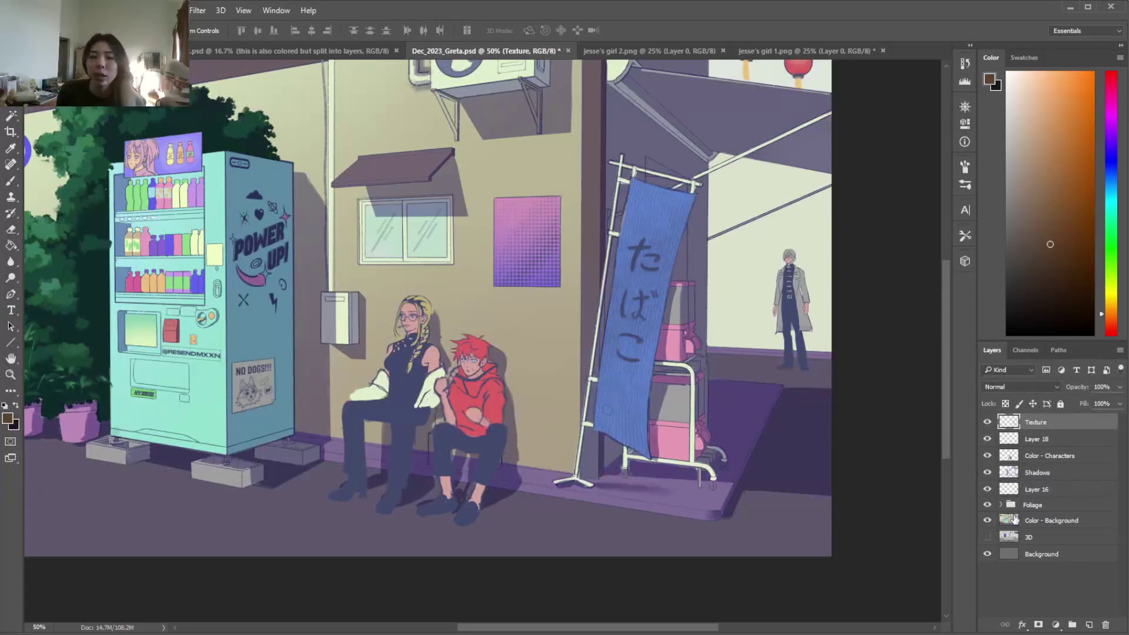
{"action": "left_click", "coordinate": [991, 424]}
{"action": "left_click", "coordinate": [990, 425]}
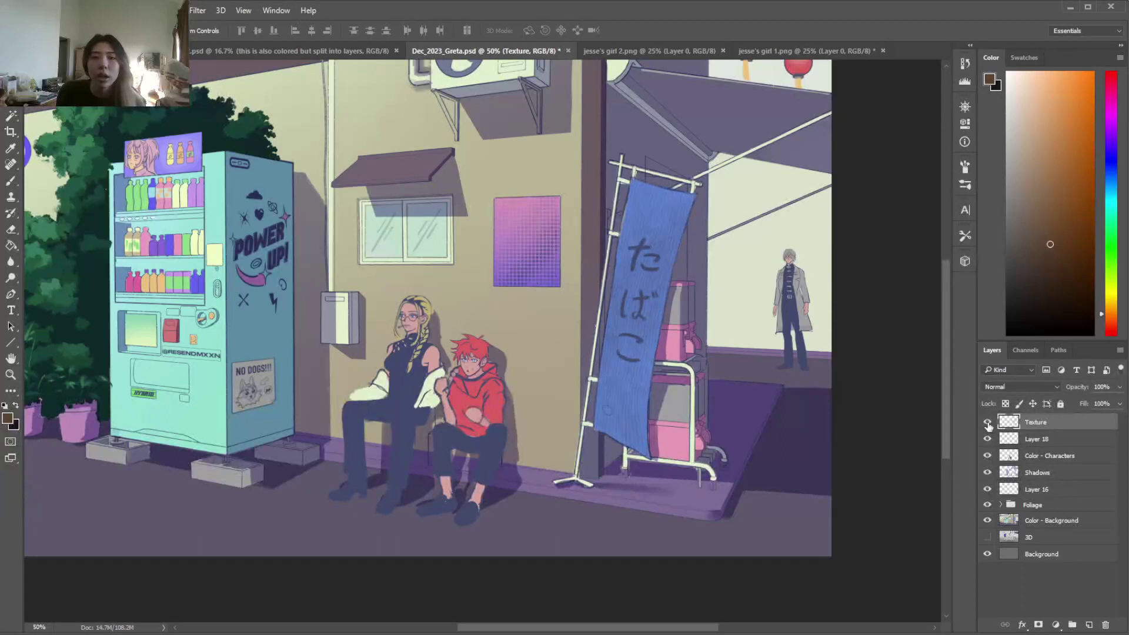
{"action": "left_click_drag", "start_coordinate": [1043, 425], "coordinate": [1012, 517]}
{"action": "right_click", "coordinate": [988, 504]}
{"action": "left_click", "coordinate": [764, 513]}
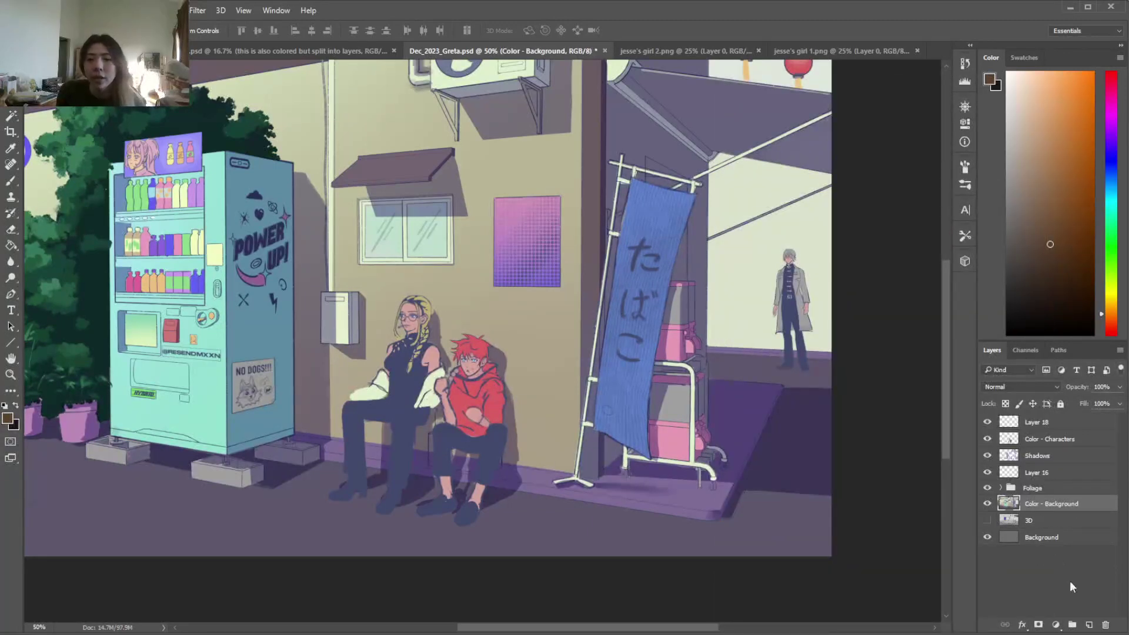
Add a layer above Color - Background and lasso a box-shaped seat outline behind the blonde figure's legs
{"action": "left_click", "coordinate": [1088, 625]}
{"action": "key", "text": "l"}
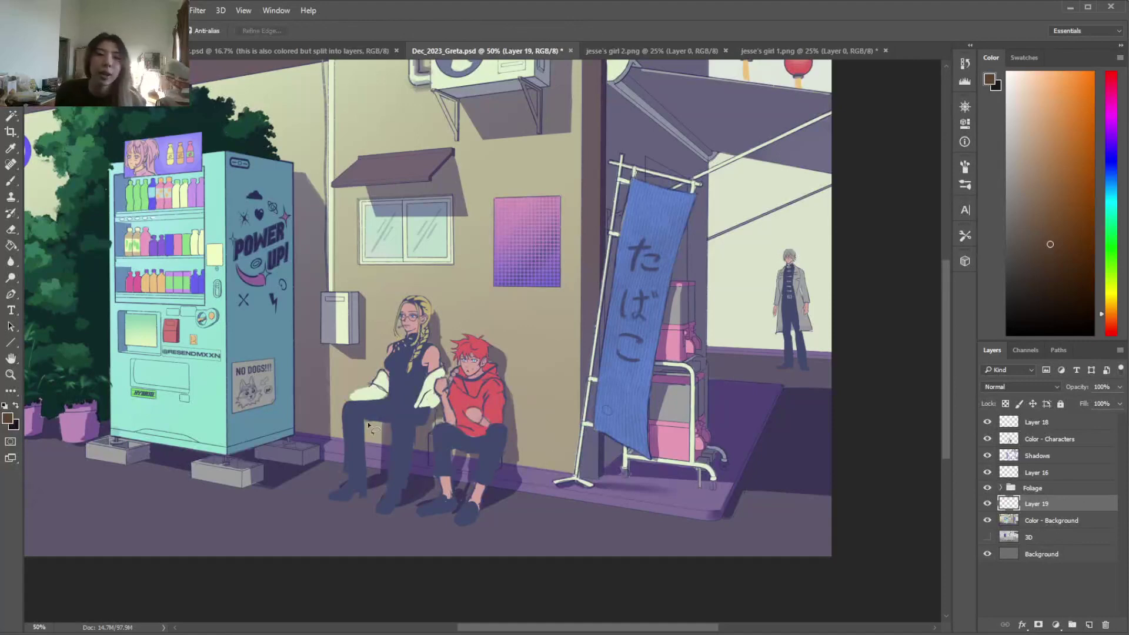
{"action": "mouse_move", "coordinate": [424, 414]}
{"action": "left_mouse_down"}
{"action": "mouse_move", "coordinate": [362, 407]}
{"action": "mouse_move", "coordinate": [325, 424]}
{"action": "mouse_move", "coordinate": [326, 484]}
{"action": "mouse_move", "coordinate": [307, 479]}
{"action": "left_mouse_up"}
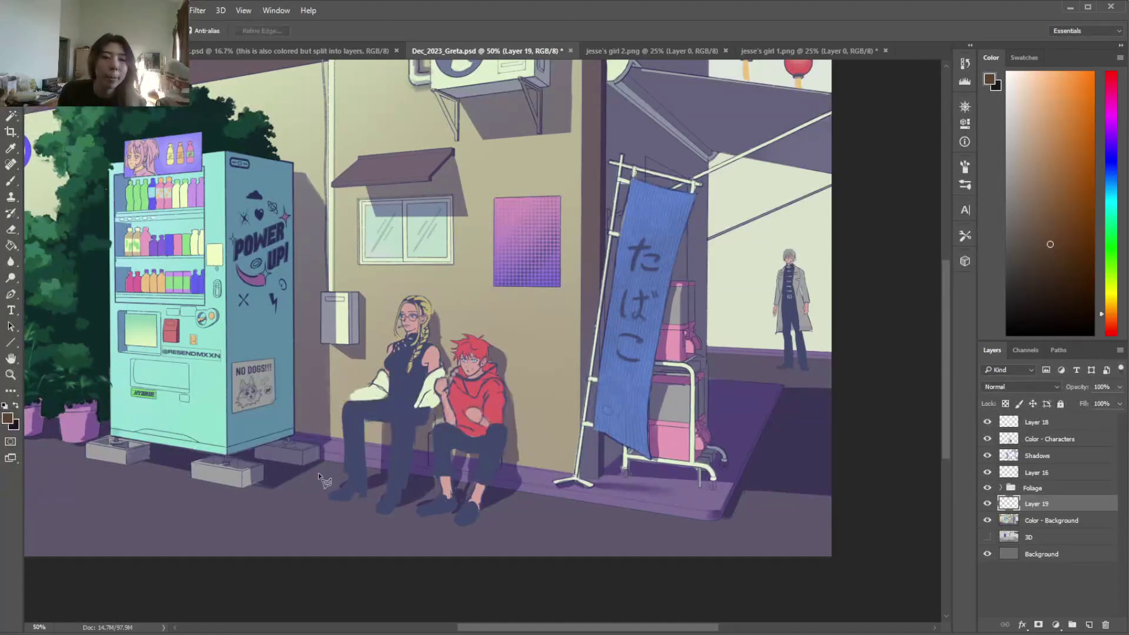
{"action": "key", "text": "BackSpace"}
{"action": "left_click", "coordinate": [318, 410]}
{"action": "left_click_drag", "start_coordinate": [368, 401], "coordinate": [558, 416]}
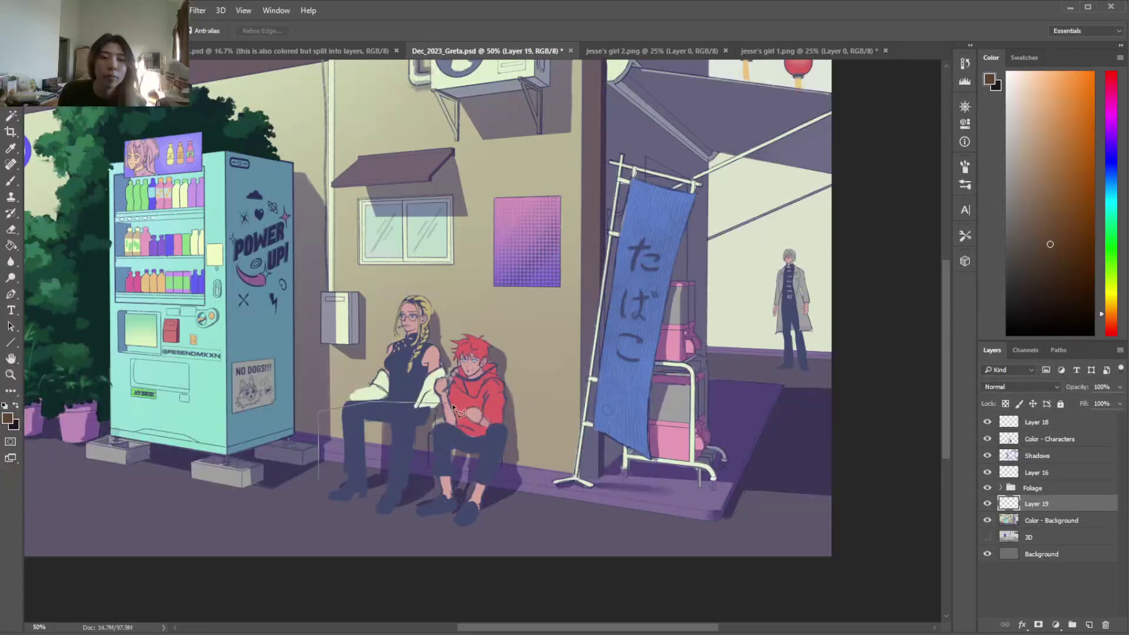
{"action": "mouse_move", "coordinate": [440, 484]}
{"action": "left_mouse_down"}
{"action": "mouse_move", "coordinate": [391, 504]}
{"action": "mouse_move", "coordinate": [404, 504]}
{"action": "mouse_move", "coordinate": [319, 478]}
{"action": "left_mouse_up"}
Sample the ground colour, shift it to a muted red-brown, fill the seat selection with it and deselect
{"action": "key", "text": "i"}
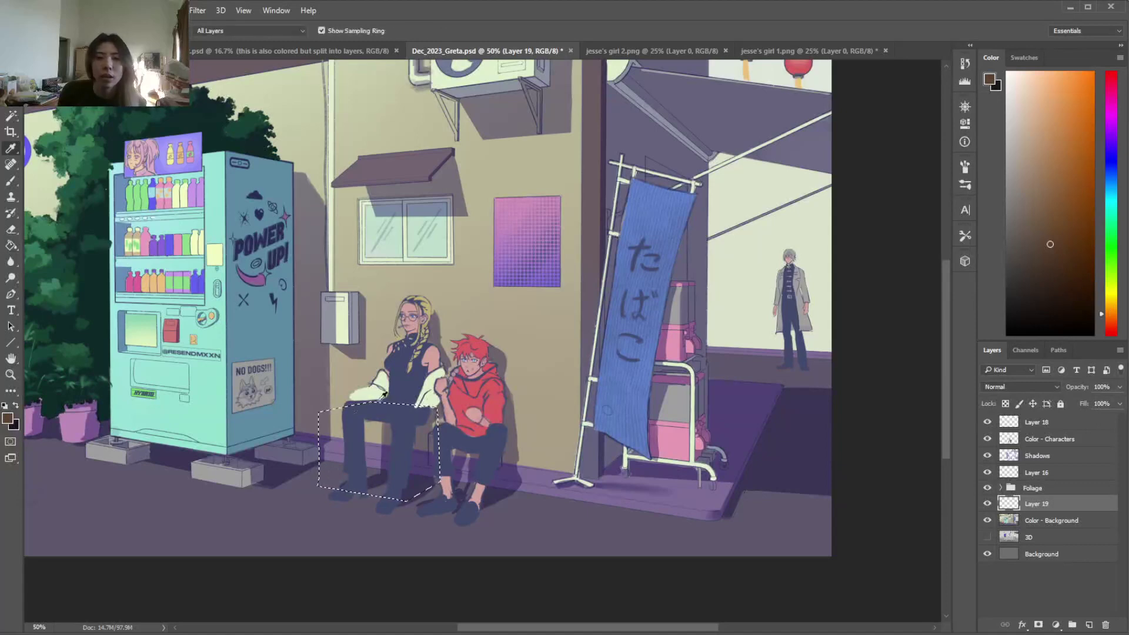
{"action": "left_click", "coordinate": [276, 516]}
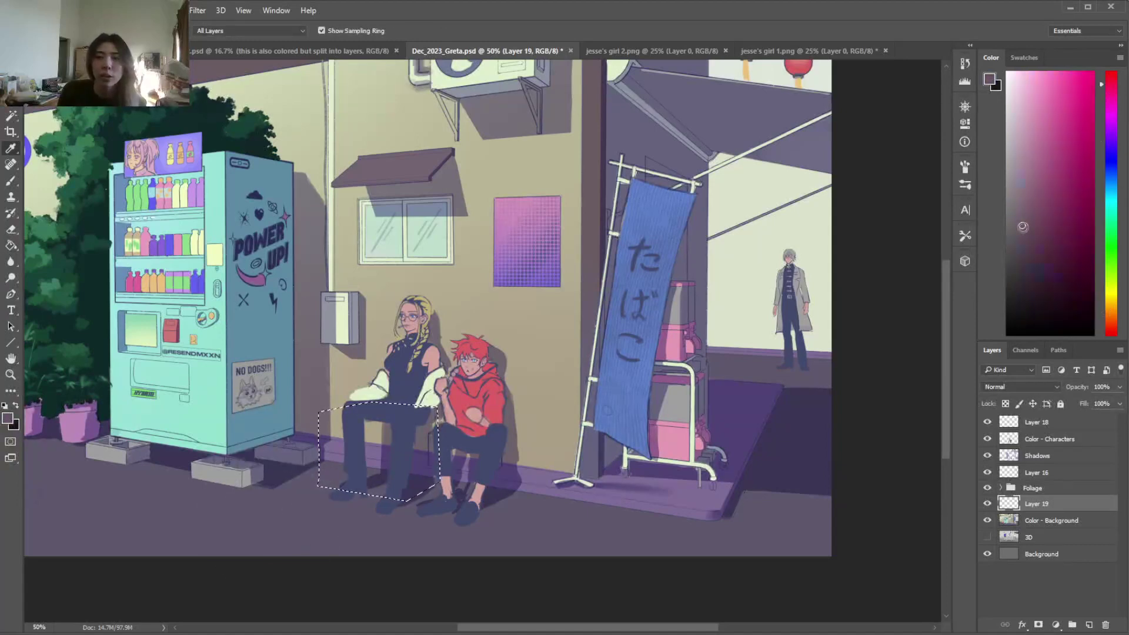
{"action": "left_click", "coordinate": [1112, 79]}
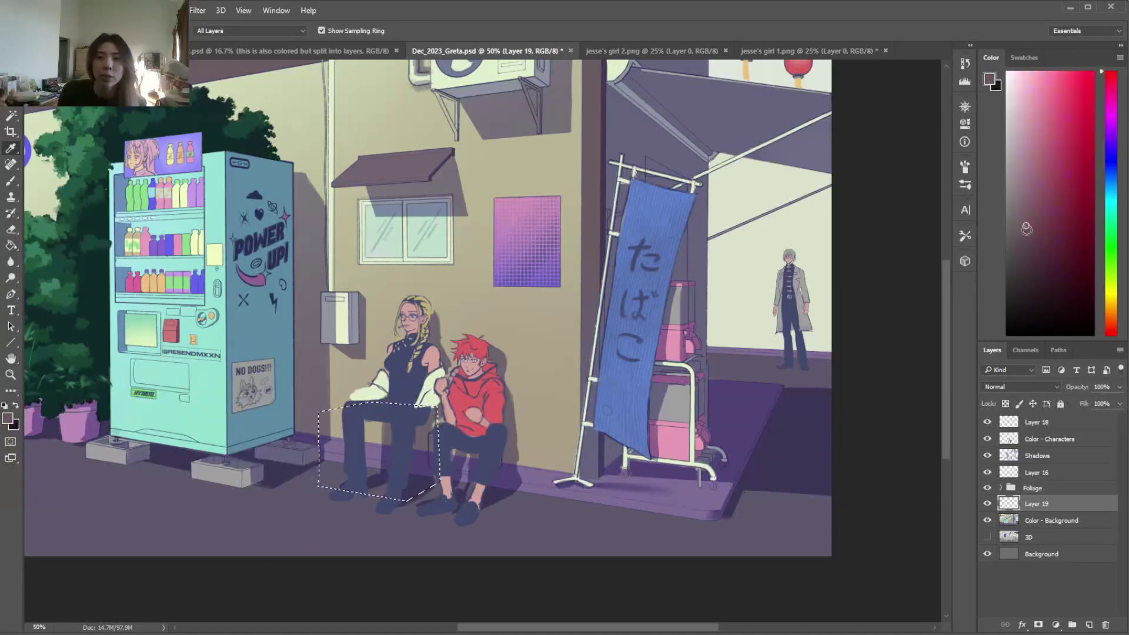
{"action": "left_click", "coordinate": [1024, 229]}
{"action": "key", "text": "g"}
{"action": "left_click", "coordinate": [377, 462]}
{"action": "key", "text": "b"}
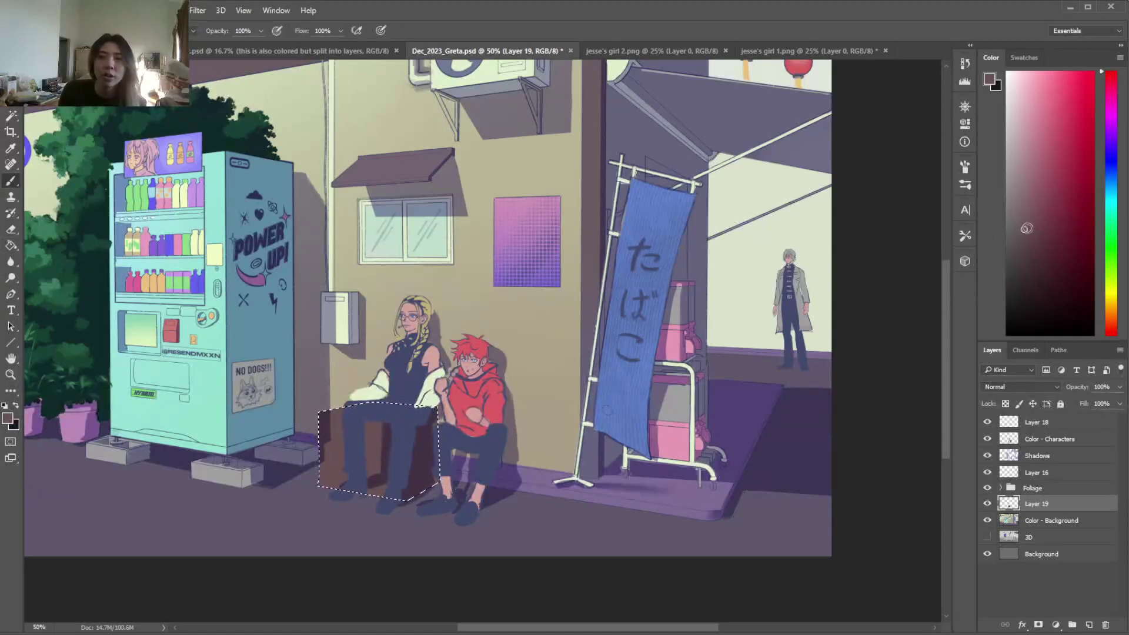
{"action": "key", "text": "g"}
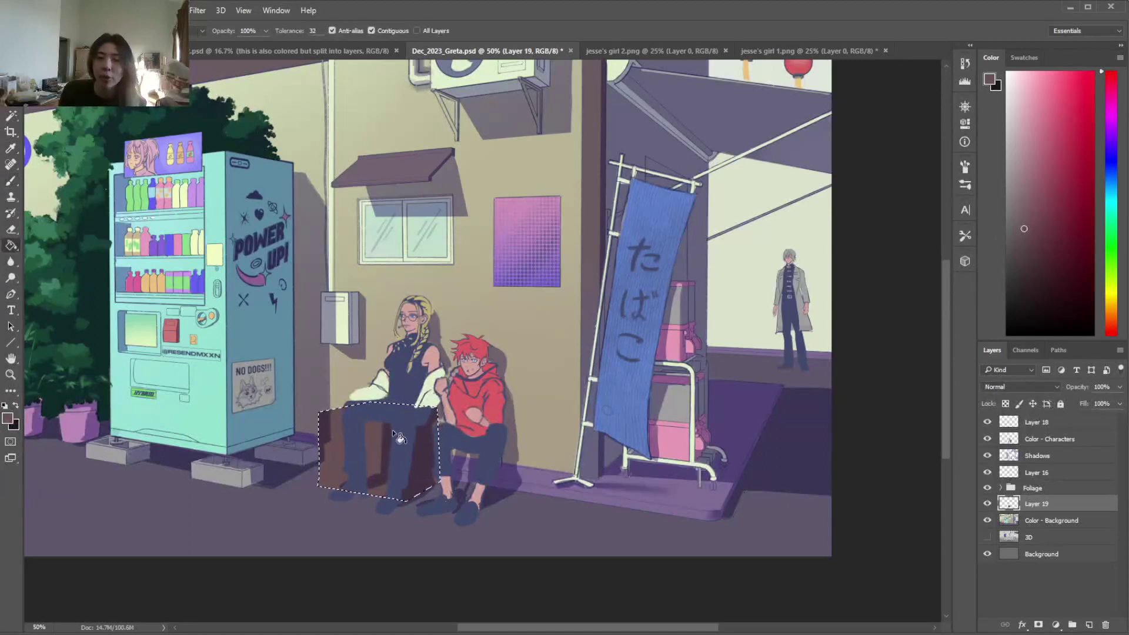
{"action": "key", "text": "ctrl+d"}
Check the Shadows layer by toggling it, move it directly above Color - Background and merge it down into that layer
{"action": "left_click", "coordinate": [987, 455]}
{"action": "left_click", "coordinate": [988, 456]}
{"action": "left_click_drag", "start_coordinate": [1050, 459], "coordinate": [1044, 510]}
{"action": "right_click", "coordinate": [1044, 507]}
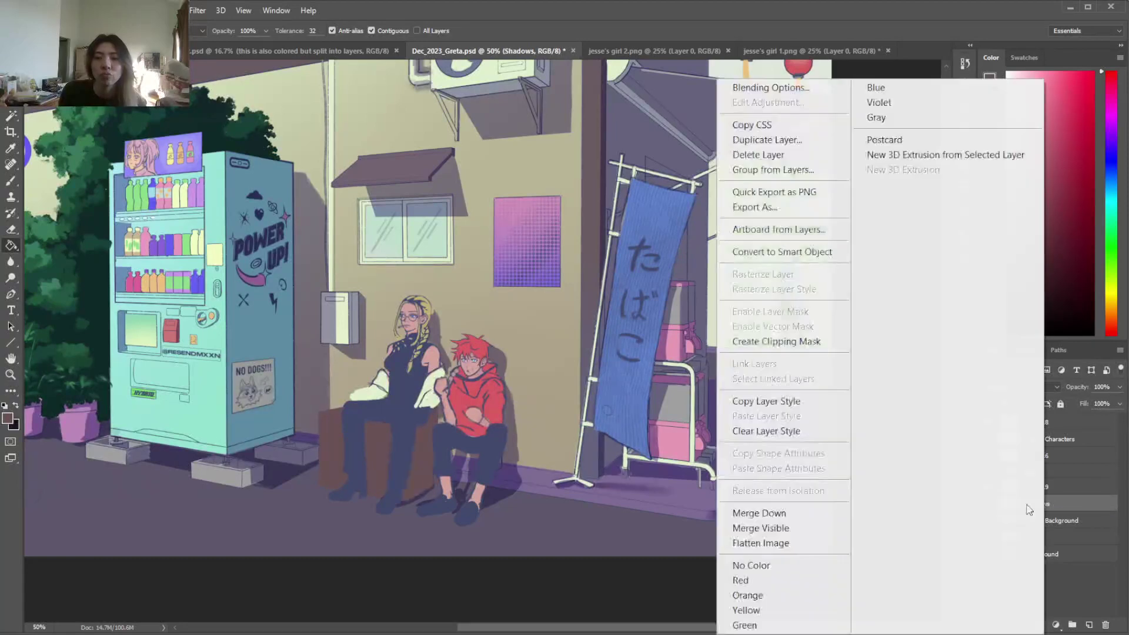
{"action": "left_click", "coordinate": [740, 580]}
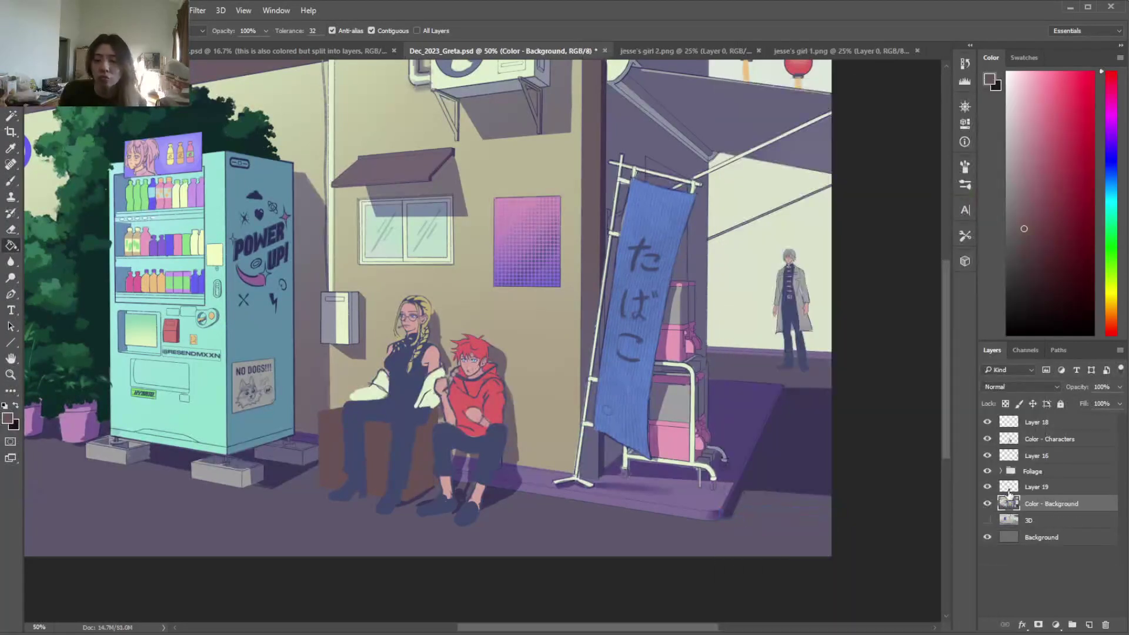
On Layer 19, trim the outer edge of the blonde figure's box and paint a second, lower box under the red-haired figure
{"action": "left_click", "coordinate": [1029, 488]}
{"action": "key", "text": "e"}
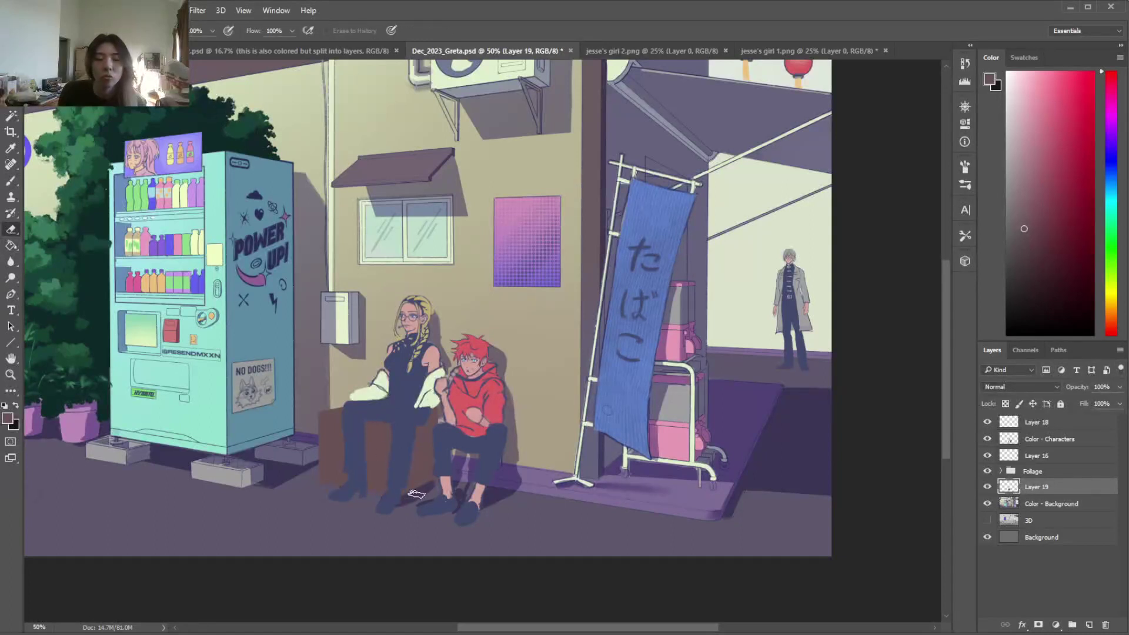
{"action": "left_click_drag", "start_coordinate": [304, 385], "coordinate": [310, 459]}
{"action": "key", "text": "b"}
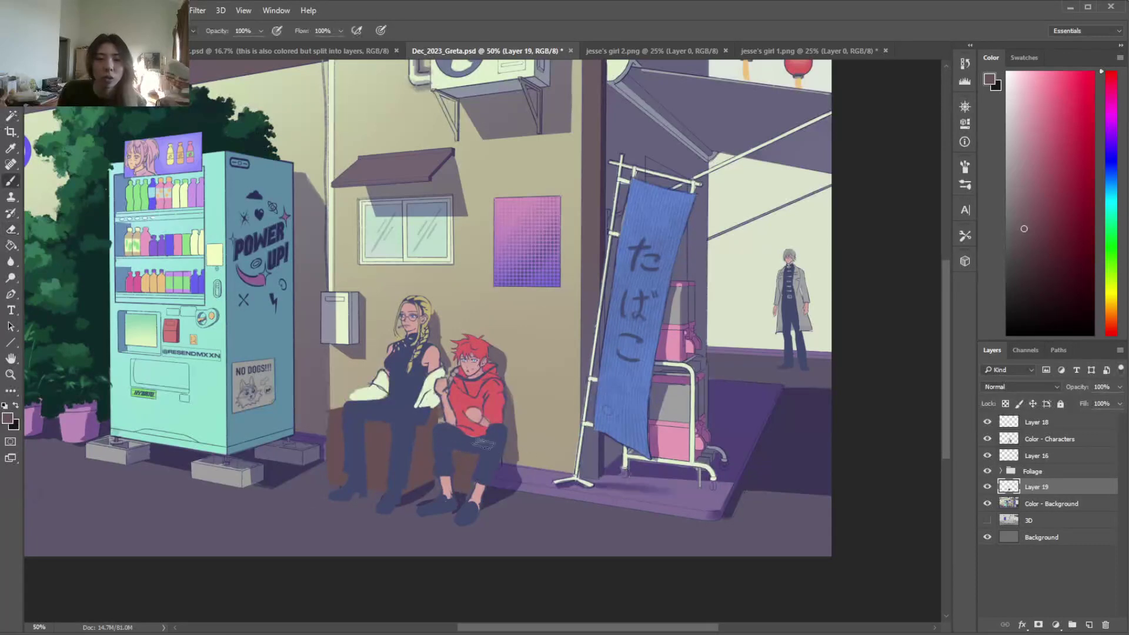
{"action": "mouse_move", "coordinate": [505, 478]}
{"action": "left_mouse_down"}
{"action": "mouse_move", "coordinate": [513, 449]}
{"action": "mouse_move", "coordinate": [523, 451]}
{"action": "mouse_move", "coordinate": [506, 446]}
{"action": "mouse_move", "coordinate": [529, 447]}
{"action": "mouse_move", "coordinate": [516, 498]}
{"action": "mouse_move", "coordinate": [467, 486]}
{"action": "left_mouse_up"}
{"action": "key", "text": "e"}
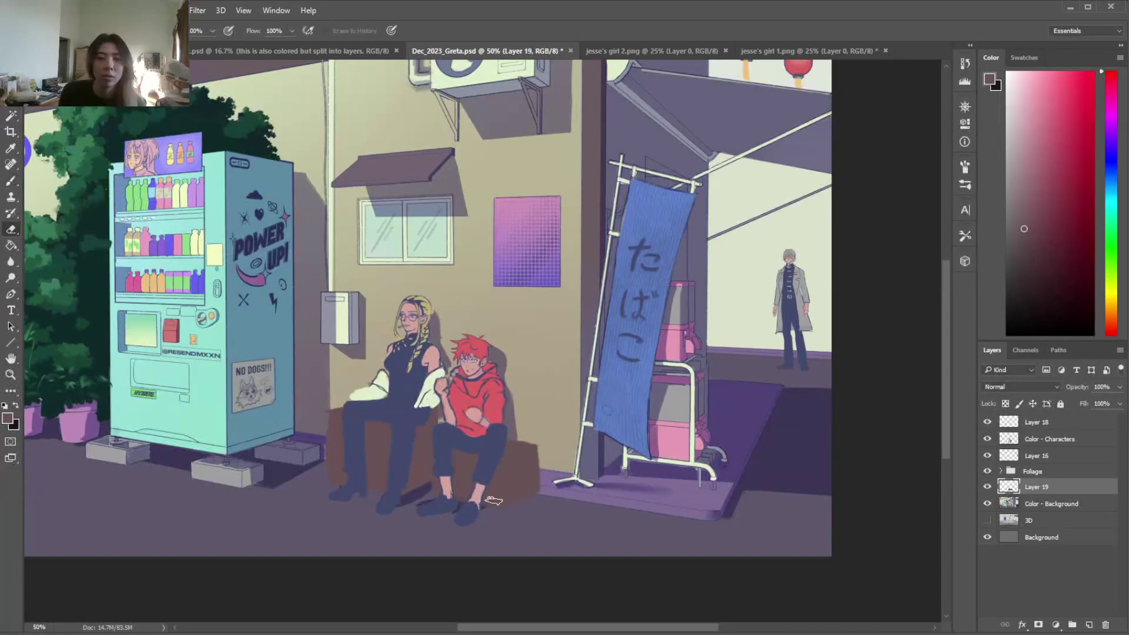
Choose a lighter orange-brown, lock Layer 19's transparent pixels and paint lighter top faces on both boxes
{"action": "key", "text": "b"}
{"action": "left_click", "coordinate": [1026, 177]}
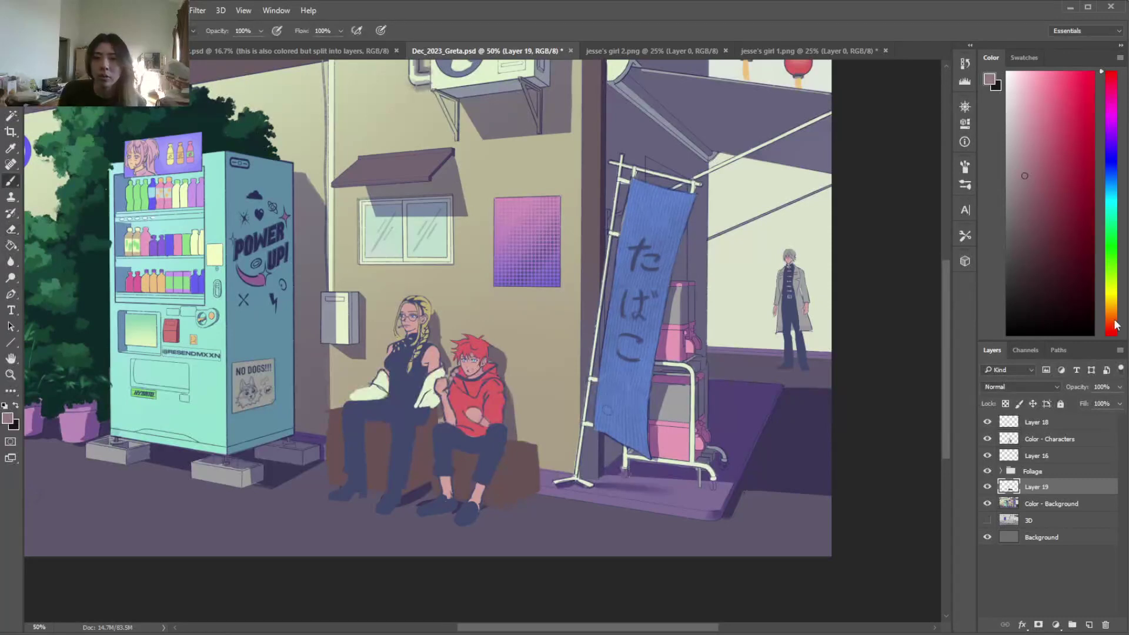
{"action": "left_click_drag", "start_coordinate": [1115, 336], "coordinate": [1116, 323]}
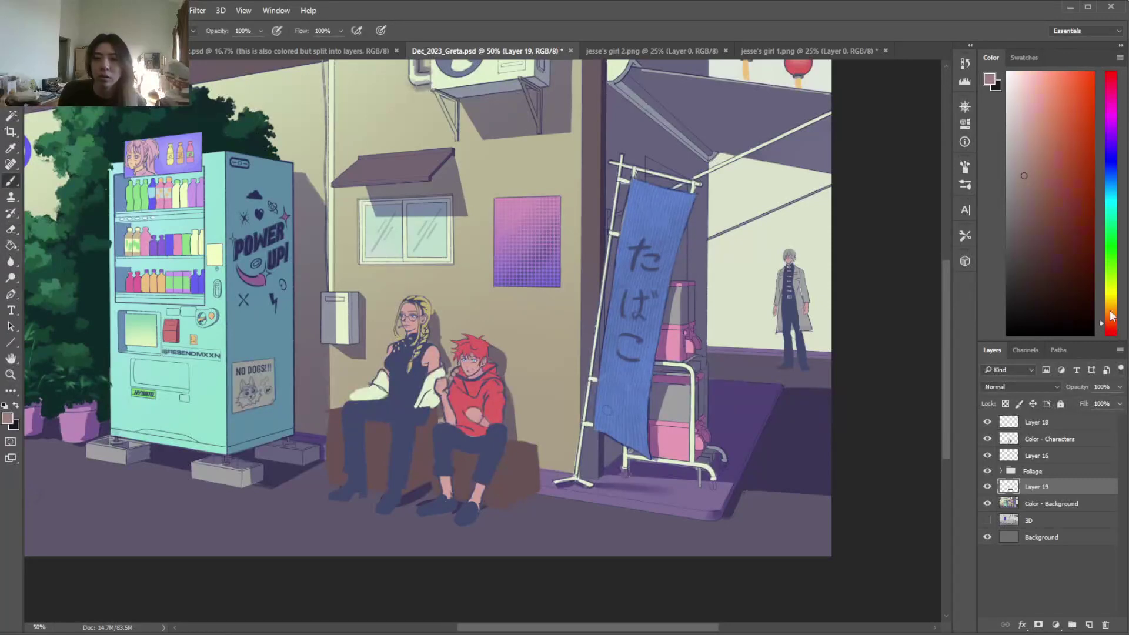
{"action": "left_click", "coordinate": [1024, 161]}
{"action": "left_click", "coordinate": [1112, 314]}
{"action": "left_click", "coordinate": [1005, 404]}
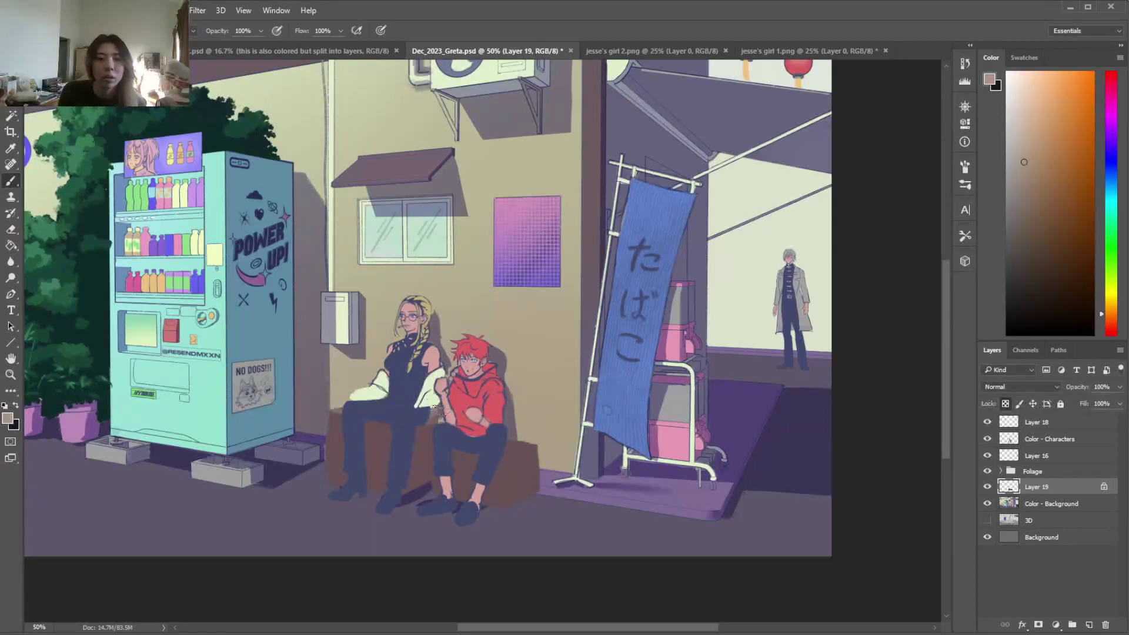
{"action": "left_click", "coordinate": [1005, 404]}
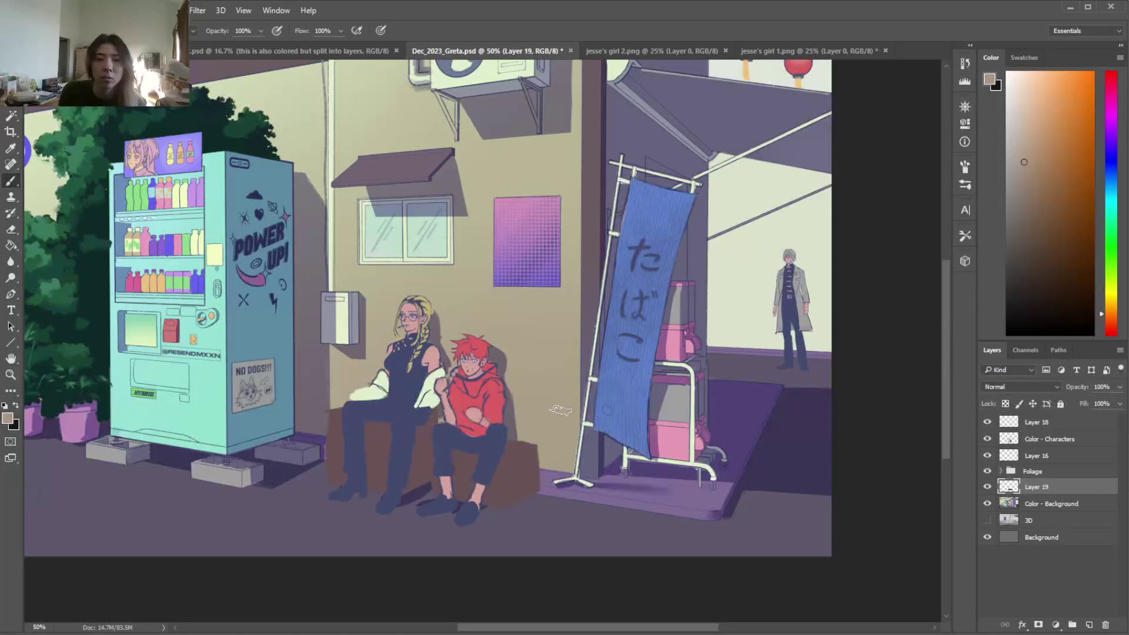
{"action": "key", "text": "e"}
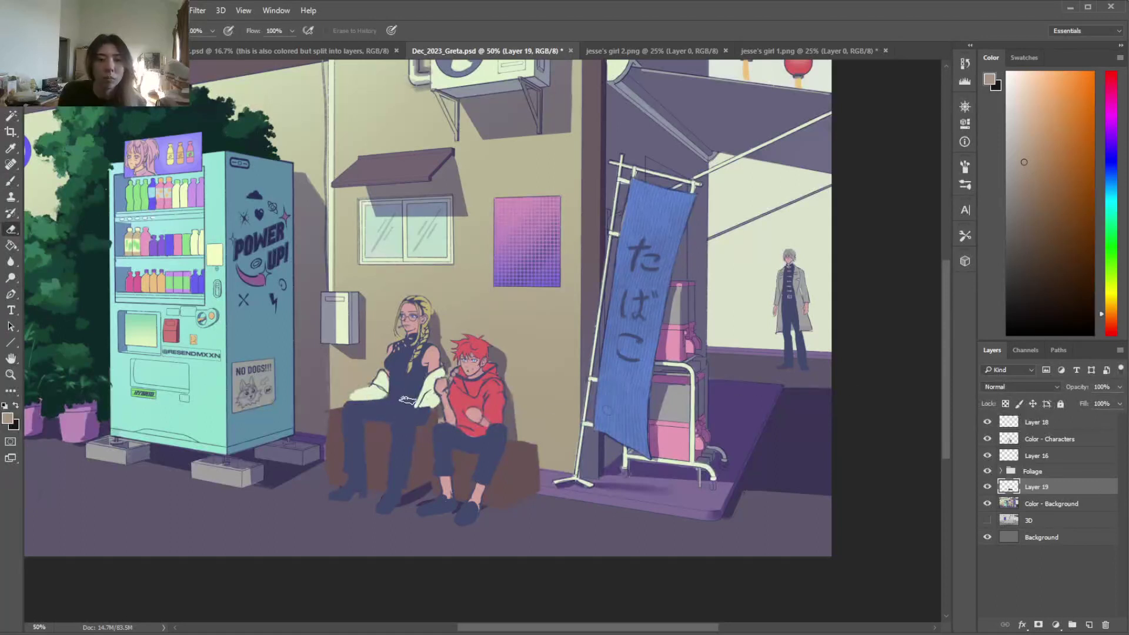
{"action": "key", "text": "b"}
{"action": "left_click", "coordinate": [1005, 403]}
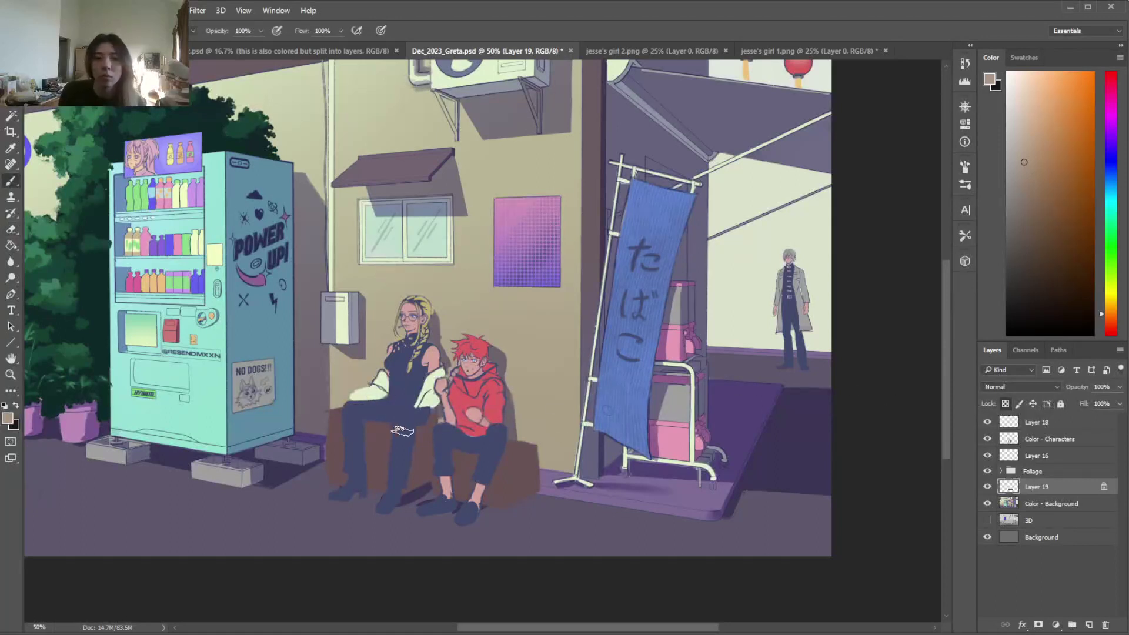
{"action": "mouse_move", "coordinate": [488, 456]}
{"action": "left_mouse_down"}
{"action": "mouse_move", "coordinate": [541, 440]}
{"action": "mouse_move", "coordinate": [494, 438]}
{"action": "left_mouse_up"}
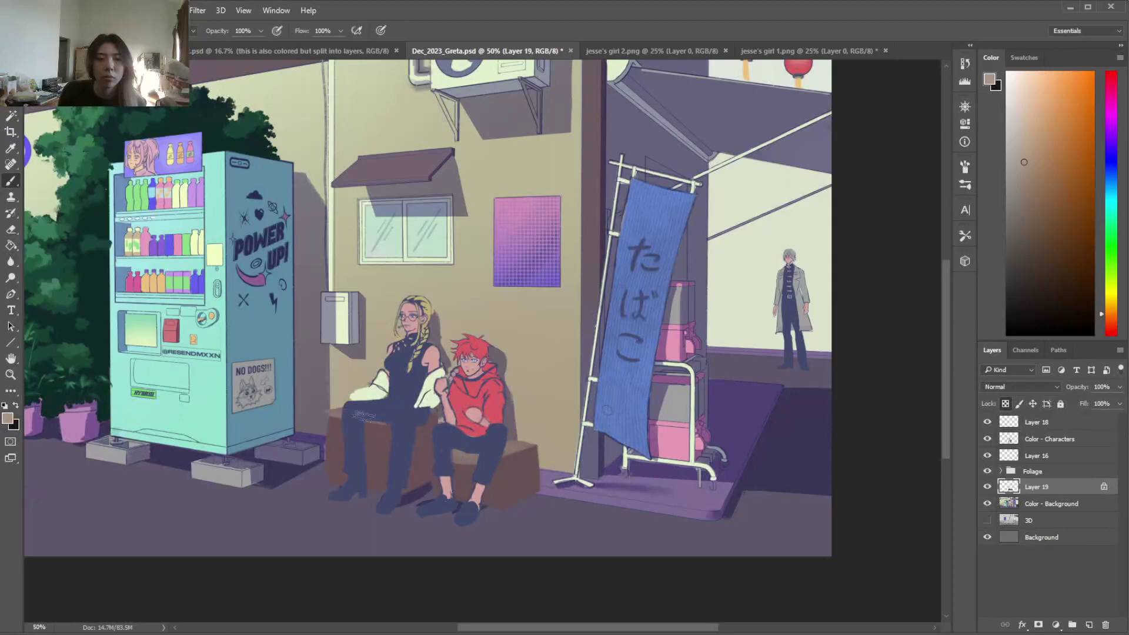
Sample the box brown, shift it to a dark plum, lasso the red-haired figure's box side and shade it with a gradient
{"action": "left_click", "coordinate": [459, 477], "text": "alt"}
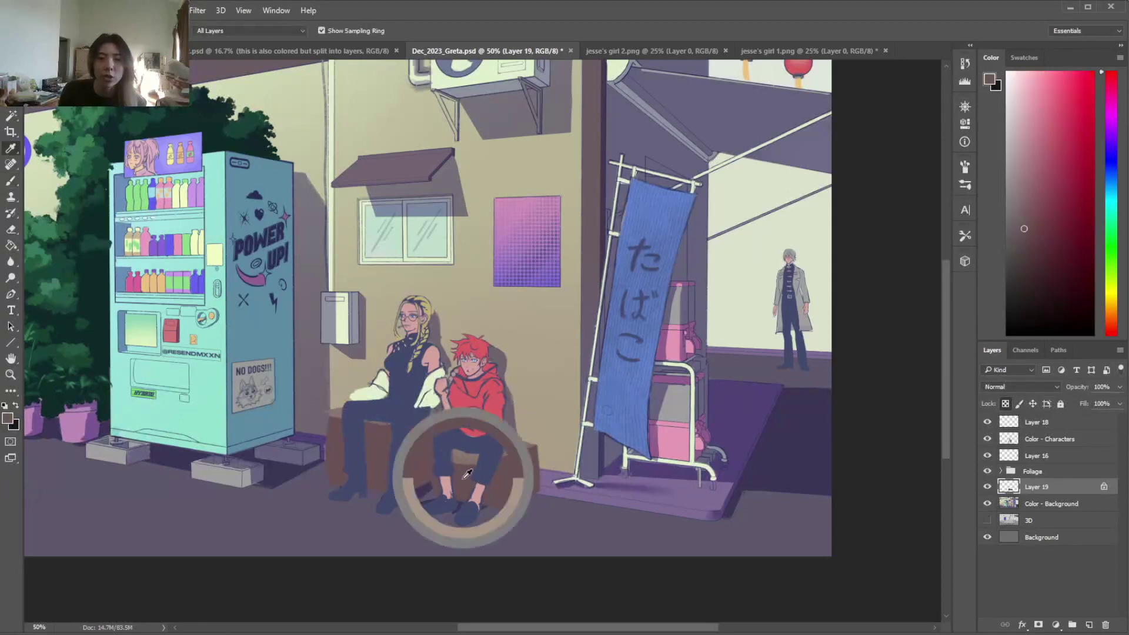
{"action": "left_click", "coordinate": [1031, 260]}
{"action": "left_click", "coordinate": [1111, 92]}
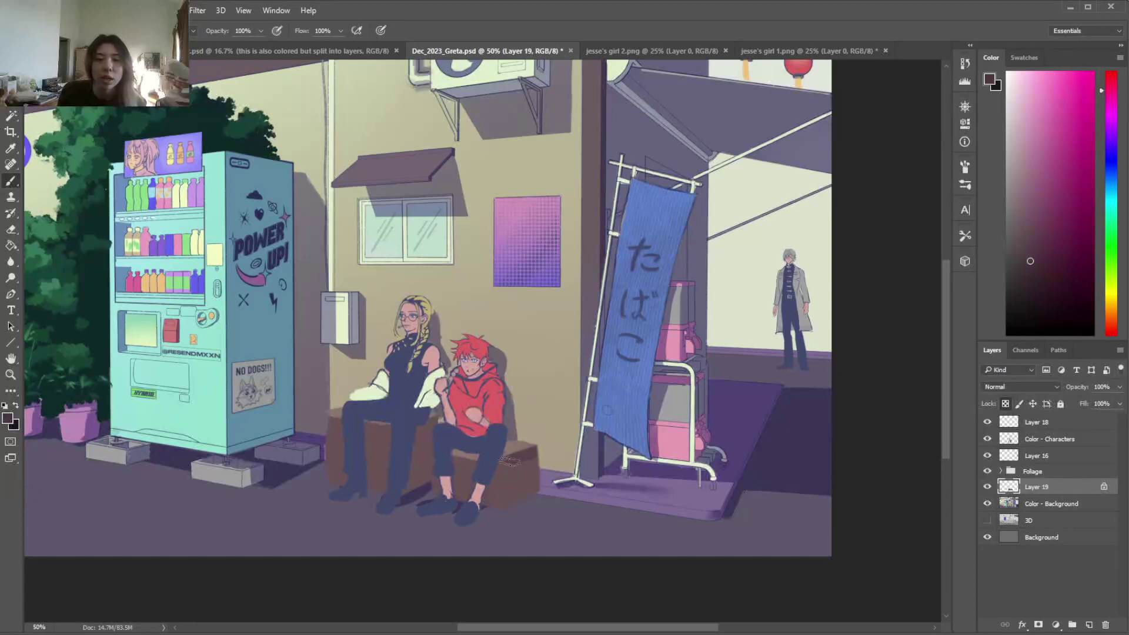
{"action": "key", "text": "l"}
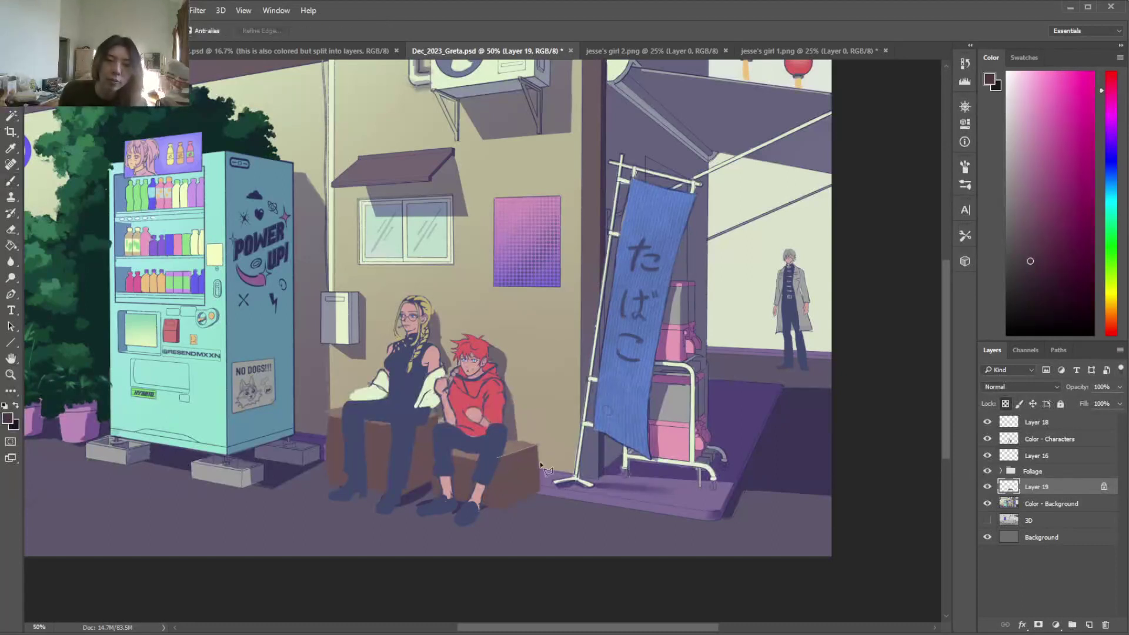
{"action": "left_click", "coordinate": [498, 513]}
{"action": "left_click", "coordinate": [496, 459]}
{"action": "key", "text": "b"}
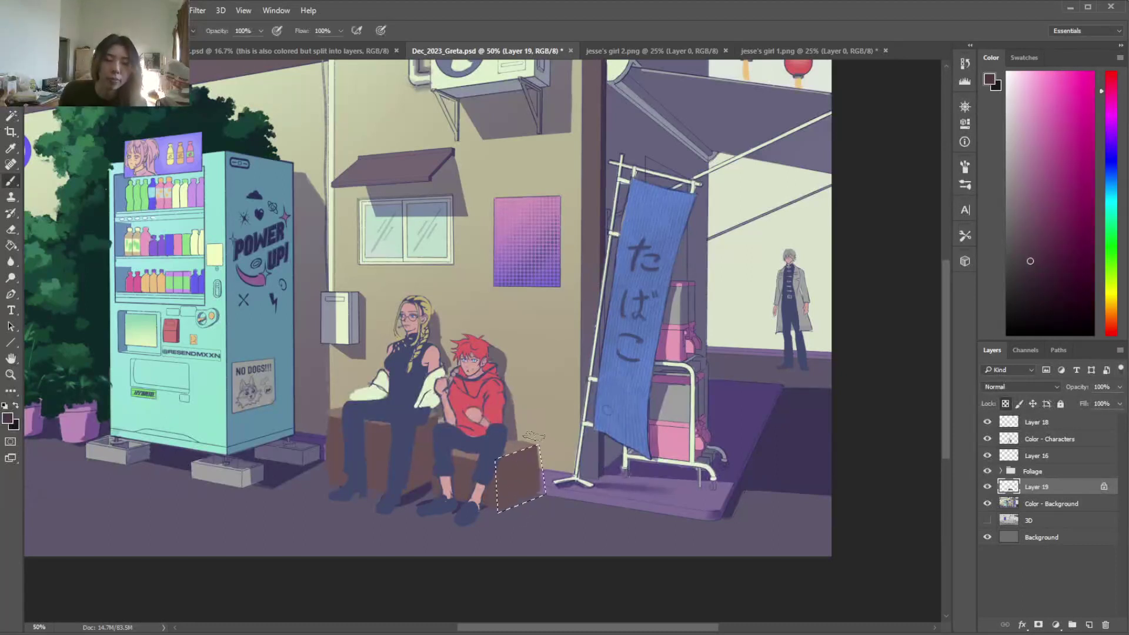
{"action": "key", "text": "g"}
{"action": "left_click_drag", "start_coordinate": [595, 486], "coordinate": [453, 459]}
{"action": "key", "text": "ctrl+d"}
Lasso the side face of the blonde figure's box and shade it with a soft brush in purple sampled from the shaded ground
{"action": "key", "text": "l"}
{"action": "mouse_move", "coordinate": [412, 426]}
{"action": "left_mouse_down"}
{"action": "mouse_move", "coordinate": [448, 422]}
{"action": "mouse_move", "coordinate": [446, 474]}
{"action": "mouse_move", "coordinate": [438, 445]}
{"action": "left_mouse_up"}
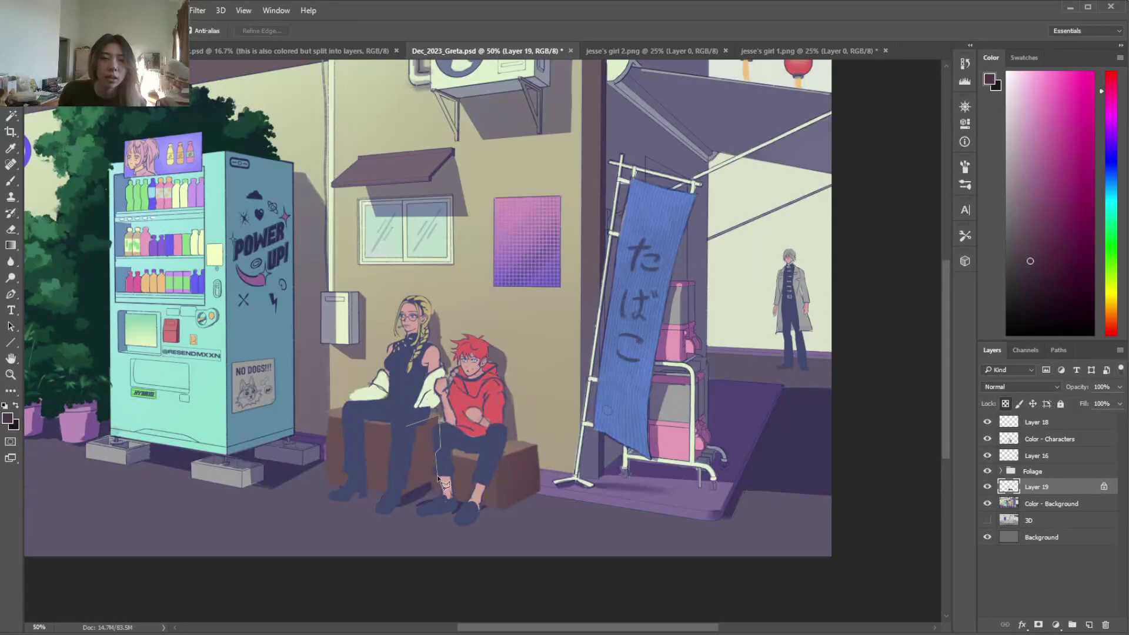
{"action": "mouse_move", "coordinate": [432, 483]}
{"action": "left_mouse_down"}
{"action": "mouse_move", "coordinate": [400, 504]}
{"action": "mouse_move", "coordinate": [393, 447]}
{"action": "mouse_move", "coordinate": [405, 425]}
{"action": "left_mouse_up"}
{"action": "key", "text": "g"}
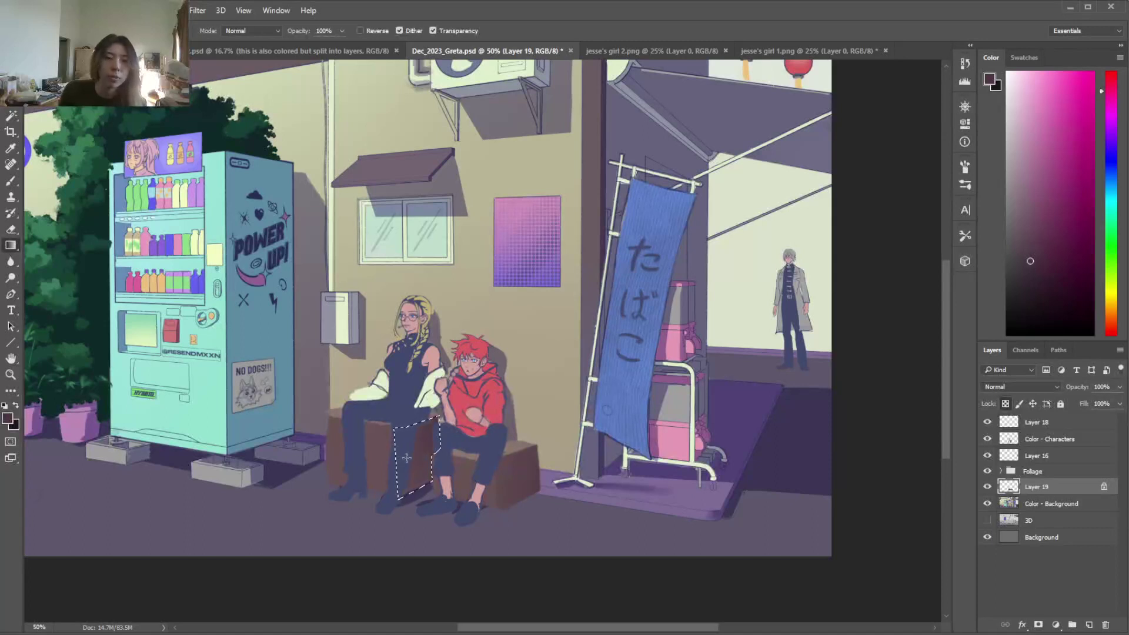
{"action": "key", "text": "i"}
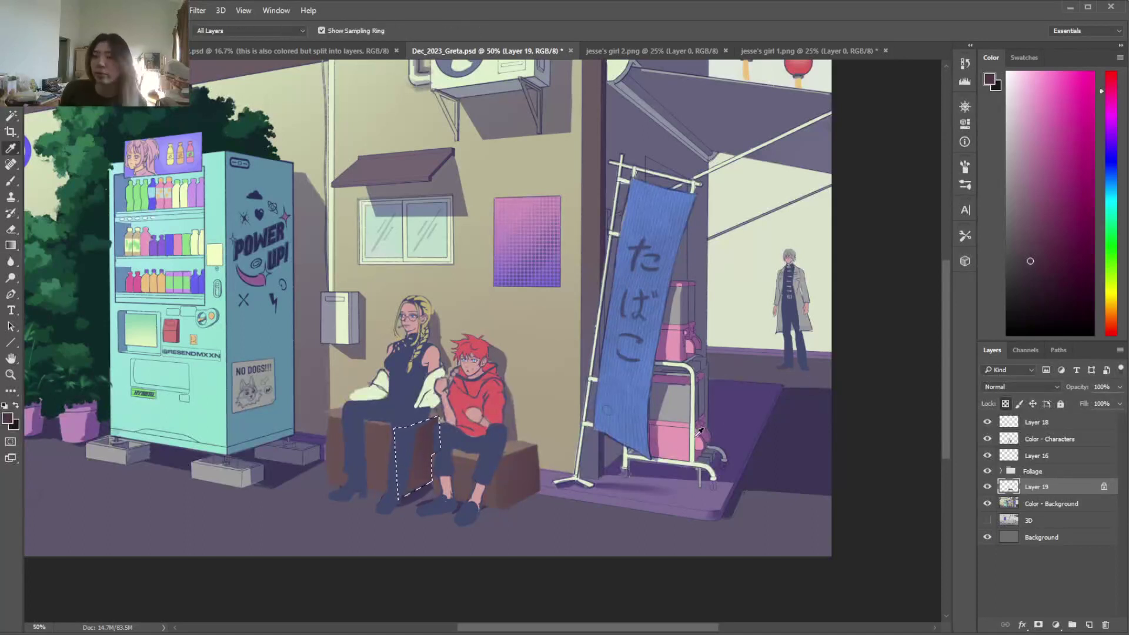
{"action": "left_click", "coordinate": [731, 419]}
{"action": "key", "text": "b"}
{"action": "right_click", "coordinate": [487, 409]}
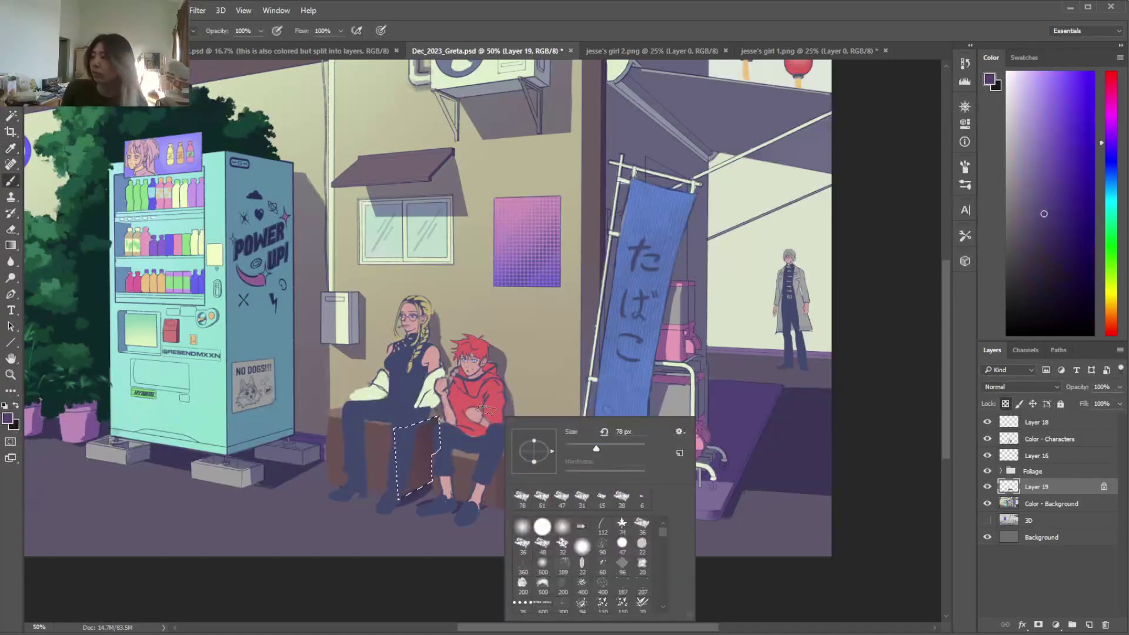
{"action": "left_click", "coordinate": [562, 526]}
{"action": "key", "text": "Return"}
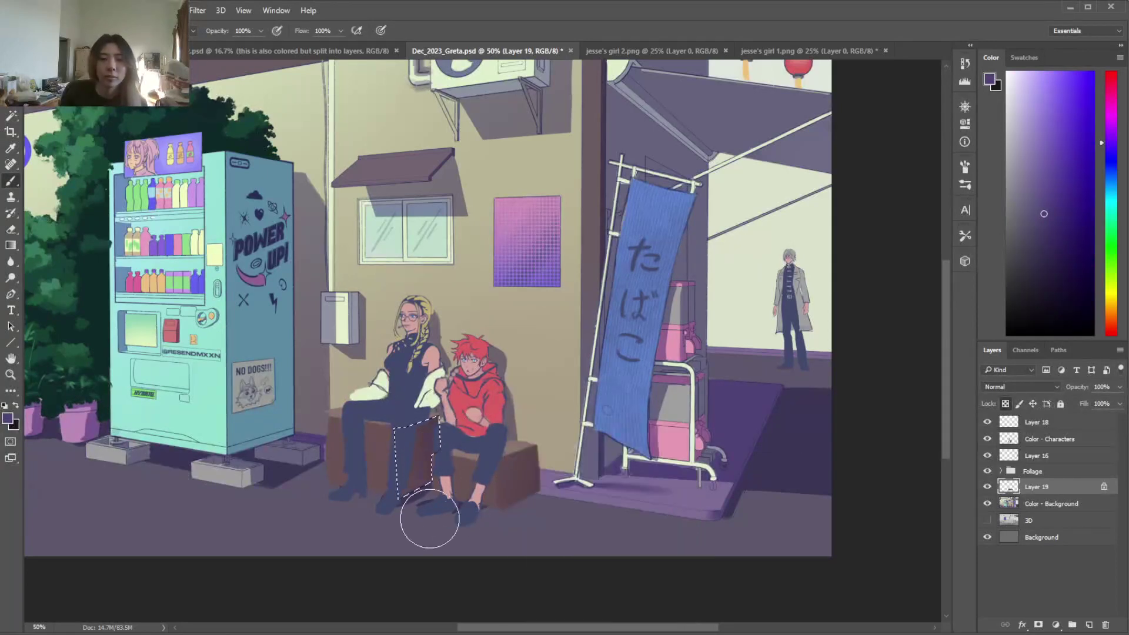
{"action": "key", "text": "ctrl+d"}
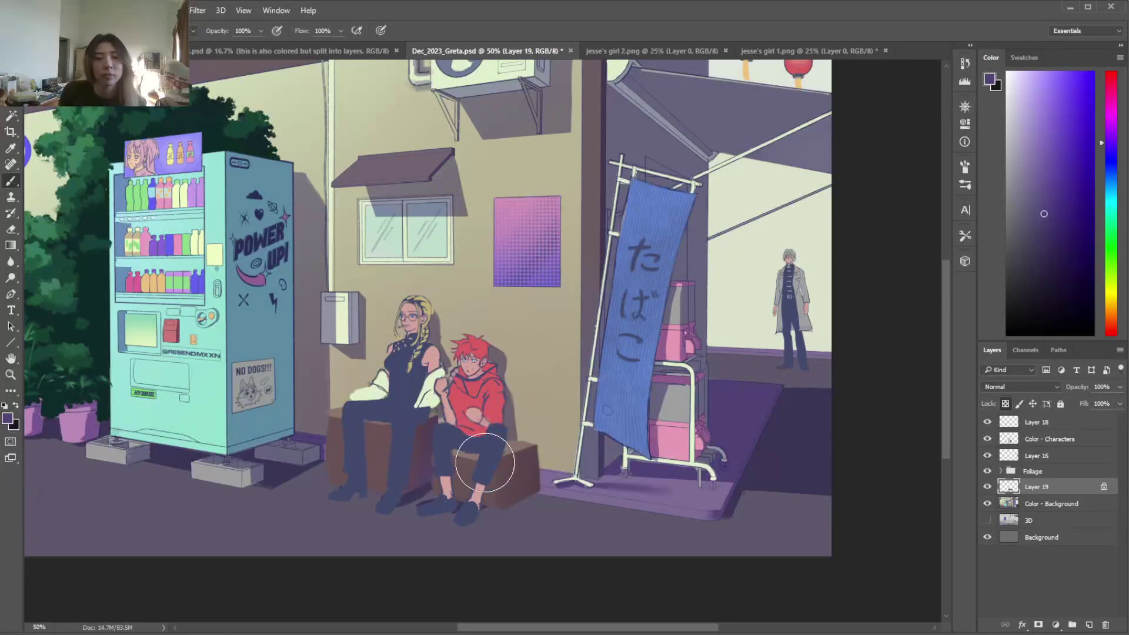
Lasso a vertical strip on the front of the blonde figure's box and brush it with off-white sampled from the wall-mounted box
{"action": "key", "text": "l"}
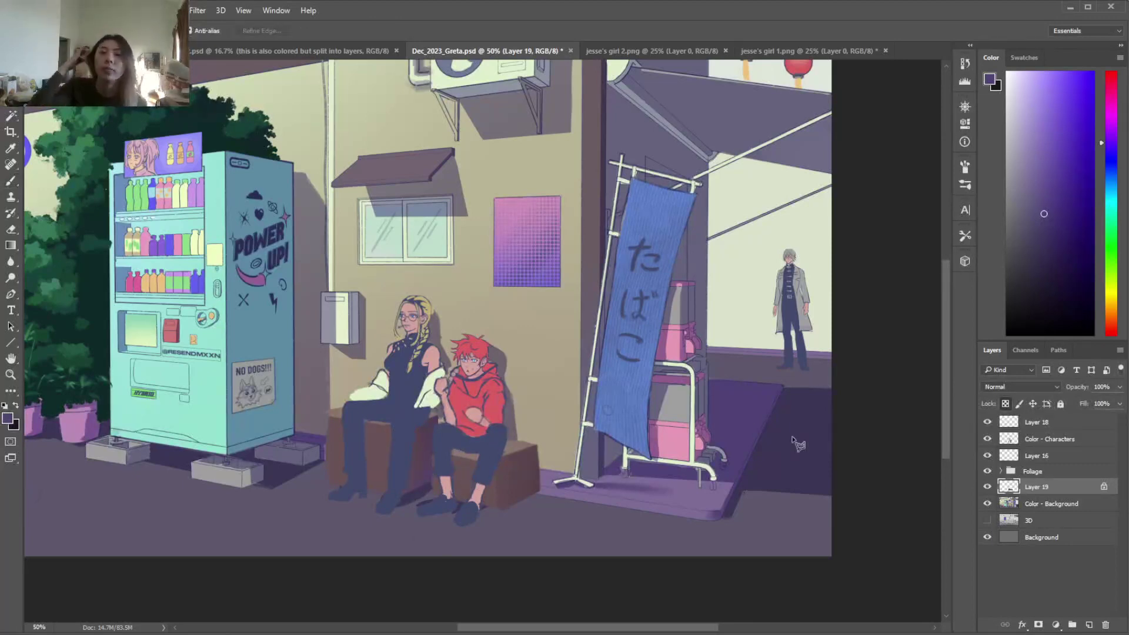
{"action": "left_click", "coordinate": [371, 423]}
{"action": "left_click", "coordinate": [374, 476]}
{"action": "left_click", "coordinate": [354, 468]}
{"action": "left_click", "coordinate": [356, 414]}
{"action": "left_click", "coordinate": [371, 422]}
{"action": "key", "text": "i"}
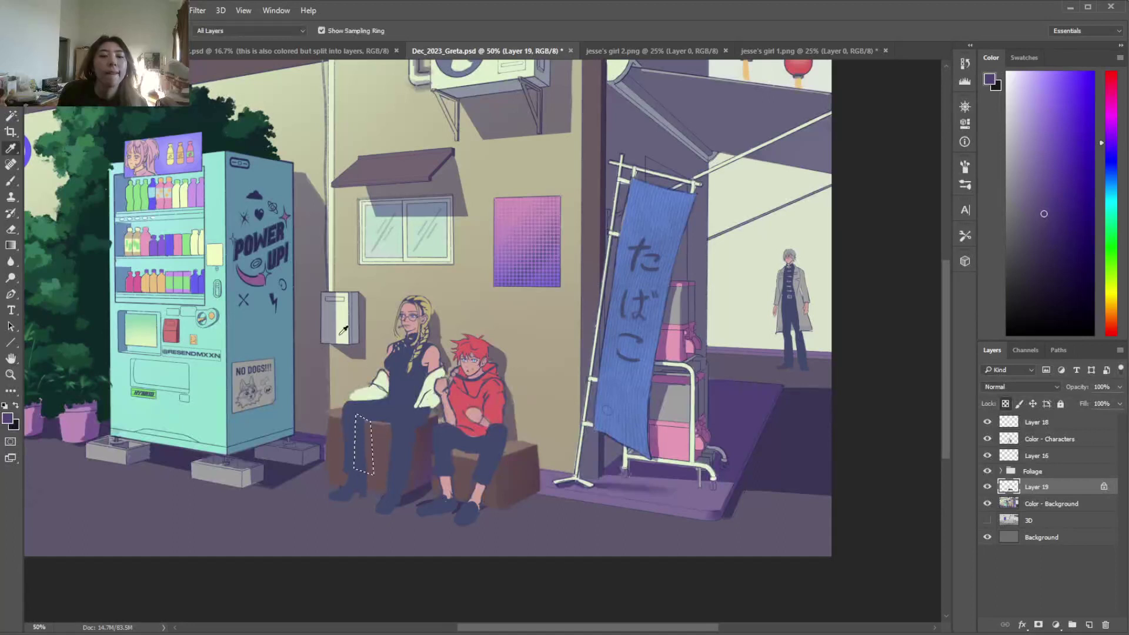
{"action": "left_click", "coordinate": [346, 332]}
{"action": "key", "text": "b"}
{"action": "left_click_drag", "start_coordinate": [370, 420], "coordinate": [340, 569]}
{"action": "left_click_drag", "start_coordinate": [360, 450], "coordinate": [411, 596]}
{"action": "key", "text": "ctrl+d"}
Lasso a tape-like strip over the top and side of the red-haired figure's box and paint it orange-tan
{"action": "key", "text": "l"}
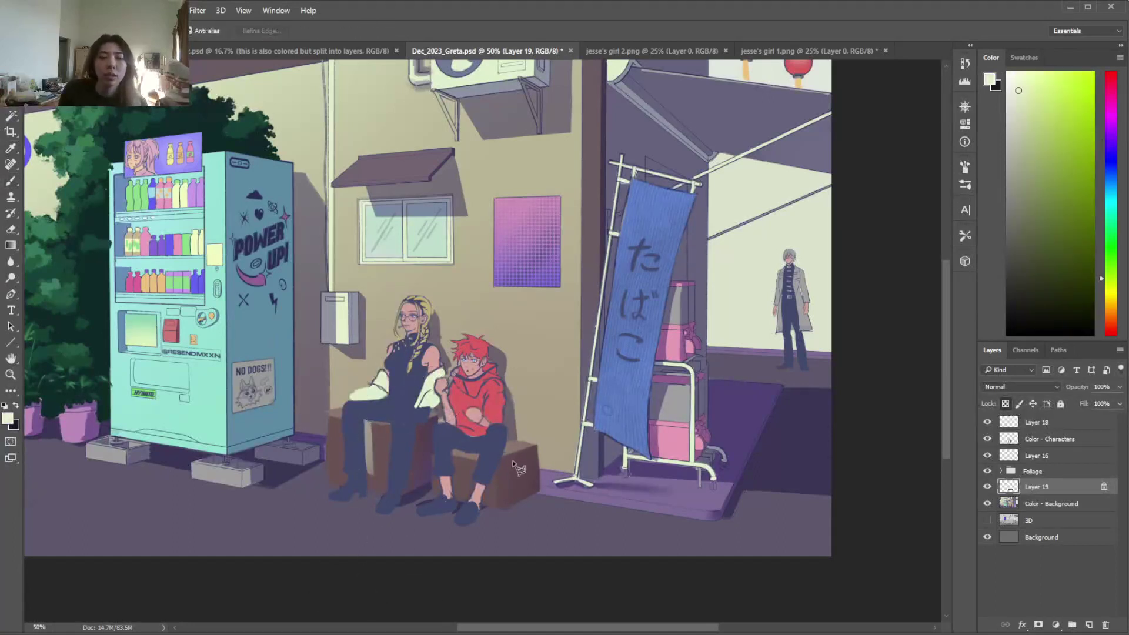
{"action": "mouse_move", "coordinate": [523, 496]}
{"action": "left_mouse_down"}
{"action": "mouse_move", "coordinate": [515, 505]}
{"action": "mouse_move", "coordinate": [527, 456]}
{"action": "mouse_move", "coordinate": [494, 449]}
{"action": "left_mouse_up"}
{"action": "key", "text": "b"}
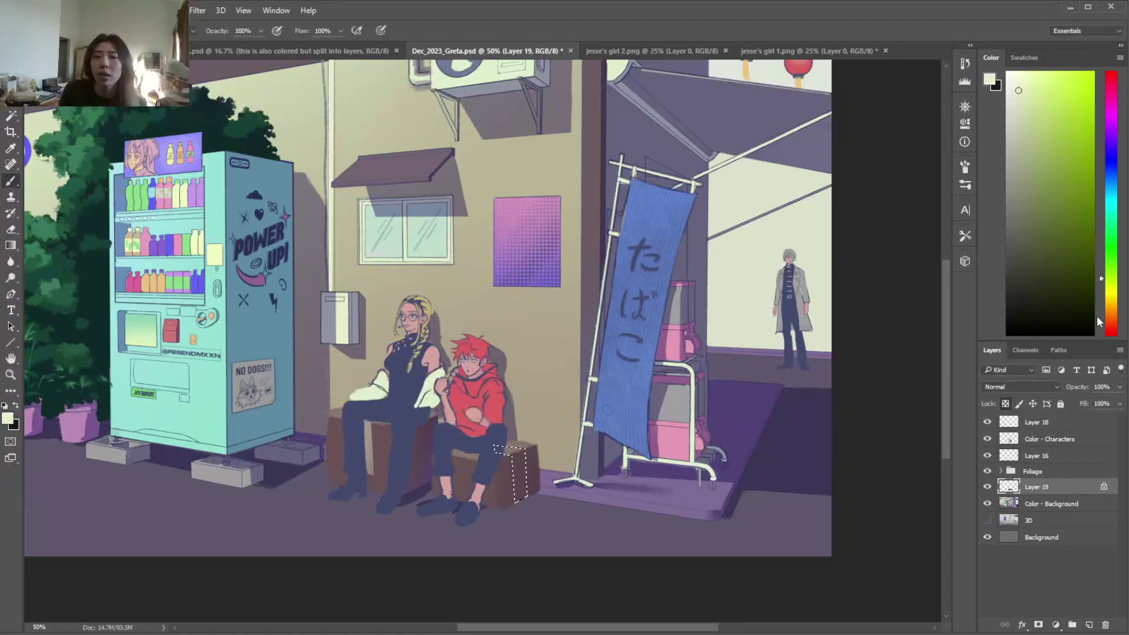
{"action": "left_click", "coordinate": [1113, 318]}
{"action": "left_click_drag", "start_coordinate": [1115, 318], "coordinate": [1115, 310]}
{"action": "left_click_drag", "start_coordinate": [1059, 117], "coordinate": [1055, 156]}
{"action": "mouse_move", "coordinate": [518, 453]}
{"action": "left_mouse_down"}
{"action": "mouse_move", "coordinate": [517, 574]}
{"action": "mouse_move", "coordinate": [541, 568]}
{"action": "left_mouse_up"}
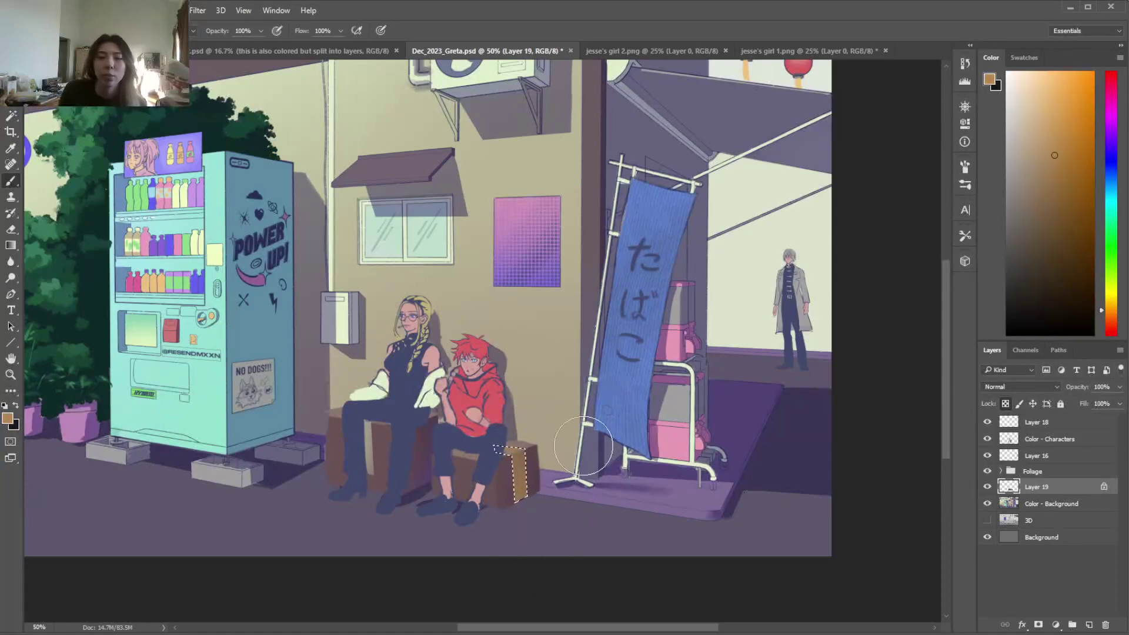
Sample mint from the vending machine and hand-letter a label down the tan strip with a 10 px brush, then deselect
{"action": "key", "text": "i"}
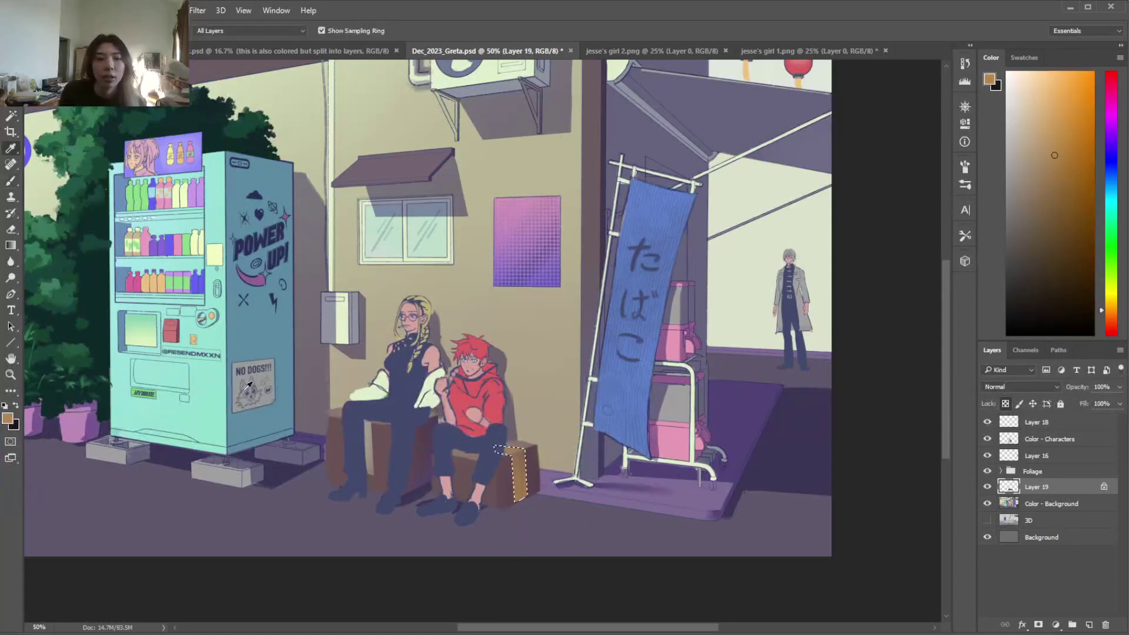
{"action": "left_click", "coordinate": [220, 416]}
{"action": "key", "text": "b"}
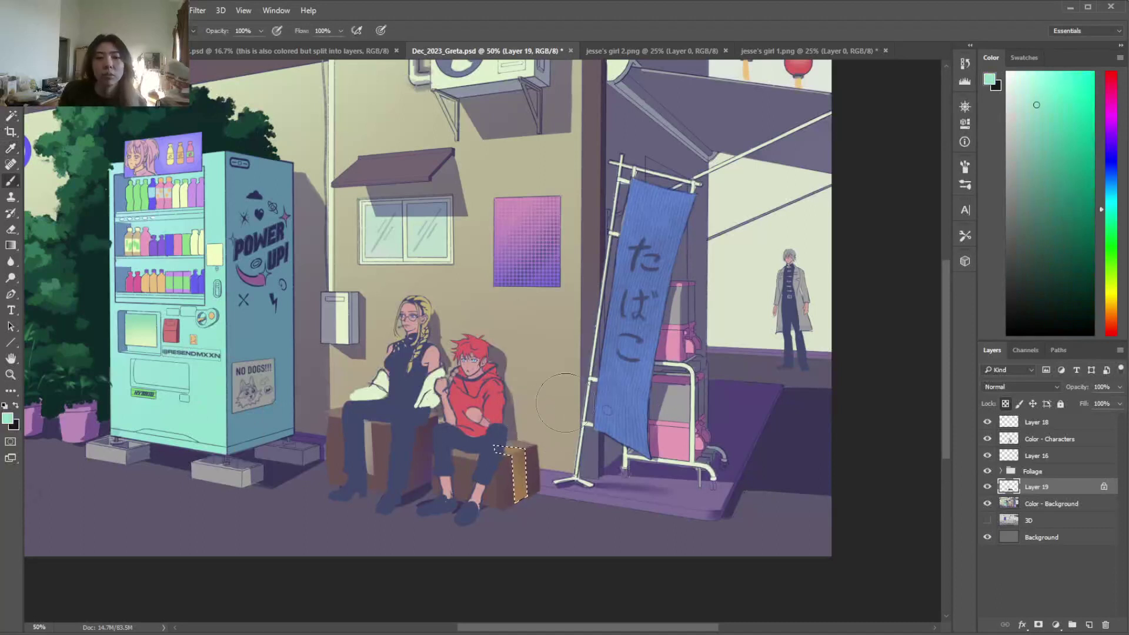
{"action": "right_click", "coordinate": [554, 385]}
{"action": "left_click_drag", "start_coordinate": [693, 414], "coordinate": [640, 412]}
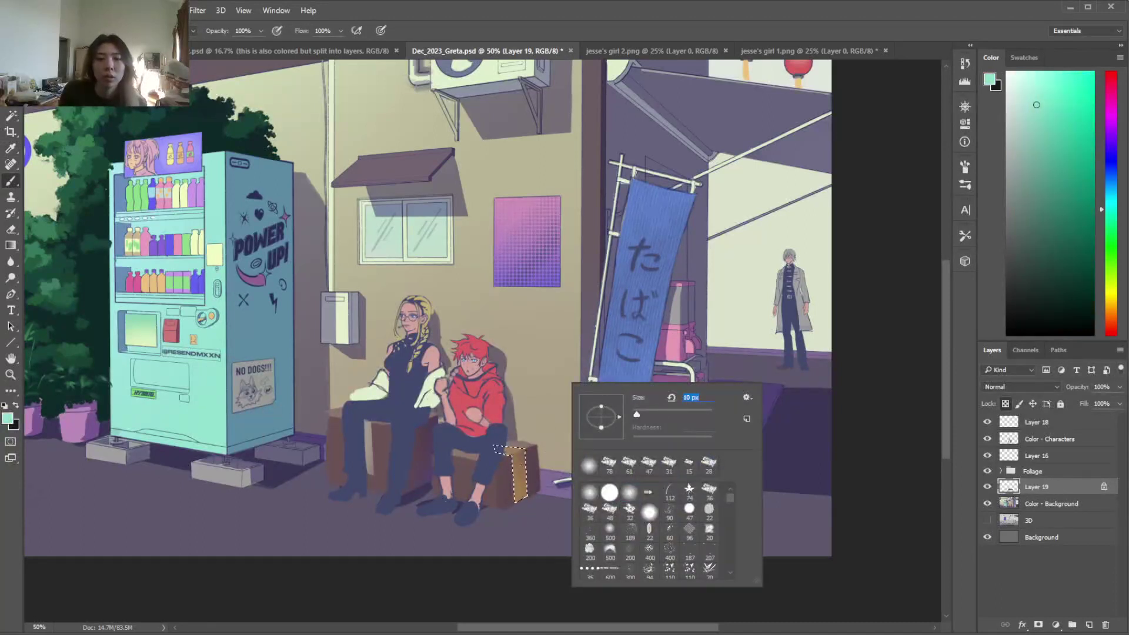
{"action": "key", "text": "Return"}
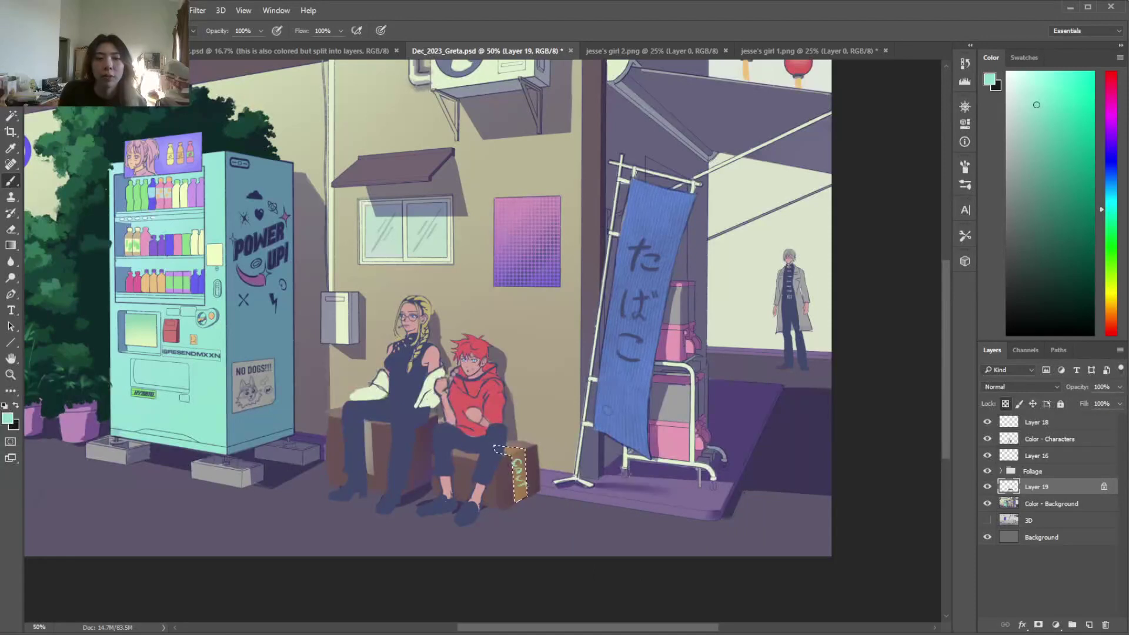
{"action": "key", "text": "ctrl+d"}
Sample pinkish red from the vending machine and paint an upward arrow on the front of the red-haired figure's box
{"action": "key", "text": "i"}
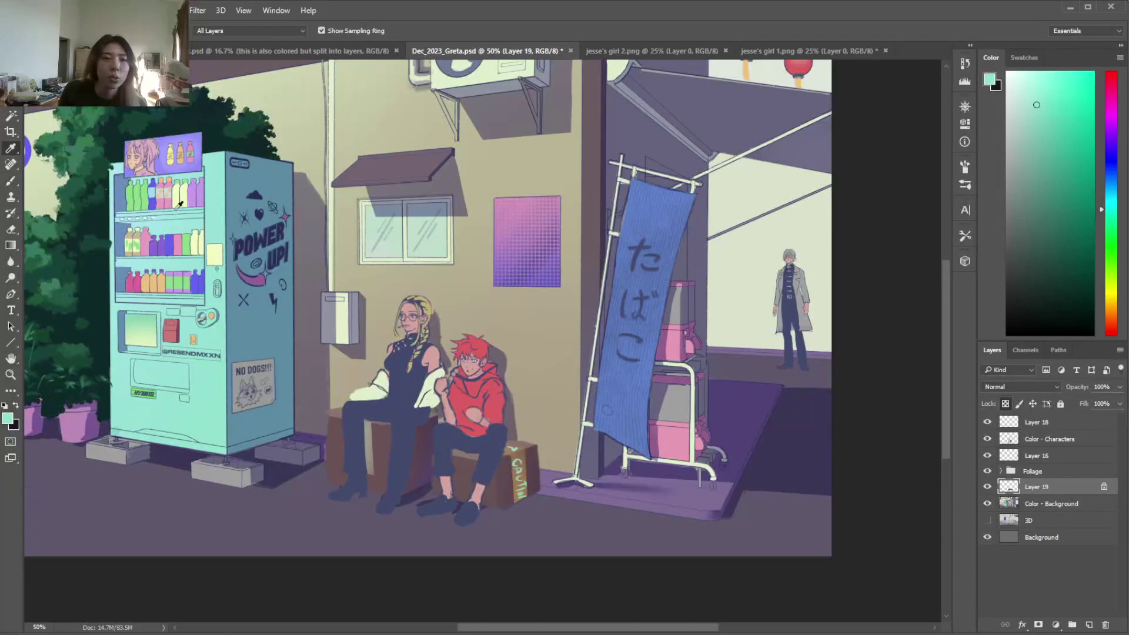
{"action": "left_click", "coordinate": [172, 327]}
{"action": "key", "text": "b"}
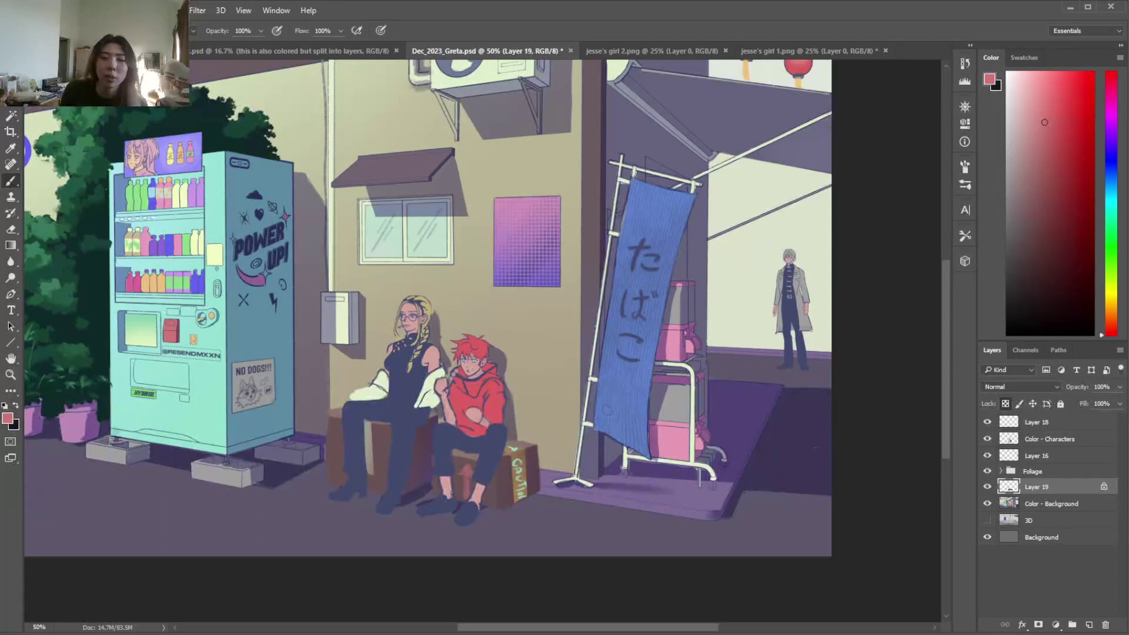
Brighten the painted box seats slightly with a Brightness/Contrast adjustment
{"action": "left_click", "coordinate": [88, 10]}
{"action": "mouse_move", "coordinate": [215, 46]}
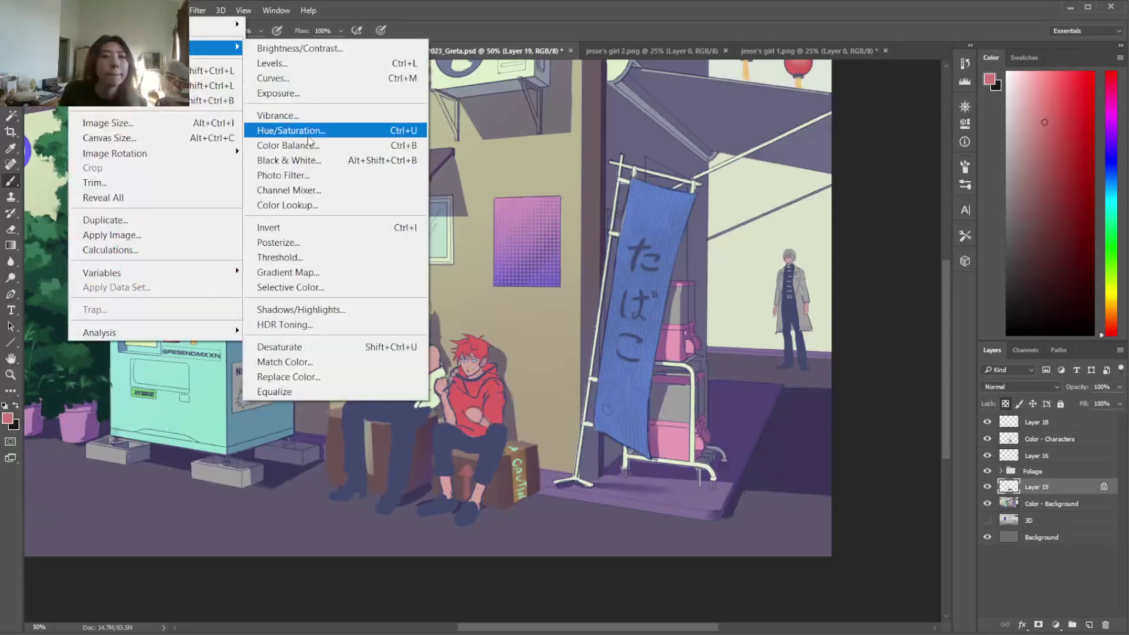
{"action": "left_click", "coordinate": [305, 50]}
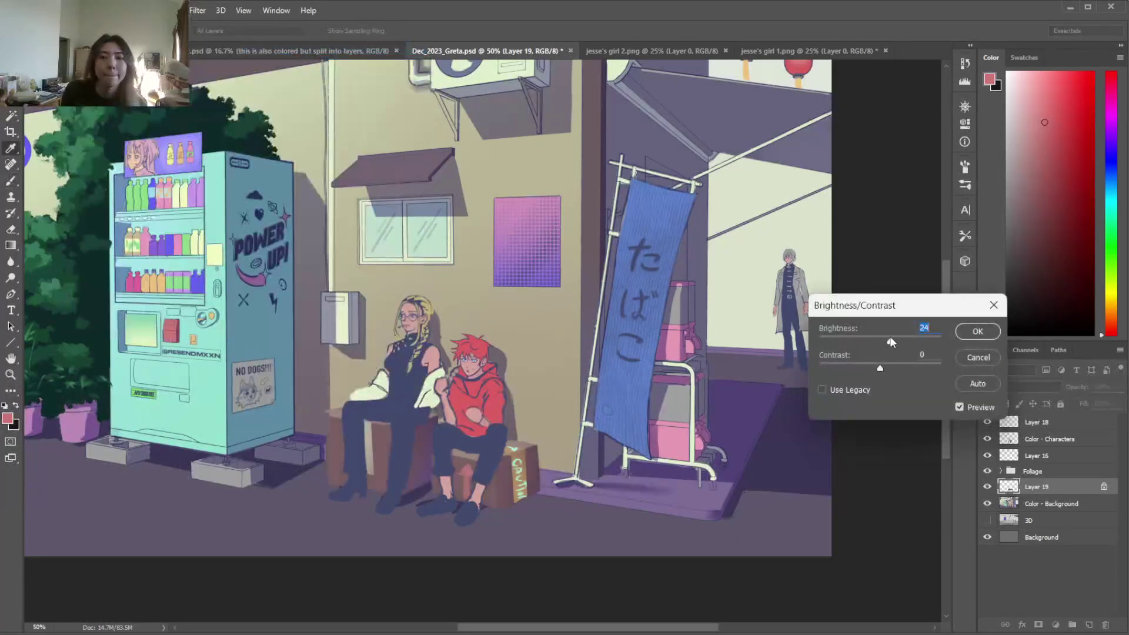
{"action": "left_click_drag", "start_coordinate": [892, 343], "coordinate": [885, 342]}
{"action": "left_click", "coordinate": [978, 331]}
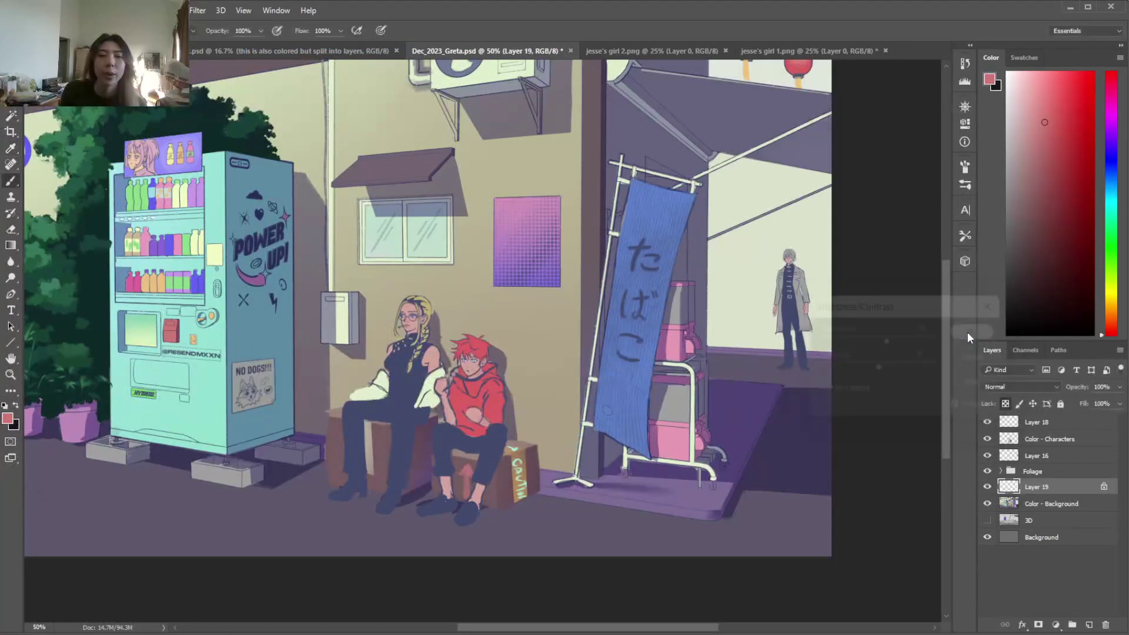
Add a new layer directly above Color - Characters, set its blend mode to Multiply, and ready the textured brush at 199 px
{"action": "key", "text": "b"}
{"action": "right_click", "coordinate": [758, 292]}
{"action": "left_click_drag", "start_coordinate": [825, 325], "coordinate": [870, 325]}
{"action": "left_click", "coordinate": [871, 260]}
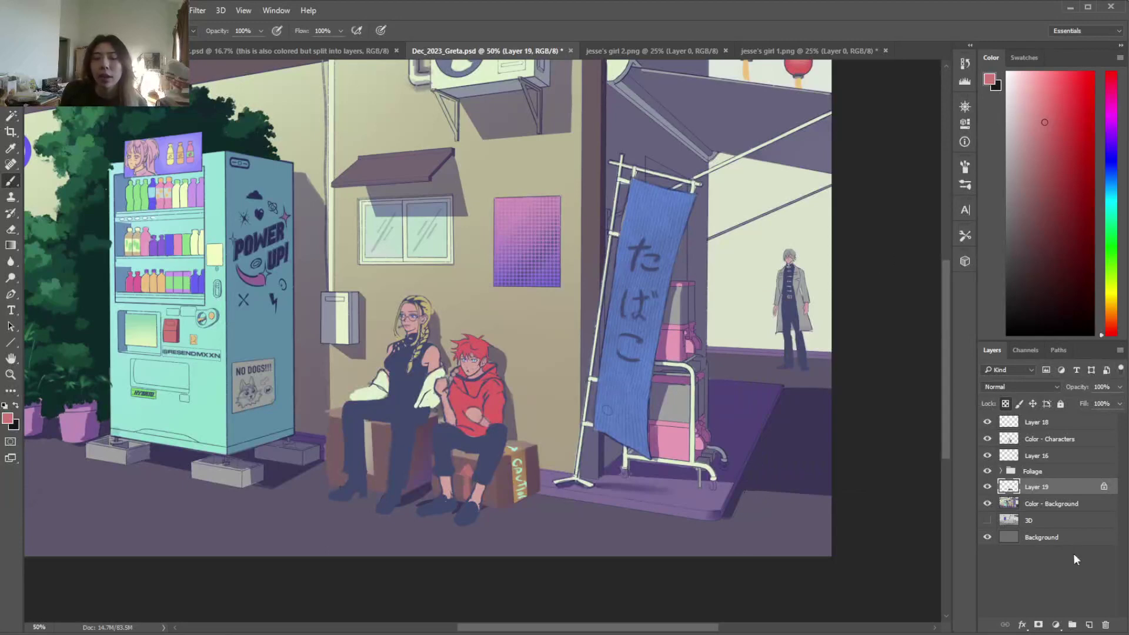
{"action": "key", "text": "ctrl+minus"}
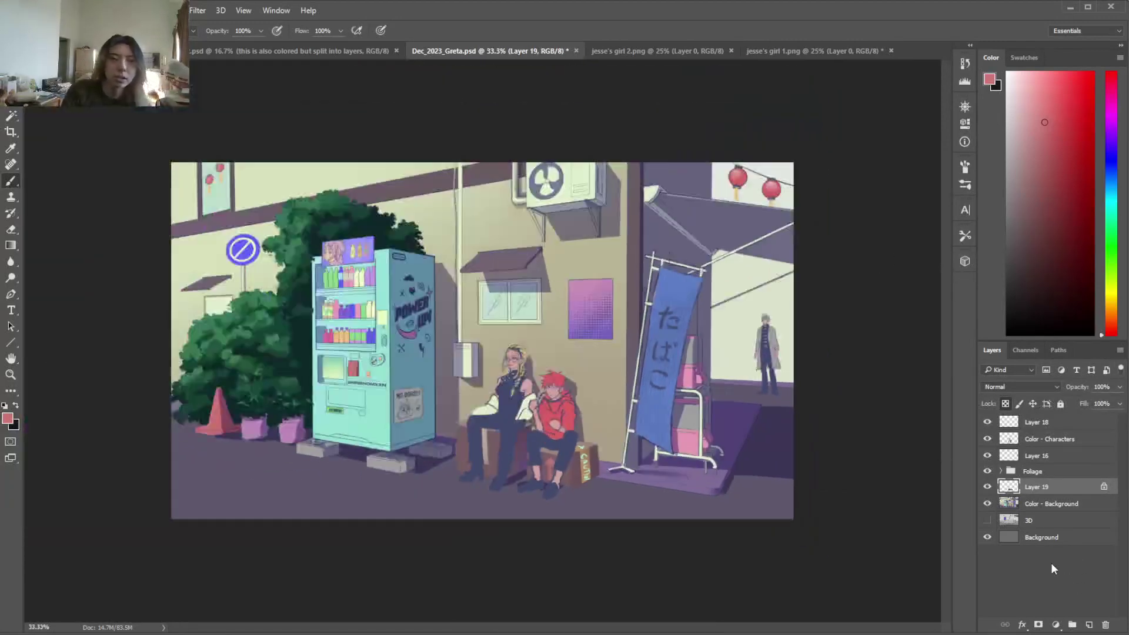
{"action": "key", "text": "ctrl+minus"}
{"action": "key", "text": "ctrl+plus"}
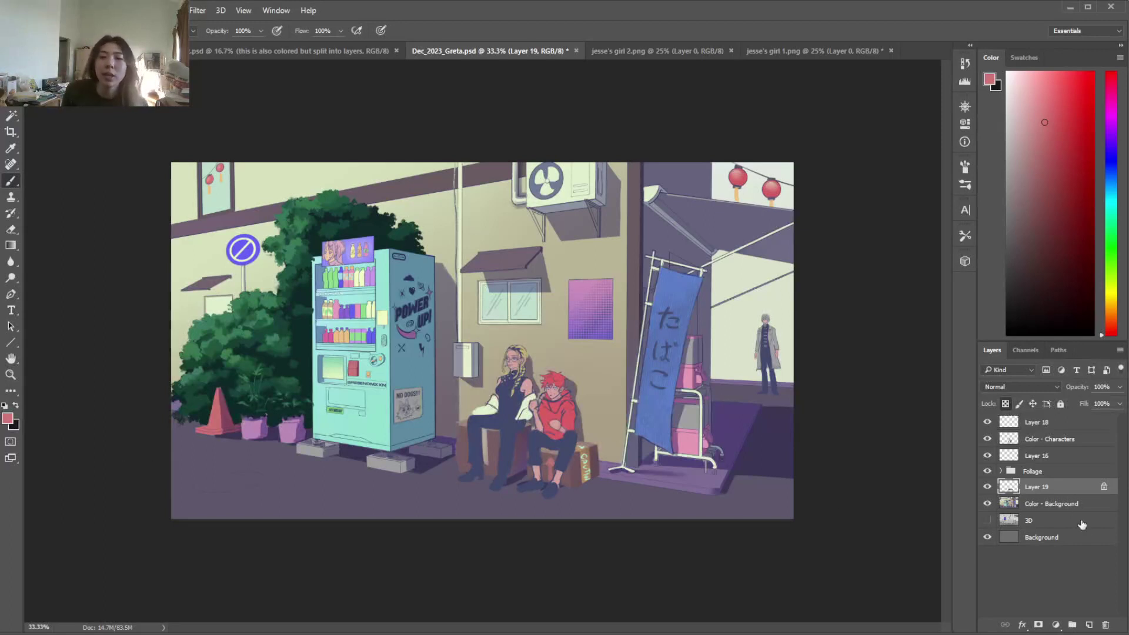
{"action": "left_click", "coordinate": [1090, 627]}
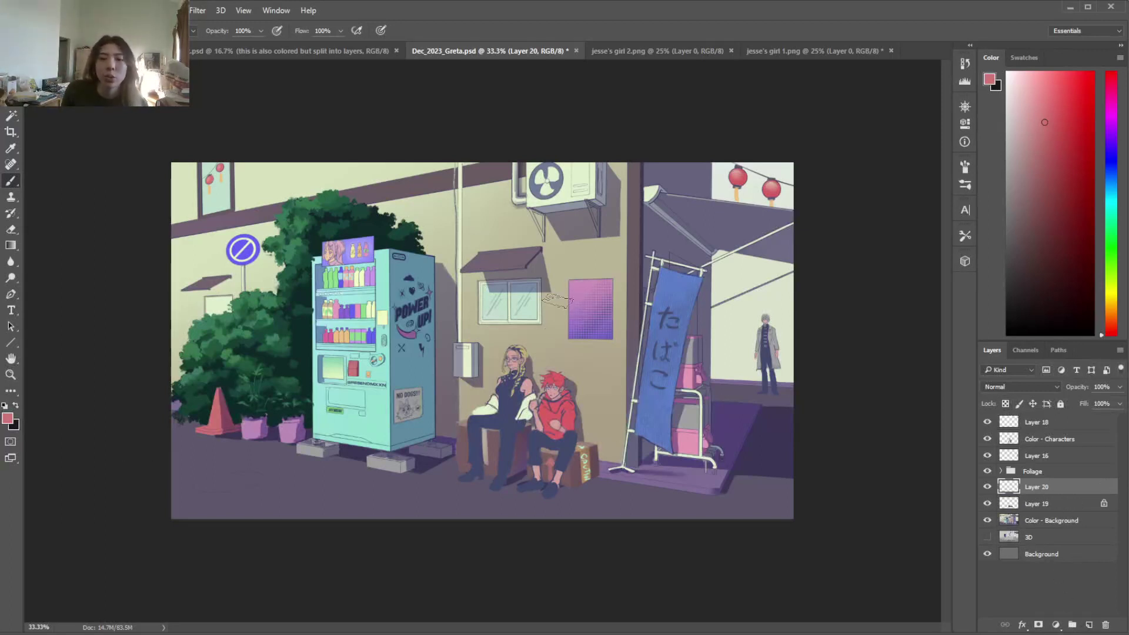
{"action": "right_click", "coordinate": [564, 287]}
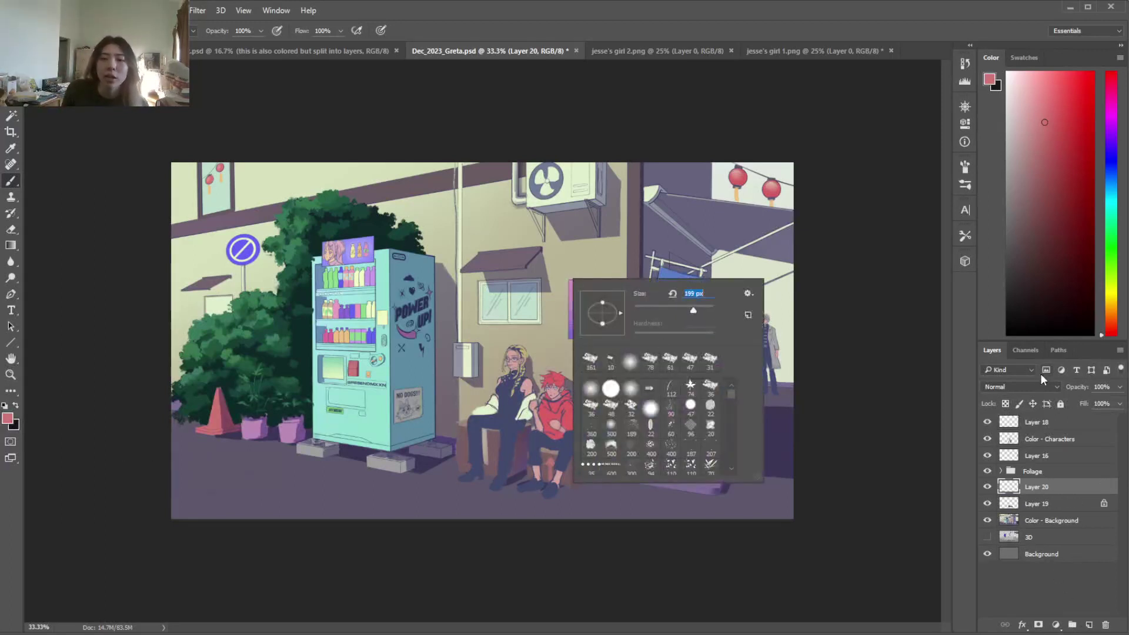
{"action": "left_click", "coordinate": [1036, 387]}
{"action": "left_click", "coordinate": [1011, 444]}
{"action": "left_click_drag", "start_coordinate": [1050, 493], "coordinate": [1051, 432]}
Pick a pale lavender and paint a cast shadow over the upper-left wall, erasing irregular light patches into it
{"action": "left_click", "coordinate": [1114, 141]}
{"action": "left_click", "coordinate": [1019, 117]}
{"action": "left_click", "coordinate": [1113, 129]}
{"action": "mouse_move", "coordinate": [303, 201]}
{"action": "left_mouse_down"}
{"action": "mouse_move", "coordinate": [262, 212]}
{"action": "mouse_move", "coordinate": [287, 180]}
{"action": "mouse_move", "coordinate": [234, 187]}
{"action": "mouse_move", "coordinate": [192, 150]}
{"action": "left_mouse_up"}
{"action": "left_click_drag", "start_coordinate": [240, 240], "coordinate": [324, 237]}
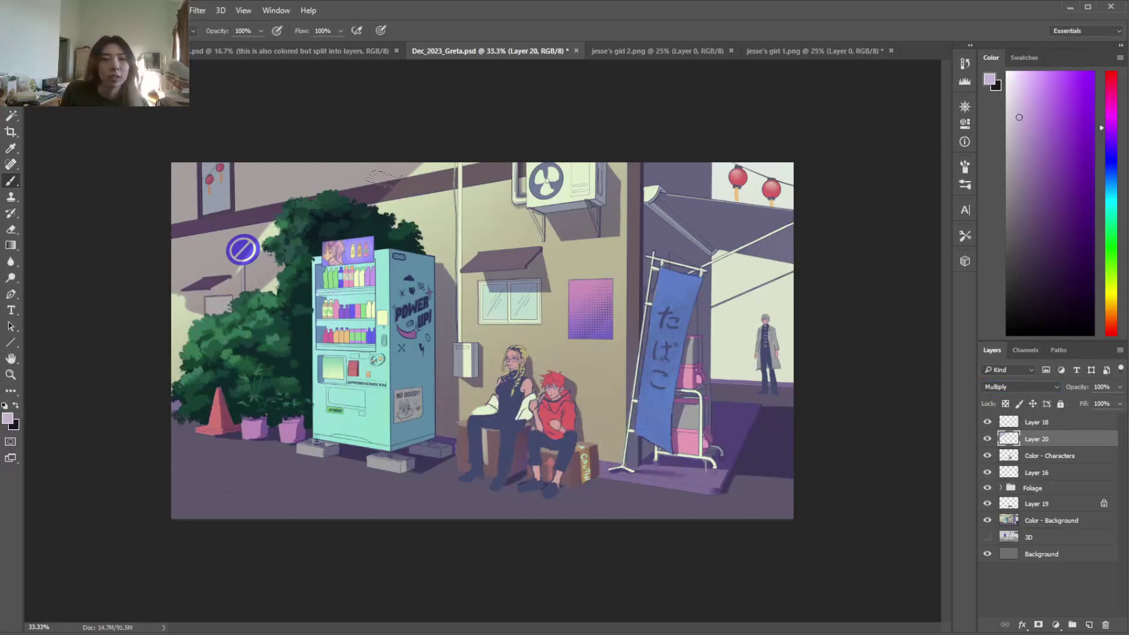
{"action": "key", "text": "e"}
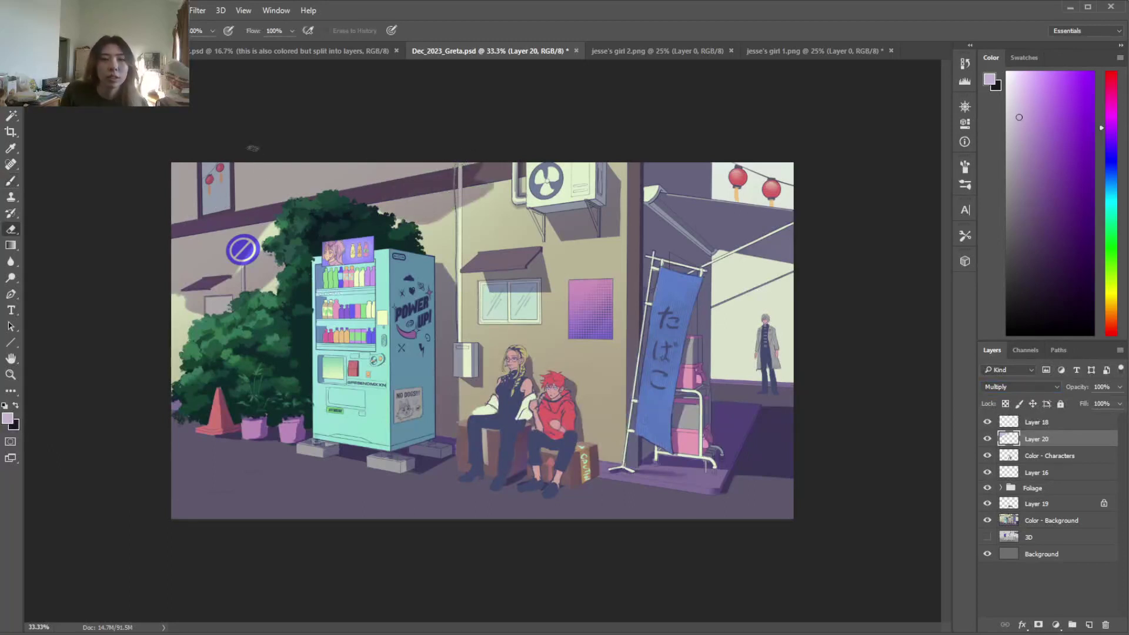
{"action": "left_click_drag", "start_coordinate": [256, 150], "coordinate": [268, 170]}
{"action": "mouse_move", "coordinate": [210, 215]}
{"action": "left_mouse_down"}
{"action": "mouse_move", "coordinate": [177, 230]}
{"action": "mouse_move", "coordinate": [206, 168]}
{"action": "mouse_move", "coordinate": [223, 183]}
{"action": "mouse_move", "coordinate": [213, 152]}
{"action": "mouse_move", "coordinate": [187, 185]}
{"action": "mouse_move", "coordinate": [175, 166]}
{"action": "left_mouse_up"}
Extend the lavender cast shadow over the vending machine's upper part and the wall around the awning and air conditioner, refining its edges with the eraser
{"action": "key", "text": "b"}
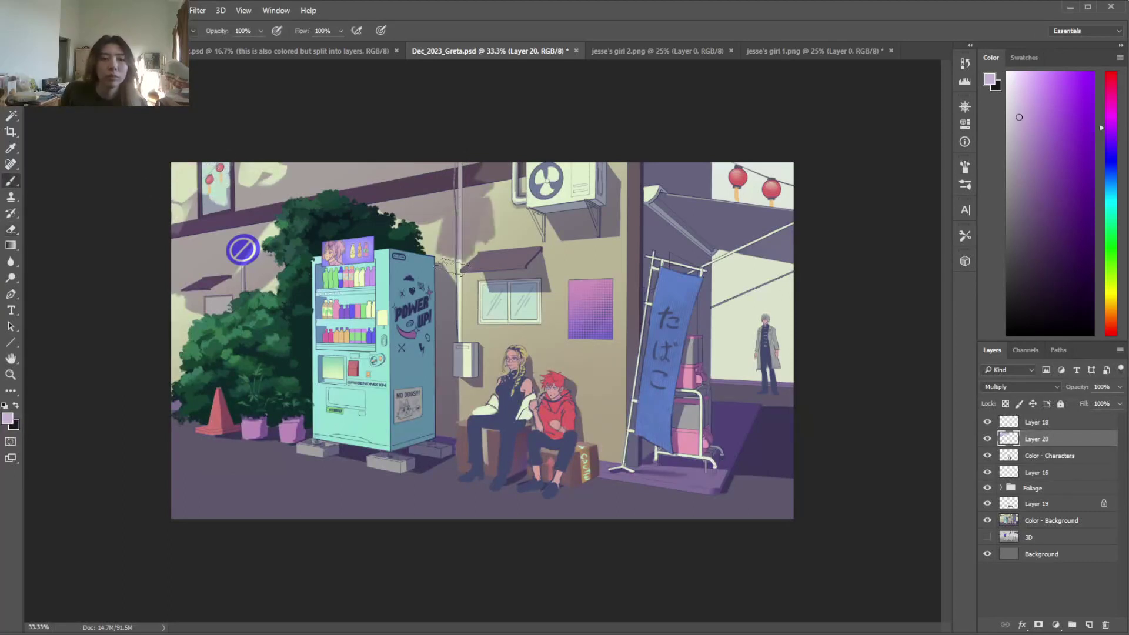
{"action": "left_click_drag", "start_coordinate": [318, 291], "coordinate": [368, 253]}
{"action": "key", "text": "e"}
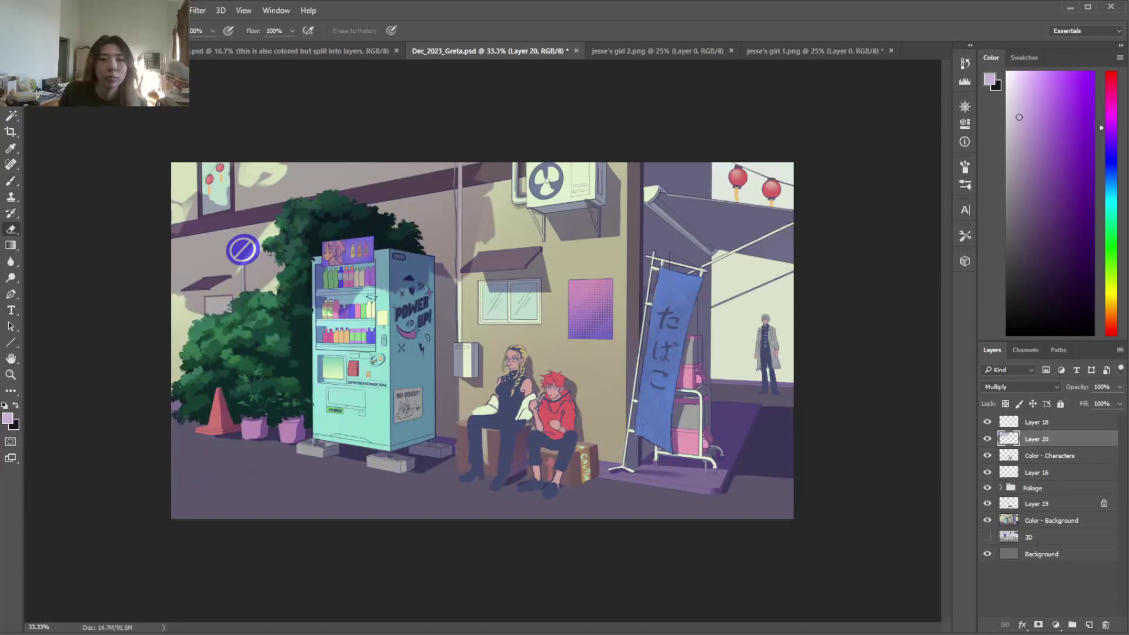
{"action": "key", "text": "b"}
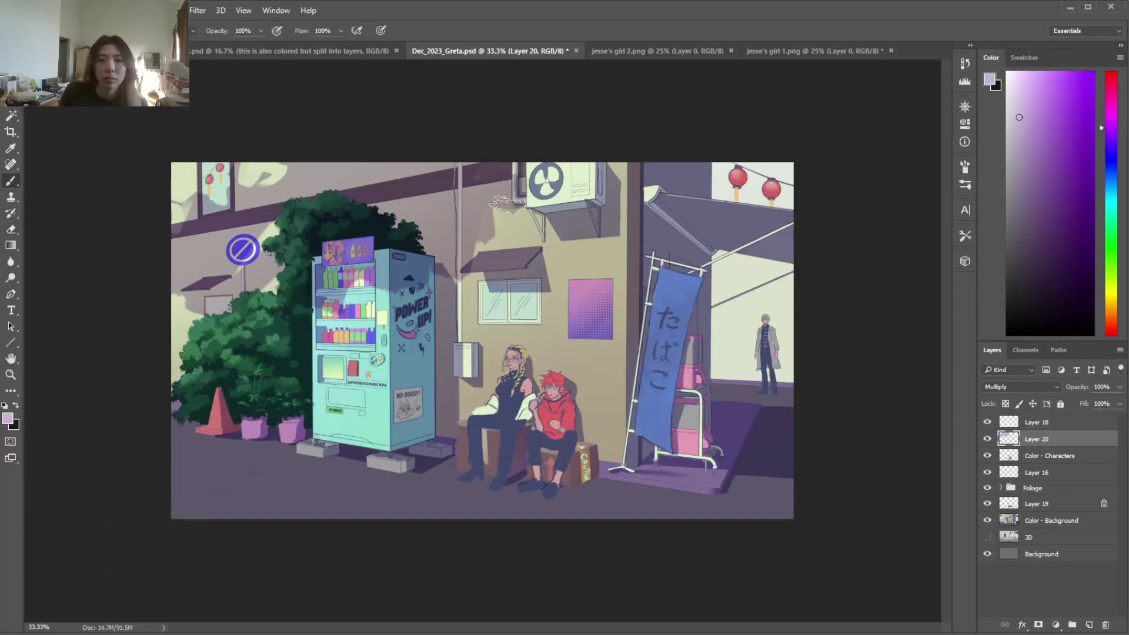
{"action": "key", "text": "e"}
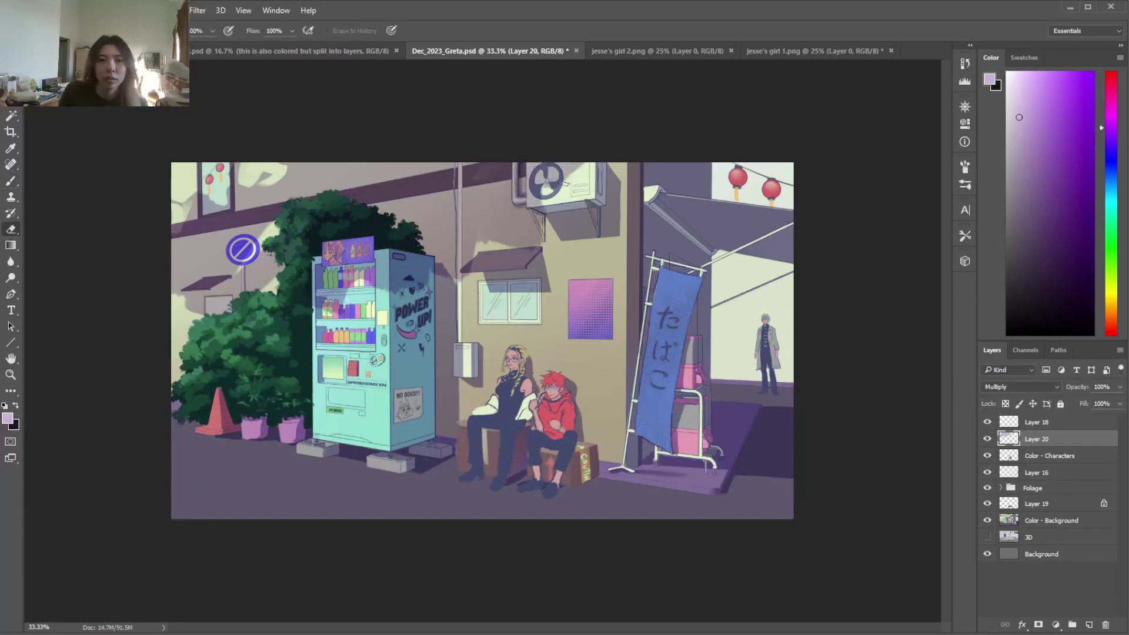
{"action": "key", "text": "b"}
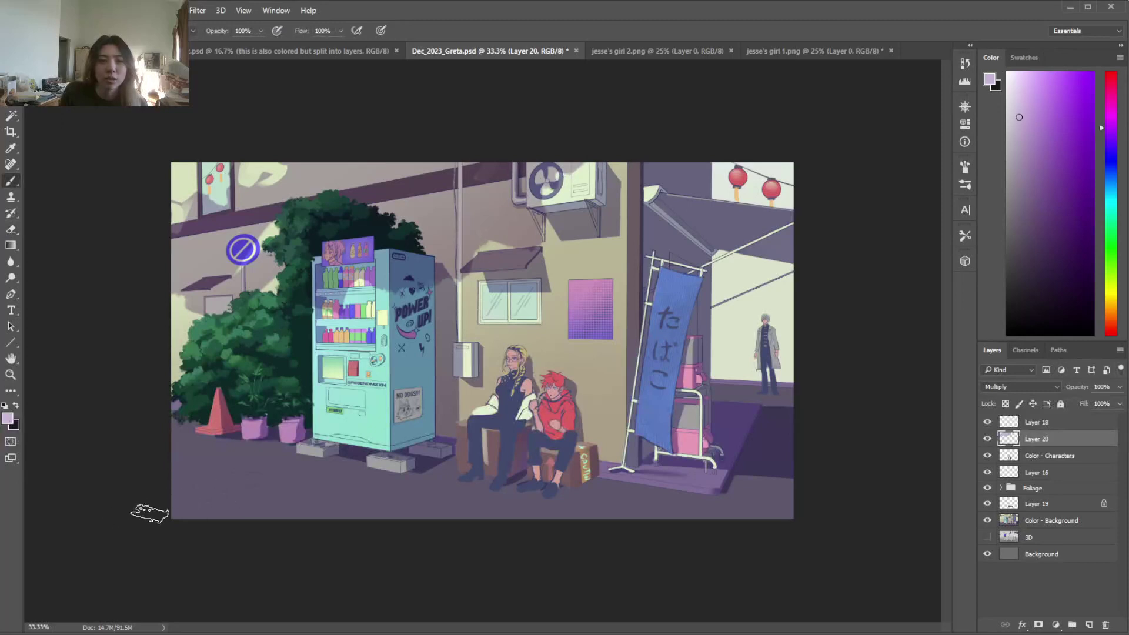
Paint the cast shadow across the lower-left ground, plant pots and the vending machine's left edge, erasing spill near its base
{"action": "left_click_drag", "start_coordinate": [131, 522], "coordinate": [270, 469]}
{"action": "mouse_move", "coordinate": [209, 490]}
{"action": "left_mouse_down"}
{"action": "mouse_move", "coordinate": [255, 452]}
{"action": "mouse_move", "coordinate": [140, 501]}
{"action": "left_mouse_up"}
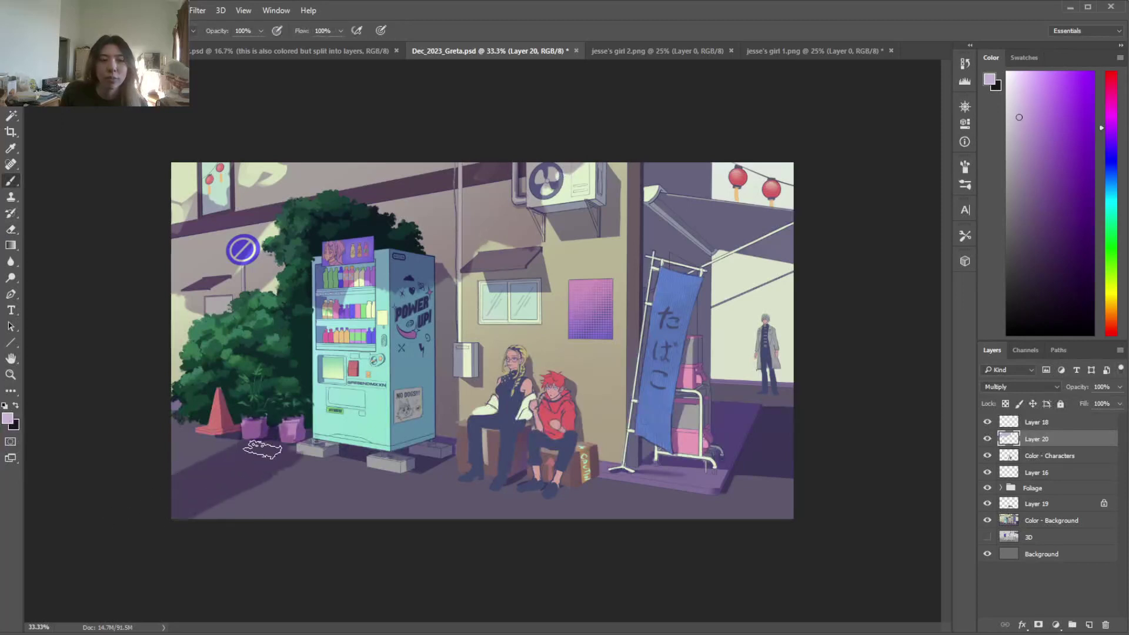
{"action": "mouse_move", "coordinate": [292, 441]}
{"action": "left_mouse_down"}
{"action": "mouse_move", "coordinate": [306, 420]}
{"action": "mouse_move", "coordinate": [185, 549]}
{"action": "mouse_move", "coordinate": [324, 448]}
{"action": "mouse_move", "coordinate": [321, 297]}
{"action": "mouse_move", "coordinate": [312, 429]}
{"action": "mouse_move", "coordinate": [347, 339]}
{"action": "mouse_move", "coordinate": [342, 276]}
{"action": "left_mouse_up"}
{"action": "key", "text": "e"}
{"action": "mouse_move", "coordinate": [340, 454]}
{"action": "left_mouse_down"}
{"action": "mouse_move", "coordinate": [329, 306]}
{"action": "mouse_move", "coordinate": [324, 465]}
{"action": "left_mouse_up"}
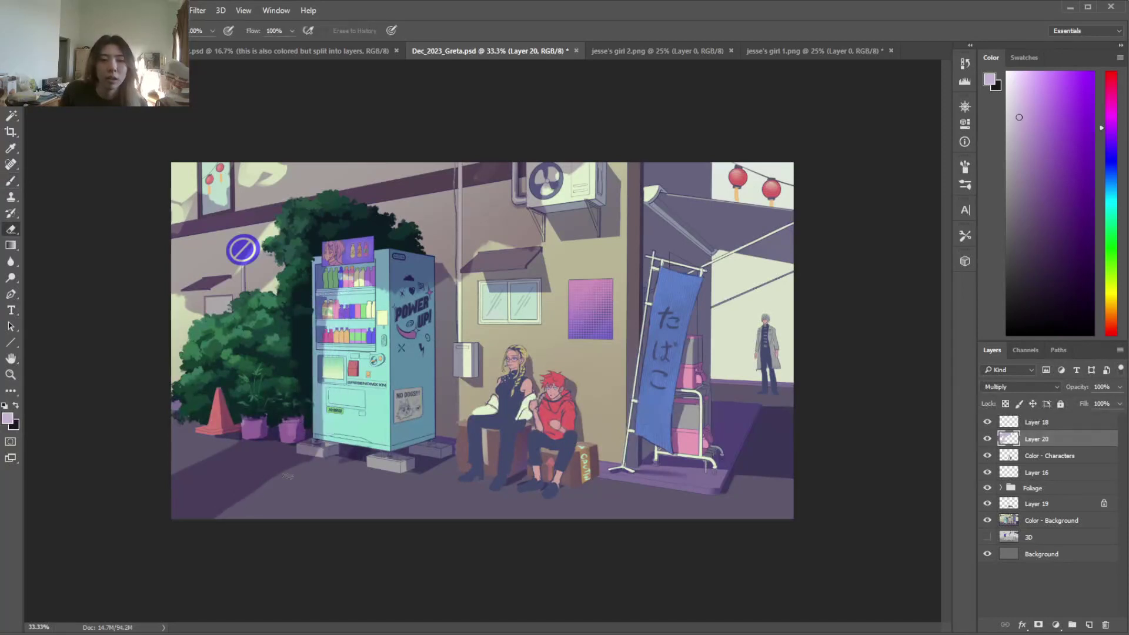
{"action": "key", "text": "b"}
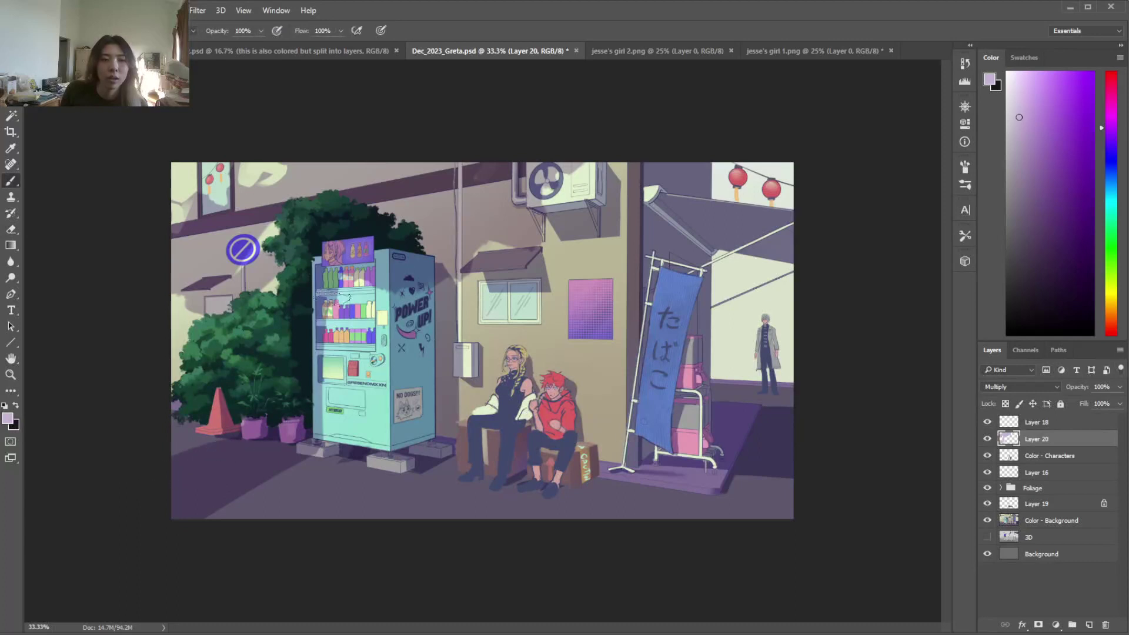
On a new layer, stamp overhanging foliage into the image's upper-left corner using a leaf brush and near-black teal sampled from the bush
{"action": "left_click", "coordinate": [1084, 624]}
{"action": "left_click", "coordinate": [374, 223], "text": "alt"}
{"action": "right_click", "coordinate": [252, 208]}
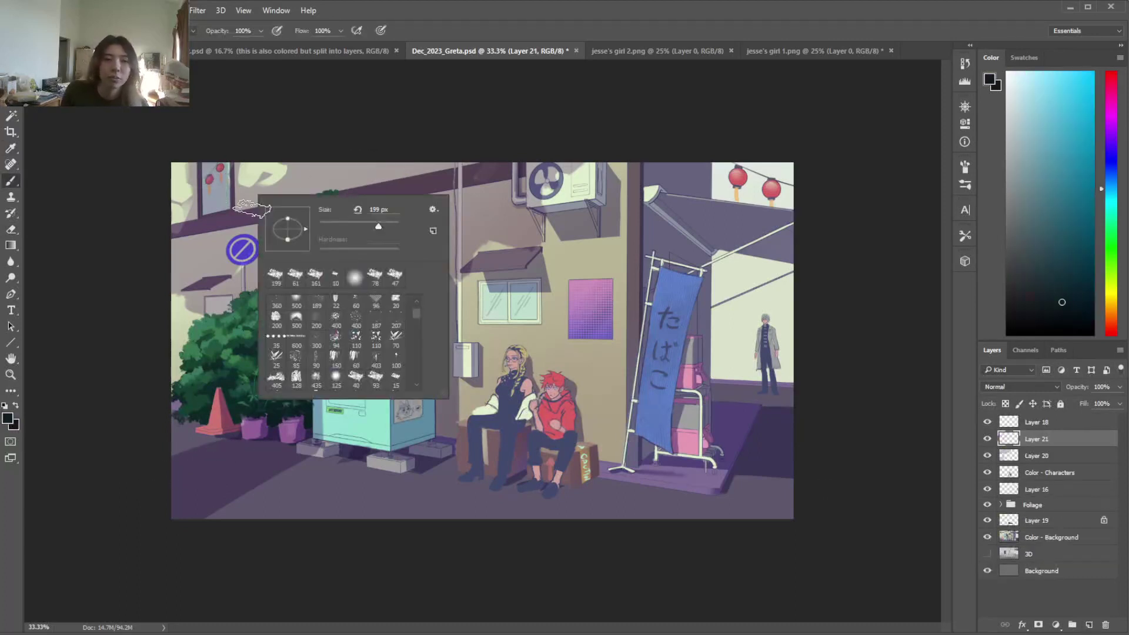
{"action": "scroll", "coordinate": [417, 322], "scroll_direction": "down", "scroll_amount": 10}
{"action": "scroll", "coordinate": [419, 337], "scroll_direction": "up", "scroll_amount": 5}
{"action": "left_click", "coordinate": [376, 348]}
{"action": "mouse_move", "coordinate": [338, 121]}
{"action": "left_mouse_down"}
{"action": "mouse_move", "coordinate": [187, 168]}
{"action": "mouse_move", "coordinate": [249, 191]}
{"action": "mouse_move", "coordinate": [187, 230]}
{"action": "left_mouse_up"}
{"action": "key", "text": "ctrl+z"}
{"action": "mouse_move", "coordinate": [259, 173]}
{"action": "left_mouse_down"}
{"action": "mouse_move", "coordinate": [200, 147]}
{"action": "mouse_move", "coordinate": [154, 202]}
{"action": "mouse_move", "coordinate": [126, 276]}
{"action": "left_mouse_up"}
{"action": "left_click_drag", "start_coordinate": [235, 152], "coordinate": [315, 128]}
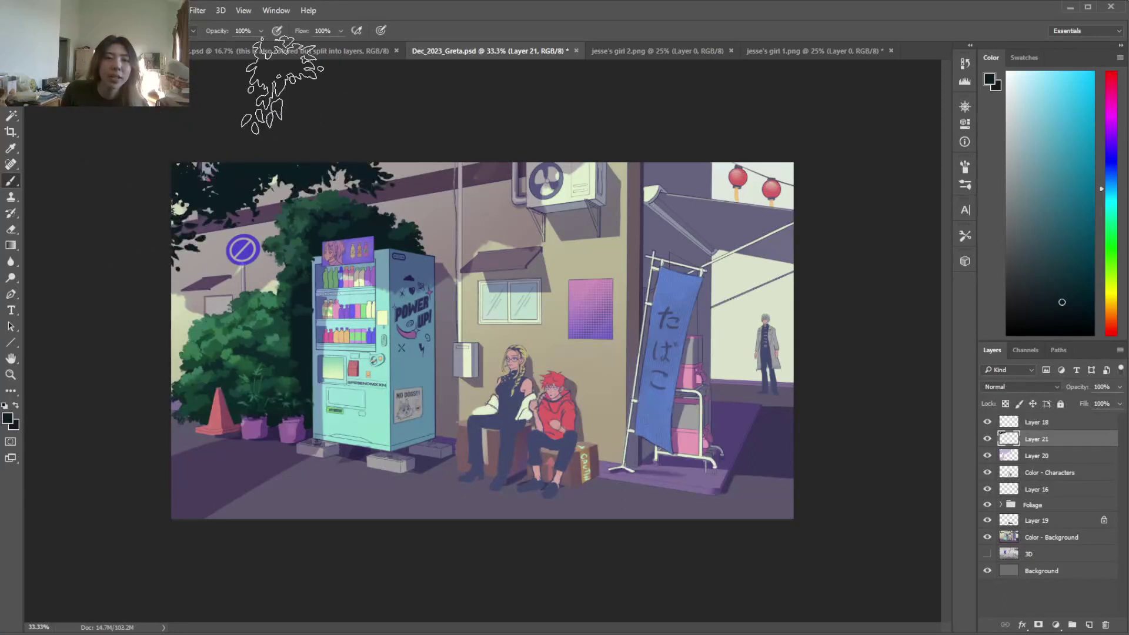
Compare the image with and without the foliage, then fill out the dark leaves along the top edge and erase a small gap
{"action": "left_click", "coordinate": [988, 439]}
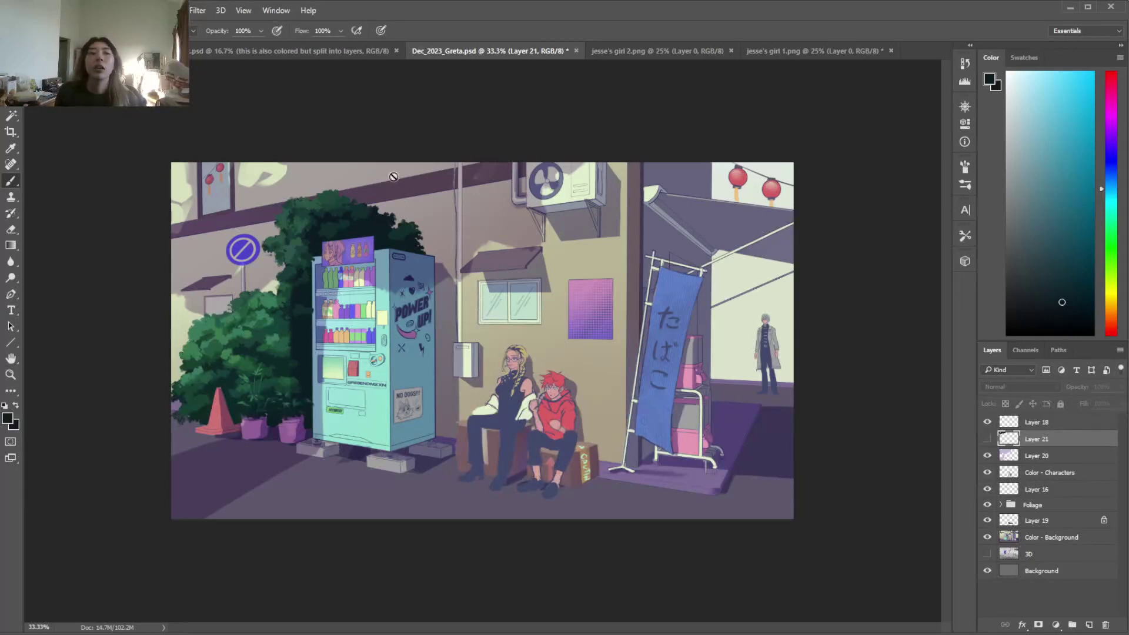
{"action": "left_click", "coordinate": [988, 438]}
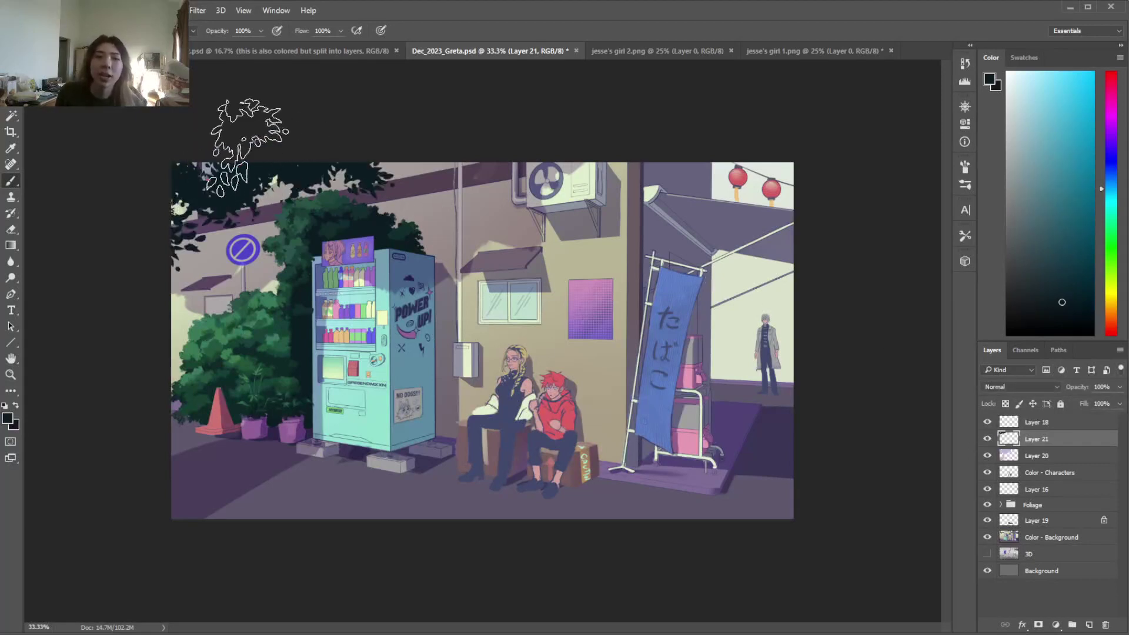
{"action": "key", "text": "ctrl+z"}
{"action": "left_click", "coordinate": [274, 202]}
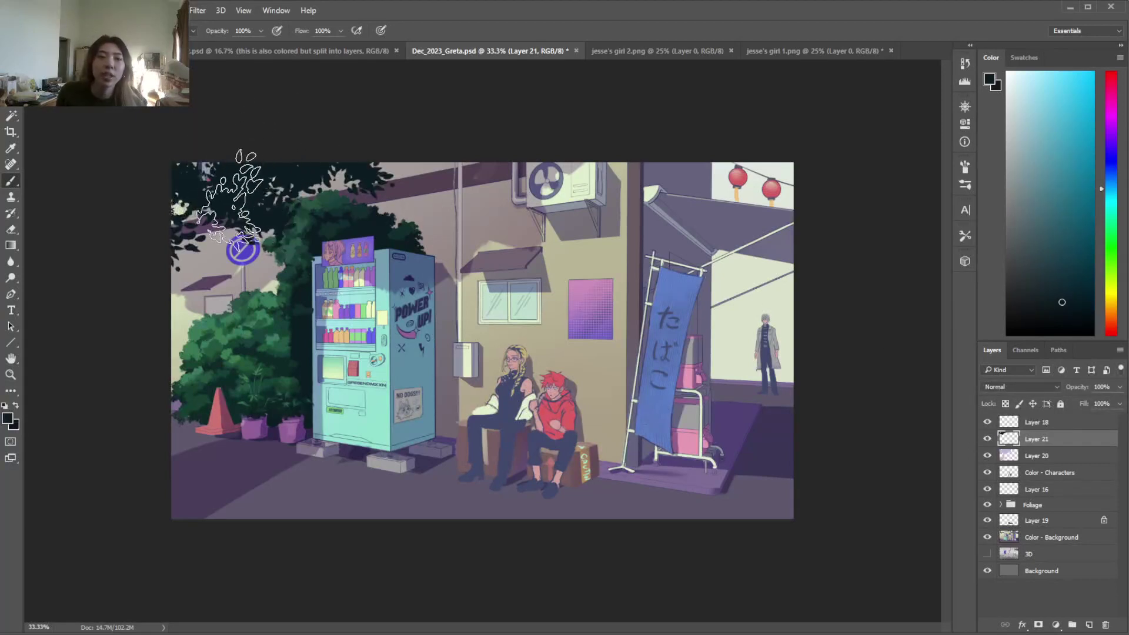
{"action": "left_click", "coordinate": [198, 220]}
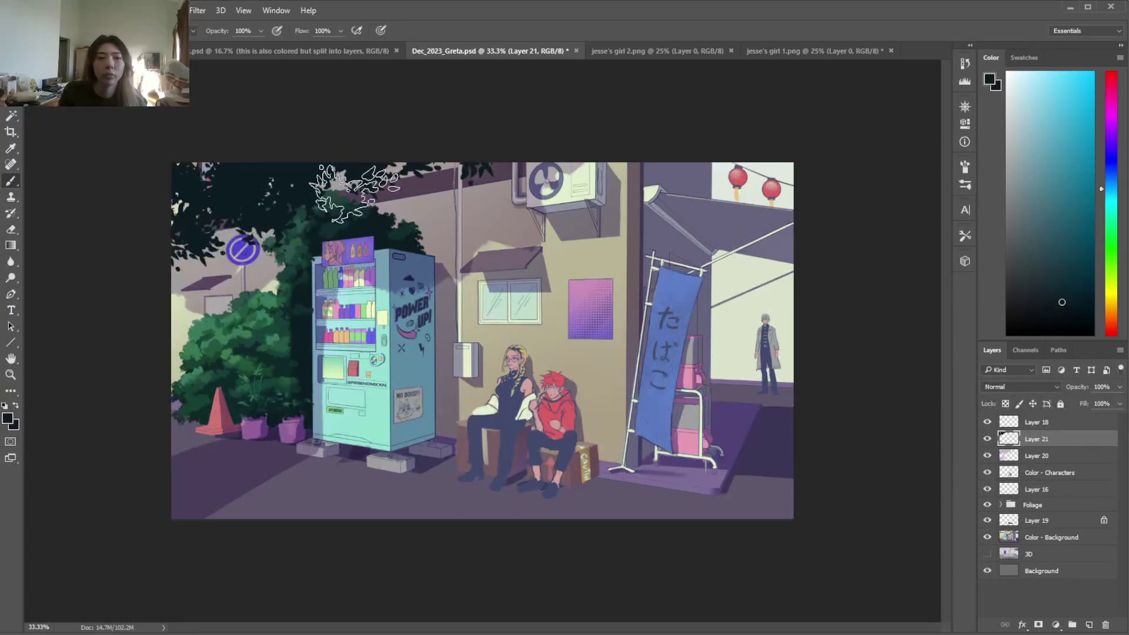
{"action": "key", "text": "e"}
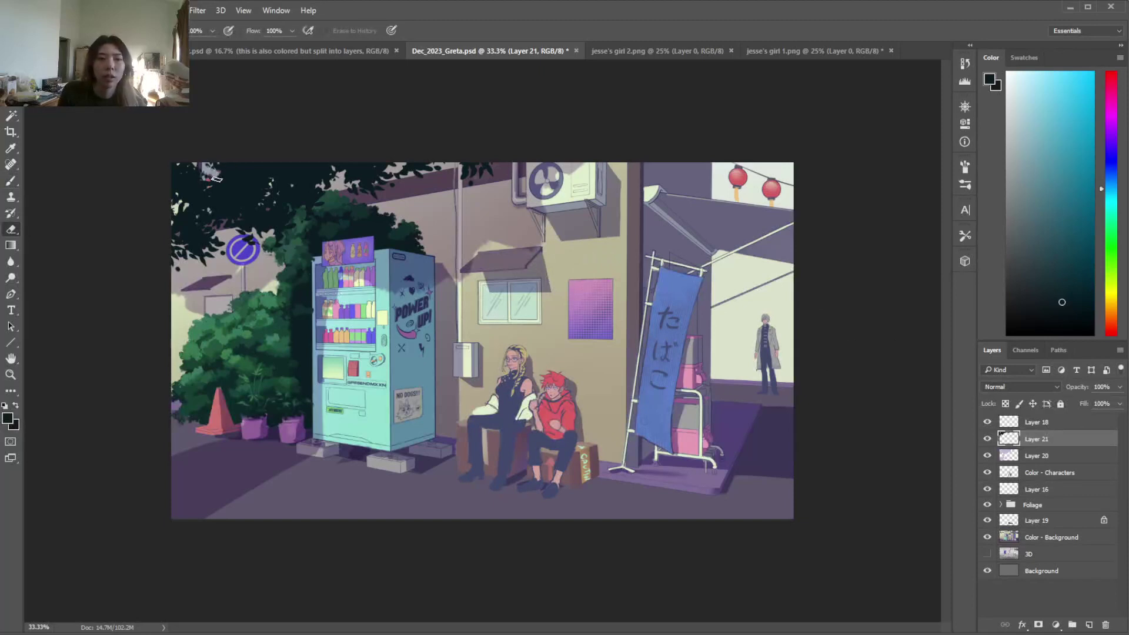
{"action": "key", "text": "b"}
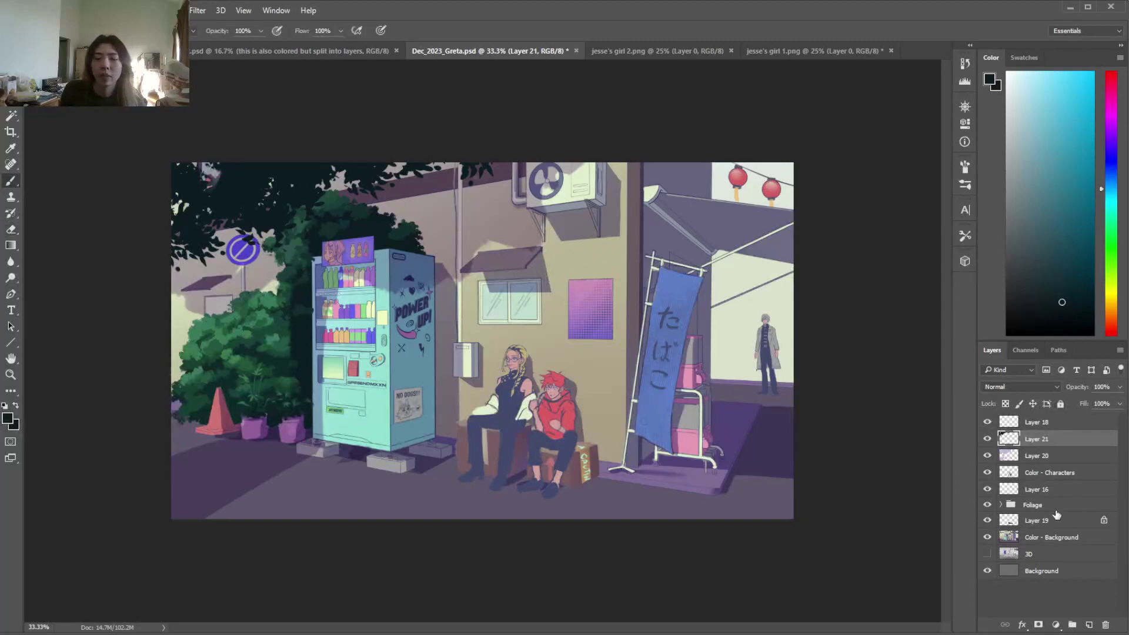
Hide the overhanging foliage layer, group all layers from Layer 18 down to Color - Background, and hide the group
{"action": "left_click", "coordinate": [989, 439]}
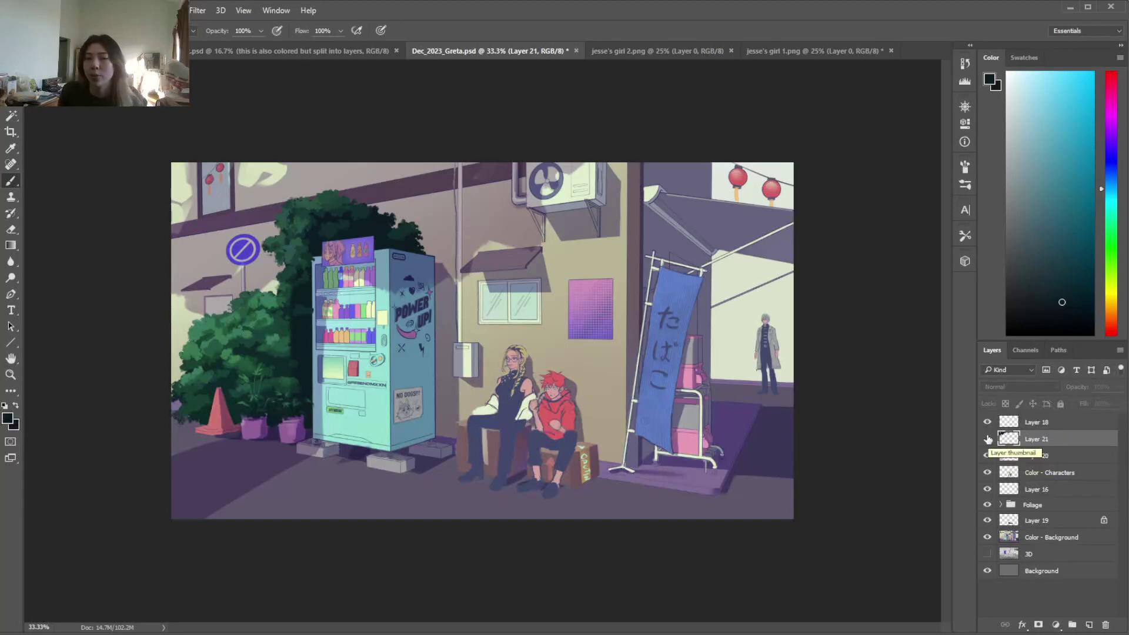
{"action": "left_click", "coordinate": [1065, 422]}
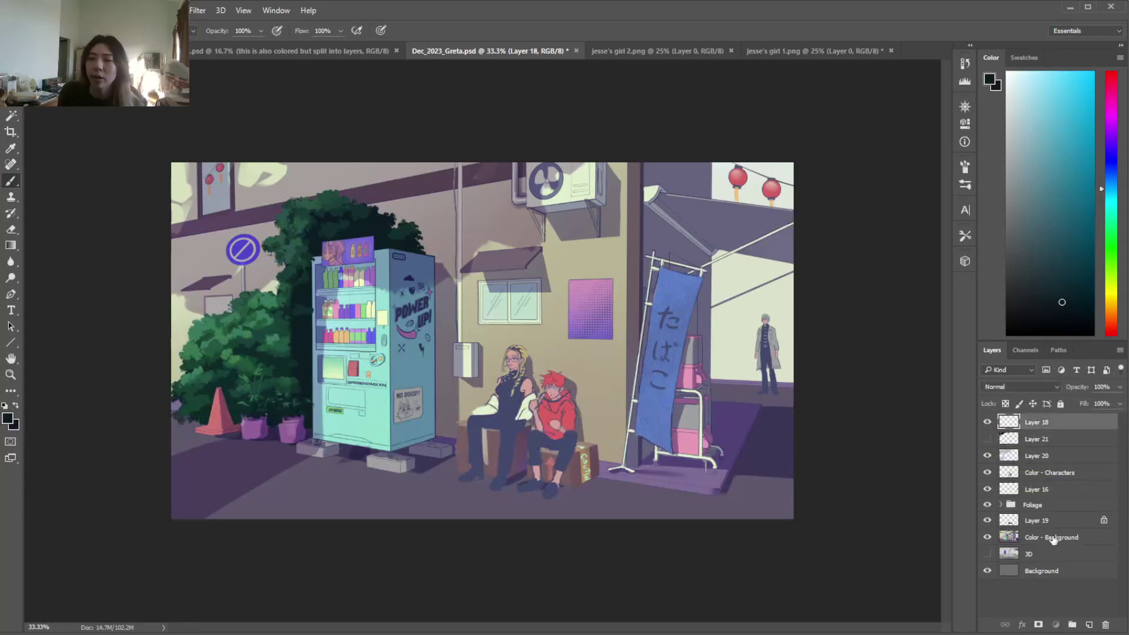
{"action": "left_click", "coordinate": [1052, 539], "text": "shift"}
{"action": "left_click", "coordinate": [1074, 626]}
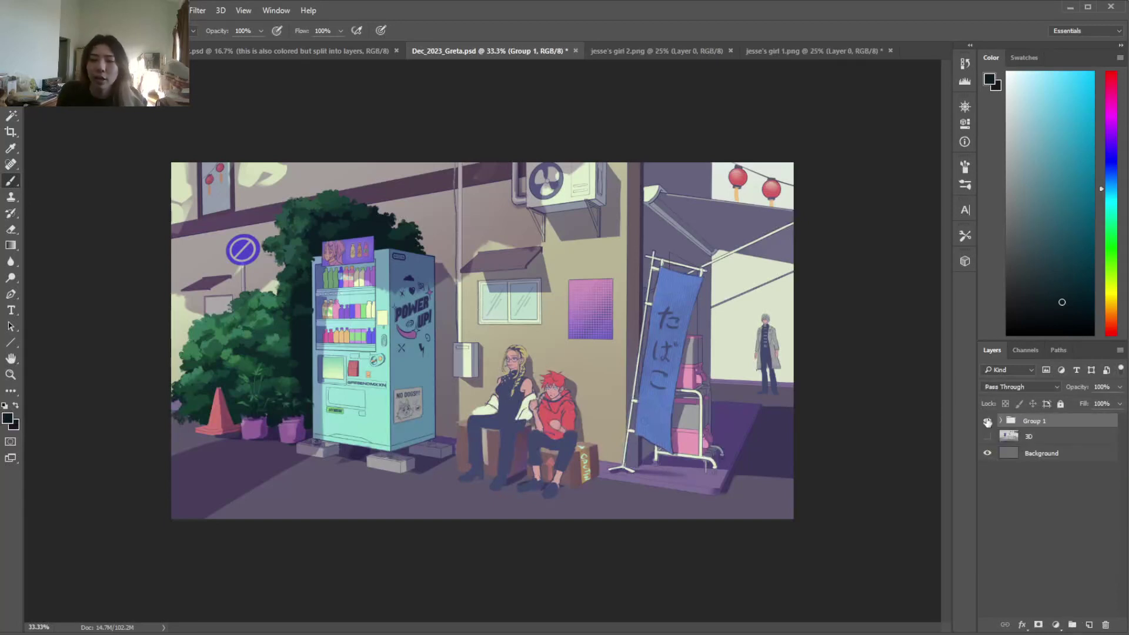
{"action": "left_click", "coordinate": [988, 421]}
Add an empty layer on top and fill the Background layer with a lighter neutral grey
{"action": "left_click", "coordinate": [1090, 624]}
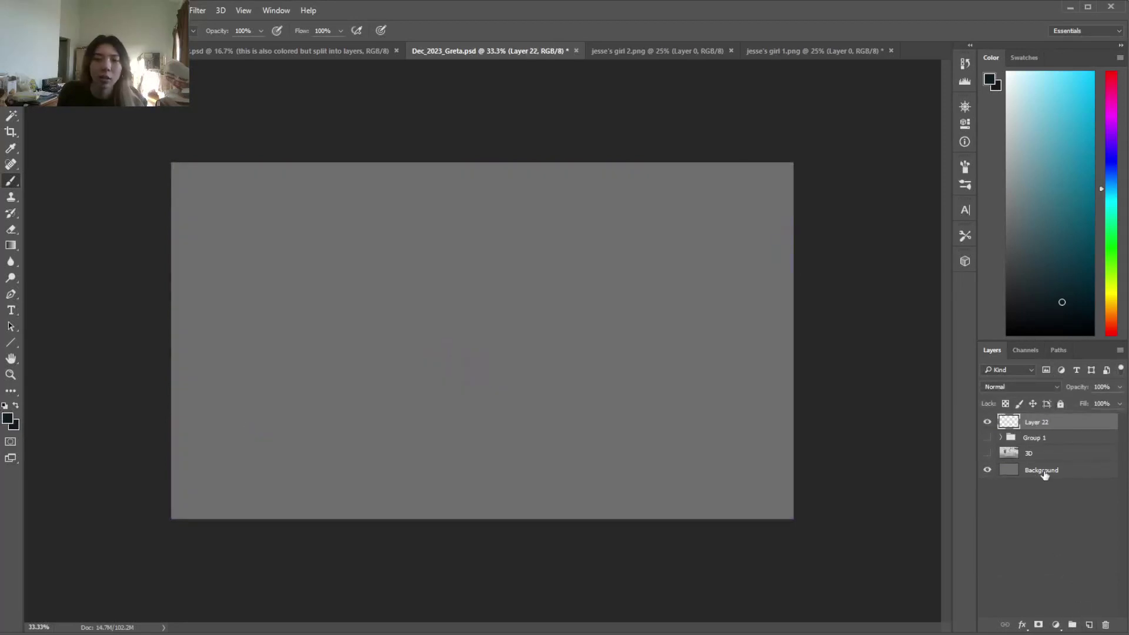
{"action": "left_click", "coordinate": [1045, 473]}
{"action": "left_click", "coordinate": [1007, 168]}
{"action": "key", "text": "shift+g"}
{"action": "left_click", "coordinate": [636, 272]}
On a new layer above Background, sketch a long diagonal line and round shapes with a 26 px brush in dark grey
{"action": "key", "text": "b"}
{"action": "left_click", "coordinate": [1007, 292]}
{"action": "left_click", "coordinate": [1090, 625]}
{"action": "right_click", "coordinate": [579, 337]}
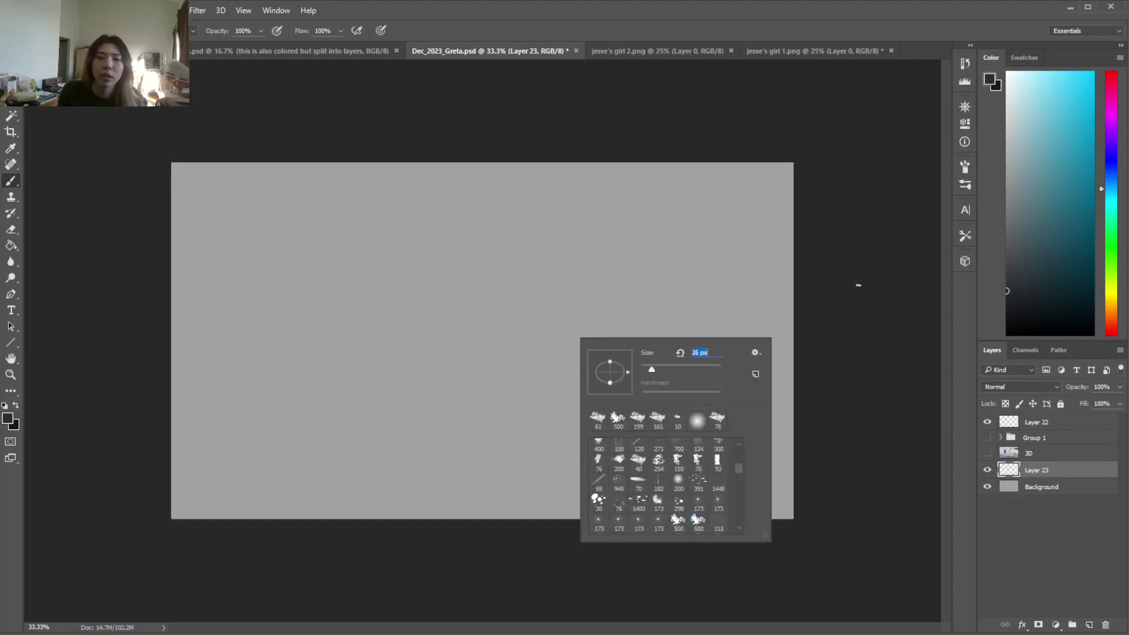
{"action": "left_click", "coordinate": [845, 287]}
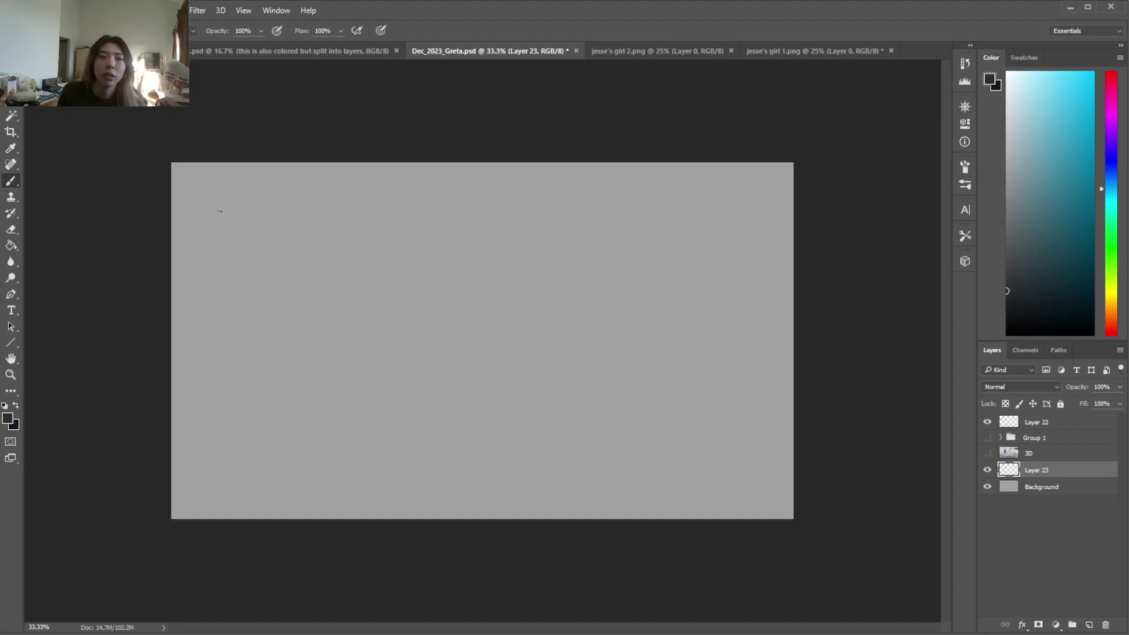
{"action": "mouse_move", "coordinate": [119, 241]}
{"action": "left_mouse_down"}
{"action": "mouse_move", "coordinate": [430, 168]}
{"action": "mouse_move", "coordinate": [542, 112]}
{"action": "left_mouse_up"}
{"action": "mouse_move", "coordinate": [317, 285]}
{"action": "left_mouse_down"}
{"action": "mouse_move", "coordinate": [344, 207]}
{"action": "mouse_move", "coordinate": [411, 187]}
{"action": "left_mouse_up"}
{"action": "left_click_drag", "start_coordinate": [209, 250], "coordinate": [211, 239]}
Sketch a large tilted box in perspective over the round shapes and hand-letter "vending" on its front, undoing stray strokes
{"action": "left_click_drag", "start_coordinate": [412, 252], "coordinate": [412, 345]}
{"action": "mouse_move", "coordinate": [342, 262]}
{"action": "left_mouse_down"}
{"action": "mouse_move", "coordinate": [333, 404]}
{"action": "mouse_move", "coordinate": [429, 401]}
{"action": "left_mouse_up"}
{"action": "key", "text": "e"}
{"action": "key", "text": "ctrl+z"}
{"action": "left_click_drag", "start_coordinate": [335, 403], "coordinate": [324, 266]}
{"action": "left_click_drag", "start_coordinate": [412, 251], "coordinate": [411, 346]}
{"action": "key", "text": "b"}
{"action": "left_click_drag", "start_coordinate": [339, 287], "coordinate": [372, 387]}
{"action": "mouse_move", "coordinate": [323, 257]}
{"action": "left_mouse_down"}
{"action": "mouse_move", "coordinate": [437, 292]}
{"action": "mouse_move", "coordinate": [483, 200]}
{"action": "left_mouse_up"}
{"action": "mouse_move", "coordinate": [366, 202]}
{"action": "left_mouse_down"}
{"action": "mouse_move", "coordinate": [314, 268]}
{"action": "mouse_move", "coordinate": [478, 195]}
{"action": "mouse_move", "coordinate": [481, 312]}
{"action": "left_mouse_up"}
{"action": "left_click_drag", "start_coordinate": [423, 268], "coordinate": [460, 393]}
{"action": "left_click_drag", "start_coordinate": [271, 240], "coordinate": [356, 438]}
{"action": "mouse_move", "coordinate": [323, 163]}
{"action": "left_mouse_down"}
{"action": "mouse_move", "coordinate": [268, 242]}
{"action": "mouse_move", "coordinate": [428, 285]}
{"action": "mouse_move", "coordinate": [473, 182]}
{"action": "mouse_move", "coordinate": [488, 184]}
{"action": "left_mouse_up"}
{"action": "mouse_move", "coordinate": [434, 268]}
{"action": "left_mouse_down"}
{"action": "mouse_move", "coordinate": [493, 171]}
{"action": "mouse_move", "coordinate": [491, 320]}
{"action": "mouse_move", "coordinate": [451, 405]}
{"action": "left_mouse_up"}
{"action": "left_click_drag", "start_coordinate": [359, 387], "coordinate": [470, 398]}
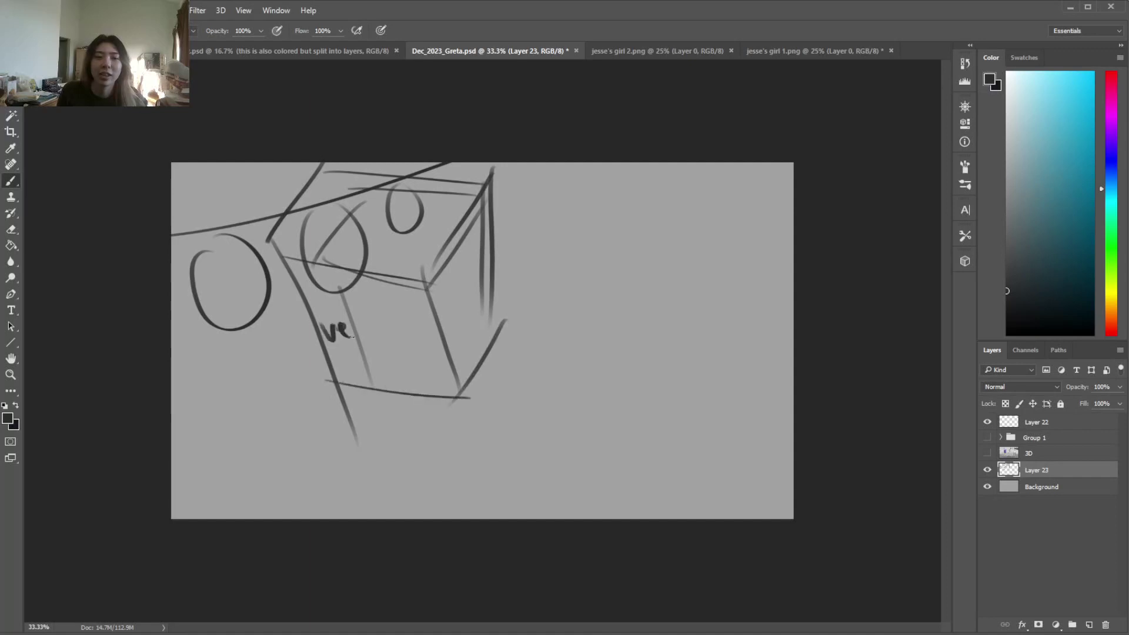
{"action": "left_click_drag", "start_coordinate": [396, 333], "coordinate": [413, 355]}
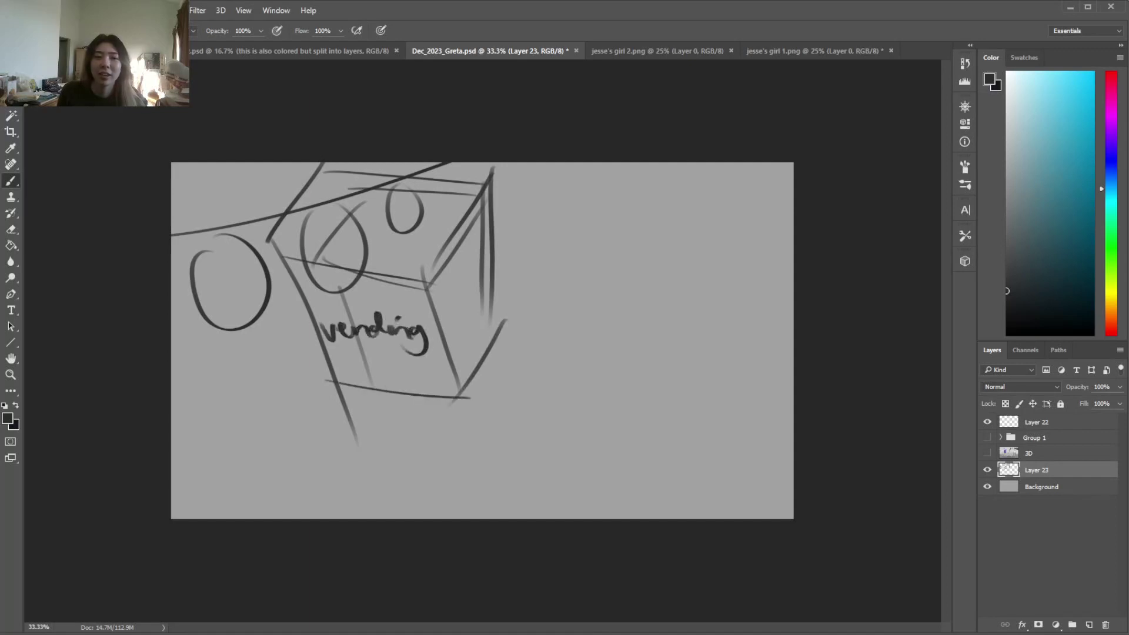
Sketch two small oval heads for the seated pair beside the vending machine box, redoing a misplaced stroke
{"action": "mouse_move", "coordinate": [592, 291]}
{"action": "left_mouse_down"}
{"action": "mouse_move", "coordinate": [580, 281]}
{"action": "mouse_move", "coordinate": [573, 327]}
{"action": "mouse_move", "coordinate": [533, 318]}
{"action": "mouse_move", "coordinate": [546, 294]}
{"action": "left_mouse_up"}
{"action": "key", "text": "ctrl+z"}
{"action": "mouse_move", "coordinate": [598, 324]}
{"action": "left_mouse_down"}
{"action": "mouse_move", "coordinate": [585, 326]}
{"action": "mouse_move", "coordinate": [595, 315]}
{"action": "left_mouse_up"}
Sketch two curved lines in the canvas's upper-right corner and two diagonal ground lines receding from the box's base
{"action": "left_click_drag", "start_coordinate": [799, 218], "coordinate": [718, 170]}
{"action": "left_click_drag", "start_coordinate": [797, 194], "coordinate": [738, 163]}
{"action": "left_click_drag", "start_coordinate": [404, 395], "coordinate": [202, 520]}
{"action": "left_click_drag", "start_coordinate": [337, 387], "coordinate": [169, 461]}
Sketch the bodies, arms and legs of the seated pair beside the vending box, undoing stray strokes
{"action": "left_click_drag", "start_coordinate": [532, 319], "coordinate": [534, 360]}
{"action": "mouse_move", "coordinate": [562, 317]}
{"action": "left_mouse_down"}
{"action": "mouse_move", "coordinate": [623, 371]}
{"action": "mouse_move", "coordinate": [614, 334]}
{"action": "mouse_move", "coordinate": [614, 377]}
{"action": "mouse_move", "coordinate": [583, 353]}
{"action": "mouse_move", "coordinate": [573, 385]}
{"action": "left_mouse_up"}
{"action": "mouse_move", "coordinate": [581, 347]}
{"action": "left_mouse_down"}
{"action": "mouse_move", "coordinate": [524, 321]}
{"action": "mouse_move", "coordinate": [583, 316]}
{"action": "left_mouse_up"}
{"action": "mouse_move", "coordinate": [536, 357]}
{"action": "left_mouse_down"}
{"action": "mouse_move", "coordinate": [521, 381]}
{"action": "mouse_move", "coordinate": [564, 371]}
{"action": "mouse_move", "coordinate": [559, 385]}
{"action": "mouse_move", "coordinate": [516, 387]}
{"action": "mouse_move", "coordinate": [544, 408]}
{"action": "mouse_move", "coordinate": [513, 461]}
{"action": "left_mouse_up"}
{"action": "key", "text": "ctrl+alt+z"}
{"action": "key", "text": "ctrl+alt+z"}
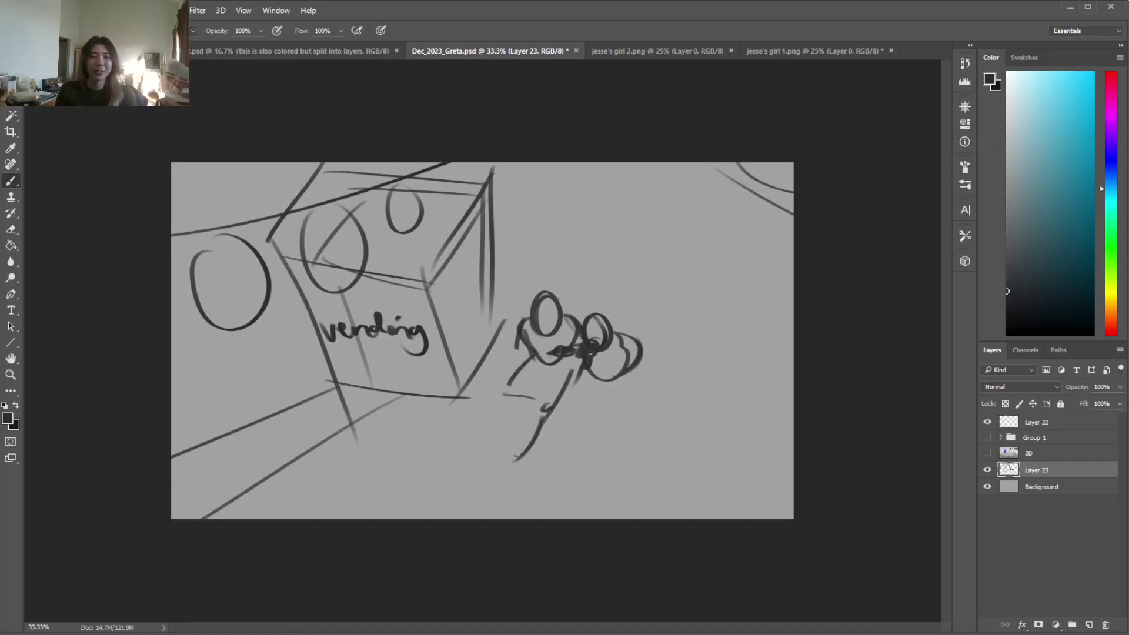
Erase the diagonal ground lines and the overshooting corner line below the vending box
{"action": "key", "text": "e"}
{"action": "mouse_move", "coordinate": [344, 399]}
{"action": "left_mouse_down"}
{"action": "mouse_move", "coordinate": [351, 434]}
{"action": "mouse_move", "coordinate": [206, 515]}
{"action": "left_mouse_up"}
{"action": "right_click", "coordinate": [374, 396]}
{"action": "mouse_move", "coordinate": [294, 412]}
{"action": "left_mouse_down"}
{"action": "mouse_move", "coordinate": [177, 454]}
{"action": "mouse_move", "coordinate": [318, 397]}
{"action": "left_mouse_up"}
{"action": "key", "text": "b"}
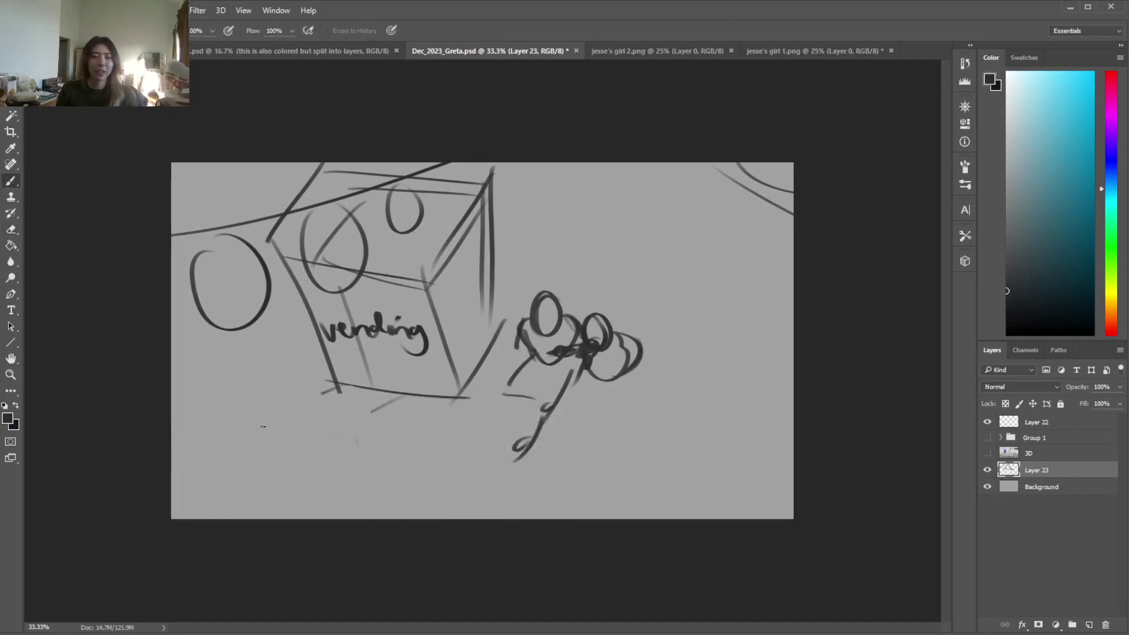
Sketch two ovals in the canvas's lower-left area and add bent legs to the right-hand seated figure
{"action": "mouse_move", "coordinate": [245, 412]}
{"action": "left_mouse_down"}
{"action": "mouse_move", "coordinate": [262, 414]}
{"action": "mouse_move", "coordinate": [235, 422]}
{"action": "left_mouse_up"}
{"action": "key", "text": "ctrl+z"}
{"action": "left_click_drag", "start_coordinate": [297, 518], "coordinate": [340, 520]}
{"action": "left_click_drag", "start_coordinate": [612, 372], "coordinate": [609, 374]}
{"action": "left_click_drag", "start_coordinate": [579, 413], "coordinate": [589, 388]}
{"action": "mouse_move", "coordinate": [633, 392]}
{"action": "left_mouse_down"}
{"action": "mouse_move", "coordinate": [625, 434]}
{"action": "mouse_move", "coordinate": [661, 373]}
{"action": "left_mouse_up"}
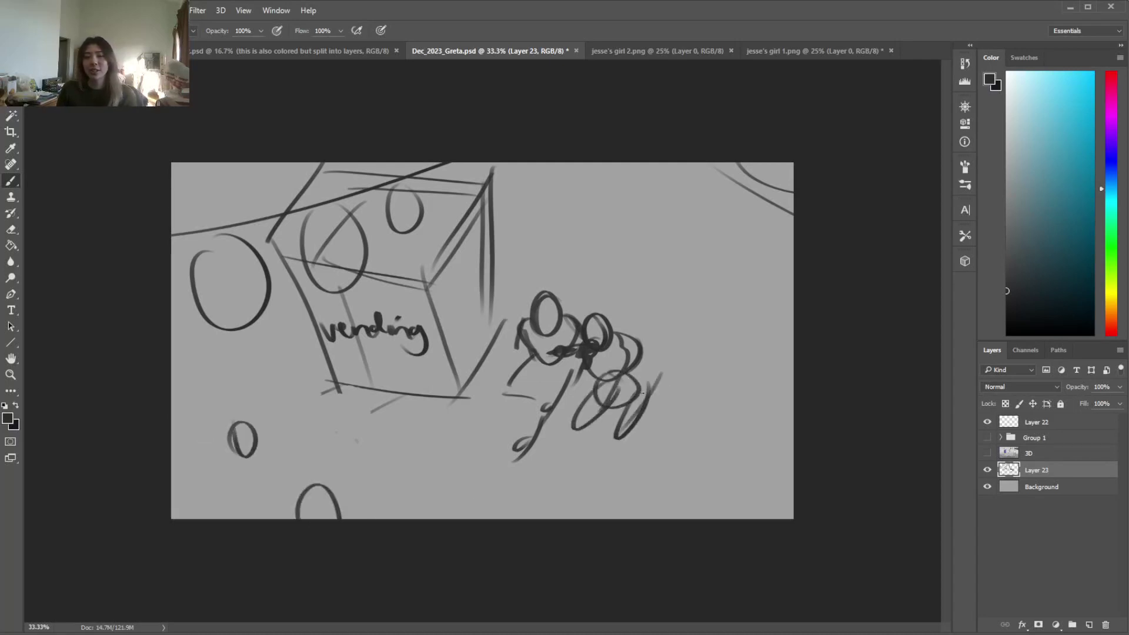
Sketch a second tall box in perspective along the canvas's right edge, redoing its first vertical line
{"action": "left_click", "coordinate": [988, 438]}
{"action": "left_click_drag", "start_coordinate": [723, 163], "coordinate": [717, 355]}
{"action": "key", "text": "ctrl+z"}
{"action": "mouse_move", "coordinate": [705, 189]}
{"action": "left_mouse_down"}
{"action": "mouse_move", "coordinate": [790, 259]}
{"action": "mouse_move", "coordinate": [720, 325]}
{"action": "left_mouse_up"}
{"action": "mouse_move", "coordinate": [719, 216]}
{"action": "left_mouse_down"}
{"action": "mouse_move", "coordinate": [714, 369]}
{"action": "mouse_move", "coordinate": [752, 383]}
{"action": "left_mouse_up"}
{"action": "left_click_drag", "start_coordinate": [786, 238], "coordinate": [741, 397]}
{"action": "left_click_drag", "start_coordinate": [720, 175], "coordinate": [703, 381]}
{"action": "left_click_drag", "start_coordinate": [714, 200], "coordinate": [694, 404]}
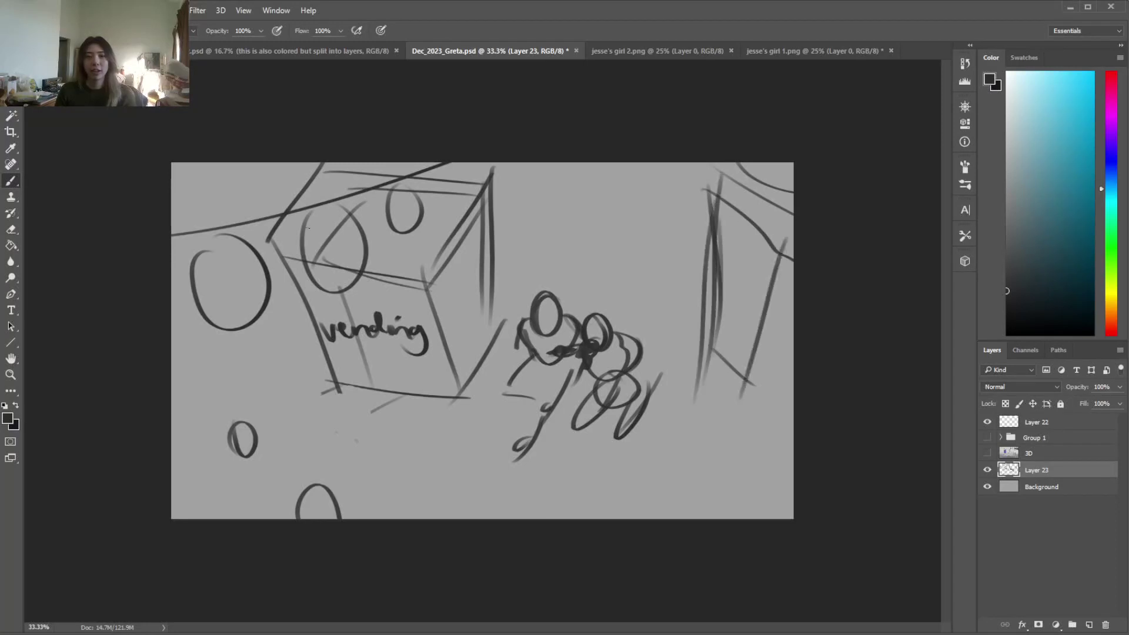
Draw arrows from the canvas's left, top, right and bottom edges pointing toward the seated pair
{"action": "left_click_drag", "start_coordinate": [188, 351], "coordinate": [289, 416]}
{"action": "left_click_drag", "start_coordinate": [262, 382], "coordinate": [289, 417]}
{"action": "left_click_drag", "start_coordinate": [602, 164], "coordinate": [589, 268]}
{"action": "left_click_drag", "start_coordinate": [569, 236], "coordinate": [590, 263]}
{"action": "left_click_drag", "start_coordinate": [793, 405], "coordinate": [681, 442]}
{"action": "left_click_drag", "start_coordinate": [681, 443], "coordinate": [733, 465]}
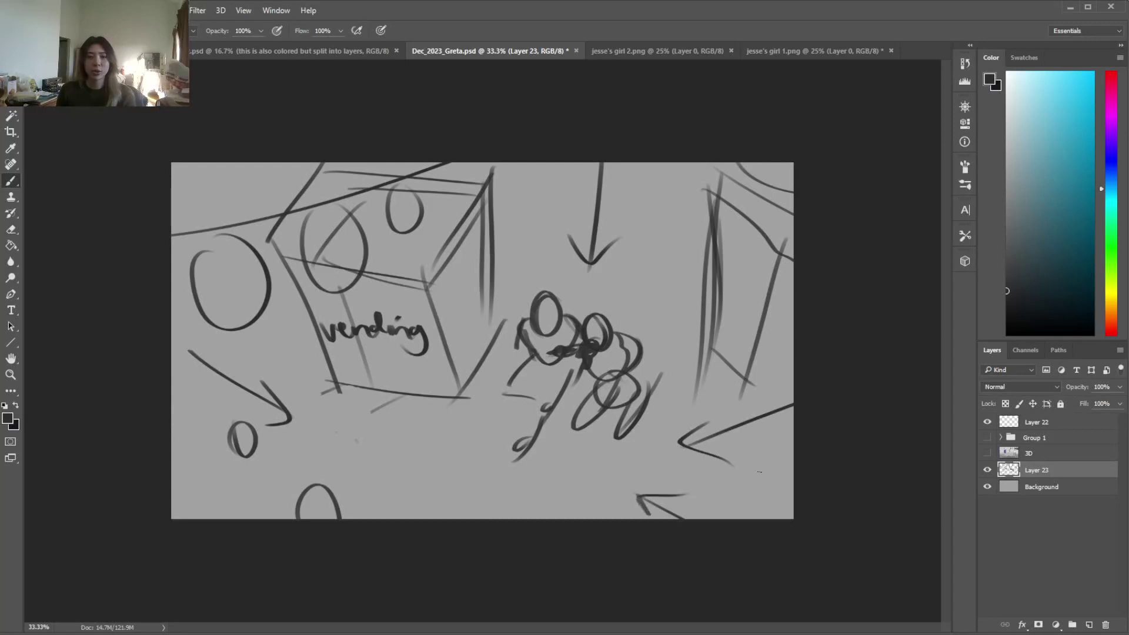
Compare against Group 1, sketch a jagged foliage outline around the large upper-left oval and hand-letter "Tree" above it
{"action": "left_click", "coordinate": [988, 439]}
{"action": "left_click", "coordinate": [988, 438]}
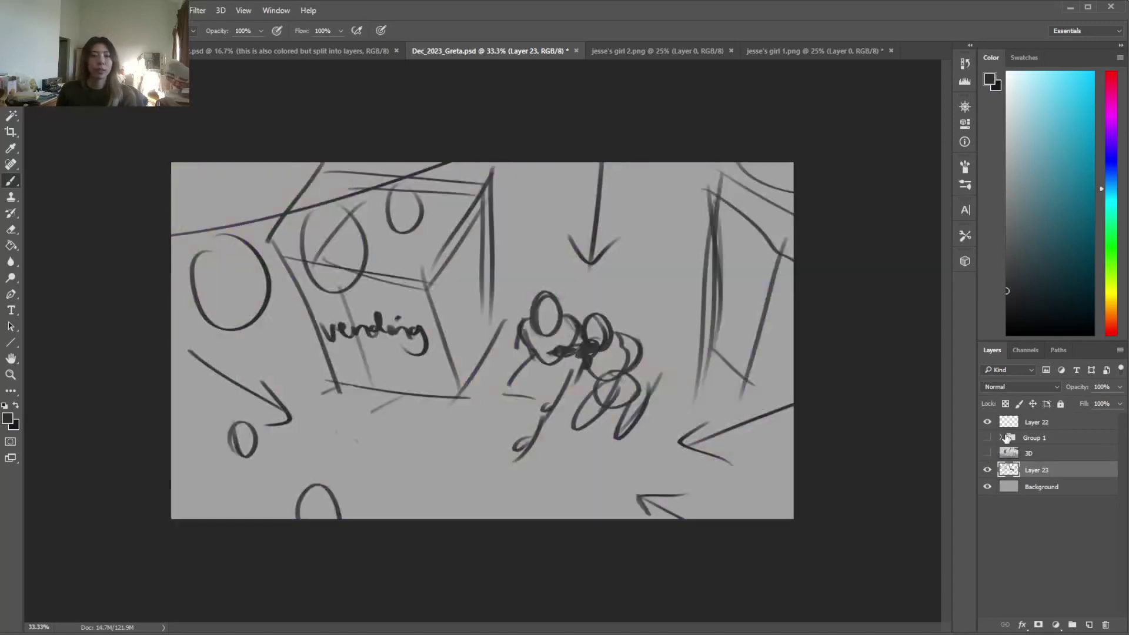
{"action": "left_click_drag", "start_coordinate": [218, 331], "coordinate": [279, 378]}
{"action": "mouse_move", "coordinate": [306, 163]}
{"action": "left_mouse_down"}
{"action": "mouse_move", "coordinate": [238, 209]}
{"action": "mouse_move", "coordinate": [231, 234]}
{"action": "left_mouse_up"}
{"action": "key", "text": "ctrl+z"}
{"action": "key", "text": "ctrl+z"}
{"action": "mouse_move", "coordinate": [276, 231]}
{"action": "left_mouse_down"}
{"action": "mouse_move", "coordinate": [329, 167]}
{"action": "mouse_move", "coordinate": [296, 283]}
{"action": "left_mouse_up"}
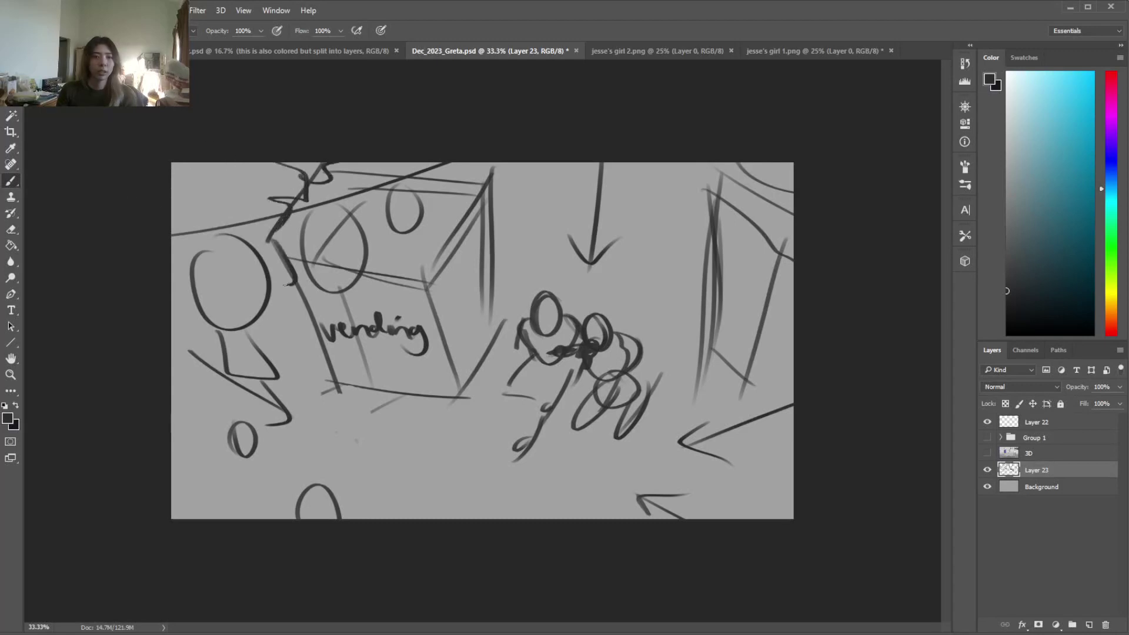
{"action": "left_click_drag", "start_coordinate": [176, 307], "coordinate": [196, 290]}
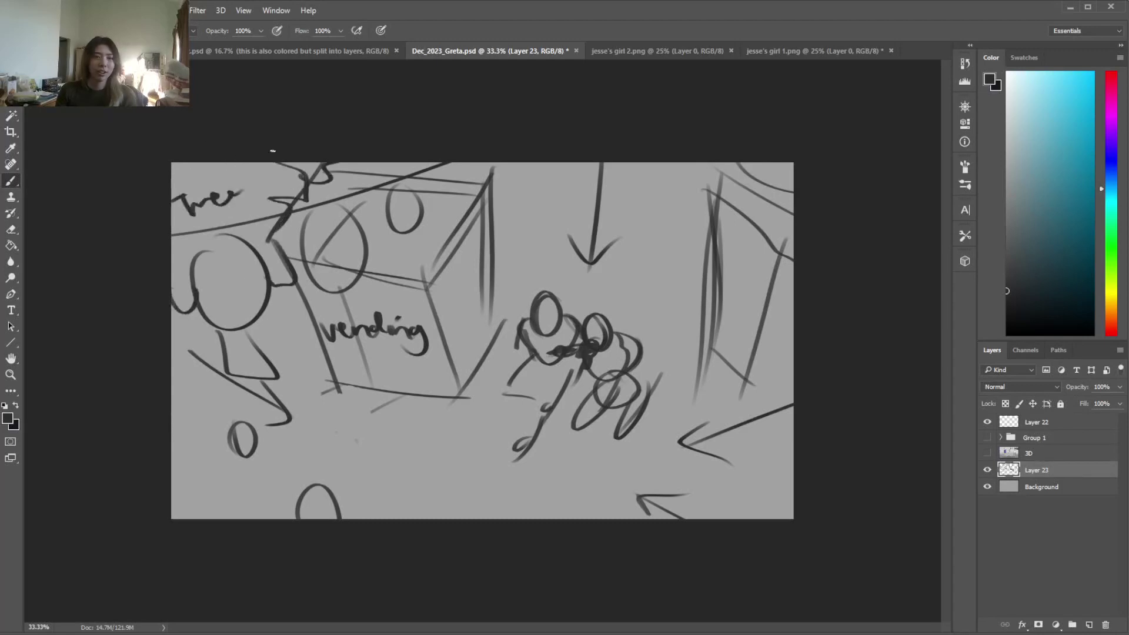
{"action": "left_click_drag", "start_coordinate": [272, 301], "coordinate": [287, 324]}
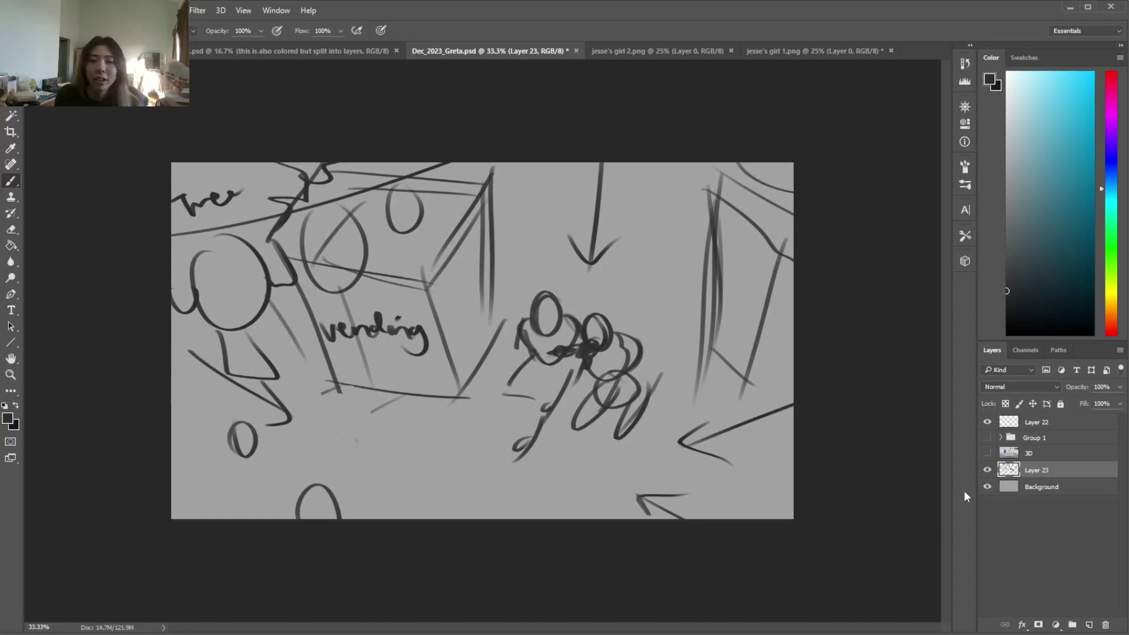
Check Group 1 again and extend the foliage outline with curved and jagged strokes below the large oval
{"action": "left_click", "coordinate": [987, 438]}
{"action": "left_click", "coordinate": [988, 438]}
{"action": "mouse_move", "coordinate": [260, 320]}
{"action": "left_mouse_down"}
{"action": "mouse_move", "coordinate": [321, 371]}
{"action": "mouse_move", "coordinate": [302, 326]}
{"action": "mouse_move", "coordinate": [308, 302]}
{"action": "left_mouse_up"}
{"action": "left_click_drag", "start_coordinate": [220, 334], "coordinate": [172, 339]}
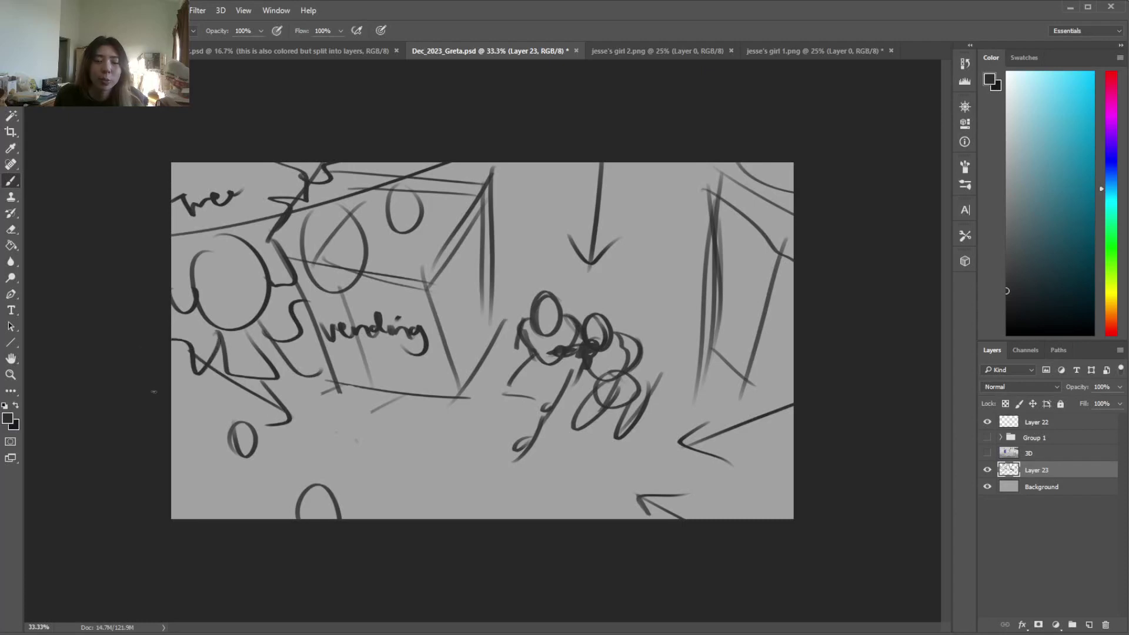
Sketch near-vertical background lines on both sides of the downward arrow and a bent bracket shape beside the seated pair
{"action": "mouse_move", "coordinate": [513, 164]}
{"action": "left_mouse_down"}
{"action": "mouse_move", "coordinate": [524, 223]}
{"action": "mouse_move", "coordinate": [565, 224]}
{"action": "left_mouse_up"}
{"action": "key", "text": "e"}
{"action": "left_click_drag", "start_coordinate": [538, 180], "coordinate": [567, 227]}
{"action": "key", "text": "b"}
{"action": "mouse_move", "coordinate": [519, 162]}
{"action": "left_mouse_down"}
{"action": "mouse_move", "coordinate": [528, 247]}
{"action": "mouse_move", "coordinate": [547, 245]}
{"action": "left_mouse_up"}
{"action": "mouse_move", "coordinate": [684, 164]}
{"action": "left_mouse_down"}
{"action": "mouse_move", "coordinate": [651, 379]}
{"action": "mouse_move", "coordinate": [660, 356]}
{"action": "mouse_move", "coordinate": [672, 382]}
{"action": "left_mouse_up"}
{"action": "key", "text": "e"}
{"action": "key", "text": "b"}
Lasso the seated pair, scale it down slightly, move it up and deselect it
{"action": "key", "text": "l"}
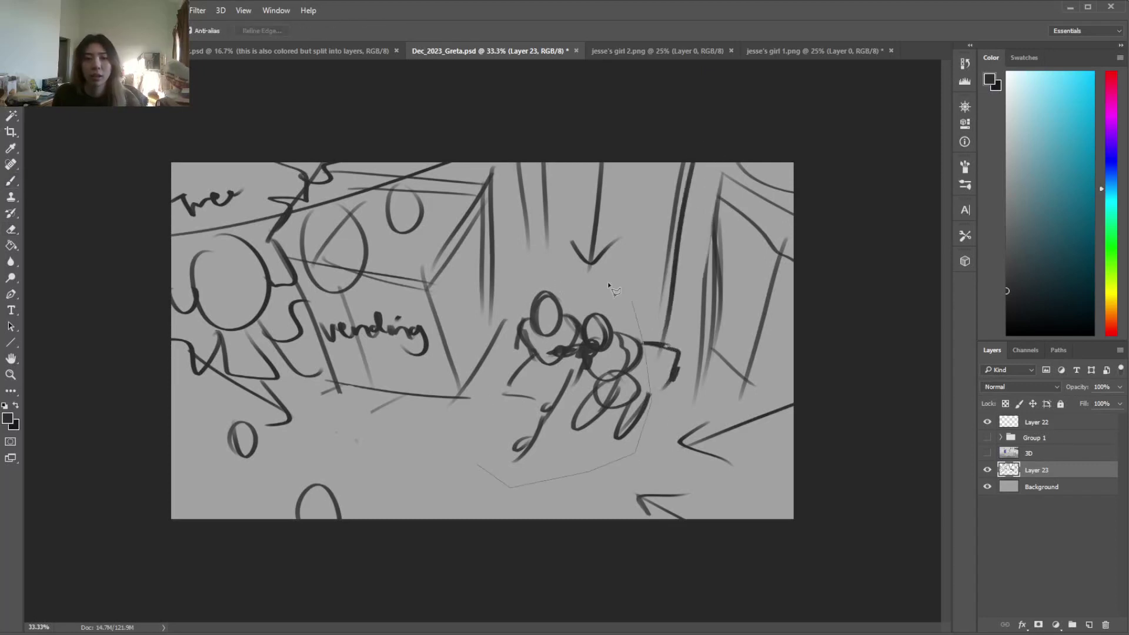
{"action": "left_click_drag", "start_coordinate": [478, 468], "coordinate": [488, 478]}
{"action": "key", "text": "ctrl+t"}
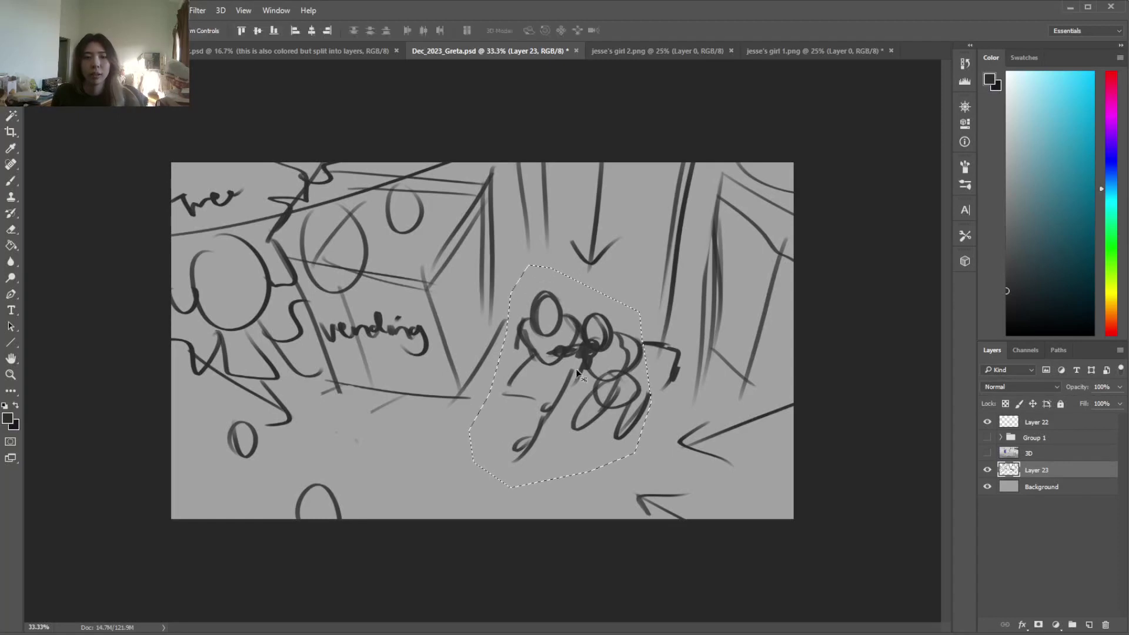
{"action": "left_click_drag", "start_coordinate": [574, 369], "coordinate": [578, 346]}
{"action": "mouse_move", "coordinate": [648, 267]}
{"action": "left_mouse_down"}
{"action": "mouse_move", "coordinate": [630, 290]}
{"action": "mouse_move", "coordinate": [665, 291]}
{"action": "mouse_move", "coordinate": [630, 294]}
{"action": "mouse_move", "coordinate": [614, 319]}
{"action": "mouse_move", "coordinate": [644, 261]}
{"action": "mouse_move", "coordinate": [637, 293]}
{"action": "left_mouse_up"}
{"action": "key", "text": "Return"}
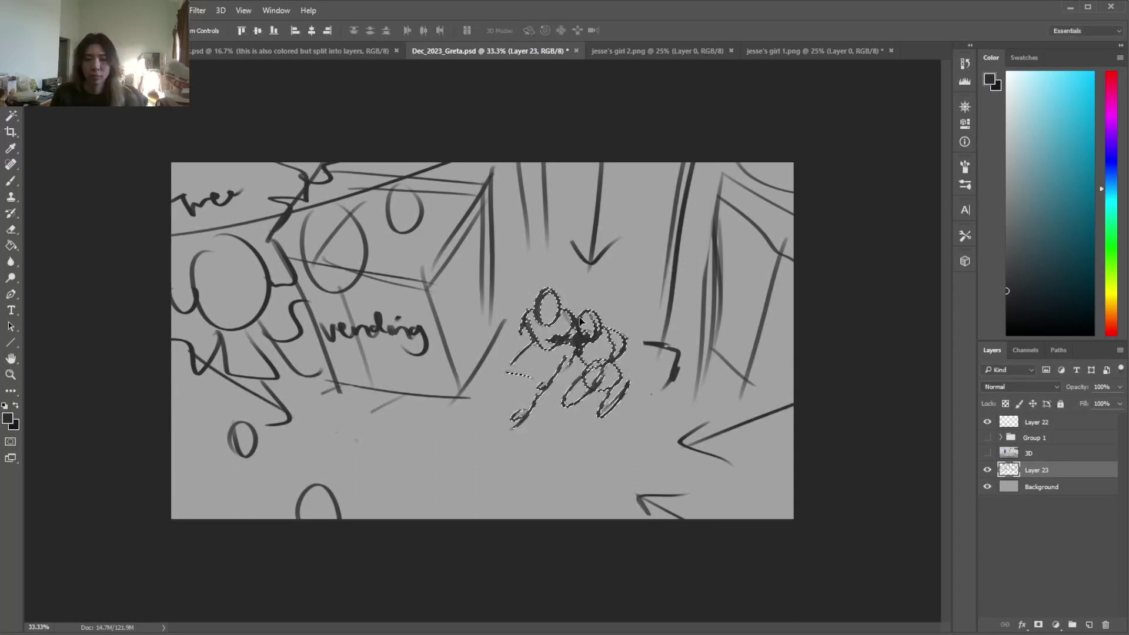
{"action": "mouse_move", "coordinate": [584, 364]}
{"action": "left_mouse_down"}
{"action": "mouse_move", "coordinate": [569, 391]}
{"action": "mouse_move", "coordinate": [586, 345]}
{"action": "left_mouse_up"}
{"action": "key", "text": "ctrl+d"}
Clean up and redraw the lower front and side edges of the vending box, undoing the stray stroke
{"action": "key", "text": "b"}
{"action": "key", "text": "e"}
{"action": "key", "text": "b"}
{"action": "mouse_move", "coordinate": [357, 379]}
{"action": "left_mouse_down"}
{"action": "mouse_move", "coordinate": [448, 398]}
{"action": "mouse_move", "coordinate": [447, 408]}
{"action": "left_mouse_up"}
{"action": "mouse_move", "coordinate": [375, 394]}
{"action": "left_mouse_down"}
{"action": "mouse_move", "coordinate": [436, 406]}
{"action": "mouse_move", "coordinate": [473, 363]}
{"action": "left_mouse_up"}
{"action": "left_click_drag", "start_coordinate": [429, 416], "coordinate": [690, 402]}
{"action": "left_click_drag", "start_coordinate": [466, 407], "coordinate": [510, 403]}
{"action": "key", "text": "ctrl+z"}
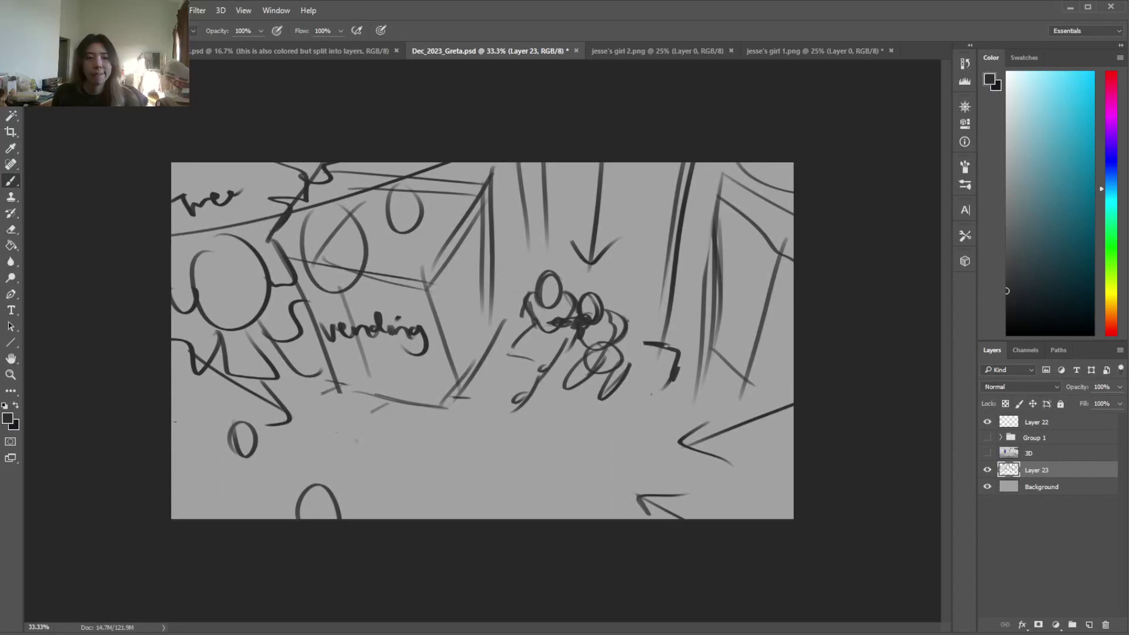
Sketch two long diagonal ground lines below the vending box and loose curved shapes along the canvas's bottom-left edge
{"action": "left_click_drag", "start_coordinate": [172, 452], "coordinate": [314, 486]}
{"action": "key", "text": "ctrl+z"}
{"action": "mouse_move", "coordinate": [176, 385]}
{"action": "left_mouse_down"}
{"action": "mouse_move", "coordinate": [515, 449]}
{"action": "mouse_move", "coordinate": [529, 469]}
{"action": "left_mouse_up"}
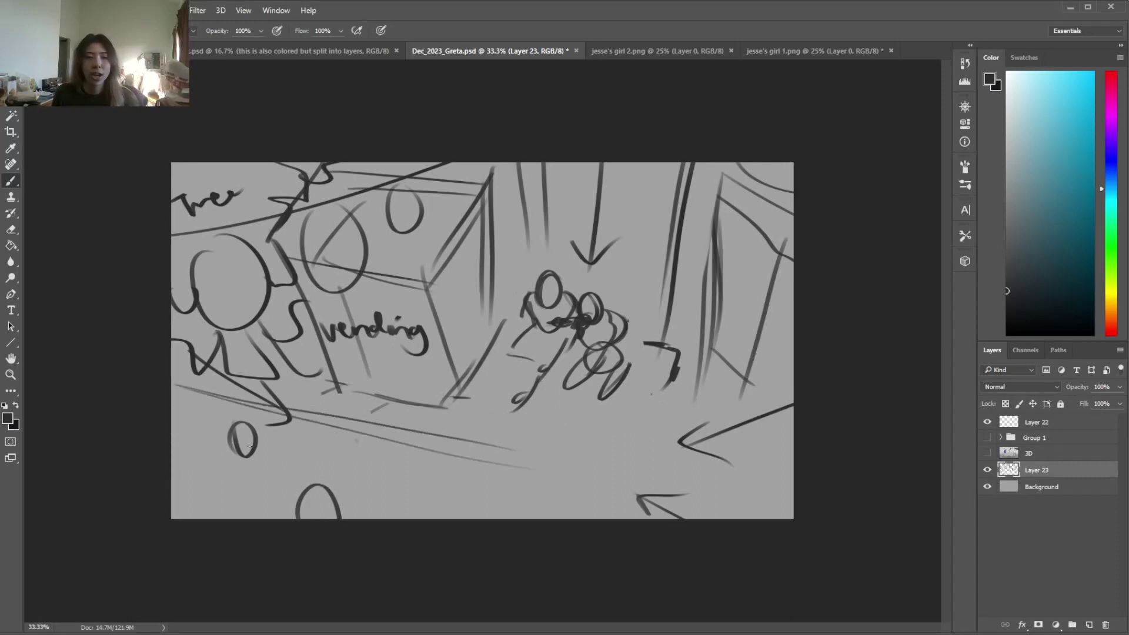
{"action": "mouse_move", "coordinate": [227, 474]}
{"action": "left_mouse_down"}
{"action": "mouse_move", "coordinate": [190, 488]}
{"action": "mouse_move", "coordinate": [315, 480]}
{"action": "mouse_move", "coordinate": [471, 509]}
{"action": "left_mouse_up"}
{"action": "key", "text": "ctrl+z"}
{"action": "left_click_drag", "start_coordinate": [369, 510], "coordinate": [424, 519]}
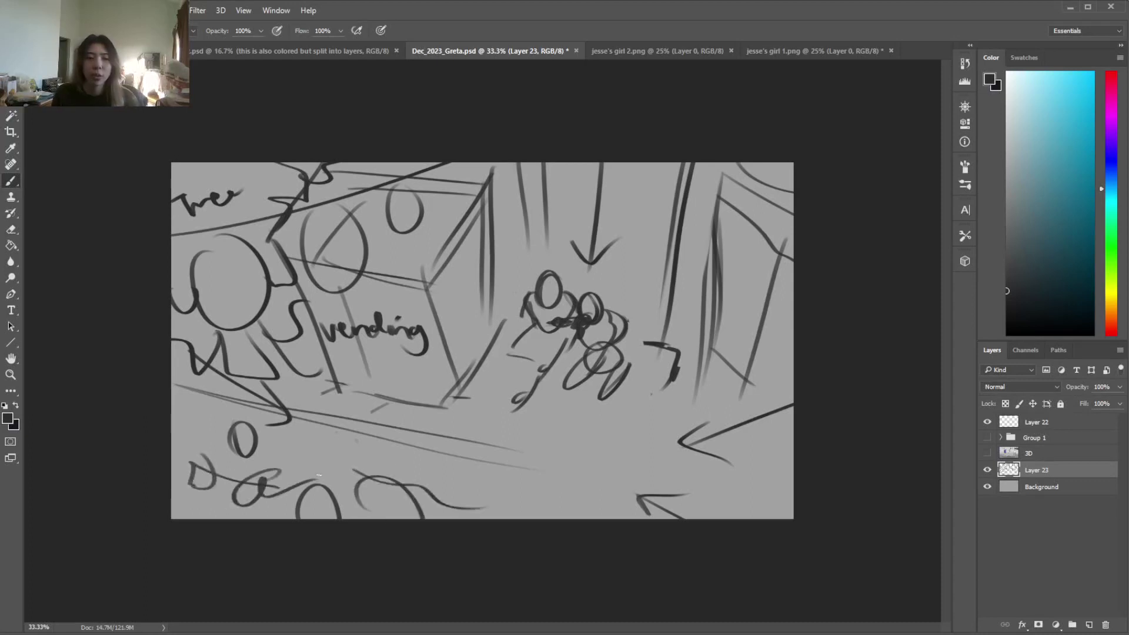
Erase the lower-left ovals and sketch a cluster of larger, overlapping rounded foreground figures in their place
{"action": "key", "text": "e"}
{"action": "left_click_drag", "start_coordinate": [238, 433], "coordinate": [265, 473]}
{"action": "key", "text": "b"}
{"action": "left_click_drag", "start_coordinate": [309, 429], "coordinate": [316, 437]}
{"action": "key", "text": "ctrl+z"}
{"action": "mouse_move", "coordinate": [266, 470]}
{"action": "left_mouse_down"}
{"action": "mouse_move", "coordinate": [273, 427]}
{"action": "mouse_move", "coordinate": [298, 477]}
{"action": "mouse_move", "coordinate": [259, 488]}
{"action": "left_mouse_up"}
{"action": "key", "text": "e"}
{"action": "key", "text": "b"}
{"action": "mouse_move", "coordinate": [301, 457]}
{"action": "left_mouse_down"}
{"action": "mouse_move", "coordinate": [286, 469]}
{"action": "mouse_move", "coordinate": [344, 505]}
{"action": "mouse_move", "coordinate": [367, 499]}
{"action": "mouse_move", "coordinate": [411, 518]}
{"action": "left_mouse_up"}
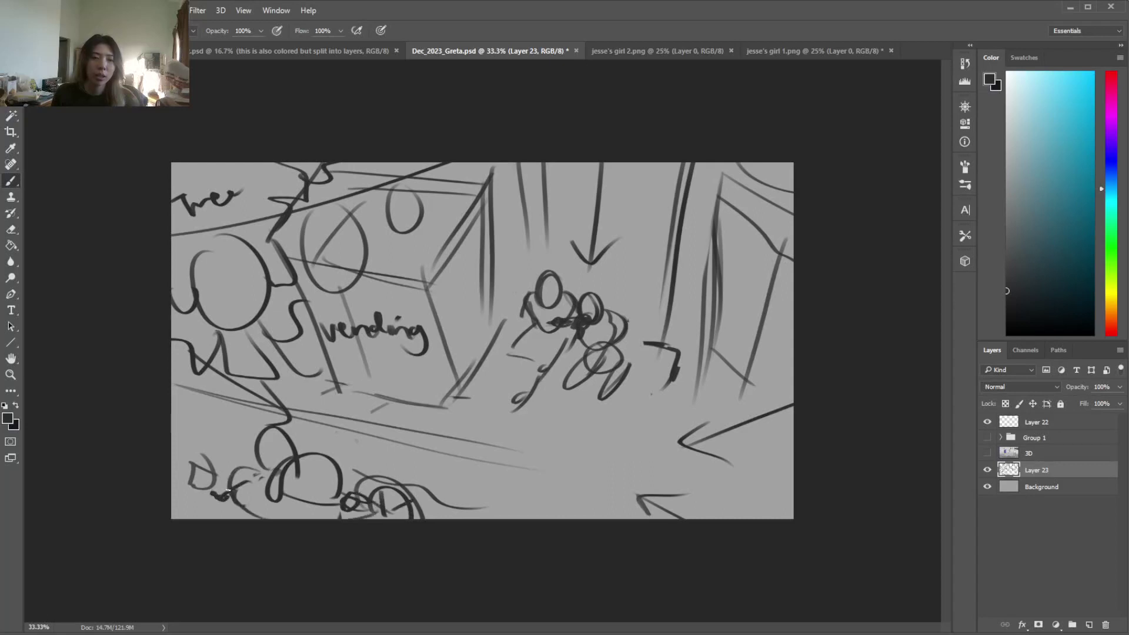
{"action": "key", "text": "e"}
{"action": "mouse_move", "coordinate": [238, 479]}
{"action": "left_mouse_down"}
{"action": "mouse_move", "coordinate": [253, 508]}
{"action": "mouse_move", "coordinate": [229, 497]}
{"action": "left_mouse_up"}
{"action": "key", "text": "b"}
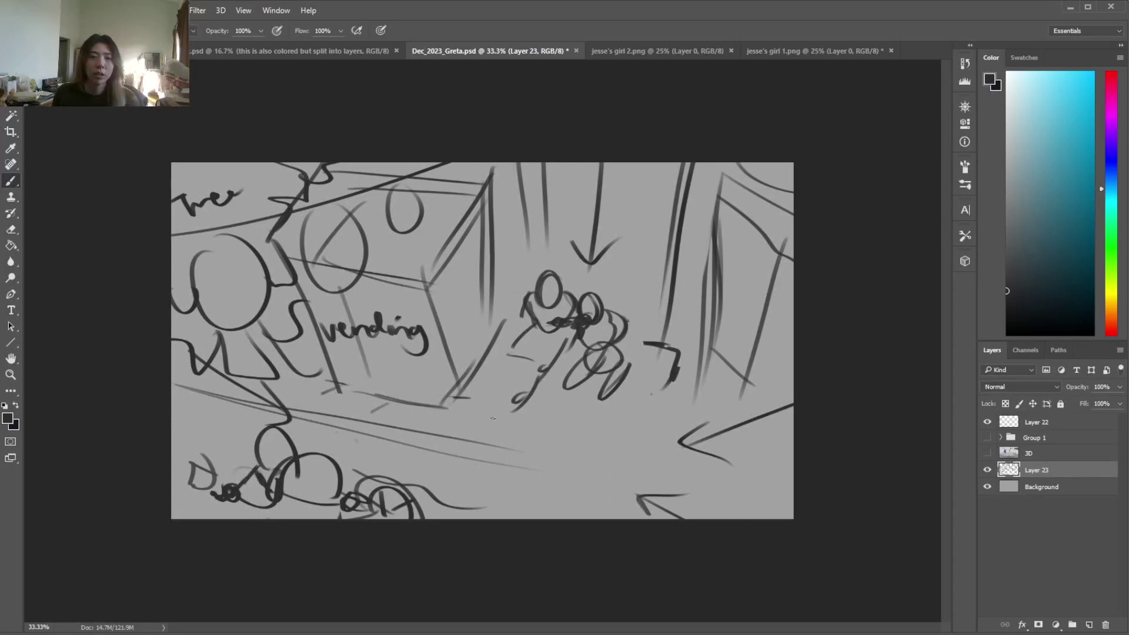
Hide the vending machine sketch on Layer 23
{"action": "left_click", "coordinate": [988, 471]}
{"action": "left_click", "coordinate": [1092, 624]}
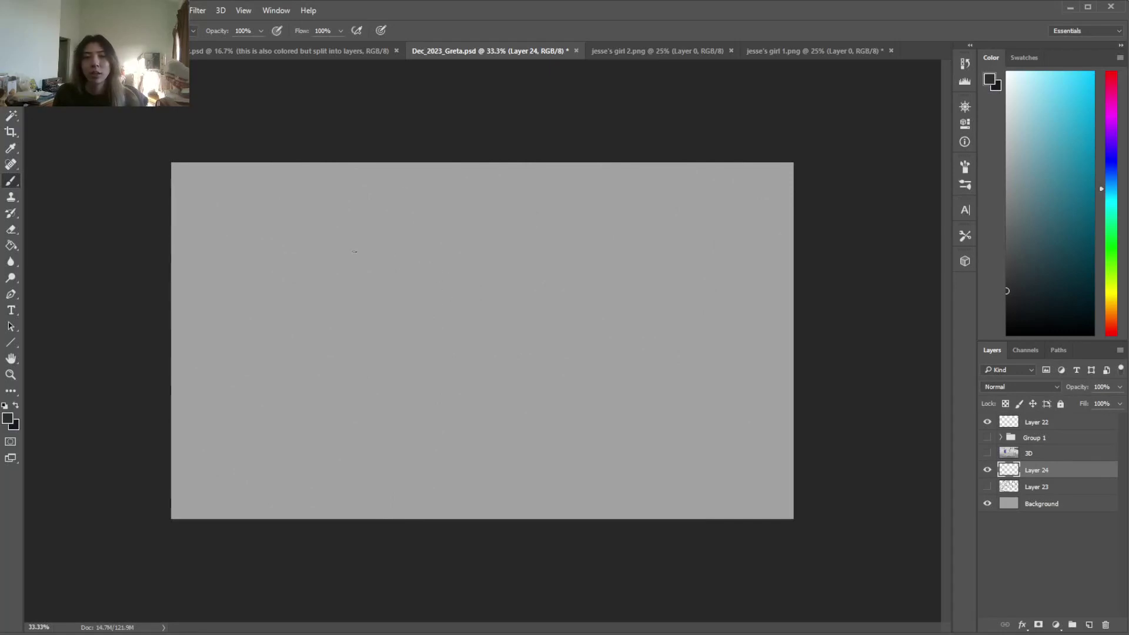
{"action": "left_click_drag", "start_coordinate": [368, 170], "coordinate": [323, 273]}
{"action": "key", "text": "ctrl+z"}
{"action": "left_click_drag", "start_coordinate": [396, 164], "coordinate": [332, 347]}
{"action": "key", "text": "ctrl+z"}
{"action": "left_click_drag", "start_coordinate": [391, 164], "coordinate": [421, 255]}
{"action": "left_click_drag", "start_coordinate": [411, 227], "coordinate": [324, 395]}
{"action": "left_click_drag", "start_coordinate": [407, 207], "coordinate": [298, 432]}
{"action": "left_click_drag", "start_coordinate": [399, 236], "coordinate": [296, 444]}
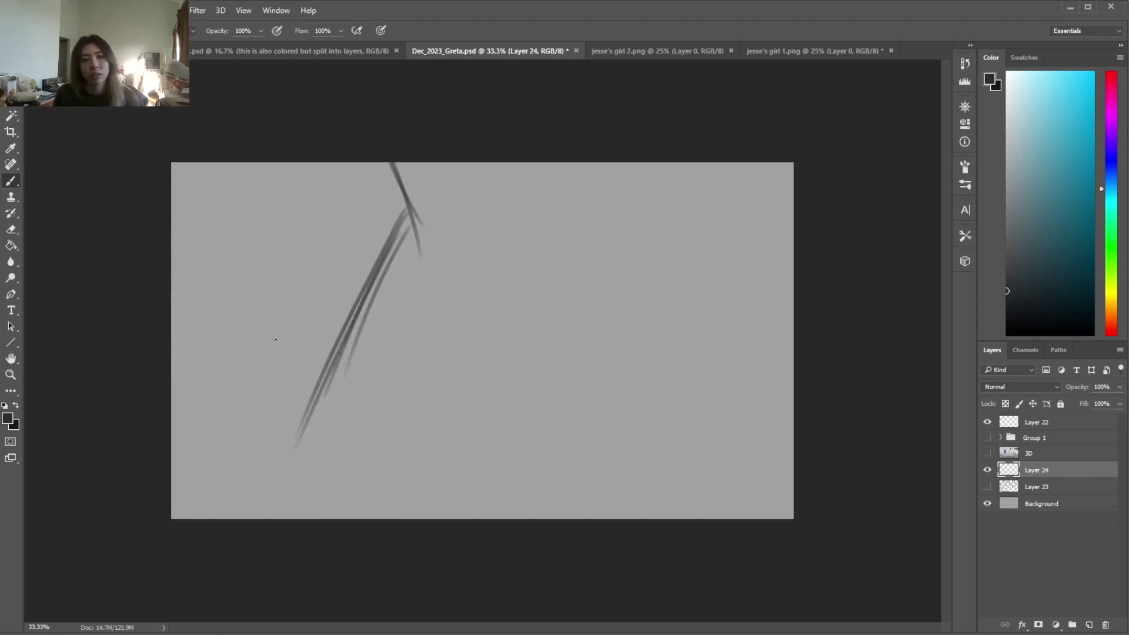
{"action": "key", "text": "ctrl+alt+z"}
{"action": "key", "text": "ctrl+alt+z"}
{"action": "key", "text": "ctrl+alt+z"}
{"action": "key", "text": "ctrl+alt+z"}
{"action": "key", "text": "ctrl+alt+z"}
{"action": "key", "text": "ctrl+alt+z"}
{"action": "key", "text": "ctrl+alt+z"}
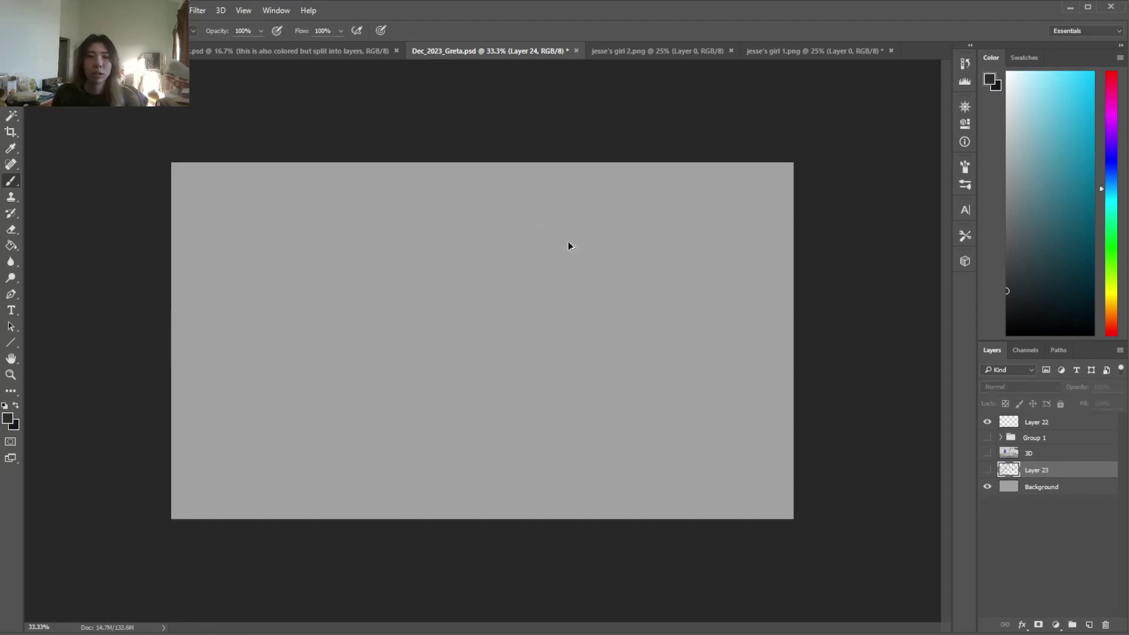
{"action": "left_click", "coordinate": [535, 322]}
{"action": "left_click", "coordinate": [561, 249]}
On a new layer above Layer 23, sketch a laughing face with spiky hair and a smaller oval head beside it
{"action": "left_click", "coordinate": [1088, 624]}
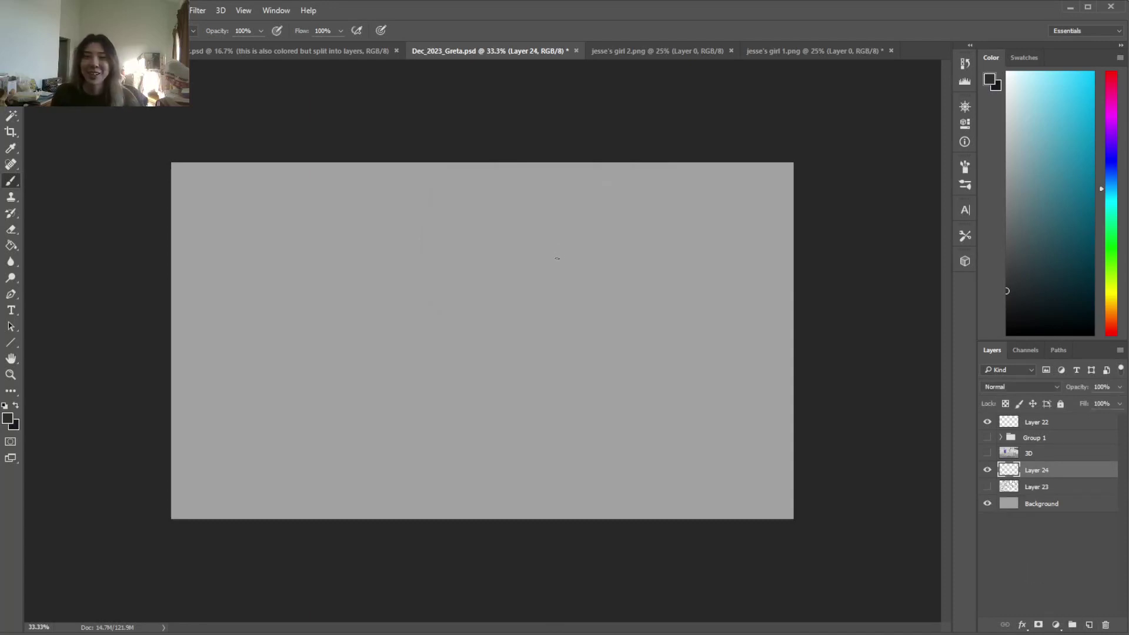
{"action": "left_click_drag", "start_coordinate": [508, 280], "coordinate": [521, 318]}
{"action": "mouse_move", "coordinate": [537, 250]}
{"action": "left_mouse_down"}
{"action": "mouse_move", "coordinate": [527, 273]}
{"action": "mouse_move", "coordinate": [548, 258]}
{"action": "mouse_move", "coordinate": [553, 301]}
{"action": "mouse_move", "coordinate": [563, 298]}
{"action": "mouse_move", "coordinate": [555, 259]}
{"action": "left_mouse_up"}
{"action": "key", "text": "ctrl+z"}
{"action": "mouse_move", "coordinate": [651, 258]}
{"action": "left_mouse_down"}
{"action": "mouse_move", "coordinate": [658, 209]}
{"action": "mouse_move", "coordinate": [668, 213]}
{"action": "left_mouse_up"}
{"action": "key", "text": "e"}
{"action": "left_click_drag", "start_coordinate": [562, 268], "coordinate": [544, 300]}
{"action": "key", "text": "b"}
{"action": "left_click_drag", "start_coordinate": [611, 257], "coordinate": [609, 305]}
{"action": "key", "text": "e"}
{"action": "key", "text": "b"}
{"action": "left_click_drag", "start_coordinate": [606, 258], "coordinate": [597, 318]}
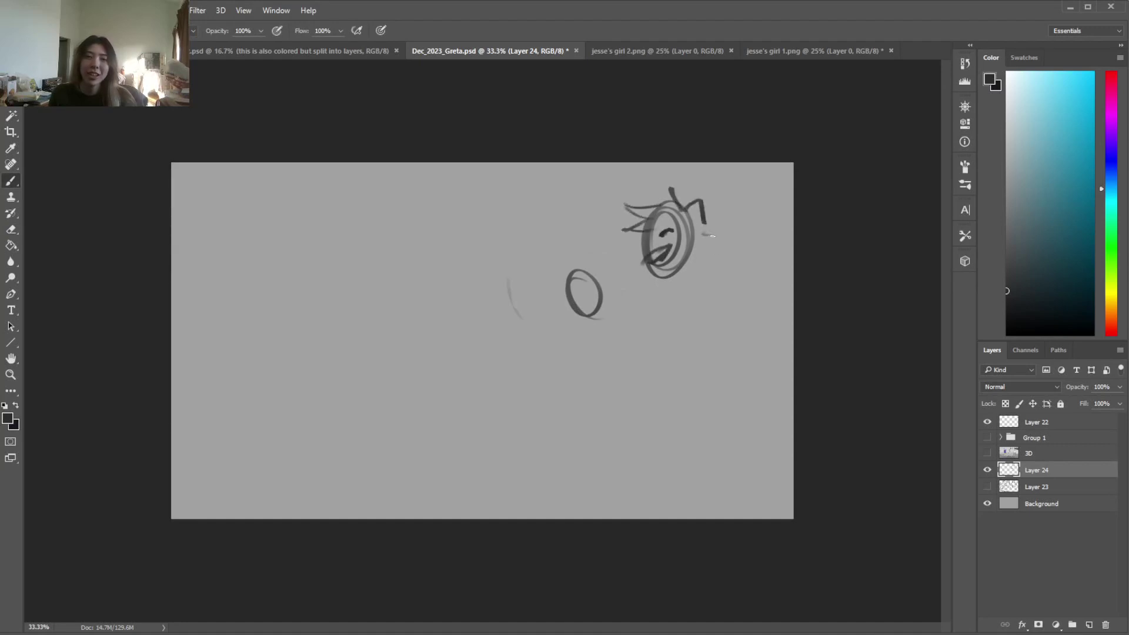
Sketch the laughing figure's shoulders and arms, and the smaller figure's bent arm and torso in front of it
{"action": "left_click_drag", "start_coordinate": [655, 332], "coordinate": [730, 291]}
{"action": "left_click_drag", "start_coordinate": [734, 246], "coordinate": [785, 355]}
{"action": "left_click_drag", "start_coordinate": [729, 276], "coordinate": [767, 348]}
{"action": "left_click_drag", "start_coordinate": [633, 276], "coordinate": [634, 275]}
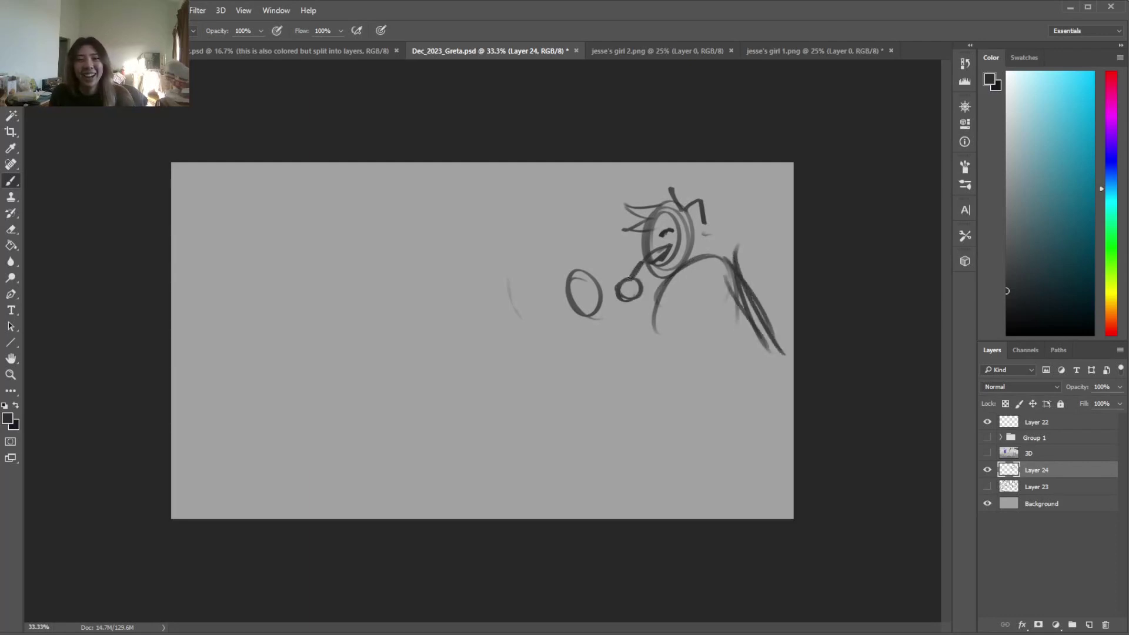
{"action": "mouse_move", "coordinate": [559, 307]}
{"action": "left_mouse_down"}
{"action": "mouse_move", "coordinate": [549, 358]}
{"action": "mouse_move", "coordinate": [592, 329]}
{"action": "mouse_move", "coordinate": [625, 360]}
{"action": "left_mouse_up"}
{"action": "mouse_move", "coordinate": [591, 325]}
{"action": "left_mouse_down"}
{"action": "mouse_move", "coordinate": [623, 297]}
{"action": "mouse_move", "coordinate": [648, 362]}
{"action": "left_mouse_up"}
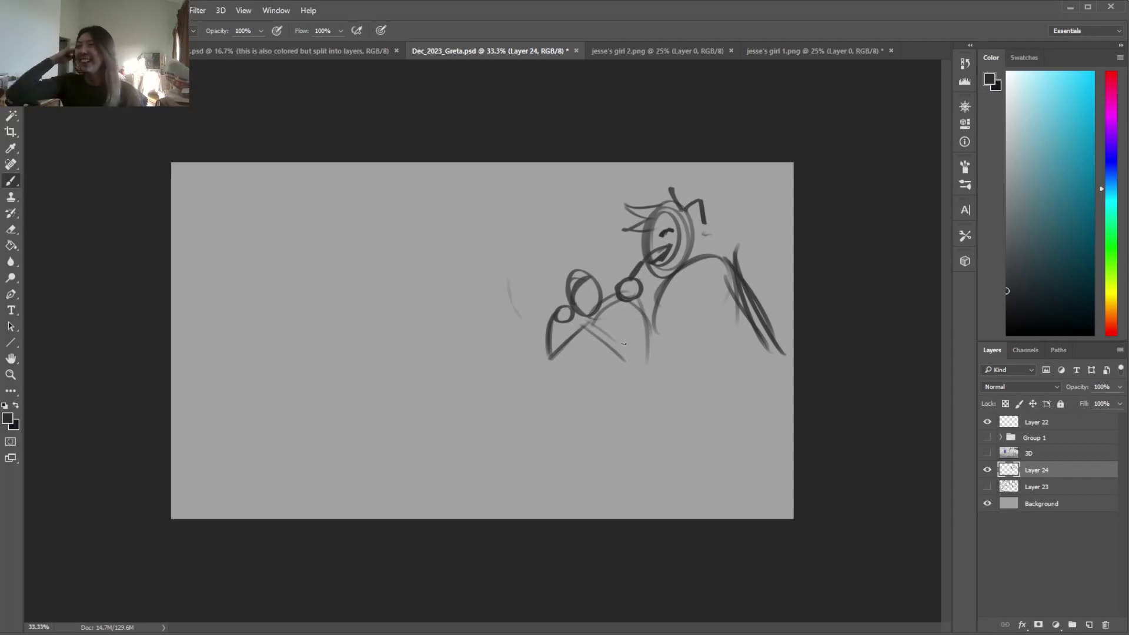
Sketch the laughing figure's bent forearm and hand, with rough lines for the seat beneath it
{"action": "left_click_drag", "start_coordinate": [665, 334], "coordinate": [717, 347]}
{"action": "mouse_move", "coordinate": [735, 288]}
{"action": "left_mouse_down"}
{"action": "mouse_move", "coordinate": [698, 359]}
{"action": "mouse_move", "coordinate": [665, 385]}
{"action": "left_mouse_up"}
{"action": "mouse_move", "coordinate": [670, 378]}
{"action": "left_mouse_down"}
{"action": "mouse_move", "coordinate": [623, 385]}
{"action": "mouse_move", "coordinate": [685, 390]}
{"action": "left_mouse_up"}
{"action": "mouse_move", "coordinate": [653, 389]}
{"action": "left_mouse_down"}
{"action": "mouse_move", "coordinate": [670, 411]}
{"action": "mouse_move", "coordinate": [527, 374]}
{"action": "left_mouse_up"}
{"action": "mouse_move", "coordinate": [505, 377]}
{"action": "left_mouse_down"}
{"action": "mouse_move", "coordinate": [551, 394]}
{"action": "mouse_move", "coordinate": [536, 413]}
{"action": "left_mouse_up"}
{"action": "mouse_move", "coordinate": [667, 385]}
{"action": "left_mouse_down"}
{"action": "mouse_move", "coordinate": [573, 393]}
{"action": "mouse_move", "coordinate": [589, 388]}
{"action": "left_mouse_up"}
Clean up the lines under the seat and redraw the seat edge out to the right side of the canvas
{"action": "key", "text": "e"}
{"action": "mouse_move", "coordinate": [638, 379]}
{"action": "left_mouse_down"}
{"action": "mouse_move", "coordinate": [497, 381]}
{"action": "mouse_move", "coordinate": [556, 416]}
{"action": "left_mouse_up"}
{"action": "key", "text": "b"}
{"action": "mouse_move", "coordinate": [566, 401]}
{"action": "left_mouse_down"}
{"action": "mouse_move", "coordinate": [534, 393]}
{"action": "mouse_move", "coordinate": [548, 438]}
{"action": "left_mouse_up"}
{"action": "left_click_drag", "start_coordinate": [544, 410], "coordinate": [652, 388]}
{"action": "mouse_move", "coordinate": [515, 469]}
{"action": "left_mouse_down"}
{"action": "mouse_move", "coordinate": [553, 400]}
{"action": "mouse_move", "coordinate": [445, 494]}
{"action": "left_mouse_up"}
{"action": "key", "text": "e"}
{"action": "mouse_move", "coordinate": [558, 432]}
{"action": "left_mouse_down"}
{"action": "mouse_move", "coordinate": [465, 488]}
{"action": "mouse_move", "coordinate": [588, 394]}
{"action": "mouse_move", "coordinate": [791, 400]}
{"action": "left_mouse_up"}
{"action": "key", "text": "b"}
{"action": "mouse_move", "coordinate": [659, 412]}
{"action": "left_mouse_down"}
{"action": "mouse_move", "coordinate": [726, 414]}
{"action": "mouse_move", "coordinate": [638, 477]}
{"action": "mouse_move", "coordinate": [632, 514]}
{"action": "mouse_move", "coordinate": [782, 402]}
{"action": "left_mouse_up"}
{"action": "left_click_drag", "start_coordinate": [431, 221], "coordinate": [476, 374]}
{"action": "left_click_drag", "start_coordinate": [427, 233], "coordinate": [466, 403]}
{"action": "mouse_move", "coordinate": [429, 253]}
{"action": "left_mouse_down"}
{"action": "mouse_move", "coordinate": [483, 163]}
{"action": "mouse_move", "coordinate": [523, 345]}
{"action": "left_mouse_up"}
{"action": "left_click_drag", "start_coordinate": [486, 189], "coordinate": [524, 351]}
{"action": "mouse_move", "coordinate": [491, 164]}
{"action": "left_mouse_down"}
{"action": "mouse_move", "coordinate": [631, 188]}
{"action": "mouse_move", "coordinate": [623, 283]}
{"action": "left_mouse_up"}
{"action": "left_click_drag", "start_coordinate": [599, 181], "coordinate": [618, 280]}
{"action": "key", "text": "e"}
{"action": "mouse_move", "coordinate": [483, 166]}
{"action": "left_mouse_down"}
{"action": "mouse_move", "coordinate": [580, 172]}
{"action": "mouse_move", "coordinate": [624, 291]}
{"action": "left_mouse_up"}
{"action": "left_click_drag", "start_coordinate": [473, 169], "coordinate": [523, 347]}
Try a tall rectangular panel in perspective behind the smaller figure, with top, side and receding edges
{"action": "key", "text": "b"}
{"action": "left_click_drag", "start_coordinate": [517, 171], "coordinate": [613, 189]}
{"action": "left_click_drag", "start_coordinate": [613, 186], "coordinate": [618, 277]}
{"action": "mouse_move", "coordinate": [530, 174]}
{"action": "left_mouse_down"}
{"action": "mouse_move", "coordinate": [663, 180]}
{"action": "mouse_move", "coordinate": [552, 174]}
{"action": "mouse_move", "coordinate": [471, 224]}
{"action": "left_mouse_up"}
{"action": "key", "text": "e"}
{"action": "key", "text": "b"}
{"action": "mouse_move", "coordinate": [523, 166]}
{"action": "left_mouse_down"}
{"action": "mouse_move", "coordinate": [473, 234]}
{"action": "mouse_move", "coordinate": [503, 350]}
{"action": "left_mouse_up"}
{"action": "left_click_drag", "start_coordinate": [484, 216], "coordinate": [511, 403]}
{"action": "left_click_drag", "start_coordinate": [541, 164], "coordinate": [559, 279]}
{"action": "key", "text": "e"}
{"action": "mouse_move", "coordinate": [505, 176]}
{"action": "left_mouse_down"}
{"action": "mouse_move", "coordinate": [488, 404]}
{"action": "mouse_move", "coordinate": [493, 223]}
{"action": "mouse_move", "coordinate": [552, 273]}
{"action": "left_mouse_up"}
{"action": "key", "text": "b"}
{"action": "mouse_move", "coordinate": [450, 253]}
{"action": "left_mouse_down"}
{"action": "mouse_move", "coordinate": [471, 403]}
{"action": "mouse_move", "coordinate": [515, 165]}
{"action": "mouse_move", "coordinate": [527, 350]}
{"action": "left_mouse_up"}
{"action": "left_click_drag", "start_coordinate": [504, 180], "coordinate": [524, 347]}
{"action": "left_click_drag", "start_coordinate": [453, 246], "coordinate": [492, 418]}
Add vertical lines above the laughing figure's head and redraw the slanted front edge of the tall panel behind the smaller figure
{"action": "left_click_drag", "start_coordinate": [675, 164], "coordinate": [675, 197]}
{"action": "left_click_drag", "start_coordinate": [666, 166], "coordinate": [669, 203]}
{"action": "key", "text": "e"}
{"action": "left_click_drag", "start_coordinate": [512, 167], "coordinate": [450, 268]}
{"action": "key", "text": "b"}
{"action": "left_click_drag", "start_coordinate": [482, 180], "coordinate": [466, 418]}
{"action": "left_click_drag", "start_coordinate": [474, 209], "coordinate": [447, 433]}
{"action": "key", "text": "e"}
{"action": "left_click_drag", "start_coordinate": [525, 350], "coordinate": [518, 241]}
{"action": "key", "text": "b"}
{"action": "left_click_drag", "start_coordinate": [517, 169], "coordinate": [547, 335]}
{"action": "left_click_drag", "start_coordinate": [468, 318], "coordinate": [470, 382]}
{"action": "key", "text": "b"}
{"action": "left_click_drag", "start_coordinate": [470, 201], "coordinate": [453, 404]}
{"action": "left_click_drag", "start_coordinate": [468, 178], "coordinate": [453, 422]}
{"action": "key", "text": "e"}
{"action": "mouse_move", "coordinate": [494, 158]}
{"action": "left_mouse_down"}
{"action": "mouse_move", "coordinate": [457, 303]}
{"action": "mouse_move", "coordinate": [479, 423]}
{"action": "left_mouse_up"}
{"action": "key", "text": "b"}
Sketch two crossing strings with small hanging lanterns across the upper-left background
{"action": "mouse_move", "coordinate": [171, 200]}
{"action": "left_mouse_down"}
{"action": "mouse_move", "coordinate": [231, 222]}
{"action": "mouse_move", "coordinate": [384, 235]}
{"action": "left_mouse_up"}
{"action": "key", "text": "ctrl+z"}
{"action": "mouse_move", "coordinate": [210, 162]}
{"action": "left_mouse_down"}
{"action": "mouse_move", "coordinate": [360, 259]}
{"action": "mouse_move", "coordinate": [433, 275]}
{"action": "left_mouse_up"}
{"action": "left_click_drag", "start_coordinate": [233, 196], "coordinate": [405, 272]}
{"action": "left_click_drag", "start_coordinate": [249, 241], "coordinate": [263, 223]}
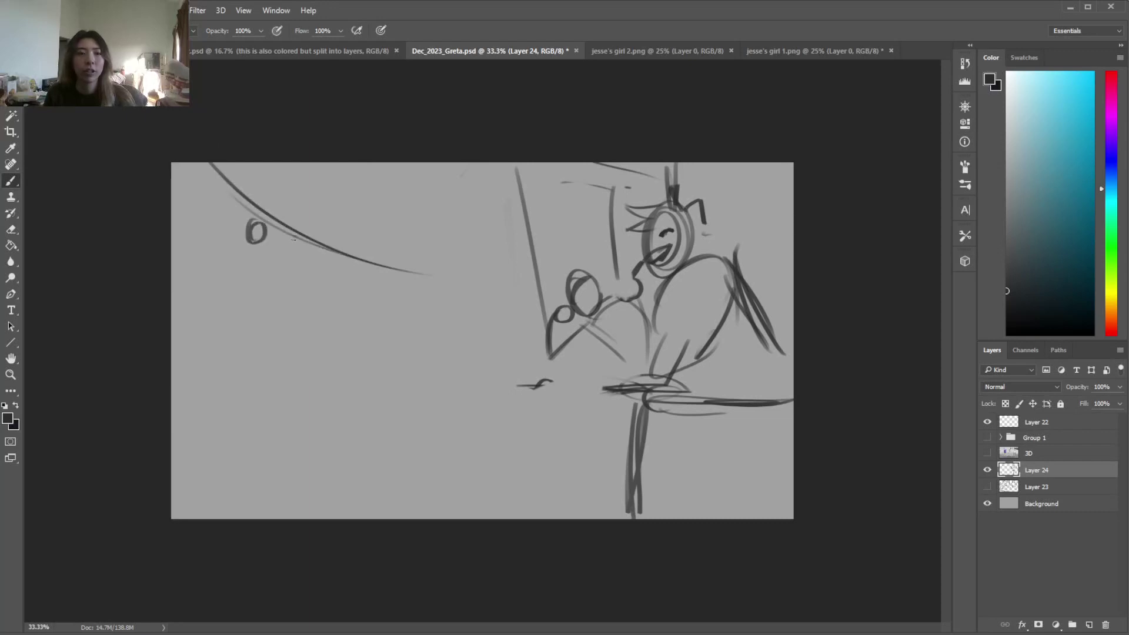
{"action": "left_click_drag", "start_coordinate": [208, 175], "coordinate": [211, 177]}
{"action": "left_click_drag", "start_coordinate": [345, 261], "coordinate": [340, 260]}
{"action": "left_click_drag", "start_coordinate": [400, 165], "coordinate": [172, 295]}
Sketch a post and a small stall with a roof, window and base at the left edge of the scene
{"action": "left_click_drag", "start_coordinate": [172, 226], "coordinate": [197, 254]}
{"action": "left_click_drag", "start_coordinate": [198, 246], "coordinate": [182, 400]}
{"action": "mouse_move", "coordinate": [202, 305]}
{"action": "left_mouse_down"}
{"action": "mouse_move", "coordinate": [265, 340]}
{"action": "mouse_move", "coordinate": [264, 407]}
{"action": "mouse_move", "coordinate": [309, 370]}
{"action": "left_mouse_up"}
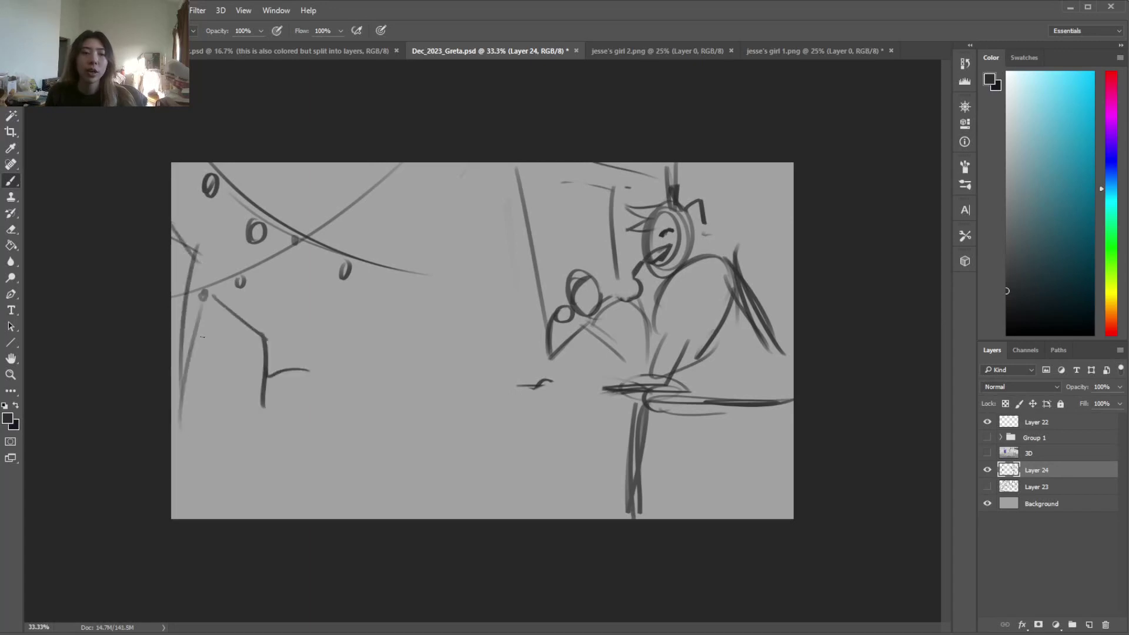
{"action": "mouse_move", "coordinate": [208, 338]}
{"action": "left_mouse_down"}
{"action": "mouse_move", "coordinate": [272, 365]}
{"action": "mouse_move", "coordinate": [263, 373]}
{"action": "mouse_move", "coordinate": [208, 320]}
{"action": "mouse_move", "coordinate": [242, 332]}
{"action": "left_mouse_up"}
{"action": "mouse_move", "coordinate": [237, 335]}
{"action": "left_mouse_down"}
{"action": "mouse_move", "coordinate": [238, 365]}
{"action": "mouse_move", "coordinate": [257, 370]}
{"action": "mouse_move", "coordinate": [282, 407]}
{"action": "mouse_move", "coordinate": [188, 385]}
{"action": "left_mouse_up"}
{"action": "left_click_drag", "start_coordinate": [200, 286], "coordinate": [258, 325]}
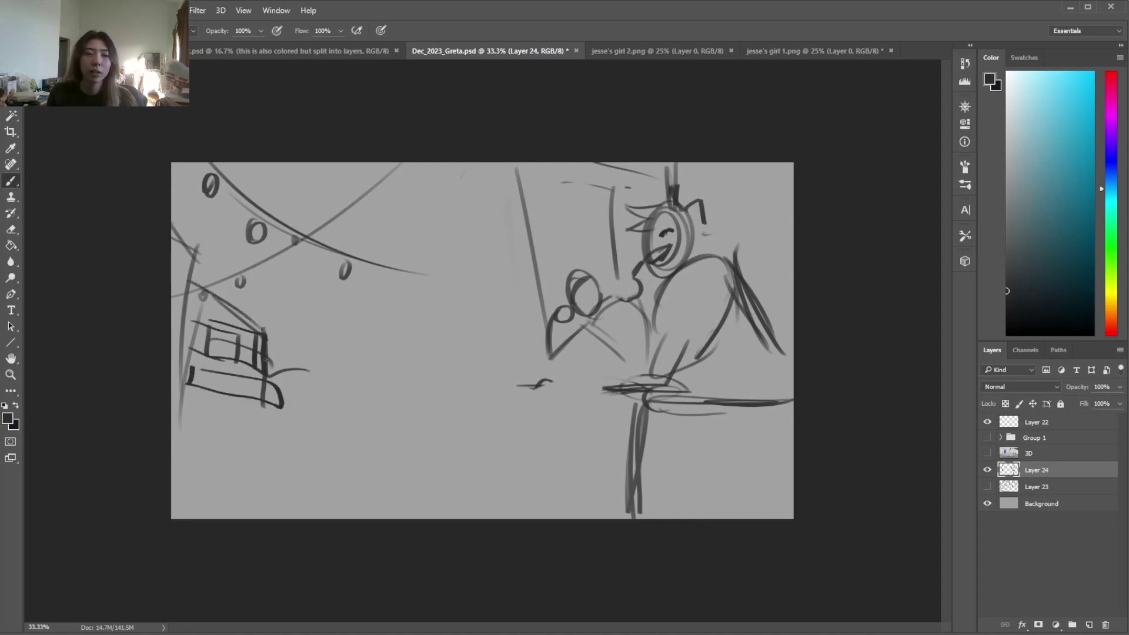
Erase the tall panel's edges behind the smaller figure
{"action": "key", "text": "e"}
{"action": "left_click_drag", "start_coordinate": [518, 169], "coordinate": [553, 287]}
{"action": "left_click_drag", "start_coordinate": [588, 186], "coordinate": [612, 274]}
Sketch the laughing figure's legs extending diagonally down and left from the seat
{"action": "key", "text": "b"}
{"action": "mouse_move", "coordinate": [559, 368]}
{"action": "left_mouse_down"}
{"action": "mouse_move", "coordinate": [632, 381]}
{"action": "mouse_move", "coordinate": [646, 419]}
{"action": "left_mouse_up"}
{"action": "left_click_drag", "start_coordinate": [584, 391], "coordinate": [478, 487]}
{"action": "mouse_move", "coordinate": [571, 414]}
{"action": "left_mouse_down"}
{"action": "mouse_move", "coordinate": [473, 489]}
{"action": "mouse_move", "coordinate": [529, 519]}
{"action": "mouse_move", "coordinate": [595, 419]}
{"action": "mouse_move", "coordinate": [461, 492]}
{"action": "left_mouse_up"}
{"action": "key", "text": "e"}
{"action": "key", "text": "b"}
{"action": "left_click_drag", "start_coordinate": [516, 449], "coordinate": [458, 505]}
{"action": "left_click_drag", "start_coordinate": [496, 473], "coordinate": [415, 517]}
{"action": "left_click_drag", "start_coordinate": [544, 443], "coordinate": [431, 517]}
{"action": "left_click_drag", "start_coordinate": [616, 388], "coordinate": [548, 489]}
{"action": "left_click_drag", "start_coordinate": [575, 413], "coordinate": [511, 519]}
Erase the rough lower leg and redraw it longer, ending in a pointed shoe at the bottom of the canvas
{"action": "key", "text": "e"}
{"action": "left_click_drag", "start_coordinate": [573, 403], "coordinate": [414, 541]}
{"action": "key", "text": "b"}
{"action": "mouse_move", "coordinate": [585, 397]}
{"action": "left_mouse_down"}
{"action": "mouse_move", "coordinate": [519, 384]}
{"action": "mouse_move", "coordinate": [453, 495]}
{"action": "left_mouse_up"}
{"action": "mouse_move", "coordinate": [533, 404]}
{"action": "left_mouse_down"}
{"action": "mouse_move", "coordinate": [444, 482]}
{"action": "mouse_move", "coordinate": [448, 511]}
{"action": "mouse_move", "coordinate": [401, 473]}
{"action": "mouse_move", "coordinate": [392, 513]}
{"action": "left_mouse_up"}
{"action": "mouse_move", "coordinate": [399, 469]}
{"action": "left_mouse_down"}
{"action": "mouse_move", "coordinate": [386, 507]}
{"action": "mouse_move", "coordinate": [408, 519]}
{"action": "left_mouse_up"}
Sketch the laughing figure's hip and back, and redraw the arm leaning back toward the right edge of the canvas
{"action": "left_click_drag", "start_coordinate": [628, 379], "coordinate": [680, 416]}
{"action": "left_click_drag", "start_coordinate": [669, 406], "coordinate": [731, 296]}
{"action": "left_click_drag", "start_coordinate": [730, 283], "coordinate": [795, 388]}
{"action": "left_click_drag", "start_coordinate": [757, 334], "coordinate": [794, 389]}
{"action": "key", "text": "e"}
{"action": "left_click_drag", "start_coordinate": [738, 254], "coordinate": [814, 367]}
{"action": "key", "text": "b"}
{"action": "key", "text": "b"}
{"action": "mouse_move", "coordinate": [691, 270]}
{"action": "left_mouse_down"}
{"action": "mouse_move", "coordinate": [711, 248]}
{"action": "mouse_move", "coordinate": [695, 262]}
{"action": "mouse_move", "coordinate": [744, 303]}
{"action": "left_mouse_up"}
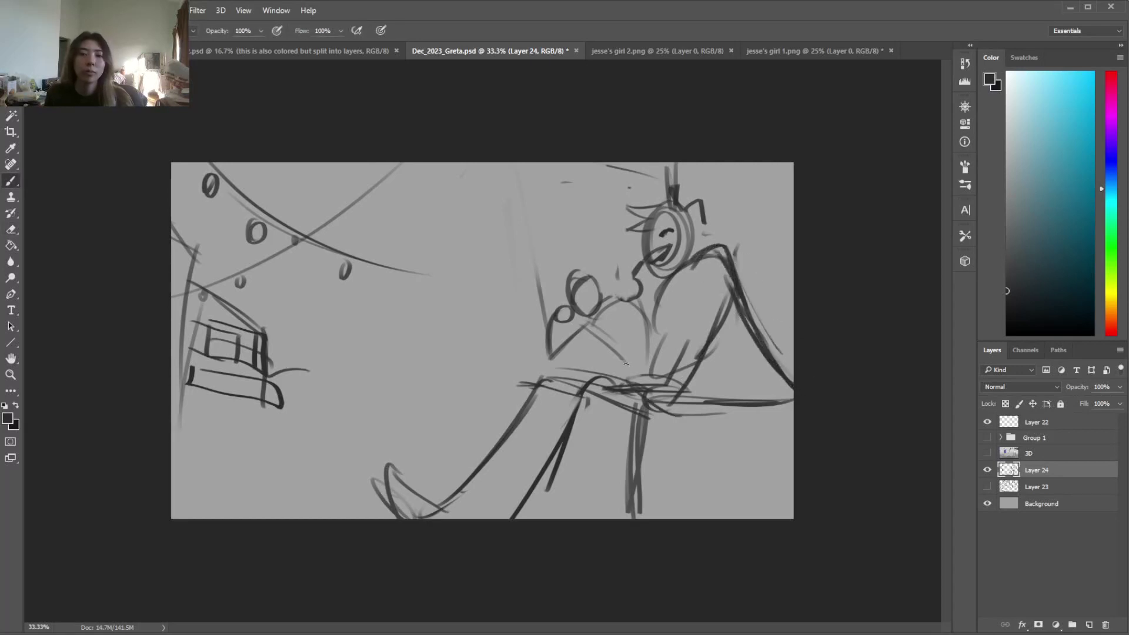
Clean up the overlapping lines on the smaller figure's torso and round off its lower outline
{"action": "key", "text": "e"}
{"action": "mouse_move", "coordinate": [629, 364]}
{"action": "left_mouse_down"}
{"action": "mouse_move", "coordinate": [590, 334]}
{"action": "mouse_move", "coordinate": [634, 359]}
{"action": "mouse_move", "coordinate": [645, 338]}
{"action": "left_mouse_up"}
{"action": "key", "text": "b"}
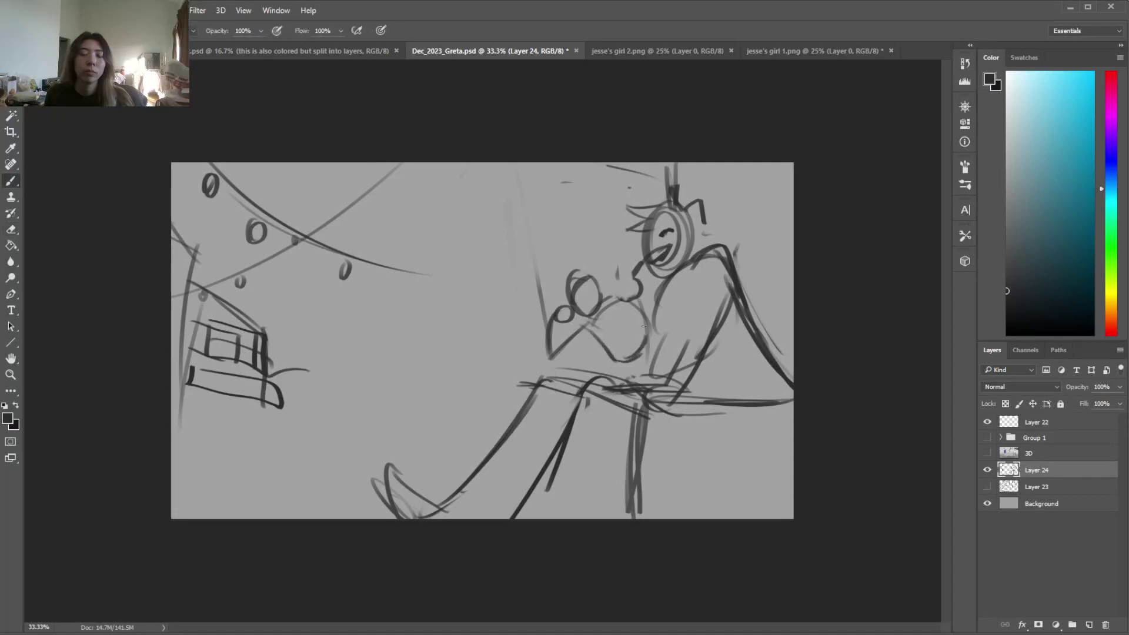
Sketch the smaller figure's bent legs over the seat and rework the lines around its knee
{"action": "left_click_drag", "start_coordinate": [582, 405], "coordinate": [523, 429]}
{"action": "mouse_move", "coordinate": [522, 428]}
{"action": "left_mouse_down"}
{"action": "mouse_move", "coordinate": [538, 448]}
{"action": "mouse_move", "coordinate": [558, 440]}
{"action": "mouse_move", "coordinate": [597, 465]}
{"action": "left_mouse_up"}
{"action": "left_click_drag", "start_coordinate": [550, 430], "coordinate": [615, 403]}
{"action": "left_click_drag", "start_coordinate": [547, 461], "coordinate": [469, 502]}
{"action": "mouse_move", "coordinate": [548, 363]}
{"action": "left_mouse_down"}
{"action": "mouse_move", "coordinate": [603, 385]}
{"action": "mouse_move", "coordinate": [534, 404]}
{"action": "mouse_move", "coordinate": [512, 449]}
{"action": "mouse_move", "coordinate": [551, 416]}
{"action": "mouse_move", "coordinate": [553, 426]}
{"action": "left_mouse_up"}
{"action": "key", "text": "e"}
{"action": "key", "text": "b"}
{"action": "left_click_drag", "start_coordinate": [517, 385], "coordinate": [585, 401]}
{"action": "left_click_drag", "start_coordinate": [538, 391], "coordinate": [509, 438]}
{"action": "key", "text": "e"}
{"action": "key", "text": "b"}
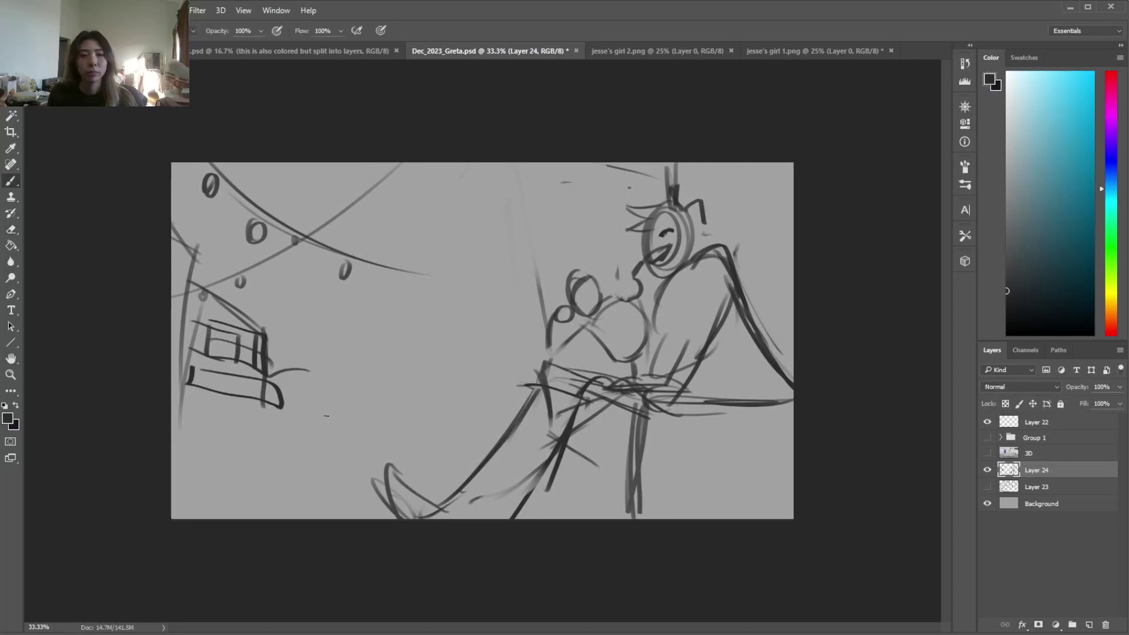
Erase the small stall and post in the left background, and toggle Group 1's visibility to compare
{"action": "key", "text": "e"}
{"action": "mouse_move", "coordinate": [238, 306]}
{"action": "left_mouse_down"}
{"action": "mouse_move", "coordinate": [229, 361]}
{"action": "mouse_move", "coordinate": [276, 373]}
{"action": "mouse_move", "coordinate": [165, 294]}
{"action": "mouse_move", "coordinate": [209, 358]}
{"action": "left_mouse_up"}
{"action": "key", "text": "b"}
{"action": "left_click", "coordinate": [987, 437]}
{"action": "left_click", "coordinate": [987, 439]}
Rough out a tall vending machine shape in perspective behind the smaller figure, cleaning up its left side
{"action": "left_click_drag", "start_coordinate": [537, 181], "coordinate": [475, 268]}
{"action": "mouse_move", "coordinate": [531, 186]}
{"action": "left_mouse_down"}
{"action": "mouse_move", "coordinate": [477, 252]}
{"action": "mouse_move", "coordinate": [561, 272]}
{"action": "left_mouse_up"}
{"action": "left_click_drag", "start_coordinate": [559, 174], "coordinate": [572, 271]}
{"action": "left_click_drag", "start_coordinate": [499, 238], "coordinate": [532, 365]}
{"action": "left_click_drag", "start_coordinate": [494, 250], "coordinate": [513, 416]}
{"action": "left_click_drag", "start_coordinate": [494, 264], "coordinate": [501, 438]}
{"action": "key", "text": "e"}
{"action": "left_click_drag", "start_coordinate": [495, 238], "coordinate": [519, 397]}
Redraw the slanted display window on the front of the tall machine shape
{"action": "key", "text": "b"}
{"action": "mouse_move", "coordinate": [490, 248]}
{"action": "left_mouse_down"}
{"action": "mouse_move", "coordinate": [500, 436]}
{"action": "mouse_move", "coordinate": [501, 300]}
{"action": "mouse_move", "coordinate": [541, 217]}
{"action": "left_mouse_up"}
{"action": "left_click_drag", "start_coordinate": [542, 215], "coordinate": [547, 278]}
{"action": "key", "text": "e"}
{"action": "mouse_move", "coordinate": [497, 304]}
{"action": "left_mouse_down"}
{"action": "mouse_move", "coordinate": [545, 254]}
{"action": "mouse_move", "coordinate": [545, 209]}
{"action": "left_mouse_up"}
{"action": "key", "text": "b"}
{"action": "left_click_drag", "start_coordinate": [503, 248], "coordinate": [541, 199]}
{"action": "left_click_drag", "start_coordinate": [543, 202], "coordinate": [547, 276]}
Add receding top edges to the tall machine shape and vertical background lines at the upper right
{"action": "left_click_drag", "start_coordinate": [555, 169], "coordinate": [639, 205]}
{"action": "left_click_drag", "start_coordinate": [558, 180], "coordinate": [657, 198]}
{"action": "key", "text": "e"}
{"action": "key", "text": "b"}
{"action": "left_click_drag", "start_coordinate": [749, 163], "coordinate": [751, 246]}
{"action": "left_click_drag", "start_coordinate": [792, 164], "coordinate": [787, 272]}
Extend the lantern string toward the machine shape, and undo the long vertical line tried beside it
{"action": "left_click_drag", "start_coordinate": [425, 265], "coordinate": [475, 271]}
{"action": "left_click_drag", "start_coordinate": [438, 163], "coordinate": [450, 357]}
{"action": "key", "text": "ctrl+z"}
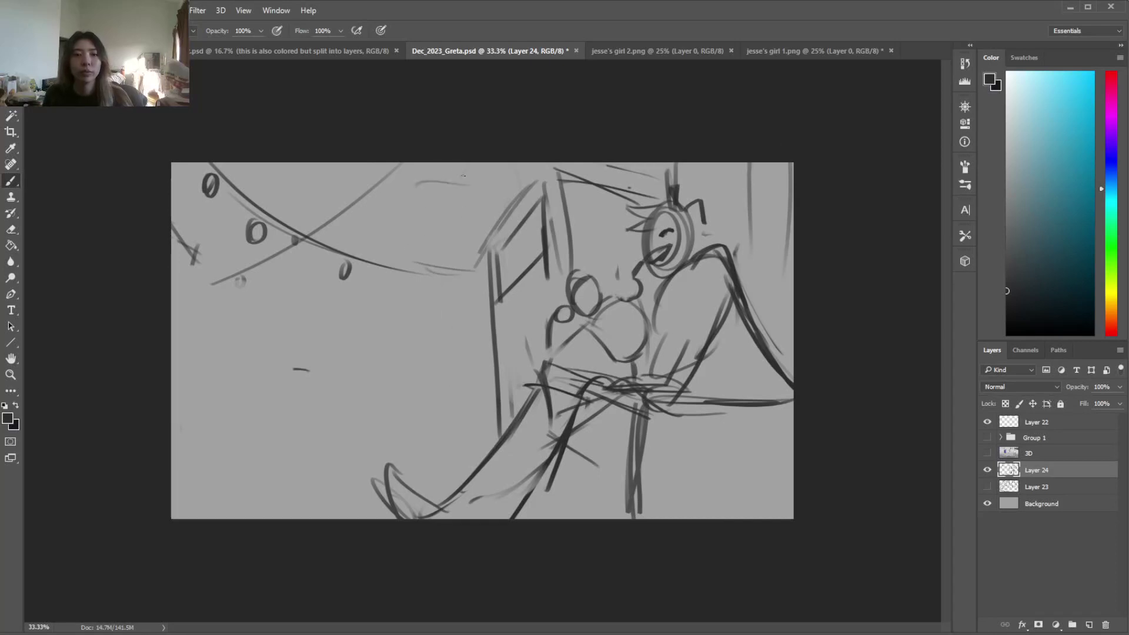
Rough in a second tall slanted structure beside the machine shape, with curved and jagged foliage-like shapes beneath it
{"action": "left_click_drag", "start_coordinate": [418, 176], "coordinate": [425, 356]}
{"action": "key", "text": "ctrl+z"}
{"action": "mouse_move", "coordinate": [490, 306]}
{"action": "left_mouse_down"}
{"action": "mouse_move", "coordinate": [464, 306]}
{"action": "mouse_move", "coordinate": [432, 364]}
{"action": "mouse_move", "coordinate": [414, 419]}
{"action": "mouse_move", "coordinate": [438, 455]}
{"action": "mouse_move", "coordinate": [420, 467]}
{"action": "left_mouse_up"}
{"action": "left_click_drag", "start_coordinate": [328, 365], "coordinate": [364, 303]}
{"action": "mouse_move", "coordinate": [363, 379]}
{"action": "left_mouse_down"}
{"action": "mouse_move", "coordinate": [407, 254]}
{"action": "mouse_move", "coordinate": [431, 402]}
{"action": "left_mouse_up"}
{"action": "mouse_move", "coordinate": [405, 259]}
{"action": "left_mouse_down"}
{"action": "mouse_move", "coordinate": [441, 167]}
{"action": "mouse_move", "coordinate": [463, 274]}
{"action": "left_mouse_up"}
{"action": "mouse_move", "coordinate": [456, 221]}
{"action": "left_mouse_down"}
{"action": "mouse_move", "coordinate": [410, 287]}
{"action": "mouse_move", "coordinate": [461, 269]}
{"action": "left_mouse_up"}
{"action": "left_click_drag", "start_coordinate": [409, 330], "coordinate": [365, 411]}
{"action": "left_click_drag", "start_coordinate": [374, 417], "coordinate": [424, 357]}
Sketch hooked upright shapes and small looping scribbles in the lower-left background of the low-angle composition
{"action": "mouse_move", "coordinate": [297, 380]}
{"action": "left_mouse_down"}
{"action": "mouse_move", "coordinate": [333, 363]}
{"action": "mouse_move", "coordinate": [358, 438]}
{"action": "left_mouse_up"}
{"action": "left_click_drag", "start_coordinate": [180, 287], "coordinate": [203, 456]}
{"action": "mouse_move", "coordinate": [221, 367]}
{"action": "left_mouse_down"}
{"action": "mouse_move", "coordinate": [240, 456]}
{"action": "mouse_move", "coordinate": [284, 449]}
{"action": "left_mouse_up"}
{"action": "left_click_drag", "start_coordinate": [282, 456], "coordinate": [290, 504]}
{"action": "left_click_drag", "start_coordinate": [200, 426], "coordinate": [189, 464]}
{"action": "left_click_drag", "start_coordinate": [259, 444], "coordinate": [257, 462]}
{"action": "mouse_move", "coordinate": [261, 445]}
{"action": "left_mouse_down"}
{"action": "mouse_move", "coordinate": [277, 444]}
{"action": "mouse_move", "coordinate": [285, 470]}
{"action": "left_mouse_up"}
{"action": "left_click_drag", "start_coordinate": [292, 470], "coordinate": [305, 484]}
{"action": "left_click_drag", "start_coordinate": [193, 481], "coordinate": [268, 515]}
{"action": "left_click_drag", "start_coordinate": [187, 444], "coordinate": [204, 519]}
{"action": "left_click_drag", "start_coordinate": [262, 448], "coordinate": [278, 486]}
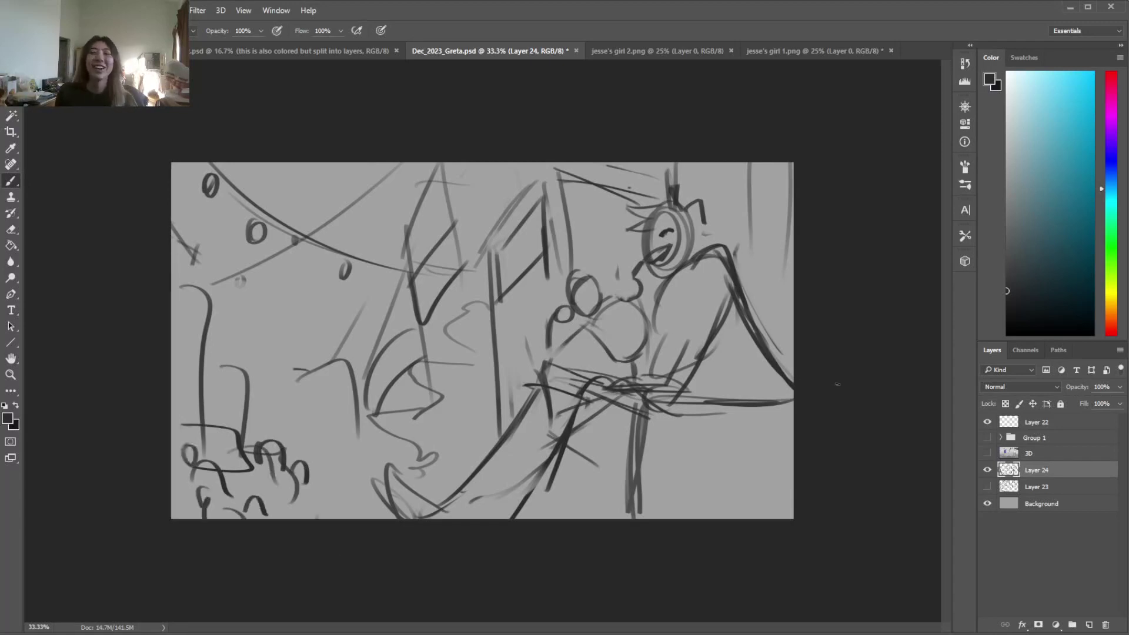
Rename the current sketch layer as worm's pov
{"action": "double_click", "coordinate": [1036, 470]}
{"action": "type", "text": "worm's e"}
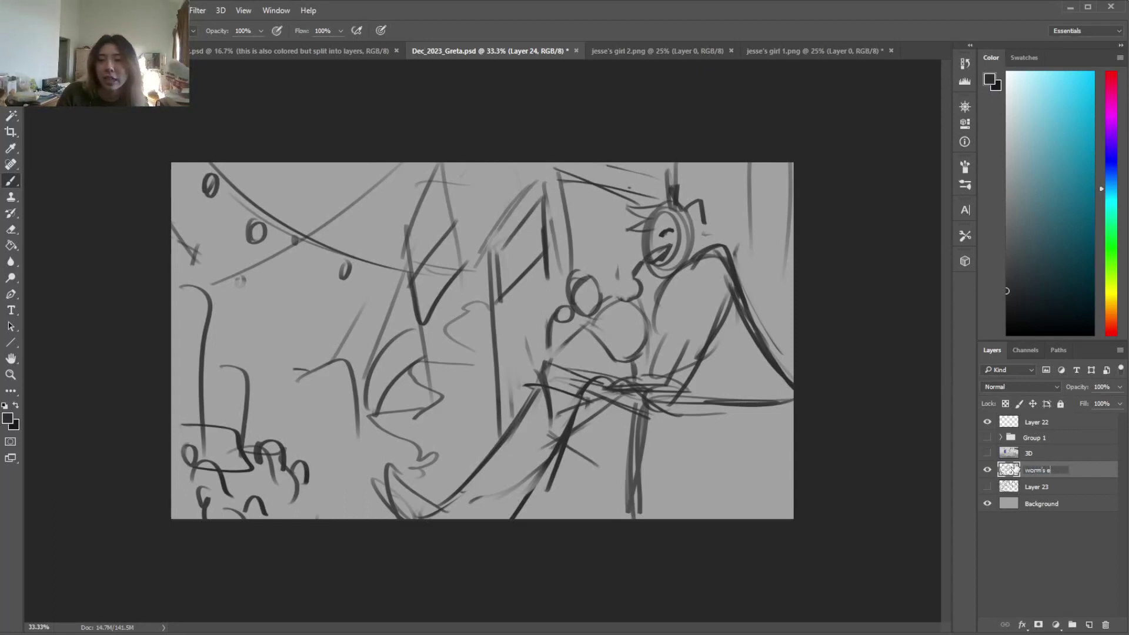
{"action": "type", "text": "ov"}
{"action": "key", "text": "Return"}
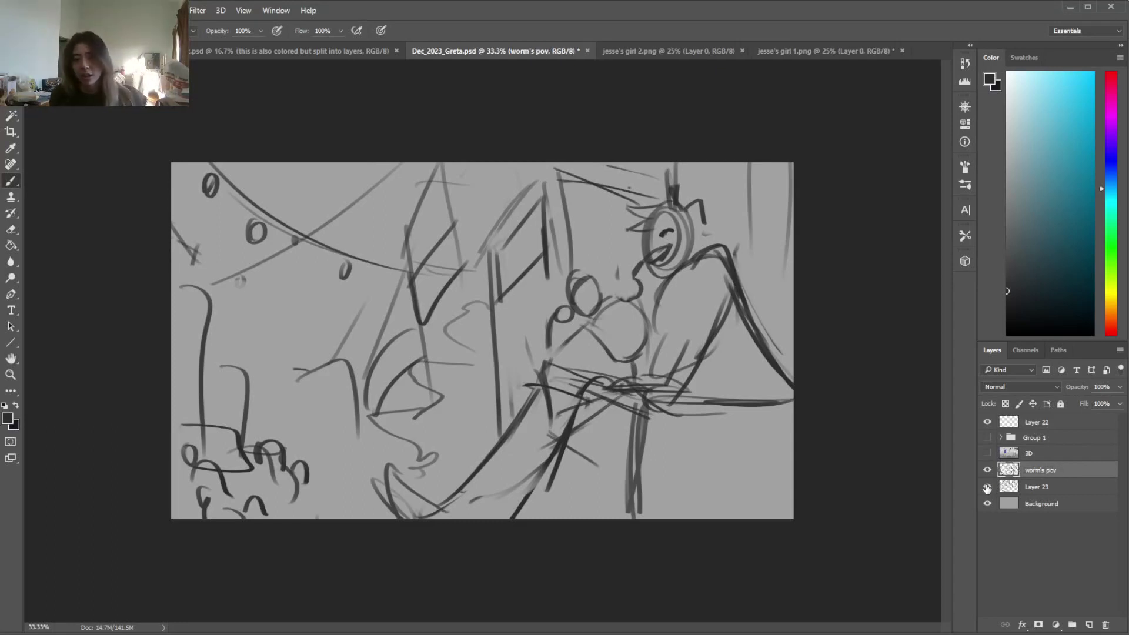
Show the other sketch layer in place of the worm's pov sketch and rename it as bird's pov
{"action": "left_click", "coordinate": [988, 487]}
{"action": "left_click", "coordinate": [987, 470]}
{"action": "left_click", "coordinate": [1042, 490]}
{"action": "double_click", "coordinate": [1043, 488]}
{"action": "type", "text": "bird's pov"}
{"action": "key", "text": "Return"}
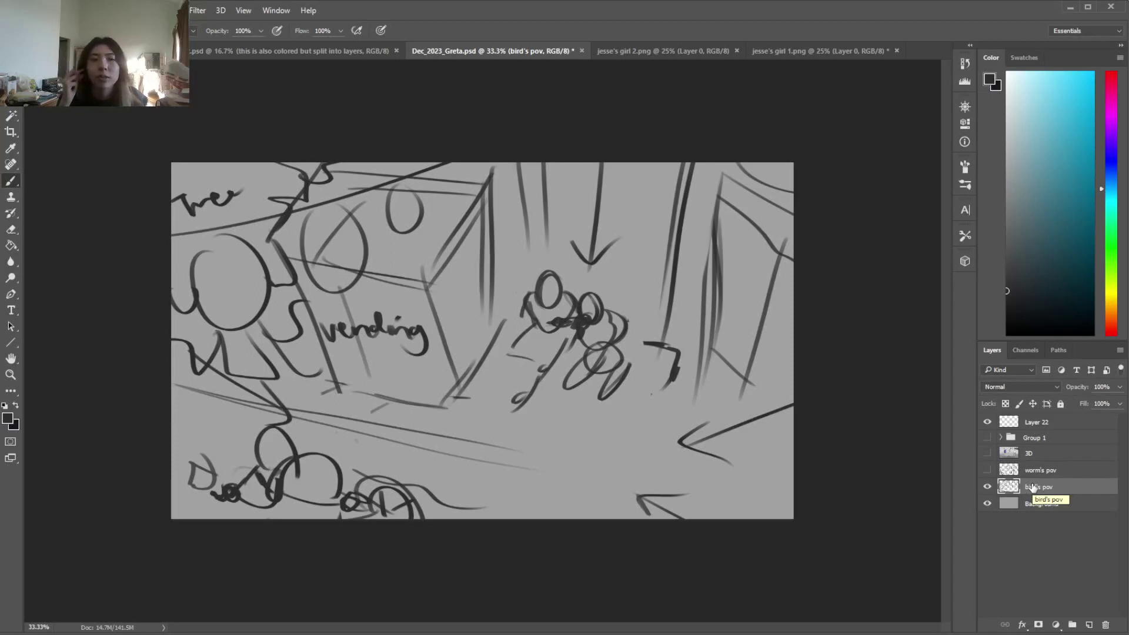
Show the painted Group 1 artwork with the 3D layer hidden, and turn on Layer 21 inside the group
{"action": "left_click_drag", "start_coordinate": [988, 453], "coordinate": [989, 440]}
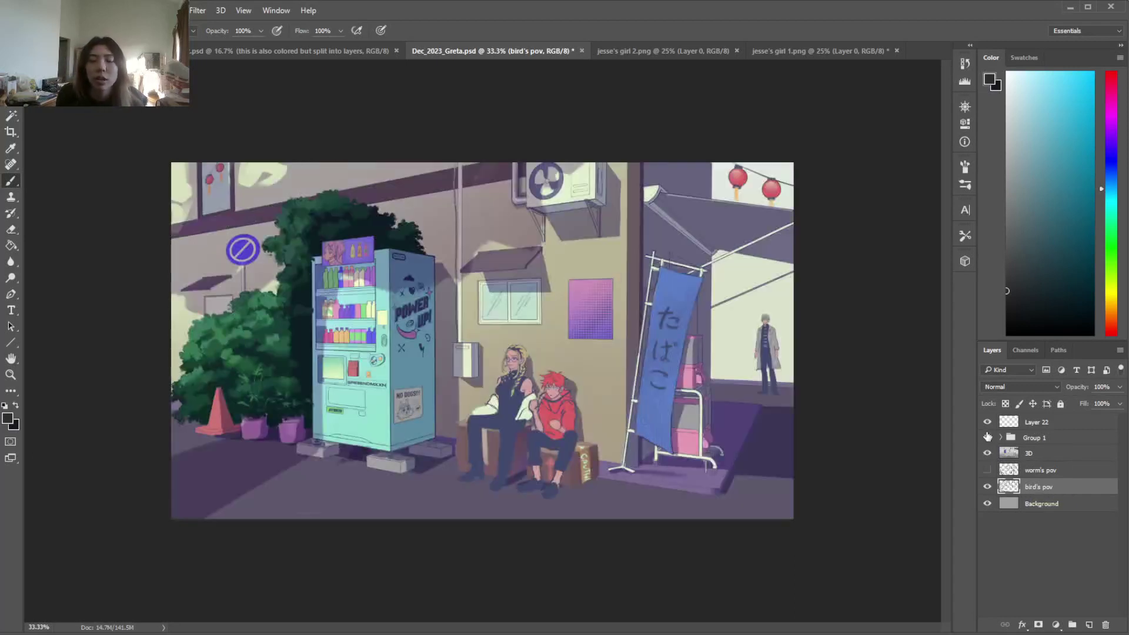
{"action": "left_click", "coordinate": [987, 437]}
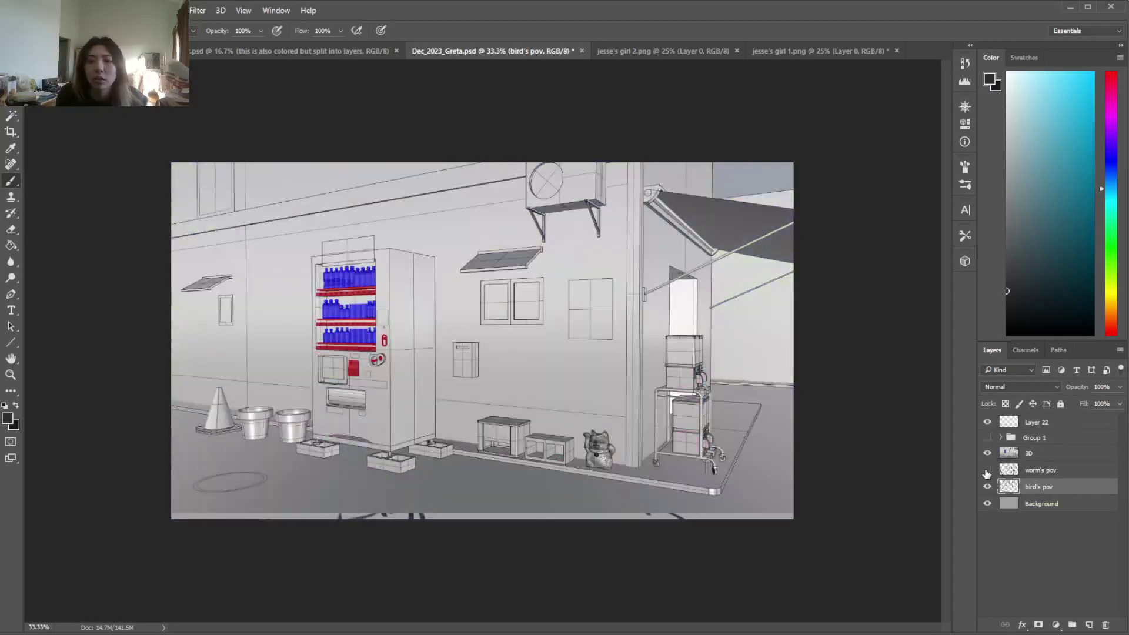
{"action": "left_click", "coordinate": [988, 438]}
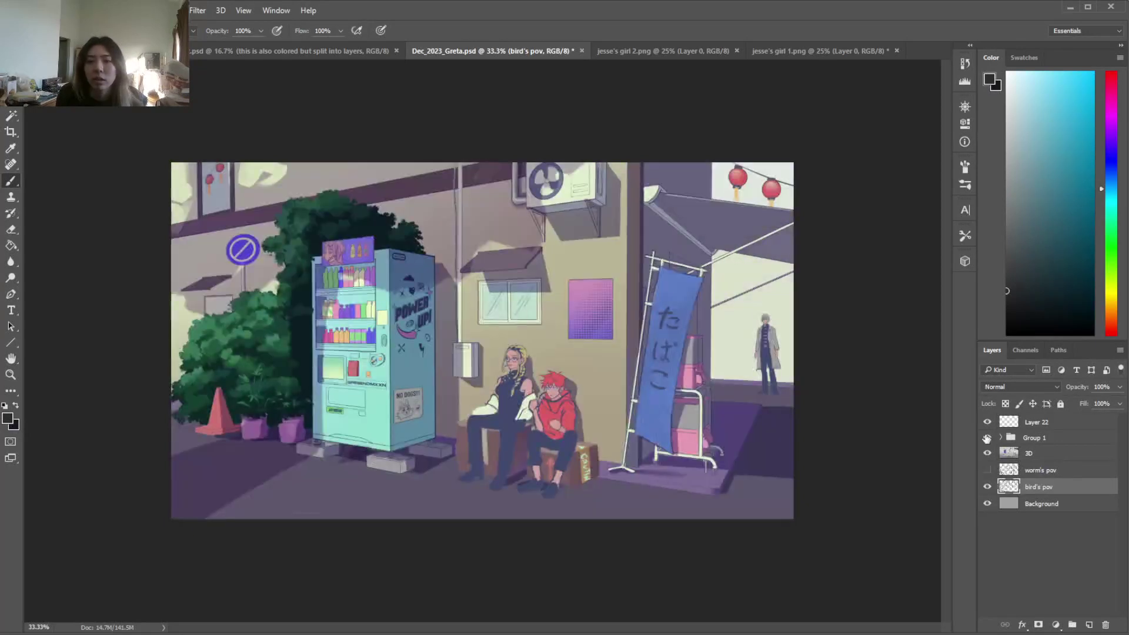
{"action": "left_click", "coordinate": [988, 454]}
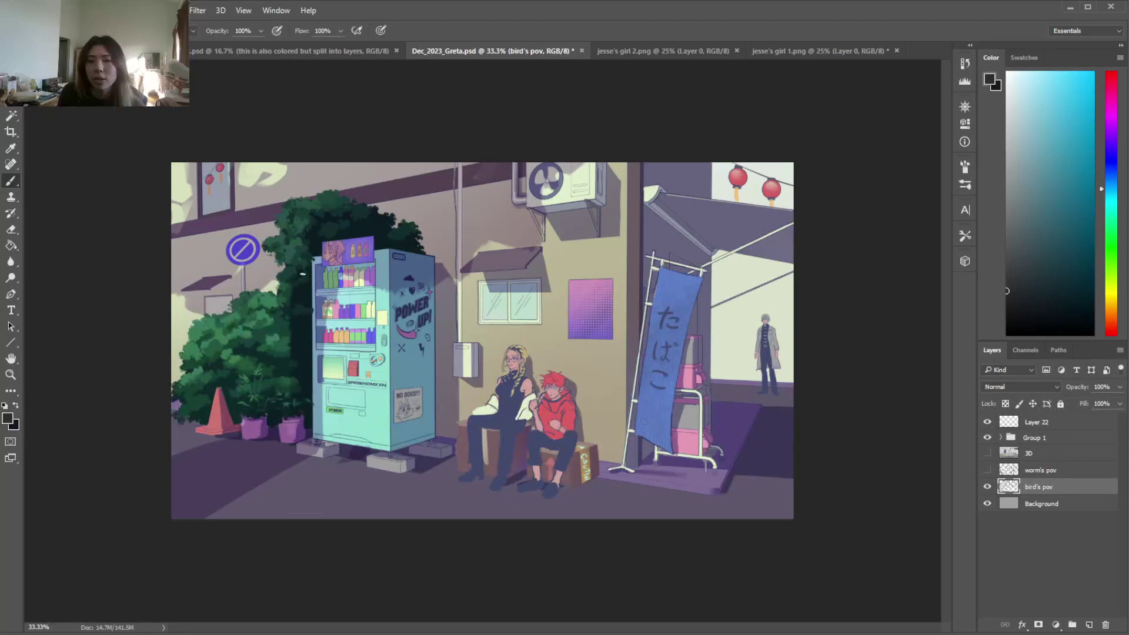
{"action": "left_click", "coordinate": [1001, 439]}
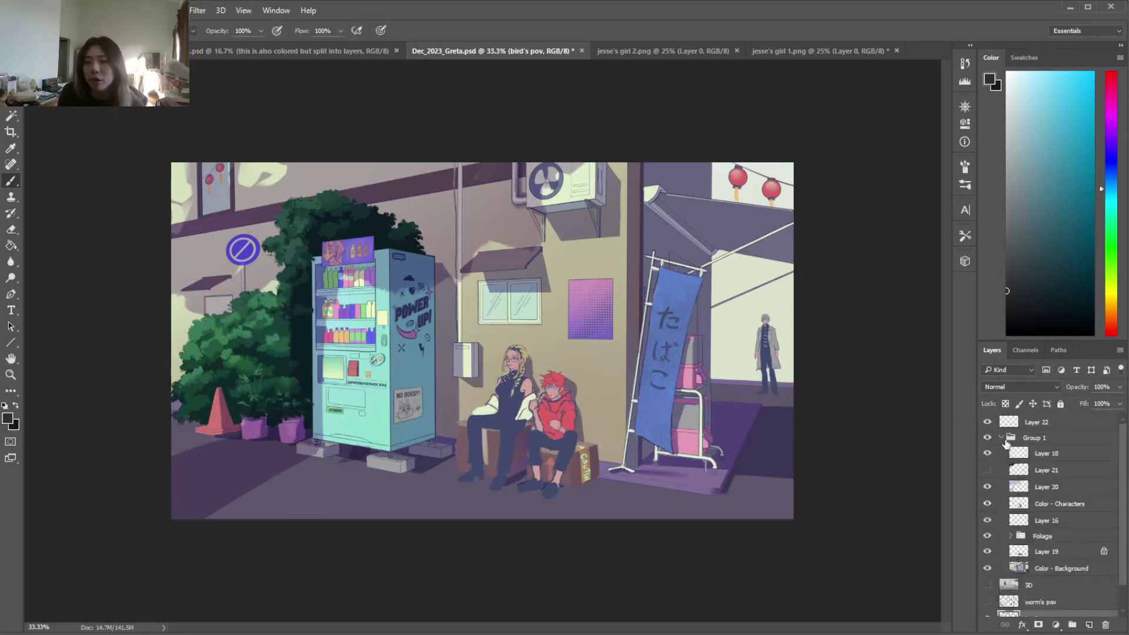
{"action": "left_click", "coordinate": [988, 471]}
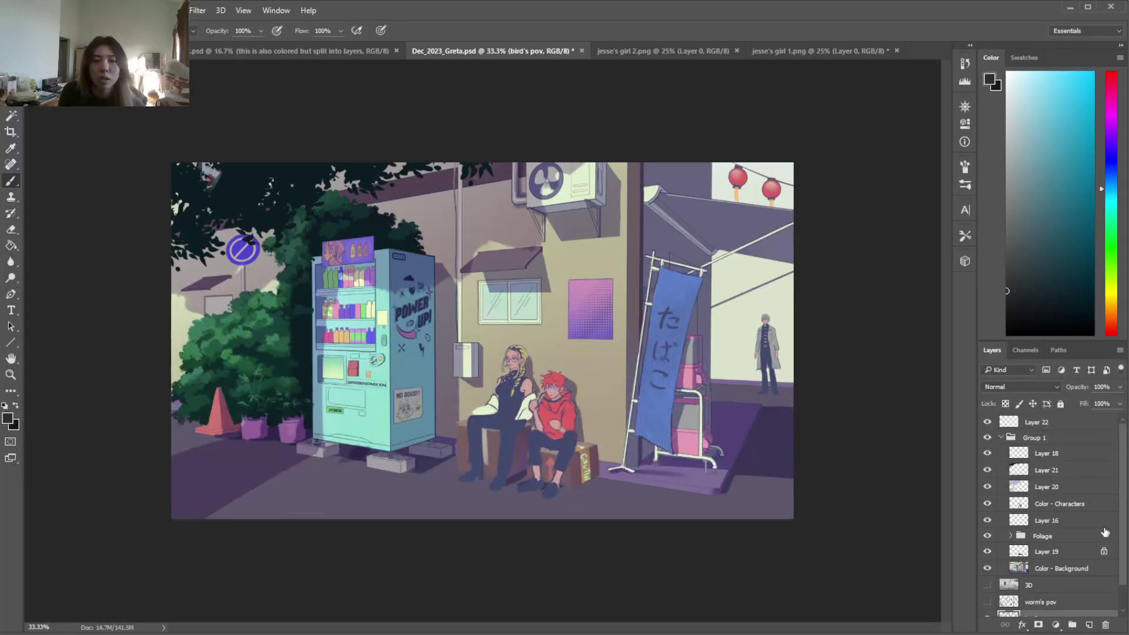
Choose a light purple and brush shadow patches onto the wall around the window awning on the Multiply Layer 20
{"action": "left_click", "coordinate": [1054, 487]}
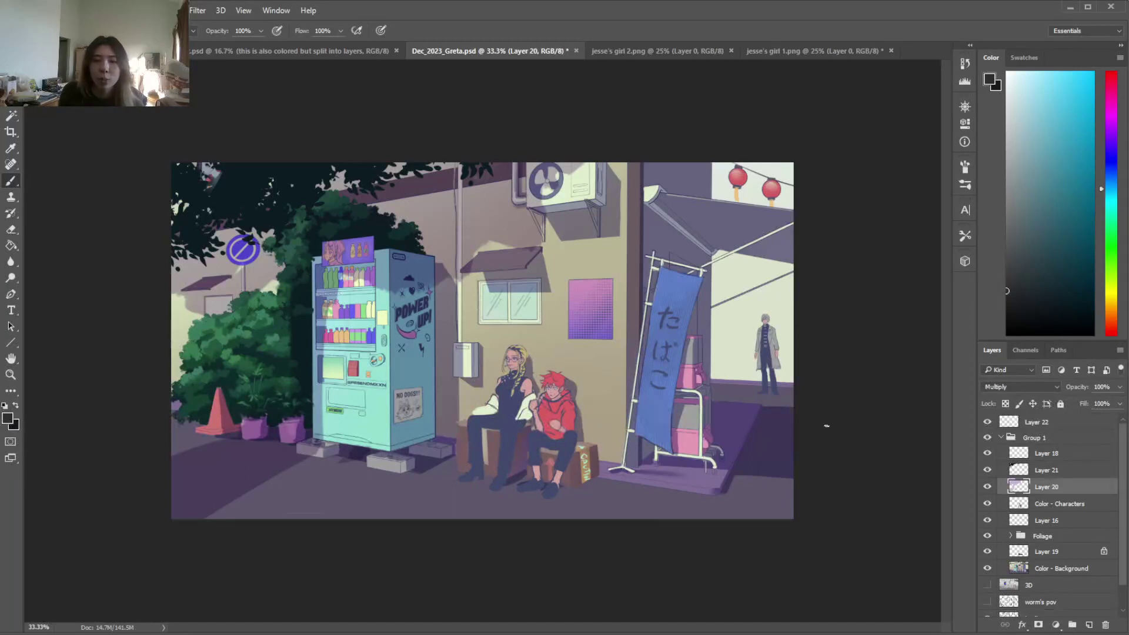
{"action": "right_click", "coordinate": [439, 435]}
{"action": "left_click", "coordinate": [1115, 125]}
{"action": "left_click", "coordinate": [1022, 102]}
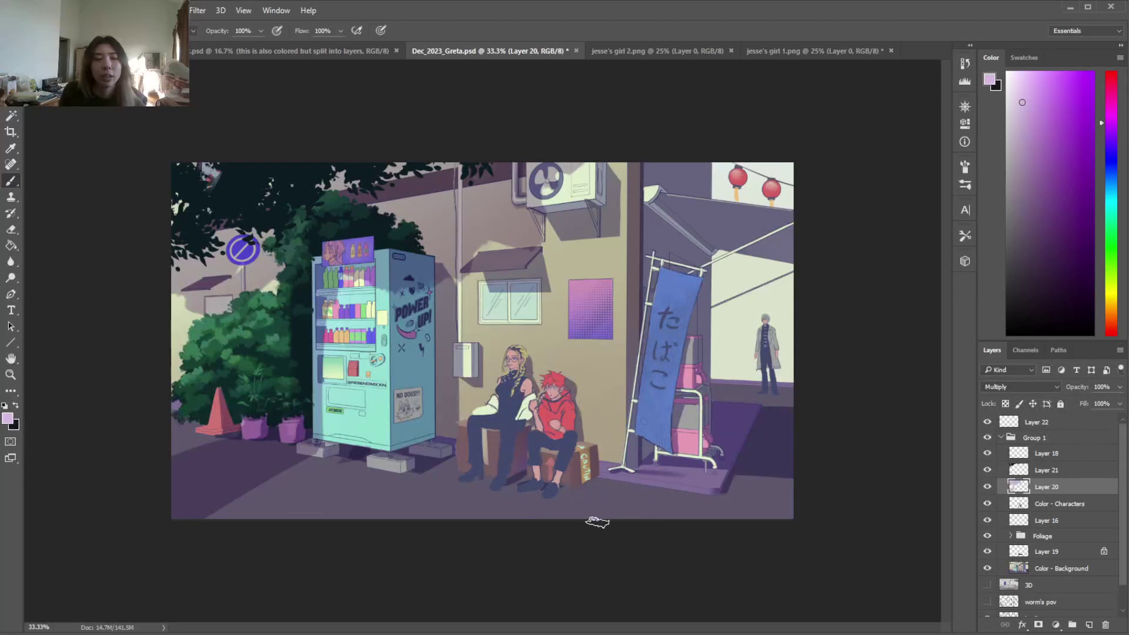
{"action": "left_click_drag", "start_coordinate": [474, 287], "coordinate": [471, 292]}
{"action": "mouse_move", "coordinate": [507, 256]}
{"action": "left_mouse_down"}
{"action": "mouse_move", "coordinate": [561, 260]}
{"action": "mouse_move", "coordinate": [571, 271]}
{"action": "left_mouse_up"}
{"action": "left_click", "coordinate": [1058, 568]}
{"action": "key", "text": "ctrl+t"}
{"action": "left_click_drag", "start_coordinate": [172, 521], "coordinate": [111, 566]}
{"action": "key", "text": "ctrl+z"}
{"action": "left_click", "coordinate": [519, 31]}
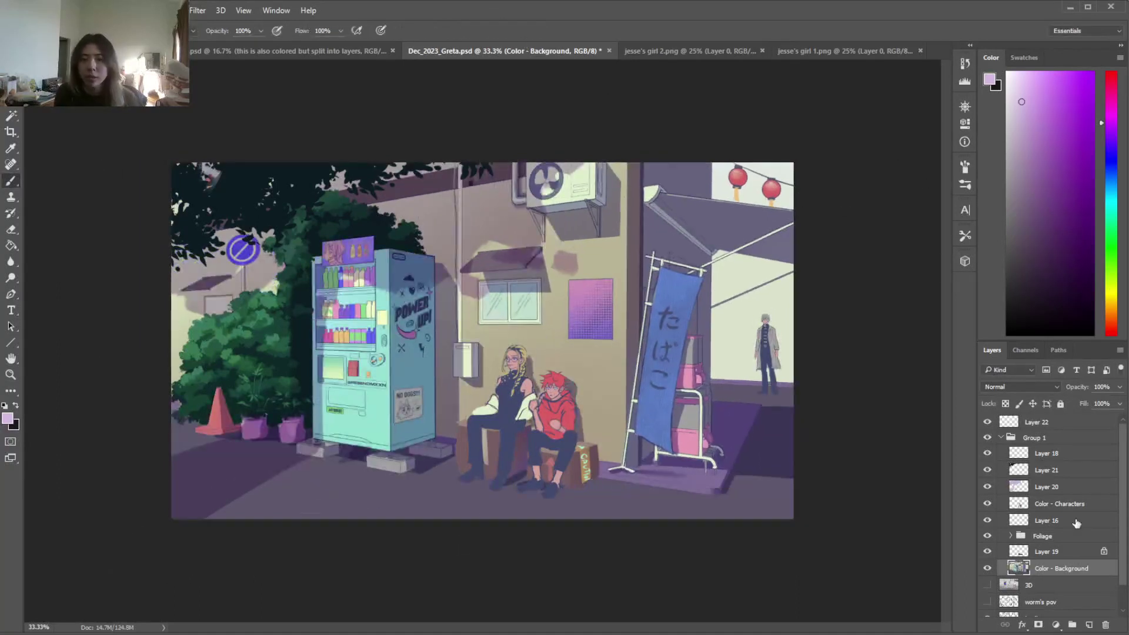
Try enlarging the layers from Color - Characters down to Color - Background and shifting them upward
{"action": "left_click", "coordinate": [1044, 504], "text": "shift"}
{"action": "key", "text": "ctrl+t"}
{"action": "left_click_drag", "start_coordinate": [165, 533], "coordinate": [134, 546]}
{"action": "left_click_drag", "start_coordinate": [602, 359], "coordinate": [606, 320]}
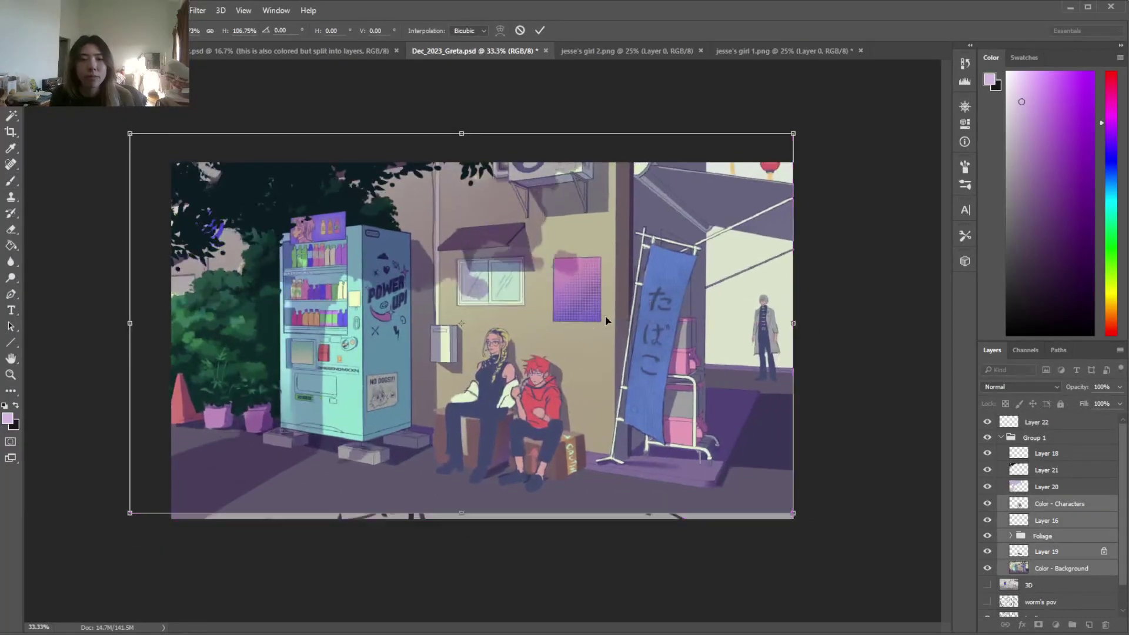
{"action": "left_click", "coordinate": [520, 30]}
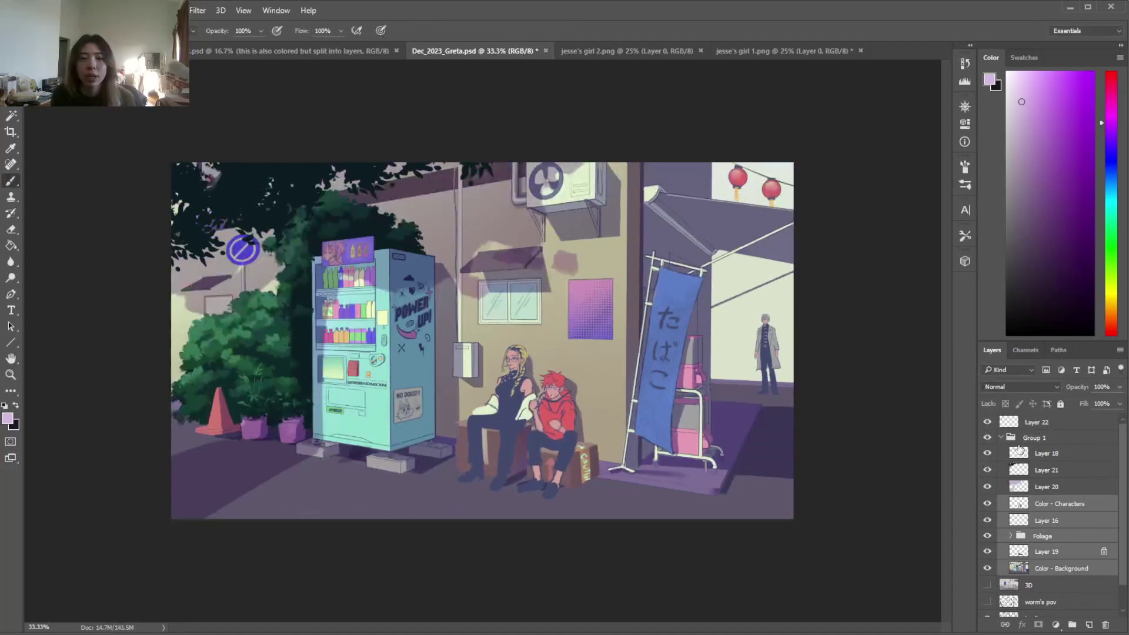
{"action": "left_click", "coordinate": [1069, 569]}
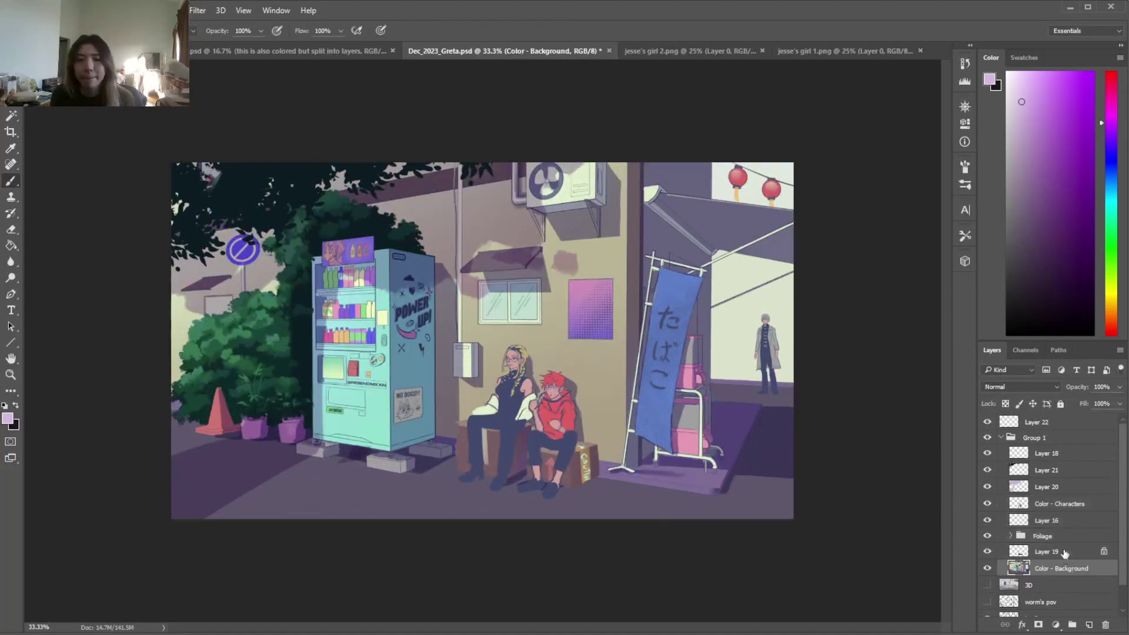
Erase the stray shadow patch above the poster and part of the wall shadow above the awning on Layer 20
{"action": "left_click", "coordinate": [1049, 486]}
{"action": "key", "text": "e"}
{"action": "left_click_drag", "start_coordinate": [557, 250], "coordinate": [575, 274]}
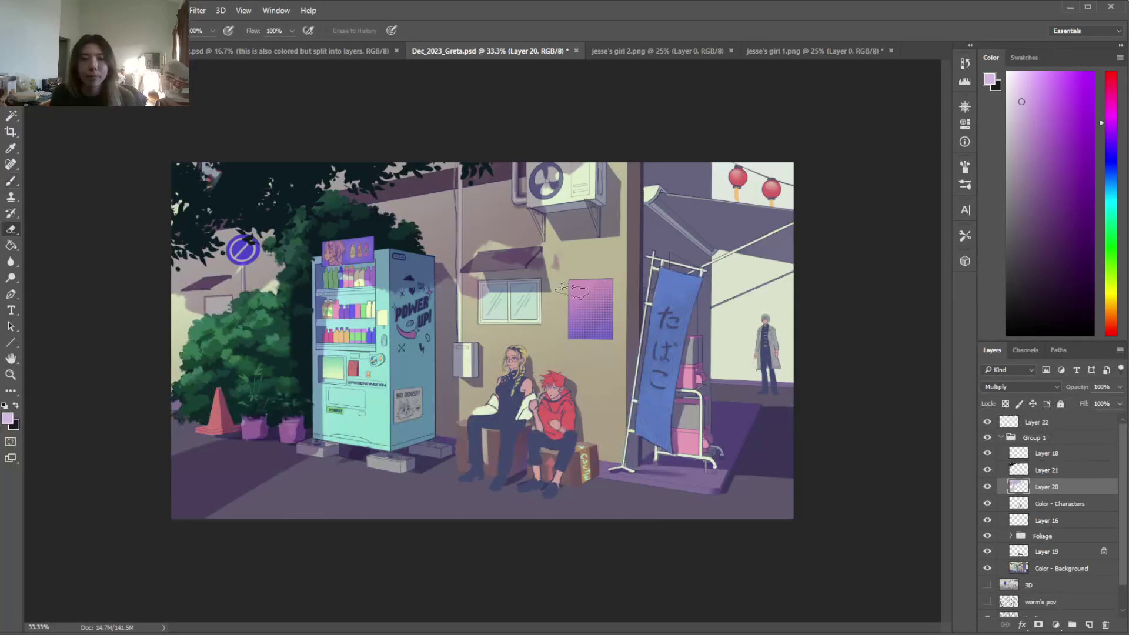
{"action": "left_click_drag", "start_coordinate": [459, 228], "coordinate": [486, 212]}
{"action": "key", "text": "b"}
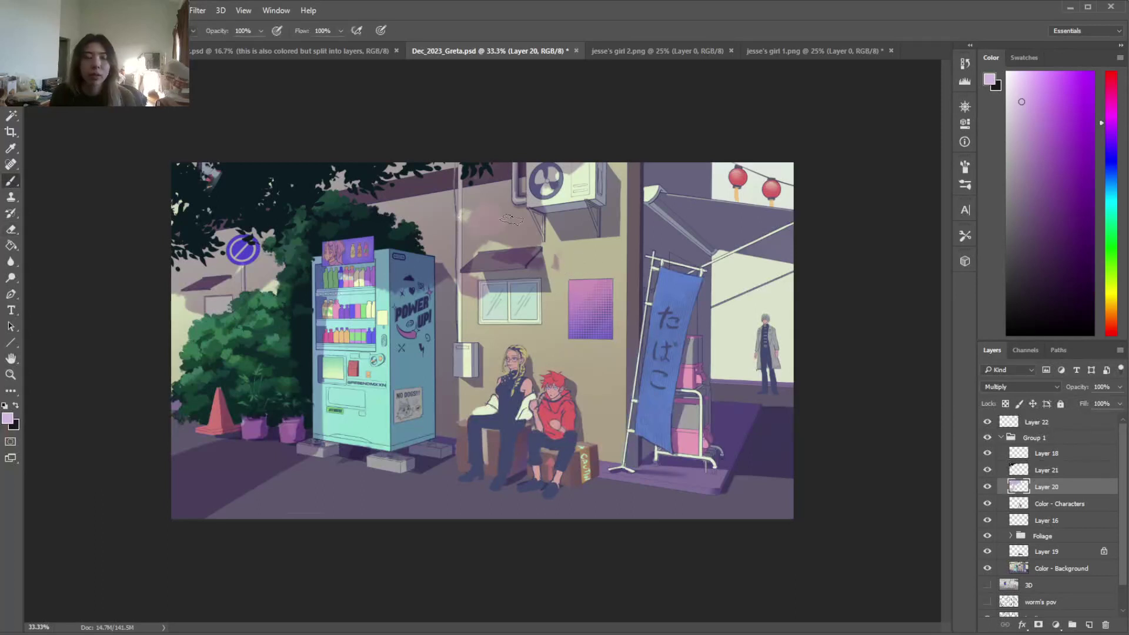
View Layer 20 in Normal mode to sample its lilac shadow colour, and return the layer to Multiply
{"action": "left_click", "coordinate": [1020, 387]}
{"action": "left_click", "coordinate": [1013, 398]}
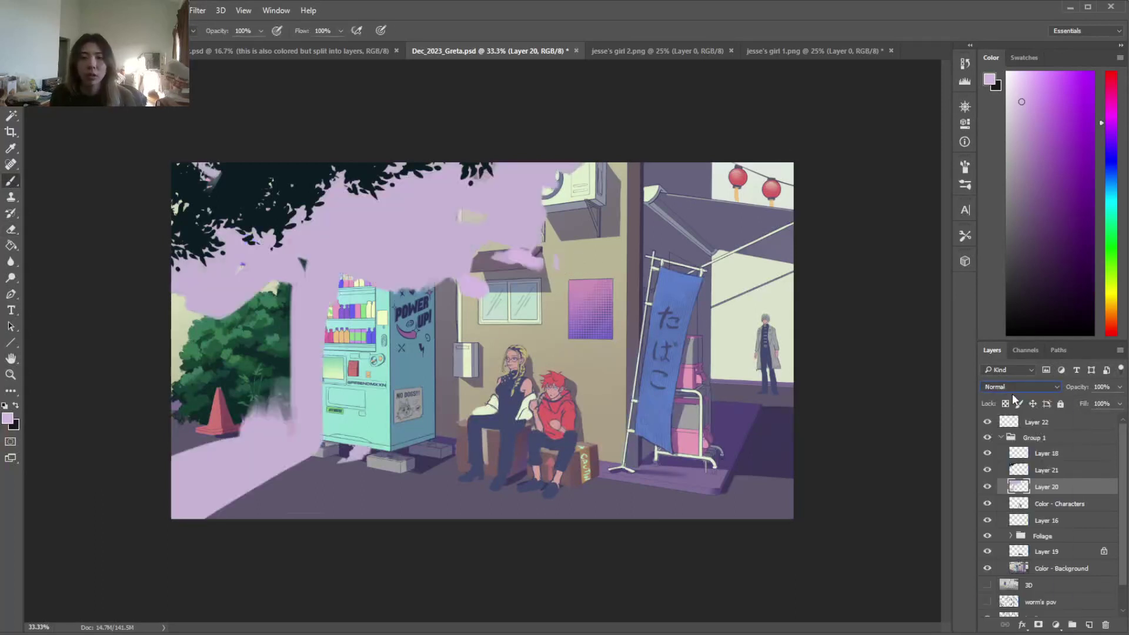
{"action": "left_click", "coordinate": [416, 204], "text": "alt"}
{"action": "left_click", "coordinate": [1021, 387]}
{"action": "left_click", "coordinate": [1014, 413]}
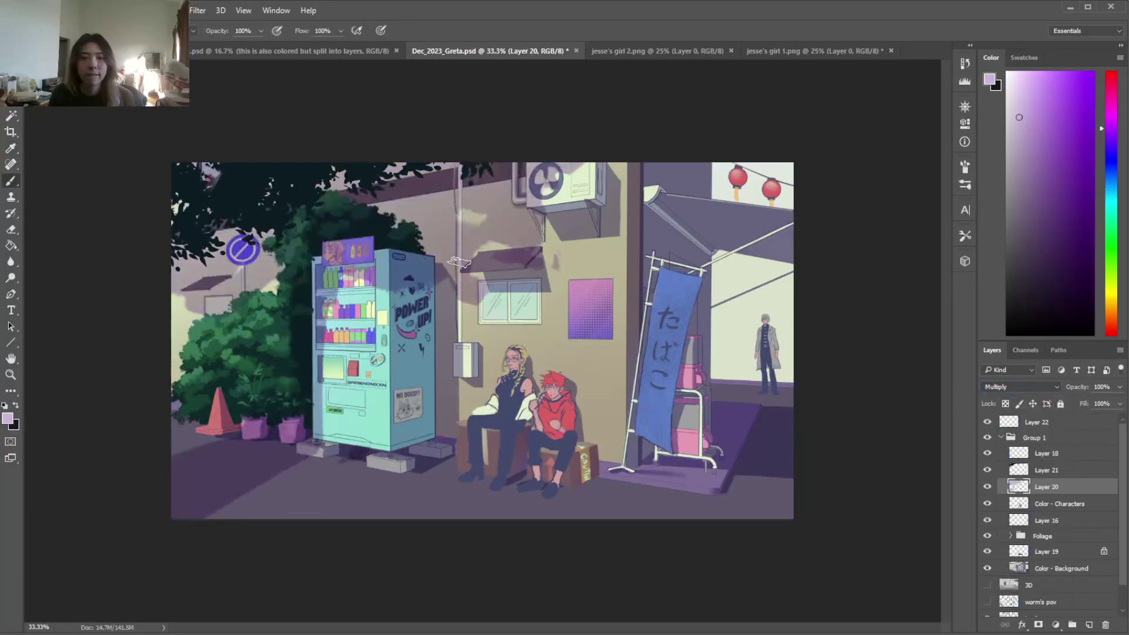
Brush lilac shadow across the ground at the base of the vending machine on Layer 20
{"action": "key", "text": "e"}
{"action": "key", "text": "b"}
{"action": "mouse_move", "coordinate": [346, 464]}
{"action": "left_mouse_down"}
{"action": "mouse_move", "coordinate": [465, 491]}
{"action": "mouse_move", "coordinate": [428, 468]}
{"action": "mouse_move", "coordinate": [511, 464]}
{"action": "mouse_move", "coordinate": [441, 460]}
{"action": "mouse_move", "coordinate": [394, 483]}
{"action": "mouse_move", "coordinate": [547, 479]}
{"action": "mouse_move", "coordinate": [420, 467]}
{"action": "mouse_move", "coordinate": [421, 480]}
{"action": "left_mouse_up"}
{"action": "key", "text": "e"}
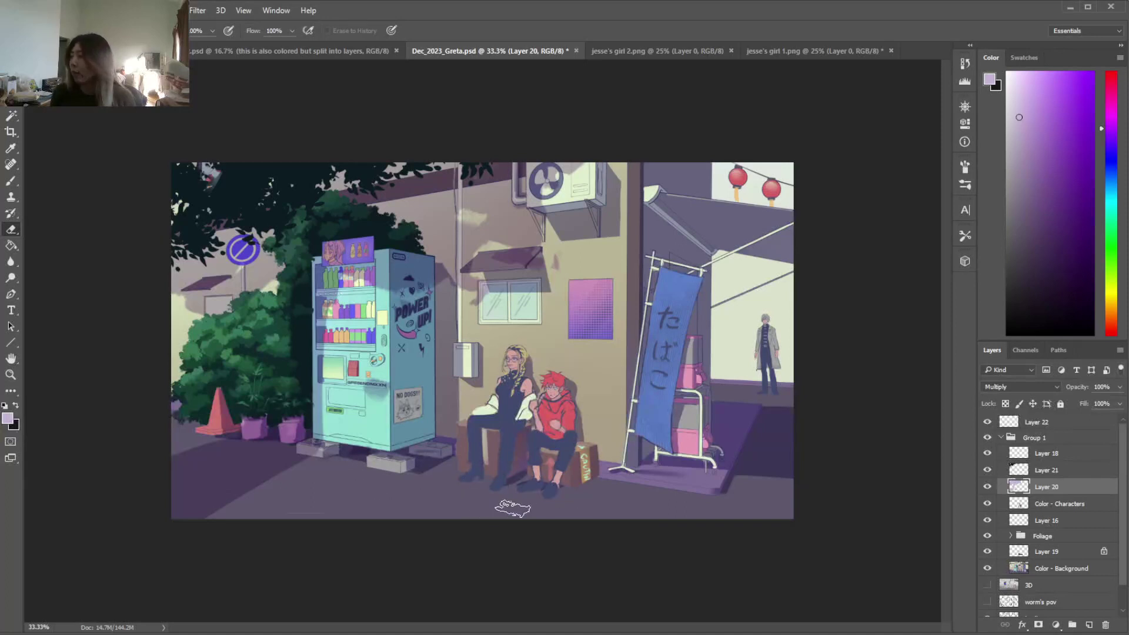
{"action": "key", "text": "b"}
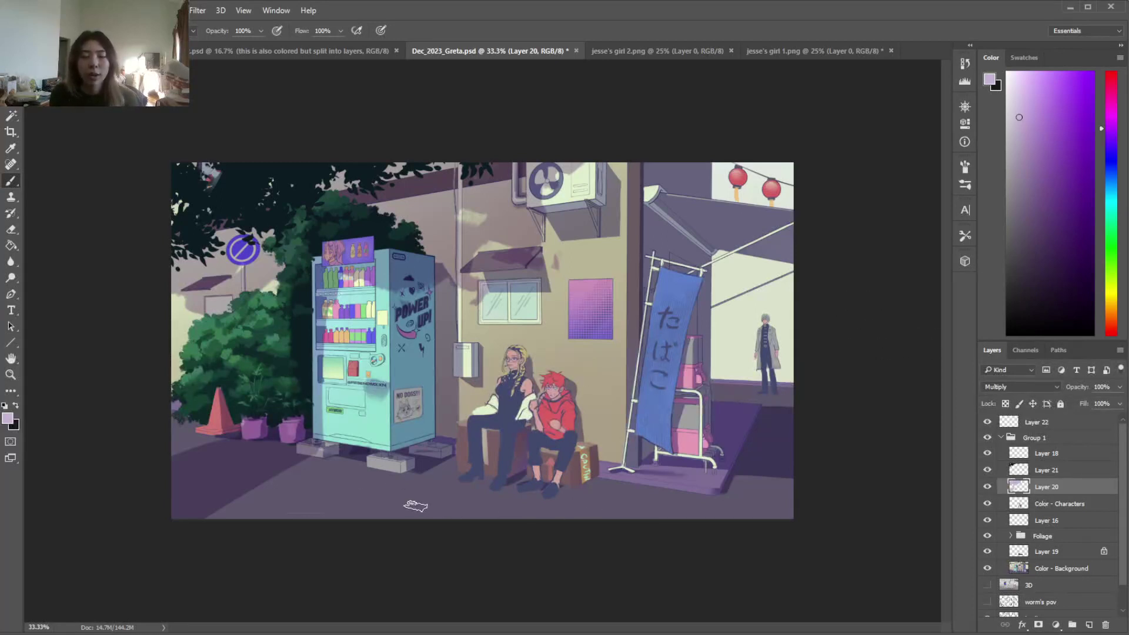
Refine the shadow around the seated pair's legs and feet on Layer 20 with a different eraser setting
{"action": "key", "text": "e"}
{"action": "right_click", "coordinate": [488, 457]}
{"action": "left_click", "coordinate": [573, 463]}
{"action": "left_click", "coordinate": [451, 475]}
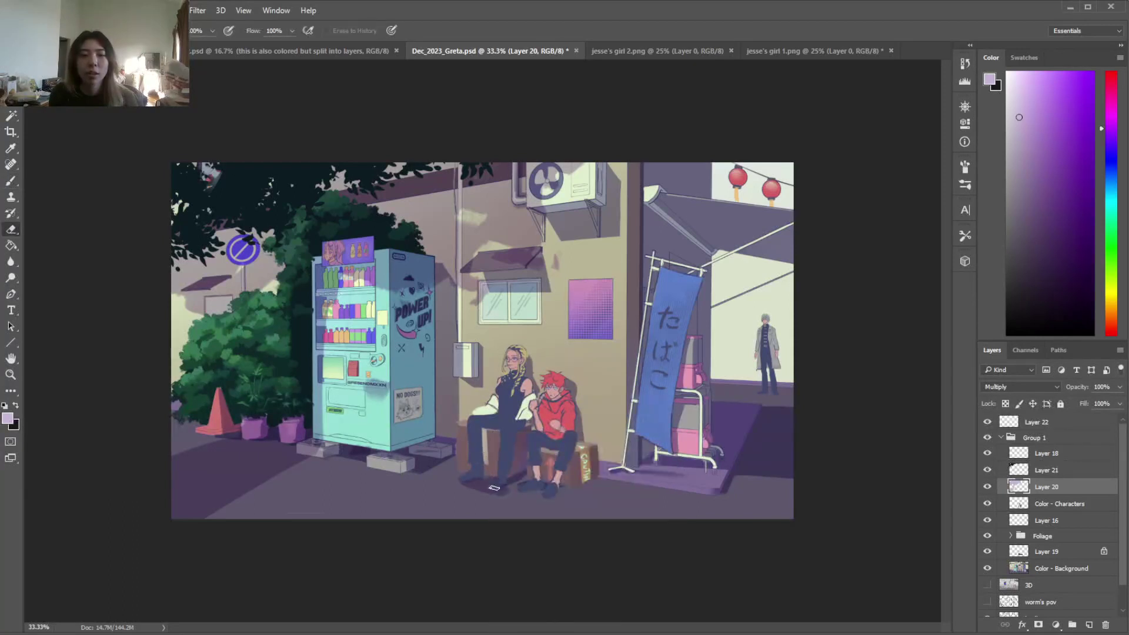
{"action": "key", "text": "b"}
{"action": "key", "text": "e"}
{"action": "mouse_move", "coordinate": [479, 487]}
{"action": "left_mouse_down"}
{"action": "mouse_move", "coordinate": [507, 494]}
{"action": "mouse_move", "coordinate": [464, 488]}
{"action": "mouse_move", "coordinate": [489, 496]}
{"action": "mouse_move", "coordinate": [545, 482]}
{"action": "left_mouse_up"}
{"action": "key", "text": "b"}
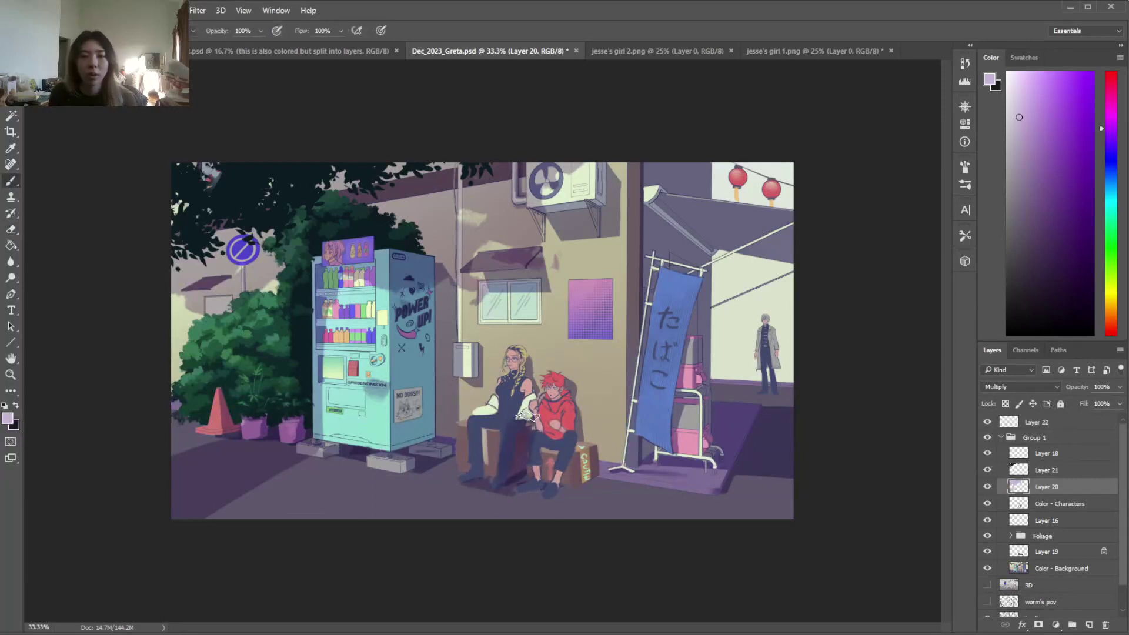
Brush shadow onto the torso and arm of the blonde seated figure on Layer 20
{"action": "key", "text": "e"}
{"action": "key", "text": "b"}
{"action": "left_click_drag", "start_coordinate": [511, 378], "coordinate": [515, 395]}
{"action": "key", "text": "e"}
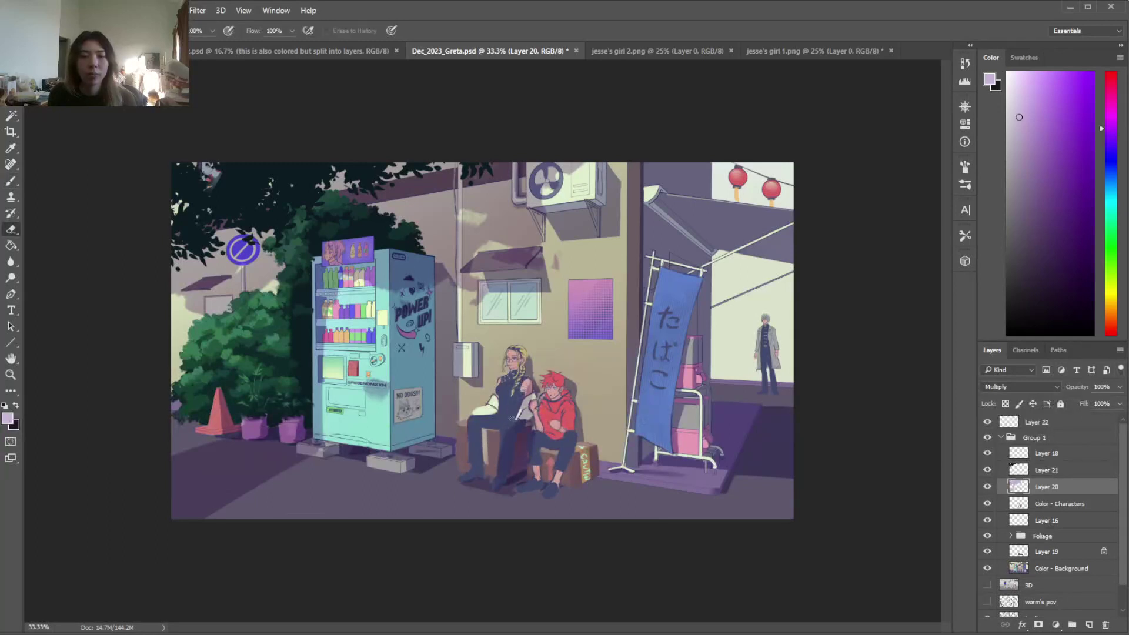
Make Layer 21 current and sample the dark blue of the blonde figure's clothing as the brush colour
{"action": "key", "text": "i"}
{"action": "left_click", "coordinate": [1059, 471]}
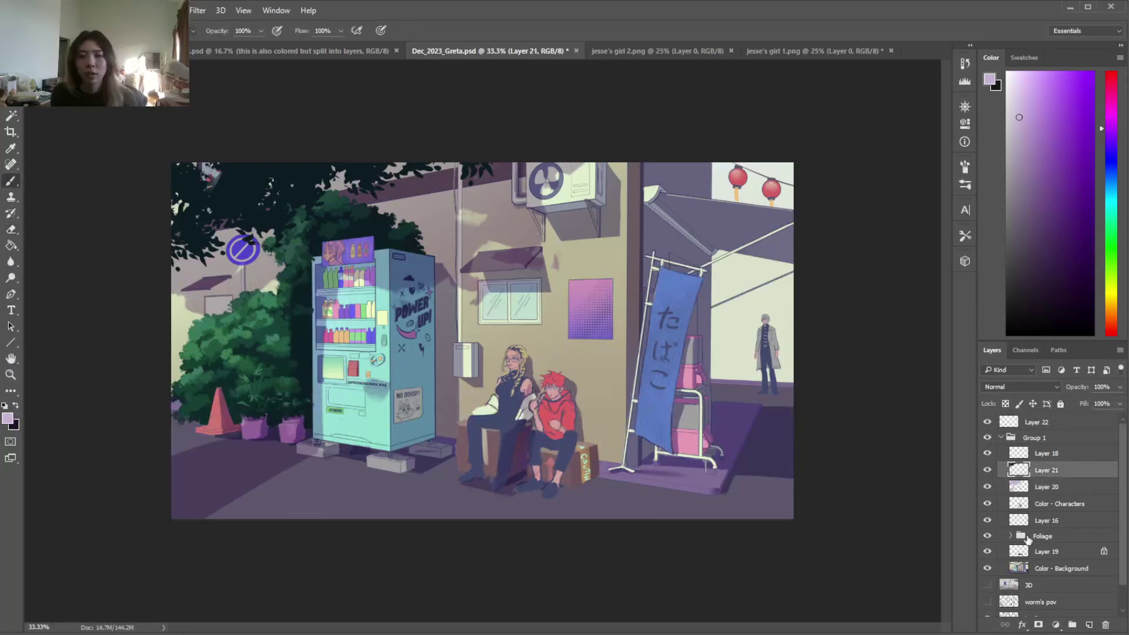
{"action": "left_click", "coordinate": [322, 184]}
{"action": "key", "text": "b"}
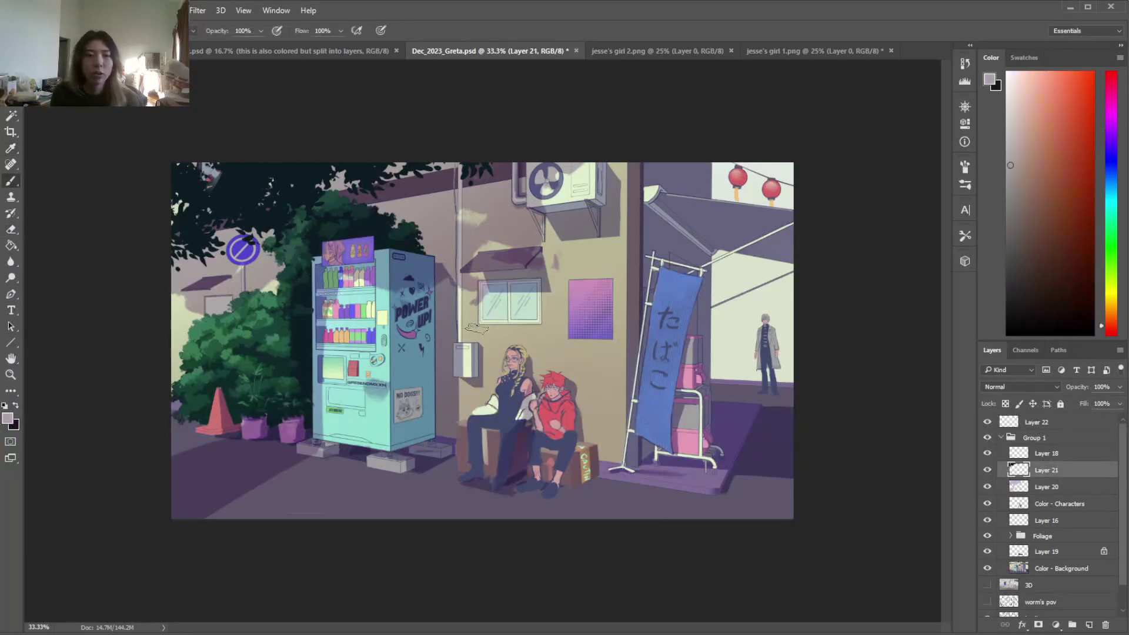
{"action": "key", "text": "i"}
{"action": "left_click", "coordinate": [501, 417]}
{"action": "key", "text": "b"}
Try painting dark blue foreground silhouettes on Layer 21, and undo the strokes
{"action": "mouse_move", "coordinate": [286, 342]}
{"action": "left_mouse_down"}
{"action": "mouse_move", "coordinate": [262, 364]}
{"action": "mouse_move", "coordinate": [262, 397]}
{"action": "mouse_move", "coordinate": [294, 529]}
{"action": "mouse_move", "coordinate": [229, 532]}
{"action": "mouse_move", "coordinate": [237, 439]}
{"action": "mouse_move", "coordinate": [257, 511]}
{"action": "left_mouse_up"}
{"action": "mouse_move", "coordinate": [366, 410]}
{"action": "left_mouse_down"}
{"action": "mouse_move", "coordinate": [362, 443]}
{"action": "mouse_move", "coordinate": [392, 492]}
{"action": "mouse_move", "coordinate": [391, 517]}
{"action": "mouse_move", "coordinate": [365, 505]}
{"action": "left_mouse_up"}
{"action": "left_click_drag", "start_coordinate": [750, 333], "coordinate": [743, 416]}
{"action": "key", "text": "ctrl+z"}
{"action": "key", "text": "ctrl+z"}
{"action": "key", "text": "ctrl+z"}
{"action": "key", "text": "ctrl+z"}
{"action": "key", "text": "ctrl+z"}
{"action": "key", "text": "ctrl+z"}
{"action": "key", "text": "ctrl+z"}
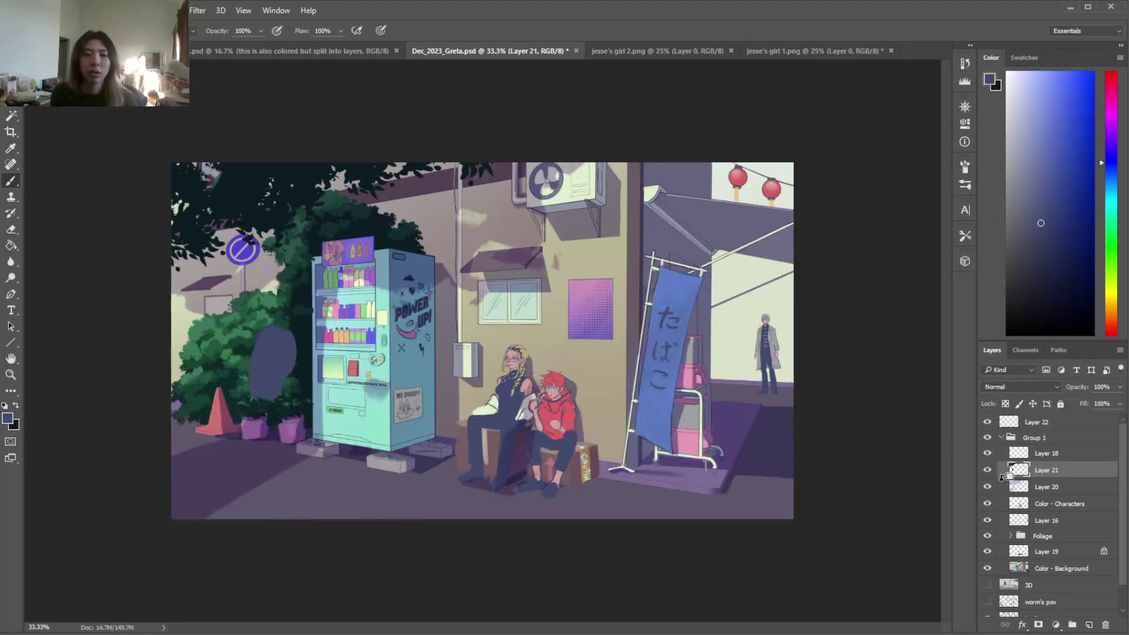
Paint three dark blue silhouettes of standing people in the foreground on a new layer above Layer 21
{"action": "left_click", "coordinate": [1089, 625]}
{"action": "mouse_move", "coordinate": [268, 353]}
{"action": "left_mouse_down"}
{"action": "mouse_move", "coordinate": [204, 521]}
{"action": "mouse_move", "coordinate": [226, 511]}
{"action": "mouse_move", "coordinate": [250, 547]}
{"action": "mouse_move", "coordinate": [263, 523]}
{"action": "mouse_move", "coordinate": [269, 556]}
{"action": "mouse_move", "coordinate": [326, 449]}
{"action": "mouse_move", "coordinate": [334, 510]}
{"action": "mouse_move", "coordinate": [364, 546]}
{"action": "mouse_move", "coordinate": [336, 391]}
{"action": "mouse_move", "coordinate": [352, 453]}
{"action": "mouse_move", "coordinate": [336, 459]}
{"action": "mouse_move", "coordinate": [338, 479]}
{"action": "mouse_move", "coordinate": [362, 478]}
{"action": "left_mouse_up"}
{"action": "mouse_move", "coordinate": [765, 379]}
{"action": "left_mouse_down"}
{"action": "mouse_move", "coordinate": [728, 407]}
{"action": "mouse_move", "coordinate": [724, 384]}
{"action": "mouse_move", "coordinate": [692, 522]}
{"action": "mouse_move", "coordinate": [754, 499]}
{"action": "left_mouse_up"}
{"action": "key", "text": "ctrl+z"}
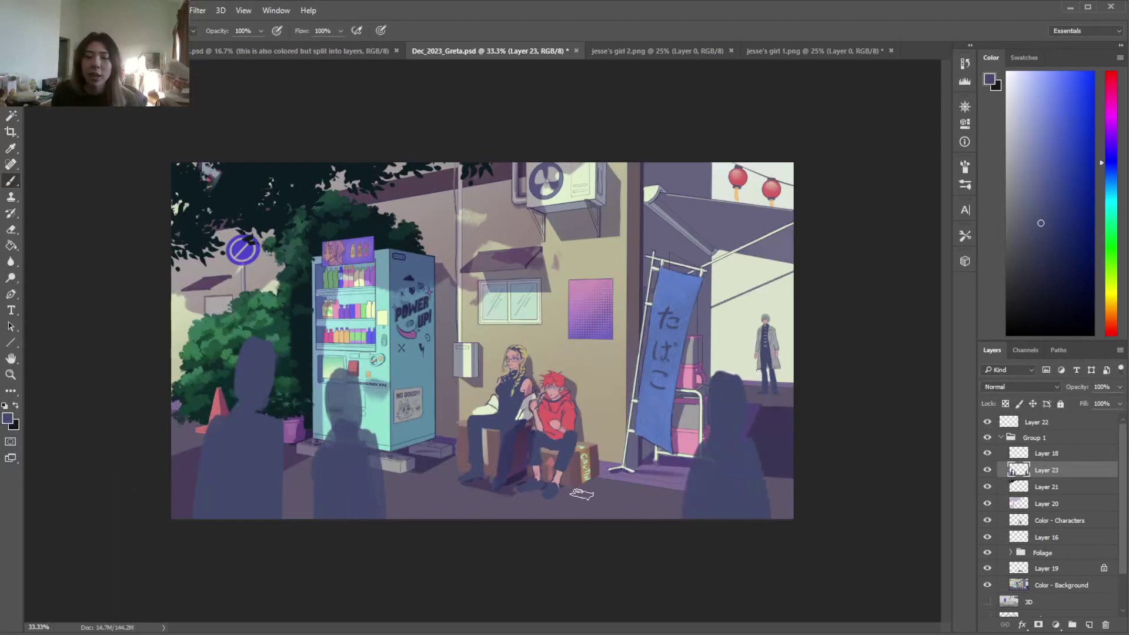
Paint a light grey curved road line across the ground in front of the vending machine on the Color - Background layer
{"action": "left_click", "coordinate": [1062, 586]}
{"action": "key", "text": "l"}
{"action": "key", "text": "b"}
{"action": "left_click", "coordinate": [463, 493], "text": "alt"}
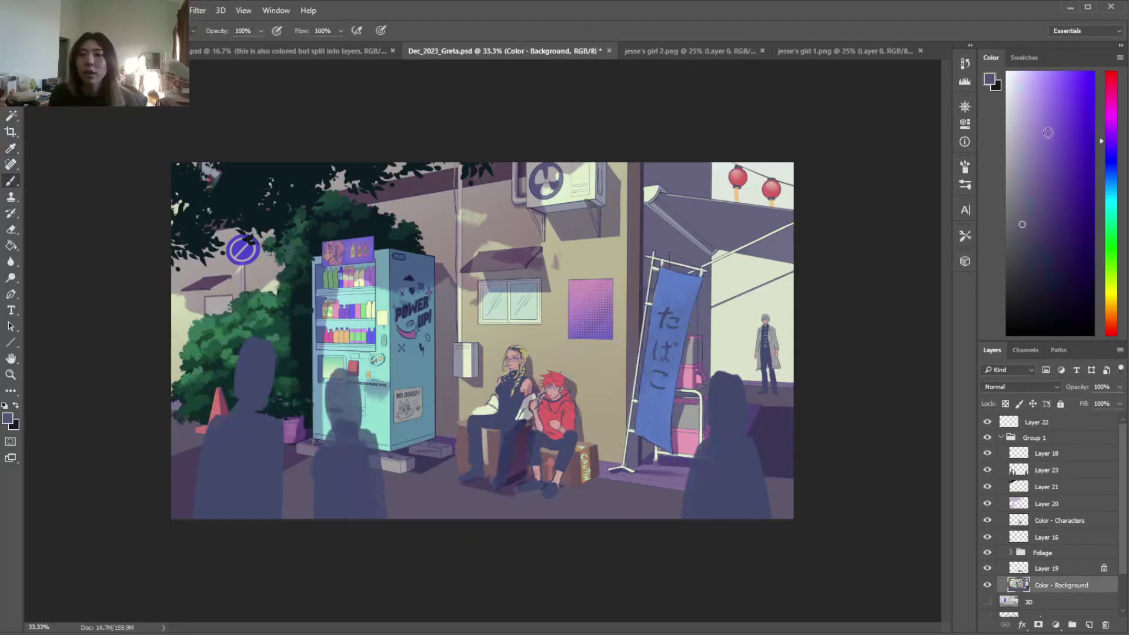
{"action": "left_click", "coordinate": [1110, 329]}
{"action": "right_click", "coordinate": [435, 400]}
{"action": "mouse_move", "coordinate": [167, 443]}
{"action": "left_mouse_down"}
{"action": "mouse_move", "coordinate": [388, 493]}
{"action": "mouse_move", "coordinate": [601, 512]}
{"action": "mouse_move", "coordinate": [638, 539]}
{"action": "left_mouse_up"}
{"action": "key", "text": "ctrl+z"}
{"action": "mouse_move", "coordinate": [164, 438]}
{"action": "left_mouse_down"}
{"action": "mouse_move", "coordinate": [283, 475]}
{"action": "mouse_move", "coordinate": [633, 542]}
{"action": "left_mouse_up"}
Scribble a light grey road marking on the ground beside the leftmost silhouette with a smaller brush
{"action": "right_click", "coordinate": [199, 468]}
{"action": "left_click", "coordinate": [272, 463]}
{"action": "left_click", "coordinate": [179, 471]}
{"action": "left_click_drag", "start_coordinate": [210, 469], "coordinate": [187, 473]}
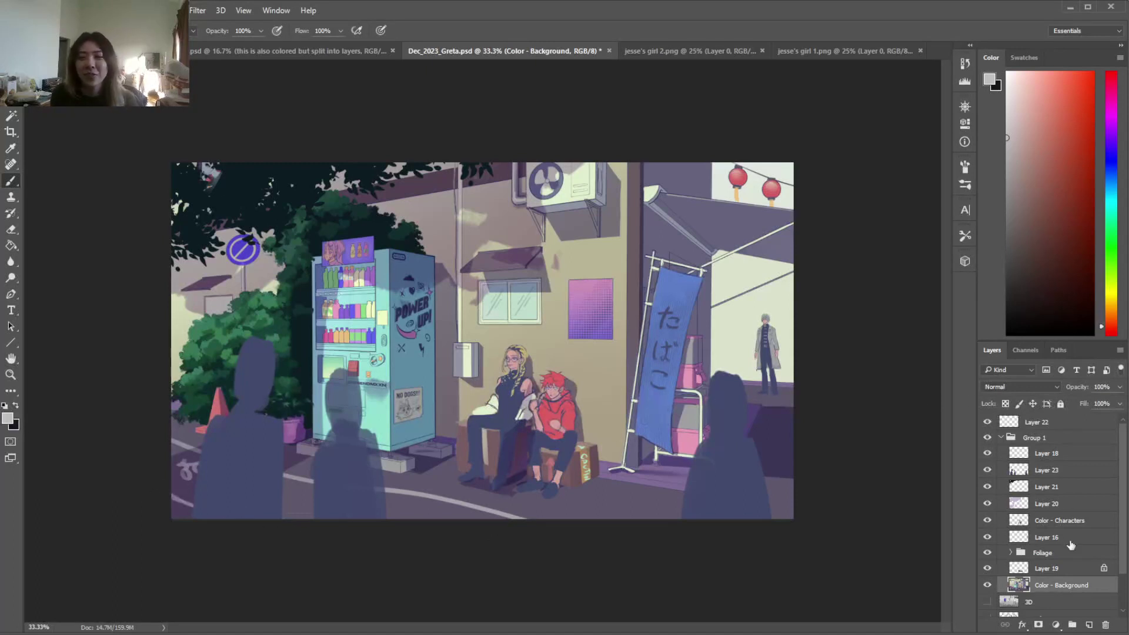
Return to the silhouettes layer with its dark blue as the brush colour, and hide Layer 21 and Layer 20
{"action": "left_click", "coordinate": [1049, 468]}
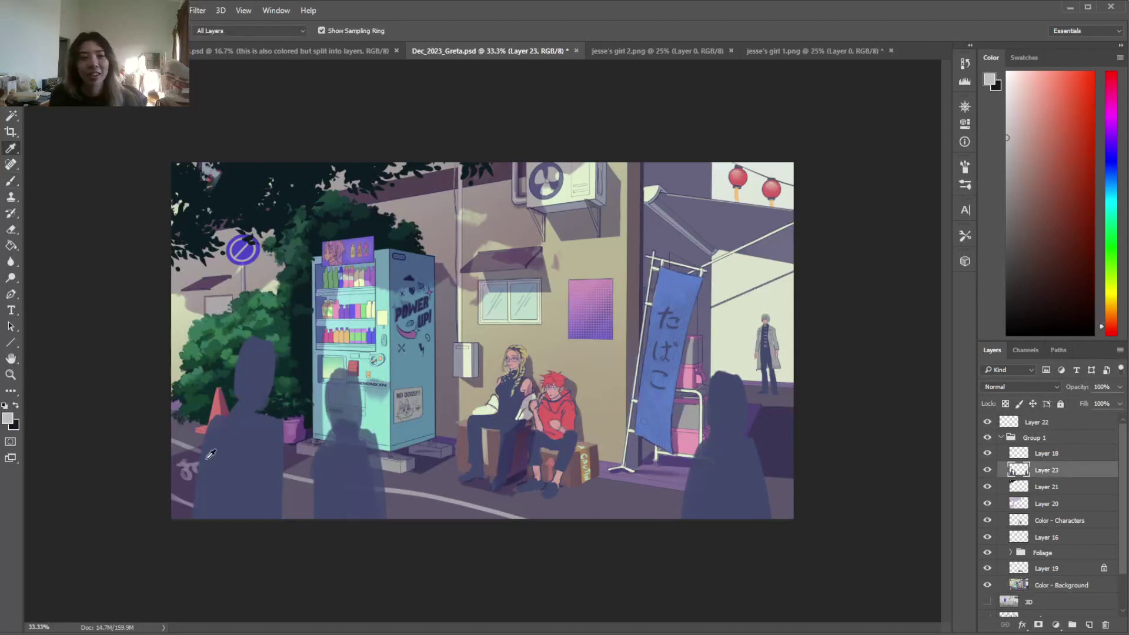
{"action": "left_click", "coordinate": [238, 453], "text": "alt"}
{"action": "left_click", "coordinate": [987, 488]}
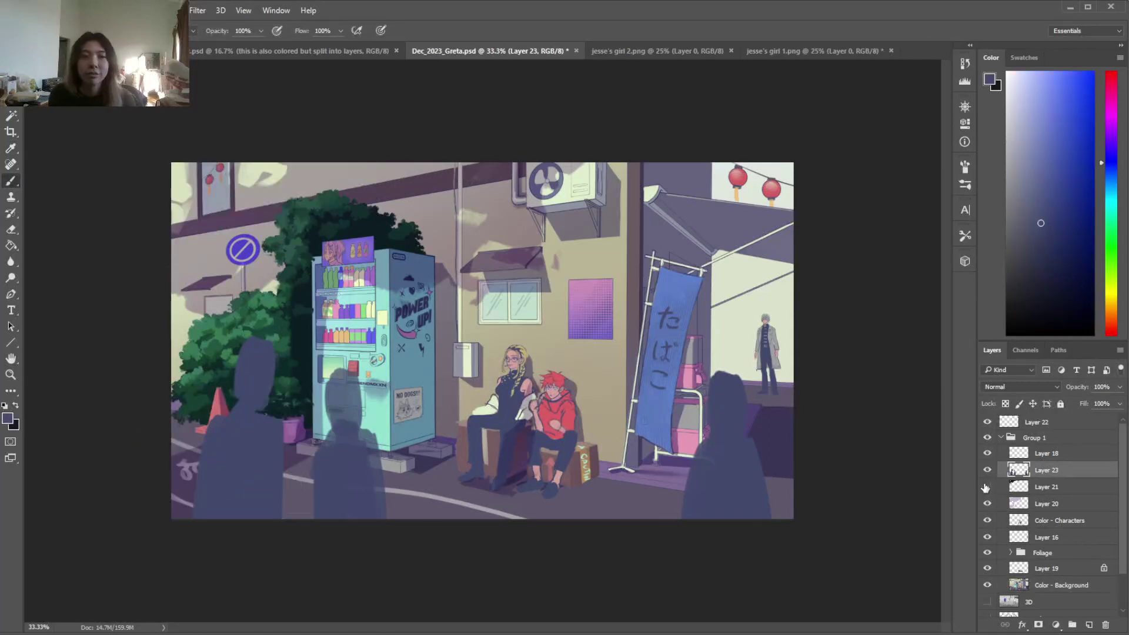
{"action": "left_click", "coordinate": [987, 489]}
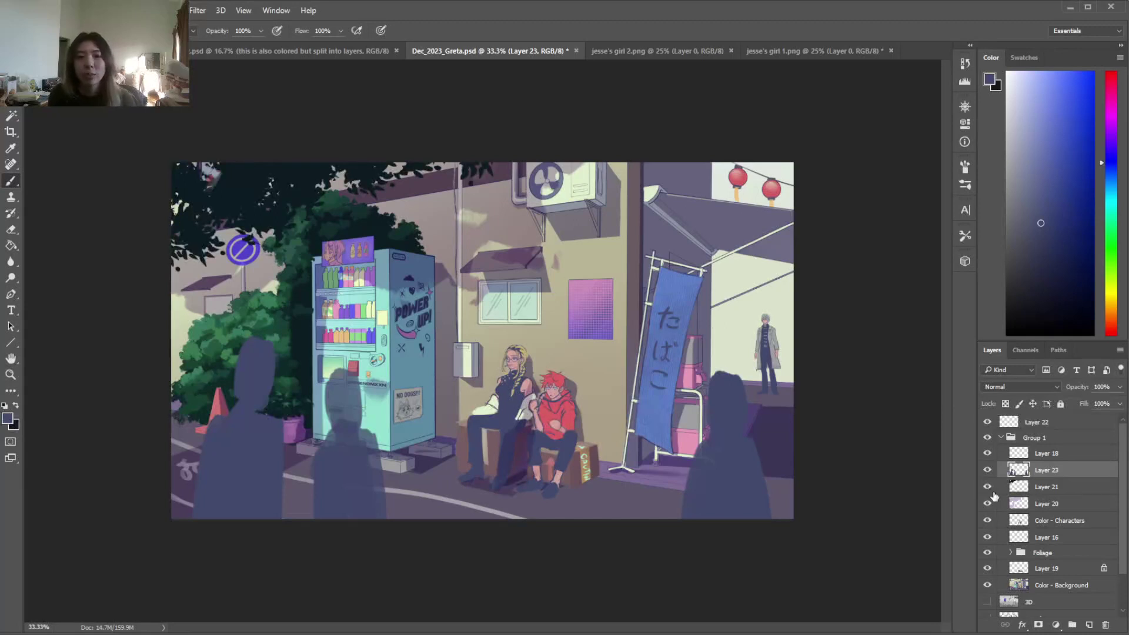
{"action": "left_click", "coordinate": [987, 487]}
{"action": "left_click", "coordinate": [988, 504]}
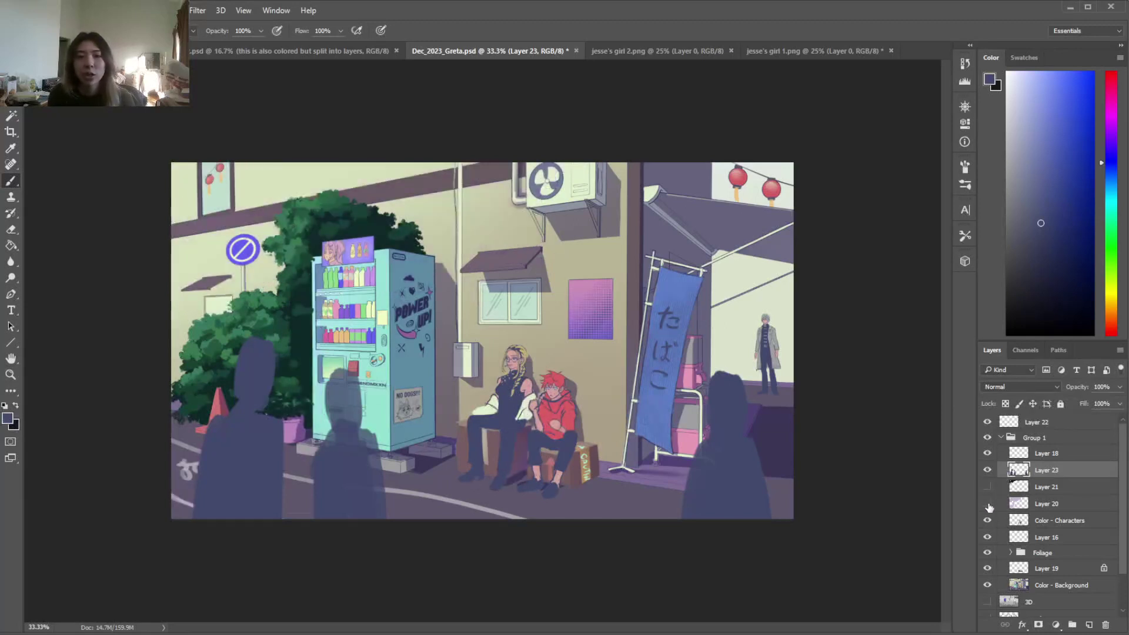
Paint four red lantern shapes along the upper edge of the building on a new layer above Layer 21, using the hanging lanterns' red
{"action": "left_click", "coordinate": [1058, 488]}
{"action": "left_click", "coordinate": [1089, 624]}
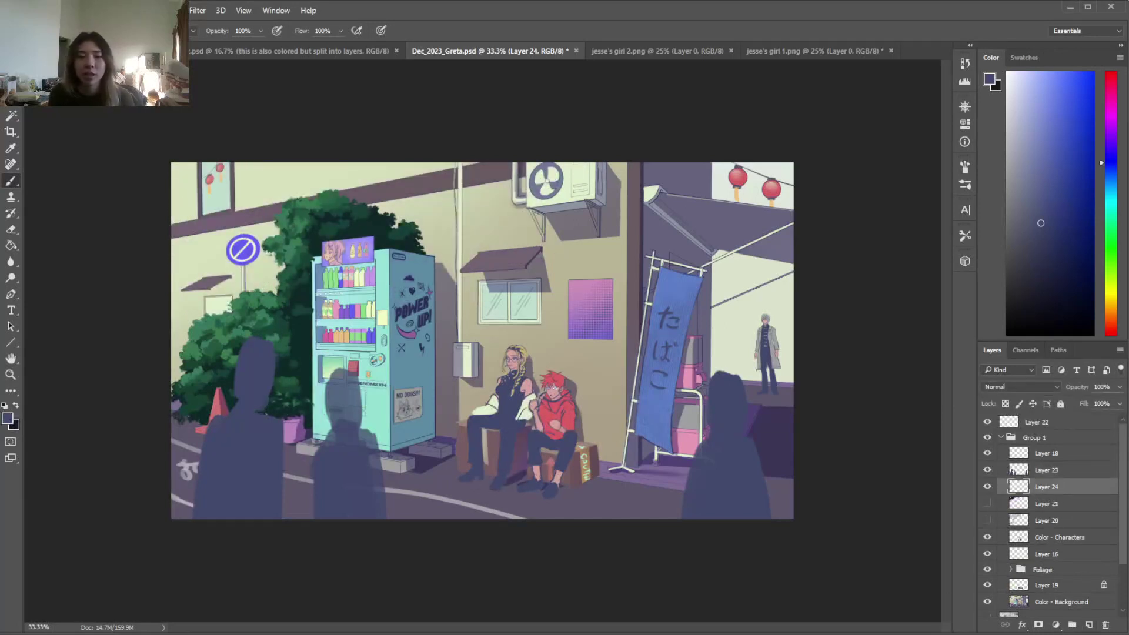
{"action": "right_click", "coordinate": [453, 327]}
{"action": "key", "text": "Escape"}
{"action": "key", "text": "l"}
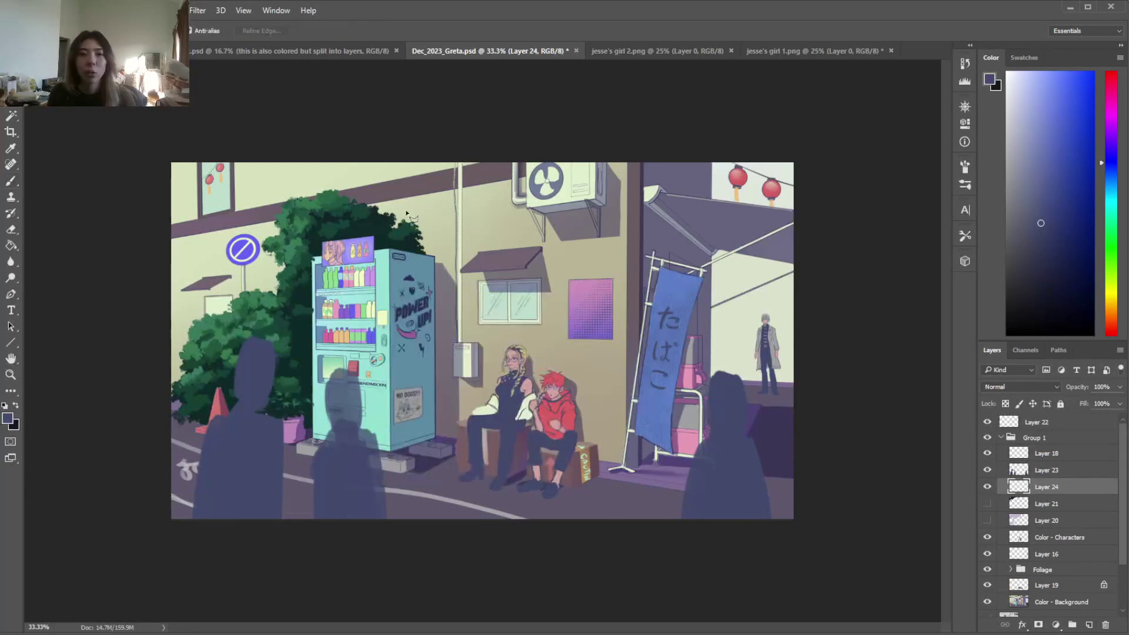
{"action": "key", "text": "i"}
{"action": "left_click", "coordinate": [736, 176]}
{"action": "key", "text": "b"}
{"action": "mouse_move", "coordinate": [210, 168]}
{"action": "left_mouse_down"}
{"action": "mouse_move", "coordinate": [229, 184]}
{"action": "mouse_move", "coordinate": [235, 148]}
{"action": "left_mouse_up"}
{"action": "left_click_drag", "start_coordinate": [327, 158], "coordinate": [333, 185]}
{"action": "left_click_drag", "start_coordinate": [398, 179], "coordinate": [411, 197]}
{"action": "left_click_drag", "start_coordinate": [493, 187], "coordinate": [493, 216]}
Enlarge the leftmost red lantern shape and clean up its edge with the eraser
{"action": "left_click_drag", "start_coordinate": [209, 152], "coordinate": [206, 194]}
{"action": "key", "text": "e"}
{"action": "left_click_drag", "start_coordinate": [248, 151], "coordinate": [249, 191]}
{"action": "key", "text": "b"}
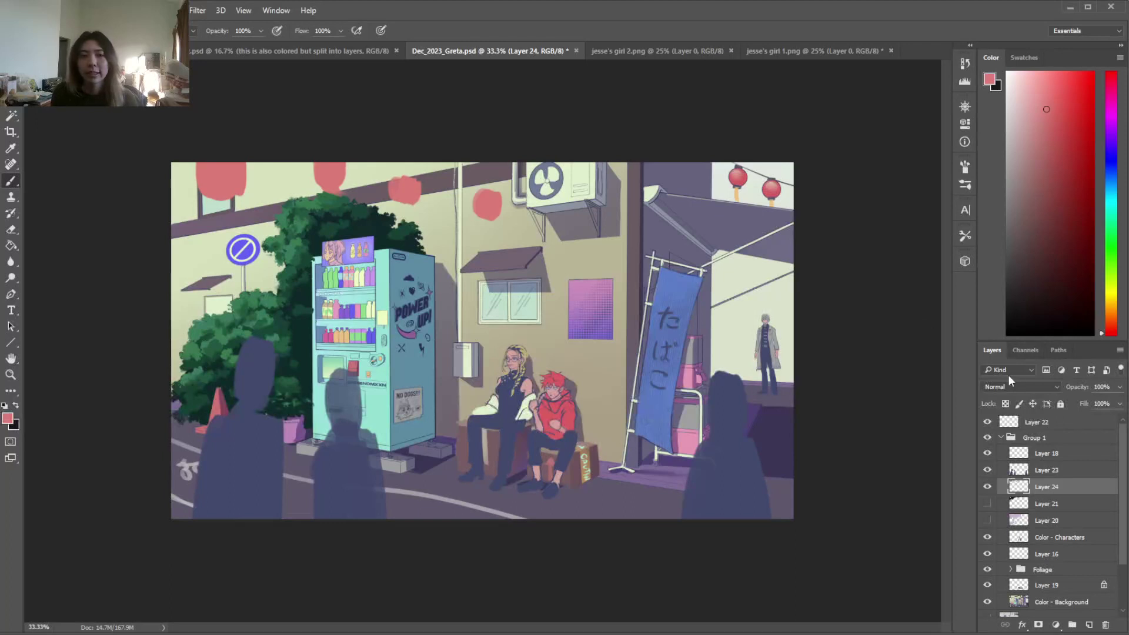
Paint a tall teal building block along the scene's far left edge on a new layer above Color - Background
{"action": "left_click", "coordinate": [1074, 601]}
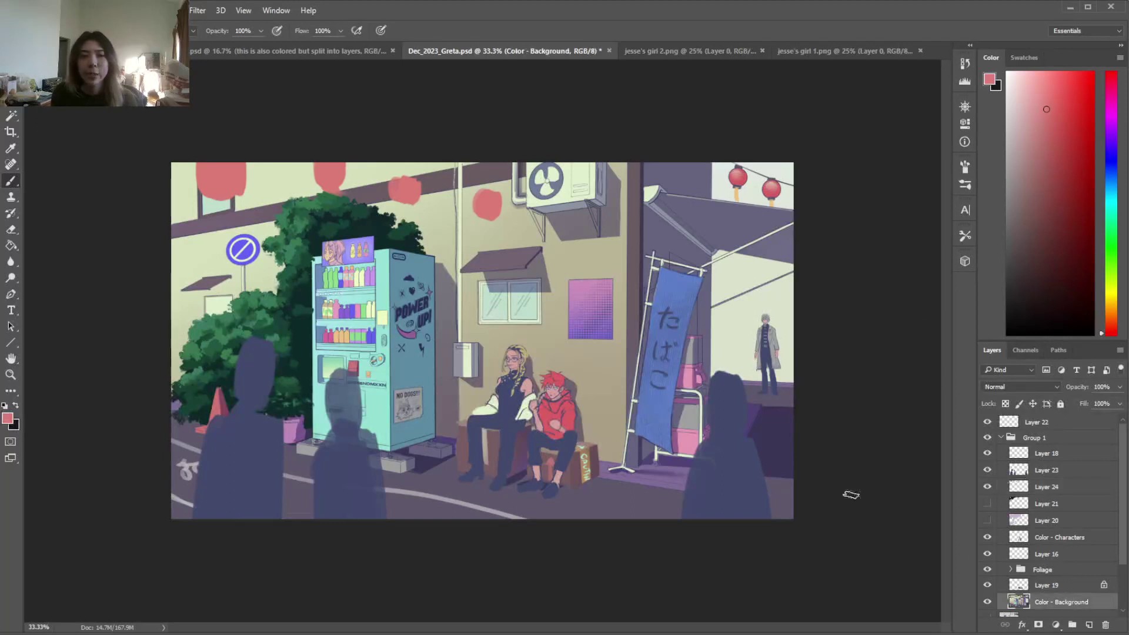
{"action": "left_click", "coordinate": [1089, 624]}
{"action": "key", "text": "i"}
{"action": "left_click", "coordinate": [211, 288]}
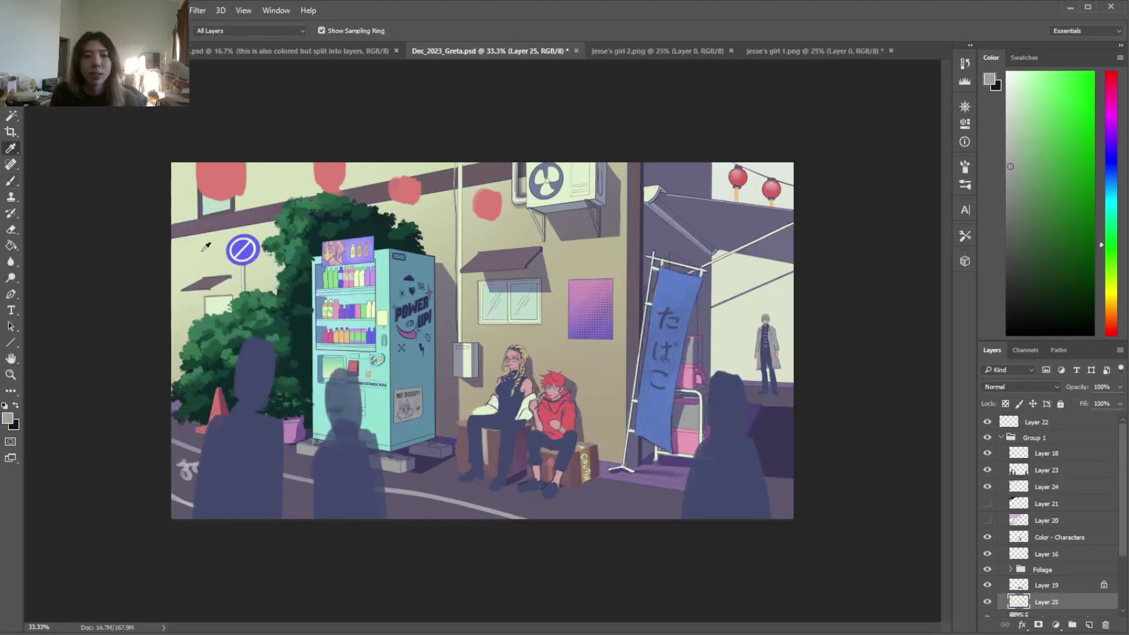
{"action": "left_click", "coordinate": [505, 224]}
{"action": "key", "text": "b"}
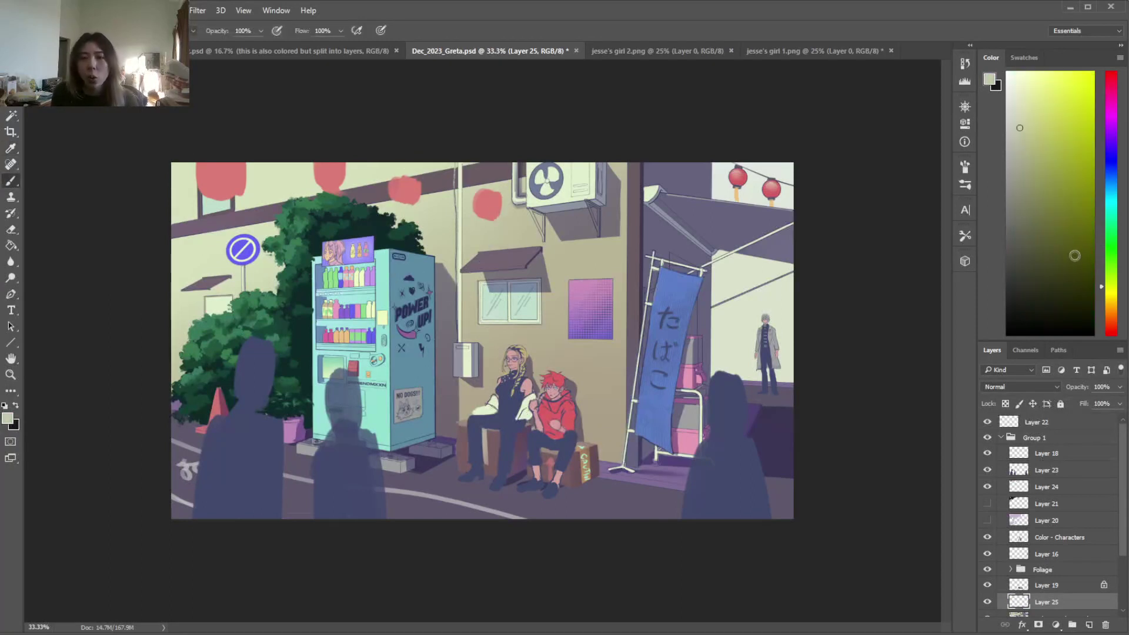
{"action": "left_click", "coordinate": [1111, 197]}
{"action": "left_click", "coordinate": [1035, 158]}
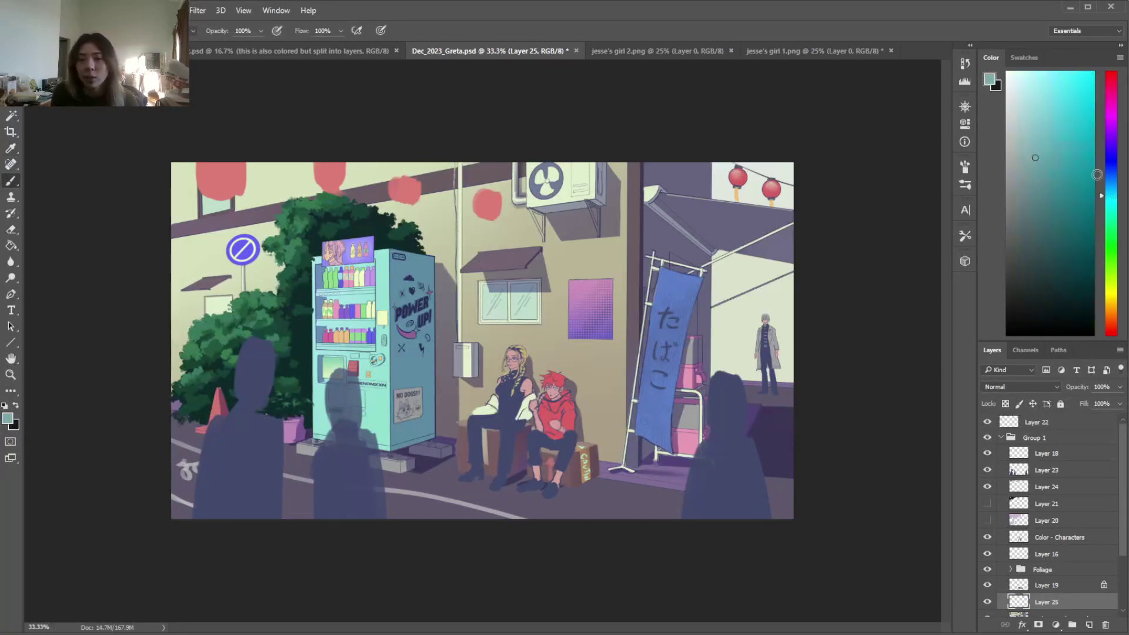
{"action": "mouse_move", "coordinate": [182, 156]}
{"action": "left_mouse_down"}
{"action": "mouse_move", "coordinate": [182, 293]}
{"action": "mouse_move", "coordinate": [185, 175]}
{"action": "mouse_move", "coordinate": [197, 204]}
{"action": "mouse_move", "coordinate": [215, 207]}
{"action": "mouse_move", "coordinate": [176, 308]}
{"action": "left_mouse_up"}
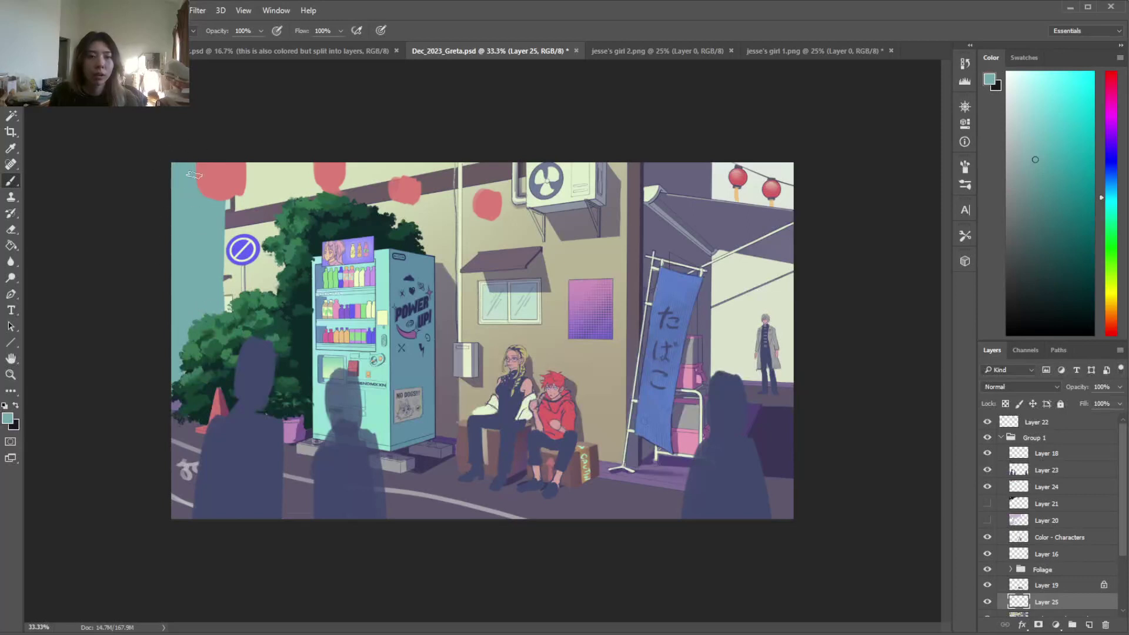
Touch up the teal block beside the lantern and trim its right edge with the eraser
{"action": "mouse_move", "coordinate": [226, 200]}
{"action": "left_mouse_down"}
{"action": "mouse_move", "coordinate": [224, 322]}
{"action": "mouse_move", "coordinate": [228, 172]}
{"action": "left_mouse_up"}
{"action": "key", "text": "e"}
{"action": "left_click_drag", "start_coordinate": [234, 229], "coordinate": [231, 294]}
{"action": "key", "text": "b"}
Paint a pink band across the teal block and light green patches near its top and bottom, using colours sampled from the scene
{"action": "left_click", "coordinate": [579, 286], "text": "alt"}
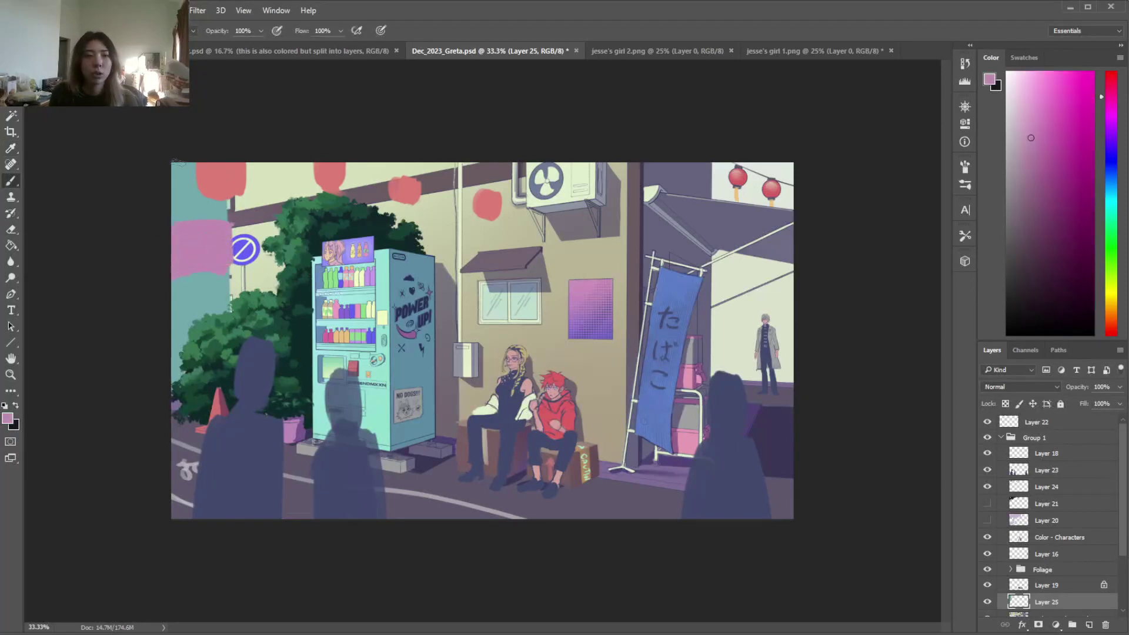
{"action": "left_click", "coordinate": [331, 274], "text": "alt"}
{"action": "mouse_move", "coordinate": [168, 171]}
{"action": "left_mouse_down"}
{"action": "mouse_move", "coordinate": [173, 194]}
{"action": "mouse_move", "coordinate": [185, 182]}
{"action": "left_mouse_up"}
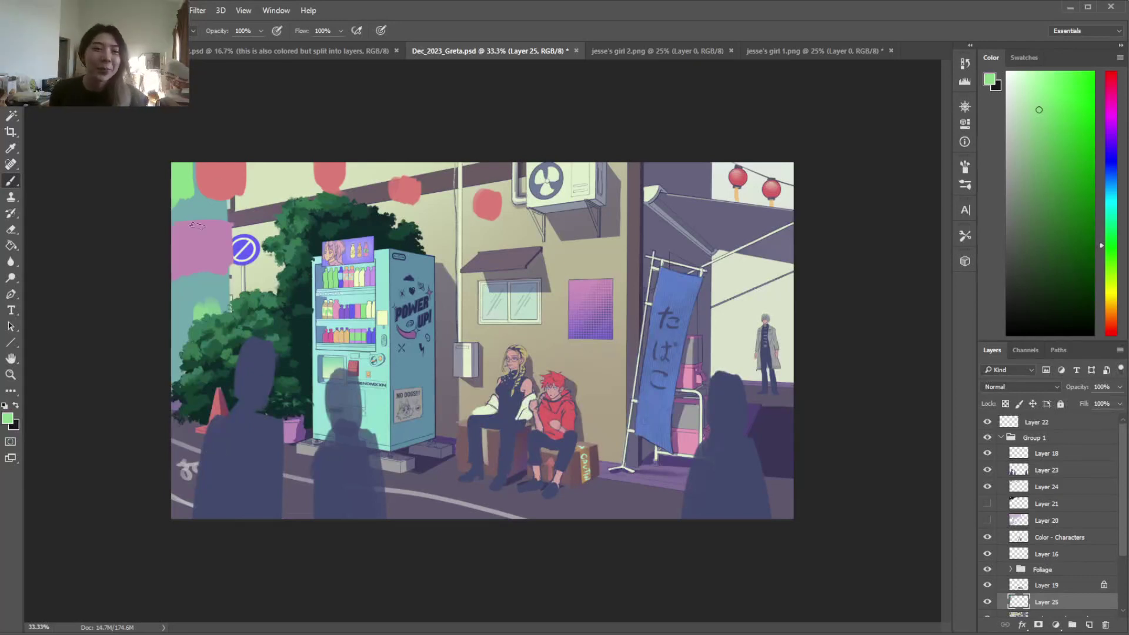
Rework the block with its sampled teal and erase its right side so the block and pink band are narrower
{"action": "left_click", "coordinate": [210, 260], "text": "alt"}
{"action": "left_click", "coordinate": [207, 205], "text": "alt"}
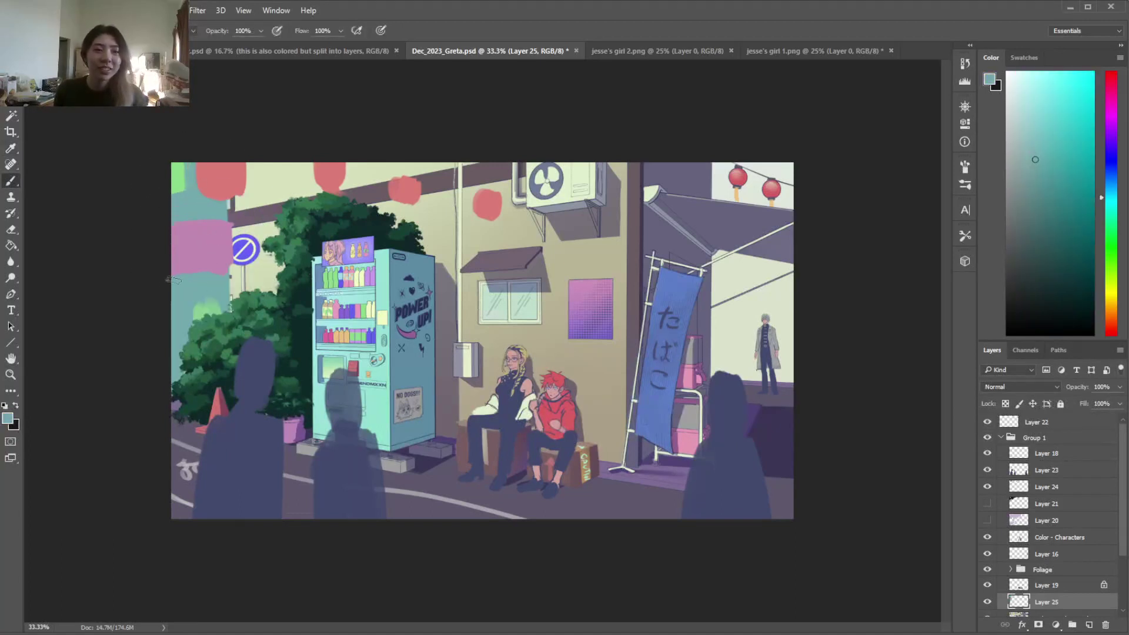
{"action": "key", "text": "e"}
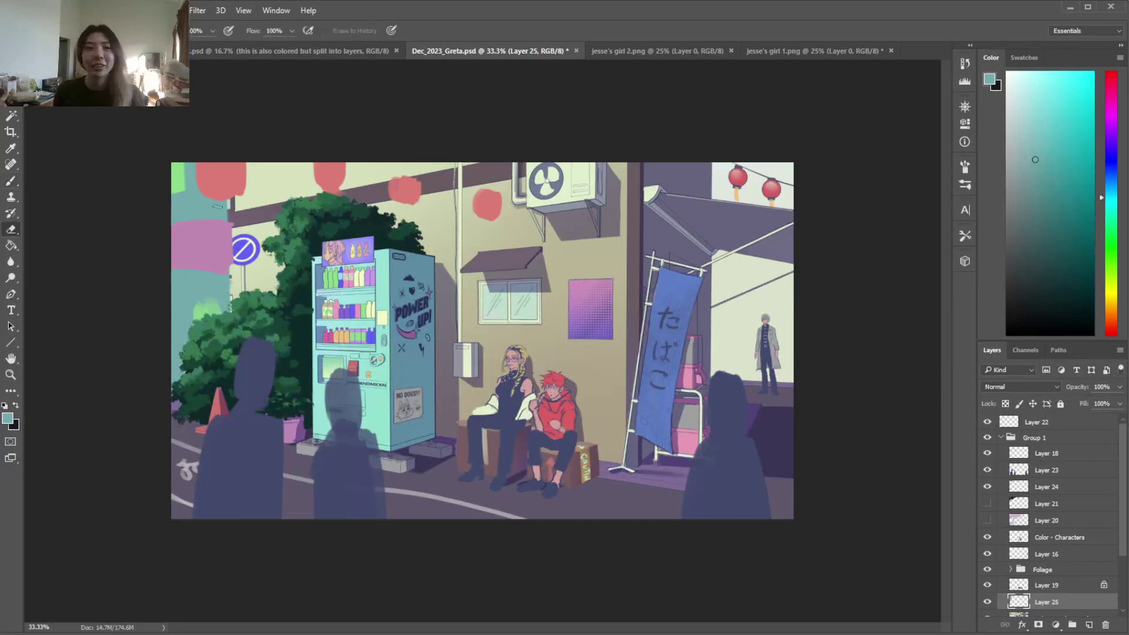
{"action": "mouse_move", "coordinate": [228, 227]}
{"action": "left_mouse_down"}
{"action": "mouse_move", "coordinate": [228, 326]}
{"action": "mouse_move", "coordinate": [240, 144]}
{"action": "mouse_move", "coordinate": [225, 295]}
{"action": "left_mouse_up"}
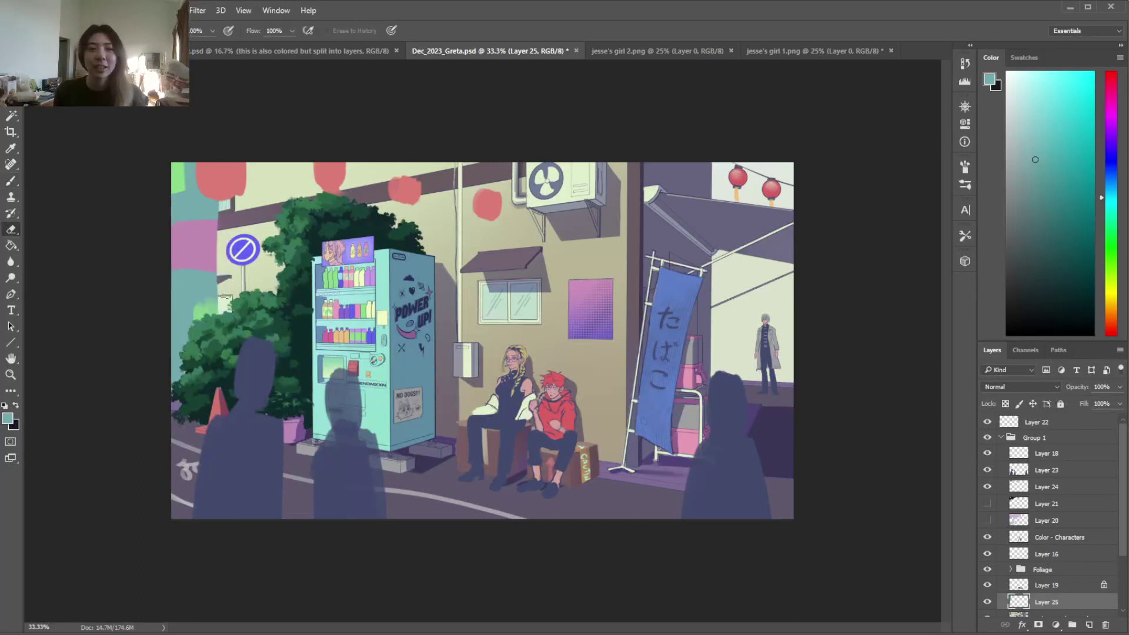
Select the pale sky around the hanging lanterns on the Color - Background layer with the Magic Wand and fill it with light teal
{"action": "key", "text": "i"}
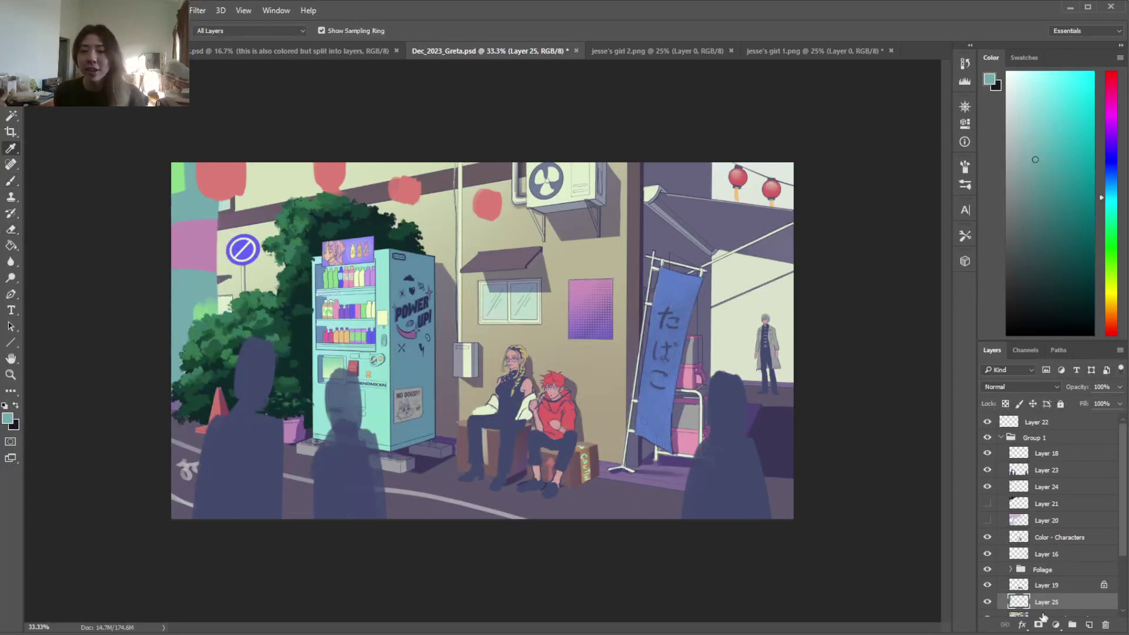
{"action": "left_click_drag", "start_coordinate": [1125, 549], "coordinate": [1124, 587]}
{"action": "left_click", "coordinate": [1072, 560]}
{"action": "key", "text": "w"}
{"action": "left_click", "coordinate": [750, 168]}
{"action": "right_click", "coordinate": [17, 121]}
{"action": "left_click", "coordinate": [60, 135]}
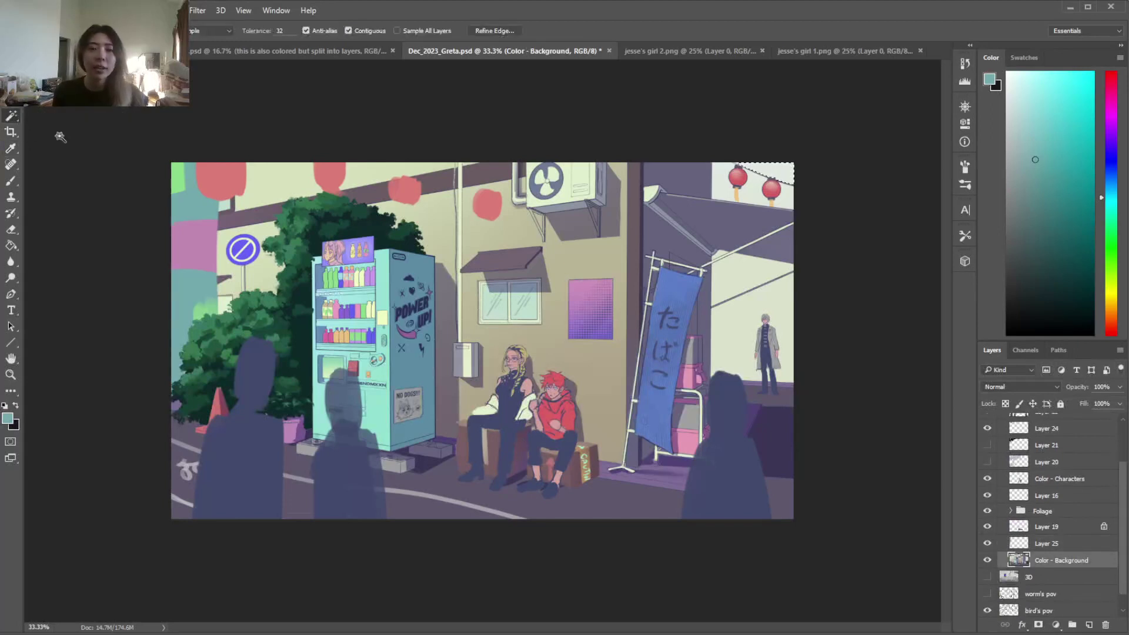
{"action": "left_click", "coordinate": [761, 189]}
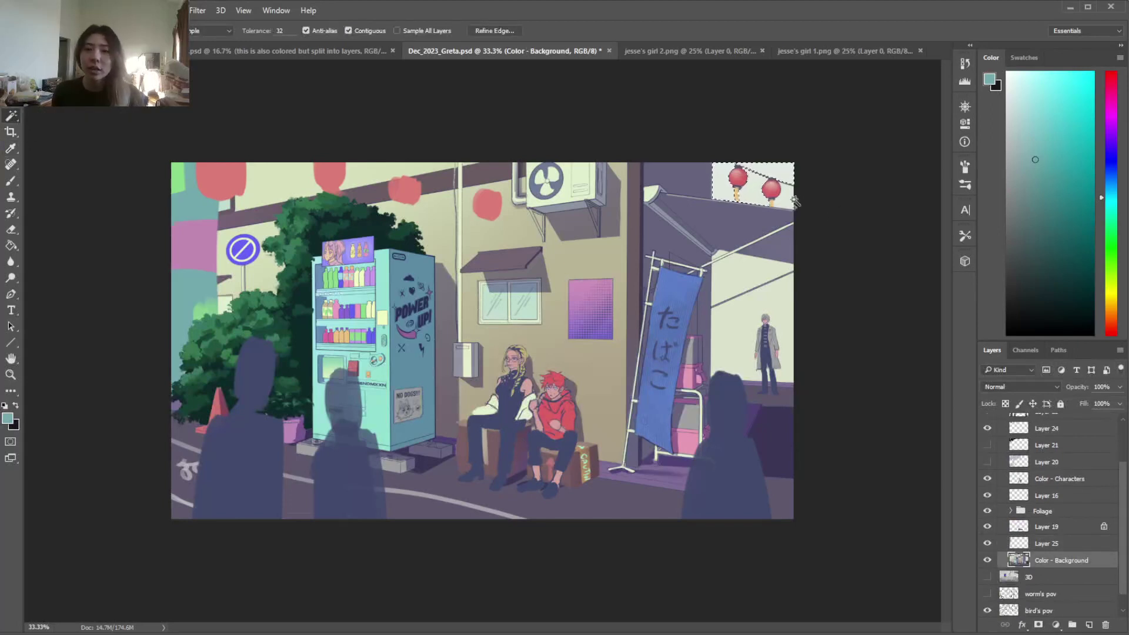
{"action": "left_click", "coordinate": [1016, 101]}
{"action": "key", "text": "g"}
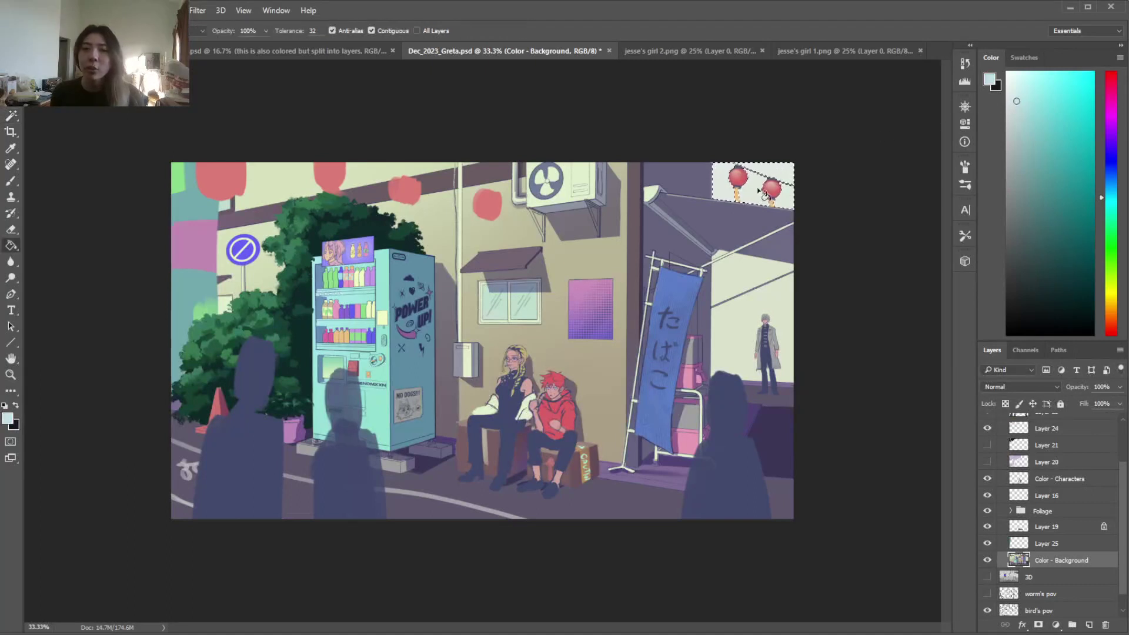
{"action": "left_click", "coordinate": [1033, 112]}
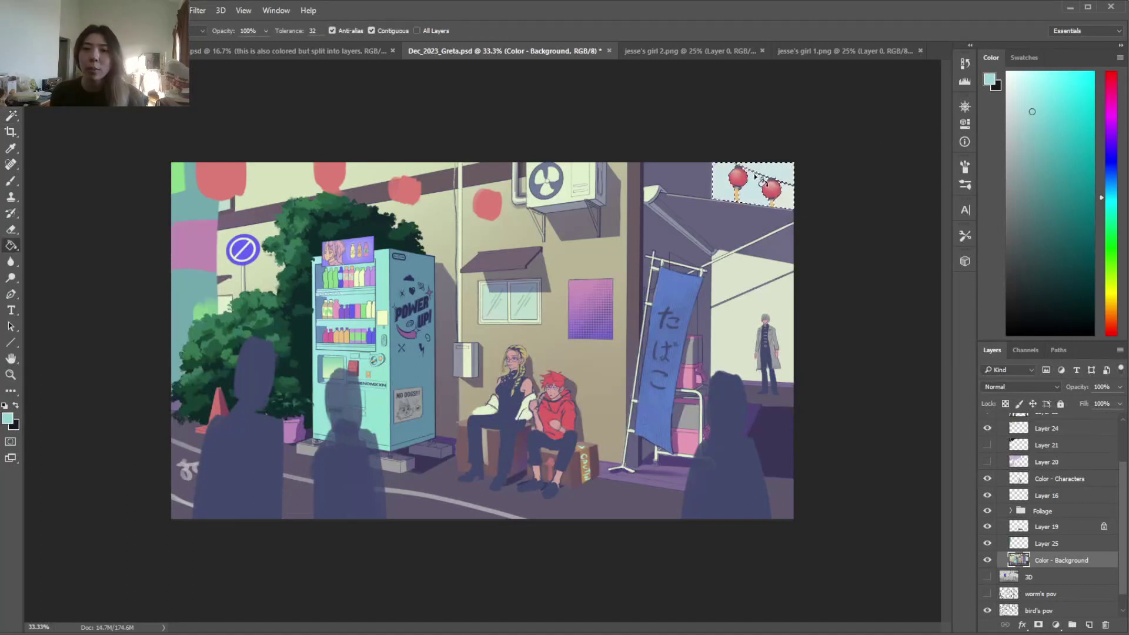
{"action": "left_click", "coordinate": [776, 173]}
Shade the sky behind the lanterns with a bluer cyan using a soft round 354 px brush, and clear the selection
{"action": "key", "text": "b"}
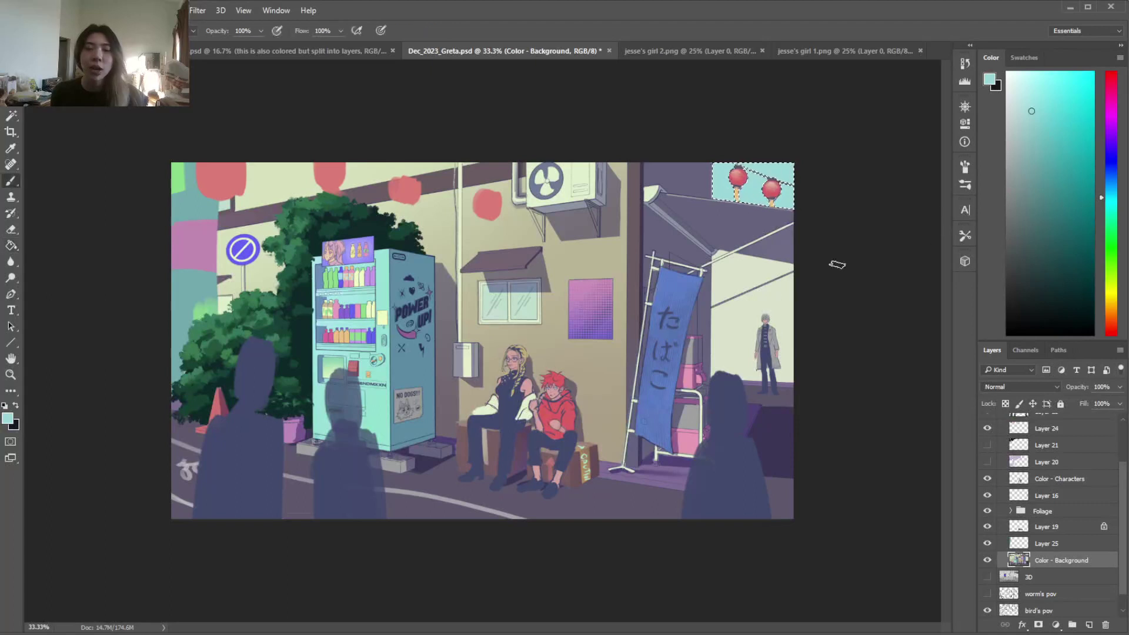
{"action": "right_click", "coordinate": [663, 263]}
{"action": "scroll", "coordinate": [820, 364], "scroll_direction": "up", "scroll_amount": 5}
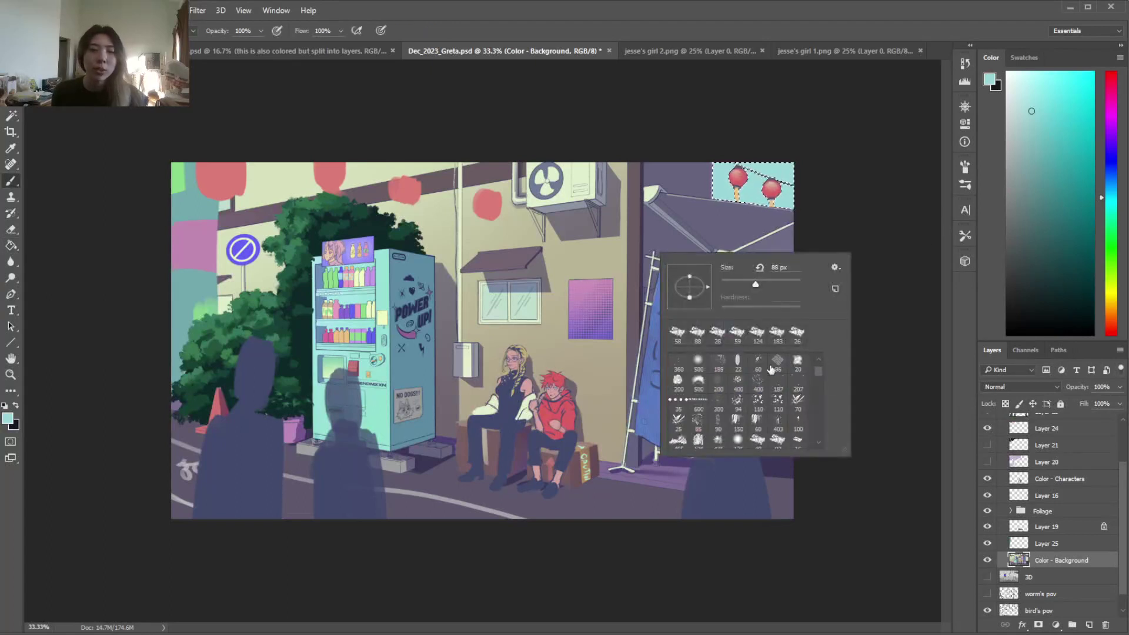
{"action": "left_click", "coordinate": [717, 363]}
{"action": "left_click", "coordinate": [786, 281]}
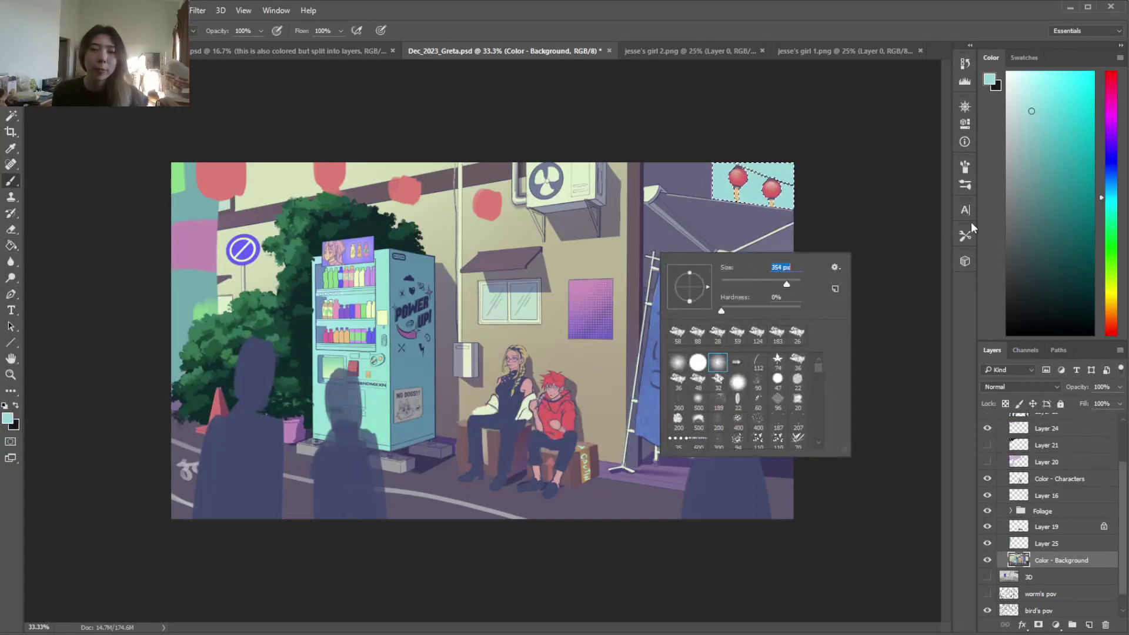
{"action": "left_click", "coordinate": [1109, 189]}
{"action": "left_click", "coordinate": [1051, 123]}
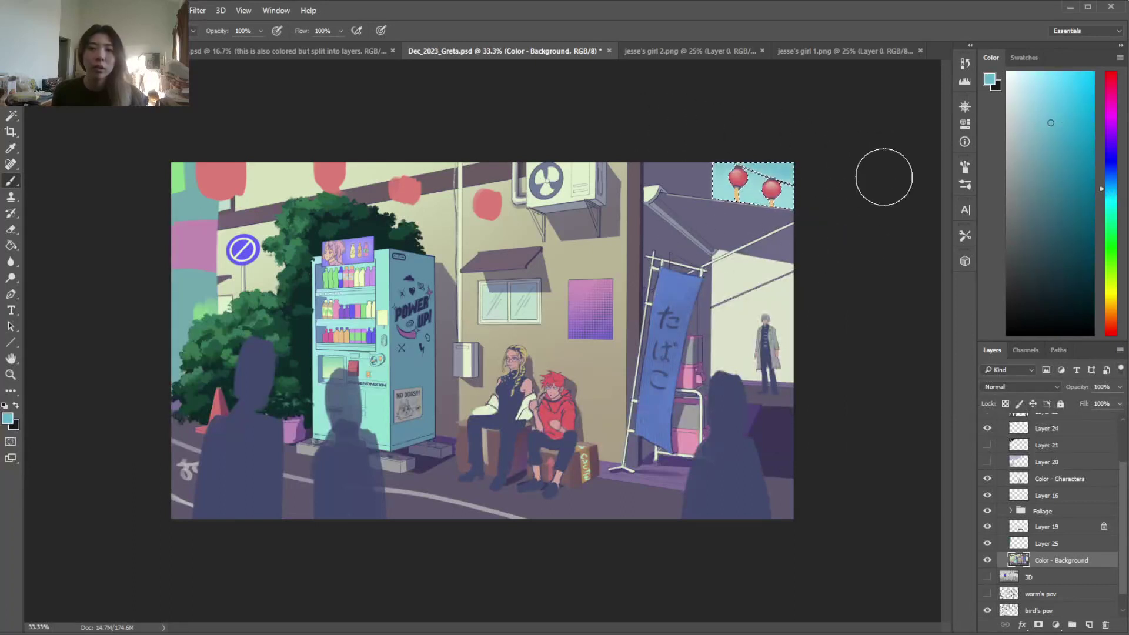
{"action": "key", "text": "ctrl+d"}
Reselect the sky around the lanterns and blend it with sampled sky cyan and a paler tint using the soft brush
{"action": "key", "text": "w"}
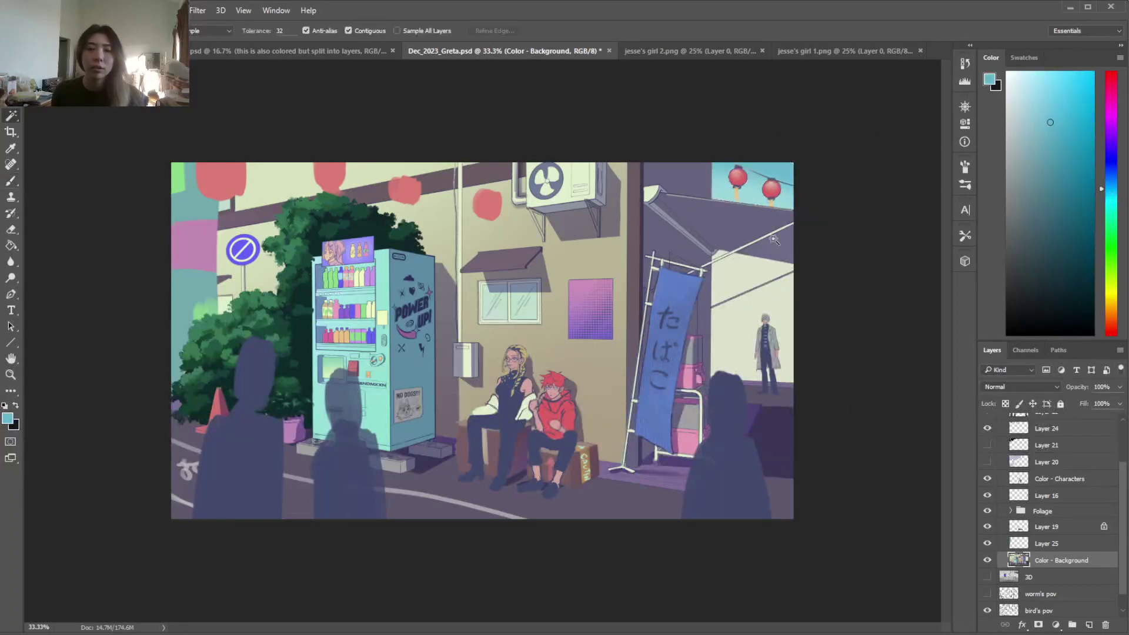
{"action": "left_click", "coordinate": [749, 194]}
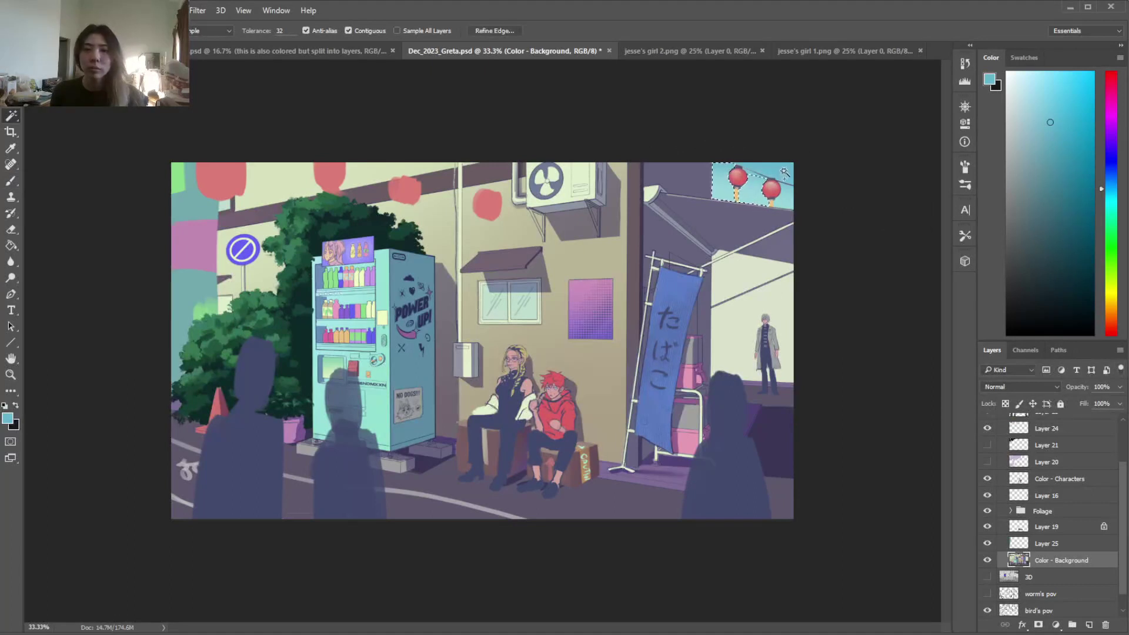
{"action": "key", "text": "i"}
{"action": "left_click", "coordinate": [782, 200]}
{"action": "key", "text": "b"}
{"action": "left_click_drag", "start_coordinate": [820, 194], "coordinate": [802, 176]}
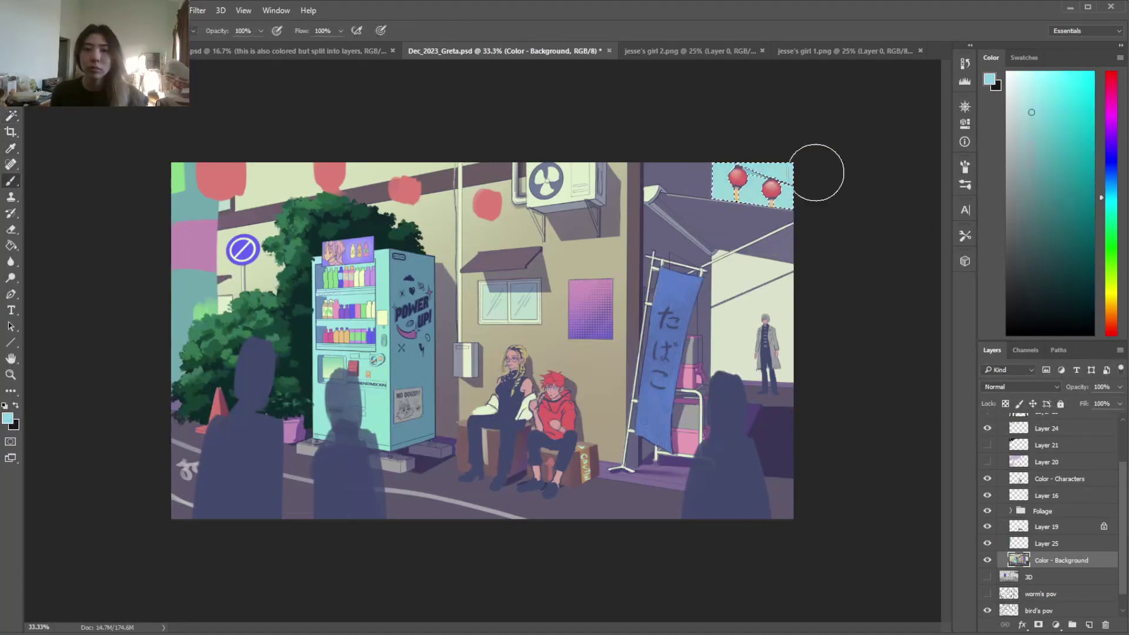
{"action": "key", "text": "w"}
{"action": "key", "text": "b"}
{"action": "left_click", "coordinate": [1019, 95]}
Paint pale cloud shapes in the lower part of the sky with a smaller textured brush and the off-white sampled below the awning
{"action": "key", "text": "w"}
{"action": "key", "text": "i"}
{"action": "left_click", "coordinate": [725, 264]}
{"action": "key", "text": "b"}
{"action": "right_click", "coordinate": [744, 249]}
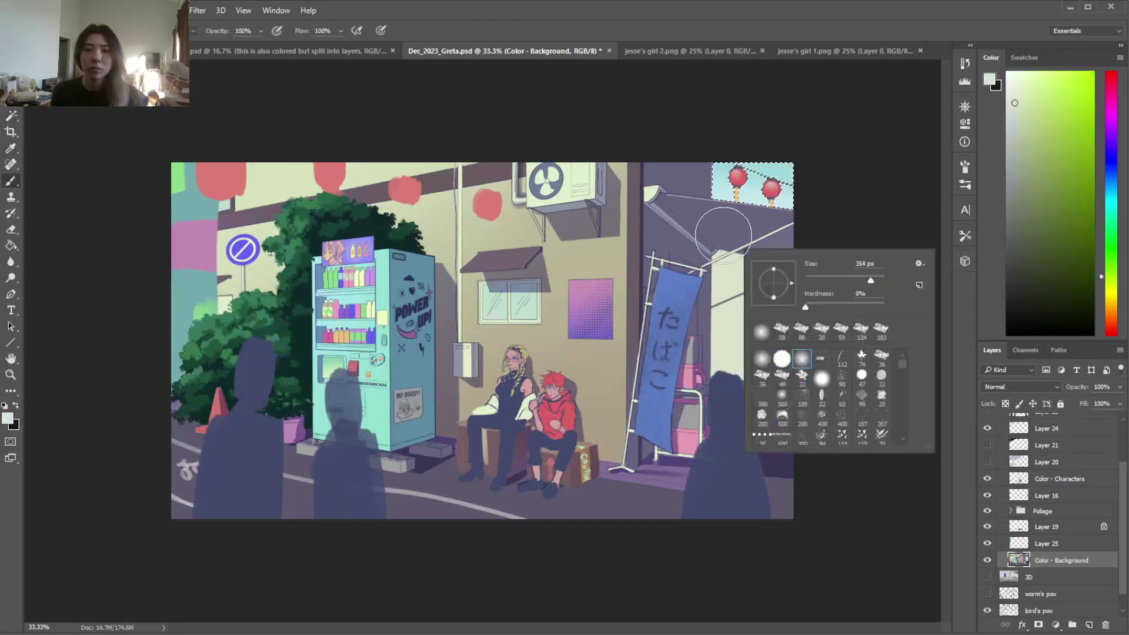
{"action": "left_click", "coordinate": [781, 330]}
{"action": "left_click", "coordinate": [839, 278]}
{"action": "key", "text": "Return"}
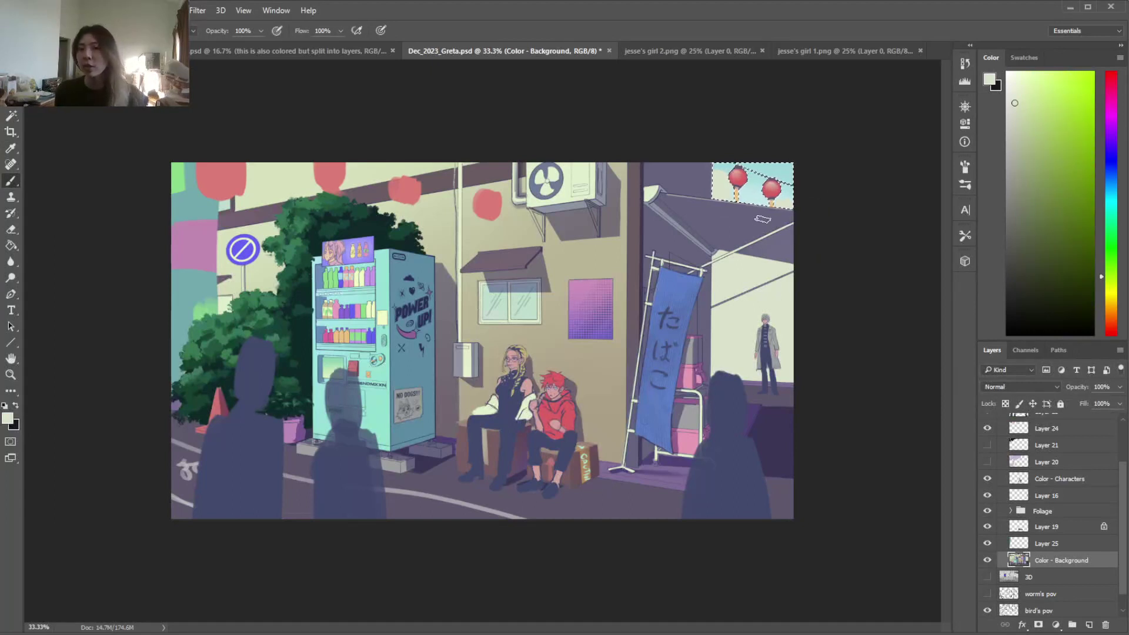
Select the pale wall behind the standing figure with the Magic Wand and paint a mauve vertical post with the textured brush
{"action": "key", "text": "w"}
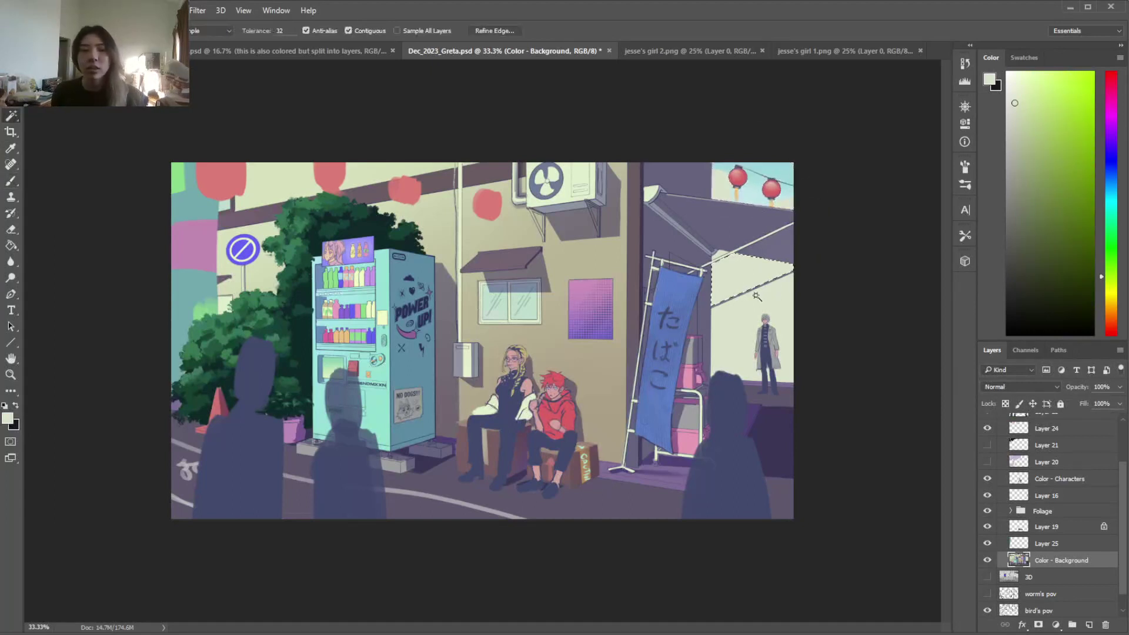
{"action": "left_click", "coordinate": [752, 327]}
{"action": "key", "text": "i"}
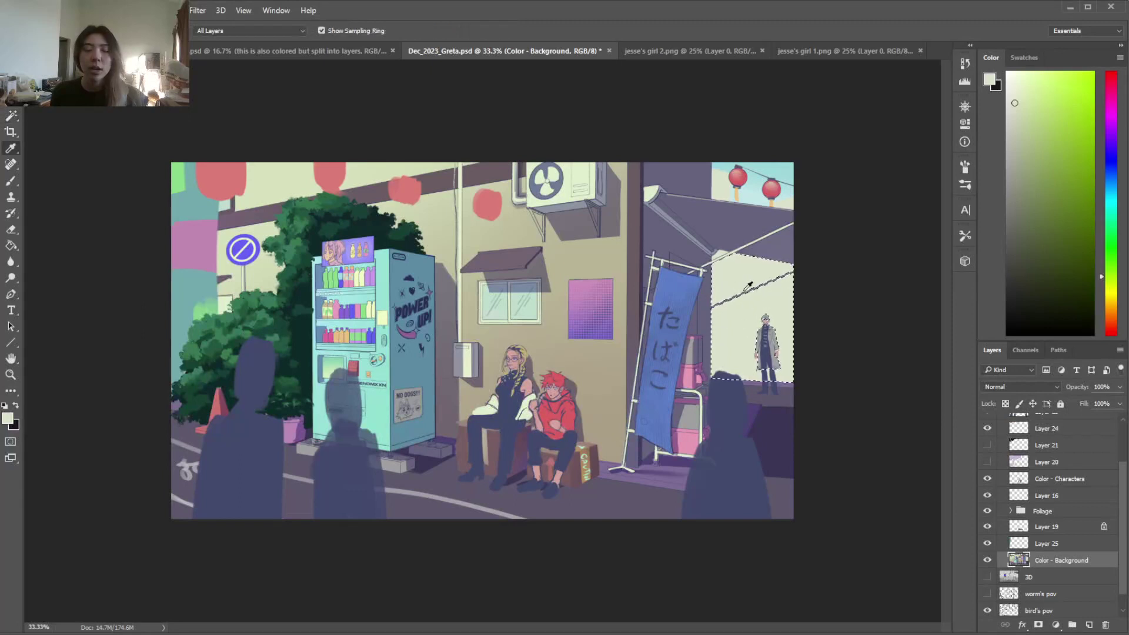
{"action": "key", "text": "b"}
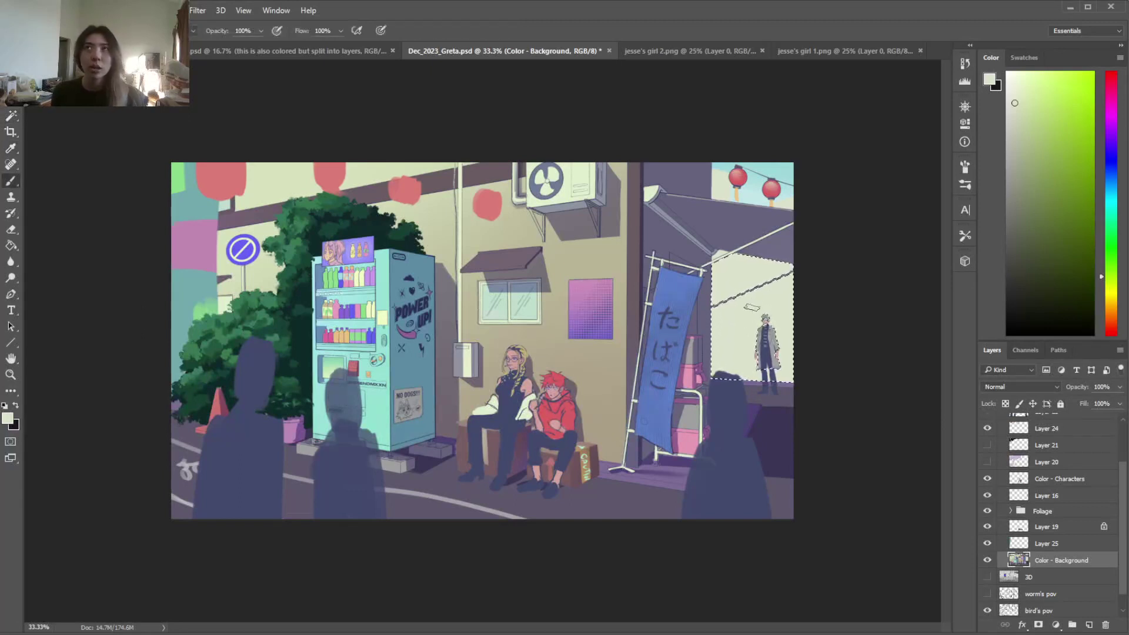
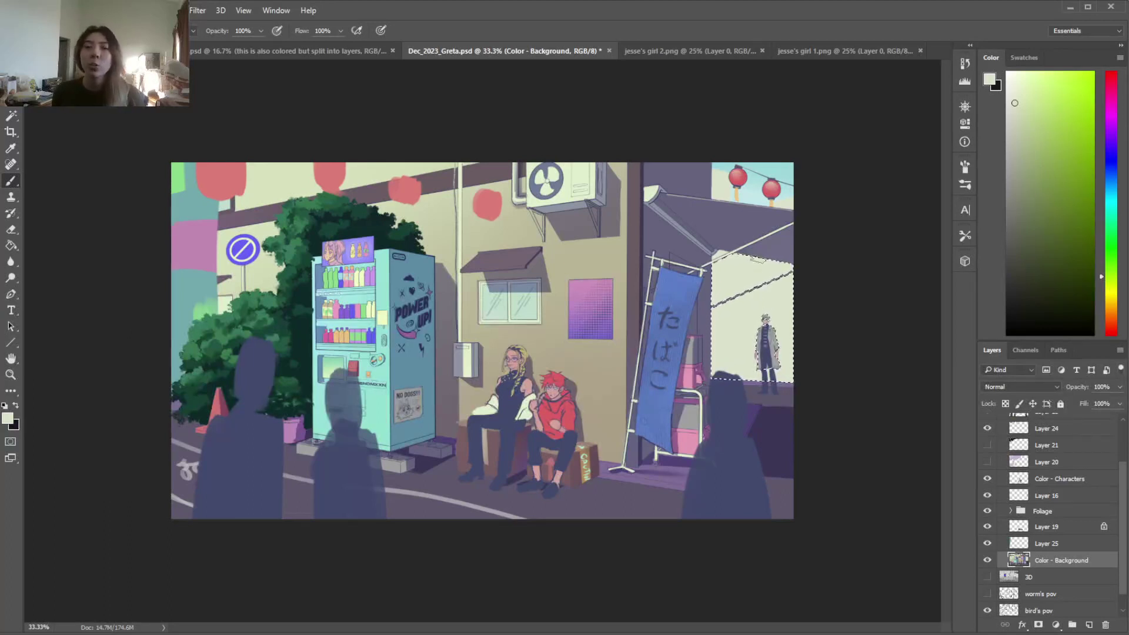
{"action": "left_click", "coordinate": [758, 309], "text": "alt"}
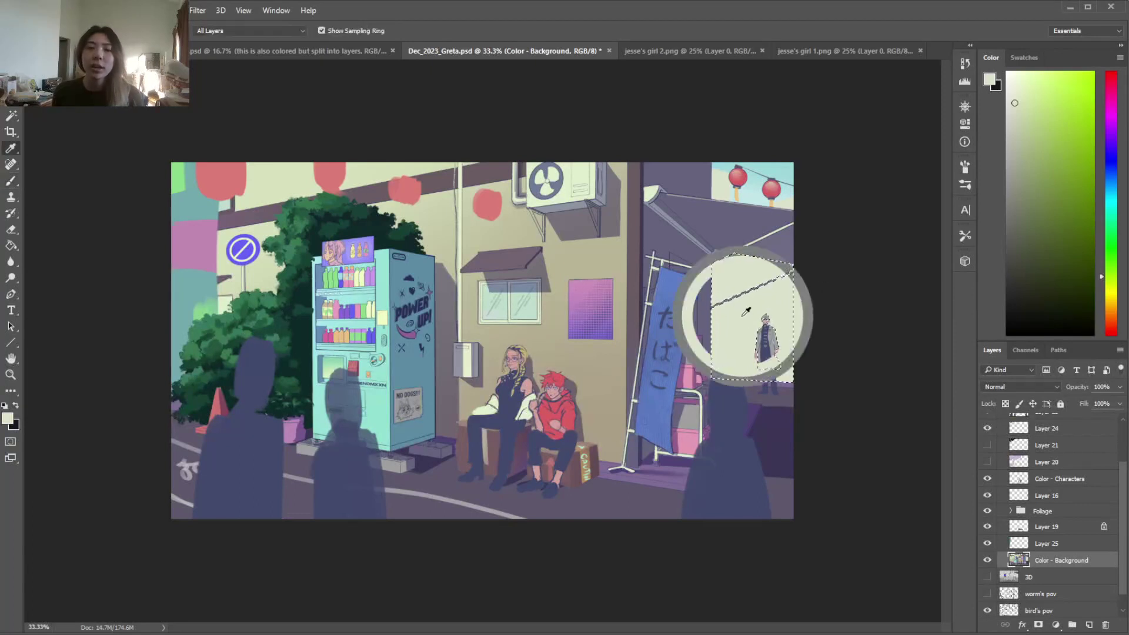
{"action": "right_click", "coordinate": [764, 250]}
{"action": "left_click", "coordinate": [845, 284]}
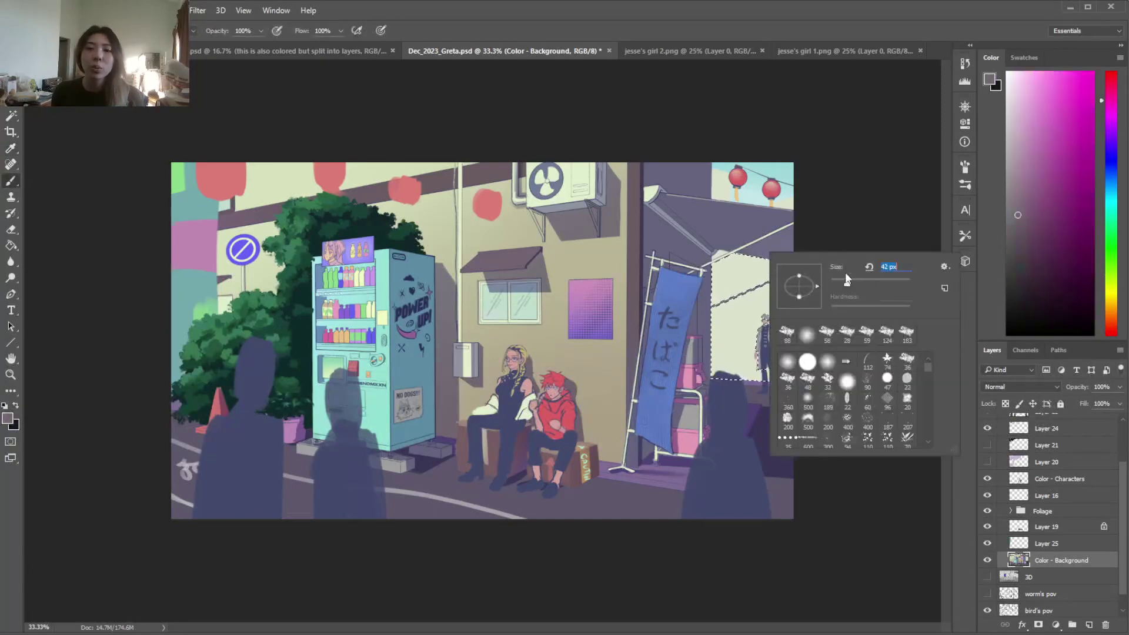
{"action": "key", "text": "Return"}
{"action": "left_click_drag", "start_coordinate": [735, 259], "coordinate": [739, 295]}
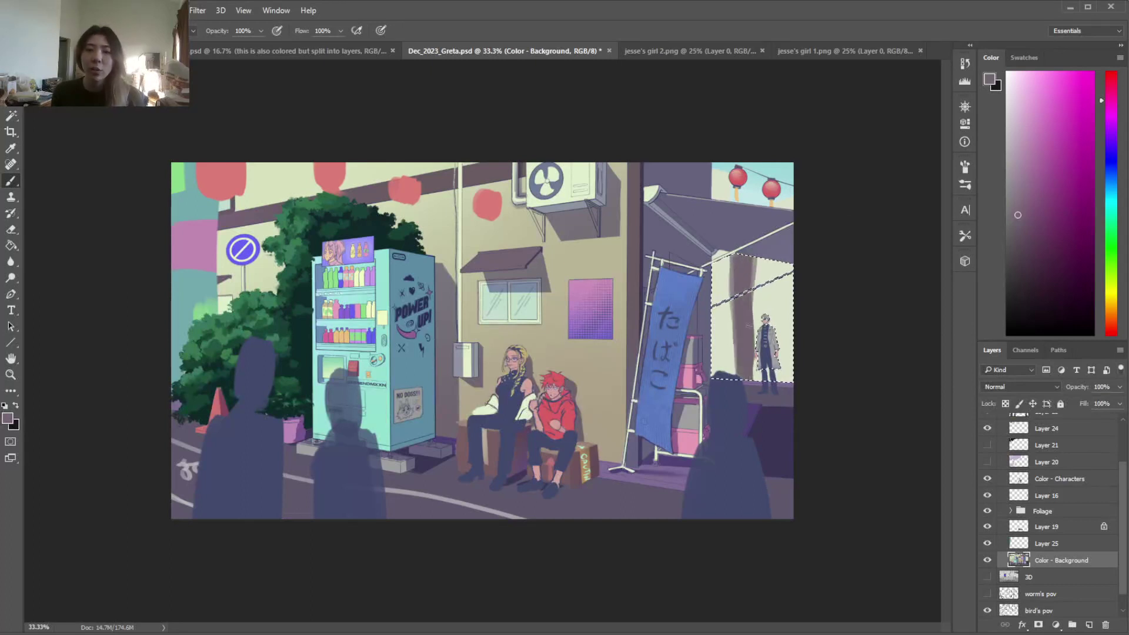
Paint faint window shapes on the distant wall beside the post in pale green sampled from the building's window
{"action": "left_click", "coordinate": [750, 293], "text": "alt"}
{"action": "key", "text": "i"}
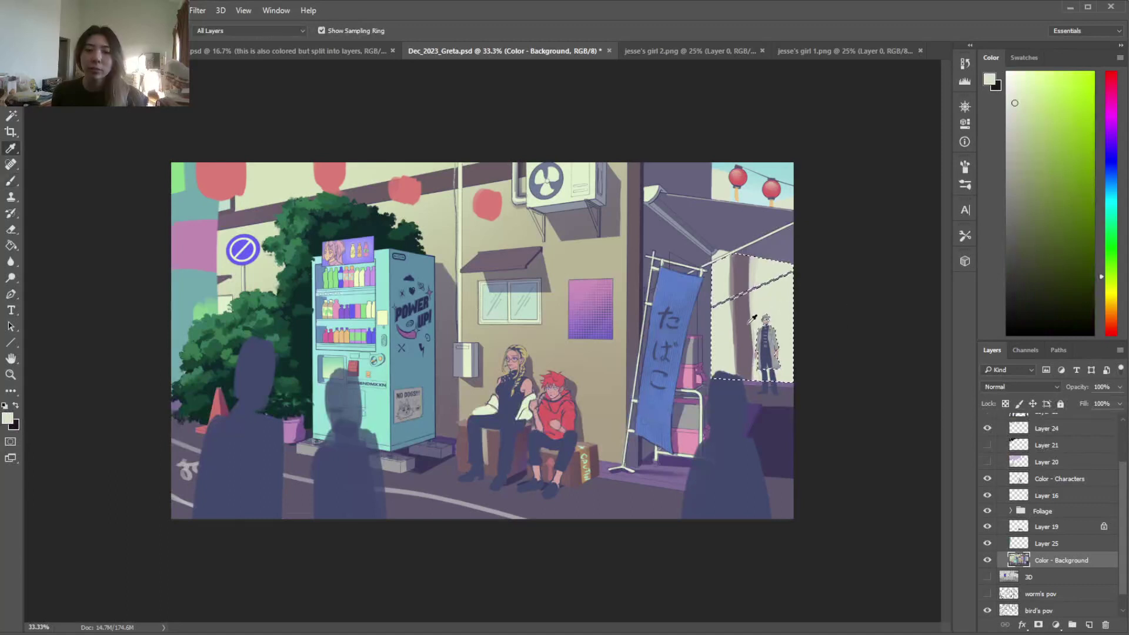
{"action": "left_click", "coordinate": [535, 306]}
{"action": "key", "text": "b"}
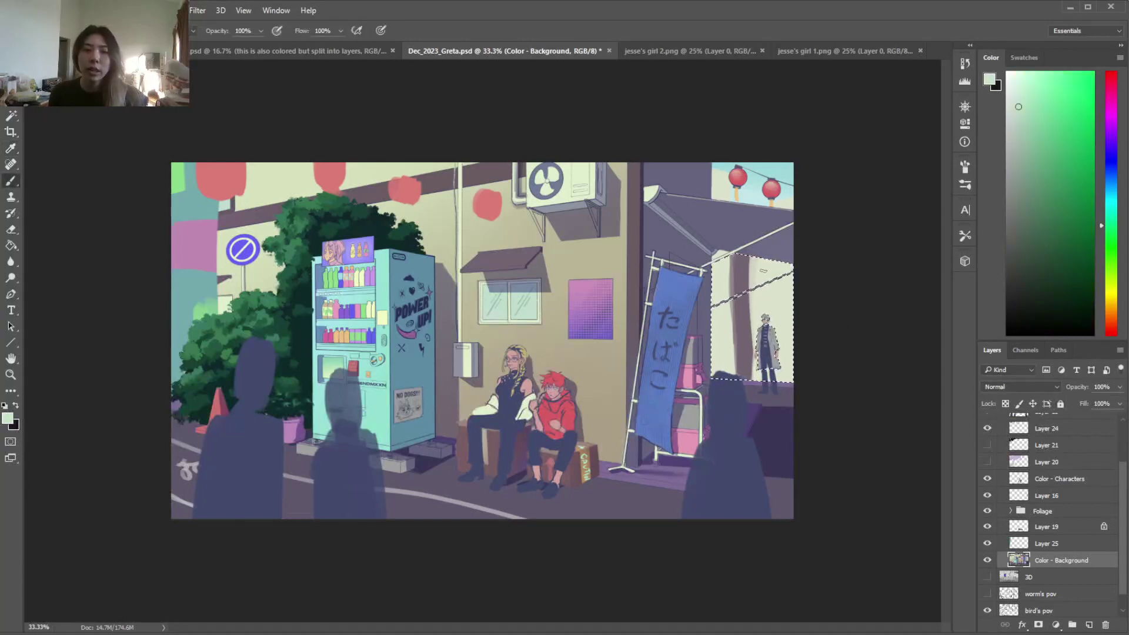
{"action": "key", "text": "ctrl+z"}
{"action": "left_click_drag", "start_coordinate": [767, 264], "coordinate": [768, 308]}
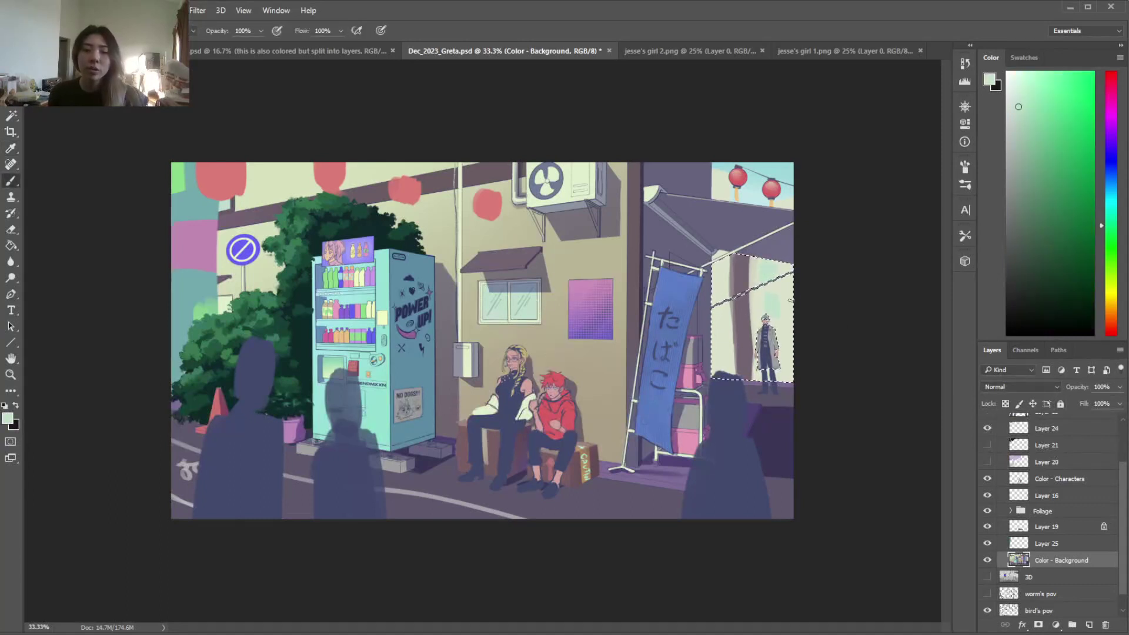
Brush sampled sky cyan over the distant wall near the standing figure, touch up around the post, and clear the selection
{"action": "left_click", "coordinate": [772, 166], "text": "alt"}
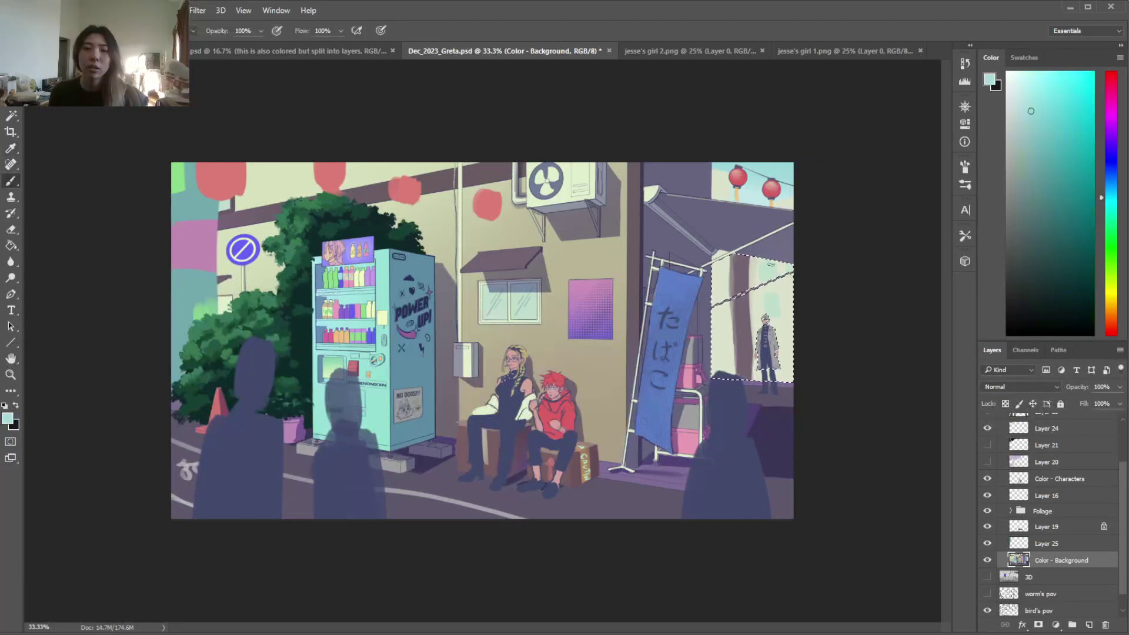
{"action": "left_click_drag", "start_coordinate": [764, 260], "coordinate": [792, 275]}
{"action": "left_click", "coordinate": [750, 383], "text": "alt"}
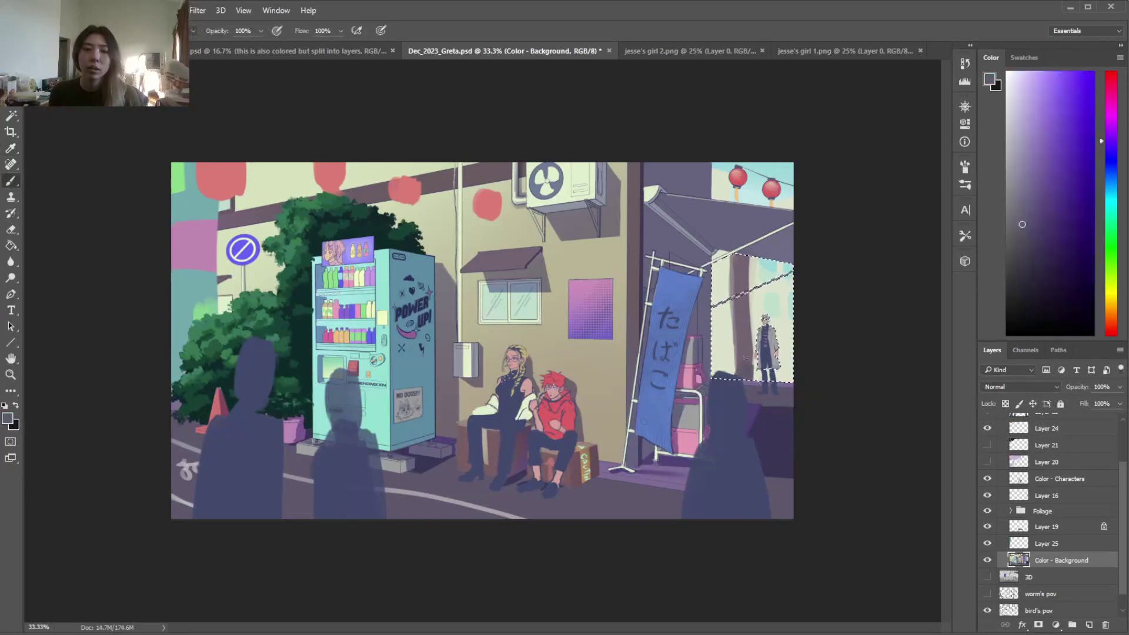
{"action": "left_click", "coordinate": [738, 294], "text": "alt"}
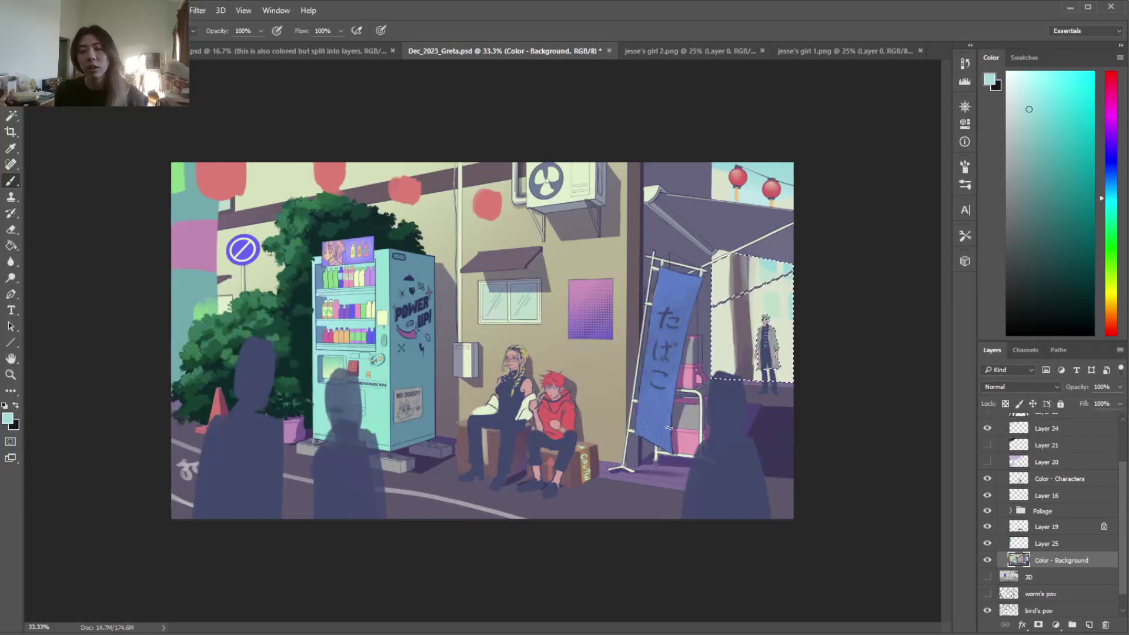
{"action": "key", "text": "ctrl+d"}
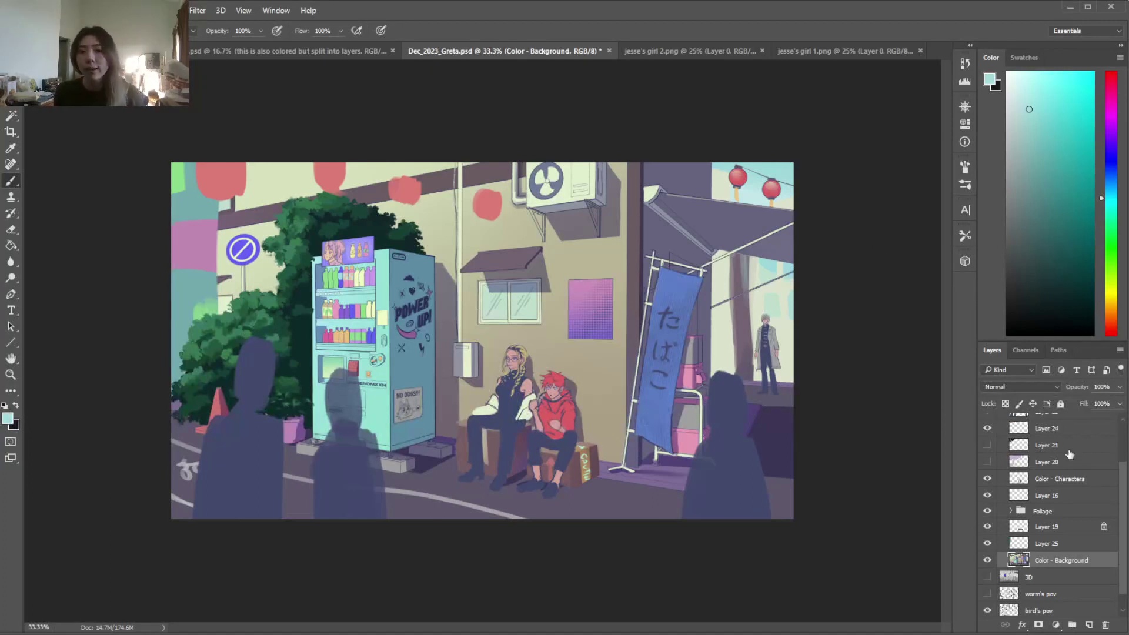
Apply a Gaussian Blur with a 24.9 pixel radius to the foreground silhouettes on Layer 23
{"action": "left_click_drag", "start_coordinate": [1120, 472], "coordinate": [1123, 430]}
{"action": "left_click", "coordinate": [1045, 476]}
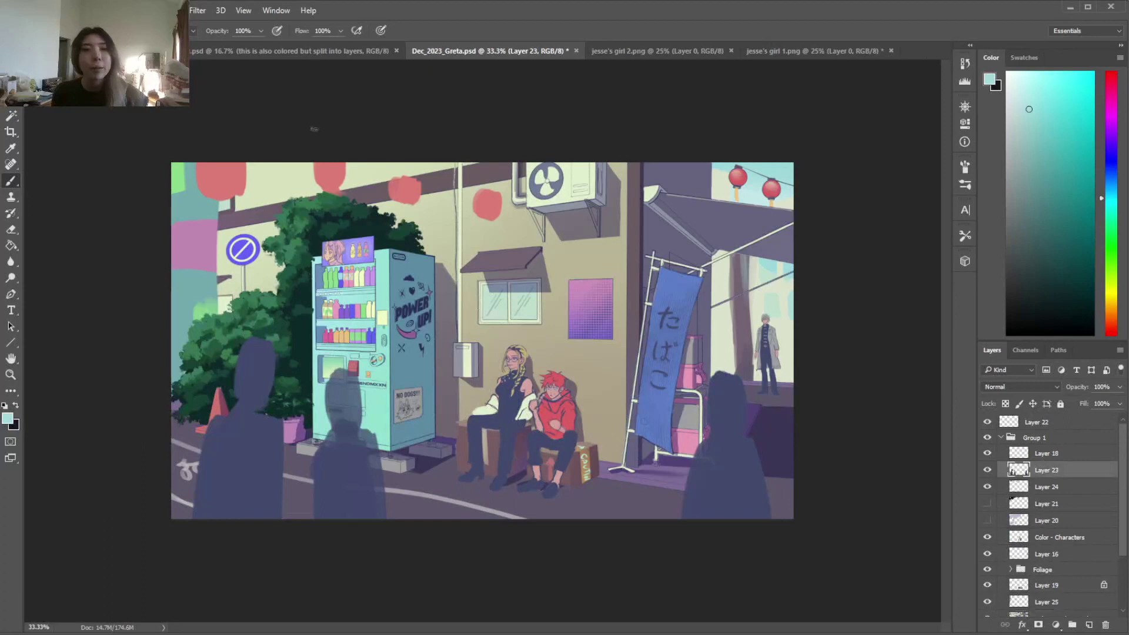
{"action": "left_click", "coordinate": [199, 11]}
{"action": "mouse_move", "coordinate": [229, 185]}
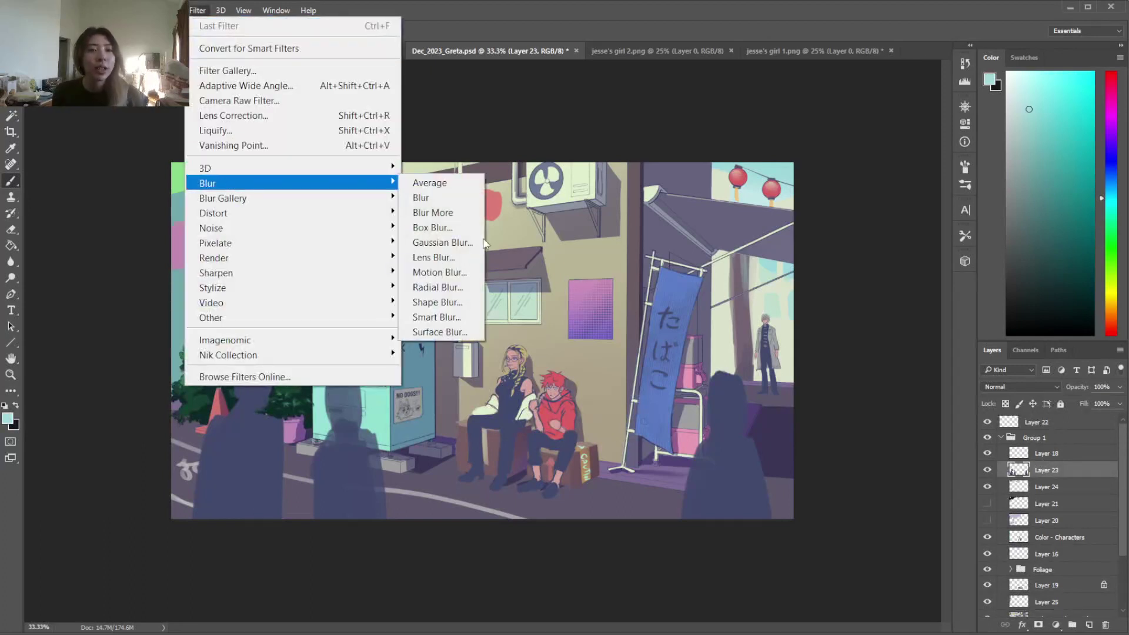
{"action": "left_click", "coordinate": [464, 243]}
{"action": "left_click", "coordinate": [334, 456]}
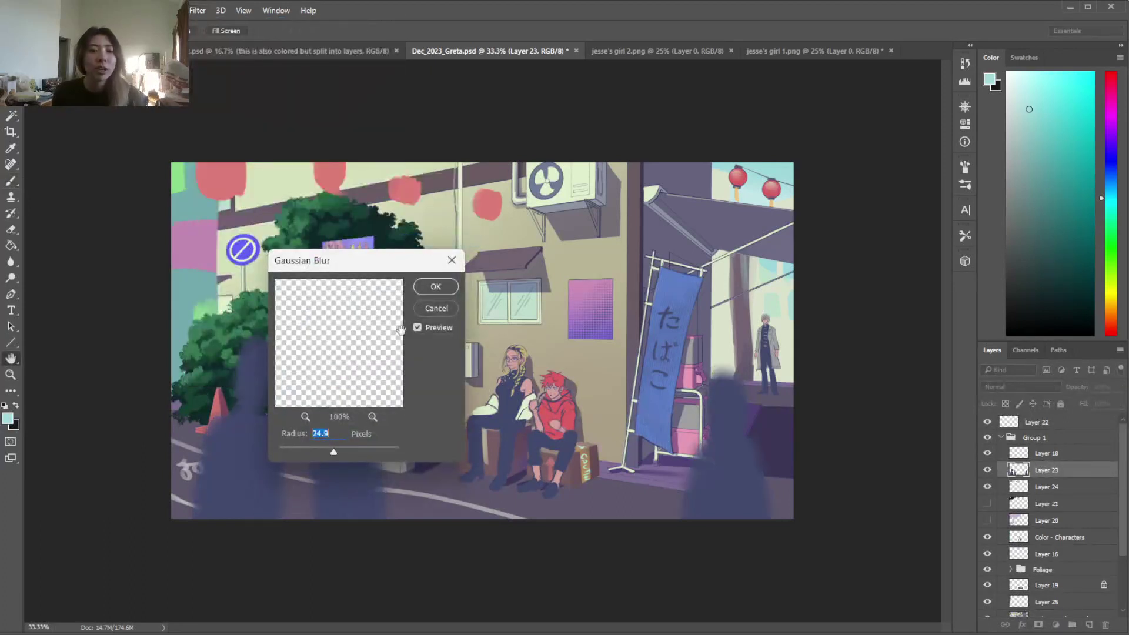
{"action": "left_click", "coordinate": [436, 288]}
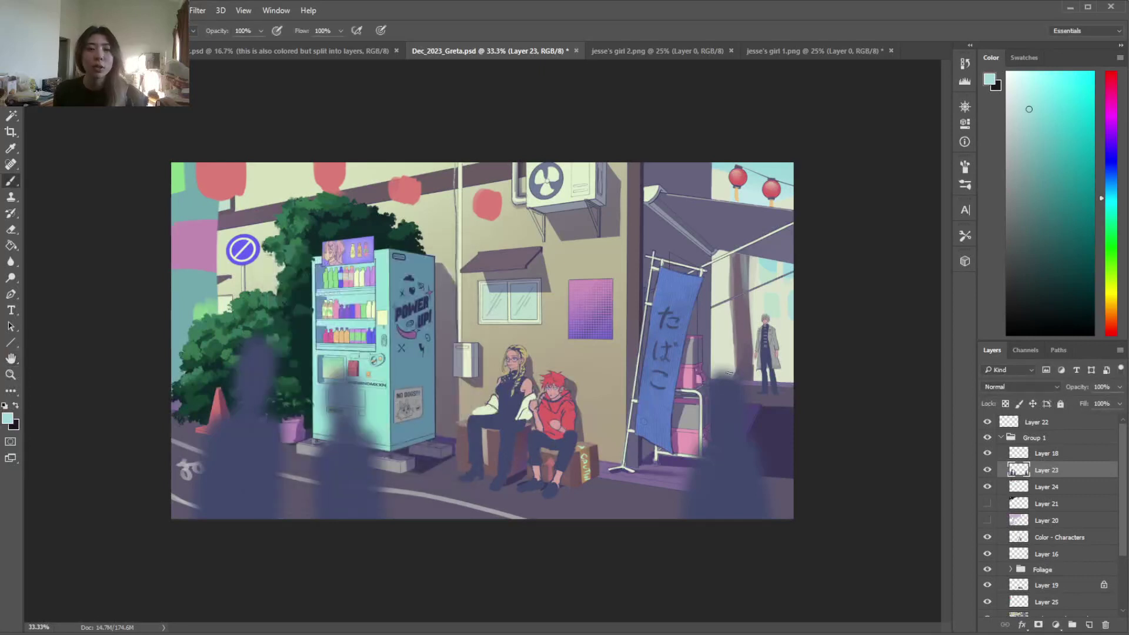
{"action": "key", "text": "ctrl+t"}
{"action": "left_click_drag", "start_coordinate": [175, 309], "coordinate": [95, 177]}
{"action": "left_click_drag", "start_coordinate": [527, 383], "coordinate": [563, 371]}
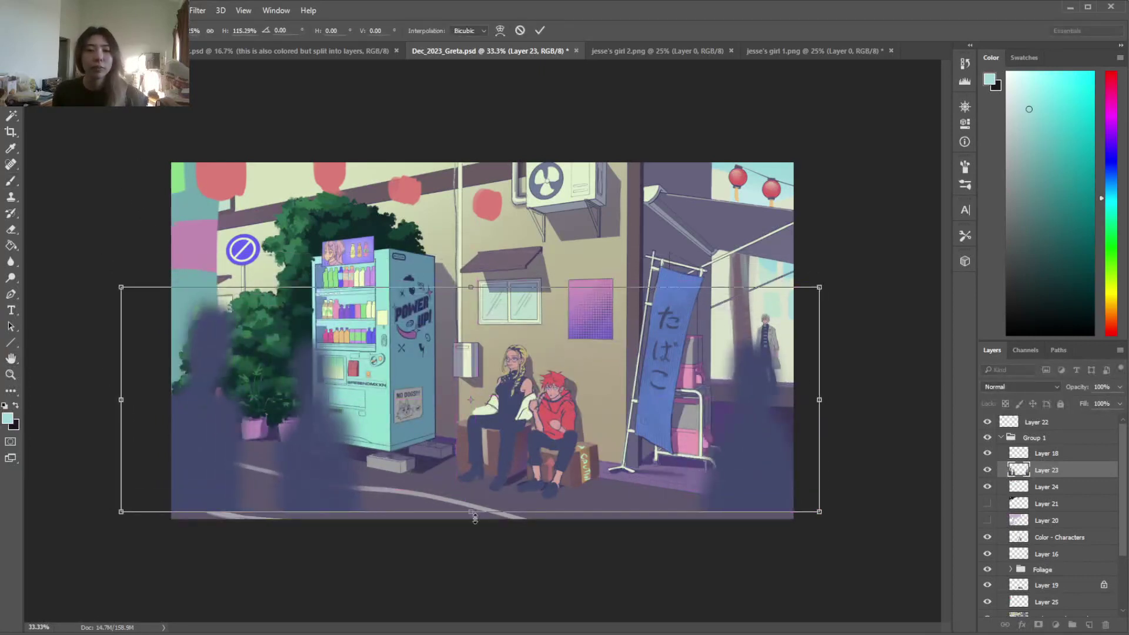
{"action": "left_click_drag", "start_coordinate": [472, 508], "coordinate": [473, 550]}
{"action": "left_click_drag", "start_coordinate": [572, 400], "coordinate": [581, 364]}
{"action": "left_click_drag", "start_coordinate": [831, 249], "coordinate": [781, 311]}
{"action": "left_click_drag", "start_coordinate": [683, 333], "coordinate": [702, 323]}
{"action": "left_click", "coordinate": [520, 30]}
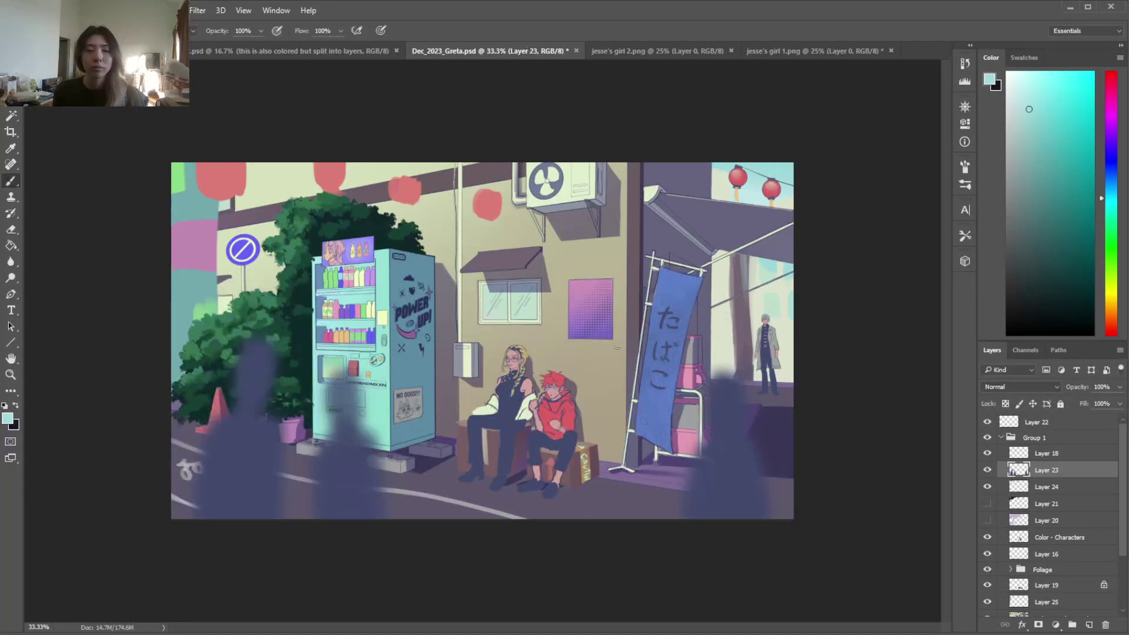
On Layer 24, round out the second lantern from the street sign side using its sampled coral red
{"action": "left_click", "coordinate": [1014, 486]}
{"action": "key", "text": "e"}
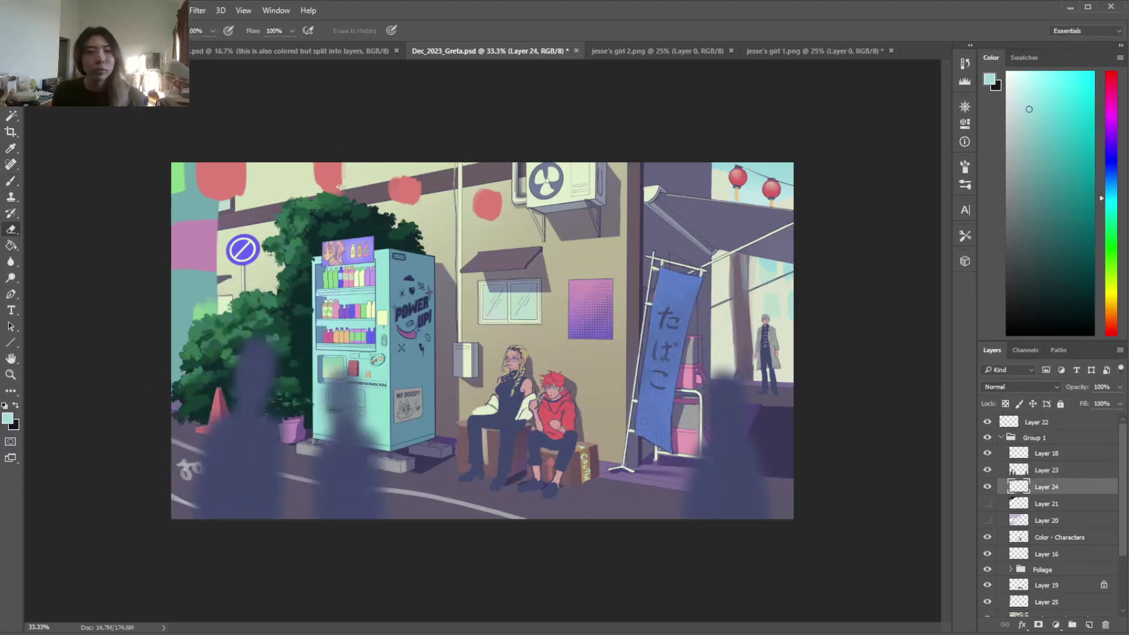
{"action": "key", "text": "b"}
{"action": "left_click", "coordinate": [329, 175], "text": "alt"}
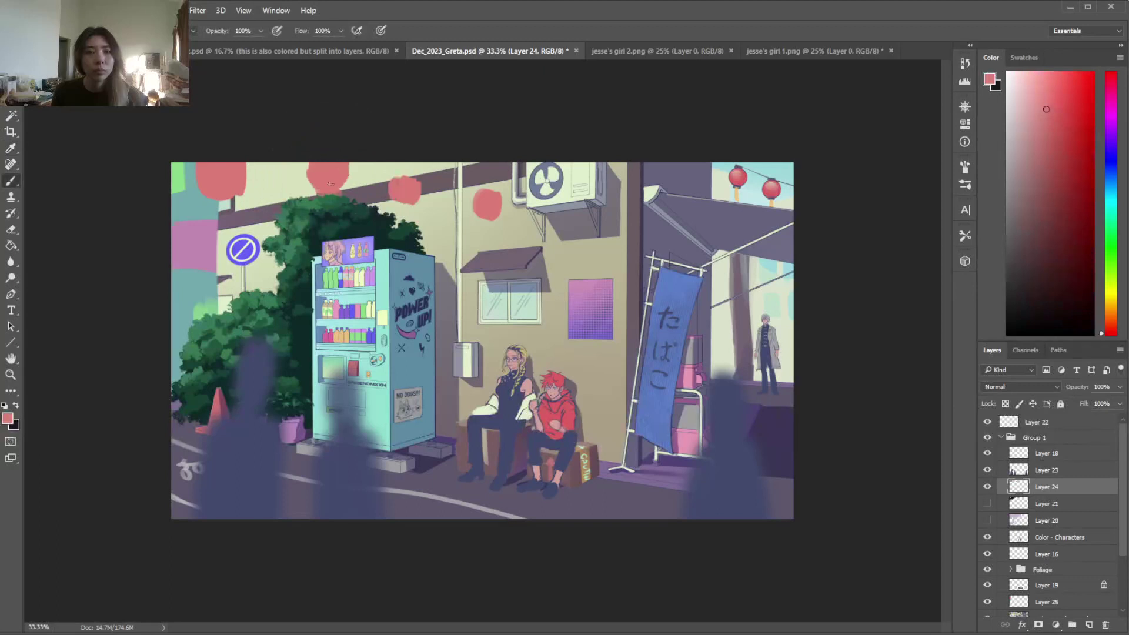
{"action": "key", "text": "e"}
Paint dark caps beneath the lanterns in dark purple sampled from the building's edge beam, cleaning their shapes with the eraser
{"action": "key", "text": "i"}
{"action": "left_click", "coordinate": [640, 191]}
{"action": "key", "text": "b"}
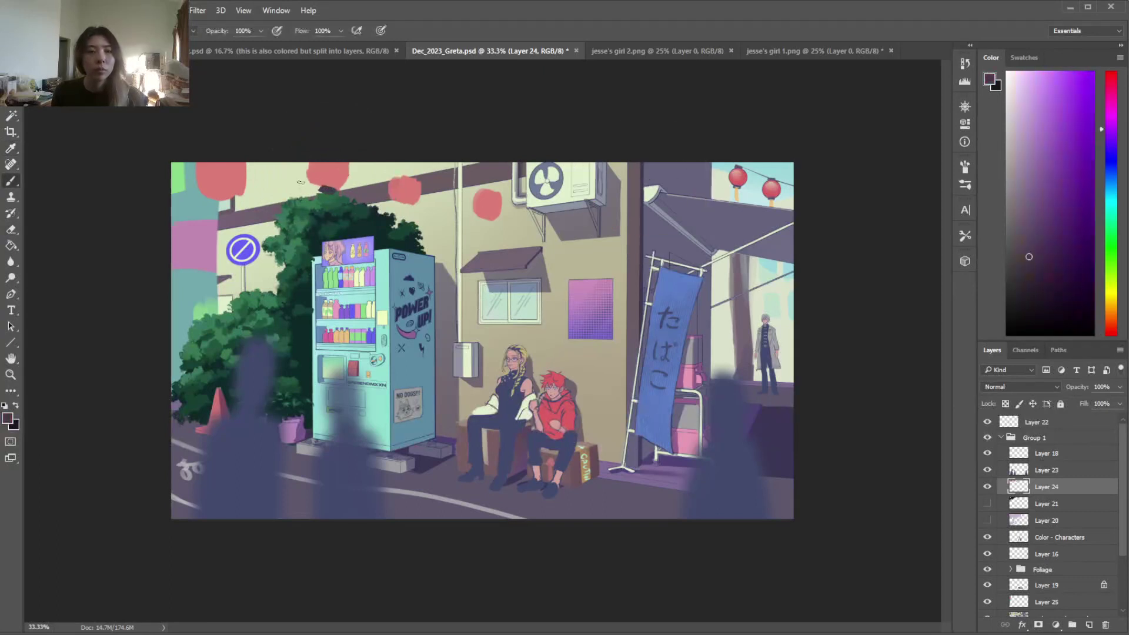
{"action": "key", "text": "e"}
{"action": "key", "text": "b"}
{"action": "mouse_move", "coordinate": [217, 194]}
{"action": "left_mouse_down"}
{"action": "mouse_move", "coordinate": [233, 194]}
{"action": "mouse_move", "coordinate": [224, 200]}
{"action": "left_mouse_up"}
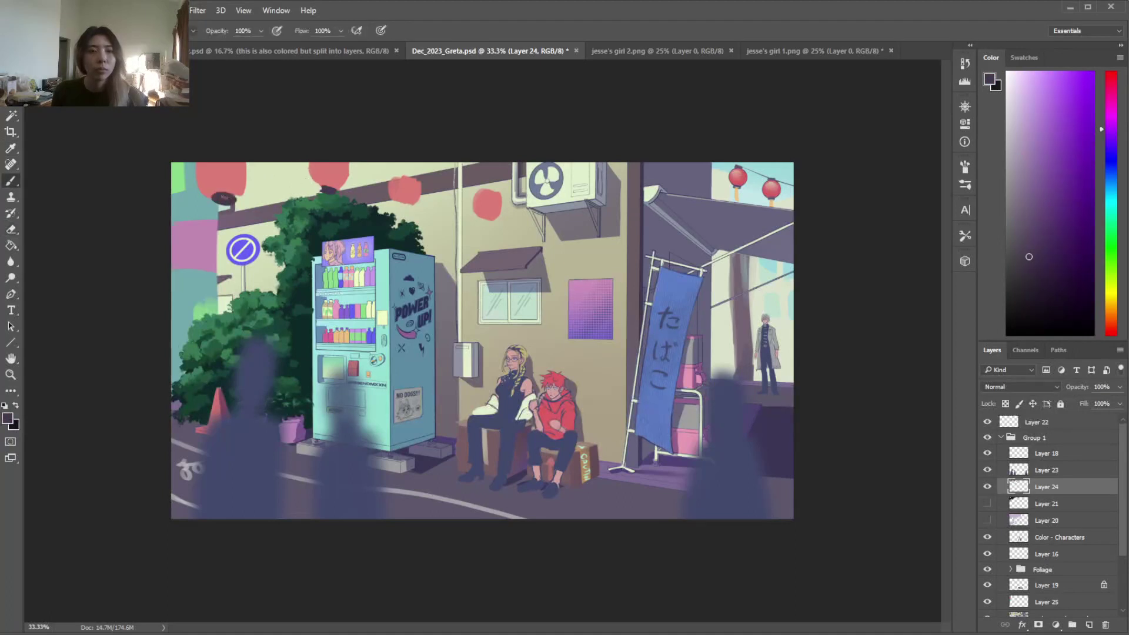
{"action": "key", "text": "e"}
{"action": "key", "text": "b"}
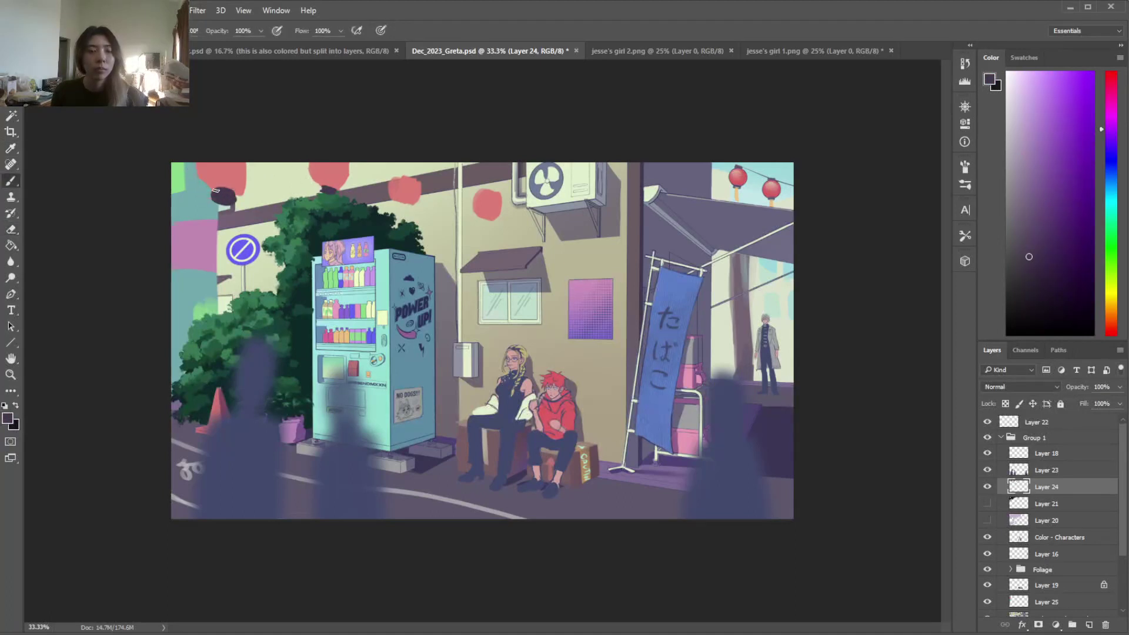
{"action": "key", "text": "e"}
{"action": "key", "text": "b"}
Select the lantern beside the air conditioner, lock Layer 24's transparent pixels, and shade it deep crimson with a soft round 139 px brush
{"action": "left_click", "coordinate": [492, 206], "text": "alt"}
{"action": "key", "text": "w"}
{"action": "left_click", "coordinate": [492, 205]}
{"action": "left_click", "coordinate": [1059, 144]}
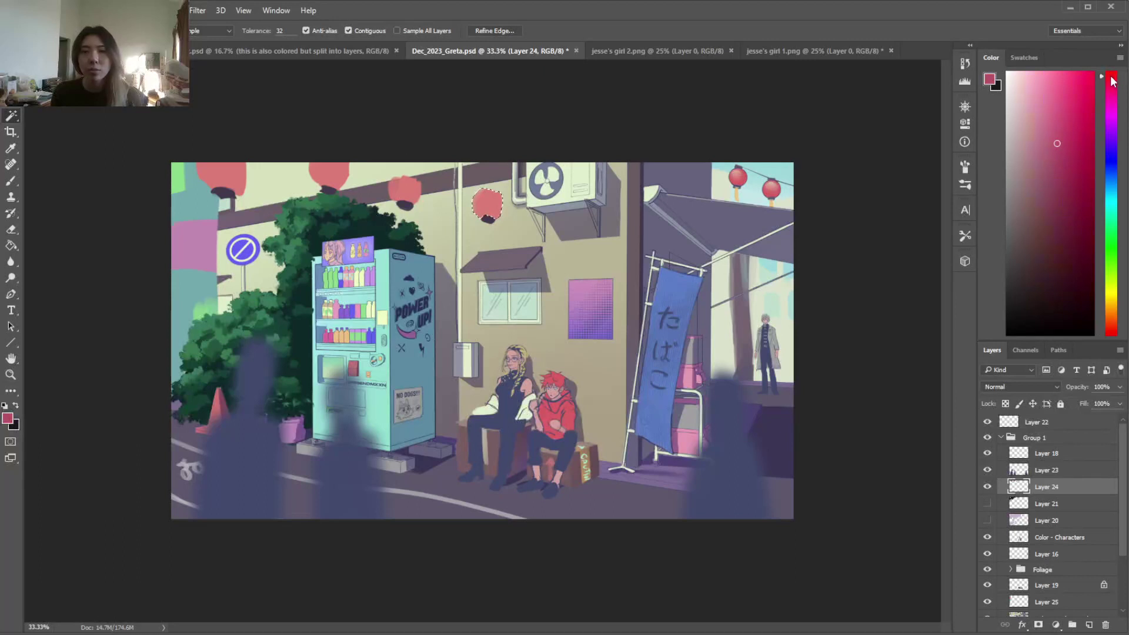
{"action": "left_click", "coordinate": [1064, 171]}
{"action": "key", "text": "b"}
{"action": "left_click", "coordinate": [1006, 403]}
{"action": "right_click", "coordinate": [584, 335]}
{"action": "left_click", "coordinate": [582, 334]}
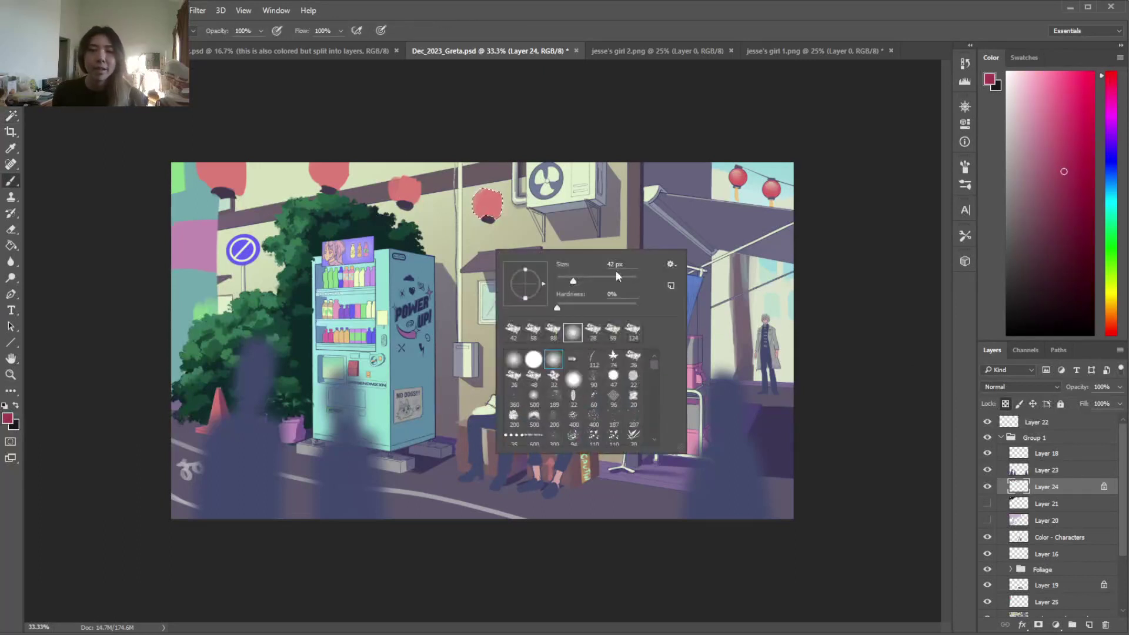
{"action": "left_click", "coordinate": [487, 207]}
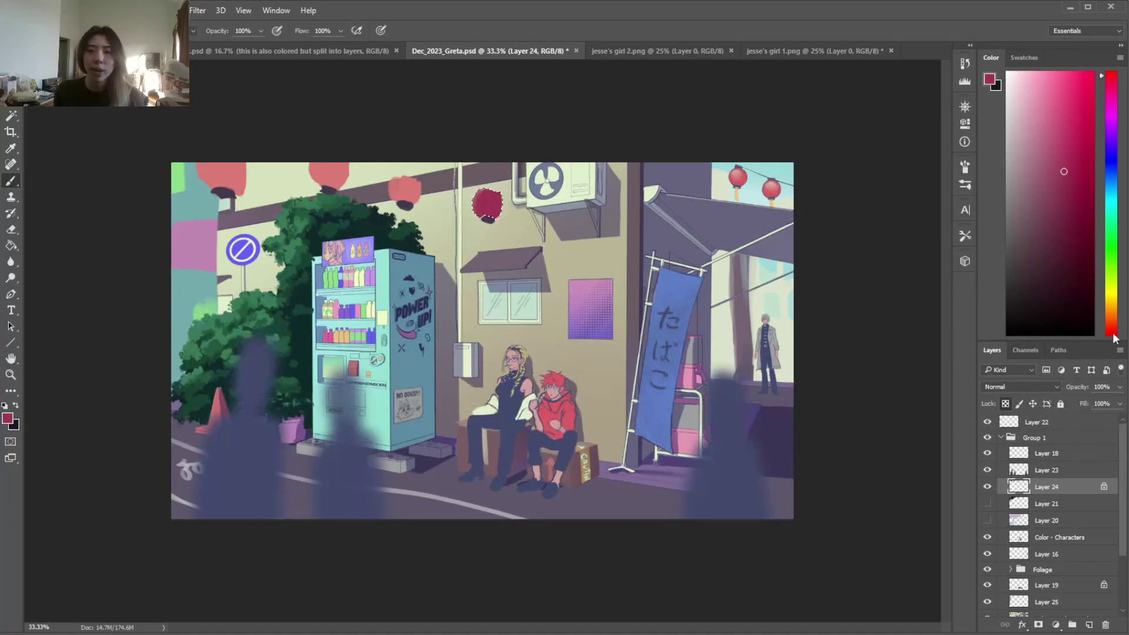
Brighten the selected lantern's centre with a vivid red and a lighter red sampled from the distant lanterns, and clear the selection
{"action": "mouse_move", "coordinate": [1078, 127]}
{"action": "left_mouse_down"}
{"action": "mouse_move", "coordinate": [1062, 121]}
{"action": "mouse_move", "coordinate": [1071, 121]}
{"action": "left_mouse_up"}
{"action": "right_click", "coordinate": [538, 234]}
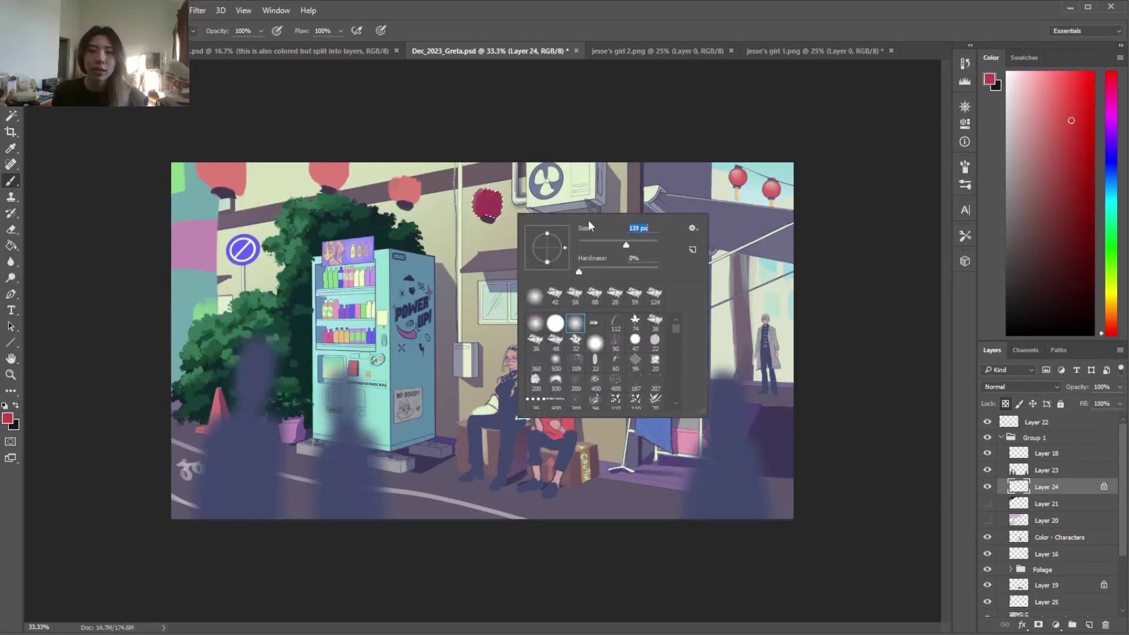
{"action": "left_click", "coordinate": [487, 204]}
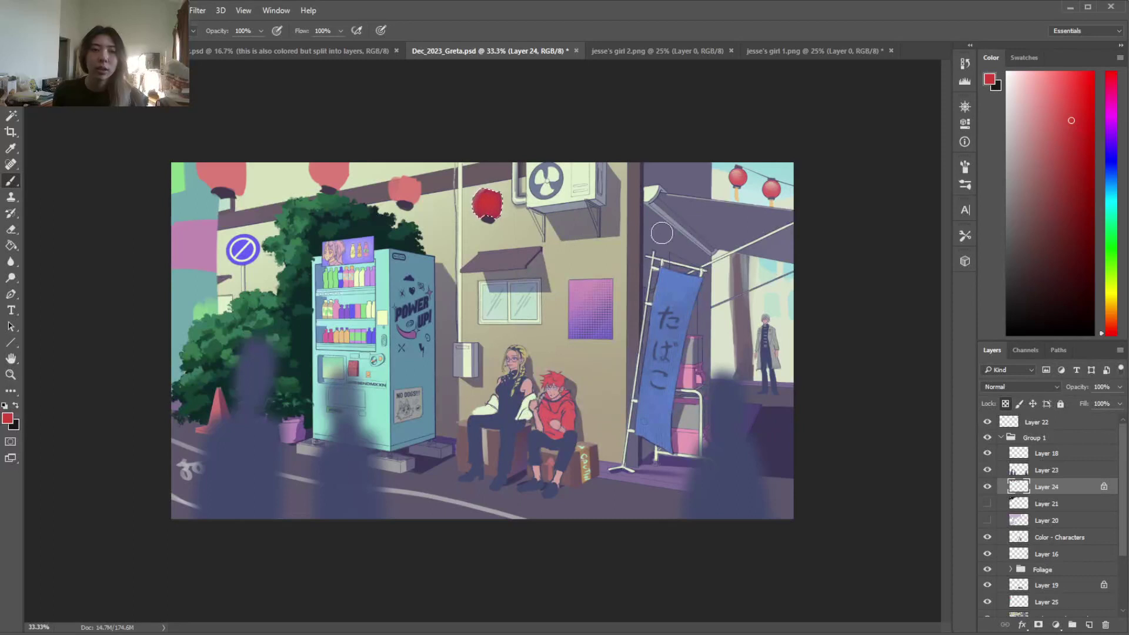
{"action": "left_click", "coordinate": [738, 177], "text": "alt"}
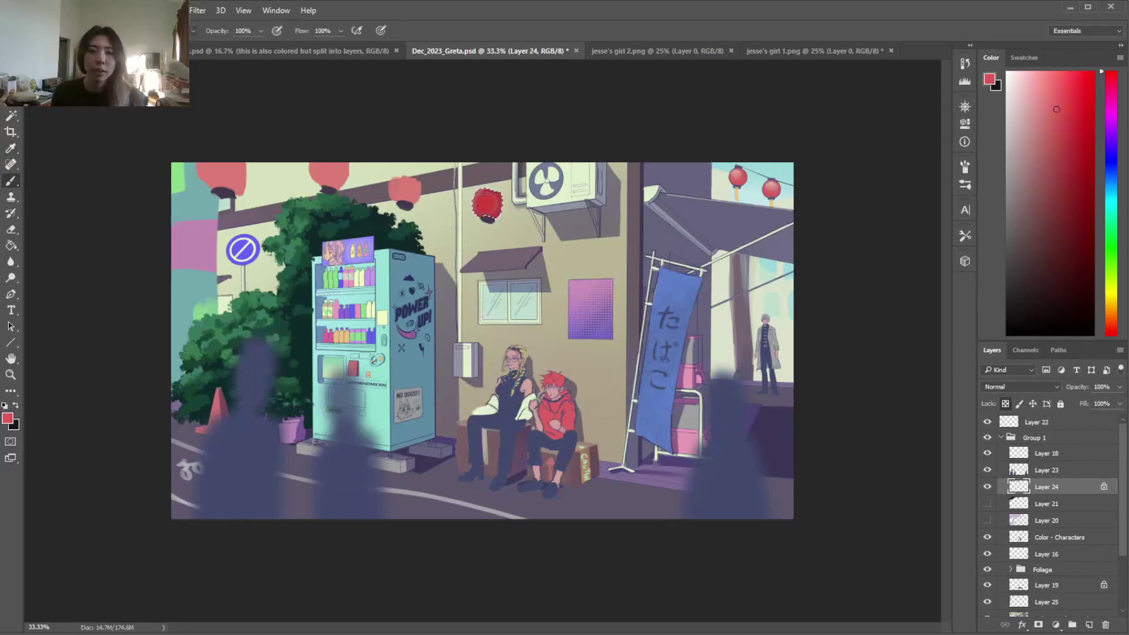
{"action": "key", "text": "ctrl+d"}
Shade the other three large lanterns with the soft brush, alternating the sampled crimson and lighter red
{"action": "key", "text": "x"}
{"action": "left_click", "coordinate": [488, 205], "text": "alt"}
{"action": "mouse_move", "coordinate": [406, 181]}
{"action": "left_mouse_down"}
{"action": "mouse_move", "coordinate": [440, 190]}
{"action": "mouse_move", "coordinate": [407, 185]}
{"action": "left_mouse_up"}
{"action": "key", "text": "ctrl+z"}
{"action": "key", "text": "x"}
{"action": "key", "text": "x"}
{"action": "mouse_move", "coordinate": [327, 158]}
{"action": "left_mouse_down"}
{"action": "mouse_move", "coordinate": [308, 164]}
{"action": "mouse_move", "coordinate": [346, 180]}
{"action": "mouse_move", "coordinate": [331, 185]}
{"action": "mouse_move", "coordinate": [332, 161]}
{"action": "left_mouse_up"}
{"action": "key", "text": "x"}
{"action": "key", "text": "x"}
{"action": "left_click_drag", "start_coordinate": [222, 155], "coordinate": [205, 180]}
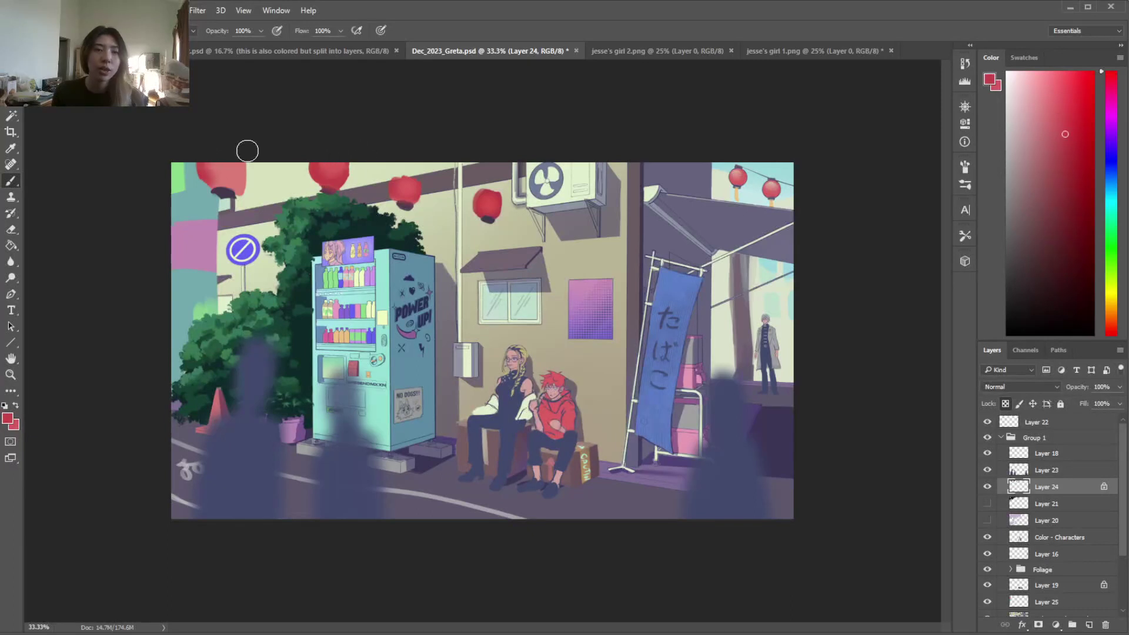
Touch up the lantern caps in sampled dark purple with the textured 42 px brush
{"action": "key", "text": "i"}
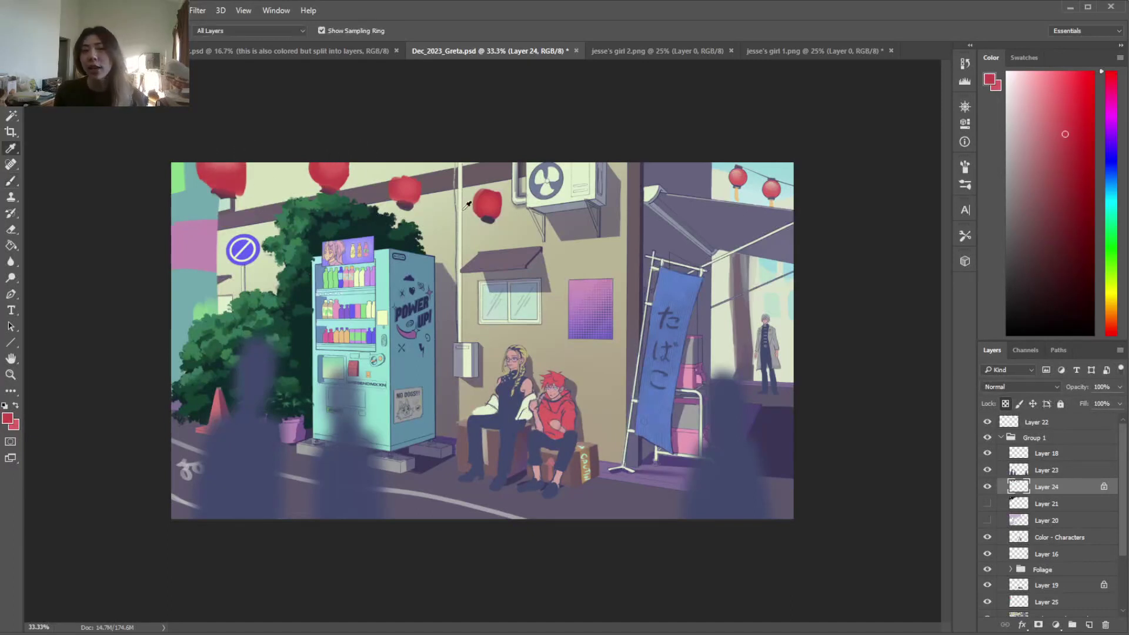
{"action": "left_click", "coordinate": [493, 218]}
{"action": "key", "text": "b"}
{"action": "right_click", "coordinate": [488, 223]}
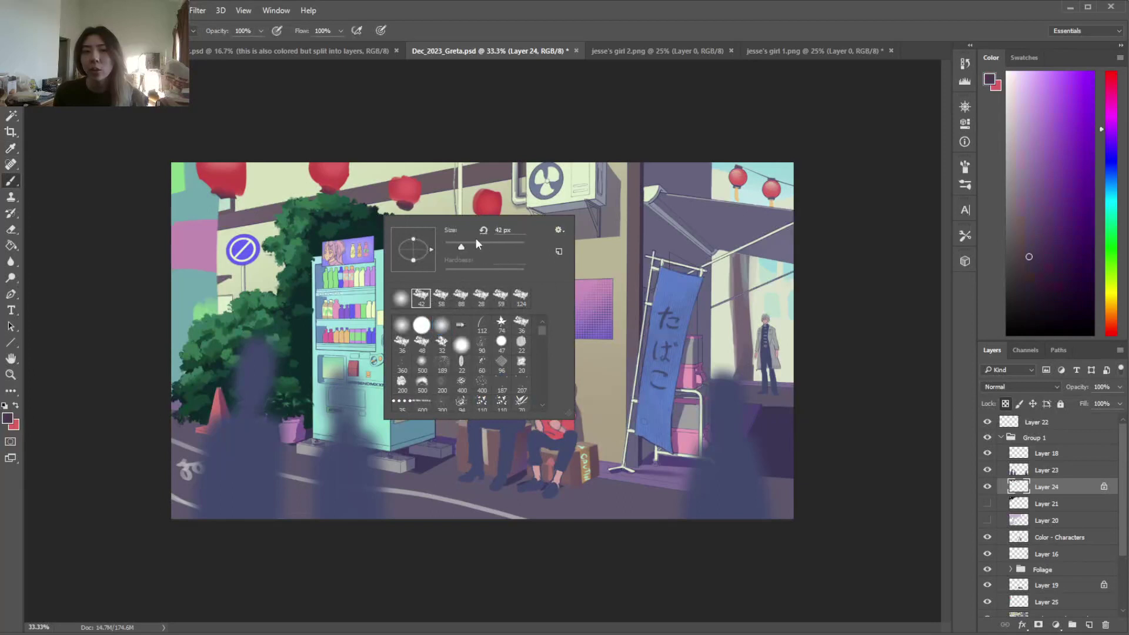
{"action": "left_click_drag", "start_coordinate": [397, 204], "coordinate": [416, 209]}
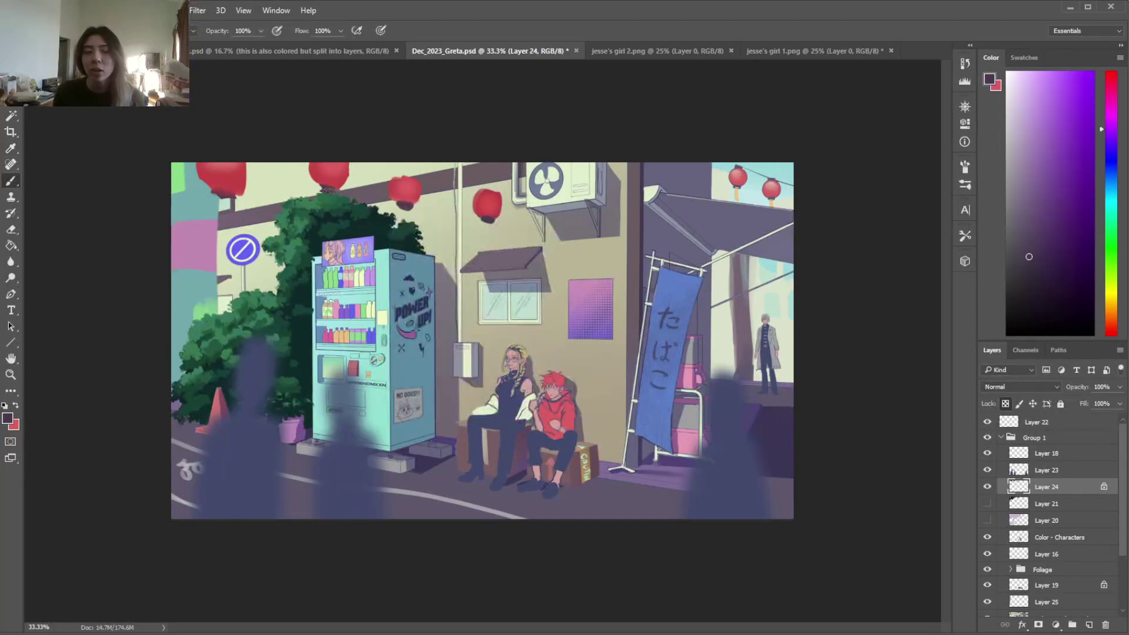
Unlock Layer 24's transparent pixels and sample the red of the lantern beside the air conditioner
{"action": "left_click", "coordinate": [1005, 403]}
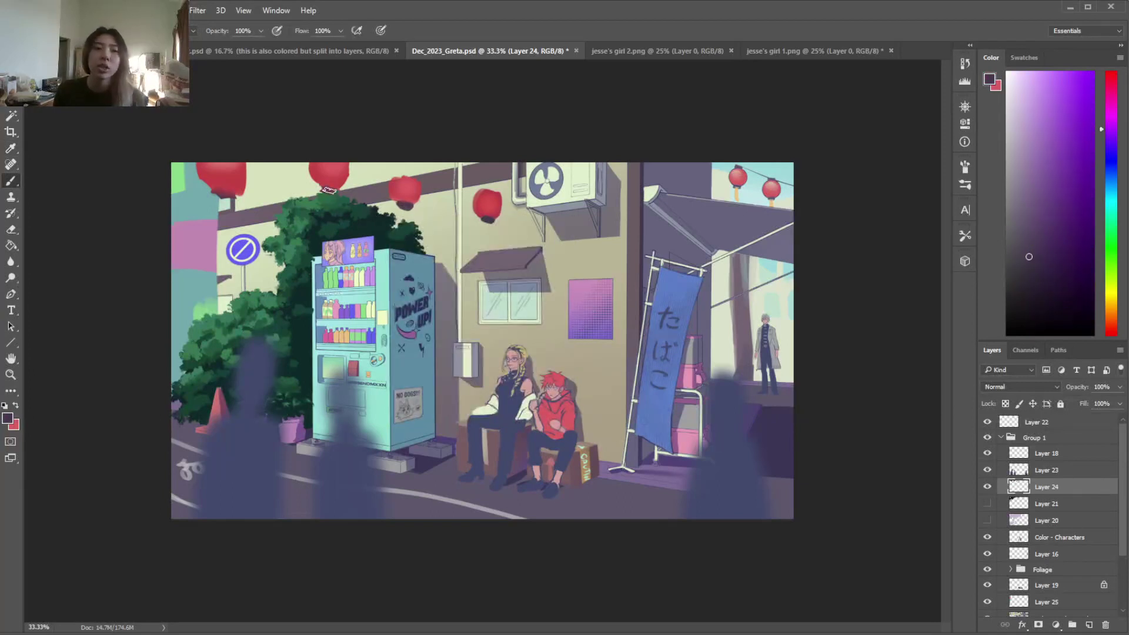
{"action": "key", "text": "e"}
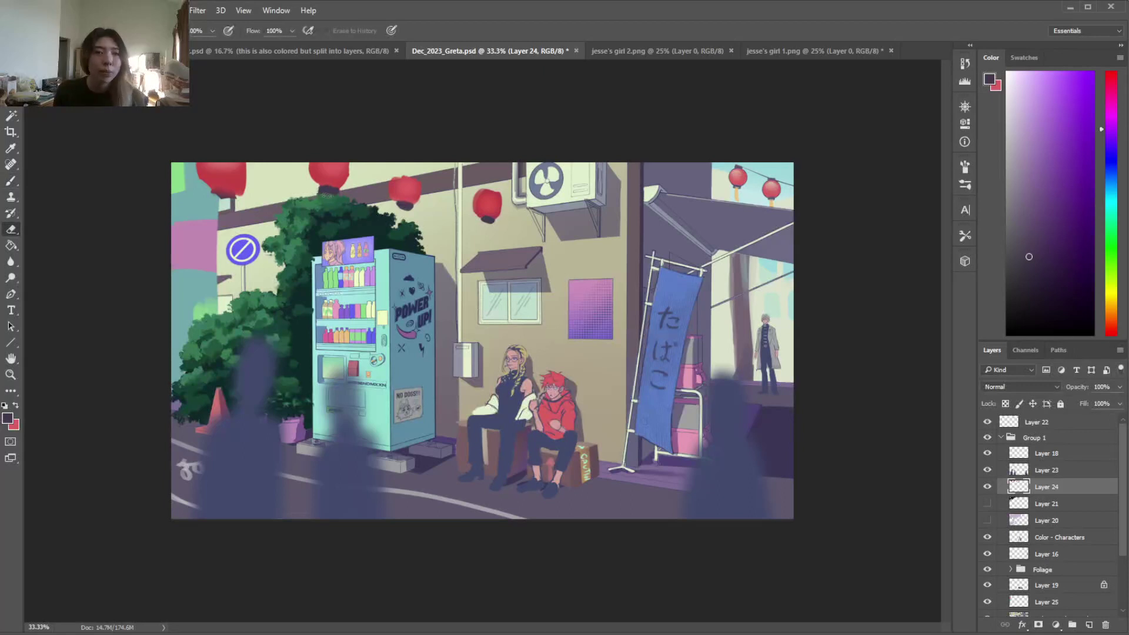
{"action": "key", "text": "b"}
{"action": "left_click", "coordinate": [488, 199], "text": "alt"}
{"action": "right_click", "coordinate": [585, 269]}
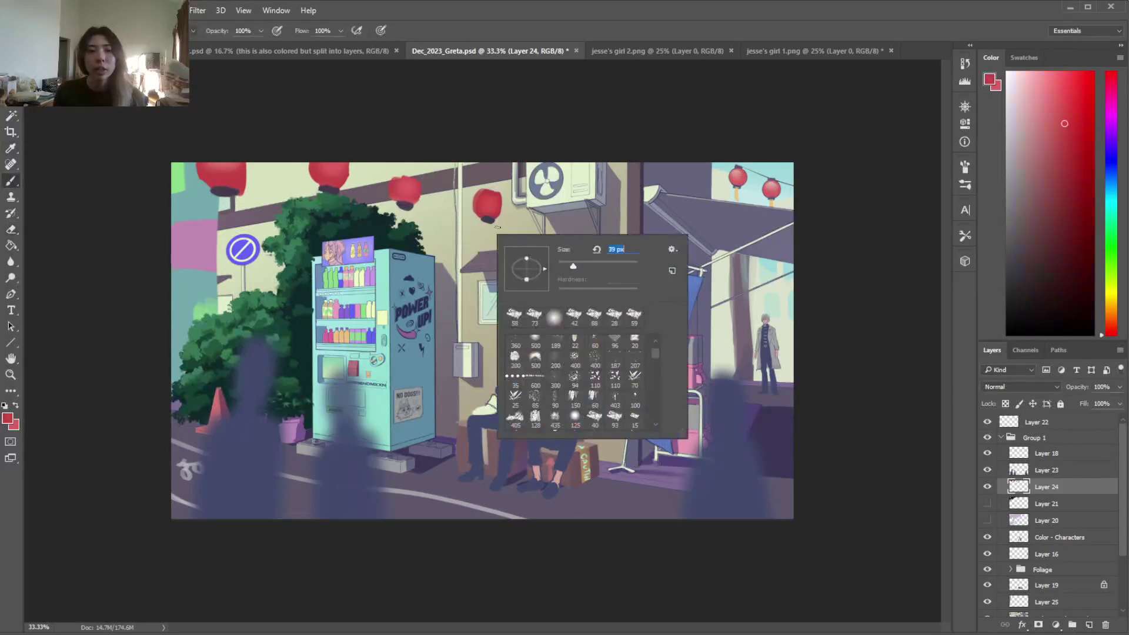
{"action": "key", "text": "Escape"}
{"action": "key", "text": "e"}
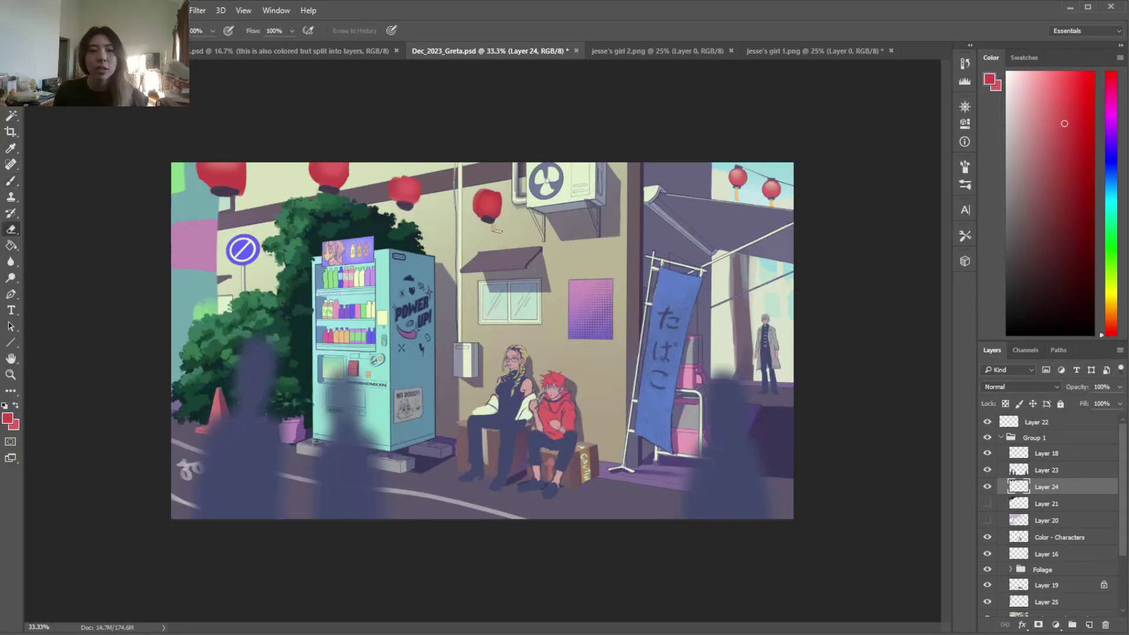
Try pale cream, light green and sampled mint tassel strokes beneath the two lanterns nearest the air conditioner
{"action": "key", "text": "i"}
{"action": "left_click", "coordinate": [511, 232]}
{"action": "key", "text": "b"}
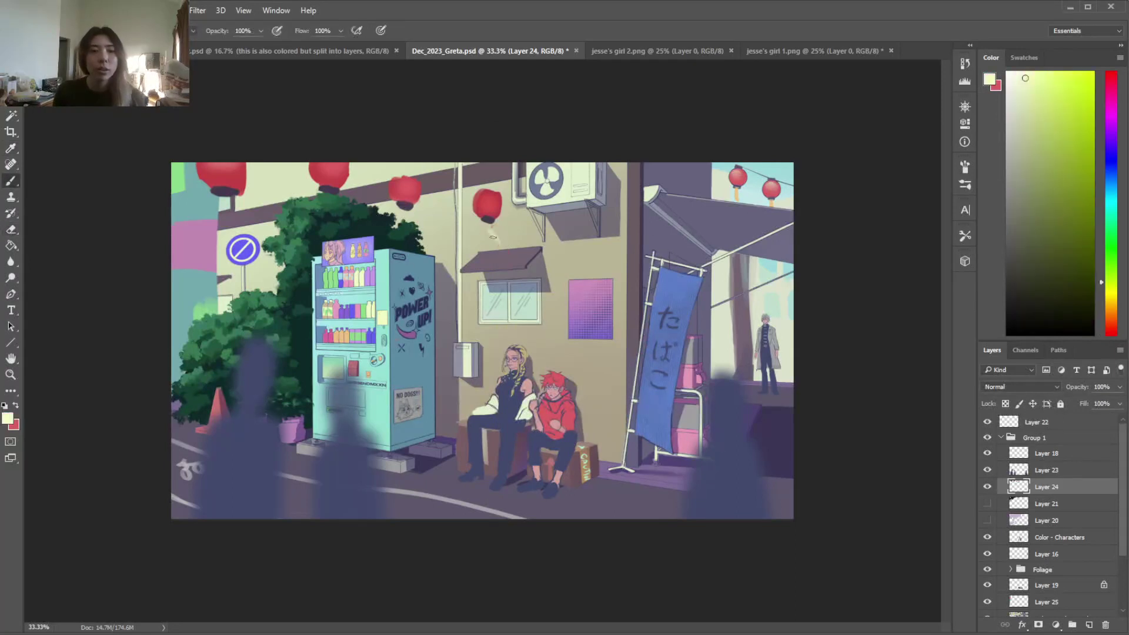
{"action": "left_click", "coordinate": [1106, 251]}
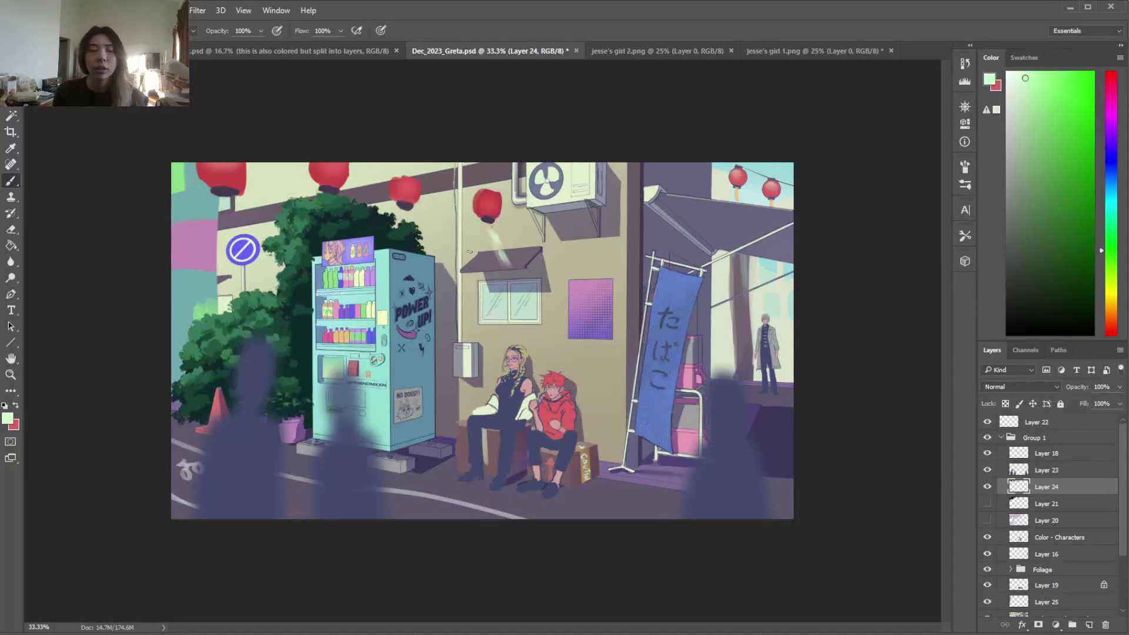
{"action": "left_click", "coordinate": [381, 272], "text": "alt"}
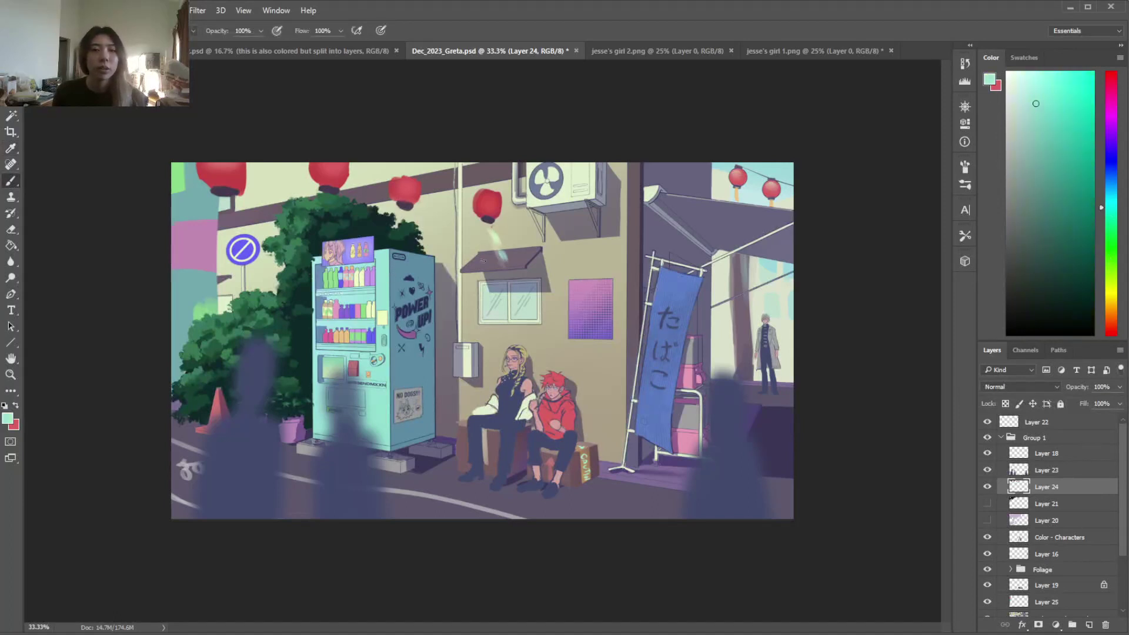
{"action": "key", "text": "i"}
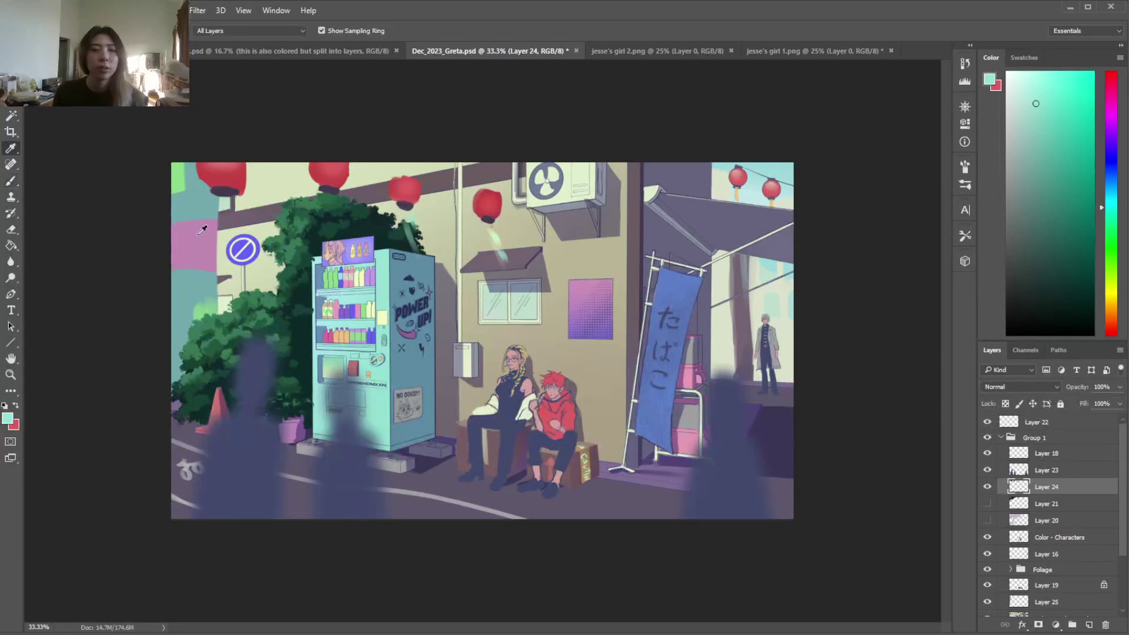
Pick a light orange based on the box beside the seated pair and paint a tassel beneath the lantern near the air conditioner
{"action": "left_click", "coordinate": [585, 459]}
{"action": "left_click", "coordinate": [1050, 121]}
{"action": "key", "text": "b"}
{"action": "left_click_drag", "start_coordinate": [490, 231], "coordinate": [504, 250]}
{"action": "key", "text": "e"}
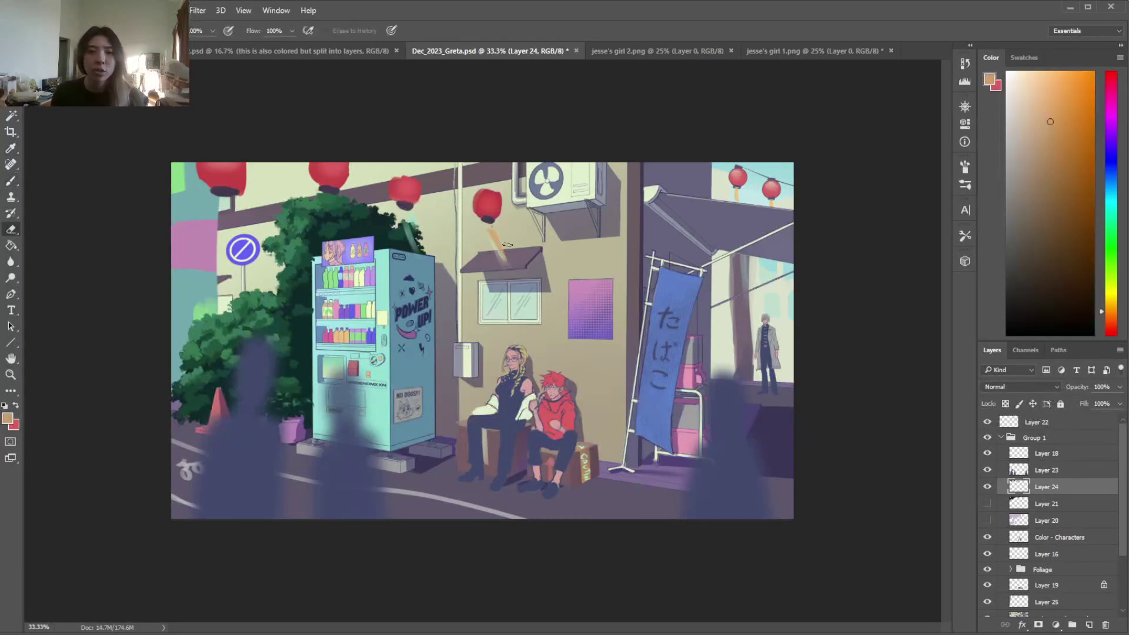
Paint matching light orange tassels beneath the other three large lanterns
{"action": "key", "text": "b"}
{"action": "left_click_drag", "start_coordinate": [412, 218], "coordinate": [416, 228]}
{"action": "left_click_drag", "start_coordinate": [331, 209], "coordinate": [332, 222]}
{"action": "key", "text": "e"}
{"action": "key", "text": "b"}
{"action": "left_click_drag", "start_coordinate": [227, 201], "coordinate": [234, 235]}
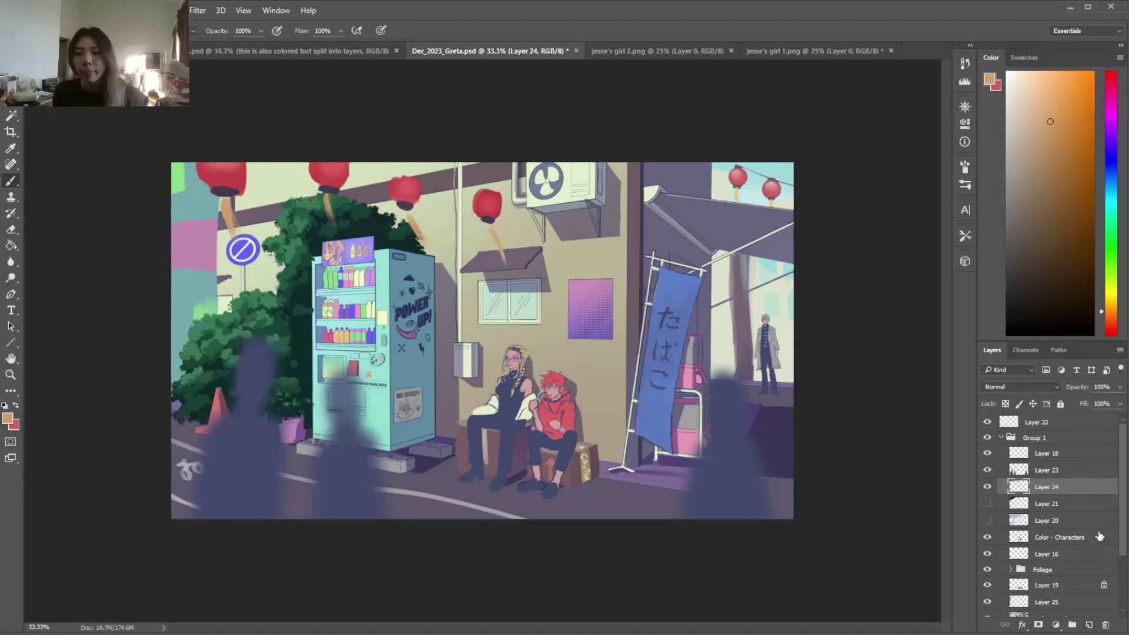
Toggle the layers' visibility to find the one holding the distant standing figure, and select Layer 16
{"action": "left_click", "coordinate": [989, 423]}
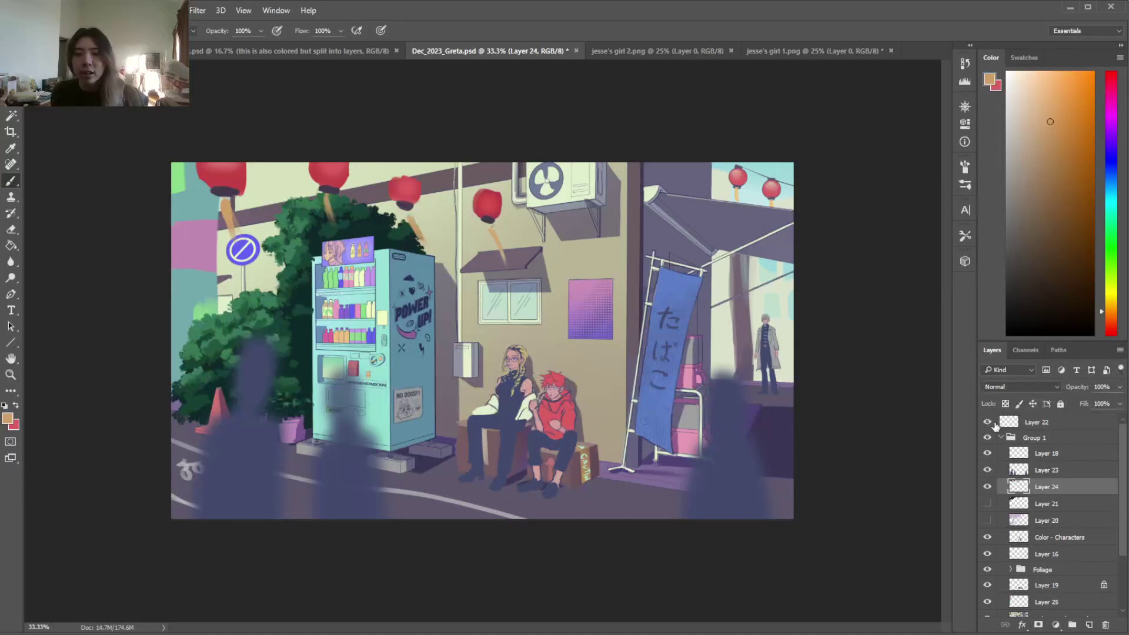
{"action": "left_click", "coordinate": [988, 422]}
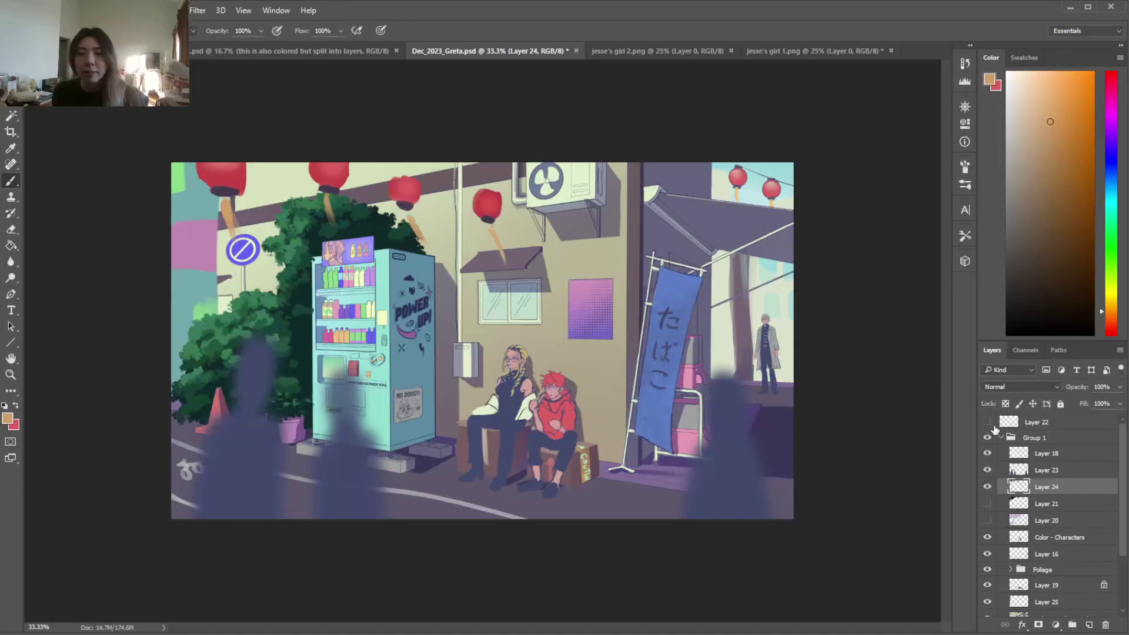
{"action": "left_click", "coordinate": [988, 454]}
{"action": "left_click", "coordinate": [988, 469]}
{"action": "left_click", "coordinate": [988, 537]}
{"action": "left_click", "coordinate": [988, 554]}
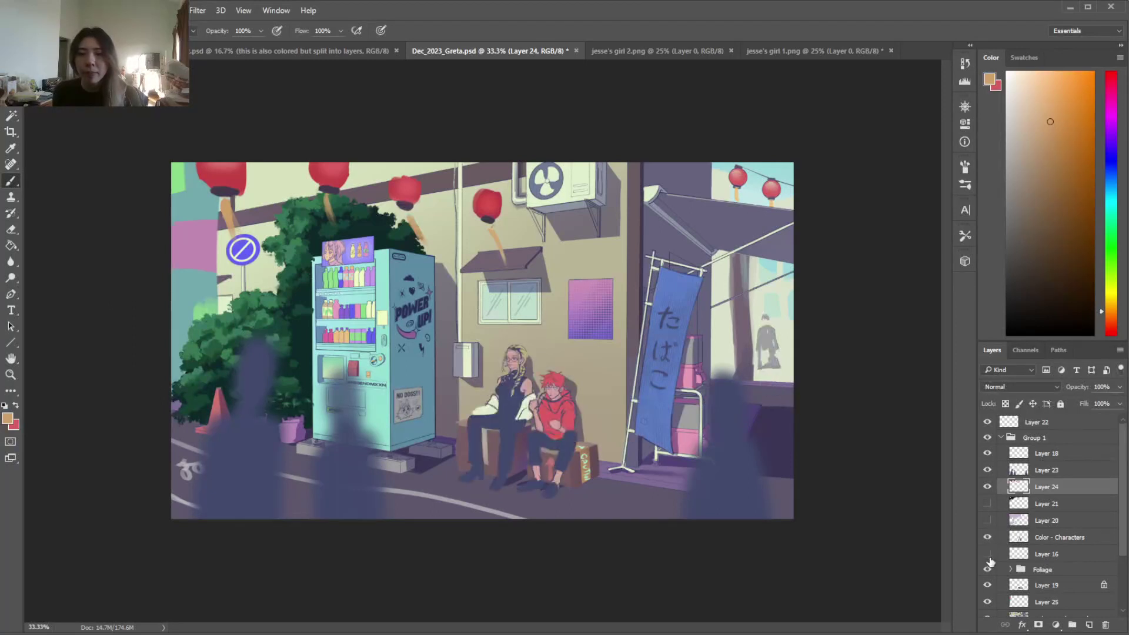
{"action": "left_click", "coordinate": [1019, 554]}
{"action": "key", "text": "v"}
{"action": "mouse_move", "coordinate": [776, 352]}
{"action": "left_mouse_down"}
{"action": "mouse_move", "coordinate": [768, 366]}
{"action": "mouse_move", "coordinate": [767, 356]}
{"action": "left_mouse_up"}
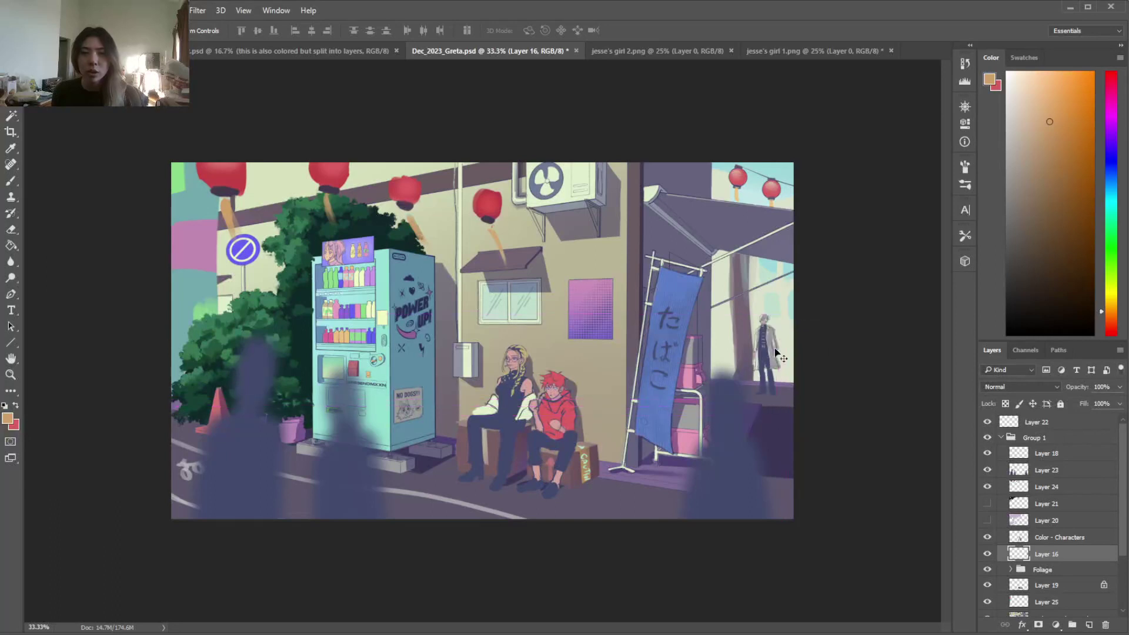
Check what Layer 16, Layer 19, Layer 25 and Color - Background each contain by toggling their visibility
{"action": "left_click", "coordinate": [988, 553]}
{"action": "left_click", "coordinate": [988, 554]}
{"action": "left_click", "coordinate": [988, 587]}
{"action": "left_click", "coordinate": [988, 586]}
{"action": "left_click", "coordinate": [989, 601]}
{"action": "left_click", "coordinate": [989, 601]}
{"action": "left_click", "coordinate": [988, 616]}
{"action": "left_click", "coordinate": [989, 616]}
{"action": "scroll", "coordinate": [1108, 525], "scroll_direction": "down", "scroll_amount": 3}
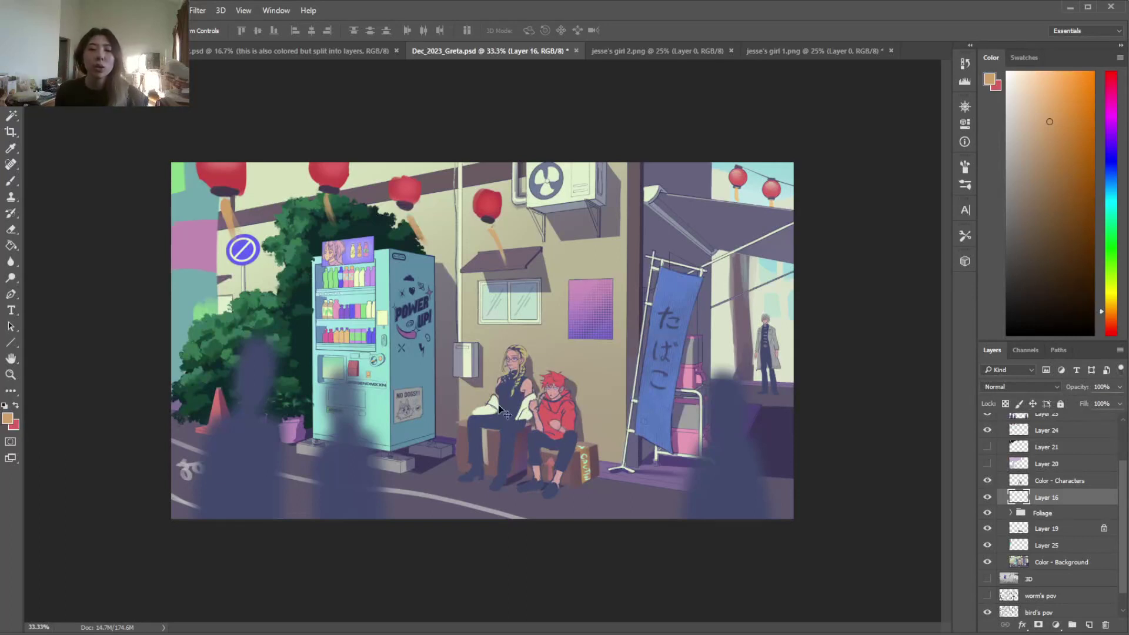
{"action": "left_click_drag", "start_coordinate": [1125, 494], "coordinate": [1120, 454]}
Place Layer 16 directly above Color - Background and merge it down
{"action": "left_click_drag", "start_coordinate": [1035, 539], "coordinate": [1058, 604]}
{"action": "right_click", "coordinate": [1042, 600]}
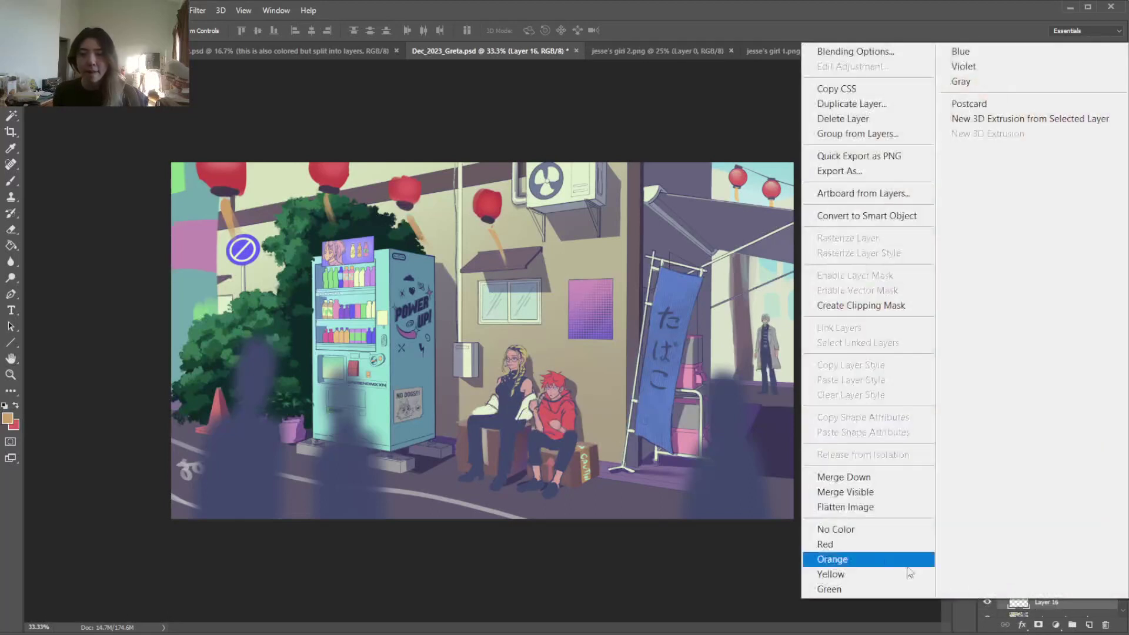
{"action": "left_click", "coordinate": [855, 484]}
Select the market stall side of Color - Background with a rectangular marquee and try shifting it downward
{"action": "left_click_drag", "start_coordinate": [642, 155], "coordinate": [808, 478]}
{"action": "key", "text": "v"}
{"action": "left_click_drag", "start_coordinate": [761, 388], "coordinate": [767, 414]}
{"action": "key", "text": "ctrl+z"}
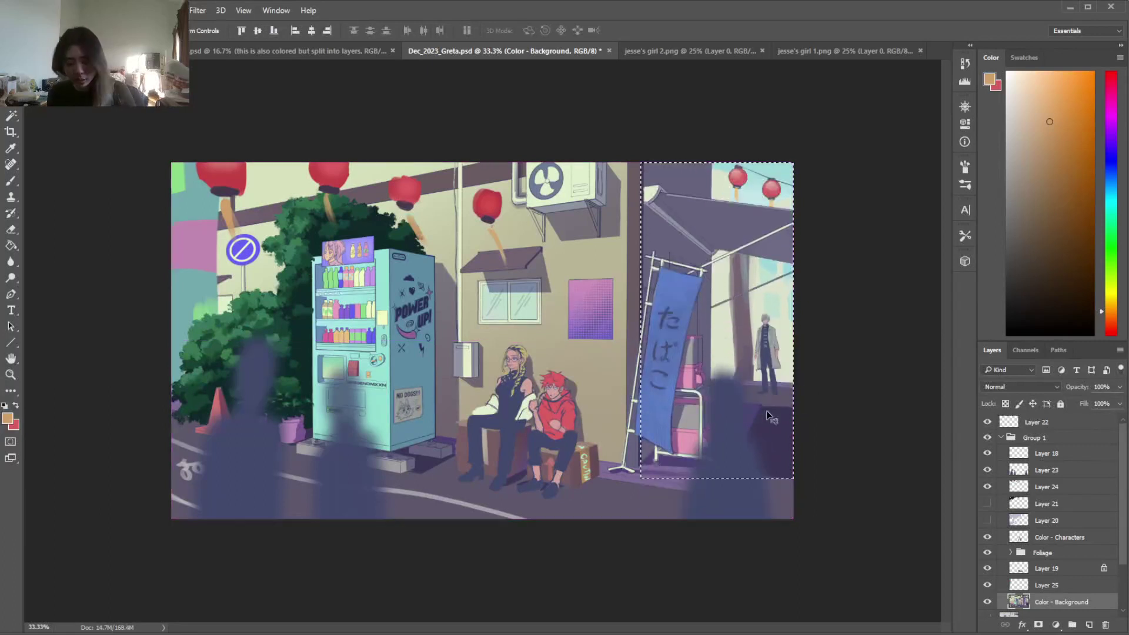
Refine the stall selection with a lasso around the blue banner and try moving the selected area
{"action": "key", "text": "l"}
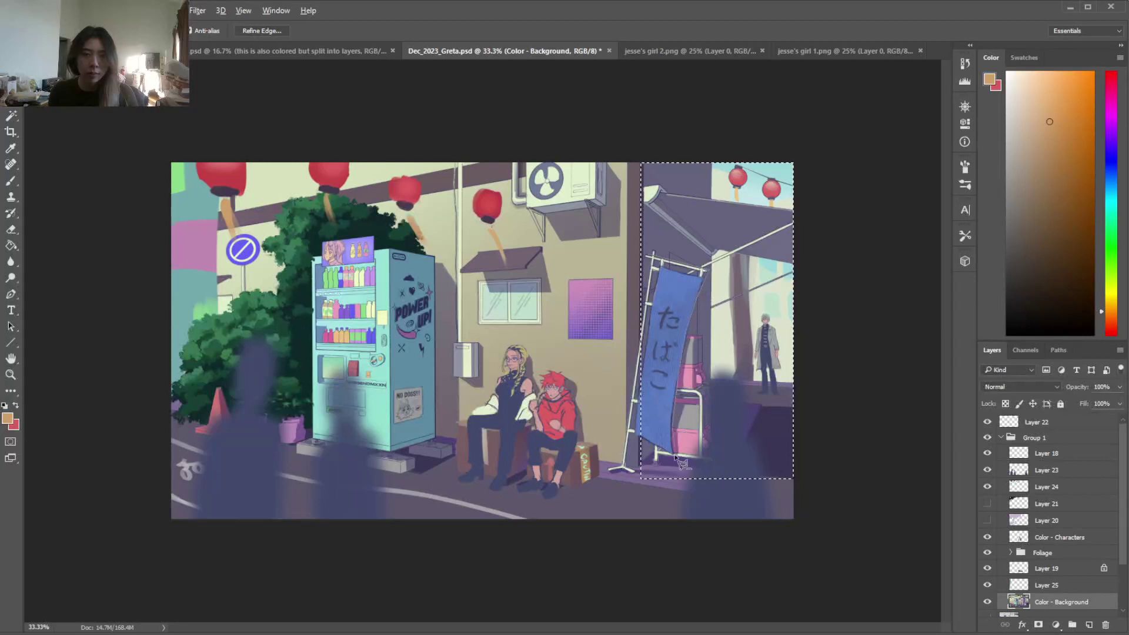
{"action": "left_click", "coordinate": [651, 259]}
{"action": "key", "text": "v"}
{"action": "mouse_move", "coordinate": [762, 349]}
{"action": "left_mouse_down"}
{"action": "mouse_move", "coordinate": [761, 372]}
{"action": "mouse_move", "coordinate": [759, 329]}
{"action": "left_mouse_up"}
{"action": "key", "text": "ctrl+z"}
{"action": "key", "text": "ctrl+z"}
Cut the selected market stall area onto its own layer and move it downward
{"action": "key", "text": "l"}
{"action": "right_click", "coordinate": [764, 347]}
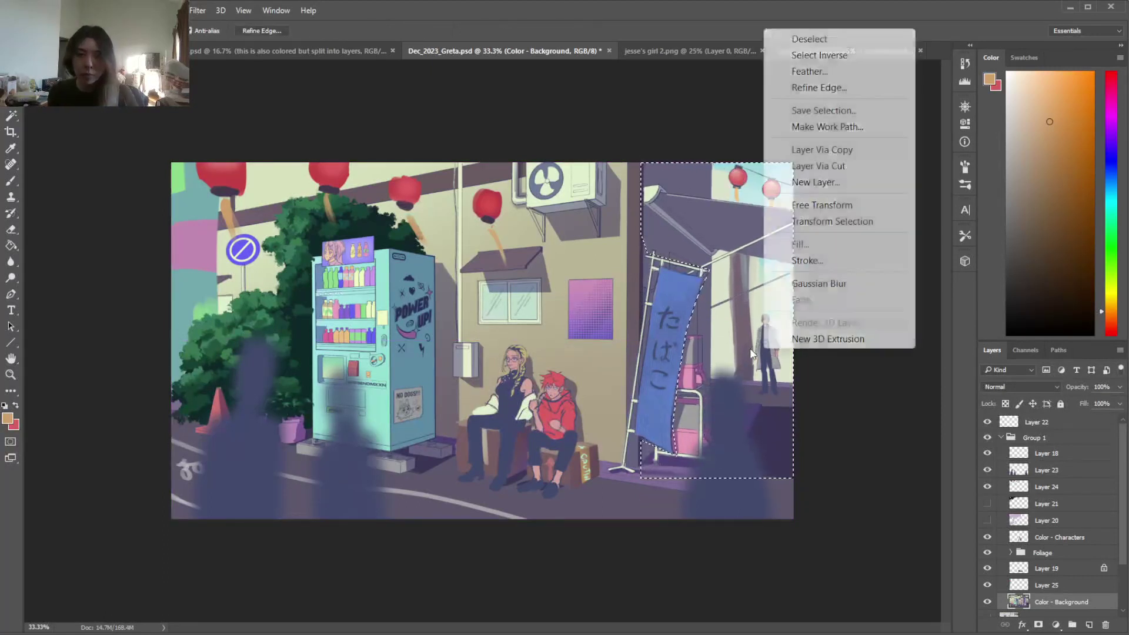
{"action": "left_click", "coordinate": [859, 172]}
{"action": "key", "text": "v"}
{"action": "left_click_drag", "start_coordinate": [764, 349], "coordinate": [755, 378]}
Try dragging the Color - Background layer upward, undo it, and nudge the layer slightly up instead
{"action": "scroll", "coordinate": [1059, 530], "scroll_direction": "down", "scroll_amount": 2}
{"action": "left_click", "coordinate": [1059, 563]}
{"action": "left_click_drag", "start_coordinate": [521, 385], "coordinate": [531, 369]}
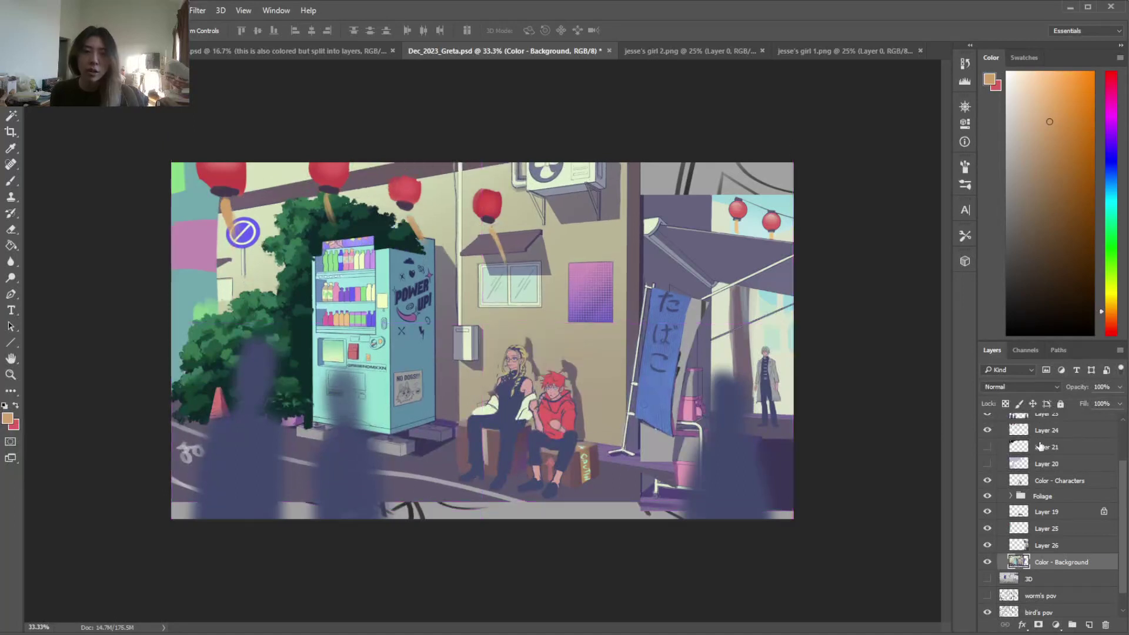
{"action": "key", "text": "ctrl+z"}
{"action": "key", "text": "Up"}
{"action": "key", "text": "Up"}
{"action": "key", "text": "Up"}
{"action": "key", "text": "Up"}
{"action": "key", "text": "Up"}
{"action": "key", "text": "Up"}
{"action": "key", "text": "Up"}
Move the Color - Characters layer slightly up, and check Color - Background and Layer 26 by toggling their visibility
{"action": "left_click", "coordinate": [1059, 482]}
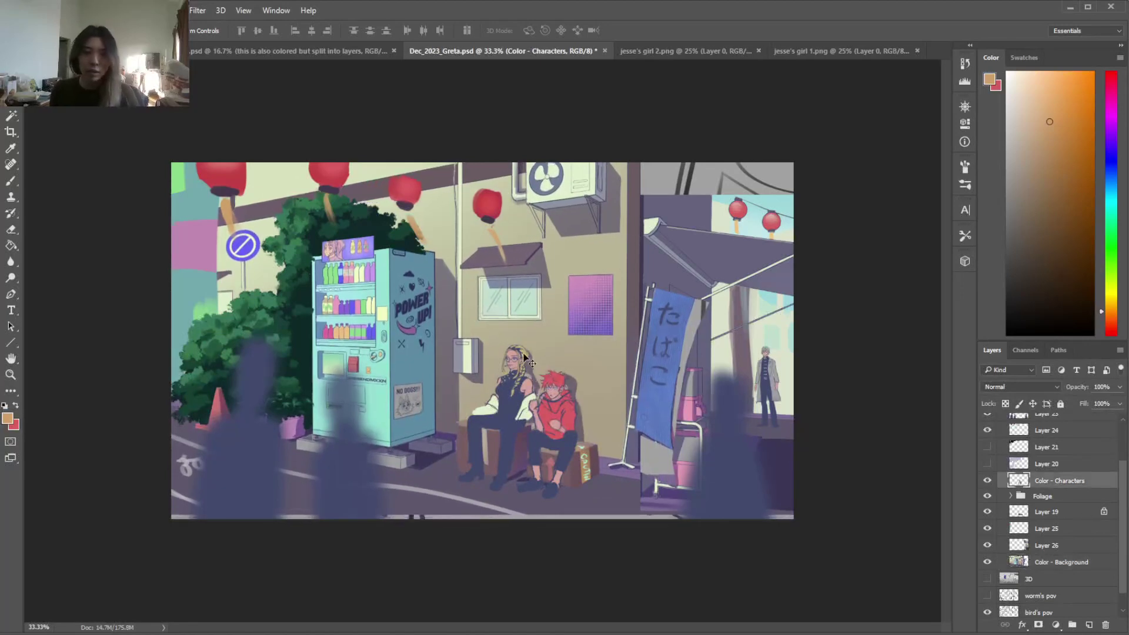
{"action": "left_click_drag", "start_coordinate": [543, 373], "coordinate": [546, 359]}
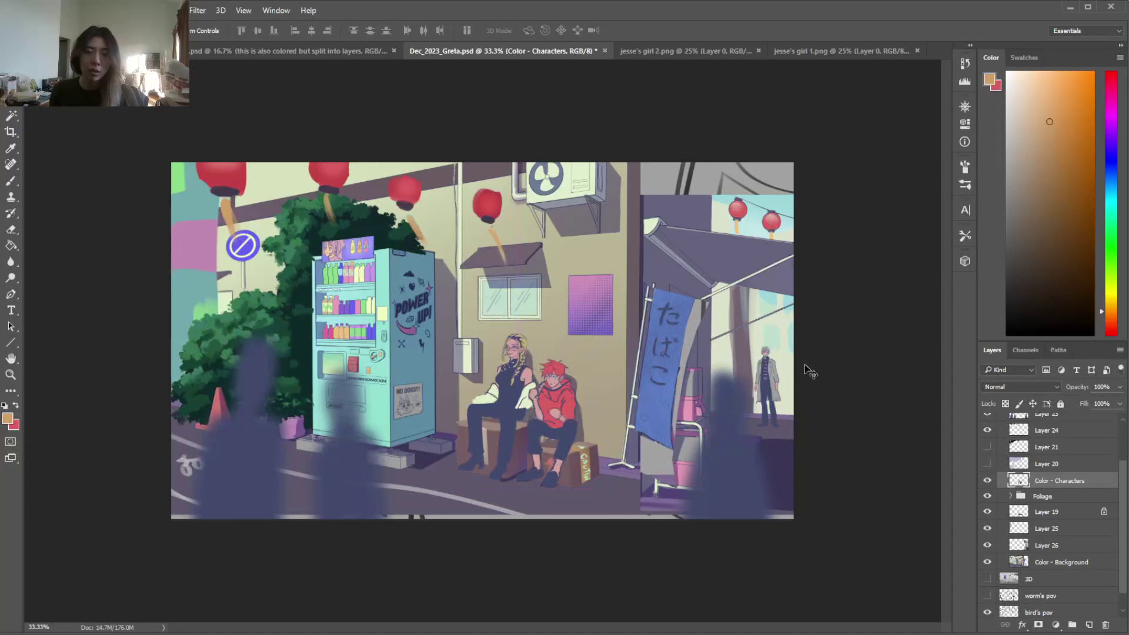
{"action": "left_click", "coordinate": [1076, 563]}
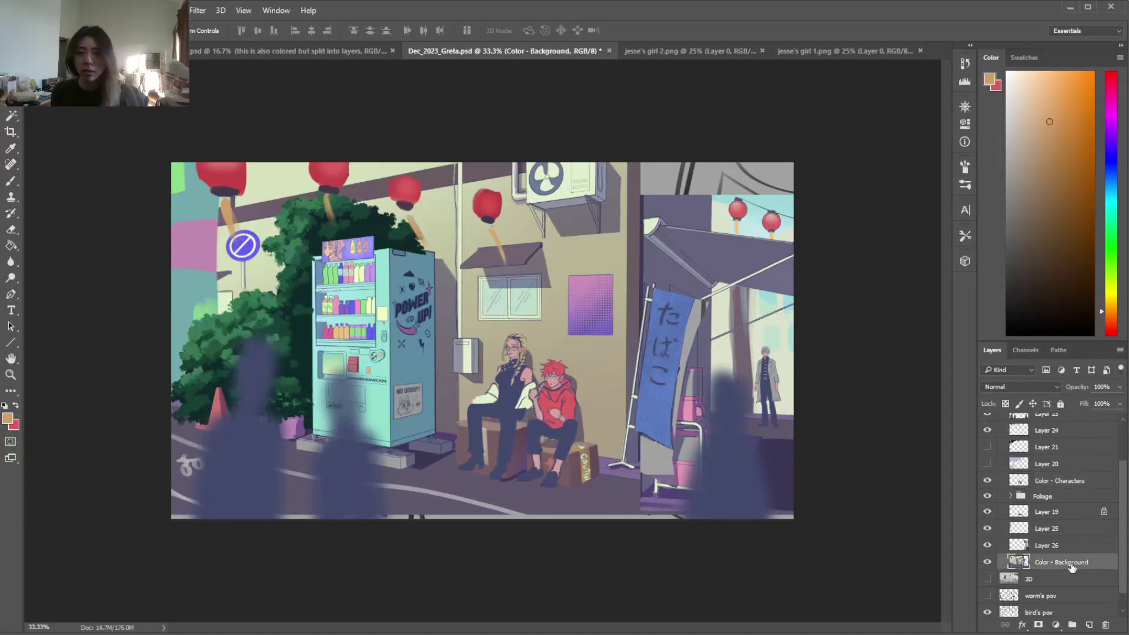
{"action": "left_click", "coordinate": [1056, 546]}
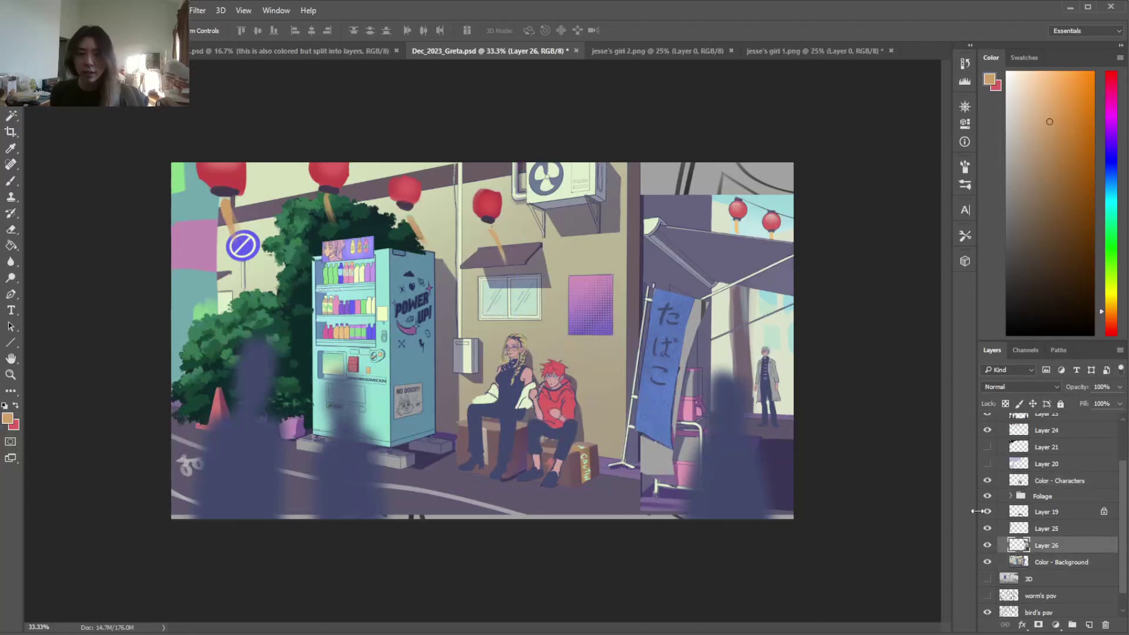
{"action": "left_click", "coordinate": [986, 562]}
{"action": "left_click", "coordinate": [986, 561]}
{"action": "left_click", "coordinate": [987, 546]}
{"action": "left_click", "coordinate": [987, 546]}
Lasso the stall and banner on Layer 26 apart from the distant figure, move them up, and clear the selection
{"action": "key", "text": "l"}
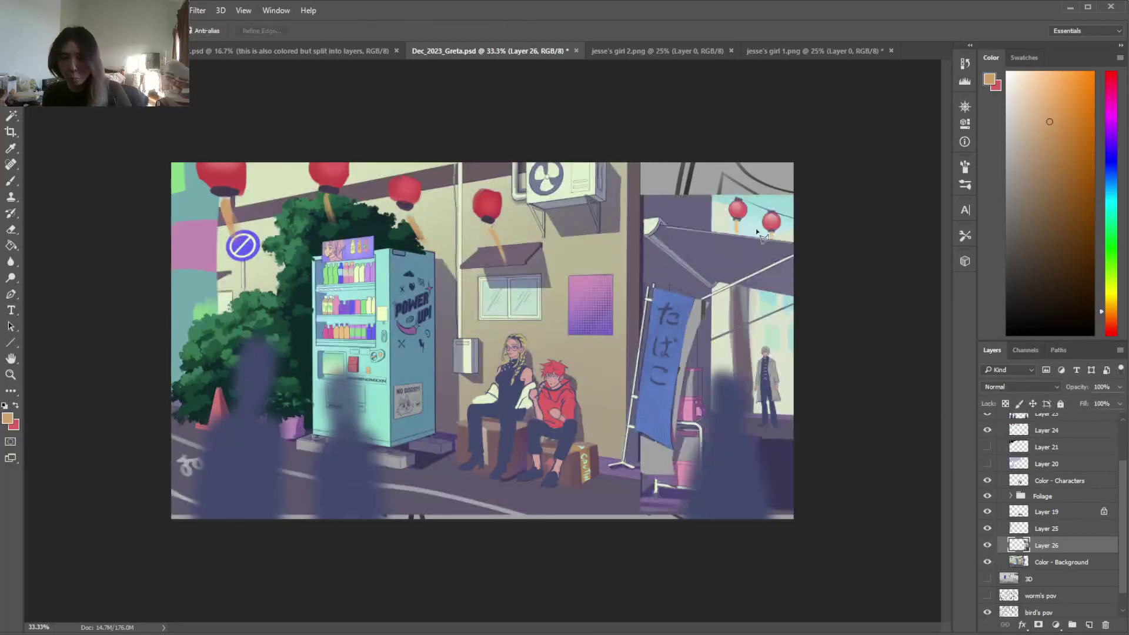
{"action": "left_click_drag", "start_coordinate": [810, 310], "coordinate": [733, 330]}
{"action": "left_click_drag", "start_coordinate": [723, 410], "coordinate": [745, 455]}
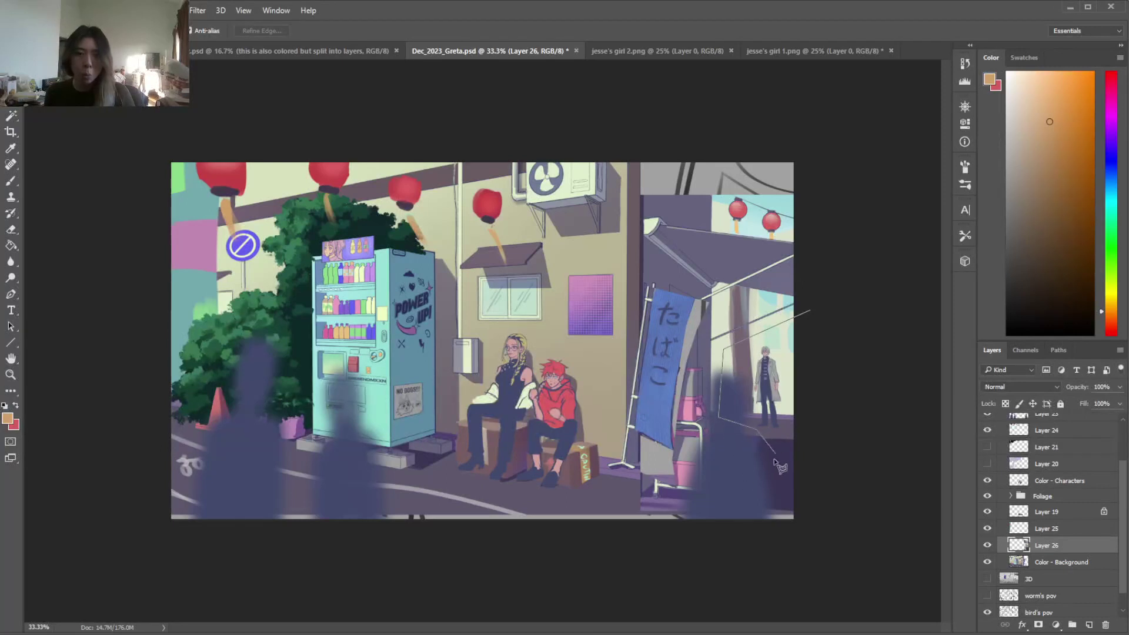
{"action": "mouse_move", "coordinate": [743, 525]}
{"action": "left_mouse_down"}
{"action": "mouse_move", "coordinate": [608, 504]}
{"action": "mouse_move", "coordinate": [590, 277]}
{"action": "mouse_move", "coordinate": [599, 165]}
{"action": "mouse_move", "coordinate": [775, 133]}
{"action": "mouse_move", "coordinate": [857, 159]}
{"action": "mouse_move", "coordinate": [801, 320]}
{"action": "mouse_move", "coordinate": [807, 311]}
{"action": "mouse_move", "coordinate": [741, 281]}
{"action": "left_mouse_up"}
{"action": "key", "text": "v"}
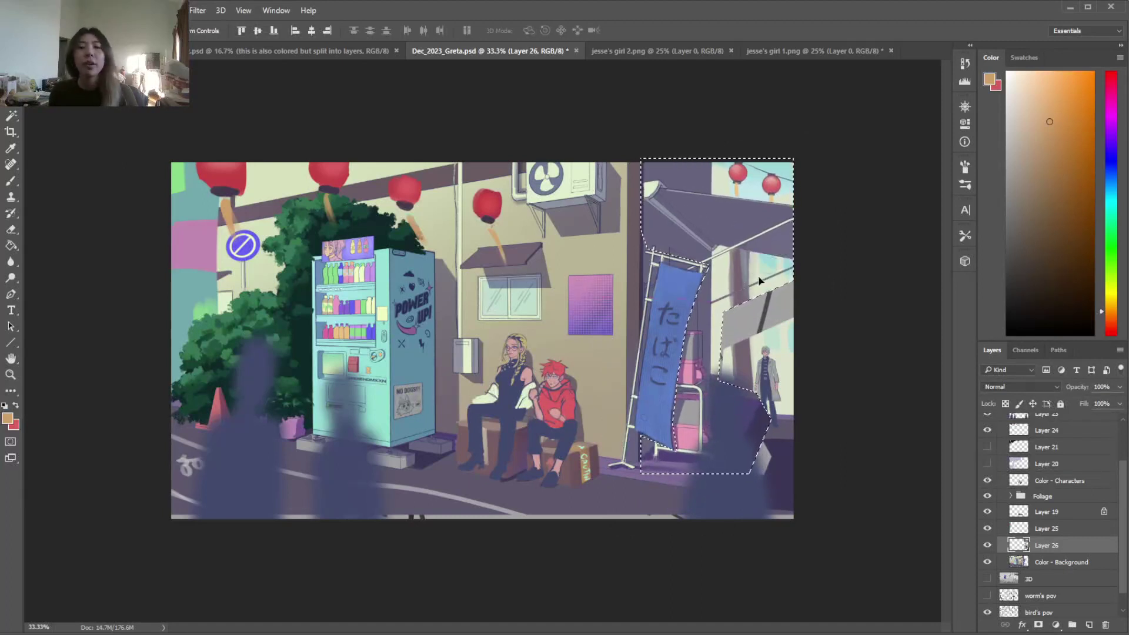
{"action": "key", "text": "ctrl+d"}
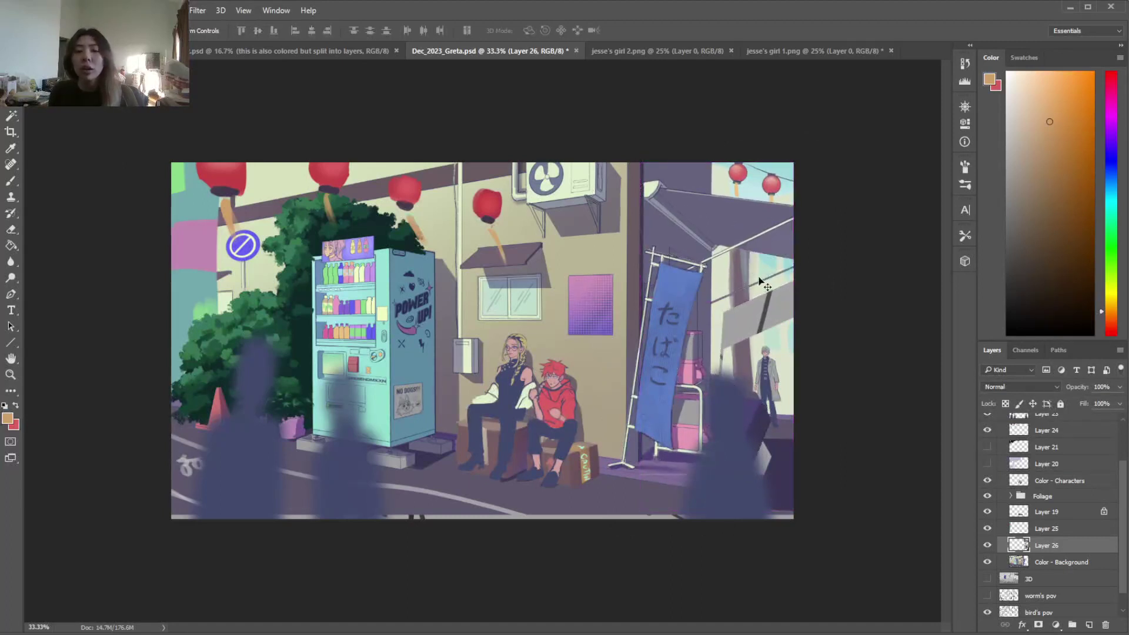
Step back through the history to undo the stall cut-out and the background and character moves
{"action": "key", "text": "ctrl+alt+z"}
{"action": "key", "text": "ctrl+alt+z"}
{"action": "key", "text": "ctrl+alt+z"}
{"action": "key", "text": "ctrl+alt+z"}
{"action": "key", "text": "ctrl+alt+z"}
{"action": "key", "text": "ctrl+alt+z"}
{"action": "key", "text": "ctrl+alt+z"}
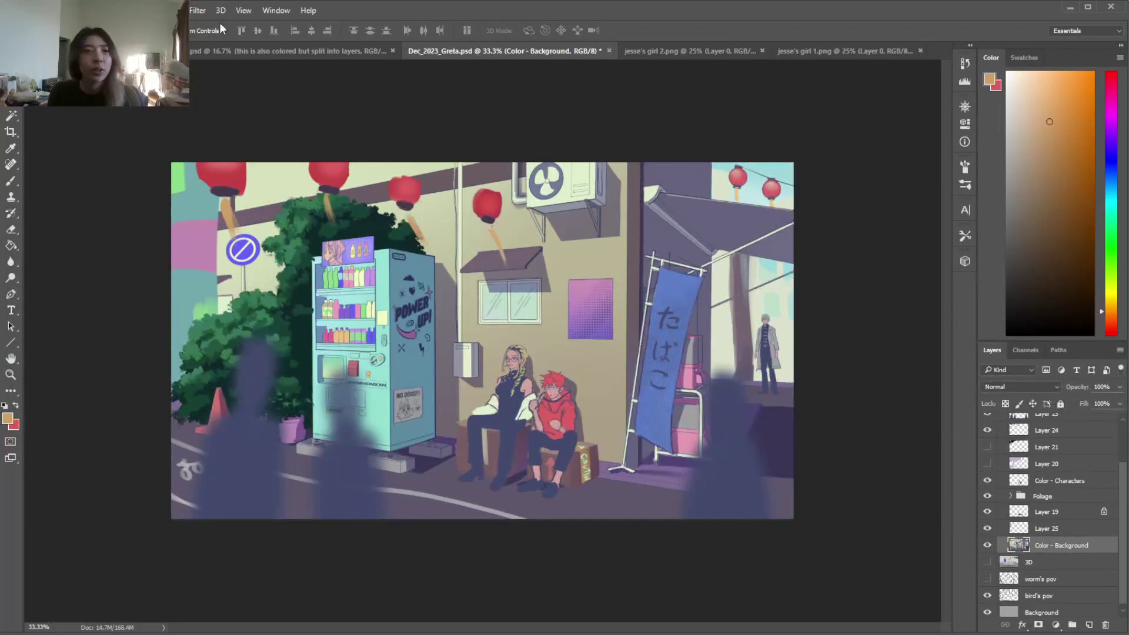
Open Color - Background in the Liquify filter and set up the Forward Warp tool with a brush size of 918
{"action": "left_click", "coordinate": [200, 11]}
{"action": "left_click", "coordinate": [252, 131]}
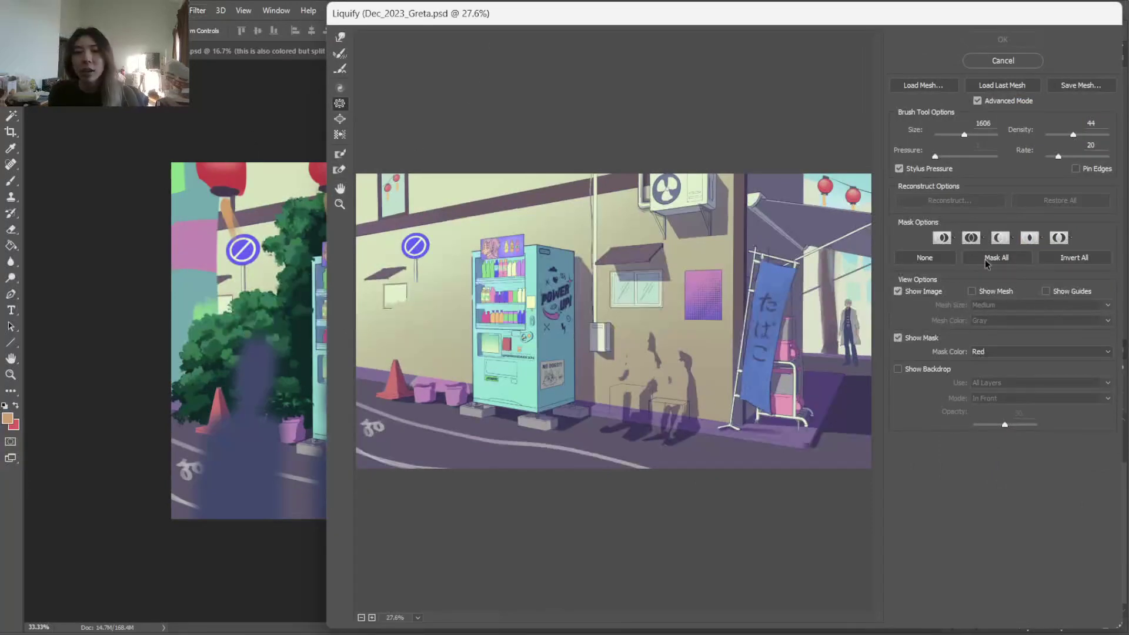
{"action": "left_click", "coordinate": [342, 37]}
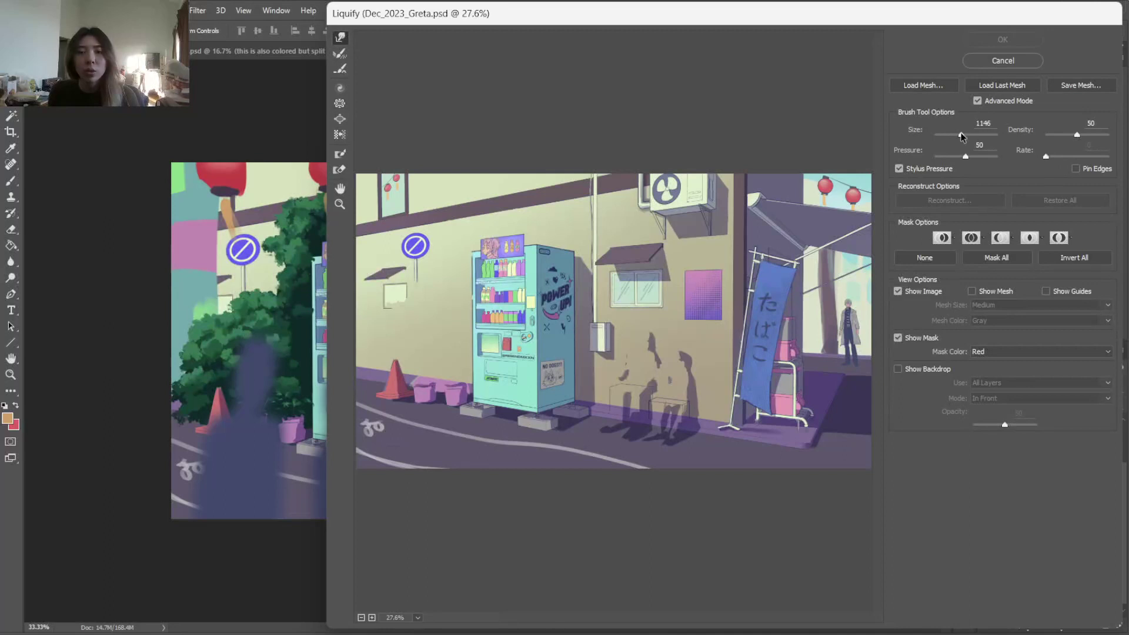
{"action": "left_click_drag", "start_coordinate": [965, 132], "coordinate": [969, 132]}
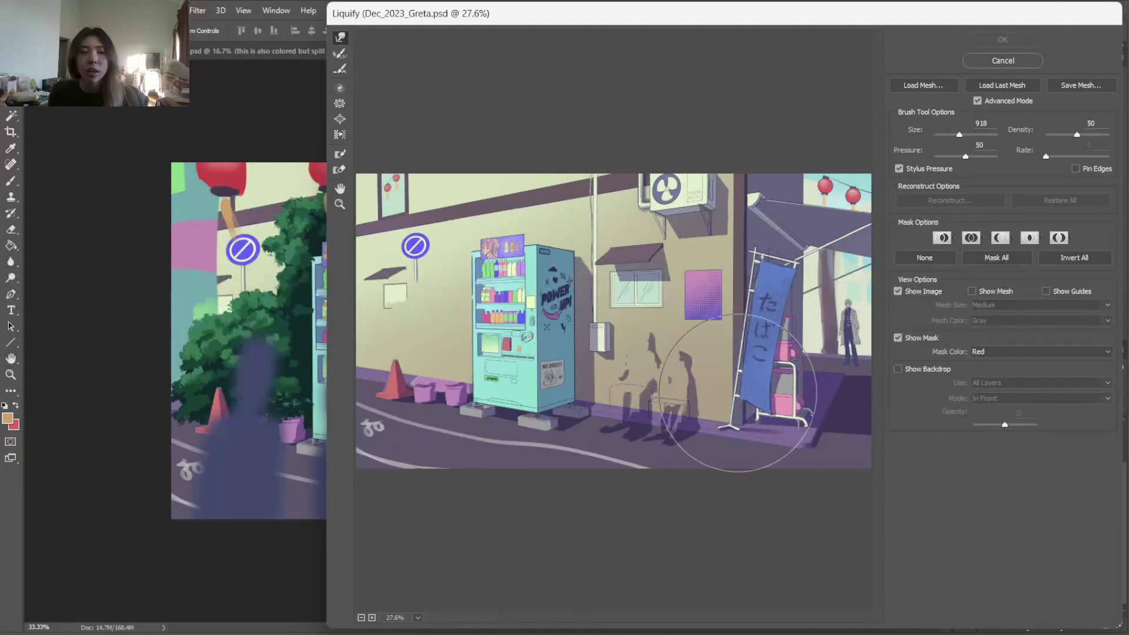
Warp the stall's alley area and the road's lower edge with the Forward Warp tool and apply Liquify
{"action": "mouse_move", "coordinate": [815, 342]}
{"action": "left_mouse_down"}
{"action": "mouse_move", "coordinate": [800, 352]}
{"action": "mouse_move", "coordinate": [841, 327]}
{"action": "mouse_move", "coordinate": [832, 329]}
{"action": "mouse_move", "coordinate": [864, 338]}
{"action": "left_mouse_up"}
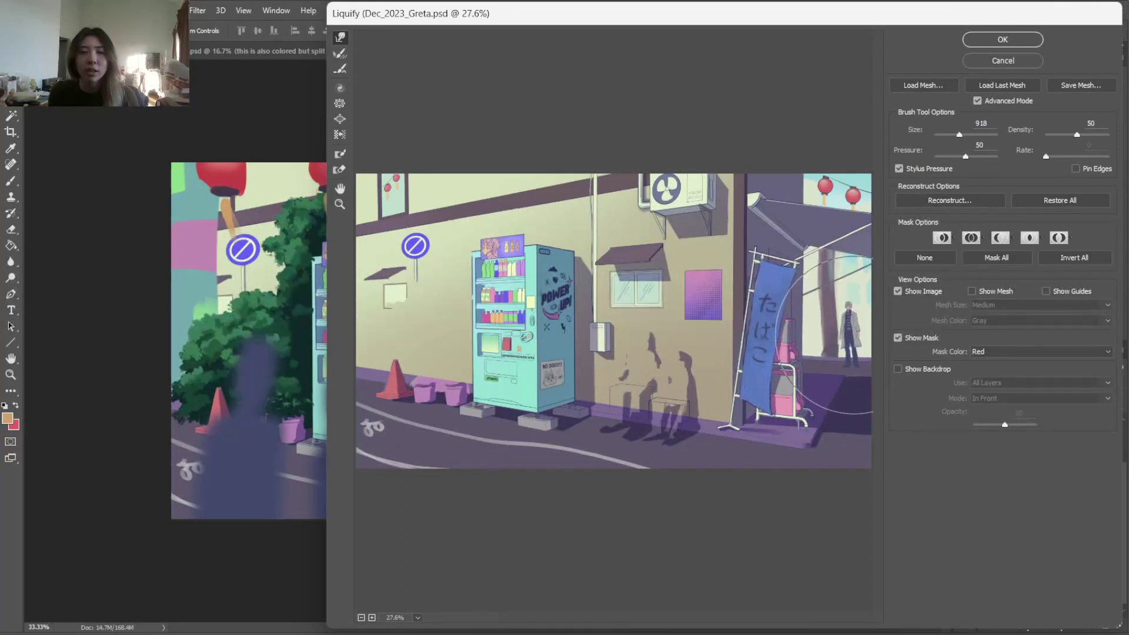
{"action": "mouse_move", "coordinate": [823, 357]}
{"action": "left_mouse_down"}
{"action": "mouse_move", "coordinate": [783, 362]}
{"action": "mouse_move", "coordinate": [784, 353]}
{"action": "mouse_move", "coordinate": [840, 363]}
{"action": "left_mouse_up"}
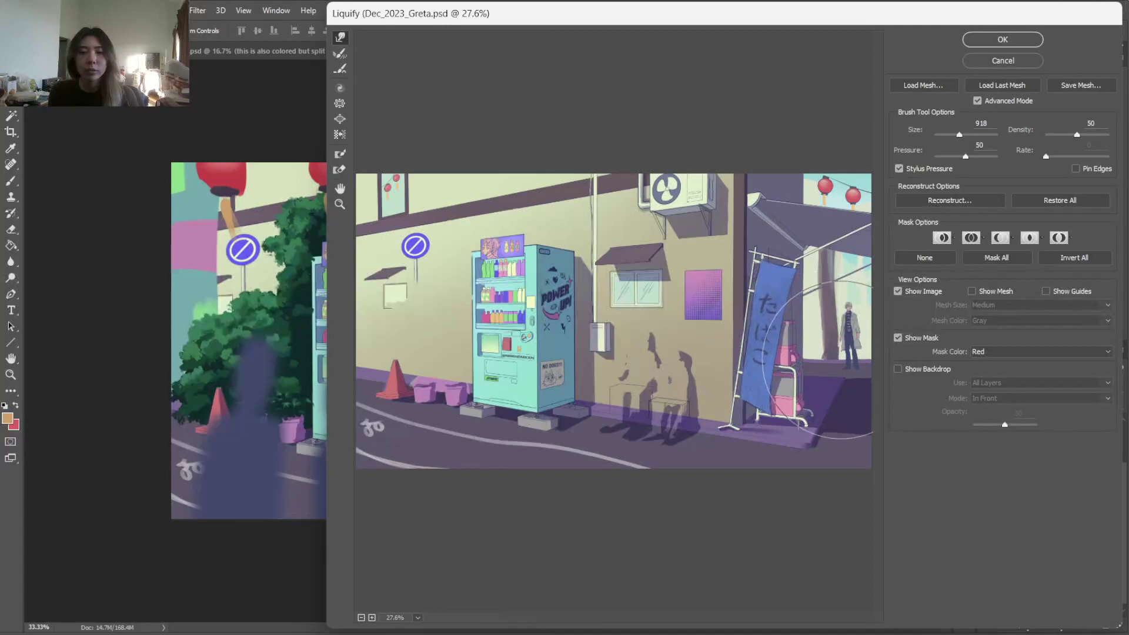
{"action": "mouse_move", "coordinate": [668, 444]}
{"action": "left_mouse_down"}
{"action": "mouse_move", "coordinate": [634, 439]}
{"action": "mouse_move", "coordinate": [608, 416]}
{"action": "left_mouse_up"}
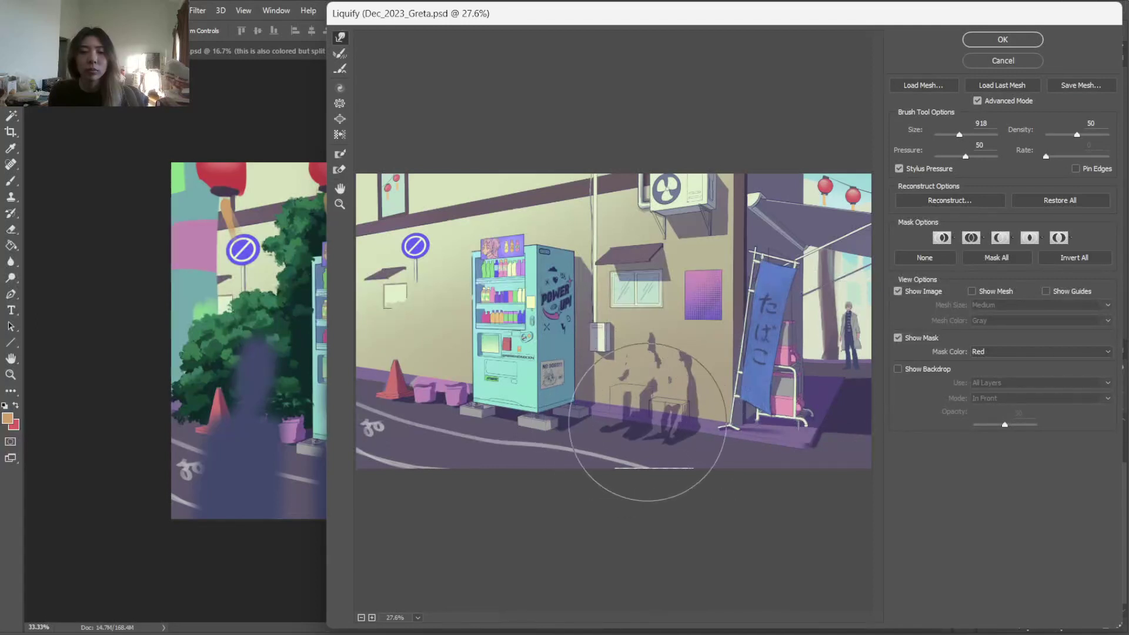
{"action": "left_click_drag", "start_coordinate": [794, 427], "coordinate": [794, 423]}
{"action": "left_click_drag", "start_coordinate": [647, 475], "coordinate": [655, 504]}
{"action": "left_click_drag", "start_coordinate": [781, 504], "coordinate": [781, 516]}
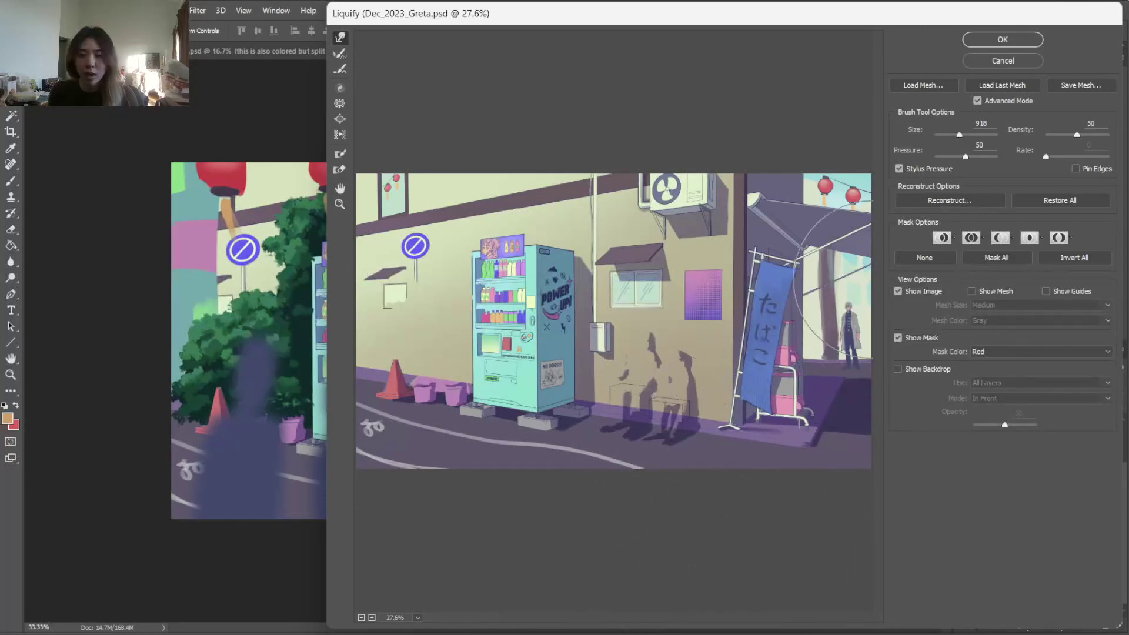
{"action": "left_click", "coordinate": [981, 39]}
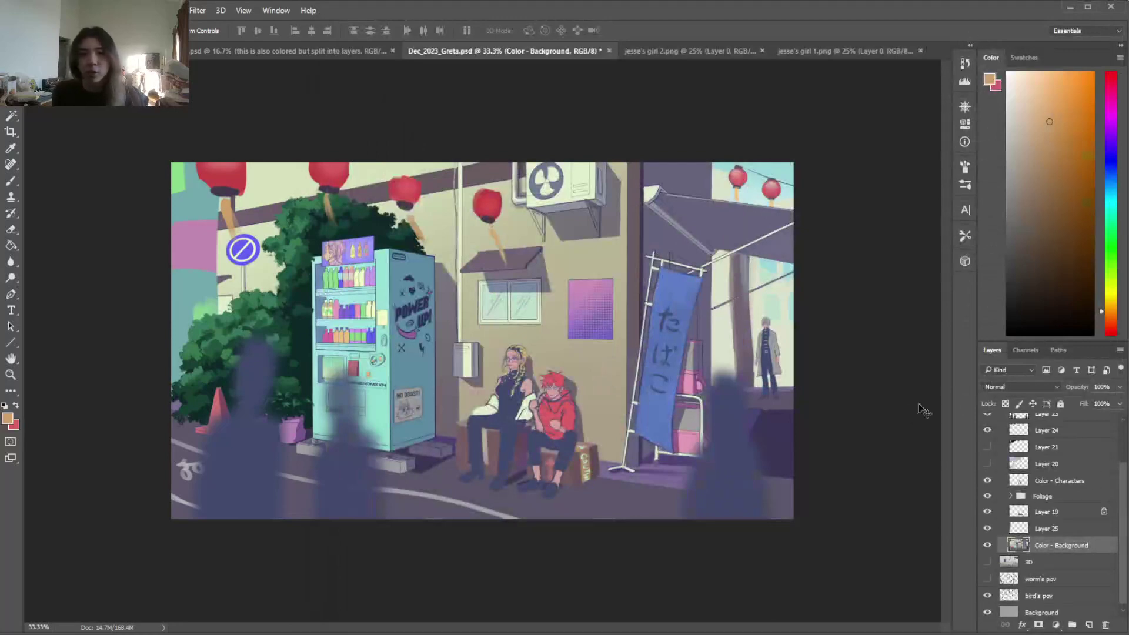
Compare the scene with and without the foreground silhouettes, Layer 20 and Layer 21
{"action": "key", "text": "b"}
{"action": "left_click", "coordinate": [715, 330], "text": "alt"}
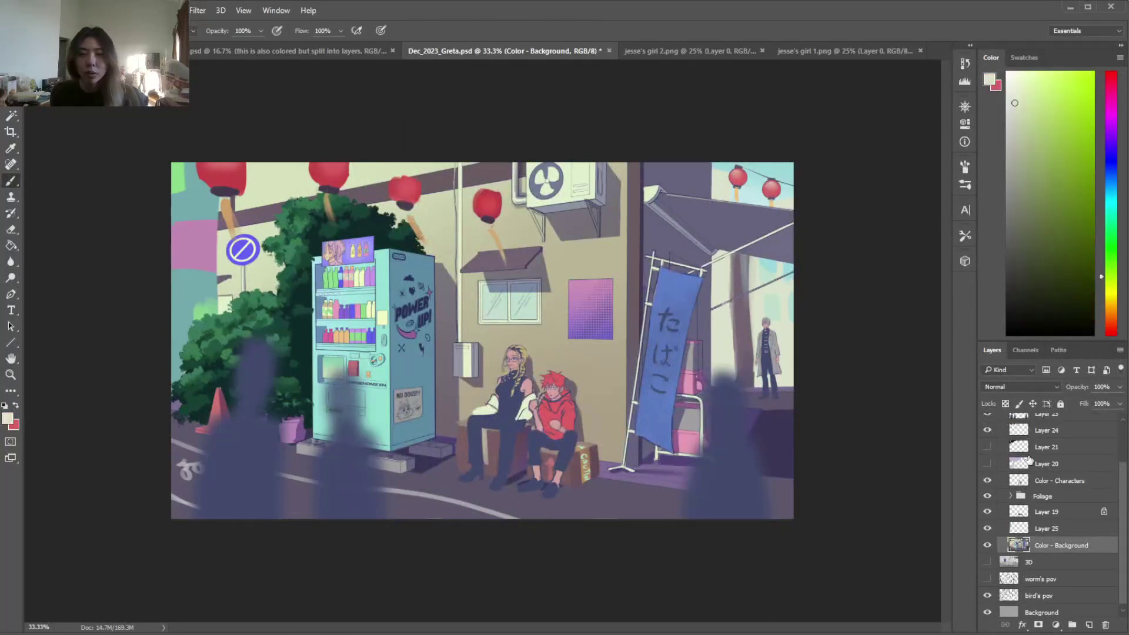
{"action": "left_click", "coordinate": [989, 416]}
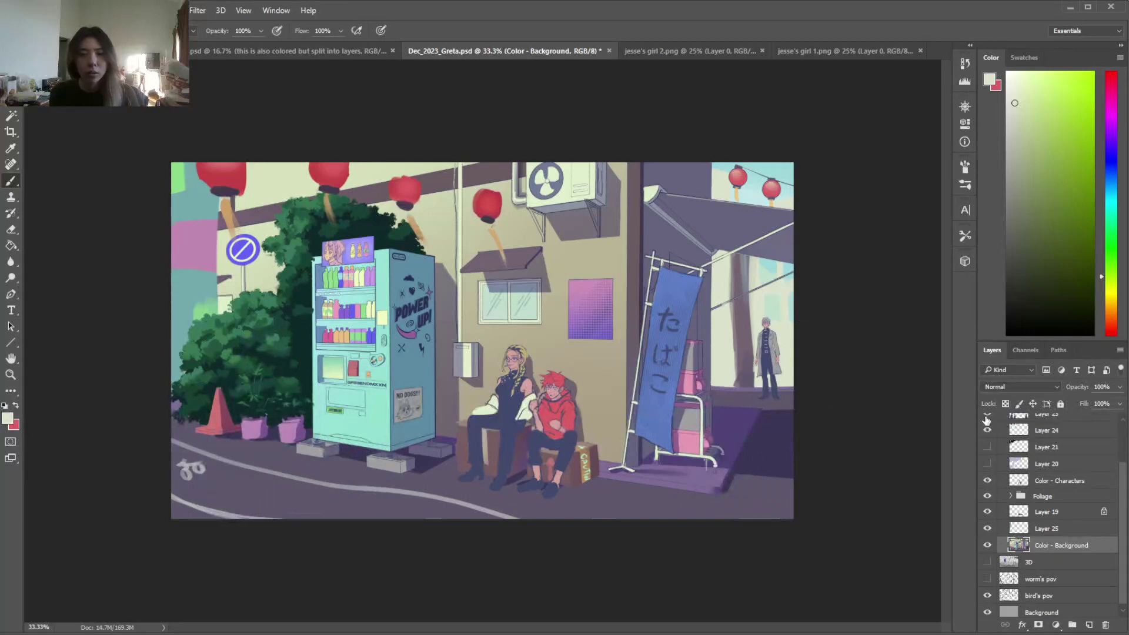
{"action": "left_click", "coordinate": [988, 418]}
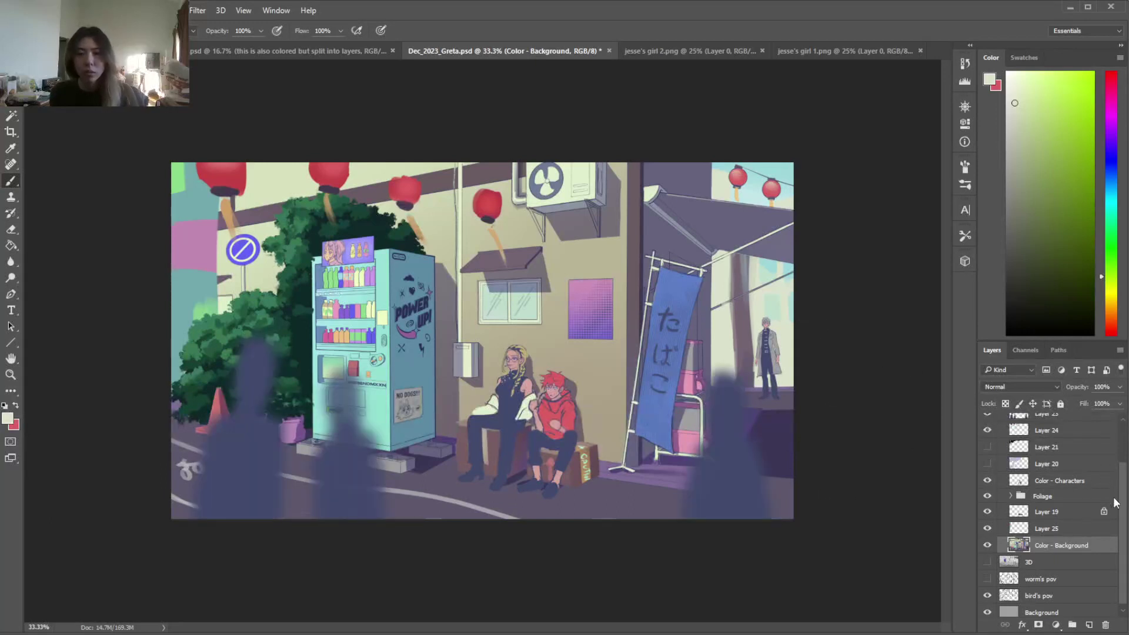
{"action": "left_click", "coordinate": [988, 464]}
{"action": "left_click", "coordinate": [987, 448]}
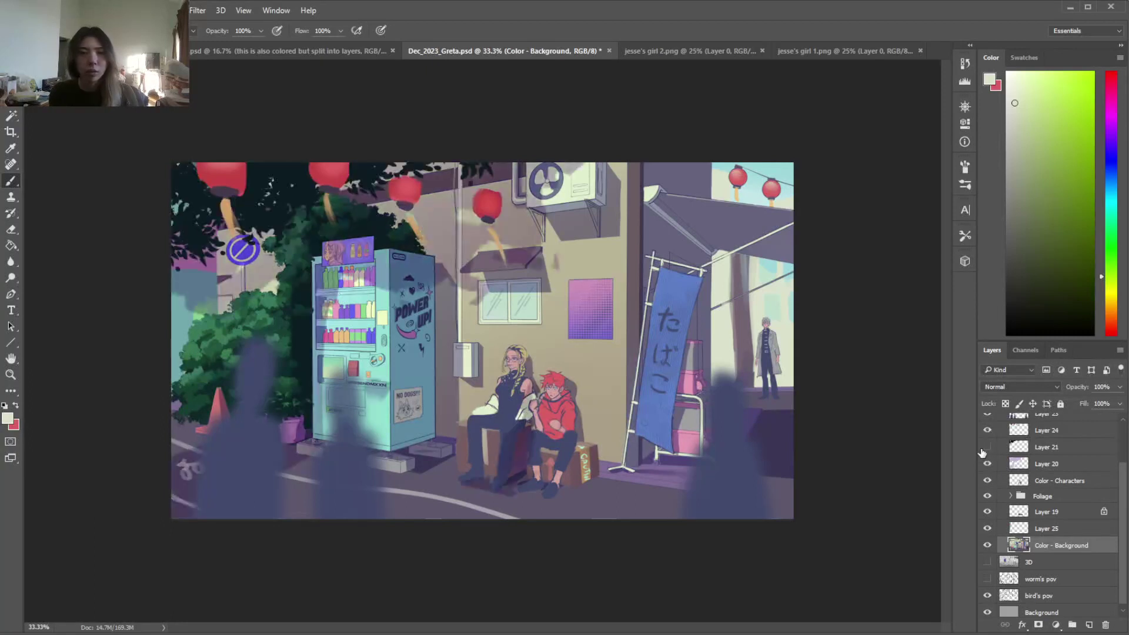
{"action": "left_click", "coordinate": [987, 448]}
{"action": "left_click", "coordinate": [988, 464]}
{"action": "left_click", "coordinate": [988, 464]}
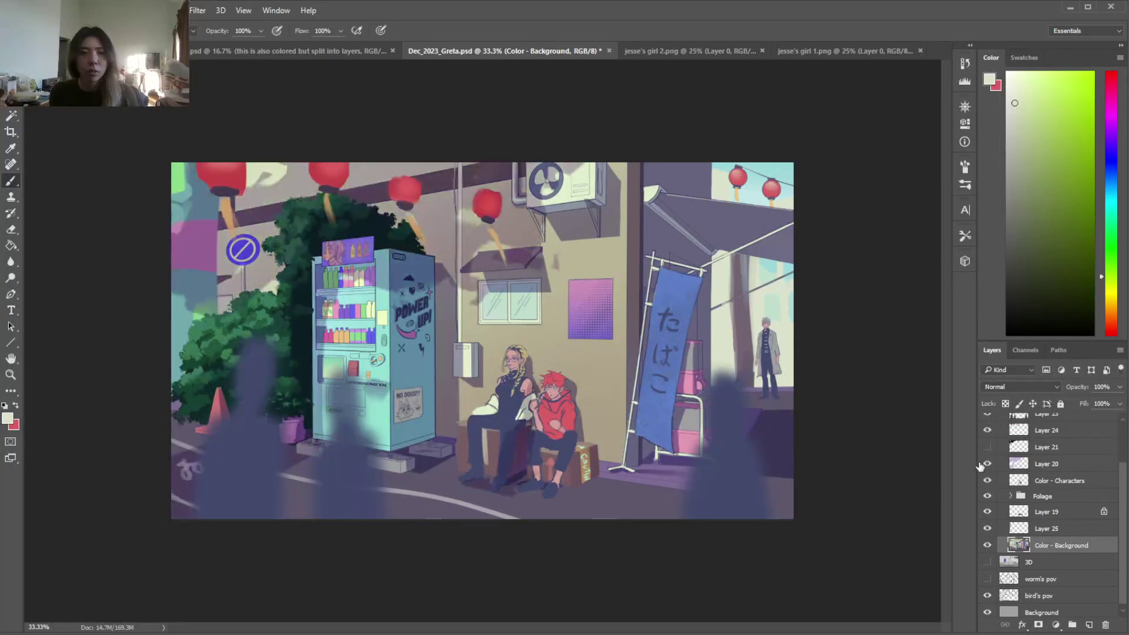
{"action": "left_click", "coordinate": [983, 464]}
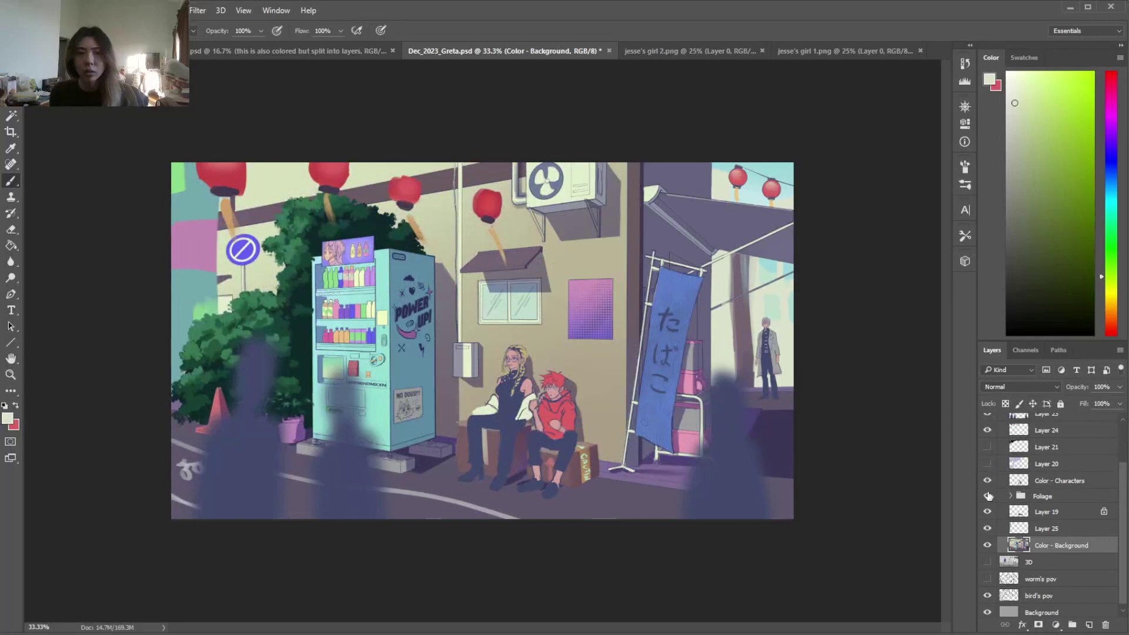
Group Layer 20 and Layer 21 and name the group "tree"
{"action": "left_click", "coordinate": [1055, 466]}
{"action": "left_click", "coordinate": [987, 464]}
{"action": "left_click", "coordinate": [986, 461]}
{"action": "left_click", "coordinate": [1053, 448], "text": "shift"}
{"action": "key", "text": "ctrl+g"}
{"action": "left_click", "coordinate": [1038, 458]}
{"action": "type", "text": "tree"}
{"action": "key", "text": "Return"}
{"action": "left_click", "coordinate": [1062, 431]}
{"action": "left_click", "coordinate": [1064, 445]}
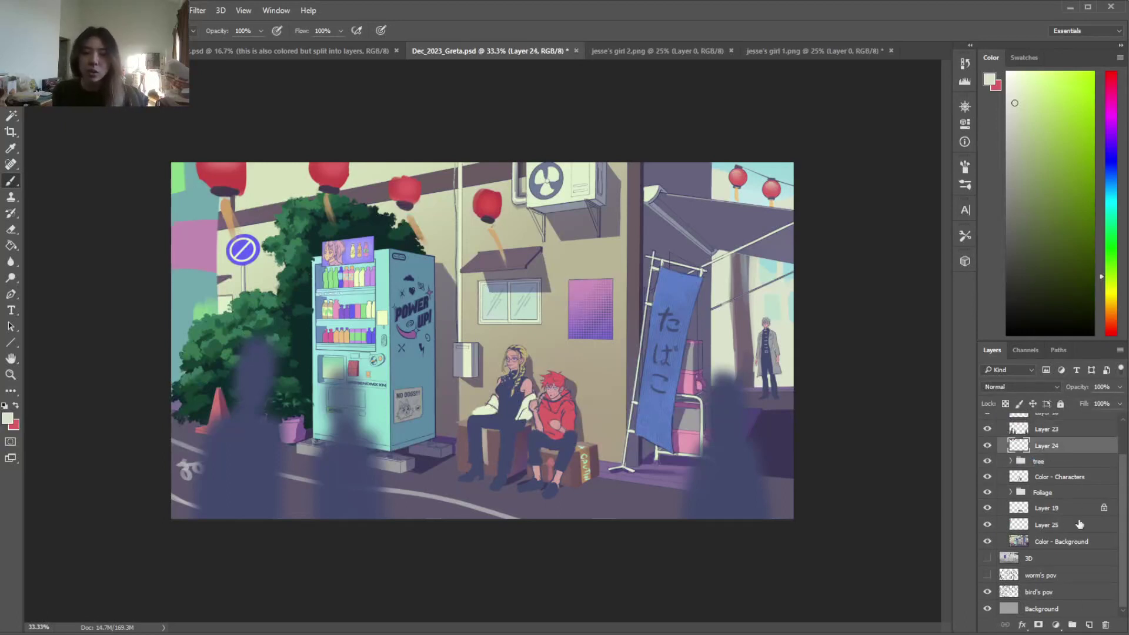
{"action": "left_click", "coordinate": [1073, 625]}
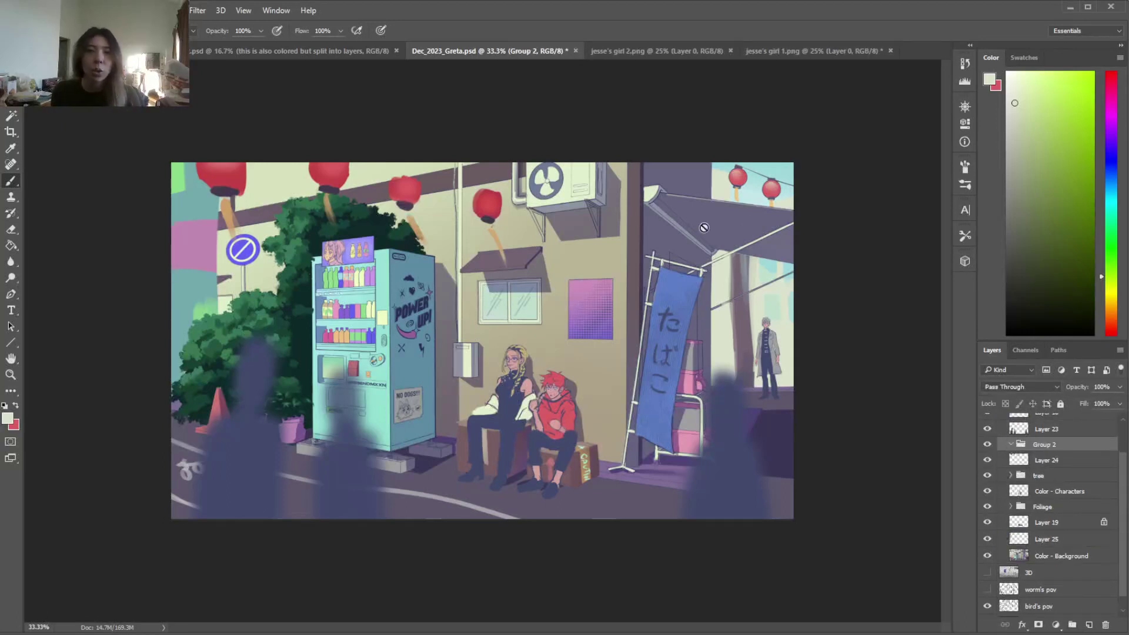
{"action": "left_click", "coordinate": [1020, 387]}
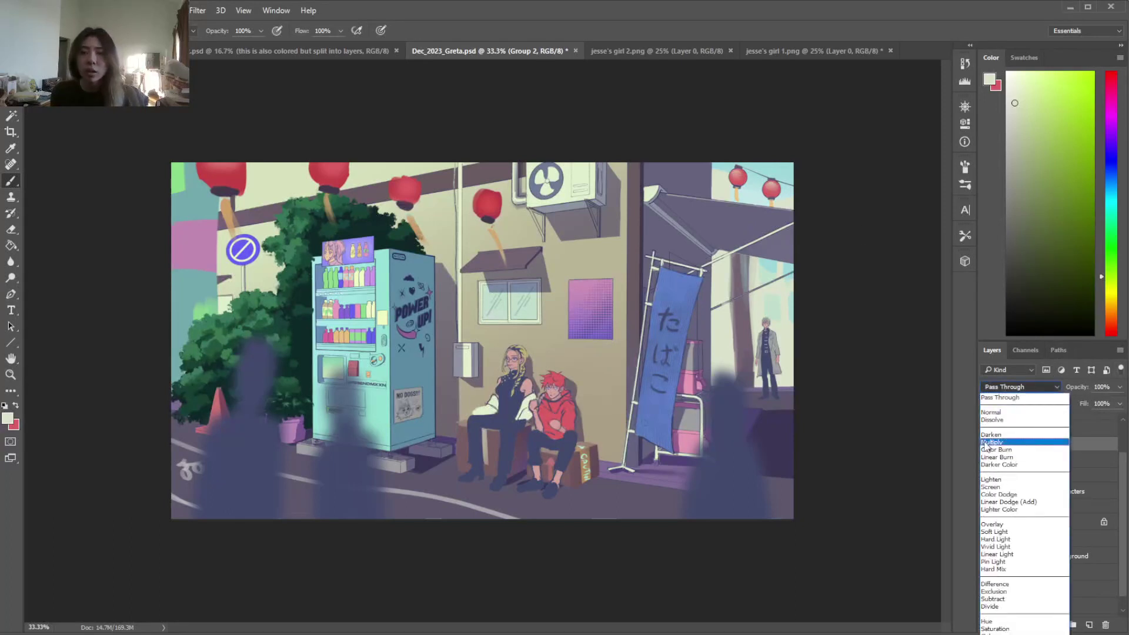
{"action": "left_click", "coordinate": [1035, 452]}
{"action": "key", "text": "ctrl+z"}
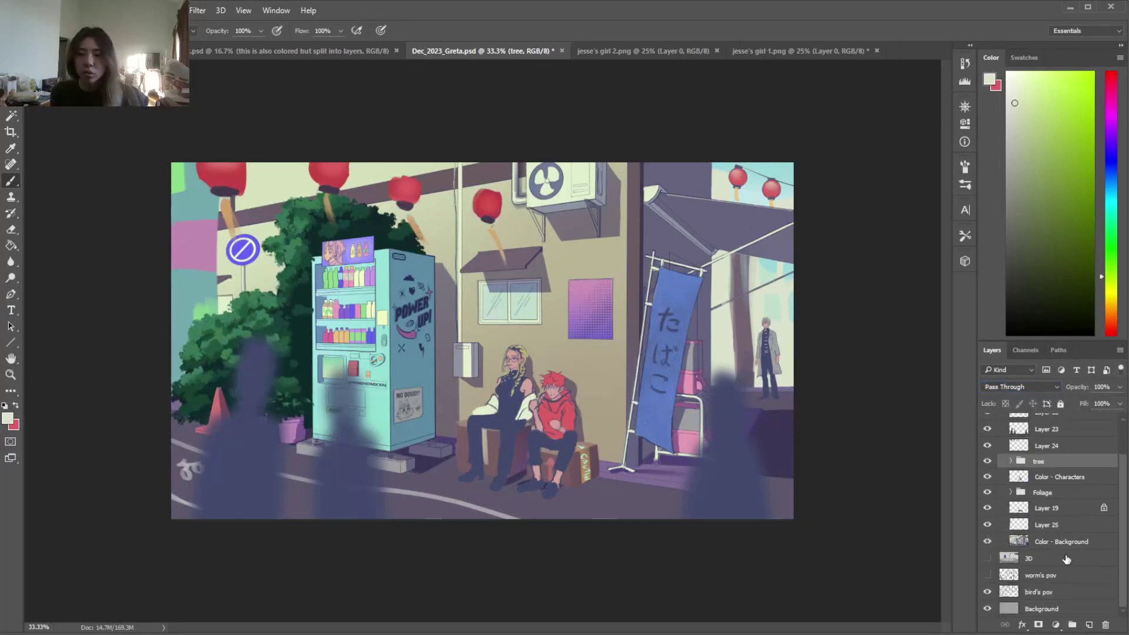
Add a Multiply layer above the tree group and set up a textured brush with a light purple colour
{"action": "left_click", "coordinate": [1089, 625]}
{"action": "left_click", "coordinate": [1008, 386]}
{"action": "left_click", "coordinate": [1009, 438]}
{"action": "left_click_drag", "start_coordinate": [1111, 146], "coordinate": [1111, 136]}
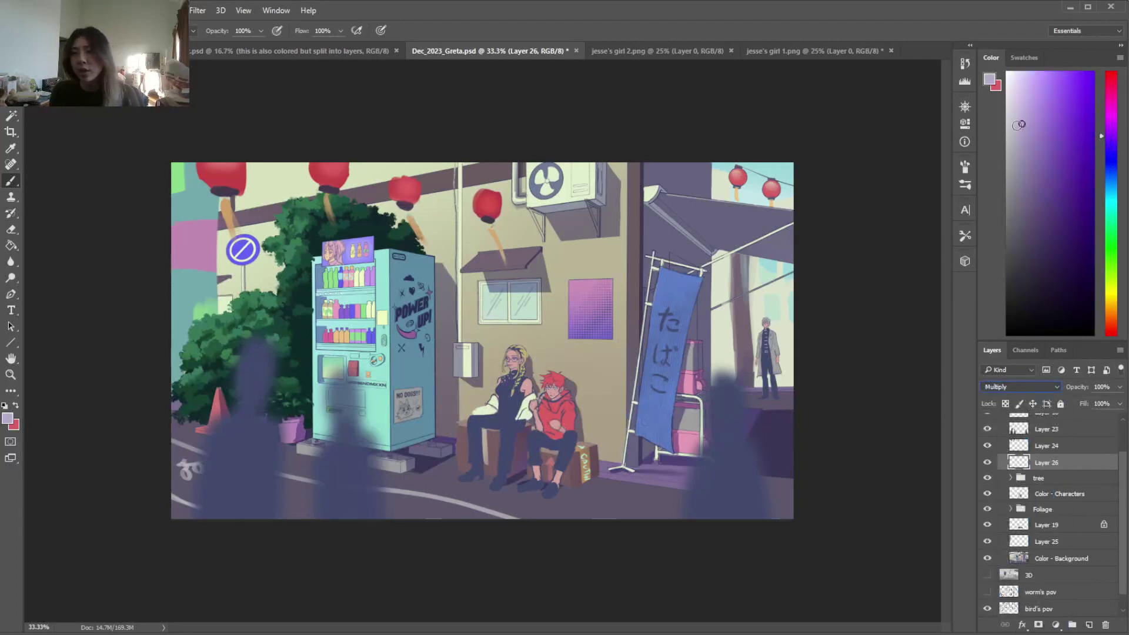
{"action": "right_click", "coordinate": [298, 330]}
{"action": "left_click", "coordinate": [421, 363]}
Paint broad shadows over the wall, foliage, ground and front of the vending machine on the Multiply layer
{"action": "left_click_drag", "start_coordinate": [281, 154], "coordinate": [276, 429]}
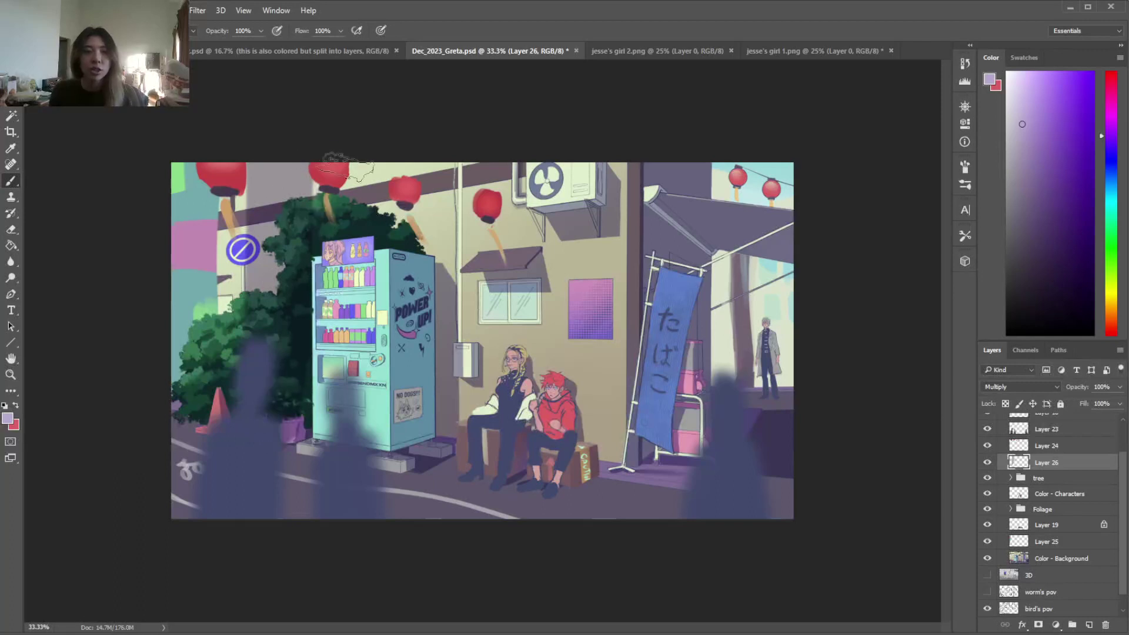
{"action": "key", "text": "e"}
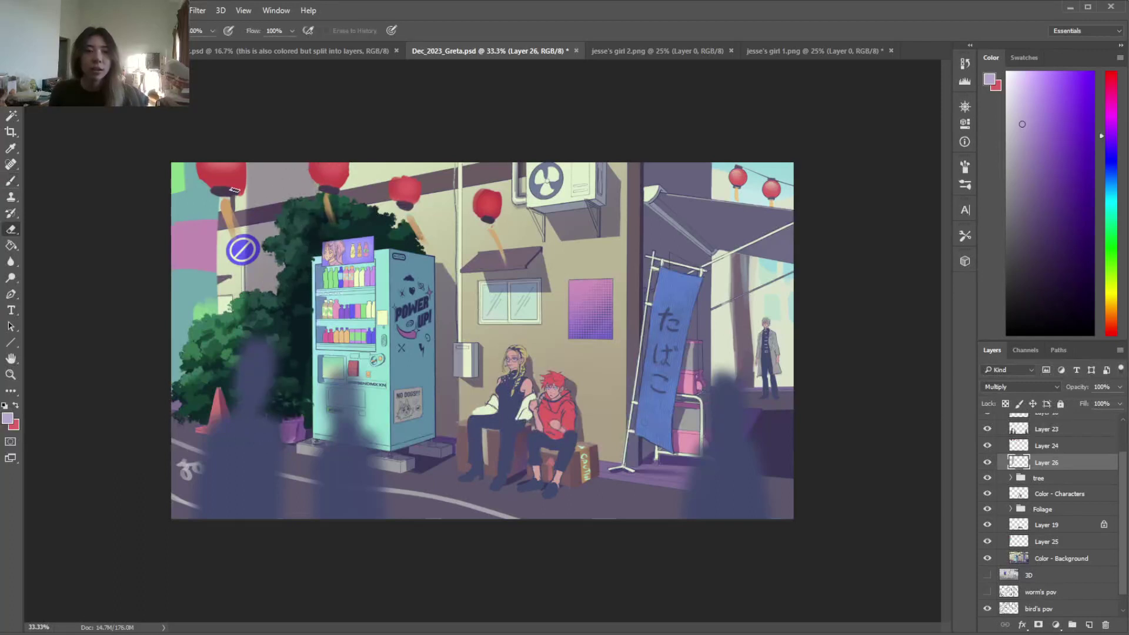
{"action": "key", "text": "b"}
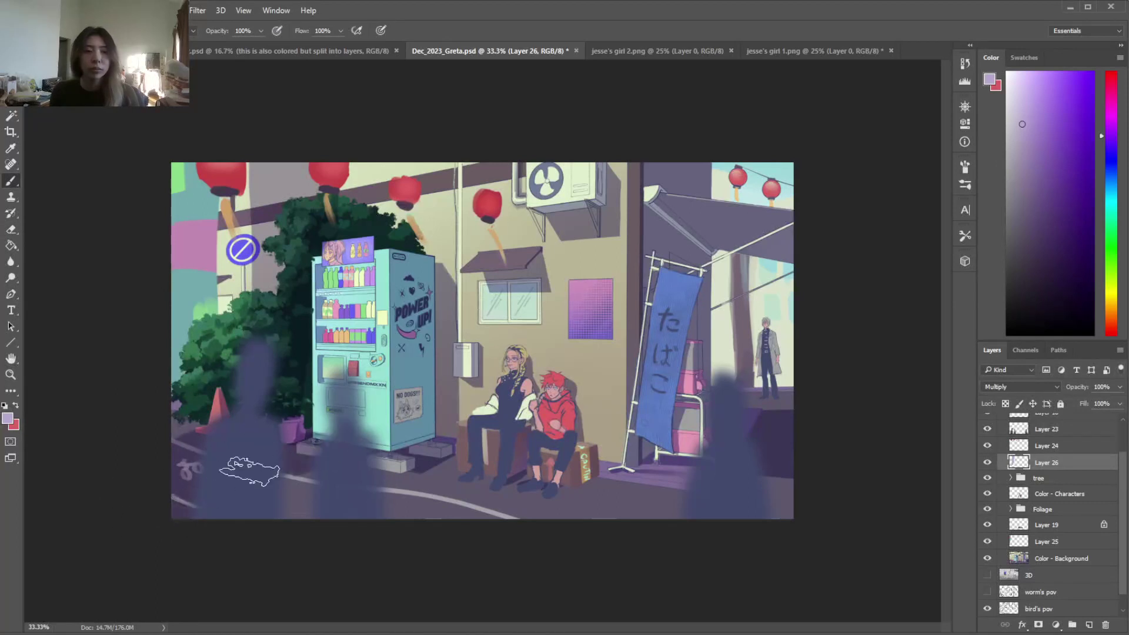
{"action": "mouse_move", "coordinate": [286, 285]}
{"action": "left_mouse_down"}
{"action": "mouse_move", "coordinate": [295, 368]}
{"action": "mouse_move", "coordinate": [299, 239]}
{"action": "mouse_move", "coordinate": [299, 387]}
{"action": "left_mouse_up"}
{"action": "key", "text": "e"}
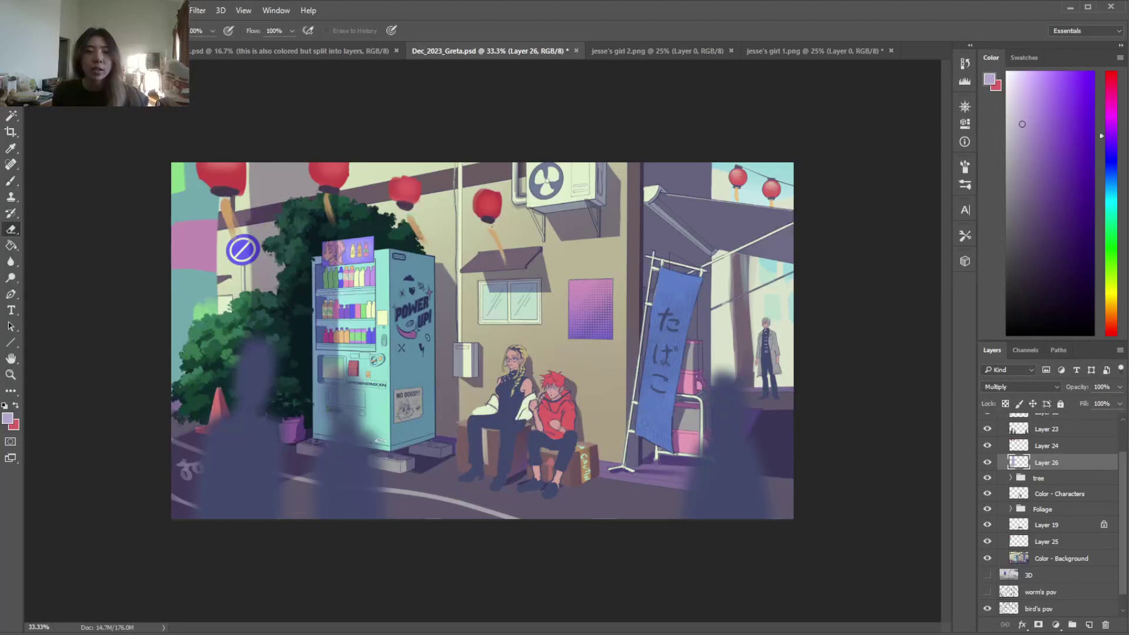
{"action": "key", "text": "b"}
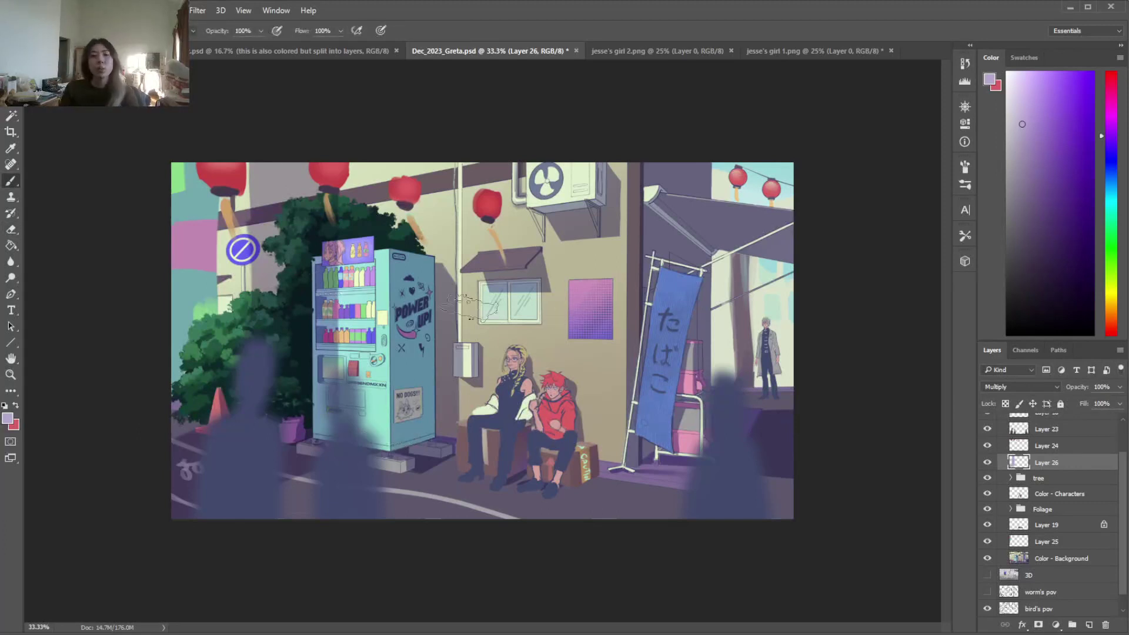
Try a shadow across the seated pair and the wall behind them, and erase it
{"action": "mouse_move", "coordinate": [462, 322]}
{"action": "left_mouse_down"}
{"action": "mouse_move", "coordinate": [479, 321]}
{"action": "mouse_move", "coordinate": [477, 417]}
{"action": "mouse_move", "coordinate": [529, 411]}
{"action": "mouse_move", "coordinate": [556, 435]}
{"action": "mouse_move", "coordinate": [500, 453]}
{"action": "left_mouse_up"}
{"action": "key", "text": "e"}
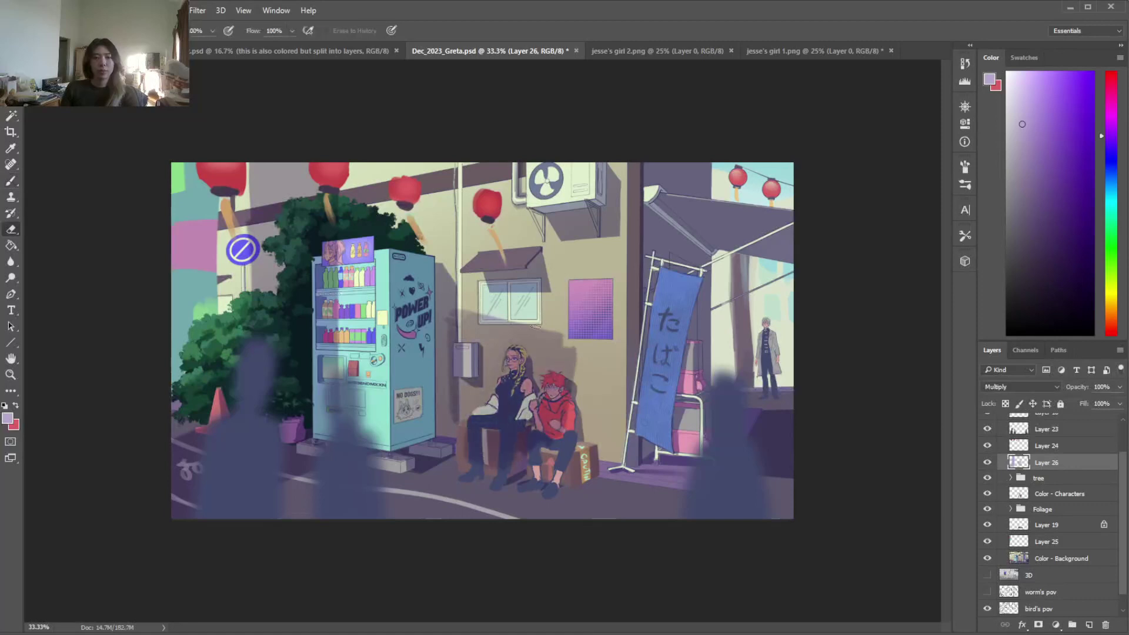
{"action": "right_click", "coordinate": [530, 312]}
{"action": "left_click", "coordinate": [509, 265]}
{"action": "mouse_move", "coordinate": [507, 267]}
{"action": "left_mouse_down"}
{"action": "mouse_move", "coordinate": [506, 403]}
{"action": "mouse_move", "coordinate": [477, 437]}
{"action": "mouse_move", "coordinate": [453, 297]}
{"action": "mouse_move", "coordinate": [497, 310]}
{"action": "mouse_move", "coordinate": [503, 367]}
{"action": "mouse_move", "coordinate": [564, 412]}
{"action": "left_mouse_up"}
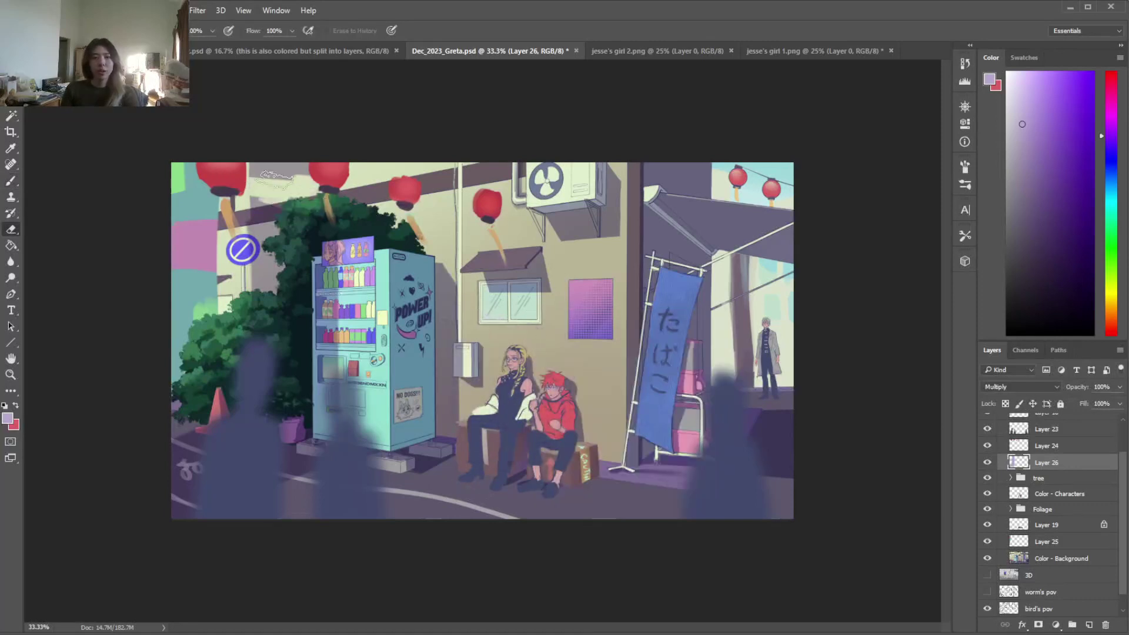
Reshape the shadow on the wall around the no-parking sign and over the foliage by alternately painting and erasing
{"action": "key", "text": "b"}
{"action": "mouse_move", "coordinate": [259, 220]}
{"action": "left_mouse_down"}
{"action": "mouse_move", "coordinate": [330, 191]}
{"action": "mouse_move", "coordinate": [253, 188]}
{"action": "left_mouse_up"}
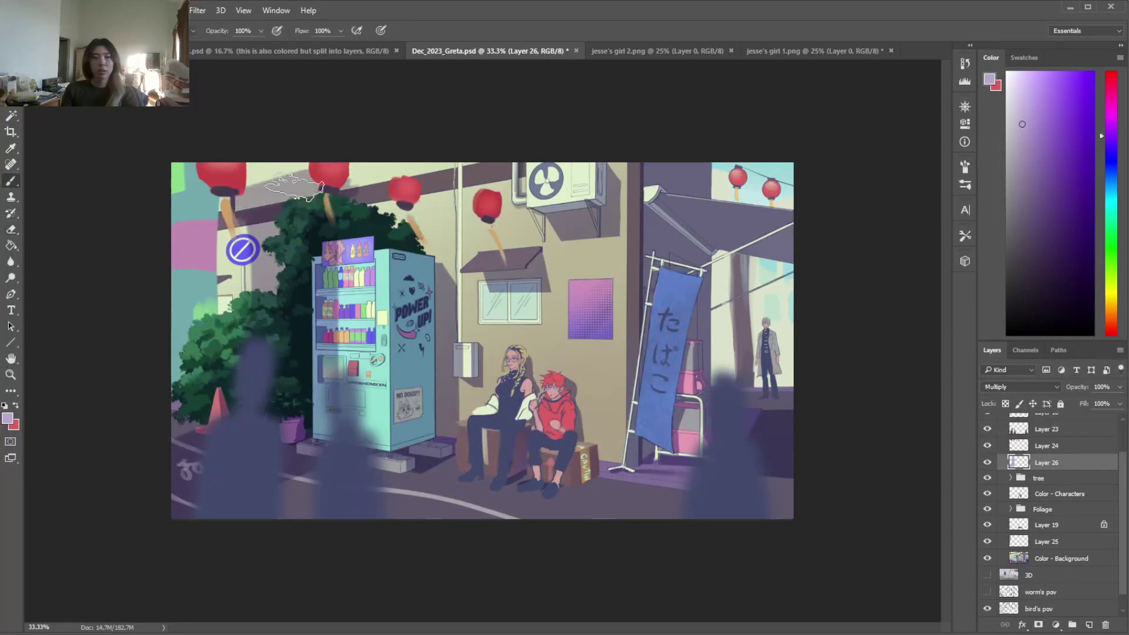
{"action": "key", "text": "e"}
{"action": "left_click_drag", "start_coordinate": [242, 253], "coordinate": [235, 167]}
{"action": "key", "text": "b"}
{"action": "mouse_move", "coordinate": [250, 286]}
{"action": "left_mouse_down"}
{"action": "mouse_move", "coordinate": [177, 330]}
{"action": "mouse_move", "coordinate": [227, 436]}
{"action": "left_mouse_up"}
{"action": "key", "text": "e"}
{"action": "mouse_move", "coordinate": [235, 287]}
{"action": "left_mouse_down"}
{"action": "mouse_move", "coordinate": [151, 299]}
{"action": "mouse_move", "coordinate": [239, 277]}
{"action": "mouse_move", "coordinate": [227, 346]}
{"action": "mouse_move", "coordinate": [206, 309]}
{"action": "mouse_move", "coordinate": [183, 374]}
{"action": "left_mouse_up"}
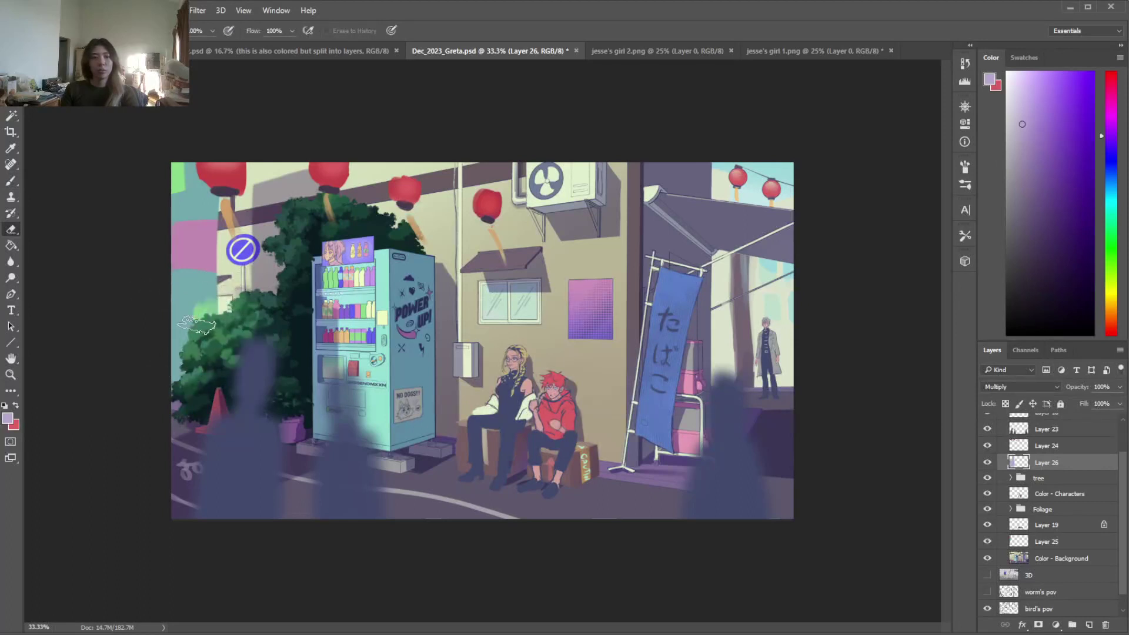
Erase the shadow from the wall, the foliage and the front of the vending machine
{"action": "left_click_drag", "start_coordinate": [257, 141], "coordinate": [252, 291]}
{"action": "left_click_drag", "start_coordinate": [260, 198], "coordinate": [250, 348]}
{"action": "left_click_drag", "start_coordinate": [259, 132], "coordinate": [260, 411]}
{"action": "left_click_drag", "start_coordinate": [336, 128], "coordinate": [327, 403]}
{"action": "mouse_move", "coordinate": [319, 150]}
{"action": "left_mouse_down"}
{"action": "mouse_move", "coordinate": [338, 467]}
{"action": "mouse_move", "coordinate": [345, 437]}
{"action": "mouse_move", "coordinate": [297, 128]}
{"action": "mouse_move", "coordinate": [287, 453]}
{"action": "left_mouse_up"}
{"action": "key", "text": "b"}
{"action": "mouse_move", "coordinate": [333, 265]}
{"action": "left_mouse_down"}
{"action": "mouse_move", "coordinate": [330, 429]}
{"action": "mouse_move", "coordinate": [327, 294]}
{"action": "left_mouse_up"}
{"action": "key", "text": "e"}
{"action": "left_click_drag", "start_coordinate": [312, 247], "coordinate": [321, 432]}
{"action": "mouse_move", "coordinate": [368, 230]}
{"action": "left_mouse_down"}
{"action": "mouse_move", "coordinate": [353, 379]}
{"action": "mouse_move", "coordinate": [343, 247]}
{"action": "mouse_move", "coordinate": [333, 435]}
{"action": "left_mouse_up"}
Touch up the shading around the no-parking sign and nearby foliage with small brush and eraser strokes
{"action": "key", "text": "b"}
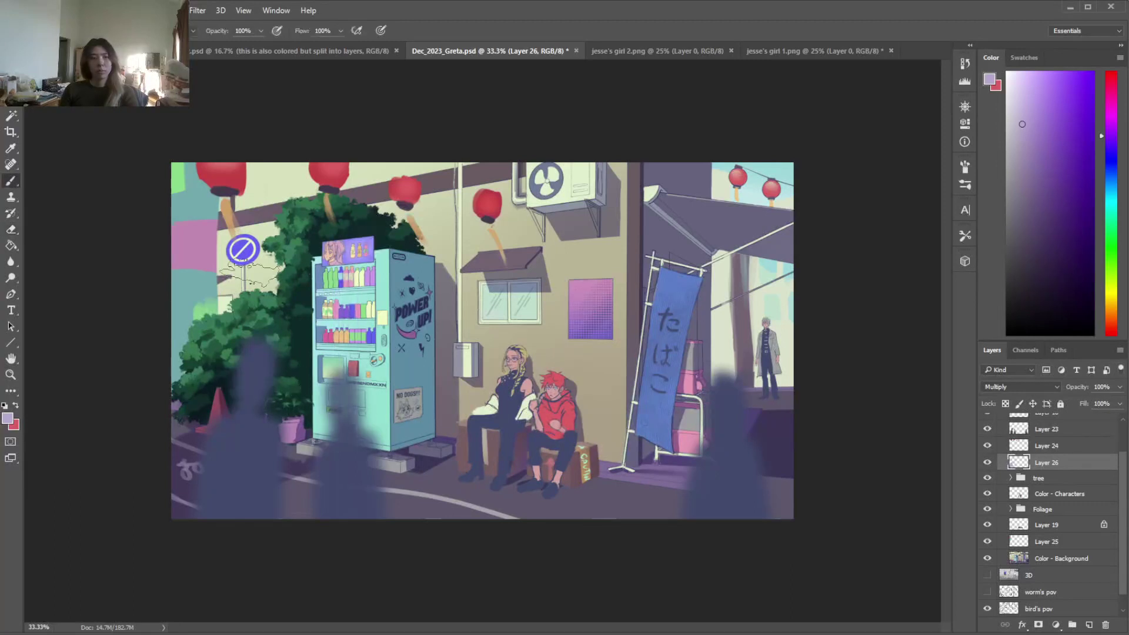
{"action": "mouse_move", "coordinate": [273, 237]}
{"action": "left_mouse_down"}
{"action": "mouse_move", "coordinate": [271, 318]}
{"action": "mouse_move", "coordinate": [284, 297]}
{"action": "mouse_move", "coordinate": [247, 286]}
{"action": "mouse_move", "coordinate": [244, 232]}
{"action": "left_mouse_up"}
{"action": "key", "text": "e"}
{"action": "key", "text": "b"}
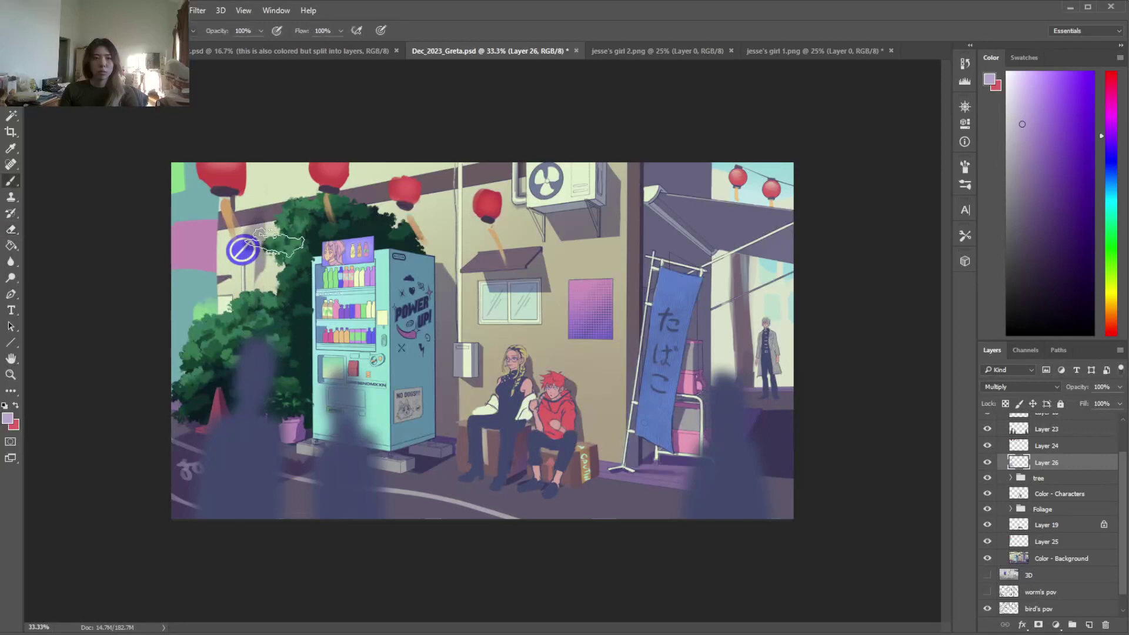
{"action": "right_click", "coordinate": [278, 240]}
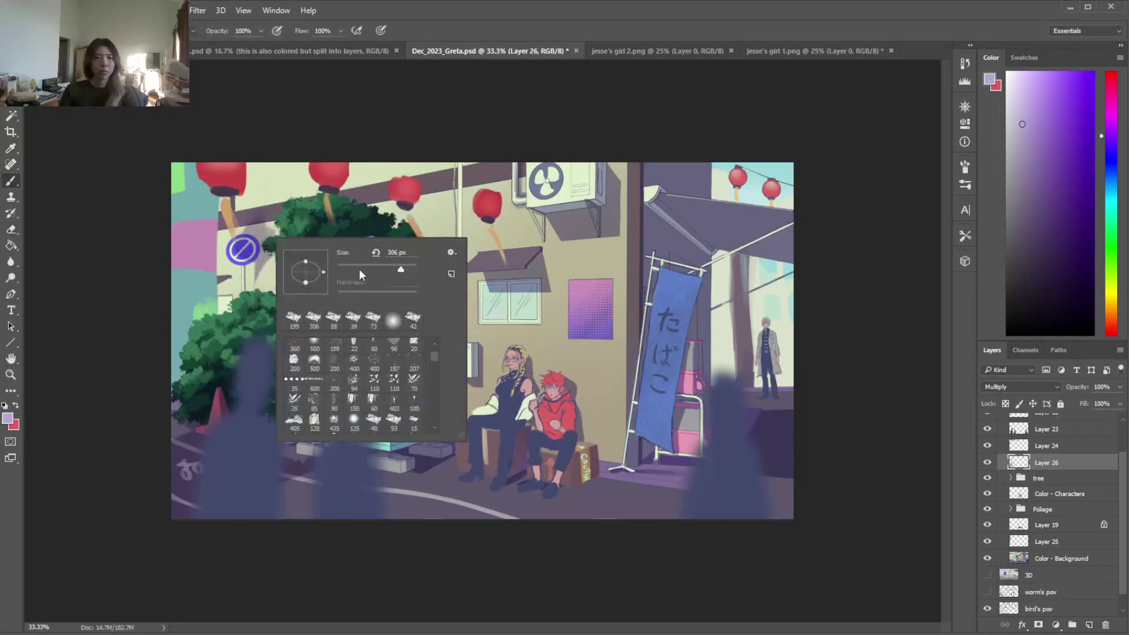
{"action": "key", "text": "Return"}
{"action": "key", "text": "e"}
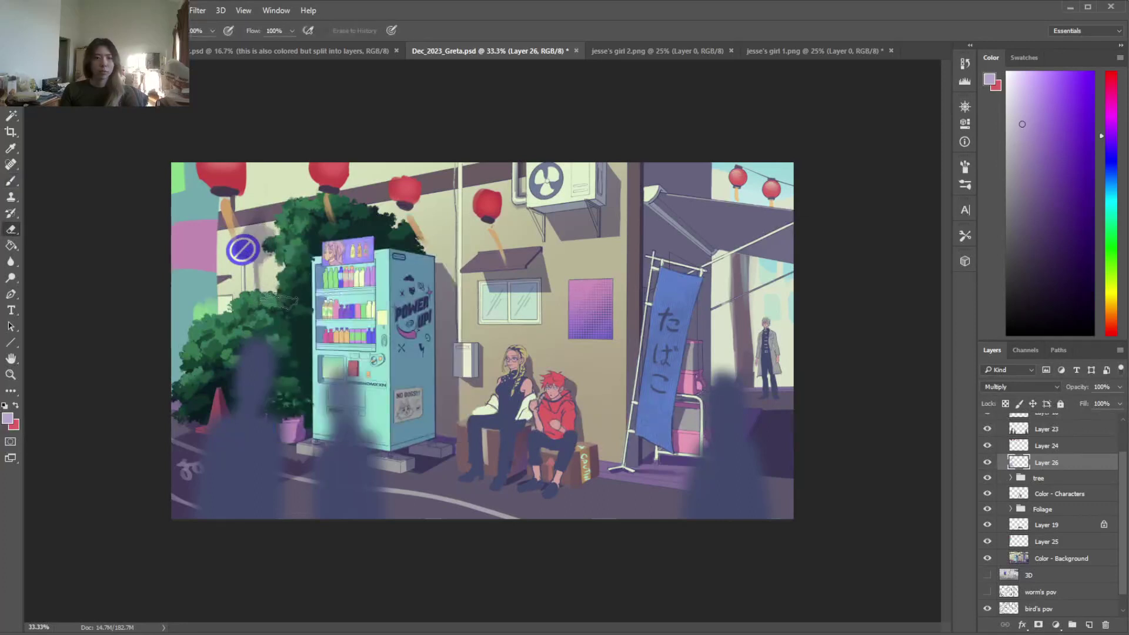
{"action": "mouse_move", "coordinate": [246, 219]}
{"action": "left_mouse_down"}
{"action": "mouse_move", "coordinate": [268, 241]}
{"action": "mouse_move", "coordinate": [265, 300]}
{"action": "left_mouse_up"}
{"action": "key", "text": "b"}
{"action": "key", "text": "e"}
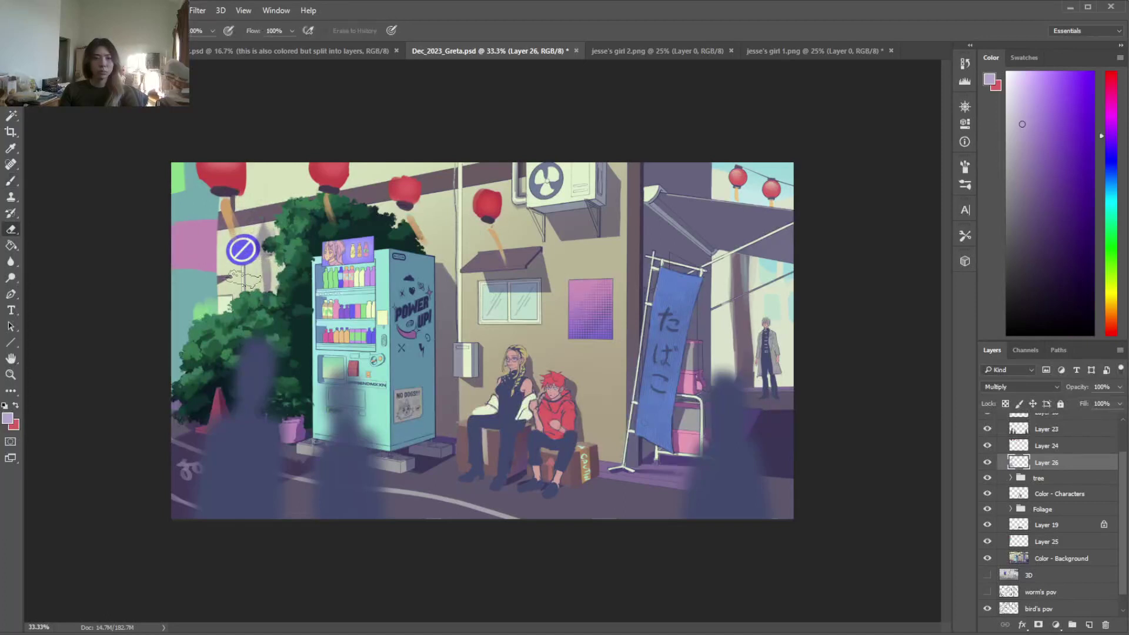
{"action": "key", "text": "b"}
{"action": "key", "text": "e"}
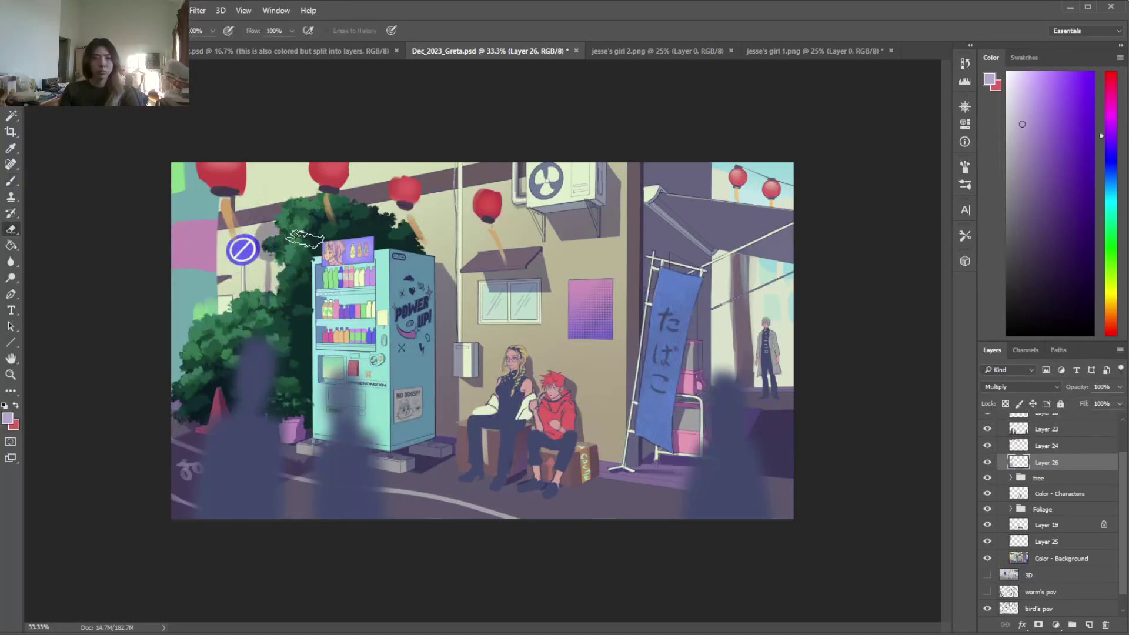
Paint a cast shadow across the upper side of the vending machine and trim it with the eraser
{"action": "key", "text": "b"}
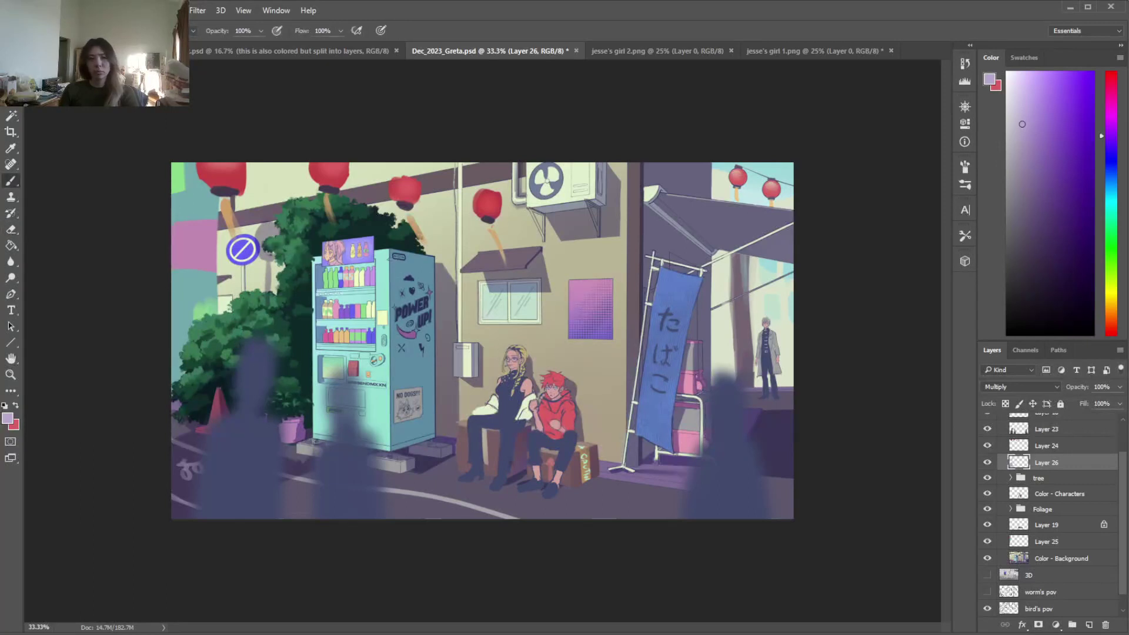
{"action": "left_click_drag", "start_coordinate": [369, 266], "coordinate": [329, 312]}
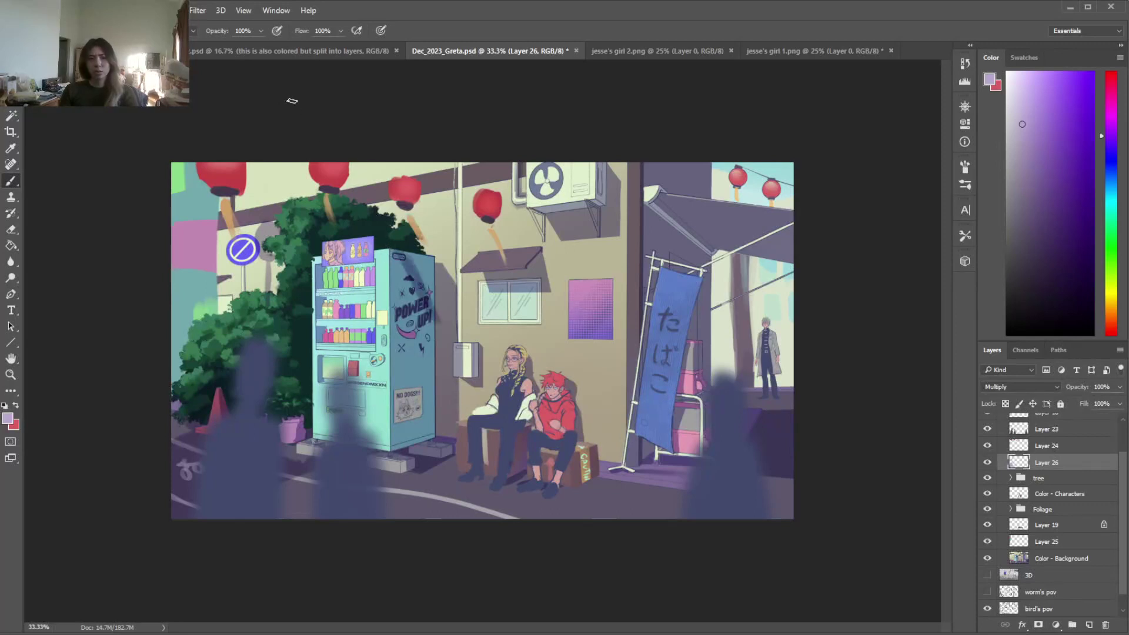
{"action": "key", "text": "e"}
{"action": "left_click_drag", "start_coordinate": [412, 313], "coordinate": [422, 332]}
{"action": "key", "text": "b"}
{"action": "mouse_move", "coordinate": [403, 257]}
{"action": "left_mouse_down"}
{"action": "mouse_move", "coordinate": [439, 303]}
{"action": "mouse_move", "coordinate": [444, 261]}
{"action": "mouse_move", "coordinate": [457, 300]}
{"action": "left_mouse_up"}
{"action": "key", "text": "e"}
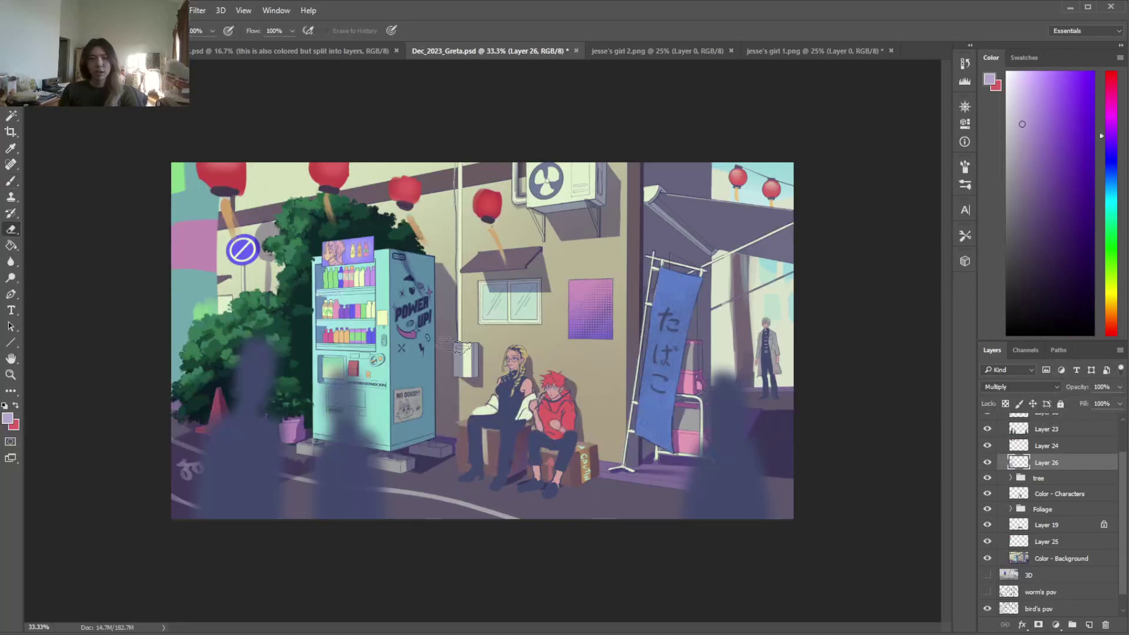
{"action": "key", "text": "b"}
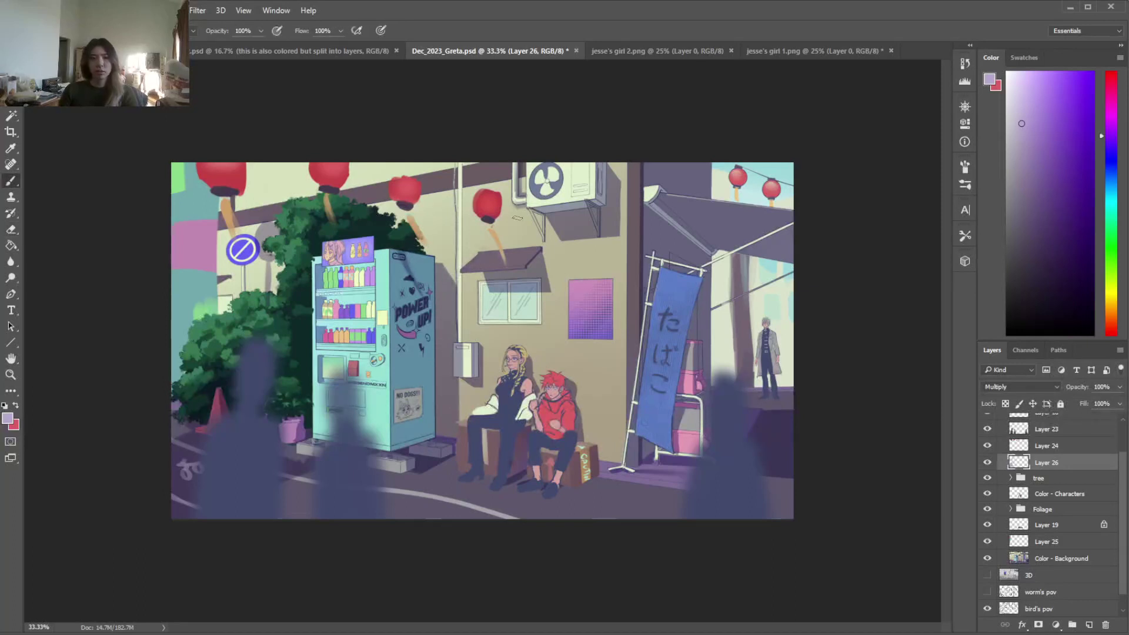
Refine the cast shadows around the air conditioner and the window awning by alternately painting and erasing
{"action": "key", "text": "e"}
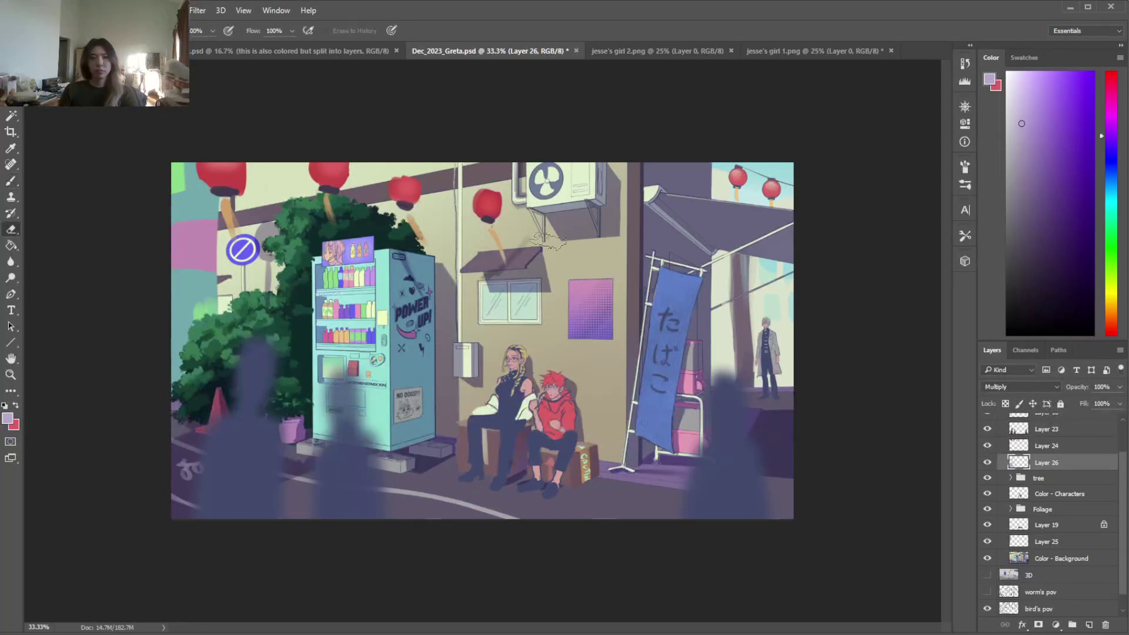
{"action": "key", "text": "b"}
{"action": "key", "text": "e"}
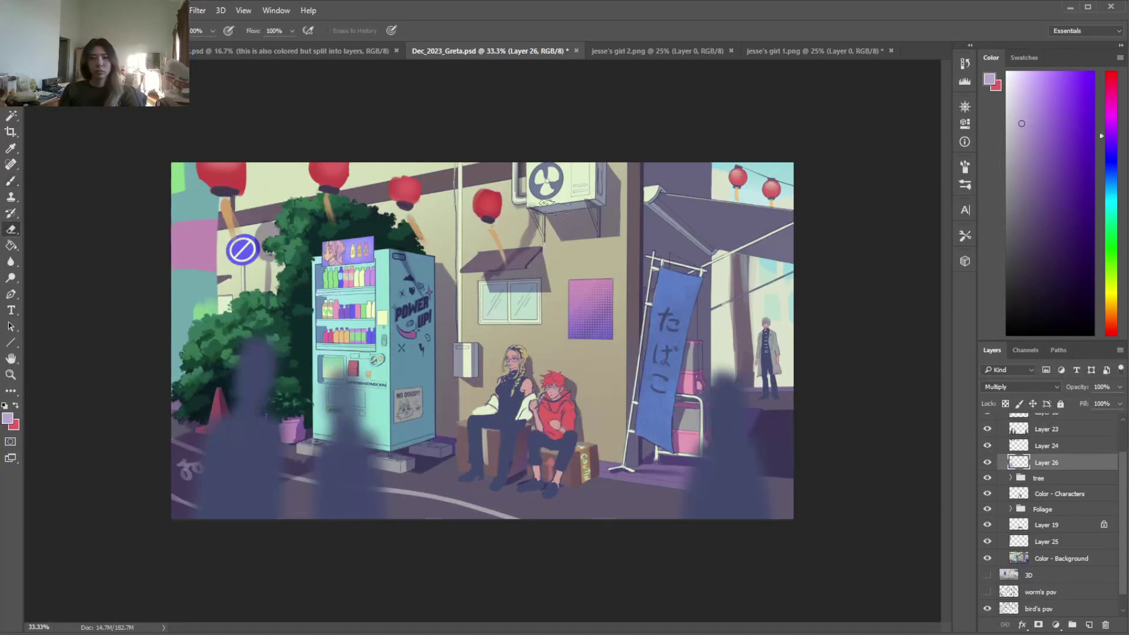
{"action": "key", "text": "b"}
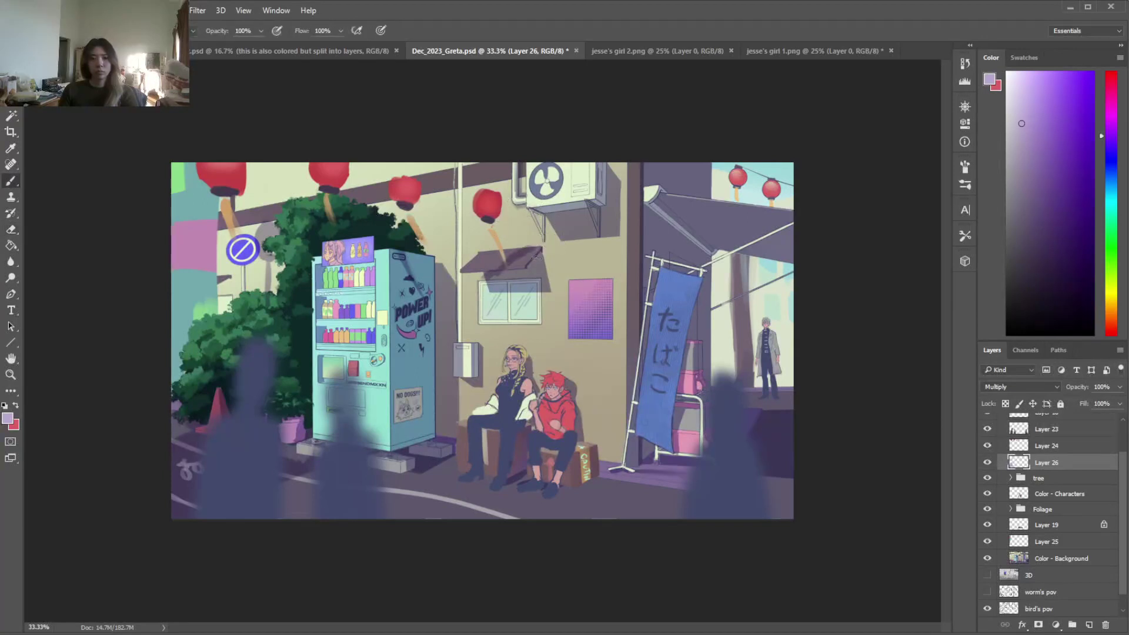
{"action": "key", "text": "e"}
{"action": "key", "text": "b"}
Trim and repaint the cast shadow on the upper side of the vending machine
{"action": "key", "text": "e"}
{"action": "mouse_move", "coordinate": [404, 253]}
{"action": "left_mouse_down"}
{"action": "mouse_move", "coordinate": [418, 291]}
{"action": "mouse_move", "coordinate": [406, 270]}
{"action": "left_mouse_up"}
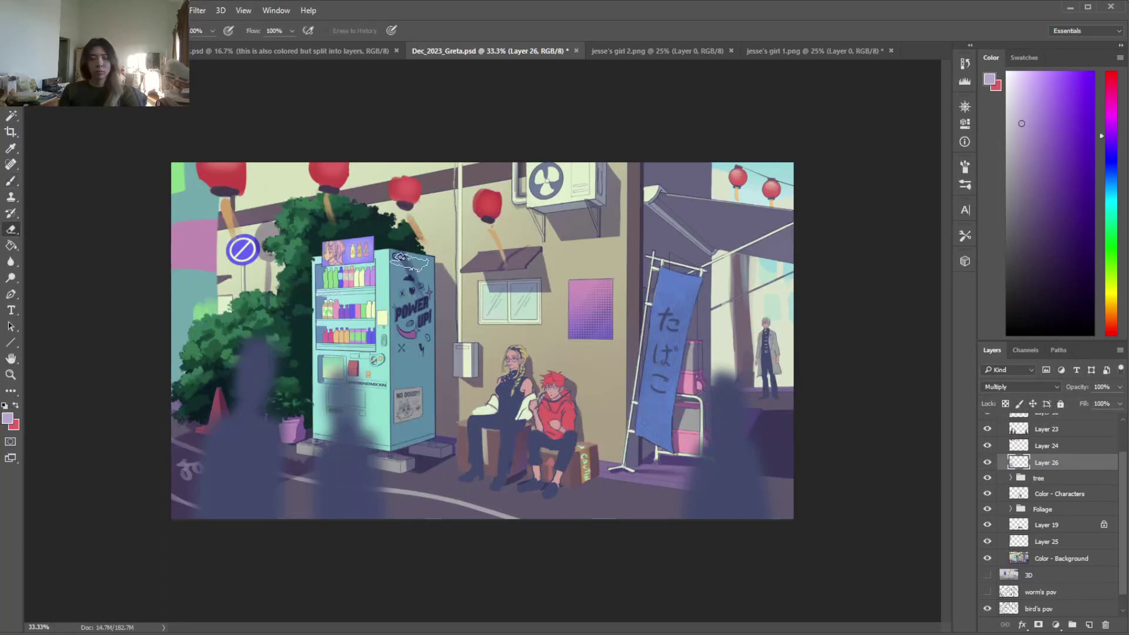
{"action": "key", "text": "b"}
Reshape the ground shadow around the white road lettering and traffic cone with alternating eraser and brush strokes
{"action": "key", "text": "e"}
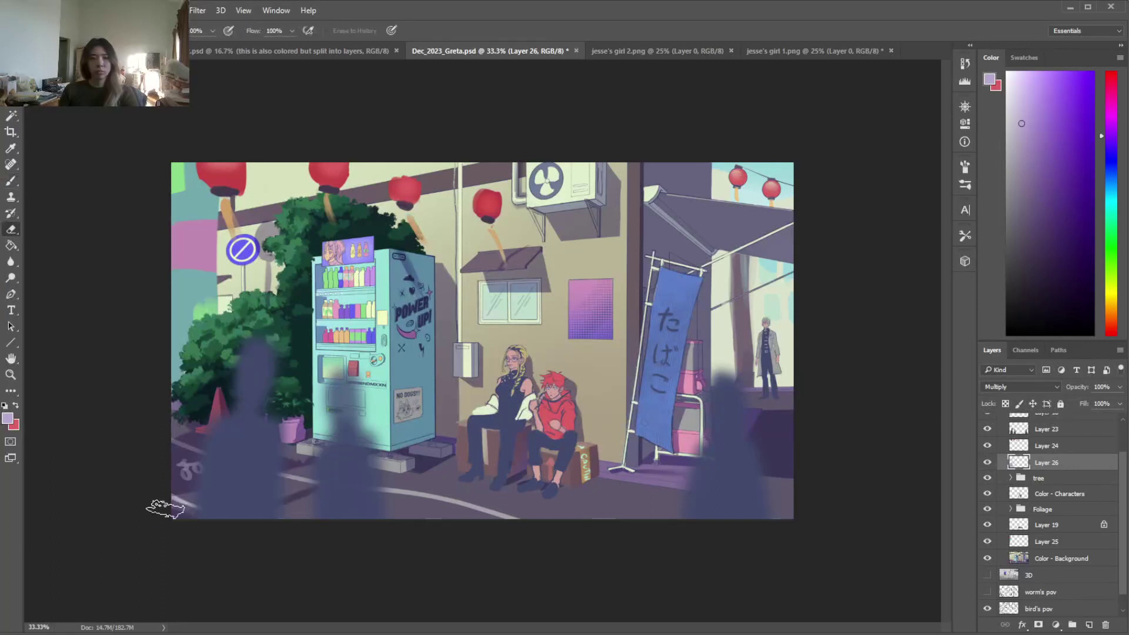
{"action": "key", "text": "b"}
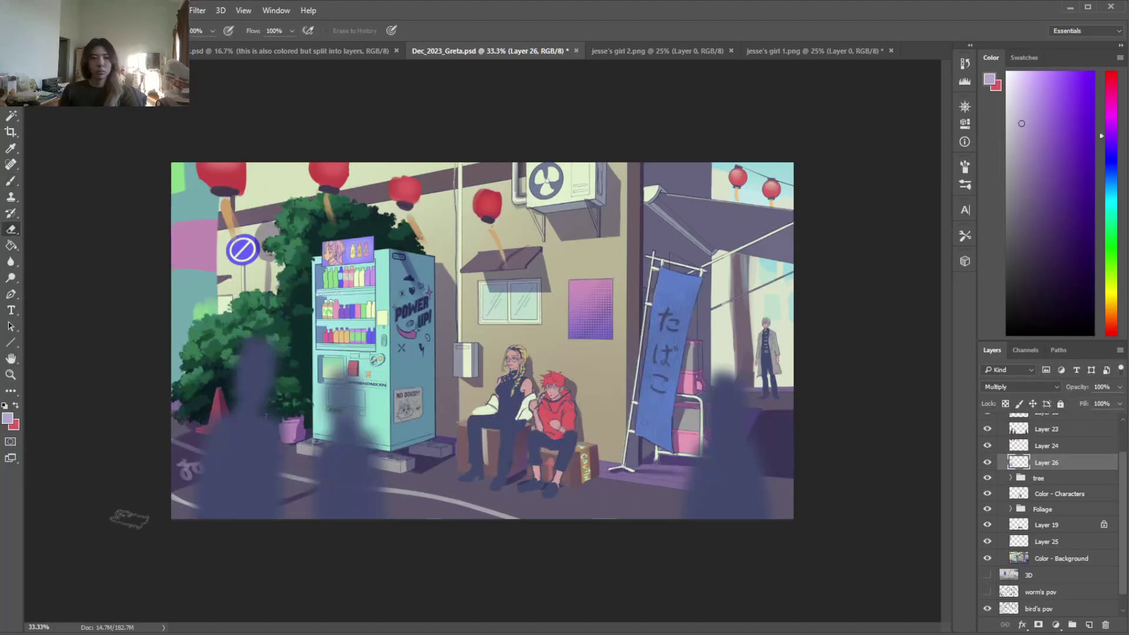
{"action": "key", "text": "e"}
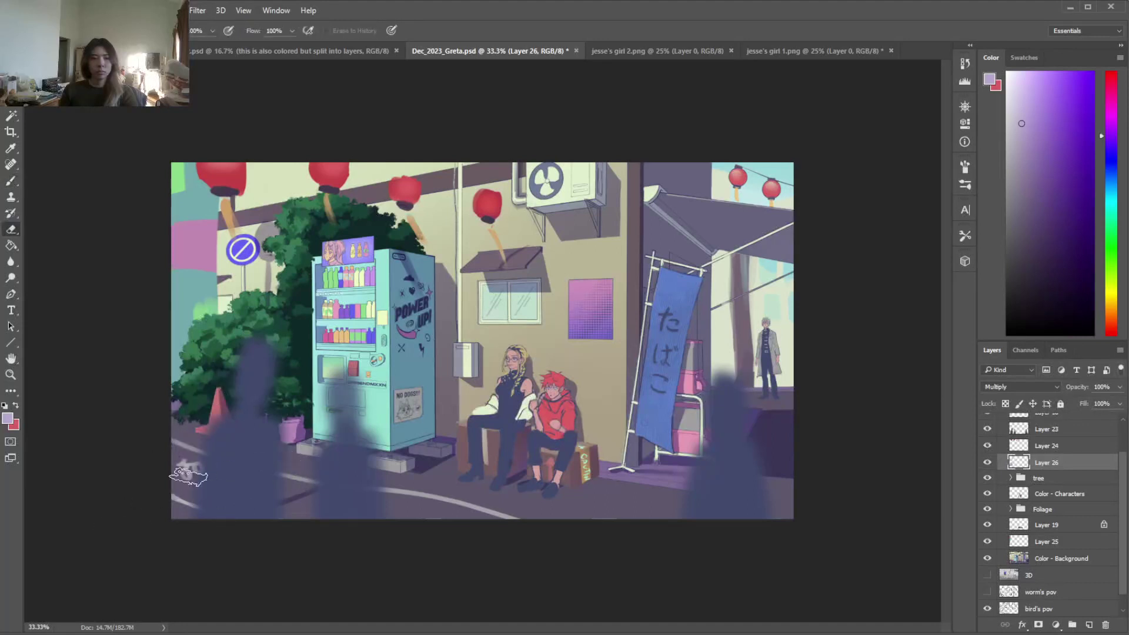
{"action": "key", "text": "b"}
{"action": "mouse_move", "coordinate": [156, 480]}
{"action": "left_mouse_down"}
{"action": "mouse_move", "coordinate": [181, 493]}
{"action": "mouse_move", "coordinate": [216, 474]}
{"action": "left_mouse_up"}
{"action": "key", "text": "e"}
Paint cast shadows across the foreground road in front of the seated pair and trim their edges with the eraser
{"action": "key", "text": "b"}
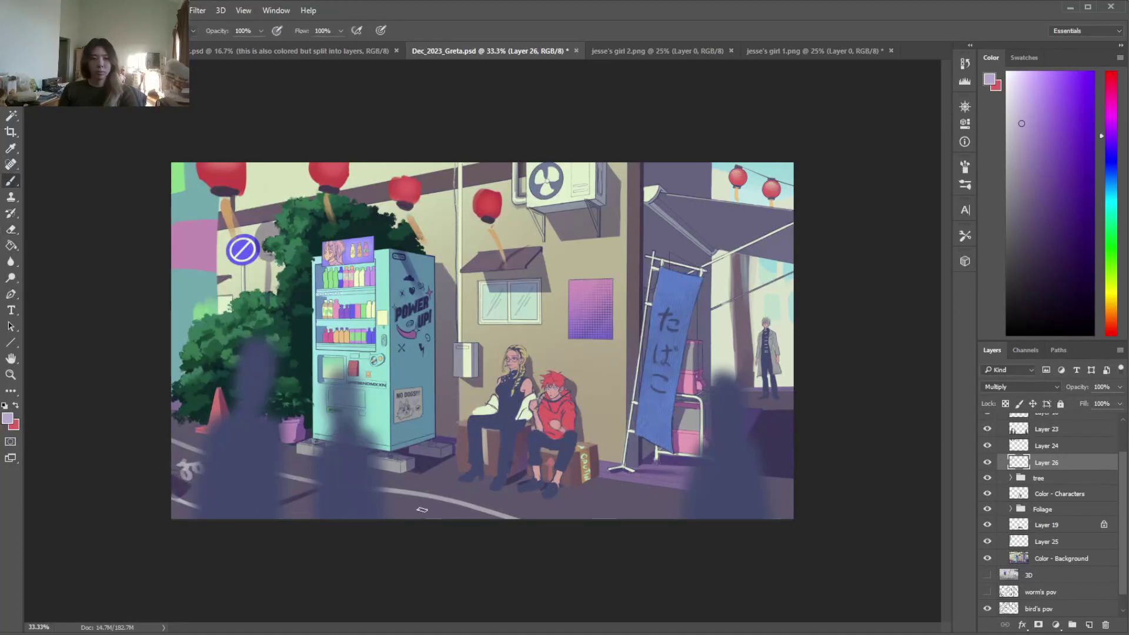
{"action": "key", "text": "e"}
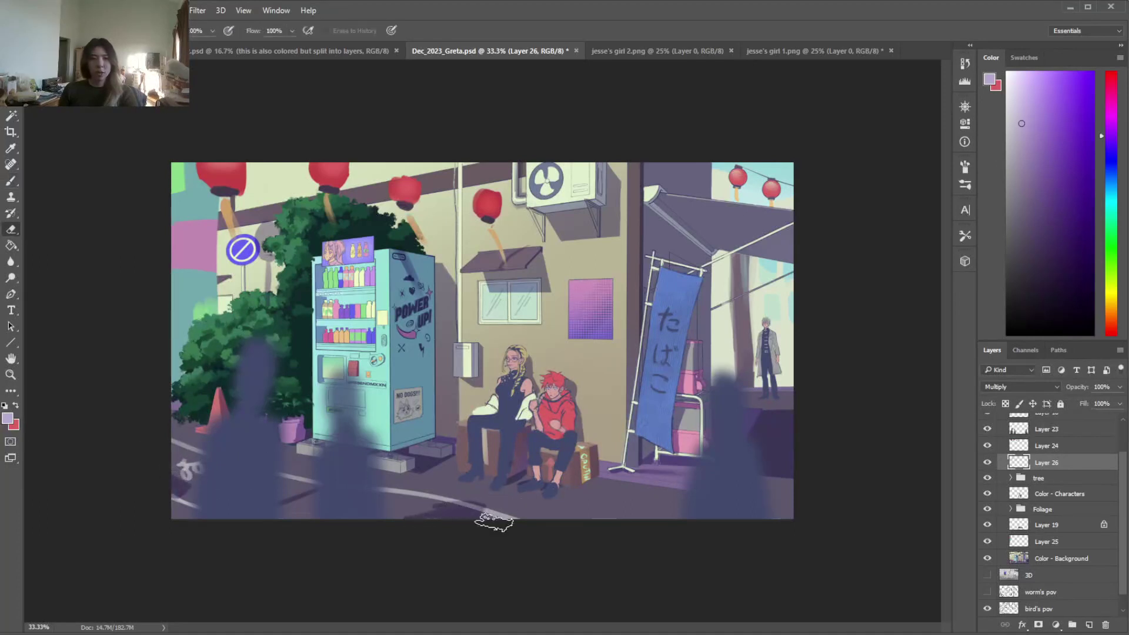
{"action": "key", "text": "b"}
{"action": "mouse_move", "coordinate": [574, 506]}
{"action": "left_mouse_down"}
{"action": "mouse_move", "coordinate": [654, 486]}
{"action": "mouse_move", "coordinate": [543, 527]}
{"action": "mouse_move", "coordinate": [618, 521]}
{"action": "mouse_move", "coordinate": [589, 516]}
{"action": "left_mouse_up"}
{"action": "key", "text": "e"}
{"action": "left_click_drag", "start_coordinate": [661, 496], "coordinate": [708, 482]}
{"action": "key", "text": "b"}
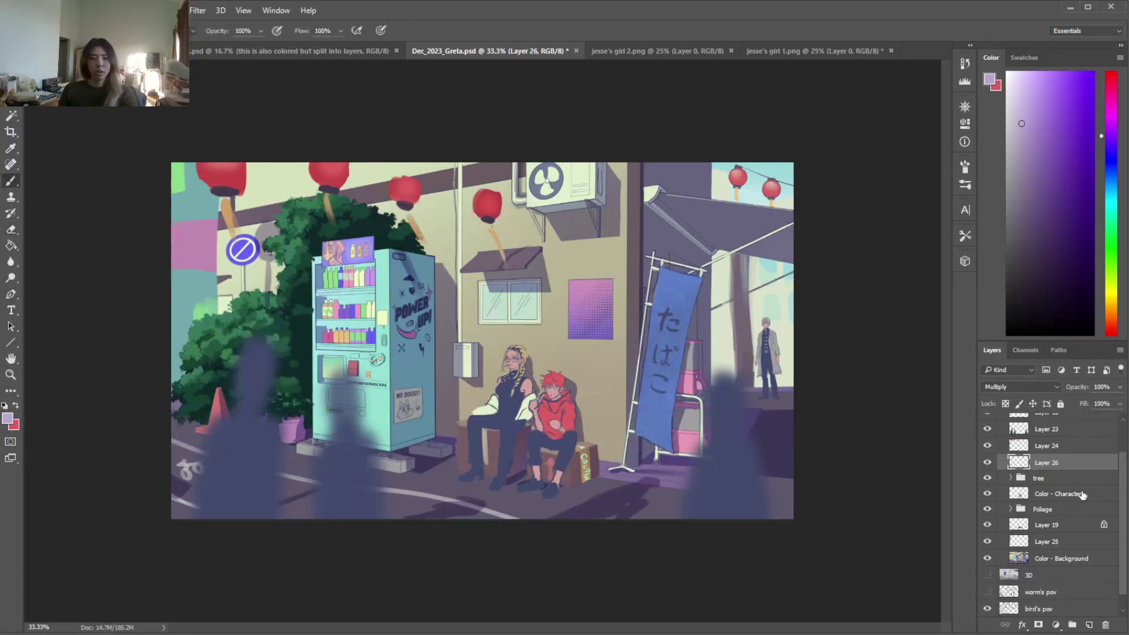
Try enlarging the seated pair on the Color - Characters layer to about 104%
{"action": "left_click", "coordinate": [1082, 495]}
{"action": "key", "text": "ctrl+t"}
{"action": "left_click_drag", "start_coordinate": [578, 334], "coordinate": [583, 332]}
{"action": "left_click", "coordinate": [519, 31]}
{"action": "key", "text": "ctrl+t"}
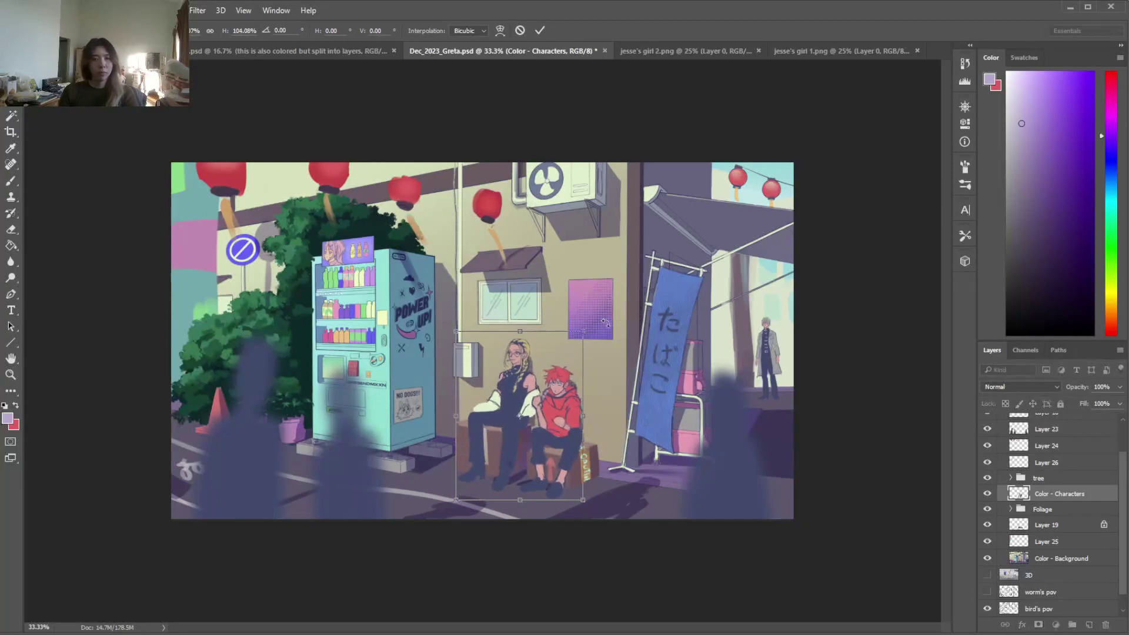
{"action": "left_click", "coordinate": [540, 30]}
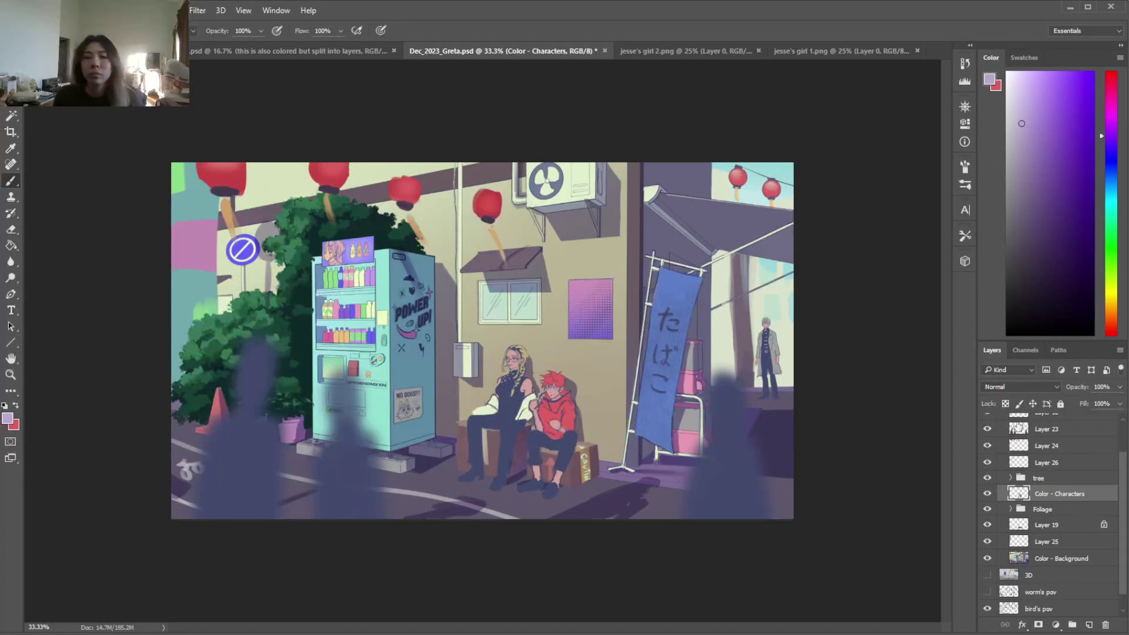
Lasso the standing man in the coat on the Color - Background layer, enlarge him and reposition him in the alley
{"action": "left_click_drag", "start_coordinate": [1122, 511], "coordinate": [1124, 528]}
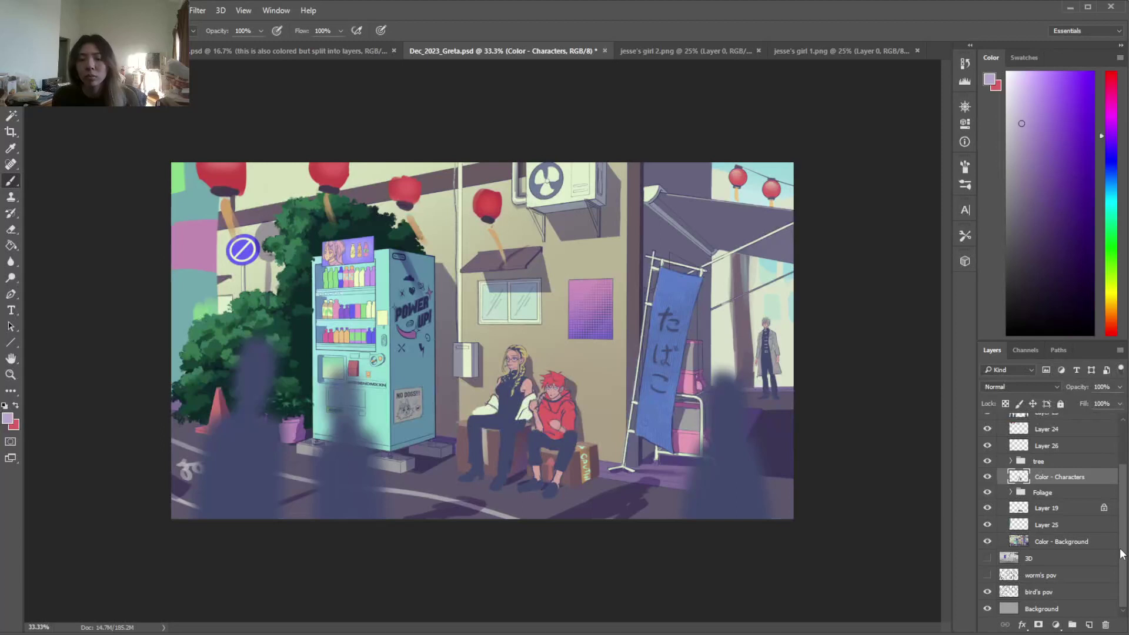
{"action": "left_click", "coordinate": [1041, 546]}
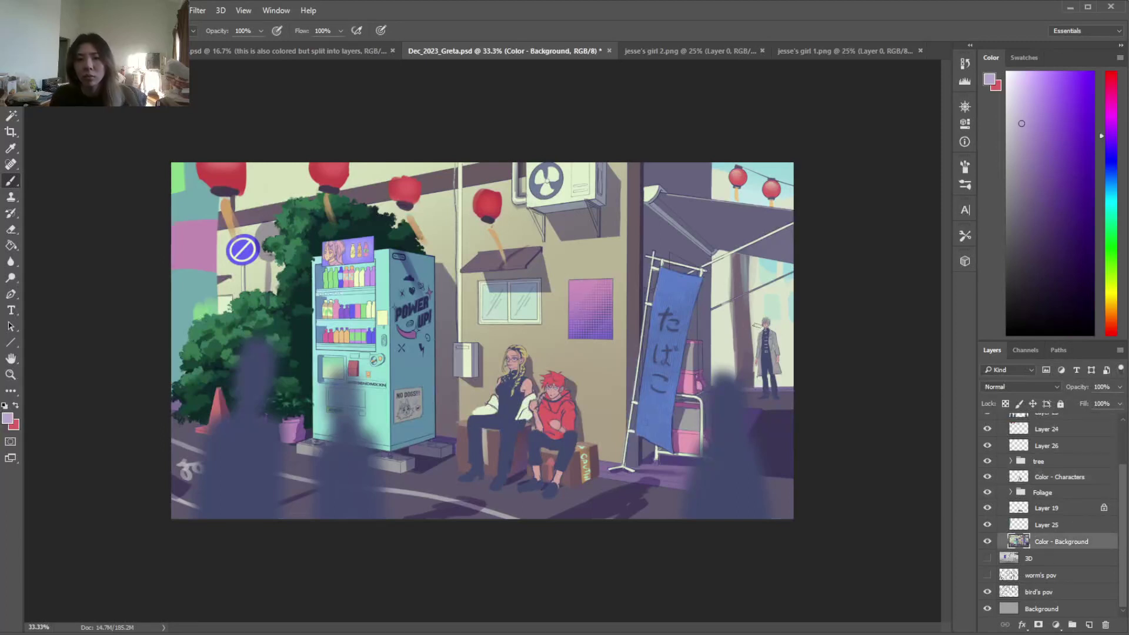
{"action": "key", "text": "l"}
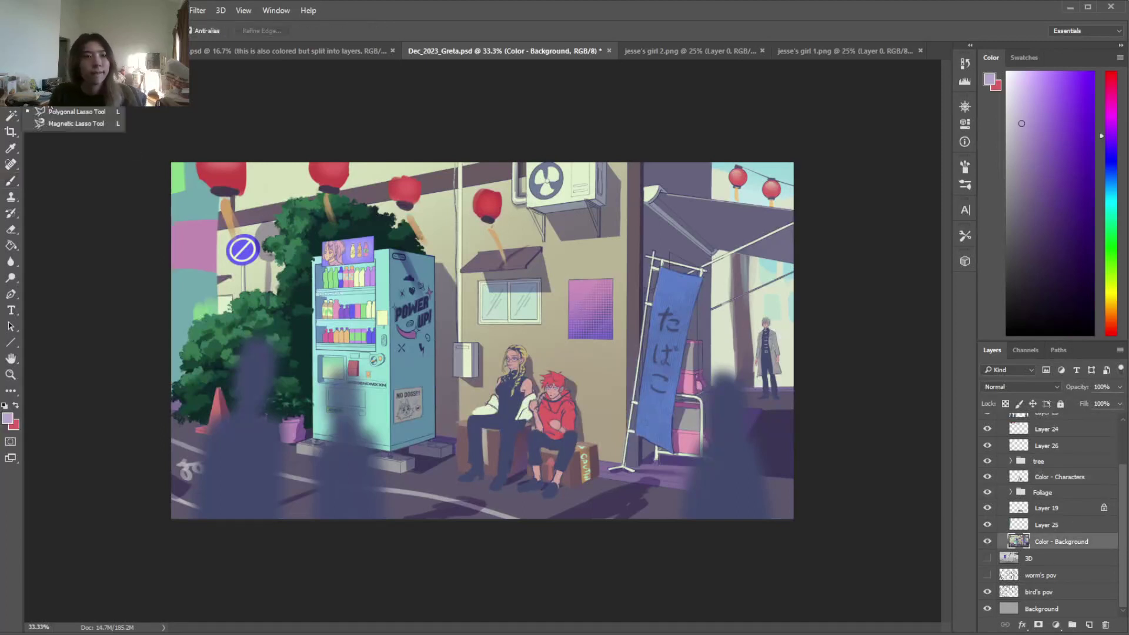
{"action": "mouse_move", "coordinate": [757, 342]}
{"action": "left_mouse_down"}
{"action": "mouse_move", "coordinate": [759, 390]}
{"action": "mouse_move", "coordinate": [783, 396]}
{"action": "left_mouse_up"}
{"action": "left_click_drag", "start_coordinate": [783, 337], "coordinate": [775, 381]}
{"action": "key", "text": "v"}
{"action": "key", "text": "ctrl+t"}
{"action": "left_click_drag", "start_coordinate": [749, 429], "coordinate": [742, 447]}
{"action": "left_click_drag", "start_coordinate": [786, 334], "coordinate": [793, 314]}
{"action": "mouse_move", "coordinate": [762, 364]}
{"action": "left_mouse_down"}
{"action": "mouse_move", "coordinate": [765, 339]}
{"action": "mouse_move", "coordinate": [759, 352]}
{"action": "left_mouse_up"}
{"action": "key", "text": "Return"}
Blend the ground around the enlarged man's feet using colors sampled from nearby, and clear the selection
{"action": "key", "text": "e"}
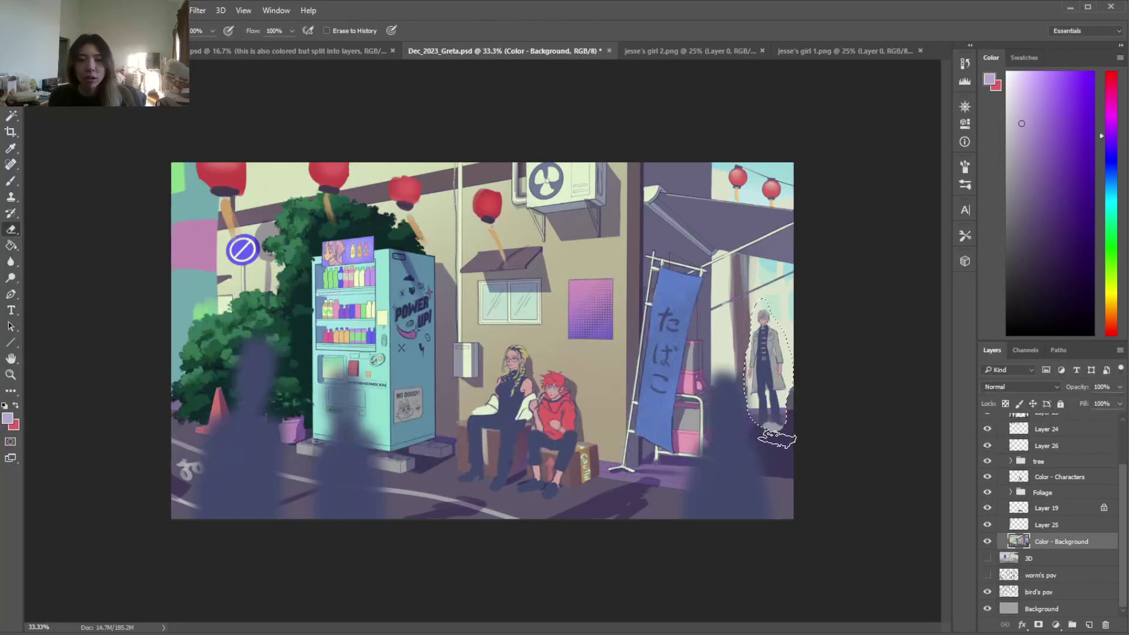
{"action": "key", "text": "b"}
{"action": "left_click", "coordinate": [767, 429], "text": "alt"}
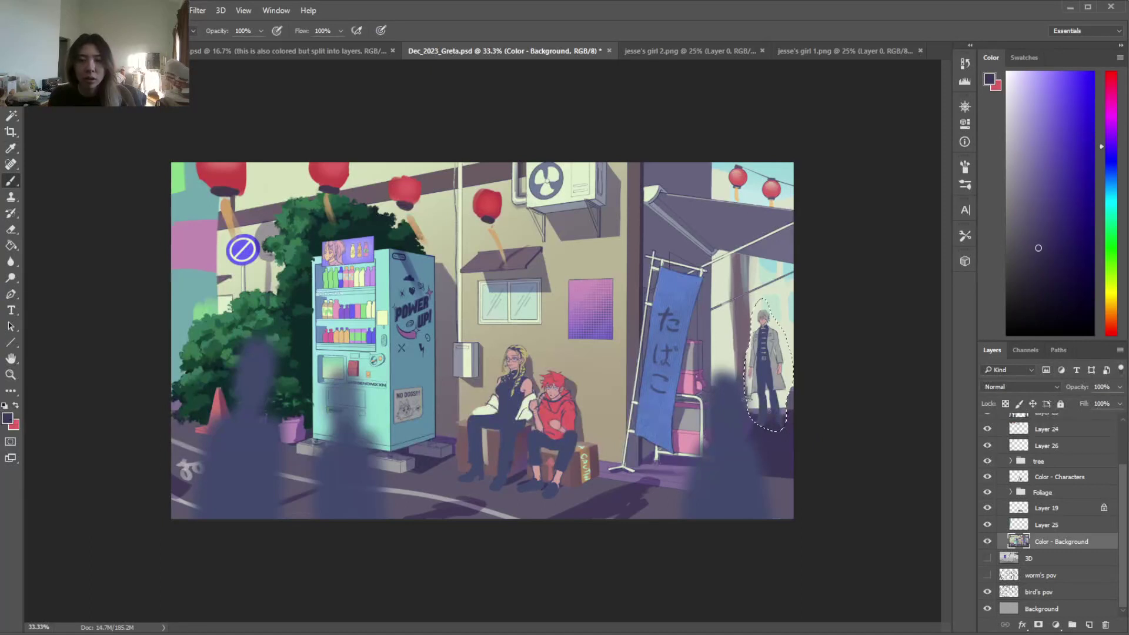
{"action": "left_click", "coordinate": [761, 413], "text": "alt"}
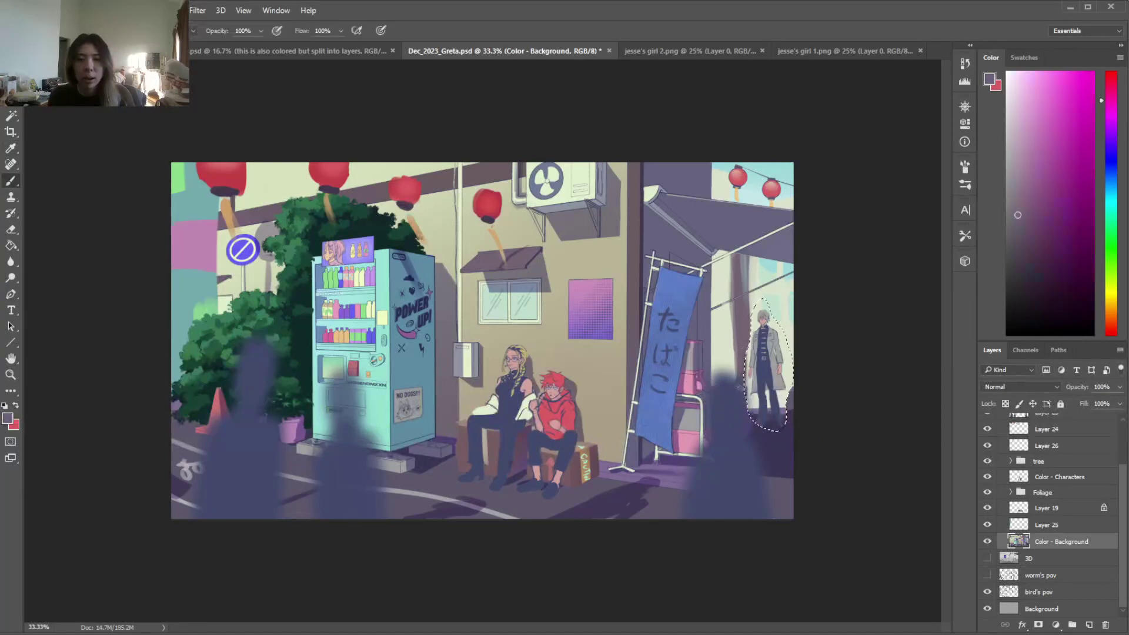
{"action": "key", "text": "ctrl+d"}
{"action": "key", "text": "w"}
{"action": "left_click", "coordinate": [772, 363]}
{"action": "left_click", "coordinate": [765, 374], "text": "shift"}
{"action": "key", "text": "ctrl+d"}
Lasso tightly around the standing man and darken him with Brightness/Contrast
{"action": "key", "text": "l"}
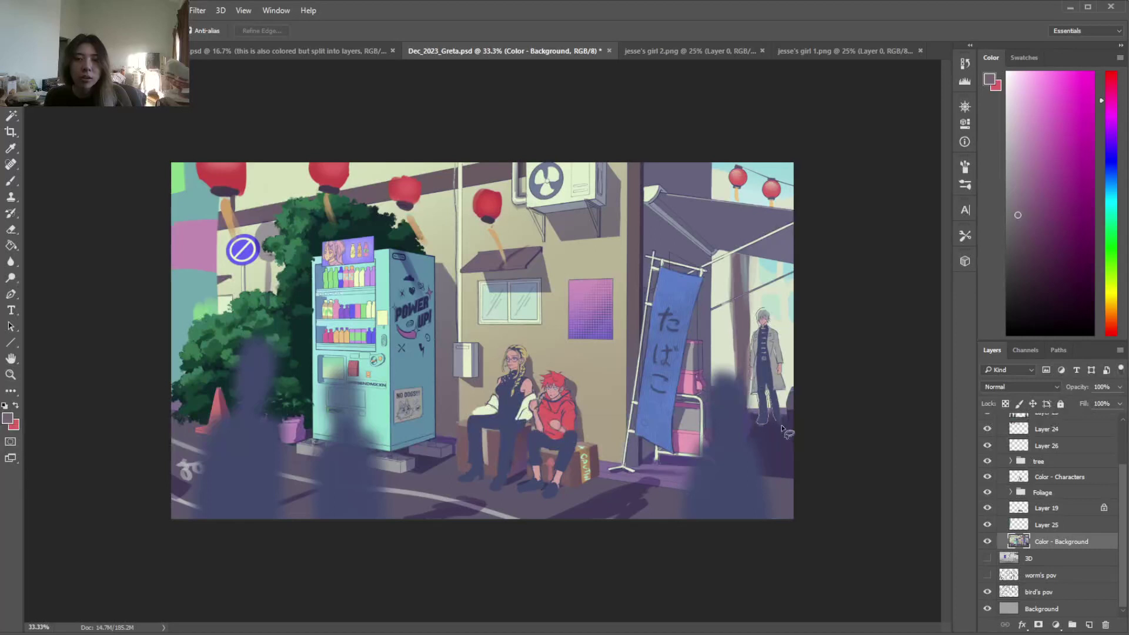
{"action": "mouse_move", "coordinate": [780, 396]}
{"action": "left_mouse_down"}
{"action": "mouse_move", "coordinate": [783, 360]}
{"action": "mouse_move", "coordinate": [761, 317]}
{"action": "left_mouse_up"}
{"action": "left_click", "coordinate": [112, 10]}
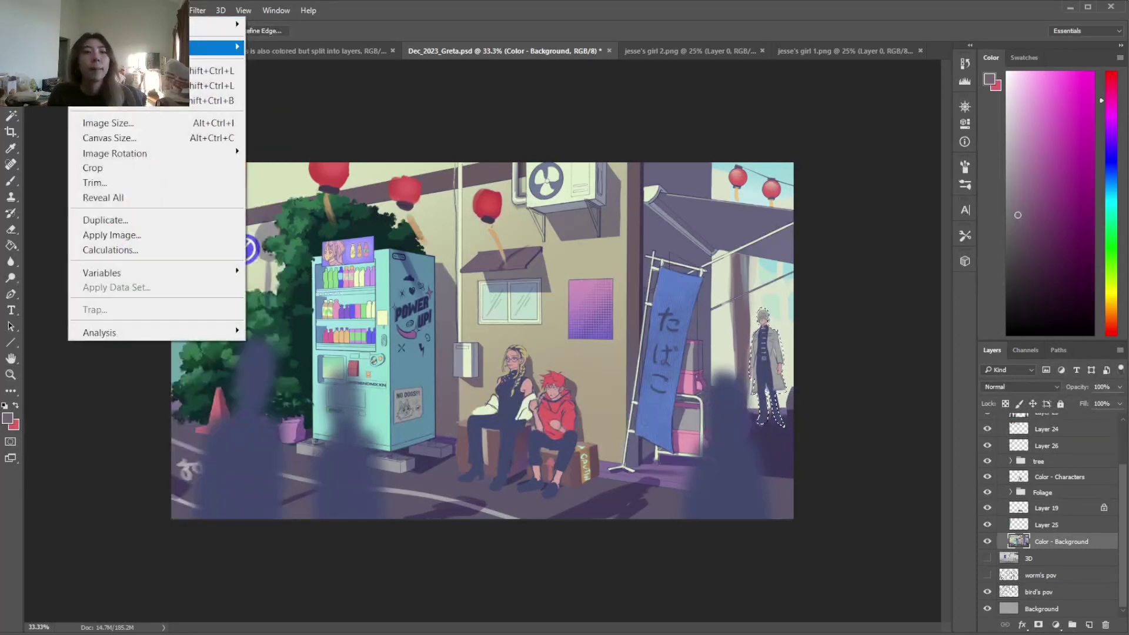
{"action": "mouse_move", "coordinate": [218, 46]}
{"action": "left_click", "coordinate": [282, 45]}
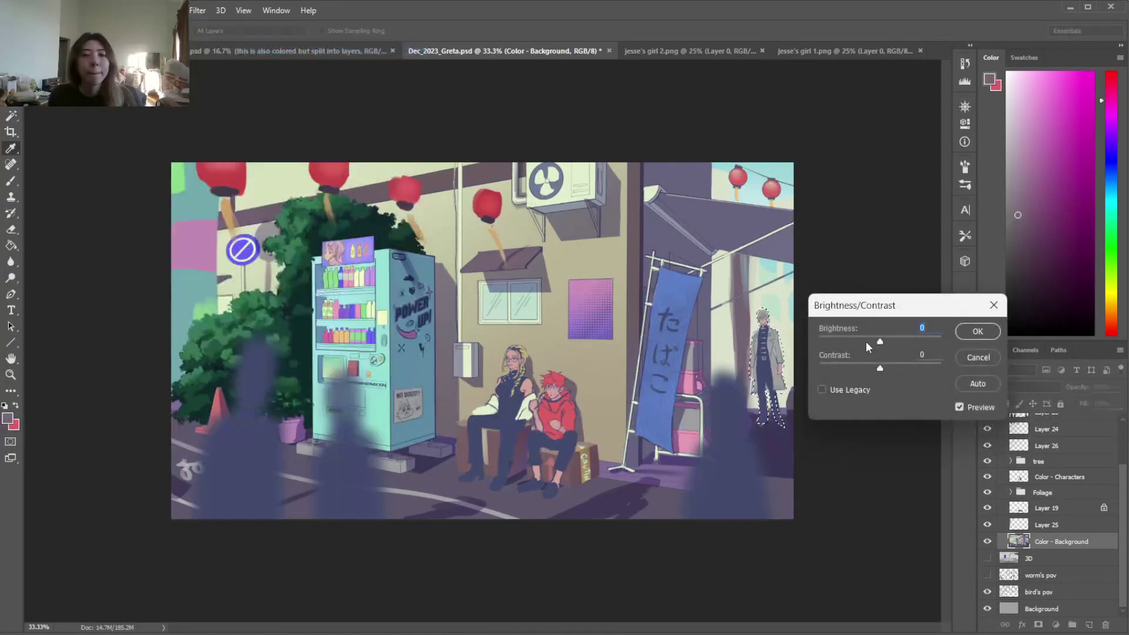
{"action": "left_click", "coordinate": [961, 333]}
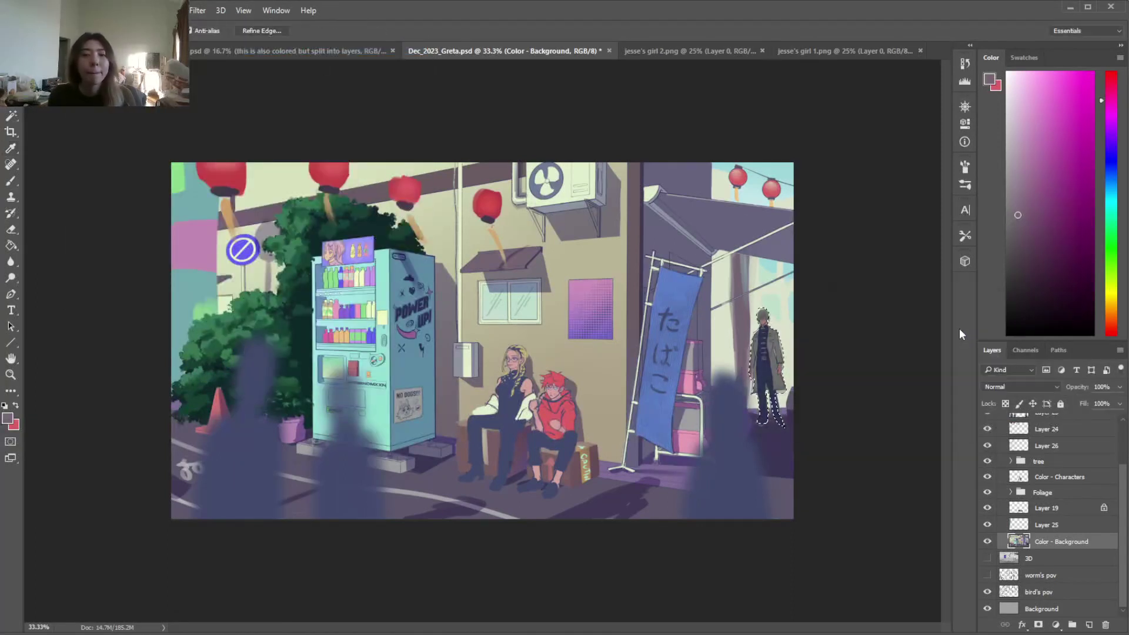
Cut the selected man to a new layer and give it a purple Color Overlay in Multiply mode
{"action": "right_click", "coordinate": [754, 351]}
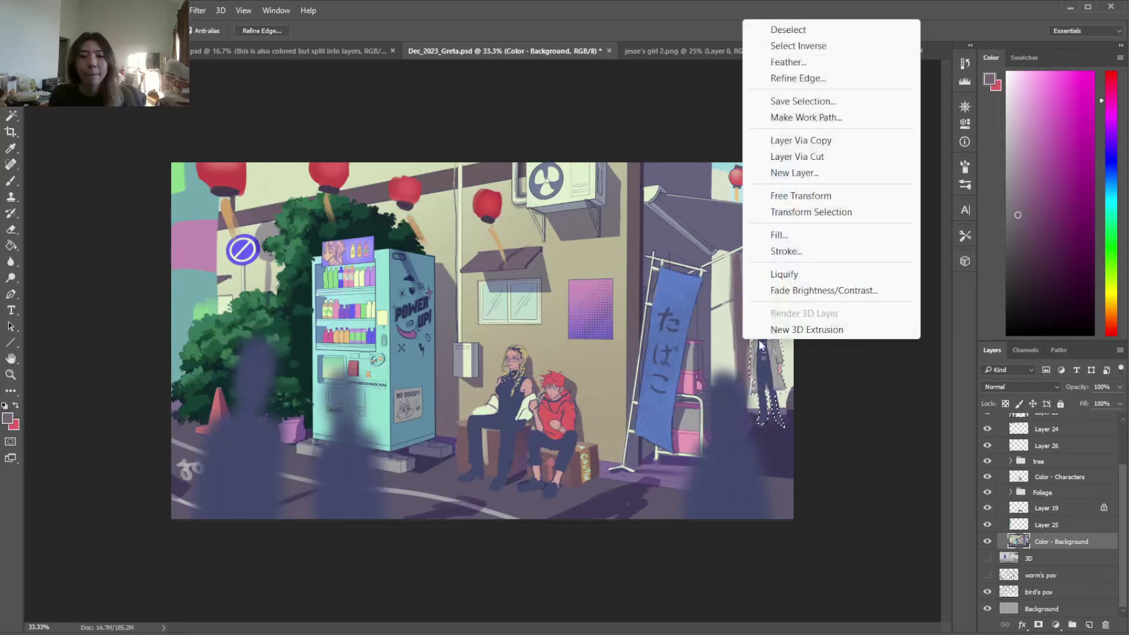
{"action": "left_click", "coordinate": [797, 157]}
{"action": "key", "text": "h"}
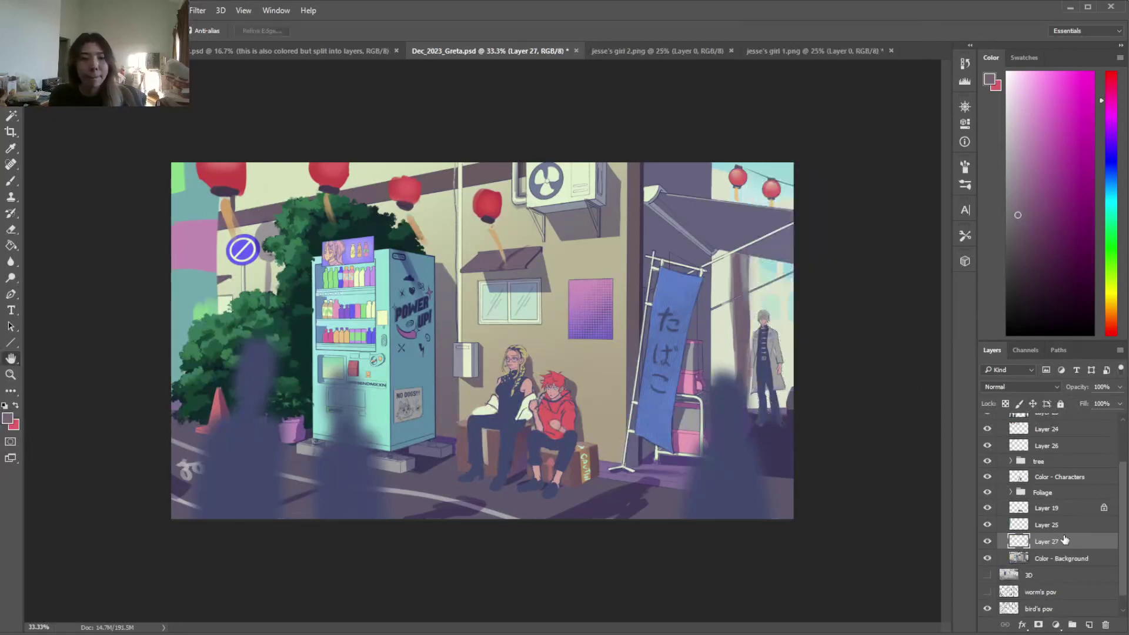
{"action": "double_click", "coordinate": [1065, 540]}
{"action": "left_click", "coordinate": [98, 336]}
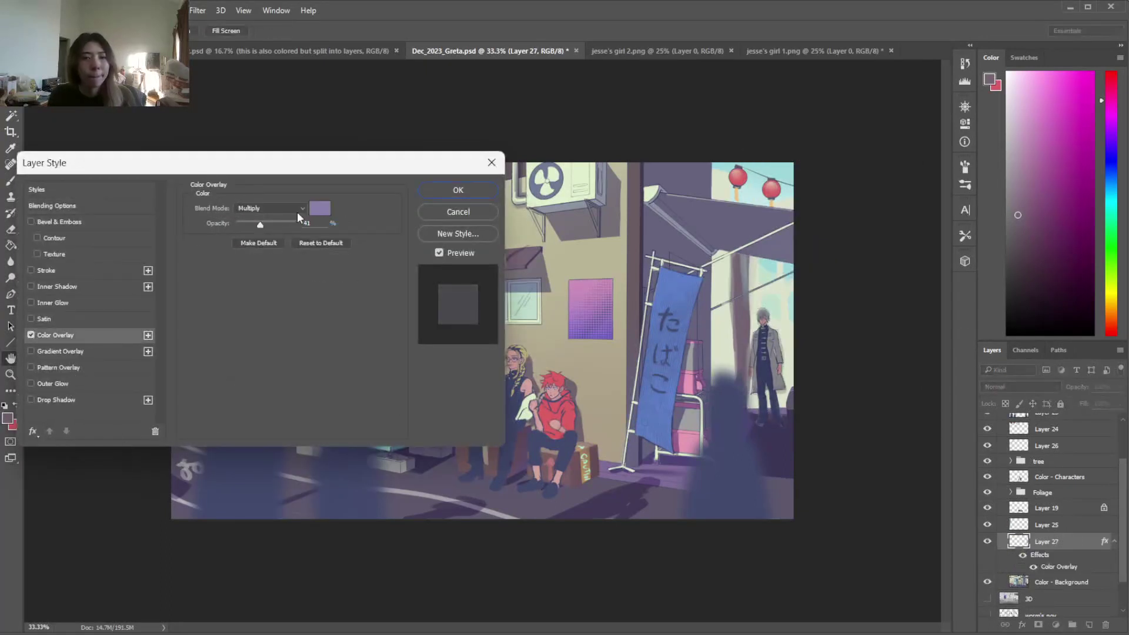
Set the opacity of Layer 27's Multiply color overlay to 71% and apply the layer style
{"action": "left_click_drag", "start_coordinate": [266, 224], "coordinate": [272, 227]}
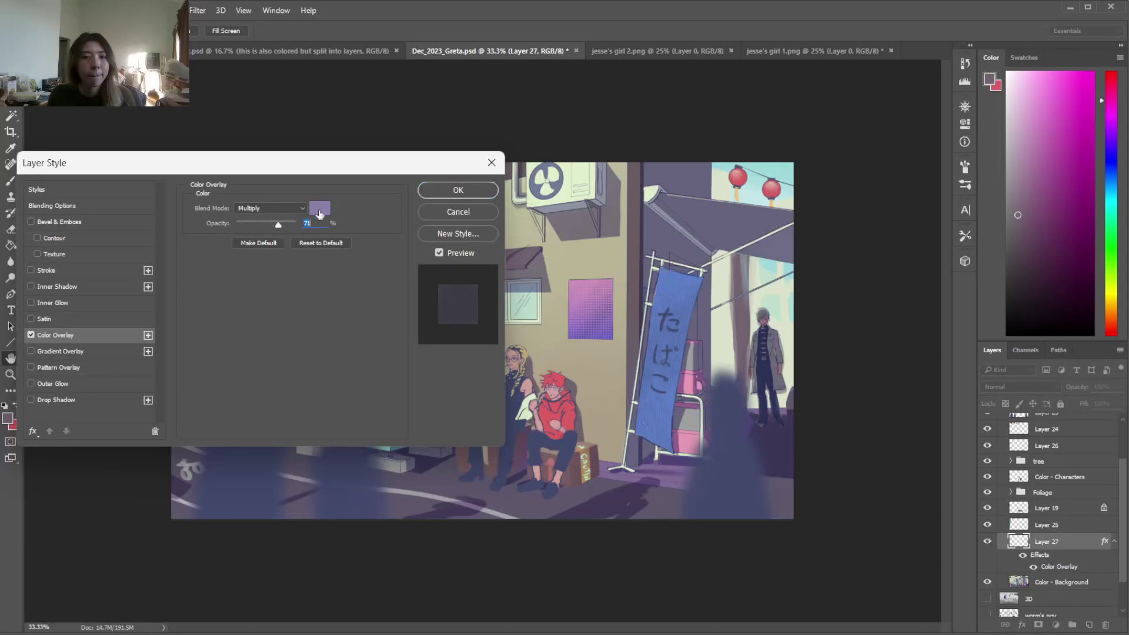
{"action": "left_click", "coordinate": [437, 192]}
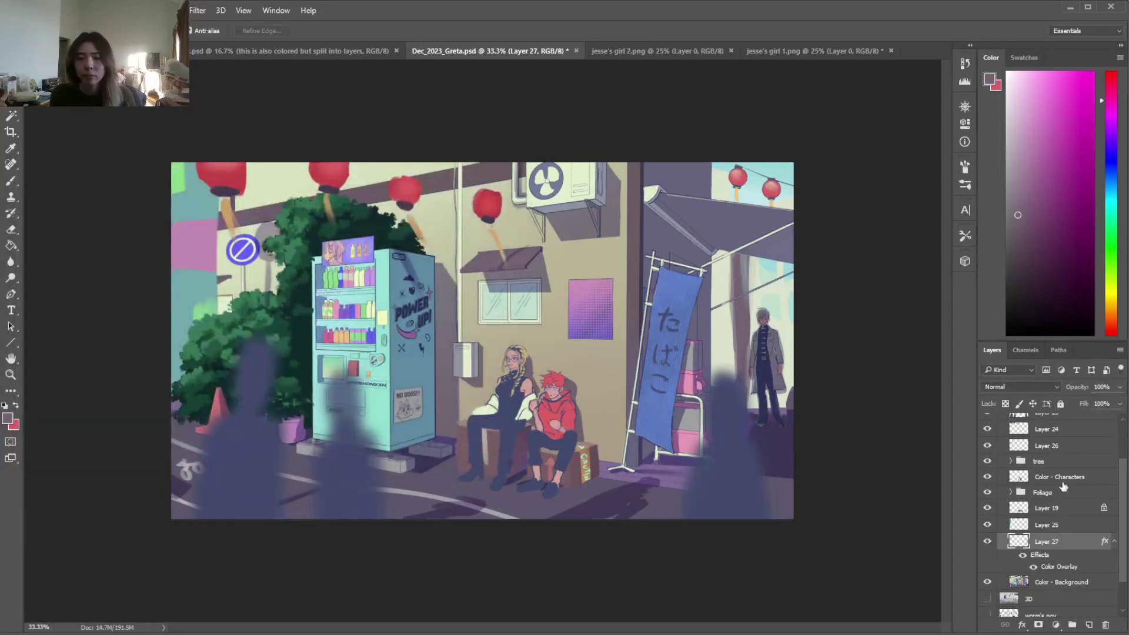
Retouch the small distant lantern on the Color - Background layer with sampled cream and lantern-red colours
{"action": "left_click", "coordinate": [1073, 581]}
{"action": "key", "text": "b"}
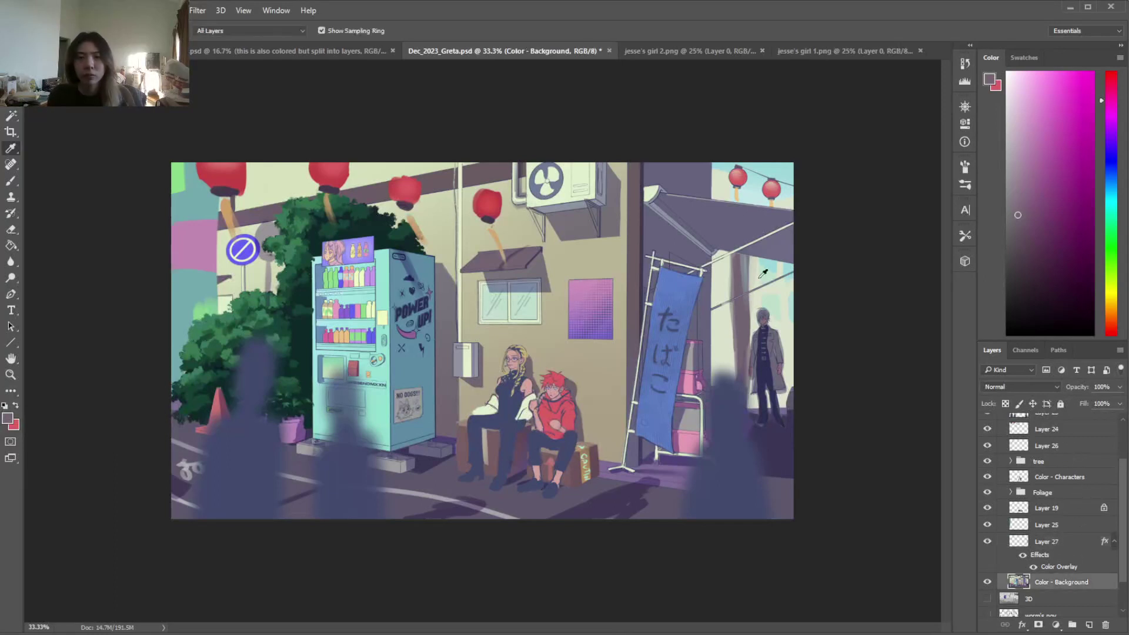
{"action": "left_click", "coordinate": [757, 276], "text": "alt"}
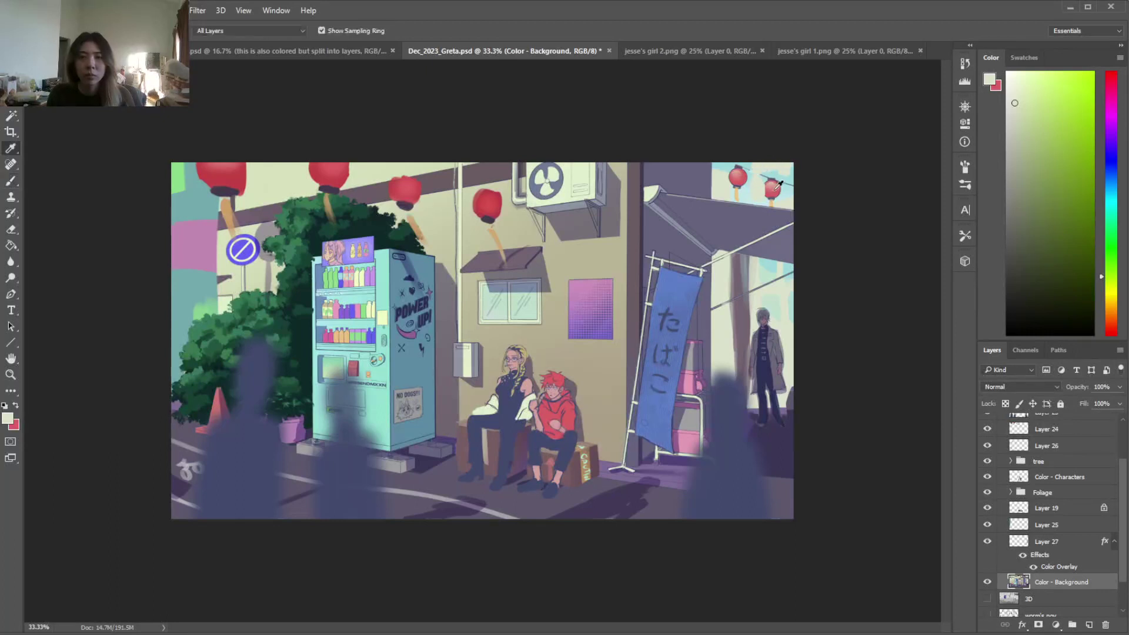
{"action": "left_click", "coordinate": [768, 184], "text": "alt"}
{"action": "left_click", "coordinate": [764, 184], "text": "alt"}
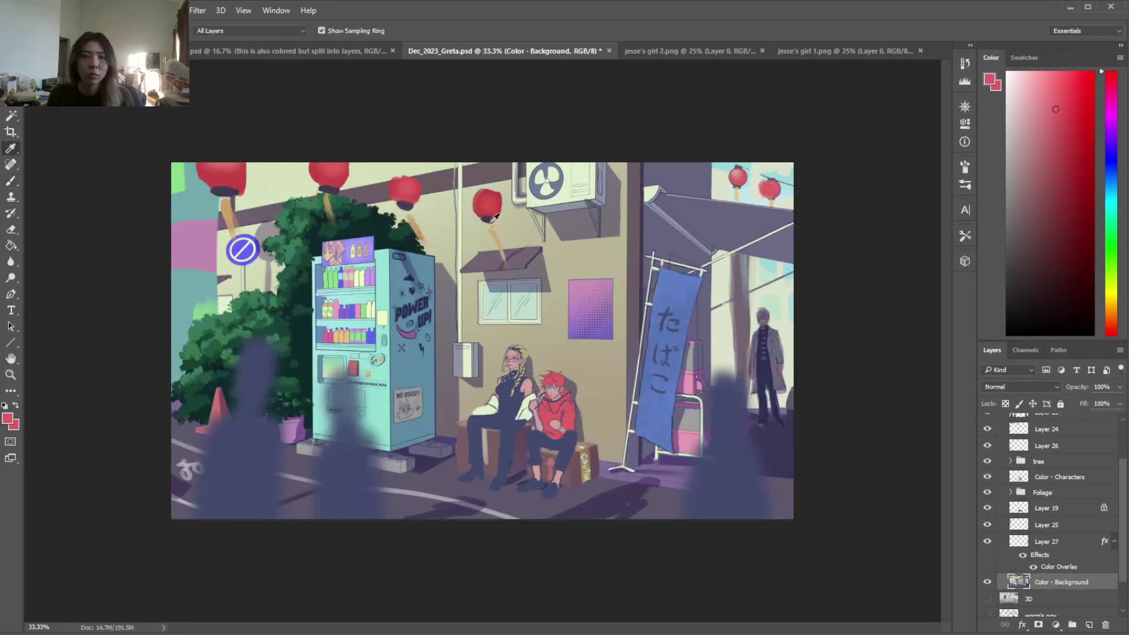
{"action": "left_click", "coordinate": [499, 195], "text": "alt"}
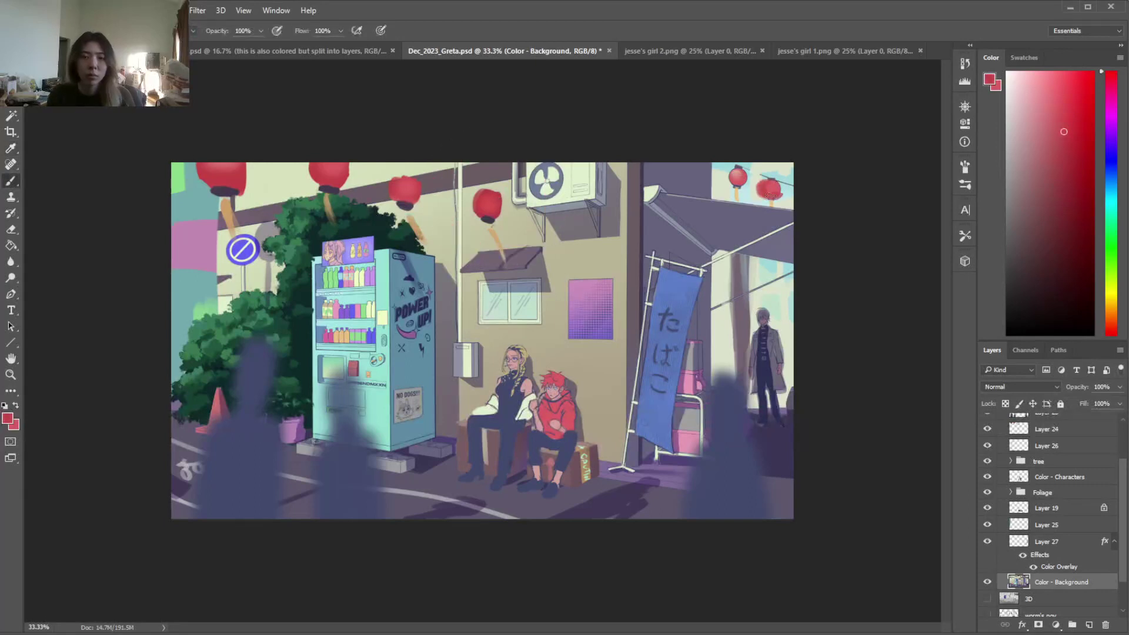
{"action": "left_click", "coordinate": [777, 165], "text": "alt"}
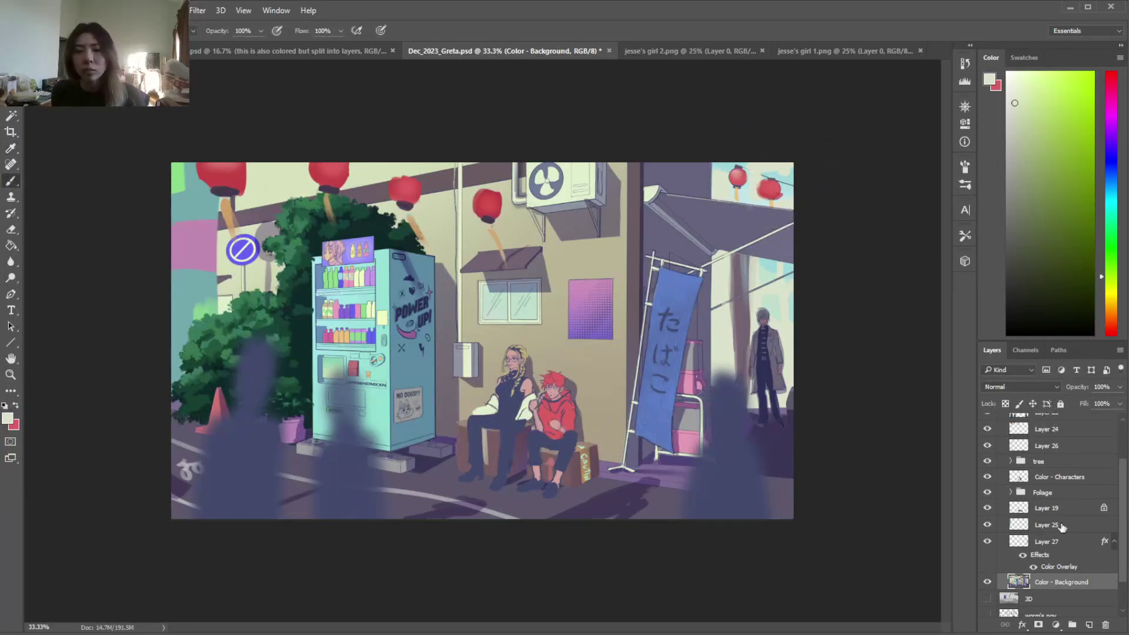
Merge Layer 27 down into Color - Background and retouch the background man's feet with a sampled dark colour
{"action": "left_click", "coordinate": [764, 432], "text": "alt"}
{"action": "left_click", "coordinate": [1052, 542]}
{"action": "right_click", "coordinate": [1052, 541]}
{"action": "left_click", "coordinate": [788, 513]}
{"action": "key", "text": "b"}
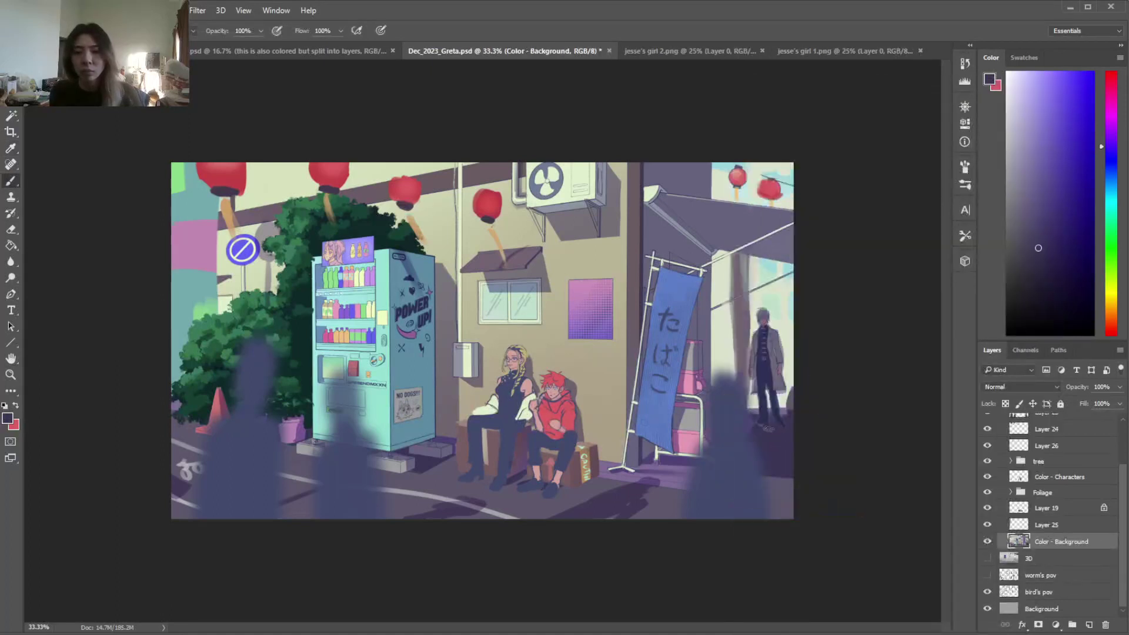
{"action": "left_click", "coordinate": [764, 421], "text": "alt"}
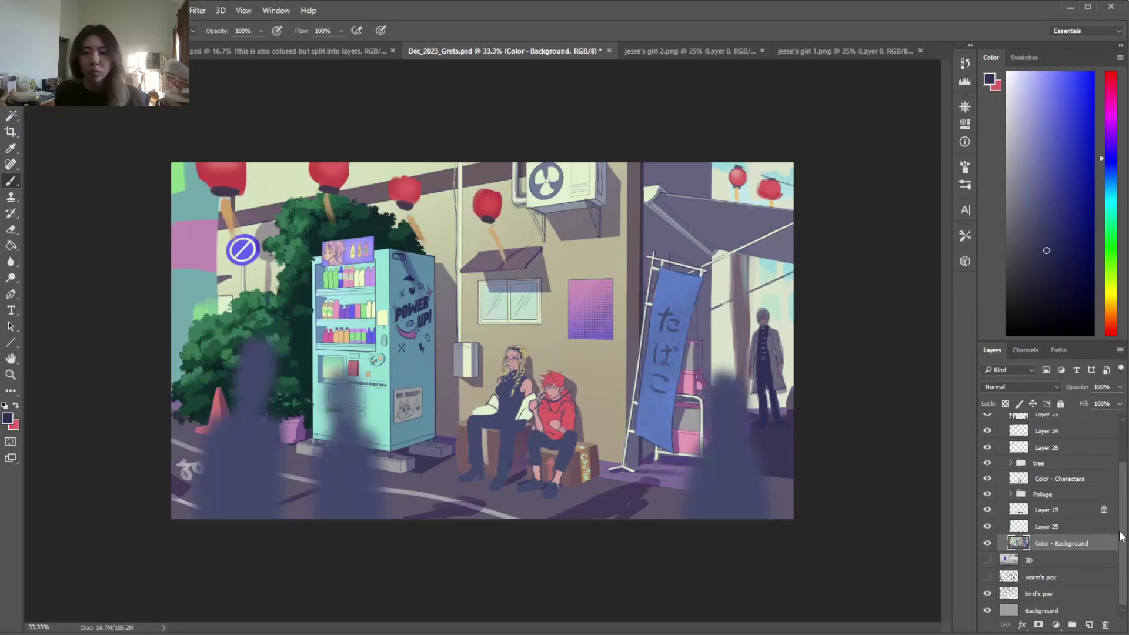
Lasso a diagonal glare shape over the vending machine's display window and brush it with near-white
{"action": "key", "text": "l"}
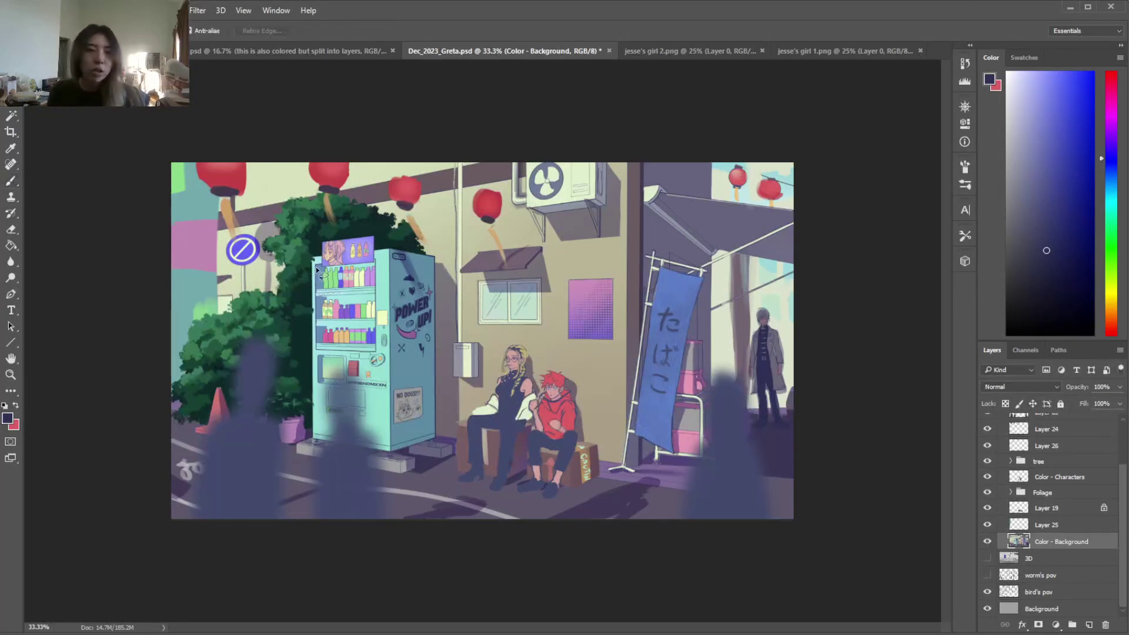
{"action": "key", "text": "b"}
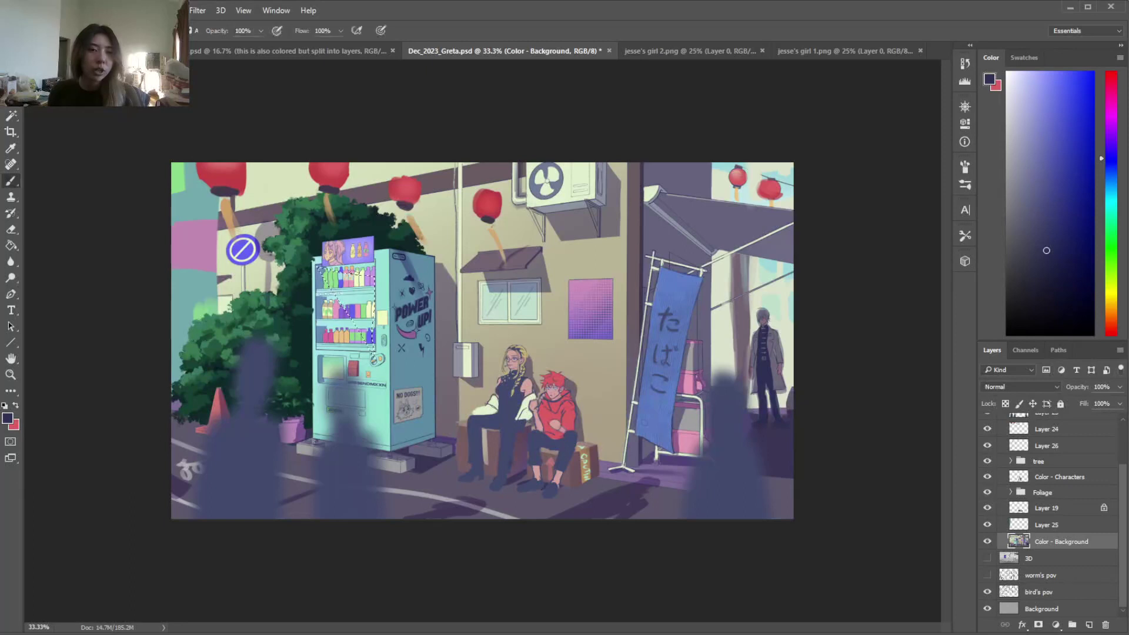
{"action": "right_click", "coordinate": [356, 281]}
{"action": "key", "text": "Return"}
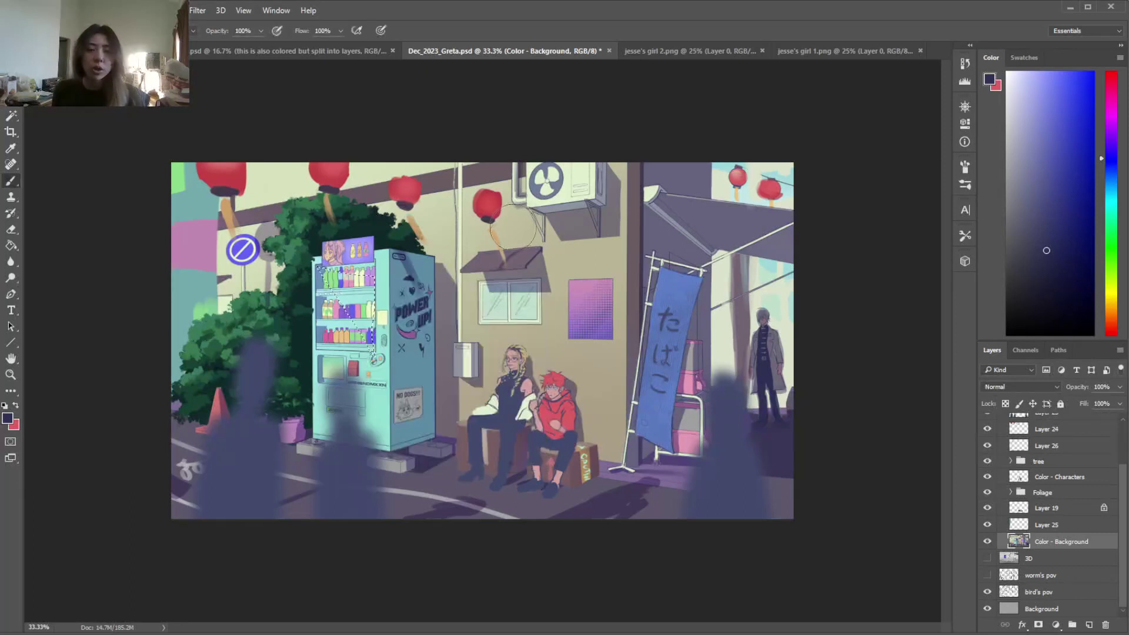
{"action": "left_click", "coordinate": [1007, 85]}
{"action": "left_click_drag", "start_coordinate": [291, 274], "coordinate": [382, 318]}
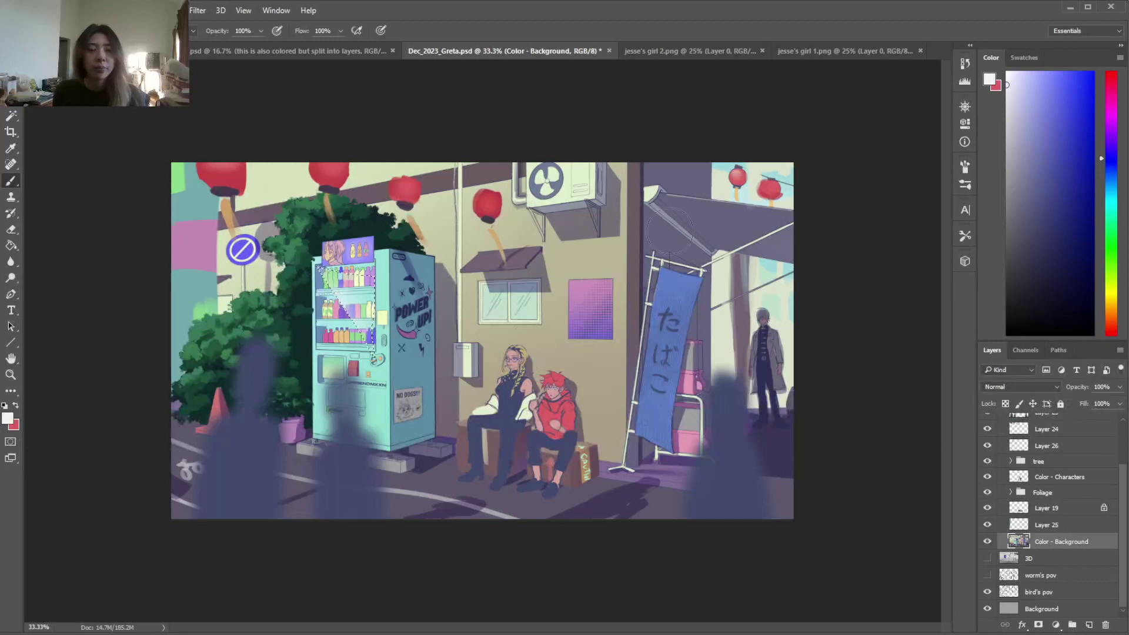
Choose a warm near-white, set the brush to Hard Light mode, and paint the glare on the vending machine's window
{"action": "left_click", "coordinate": [1012, 88]}
{"action": "mouse_move", "coordinate": [1112, 327]}
{"action": "left_mouse_down"}
{"action": "mouse_move", "coordinate": [1110, 228]}
{"action": "mouse_move", "coordinate": [1107, 308]}
{"action": "left_mouse_up"}
{"action": "left_click", "coordinate": [1011, 78]}
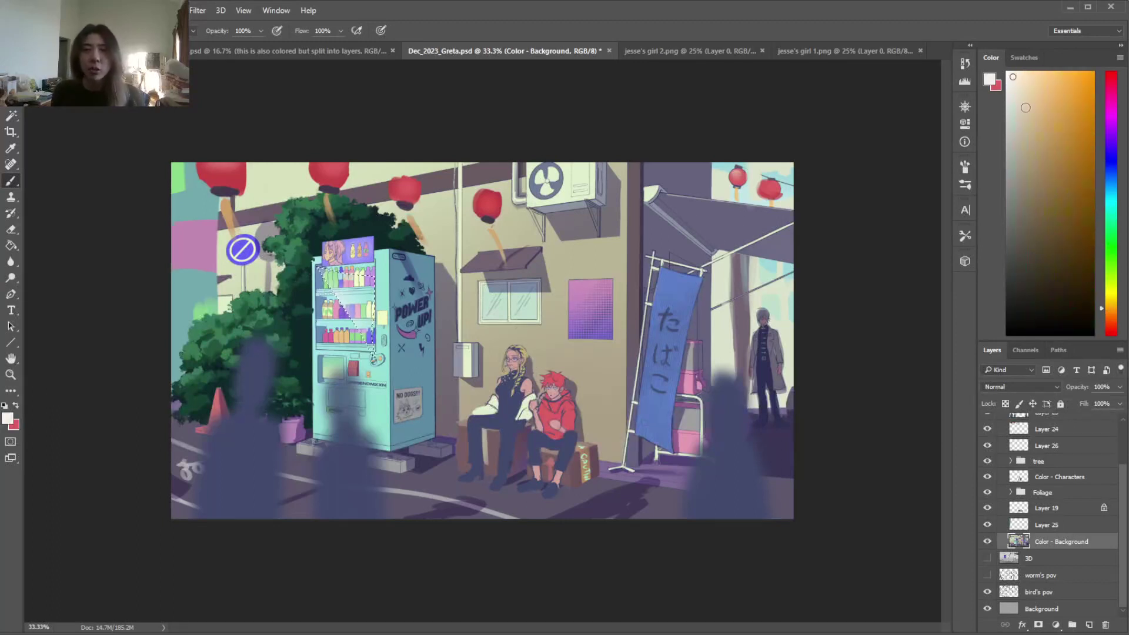
{"action": "left_click", "coordinate": [1112, 304]}
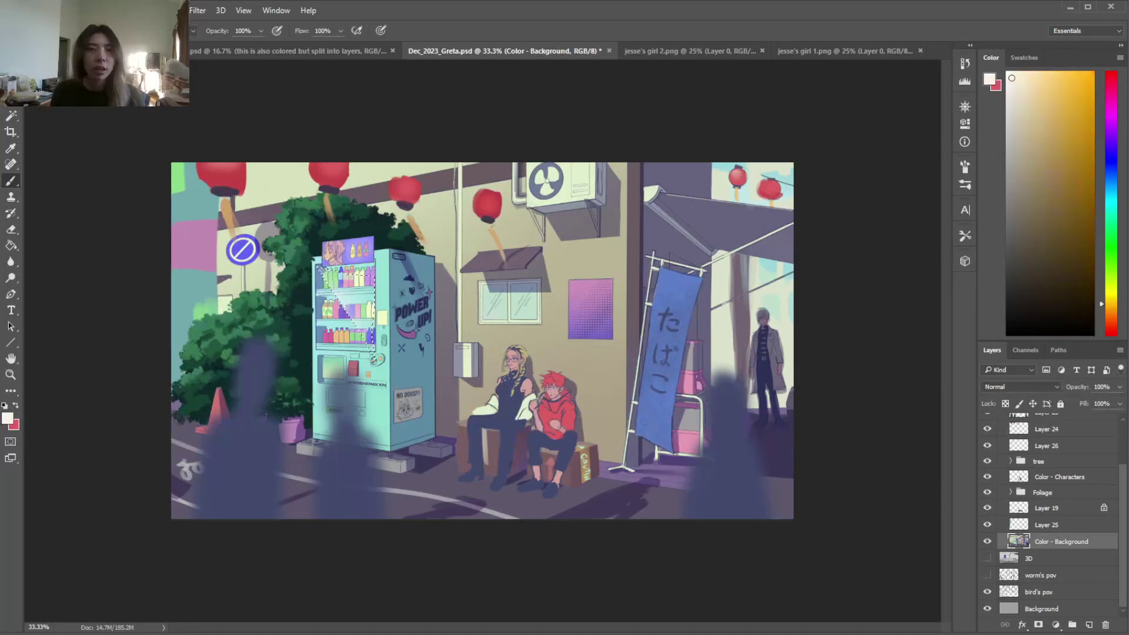
{"action": "left_click", "coordinate": [193, 31]}
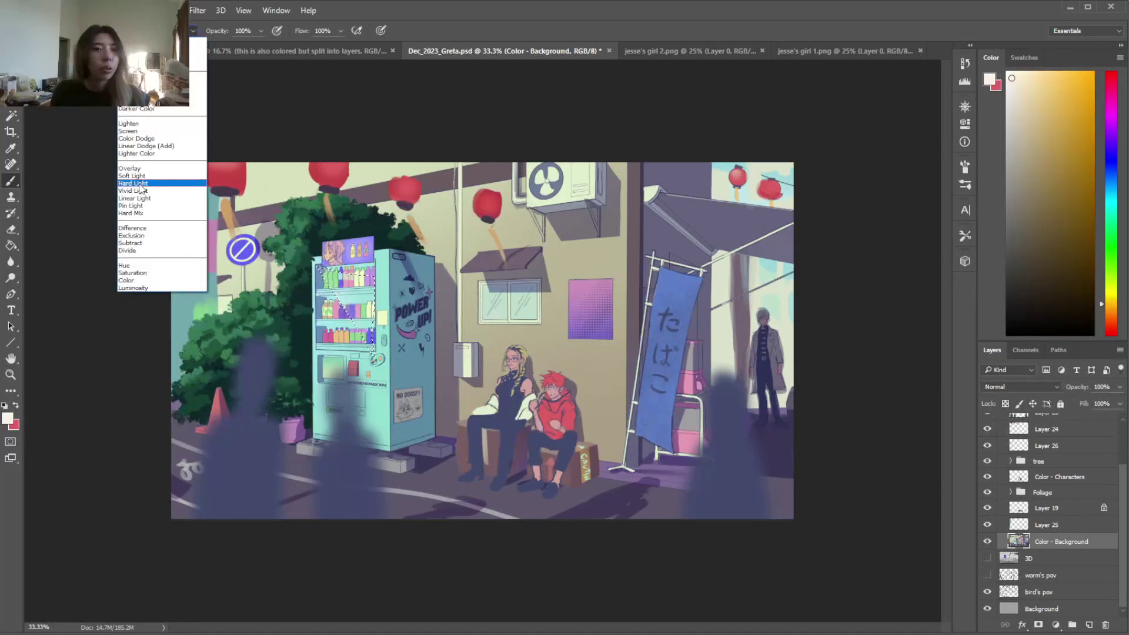
{"action": "left_click", "coordinate": [141, 187]}
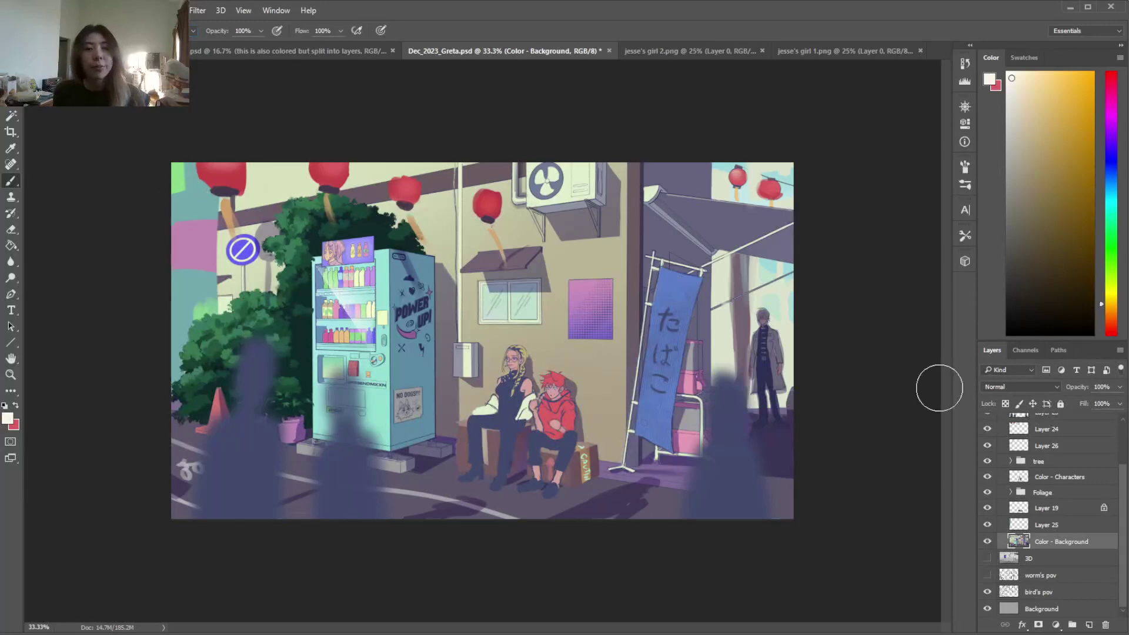
Lasso small areas around the vending machine's feet on the left and front concrete blocks
{"action": "key", "text": "l"}
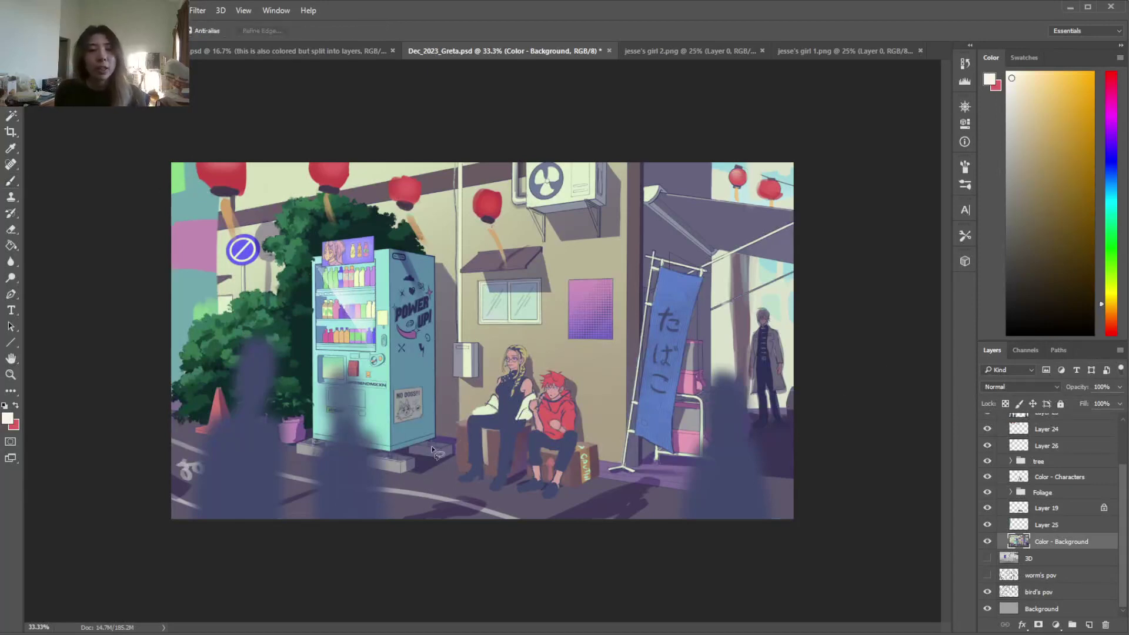
{"action": "key", "text": "ctrl+plus"}
{"action": "key", "text": "ctrl+plus"}
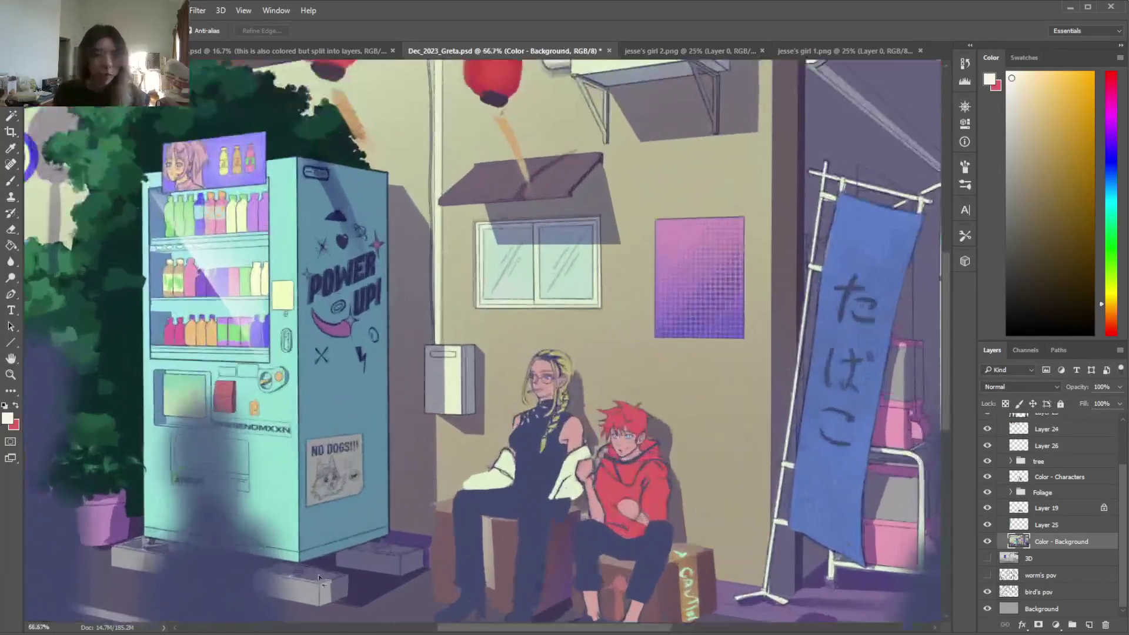
{"action": "left_click_drag", "start_coordinate": [149, 541], "coordinate": [179, 546]}
{"action": "left_click_drag", "start_coordinate": [307, 571], "coordinate": [302, 569]}
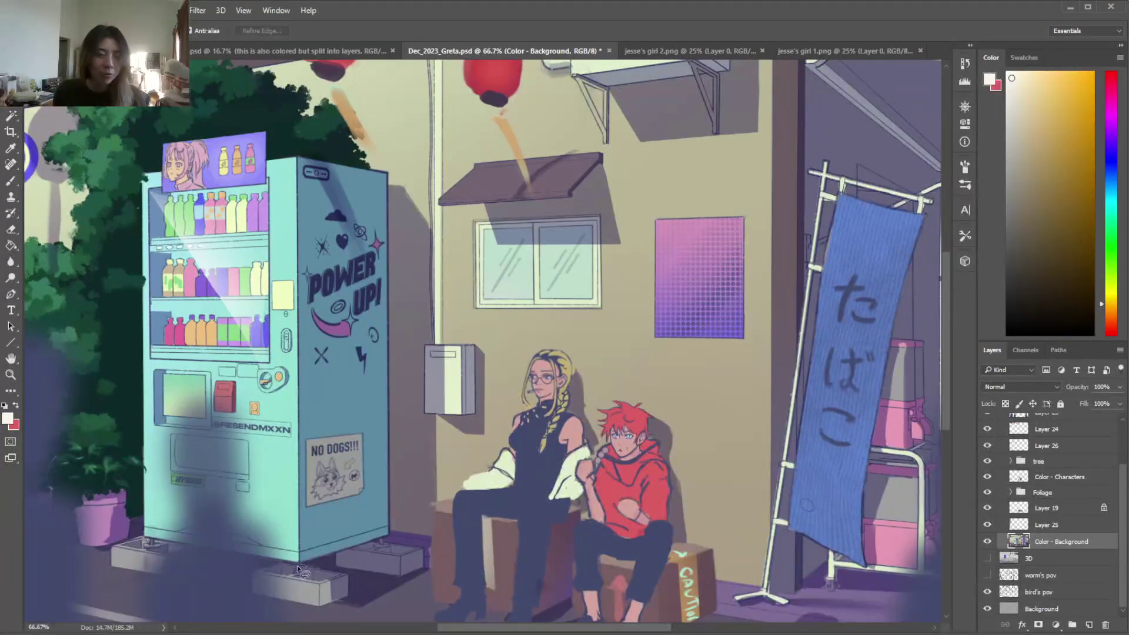
Adjust the brush settings and paint around the machine's feet on the blocks with a sampled purple-grey
{"action": "key", "text": "b"}
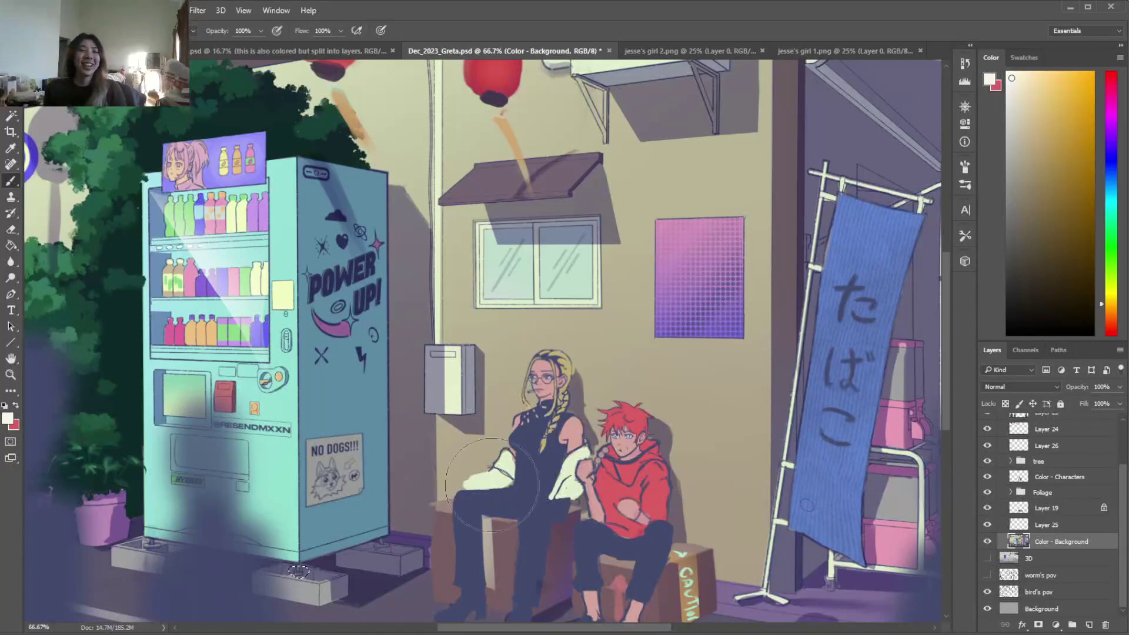
{"action": "right_click", "coordinate": [443, 483]}
{"action": "left_click", "coordinate": [437, 519]}
{"action": "left_click", "coordinate": [468, 462]}
{"action": "key", "text": "Return"}
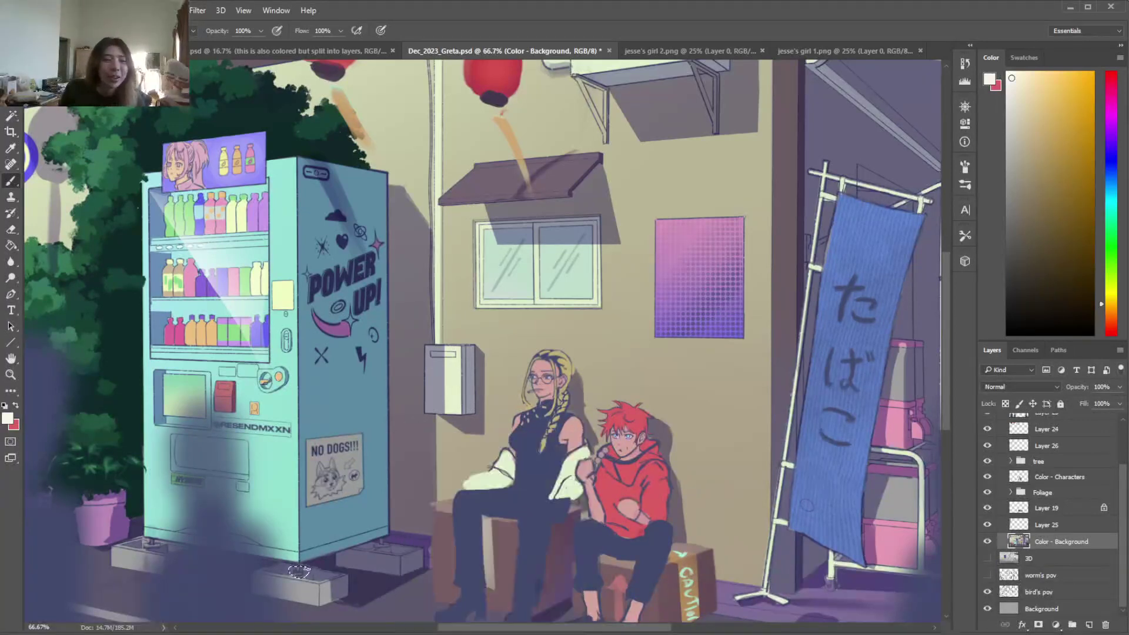
{"action": "left_click", "coordinate": [375, 550], "text": "alt"}
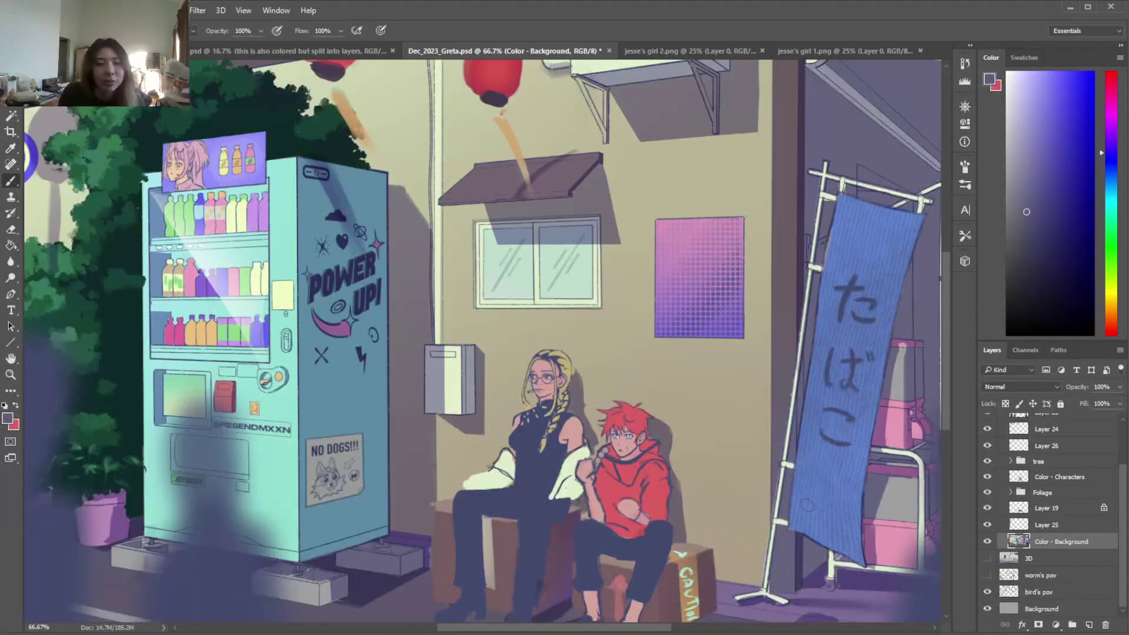
Toggle Layers 24 and 26 to locate the blurred foreground silhouettes, and hide Layer 23
{"action": "scroll", "coordinate": [1017, 447], "scroll_direction": "up", "scroll_amount": 3}
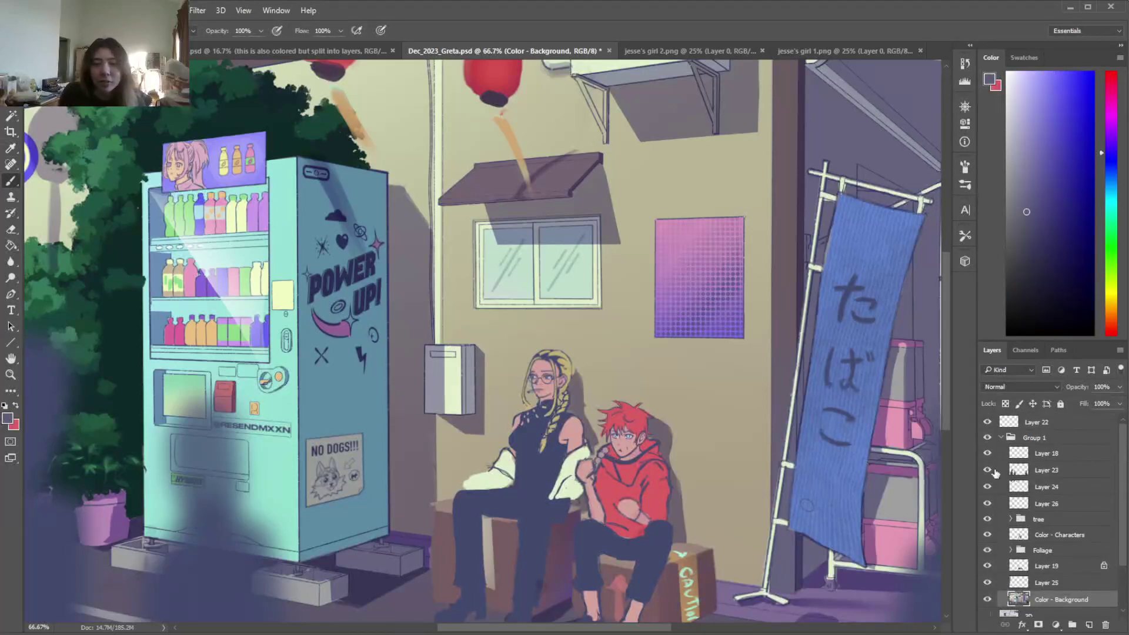
{"action": "left_click", "coordinate": [987, 487]}
{"action": "left_click", "coordinate": [987, 487]}
{"action": "left_click", "coordinate": [988, 504]}
{"action": "left_click", "coordinate": [989, 504]}
{"action": "left_click", "coordinate": [988, 470]}
Sample the front concrete block's grey and brush a light reflection on its upper face
{"action": "key", "text": "i"}
{"action": "left_click", "coordinate": [294, 582]}
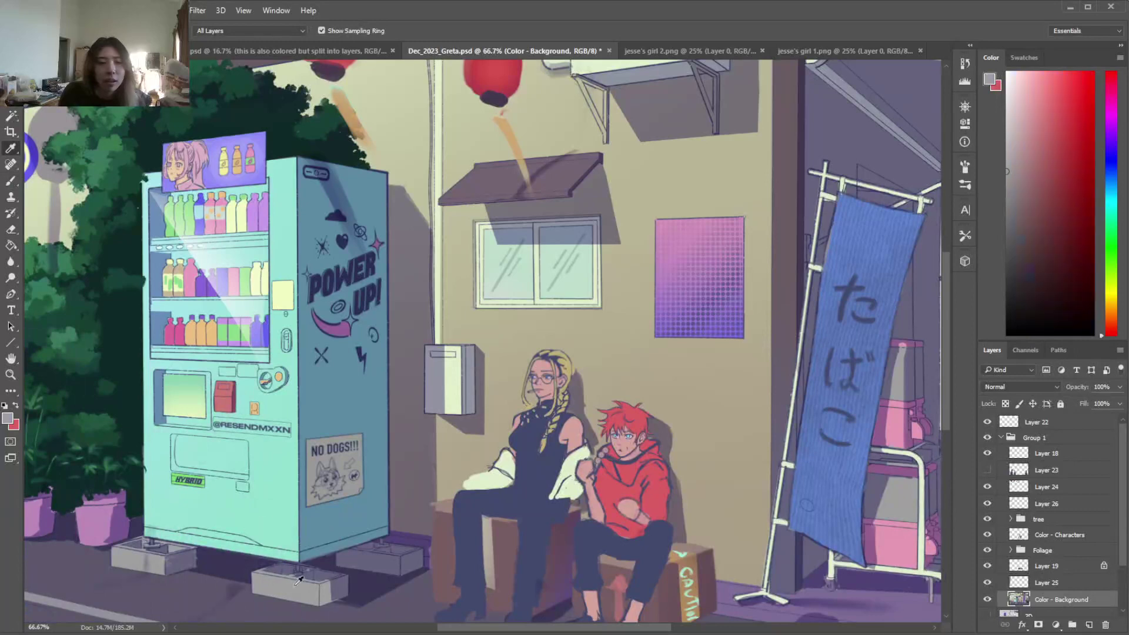
{"action": "key", "text": "b"}
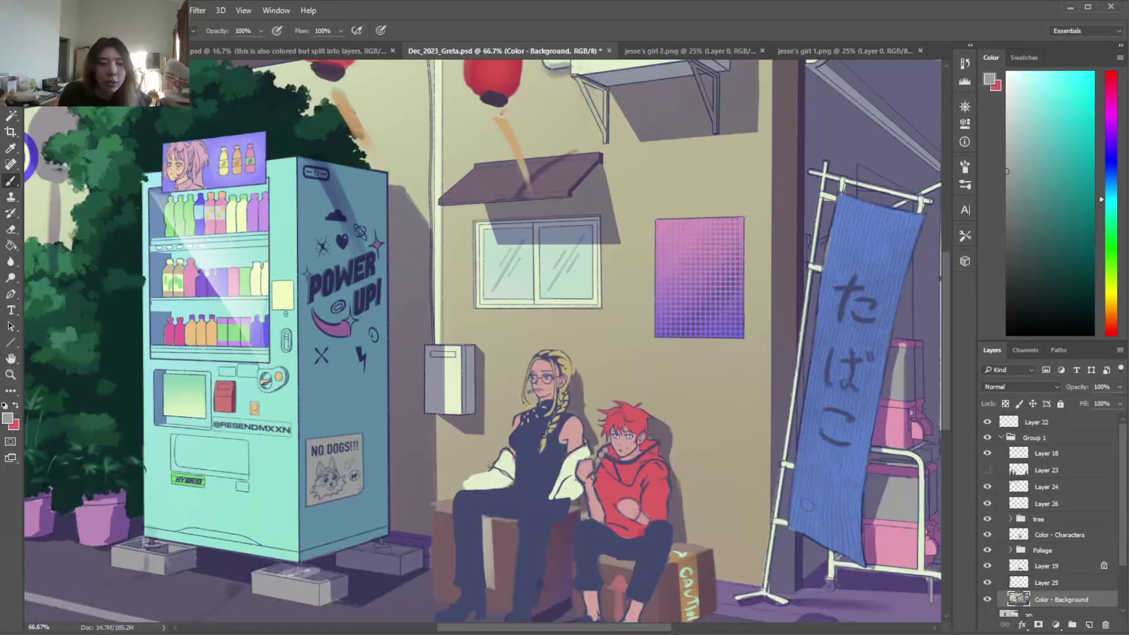
Brush a light reflection on the left concrete block's upper face using greys sampled from the block
{"action": "key", "text": "i"}
{"action": "left_click", "coordinate": [290, 538]}
{"action": "left_click", "coordinate": [147, 549]}
{"action": "key", "text": "b"}
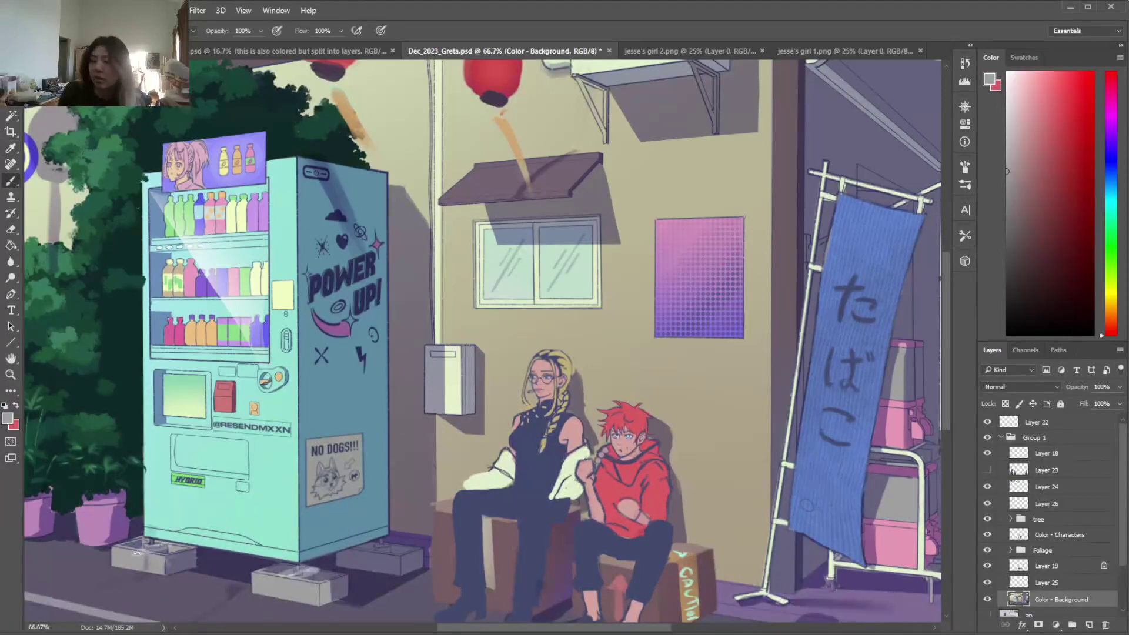
{"action": "key", "text": "i"}
{"action": "left_click", "coordinate": [121, 545]}
{"action": "key", "text": "b"}
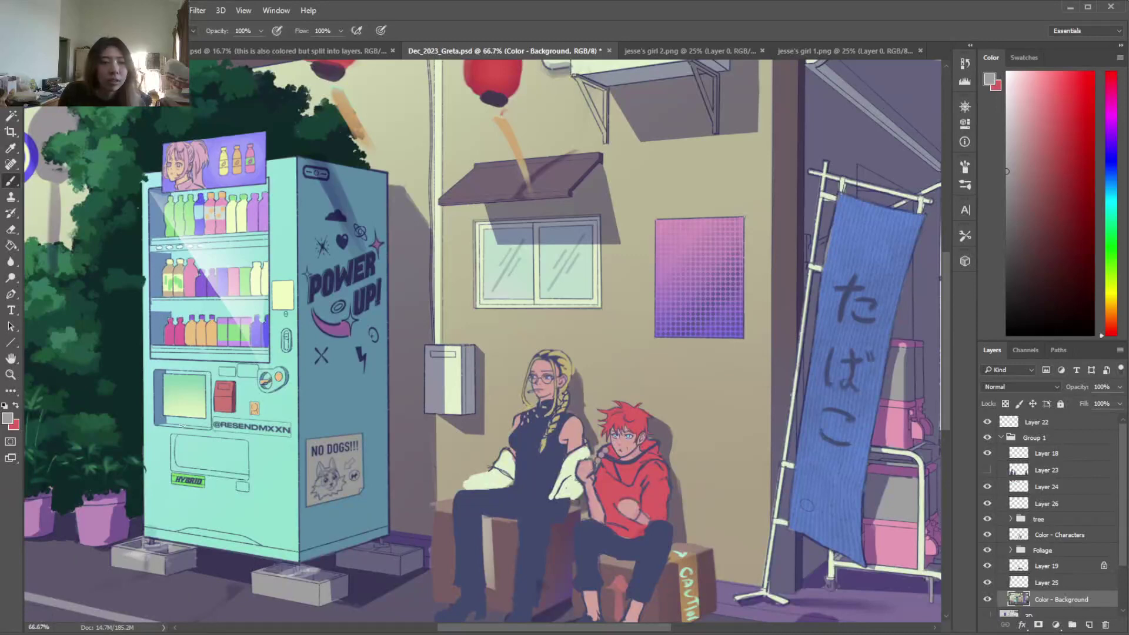
Switch the brush out of Hard Light mode and paint dark foot shadows on the left concrete block
{"action": "left_click", "coordinate": [193, 31]}
{"action": "left_click", "coordinate": [197, 41]}
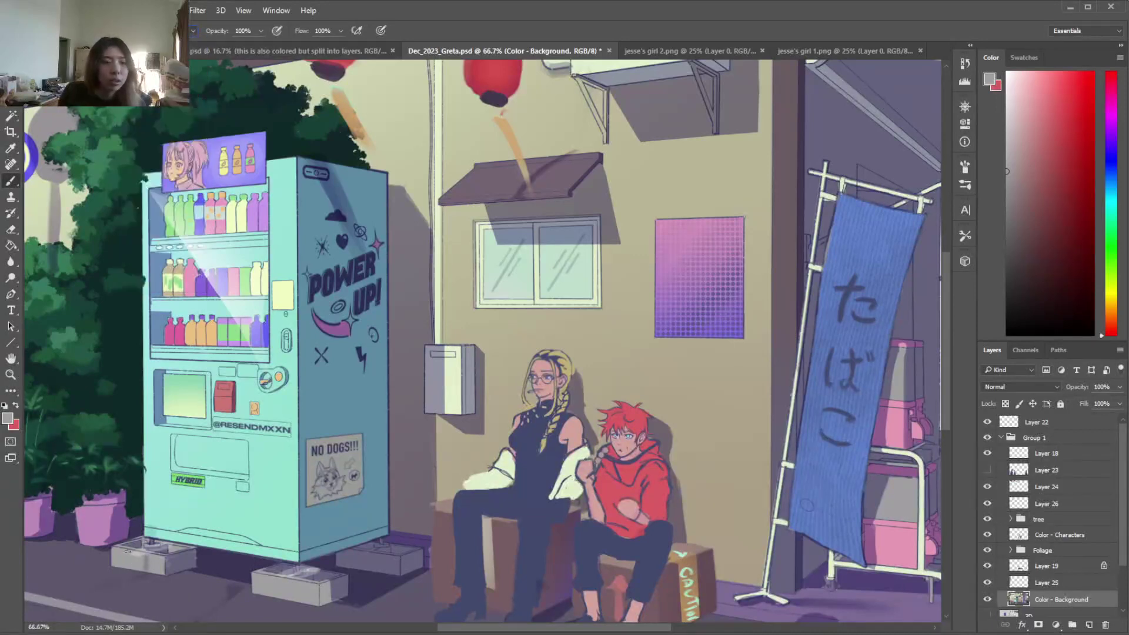
{"action": "left_click", "coordinate": [159, 552], "text": "alt"}
{"action": "left_click", "coordinate": [147, 554], "text": "alt"}
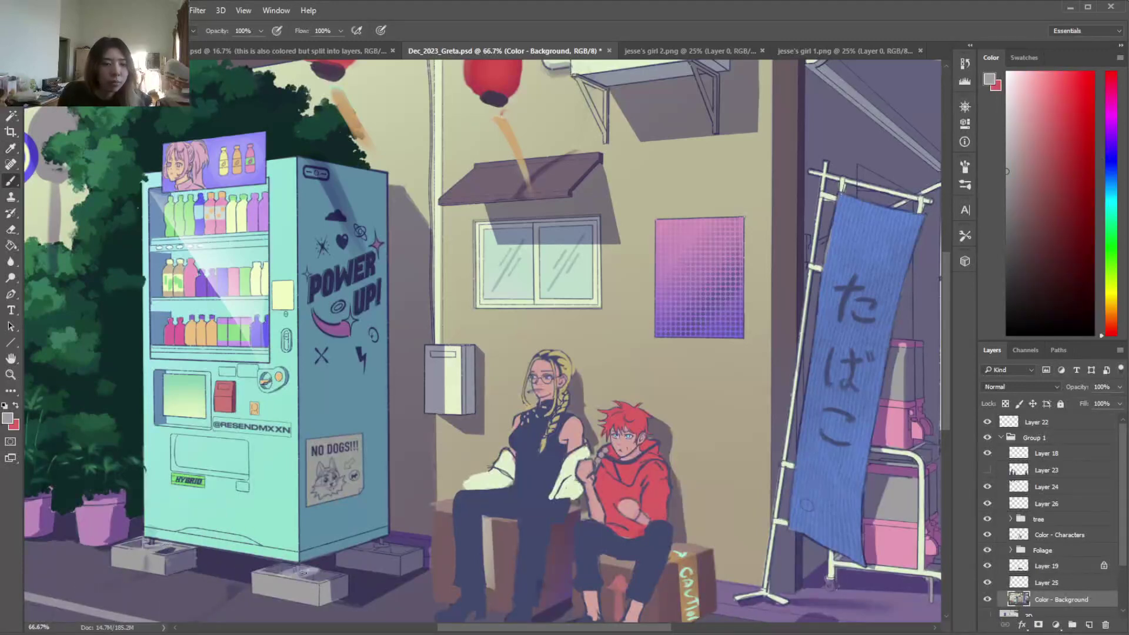
Retouch the vending machine's foot shadows on the front and rear concrete blocks with sampled purple-greys
{"action": "left_click", "coordinate": [318, 579], "text": "alt"}
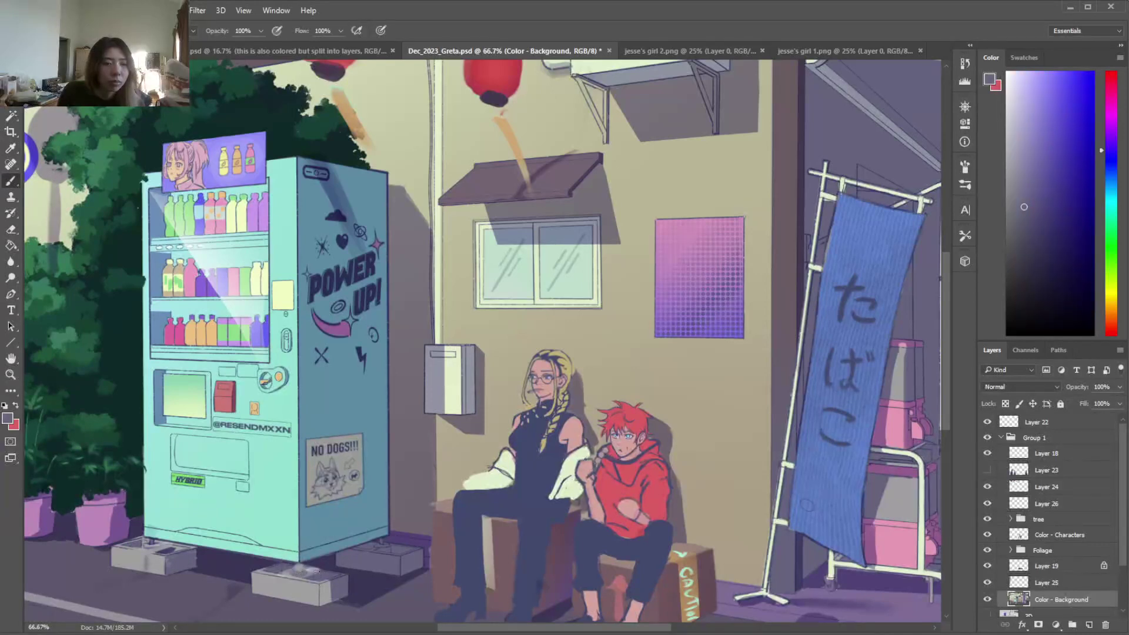
{"action": "left_click", "coordinate": [313, 578], "text": "alt"}
{"action": "left_click", "coordinate": [379, 550], "text": "alt"}
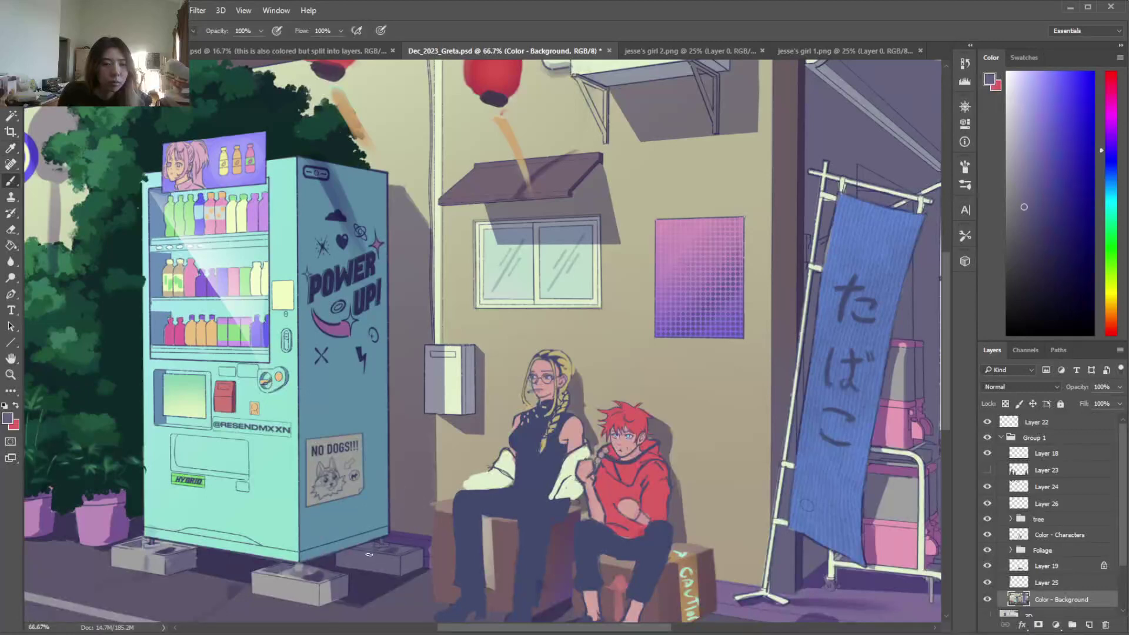
{"action": "left_click", "coordinate": [399, 550], "text": "alt"}
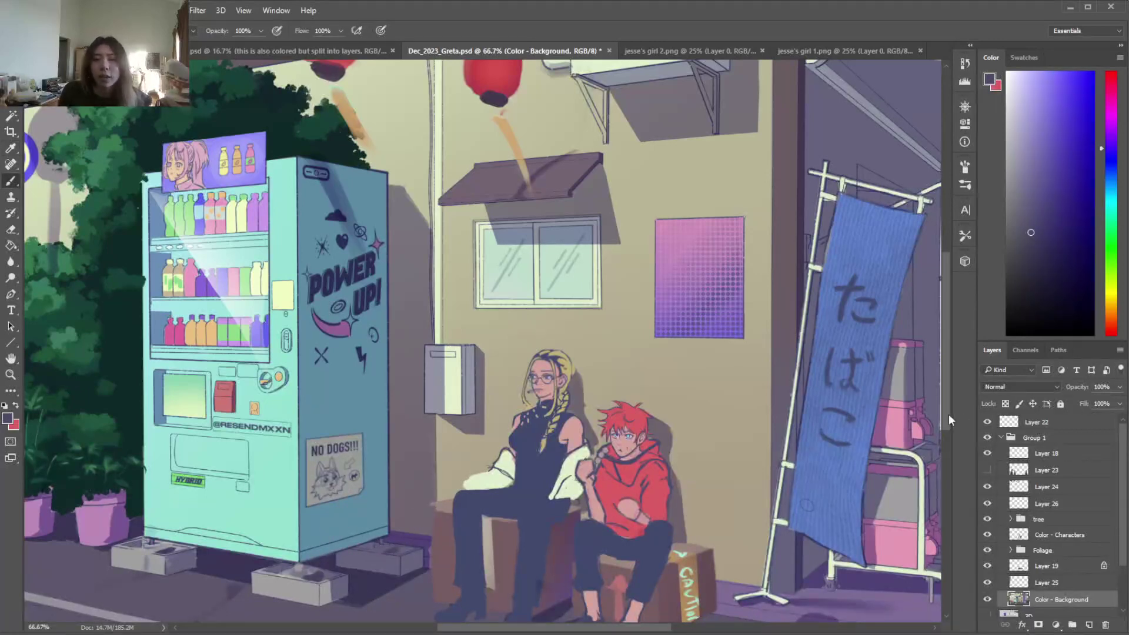
Select the Color - Characters layer and toggle its visibility to check what it contains
{"action": "scroll", "coordinate": [948, 414], "scroll_direction": "down", "scroll_amount": 2}
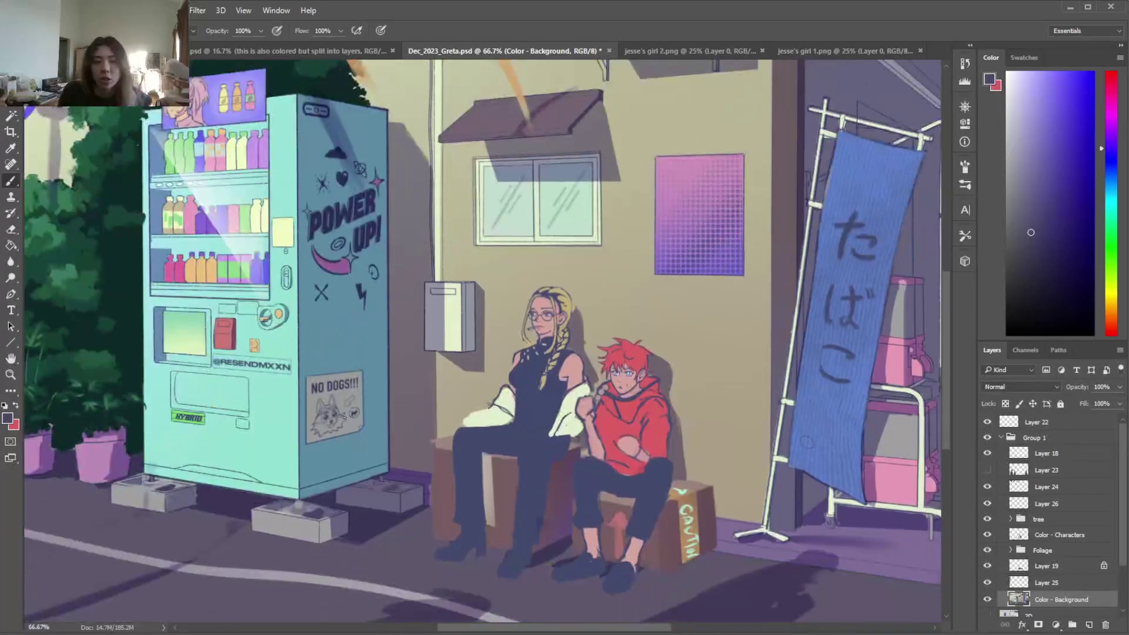
{"action": "left_click_drag", "start_coordinate": [1123, 521], "coordinate": [1123, 498]}
{"action": "left_click", "coordinate": [1023, 536]}
{"action": "left_click", "coordinate": [987, 535]}
{"action": "left_click", "coordinate": [988, 535]}
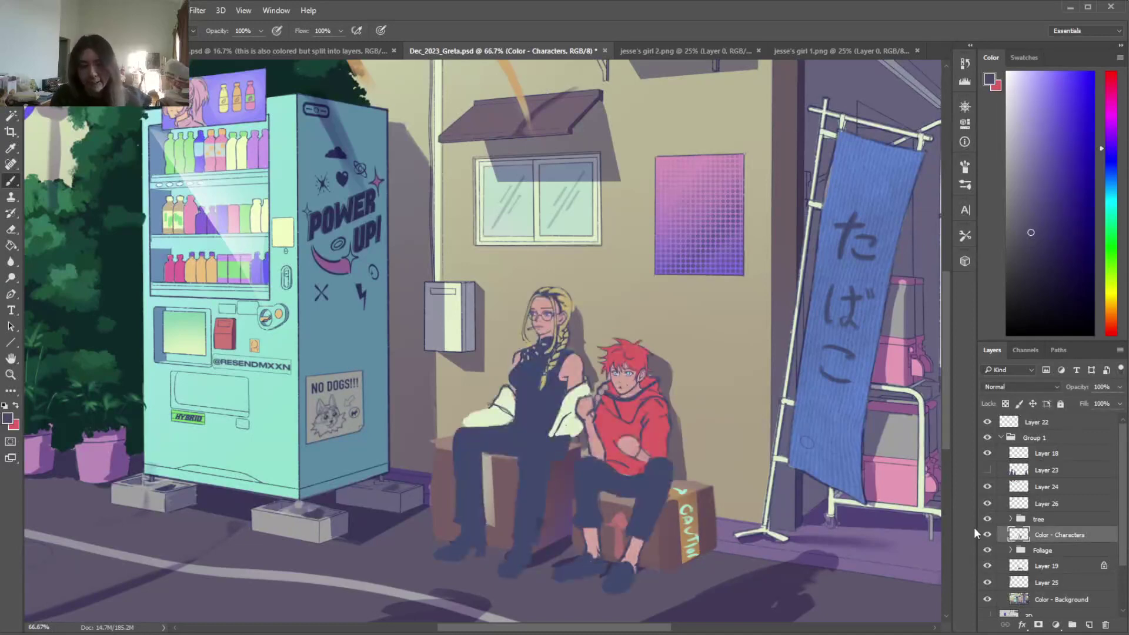
Paint over the stray lines on the blonde woman's waist with navy sampled from her top
{"action": "key", "text": "ctrl+plus"}
{"action": "left_click_drag", "start_coordinate": [943, 350], "coordinate": [947, 385]}
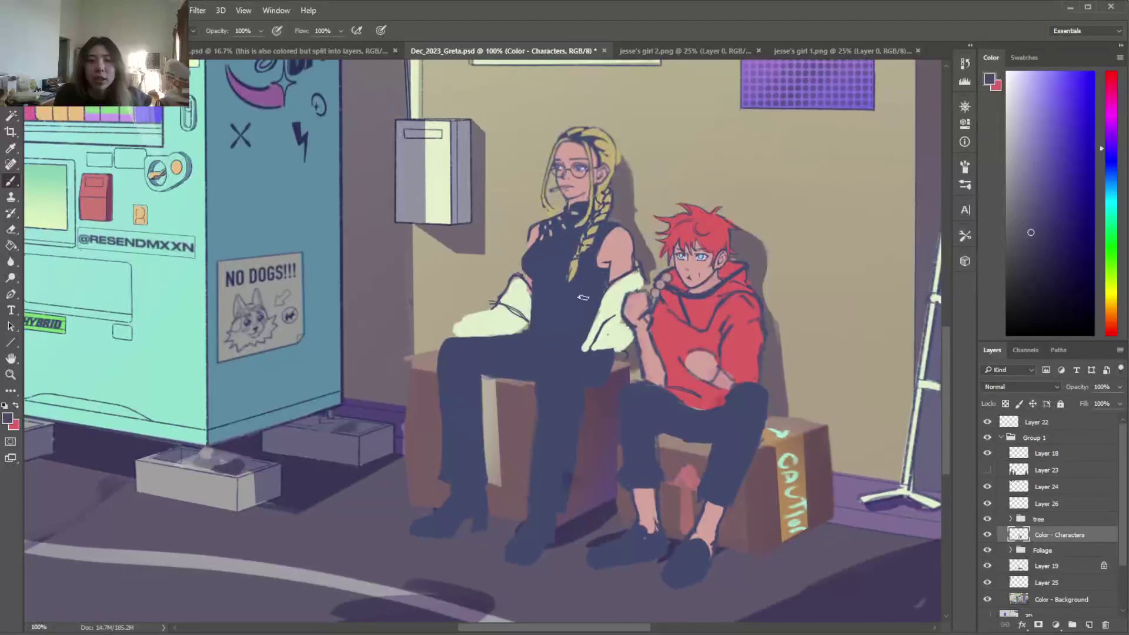
{"action": "left_click", "coordinate": [542, 299], "text": "alt"}
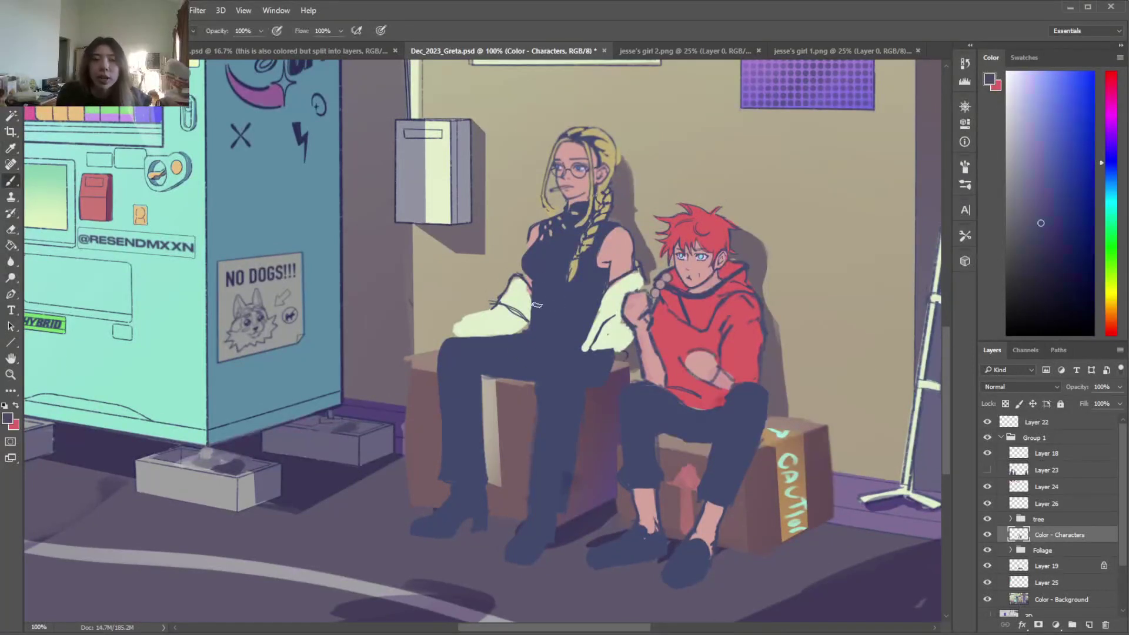
{"action": "mouse_move", "coordinate": [530, 322]}
{"action": "left_mouse_down"}
{"action": "mouse_move", "coordinate": [522, 318]}
{"action": "mouse_move", "coordinate": [540, 291]}
{"action": "left_mouse_up"}
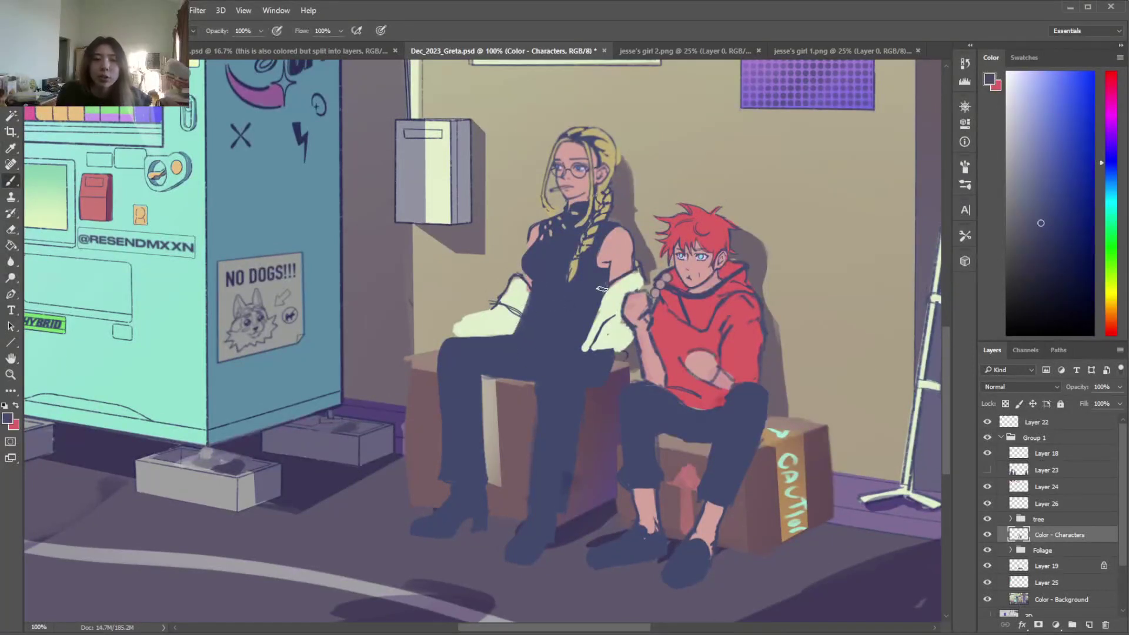
Lasso the blonde woman's hip beneath the jacket sleeve, fill it with navy and extend the colour down her leg
{"action": "key", "text": "l"}
{"action": "left_click_drag", "start_coordinate": [609, 267], "coordinate": [593, 298]}
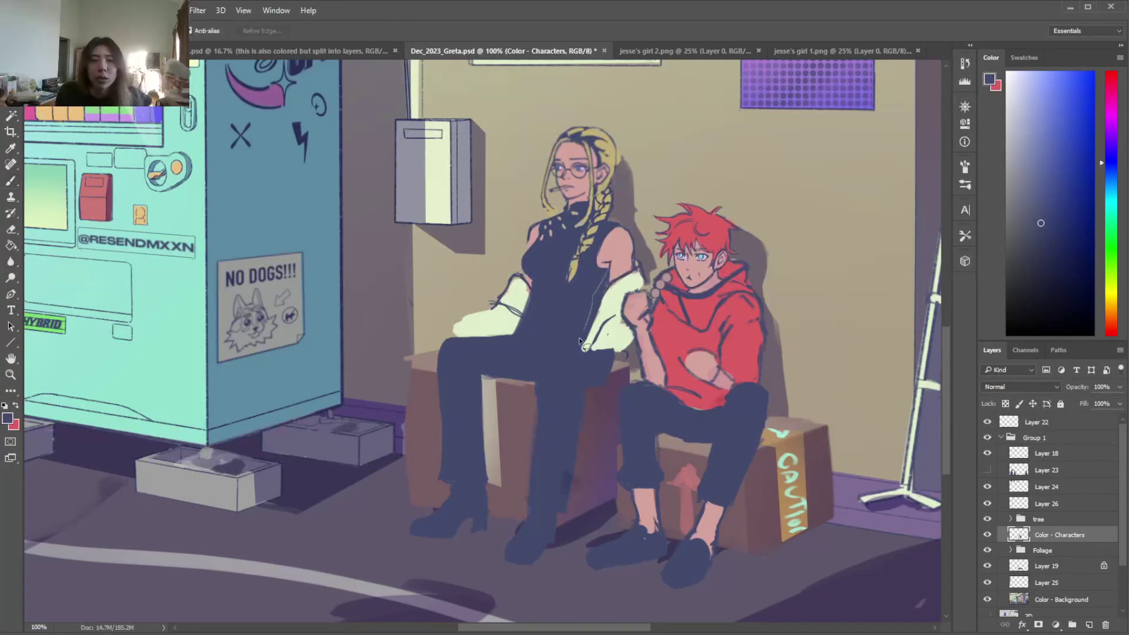
{"action": "left_click_drag", "start_coordinate": [561, 378], "coordinate": [608, 272]}
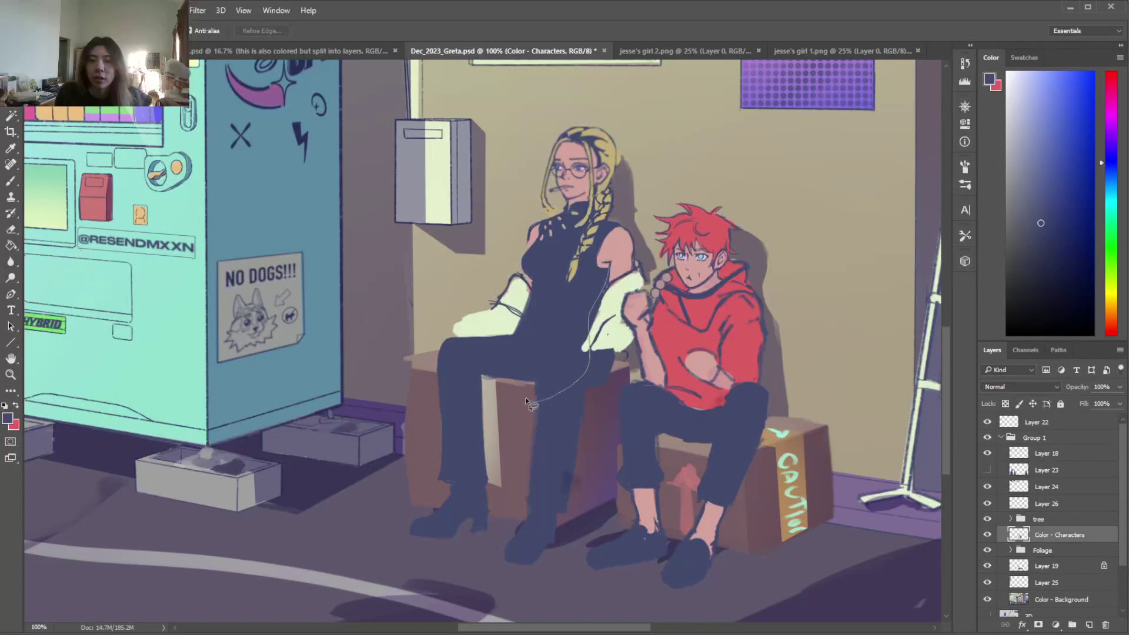
{"action": "left_click_drag", "start_coordinate": [547, 341], "coordinate": [544, 340]}
{"action": "key", "text": "g"}
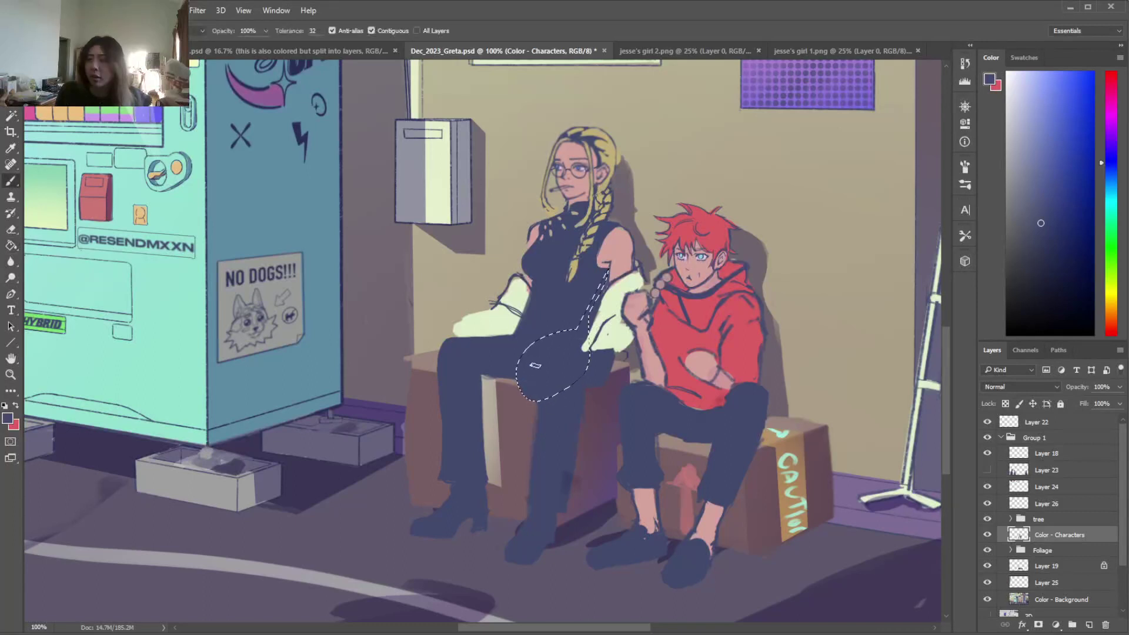
{"action": "key", "text": "b"}
{"action": "key", "text": "ctrl+d"}
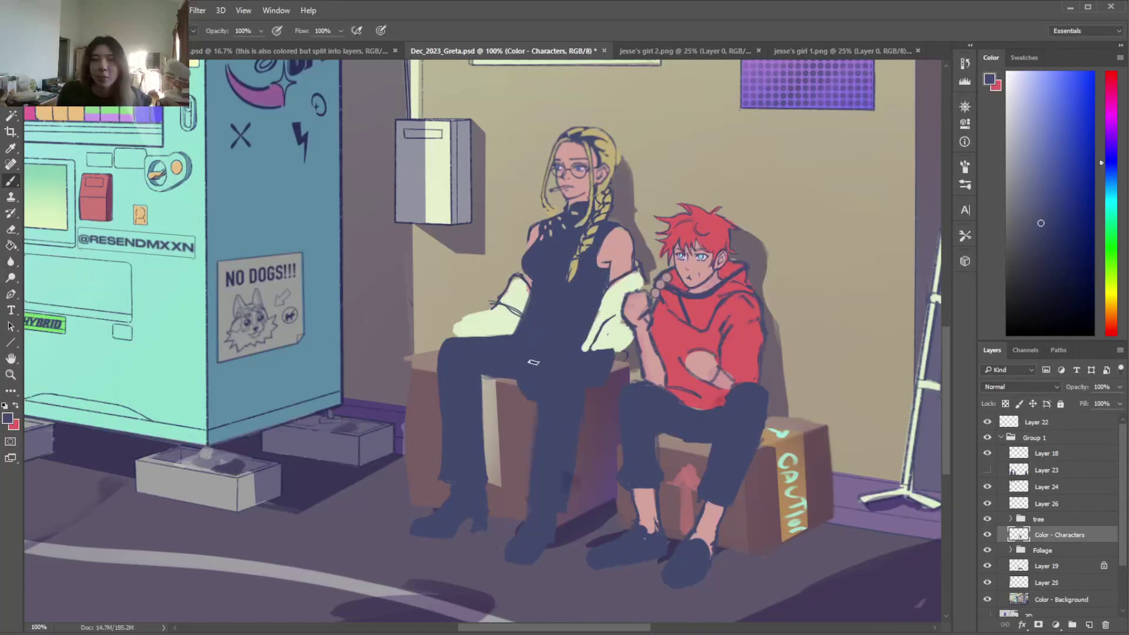
{"action": "mouse_move", "coordinate": [523, 411]}
{"action": "left_mouse_down"}
{"action": "mouse_move", "coordinate": [503, 508]}
{"action": "mouse_move", "coordinate": [531, 490]}
{"action": "left_mouse_up"}
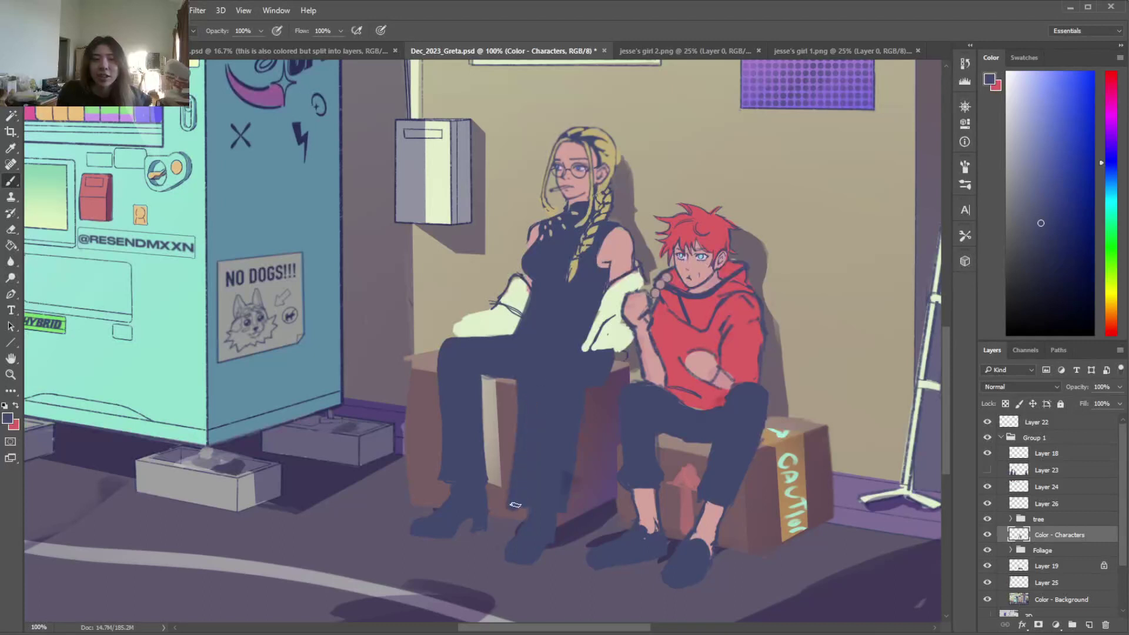
Lasso the strip between the blonde woman's torso and the sleeve beside the boy, and try brushing it pale lilac
{"action": "key", "text": "i"}
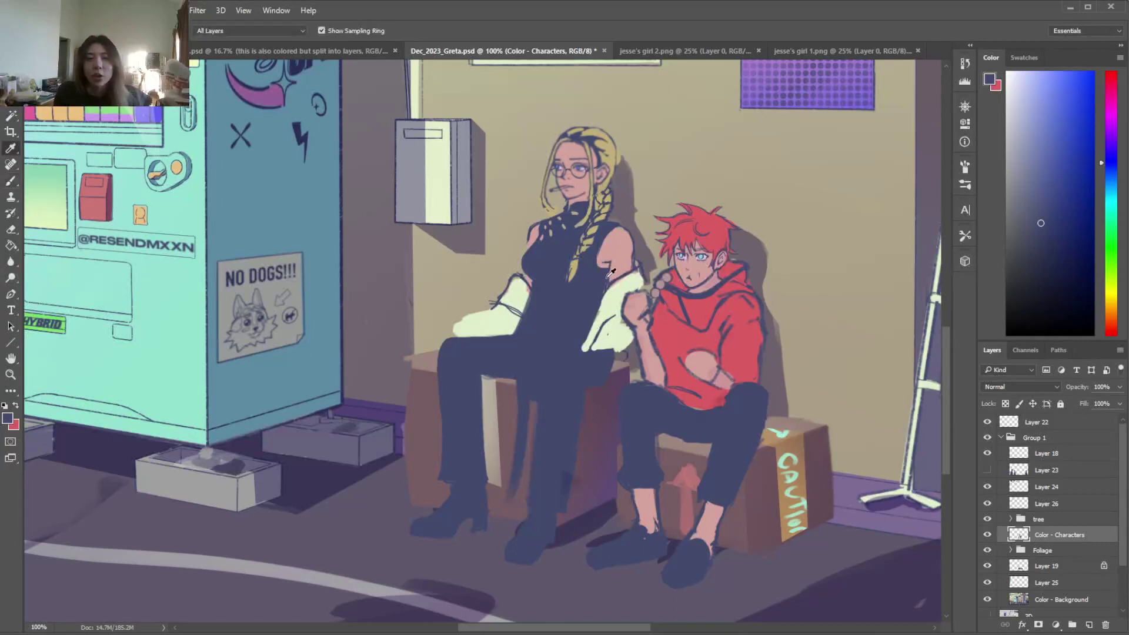
{"action": "key", "text": "l"}
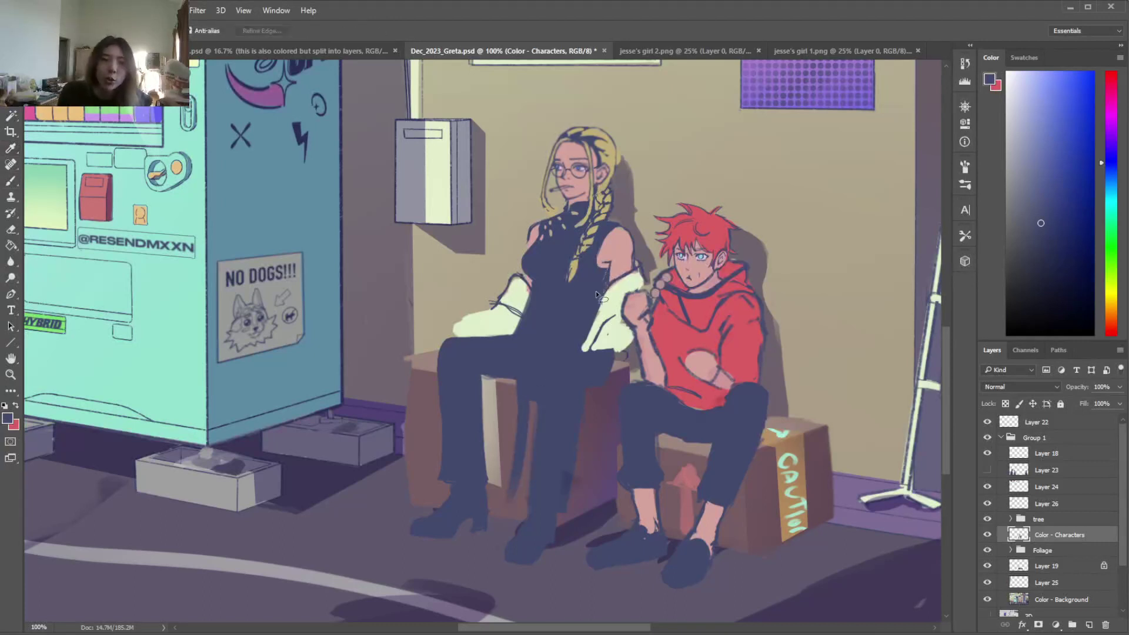
{"action": "left_click_drag", "start_coordinate": [610, 292], "coordinate": [609, 287]}
{"action": "key", "text": "i"}
{"action": "left_click", "coordinate": [617, 302]}
{"action": "key", "text": "b"}
{"action": "left_click", "coordinate": [1111, 154]}
{"action": "left_click", "coordinate": [1021, 131]}
{"action": "right_click", "coordinate": [547, 315]}
{"action": "left_click", "coordinate": [655, 347]}
{"action": "left_click_drag", "start_coordinate": [623, 265], "coordinate": [582, 369]}
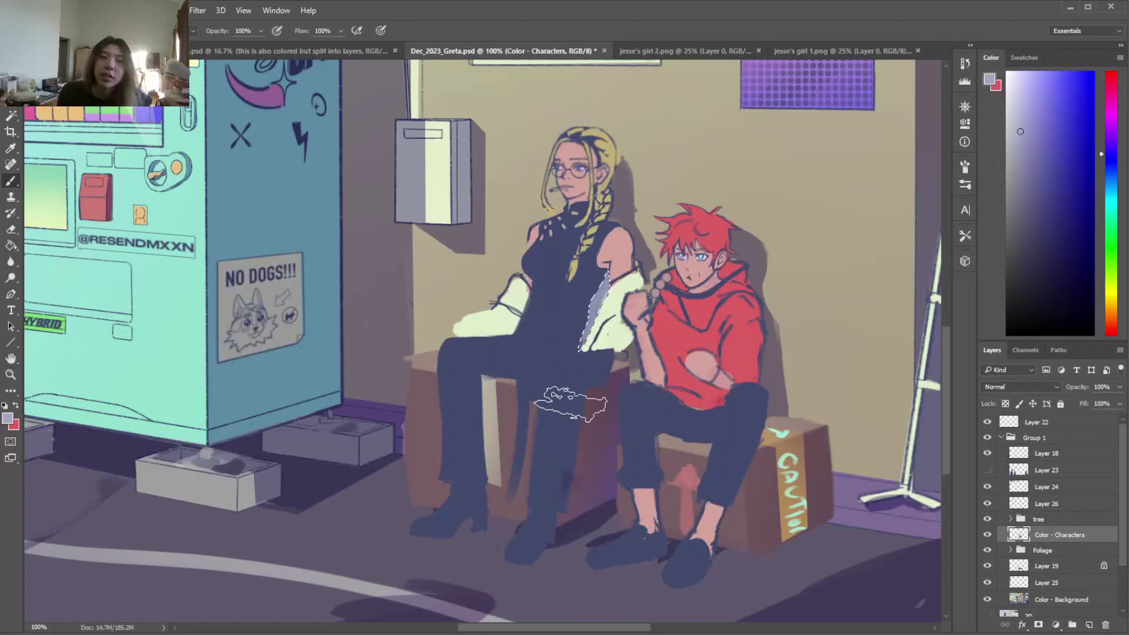
{"action": "key", "text": "ctrl+z"}
Brush a sampled muted blue-purple shadow into the selected strip inside the jacket sleeve and clear the selection
{"action": "key", "text": "i"}
{"action": "left_click", "coordinate": [570, 297]}
{"action": "key", "text": "b"}
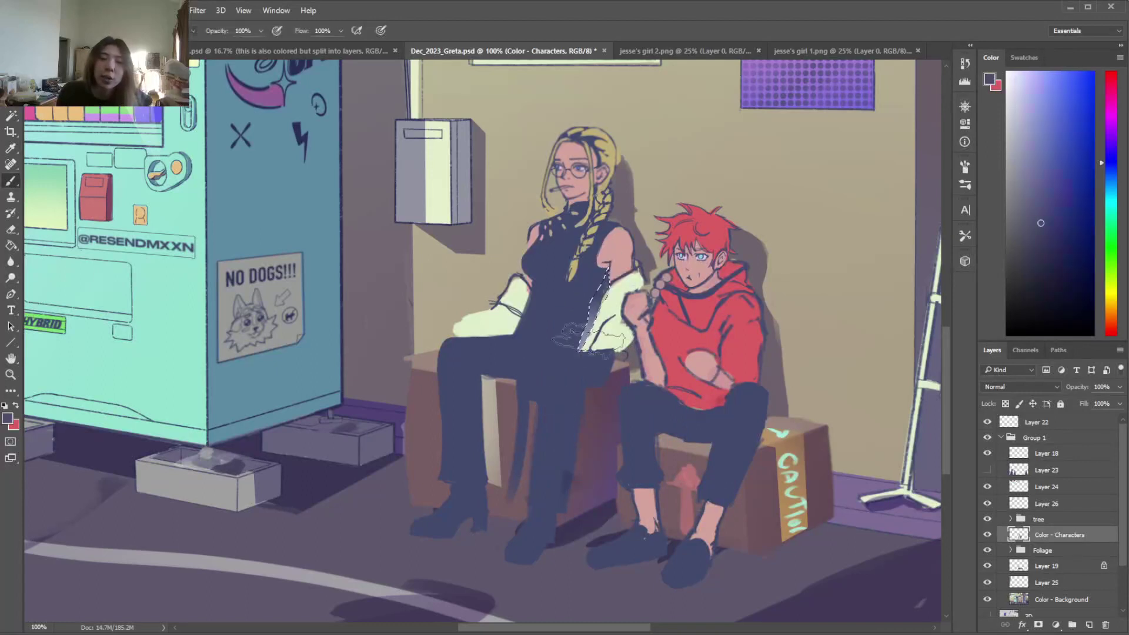
{"action": "key", "text": "ctrl+d"}
{"action": "key", "text": "i"}
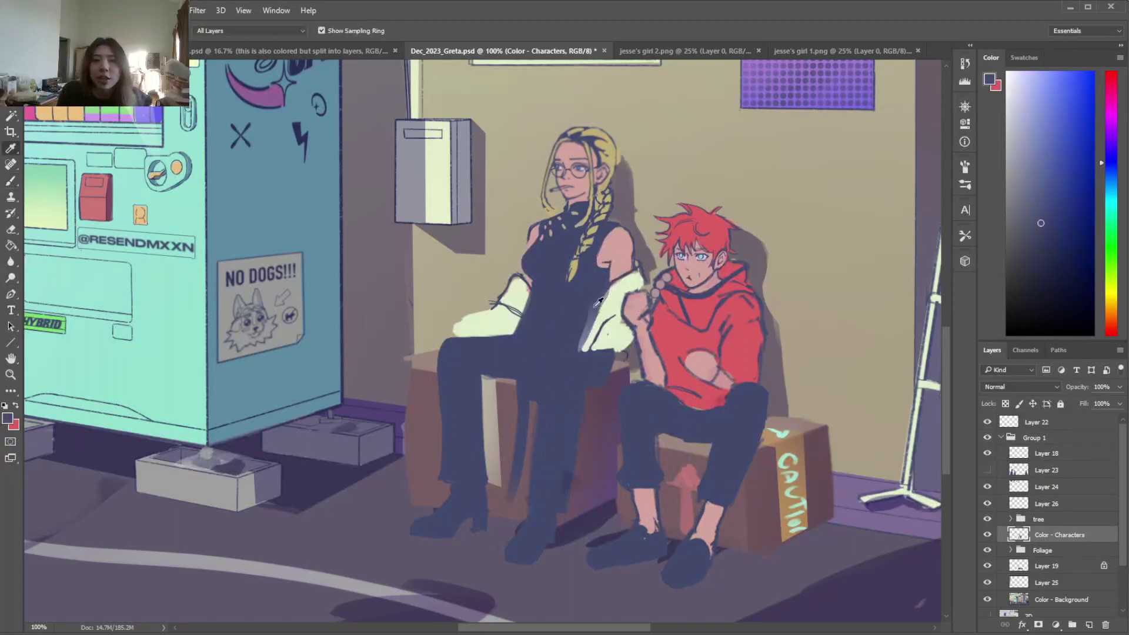
{"action": "key", "text": "ctrl+z"}
{"action": "left_click", "coordinate": [587, 332]}
{"action": "key", "text": "b"}
{"action": "left_click_drag", "start_coordinate": [624, 264], "coordinate": [611, 306]}
{"action": "key", "text": "i"}
{"action": "left_click", "coordinate": [585, 304], "text": "alt"}
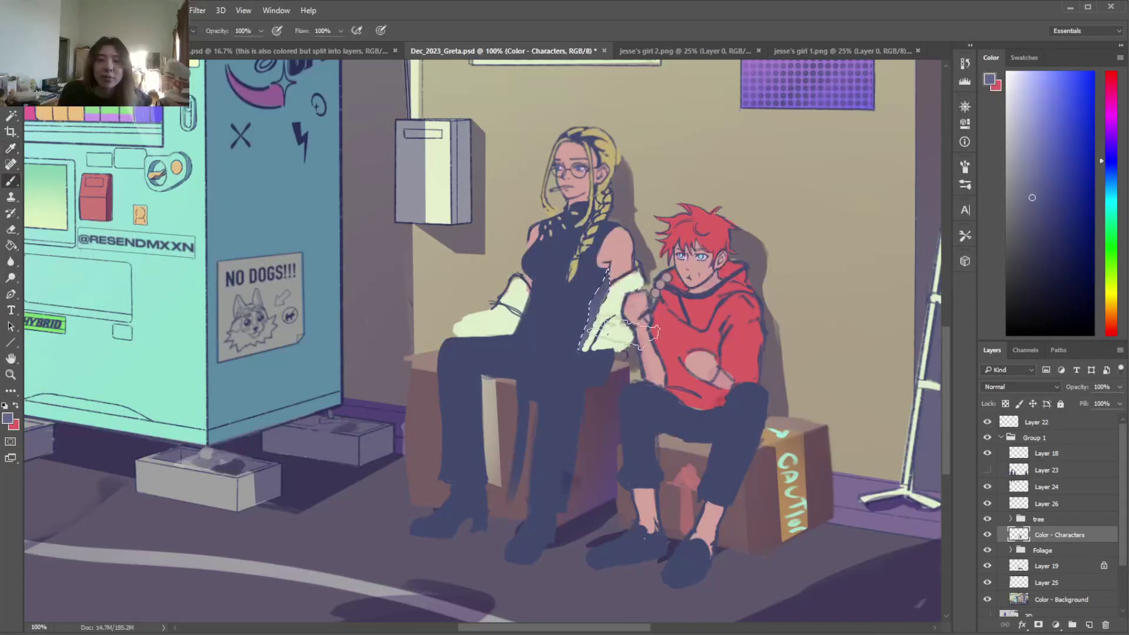
{"action": "right_click", "coordinate": [639, 270]}
{"action": "left_click", "coordinate": [714, 307]}
{"action": "left_click", "coordinate": [644, 245]}
{"action": "key", "text": "ctrl+d"}
Paint both jacket sleeves fuller with sampled cream and erase the excess around the sleeve nearest the vending machine
{"action": "left_click", "coordinate": [609, 328], "text": "alt"}
{"action": "mouse_move", "coordinate": [612, 300]}
{"action": "left_mouse_down"}
{"action": "mouse_move", "coordinate": [581, 342]}
{"action": "mouse_move", "coordinate": [602, 367]}
{"action": "mouse_move", "coordinate": [600, 323]}
{"action": "mouse_move", "coordinate": [613, 361]}
{"action": "mouse_move", "coordinate": [621, 333]}
{"action": "mouse_move", "coordinate": [593, 363]}
{"action": "mouse_move", "coordinate": [580, 351]}
{"action": "mouse_move", "coordinate": [609, 337]}
{"action": "left_mouse_up"}
{"action": "left_click_drag", "start_coordinate": [519, 285], "coordinate": [513, 288]}
{"action": "key", "text": "e"}
{"action": "right_click", "coordinate": [499, 269]}
{"action": "mouse_move", "coordinate": [471, 321]}
{"action": "left_mouse_down"}
{"action": "mouse_move", "coordinate": [547, 300]}
{"action": "mouse_move", "coordinate": [476, 315]}
{"action": "mouse_move", "coordinate": [516, 298]}
{"action": "mouse_move", "coordinate": [487, 317]}
{"action": "mouse_move", "coordinate": [499, 327]}
{"action": "mouse_move", "coordinate": [506, 302]}
{"action": "left_mouse_up"}
{"action": "left_click", "coordinate": [585, 305]}
{"action": "left_click", "coordinate": [480, 305]}
{"action": "key", "text": "b"}
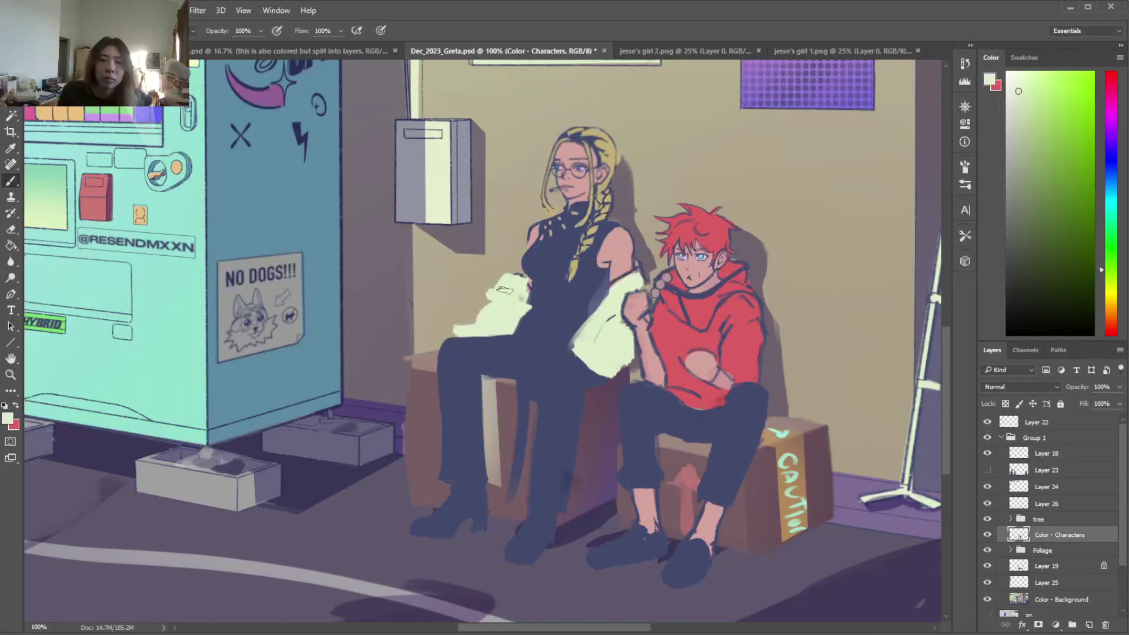
Repaint the blonde woman's leg nearest the vending machine stretched outward in sampled navy and erase its old calf
{"action": "left_click", "coordinate": [618, 245], "text": "alt"}
{"action": "left_click", "coordinate": [544, 299], "text": "alt"}
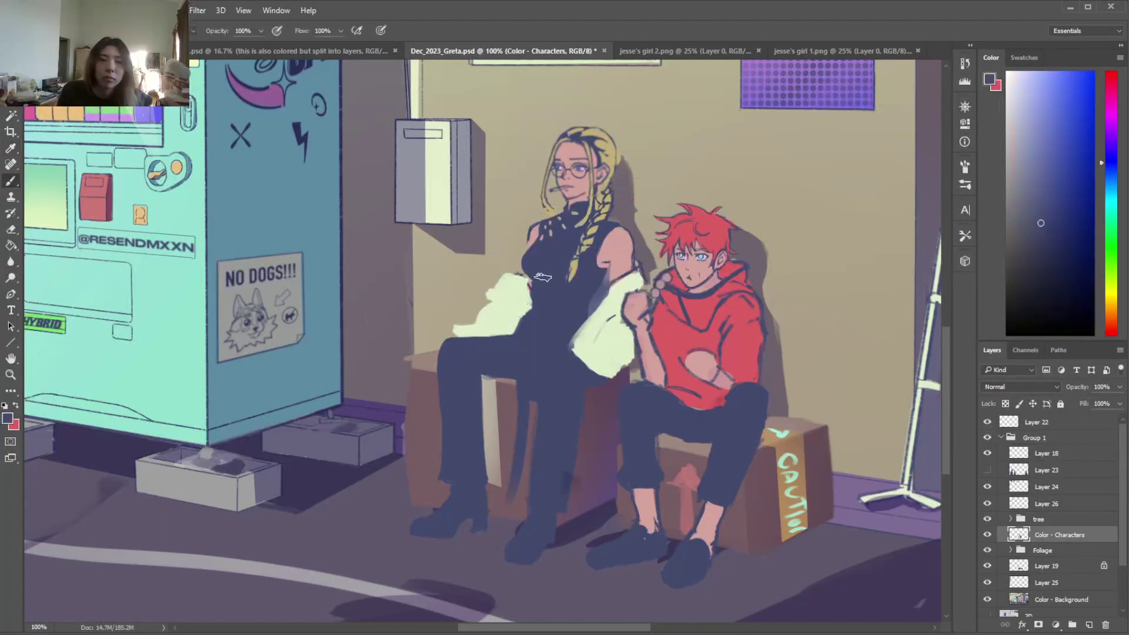
{"action": "mouse_move", "coordinate": [492, 340]}
{"action": "left_mouse_down"}
{"action": "mouse_move", "coordinate": [429, 347]}
{"action": "mouse_move", "coordinate": [417, 433]}
{"action": "left_mouse_up"}
{"action": "key", "text": "e"}
{"action": "mouse_move", "coordinate": [475, 375]}
{"action": "left_mouse_down"}
{"action": "mouse_move", "coordinate": [461, 524]}
{"action": "mouse_move", "coordinate": [445, 530]}
{"action": "left_mouse_up"}
{"action": "left_click_drag", "start_coordinate": [482, 449], "coordinate": [482, 526]}
Fill out the outstretched leg's knee and calf in navy and erase the outer edge of her other leg
{"action": "key", "text": "b"}
{"action": "left_click_drag", "start_coordinate": [437, 353], "coordinate": [413, 493]}
{"action": "left_click_drag", "start_coordinate": [435, 378], "coordinate": [427, 453]}
{"action": "mouse_move", "coordinate": [455, 340]}
{"action": "left_mouse_down"}
{"action": "mouse_move", "coordinate": [438, 342]}
{"action": "mouse_move", "coordinate": [493, 373]}
{"action": "mouse_move", "coordinate": [499, 512]}
{"action": "left_mouse_up"}
{"action": "key", "text": "e"}
{"action": "mouse_move", "coordinate": [591, 395]}
{"action": "left_mouse_down"}
{"action": "mouse_move", "coordinate": [576, 409]}
{"action": "mouse_move", "coordinate": [556, 520]}
{"action": "left_mouse_up"}
{"action": "left_click_drag", "start_coordinate": [558, 458], "coordinate": [544, 520]}
Repaint the blonde woman's leg beside the boy in navy with a shifted calf, trimming its inner edge
{"action": "key", "text": "b"}
{"action": "mouse_move", "coordinate": [529, 403]}
{"action": "left_mouse_down"}
{"action": "mouse_move", "coordinate": [543, 467]}
{"action": "mouse_move", "coordinate": [511, 517]}
{"action": "left_mouse_up"}
{"action": "left_click_drag", "start_coordinate": [546, 402], "coordinate": [538, 520]}
{"action": "left_click_drag", "start_coordinate": [553, 438], "coordinate": [540, 506]}
{"action": "key", "text": "e"}
{"action": "left_click_drag", "start_coordinate": [507, 399], "coordinate": [502, 517]}
{"action": "key", "text": "b"}
{"action": "left_click_drag", "start_coordinate": [518, 371], "coordinate": [512, 523]}
{"action": "mouse_move", "coordinate": [506, 338]}
{"action": "left_mouse_down"}
{"action": "mouse_move", "coordinate": [419, 338]}
{"action": "mouse_move", "coordinate": [505, 329]}
{"action": "left_mouse_up"}
Extend the outstretched leg and foot further toward the vending machine in navy, erasing excess below the thigh and along the shin
{"action": "key", "text": "e"}
{"action": "mouse_move", "coordinate": [504, 377]}
{"action": "left_mouse_down"}
{"action": "mouse_move", "coordinate": [466, 371]}
{"action": "mouse_move", "coordinate": [441, 442]}
{"action": "left_mouse_up"}
{"action": "key", "text": "b"}
{"action": "left_click_drag", "start_coordinate": [425, 338], "coordinate": [395, 444]}
{"action": "mouse_move", "coordinate": [405, 399]}
{"action": "left_mouse_down"}
{"action": "mouse_move", "coordinate": [399, 468]}
{"action": "mouse_move", "coordinate": [415, 466]}
{"action": "mouse_move", "coordinate": [404, 350]}
{"action": "mouse_move", "coordinate": [364, 468]}
{"action": "mouse_move", "coordinate": [391, 339]}
{"action": "mouse_move", "coordinate": [366, 482]}
{"action": "mouse_move", "coordinate": [392, 463]}
{"action": "mouse_move", "coordinate": [358, 504]}
{"action": "mouse_move", "coordinate": [368, 520]}
{"action": "mouse_move", "coordinate": [386, 492]}
{"action": "mouse_move", "coordinate": [344, 521]}
{"action": "left_mouse_up"}
{"action": "key", "text": "e"}
{"action": "key", "text": "b"}
{"action": "key", "text": "e"}
{"action": "left_click_drag", "start_coordinate": [413, 338], "coordinate": [394, 427]}
Trim the bottom of the jacket sleeve nearest the vending machine and clean up the opposite armhole with navy and skin tone
{"action": "left_click_drag", "start_coordinate": [455, 325], "coordinate": [497, 329]}
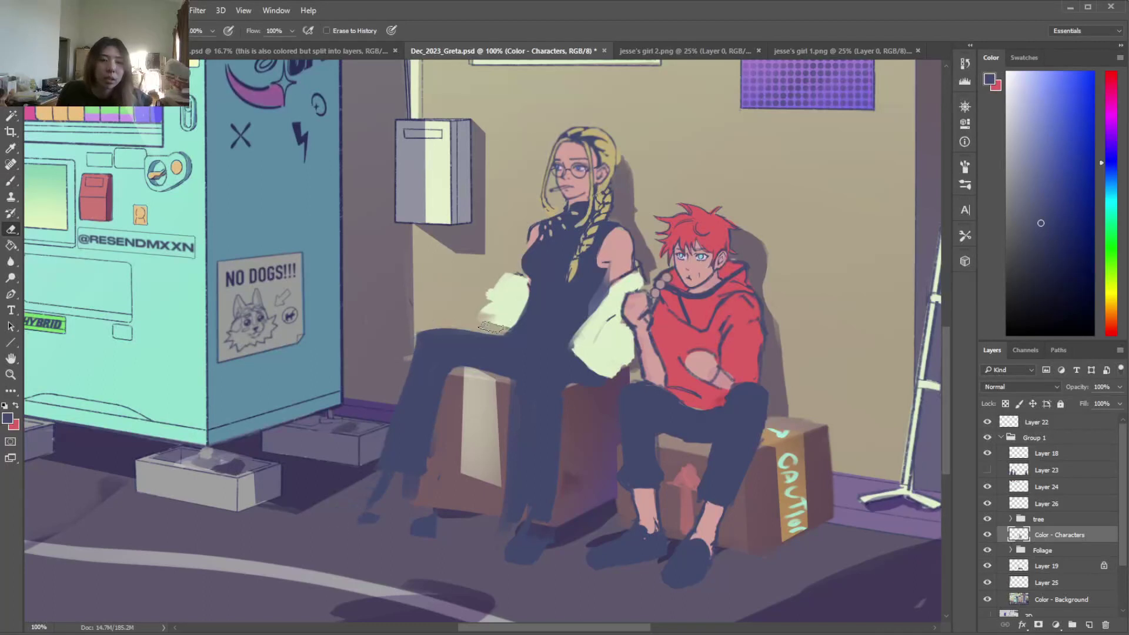
{"action": "key", "text": "b"}
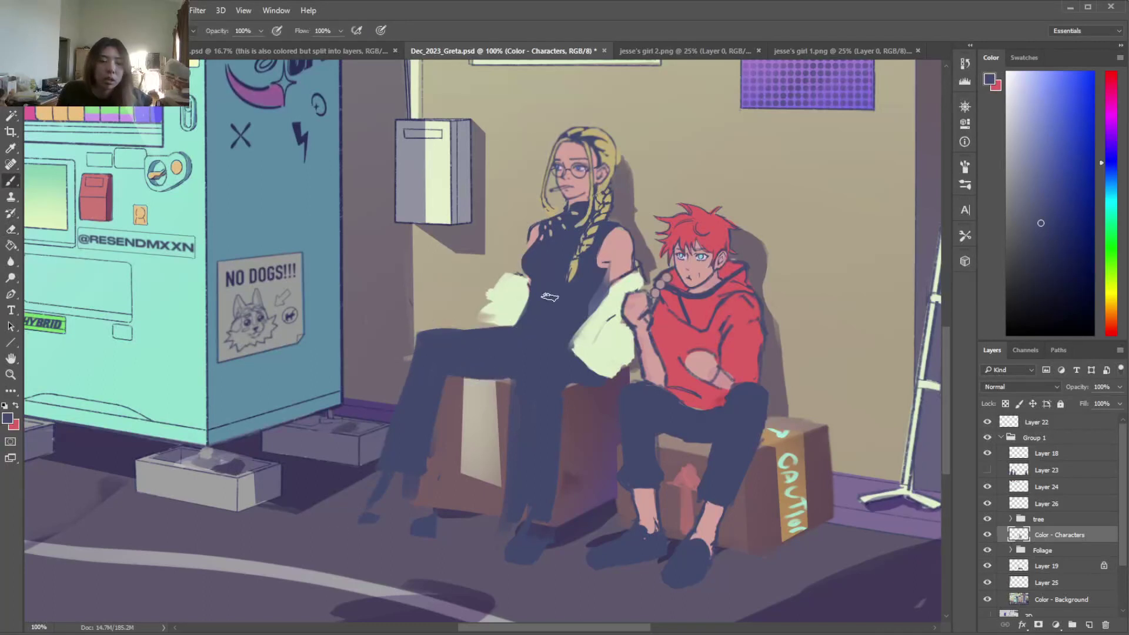
{"action": "left_click_drag", "start_coordinate": [590, 288], "coordinate": [600, 273]}
{"action": "left_click", "coordinate": [607, 258], "text": "alt"}
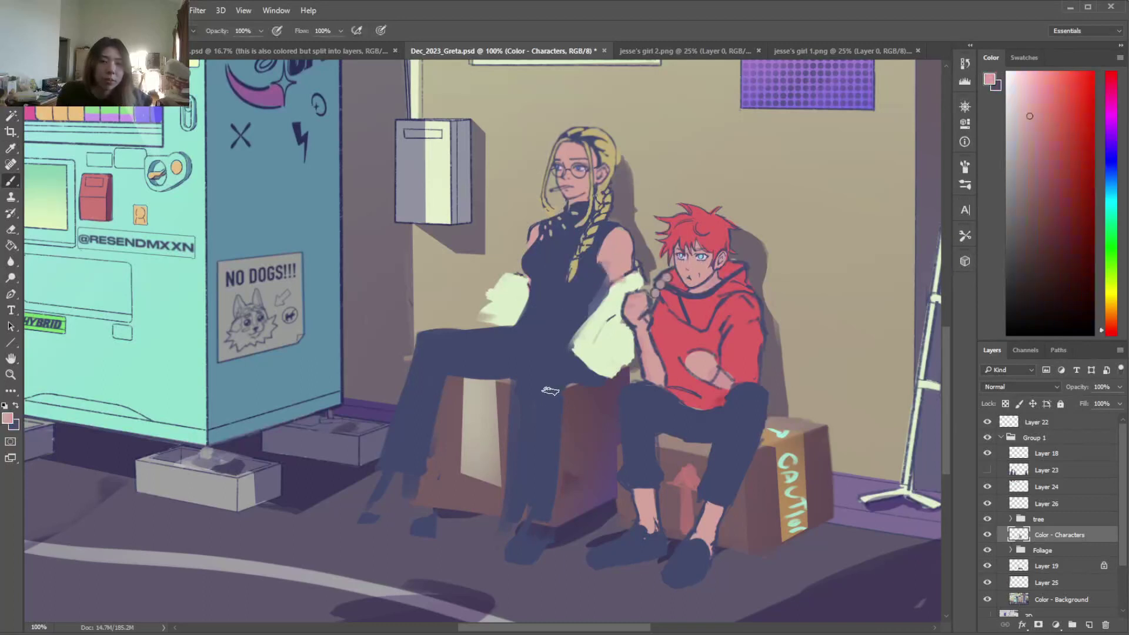
Redraw the blonde woman's leg beside the boy as a clean navy shape and erase its ragged inner edge
{"action": "key", "text": "x"}
{"action": "key", "text": "e"}
{"action": "key", "text": "b"}
{"action": "mouse_move", "coordinate": [570, 361]}
{"action": "left_mouse_down"}
{"action": "mouse_move", "coordinate": [564, 401]}
{"action": "mouse_move", "coordinate": [556, 380]}
{"action": "mouse_move", "coordinate": [511, 399]}
{"action": "mouse_move", "coordinate": [508, 459]}
{"action": "mouse_move", "coordinate": [521, 389]}
{"action": "mouse_move", "coordinate": [507, 479]}
{"action": "left_mouse_up"}
{"action": "key", "text": "e"}
{"action": "left_click_drag", "start_coordinate": [518, 385], "coordinate": [510, 523]}
{"action": "left_click_drag", "start_coordinate": [519, 426], "coordinate": [511, 507]}
Lengthen the shoe on the blonde woman's front leg in navy and erase around it to round the toe
{"action": "key", "text": "b"}
{"action": "left_click_drag", "start_coordinate": [519, 571], "coordinate": [525, 587]}
{"action": "key", "text": "e"}
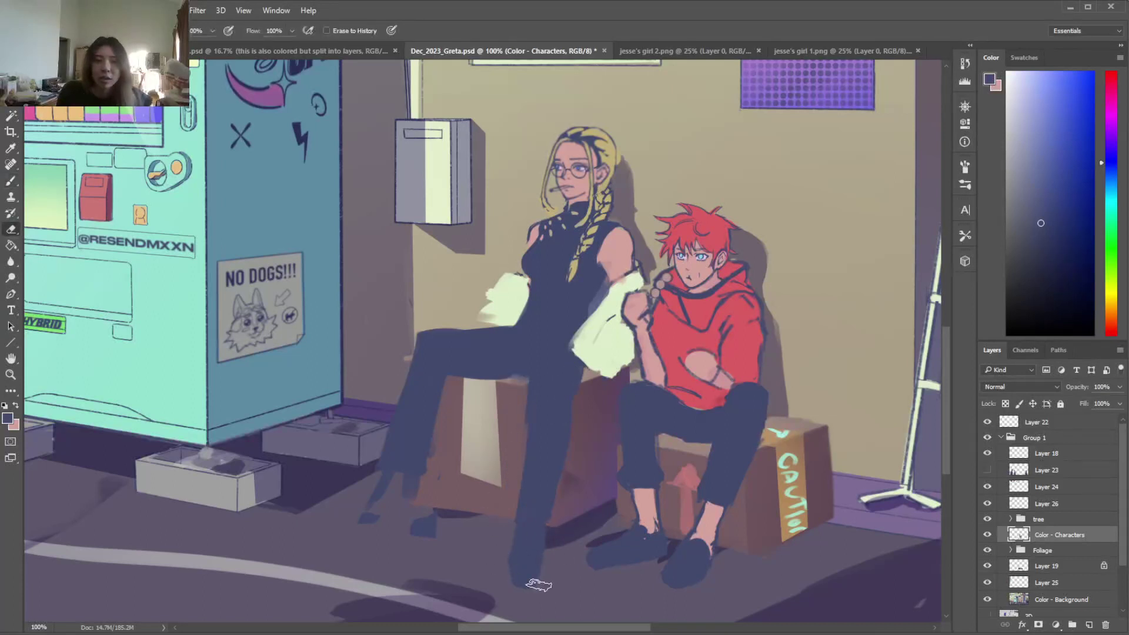
{"action": "key", "text": "b"}
{"action": "key", "text": "e"}
{"action": "mouse_move", "coordinate": [530, 589]}
{"action": "left_mouse_down"}
{"action": "mouse_move", "coordinate": [554, 576]}
{"action": "mouse_move", "coordinate": [530, 564]}
{"action": "mouse_move", "coordinate": [519, 584]}
{"action": "left_mouse_up"}
{"action": "key", "text": "b"}
{"action": "key", "text": "e"}
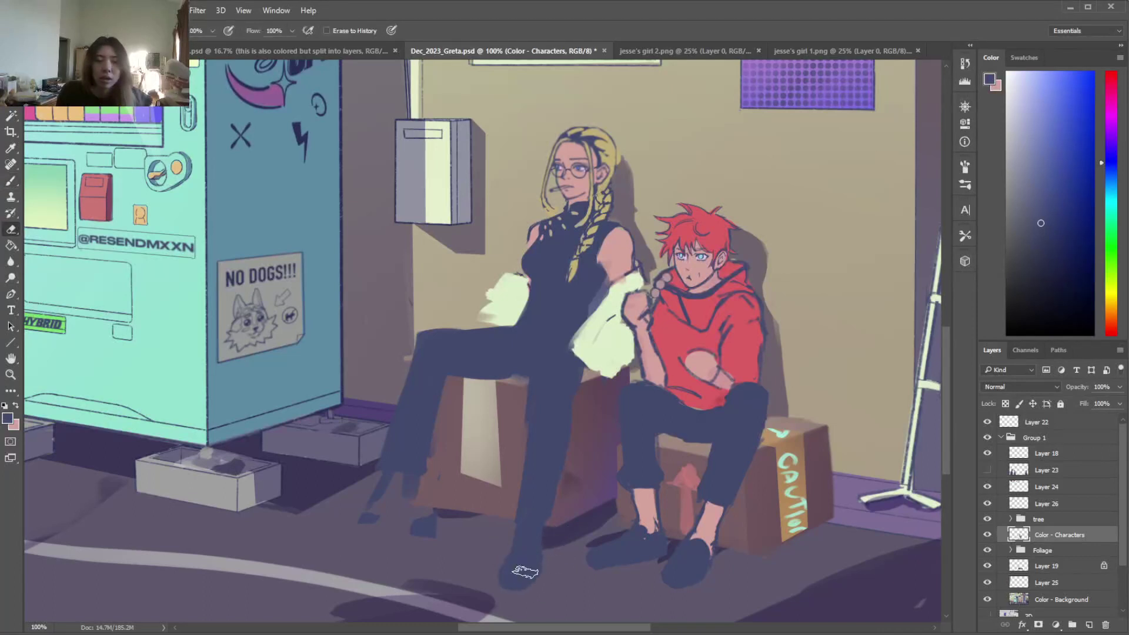
{"action": "key", "text": "b"}
Fill in the outstretched thigh and knee with navy and erase along the edges to smooth the contour
{"action": "left_click_drag", "start_coordinate": [471, 369], "coordinate": [524, 381]}
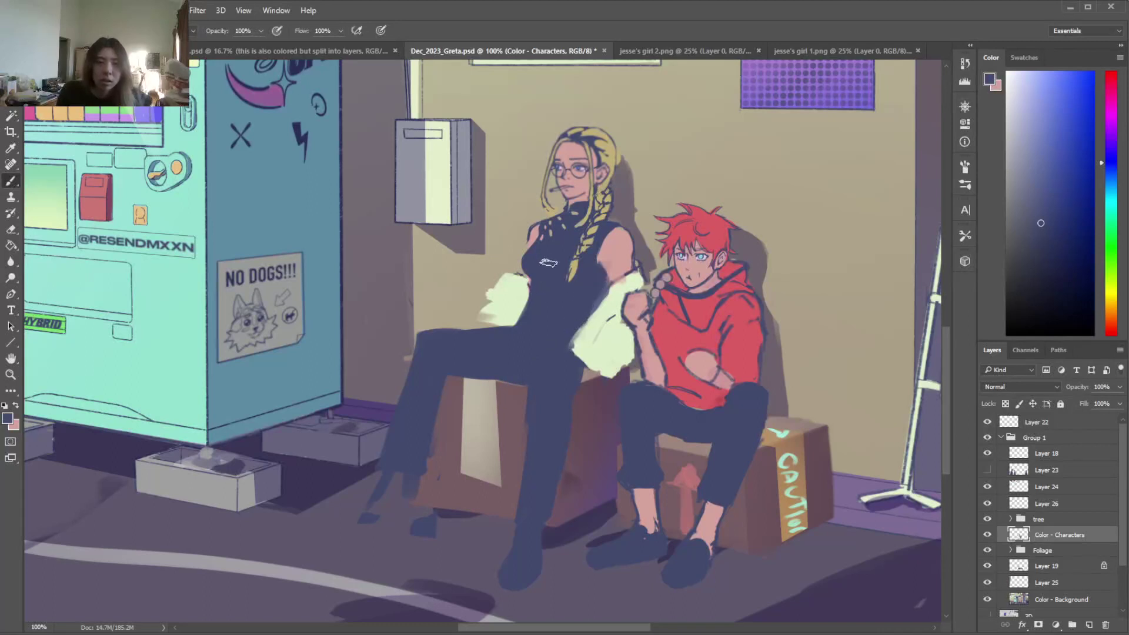
{"action": "left_click_drag", "start_coordinate": [422, 335], "coordinate": [497, 324]}
{"action": "key", "text": "e"}
{"action": "mouse_move", "coordinate": [447, 379]}
{"action": "left_mouse_down"}
{"action": "mouse_move", "coordinate": [517, 374]}
{"action": "mouse_move", "coordinate": [450, 388]}
{"action": "left_mouse_up"}
{"action": "key", "text": "b"}
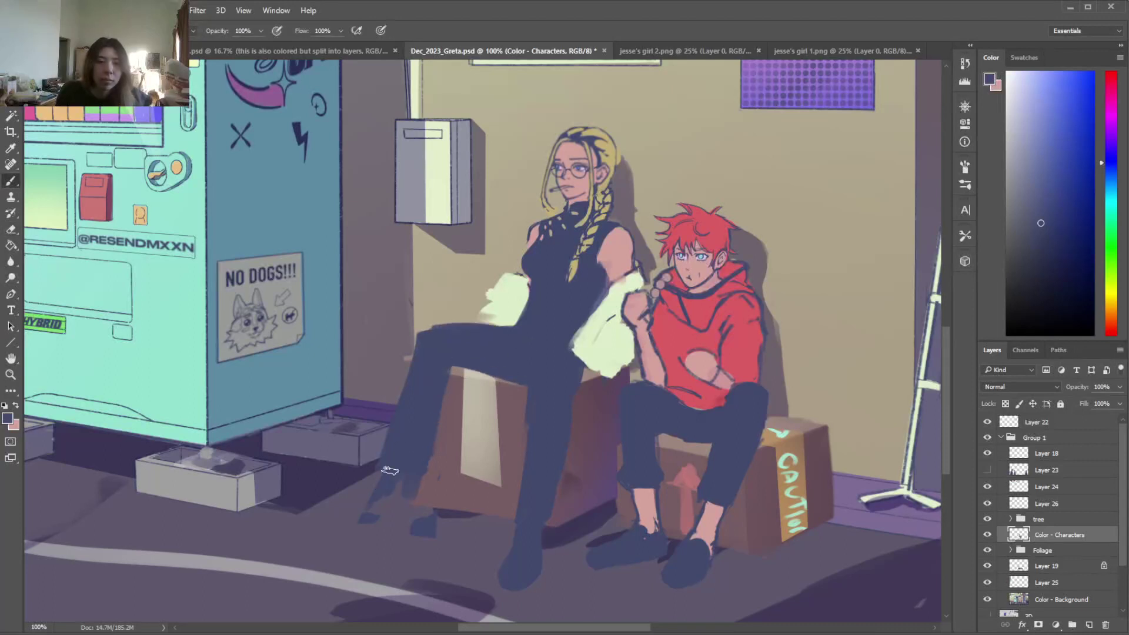
{"action": "key", "text": "e"}
{"action": "mouse_move", "coordinate": [414, 325]}
{"action": "left_mouse_down"}
{"action": "mouse_move", "coordinate": [538, 318]}
{"action": "mouse_move", "coordinate": [506, 325]}
{"action": "left_mouse_up"}
{"action": "key", "text": "b"}
Extend the lower edges of both jacket sleeves with sampled cream
{"action": "key", "text": "x"}
{"action": "left_click", "coordinate": [494, 312], "text": "alt"}
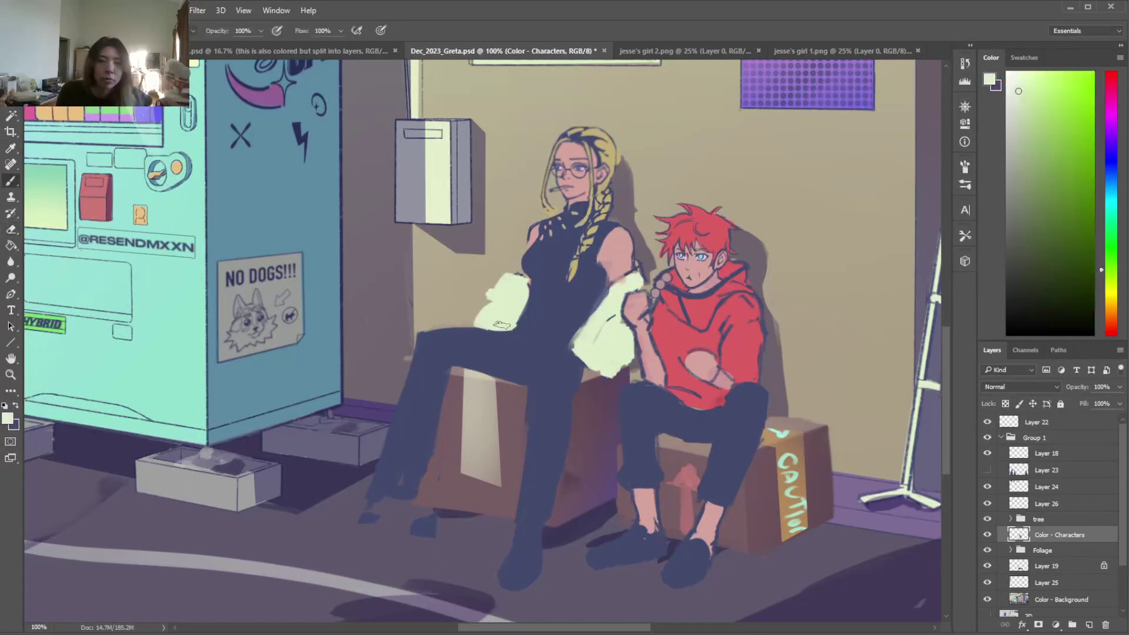
{"action": "mouse_move", "coordinate": [585, 332]}
{"action": "left_mouse_down"}
{"action": "mouse_move", "coordinate": [580, 321]}
{"action": "mouse_move", "coordinate": [592, 355]}
{"action": "left_mouse_up"}
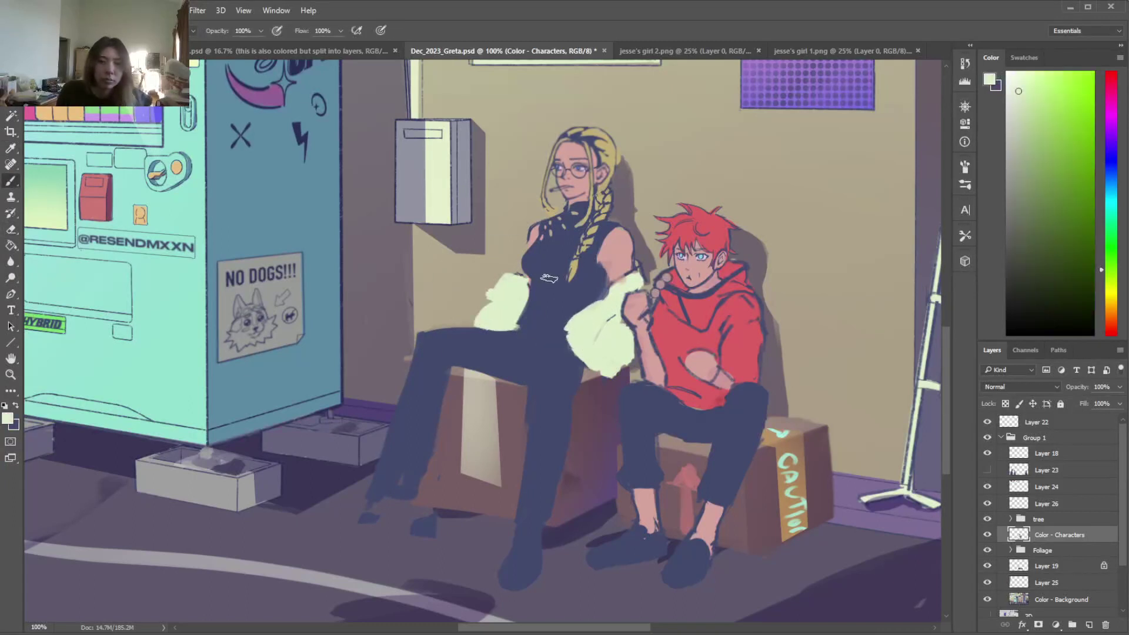
Widen the front leg's calf into a flared trouser leg in navy and erase its outer edge straight
{"action": "key", "text": "x"}
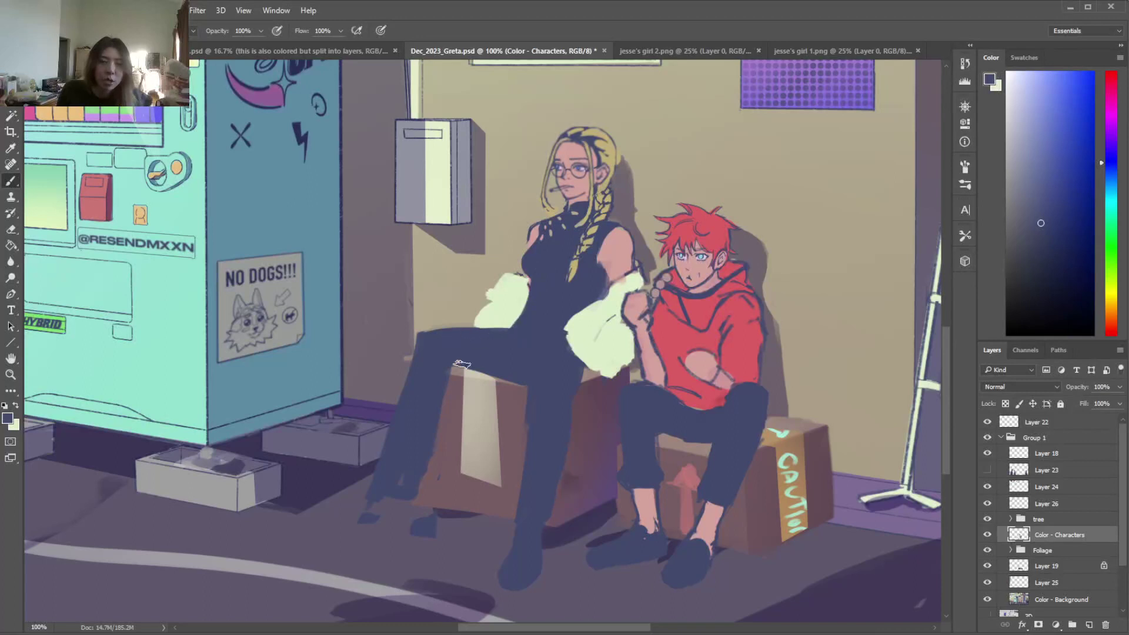
{"action": "left_click_drag", "start_coordinate": [564, 429], "coordinate": [559, 514]}
{"action": "key", "text": "e"}
{"action": "left_click_drag", "start_coordinate": [584, 406], "coordinate": [580, 512]}
{"action": "key", "text": "b"}
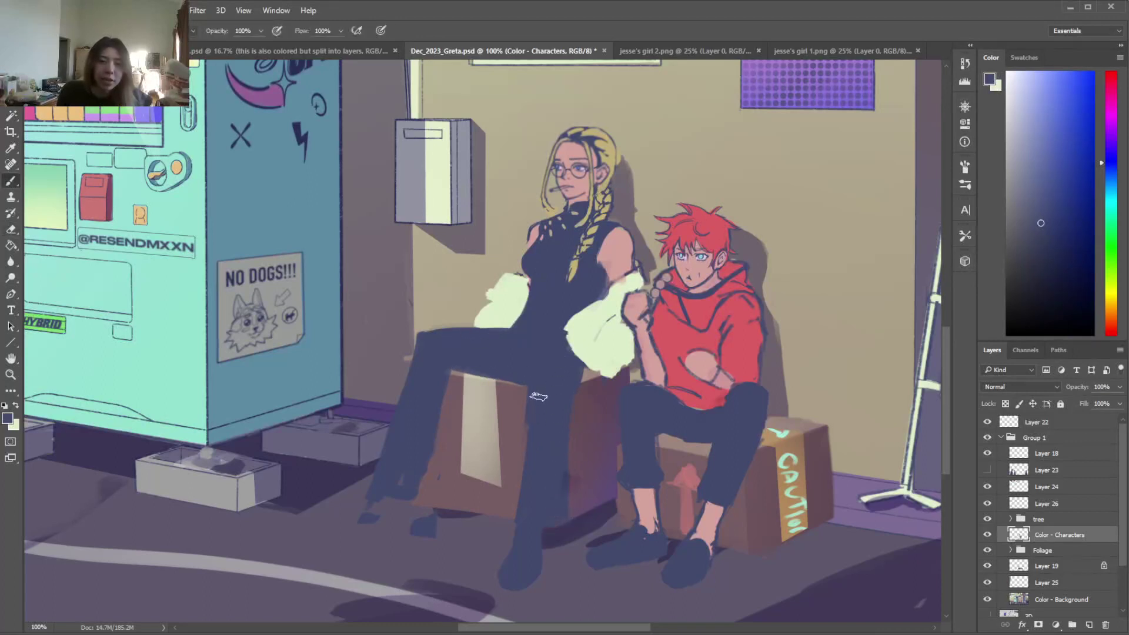
Paint a heeled navy boot on the outstretched leg and erase along the sole to sharpen it
{"action": "mouse_move", "coordinate": [415, 488]}
{"action": "left_mouse_down"}
{"action": "mouse_move", "coordinate": [329, 542]}
{"action": "mouse_move", "coordinate": [390, 503]}
{"action": "mouse_move", "coordinate": [395, 536]}
{"action": "left_mouse_up"}
{"action": "key", "text": "e"}
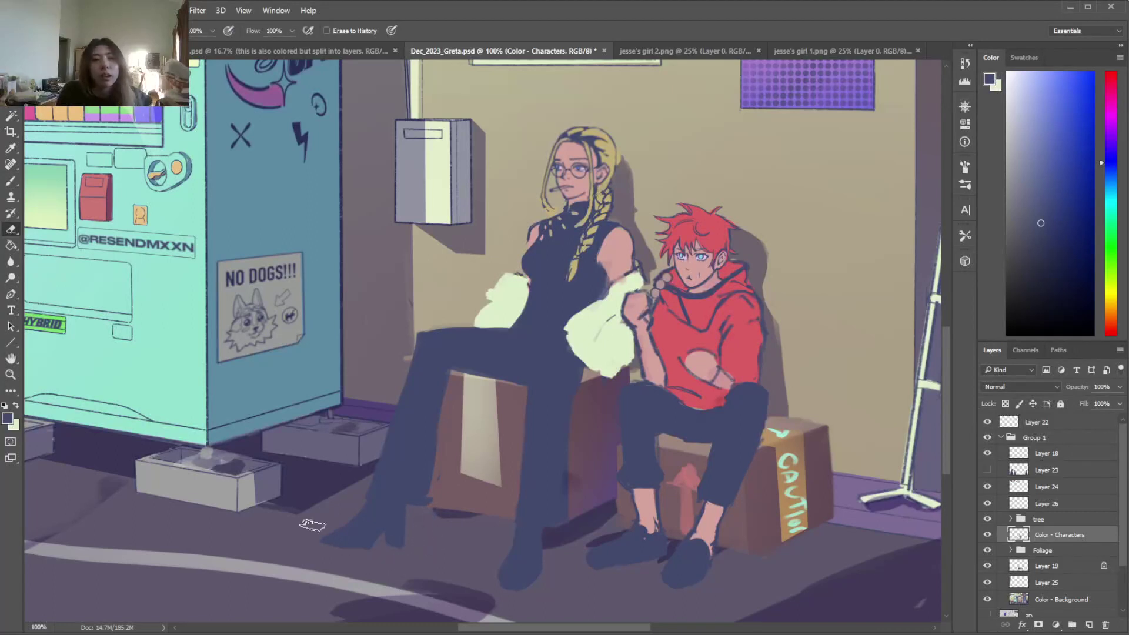
{"action": "left_click_drag", "start_coordinate": [305, 545], "coordinate": [383, 556]}
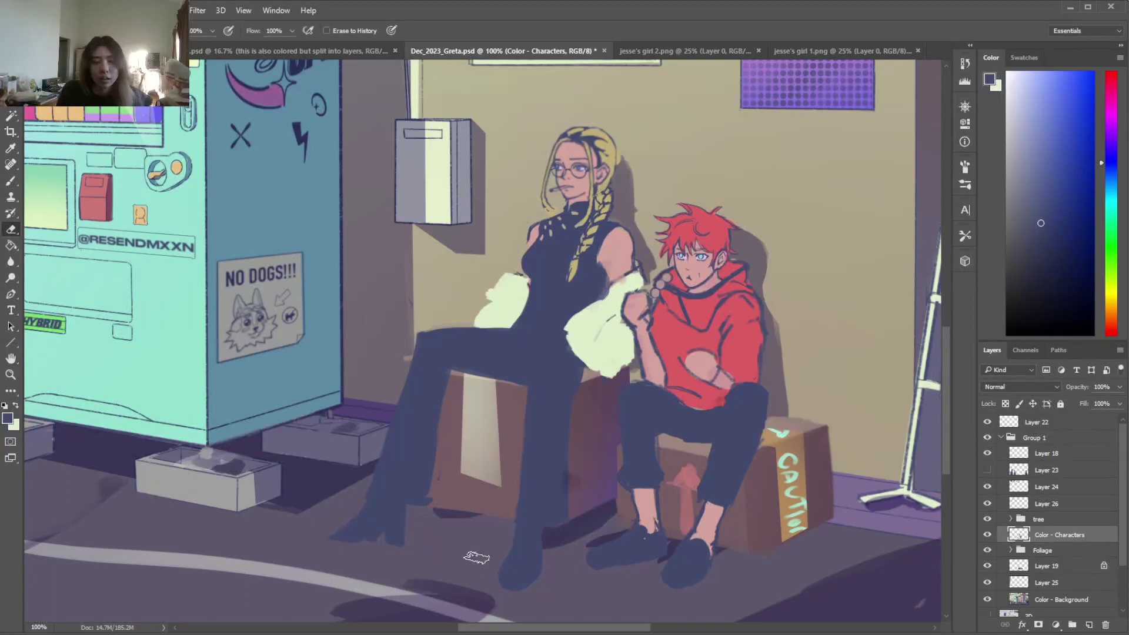
Lasso the blonde woman's front leg, nudge it up and slightly toward the boy with Free Transform, and deselect it
{"action": "key", "text": "l"}
{"action": "mouse_move", "coordinate": [559, 351]}
{"action": "left_mouse_down"}
{"action": "mouse_move", "coordinate": [489, 504]}
{"action": "mouse_move", "coordinate": [573, 412]}
{"action": "mouse_move", "coordinate": [574, 394]}
{"action": "left_mouse_up"}
{"action": "key", "text": "ctrl+t"}
{"action": "key", "text": "Up"}
{"action": "key", "text": "Up"}
{"action": "key", "text": "Up"}
{"action": "key", "text": "Up"}
{"action": "key", "text": "Up"}
{"action": "key", "text": "Up"}
{"action": "key", "text": "Up"}
{"action": "key", "text": "Right"}
{"action": "key", "text": "Right"}
{"action": "key", "text": "Right"}
{"action": "key", "text": "Right"}
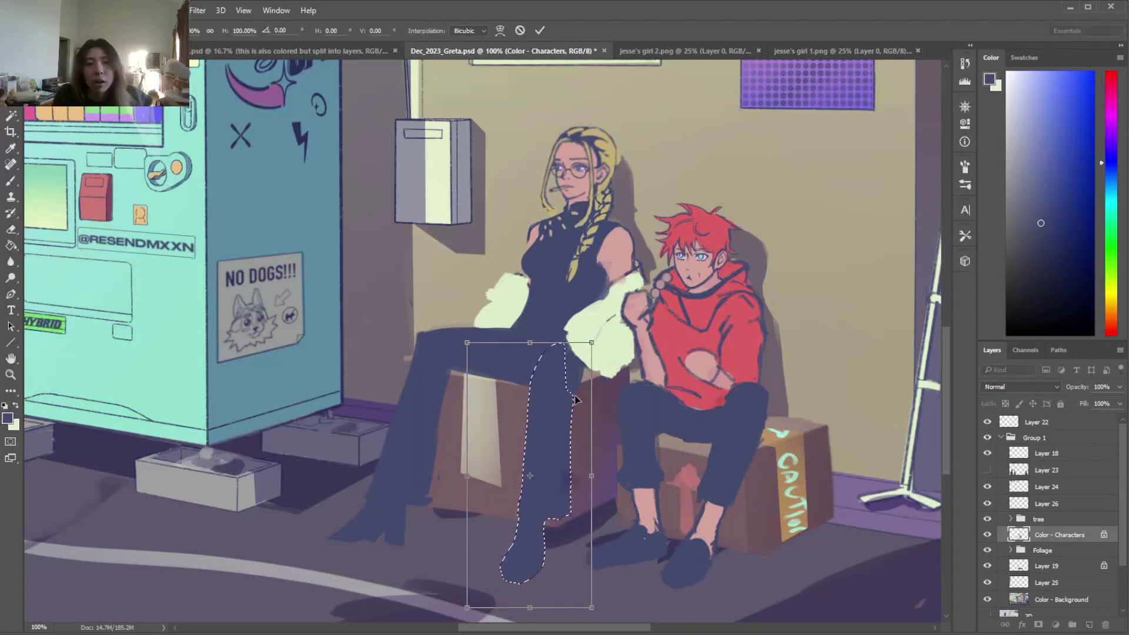
{"action": "key", "text": "Return"}
{"action": "key", "text": "ctrl+d"}
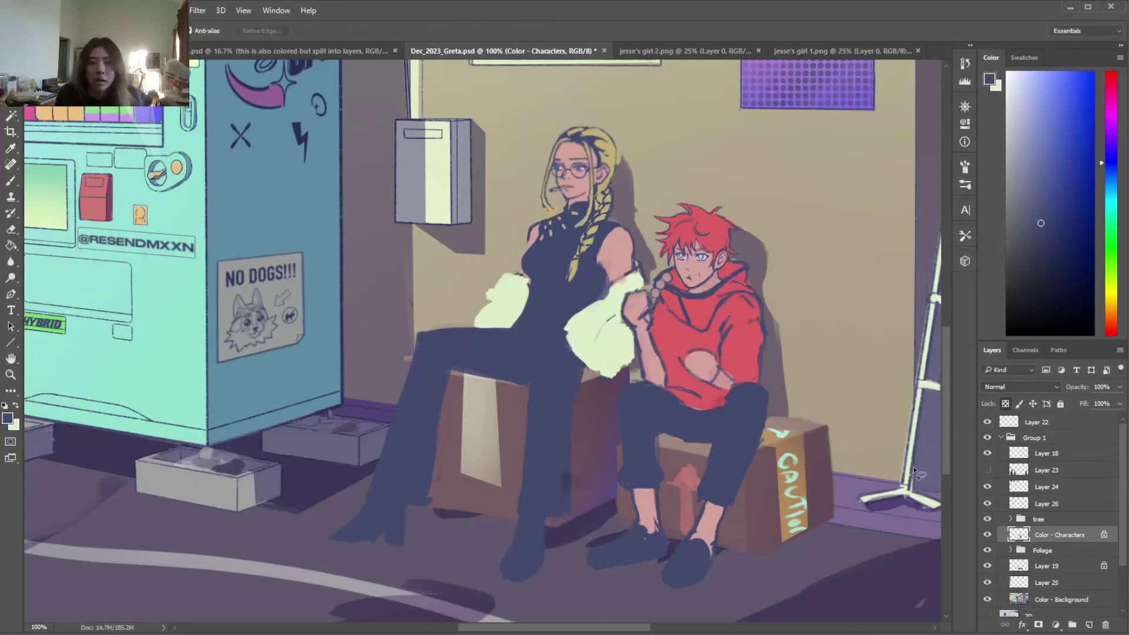
Unlock transparent pixels on the Color - Characters layer and erase the rough underside of the outstretched thigh
{"action": "key", "text": "b"}
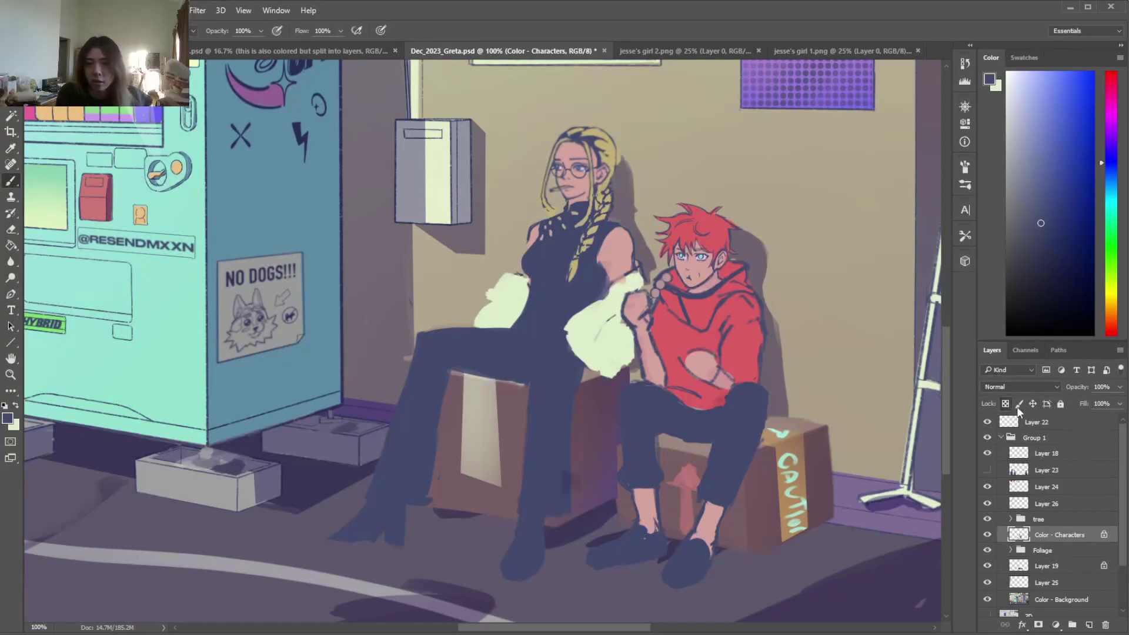
{"action": "key", "text": "e"}
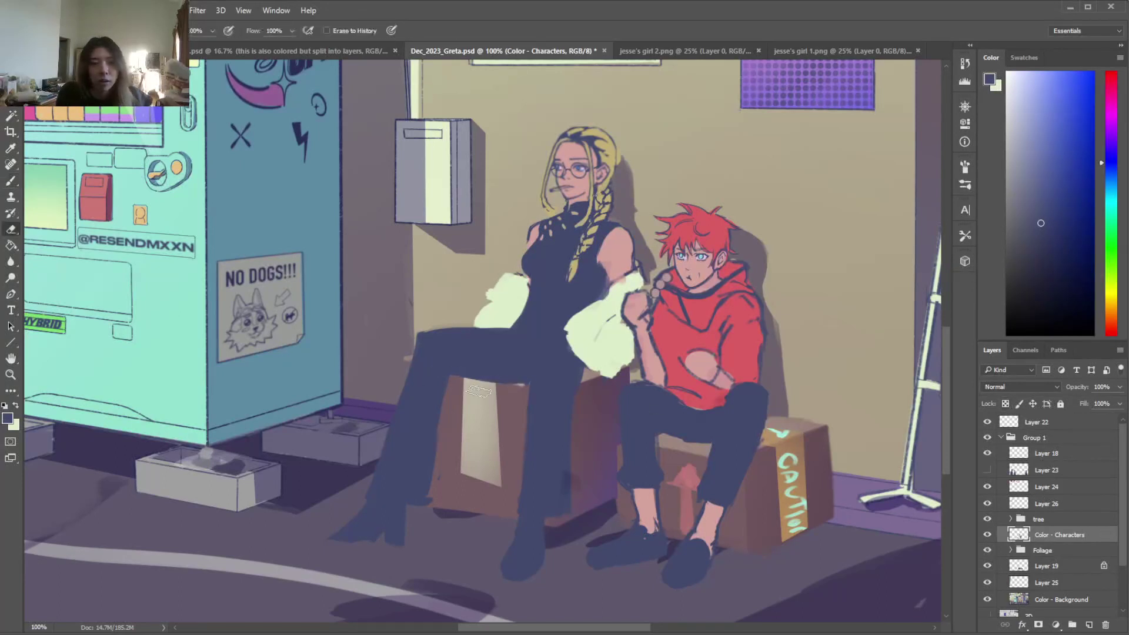
{"action": "key", "text": "b"}
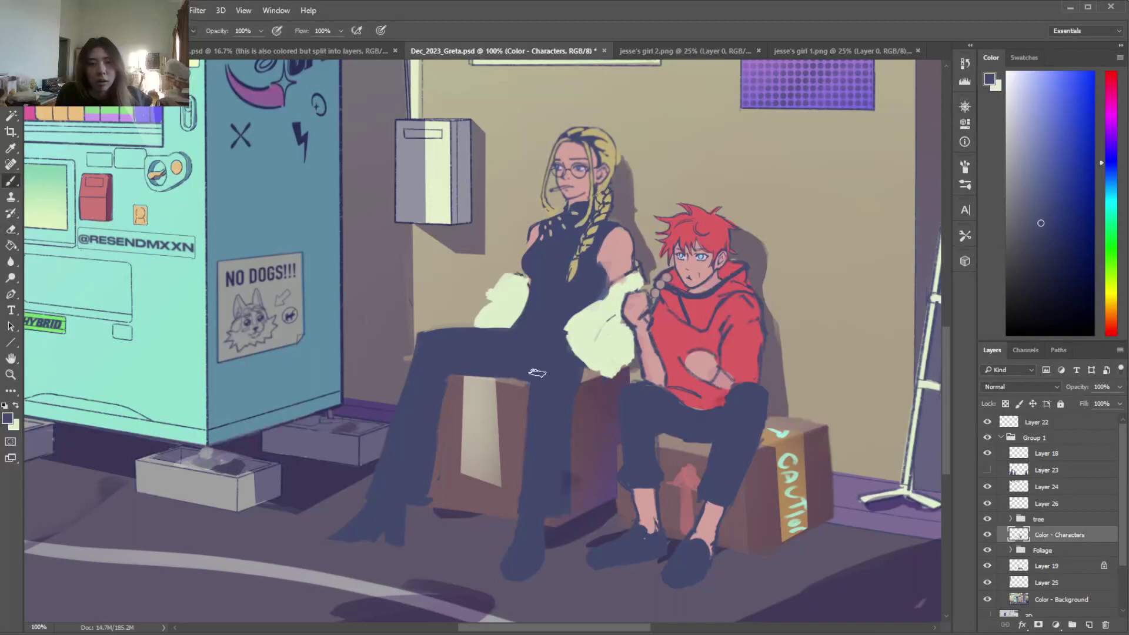
Round out the knee and shin of the woman's outstretched leg in navy and erase the back of the knee clean
{"action": "left_click", "coordinate": [514, 305], "text": "alt"}
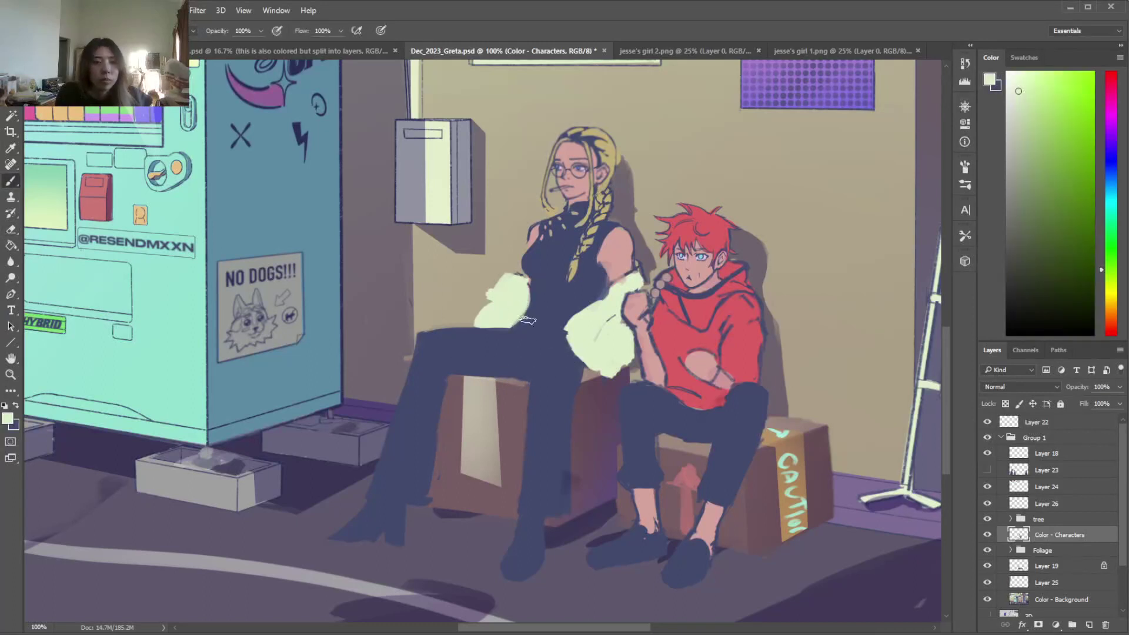
{"action": "key", "text": "x"}
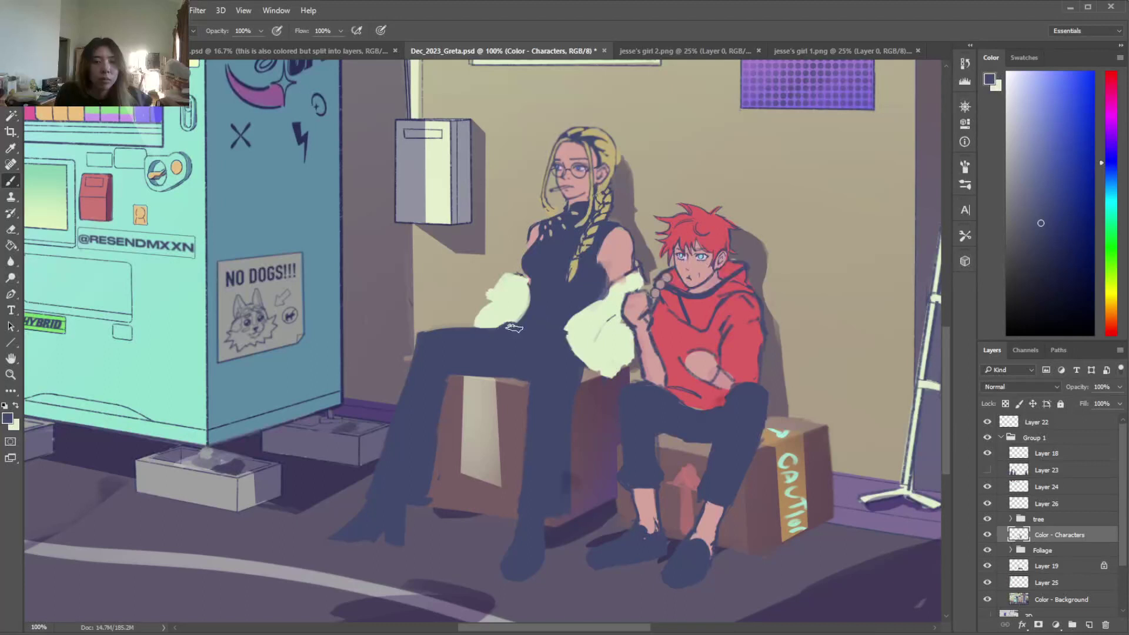
{"action": "mouse_move", "coordinate": [438, 329]}
{"action": "left_mouse_down"}
{"action": "mouse_move", "coordinate": [400, 400]}
{"action": "mouse_move", "coordinate": [430, 413]}
{"action": "left_mouse_up"}
{"action": "key", "text": "e"}
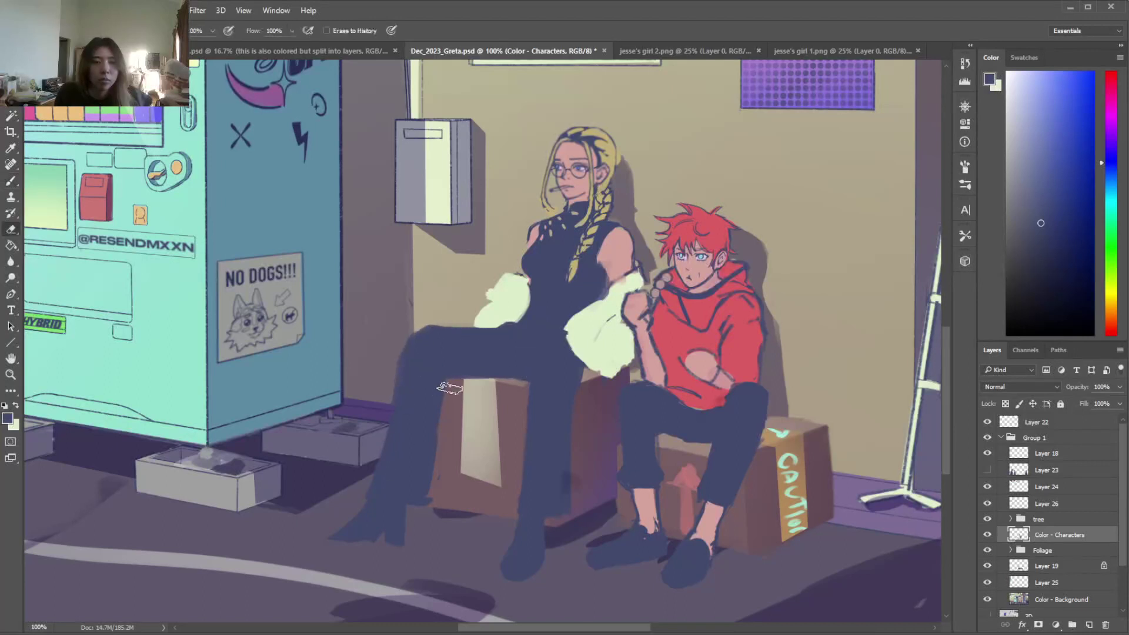
{"action": "key", "text": "b"}
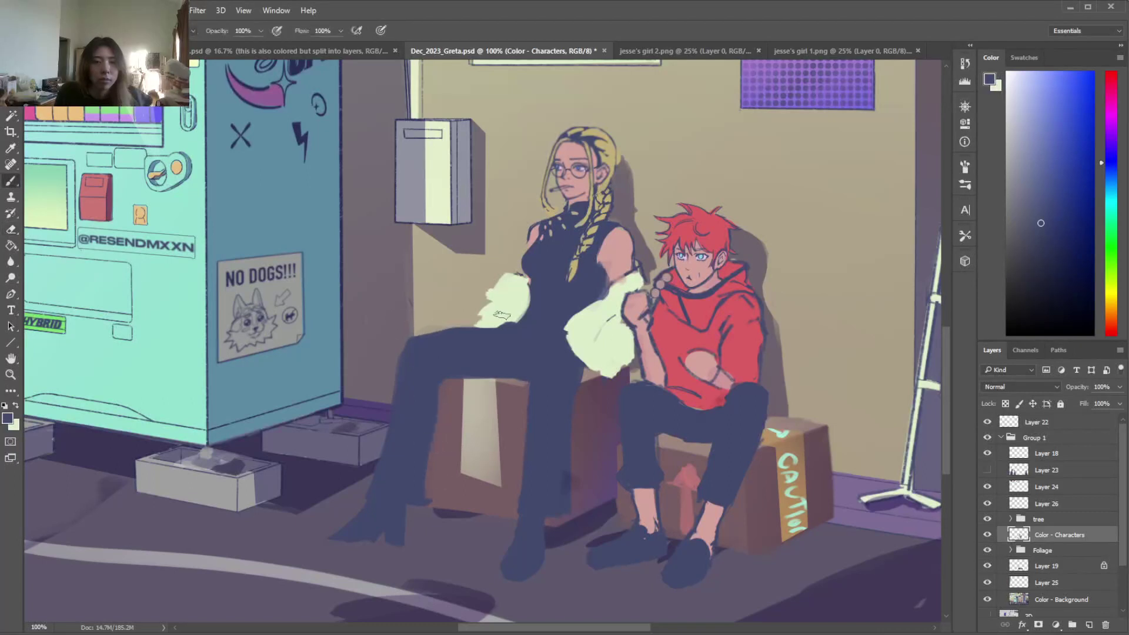
Reshape the pointed toe of the woman's outstretched boot in navy and erase along its sole
{"action": "key", "text": "x"}
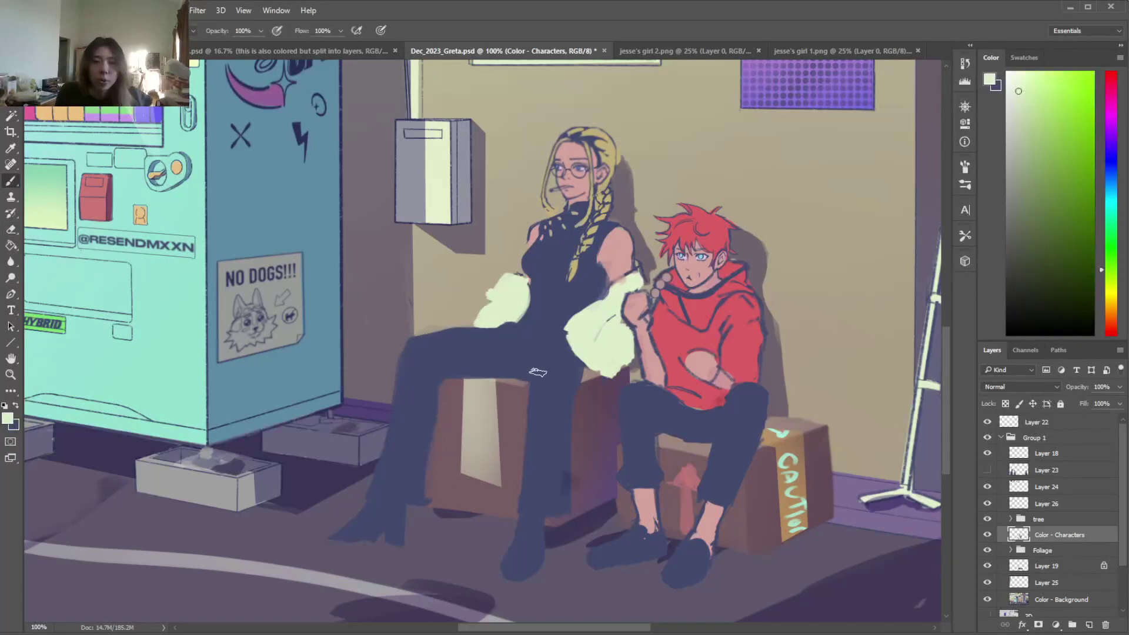
{"action": "key", "text": "e"}
{"action": "key", "text": "b"}
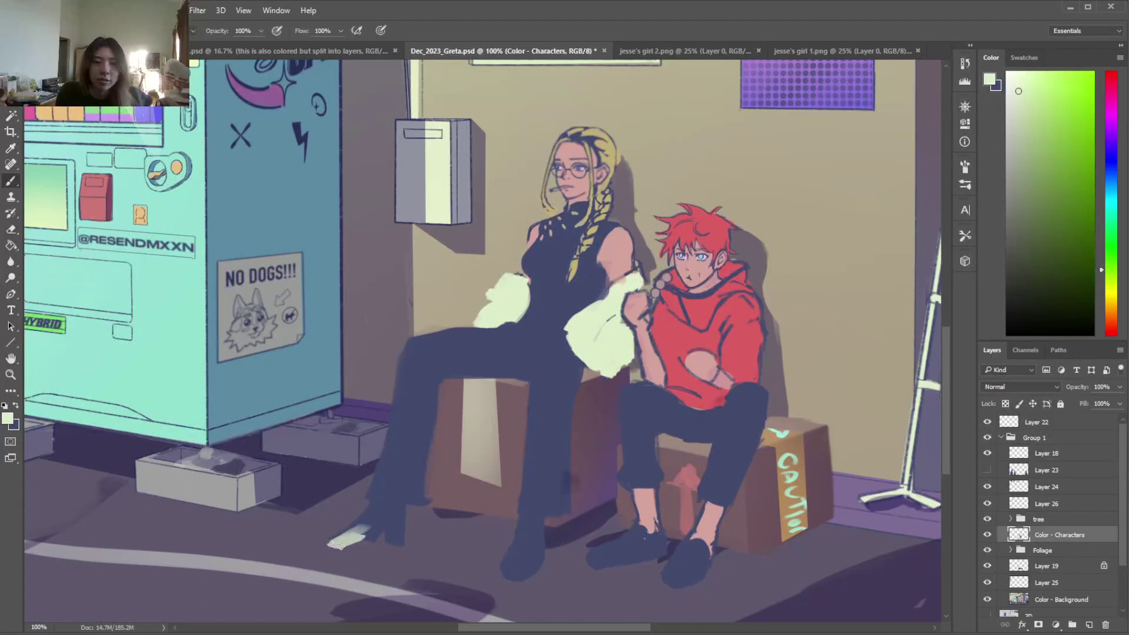
{"action": "key", "text": "x"}
{"action": "key", "text": "e"}
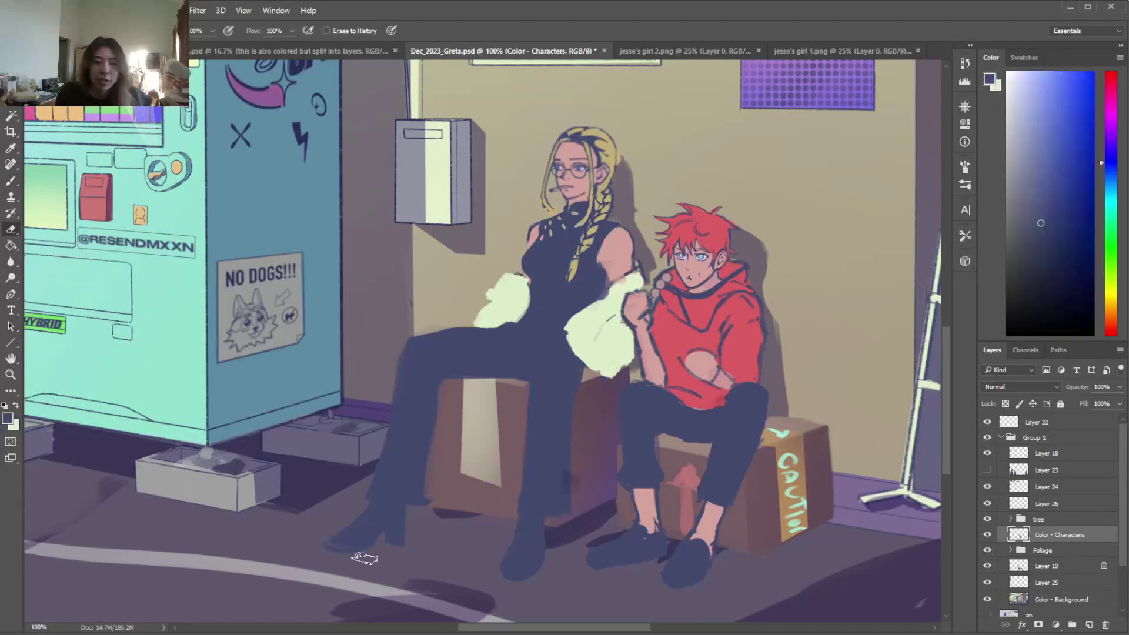
{"action": "key", "text": "b"}
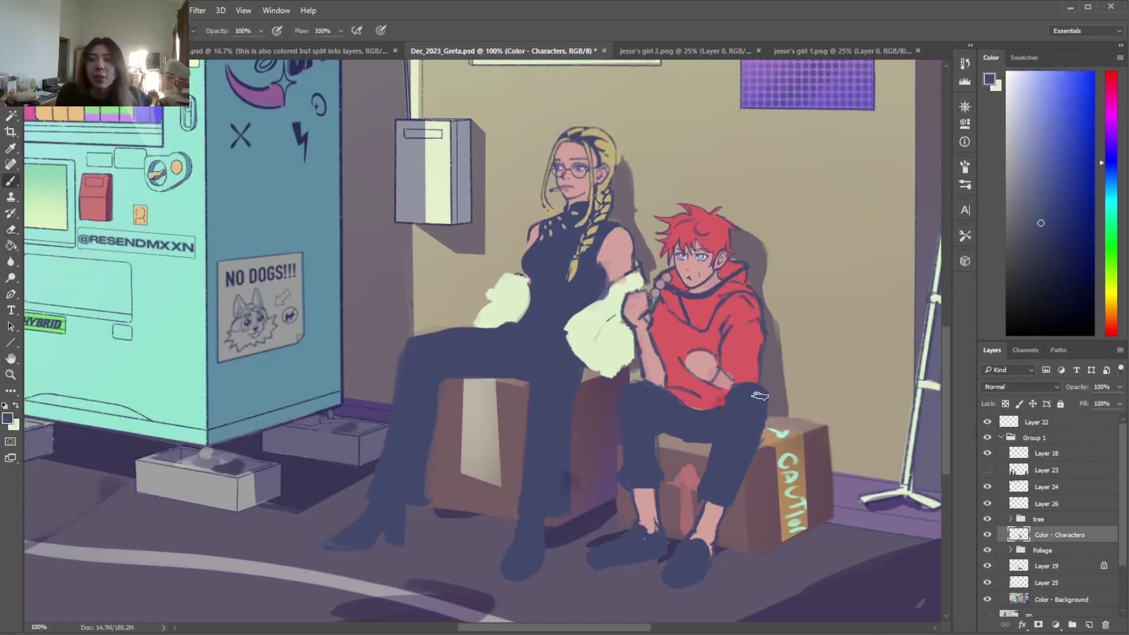
Lasso and clean up the underside of the red-haired boy's thighs, deselect, and touch up his lap in navy
{"action": "key", "text": "l"}
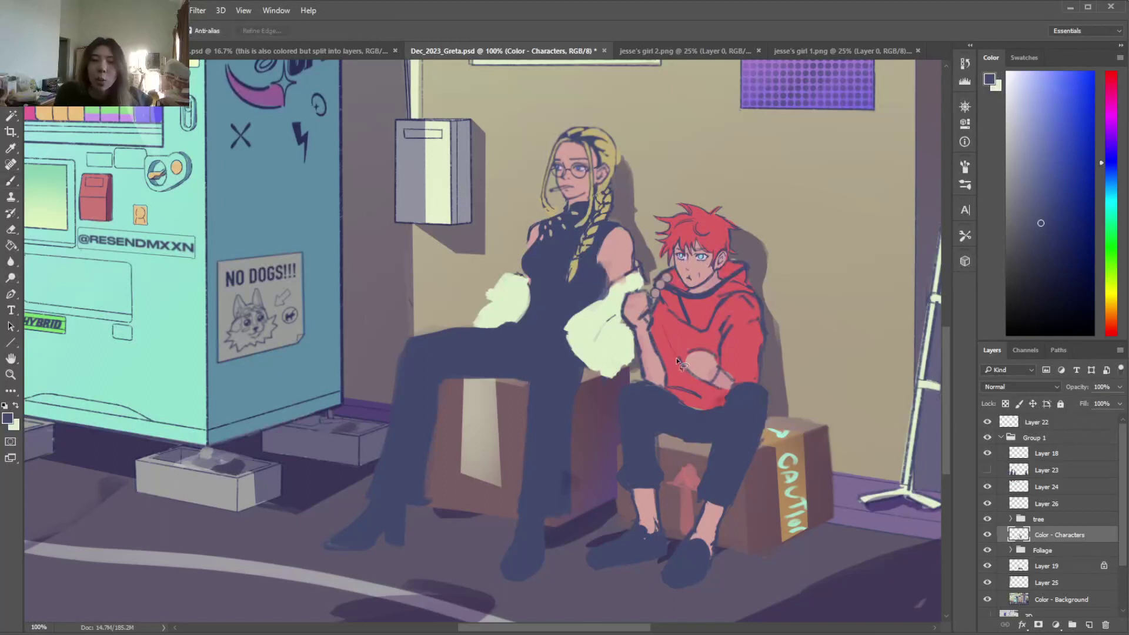
{"action": "left_click", "coordinate": [763, 344]}
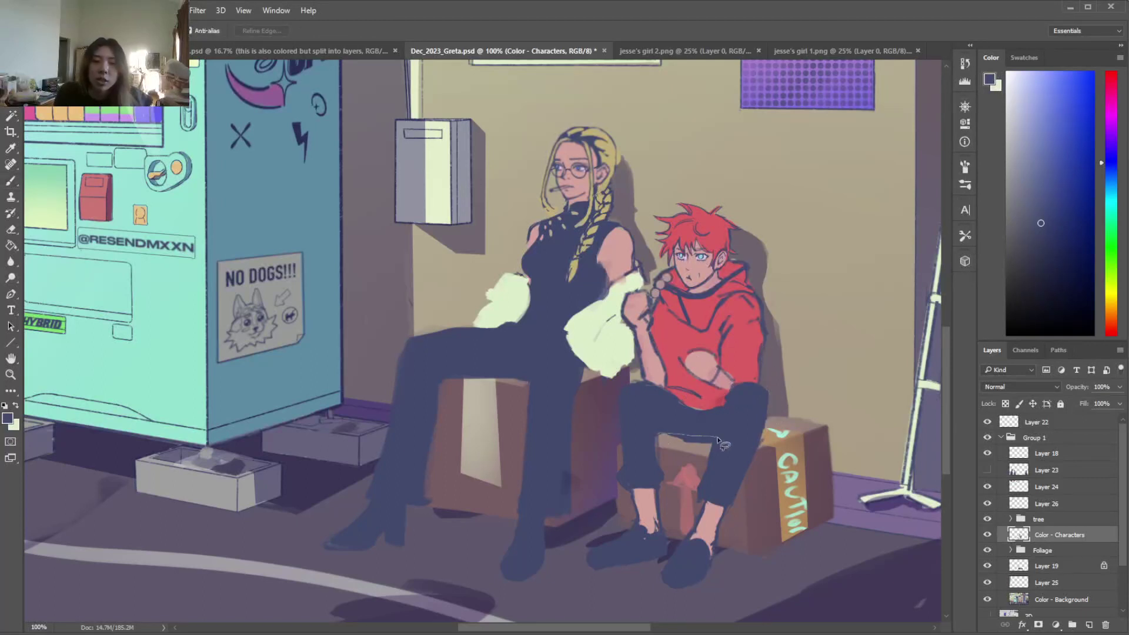
{"action": "left_click_drag", "start_coordinate": [664, 438], "coordinate": [660, 437]}
{"action": "key", "text": "e"}
{"action": "key", "text": "ctrl+d"}
{"action": "key", "text": "b"}
{"action": "left_click", "coordinate": [663, 404], "text": "alt"}
{"action": "left_click_drag", "start_coordinate": [660, 389], "coordinate": [680, 395]}
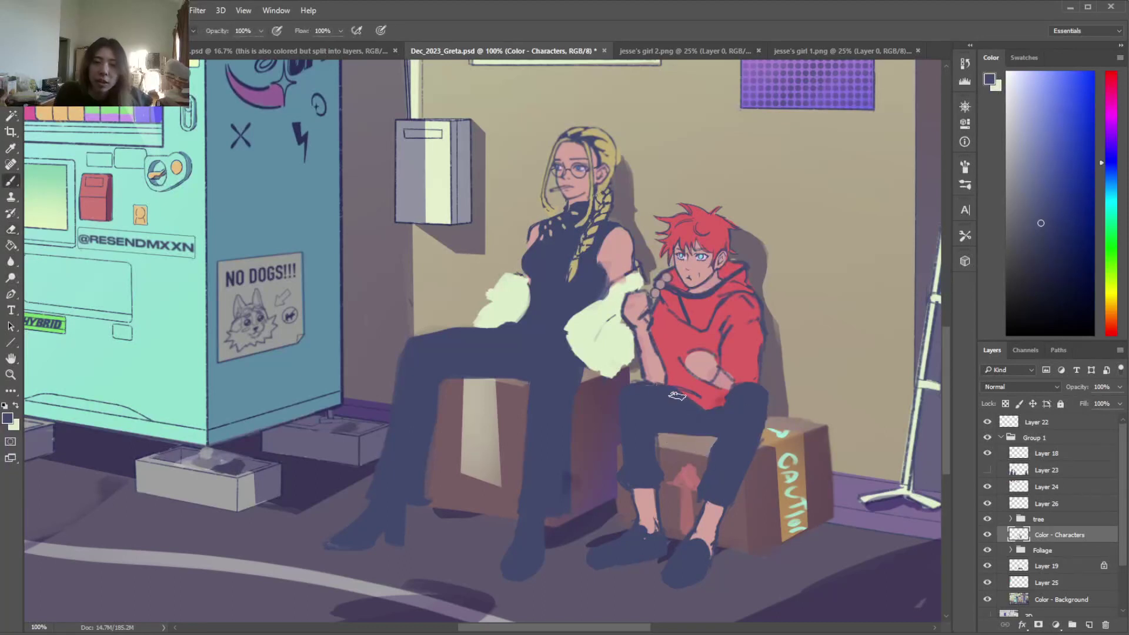
Paint a muted magenta shadow on the lower front of the boy's red hoodie, around his resting forearm
{"action": "left_click", "coordinate": [683, 381], "text": "alt"}
{"action": "left_click_drag", "start_coordinate": [674, 379], "coordinate": [700, 385]}
{"action": "left_click", "coordinate": [1042, 190]}
{"action": "left_click_drag", "start_coordinate": [678, 344], "coordinate": [672, 332]}
{"action": "left_click", "coordinate": [686, 340], "text": "alt"}
{"action": "left_click", "coordinate": [686, 341], "text": "alt"}
Lasso the hoodie area beside the boy's raised forearm and blend red and magenta shading into it
{"action": "key", "text": "l"}
{"action": "left_click_drag", "start_coordinate": [668, 362], "coordinate": [666, 379]}
{"action": "key", "text": "b"}
{"action": "left_click", "coordinate": [670, 320], "text": "alt"}
{"action": "key", "text": "ctrl+d"}
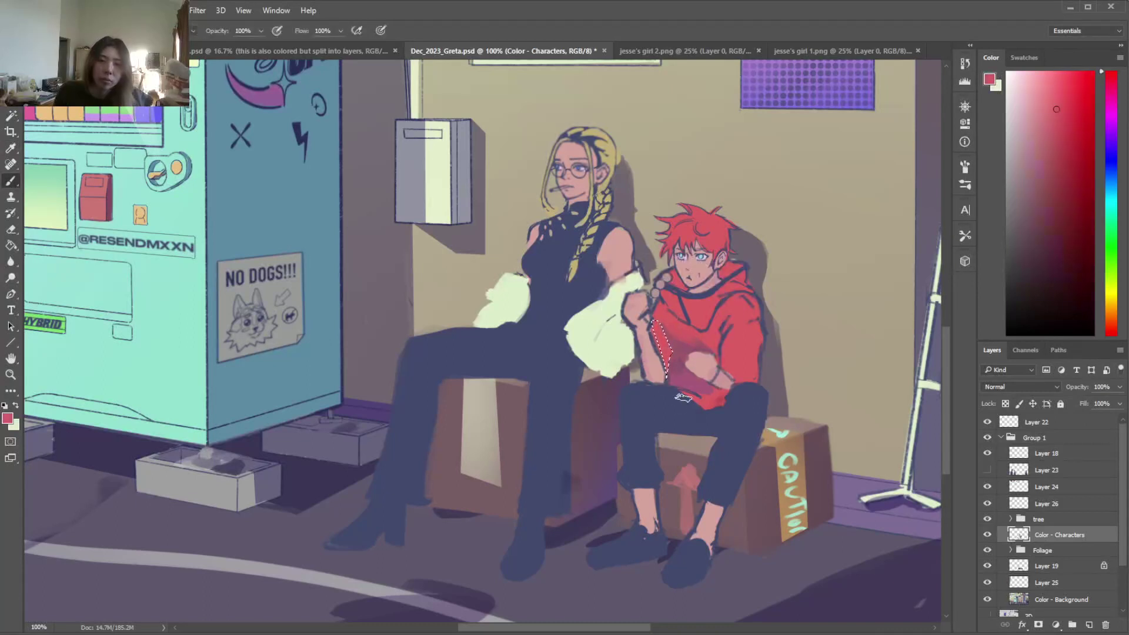
{"action": "key", "text": "l"}
{"action": "mouse_move", "coordinate": [673, 363]}
{"action": "left_mouse_down"}
{"action": "mouse_move", "coordinate": [667, 378]}
{"action": "mouse_move", "coordinate": [669, 363]}
{"action": "left_mouse_up"}
{"action": "key", "text": "b"}
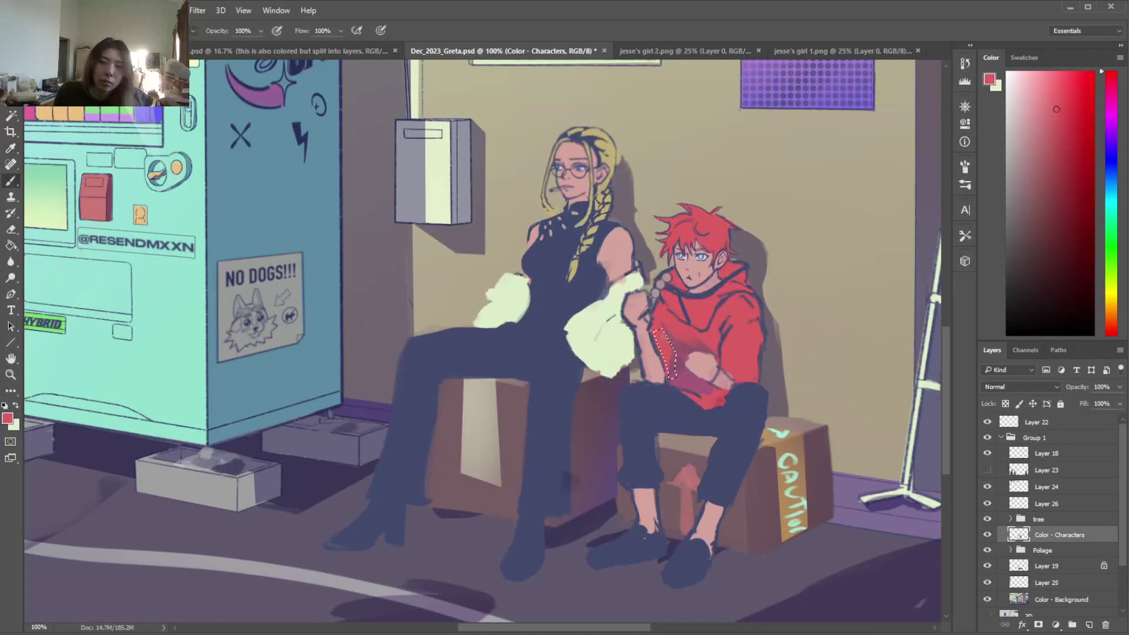
{"action": "left_click", "coordinate": [678, 371], "text": "alt"}
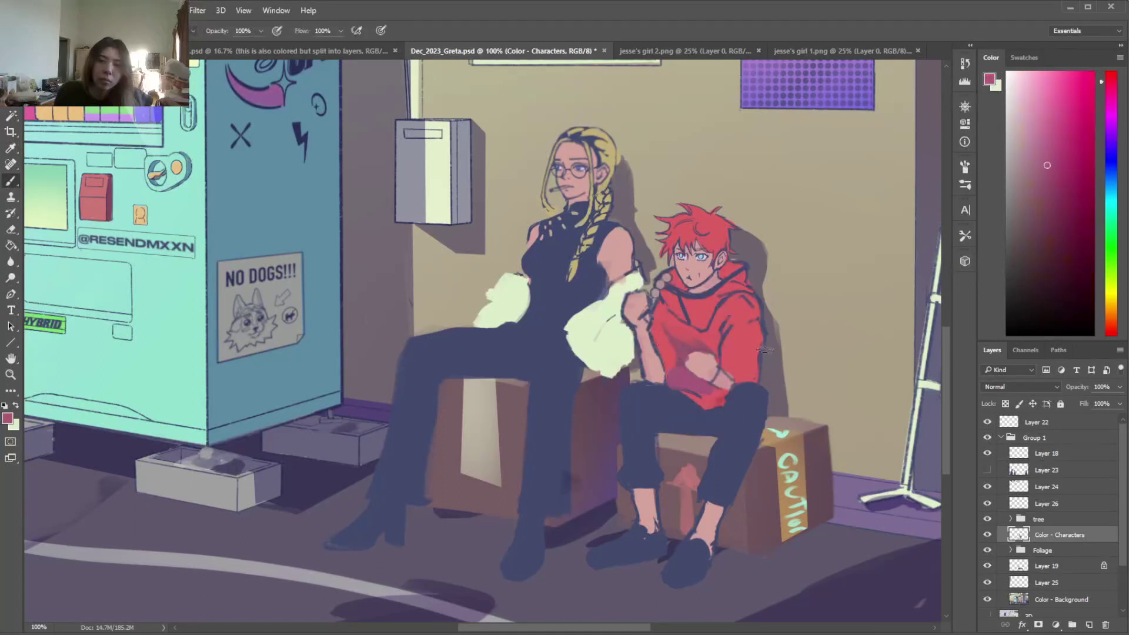
Lasso a narrow area behind the boy's lower back, fill it with the magenta hoodie shade, and deselect
{"action": "key", "text": "l"}
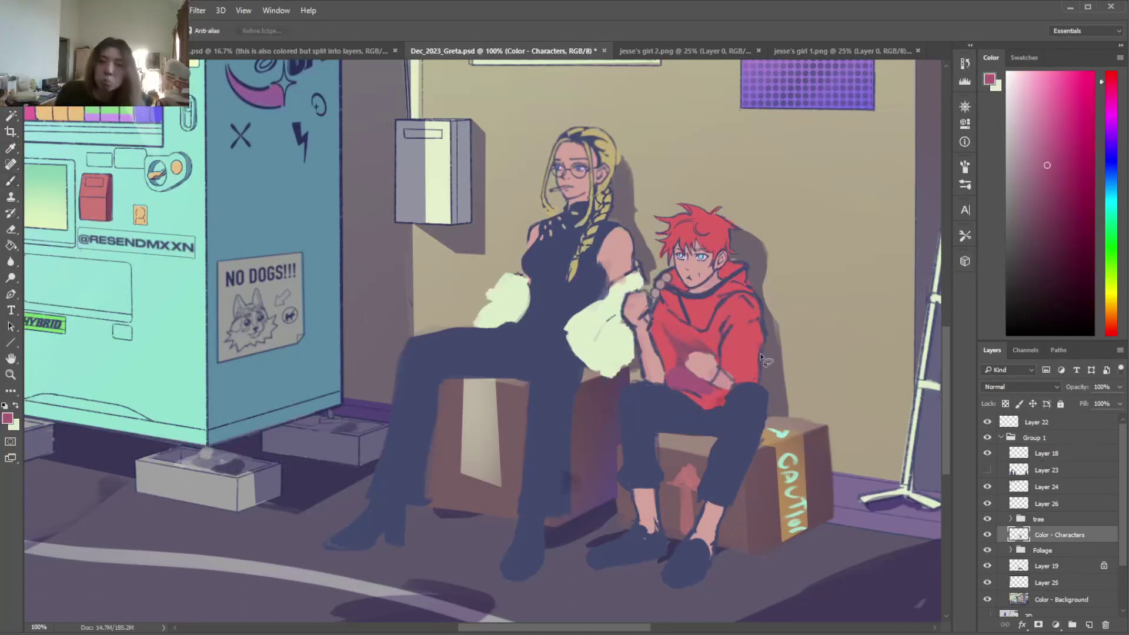
{"action": "mouse_move", "coordinate": [763, 369]}
{"action": "left_mouse_down"}
{"action": "mouse_move", "coordinate": [770, 402]}
{"action": "mouse_move", "coordinate": [757, 381]}
{"action": "mouse_move", "coordinate": [763, 355]}
{"action": "left_mouse_up"}
{"action": "key", "text": "b"}
{"action": "left_click_drag", "start_coordinate": [763, 365], "coordinate": [764, 391]}
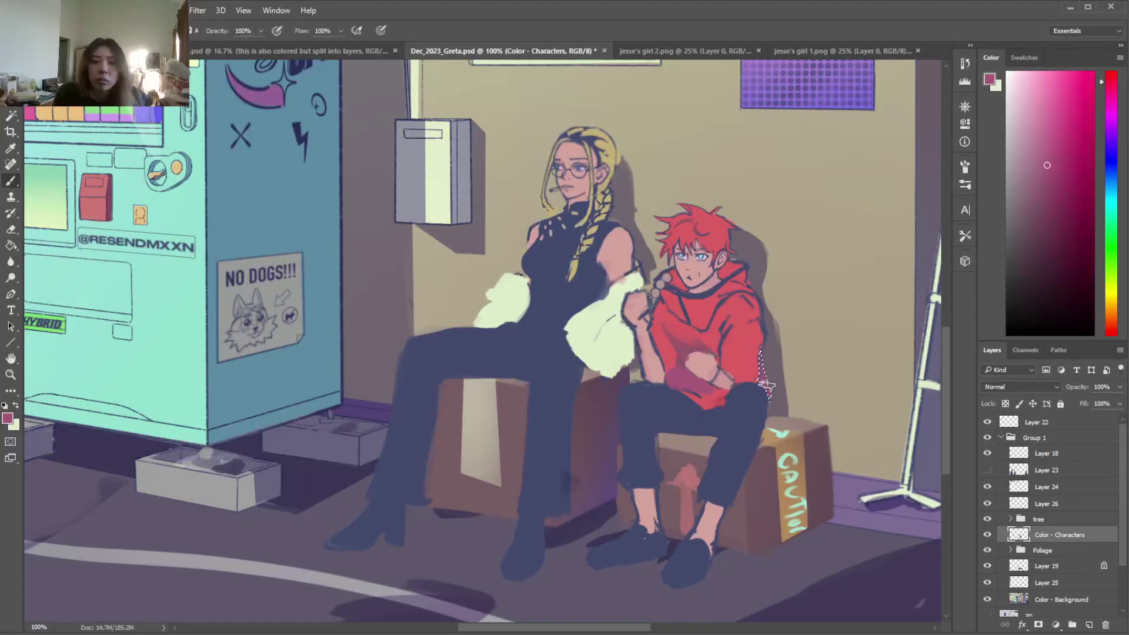
{"action": "left_click", "coordinate": [704, 383], "text": "alt"}
{"action": "key", "text": "ctrl+d"}
Touch up the boy's raised forearm in skin pink and fill out his lap and knee in navy
{"action": "left_click", "coordinate": [689, 364], "text": "alt"}
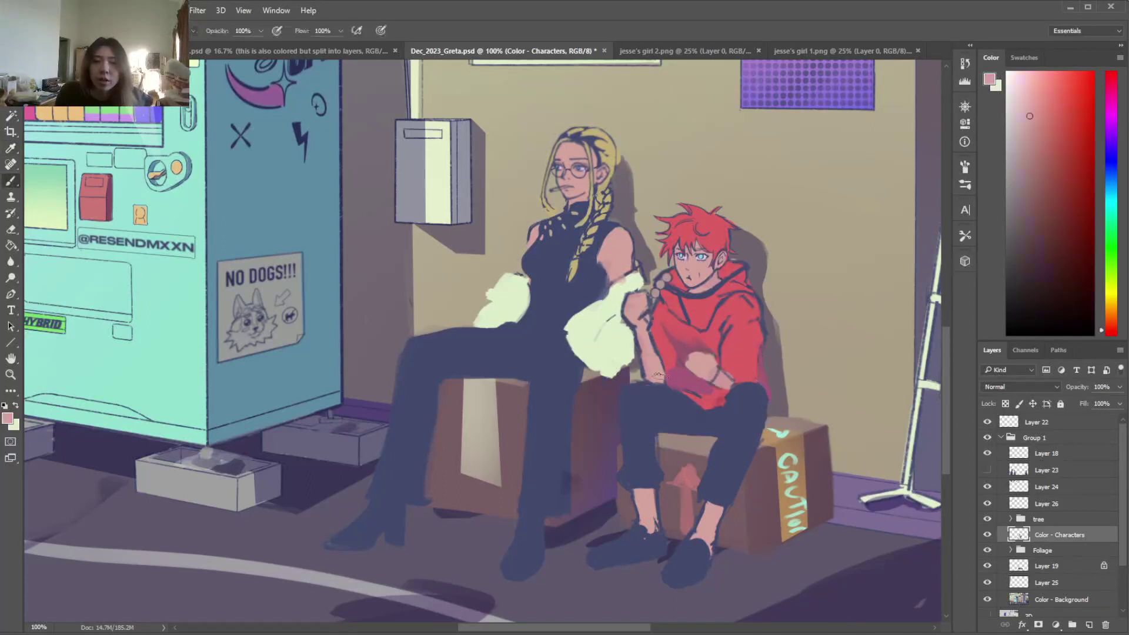
{"action": "left_click", "coordinate": [659, 376], "text": "alt"}
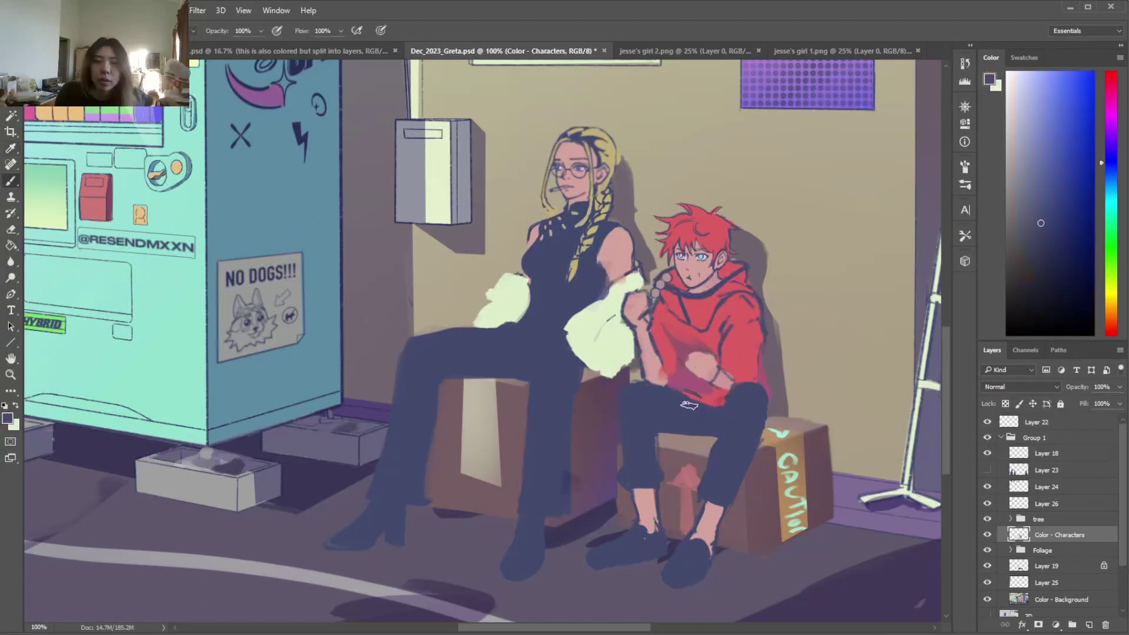
{"action": "mouse_move", "coordinate": [763, 401]}
{"action": "left_mouse_down"}
{"action": "mouse_move", "coordinate": [758, 444]}
{"action": "mouse_move", "coordinate": [757, 424]}
{"action": "left_mouse_up"}
{"action": "key", "text": "e"}
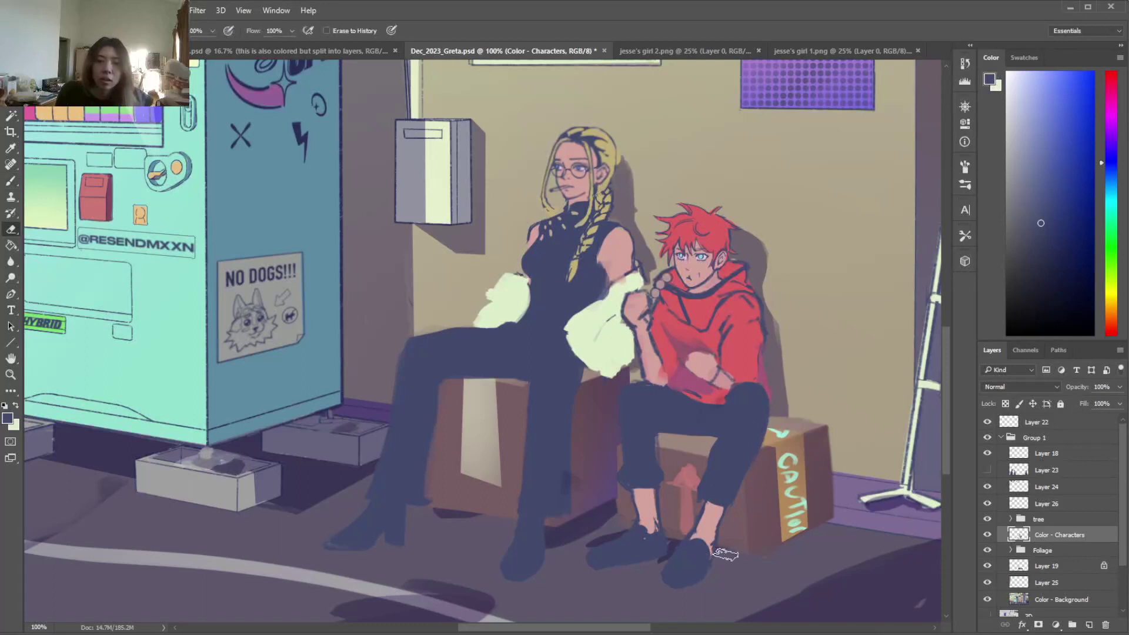
Widen the boy's trouser leg nearest the woman in navy and erase its outer edge smooth
{"action": "key", "text": "b"}
{"action": "left_click_drag", "start_coordinate": [660, 434], "coordinate": [657, 470]}
{"action": "left_click_drag", "start_coordinate": [635, 424], "coordinate": [619, 472]}
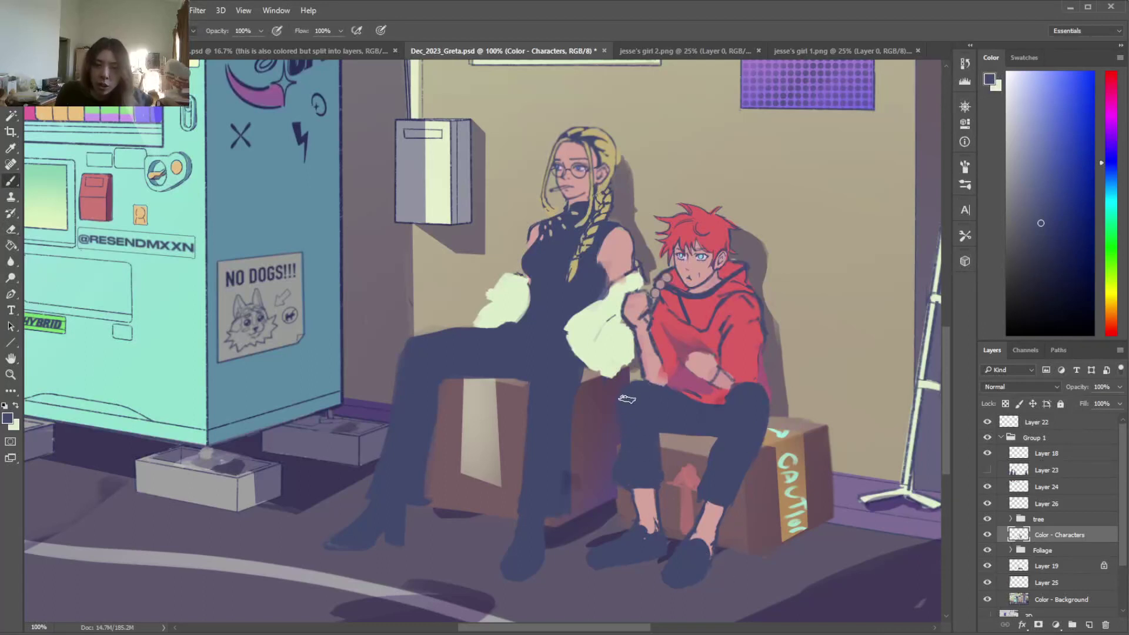
{"action": "key", "text": "e"}
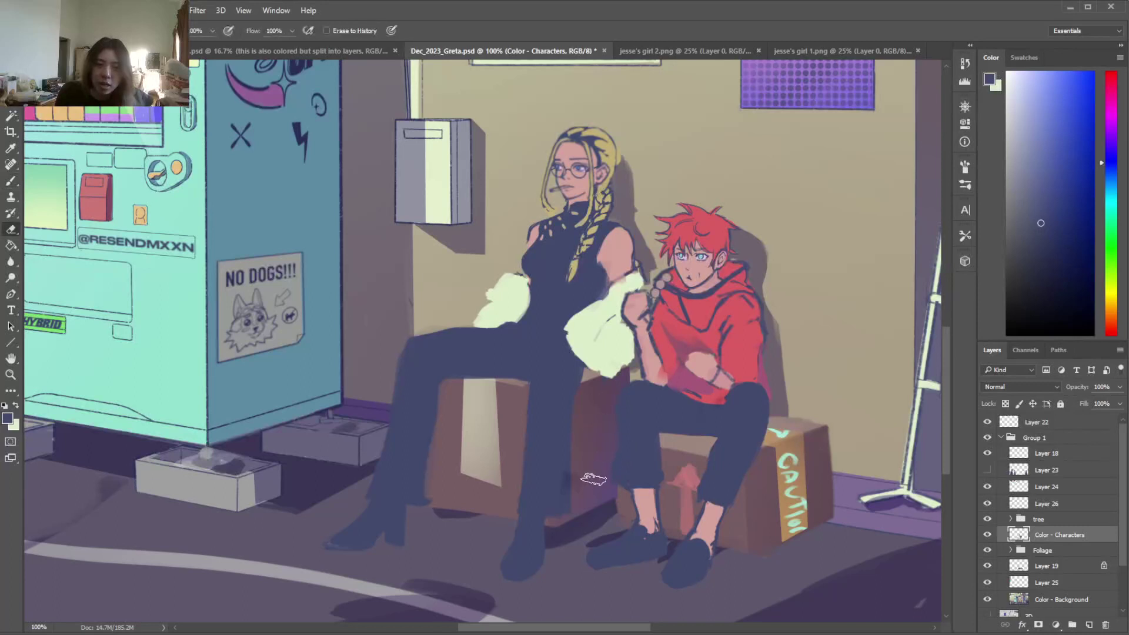
Fill out both of the boy's trouser legs into looser navy cuffs and erase the gap between them clean
{"action": "key", "text": "b"}
{"action": "left_click_drag", "start_coordinate": [660, 426], "coordinate": [659, 487]}
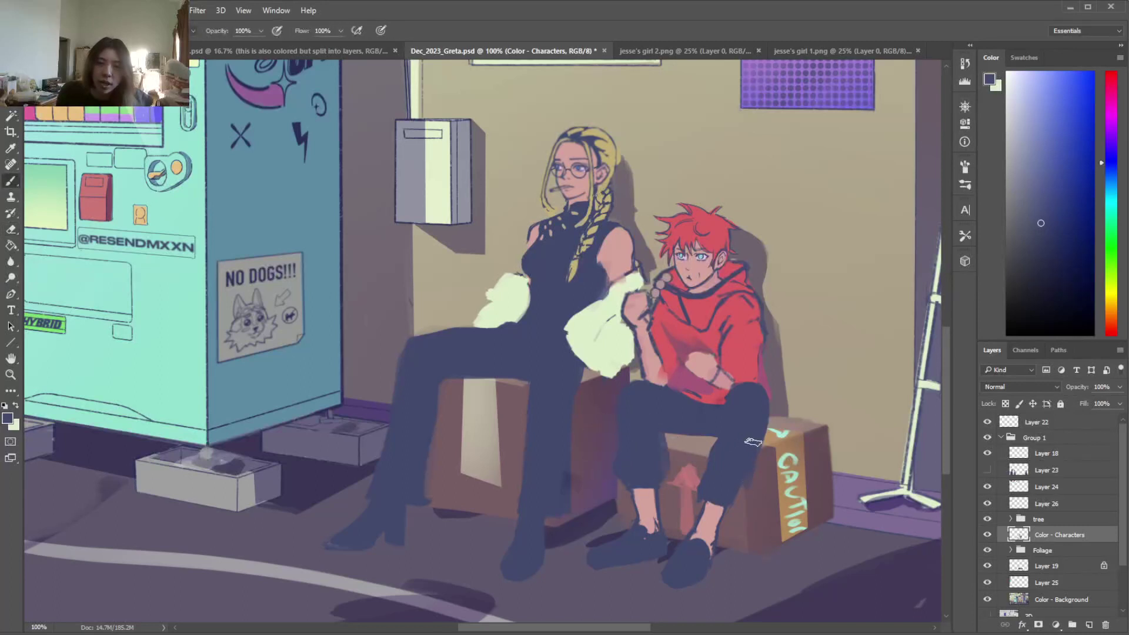
{"action": "mouse_move", "coordinate": [746, 494]}
{"action": "left_mouse_down"}
{"action": "mouse_move", "coordinate": [726, 508]}
{"action": "mouse_move", "coordinate": [738, 497]}
{"action": "mouse_move", "coordinate": [718, 484]}
{"action": "mouse_move", "coordinate": [698, 493]}
{"action": "mouse_move", "coordinate": [724, 508]}
{"action": "left_mouse_up"}
{"action": "key", "text": "e"}
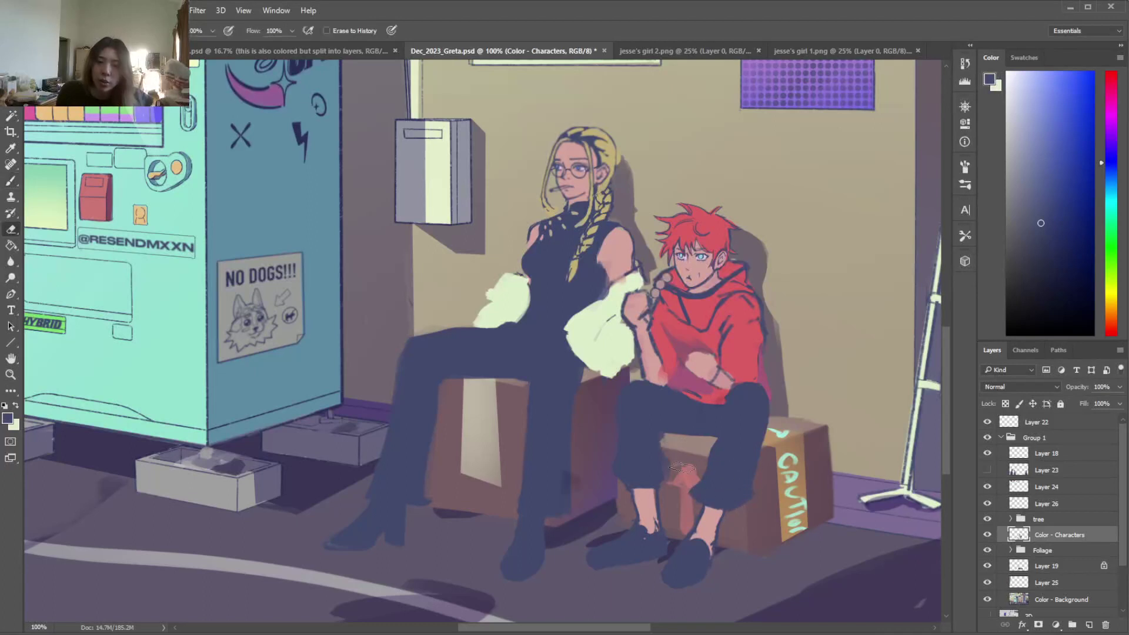
{"action": "key", "text": "b"}
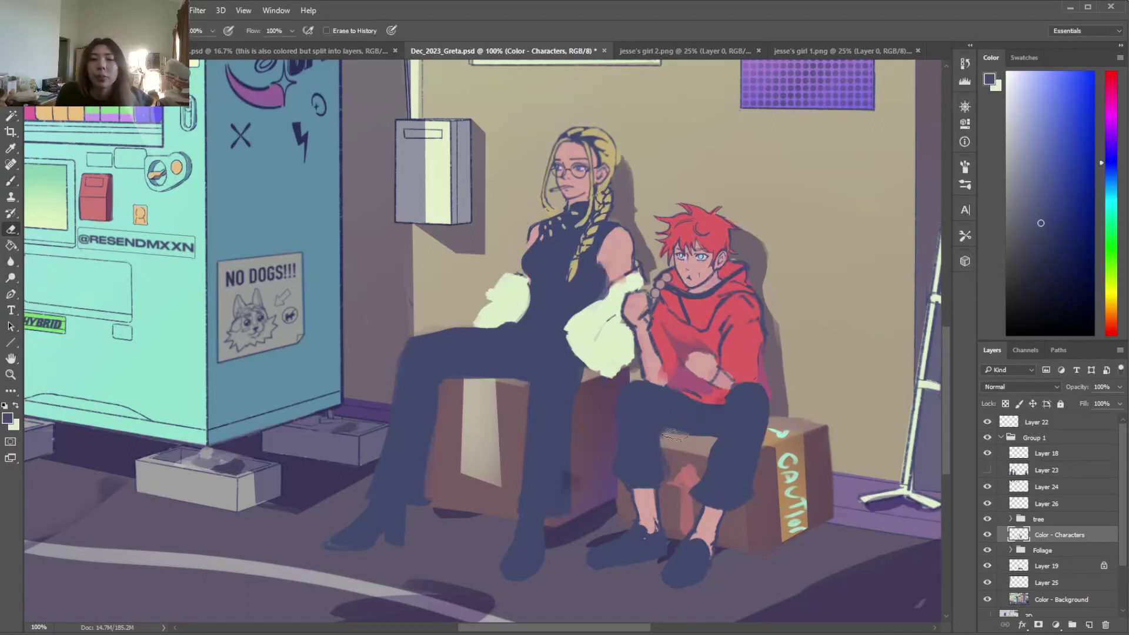
{"action": "key", "text": "e"}
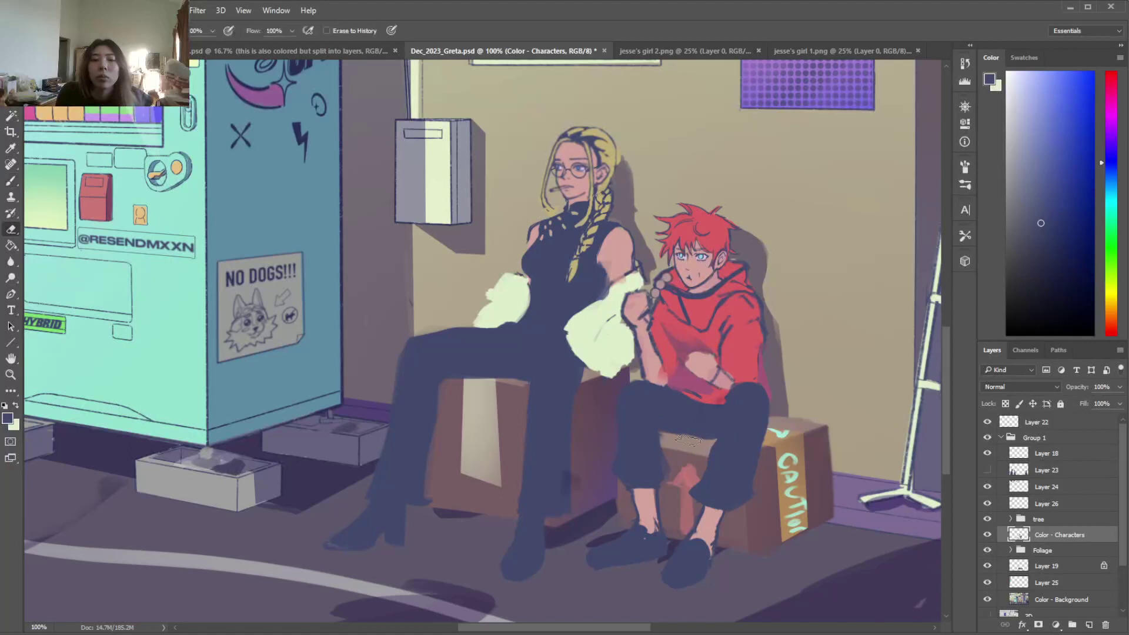
{"action": "key", "text": "i"}
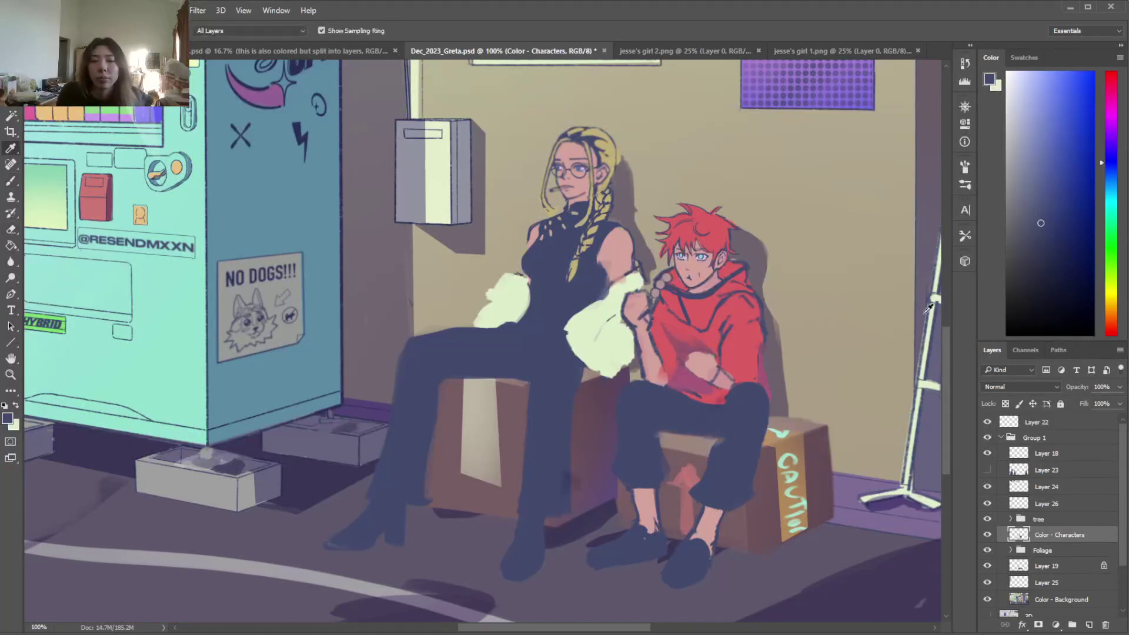
{"action": "key", "text": "b"}
{"action": "key", "text": "l"}
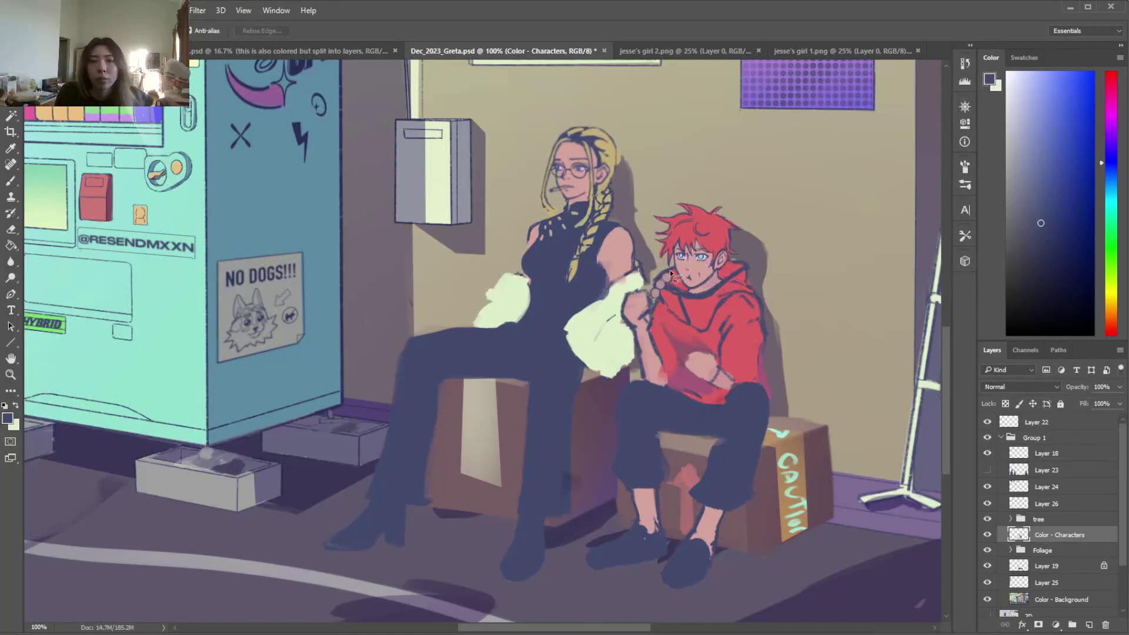
{"action": "key", "text": "e"}
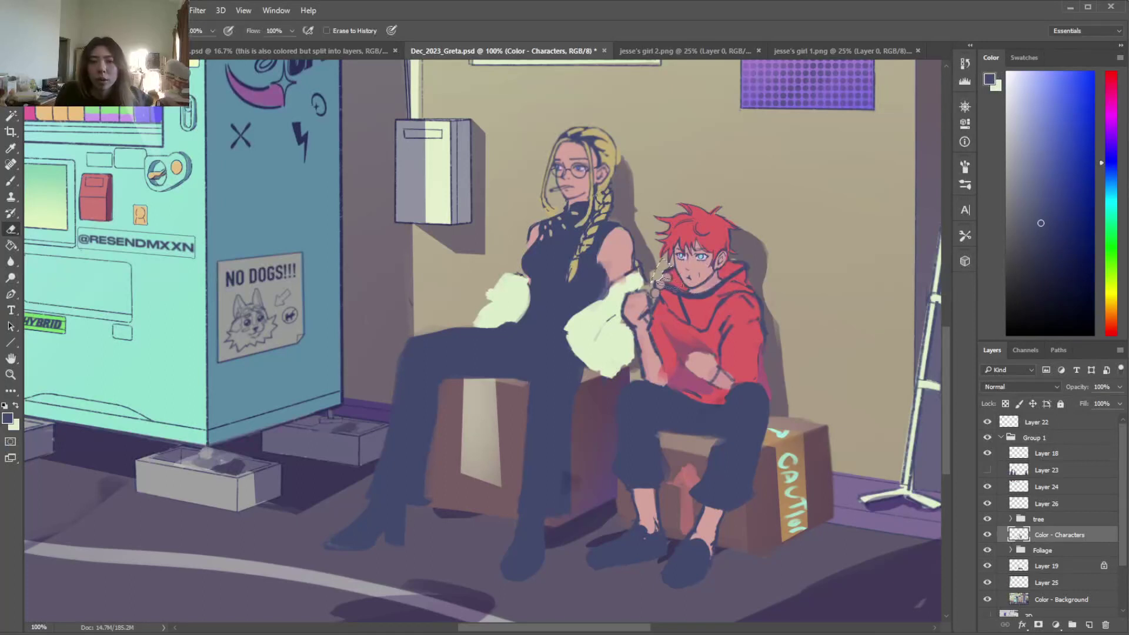
{"action": "right_click", "coordinate": [707, 272]}
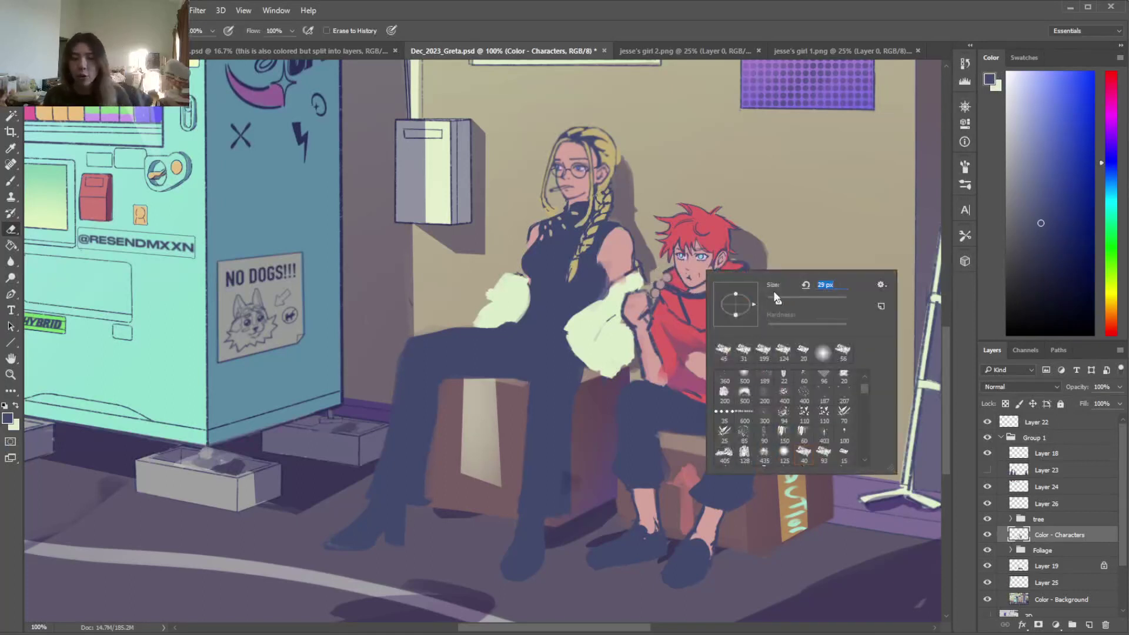
Lasso the back part of the boy's hood behind his neck, erase it to slim the hood, and deselect
{"action": "key", "text": "ctrl+plus"}
{"action": "left_click_drag", "start_coordinate": [593, 627], "coordinate": [632, 628]}
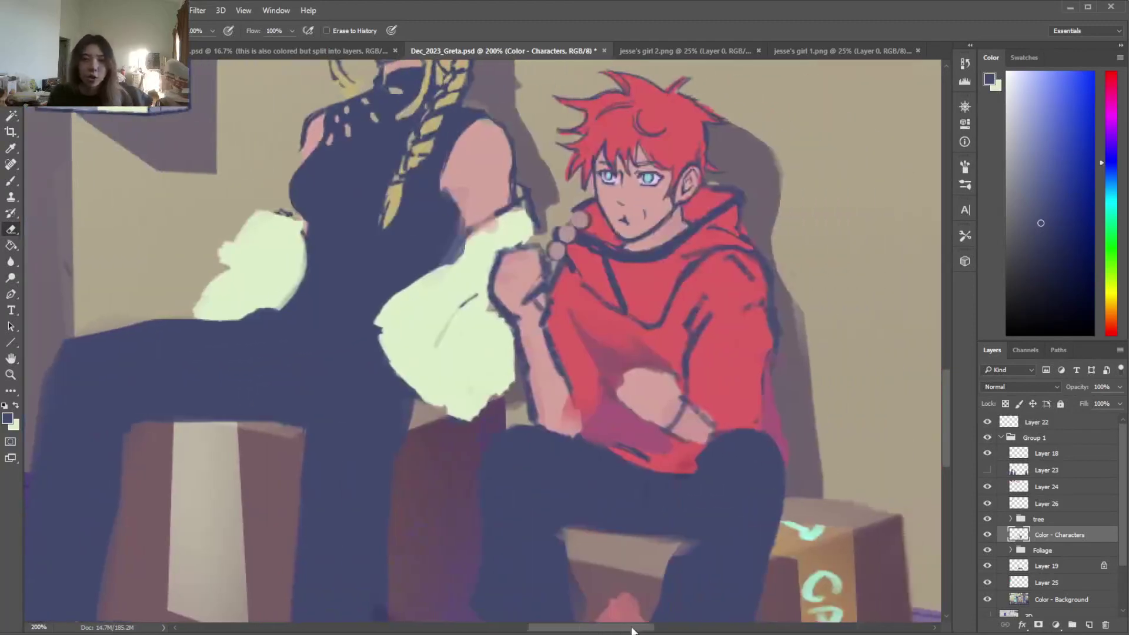
{"action": "key", "text": "l"}
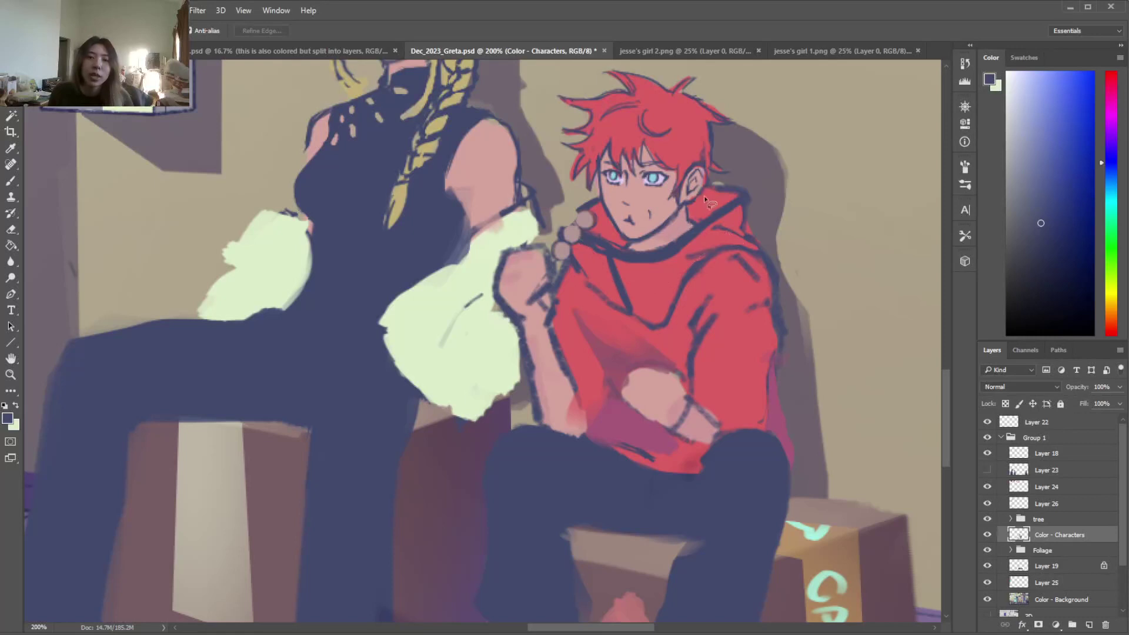
{"action": "left_click_drag", "start_coordinate": [699, 200], "coordinate": [728, 180]}
{"action": "left_click", "coordinate": [566, 248]}
{"action": "mouse_move", "coordinate": [768, 252]}
{"action": "left_mouse_down"}
{"action": "mouse_move", "coordinate": [760, 169]}
{"action": "mouse_move", "coordinate": [724, 184]}
{"action": "left_mouse_up"}
{"action": "key", "text": "e"}
{"action": "mouse_move", "coordinate": [726, 192]}
{"action": "left_mouse_down"}
{"action": "mouse_move", "coordinate": [755, 168]}
{"action": "mouse_move", "coordinate": [719, 213]}
{"action": "left_mouse_up"}
{"action": "key", "text": "ctrl+d"}
Sample the hoodie red and paint over the dark collar and neckline lines on the boy's chest
{"action": "key", "text": "l"}
{"action": "mouse_move", "coordinate": [588, 230]}
{"action": "left_mouse_down"}
{"action": "mouse_move", "coordinate": [622, 247]}
{"action": "mouse_move", "coordinate": [700, 219]}
{"action": "mouse_move", "coordinate": [606, 256]}
{"action": "left_mouse_up"}
{"action": "key", "text": "i"}
{"action": "left_click", "coordinate": [655, 277]}
{"action": "key", "text": "b"}
{"action": "mouse_move", "coordinate": [691, 241]}
{"action": "left_mouse_down"}
{"action": "mouse_move", "coordinate": [647, 262]}
{"action": "mouse_move", "coordinate": [600, 253]}
{"action": "mouse_move", "coordinate": [603, 294]}
{"action": "mouse_move", "coordinate": [624, 306]}
{"action": "left_mouse_up"}
Erase the boy's hoodie edge beside the beads and repaint the shoulder's contour in red
{"action": "key", "text": "l"}
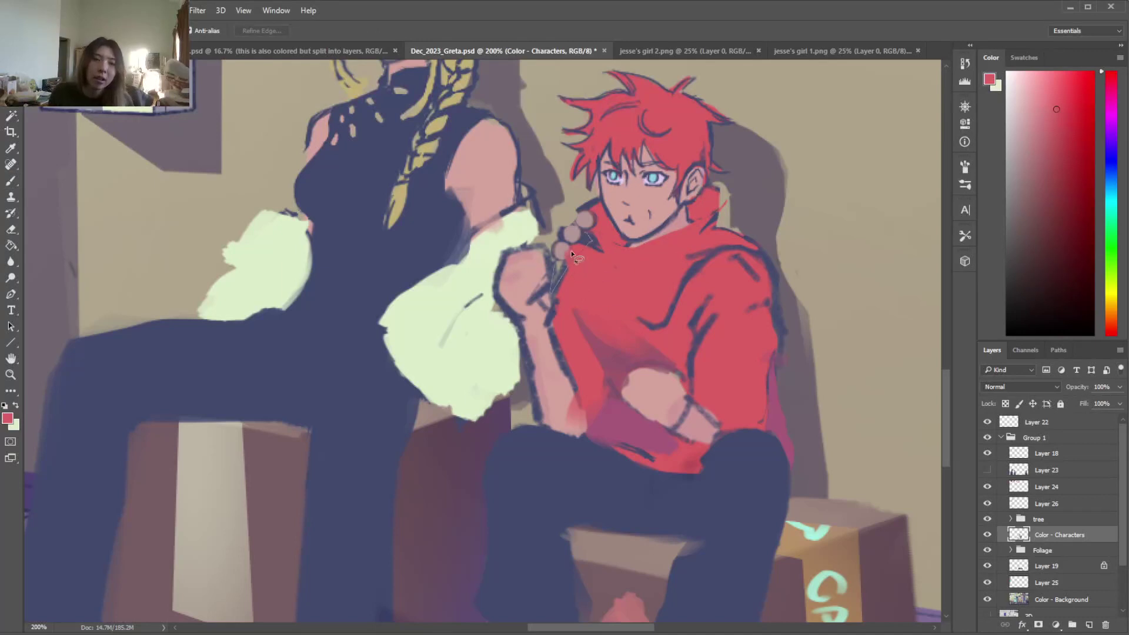
{"action": "key", "text": "e"}
{"action": "left_click_drag", "start_coordinate": [583, 245], "coordinate": [568, 284]}
{"action": "key", "text": "ctrl+d"}
{"action": "key", "text": "b"}
{"action": "left_click_drag", "start_coordinate": [600, 246], "coordinate": [568, 327]}
{"action": "key", "text": "e"}
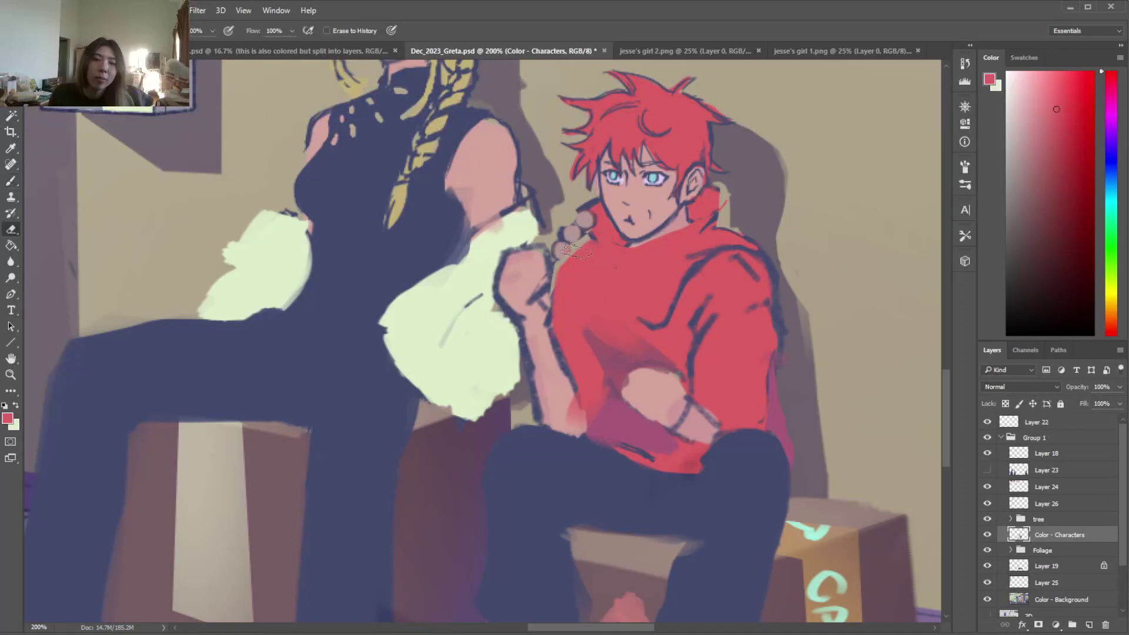
Lasso the sliver between the boy's raised fist and his hoodie shoulder and erase it
{"action": "key", "text": "l"}
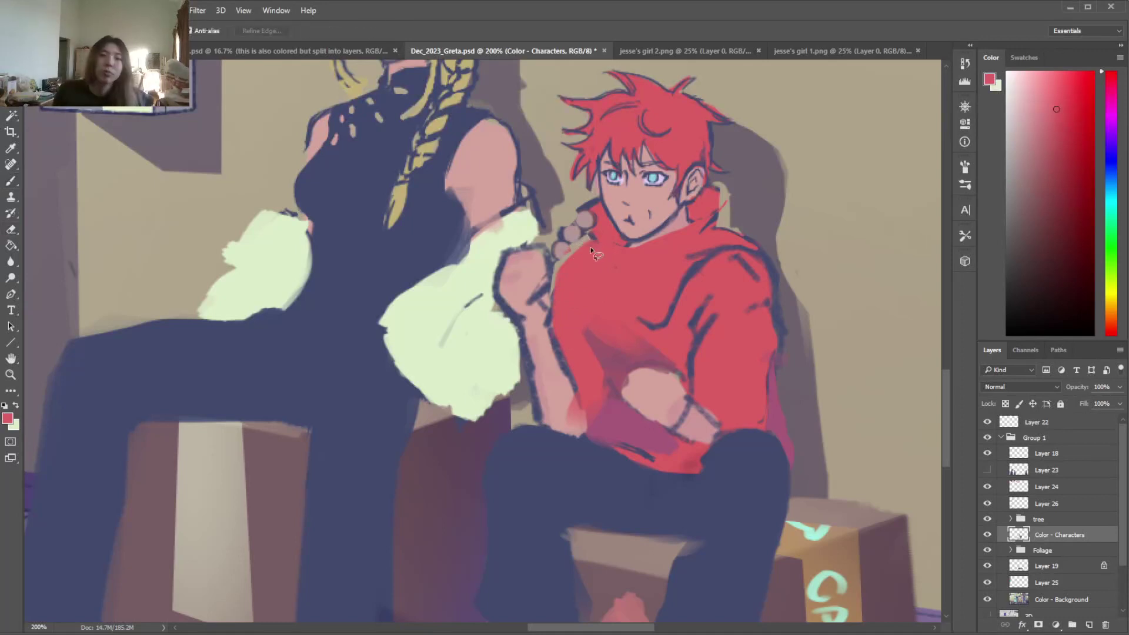
{"action": "left_click_drag", "start_coordinate": [549, 261], "coordinate": [573, 239]}
{"action": "key", "text": "e"}
{"action": "left_click_drag", "start_coordinate": [573, 247], "coordinate": [547, 304]}
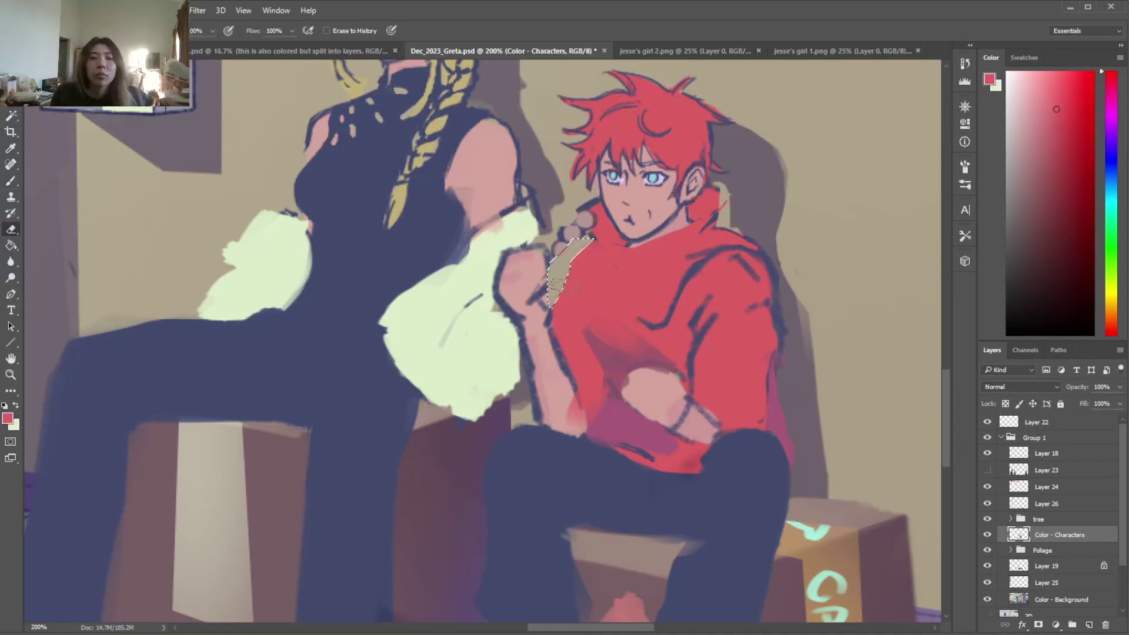
Clean up the hoodie edge beside the boy's raised fist and paint over the dark shoulder and sleeve lines in red
{"action": "key", "text": "ctrl+z"}
{"action": "left_click_drag", "start_coordinate": [573, 254], "coordinate": [557, 317]}
{"action": "key", "text": "b"}
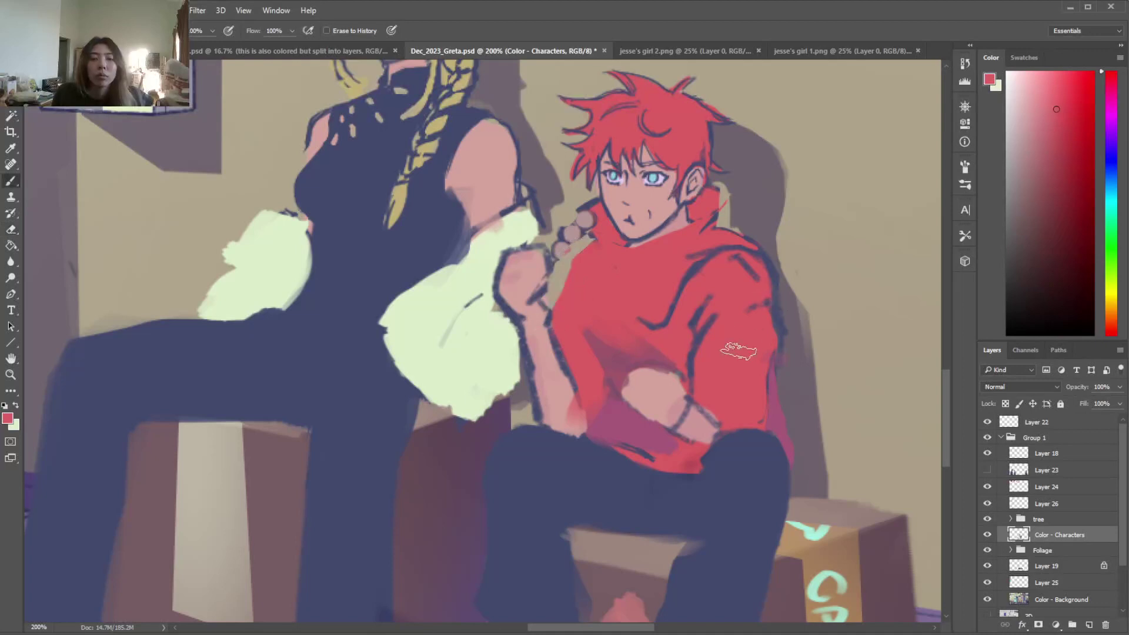
{"action": "mouse_move", "coordinate": [723, 251]}
{"action": "left_mouse_down"}
{"action": "mouse_move", "coordinate": [696, 276]}
{"action": "mouse_move", "coordinate": [760, 238]}
{"action": "left_mouse_up"}
Lasso a V-shaped area below the boy's neckline, fill it with the hoodie's sampled plum shadow colour, and deselect
{"action": "key", "text": "l"}
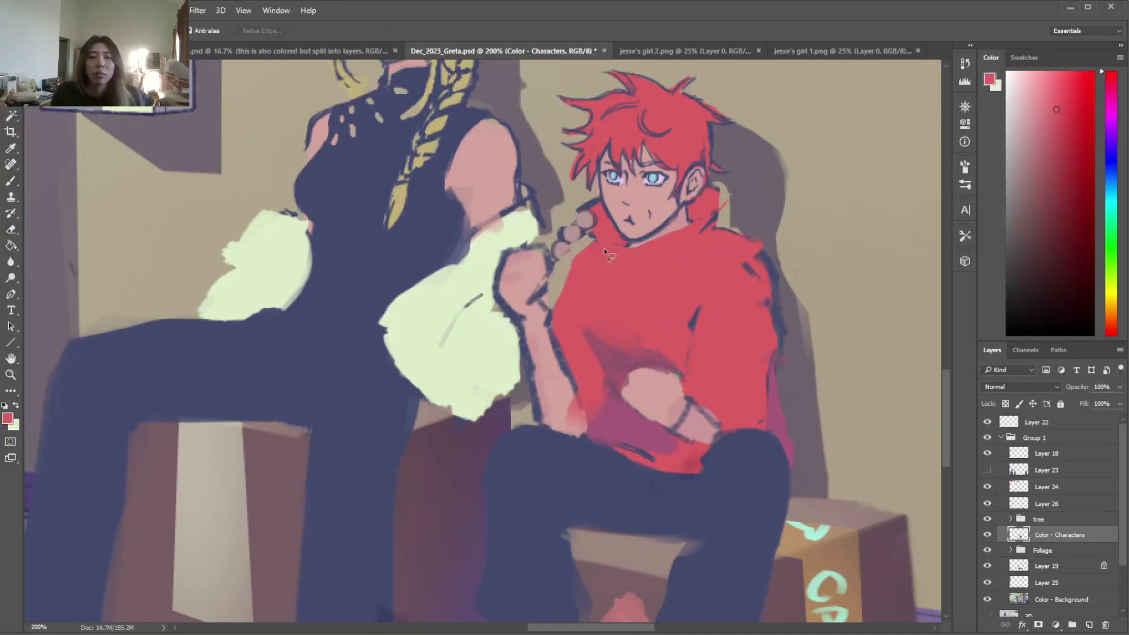
{"action": "mouse_move", "coordinate": [625, 247]}
{"action": "left_mouse_down"}
{"action": "mouse_move", "coordinate": [601, 235]}
{"action": "mouse_move", "coordinate": [647, 284]}
{"action": "left_mouse_up"}
{"action": "key", "text": "i"}
{"action": "left_click", "coordinate": [619, 382]}
{"action": "key", "text": "b"}
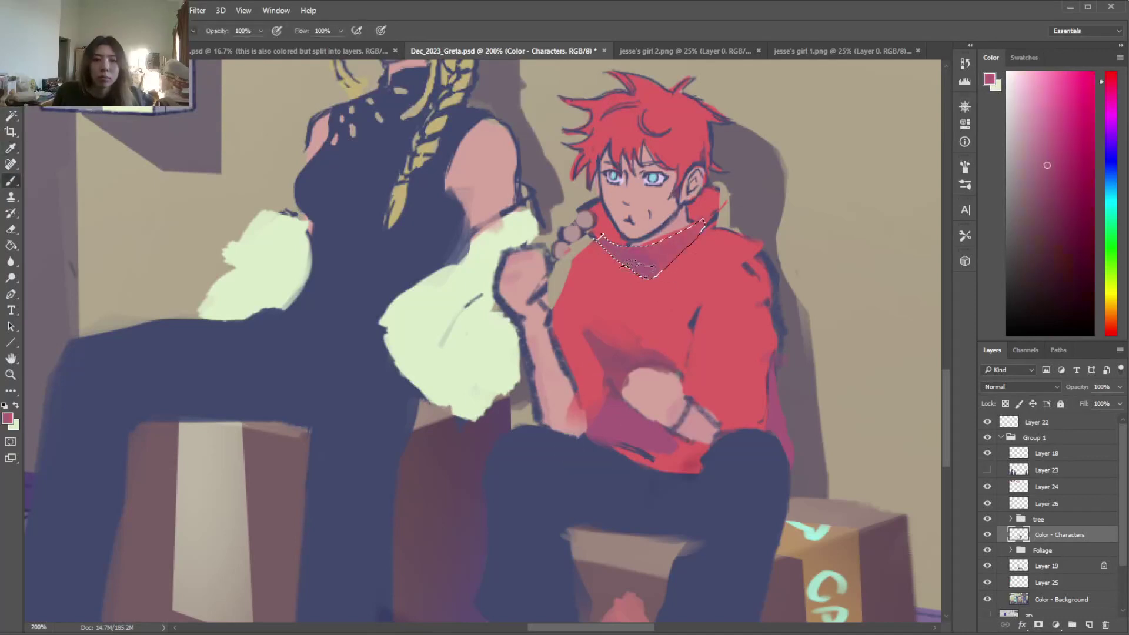
{"action": "key", "text": "ctrl+d"}
Sample the hood red, broaden the hood behind the boy's neck, and erase its rough outer edges
{"action": "left_click", "coordinate": [703, 201], "text": "alt"}
{"action": "left_click_drag", "start_coordinate": [711, 197], "coordinate": [731, 218]}
{"action": "key", "text": "e"}
{"action": "left_click_drag", "start_coordinate": [591, 207], "coordinate": [581, 196]}
{"action": "key", "text": "b"}
{"action": "key", "text": "e"}
{"action": "left_click_drag", "start_coordinate": [728, 187], "coordinate": [708, 196]}
{"action": "key", "text": "b"}
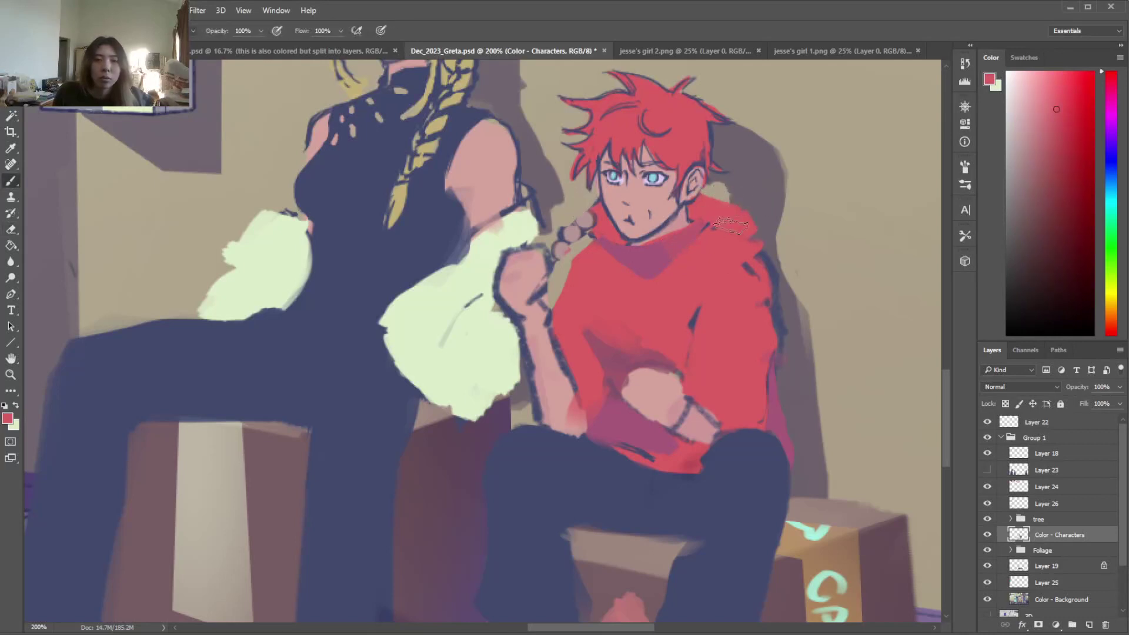
Lasso the inside of the hood behind the boy's neck, paint it in a darker crimson, and deselect
{"action": "key", "text": "l"}
{"action": "left_click_drag", "start_coordinate": [702, 196], "coordinate": [704, 219]}
{"action": "key", "text": "i"}
{"action": "left_click_drag", "start_coordinate": [1074, 157], "coordinate": [1061, 180]}
{"action": "left_click", "coordinate": [1111, 333]}
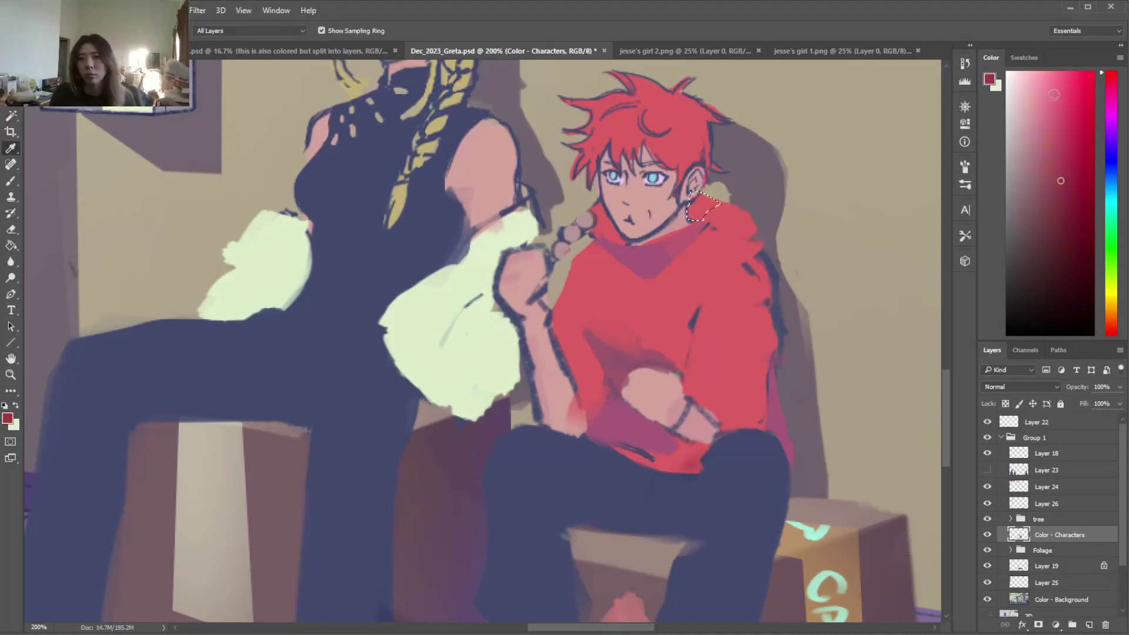
{"action": "key", "text": "b"}
{"action": "mouse_move", "coordinate": [700, 203]}
{"action": "left_mouse_down"}
{"action": "mouse_move", "coordinate": [765, 233]}
{"action": "mouse_move", "coordinate": [681, 211]}
{"action": "mouse_move", "coordinate": [679, 220]}
{"action": "mouse_move", "coordinate": [717, 189]}
{"action": "left_mouse_up"}
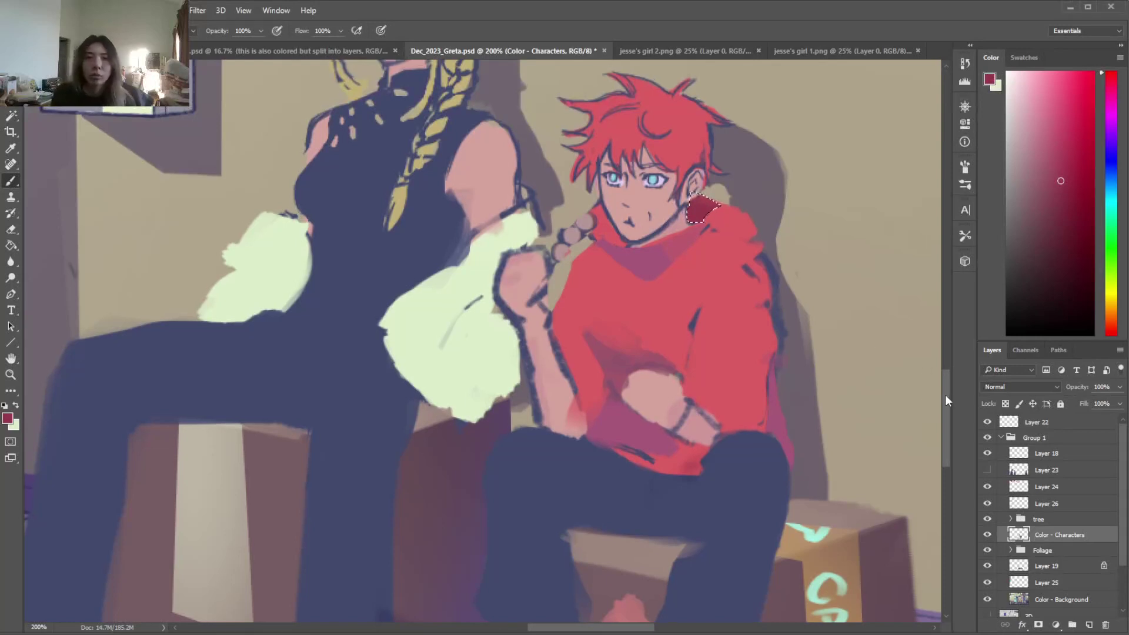
{"action": "key", "text": "l"}
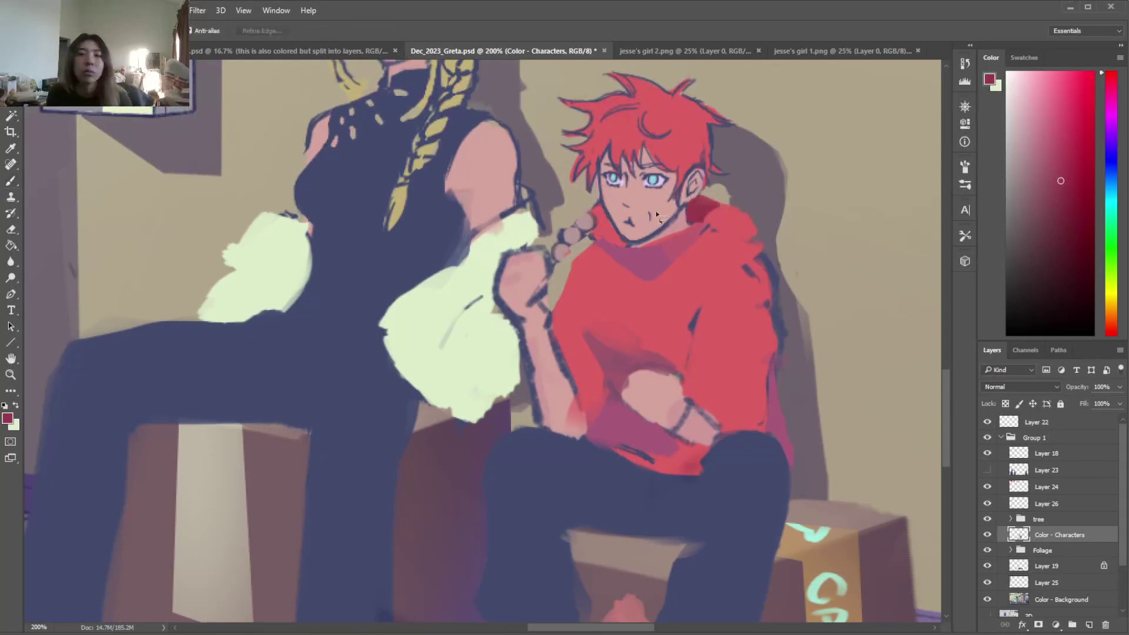
{"action": "key", "text": "b"}
{"action": "left_click_drag", "start_coordinate": [710, 217], "coordinate": [753, 207]}
{"action": "key", "text": "ctrl+d"}
Paint the hood's inner collar beside the beads in the same dark crimson and trim its edge
{"action": "key", "text": "l"}
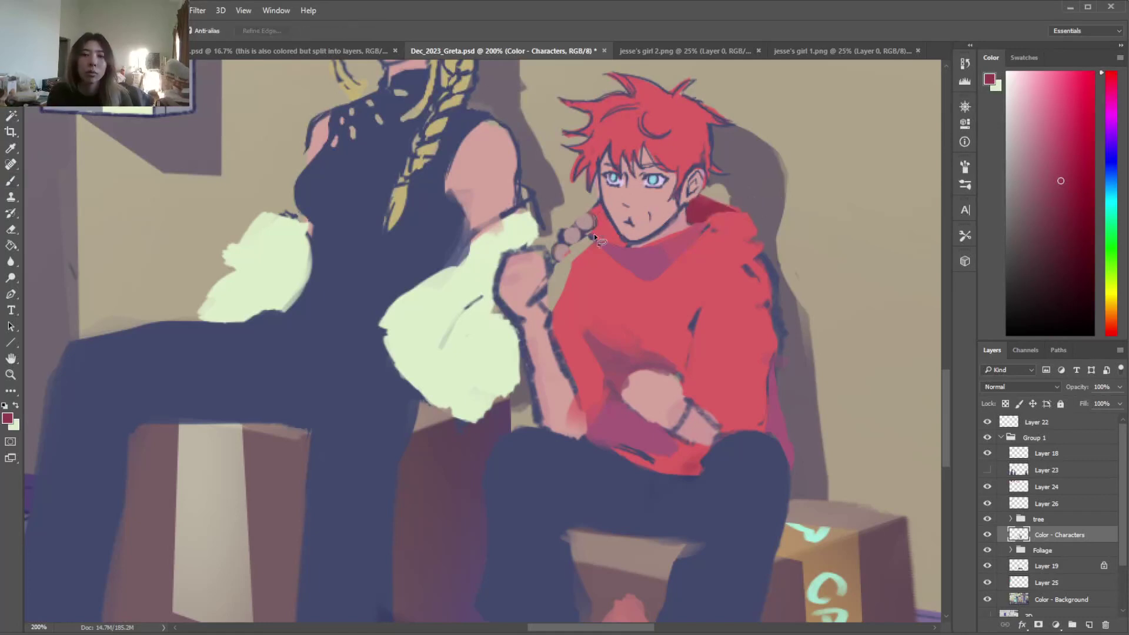
{"action": "key", "text": "e"}
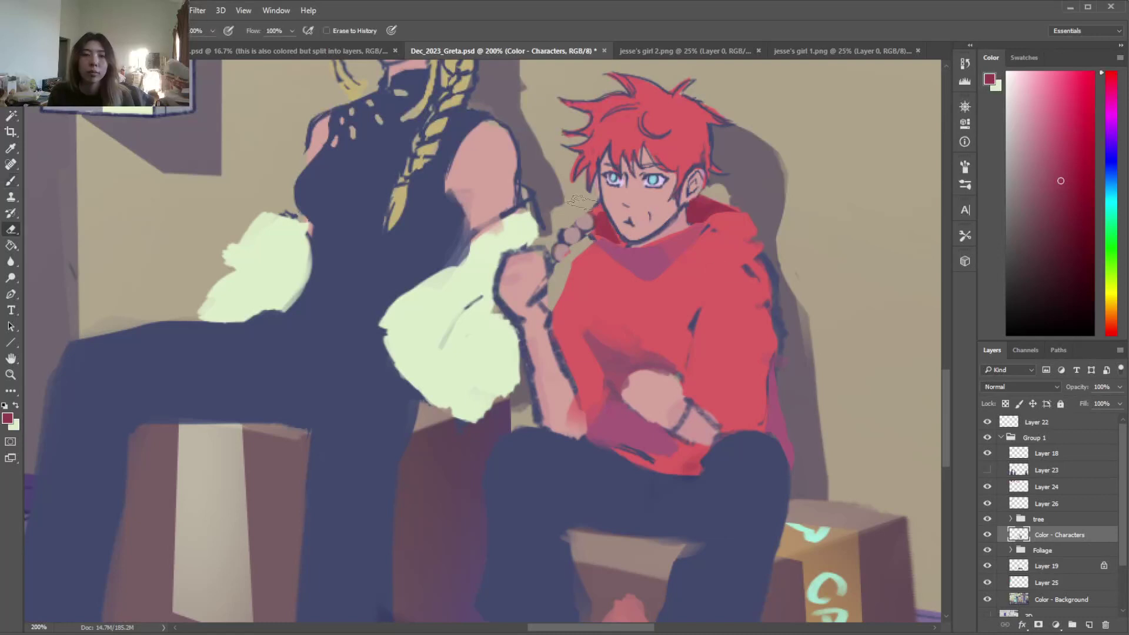
{"action": "key", "text": "b"}
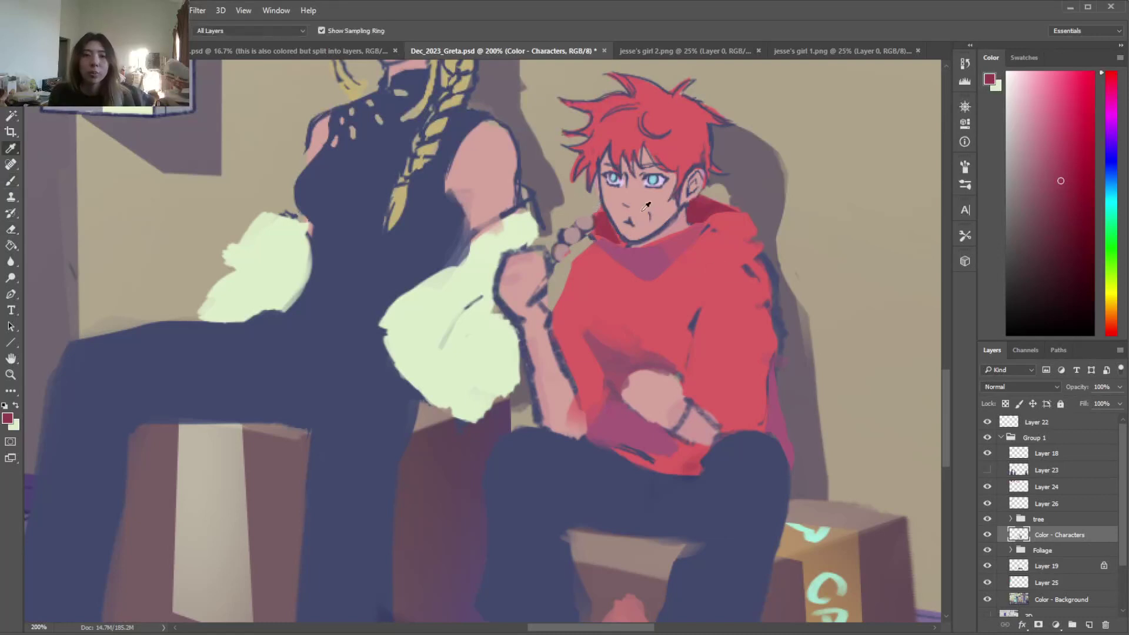
Paint over the boy's mouth and cheek line in sampled skin tone and redraw a small closed mouth in dark blue
{"action": "left_click", "coordinate": [624, 212], "text": "alt"}
{"action": "right_click", "coordinate": [668, 197]}
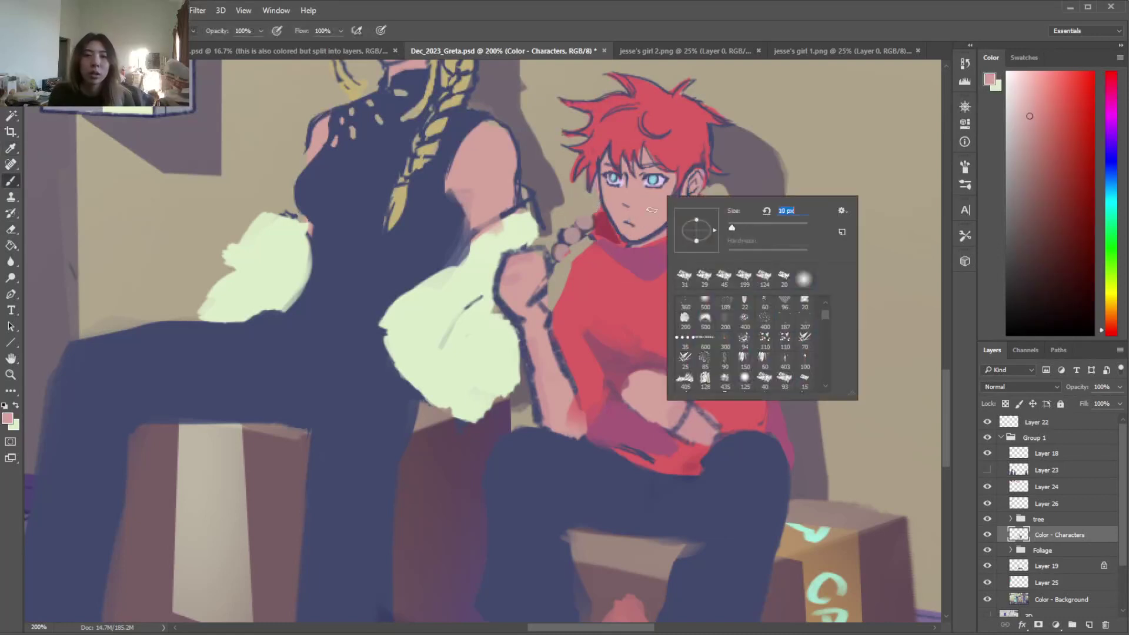
{"action": "left_click", "coordinate": [641, 212]}
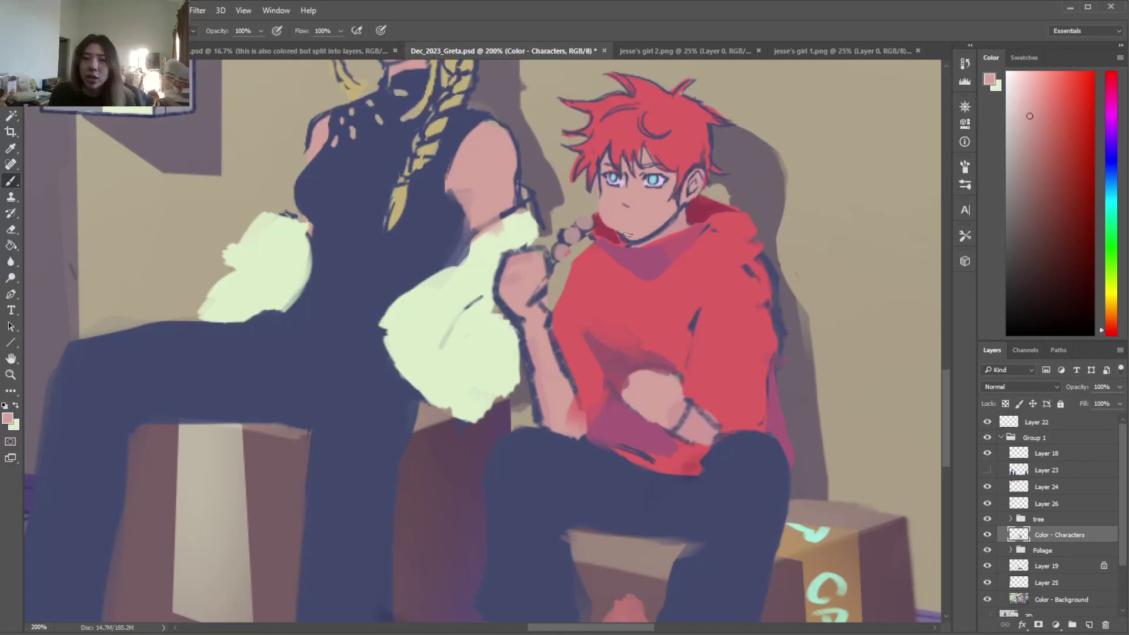
{"action": "left_click", "coordinate": [600, 225], "text": "alt"}
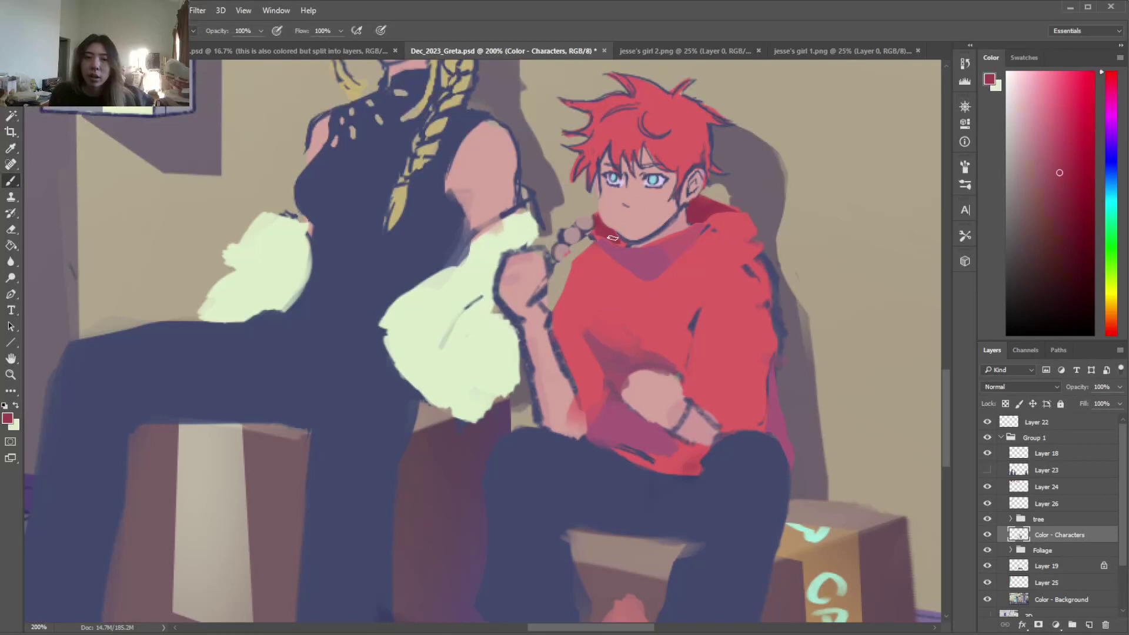
{"action": "left_click", "coordinate": [638, 239], "text": "alt"}
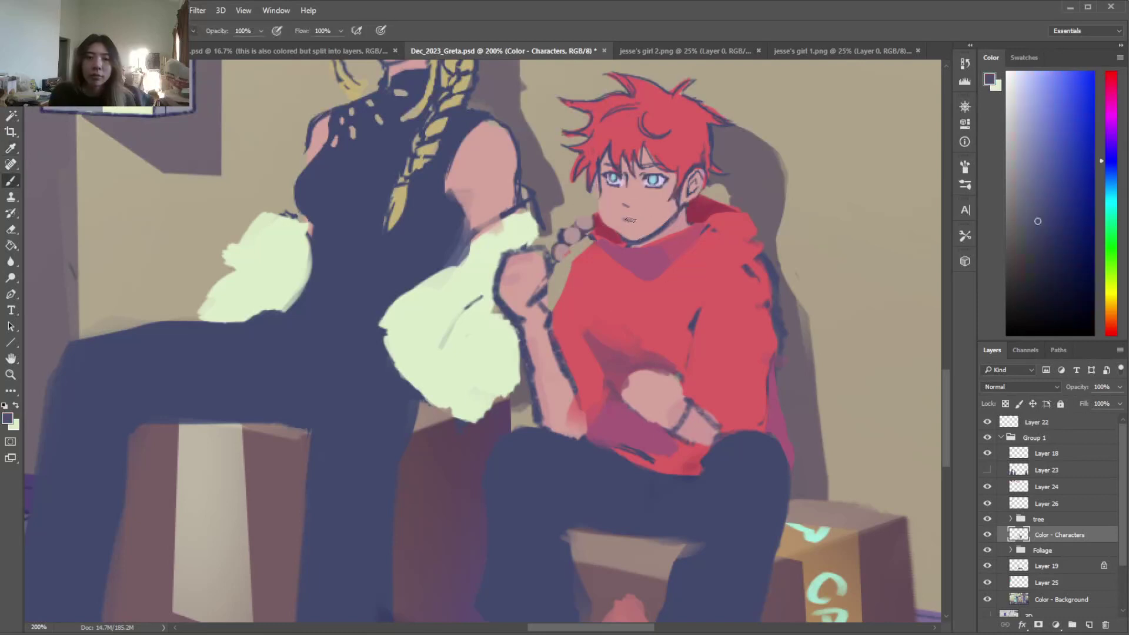
{"action": "left_click", "coordinate": [613, 215], "text": "alt"}
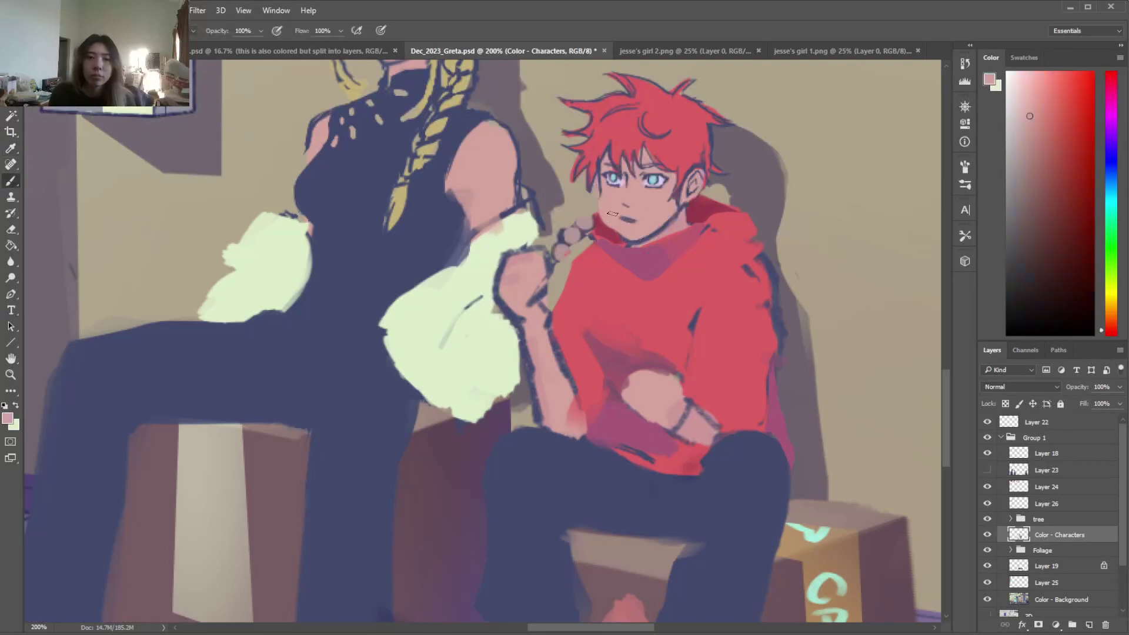
Clean up the edges of the boy's cheek and hair tips, and paint the patch below his ear in the sampled hair red
{"action": "key", "text": "l"}
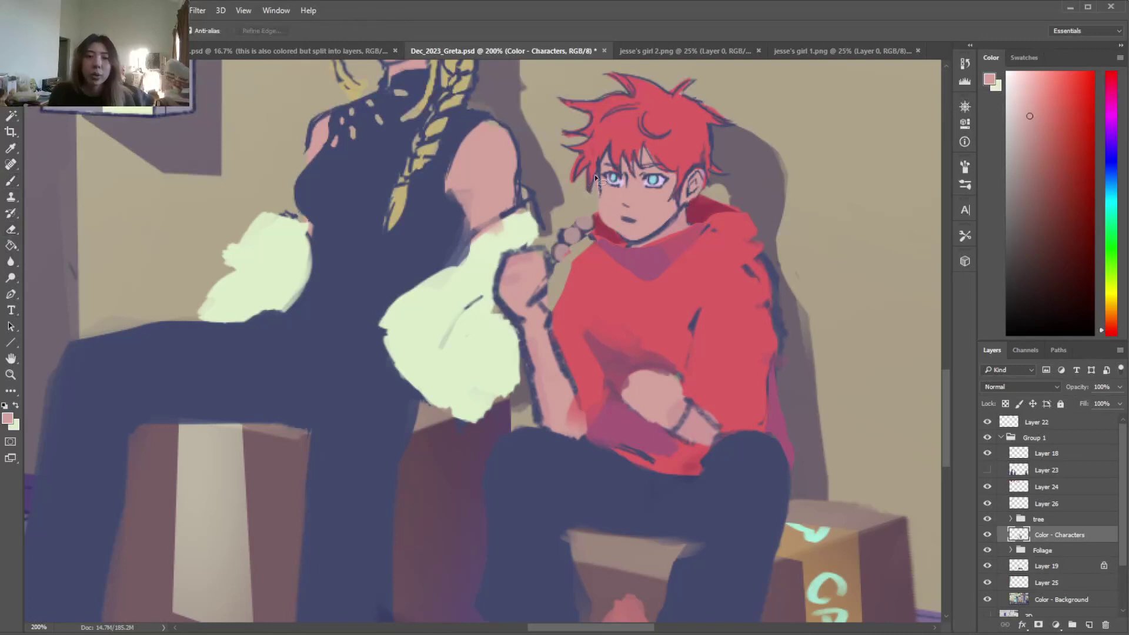
{"action": "key", "text": "e"}
{"action": "key", "text": "b"}
{"action": "left_click", "coordinate": [699, 128], "text": "alt"}
{"action": "key", "text": "e"}
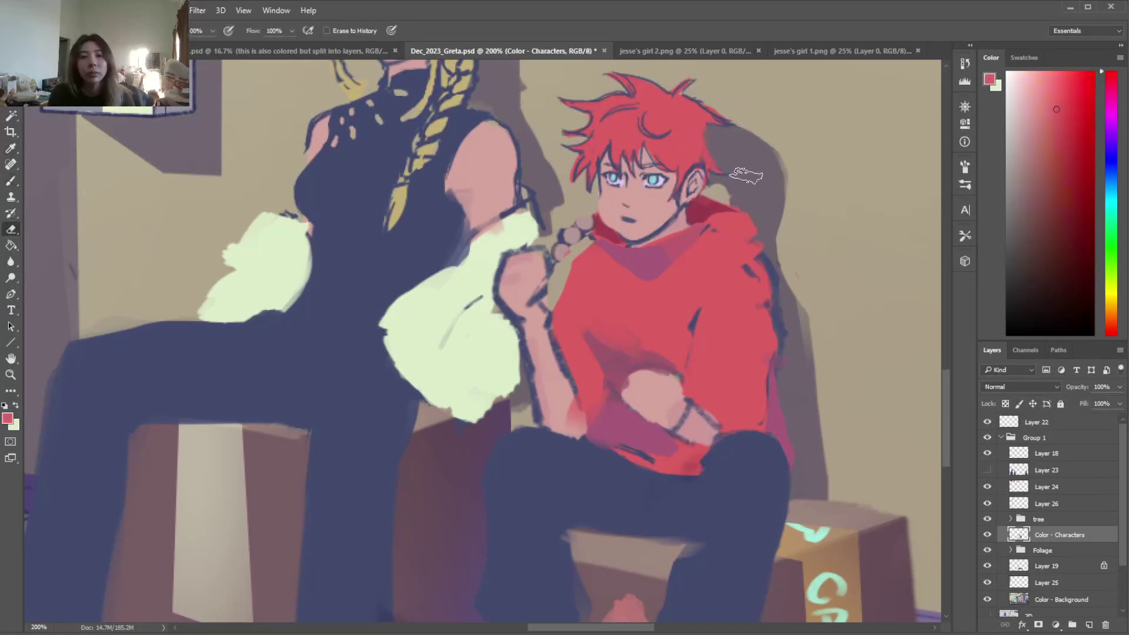
{"action": "key", "text": "l"}
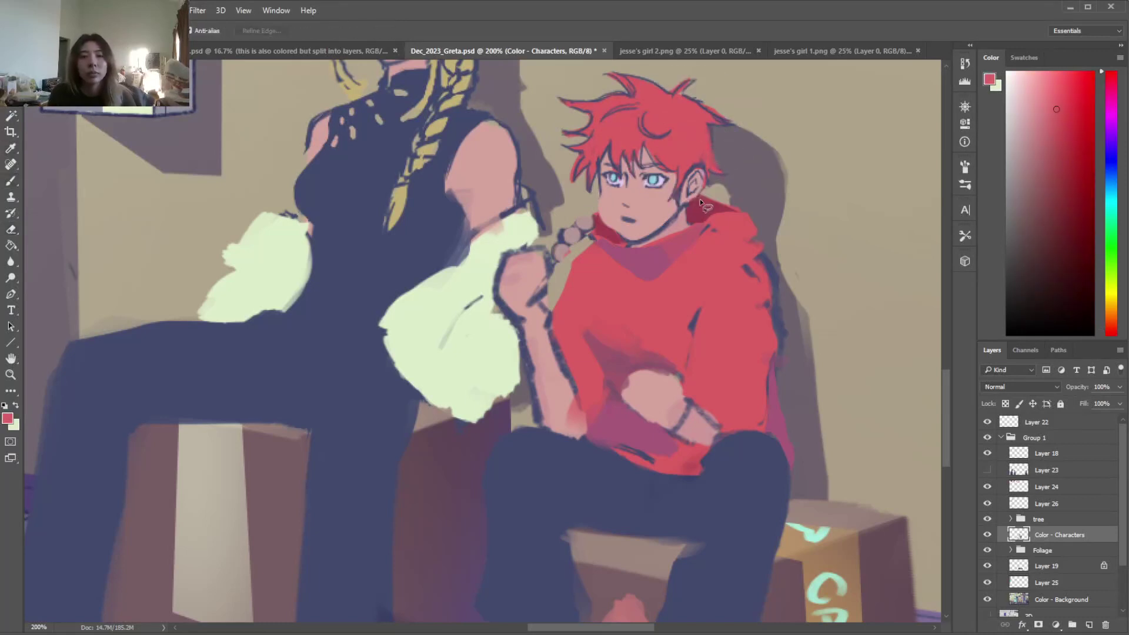
{"action": "key", "text": "b"}
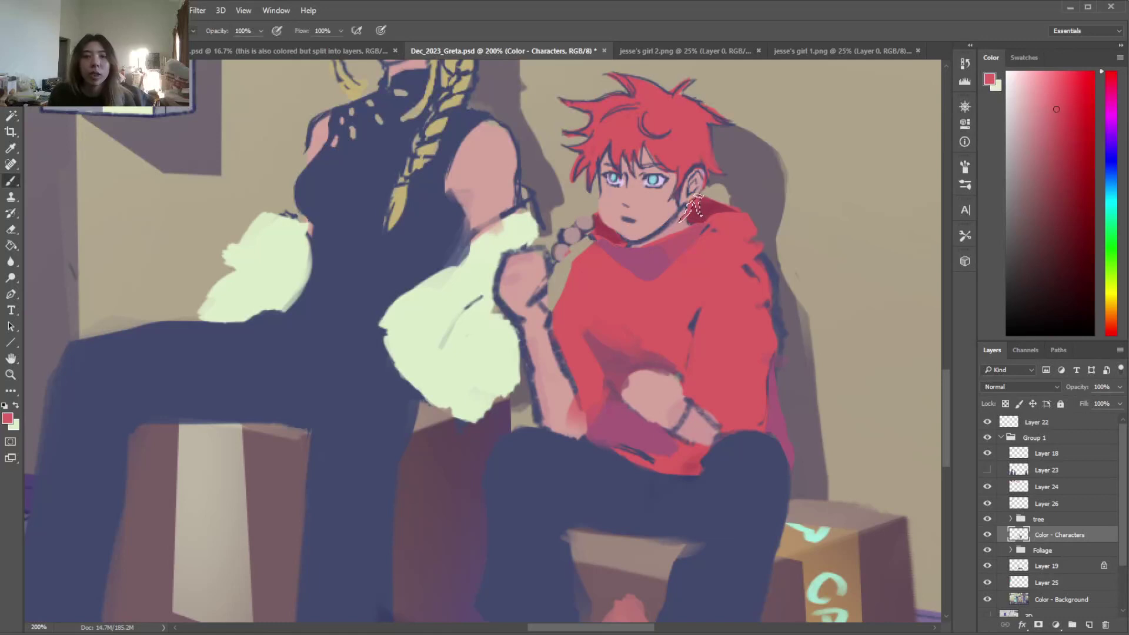
Liquify the woman's head and hair using the Forward Warp tool at size 144, apply it, and toggle the change to compare
{"action": "scroll", "coordinate": [949, 365], "scroll_direction": "up", "scroll_amount": 5}
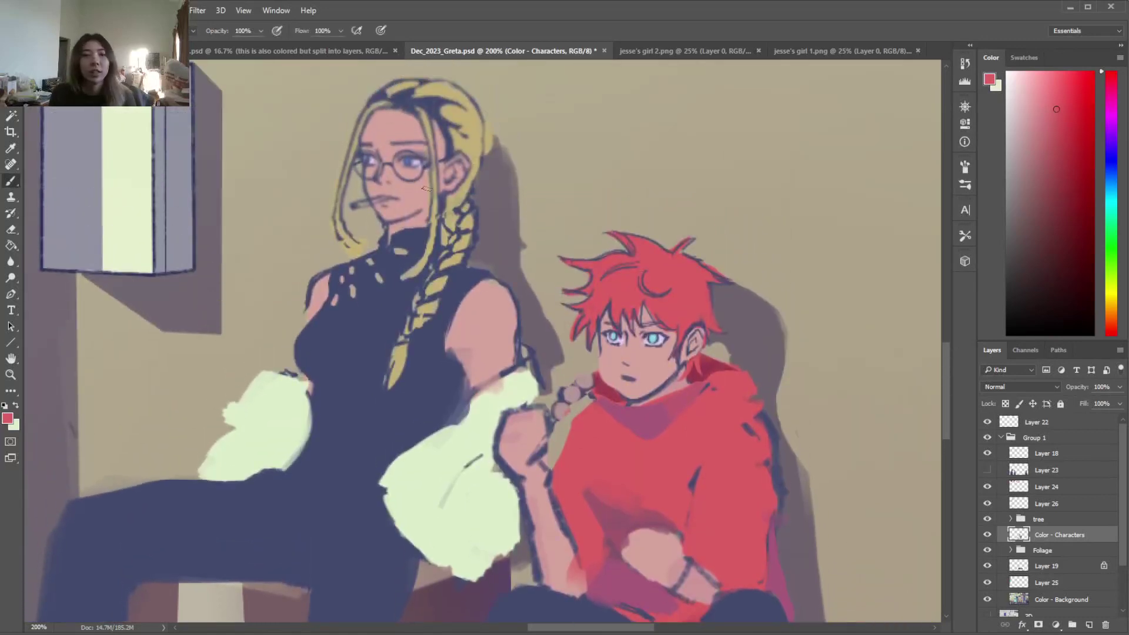
{"action": "key", "text": "i"}
{"action": "key", "text": "l"}
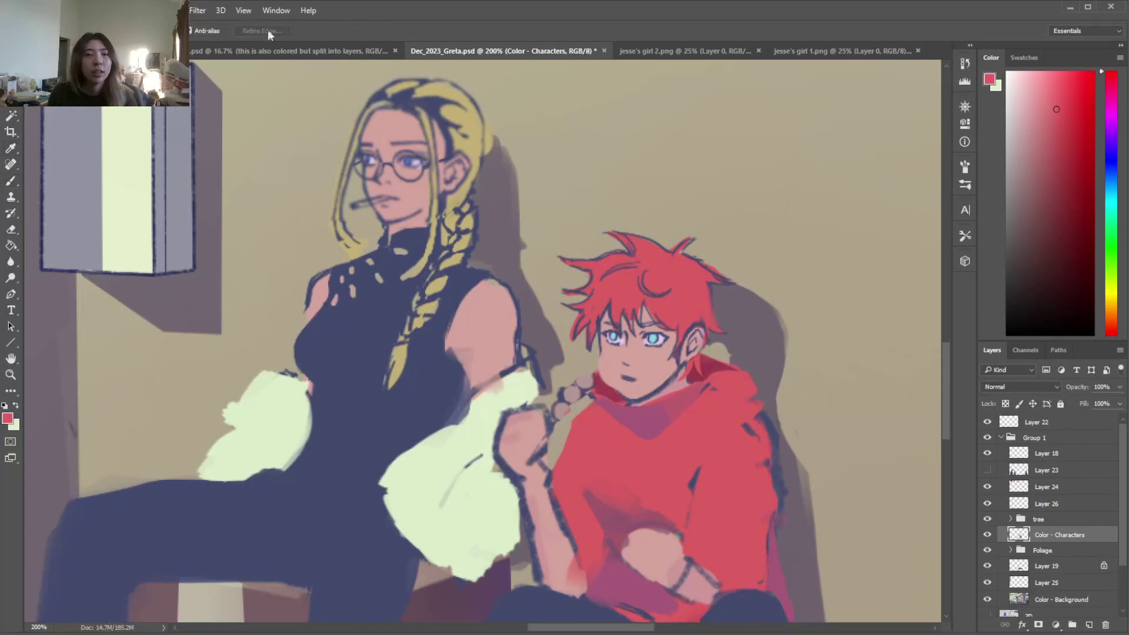
{"action": "left_click", "coordinate": [196, 12]}
{"action": "left_click", "coordinate": [227, 130]}
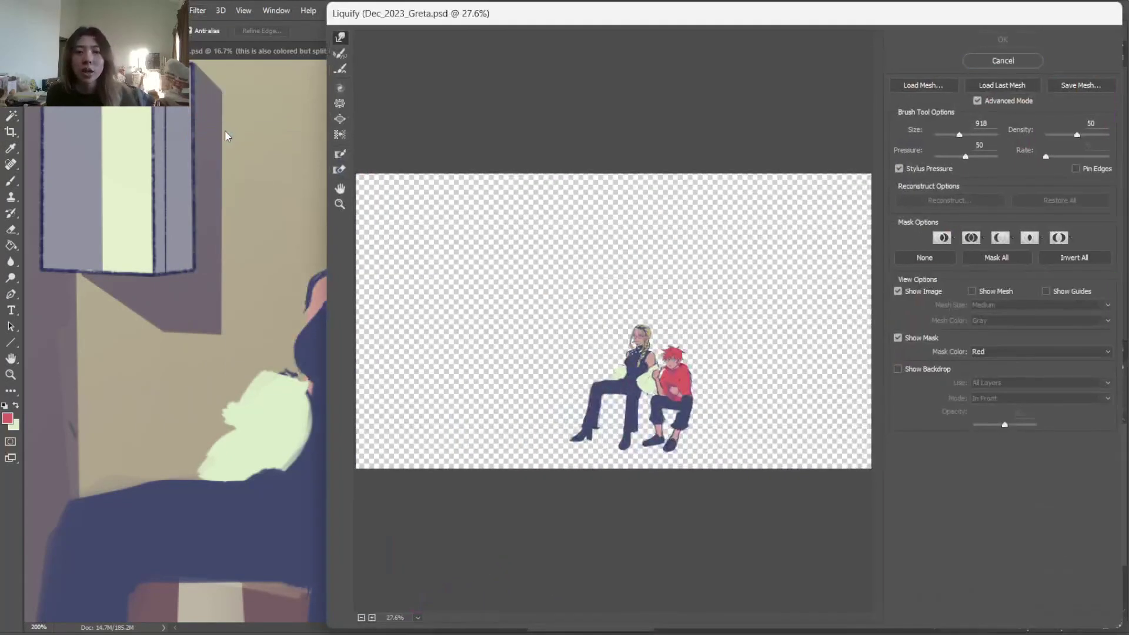
{"action": "key", "text": "ctrl+plus"}
{"action": "key", "text": "ctrl+plus"}
{"action": "key", "text": "ctrl+plus"}
{"action": "key", "text": "ctrl+plus"}
{"action": "key", "text": "ctrl+plus"}
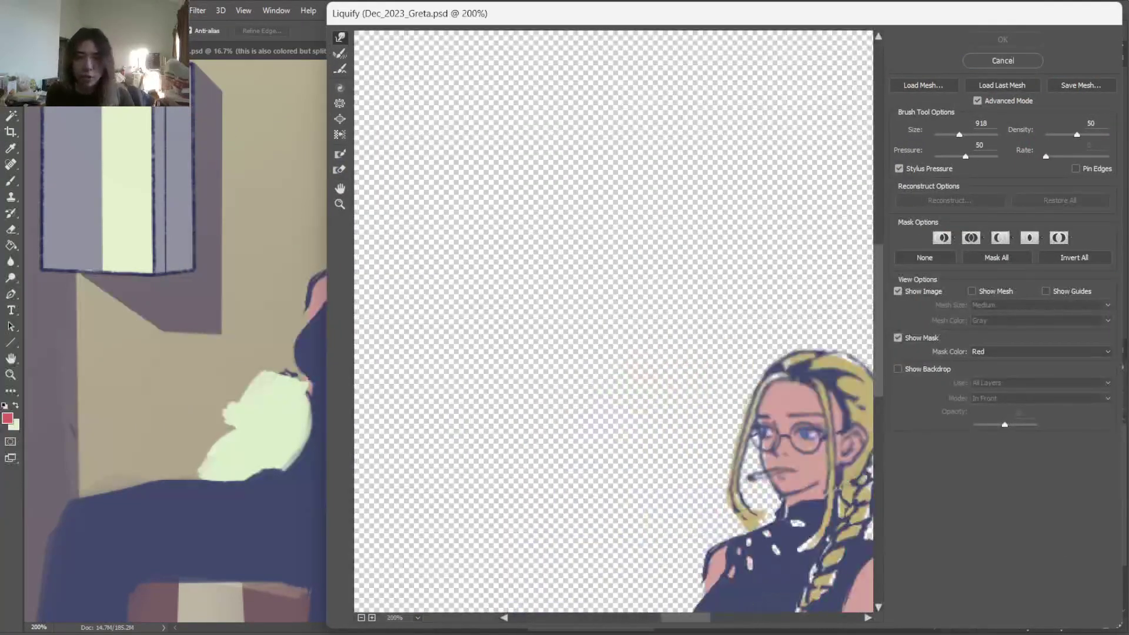
{"action": "left_click_drag", "start_coordinate": [681, 622], "coordinate": [714, 622]}
{"action": "left_click_drag", "start_coordinate": [880, 377], "coordinate": [879, 417]}
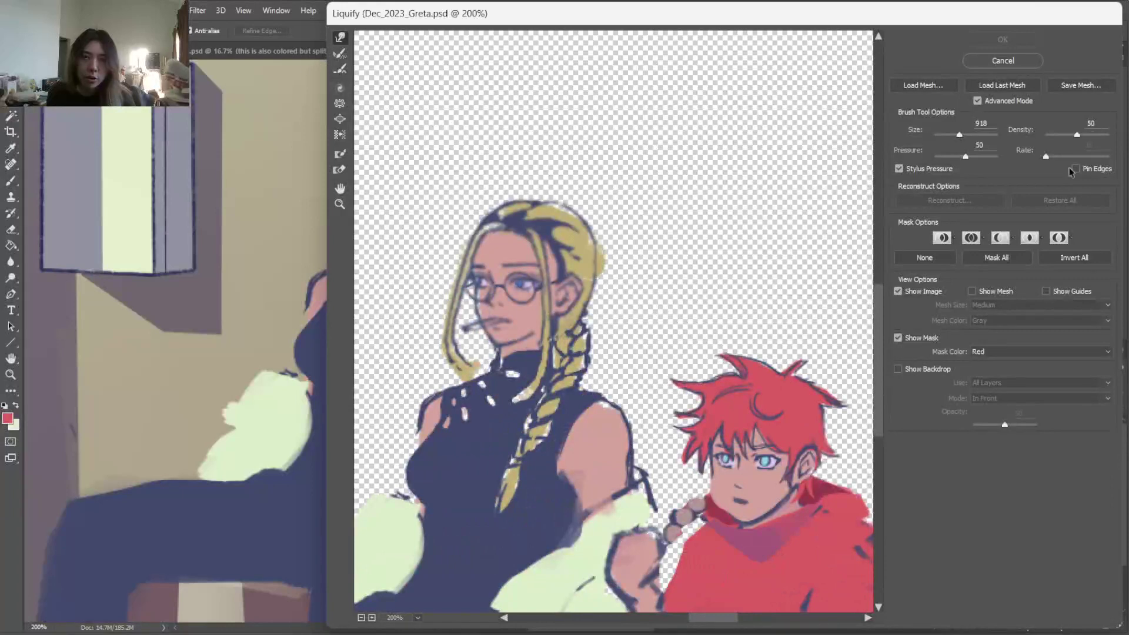
{"action": "mouse_move", "coordinate": [439, 251]}
{"action": "left_mouse_down"}
{"action": "mouse_move", "coordinate": [512, 198]}
{"action": "mouse_move", "coordinate": [562, 190]}
{"action": "mouse_move", "coordinate": [611, 209]}
{"action": "left_mouse_up"}
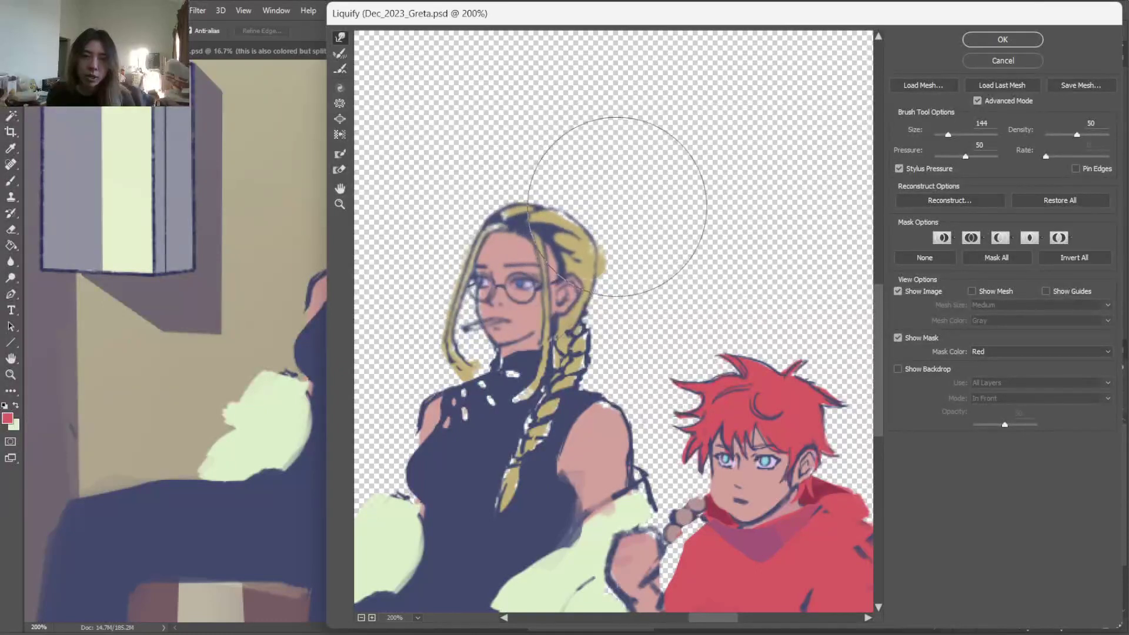
{"action": "key", "text": "Return"}
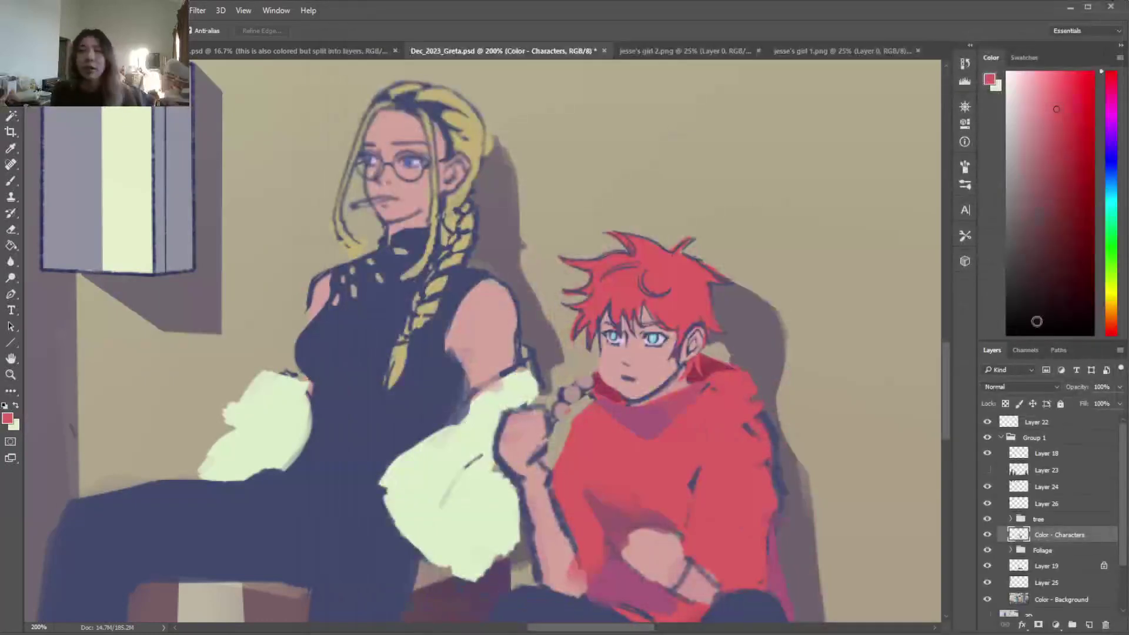
{"action": "key", "text": "ctrl+z"}
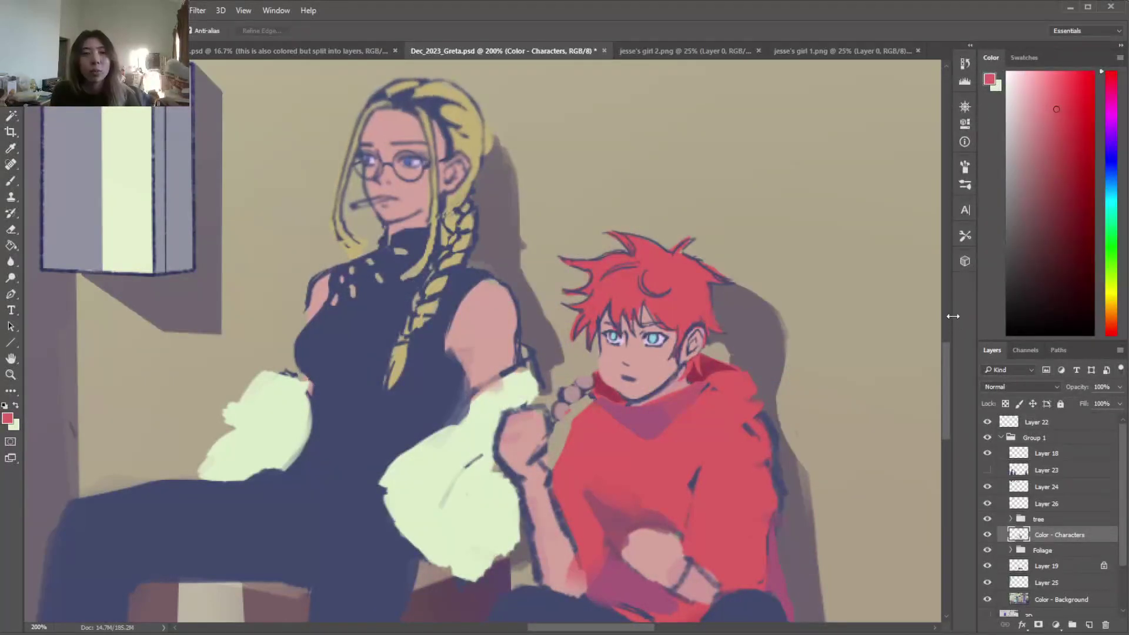
{"action": "key", "text": "ctrl+z"}
Repaint the boy's resting arm with a wider red sleeve, a darker inner fold and a skin-toned forearm
{"action": "left_click_drag", "start_coordinate": [944, 365], "coordinate": [943, 411]}
{"action": "key", "text": "i"}
{"action": "left_click_drag", "start_coordinate": [769, 228], "coordinate": [777, 297]}
{"action": "left_click", "coordinate": [690, 195], "text": "alt"}
{"action": "mouse_move", "coordinate": [694, 177]}
{"action": "left_mouse_down"}
{"action": "mouse_move", "coordinate": [776, 188]}
{"action": "mouse_move", "coordinate": [706, 201]}
{"action": "mouse_move", "coordinate": [718, 285]}
{"action": "left_mouse_up"}
{"action": "left_click", "coordinate": [782, 188], "text": "alt"}
{"action": "left_click", "coordinate": [750, 247], "text": "alt"}
{"action": "left_click_drag", "start_coordinate": [782, 226], "coordinate": [782, 284]}
{"action": "mouse_move", "coordinate": [763, 168]}
{"action": "left_mouse_down"}
{"action": "mouse_move", "coordinate": [778, 287]}
{"action": "mouse_move", "coordinate": [790, 245]}
{"action": "mouse_move", "coordinate": [775, 203]}
{"action": "mouse_move", "coordinate": [775, 301]}
{"action": "left_mouse_up"}
{"action": "mouse_move", "coordinate": [713, 285]}
{"action": "left_mouse_down"}
{"action": "mouse_move", "coordinate": [759, 281]}
{"action": "mouse_move", "coordinate": [770, 297]}
{"action": "mouse_move", "coordinate": [717, 303]}
{"action": "mouse_move", "coordinate": [748, 288]}
{"action": "left_mouse_up"}
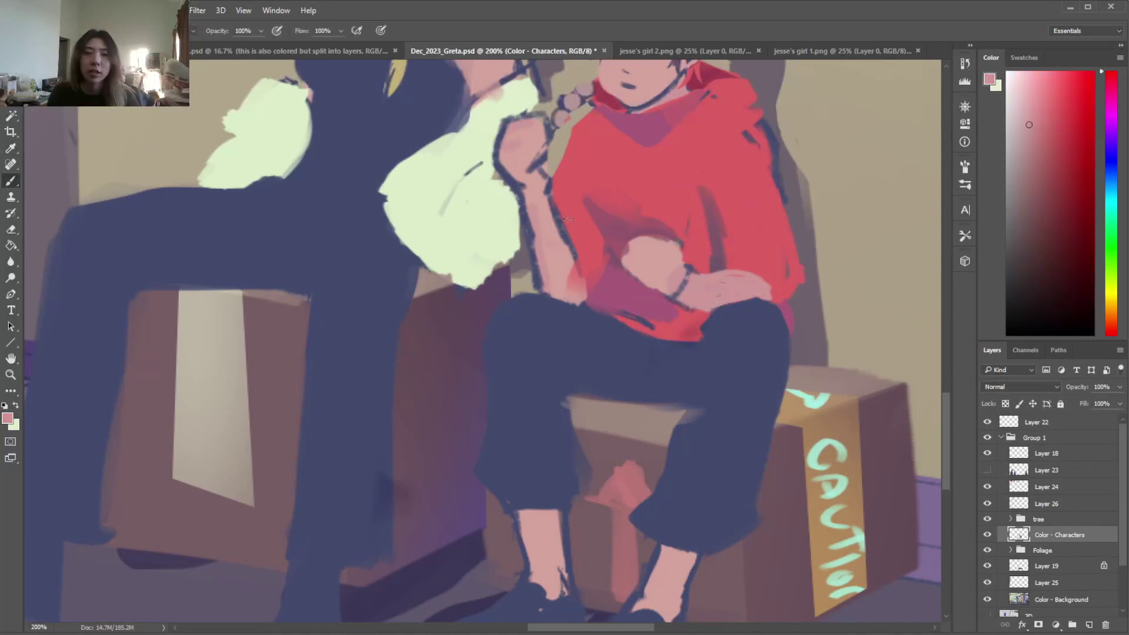
Repaint the hoodie's hem above the boy's trousers in sampled plum and rework the waist folds with sampled dark and red tones
{"action": "left_click", "coordinate": [687, 323], "text": "alt"}
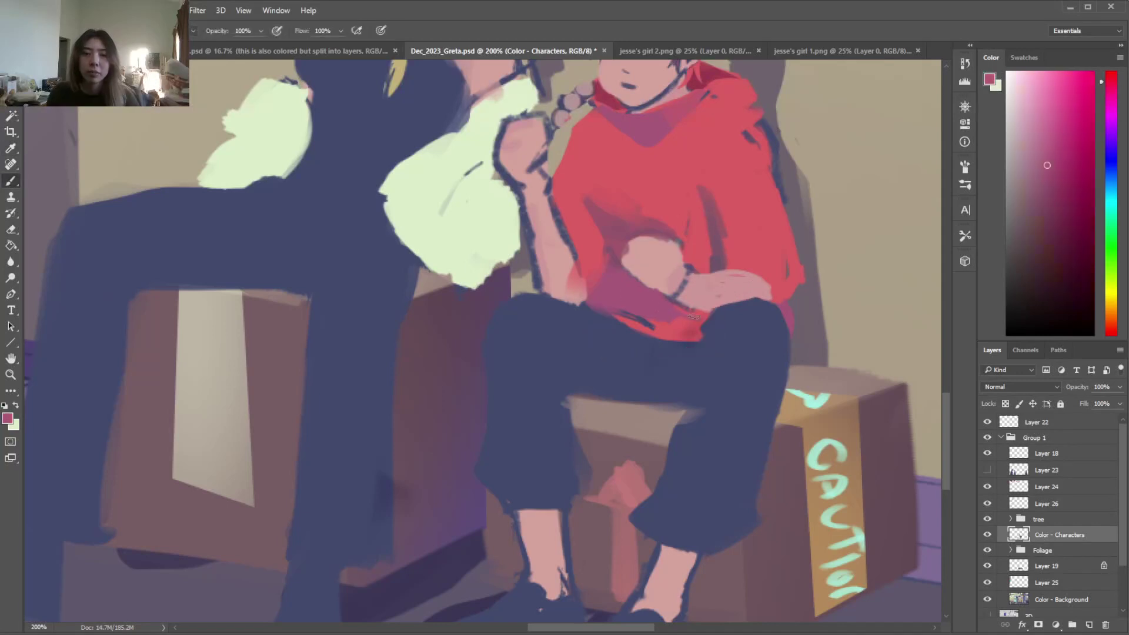
{"action": "mouse_move", "coordinate": [694, 334]}
{"action": "left_mouse_down"}
{"action": "mouse_move", "coordinate": [621, 318]}
{"action": "mouse_move", "coordinate": [672, 339]}
{"action": "mouse_move", "coordinate": [694, 335]}
{"action": "left_mouse_up"}
{"action": "left_click", "coordinate": [777, 139], "text": "alt"}
{"action": "mouse_move", "coordinate": [594, 297]}
{"action": "left_mouse_down"}
{"action": "mouse_move", "coordinate": [630, 305]}
{"action": "mouse_move", "coordinate": [598, 301]}
{"action": "mouse_move", "coordinate": [593, 286]}
{"action": "mouse_move", "coordinate": [620, 299]}
{"action": "mouse_move", "coordinate": [603, 271]}
{"action": "mouse_move", "coordinate": [601, 297]}
{"action": "mouse_move", "coordinate": [626, 308]}
{"action": "left_mouse_up"}
{"action": "left_click", "coordinate": [608, 295], "text": "alt"}
{"action": "left_click", "coordinate": [581, 246], "text": "alt"}
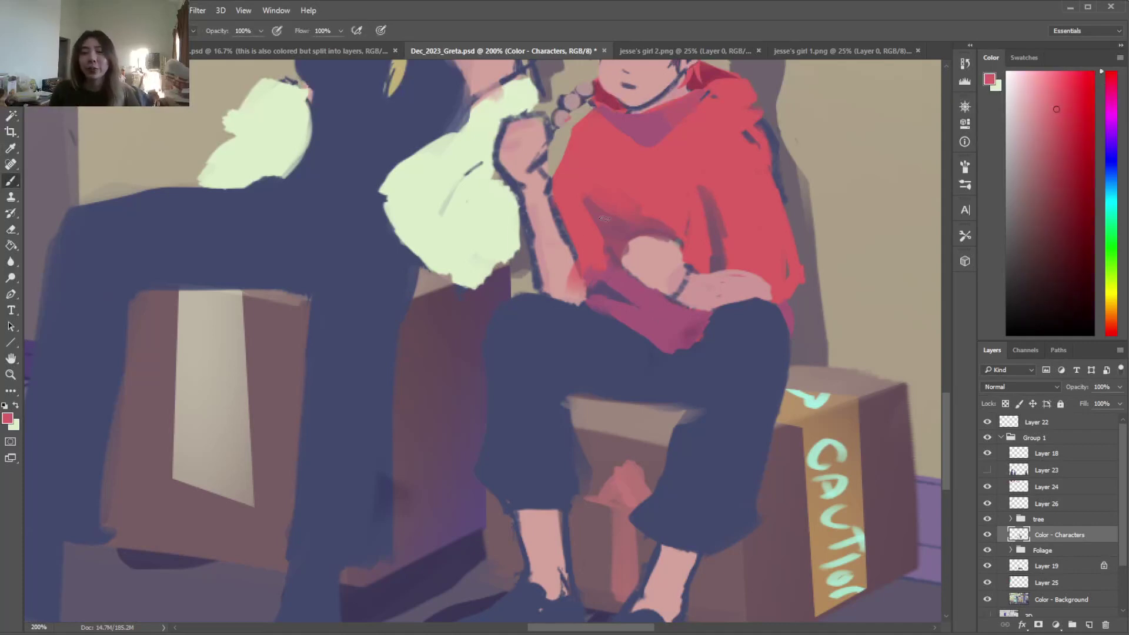
Compare the whole illustration with an early history state and return to the current version
{"action": "scroll", "coordinate": [605, 219], "scroll_direction": "down", "scroll_amount": 6}
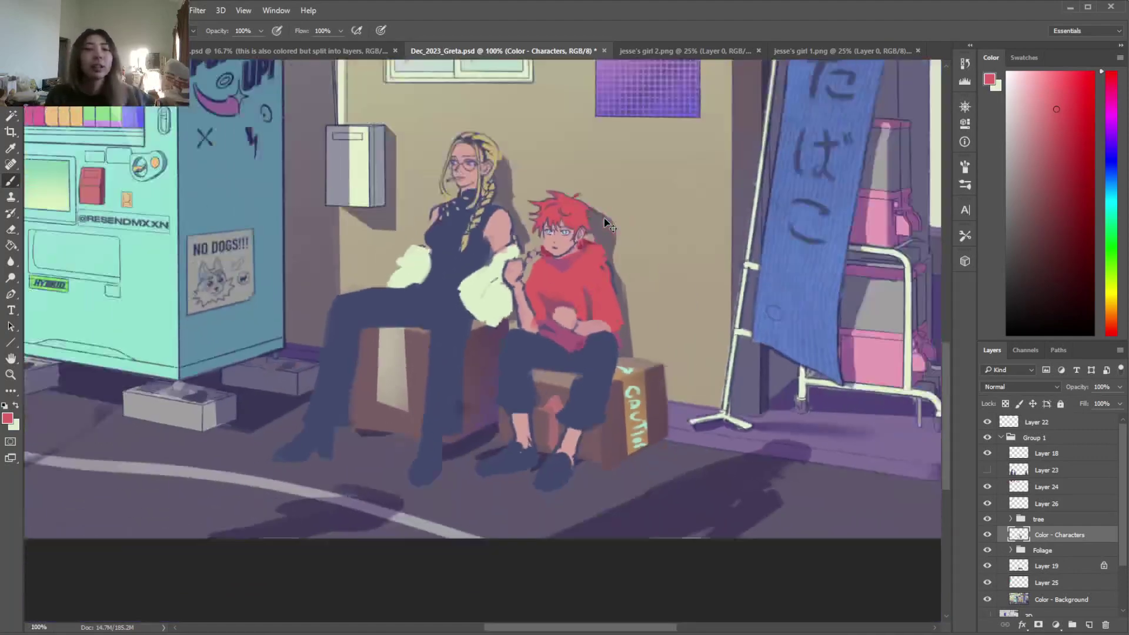
{"action": "scroll", "coordinate": [604, 218], "scroll_direction": "down", "scroll_amount": 2}
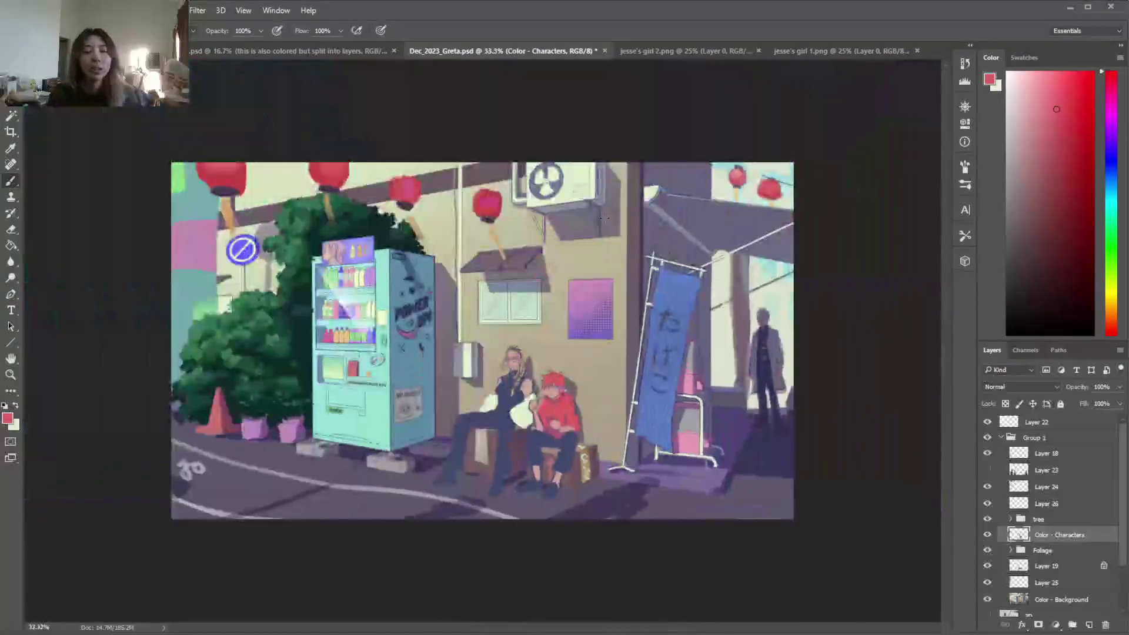
{"action": "left_click", "coordinate": [965, 63]}
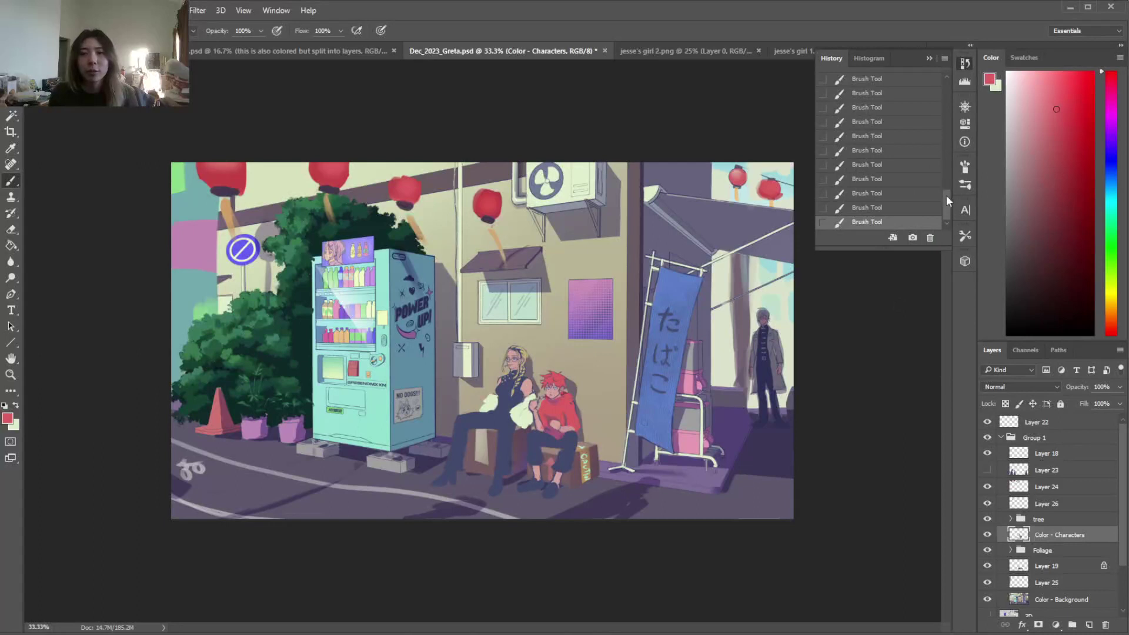
{"action": "left_click_drag", "start_coordinate": [947, 204], "coordinate": [944, 80]}
{"action": "left_click", "coordinate": [912, 81]}
{"action": "key", "text": "ctrl+z"}
Open Liquify on the characters layer and pinch in the seated woman's legs using the Pucker tool at size 664
{"action": "key", "text": "l"}
{"action": "mouse_move", "coordinate": [470, 406]}
{"action": "left_mouse_down"}
{"action": "mouse_move", "coordinate": [441, 493]}
{"action": "mouse_move", "coordinate": [474, 467]}
{"action": "mouse_move", "coordinate": [480, 412]}
{"action": "left_mouse_up"}
{"action": "left_click", "coordinate": [197, 10]}
{"action": "left_click", "coordinate": [224, 129]}
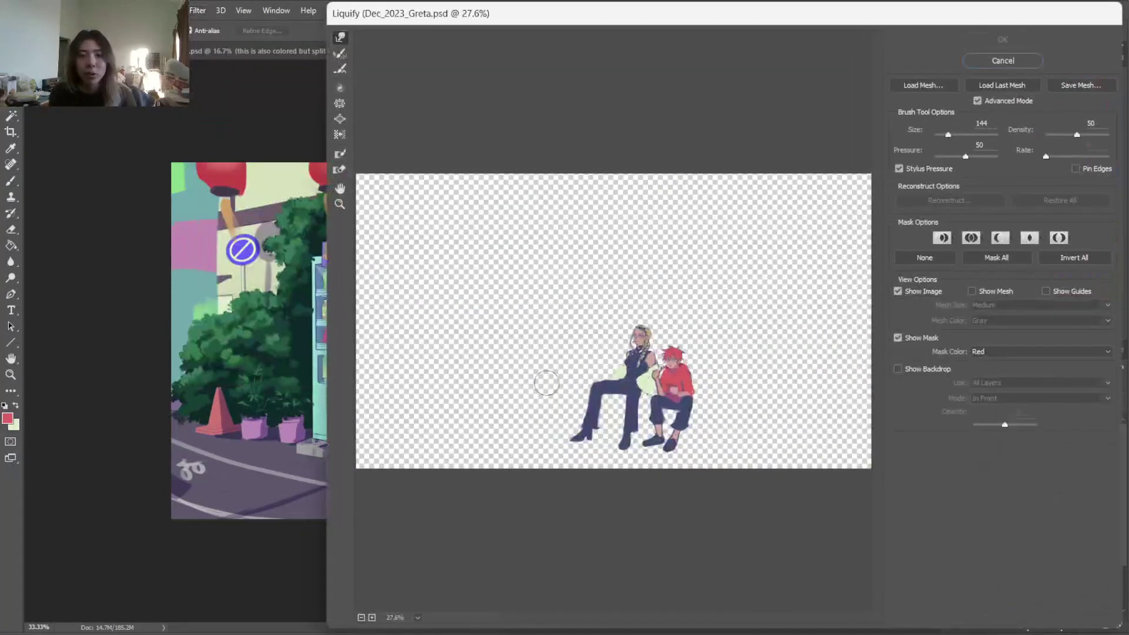
{"action": "left_click", "coordinate": [340, 103]}
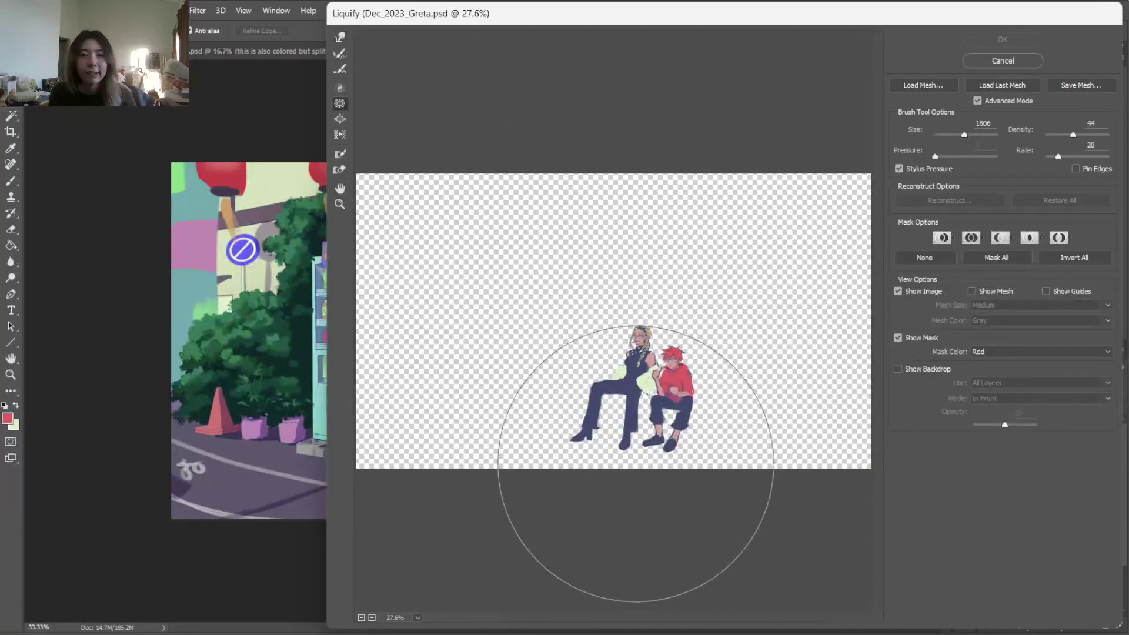
{"action": "left_click_drag", "start_coordinate": [584, 416], "coordinate": [613, 411]}
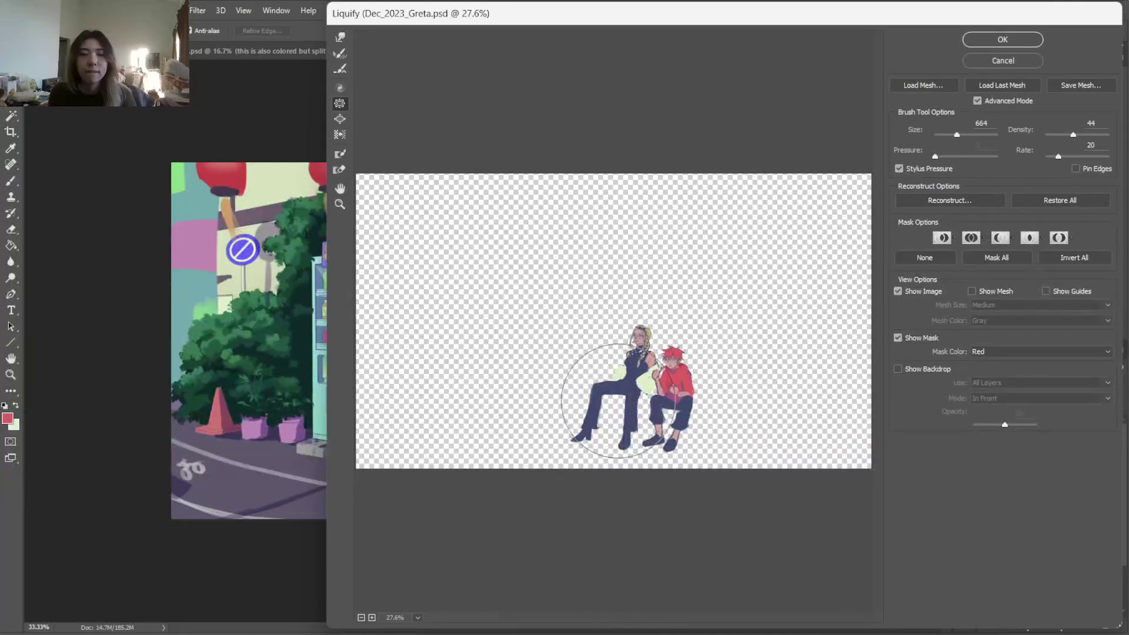
Shorten the seated woman's lower legs and feet using the Forward Warp tool at size 305, and apply Liquify
{"action": "key", "text": "w"}
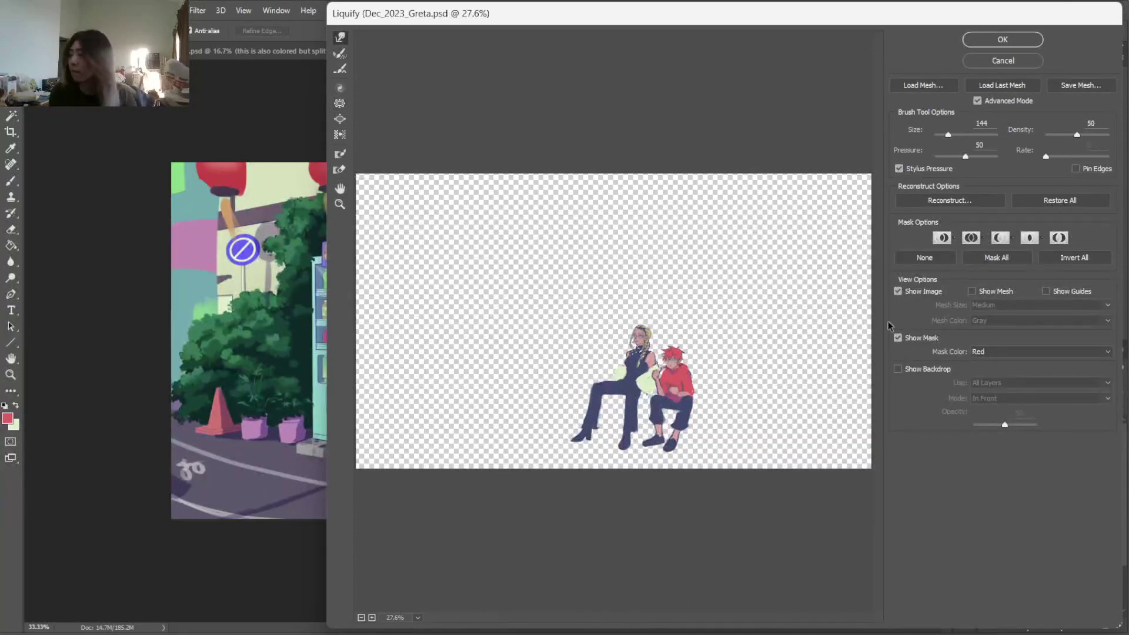
{"action": "mouse_move", "coordinate": [948, 135]}
{"action": "left_mouse_down"}
{"action": "mouse_move", "coordinate": [963, 134]}
{"action": "mouse_move", "coordinate": [952, 135]}
{"action": "left_mouse_up"}
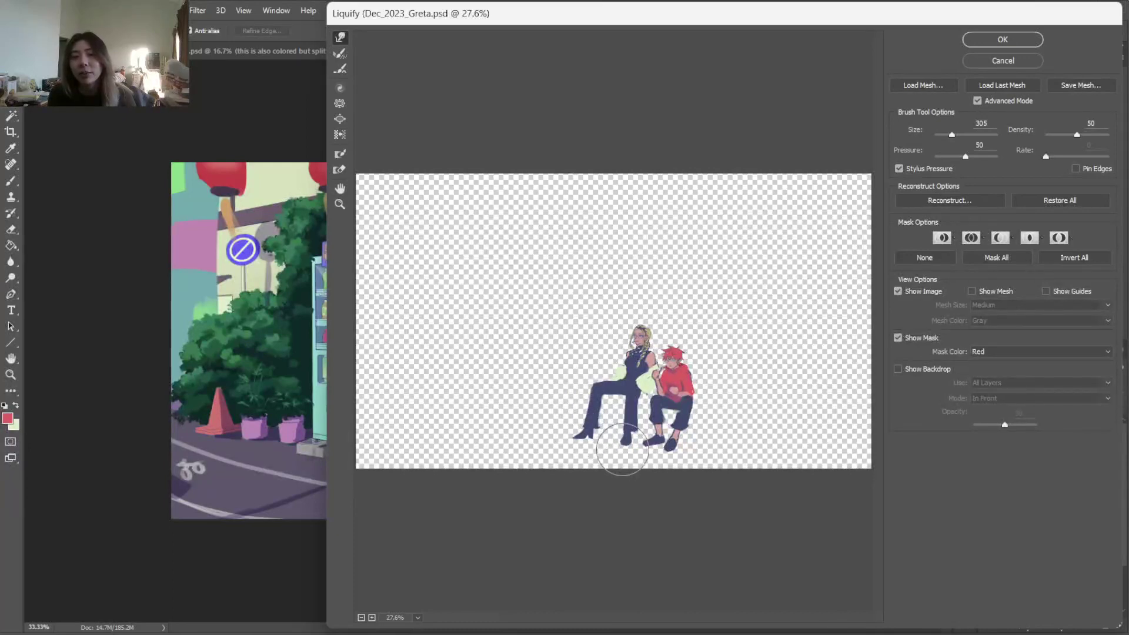
{"action": "left_click", "coordinate": [1015, 37]}
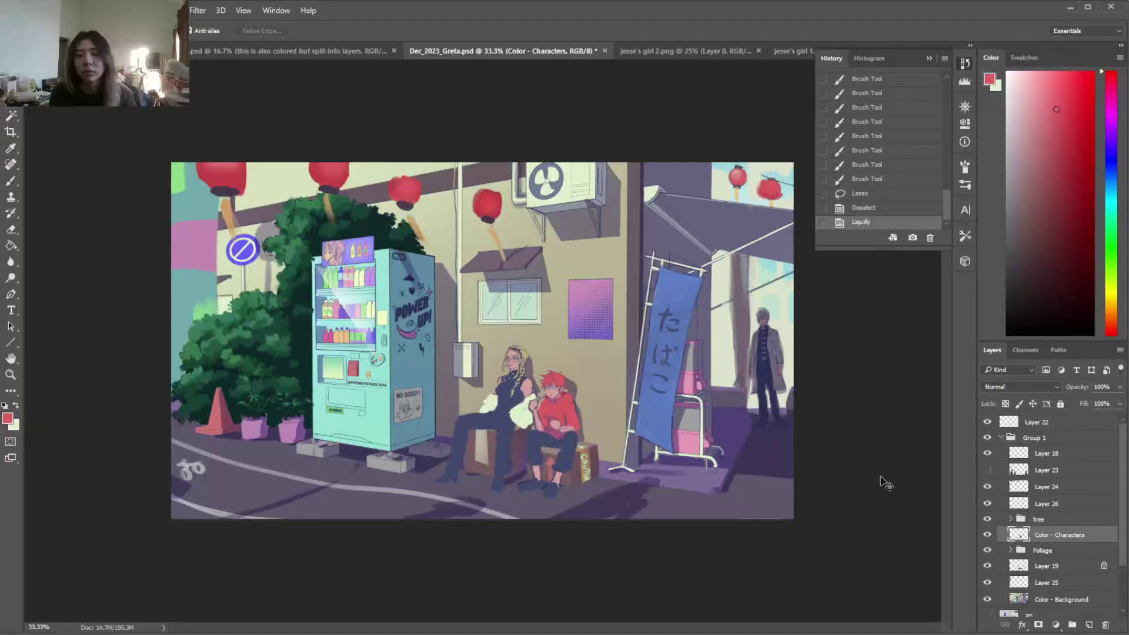
Compare the illustration with its originally opened history state and return to the current version
{"action": "left_click_drag", "start_coordinate": [948, 203], "coordinate": [904, 83]}
{"action": "left_click", "coordinate": [904, 78]}
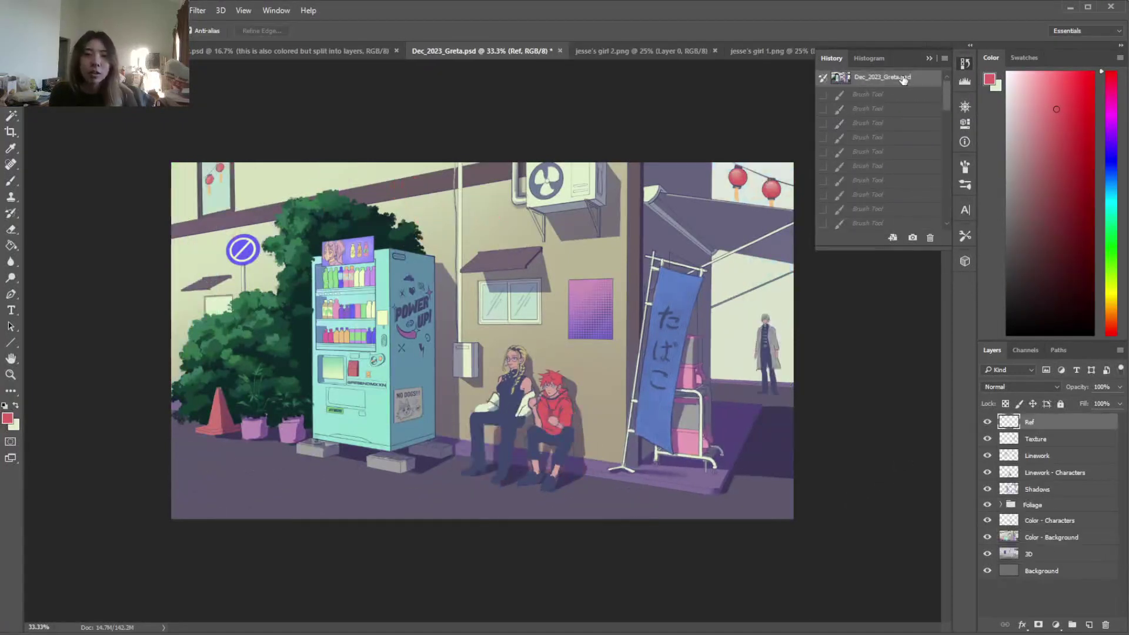
{"action": "key", "text": "ctrl+z"}
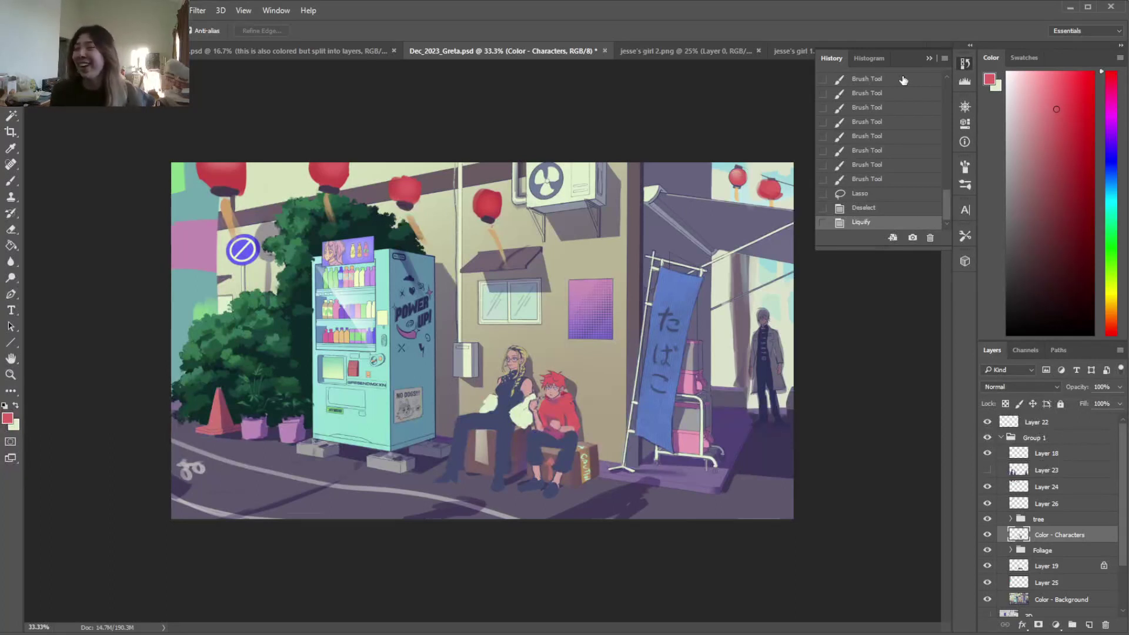
Save the street-scene file and switch to the document with the two grayscale portrait studies
{"action": "key", "text": "ctrl+s"}
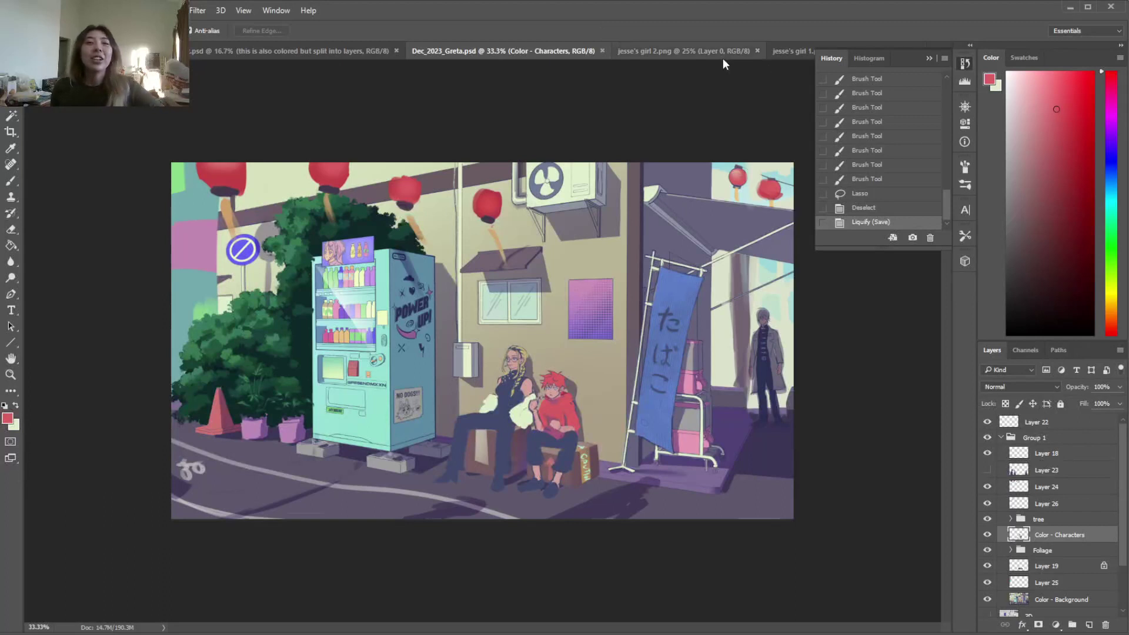
{"action": "left_click", "coordinate": [927, 59]}
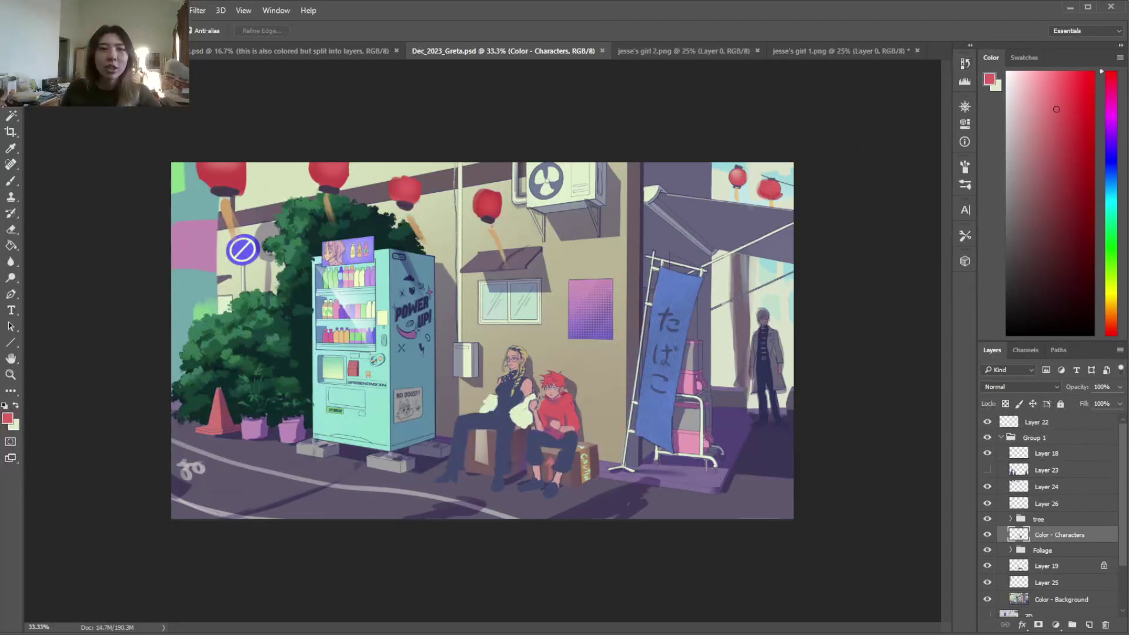
{"action": "left_click", "coordinate": [118, 51]}
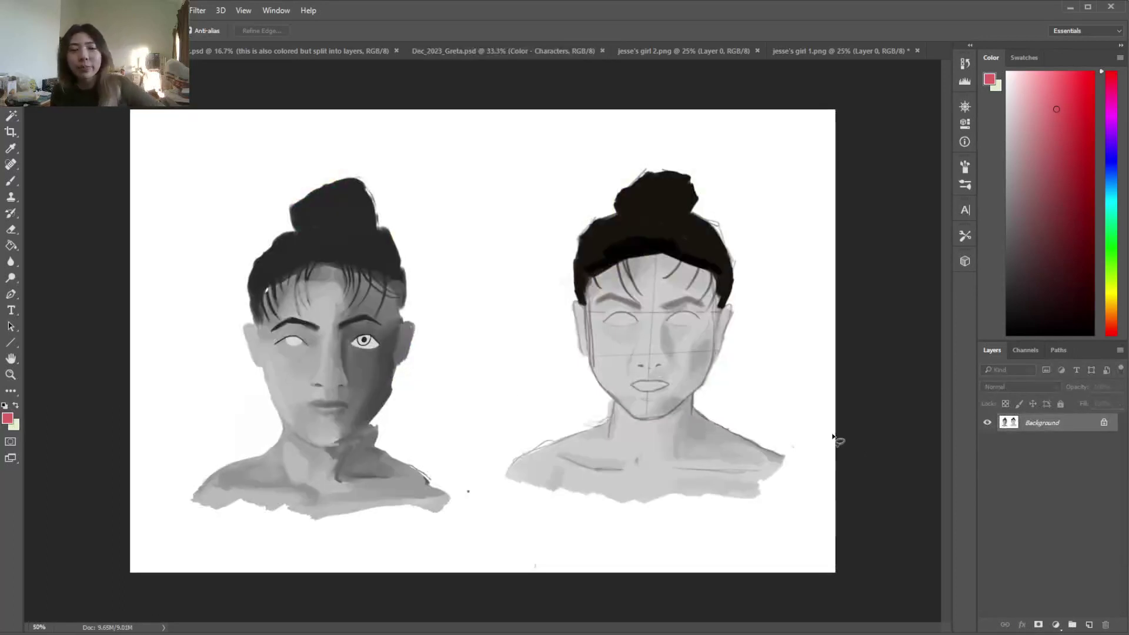
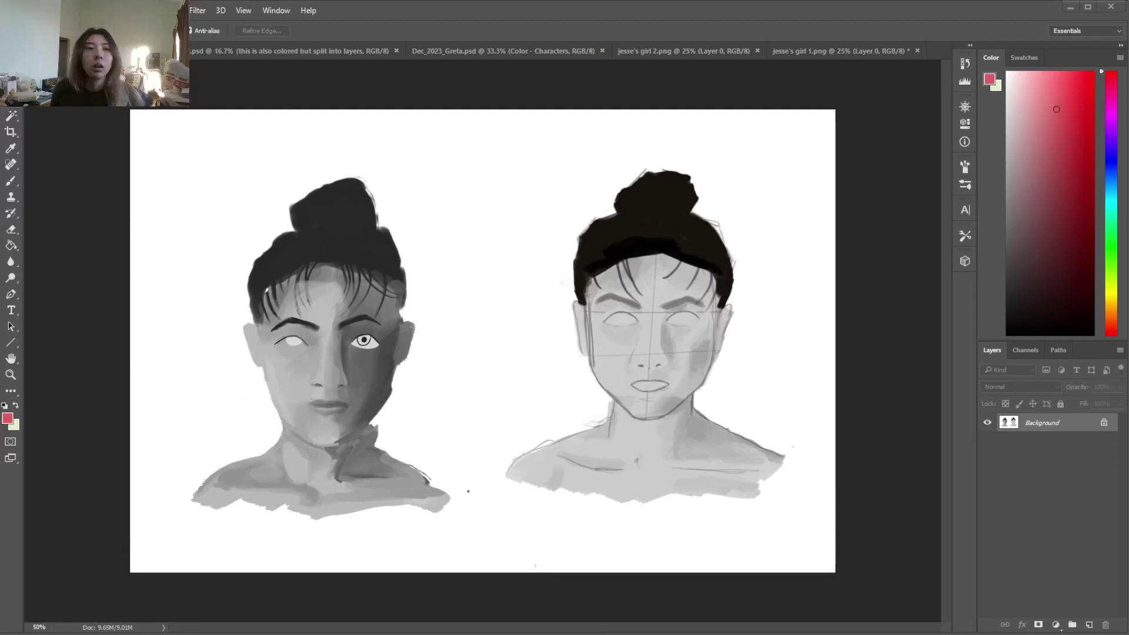
Open the reference photo exercise #1.jpg from the Downloads folder
{"action": "left_click", "coordinate": [33, 10]}
{"action": "left_click", "coordinate": [47, 41]}
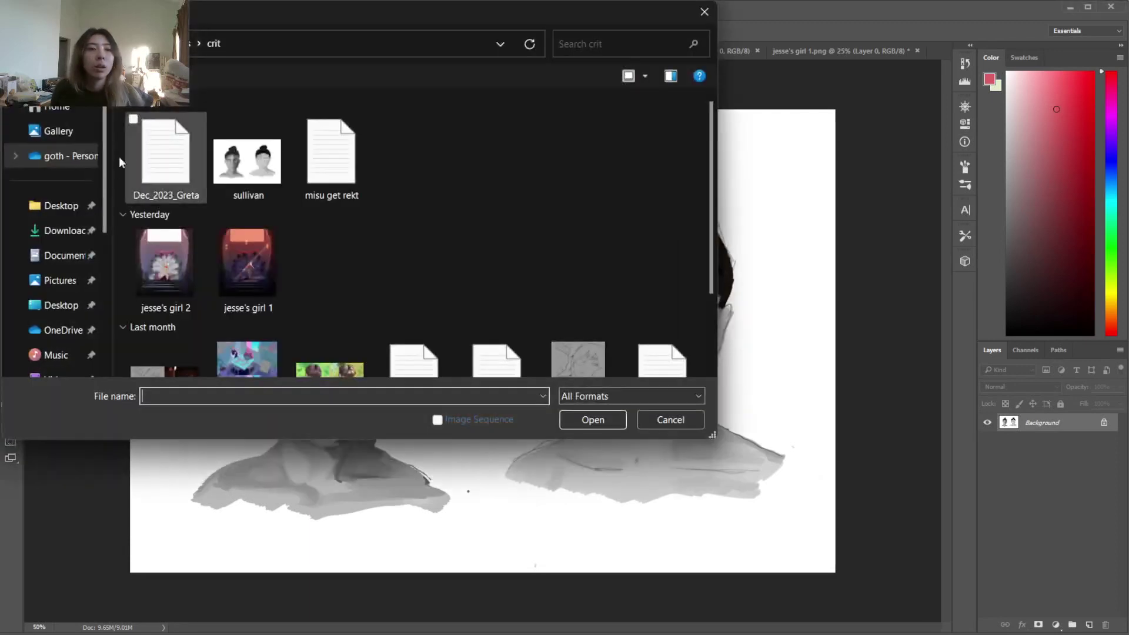
{"action": "left_click", "coordinate": [44, 230]}
{"action": "double_click", "coordinate": [141, 126]}
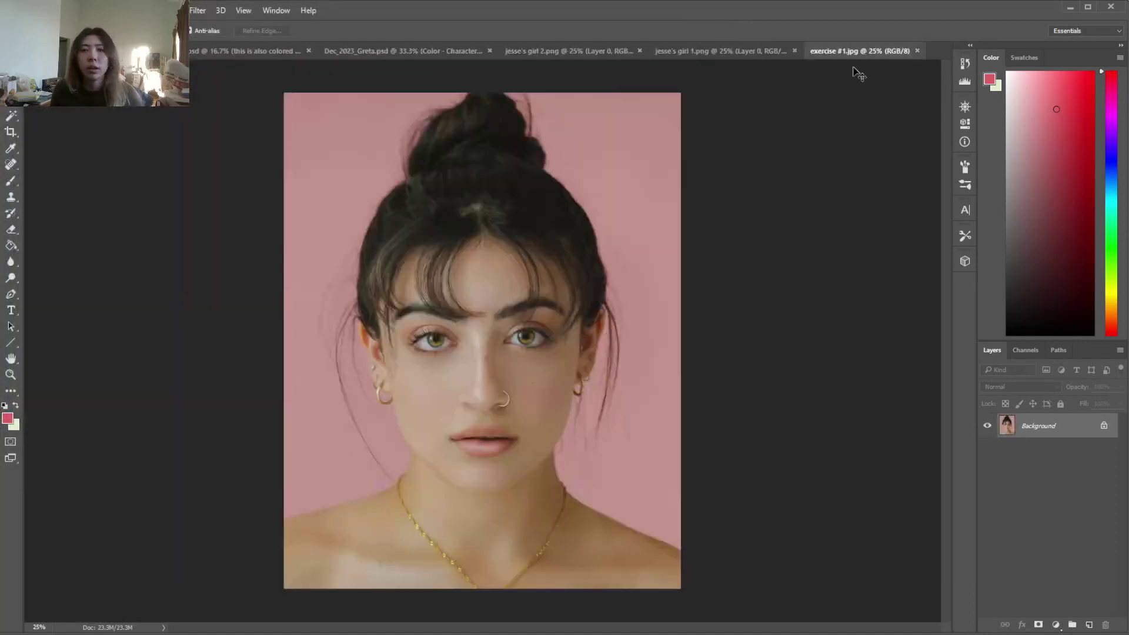
Float the reference photo in its own small window beside the portraits at 16.7% zoom and return to the portrait document
{"action": "mouse_move", "coordinate": [859, 52]}
{"action": "left_mouse_down"}
{"action": "mouse_move", "coordinate": [385, 145]}
{"action": "mouse_move", "coordinate": [753, 149]}
{"action": "mouse_move", "coordinate": [118, 139]}
{"action": "mouse_move", "coordinate": [147, 93]}
{"action": "mouse_move", "coordinate": [177, 182]}
{"action": "mouse_move", "coordinate": [244, 252]}
{"action": "mouse_move", "coordinate": [33, 158]}
{"action": "left_mouse_up"}
{"action": "left_click_drag", "start_coordinate": [165, 491], "coordinate": [200, 490]}
{"action": "key", "text": "ctrl+minus"}
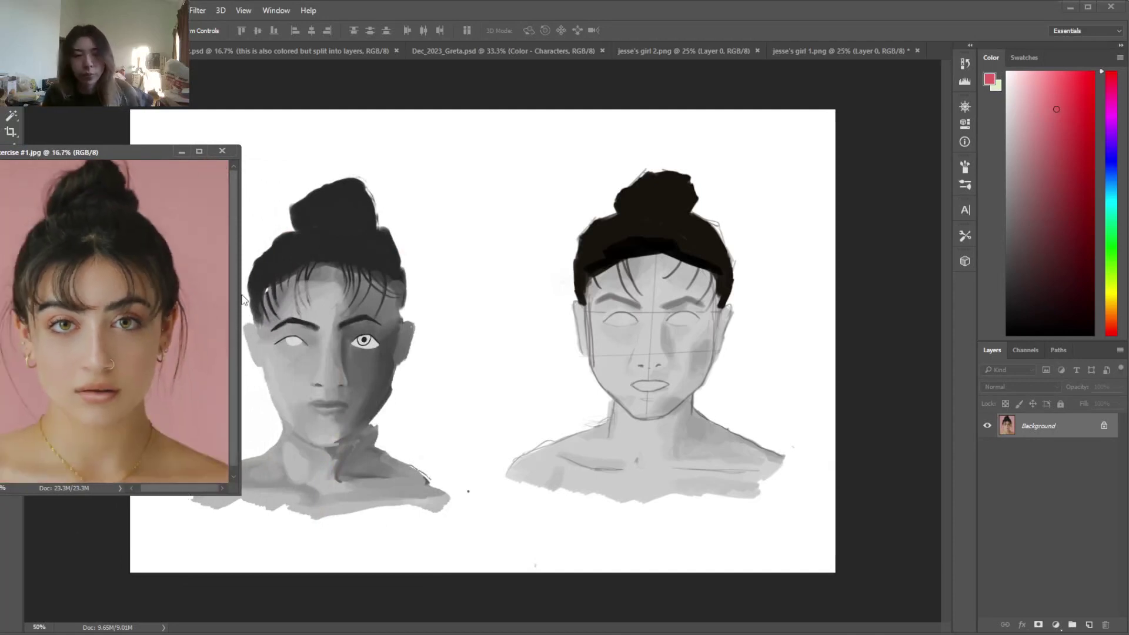
{"action": "key", "text": "ctrl+plus"}
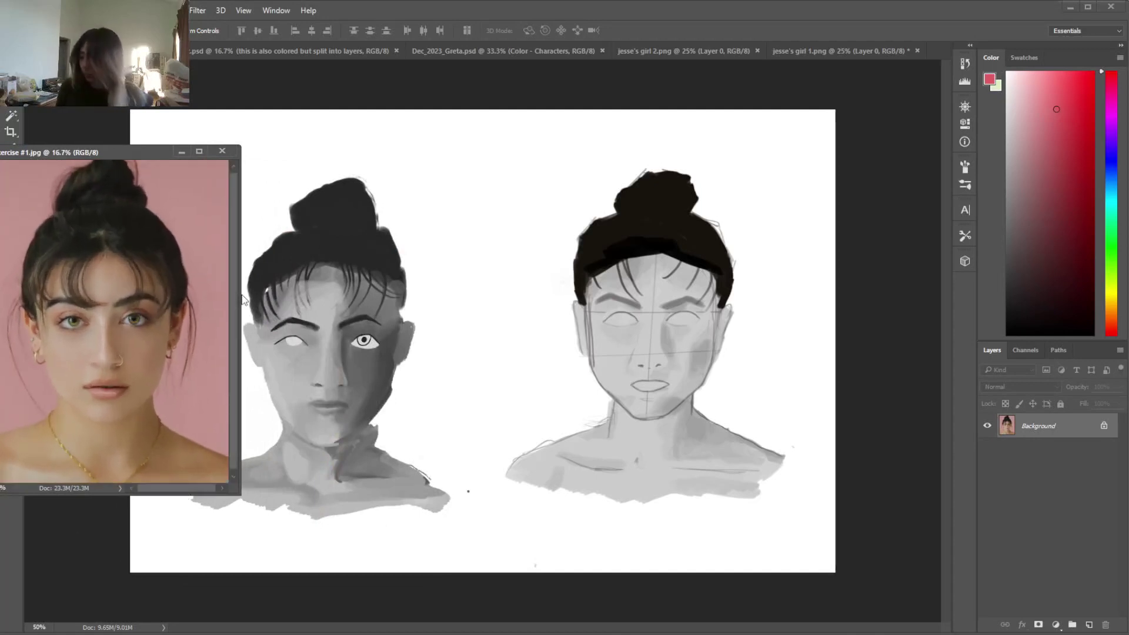
{"action": "left_click", "coordinate": [920, 391]}
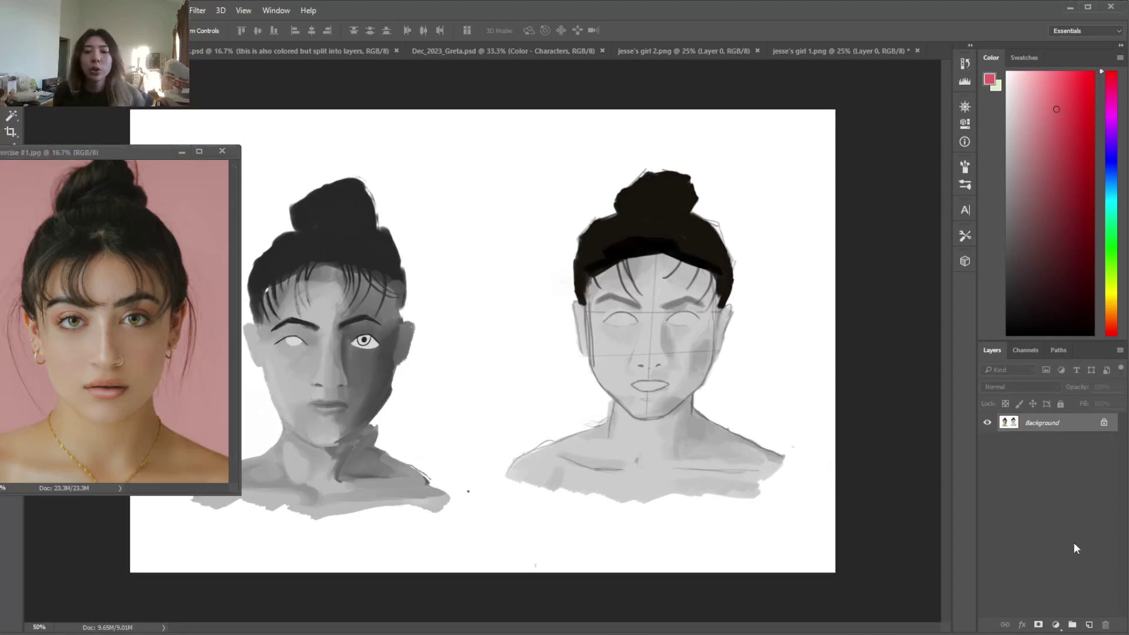
Add a new layer above the portraits and set up a 10 px brush in a darker muted red
{"action": "key", "text": "b"}
{"action": "left_click", "coordinate": [1090, 624]}
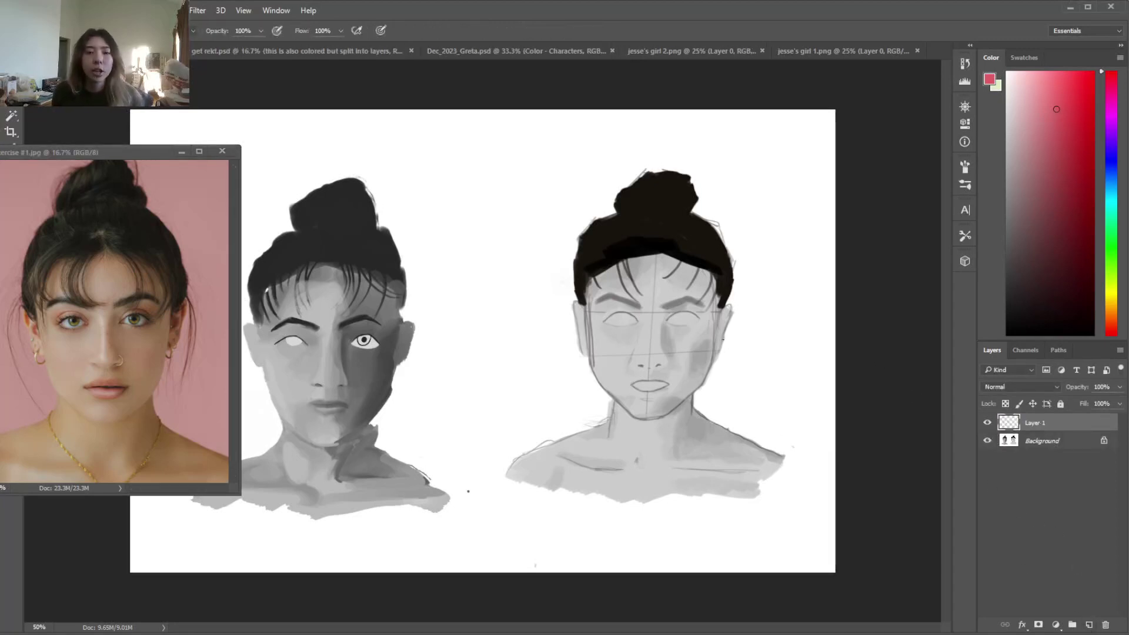
{"action": "right_click", "coordinate": [690, 322]}
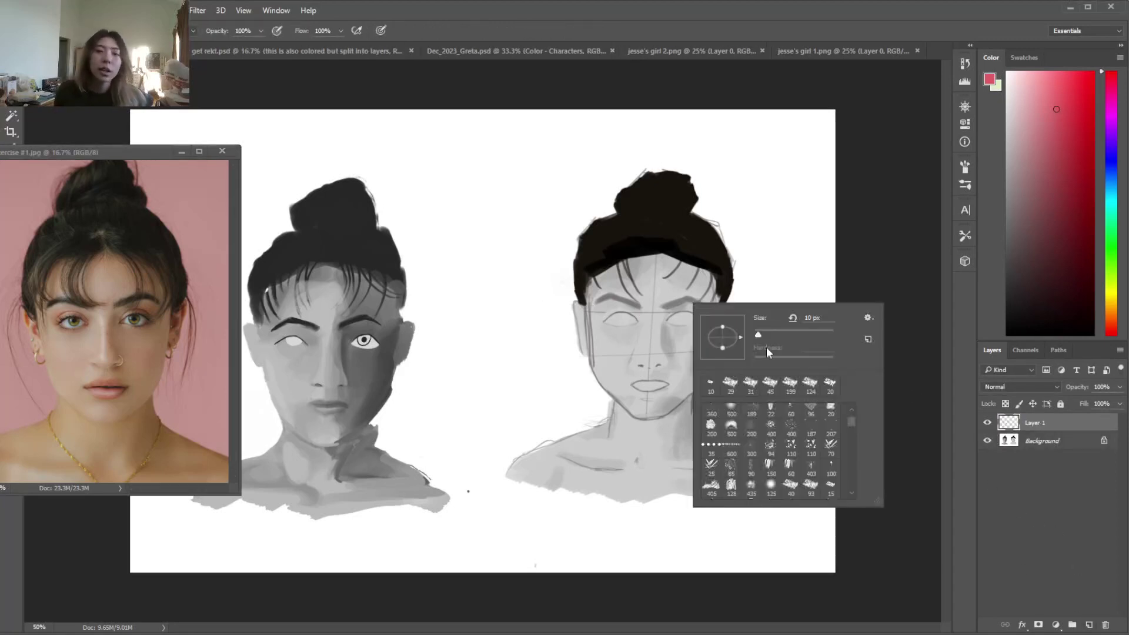
{"action": "left_click", "coordinate": [759, 337]}
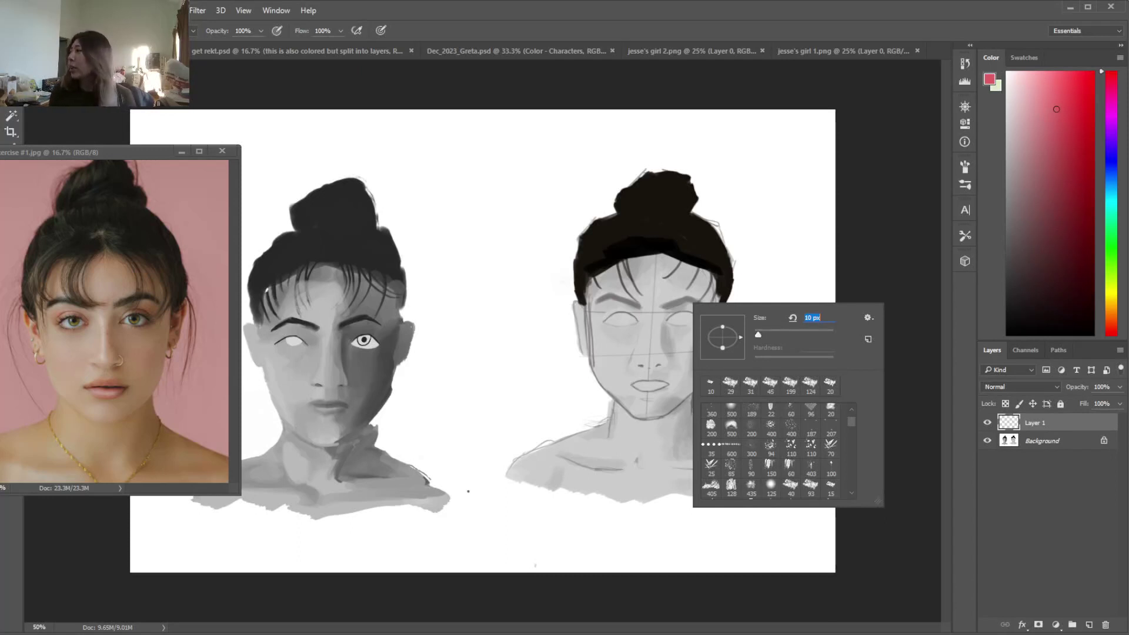
{"action": "key", "text": "Return"}
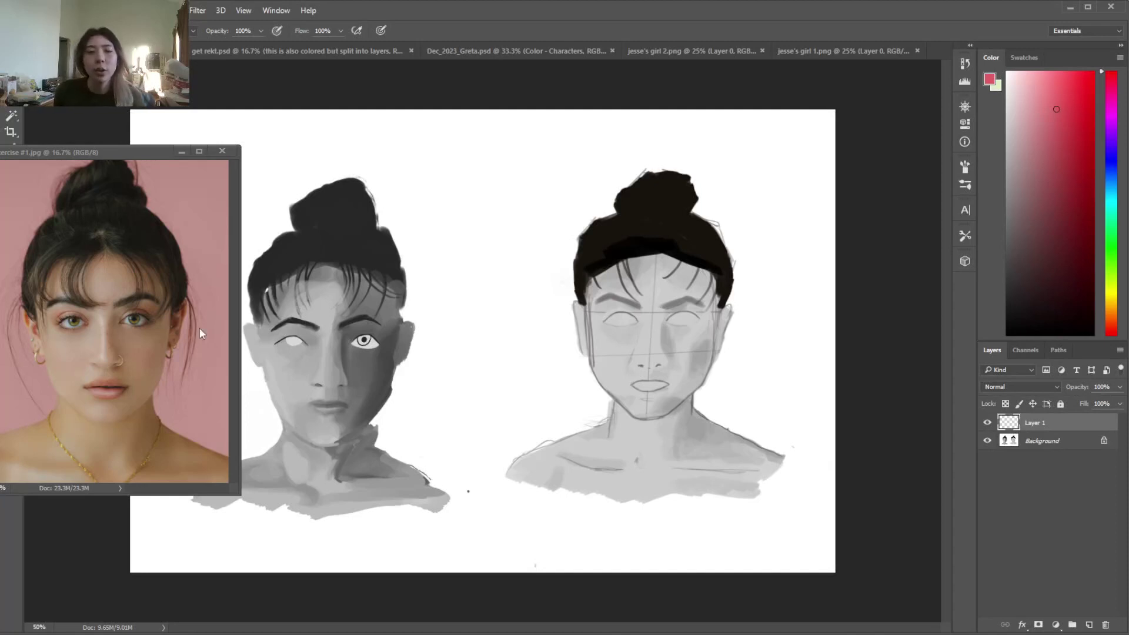
{"action": "left_click", "coordinate": [1057, 167]}
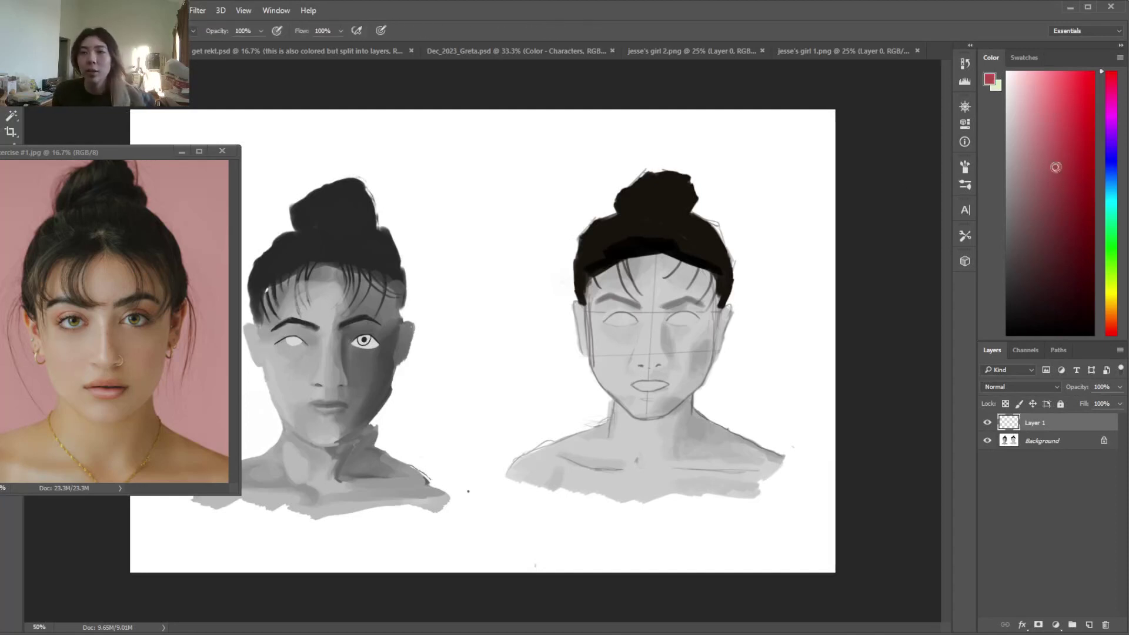
Draw a thin red head oval on the reference photo with a horizontal eye line and a vertical centre line
{"action": "left_click", "coordinate": [231, 350]}
{"action": "right_click", "coordinate": [181, 308]}
{"action": "left_click", "coordinate": [203, 317]}
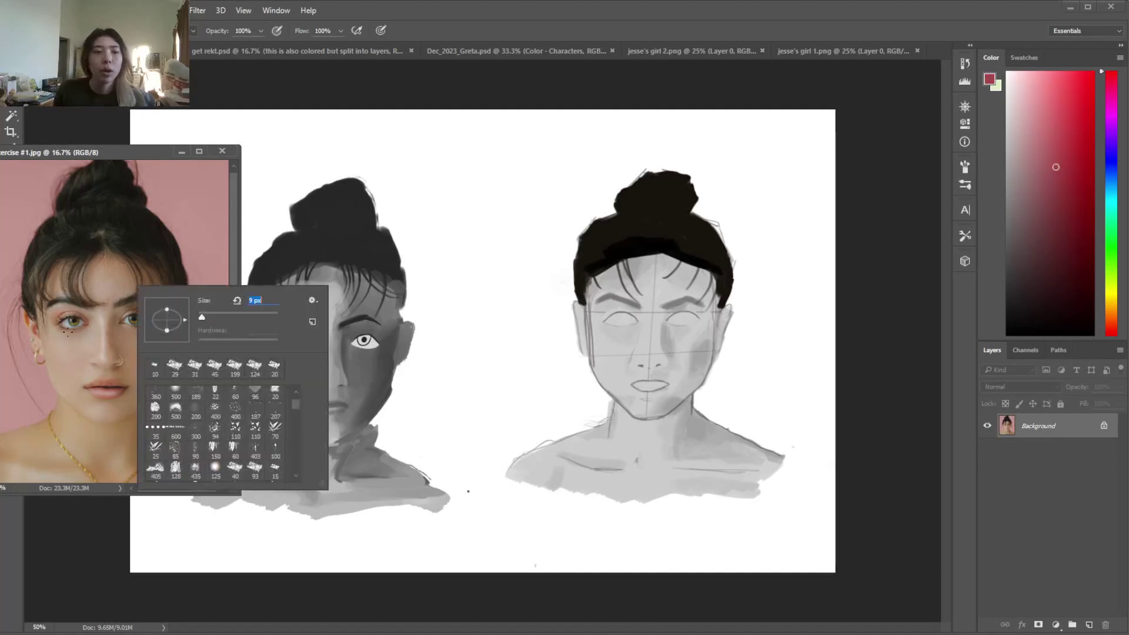
{"action": "key", "text": "Return"}
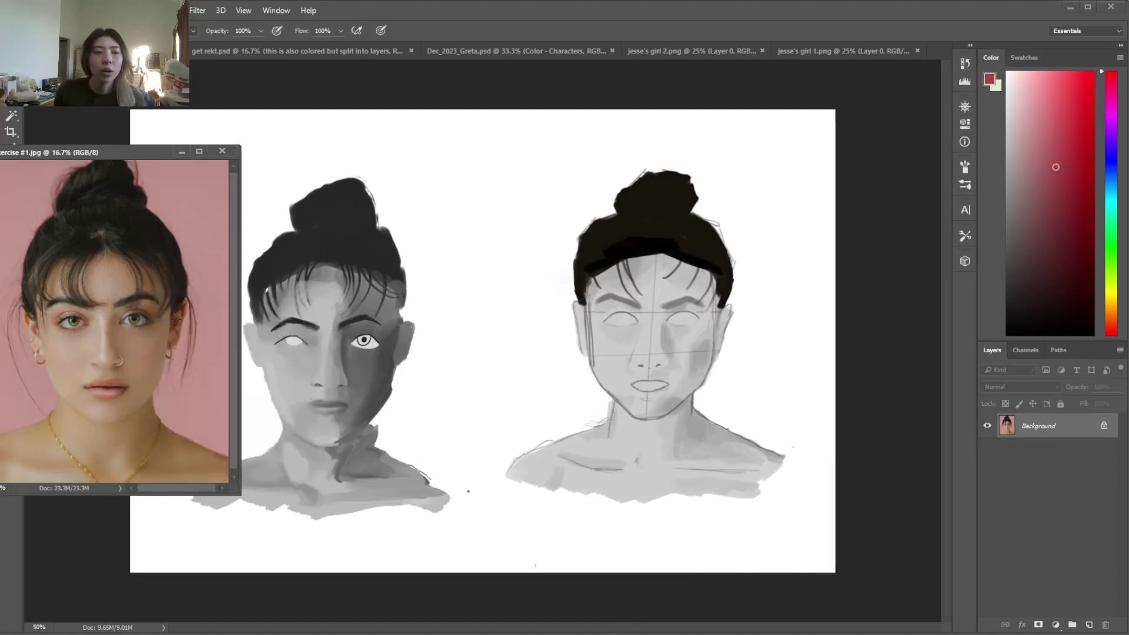
{"action": "right_click", "coordinate": [141, 298]}
{"action": "left_click", "coordinate": [206, 328]}
{"action": "mouse_move", "coordinate": [113, 200]}
{"action": "left_mouse_down"}
{"action": "mouse_move", "coordinate": [53, 223]}
{"action": "mouse_move", "coordinate": [66, 228]}
{"action": "mouse_move", "coordinate": [28, 344]}
{"action": "mouse_move", "coordinate": [78, 400]}
{"action": "mouse_move", "coordinate": [117, 422]}
{"action": "left_mouse_up"}
{"action": "mouse_move", "coordinate": [137, 205]}
{"action": "left_mouse_down"}
{"action": "mouse_move", "coordinate": [183, 301]}
{"action": "mouse_move", "coordinate": [168, 372]}
{"action": "left_mouse_up"}
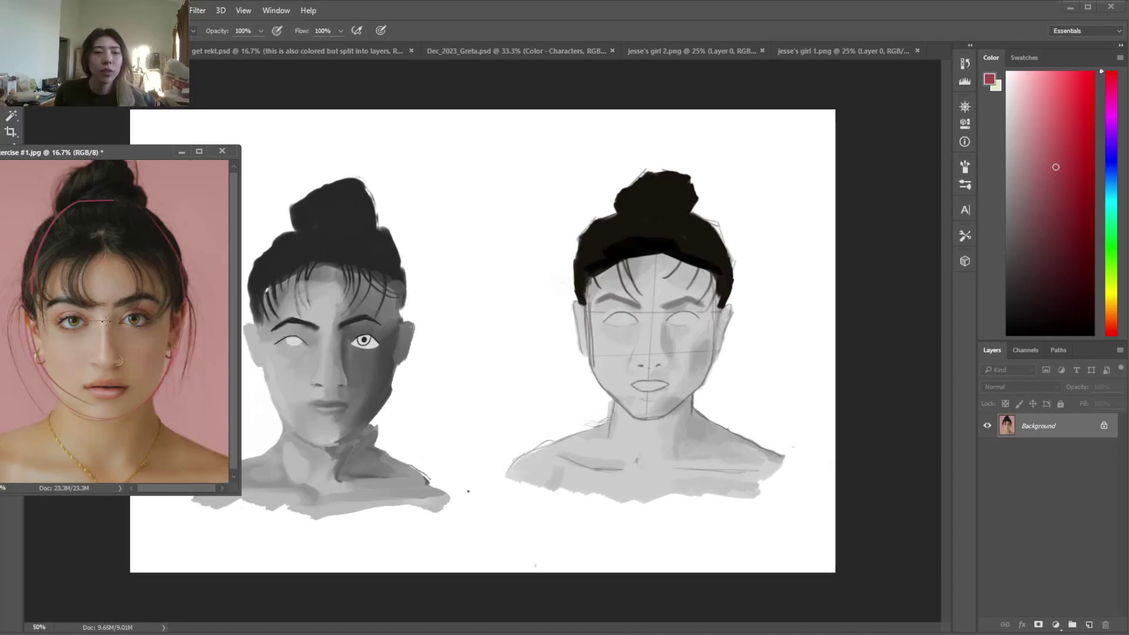
{"action": "left_click_drag", "start_coordinate": [96, 198], "coordinate": [94, 297]}
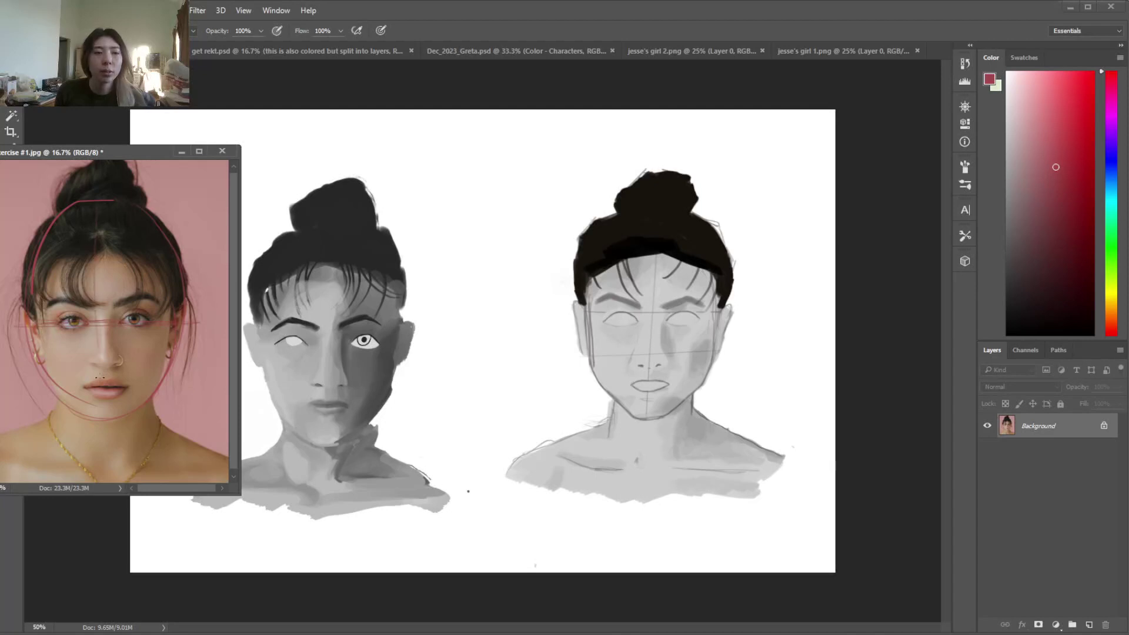
{"action": "left_click_drag", "start_coordinate": [108, 202], "coordinate": [110, 325]}
{"action": "left_click_drag", "start_coordinate": [108, 418], "coordinate": [103, 312]}
Outline the head of the lighter sketched portrait with a red oval on the new layer, running from crown to chin
{"action": "left_click", "coordinate": [905, 414]}
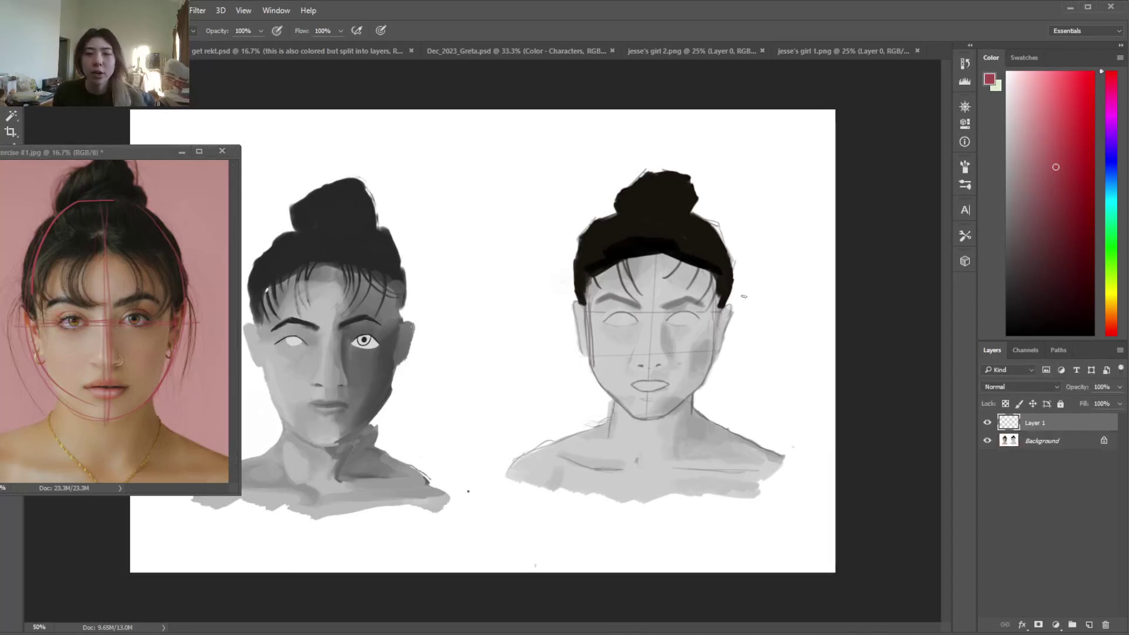
{"action": "right_click", "coordinate": [728, 330]}
{"action": "mouse_move", "coordinate": [623, 215]}
{"action": "left_mouse_down"}
{"action": "mouse_move", "coordinate": [579, 279]}
{"action": "mouse_move", "coordinate": [608, 231]}
{"action": "mouse_move", "coordinate": [604, 384]}
{"action": "left_mouse_up"}
{"action": "mouse_move", "coordinate": [580, 317]}
{"action": "left_mouse_down"}
{"action": "mouse_move", "coordinate": [657, 418]}
{"action": "mouse_move", "coordinate": [640, 413]}
{"action": "mouse_move", "coordinate": [630, 398]}
{"action": "mouse_move", "coordinate": [701, 362]}
{"action": "left_mouse_up"}
{"action": "mouse_move", "coordinate": [650, 214]}
{"action": "left_mouse_down"}
{"action": "mouse_move", "coordinate": [708, 233]}
{"action": "mouse_move", "coordinate": [727, 290]}
{"action": "left_mouse_up"}
{"action": "mouse_move", "coordinate": [659, 207]}
{"action": "left_mouse_down"}
{"action": "mouse_move", "coordinate": [726, 298]}
{"action": "mouse_move", "coordinate": [730, 353]}
{"action": "left_mouse_up"}
{"action": "left_click_drag", "start_coordinate": [729, 259], "coordinate": [710, 399]}
{"action": "left_click_drag", "start_coordinate": [720, 333], "coordinate": [696, 402]}
{"action": "left_click_drag", "start_coordinate": [719, 365], "coordinate": [676, 410]}
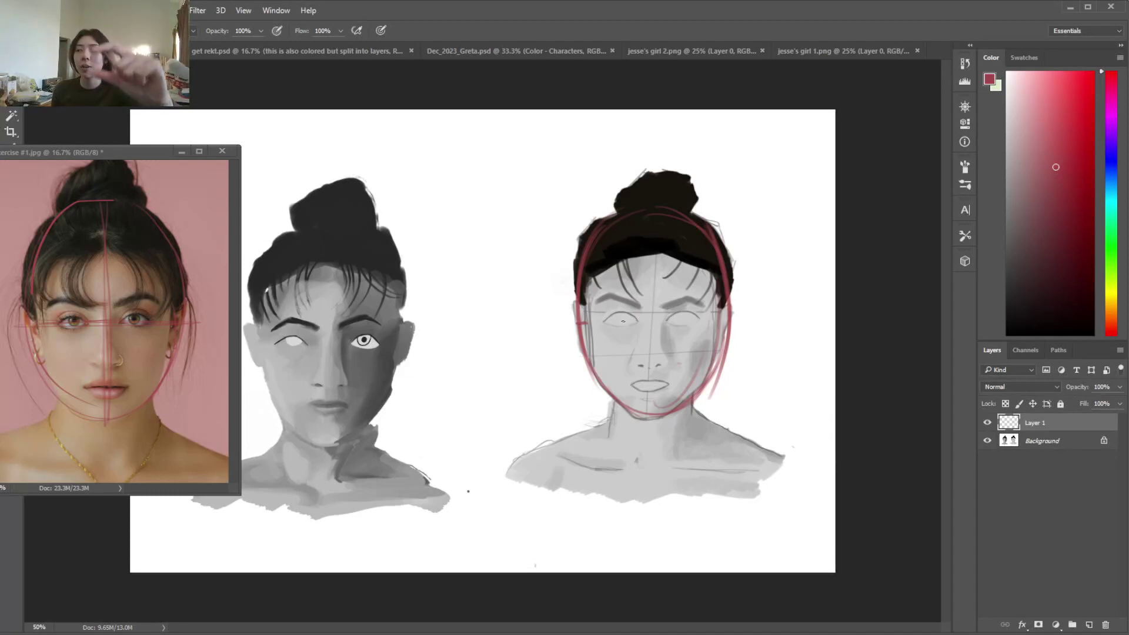
Draw a horizontal eye line and a vertical centre line in brighter red across the sketched portrait's head oval
{"action": "mouse_move", "coordinate": [648, 323]}
{"action": "left_mouse_down"}
{"action": "mouse_move", "coordinate": [562, 323]}
{"action": "mouse_move", "coordinate": [730, 322]}
{"action": "left_mouse_up"}
{"action": "left_click", "coordinate": [1062, 104]}
{"action": "left_click_drag", "start_coordinate": [551, 322], "coordinate": [759, 316]}
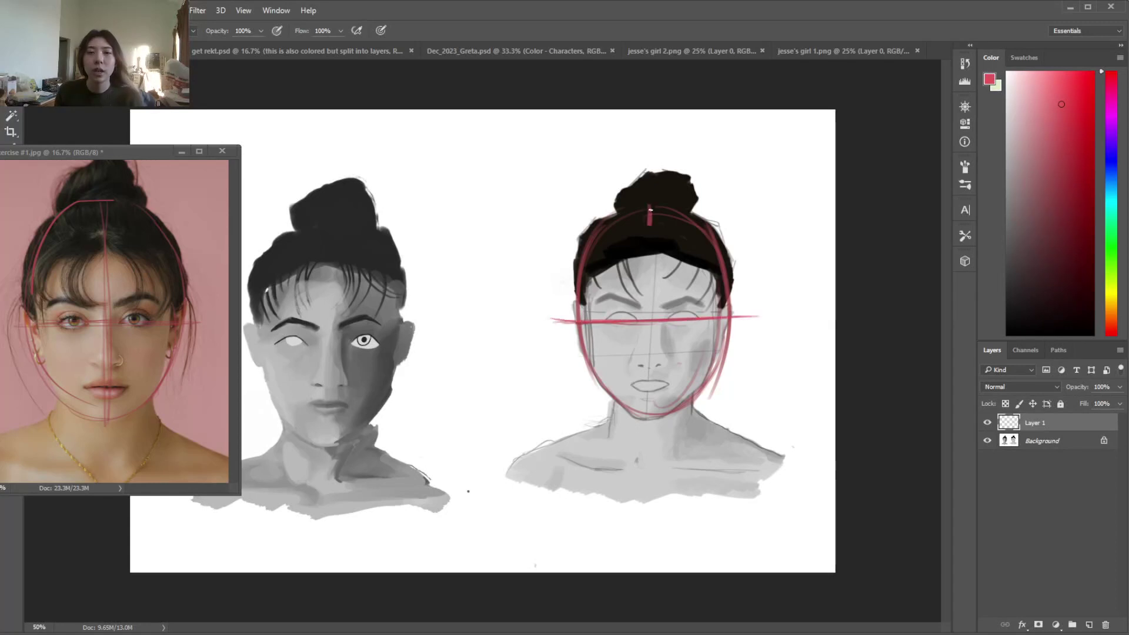
{"action": "left_click_drag", "start_coordinate": [650, 184], "coordinate": [650, 453]}
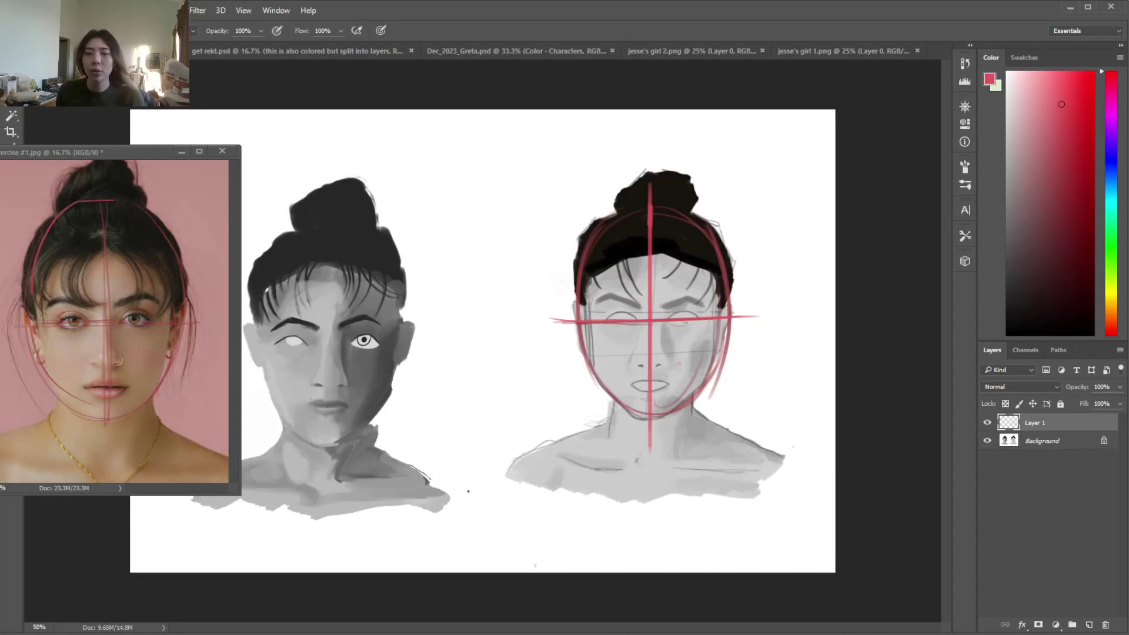
Mark the base of the nose and the mouth line on the sketched portrait with short red horizontal strokes
{"action": "key", "text": "ctrl+plus"}
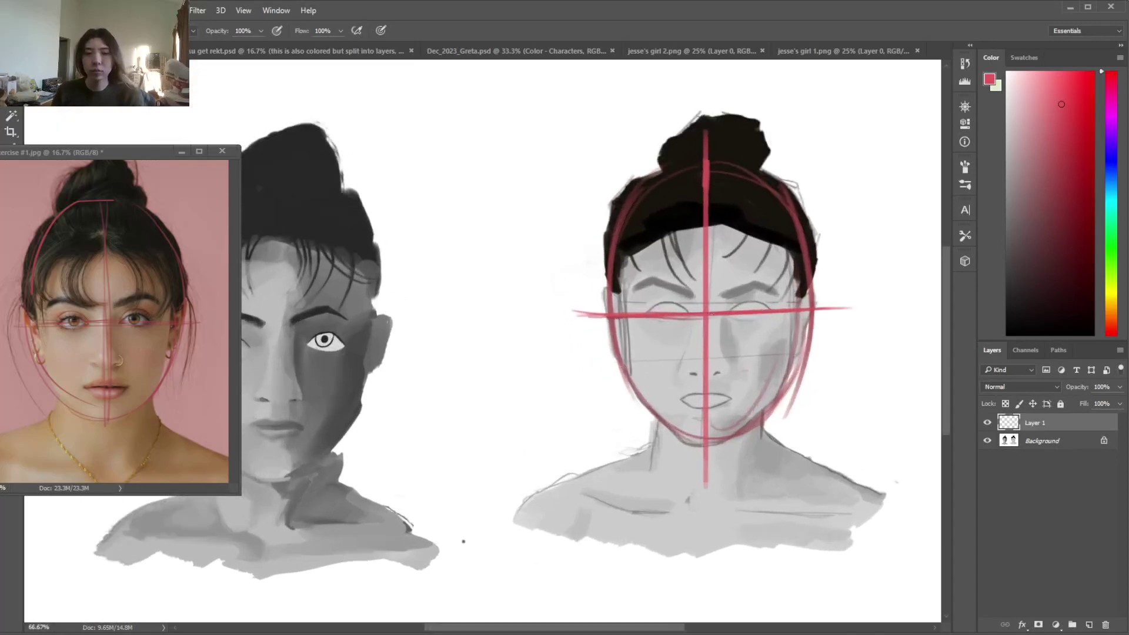
{"action": "left_click_drag", "start_coordinate": [583, 628], "coordinate": [606, 629]}
{"action": "mouse_move", "coordinate": [614, 364]}
{"action": "left_mouse_down"}
{"action": "mouse_move", "coordinate": [654, 361]}
{"action": "mouse_move", "coordinate": [609, 368]}
{"action": "mouse_move", "coordinate": [626, 367]}
{"action": "left_mouse_up"}
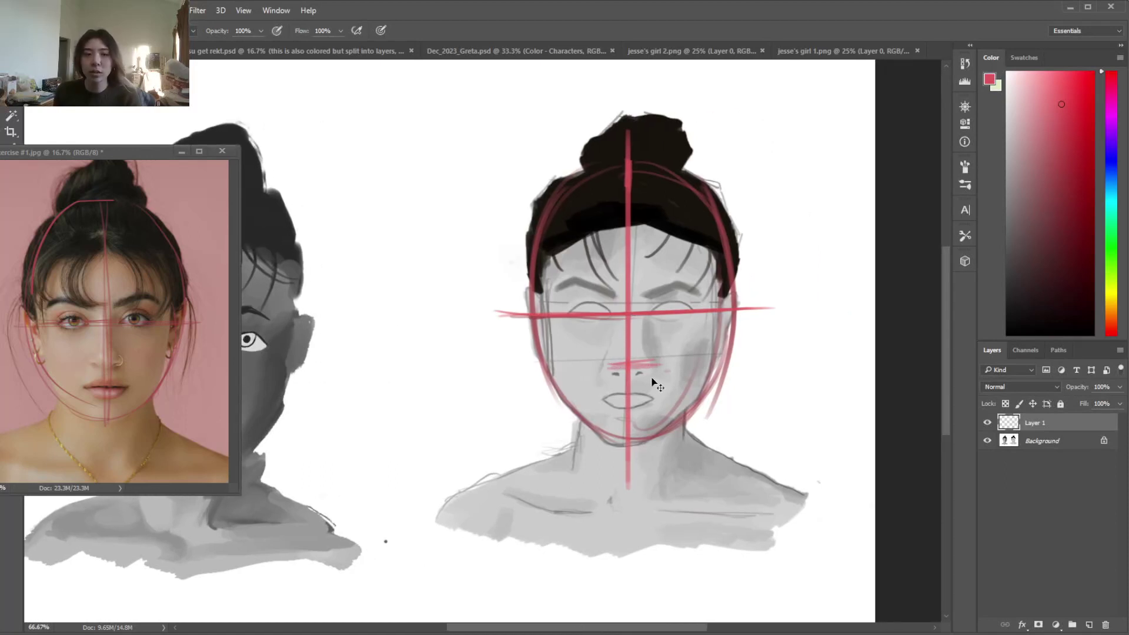
{"action": "key", "text": "e"}
{"action": "key", "text": "b"}
{"action": "left_click_drag", "start_coordinate": [610, 398], "coordinate": [658, 401]}
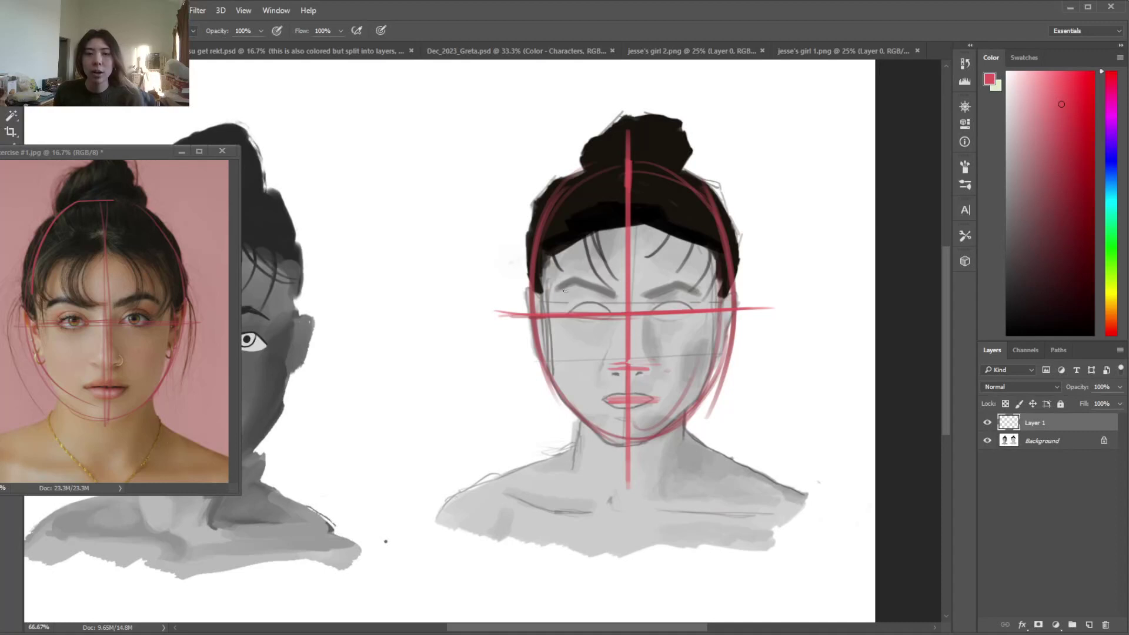
Try tracing an eye's upper lid and a horizontal brow line on the sketched portrait, and undo the strokes
{"action": "mouse_move", "coordinate": [572, 312]}
{"action": "left_mouse_down"}
{"action": "mouse_move", "coordinate": [609, 311]}
{"action": "mouse_move", "coordinate": [573, 313]}
{"action": "left_mouse_up"}
{"action": "left_click_drag", "start_coordinate": [555, 288], "coordinate": [709, 284]}
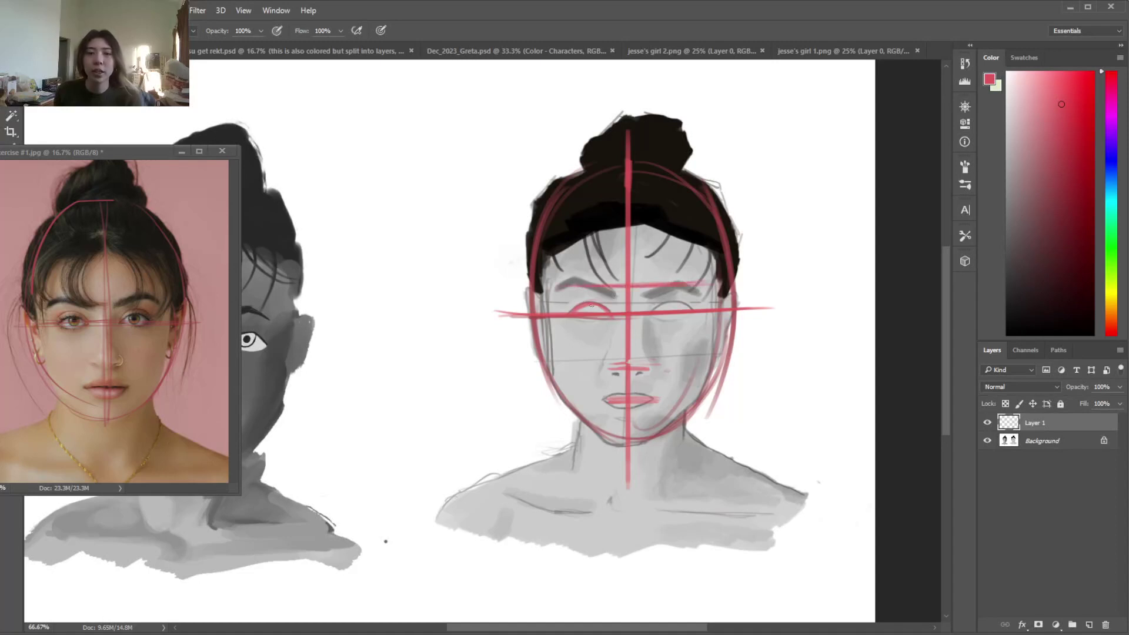
{"action": "key", "text": "ctrl+z"}
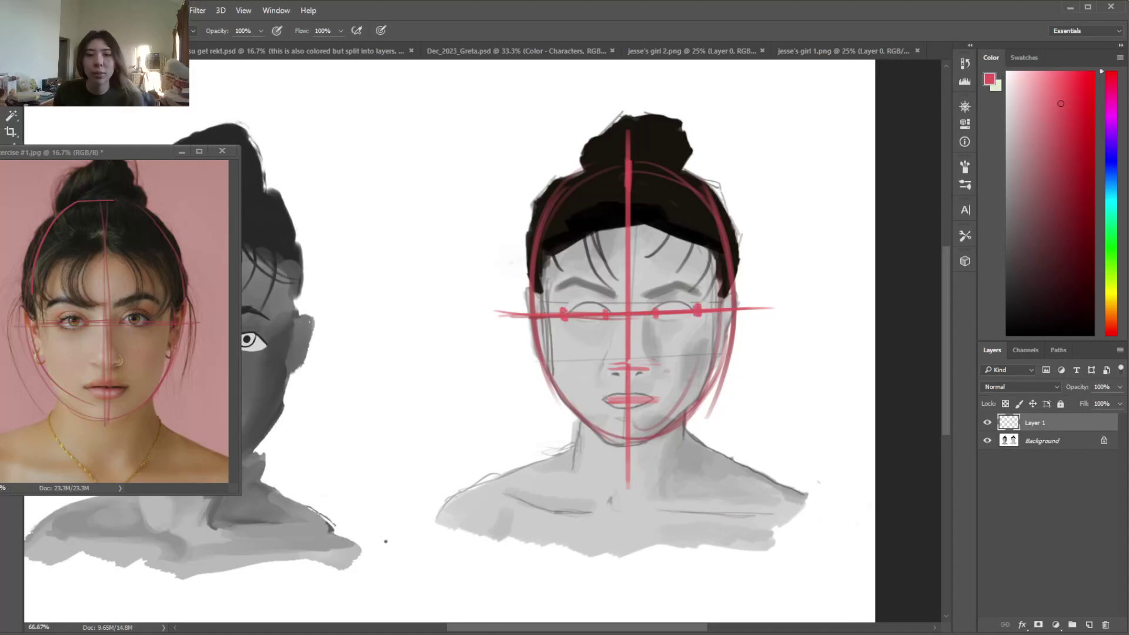
Refine the red eye-corner marks and the eye line between them on the sketched portrait with the Eraser and Brush
{"action": "key", "text": "e"}
{"action": "right_click", "coordinate": [576, 290]}
{"action": "left_click", "coordinate": [570, 305]}
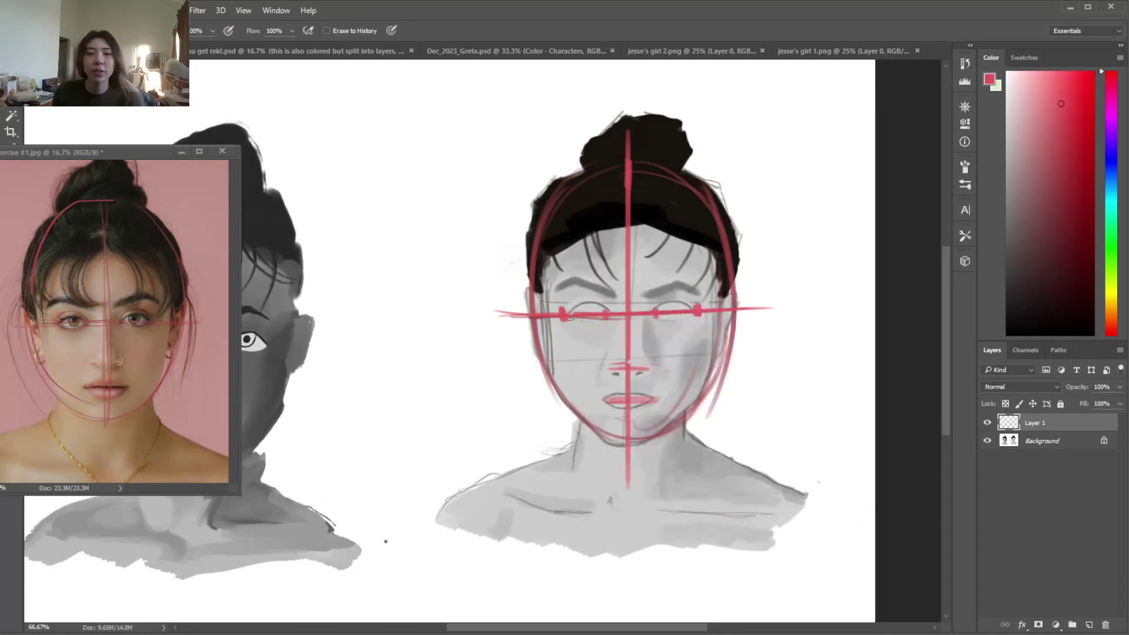
{"action": "key", "text": "b"}
{"action": "key", "text": "e"}
{"action": "key", "text": "b"}
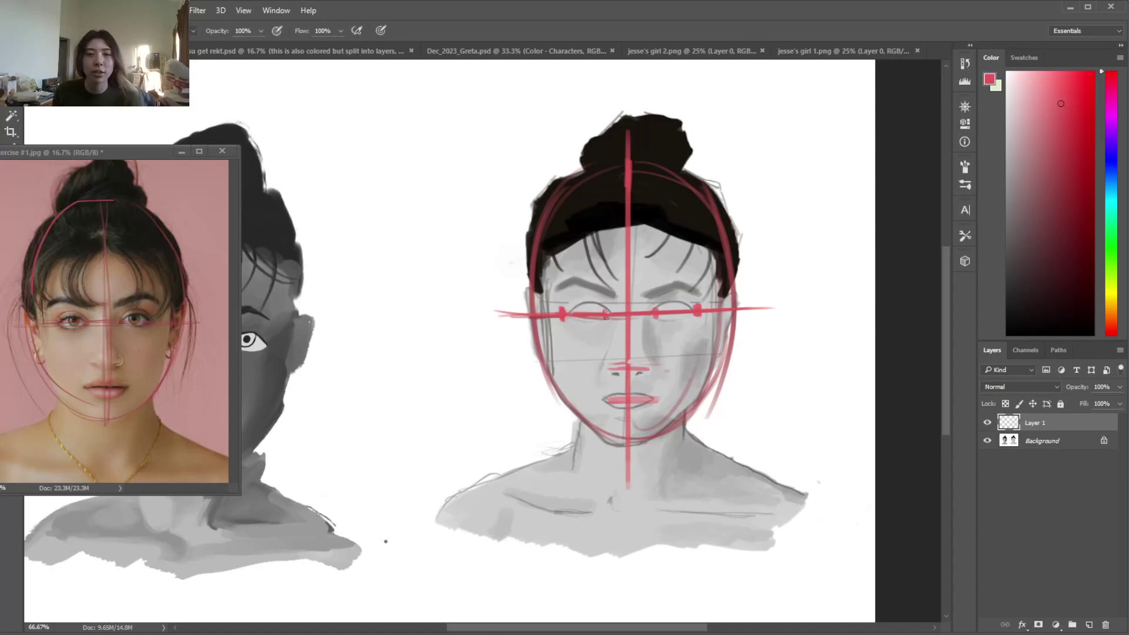
{"action": "key", "text": "e"}
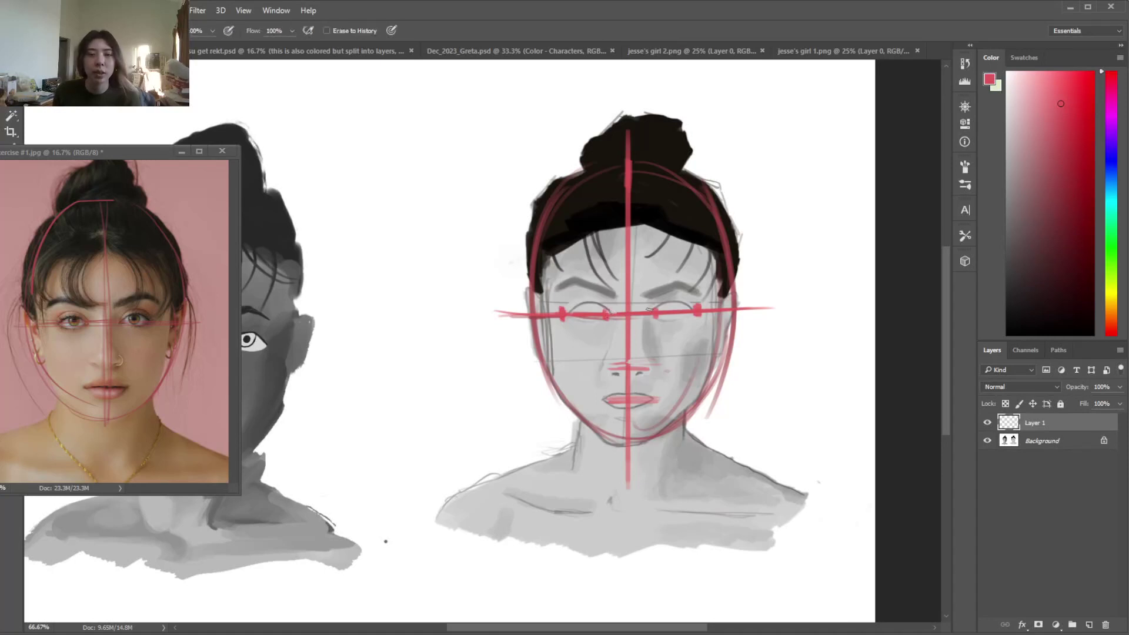
{"action": "key", "text": "b"}
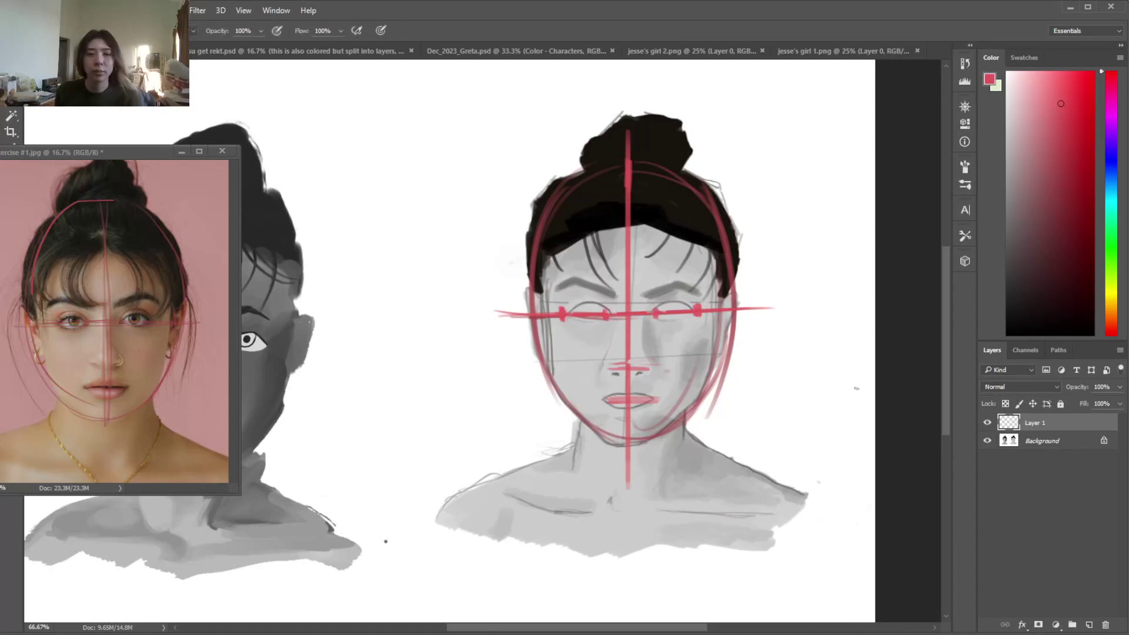
{"action": "key", "text": "v"}
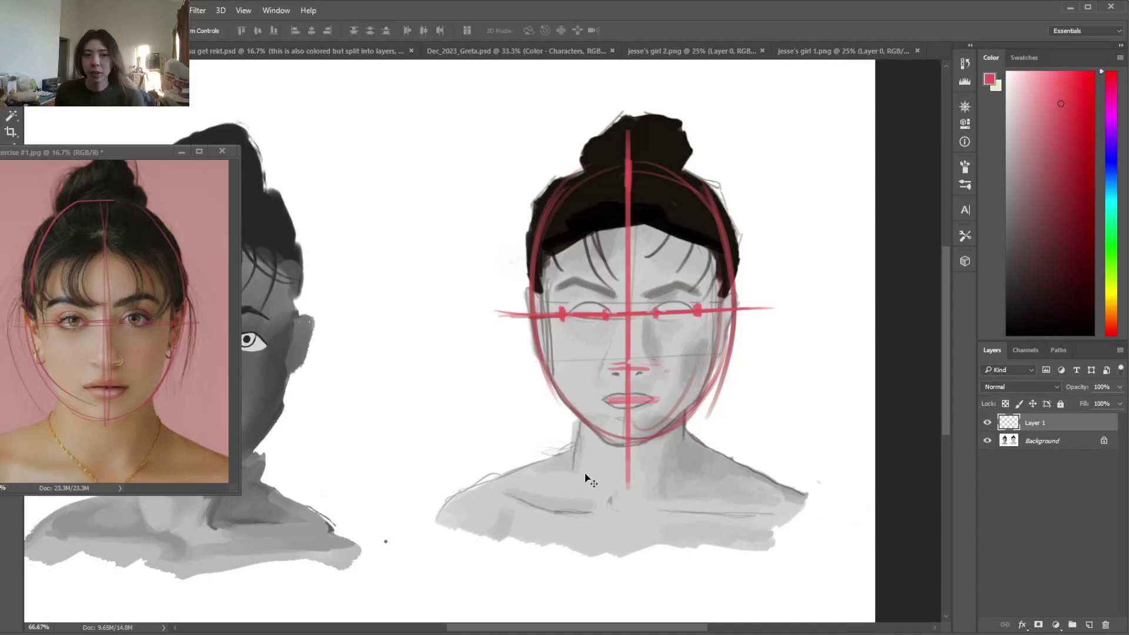
Add a new layer directly above the Background and sample the canvas white as the painting colour
{"action": "key", "text": "ctrl+minus"}
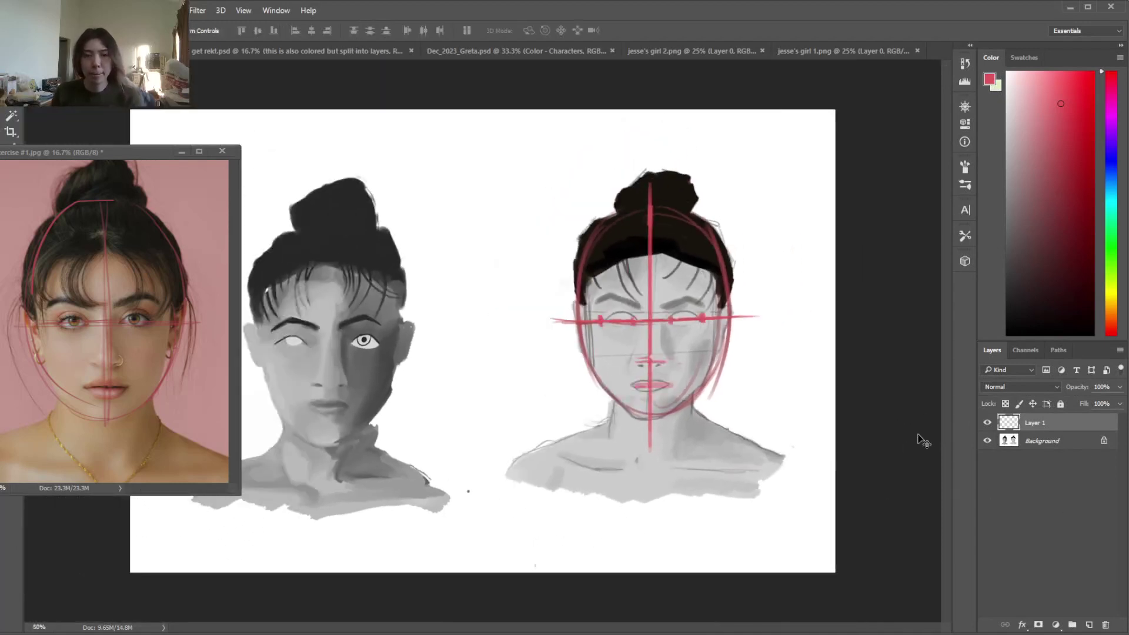
{"action": "left_click", "coordinate": [1052, 443]}
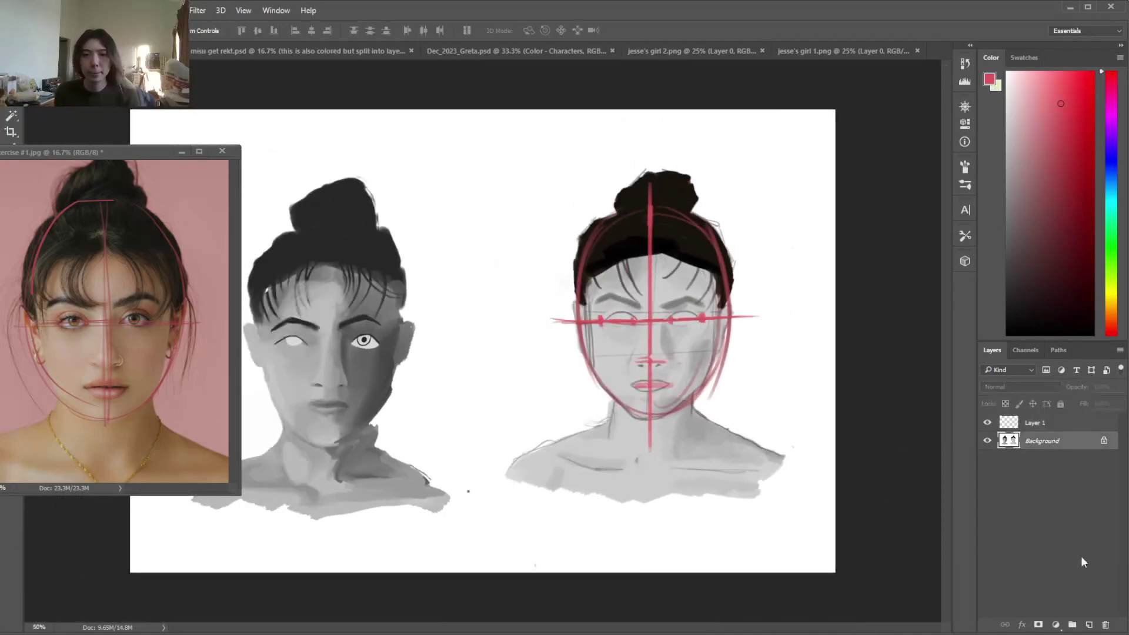
{"action": "left_click", "coordinate": [1089, 625]}
{"action": "key", "text": "i"}
{"action": "left_click", "coordinate": [476, 362]}
{"action": "right_click", "coordinate": [556, 342]}
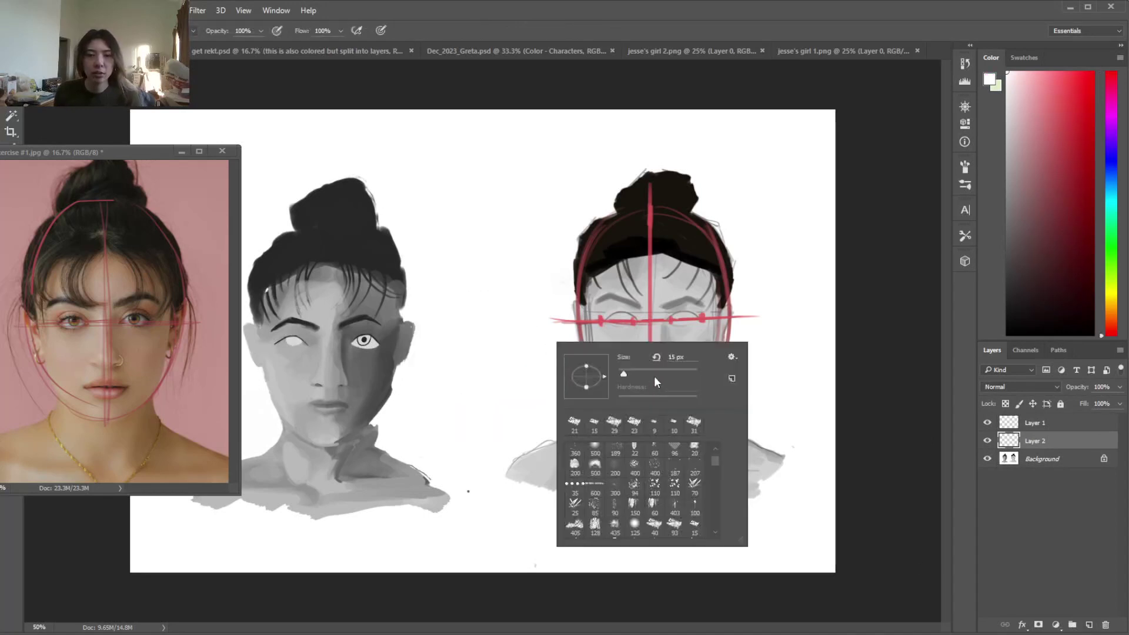
{"action": "left_click", "coordinate": [844, 359]}
Extend the canvas beyond the sketched portrait's right side with Crop and fill the empty area with white on Layer 0
{"action": "key", "text": "c"}
{"action": "left_click_drag", "start_coordinate": [838, 346], "coordinate": [940, 364]}
{"action": "key", "text": "Return"}
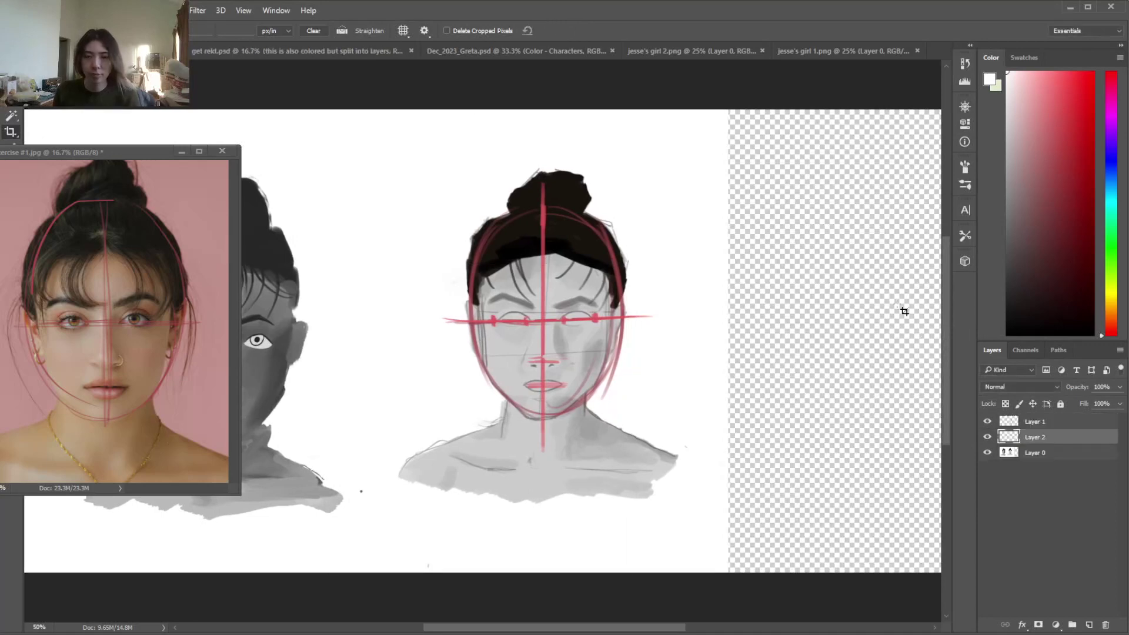
{"action": "key", "text": "g"}
{"action": "left_click", "coordinate": [819, 373]}
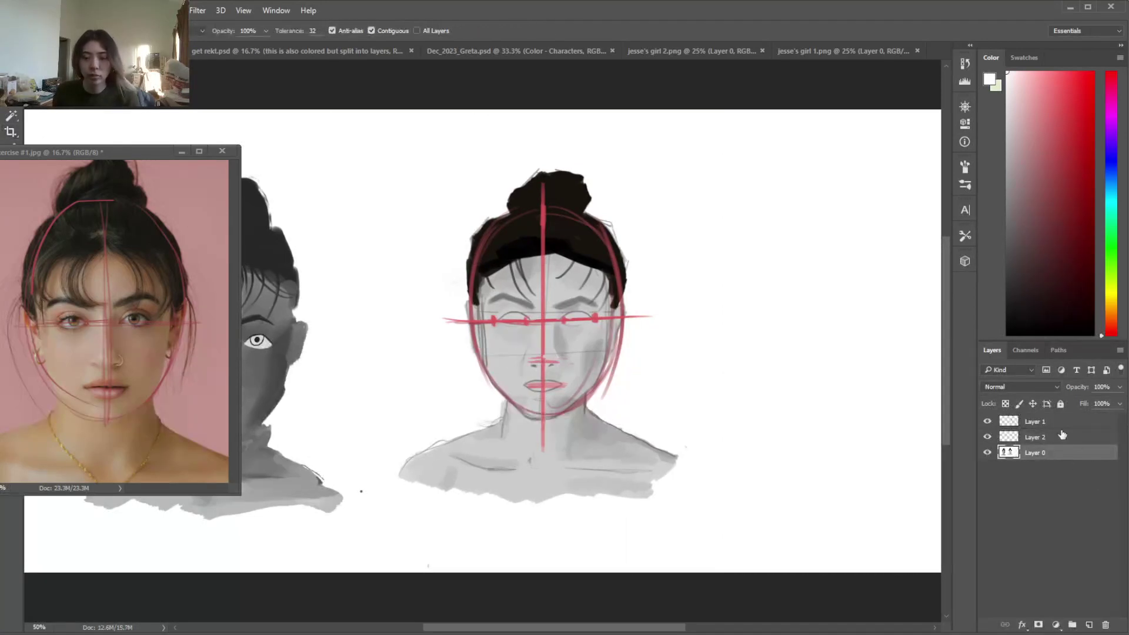
Compare the portrait with the red guides hidden and shown, and paint a short sampled-grey contour along the side of the nose
{"action": "left_click", "coordinate": [988, 422]}
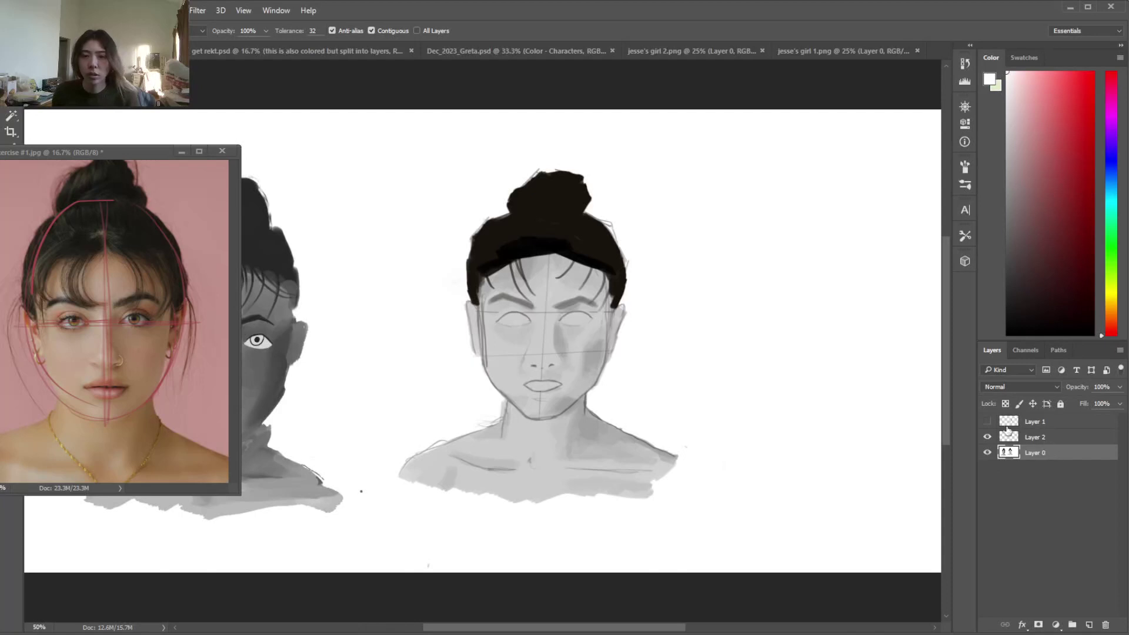
{"action": "left_click", "coordinate": [988, 422]}
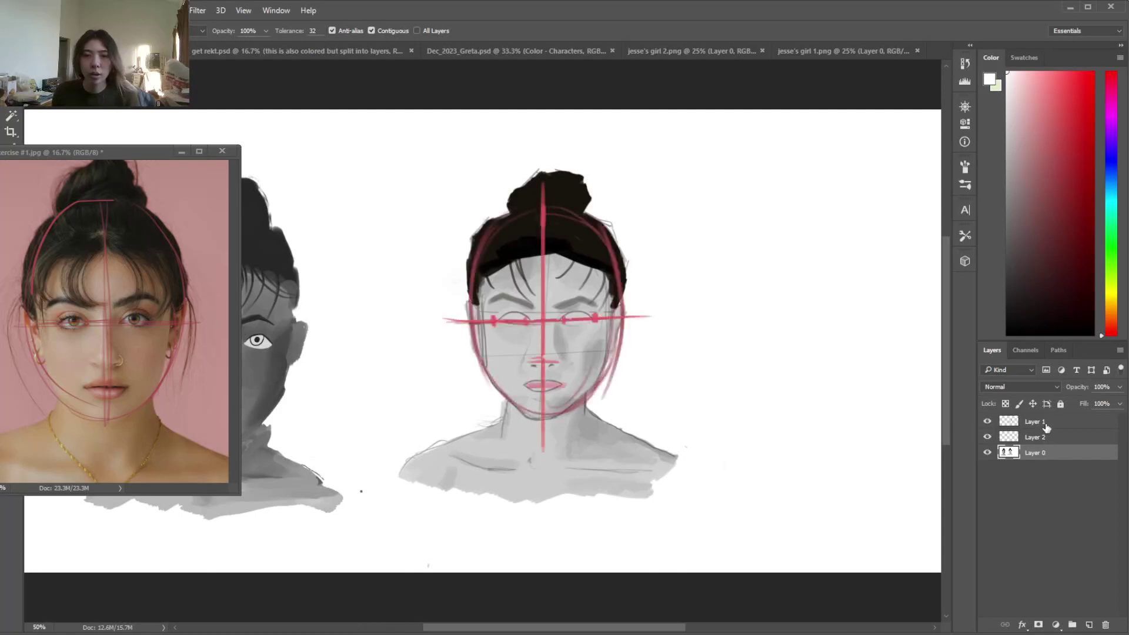
{"action": "key", "text": "ctrl+plus"}
{"action": "key", "text": "ctrl+plus"}
{"action": "key", "text": "ctrl+plus"}
{"action": "key", "text": "b"}
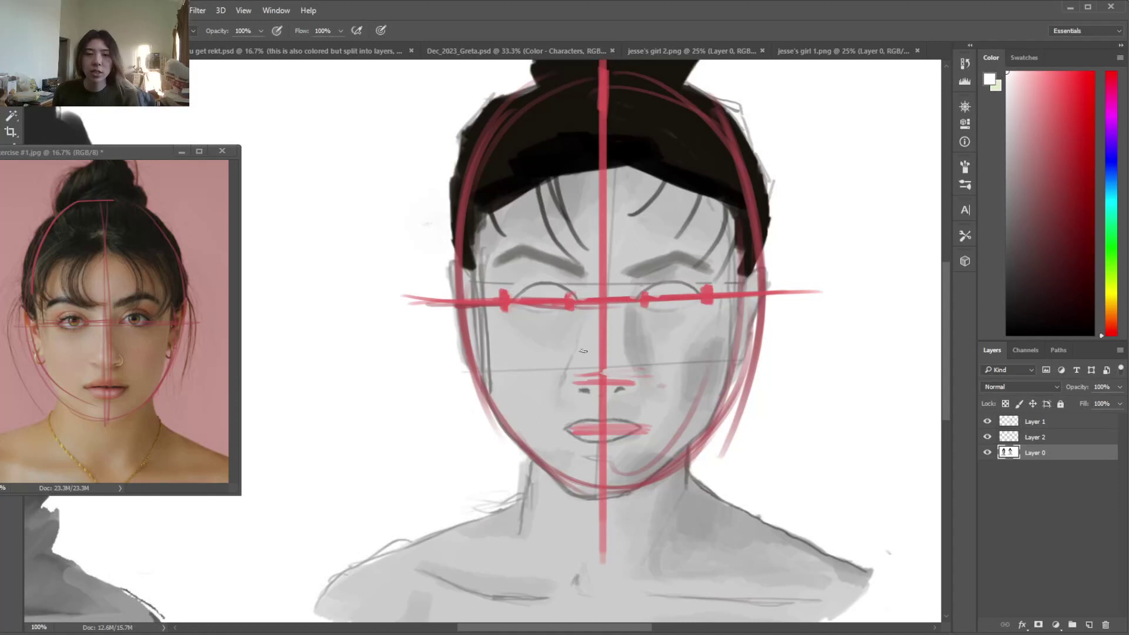
{"action": "left_click", "coordinate": [555, 382], "text": "alt"}
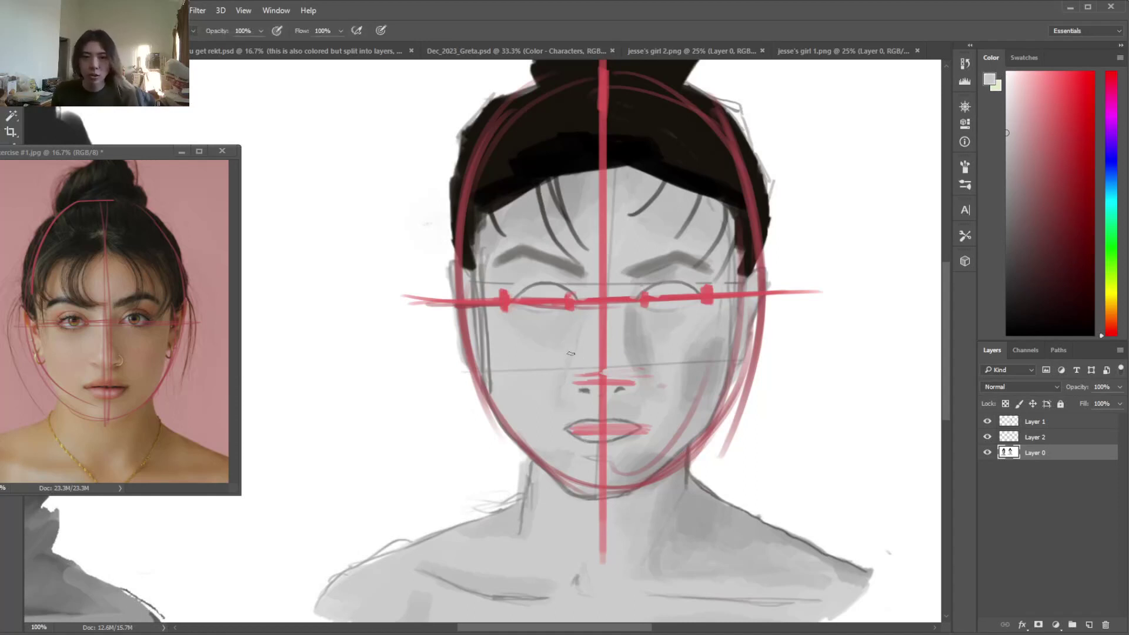
{"action": "left_click", "coordinate": [636, 333], "text": "alt"}
{"action": "right_click", "coordinate": [610, 350]}
{"action": "left_click", "coordinate": [674, 382]}
{"action": "left_click", "coordinate": [574, 369]}
{"action": "left_click_drag", "start_coordinate": [574, 368], "coordinate": [579, 392]}
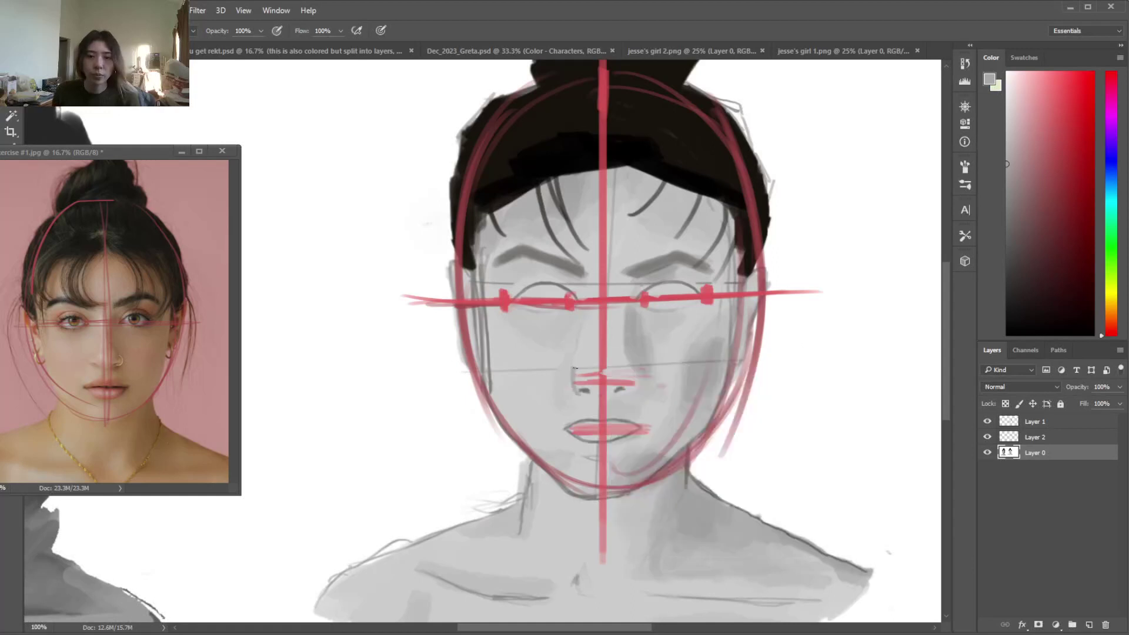
Repaint the nostrils and tidy the chin outline on Layer 0 with greys sampled from the portrait
{"action": "left_click", "coordinate": [712, 477], "text": "alt"}
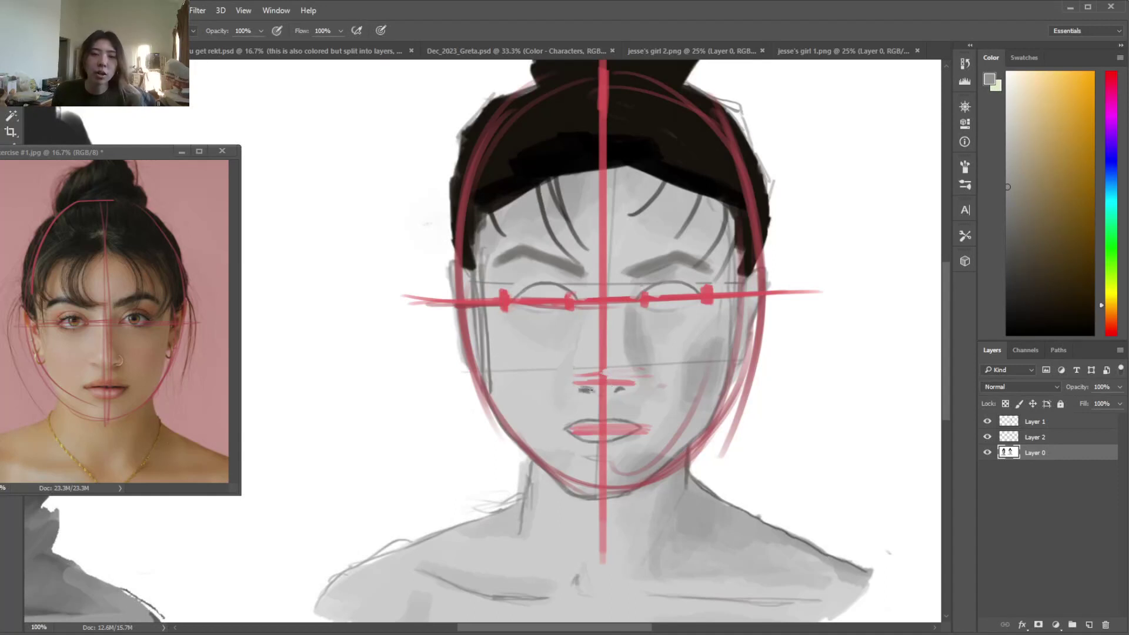
{"action": "left_click", "coordinate": [584, 390], "text": "alt"}
{"action": "left_click", "coordinate": [589, 392], "text": "alt"}
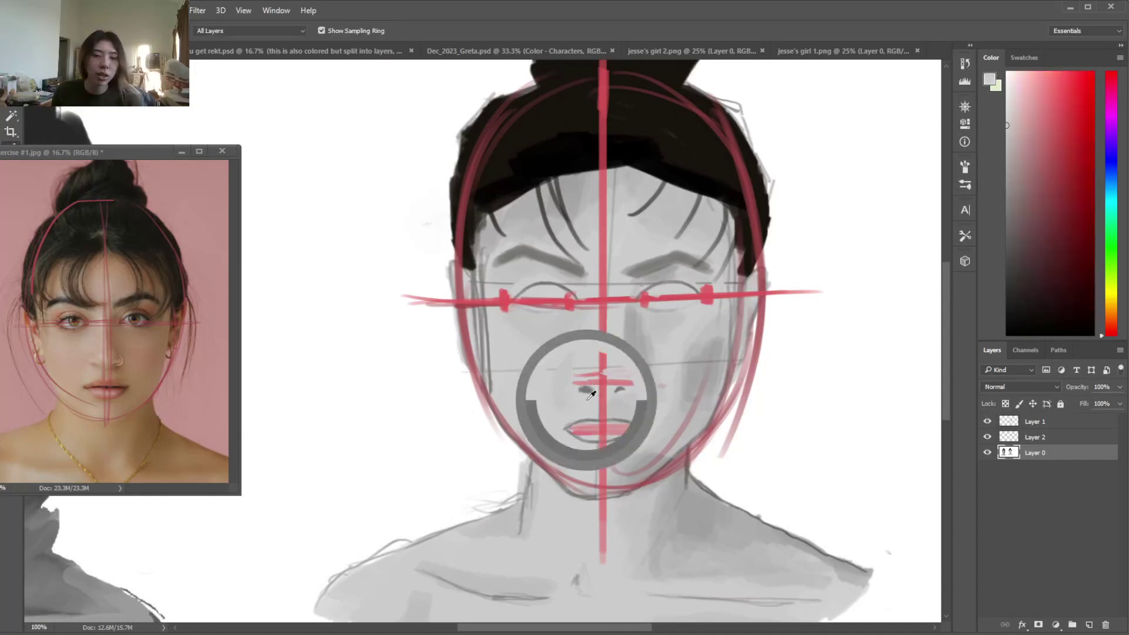
{"action": "left_click", "coordinate": [591, 386], "text": "alt"}
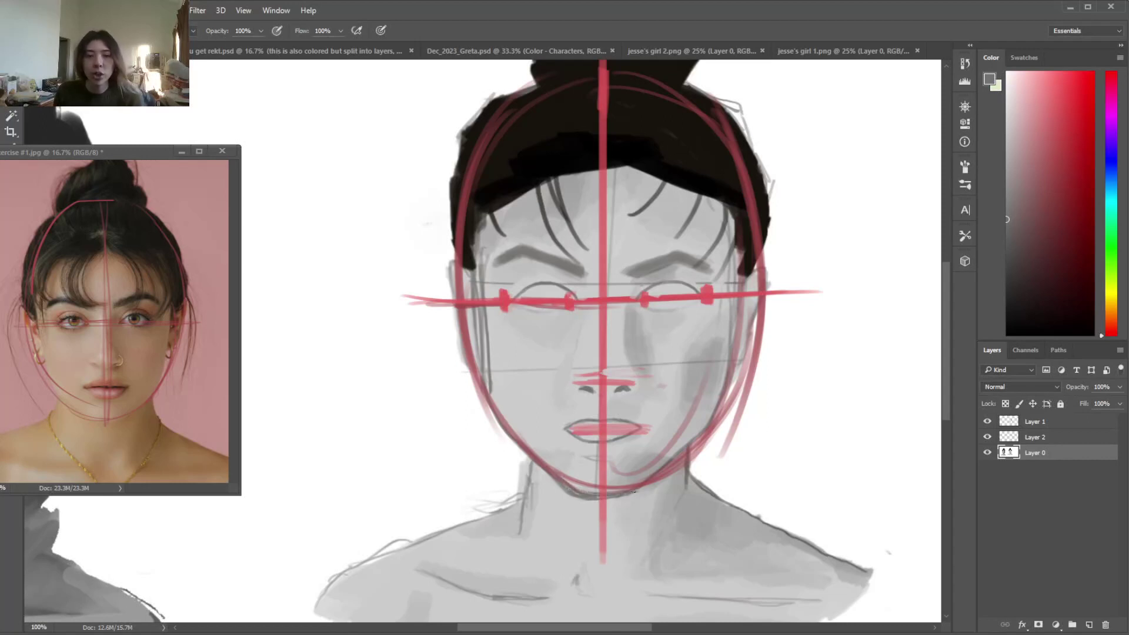
{"action": "left_click", "coordinate": [578, 507], "text": "alt"}
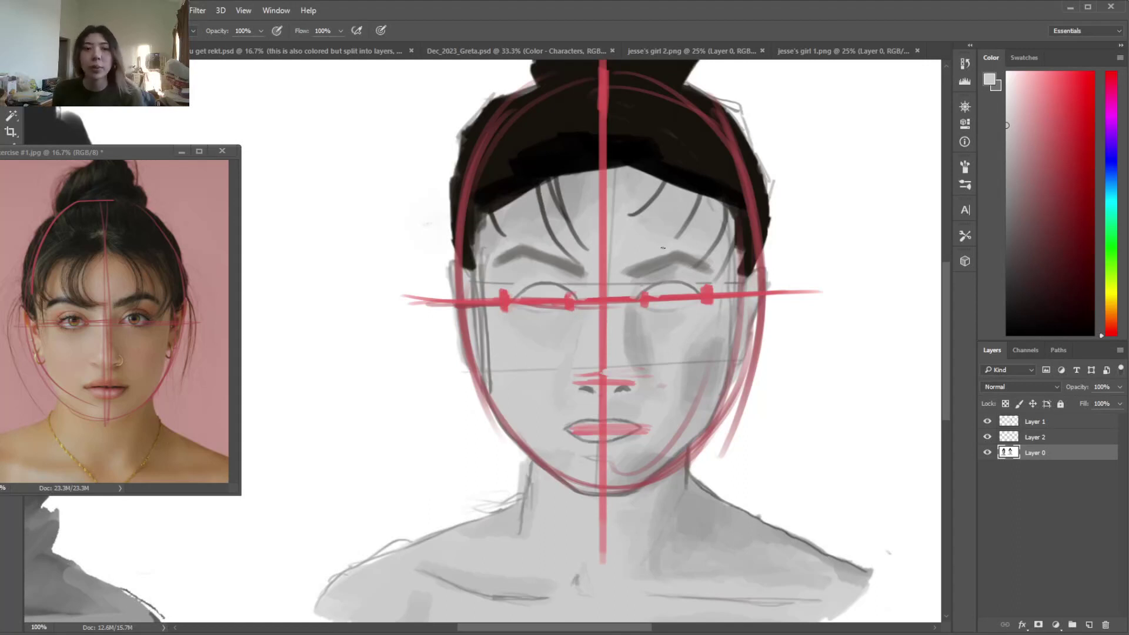
Hide the red guide layer and redraw the jaw contour on the left side of the face, trimming it with white
{"action": "left_click_drag", "start_coordinate": [475, 287], "coordinate": [487, 422]}
{"action": "left_click", "coordinate": [988, 422]}
{"action": "key", "text": "e"}
{"action": "key", "text": "ctrl+z"}
{"action": "key", "text": "b"}
{"action": "left_click", "coordinate": [451, 429], "text": "alt"}
{"action": "left_click_drag", "start_coordinate": [477, 376], "coordinate": [495, 424]}
Darken the left neck contour in grey and clear the stray lines outside it with white
{"action": "mouse_move", "coordinate": [524, 490]}
{"action": "left_mouse_down"}
{"action": "mouse_move", "coordinate": [522, 464]}
{"action": "mouse_move", "coordinate": [527, 520]}
{"action": "left_mouse_up"}
{"action": "key", "text": "x"}
{"action": "left_click_drag", "start_coordinate": [523, 452], "coordinate": [526, 526]}
{"action": "key", "text": "x"}
{"action": "mouse_move", "coordinate": [522, 454]}
{"action": "left_mouse_down"}
{"action": "mouse_move", "coordinate": [515, 497]}
{"action": "mouse_move", "coordinate": [479, 510]}
{"action": "left_mouse_up"}
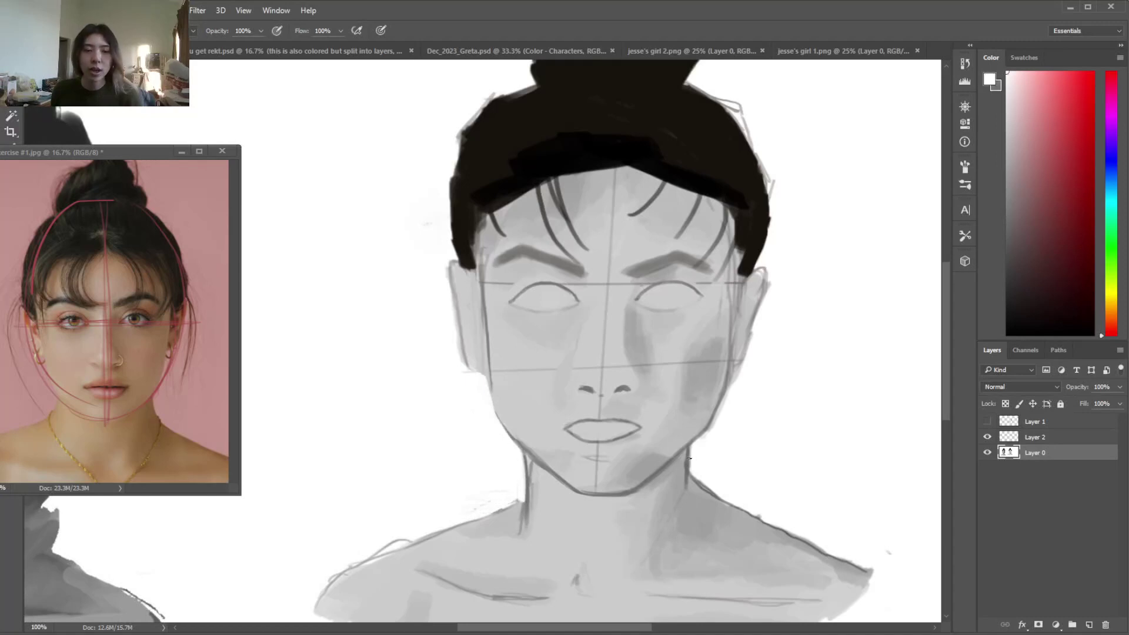
Clean up the right neck edge with white and redraw the right side of the face and jaw in dark grey
{"action": "left_click_drag", "start_coordinate": [693, 470], "coordinate": [694, 452]}
{"action": "left_click_drag", "start_coordinate": [731, 363], "coordinate": [724, 401]}
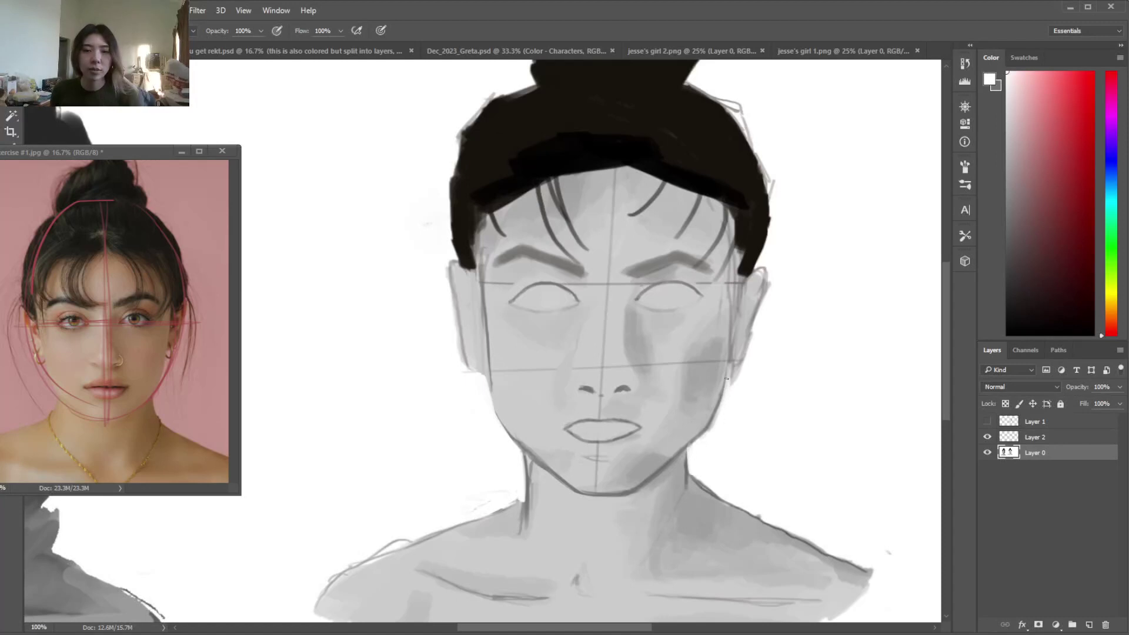
{"action": "key", "text": "x"}
{"action": "left_click_drag", "start_coordinate": [730, 260], "coordinate": [723, 410]}
{"action": "left_click_drag", "start_coordinate": [731, 325], "coordinate": [717, 417]}
{"action": "key", "text": "x"}
{"action": "mouse_move", "coordinate": [730, 367]}
{"action": "left_mouse_down"}
{"action": "mouse_move", "coordinate": [717, 417]}
{"action": "mouse_move", "coordinate": [733, 385]}
{"action": "left_mouse_up"}
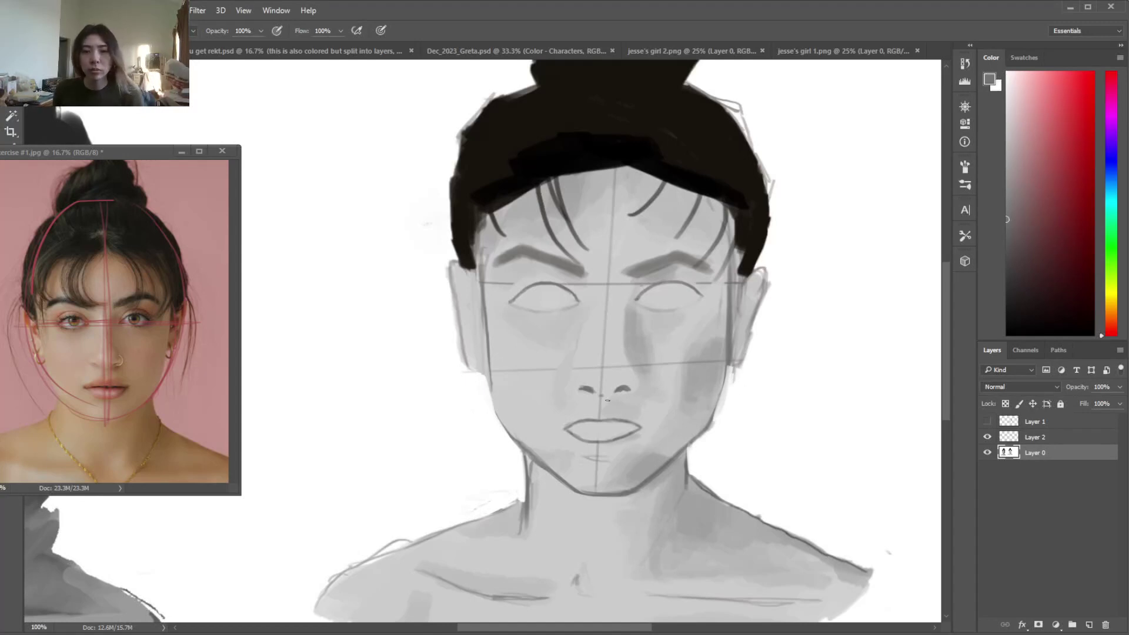
Paint over the eyes, brows, nose, mouth and hair strands with the sampled skin grey using an 86 px brush
{"action": "key", "text": "i"}
{"action": "left_click", "coordinate": [551, 401], "text": "alt"}
{"action": "right_click", "coordinate": [571, 386]}
{"action": "left_click", "coordinate": [667, 417]}
{"action": "mouse_move", "coordinate": [555, 297]}
{"action": "left_mouse_down"}
{"action": "mouse_move", "coordinate": [524, 308]}
{"action": "mouse_move", "coordinate": [518, 276]}
{"action": "mouse_move", "coordinate": [564, 286]}
{"action": "mouse_move", "coordinate": [553, 333]}
{"action": "left_mouse_up"}
{"action": "mouse_move", "coordinate": [579, 424]}
{"action": "left_mouse_down"}
{"action": "mouse_move", "coordinate": [595, 452]}
{"action": "mouse_move", "coordinate": [643, 409]}
{"action": "mouse_move", "coordinate": [651, 429]}
{"action": "mouse_move", "coordinate": [601, 483]}
{"action": "mouse_move", "coordinate": [616, 475]}
{"action": "mouse_move", "coordinate": [634, 377]}
{"action": "mouse_move", "coordinate": [596, 397]}
{"action": "mouse_move", "coordinate": [592, 417]}
{"action": "mouse_move", "coordinate": [622, 359]}
{"action": "mouse_move", "coordinate": [604, 343]}
{"action": "mouse_move", "coordinate": [670, 342]}
{"action": "mouse_move", "coordinate": [700, 315]}
{"action": "mouse_move", "coordinate": [690, 216]}
{"action": "mouse_move", "coordinate": [638, 239]}
{"action": "mouse_move", "coordinate": [637, 225]}
{"action": "mouse_move", "coordinate": [537, 242]}
{"action": "mouse_move", "coordinate": [513, 220]}
{"action": "mouse_move", "coordinate": [525, 279]}
{"action": "mouse_move", "coordinate": [595, 236]}
{"action": "left_mouse_up"}
{"action": "mouse_move", "coordinate": [524, 279]}
{"action": "left_mouse_down"}
{"action": "mouse_move", "coordinate": [517, 369]}
{"action": "mouse_move", "coordinate": [562, 454]}
{"action": "left_mouse_up"}
Undo all the red guide strokes on the reference photo
{"action": "key", "text": "v"}
{"action": "left_click", "coordinate": [100, 389]}
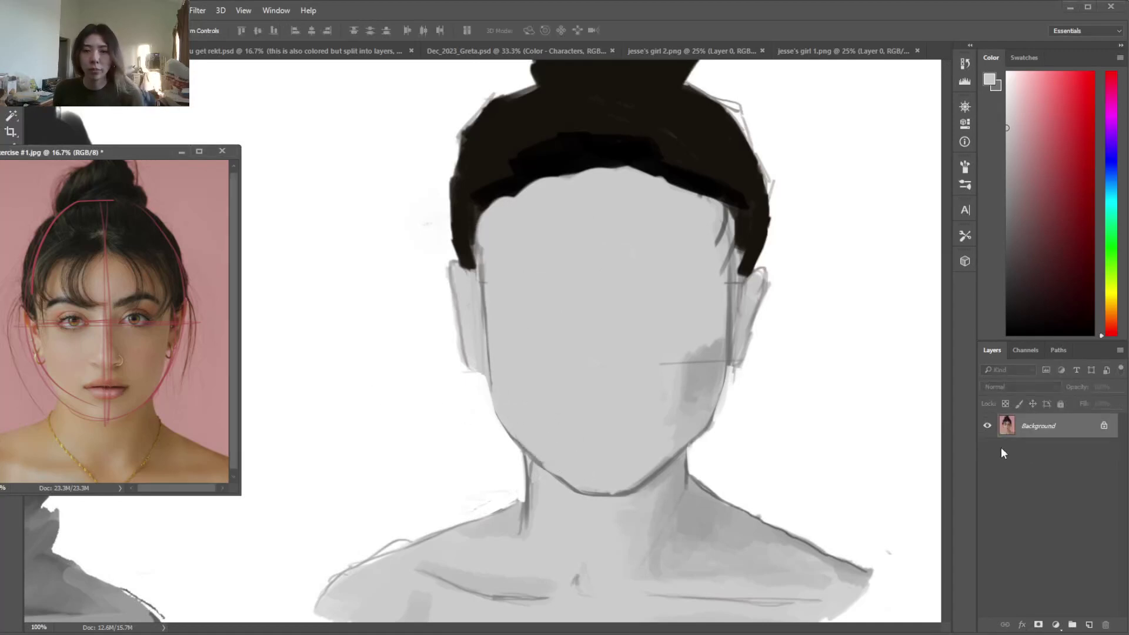
{"action": "left_click_drag", "start_coordinate": [994, 432], "coordinate": [1002, 429]}
{"action": "key", "text": "ctrl+alt+z"}
{"action": "key", "text": "ctrl+alt+z"}
{"action": "key", "text": "ctrl+alt+z"}
{"action": "key", "text": "ctrl+alt+z"}
{"action": "key", "text": "ctrl+alt+z"}
{"action": "key", "text": "ctrl+alt+z"}
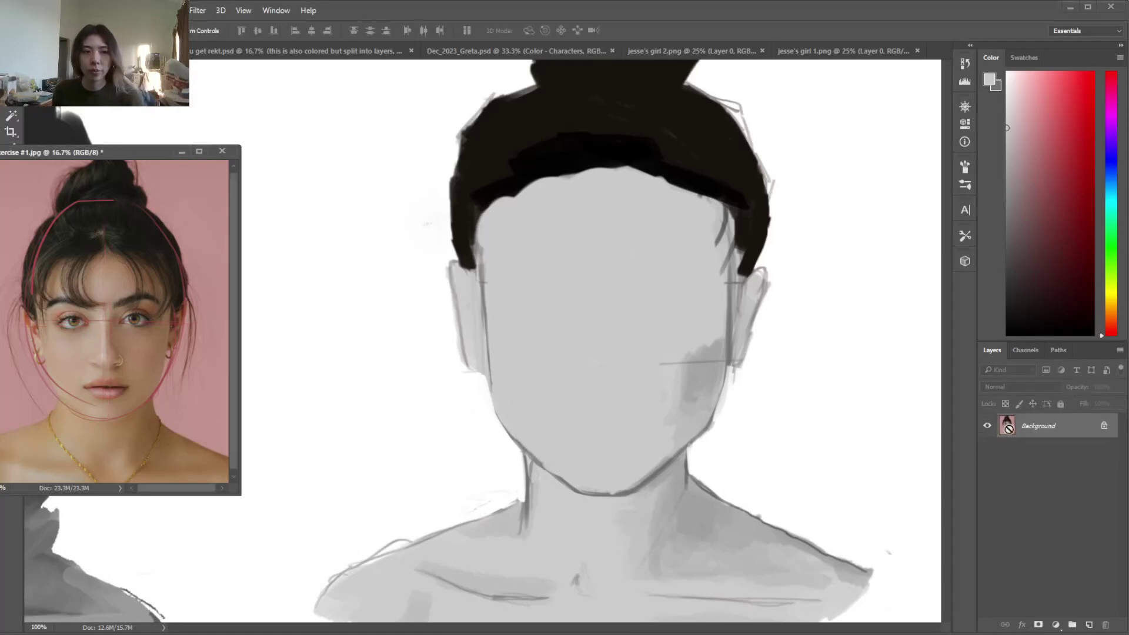
{"action": "key", "text": "ctrl+alt+z"}
{"action": "key", "text": "ctrl+alt+z"}
{"action": "key", "text": "ctrl+alt+z"}
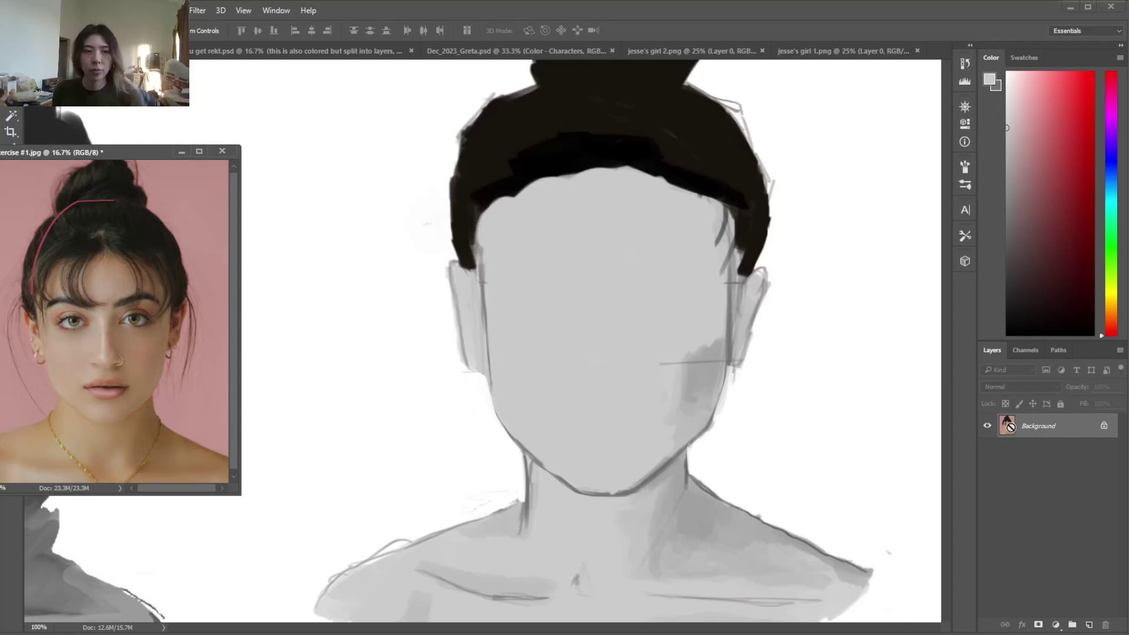
Return to the portrait study, paint the remaining cheek shading over with skin grey, and reduce the brush size
{"action": "left_click", "coordinate": [748, 351]}
{"action": "key", "text": "b"}
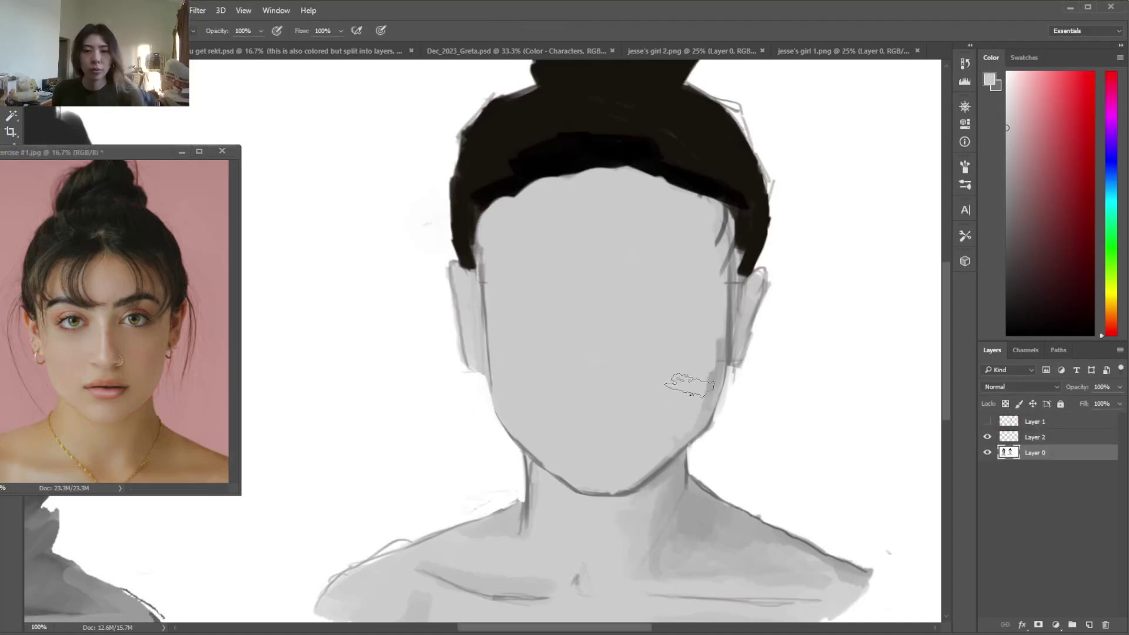
{"action": "right_click", "coordinate": [653, 360]}
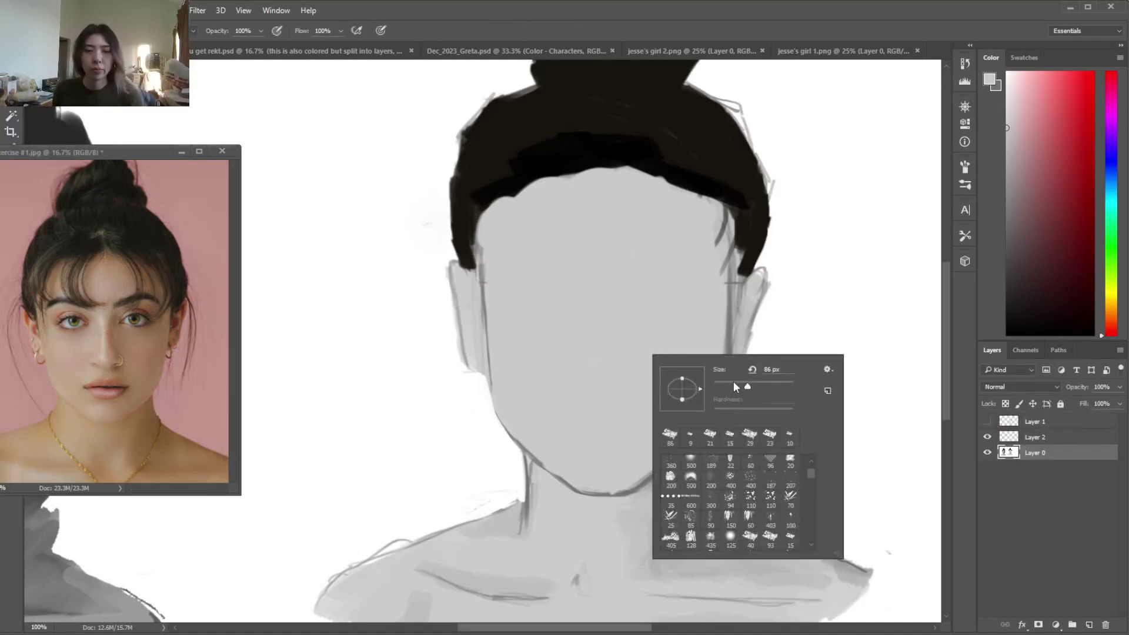
{"action": "left_click", "coordinate": [730, 383]}
{"action": "left_click", "coordinate": [631, 357]}
Sample the dark hair colour and extend the hair down in front of the right-hand ear as a sideburn
{"action": "key", "text": "x"}
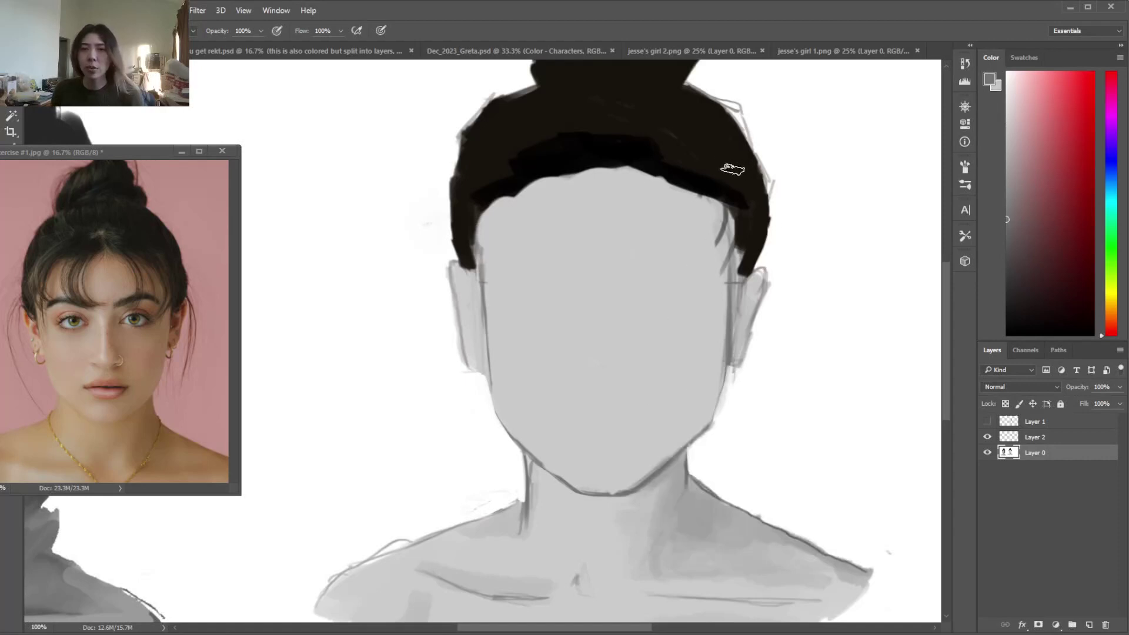
{"action": "left_click", "coordinate": [732, 174], "text": "alt"}
{"action": "left_click_drag", "start_coordinate": [735, 191], "coordinate": [738, 287]}
{"action": "left_click_drag", "start_coordinate": [718, 165], "coordinate": [738, 288]}
{"action": "left_click_drag", "start_coordinate": [741, 186], "coordinate": [735, 305]}
Trim the outer edge of the hair on the right side of the head into a smoother curve with sampled white
{"action": "left_click", "coordinate": [785, 154], "text": "alt"}
{"action": "left_click_drag", "start_coordinate": [718, 101], "coordinate": [761, 135]}
{"action": "left_click_drag", "start_coordinate": [704, 83], "coordinate": [776, 183]}
{"action": "left_click_drag", "start_coordinate": [762, 141], "coordinate": [768, 252]}
{"action": "left_click_drag", "start_coordinate": [764, 183], "coordinate": [764, 281]}
{"action": "left_click_drag", "start_coordinate": [767, 230], "coordinate": [765, 273]}
{"action": "scroll", "coordinate": [945, 347], "scroll_direction": "down", "scroll_amount": 2}
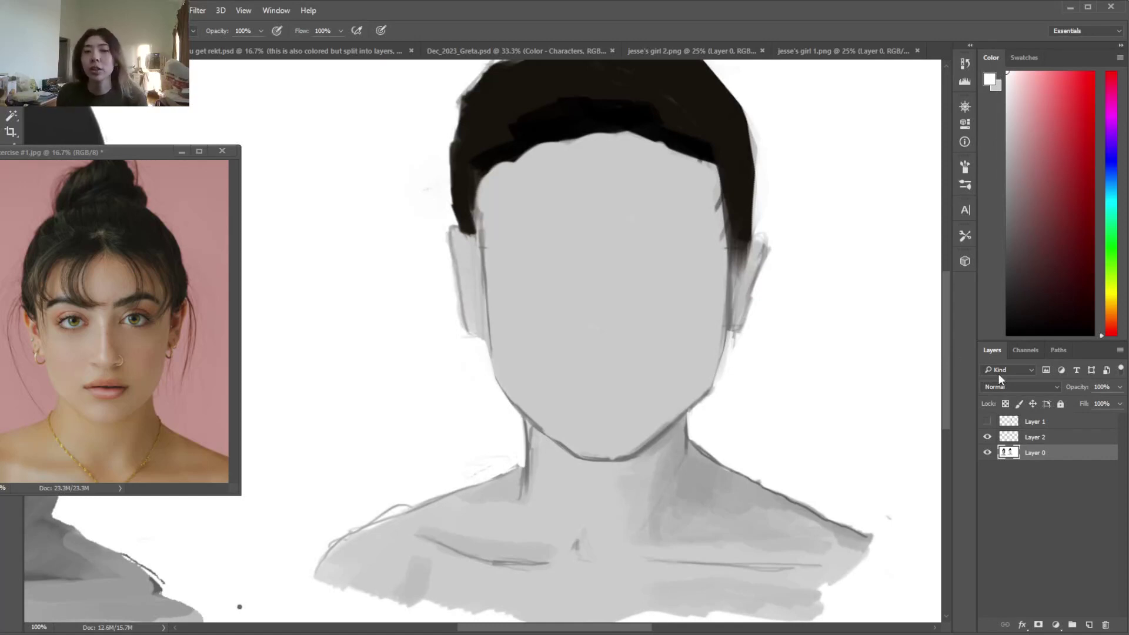
Paint a matching dark sideburn in front of the left-hand ear and blend its lower end with sampled tones
{"action": "scroll", "coordinate": [946, 353], "scroll_direction": "up", "scroll_amount": 4}
{"action": "key", "text": "i"}
{"action": "key", "text": "b"}
{"action": "left_click", "coordinate": [475, 129], "text": "alt"}
{"action": "mouse_move", "coordinate": [470, 136]}
{"action": "left_mouse_down"}
{"action": "mouse_move", "coordinate": [509, 128]}
{"action": "mouse_move", "coordinate": [481, 154]}
{"action": "mouse_move", "coordinate": [432, 260]}
{"action": "mouse_move", "coordinate": [457, 191]}
{"action": "mouse_move", "coordinate": [433, 297]}
{"action": "mouse_move", "coordinate": [441, 258]}
{"action": "mouse_move", "coordinate": [512, 317]}
{"action": "mouse_move", "coordinate": [473, 230]}
{"action": "mouse_move", "coordinate": [473, 312]}
{"action": "left_mouse_up"}
{"action": "left_click", "coordinate": [511, 309], "text": "alt"}
{"action": "left_click", "coordinate": [461, 235], "text": "alt"}
{"action": "left_click_drag", "start_coordinate": [478, 241], "coordinate": [476, 335]}
{"action": "left_click", "coordinate": [501, 285], "text": "alt"}
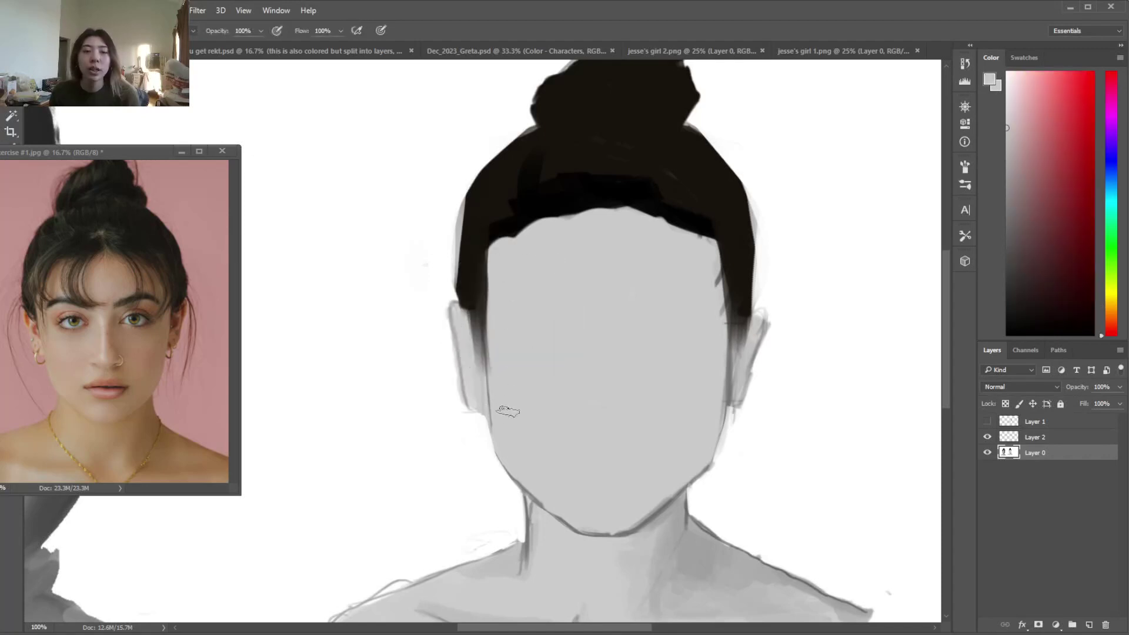
Round off the hairline at the left temple with the hair colour and resample the dark tone near the right temple
{"action": "left_click", "coordinate": [489, 215], "text": "alt"}
{"action": "left_click_drag", "start_coordinate": [507, 206], "coordinate": [475, 288]}
{"action": "left_click_drag", "start_coordinate": [521, 227], "coordinate": [493, 282]}
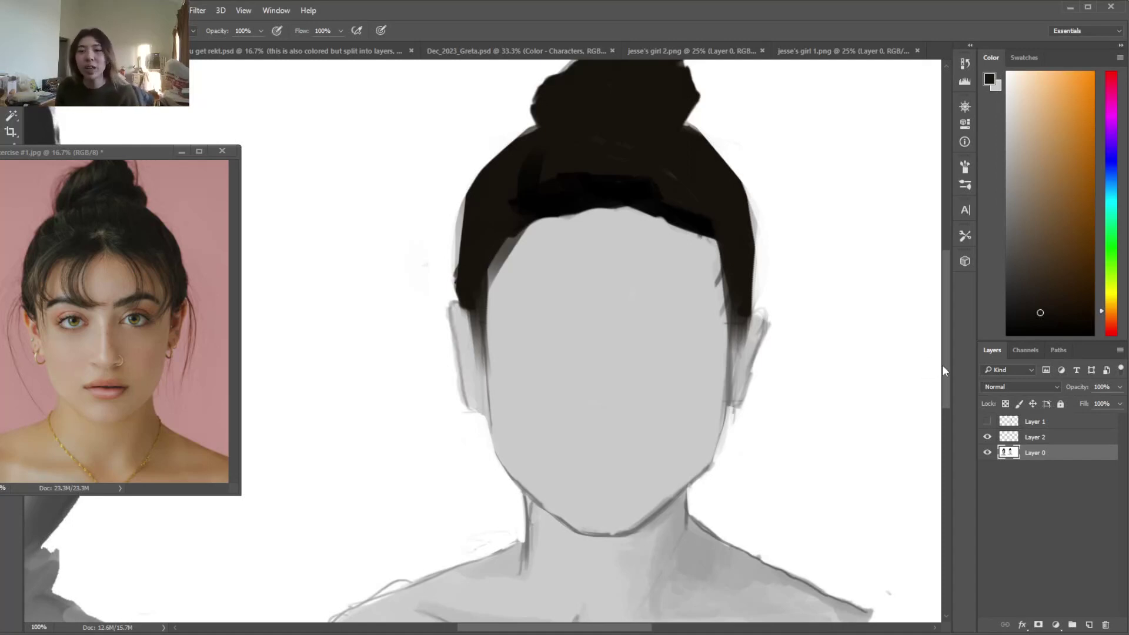
{"action": "left_click_drag", "start_coordinate": [948, 361], "coordinate": [947, 371]}
{"action": "left_click", "coordinate": [722, 161], "text": "alt"}
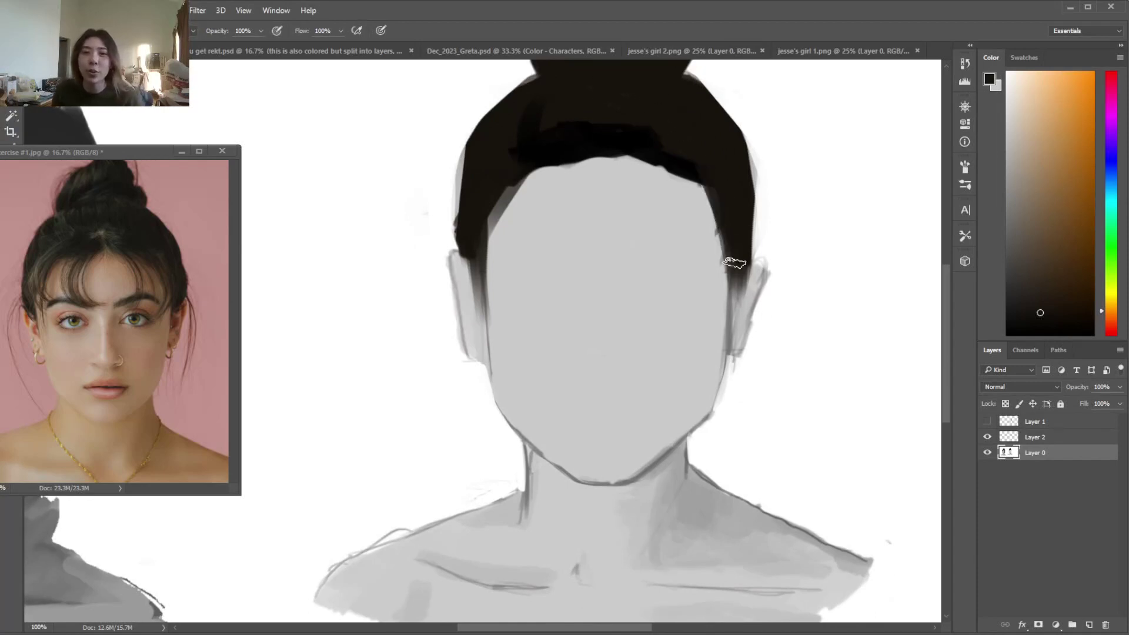
Repaint the right-hand ear with sampled greys, covering its rough outline
{"action": "key", "text": "alt"}
{"action": "left_click", "coordinate": [738, 327], "text": "alt"}
{"action": "left_click", "coordinate": [765, 269], "text": "alt"}
{"action": "left_click_drag", "start_coordinate": [763, 281], "coordinate": [746, 329]}
{"action": "left_click_drag", "start_coordinate": [762, 264], "coordinate": [738, 348]}
Trim the outer edges of both ears with the background white and sample the left-hand ear's grey
{"action": "left_click", "coordinate": [785, 257], "text": "alt"}
{"action": "left_click_drag", "start_coordinate": [764, 240], "coordinate": [774, 279]}
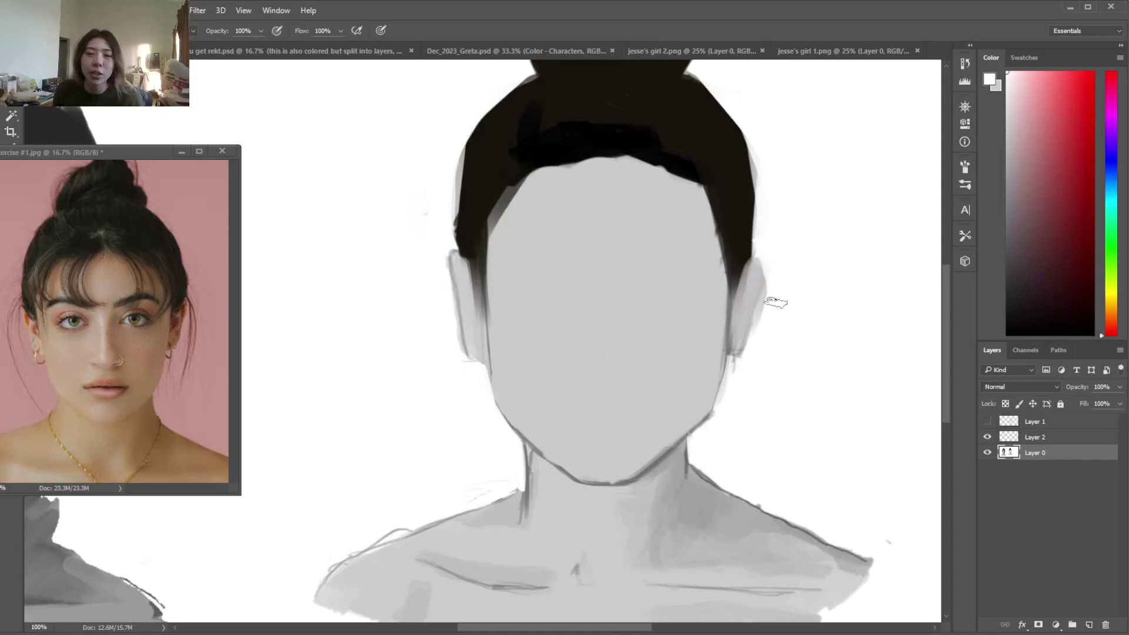
{"action": "left_click_drag", "start_coordinate": [756, 348], "coordinate": [742, 357]}
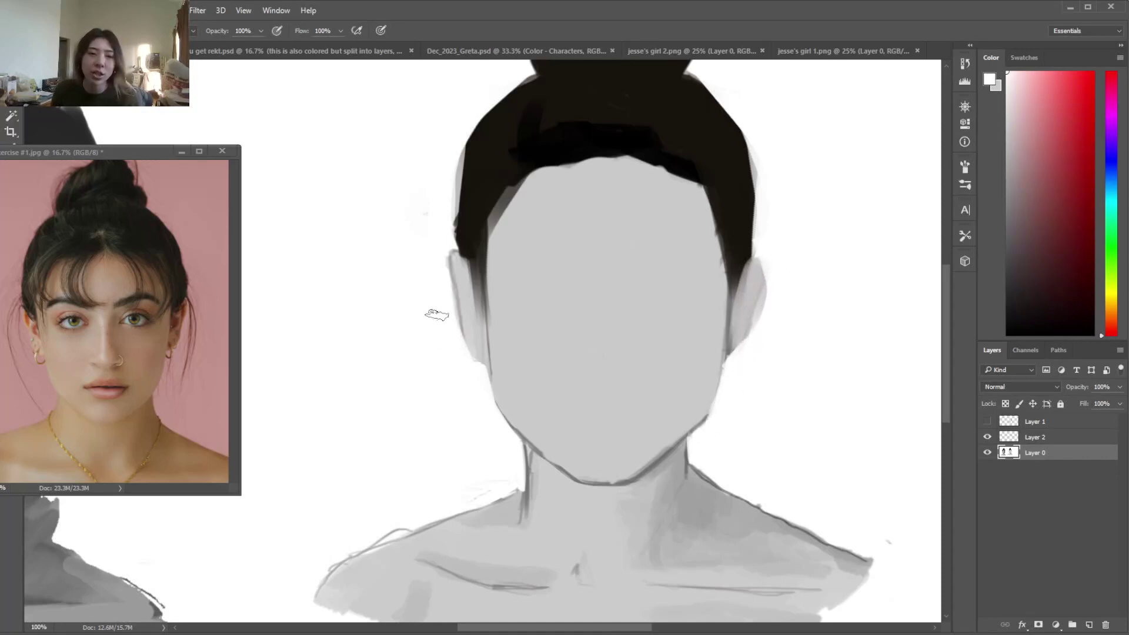
{"action": "left_click", "coordinate": [468, 287], "text": "alt"}
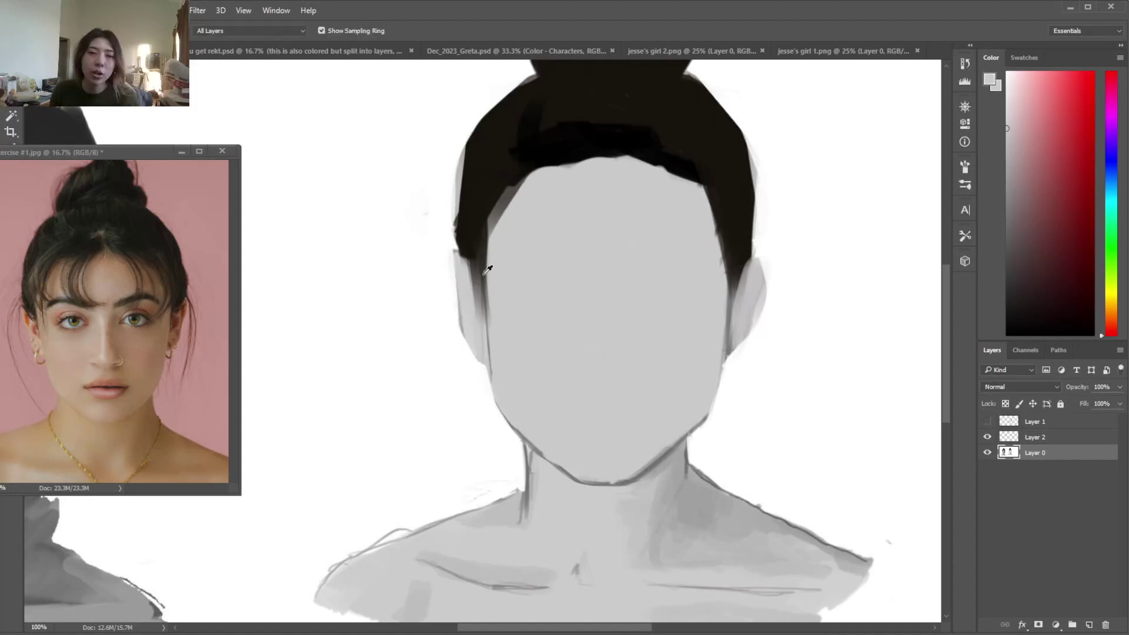
Outline the right-hand ear with the dark hair colour and refill its inside with sampled light grey
{"action": "key", "text": "alt"}
{"action": "left_click", "coordinate": [636, 474], "text": "alt"}
{"action": "right_click", "coordinate": [718, 376]}
{"action": "mouse_move", "coordinate": [741, 264]}
{"action": "left_mouse_down"}
{"action": "mouse_move", "coordinate": [763, 260]}
{"action": "mouse_move", "coordinate": [768, 289]}
{"action": "mouse_move", "coordinate": [733, 288]}
{"action": "mouse_move", "coordinate": [767, 287]}
{"action": "left_mouse_up"}
{"action": "left_click", "coordinate": [736, 226], "text": "alt"}
{"action": "left_click_drag", "start_coordinate": [761, 308], "coordinate": [726, 352]}
{"action": "key", "text": "x"}
{"action": "left_click", "coordinate": [749, 282], "text": "alt"}
{"action": "mouse_move", "coordinate": [756, 262]}
{"action": "left_mouse_down"}
{"action": "mouse_move", "coordinate": [756, 298]}
{"action": "mouse_move", "coordinate": [761, 275]}
{"action": "mouse_move", "coordinate": [762, 289]}
{"action": "mouse_move", "coordinate": [735, 342]}
{"action": "left_mouse_up"}
{"action": "key", "text": "x"}
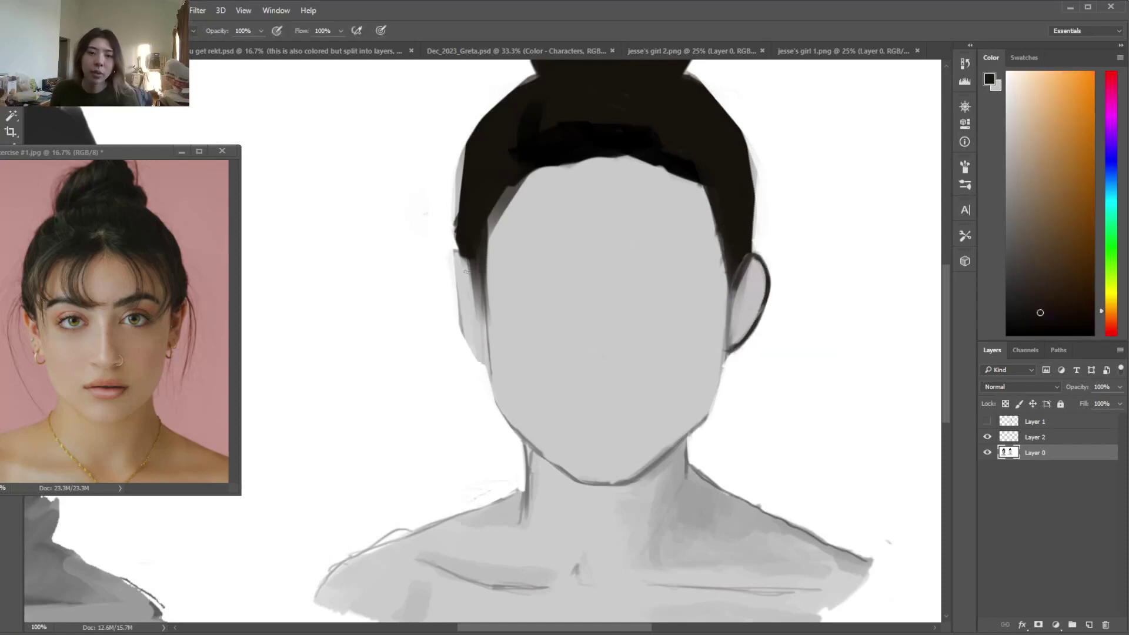
Outline the left-hand ear in the same dark colour and fill its inside with light grey
{"action": "right_click", "coordinate": [462, 262]}
{"action": "left_click", "coordinate": [528, 290]}
{"action": "left_click", "coordinate": [454, 253]}
{"action": "left_click_drag", "start_coordinate": [456, 254], "coordinate": [470, 347]}
{"action": "left_click_drag", "start_coordinate": [448, 277], "coordinate": [483, 363]}
{"action": "key", "text": "x"}
{"action": "left_click_drag", "start_coordinate": [454, 266], "coordinate": [475, 350]}
{"action": "left_click_drag", "start_coordinate": [470, 269], "coordinate": [480, 351]}
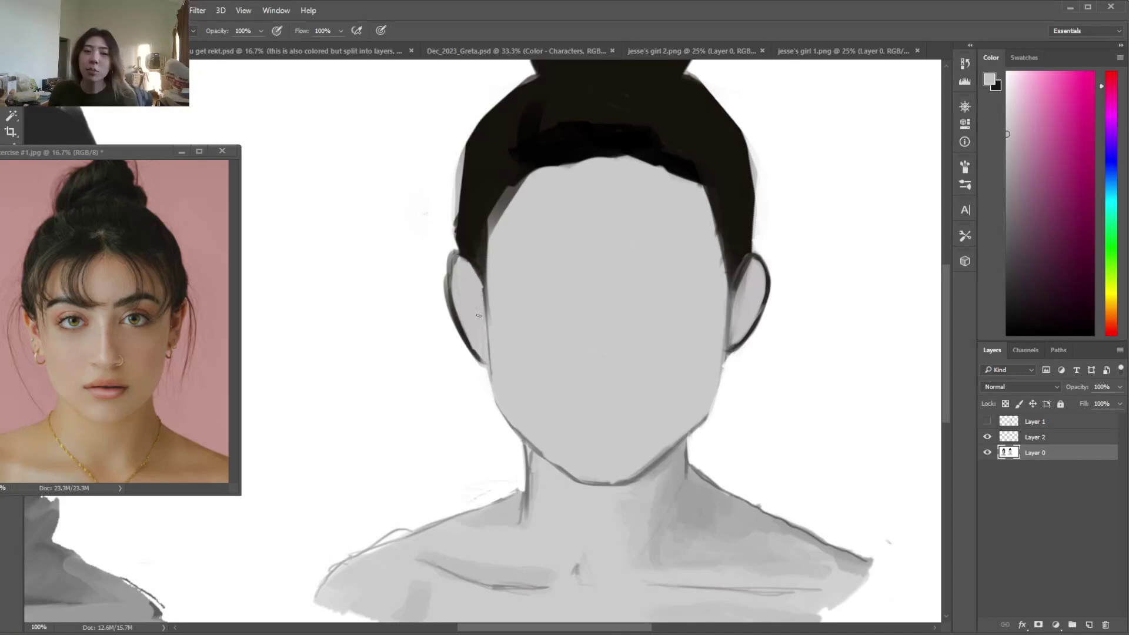
{"action": "left_click_drag", "start_coordinate": [454, 275], "coordinate": [461, 286]}
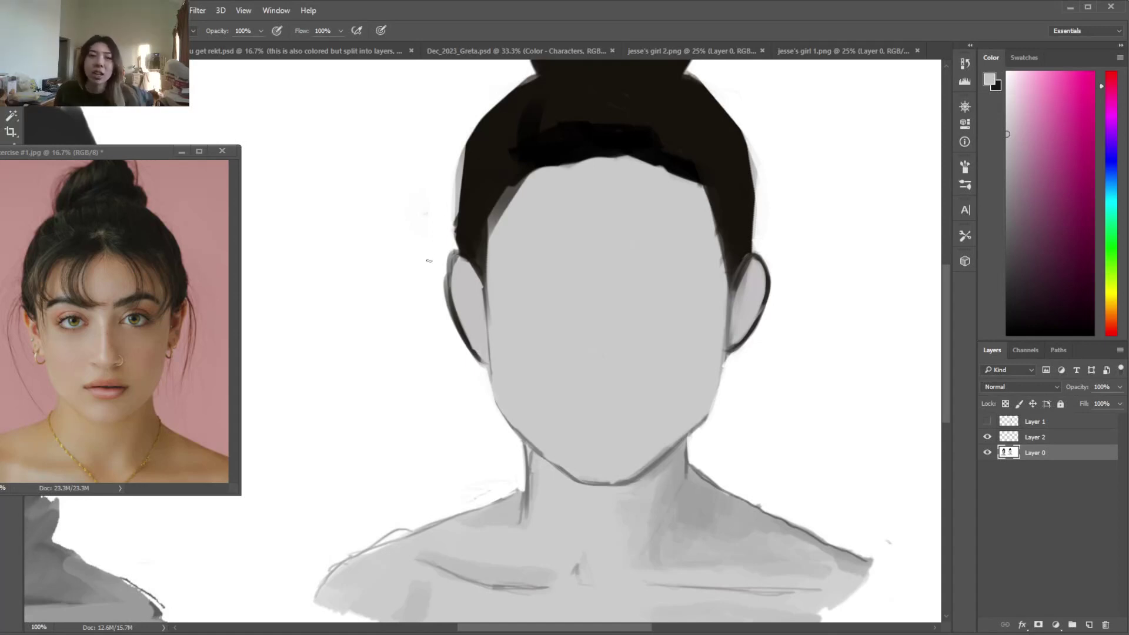
Trim the top and outer edge of the left-hand ear with the background white and resample the face grey
{"action": "left_click", "coordinate": [434, 222], "text": "alt"}
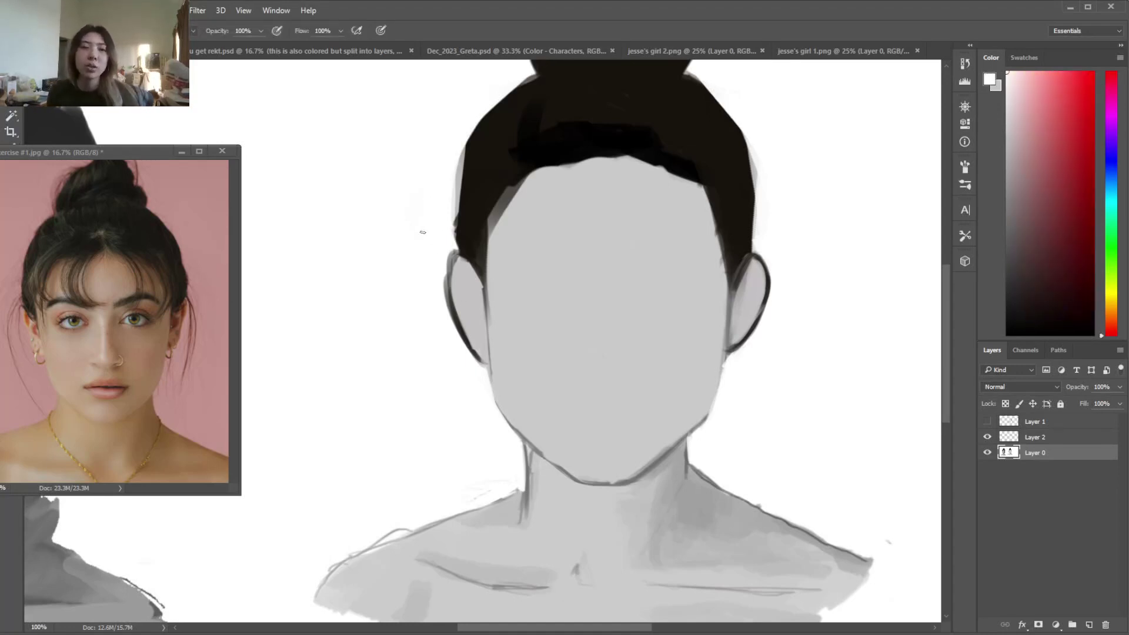
{"action": "mouse_move", "coordinate": [448, 239]}
{"action": "left_mouse_down"}
{"action": "mouse_move", "coordinate": [442, 314]}
{"action": "mouse_move", "coordinate": [457, 255]}
{"action": "mouse_move", "coordinate": [449, 224]}
{"action": "left_mouse_up"}
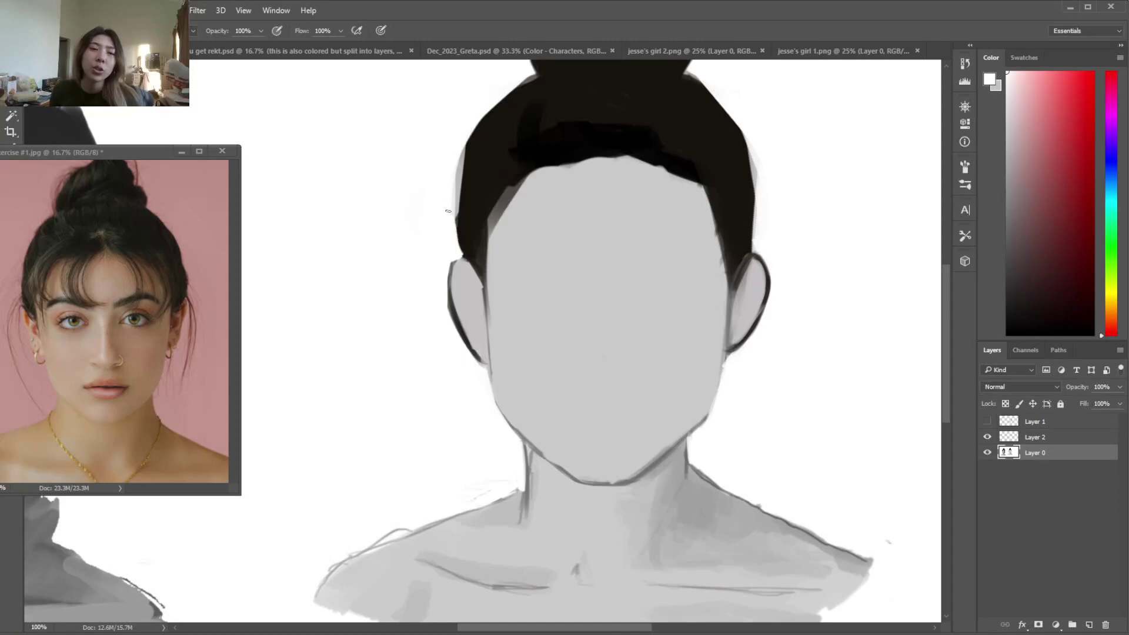
{"action": "left_click", "coordinate": [624, 341], "text": "alt"}
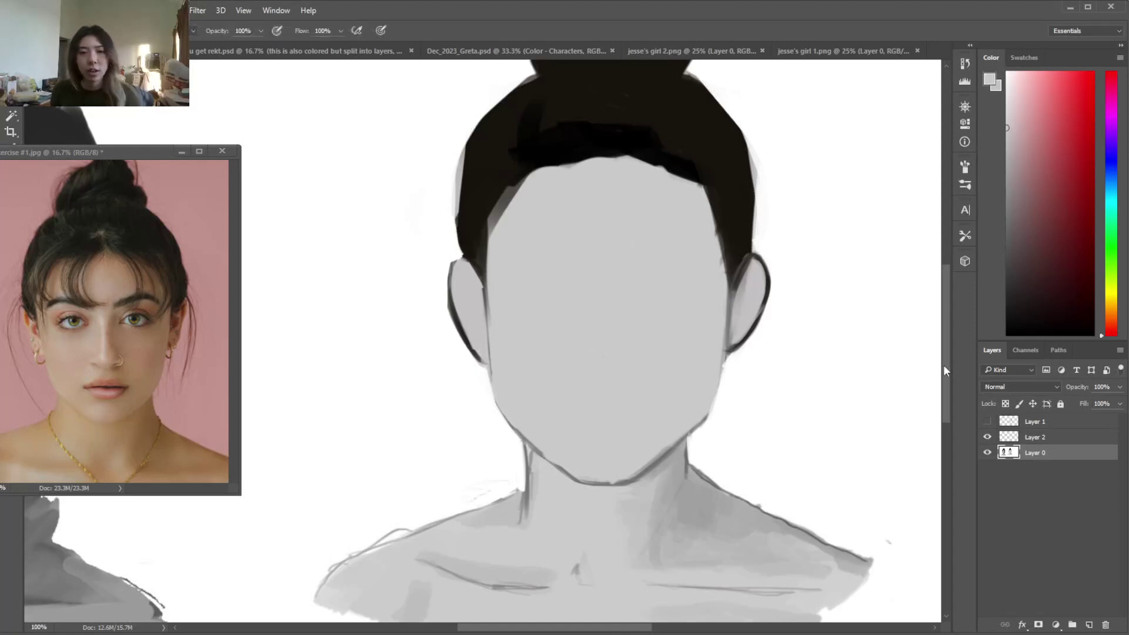
Try touching up the left-hand shoulder line with dark grey and sampled neck grey, and undo the strokes
{"action": "left_click_drag", "start_coordinate": [943, 365], "coordinate": [947, 395]}
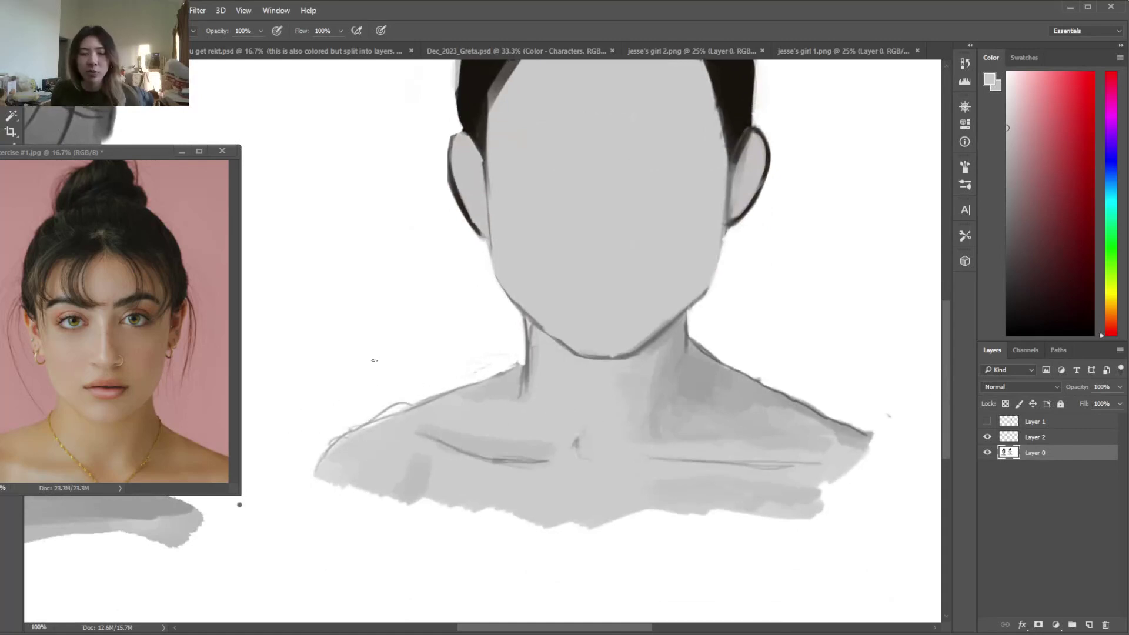
{"action": "left_click", "coordinate": [1007, 255]}
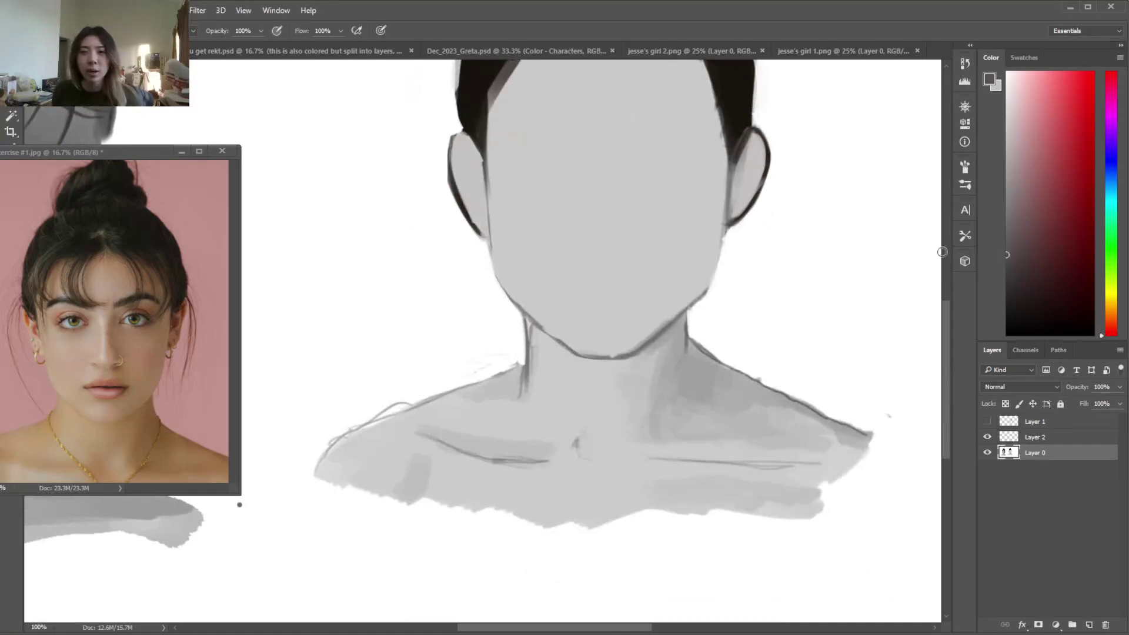
{"action": "right_click", "coordinate": [428, 357]}
{"action": "left_click", "coordinate": [496, 388]}
{"action": "left_click", "coordinate": [395, 406]}
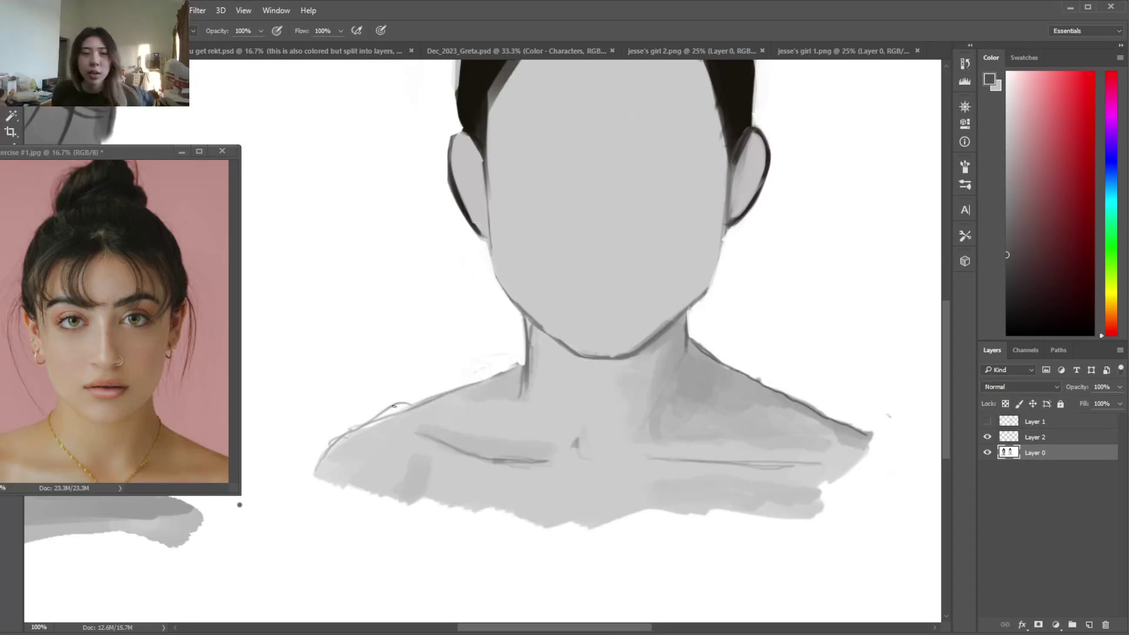
{"action": "left_click", "coordinate": [541, 386], "text": "alt"}
{"action": "right_click", "coordinate": [560, 368]}
{"action": "left_click", "coordinate": [642, 401]}
{"action": "left_click", "coordinate": [507, 381]}
{"action": "mouse_move", "coordinate": [470, 400]}
{"action": "left_mouse_down"}
{"action": "mouse_move", "coordinate": [408, 423]}
{"action": "mouse_move", "coordinate": [371, 418]}
{"action": "mouse_move", "coordinate": [445, 395]}
{"action": "mouse_move", "coordinate": [470, 410]}
{"action": "left_mouse_up"}
{"action": "key", "text": "ctrl+z"}
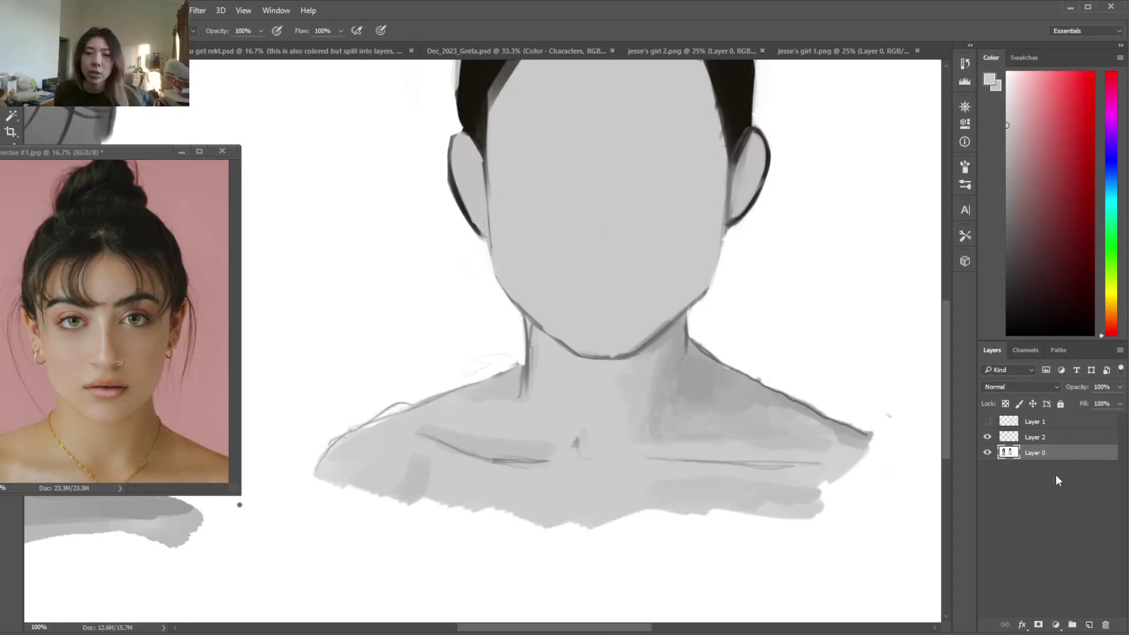
Hide Layer 0, add a new layer above it and fill it with very light grey
{"action": "left_click", "coordinate": [987, 452]}
{"action": "left_click", "coordinate": [1089, 625]}
{"action": "key", "text": "g"}
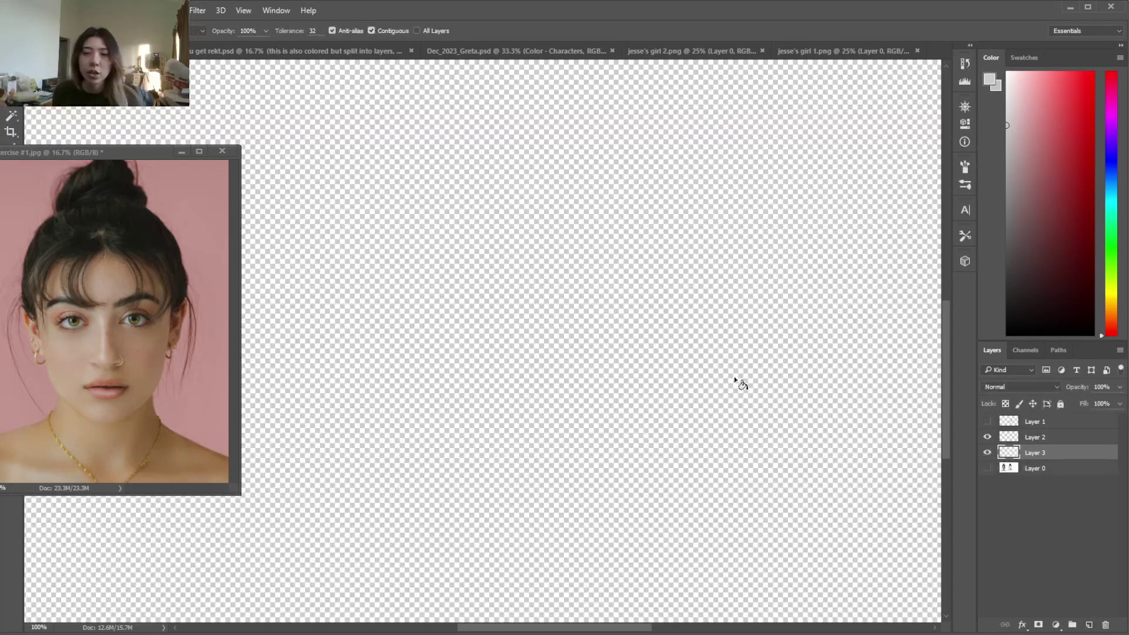
{"action": "left_click", "coordinate": [736, 381]}
{"action": "left_click", "coordinate": [1007, 100]}
{"action": "left_click", "coordinate": [727, 249]}
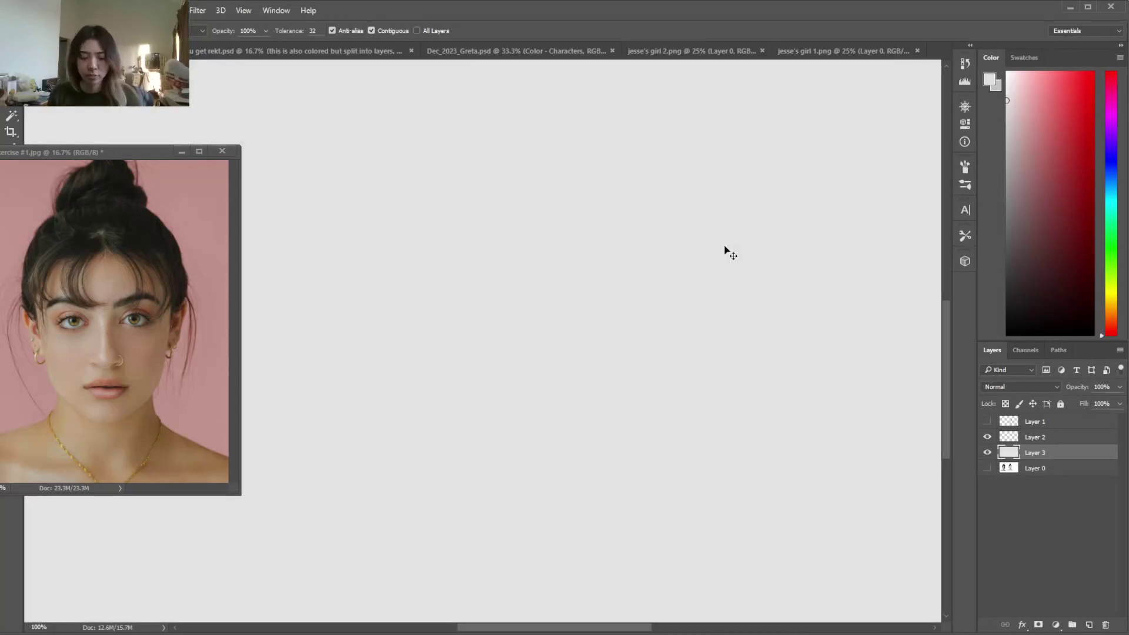
Make Layer 0 visible again beneath the light grey Layer 3 and check the whole canvas
{"action": "key", "text": "ctrl+minus"}
{"action": "key", "text": "ctrl+minus"}
{"action": "key", "text": "ctrl+plus"}
{"action": "key", "text": "ctrl+minus"}
{"action": "key", "text": "ctrl+minus"}
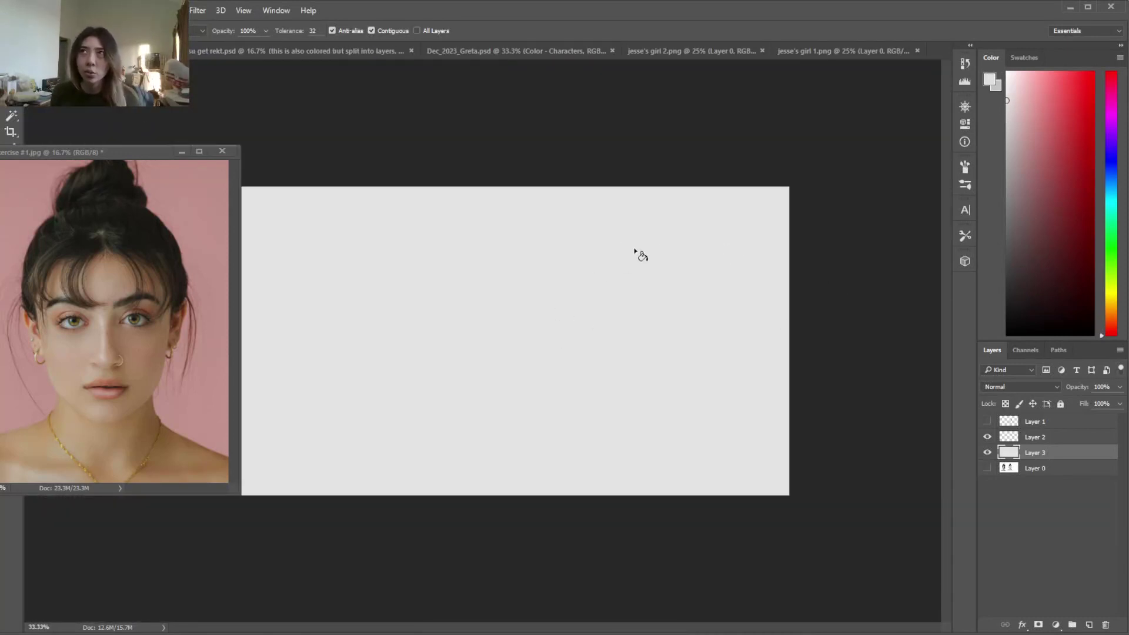
{"action": "left_click", "coordinate": [987, 468]}
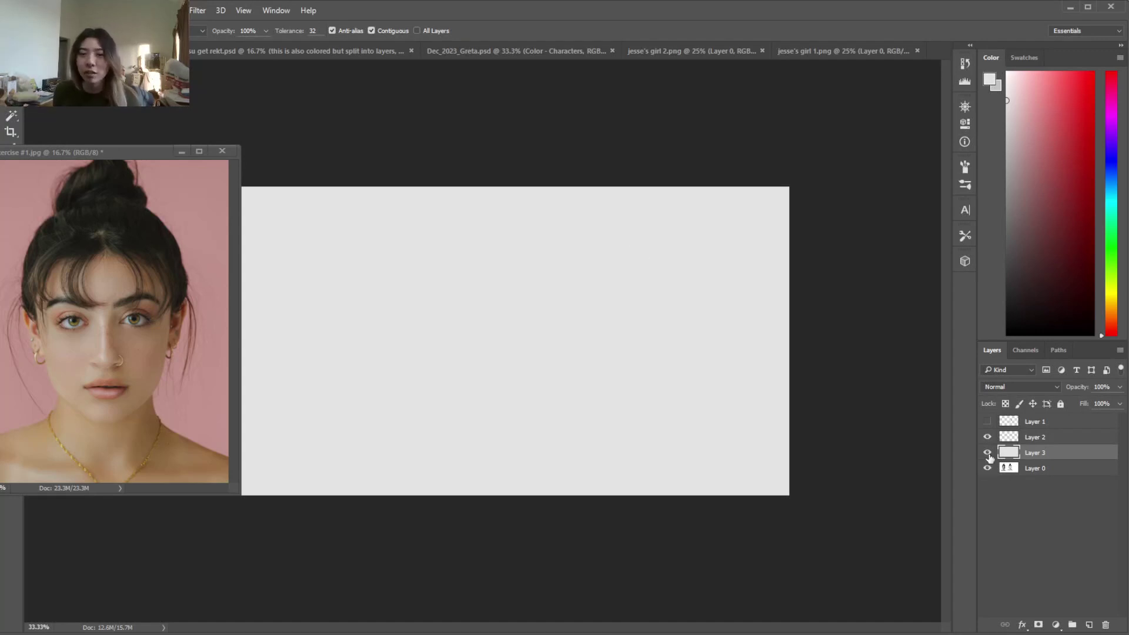
{"action": "left_click", "coordinate": [987, 452]}
{"action": "left_click", "coordinate": [988, 453]}
Sketch a rounded head outline in dark grey on Layer 3, undoing and redrawing the first attempts
{"action": "key", "text": "b"}
{"action": "left_click", "coordinate": [1007, 300]}
{"action": "right_click", "coordinate": [700, 312]}
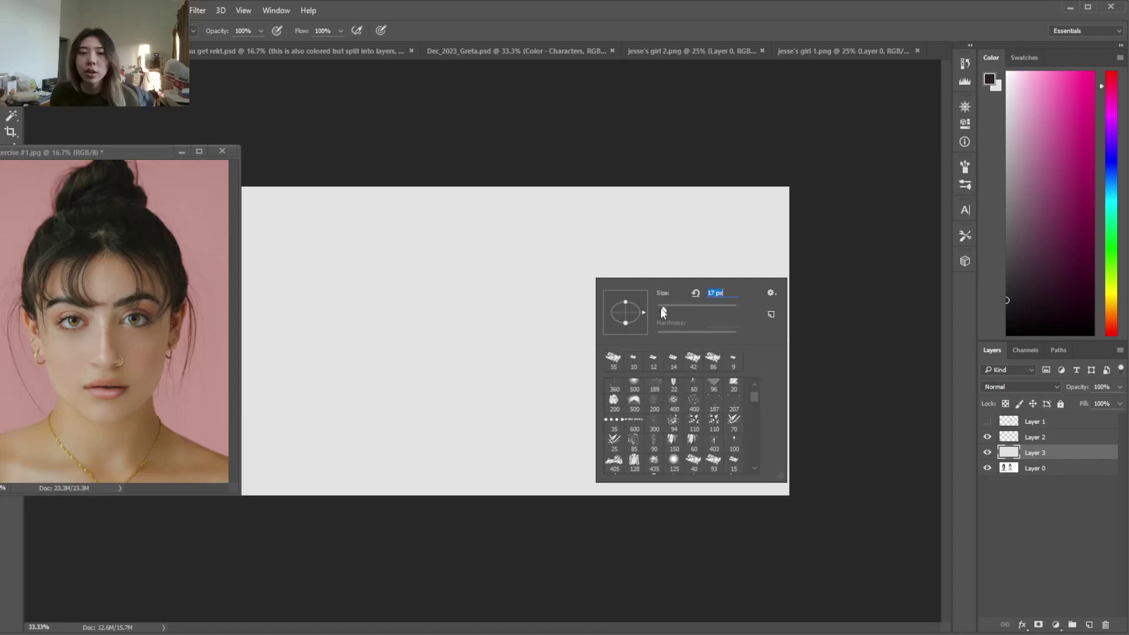
{"action": "mouse_move", "coordinate": [477, 265]}
{"action": "left_mouse_down"}
{"action": "mouse_move", "coordinate": [492, 353]}
{"action": "mouse_move", "coordinate": [555, 348]}
{"action": "left_mouse_up"}
{"action": "key", "text": "ctrl+z"}
{"action": "key", "text": "ctrl+z"}
{"action": "left_click_drag", "start_coordinate": [544, 247], "coordinate": [519, 375]}
{"action": "mouse_move", "coordinate": [535, 256]}
{"action": "left_mouse_down"}
{"action": "mouse_move", "coordinate": [573, 273]}
{"action": "mouse_move", "coordinate": [585, 389]}
{"action": "left_mouse_up"}
{"action": "key", "text": "ctrl+z"}
{"action": "key", "text": "ctrl+z"}
{"action": "key", "text": "ctrl+z"}
{"action": "mouse_move", "coordinate": [525, 285]}
{"action": "left_mouse_down"}
{"action": "mouse_move", "coordinate": [597, 267]}
{"action": "mouse_move", "coordinate": [595, 371]}
{"action": "left_mouse_up"}
{"action": "mouse_move", "coordinate": [520, 300]}
{"action": "left_mouse_down"}
{"action": "mouse_move", "coordinate": [519, 338]}
{"action": "mouse_move", "coordinate": [612, 356]}
{"action": "left_mouse_up"}
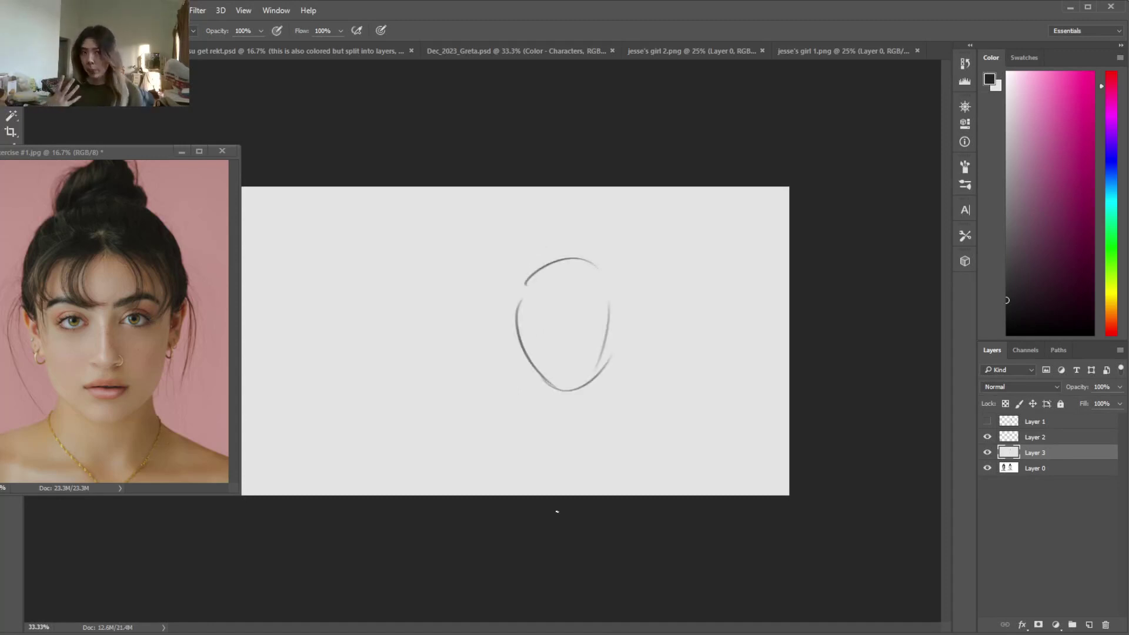
Try erasing the upper part of the sketched head outline, and undo the recent strokes
{"action": "key", "text": "e"}
{"action": "right_click", "coordinate": [530, 289]}
{"action": "left_click", "coordinate": [641, 313]}
{"action": "left_click_drag", "start_coordinate": [533, 307], "coordinate": [548, 271]}
{"action": "key", "text": "ctrl+z"}
{"action": "key", "text": "ctrl+z"}
{"action": "key", "text": "ctrl+z"}
{"action": "key", "text": "ctrl+z"}
{"action": "key", "text": "ctrl+z"}
{"action": "key", "text": "b"}
Hide the light grey Layer 3, make Layer 2 active and show the red proportion guides on Layer 1
{"action": "left_click", "coordinate": [988, 452]}
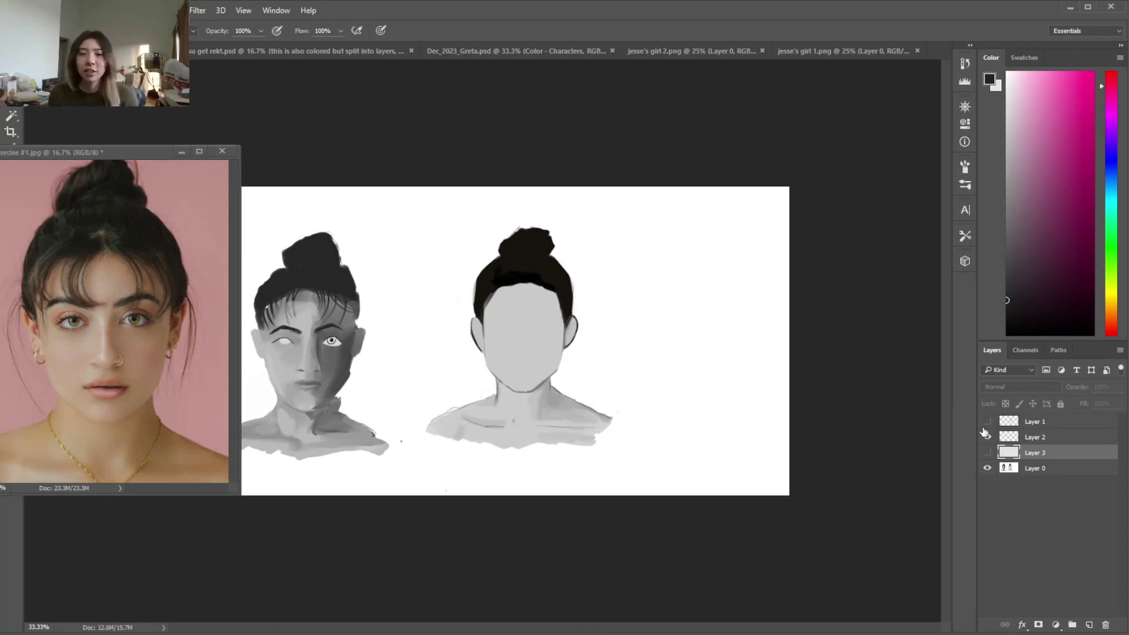
{"action": "key", "text": "ctrl+plus"}
{"action": "key", "text": "ctrl+plus"}
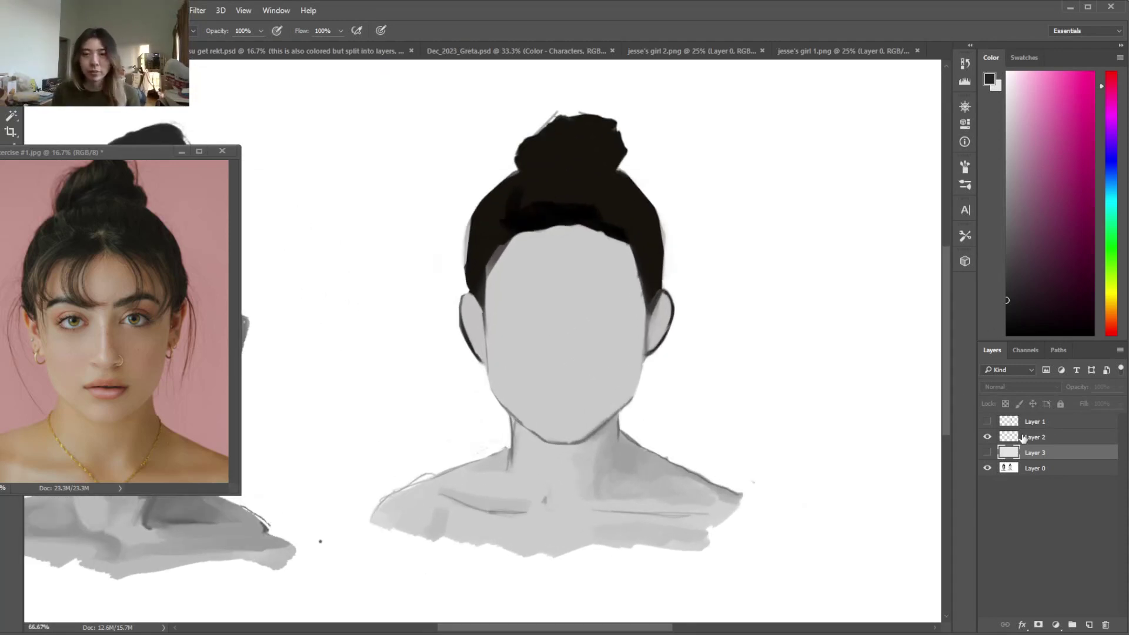
{"action": "left_click", "coordinate": [1007, 438]}
{"action": "left_click", "coordinate": [987, 438]}
{"action": "left_click", "coordinate": [987, 453]}
{"action": "left_click", "coordinate": [987, 453]}
{"action": "left_click", "coordinate": [987, 436]}
{"action": "left_click", "coordinate": [987, 437]}
{"action": "left_click", "coordinate": [987, 436]}
{"action": "left_click", "coordinate": [987, 421]}
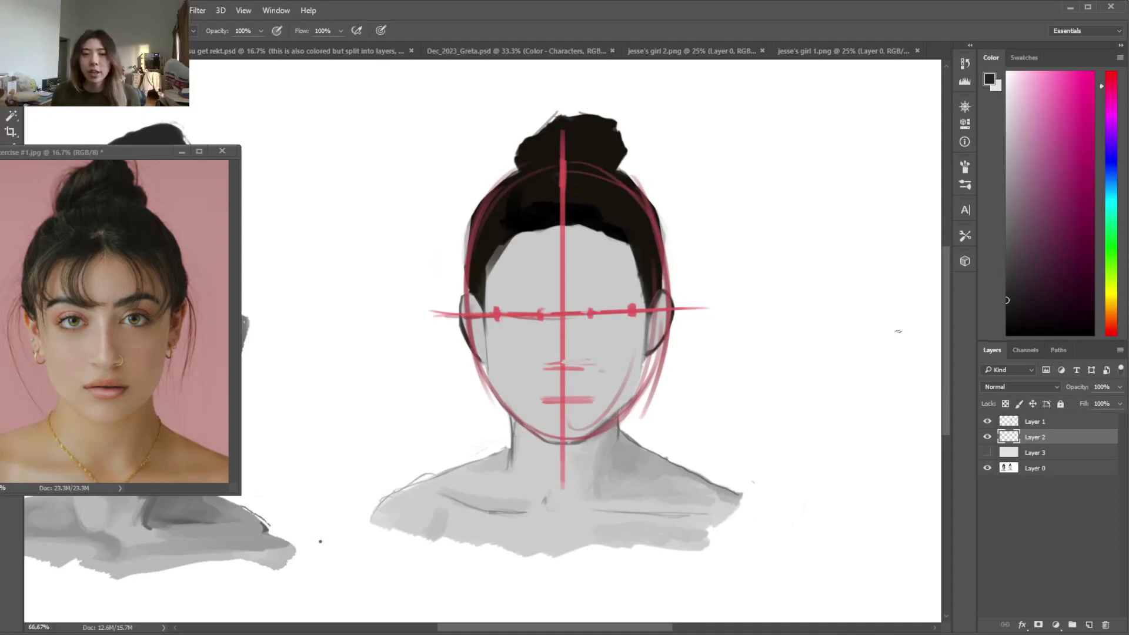
Draw both almond-shaped eye outlines along the red eye line with a smaller dark brush, and hide the guides
{"action": "right_click", "coordinate": [537, 297]}
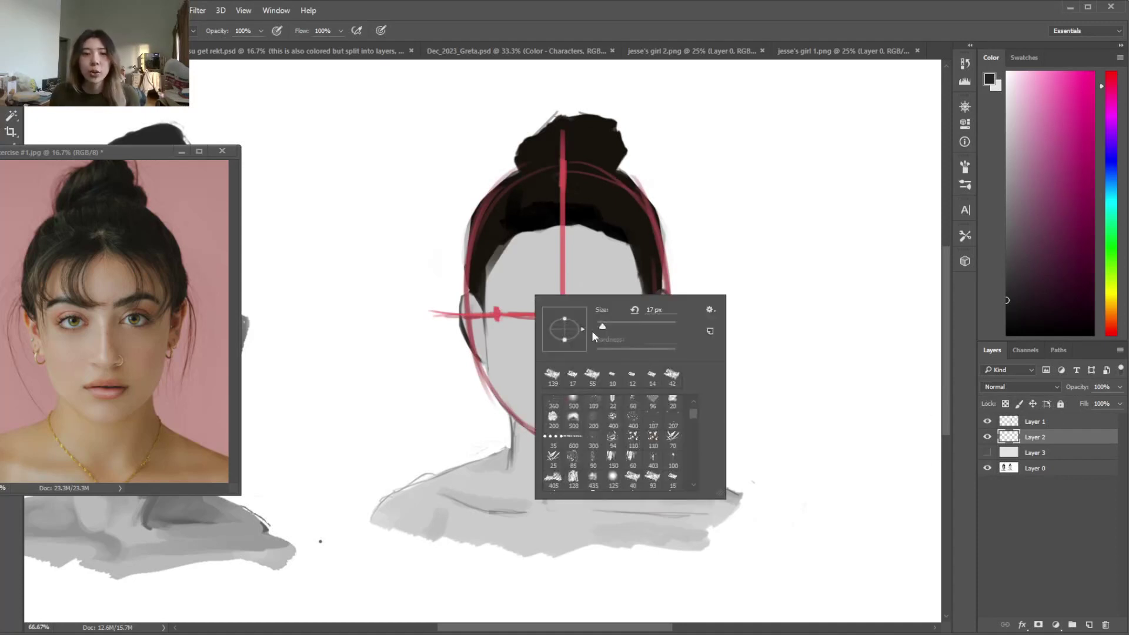
{"action": "left_click_drag", "start_coordinate": [601, 324], "coordinate": [600, 325]}
{"action": "key", "text": "Return"}
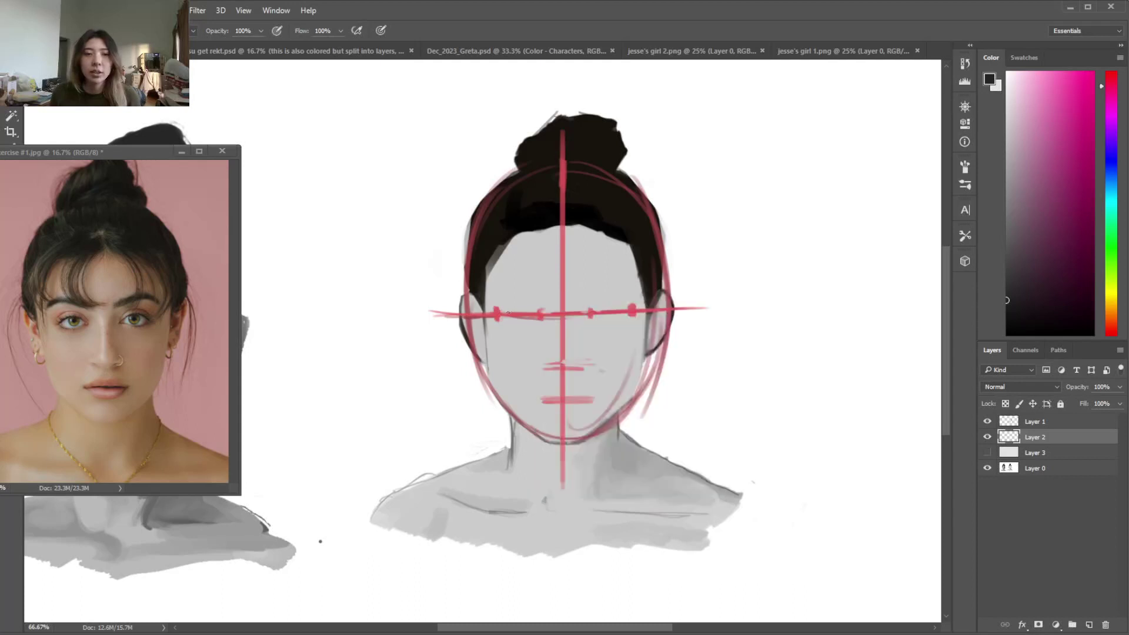
{"action": "left_click_drag", "start_coordinate": [505, 312], "coordinate": [623, 304]}
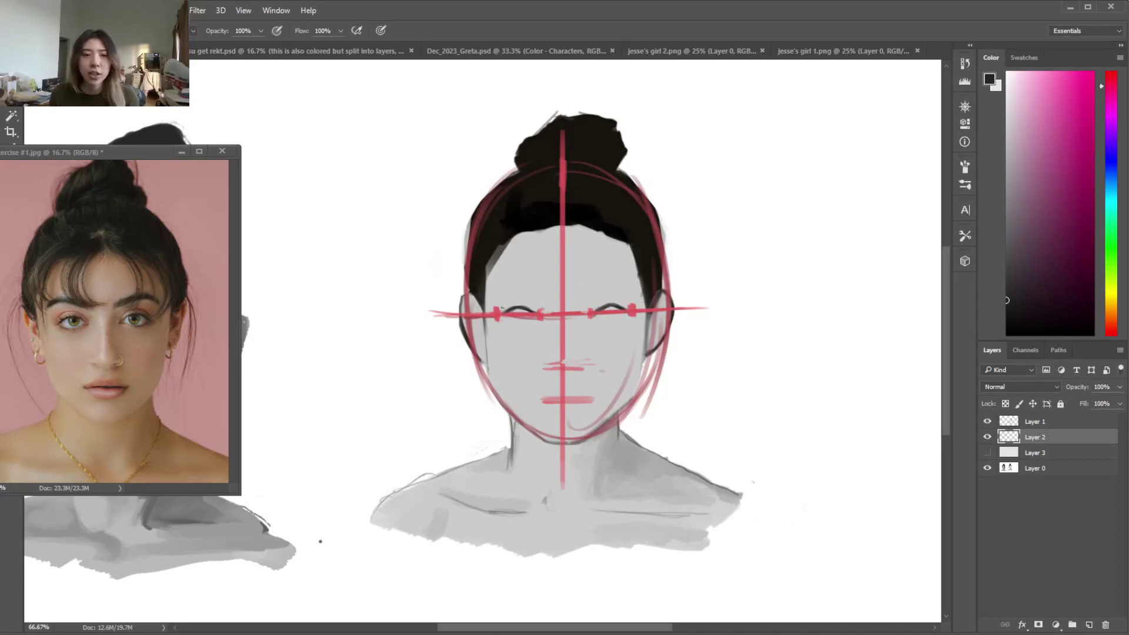
{"action": "left_click_drag", "start_coordinate": [500, 318], "coordinate": [626, 317]}
{"action": "left_click", "coordinate": [987, 422]}
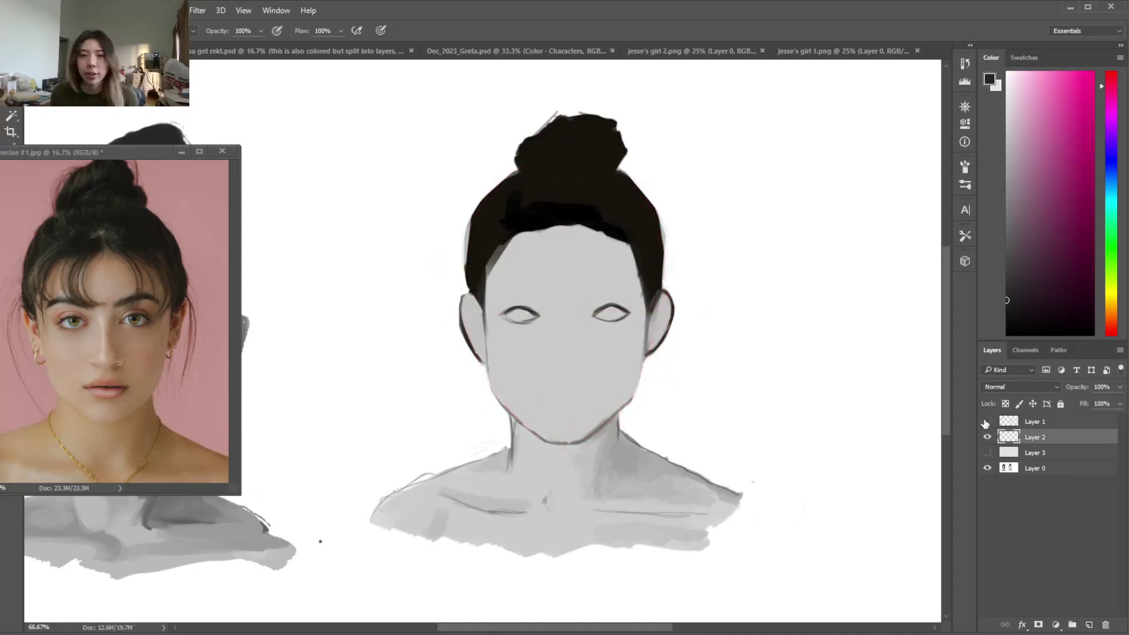
Lasso the right-hand eye outline and stretch it slightly wider towards the nose with Free Transform
{"action": "key", "text": "ctrl+plus"}
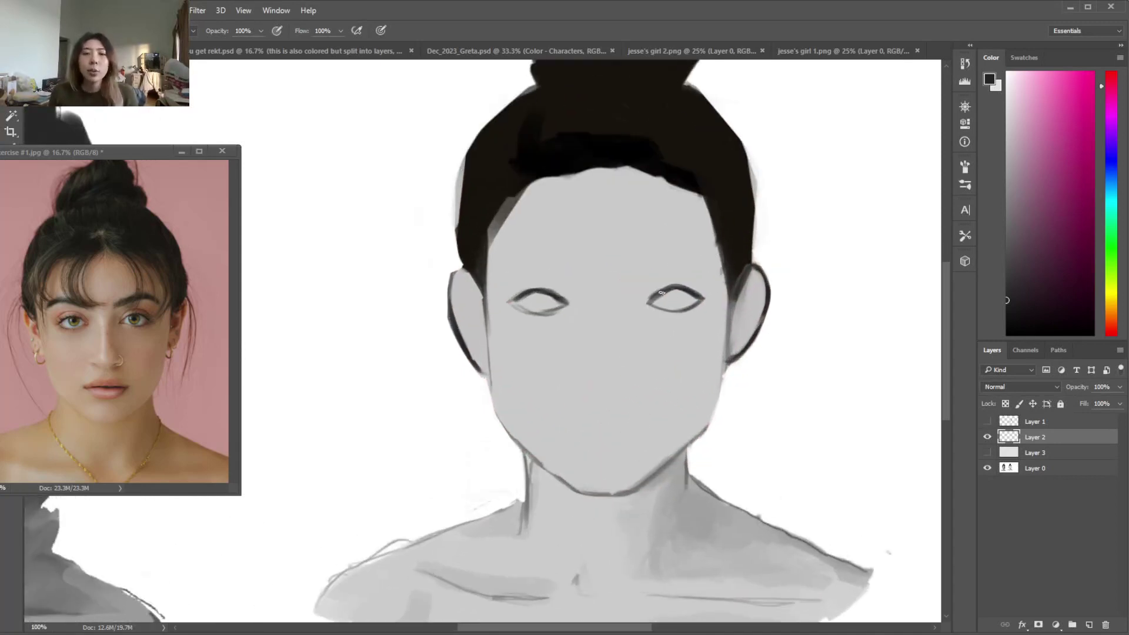
{"action": "key", "text": "l"}
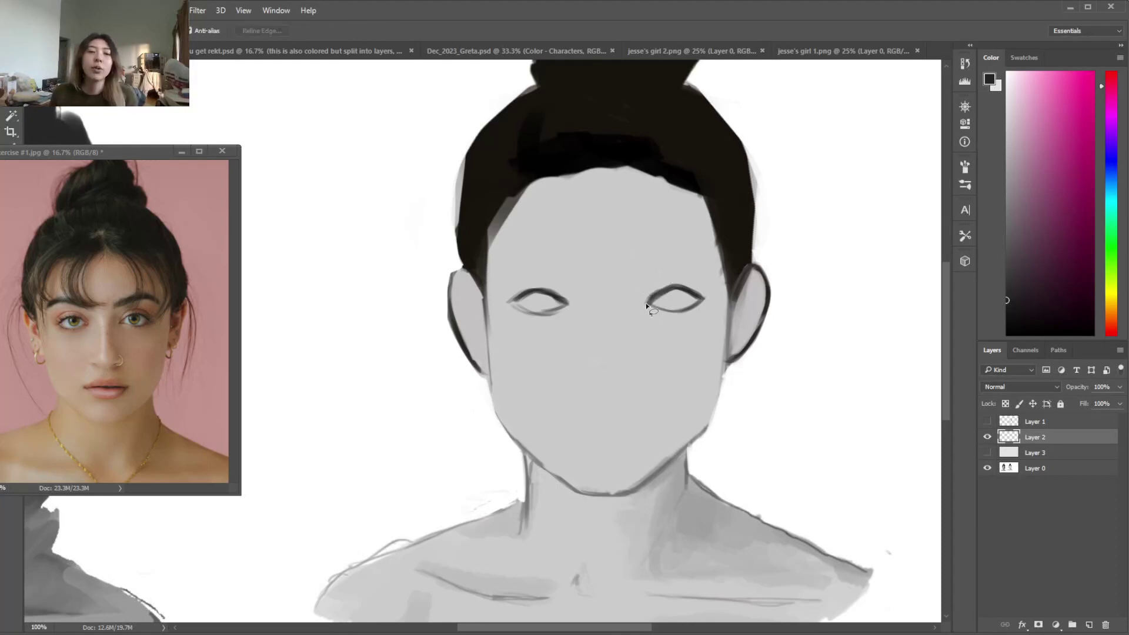
{"action": "left_click_drag", "start_coordinate": [661, 290], "coordinate": [632, 310]}
{"action": "left_click_drag", "start_coordinate": [714, 306], "coordinate": [670, 269]}
{"action": "key", "text": "v"}
{"action": "left_click_drag", "start_coordinate": [654, 224], "coordinate": [653, 223]}
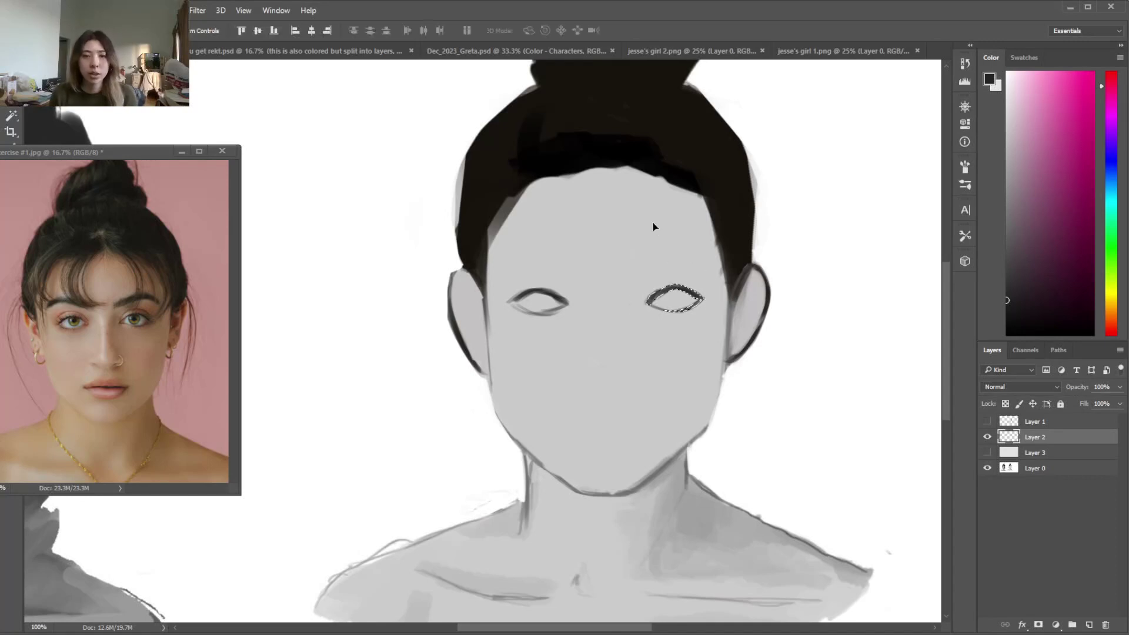
{"action": "key", "text": "ctrl+t"}
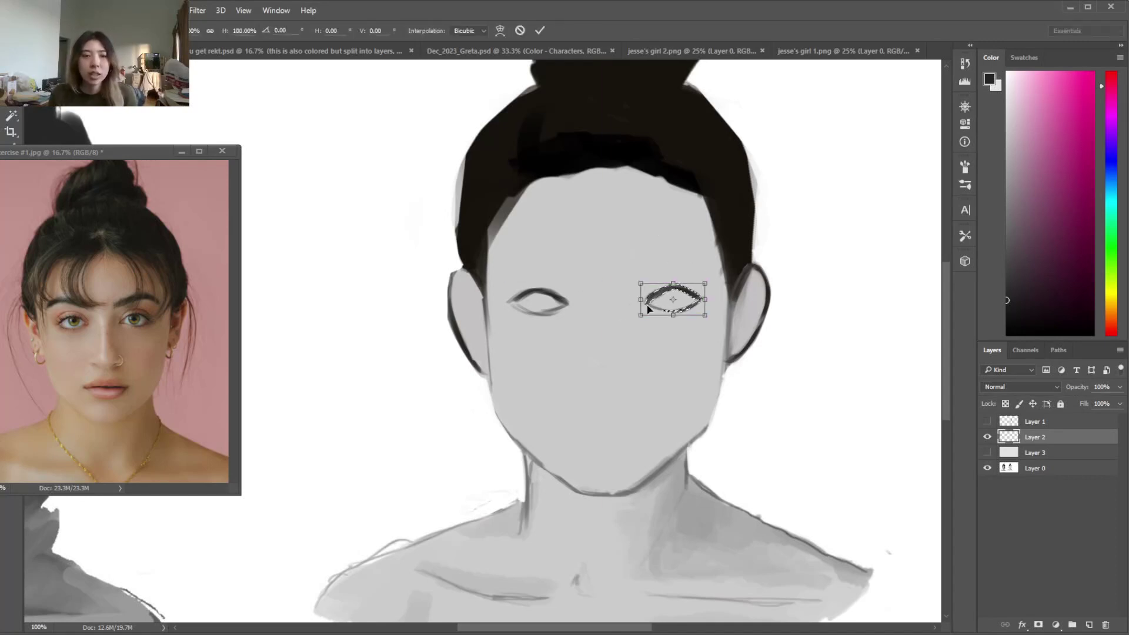
{"action": "left_click_drag", "start_coordinate": [641, 299], "coordinate": [637, 299]}
{"action": "key", "text": "Return"}
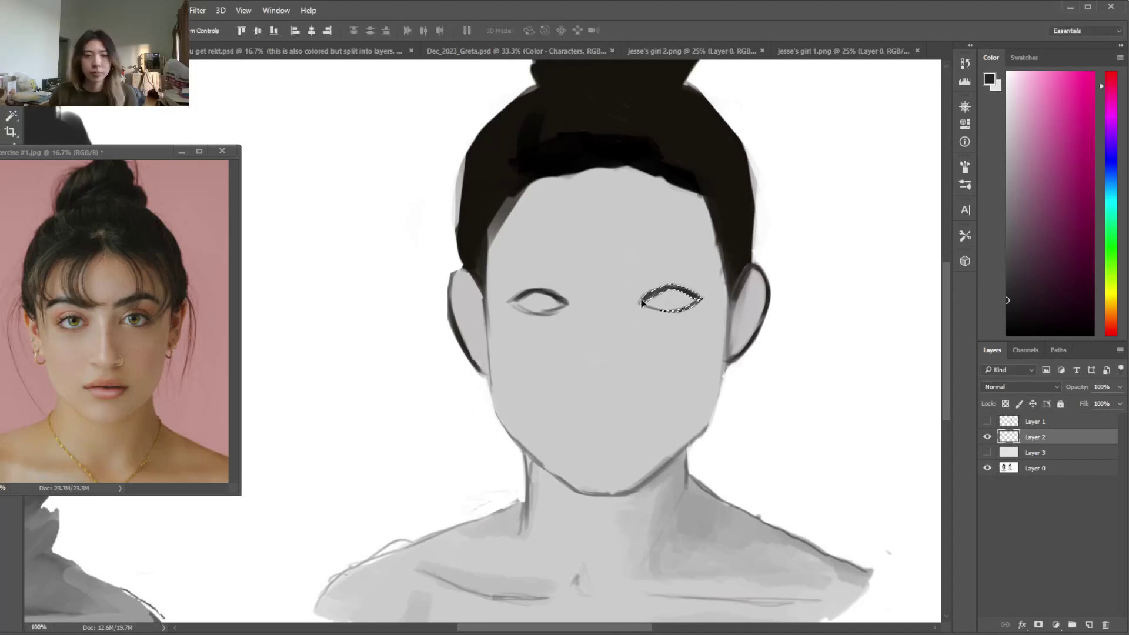
Lasso the left-hand eye outline, stretch it slightly towards the nose to match, and clear the selection
{"action": "key", "text": "l"}
{"action": "left_click_drag", "start_coordinate": [534, 265], "coordinate": [520, 273]}
{"action": "key", "text": "ctrl+t"}
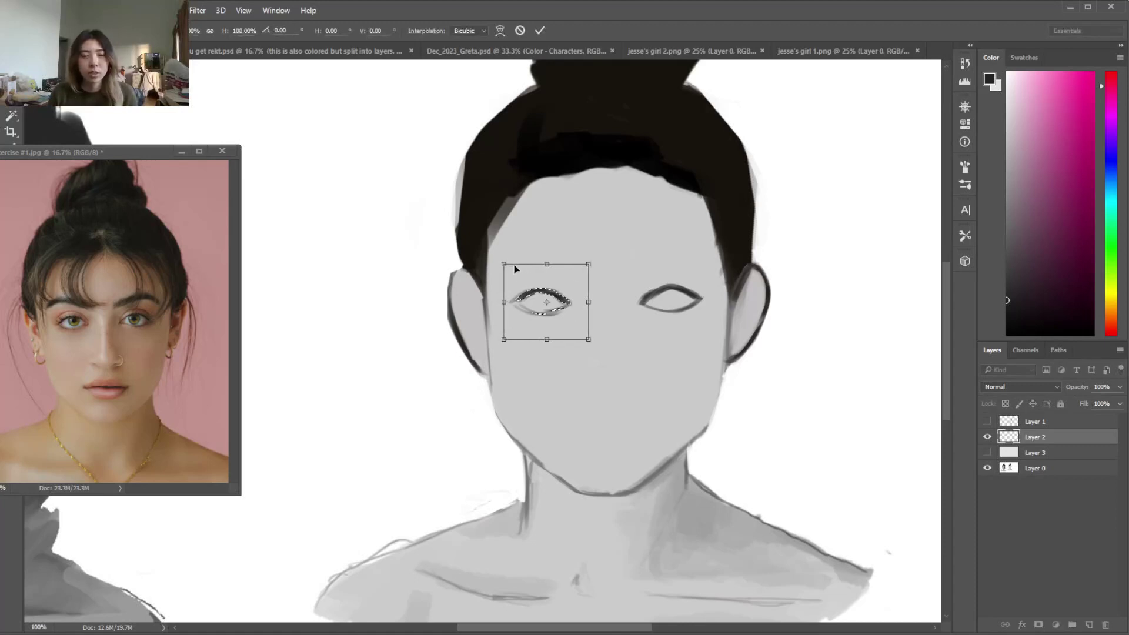
{"action": "left_click_drag", "start_coordinate": [591, 302], "coordinate": [595, 301]}
{"action": "key", "text": "Return"}
{"action": "key", "text": "ctrl+d"}
Set the eraser to the textured 40 px brush tip for refining the eye outlines
{"action": "key", "text": "e"}
{"action": "right_click", "coordinate": [575, 274]}
{"action": "left_click", "coordinate": [652, 311]}
{"action": "key", "text": "Return"}
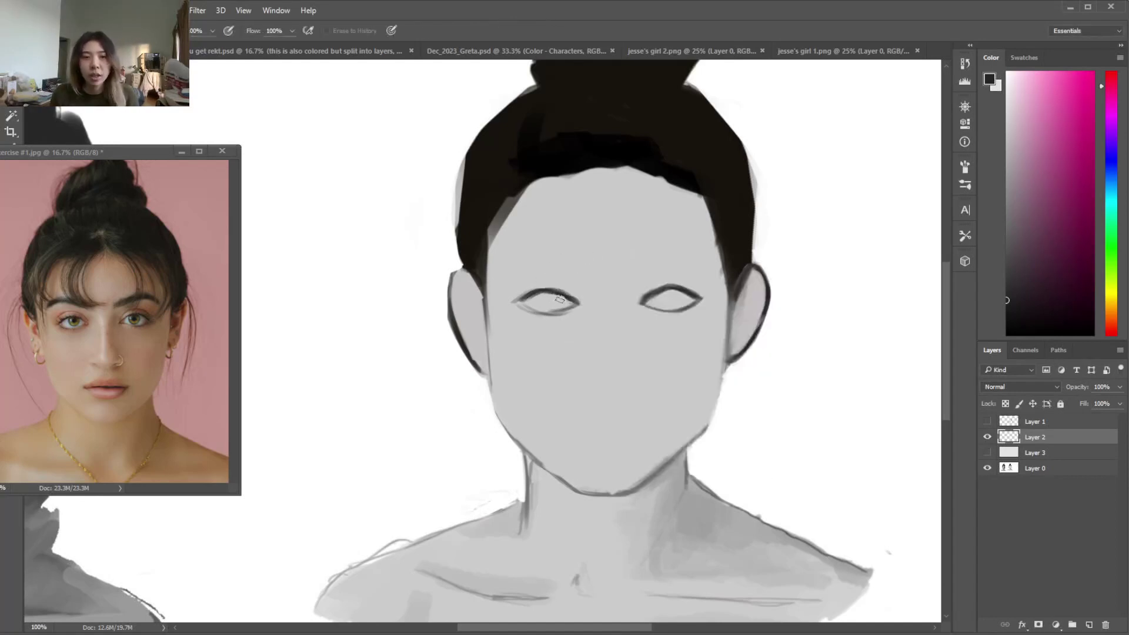
{"action": "right_click", "coordinate": [671, 328]}
{"action": "left_click", "coordinate": [692, 471]}
{"action": "key", "text": "Escape"}
{"action": "right_click", "coordinate": [660, 294]}
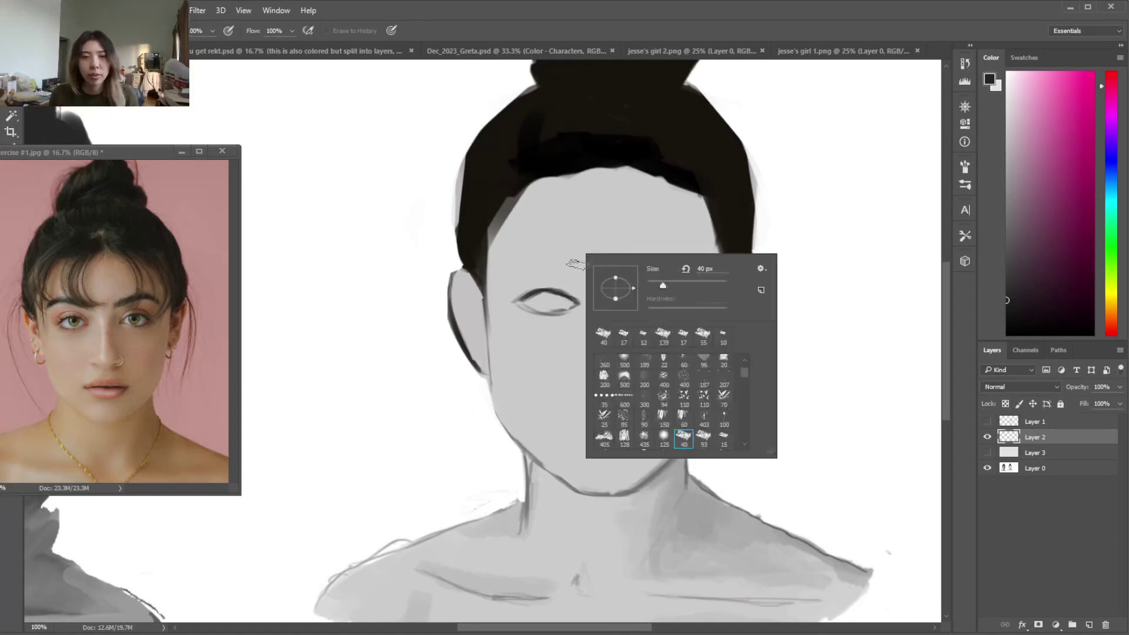
{"action": "key", "text": "Escape"}
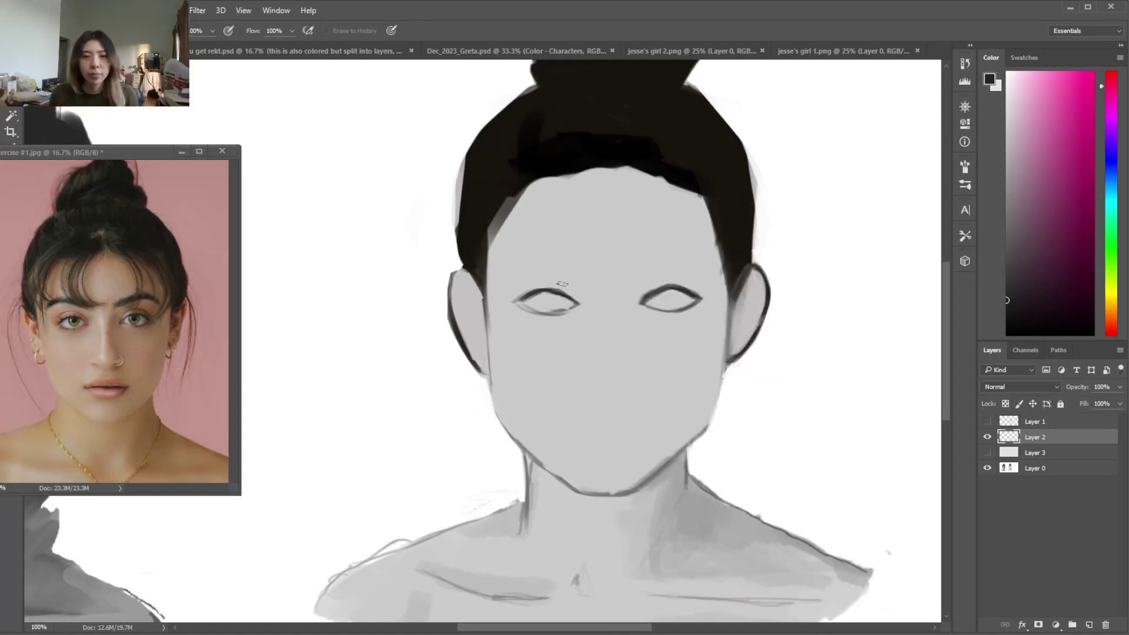
Darken the left-hand eye's upper lid line and extend it past the outer corner
{"action": "key", "text": "b"}
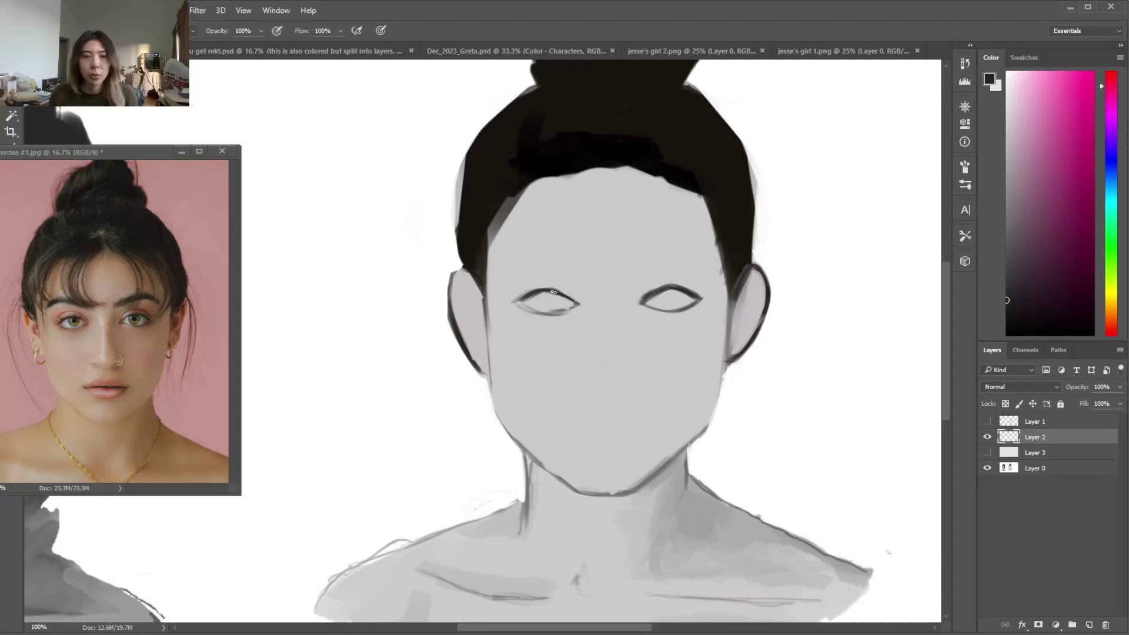
{"action": "mouse_move", "coordinate": [518, 303]}
{"action": "left_mouse_down"}
{"action": "mouse_move", "coordinate": [536, 290]}
{"action": "mouse_move", "coordinate": [508, 301]}
{"action": "left_mouse_up"}
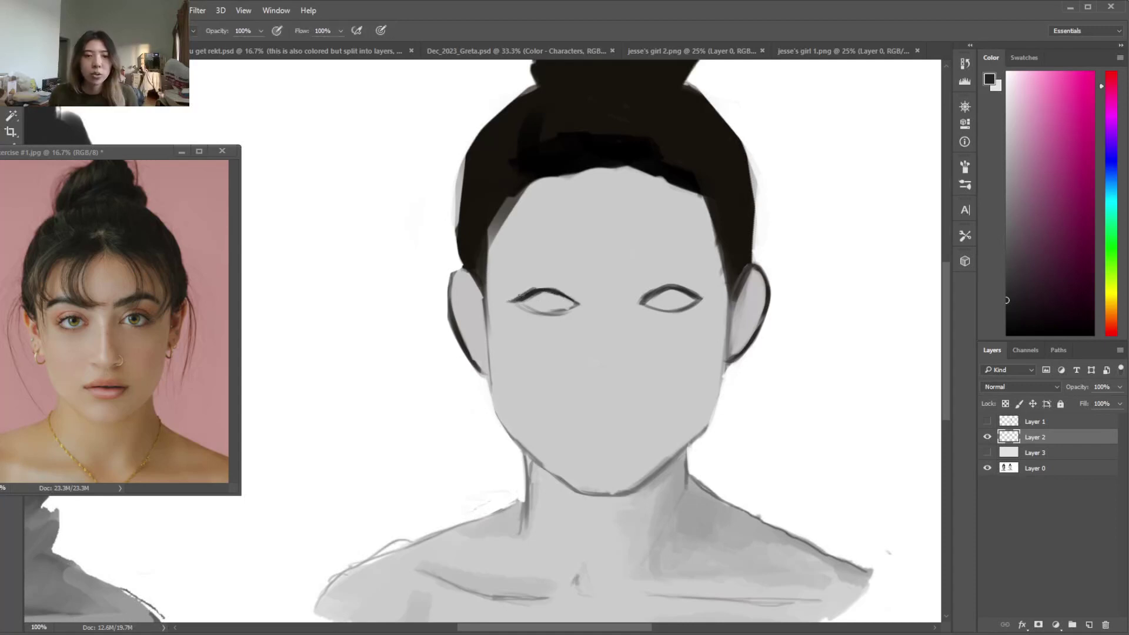
{"action": "key", "text": "e"}
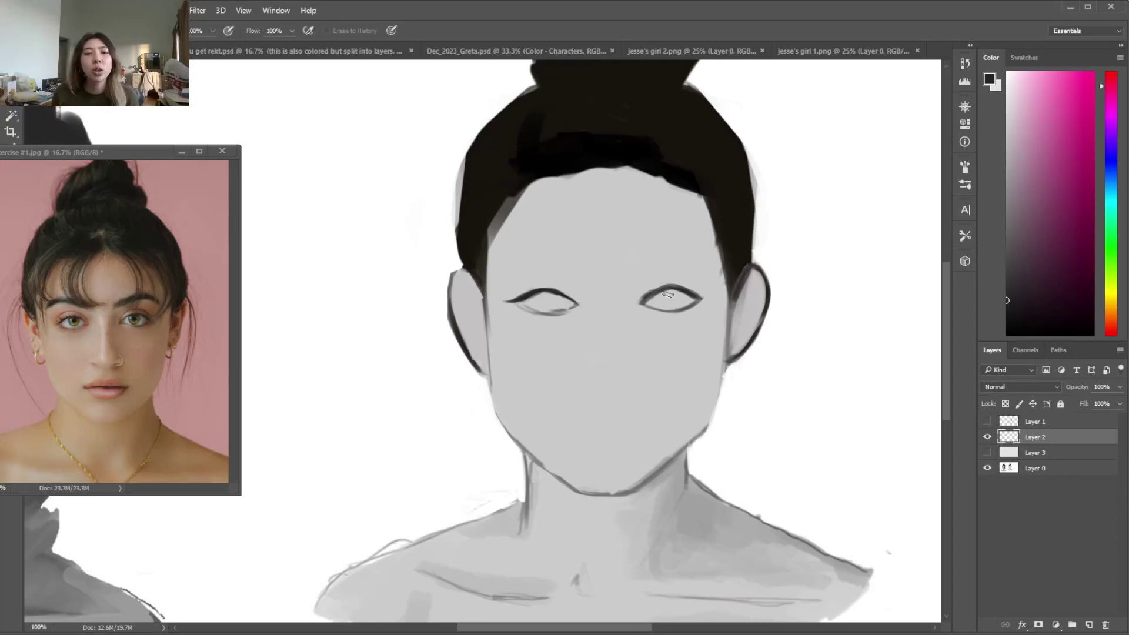
Erase the inner half of the right-hand eye's lower lid line and redraw the lid as a thinner line
{"action": "key", "text": "b"}
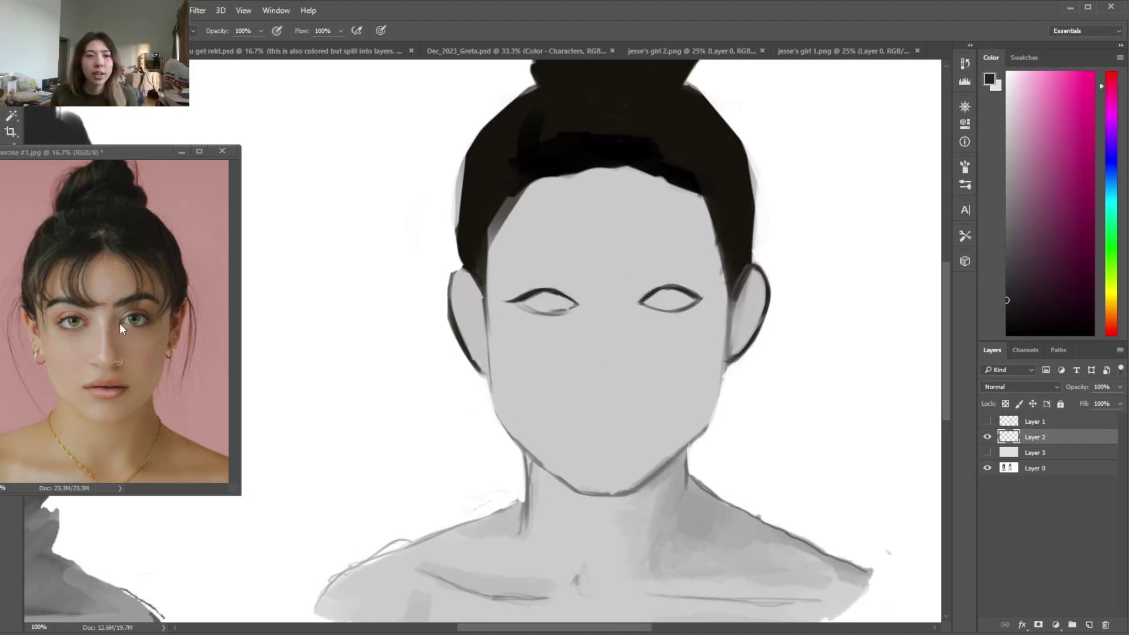
{"action": "key", "text": "e"}
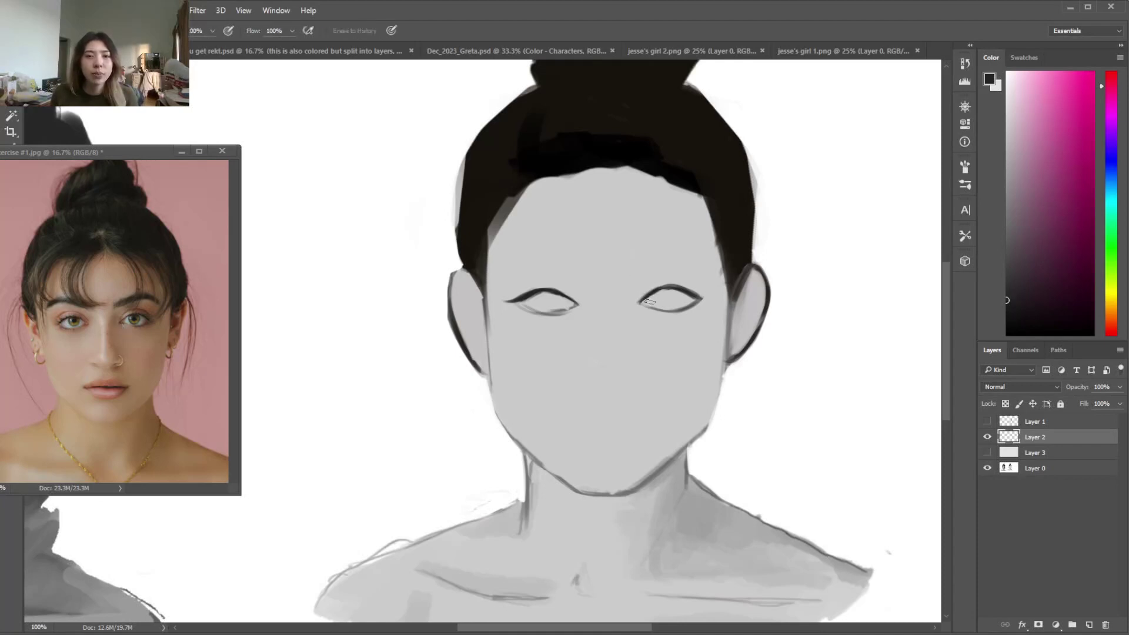
{"action": "left_click_drag", "start_coordinate": [650, 308], "coordinate": [661, 311]}
{"action": "key", "text": "b"}
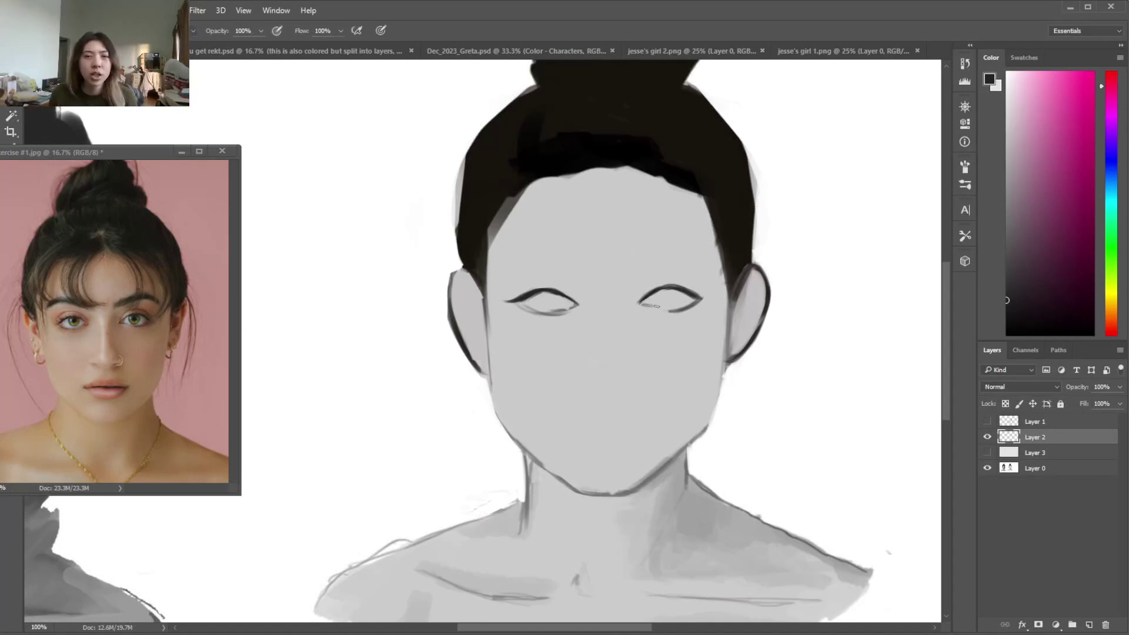
{"action": "key", "text": "e"}
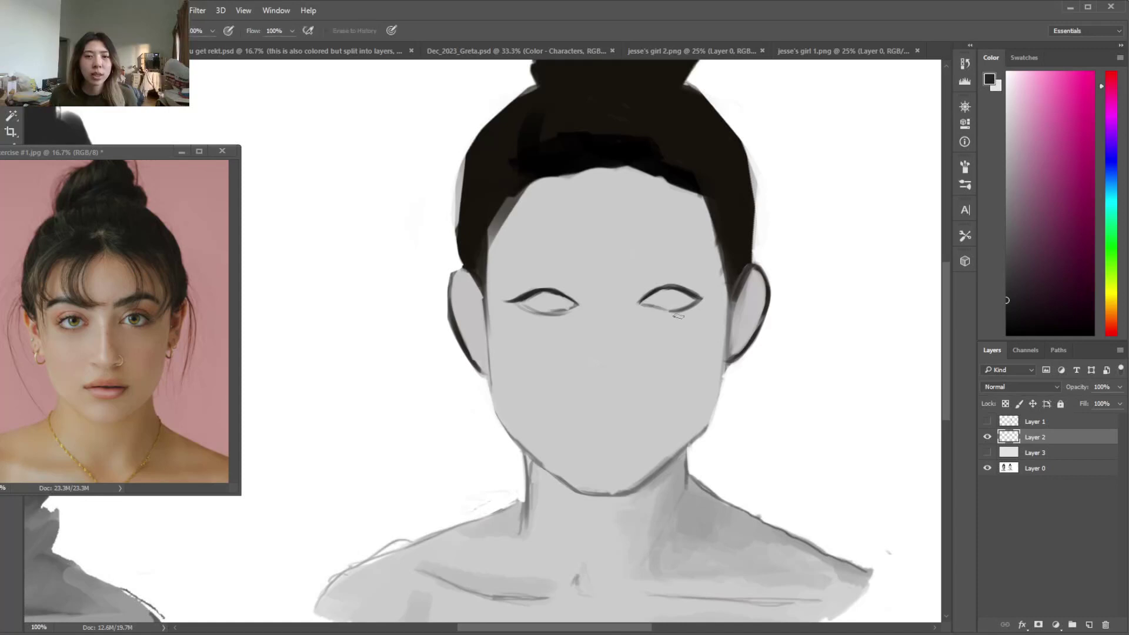
{"action": "key", "text": "b"}
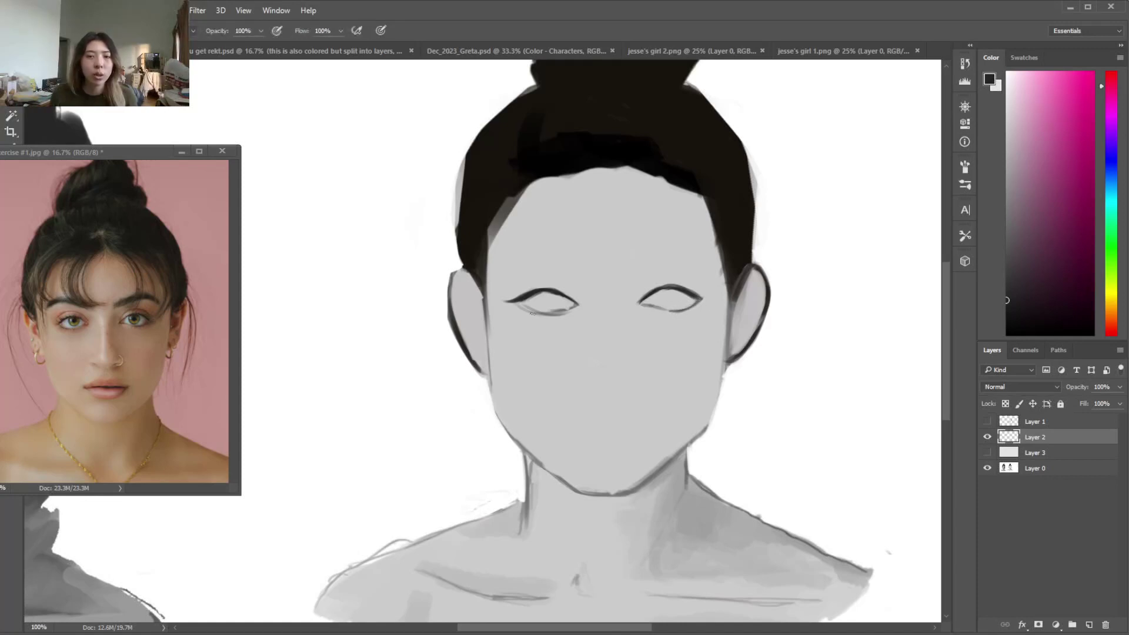
Extend the right-hand eye's upper lid line past the outer corner and clean its edge
{"action": "left_click_drag", "start_coordinate": [685, 293], "coordinate": [709, 300]}
{"action": "key", "text": "e"}
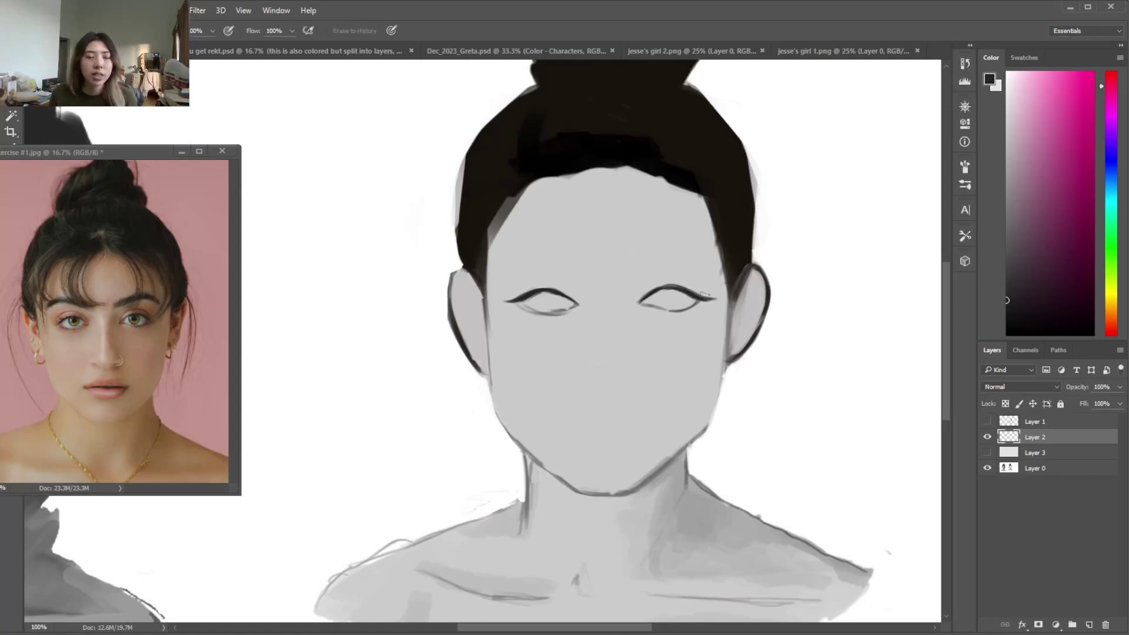
{"action": "key", "text": "b"}
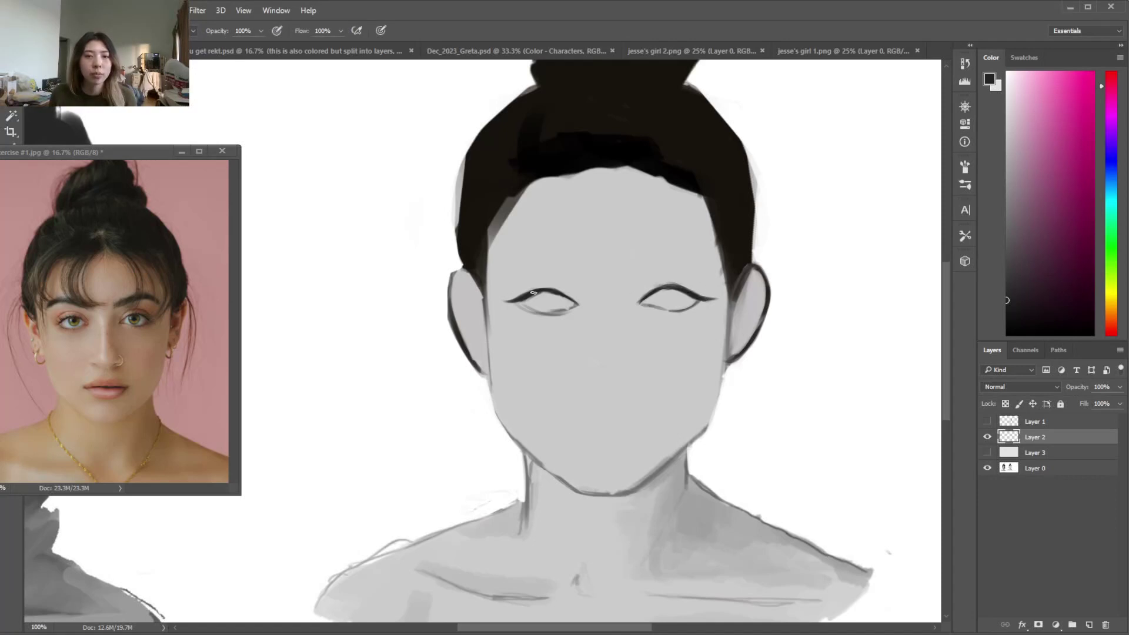
Smooth the left-hand eye's upper lid out to the outer corner, then thin and redraw its lower lid line
{"action": "left_click_drag", "start_coordinate": [525, 295], "coordinate": [504, 301]}
{"action": "key", "text": "e"}
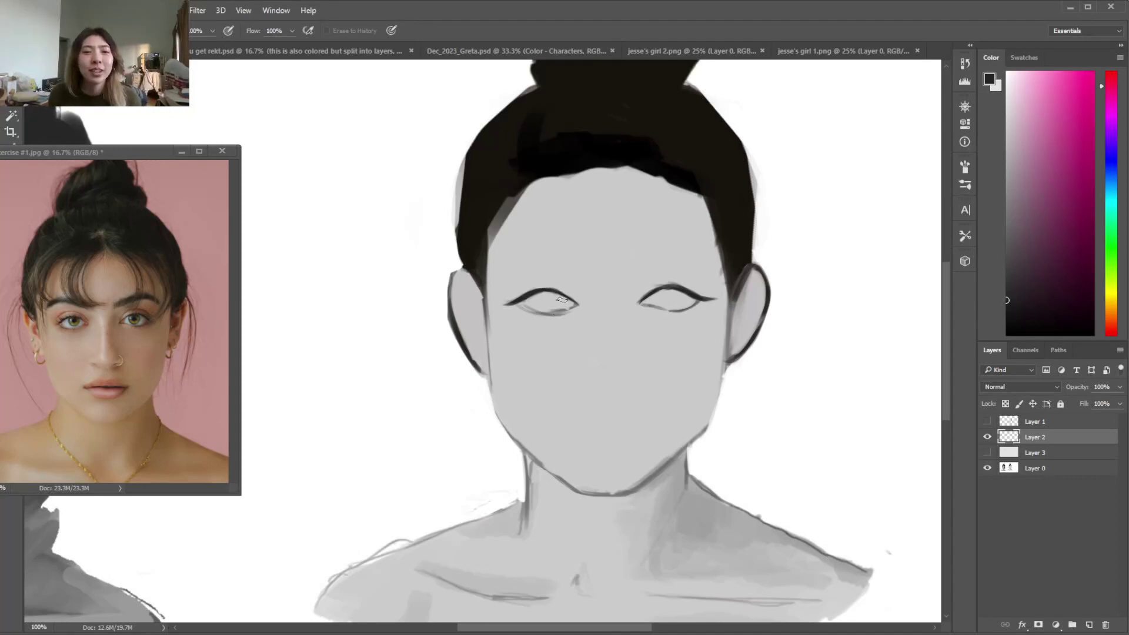
{"action": "key", "text": "b"}
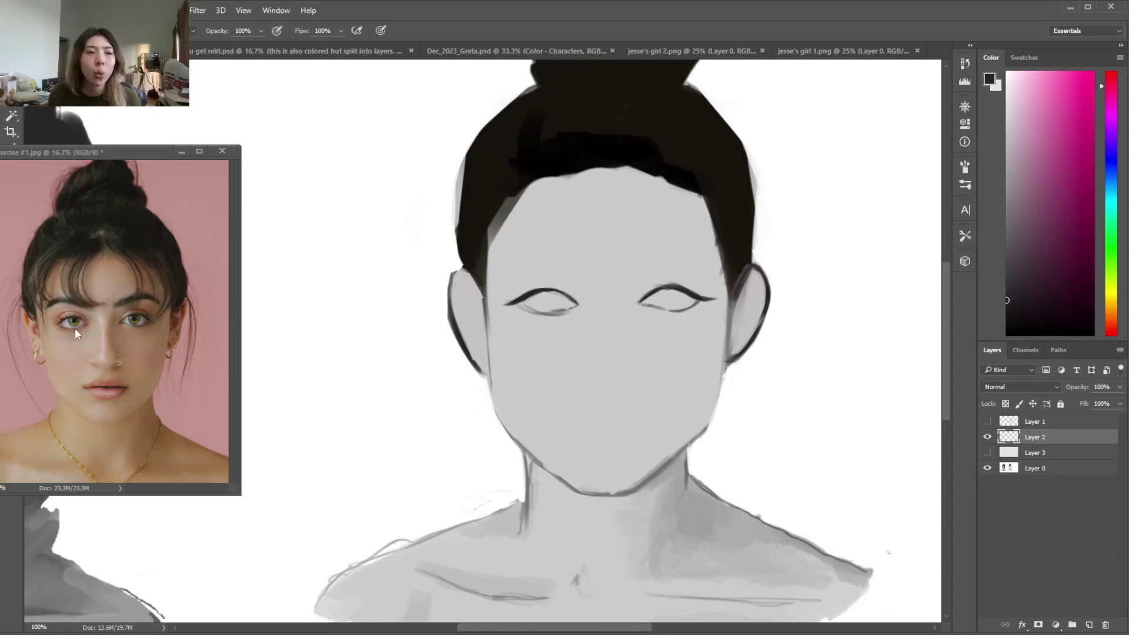
{"action": "key", "text": "e"}
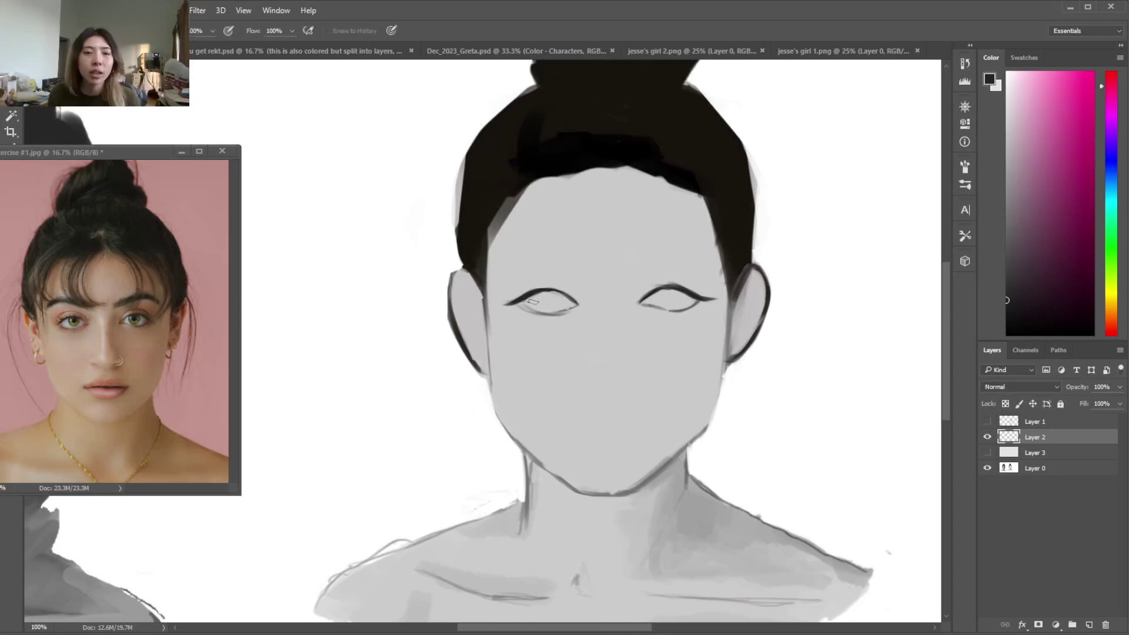
{"action": "key", "text": "b"}
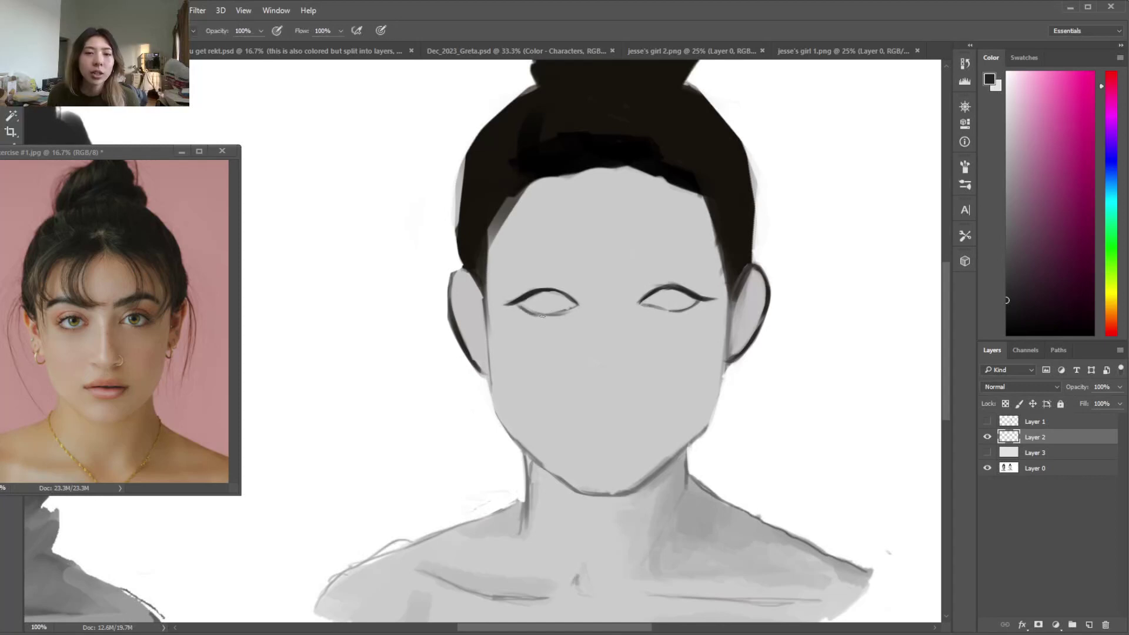
Paint a solid dark iris in the left-hand eye, tucked under the upper lid
{"action": "key", "text": "e"}
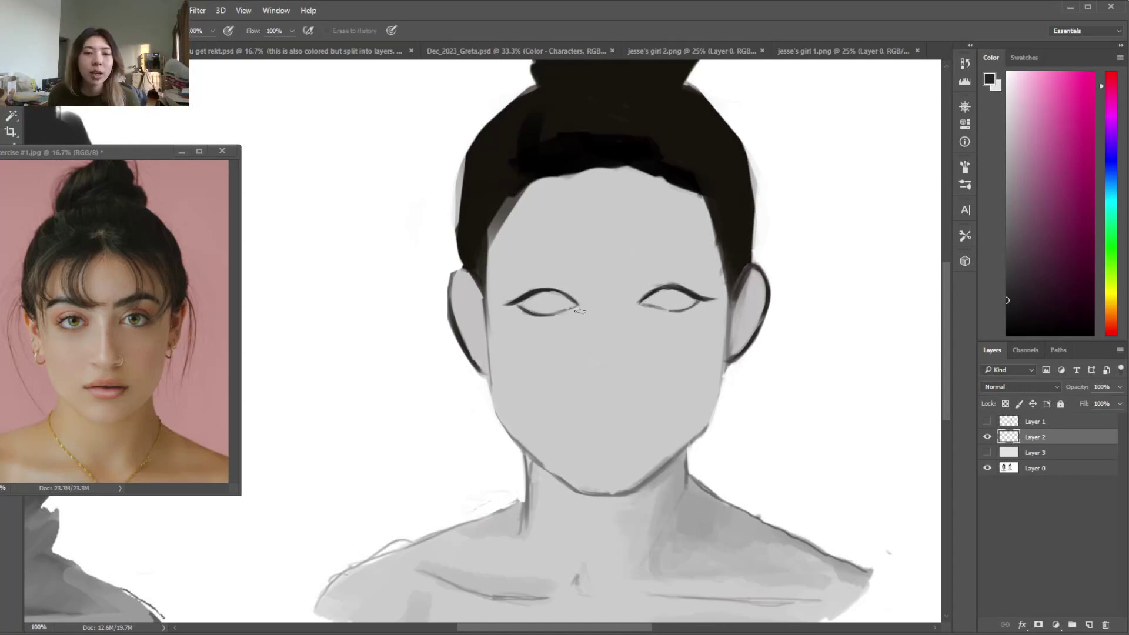
{"action": "key", "text": "b"}
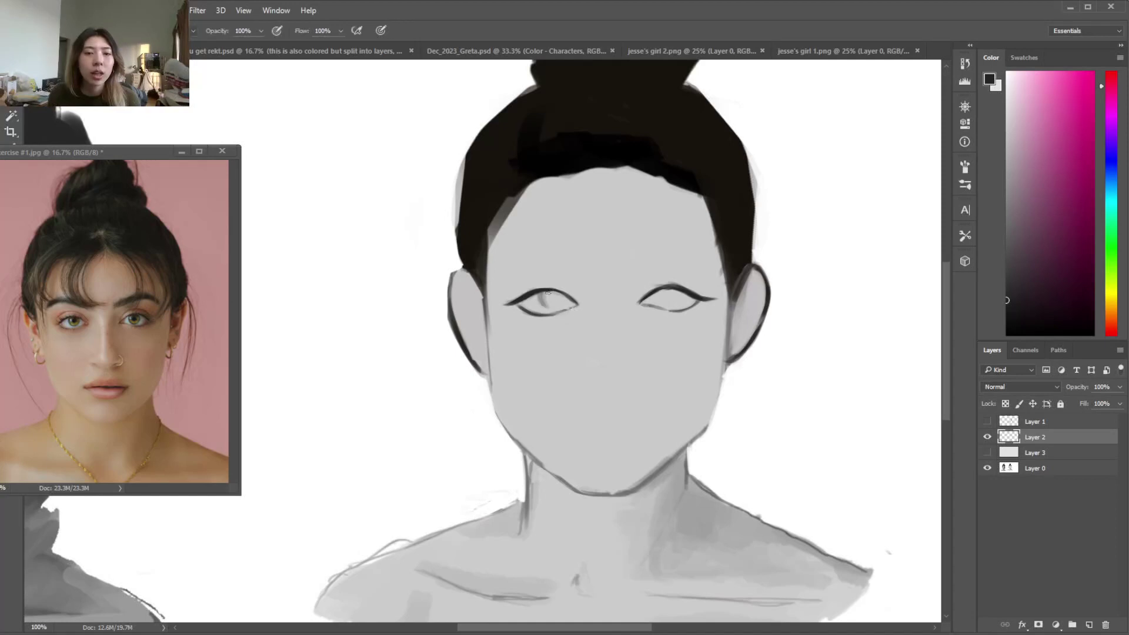
{"action": "mouse_move", "coordinate": [544, 300]}
{"action": "left_mouse_down"}
{"action": "mouse_move", "coordinate": [558, 300]}
{"action": "mouse_move", "coordinate": [545, 297]}
{"action": "left_mouse_up"}
Choose a hard round brush tip and enlarge it for stamping the irises
{"action": "right_click", "coordinate": [661, 293]}
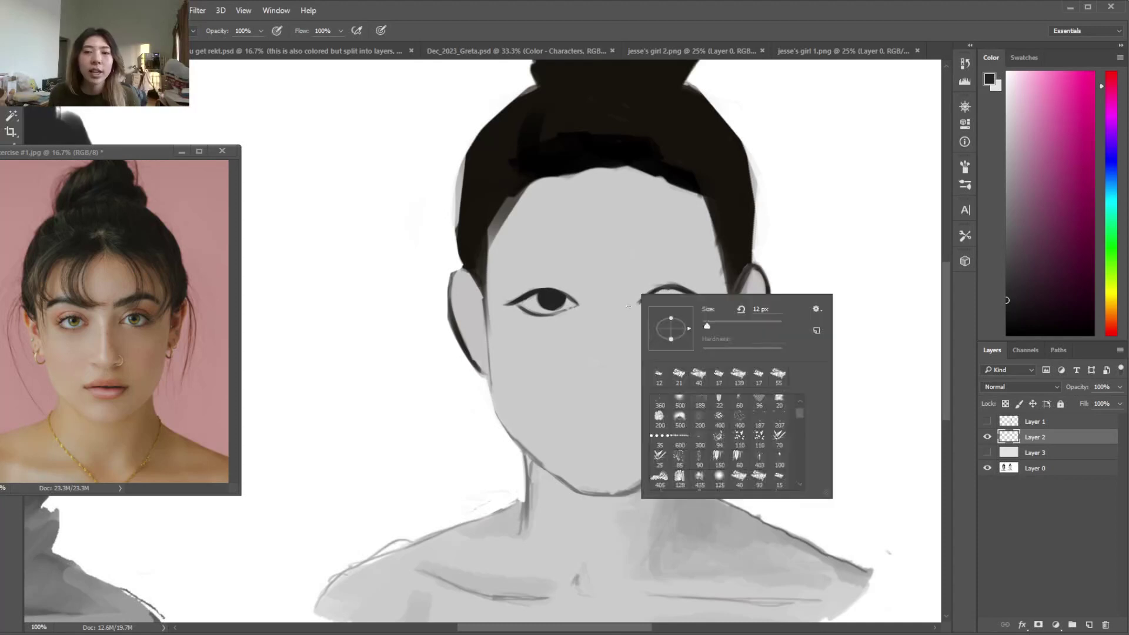
{"action": "left_click", "coordinate": [800, 401]}
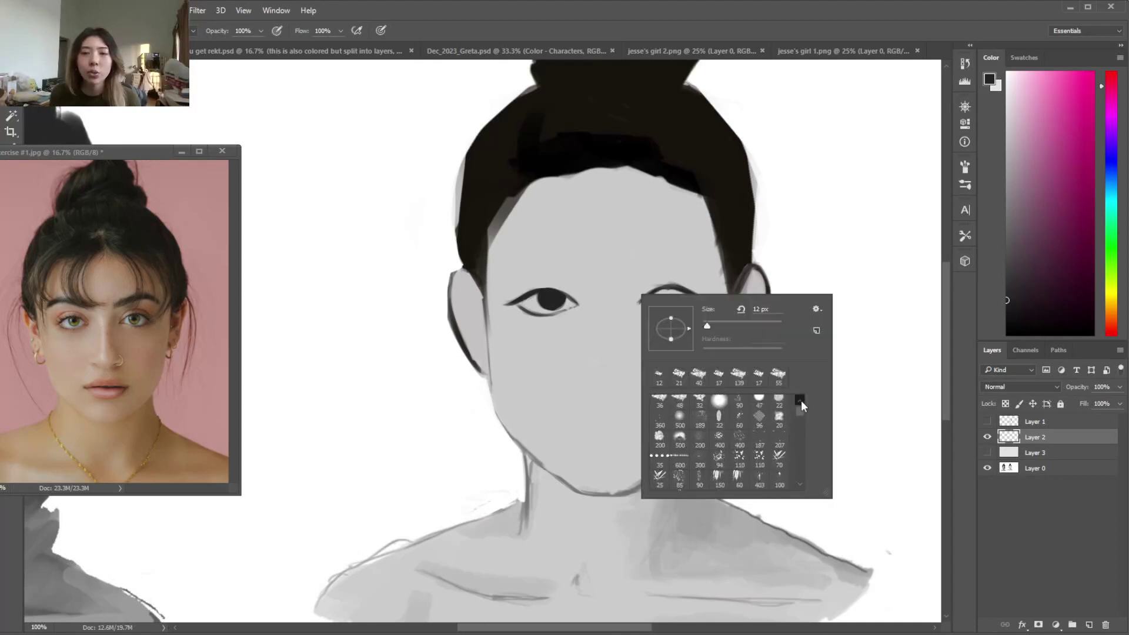
{"action": "left_click", "coordinate": [659, 404]}
{"action": "left_click_drag", "start_coordinate": [703, 352], "coordinate": [795, 351]}
{"action": "left_click", "coordinate": [716, 322]}
{"action": "left_click", "coordinate": [722, 322]}
Try stamping round irises over both eyes on a new layer, and delete that layer
{"action": "left_click", "coordinate": [1091, 625]}
{"action": "left_click", "coordinate": [1091, 625]}
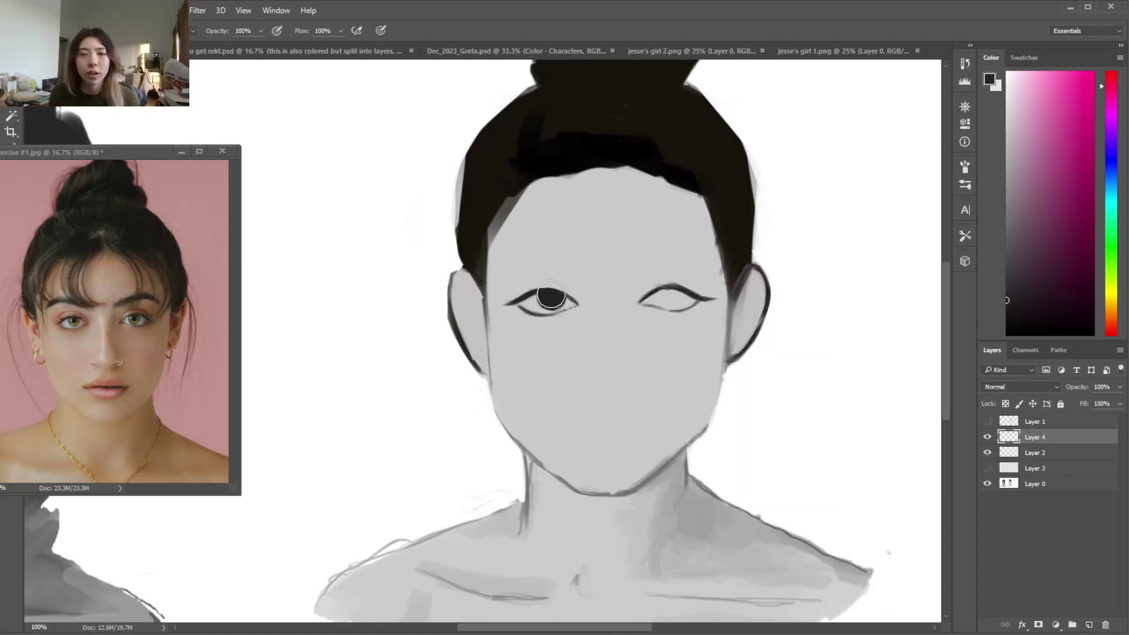
{"action": "key", "text": "bracketright"}
{"action": "left_click_drag", "start_coordinate": [550, 298], "coordinate": [551, 294]}
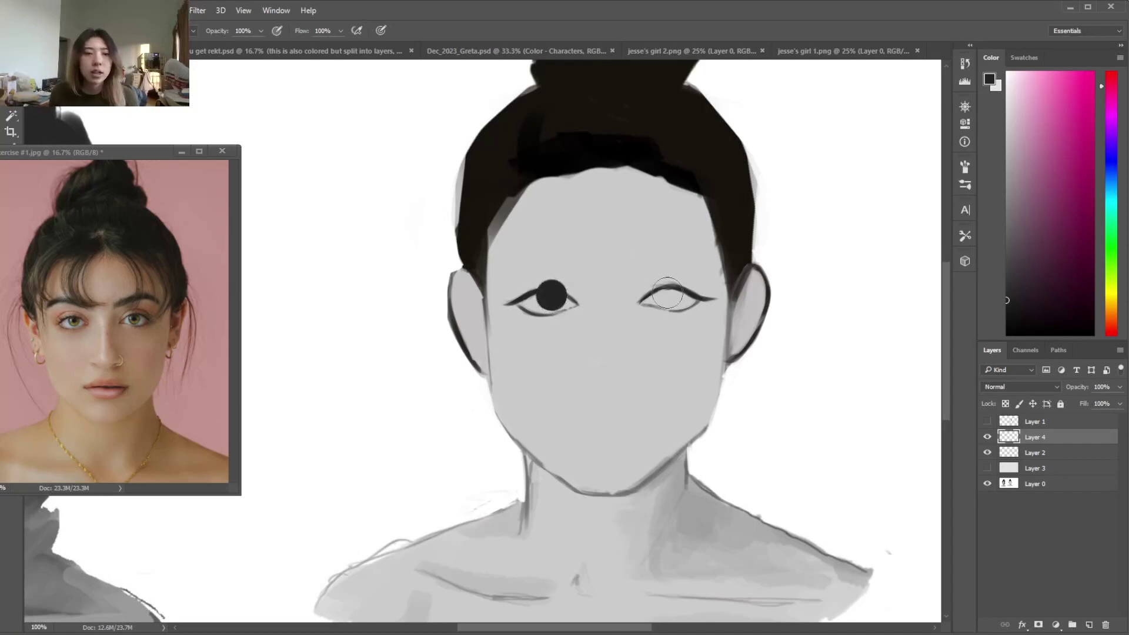
{"action": "left_click_drag", "start_coordinate": [667, 294], "coordinate": [668, 297]}
{"action": "key", "text": "e"}
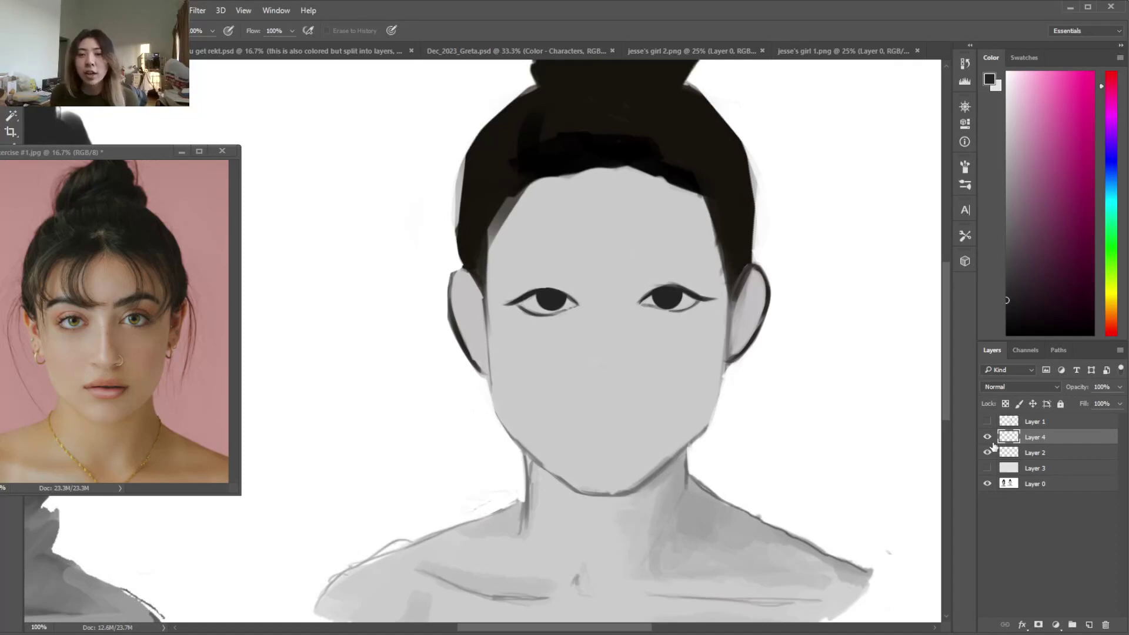
{"action": "key", "text": "Delete"}
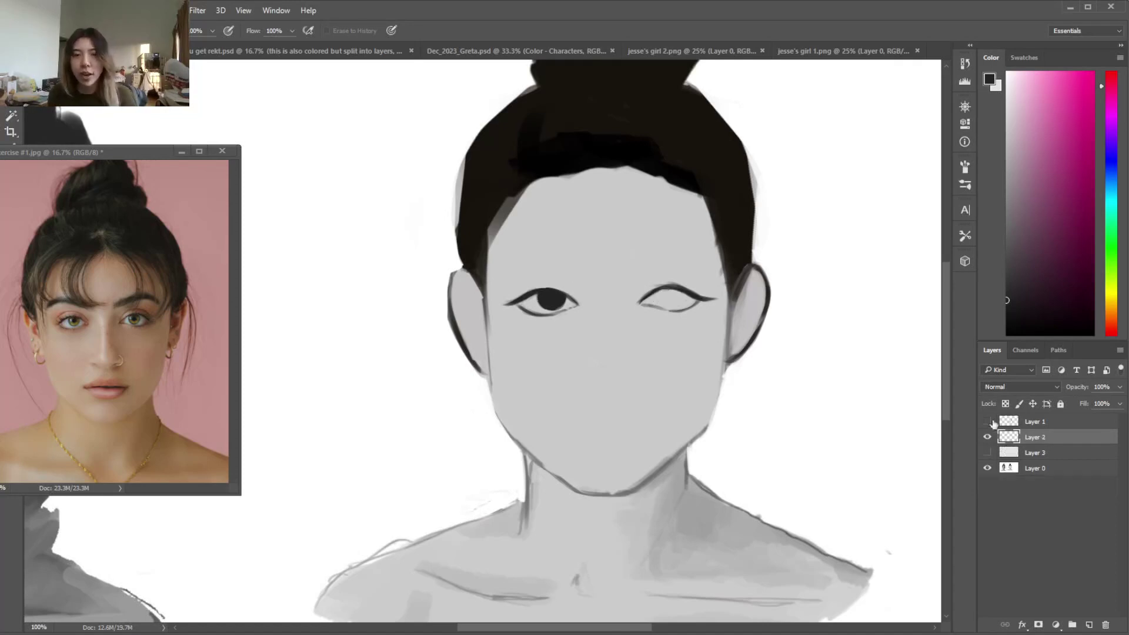
Return to the small textured brush tip and refine the left-hand eye's iris and upper lid
{"action": "key", "text": "b"}
{"action": "right_click", "coordinate": [606, 272]}
{"action": "left_click", "coordinate": [662, 354]}
{"action": "left_click", "coordinate": [542, 296]}
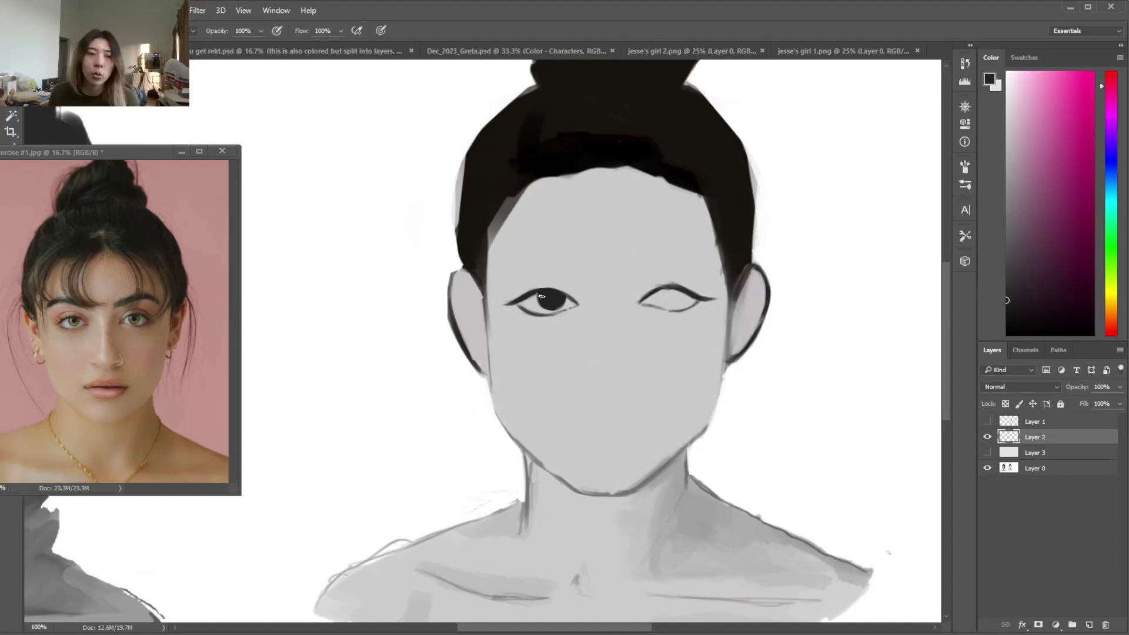
{"action": "left_click_drag", "start_coordinate": [542, 294], "coordinate": [576, 303]}
Trim the left-hand iris's inner edge and clean up the eye's inner corner, alternating eraser and brush
{"action": "key", "text": "e"}
{"action": "key", "text": "b"}
{"action": "key", "text": "e"}
{"action": "key", "text": "b"}
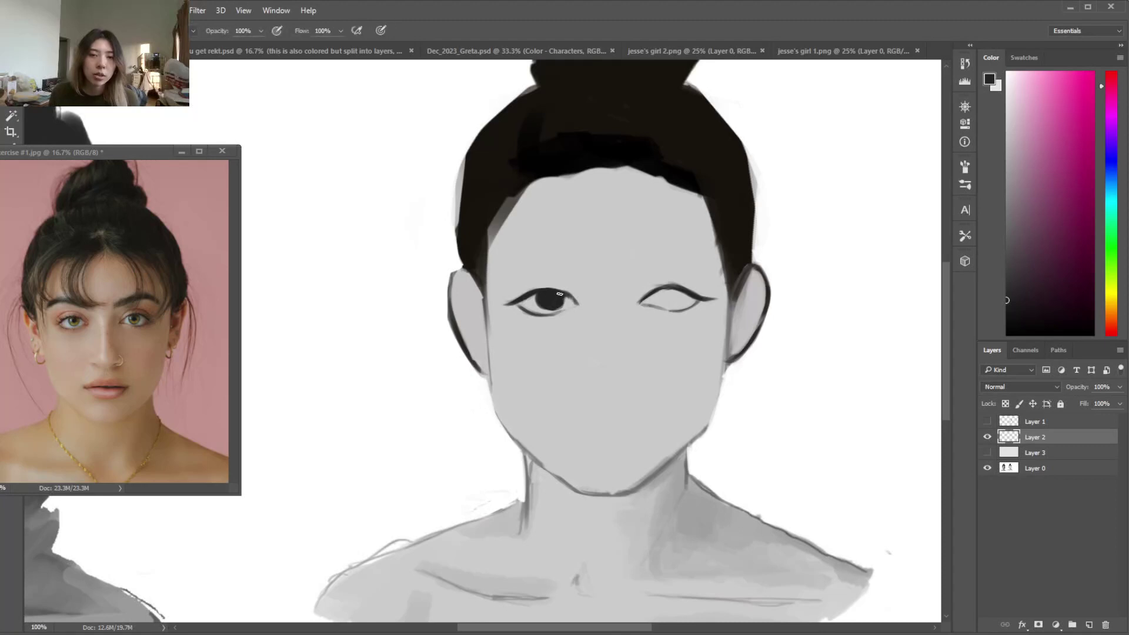
{"action": "key", "text": "e"}
{"action": "mouse_move", "coordinate": [572, 310]}
{"action": "left_mouse_down"}
{"action": "mouse_move", "coordinate": [546, 314]}
{"action": "mouse_move", "coordinate": [577, 303]}
{"action": "left_mouse_up"}
{"action": "key", "text": "b"}
Paint a matching dark iris in the right-hand eye and mark the nose's width with two small gray dabs
{"action": "key", "text": "e"}
{"action": "key", "text": "b"}
{"action": "key", "text": "e"}
{"action": "mouse_move", "coordinate": [649, 306]}
{"action": "left_mouse_down"}
{"action": "mouse_move", "coordinate": [673, 310]}
{"action": "mouse_move", "coordinate": [659, 300]}
{"action": "mouse_move", "coordinate": [676, 297]}
{"action": "mouse_move", "coordinate": [667, 289]}
{"action": "left_mouse_up"}
{"action": "key", "text": "b"}
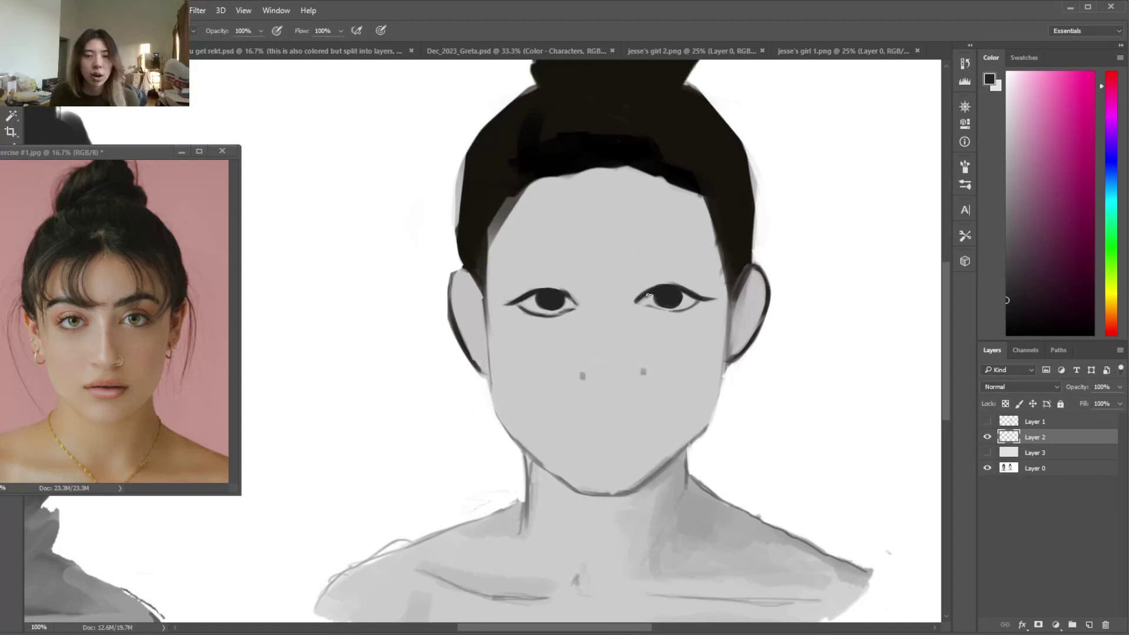
Extend the inner corners of both eyes slightly towards the nose
{"action": "key", "text": "e"}
{"action": "key", "text": "b"}
{"action": "mouse_move", "coordinate": [578, 304]}
{"action": "left_mouse_down"}
{"action": "mouse_move", "coordinate": [569, 300]}
{"action": "mouse_move", "coordinate": [581, 305]}
{"action": "left_mouse_up"}
Narrow the right-hand nose mark with the eraser and draw two short dark nostril strokes between the marks
{"action": "key", "text": "e"}
{"action": "left_click", "coordinate": [643, 372]}
{"action": "key", "text": "b"}
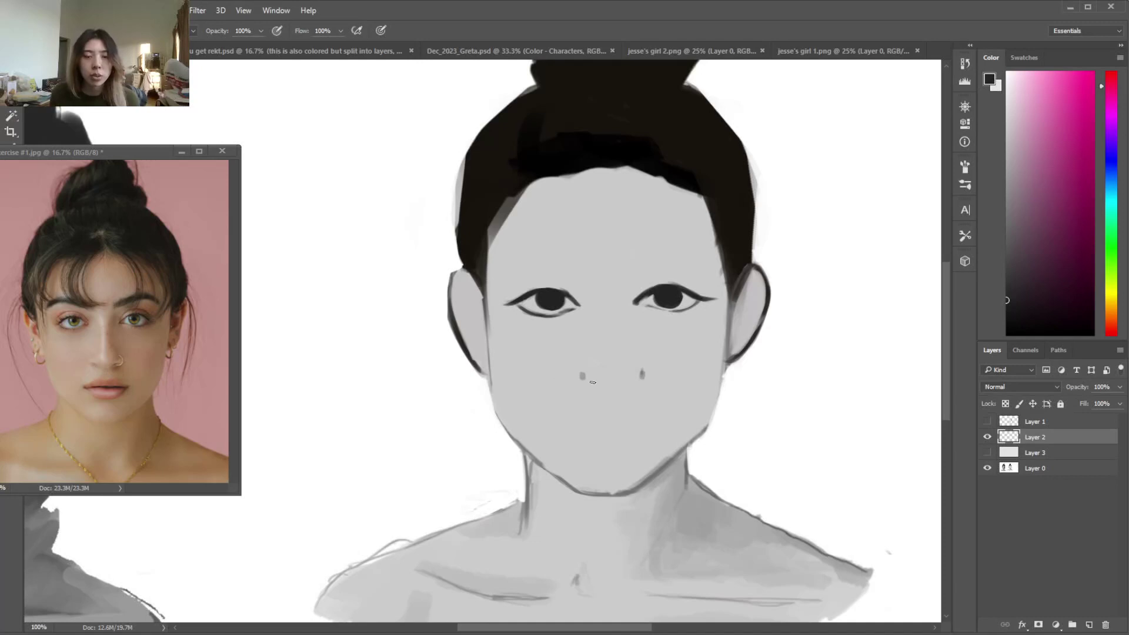
{"action": "key", "text": "e"}
{"action": "left_click", "coordinate": [643, 371]}
{"action": "key", "text": "b"}
{"action": "mouse_move", "coordinate": [641, 372]}
{"action": "left_mouse_down"}
{"action": "mouse_move", "coordinate": [643, 381]}
{"action": "mouse_move", "coordinate": [647, 371]}
{"action": "left_mouse_up"}
Erase the nose marks down to thin curves and draw the left-hand nostril wing
{"action": "key", "text": "e"}
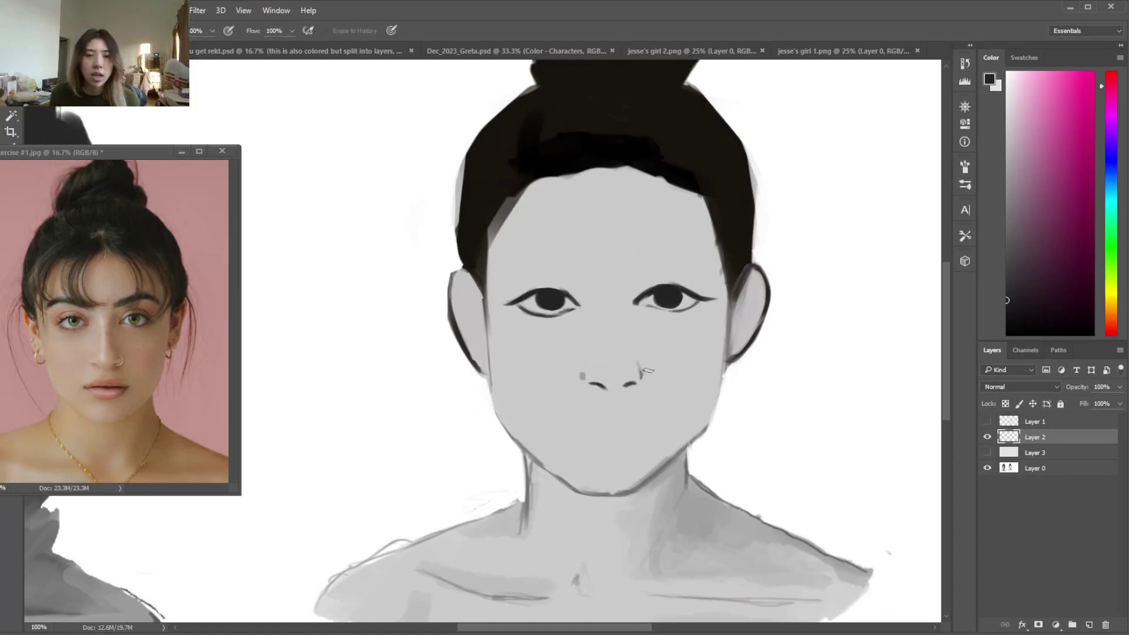
{"action": "left_click_drag", "start_coordinate": [579, 378], "coordinate": [583, 375]}
{"action": "key", "text": "b"}
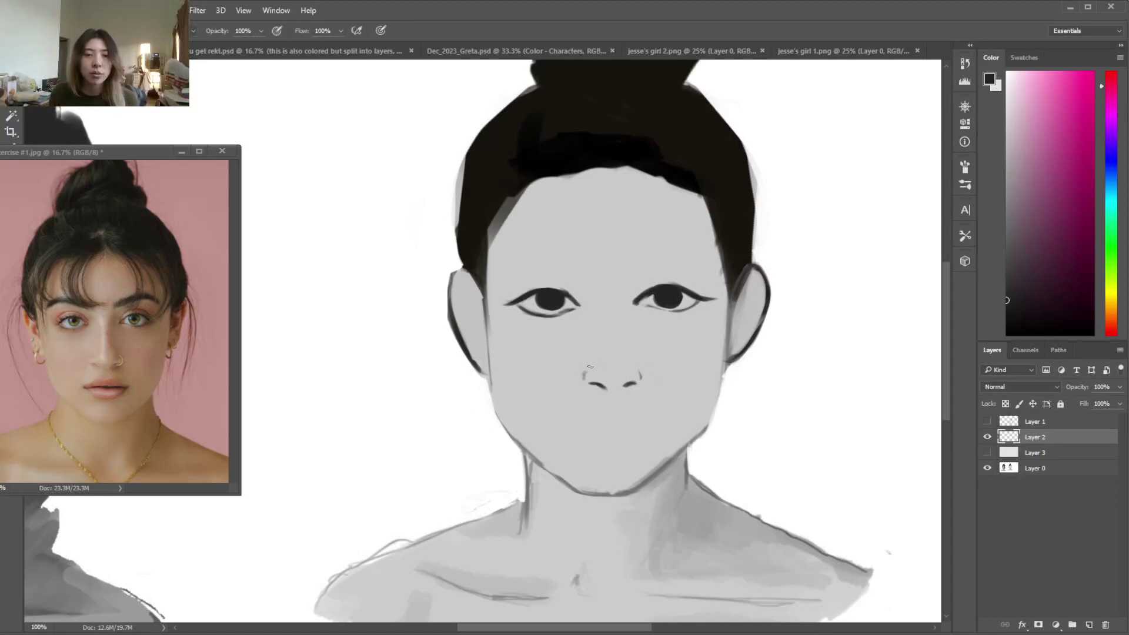
{"action": "key", "text": "e"}
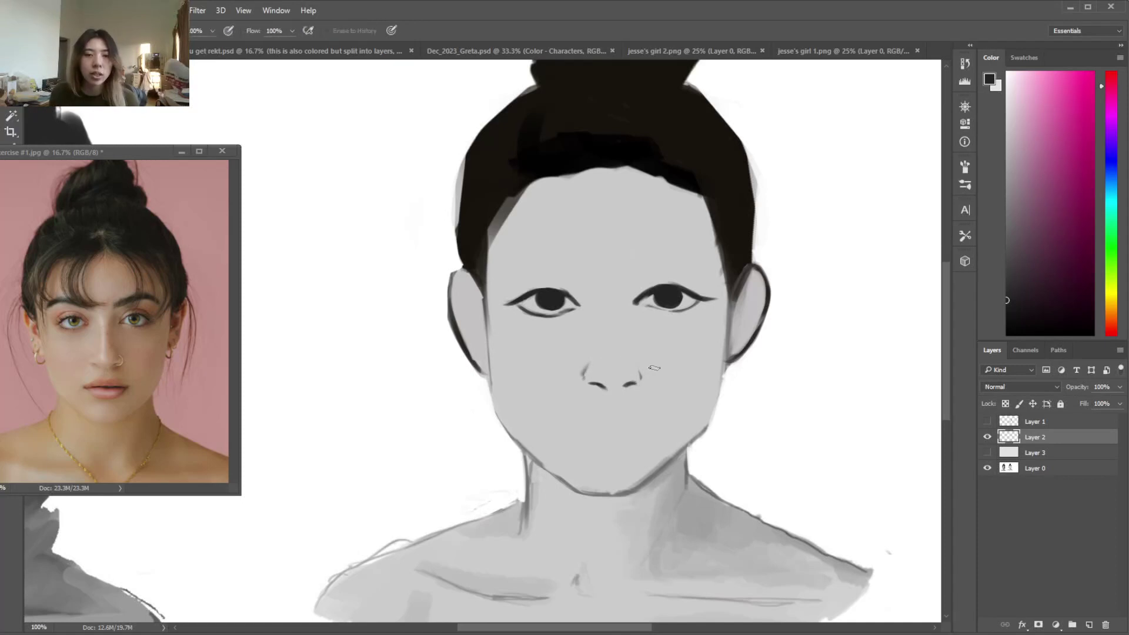
{"action": "key", "text": "b"}
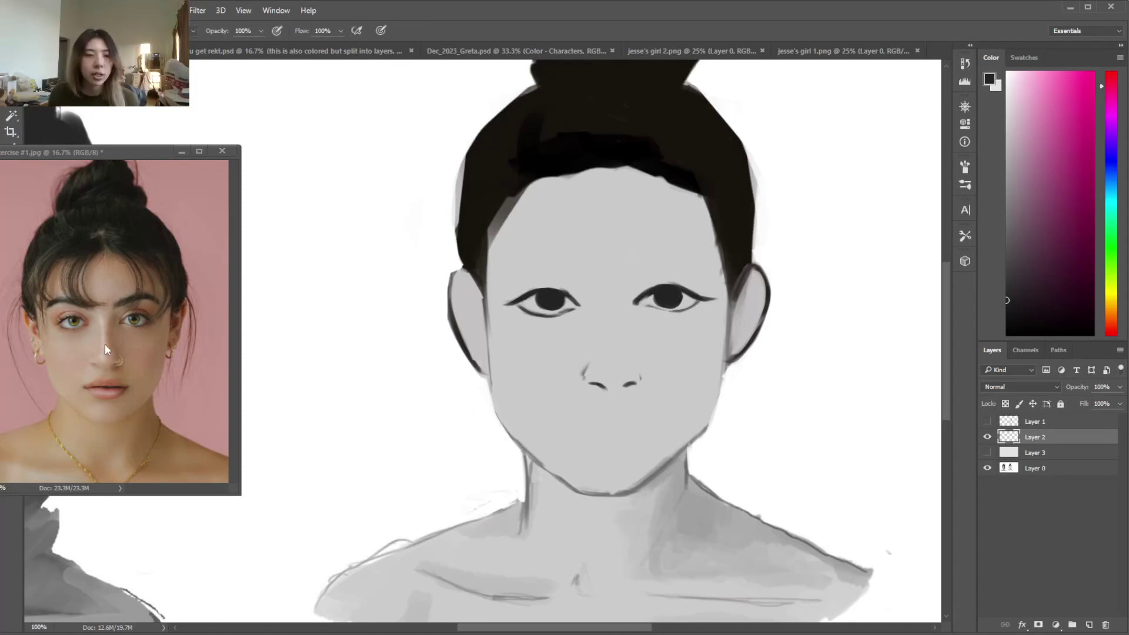
Draw the right-hand nostril wing to match the left-hand one and clean its edges
{"action": "mouse_move", "coordinate": [635, 363]}
{"action": "left_mouse_down"}
{"action": "mouse_move", "coordinate": [640, 377]}
{"action": "mouse_move", "coordinate": [629, 384]}
{"action": "left_mouse_up"}
{"action": "key", "text": "e"}
{"action": "key", "text": "b"}
{"action": "key", "text": "e"}
{"action": "key", "text": "b"}
Draw eyelid crease lines above both eyes and sketch the right-hand eyebrow's first arched line
{"action": "mouse_move", "coordinate": [519, 286]}
{"action": "left_mouse_down"}
{"action": "mouse_move", "coordinate": [552, 279]}
{"action": "mouse_move", "coordinate": [573, 291]}
{"action": "mouse_move", "coordinate": [520, 284]}
{"action": "left_mouse_up"}
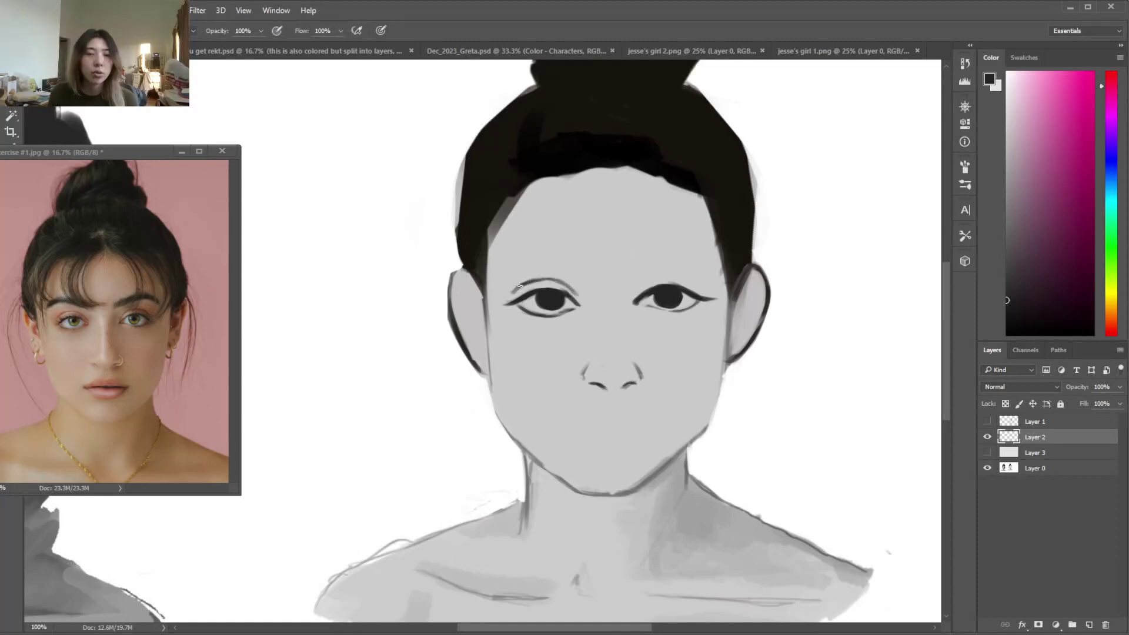
{"action": "mouse_move", "coordinate": [641, 286]}
{"action": "left_mouse_down"}
{"action": "mouse_move", "coordinate": [685, 278]}
{"action": "mouse_move", "coordinate": [645, 270]}
{"action": "mouse_move", "coordinate": [673, 278]}
{"action": "mouse_move", "coordinate": [644, 279]}
{"action": "mouse_move", "coordinate": [681, 276]}
{"action": "mouse_move", "coordinate": [667, 278]}
{"action": "mouse_move", "coordinate": [698, 288]}
{"action": "mouse_move", "coordinate": [682, 275]}
{"action": "mouse_move", "coordinate": [699, 289]}
{"action": "mouse_move", "coordinate": [664, 278]}
{"action": "mouse_move", "coordinate": [694, 273]}
{"action": "mouse_move", "coordinate": [693, 259]}
{"action": "mouse_move", "coordinate": [635, 268]}
{"action": "mouse_move", "coordinate": [697, 271]}
{"action": "left_mouse_up"}
{"action": "key", "text": "e"}
{"action": "key", "text": "b"}
{"action": "key", "text": "e"}
{"action": "key", "text": "b"}
Darken the left-hand jawline from below the ear down towards the chin
{"action": "key", "text": "e"}
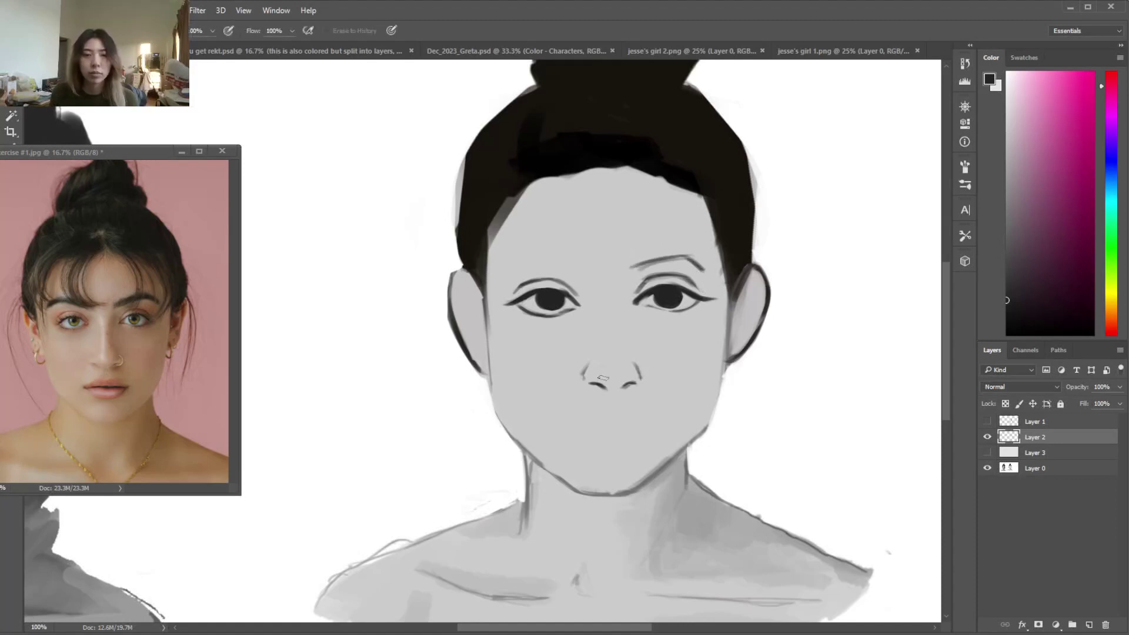
{"action": "key", "text": "b"}
{"action": "mouse_move", "coordinate": [489, 356]}
{"action": "left_mouse_down"}
{"action": "mouse_move", "coordinate": [494, 402]}
{"action": "mouse_move", "coordinate": [541, 462]}
{"action": "left_mouse_up"}
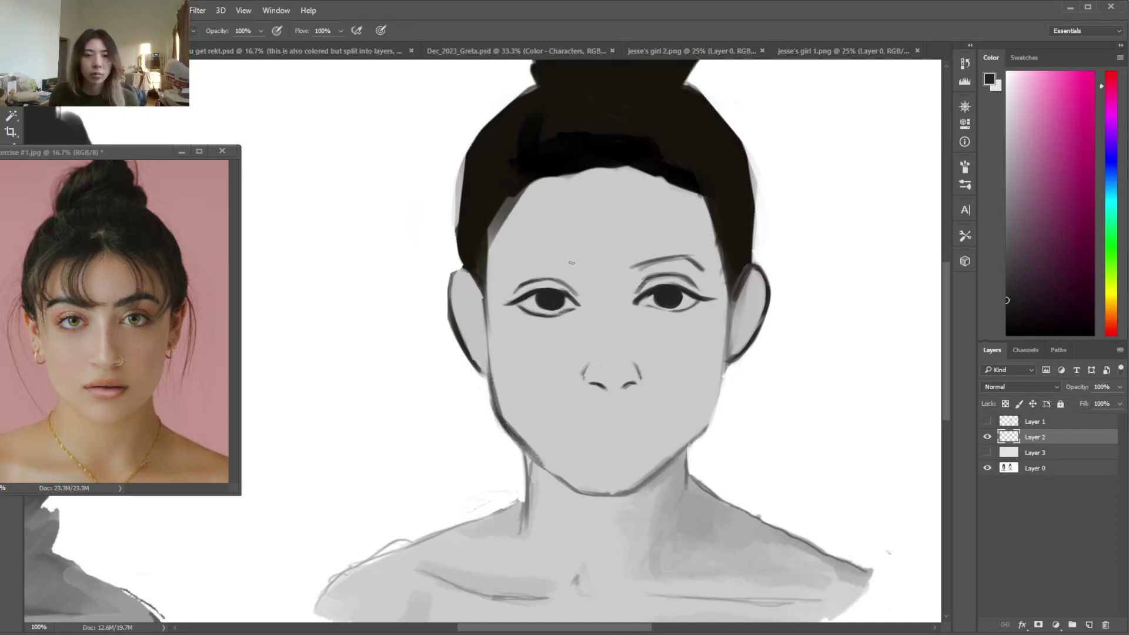
Sketch the upper and lower edges of both eyebrows, refining the strokes with brush and eraser
{"action": "mouse_move", "coordinate": [585, 273]}
{"action": "left_mouse_down"}
{"action": "mouse_move", "coordinate": [549, 261]}
{"action": "mouse_move", "coordinate": [507, 274]}
{"action": "mouse_move", "coordinate": [563, 271]}
{"action": "mouse_move", "coordinate": [546, 252]}
{"action": "mouse_move", "coordinate": [591, 274]}
{"action": "mouse_move", "coordinate": [534, 259]}
{"action": "mouse_move", "coordinate": [505, 281]}
{"action": "mouse_move", "coordinate": [539, 266]}
{"action": "mouse_move", "coordinate": [500, 272]}
{"action": "mouse_move", "coordinate": [532, 250]}
{"action": "mouse_move", "coordinate": [505, 260]}
{"action": "mouse_move", "coordinate": [512, 251]}
{"action": "mouse_move", "coordinate": [581, 269]}
{"action": "mouse_move", "coordinate": [549, 260]}
{"action": "mouse_move", "coordinate": [637, 265]}
{"action": "mouse_move", "coordinate": [628, 261]}
{"action": "mouse_move", "coordinate": [667, 251]}
{"action": "mouse_move", "coordinate": [630, 257]}
{"action": "mouse_move", "coordinate": [690, 267]}
{"action": "left_mouse_up"}
{"action": "key", "text": "e"}
{"action": "key", "text": "b"}
{"action": "key", "text": "e"}
{"action": "key", "text": "b"}
{"action": "key", "text": "e"}
{"action": "key", "text": "b"}
{"action": "key", "text": "e"}
{"action": "key", "text": "b"}
{"action": "key", "text": "e"}
{"action": "key", "text": "b"}
Erase the excess at the right-hand eyebrow's inner end
{"action": "key", "text": "e"}
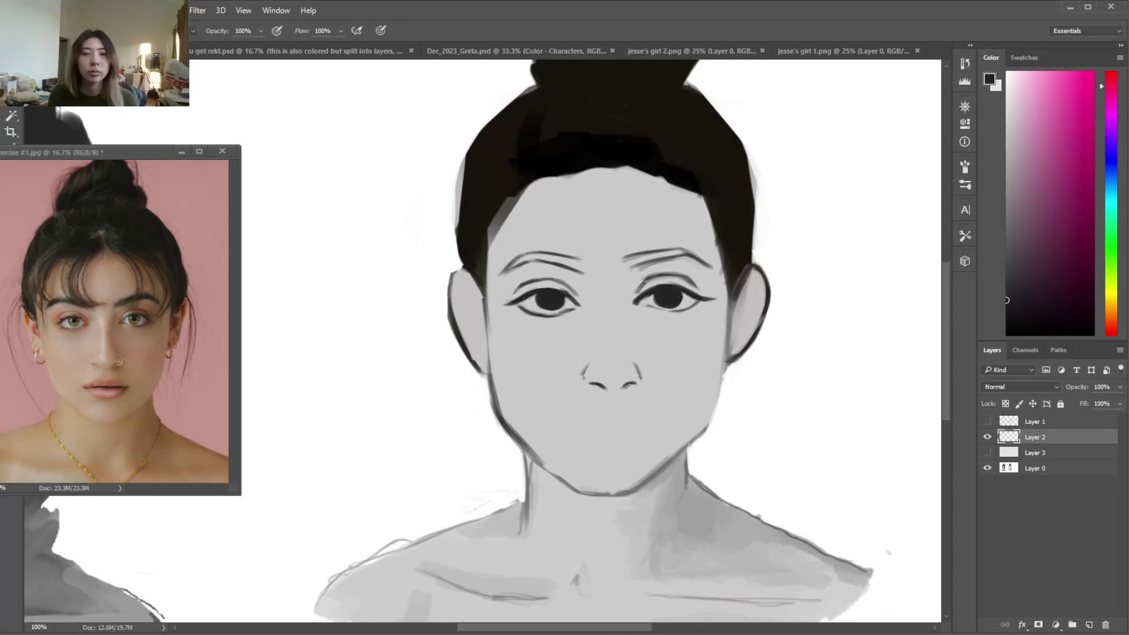
{"action": "key", "text": "e"}
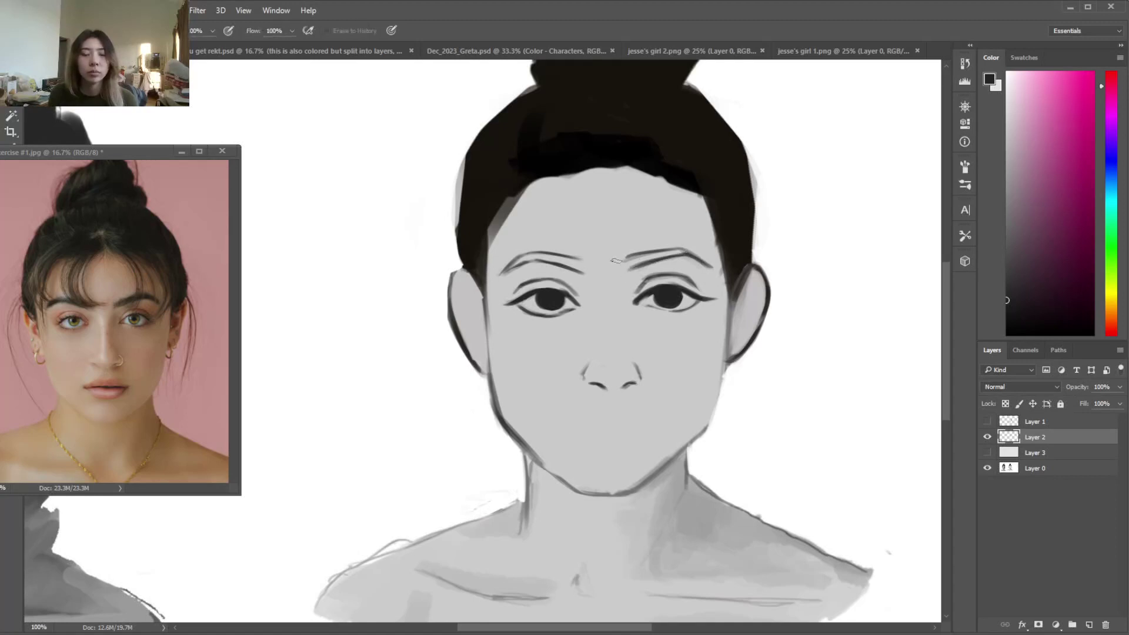
{"action": "key", "text": "b"}
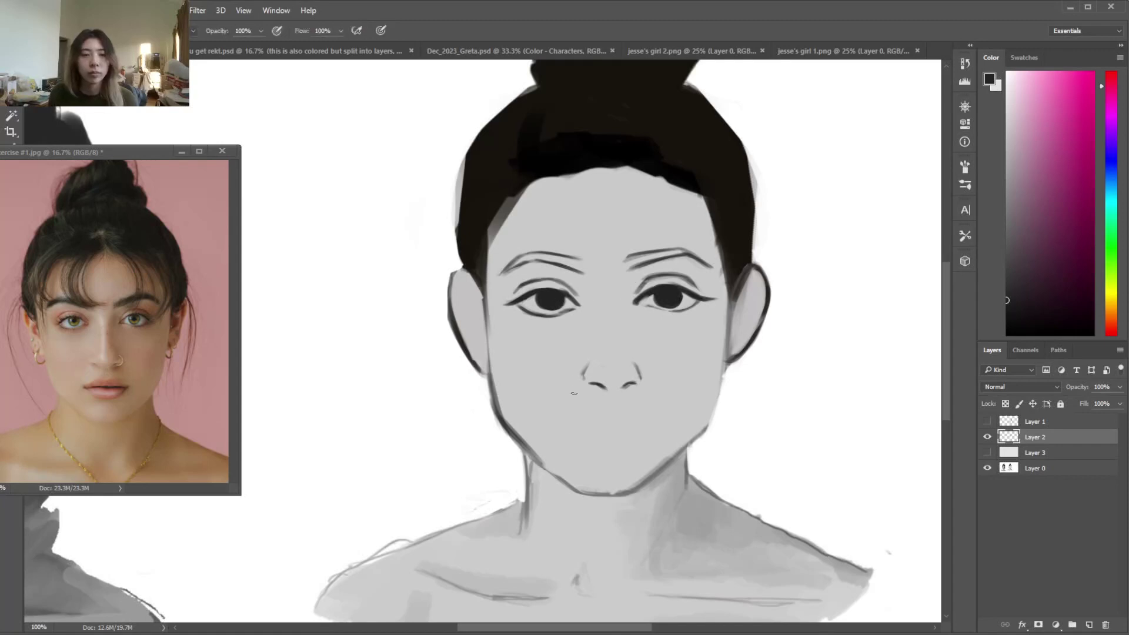
Thin the nostril strokes with the eraser and redraw the right-hand nostril wing as a darker curve
{"action": "key", "text": "e"}
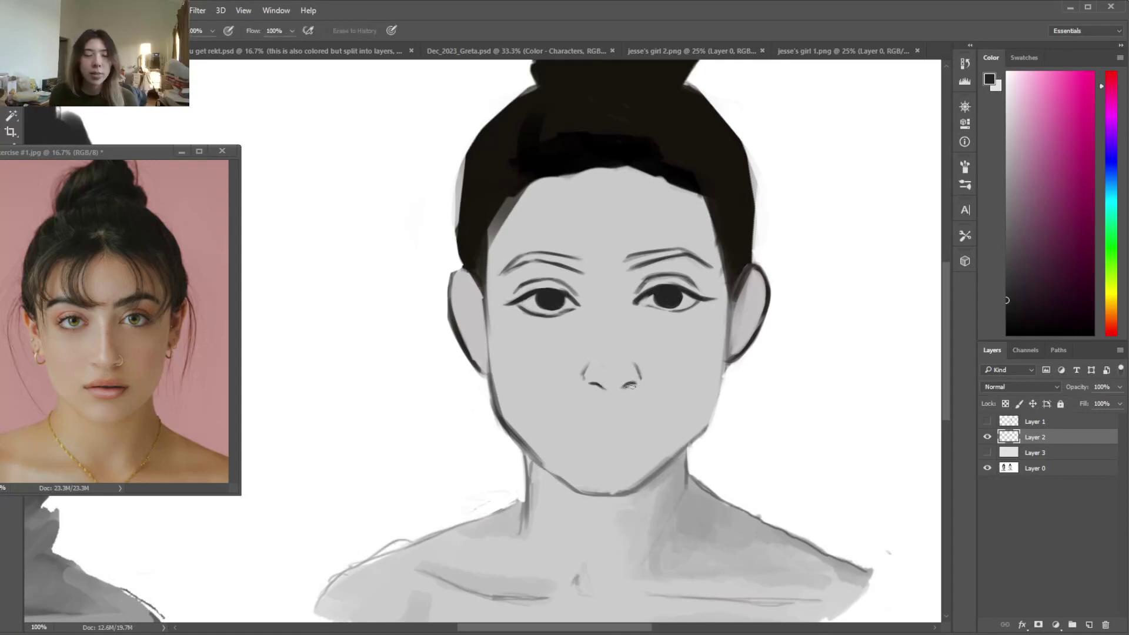
{"action": "key", "text": "b"}
{"action": "key", "text": "e"}
{"action": "key", "text": "b"}
{"action": "left_click_drag", "start_coordinate": [635, 374], "coordinate": [641, 385]}
{"action": "key", "text": "e"}
{"action": "key", "text": "b"}
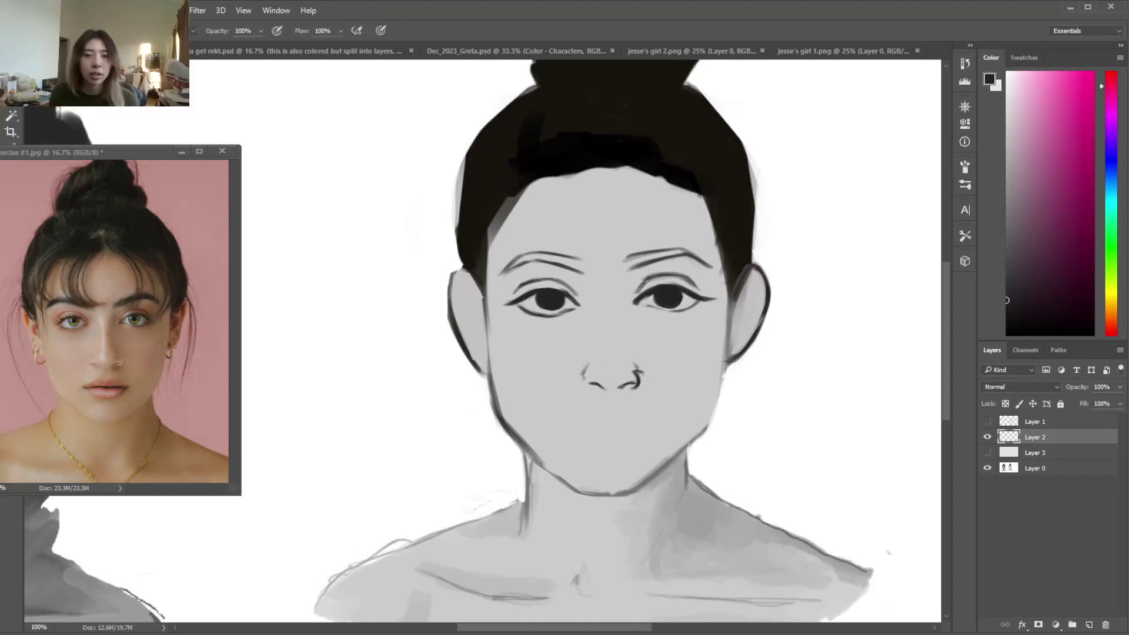
Thicken the right-hand nostril wing with a second dark curve and trim its edge with the eraser
{"action": "left_click_drag", "start_coordinate": [636, 387], "coordinate": [647, 376]}
{"action": "key", "text": "e"}
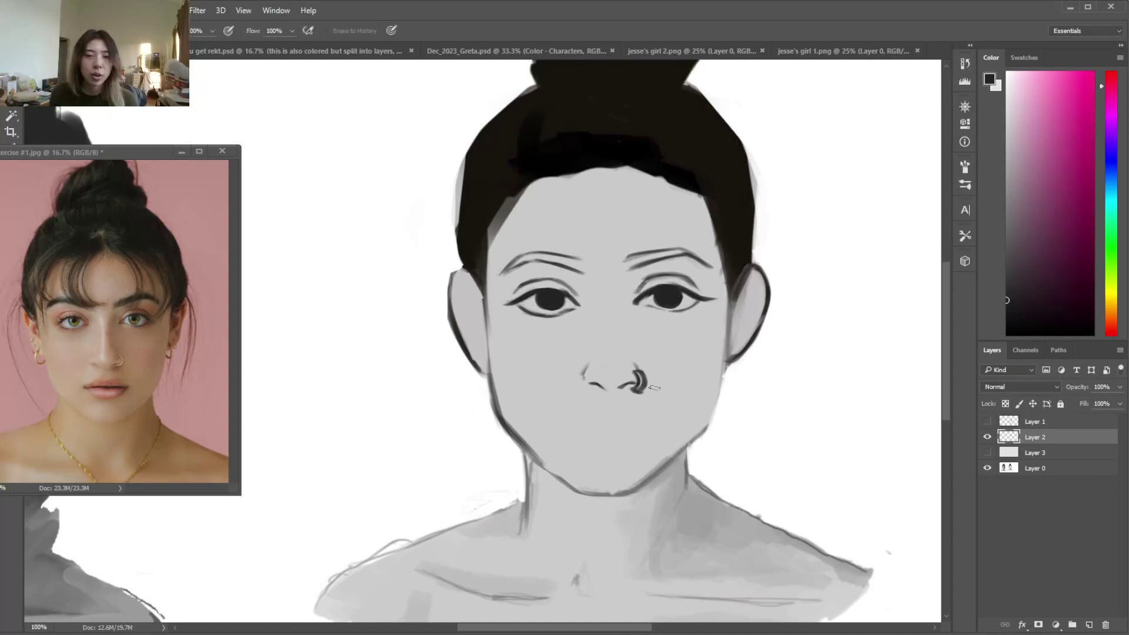
{"action": "key", "text": "b"}
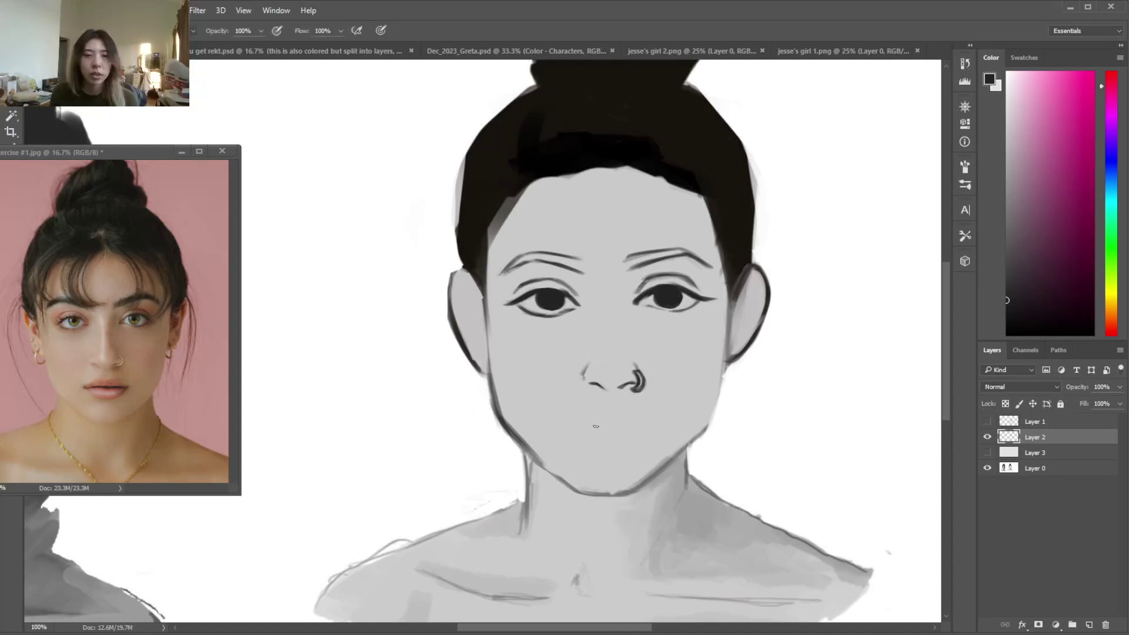
{"action": "key", "text": "e"}
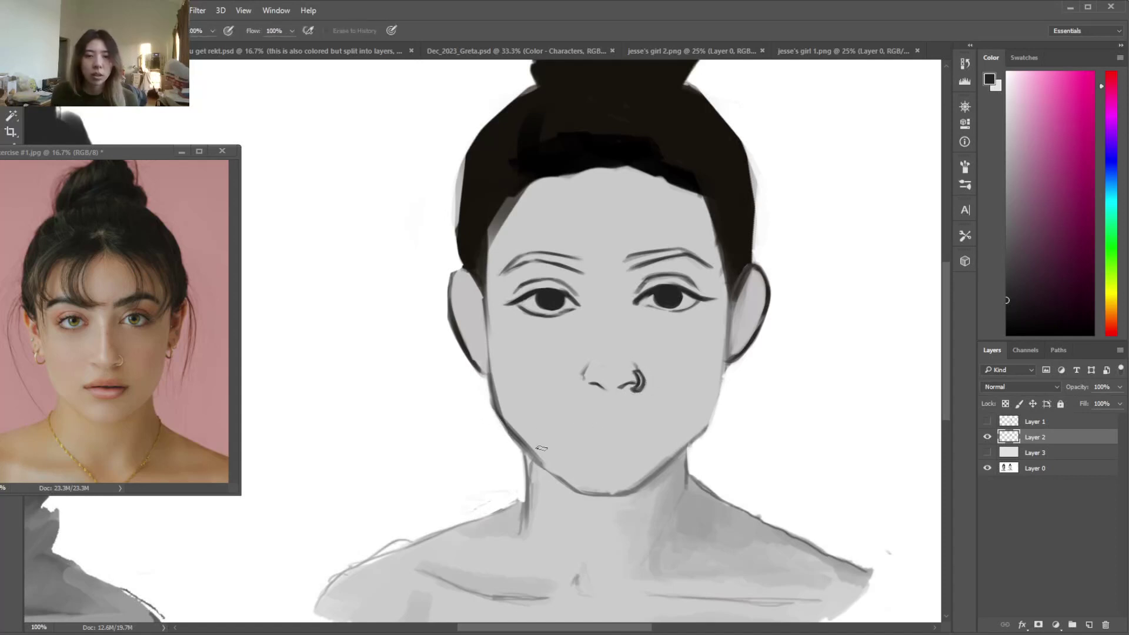
Darken the jawline on both sides of the face, from the cheeks down towards the chin
{"action": "key", "text": "b"}
{"action": "left_click_drag", "start_coordinate": [511, 425], "coordinate": [576, 493]}
{"action": "mouse_move", "coordinate": [732, 347]}
{"action": "left_mouse_down"}
{"action": "mouse_move", "coordinate": [717, 422]}
{"action": "mouse_move", "coordinate": [726, 369]}
{"action": "mouse_move", "coordinate": [693, 442]}
{"action": "left_mouse_up"}
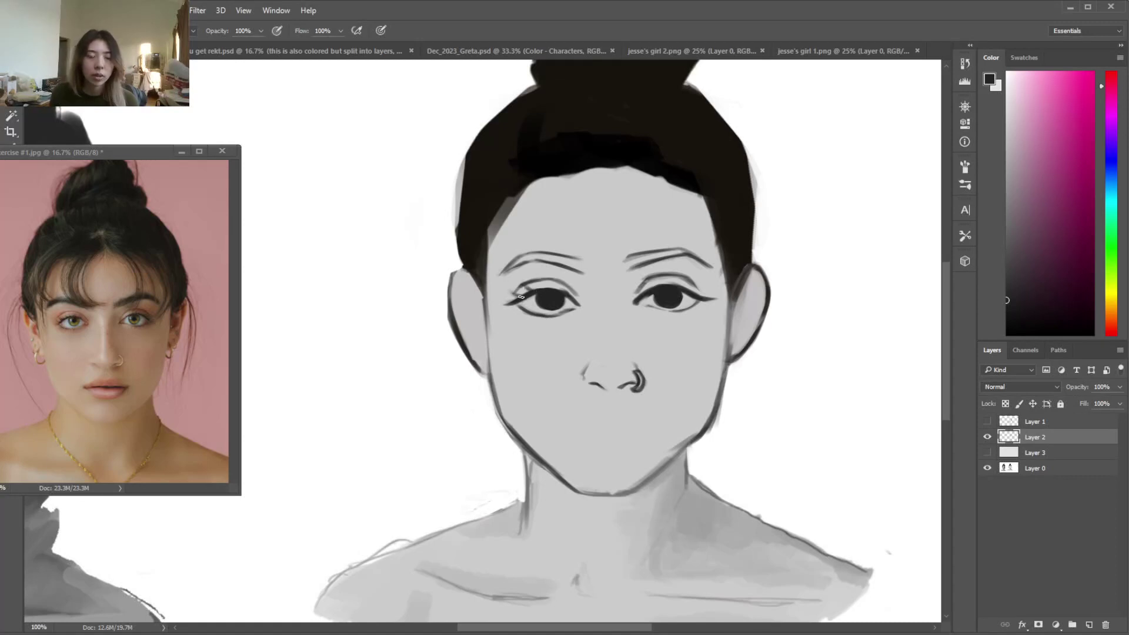
Draw short upper eyelashes along the left-hand eye's lash line, alternating brush and eraser
{"action": "key", "text": "ctrl+plus"}
{"action": "key", "text": "ctrl+plus"}
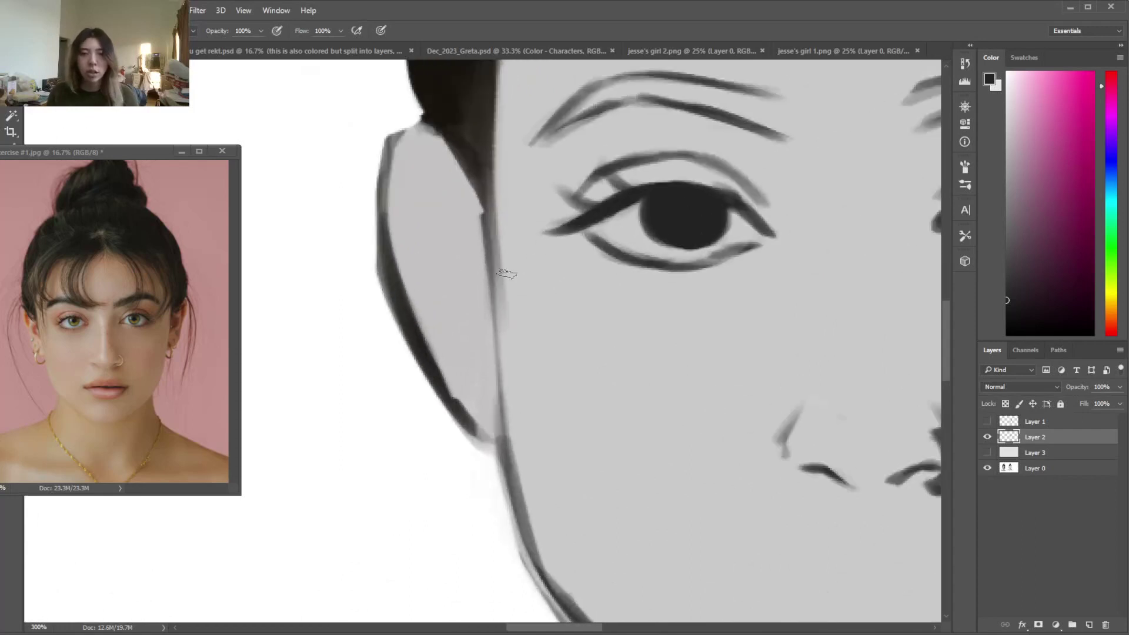
{"action": "right_click", "coordinate": [604, 180]}
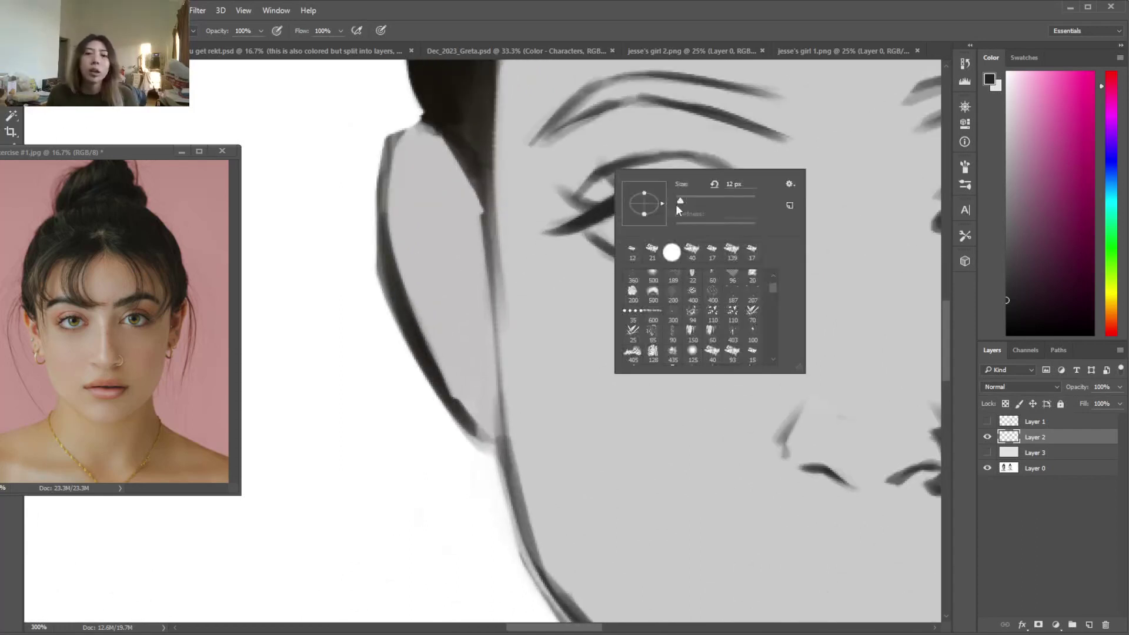
{"action": "left_click", "coordinate": [593, 210]}
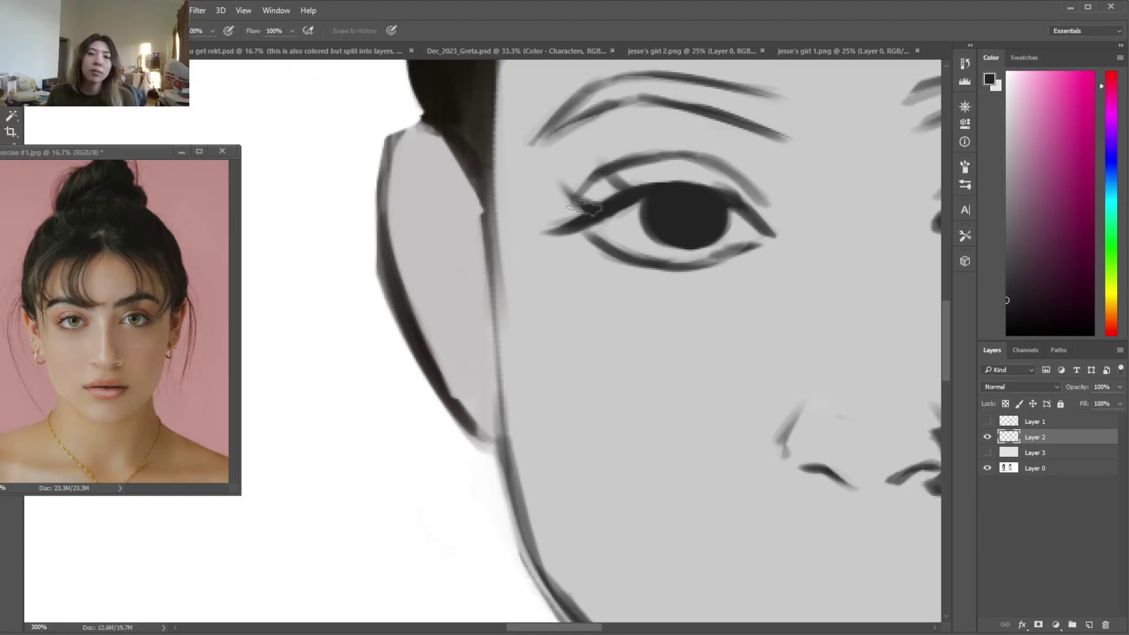
{"action": "key", "text": "e"}
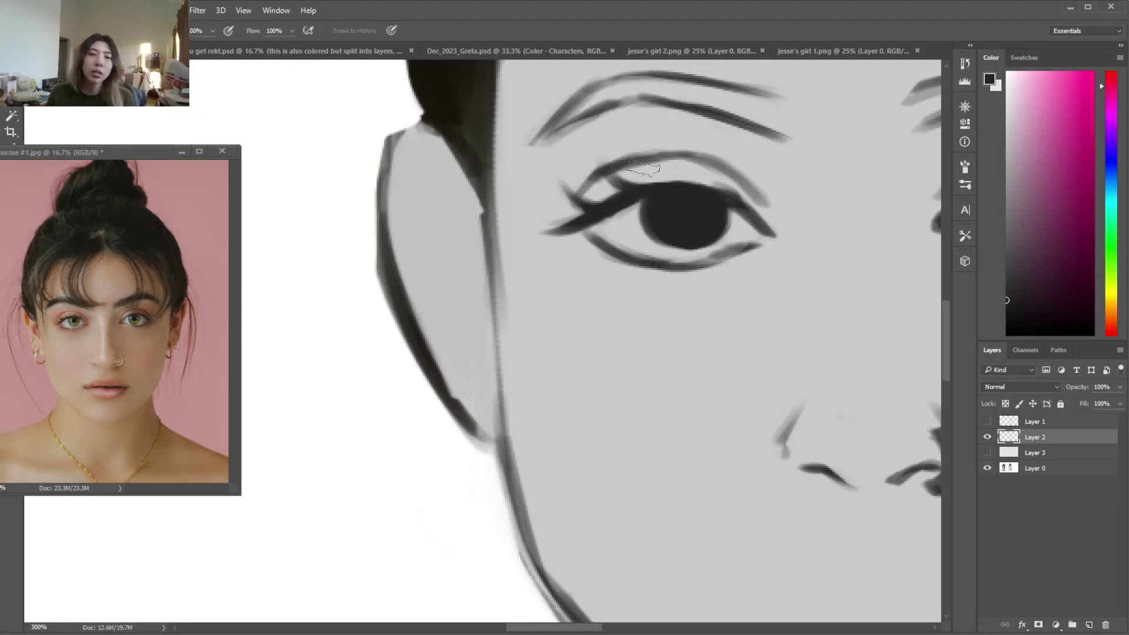
{"action": "key", "text": "b"}
{"action": "left_click_drag", "start_coordinate": [664, 181], "coordinate": [659, 165]}
{"action": "key", "text": "e"}
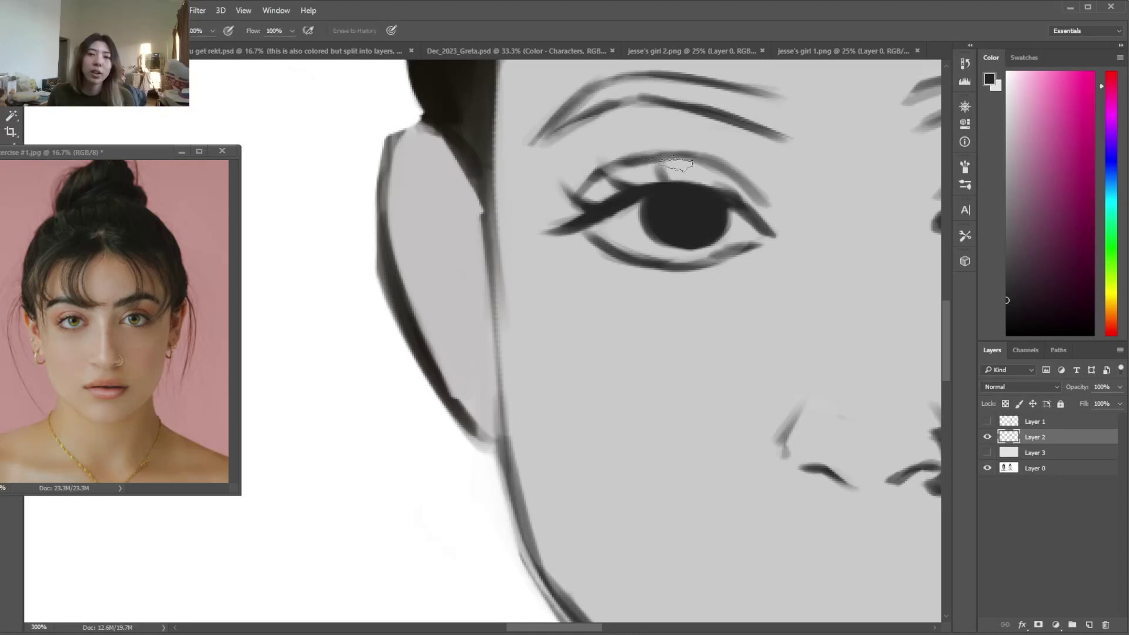
{"action": "key", "text": "b"}
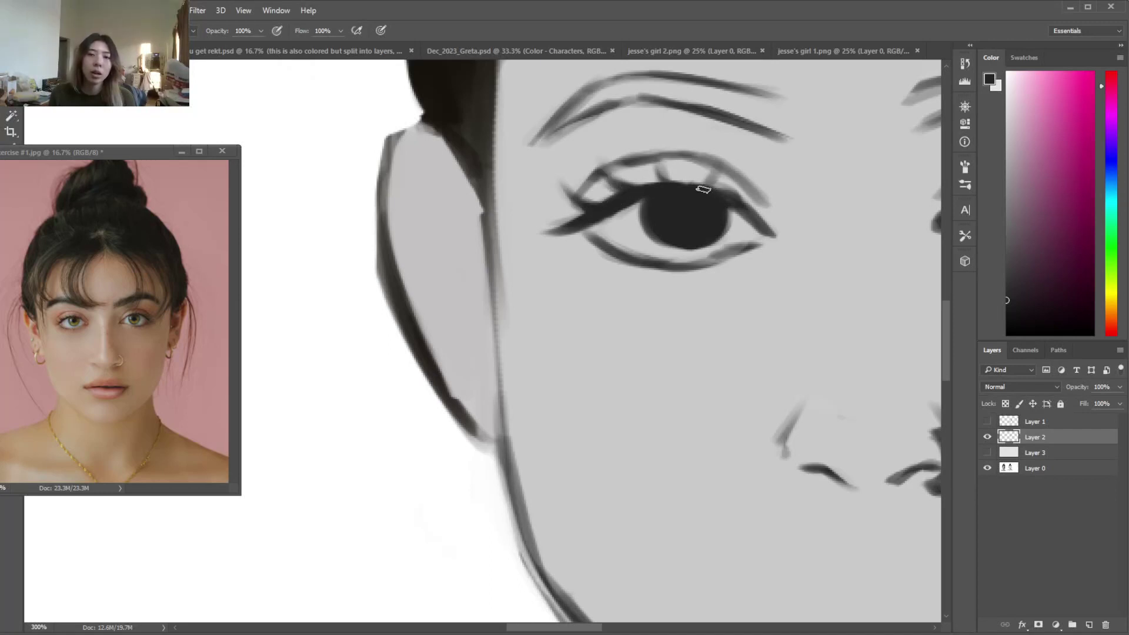
Reduce the brush size and lengthen the left-hand eye's upper lashes with fine tapered tips
{"action": "right_click", "coordinate": [729, 159]}
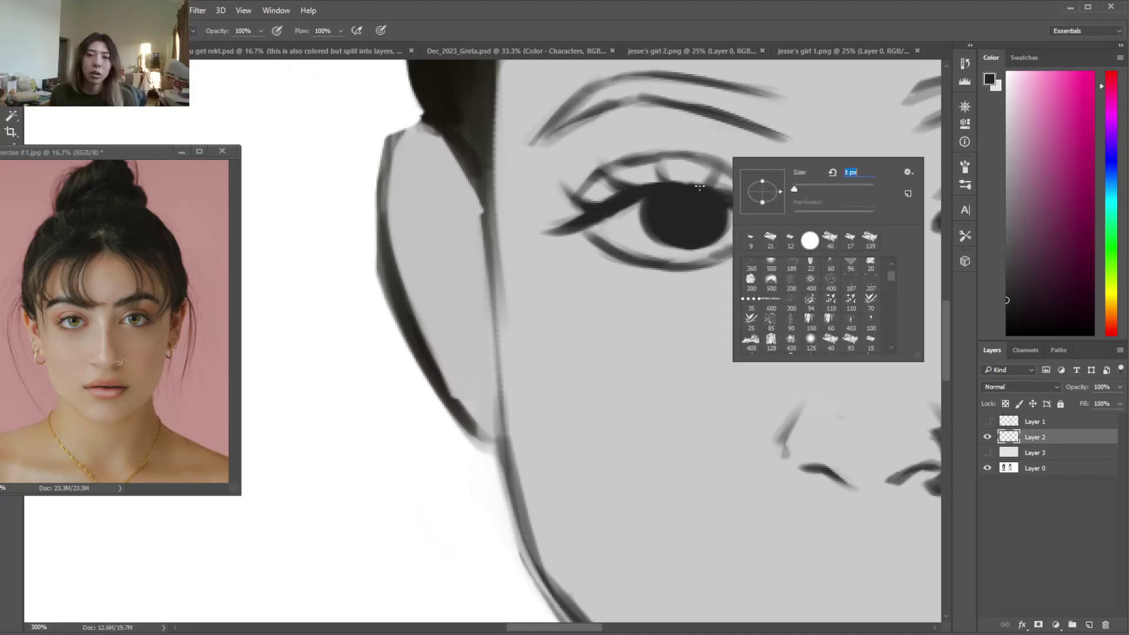
{"action": "left_click", "coordinate": [703, 185]}
{"action": "right_click", "coordinate": [715, 171]}
{"action": "left_click", "coordinate": [782, 197]}
{"action": "key", "text": "Return"}
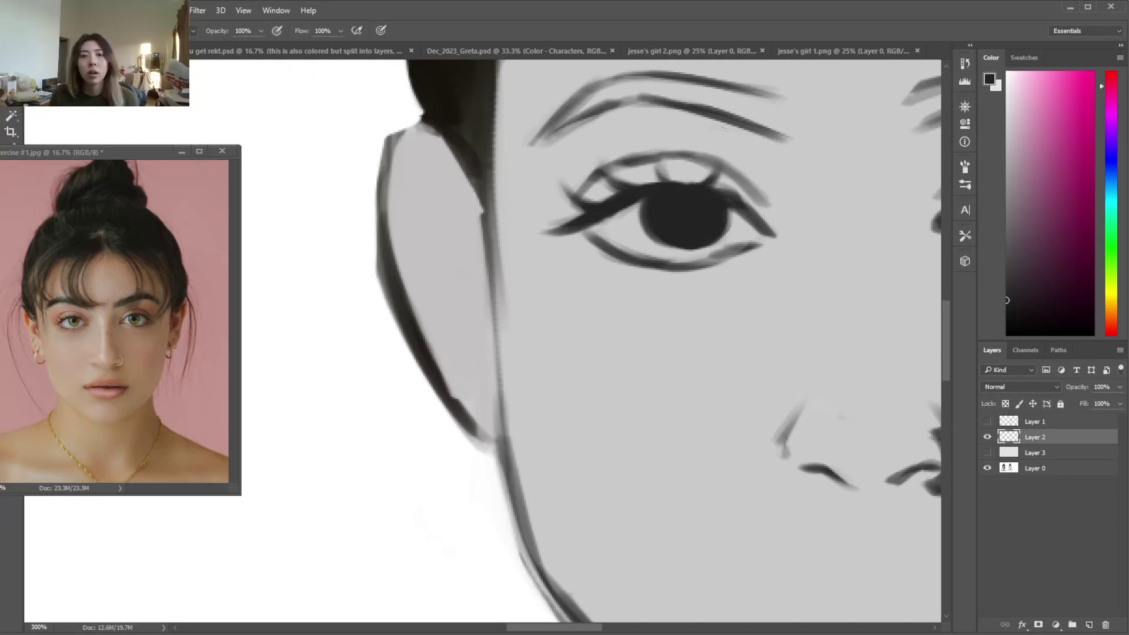
{"action": "key", "text": "e"}
{"action": "key", "text": "b"}
{"action": "left_click_drag", "start_coordinate": [663, 176], "coordinate": [651, 144]}
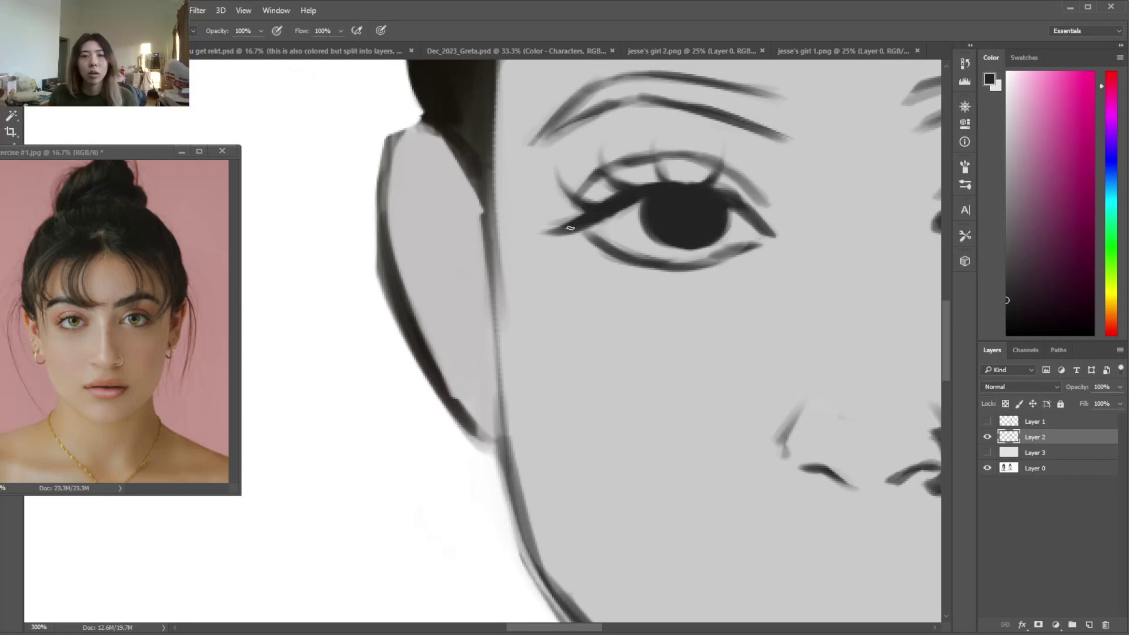
Draw spaced lower lashes beneath the left-hand eye, undoing the overlong middle stroke
{"action": "mouse_move", "coordinate": [651, 268]}
{"action": "left_mouse_down"}
{"action": "mouse_move", "coordinate": [636, 287]}
{"action": "mouse_move", "coordinate": [612, 279]}
{"action": "mouse_move", "coordinate": [637, 289]}
{"action": "left_mouse_up"}
{"action": "key", "text": "ctrl+alt+z"}
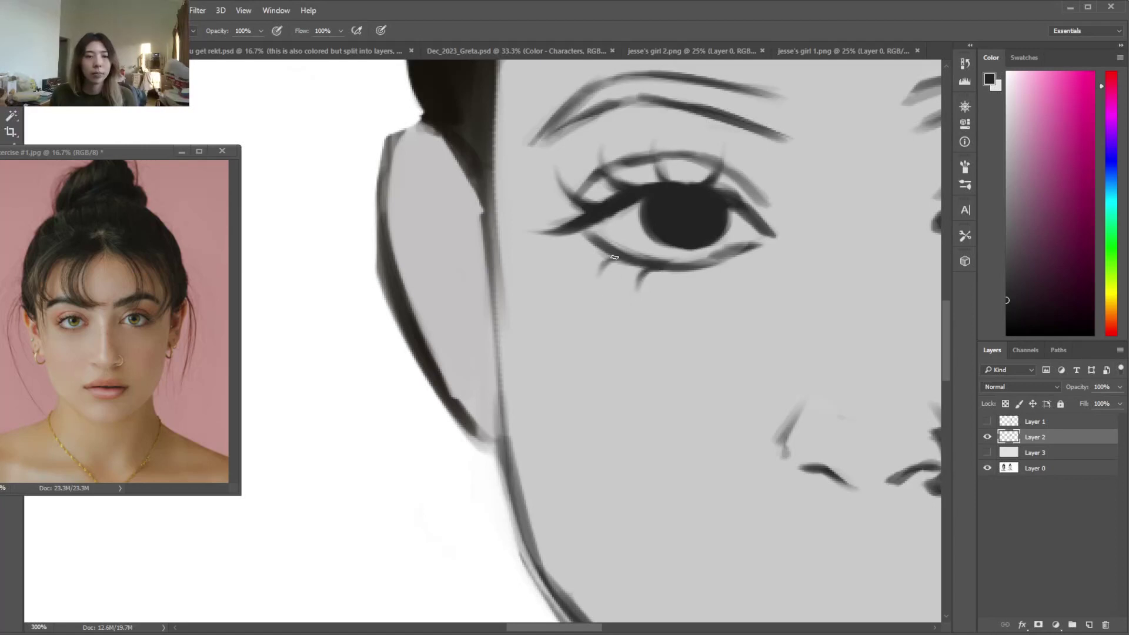
{"action": "mouse_move", "coordinate": [599, 252]}
{"action": "left_mouse_down"}
{"action": "mouse_move", "coordinate": [581, 291]}
{"action": "mouse_move", "coordinate": [591, 259]}
{"action": "left_mouse_up"}
{"action": "left_click_drag", "start_coordinate": [705, 269], "coordinate": [699, 286]}
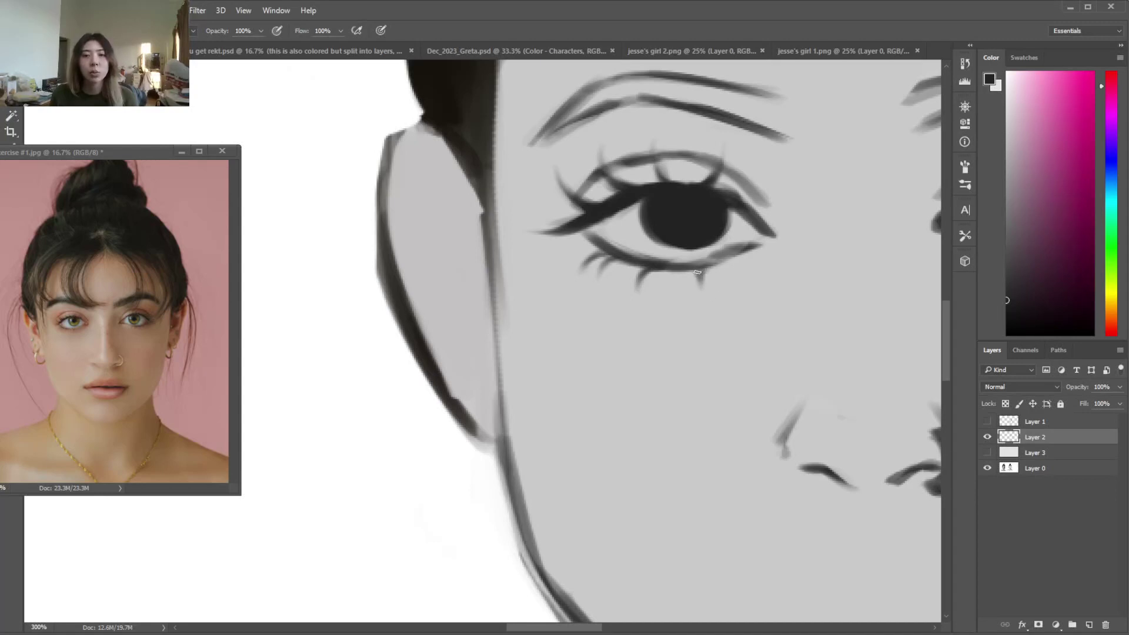
{"action": "left_click_drag", "start_coordinate": [651, 276], "coordinate": [638, 307]}
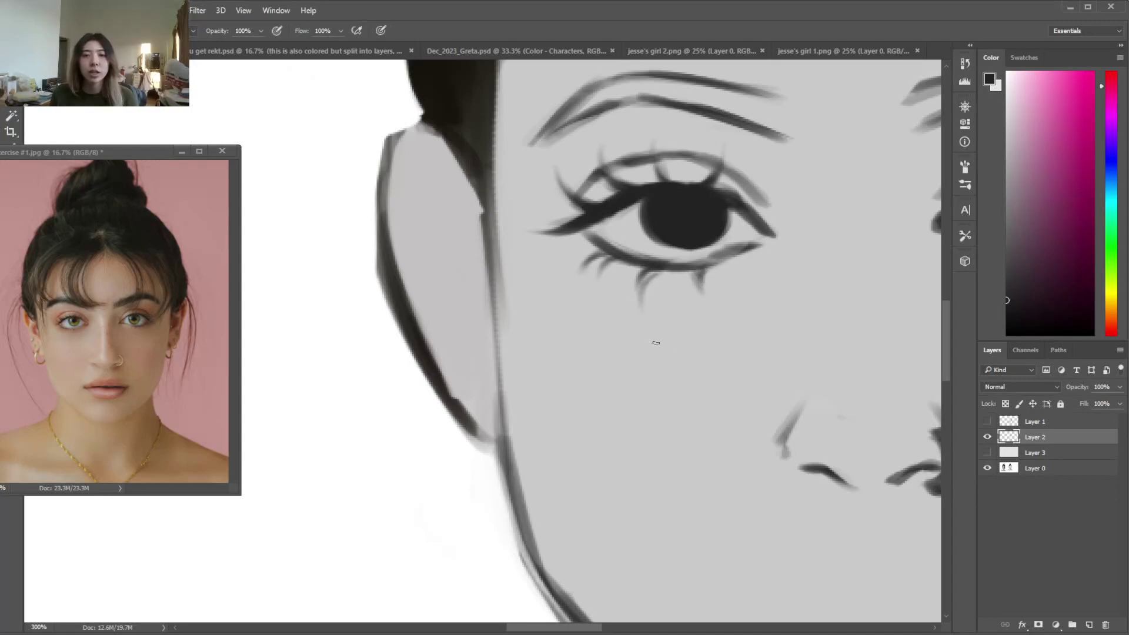
{"action": "key", "text": "ctrl+z"}
Thicken the outer part of the left-hand eye's lower lid line with a larger brush
{"action": "right_click", "coordinate": [646, 261]}
{"action": "left_click", "coordinate": [714, 294]}
{"action": "left_click_drag", "start_coordinate": [589, 245], "coordinate": [642, 266]}
{"action": "mouse_move", "coordinate": [612, 262]}
{"action": "left_mouse_down"}
{"action": "mouse_move", "coordinate": [676, 271]}
{"action": "mouse_move", "coordinate": [709, 259]}
{"action": "left_mouse_up"}
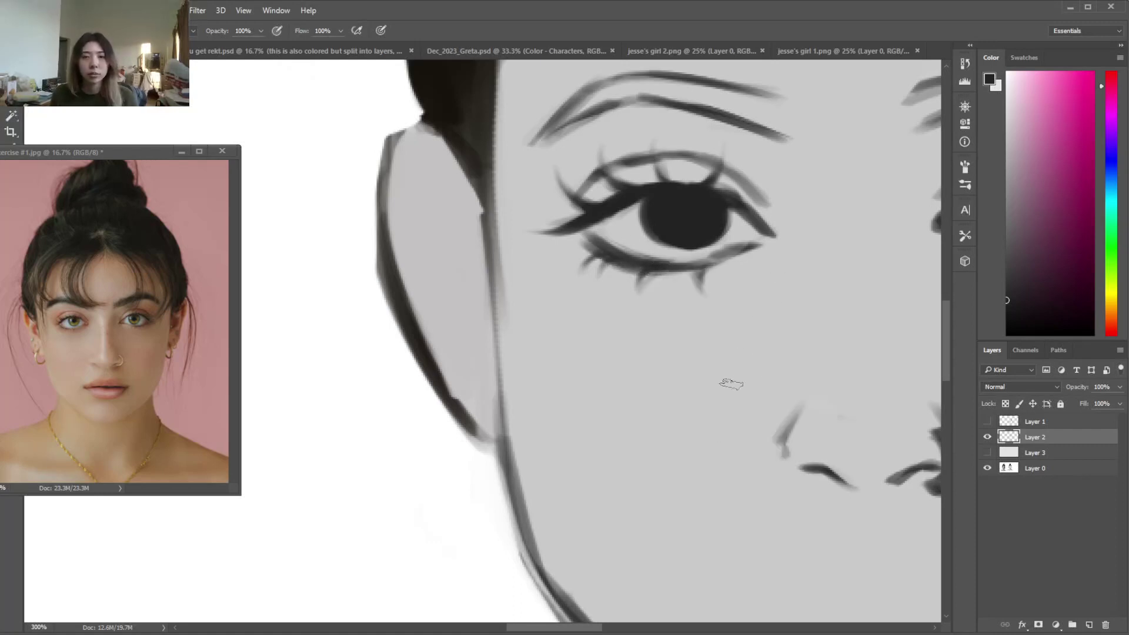
{"action": "key", "text": "e"}
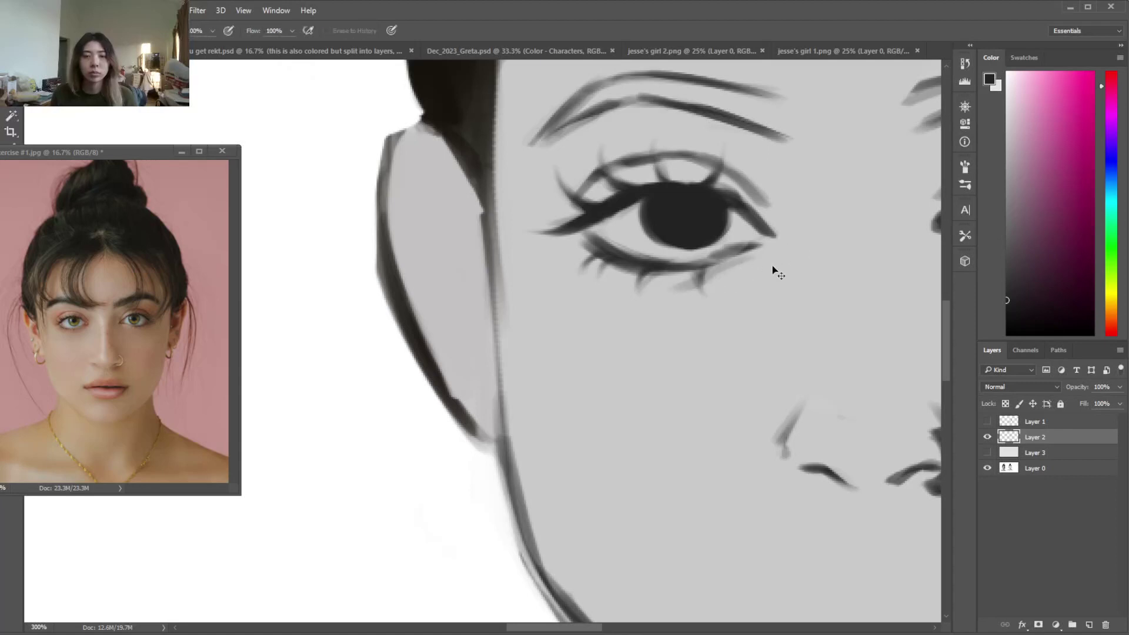
{"action": "key", "text": "b"}
Draw upper lashes at the outer corner of the right-hand eye
{"action": "left_click_drag", "start_coordinate": [584, 629], "coordinate": [619, 630]}
{"action": "right_click", "coordinate": [721, 275]}
{"action": "left_click", "coordinate": [787, 302]}
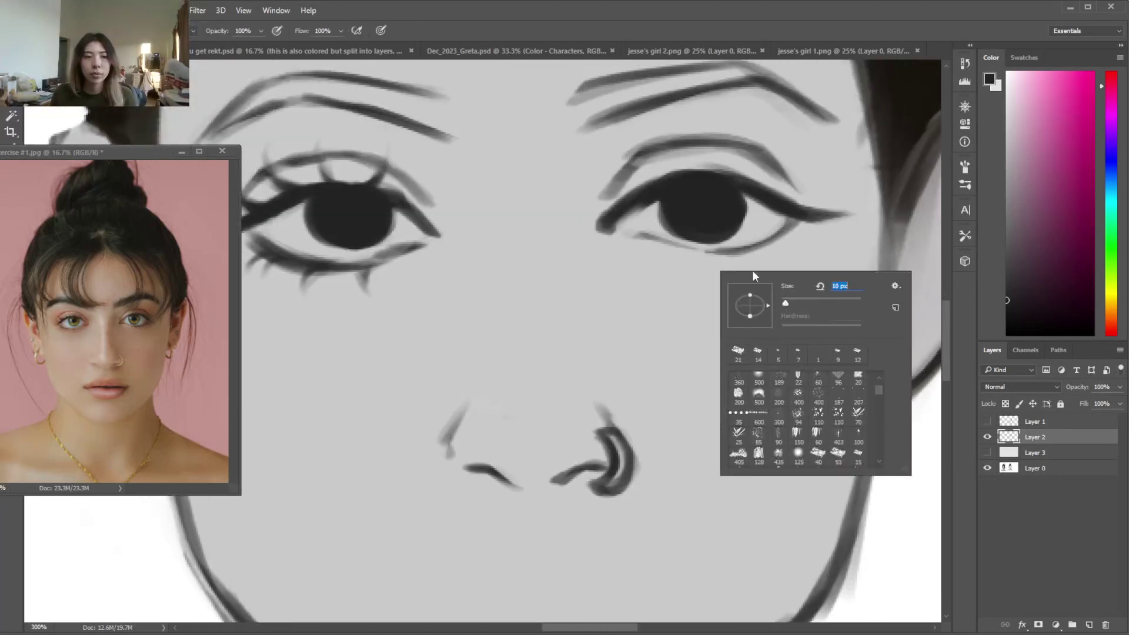
{"action": "mouse_move", "coordinate": [791, 209]}
{"action": "left_mouse_down"}
{"action": "mouse_move", "coordinate": [811, 199]}
{"action": "mouse_move", "coordinate": [794, 188]}
{"action": "mouse_move", "coordinate": [846, 165]}
{"action": "mouse_move", "coordinate": [814, 203]}
{"action": "mouse_move", "coordinate": [783, 202]}
{"action": "mouse_move", "coordinate": [841, 161]}
{"action": "mouse_move", "coordinate": [824, 193]}
{"action": "mouse_move", "coordinate": [863, 172]}
{"action": "mouse_move", "coordinate": [835, 200]}
{"action": "mouse_move", "coordinate": [844, 189]}
{"action": "mouse_move", "coordinate": [774, 175]}
{"action": "mouse_move", "coordinate": [752, 185]}
{"action": "mouse_move", "coordinate": [776, 157]}
{"action": "mouse_move", "coordinate": [791, 177]}
{"action": "mouse_move", "coordinate": [800, 141]}
{"action": "mouse_move", "coordinate": [864, 194]}
{"action": "mouse_move", "coordinate": [798, 170]}
{"action": "left_mouse_up"}
{"action": "key", "text": "e"}
{"action": "key", "text": "b"}
{"action": "key", "text": "e"}
{"action": "key", "text": "b"}
{"action": "key", "text": "ctrl+z"}
{"action": "key", "text": "ctrl+z"}
Shrink the brush, add fine upper lashes across the right-hand eye, and draw its lower lashes
{"action": "right_click", "coordinate": [799, 165]}
{"action": "left_click", "coordinate": [863, 194]}
{"action": "key", "text": "Return"}
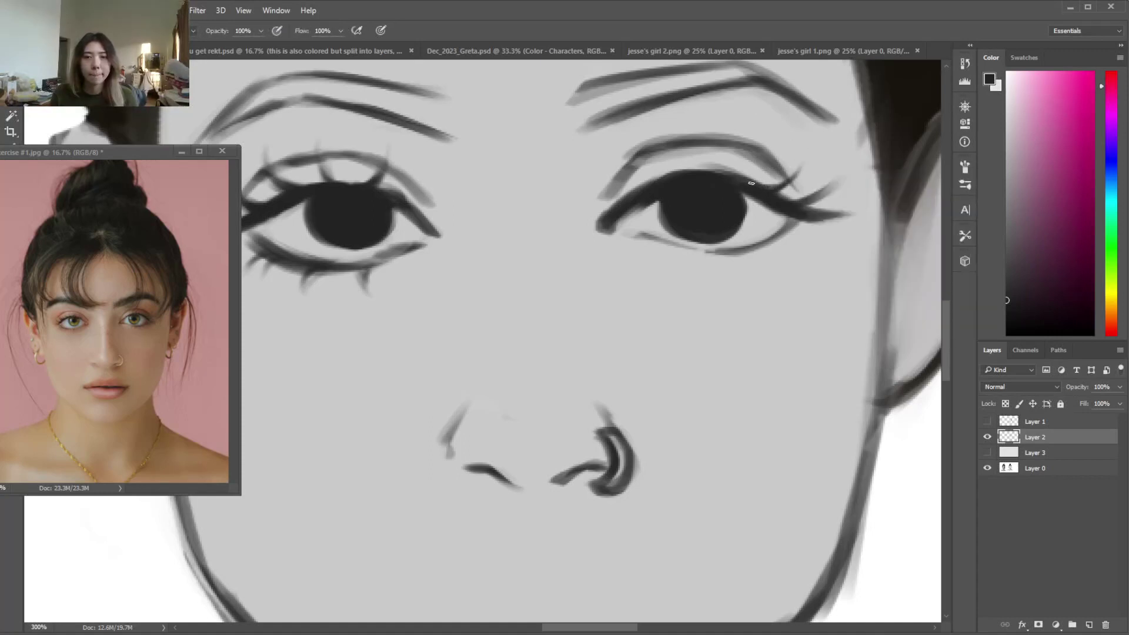
{"action": "key", "text": "e"}
{"action": "mouse_move", "coordinate": [821, 192]}
{"action": "left_mouse_down"}
{"action": "mouse_move", "coordinate": [850, 158]}
{"action": "mouse_move", "coordinate": [851, 182]}
{"action": "mouse_move", "coordinate": [857, 175]}
{"action": "mouse_move", "coordinate": [793, 204]}
{"action": "mouse_move", "coordinate": [836, 181]}
{"action": "left_mouse_up"}
{"action": "key", "text": "b"}
{"action": "left_click_drag", "start_coordinate": [721, 175], "coordinate": [737, 152]}
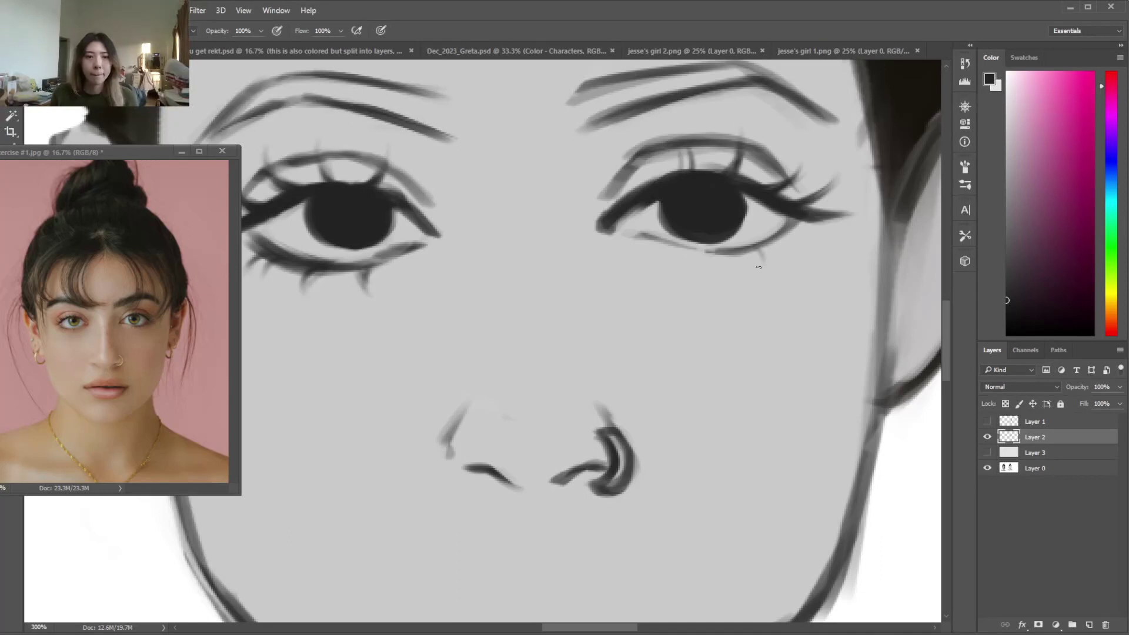
{"action": "mouse_move", "coordinate": [756, 247]}
{"action": "left_mouse_down"}
{"action": "mouse_move", "coordinate": [794, 227]}
{"action": "mouse_move", "coordinate": [778, 236]}
{"action": "mouse_move", "coordinate": [797, 262]}
{"action": "mouse_move", "coordinate": [817, 237]}
{"action": "left_mouse_up"}
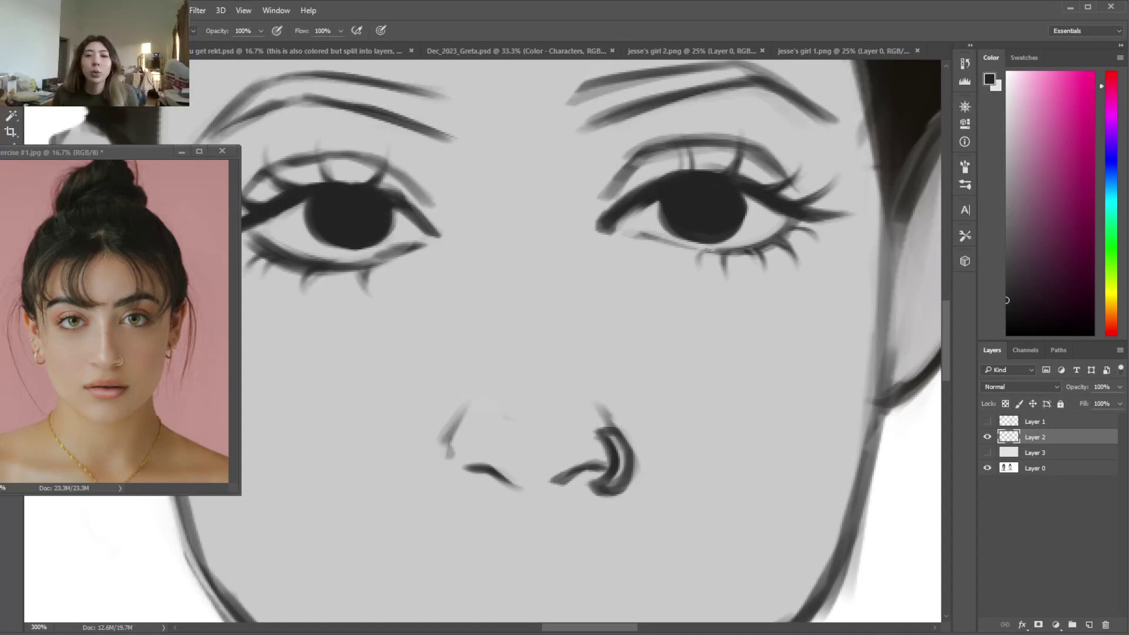
Refine the right-hand eye's inner corner and clean up the left-hand eye's lower lid line with the eraser
{"action": "key", "text": "e"}
{"action": "right_click", "coordinate": [647, 231]}
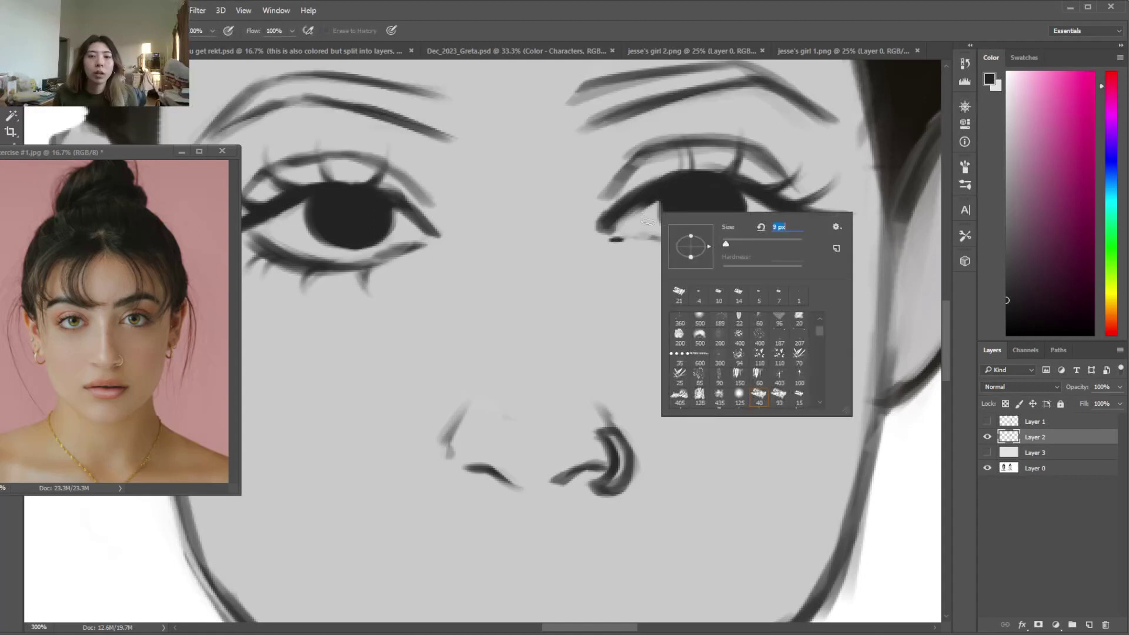
{"action": "left_click_drag", "start_coordinate": [624, 225], "coordinate": [656, 204]}
{"action": "key", "text": "b"}
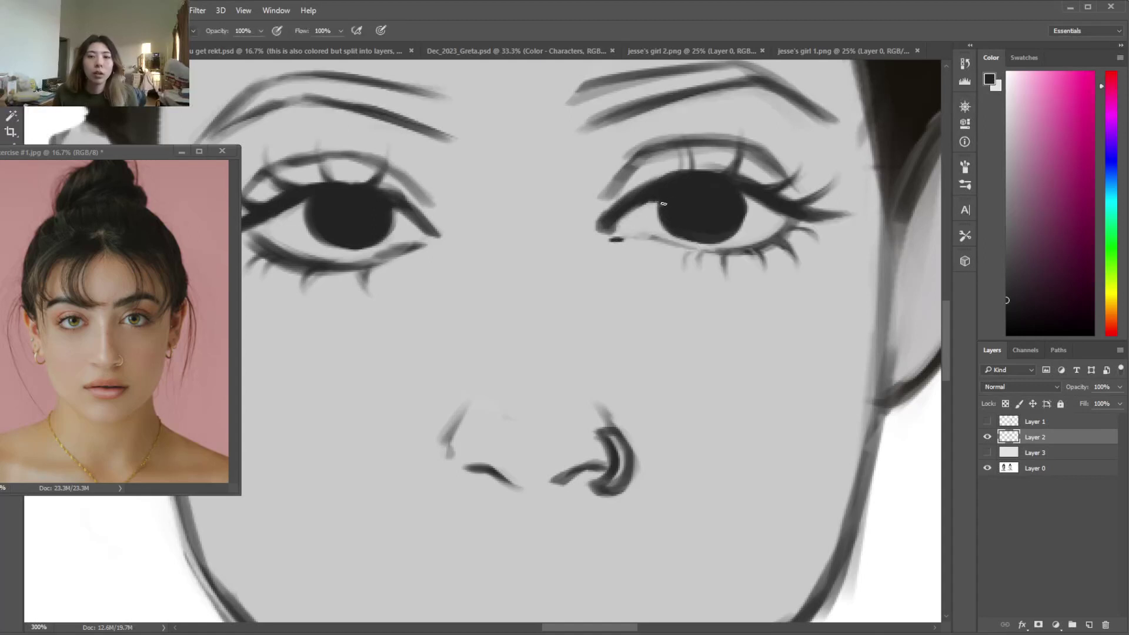
{"action": "key", "text": "e"}
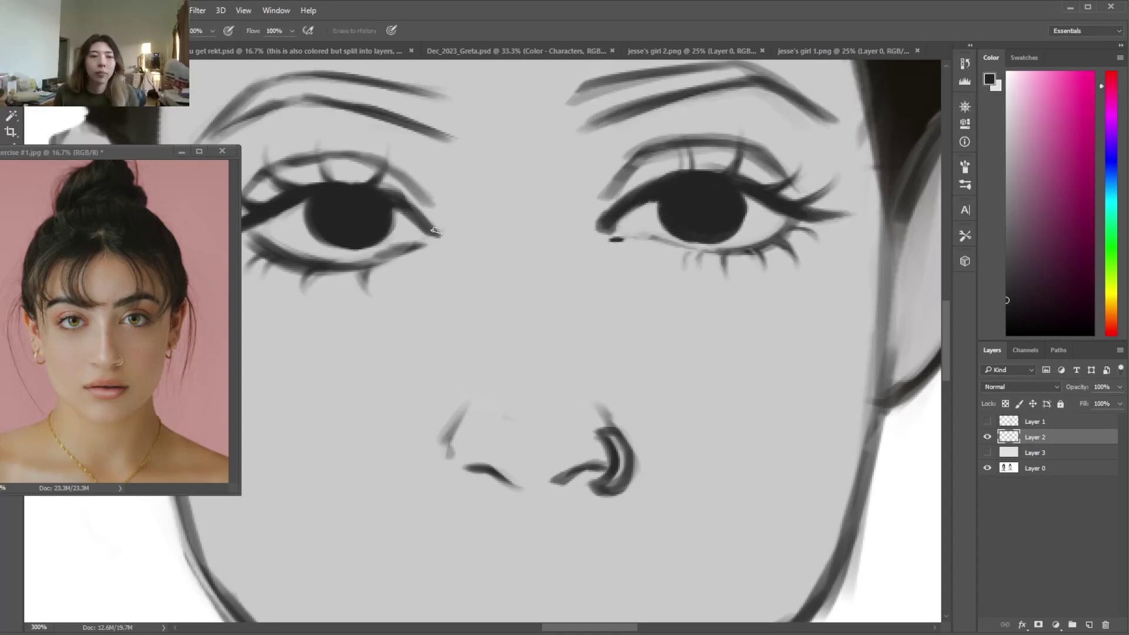
{"action": "left_click_drag", "start_coordinate": [373, 255], "coordinate": [393, 248]}
{"action": "key", "text": "b"}
Paint hair strokes at the inner end of the right-hand eyebrow with a 6 px brush
{"action": "right_click", "coordinate": [532, 159]}
{"action": "left_click_drag", "start_coordinate": [944, 329], "coordinate": [942, 301]}
{"action": "right_click", "coordinate": [725, 268]}
{"action": "left_click_drag", "start_coordinate": [791, 299], "coordinate": [788, 298]}
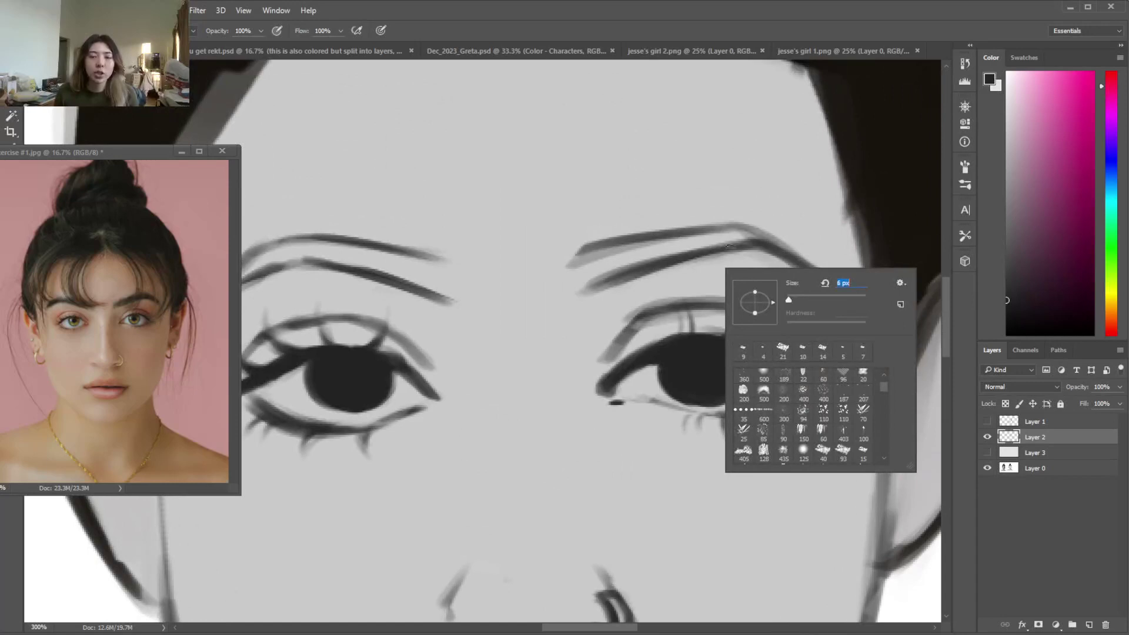
{"action": "left_click", "coordinate": [745, 254]}
{"action": "mouse_move", "coordinate": [579, 285]}
{"action": "left_mouse_down"}
{"action": "mouse_move", "coordinate": [583, 250]}
{"action": "mouse_move", "coordinate": [601, 232]}
{"action": "mouse_move", "coordinate": [584, 287]}
{"action": "left_mouse_up"}
{"action": "mouse_move", "coordinate": [646, 240]}
{"action": "left_mouse_down"}
{"action": "mouse_move", "coordinate": [597, 283]}
{"action": "mouse_move", "coordinate": [568, 247]}
{"action": "left_mouse_up"}
{"action": "left_click_drag", "start_coordinate": [588, 250], "coordinate": [579, 291]}
{"action": "left_click_drag", "start_coordinate": [619, 245], "coordinate": [586, 294]}
Fill the arch and tail of the right-hand eyebrow with dark hair strokes
{"action": "mouse_move", "coordinate": [747, 234]}
{"action": "left_mouse_down"}
{"action": "mouse_move", "coordinate": [804, 276]}
{"action": "mouse_move", "coordinate": [772, 229]}
{"action": "mouse_move", "coordinate": [828, 276]}
{"action": "mouse_move", "coordinate": [762, 246]}
{"action": "mouse_move", "coordinate": [672, 264]}
{"action": "mouse_move", "coordinate": [704, 249]}
{"action": "mouse_move", "coordinate": [795, 253]}
{"action": "mouse_move", "coordinate": [682, 257]}
{"action": "mouse_move", "coordinate": [775, 256]}
{"action": "left_mouse_up"}
{"action": "left_click_drag", "start_coordinate": [697, 255], "coordinate": [797, 266]}
{"action": "mouse_move", "coordinate": [727, 229]}
{"action": "left_mouse_down"}
{"action": "mouse_move", "coordinate": [758, 241]}
{"action": "mouse_move", "coordinate": [685, 230]}
{"action": "mouse_move", "coordinate": [647, 239]}
{"action": "mouse_move", "coordinate": [719, 233]}
{"action": "mouse_move", "coordinate": [638, 272]}
{"action": "mouse_move", "coordinate": [665, 237]}
{"action": "mouse_move", "coordinate": [623, 264]}
{"action": "mouse_move", "coordinate": [734, 234]}
{"action": "mouse_move", "coordinate": [777, 242]}
{"action": "mouse_move", "coordinate": [633, 263]}
{"action": "mouse_move", "coordinate": [615, 277]}
{"action": "mouse_move", "coordinate": [595, 277]}
{"action": "mouse_move", "coordinate": [612, 260]}
{"action": "mouse_move", "coordinate": [590, 250]}
{"action": "mouse_move", "coordinate": [585, 262]}
{"action": "left_mouse_up"}
{"action": "key", "text": "e"}
{"action": "key", "text": "b"}
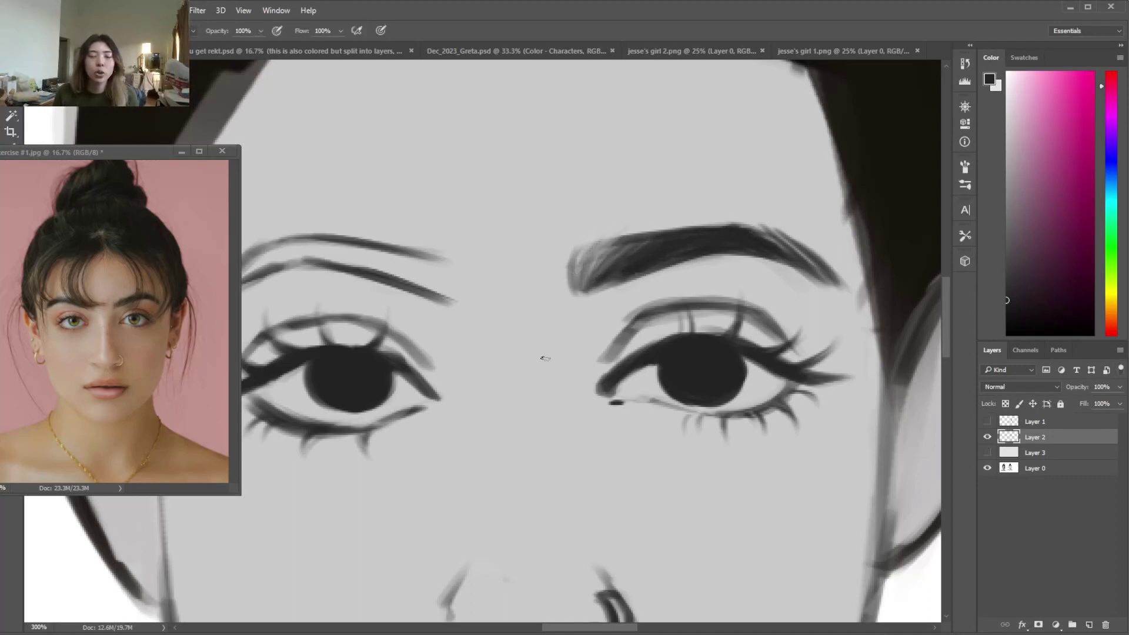
Fill the tail and arch of the left-hand eyebrow with hair strokes, erasing along its edges
{"action": "left_click_drag", "start_coordinate": [595, 628], "coordinate": [573, 628]}
{"action": "mouse_move", "coordinate": [453, 240]}
{"action": "left_mouse_down"}
{"action": "mouse_move", "coordinate": [416, 260]}
{"action": "mouse_move", "coordinate": [385, 304]}
{"action": "mouse_move", "coordinate": [487, 240]}
{"action": "mouse_move", "coordinate": [386, 298]}
{"action": "mouse_move", "coordinate": [420, 273]}
{"action": "mouse_move", "coordinate": [482, 265]}
{"action": "mouse_move", "coordinate": [393, 318]}
{"action": "left_mouse_up"}
{"action": "key", "text": "e"}
{"action": "left_click_drag", "start_coordinate": [450, 275], "coordinate": [382, 309]}
{"action": "key", "text": "b"}
{"action": "mouse_move", "coordinate": [439, 247]}
{"action": "left_mouse_down"}
{"action": "mouse_move", "coordinate": [384, 292]}
{"action": "mouse_move", "coordinate": [452, 234]}
{"action": "left_mouse_up"}
{"action": "left_click_drag", "start_coordinate": [407, 270], "coordinate": [471, 229]}
{"action": "left_click_drag", "start_coordinate": [430, 263], "coordinate": [503, 239]}
{"action": "left_click_drag", "start_coordinate": [411, 284], "coordinate": [510, 243]}
{"action": "mouse_move", "coordinate": [415, 283]}
{"action": "left_mouse_down"}
{"action": "mouse_move", "coordinate": [517, 246]}
{"action": "mouse_move", "coordinate": [526, 254]}
{"action": "mouse_move", "coordinate": [529, 244]}
{"action": "left_mouse_up"}
{"action": "left_click_drag", "start_coordinate": [436, 265], "coordinate": [515, 240]}
Add upward hair strokes at the inner end of the left-hand eyebrow
{"action": "mouse_move", "coordinate": [636, 304]}
{"action": "left_mouse_down"}
{"action": "mouse_move", "coordinate": [651, 253]}
{"action": "mouse_move", "coordinate": [617, 257]}
{"action": "left_mouse_up"}
{"action": "mouse_move", "coordinate": [635, 303]}
{"action": "left_mouse_down"}
{"action": "mouse_move", "coordinate": [614, 247]}
{"action": "mouse_move", "coordinate": [592, 257]}
{"action": "left_mouse_up"}
{"action": "mouse_move", "coordinate": [622, 297]}
{"action": "left_mouse_down"}
{"action": "mouse_move", "coordinate": [555, 253]}
{"action": "mouse_move", "coordinate": [473, 257]}
{"action": "left_mouse_up"}
{"action": "mouse_move", "coordinate": [559, 271]}
{"action": "left_mouse_down"}
{"action": "mouse_move", "coordinate": [504, 250]}
{"action": "mouse_move", "coordinate": [591, 279]}
{"action": "mouse_move", "coordinate": [566, 247]}
{"action": "left_mouse_up"}
Darken the body of the left-hand eyebrow to a solid tone with a 14 px brush
{"action": "right_click", "coordinate": [548, 260]}
{"action": "left_click", "coordinate": [494, 257]}
{"action": "mouse_move", "coordinate": [627, 295]}
{"action": "left_mouse_down"}
{"action": "mouse_move", "coordinate": [576, 244]}
{"action": "mouse_move", "coordinate": [590, 269]}
{"action": "left_mouse_up"}
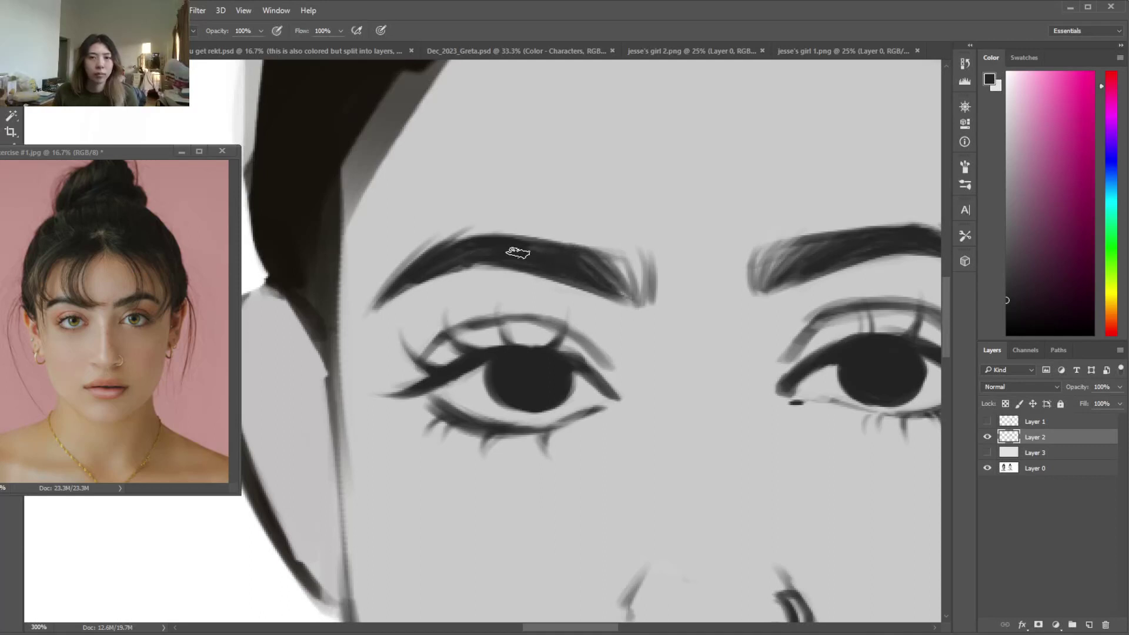
{"action": "mouse_move", "coordinate": [427, 275]}
{"action": "left_mouse_down"}
{"action": "mouse_move", "coordinate": [514, 258]}
{"action": "mouse_move", "coordinate": [560, 274]}
{"action": "left_mouse_up"}
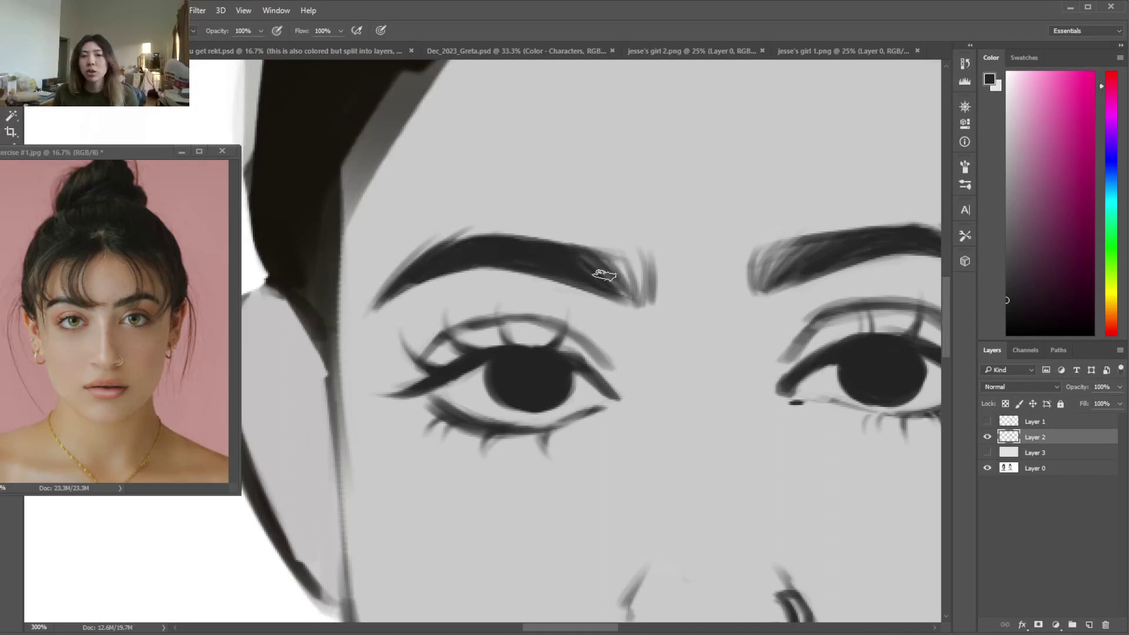
{"action": "key", "text": "e"}
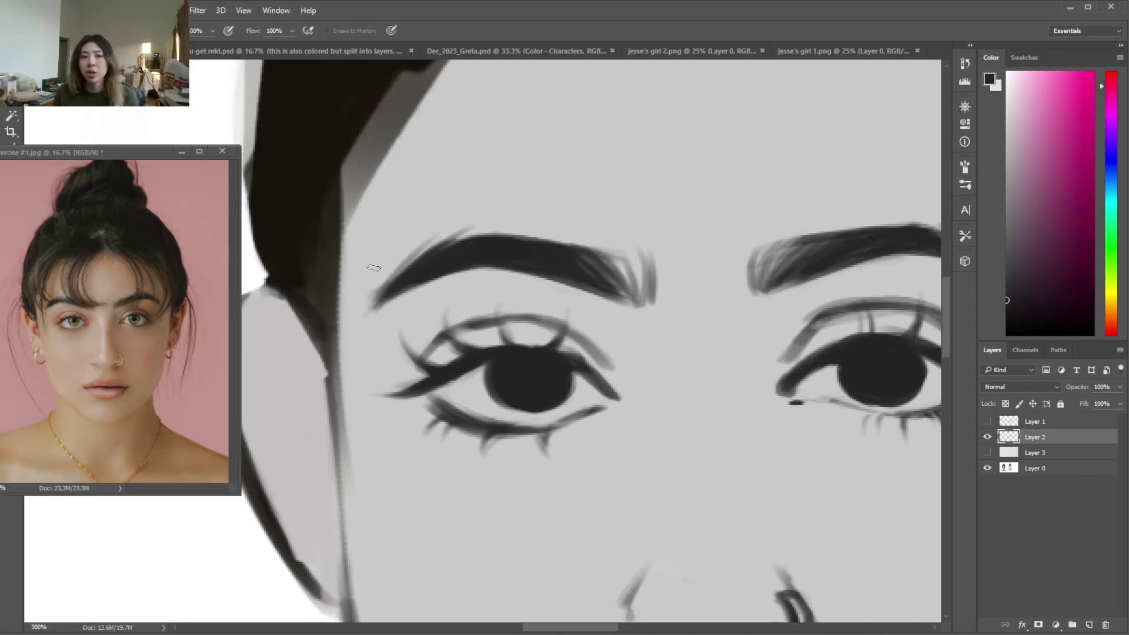
{"action": "key", "text": "b"}
Select the 40 px flat-tip watercolor brush preset and check its name in the rename dialog
{"action": "right_click", "coordinate": [588, 220]}
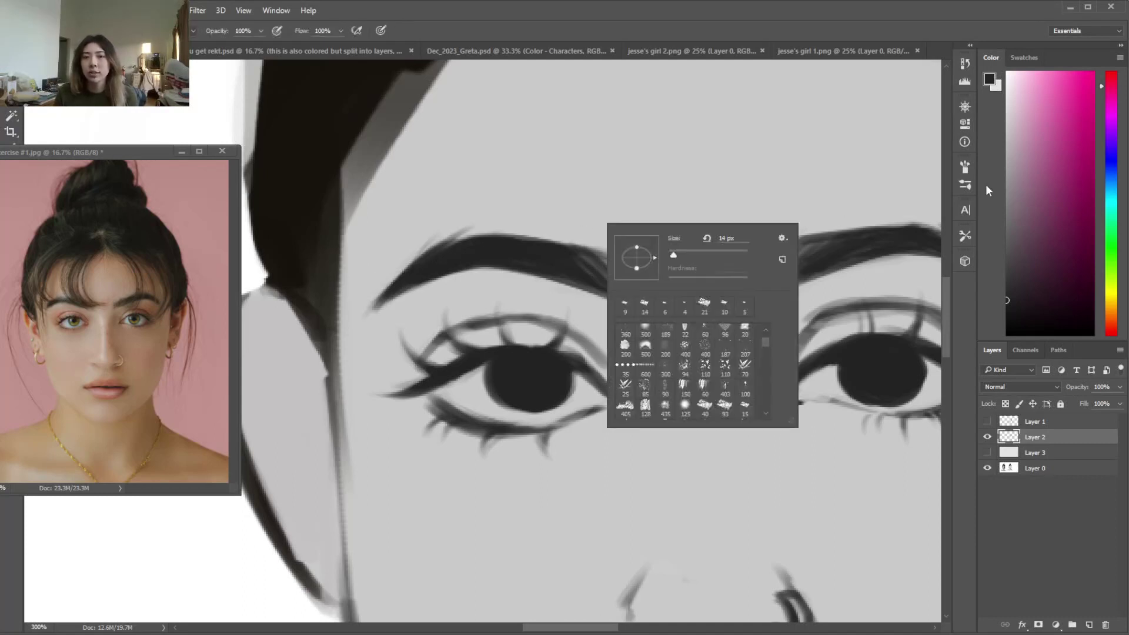
{"action": "left_click", "coordinate": [968, 185]}
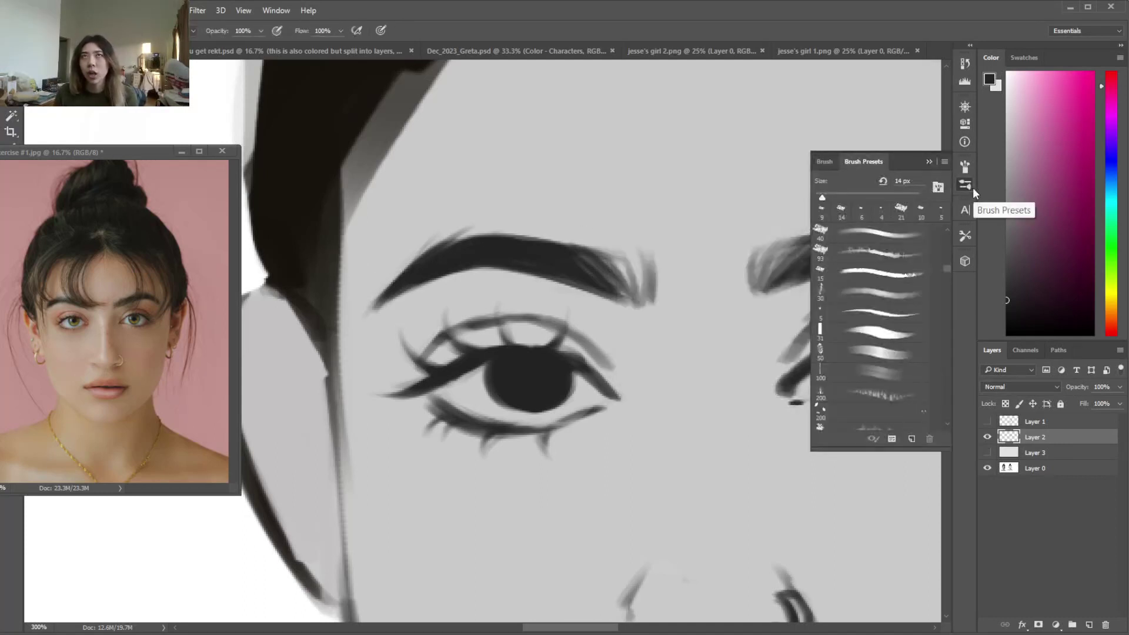
{"action": "left_click_drag", "start_coordinate": [948, 271], "coordinate": [949, 265]}
{"action": "left_click", "coordinate": [887, 318]}
{"action": "right_click", "coordinate": [877, 317]}
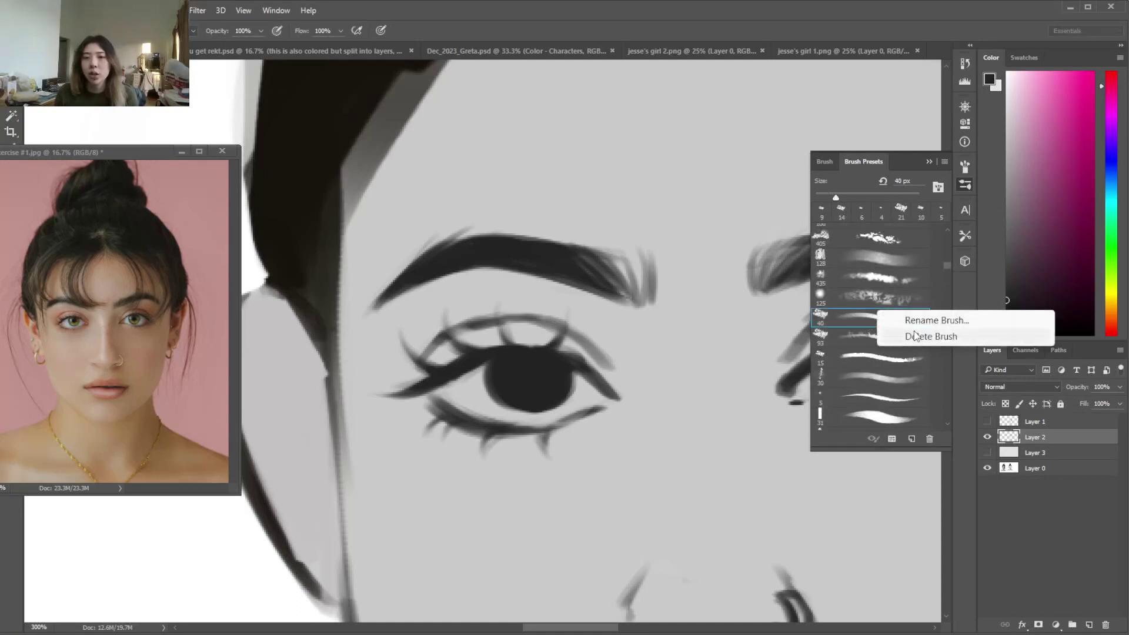
{"action": "left_click", "coordinate": [917, 321]}
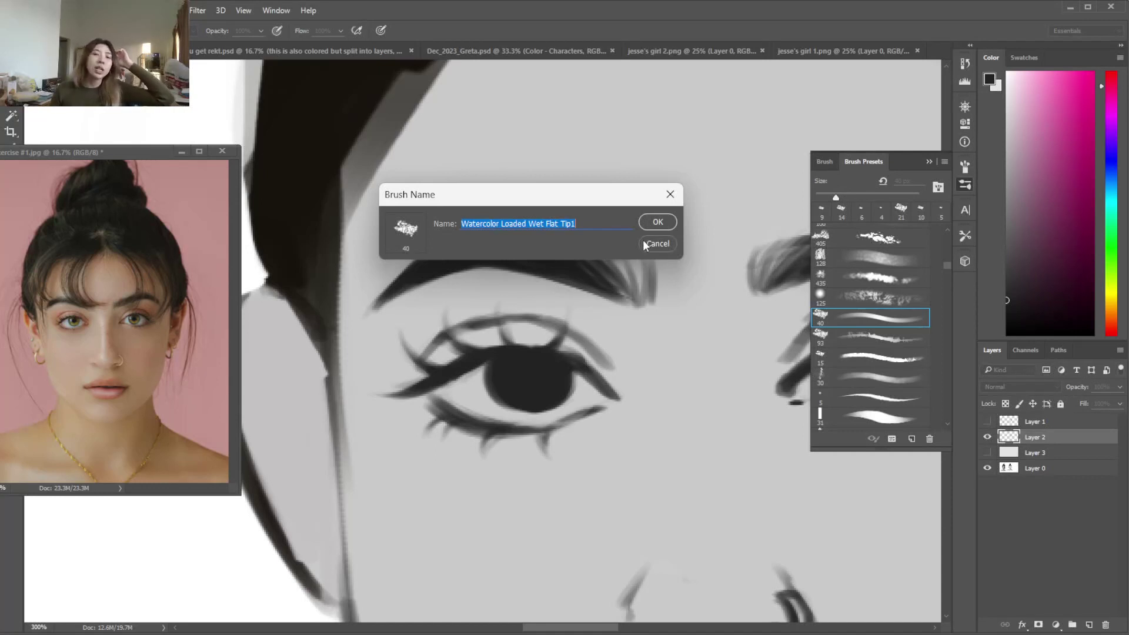
{"action": "left_click", "coordinate": [658, 218]}
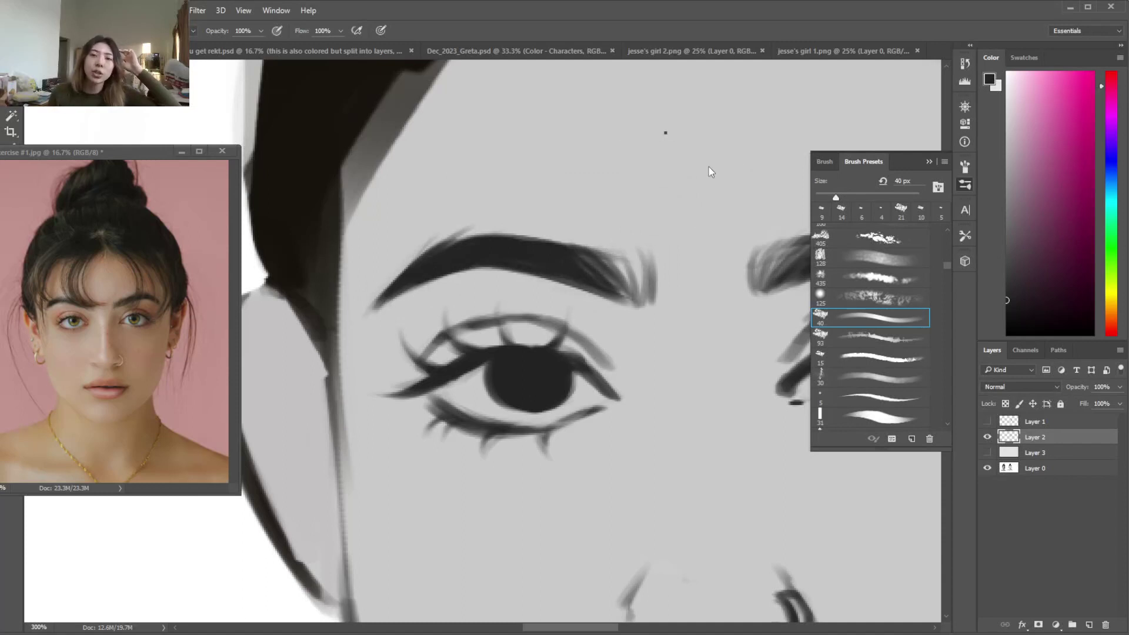
Test short hair strokes on the blank forehead area and erase them
{"action": "right_click", "coordinate": [708, 167]}
{"action": "left_click_drag", "start_coordinate": [732, 160], "coordinate": [727, 161]}
{"action": "left_click_drag", "start_coordinate": [581, 135], "coordinate": [616, 188]}
{"action": "key", "text": "ctrl+z"}
{"action": "mouse_move", "coordinate": [631, 134]}
{"action": "left_mouse_down"}
{"action": "mouse_move", "coordinate": [643, 160]}
{"action": "mouse_move", "coordinate": [644, 138]}
{"action": "mouse_move", "coordinate": [646, 172]}
{"action": "mouse_move", "coordinate": [621, 187]}
{"action": "left_mouse_up"}
{"action": "mouse_move", "coordinate": [652, 147]}
{"action": "left_mouse_down"}
{"action": "mouse_move", "coordinate": [646, 173]}
{"action": "mouse_move", "coordinate": [622, 198]}
{"action": "left_mouse_up"}
{"action": "left_click_drag", "start_coordinate": [654, 170], "coordinate": [635, 209]}
{"action": "key", "text": "e"}
{"action": "mouse_move", "coordinate": [635, 140]}
{"action": "left_mouse_down"}
{"action": "mouse_move", "coordinate": [625, 148]}
{"action": "mouse_move", "coordinate": [636, 204]}
{"action": "mouse_move", "coordinate": [654, 158]}
{"action": "left_mouse_up"}
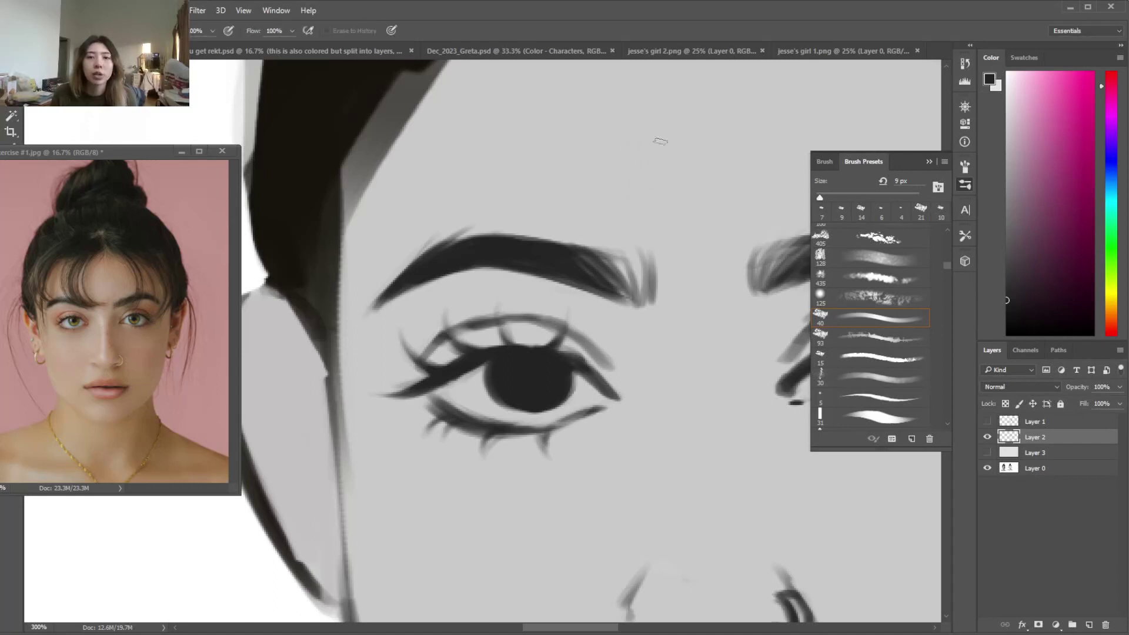
Close the brush presets, darken the lower inner edge of the left-hand eyebrow and clean up its outline with the eraser
{"action": "left_click", "coordinate": [929, 162]}
{"action": "key", "text": "b"}
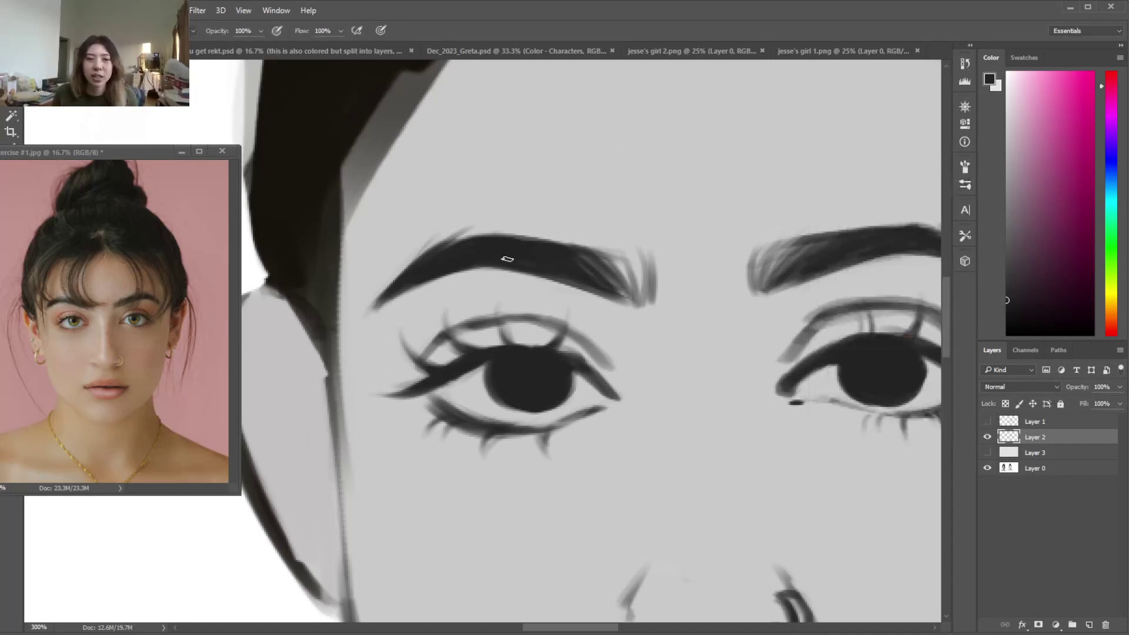
{"action": "left_click_drag", "start_coordinate": [540, 268], "coordinate": [632, 302]}
{"action": "key", "text": "e"}
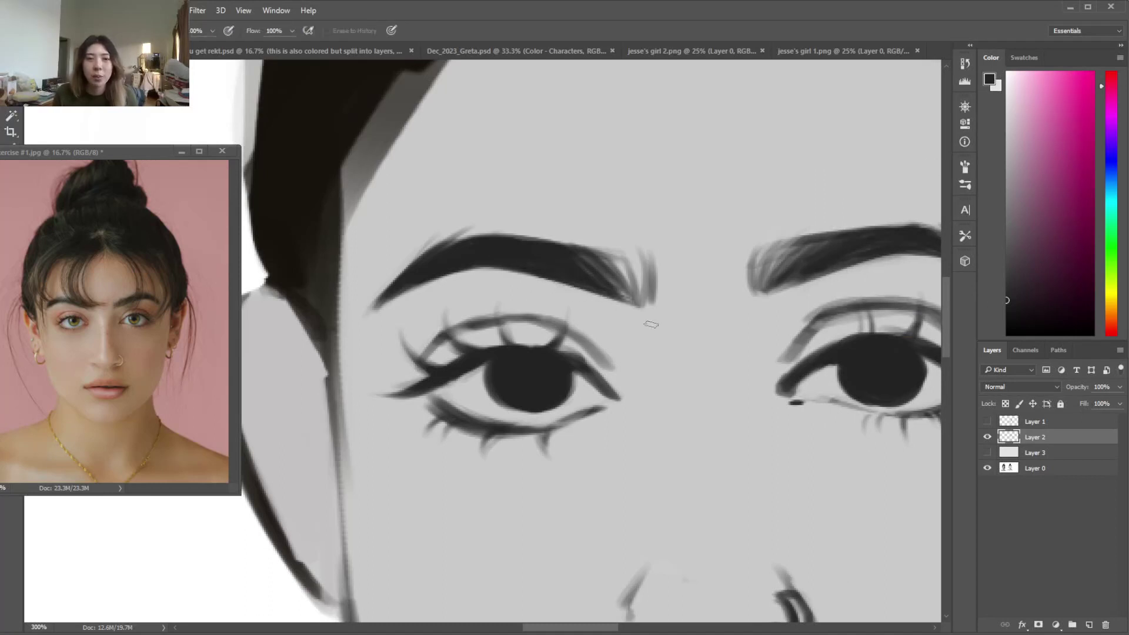
{"action": "key", "text": "b"}
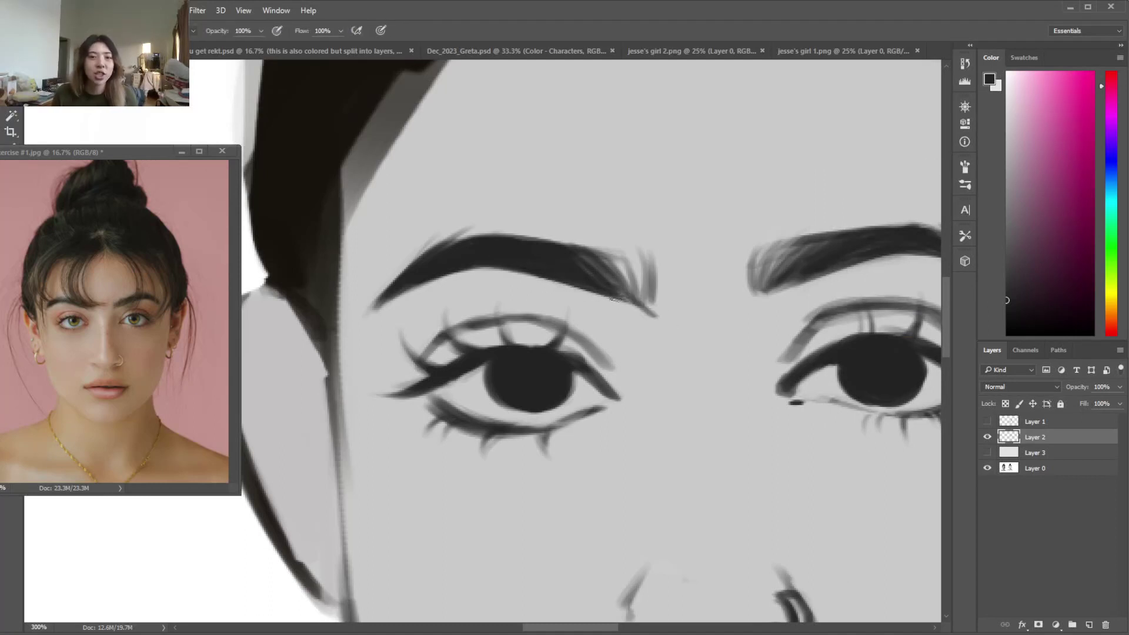
{"action": "left_click_drag", "start_coordinate": [647, 305], "coordinate": [591, 273]}
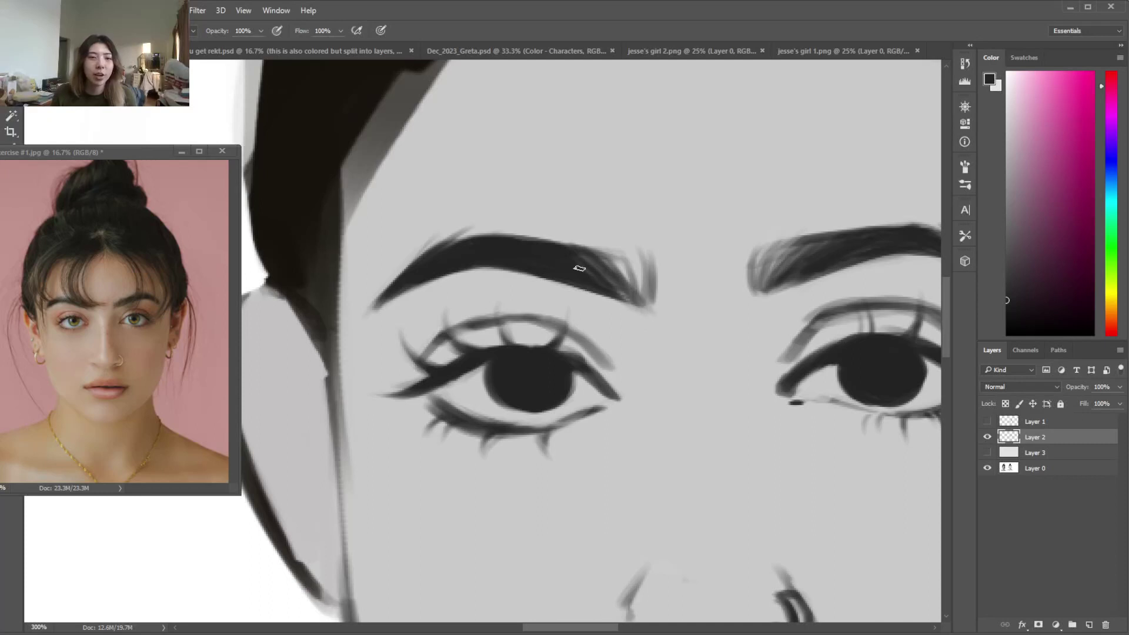
{"action": "key", "text": "e"}
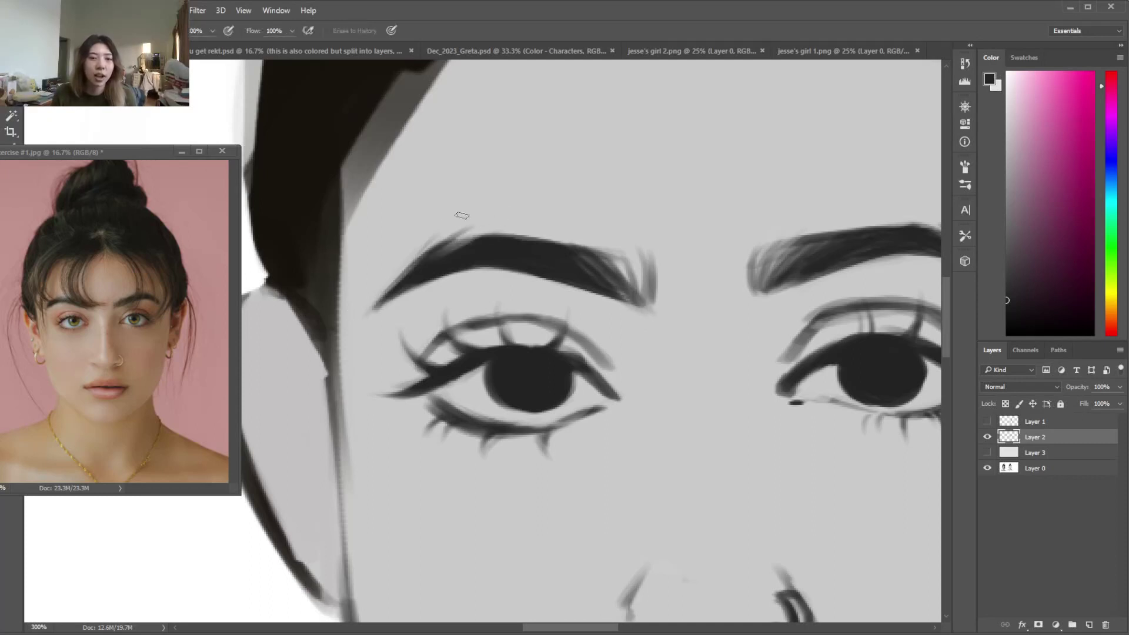
Trim the inner end of the right-hand eyebrow with the eraser
{"action": "key", "text": "b"}
{"action": "key", "text": "ctrl+minus"}
{"action": "key", "text": "ctrl+minus"}
{"action": "key", "text": "ctrl+minus"}
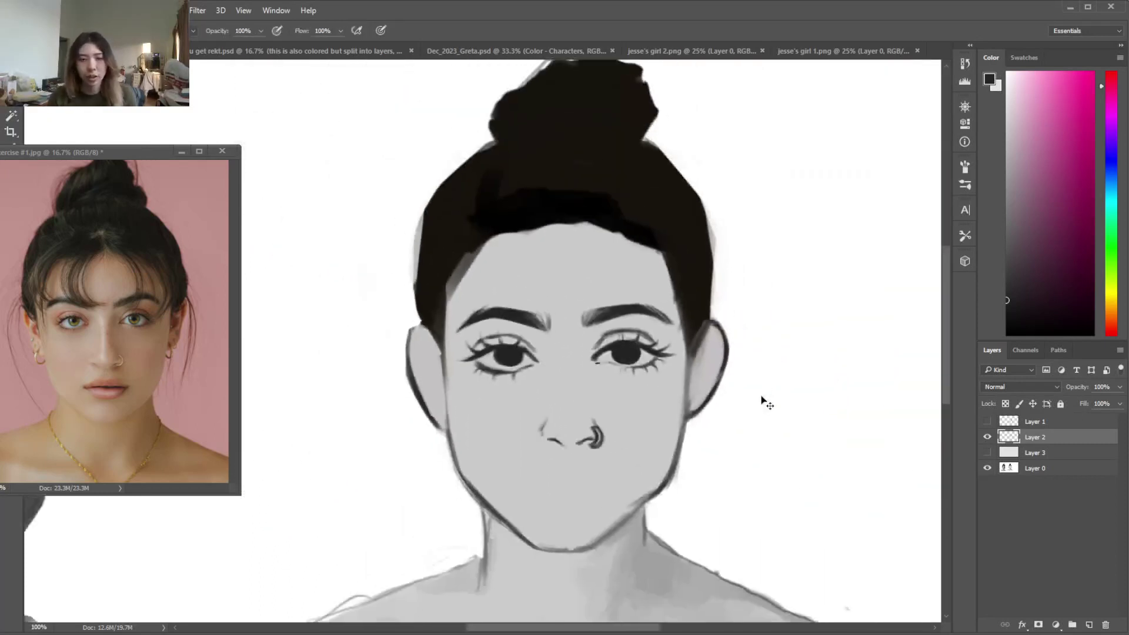
{"action": "key", "text": "ctrl+plus"}
{"action": "key", "text": "e"}
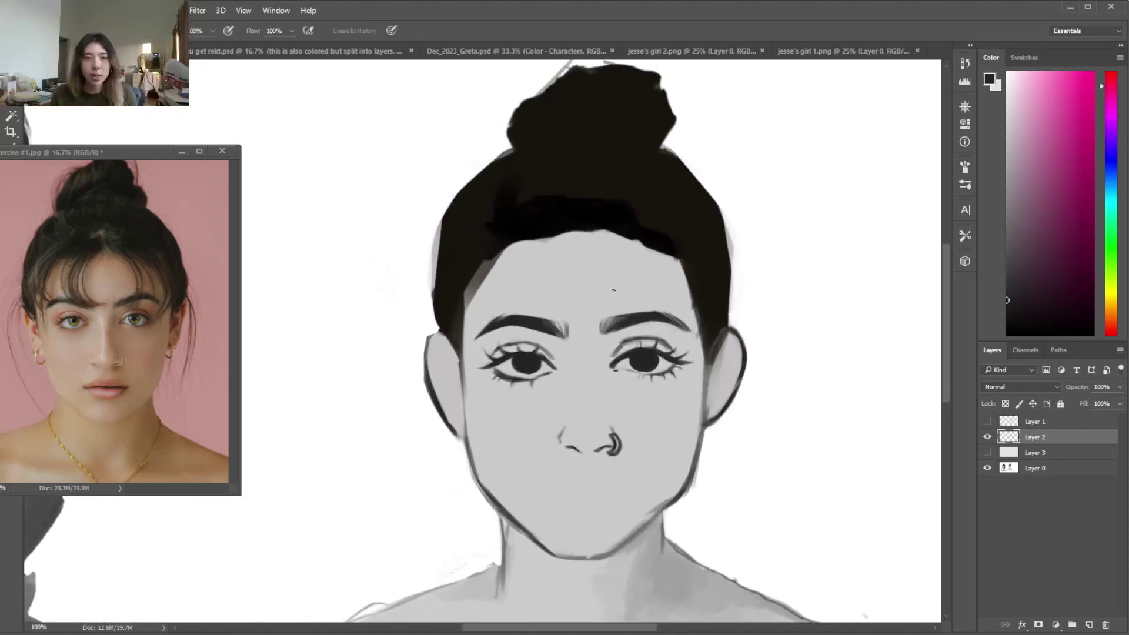
{"action": "key", "text": "b"}
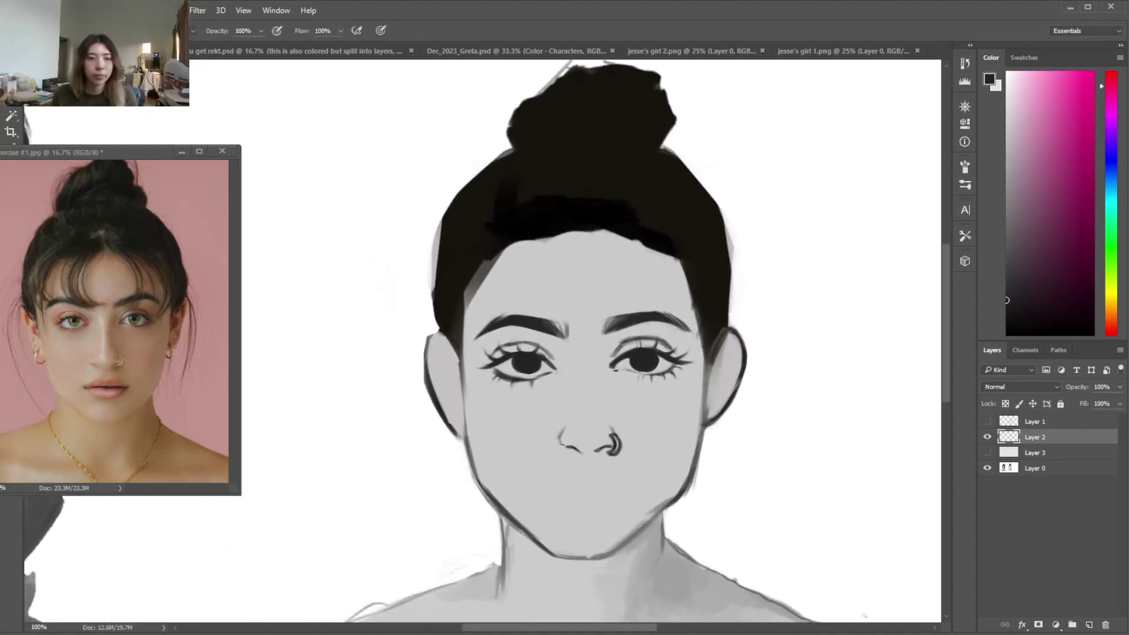
Draw the side line of the nose bridge above the right-hand nostril and refine the line above the left-hand nostril
{"action": "key", "text": "e"}
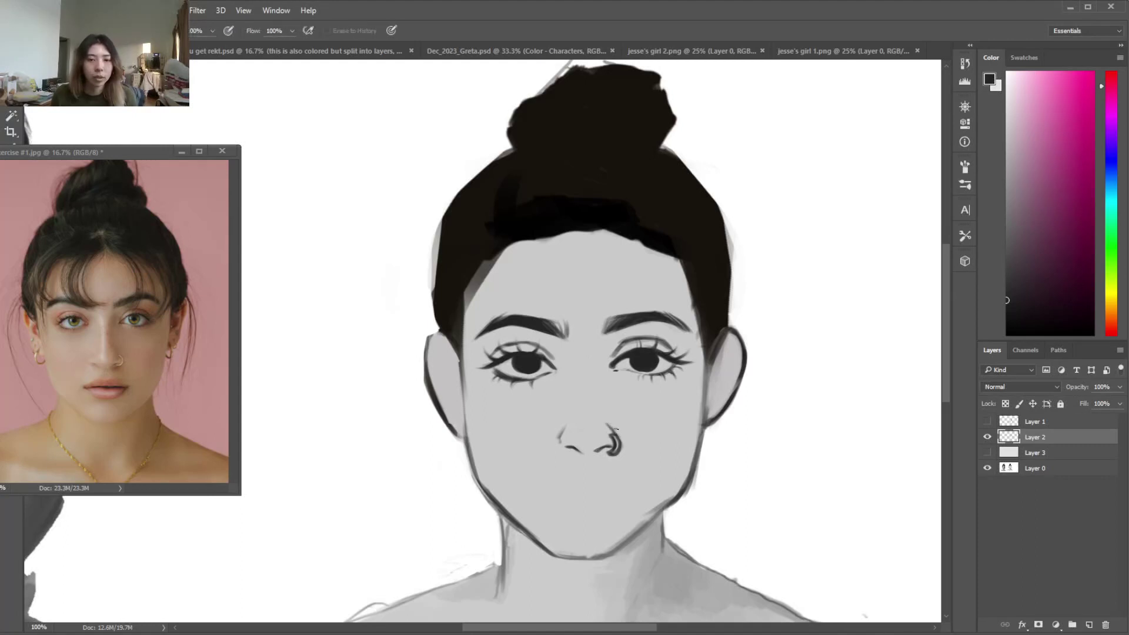
{"action": "key", "text": "b"}
{"action": "key", "text": "e"}
{"action": "key", "text": "b"}
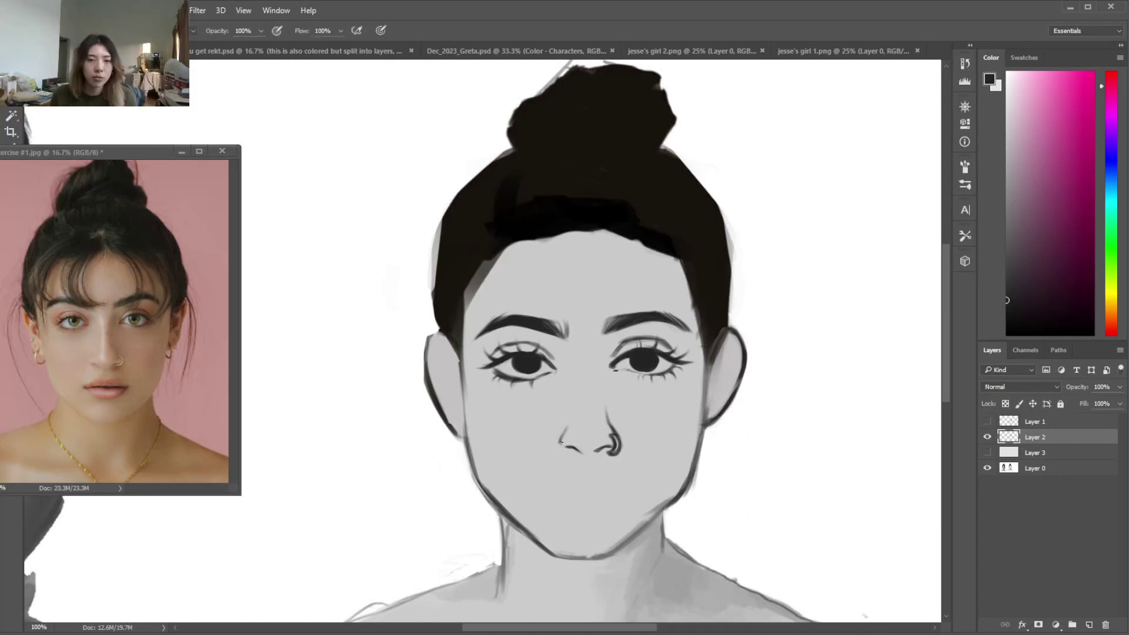
{"action": "key", "text": "e"}
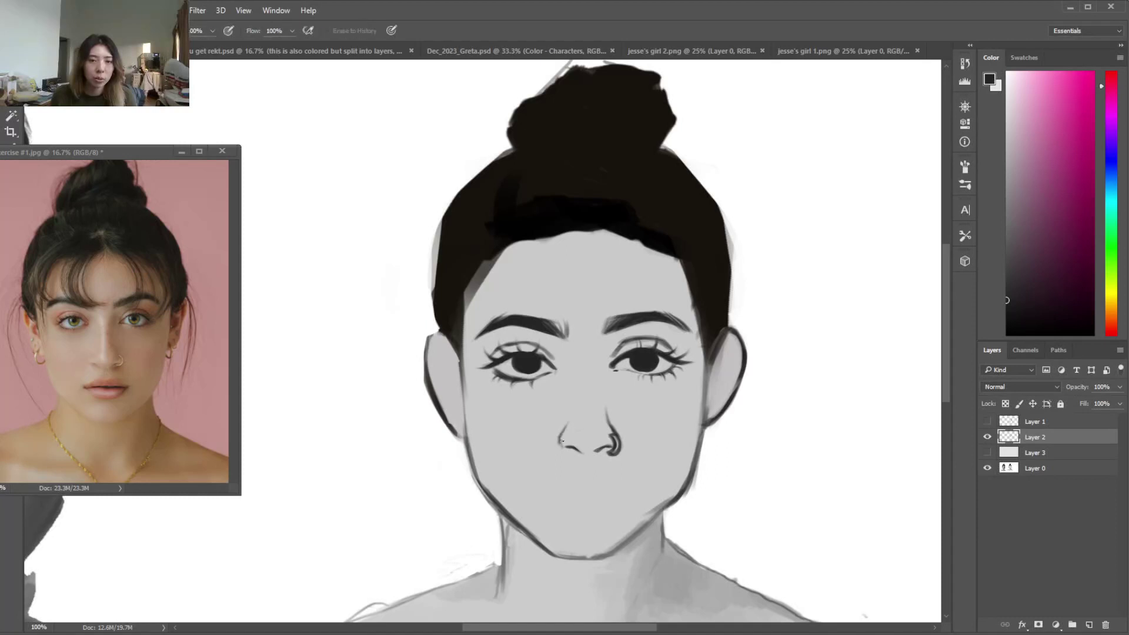
{"action": "key", "text": "b"}
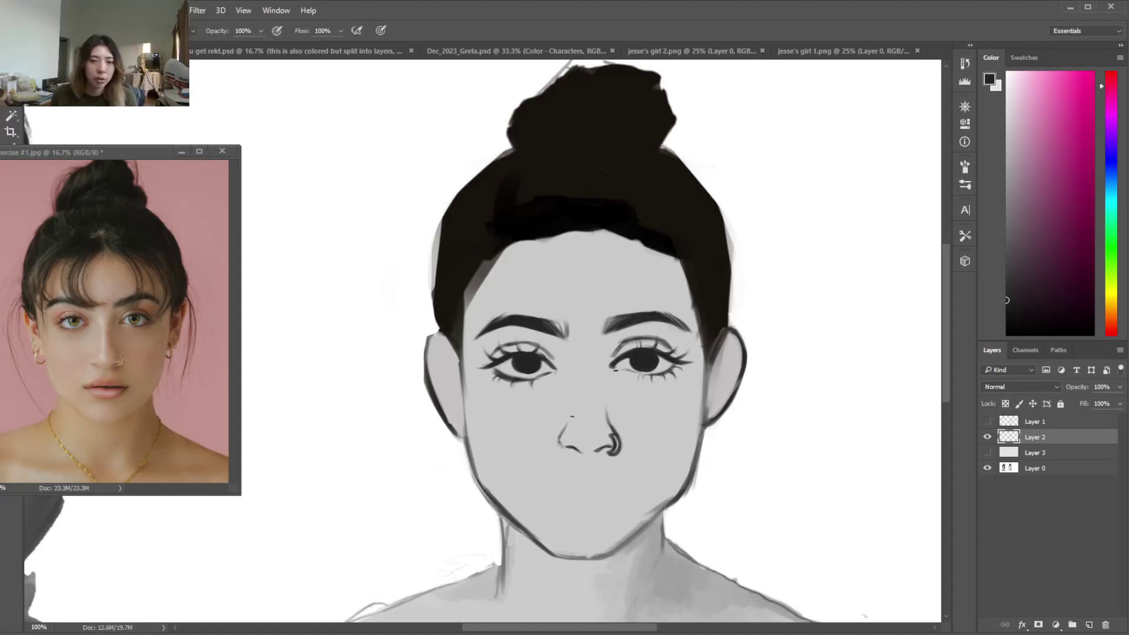
{"action": "key", "text": "e"}
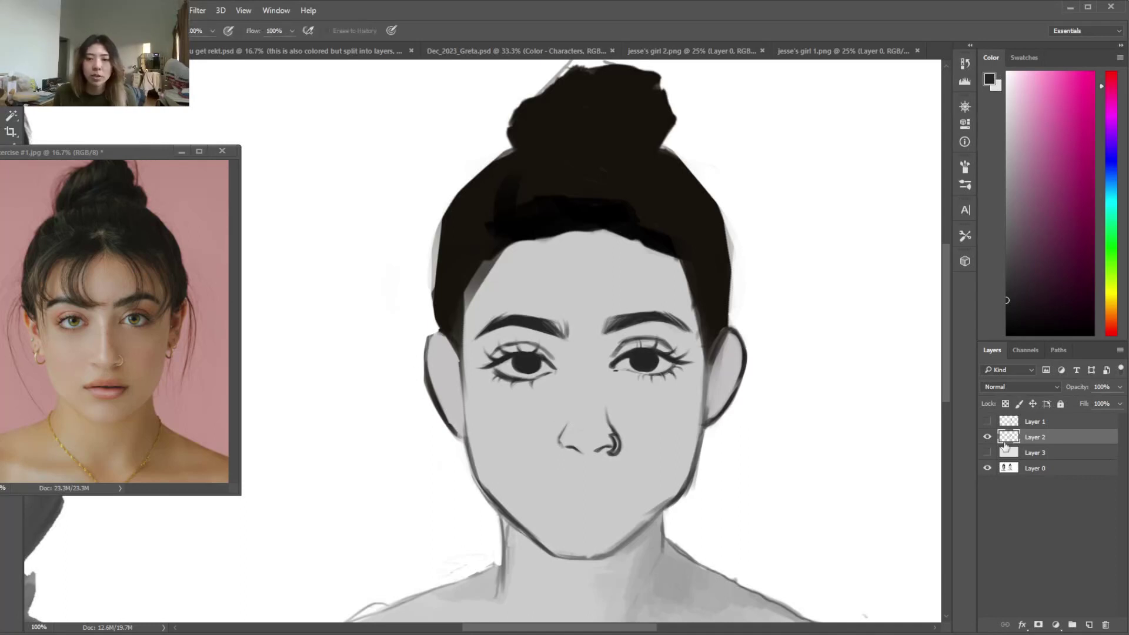
Lasso the lighter portrait on Layer 0 and cut it to a new layer
{"action": "left_click", "coordinate": [1040, 468]}
{"action": "key", "text": "w"}
{"action": "key", "text": "w"}
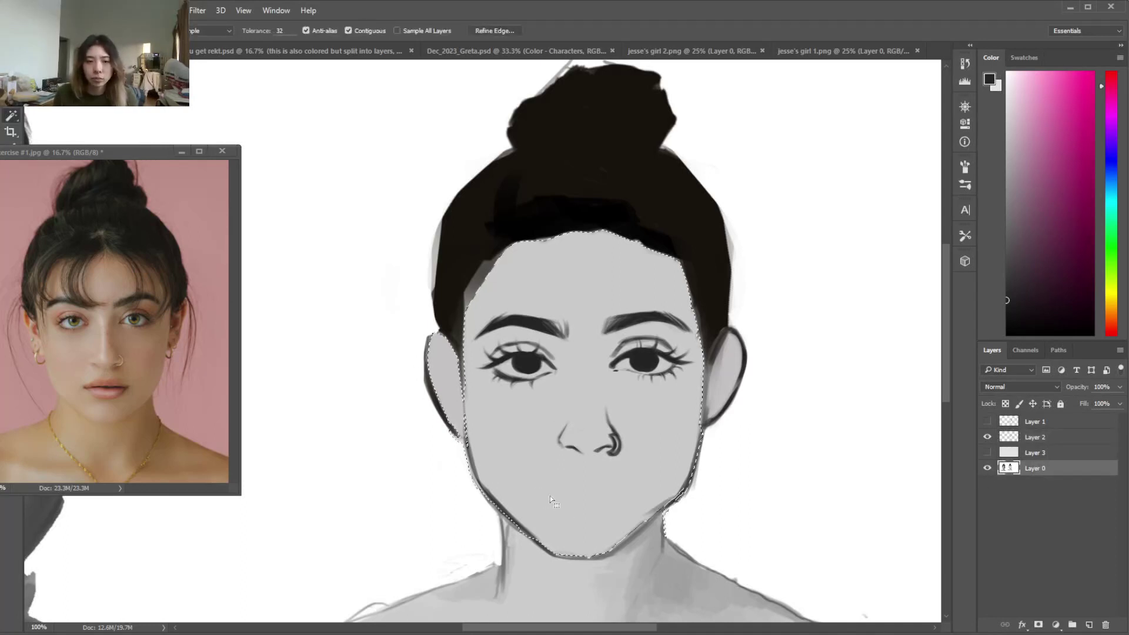
{"action": "key", "text": "ctrl+minus"}
{"action": "key", "text": "ctrl+minus"}
{"action": "key", "text": "l"}
{"action": "mouse_move", "coordinate": [600, 200]}
{"action": "left_mouse_down"}
{"action": "mouse_move", "coordinate": [398, 341]}
{"action": "mouse_move", "coordinate": [441, 570]}
{"action": "mouse_move", "coordinate": [603, 217]}
{"action": "left_mouse_up"}
{"action": "right_click", "coordinate": [569, 296]}
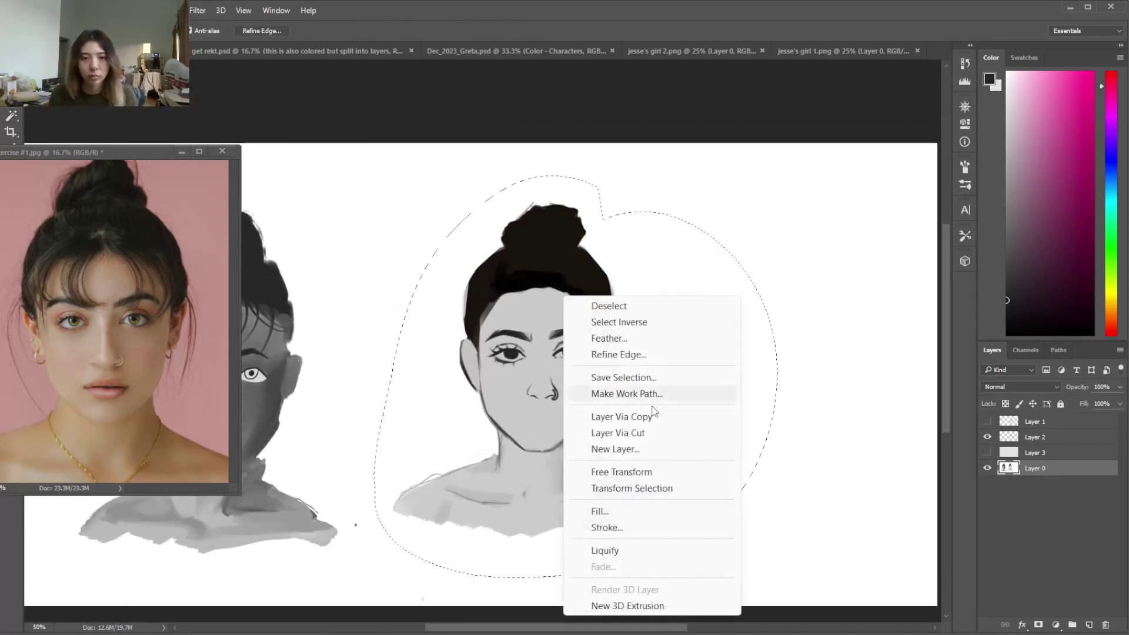
{"action": "left_click", "coordinate": [645, 429]}
Select the white background around the cut-out portrait with the Magic Wand and delete it
{"action": "key", "text": "w"}
{"action": "left_click", "coordinate": [647, 435]}
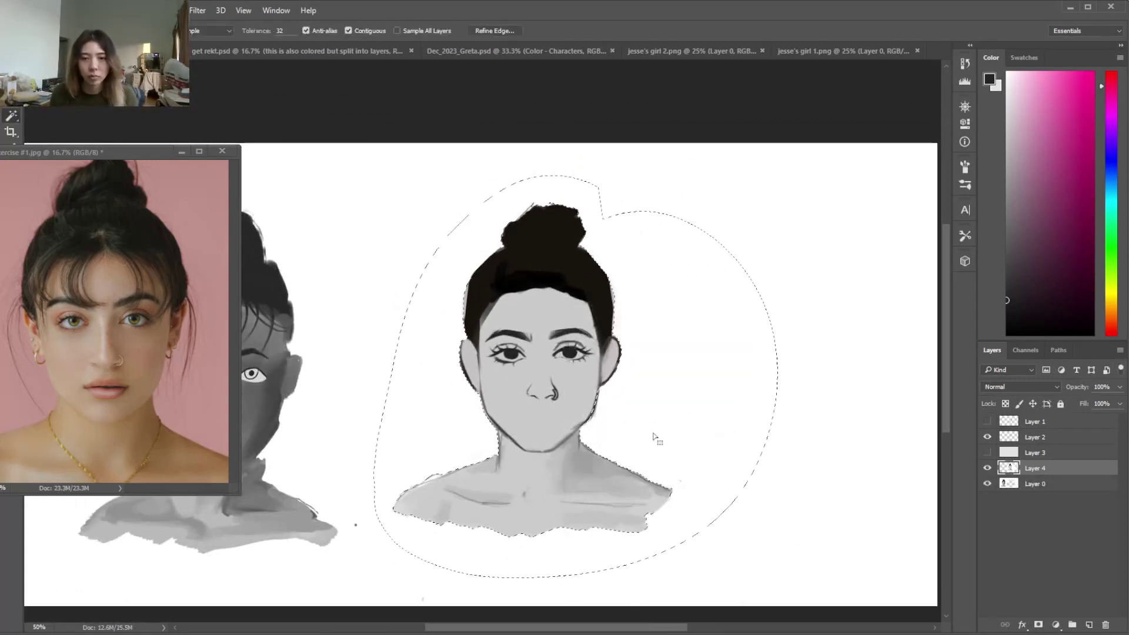
{"action": "key", "text": "Delete"}
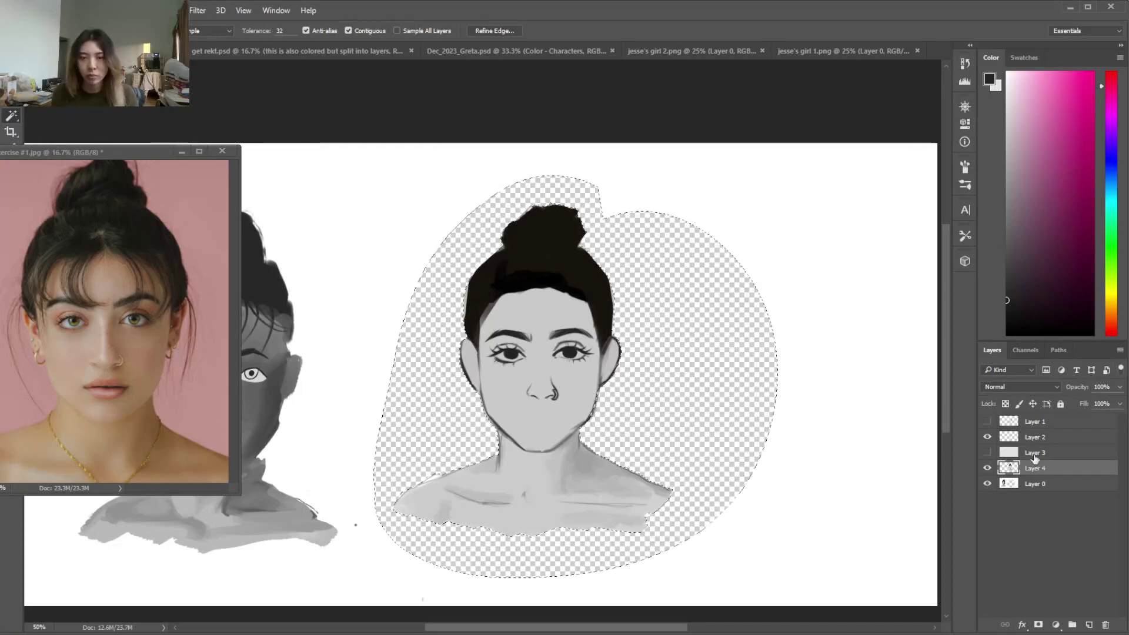
Fill the transparent hole on Layer 0 with the sampled white using the Paint Bucket
{"action": "left_click", "coordinate": [1036, 483]}
{"action": "key", "text": "g"}
{"action": "key", "text": "ctrl+d"}
{"action": "key", "text": "i"}
{"action": "left_click", "coordinate": [846, 378]}
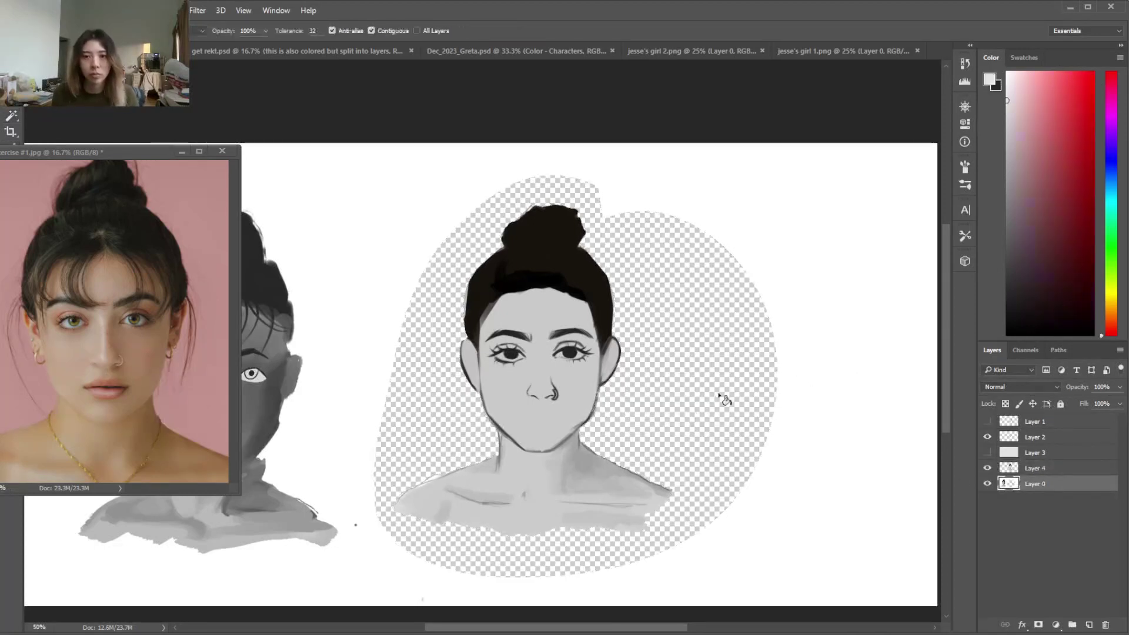
{"action": "key", "text": "g"}
{"action": "left_click", "coordinate": [758, 382]}
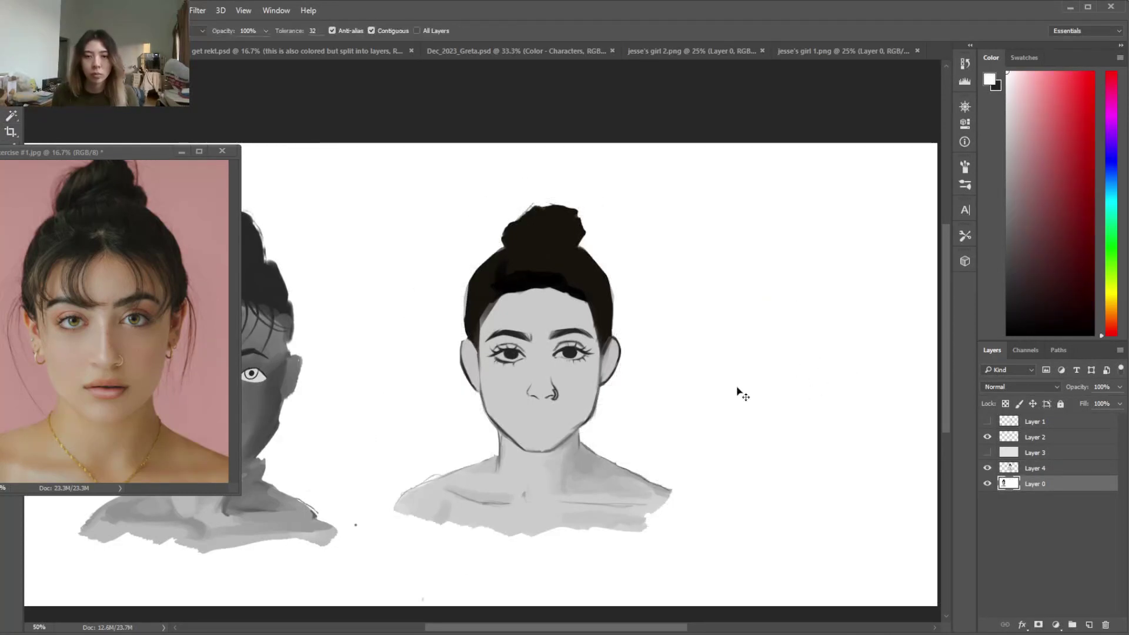
Check Layer 2 by toggling its visibility and move it below Layer 3, directly above Layer 4
{"action": "left_click", "coordinate": [993, 438]}
{"action": "left_click", "coordinate": [991, 438]}
{"action": "left_click", "coordinate": [991, 438]}
{"action": "right_click", "coordinate": [1021, 470]}
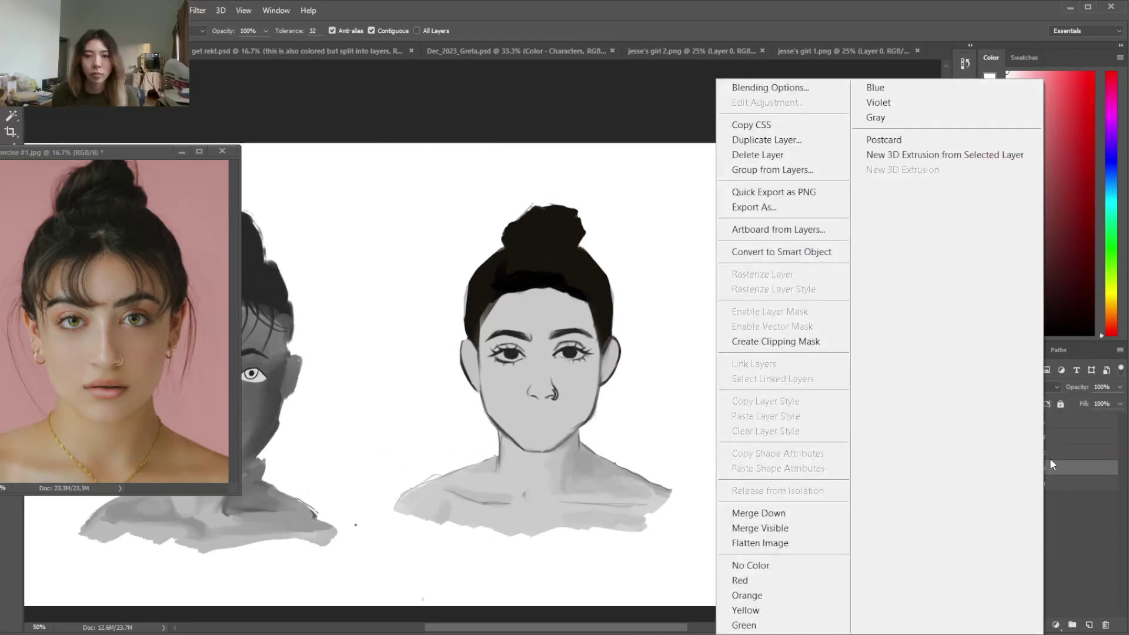
{"action": "left_click", "coordinate": [1051, 455]}
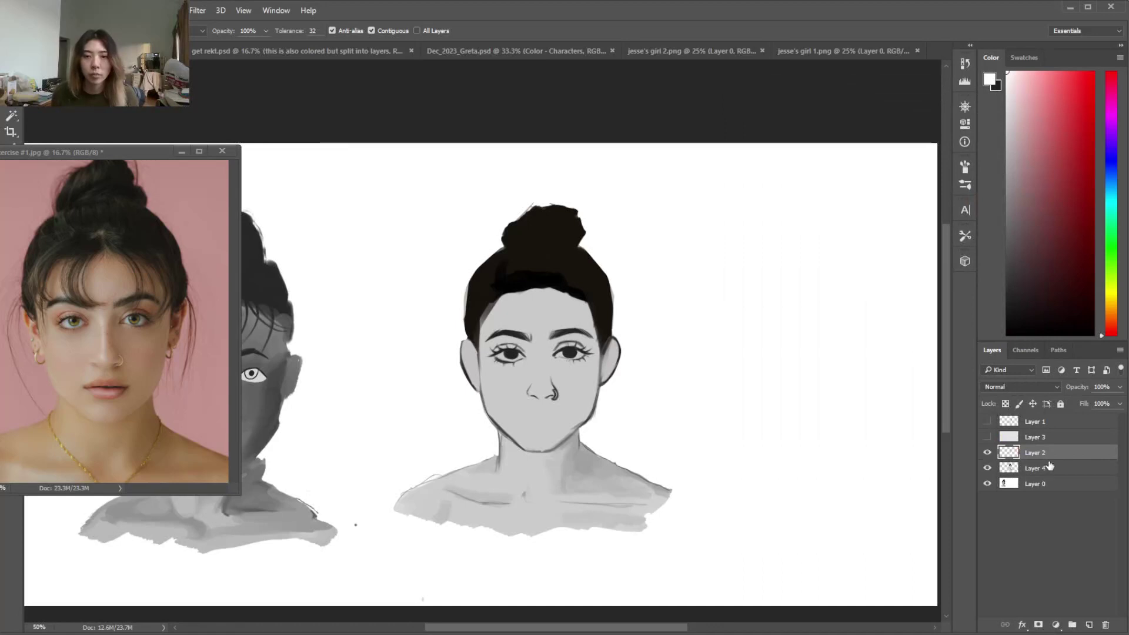
On Layer 4, remove the thick dark outline of the left-hand ear by erasing and painting over it with sampled tones
{"action": "left_click", "coordinate": [1053, 469]}
{"action": "key", "text": "e"}
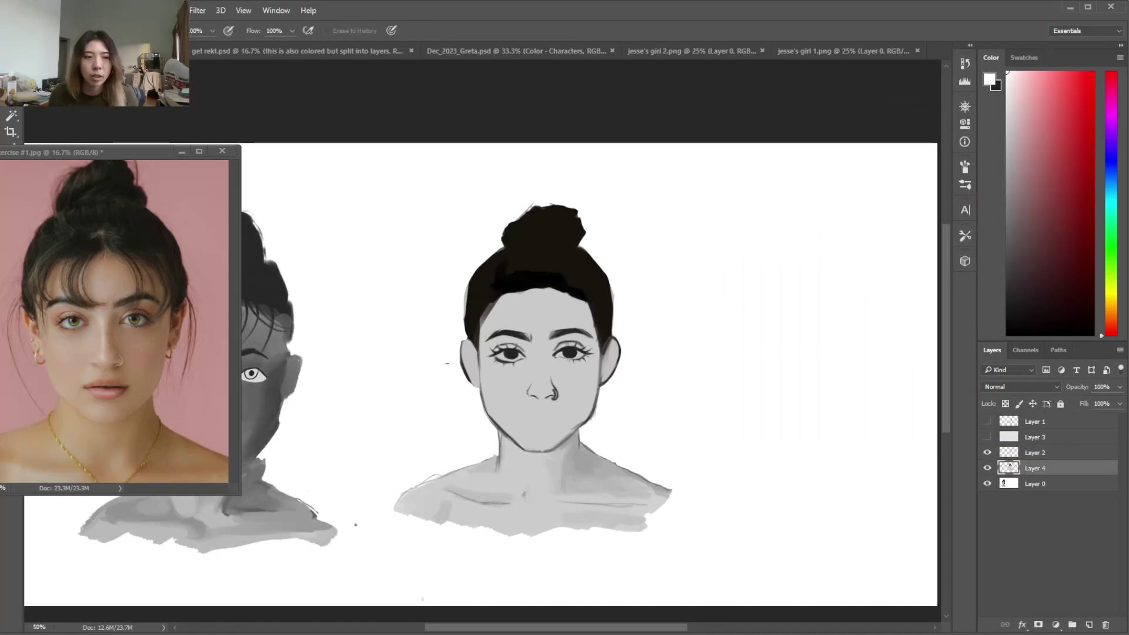
{"action": "key", "text": "b"}
{"action": "left_click", "coordinate": [463, 366], "text": "alt"}
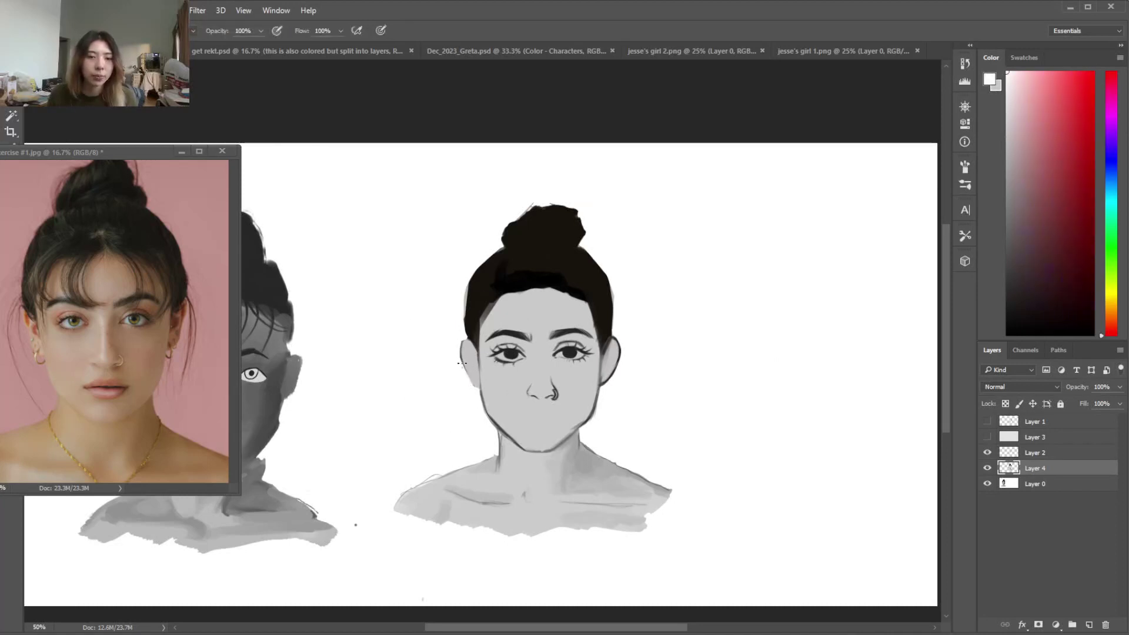
{"action": "left_click", "coordinate": [460, 344], "text": "alt"}
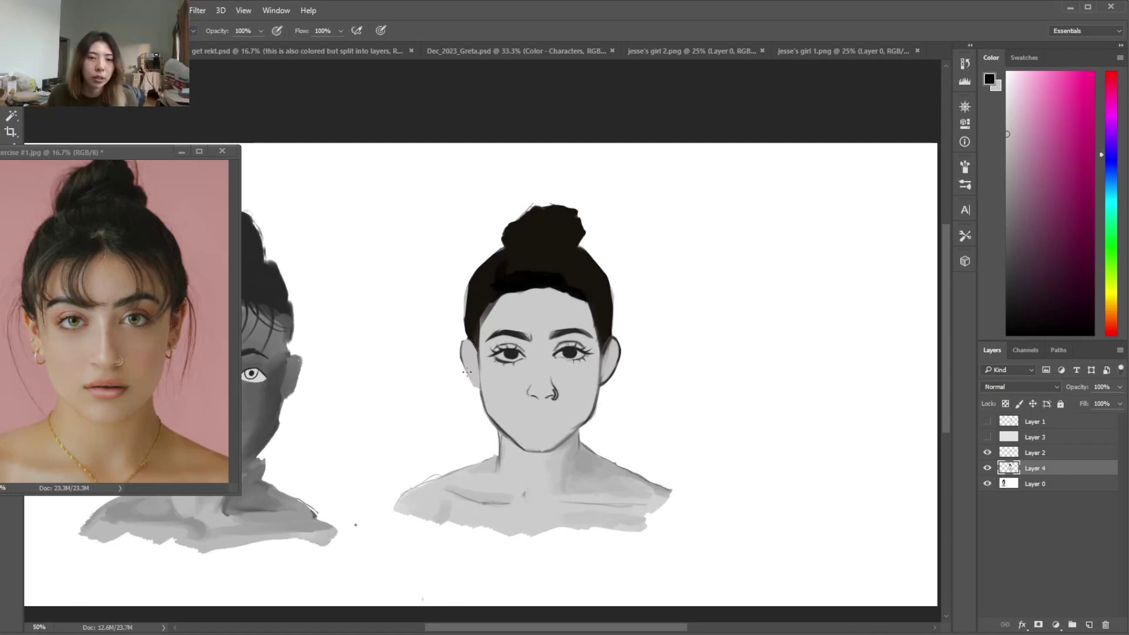
Redraw the left-hand ear's outline as a thin black line and sketch the inner fold lines of both ears
{"action": "key", "text": "x"}
{"action": "key", "text": "e"}
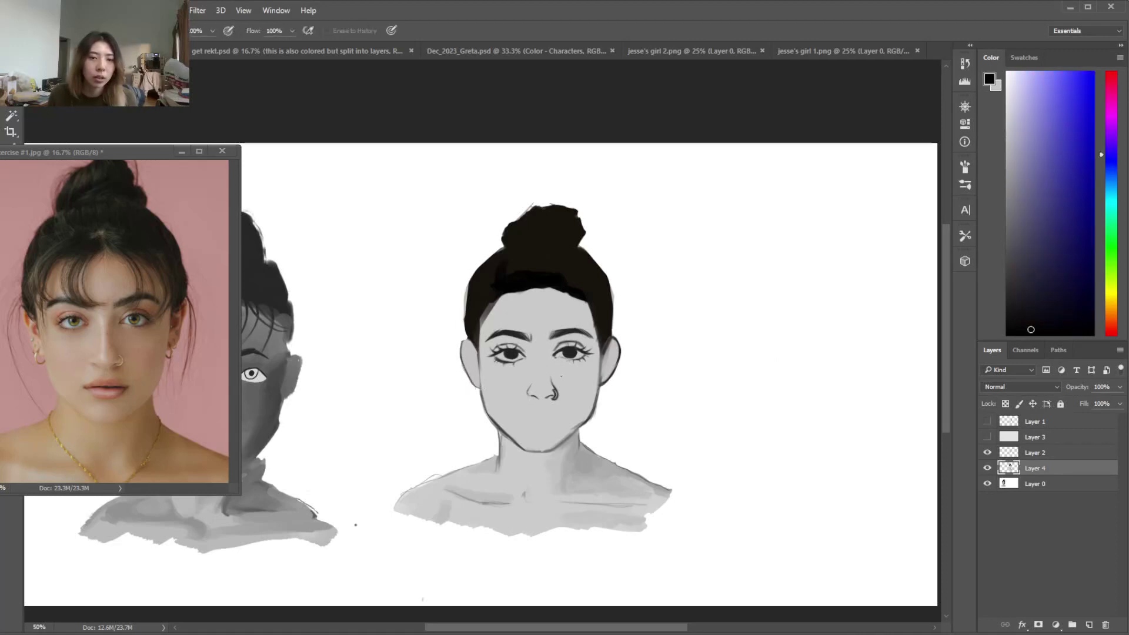
{"action": "key", "text": "b"}
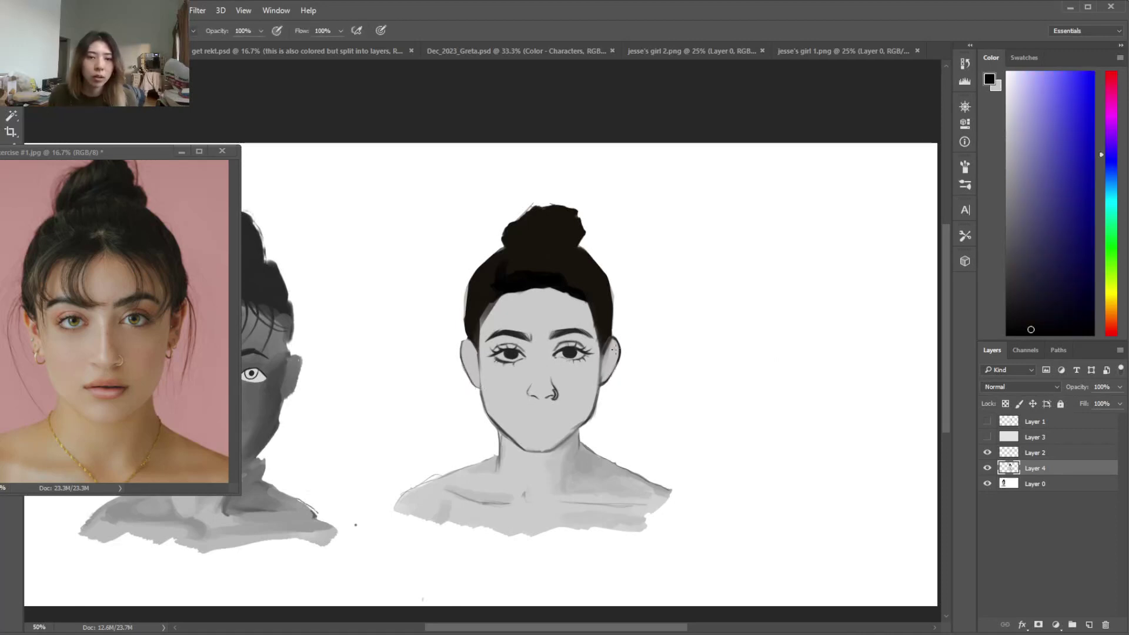
{"action": "left_click_drag", "start_coordinate": [615, 356], "coordinate": [614, 372]}
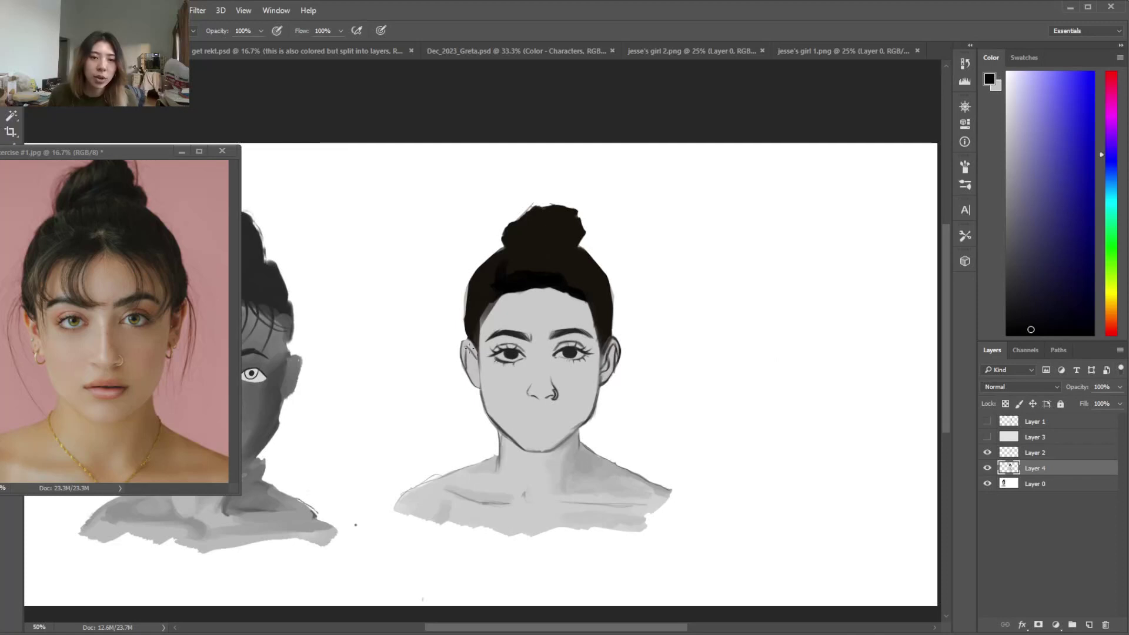
Touch up the ear in light grey and draw a black hoop earring on the left-hand ear, cleaning it with the eraser
{"action": "key", "text": "e"}
{"action": "key", "text": "x"}
{"action": "key", "text": "b"}
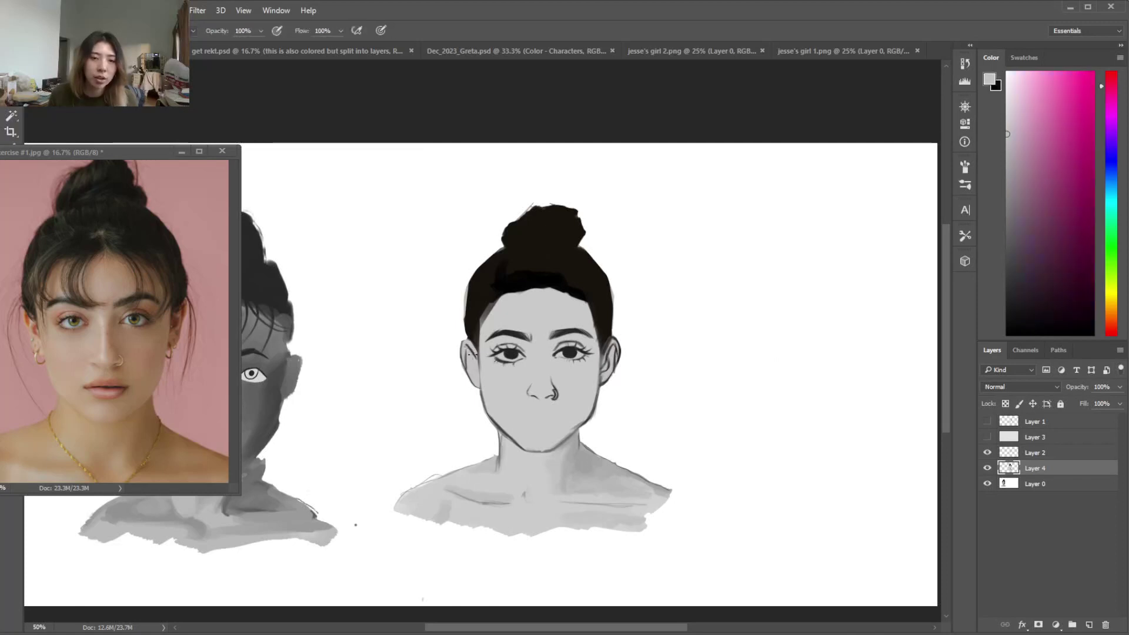
{"action": "key", "text": "x"}
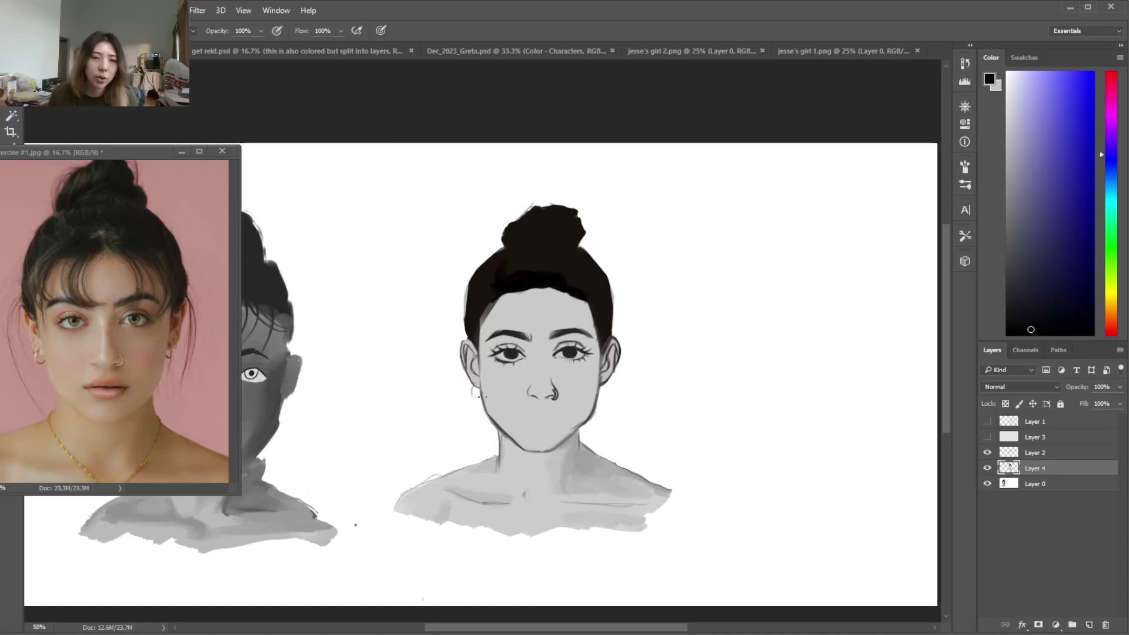
{"action": "key", "text": "e"}
{"action": "key", "text": "b"}
{"action": "key", "text": "e"}
Select the face's grey fill on Layer 4 with the Magic Wand, delete it and clear the selection
{"action": "key", "text": "w"}
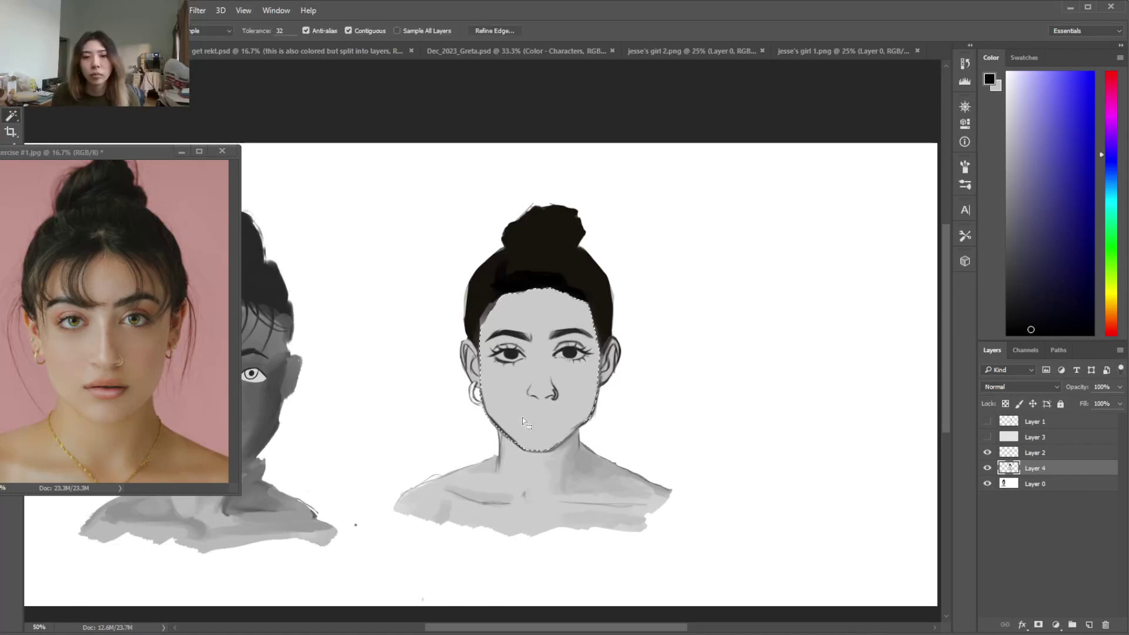
{"action": "key", "text": "Delete"}
{"action": "key", "text": "ctrl+d"}
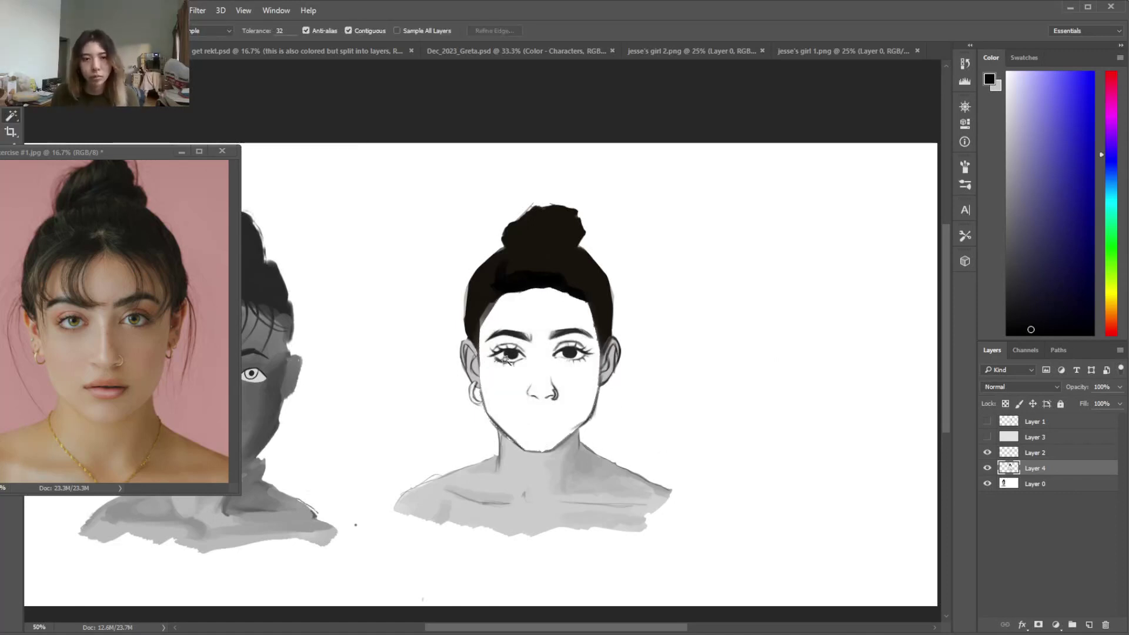
Select the grey fill of both ears, the neck and the shoulders with the Magic Wand and delete it
{"action": "left_click", "coordinate": [472, 359]}
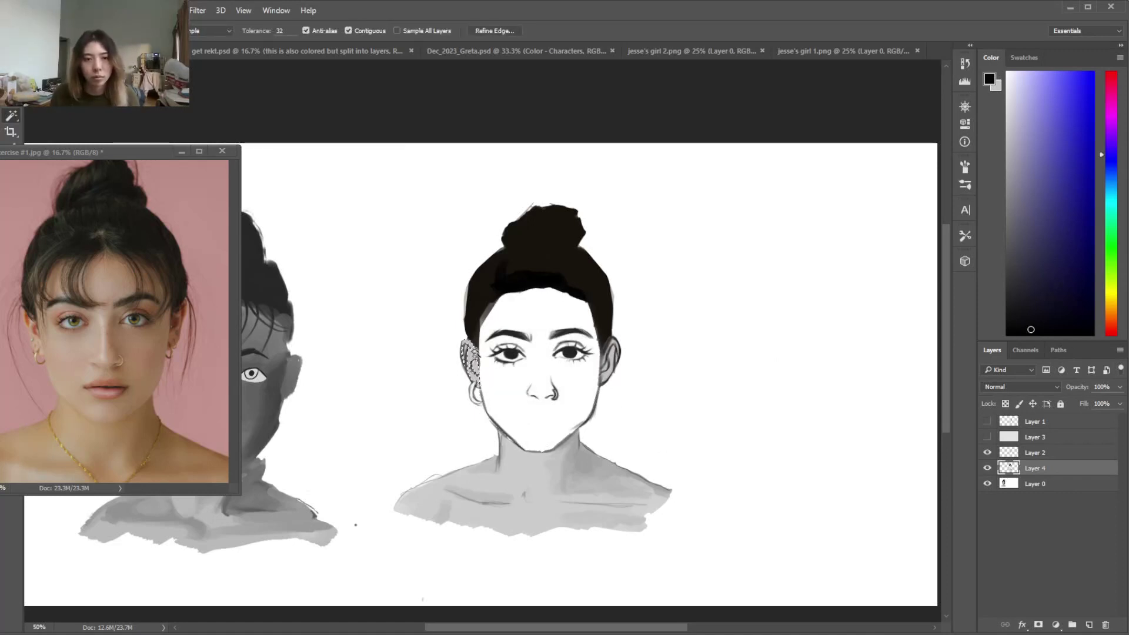
{"action": "left_click", "coordinate": [611, 367], "text": "shift"}
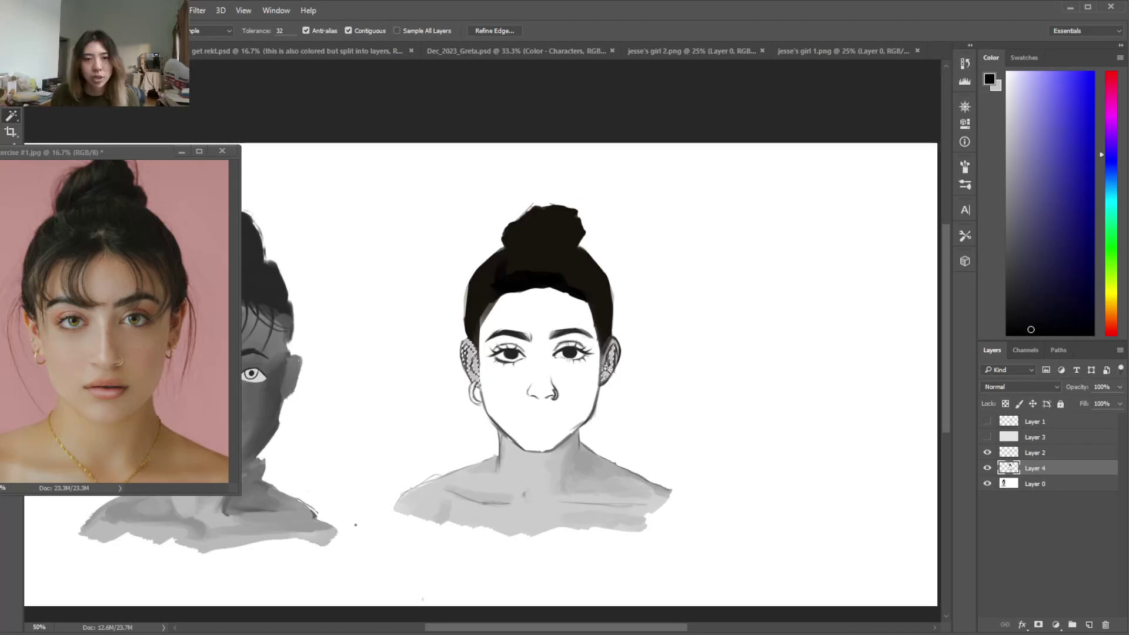
{"action": "left_click", "coordinate": [598, 473], "text": "shift"}
{"action": "key", "text": "Delete"}
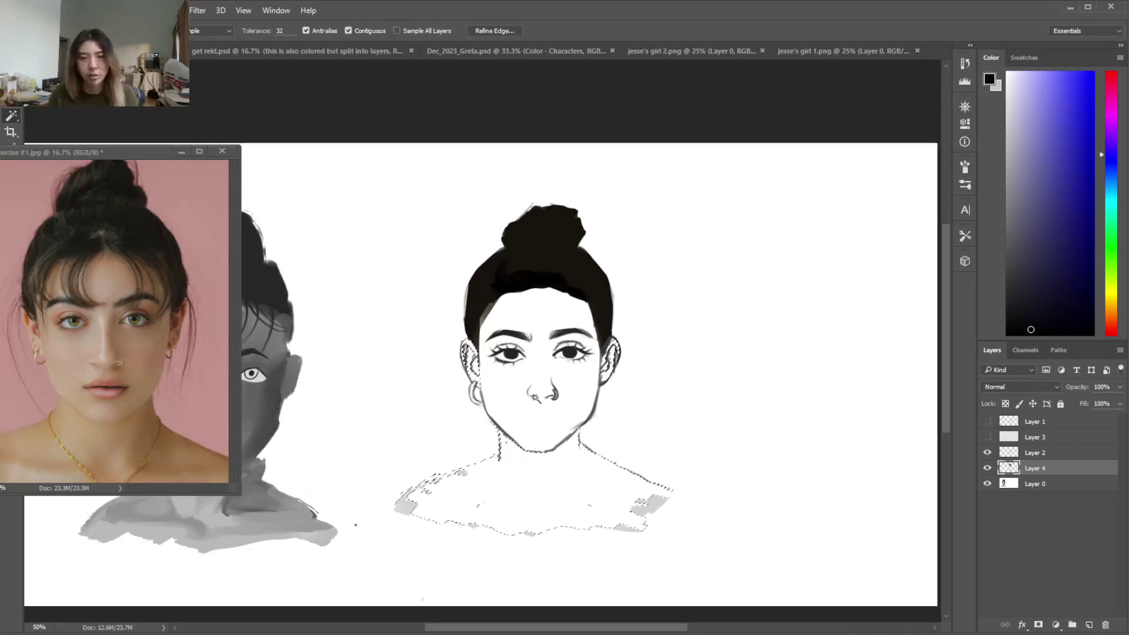
Clear the selection and merge Layer 2 down into Layer 4
{"action": "key", "text": "ctrl+d"}
{"action": "key", "text": "b"}
{"action": "right_click", "coordinate": [538, 407]}
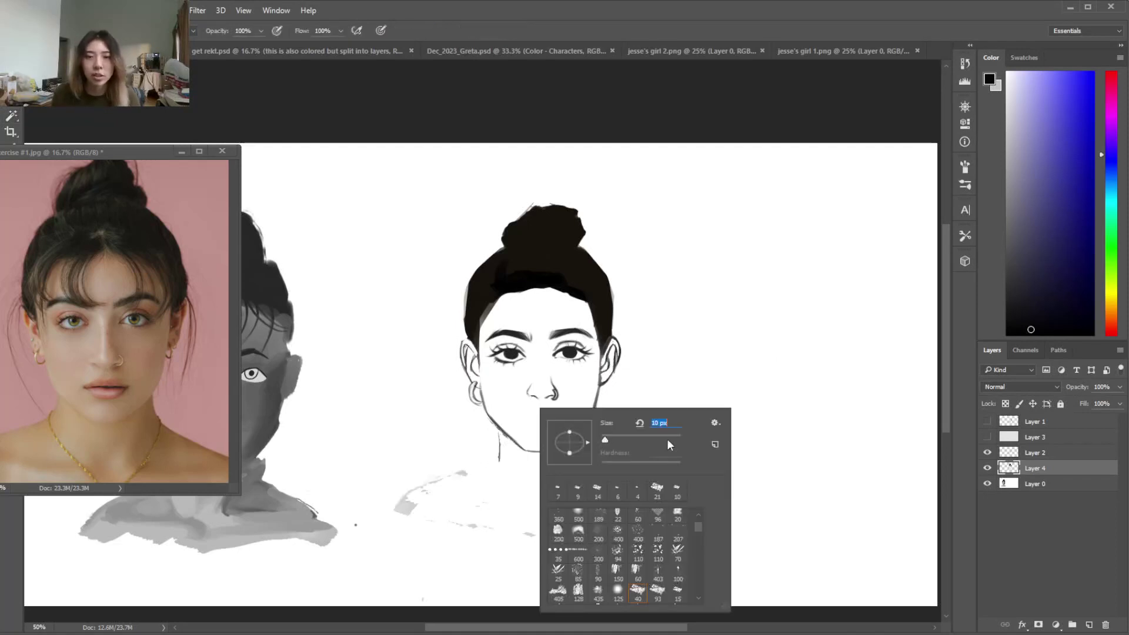
{"action": "left_click", "coordinate": [1035, 452]}
{"action": "right_click", "coordinate": [1035, 452]}
{"action": "left_click", "coordinate": [769, 512]}
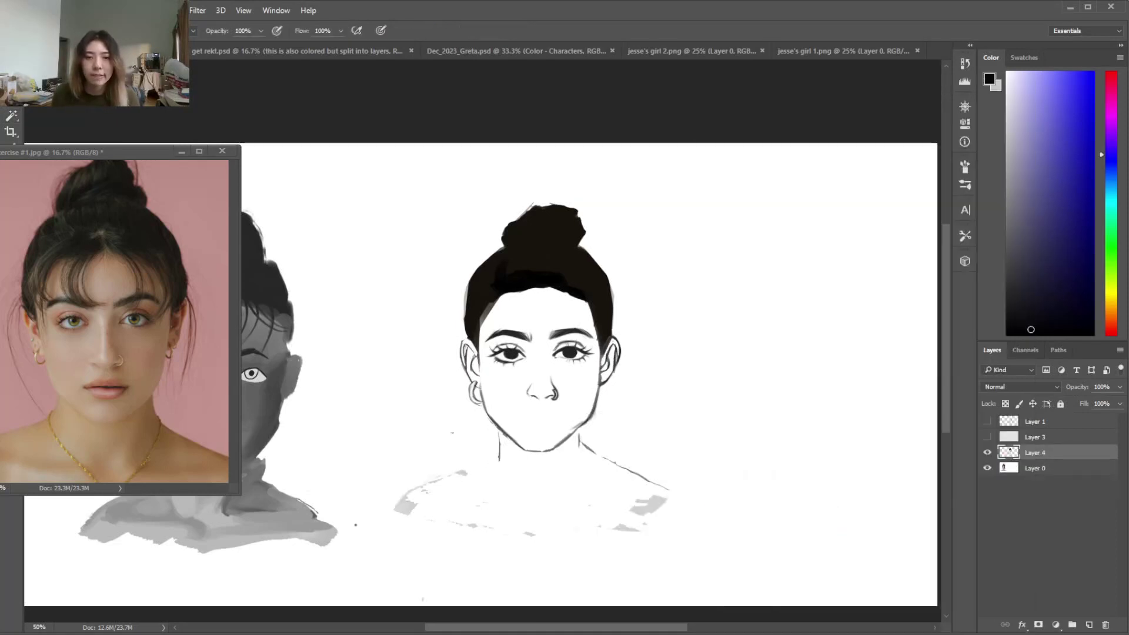
Draw the left-hand neck line in black and redraw the right-hand jaw line down to the chin
{"action": "left_click_drag", "start_coordinate": [499, 429], "coordinate": [500, 470]}
{"action": "key", "text": "e"}
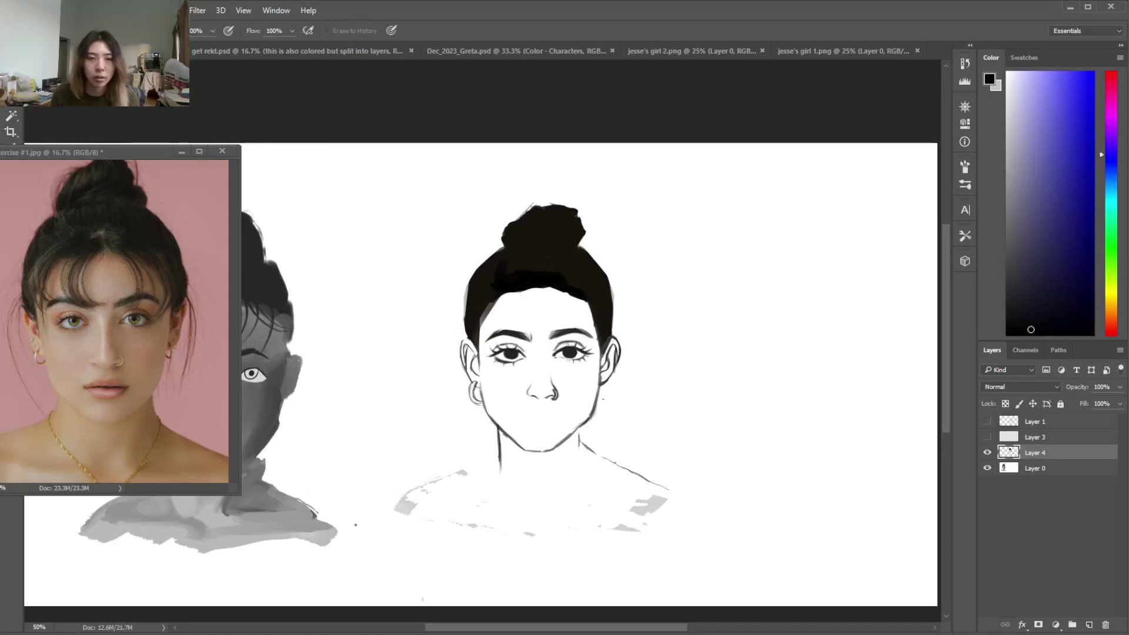
{"action": "key", "text": "b"}
{"action": "left_click_drag", "start_coordinate": [589, 419], "coordinate": [548, 452]}
{"action": "left_click_drag", "start_coordinate": [588, 419], "coordinate": [549, 450]}
{"action": "key", "text": "e"}
{"action": "key", "text": "b"}
Redraw the left-hand jaw line from the ear to the chin in black, undoing the last stray stroke
{"action": "mouse_move", "coordinate": [479, 356]}
{"action": "left_mouse_down"}
{"action": "mouse_move", "coordinate": [488, 412]}
{"action": "mouse_move", "coordinate": [529, 450]}
{"action": "mouse_move", "coordinate": [488, 422]}
{"action": "mouse_move", "coordinate": [528, 448]}
{"action": "left_mouse_up"}
{"action": "key", "text": "e"}
{"action": "key", "text": "b"}
{"action": "key", "text": "e"}
{"action": "right_click", "coordinate": [562, 403]}
{"action": "left_click", "coordinate": [645, 435]}
{"action": "key", "text": "b"}
{"action": "key", "text": "ctrl+z"}
Clean up both sides of the jaw outline with the eraser and touch up the line with the brush
{"action": "key", "text": "e"}
{"action": "left_click_drag", "start_coordinate": [483, 382], "coordinate": [497, 424]}
{"action": "key", "text": "b"}
{"action": "key", "text": "e"}
{"action": "key", "text": "b"}
{"action": "key", "text": "e"}
{"action": "left_click_drag", "start_coordinate": [599, 404], "coordinate": [585, 422]}
{"action": "key", "text": "b"}
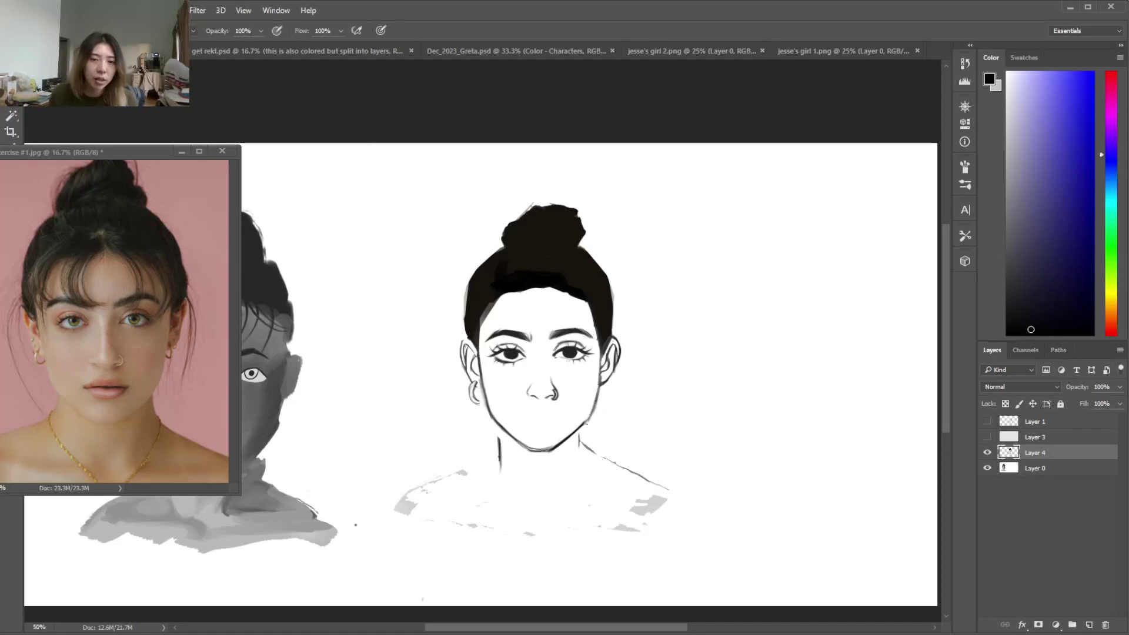
{"action": "key", "text": "e"}
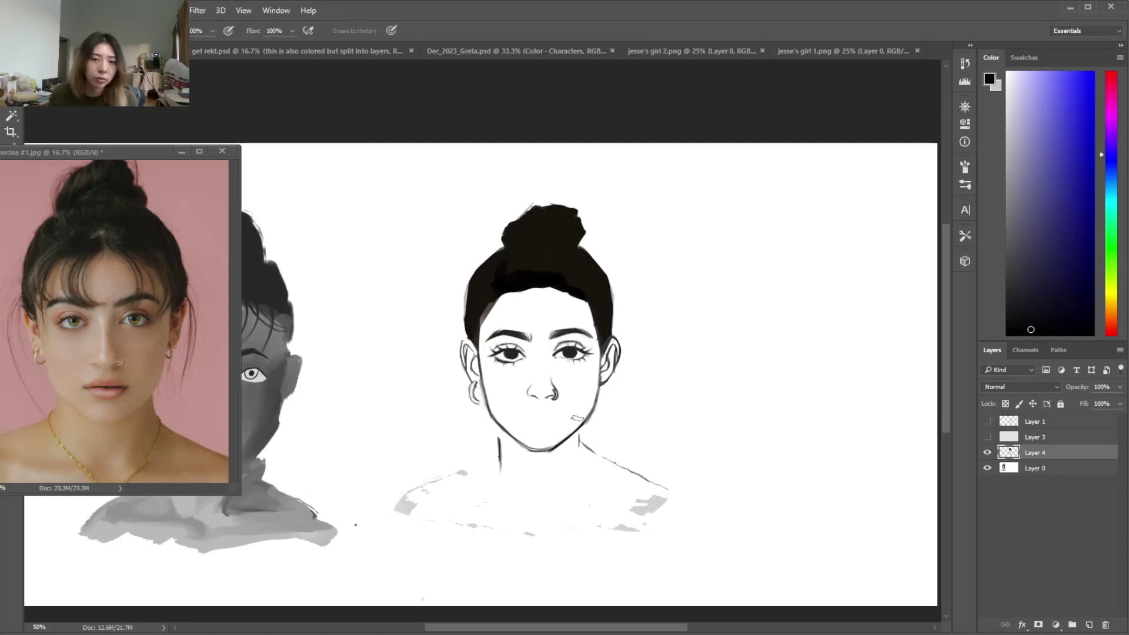
{"action": "key", "text": "b"}
{"action": "key", "text": "e"}
{"action": "key", "text": "b"}
Redraw both sides of the neck as thin black lines running down from the jaw
{"action": "mouse_move", "coordinate": [530, 455]}
{"action": "left_mouse_down"}
{"action": "mouse_move", "coordinate": [495, 438]}
{"action": "mouse_move", "coordinate": [497, 478]}
{"action": "left_mouse_up"}
{"action": "key", "text": "e"}
{"action": "key", "text": "b"}
{"action": "left_click_drag", "start_coordinate": [502, 431], "coordinate": [502, 462]}
{"action": "left_click_drag", "start_coordinate": [580, 428], "coordinate": [580, 456]}
Draw the left-hand shoulder line out from the neck and erase the leftover grey patches on both shoulders
{"action": "left_click_drag", "start_coordinate": [503, 456], "coordinate": [419, 488]}
{"action": "key", "text": "e"}
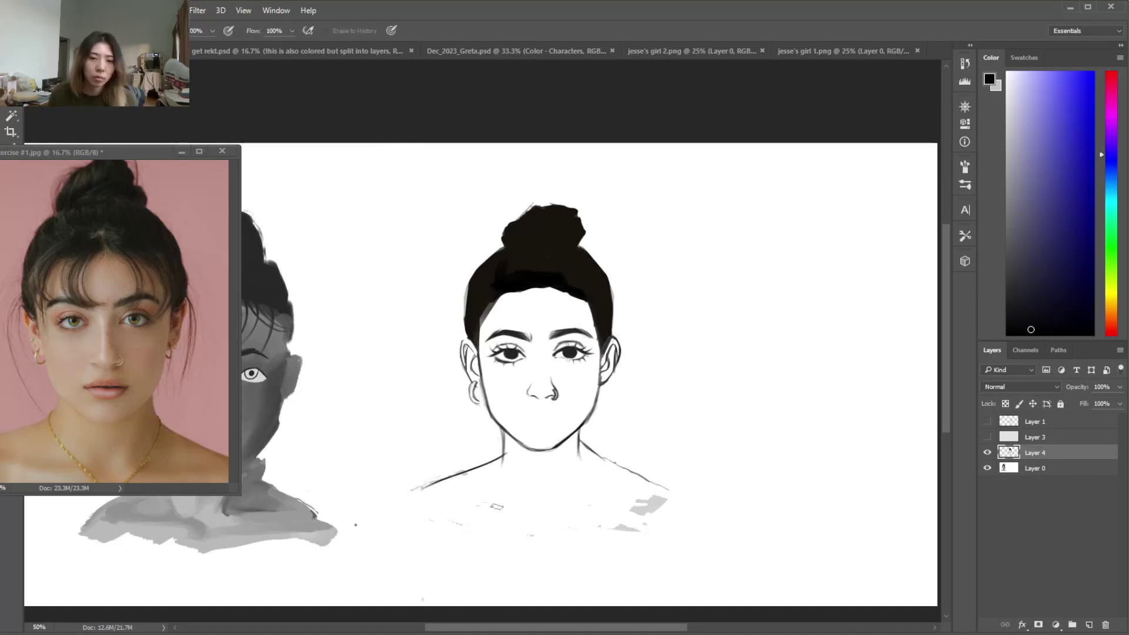
{"action": "mouse_move", "coordinate": [451, 495]}
{"action": "left_mouse_down"}
{"action": "mouse_move", "coordinate": [407, 499]}
{"action": "mouse_move", "coordinate": [456, 469]}
{"action": "mouse_move", "coordinate": [423, 488]}
{"action": "left_mouse_up"}
{"action": "mouse_move", "coordinate": [655, 498]}
{"action": "left_mouse_down"}
{"action": "mouse_move", "coordinate": [628, 534]}
{"action": "mouse_move", "coordinate": [661, 518]}
{"action": "left_mouse_up"}
Draw the right-hand shoulder line curving into the upper arm, reworking it farther outward and erasing stray specks on the chest
{"action": "key", "text": "b"}
{"action": "left_click_drag", "start_coordinate": [643, 478], "coordinate": [681, 515]}
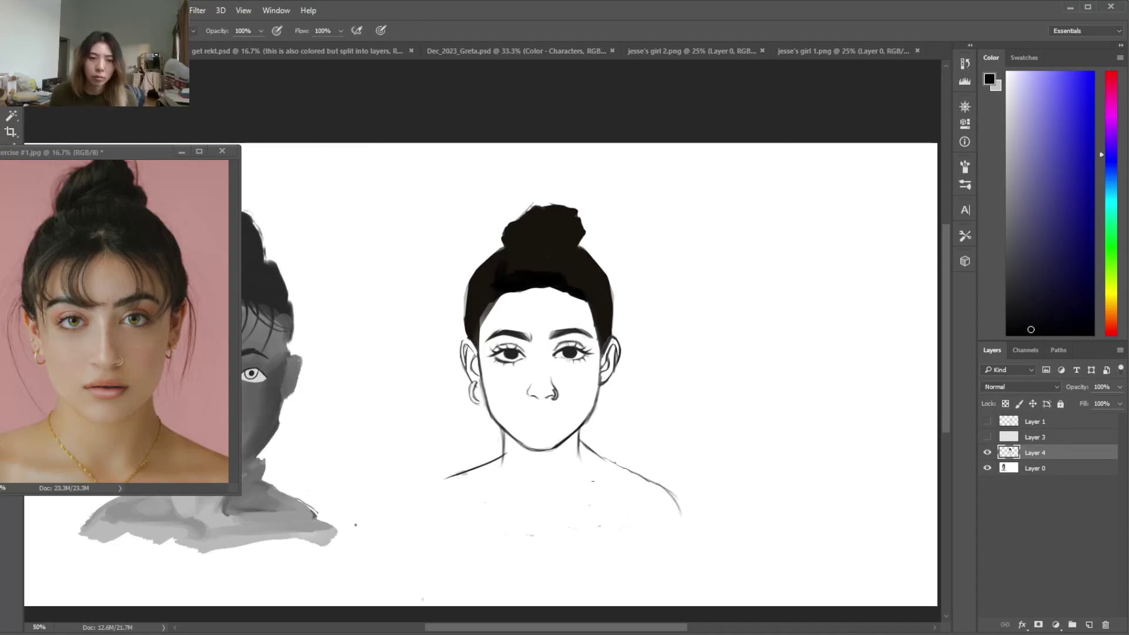
{"action": "mouse_move", "coordinate": [446, 482]}
{"action": "left_mouse_down"}
{"action": "mouse_move", "coordinate": [399, 520]}
{"action": "mouse_move", "coordinate": [435, 489]}
{"action": "mouse_move", "coordinate": [485, 474]}
{"action": "mouse_move", "coordinate": [422, 488]}
{"action": "left_mouse_up"}
{"action": "key", "text": "e"}
{"action": "key", "text": "b"}
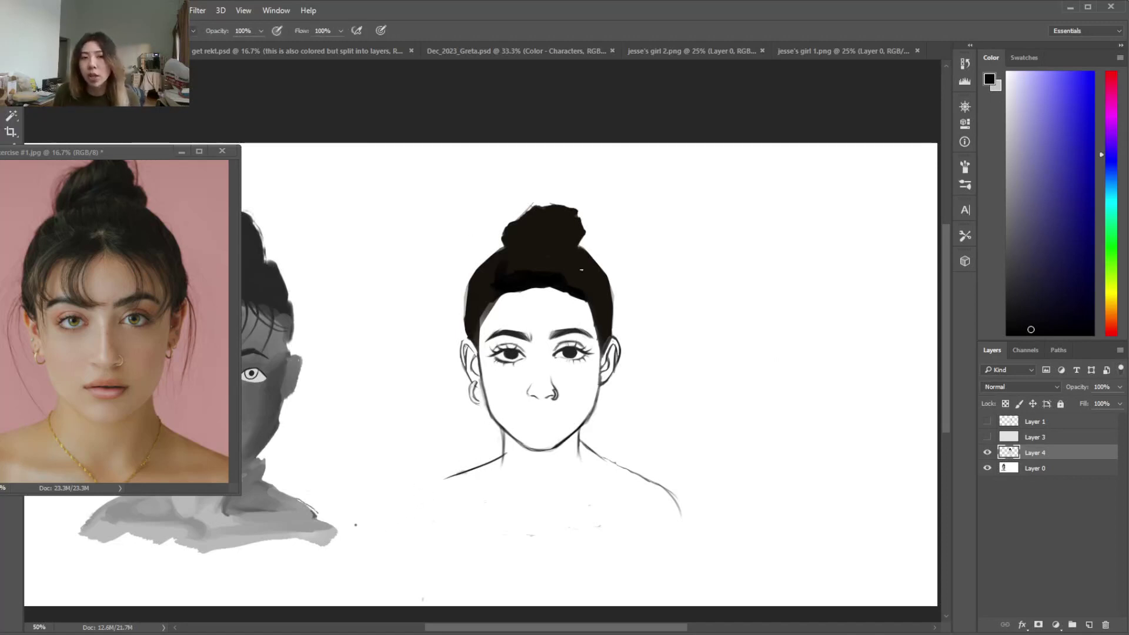
{"action": "key", "text": "e"}
{"action": "left_click_drag", "start_coordinate": [638, 478], "coordinate": [683, 511]}
{"action": "key", "text": "b"}
{"action": "mouse_move", "coordinate": [608, 460]}
{"action": "left_mouse_down"}
{"action": "mouse_move", "coordinate": [672, 484]}
{"action": "mouse_move", "coordinate": [697, 512]}
{"action": "left_mouse_up"}
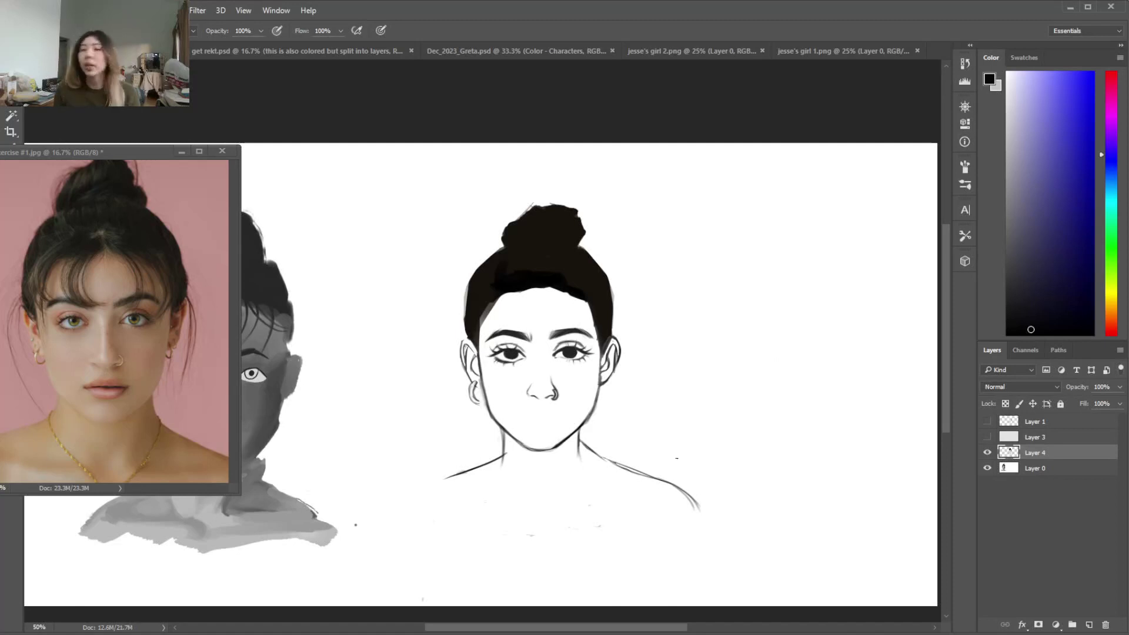
{"action": "key", "text": "e"}
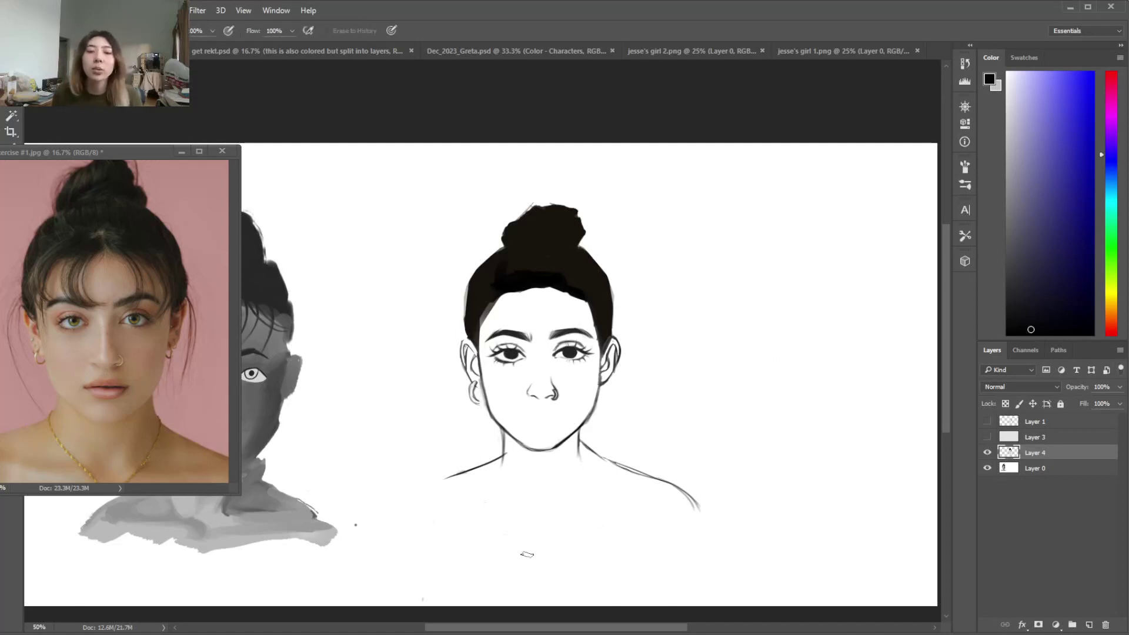
Refine the neck and shoulder lines on the right side of the figure, redrawing the neck edge and erasing stray strokes
{"action": "left_click_drag", "start_coordinate": [582, 442], "coordinate": [621, 465]}
{"action": "key", "text": "b"}
{"action": "key", "text": "e"}
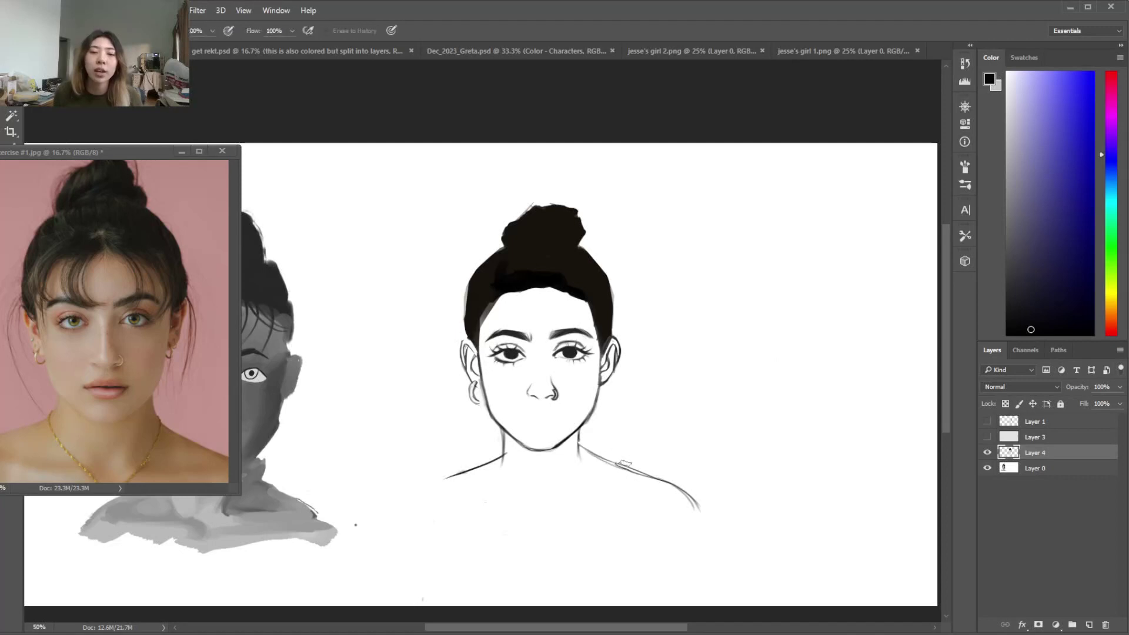
{"action": "key", "text": "b"}
{"action": "left_click_drag", "start_coordinate": [579, 430], "coordinate": [579, 457]}
{"action": "key", "text": "e"}
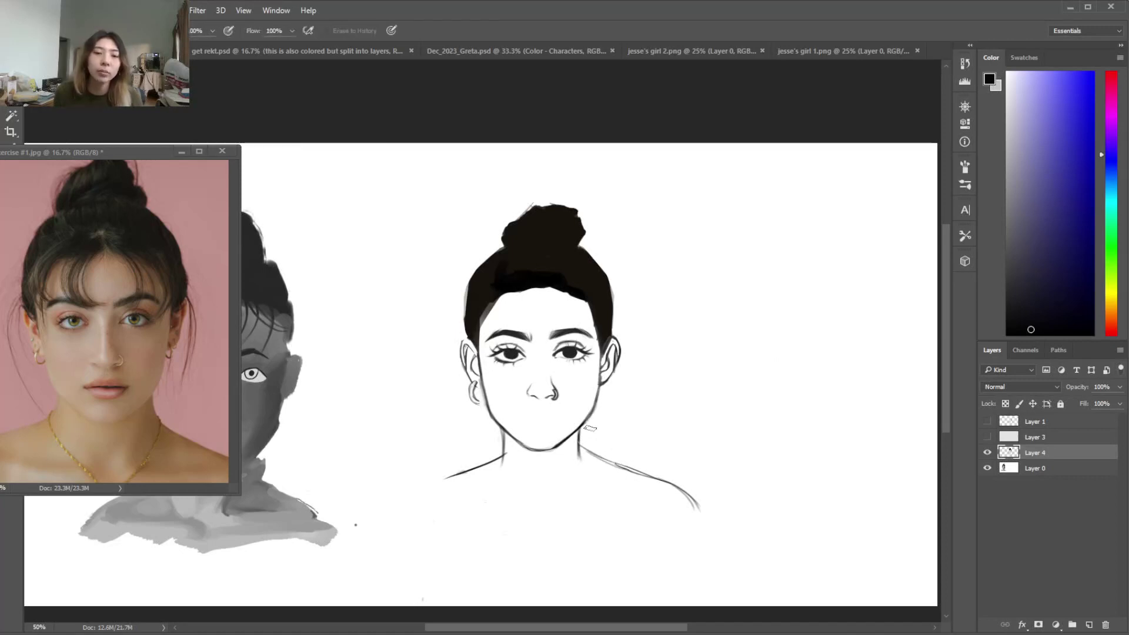
{"action": "key", "text": "b"}
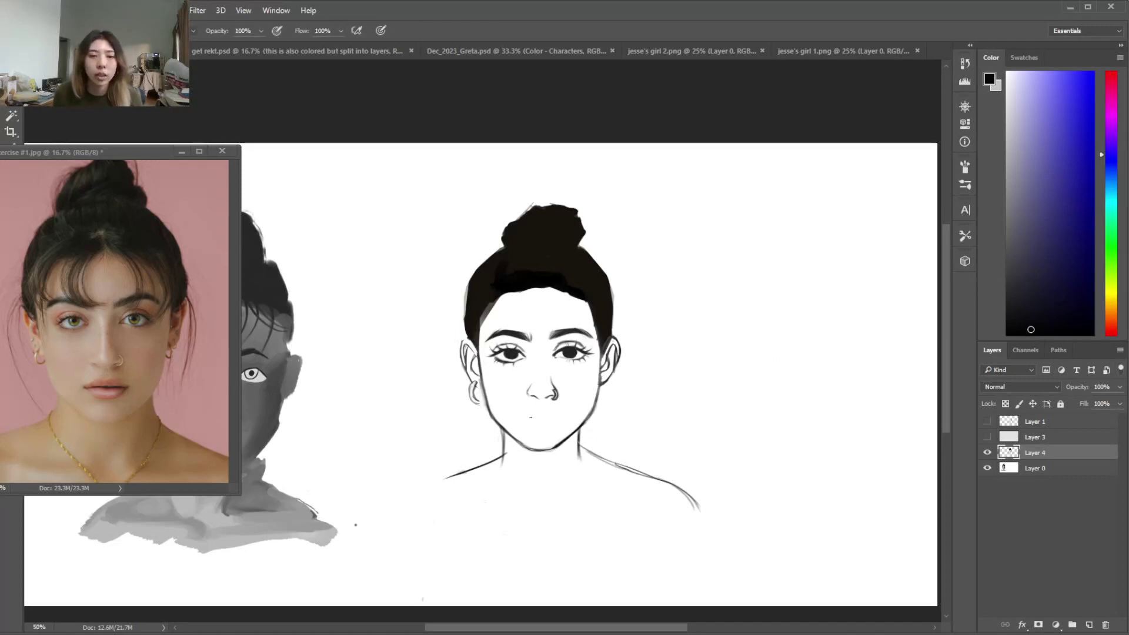
Sketch a straight horizontal guideline for the mouth below the nose, using a new layer above Layer 4
{"action": "left_click_drag", "start_coordinate": [524, 416], "coordinate": [557, 416]}
{"action": "key", "text": "e"}
{"action": "key", "text": "b"}
{"action": "left_click", "coordinate": [1089, 625]}
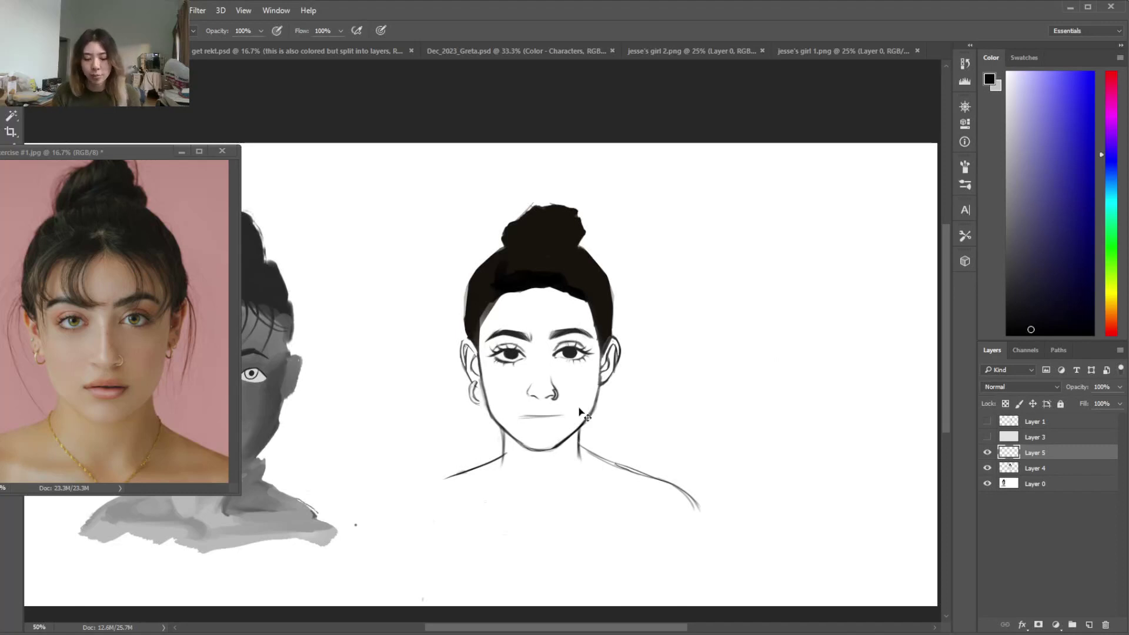
Draw a dark line between the lips over the guideline on Layer 4 and trim its edges with the eraser
{"action": "key", "text": "ctrl+plus"}
{"action": "key", "text": "ctrl+plus"}
{"action": "scroll", "coordinate": [950, 382], "scroll_direction": "down", "scroll_amount": 3}
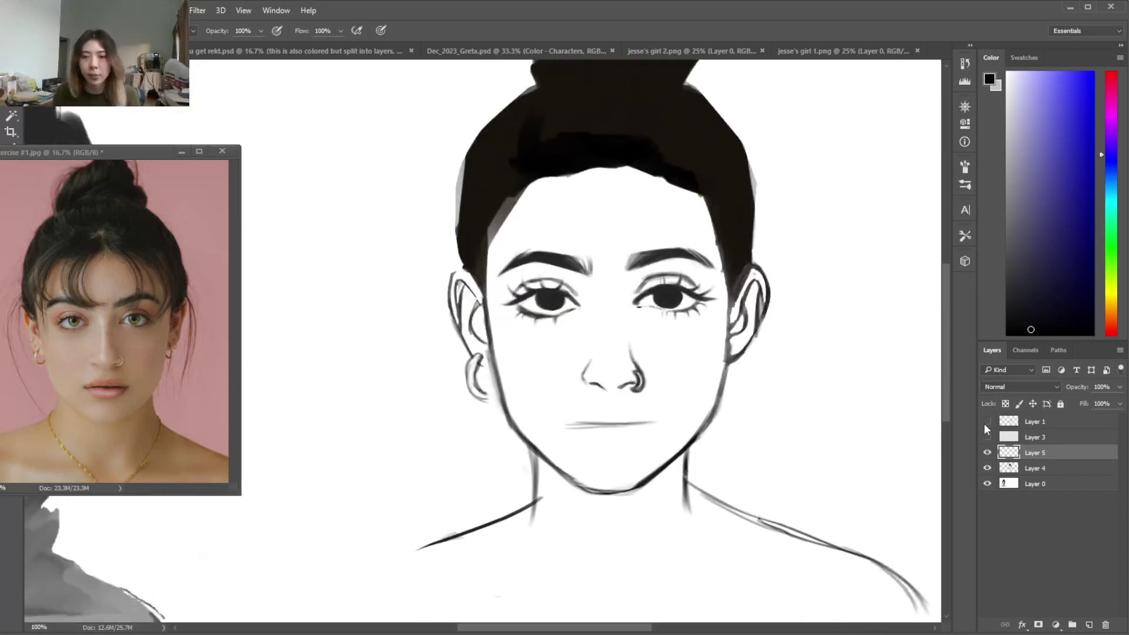
{"action": "left_click", "coordinate": [1035, 469]}
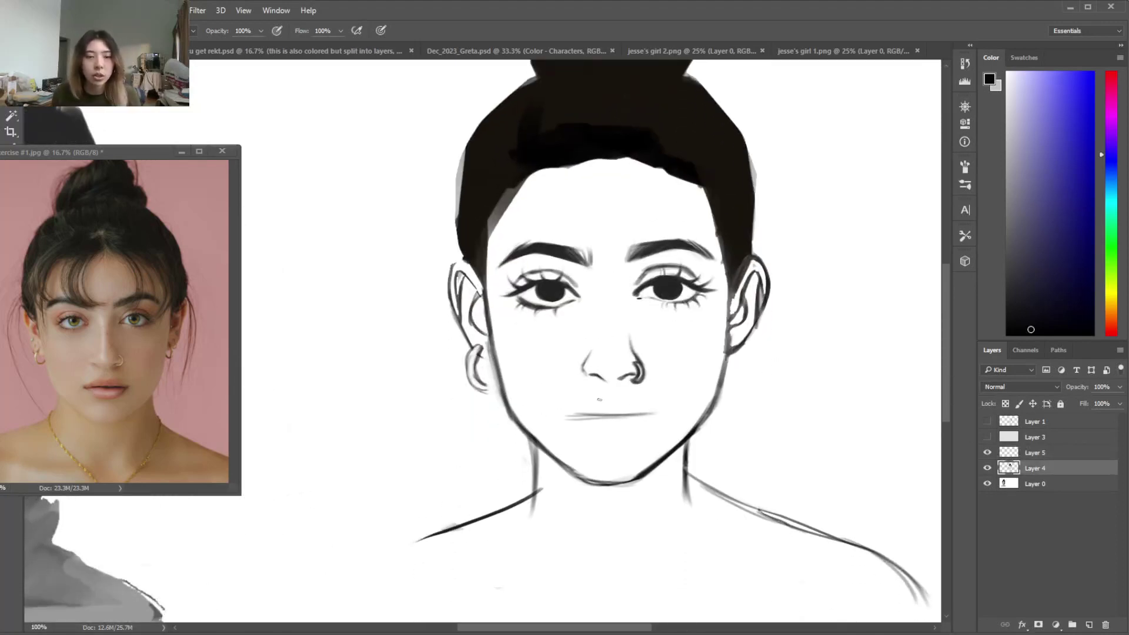
{"action": "left_click_drag", "start_coordinate": [650, 414], "coordinate": [655, 414]}
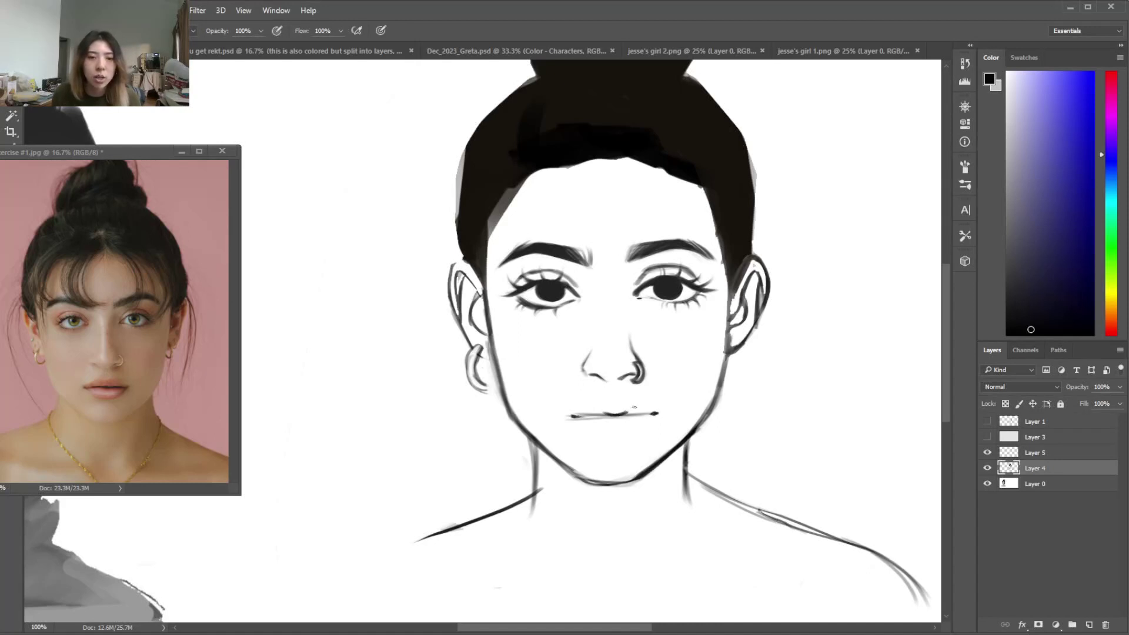
{"action": "key", "text": "e"}
{"action": "left_click_drag", "start_coordinate": [602, 405], "coordinate": [653, 414]}
{"action": "key", "text": "b"}
{"action": "key", "text": "e"}
Set the eraser size to 23 px and refine the line between the lips, shaping its centre dip and underside
{"action": "right_click", "coordinate": [631, 380]}
{"action": "left_click", "coordinate": [703, 407]}
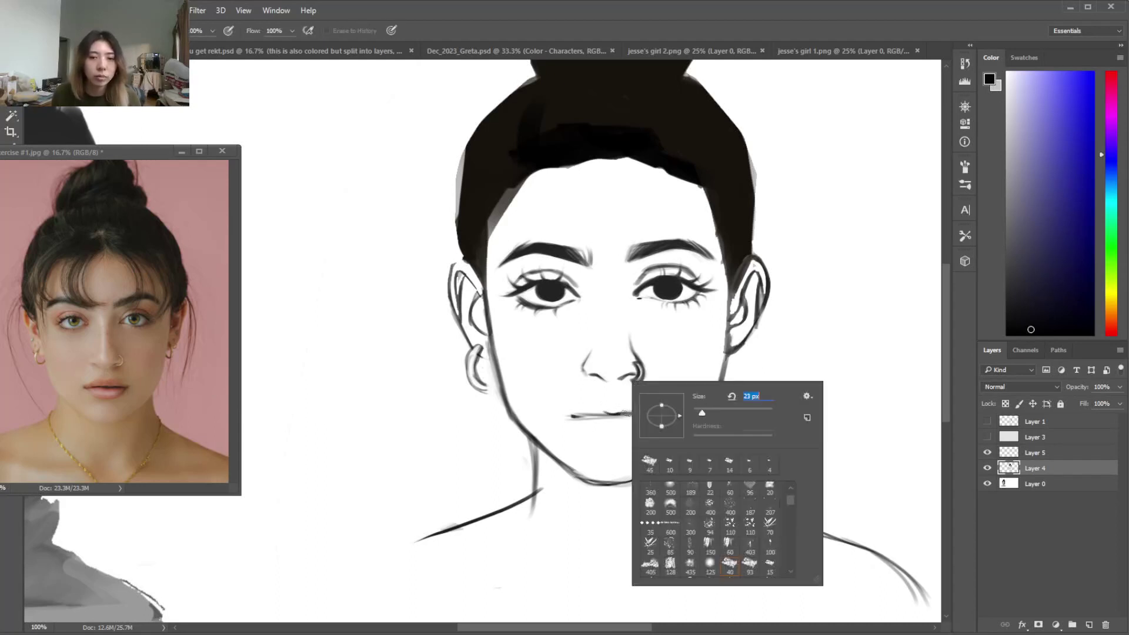
{"action": "left_click", "coordinate": [620, 409]}
{"action": "key", "text": "b"}
{"action": "mouse_move", "coordinate": [621, 414]}
{"action": "left_mouse_down"}
{"action": "mouse_move", "coordinate": [642, 413]}
{"action": "mouse_move", "coordinate": [621, 414]}
{"action": "left_mouse_up"}
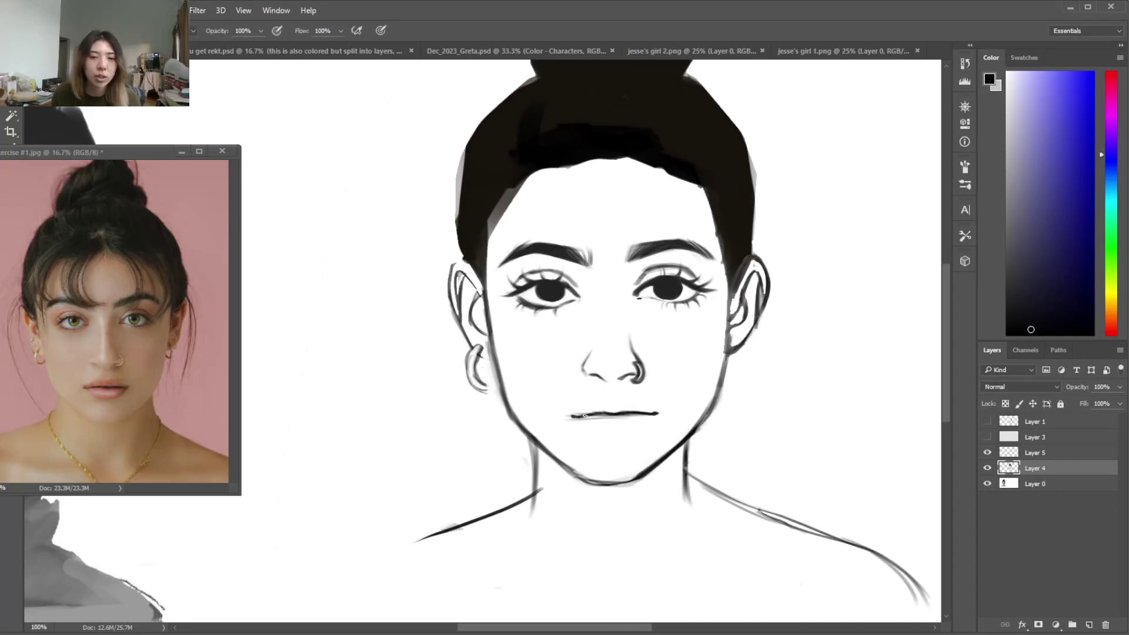
{"action": "key", "text": "e"}
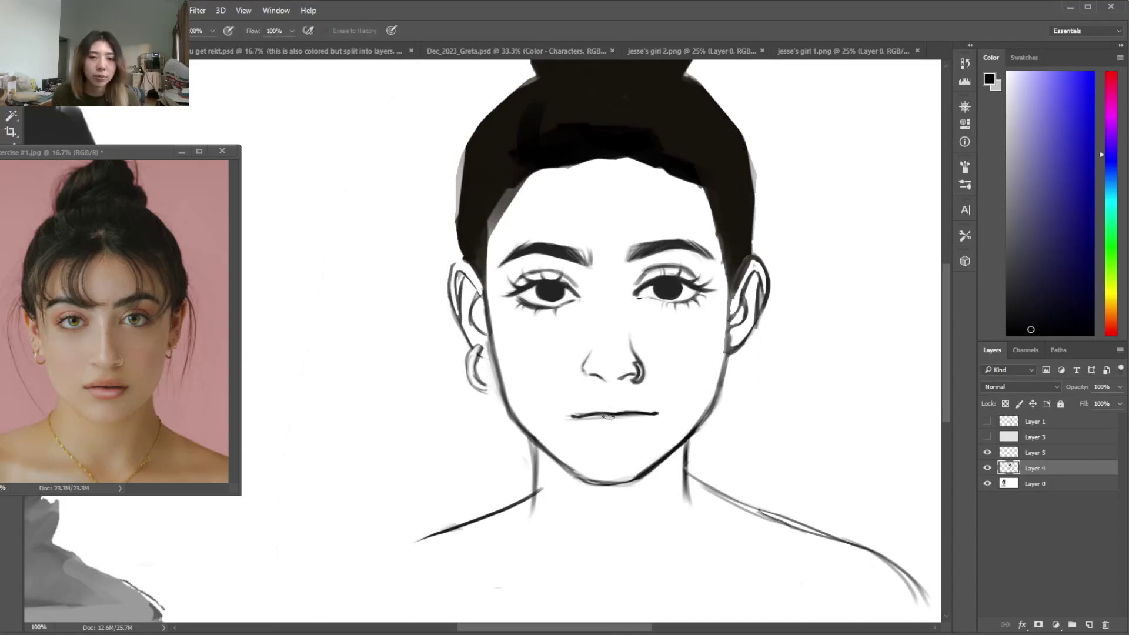
{"action": "key", "text": "b"}
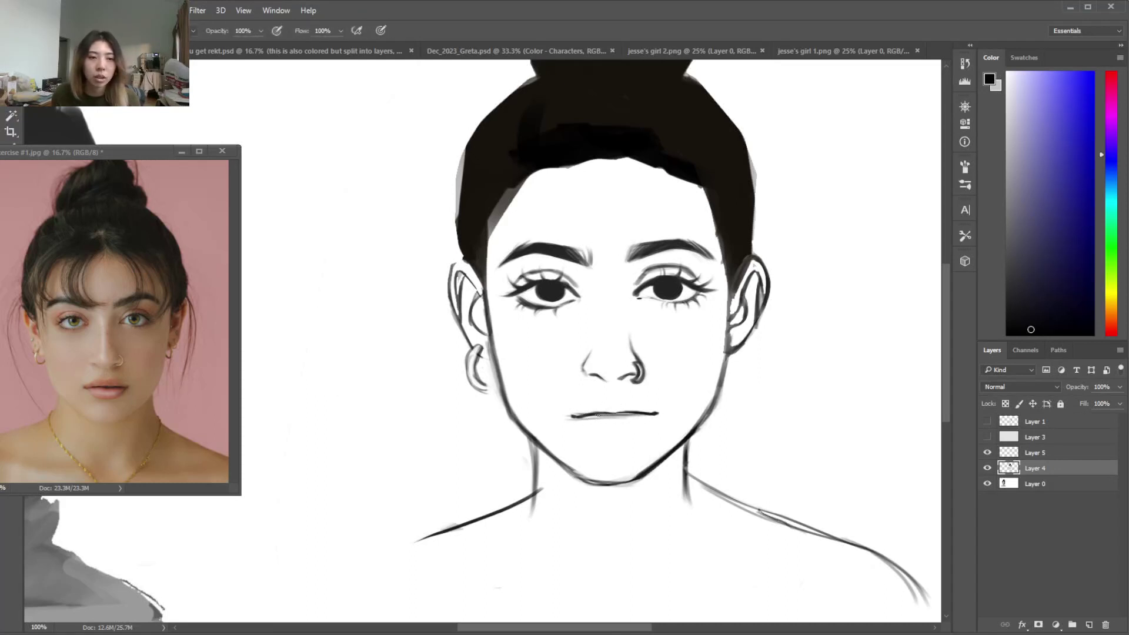
{"action": "mouse_move", "coordinate": [578, 417]}
{"action": "left_mouse_down"}
{"action": "mouse_move", "coordinate": [647, 414]}
{"action": "mouse_move", "coordinate": [627, 417]}
{"action": "left_mouse_up"}
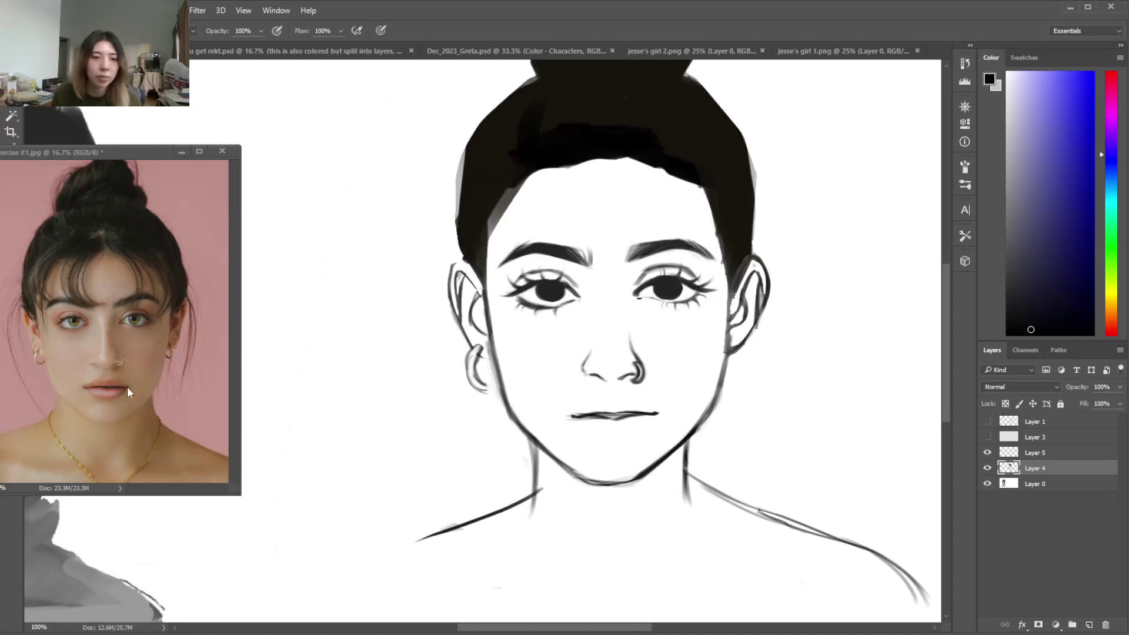
Draw the curved lower lip edge and a short upper lip mark, cleaning the strokes with the eraser
{"action": "mouse_move", "coordinate": [599, 440]}
{"action": "left_mouse_down"}
{"action": "mouse_move", "coordinate": [634, 439]}
{"action": "mouse_move", "coordinate": [611, 448]}
{"action": "mouse_move", "coordinate": [650, 429]}
{"action": "left_mouse_up"}
{"action": "key", "text": "e"}
{"action": "key", "text": "b"}
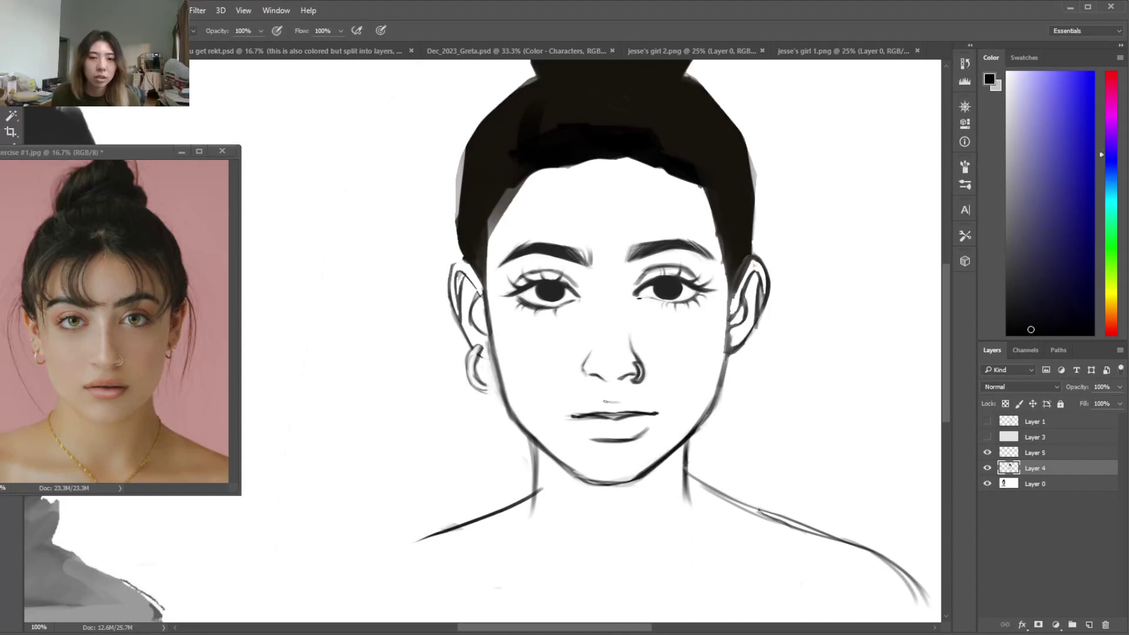
{"action": "key", "text": "e"}
{"action": "key", "text": "b"}
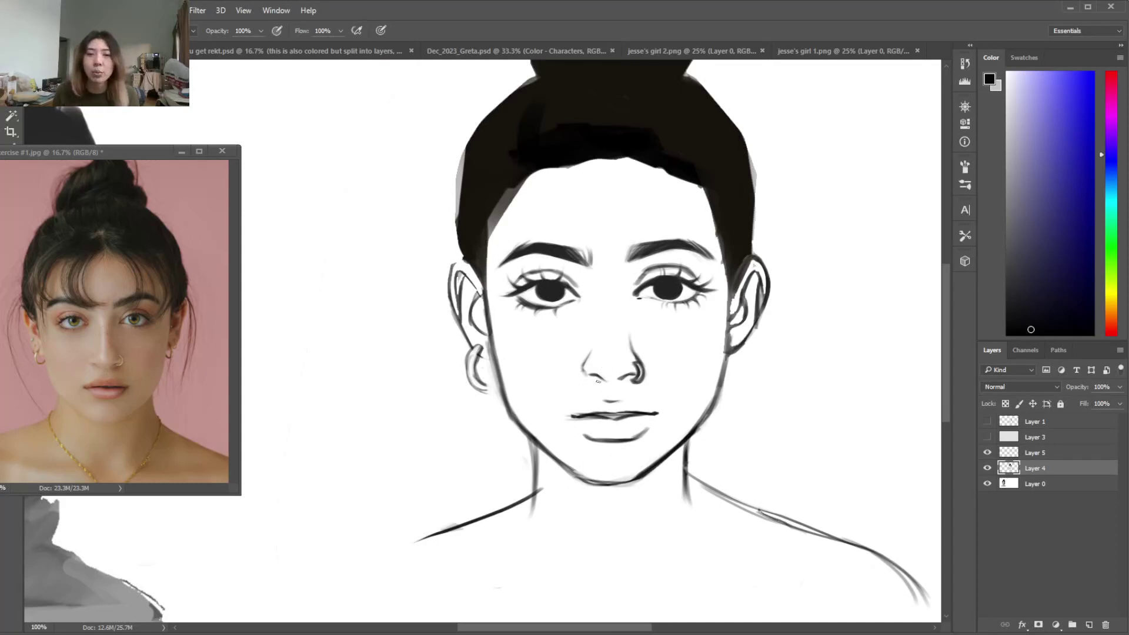
Lasso the nose and mouth on Layer 4, shift them slightly upward with Free Transform, and deselect
{"action": "key", "text": "v"}
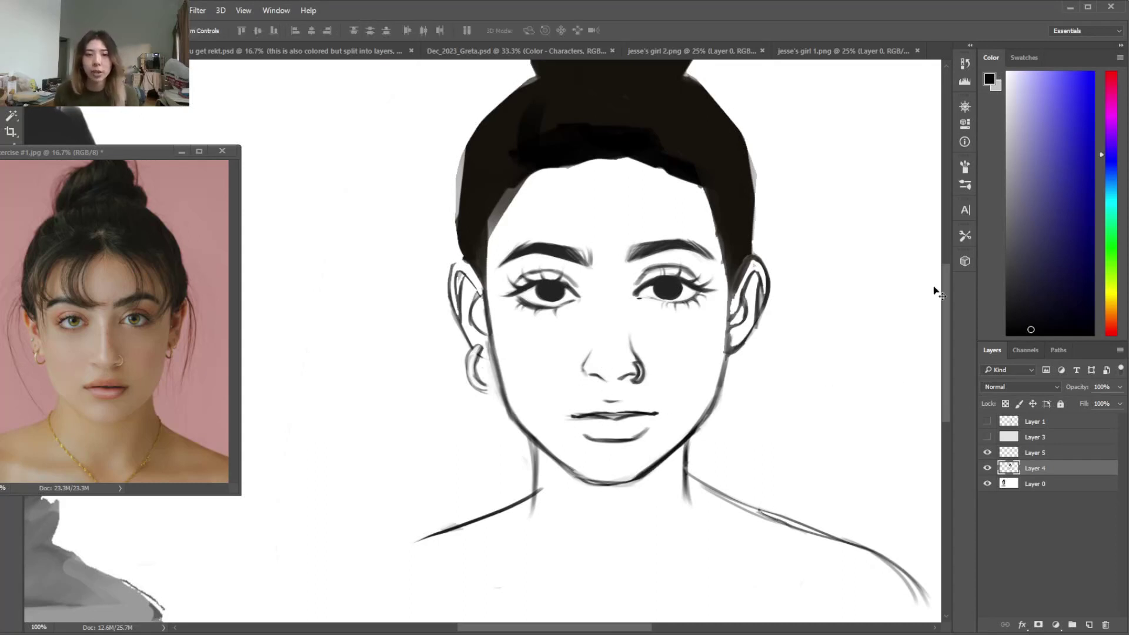
{"action": "key", "text": "ctrl+minus"}
{"action": "key", "text": "ctrl+minus"}
{"action": "key", "text": "ctrl+plus"}
{"action": "key", "text": "ctrl+plus"}
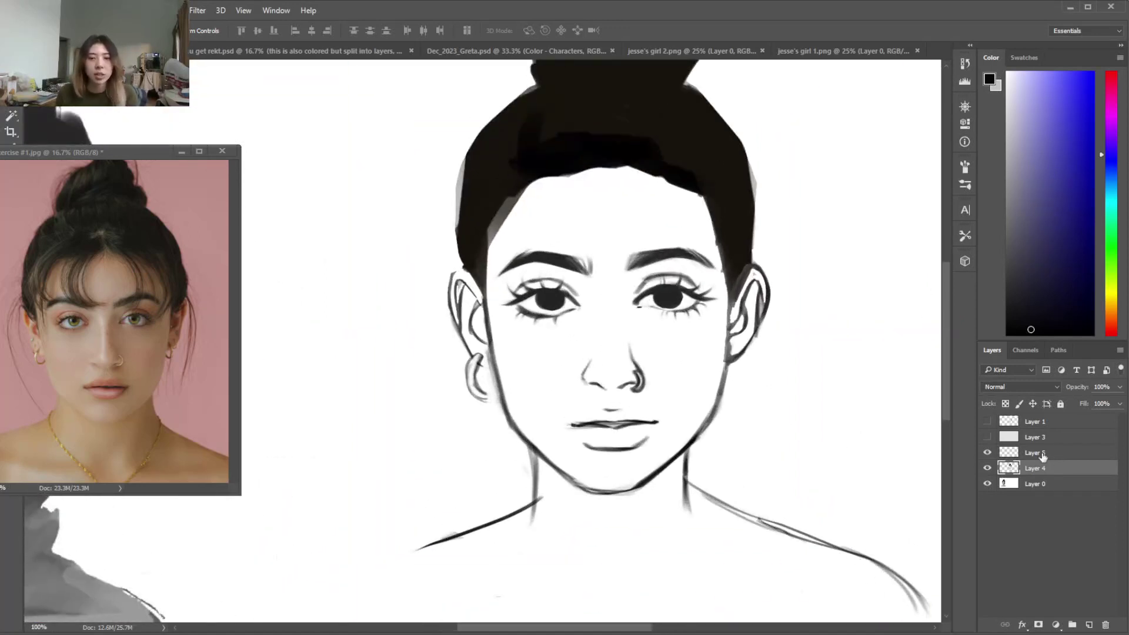
{"action": "key", "text": "l"}
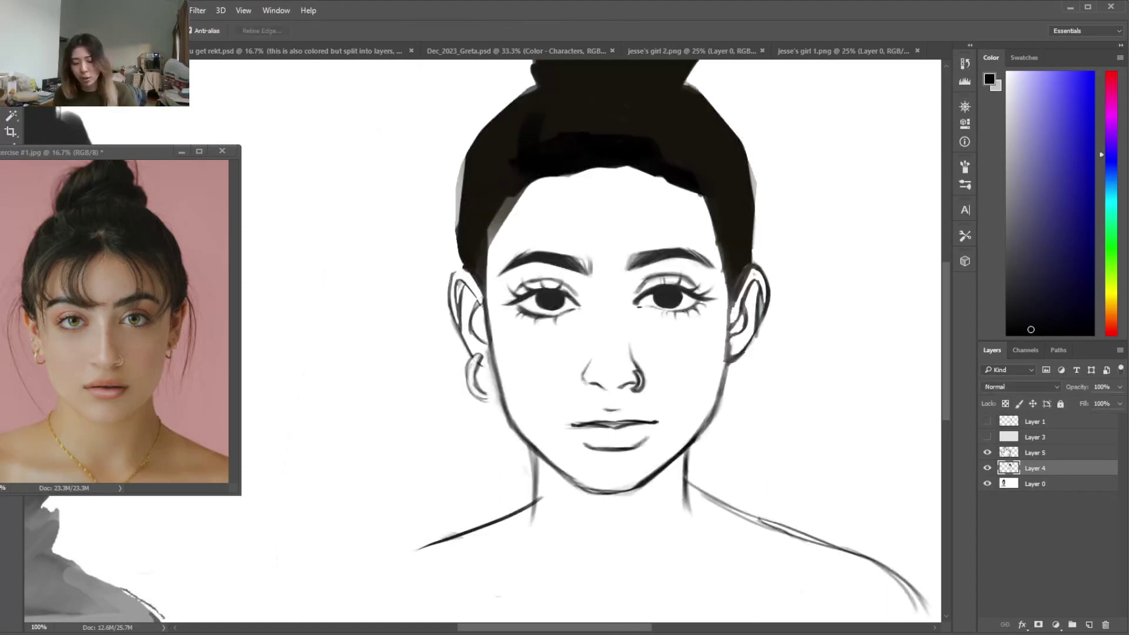
{"action": "mouse_move", "coordinate": [630, 324]}
{"action": "left_mouse_down"}
{"action": "mouse_move", "coordinate": [554, 417]}
{"action": "mouse_move", "coordinate": [595, 459]}
{"action": "mouse_move", "coordinate": [674, 395]}
{"action": "mouse_move", "coordinate": [650, 350]}
{"action": "left_mouse_up"}
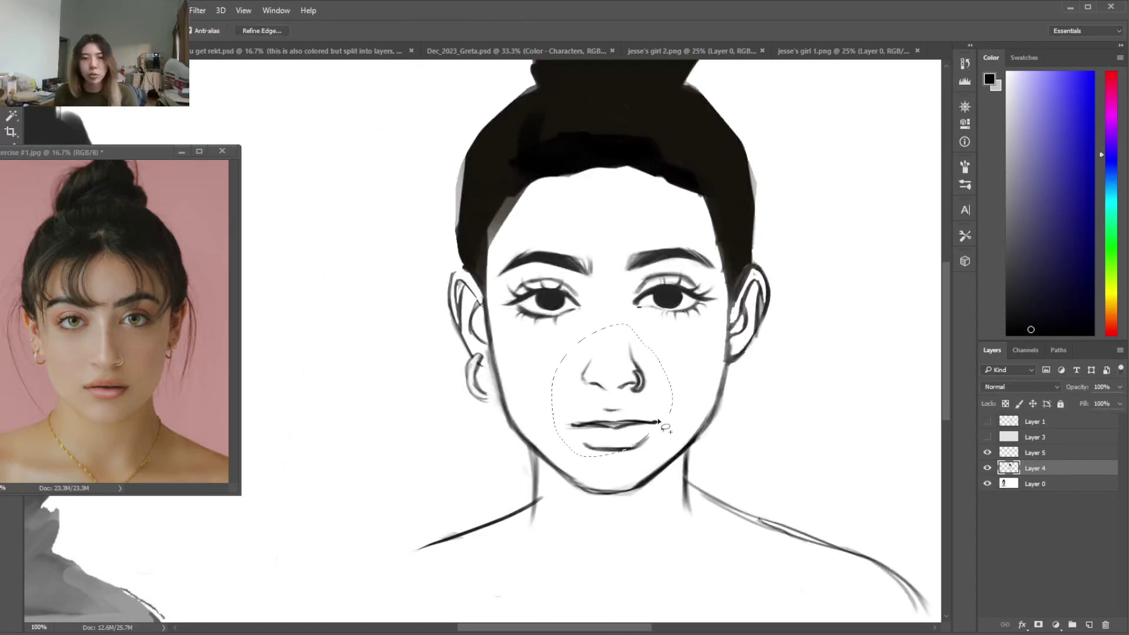
{"action": "key", "text": "ctrl+t"}
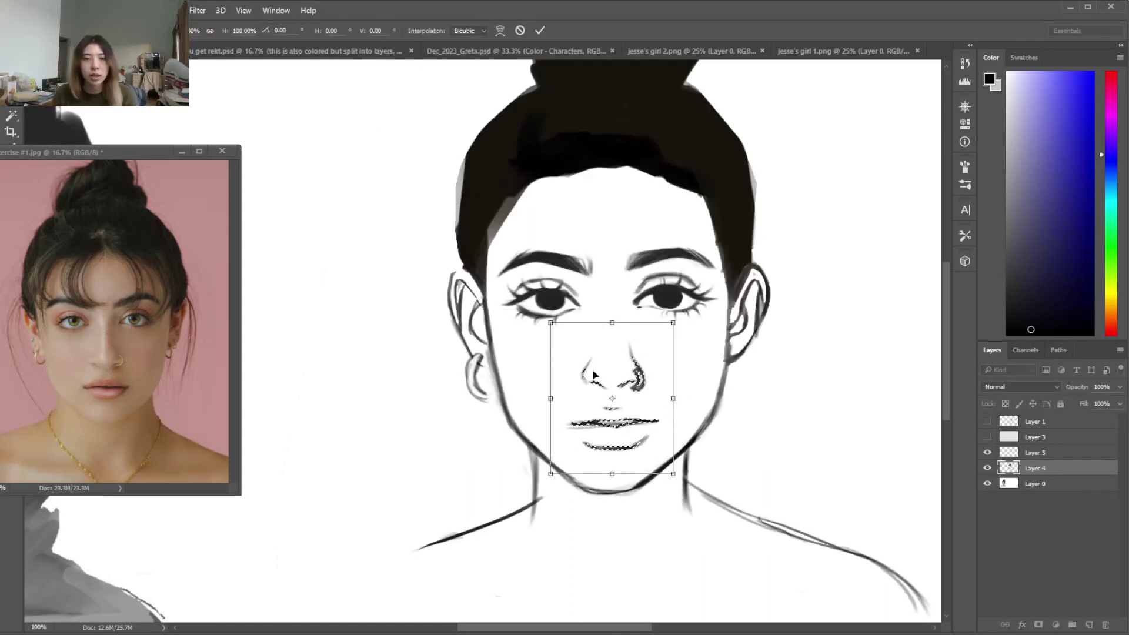
{"action": "key", "text": "Return"}
{"action": "key", "text": "ctrl+d"}
{"action": "key", "text": "e"}
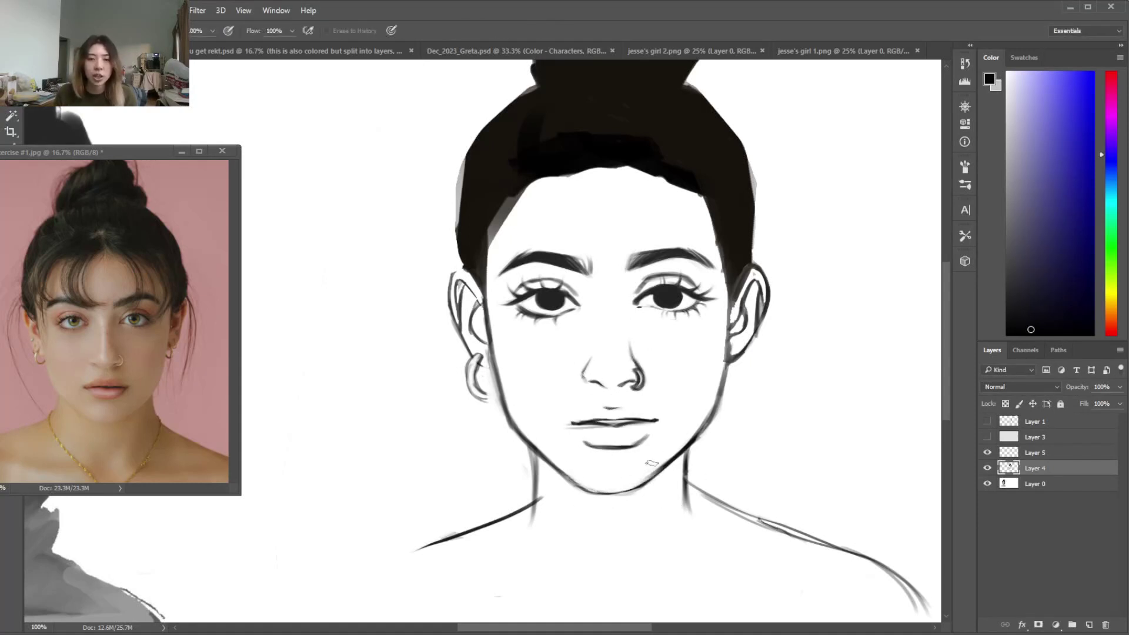
Redraw the jawline from the right cheek down to the chin and clean up its edges
{"action": "key", "text": "b"}
{"action": "left_click_drag", "start_coordinate": [694, 445], "coordinate": [649, 485]}
{"action": "mouse_move", "coordinate": [695, 436]}
{"action": "left_mouse_down"}
{"action": "mouse_move", "coordinate": [625, 495]}
{"action": "mouse_move", "coordinate": [641, 488]}
{"action": "mouse_move", "coordinate": [605, 495]}
{"action": "mouse_move", "coordinate": [635, 481]}
{"action": "mouse_move", "coordinate": [699, 411]}
{"action": "mouse_move", "coordinate": [685, 433]}
{"action": "left_mouse_up"}
{"action": "key", "text": "e"}
{"action": "key", "text": "b"}
{"action": "key", "text": "e"}
{"action": "key", "text": "b"}
Hide the mouth guideline on Layer 5 and refine the nostrils and sides of the nose
{"action": "left_click", "coordinate": [987, 452]}
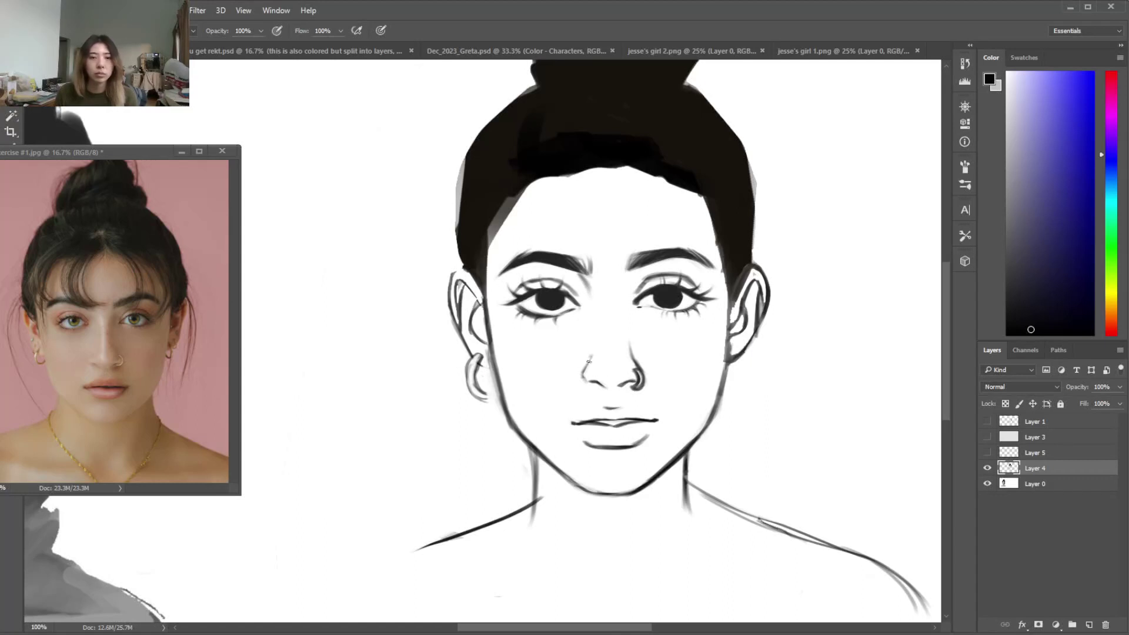
{"action": "key", "text": "e"}
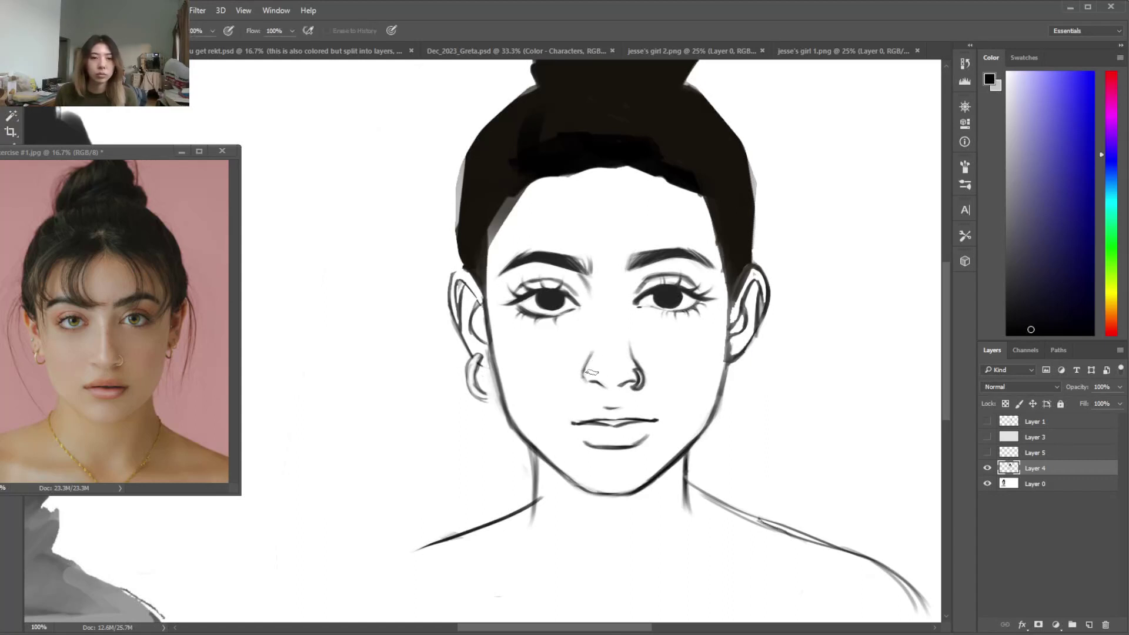
{"action": "key", "text": "b"}
{"action": "key", "text": "e"}
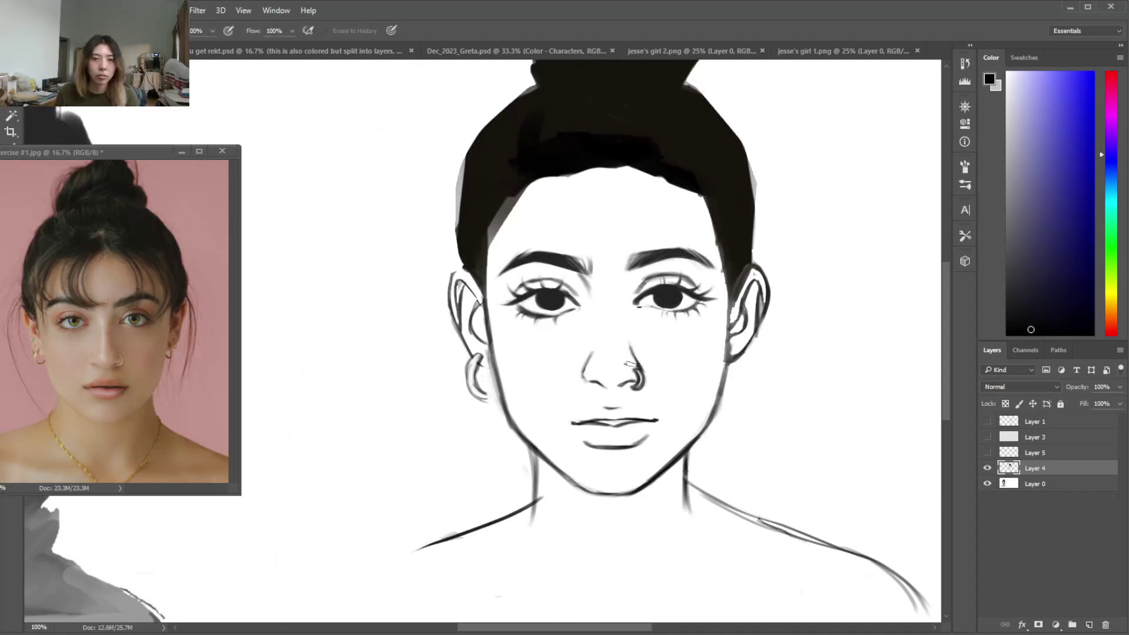
{"action": "key", "text": "b"}
{"action": "key", "text": "e"}
{"action": "key", "text": "b"}
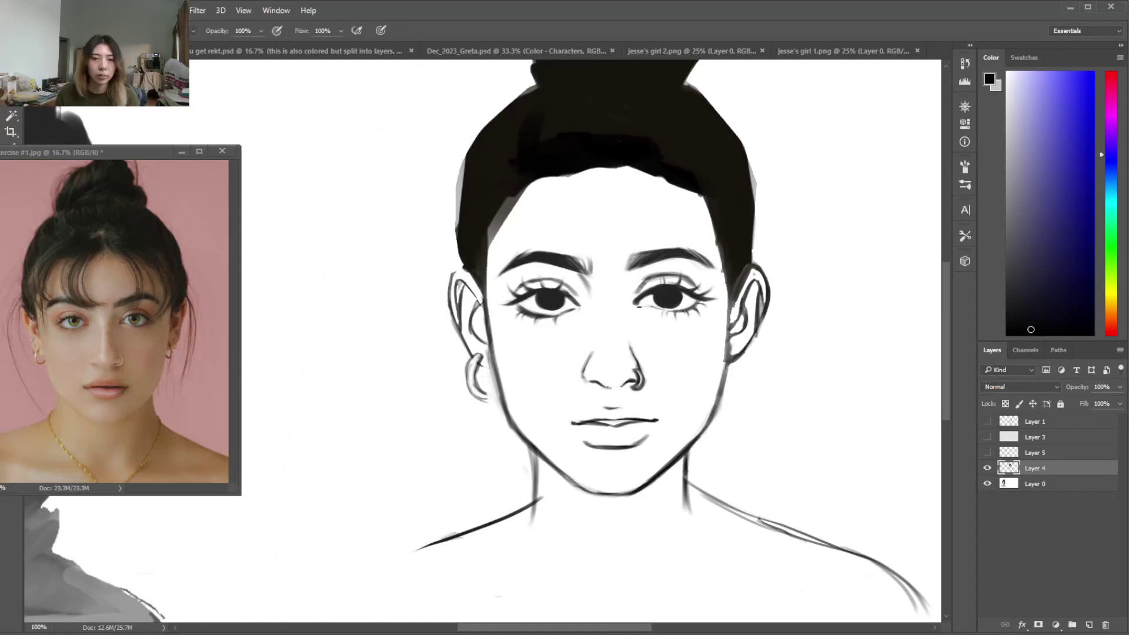
Darken and thicken the line between the lips from the right corner toward the centre, tidying it with the eraser
{"action": "left_click_drag", "start_coordinate": [657, 419], "coordinate": [600, 422]}
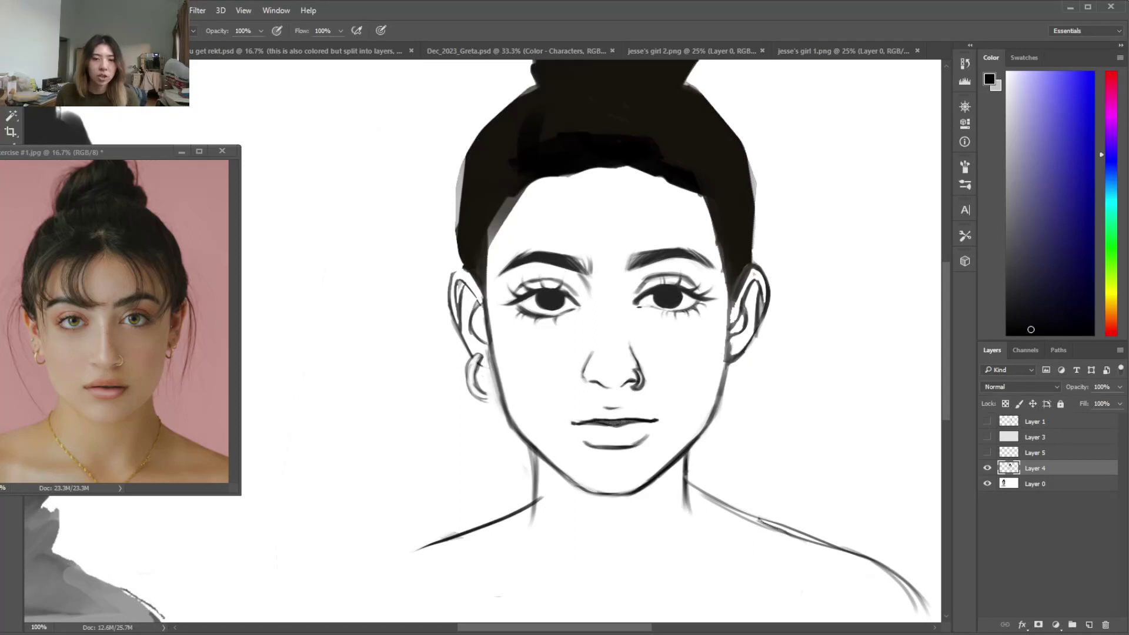
{"action": "key", "text": "e"}
{"action": "key", "text": "b"}
{"action": "key", "text": "e"}
Erase the stray stroke ends beside the left neck line and darken the right neck line
{"action": "left_click_drag", "start_coordinate": [548, 474], "coordinate": [543, 526]}
{"action": "key", "text": "b"}
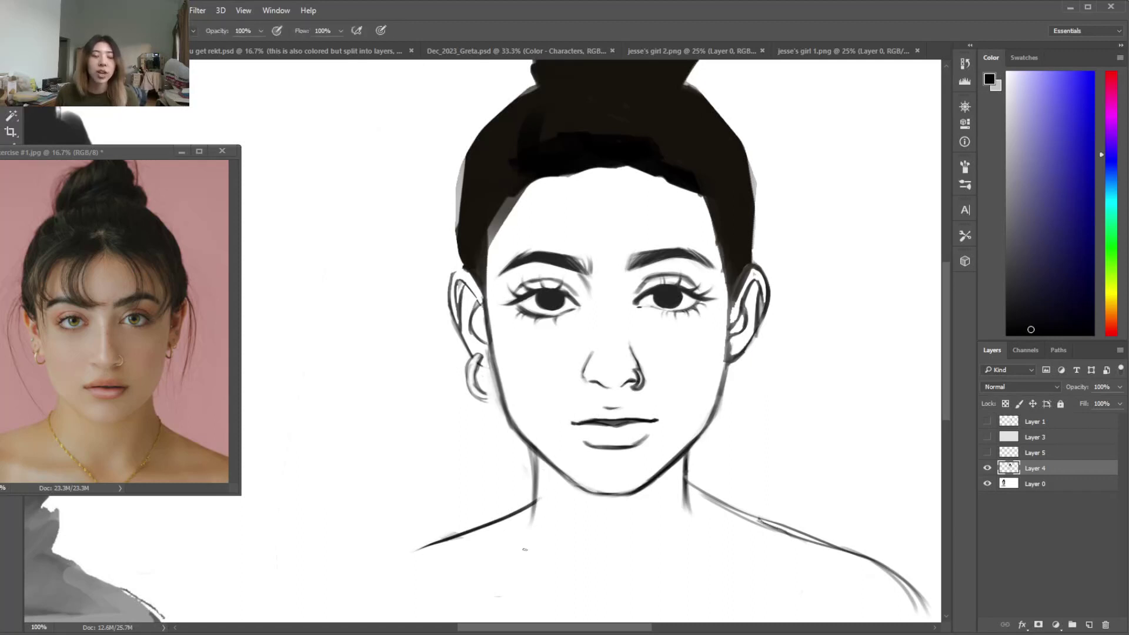
{"action": "left_click_drag", "start_coordinate": [684, 456], "coordinate": [690, 521]}
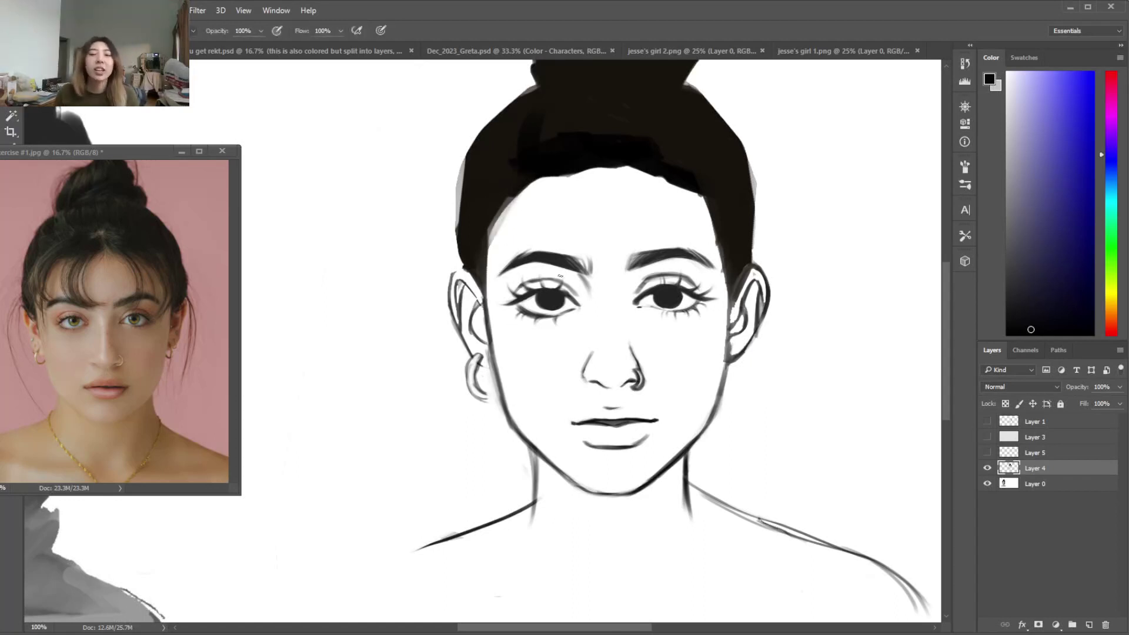
Try shading the area between the left eye's inner corner and the nose bridge, and undo the strokes
{"action": "left_click_drag", "start_coordinate": [577, 275], "coordinate": [594, 307]}
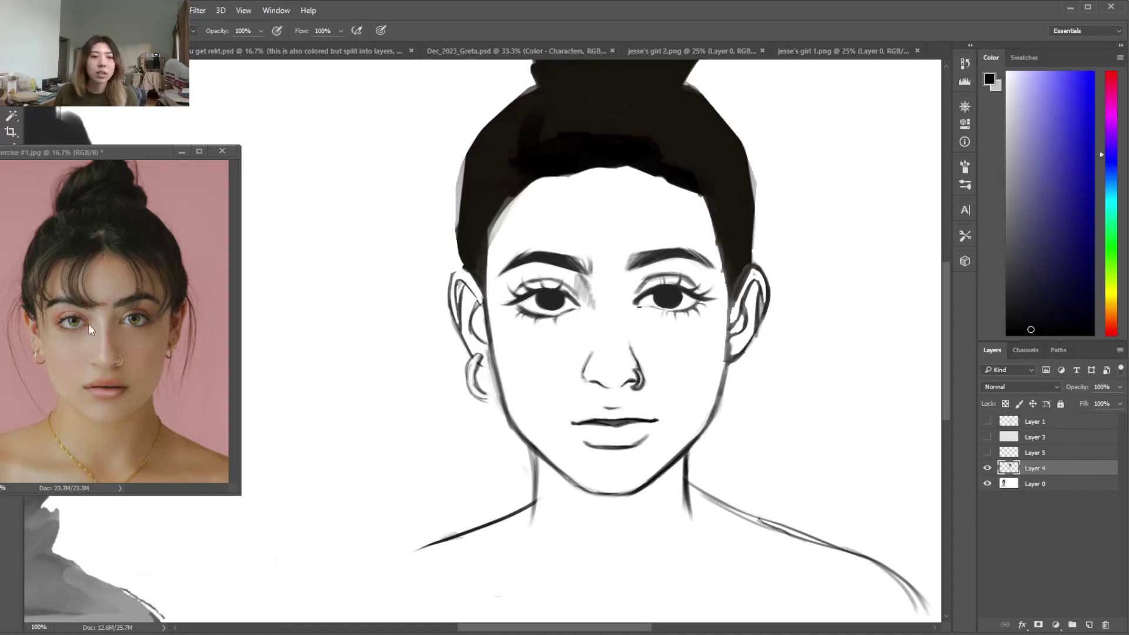
{"action": "key", "text": "ctrl+alt+z"}
{"action": "key", "text": "ctrl+alt+z"}
{"action": "key", "text": "ctrl+alt+z"}
{"action": "key", "text": "ctrl+alt+z"}
{"action": "key", "text": "ctrl+alt+z"}
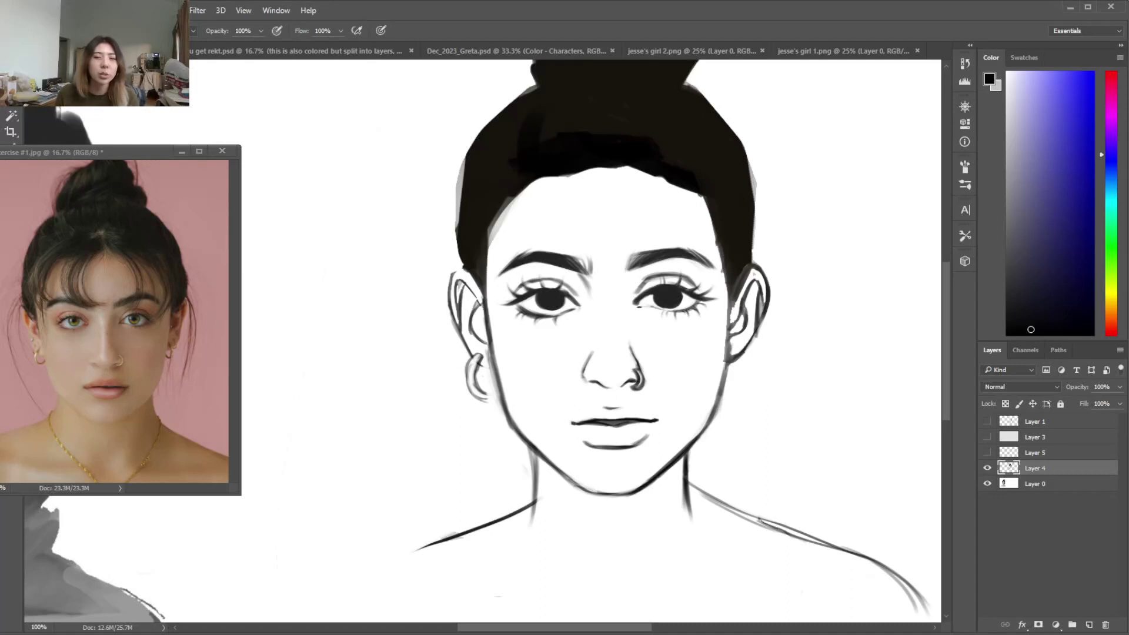
Hatch a shadow on the right side of the neck beneath the jaw
{"action": "mouse_move", "coordinate": [612, 496]}
{"action": "left_mouse_down"}
{"action": "mouse_move", "coordinate": [675, 515]}
{"action": "mouse_move", "coordinate": [623, 500]}
{"action": "mouse_move", "coordinate": [653, 486]}
{"action": "mouse_move", "coordinate": [677, 521]}
{"action": "mouse_move", "coordinate": [680, 462]}
{"action": "mouse_move", "coordinate": [659, 515]}
{"action": "mouse_move", "coordinate": [628, 468]}
{"action": "left_mouse_up"}
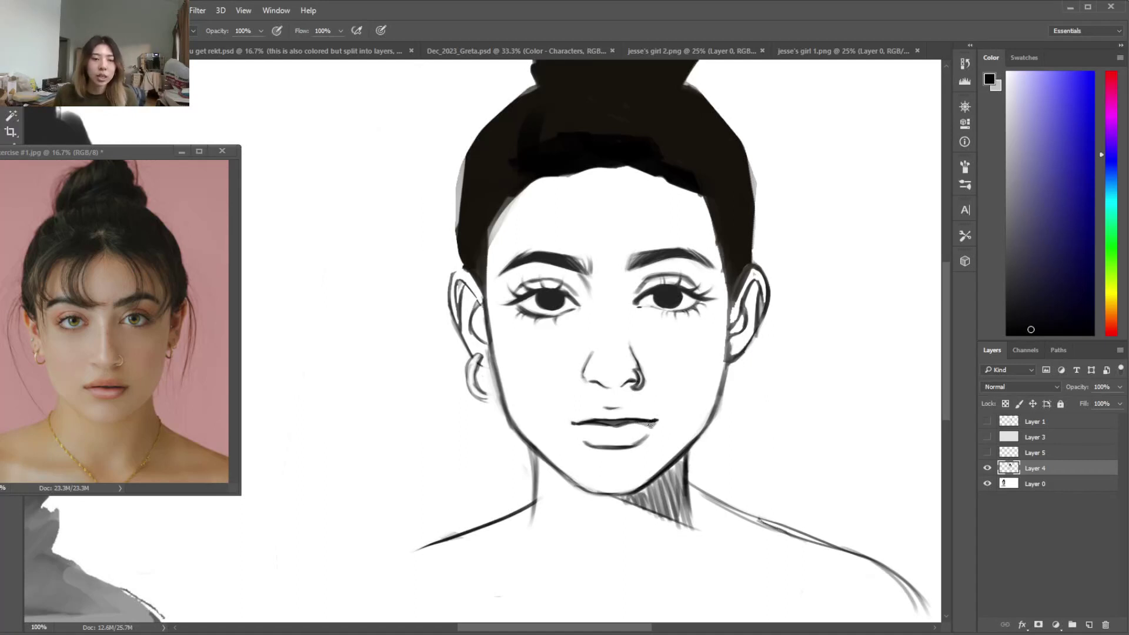
Rework the right corner of the mouth, adding dark accents and erasing them back to a thin tip
{"action": "key", "text": "e"}
{"action": "left_click_drag", "start_coordinate": [644, 427], "coordinate": [655, 424]}
{"action": "key", "text": "b"}
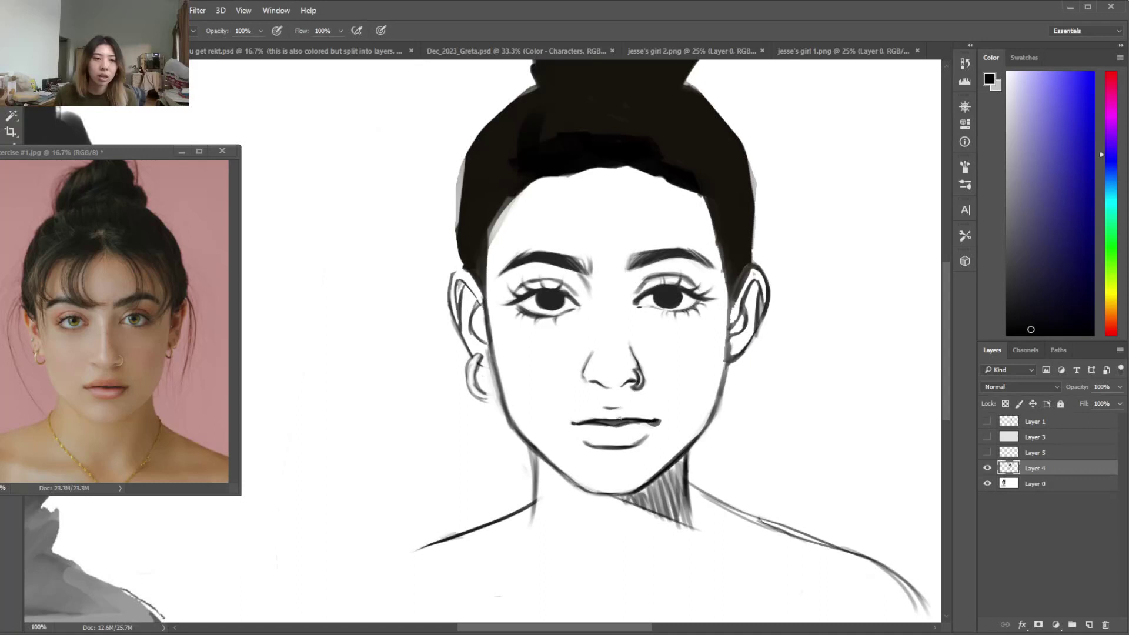
{"action": "key", "text": "e"}
{"action": "key", "text": "b"}
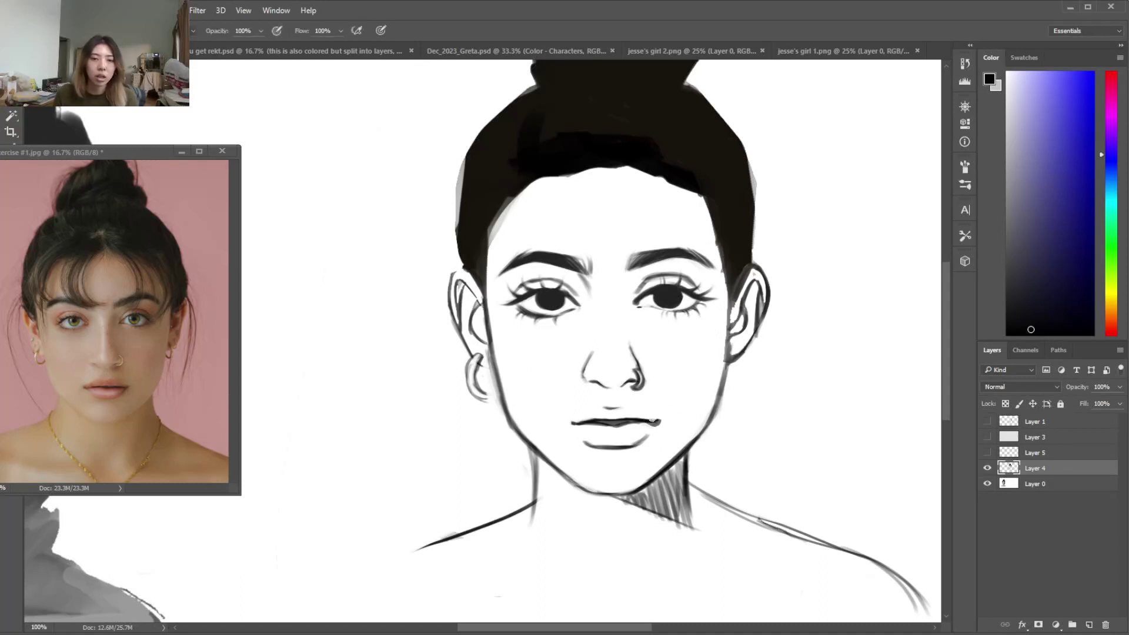
{"action": "key", "text": "e"}
{"action": "mouse_move", "coordinate": [657, 419]}
{"action": "left_mouse_down"}
{"action": "mouse_move", "coordinate": [653, 427]}
{"action": "mouse_move", "coordinate": [658, 414]}
{"action": "left_mouse_up"}
{"action": "key", "text": "b"}
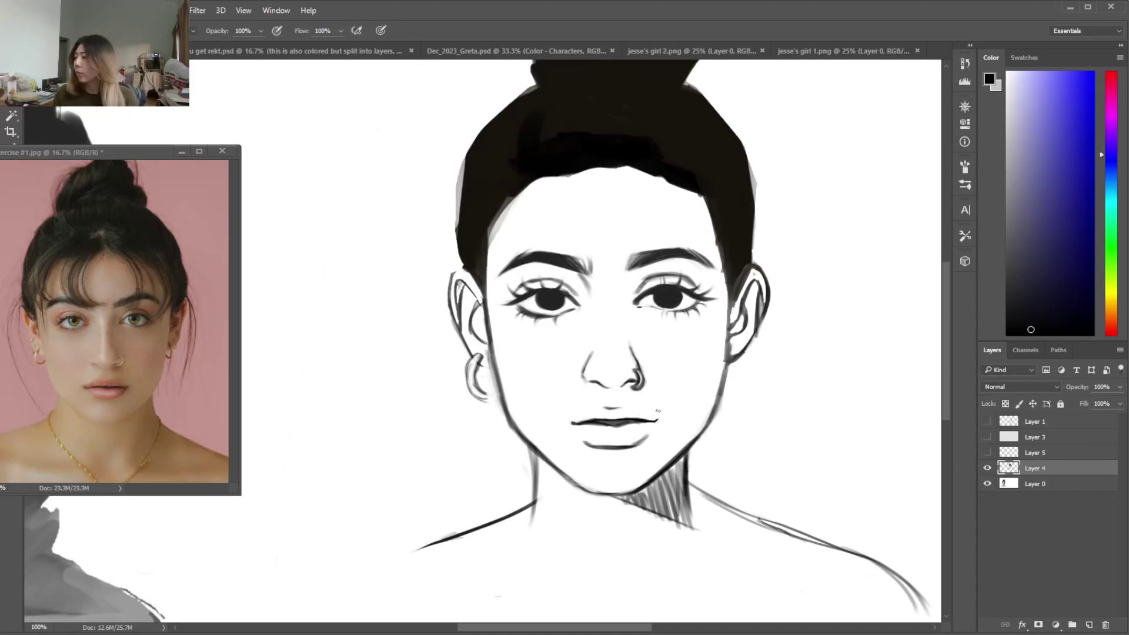
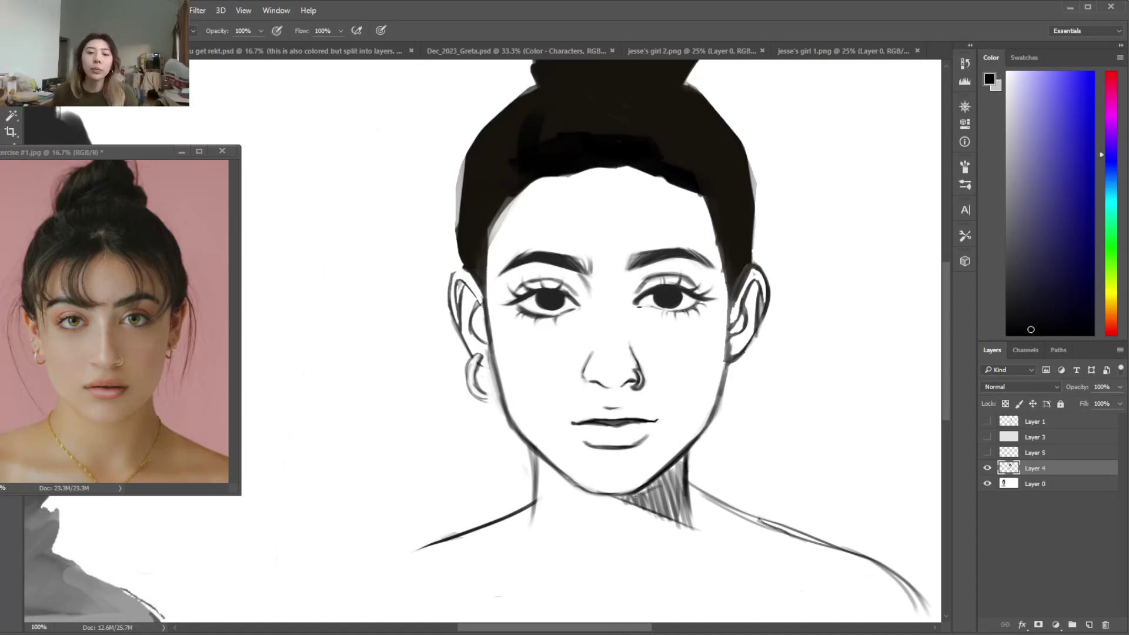
Darken the neck shadow beneath the jaw with additional cross-hatched strokes
{"action": "left_click_drag", "start_coordinate": [639, 503], "coordinate": [652, 481]}
{"action": "left_click_drag", "start_coordinate": [656, 478], "coordinate": [688, 452]}
{"action": "mouse_move", "coordinate": [648, 502]}
{"action": "left_mouse_down"}
{"action": "mouse_move", "coordinate": [684, 466]}
{"action": "mouse_move", "coordinate": [691, 527]}
{"action": "left_mouse_up"}
{"action": "key", "text": "e"}
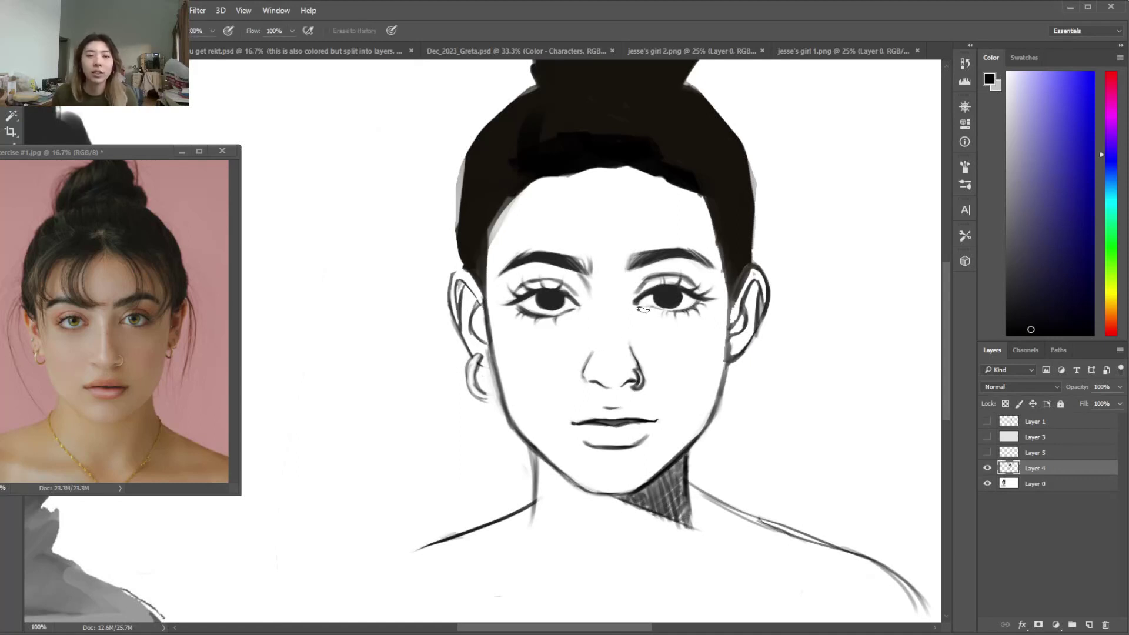
Erase the grey edge along the left temple hairline and paint a dark strand tapering down over the left temple
{"action": "key", "text": "b"}
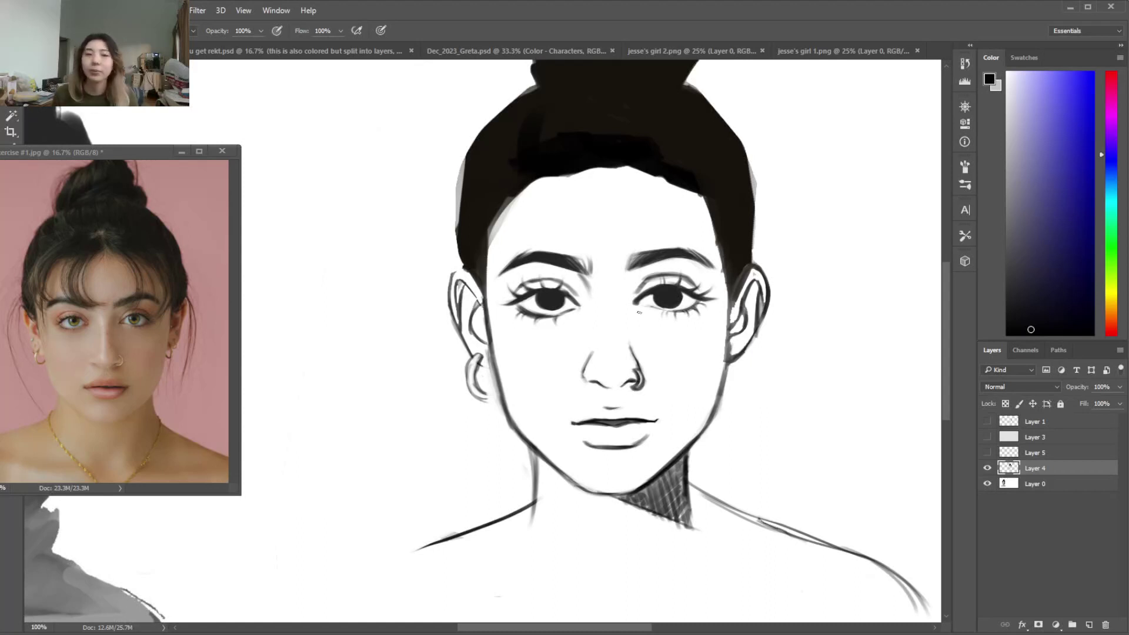
{"action": "key", "text": "e"}
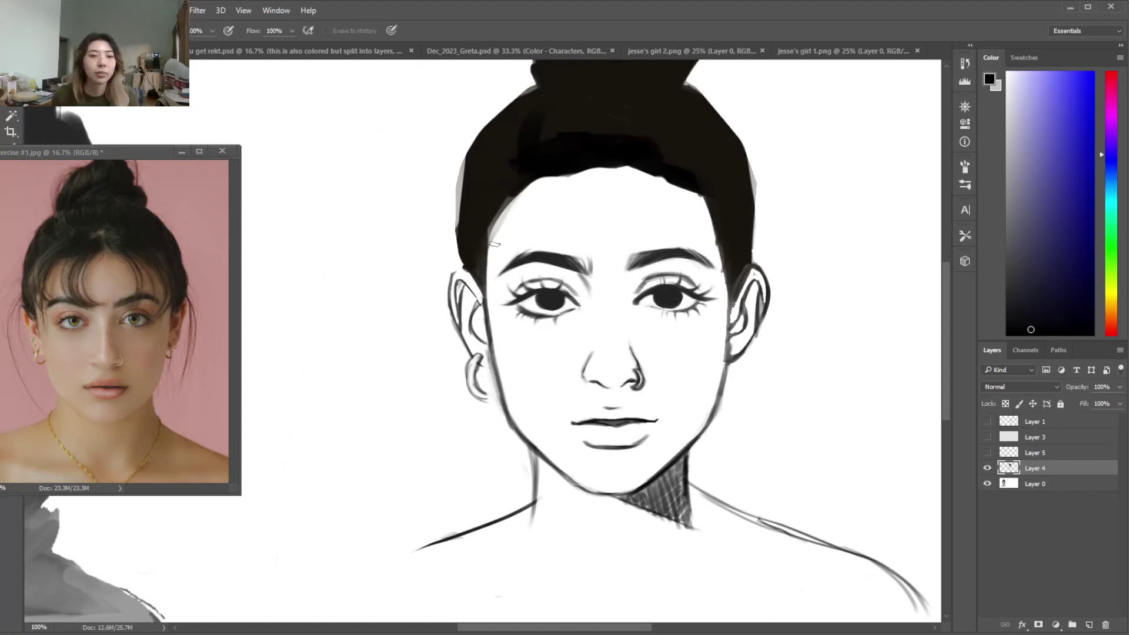
{"action": "left_click_drag", "start_coordinate": [510, 209], "coordinate": [489, 287]}
{"action": "key", "text": "b"}
{"action": "left_click_drag", "start_coordinate": [518, 193], "coordinate": [516, 249]}
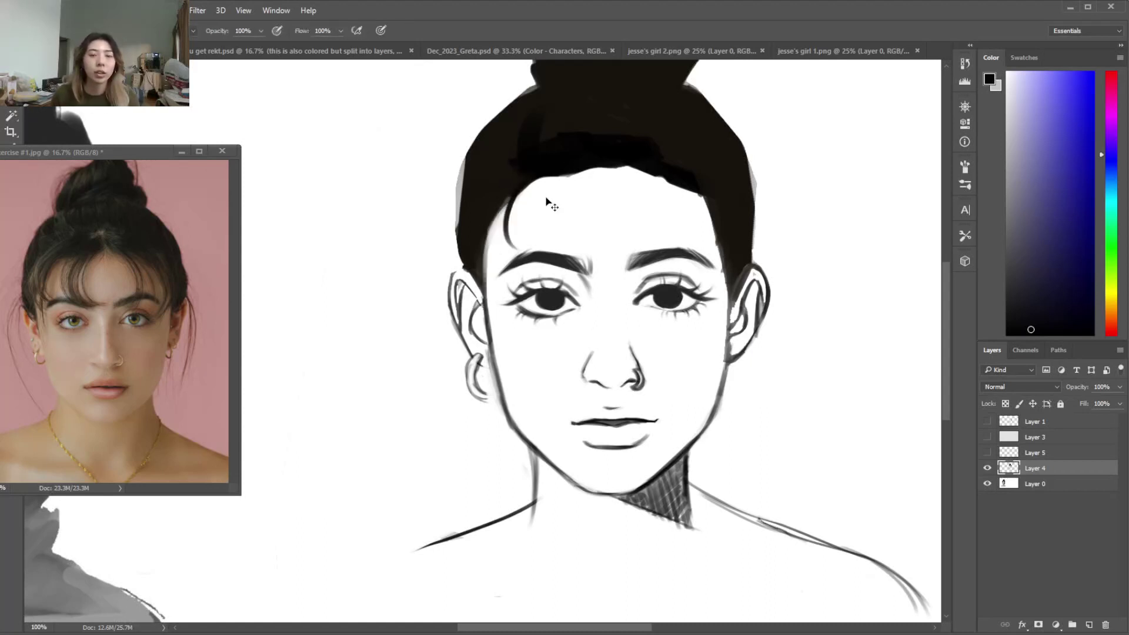
{"action": "key", "text": "ctrl+z"}
{"action": "right_click", "coordinate": [542, 194]}
{"action": "left_click", "coordinate": [611, 228]}
{"action": "left_click_drag", "start_coordinate": [535, 181], "coordinate": [531, 243]}
{"action": "key", "text": "ctrl+alt+z"}
{"action": "key", "text": "ctrl+alt+z"}
{"action": "mouse_move", "coordinate": [520, 187]}
{"action": "left_mouse_down"}
{"action": "mouse_move", "coordinate": [519, 246]}
{"action": "mouse_move", "coordinate": [485, 247]}
{"action": "left_mouse_up"}
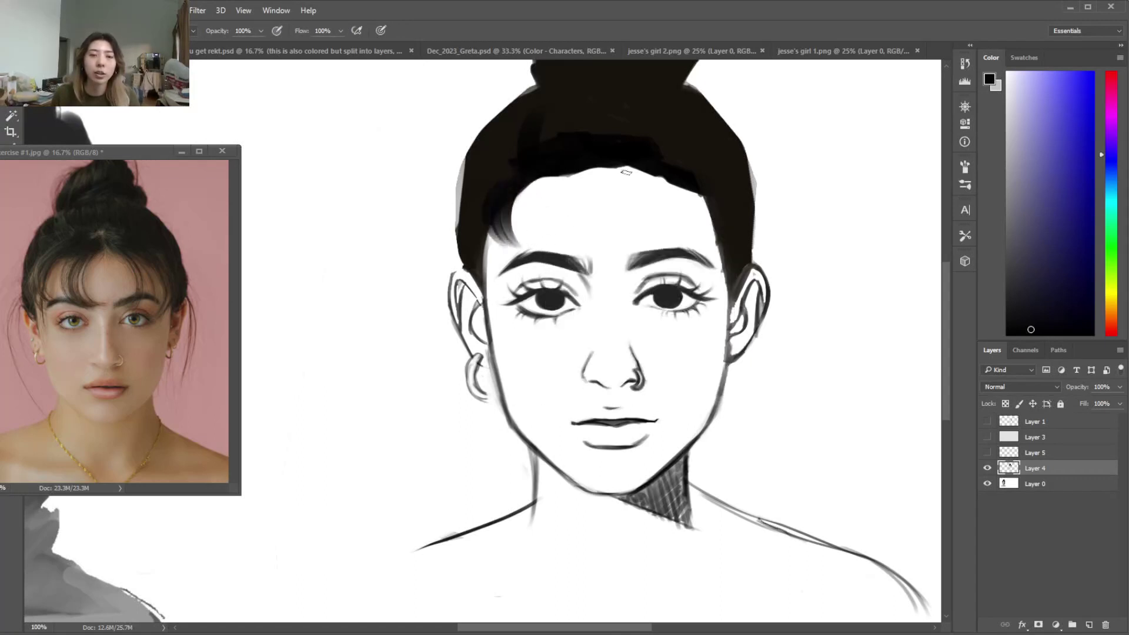
Paint a thick curved fringe strand from the hairline down to the inner end of the left eyebrow
{"action": "left_click_drag", "start_coordinate": [585, 171], "coordinate": [578, 248]}
{"action": "mouse_move", "coordinate": [578, 172]}
{"action": "left_mouse_down"}
{"action": "mouse_move", "coordinate": [559, 244]}
{"action": "mouse_move", "coordinate": [580, 249]}
{"action": "left_mouse_up"}
{"action": "key", "text": "ctrl+z"}
{"action": "mouse_move", "coordinate": [581, 174]}
{"action": "left_mouse_down"}
{"action": "mouse_move", "coordinate": [559, 211]}
{"action": "mouse_move", "coordinate": [572, 246]}
{"action": "left_mouse_up"}
{"action": "left_click_drag", "start_coordinate": [579, 175], "coordinate": [582, 250]}
Paint a curved fringe strand on the right half of the forehead, bending down to the right eyebrow's inner half
{"action": "right_click", "coordinate": [611, 208]}
{"action": "left_click", "coordinate": [623, 168]}
{"action": "mouse_move", "coordinate": [629, 168]}
{"action": "left_mouse_down"}
{"action": "mouse_move", "coordinate": [660, 213]}
{"action": "mouse_move", "coordinate": [621, 262]}
{"action": "left_mouse_up"}
{"action": "key", "text": "ctrl+z"}
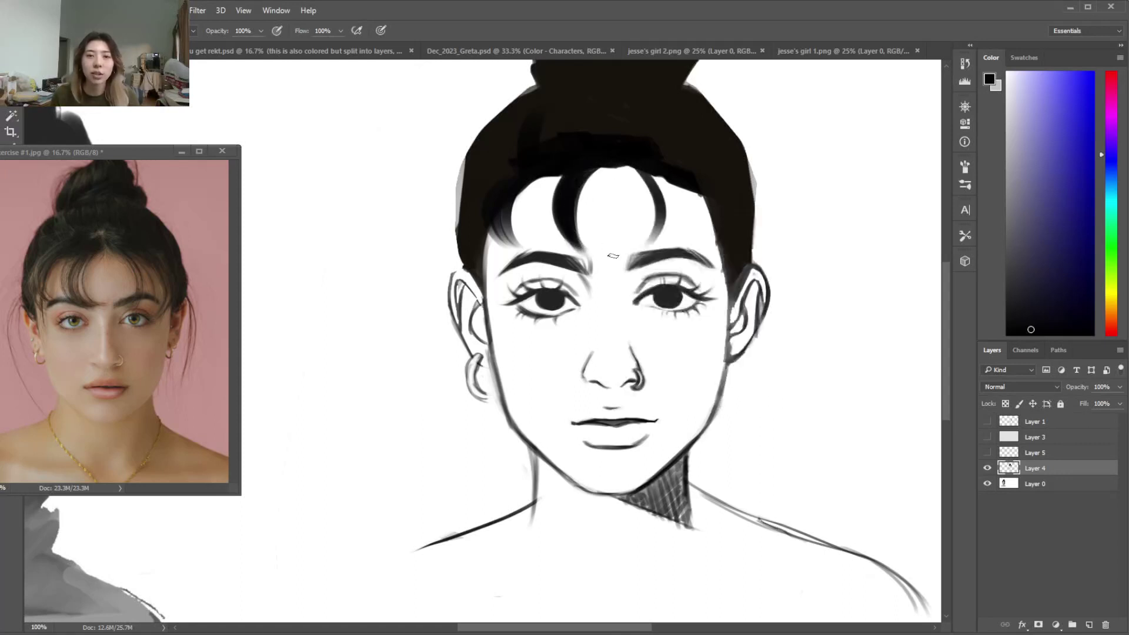
{"action": "mouse_move", "coordinate": [643, 166]}
{"action": "left_mouse_down"}
{"action": "mouse_move", "coordinate": [664, 211]}
{"action": "mouse_move", "coordinate": [636, 162]}
{"action": "mouse_move", "coordinate": [637, 257]}
{"action": "mouse_move", "coordinate": [672, 213]}
{"action": "mouse_move", "coordinate": [637, 210]}
{"action": "mouse_move", "coordinate": [640, 239]}
{"action": "left_mouse_up"}
Erase along the three fringe strands to split and taper their tips
{"action": "key", "text": "e"}
{"action": "mouse_move", "coordinate": [648, 190]}
{"action": "left_mouse_down"}
{"action": "mouse_move", "coordinate": [636, 245]}
{"action": "mouse_move", "coordinate": [636, 181]}
{"action": "mouse_move", "coordinate": [651, 215]}
{"action": "left_mouse_up"}
{"action": "left_click_drag", "start_coordinate": [577, 202], "coordinate": [586, 252]}
{"action": "left_click_drag", "start_coordinate": [516, 242], "coordinate": [507, 205]}
{"action": "key", "text": "b"}
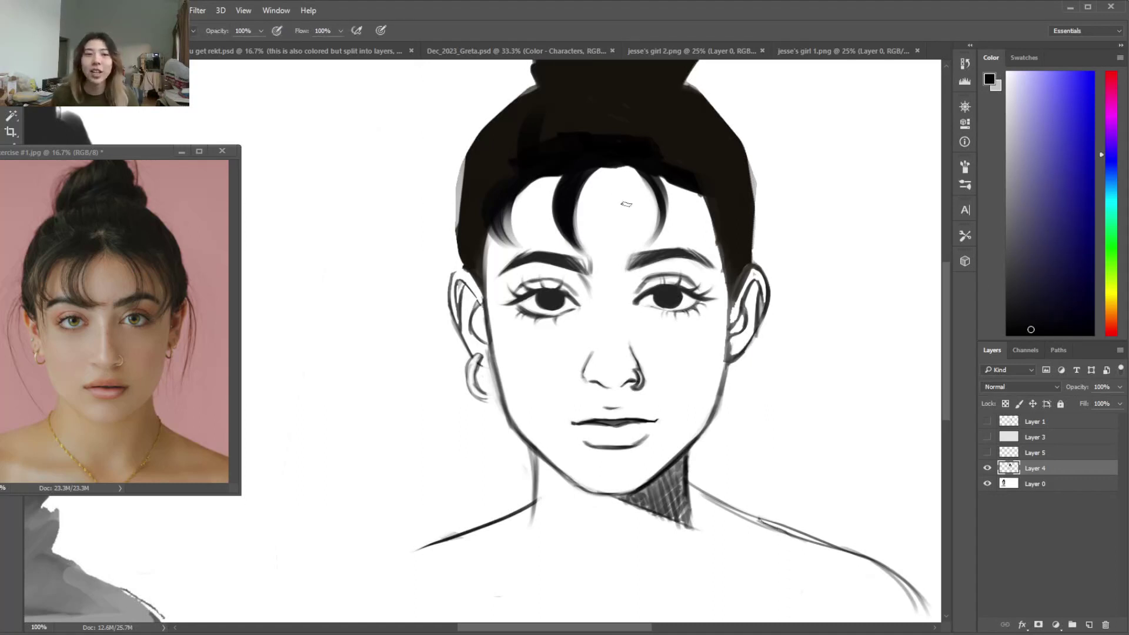
Add finer secondary strands alongside the fringe strand on the right half of the forehead
{"action": "mouse_move", "coordinate": [670, 179]}
{"action": "left_mouse_down"}
{"action": "mouse_move", "coordinate": [678, 220]}
{"action": "mouse_move", "coordinate": [654, 240]}
{"action": "left_mouse_up"}
{"action": "key", "text": "e"}
{"action": "key", "text": "b"}
{"action": "left_click_drag", "start_coordinate": [663, 180], "coordinate": [681, 219]}
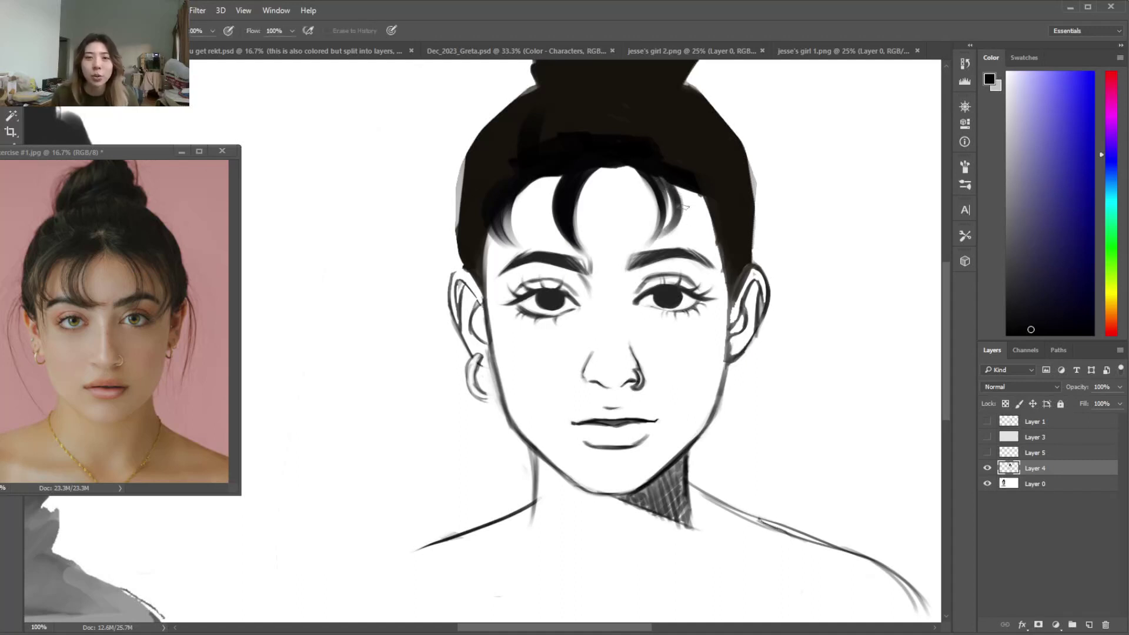
Paint a curved strand over the right temple and clean up the face edge beside it within a lasso selection
{"action": "mouse_move", "coordinate": [681, 179]}
{"action": "left_mouse_down"}
{"action": "mouse_move", "coordinate": [717, 246]}
{"action": "mouse_move", "coordinate": [681, 174]}
{"action": "mouse_move", "coordinate": [715, 222]}
{"action": "mouse_move", "coordinate": [690, 233]}
{"action": "mouse_move", "coordinate": [712, 217]}
{"action": "mouse_move", "coordinate": [712, 239]}
{"action": "mouse_move", "coordinate": [705, 195]}
{"action": "mouse_move", "coordinate": [730, 246]}
{"action": "mouse_move", "coordinate": [728, 229]}
{"action": "mouse_move", "coordinate": [724, 249]}
{"action": "mouse_move", "coordinate": [679, 276]}
{"action": "mouse_move", "coordinate": [703, 273]}
{"action": "left_mouse_up"}
{"action": "key", "text": "ctrl+z"}
{"action": "mouse_move", "coordinate": [727, 234]}
{"action": "left_mouse_down"}
{"action": "mouse_move", "coordinate": [704, 265]}
{"action": "mouse_move", "coordinate": [723, 222]}
{"action": "mouse_move", "coordinate": [723, 249]}
{"action": "mouse_move", "coordinate": [720, 236]}
{"action": "mouse_move", "coordinate": [711, 258]}
{"action": "mouse_move", "coordinate": [727, 256]}
{"action": "mouse_move", "coordinate": [724, 272]}
{"action": "mouse_move", "coordinate": [729, 247]}
{"action": "mouse_move", "coordinate": [721, 341]}
{"action": "left_mouse_up"}
{"action": "key", "text": "e"}
{"action": "key", "text": "l"}
{"action": "key", "text": "e"}
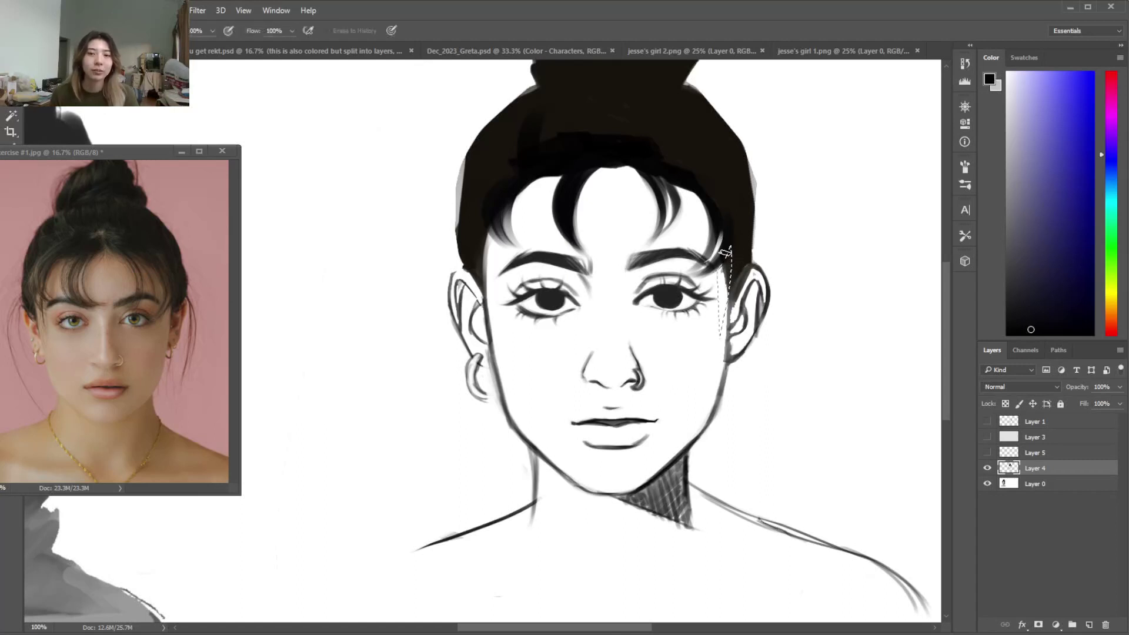
{"action": "left_click_drag", "start_coordinate": [726, 290], "coordinate": [728, 252]}
{"action": "key", "text": "ctrl+d"}
Touch up the outline of the bun's upper left edge with dark strokes
{"action": "key", "text": "b"}
{"action": "right_click", "coordinate": [744, 221]}
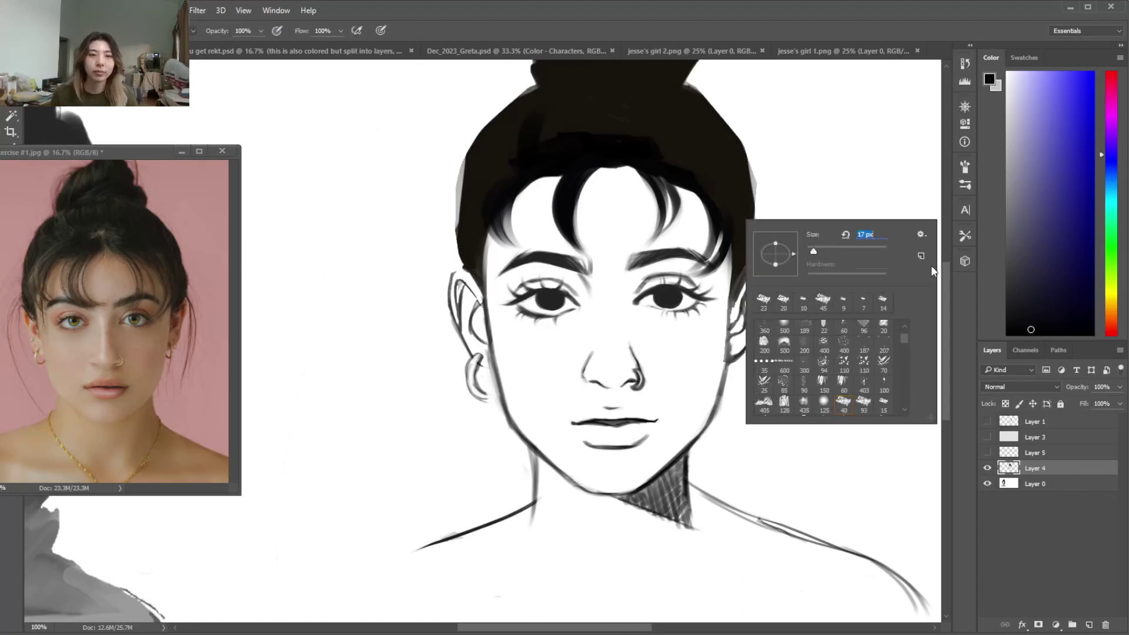
{"action": "key", "text": "Return"}
{"action": "scroll", "coordinate": [948, 323], "scroll_direction": "up", "scroll_amount": 5}
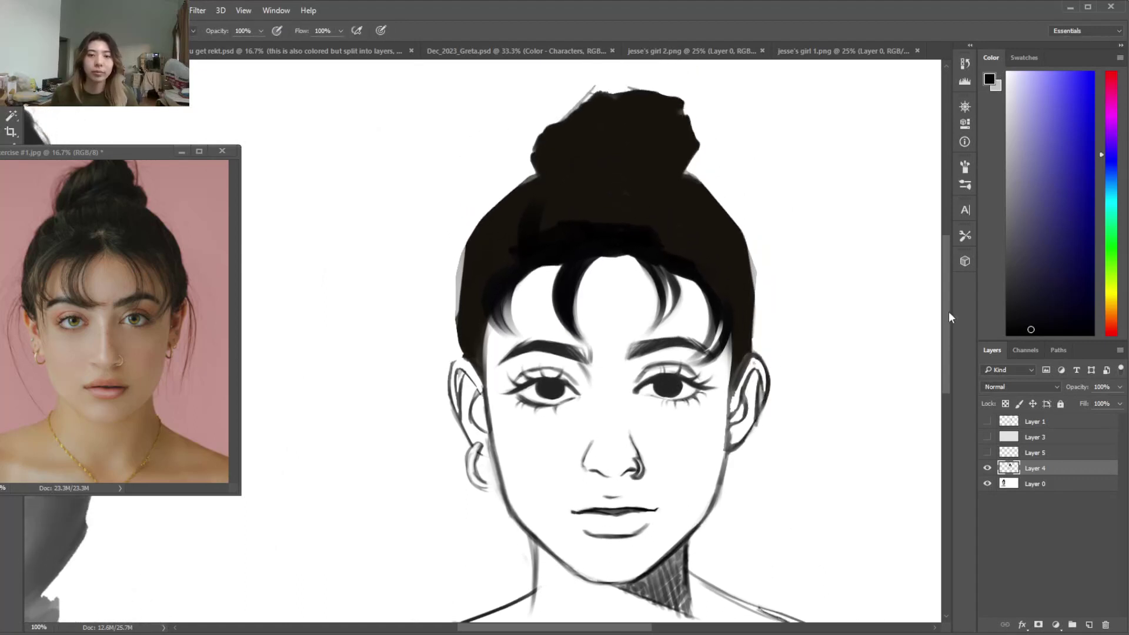
{"action": "left_click_drag", "start_coordinate": [558, 181], "coordinate": [549, 184]}
{"action": "mouse_move", "coordinate": [577, 131]}
{"action": "left_mouse_down"}
{"action": "mouse_move", "coordinate": [618, 101]}
{"action": "mouse_move", "coordinate": [571, 133]}
{"action": "mouse_move", "coordinate": [642, 100]}
{"action": "mouse_move", "coordinate": [602, 145]}
{"action": "left_mouse_up"}
{"action": "key", "text": "g"}
{"action": "left_click", "coordinate": [615, 169]}
{"action": "key", "text": "b"}
{"action": "key", "text": "ctrl+z"}
Lock Layer 4's transparent pixels, fill the hair evenly with the near-black brown sampled from it, and unlock transparency
{"action": "left_click", "coordinate": [1005, 404]}
{"action": "key", "text": "g"}
{"action": "left_click", "coordinate": [610, 210]}
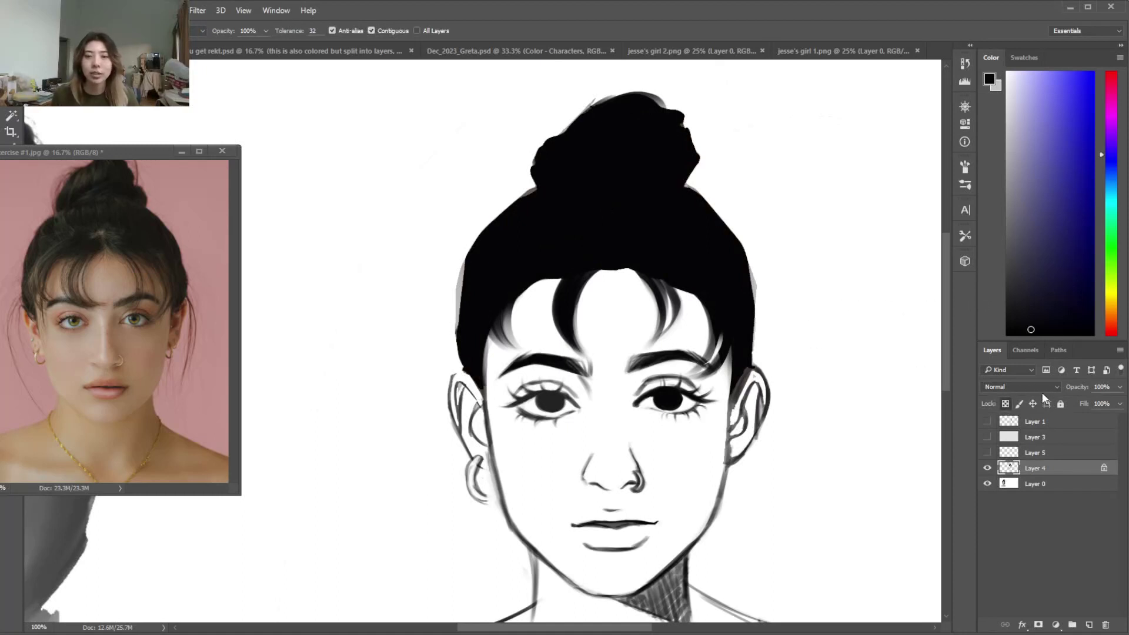
{"action": "key", "text": "ctrl+z"}
{"action": "left_click", "coordinate": [628, 198], "text": "alt"}
{"action": "left_click", "coordinate": [653, 261]}
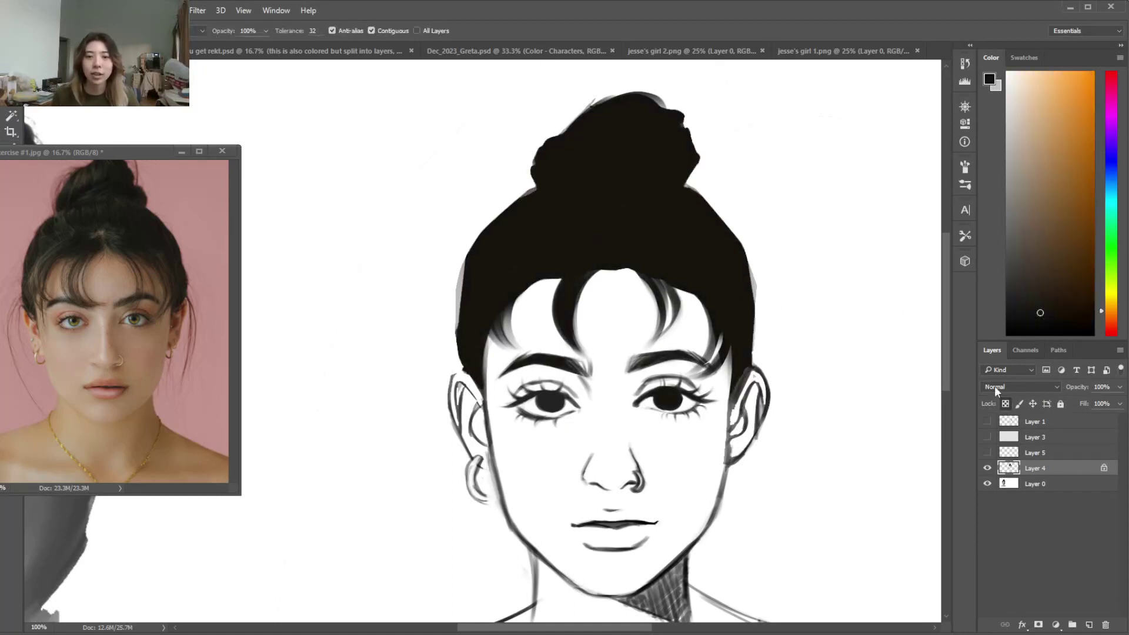
{"action": "left_click", "coordinate": [1005, 403]}
Round out the left edges of the bun and hair with a 15 px brush and erase stray marks near the ears
{"action": "key", "text": "b"}
{"action": "right_click", "coordinate": [621, 191]}
{"action": "left_click", "coordinate": [671, 195]}
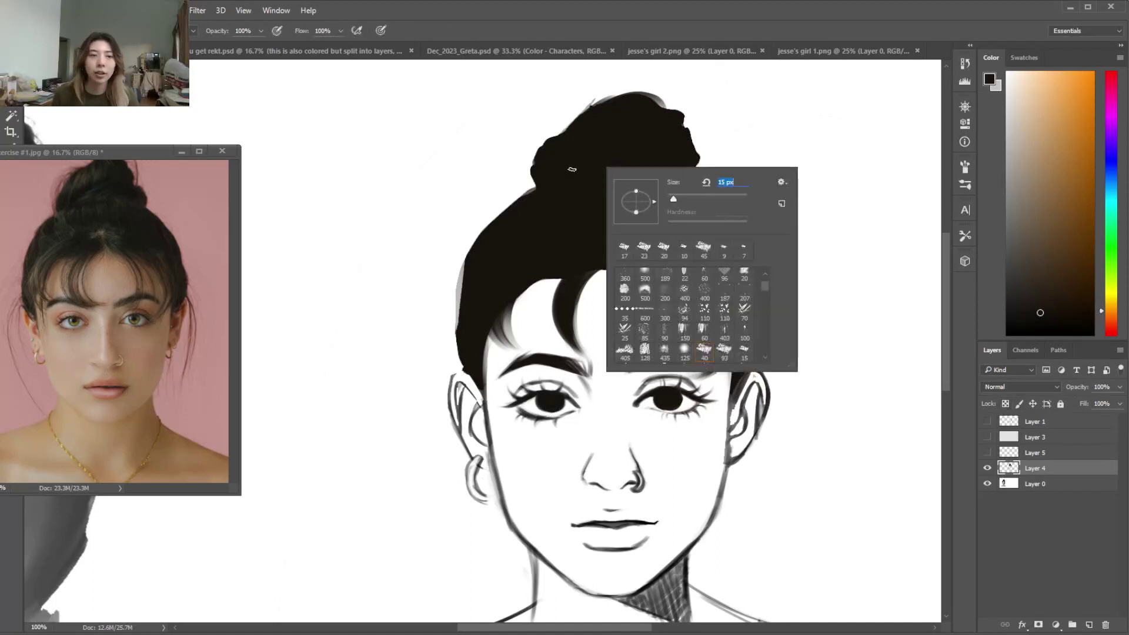
{"action": "left_click", "coordinate": [559, 147]}
{"action": "left_click_drag", "start_coordinate": [561, 135], "coordinate": [529, 190]}
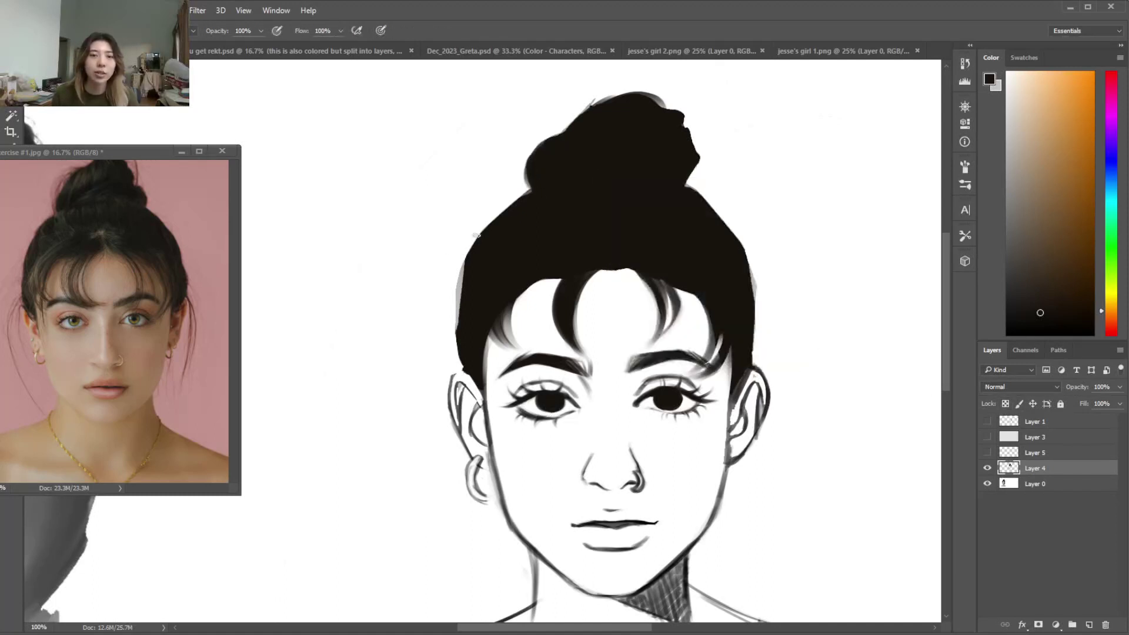
{"action": "left_click_drag", "start_coordinate": [473, 250], "coordinate": [457, 331]}
{"action": "mouse_move", "coordinate": [458, 276]}
{"action": "left_mouse_down"}
{"action": "mouse_move", "coordinate": [457, 353]}
{"action": "mouse_move", "coordinate": [471, 377]}
{"action": "mouse_move", "coordinate": [446, 382]}
{"action": "left_mouse_up"}
{"action": "key", "text": "e"}
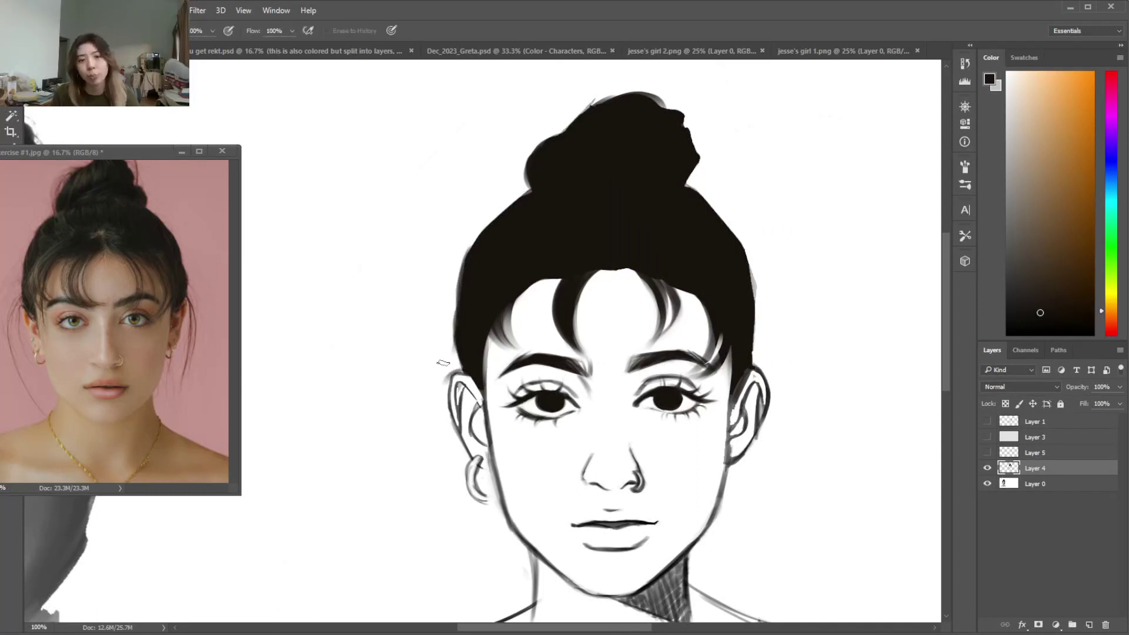
{"action": "left_click_drag", "start_coordinate": [743, 448], "coordinate": [729, 463]}
Draw thin curved flyaway strands to the left of the bun and one arching off its top right
{"action": "key", "text": "b"}
{"action": "right_click", "coordinate": [620, 269]}
{"action": "left_click_drag", "start_coordinate": [685, 300], "coordinate": [681, 301]}
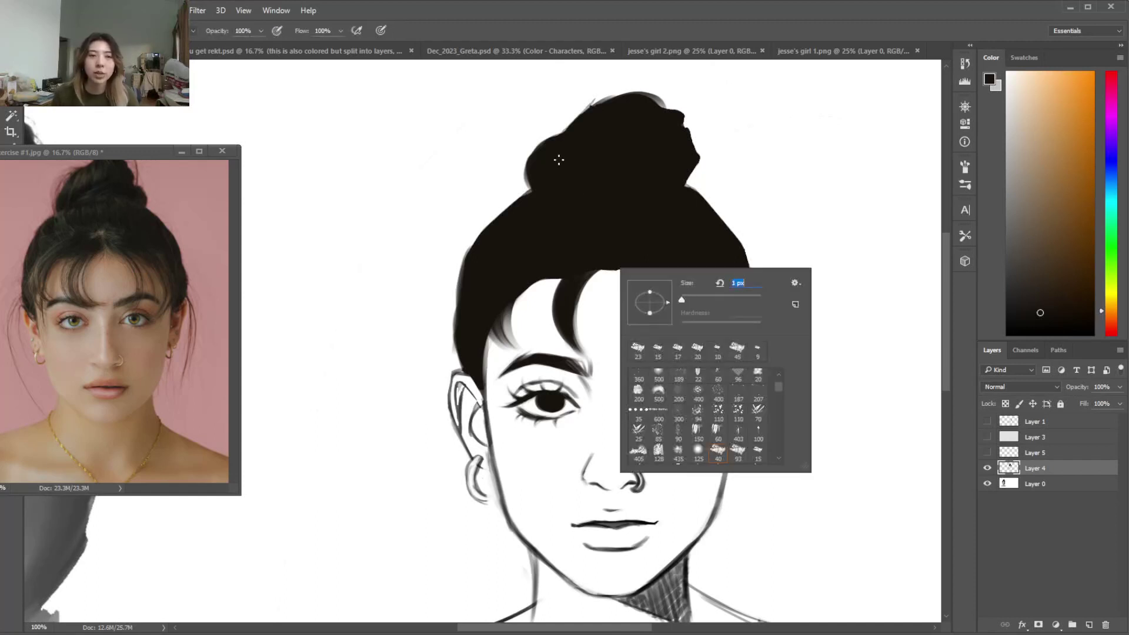
{"action": "left_click", "coordinate": [558, 171]}
{"action": "right_click", "coordinate": [557, 142]}
{"action": "left_click", "coordinate": [622, 170]}
{"action": "mouse_move", "coordinate": [572, 123]}
{"action": "left_mouse_down"}
{"action": "mouse_move", "coordinate": [521, 136]}
{"action": "mouse_move", "coordinate": [518, 199]}
{"action": "left_mouse_up"}
{"action": "left_click_drag", "start_coordinate": [518, 152], "coordinate": [532, 203]}
{"action": "key", "text": "ctrl+z"}
{"action": "key", "text": "ctrl+z"}
{"action": "mouse_move", "coordinate": [568, 128]}
{"action": "left_mouse_down"}
{"action": "mouse_move", "coordinate": [499, 180]}
{"action": "mouse_move", "coordinate": [504, 209]}
{"action": "left_mouse_up"}
{"action": "left_click_drag", "start_coordinate": [526, 161], "coordinate": [510, 205]}
{"action": "mouse_move", "coordinate": [640, 93]}
{"action": "left_mouse_down"}
{"action": "mouse_move", "coordinate": [721, 136]}
{"action": "mouse_move", "coordinate": [651, 139]}
{"action": "left_mouse_up"}
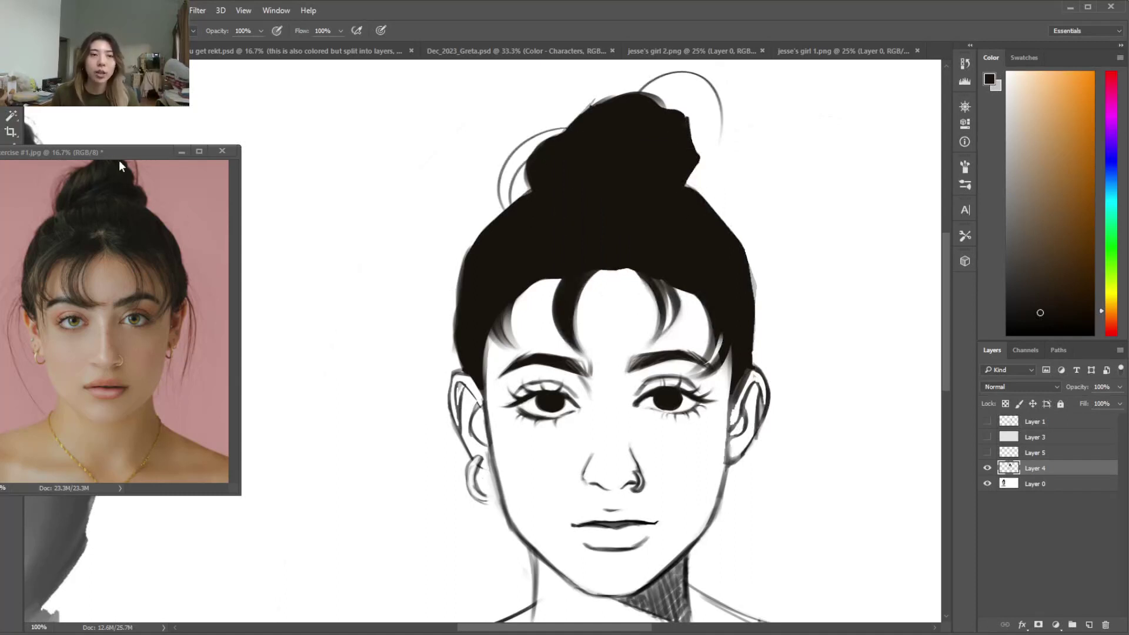
Reshape the bun's right side into rounded lobes by alternately erasing and painting its edge
{"action": "right_click", "coordinate": [694, 161]}
{"action": "left_click_drag", "start_coordinate": [761, 191], "coordinate": [764, 192]}
{"action": "left_click", "coordinate": [616, 159]}
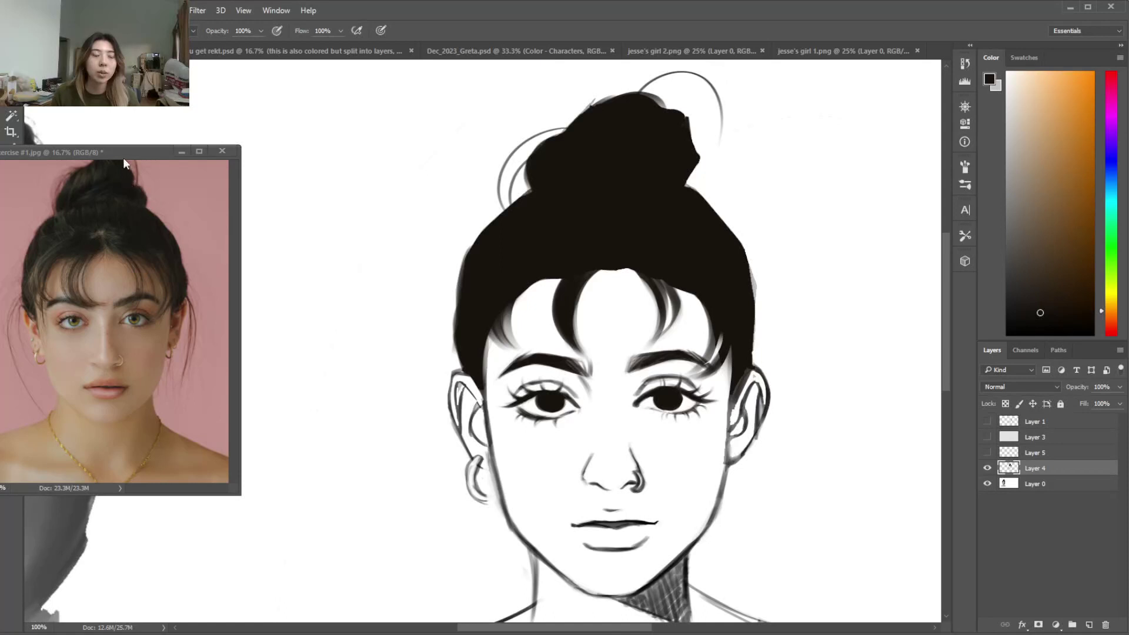
{"action": "key", "text": "e"}
{"action": "mouse_move", "coordinate": [676, 100]}
{"action": "left_mouse_down"}
{"action": "mouse_move", "coordinate": [701, 151]}
{"action": "mouse_move", "coordinate": [684, 194]}
{"action": "mouse_move", "coordinate": [682, 177]}
{"action": "mouse_move", "coordinate": [704, 212]}
{"action": "left_mouse_up"}
{"action": "key", "text": "b"}
{"action": "left_click_drag", "start_coordinate": [689, 166], "coordinate": [702, 199]}
{"action": "key", "text": "e"}
{"action": "mouse_move", "coordinate": [682, 133]}
{"action": "left_mouse_down"}
{"action": "mouse_move", "coordinate": [690, 154]}
{"action": "mouse_move", "coordinate": [674, 103]}
{"action": "mouse_move", "coordinate": [677, 154]}
{"action": "mouse_move", "coordinate": [698, 168]}
{"action": "mouse_move", "coordinate": [679, 164]}
{"action": "mouse_move", "coordinate": [702, 198]}
{"action": "mouse_move", "coordinate": [689, 158]}
{"action": "mouse_move", "coordinate": [709, 194]}
{"action": "left_mouse_up"}
{"action": "key", "text": "b"}
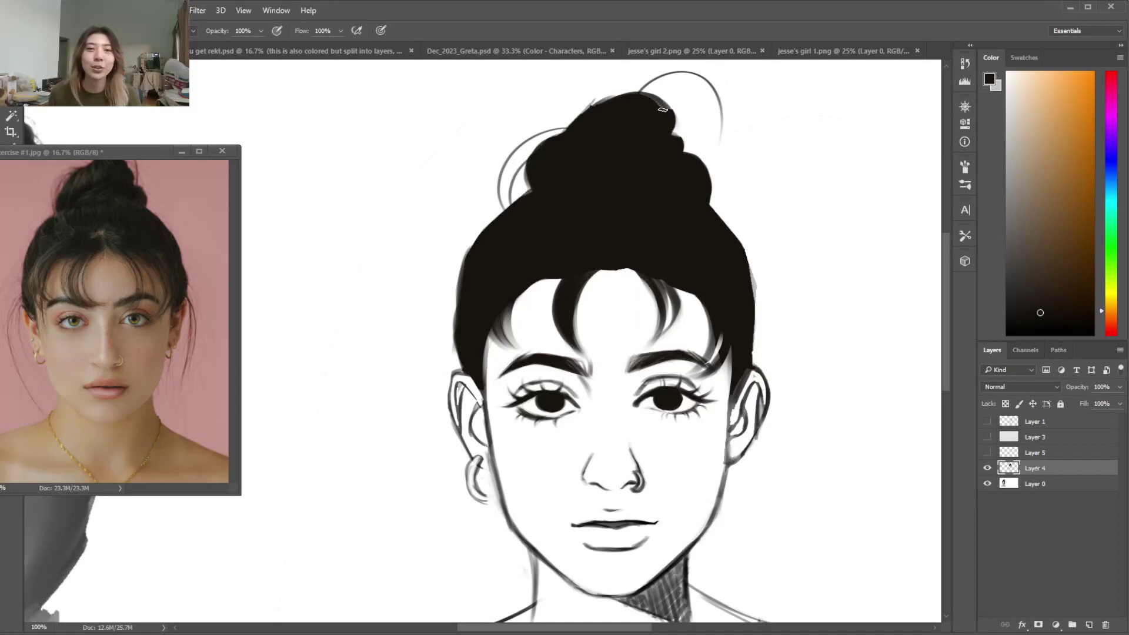
Trim the bun's upper right edge and smooth the left contours of the bun and hair
{"action": "key", "text": "e"}
{"action": "left_click_drag", "start_coordinate": [676, 110], "coordinate": [676, 130]}
{"action": "key", "text": "b"}
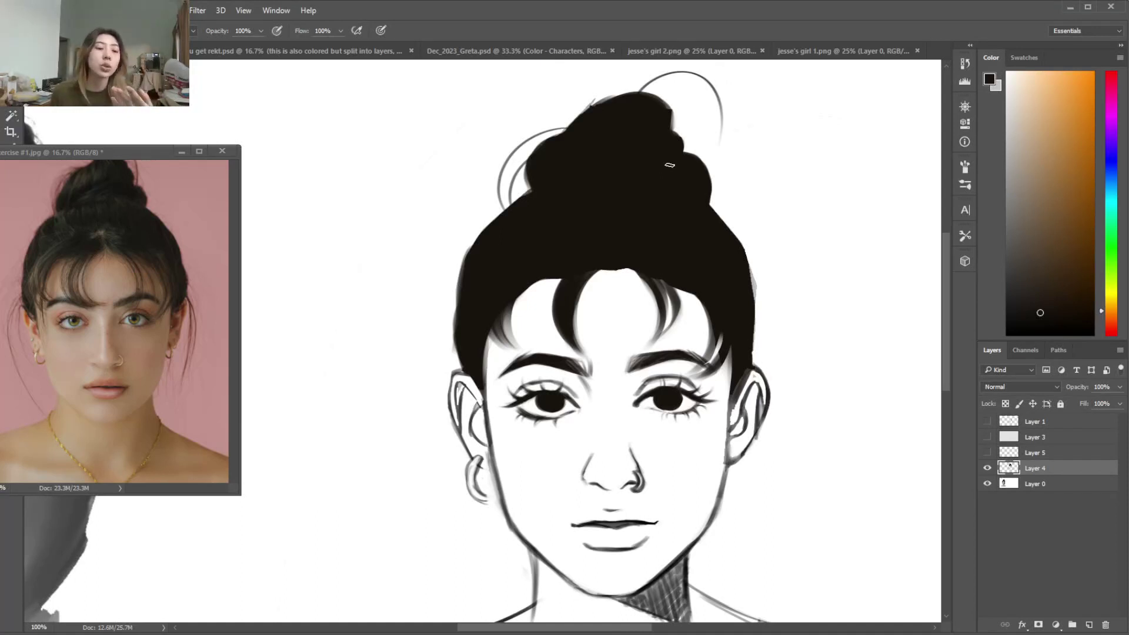
{"action": "mouse_move", "coordinate": [638, 94]}
{"action": "left_mouse_down"}
{"action": "mouse_move", "coordinate": [592, 127]}
{"action": "mouse_move", "coordinate": [626, 93]}
{"action": "mouse_move", "coordinate": [615, 118]}
{"action": "mouse_move", "coordinate": [574, 129]}
{"action": "mouse_move", "coordinate": [597, 103]}
{"action": "mouse_move", "coordinate": [576, 177]}
{"action": "left_mouse_up"}
{"action": "mouse_move", "coordinate": [577, 134]}
{"action": "left_mouse_down"}
{"action": "mouse_move", "coordinate": [544, 166]}
{"action": "mouse_move", "coordinate": [565, 130]}
{"action": "mouse_move", "coordinate": [553, 221]}
{"action": "left_mouse_up"}
{"action": "left_click_drag", "start_coordinate": [488, 236], "coordinate": [461, 327]}
Draw loose curling strands outward from both ears and another beside the left earring
{"action": "right_click", "coordinate": [497, 349]}
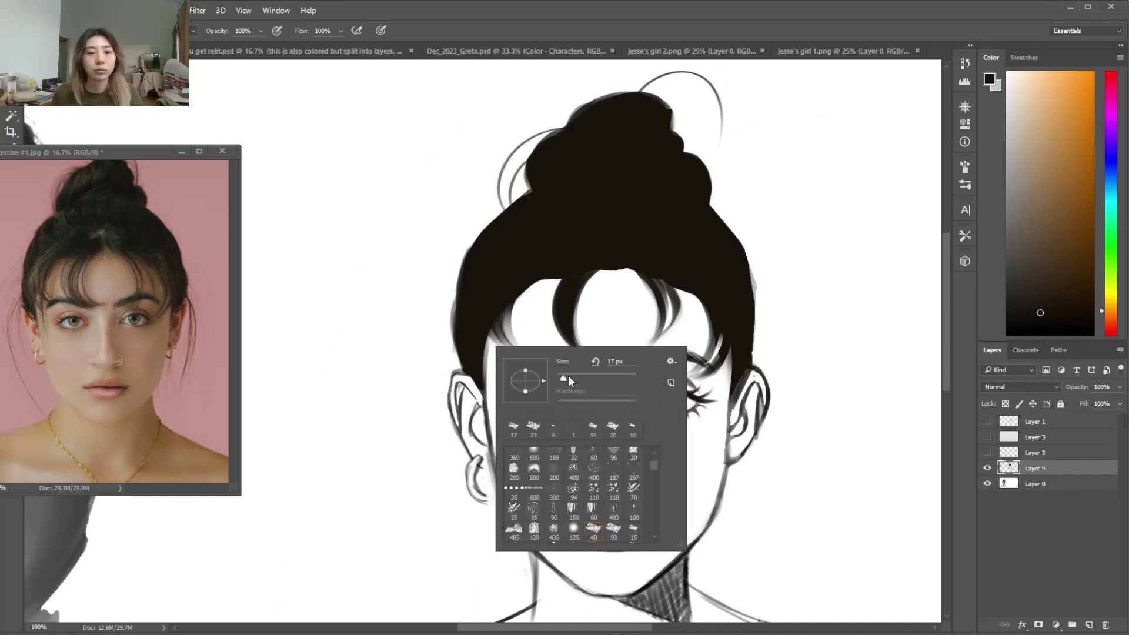
{"action": "key", "text": "Return"}
{"action": "mouse_move", "coordinate": [479, 400]}
{"action": "left_mouse_down"}
{"action": "mouse_move", "coordinate": [422, 381]}
{"action": "mouse_move", "coordinate": [442, 489]}
{"action": "left_mouse_up"}
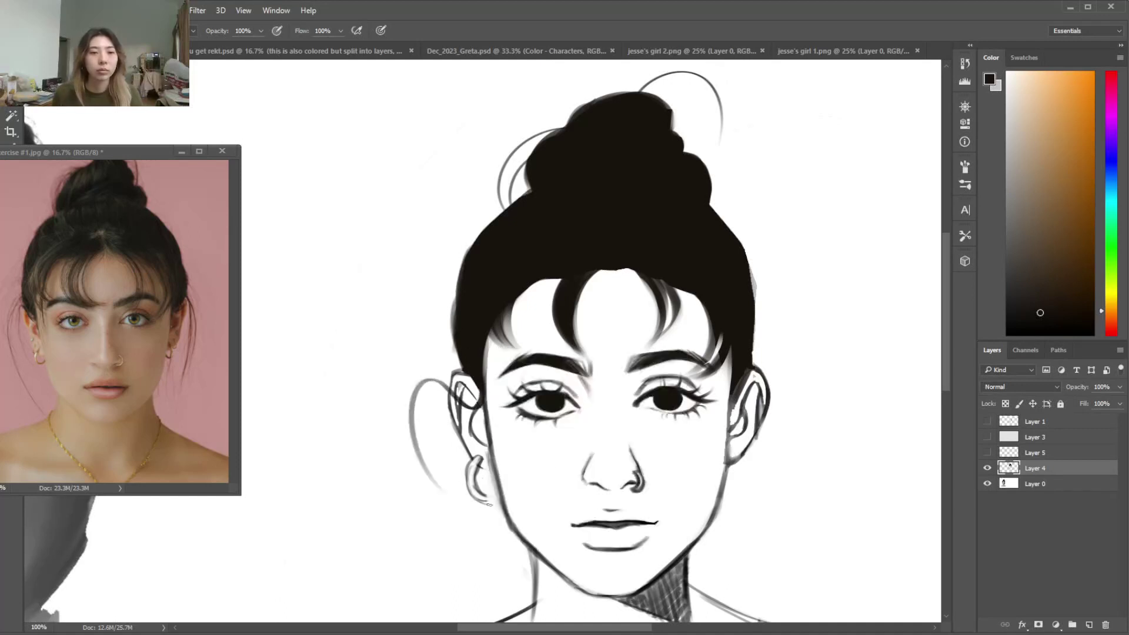
{"action": "mouse_move", "coordinate": [724, 397]}
{"action": "left_mouse_down"}
{"action": "mouse_move", "coordinate": [803, 418]}
{"action": "mouse_move", "coordinate": [805, 486]}
{"action": "left_mouse_up"}
{"action": "left_click_drag", "start_coordinate": [737, 430], "coordinate": [775, 484]}
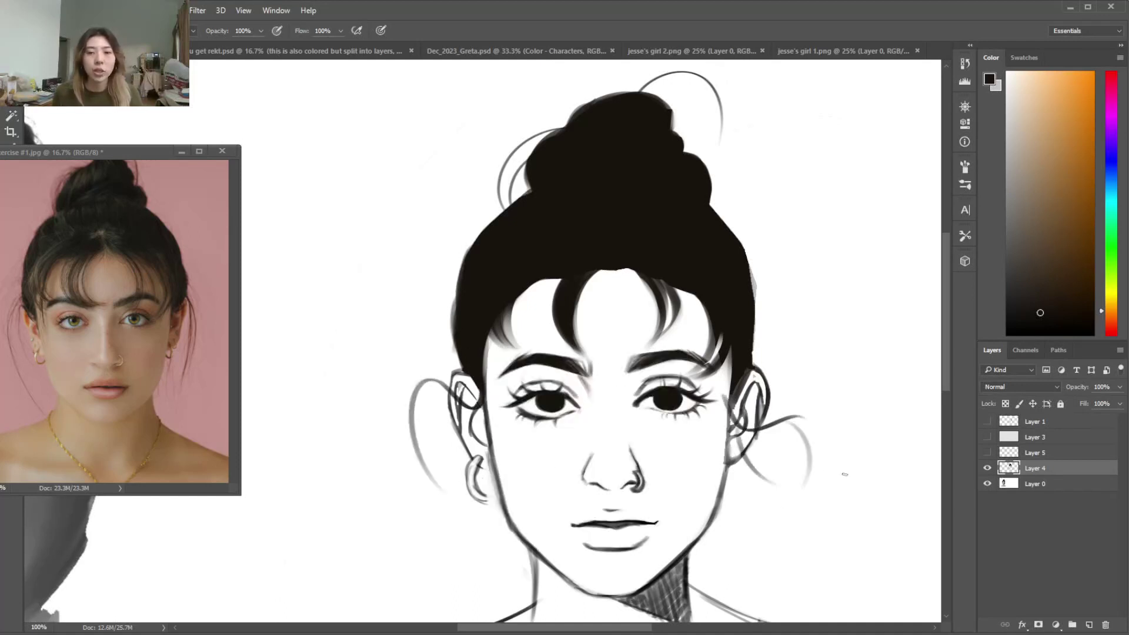
{"action": "scroll", "coordinate": [239, 553], "scroll_direction": "down", "scroll_amount": 5}
{"action": "left_click_drag", "start_coordinate": [486, 255], "coordinate": [477, 374]}
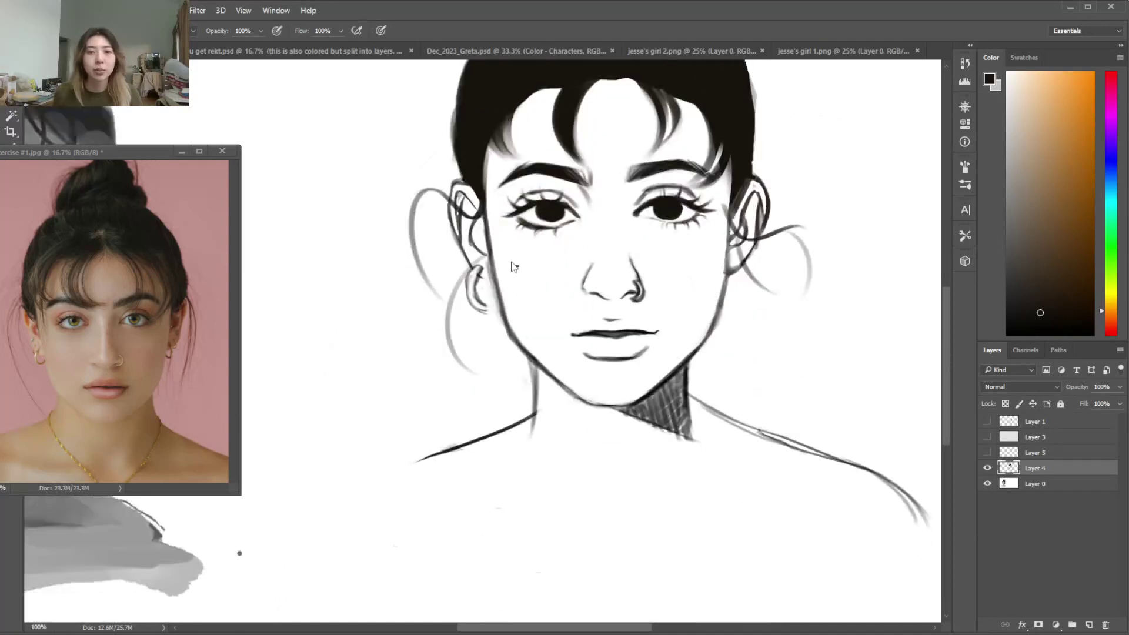
Darken the left hoop earring and draw a matching small hoop on the right ear
{"action": "right_click", "coordinate": [515, 266]}
{"action": "left_click", "coordinate": [485, 306]}
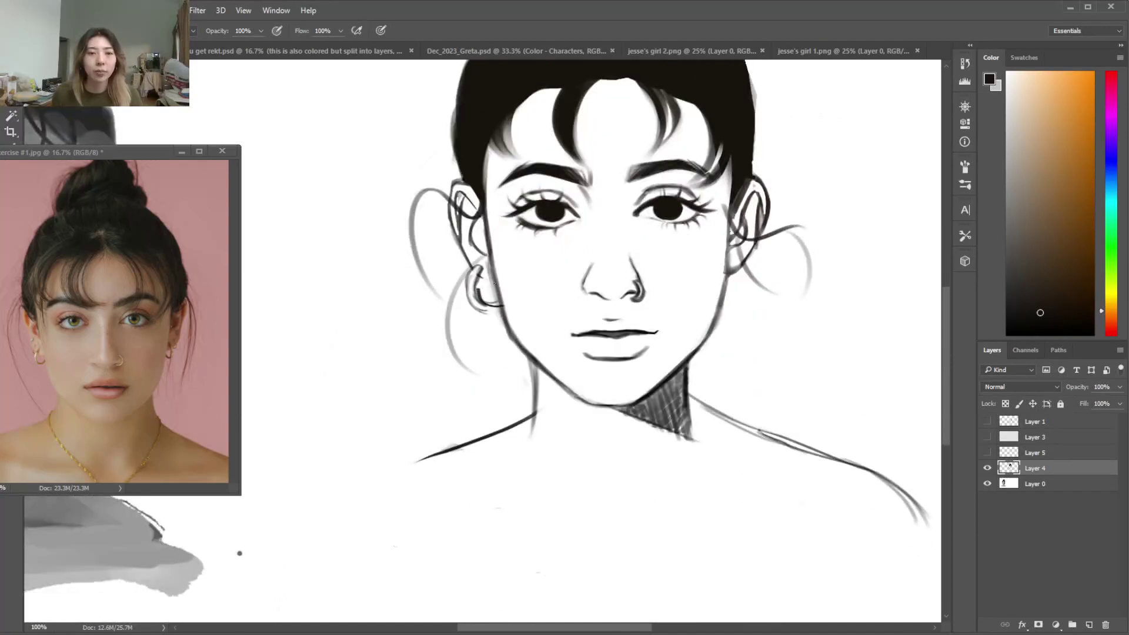
{"action": "left_click_drag", "start_coordinate": [476, 276], "coordinate": [500, 309]}
{"action": "left_click_drag", "start_coordinate": [736, 259], "coordinate": [733, 294]}
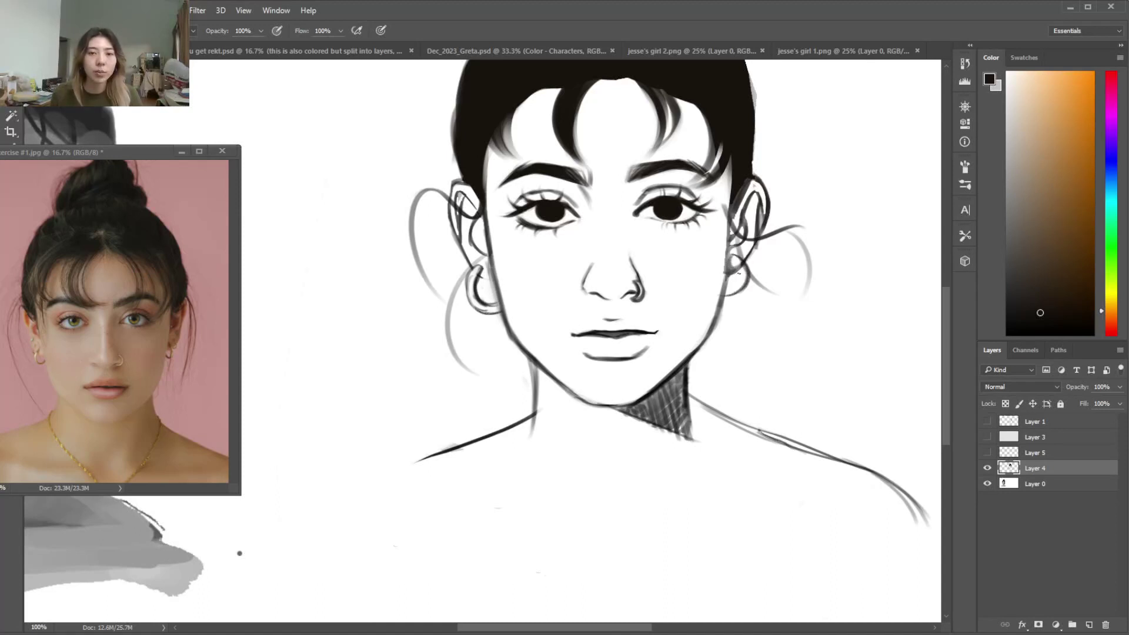
{"action": "key", "text": "ctrl+minus"}
{"action": "key", "text": "ctrl+minus"}
{"action": "key", "text": "ctrl+minus"}
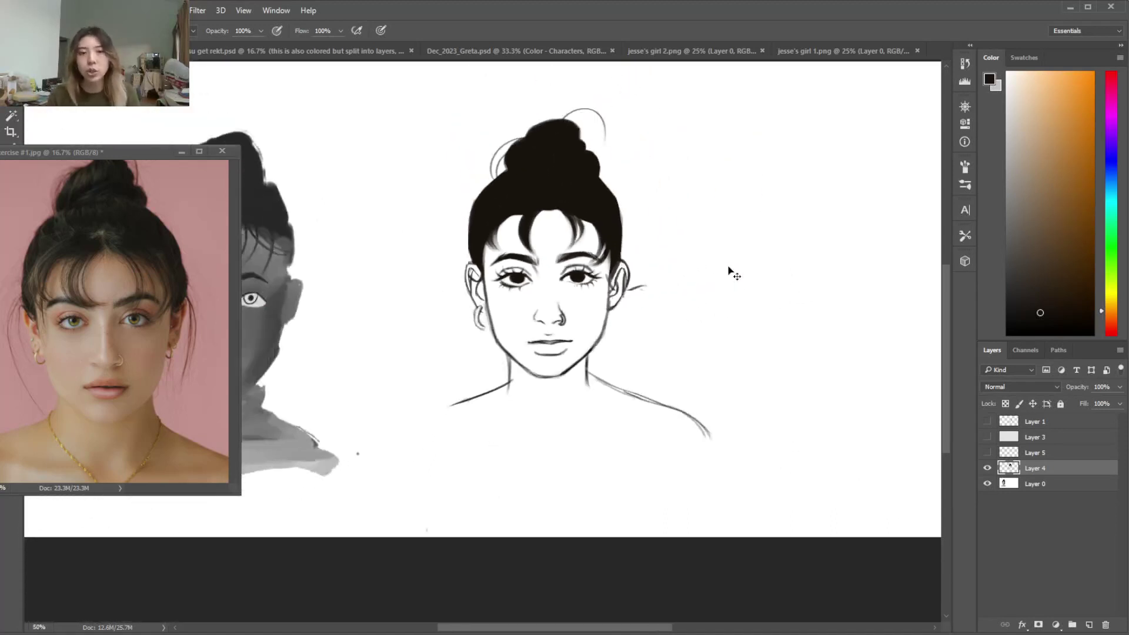
{"action": "key", "text": "ctrl+plus"}
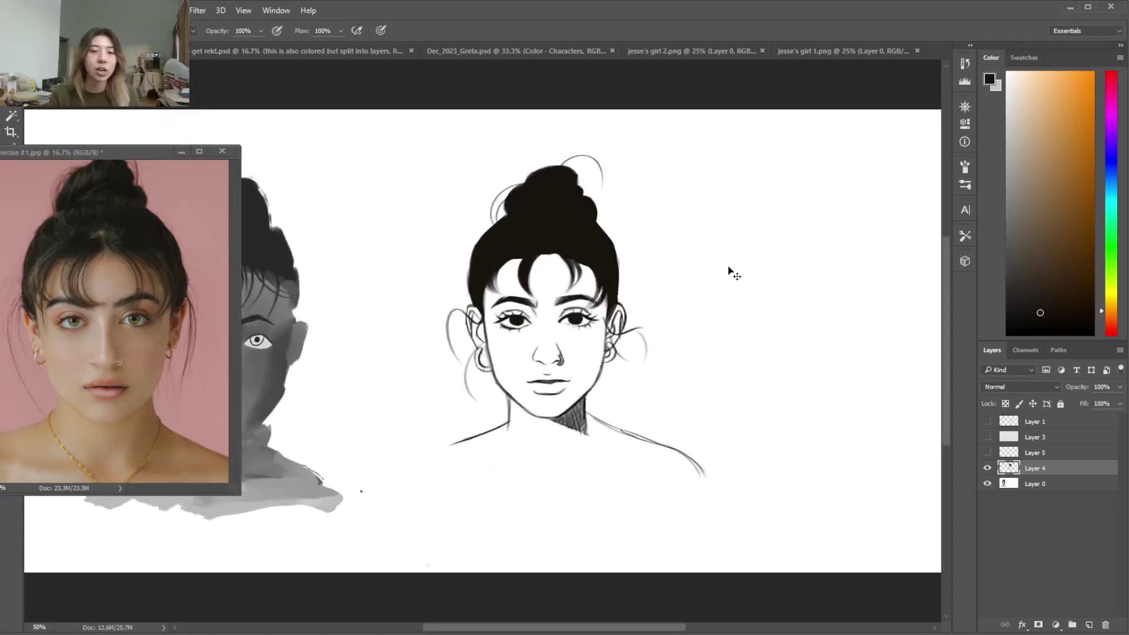
{"action": "key", "text": "ctrl+plus"}
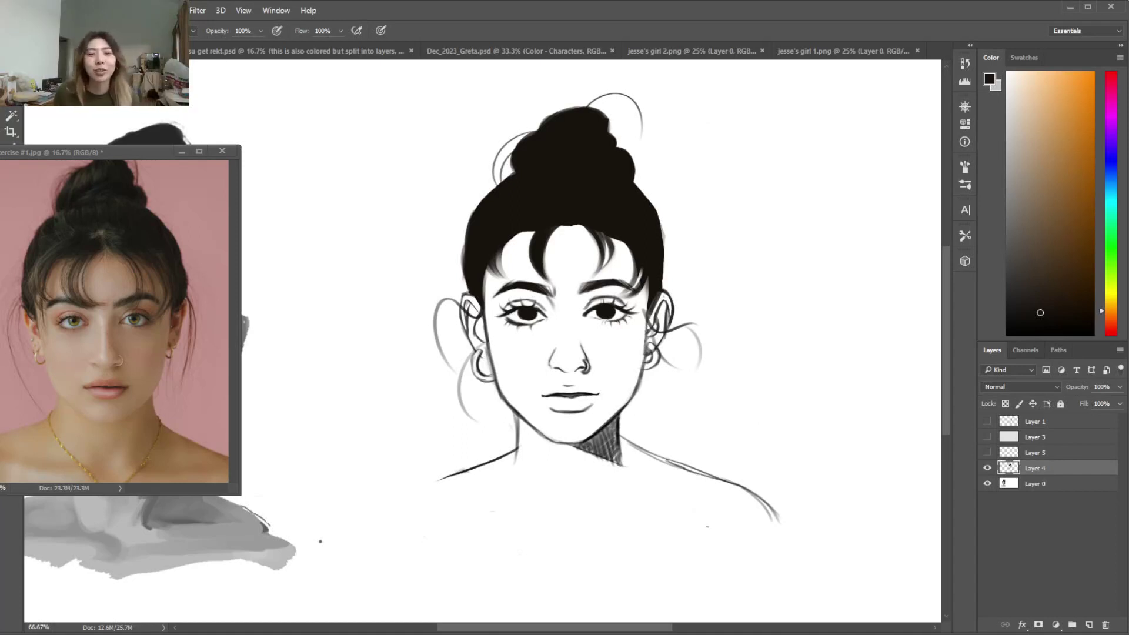
Sample a light grey from the greyscale portrait's face and choose a different, larger brush
{"action": "left_click_drag", "start_coordinate": [580, 630], "coordinate": [520, 631]}
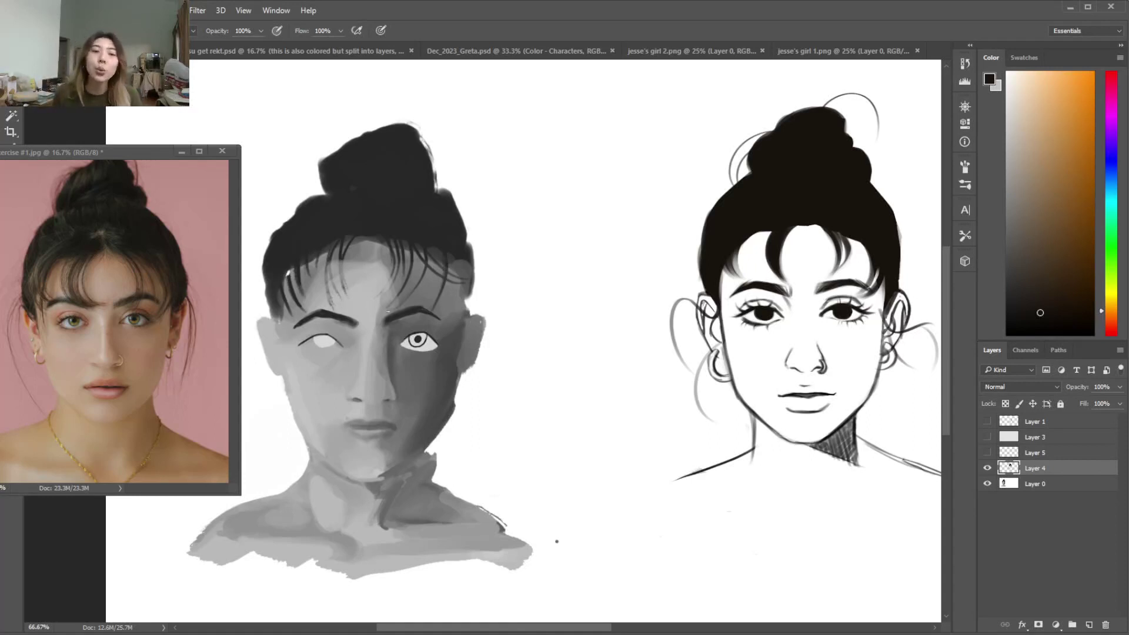
{"action": "left_click", "coordinate": [373, 311], "text": "alt"}
{"action": "right_click", "coordinate": [362, 319]}
{"action": "scroll", "coordinate": [525, 412], "scroll_direction": "up", "scroll_amount": 2}
{"action": "left_click", "coordinate": [425, 411]}
{"action": "left_click_drag", "start_coordinate": [447, 333], "coordinate": [462, 332]}
{"action": "key", "text": "Return"}
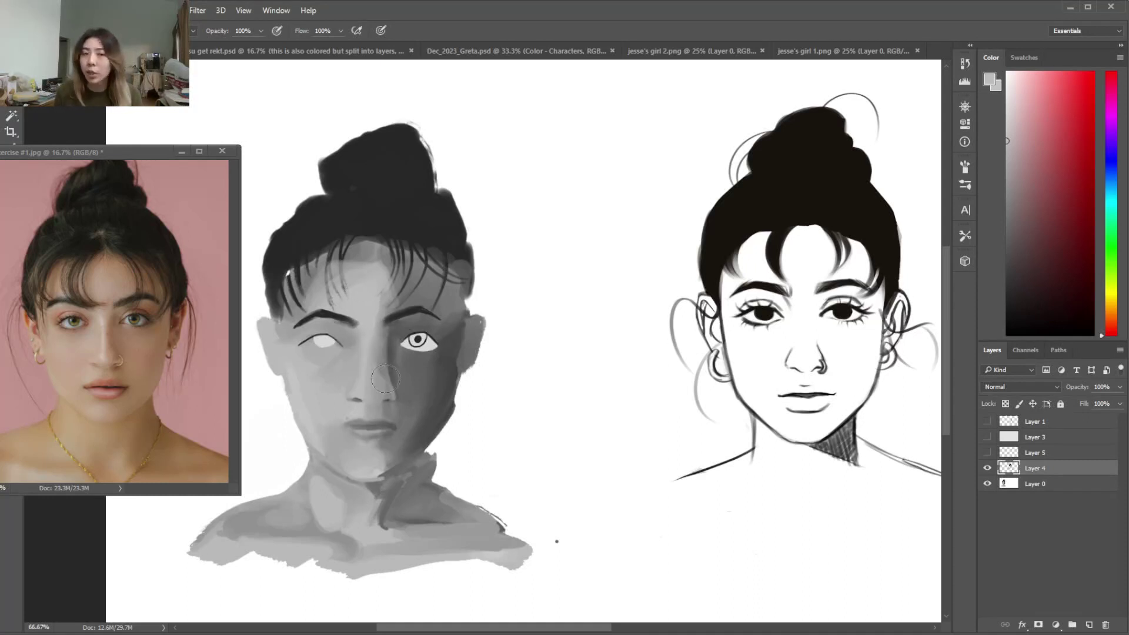
{"action": "key", "text": "l"}
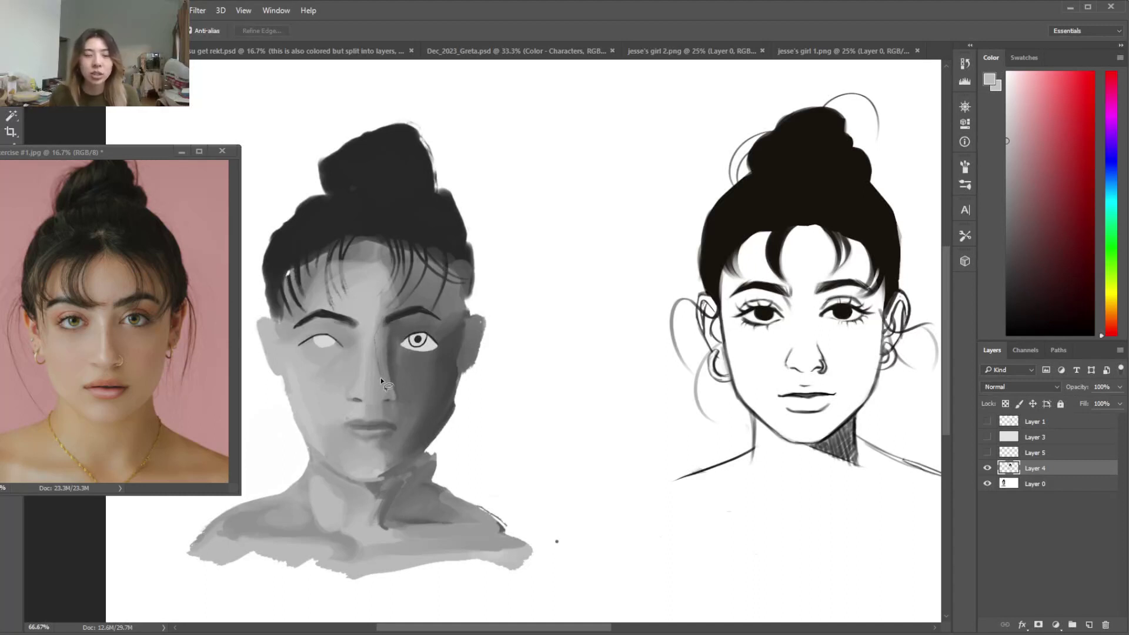
Convert the reference photo to greyscale with a Black & White adjustment
{"action": "left_click", "coordinate": [117, 151]}
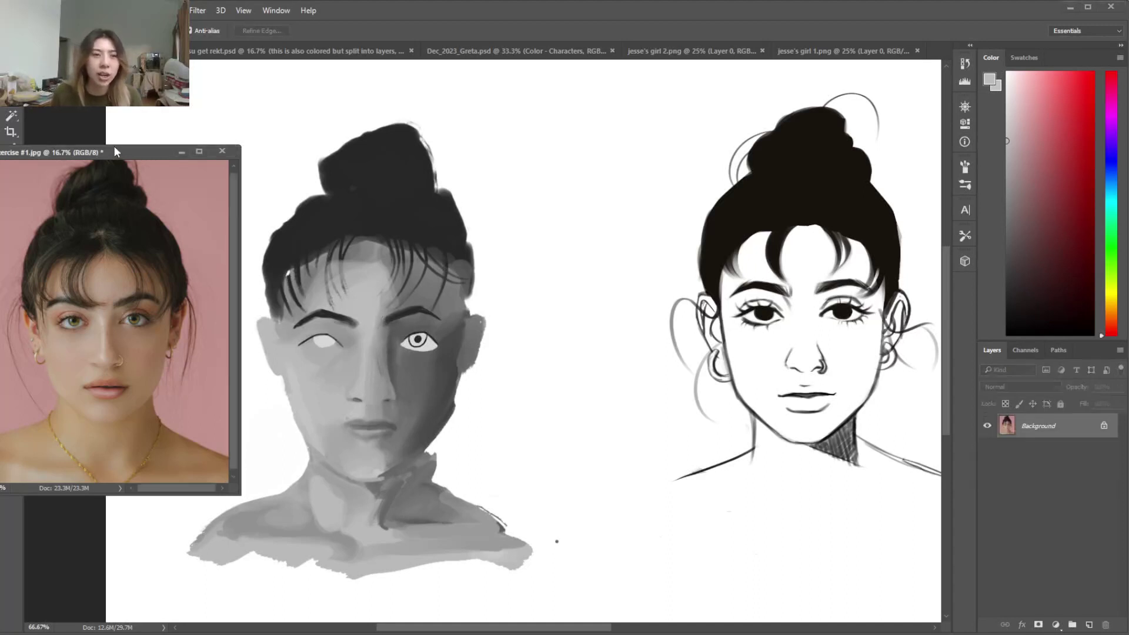
{"action": "left_click", "coordinate": [85, 10]}
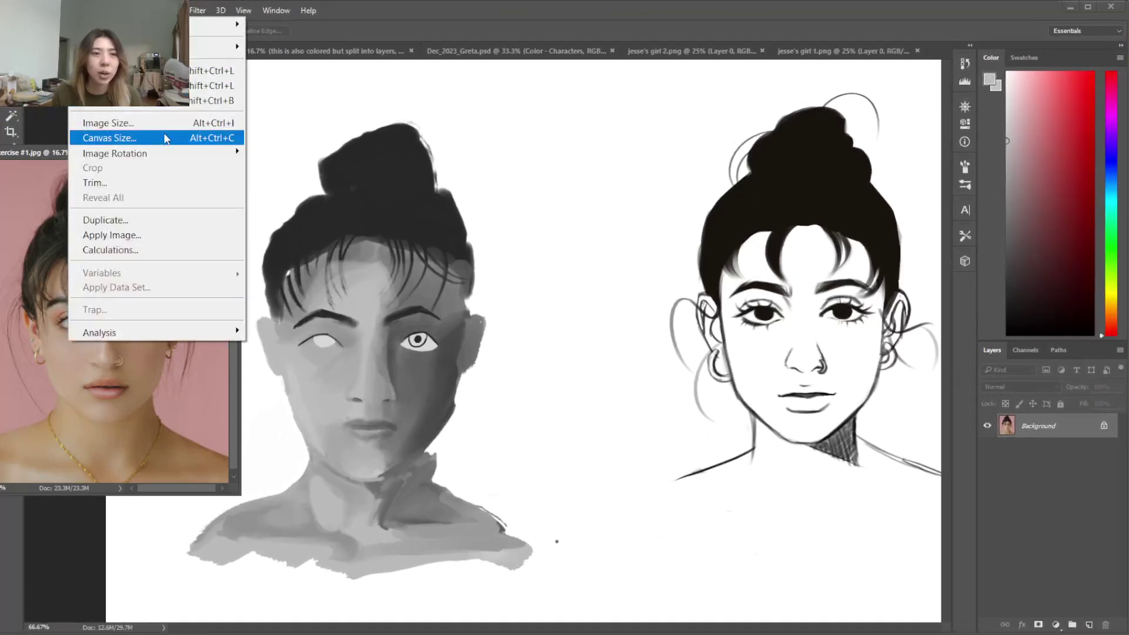
{"action": "mouse_move", "coordinate": [136, 70]}
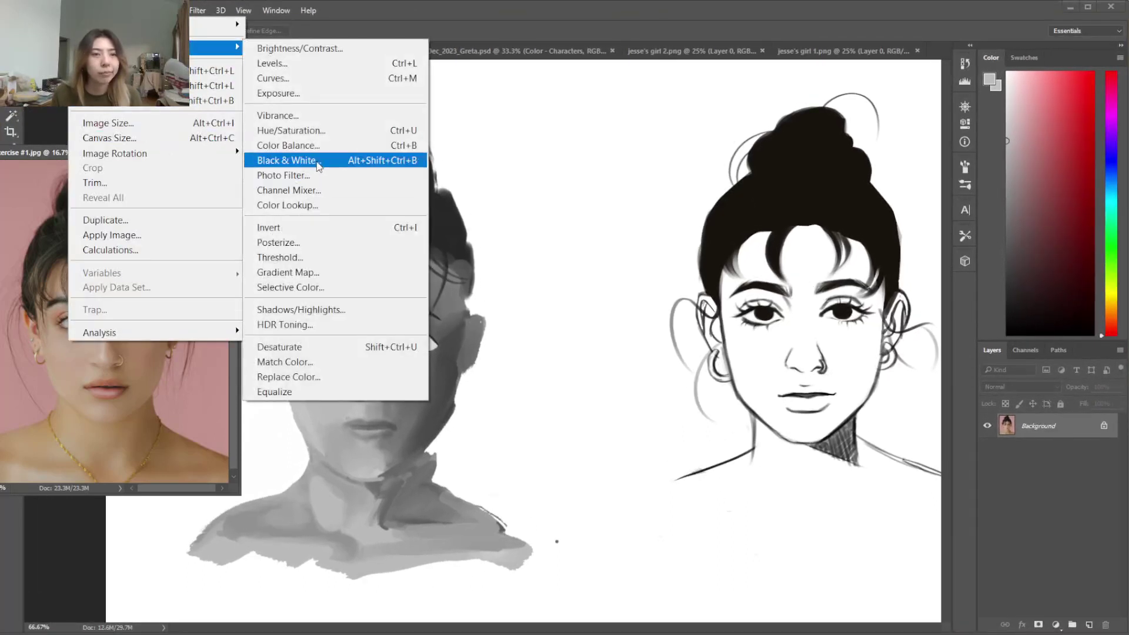
{"action": "left_click", "coordinate": [289, 160]}
{"action": "left_click", "coordinate": [624, 147]}
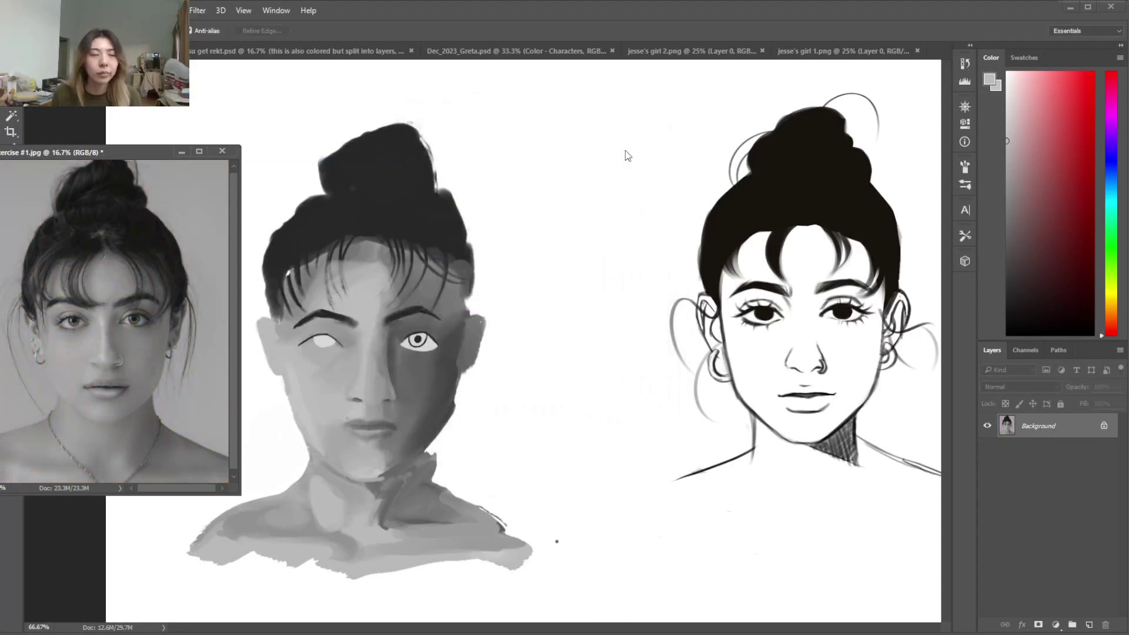
{"action": "key", "text": "i"}
{"action": "left_click", "coordinate": [370, 364]}
{"action": "key", "text": "b"}
{"action": "left_click", "coordinate": [373, 315]}
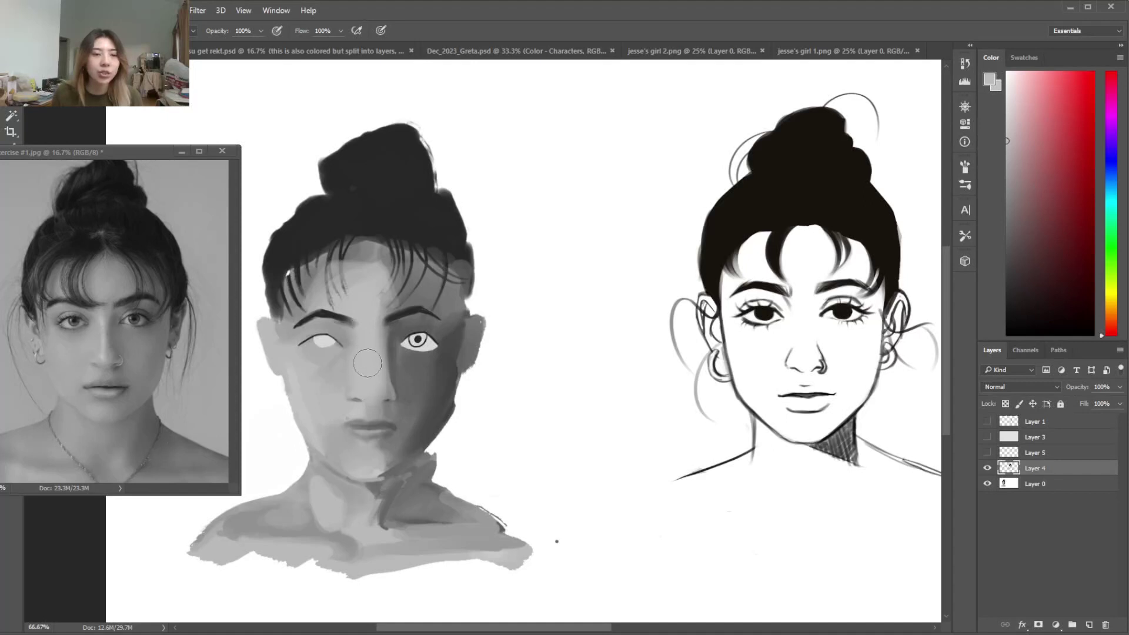
{"action": "left_click", "coordinate": [403, 356], "text": "alt"}
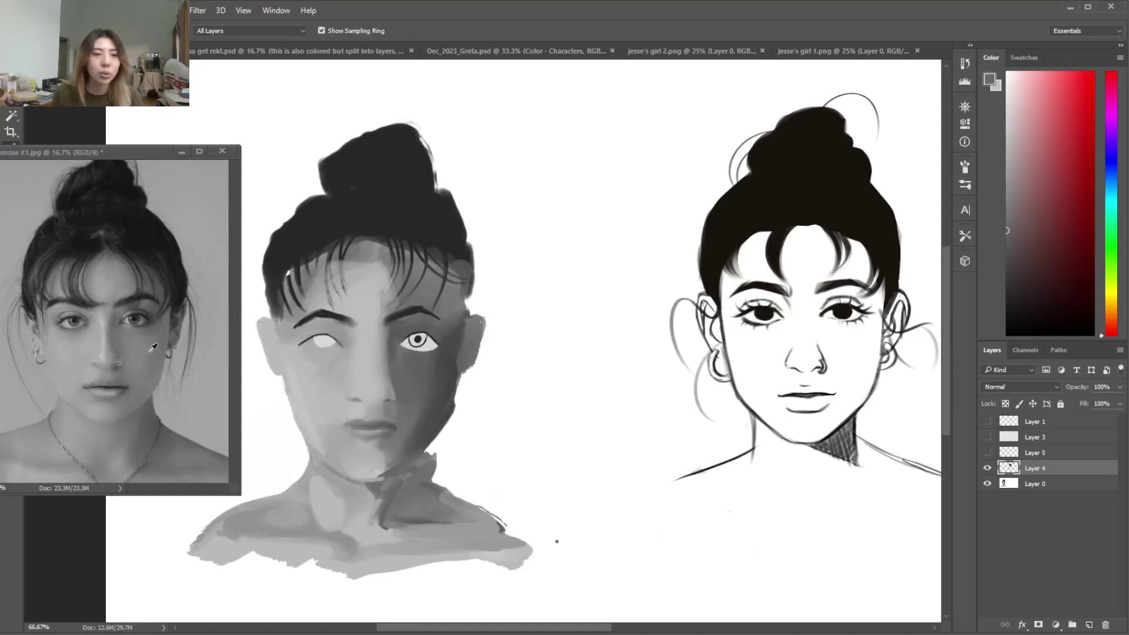
{"action": "left_click", "coordinate": [424, 379], "text": "alt"}
{"action": "key", "text": "w"}
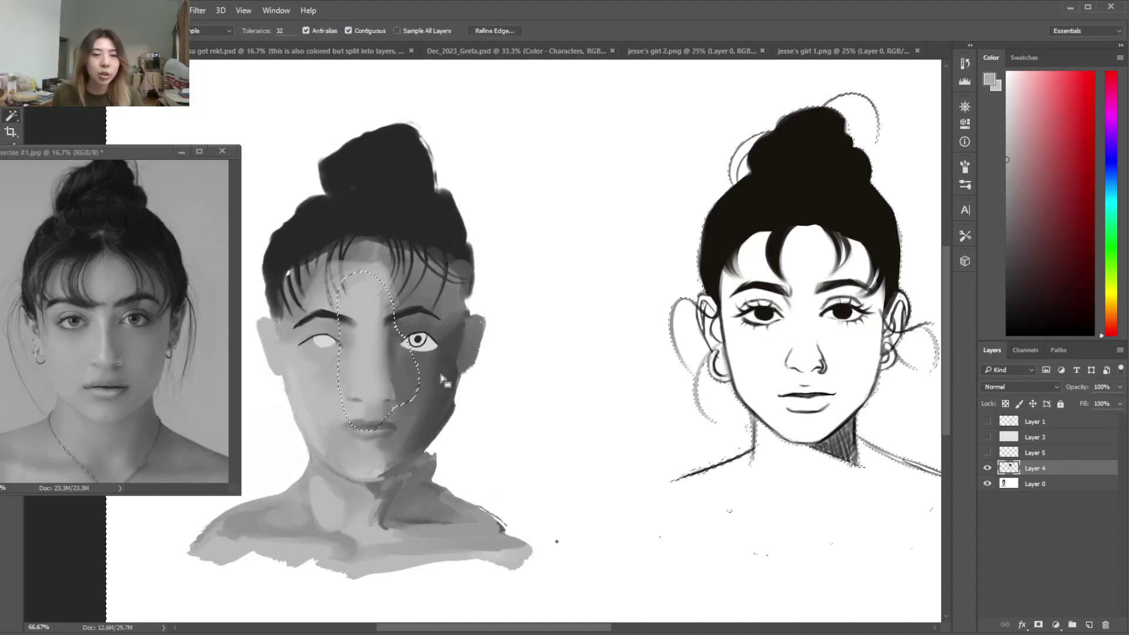
{"action": "left_click", "coordinate": [1009, 453], "text": "ctrl"}
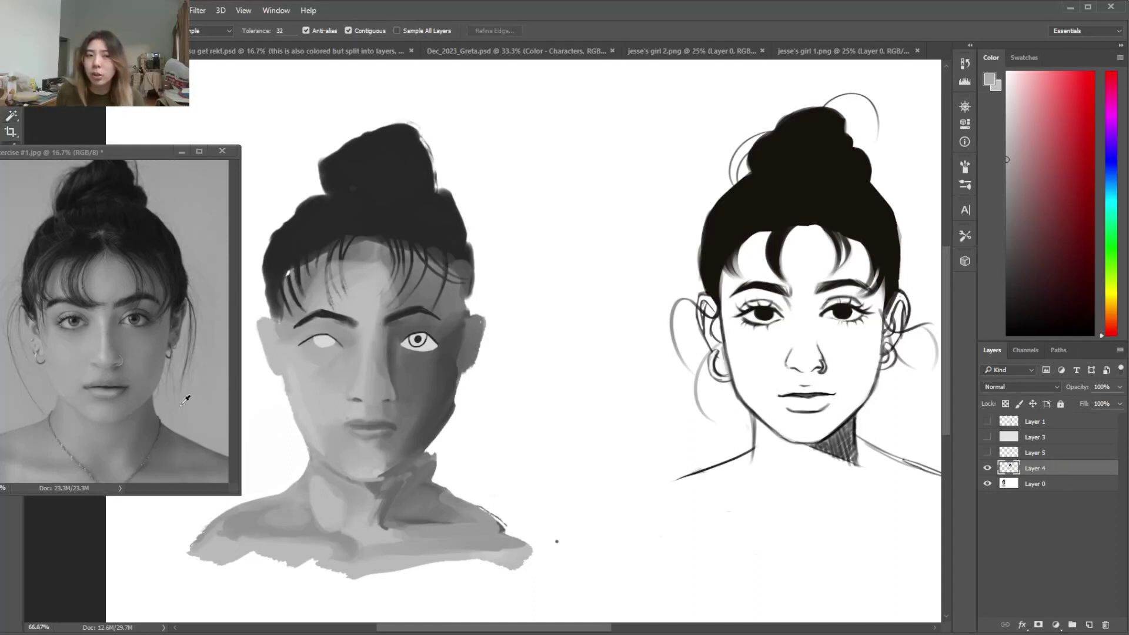
{"action": "key", "text": "b"}
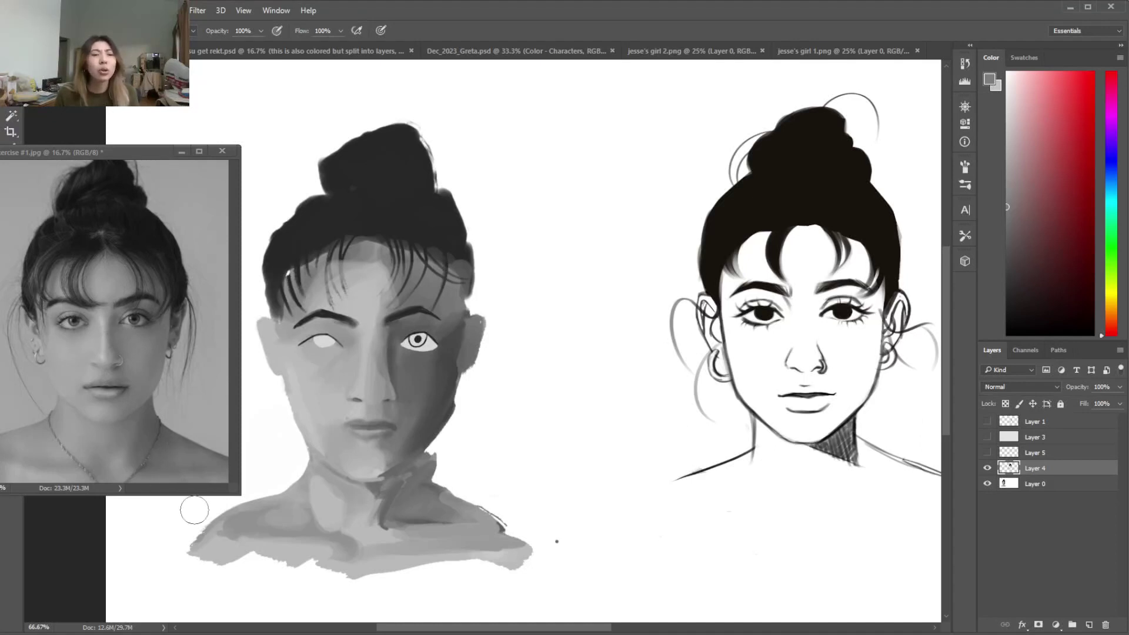
{"action": "left_click", "coordinate": [1089, 624]}
{"action": "key", "text": "i"}
{"action": "key", "text": "ctrl+z"}
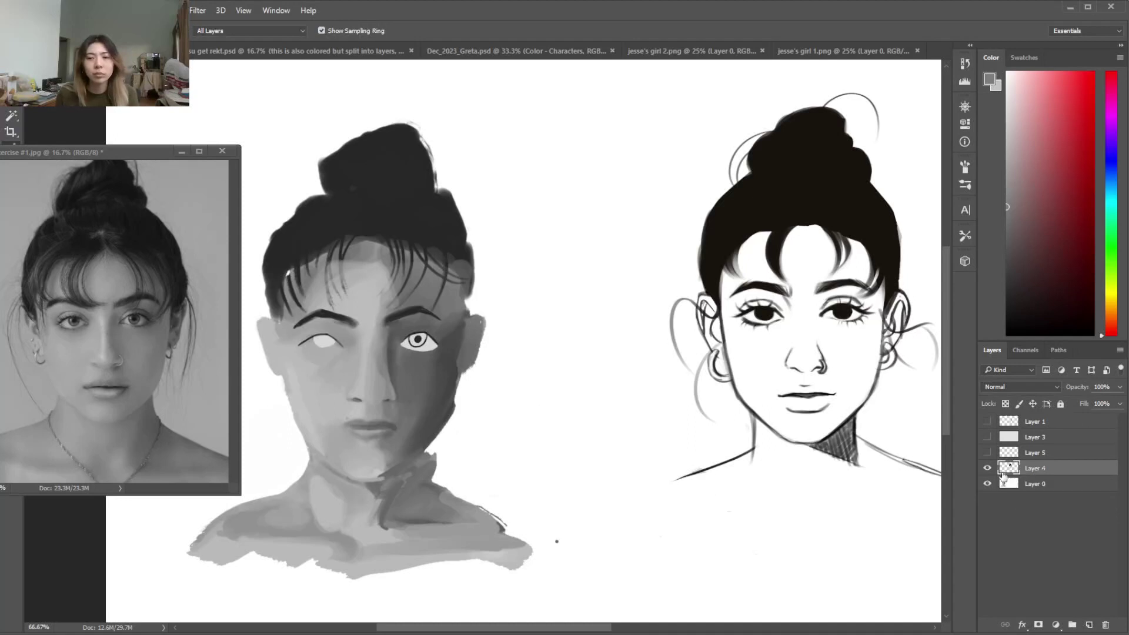
Sample a mid grey from the portrait's face and paint over the dark cheek and jaw on Layer 0
{"action": "left_click", "coordinate": [1018, 485]}
{"action": "left_click", "coordinate": [371, 337], "text": "alt"}
{"action": "key", "text": "b"}
{"action": "left_click", "coordinate": [394, 363], "text": "alt"}
{"action": "left_click_drag", "start_coordinate": [441, 392], "coordinate": [388, 465]}
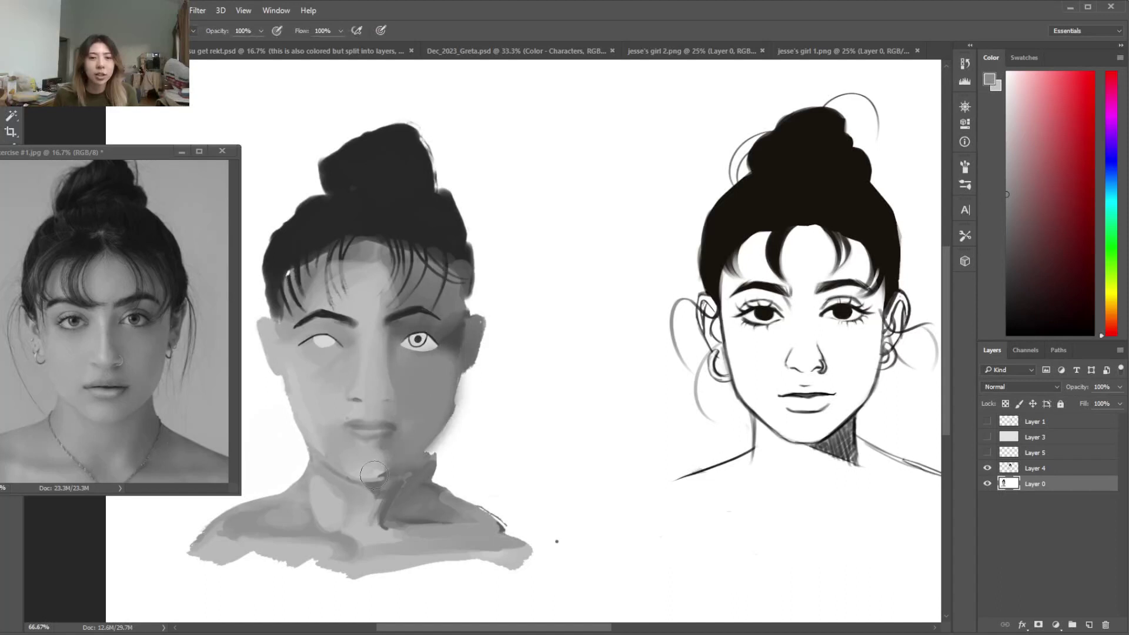
Cover both eyes of the greyscale portrait, using a darker grey on the shadow side and a sampled light grey on the lit side
{"action": "left_click", "coordinate": [134, 355], "text": "alt"}
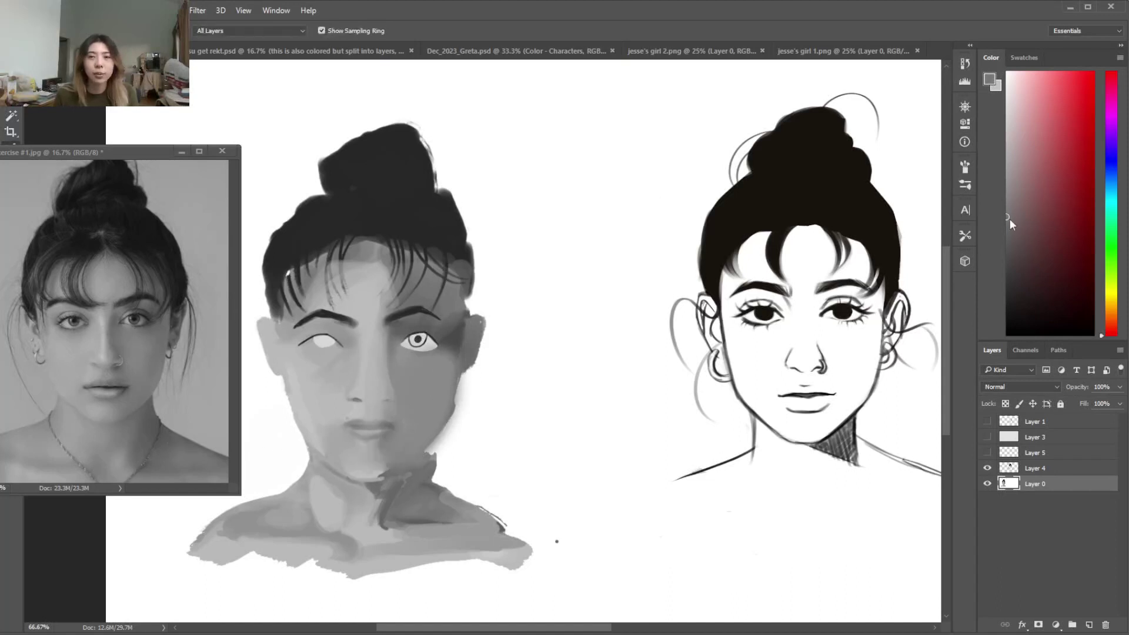
{"action": "left_click", "coordinate": [457, 338]}
{"action": "key", "text": "b"}
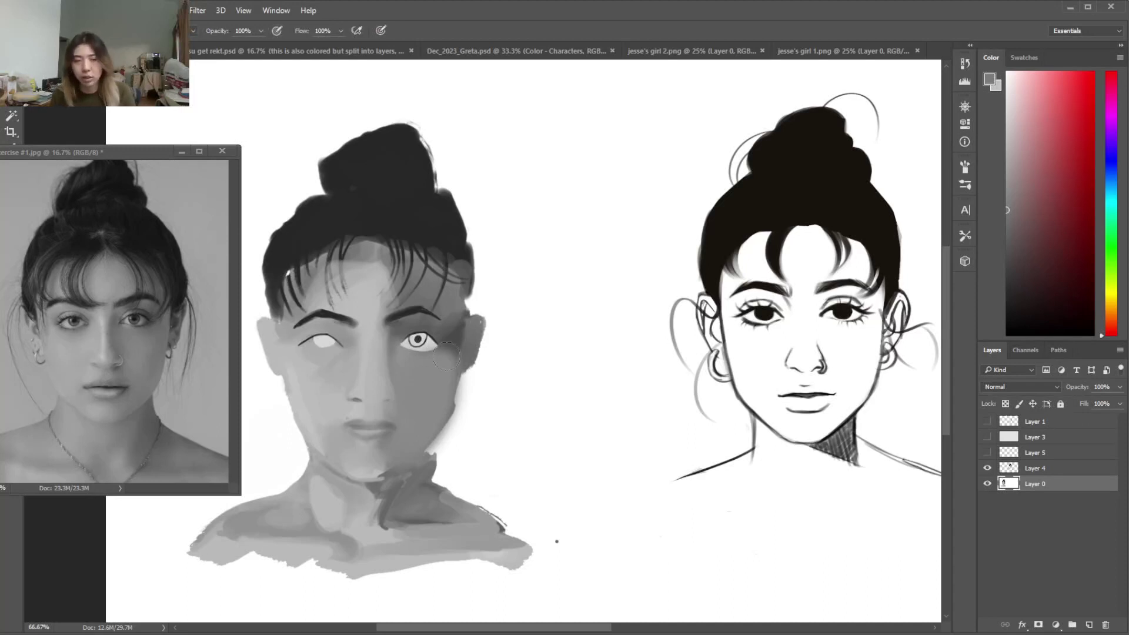
{"action": "mouse_move", "coordinate": [438, 353]}
{"action": "left_mouse_down"}
{"action": "mouse_move", "coordinate": [408, 332]}
{"action": "mouse_move", "coordinate": [429, 364]}
{"action": "left_mouse_up"}
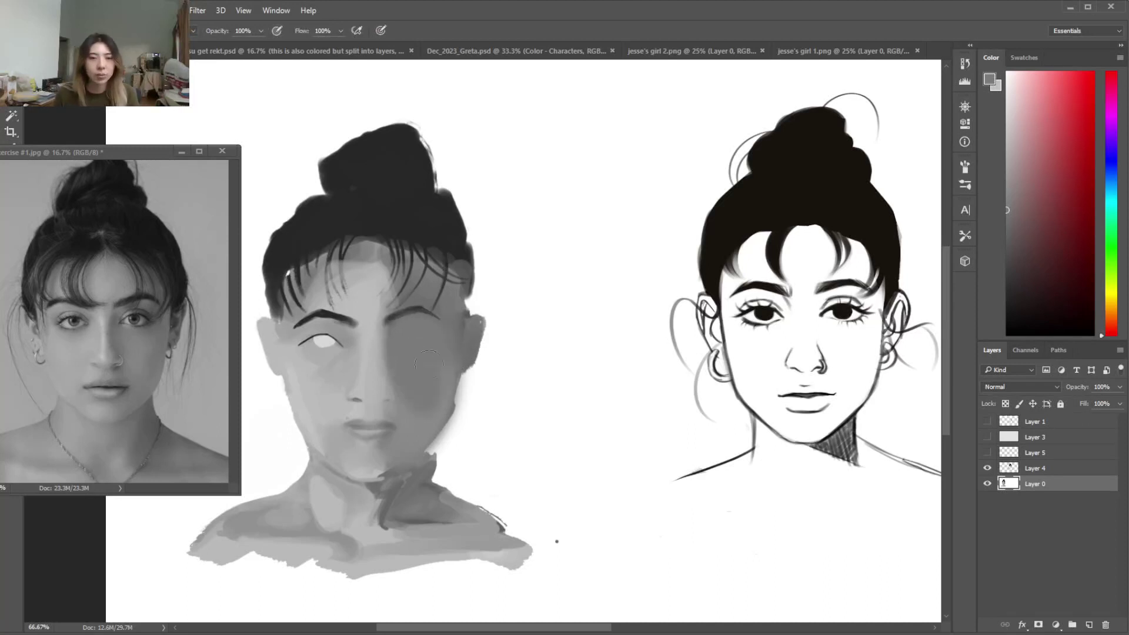
{"action": "left_click", "coordinate": [332, 360], "text": "alt"}
{"action": "mouse_move", "coordinate": [323, 339]}
{"action": "left_mouse_down"}
{"action": "mouse_move", "coordinate": [334, 362]}
{"action": "mouse_move", "coordinate": [316, 367]}
{"action": "left_mouse_up"}
{"action": "right_click", "coordinate": [352, 365]}
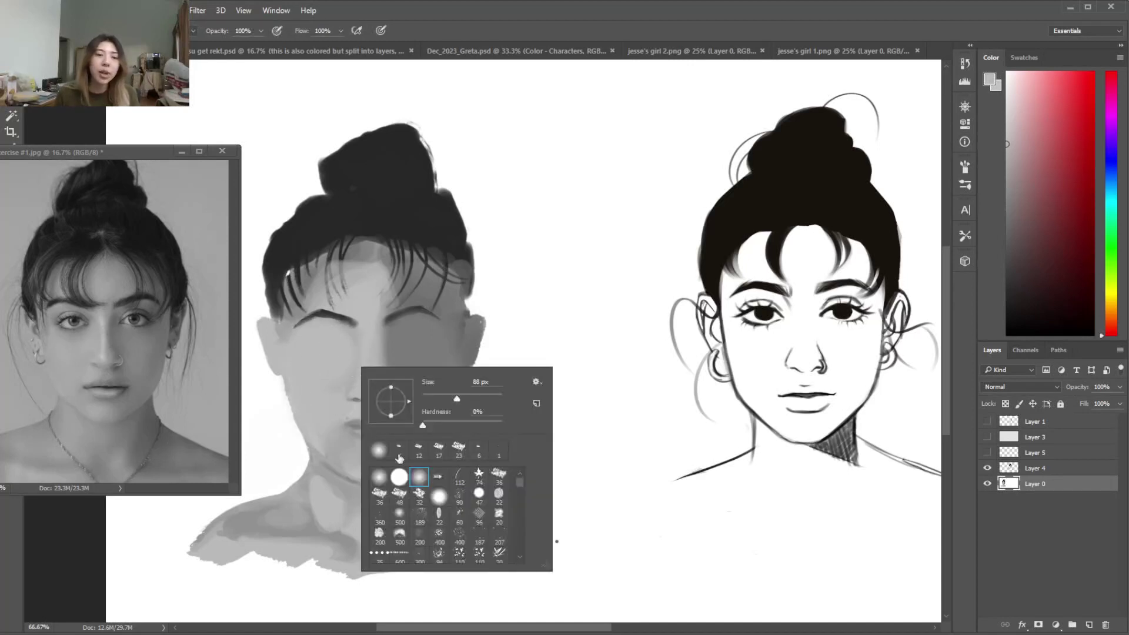
{"action": "key", "text": "Escape"}
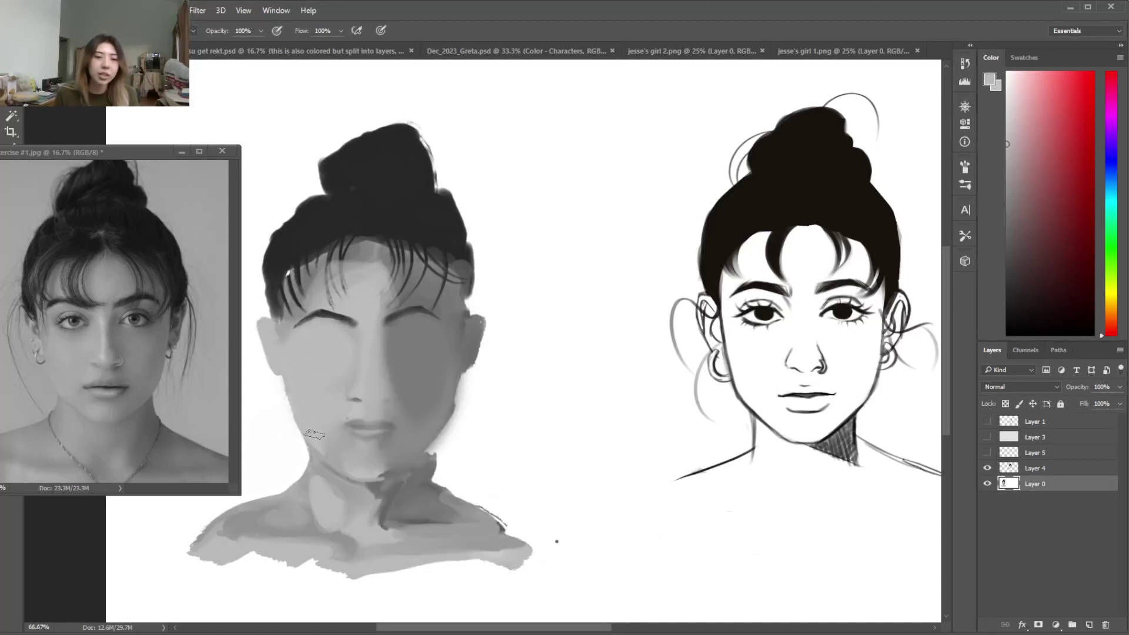
Lasso the whole greyscale portrait loosely and copy the selection to a new layer
{"action": "key", "text": "e"}
{"action": "key", "text": "w"}
{"action": "key", "text": "l"}
{"action": "mouse_move", "coordinate": [459, 123]}
{"action": "left_mouse_down"}
{"action": "mouse_move", "coordinate": [405, 90]}
{"action": "mouse_move", "coordinate": [208, 336]}
{"action": "mouse_move", "coordinate": [177, 604]}
{"action": "mouse_move", "coordinate": [489, 626]}
{"action": "mouse_move", "coordinate": [555, 306]}
{"action": "mouse_move", "coordinate": [432, 121]}
{"action": "left_mouse_up"}
{"action": "right_click", "coordinate": [446, 231]}
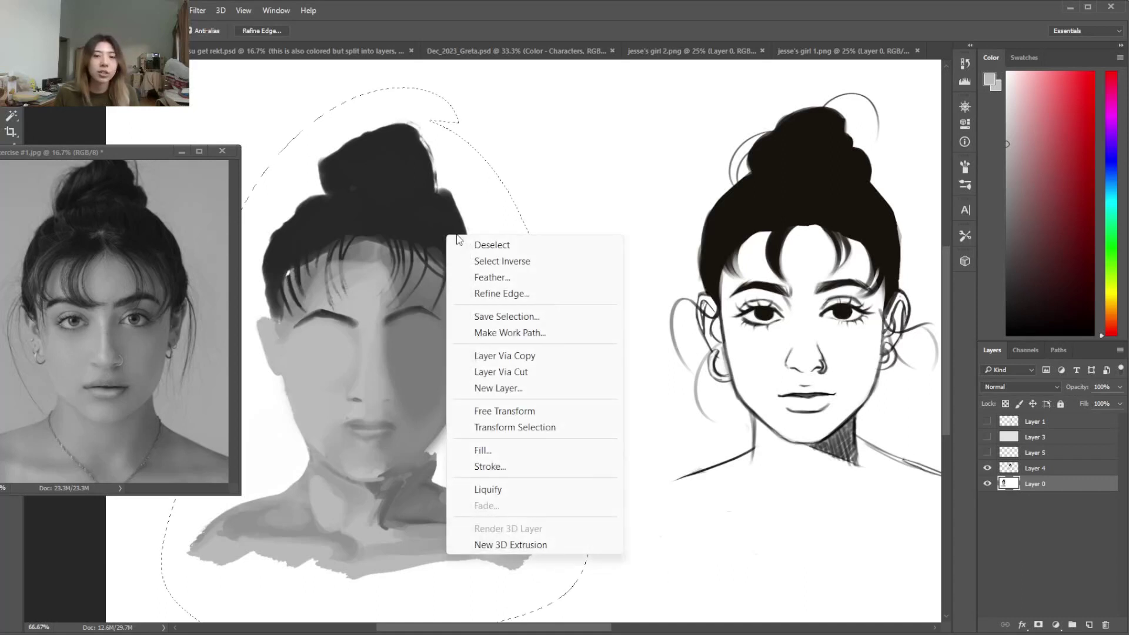
{"action": "left_click", "coordinate": [519, 360]}
{"action": "key", "text": "w"}
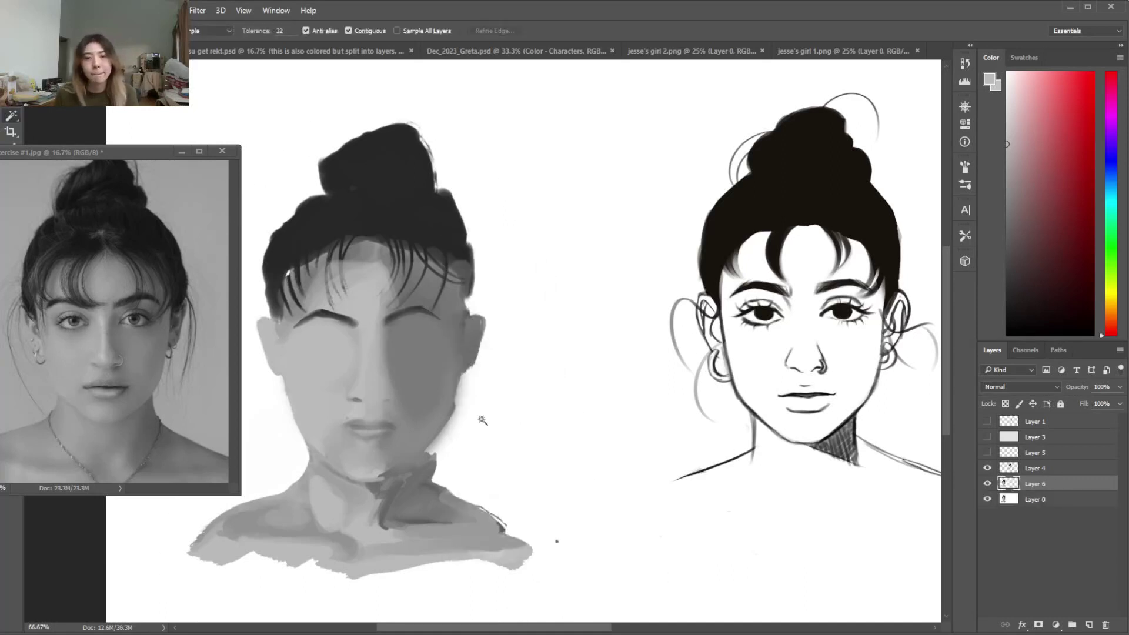
{"action": "left_click", "coordinate": [458, 423]}
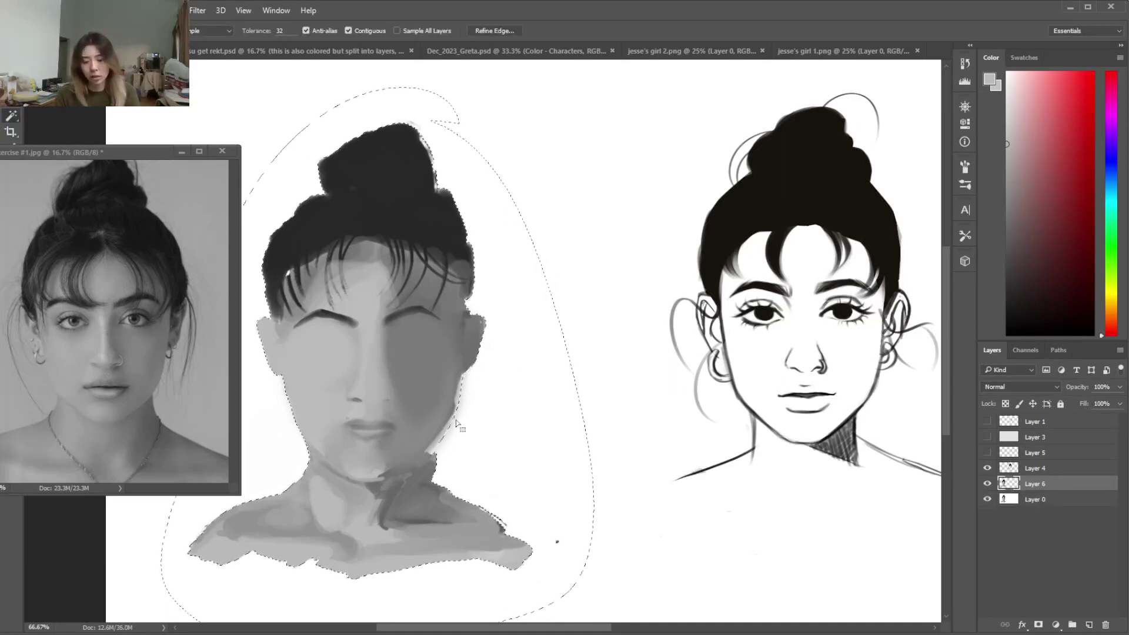
{"action": "key", "text": "ctrl+d"}
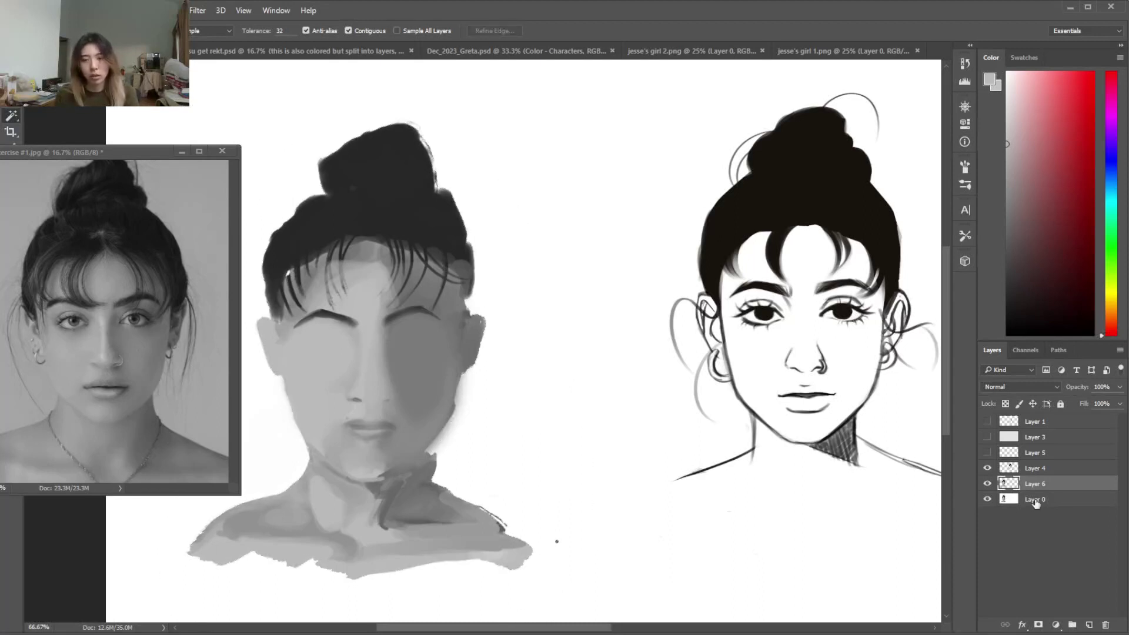
{"action": "left_click", "coordinate": [988, 484]}
{"action": "left_click", "coordinate": [988, 483]}
{"action": "left_click", "coordinate": [1038, 483]}
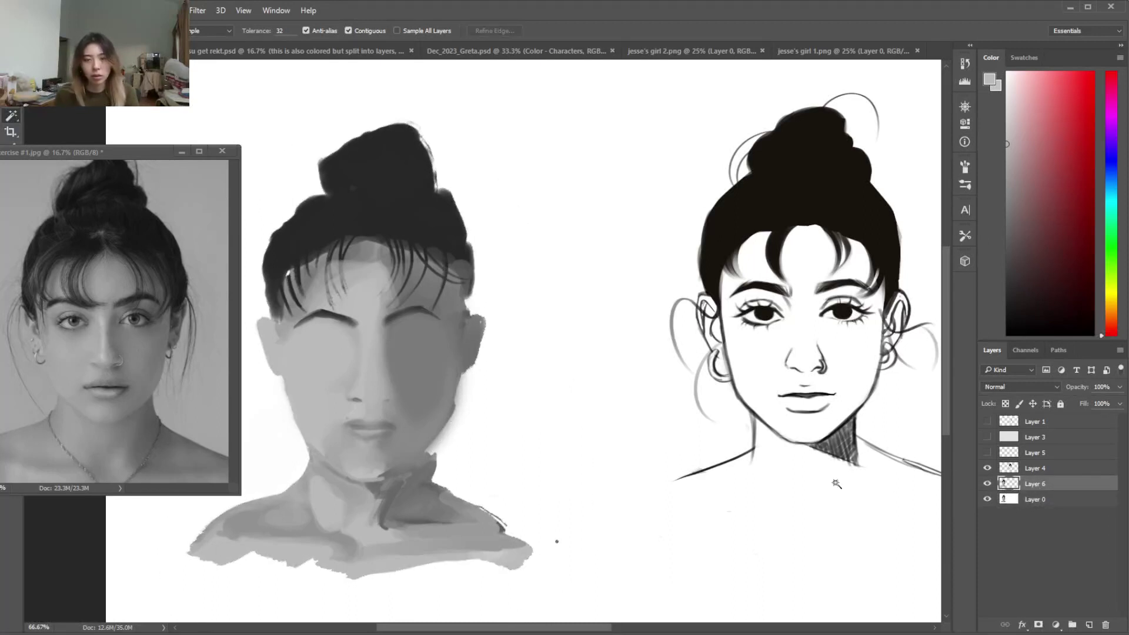
{"action": "key", "text": "e"}
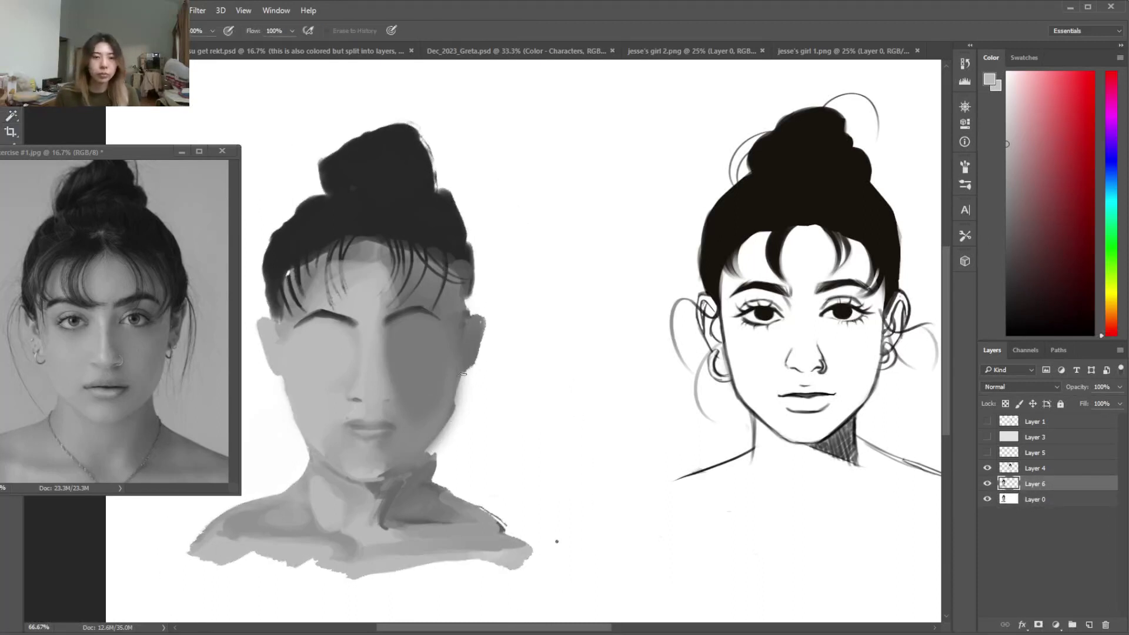
{"action": "key", "text": "ctrl+shift+d"}
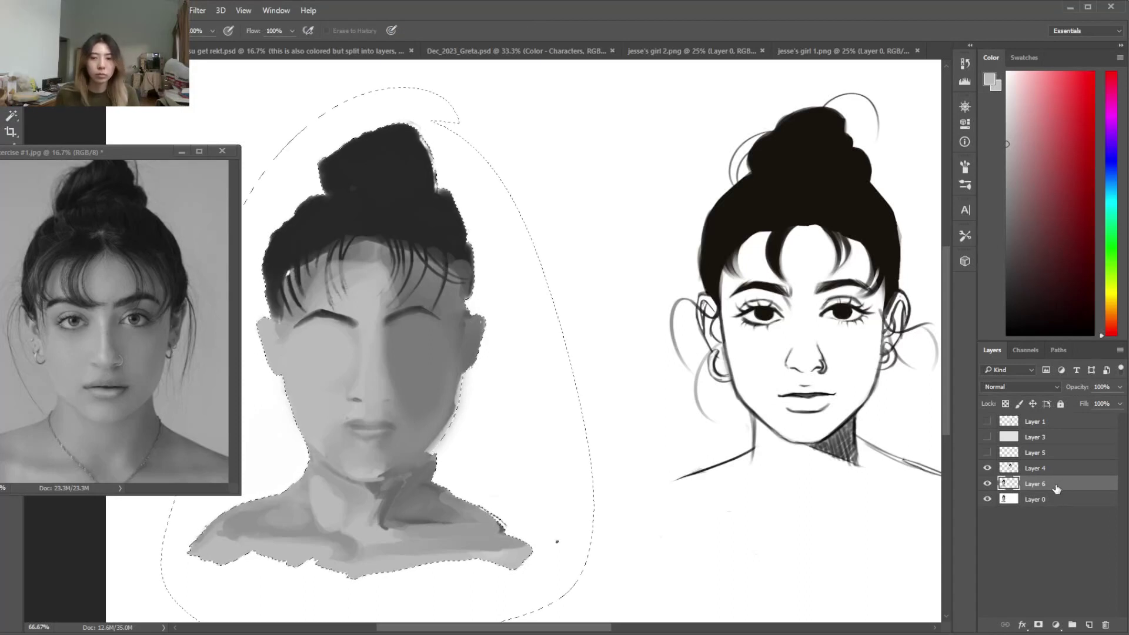
{"action": "key", "text": "ctrl+e"}
Cut the lassoed portrait onto its own layer and delete the white area around its silhouette
{"action": "key", "text": "w"}
{"action": "right_click", "coordinate": [398, 360]}
{"action": "left_click", "coordinate": [465, 586]}
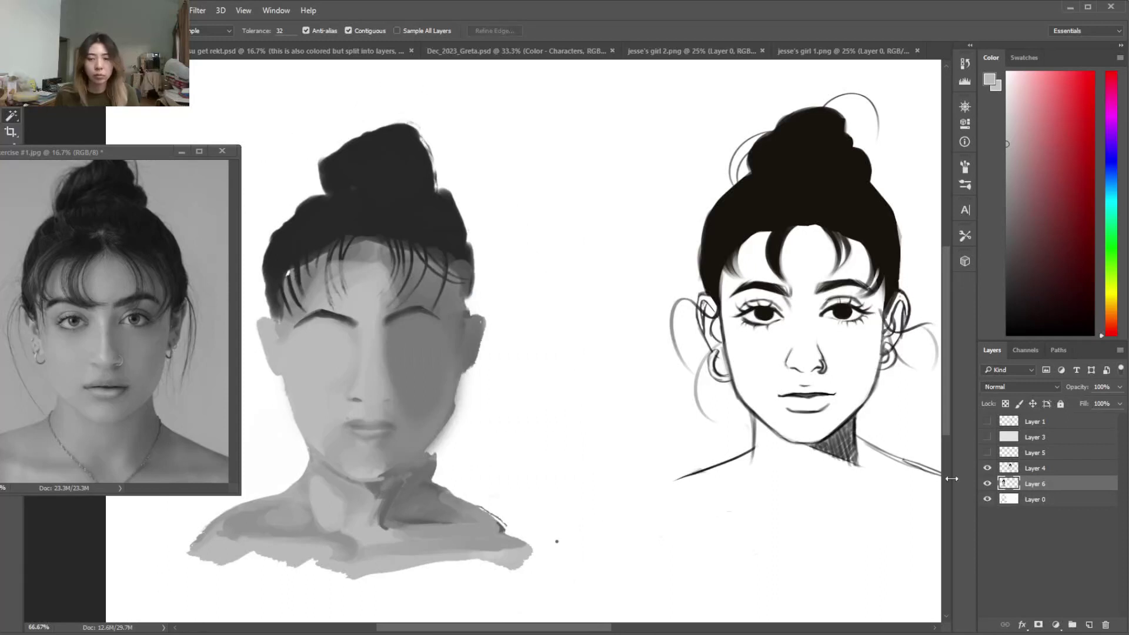
{"action": "key", "text": "Delete"}
{"action": "key", "text": "ctrl+d"}
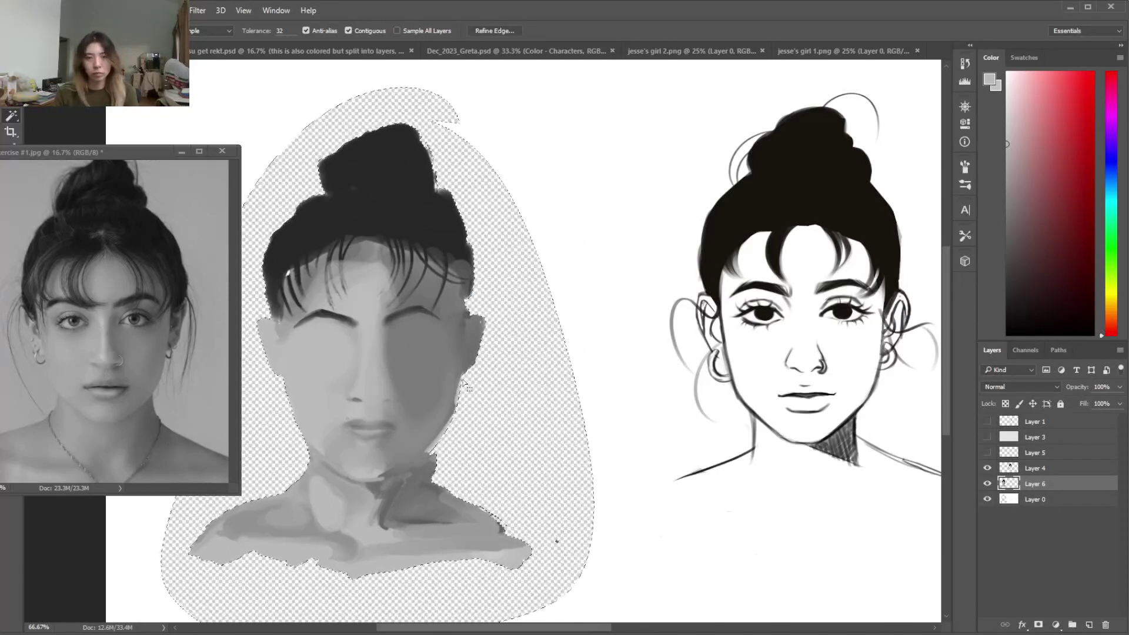
Fill the empty area of Layer 0 behind the portrait with white
{"action": "left_click", "coordinate": [1067, 499]}
{"action": "key", "text": "g"}
{"action": "key", "text": "x"}
{"action": "left_click", "coordinate": [576, 444]}
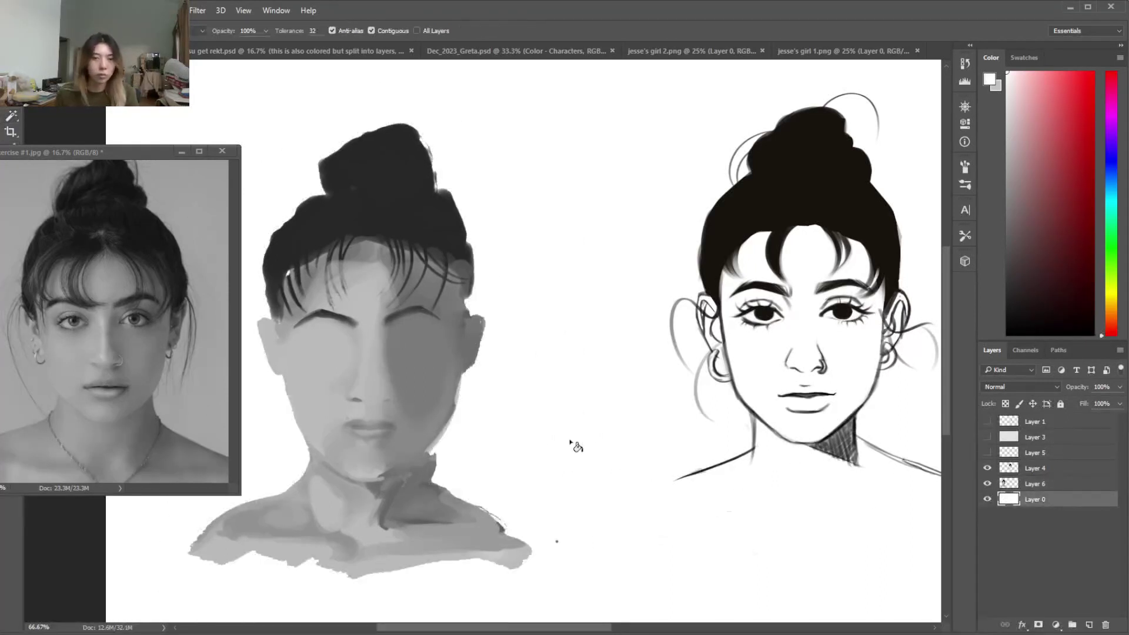
Repaint the shadowed cheek, jaw and neck on Layer 6 in sampled grey and erase the excess along the jaw and neck edge
{"action": "left_click", "coordinate": [1010, 484]}
{"action": "key", "text": "b"}
{"action": "left_click", "coordinate": [418, 363], "text": "alt"}
{"action": "left_click_drag", "start_coordinate": [409, 441], "coordinate": [419, 389]}
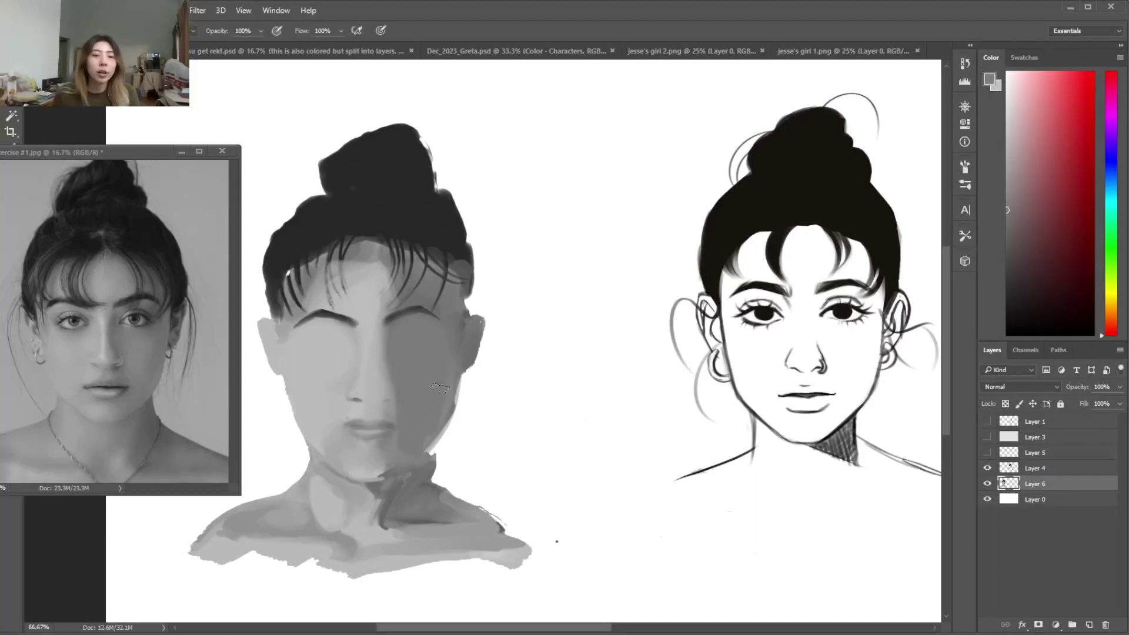
{"action": "key", "text": "e"}
{"action": "mouse_move", "coordinate": [462, 374]}
{"action": "left_mouse_down"}
{"action": "mouse_move", "coordinate": [430, 482]}
{"action": "mouse_move", "coordinate": [432, 465]}
{"action": "left_mouse_up"}
{"action": "key", "text": "b"}
{"action": "mouse_move", "coordinate": [450, 403]}
{"action": "left_mouse_down"}
{"action": "mouse_move", "coordinate": [440, 437]}
{"action": "mouse_move", "coordinate": [443, 395]}
{"action": "mouse_move", "coordinate": [430, 453]}
{"action": "left_mouse_up"}
{"action": "key", "text": "e"}
{"action": "left_click_drag", "start_coordinate": [461, 418], "coordinate": [436, 446]}
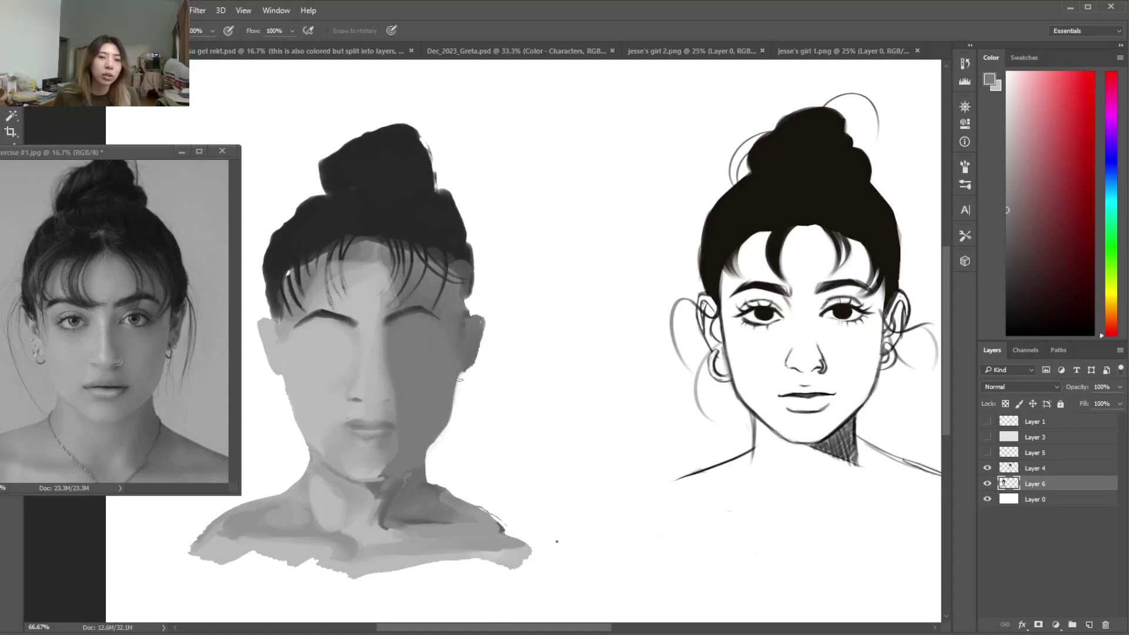
Sample the neck's mid grey and block in the left shoulder and the whole face as one flat tone
{"action": "key", "text": "b"}
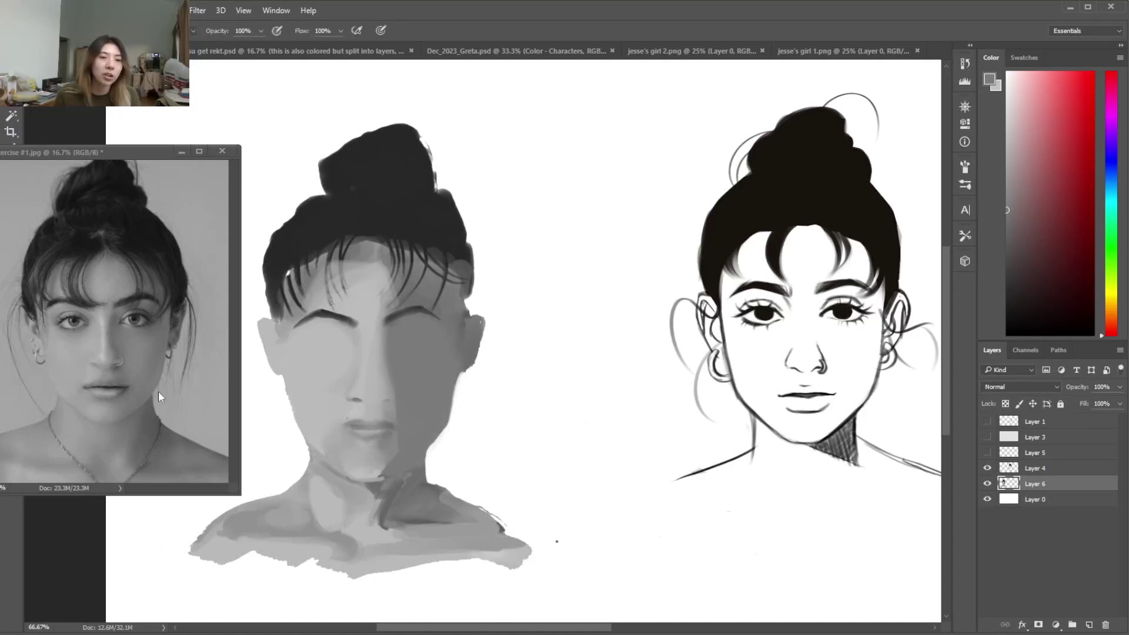
{"action": "left_click", "coordinate": [329, 467], "text": "alt"}
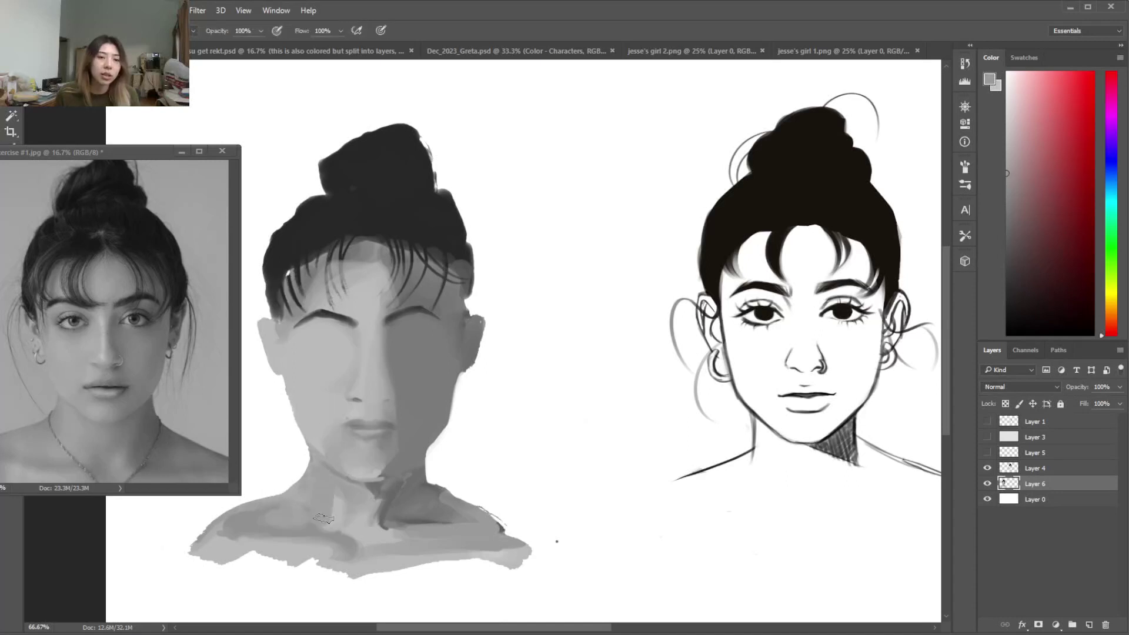
{"action": "mouse_move", "coordinate": [323, 507]}
{"action": "left_mouse_down"}
{"action": "mouse_move", "coordinate": [294, 497]}
{"action": "mouse_move", "coordinate": [200, 541]}
{"action": "mouse_move", "coordinate": [288, 537]}
{"action": "left_mouse_up"}
{"action": "right_click", "coordinate": [350, 358]}
{"action": "mouse_move", "coordinate": [392, 341]}
{"action": "left_mouse_down"}
{"action": "mouse_move", "coordinate": [334, 426]}
{"action": "mouse_move", "coordinate": [357, 442]}
{"action": "mouse_move", "coordinate": [357, 378]}
{"action": "mouse_move", "coordinate": [403, 389]}
{"action": "mouse_move", "coordinate": [382, 233]}
{"action": "mouse_move", "coordinate": [369, 261]}
{"action": "mouse_move", "coordinate": [506, 326]}
{"action": "mouse_move", "coordinate": [424, 309]}
{"action": "mouse_move", "coordinate": [426, 407]}
{"action": "mouse_move", "coordinate": [360, 432]}
{"action": "mouse_move", "coordinate": [373, 428]}
{"action": "mouse_move", "coordinate": [401, 271]}
{"action": "mouse_move", "coordinate": [400, 280]}
{"action": "mouse_move", "coordinate": [374, 248]}
{"action": "mouse_move", "coordinate": [399, 233]}
{"action": "mouse_move", "coordinate": [437, 306]}
{"action": "mouse_move", "coordinate": [405, 446]}
{"action": "mouse_move", "coordinate": [421, 315]}
{"action": "left_mouse_up"}
{"action": "key", "text": "ctrl+z"}
{"action": "right_click", "coordinate": [410, 294]}
{"action": "left_click", "coordinate": [510, 321]}
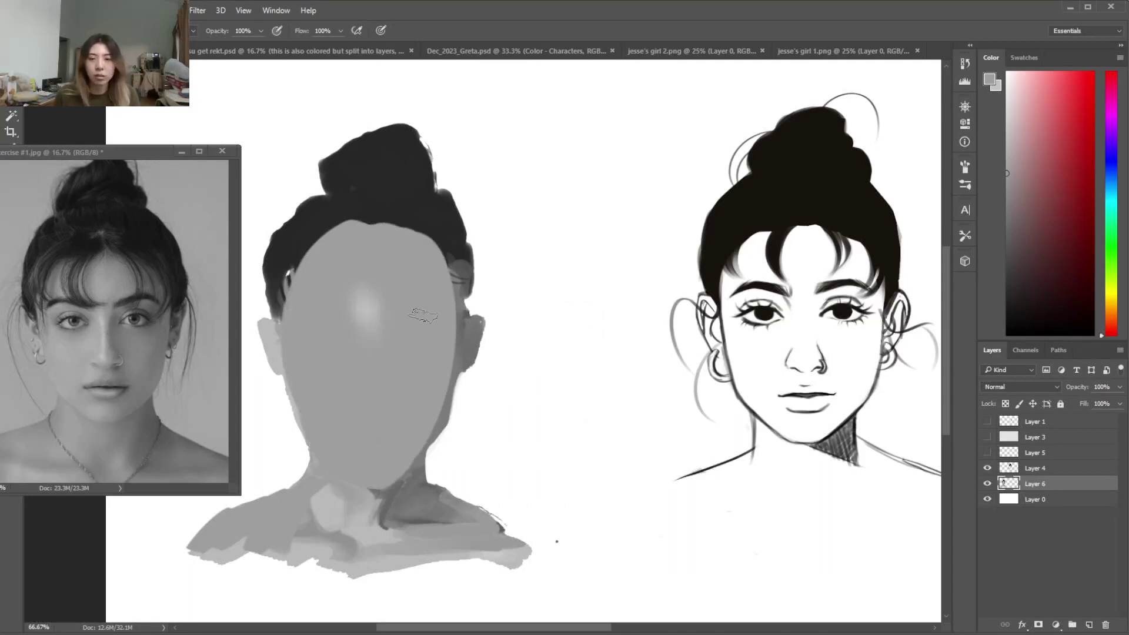
Erase the leftover light highlight over the face on Layer 4
{"action": "left_click", "coordinate": [988, 468]}
{"action": "left_click", "coordinate": [987, 468]}
{"action": "left_click", "coordinate": [1035, 469]}
{"action": "key", "text": "e"}
{"action": "mouse_move", "coordinate": [363, 291]}
{"action": "left_mouse_down"}
{"action": "mouse_move", "coordinate": [369, 332]}
{"action": "mouse_move", "coordinate": [401, 338]}
{"action": "left_mouse_up"}
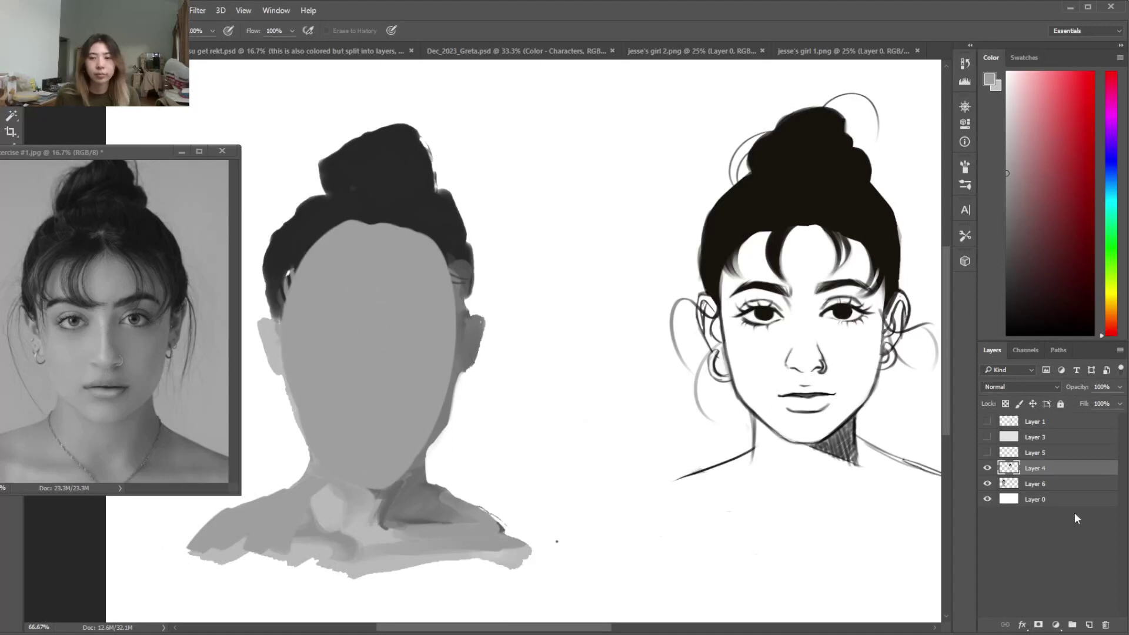
Extend the flat grey face on Layer 6 along both cheeks and the jaw, and trim the left jaw contour
{"action": "left_click", "coordinate": [1040, 484]}
{"action": "key", "text": "b"}
{"action": "mouse_move", "coordinate": [380, 241]}
{"action": "left_mouse_down"}
{"action": "mouse_move", "coordinate": [448, 318]}
{"action": "mouse_move", "coordinate": [444, 371]}
{"action": "left_mouse_up"}
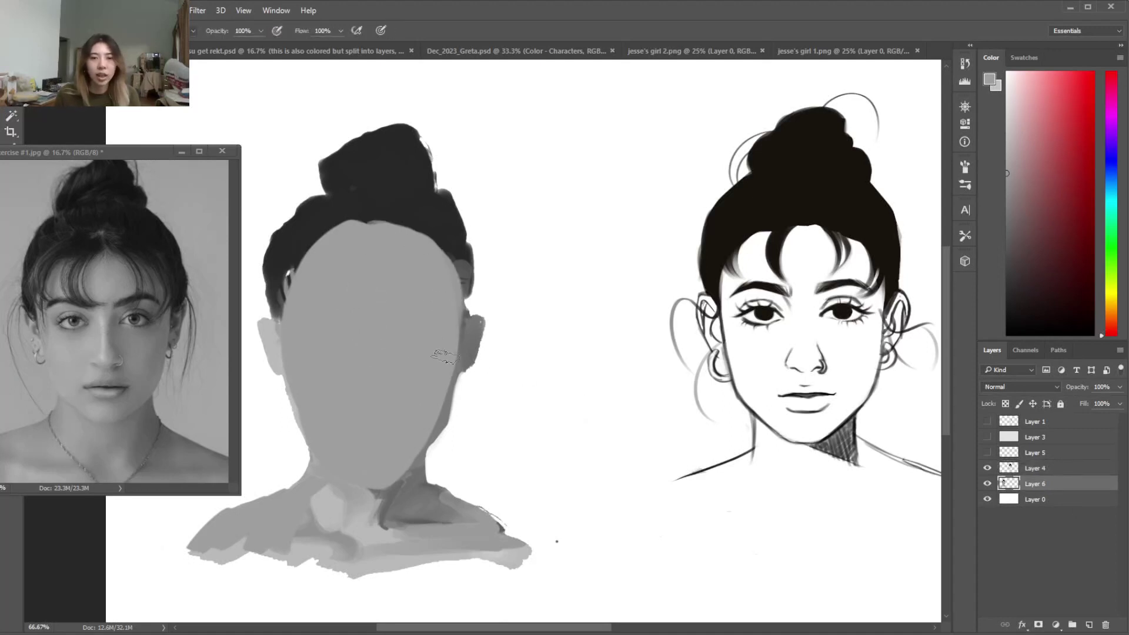
{"action": "left_click_drag", "start_coordinate": [440, 313], "coordinate": [430, 448]}
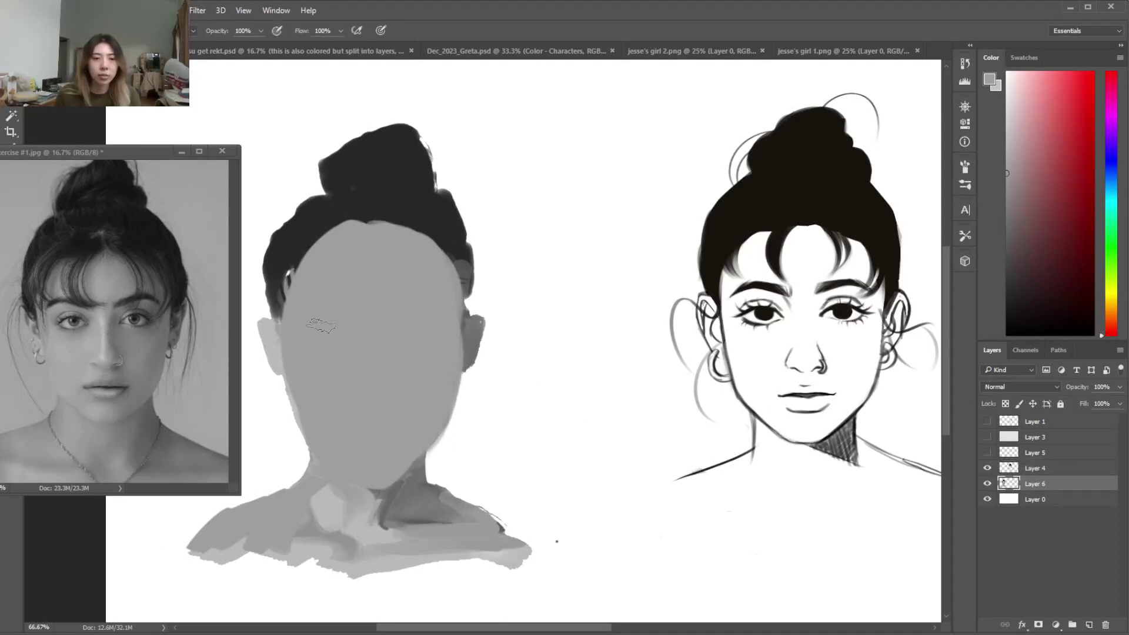
{"action": "left_click_drag", "start_coordinate": [303, 360], "coordinate": [291, 442]}
{"action": "key", "text": "e"}
{"action": "left_click_drag", "start_coordinate": [274, 378], "coordinate": [288, 422]}
Fill the left side of the neck with the same grey and erase its outer edge clean
{"action": "key", "text": "b"}
{"action": "left_click_drag", "start_coordinate": [317, 471], "coordinate": [338, 497]}
{"action": "key", "text": "e"}
{"action": "left_click_drag", "start_coordinate": [309, 452], "coordinate": [309, 490]}
Block in the rest of the neck and both shoulders in flat grey with a larger textured brush
{"action": "key", "text": "b"}
{"action": "mouse_move", "coordinate": [415, 462]}
{"action": "left_mouse_down"}
{"action": "mouse_move", "coordinate": [381, 448]}
{"action": "mouse_move", "coordinate": [347, 505]}
{"action": "mouse_move", "coordinate": [309, 484]}
{"action": "mouse_move", "coordinate": [243, 518]}
{"action": "mouse_move", "coordinate": [261, 502]}
{"action": "mouse_move", "coordinate": [252, 507]}
{"action": "mouse_move", "coordinate": [351, 499]}
{"action": "mouse_move", "coordinate": [409, 470]}
{"action": "mouse_move", "coordinate": [558, 546]}
{"action": "left_mouse_up"}
{"action": "right_click", "coordinate": [472, 466]}
{"action": "left_click", "coordinate": [594, 459]}
{"action": "mouse_move", "coordinate": [329, 503]}
{"action": "left_mouse_down"}
{"action": "mouse_move", "coordinate": [314, 530]}
{"action": "mouse_move", "coordinate": [250, 552]}
{"action": "mouse_move", "coordinate": [438, 532]}
{"action": "mouse_move", "coordinate": [448, 517]}
{"action": "mouse_move", "coordinate": [289, 517]}
{"action": "left_mouse_up"}
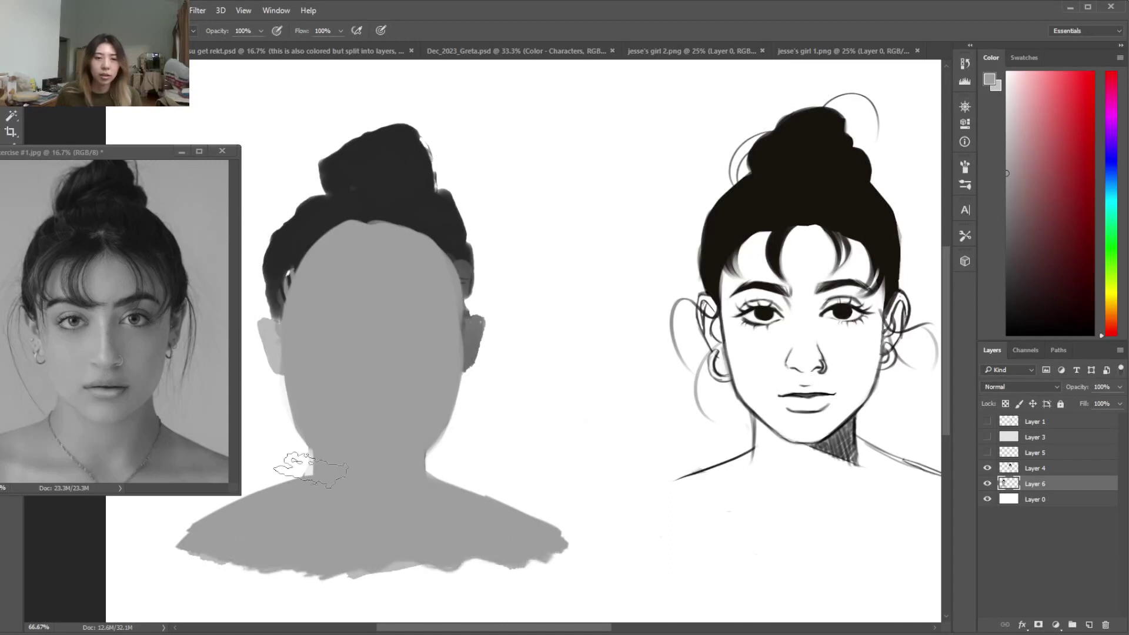
Reshape the left ear and cheek in flat grey on Layer 6, and trim the jaw contour on both sides
{"action": "right_click", "coordinate": [398, 377]}
{"action": "mouse_move", "coordinate": [268, 324]}
{"action": "left_mouse_down"}
{"action": "mouse_move", "coordinate": [289, 385]}
{"action": "mouse_move", "coordinate": [252, 316]}
{"action": "mouse_move", "coordinate": [247, 353]}
{"action": "mouse_move", "coordinate": [255, 325]}
{"action": "mouse_move", "coordinate": [256, 362]}
{"action": "mouse_move", "coordinate": [302, 393]}
{"action": "mouse_move", "coordinate": [288, 412]}
{"action": "mouse_move", "coordinate": [283, 394]}
{"action": "mouse_move", "coordinate": [300, 447]}
{"action": "left_mouse_up"}
{"action": "key", "text": "e"}
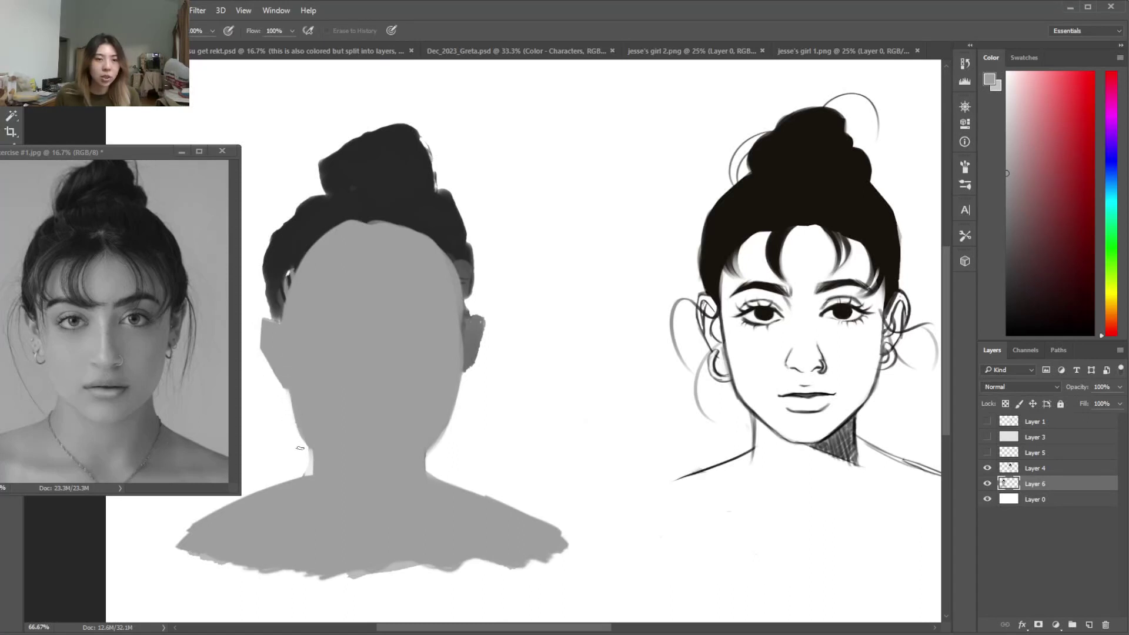
{"action": "left_click_drag", "start_coordinate": [289, 405], "coordinate": [297, 440]}
{"action": "key", "text": "b"}
{"action": "key", "text": "e"}
{"action": "key", "text": "b"}
{"action": "key", "text": "e"}
{"action": "mouse_move", "coordinate": [433, 454]}
{"action": "left_mouse_down"}
{"action": "mouse_move", "coordinate": [457, 425]}
{"action": "mouse_move", "coordinate": [444, 438]}
{"action": "left_mouse_up"}
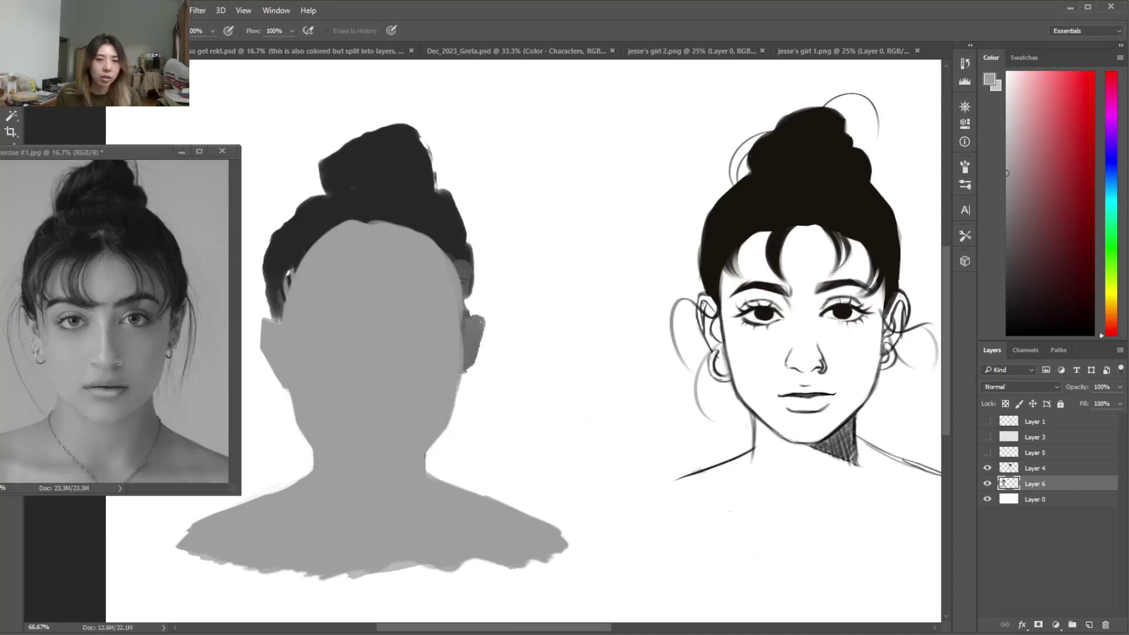
Repaint the right ear in face grey and erase the rough outer edge of the ear and hair beside it
{"action": "key", "text": "b"}
{"action": "left_click_drag", "start_coordinate": [458, 322], "coordinate": [450, 373]}
{"action": "key", "text": "e"}
{"action": "left_click_drag", "start_coordinate": [479, 308], "coordinate": [473, 380]}
{"action": "left_click_drag", "start_coordinate": [439, 233], "coordinate": [469, 314]}
Reshape the hair around the left temple and across the forehead in the sampled dark hair value, trimming its outer edge
{"action": "key", "text": "b"}
{"action": "left_click", "coordinate": [412, 211], "text": "alt"}
{"action": "left_click_drag", "start_coordinate": [297, 250], "coordinate": [292, 320]}
{"action": "key", "text": "e"}
{"action": "left_click_drag", "start_coordinate": [282, 224], "coordinate": [263, 292]}
{"action": "key", "text": "b"}
{"action": "mouse_move", "coordinate": [343, 210]}
{"action": "left_mouse_down"}
{"action": "mouse_move", "coordinate": [384, 218]}
{"action": "mouse_move", "coordinate": [381, 231]}
{"action": "mouse_move", "coordinate": [398, 245]}
{"action": "mouse_move", "coordinate": [395, 236]}
{"action": "mouse_move", "coordinate": [429, 219]}
{"action": "left_mouse_up"}
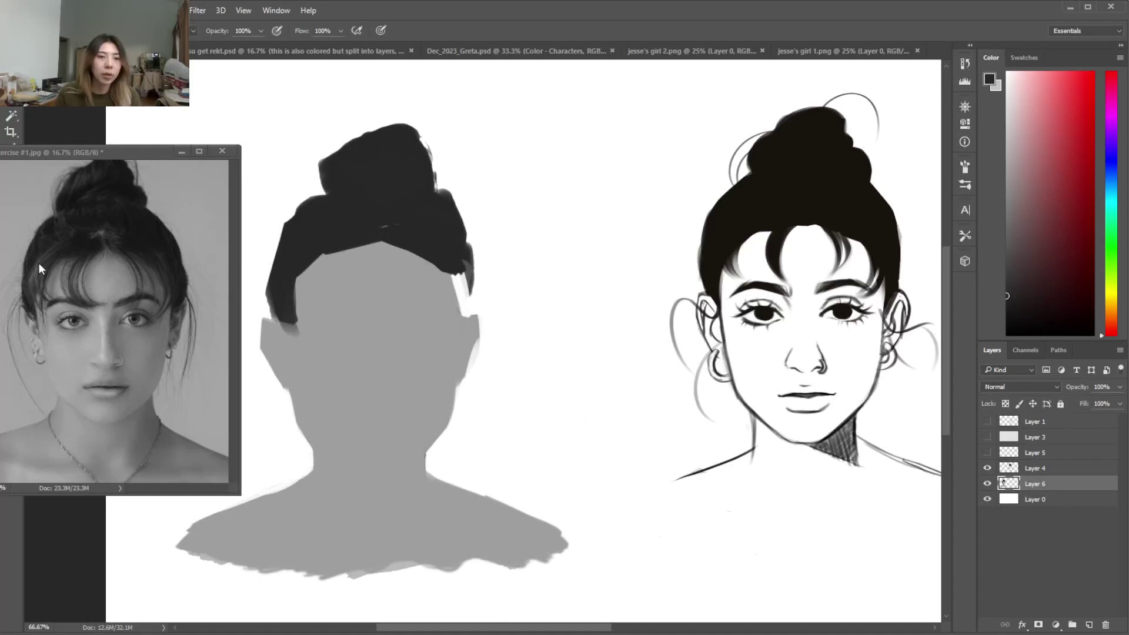
{"action": "mouse_move", "coordinate": [446, 247]}
{"action": "left_mouse_down"}
{"action": "mouse_move", "coordinate": [459, 282]}
{"action": "mouse_move", "coordinate": [453, 234]}
{"action": "left_mouse_up"}
Trim the bun's right contour into a clean silhouette and bring the dark hair down the right side to the ear
{"action": "key", "text": "e"}
{"action": "mouse_move", "coordinate": [444, 195]}
{"action": "left_mouse_down"}
{"action": "mouse_move", "coordinate": [470, 235]}
{"action": "mouse_move", "coordinate": [464, 220]}
{"action": "mouse_move", "coordinate": [430, 205]}
{"action": "left_mouse_up"}
{"action": "key", "text": "b"}
{"action": "key", "text": "e"}
{"action": "mouse_move", "coordinate": [419, 134]}
{"action": "left_mouse_down"}
{"action": "mouse_move", "coordinate": [431, 162]}
{"action": "mouse_move", "coordinate": [407, 116]}
{"action": "mouse_move", "coordinate": [433, 167]}
{"action": "mouse_move", "coordinate": [379, 227]}
{"action": "mouse_move", "coordinate": [449, 266]}
{"action": "mouse_move", "coordinate": [459, 280]}
{"action": "mouse_move", "coordinate": [470, 323]}
{"action": "left_mouse_up"}
{"action": "key", "text": "b"}
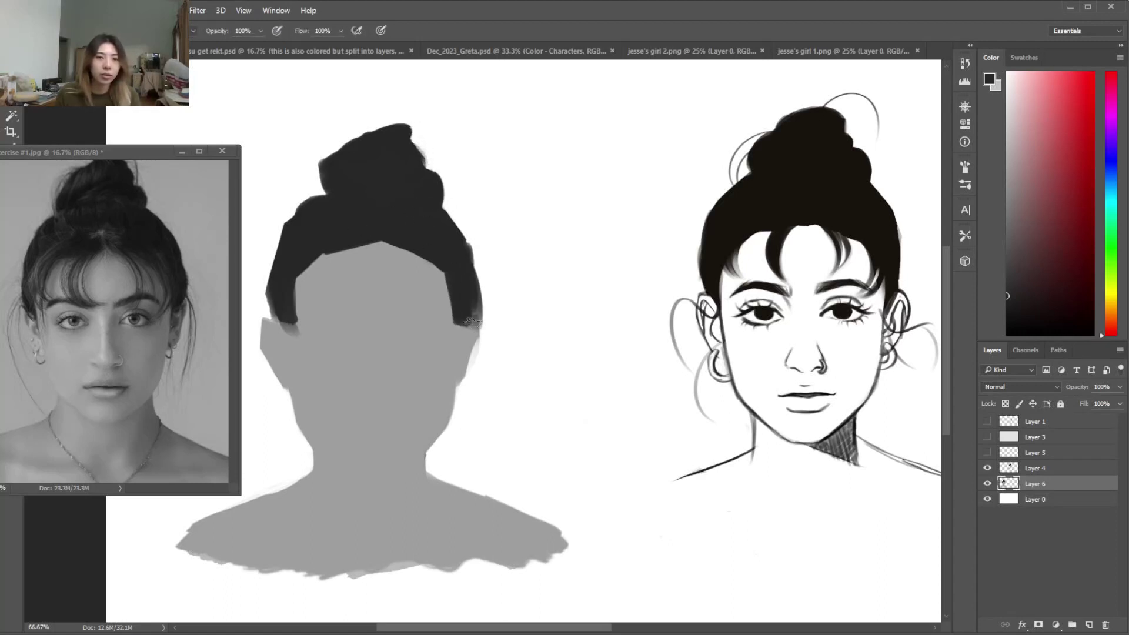
Touch up the right ear and jaw edge with the sampled face grey, and undo the last erasure along the left cheek
{"action": "left_click", "coordinate": [462, 346], "text": "alt"}
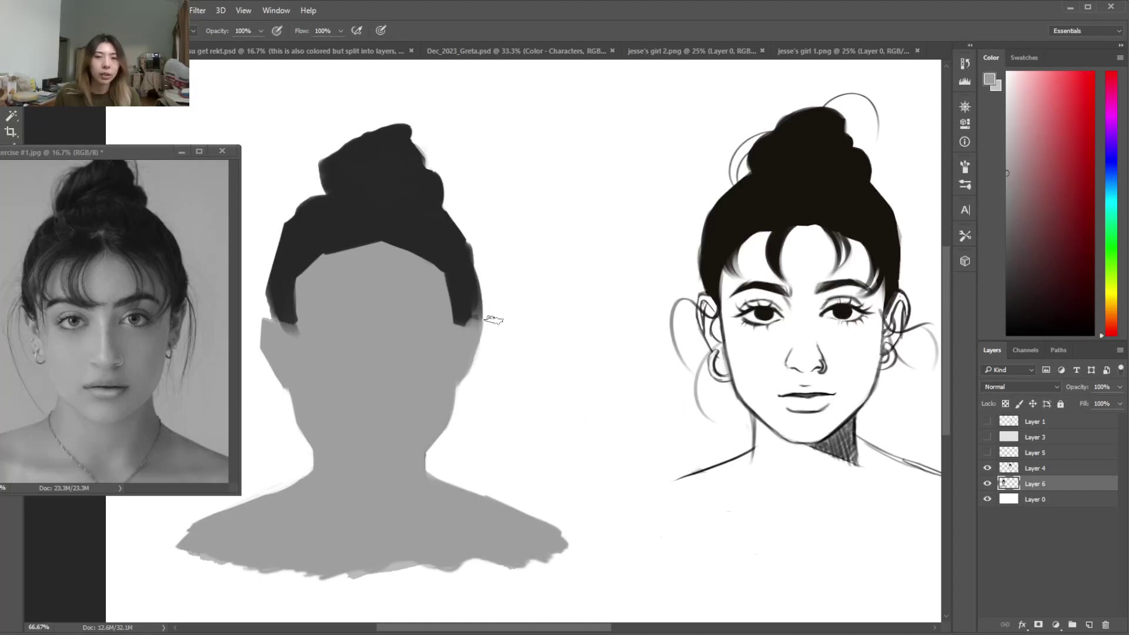
{"action": "key", "text": "i"}
{"action": "left_click", "coordinate": [441, 388]}
{"action": "key", "text": "b"}
{"action": "left_click_drag", "start_coordinate": [453, 403], "coordinate": [451, 422]}
{"action": "key", "text": "e"}
{"action": "left_click_drag", "start_coordinate": [284, 387], "coordinate": [301, 435]}
{"action": "key", "text": "ctrl+z"}
Taper the dark hair at both temples in front of the ears, and widen the right side of the neck in face grey
{"action": "key", "text": "i"}
{"action": "left_click", "coordinate": [300, 265]}
{"action": "key", "text": "b"}
{"action": "left_click_drag", "start_coordinate": [292, 271], "coordinate": [290, 322]}
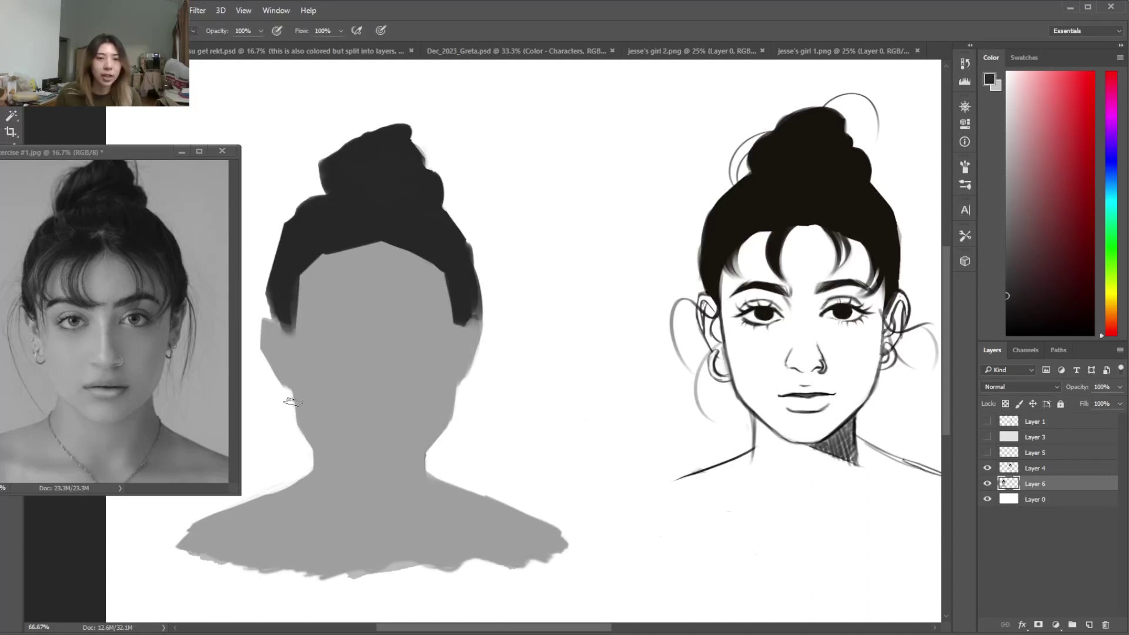
{"action": "mouse_move", "coordinate": [446, 259]}
{"action": "left_mouse_down"}
{"action": "mouse_move", "coordinate": [457, 362]}
{"action": "mouse_move", "coordinate": [472, 317]}
{"action": "left_mouse_up"}
{"action": "key", "text": "i"}
{"action": "left_click", "coordinate": [469, 336]}
{"action": "key", "text": "b"}
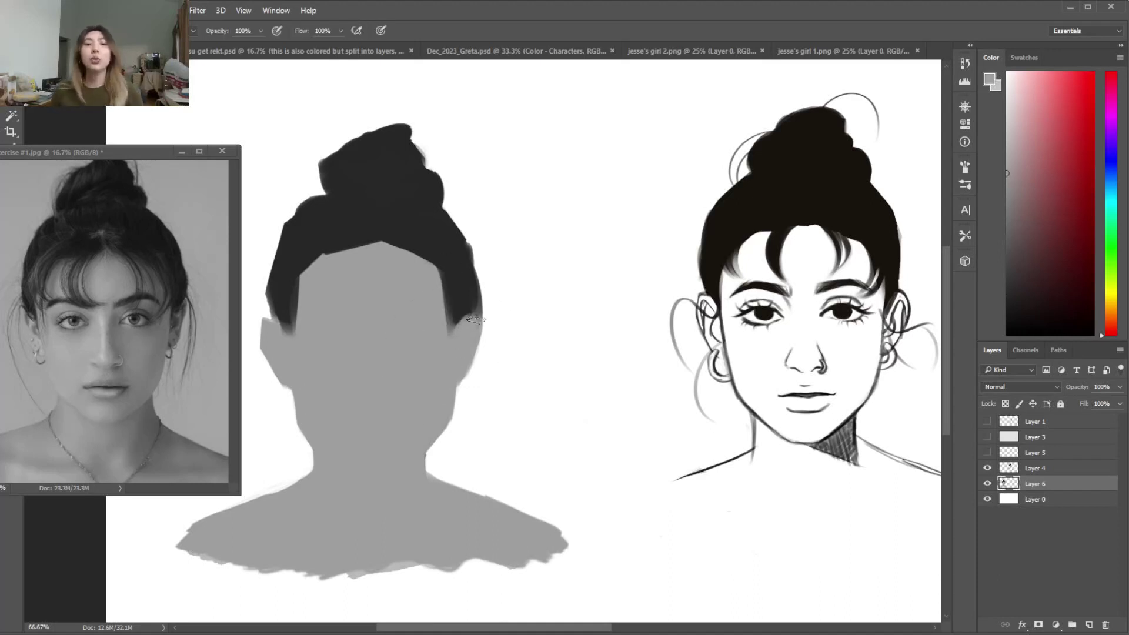
{"action": "left_click_drag", "start_coordinate": [428, 444], "coordinate": [435, 479]}
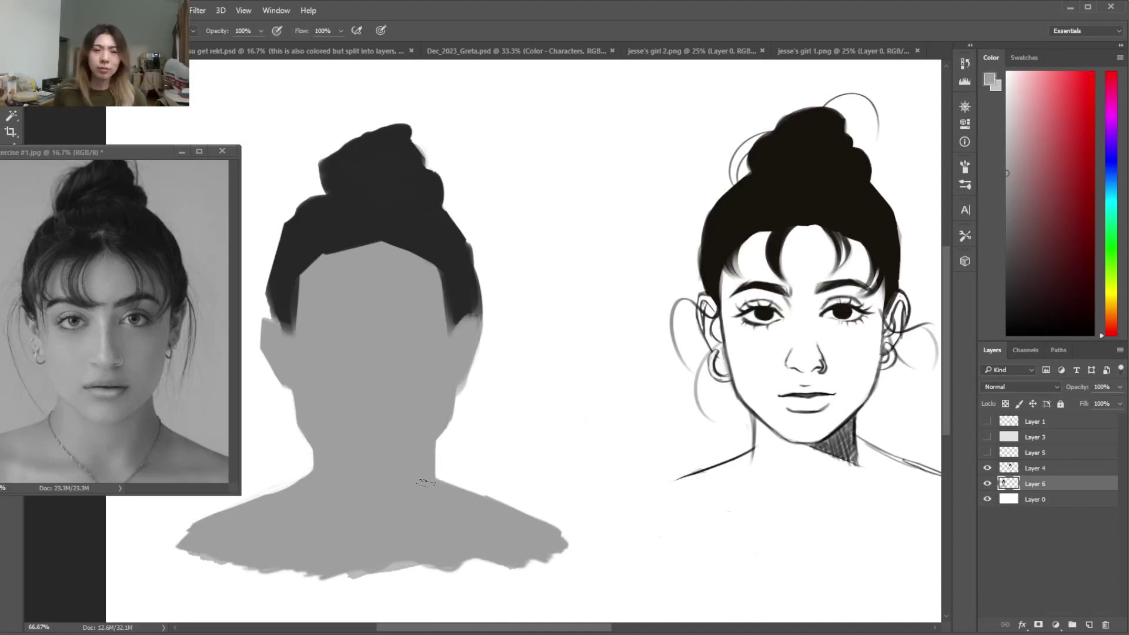
{"action": "key", "text": "e"}
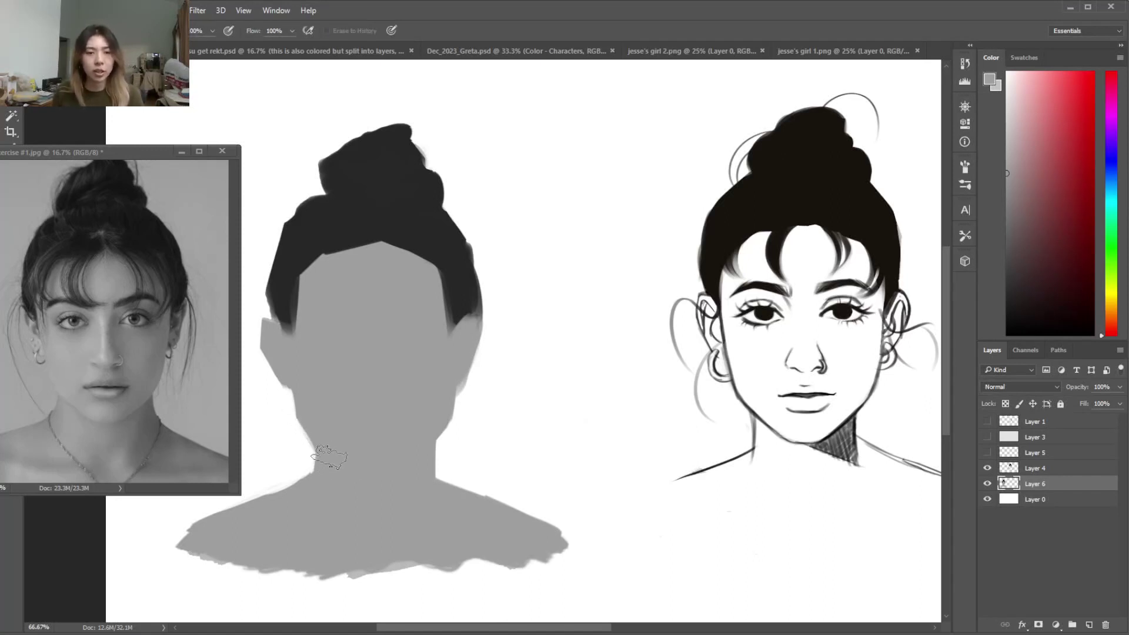
Lasso the shadow shape under the jaw and fill it with a darker grey, with Layer 6's transparent pixels locked
{"action": "key", "text": "l"}
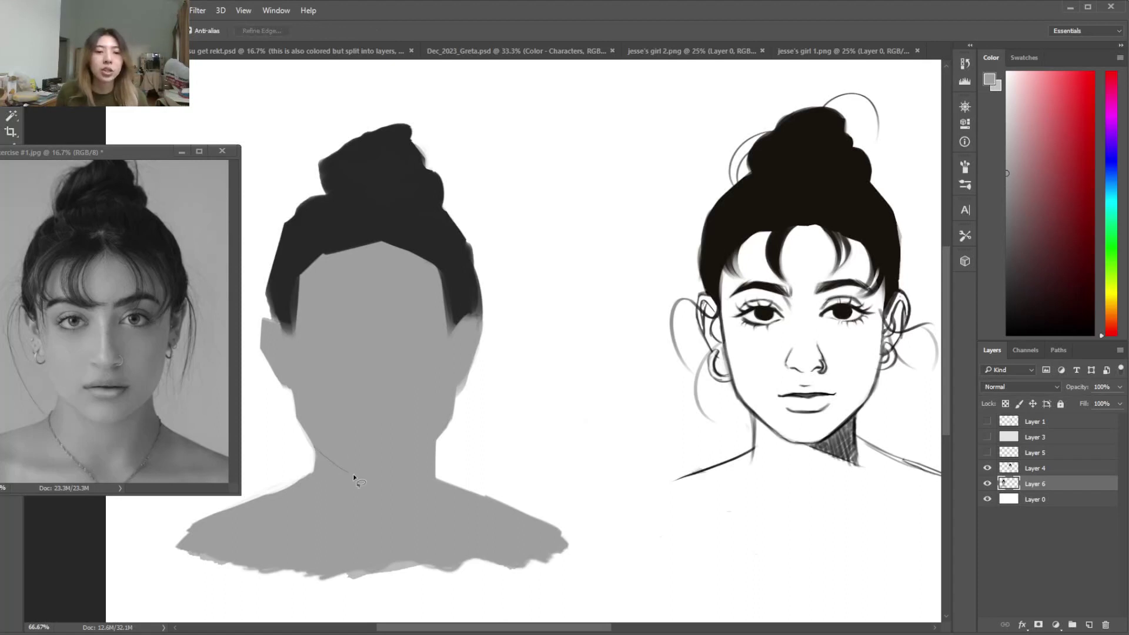
{"action": "mouse_move", "coordinate": [424, 446]}
{"action": "left_mouse_down"}
{"action": "mouse_move", "coordinate": [435, 442]}
{"action": "mouse_move", "coordinate": [437, 513]}
{"action": "left_mouse_up"}
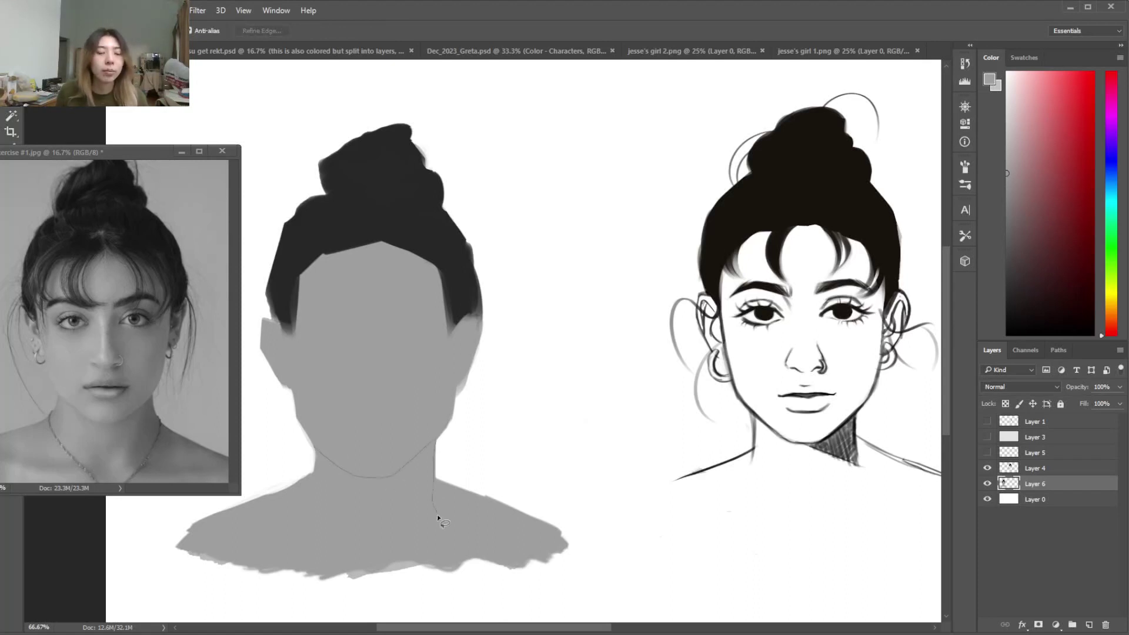
{"action": "left_click_drag", "start_coordinate": [335, 485], "coordinate": [320, 453]}
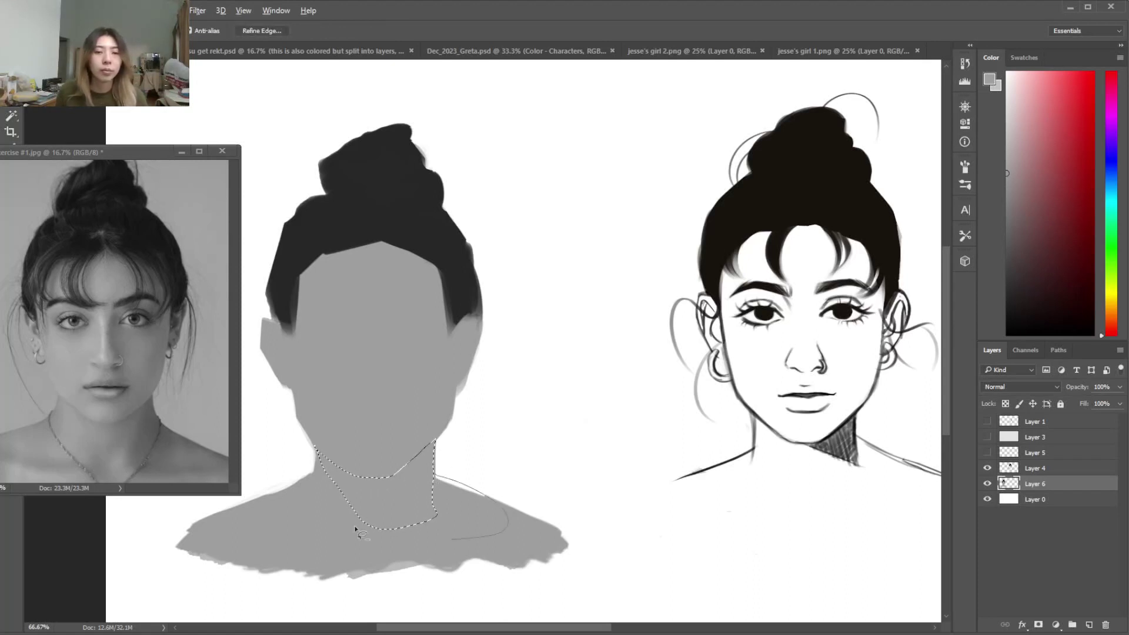
{"action": "left_click", "coordinate": [1007, 243]}
{"action": "left_click", "coordinate": [1006, 403]}
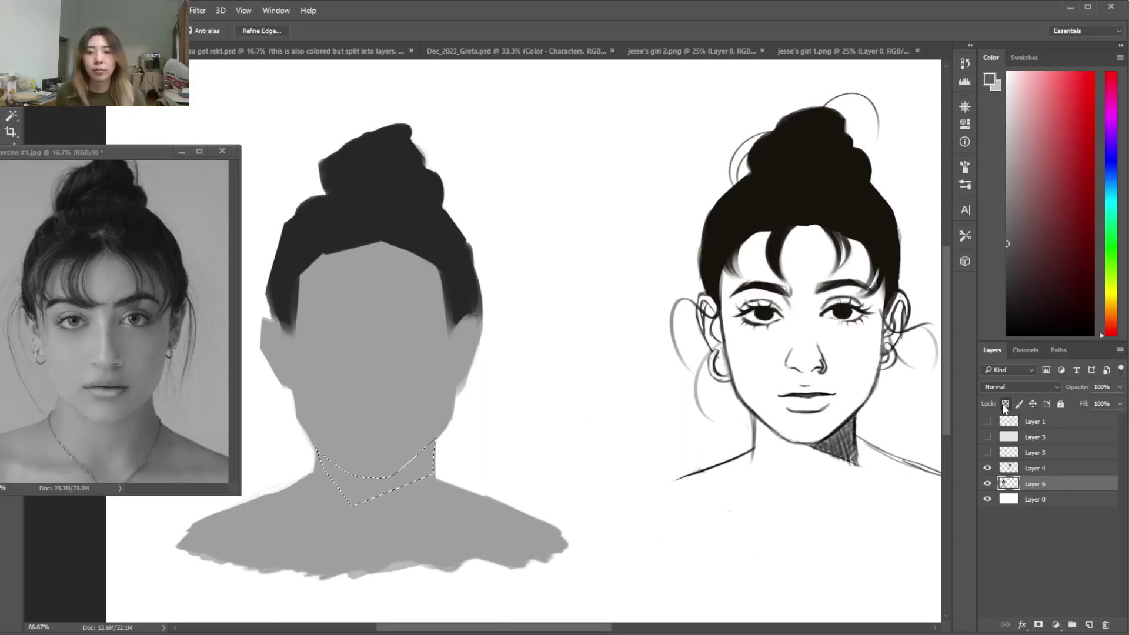
{"action": "left_click", "coordinate": [1006, 210]}
{"action": "key", "text": "g"}
{"action": "left_click", "coordinate": [428, 470]}
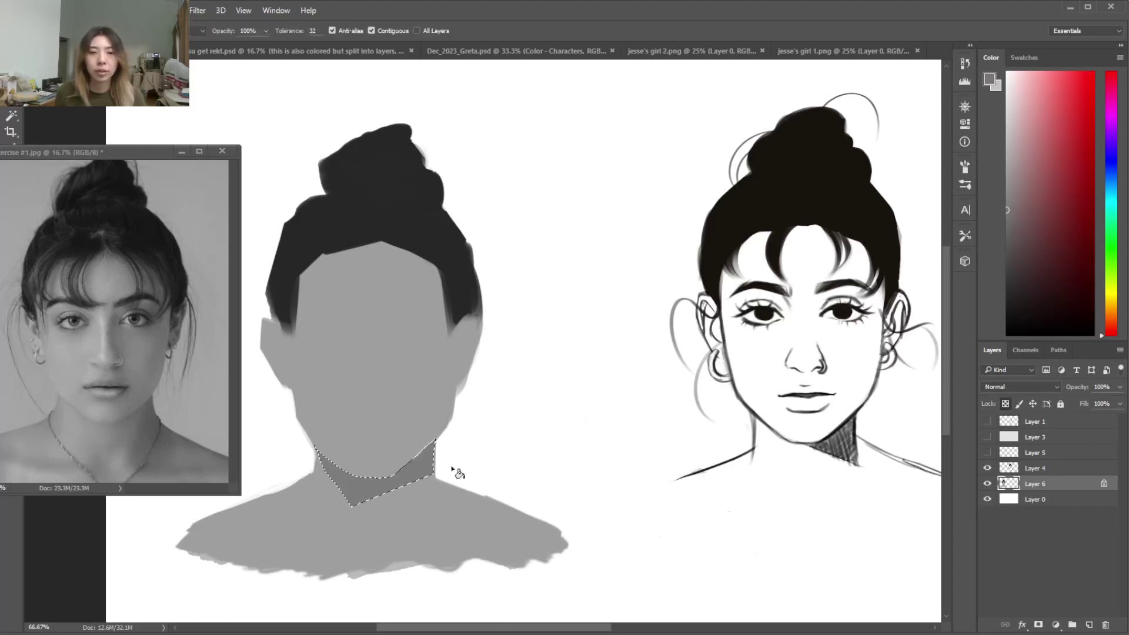
{"action": "key", "text": "ctrl+d"}
Extend the darker neck shadow onto the right shoulder with the brush, and unlock the layer's transparent pixels
{"action": "key", "text": "b"}
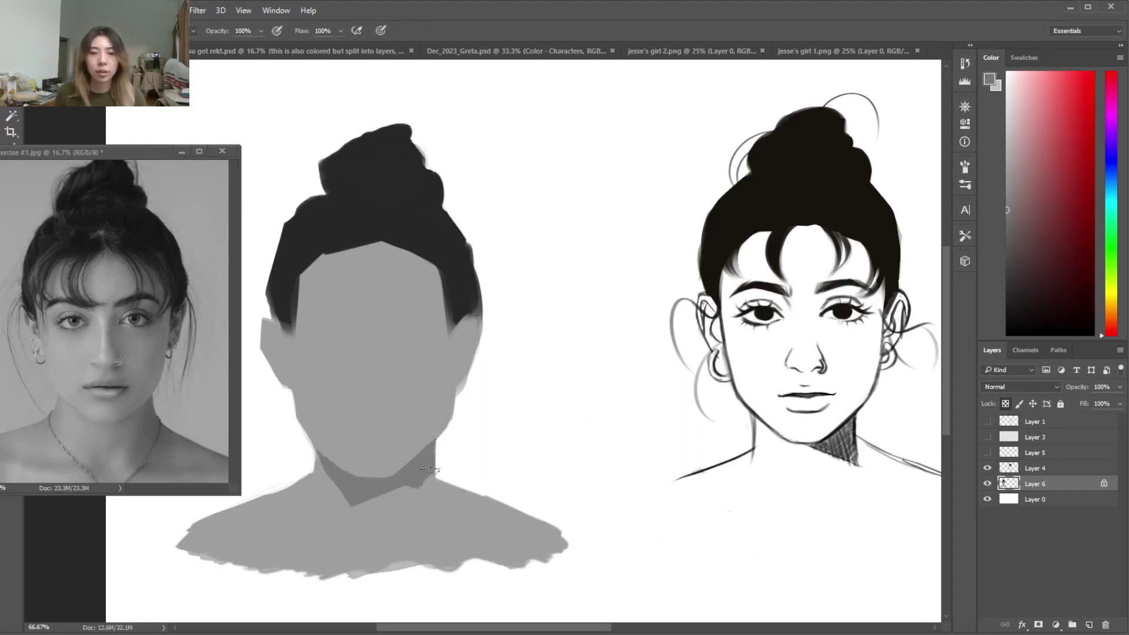
{"action": "left_click_drag", "start_coordinate": [451, 476], "coordinate": [388, 507]}
{"action": "left_click", "coordinate": [336, 443], "text": "alt"}
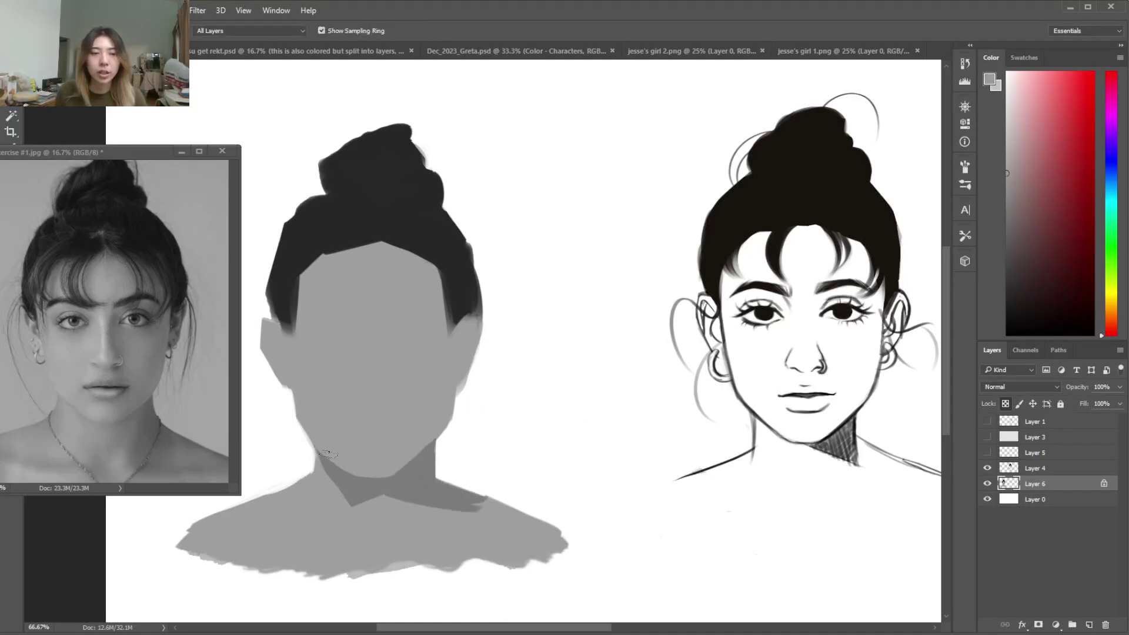
{"action": "left_click", "coordinate": [1006, 403]}
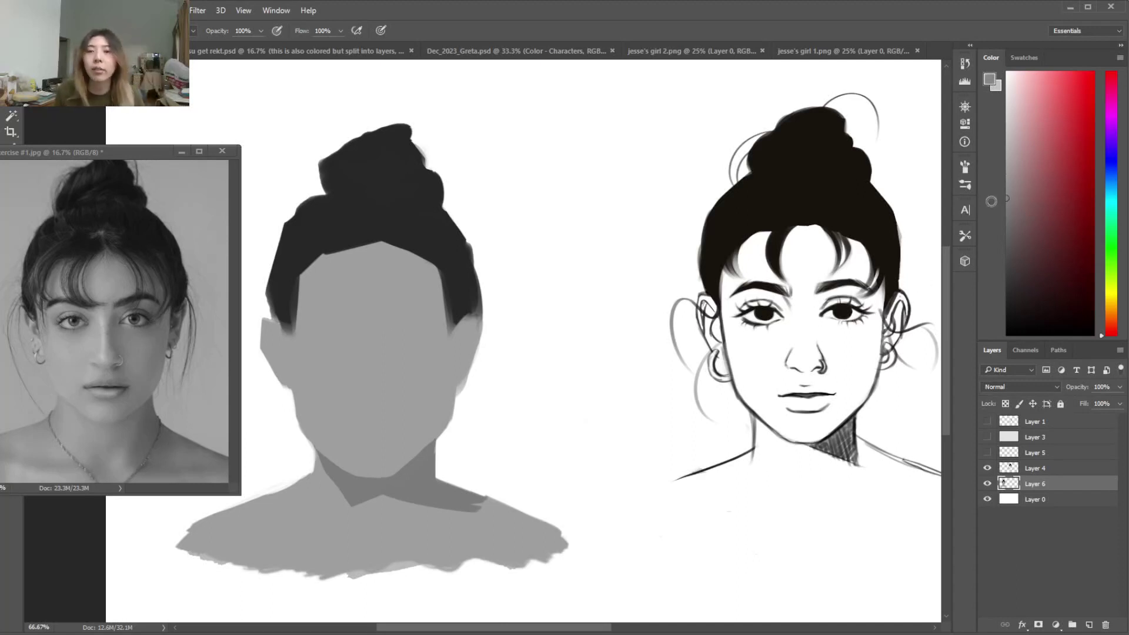
Shade both eye sockets in a slightly darker grey using a soft round brush
{"action": "right_click", "coordinate": [402, 338]}
{"action": "left_click", "coordinate": [515, 419]}
{"action": "left_click_drag", "start_coordinate": [484, 368], "coordinate": [494, 368]}
{"action": "mouse_move", "coordinate": [337, 341]}
{"action": "left_mouse_down"}
{"action": "mouse_move", "coordinate": [361, 345]}
{"action": "mouse_move", "coordinate": [324, 334]}
{"action": "mouse_move", "coordinate": [340, 343]}
{"action": "mouse_move", "coordinate": [315, 340]}
{"action": "left_mouse_up"}
{"action": "key", "text": "ctrl+z"}
{"action": "key", "text": "alt"}
{"action": "left_click", "coordinate": [332, 329]}
{"action": "key", "text": "b"}
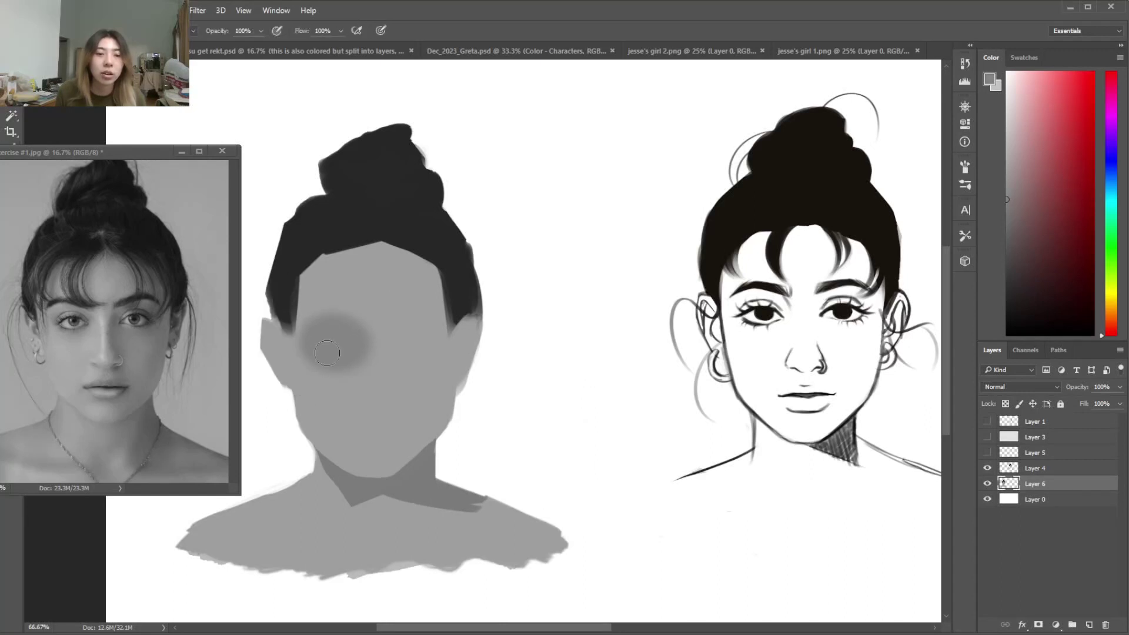
{"action": "mouse_move", "coordinate": [426, 336]}
{"action": "left_mouse_down"}
{"action": "mouse_move", "coordinate": [398, 333]}
{"action": "mouse_move", "coordinate": [396, 344]}
{"action": "mouse_move", "coordinate": [396, 327]}
{"action": "mouse_move", "coordinate": [513, 363]}
{"action": "mouse_move", "coordinate": [353, 318]}
{"action": "left_mouse_up"}
{"action": "right_click", "coordinate": [395, 328]}
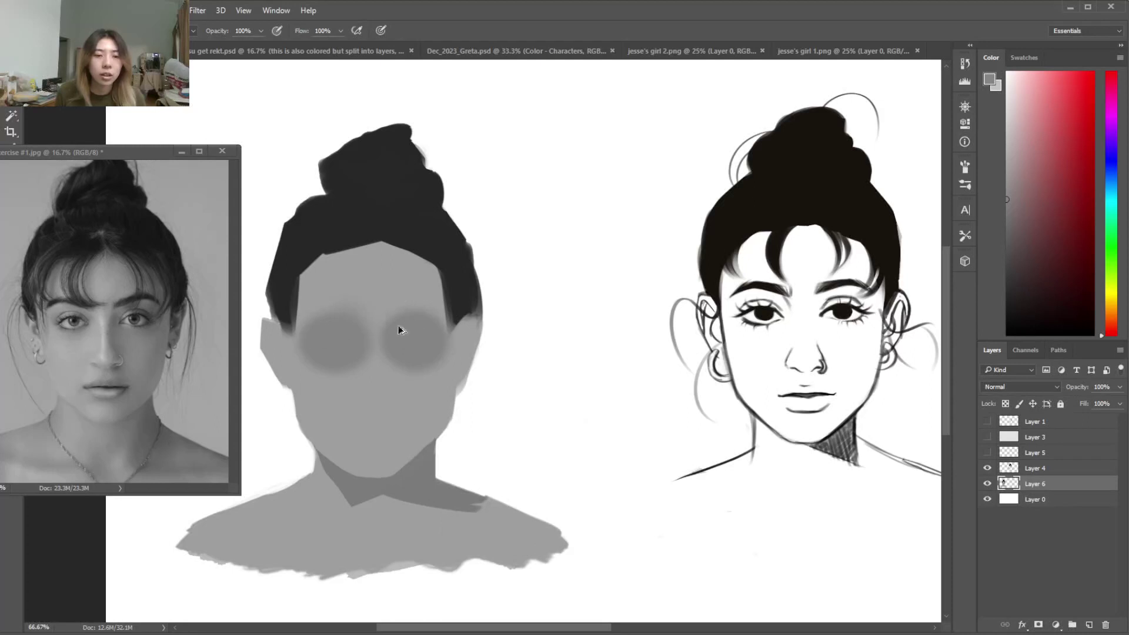
Soften the edges of both eye socket shadows with the sampled face grey
{"action": "left_click", "coordinate": [348, 298], "text": "alt"}
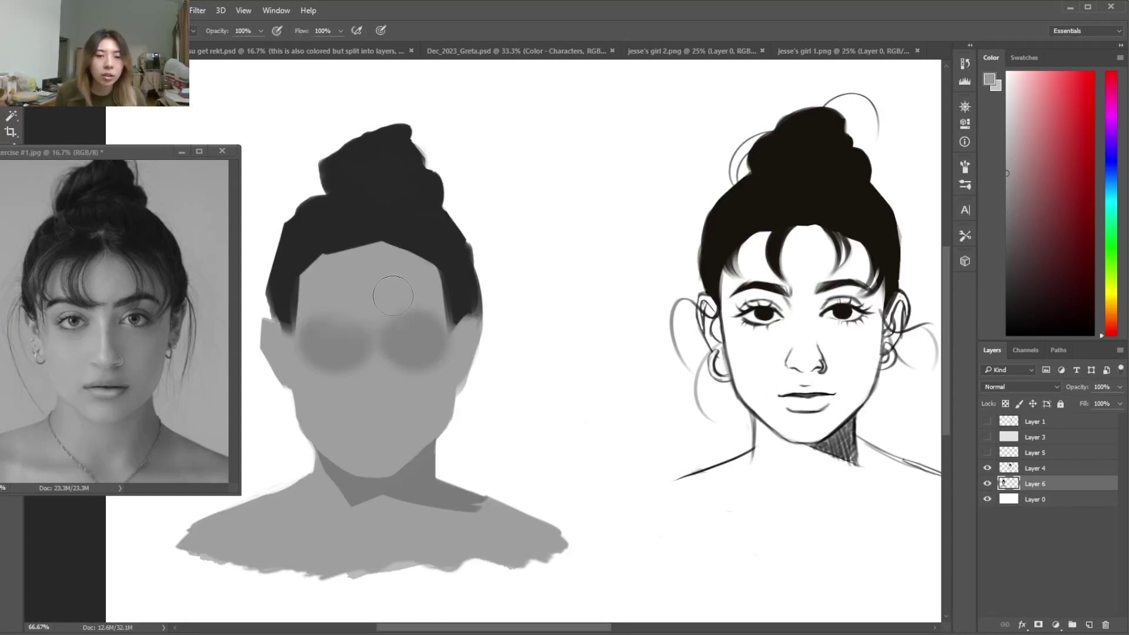
{"action": "left_click", "coordinate": [376, 373], "text": "alt"}
{"action": "left_click", "coordinate": [377, 373], "text": "alt"}
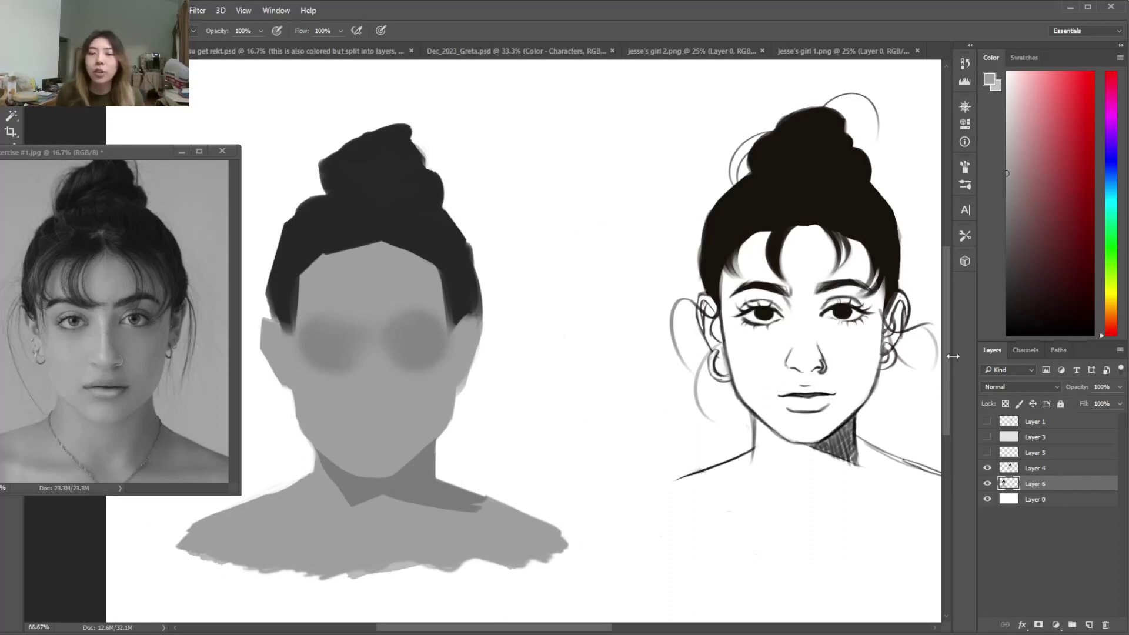
Save the portrait document as a layered Photoshop file in the crit folder
{"action": "key", "text": "v"}
{"action": "left_click_drag", "start_coordinate": [530, 627], "coordinate": [593, 628]}
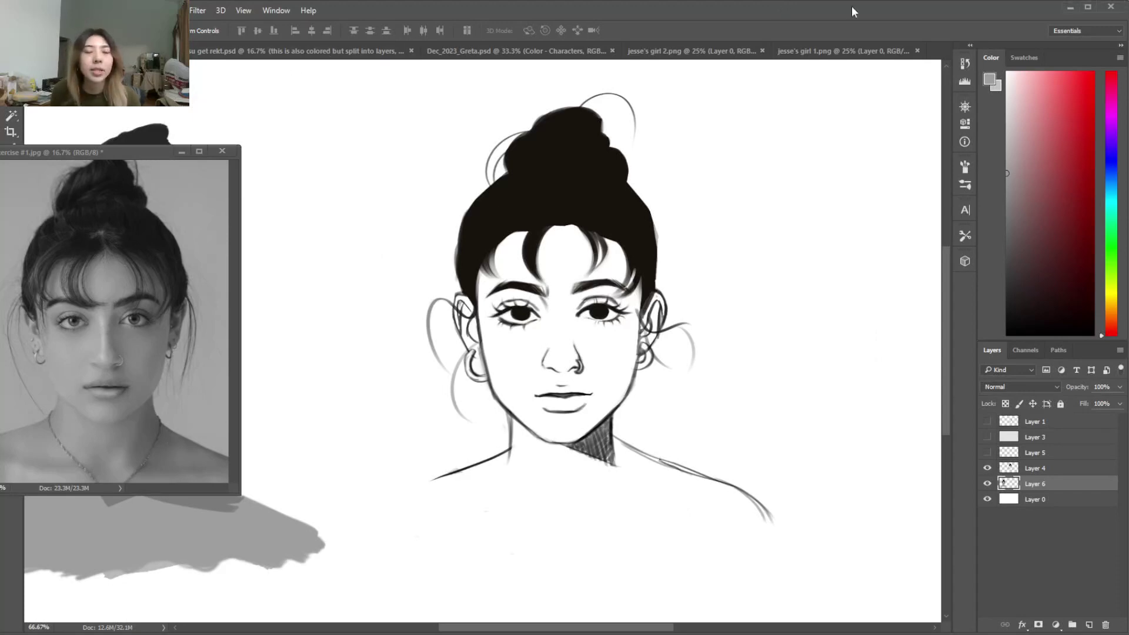
{"action": "key", "text": "ctrl+s"}
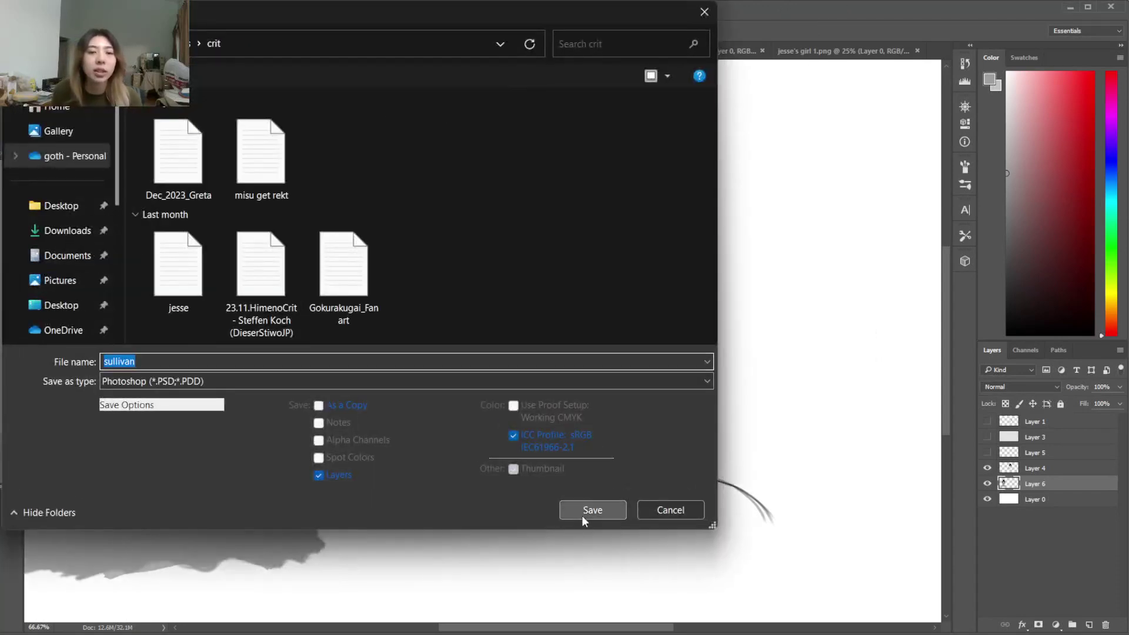
{"action": "left_click", "coordinate": [593, 510]}
{"action": "left_click", "coordinate": [672, 201]}
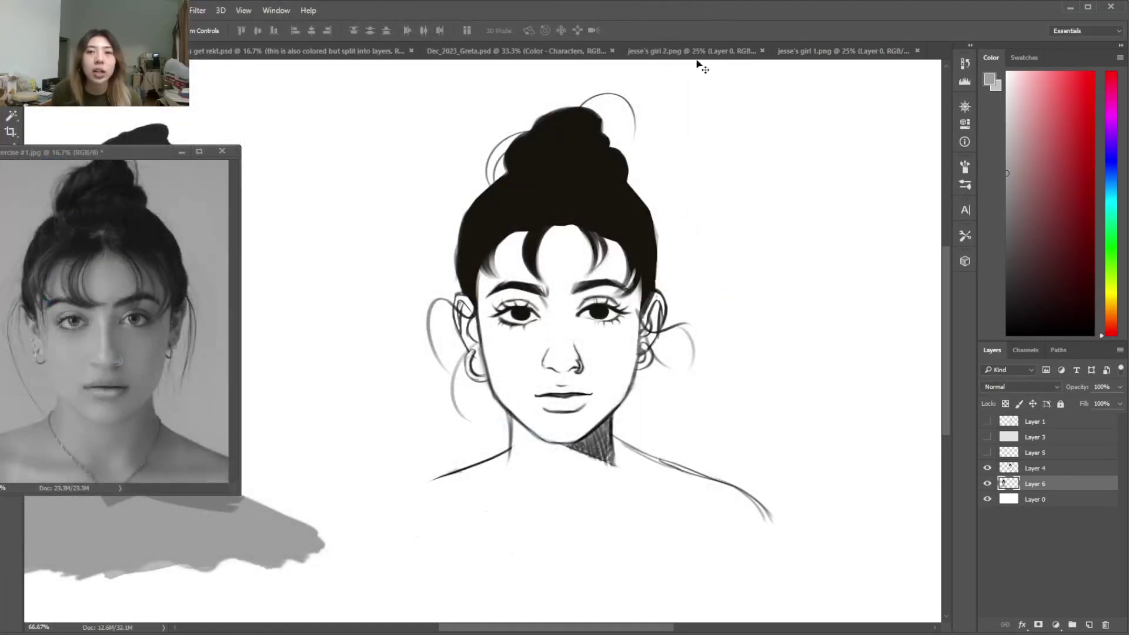
Switch to misu get rekt.psd and compare the painting with and without its "Effects or sth idk" group
{"action": "left_click", "coordinate": [229, 51]}
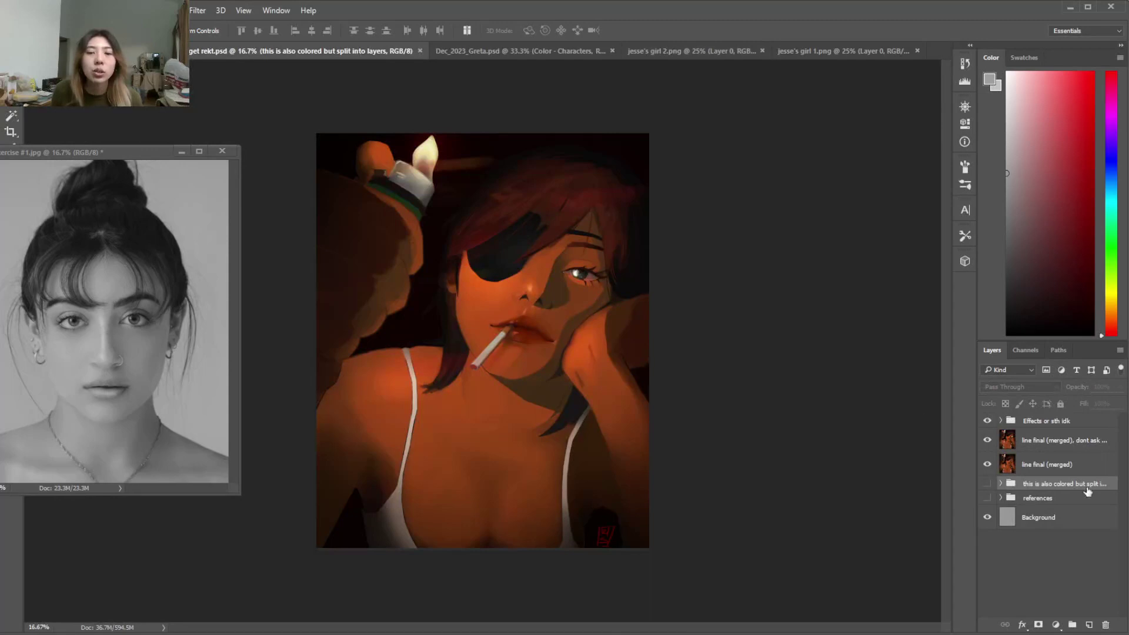
{"action": "left_click", "coordinate": [988, 421]}
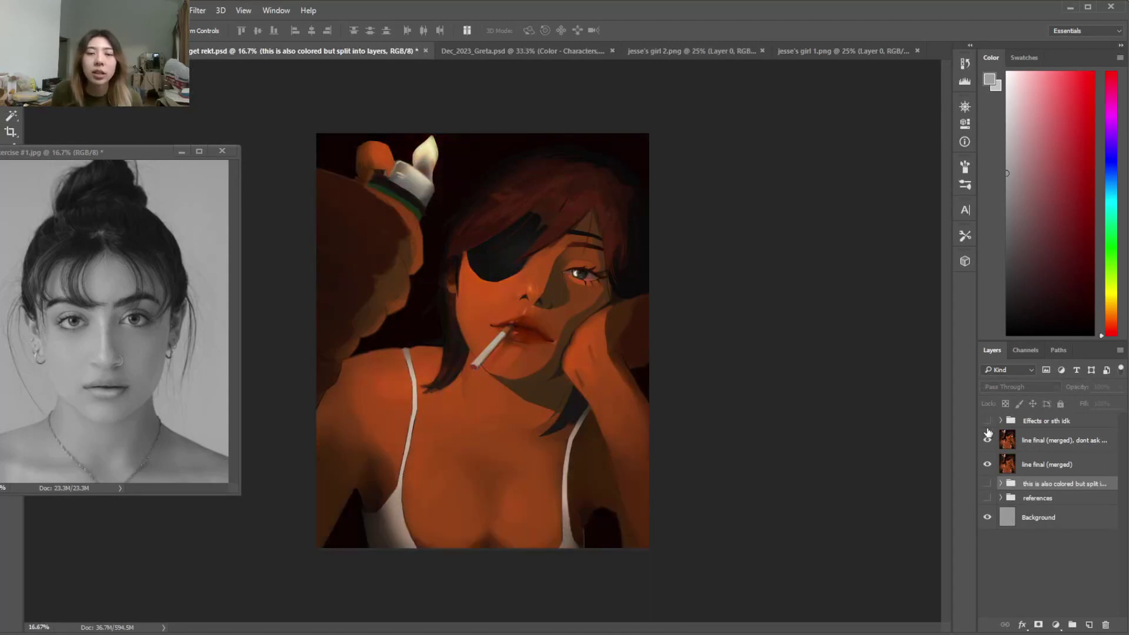
{"action": "left_click", "coordinate": [988, 421]}
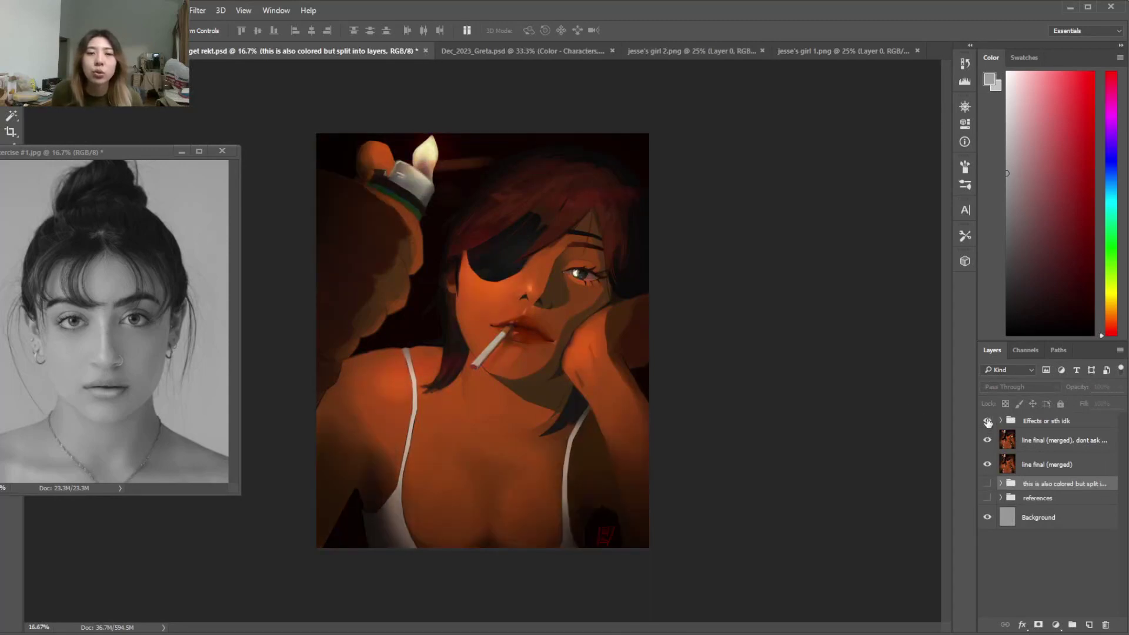
{"action": "left_click", "coordinate": [988, 422]}
{"action": "left_click", "coordinate": [988, 422]}
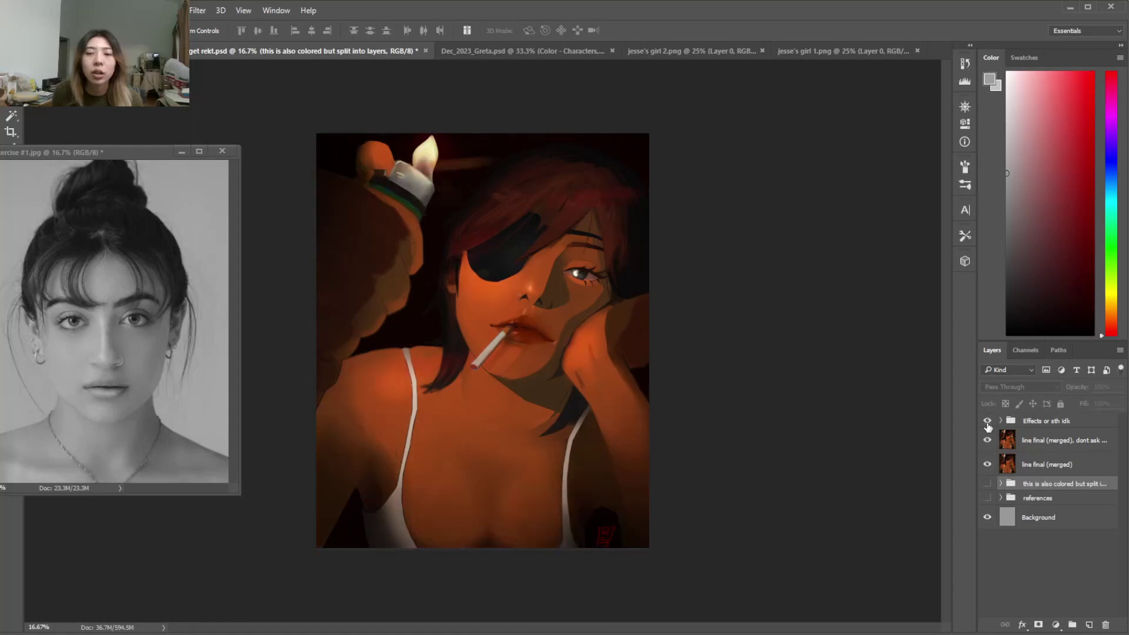
{"action": "left_click", "coordinate": [988, 422]}
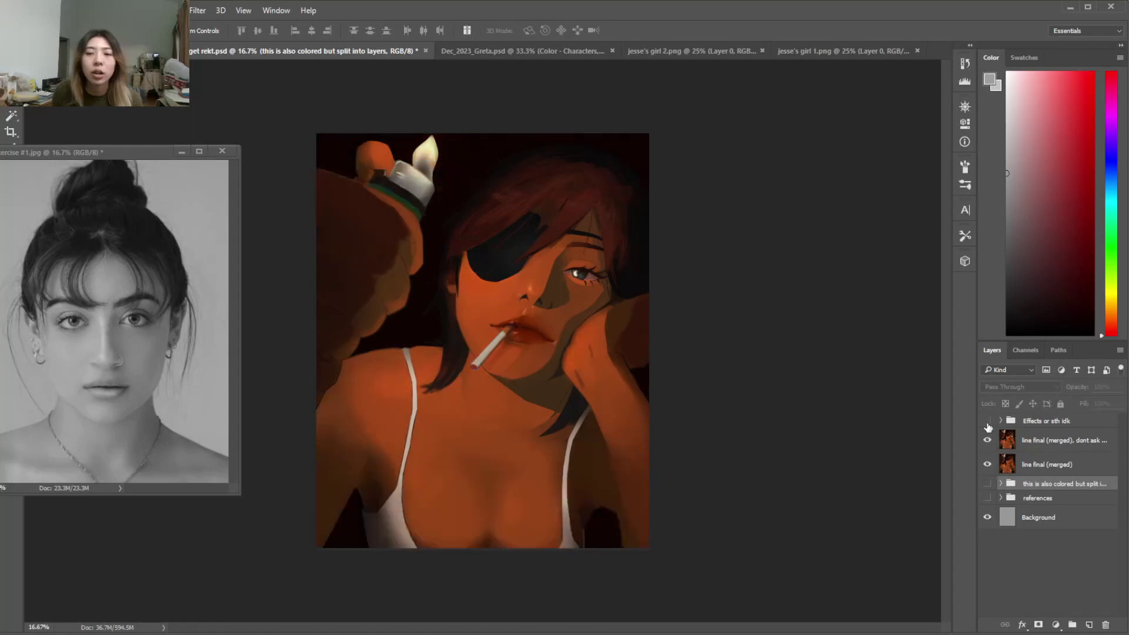
Select the upper "line final (merged)" layer and close the floating greyscale reference photo
{"action": "double_click", "coordinate": [1061, 441]}
{"action": "key", "text": "Return"}
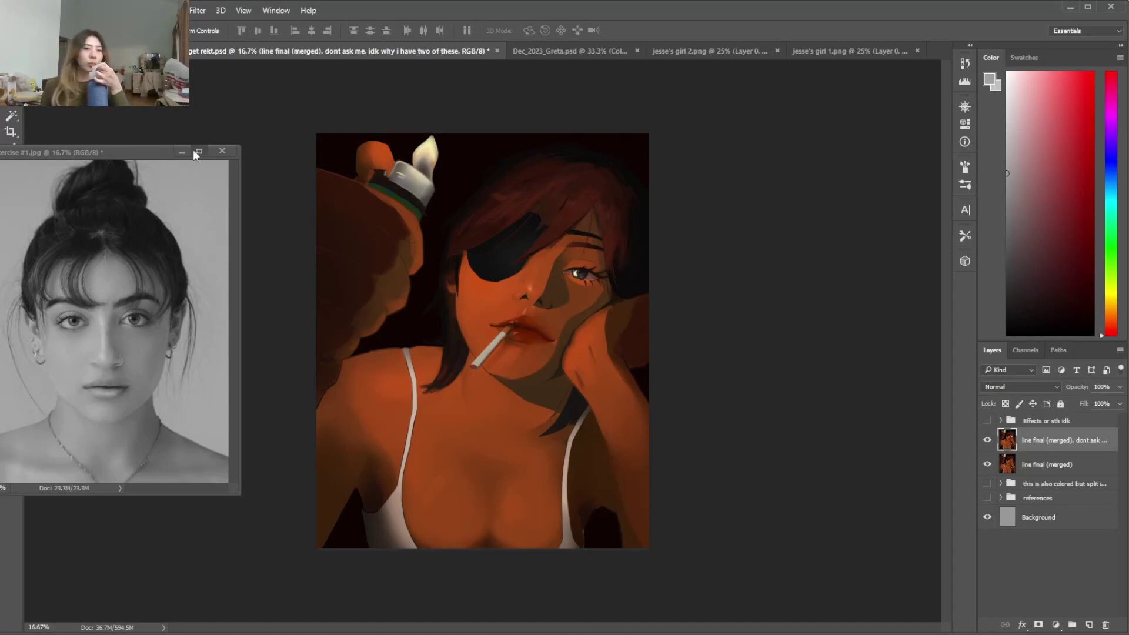
{"action": "left_click", "coordinate": [223, 152]}
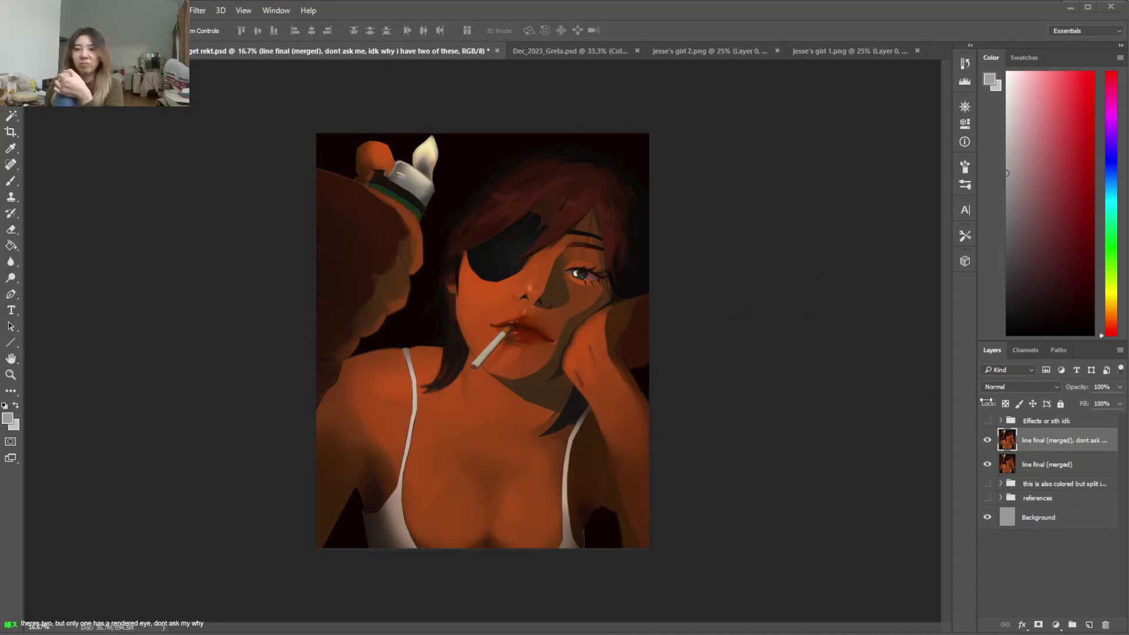
Toggle the visibility of the upper "line final (merged)" layer to compare it with the merged layer beneath
{"action": "left_click", "coordinate": [987, 443]}
{"action": "left_click", "coordinate": [987, 441]}
{"action": "left_click", "coordinate": [987, 441]}
{"action": "left_click", "coordinate": [987, 442]}
{"action": "left_click", "coordinate": [988, 444]}
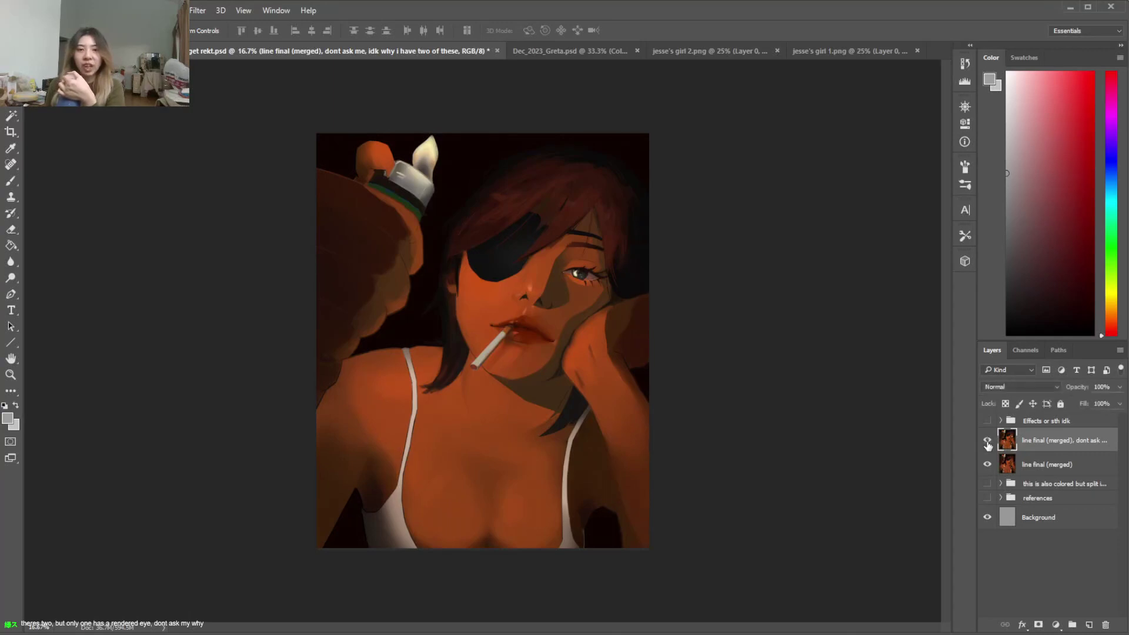
{"action": "left_click", "coordinate": [988, 444]}
{"action": "left_click", "coordinate": [987, 440]}
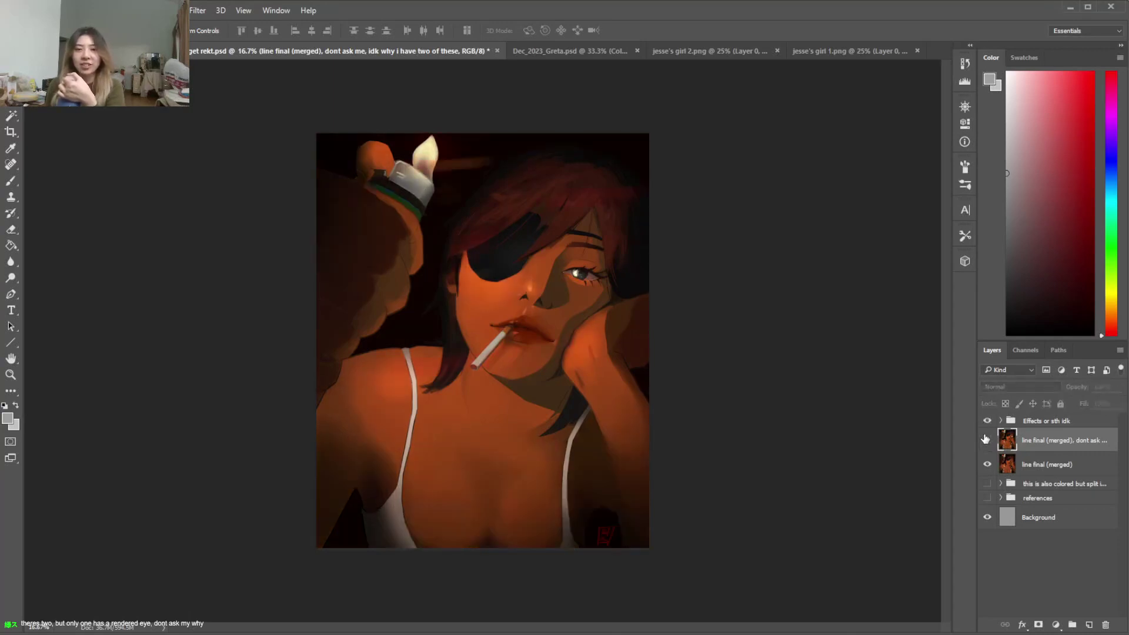
{"action": "left_click", "coordinate": [988, 440]}
{"action": "left_click", "coordinate": [989, 440]}
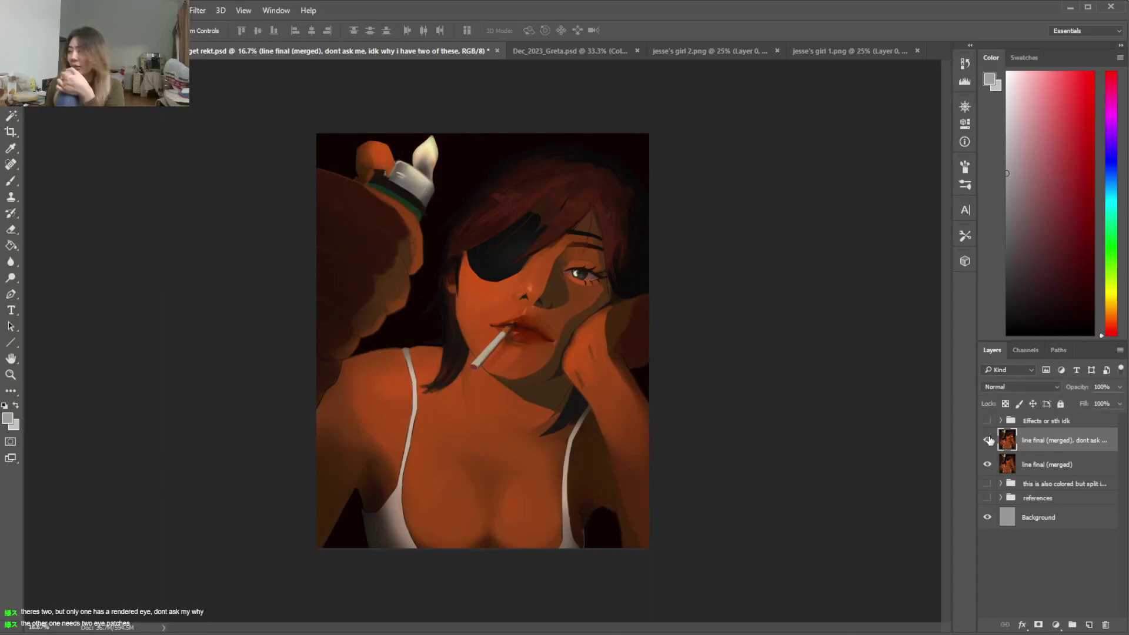
{"action": "left_click", "coordinate": [988, 440]}
{"action": "left_click", "coordinate": [988, 440]}
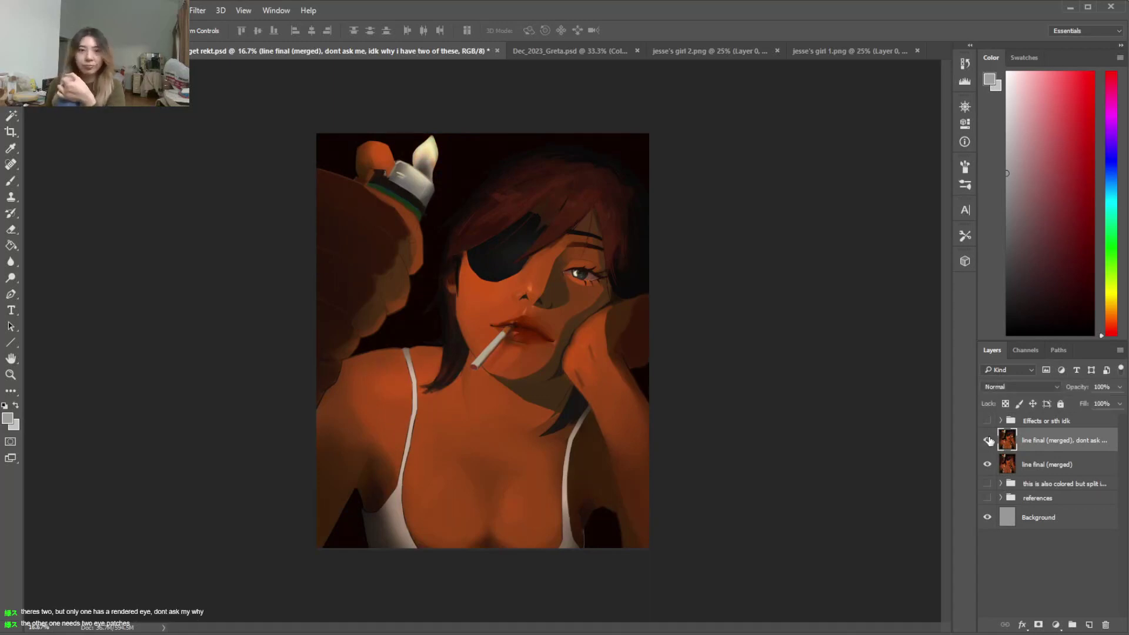
Compare the upper "line final (merged), dont ask me" layer with the merged layer beneath it, and delete the upper one
{"action": "left_click", "coordinate": [988, 440]}
{"action": "left_click", "coordinate": [988, 440]}
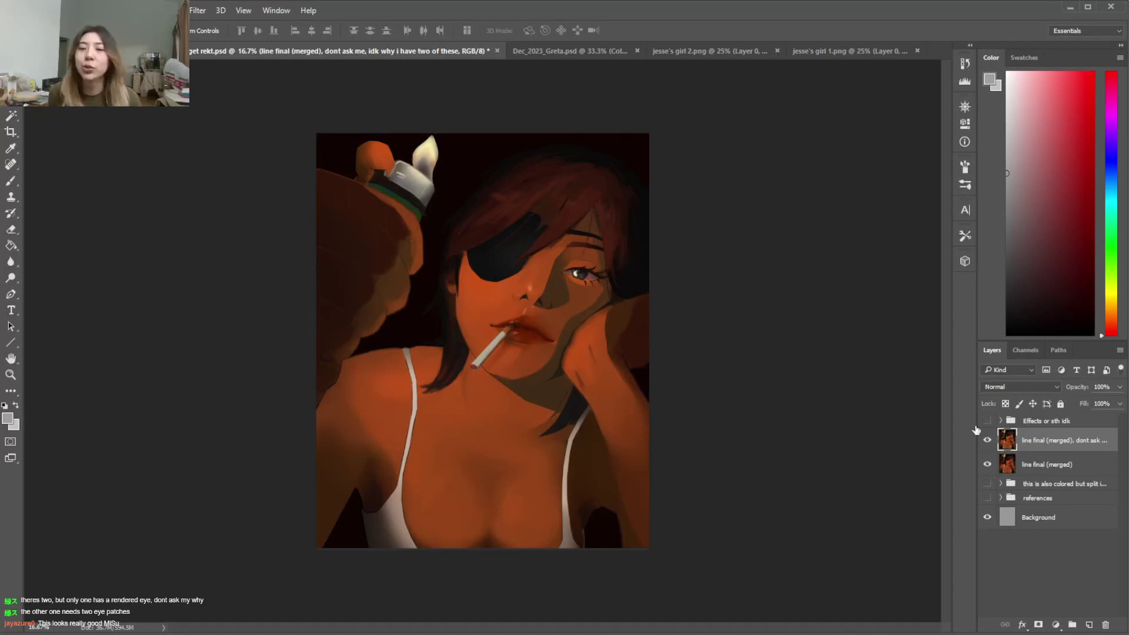
{"action": "key", "text": "ctrl+plus"}
{"action": "left_click", "coordinate": [988, 441]}
{"action": "left_click", "coordinate": [988, 442]}
{"action": "key", "text": "Delete"}
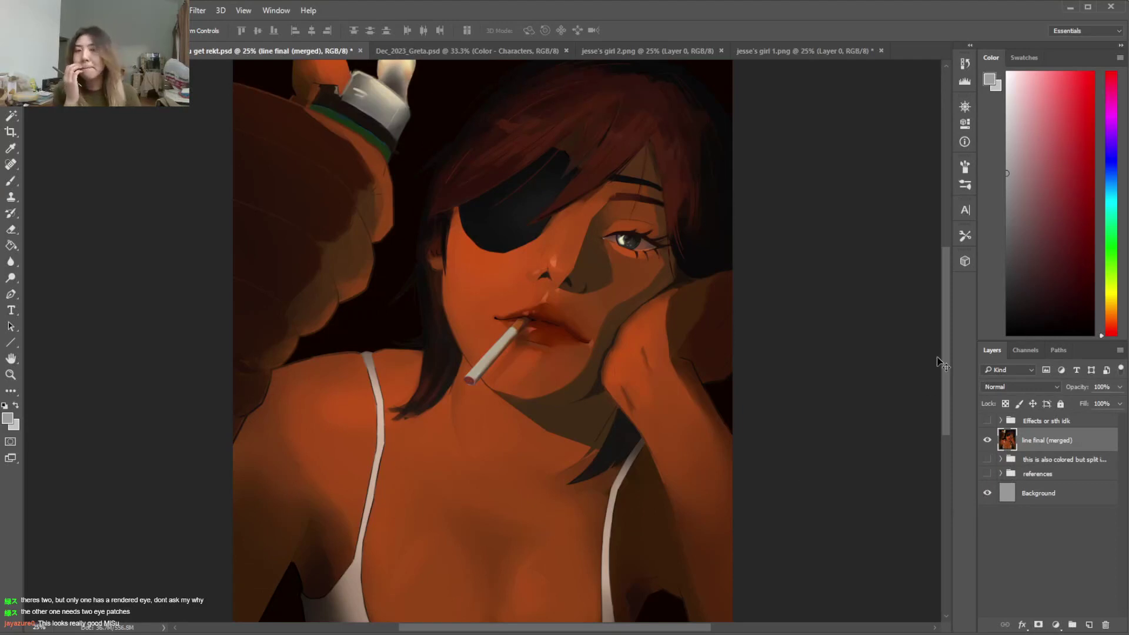
Check the remaining merged painting layer, sample the brown shadow on the raised hand, and enlarge the brush
{"action": "mouse_move", "coordinate": [944, 302]}
{"action": "left_mouse_down"}
{"action": "mouse_move", "coordinate": [944, 316]}
{"action": "mouse_move", "coordinate": [944, 292]}
{"action": "left_mouse_up"}
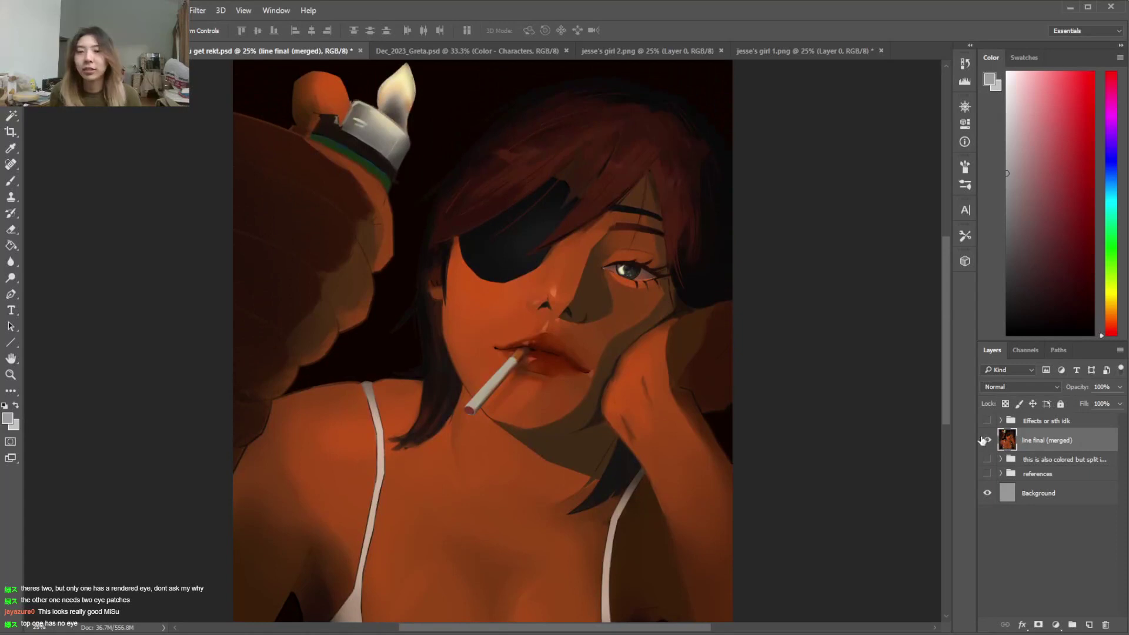
{"action": "left_click_drag", "start_coordinate": [948, 394], "coordinate": [947, 377]}
{"action": "left_click", "coordinate": [988, 440]}
{"action": "left_click", "coordinate": [987, 440]}
{"action": "key", "text": "b"}
{"action": "left_click", "coordinate": [342, 314], "text": "alt"}
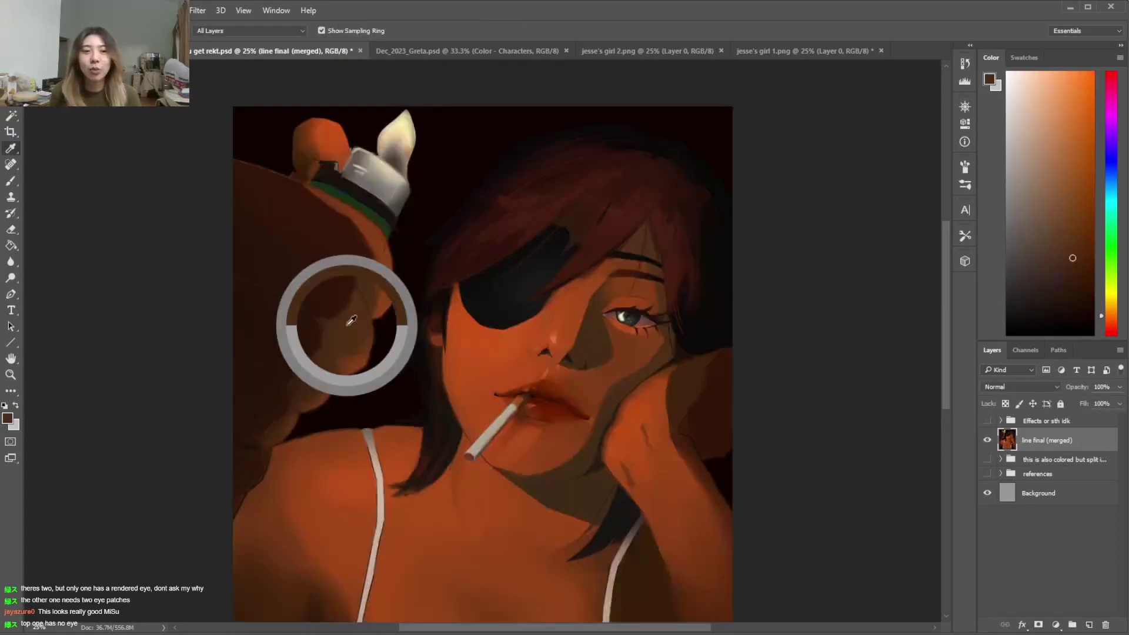
{"action": "left_click", "coordinate": [408, 364]}
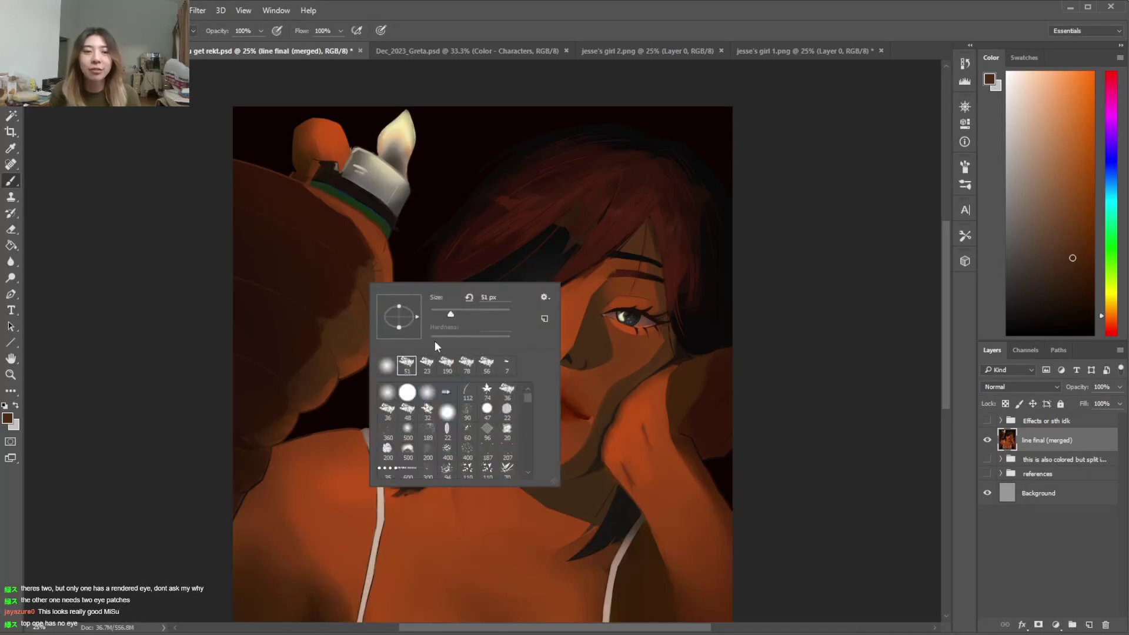
{"action": "left_click", "coordinate": [460, 313]}
{"action": "left_click", "coordinate": [816, 238]}
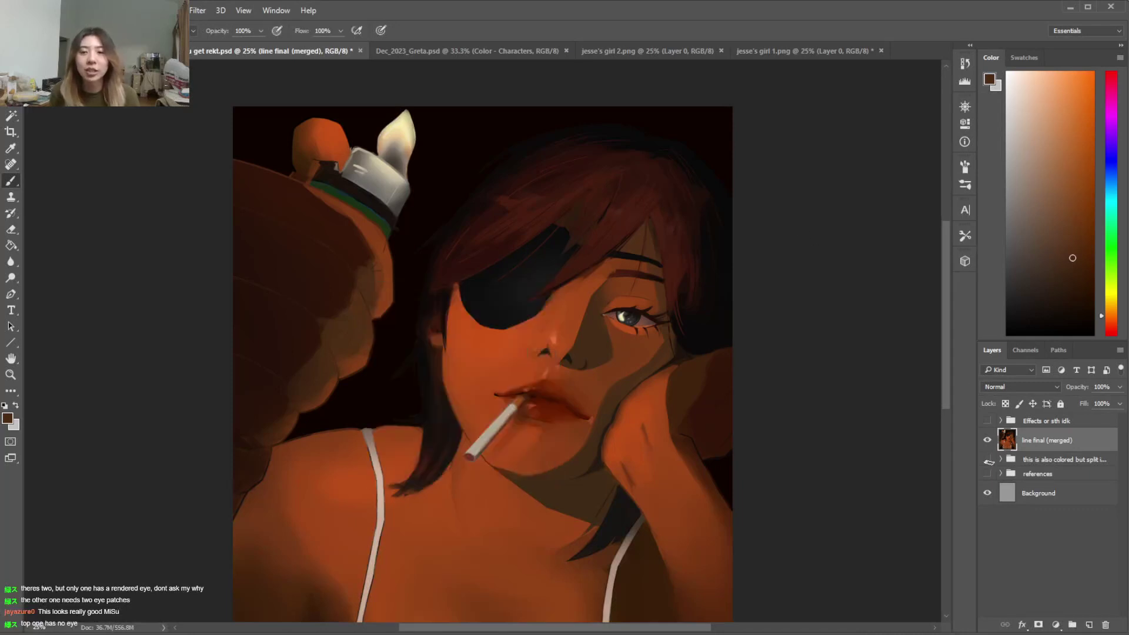
{"action": "left_click", "coordinate": [987, 460]}
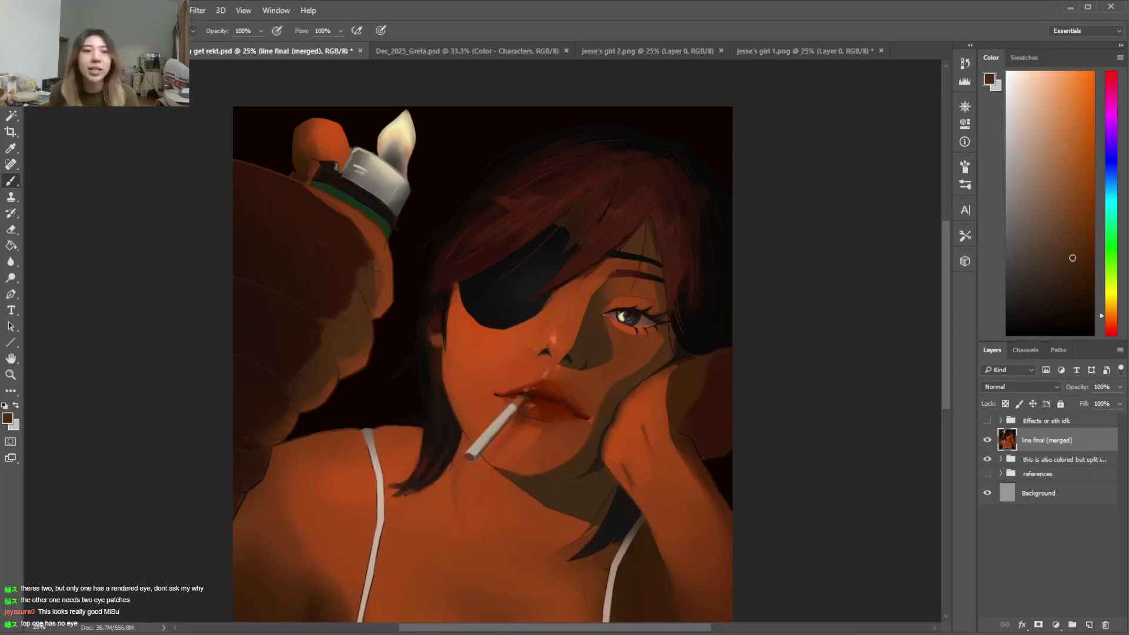
{"action": "left_click", "coordinate": [32, 10]}
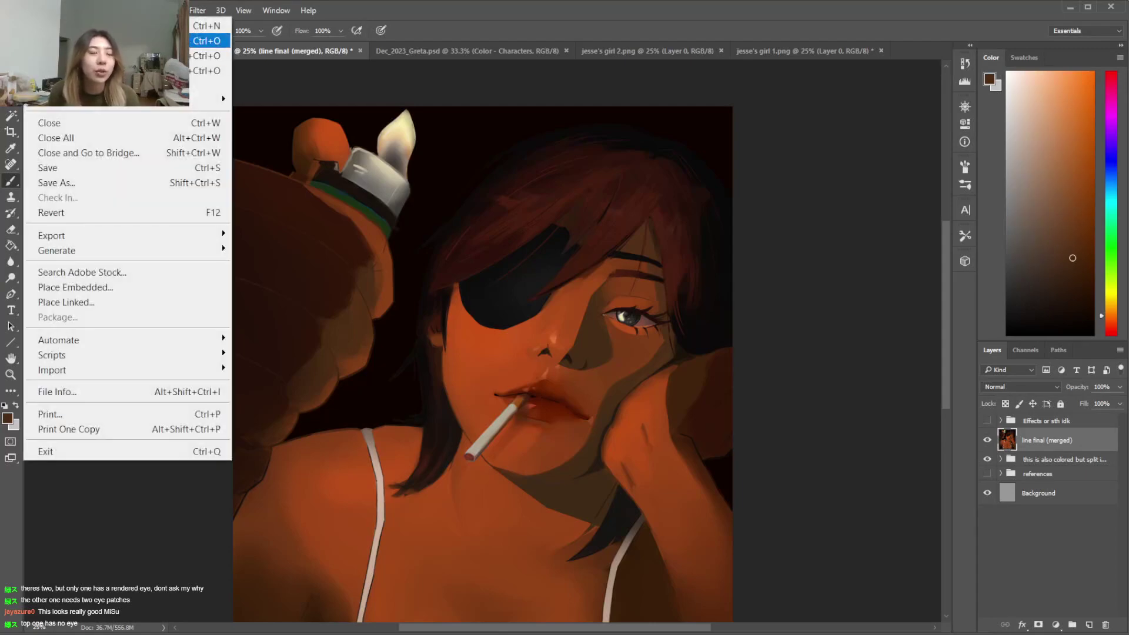
{"action": "left_click", "coordinate": [106, 40]}
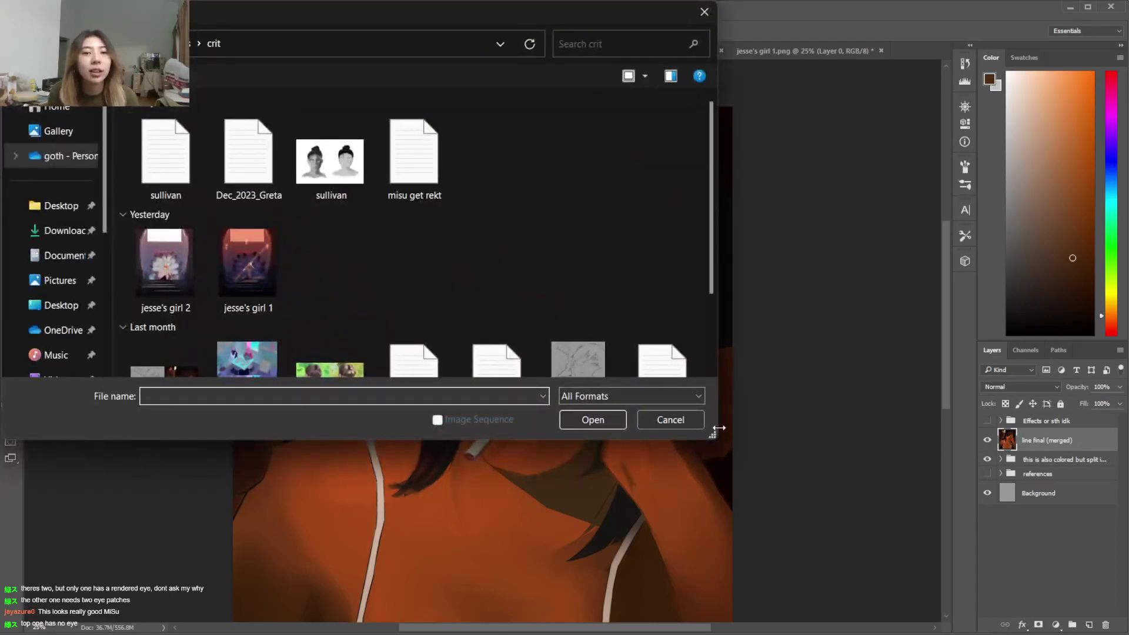
{"action": "left_click", "coordinate": [653, 419]}
Create a blank document, float it beside the painting, and narrow the main window to make room for it
{"action": "left_click", "coordinate": [31, 10]}
{"action": "left_click", "coordinate": [106, 26]}
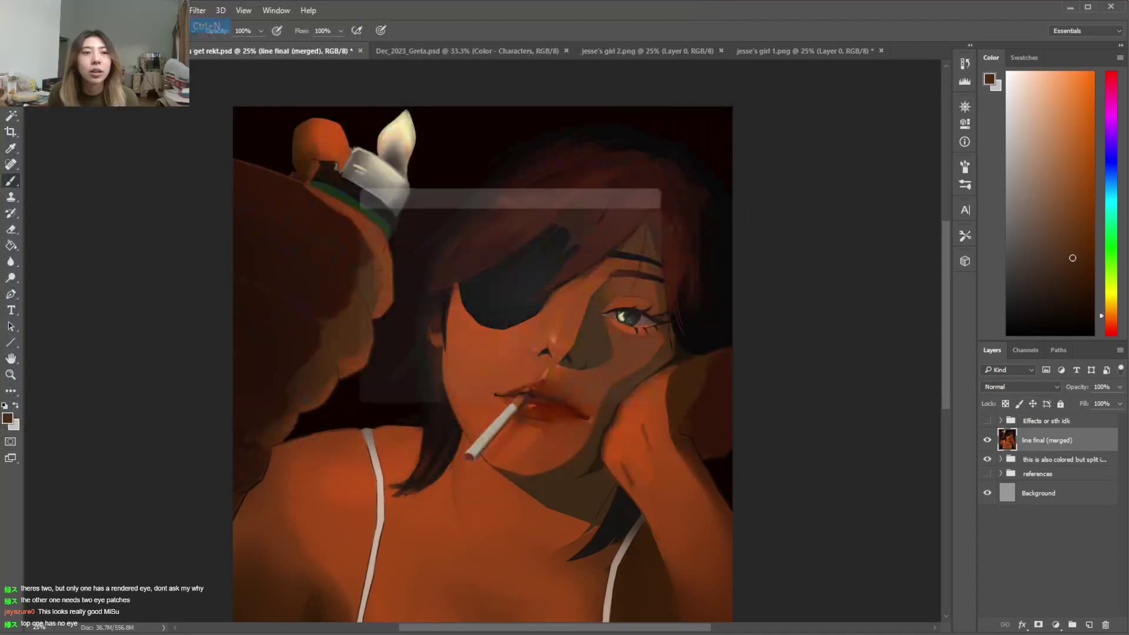
{"action": "left_click", "coordinate": [646, 213]}
{"action": "left_click_drag", "start_coordinate": [864, 51], "coordinate": [50, 132]}
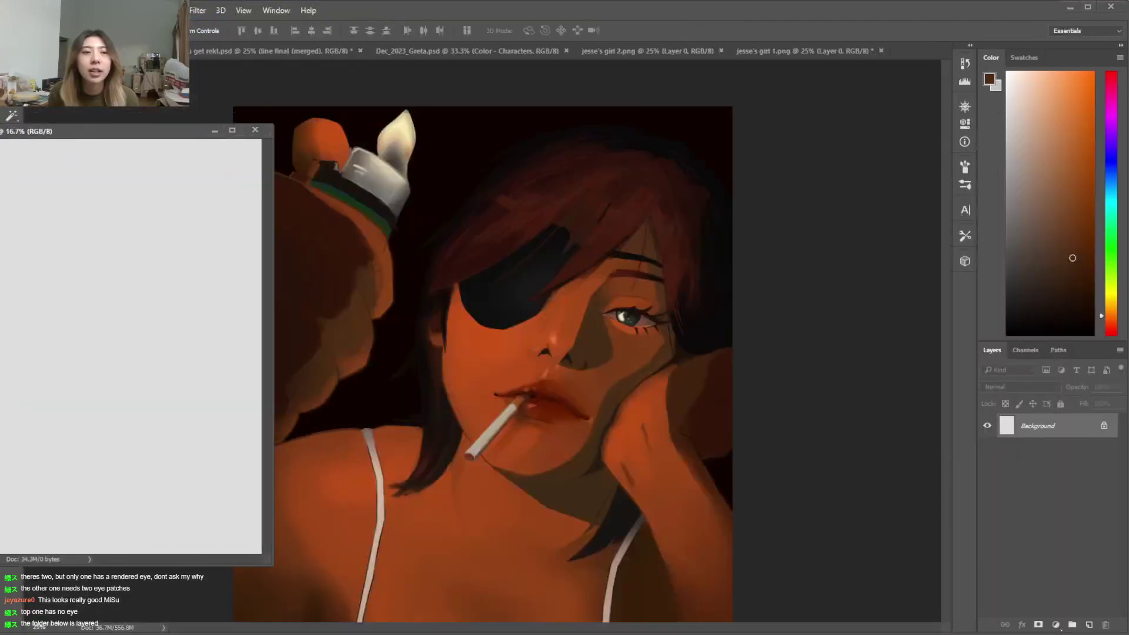
{"action": "left_click_drag", "start_coordinate": [2, 77], "coordinate": [267, 77]}
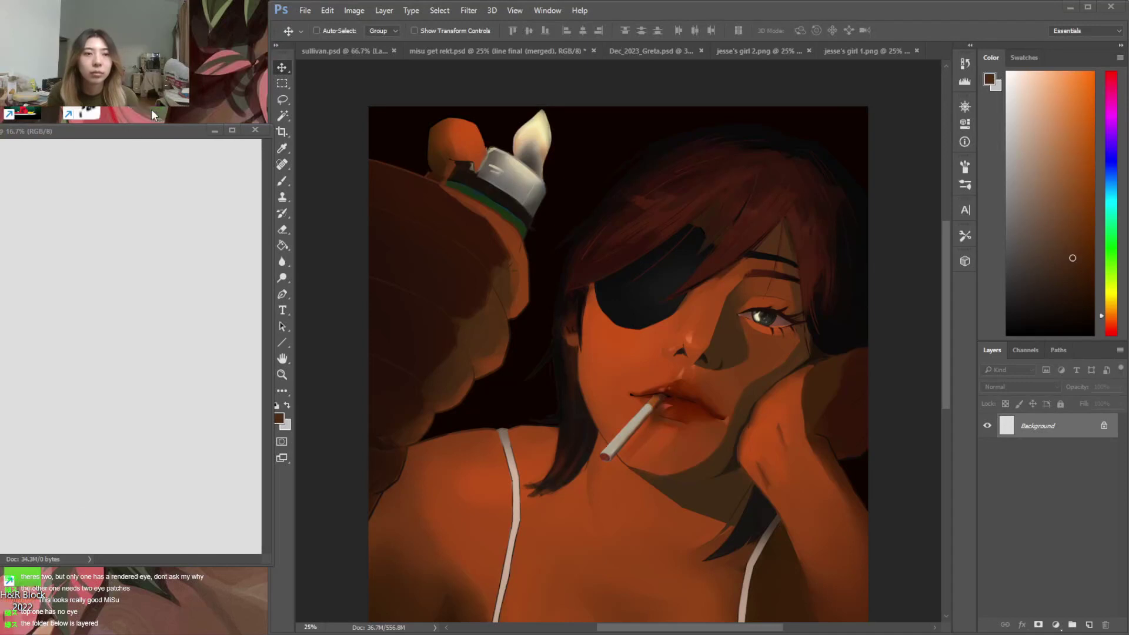
{"action": "mouse_move", "coordinate": [136, 131]}
{"action": "left_mouse_down"}
{"action": "mouse_move", "coordinate": [119, 147]}
{"action": "mouse_move", "coordinate": [128, 149]}
{"action": "left_mouse_up"}
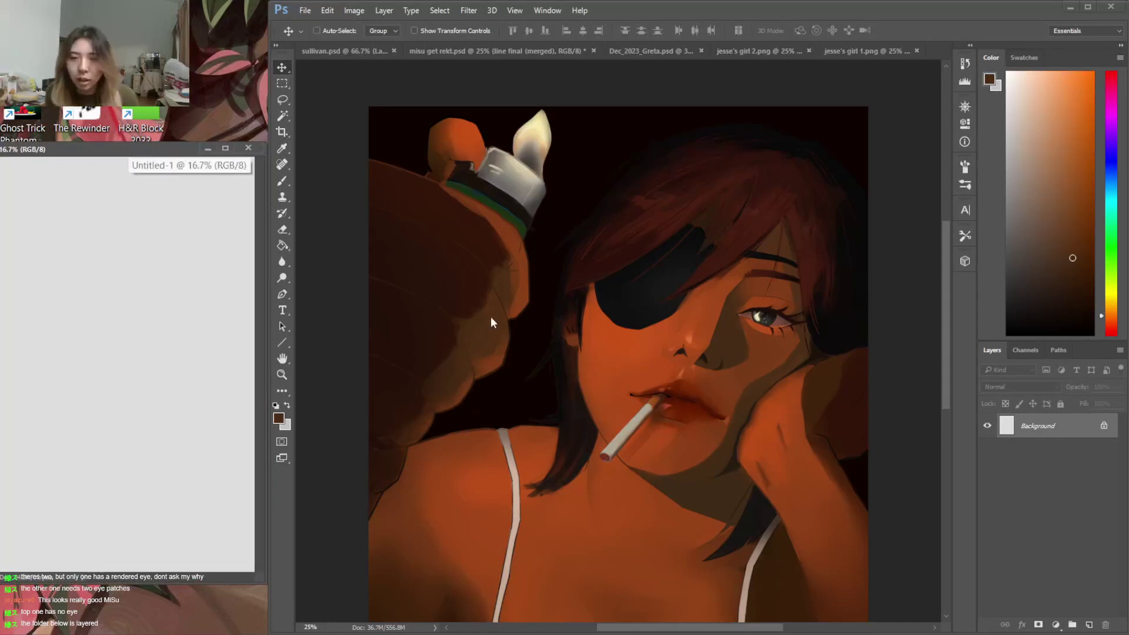
In misu get rekt.psd, hide the merged painting and the colored group, show the "references" group and expand it
{"action": "left_click", "coordinate": [940, 438]}
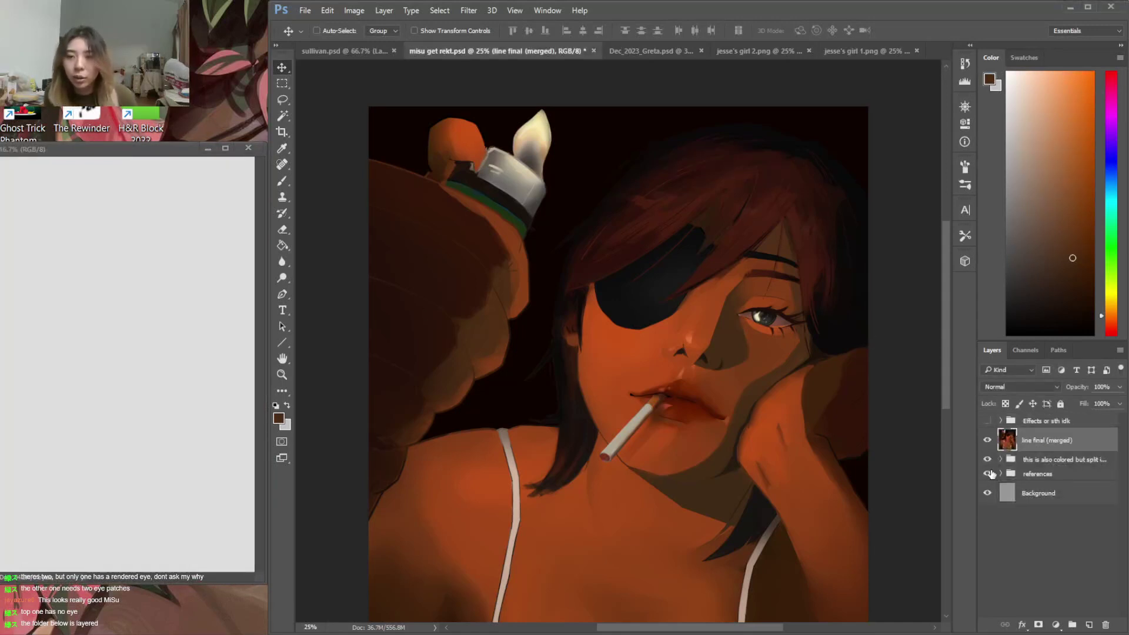
{"action": "left_click_drag", "start_coordinate": [988, 440], "coordinate": [988, 459]}
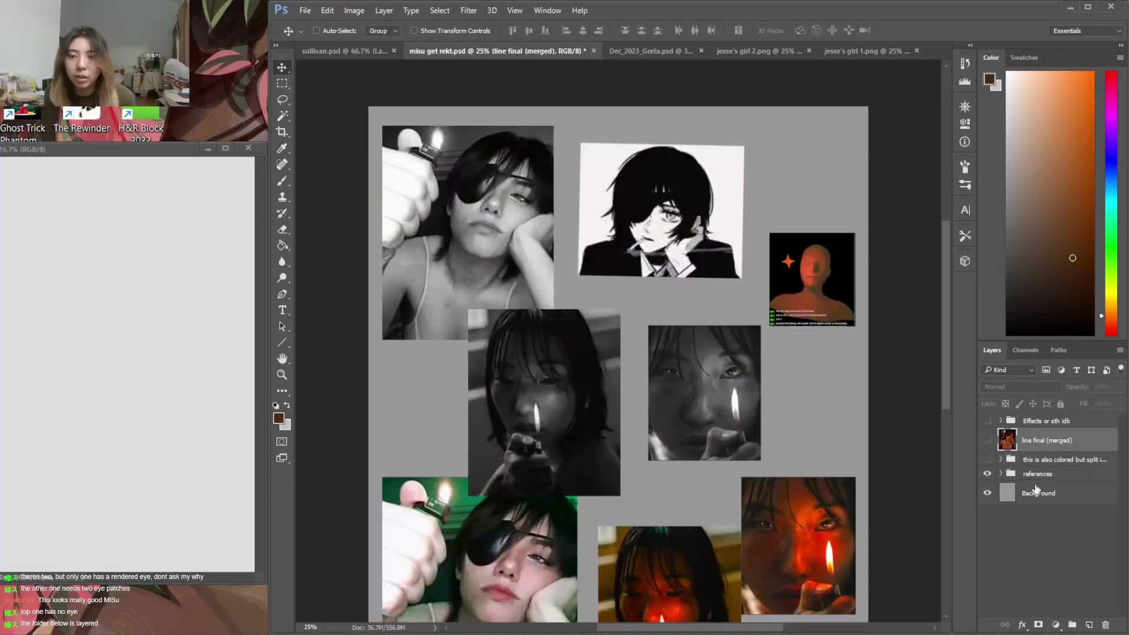
{"action": "left_click", "coordinate": [1002, 475]}
{"action": "scroll", "coordinate": [1062, 491], "scroll_direction": "down", "scroll_amount": 1}
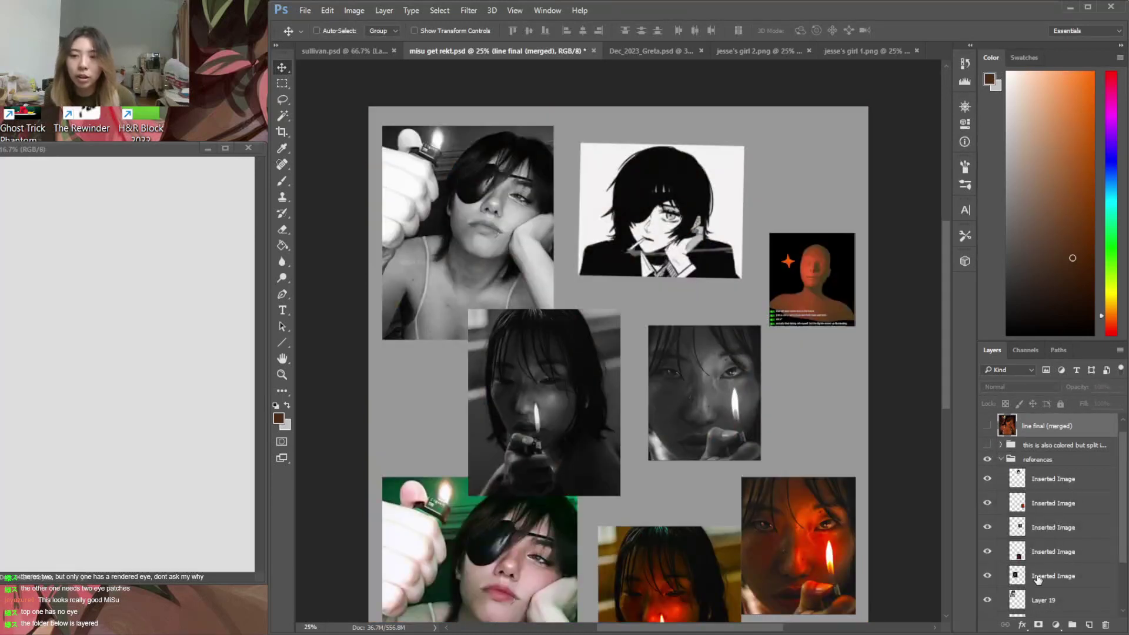
Toggle the reference layers one at a time to identify the full-colour eyepatch photo, and hide the black-and-white manga image
{"action": "left_click", "coordinate": [987, 576]}
{"action": "left_click", "coordinate": [987, 576]}
{"action": "left_click", "coordinate": [988, 551]}
{"action": "left_click", "coordinate": [987, 551]}
{"action": "left_click", "coordinate": [988, 527]}
{"action": "left_click", "coordinate": [988, 527]}
{"action": "left_click", "coordinate": [988, 503]}
{"action": "left_click", "coordinate": [988, 504]}
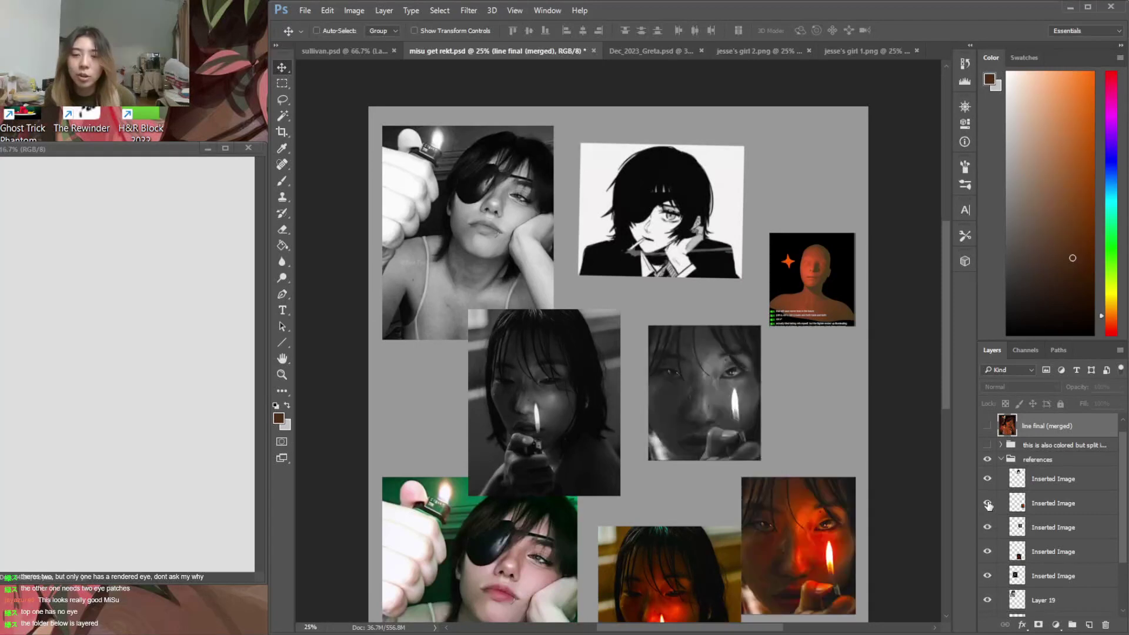
{"action": "left_click", "coordinate": [988, 480]}
{"action": "left_click_drag", "start_coordinate": [1123, 487], "coordinate": [1118, 552]}
{"action": "left_click", "coordinate": [987, 533]}
{"action": "left_click", "coordinate": [987, 533]}
{"action": "left_click", "coordinate": [988, 556]}
{"action": "left_click", "coordinate": [988, 556]}
{"action": "left_click", "coordinate": [988, 580]}
{"action": "left_click", "coordinate": [988, 581]}
Copy the green-background eyepatch photo into the blank document and enlarge it to nearly fill the canvas width
{"action": "left_click", "coordinate": [1040, 581]}
{"action": "left_click_drag", "start_coordinate": [482, 588], "coordinate": [65, 341]}
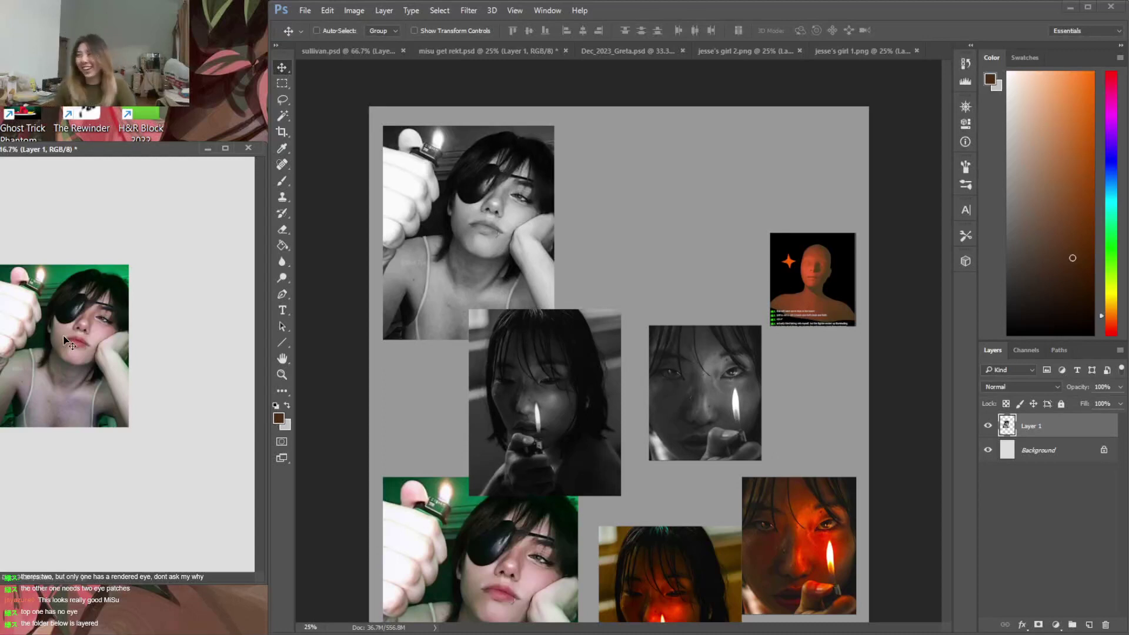
{"action": "key", "text": "ctrl+t"}
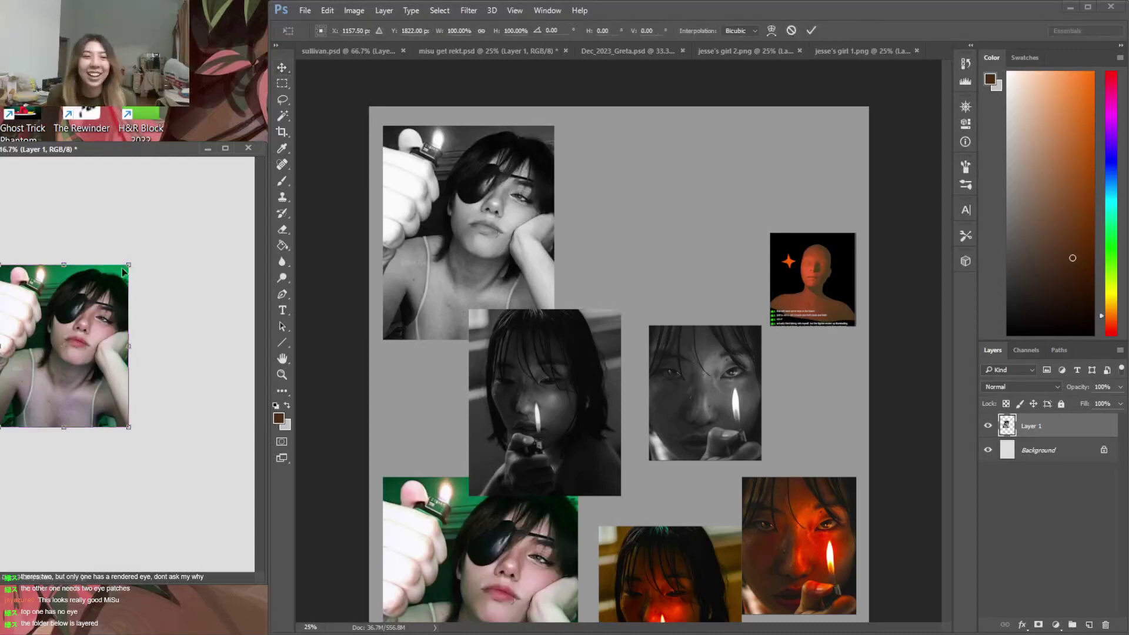
{"action": "left_click_drag", "start_coordinate": [130, 259], "coordinate": [227, 148]}
{"action": "left_click_drag", "start_coordinate": [191, 214], "coordinate": [192, 278]}
{"action": "key", "text": "Return"}
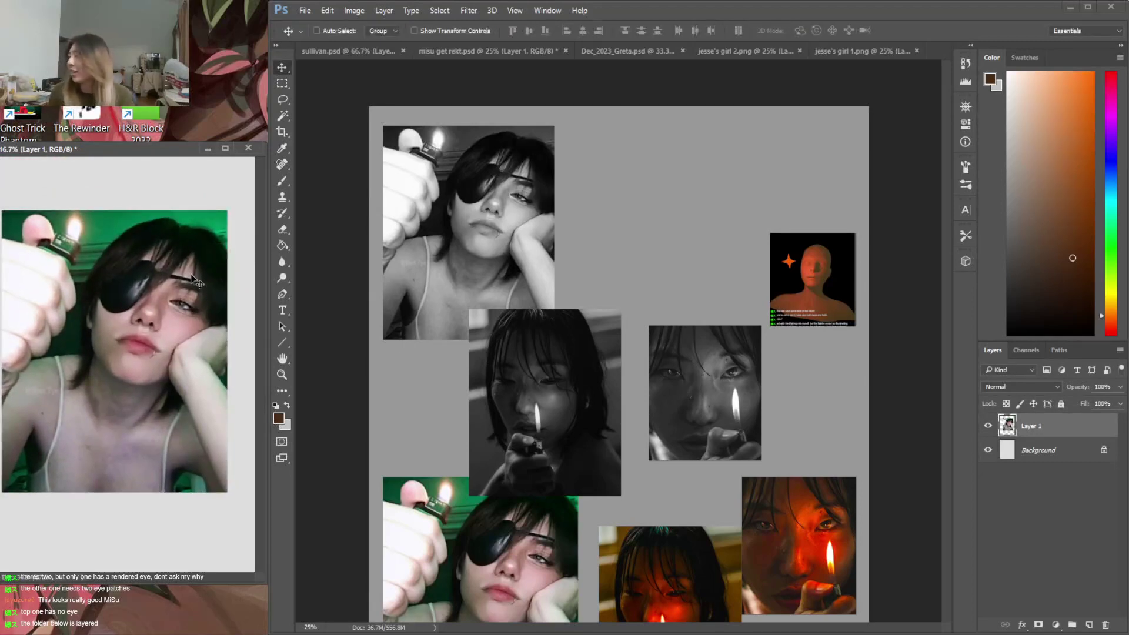
Hide and collapse the "references" group in misu get rekt.psd, and show and select the "line final (merged)" layer
{"action": "left_click", "coordinate": [934, 434]}
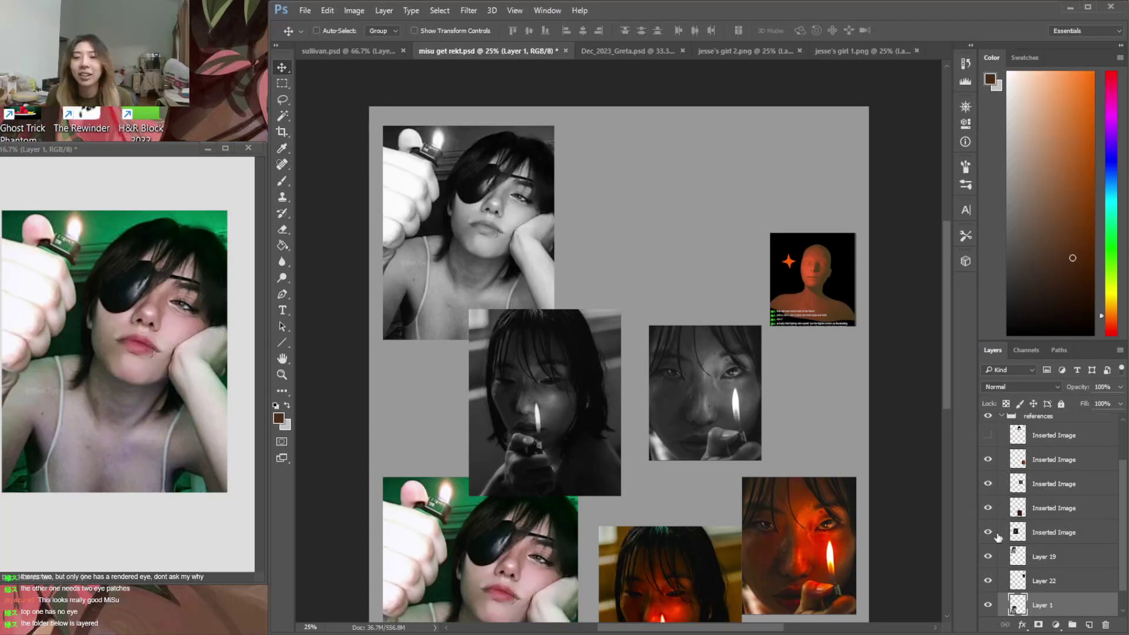
{"action": "scroll", "coordinate": [992, 508], "scroll_direction": "up", "scroll_amount": 3}
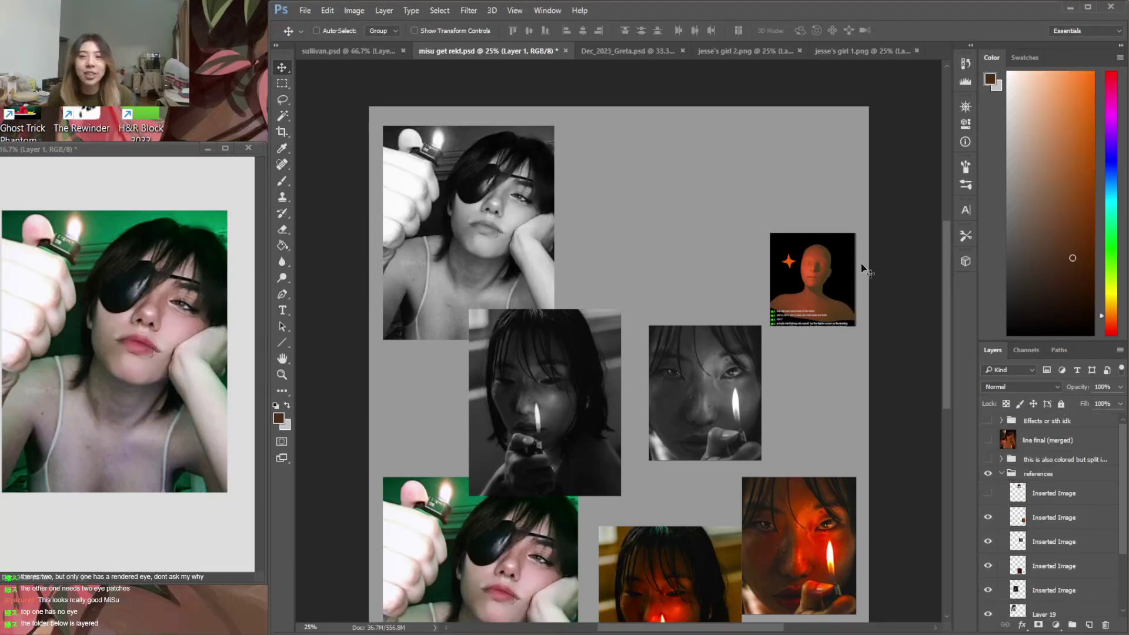
{"action": "left_click", "coordinate": [988, 473]}
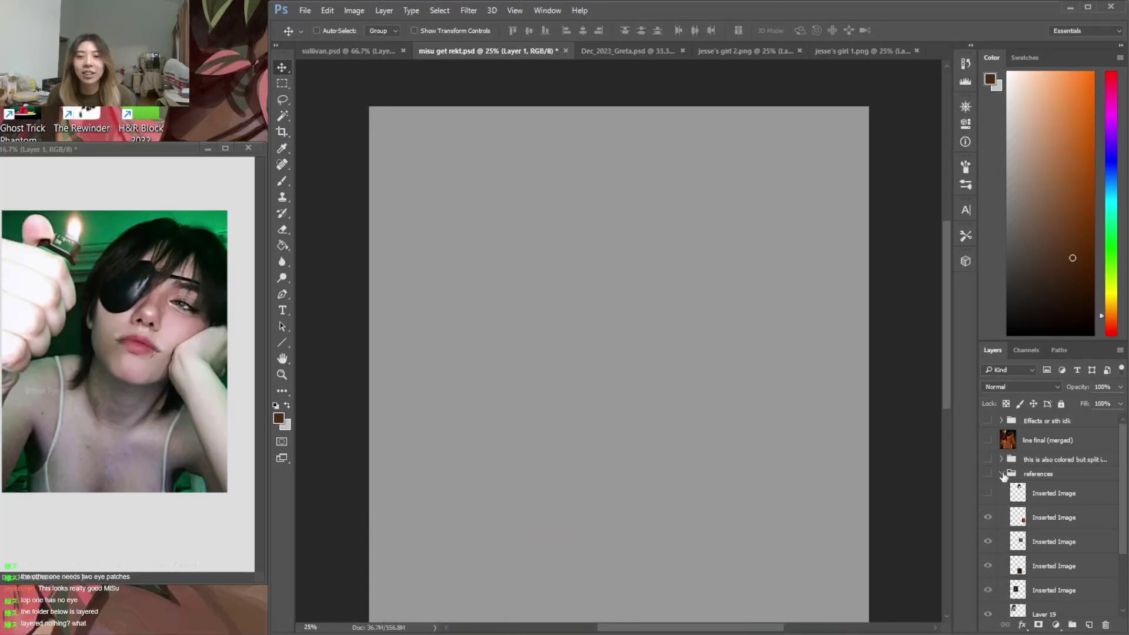
{"action": "left_click", "coordinate": [1003, 474]}
{"action": "left_click", "coordinate": [990, 474]}
{"action": "left_click", "coordinate": [989, 473]}
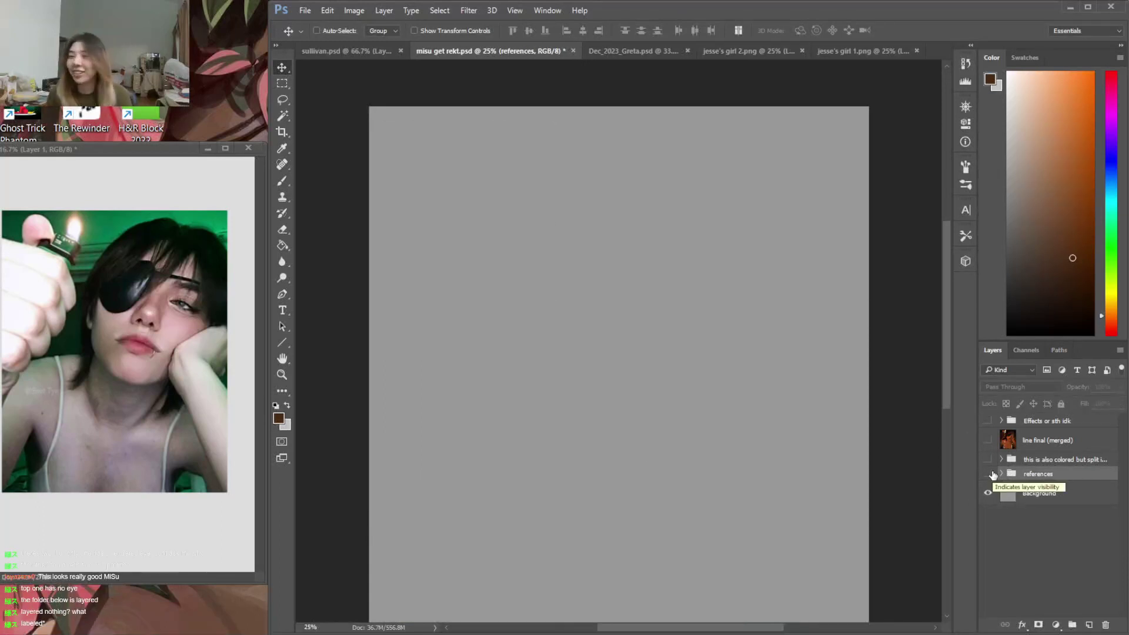
{"action": "left_click", "coordinate": [988, 440]}
{"action": "left_click", "coordinate": [1049, 442]}
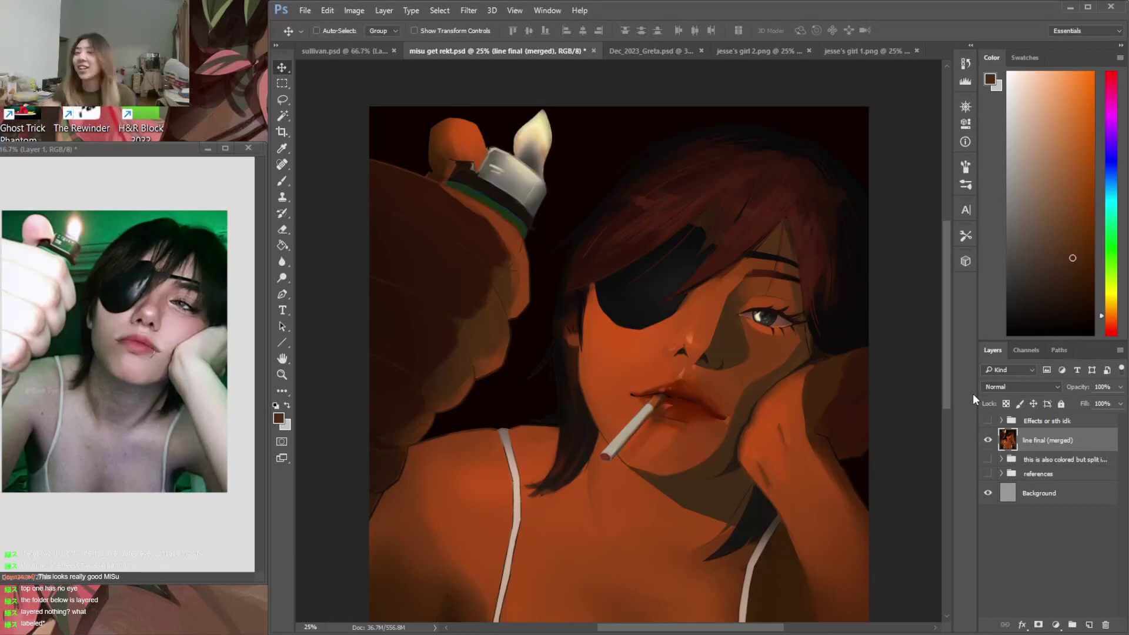
Toggle the merged painting, the "references" group and the colored group to compare their contents
{"action": "left_click", "coordinate": [988, 440]}
{"action": "left_click", "coordinate": [989, 474]}
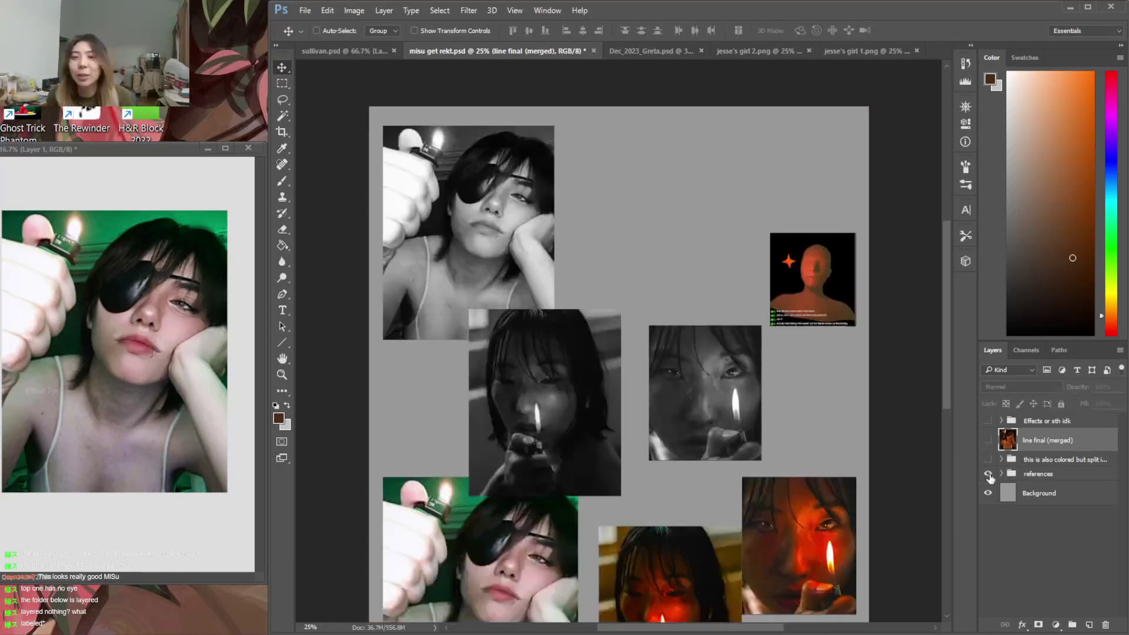
{"action": "left_click", "coordinate": [988, 474]}
{"action": "left_click", "coordinate": [989, 460]}
{"action": "left_click", "coordinate": [988, 460]}
{"action": "left_click", "coordinate": [988, 474]}
{"action": "left_click", "coordinate": [989, 474]}
{"action": "left_click", "coordinate": [988, 439]}
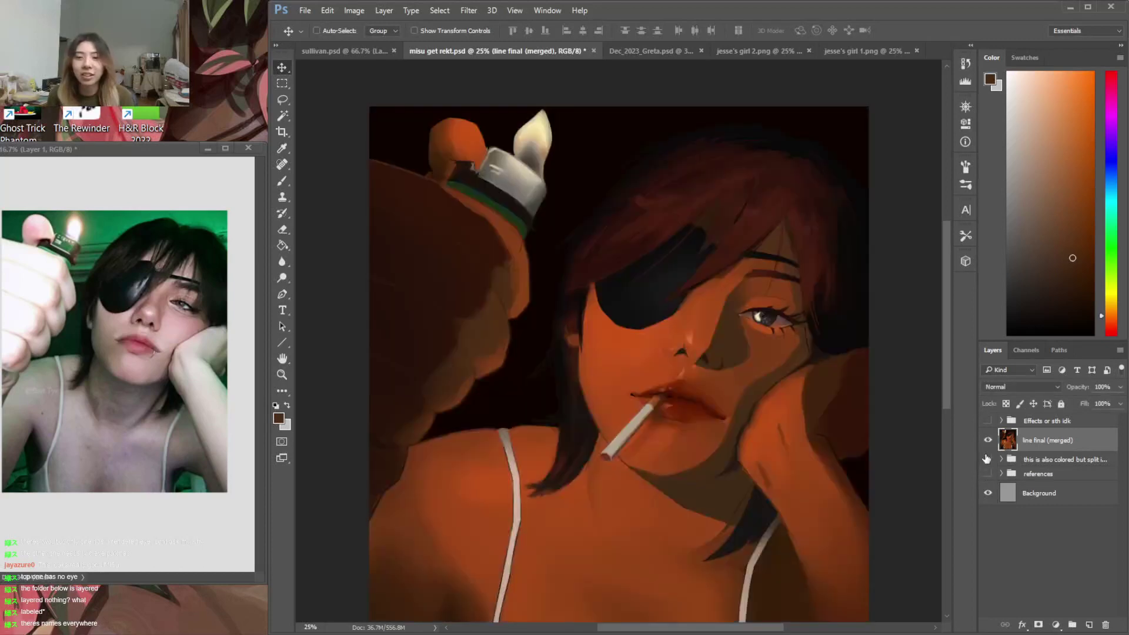
Lasso a narrow pointed area at the armpit, between the upper arm and the white top
{"action": "key", "text": "l"}
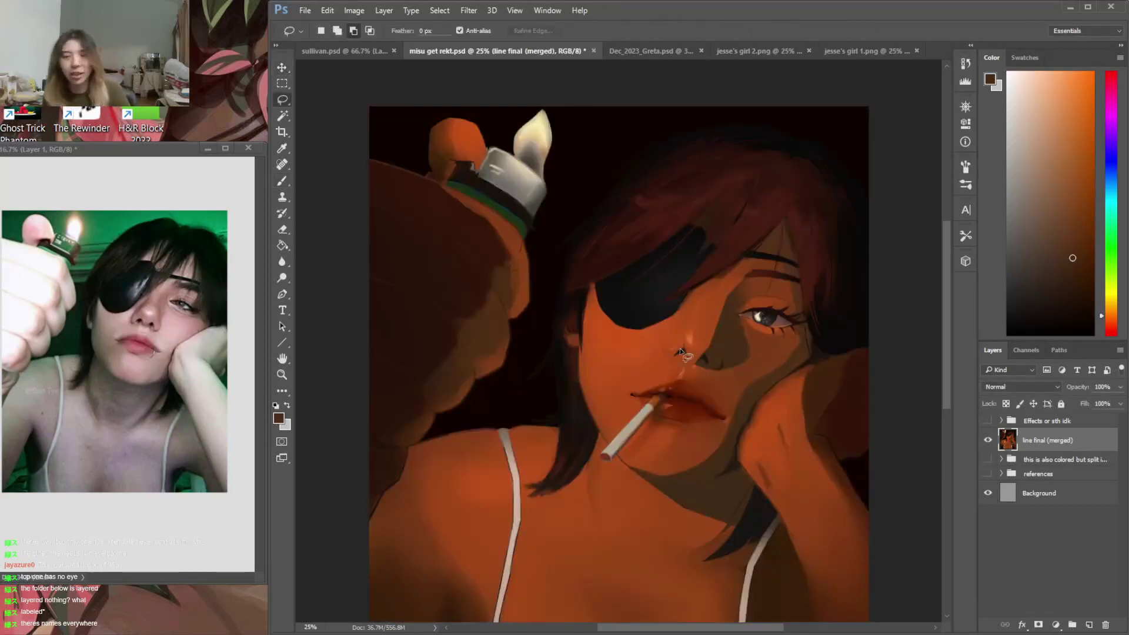
{"action": "scroll", "coordinate": [946, 365], "scroll_direction": "down", "scroll_amount": 5}
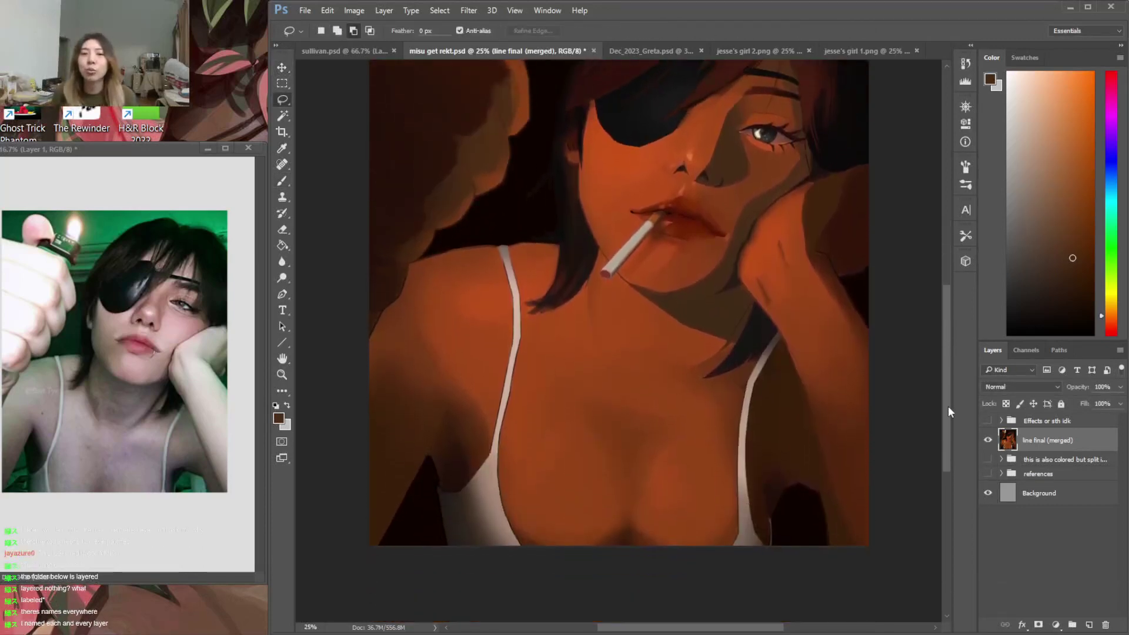
{"action": "scroll", "coordinate": [947, 394], "scroll_direction": "up", "scroll_amount": 1}
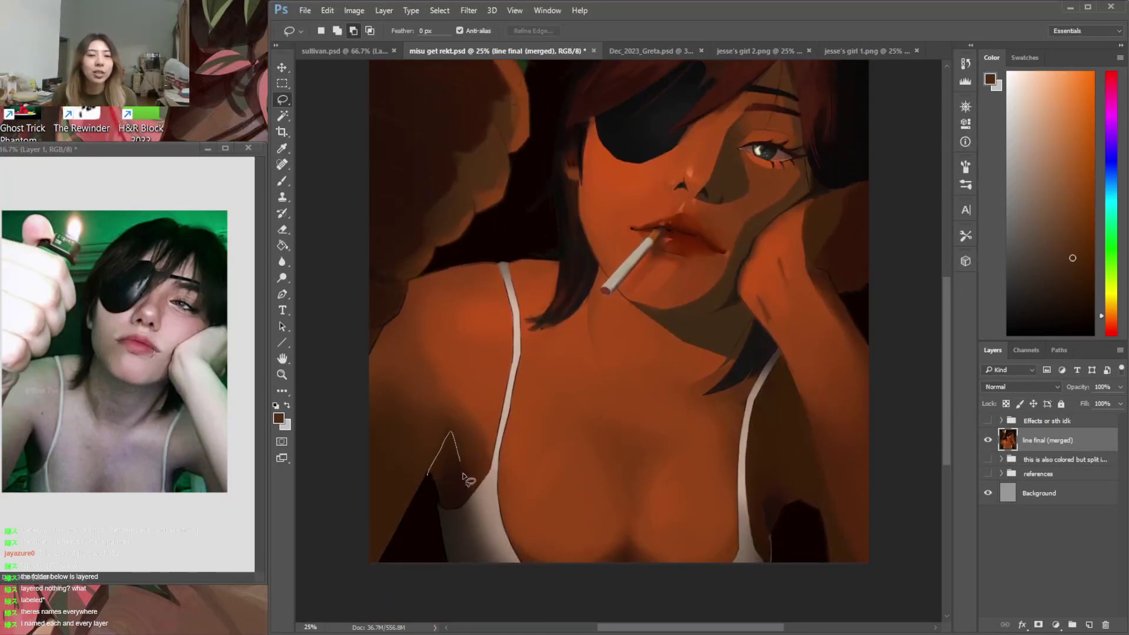
{"action": "left_click_drag", "start_coordinate": [435, 483], "coordinate": [433, 477]}
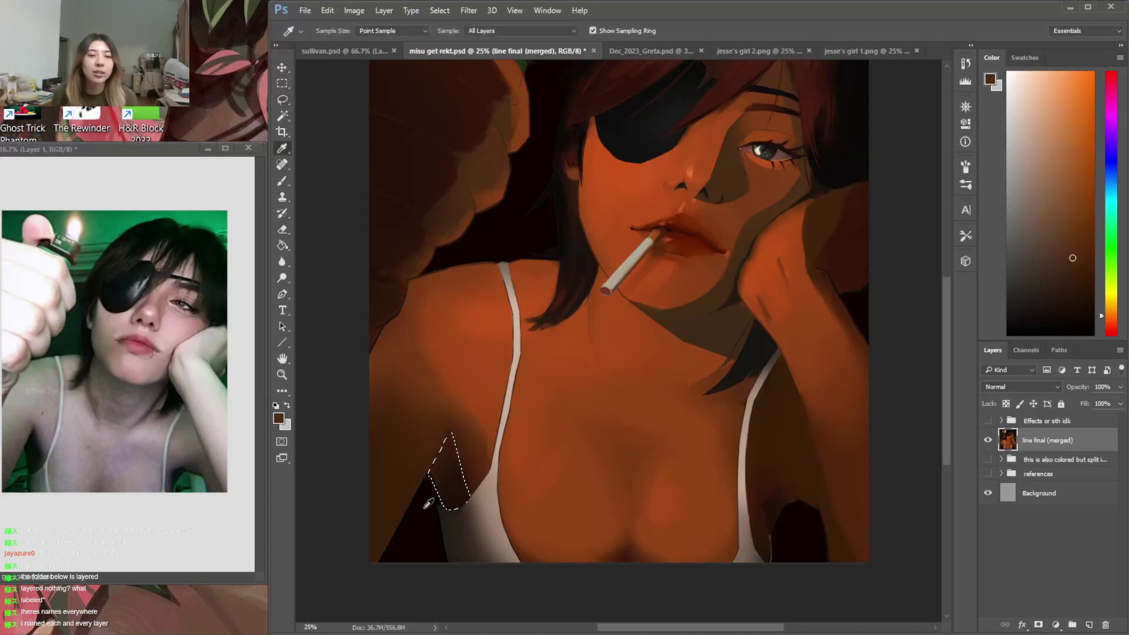
Set the foreground to the near-black of the gap under the arm and choose a soft round brush at 417 px
{"action": "key", "text": "d"}
{"action": "key", "text": "b"}
{"action": "right_click", "coordinate": [440, 464]}
{"action": "left_click_drag", "start_coordinate": [530, 464], "coordinate": [558, 463]}
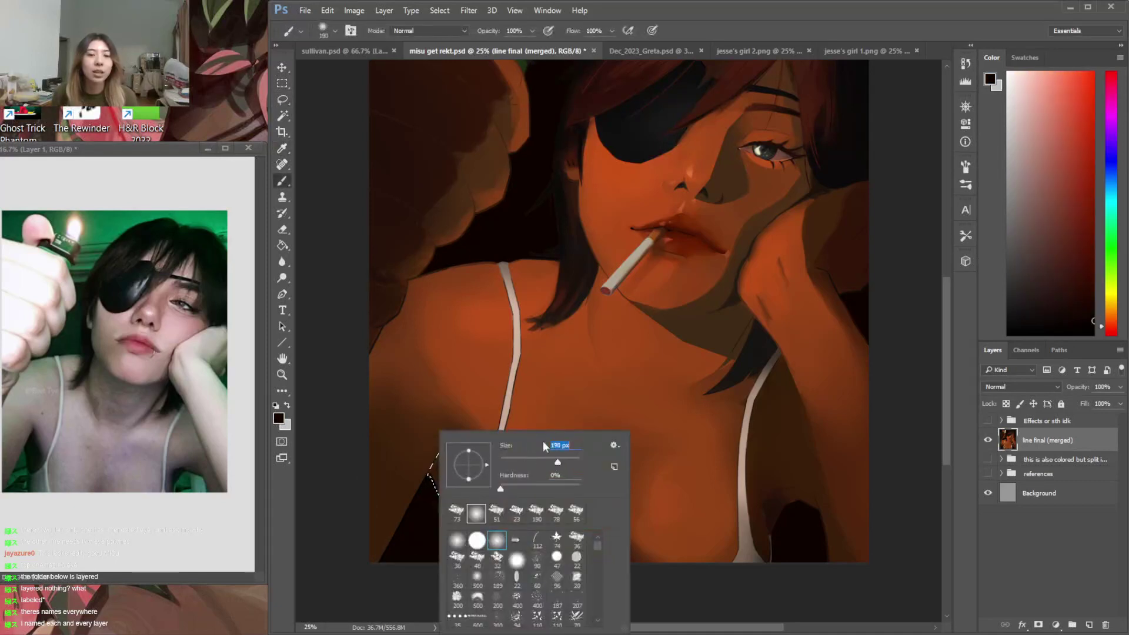
{"action": "left_click", "coordinate": [512, 375]}
{"action": "right_click", "coordinate": [515, 381]}
{"action": "left_click_drag", "start_coordinate": [645, 413], "coordinate": [654, 413]}
{"action": "key", "text": "Return"}
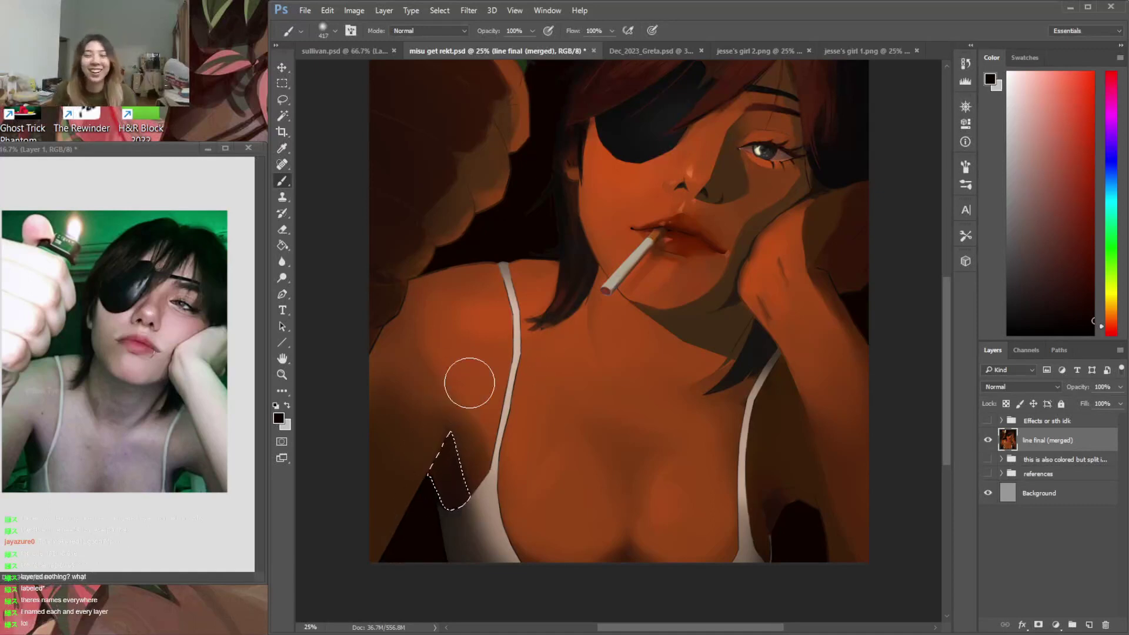
Hide the merged painting to reveal the reference images, and expand the "references" group to its individual layers
{"action": "left_click", "coordinate": [988, 439]}
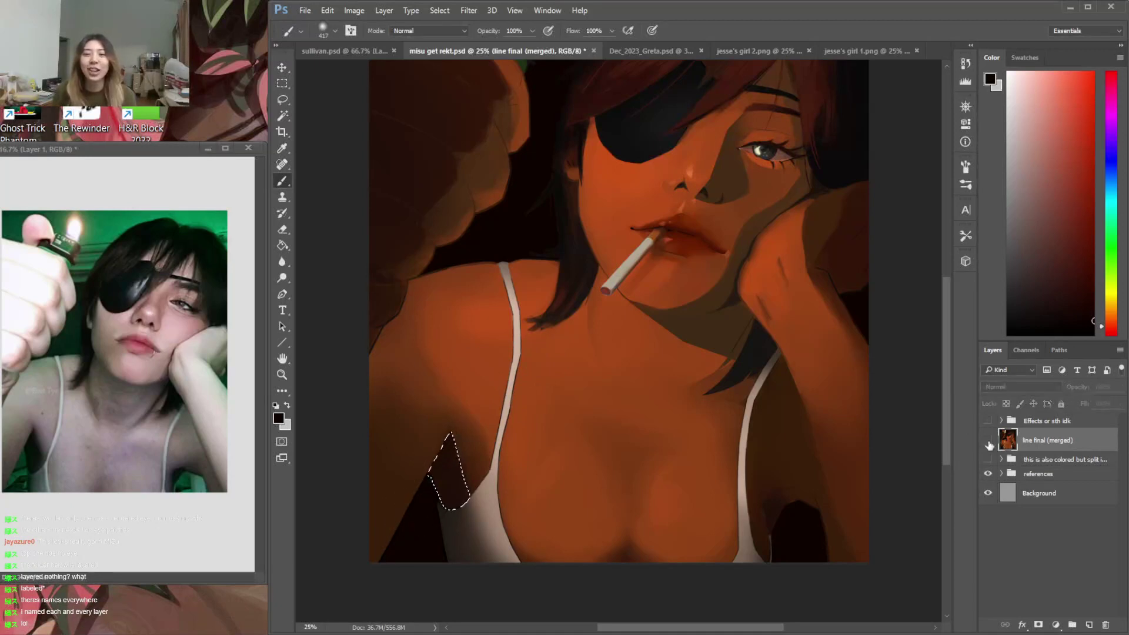
{"action": "left_click", "coordinate": [1002, 473]}
{"action": "scroll", "coordinate": [1113, 517], "scroll_direction": "down", "scroll_amount": 3}
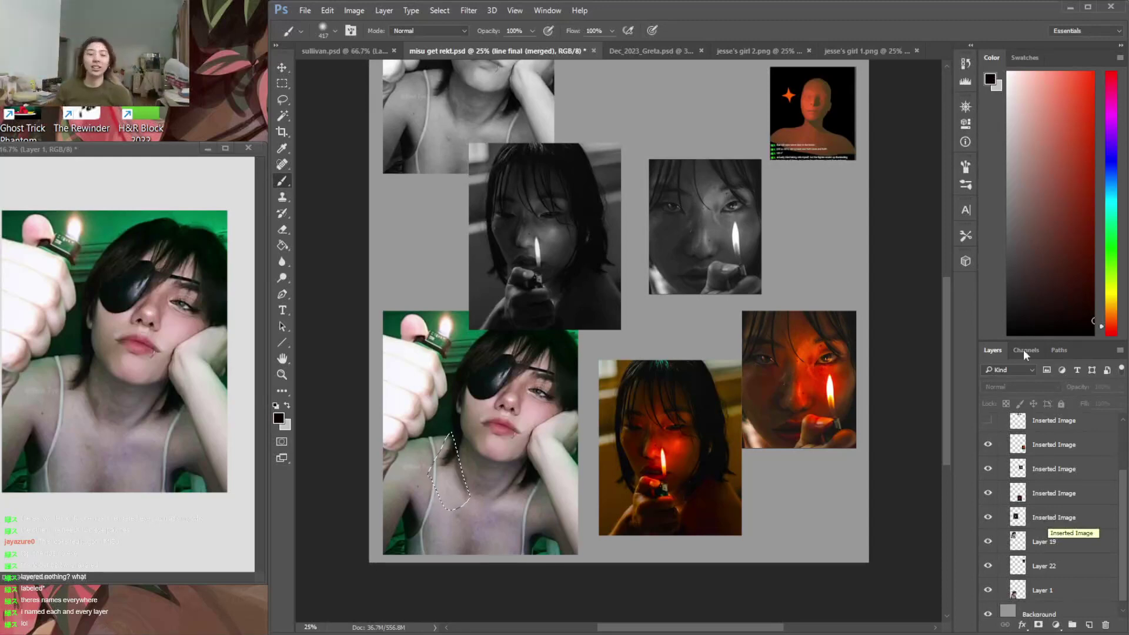
Hide the "references" group, inspect the colored group's individual layers, and switch back to the merged painting
{"action": "scroll", "coordinate": [1029, 484], "scroll_direction": "up", "scroll_amount": 3}
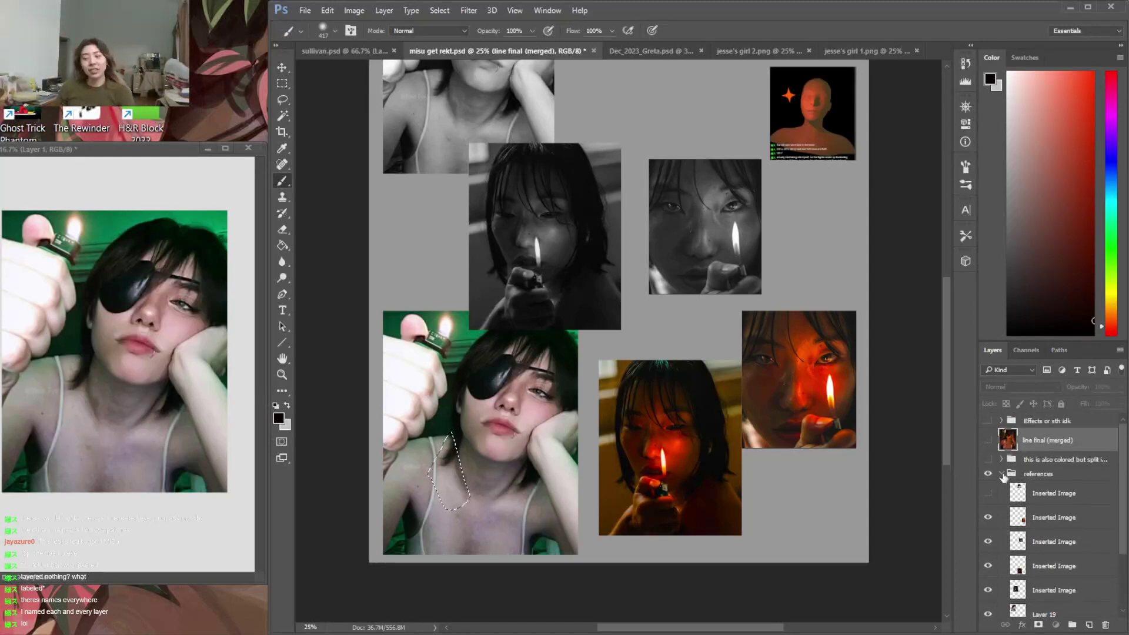
{"action": "left_click", "coordinate": [1001, 474]}
{"action": "left_click", "coordinate": [988, 473]}
{"action": "left_click", "coordinate": [988, 459]}
{"action": "left_click", "coordinate": [1002, 460]}
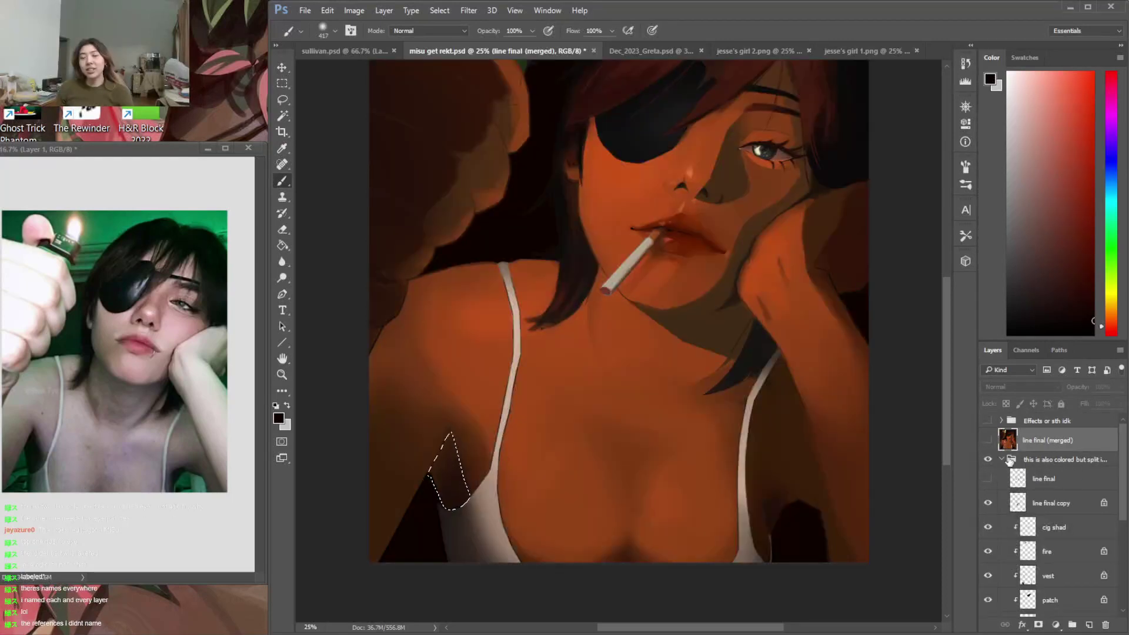
{"action": "left_click", "coordinate": [1002, 460]}
{"action": "left_click", "coordinate": [988, 461]}
{"action": "left_click", "coordinate": [989, 441]}
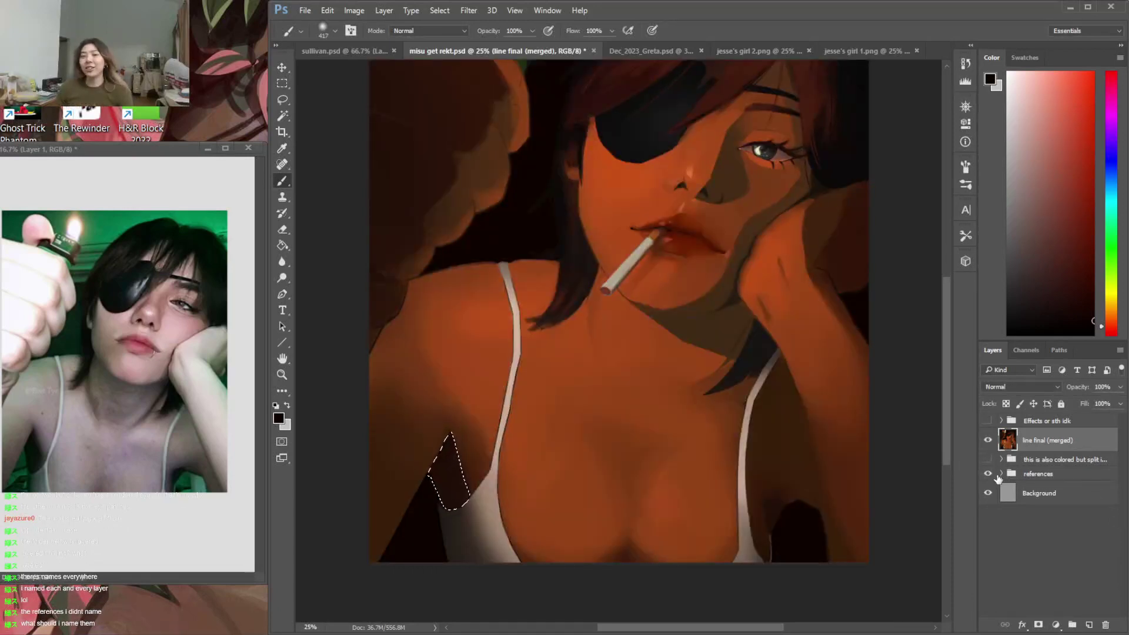
Recheck the layers in the "references" group, collapse and hide the group, and show the merged painting
{"action": "left_click", "coordinate": [1002, 474]}
{"action": "left_click", "coordinate": [988, 474], "text": "alt"}
{"action": "left_click", "coordinate": [1002, 474]}
{"action": "left_click", "coordinate": [1002, 474]}
{"action": "mouse_move", "coordinate": [1122, 501]}
{"action": "left_mouse_down"}
{"action": "mouse_move", "coordinate": [1122, 578]}
{"action": "mouse_move", "coordinate": [1122, 468]}
{"action": "mouse_move", "coordinate": [1116, 564]}
{"action": "mouse_move", "coordinate": [1125, 492]}
{"action": "left_mouse_up"}
{"action": "left_click", "coordinate": [1001, 473]}
{"action": "left_click", "coordinate": [988, 473]}
{"action": "left_click", "coordinate": [988, 441]}
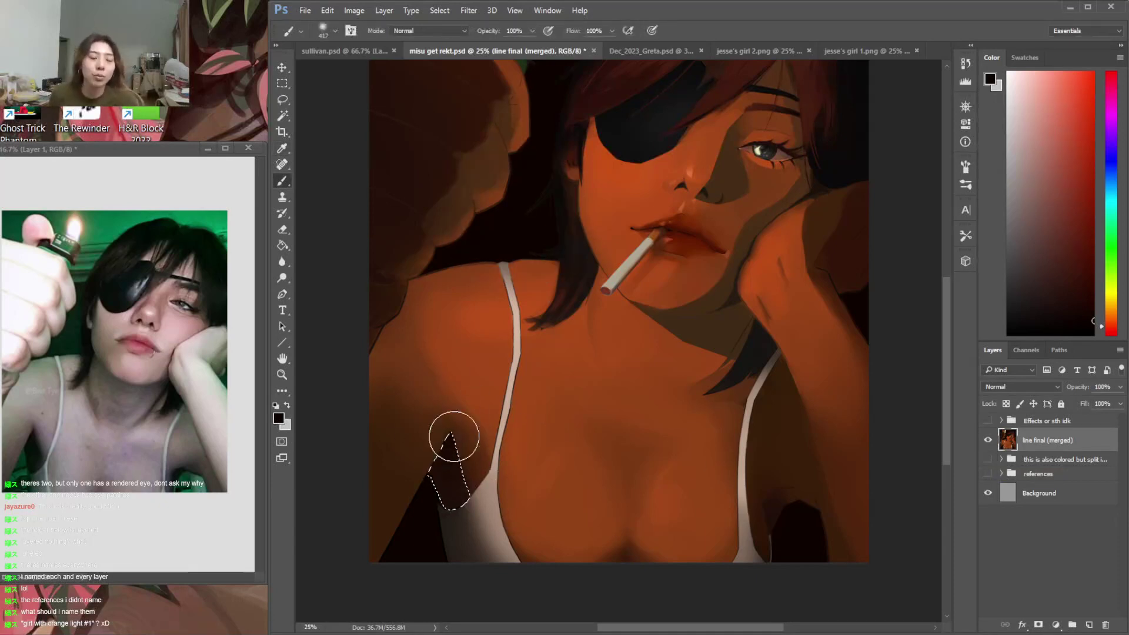
Lasso the outer side of the white top below the armpit and shade it with soft near-black
{"action": "key", "text": "ctrl+d"}
{"action": "key", "text": "l"}
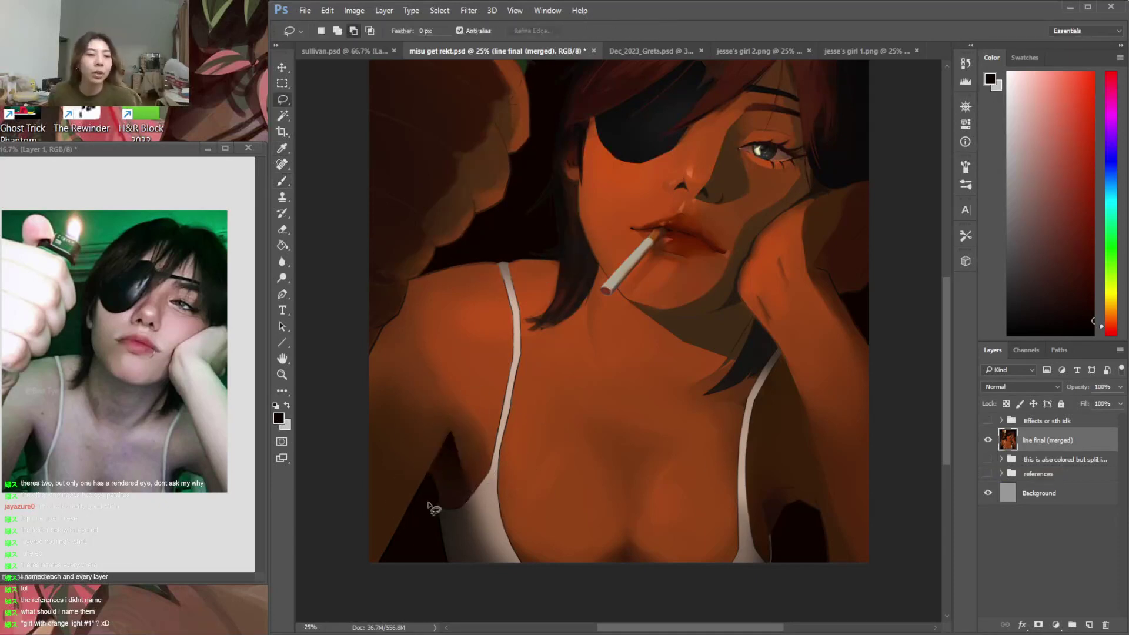
{"action": "left_click_drag", "start_coordinate": [450, 541], "coordinate": [450, 574]}
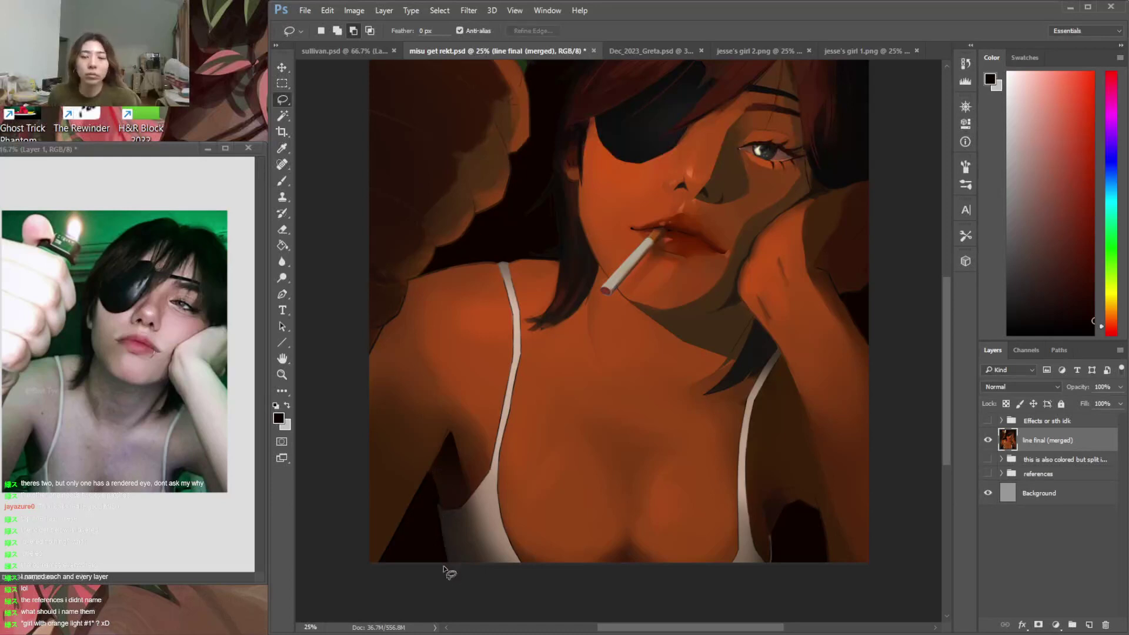
{"action": "mouse_move", "coordinate": [432, 487]}
{"action": "left_mouse_down"}
{"action": "mouse_move", "coordinate": [445, 539]}
{"action": "mouse_move", "coordinate": [504, 584]}
{"action": "mouse_move", "coordinate": [429, 471]}
{"action": "left_mouse_up"}
{"action": "key", "text": "b"}
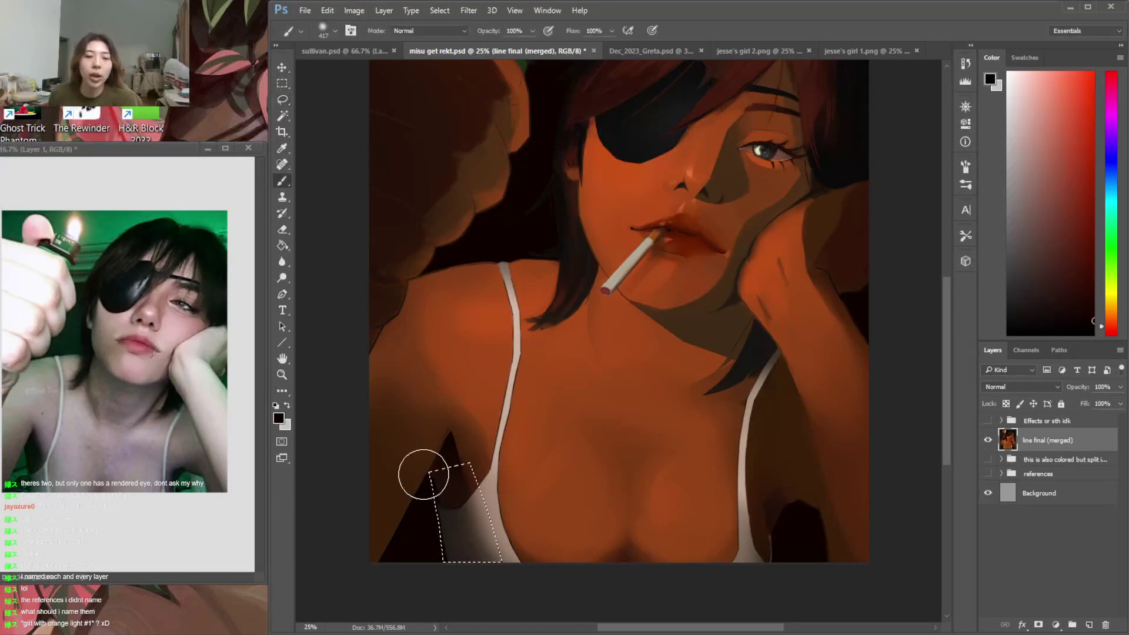
{"action": "key", "text": "ctrl+d"}
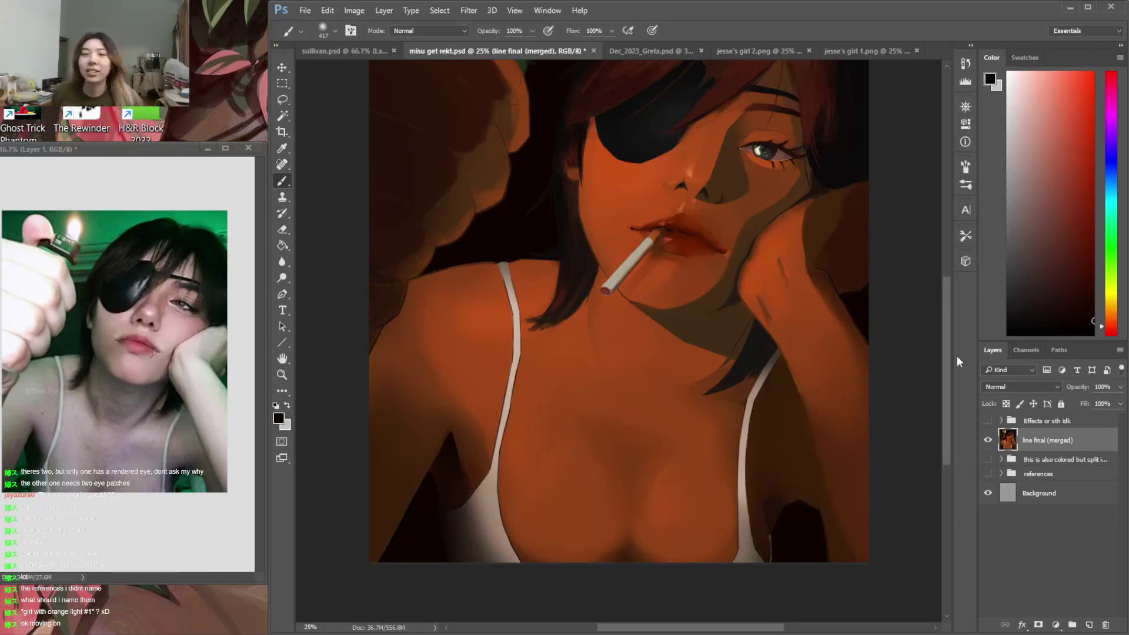
Lasso the shadowed side of the raised fist beside the lower fingers and shade it with its sampled dark brown
{"action": "scroll", "coordinate": [917, 341], "scroll_direction": "up", "scroll_amount": 3}
{"action": "key", "text": "l"}
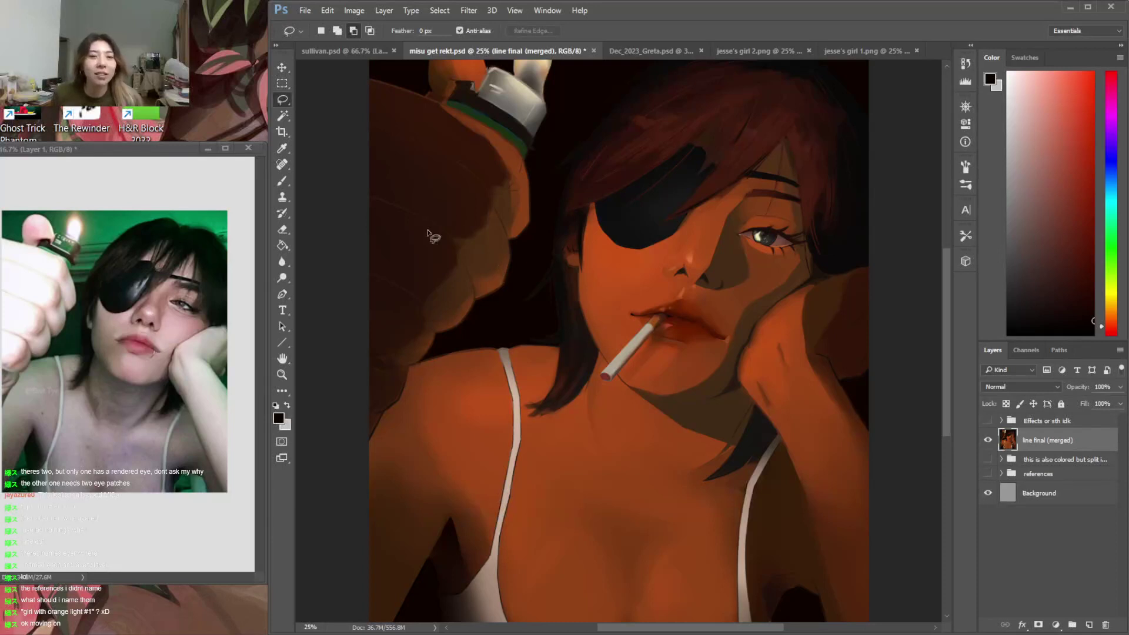
{"action": "mouse_move", "coordinate": [436, 224]}
{"action": "left_mouse_down"}
{"action": "mouse_move", "coordinate": [455, 267]}
{"action": "mouse_move", "coordinate": [427, 315]}
{"action": "mouse_move", "coordinate": [372, 279]}
{"action": "mouse_move", "coordinate": [383, 269]}
{"action": "mouse_move", "coordinate": [414, 279]}
{"action": "mouse_move", "coordinate": [457, 312]}
{"action": "mouse_move", "coordinate": [451, 301]}
{"action": "mouse_move", "coordinate": [438, 331]}
{"action": "left_mouse_up"}
{"action": "key", "text": "ctrl+d"}
{"action": "key", "text": "b"}
{"action": "left_click", "coordinate": [402, 297], "text": "alt"}
{"action": "mouse_move", "coordinate": [402, 298]}
{"action": "left_mouse_down"}
{"action": "mouse_move", "coordinate": [418, 363]}
{"action": "mouse_move", "coordinate": [424, 345]}
{"action": "mouse_move", "coordinate": [397, 294]}
{"action": "left_mouse_up"}
{"action": "key", "text": "ctrl+d"}
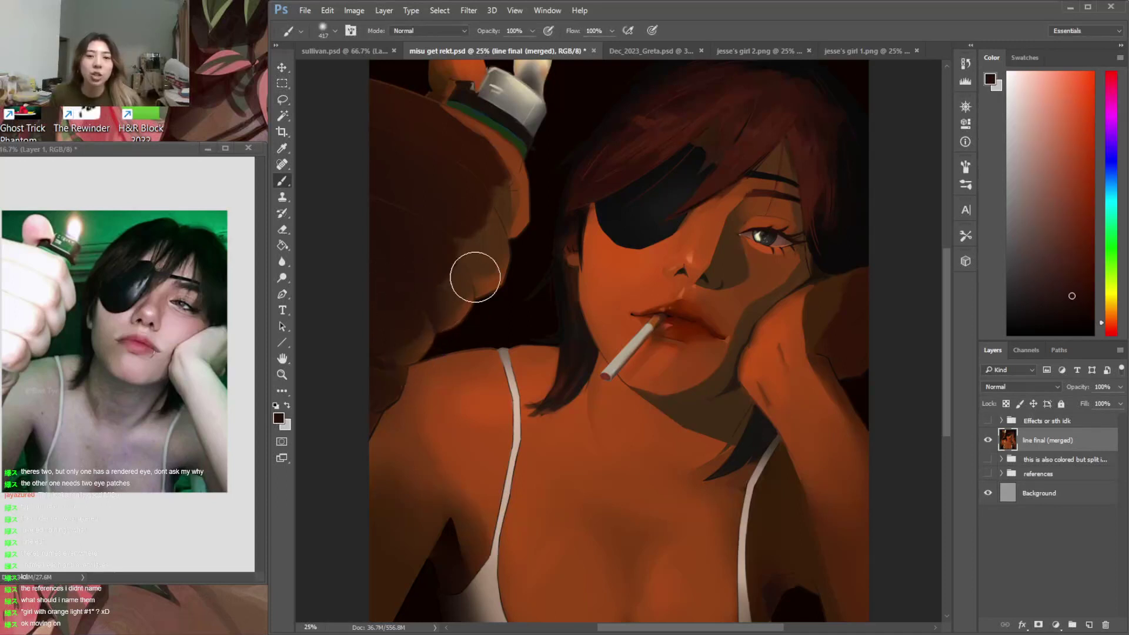
Lasso the edge between the fist's two lower fingers and brush in dark brown to separate them
{"action": "key", "text": "l"}
{"action": "mouse_move", "coordinate": [447, 232]}
{"action": "left_mouse_down"}
{"action": "mouse_move", "coordinate": [481, 299]}
{"action": "mouse_move", "coordinate": [479, 211]}
{"action": "mouse_move", "coordinate": [449, 232]}
{"action": "mouse_move", "coordinate": [454, 307]}
{"action": "mouse_move", "coordinate": [446, 214]}
{"action": "mouse_move", "coordinate": [438, 295]}
{"action": "left_mouse_up"}
{"action": "key", "text": "b"}
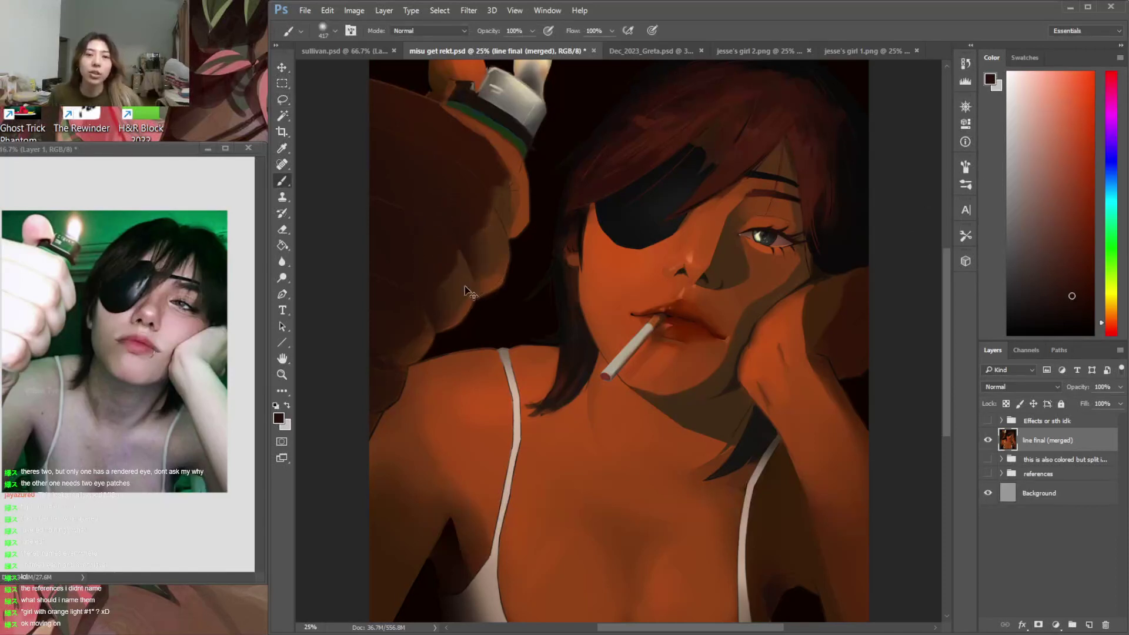
{"action": "key", "text": "ctrl+d"}
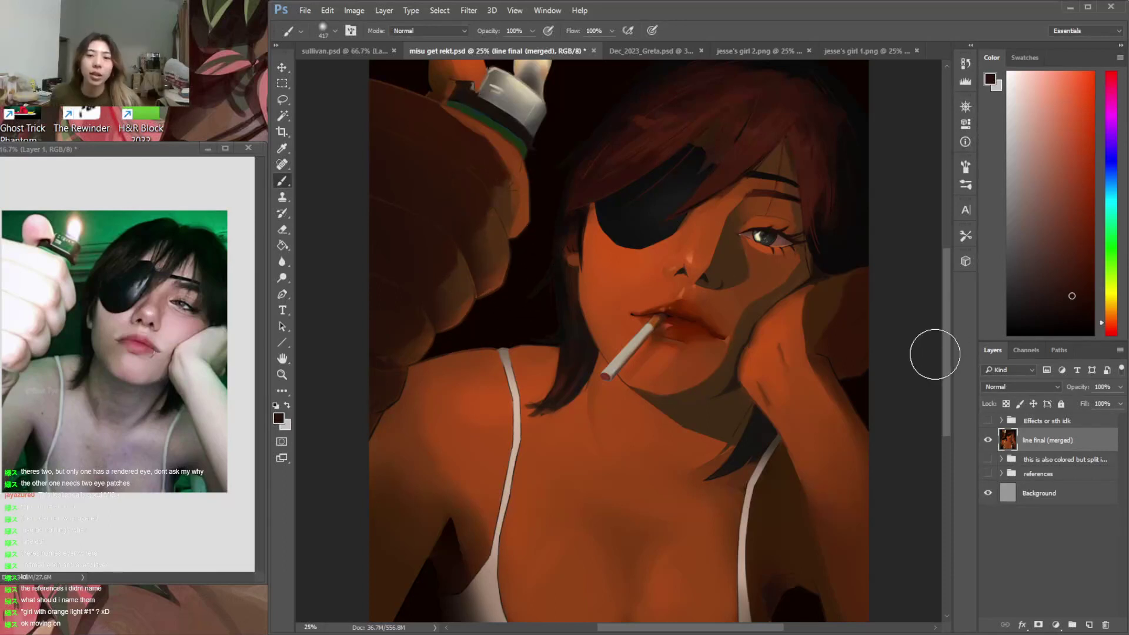
{"action": "scroll", "coordinate": [948, 347], "scroll_direction": "up", "scroll_amount": 2}
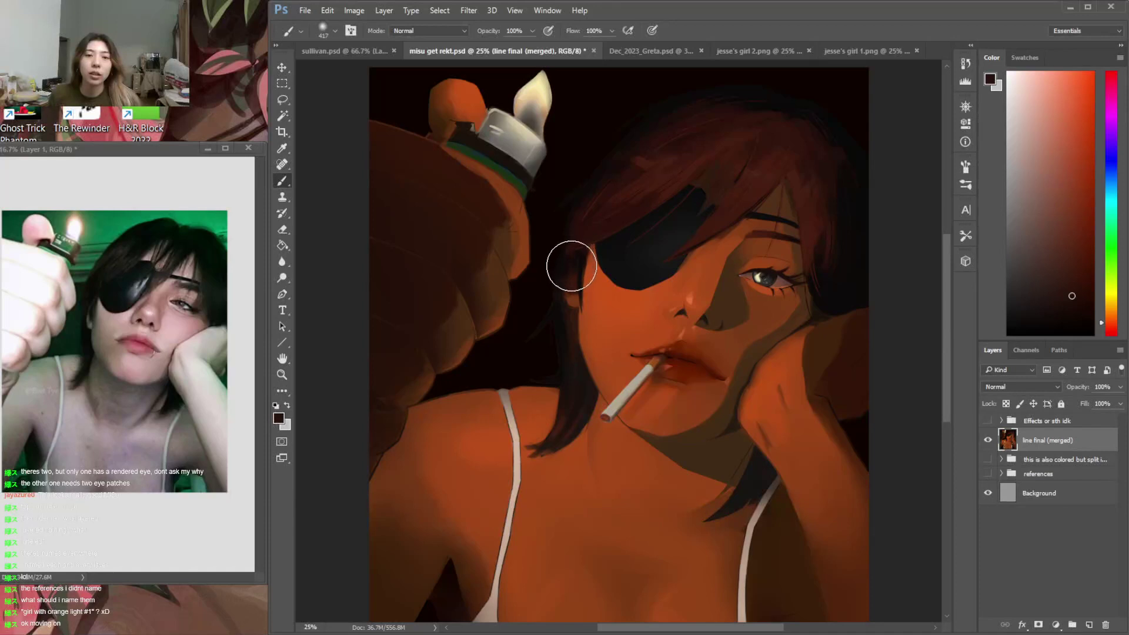
{"action": "key", "text": "i"}
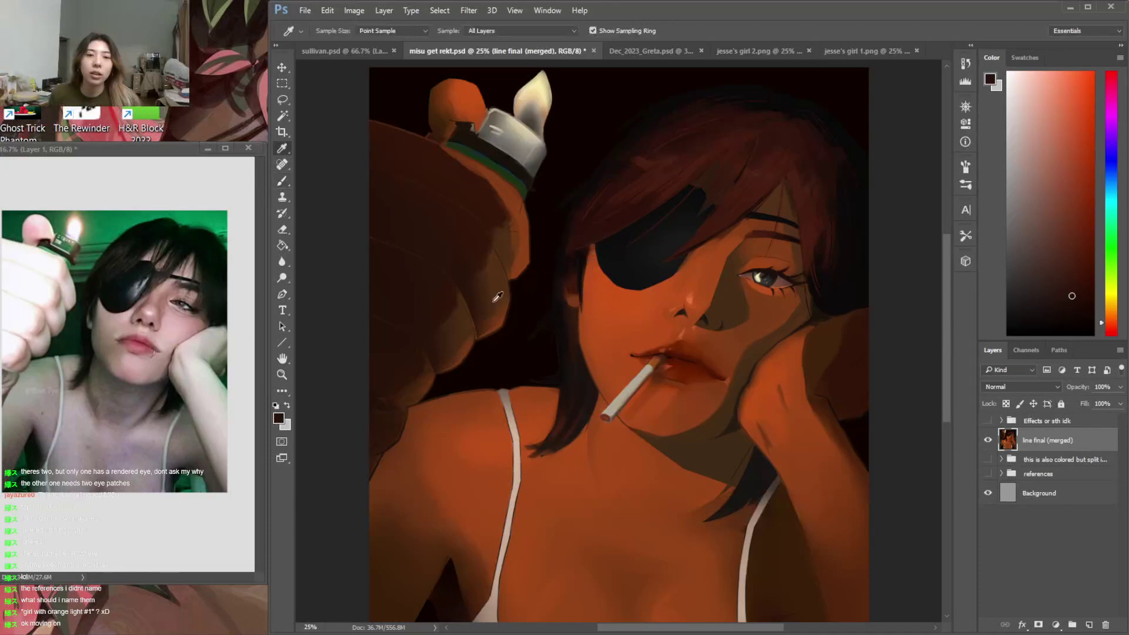
{"action": "left_click", "coordinate": [498, 298]}
{"action": "key", "text": "l"}
{"action": "mouse_move", "coordinate": [469, 305]}
{"action": "left_mouse_down"}
{"action": "mouse_move", "coordinate": [494, 348]}
{"action": "mouse_move", "coordinate": [519, 332]}
{"action": "mouse_move", "coordinate": [496, 282]}
{"action": "left_mouse_up"}
{"action": "key", "text": "w"}
{"action": "left_click", "coordinate": [518, 341]}
{"action": "key", "text": "ctrl+d"}
Lasso the fist's second-lowest finger and brush its sampled brown over the orange rim at the fingertip
{"action": "key", "text": "l"}
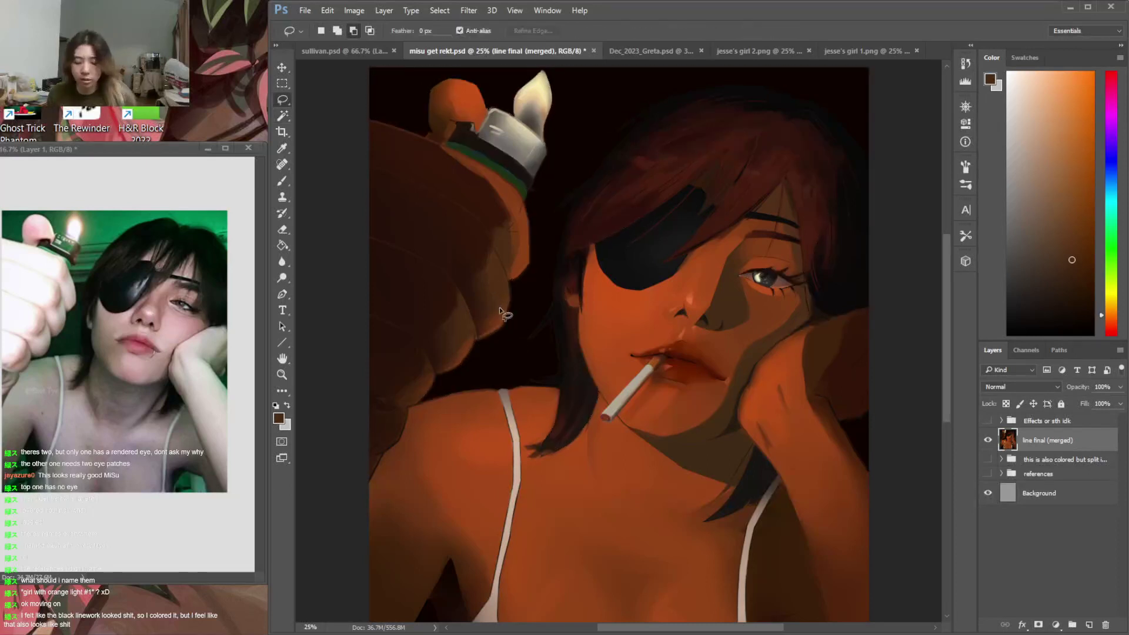
{"action": "mouse_move", "coordinate": [504, 273]}
{"action": "left_mouse_down"}
{"action": "mouse_move", "coordinate": [503, 323]}
{"action": "mouse_move", "coordinate": [478, 338]}
{"action": "mouse_move", "coordinate": [466, 287]}
{"action": "left_mouse_up"}
{"action": "key", "text": "b"}
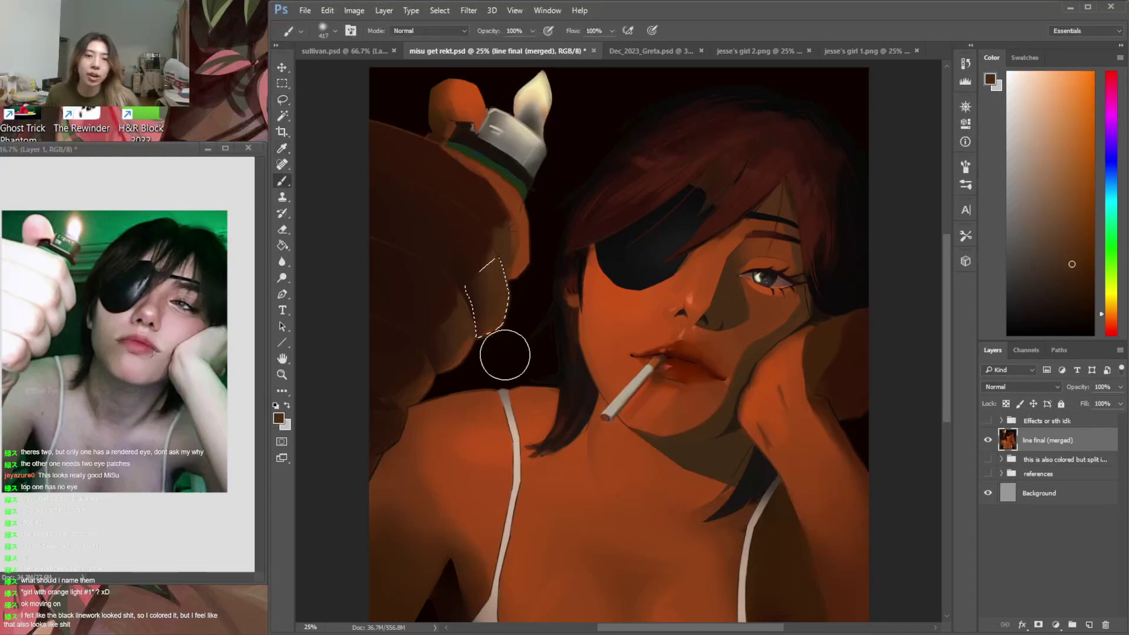
{"action": "key", "text": "l"}
{"action": "key", "text": "ctrl+d"}
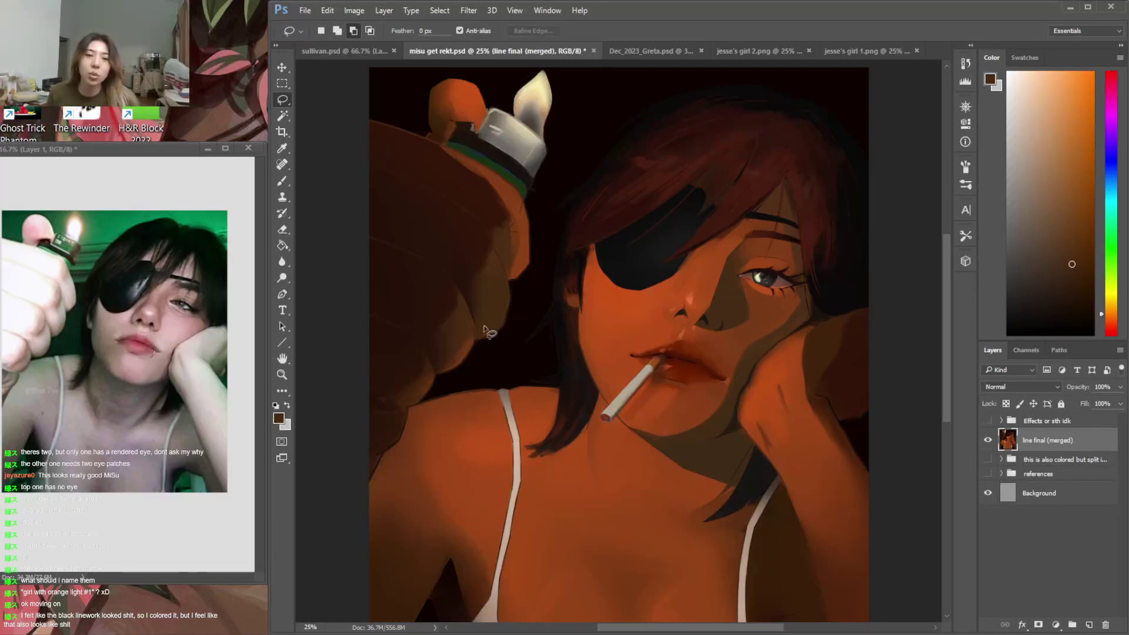
Reselect the whole second-lowest finger and shade it with a dark reddish brown using the soft brush
{"action": "left_click_drag", "start_coordinate": [476, 324], "coordinate": [483, 339]}
{"action": "mouse_move", "coordinate": [505, 278]}
{"action": "left_mouse_down"}
{"action": "mouse_move", "coordinate": [470, 310]}
{"action": "mouse_move", "coordinate": [477, 340]}
{"action": "mouse_move", "coordinate": [507, 311]}
{"action": "mouse_move", "coordinate": [476, 251]}
{"action": "left_mouse_up"}
{"action": "key", "text": "ctrl+d"}
{"action": "key", "text": "b"}
{"action": "left_click", "coordinate": [459, 277], "text": "alt"}
{"action": "mouse_move", "coordinate": [470, 339]}
{"action": "left_mouse_down"}
{"action": "mouse_move", "coordinate": [449, 295]}
{"action": "mouse_move", "coordinate": [469, 369]}
{"action": "left_mouse_up"}
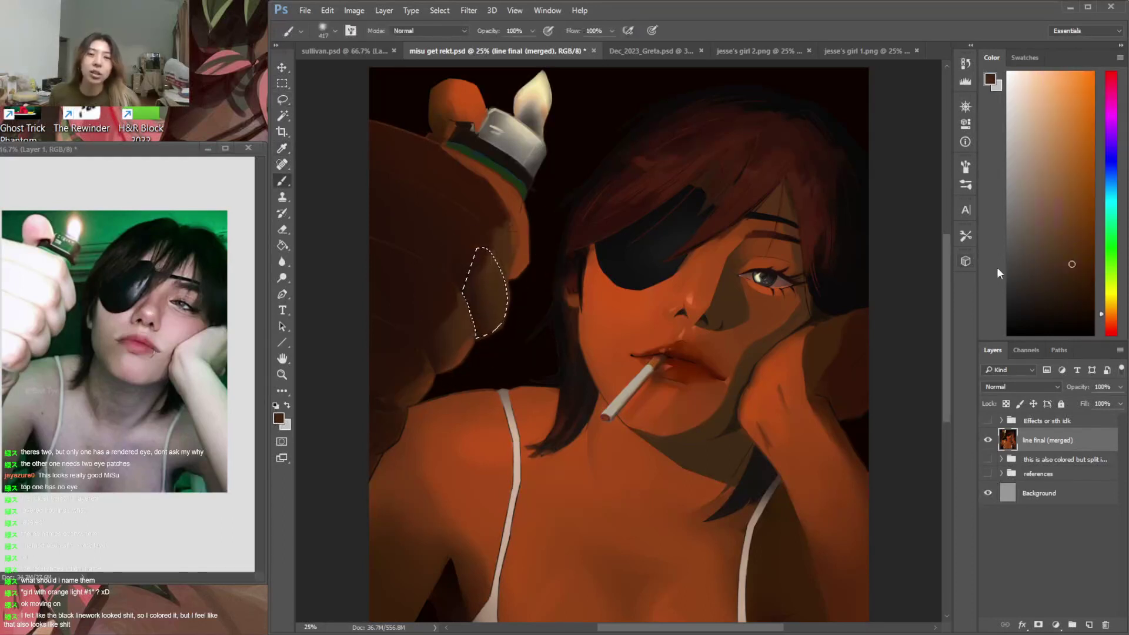
{"action": "left_click", "coordinate": [1081, 236]}
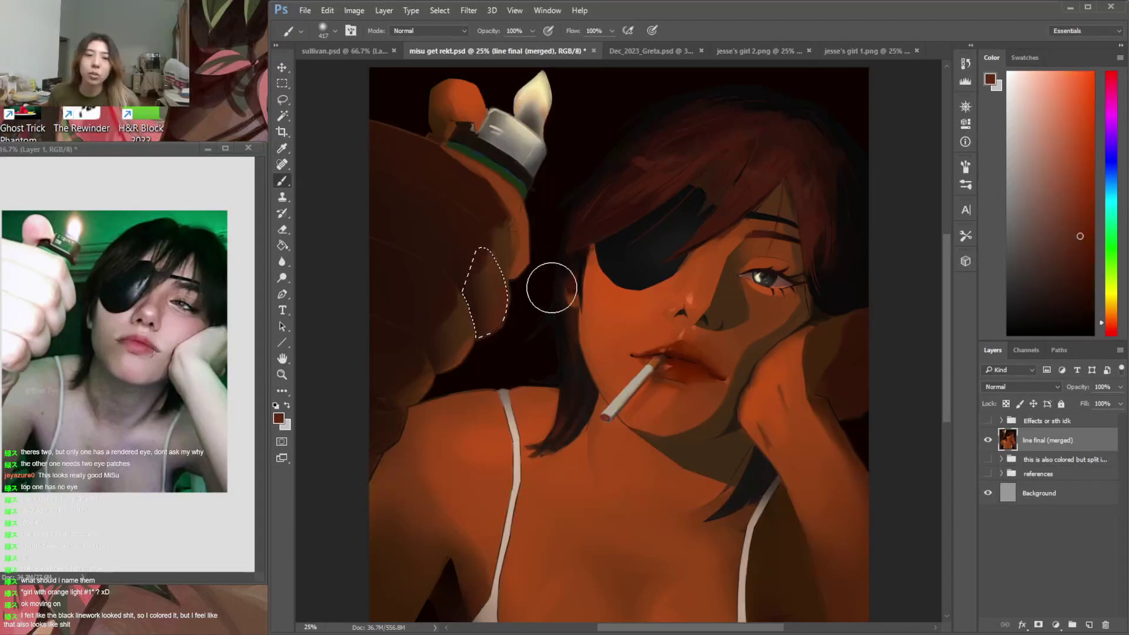
{"action": "key", "text": "ctrl+d"}
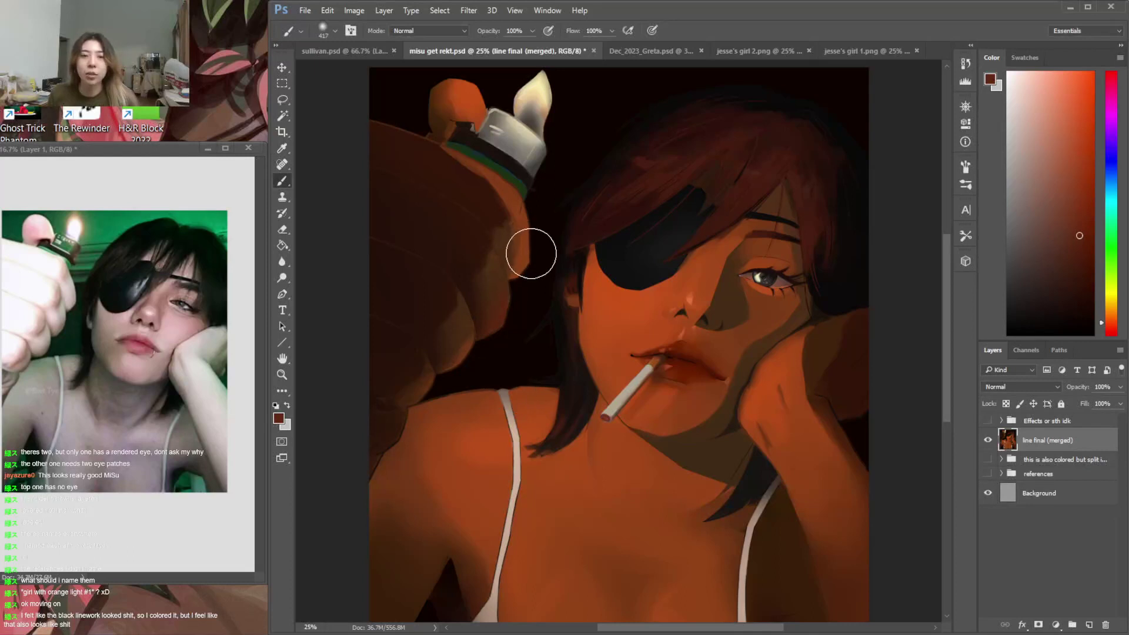
Sample the lighter flame's pale yellow and brush over the flame with a 124 px soft round brush, undoing unwanted strokes
{"action": "left_click", "coordinate": [522, 259], "text": "alt"}
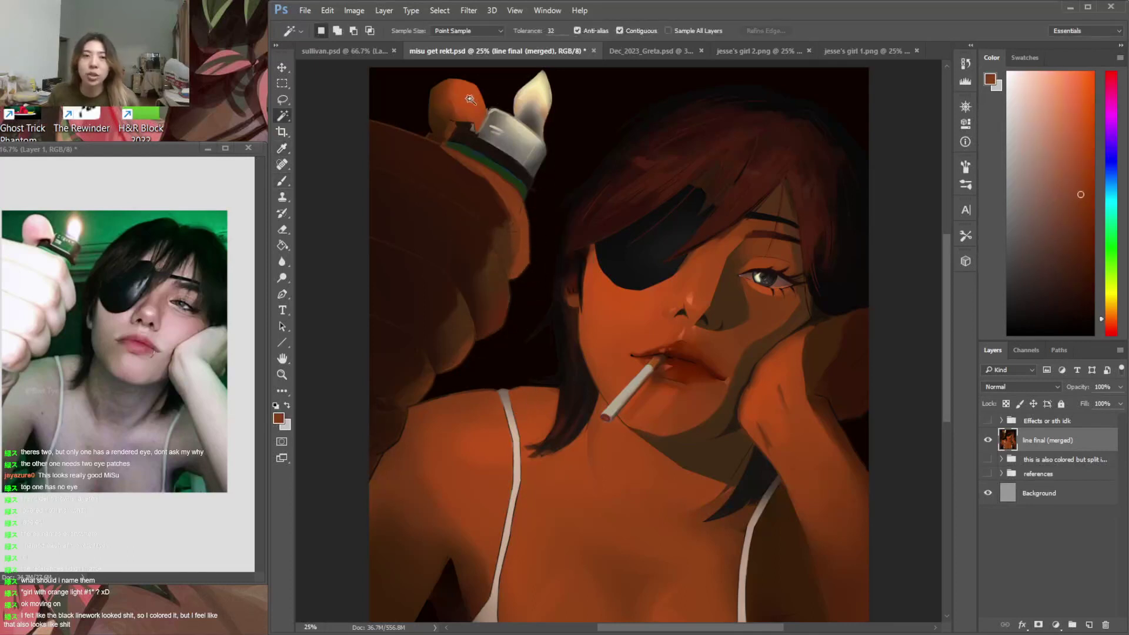
{"action": "left_click", "coordinate": [542, 82], "text": "alt"}
{"action": "right_click", "coordinate": [524, 112]}
{"action": "left_click", "coordinate": [629, 160]}
{"action": "left_click_drag", "start_coordinate": [947, 323], "coordinate": [951, 281]}
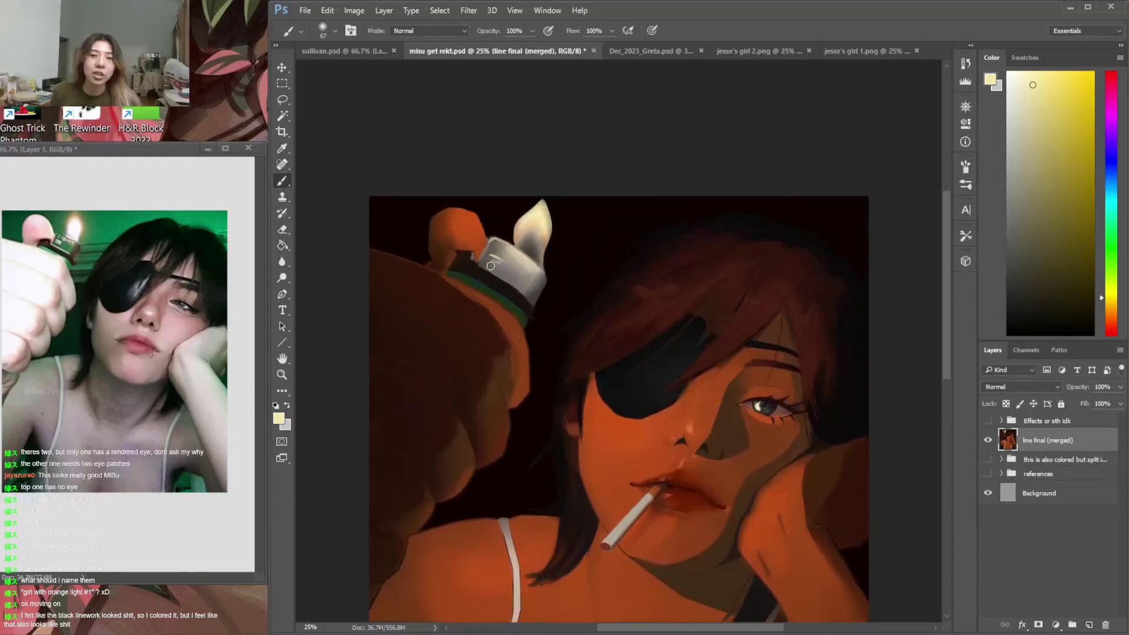
{"action": "right_click", "coordinate": [566, 259]}
{"action": "left_click_drag", "start_coordinate": [639, 263], "coordinate": [641, 263]}
{"action": "left_click_drag", "start_coordinate": [530, 212], "coordinate": [520, 238]}
{"action": "key", "text": "ctrl+z"}
{"action": "key", "text": "ctrl+alt+z"}
{"action": "key", "text": "ctrl+alt+z"}
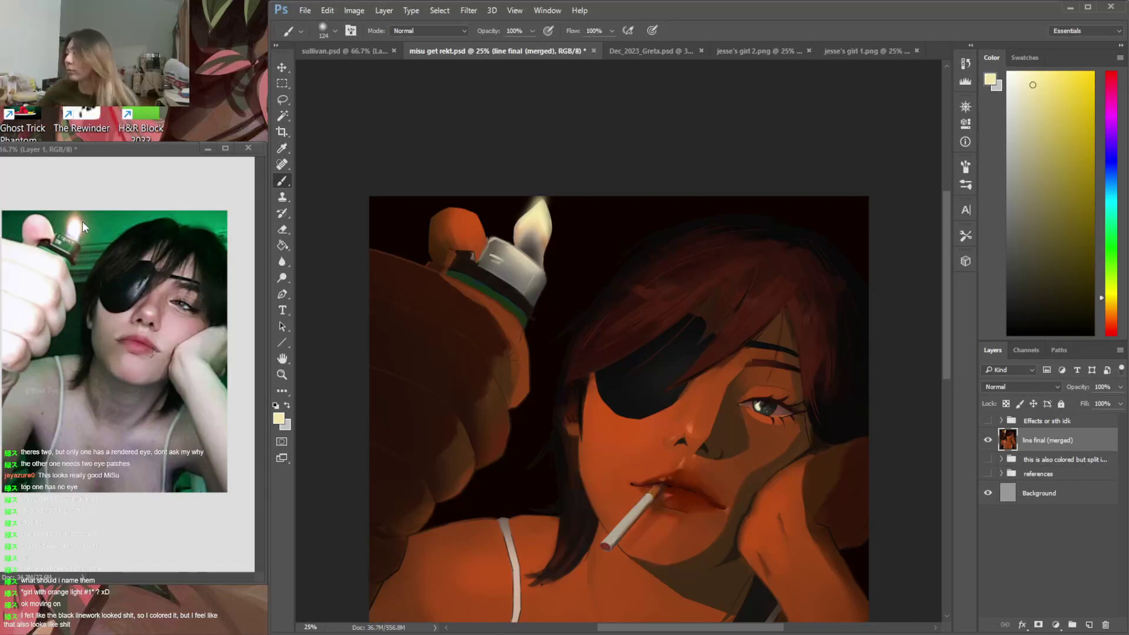
Sample the dark reddish brown of the hair and choose a 15 px textured brush for the face
{"action": "mouse_move", "coordinate": [947, 353]}
{"action": "left_mouse_down"}
{"action": "mouse_move", "coordinate": [949, 431]}
{"action": "mouse_move", "coordinate": [948, 423]}
{"action": "left_mouse_up"}
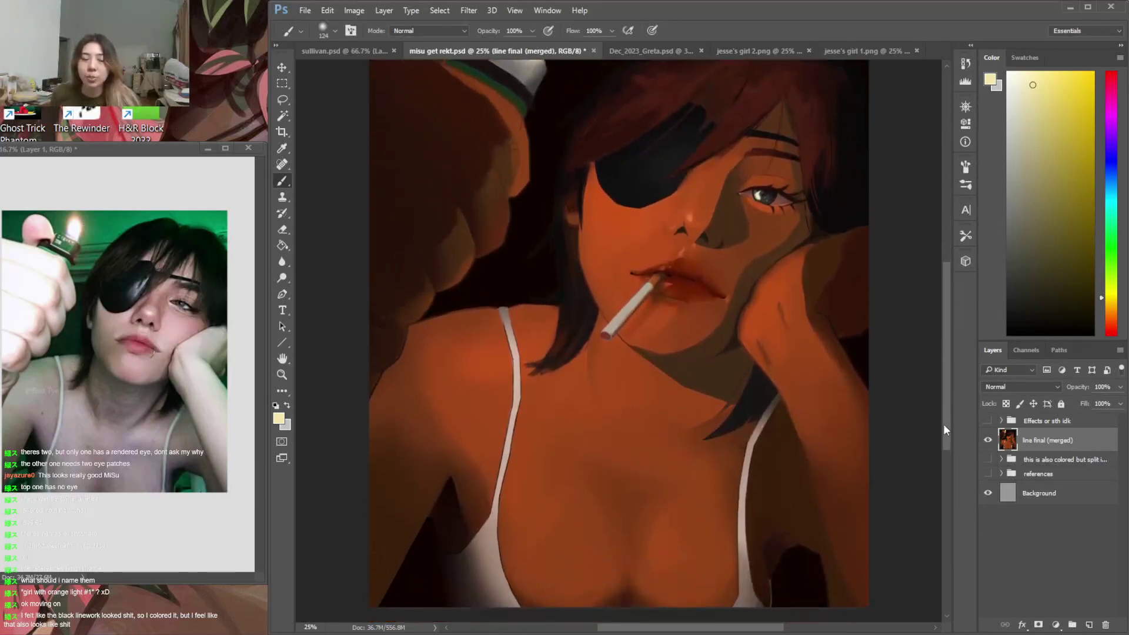
{"action": "key", "text": "w"}
{"action": "key", "text": "b"}
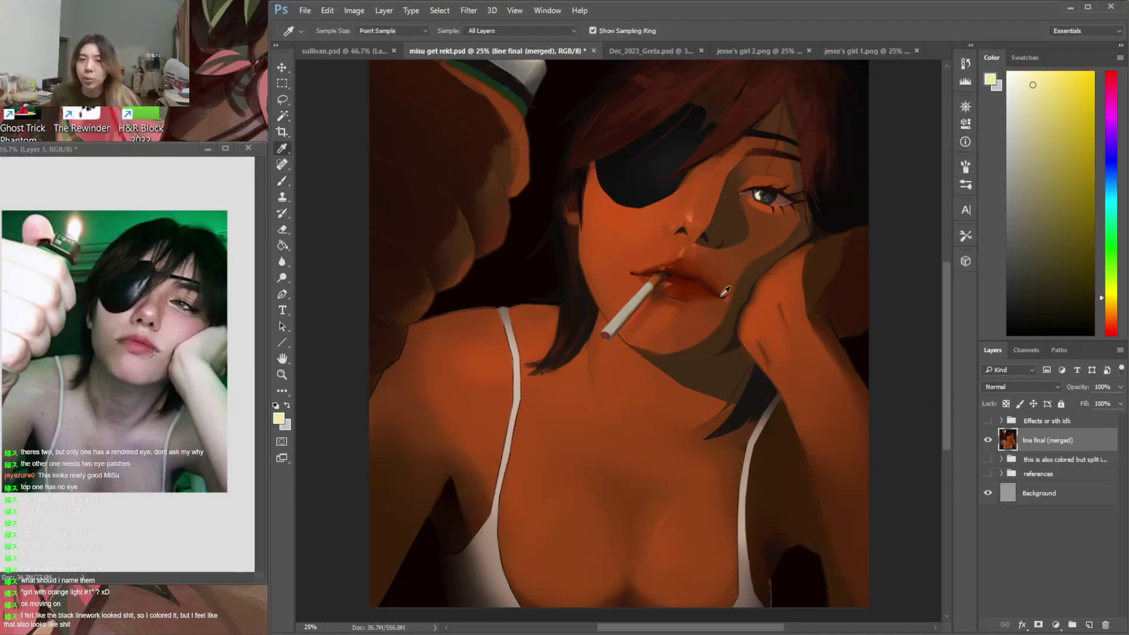
{"action": "key", "text": "i"}
{"action": "left_click", "coordinate": [694, 273]}
{"action": "left_click", "coordinate": [818, 155]}
{"action": "left_click_drag", "start_coordinate": [822, 150], "coordinate": [822, 151]}
{"action": "key", "text": "b"}
{"action": "right_click", "coordinate": [719, 332]}
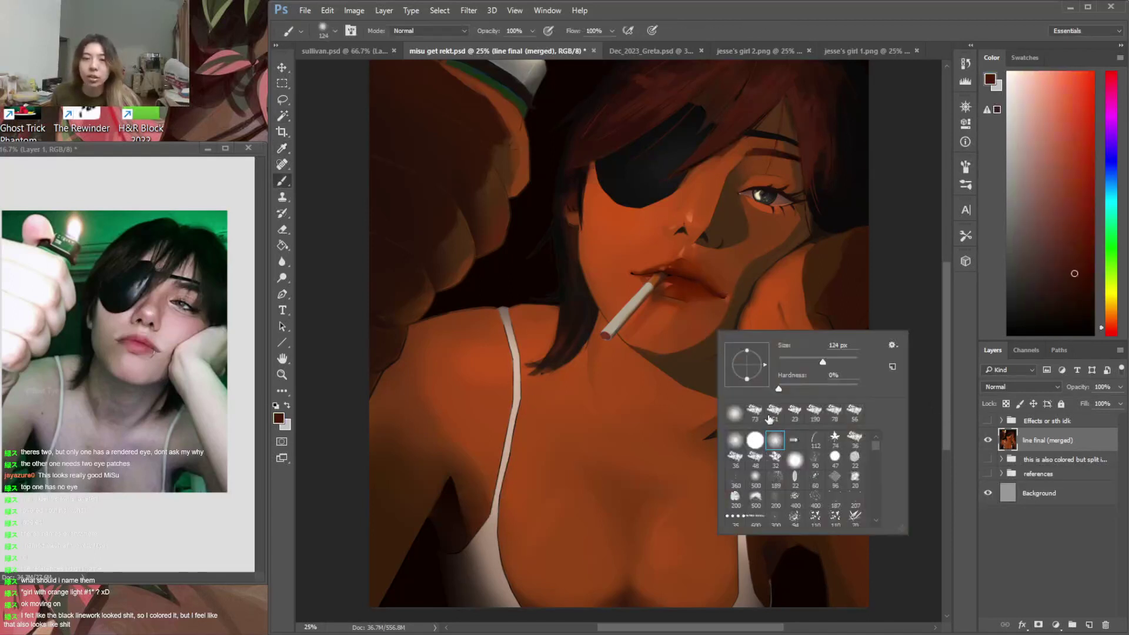
{"action": "key", "text": "ctrl+plus"}
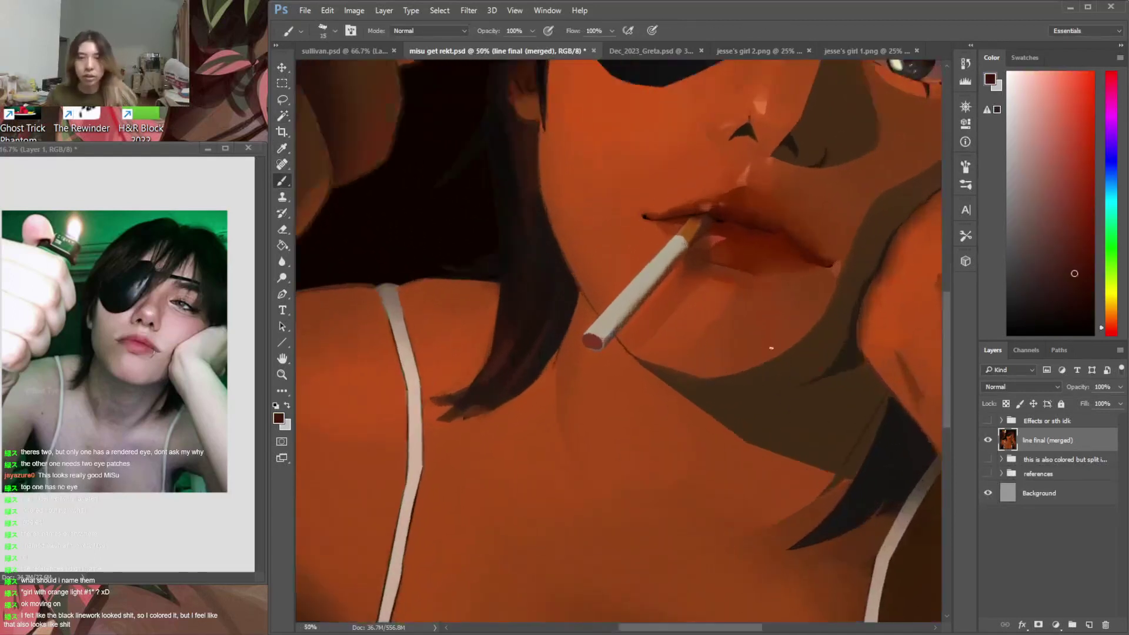
Repaint the dark jaw outline beside the cigarette in a muted reddish brown, blending it with sampled skin color
{"action": "left_click_drag", "start_coordinate": [1081, 268], "coordinate": [1066, 244]}
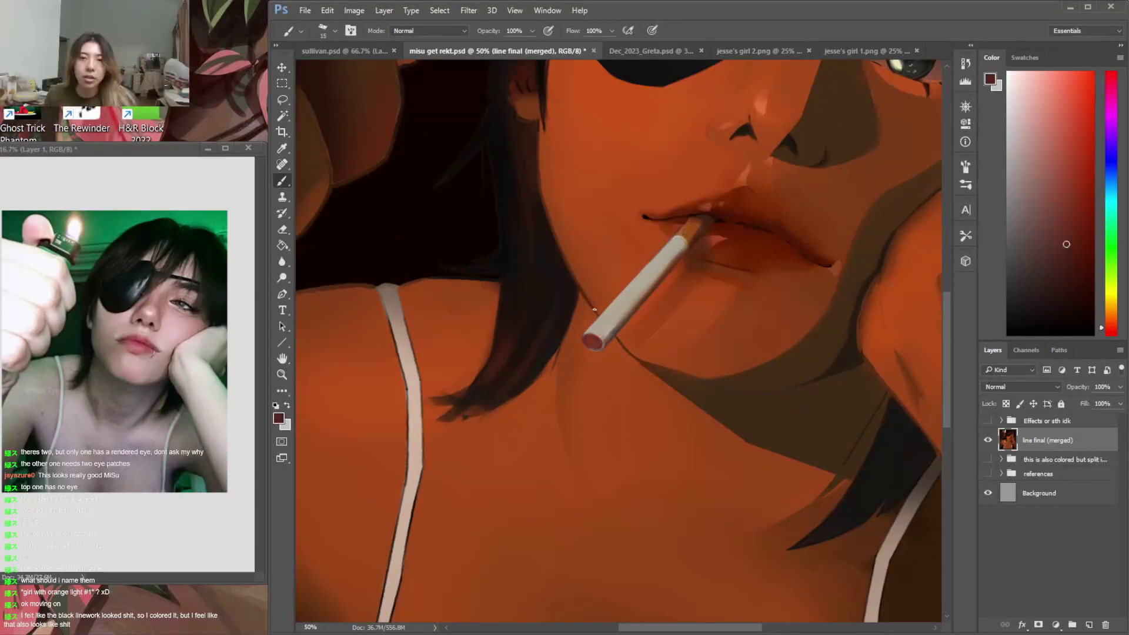
{"action": "left_click", "coordinate": [666, 358], "text": "alt"}
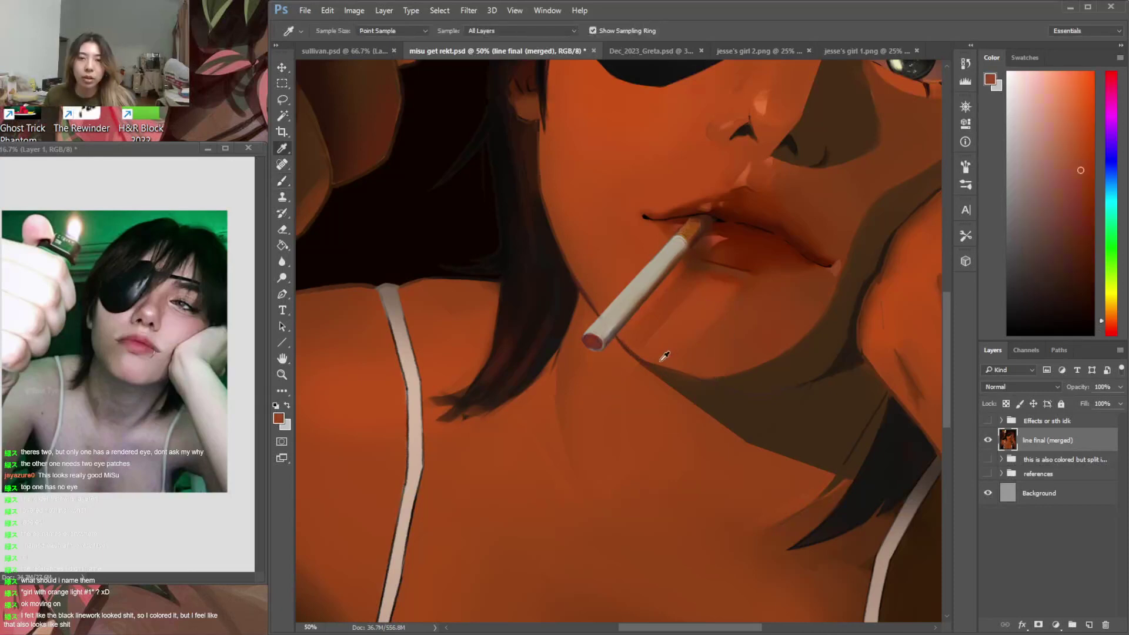
{"action": "left_click", "coordinate": [633, 355], "text": "alt"}
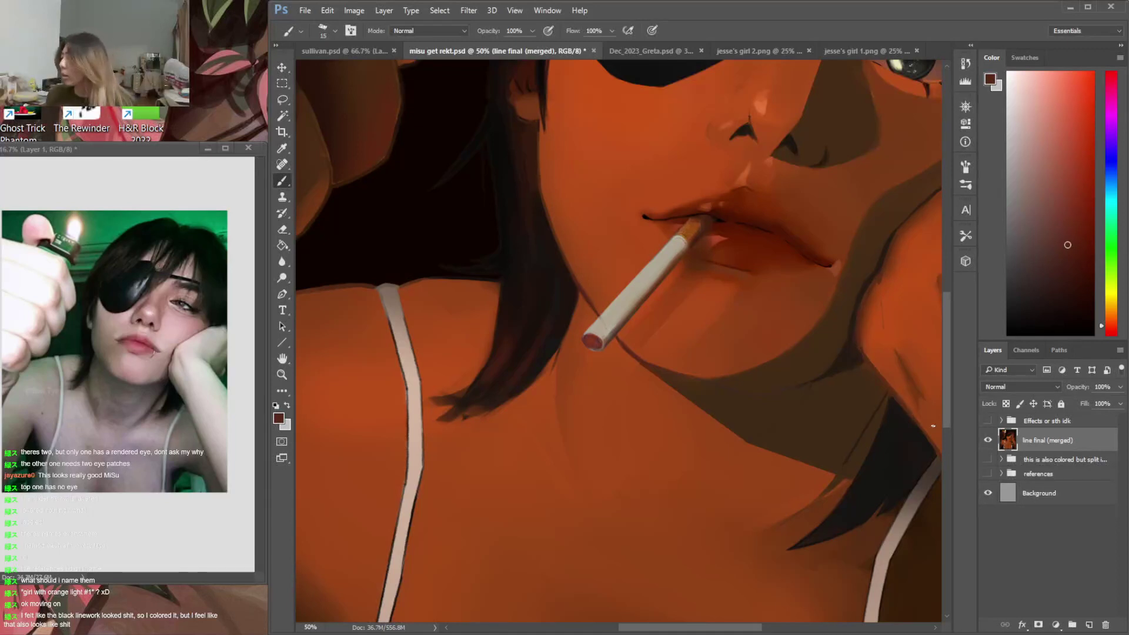
Paint the inner corner of the uncovered eye with sampled skin orange using a 36 px textured brush
{"action": "left_click_drag", "start_coordinate": [947, 338], "coordinate": [947, 300]}
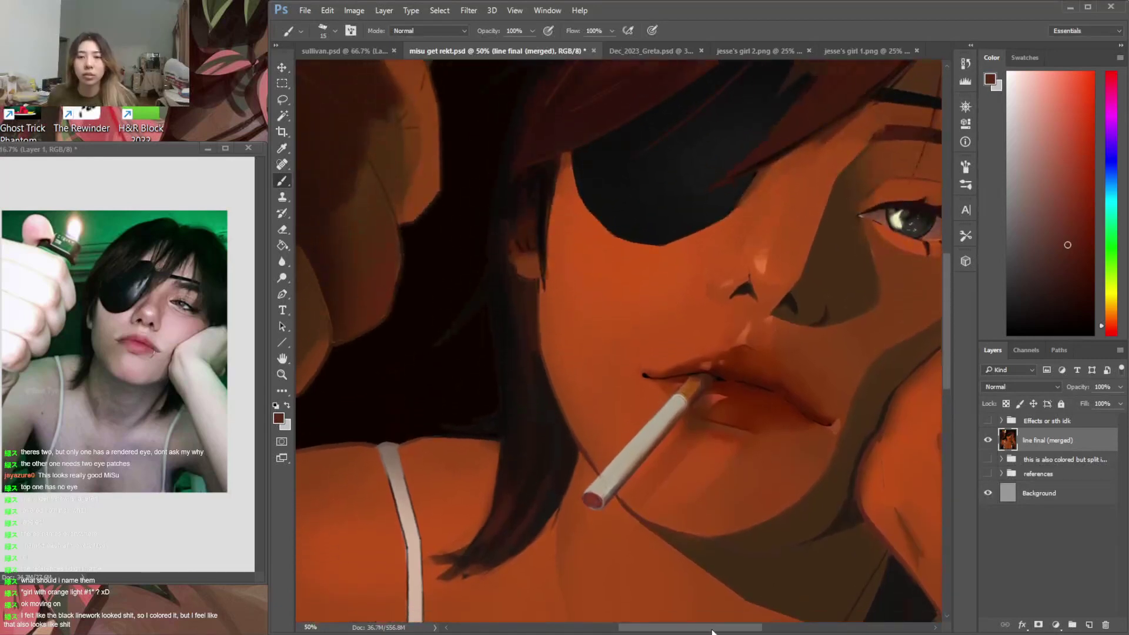
{"action": "left_click_drag", "start_coordinate": [704, 629], "coordinate": [744, 630]}
{"action": "right_click", "coordinate": [757, 200]}
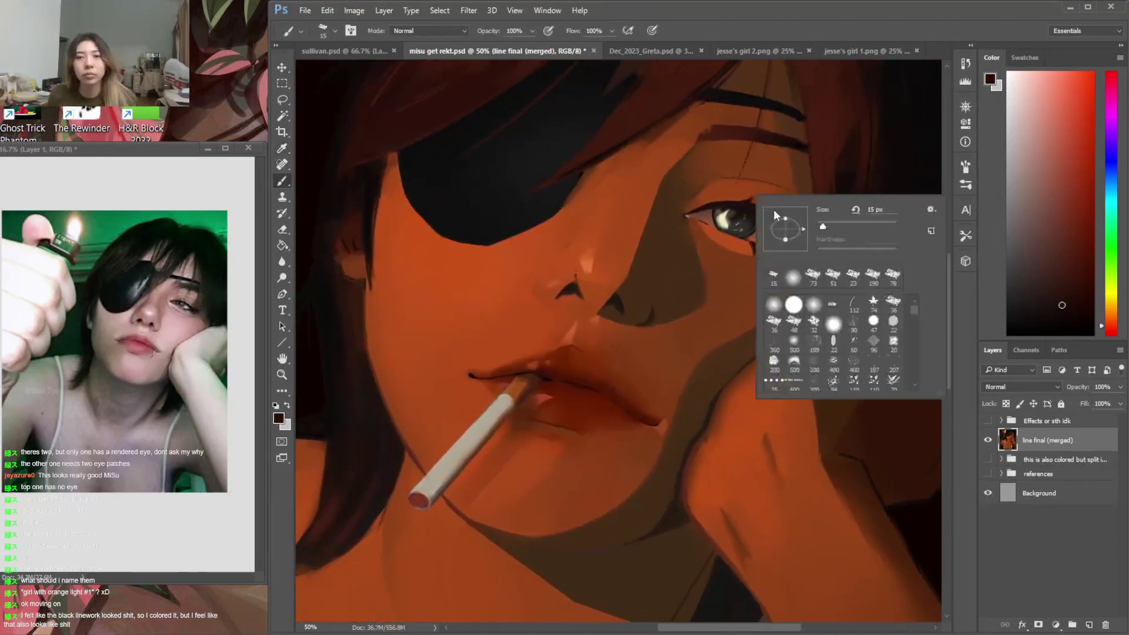
{"action": "left_click", "coordinate": [825, 224]}
{"action": "key", "text": "Return"}
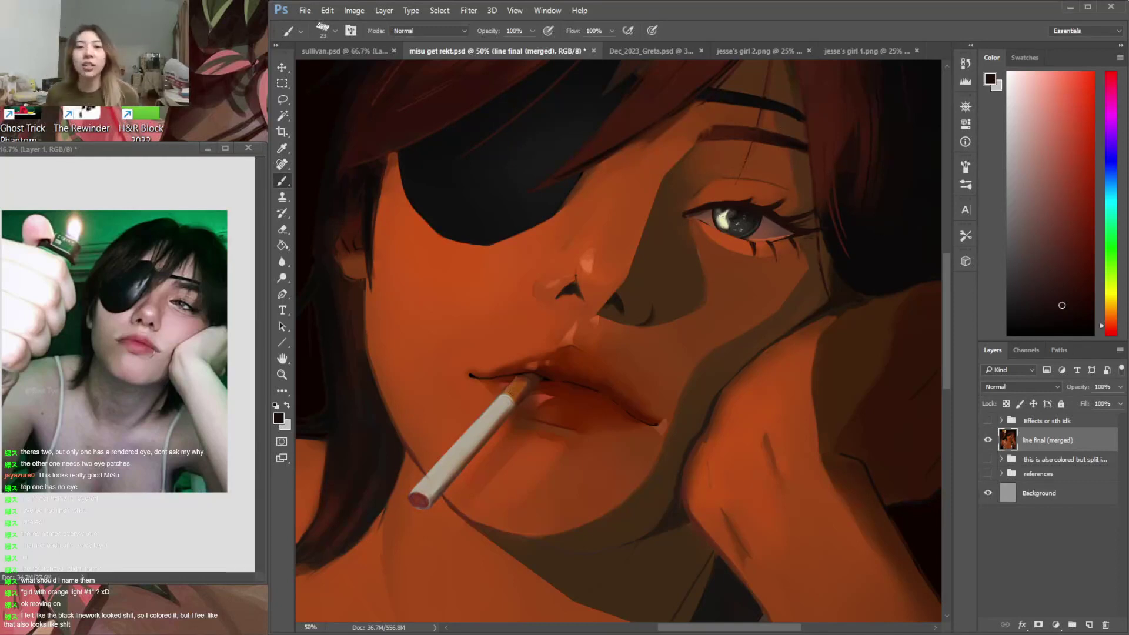
{"action": "left_click", "coordinate": [712, 240], "text": "alt"}
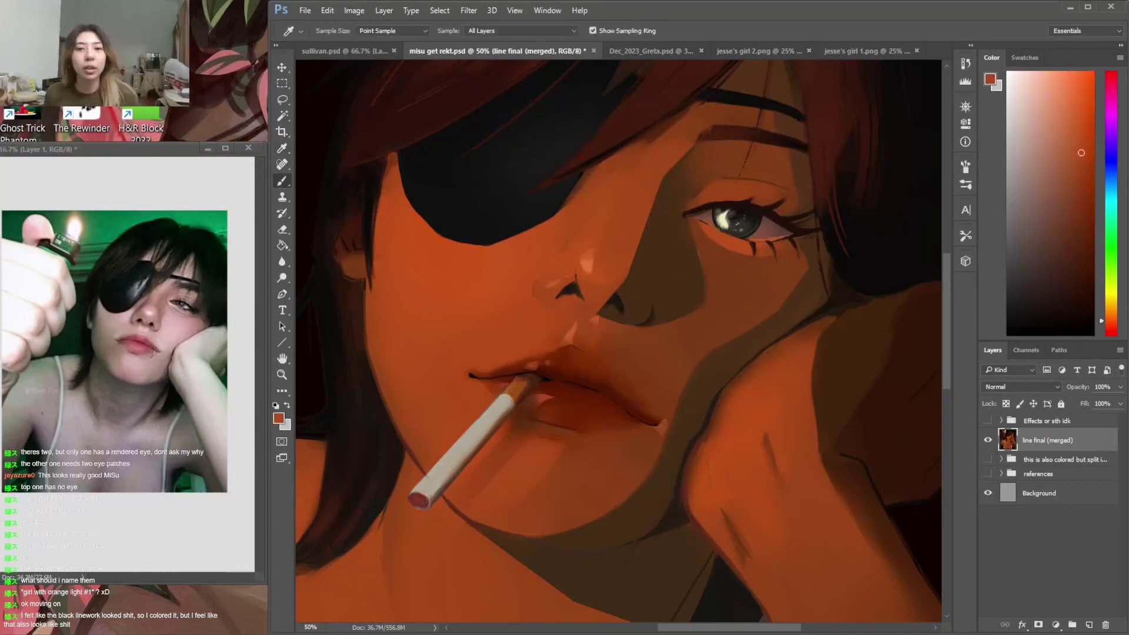
{"action": "right_click", "coordinate": [714, 233]}
{"action": "left_click", "coordinate": [709, 233]}
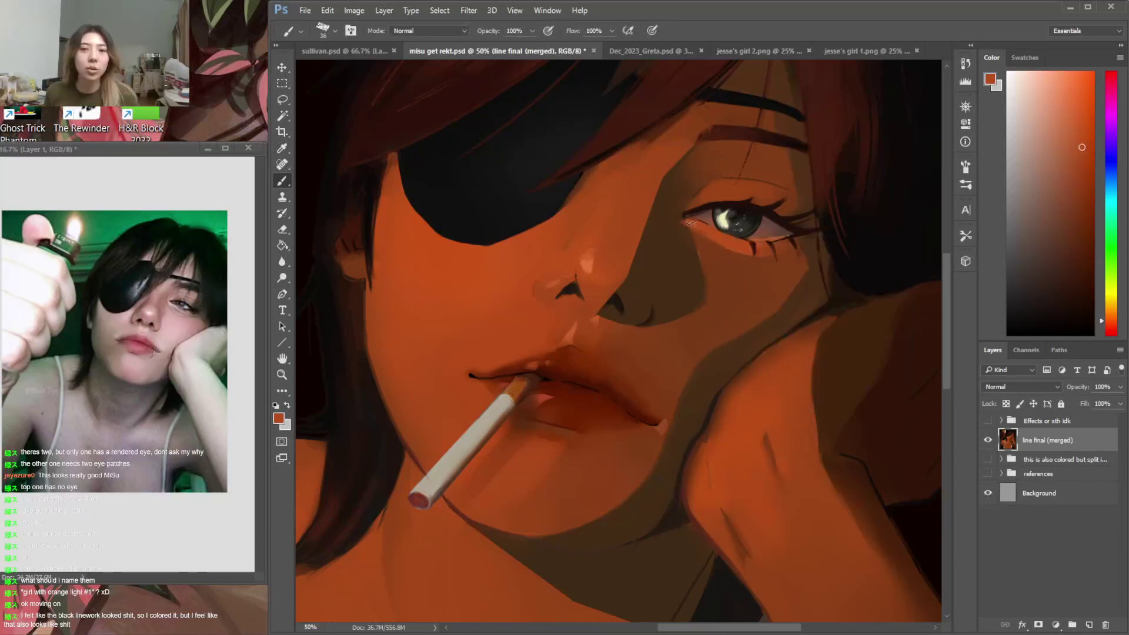
Repaint the skin around the uncovered eye's inner corner with sampled browns, using a 64 px textured brush and a small lasso selection
{"action": "left_click", "coordinate": [697, 247], "text": "alt"}
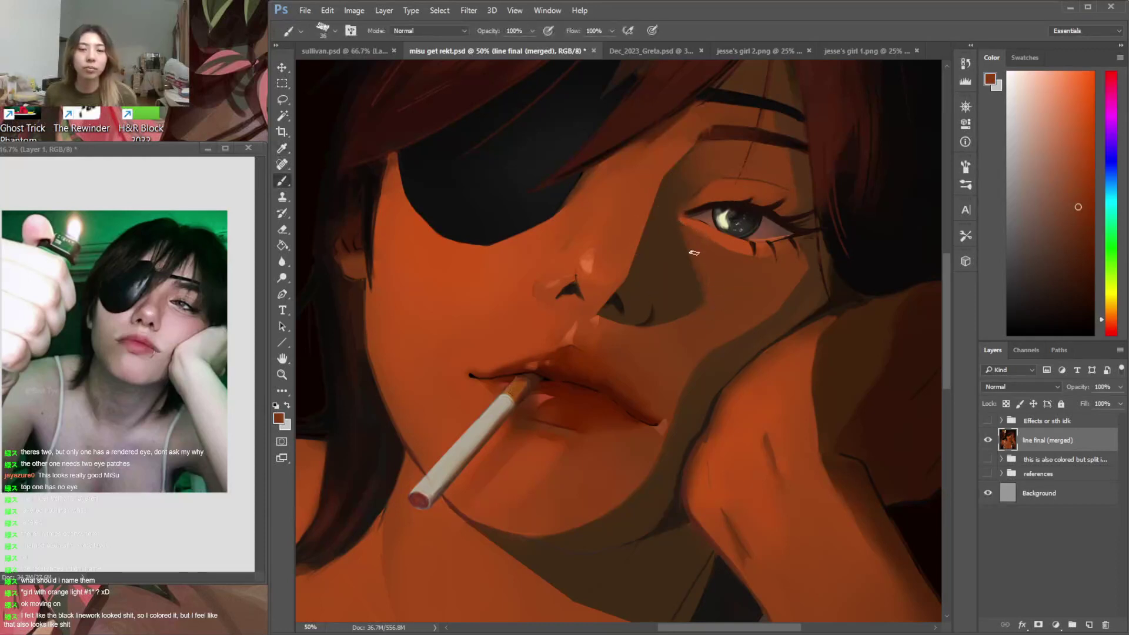
{"action": "right_click", "coordinate": [701, 283]}
{"action": "left_click", "coordinate": [701, 247]}
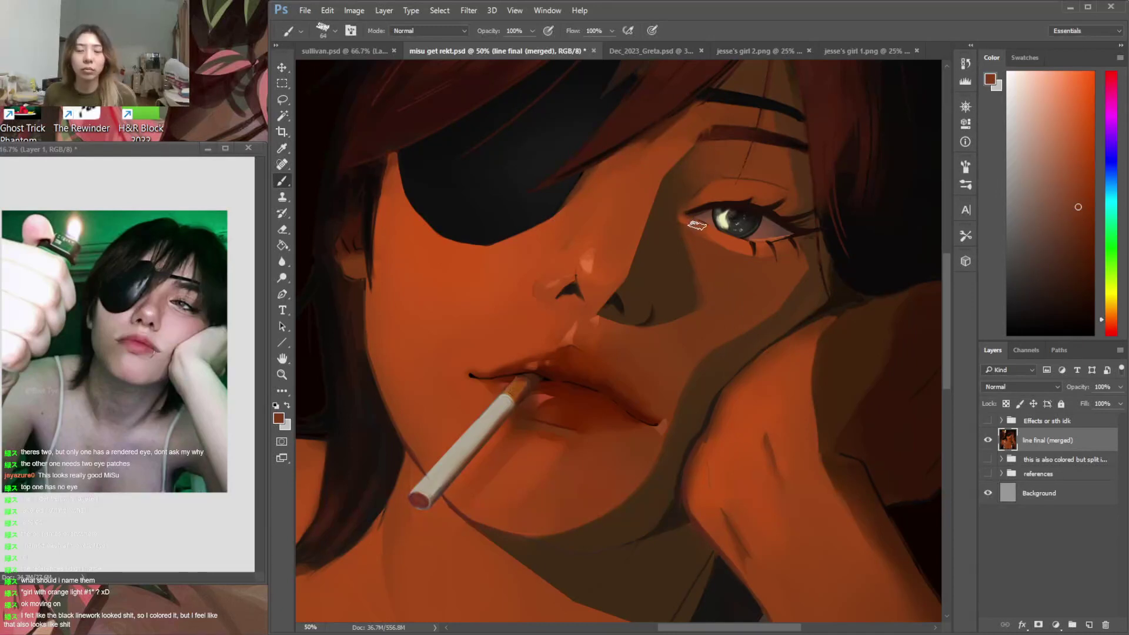
{"action": "left_click", "coordinate": [686, 193], "text": "alt"}
{"action": "key", "text": "l"}
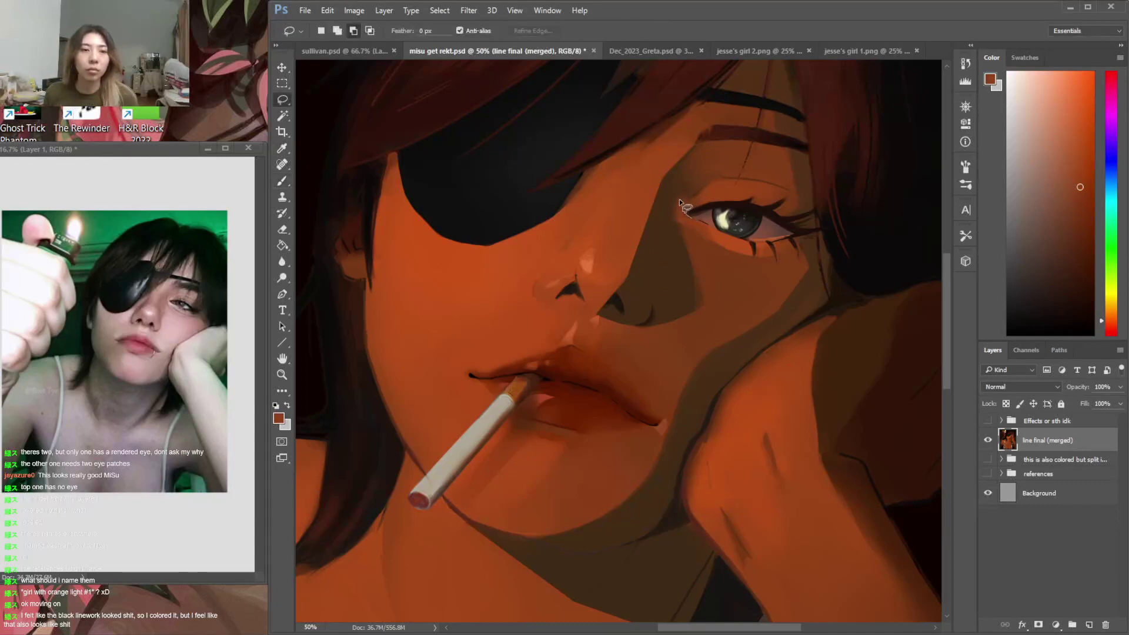
{"action": "key", "text": "b"}
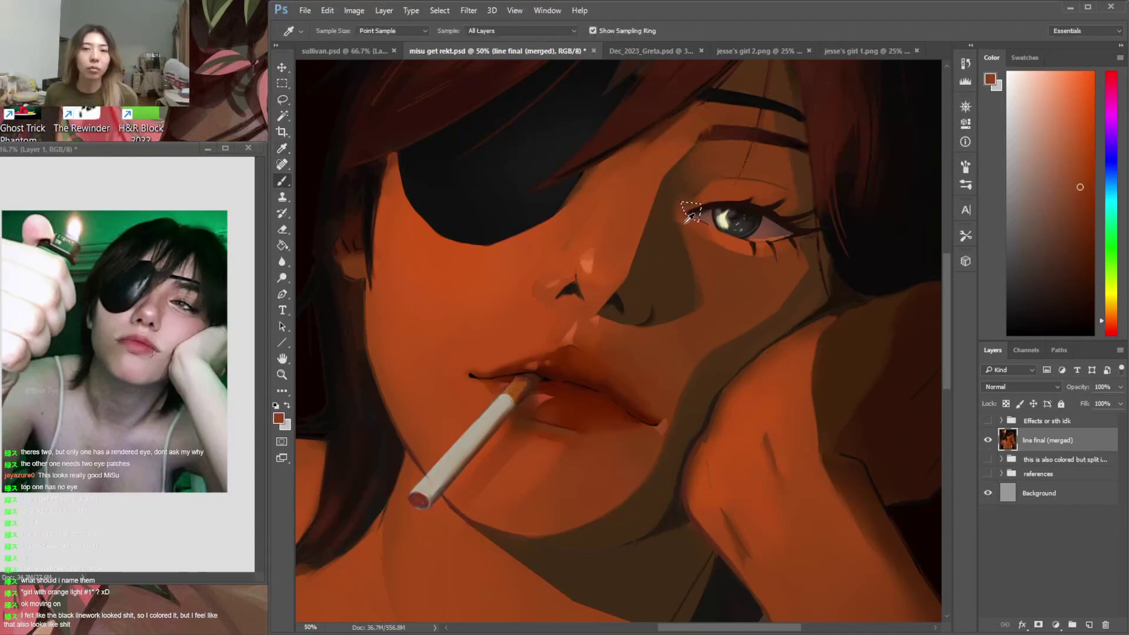
{"action": "left_click", "coordinate": [689, 221], "text": "alt"}
{"action": "right_click", "coordinate": [689, 221]}
{"action": "double_click", "coordinate": [798, 301]}
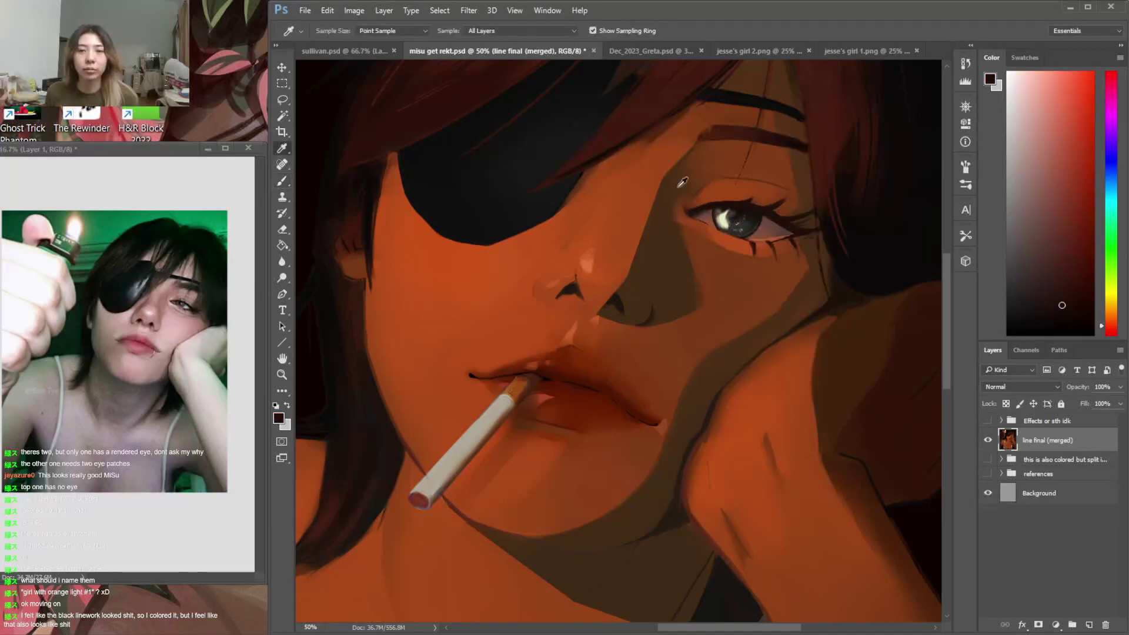
Soften the shadow edge along the nose bridge beside the uncovered eye with sampled skin orange and a 64 px soft round brush
{"action": "left_click", "coordinate": [665, 243], "text": "alt"}
{"action": "left_click", "coordinate": [681, 154], "text": "alt"}
{"action": "right_click", "coordinate": [675, 167]}
{"action": "mouse_move", "coordinate": [657, 176]}
{"action": "left_mouse_down"}
{"action": "mouse_move", "coordinate": [690, 146]}
{"action": "mouse_move", "coordinate": [651, 198]}
{"action": "mouse_move", "coordinate": [676, 157]}
{"action": "left_mouse_up"}
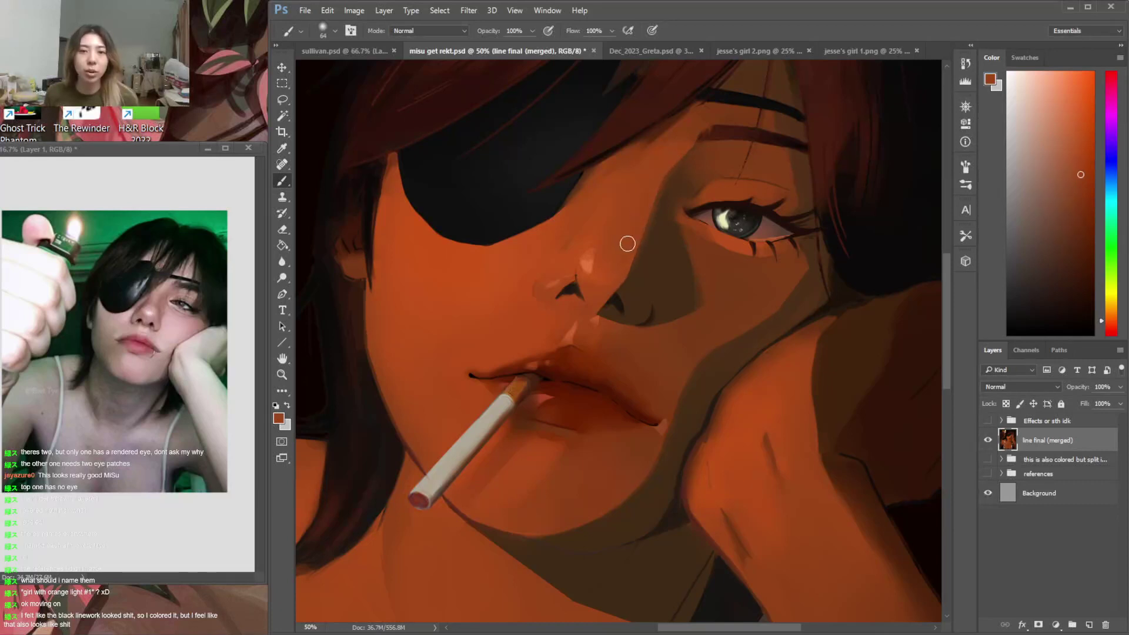
Select the lit skin of the cheek and nose by color and enlarge the soft round brush to 275 px
{"action": "key", "text": "l"}
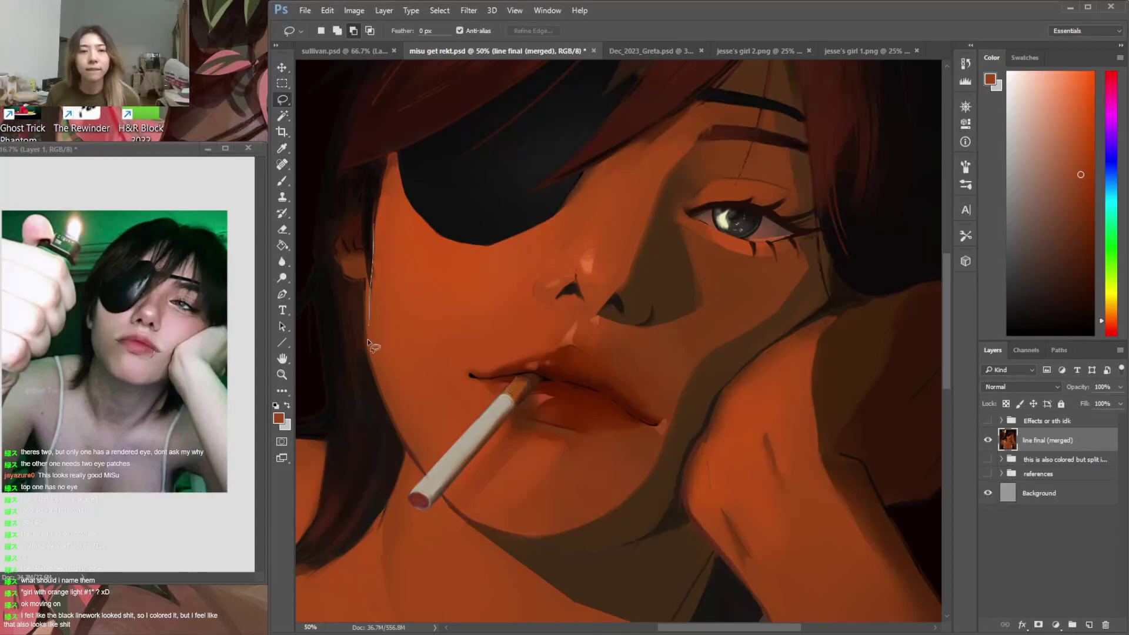
{"action": "key", "text": "w"}
{"action": "left_click", "coordinate": [406, 290]}
{"action": "key", "text": "b"}
{"action": "right_click", "coordinate": [410, 271]}
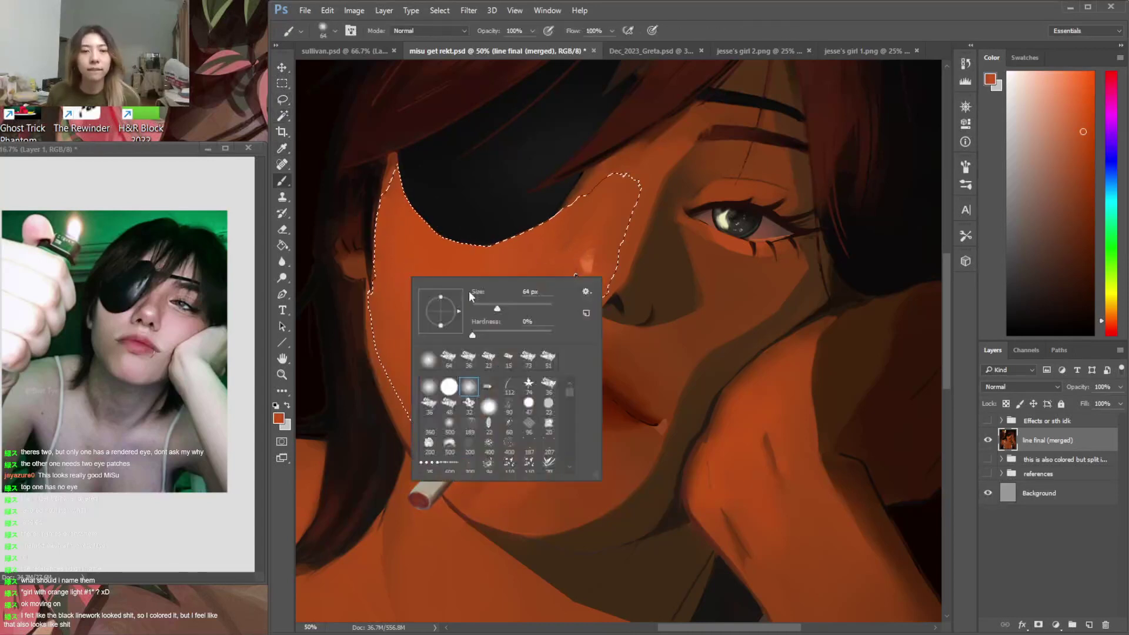
{"action": "key", "text": "Escape"}
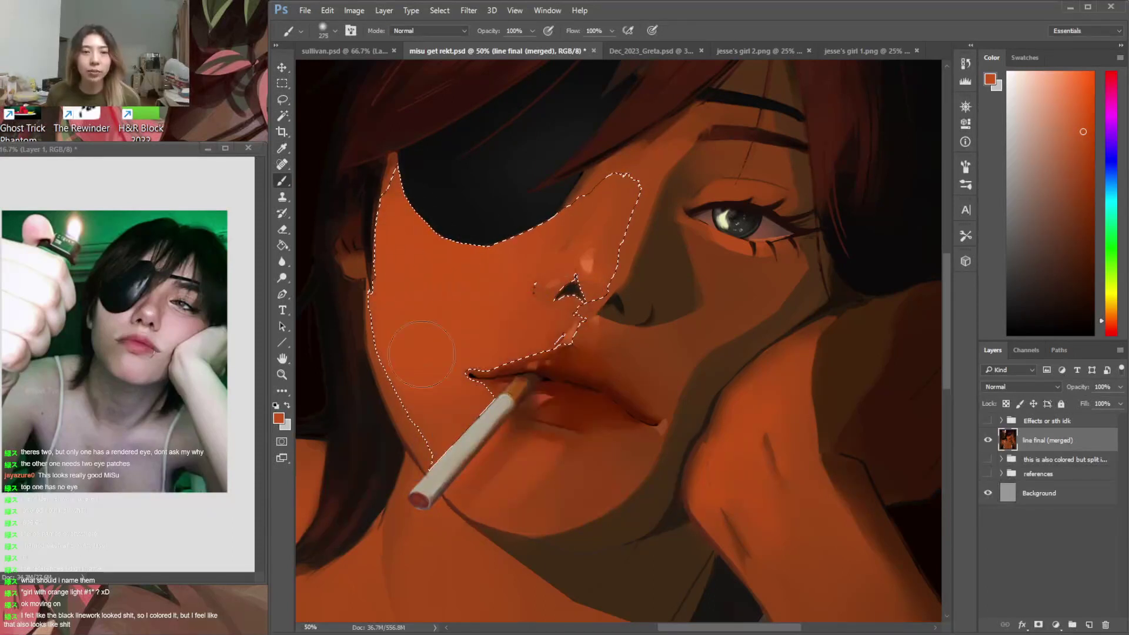
{"action": "key", "text": "ctrl+d"}
{"action": "key", "text": "w"}
{"action": "left_click", "coordinate": [384, 378]}
{"action": "key", "text": "b"}
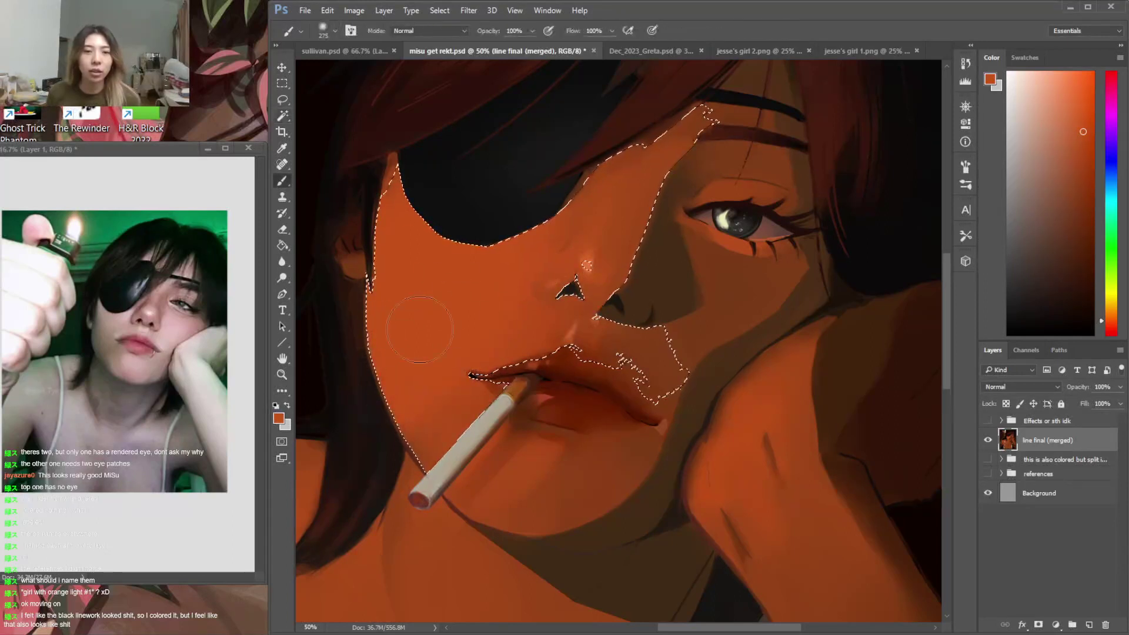
Paint the selected cheek's outer edge in a darker, redder orange with a 401 px textured brush, undoing the first stroke
{"action": "key", "text": "i"}
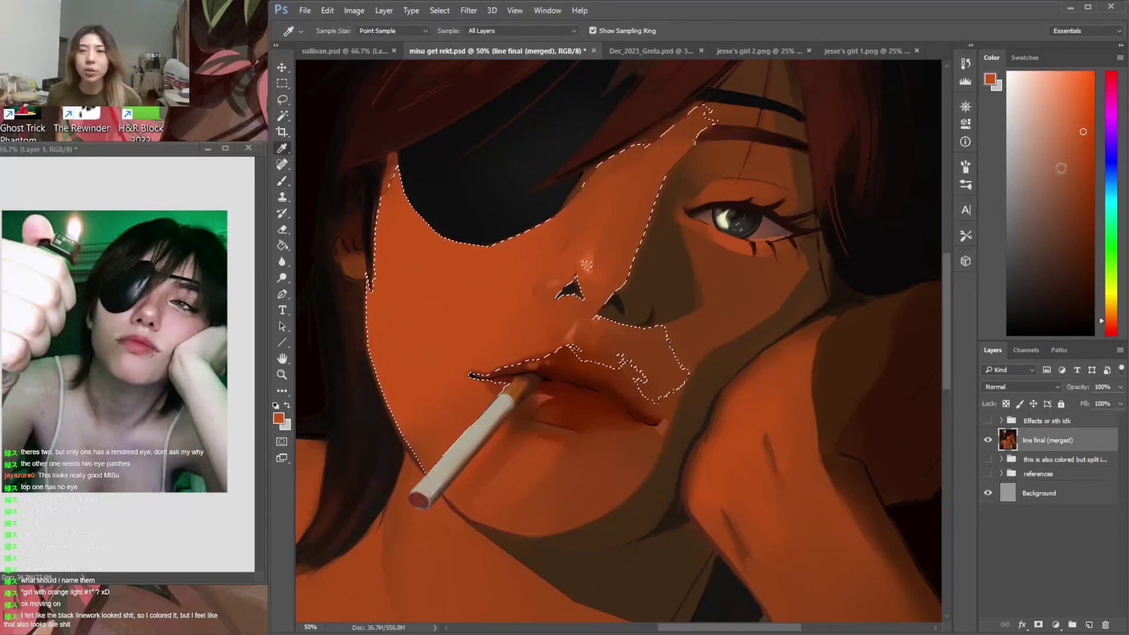
{"action": "left_click", "coordinate": [1085, 157]}
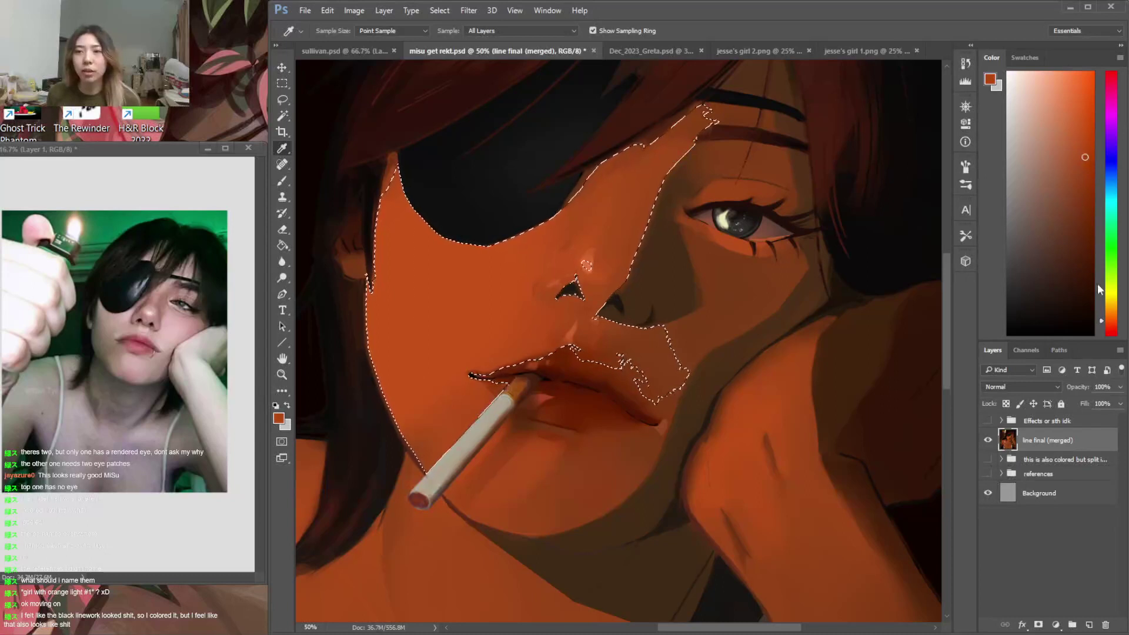
{"action": "left_click", "coordinate": [1111, 324]}
{"action": "key", "text": "b"}
{"action": "right_click", "coordinate": [423, 339]}
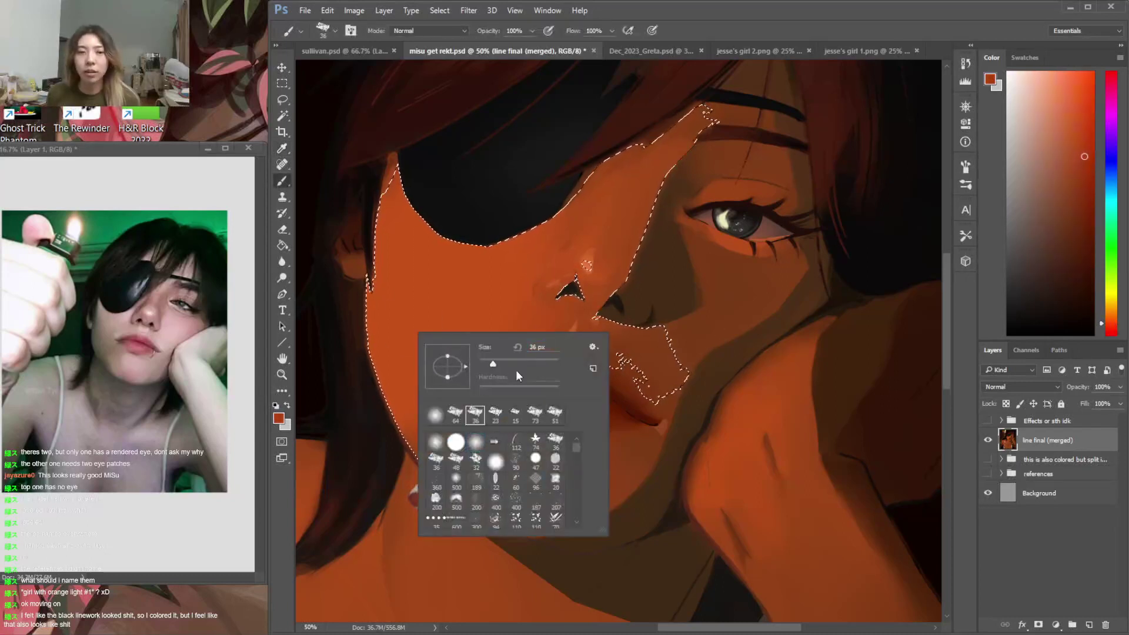
{"action": "left_click_drag", "start_coordinate": [542, 363], "coordinate": [545, 363]}
{"action": "left_click_drag", "start_coordinate": [327, 182], "coordinate": [364, 404]}
{"action": "key", "text": "ctrl+z"}
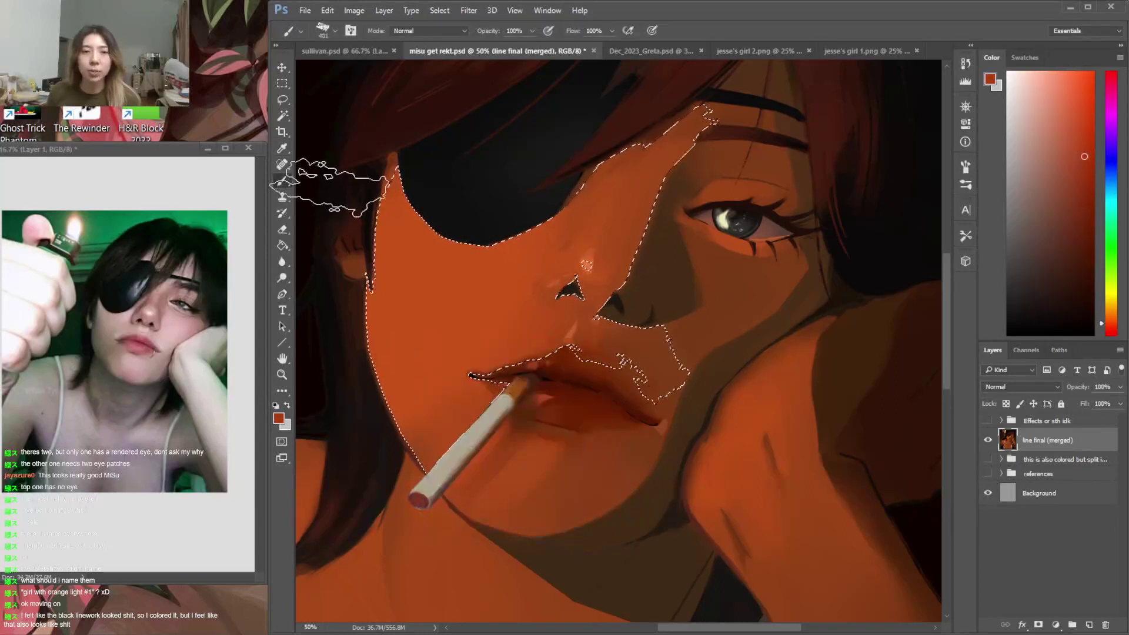
{"action": "left_click_drag", "start_coordinate": [353, 264], "coordinate": [385, 452]}
Blend the cheek's edge shading with sampled lighter orange, using a soft round brush reduced to 183 px, and clear the selection
{"action": "left_click", "coordinate": [426, 281], "text": "alt"}
{"action": "right_click", "coordinate": [440, 300]}
{"action": "left_click", "coordinate": [477, 382]}
{"action": "key", "text": "Return"}
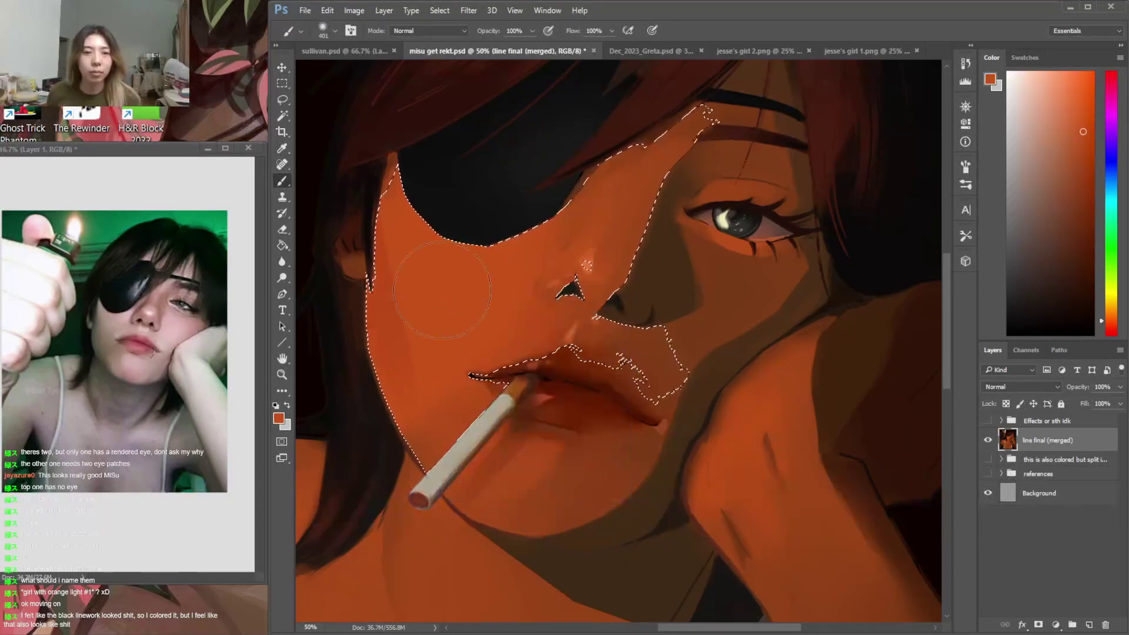
{"action": "right_click", "coordinate": [474, 277]}
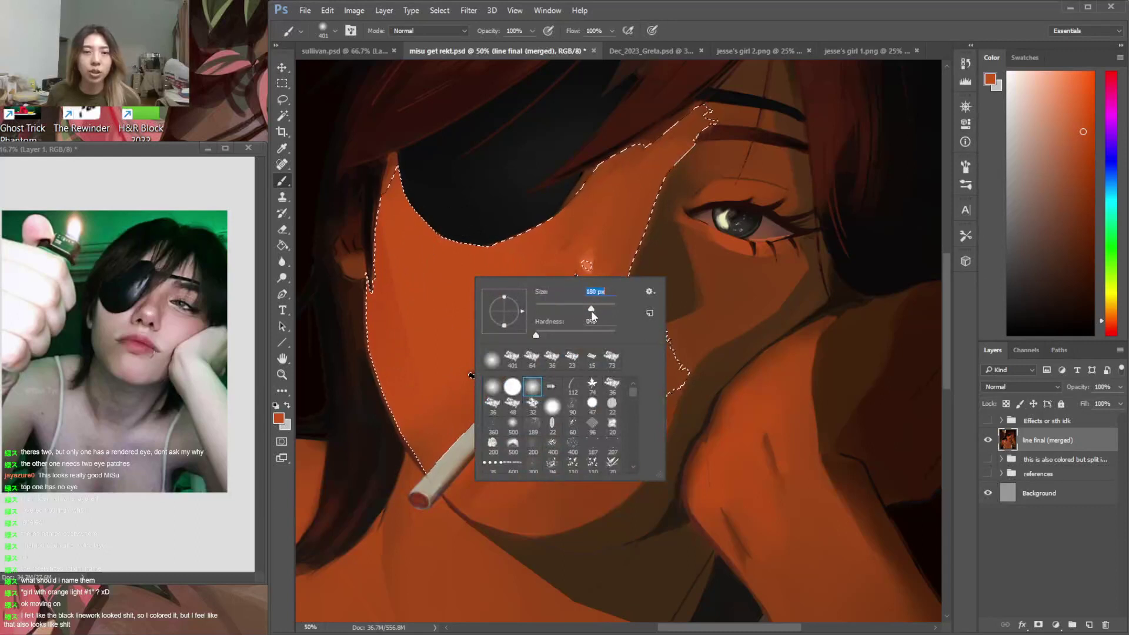
{"action": "left_click", "coordinate": [591, 309]}
{"action": "key", "text": "Return"}
{"action": "right_click", "coordinate": [470, 306]}
{"action": "key", "text": "Return"}
{"action": "key", "text": "ctrl+d"}
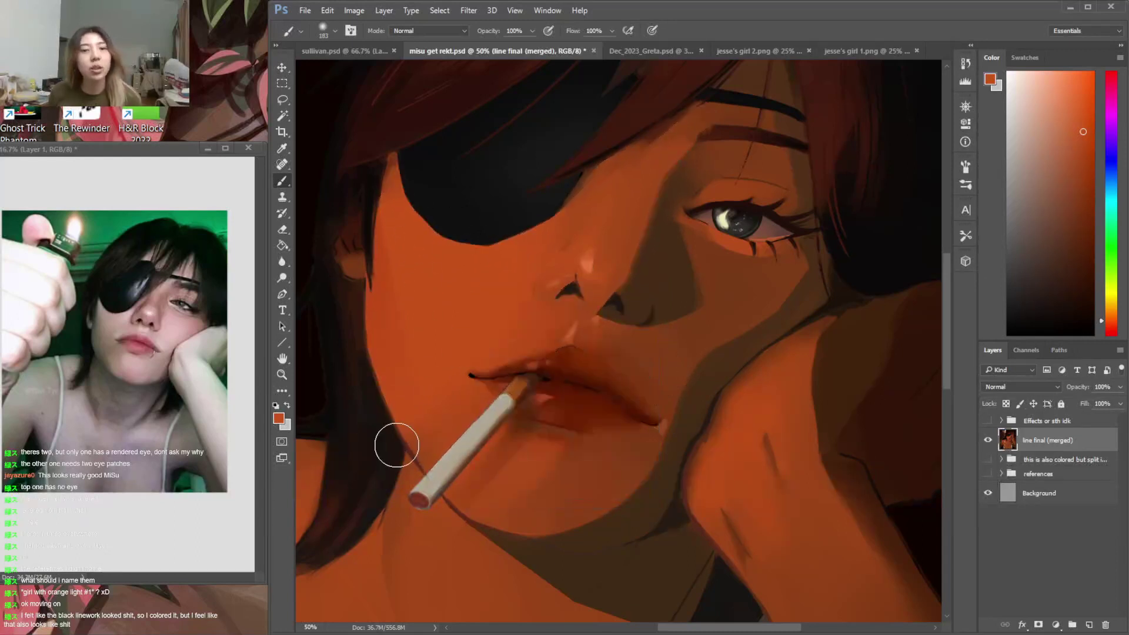
{"action": "key", "text": "ctrl+shift+d"}
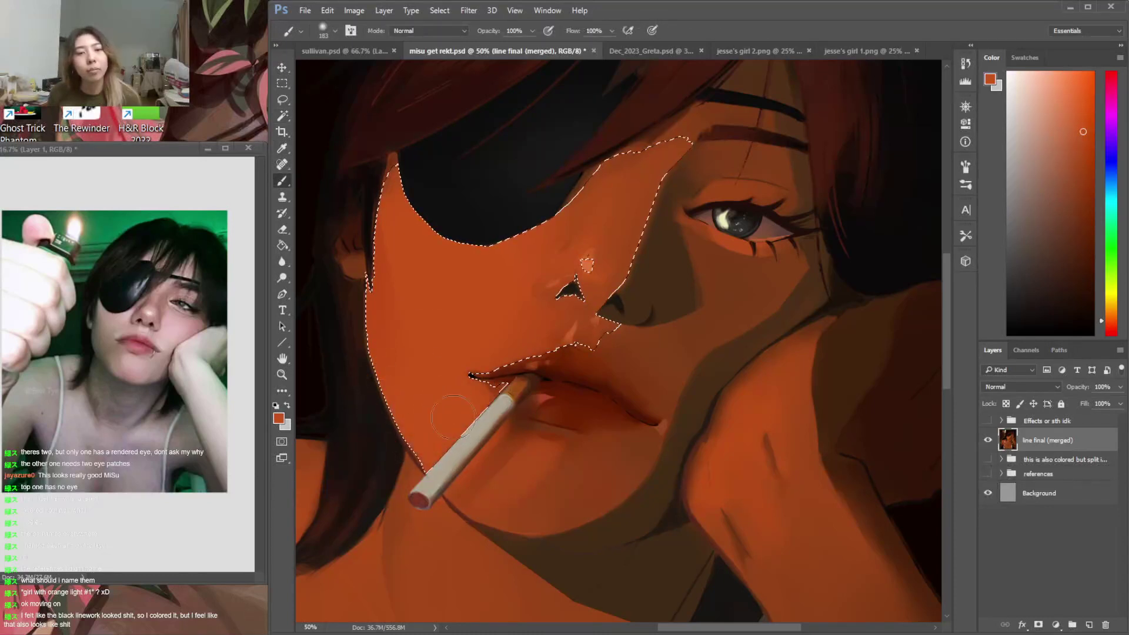
{"action": "key", "text": "ctrl+d"}
Lasso the area beneath the lower lip, shade it with a dark reddish brown, and deselect it
{"action": "key", "text": "l"}
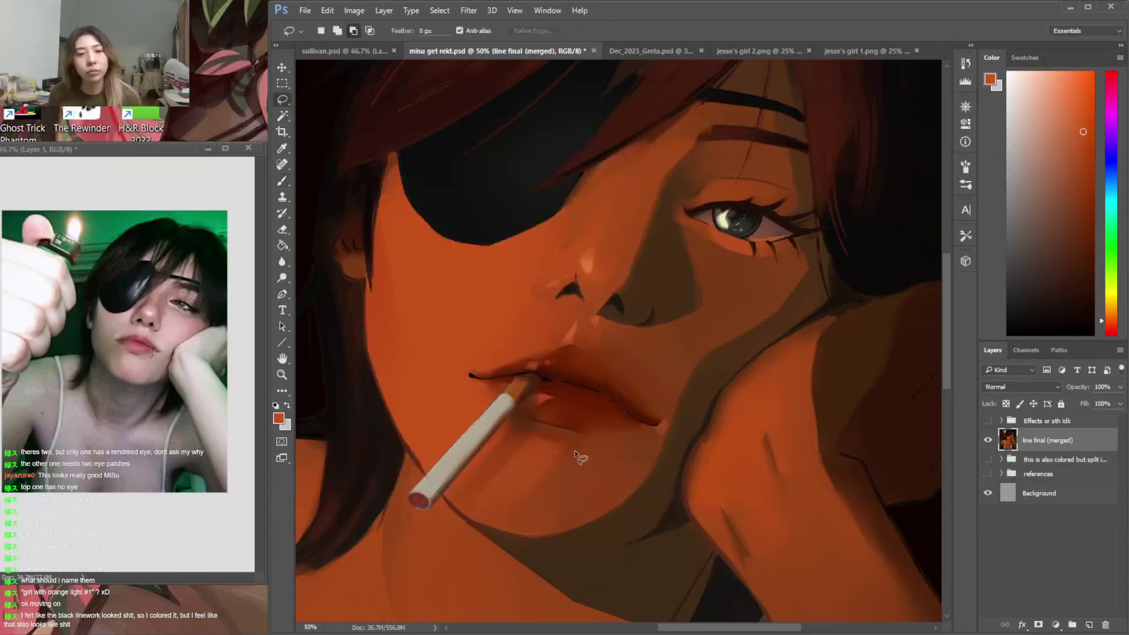
{"action": "left_click_drag", "start_coordinate": [594, 462], "coordinate": [530, 419]}
{"action": "key", "text": "i"}
{"action": "left_click", "coordinate": [522, 435]}
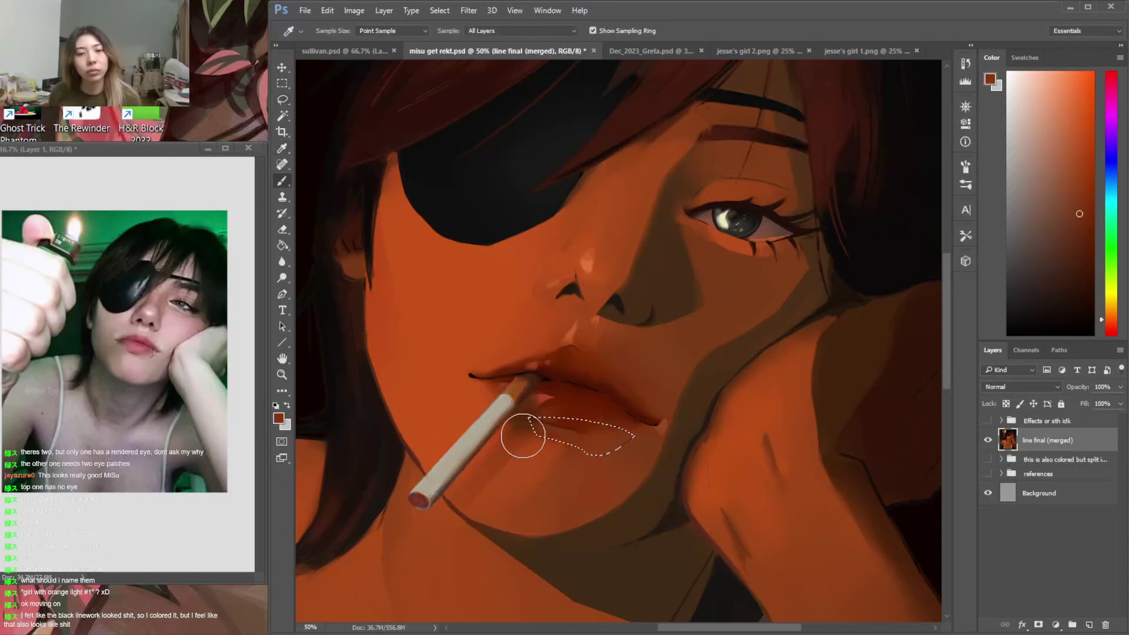
{"action": "left_click", "coordinate": [581, 441], "text": "alt"}
{"action": "left_click", "coordinate": [1084, 230]}
{"action": "left_click", "coordinate": [1110, 323]}
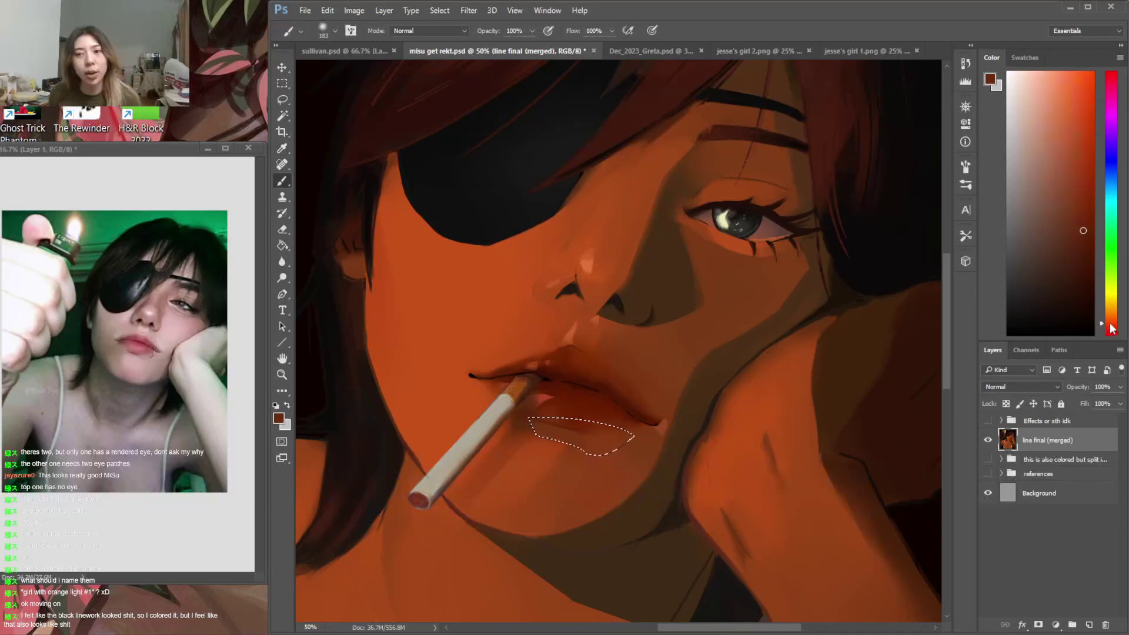
{"action": "key", "text": "ctrl+d"}
{"action": "key", "text": "ctrl+shift+d"}
{"action": "left_click", "coordinate": [504, 464], "text": "alt"}
{"action": "key", "text": "ctrl+d"}
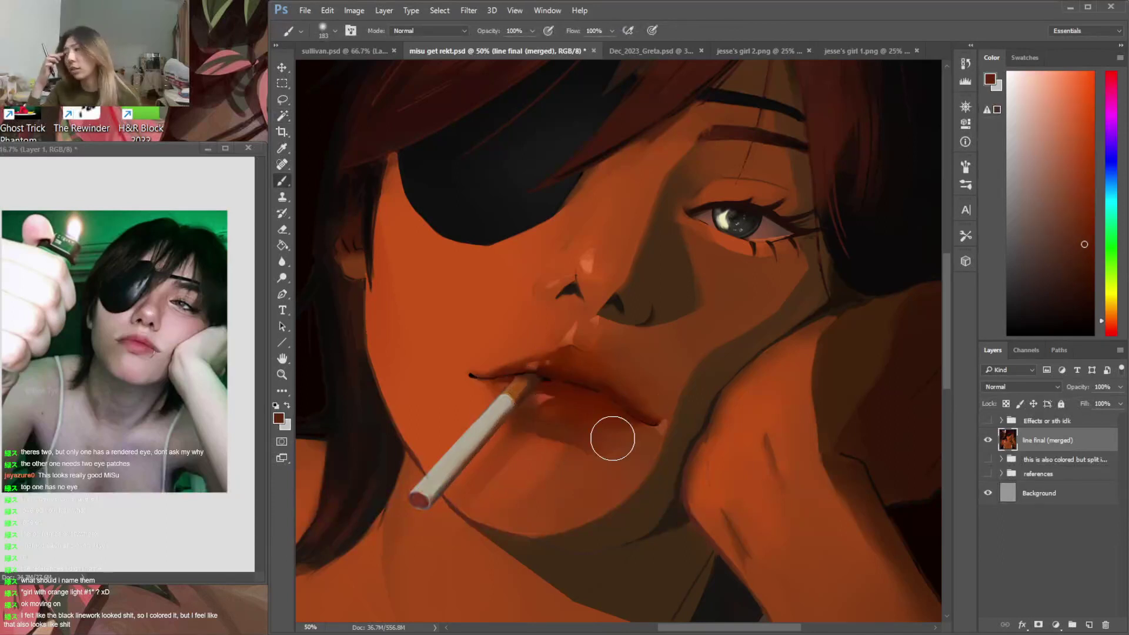
Lasso the underside of the nose tip between the nostrils and shade it with a darker, redder skin tone
{"action": "key", "text": "l"}
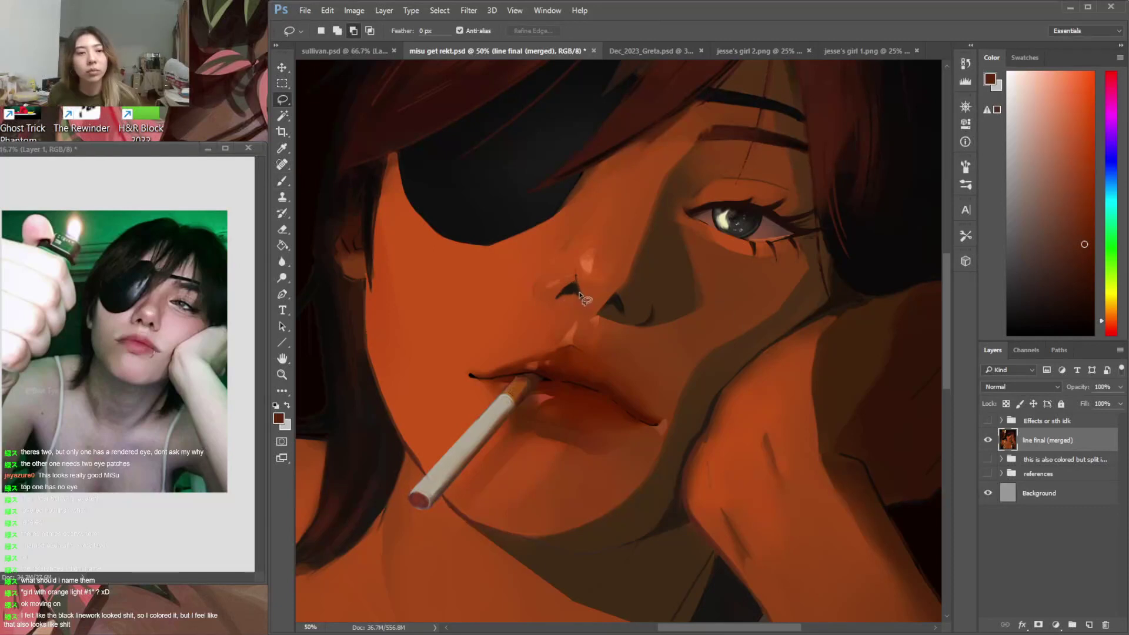
{"action": "left_click_drag", "start_coordinate": [624, 287], "coordinate": [605, 295]}
{"action": "key", "text": "ctrl+d"}
{"action": "left_click", "coordinate": [601, 292], "text": "alt"}
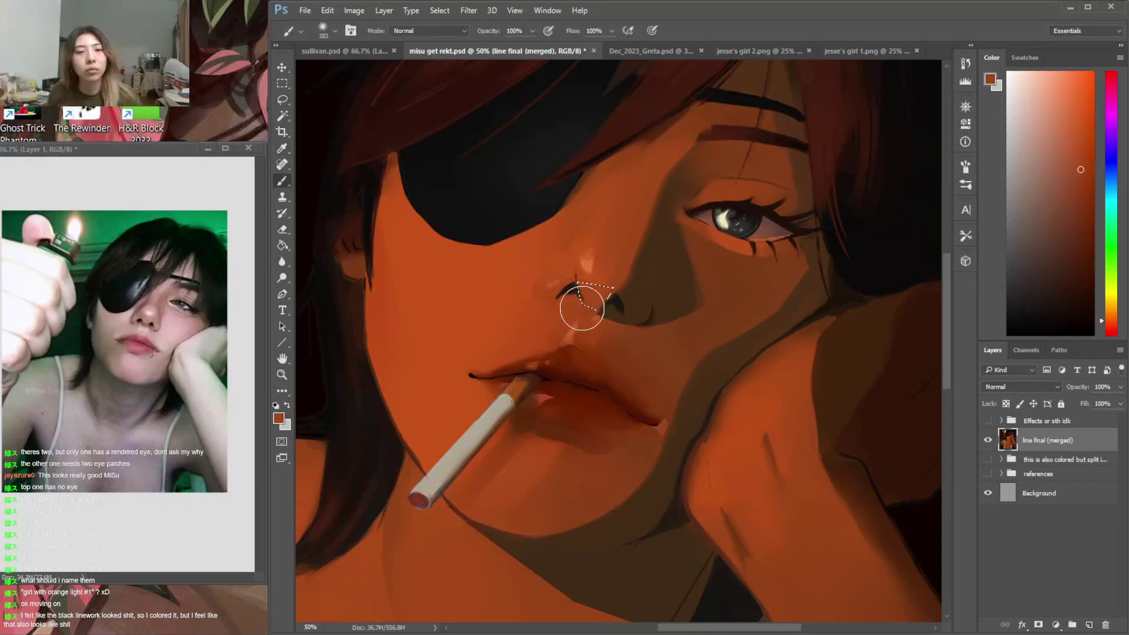
{"action": "left_click", "coordinate": [1110, 325]}
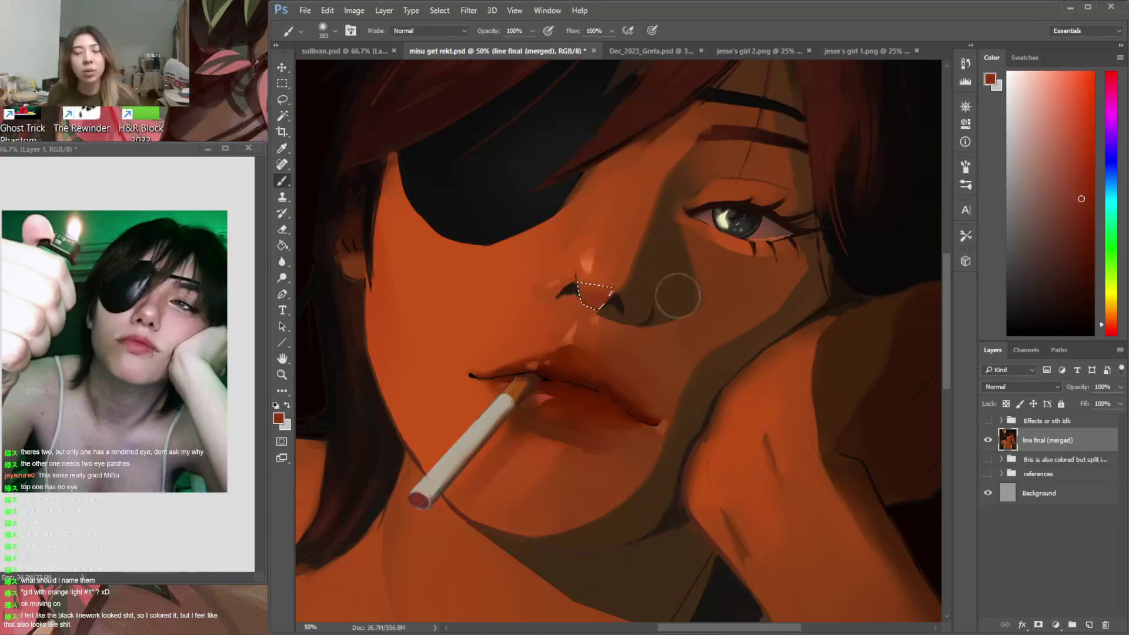
{"action": "key", "text": "ctrl+d"}
{"action": "key", "text": "ctrl+d"}
Lasso the nostril wing and nose base, shade them with the same reddish tone, and deselect
{"action": "key", "text": "l"}
{"action": "mouse_move", "coordinate": [535, 295]}
{"action": "left_mouse_down"}
{"action": "mouse_move", "coordinate": [598, 314]}
{"action": "mouse_move", "coordinate": [622, 294]}
{"action": "mouse_move", "coordinate": [581, 271]}
{"action": "mouse_move", "coordinate": [556, 298]}
{"action": "left_mouse_up"}
{"action": "key", "text": "b"}
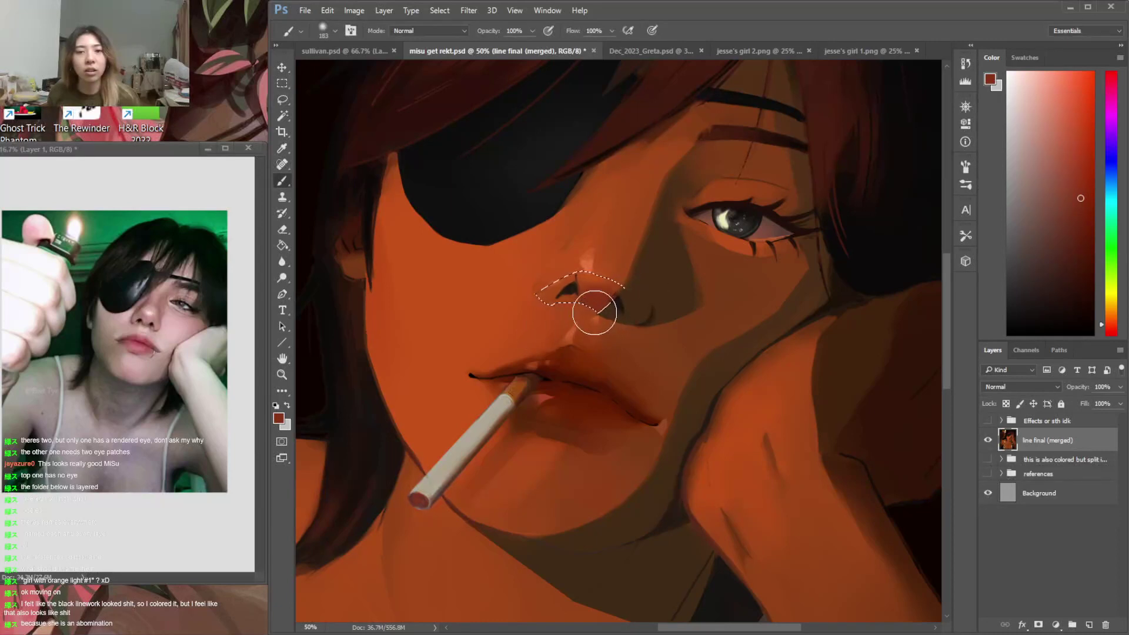
{"action": "key", "text": "ctrl+d"}
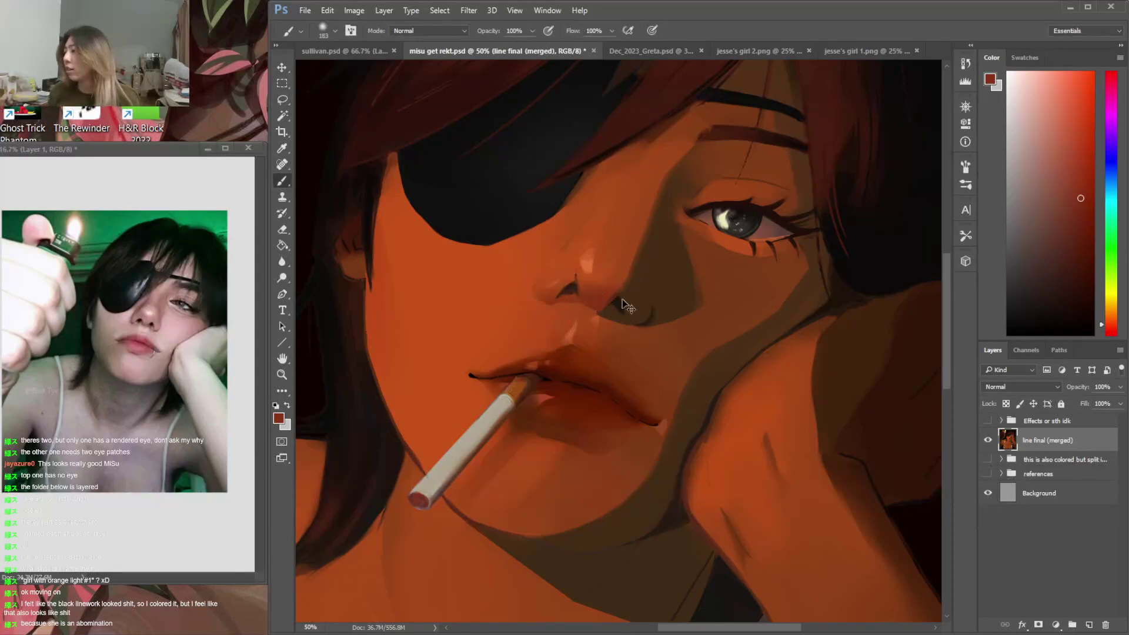
Lasso a thin strip below the fringe, from the eyepatch to the eyebrow, and paint a sampled dark brown shadow in it
{"action": "scroll", "coordinate": [953, 322], "scroll_direction": "up", "scroll_amount": 3}
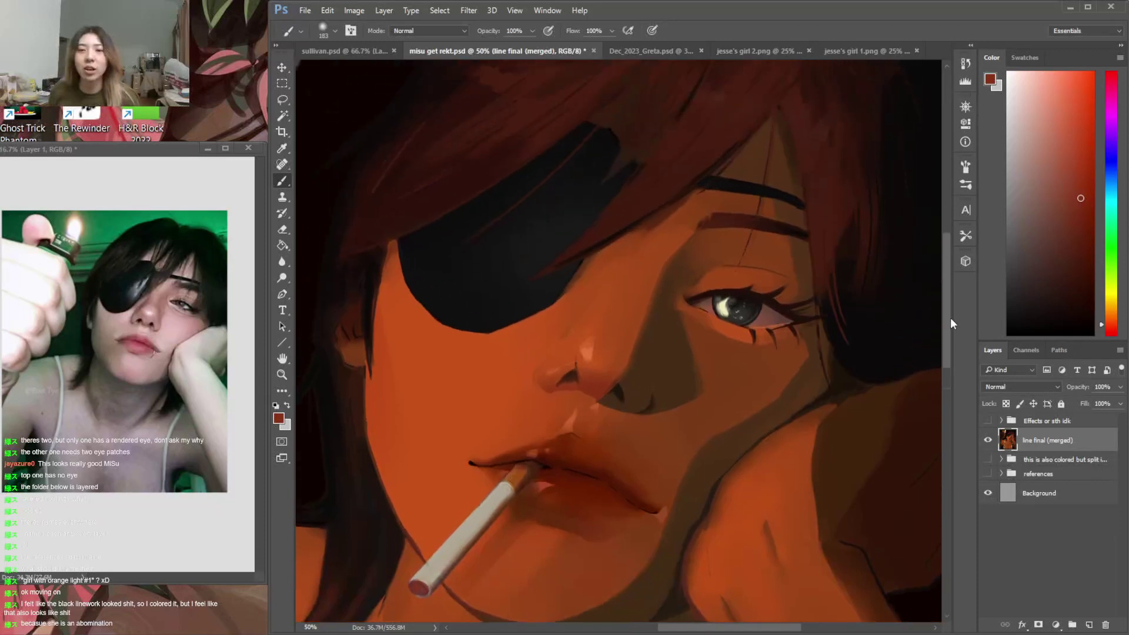
{"action": "scroll", "coordinate": [951, 320], "scroll_direction": "up", "scroll_amount": 1}
{"action": "left_click", "coordinate": [632, 288], "text": "alt"}
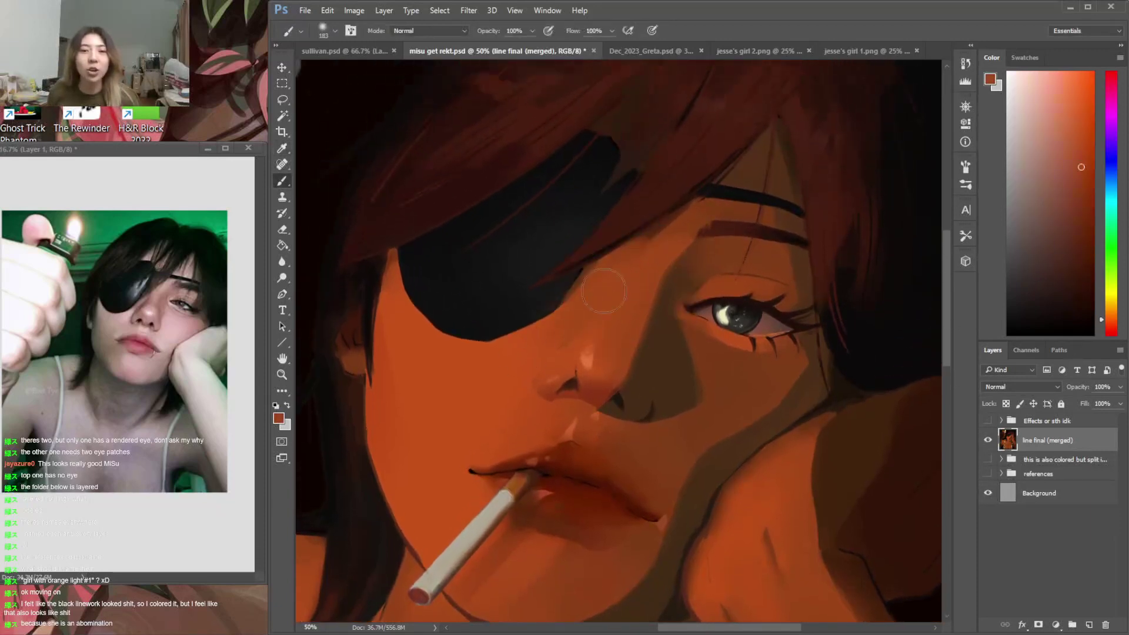
{"action": "key", "text": "l"}
{"action": "left_click_drag", "start_coordinate": [695, 197], "coordinate": [692, 205]}
{"action": "mouse_move", "coordinate": [585, 288]}
{"action": "left_mouse_down"}
{"action": "mouse_move", "coordinate": [558, 303]}
{"action": "mouse_move", "coordinate": [693, 201]}
{"action": "left_mouse_up"}
{"action": "key", "text": "b"}
{"action": "left_click", "coordinate": [679, 210], "text": "alt"}
{"action": "key", "text": "ctrl+d"}
Lasso the eyepatch edge beside the nose bridge and fill it out with sampled near-black
{"action": "key", "text": "l"}
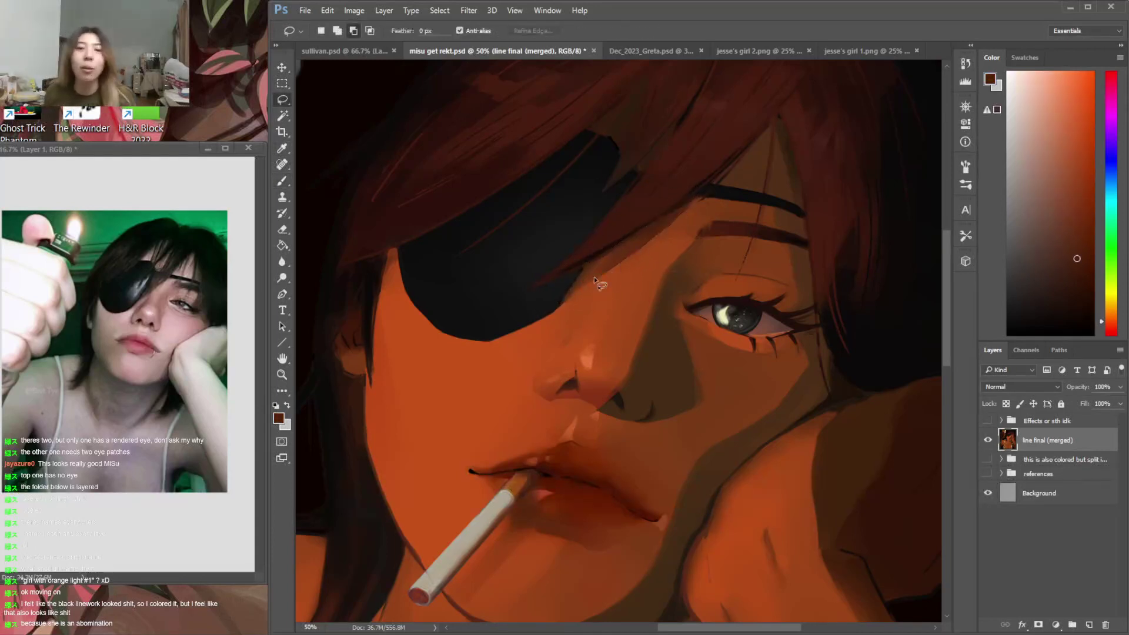
{"action": "mouse_move", "coordinate": [593, 265]}
{"action": "left_mouse_down"}
{"action": "mouse_move", "coordinate": [550, 310]}
{"action": "mouse_move", "coordinate": [588, 268]}
{"action": "left_mouse_up"}
{"action": "key", "text": "b"}
{"action": "left_click", "coordinate": [588, 262], "text": "alt"}
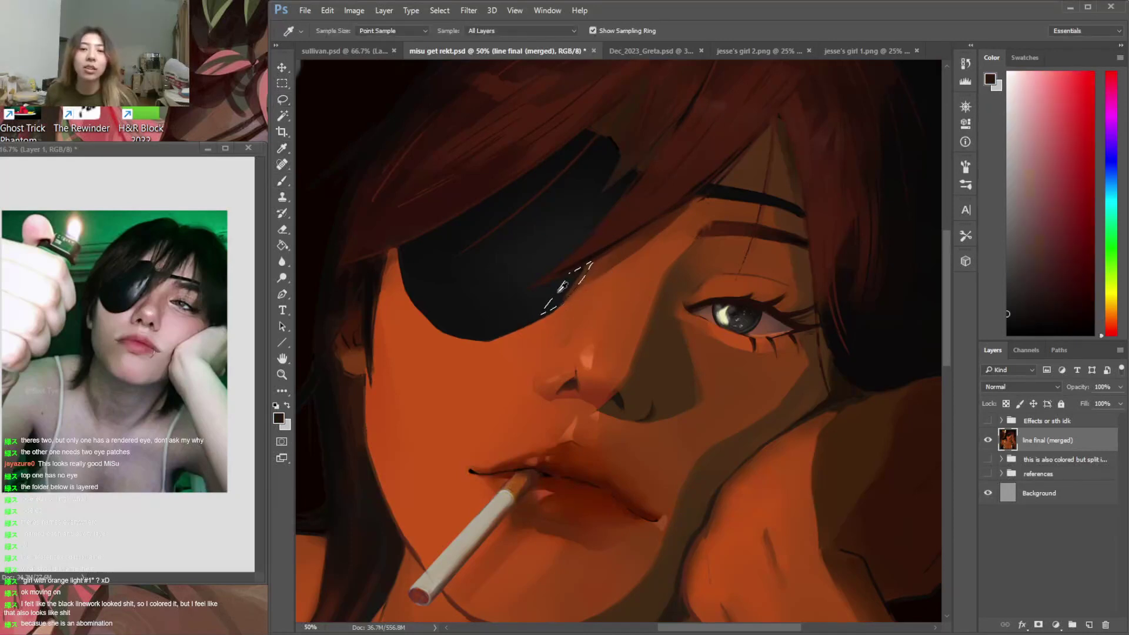
{"action": "key", "text": "ctrl+d"}
Lasso a patch on the eyepatch beside the fringe and brush a soft dark gray sheen into it with a 306 px soft round brush
{"action": "key", "text": "l"}
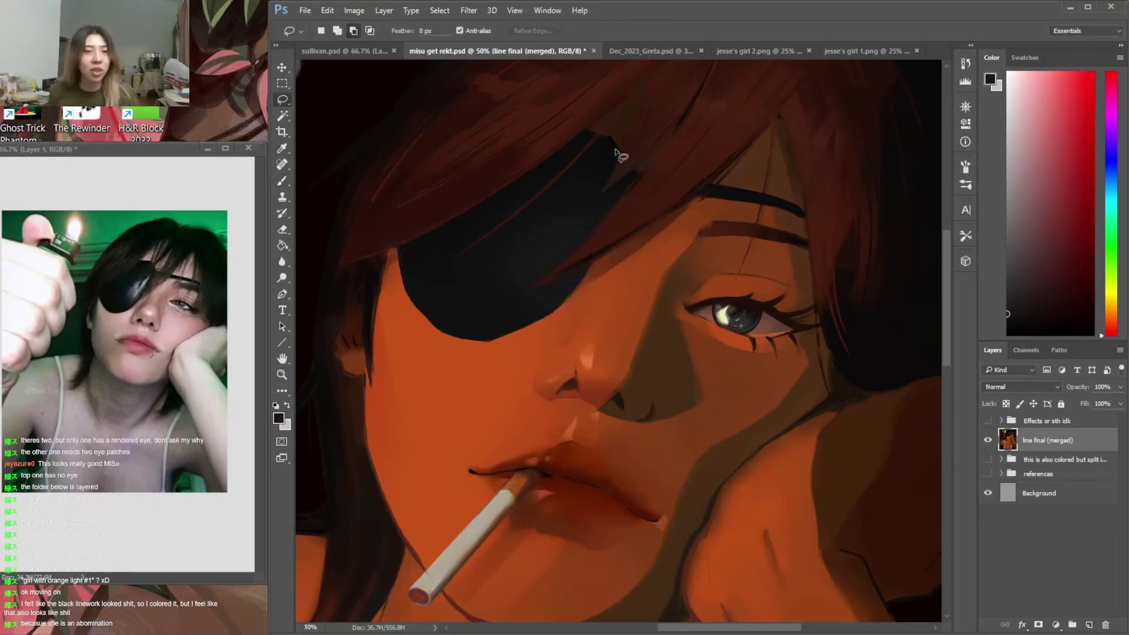
{"action": "left_click_drag", "start_coordinate": [612, 201], "coordinate": [538, 220]}
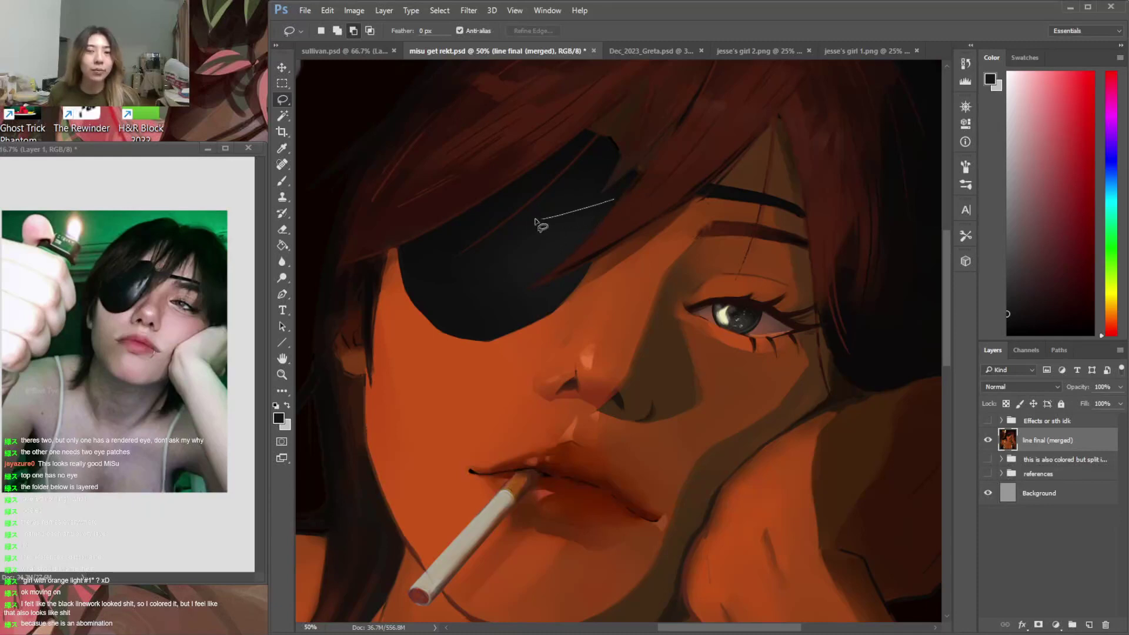
{"action": "left_click_drag", "start_coordinate": [544, 282], "coordinate": [615, 201]}
{"action": "key", "text": "b"}
{"action": "left_click", "coordinate": [537, 246], "text": "alt"}
{"action": "left_click_drag", "start_coordinate": [1084, 260], "coordinate": [1047, 277]}
{"action": "right_click", "coordinate": [587, 219]}
{"action": "left_click_drag", "start_coordinate": [704, 252], "coordinate": [714, 252]}
{"action": "mouse_move", "coordinate": [619, 163]}
{"action": "left_mouse_down"}
{"action": "mouse_move", "coordinate": [605, 171]}
{"action": "mouse_move", "coordinate": [579, 306]}
{"action": "left_mouse_up"}
{"action": "key", "text": "ctrl+z"}
{"action": "left_click", "coordinate": [1023, 277]}
{"action": "mouse_move", "coordinate": [575, 159]}
{"action": "left_mouse_down"}
{"action": "mouse_move", "coordinate": [590, 271]}
{"action": "mouse_move", "coordinate": [612, 155]}
{"action": "left_mouse_up"}
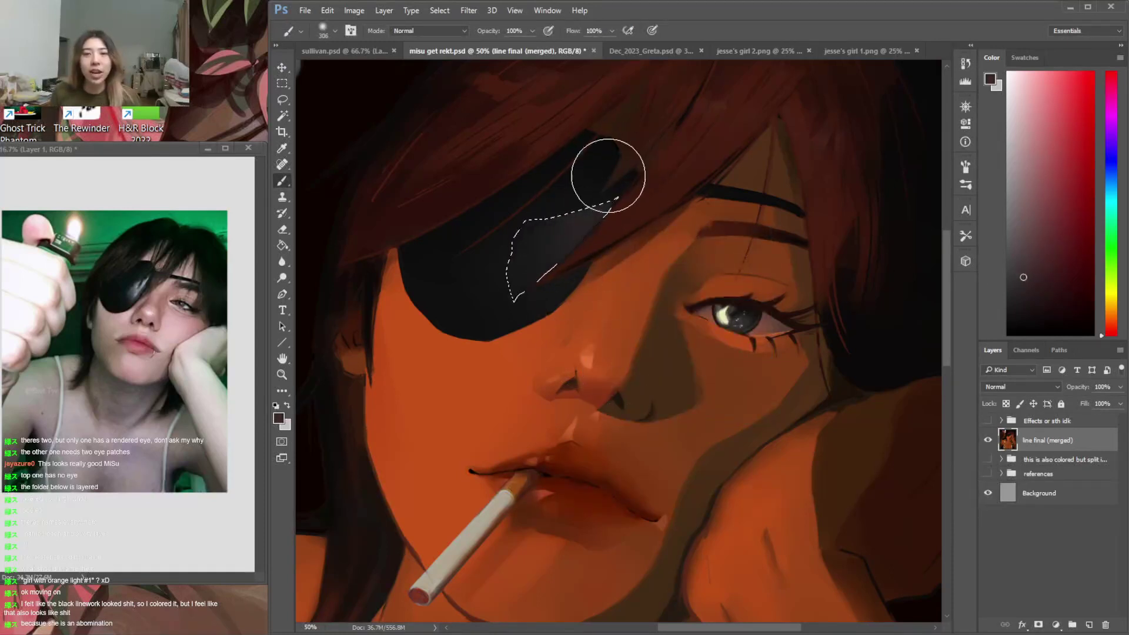
{"action": "key", "text": "ctrl+d"}
{"action": "key", "text": "l"}
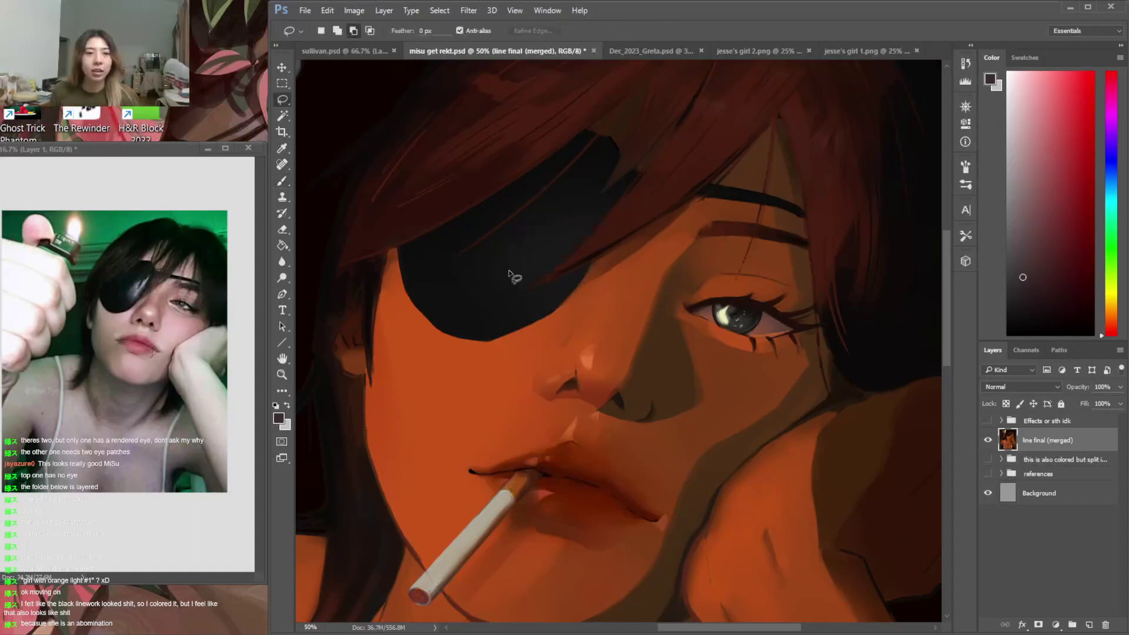
Lasso a patch of the eyepatch beside the fringe strand and brush a soft warm gray sheen into it
{"action": "left_click_drag", "start_coordinate": [607, 214], "coordinate": [554, 266]}
{"action": "key", "text": "i"}
{"action": "left_click", "coordinate": [554, 265]}
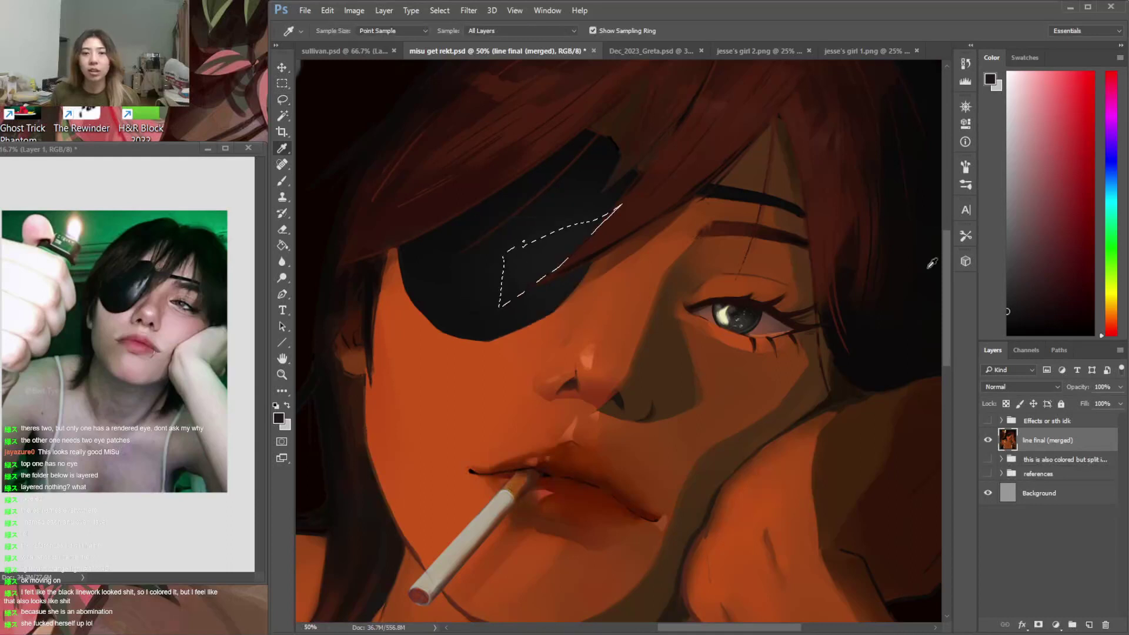
{"action": "left_click_drag", "start_coordinate": [1113, 332], "coordinate": [1112, 327]}
{"action": "key", "text": "b"}
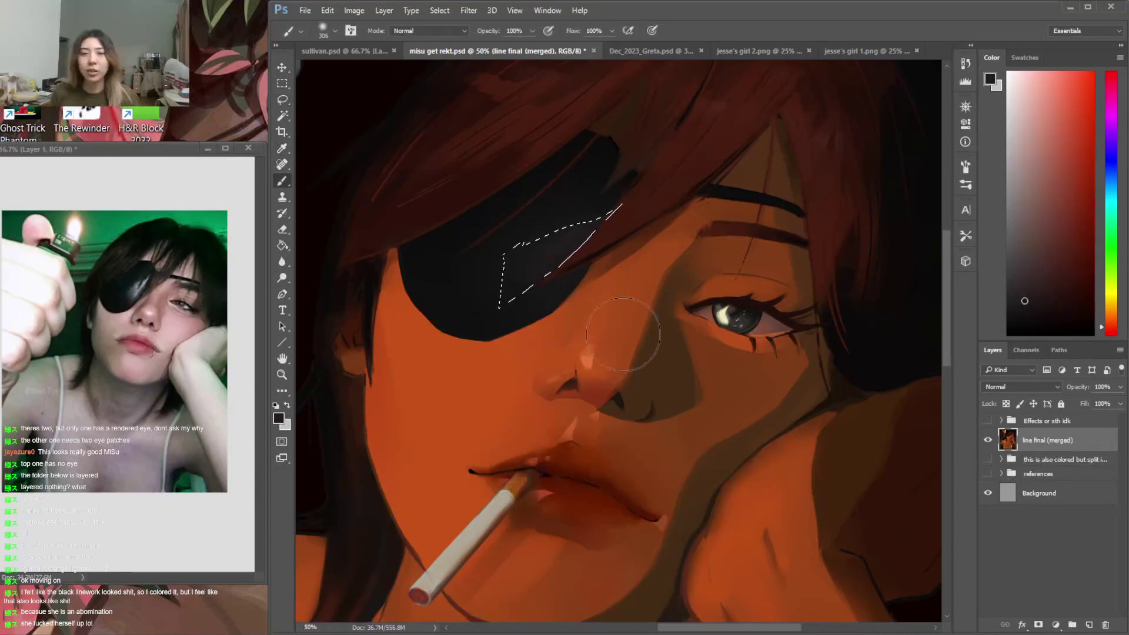
{"action": "left_click", "coordinate": [1025, 267]}
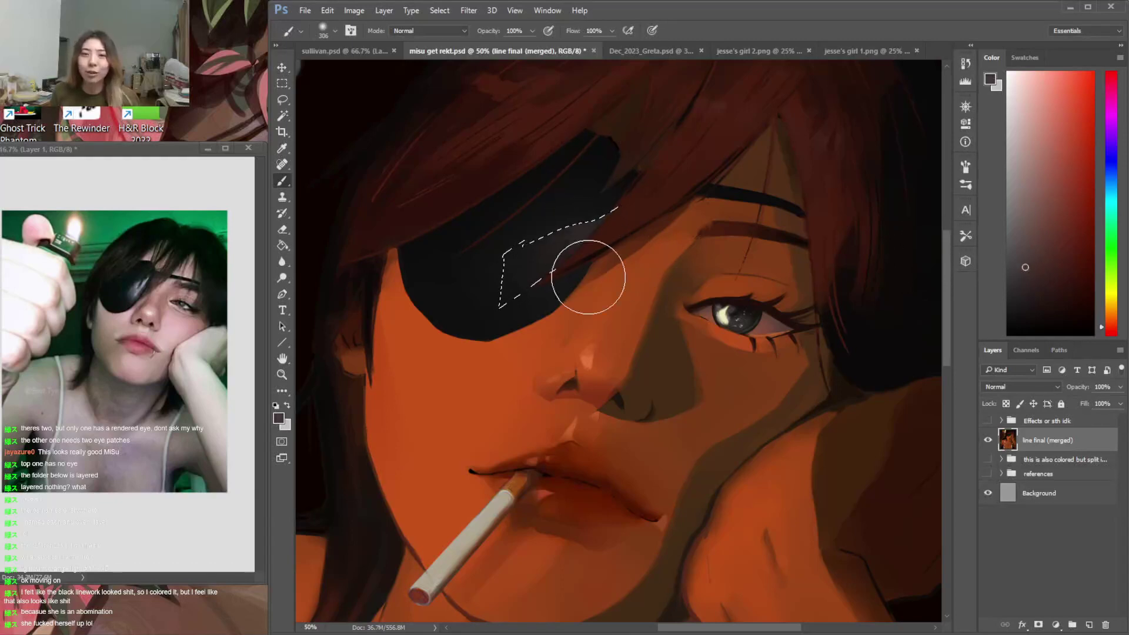
{"action": "left_click", "coordinate": [1112, 316]}
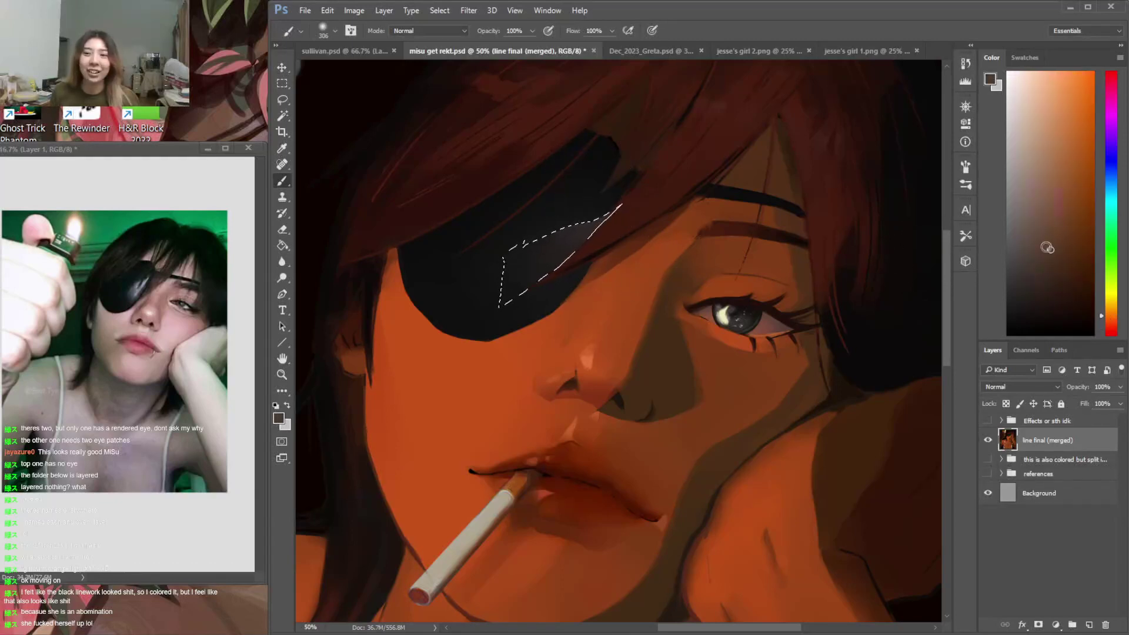
{"action": "left_click_drag", "start_coordinate": [577, 172], "coordinate": [604, 203]}
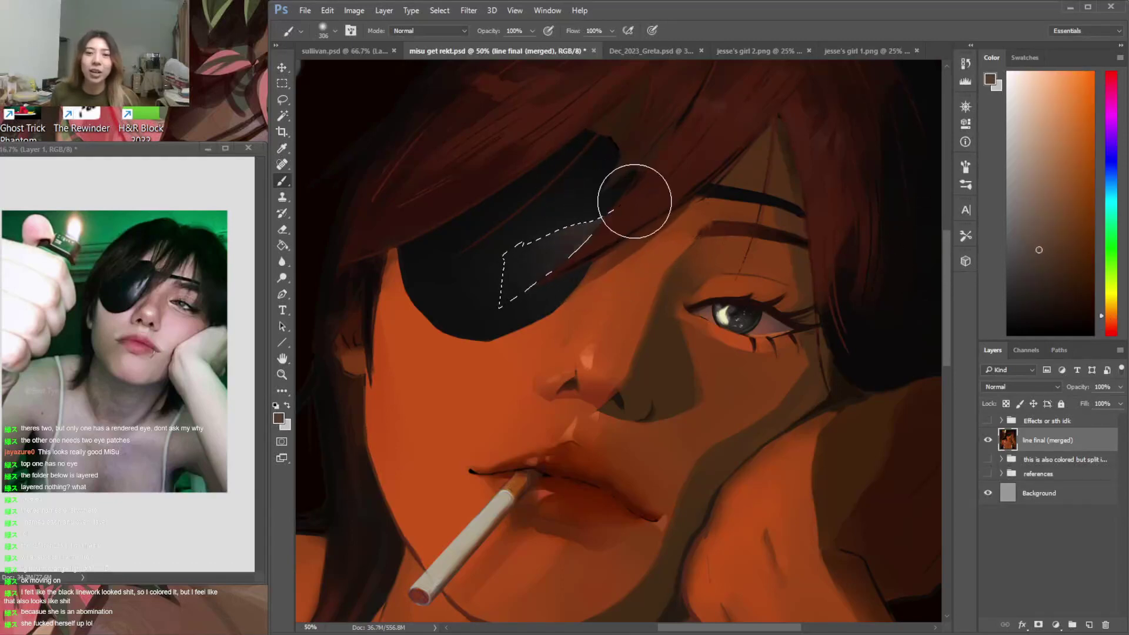
{"action": "left_click", "coordinate": [1043, 272]}
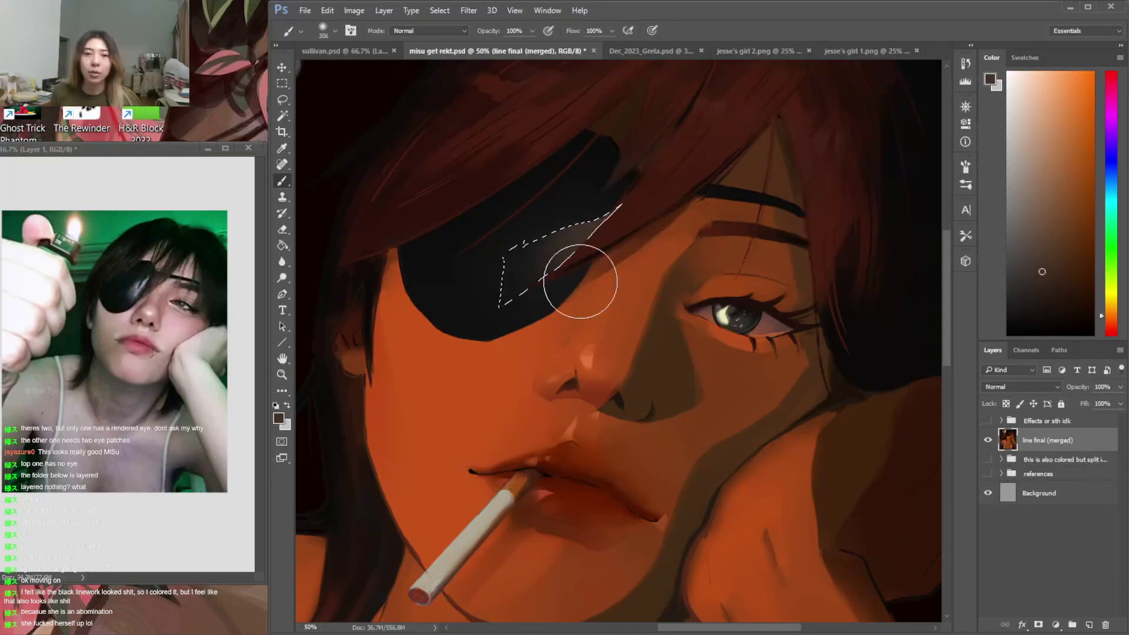
{"action": "key", "text": "l"}
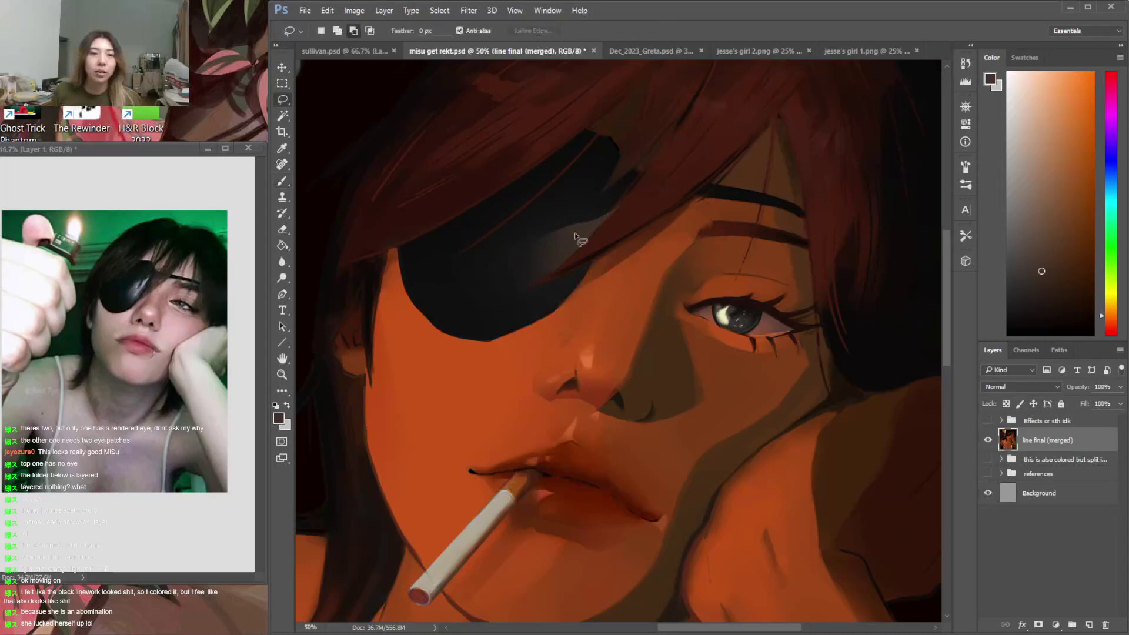
Sample near-black from the eyepatch and darken the sheen's edge along the fringe strand, clearing any selection
{"action": "key", "text": "b"}
{"action": "left_click", "coordinate": [624, 187], "text": "alt"}
{"action": "left_click_drag", "start_coordinate": [619, 200], "coordinate": [524, 306]}
{"action": "key", "text": "ctrl+d"}
{"action": "key", "text": "l"}
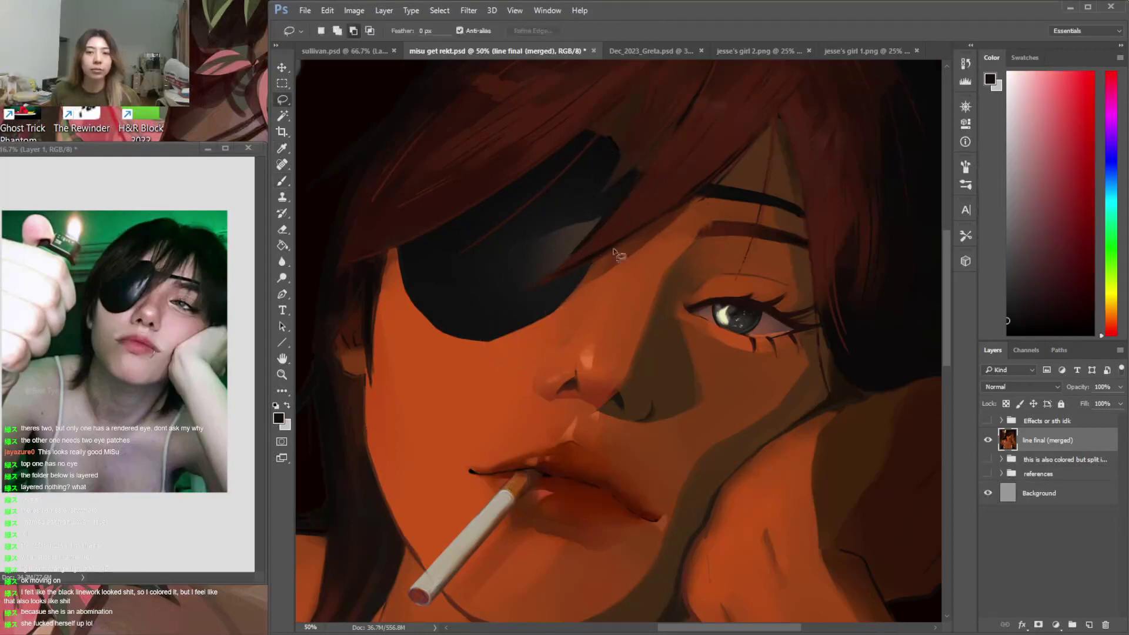
Lasso a smaller patch within the eyepatch sheen, brush a lighter brownish-gray highlight into it, and deselect
{"action": "mouse_move", "coordinate": [594, 226]}
{"action": "left_mouse_down"}
{"action": "mouse_move", "coordinate": [508, 242]}
{"action": "mouse_move", "coordinate": [508, 310]}
{"action": "left_mouse_up"}
{"action": "key", "text": "i"}
{"action": "left_click", "coordinate": [572, 230]}
{"action": "left_click_drag", "start_coordinate": [574, 230], "coordinate": [586, 231]}
{"action": "key", "text": "b"}
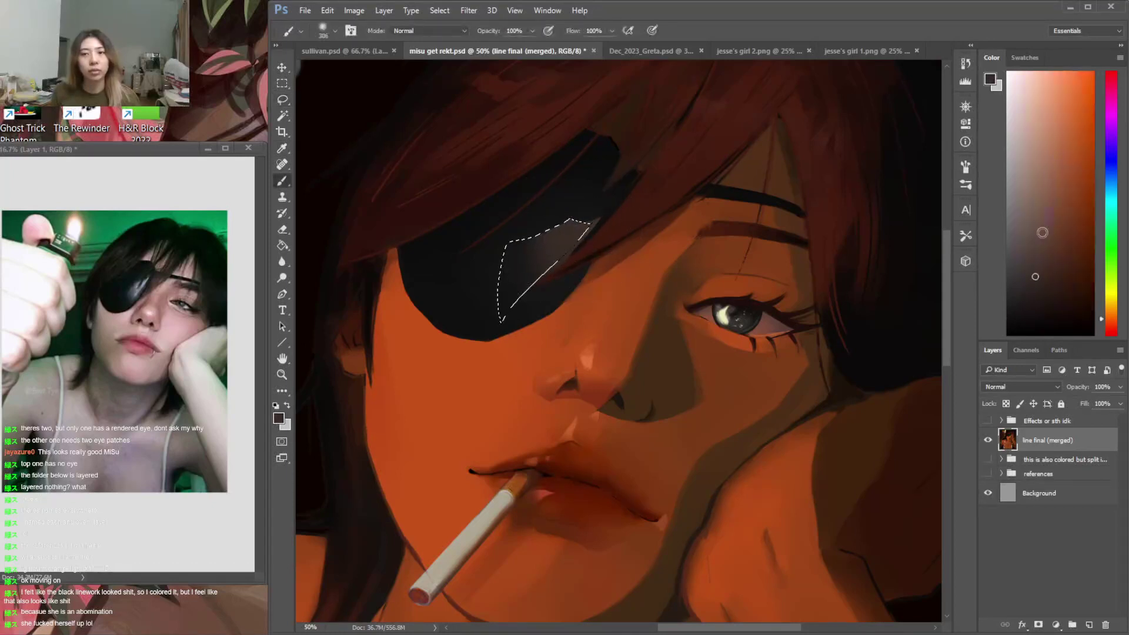
{"action": "mouse_move", "coordinate": [560, 166]}
{"action": "left_mouse_down"}
{"action": "mouse_move", "coordinate": [576, 236]}
{"action": "mouse_move", "coordinate": [587, 179]}
{"action": "mouse_move", "coordinate": [577, 260]}
{"action": "left_mouse_up"}
{"action": "key", "text": "ctrl+d"}
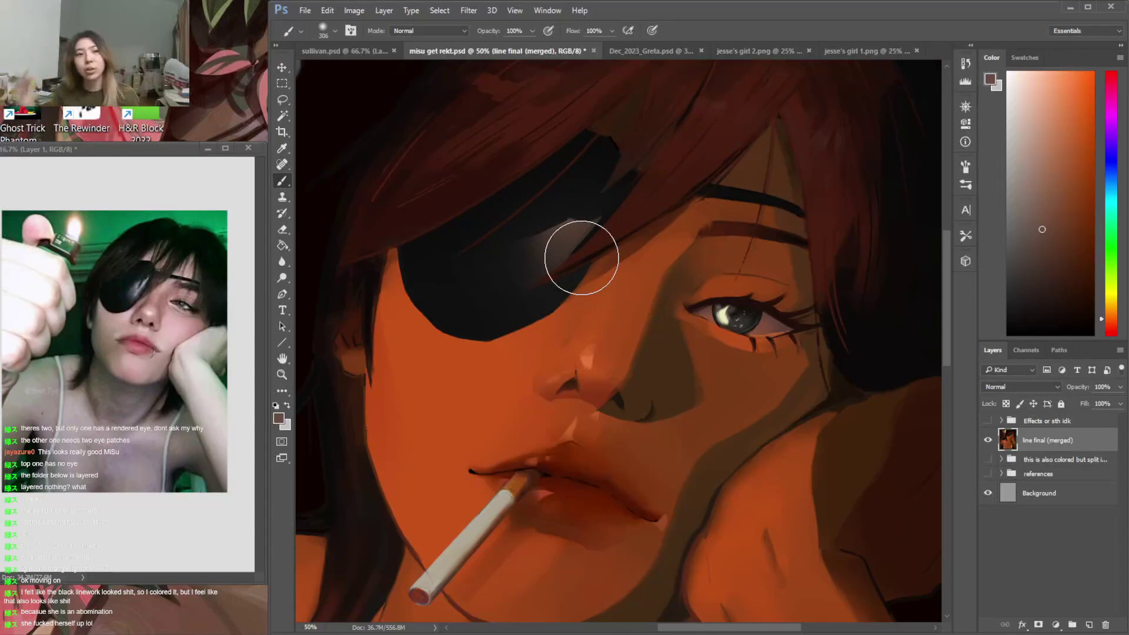
Select the lit cheek area with the Magic Wand, brush a darker red-orange along the face's outer edge, and deselect
{"action": "scroll", "coordinate": [518, 276], "scroll_direction": "down", "scroll_amount": 3}
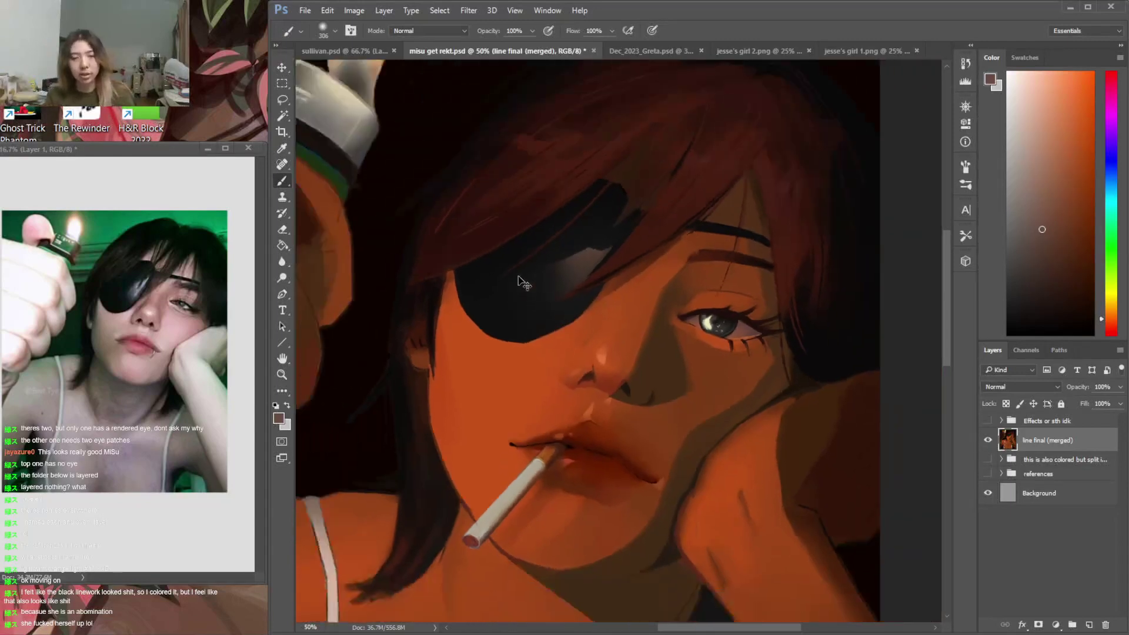
{"action": "scroll", "coordinate": [522, 281], "scroll_direction": "up", "scroll_amount": 1}
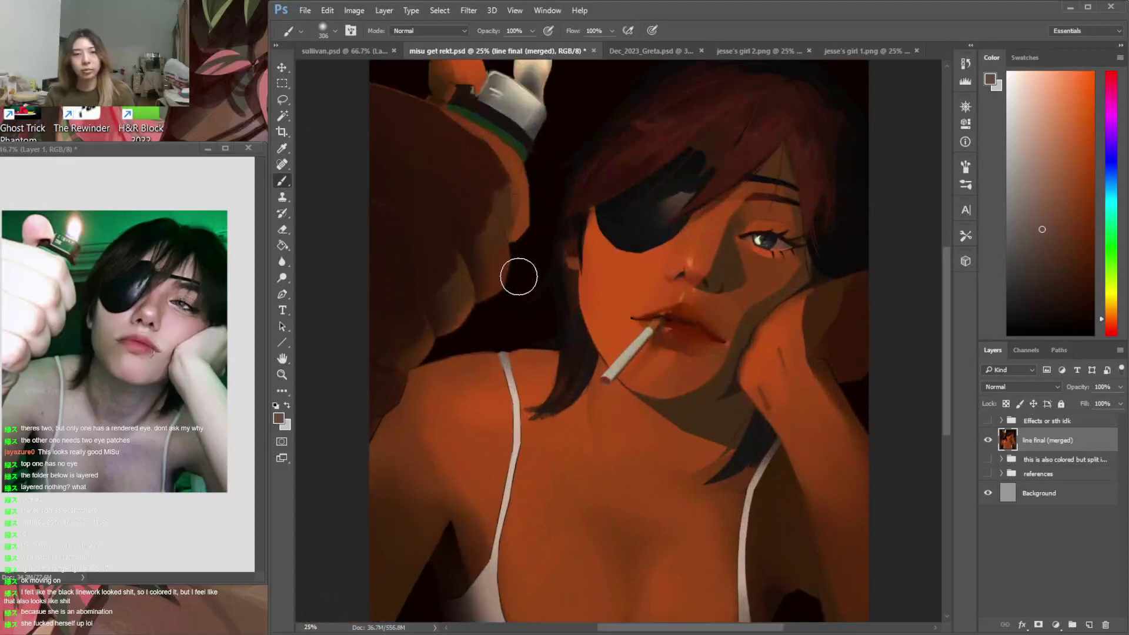
{"action": "key", "text": "w"}
{"action": "left_click", "coordinate": [585, 281]}
{"action": "key", "text": "b"}
{"action": "left_click", "coordinate": [586, 283], "text": "alt"}
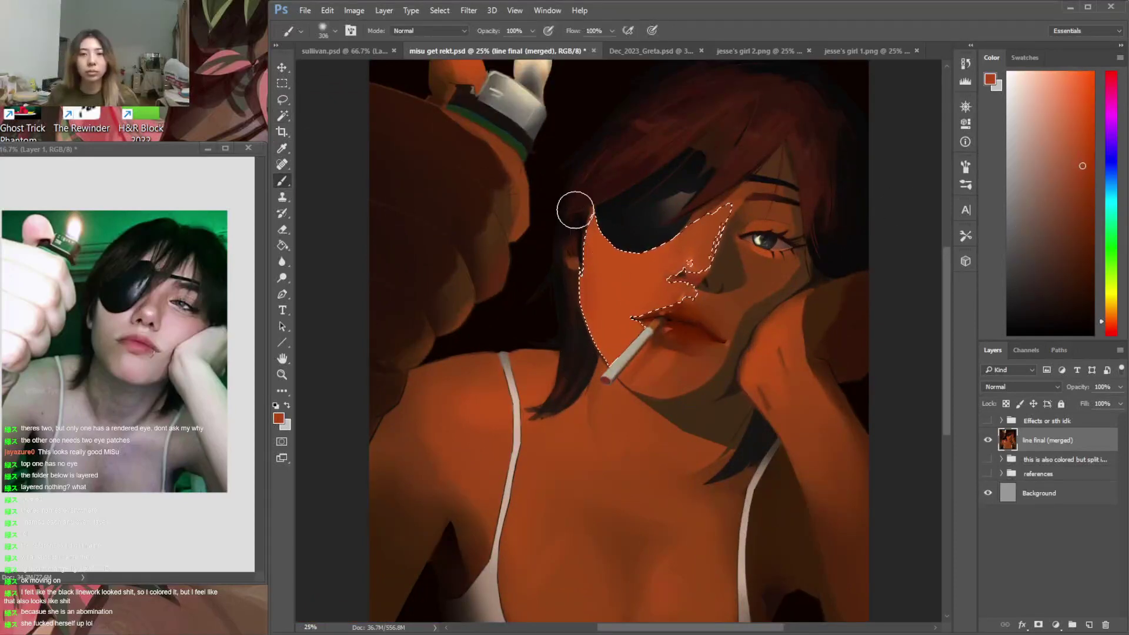
{"action": "left_click_drag", "start_coordinate": [1081, 214], "coordinate": [1074, 193]}
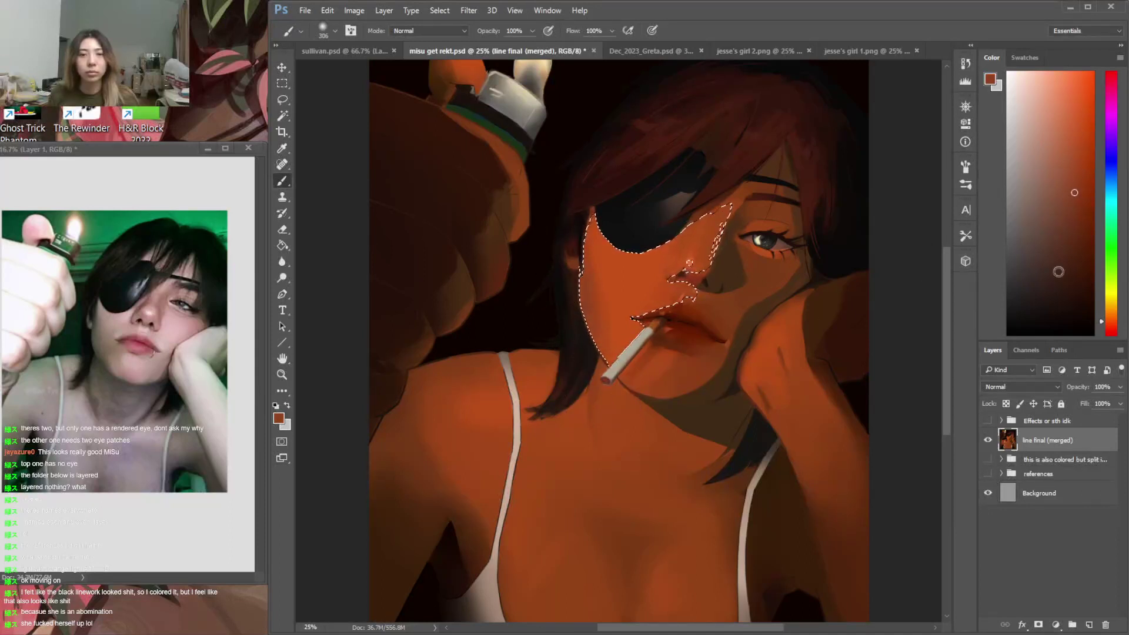
{"action": "left_click", "coordinate": [1107, 326]}
{"action": "left_click", "coordinate": [1084, 199]}
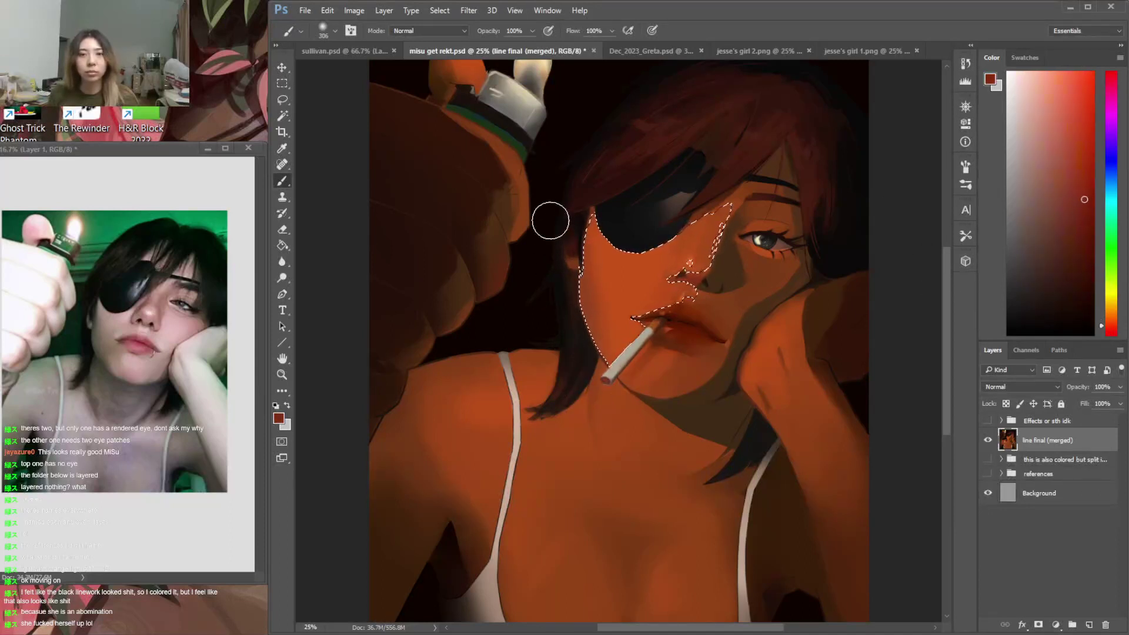
{"action": "left_click", "coordinate": [586, 267], "text": "alt"}
{"action": "left_click", "coordinate": [587, 277], "text": "alt"}
{"action": "left_click_drag", "start_coordinate": [585, 277], "coordinate": [601, 409]}
{"action": "mouse_move", "coordinate": [582, 310]}
{"action": "left_mouse_down"}
{"action": "mouse_move", "coordinate": [614, 428]}
{"action": "mouse_move", "coordinate": [568, 322]}
{"action": "mouse_move", "coordinate": [632, 414]}
{"action": "left_mouse_up"}
{"action": "key", "text": "ctrl+d"}
Select the chest and the shoulder beside the raised fist with the Magic Wand, shade their upper edge dark red, and deselect
{"action": "key", "text": "w"}
{"action": "left_click", "coordinate": [542, 363]}
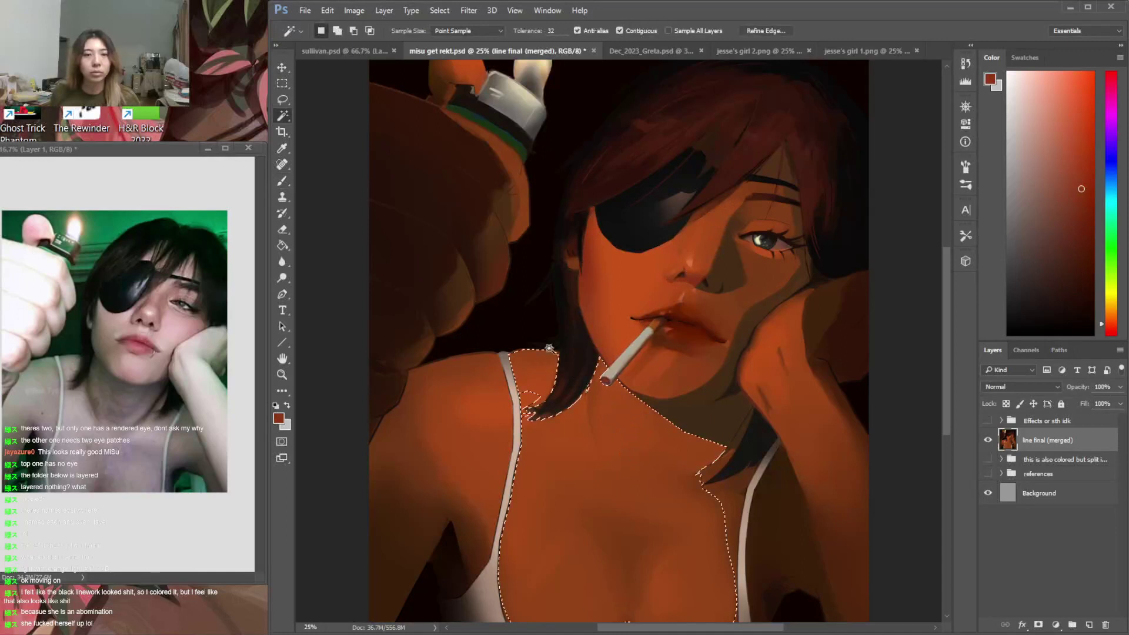
{"action": "key", "text": "b"}
{"action": "key", "text": "w"}
{"action": "left_click", "coordinate": [458, 377], "text": "shift"}
{"action": "key", "text": "b"}
{"action": "left_click_drag", "start_coordinate": [390, 363], "coordinate": [565, 344]}
{"action": "left_click", "coordinate": [564, 344], "text": "alt"}
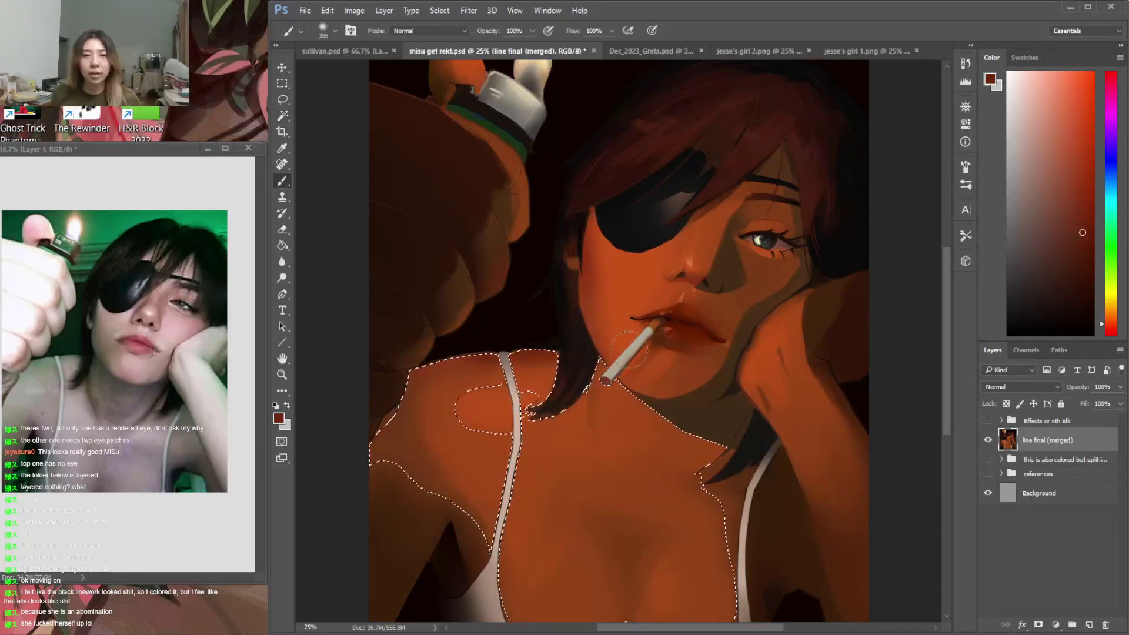
{"action": "key", "text": "ctrl+d"}
Soften the shoulder's top edge with near-black sampled from the background, using a 133 px soft round brush
{"action": "right_click", "coordinate": [659, 357]}
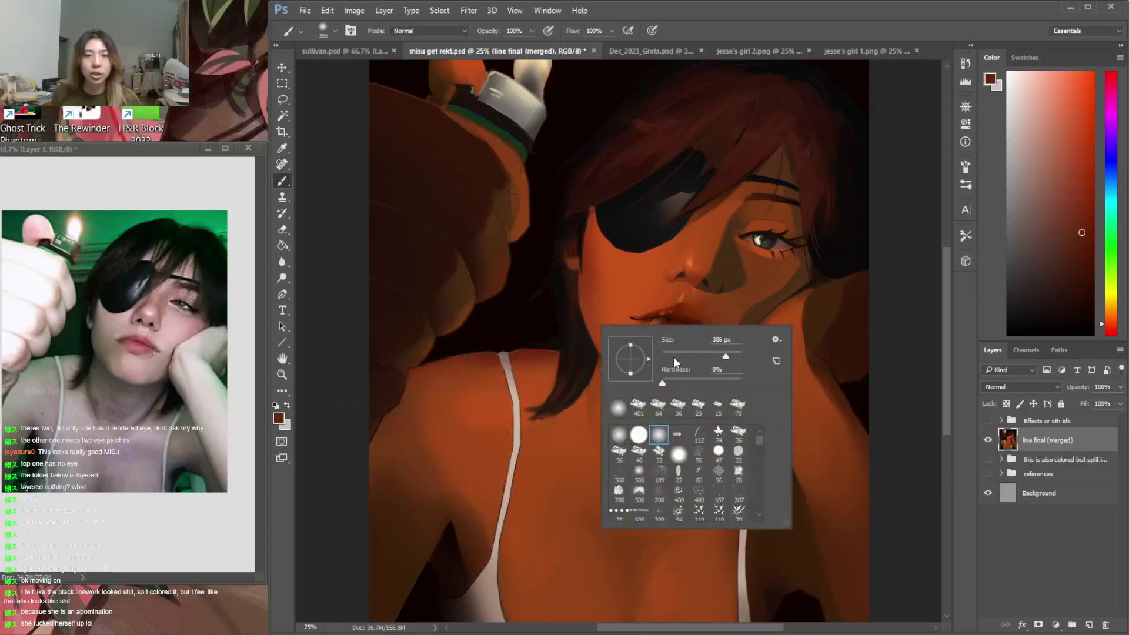
{"action": "left_click", "coordinate": [905, 332]}
{"action": "left_click", "coordinate": [500, 332], "text": "alt"}
{"action": "right_click", "coordinate": [496, 330]}
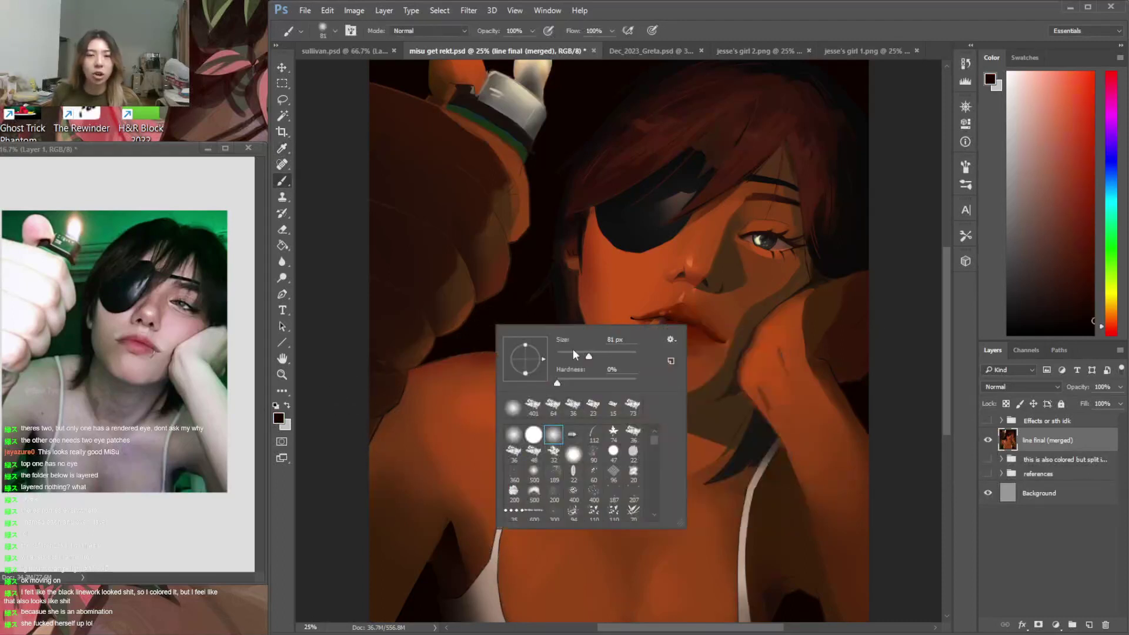
{"action": "left_click", "coordinate": [476, 342]}
{"action": "left_click_drag", "start_coordinate": [600, 353], "coordinate": [452, 360]}
{"action": "left_click_drag", "start_coordinate": [554, 346], "coordinate": [530, 347]}
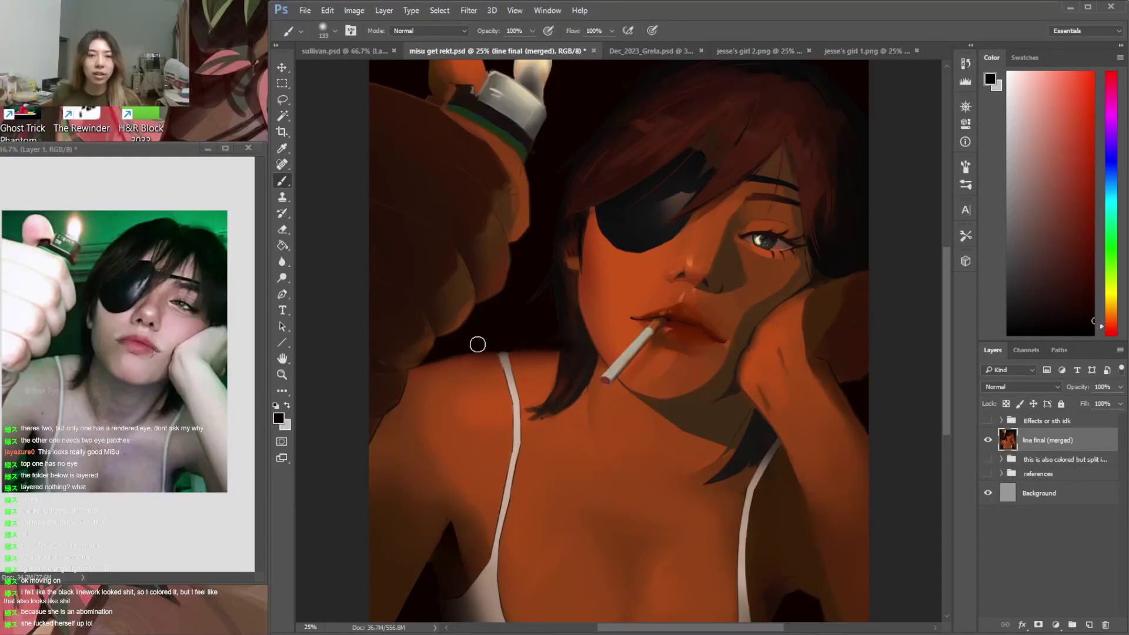
Lasso the lowest finger of the raised fist and paint sampled brown along its edge with a 158 px textured brush
{"action": "left_click", "coordinate": [404, 308], "text": "alt"}
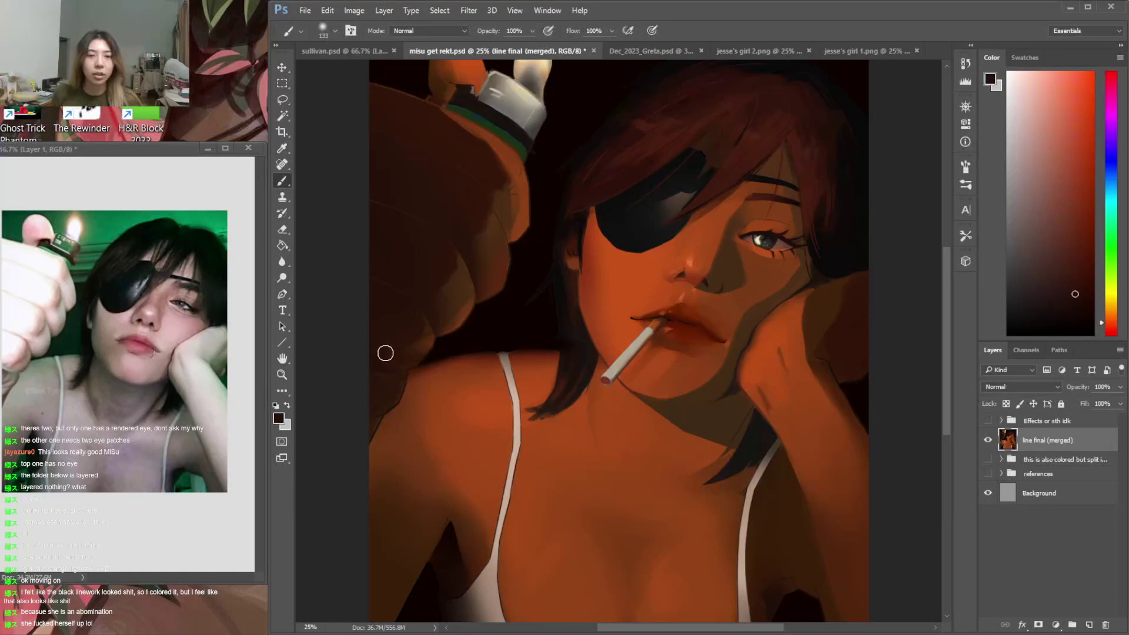
{"action": "key", "text": "l"}
{"action": "left_click_drag", "start_coordinate": [421, 310], "coordinate": [438, 334]}
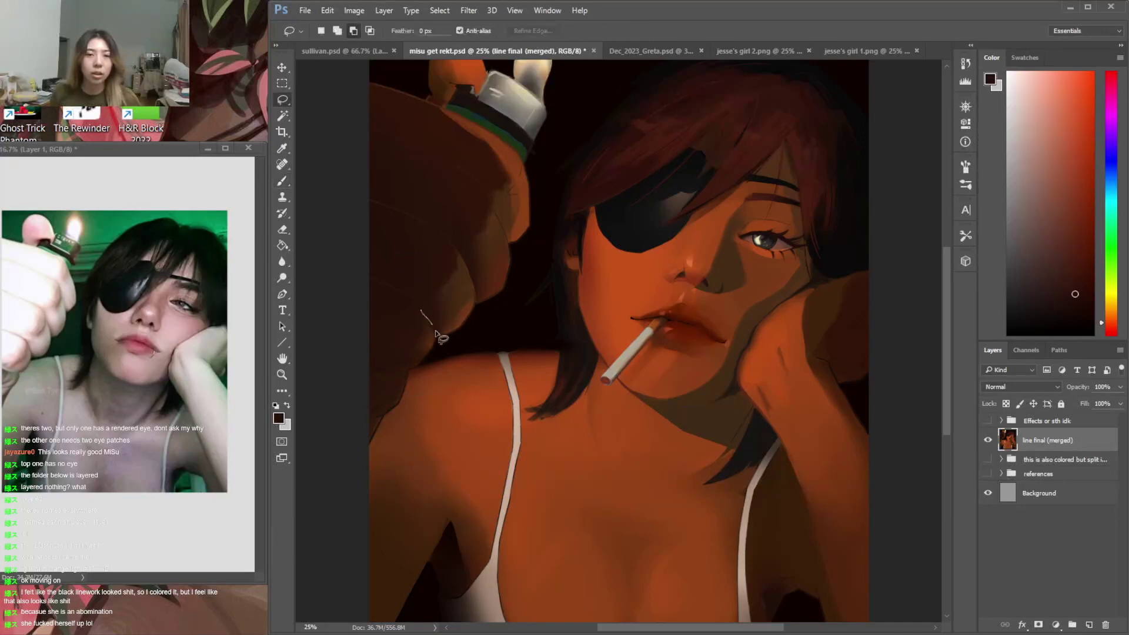
{"action": "left_click_drag", "start_coordinate": [396, 375], "coordinate": [361, 281]}
{"action": "key", "text": "b"}
{"action": "right_click", "coordinate": [441, 310]}
{"action": "key", "text": "Escape"}
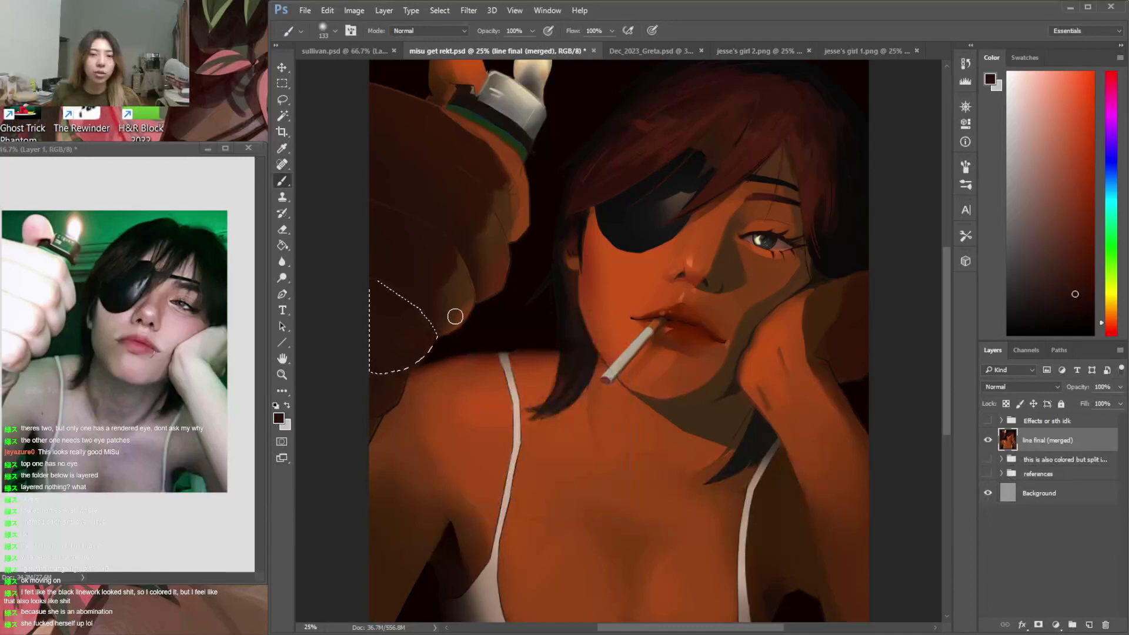
{"action": "right_click", "coordinate": [468, 288]}
{"action": "left_click", "coordinate": [512, 376]}
{"action": "left_click", "coordinate": [584, 325]}
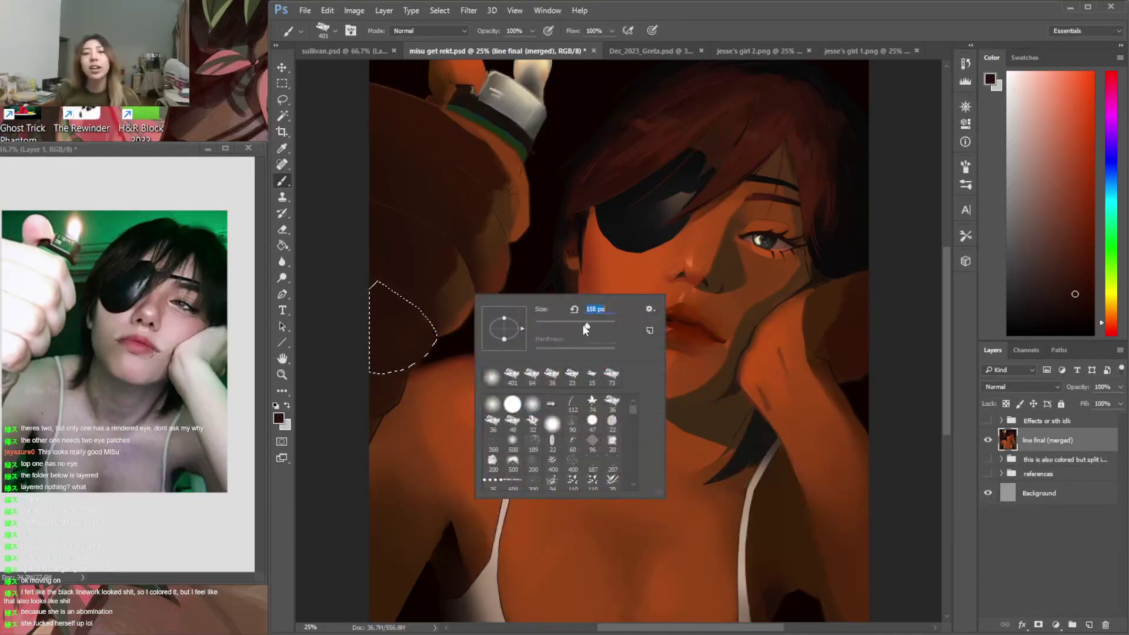
{"action": "left_click_drag", "start_coordinate": [584, 326], "coordinate": [586, 326]}
{"action": "left_click", "coordinate": [421, 349]}
{"action": "left_click", "coordinate": [444, 294], "text": "alt"}
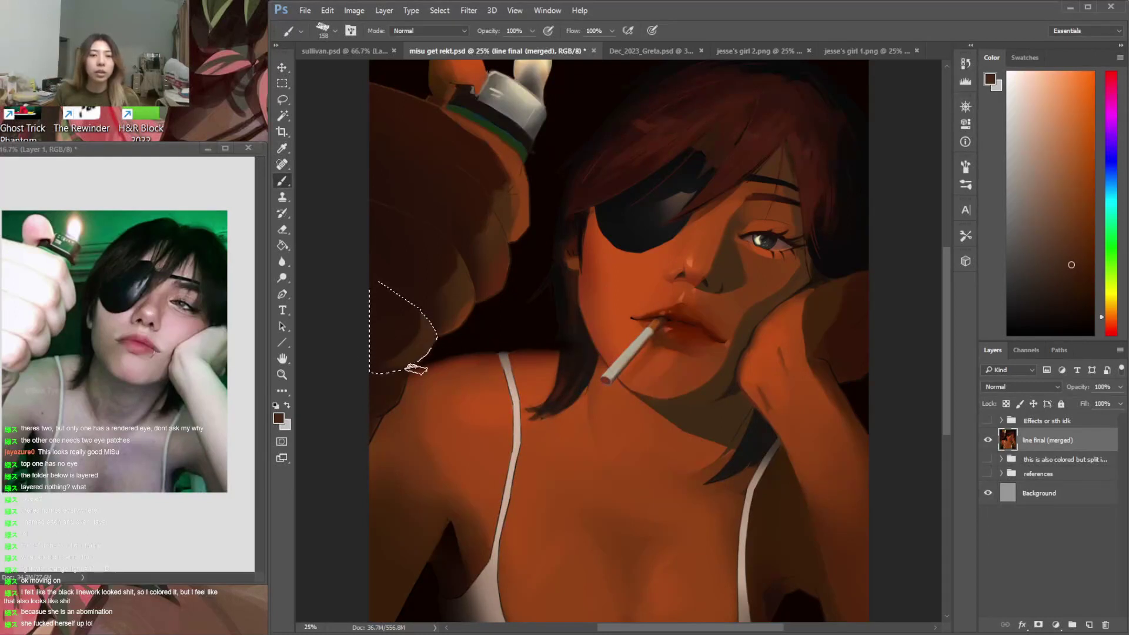
Blend a sampled reddish brown into the lowest finger with a larger soft round brush, and deselect
{"action": "left_click", "coordinate": [505, 259], "text": "alt"}
{"action": "right_click", "coordinate": [487, 301]}
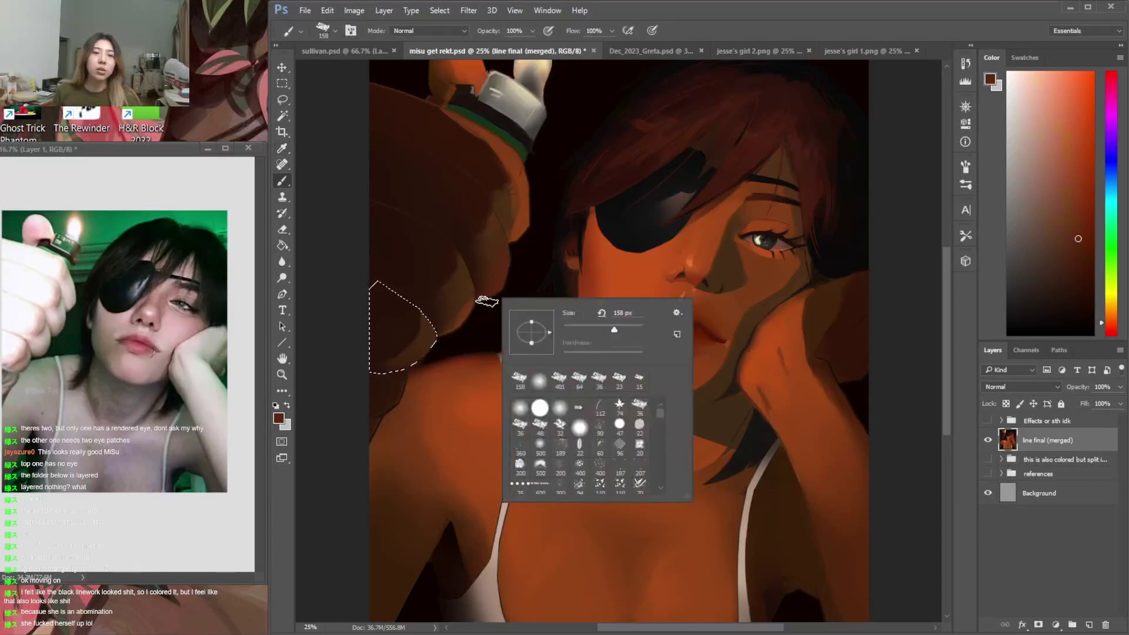
{"action": "left_click", "coordinate": [542, 381]}
{"action": "left_click", "coordinate": [532, 263]}
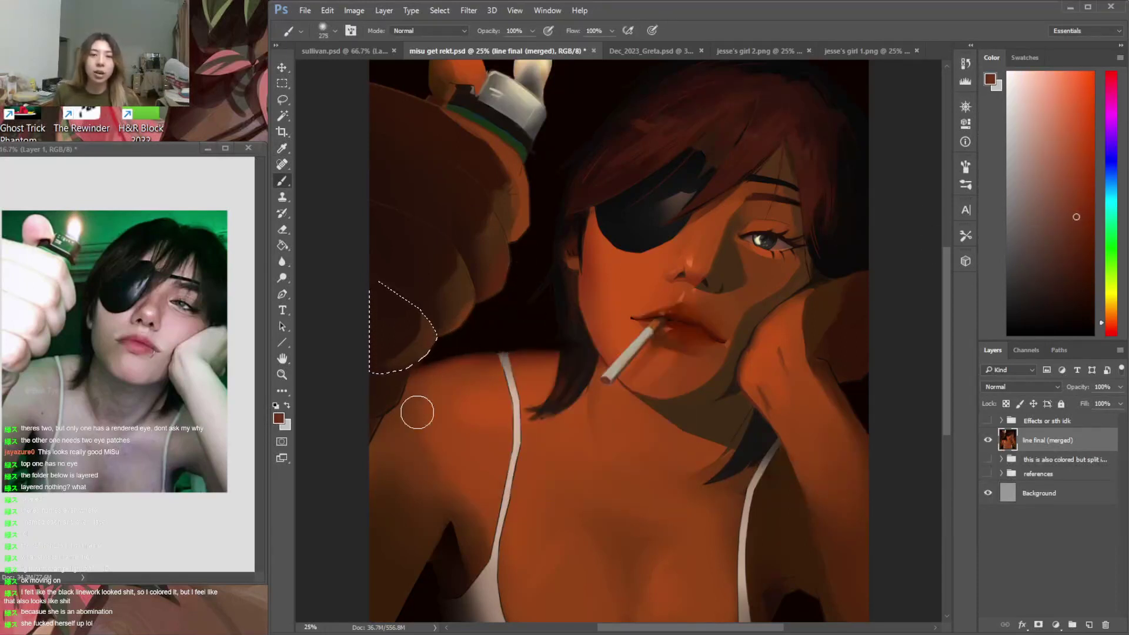
{"action": "key", "text": "ctrl+d"}
Lasso the area between the lowest finger and the shoulder and darken it with a very dark brown soft brush
{"action": "key", "text": "l"}
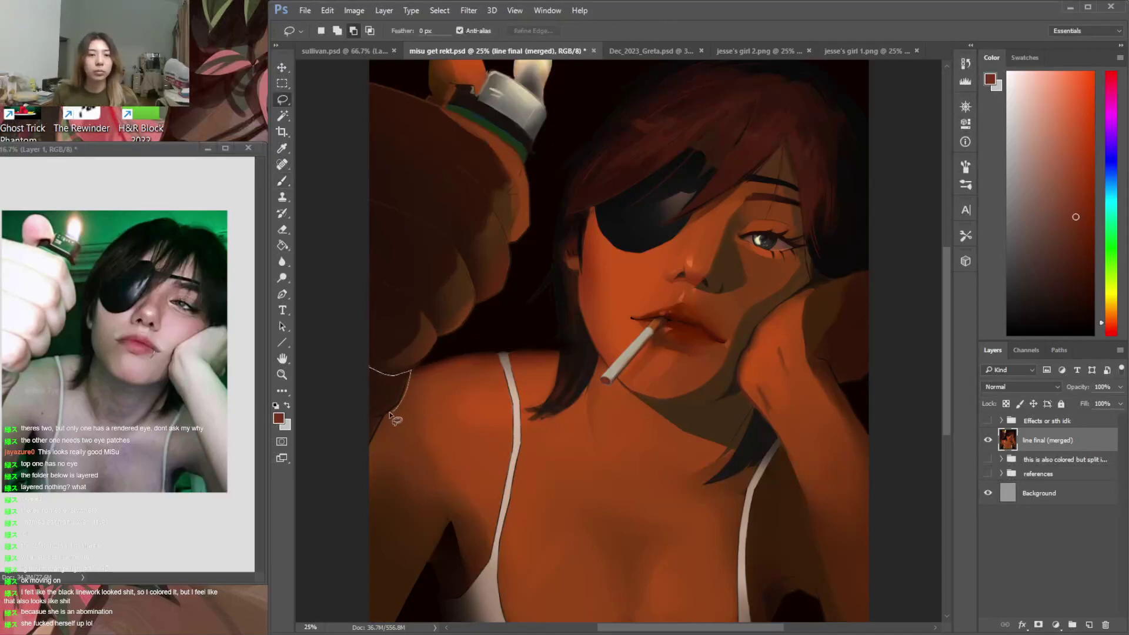
{"action": "left_click_drag", "start_coordinate": [363, 441], "coordinate": [367, 438]}
{"action": "key", "text": "b"}
{"action": "left_click_drag", "start_coordinate": [1078, 257], "coordinate": [1075, 290]}
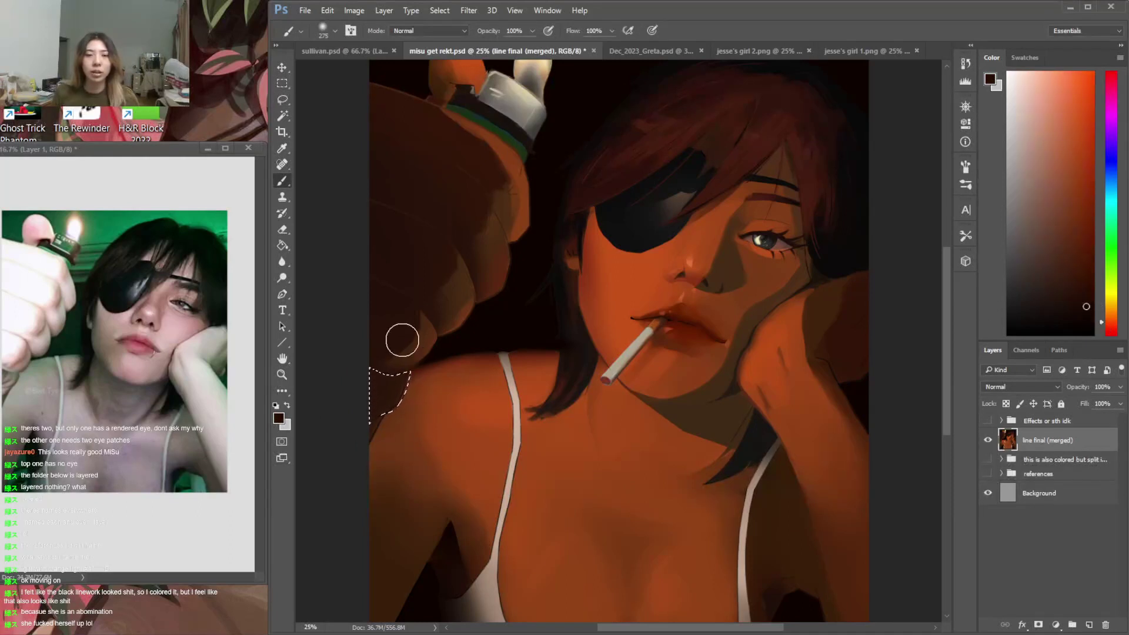
{"action": "mouse_move", "coordinate": [394, 399]}
{"action": "left_mouse_down"}
{"action": "mouse_move", "coordinate": [421, 415]}
{"action": "mouse_move", "coordinate": [386, 328]}
{"action": "mouse_move", "coordinate": [351, 386]}
{"action": "mouse_move", "coordinate": [387, 324]}
{"action": "left_mouse_up"}
{"action": "left_click", "coordinate": [389, 361], "text": "alt"}
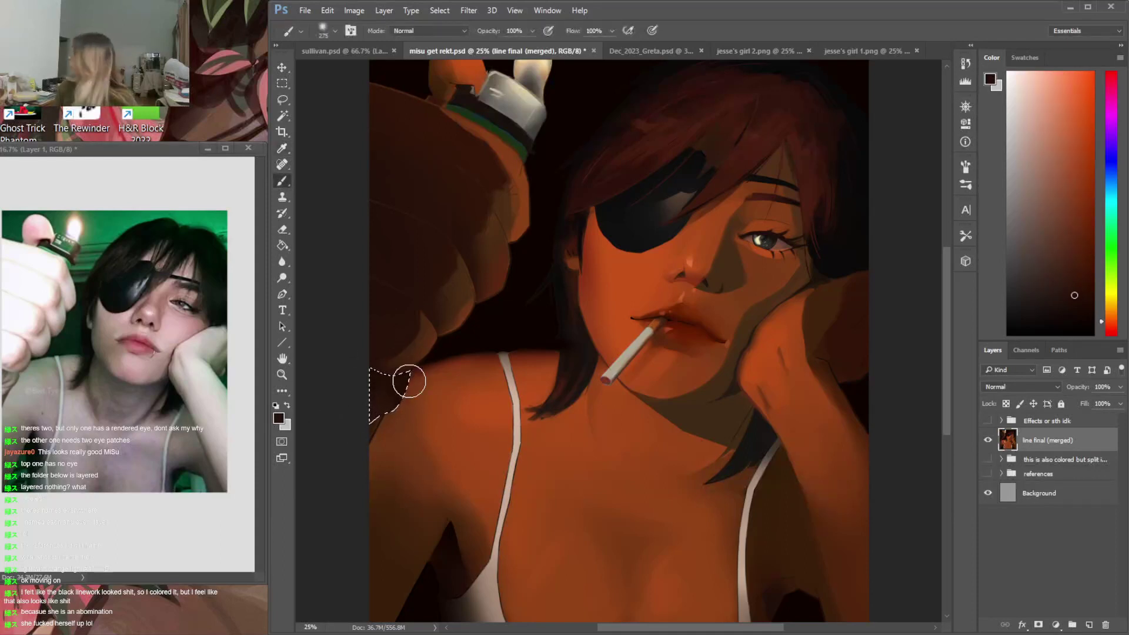
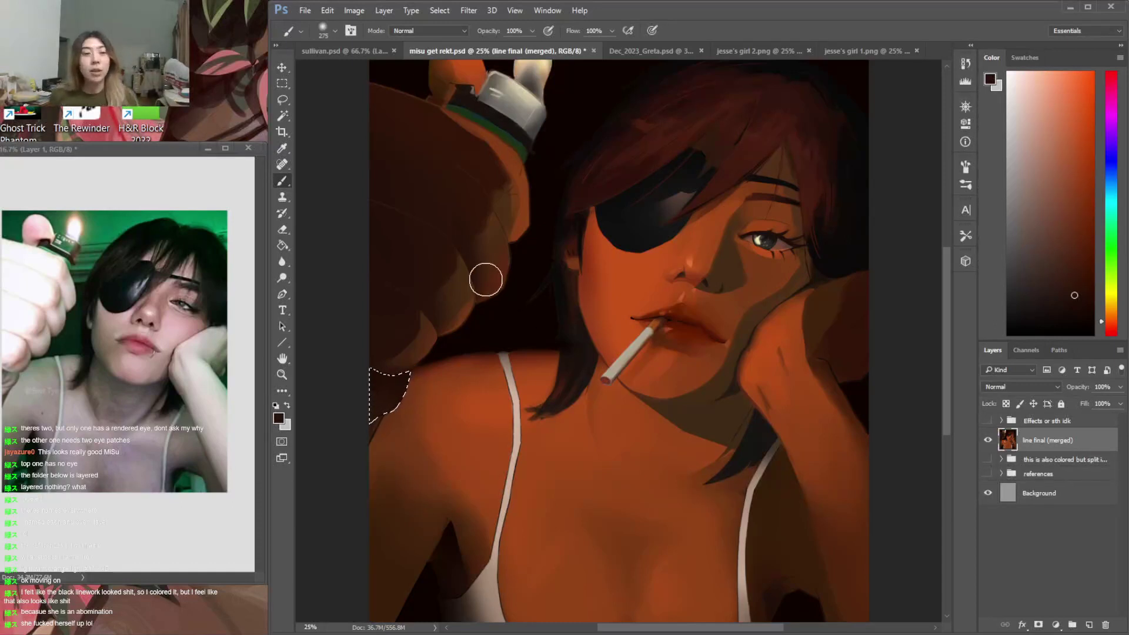
{"action": "key", "text": "l"}
{"action": "left_click", "coordinate": [382, 285]}
{"action": "mouse_move", "coordinate": [440, 333]}
{"action": "left_mouse_down"}
{"action": "mouse_move", "coordinate": [379, 250]}
{"action": "mouse_move", "coordinate": [373, 264]}
{"action": "mouse_move", "coordinate": [418, 332]}
{"action": "left_mouse_up"}
{"action": "key", "text": "ctrl+d"}
{"action": "key", "text": "ctrl+d"}
Touch up the raised fist's fingers and upper edge with browns sampled from the hand, using a 158 px textured brush
{"action": "key", "text": "i"}
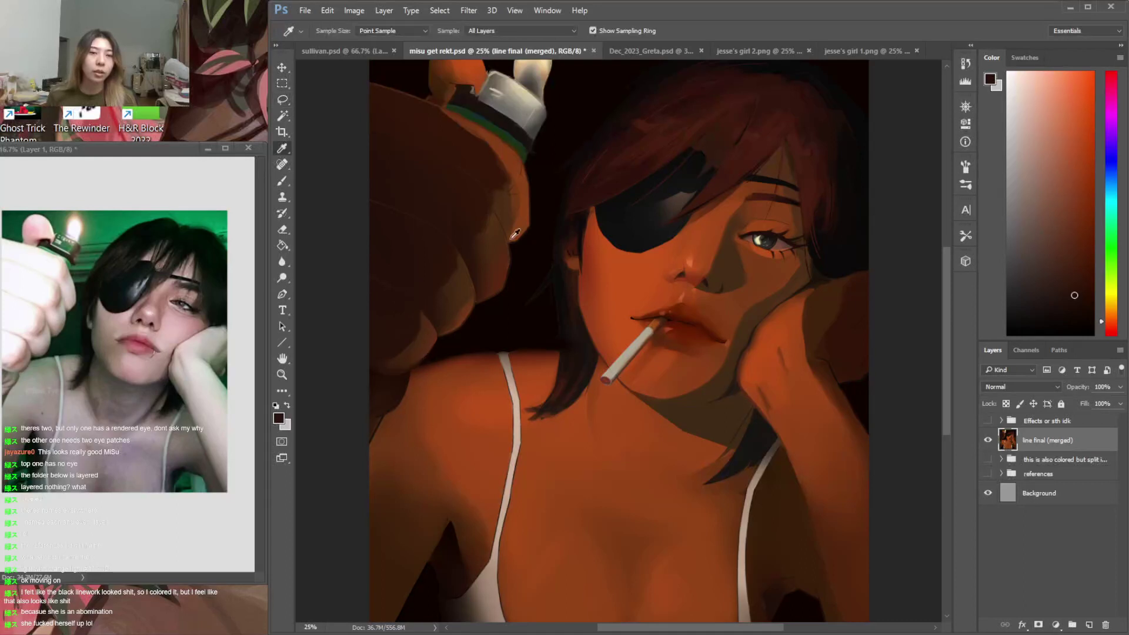
{"action": "left_click", "coordinate": [487, 237]}
{"action": "key", "text": "b"}
{"action": "right_click", "coordinate": [495, 197]}
{"action": "double_click", "coordinate": [532, 280]}
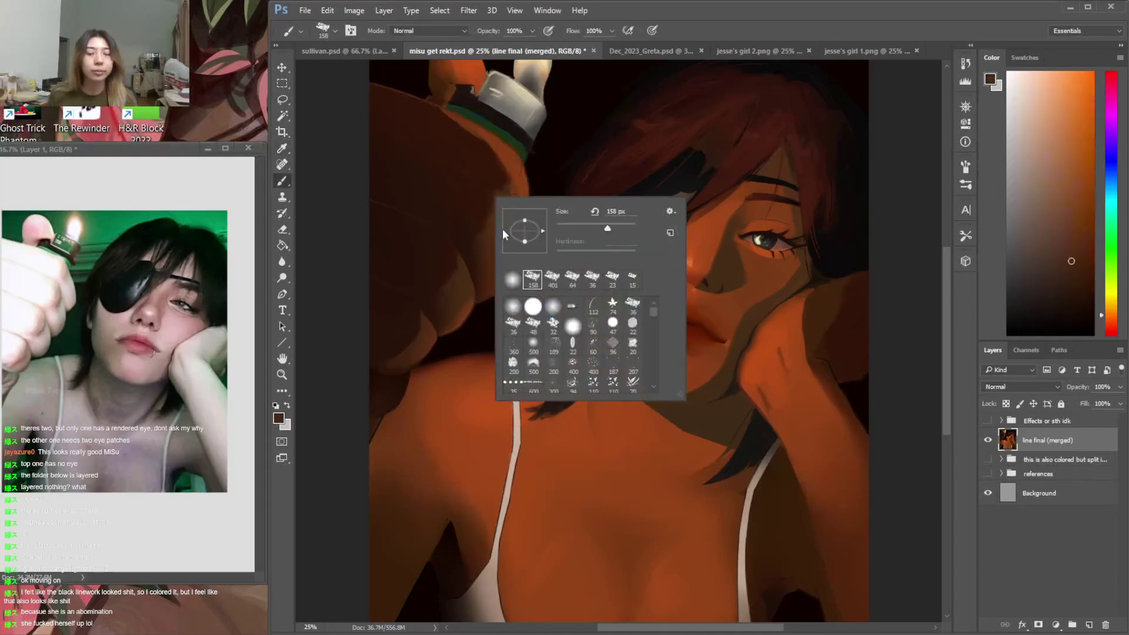
{"action": "left_click", "coordinate": [470, 228], "text": "alt"}
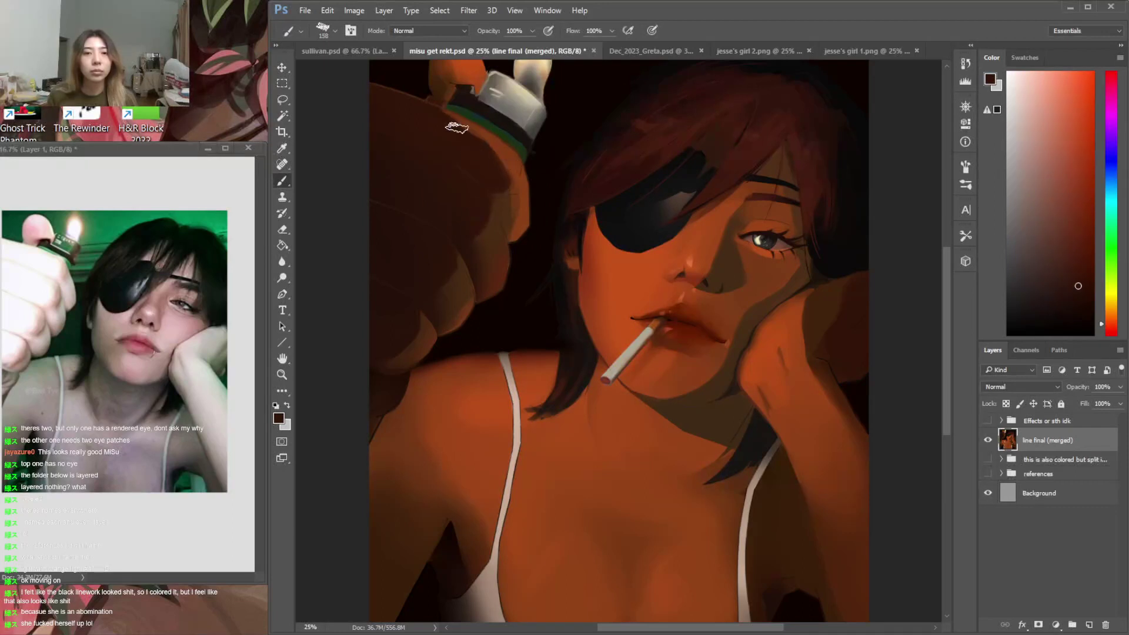
{"action": "left_click", "coordinate": [472, 140], "text": "alt"}
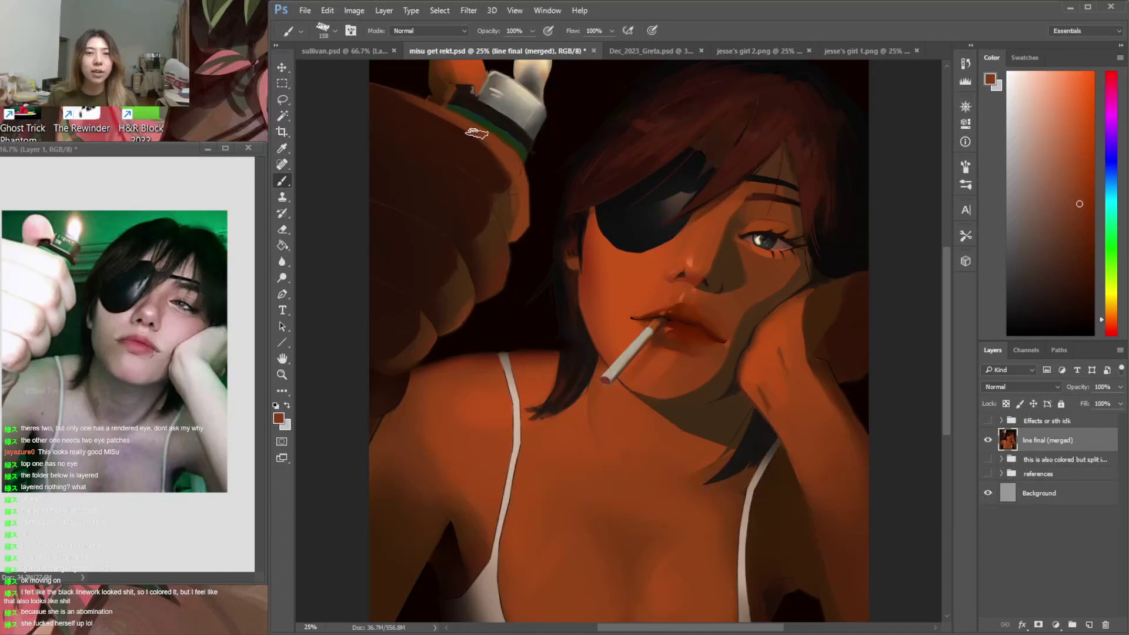
{"action": "scroll", "coordinate": [532, 260], "scroll_direction": "up", "scroll_amount": 3}
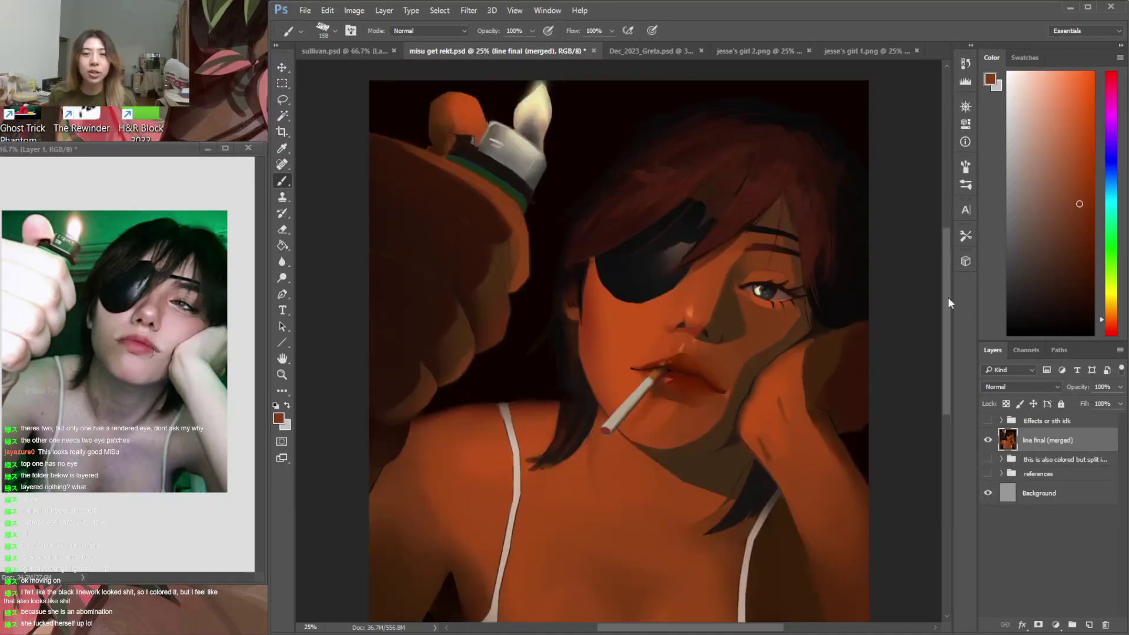
Lasso the fist's upper back edge, tint it dark red with a large soft round brush, soften it with sampled near-black, and deselect
{"action": "left_click", "coordinate": [406, 243], "text": "alt"}
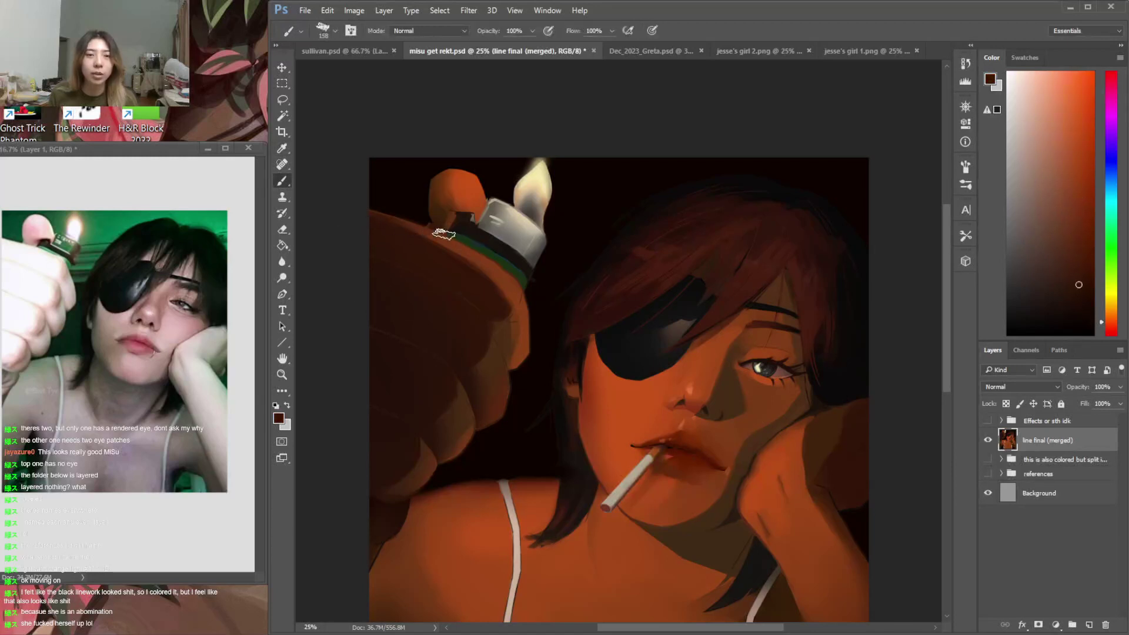
{"action": "key", "text": "l"}
{"action": "mouse_move", "coordinate": [431, 231]}
{"action": "left_mouse_down"}
{"action": "mouse_move", "coordinate": [412, 269]}
{"action": "mouse_move", "coordinate": [371, 241]}
{"action": "left_mouse_up"}
{"action": "key", "text": "b"}
{"action": "right_click", "coordinate": [440, 225]}
{"action": "left_click", "coordinate": [565, 255]}
{"action": "left_click", "coordinate": [1084, 258]}
{"action": "left_click", "coordinate": [1111, 328]}
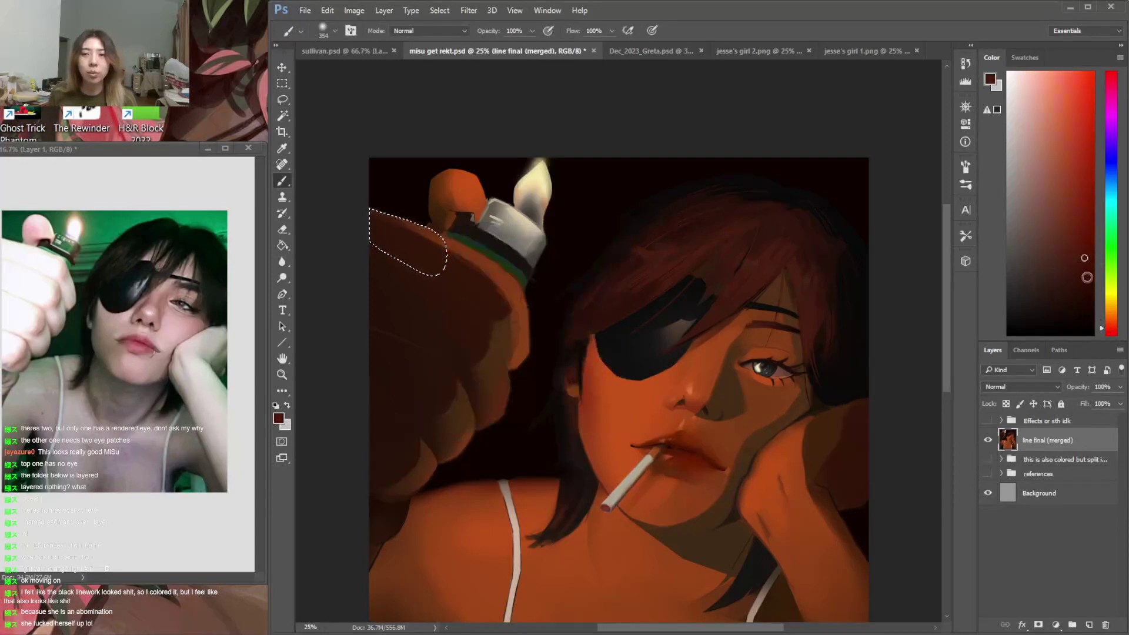
{"action": "left_click", "coordinate": [1093, 264]}
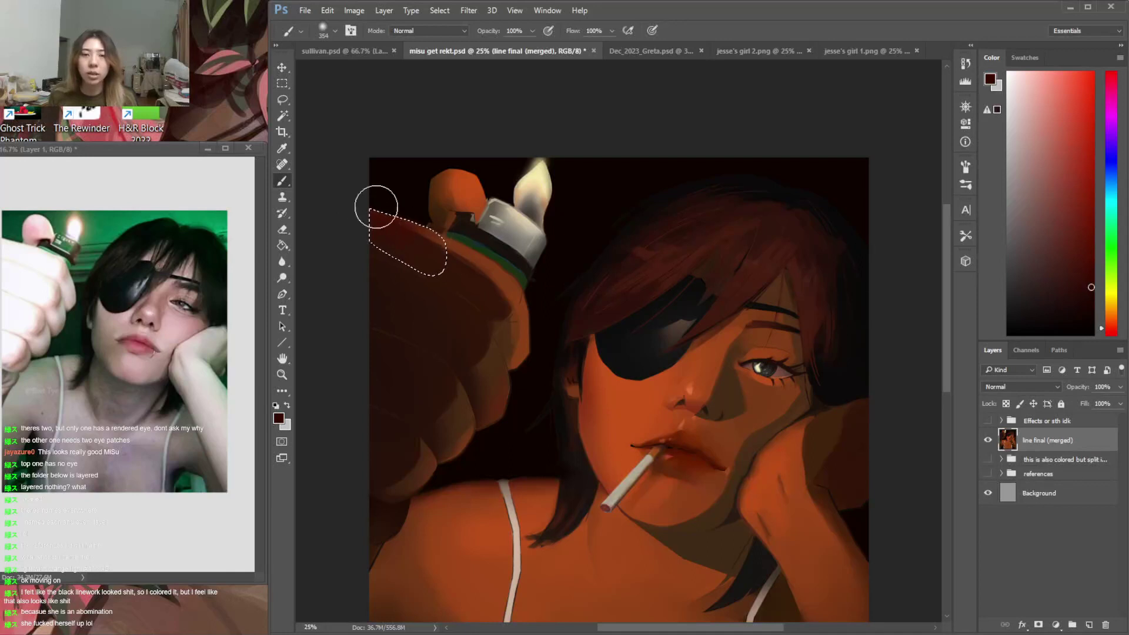
{"action": "left_click", "coordinate": [379, 190], "text": "alt"}
{"action": "key", "text": "ctrl+d"}
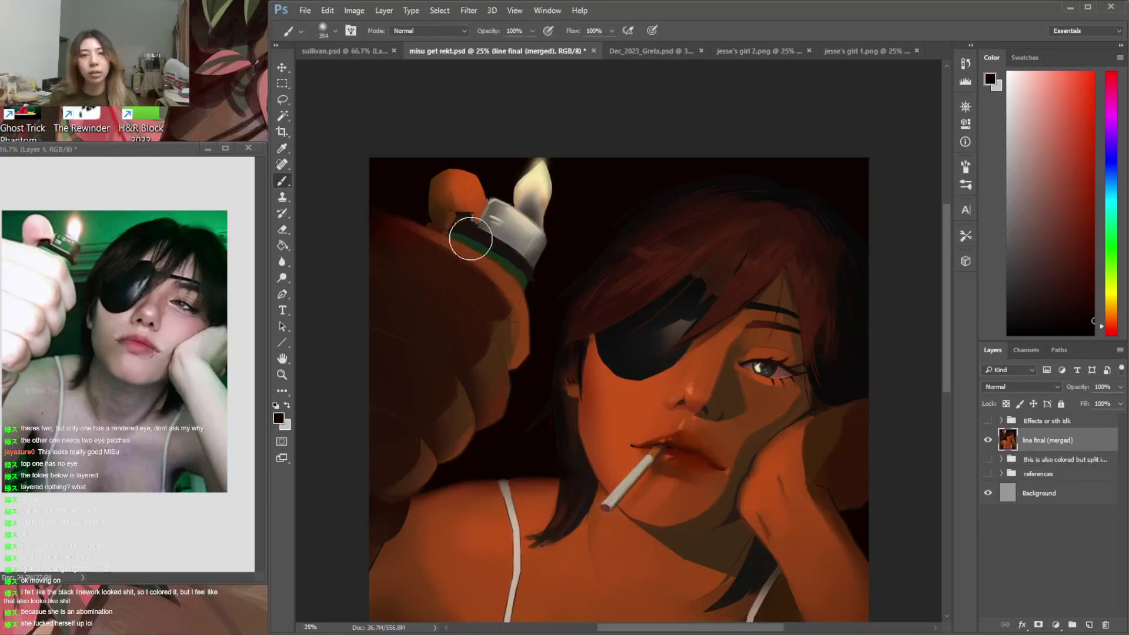
Lasso the topmost finger of the fist below the lighter, shade its lower edge with near-black, and deselect
{"action": "key", "text": "l"}
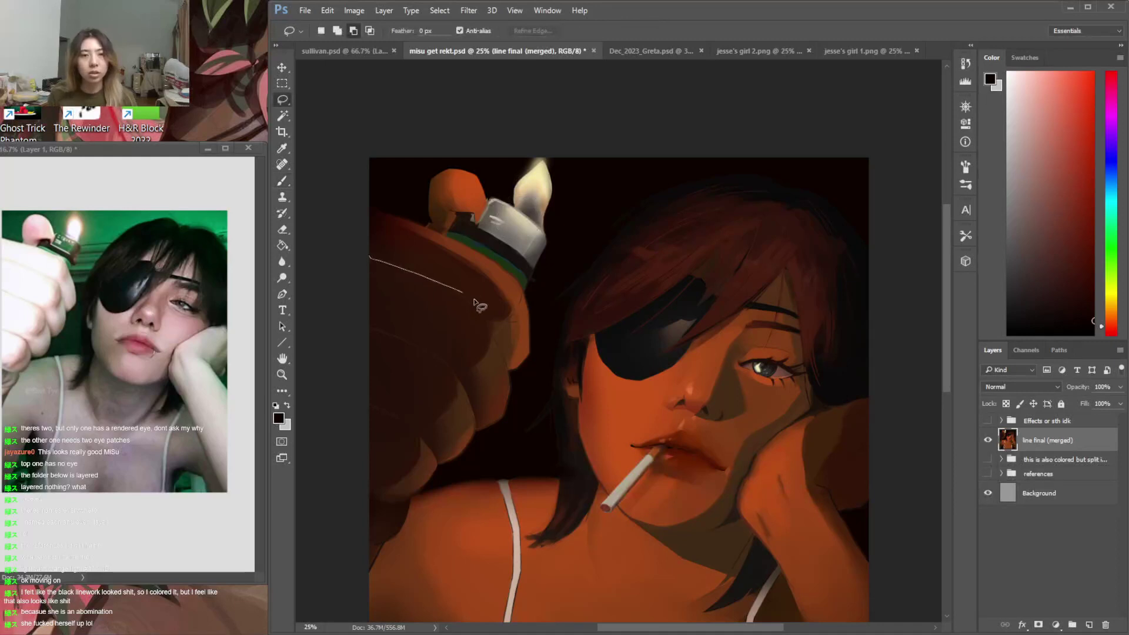
{"action": "left_click_drag", "start_coordinate": [497, 318], "coordinate": [369, 218]}
{"action": "key", "text": "b"}
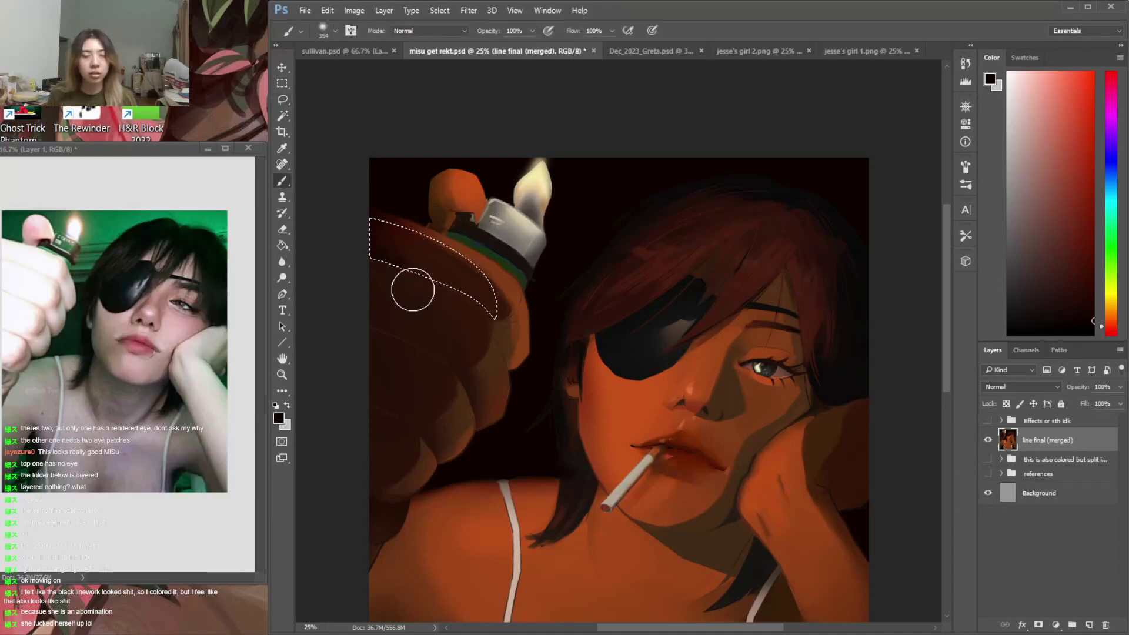
{"action": "key", "text": "ctrl+d"}
Lasso the second finger of the fist, shade along its lower edge with the soft near-black brush, and deselect
{"action": "key", "text": "l"}
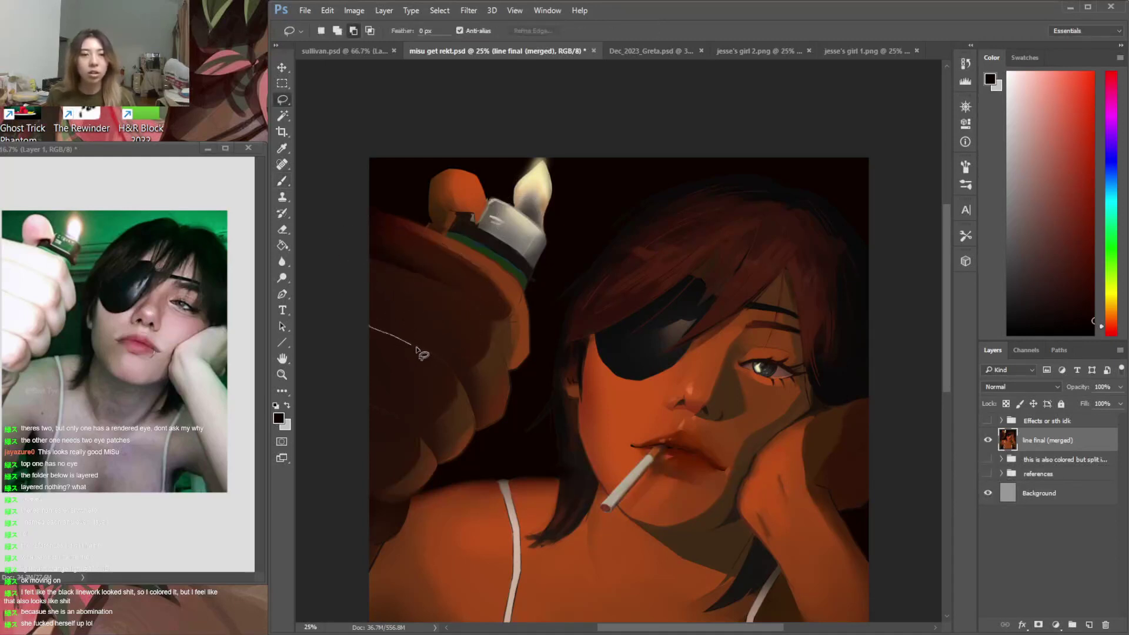
{"action": "left_click_drag", "start_coordinate": [460, 383], "coordinate": [375, 278]}
{"action": "key", "text": "b"}
{"action": "mouse_move", "coordinate": [433, 365]}
{"action": "left_mouse_down"}
{"action": "mouse_move", "coordinate": [383, 333]}
{"action": "mouse_move", "coordinate": [365, 280]}
{"action": "left_mouse_up"}
{"action": "key", "text": "ctrl+d"}
Sample a very dark brown from the hand, lasso the area above the third finger's fold, shade the fold softly, and deselect
{"action": "left_click", "coordinate": [403, 305], "text": "alt"}
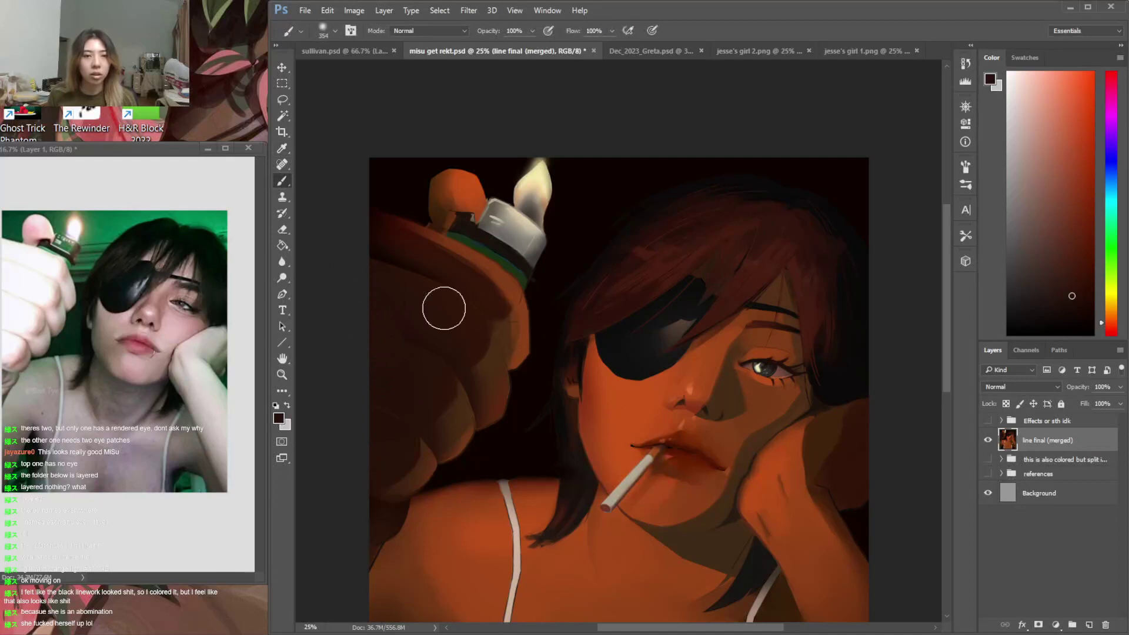
{"action": "left_click", "coordinate": [454, 291], "text": "alt"}
{"action": "key", "text": "l"}
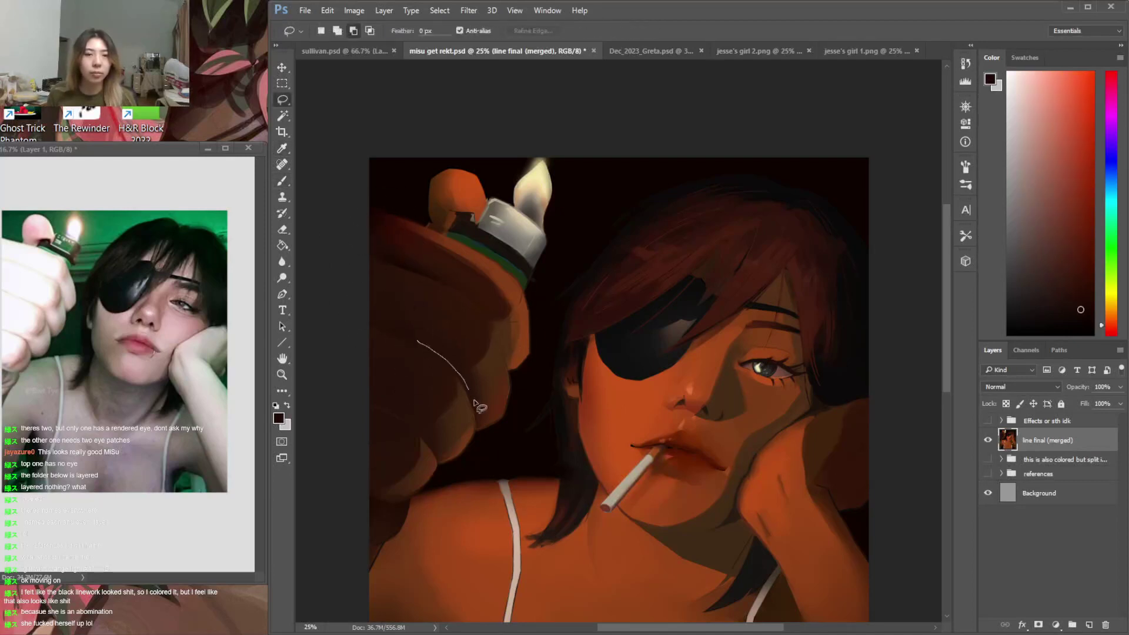
{"action": "left_click_drag", "start_coordinate": [472, 399], "coordinate": [434, 313]}
{"action": "key", "text": "b"}
{"action": "left_click_drag", "start_coordinate": [426, 378], "coordinate": [467, 383]}
{"action": "key", "text": "ctrl+d"}
Lasso the area above the lowest finger, shade the fold with the sampled very dark brown, and deselect
{"action": "key", "text": "l"}
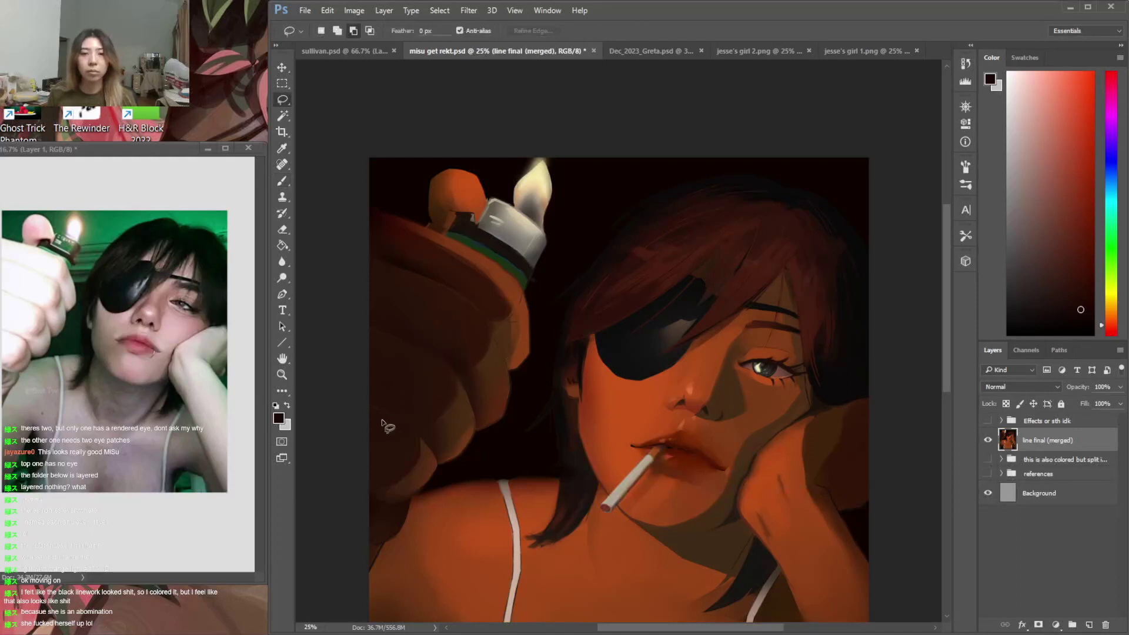
{"action": "left_click_drag", "start_coordinate": [439, 463], "coordinate": [393, 374]}
{"action": "key", "text": "b"}
{"action": "left_click_drag", "start_coordinate": [400, 436], "coordinate": [418, 436]}
{"action": "key", "text": "ctrl+d"}
Lasso the second finger's end, blend it with a dark brown sampled from the finger, and deselect
{"action": "key", "text": "l"}
{"action": "left_click_drag", "start_coordinate": [510, 376], "coordinate": [506, 293]}
{"action": "key", "text": "b"}
{"action": "left_click", "coordinate": [487, 335], "text": "alt"}
{"action": "key", "text": "ctrl+d"}
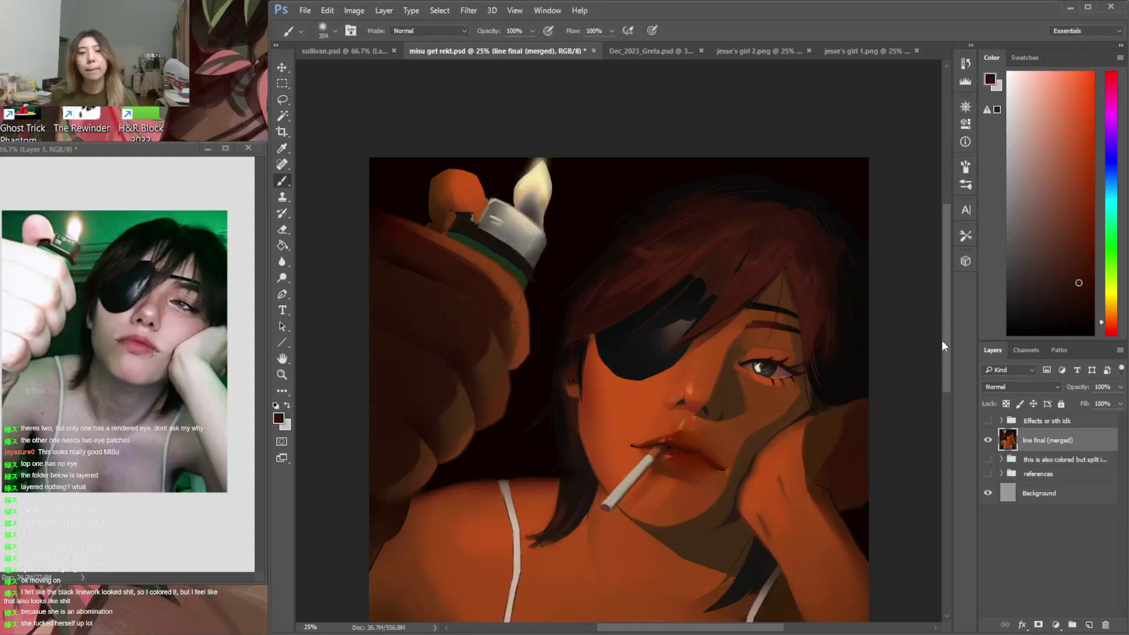
Lasso the small patch of index finger just below the lighter's base, soften it with sampled orange-brown, and deselect
{"action": "key", "text": "l"}
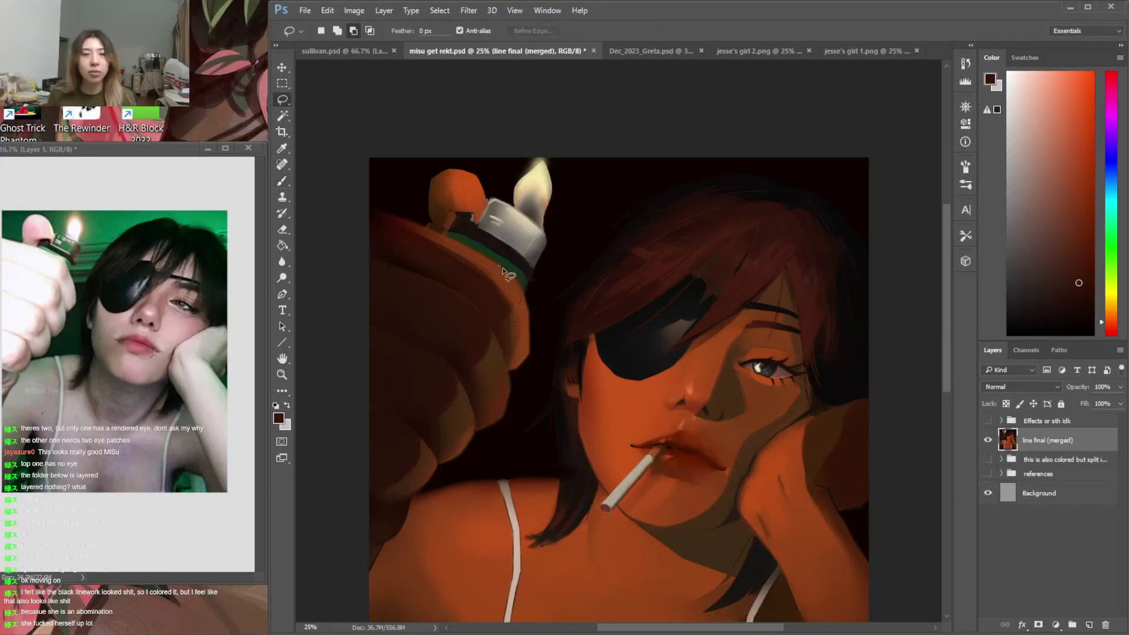
{"action": "left_click_drag", "start_coordinate": [525, 318], "coordinate": [499, 281]}
{"action": "key", "text": "b"}
{"action": "left_click", "coordinate": [513, 285], "text": "alt"}
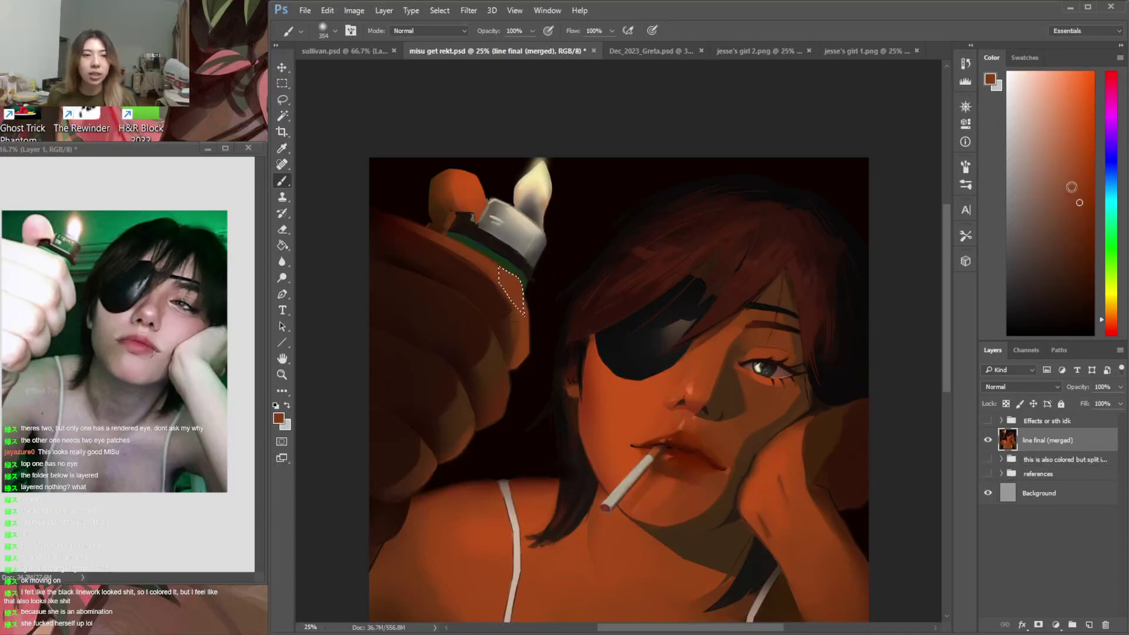
{"action": "key", "text": "ctrl+d"}
Lasso the outer fingertip below the lighter, shade it with brown sampled from the finger, and deselect
{"action": "key", "text": "l"}
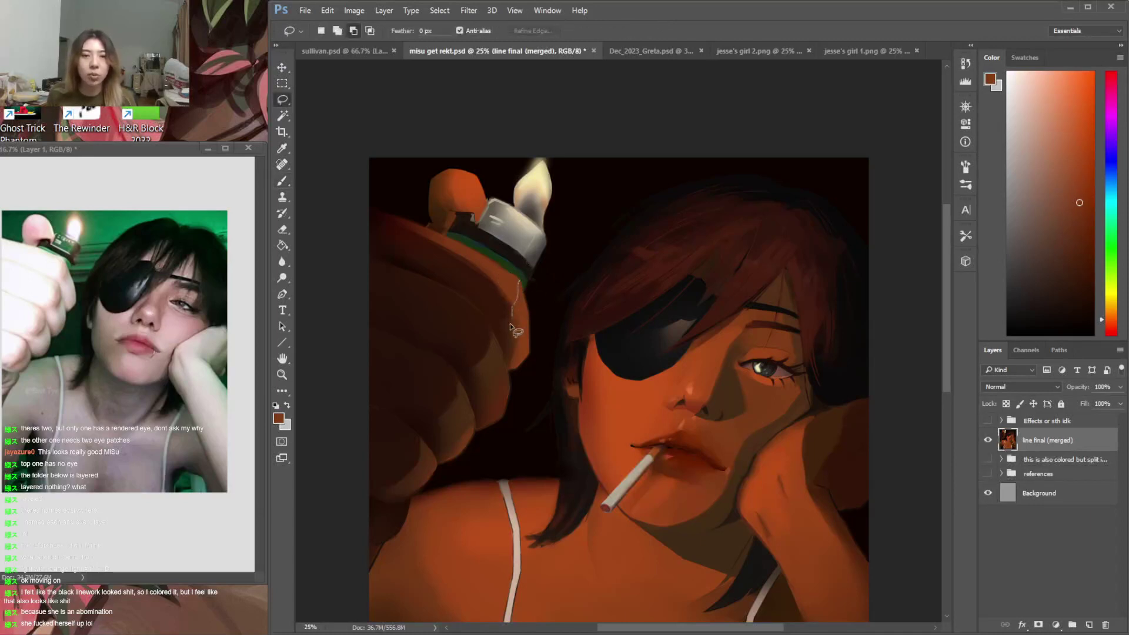
{"action": "left_click_drag", "start_coordinate": [521, 286], "coordinate": [518, 283]}
{"action": "key", "text": "b"}
{"action": "left_click", "coordinate": [521, 291], "text": "alt"}
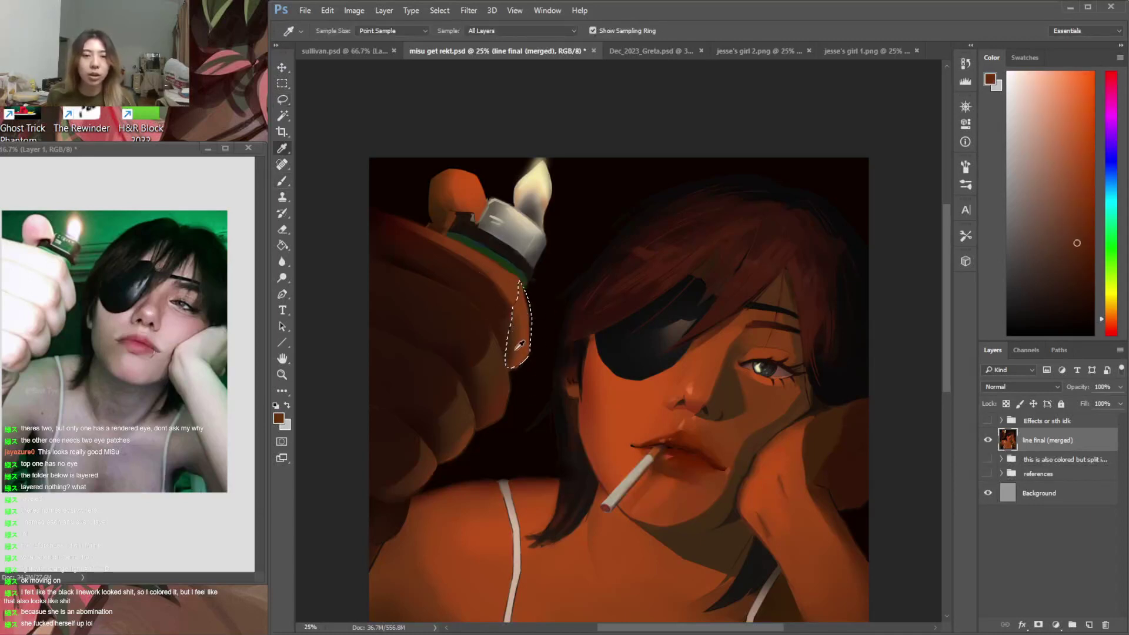
{"action": "key", "text": "ctrl+d"}
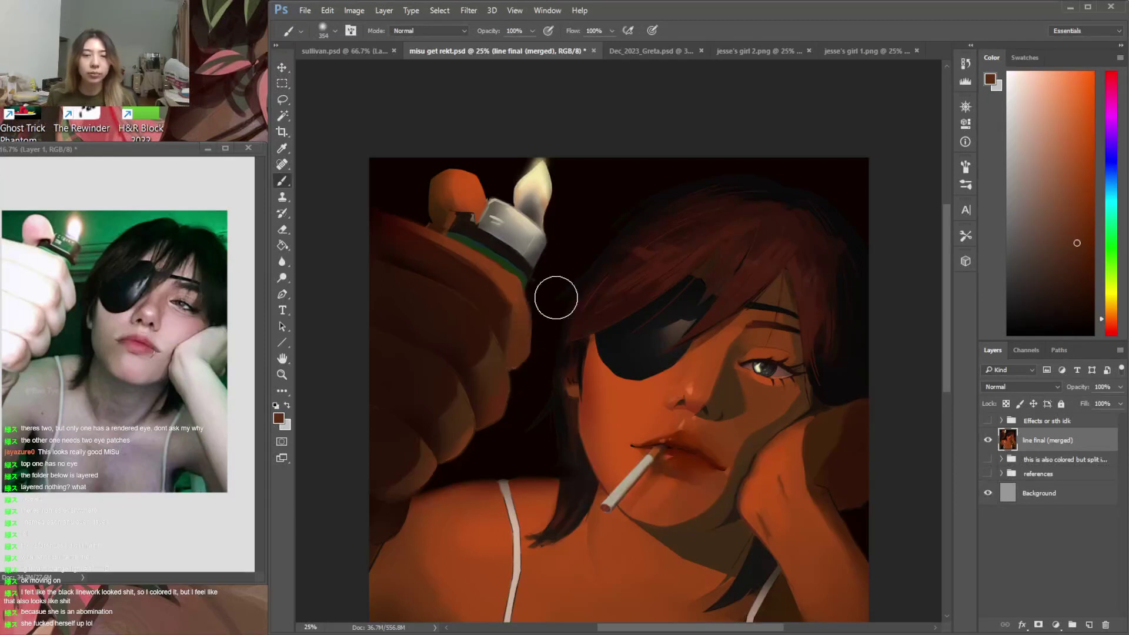
Clean up the outer fingertip's edge with near-black sampled from the background, using a 158 px textured brush
{"action": "left_click", "coordinate": [538, 302], "text": "alt"}
{"action": "right_click", "coordinate": [557, 286]}
{"action": "left_click", "coordinate": [591, 365]}
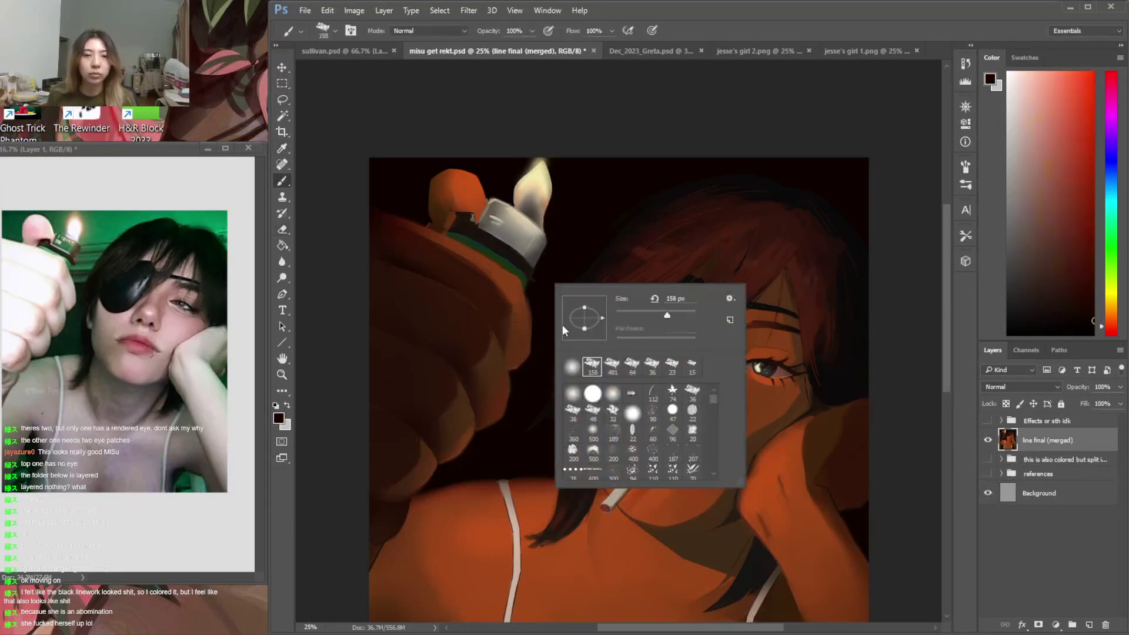
{"action": "left_click", "coordinate": [539, 303]}
Select the fist's lit finger areas by colour, paint sampled dark browns over the outer fingertip, and deselect
{"action": "key", "text": "w"}
{"action": "left_click", "coordinate": [517, 329]}
{"action": "key", "text": "b"}
{"action": "left_click", "coordinate": [501, 323], "text": "alt"}
{"action": "left_click_drag", "start_coordinate": [503, 324], "coordinate": [515, 349]}
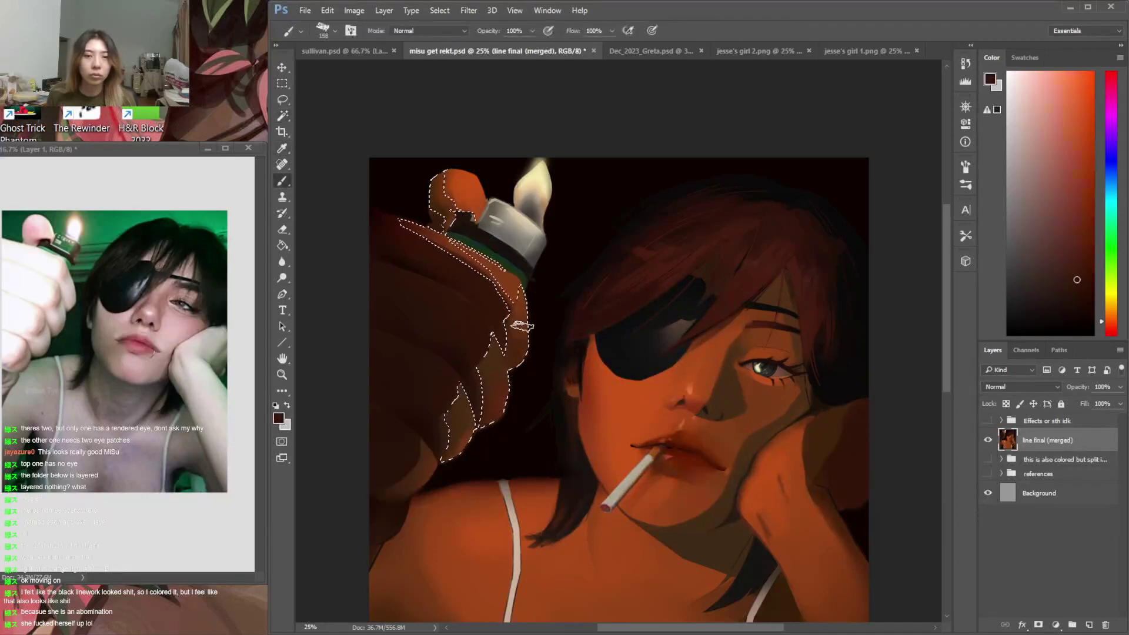
{"action": "left_click", "coordinate": [524, 360], "text": "alt"}
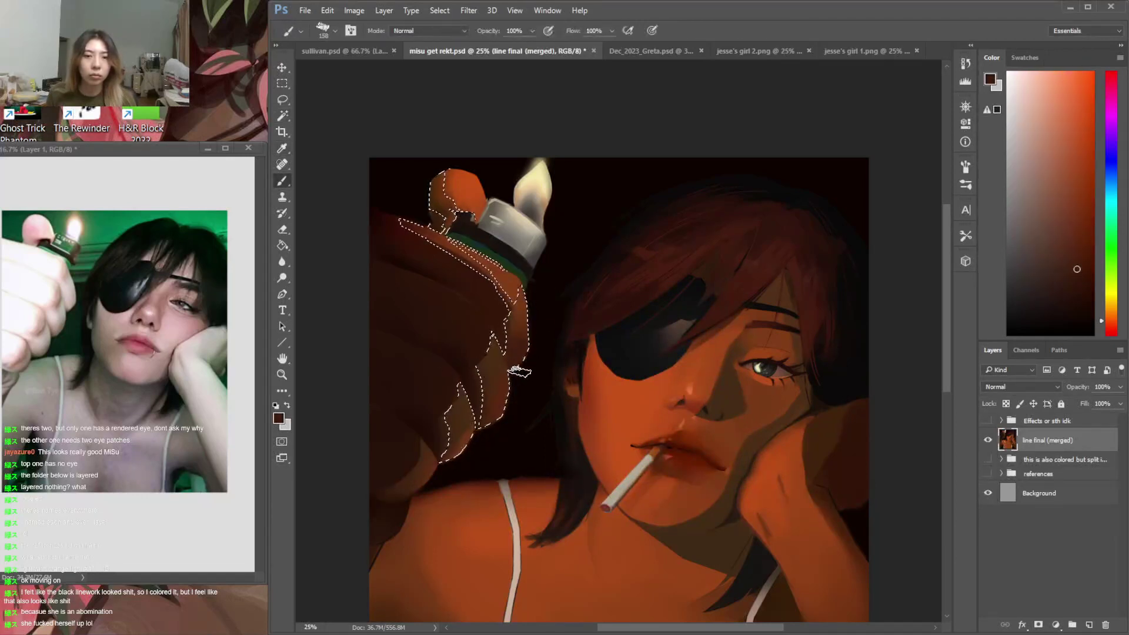
{"action": "left_click_drag", "start_coordinate": [517, 321], "coordinate": [516, 366]}
{"action": "key", "text": "ctrl+d"}
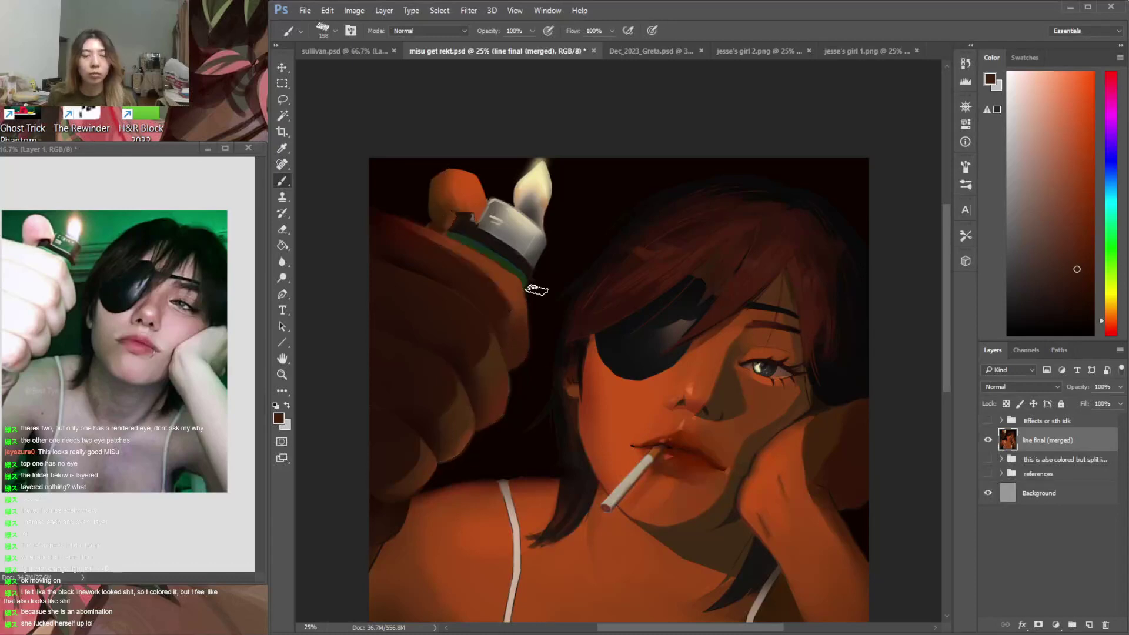
{"action": "key", "text": "w"}
{"action": "left_click", "coordinate": [517, 392]}
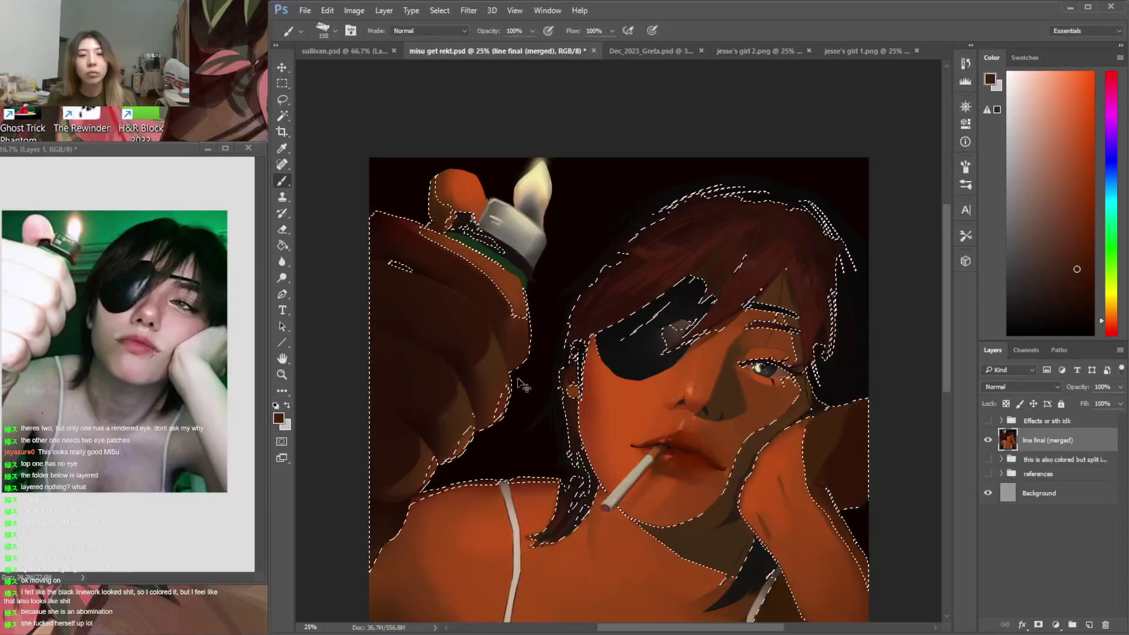
{"action": "key", "text": "ctrl+d"}
Lasso the finger edge directly under the lighter, brighten it with a lighter orange using a 158 px soft round brush, and deselect
{"action": "key", "text": "l"}
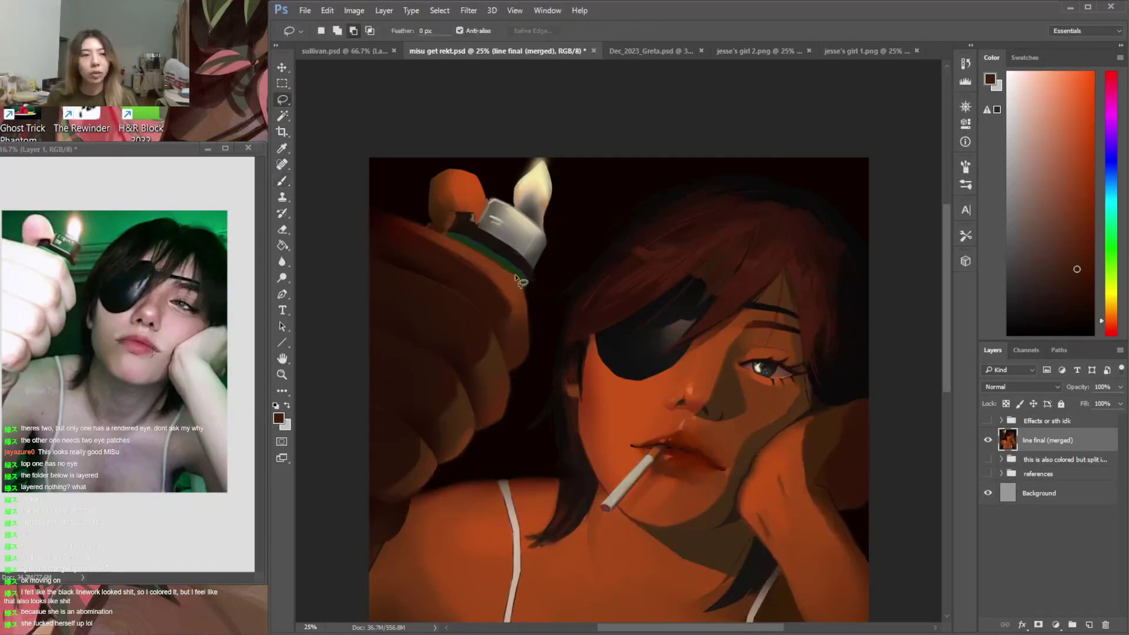
{"action": "left_click_drag", "start_coordinate": [488, 262], "coordinate": [482, 255]}
{"action": "key", "text": "i"}
{"action": "left_click", "coordinate": [515, 281]}
{"action": "key", "text": "b"}
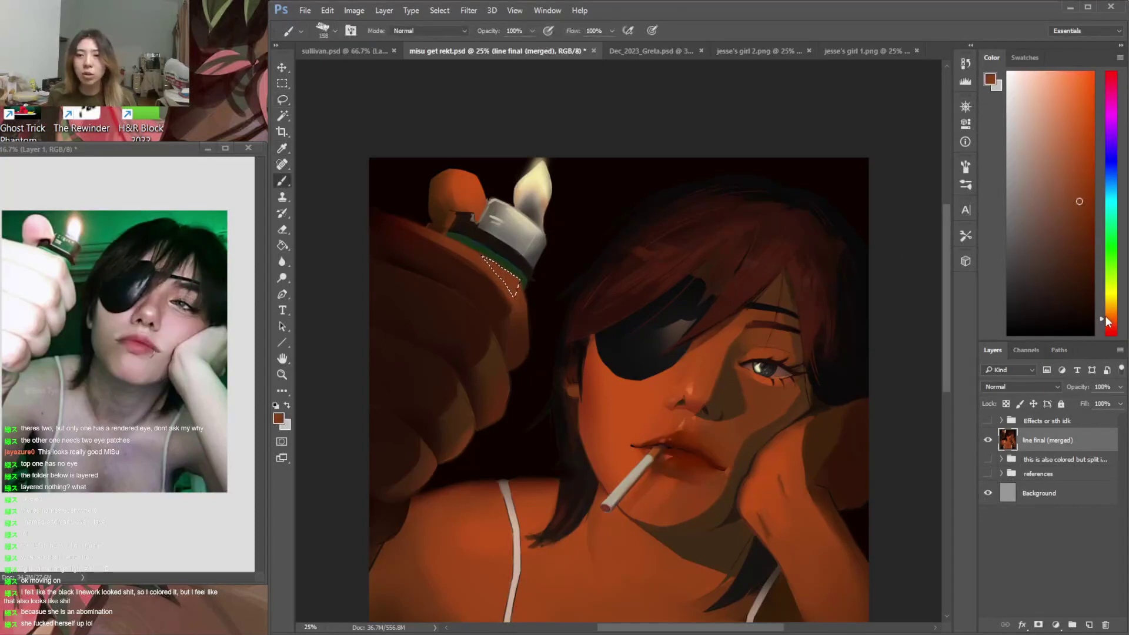
{"action": "mouse_move", "coordinate": [506, 263]}
{"action": "left_mouse_down"}
{"action": "mouse_move", "coordinate": [528, 287]}
{"action": "mouse_move", "coordinate": [512, 266]}
{"action": "left_mouse_up"}
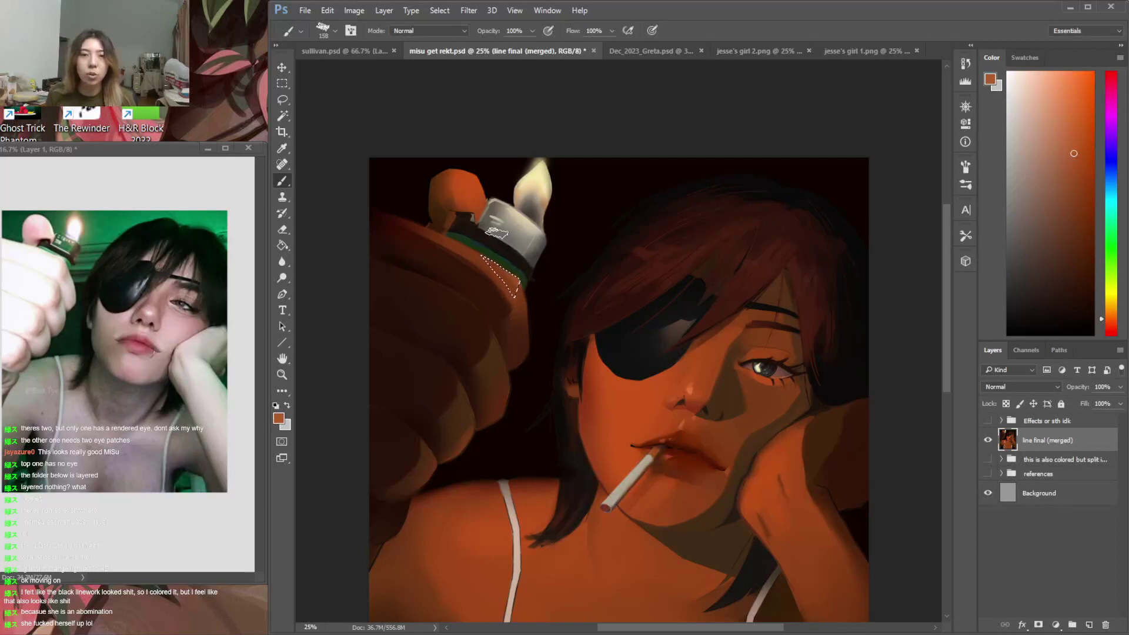
{"action": "right_click", "coordinate": [547, 265]}
{"action": "left_click", "coordinate": [585, 349]}
{"action": "left_click", "coordinate": [516, 274]}
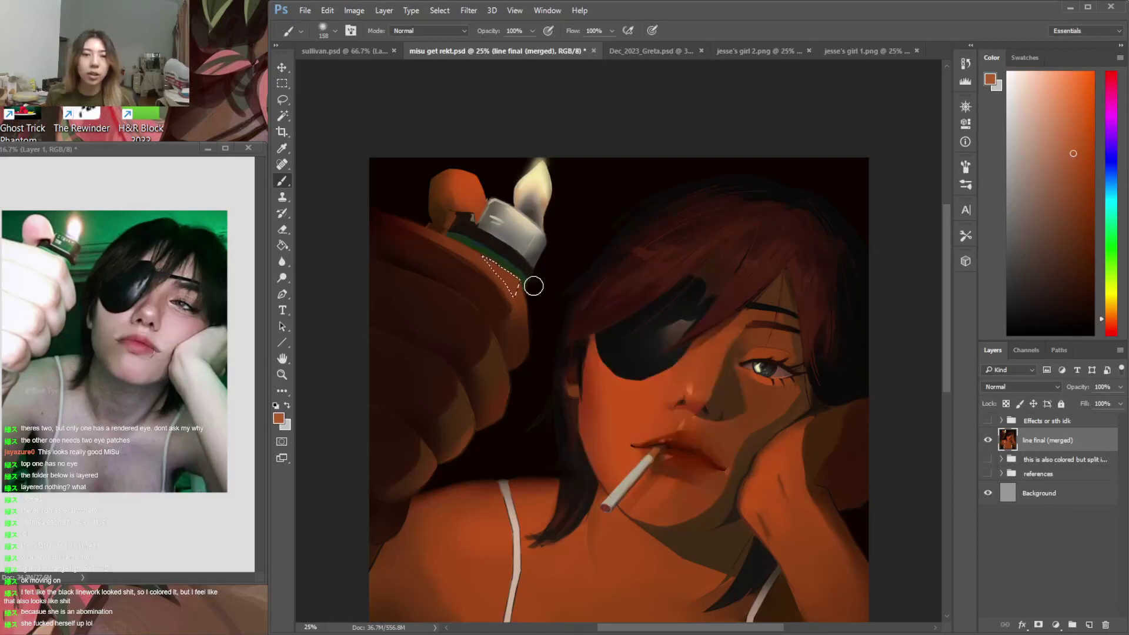
{"action": "left_click_drag", "start_coordinate": [516, 282], "coordinate": [567, 307]}
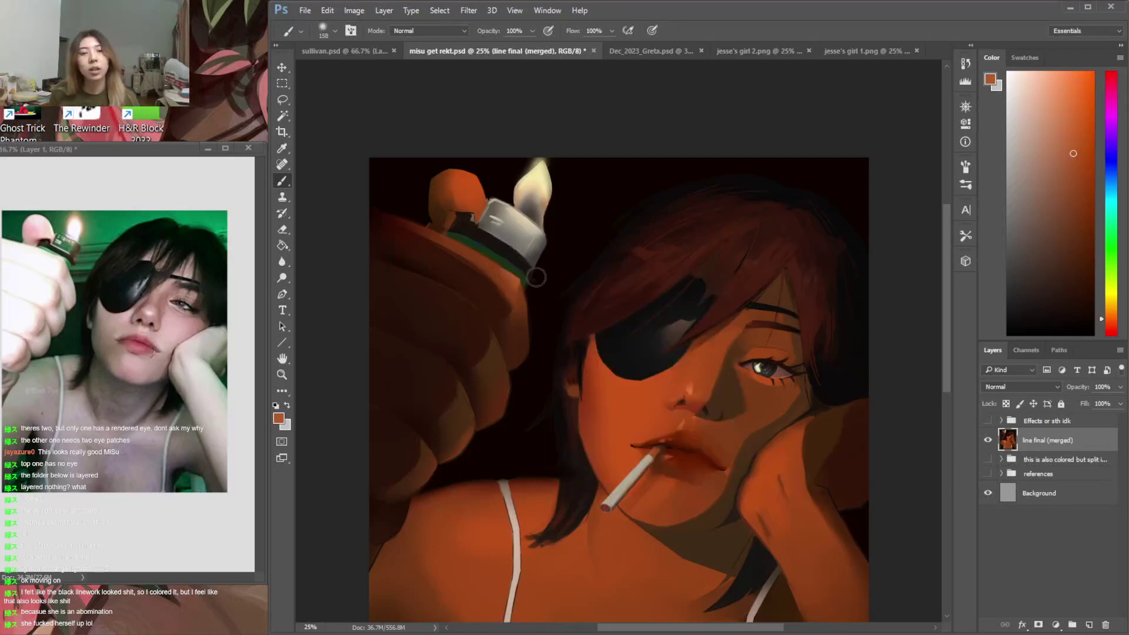
Lasso the hair lock beside the cheek and neck, paint it dark red-brown sampled from the hair with a 158 px textured brush, and deselect
{"action": "key", "text": "l"}
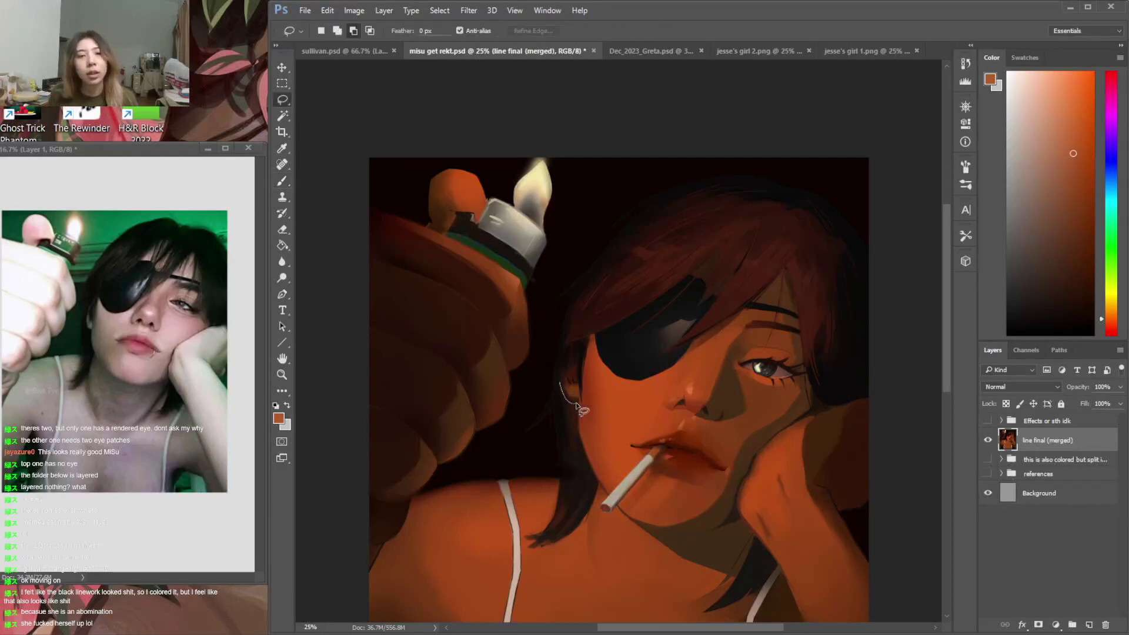
{"action": "left_click", "coordinate": [562, 390]}
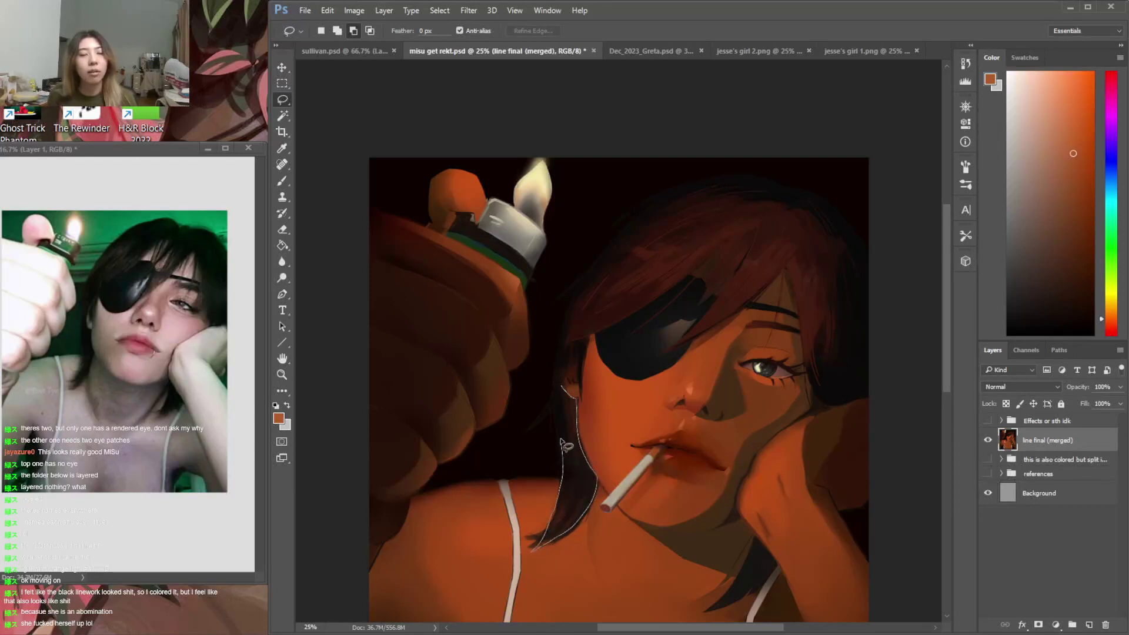
{"action": "left_click_drag", "start_coordinate": [563, 386], "coordinate": [564, 388]}
{"action": "key", "text": "b"}
{"action": "left_click", "coordinate": [651, 284], "text": "alt"}
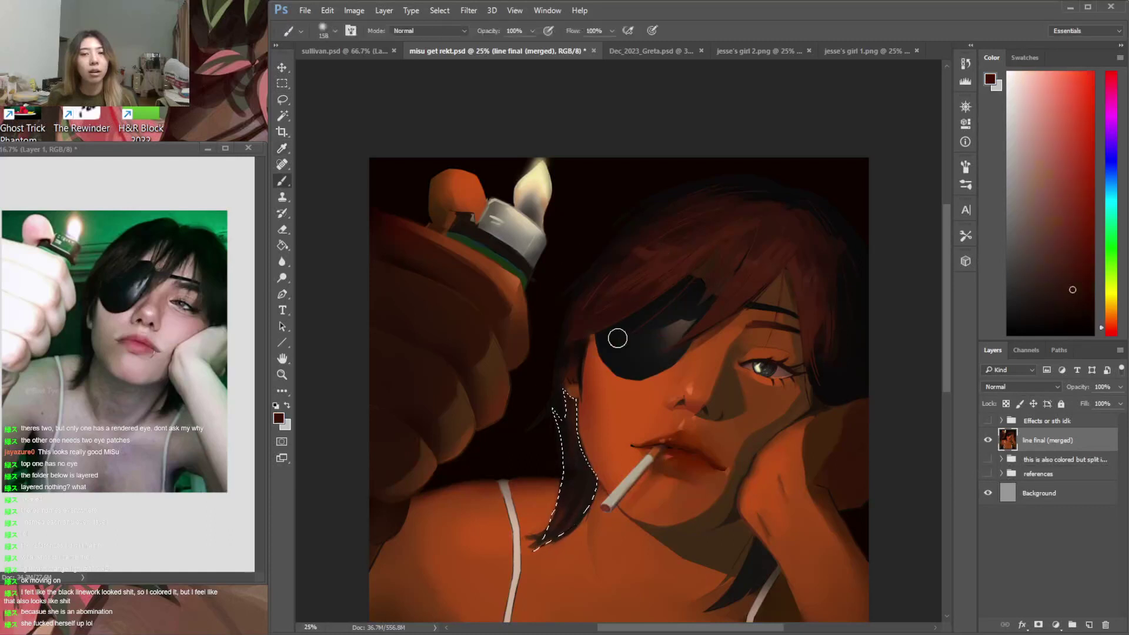
{"action": "right_click", "coordinate": [622, 336]}
{"action": "left_click", "coordinate": [661, 418]}
{"action": "left_click", "coordinate": [563, 505]}
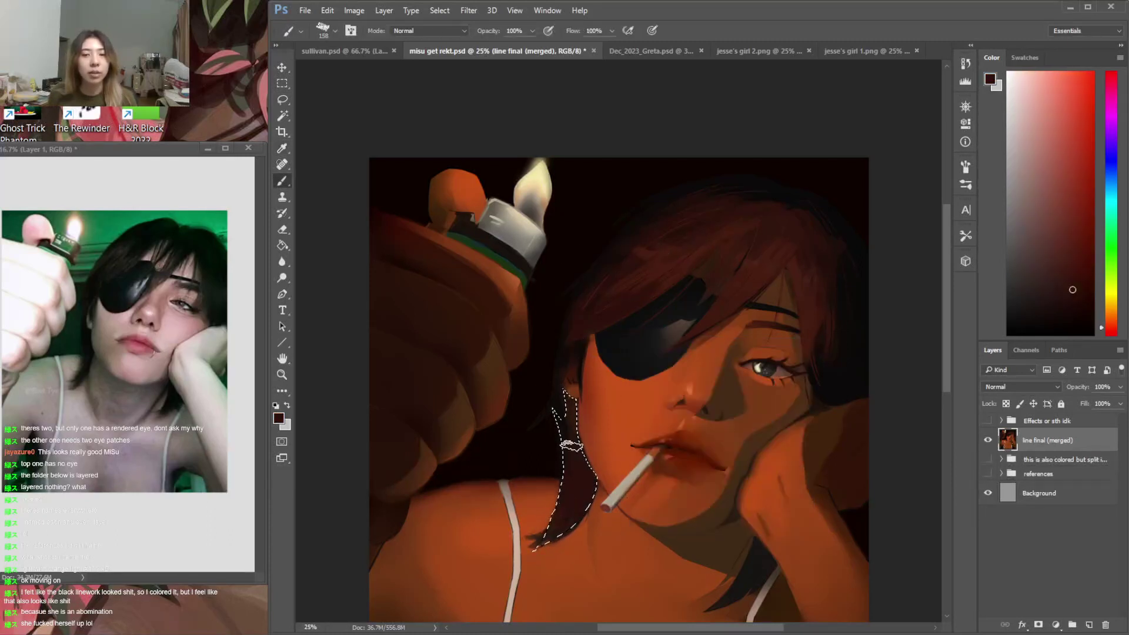
{"action": "key", "text": "ctrl+d"}
Lasso thin stray strands flicking outward from the side hair over the dark background, paint them dark red-brown, and deselect
{"action": "key", "text": "l"}
{"action": "mouse_move", "coordinate": [561, 398]}
{"action": "left_mouse_down"}
{"action": "mouse_move", "coordinate": [527, 424]}
{"action": "mouse_move", "coordinate": [550, 413]}
{"action": "left_mouse_up"}
{"action": "key", "text": "b"}
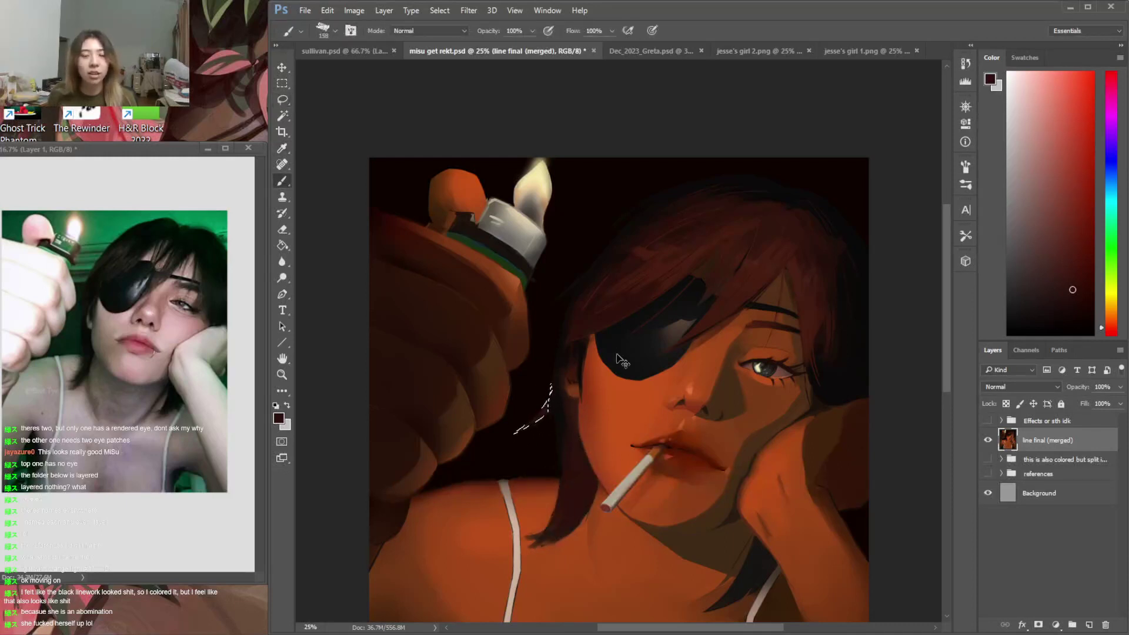
{"action": "key", "text": "l"}
{"action": "left_click_drag", "start_coordinate": [577, 296], "coordinate": [536, 388]}
{"action": "key", "text": "b"}
{"action": "key", "text": "ctrl+d"}
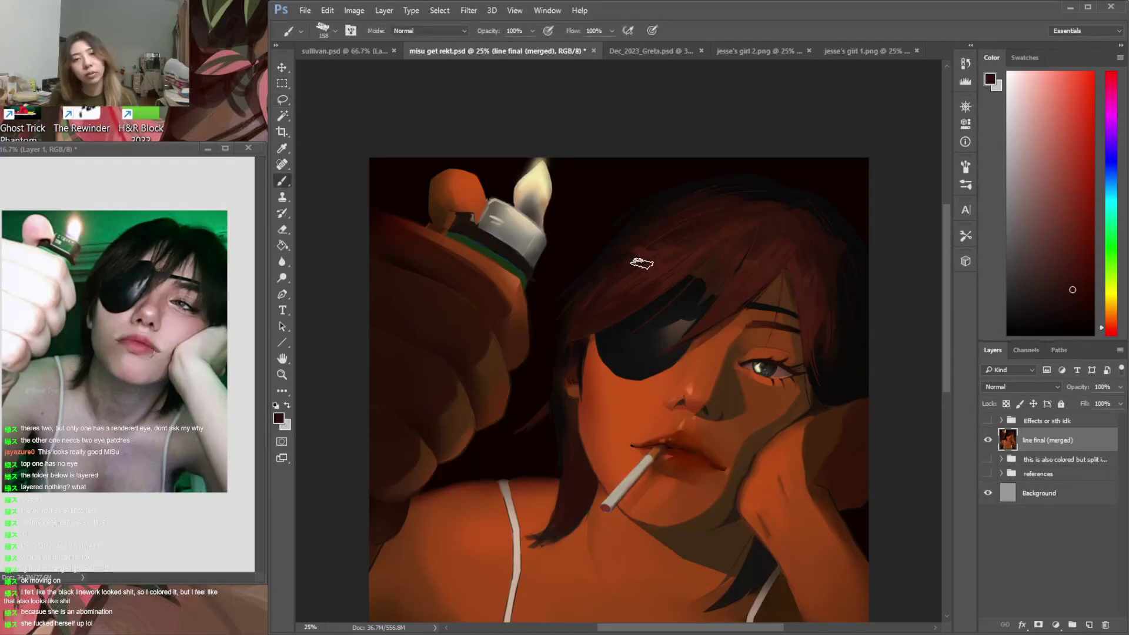
Select the tank top's straps and fabric by colour, subtract the arm and background areas, and shift the sampled grey-brown to a redder hue
{"action": "left_click_drag", "start_coordinate": [946, 333], "coordinate": [944, 392]}
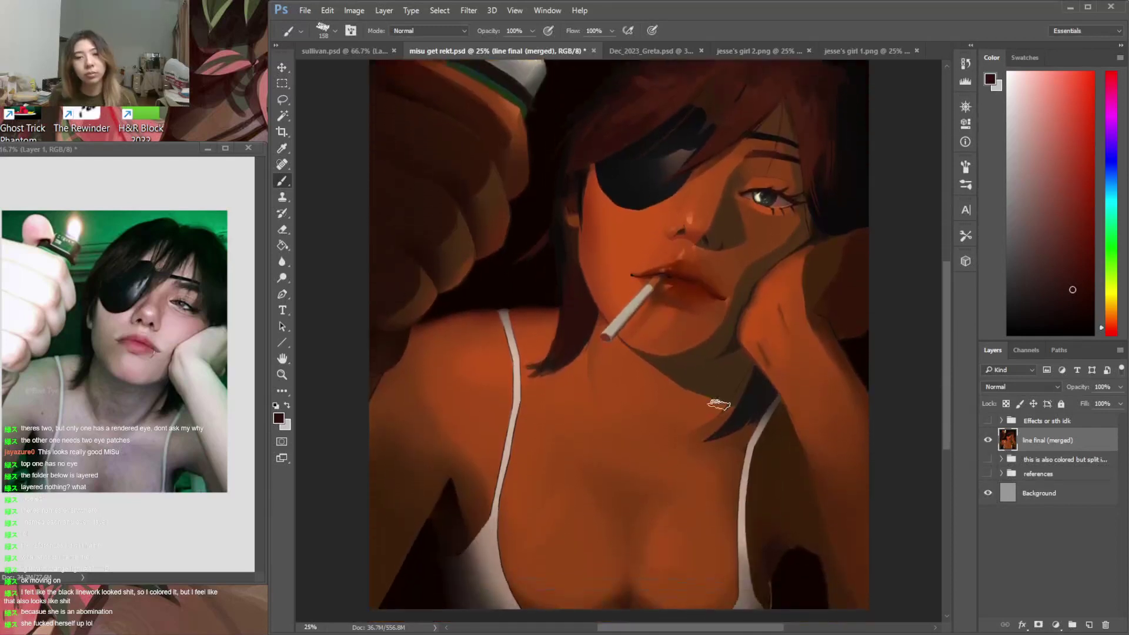
{"action": "left_click", "coordinate": [788, 556], "text": "alt"}
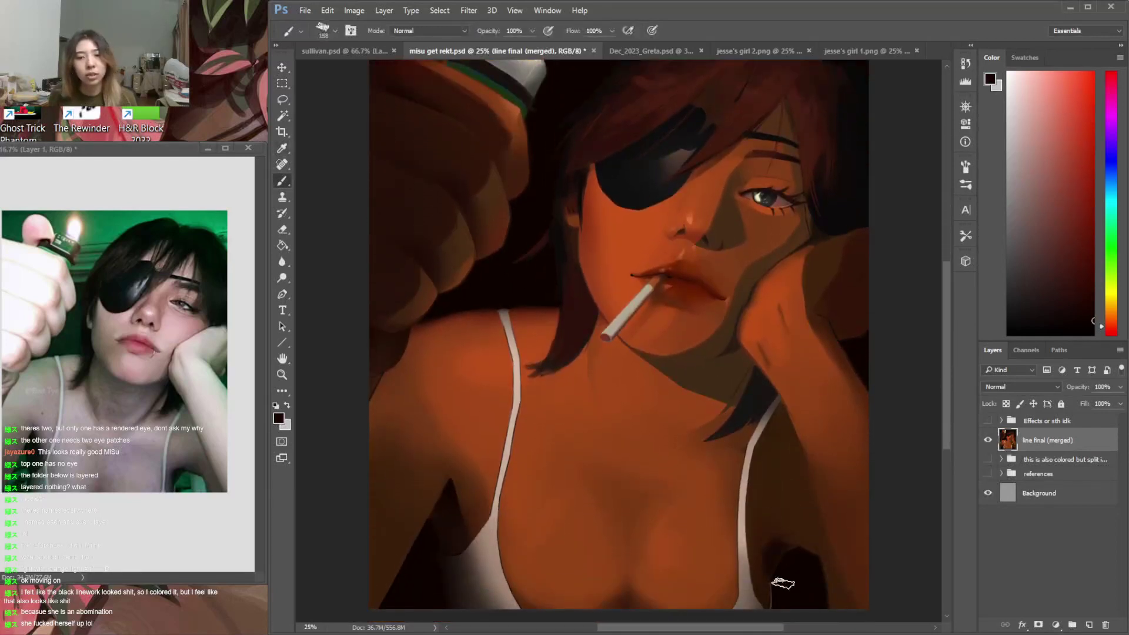
{"action": "left_click", "coordinate": [787, 540], "text": "alt"}
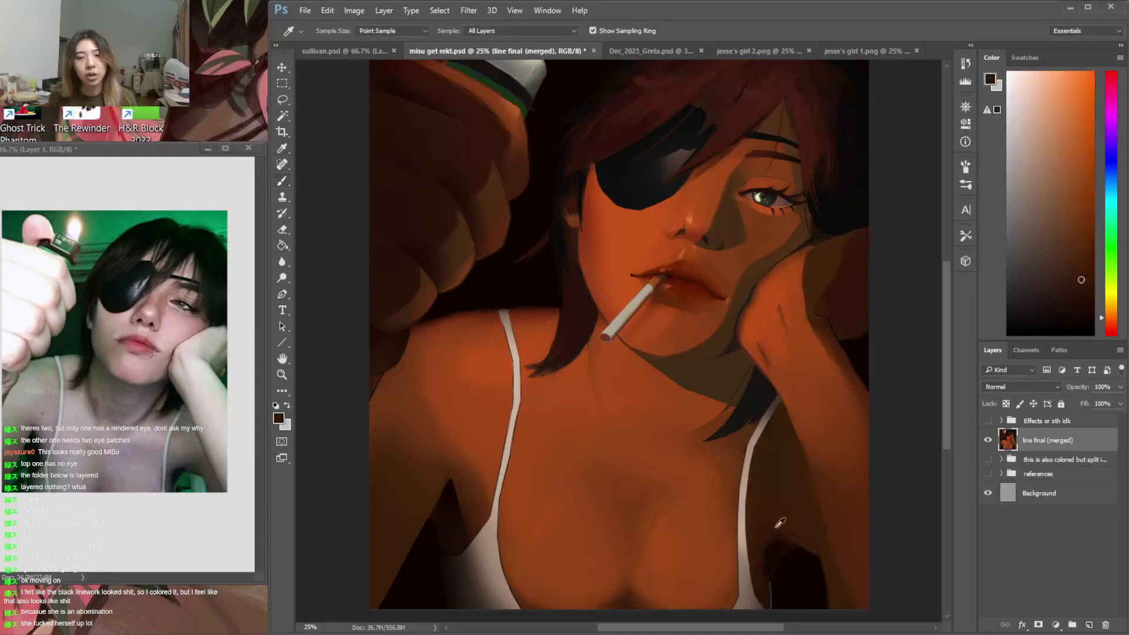
{"action": "left_click", "coordinate": [743, 544], "text": "alt"}
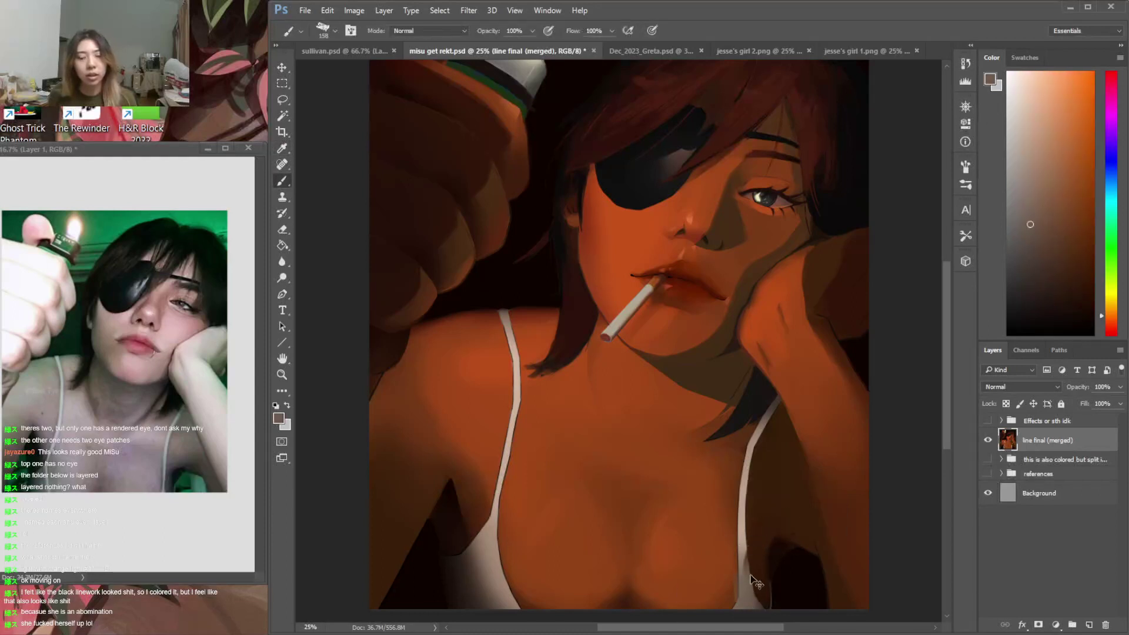
{"action": "key", "text": "w"}
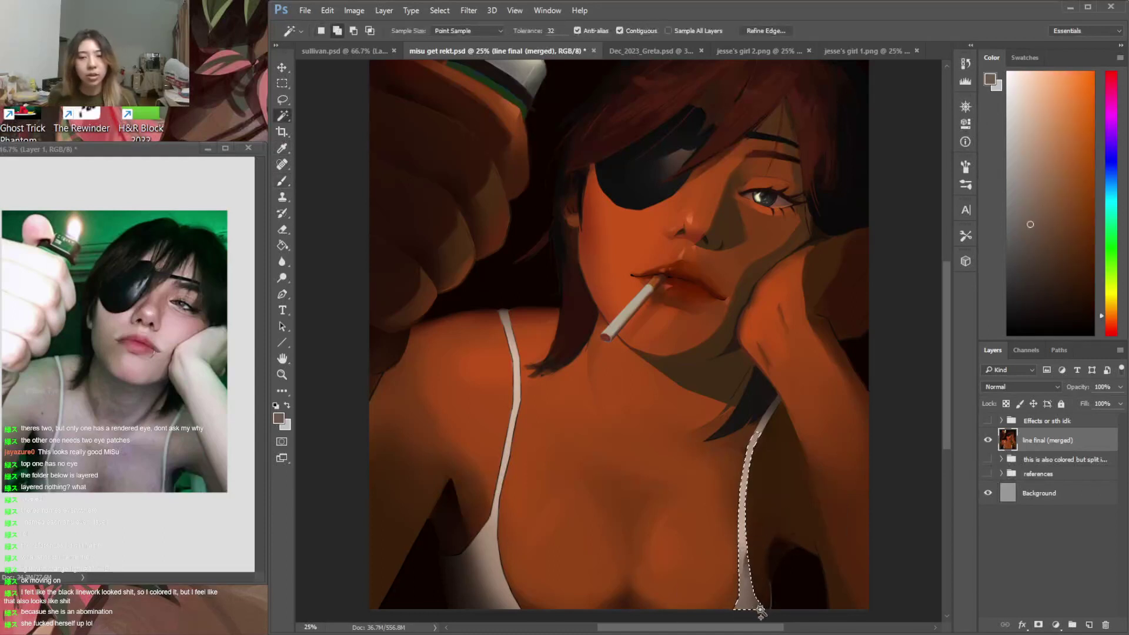
{"action": "left_click", "coordinate": [489, 590]}
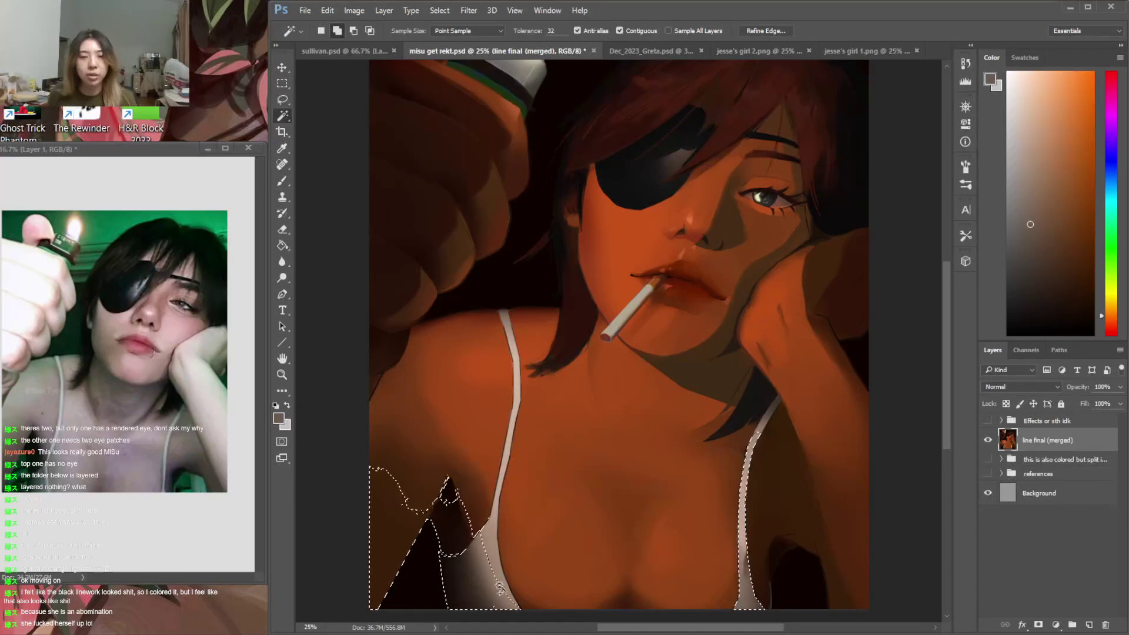
{"action": "key", "text": "l"}
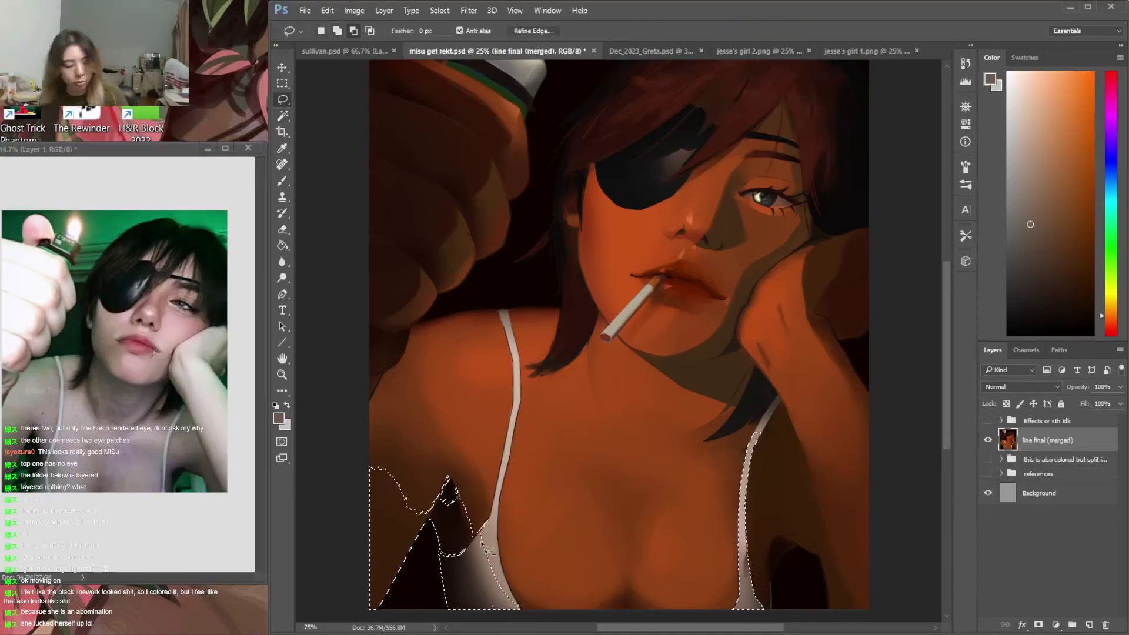
{"action": "left_click_drag", "start_coordinate": [480, 478], "coordinate": [481, 534]}
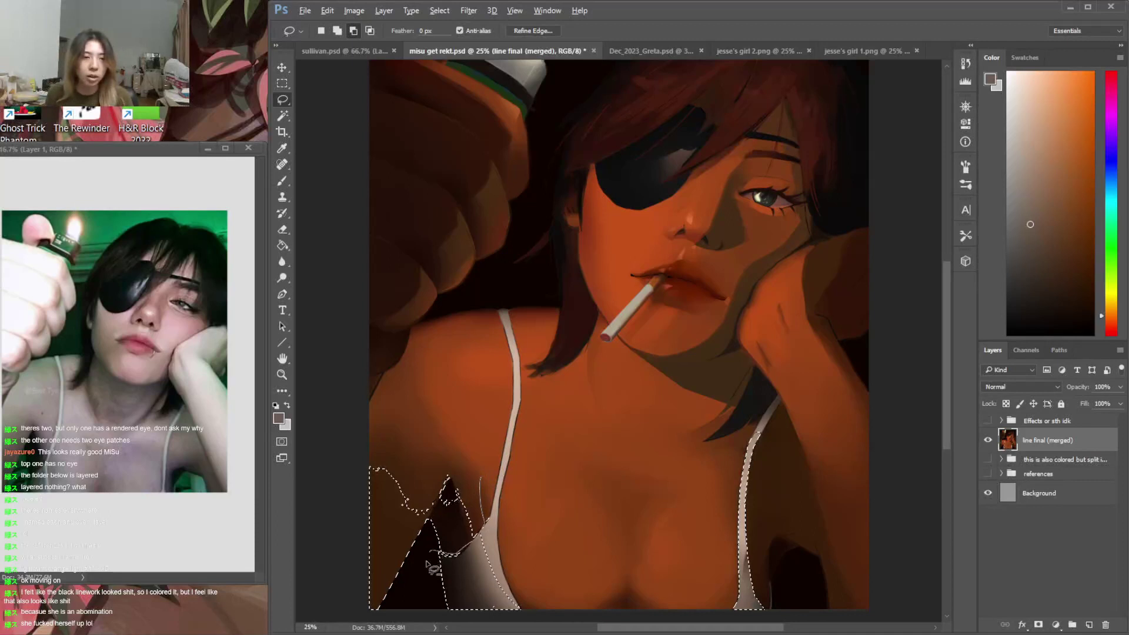
{"action": "left_click_drag", "start_coordinate": [312, 627], "coordinate": [482, 415]}
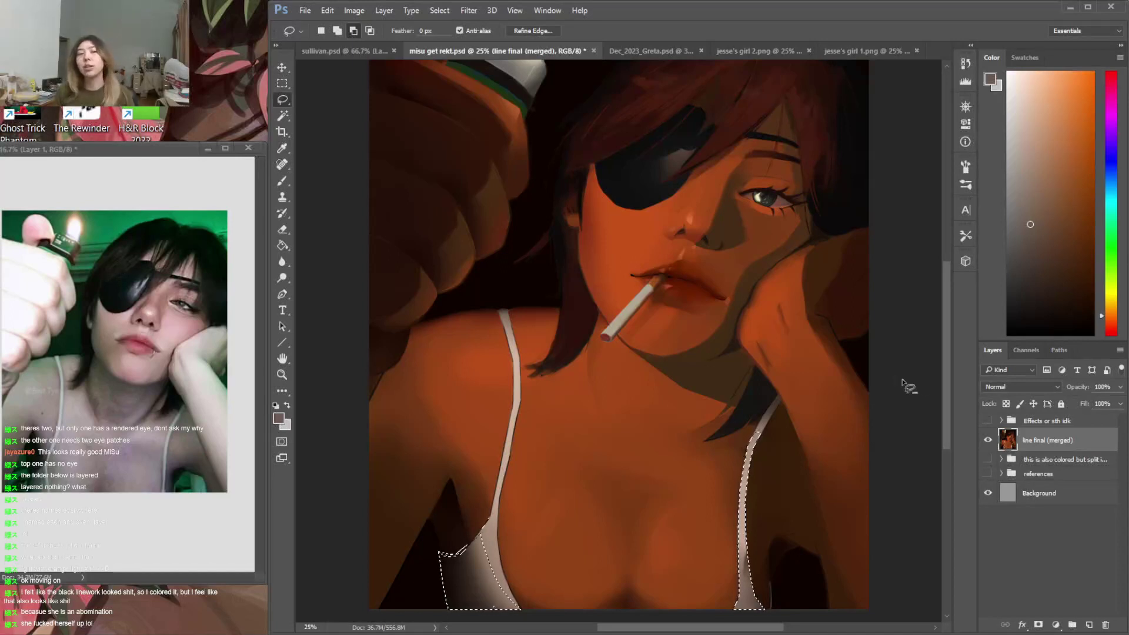
{"action": "left_click", "coordinate": [1114, 328]}
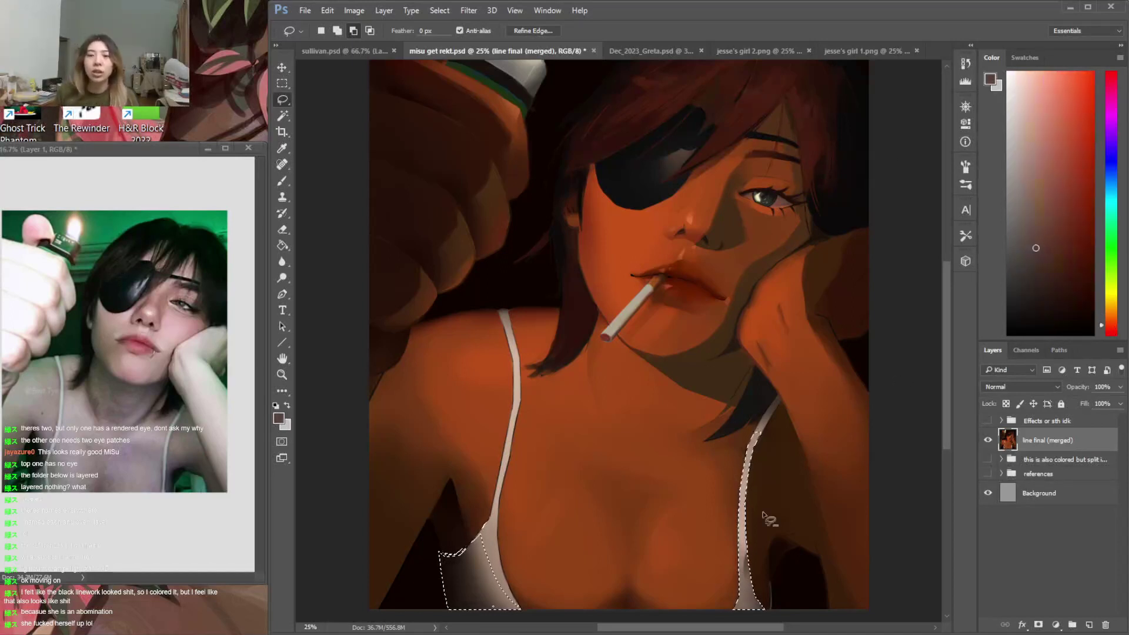
Shade the lower parts of the selected tank top with darker red-browns using a 417 px soft round brush, and deselect
{"action": "key", "text": "b"}
{"action": "right_click", "coordinate": [767, 598]}
{"action": "left_click", "coordinate": [809, 513]}
{"action": "left_click", "coordinate": [895, 461]}
{"action": "key", "text": "Return"}
{"action": "left_click", "coordinate": [1048, 254]}
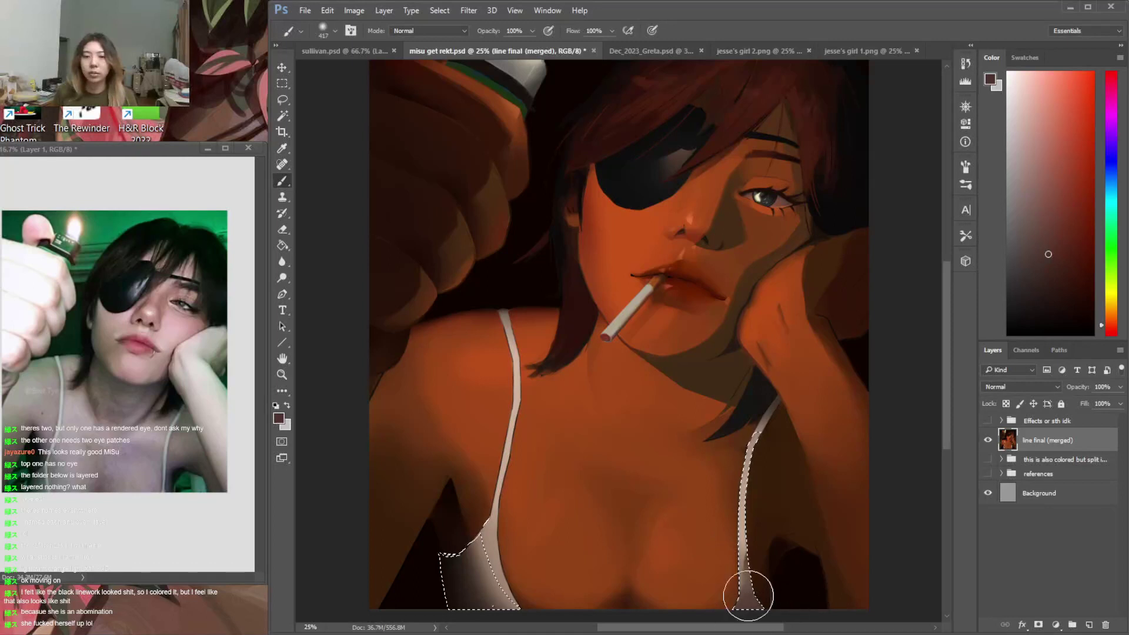
{"action": "left_click", "coordinate": [1067, 282]}
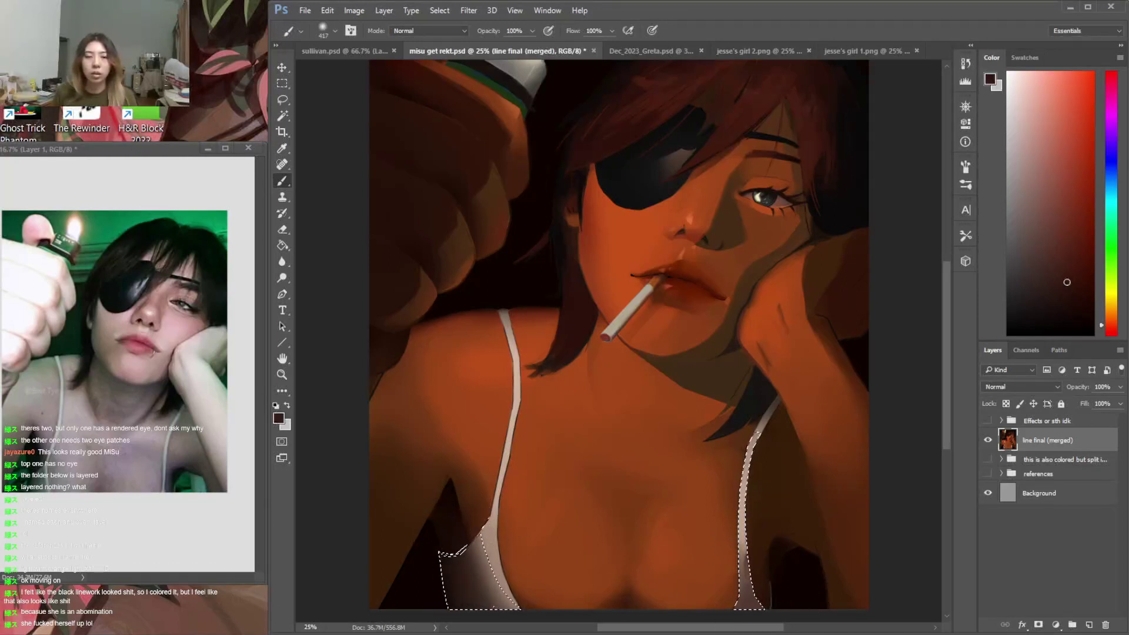
{"action": "key", "text": "ctrl+d"}
Select the top's light fabric and the opposite strap by colour in turn, and shade them with tones sampled from the fabric
{"action": "key", "text": "w"}
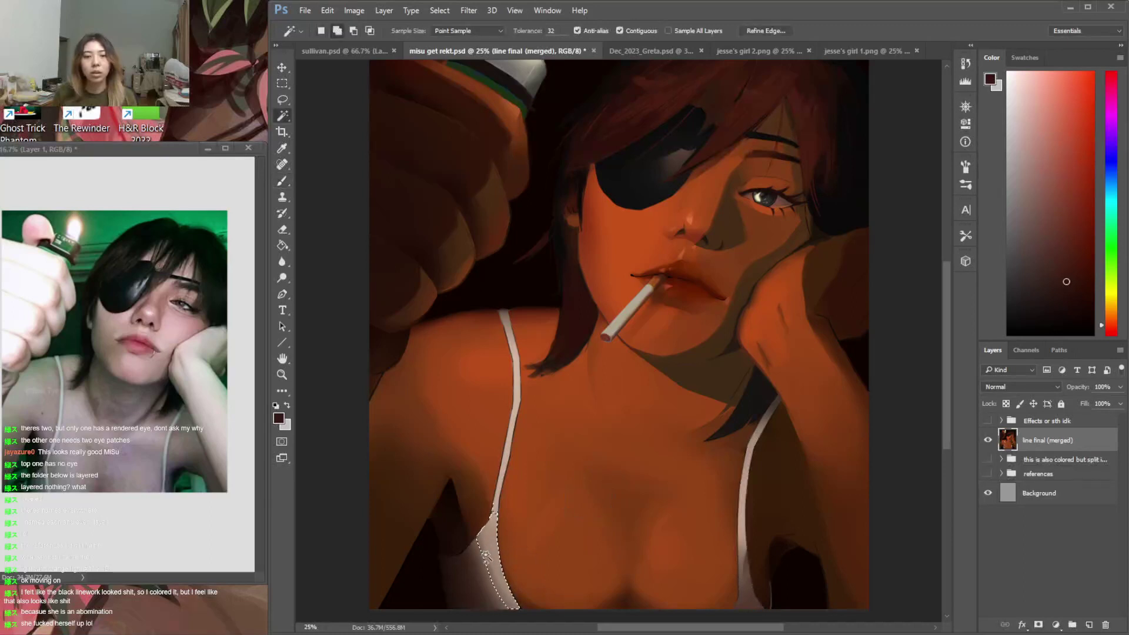
{"action": "key", "text": "b"}
{"action": "left_click", "coordinate": [500, 599], "text": "alt"}
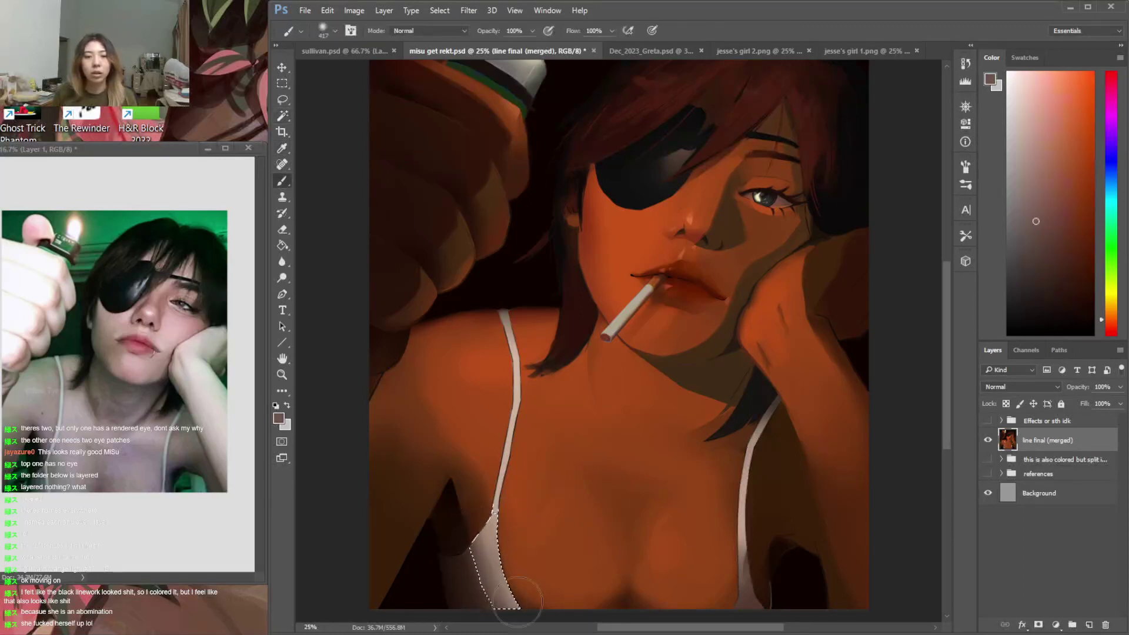
{"action": "left_click", "coordinate": [500, 544], "text": "alt"}
{"action": "key", "text": "ctrl+d"}
{"action": "key", "text": "w"}
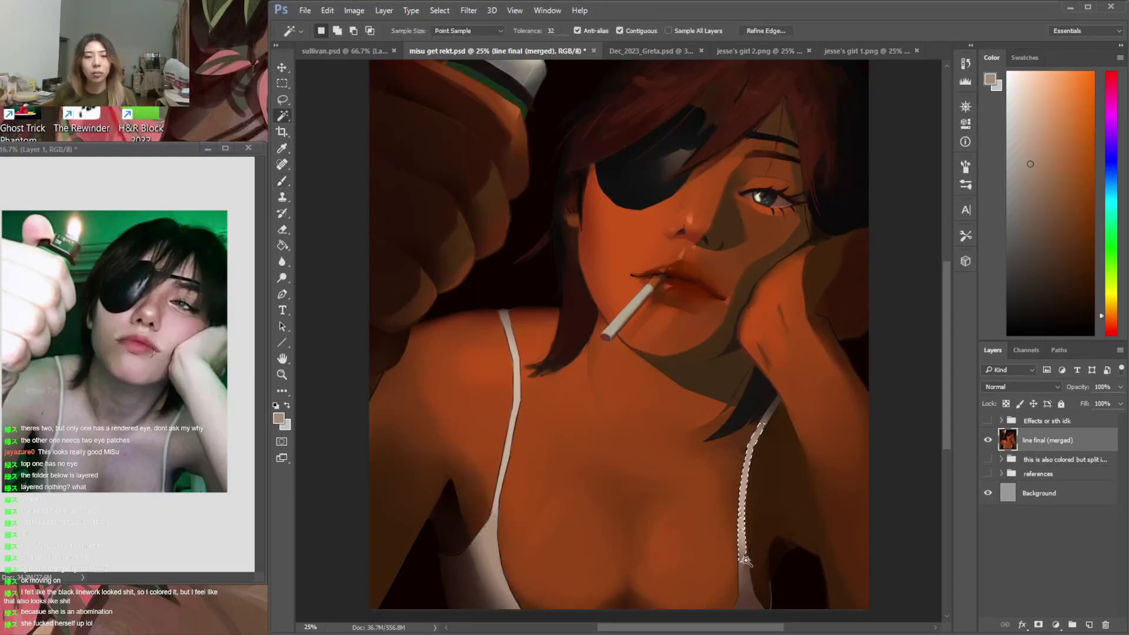
{"action": "key", "text": "b"}
Shade the central chest crease and soften its upper edge with browns sampled from the surrounding skin, using the 417 px soft brush
{"action": "left_click", "coordinate": [657, 587], "text": "alt"}
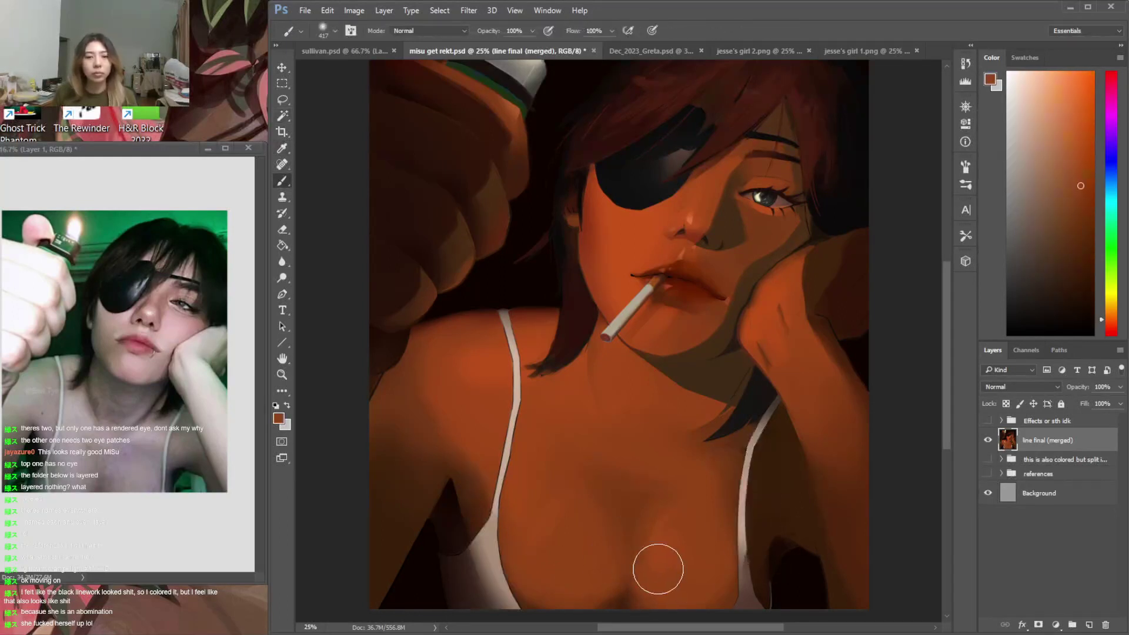
{"action": "key", "text": "i"}
{"action": "left_click", "coordinate": [625, 598]}
{"action": "key", "text": "b"}
{"action": "scroll", "coordinate": [617, 559], "scroll_direction": "right", "scroll_amount": 1}
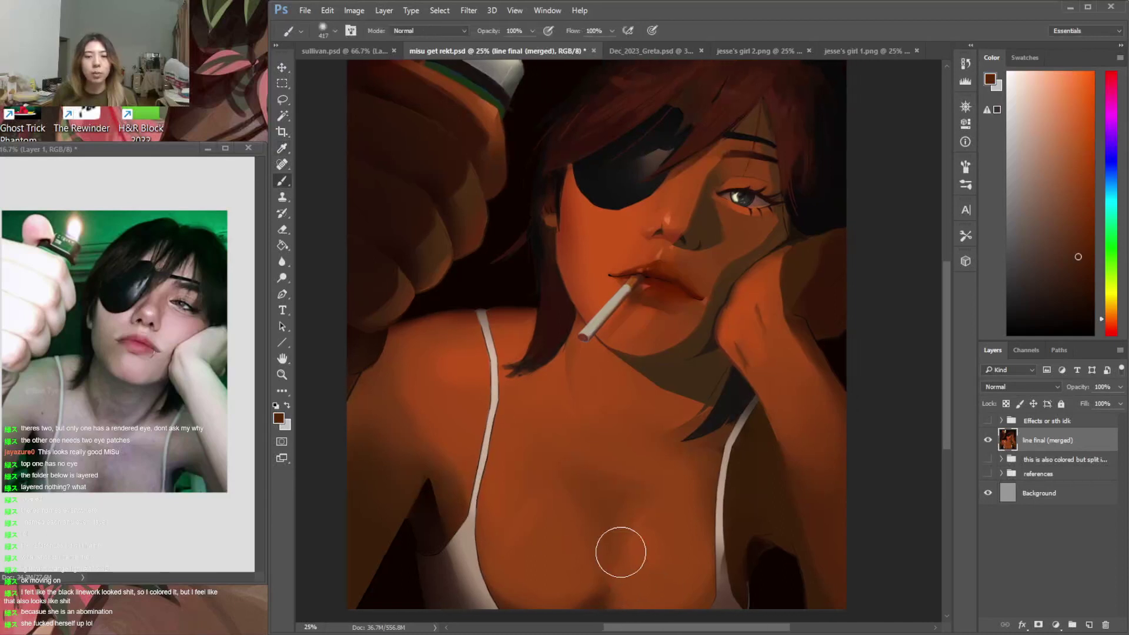
{"action": "scroll", "coordinate": [948, 412], "scroll_direction": "down", "scroll_amount": 3}
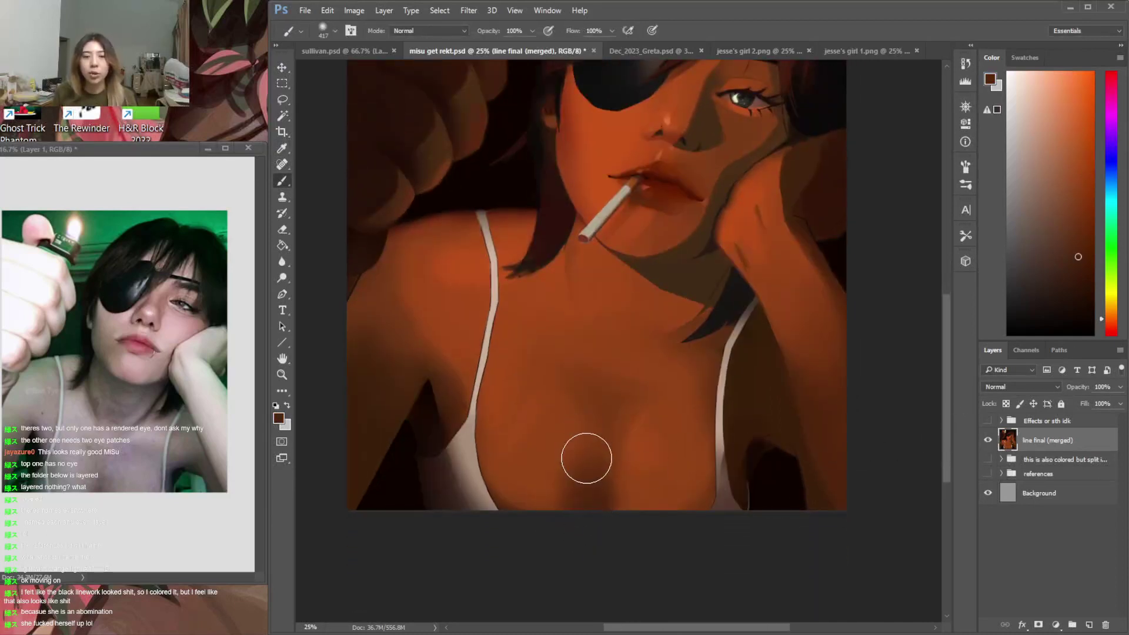
{"action": "left_click", "coordinate": [595, 383], "text": "alt"}
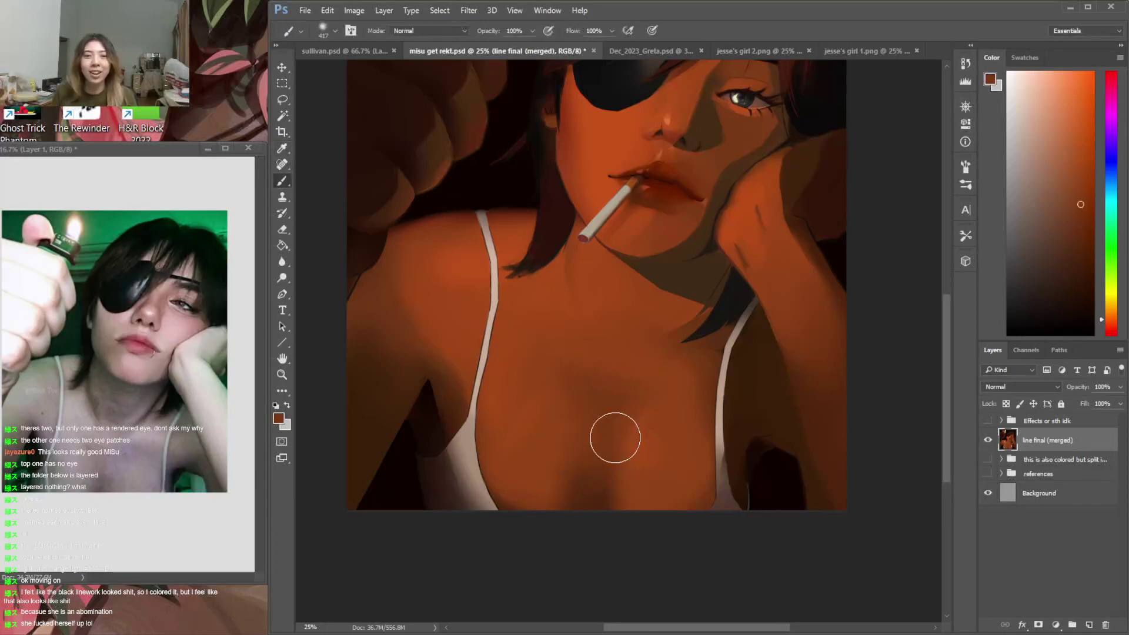
{"action": "left_click", "coordinate": [561, 346], "text": "alt"}
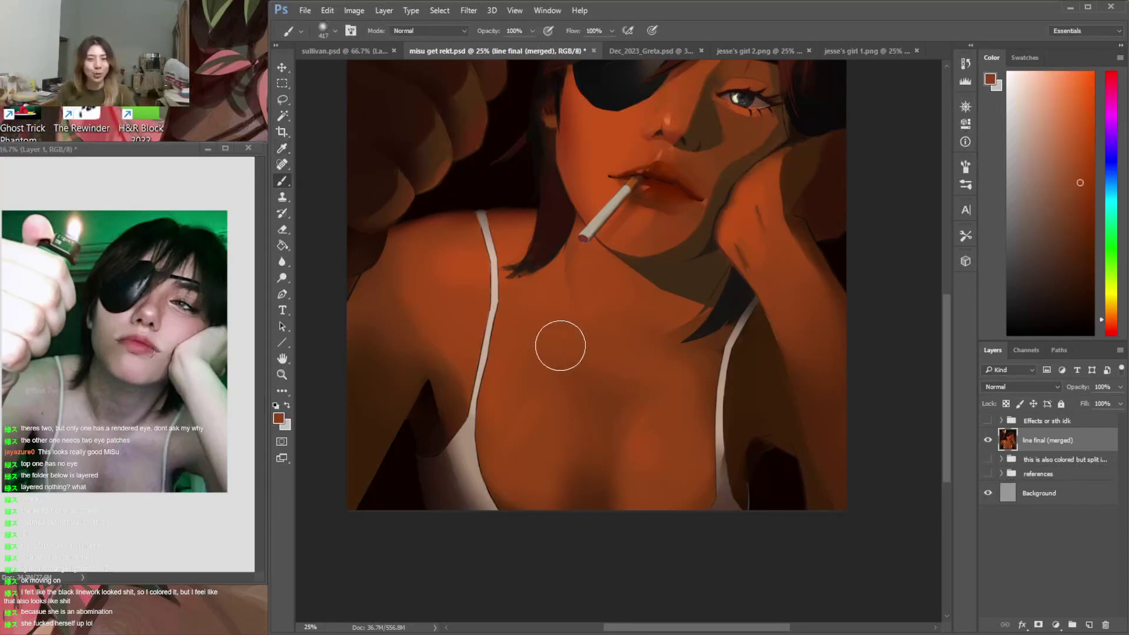
{"action": "left_click", "coordinate": [605, 393], "text": "alt"}
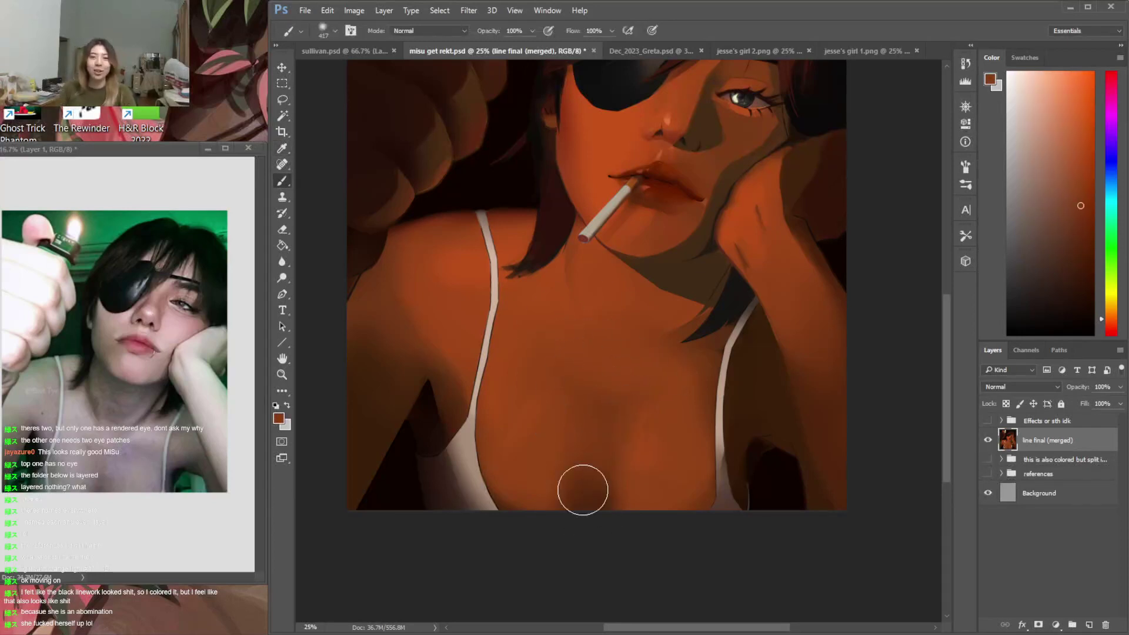
Lasso the lit chest area beside the central shadow and paint its edge with orange-brown sampled from the adjacent skin
{"action": "key", "text": "l"}
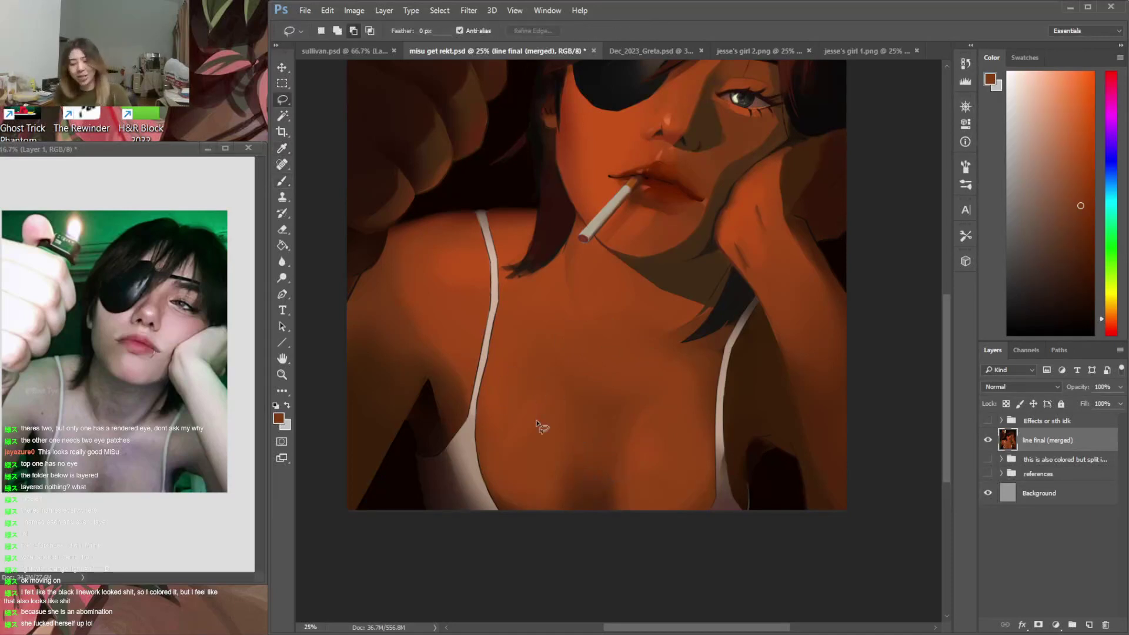
{"action": "left_click_drag", "start_coordinate": [543, 388], "coordinate": [530, 496]}
{"action": "key", "text": "b"}
{"action": "left_click", "coordinate": [528, 421], "text": "alt"}
{"action": "left_click_drag", "start_coordinate": [544, 393], "coordinate": [533, 434]}
{"action": "key", "text": "ctrl+h"}
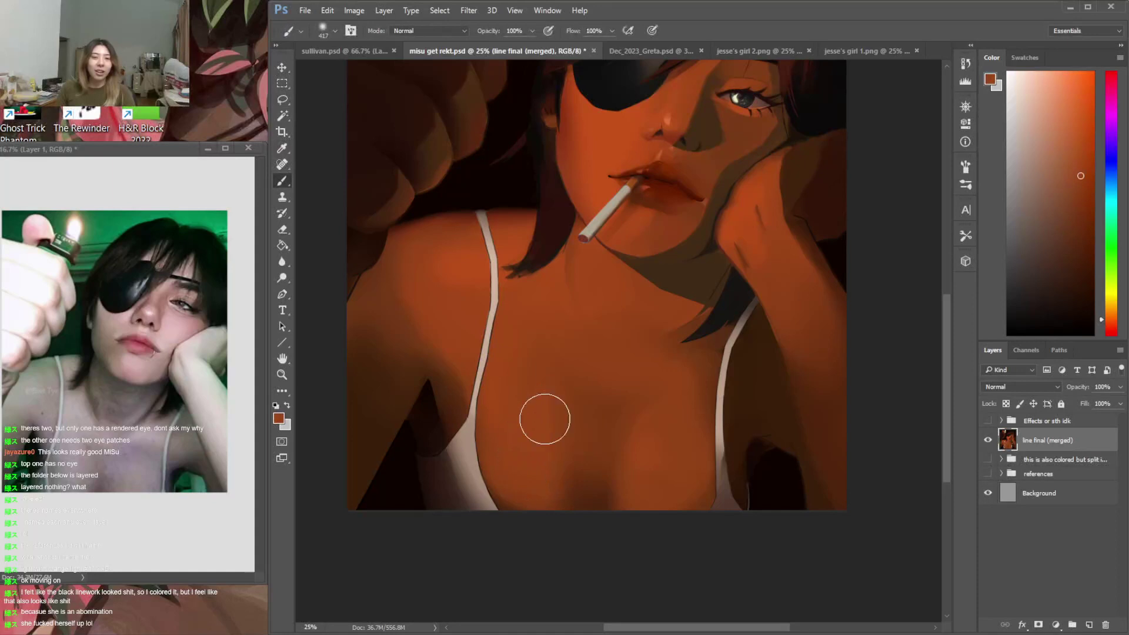
Blend the chest's central shadow into both lit sides with dark browns and orange-browns sampled from the chest
{"action": "left_click", "coordinate": [591, 408], "text": "alt"}
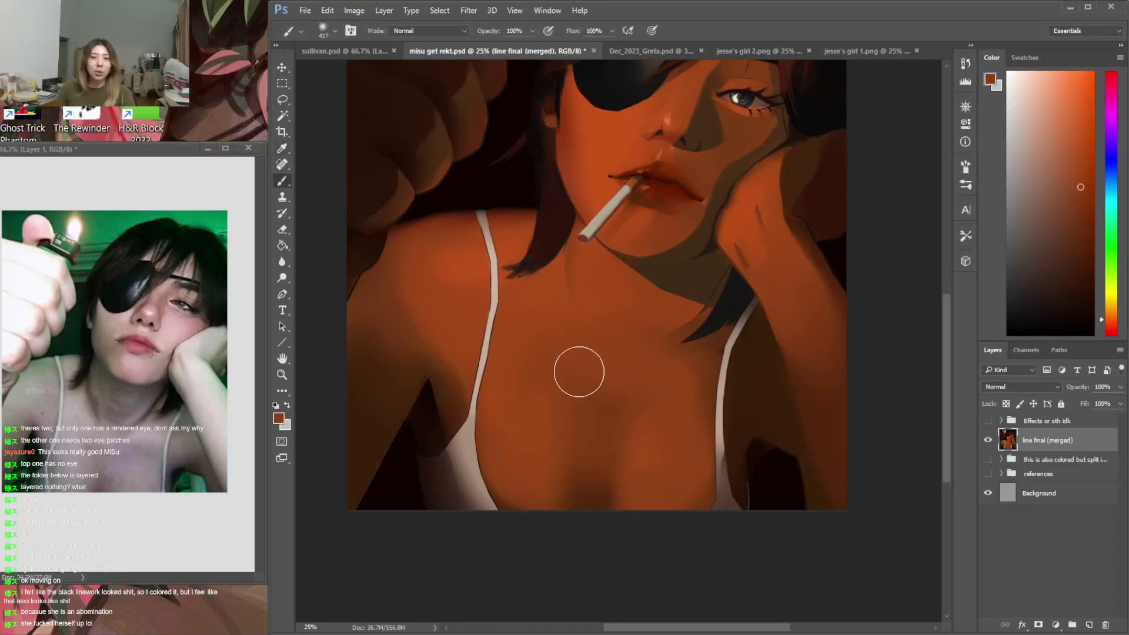
{"action": "left_click", "coordinate": [595, 492], "text": "alt"}
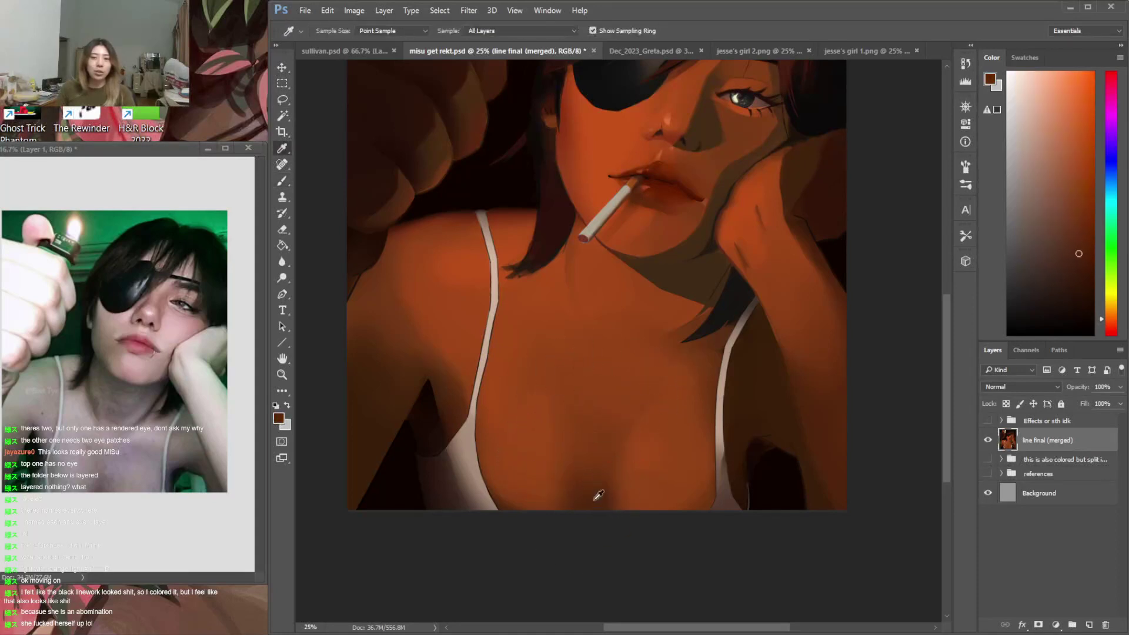
{"action": "left_click", "coordinate": [641, 481], "text": "alt"}
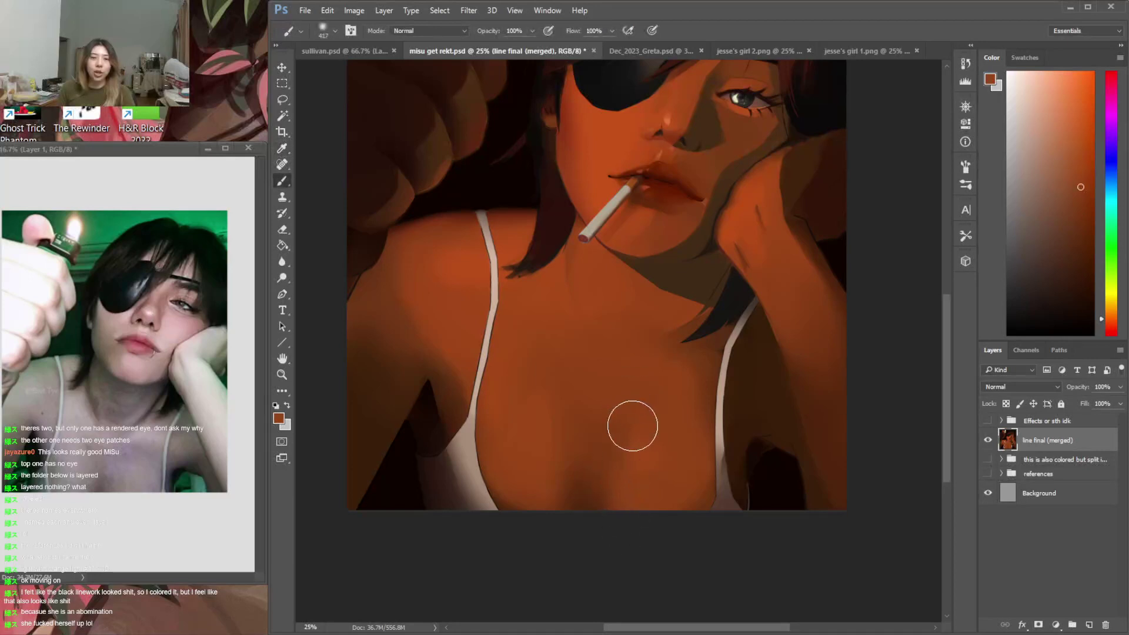
{"action": "key", "text": "alt"}
{"action": "left_click", "coordinate": [592, 484], "text": "alt"}
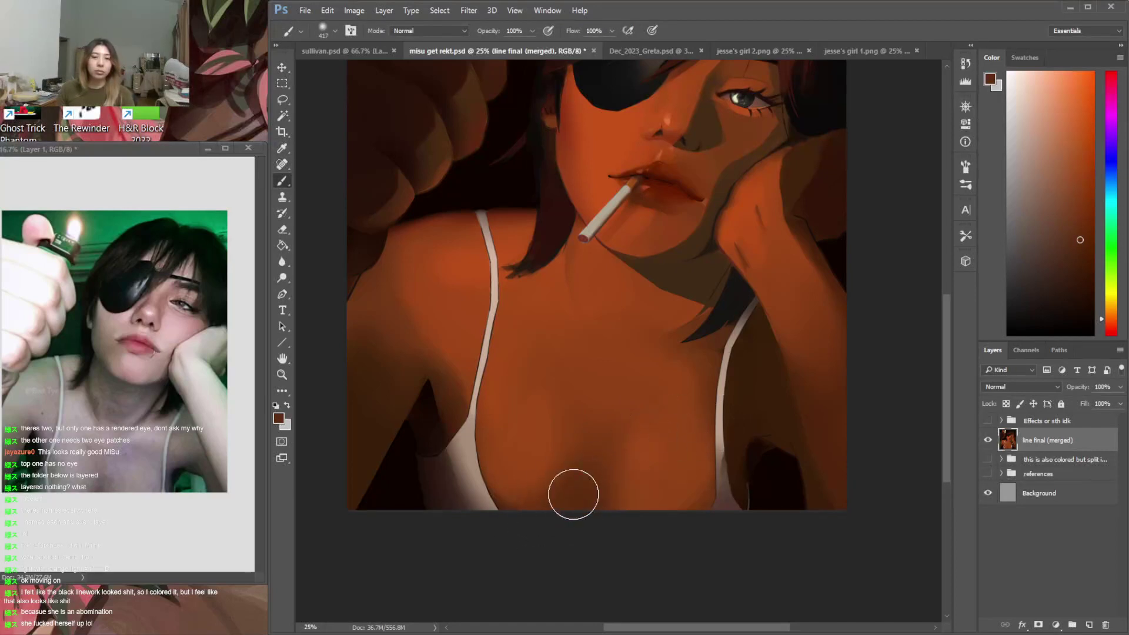
Lasso the inner edge of the top's light fabric and extend it over the chest with beige sampled from the fabric
{"action": "key", "text": "l"}
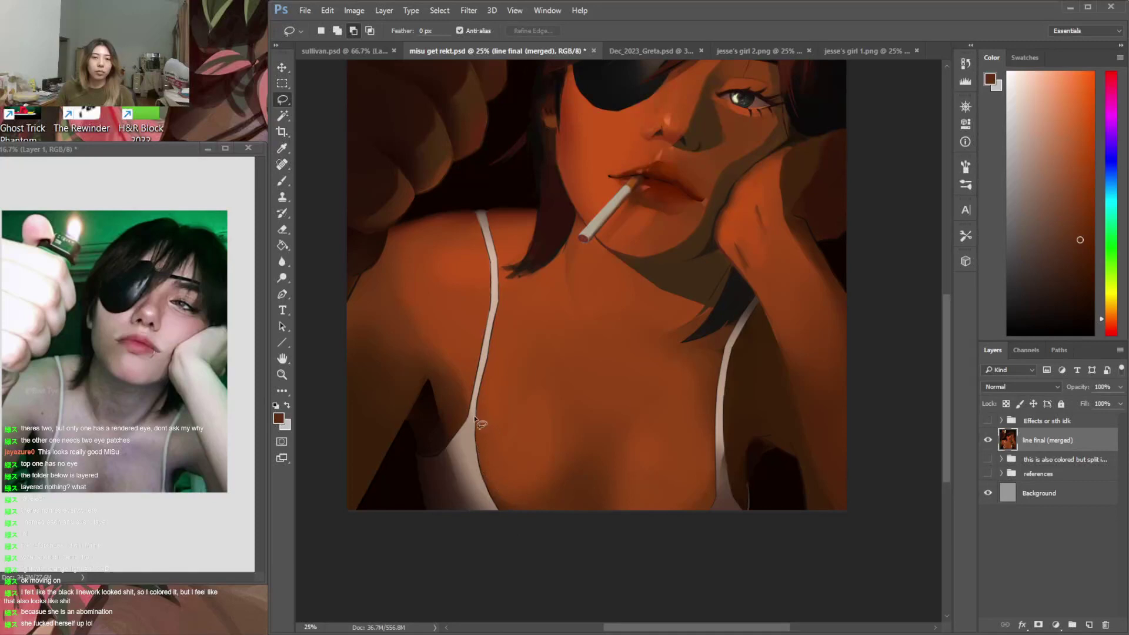
{"action": "key", "text": "b"}
{"action": "left_click", "coordinate": [464, 449], "text": "alt"}
{"action": "left_click_drag", "start_coordinate": [491, 433], "coordinate": [522, 523]}
{"action": "key", "text": "ctrl+d"}
{"action": "key", "text": "l"}
{"action": "left_click_drag", "start_coordinate": [476, 416], "coordinate": [499, 486]}
{"action": "left_click_drag", "start_coordinate": [506, 528], "coordinate": [505, 525]}
{"action": "key", "text": "b"}
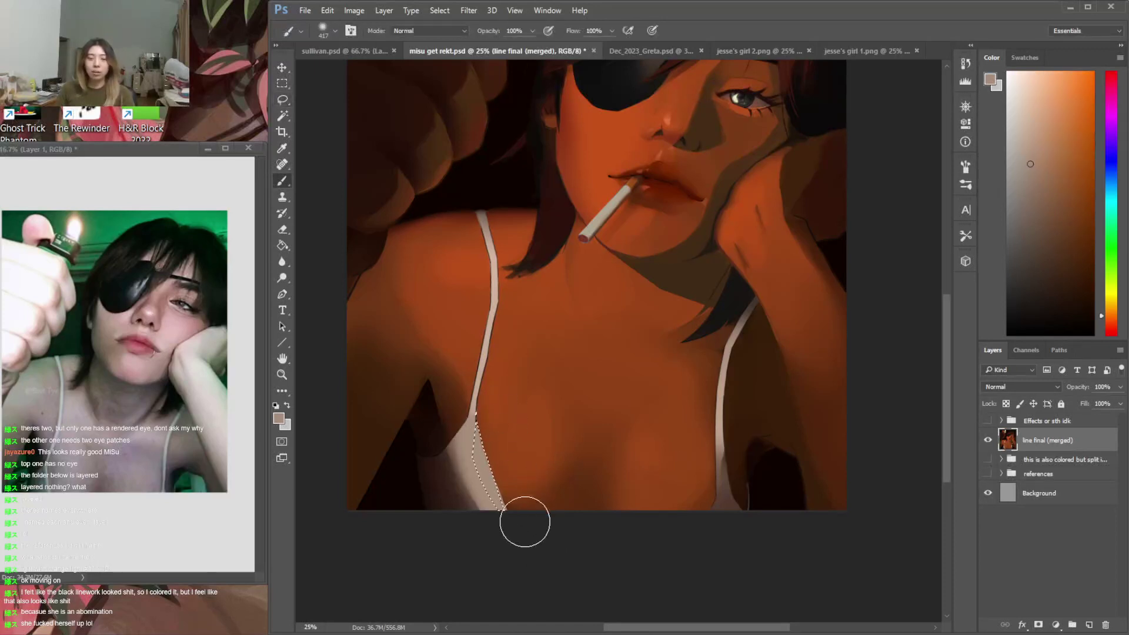
Lasso the top's opposite inner edge and extend the fabric over the chest with a muted tone sampled from it
{"action": "key", "text": "l"}
{"action": "mouse_move", "coordinate": [717, 476]}
{"action": "left_mouse_down"}
{"action": "mouse_move", "coordinate": [660, 537]}
{"action": "mouse_move", "coordinate": [722, 541]}
{"action": "mouse_move", "coordinate": [715, 485]}
{"action": "left_mouse_up"}
{"action": "mouse_move", "coordinate": [728, 539]}
{"action": "left_mouse_down"}
{"action": "mouse_move", "coordinate": [738, 523]}
{"action": "mouse_move", "coordinate": [713, 499]}
{"action": "mouse_move", "coordinate": [715, 484]}
{"action": "left_mouse_up"}
{"action": "key", "text": "b"}
{"action": "left_click", "coordinate": [719, 502], "text": "alt"}
{"action": "key", "text": "ctrl+z"}
{"action": "key", "text": "ctrl+d"}
Lasso the lower corner of the lit fabric edge and fill it out with light beige sampled from the fabric
{"action": "key", "text": "l"}
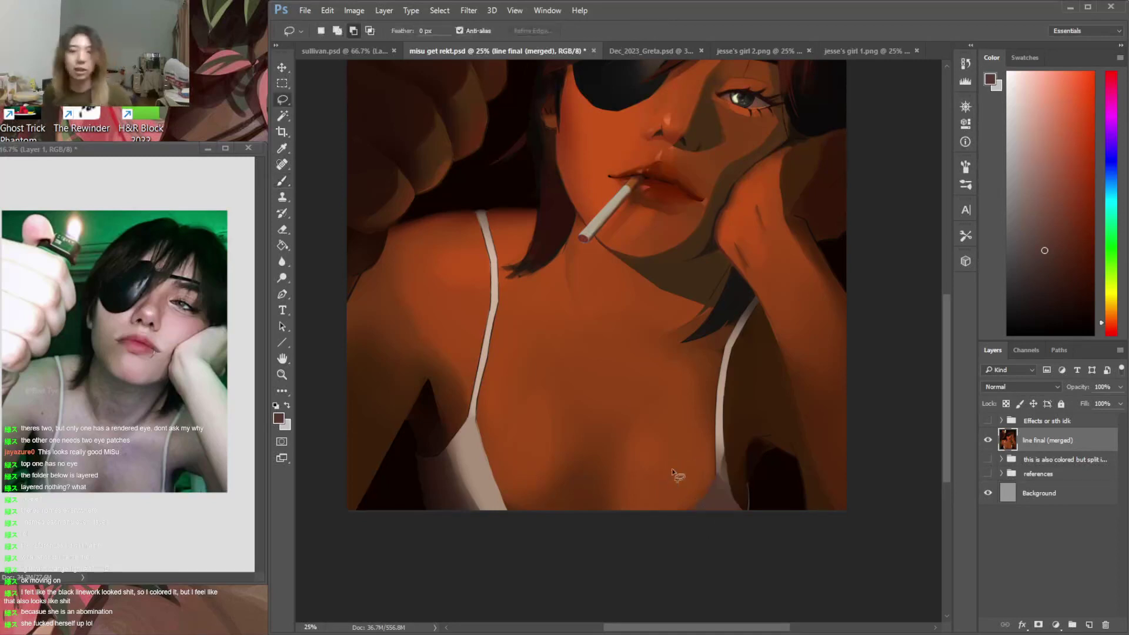
{"action": "left_click_drag", "start_coordinate": [483, 495], "coordinate": [488, 464]}
{"action": "key", "text": "b"}
{"action": "left_click", "coordinate": [492, 477], "text": "alt"}
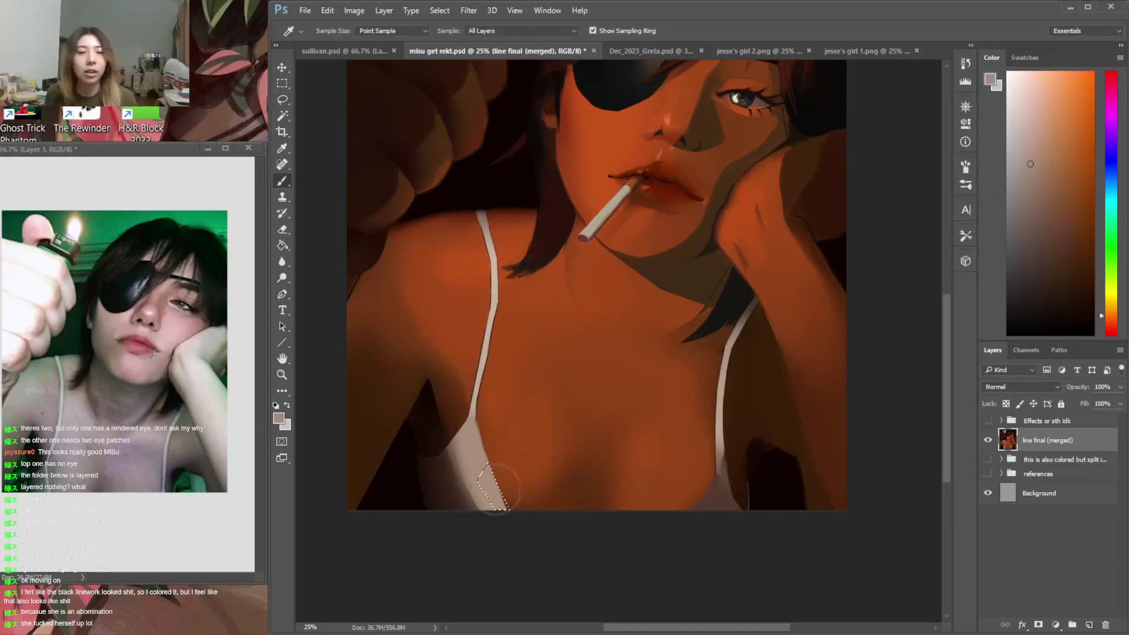
Lasso the fabric panel inside the top's light trim and shade it with a dark reddish brown, leaving the trim light
{"action": "key", "text": "l"}
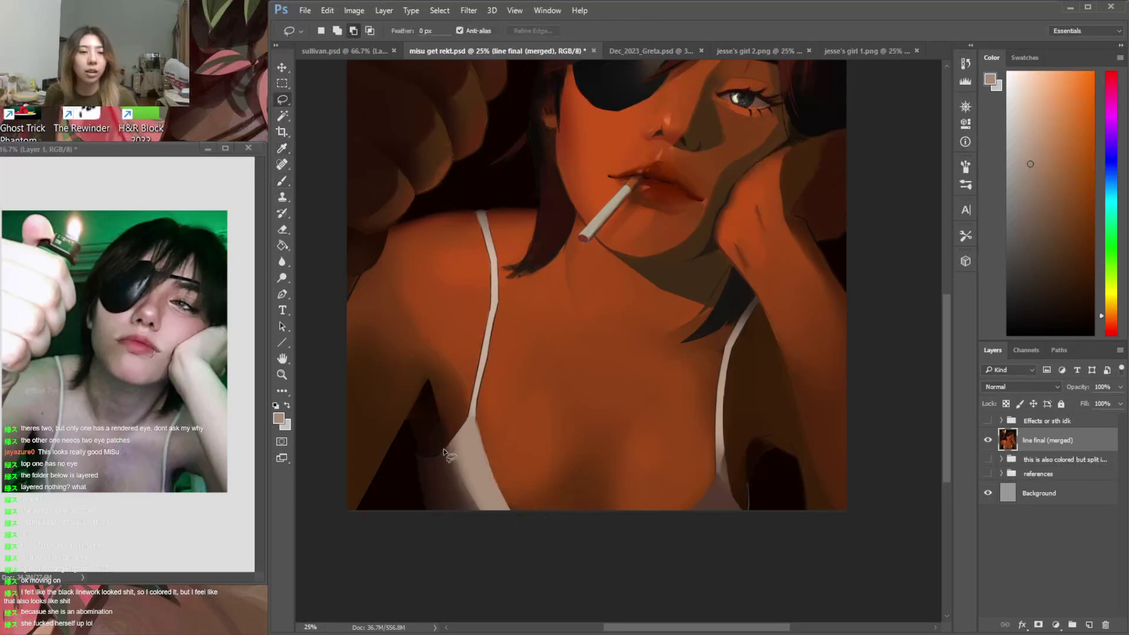
{"action": "left_click_drag", "start_coordinate": [451, 520], "coordinate": [452, 520]}
{"action": "key", "text": "b"}
{"action": "left_click", "coordinate": [443, 482], "text": "alt"}
{"action": "mouse_move", "coordinate": [444, 481]}
{"action": "left_mouse_down"}
{"action": "mouse_move", "coordinate": [469, 537]}
{"action": "mouse_move", "coordinate": [470, 471]}
{"action": "left_mouse_up"}
{"action": "left_click_drag", "start_coordinate": [1055, 252], "coordinate": [1060, 261]}
{"action": "left_click", "coordinate": [1109, 323]}
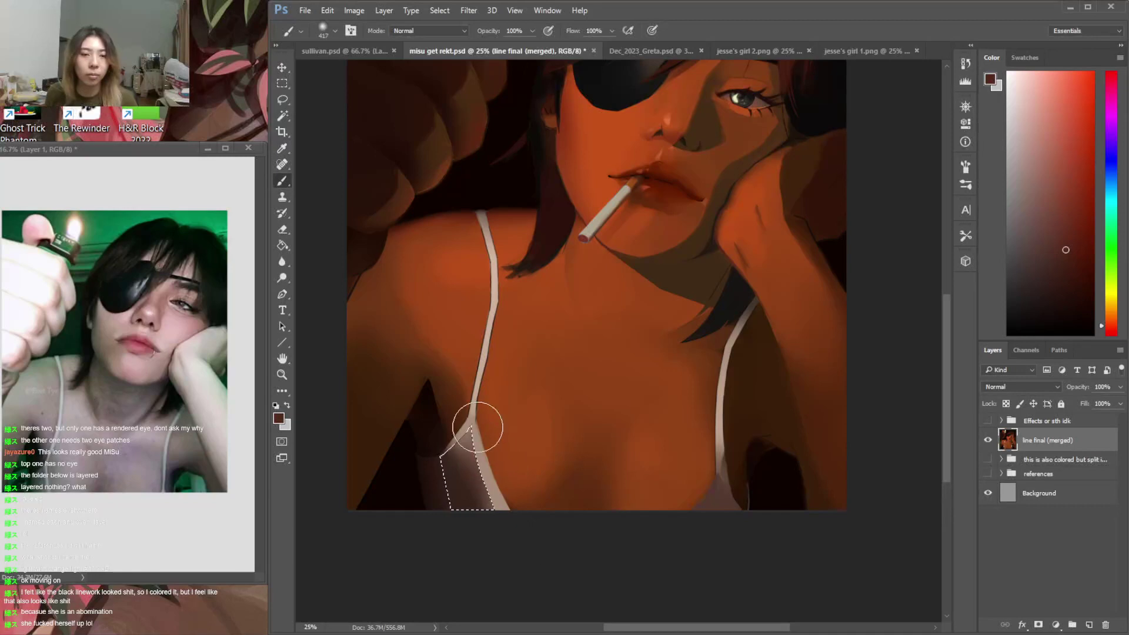
Lasso the shaded fabric panel out to its side edge and even out its shading with muted mauve-browns
{"action": "key", "text": "l"}
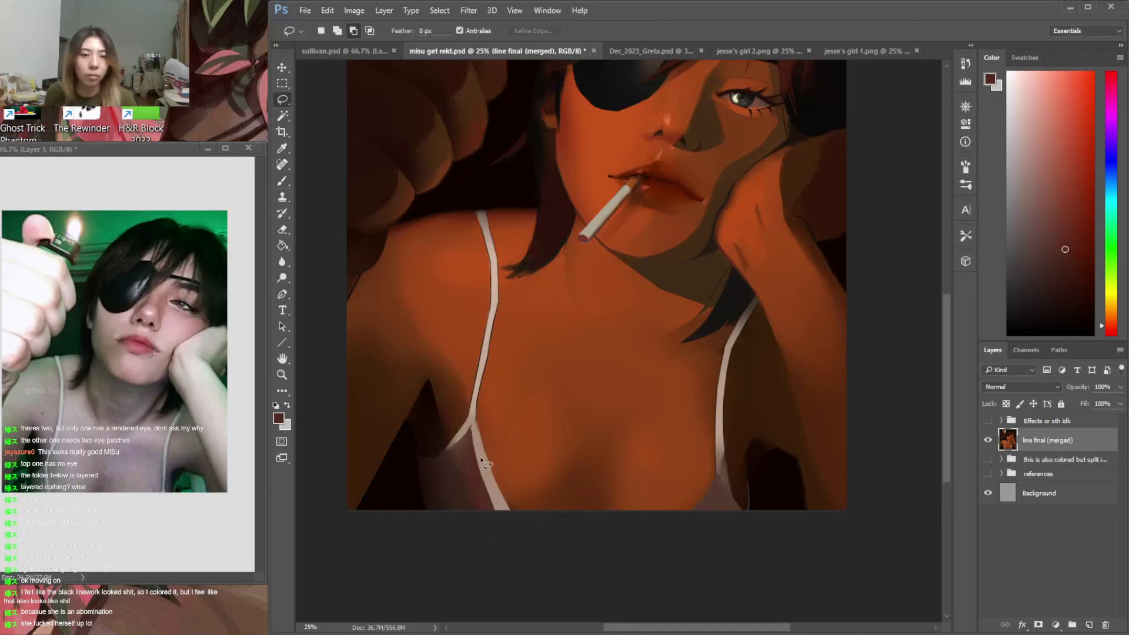
{"action": "key", "text": "shift"}
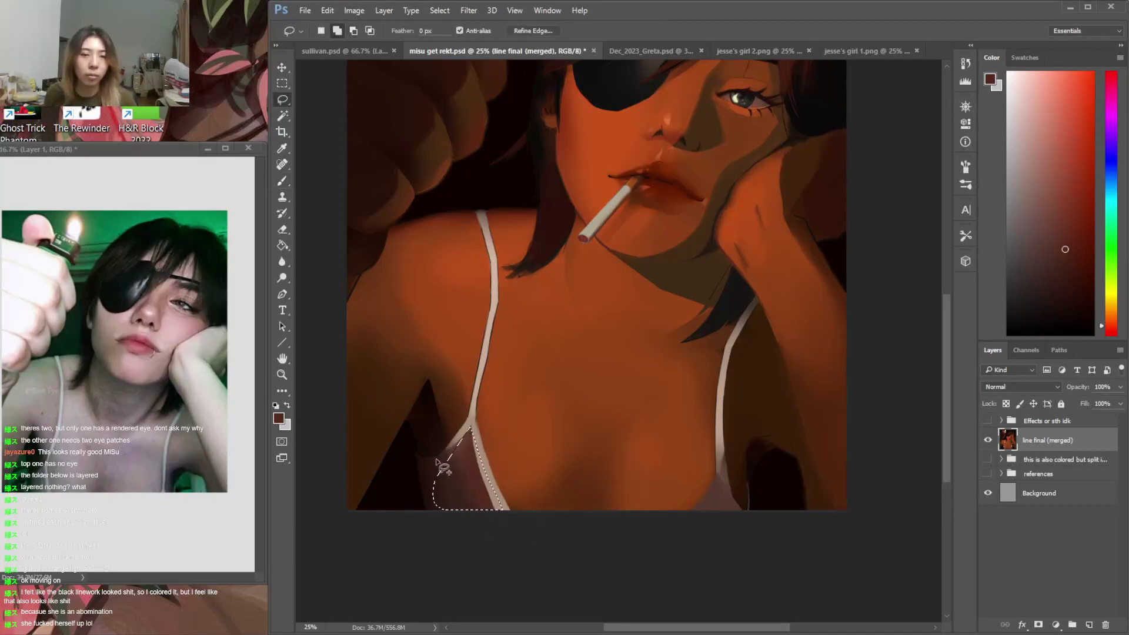
{"action": "left_click_drag", "start_coordinate": [462, 458], "coordinate": [471, 460]}
{"action": "key", "text": "i"}
{"action": "left_click", "coordinate": [472, 465]}
{"action": "key", "text": "b"}
{"action": "left_click", "coordinate": [1049, 250]}
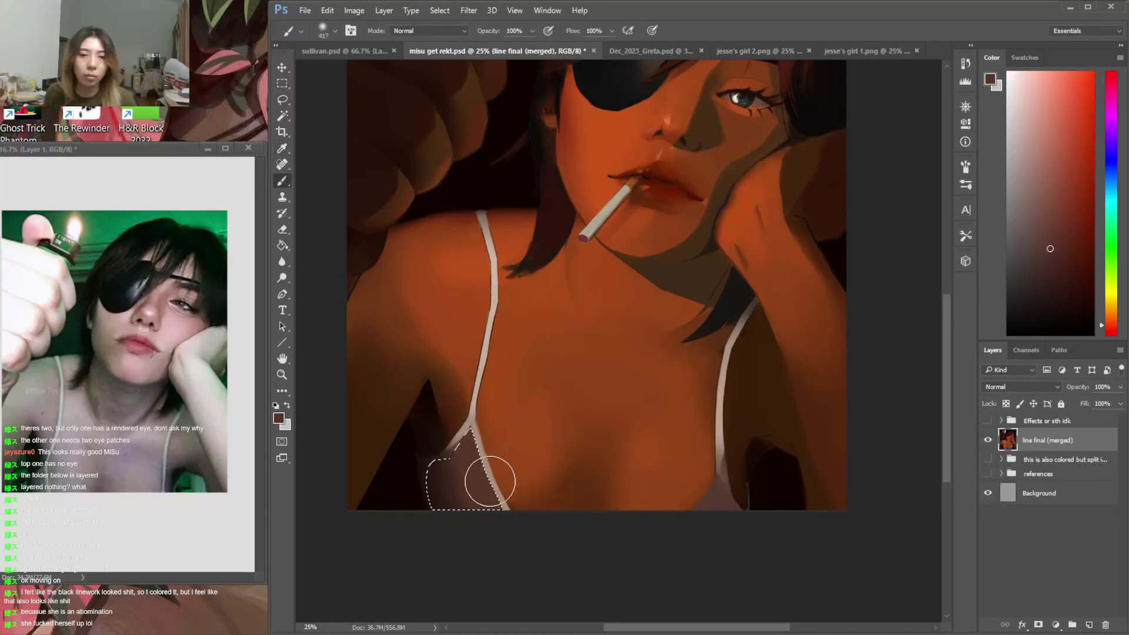
{"action": "left_click", "coordinate": [446, 484], "text": "alt"}
{"action": "left_click", "coordinate": [491, 479], "text": "alt"}
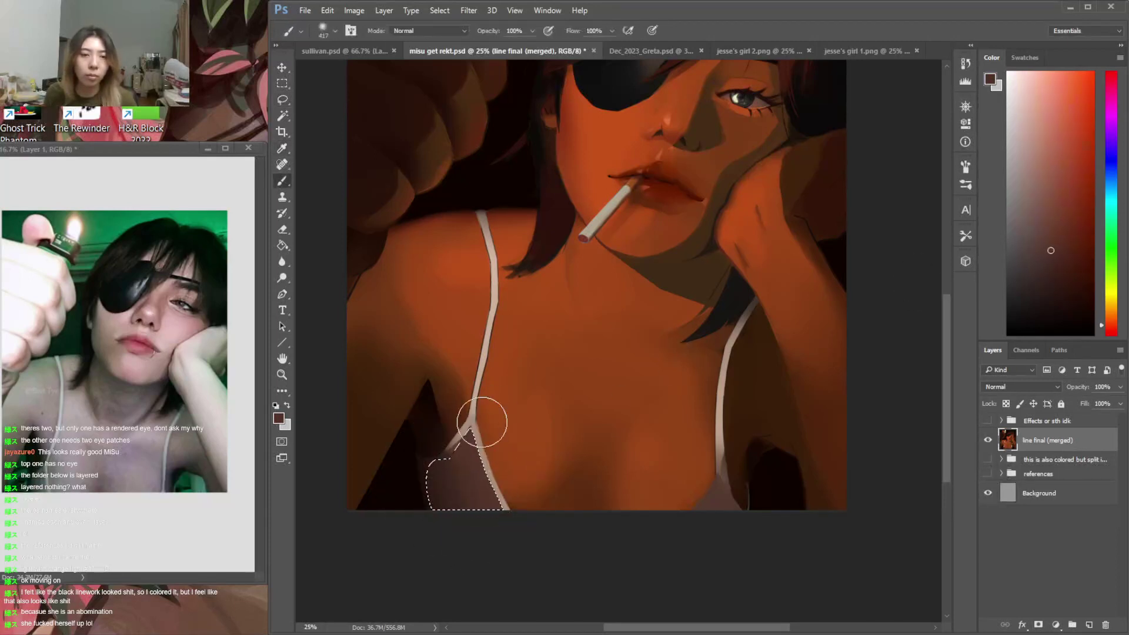
{"action": "left_click", "coordinate": [1049, 215]}
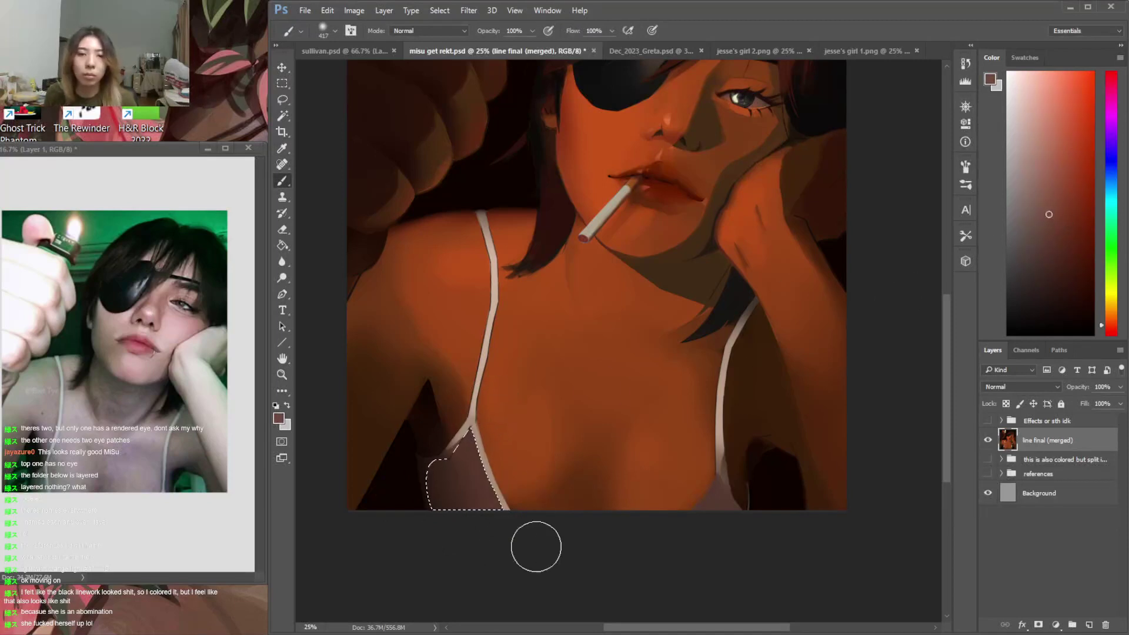
Select the top's light trim by colour and shade its side and lower ends with mauve-browns sampled from the fabric
{"action": "left_click", "coordinate": [474, 414], "text": "alt"}
{"action": "key", "text": "w"}
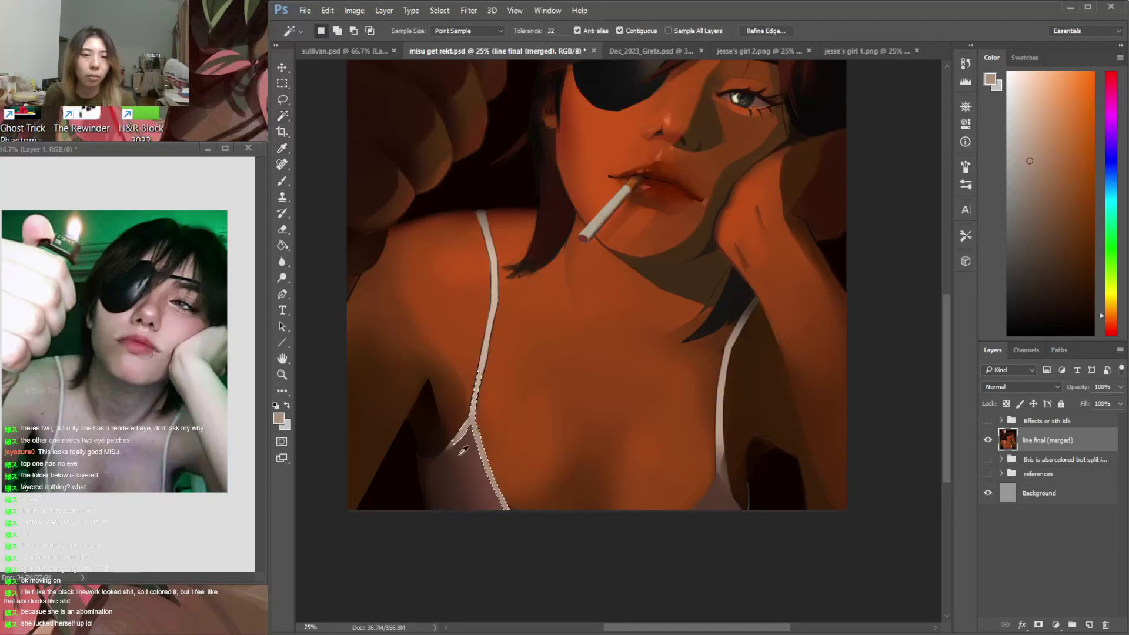
{"action": "key", "text": "b"}
{"action": "left_click", "coordinate": [444, 467], "text": "alt"}
{"action": "key", "text": "w"}
{"action": "left_click", "coordinate": [458, 444], "text": "shift"}
{"action": "key", "text": "b"}
{"action": "left_click", "coordinate": [442, 458], "text": "alt"}
{"action": "key", "text": "ctrl+h"}
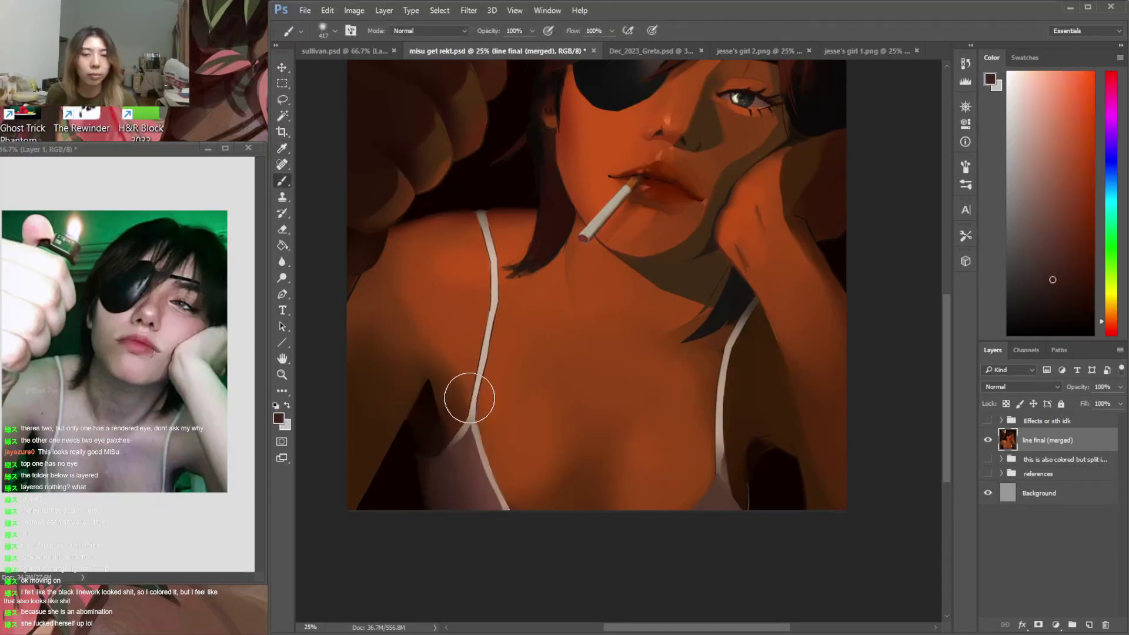
{"action": "key", "text": "w"}
{"action": "key", "text": "b"}
{"action": "left_click", "coordinate": [488, 494], "text": "alt"}
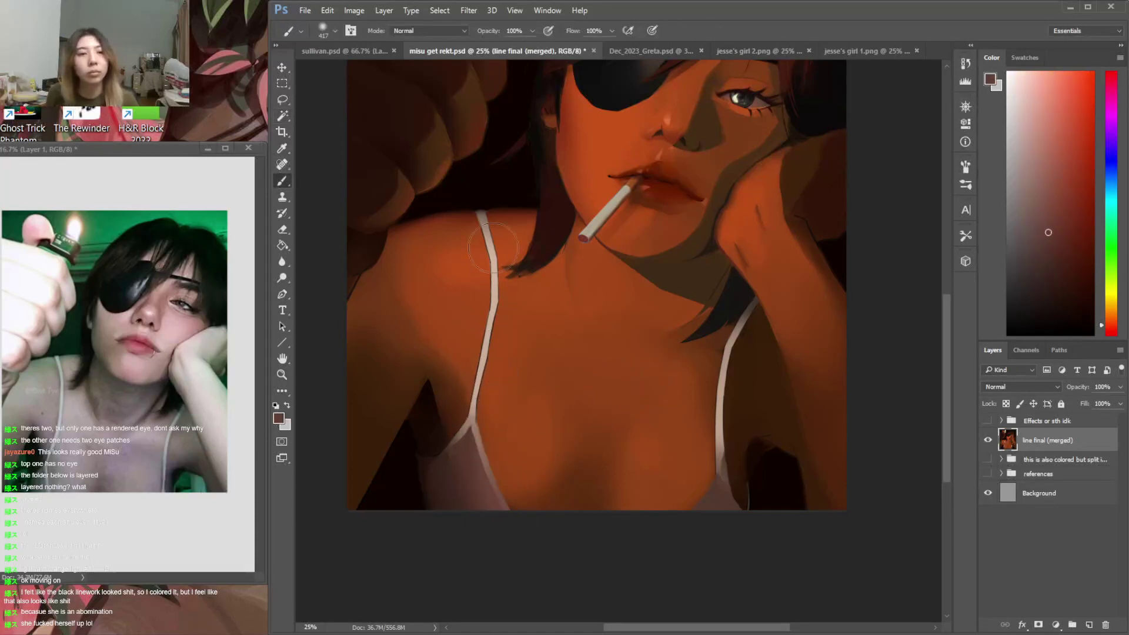
Select the strap above the shaded fabric by colour, darken its shoulder end with mauve-brown, and sample the strap's light tone
{"action": "key", "text": "w"}
{"action": "left_click", "coordinate": [487, 230]}
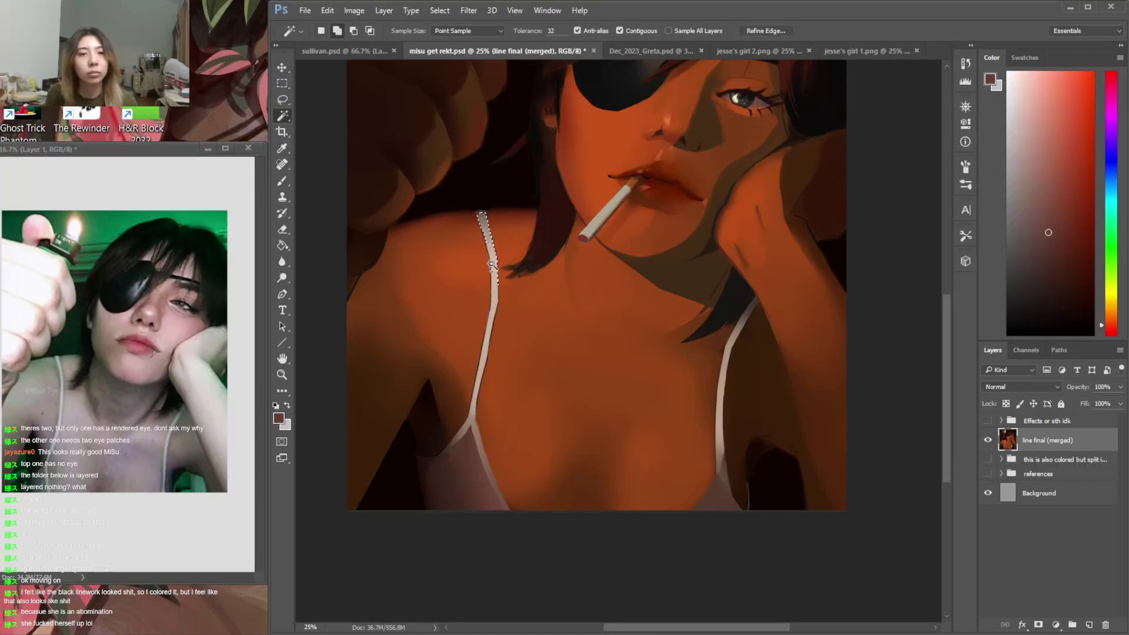
{"action": "key", "text": "b"}
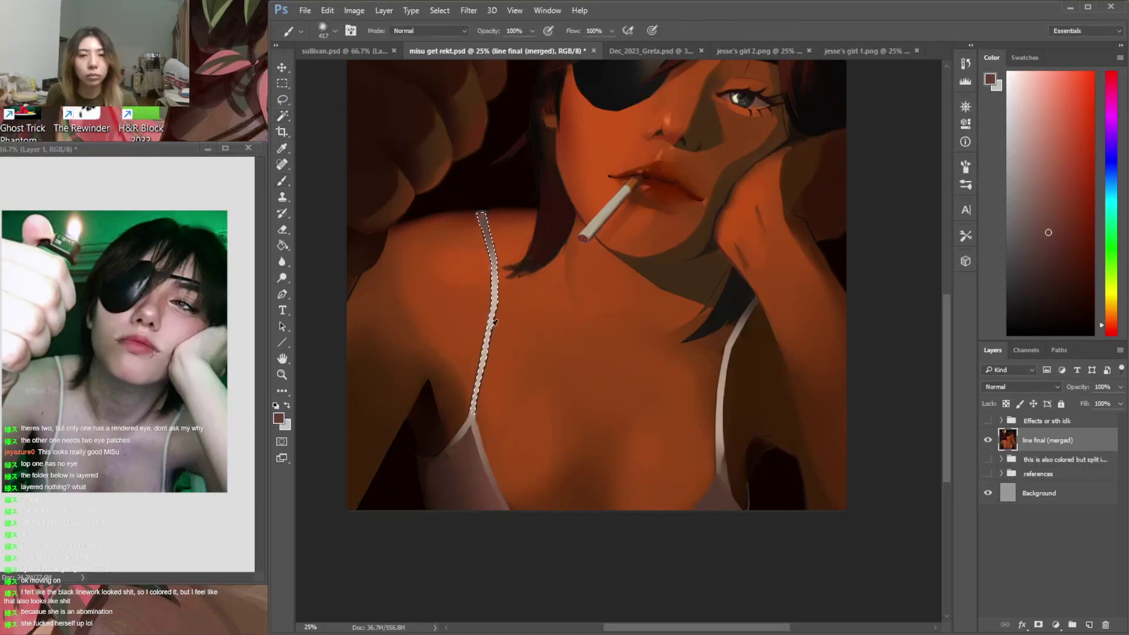
{"action": "left_click", "coordinate": [494, 329], "text": "alt"}
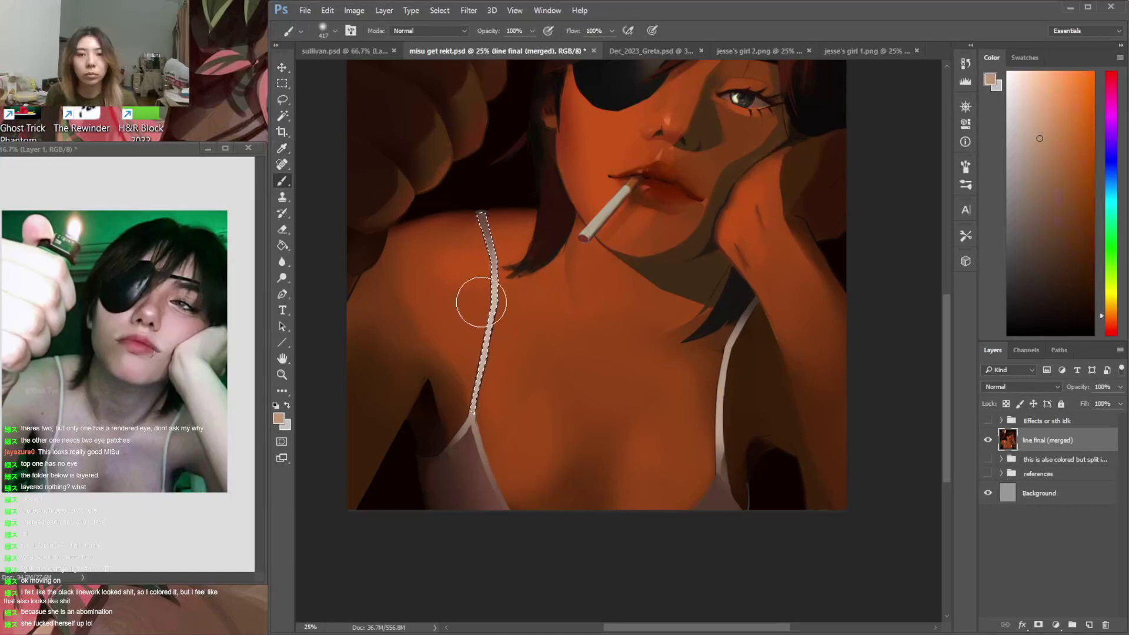
Extend the strap selection by colour to the top's trim and shaded fabric panel
{"action": "key", "text": "w"}
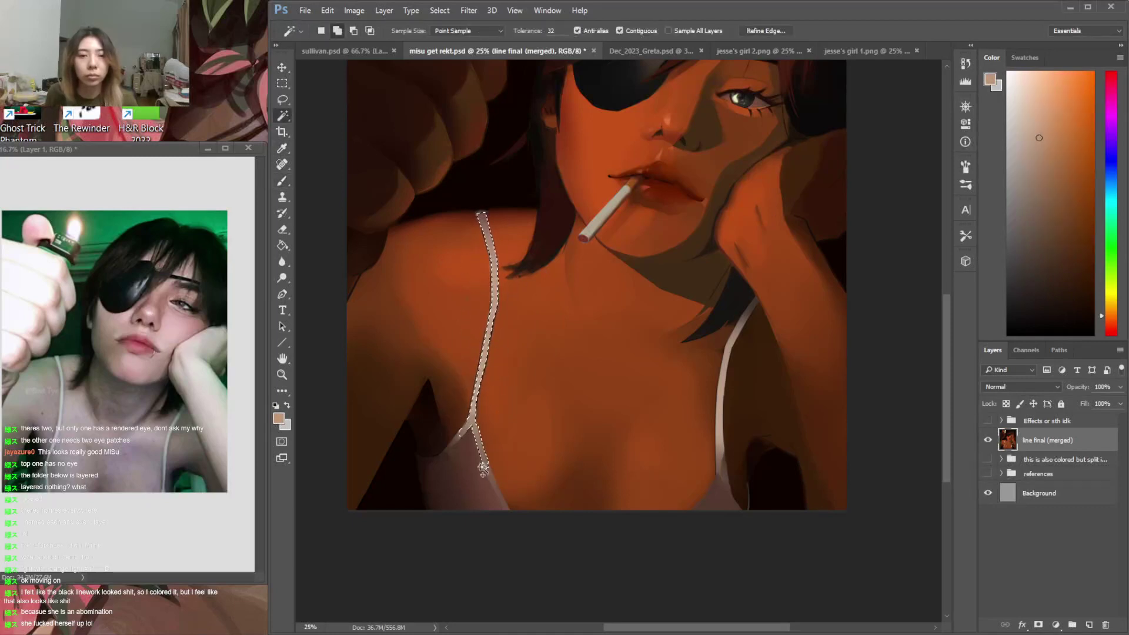
{"action": "left_click", "coordinate": [421, 474]}
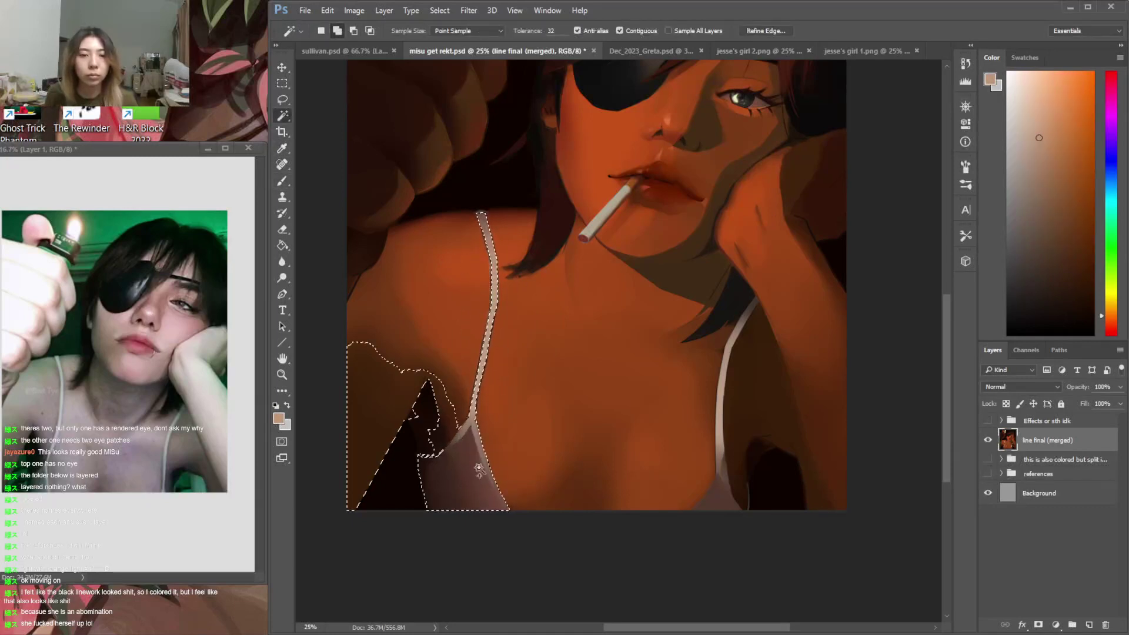
Brush a tone sampled from the fabric onto the selected left cup of the top, step back the excess strokes and deselect
{"action": "key", "text": "b"}
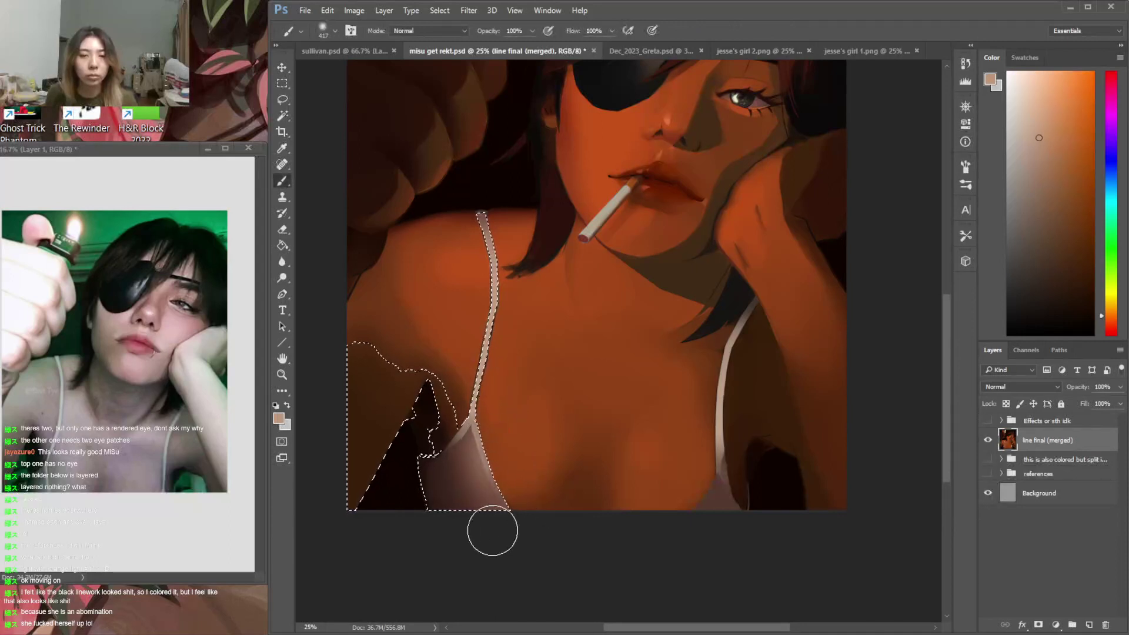
{"action": "left_click", "coordinate": [484, 435], "text": "alt"}
{"action": "mouse_move", "coordinate": [490, 440]}
{"action": "left_mouse_down"}
{"action": "mouse_move", "coordinate": [527, 543]}
{"action": "mouse_move", "coordinate": [508, 495]}
{"action": "mouse_move", "coordinate": [514, 454]}
{"action": "left_mouse_up"}
{"action": "key", "text": "ctrl+alt+z"}
{"action": "key", "text": "ctrl+alt+z"}
{"action": "key", "text": "ctrl+alt+z"}
{"action": "key", "text": "ctrl+alt+z"}
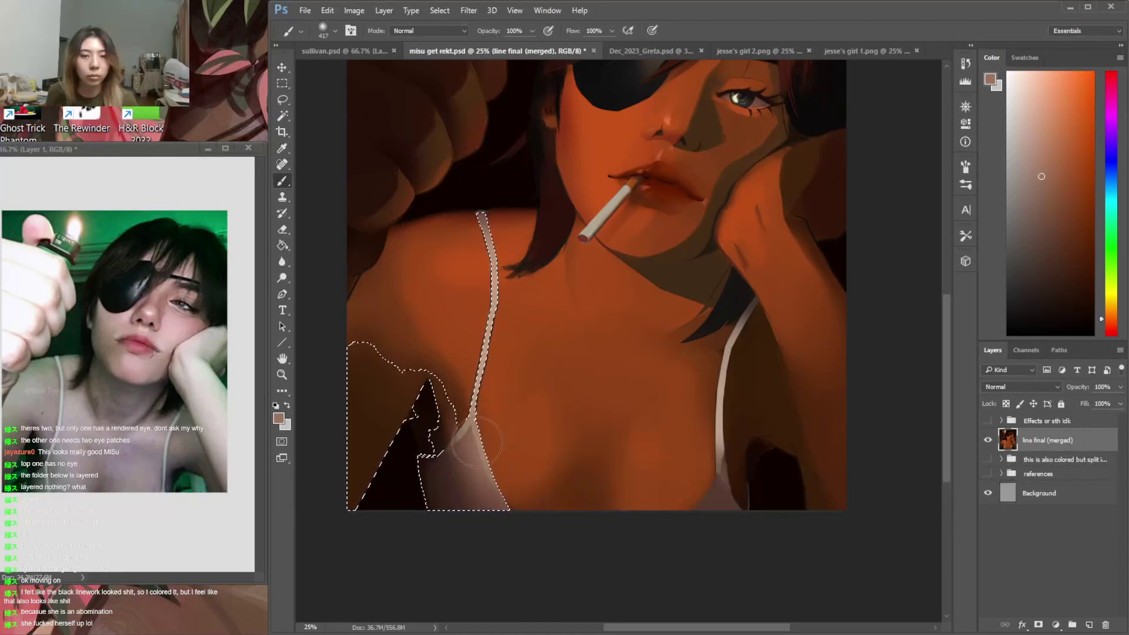
{"action": "key", "text": "ctrl+d"}
Select the right cup of the top by color, shade it with the soft brush and lasso along its upper edge
{"action": "key", "text": "w"}
{"action": "left_click", "coordinate": [721, 491]}
{"action": "key", "text": "b"}
{"action": "key", "text": "ctrl+d"}
{"action": "key", "text": "l"}
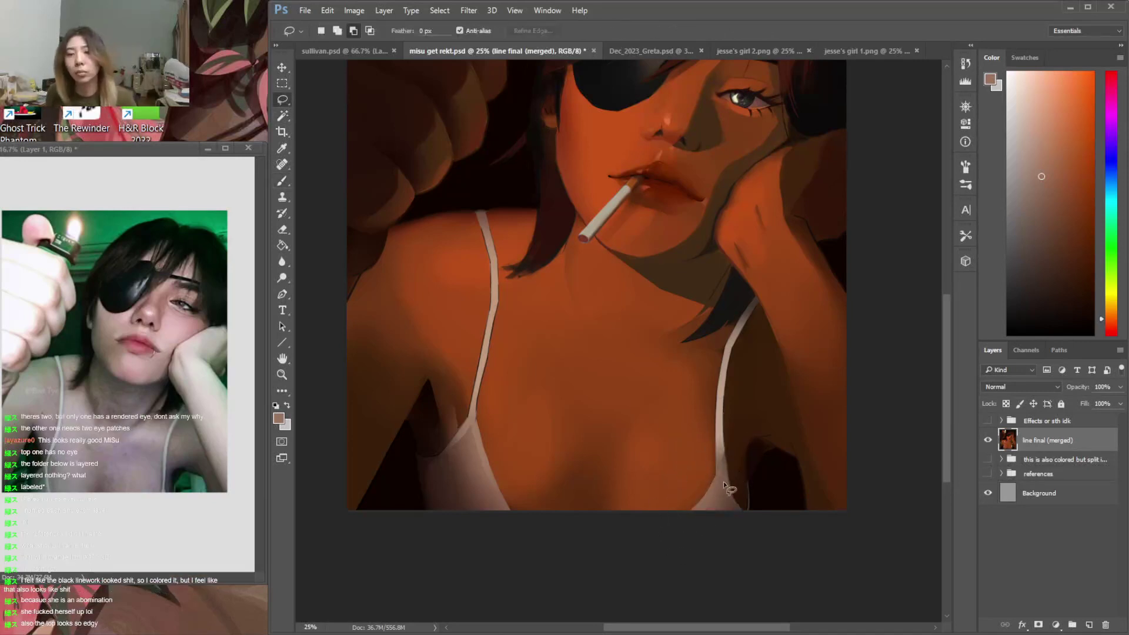
{"action": "left_click_drag", "start_coordinate": [724, 480], "coordinate": [719, 480]}
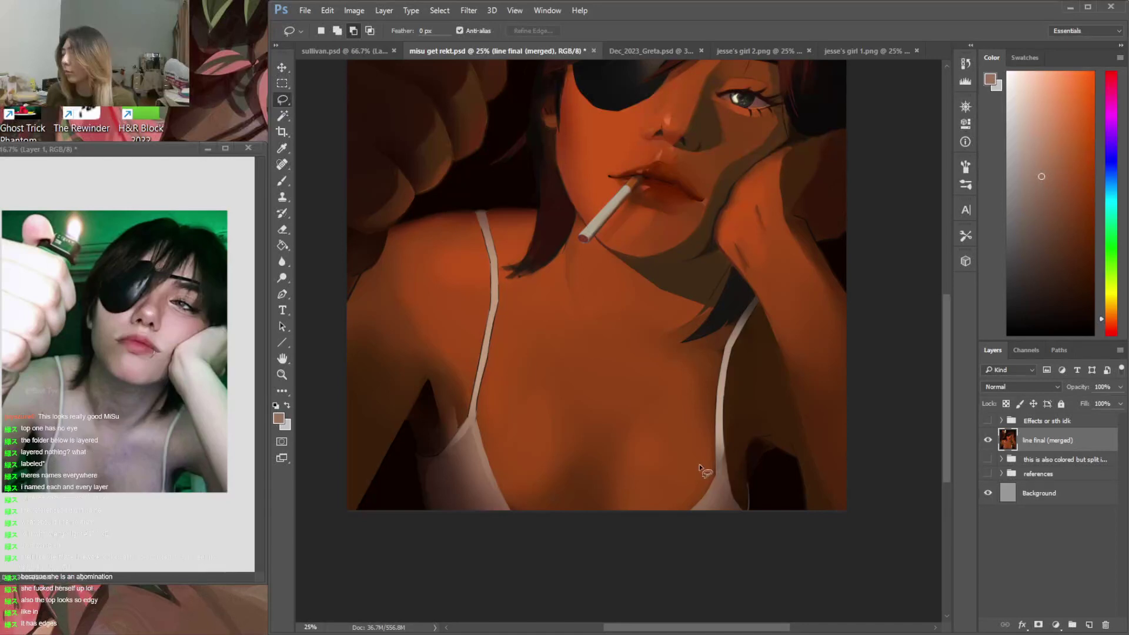
Lasso the upper edge of the left cup beside the armpit and shade it with sampled dark browns, then deselect
{"action": "left_click_drag", "start_coordinate": [447, 447], "coordinate": [498, 408]}
{"action": "key", "text": "b"}
{"action": "left_click", "coordinate": [445, 453], "text": "alt"}
{"action": "key", "text": "ctrl+d"}
{"action": "key", "text": "l"}
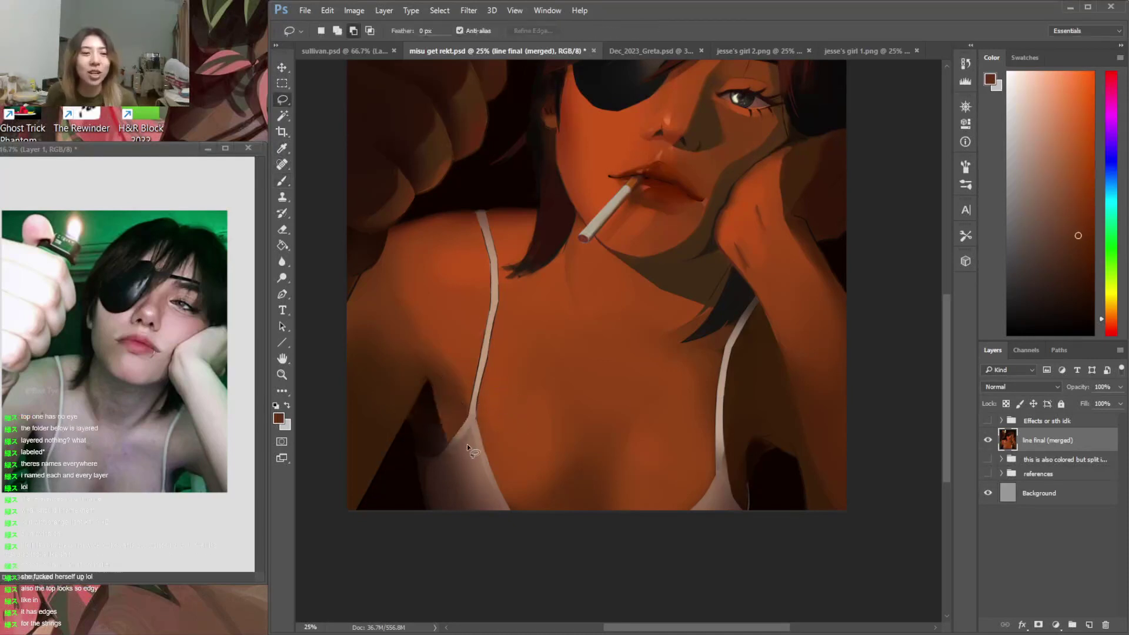
{"action": "key", "text": "b"}
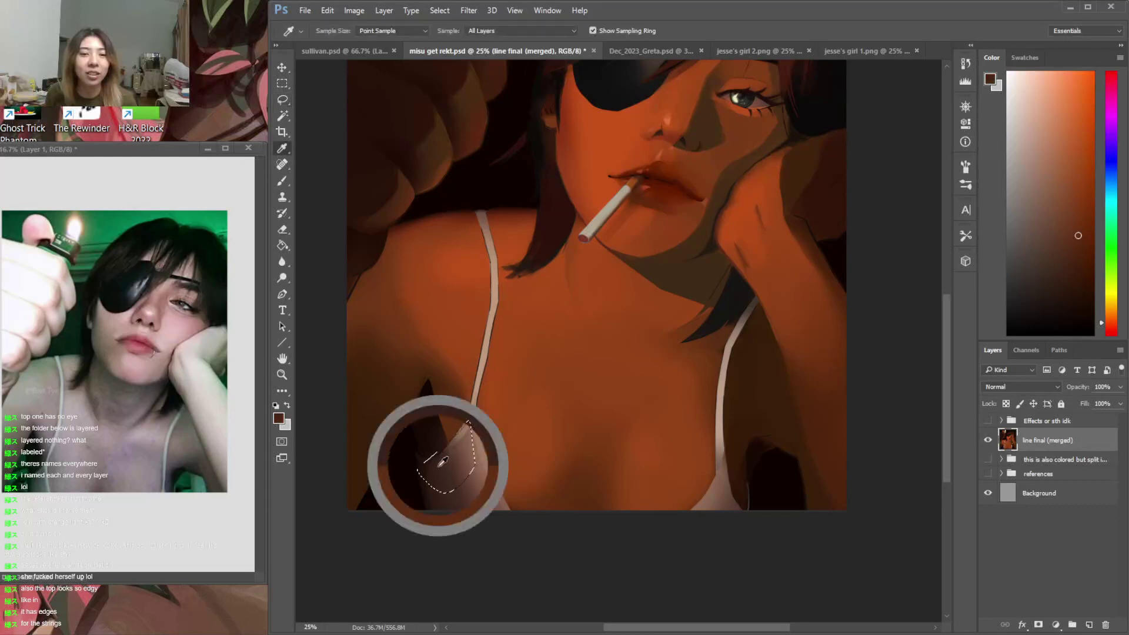
{"action": "left_click", "coordinate": [444, 447], "text": "alt"}
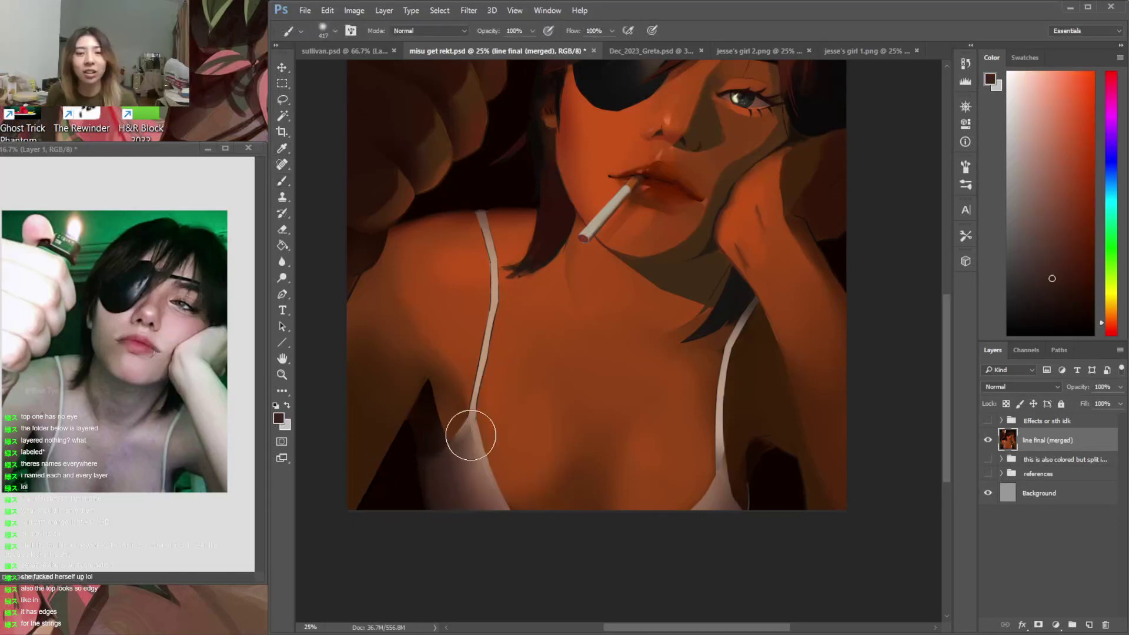
{"action": "key", "text": "l"}
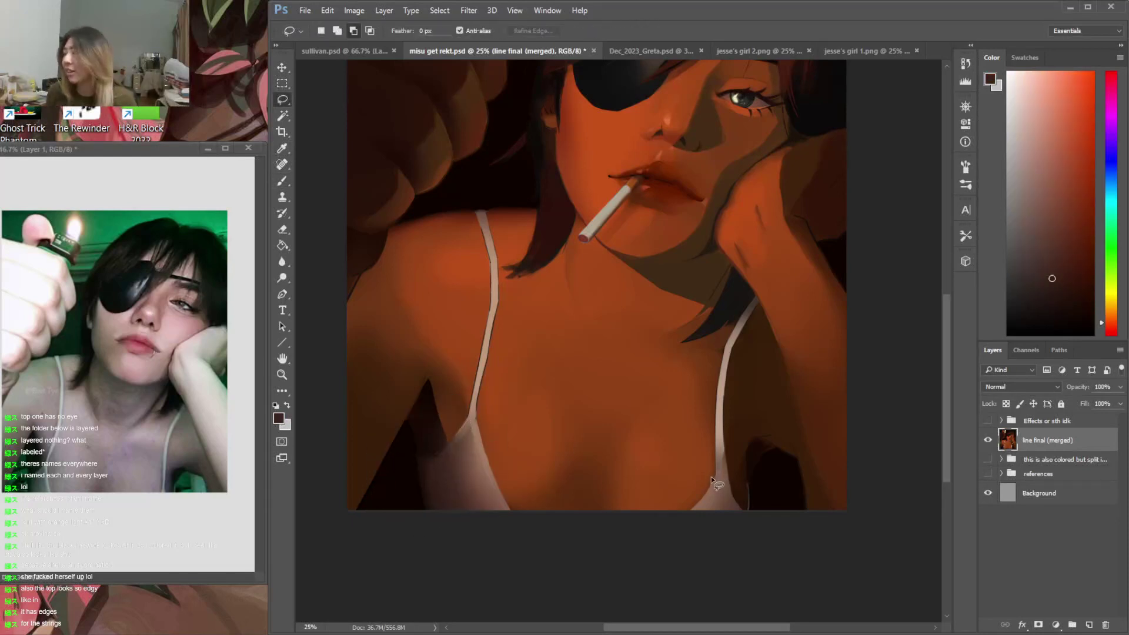
Select the left shoulder strap by color and shade it with a muted brown sampled near its upper part, then deselect
{"action": "key", "text": "w"}
{"action": "left_click", "coordinate": [481, 368]}
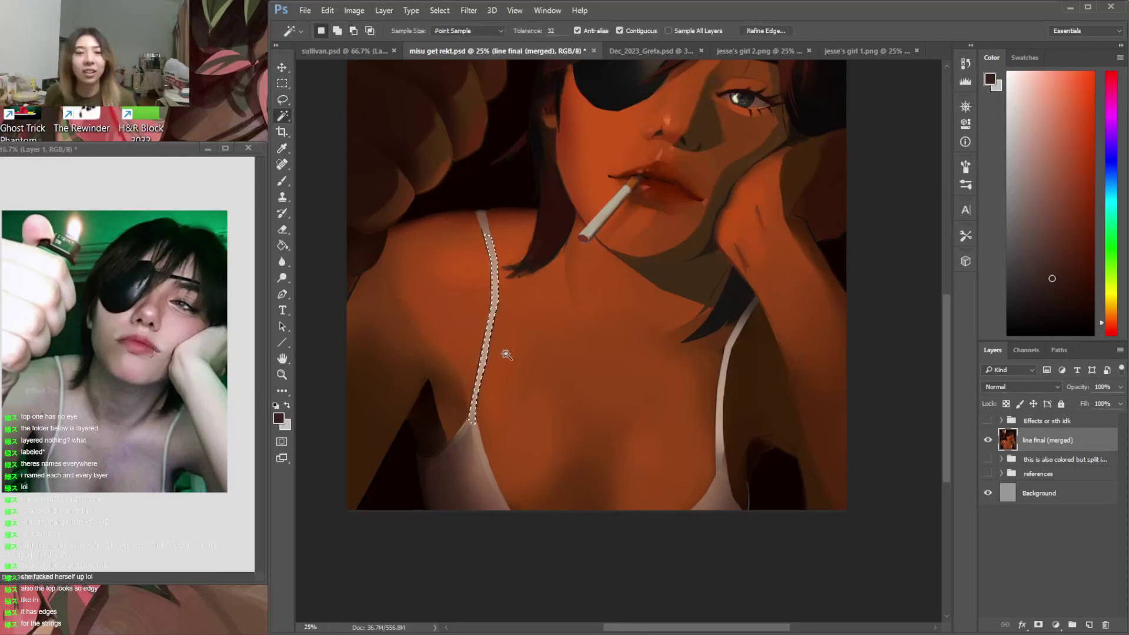
{"action": "key", "text": "i"}
{"action": "left_click", "coordinate": [493, 241]}
{"action": "key", "text": "b"}
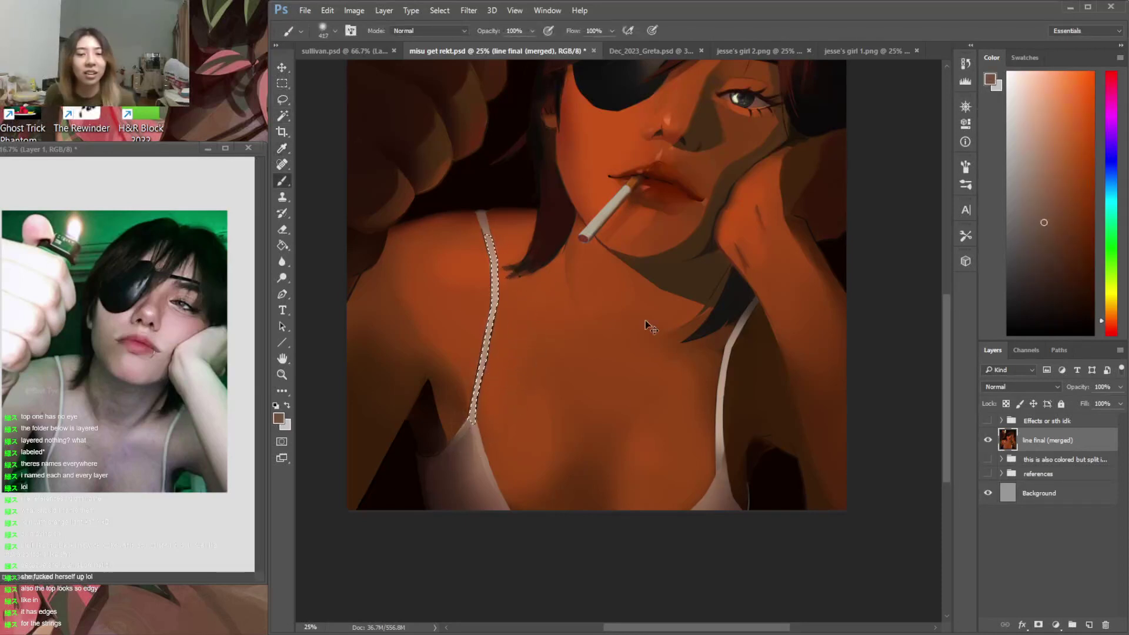
{"action": "key", "text": "ctrl+d"}
Select the right shoulder strap by color and tint it with a light beige-brown sampled from the strap, then deselect
{"action": "key", "text": "w"}
{"action": "left_click", "coordinate": [727, 377]}
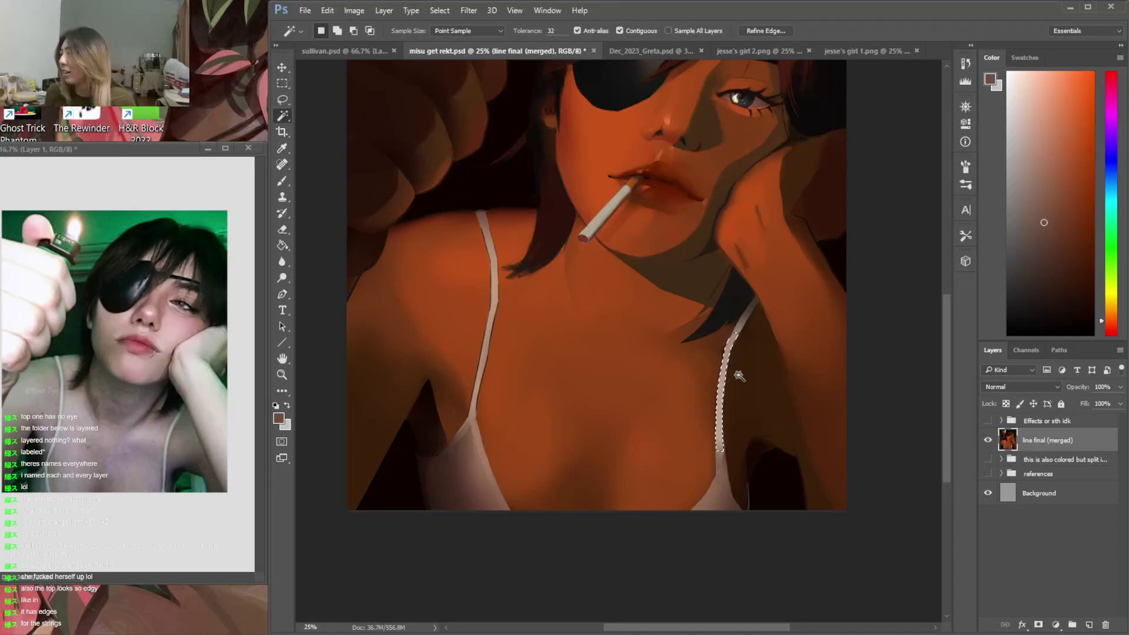
{"action": "key", "text": "i"}
{"action": "left_click", "coordinate": [721, 406]}
{"action": "key", "text": "b"}
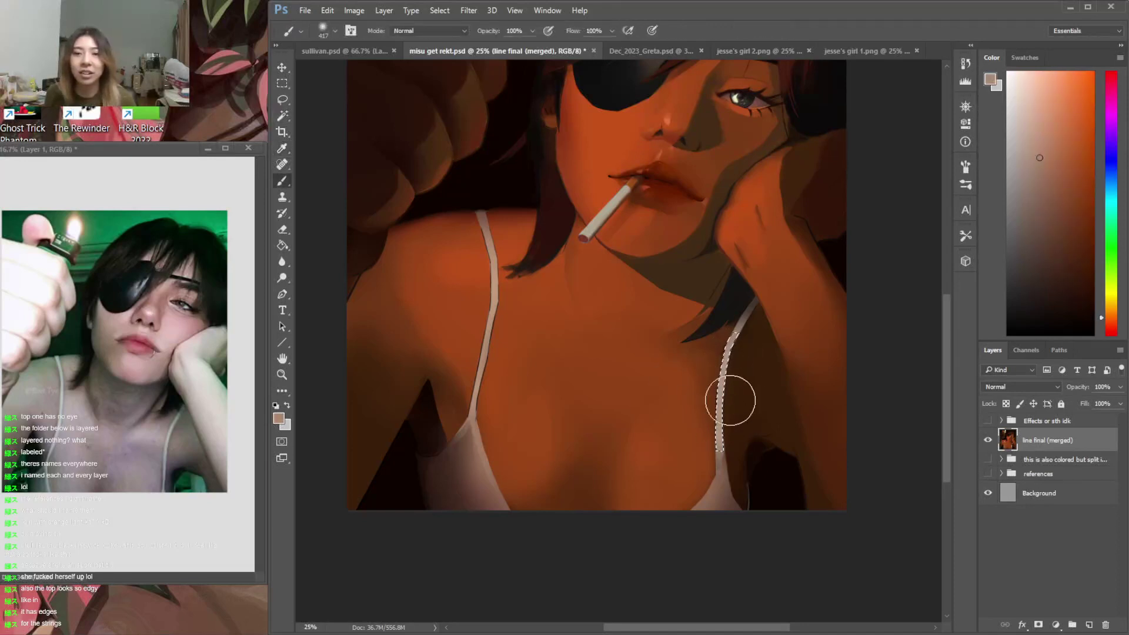
{"action": "key", "text": "ctrl+d"}
Reselect the left shoulder strap and brush a slightly warmer light brown over it
{"action": "key", "text": "w"}
{"action": "left_click", "coordinate": [494, 305]}
{"action": "key", "text": "b"}
{"action": "left_click", "coordinate": [1044, 155]}
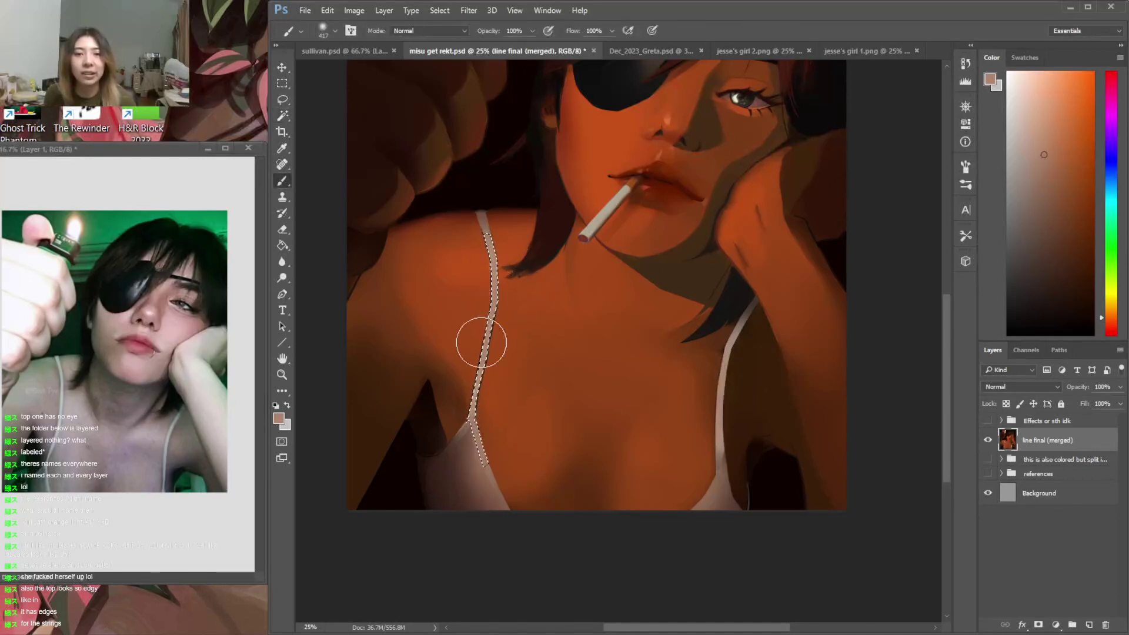
Select the top end of the left strap and shade it with a darker reddish brown
{"action": "key", "text": "w"}
{"action": "left_click", "coordinate": [483, 222]}
{"action": "key", "text": "i"}
{"action": "left_click", "coordinate": [488, 225], "text": "alt"}
{"action": "left_click", "coordinate": [1060, 229]}
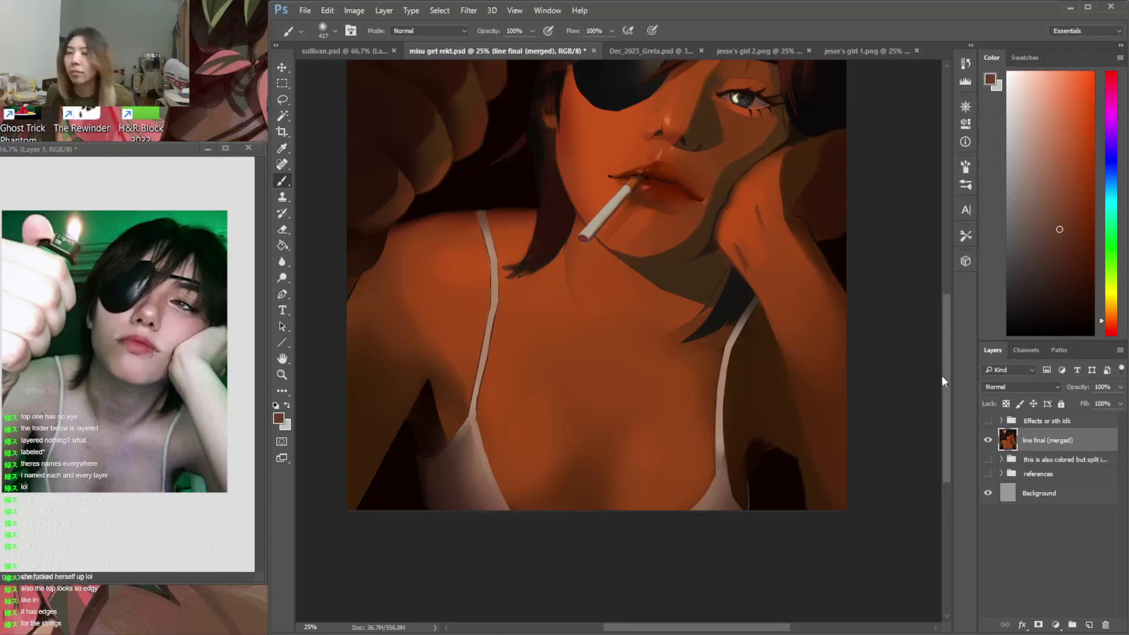
Paint a sampled near-black over the edge of the dark gap between the right strap and the arm, then clear the selection
{"action": "key", "text": "l"}
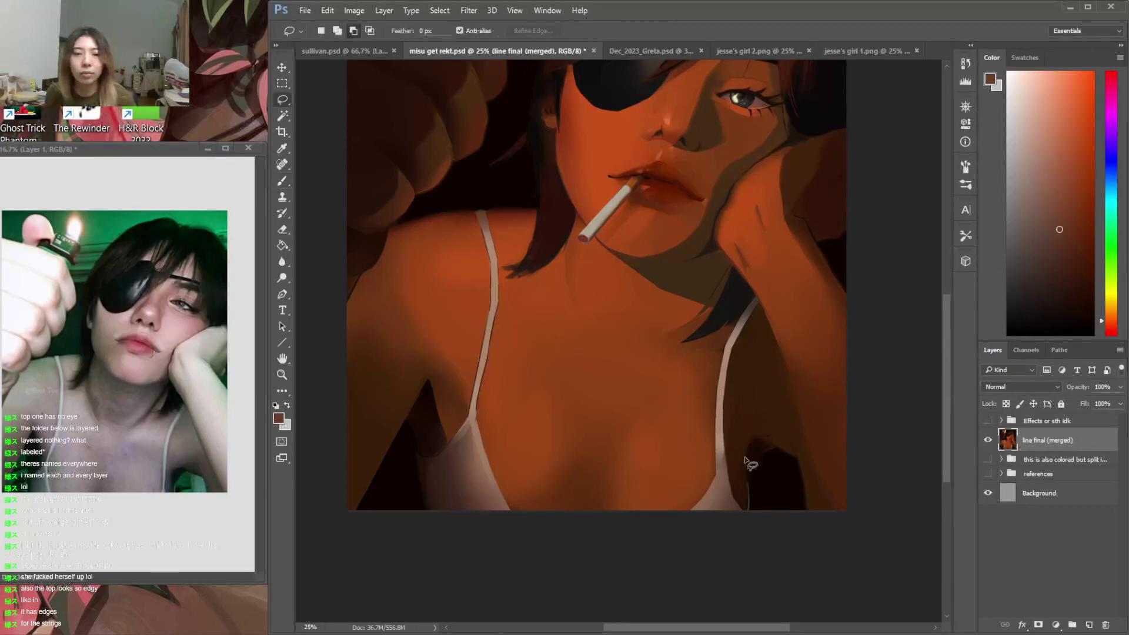
{"action": "key", "text": "b"}
{"action": "left_click", "coordinate": [758, 451], "text": "alt"}
{"action": "mouse_move", "coordinate": [747, 493]}
{"action": "left_mouse_down"}
{"action": "mouse_move", "coordinate": [764, 453]}
{"action": "mouse_move", "coordinate": [754, 423]}
{"action": "mouse_move", "coordinate": [784, 458]}
{"action": "left_mouse_up"}
{"action": "key", "text": "ctrl+d"}
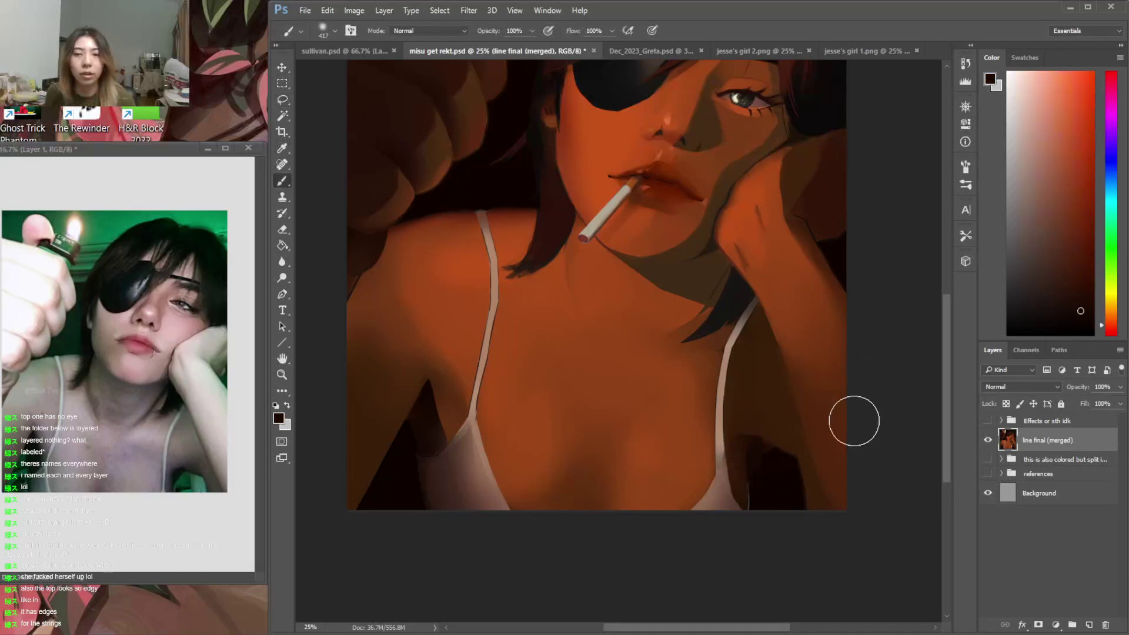
{"action": "key", "text": "ctrl+z"}
{"action": "key", "text": "ctrl+d"}
Lasso a small wedge at the bottom of the cleavage, darken it with a redder brown, and set the brush size to 228 px
{"action": "key", "text": "l"}
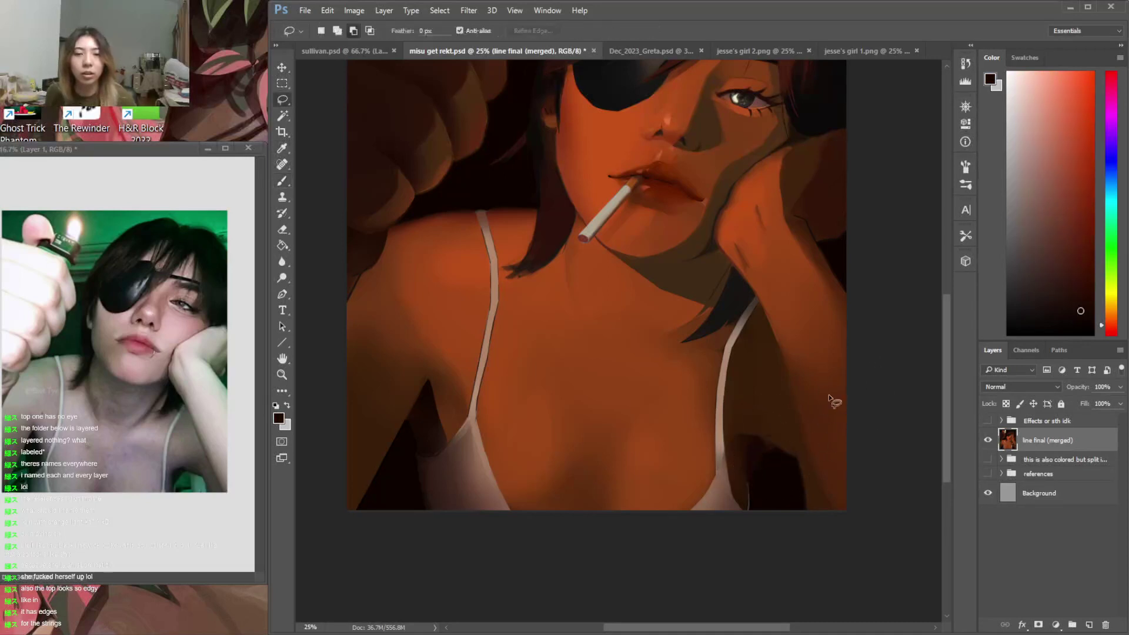
{"action": "mouse_move", "coordinate": [569, 481]}
{"action": "left_mouse_down"}
{"action": "mouse_move", "coordinate": [538, 529]}
{"action": "mouse_move", "coordinate": [577, 523]}
{"action": "mouse_move", "coordinate": [583, 488]}
{"action": "mouse_move", "coordinate": [598, 513]}
{"action": "left_mouse_up"}
{"action": "key", "text": "b"}
{"action": "left_click", "coordinate": [594, 503], "text": "alt"}
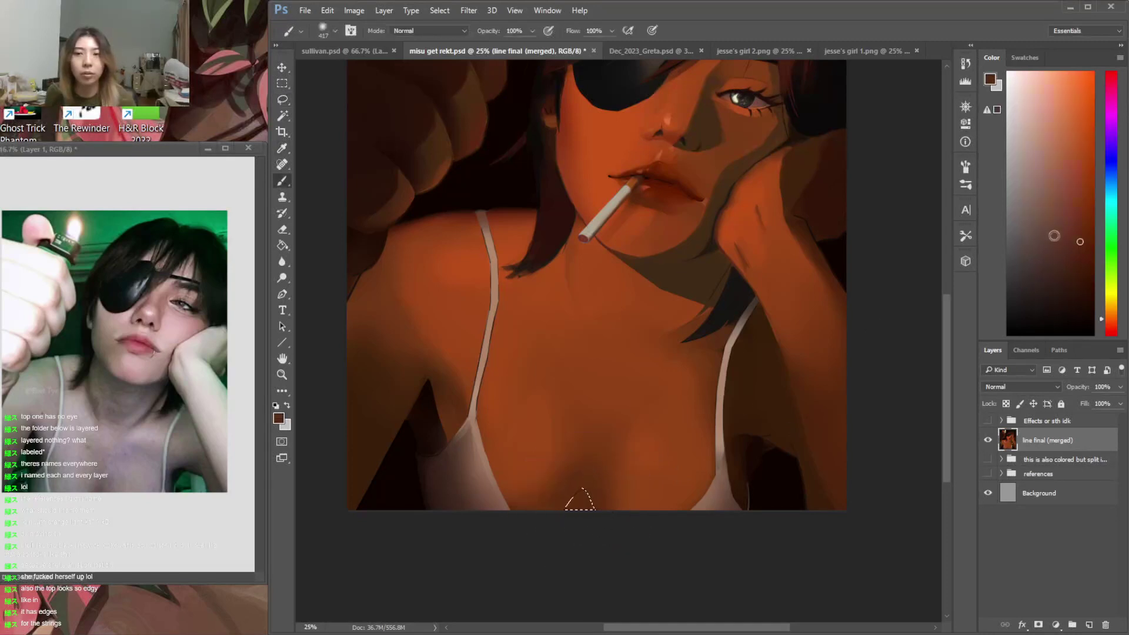
{"action": "left_click", "coordinate": [1110, 323]}
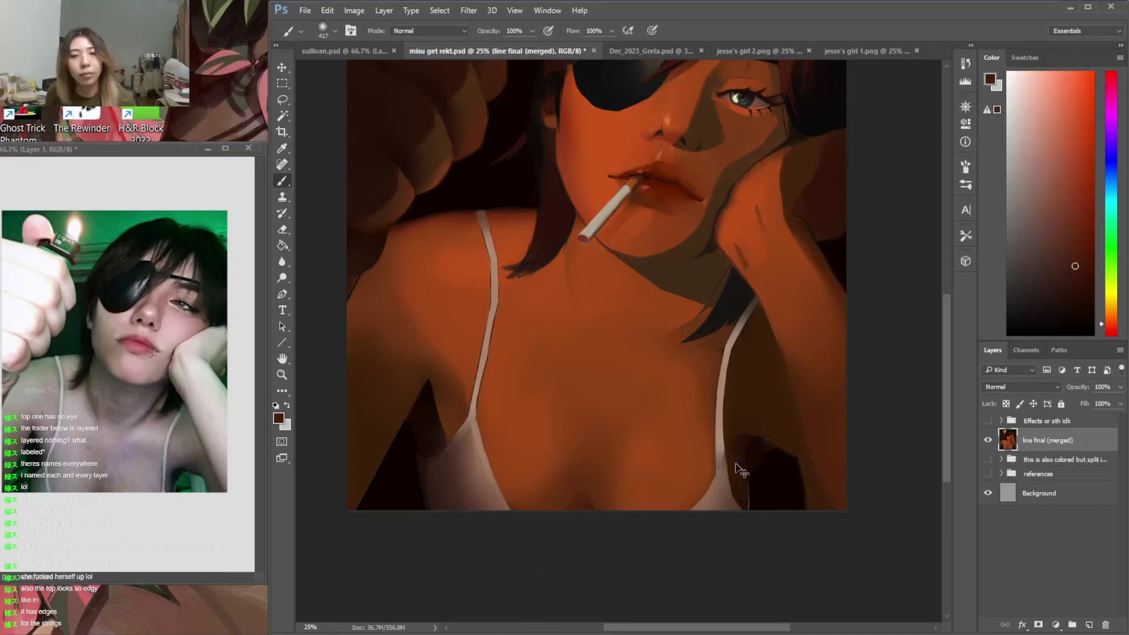
{"action": "key", "text": "ctrl+d"}
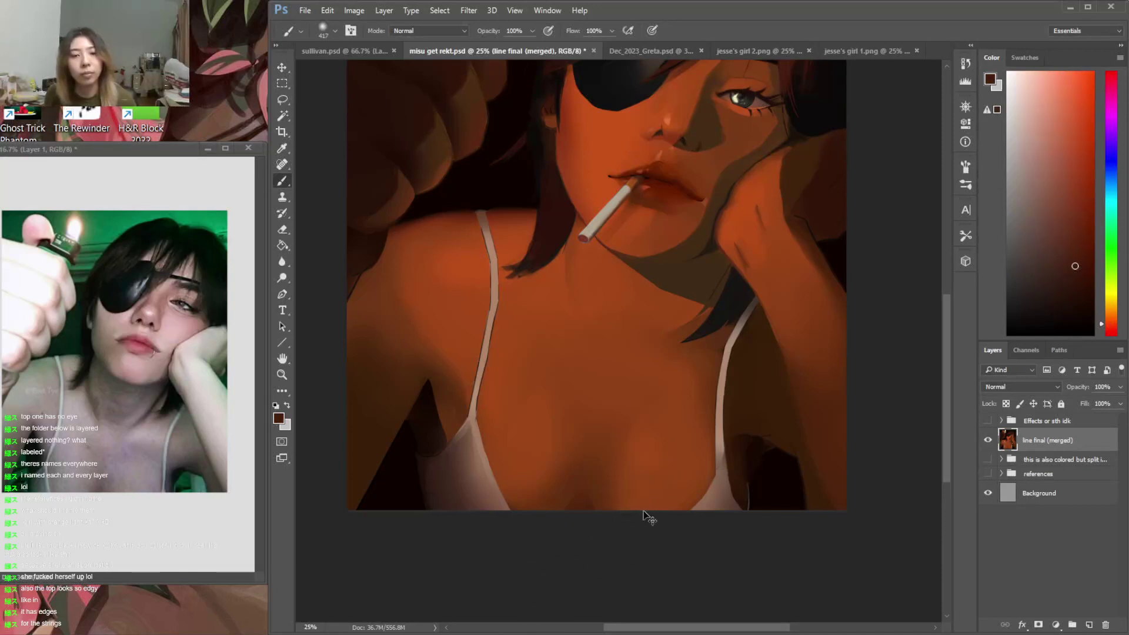
{"action": "right_click", "coordinate": [618, 438]}
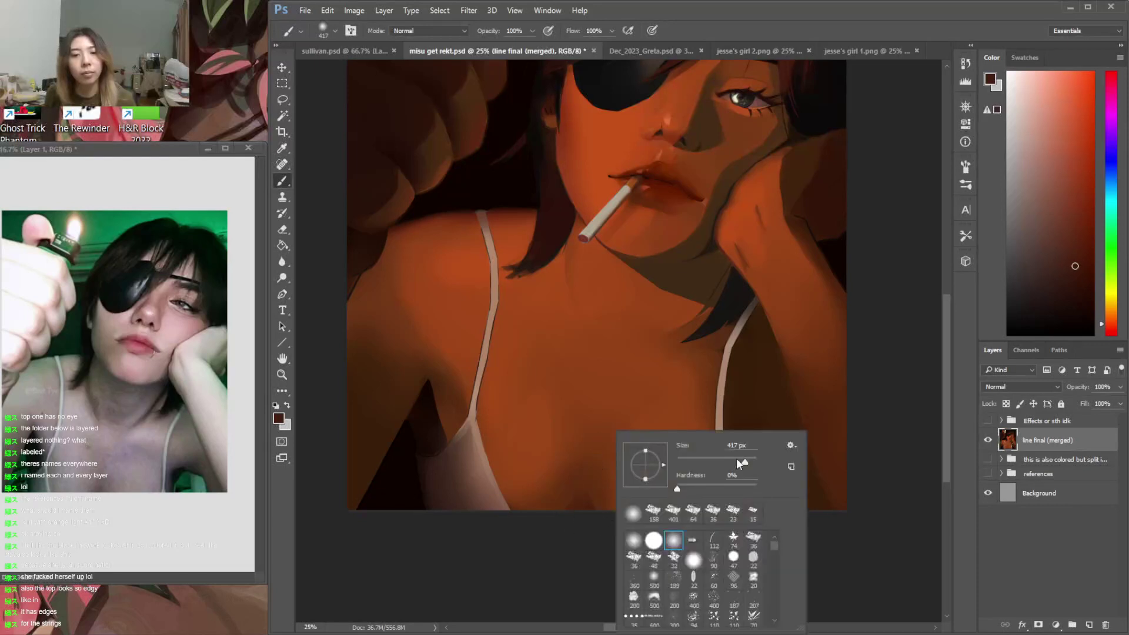
{"action": "key", "text": "Return"}
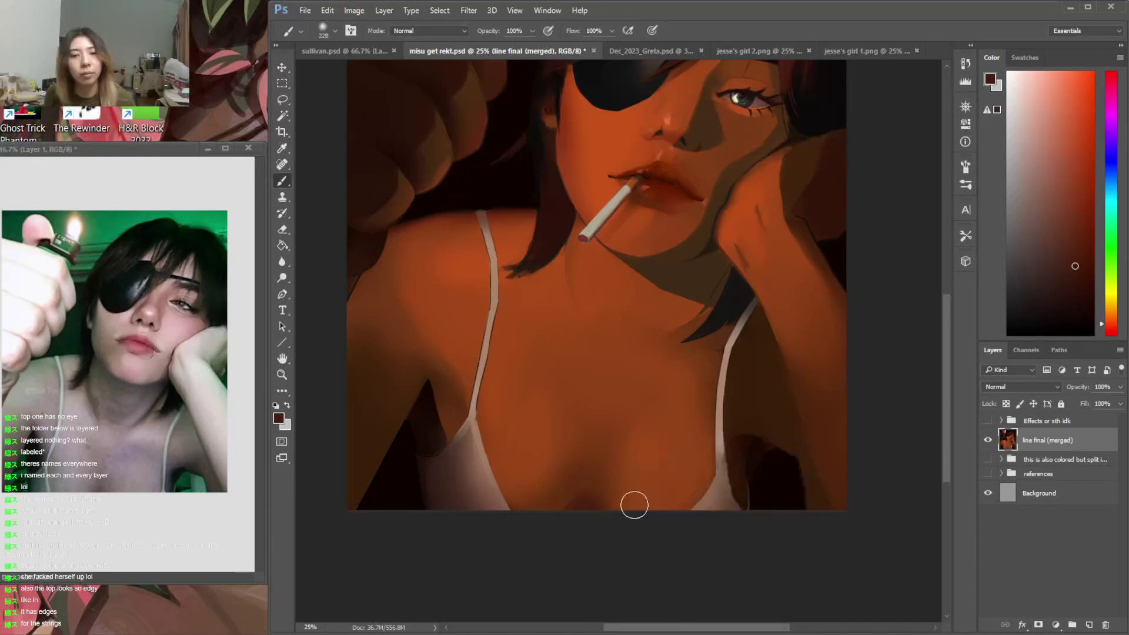
Lasso a tapering neck shadow below the cigarette, choose a dark reddish brown and set the brush size to 306 px
{"action": "key", "text": "l"}
{"action": "left_click_drag", "start_coordinate": [560, 257], "coordinate": [578, 332]}
{"action": "left_click_drag", "start_coordinate": [561, 255], "coordinate": [562, 253]}
{"action": "key", "text": "b"}
{"action": "left_click", "coordinate": [570, 254], "text": "alt"}
{"action": "left_click", "coordinate": [1081, 206]}
{"action": "left_click", "coordinate": [1111, 324]}
{"action": "right_click", "coordinate": [589, 320]}
{"action": "left_click_drag", "start_coordinate": [711, 350], "coordinate": [712, 350]}
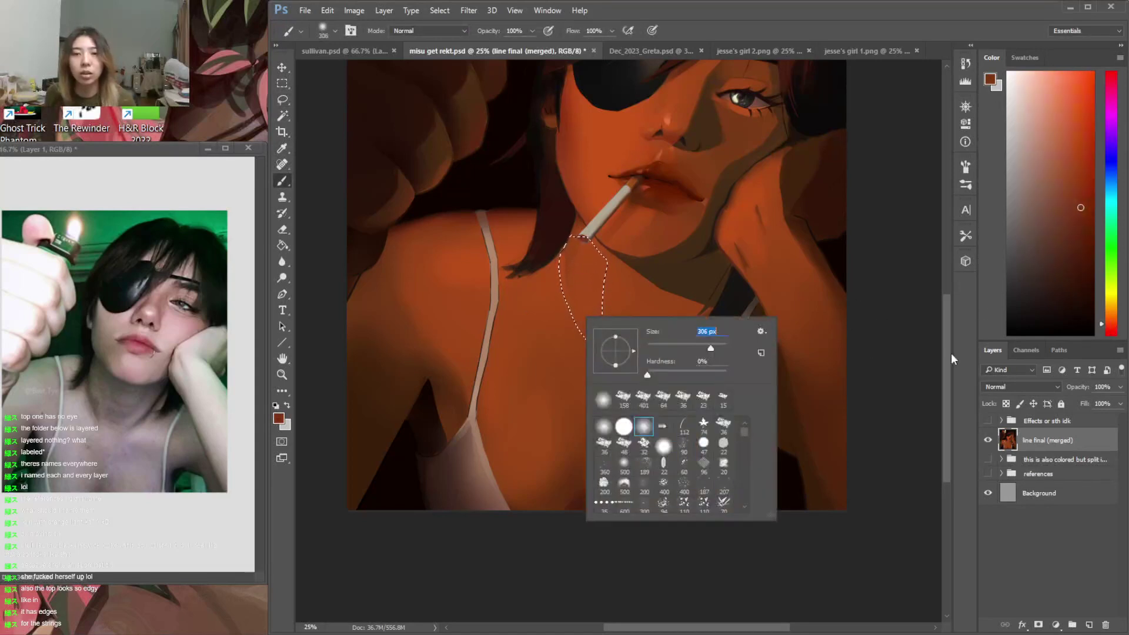
Shade the lassoed neck area with a sampled skin tone shifted toward a deeper red-brown, then deselect
{"action": "left_click_drag", "start_coordinate": [947, 353], "coordinate": [947, 326]}
{"action": "left_click", "coordinate": [674, 361], "text": "alt"}
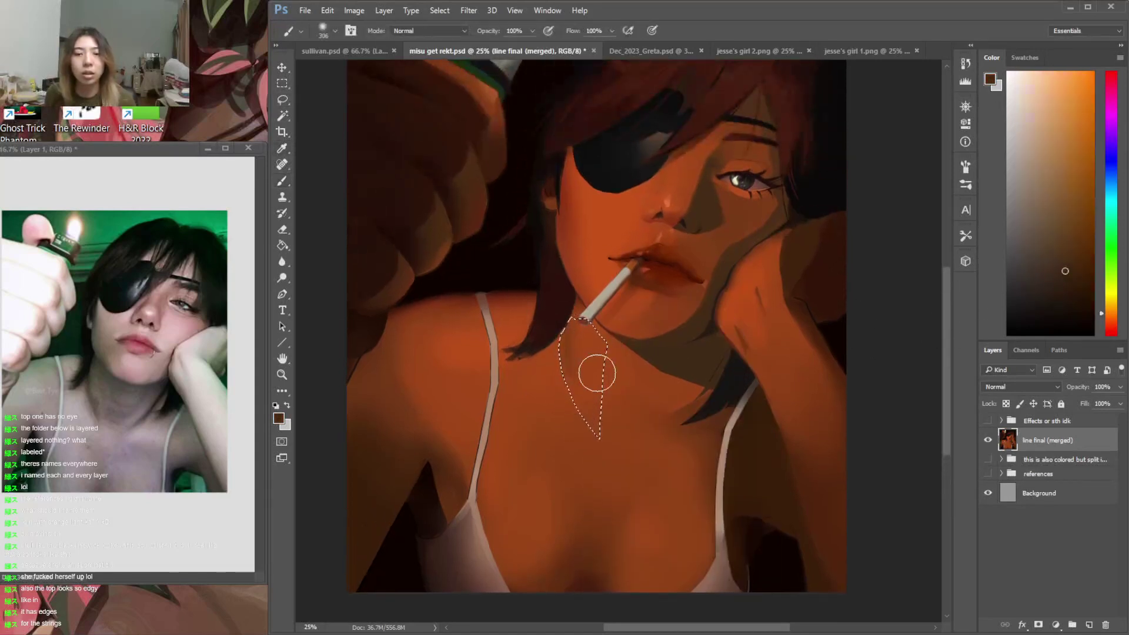
{"action": "left_click", "coordinate": [597, 371], "text": "alt"}
{"action": "left_click", "coordinate": [1080, 194]}
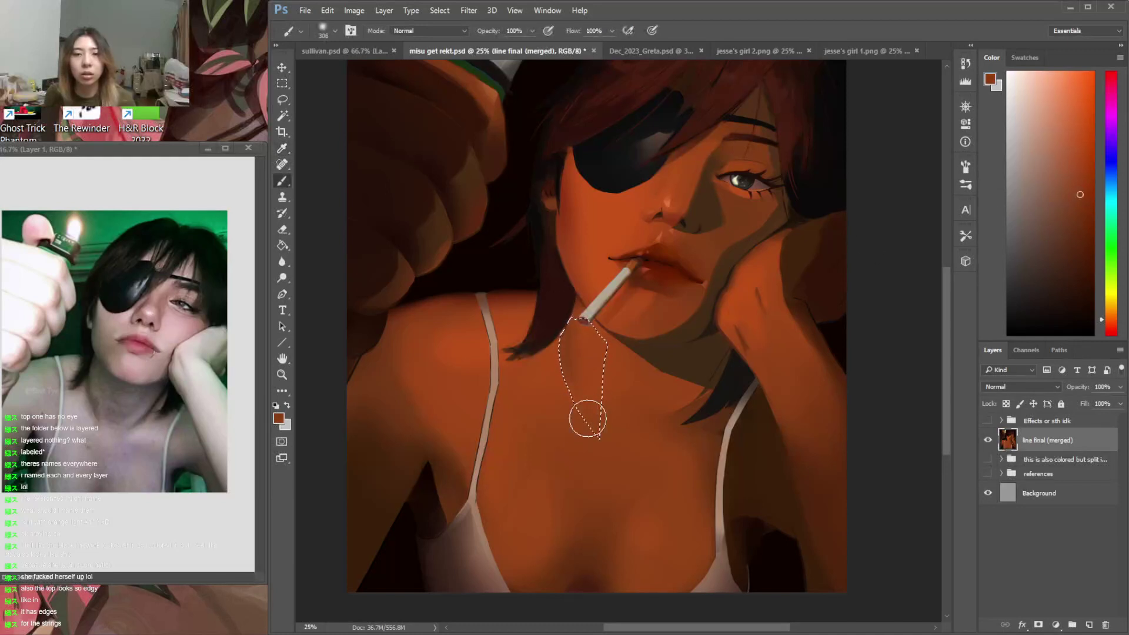
{"action": "left_click", "coordinate": [1111, 328]}
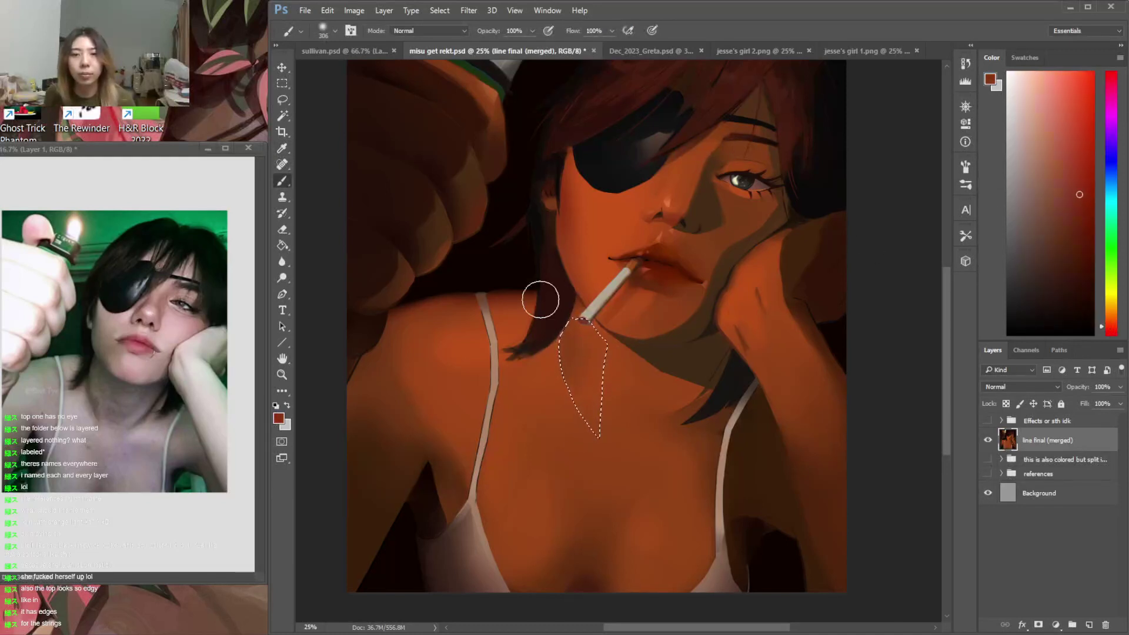
{"action": "key", "text": "ctrl+d"}
Select the neck and chest skin by color and paint a soft reddish shadow under the chin using sampled tones
{"action": "key", "text": "w"}
{"action": "left_click", "coordinate": [592, 343]}
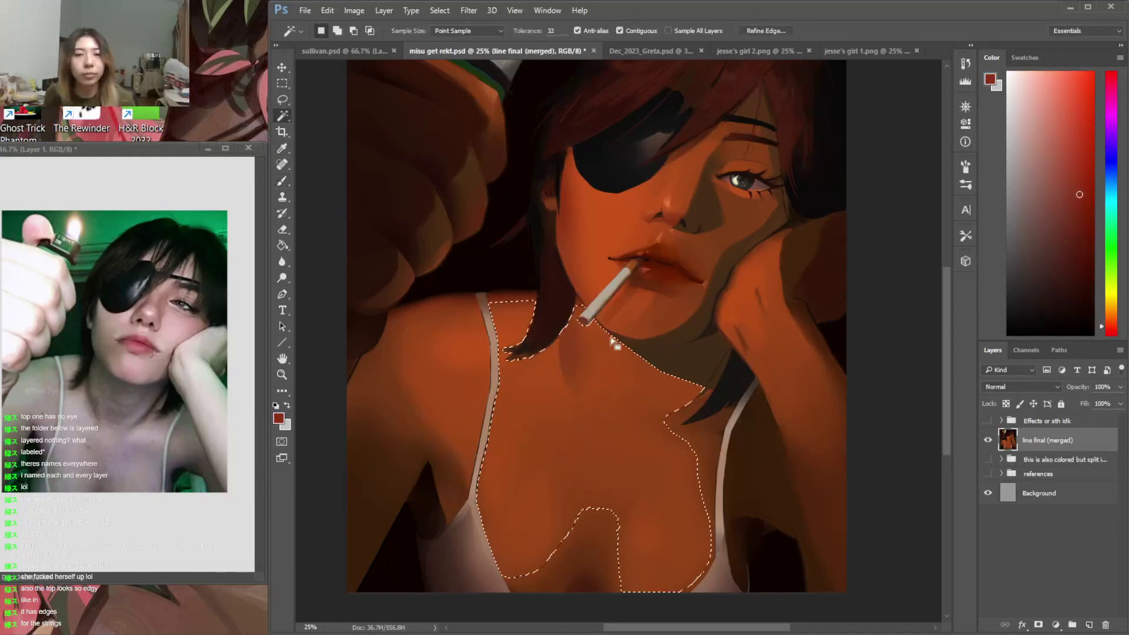
{"action": "key", "text": "b"}
{"action": "left_click", "coordinate": [581, 301], "text": "alt"}
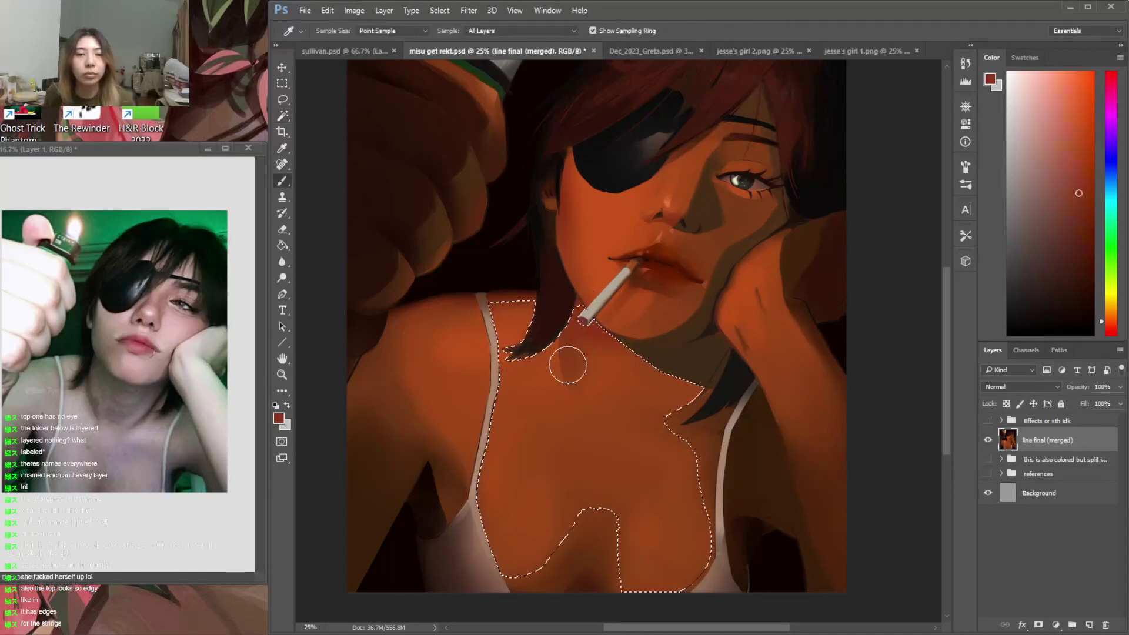
{"action": "left_click", "coordinate": [560, 323], "text": "alt"}
{"action": "mouse_move", "coordinate": [650, 349]}
{"action": "left_mouse_down"}
{"action": "mouse_move", "coordinate": [620, 406]}
{"action": "mouse_move", "coordinate": [633, 371]}
{"action": "mouse_move", "coordinate": [686, 388]}
{"action": "left_mouse_up"}
{"action": "left_click", "coordinate": [561, 438], "text": "alt"}
Switch to a textured brush and blend the neck shadow into the chest with sampled orange-brown skin tones, then deselect
{"action": "right_click", "coordinate": [551, 394]}
{"action": "left_click", "coordinate": [612, 477]}
{"action": "left_click", "coordinate": [665, 421]}
{"action": "left_click", "coordinate": [548, 361]}
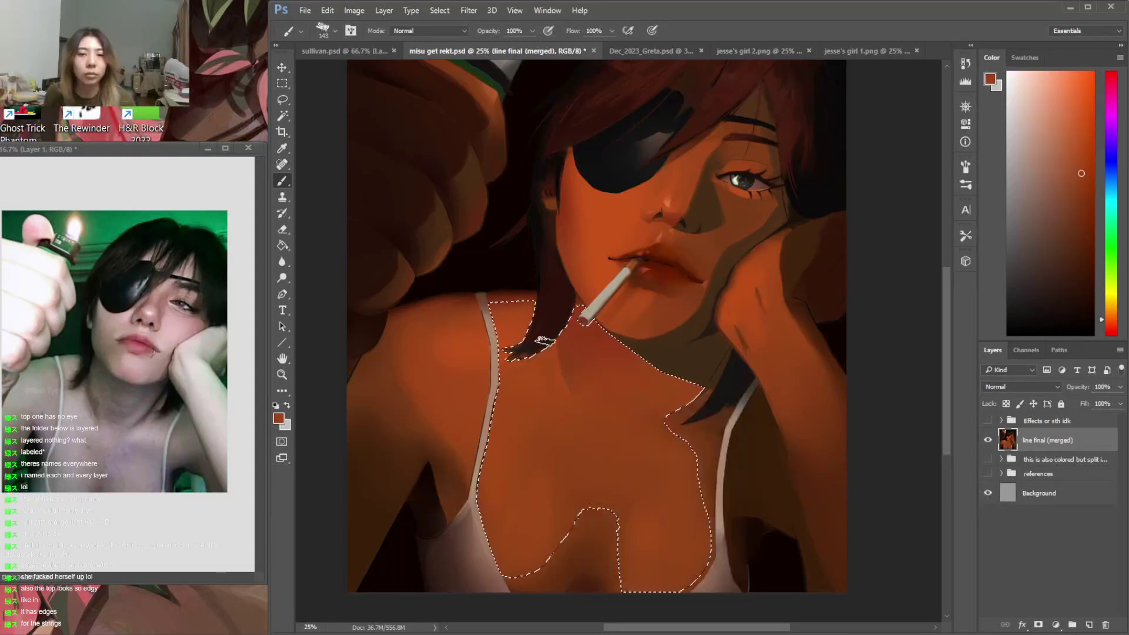
{"action": "left_click", "coordinate": [552, 326], "text": "alt"}
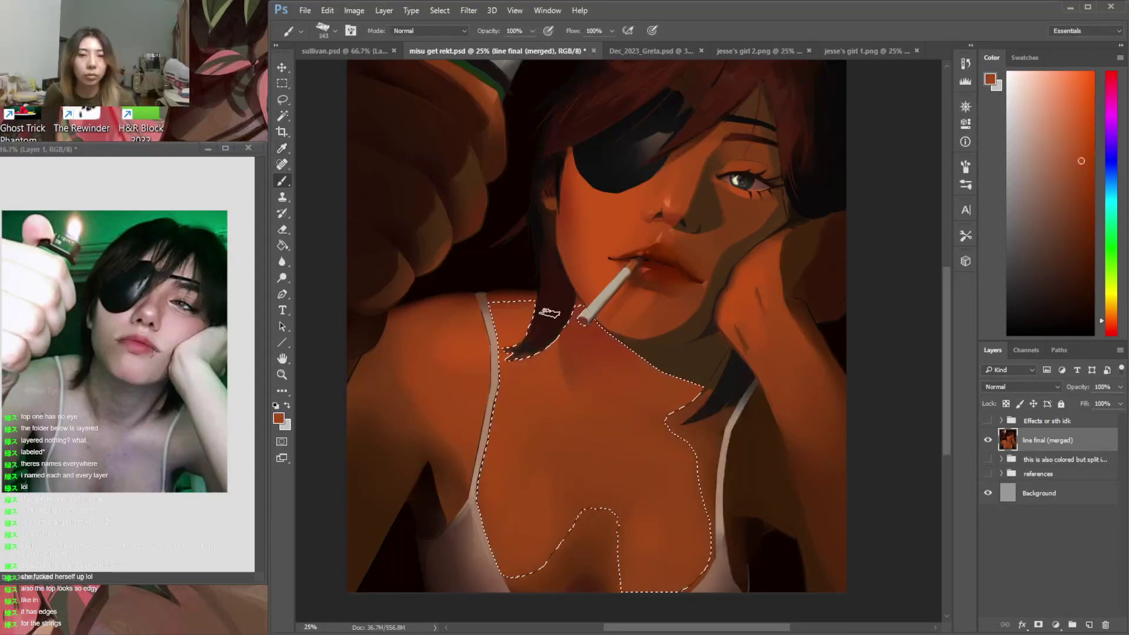
{"action": "left_click", "coordinate": [612, 449], "text": "alt"}
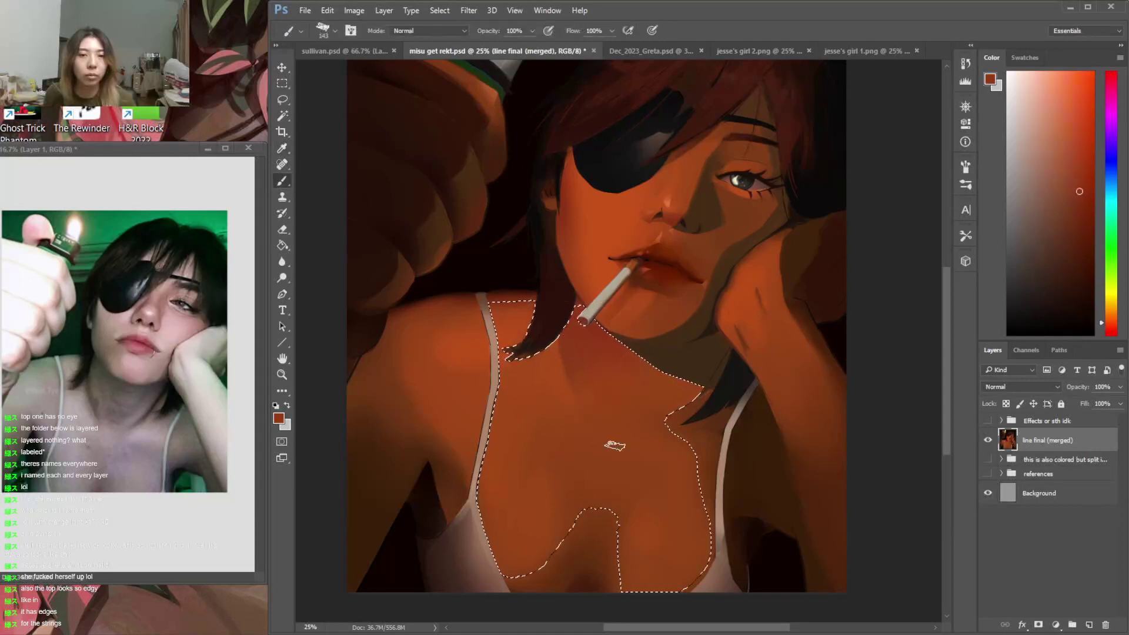
{"action": "key", "text": "i"}
{"action": "key", "text": "ctrl+d"}
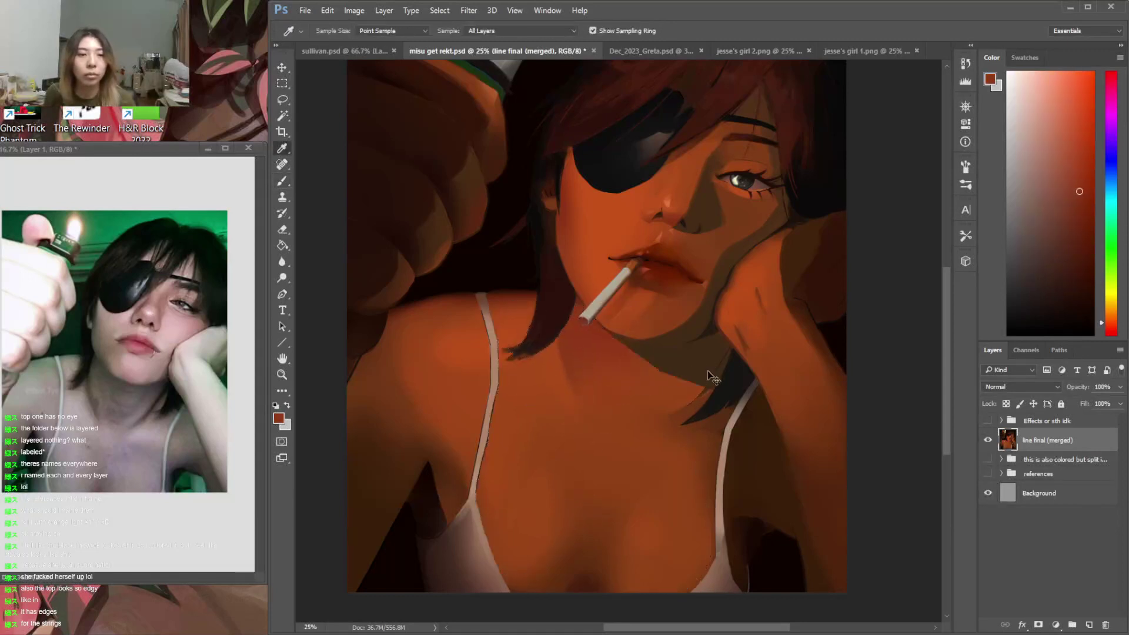
Lasso the neck sliver between the jaw shadow and the dark hair tip, paint it dark brown with a 171 px soft brush, and deselect
{"action": "left_click", "coordinate": [735, 361]}
{"action": "key", "text": "l"}
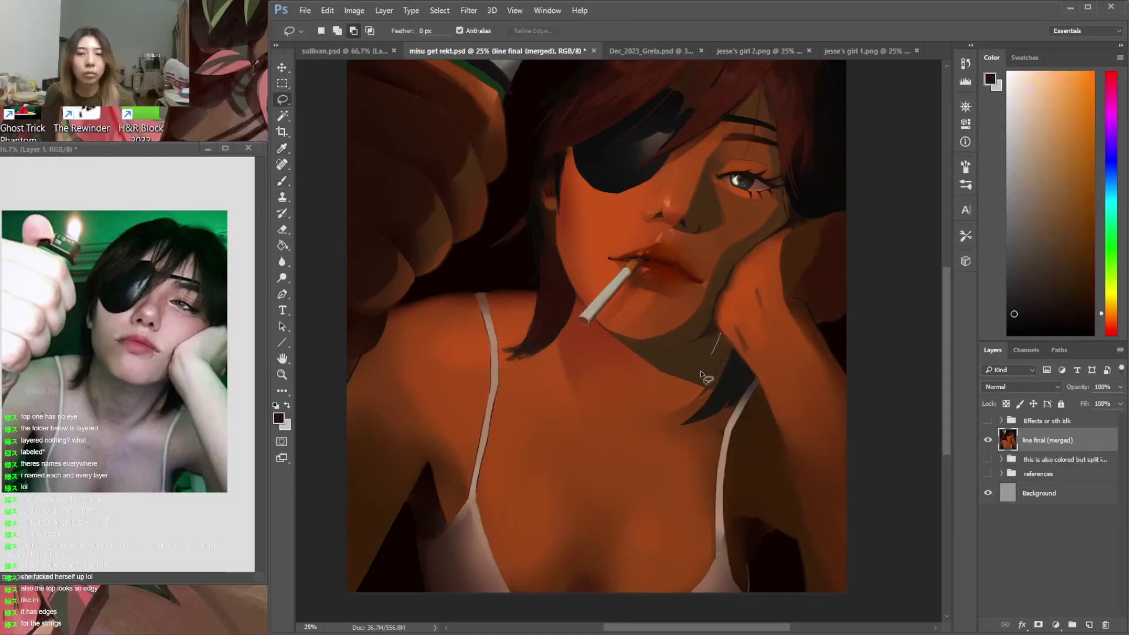
{"action": "left_click_drag", "start_coordinate": [628, 421], "coordinate": [722, 348]}
{"action": "key", "text": "ctrl+d"}
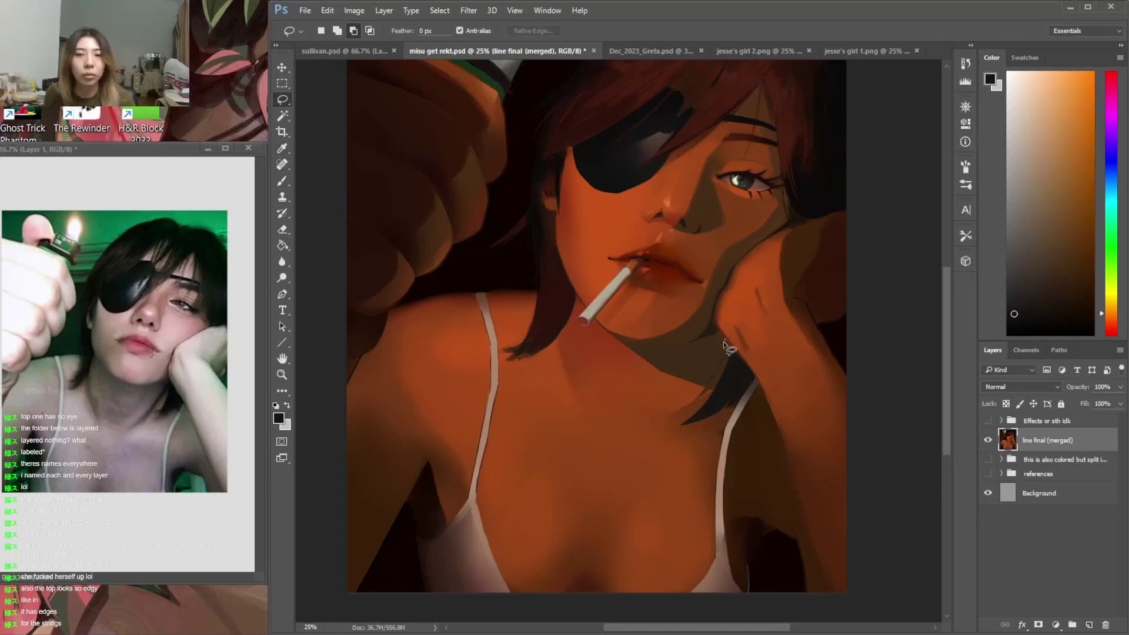
{"action": "left_click_drag", "start_coordinate": [647, 408], "coordinate": [628, 425]}
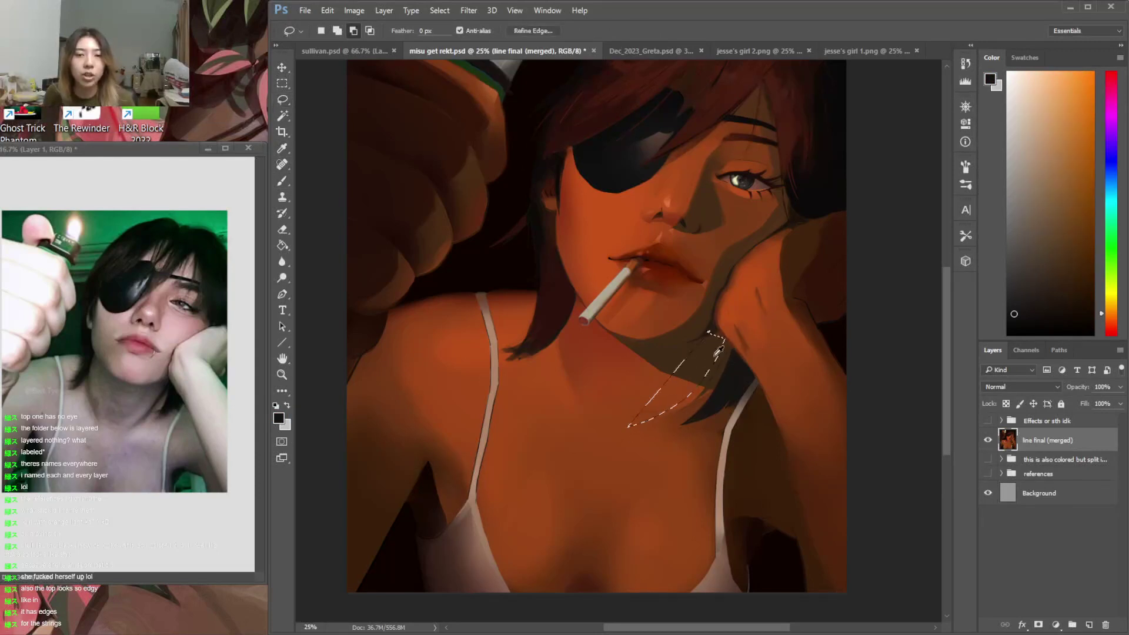
{"action": "key", "text": "b"}
{"action": "right_click", "coordinate": [723, 347]}
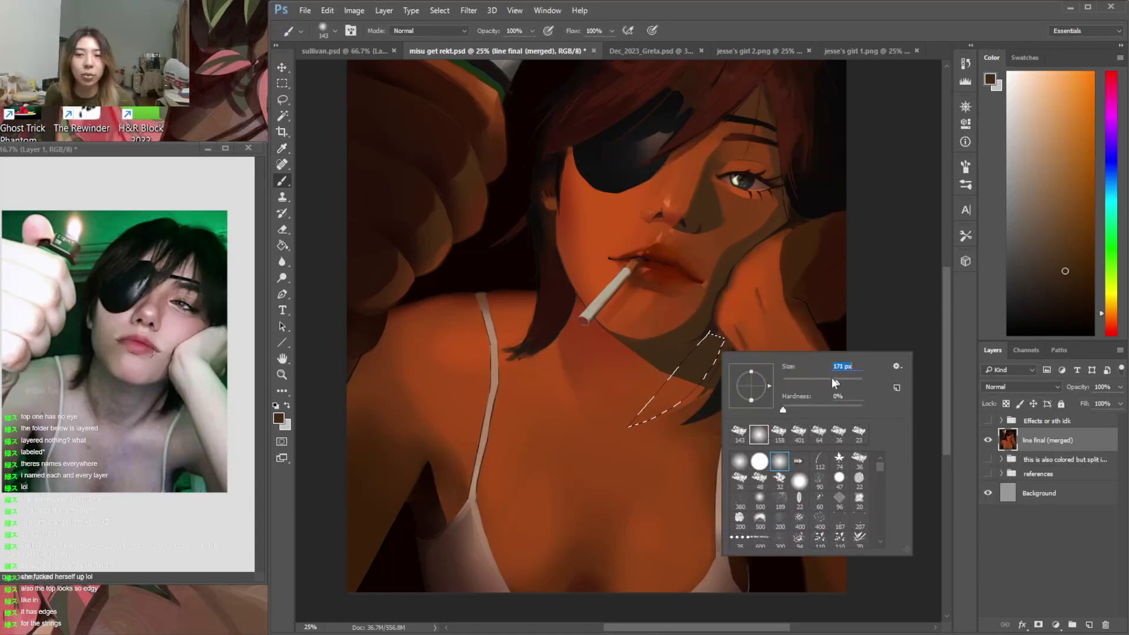
{"action": "left_click_drag", "start_coordinate": [838, 385], "coordinate": [837, 384]}
{"action": "key", "text": "Return"}
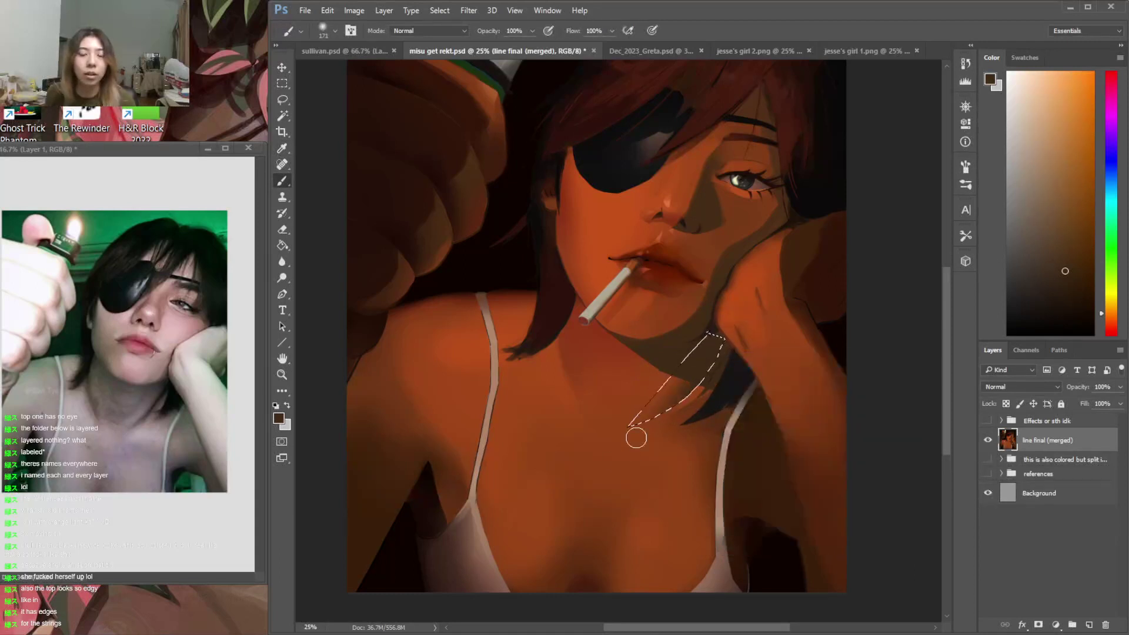
{"action": "key", "text": "ctrl+d"}
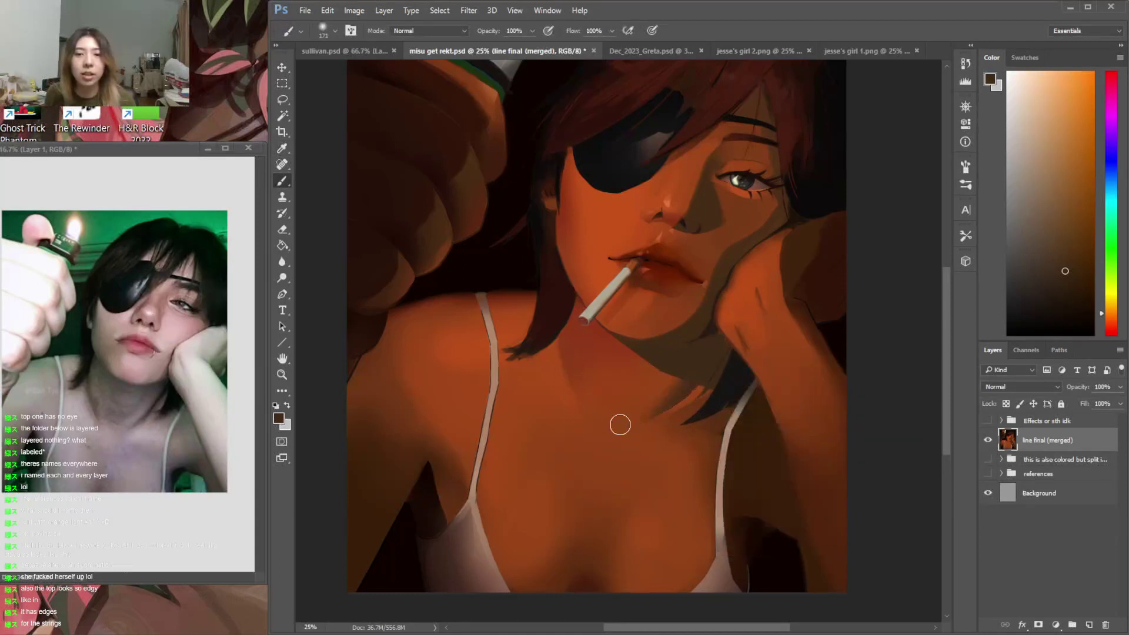
Lasso a thin curved strip of neck along the hair tip and shade it with a sampled reddish brown
{"action": "key", "text": "l"}
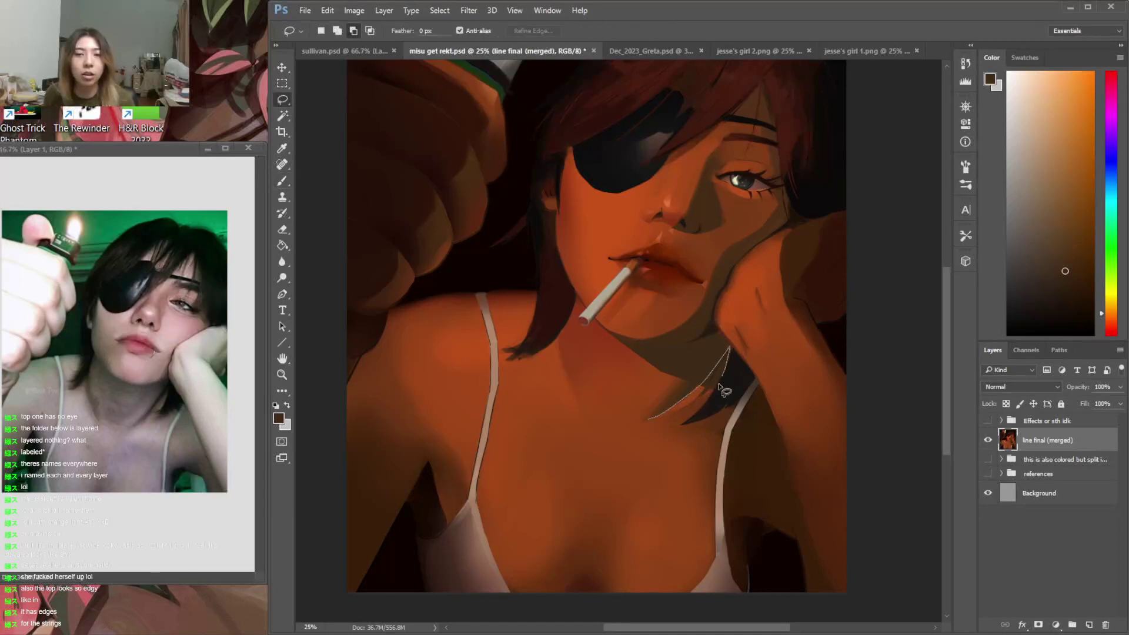
{"action": "left_click_drag", "start_coordinate": [628, 435], "coordinate": [620, 439]}
{"action": "key", "text": "i"}
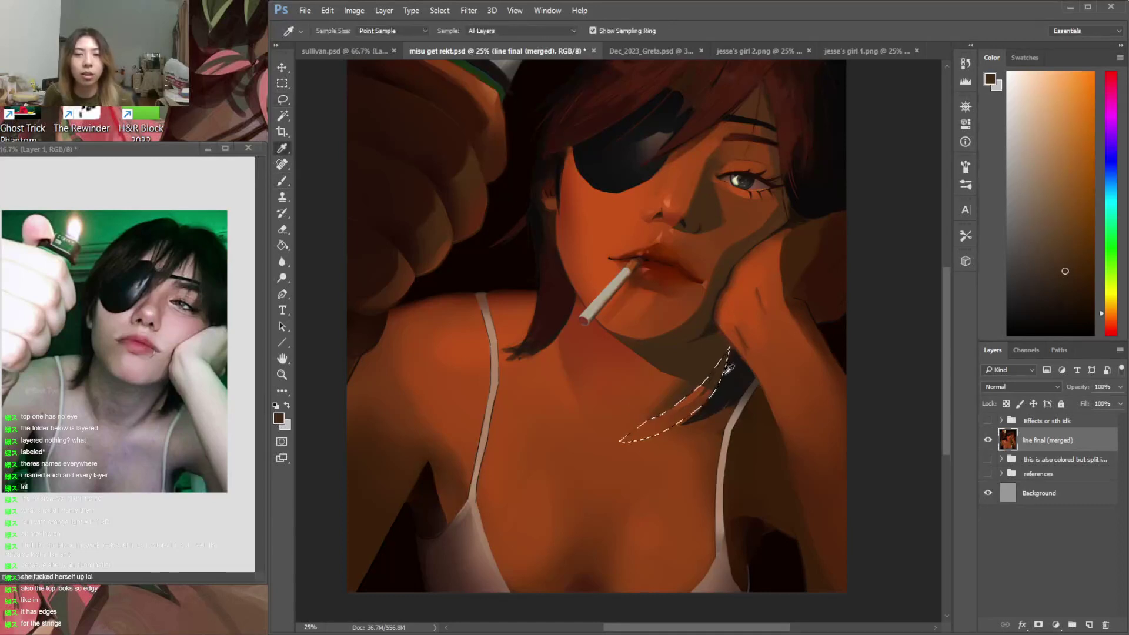
{"action": "left_click", "coordinate": [699, 400]}
{"action": "key", "text": "b"}
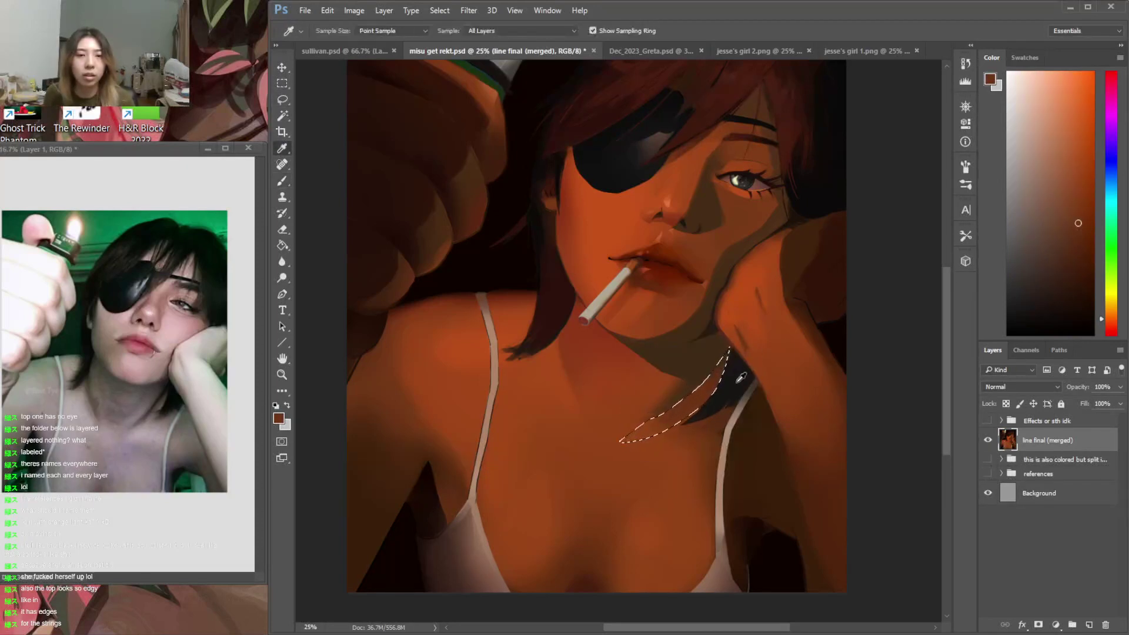
Lasso the neck wedge beside the propped-up wrist, deepen it with a sampled near-black tone, and deselect
{"action": "left_click", "coordinate": [726, 354], "text": "alt"}
{"action": "key", "text": "l"}
{"action": "left_click", "coordinate": [728, 364]}
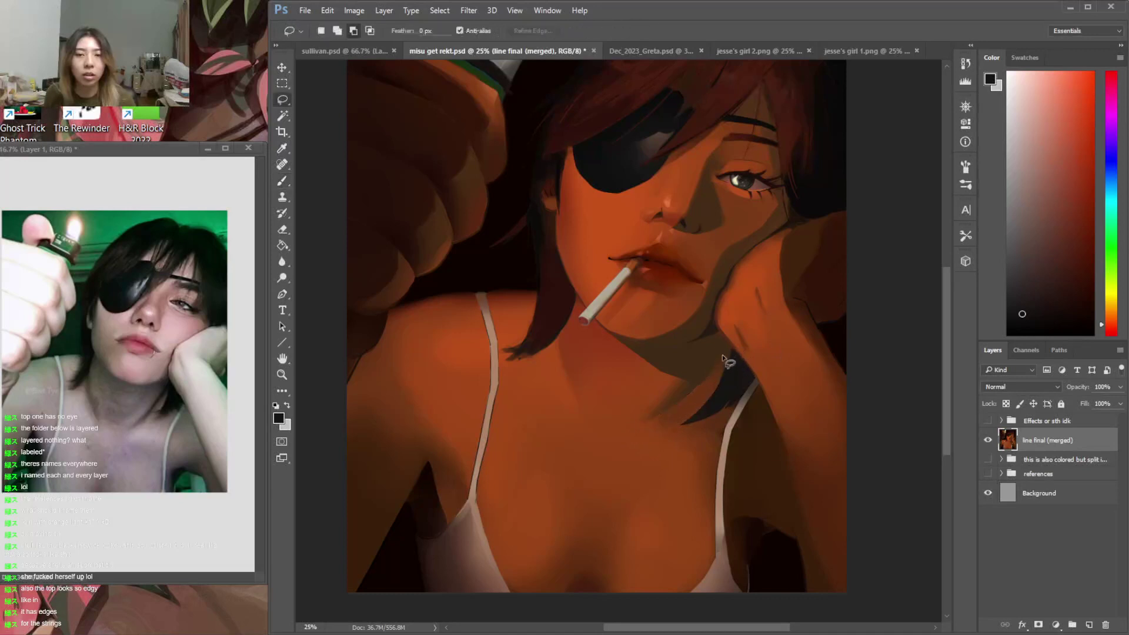
{"action": "left_click_drag", "start_coordinate": [697, 395], "coordinate": [654, 410]}
{"action": "key", "text": "b"}
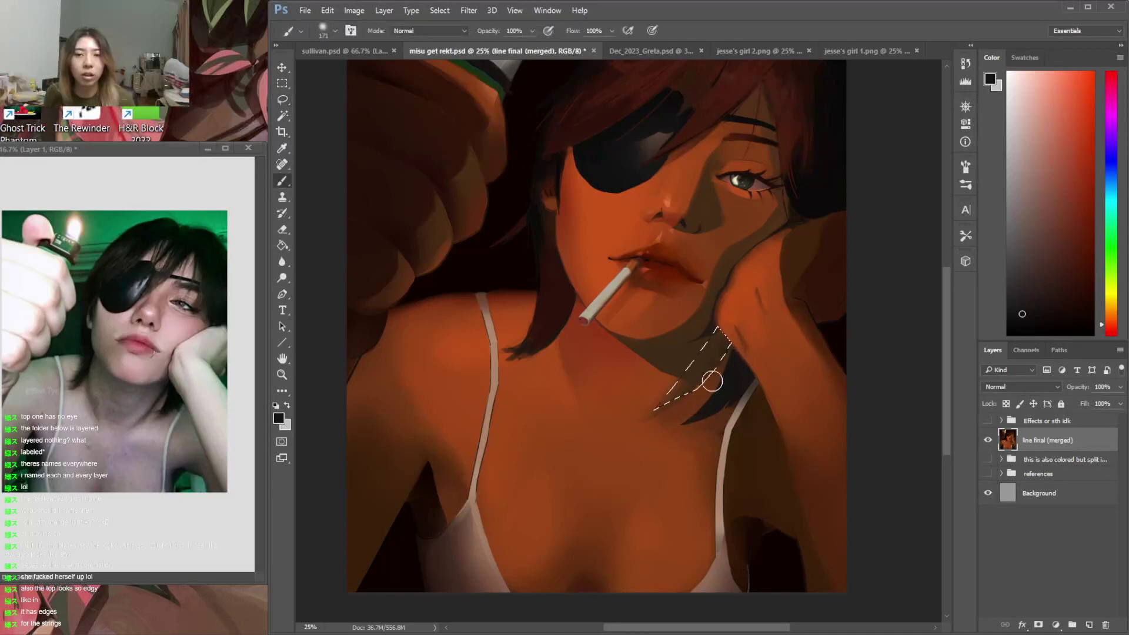
{"action": "key", "text": "ctrl+d"}
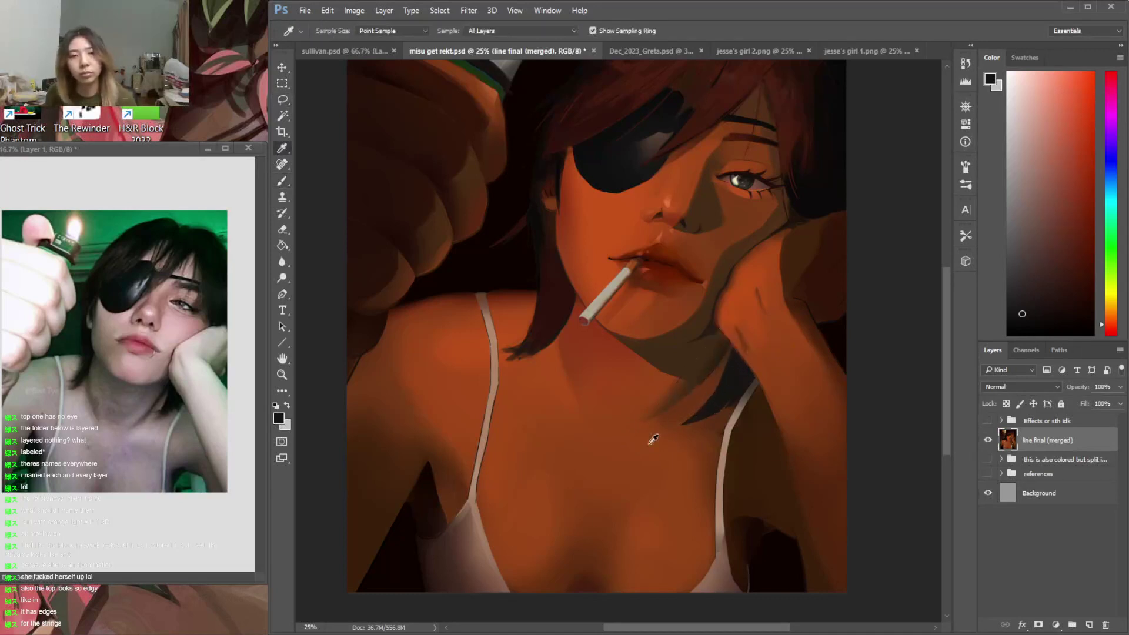
Lasso the collarbone area below the hair tip, brush in a lighter orange highlight with a 190 px soft brush, and deselect
{"action": "left_click", "coordinate": [637, 442], "text": "alt"}
{"action": "key", "text": "l"}
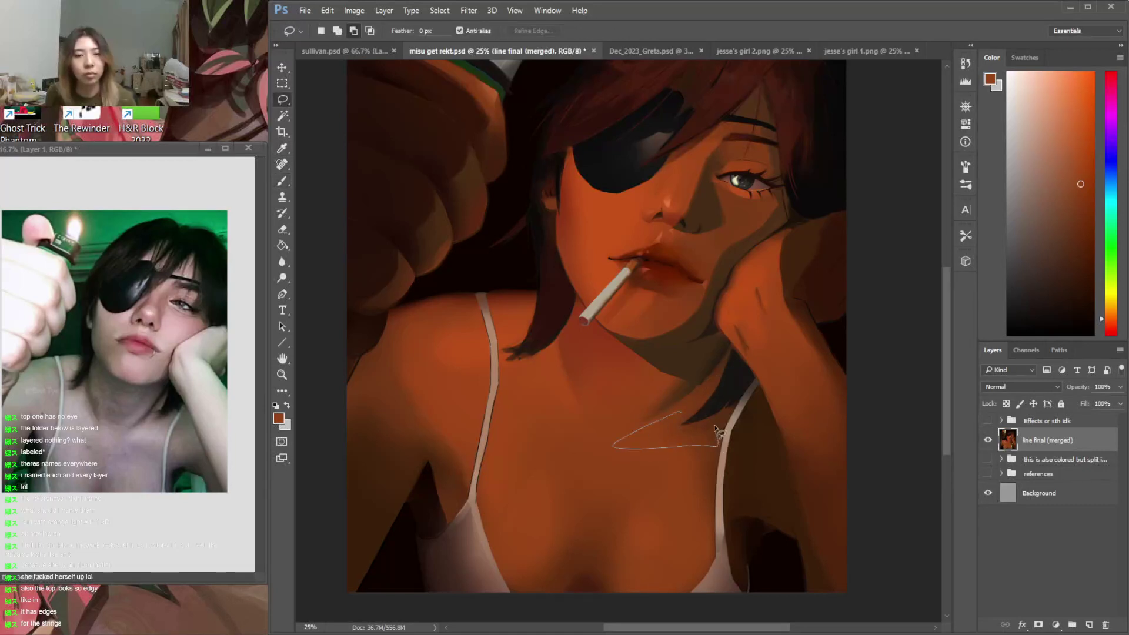
{"action": "left_click_drag", "start_coordinate": [714, 388], "coordinate": [715, 387]}
{"action": "key", "text": "b"}
{"action": "right_click", "coordinate": [696, 390]}
{"action": "left_click", "coordinate": [801, 357]}
{"action": "left_click", "coordinate": [558, 369], "text": "alt"}
{"action": "left_click", "coordinate": [1075, 150]}
{"action": "left_click_drag", "start_coordinate": [700, 433], "coordinate": [609, 432]}
{"action": "key", "text": "ctrl+d"}
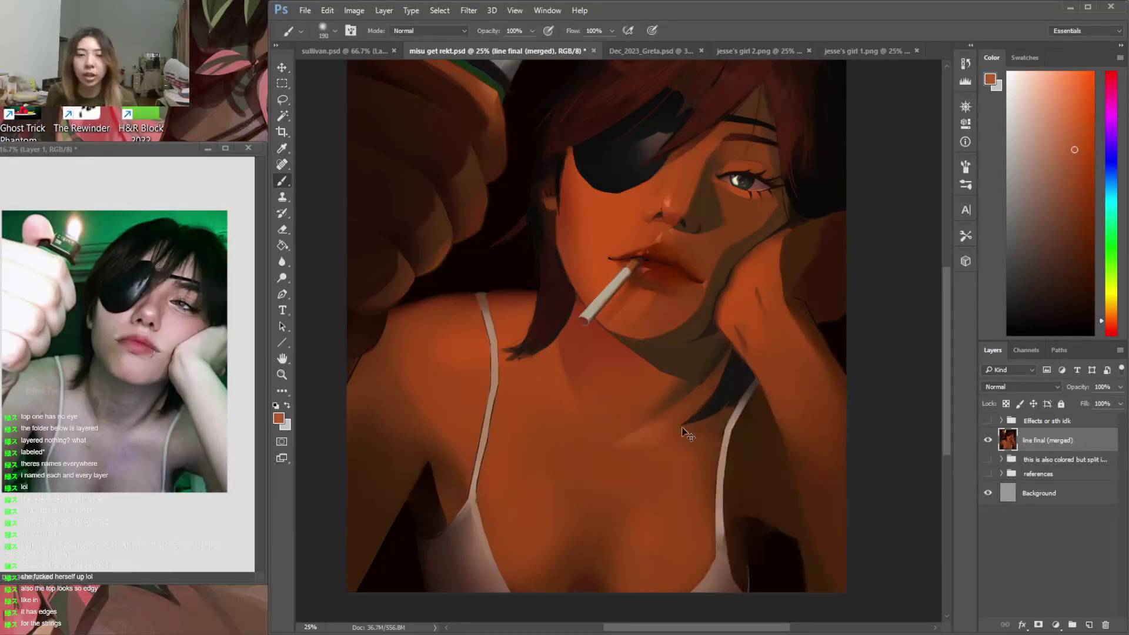
Lasso the base of the neck beside the cigarette-side strap, paint a soft orange highlight inside it, and deselect
{"action": "key", "text": "l"}
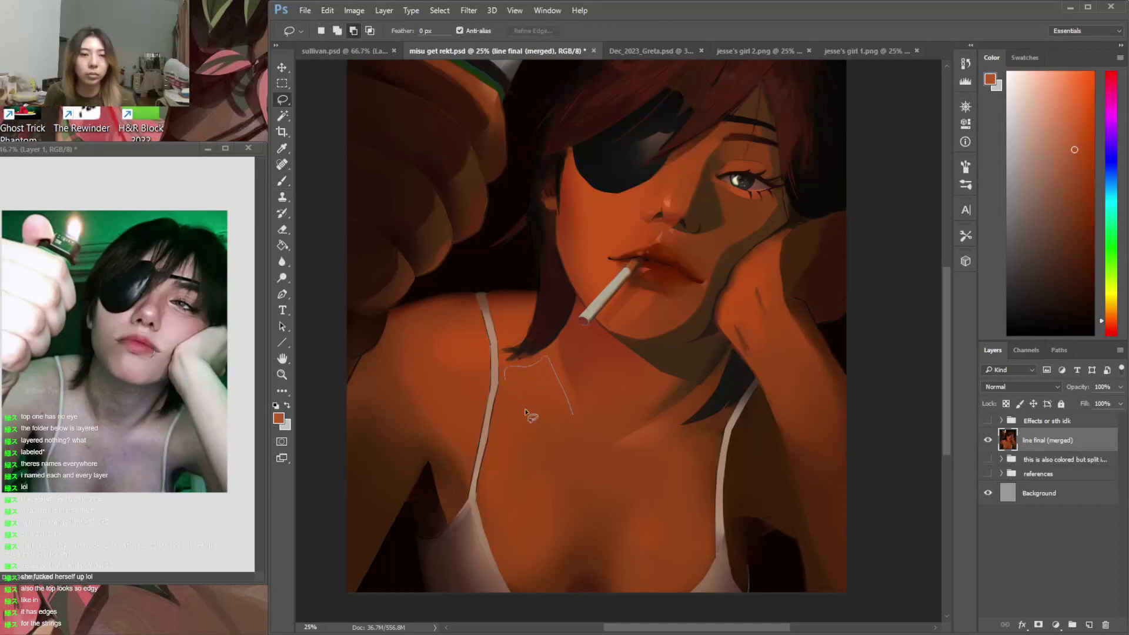
{"action": "left_click_drag", "start_coordinate": [512, 397], "coordinate": [506, 372]}
{"action": "key", "text": "b"}
{"action": "key", "text": "ctrl+d"}
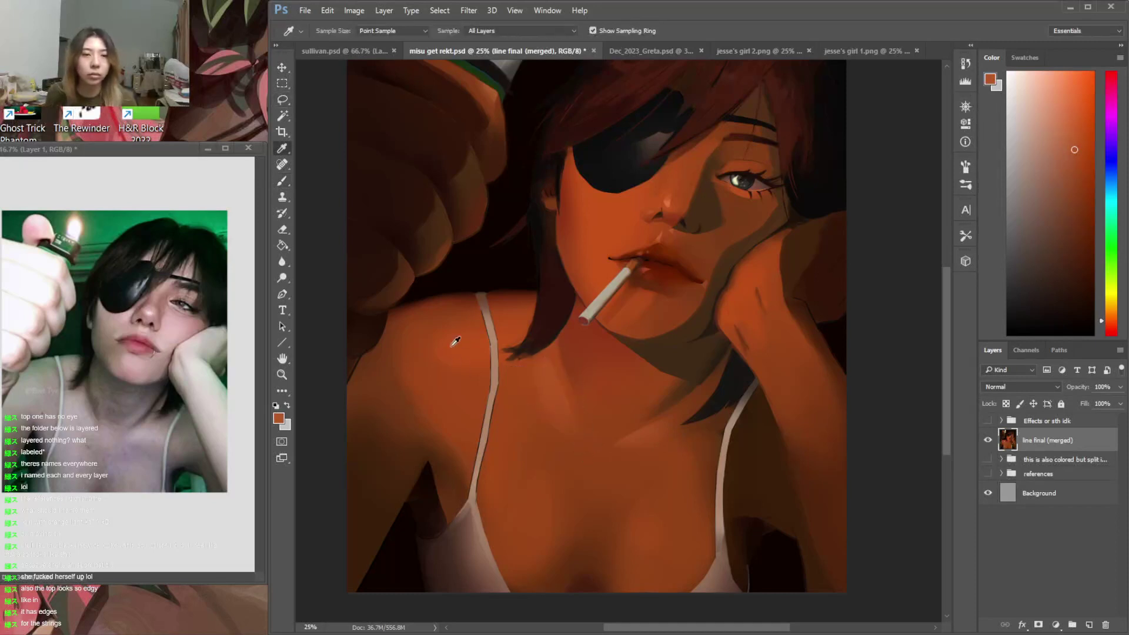
Dab a sampled bright orange onto the shoulder beside the strap with a textured brush at 199 px
{"action": "left_click", "coordinate": [450, 344], "text": "alt"}
{"action": "right_click", "coordinate": [470, 351]}
{"action": "left_click", "coordinate": [532, 436]}
{"action": "left_click_drag", "start_coordinate": [585, 378], "coordinate": [591, 378]}
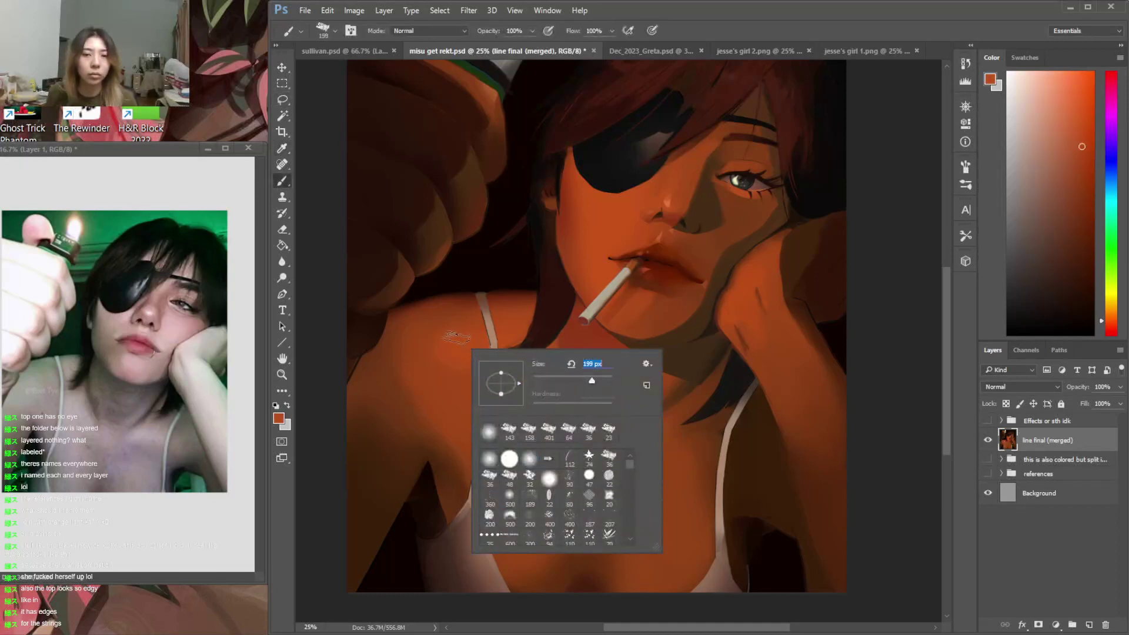
{"action": "left_click", "coordinate": [453, 334]}
Select the shoulder and upper arm skin by color and blend in a sampled orange using a soft brush enlarged to 338 px
{"action": "left_click", "coordinate": [430, 388], "text": "alt"}
{"action": "key", "text": "w"}
{"action": "left_click", "coordinate": [410, 357]}
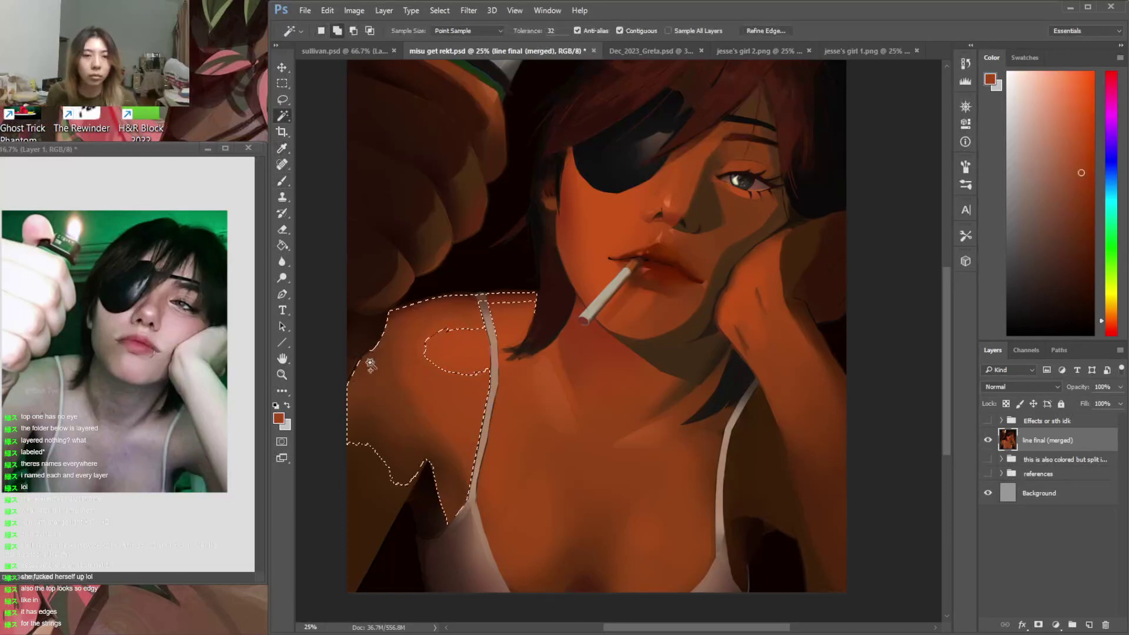
{"action": "key", "text": "b"}
{"action": "right_click", "coordinate": [425, 347]}
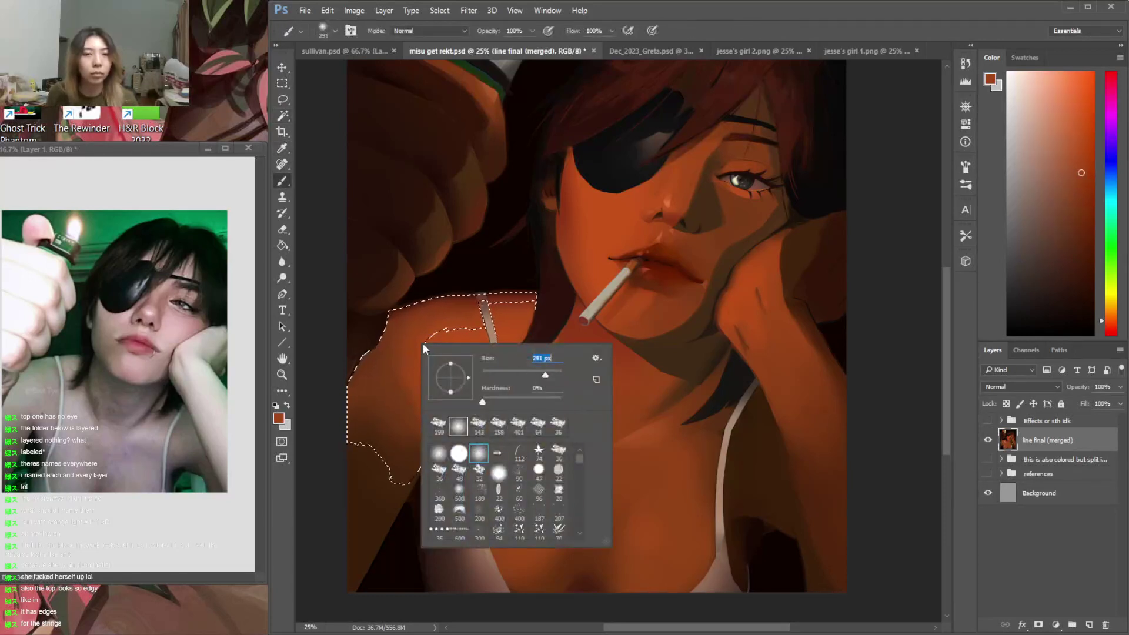
{"action": "left_click", "coordinate": [432, 316]}
{"action": "right_click", "coordinate": [421, 345], "text": "ctrl"}
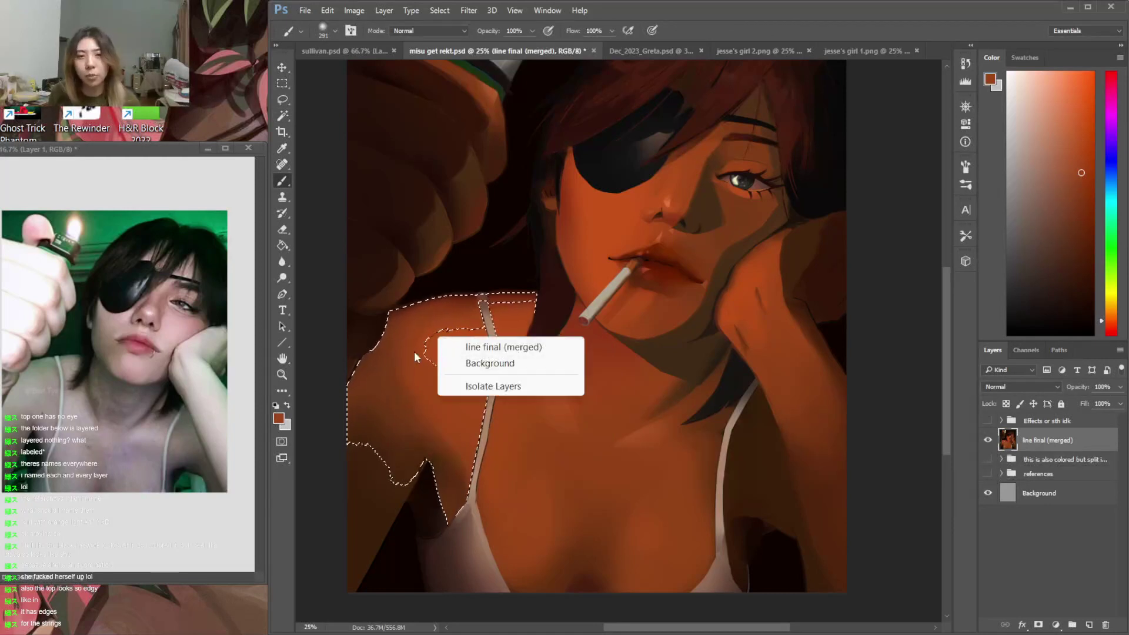
{"action": "key", "text": "Escape"}
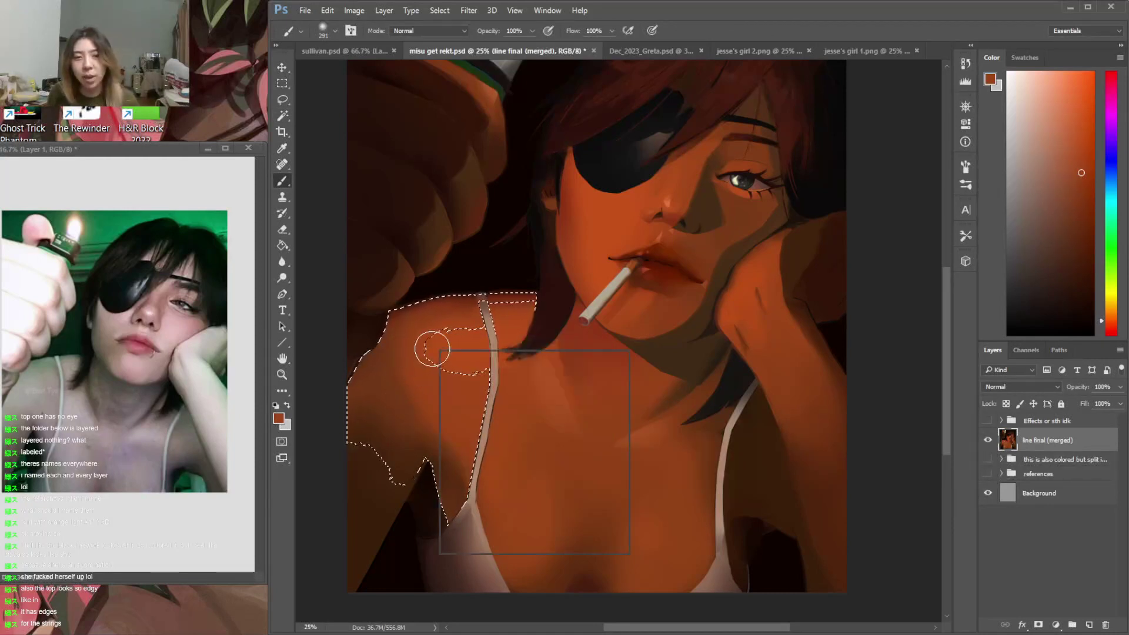
{"action": "right_click", "coordinate": [441, 351]}
{"action": "key", "text": "Return"}
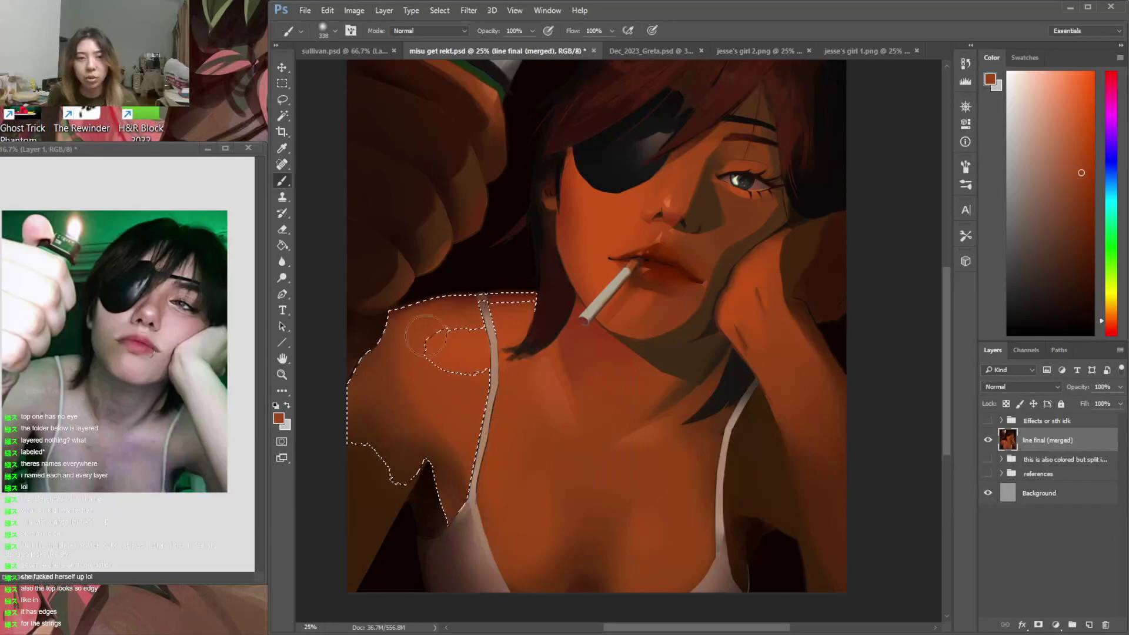
Smooth the selected shoulder and upper arm with sampled orange and brown tones, enlarging the soft brush to 401 px and 432 px
{"action": "right_click", "coordinate": [458, 362]}
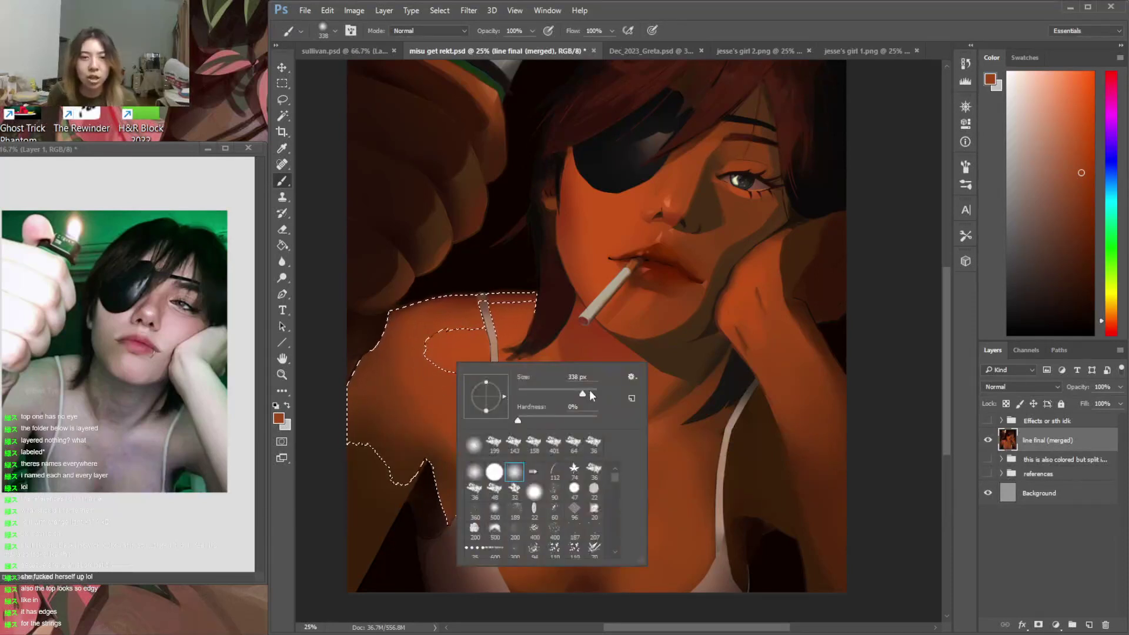
{"action": "key", "text": "Return"}
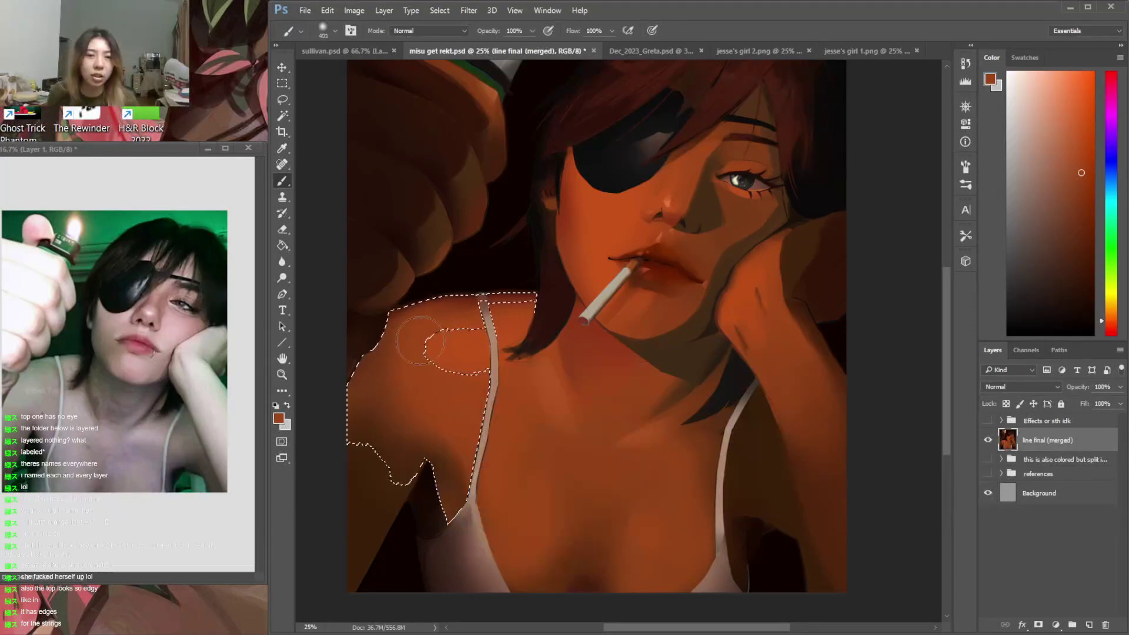
{"action": "left_click", "coordinate": [385, 373], "text": "alt"}
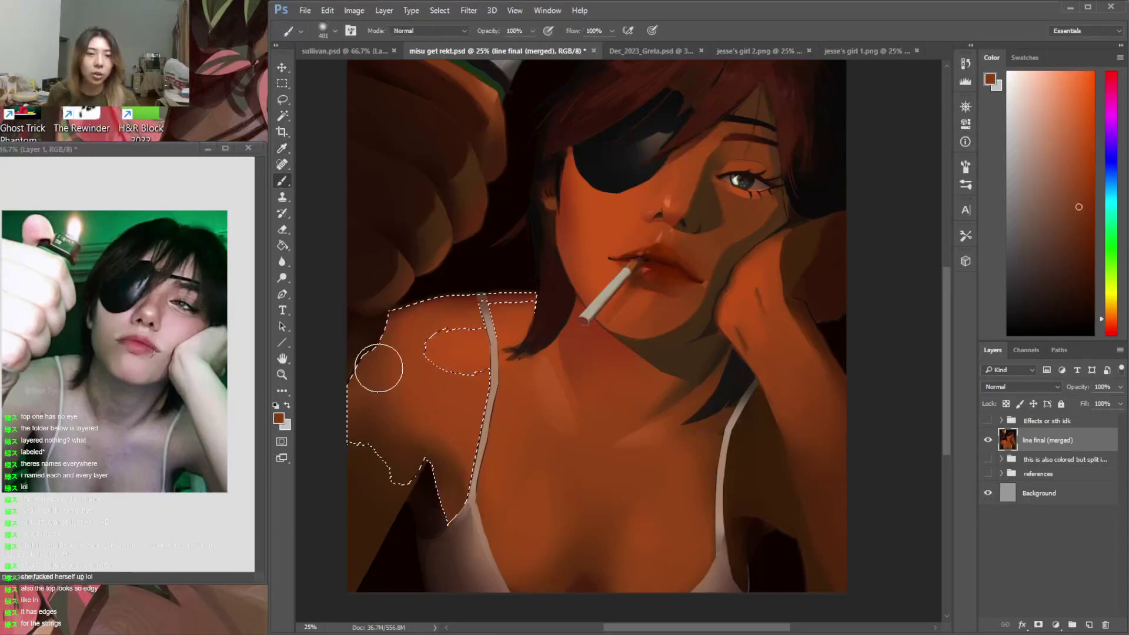
{"action": "right_click", "coordinate": [495, 352]}
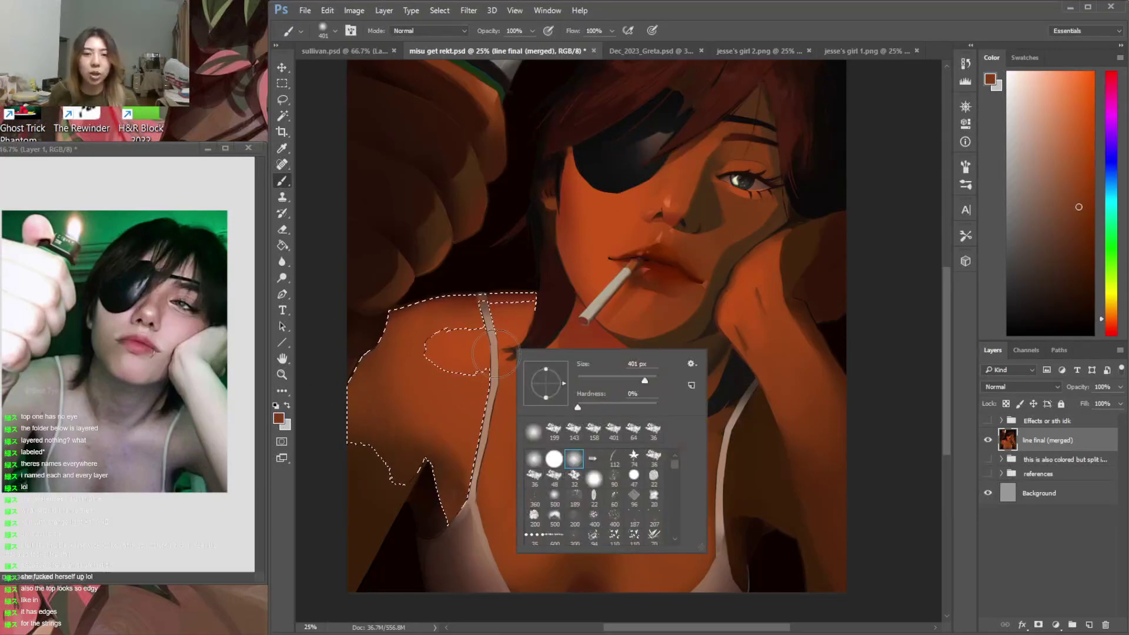
{"action": "left_click_drag", "start_coordinate": [644, 376], "coordinate": [648, 377]}
{"action": "key", "text": "Return"}
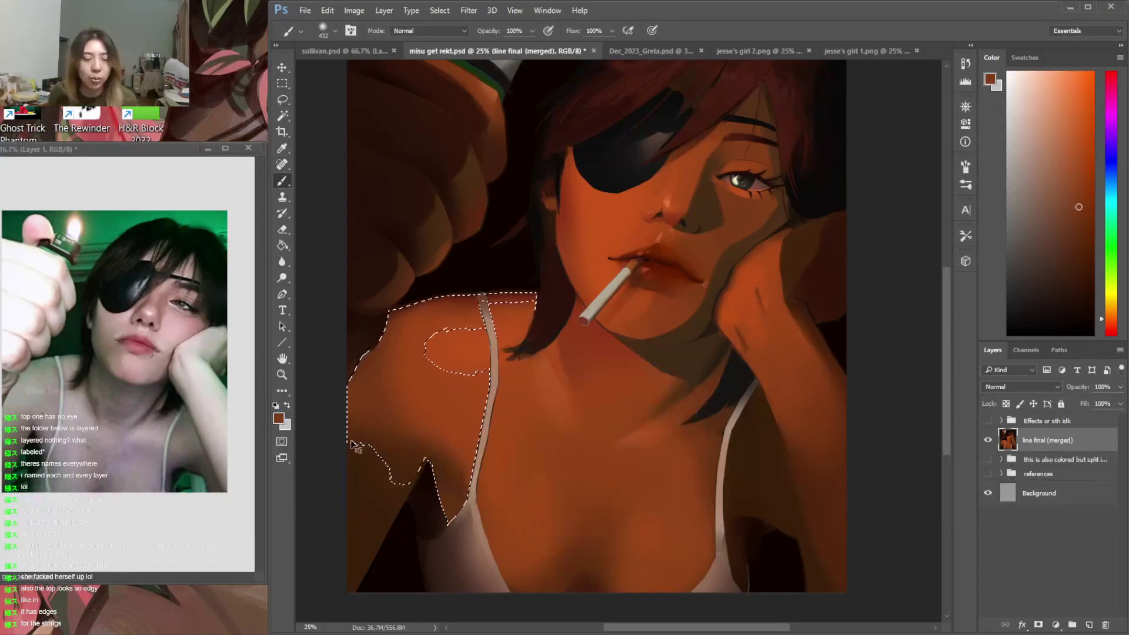
Blend the shoulder's outer edge and the upper arm with sampled orange and dark brown skin tones, with the selection cleared
{"action": "left_click", "coordinate": [368, 374], "text": "alt"}
{"action": "left_click", "coordinate": [453, 396], "text": "alt"}
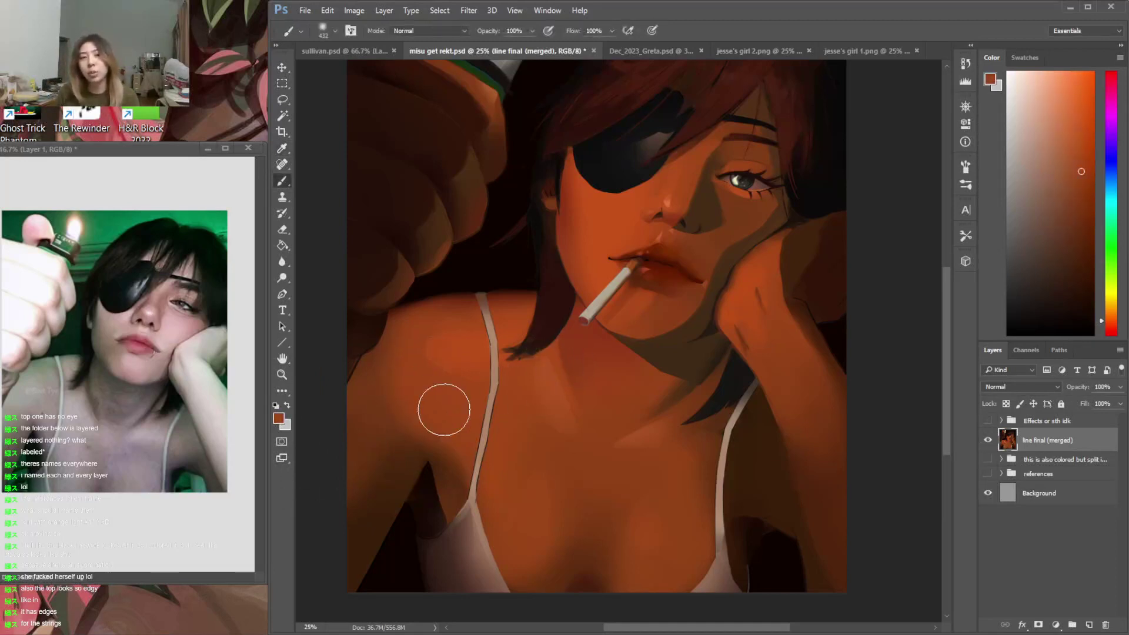
{"action": "left_click", "coordinate": [368, 383], "text": "alt"}
{"action": "left_click", "coordinate": [383, 468], "text": "alt"}
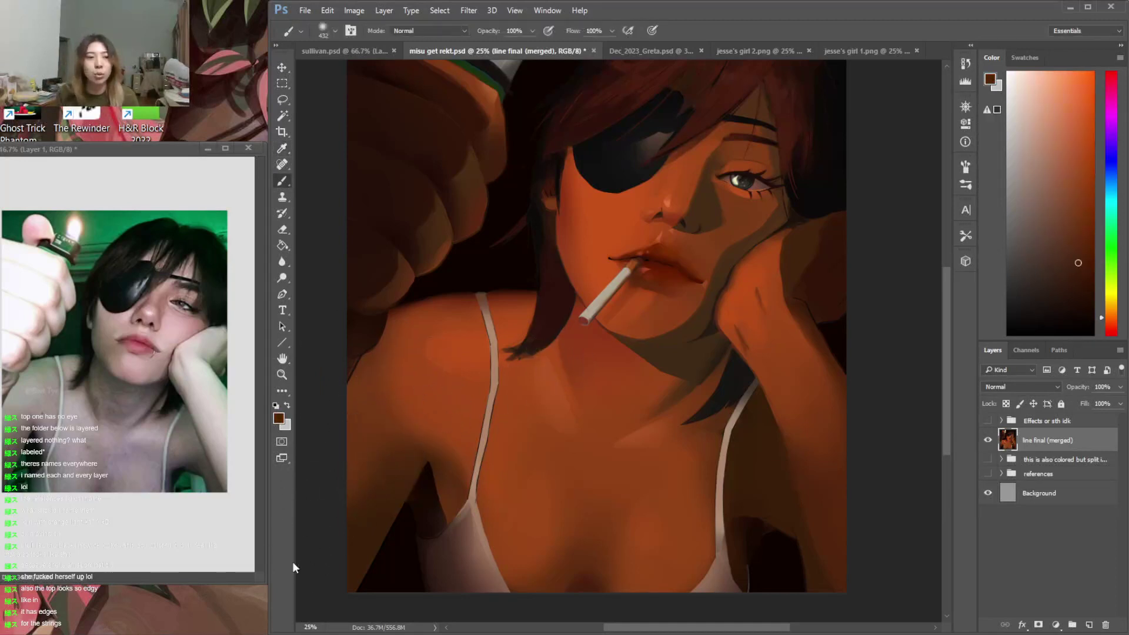
Sample the brown skin beside the armpit, undo the last edits there, and set the soft brush size to 306 px
{"action": "right_click", "coordinate": [456, 433]}
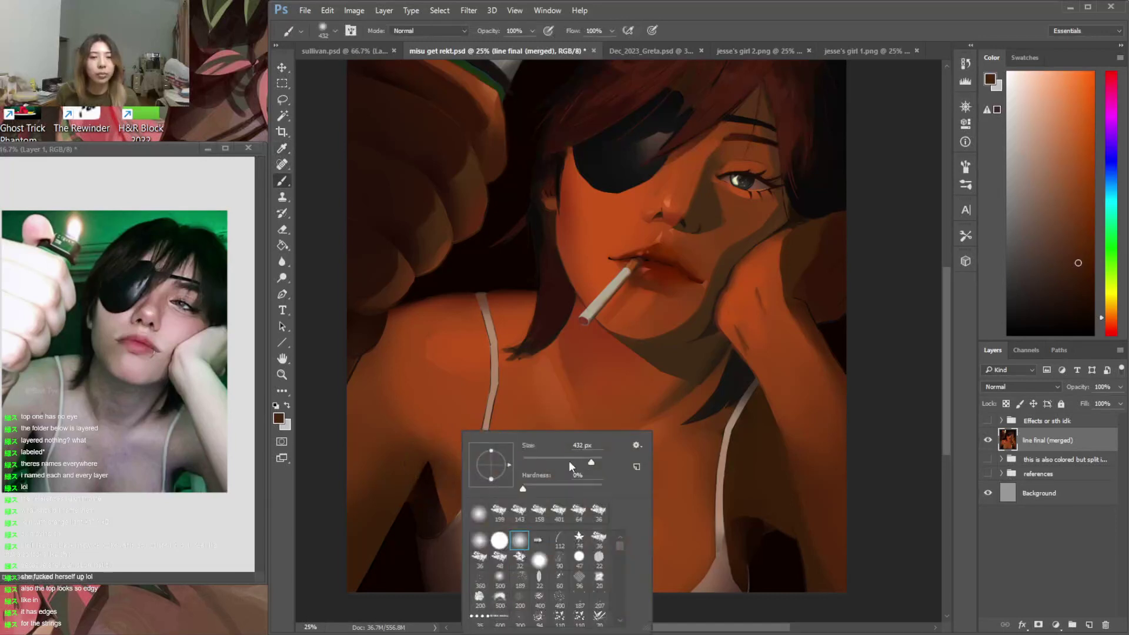
{"action": "key", "text": "Return"}
{"action": "left_click", "coordinate": [453, 481], "text": "alt"}
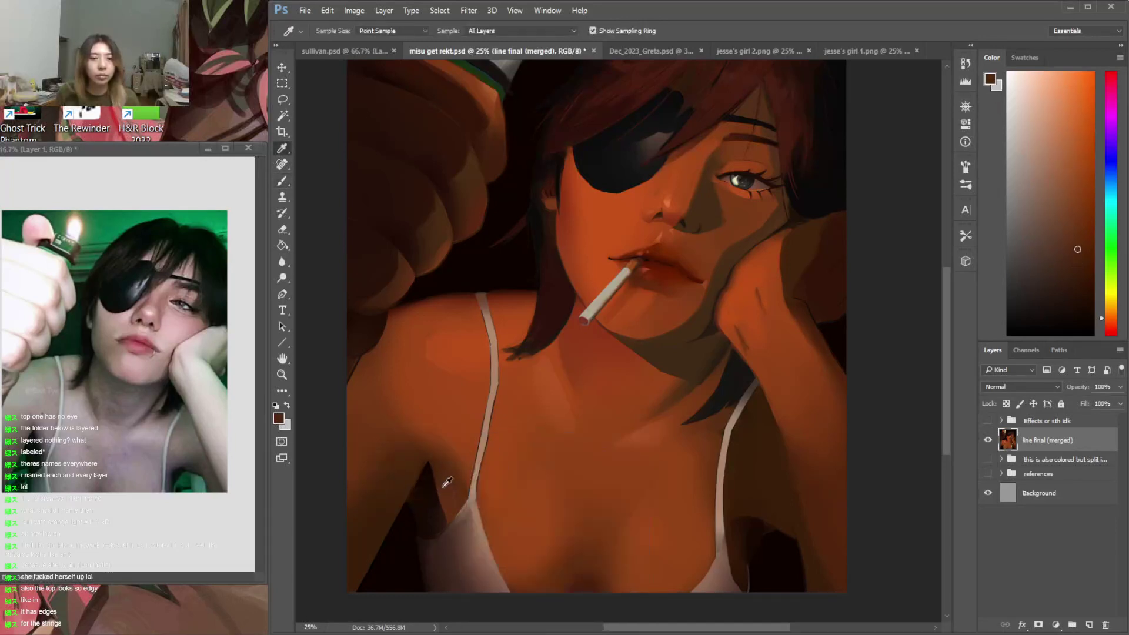
{"action": "key", "text": "ctrl+alt+z"}
{"action": "right_click", "coordinate": [458, 482]}
{"action": "left_click", "coordinate": [579, 464]}
{"action": "key", "text": "Return"}
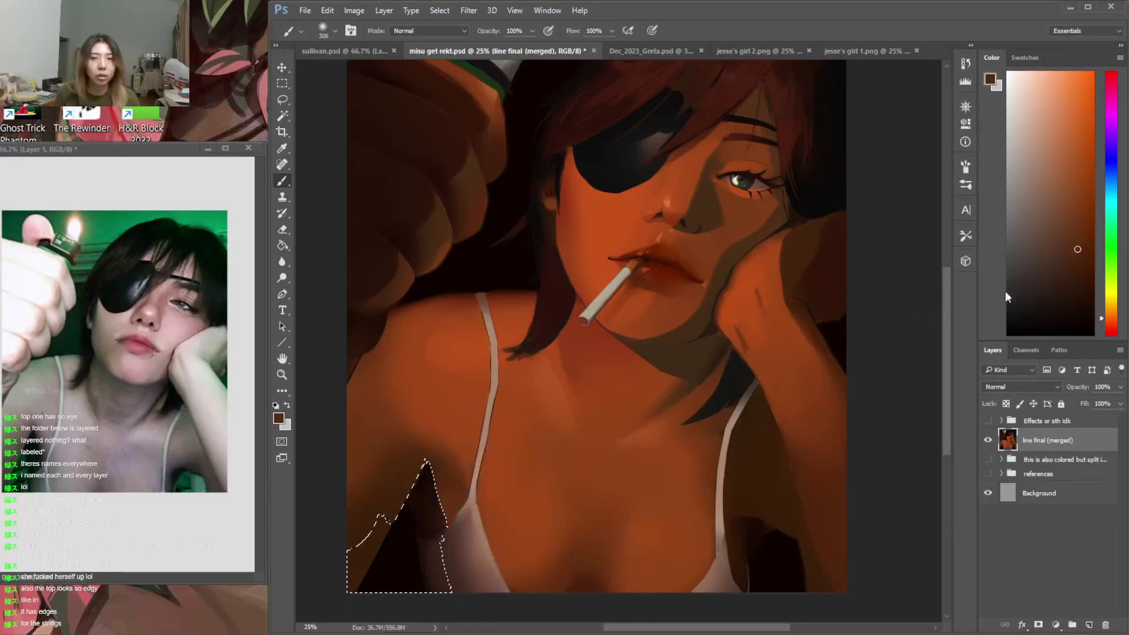
Pick a redder dark brown and shade around the armpit crease with it and a sampled darker tone
{"action": "left_click", "coordinate": [1106, 323]}
{"action": "left_click", "coordinate": [1084, 266]}
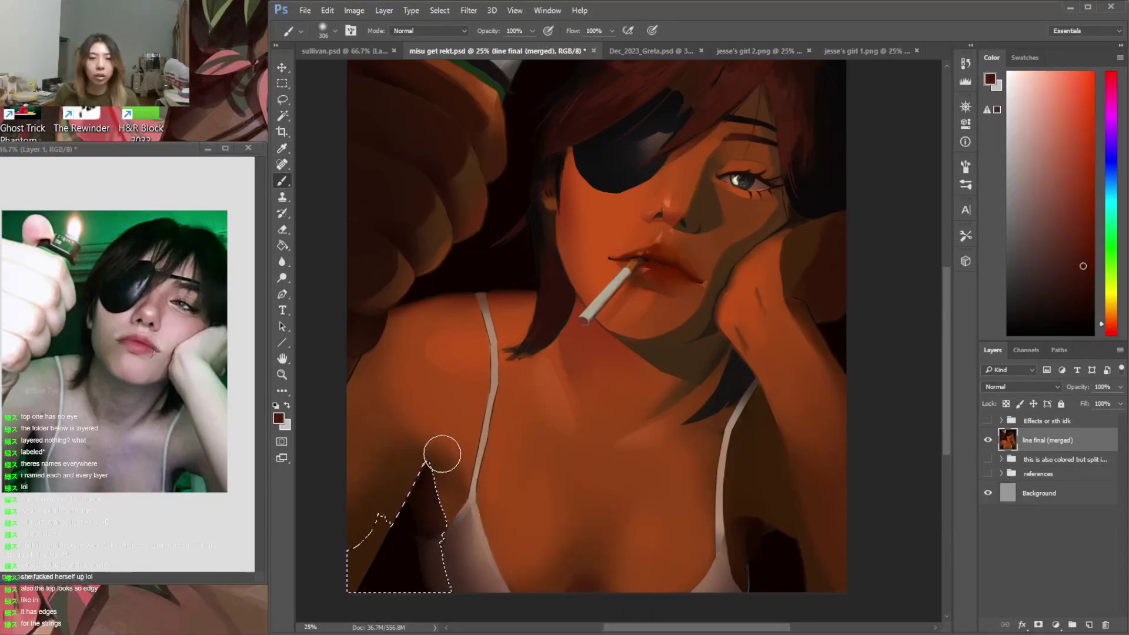
{"action": "left_click", "coordinate": [474, 465], "text": "alt"}
{"action": "right_click", "coordinate": [473, 471]}
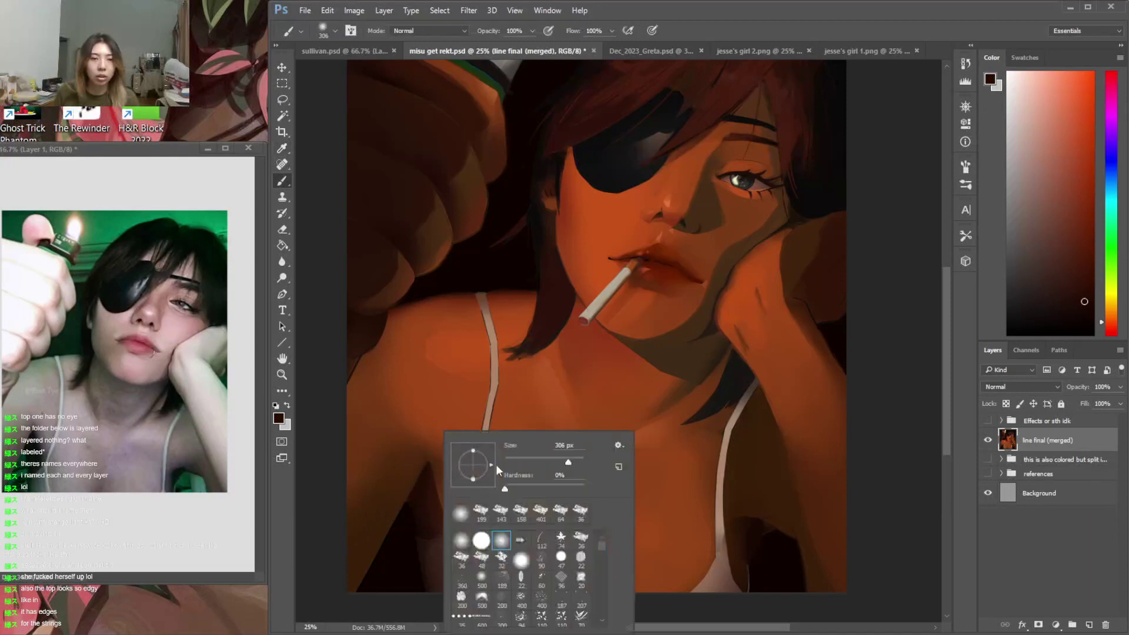
{"action": "left_click_drag", "start_coordinate": [552, 465], "coordinate": [554, 464]}
{"action": "left_click", "coordinate": [432, 469]}
Sample the orange skin tone beside the shoulder strap and select the strip of skin between the strap and the armpit
{"action": "left_click", "coordinate": [463, 423], "text": "alt"}
{"action": "key", "text": "w"}
{"action": "left_click", "coordinate": [459, 464]}
{"action": "left_click", "coordinate": [450, 479], "text": "shift"}
{"action": "key", "text": "l"}
{"action": "key", "text": "ctrl+d"}
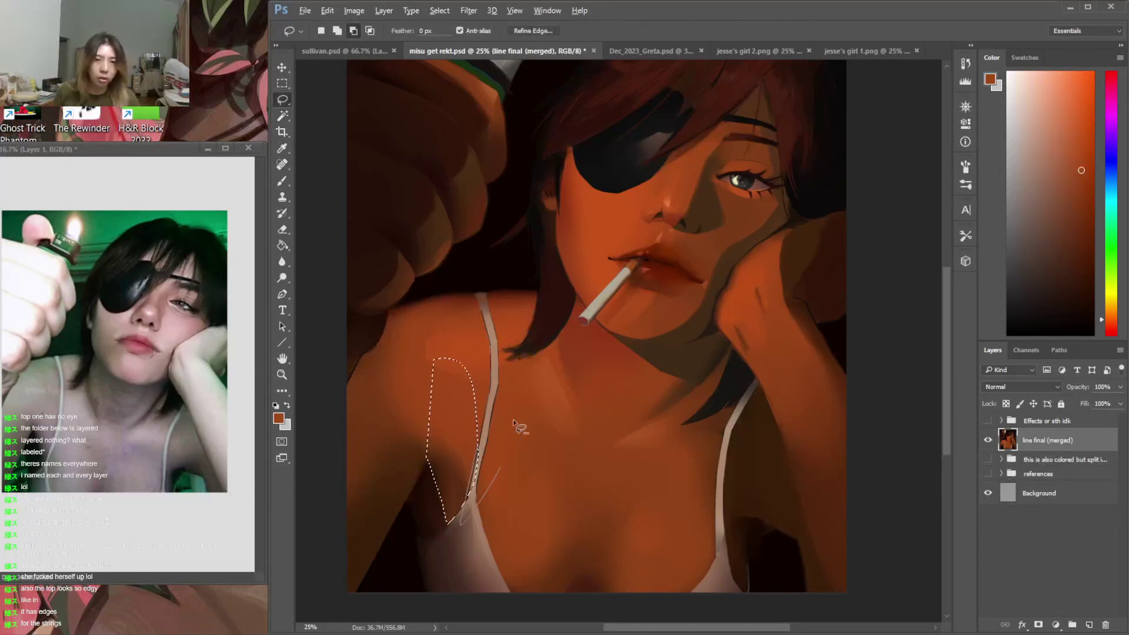
Shade the selected strip toward the armpit with sampled brown tones, using the soft brush at 322 px
{"action": "key", "text": "b"}
{"action": "right_click", "coordinate": [514, 438]}
{"action": "left_click", "coordinate": [586, 389]}
{"action": "left_click", "coordinate": [459, 416], "text": "alt"}
{"action": "left_click", "coordinate": [439, 454], "text": "alt"}
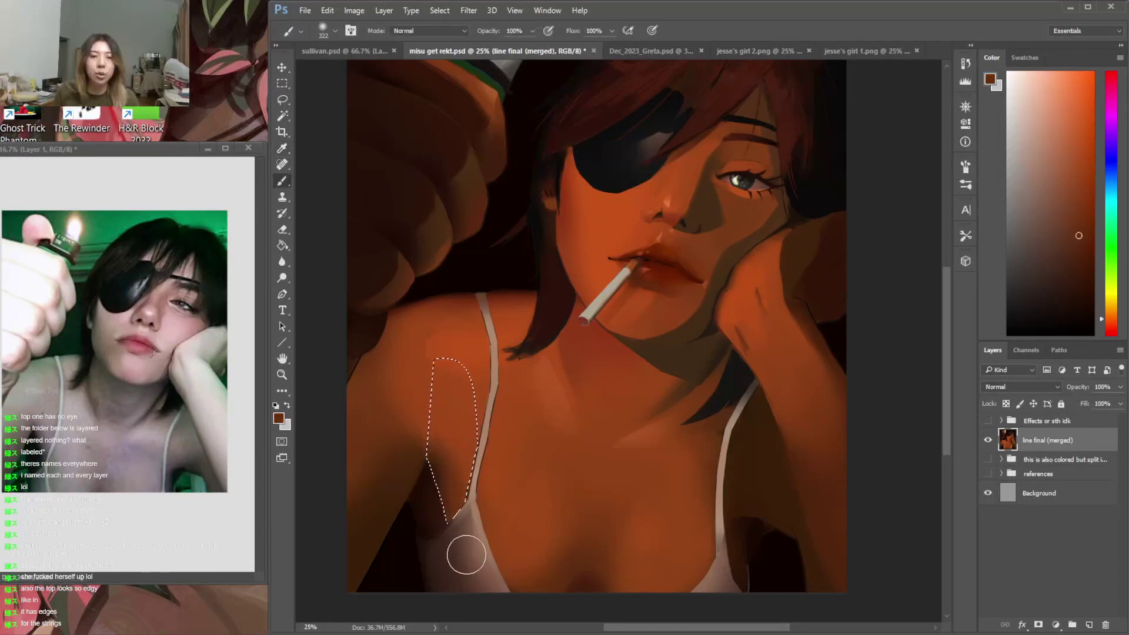
{"action": "left_click", "coordinate": [430, 471], "text": "alt"}
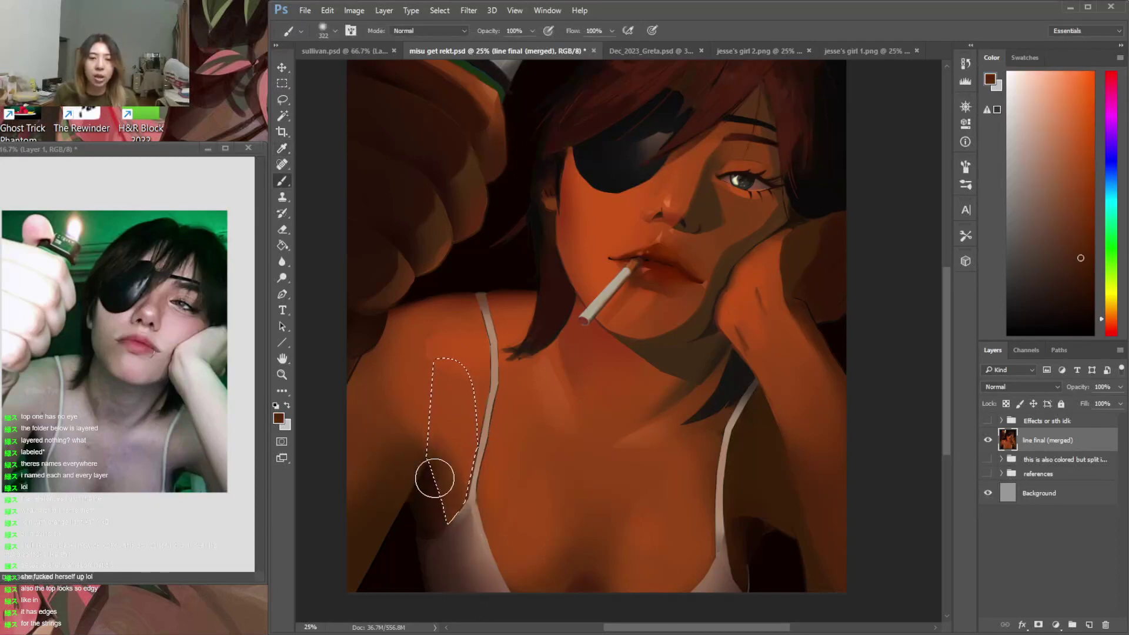
Lasso the dark armpit fold, shade it with a sampled dark brown, clear the selection and sample the top's shadow tone
{"action": "key", "text": "l"}
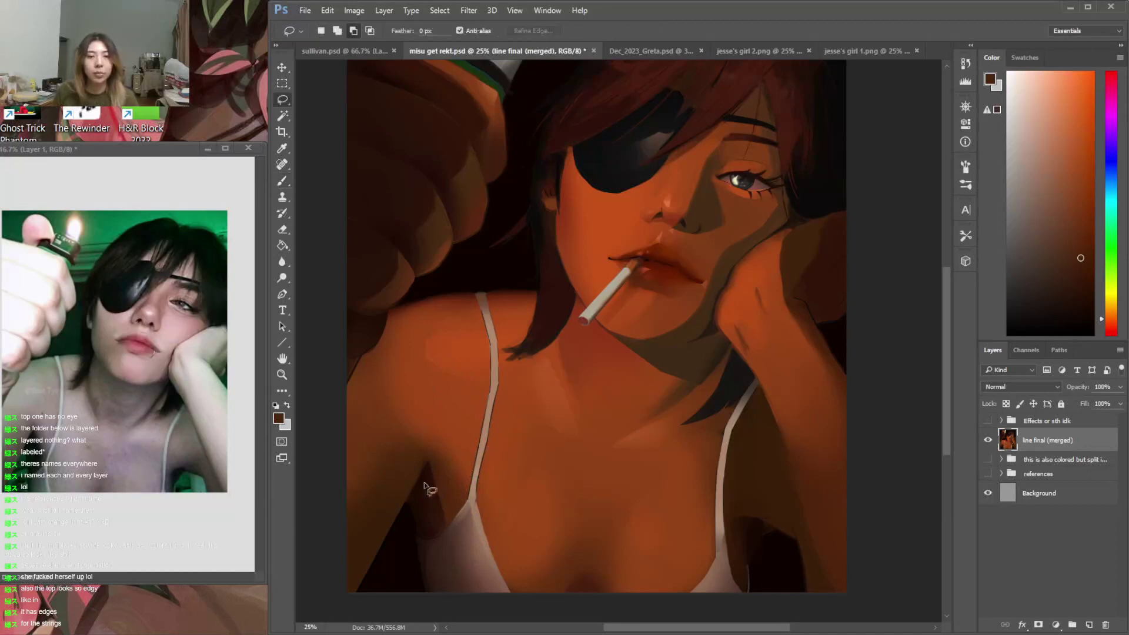
{"action": "left_click_drag", "start_coordinate": [461, 514], "coordinate": [432, 447]}
{"action": "key", "text": "b"}
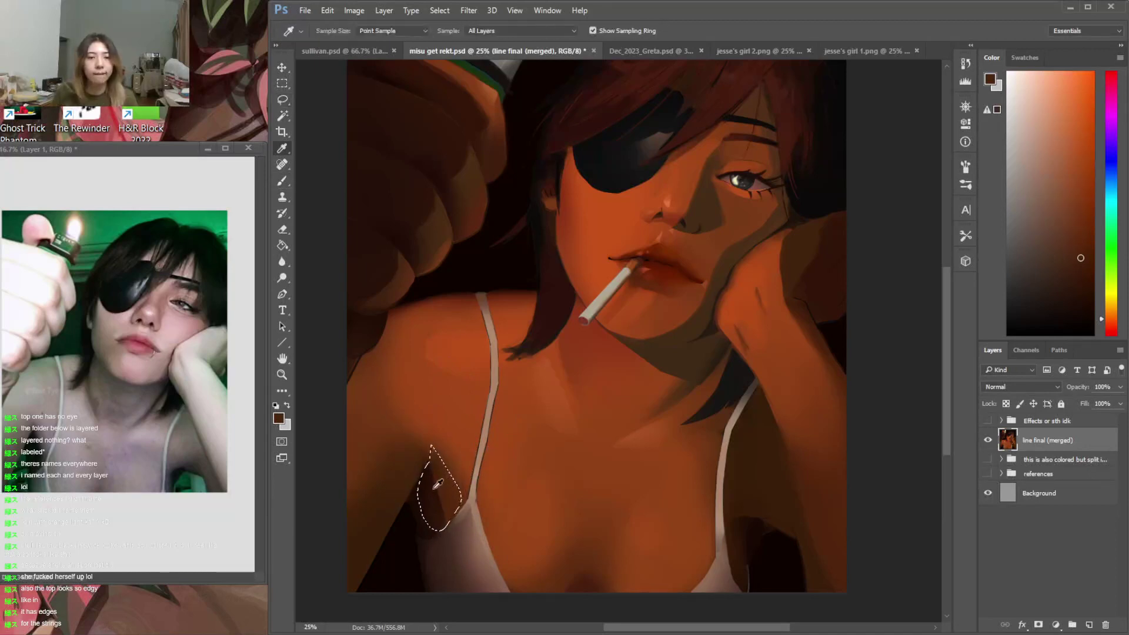
{"action": "left_click", "coordinate": [408, 466], "text": "alt"}
{"action": "key", "text": "ctrl+d"}
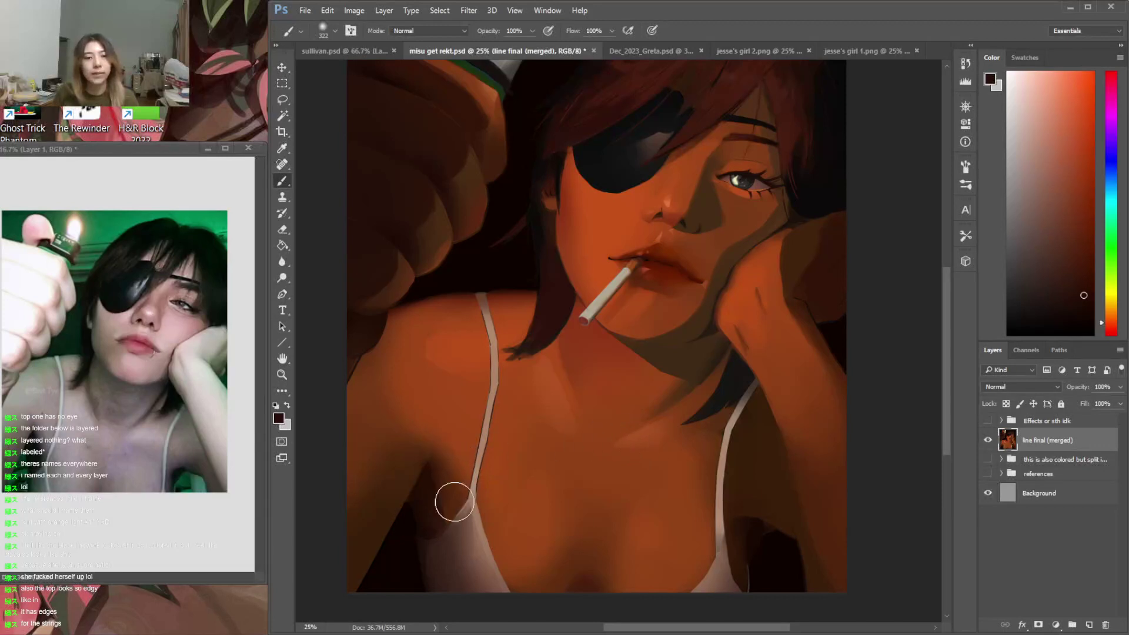
{"action": "left_click", "coordinate": [444, 562], "text": "alt"}
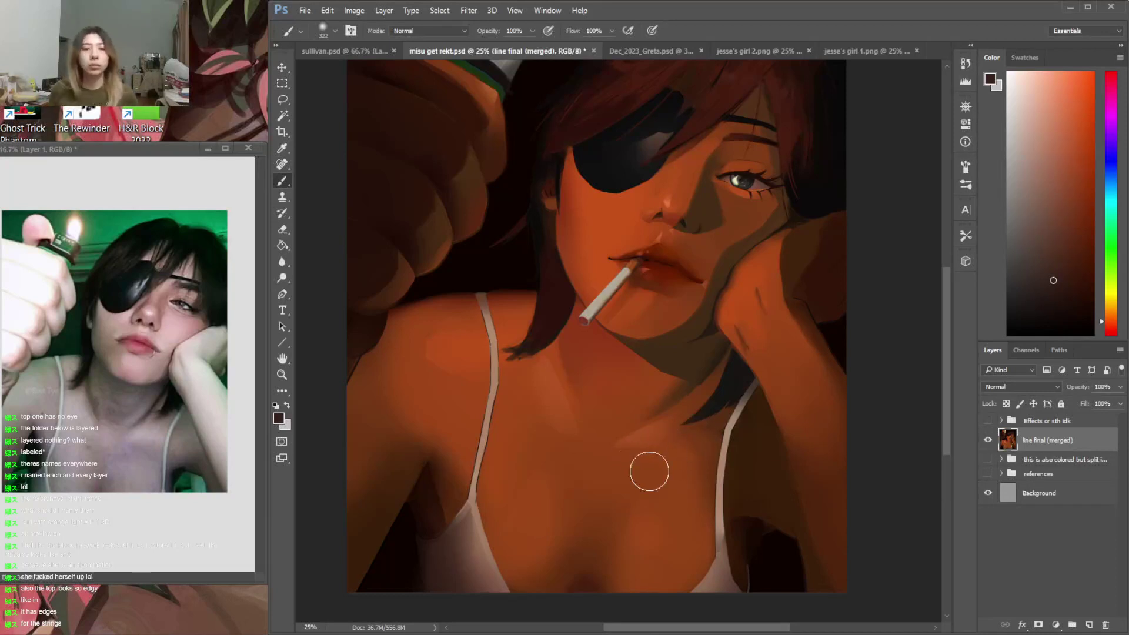
Sample the collarbone's orange, lasso the area around its highlight, brush it in and clear the selection
{"action": "left_click", "coordinate": [651, 432], "text": "alt"}
{"action": "key", "text": "l"}
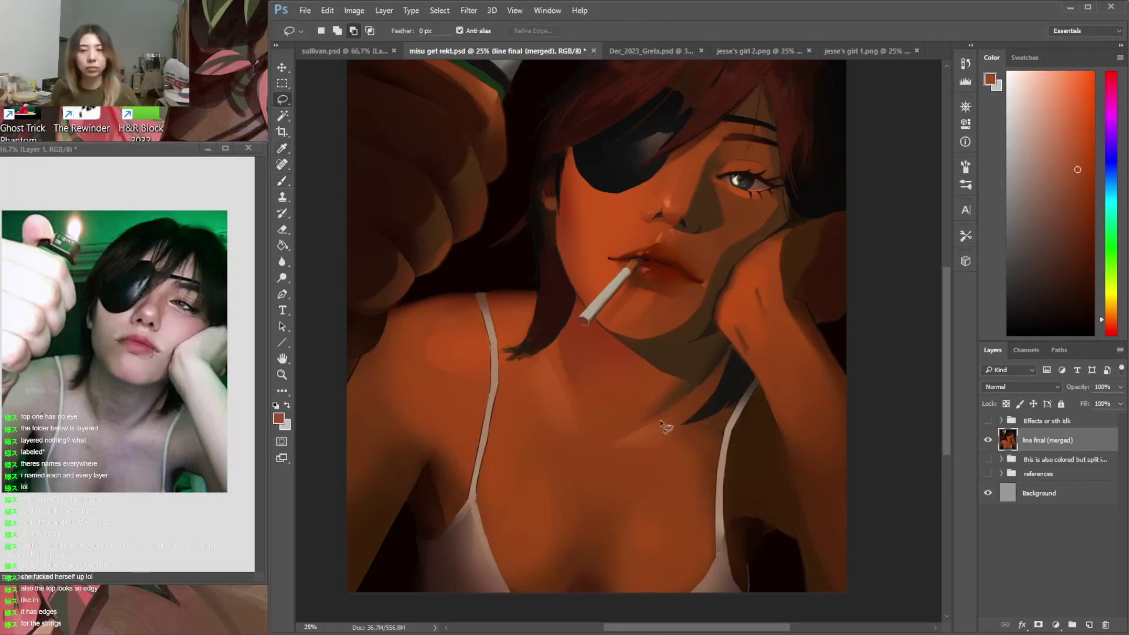
{"action": "key", "text": "b"}
{"action": "left_click_drag", "start_coordinate": [671, 448], "coordinate": [653, 452]}
{"action": "key", "text": "ctrl+d"}
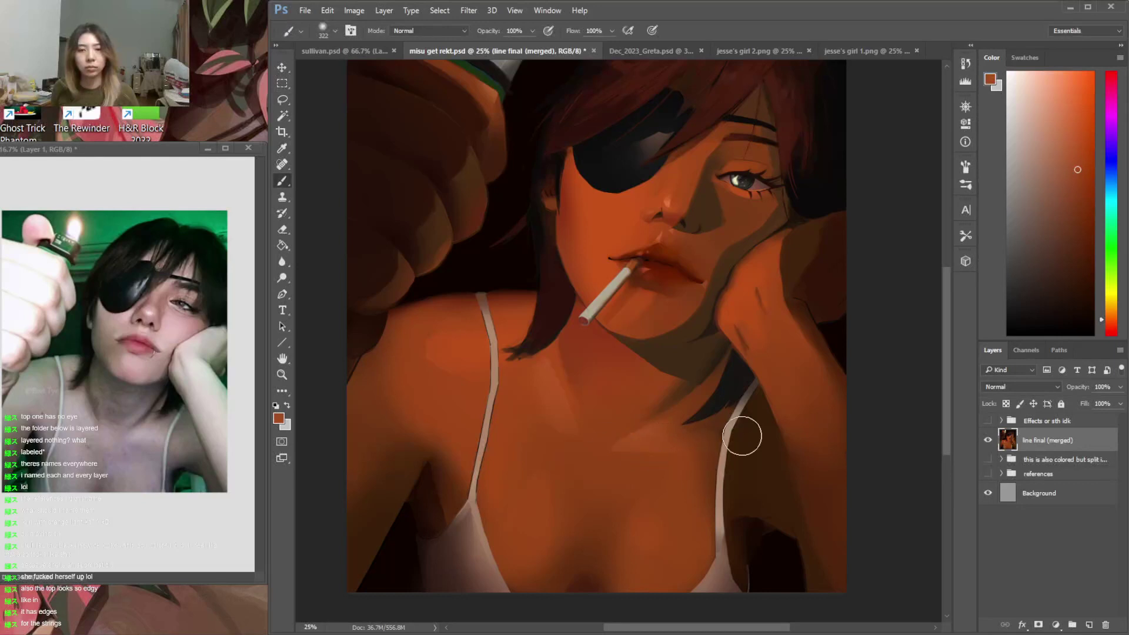
Lasso the chest beside the strap under the resting arm, blend it with sampled orange and brown tones, and clear the selection
{"action": "key", "text": "l"}
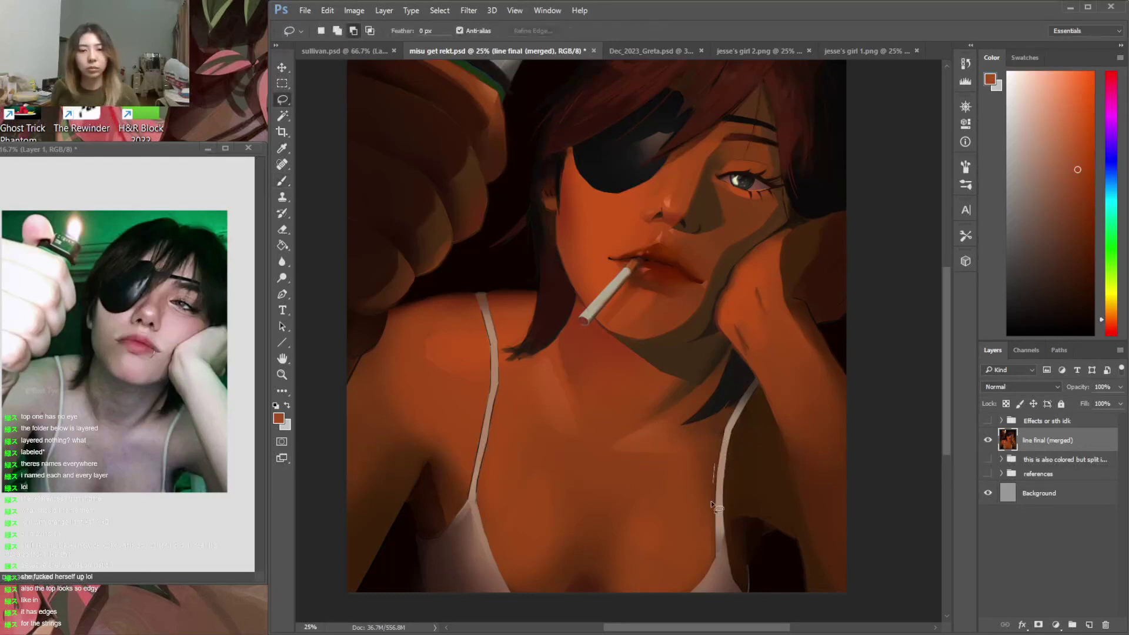
{"action": "left_click_drag", "start_coordinate": [642, 509], "coordinate": [662, 457]}
{"action": "key", "text": "b"}
{"action": "left_click", "coordinate": [661, 479], "text": "alt"}
{"action": "left_click_drag", "start_coordinate": [682, 500], "coordinate": [651, 492]}
{"action": "key", "text": "ctrl+d"}
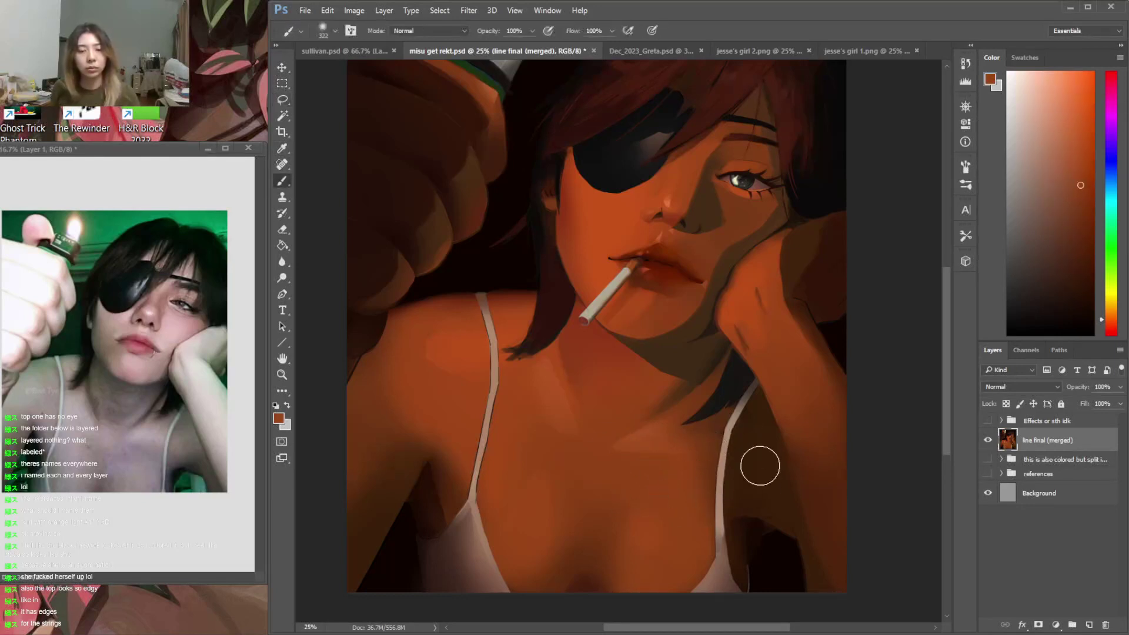
{"action": "left_click", "coordinate": [691, 467], "text": "alt"}
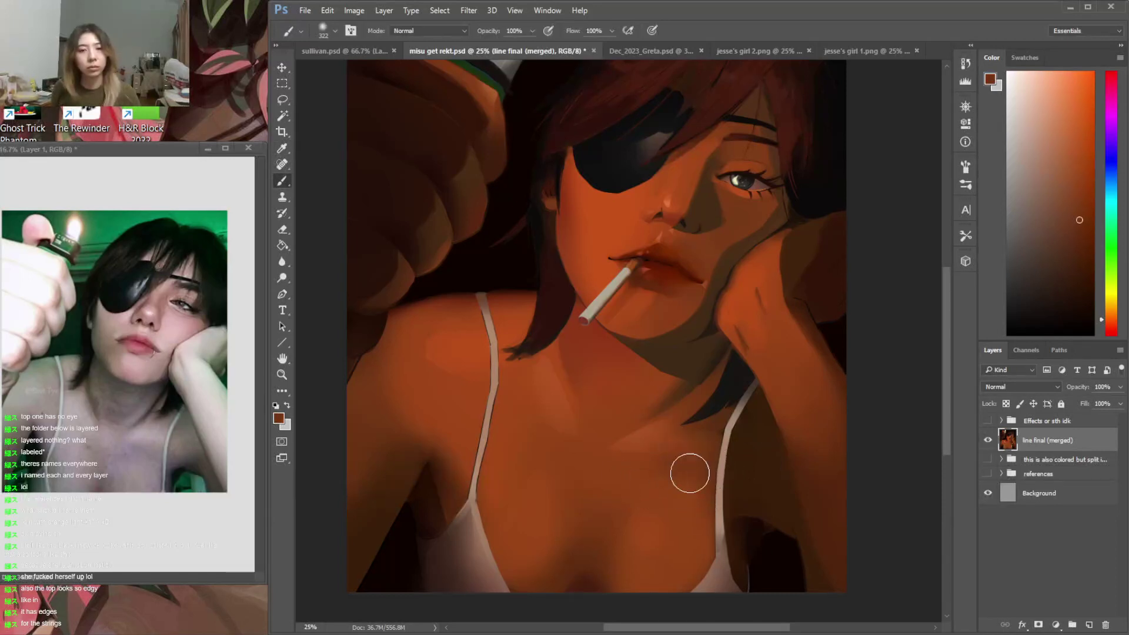
Select the shoulder with the Magic Wand, brighten it with sampled orange tones and clear the selection
{"action": "left_click", "coordinate": [538, 399], "text": "alt"}
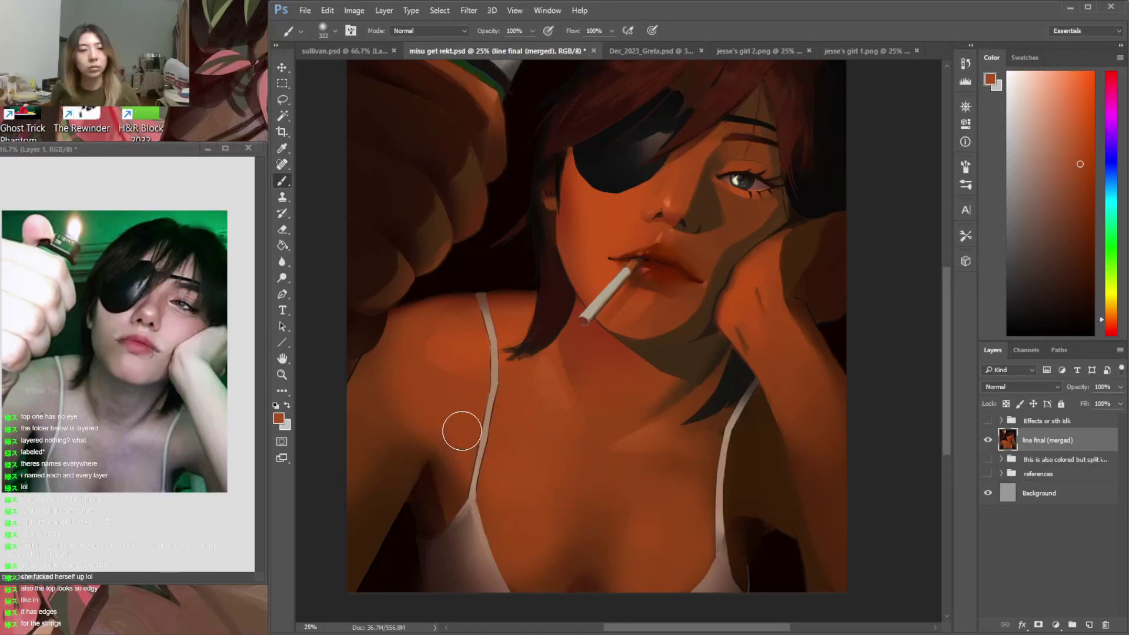
{"action": "key", "text": "w"}
{"action": "left_click", "coordinate": [456, 458]}
{"action": "left_click", "coordinate": [456, 459], "text": "shift"}
{"action": "key", "text": "b"}
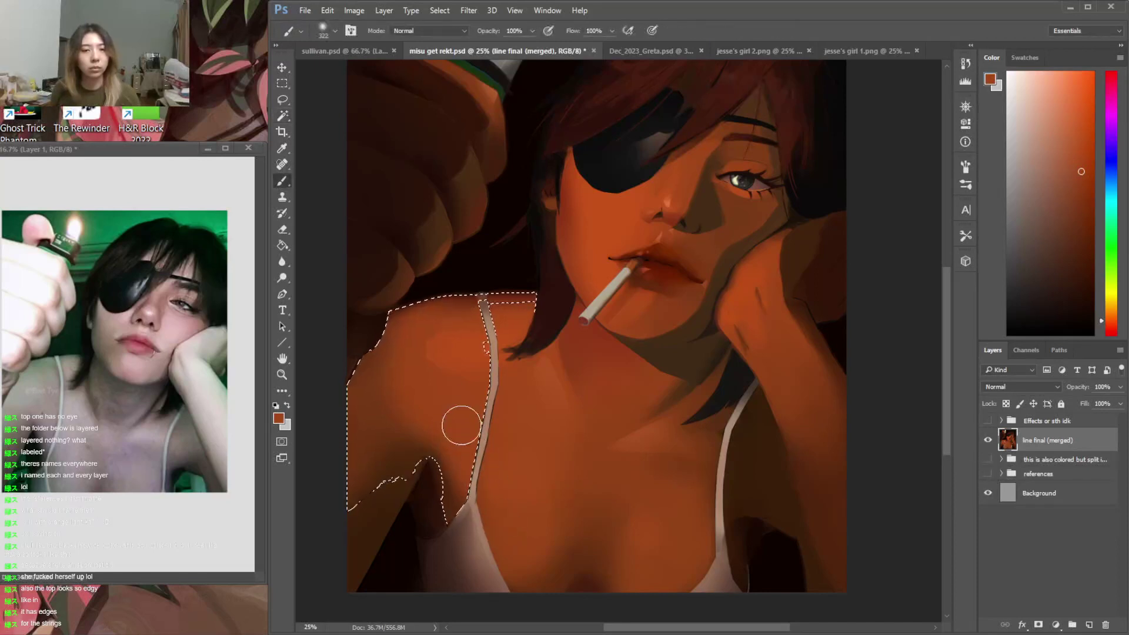
{"action": "left_click_drag", "start_coordinate": [441, 362], "coordinate": [457, 347]}
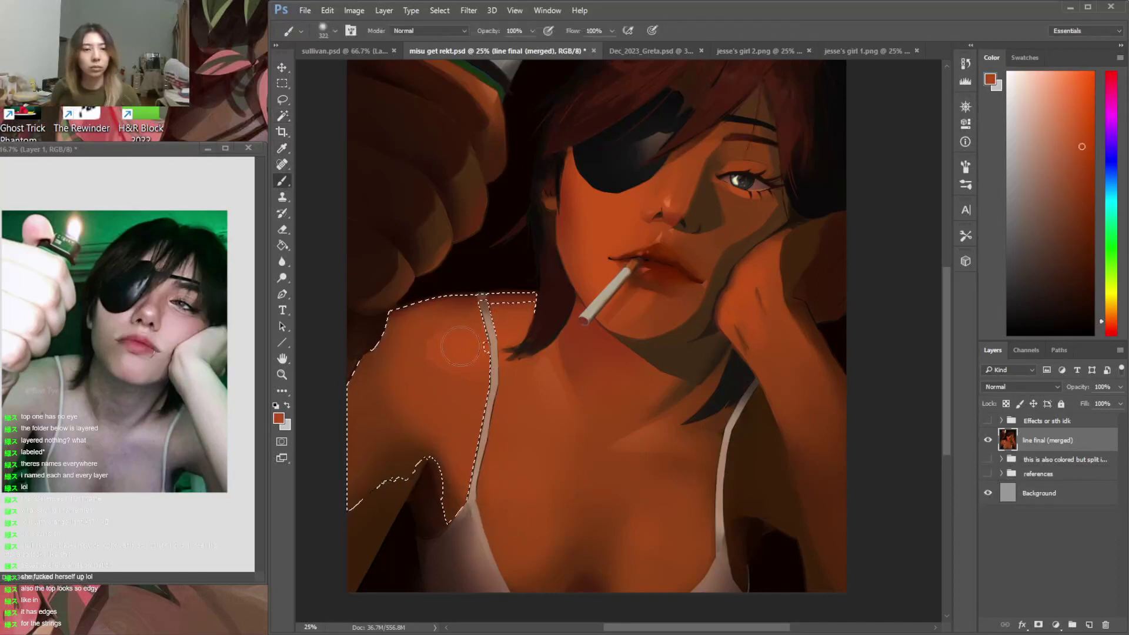
{"action": "left_click", "coordinate": [425, 302], "text": "alt"}
{"action": "key", "text": "ctrl+d"}
Select the upper edge of the shoulder beside the strap and darken it with reddish brown, using the soft brush at 464 px
{"action": "key", "text": "l"}
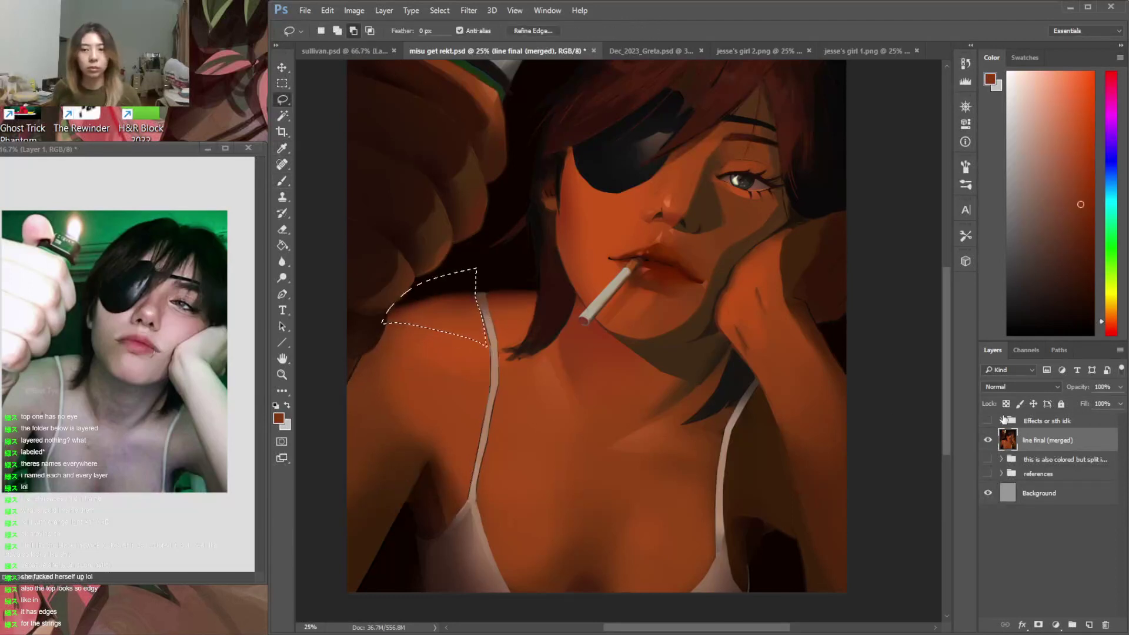
{"action": "key", "text": "w"}
{"action": "key", "text": "b"}
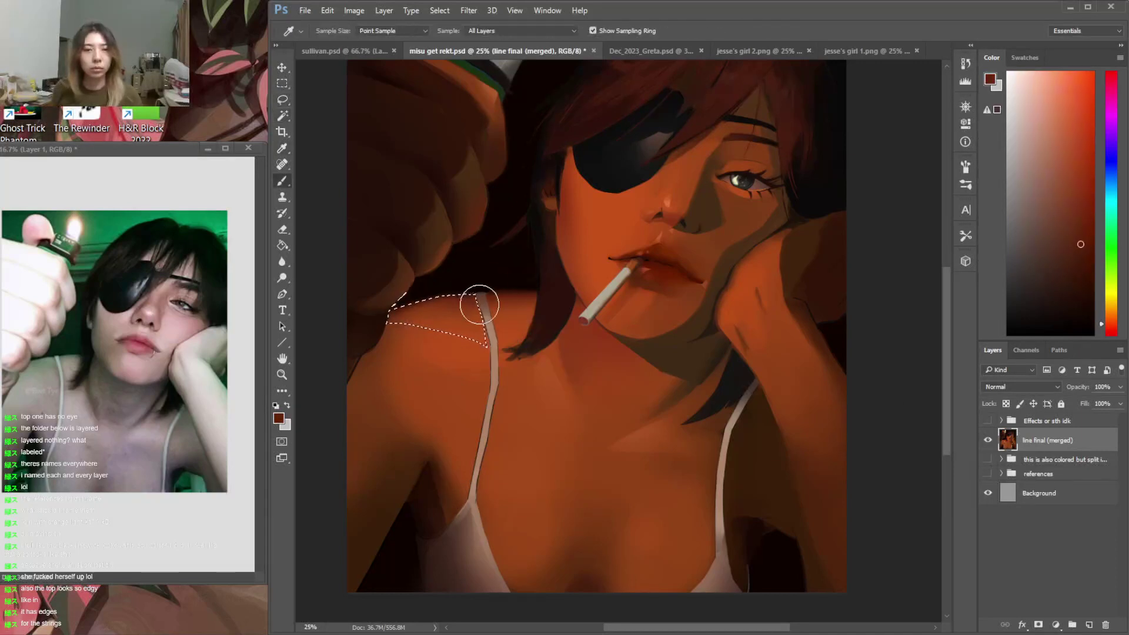
{"action": "right_click", "coordinate": [488, 290]}
{"action": "key", "text": "Return"}
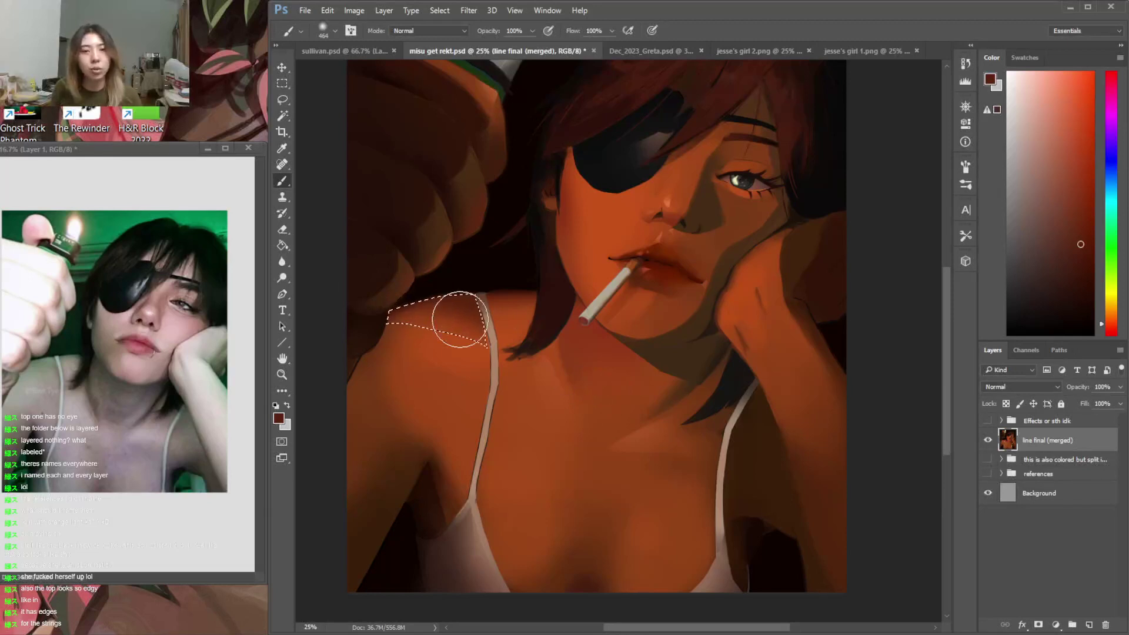
{"action": "left_click", "coordinate": [447, 356], "text": "alt"}
{"action": "key", "text": "ctrl+d"}
Lasso the inner shoulder beside the strap and shade along the strap in dark reddish brown with a smaller soft brush
{"action": "key", "text": "l"}
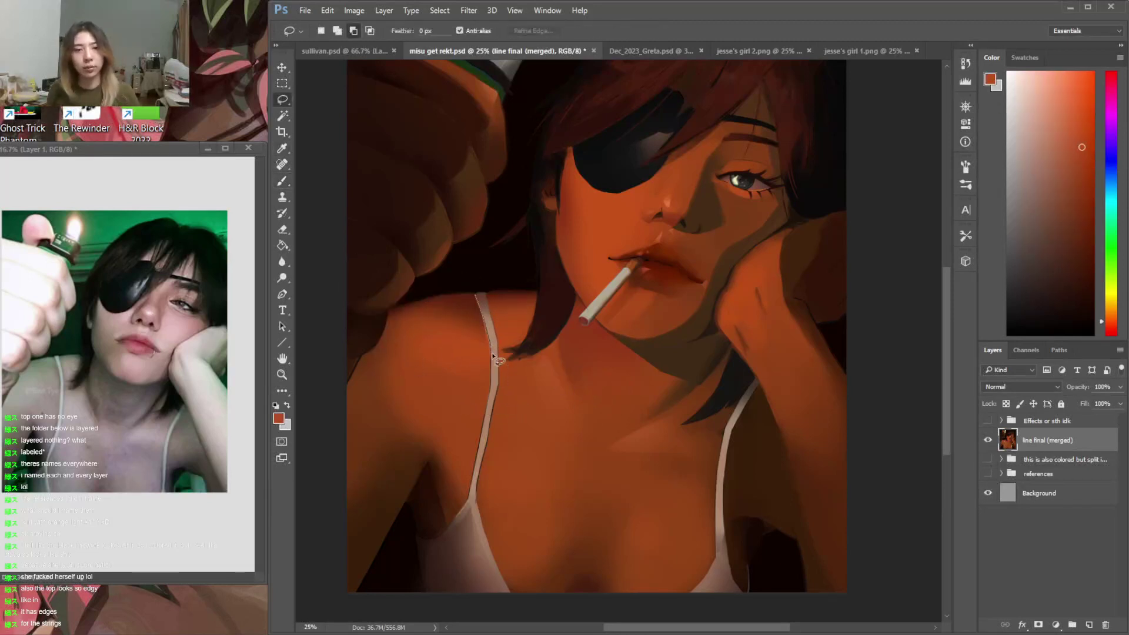
{"action": "mouse_move", "coordinate": [488, 382]}
{"action": "left_mouse_down"}
{"action": "mouse_move", "coordinate": [468, 497]}
{"action": "mouse_move", "coordinate": [481, 321]}
{"action": "left_mouse_up"}
{"action": "key", "text": "b"}
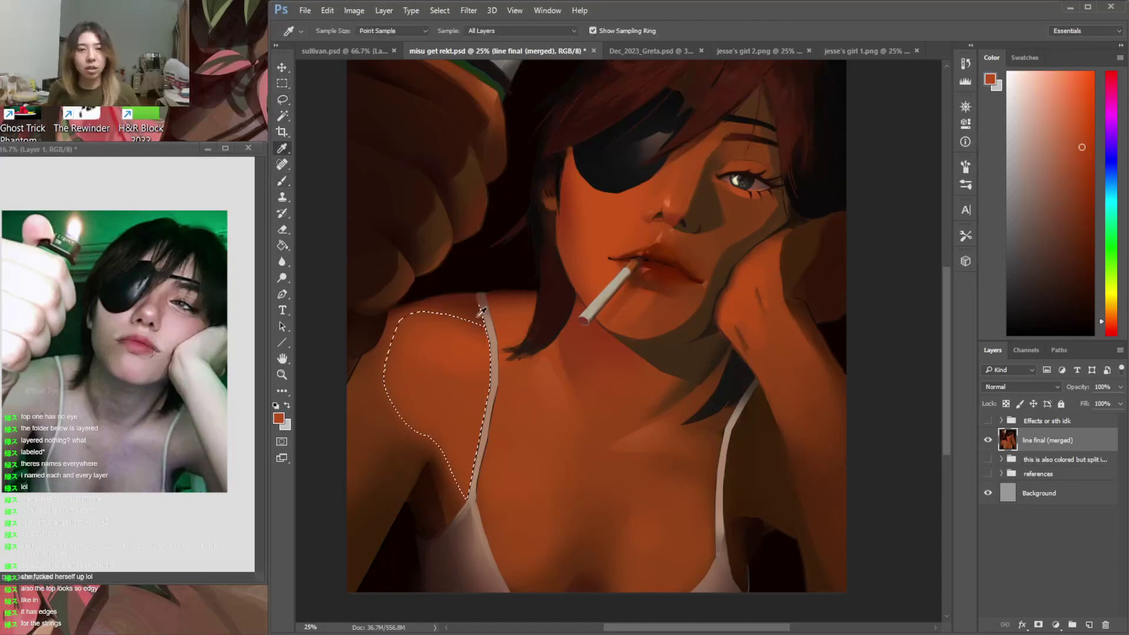
{"action": "left_click", "coordinate": [613, 357]}
{"action": "left_click", "coordinate": [490, 304]}
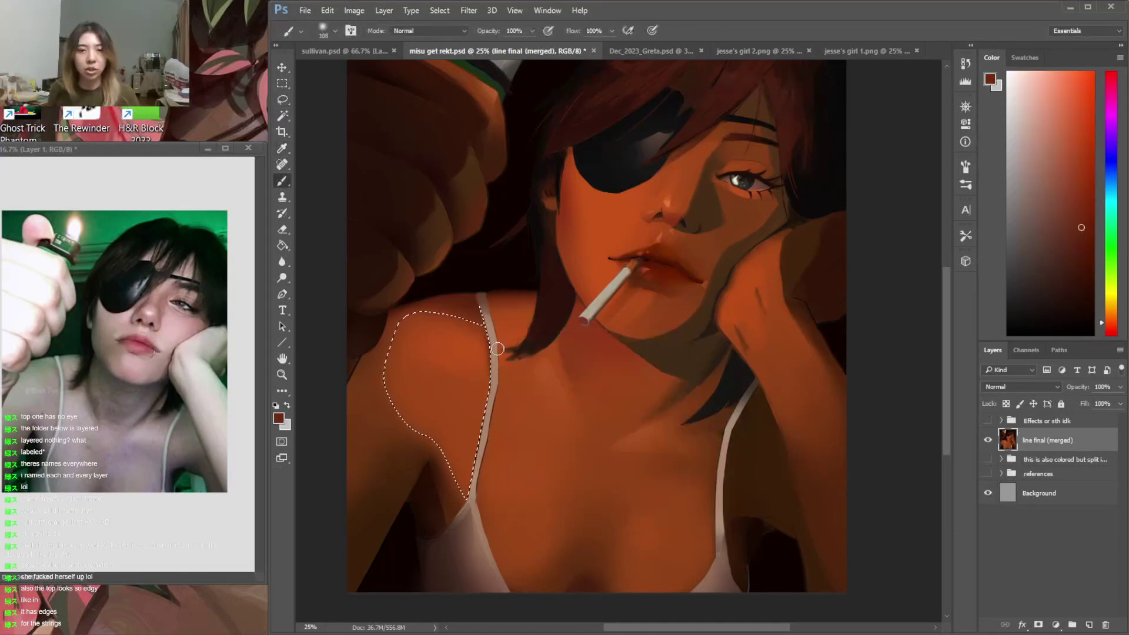
{"action": "left_click", "coordinate": [631, 376]}
{"action": "left_click", "coordinate": [500, 308]}
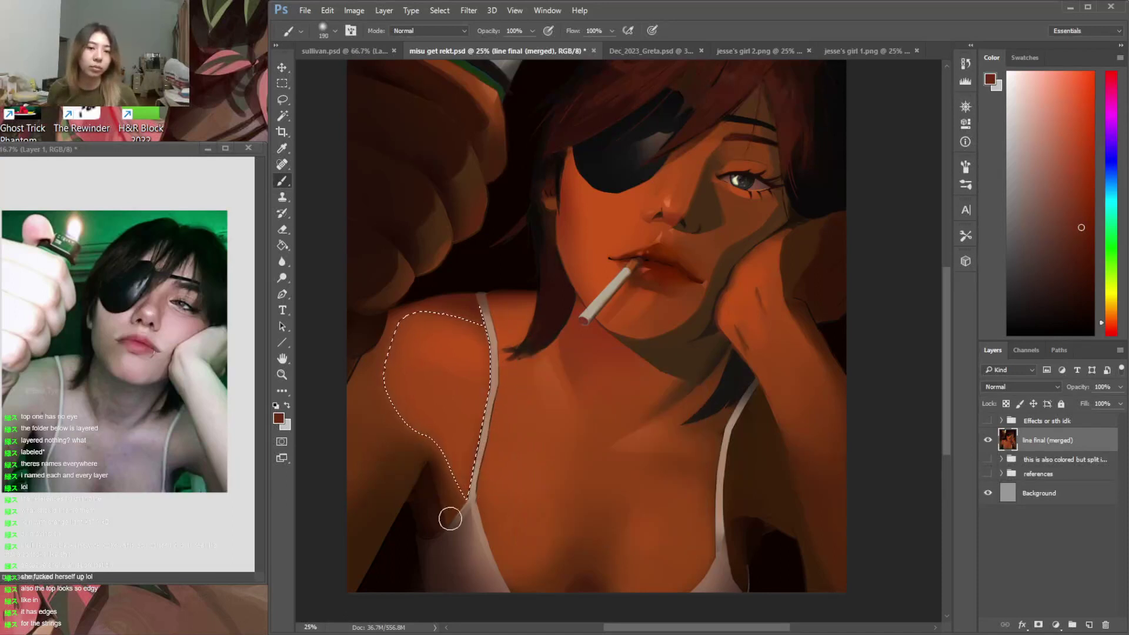
Reselect the shoulder with the Magic Wand, shade the skin near the strap's lower end with sampled brown, and clear the selection
{"action": "key", "text": "w"}
{"action": "left_click", "coordinate": [460, 486]}
{"action": "key", "text": "i"}
{"action": "left_click", "coordinate": [467, 488]}
{"action": "key", "text": "b"}
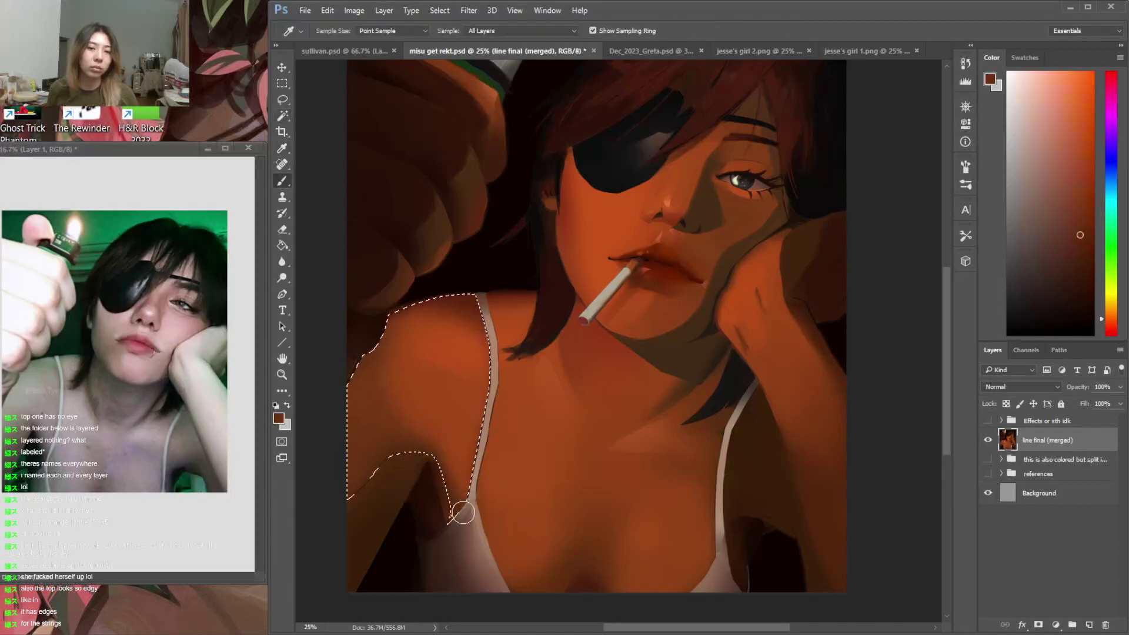
{"action": "key", "text": "ctrl+d"}
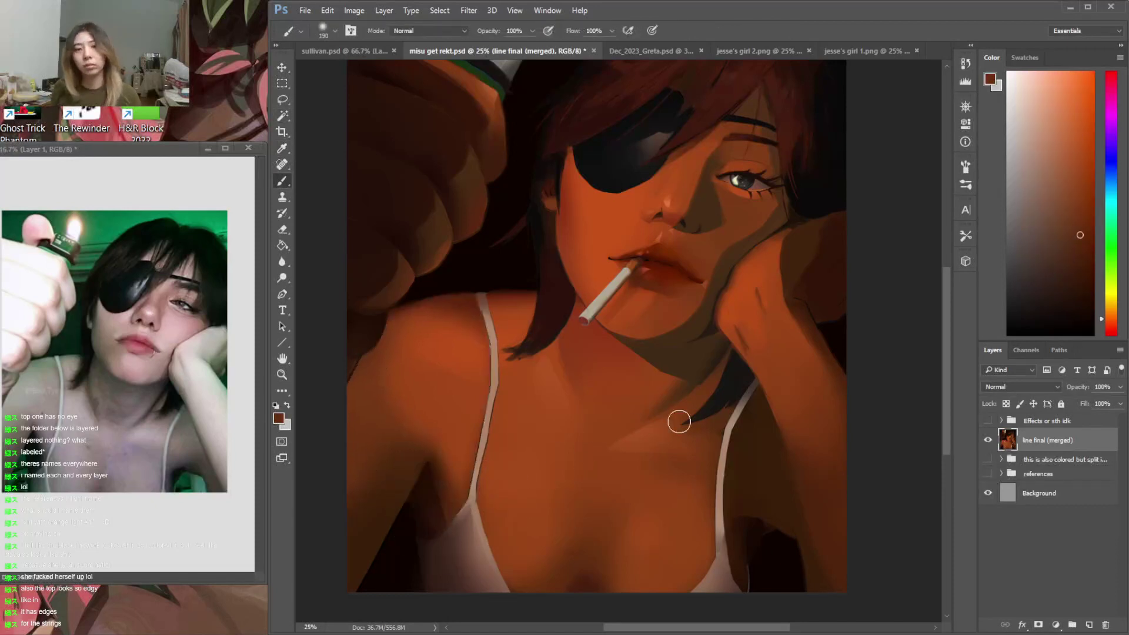
Select the chest with the Magic Wand and blend the skin beside the strap and below the hair with sampled browns
{"action": "key", "text": "w"}
{"action": "left_click", "coordinate": [710, 496]}
{"action": "key", "text": "i"}
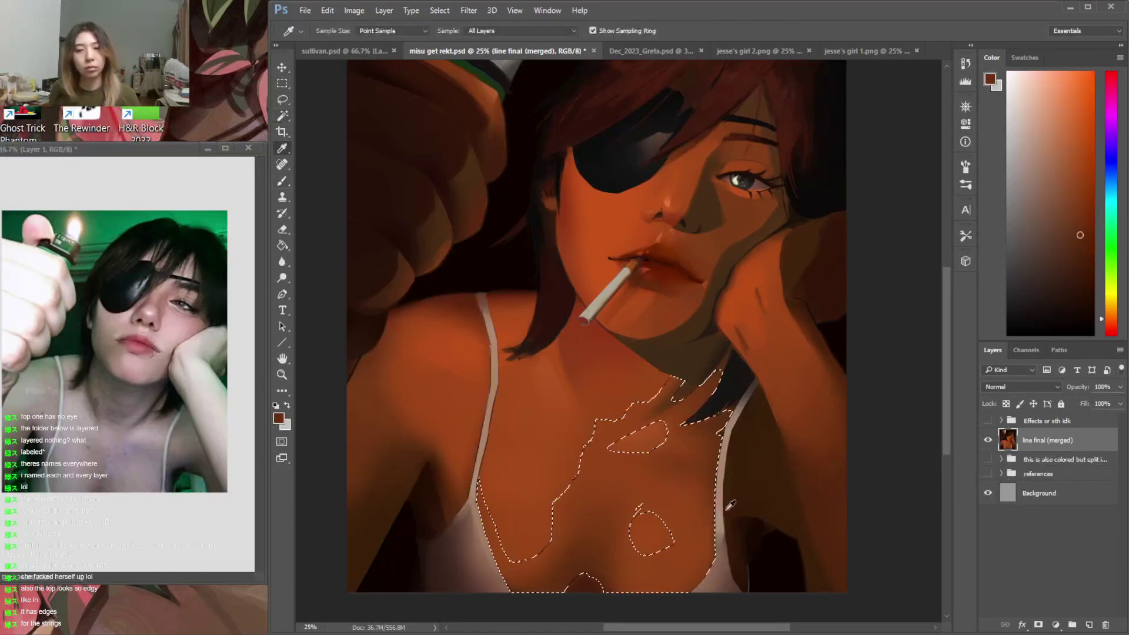
{"action": "left_click", "coordinate": [729, 506]}
{"action": "key", "text": "b"}
{"action": "left_click", "coordinate": [698, 515], "text": "alt"}
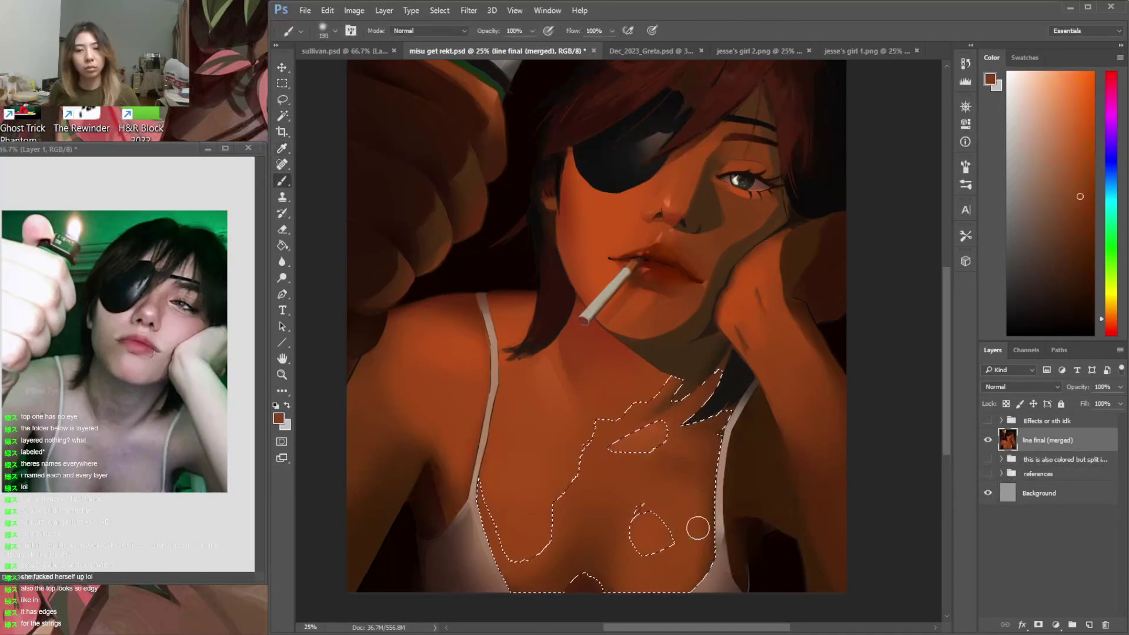
{"action": "left_click", "coordinate": [685, 445], "text": "alt"}
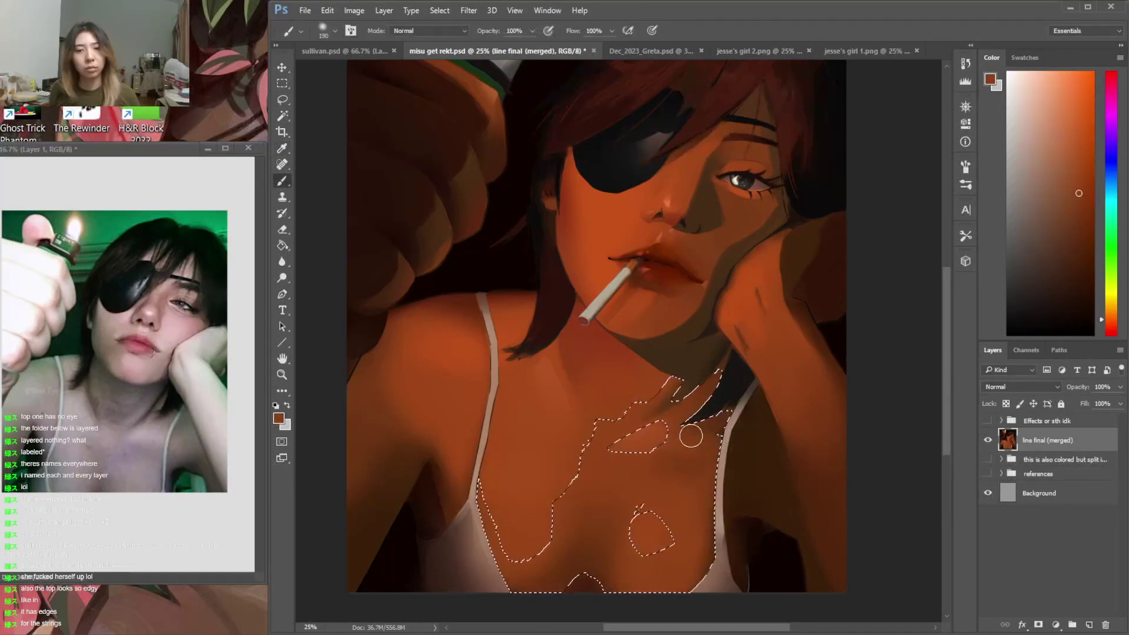
Enlarge the soft brush to 338 px and soften the collarbone highlight with sampled orange-brown tones, clearing the chest selection
{"action": "right_click", "coordinate": [716, 416]}
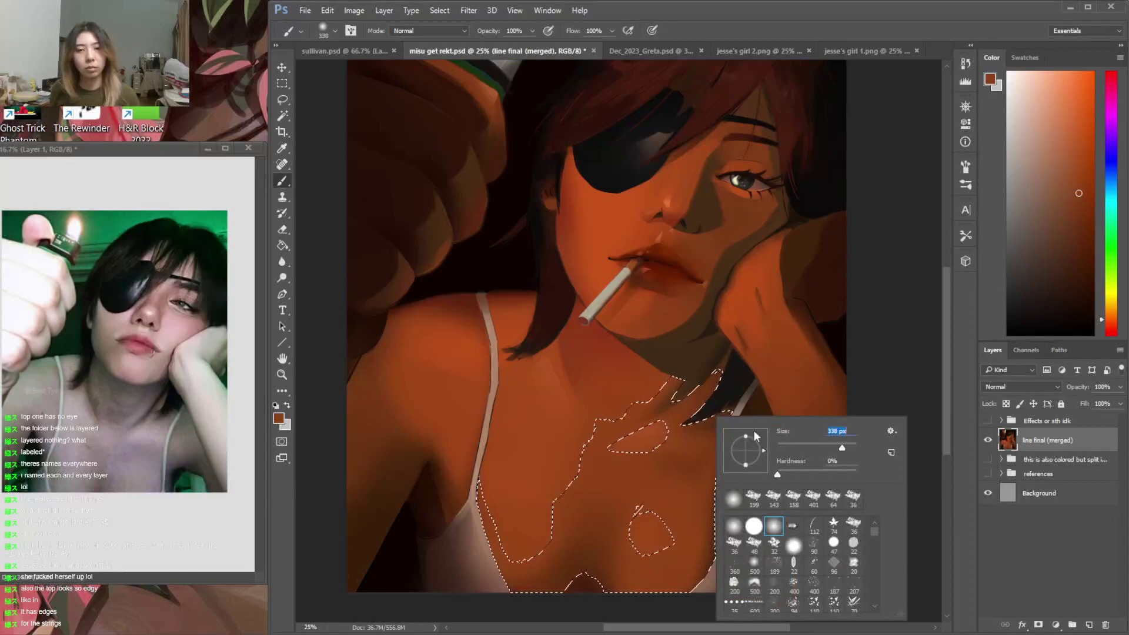
{"action": "left_click", "coordinate": [659, 441]}
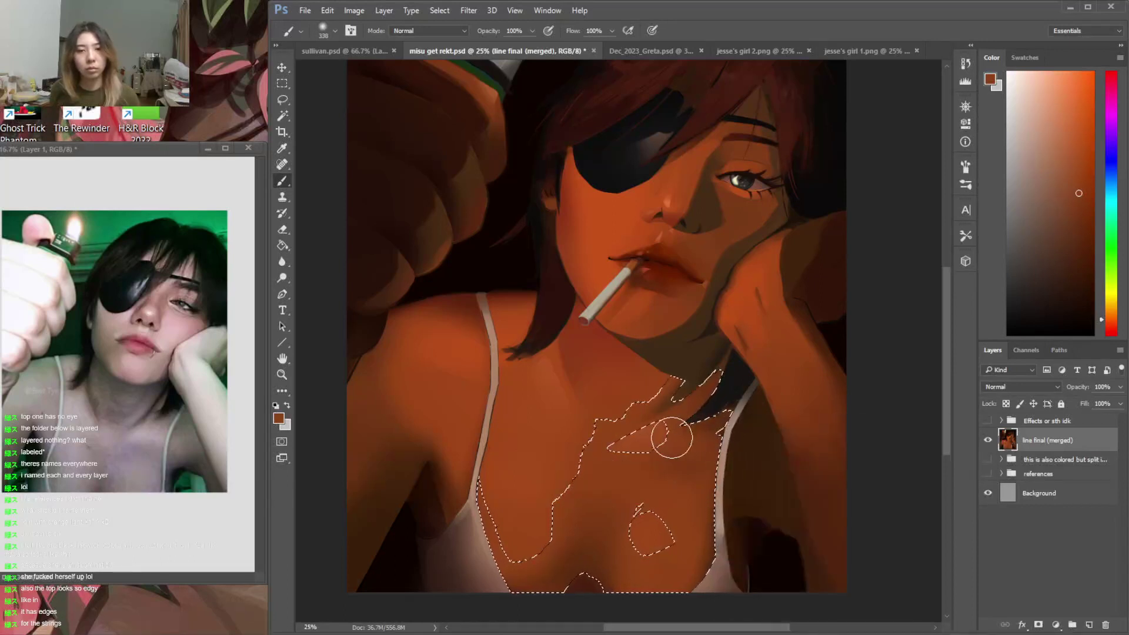
{"action": "key", "text": "ctrl+d"}
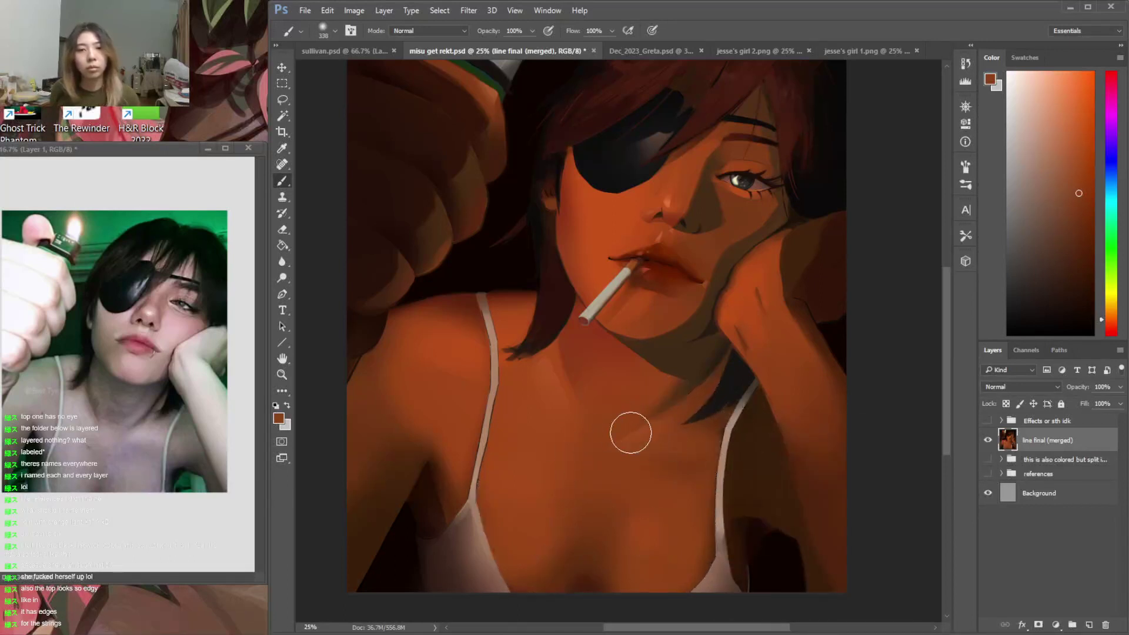
{"action": "left_click", "coordinate": [615, 449], "text": "alt"}
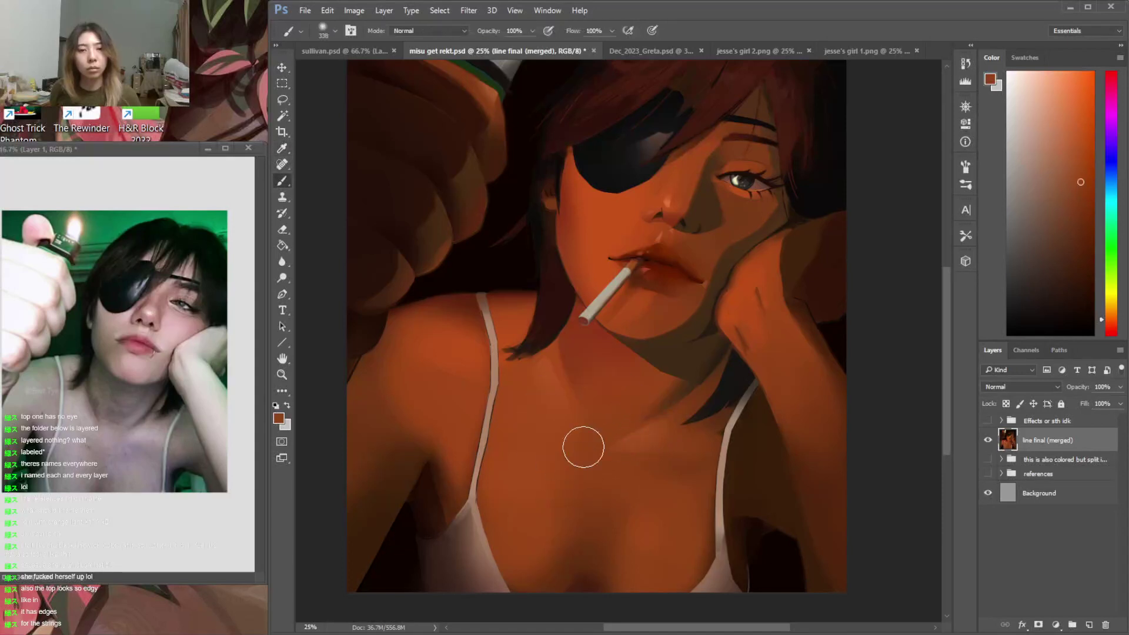
{"action": "left_click", "coordinate": [616, 433], "text": "alt"}
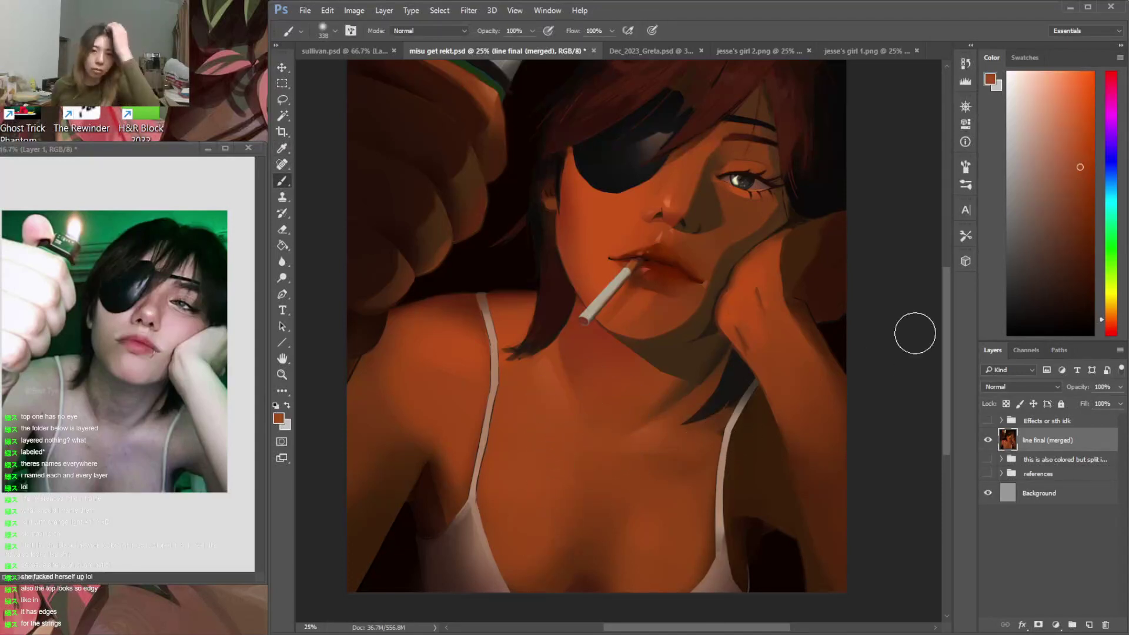
Open the Navigator preview, lasso the area under the collarbone highlight and clear that selection
{"action": "left_click", "coordinate": [965, 107]}
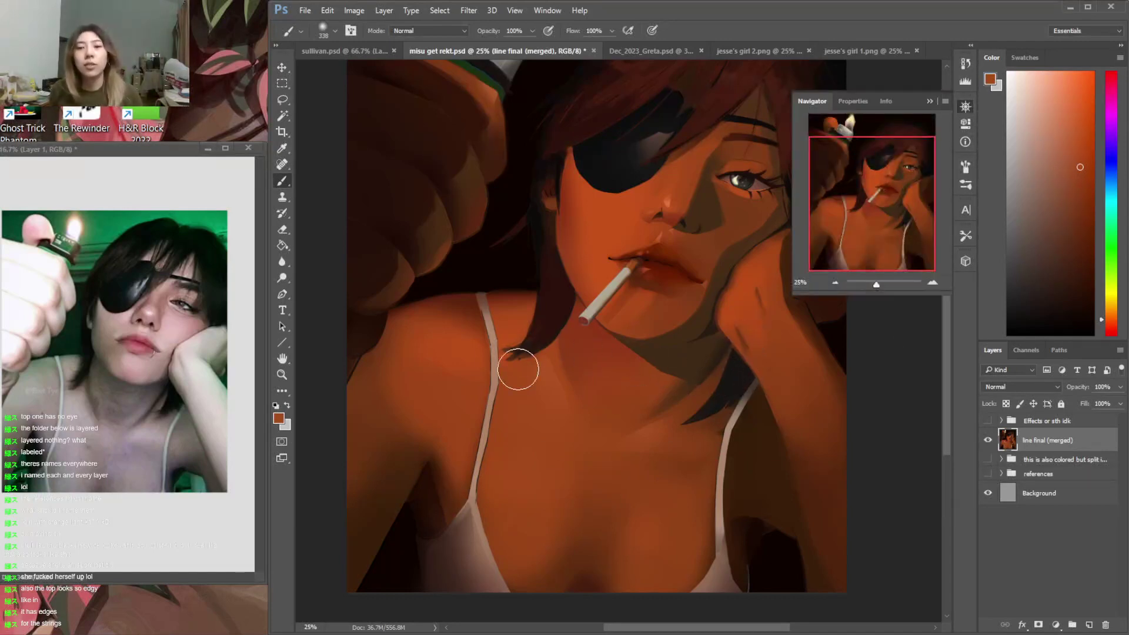
{"action": "key", "text": "l"}
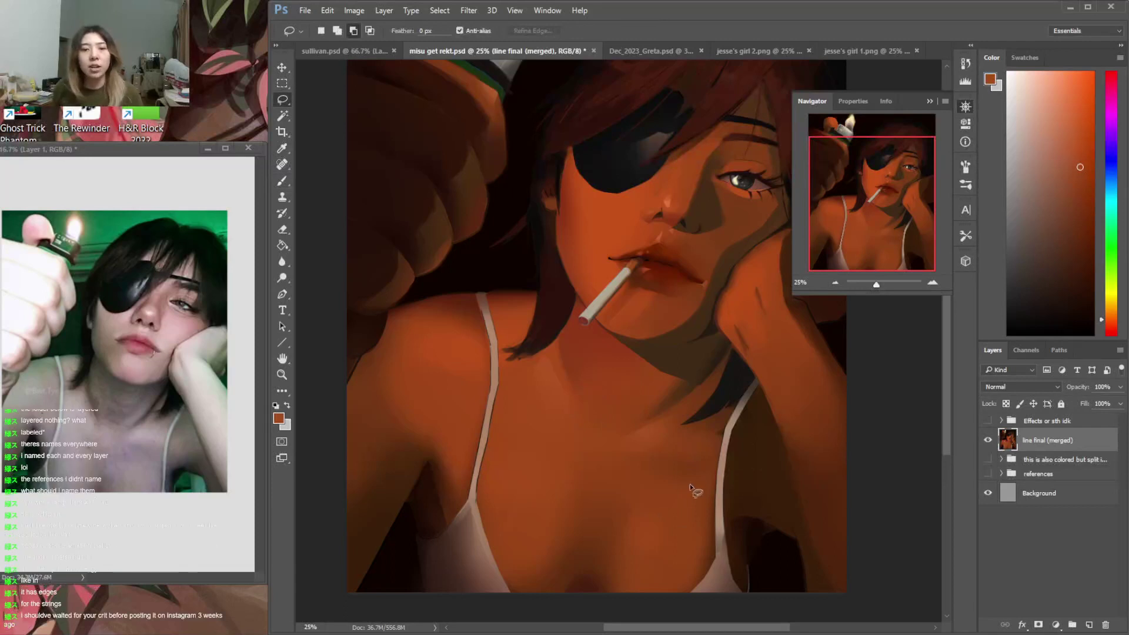
{"action": "left_click_drag", "start_coordinate": [615, 462], "coordinate": [635, 441]}
{"action": "key", "text": "ctrl+d"}
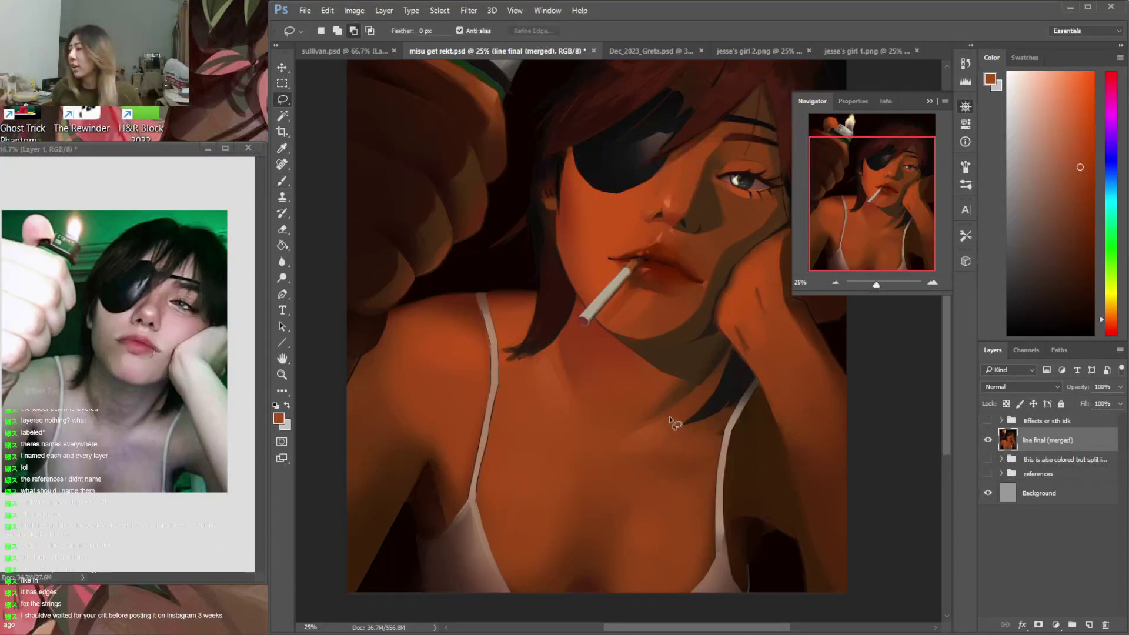
Lasso the inner forearm, shade it with sampled orange and dark brown tones using the soft brush, and clear the selection
{"action": "mouse_move", "coordinate": [950, 427]}
{"action": "left_mouse_down"}
{"action": "mouse_move", "coordinate": [951, 412]}
{"action": "mouse_move", "coordinate": [944, 424]}
{"action": "left_mouse_up"}
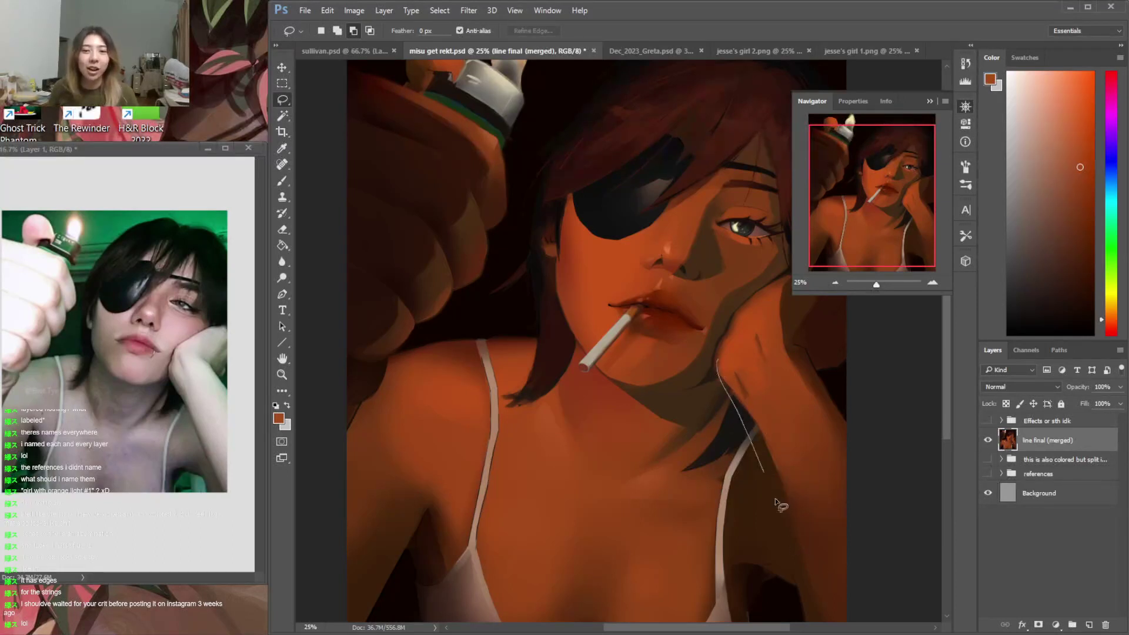
{"action": "left_click_drag", "start_coordinate": [836, 489], "coordinate": [718, 361]}
{"action": "key", "text": "b"}
{"action": "left_click", "coordinate": [708, 366], "text": "alt"}
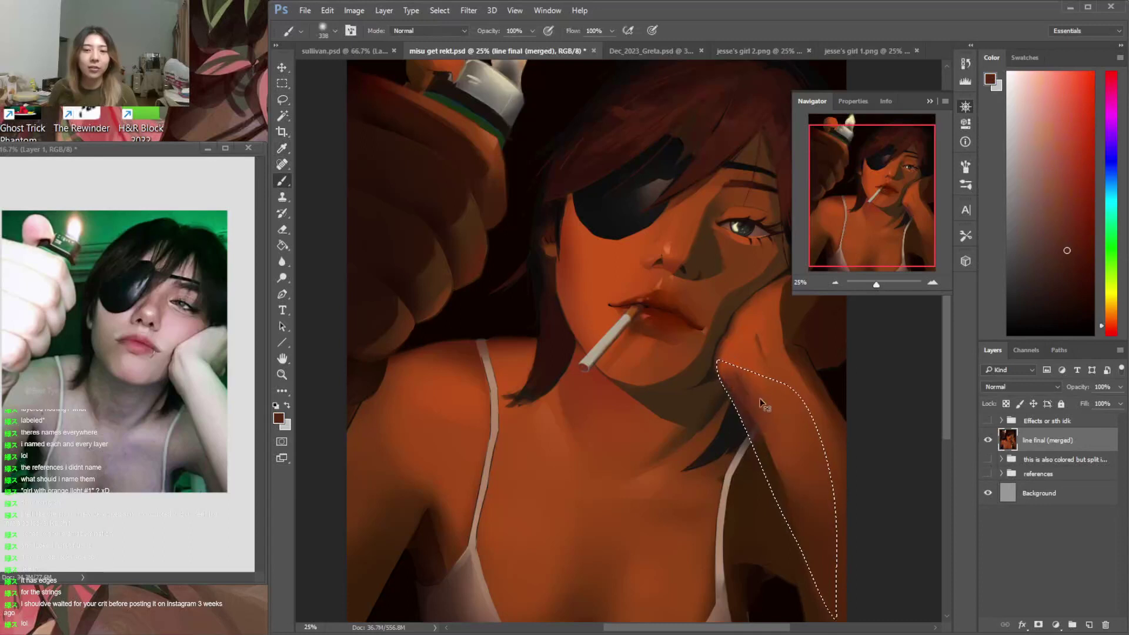
{"action": "left_click", "coordinate": [721, 386], "text": "alt"}
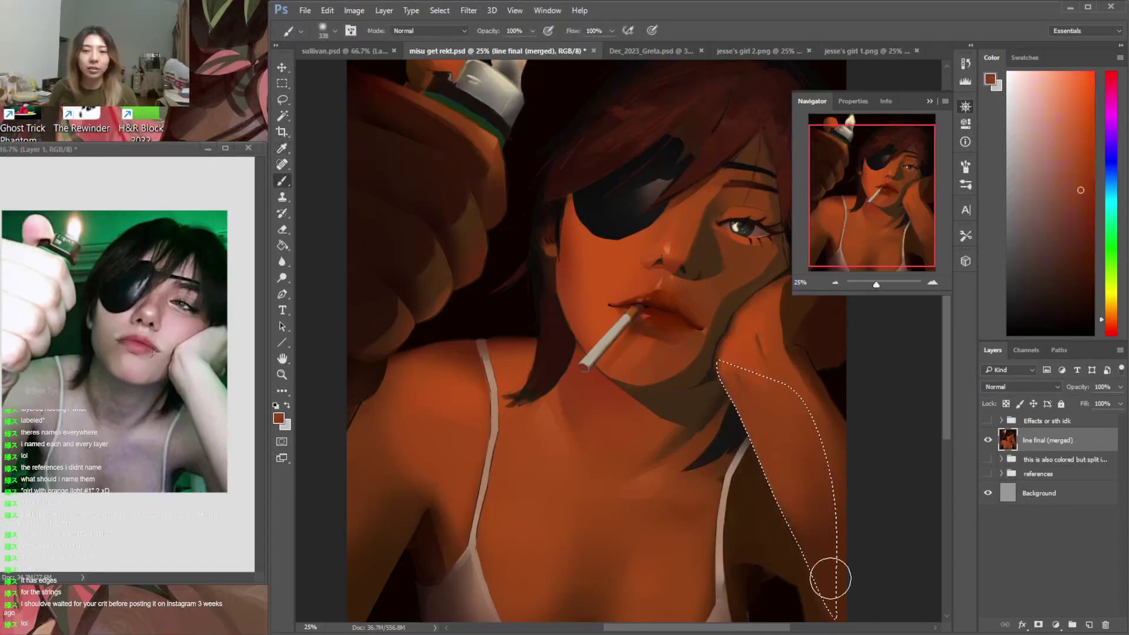
{"action": "left_click", "coordinate": [756, 473], "text": "alt"}
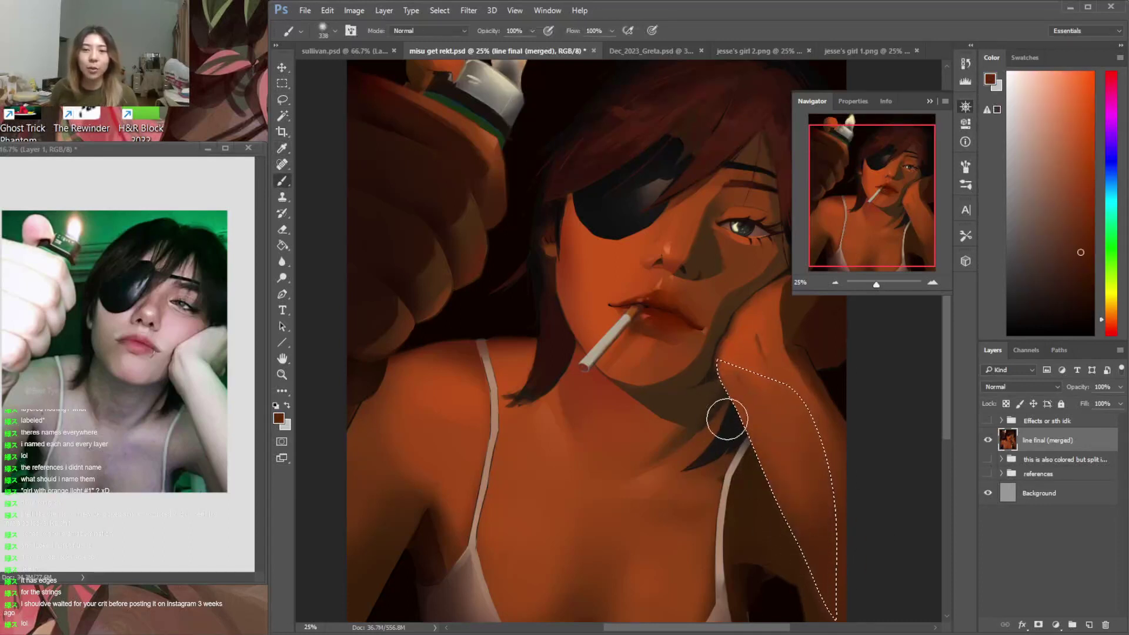
{"action": "key", "text": "alt"}
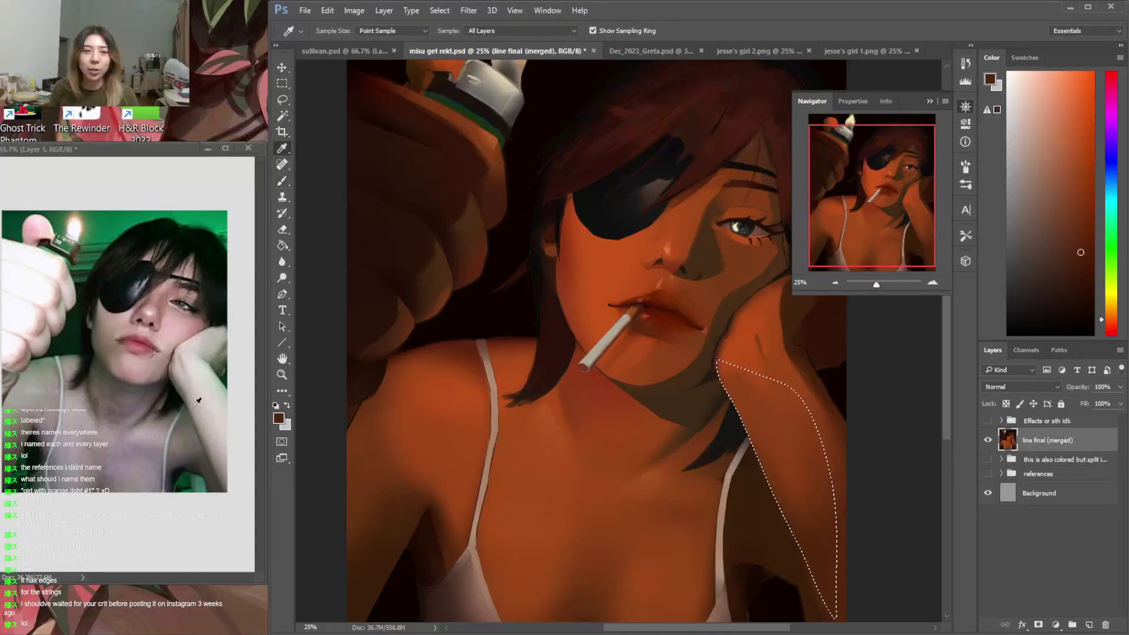
{"action": "left_click", "coordinate": [811, 568], "text": "alt"}
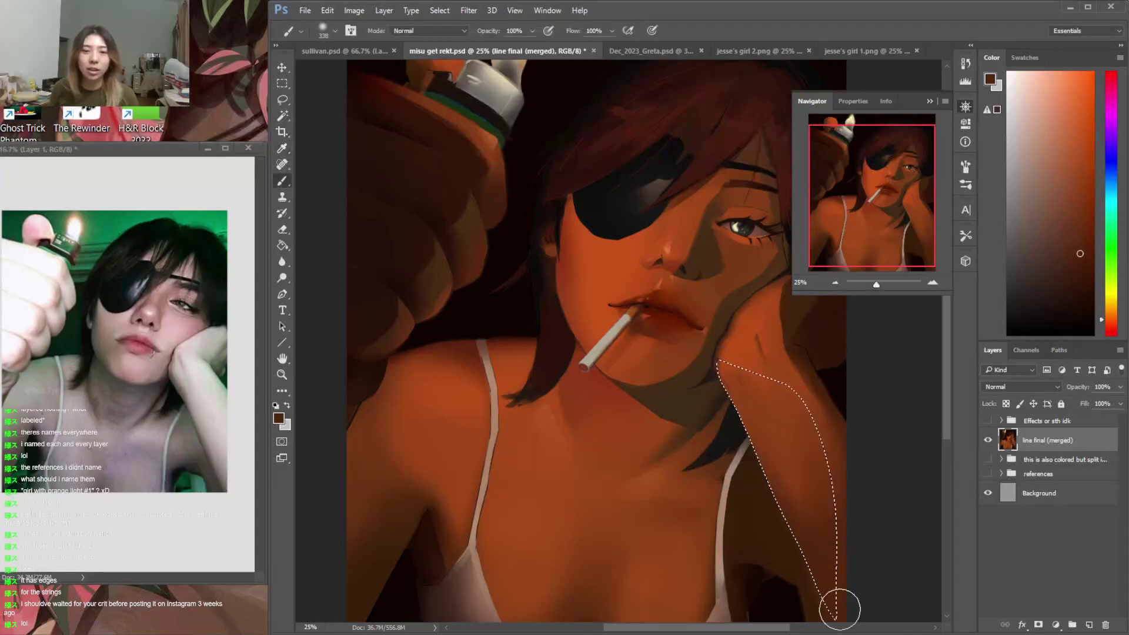
{"action": "left_click_drag", "start_coordinate": [950, 429], "coordinate": [952, 451]}
{"action": "key", "text": "ctrl+d"}
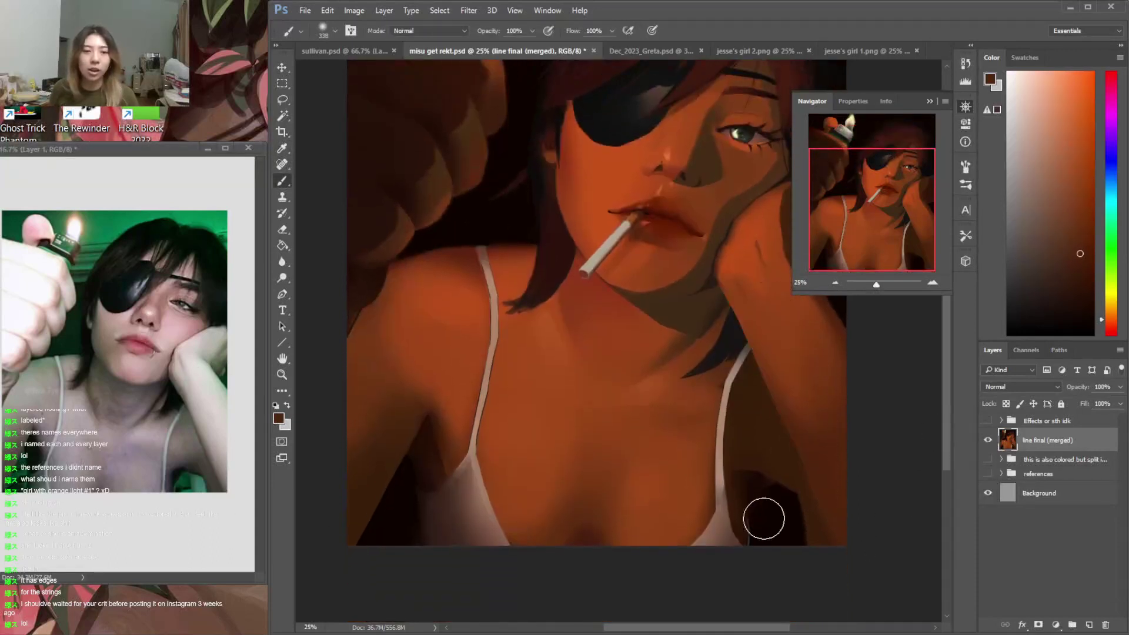
Switch to the 143 px textured brush and clean up the dark gap between the white top and the arm with sampled colors
{"action": "left_click", "coordinate": [790, 508], "text": "alt"}
{"action": "right_click", "coordinate": [787, 507]}
{"action": "left_click", "coordinate": [782, 506]}
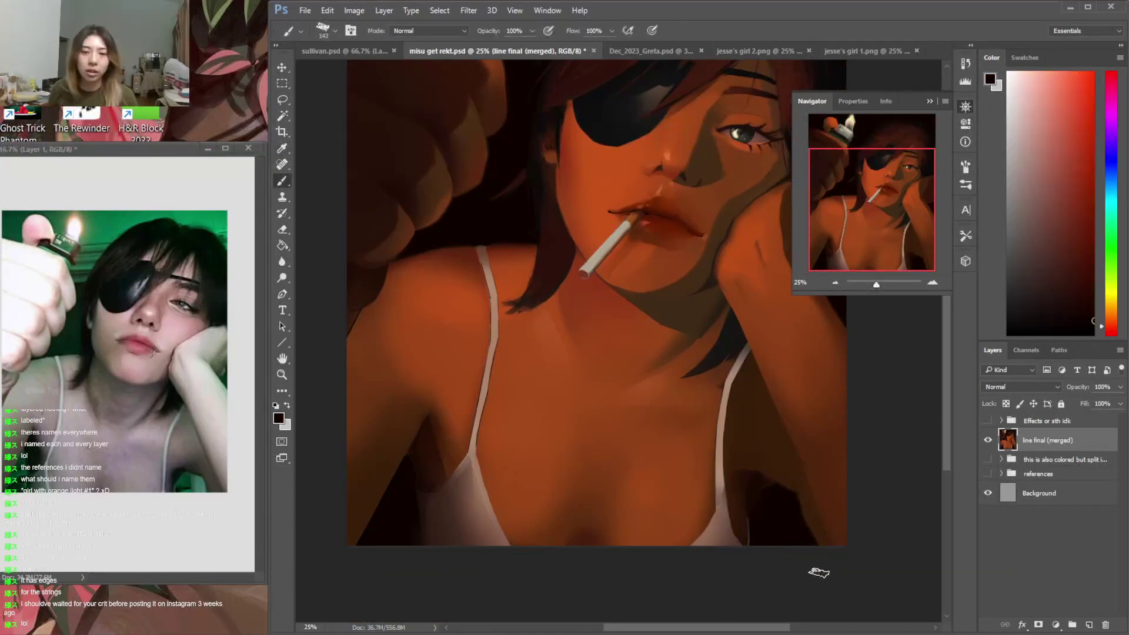
{"action": "left_click", "coordinate": [811, 511], "text": "alt"}
{"action": "left_click", "coordinate": [794, 516], "text": "alt"}
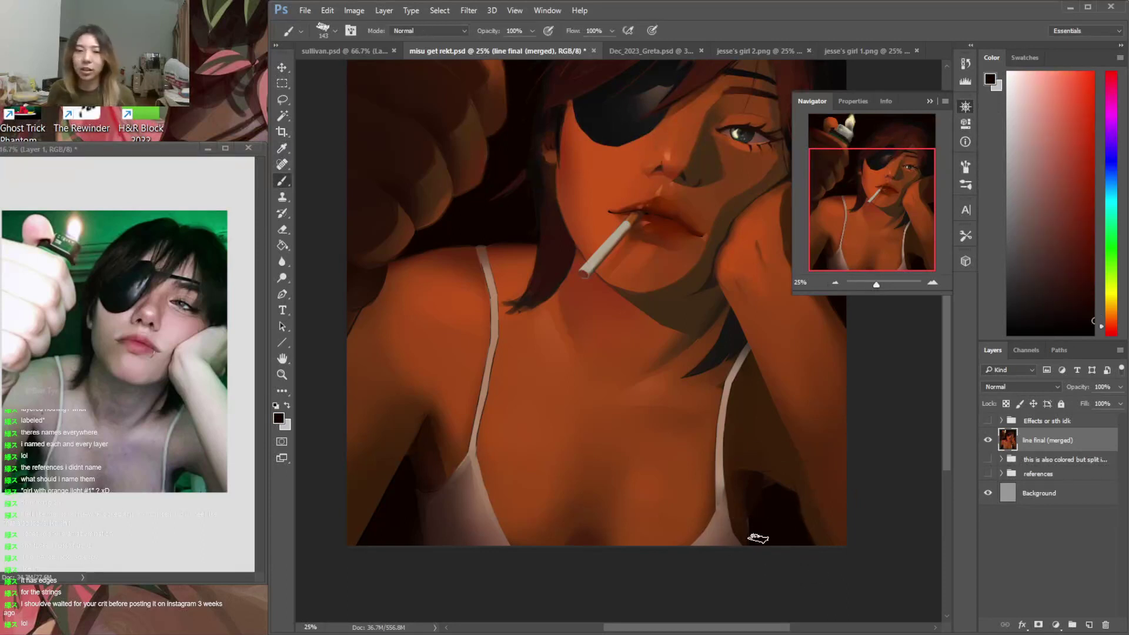
{"action": "left_click", "coordinate": [729, 529], "text": "alt"}
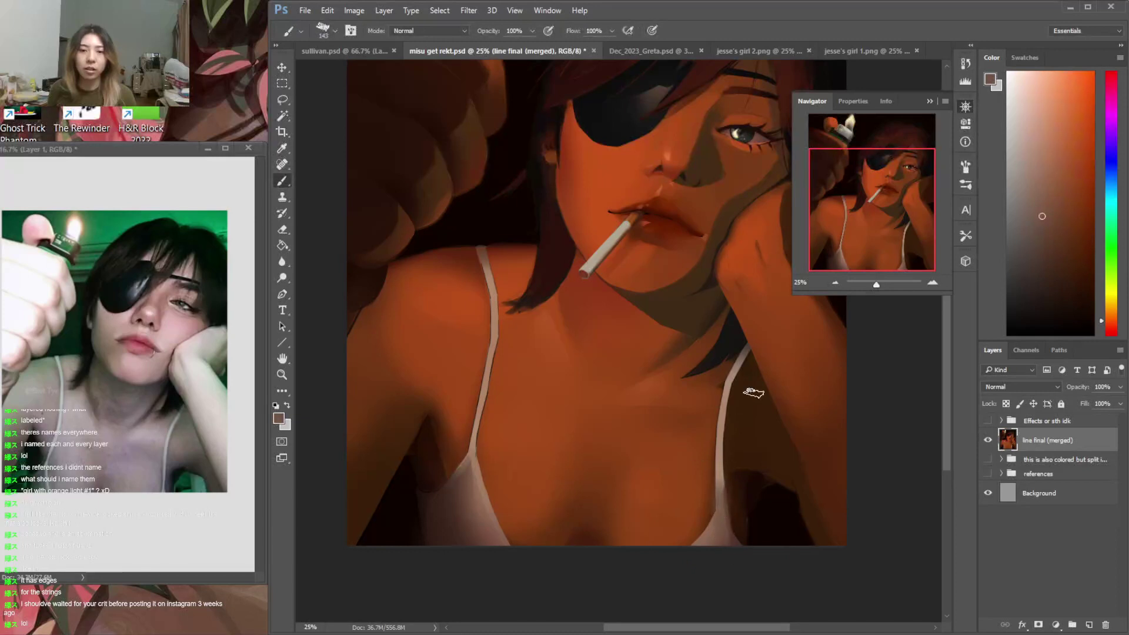
Select the shaded cheek edge beside the hair with the Magic Wand, paint it with sampled orange, and clear the selection
{"action": "scroll", "coordinate": [948, 341], "scroll_direction": "up", "scroll_amount": 5}
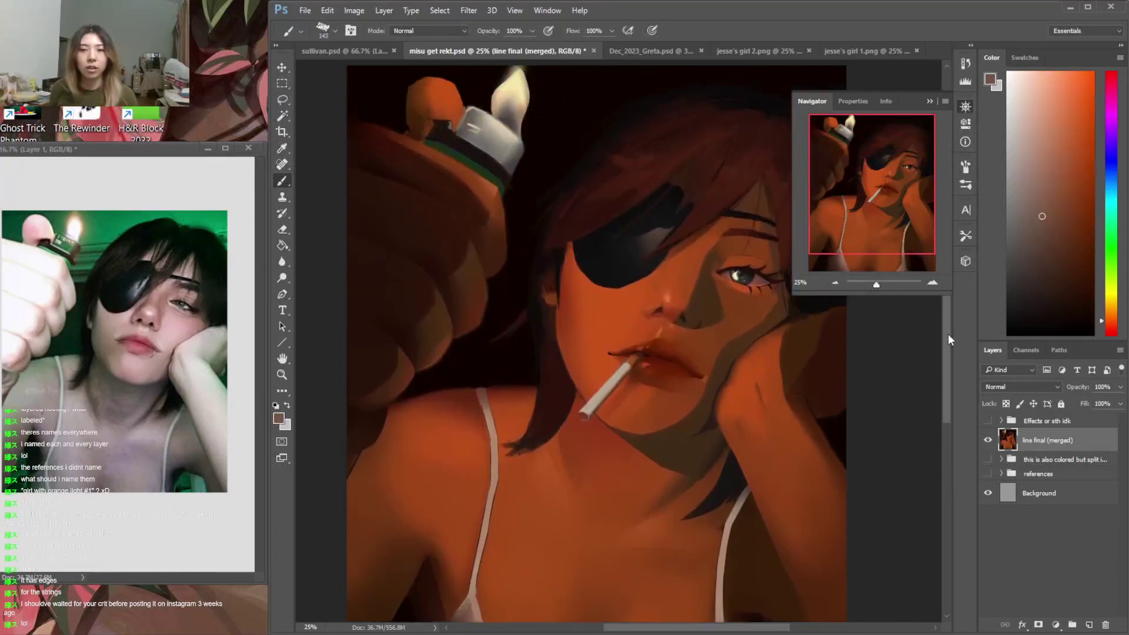
{"action": "key", "text": "w"}
{"action": "left_click", "coordinate": [576, 330]}
{"action": "key", "text": "b"}
{"action": "left_click", "coordinate": [601, 317], "text": "alt"}
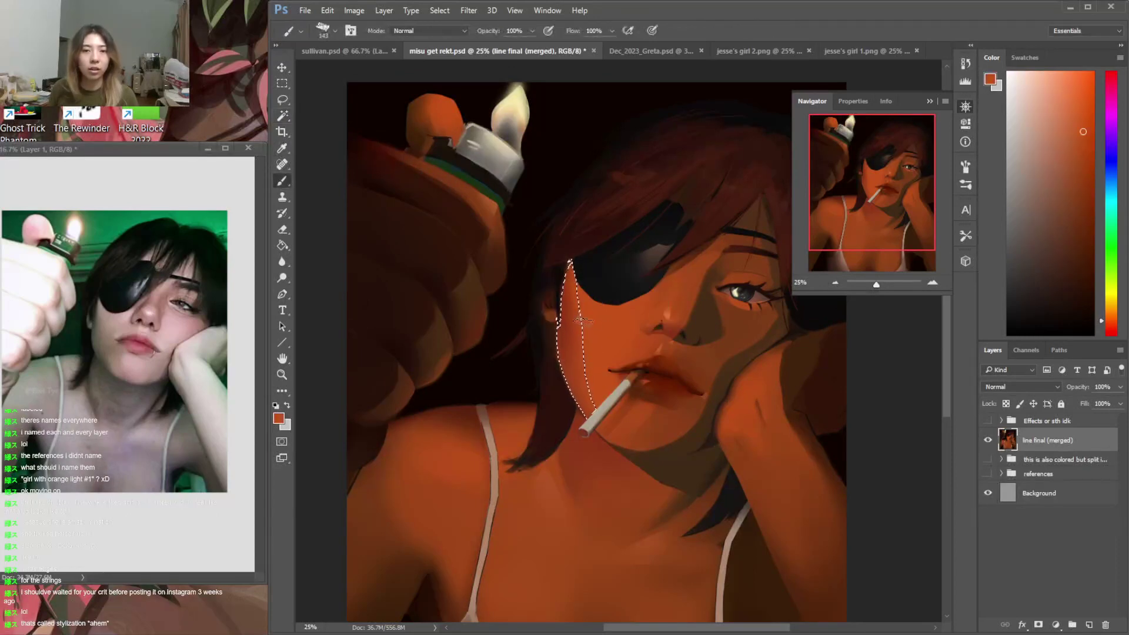
{"action": "key", "text": "ctrl+d"}
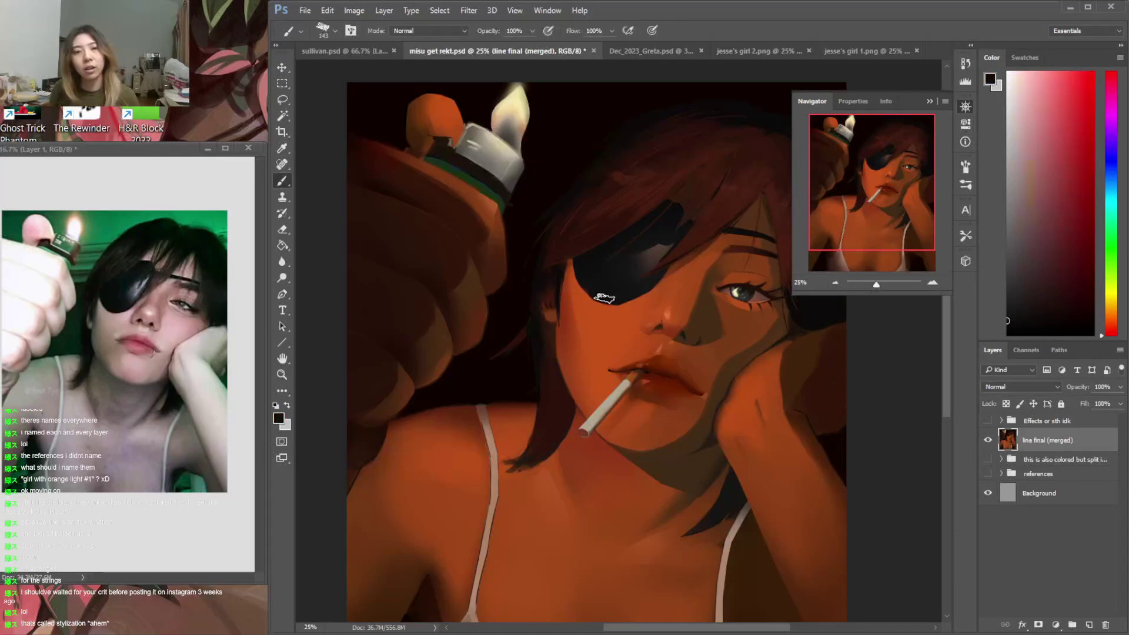
Sample orange from the cheek and blend the cheek below the eyepatch with a 259 px soft brush
{"action": "left_click", "coordinate": [567, 288], "text": "alt"}
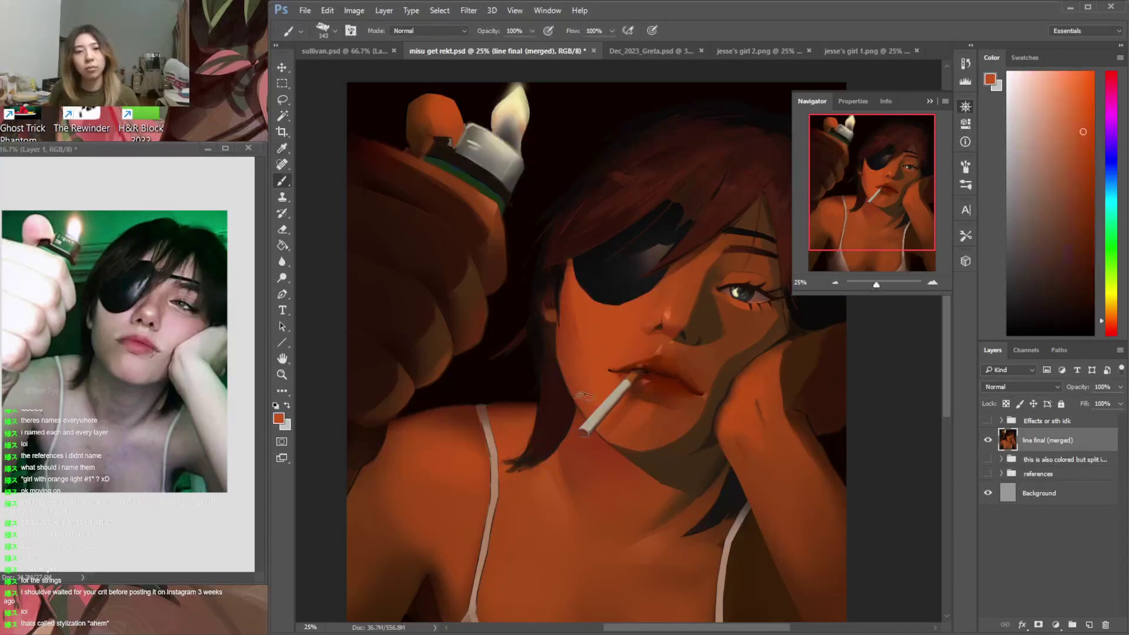
{"action": "right_click", "coordinate": [586, 317]}
{"action": "left_click", "coordinate": [622, 400]}
{"action": "left_click", "coordinate": [703, 347]}
{"action": "left_click", "coordinate": [686, 299]}
{"action": "key", "text": "ctrl+d"}
{"action": "key", "text": "ctrl+d"}
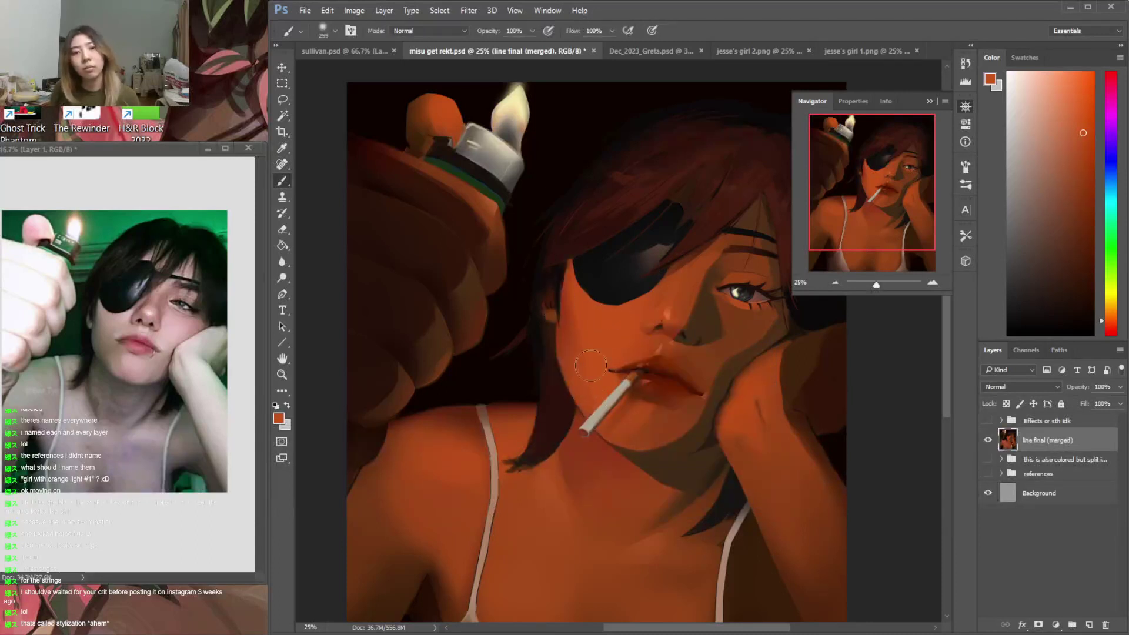
Switch to the textured brush at 66 px and paint a lighter orange highlight at the corner of the mouth
{"action": "right_click", "coordinate": [645, 331]}
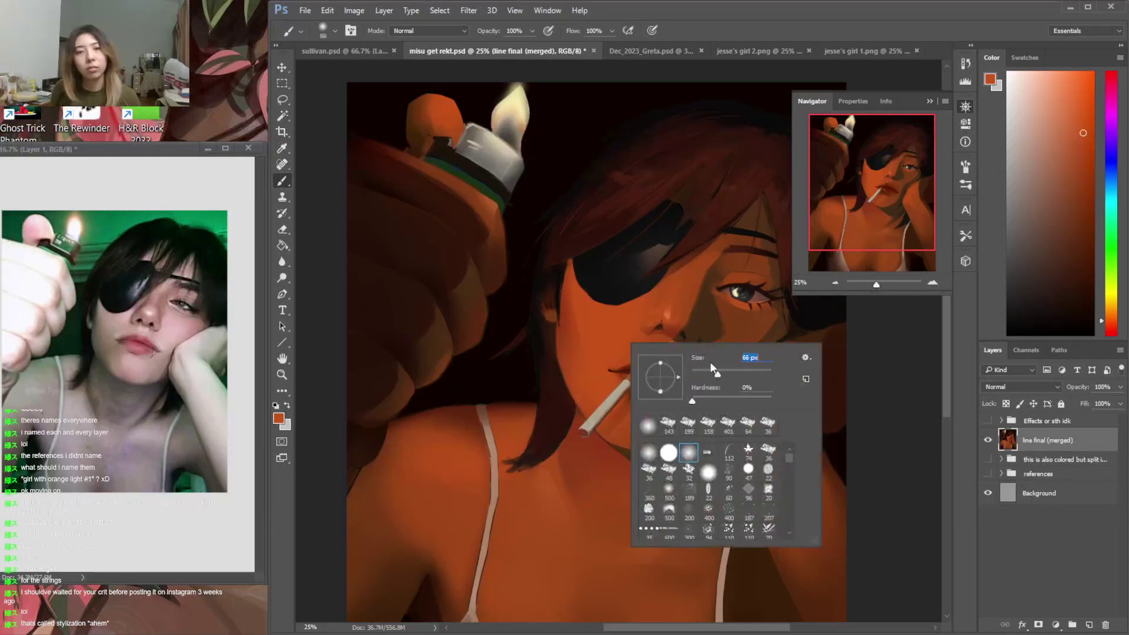
{"action": "left_click", "coordinate": [669, 425]}
{"action": "left_click", "coordinate": [1075, 113]}
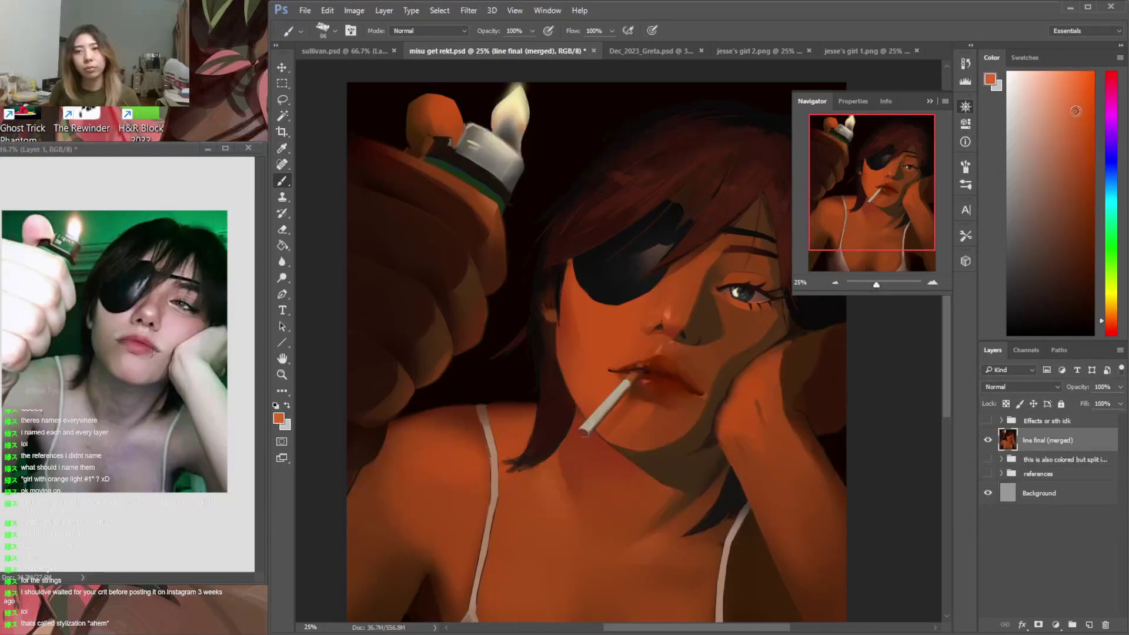
{"action": "left_click", "coordinate": [1112, 317]}
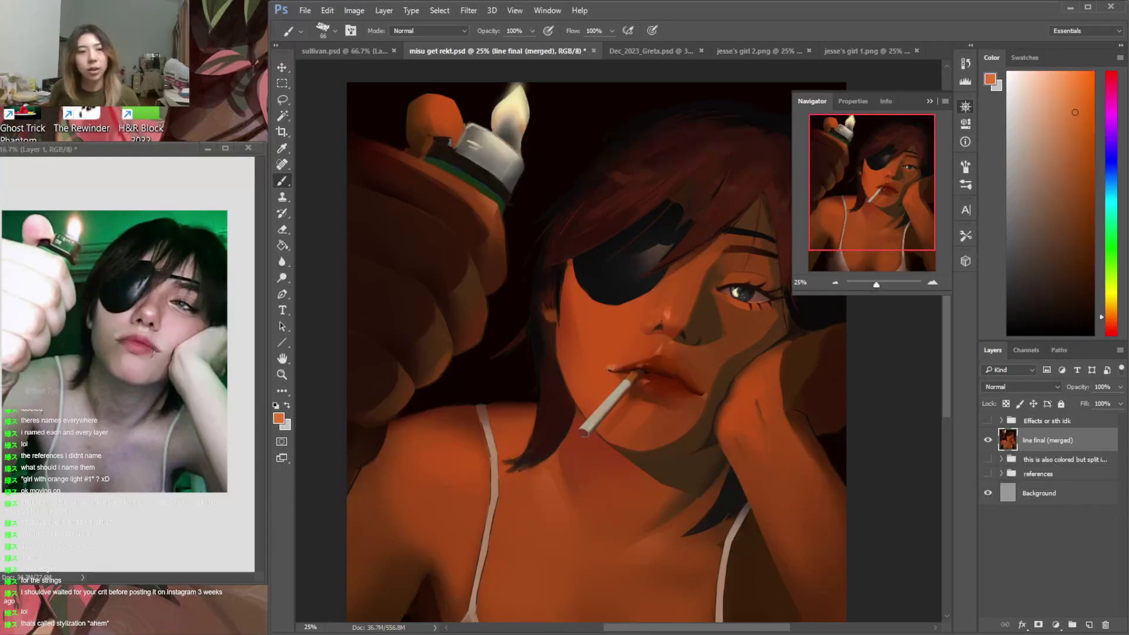
Refine the nostrils, nose tip and skin above the upper lip with orange and red-brown tones sampled around the nose
{"action": "left_click", "coordinate": [656, 340], "text": "alt"}
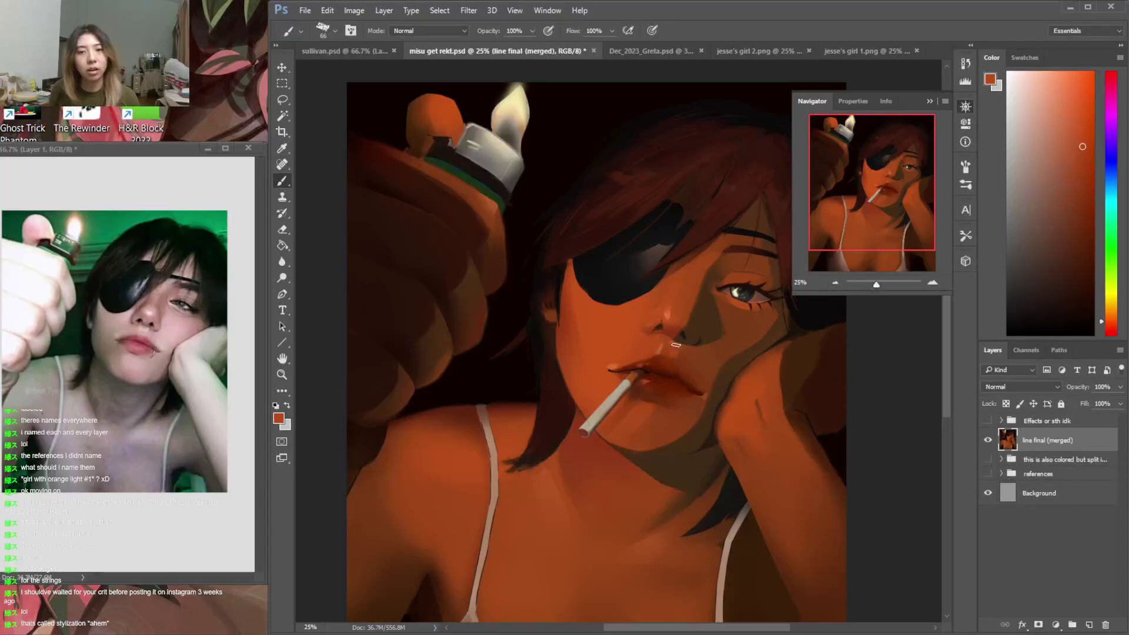
{"action": "left_click", "coordinate": [669, 346], "text": "alt"}
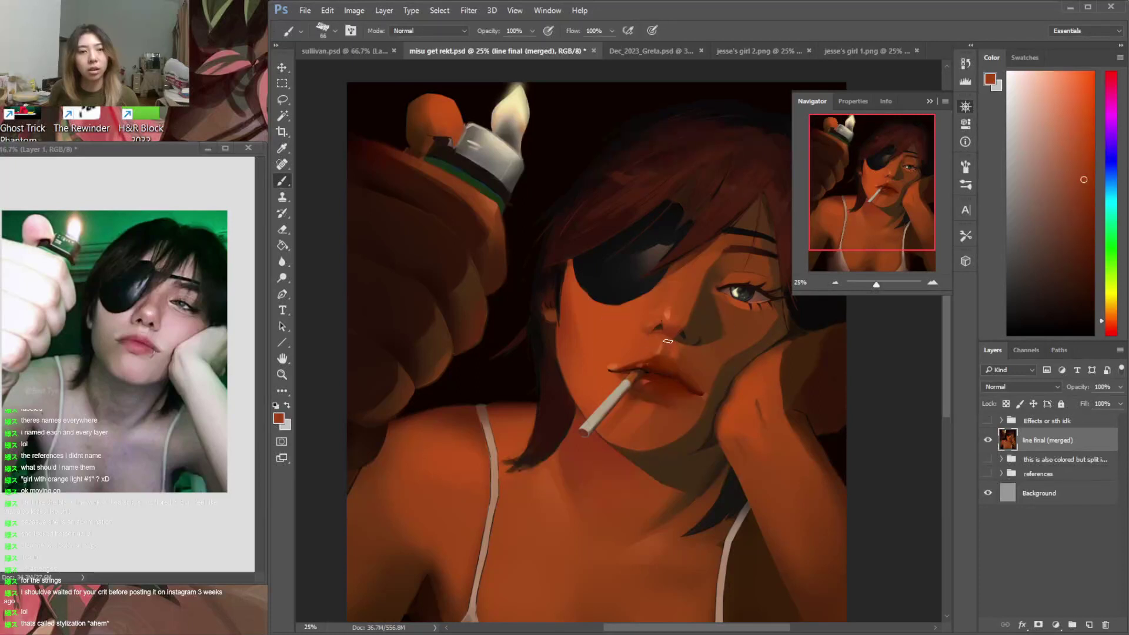
{"action": "left_click", "coordinate": [668, 336], "text": "alt"}
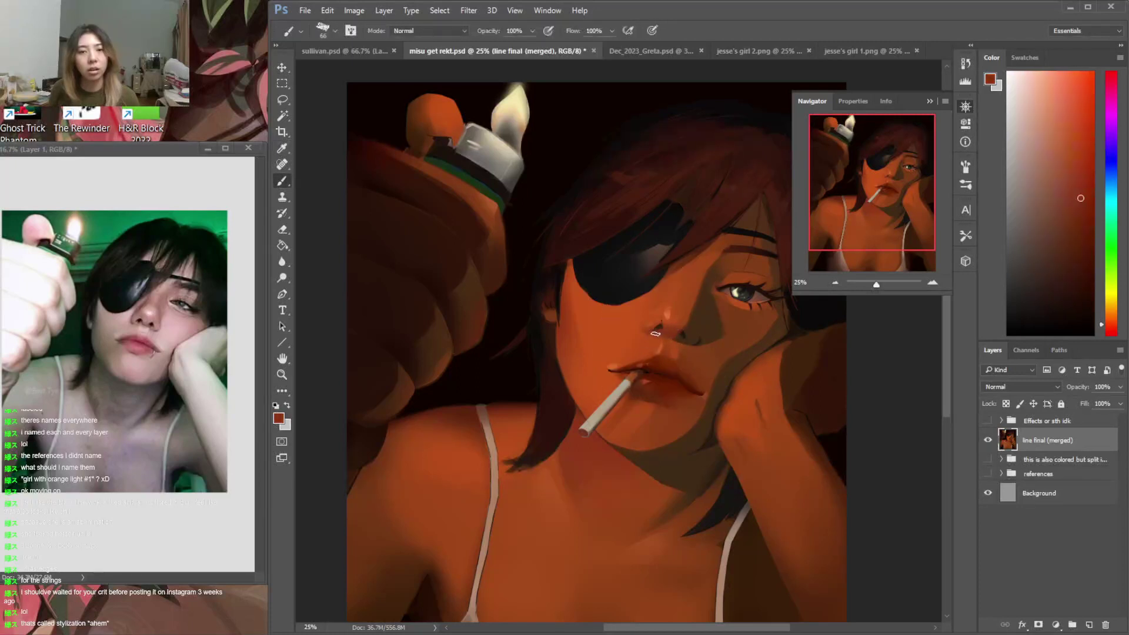
{"action": "left_click", "coordinate": [652, 341], "text": "alt"}
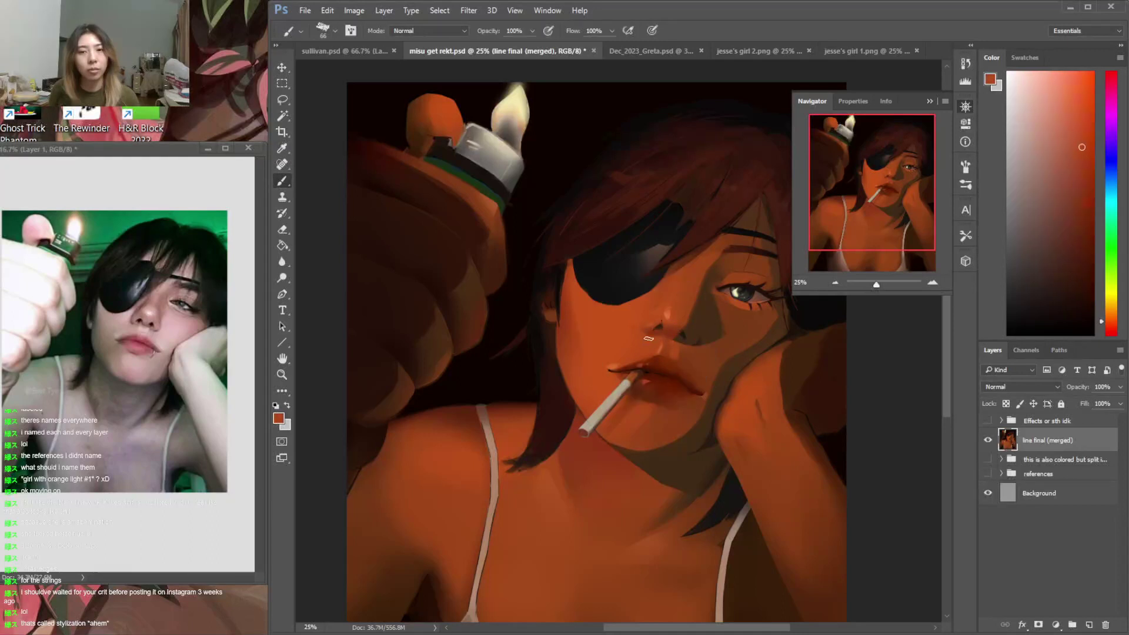
{"action": "left_click", "coordinate": [637, 328], "text": "alt"}
{"action": "left_click", "coordinate": [643, 332], "text": "alt"}
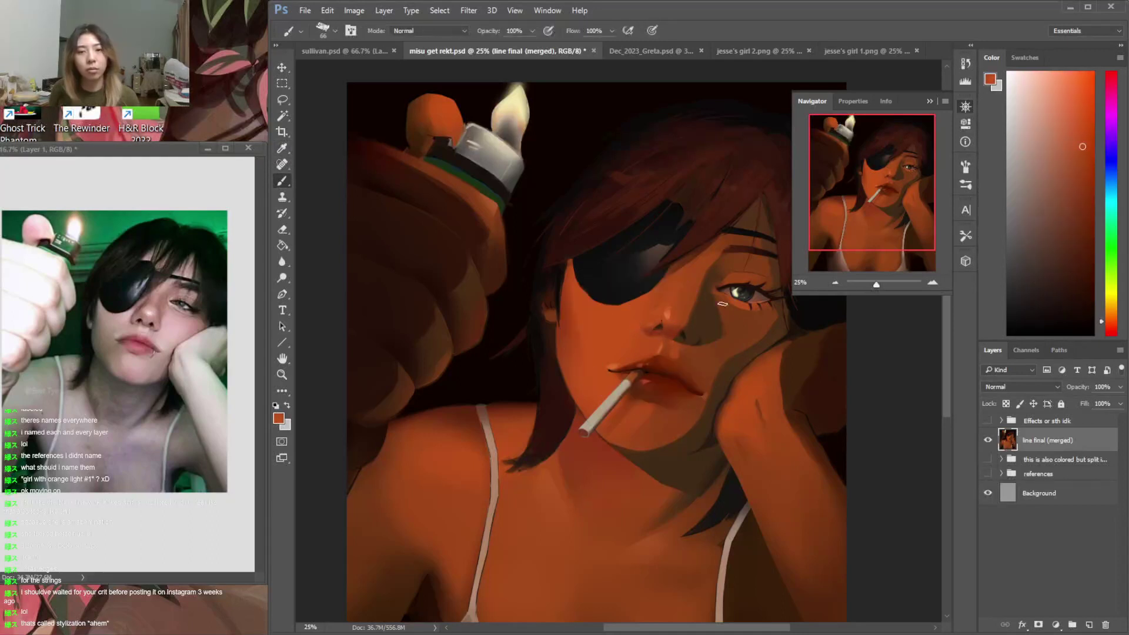
{"action": "left_click", "coordinate": [665, 305], "text": "alt"}
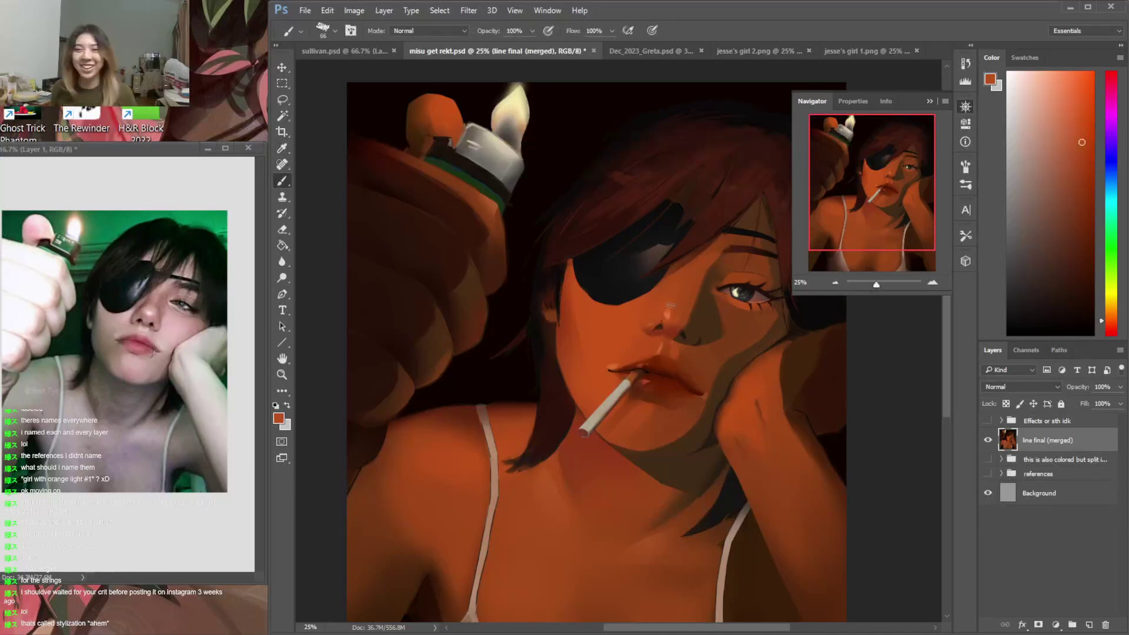
Enlarge the textured brush to 124 px and sample dark brown from the shadow beside the forearm
{"action": "scroll", "coordinate": [948, 360], "scroll_direction": "down", "scroll_amount": 5}
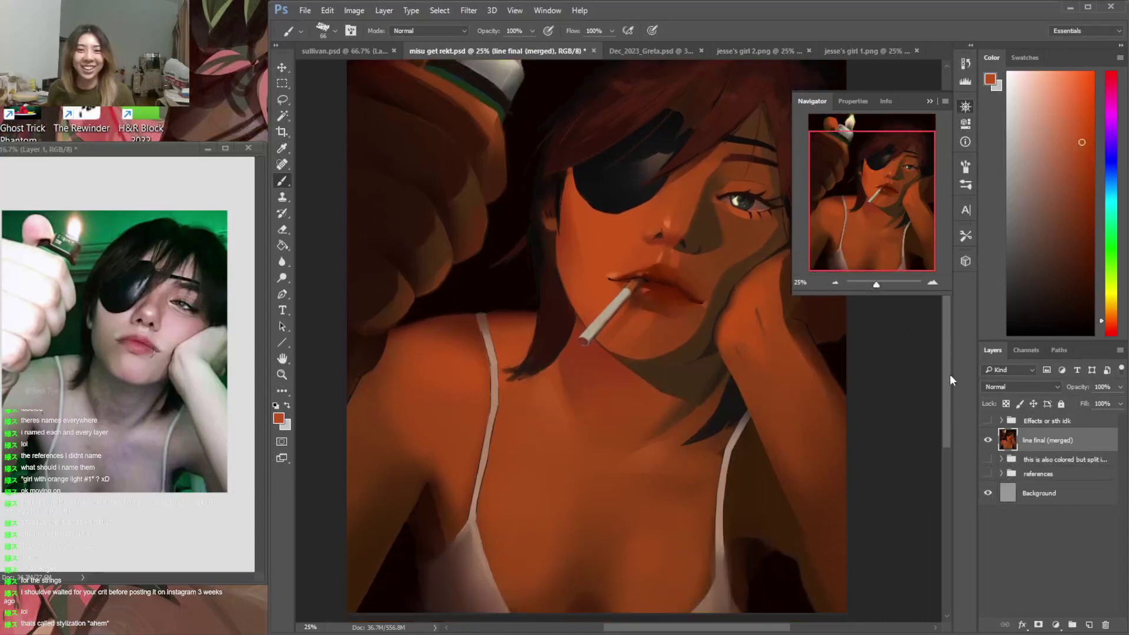
{"action": "scroll", "coordinate": [951, 374], "scroll_direction": "up", "scroll_amount": 3}
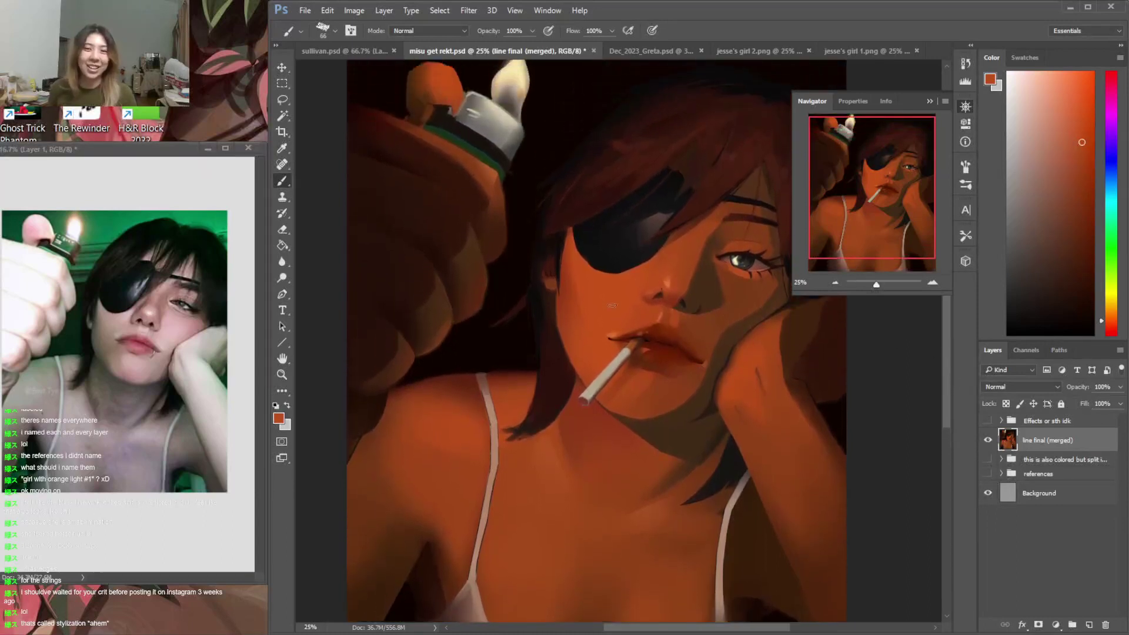
{"action": "right_click", "coordinate": [708, 337]}
{"action": "left_click", "coordinate": [900, 337]}
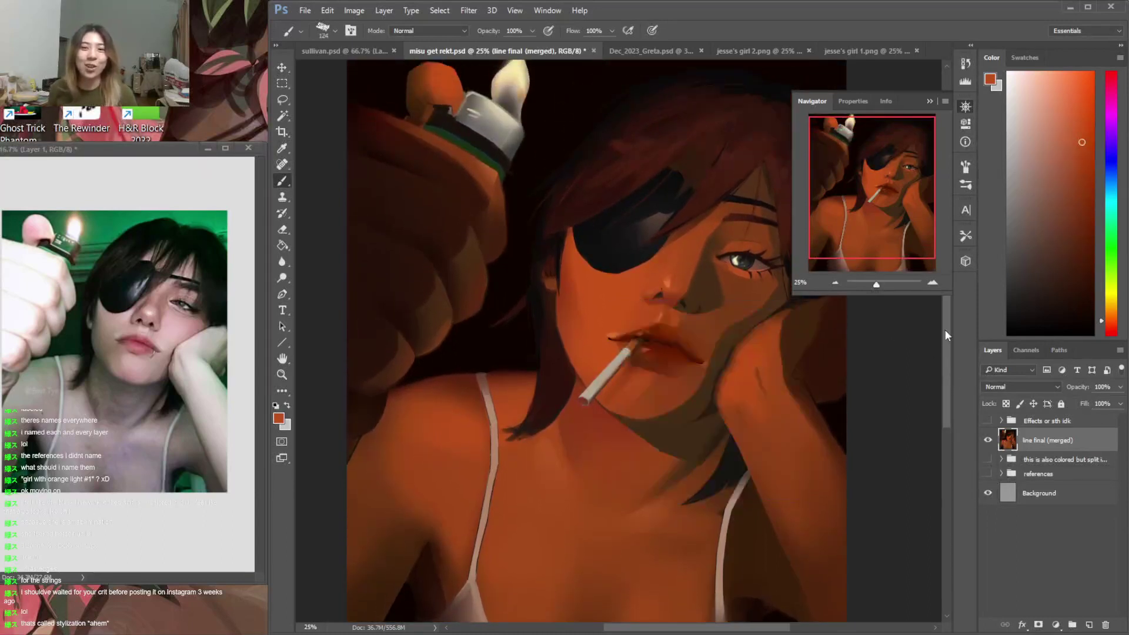
{"action": "scroll", "coordinate": [945, 335], "scroll_direction": "down", "scroll_amount": 2}
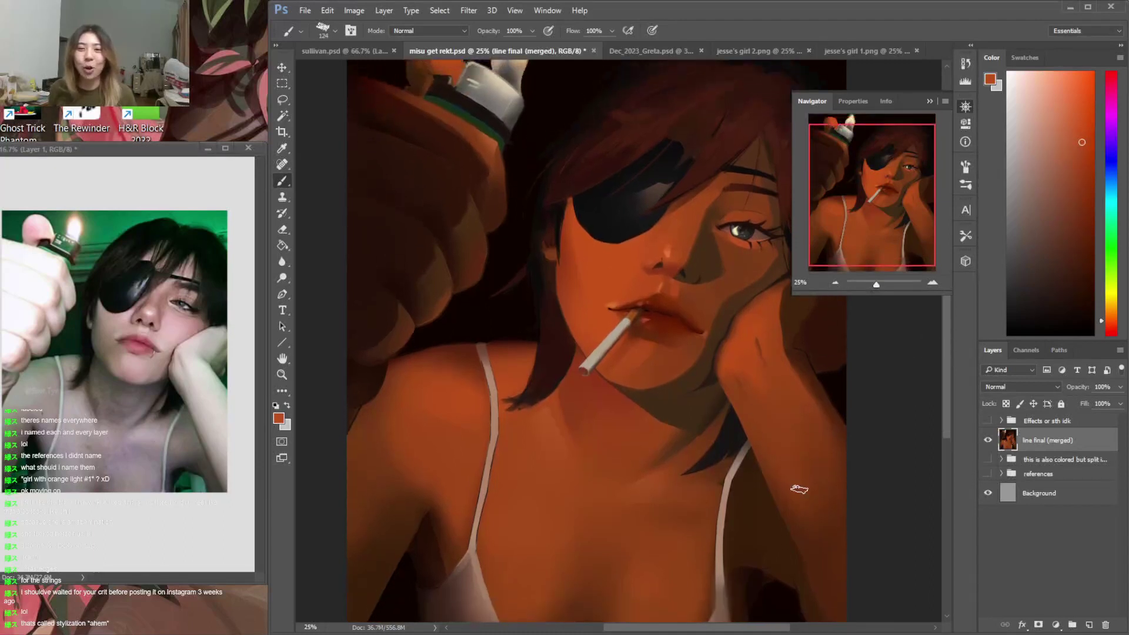
{"action": "key", "text": "i"}
{"action": "key", "text": "b"}
{"action": "left_click", "coordinate": [788, 545], "text": "alt"}
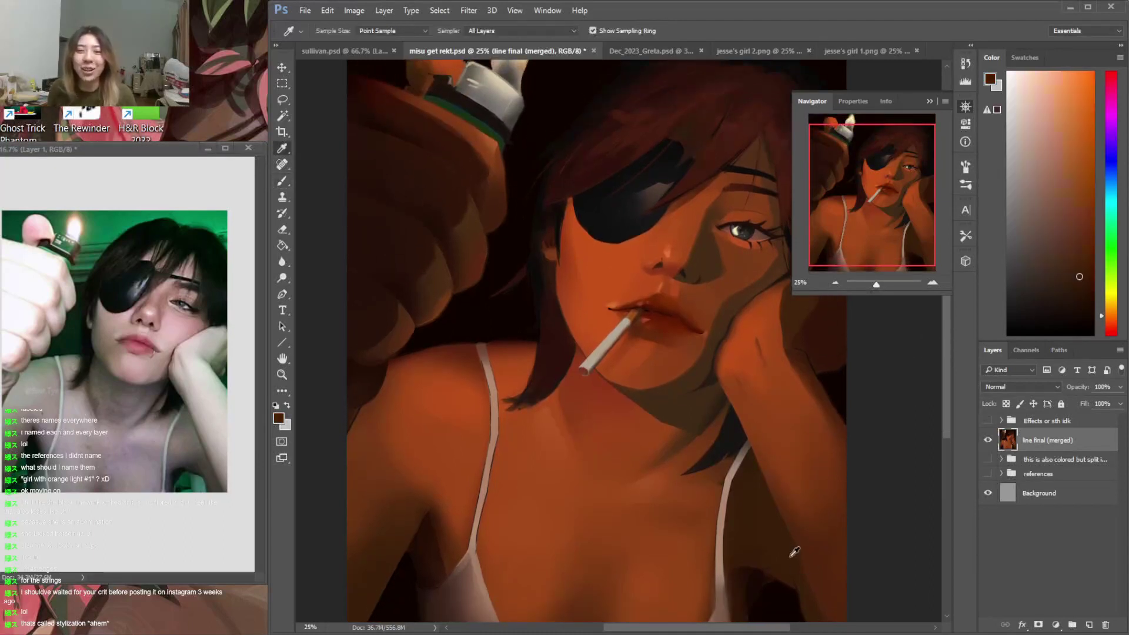
Reshape the dark gap between the white top and the arm using near-black and brown tones sampled around it
{"action": "scroll", "coordinate": [951, 400], "scroll_direction": "down", "scroll_amount": 4}
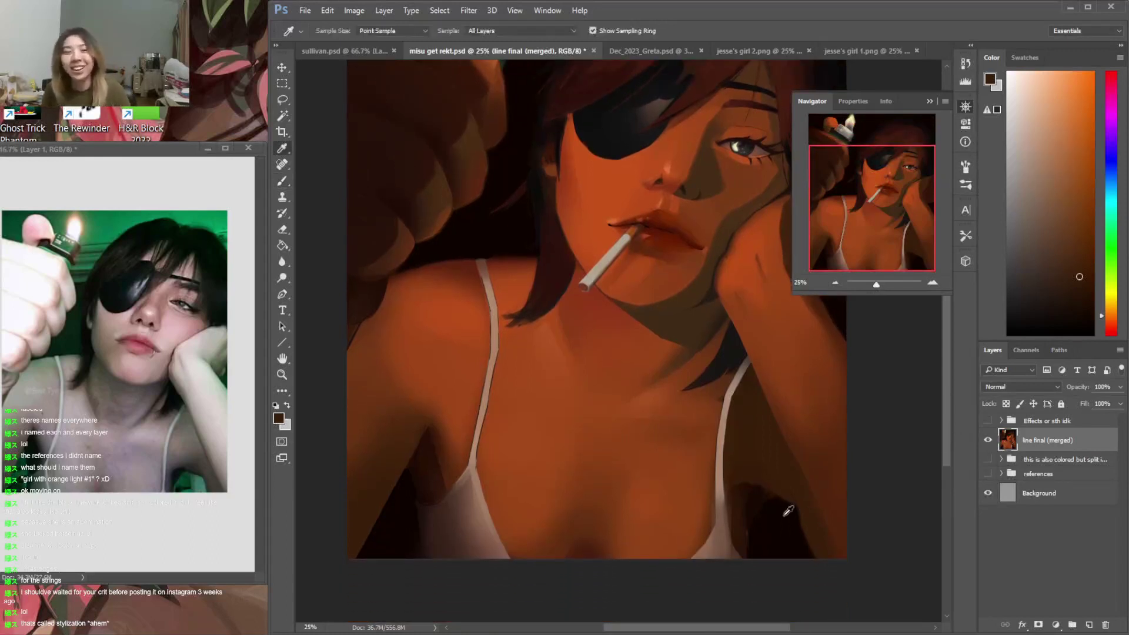
{"action": "left_click", "coordinate": [771, 501], "text": "alt"}
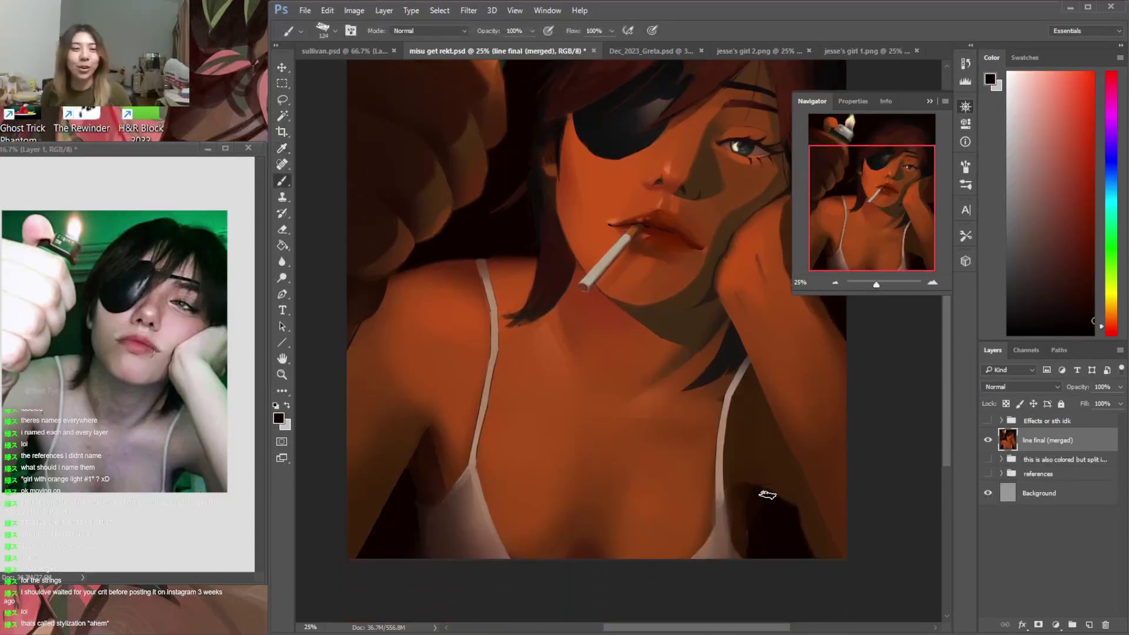
{"action": "left_click", "coordinate": [738, 539], "text": "alt"}
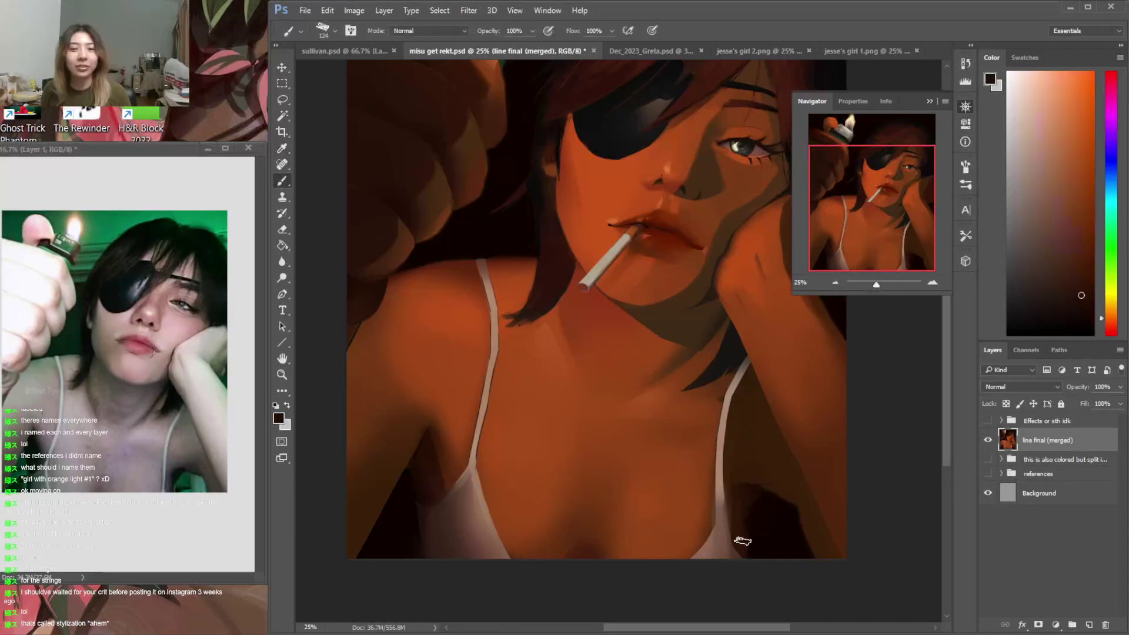
{"action": "left_click", "coordinate": [766, 513], "text": "alt"}
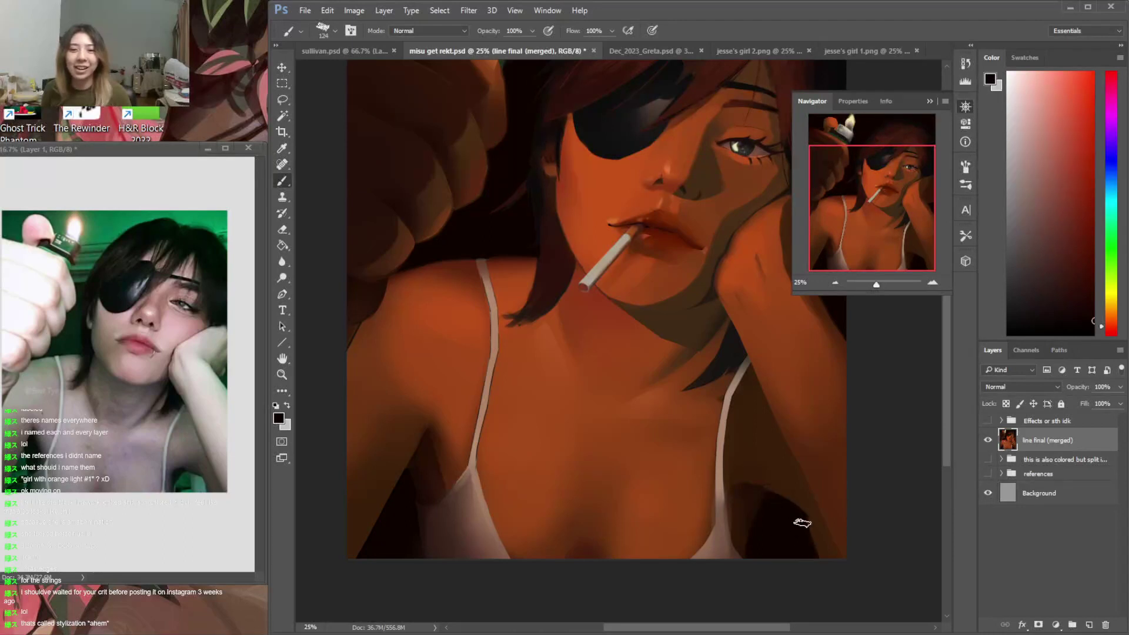
{"action": "left_click", "coordinate": [765, 472], "text": "alt"}
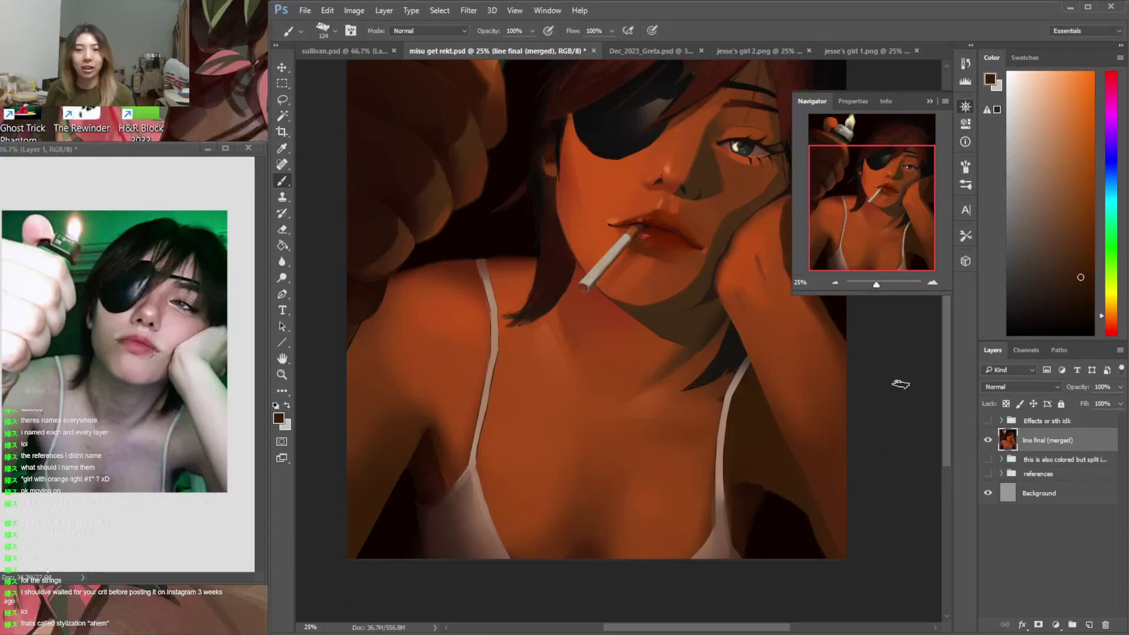
Select the dark gap beside the white strap, sample the chest's orange-brown, switch to the large soft round brush and drop the selection
{"action": "key", "text": "w"}
{"action": "left_click", "coordinate": [748, 454]}
{"action": "key", "text": "b"}
{"action": "left_click", "coordinate": [686, 446], "text": "alt"}
{"action": "right_click", "coordinate": [728, 450]}
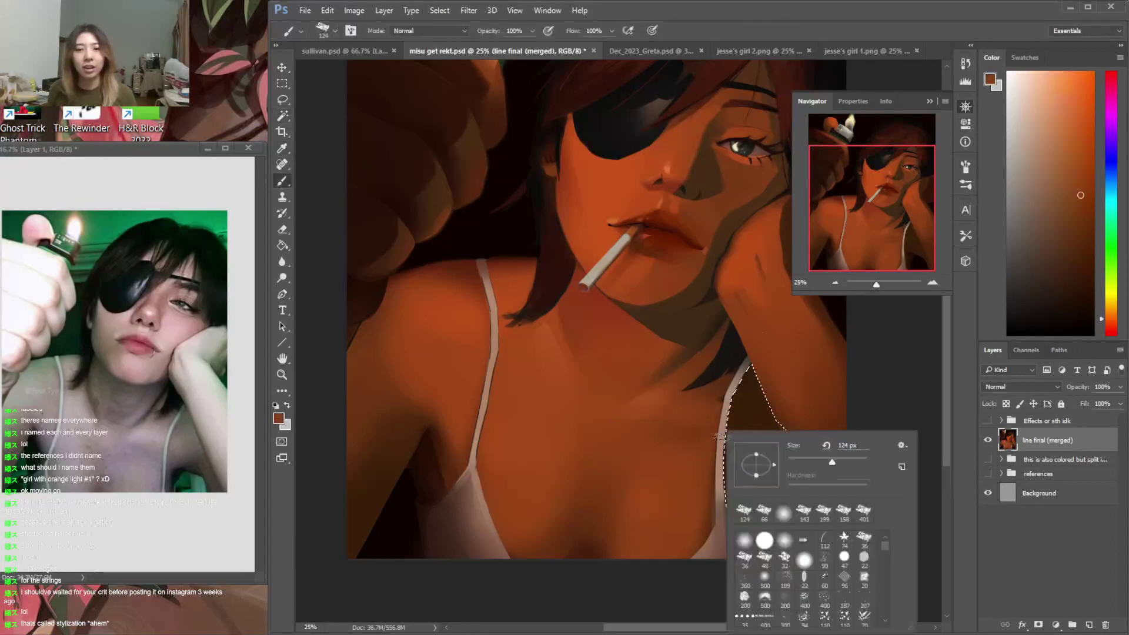
{"action": "left_click", "coordinate": [784, 513]}
{"action": "key", "text": "Escape"}
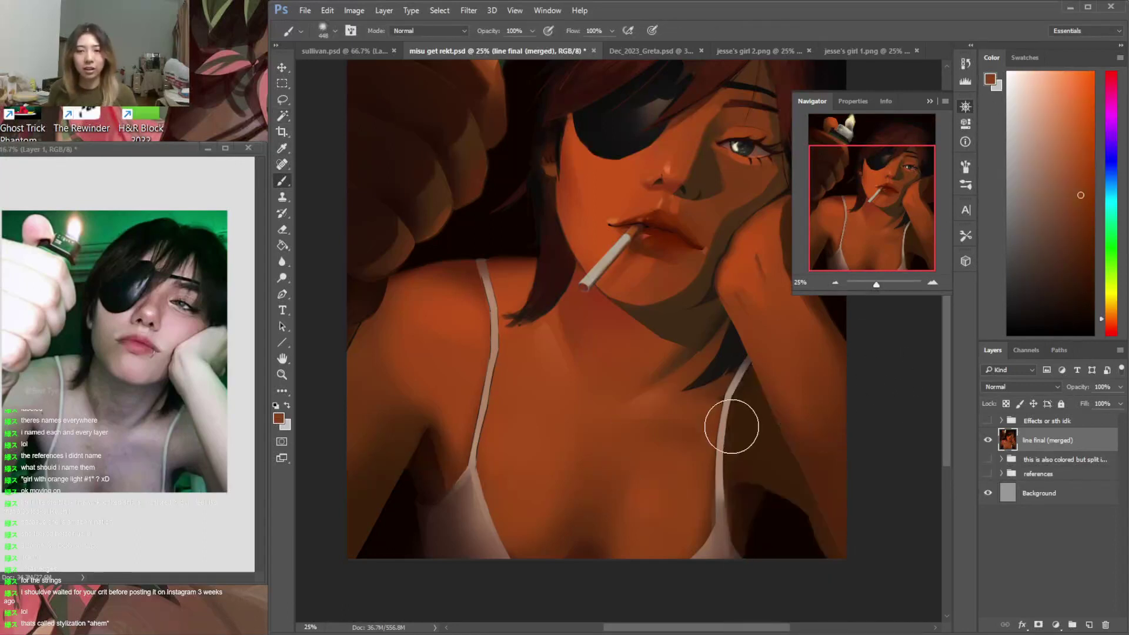
{"action": "key", "text": "ctrl+d"}
Lasso the upper part of the gap between strap and forearm and shade it softly with redder browns
{"action": "key", "text": "l"}
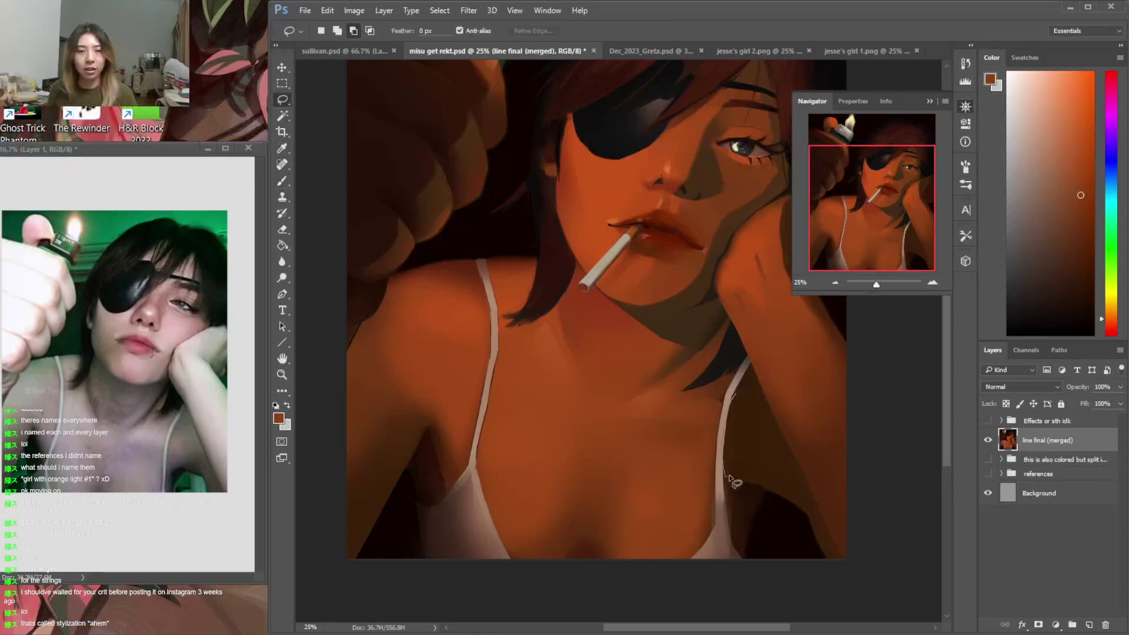
{"action": "mouse_move", "coordinate": [782, 464]}
{"action": "left_mouse_down"}
{"action": "mouse_move", "coordinate": [744, 389]}
{"action": "mouse_move", "coordinate": [724, 430]}
{"action": "mouse_move", "coordinate": [725, 477]}
{"action": "left_mouse_up"}
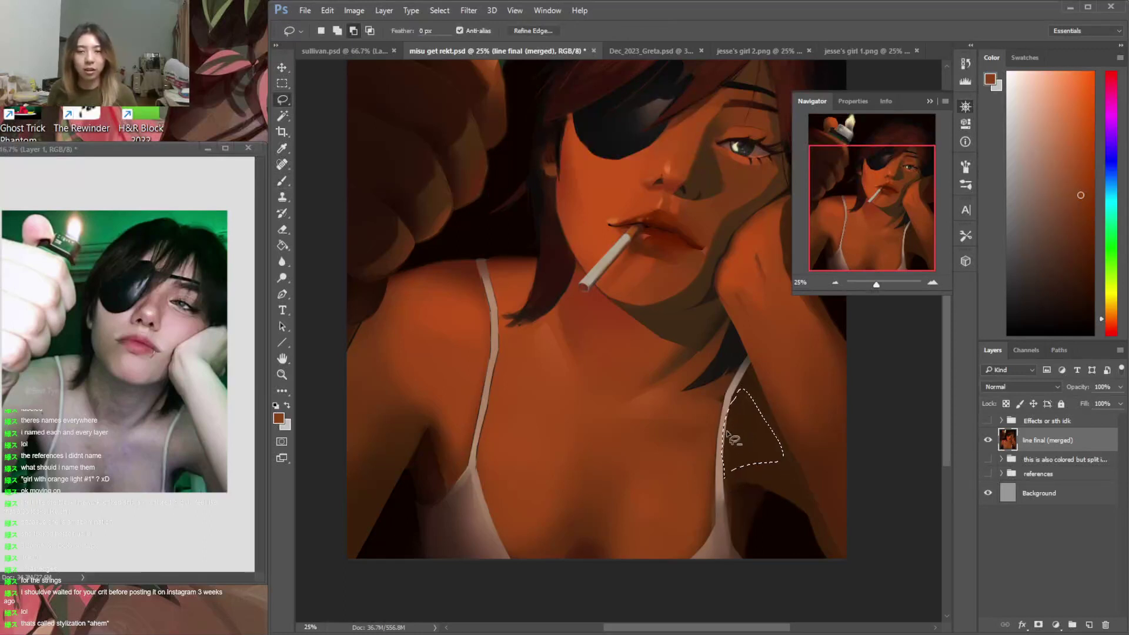
{"action": "key", "text": "i"}
{"action": "left_click", "coordinate": [744, 424]}
{"action": "key", "text": "b"}
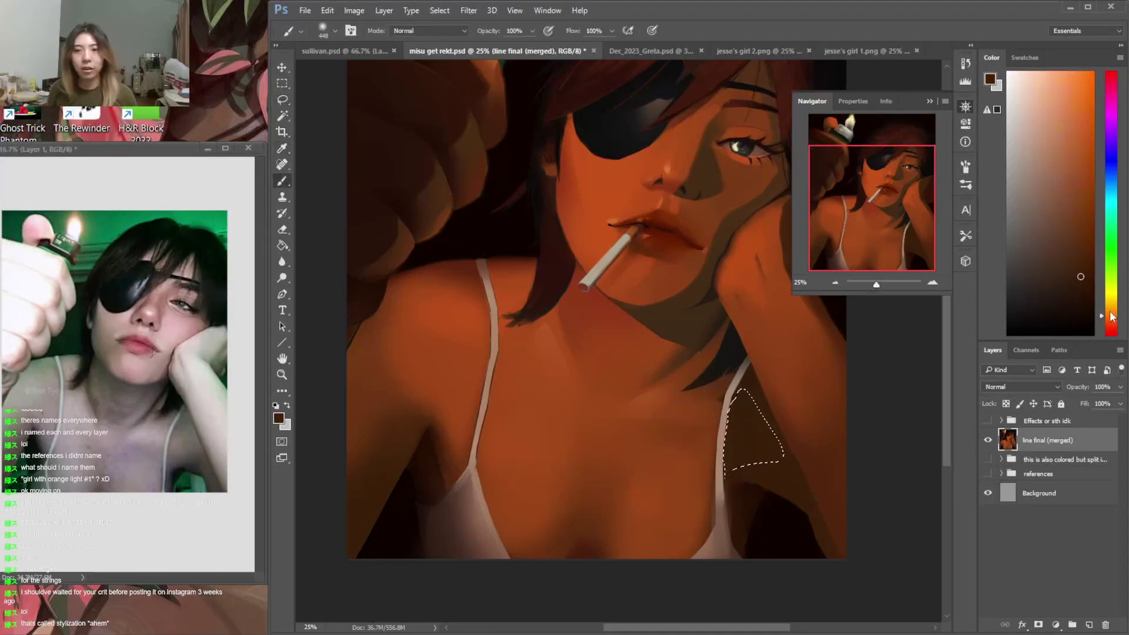
{"action": "left_click", "coordinate": [1112, 321]}
{"action": "left_click", "coordinate": [1081, 243]}
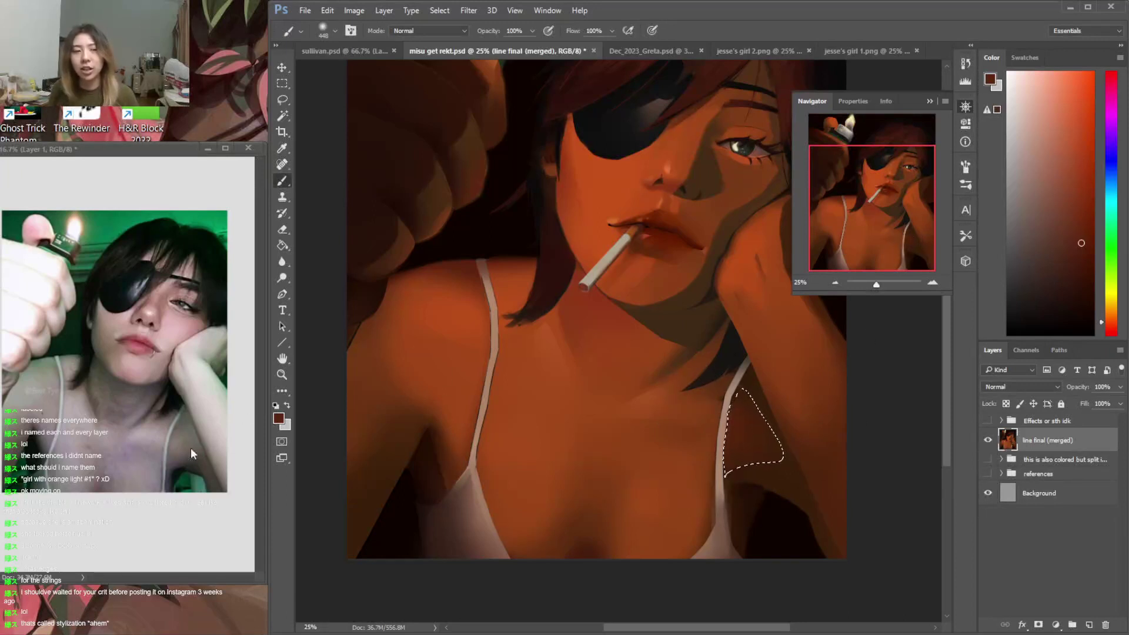
{"action": "left_click", "coordinate": [1079, 206]}
{"action": "key", "text": "ctrl+d"}
Blend the shadow along the upper arm below the shoulder with soft strokes of sampled orange and brown
{"action": "key", "text": "l"}
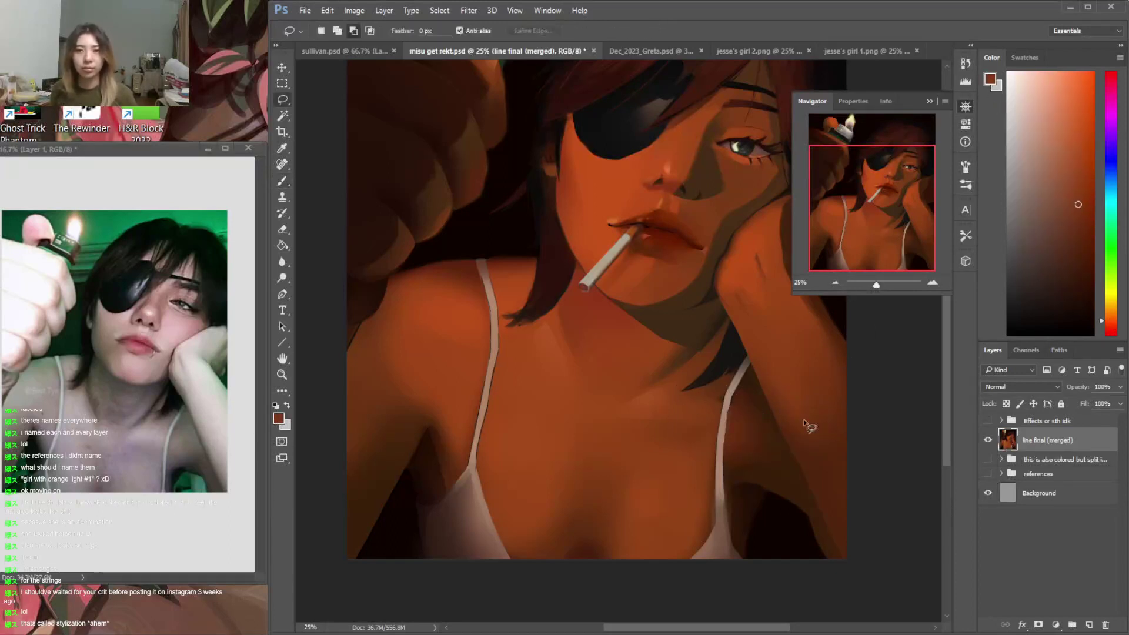
{"action": "key", "text": "b"}
{"action": "left_click", "coordinate": [416, 359], "text": "alt"}
{"action": "mouse_move", "coordinate": [378, 418]}
{"action": "left_mouse_down"}
{"action": "mouse_move", "coordinate": [419, 350]}
{"action": "mouse_move", "coordinate": [414, 327]}
{"action": "left_mouse_up"}
{"action": "left_click", "coordinate": [432, 409], "text": "alt"}
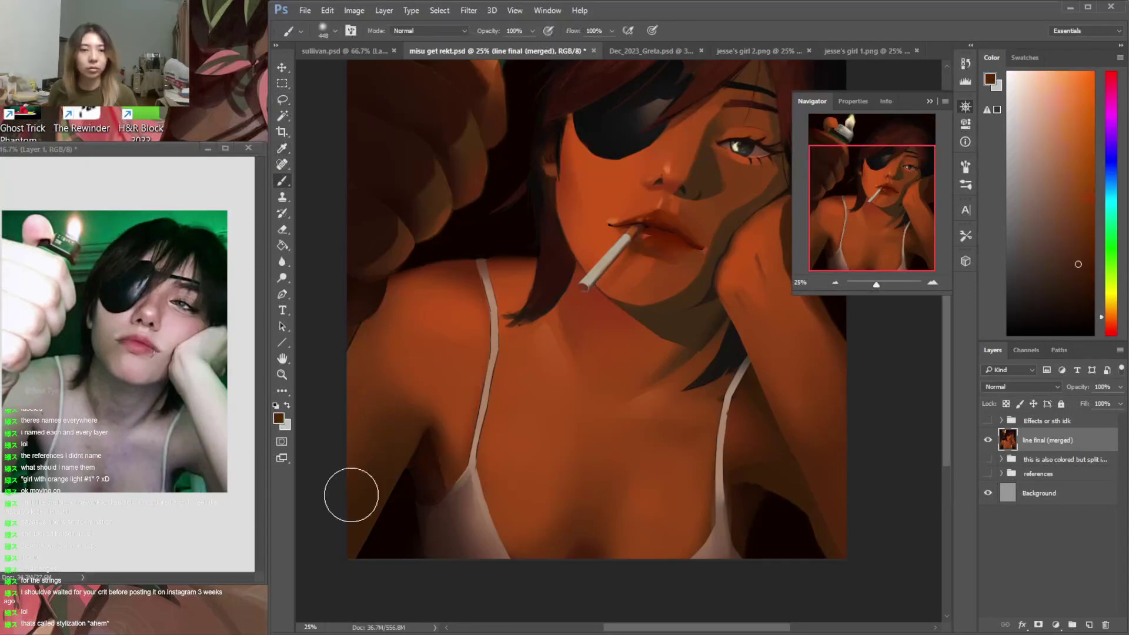
Reselect the shadowed upper arm and armpit area, darken it with a soft dark red-brown and deselect
{"action": "key", "text": "ctrl+shift+d"}
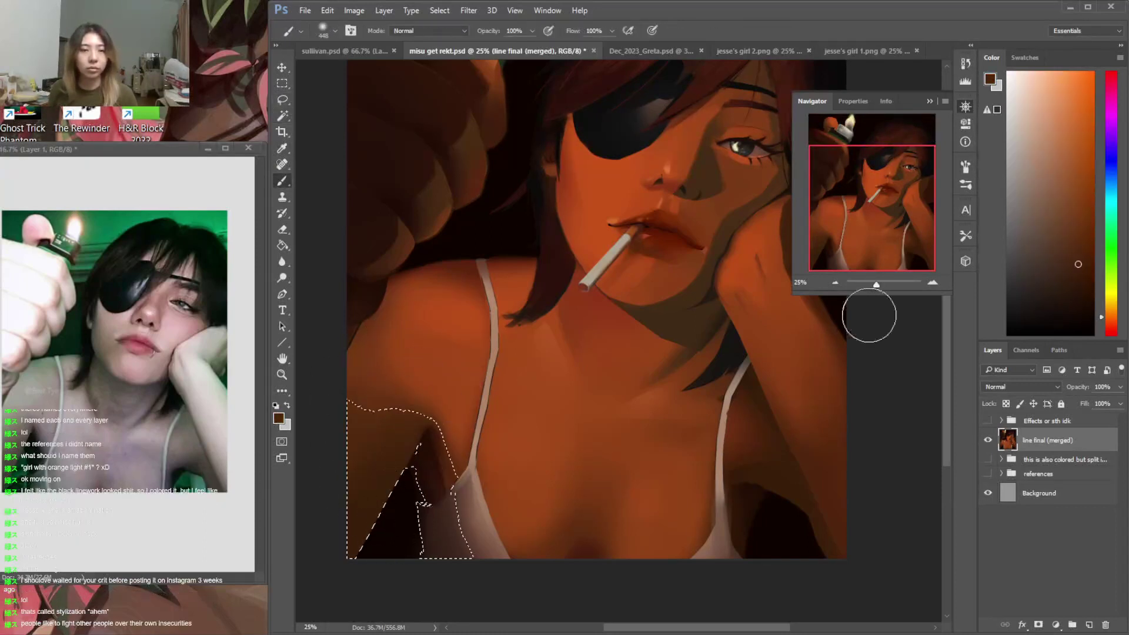
{"action": "left_click", "coordinate": [1111, 324]}
{"action": "left_click", "coordinate": [1077, 289]}
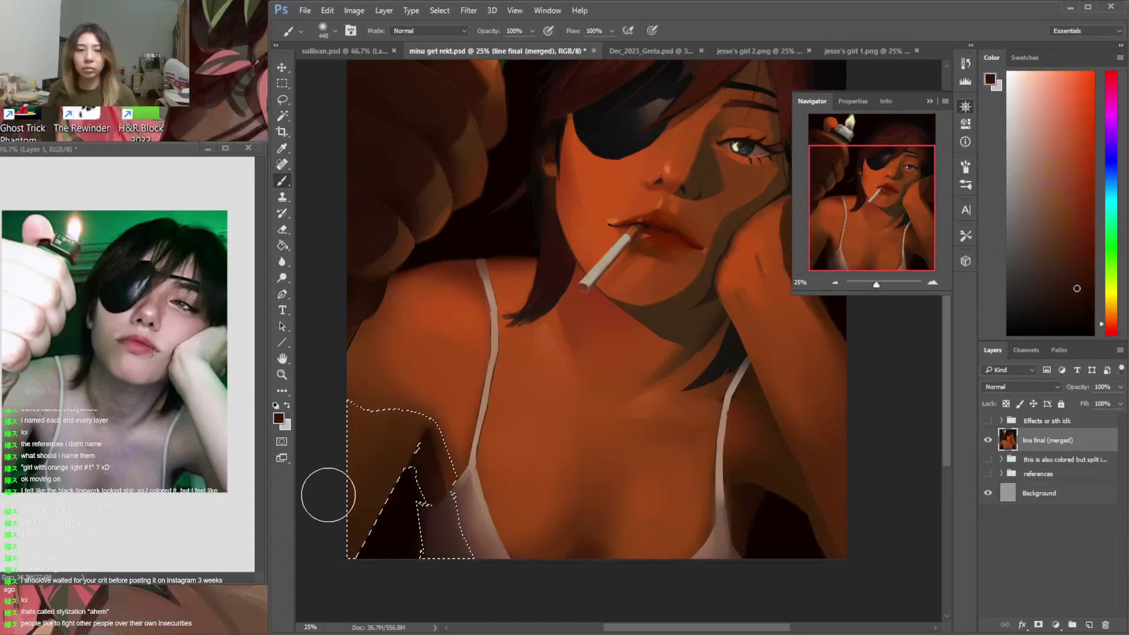
{"action": "mouse_move", "coordinate": [343, 553]}
{"action": "left_mouse_down"}
{"action": "mouse_move", "coordinate": [378, 486]}
{"action": "mouse_move", "coordinate": [447, 454]}
{"action": "mouse_move", "coordinate": [396, 491]}
{"action": "mouse_move", "coordinate": [325, 443]}
{"action": "mouse_move", "coordinate": [336, 491]}
{"action": "mouse_move", "coordinate": [408, 507]}
{"action": "mouse_move", "coordinate": [333, 531]}
{"action": "mouse_move", "coordinate": [453, 480]}
{"action": "left_mouse_up"}
{"action": "key", "text": "ctrl+d"}
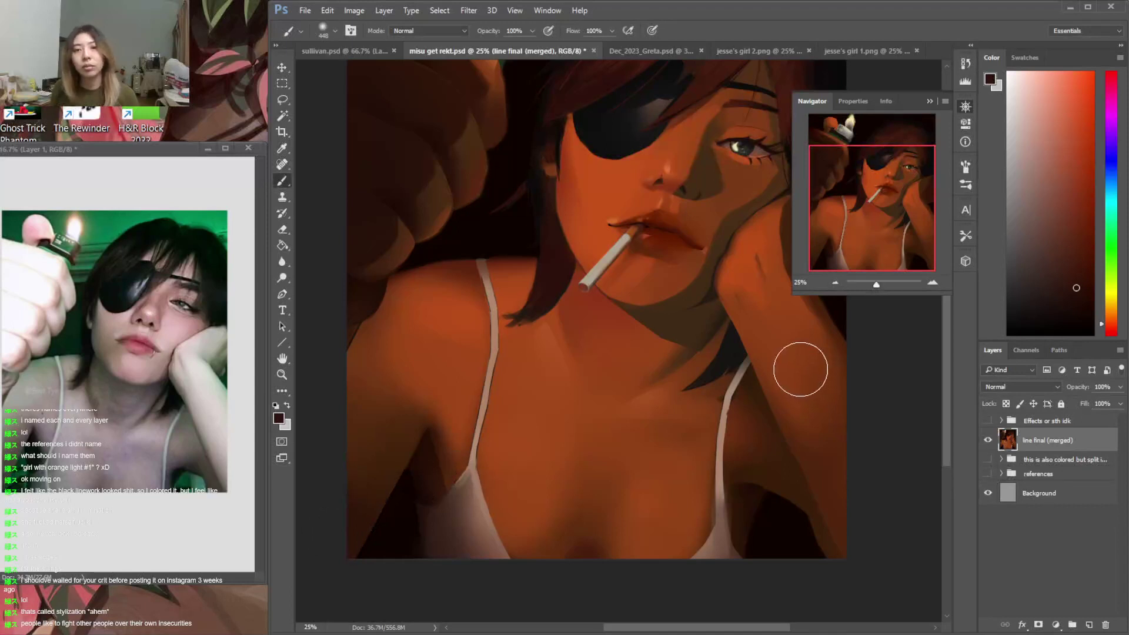
Bring the arm selection back, deepen its lower corner with sampled near-black, deselect and sample the arm's brown
{"action": "key", "text": "ctrl+z"}
{"action": "left_click", "coordinate": [384, 549], "text": "alt"}
{"action": "mouse_move", "coordinate": [338, 577]}
{"action": "left_mouse_down"}
{"action": "mouse_move", "coordinate": [387, 528]}
{"action": "mouse_move", "coordinate": [365, 568]}
{"action": "mouse_move", "coordinate": [411, 509]}
{"action": "left_mouse_up"}
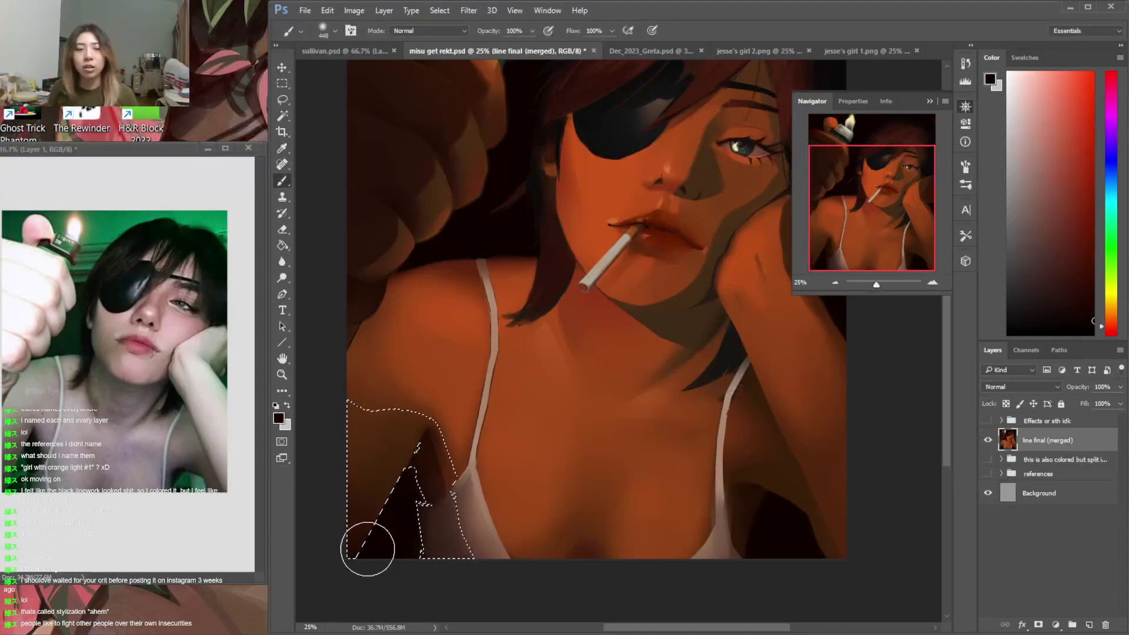
{"action": "key", "text": "ctrl+d"}
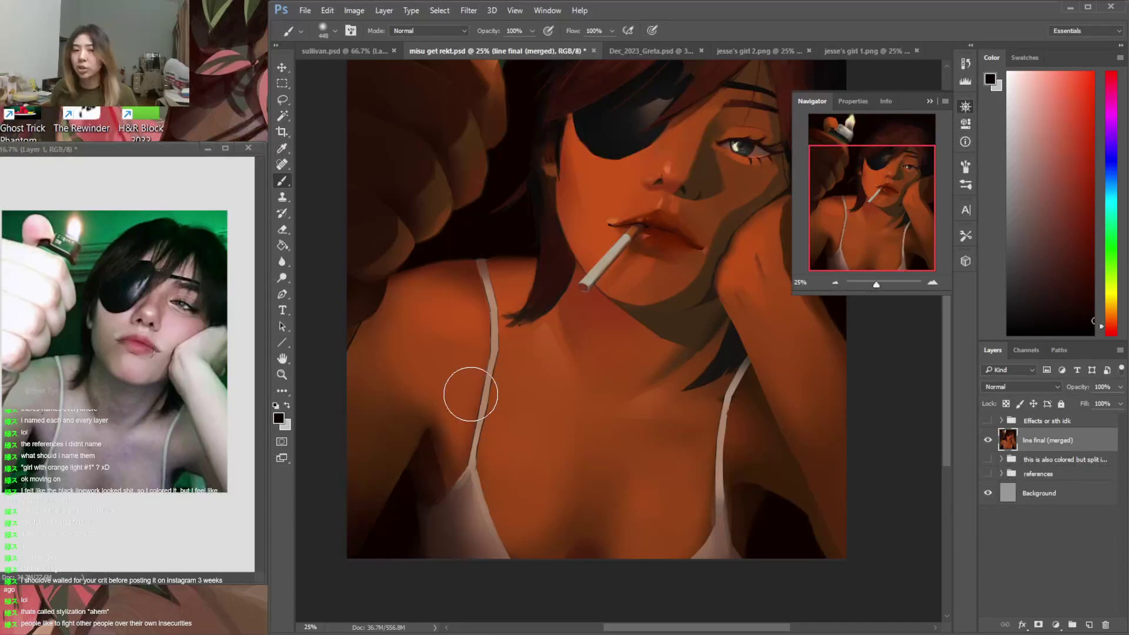
{"action": "left_click", "coordinate": [373, 466], "text": "alt"}
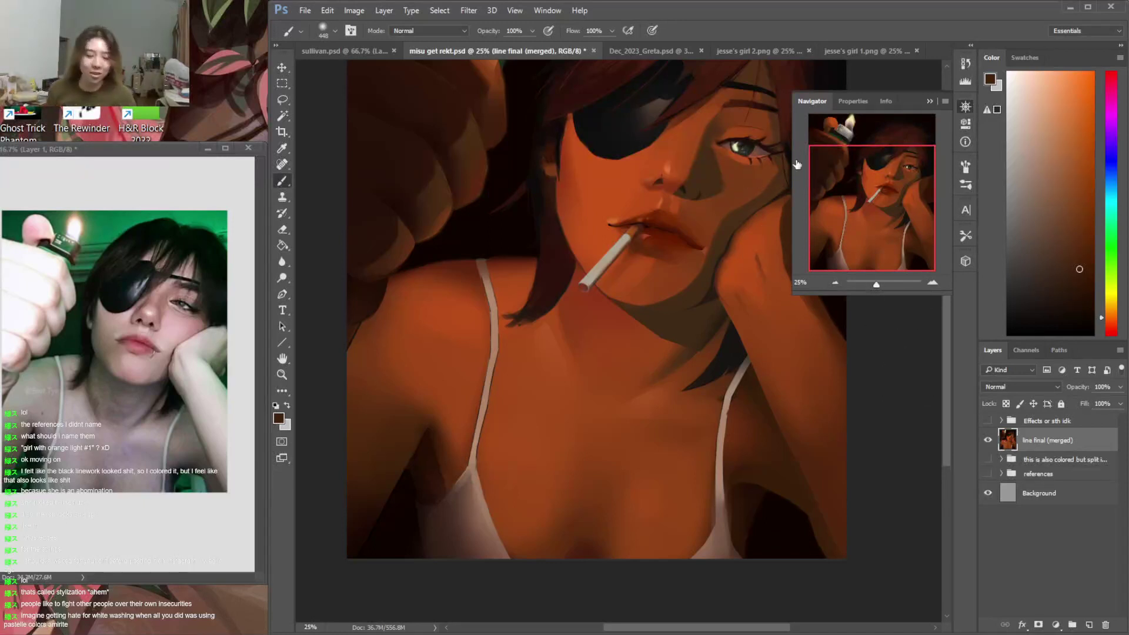
Lasso the side of the nose, shade it softly with a redder orange and remove the selection
{"action": "key", "text": "l"}
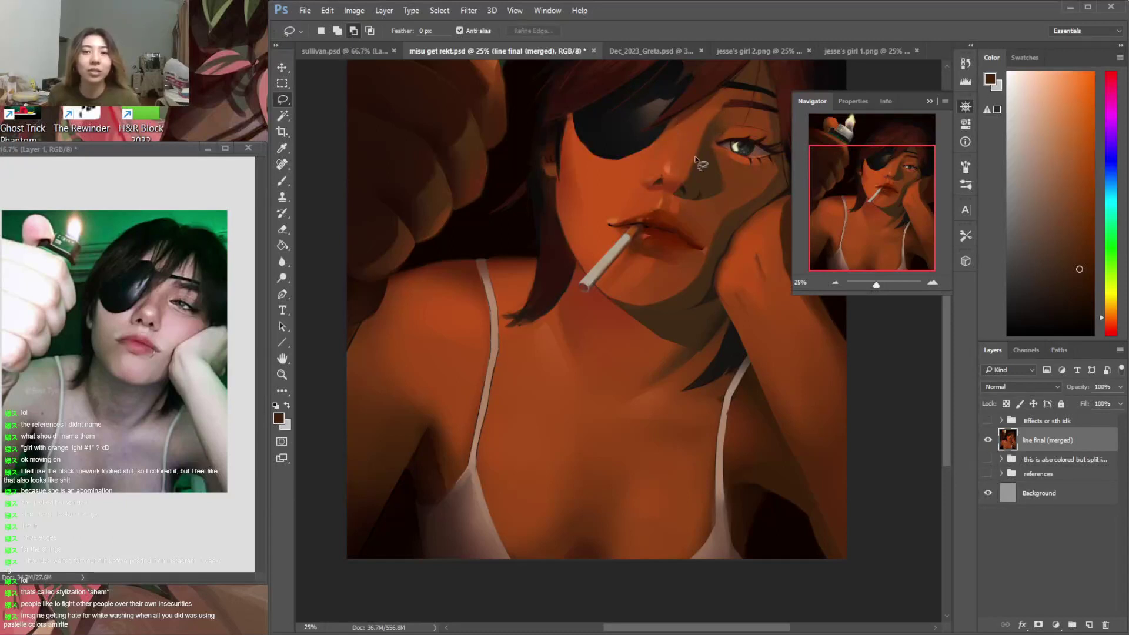
{"action": "mouse_move", "coordinate": [645, 187]}
{"action": "left_mouse_down"}
{"action": "mouse_move", "coordinate": [679, 157]}
{"action": "mouse_move", "coordinate": [642, 177]}
{"action": "mouse_move", "coordinate": [681, 132]}
{"action": "mouse_move", "coordinate": [639, 174]}
{"action": "left_mouse_up"}
{"action": "key", "text": "ctrl+d"}
{"action": "key", "text": "b"}
{"action": "left_click", "coordinate": [1082, 167]}
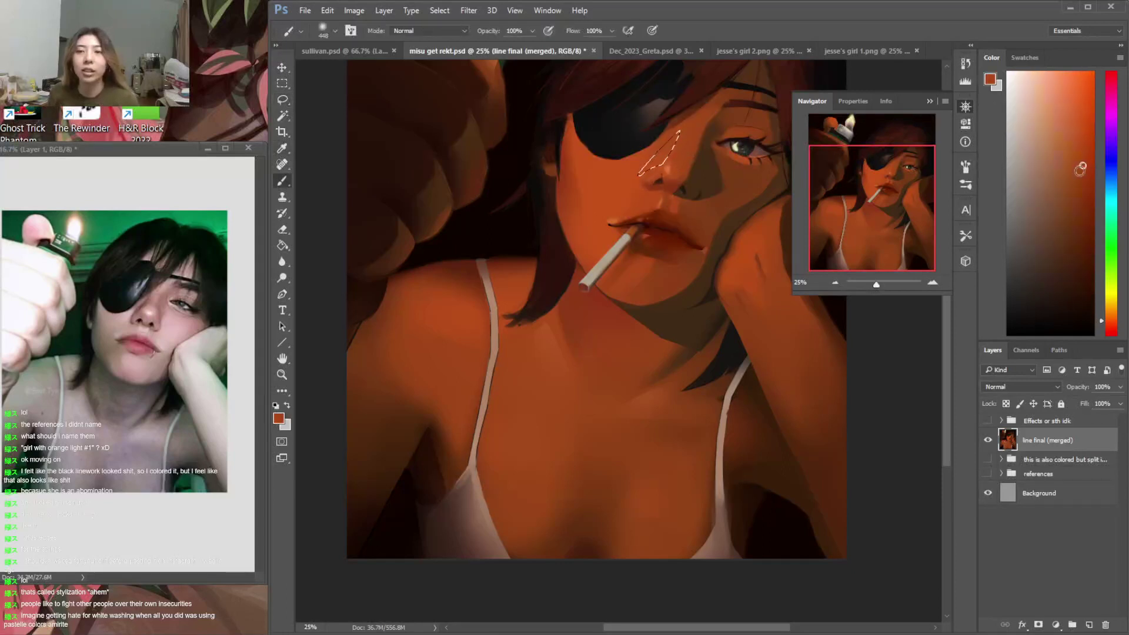
{"action": "left_click", "coordinate": [1108, 324]}
{"action": "mouse_move", "coordinate": [681, 183]}
{"action": "left_mouse_down"}
{"action": "mouse_move", "coordinate": [681, 164]}
{"action": "mouse_move", "coordinate": [676, 187]}
{"action": "left_mouse_up"}
{"action": "key", "text": "ctrl+d"}
{"action": "scroll", "coordinate": [947, 318], "scroll_direction": "up", "scroll_amount": 3}
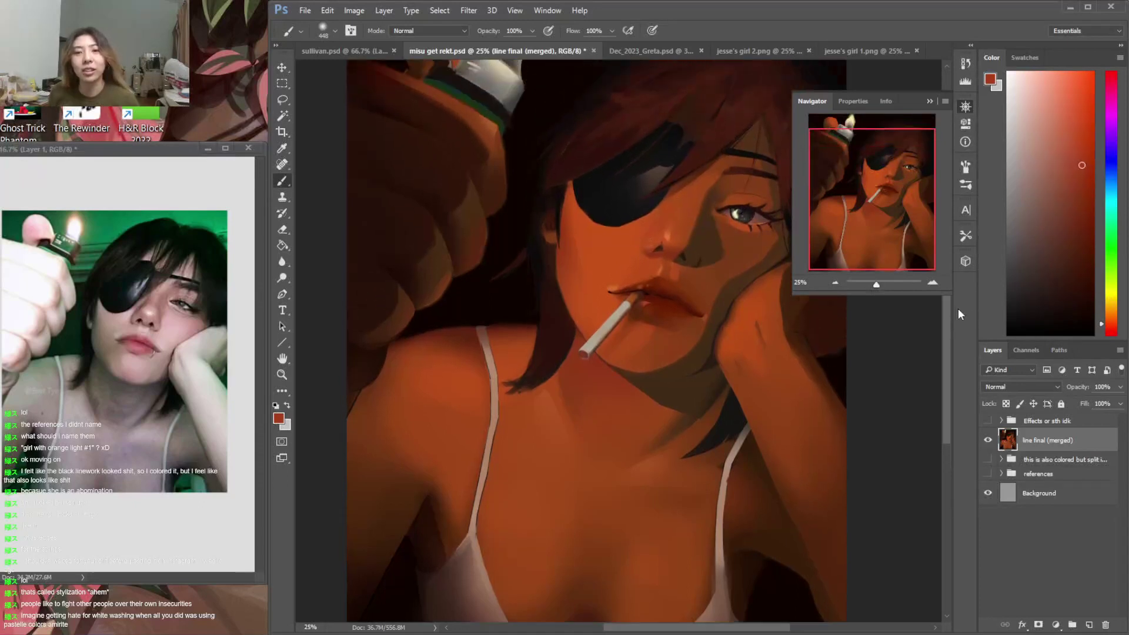
{"action": "key", "text": "ctrl+d"}
Switch to the textured brush at 55 px and refine the nose tip and bridge with sampled orange tones
{"action": "key", "text": "i"}
{"action": "left_click", "coordinate": [677, 225]}
{"action": "key", "text": "b"}
{"action": "right_click", "coordinate": [683, 221]}
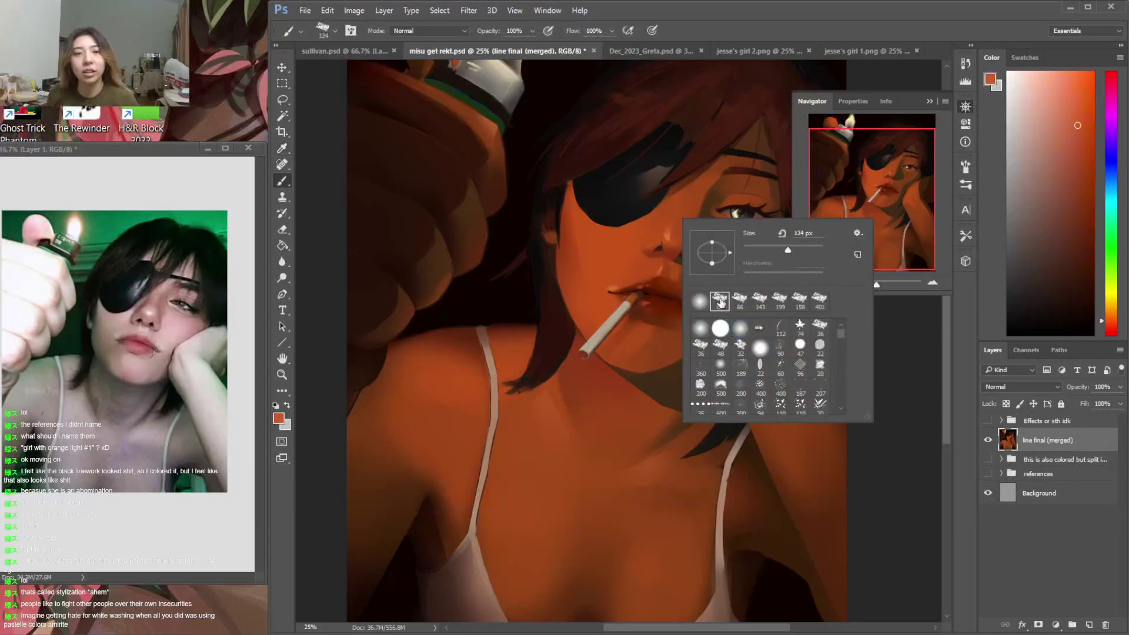
{"action": "key", "text": "Return"}
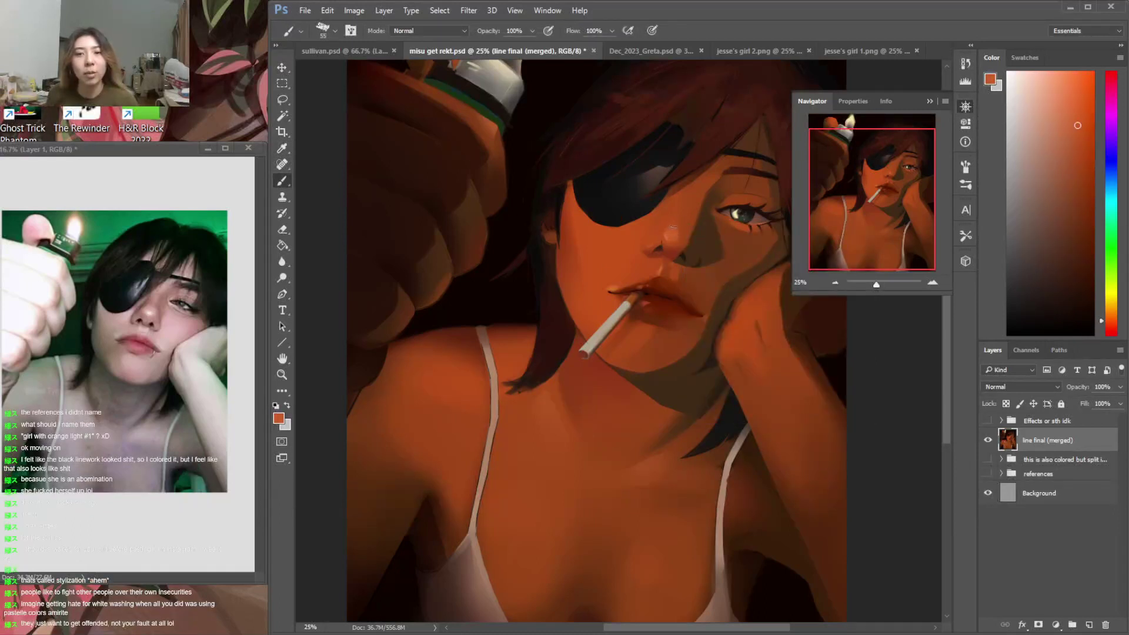
{"action": "left_click", "coordinate": [681, 214], "text": "alt"}
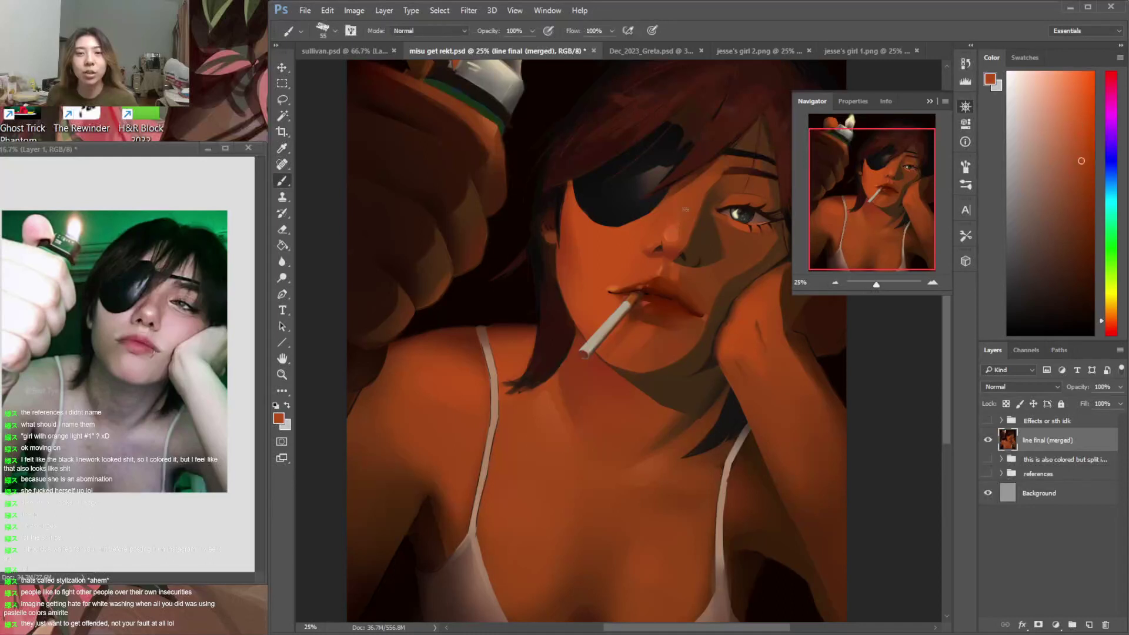
{"action": "left_click", "coordinate": [655, 232], "text": "alt"}
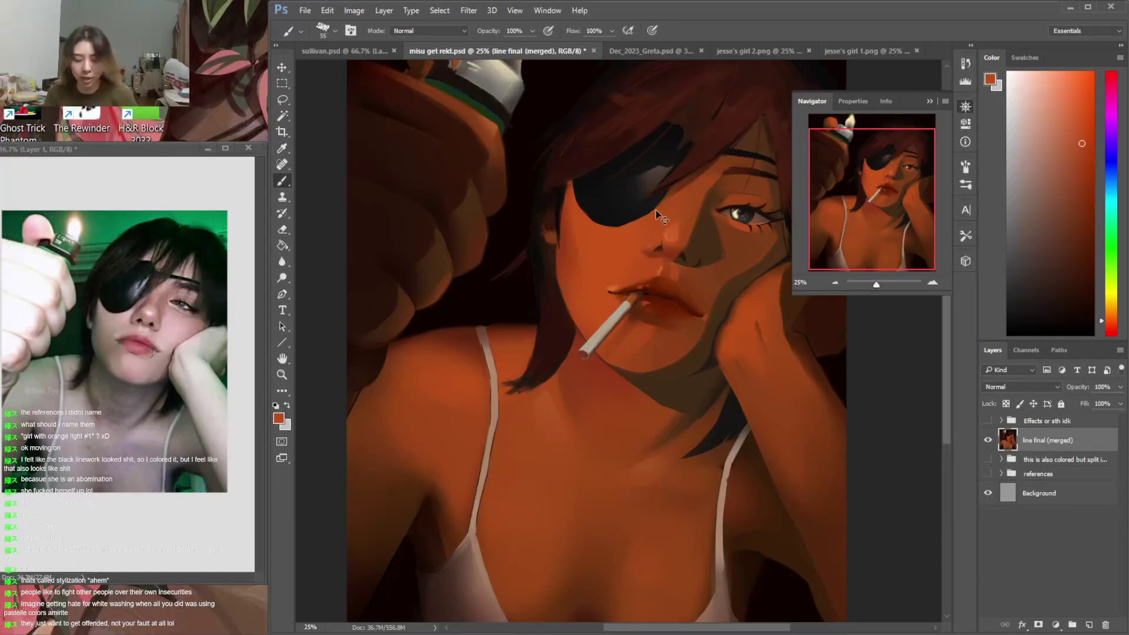
Smooth the nostril wing and the skin between nose and upper lip with orange tones sampled nearby
{"action": "key", "text": "ctrl+plus"}
{"action": "left_click", "coordinate": [675, 212], "text": "alt"}
{"action": "left_click", "coordinate": [674, 212], "text": "alt"}
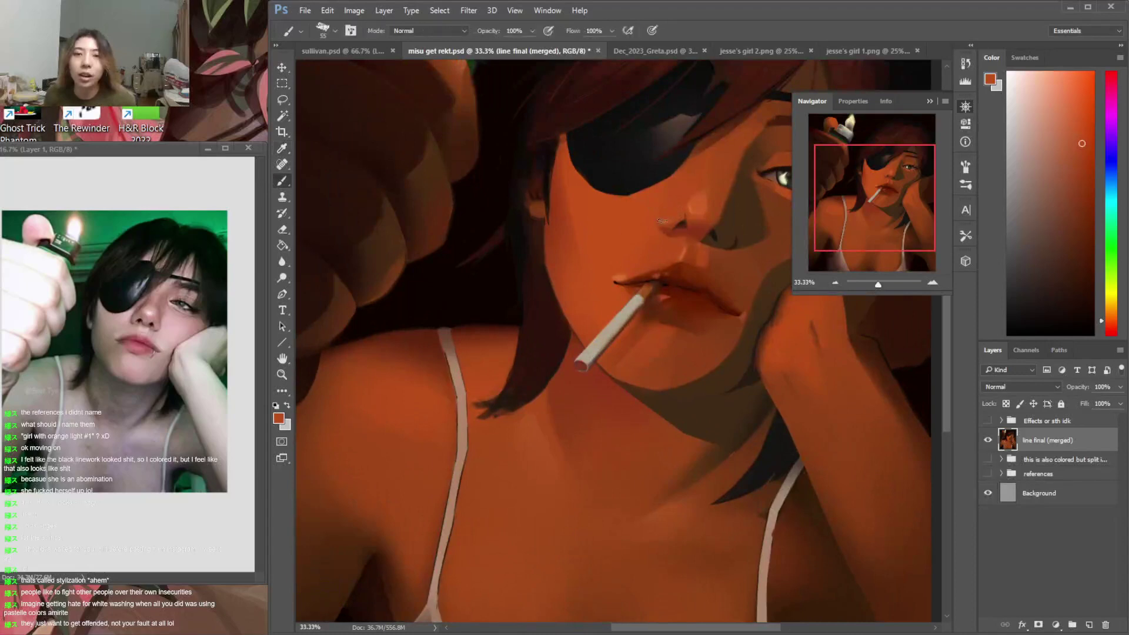
{"action": "left_click", "coordinate": [664, 234], "text": "alt"}
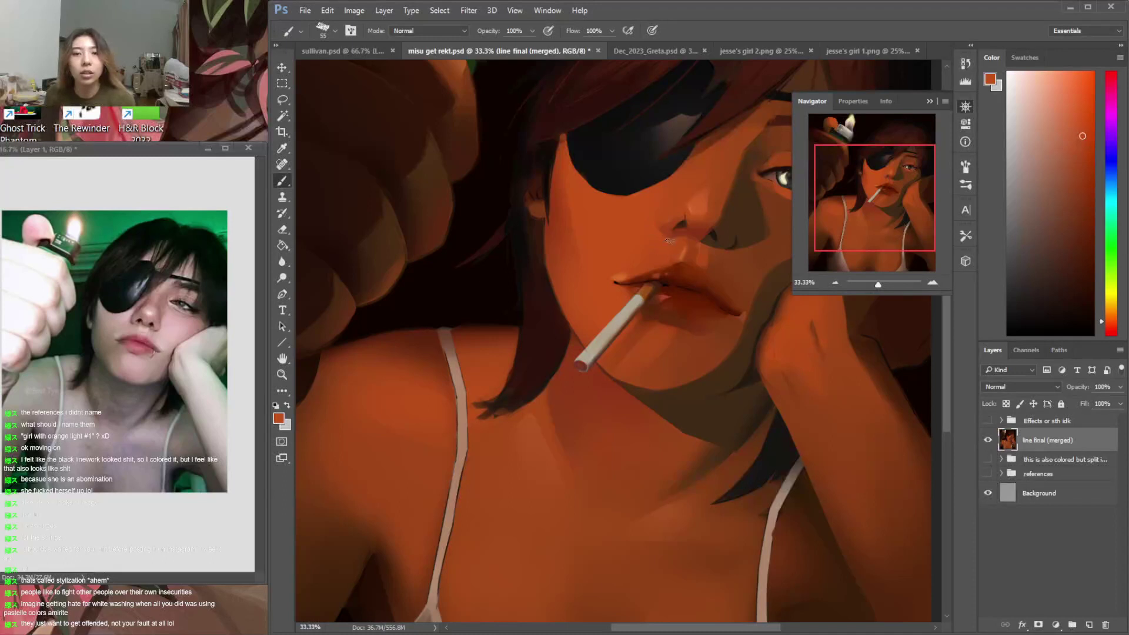
{"action": "left_click", "coordinate": [678, 256], "text": "alt"}
Lasso the upper lip beside the cigarette, shade it with the soft brush at 83 px using sampled dark tones and deselect
{"action": "left_click", "coordinate": [707, 274], "text": "alt"}
{"action": "right_click", "coordinate": [708, 277]}
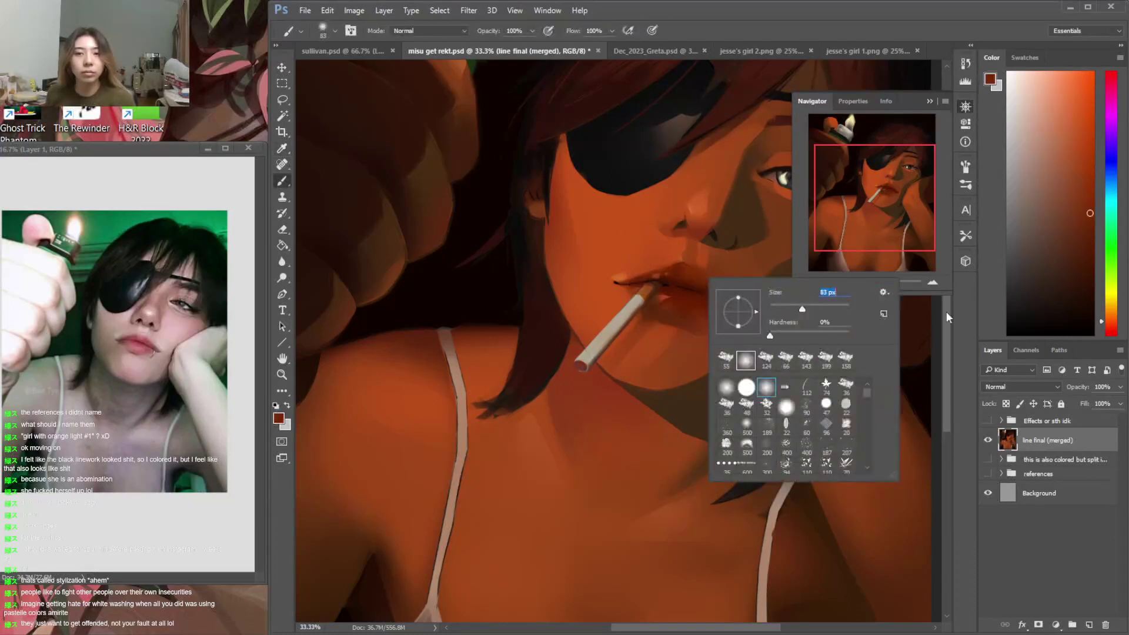
{"action": "key", "text": "Escape"}
{"action": "key", "text": "l"}
{"action": "mouse_move", "coordinate": [676, 292]}
{"action": "left_mouse_down"}
{"action": "mouse_move", "coordinate": [732, 322]}
{"action": "mouse_move", "coordinate": [722, 297]}
{"action": "mouse_move", "coordinate": [687, 272]}
{"action": "mouse_move", "coordinate": [703, 265]}
{"action": "mouse_move", "coordinate": [801, 310]}
{"action": "mouse_move", "coordinate": [694, 262]}
{"action": "mouse_move", "coordinate": [729, 210]}
{"action": "mouse_move", "coordinate": [776, 211]}
{"action": "left_mouse_up"}
{"action": "key", "text": "ctrl+plus"}
{"action": "key", "text": "i"}
{"action": "left_click", "coordinate": [742, 245]}
{"action": "key", "text": "b"}
{"action": "left_click", "coordinate": [780, 297], "text": "alt"}
{"action": "mouse_move", "coordinate": [779, 297]}
{"action": "left_mouse_down"}
{"action": "mouse_move", "coordinate": [698, 262]}
{"action": "mouse_move", "coordinate": [755, 289]}
{"action": "left_mouse_up"}
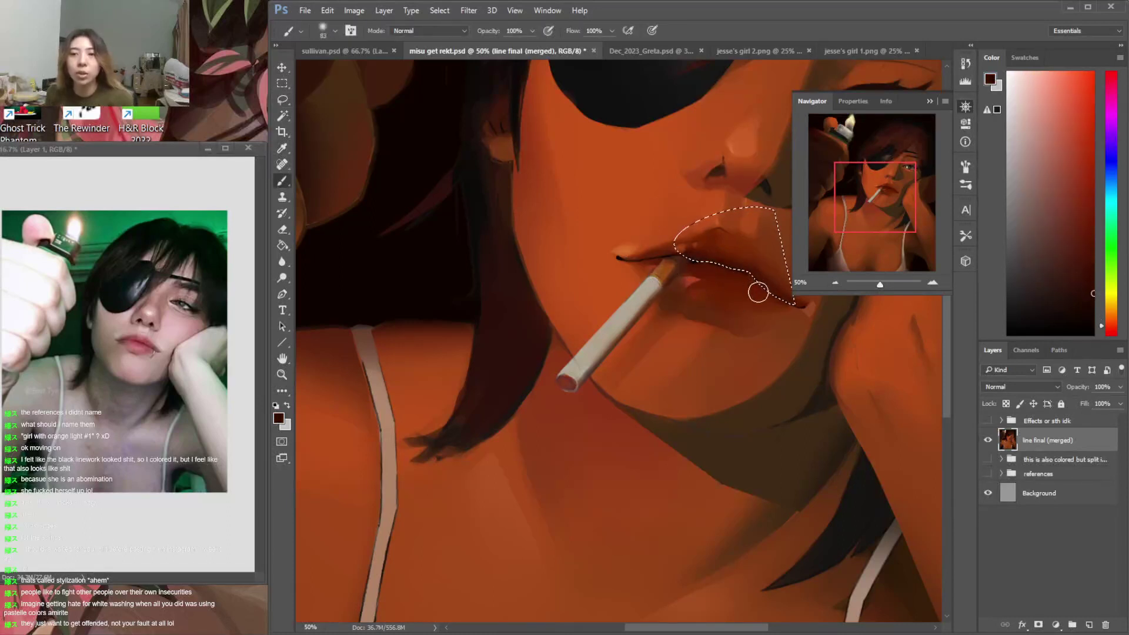
{"action": "key", "text": "ctrl+d"}
Reduce the soft brush to 34 px and darken the line between the lips beyond the cigarette with sampled tones
{"action": "right_click", "coordinate": [751, 259]}
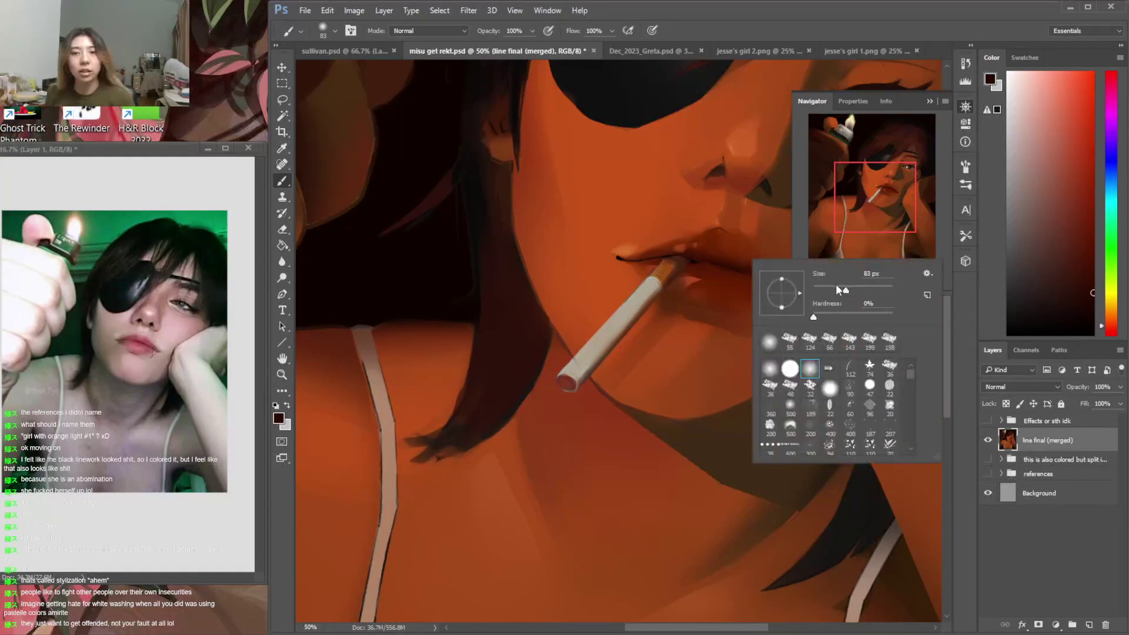
{"action": "left_click", "coordinate": [726, 265]}
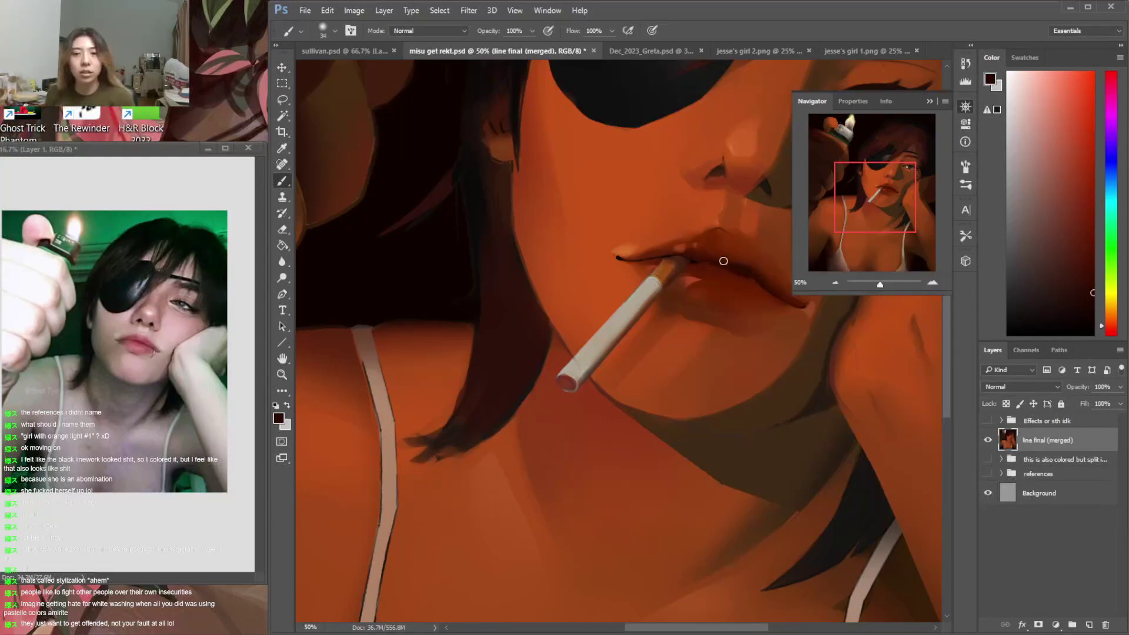
{"action": "left_click", "coordinate": [757, 286], "text": "alt"}
{"action": "left_click", "coordinate": [689, 261], "text": "alt"}
Lasso the short side of the upper lip above the cigarette and shade it with red-brown and near-black sampled from the mouth
{"action": "key", "text": "l"}
{"action": "mouse_move", "coordinate": [692, 261]}
{"action": "left_mouse_down"}
{"action": "mouse_move", "coordinate": [613, 256]}
{"action": "mouse_move", "coordinate": [674, 231]}
{"action": "mouse_move", "coordinate": [698, 258]}
{"action": "mouse_move", "coordinate": [631, 267]}
{"action": "mouse_move", "coordinate": [667, 250]}
{"action": "mouse_move", "coordinate": [635, 259]}
{"action": "left_mouse_up"}
{"action": "key", "text": "b"}
{"action": "left_click", "coordinate": [669, 249], "text": "alt"}
{"action": "left_click", "coordinate": [664, 253], "text": "alt"}
{"action": "left_click", "coordinate": [718, 262], "text": "alt"}
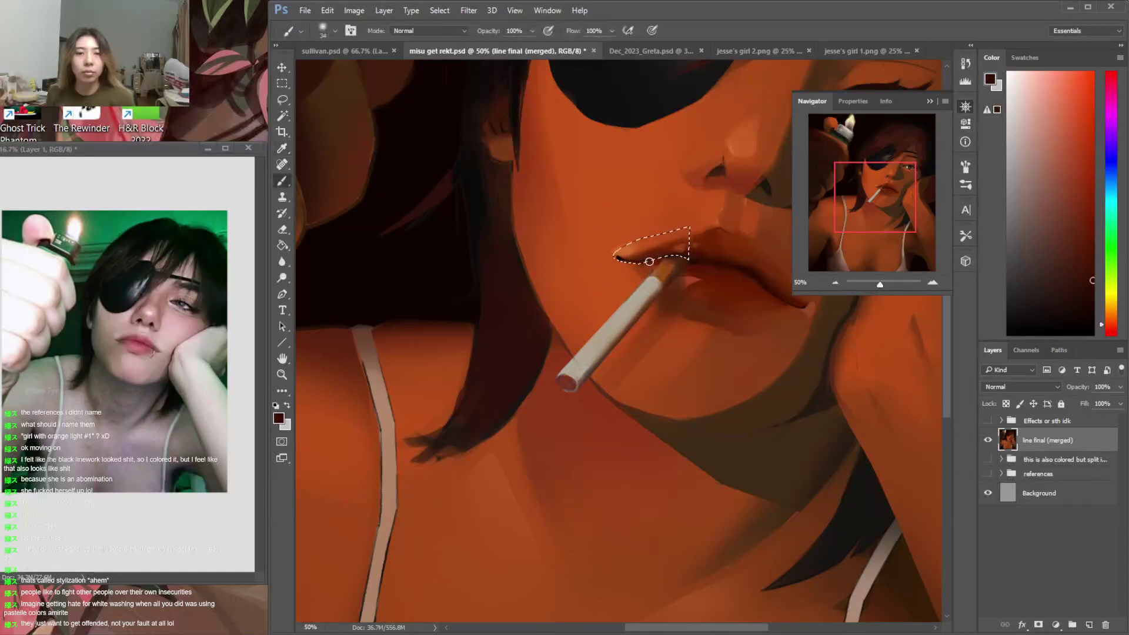
{"action": "left_click", "coordinate": [640, 269], "text": "alt"}
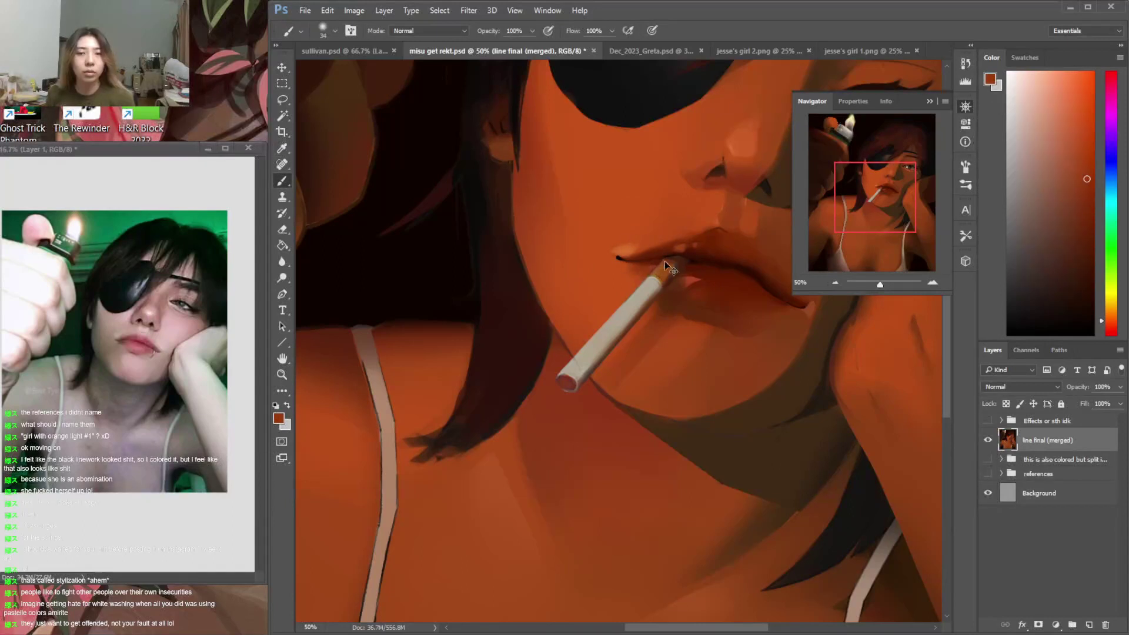
Select the lit face area, touch up the mouth corner with sampled orange using the 55 px textured brush and deselect
{"action": "right_click", "coordinate": [652, 266]}
{"action": "left_click", "coordinate": [741, 297]}
{"action": "left_click", "coordinate": [648, 269]}
{"action": "left_click", "coordinate": [623, 255], "text": "alt"}
{"action": "right_click", "coordinate": [625, 253]}
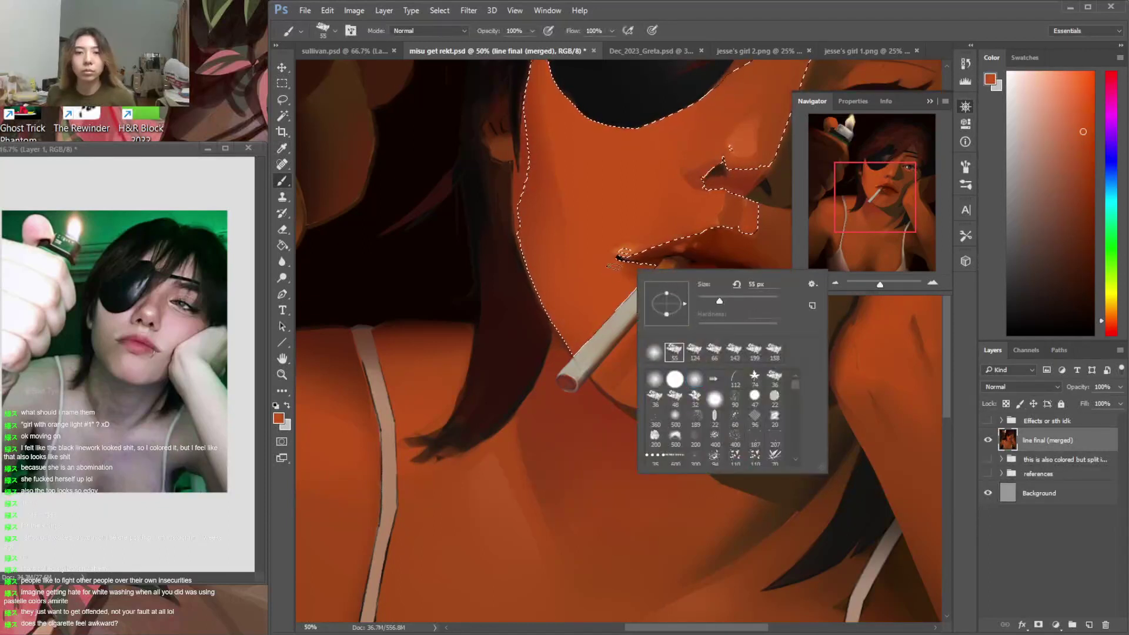
{"action": "left_click", "coordinate": [617, 265]}
{"action": "key", "text": "ctrl+d"}
Darken the line between the lips beside the cigarette with sampled near-black using the 55 px textured brush
{"action": "left_click", "coordinate": [677, 312], "text": "alt"}
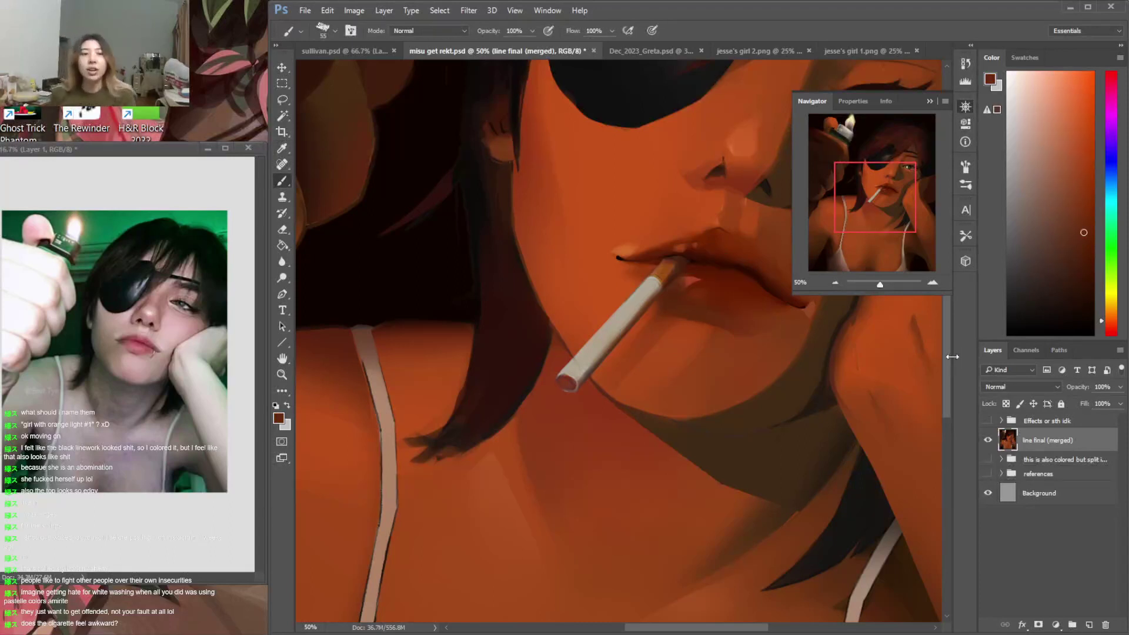
{"action": "scroll", "coordinate": [947, 361], "scroll_direction": "up", "scroll_amount": 3}
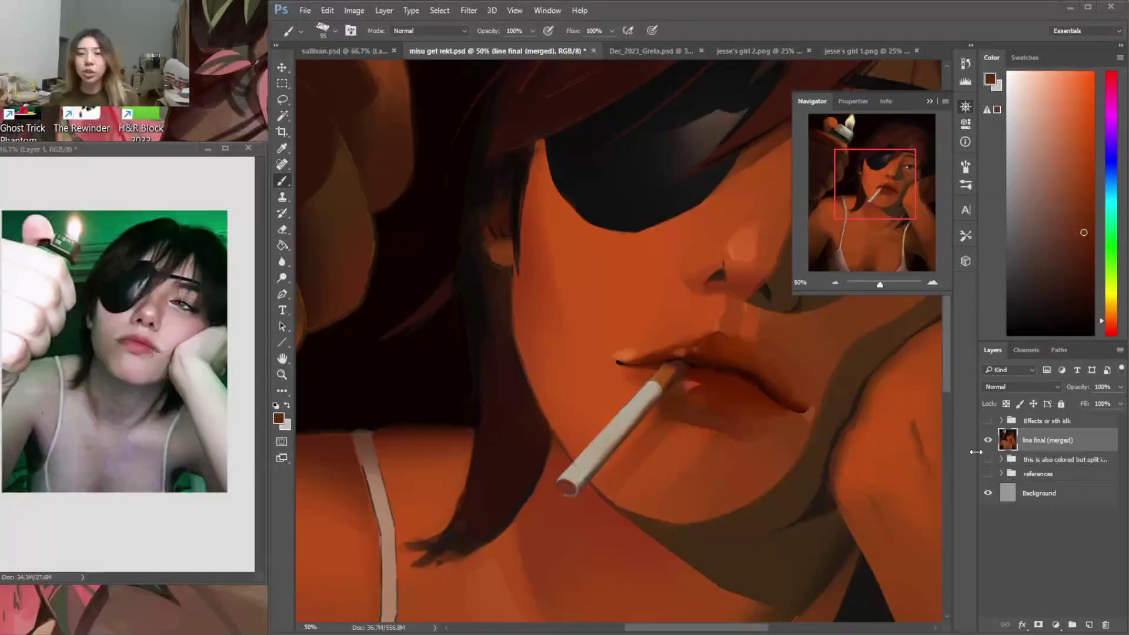
{"action": "left_click", "coordinate": [663, 201], "text": "alt"}
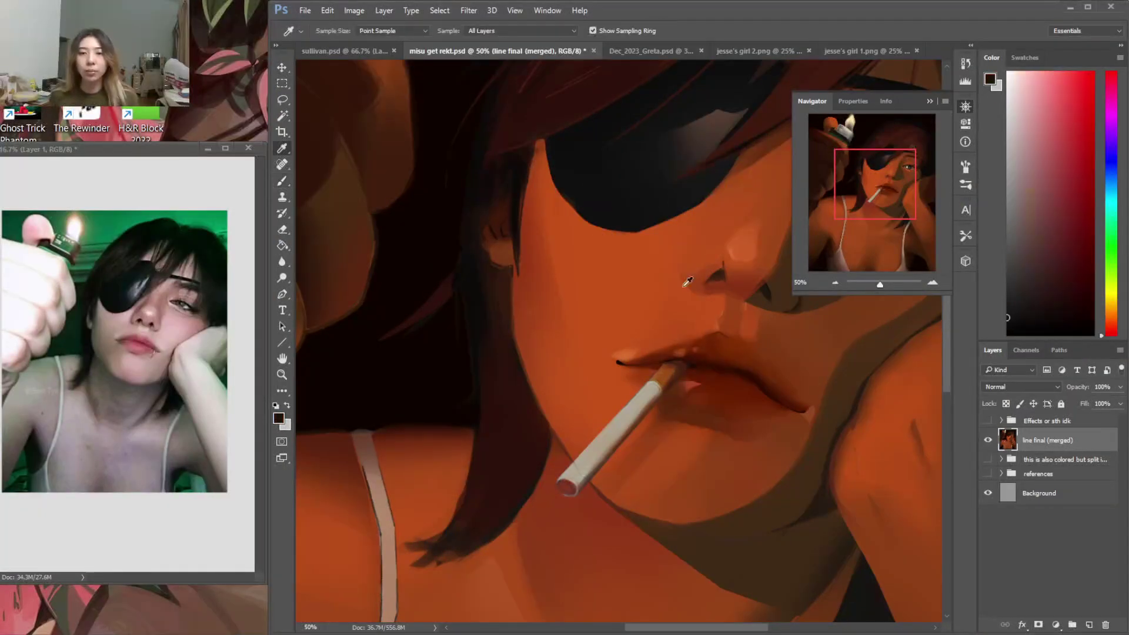
{"action": "left_click_drag", "start_coordinate": [694, 362], "coordinate": [682, 360]}
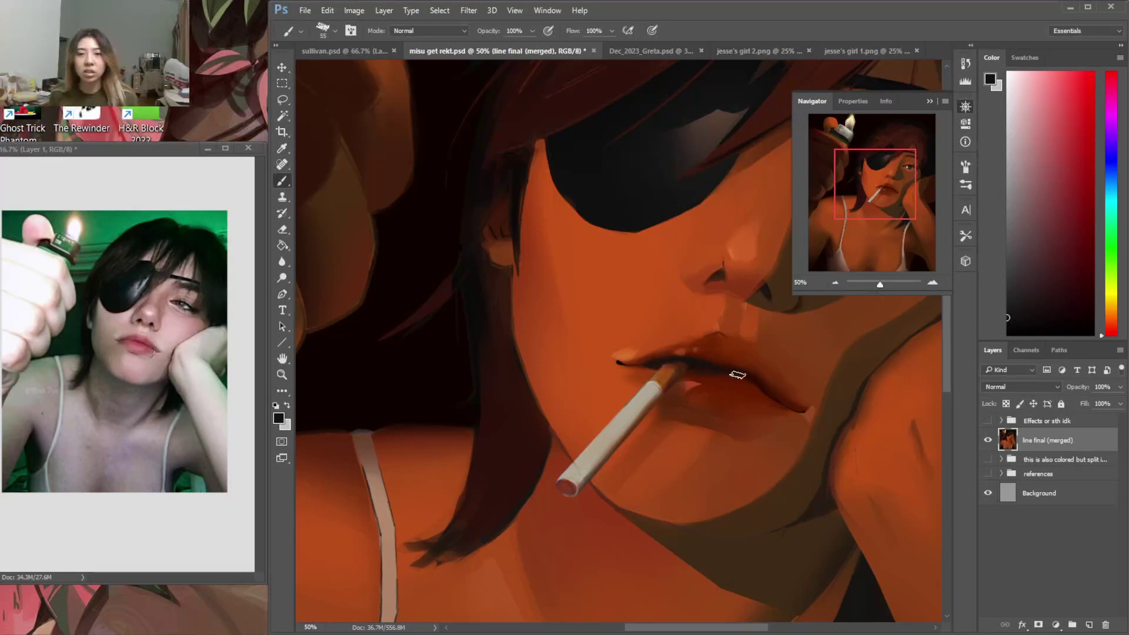
Refine the mouth corner and lip line above the cigarette with sampled red-brown, skin orange and near-black
{"action": "left_click", "coordinate": [653, 358], "text": "alt"}
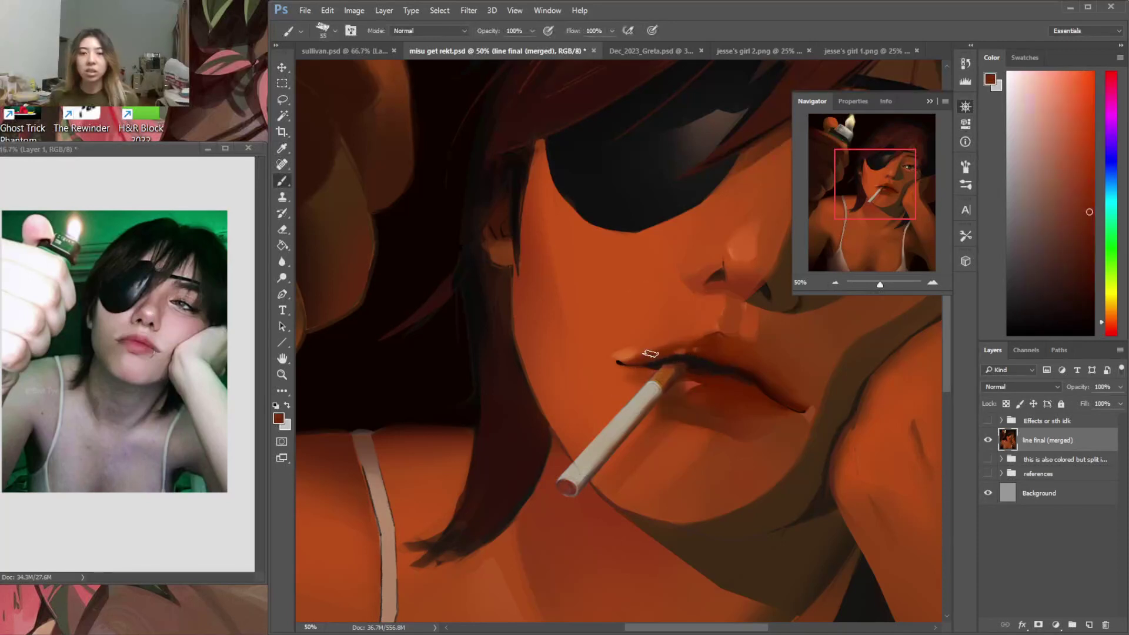
{"action": "left_click", "coordinate": [609, 357], "text": "alt"}
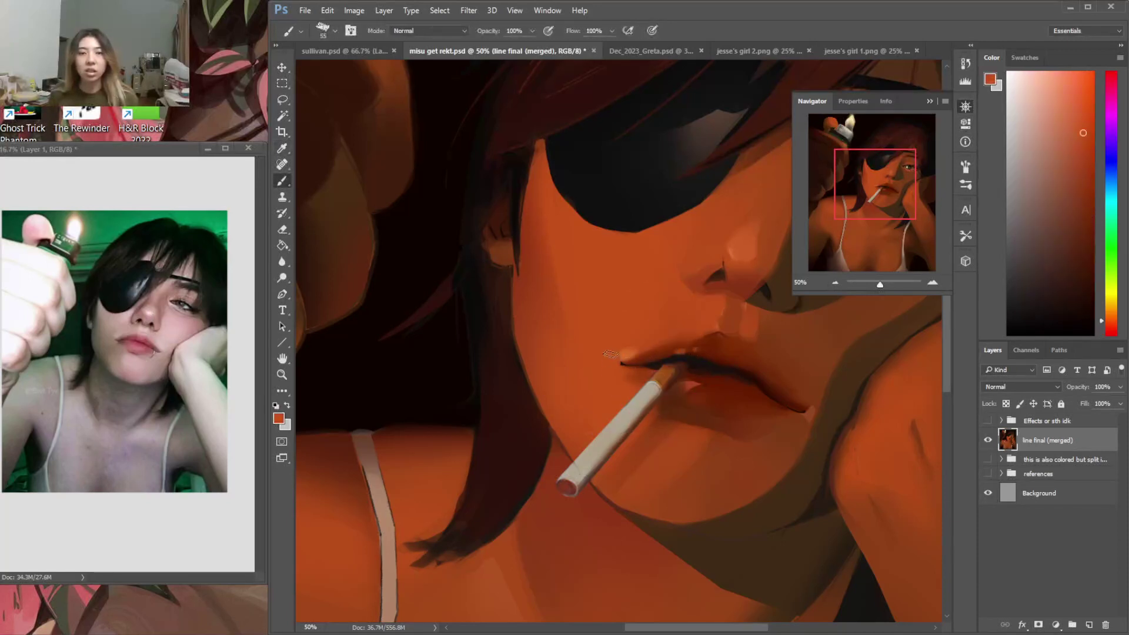
{"action": "left_click", "coordinate": [620, 369], "text": "alt"}
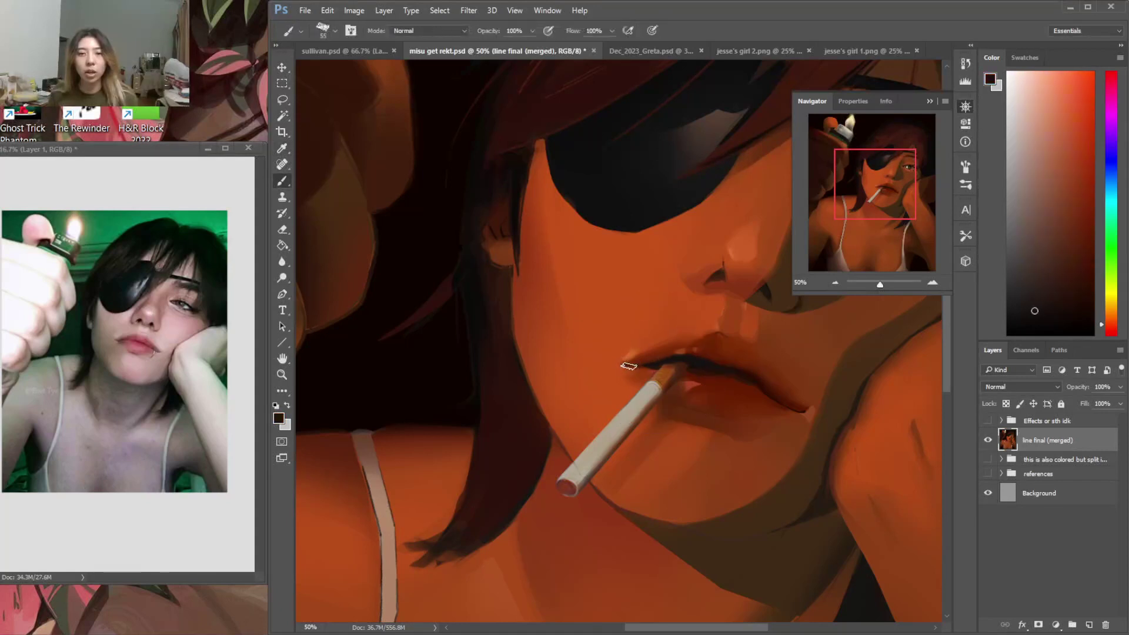
{"action": "left_click", "coordinate": [652, 364], "text": "alt"}
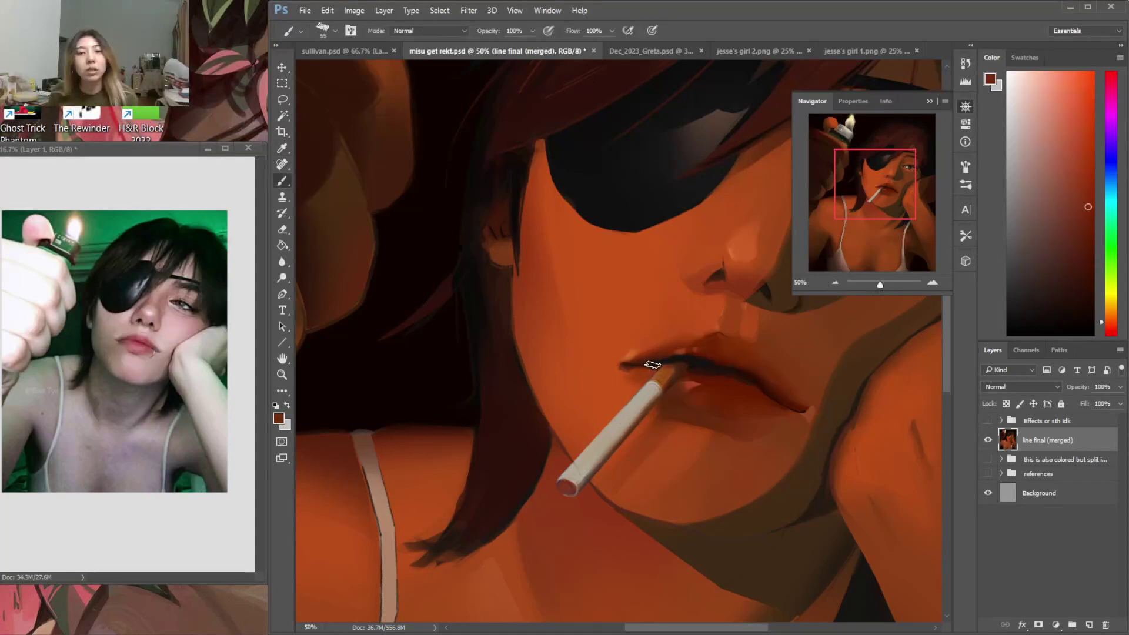
{"action": "left_click", "coordinate": [669, 360], "text": "alt"}
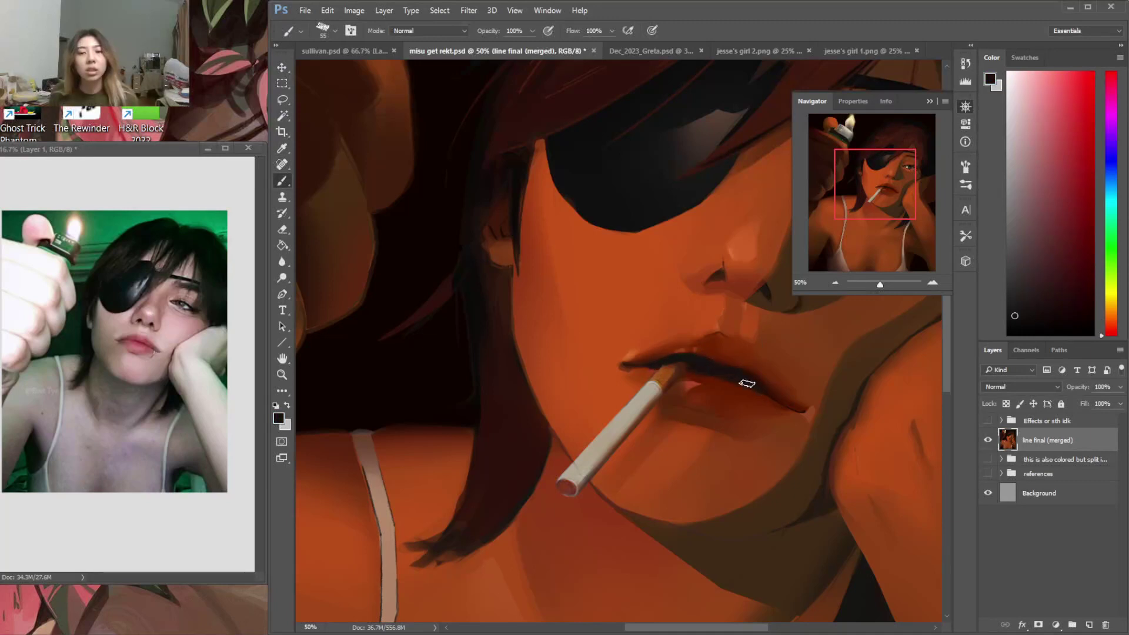
Touch up the cigarette's filter end with its sampled colours and trim the nearby mouth corner with sampled skin orange
{"action": "left_click", "coordinate": [665, 370], "text": "alt"}
{"action": "left_click", "coordinate": [664, 370], "text": "alt"}
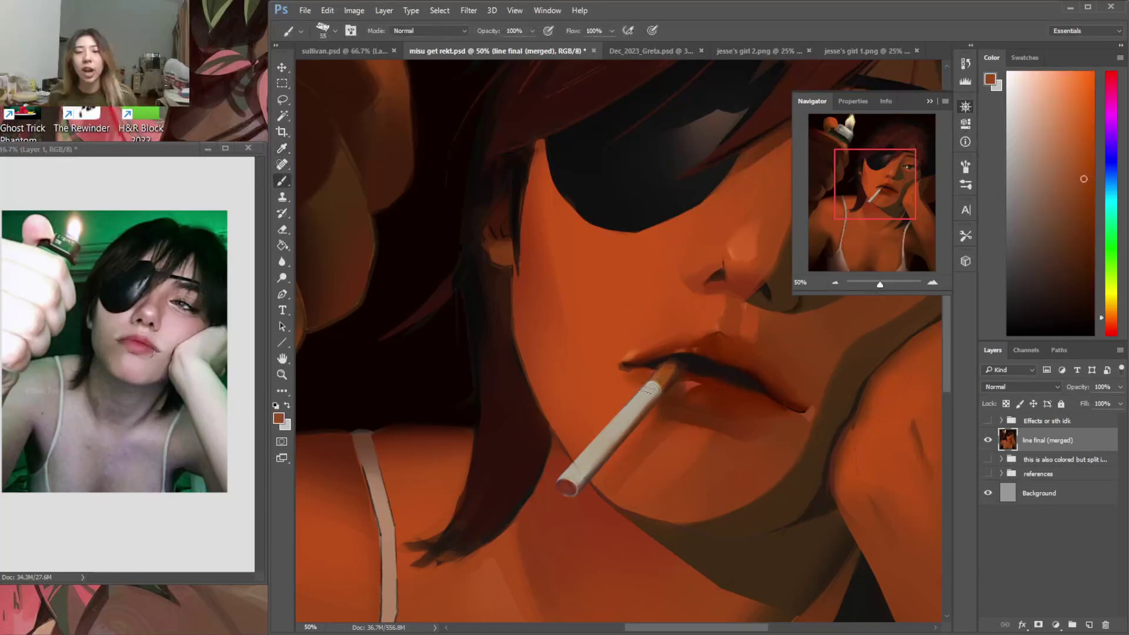
{"action": "left_click", "coordinate": [599, 436], "text": "alt"}
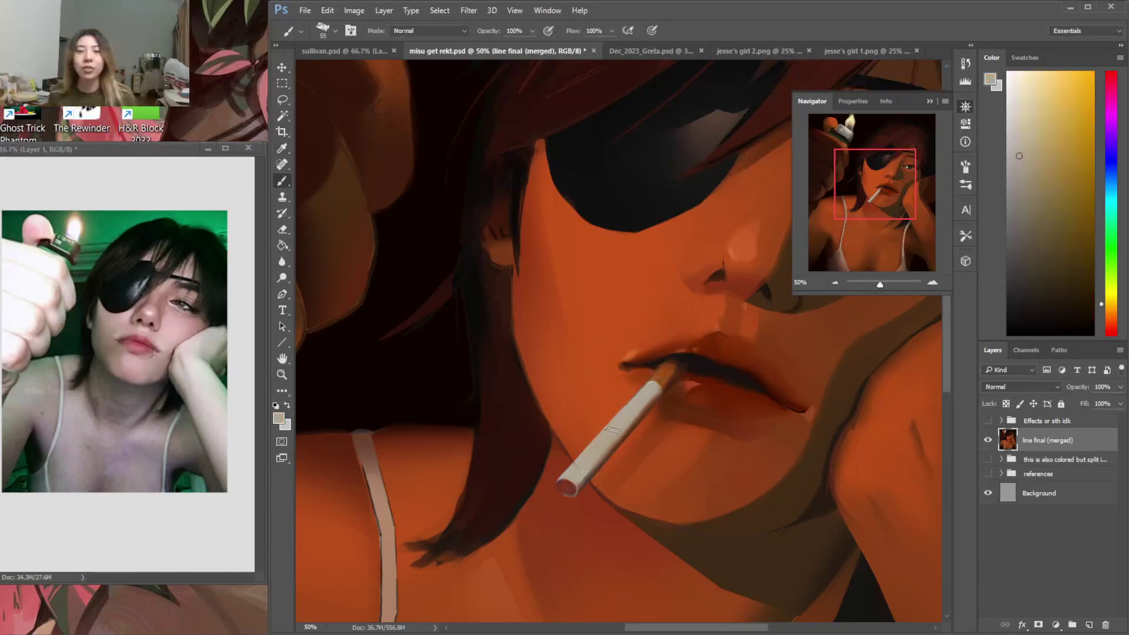
{"action": "key", "text": "alt"}
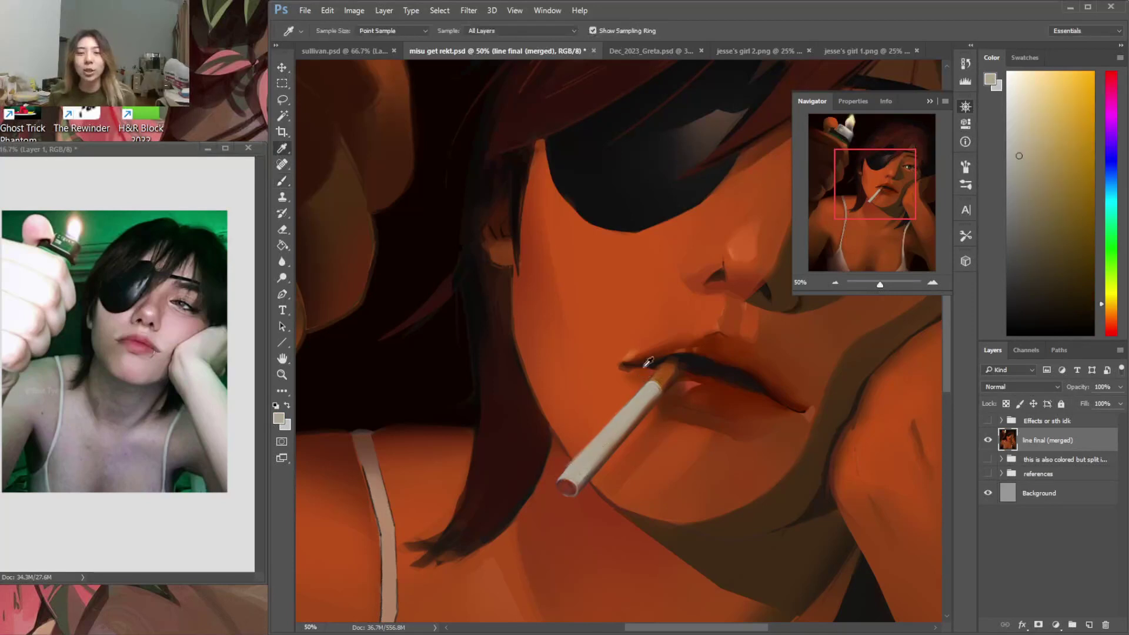
{"action": "left_click", "coordinate": [781, 380], "text": "alt"}
{"action": "key", "text": "alt"}
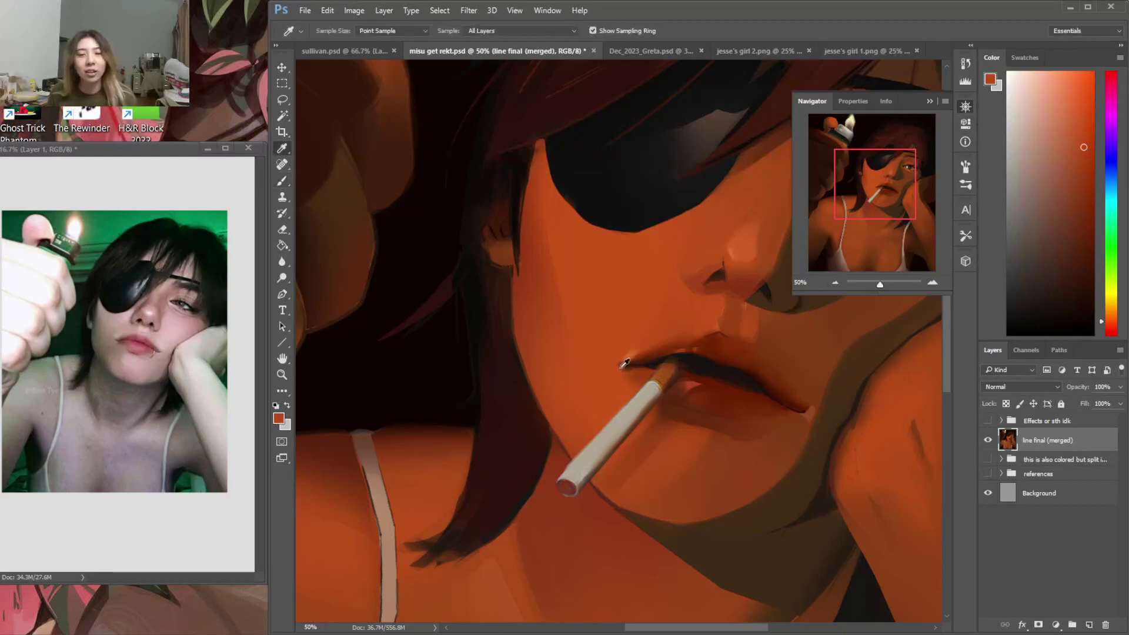
{"action": "left_click", "coordinate": [615, 371], "text": "alt"}
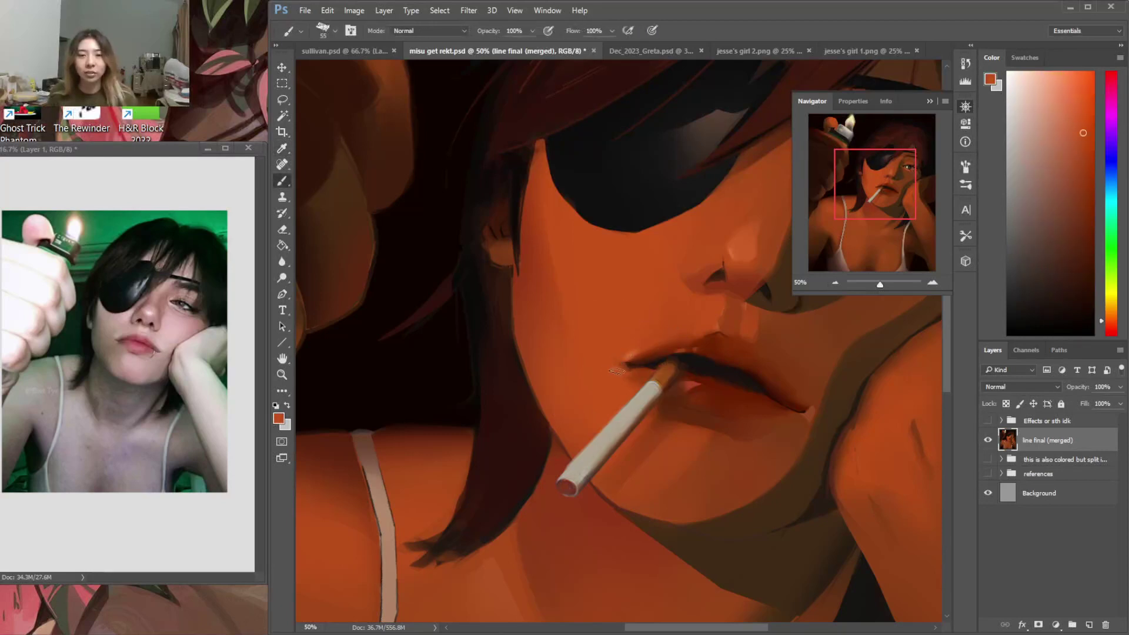
Switch to the soft round brush and blend sampled dark red-brown over the lower lip and orange around the mouth corner
{"action": "left_click", "coordinate": [685, 375], "text": "alt"}
{"action": "left_click", "coordinate": [757, 396], "text": "alt"}
{"action": "right_click", "coordinate": [717, 406]}
{"action": "left_click", "coordinate": [807, 497]}
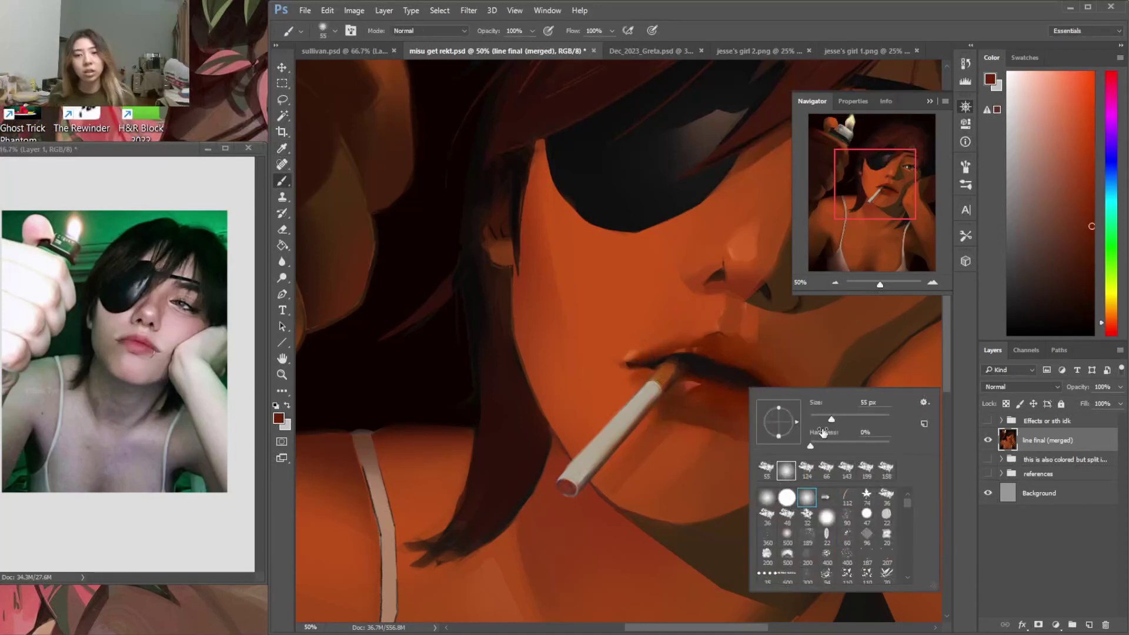
{"action": "left_click", "coordinate": [708, 398]}
{"action": "left_click", "coordinate": [691, 403], "text": "alt"}
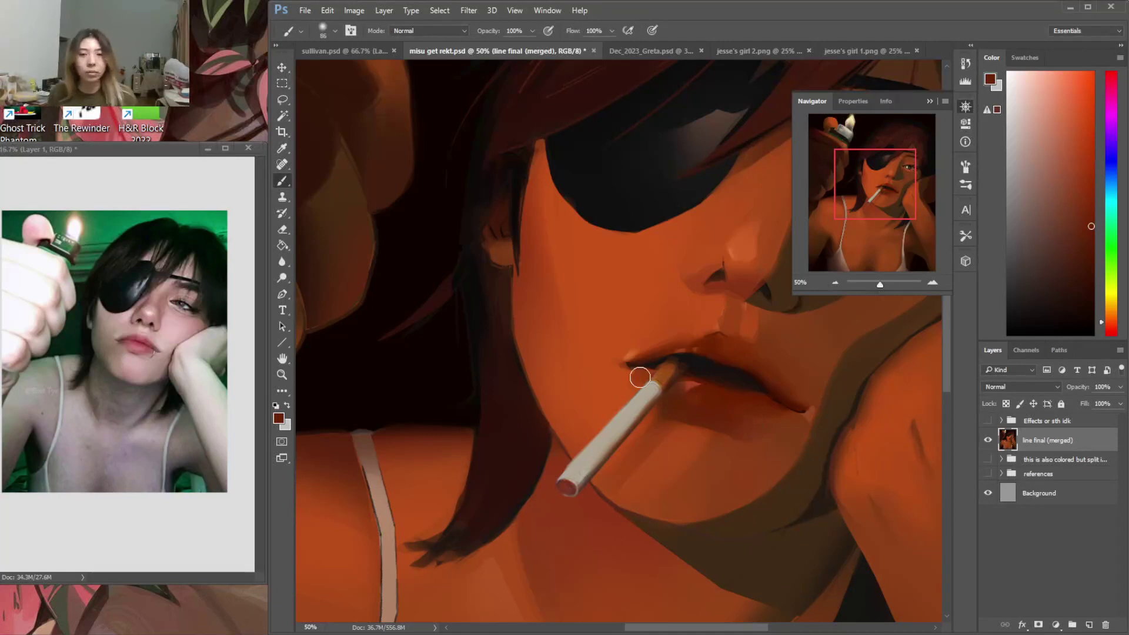
{"action": "left_click", "coordinate": [634, 397], "text": "alt"}
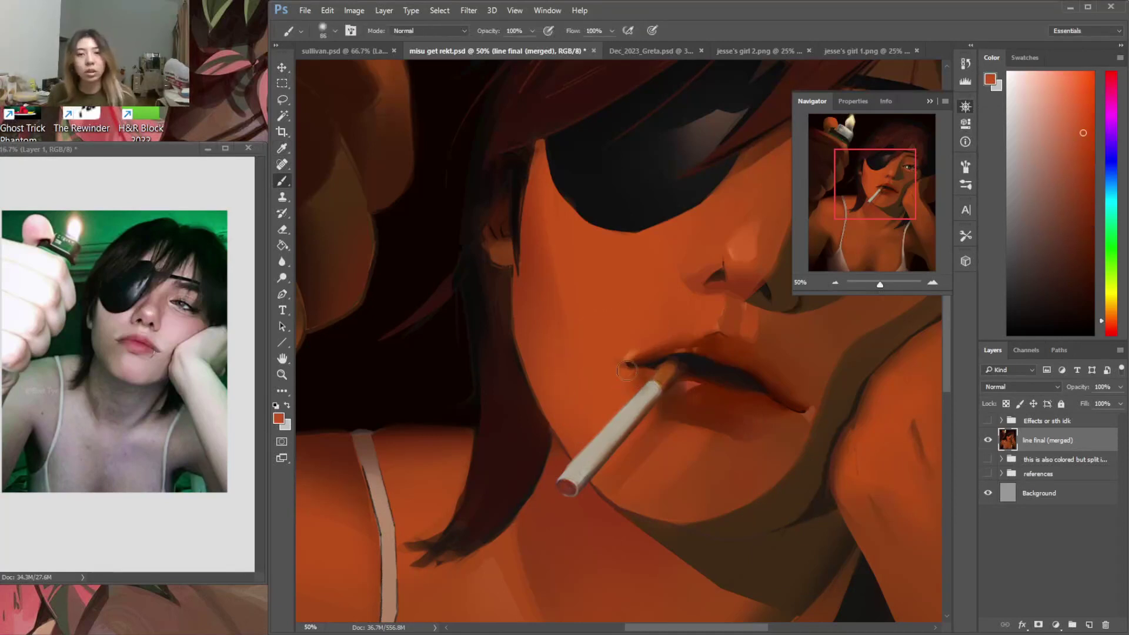
Return to the textured brush, set it to 61 px and retouch the upper lip above the cigarette with dark red-brown
{"action": "right_click", "coordinate": [646, 366]}
{"action": "left_click", "coordinate": [710, 430]}
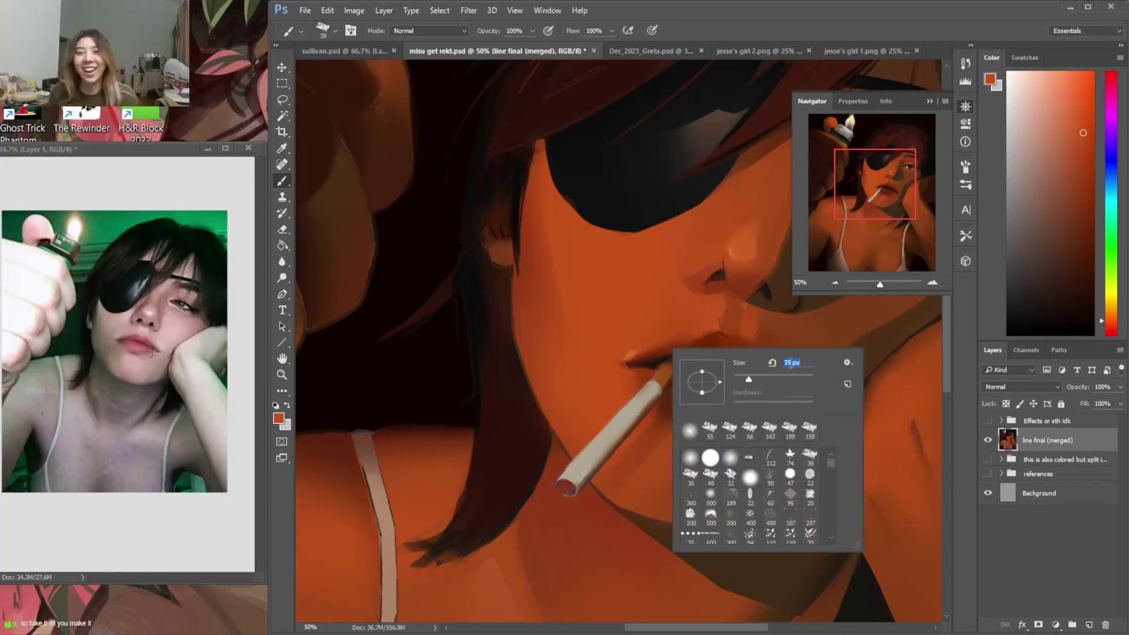
{"action": "left_click_drag", "start_coordinate": [947, 350], "coordinate": [948, 336]}
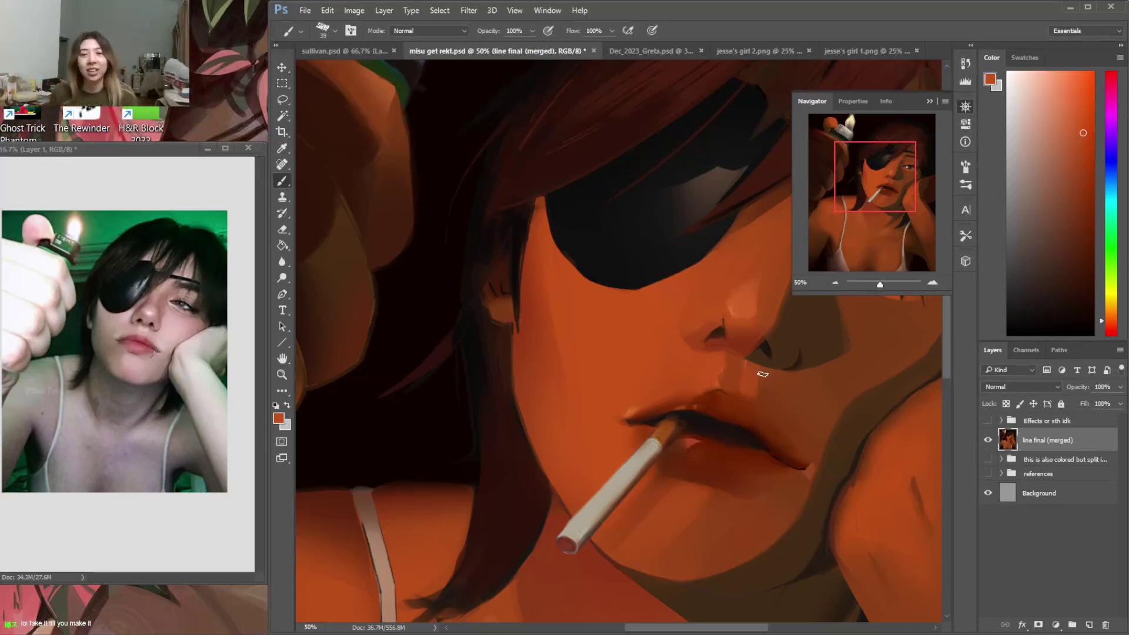
{"action": "key", "text": "ctrl+minus"}
{"action": "key", "text": "ctrl+minus"}
{"action": "key", "text": "ctrl+minus"}
{"action": "key", "text": "ctrl+plus"}
{"action": "scroll", "coordinate": [762, 373], "scroll_direction": "up", "scroll_amount": 1}
{"action": "right_click", "coordinate": [674, 299]}
{"action": "left_click", "coordinate": [764, 326]}
{"action": "left_click", "coordinate": [664, 305]}
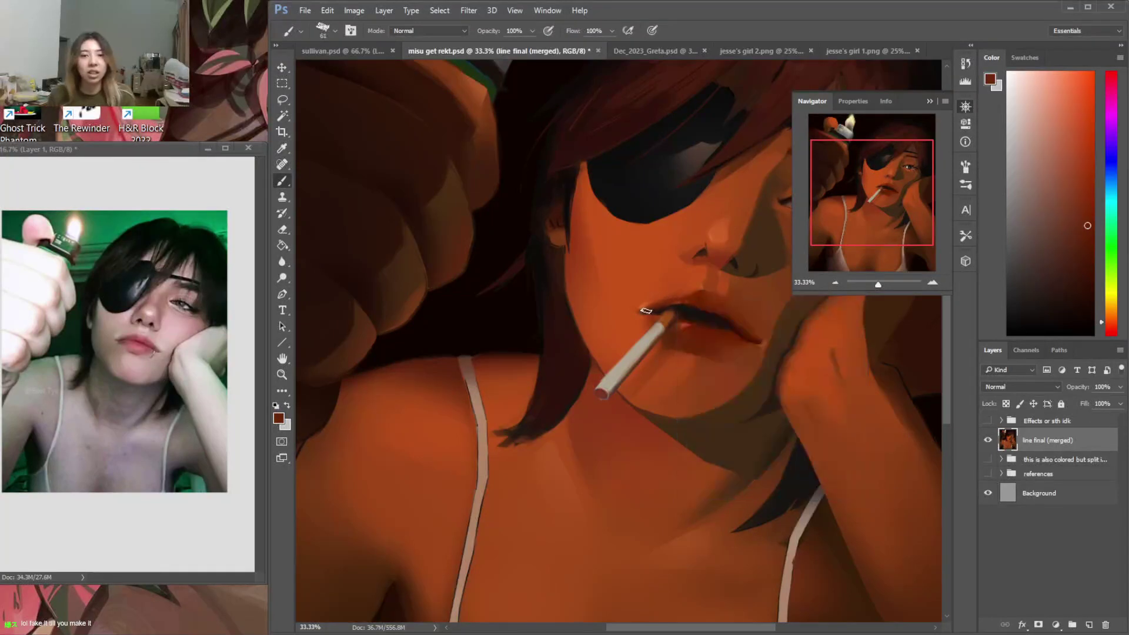
Reshape the mouth corner beside the cigarette with sampled skin orange, red-brown and near-black using the 61 px textured brush
{"action": "left_click", "coordinate": [640, 317], "text": "alt"}
{"action": "left_click", "coordinate": [641, 308], "text": "alt"}
{"action": "left_click", "coordinate": [661, 313], "text": "alt"}
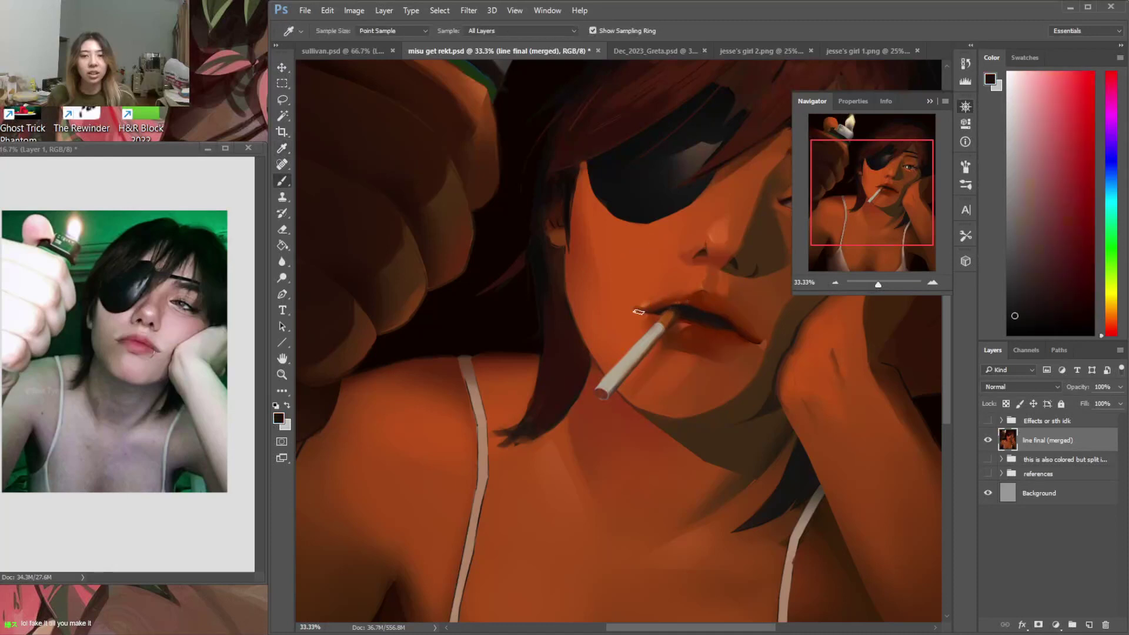
{"action": "left_click", "coordinate": [627, 308], "text": "alt"}
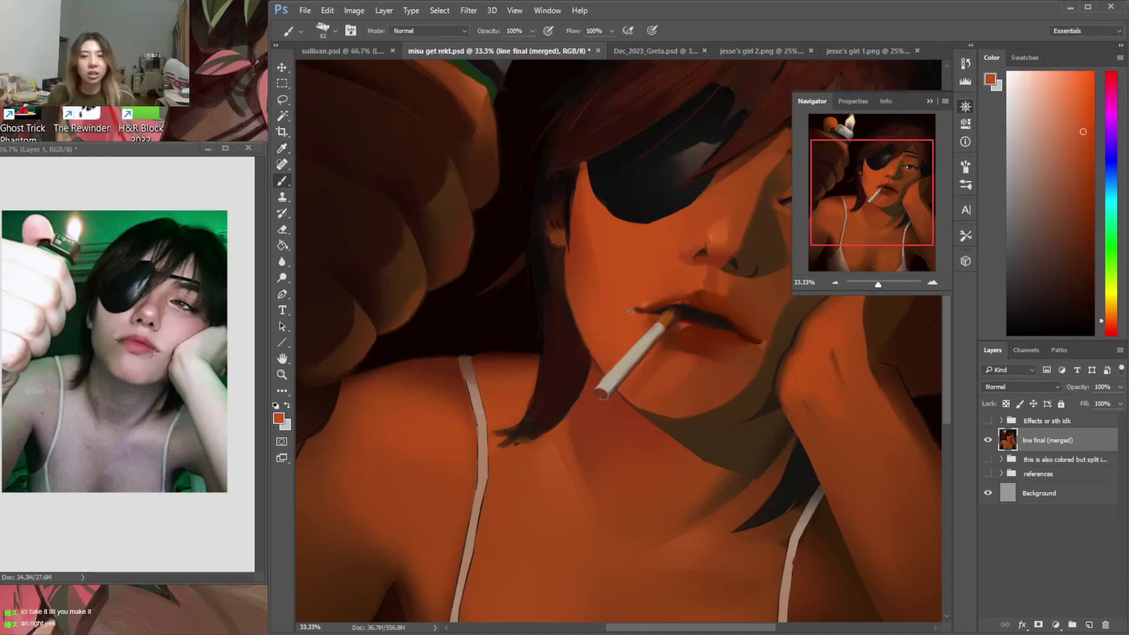
{"action": "left_click", "coordinate": [676, 309], "text": "alt"}
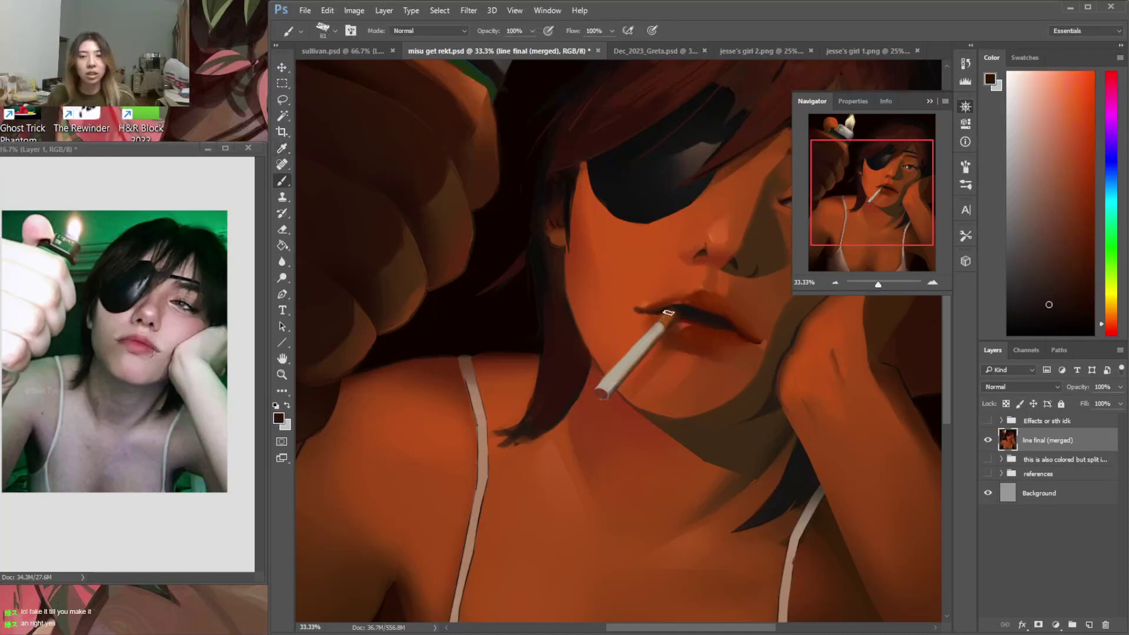
Shade the upper lip above the cigarette with sampled red-brown and skin tones using the soft brush at 91 px
{"action": "left_click", "coordinate": [703, 312], "text": "alt"}
{"action": "right_click", "coordinate": [701, 306]}
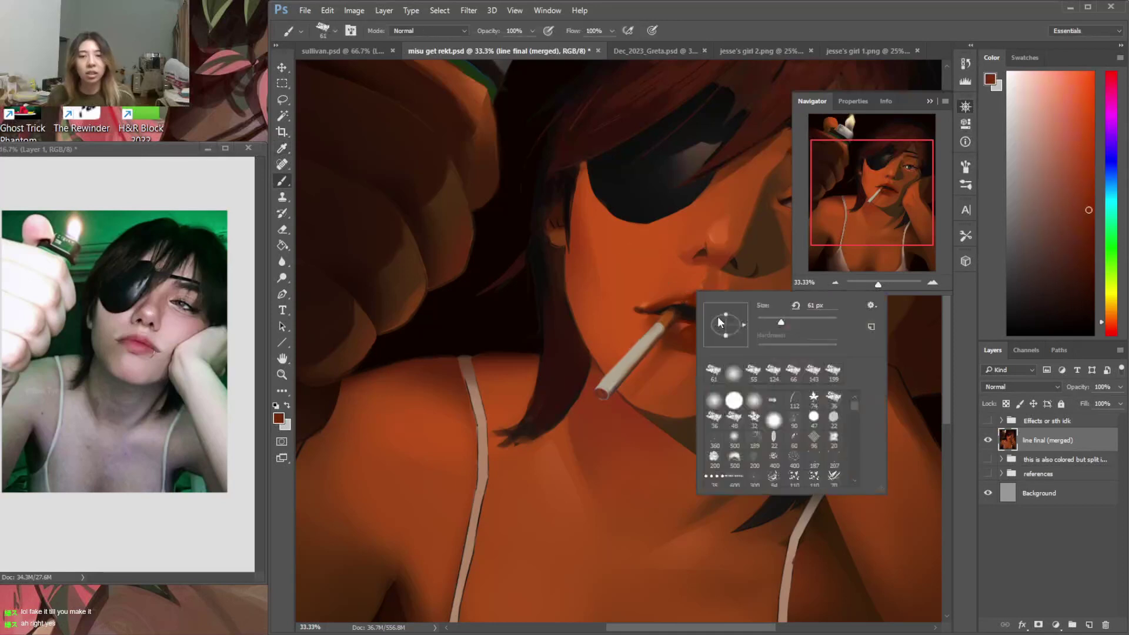
{"action": "left_click", "coordinate": [733, 374]}
{"action": "left_click", "coordinate": [789, 320]}
{"action": "key", "text": "Return"}
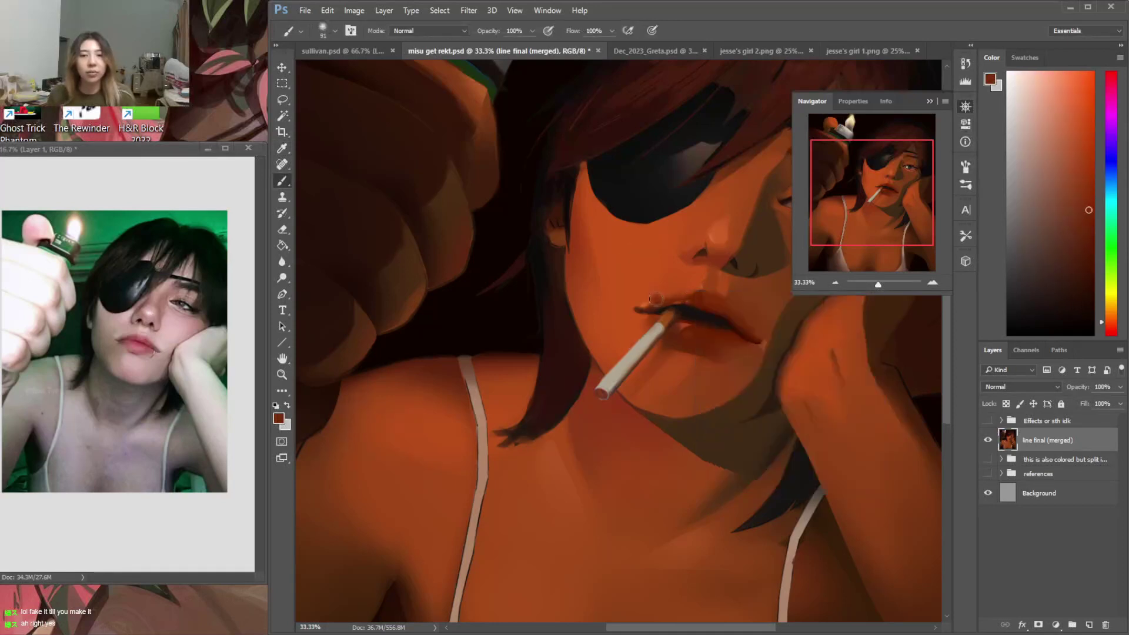
{"action": "left_click", "coordinate": [683, 286], "text": "alt"}
{"action": "left_click_drag", "start_coordinate": [678, 292], "coordinate": [642, 308]}
{"action": "left_click", "coordinate": [701, 295], "text": "alt"}
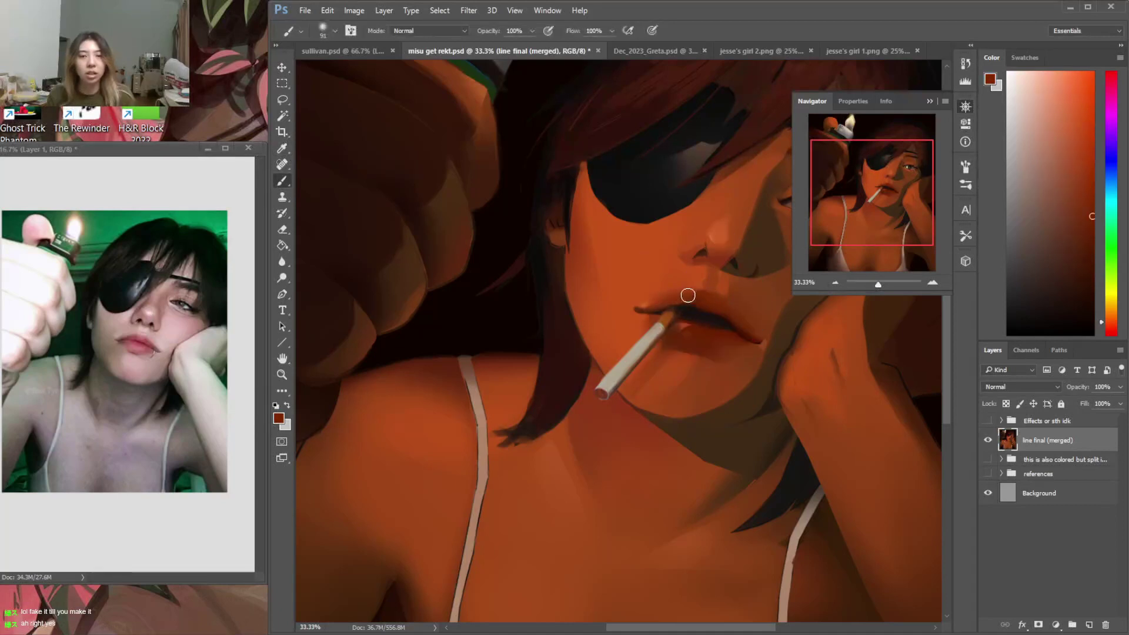
Blend the lower lip and the far mouth corner with sampled red-brown tones using the 91 px soft brush
{"action": "left_click", "coordinate": [704, 294], "text": "alt"}
{"action": "left_click", "coordinate": [682, 340], "text": "alt"}
{"action": "key", "text": "alt"}
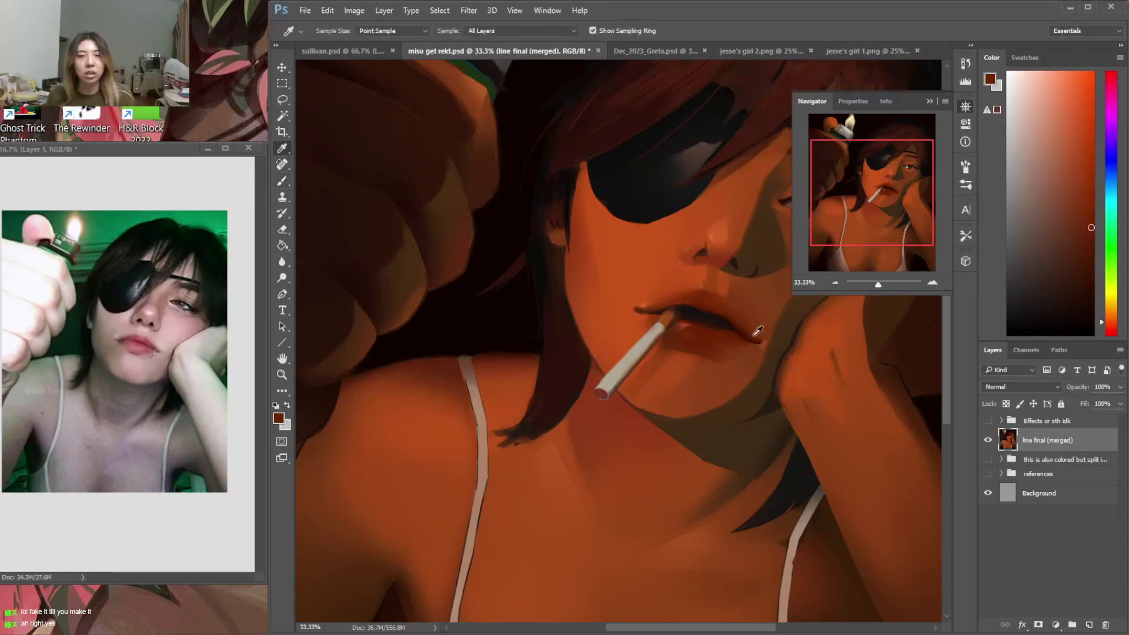
{"action": "left_click", "coordinate": [766, 327], "text": "alt"}
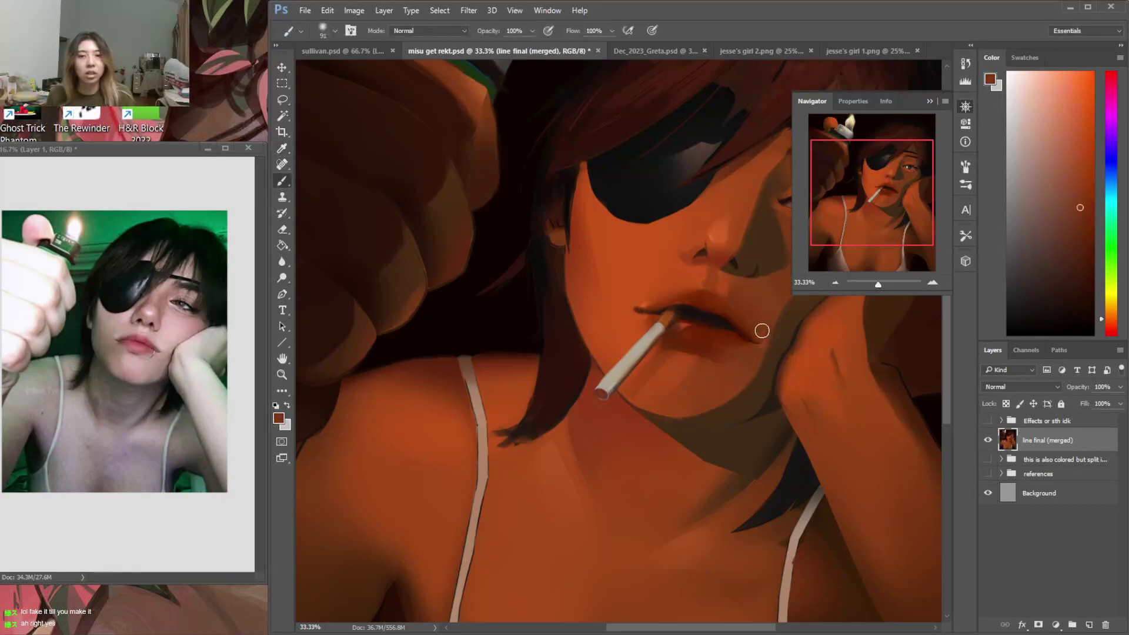
Paint the gap between the lips with a muted dark brown and sampled near-black using the 36 px textured brush
{"action": "left_click", "coordinate": [739, 316], "text": "alt"}
{"action": "right_click", "coordinate": [735, 309]}
{"action": "left_click", "coordinate": [771, 388]}
{"action": "left_click", "coordinate": [1053, 243]}
{"action": "left_click_drag", "start_coordinate": [1054, 255], "coordinate": [1055, 266]}
{"action": "left_click", "coordinate": [1110, 320]}
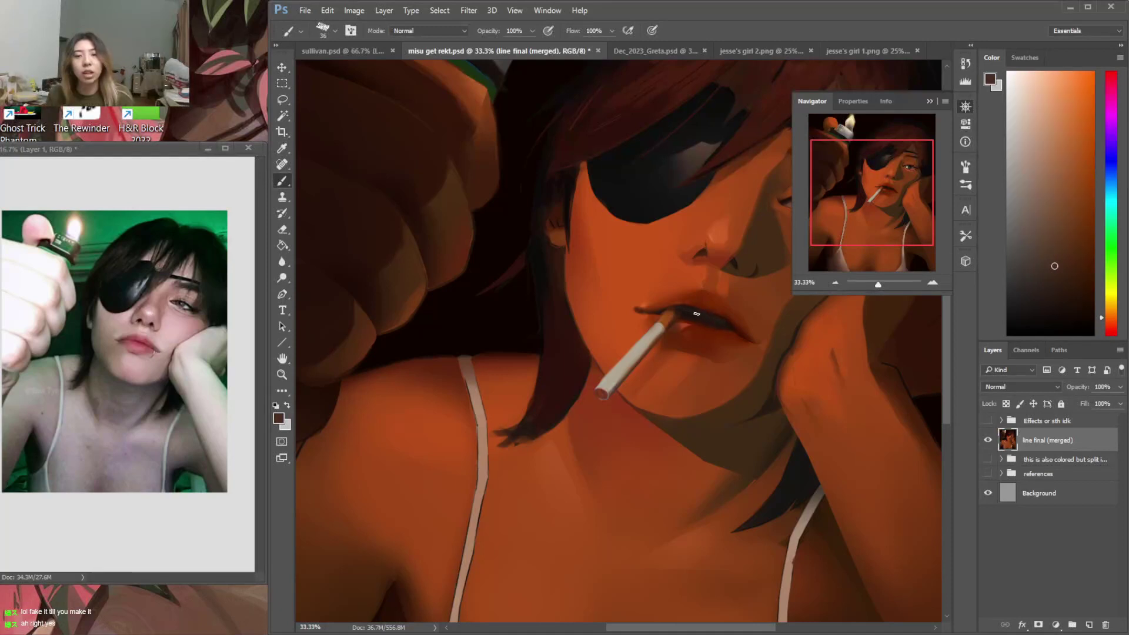
{"action": "key", "text": "i"}
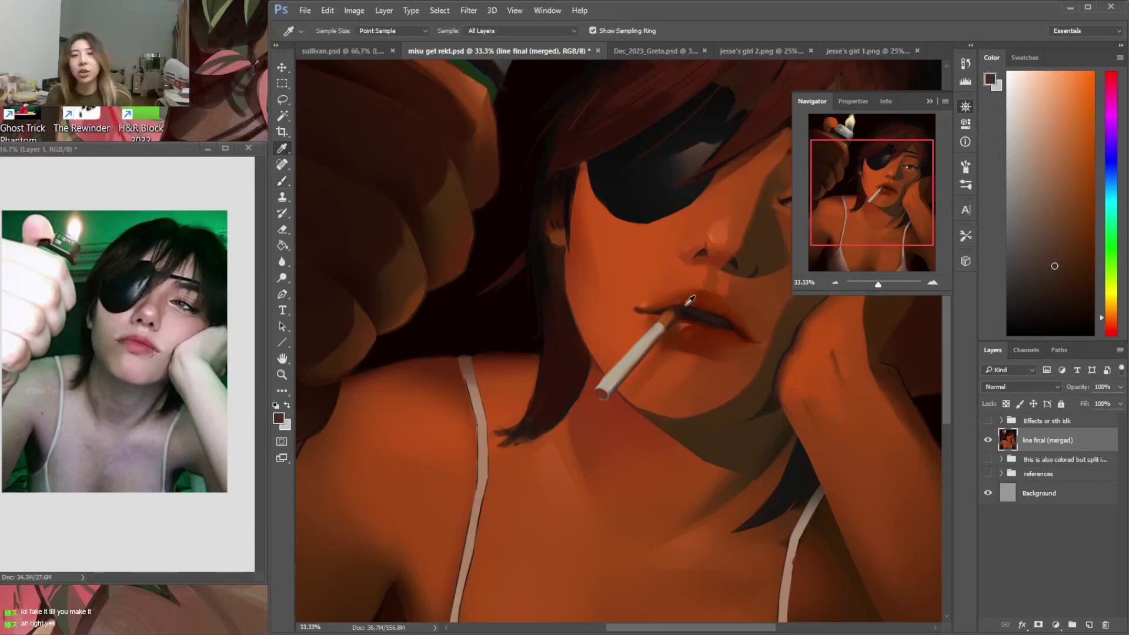
{"action": "left_click", "coordinate": [691, 316]}
{"action": "key", "text": "b"}
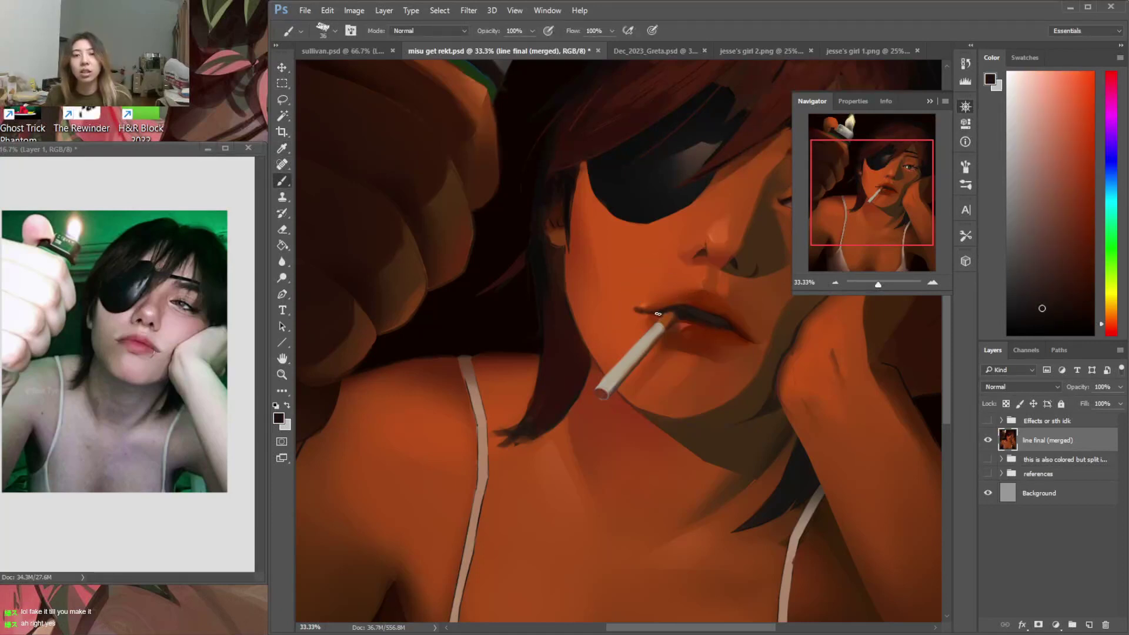
Select the cigarette's pale paper with the Magic Wand, apply Hue/Saturation with hue -20 and saturation +51, and deselect
{"action": "left_click", "coordinate": [664, 315], "text": "alt"}
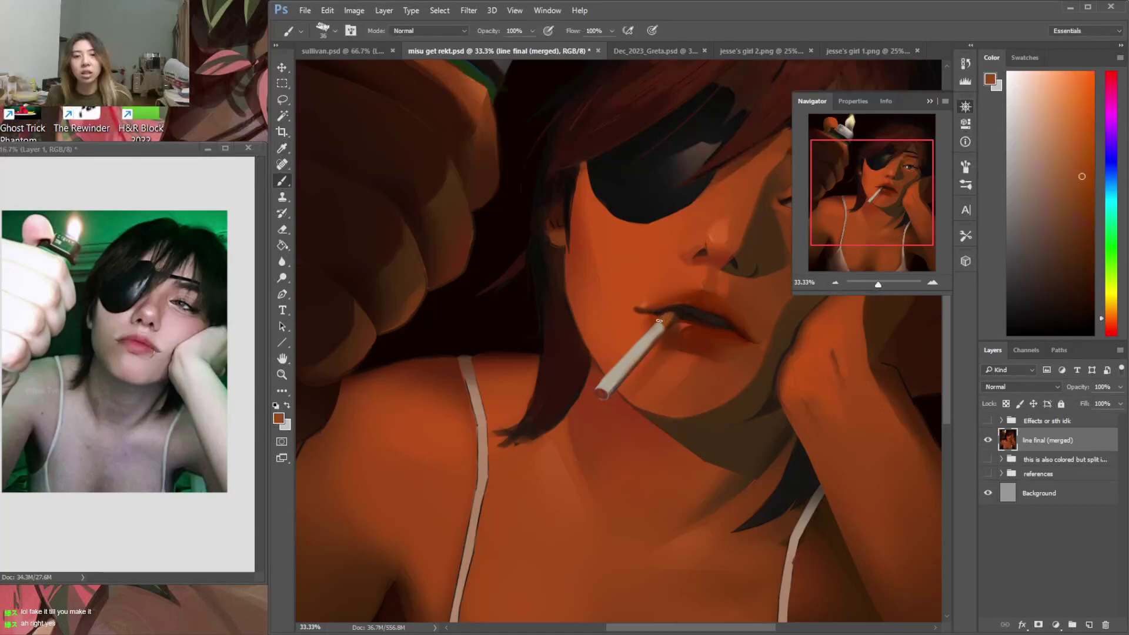
{"action": "left_click", "coordinate": [659, 320], "text": "alt"}
{"action": "key", "text": "w"}
{"action": "left_click", "coordinate": [658, 328]}
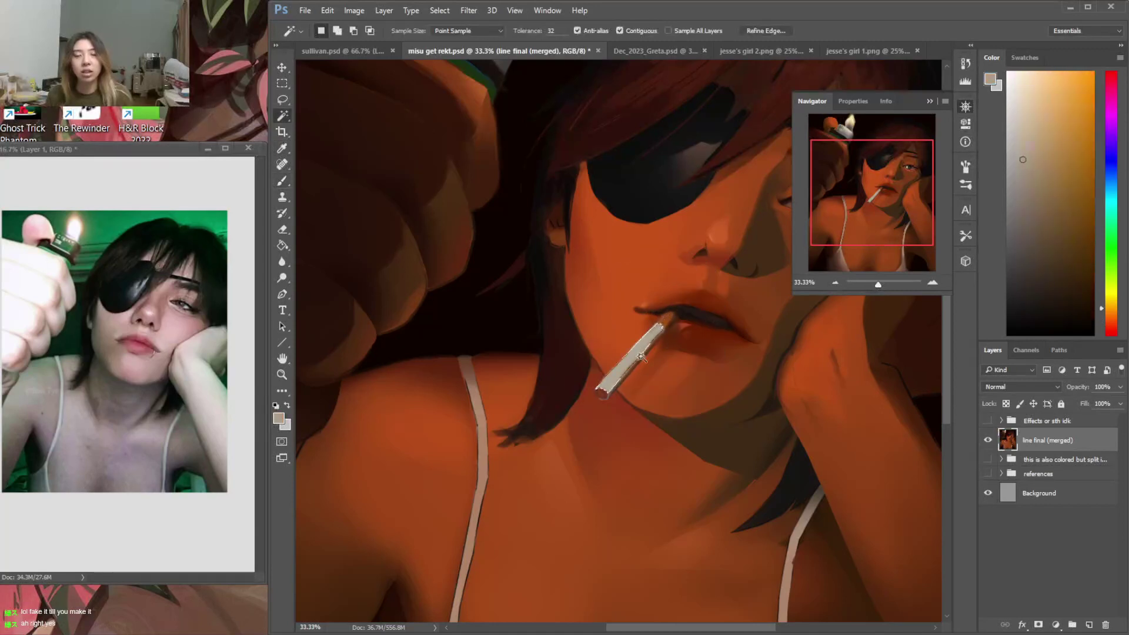
{"action": "key", "text": "b"}
{"action": "left_click", "coordinate": [354, 10]}
{"action": "mouse_move", "coordinate": [380, 45]}
{"action": "left_click", "coordinate": [604, 132]}
{"action": "left_click_drag", "start_coordinate": [300, 272], "coordinate": [350, 308]}
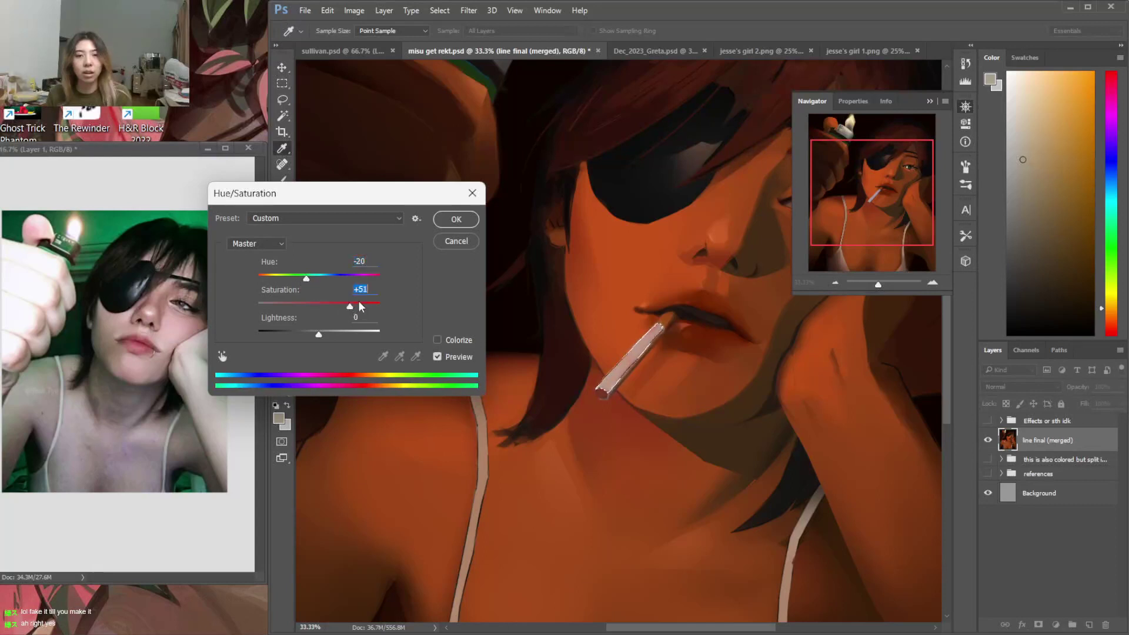
{"action": "left_click", "coordinate": [455, 223]}
{"action": "left_click", "coordinate": [650, 340]}
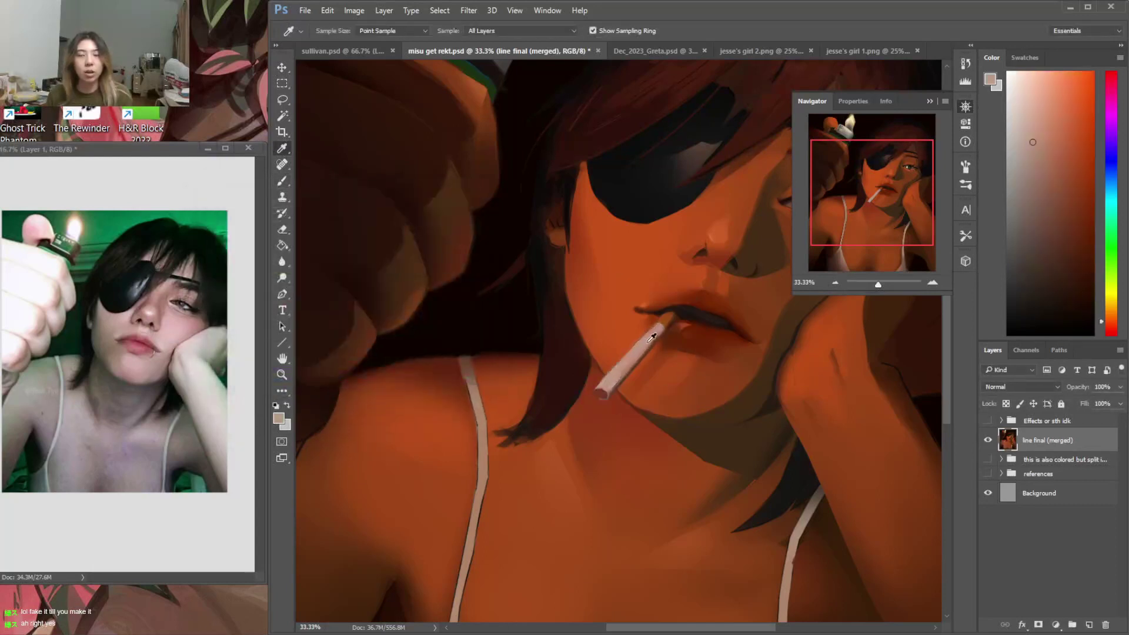
Select the shoulder strap below the hanging hair with the Magic Wand, tint it muted brown and peach using the 146 px textured brush, and deselect
{"action": "key", "text": "w"}
{"action": "left_click", "coordinate": [486, 459]}
{"action": "key", "text": "g"}
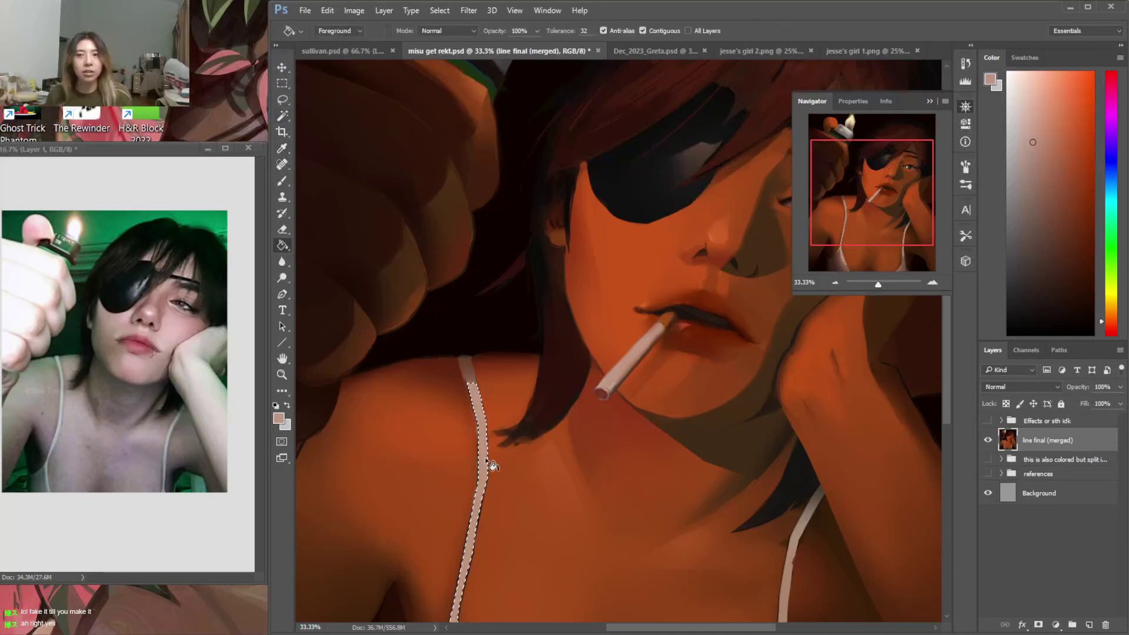
{"action": "left_click", "coordinate": [1046, 160]}
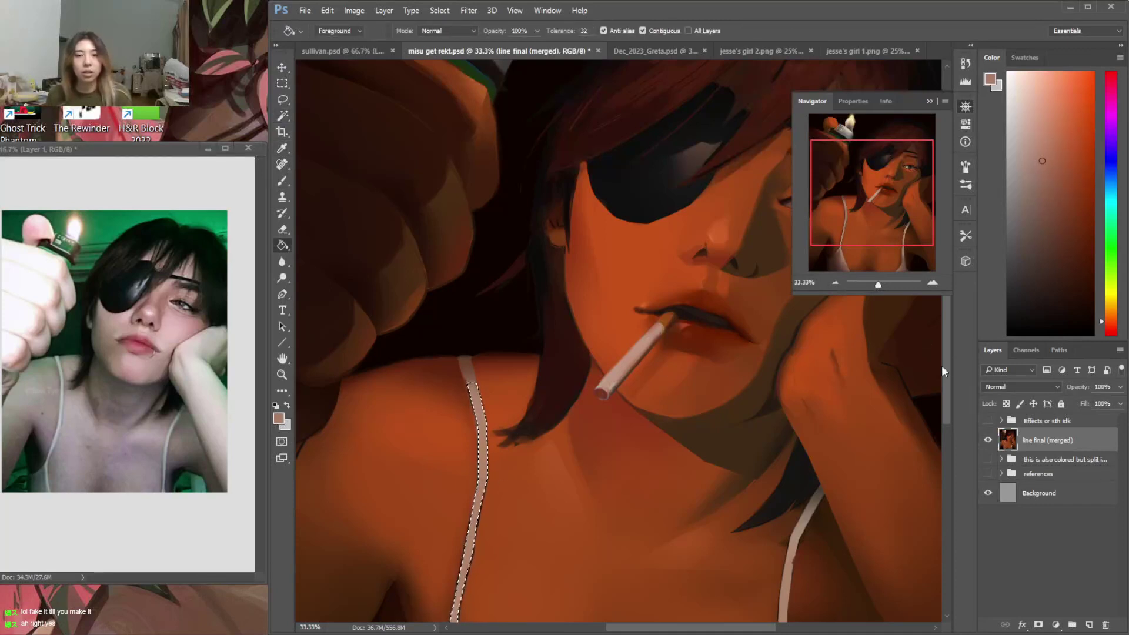
{"action": "scroll", "coordinate": [943, 362], "scroll_direction": "down", "scroll_amount": 3}
{"action": "key", "text": "b"}
{"action": "right_click", "coordinate": [609, 466]}
{"action": "left_click", "coordinate": [608, 462]}
{"action": "left_click", "coordinate": [459, 453]}
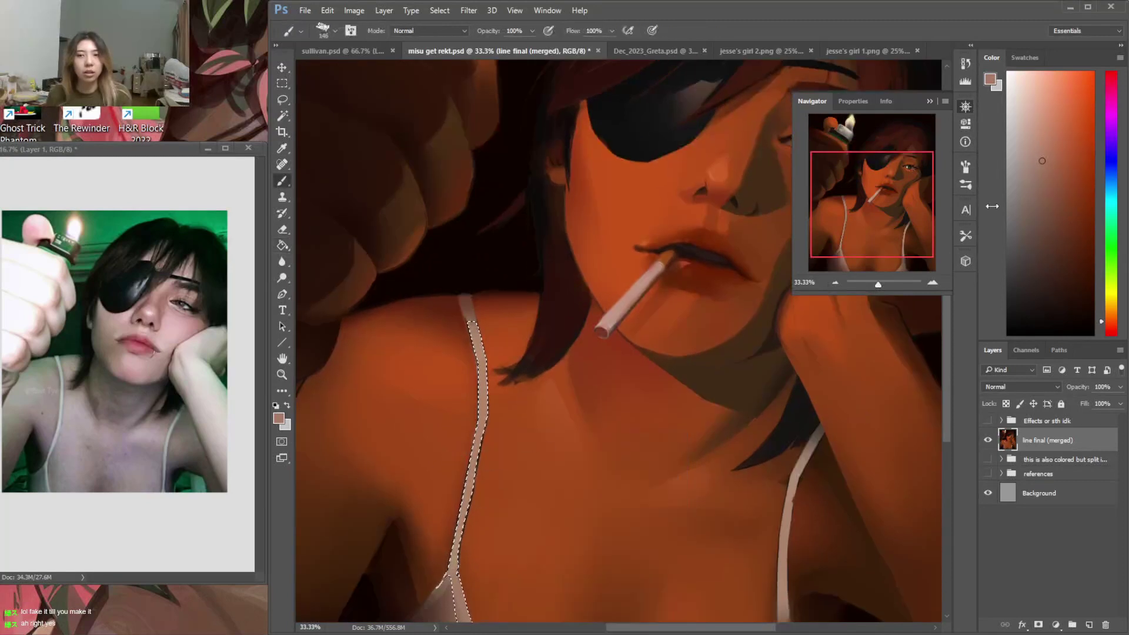
{"action": "left_click", "coordinate": [1050, 122]}
{"action": "mouse_move", "coordinate": [478, 395]}
{"action": "left_mouse_down"}
{"action": "mouse_move", "coordinate": [475, 359]}
{"action": "mouse_move", "coordinate": [478, 523]}
{"action": "left_mouse_up"}
{"action": "key", "text": "ctrl+d"}
Shade the other shoulder strap with a muted brown inside a Magic Wand selection using the 146 px textured brush, and deselect
{"action": "key", "text": "w"}
{"action": "left_click", "coordinate": [807, 452]}
{"action": "key", "text": "b"}
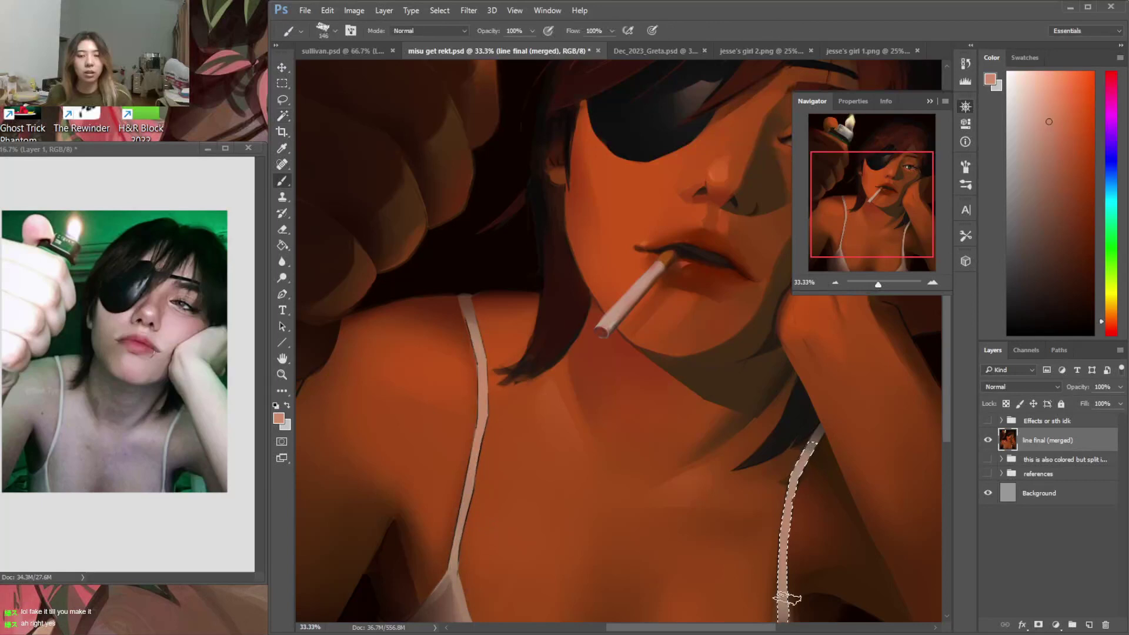
{"action": "mouse_move", "coordinate": [950, 392]}
{"action": "left_mouse_down"}
{"action": "mouse_move", "coordinate": [950, 419]}
{"action": "mouse_move", "coordinate": [947, 404]}
{"action": "mouse_move", "coordinate": [962, 403]}
{"action": "left_mouse_up"}
{"action": "key", "text": "ctrl+d"}
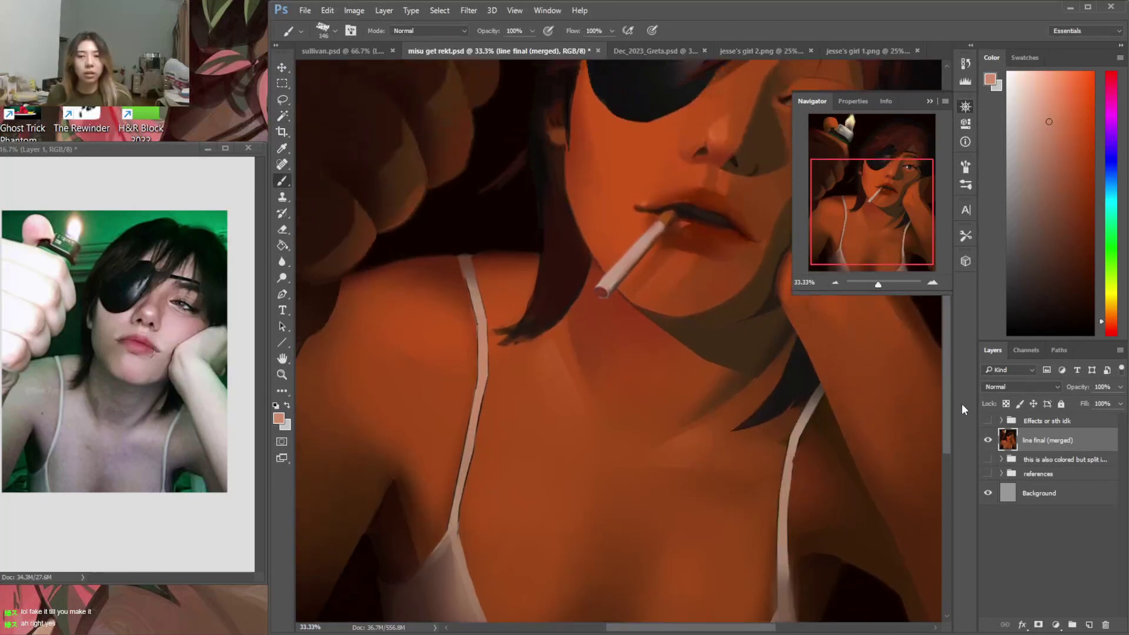
{"action": "key", "text": "i"}
{"action": "left_click", "coordinate": [782, 478]}
{"action": "left_click", "coordinate": [1054, 169]}
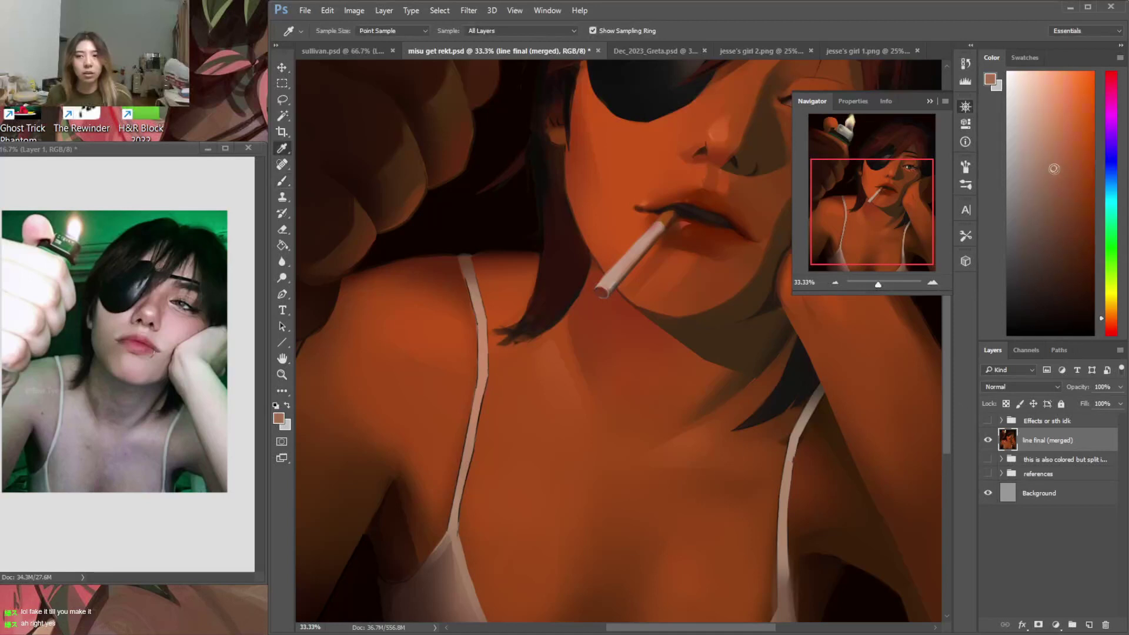
{"action": "left_click_drag", "start_coordinate": [1051, 164], "coordinate": [1046, 163]}
{"action": "key", "text": "w"}
{"action": "left_click", "coordinate": [800, 417]}
{"action": "key", "text": "b"}
{"action": "left_click_drag", "start_coordinate": [794, 424], "coordinate": [799, 529]}
{"action": "left_click_drag", "start_coordinate": [944, 347], "coordinate": [948, 303]}
{"action": "key", "text": "w"}
{"action": "left_click", "coordinate": [615, 428]}
{"action": "key", "text": "ctrl+d"}
Darken the cigarette's tip with dark red and sampled near-black tones using the textured brush at 42 px
{"action": "key", "text": "b"}
{"action": "right_click", "coordinate": [631, 397]}
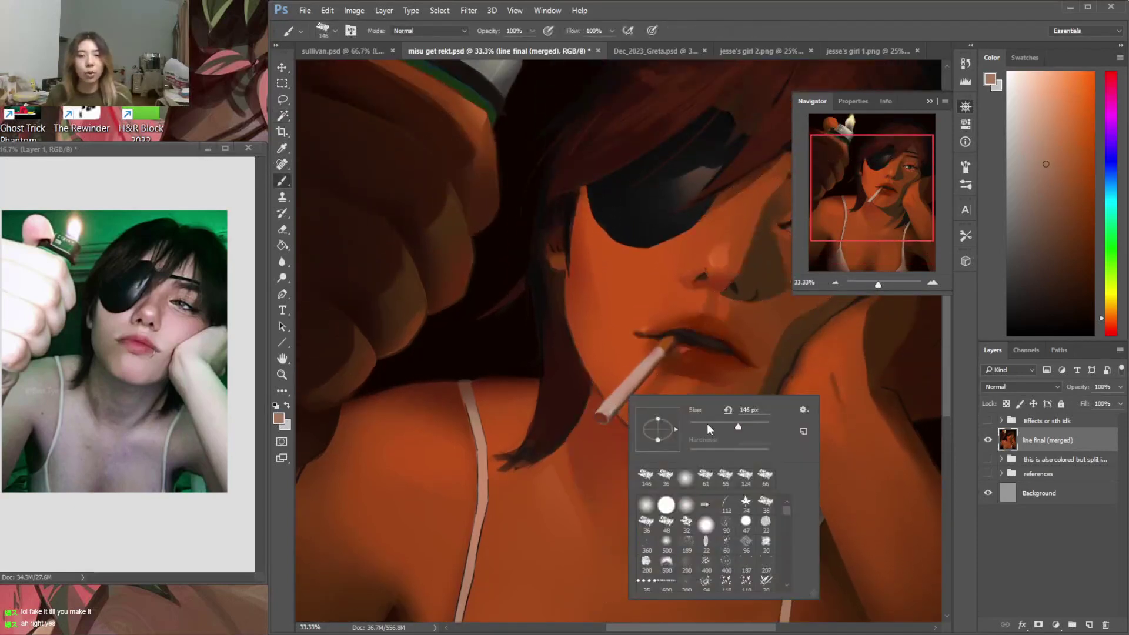
{"action": "left_click", "coordinate": [1075, 227]}
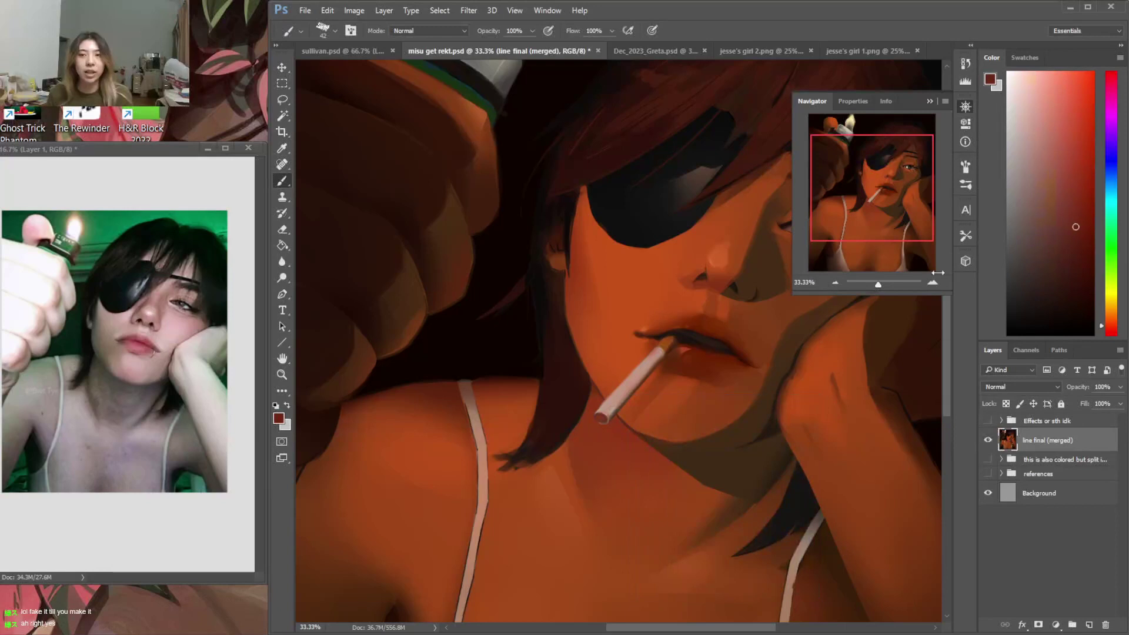
{"action": "left_click", "coordinate": [599, 418], "text": "alt"}
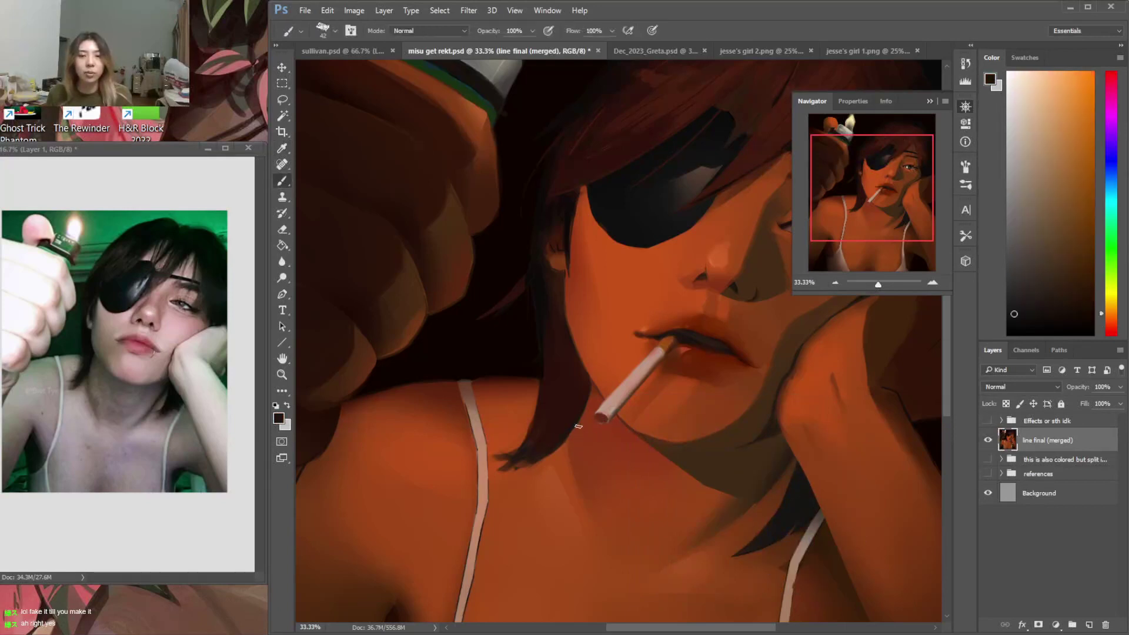
{"action": "left_click", "coordinate": [601, 416], "text": "alt"}
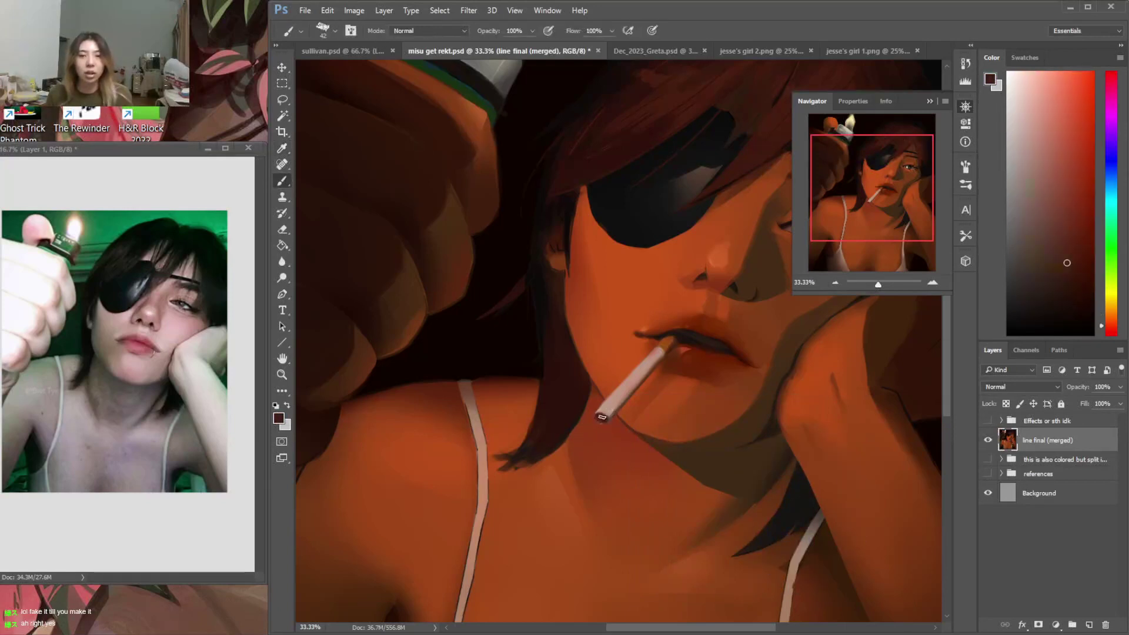
Paint a glowing ember on the cigarette's tip in red-orange and bright orange, reducing the textured brush to 26 px
{"action": "left_click", "coordinate": [1114, 326]}
{"action": "left_click", "coordinate": [1090, 183]}
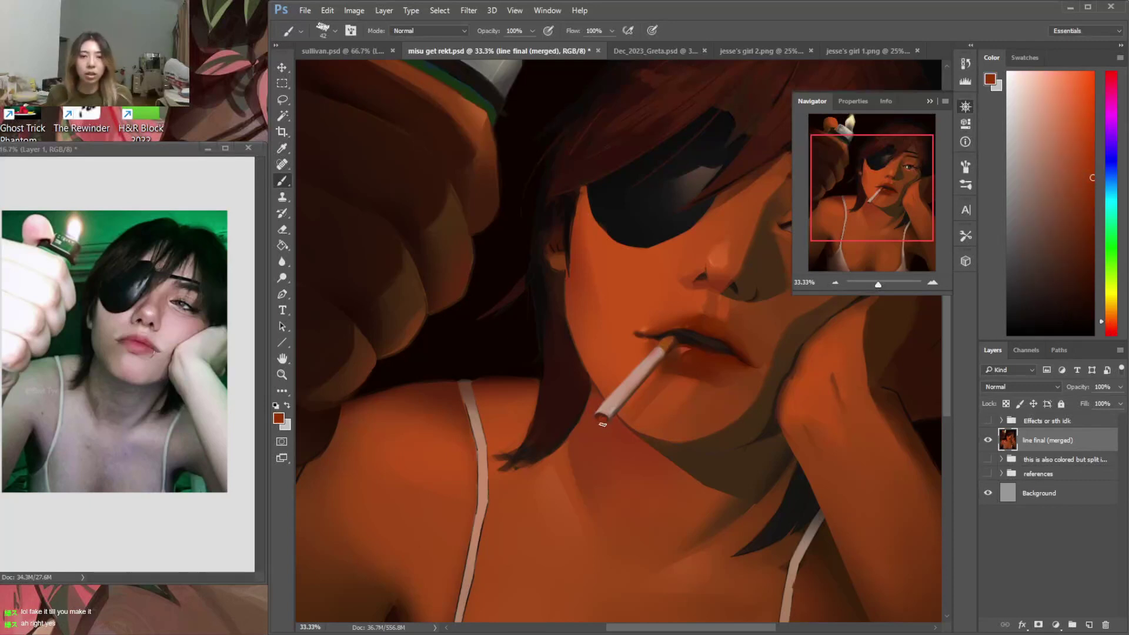
{"action": "left_click", "coordinate": [1113, 318]}
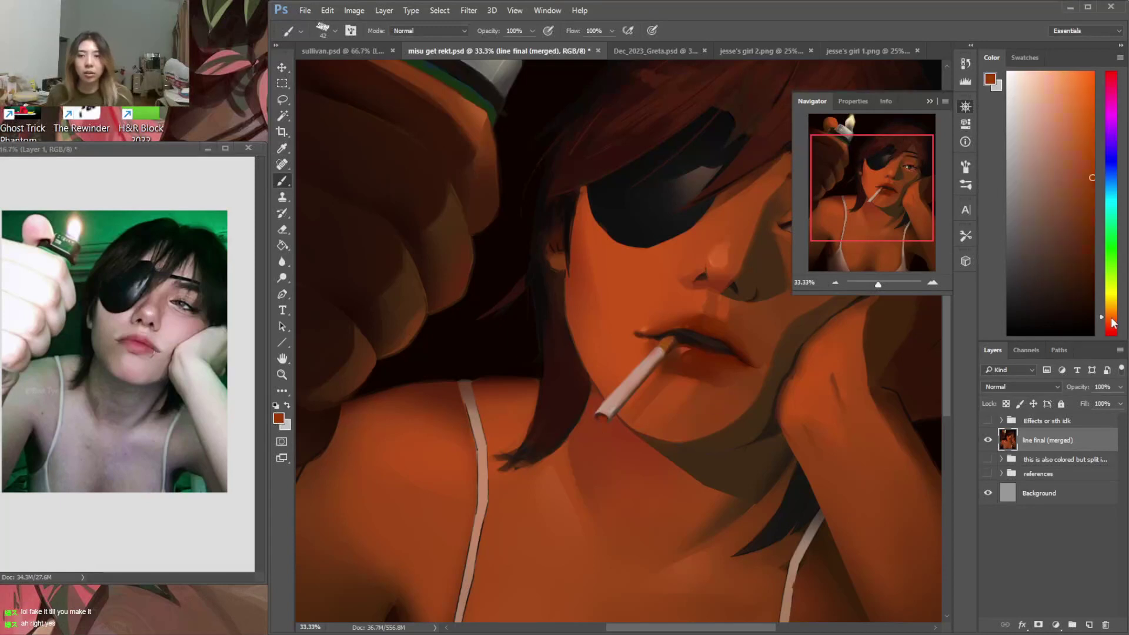
{"action": "left_click", "coordinate": [1078, 112]}
{"action": "right_click", "coordinate": [626, 404]}
{"action": "left_click_drag", "start_coordinate": [702, 435], "coordinate": [695, 436]}
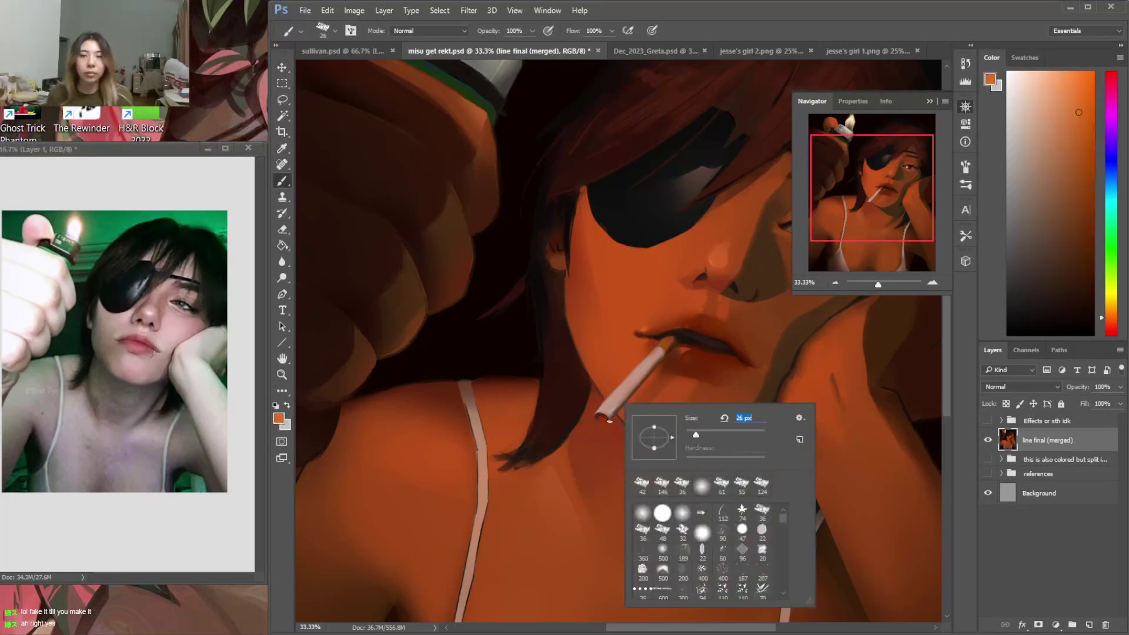
{"action": "left_click", "coordinate": [601, 423]}
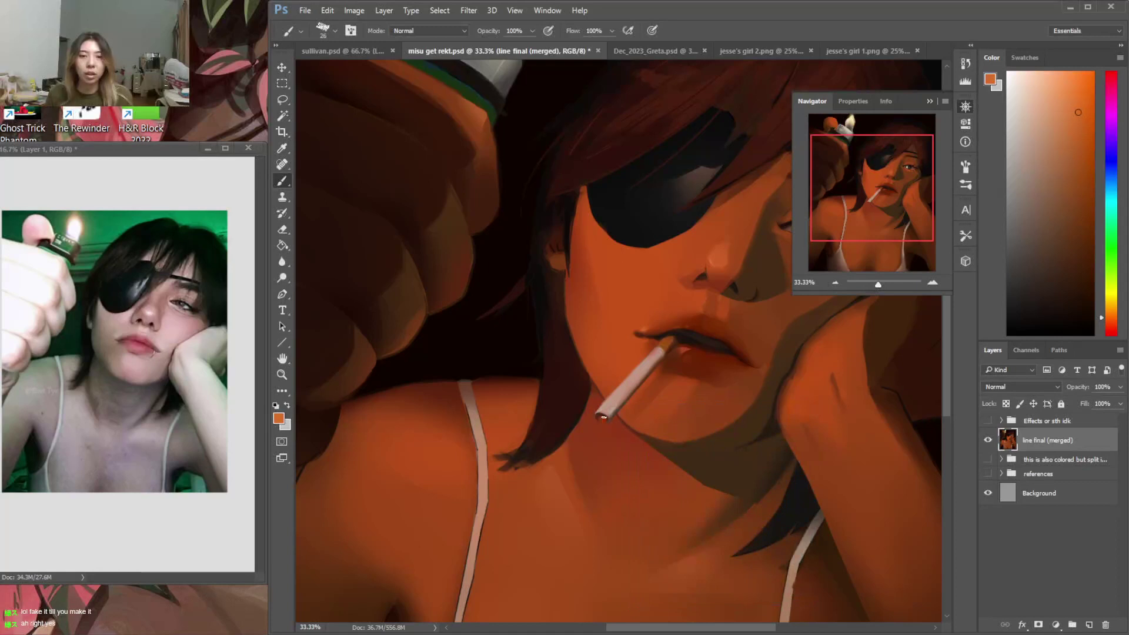
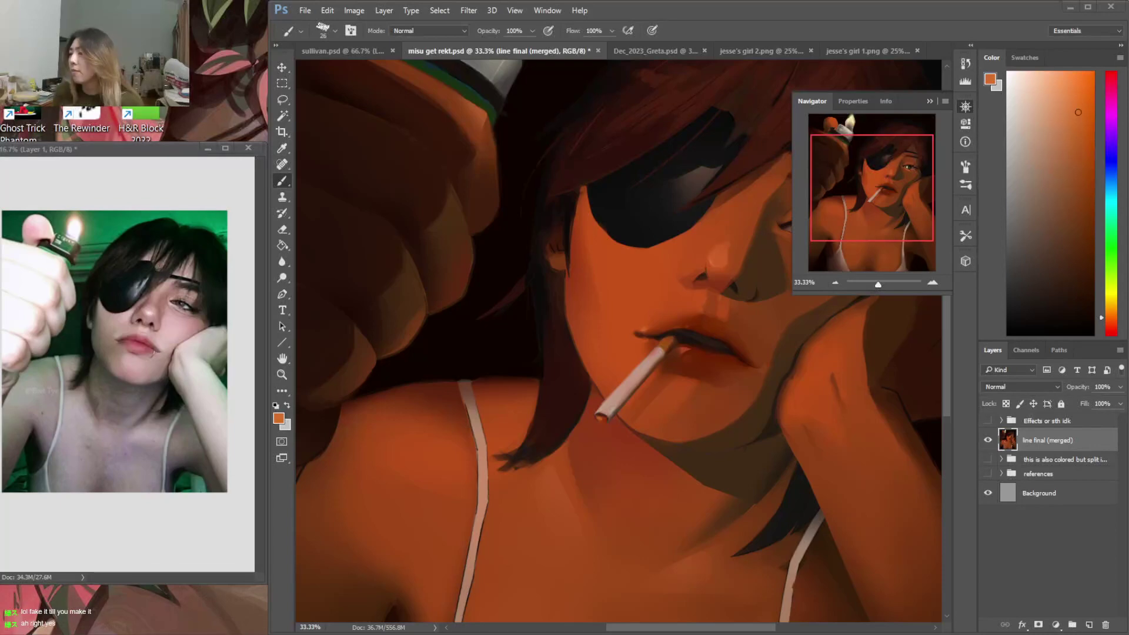
Copy the burning cigarette photo from the browser's image search and paste it into the reference document as a new layer
{"action": "left_click_drag", "start_coordinate": [1128, 212], "coordinate": [41, 35]}
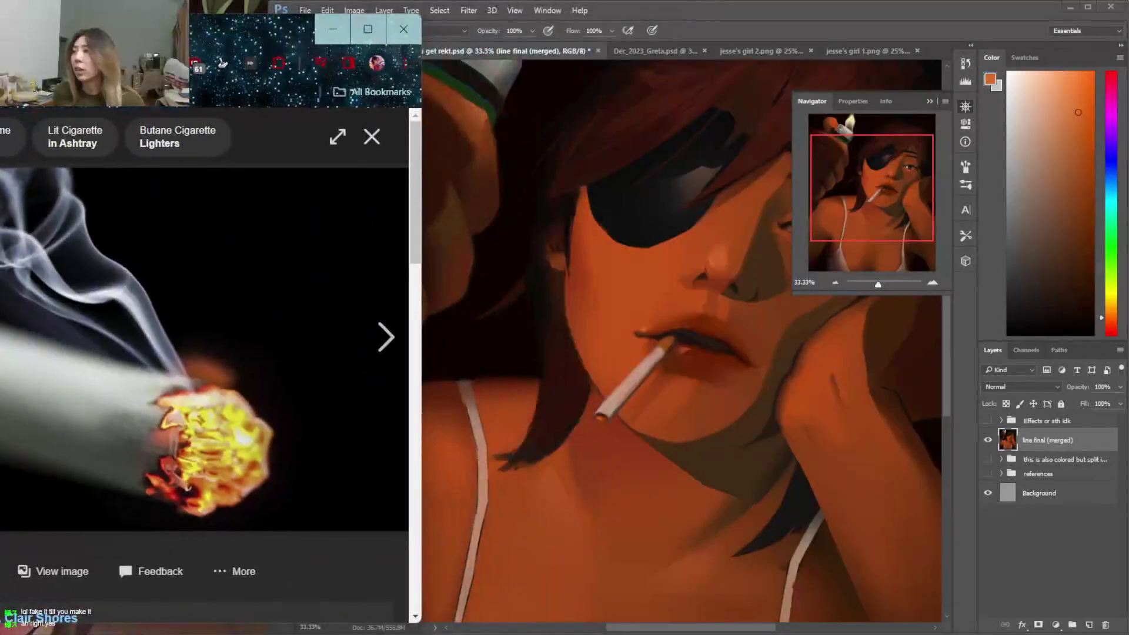
{"action": "key", "text": "alt+Tab"}
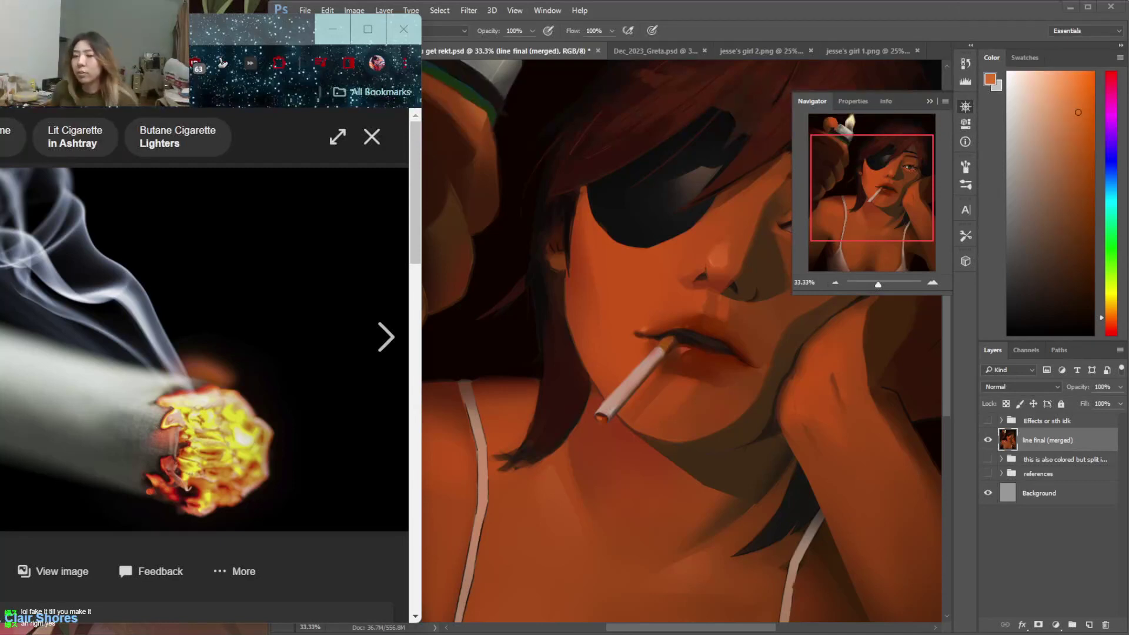
{"action": "left_click", "coordinate": [877, 8]}
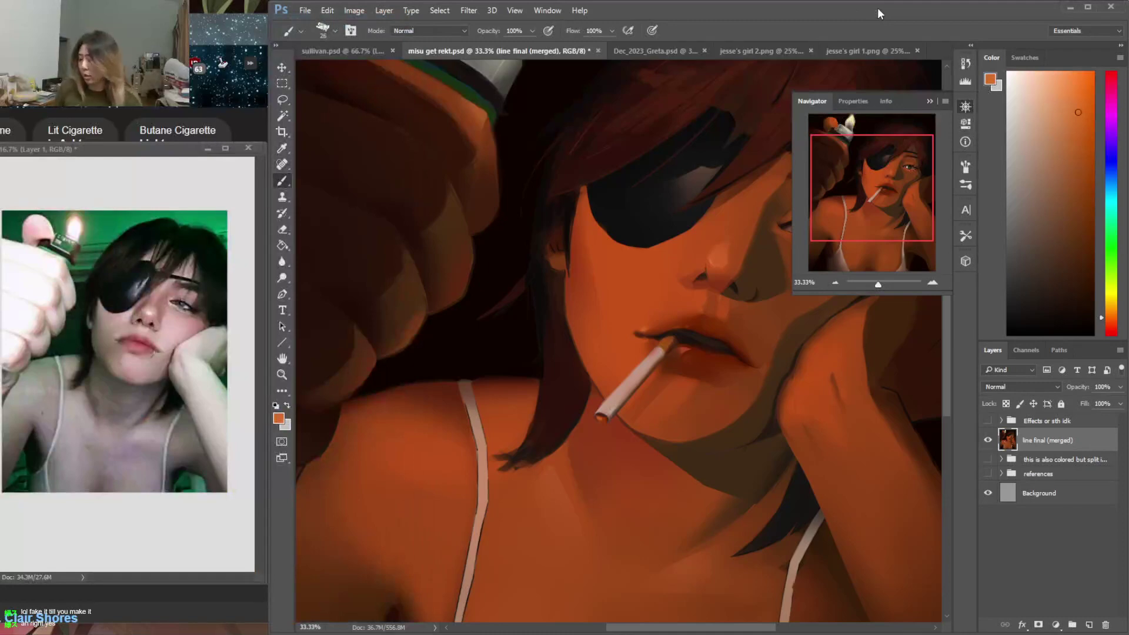
{"action": "left_click", "coordinate": [219, 43]}
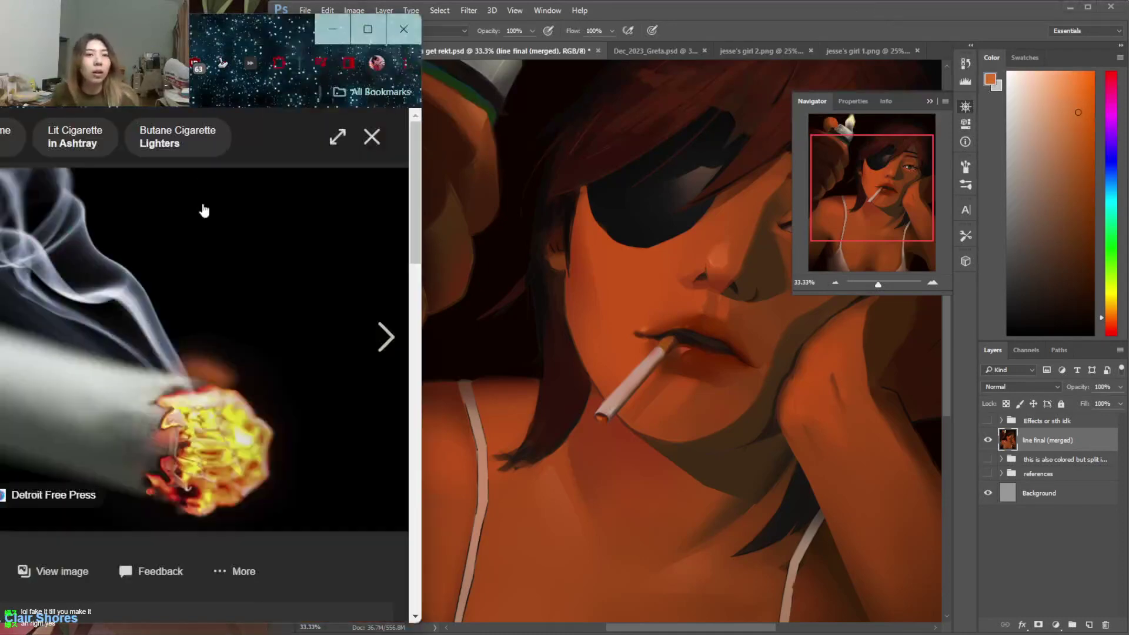
{"action": "right_click", "coordinate": [184, 279]}
{"action": "left_click", "coordinate": [214, 340]}
{"action": "left_click", "coordinate": [333, 28]}
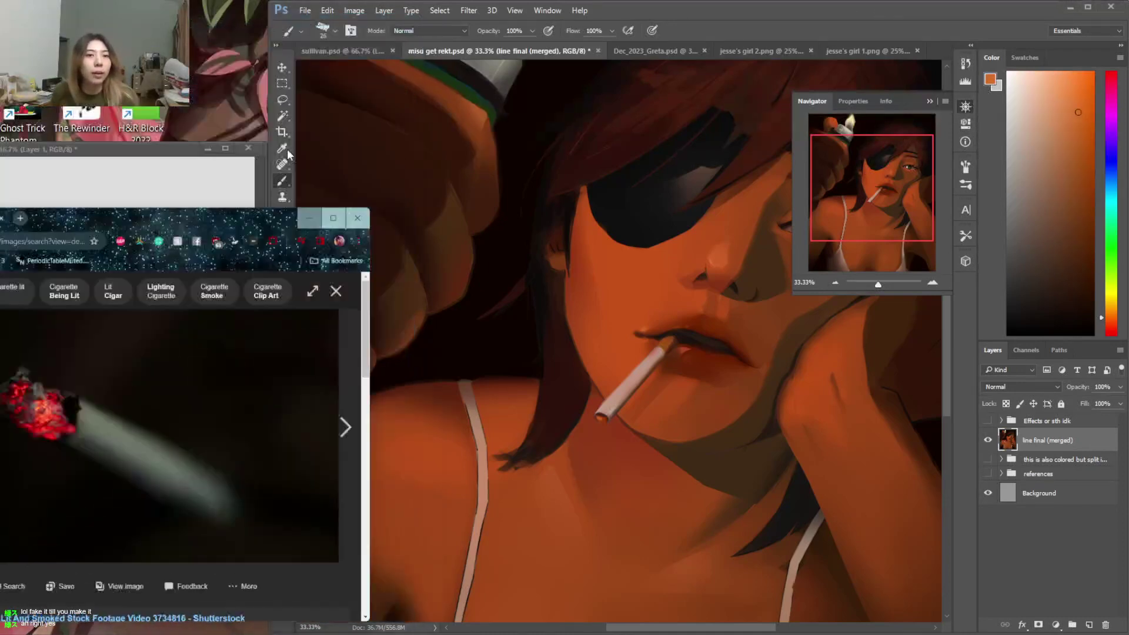
{"action": "left_click", "coordinate": [211, 214]}
{"action": "key", "text": "ctrl+v"}
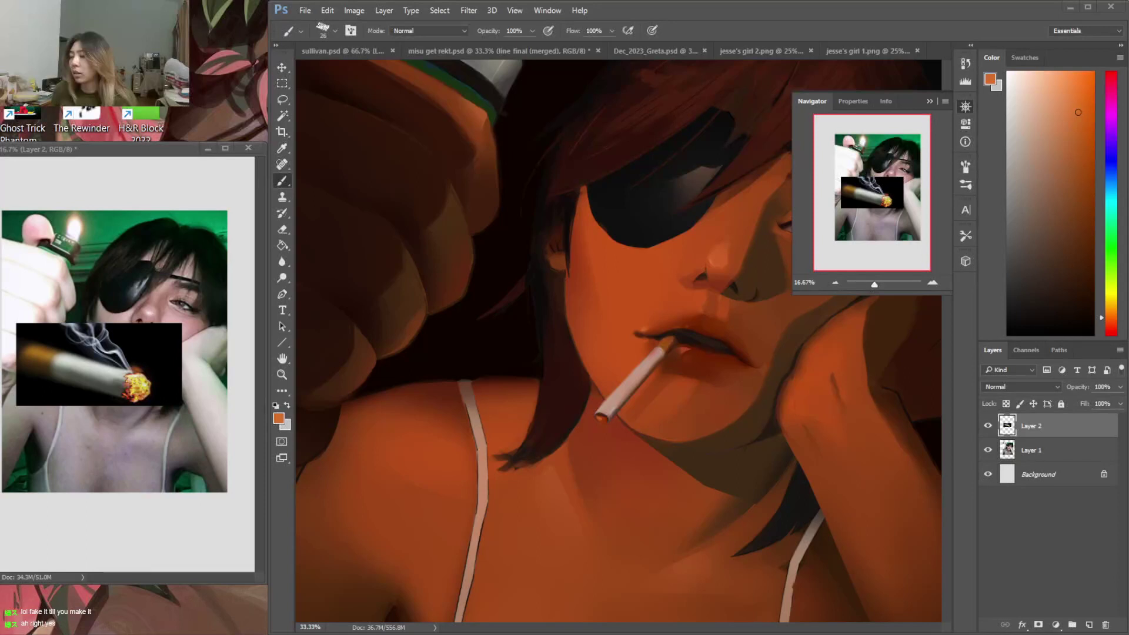
{"action": "key", "text": "XF86AudioLowerVolume"}
{"action": "key", "text": "XF86AudioLowerVolume"}
{"action": "key", "text": "XF86AudioLowerVolume"}
{"action": "key", "text": "XF86AudioLowerVolume"}
{"action": "key", "text": "XF86AudioLowerVolume"}
{"action": "key", "text": "XF86AudioLowerVolume"}
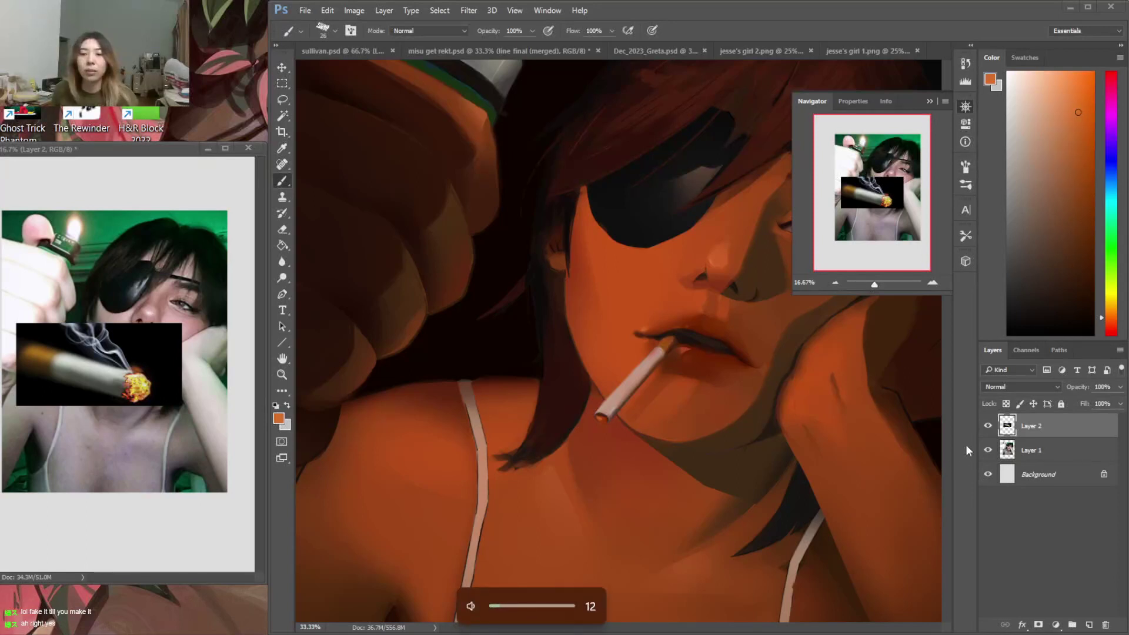
Return to the portrait, fill the cigarette's ember with sampled orange, and dab light orange and yellow specks on it
{"action": "left_click", "coordinate": [823, 449]}
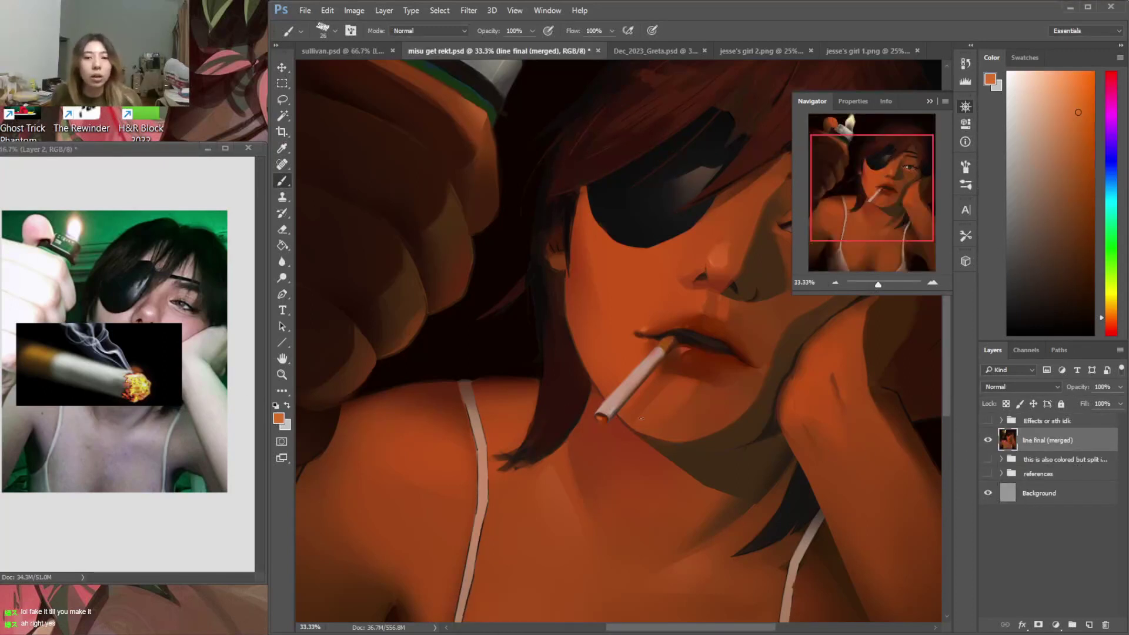
{"action": "left_click", "coordinate": [600, 417], "text": "alt"}
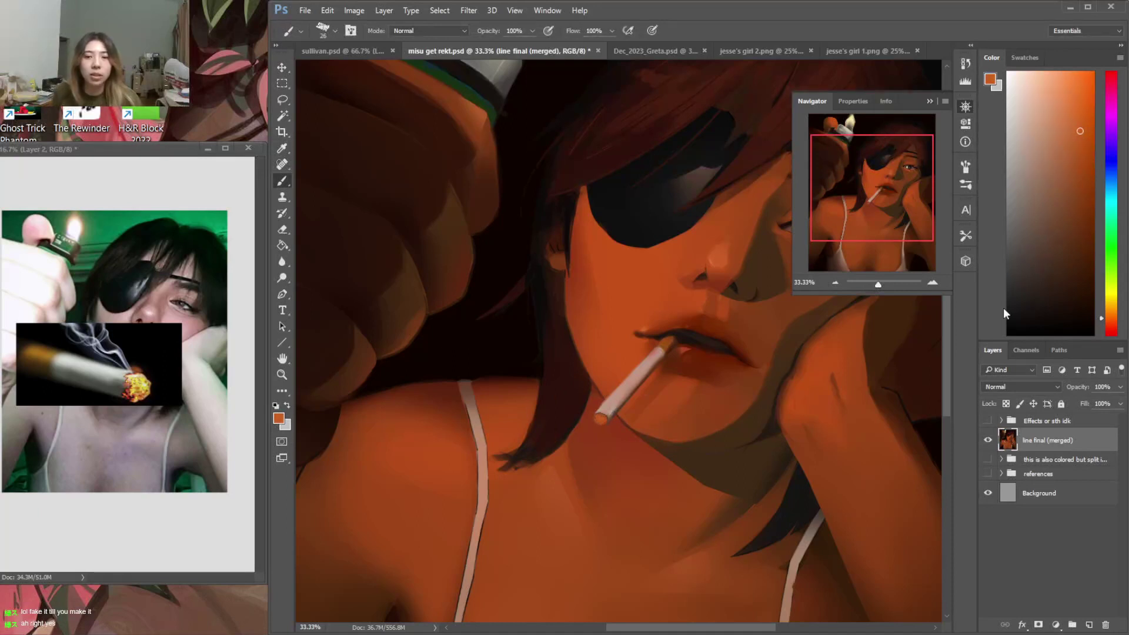
{"action": "left_click", "coordinate": [1105, 315]}
{"action": "left_click", "coordinate": [1054, 86]}
{"action": "left_click", "coordinate": [1109, 302]}
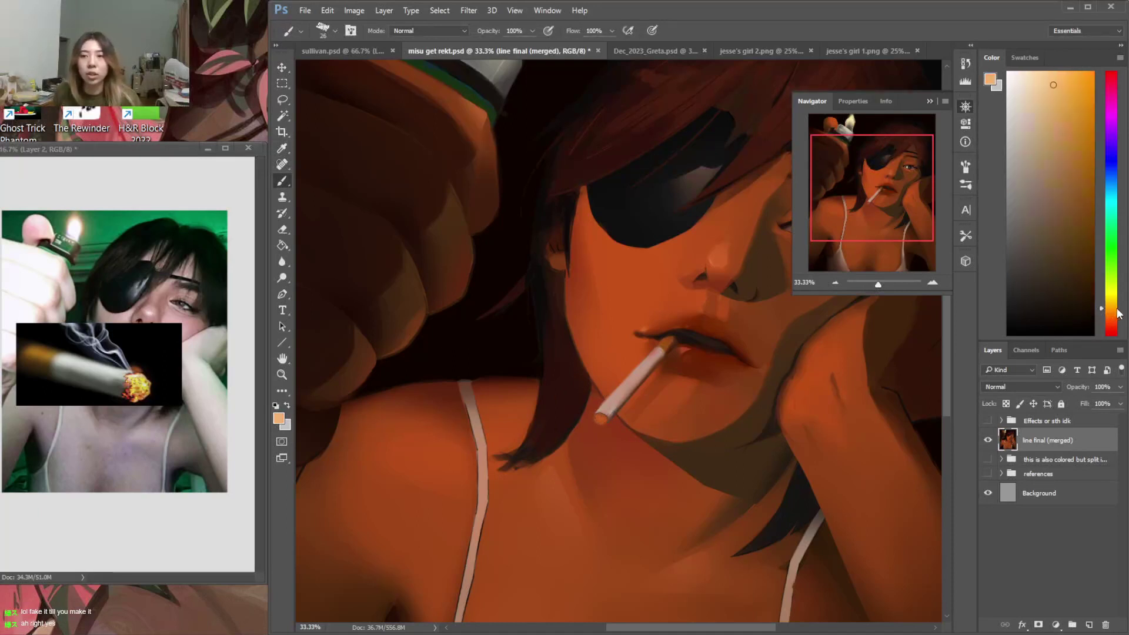
{"action": "left_click", "coordinate": [1060, 85]}
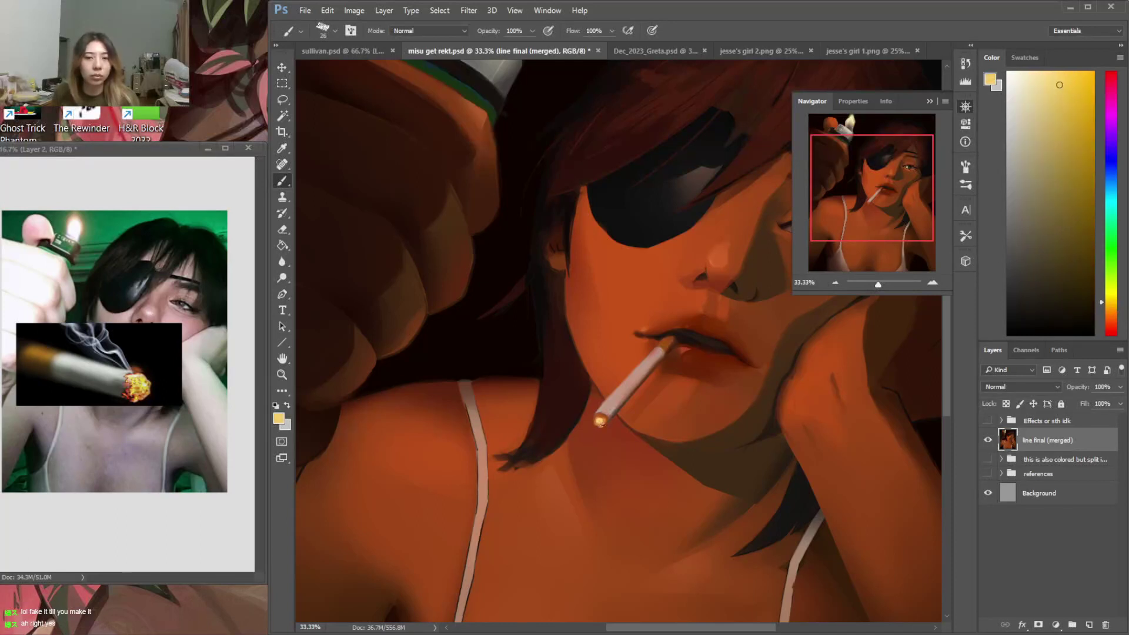
Undo the yellow specks, and paint yellow embers and falling sparks on a new layer using the textured brush at 18 px
{"action": "right_click", "coordinate": [607, 448]}
{"action": "left_click_drag", "start_coordinate": [684, 460], "coordinate": [680, 460]}
{"action": "left_click_drag", "start_coordinate": [598, 443], "coordinate": [596, 448]}
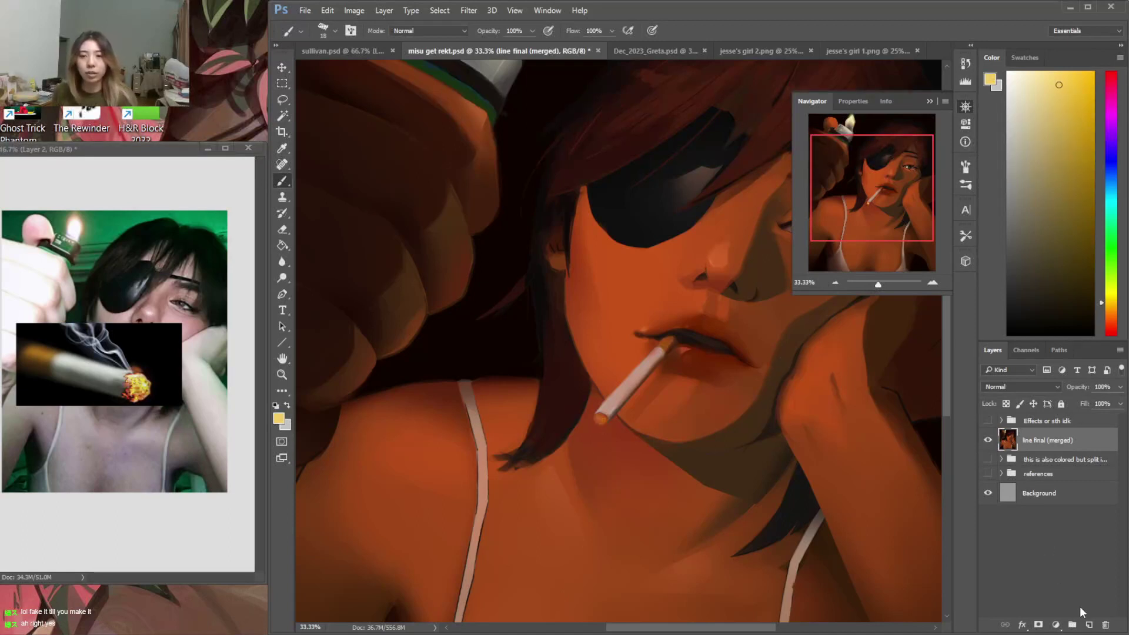
{"action": "key", "text": "ctrl+z"}
{"action": "left_click", "coordinate": [1089, 625]}
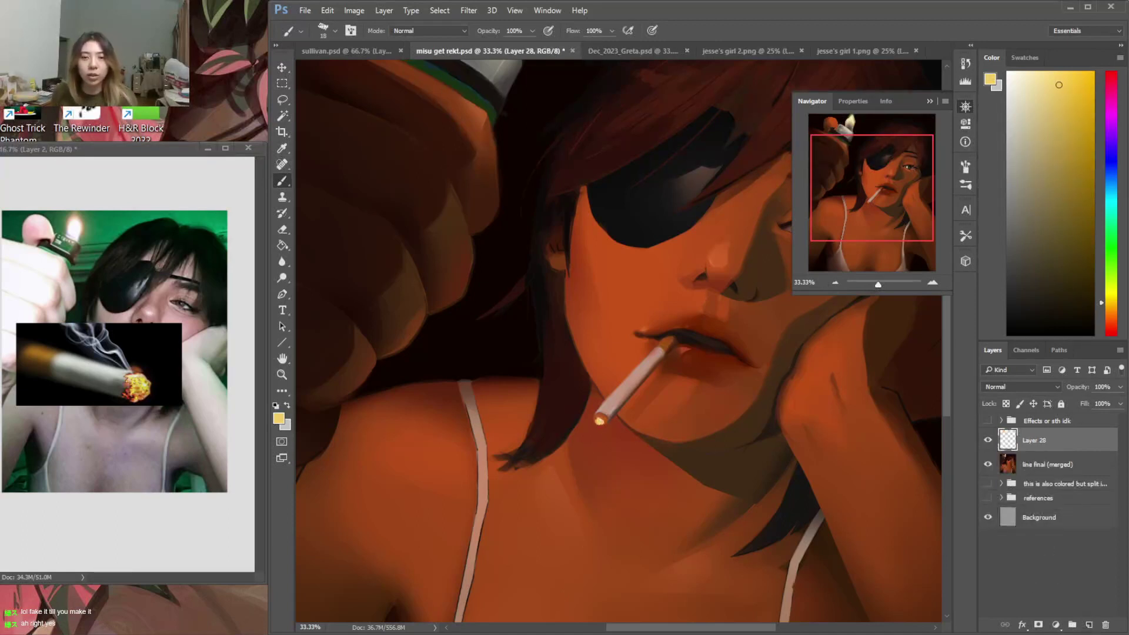
{"action": "left_click", "coordinate": [601, 422]}
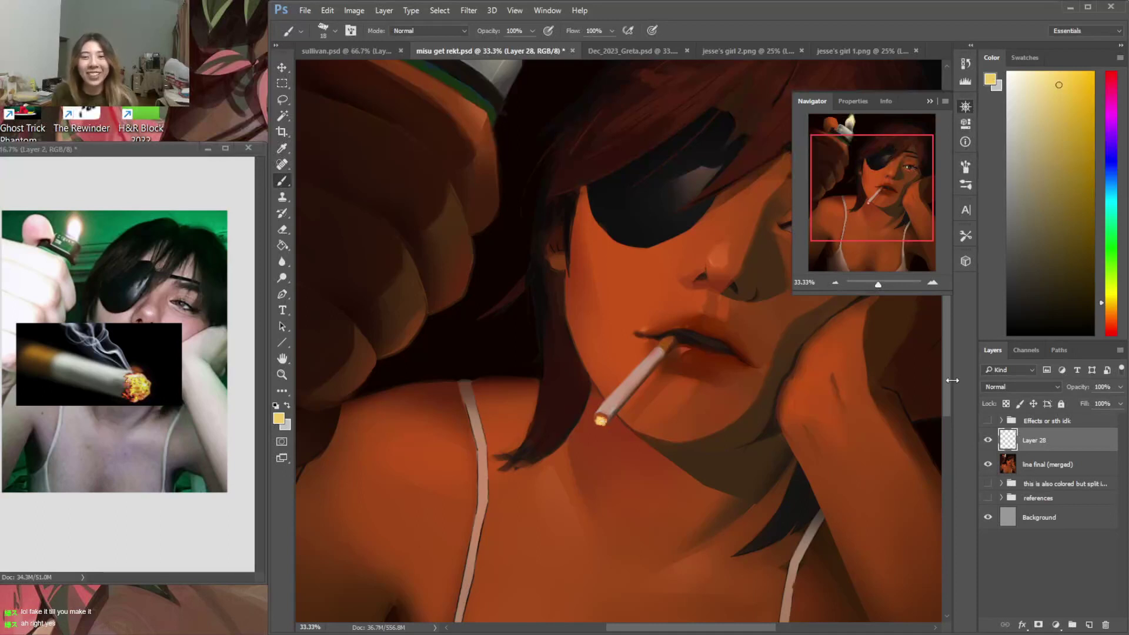
{"action": "scroll", "coordinate": [941, 393], "scroll_direction": "down", "scroll_amount": 2}
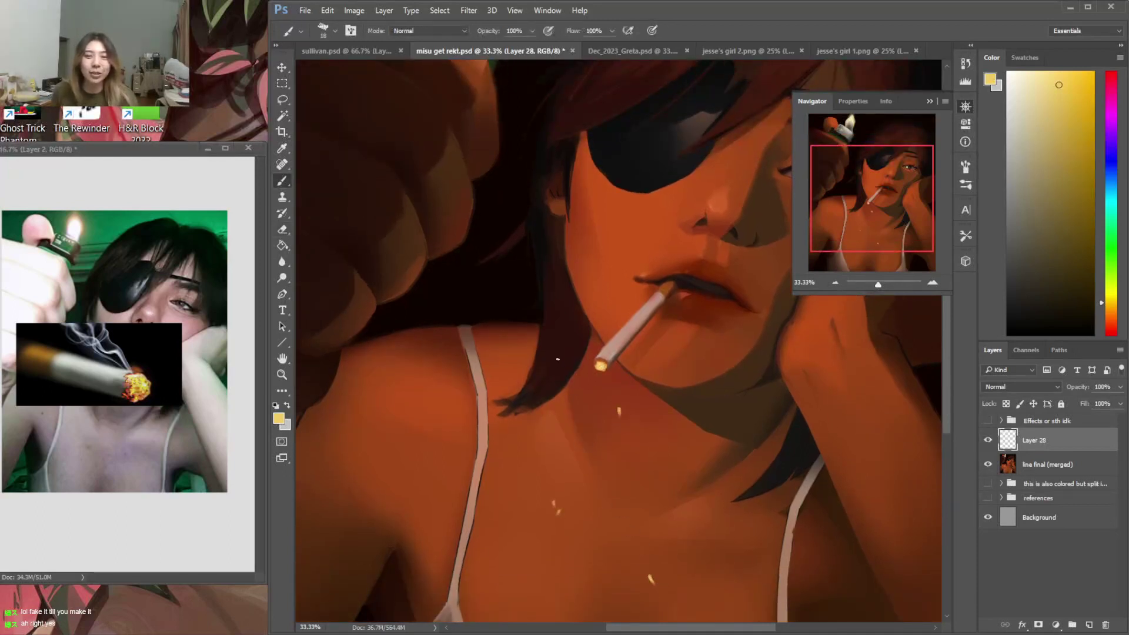
Add a new layer directly above "line final (merged)" and set its blending mode to Soft Light
{"action": "right_click", "coordinate": [811, 374]}
{"action": "left_click", "coordinate": [897, 396]}
{"action": "left_click", "coordinate": [1059, 457]}
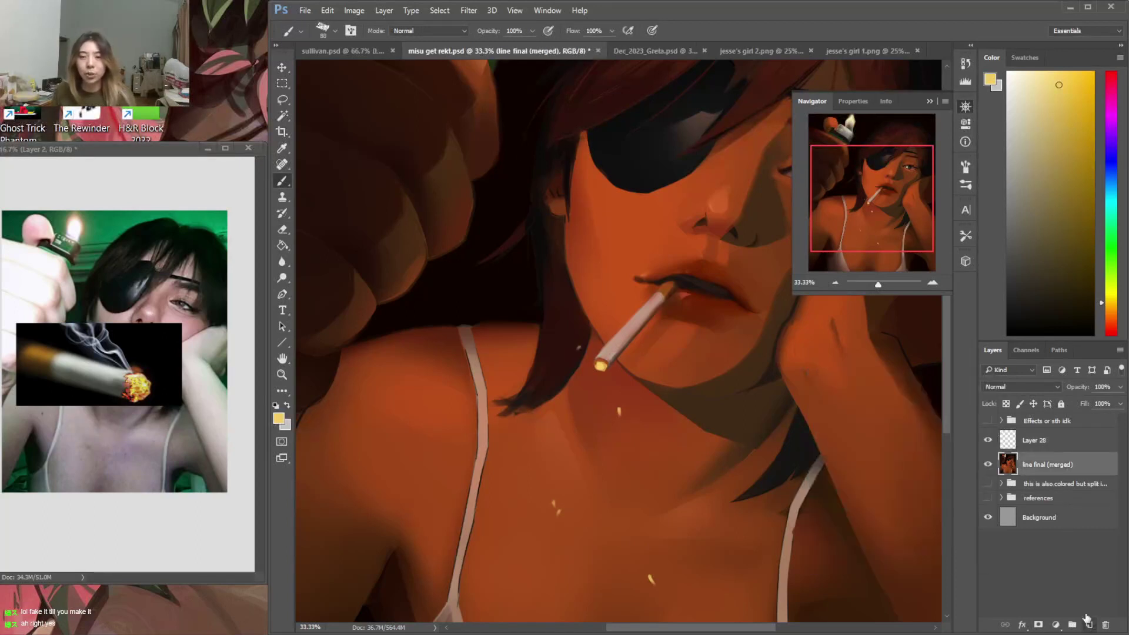
{"action": "left_click", "coordinate": [1089, 626]}
{"action": "left_click", "coordinate": [1023, 387]}
{"action": "left_click", "coordinate": [1000, 518]}
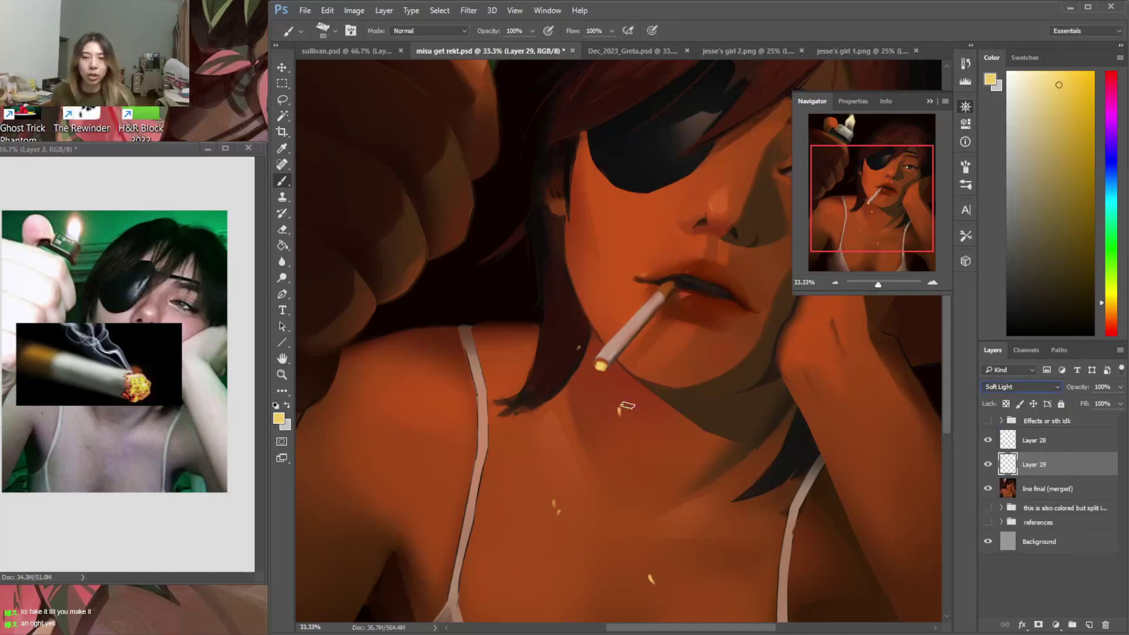
Lasso a wavy smoke plume trailing from the cigarette tip and paint it light grey with the soft round brush at 401 px
{"action": "key", "text": "l"}
{"action": "mouse_move", "coordinate": [603, 368]}
{"action": "left_mouse_down"}
{"action": "mouse_move", "coordinate": [569, 385]}
{"action": "mouse_move", "coordinate": [557, 350]}
{"action": "mouse_move", "coordinate": [565, 308]}
{"action": "mouse_move", "coordinate": [519, 266]}
{"action": "mouse_move", "coordinate": [531, 209]}
{"action": "mouse_move", "coordinate": [503, 194]}
{"action": "mouse_move", "coordinate": [359, 266]}
{"action": "mouse_move", "coordinate": [531, 335]}
{"action": "mouse_move", "coordinate": [471, 362]}
{"action": "mouse_move", "coordinate": [527, 402]}
{"action": "mouse_move", "coordinate": [589, 407]}
{"action": "mouse_move", "coordinate": [599, 383]}
{"action": "left_mouse_up"}
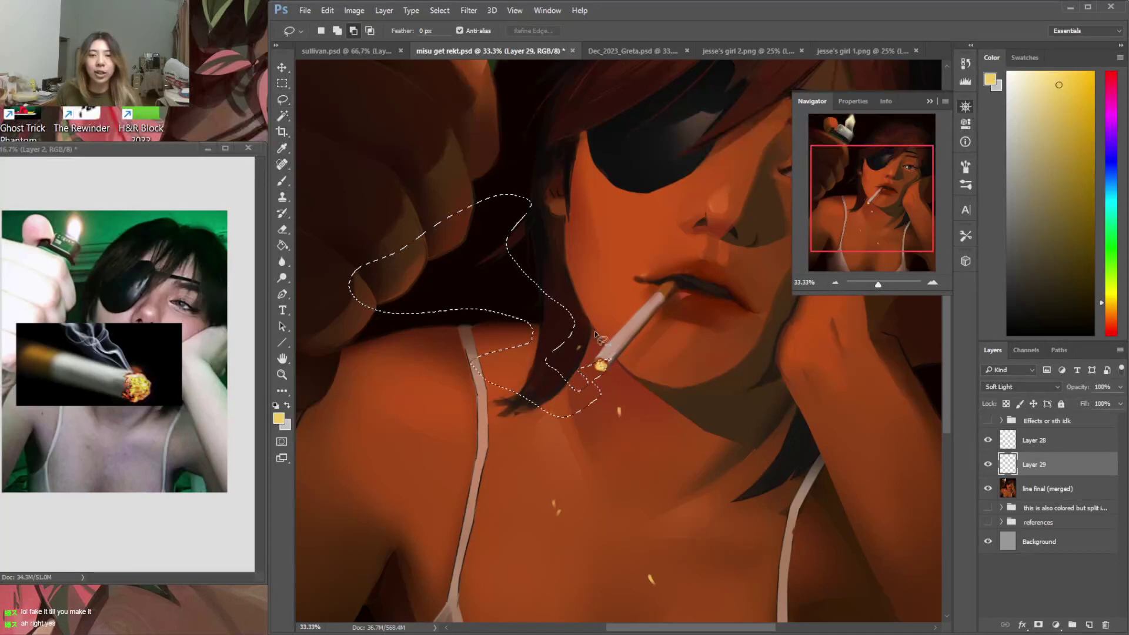
{"action": "key", "text": "b"}
{"action": "right_click", "coordinate": [604, 334]}
{"action": "left_click", "coordinate": [732, 364]}
{"action": "key", "text": "Return"}
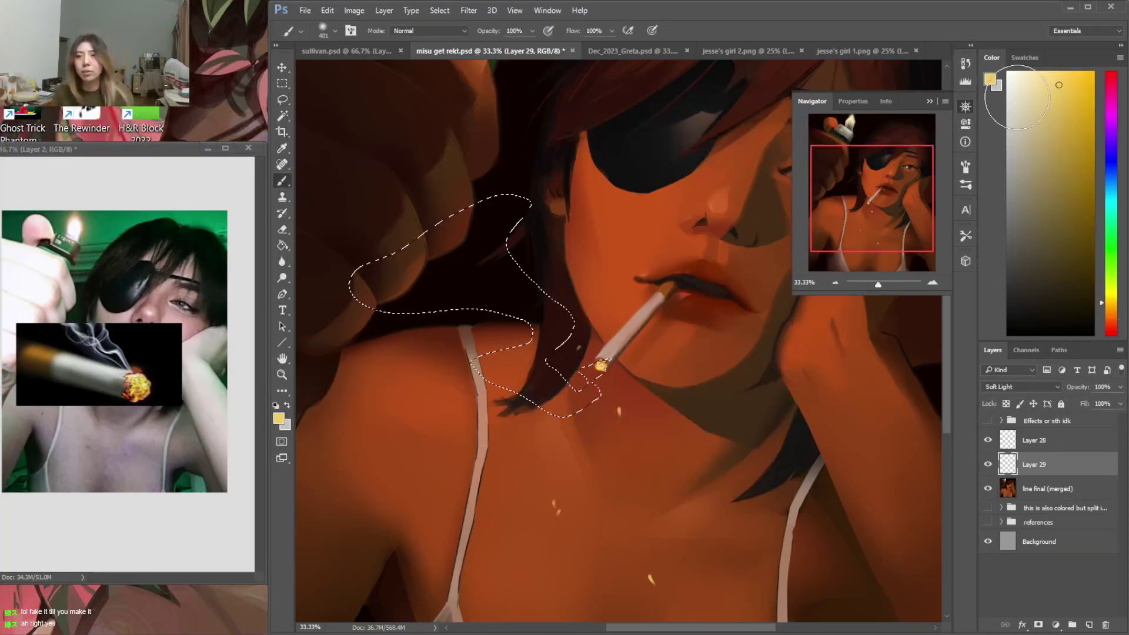
{"action": "left_click", "coordinate": [1018, 108]}
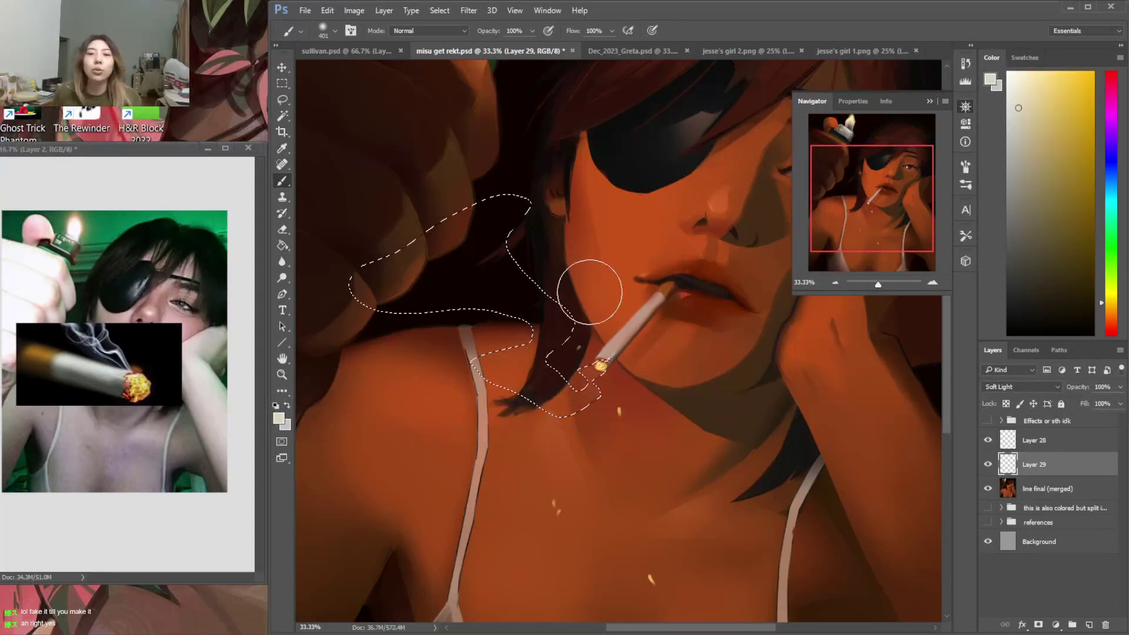
{"action": "mouse_move", "coordinate": [411, 272]}
{"action": "left_mouse_down"}
{"action": "mouse_move", "coordinate": [621, 288]}
{"action": "mouse_move", "coordinate": [338, 318]}
{"action": "mouse_move", "coordinate": [530, 259]}
{"action": "mouse_move", "coordinate": [398, 225]}
{"action": "mouse_move", "coordinate": [650, 247]}
{"action": "mouse_move", "coordinate": [512, 446]}
{"action": "mouse_move", "coordinate": [648, 378]}
{"action": "left_mouse_up"}
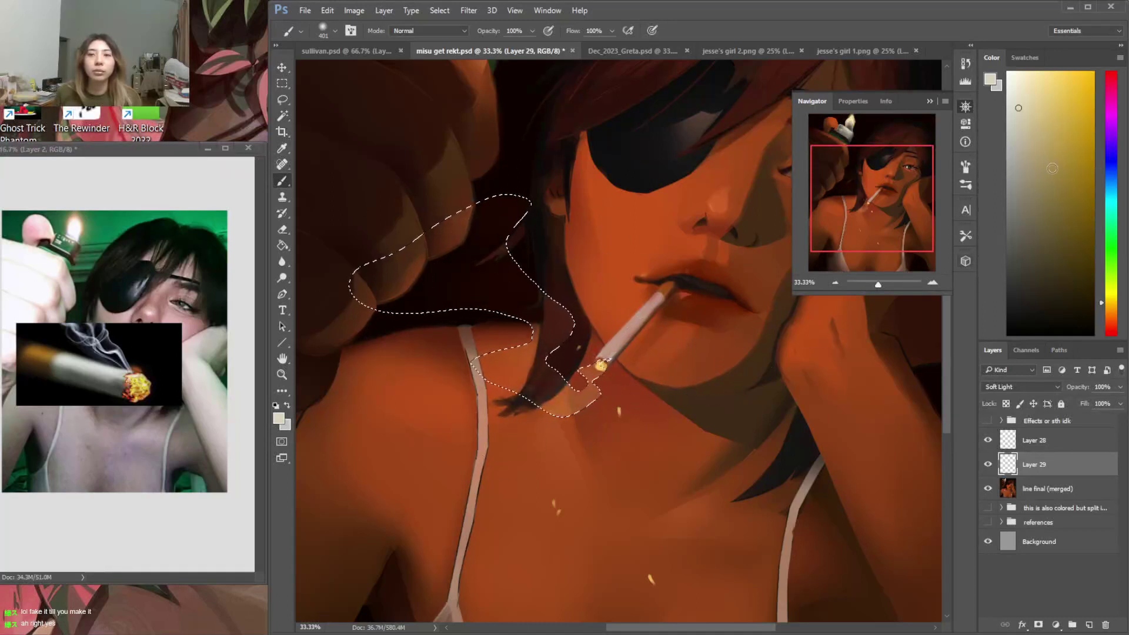
{"action": "key", "text": "ctrl+z"}
{"action": "left_click", "coordinate": [1007, 144]}
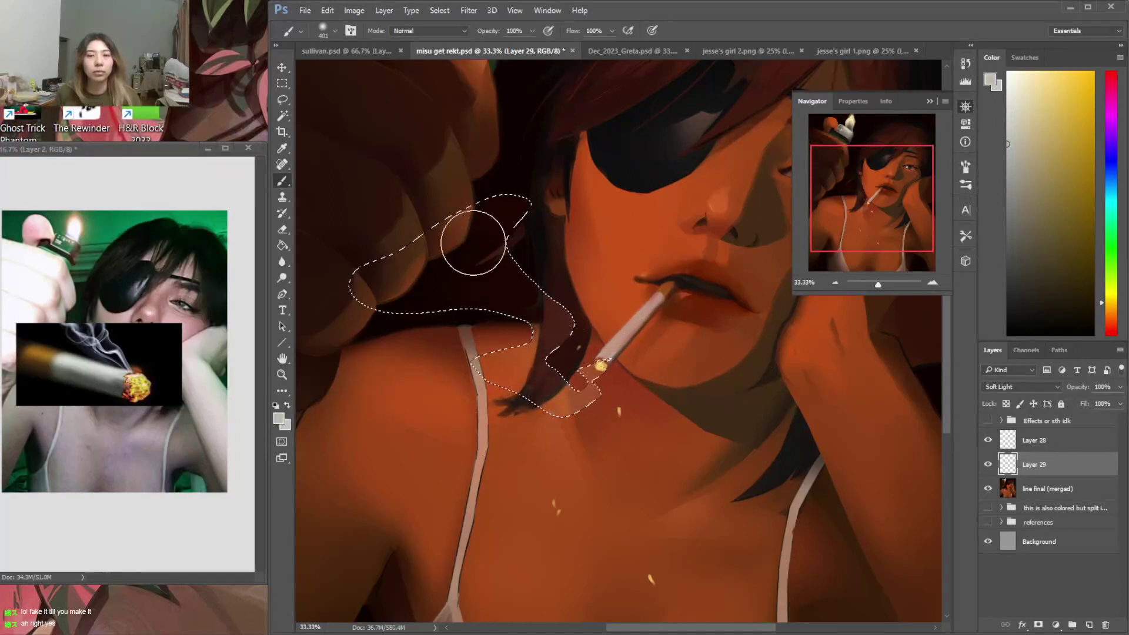
Try Vivid Light and neighbouring blending modes on the smoke layer, ending back on Soft Light
{"action": "left_click", "coordinate": [1021, 387]}
{"action": "left_click", "coordinate": [998, 524]}
{"action": "key", "text": "Up"}
{"action": "key", "text": "Up"}
{"action": "key", "text": "Up"}
{"action": "key", "text": "Up"}
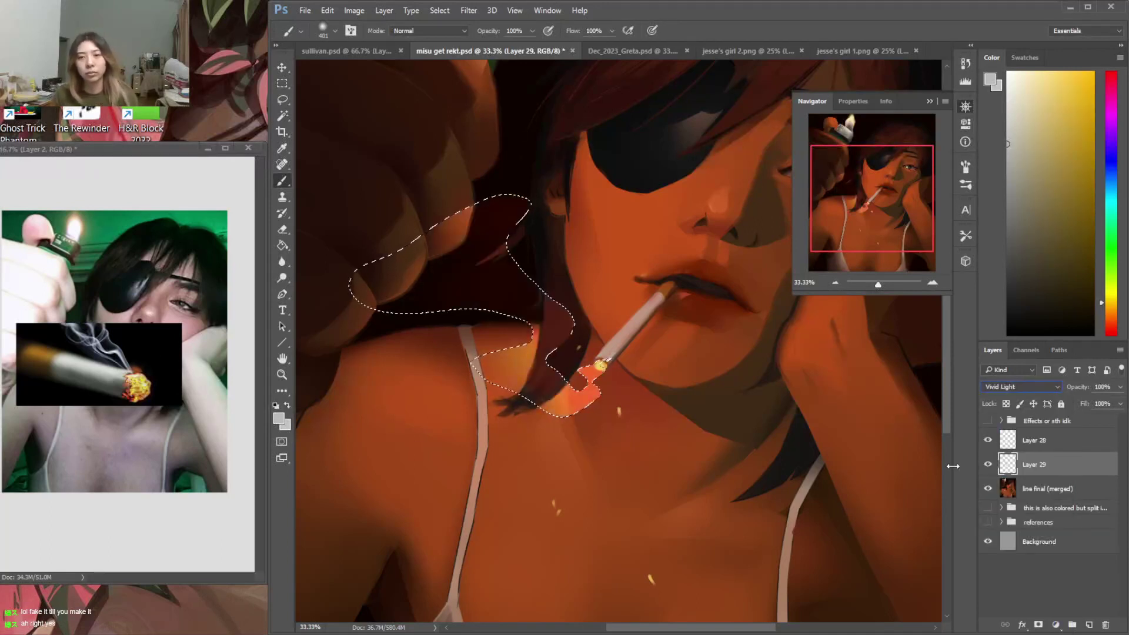
{"action": "key", "text": "Down"}
{"action": "key", "text": "Down"}
{"action": "key", "text": "Down"}
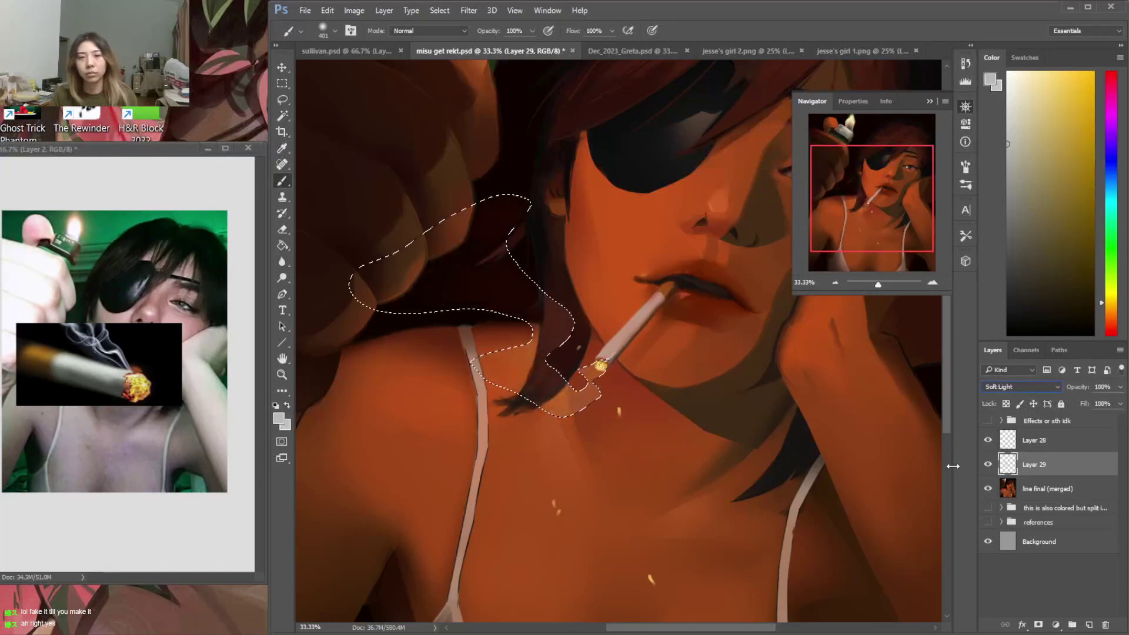
Clear the selection, set the smoke layer to Normal, and fade the plume with a soft round eraser at 464 px
{"action": "key", "text": "ctrl+d"}
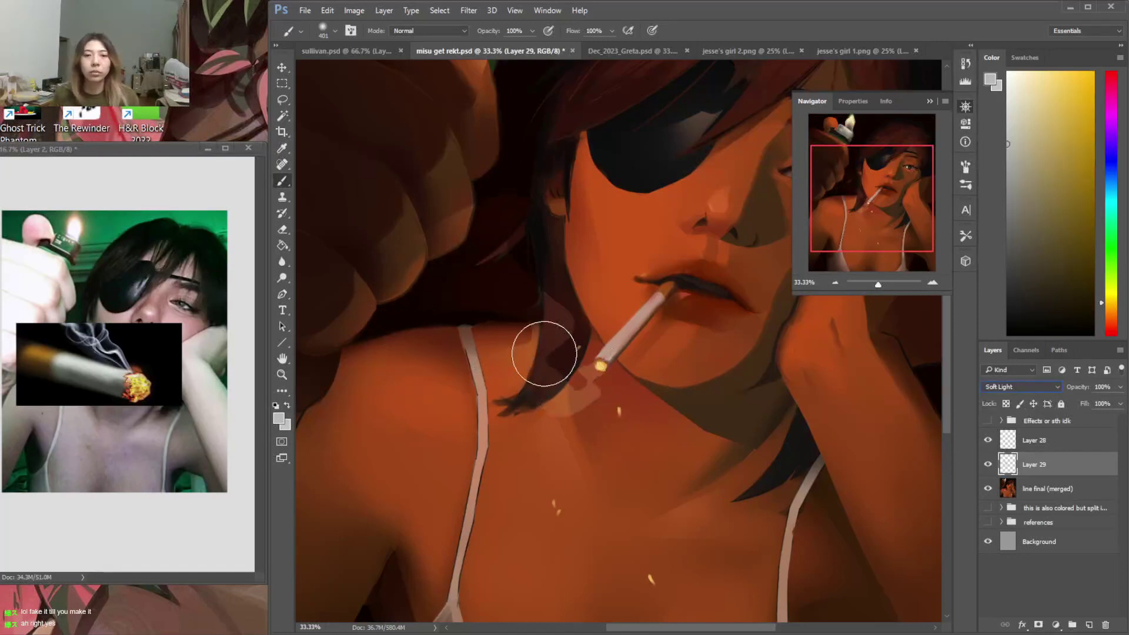
{"action": "key", "text": "e"}
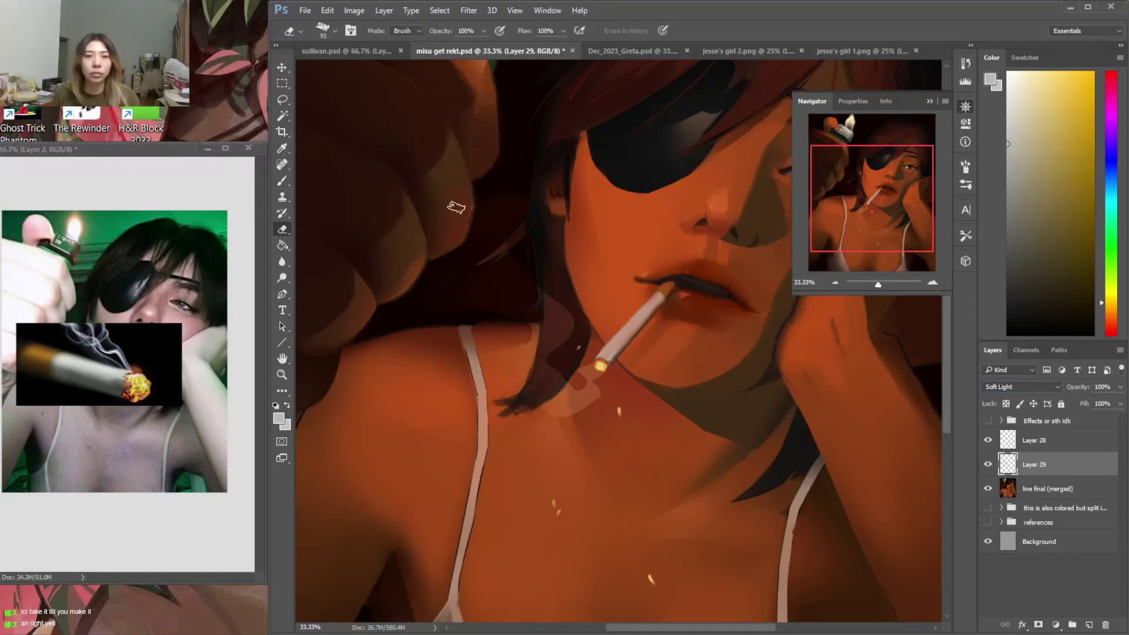
{"action": "key", "text": "l"}
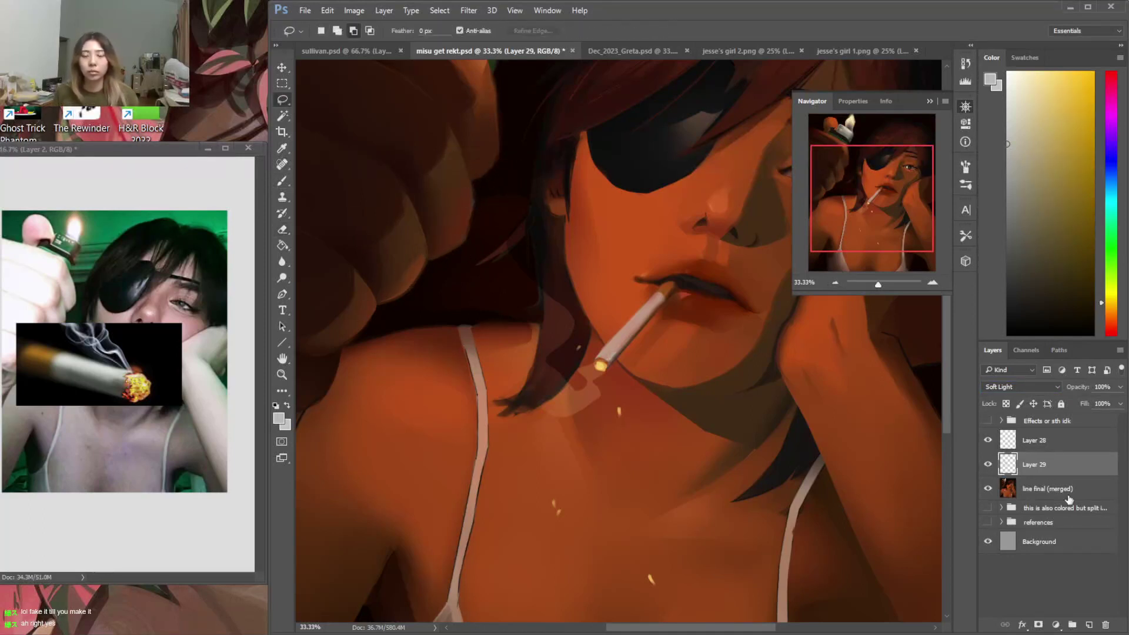
{"action": "left_click", "coordinate": [1057, 387]}
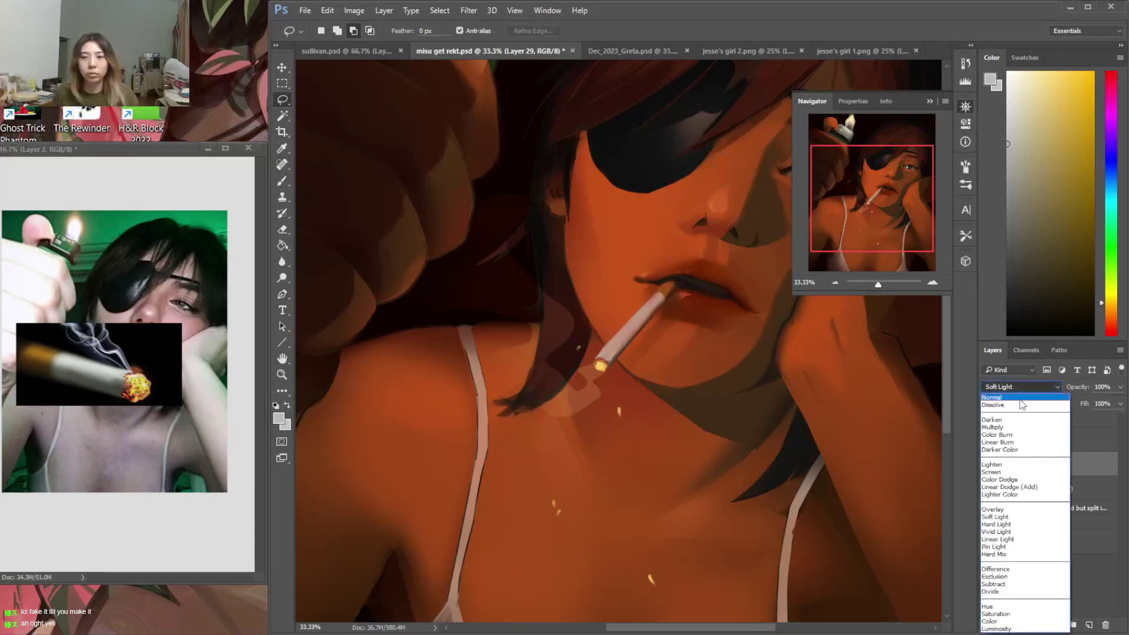
{"action": "left_click", "coordinate": [1021, 398]}
{"action": "key", "text": "e"}
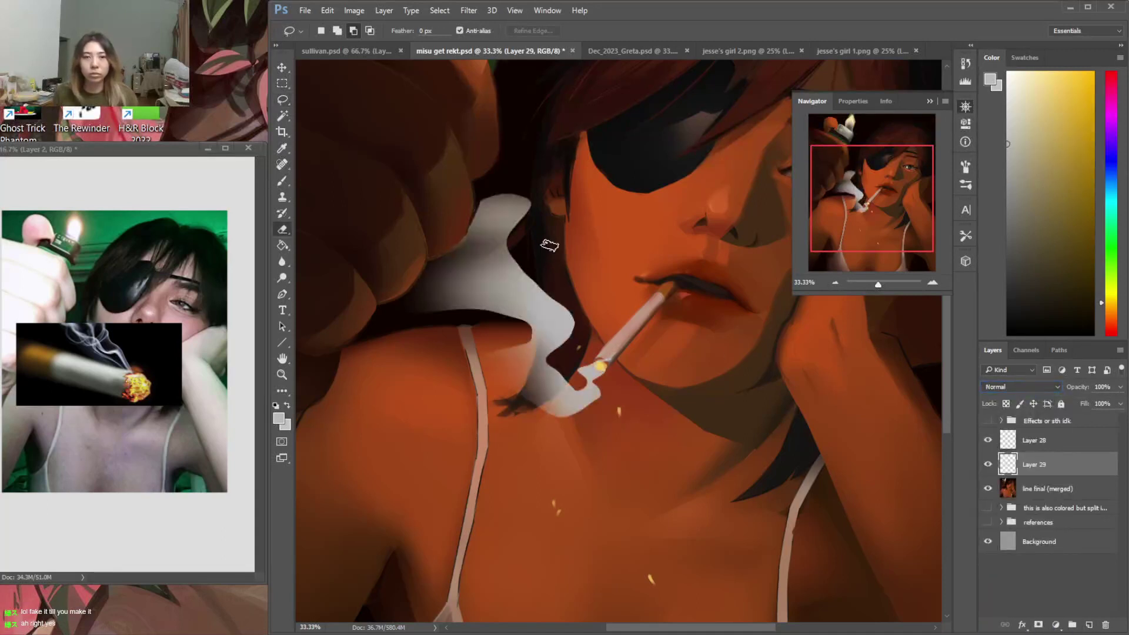
{"action": "right_click", "coordinate": [551, 238]}
{"action": "left_click", "coordinate": [670, 264]}
{"action": "key", "text": "Return"}
{"action": "mouse_move", "coordinate": [488, 218]}
{"action": "left_mouse_down"}
{"action": "mouse_move", "coordinate": [523, 294]}
{"action": "mouse_move", "coordinate": [536, 400]}
{"action": "left_mouse_up"}
{"action": "mouse_move", "coordinate": [538, 439]}
{"action": "left_mouse_down"}
{"action": "mouse_move", "coordinate": [527, 263]}
{"action": "mouse_move", "coordinate": [538, 174]}
{"action": "mouse_move", "coordinate": [579, 296]}
{"action": "mouse_move", "coordinate": [457, 305]}
{"action": "mouse_move", "coordinate": [540, 165]}
{"action": "mouse_move", "coordinate": [413, 204]}
{"action": "mouse_move", "coordinate": [527, 187]}
{"action": "mouse_move", "coordinate": [406, 205]}
{"action": "mouse_move", "coordinate": [498, 154]}
{"action": "mouse_move", "coordinate": [376, 268]}
{"action": "mouse_move", "coordinate": [583, 239]}
{"action": "mouse_move", "coordinate": [519, 237]}
{"action": "mouse_move", "coordinate": [579, 253]}
{"action": "mouse_move", "coordinate": [588, 307]}
{"action": "mouse_move", "coordinate": [594, 300]}
{"action": "mouse_move", "coordinate": [481, 327]}
{"action": "mouse_move", "coordinate": [443, 271]}
{"action": "mouse_move", "coordinate": [398, 260]}
{"action": "left_mouse_up"}
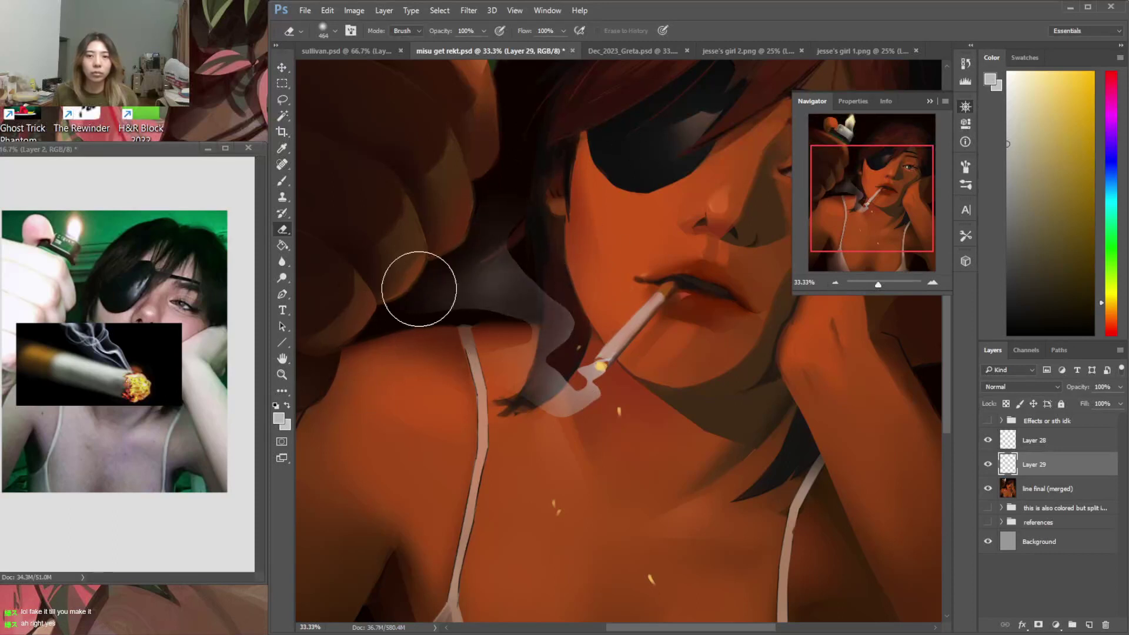
Try Overlay and then Soft Light as the blending mode of the faded smoke layer
{"action": "left_click", "coordinate": [1055, 388]}
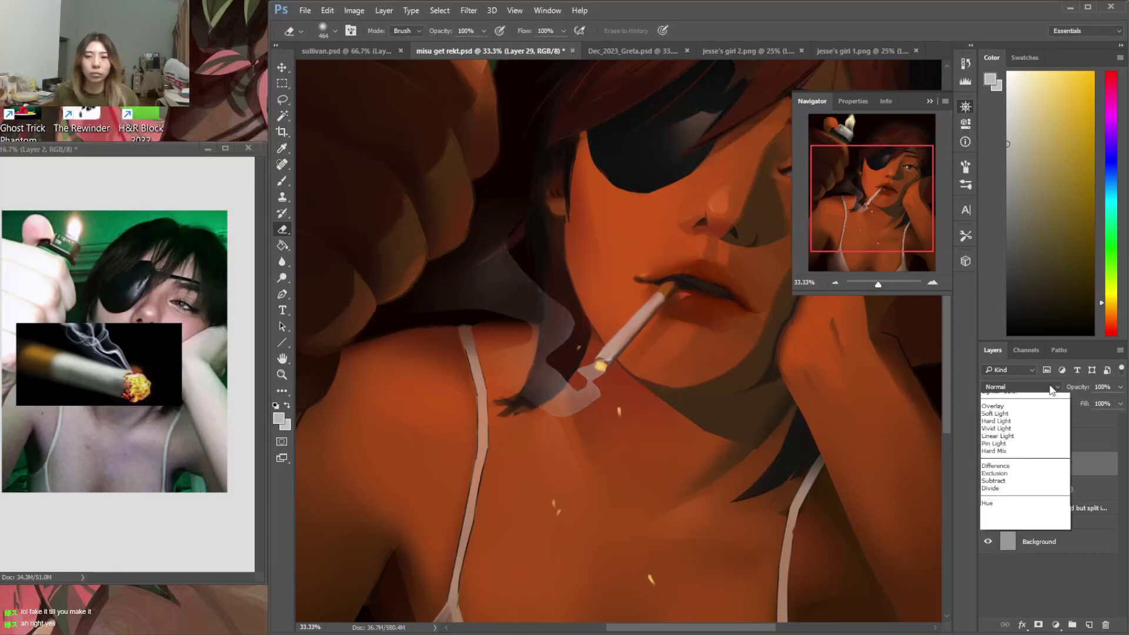
{"action": "left_click", "coordinate": [1024, 505]}
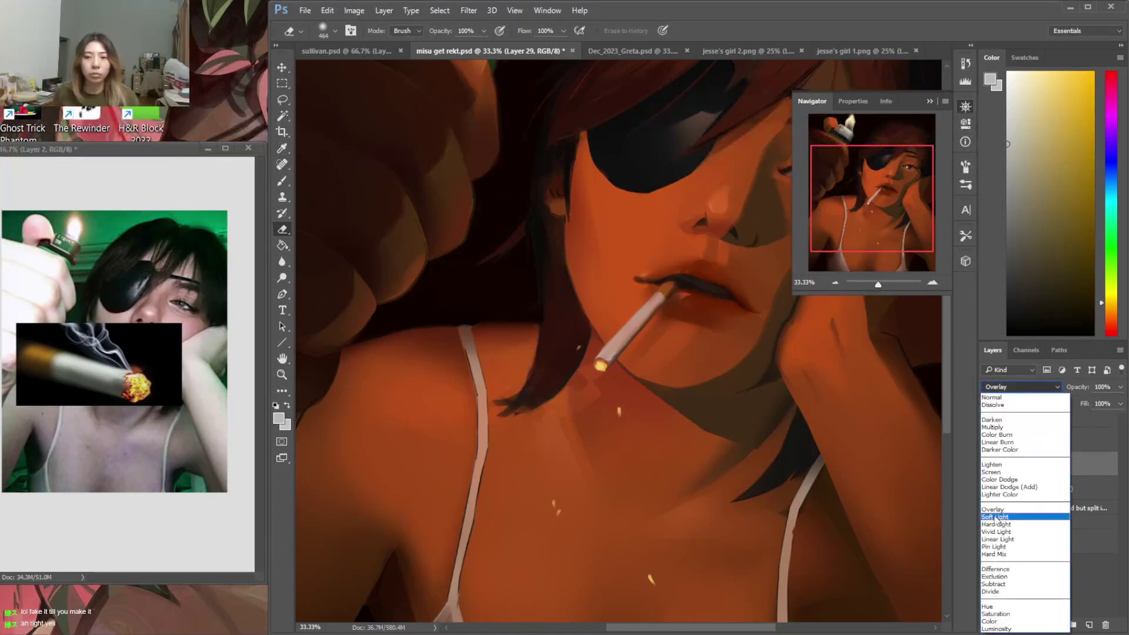
{"action": "left_click", "coordinate": [991, 517]}
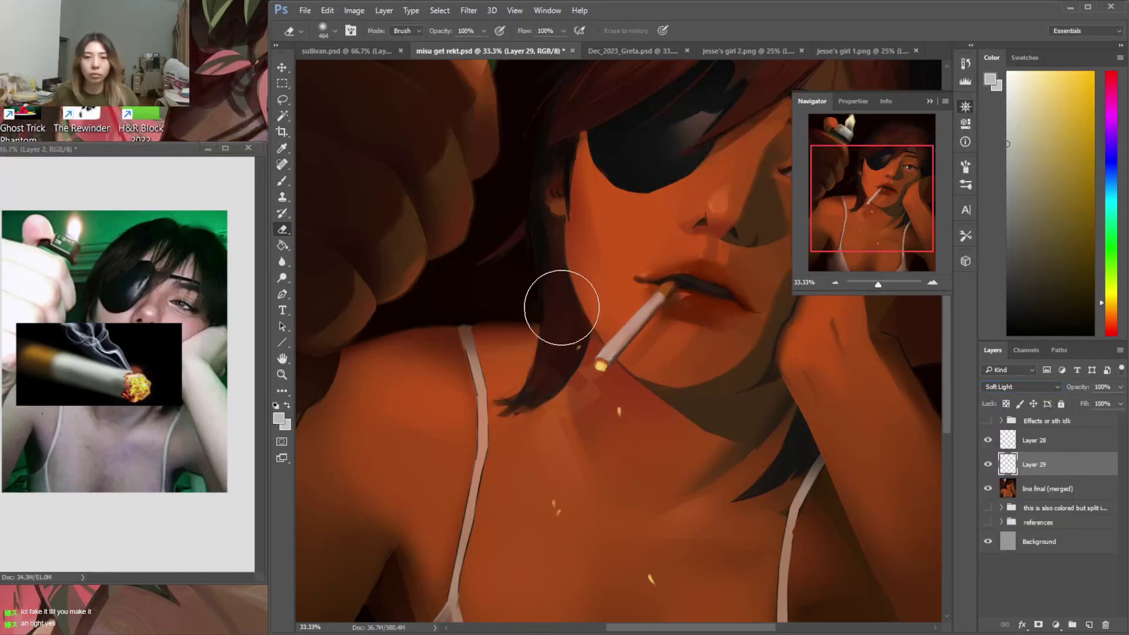
Lasso a zigzag wisp between the lighter hand and the hair, set the layer to Normal, and paint the wisp grey
{"action": "key", "text": "b"}
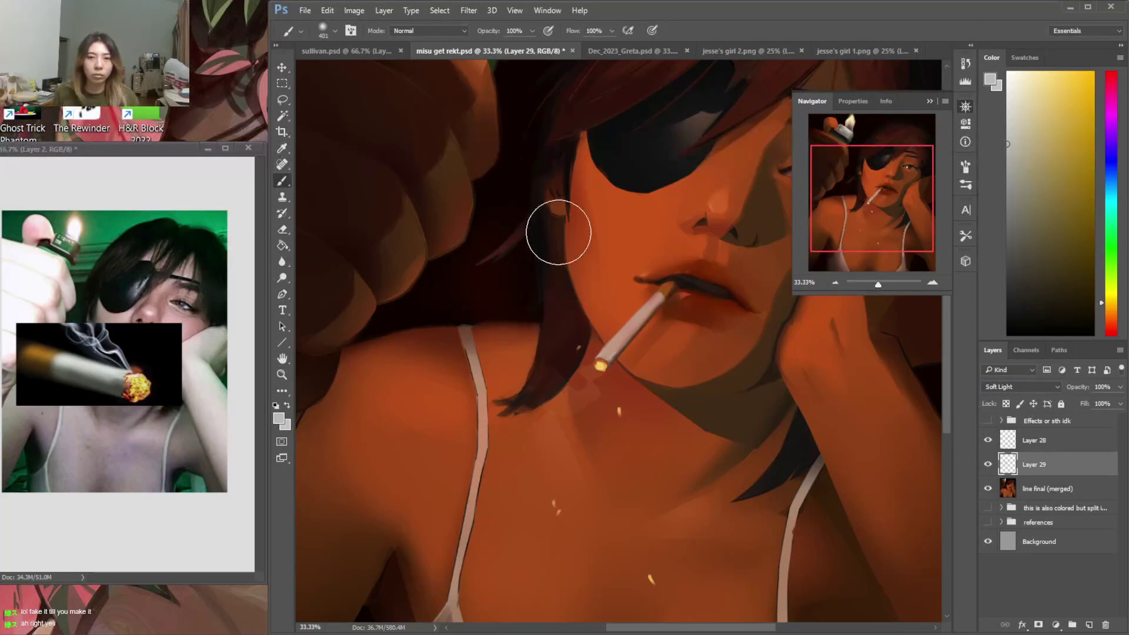
{"action": "key", "text": "l"}
{"action": "mouse_move", "coordinate": [467, 206]}
{"action": "left_mouse_down"}
{"action": "mouse_move", "coordinate": [516, 241]}
{"action": "mouse_move", "coordinate": [462, 282]}
{"action": "mouse_move", "coordinate": [509, 320]}
{"action": "left_mouse_up"}
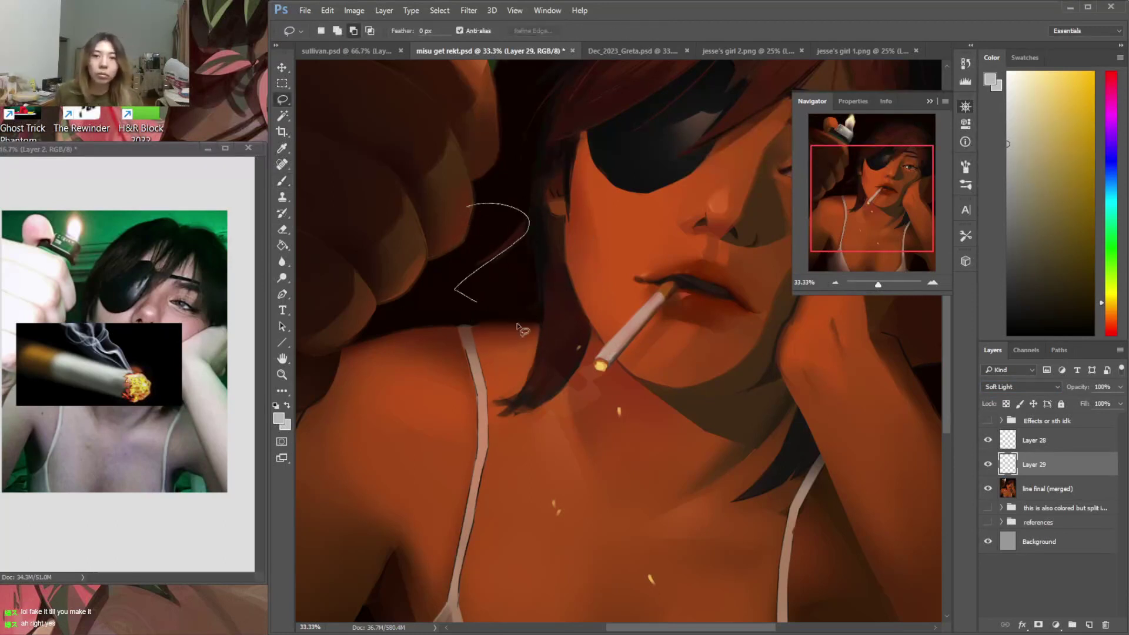
{"action": "left_click_drag", "start_coordinate": [495, 275], "coordinate": [561, 219]}
{"action": "key", "text": "b"}
{"action": "left_click", "coordinate": [1022, 387]}
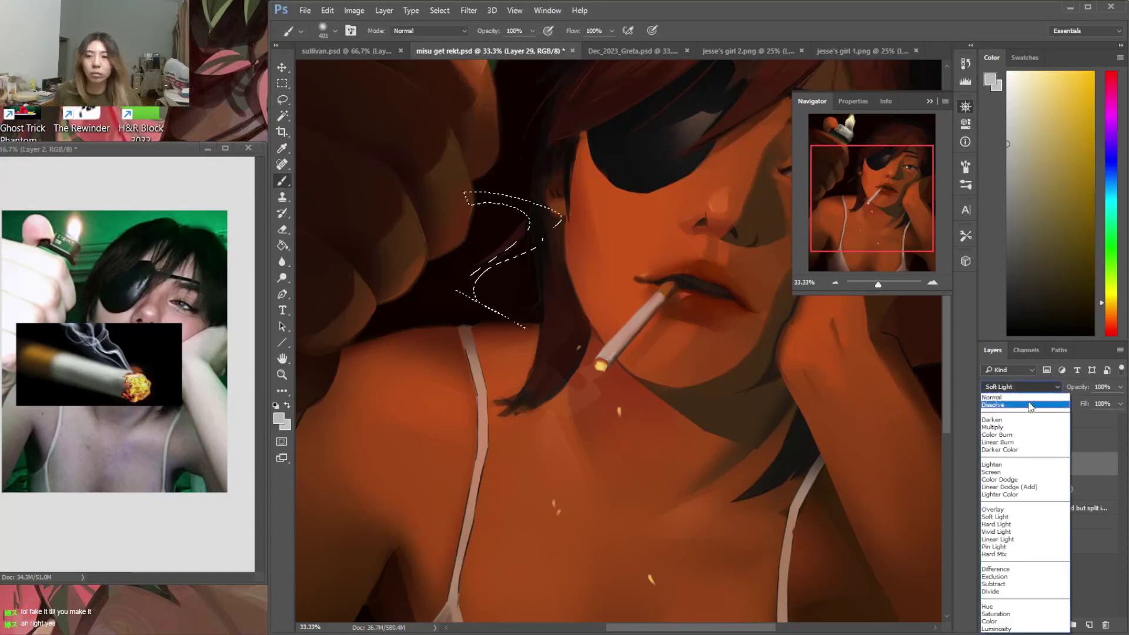
{"action": "left_click", "coordinate": [1000, 393]}
{"action": "mouse_move", "coordinate": [416, 293]}
{"action": "left_mouse_down"}
{"action": "mouse_move", "coordinate": [587, 256]}
{"action": "mouse_move", "coordinate": [477, 294]}
{"action": "left_mouse_up"}
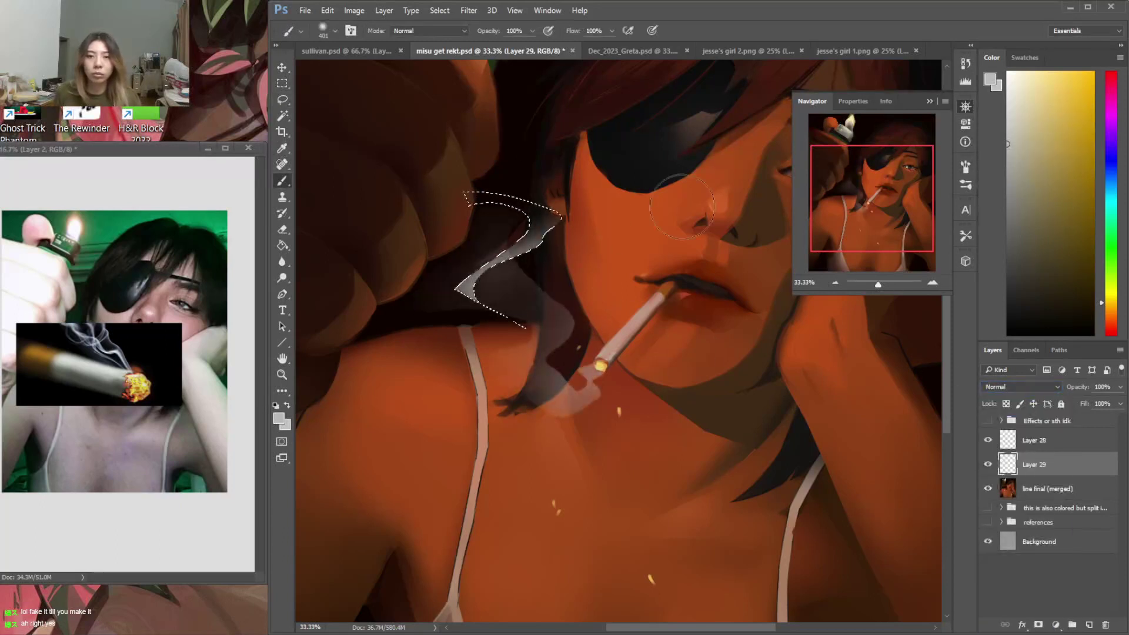
Pick a muted orange-grey, undo the last strokes, repaint the zigzag wisp softly, and deselect
{"action": "left_click", "coordinate": [1025, 151]}
{"action": "left_click", "coordinate": [1110, 317]}
{"action": "left_click", "coordinate": [1030, 154]}
{"action": "key", "text": "ctrl+alt+z"}
{"action": "key", "text": "ctrl+alt+z"}
{"action": "key", "text": "ctrl+alt+z"}
{"action": "left_click_drag", "start_coordinate": [575, 275], "coordinate": [458, 335]}
{"action": "mouse_move", "coordinate": [549, 336]}
{"action": "left_mouse_down"}
{"action": "mouse_move", "coordinate": [503, 300]}
{"action": "mouse_move", "coordinate": [535, 238]}
{"action": "mouse_move", "coordinate": [510, 300]}
{"action": "left_mouse_up"}
{"action": "key", "text": "ctrl+d"}
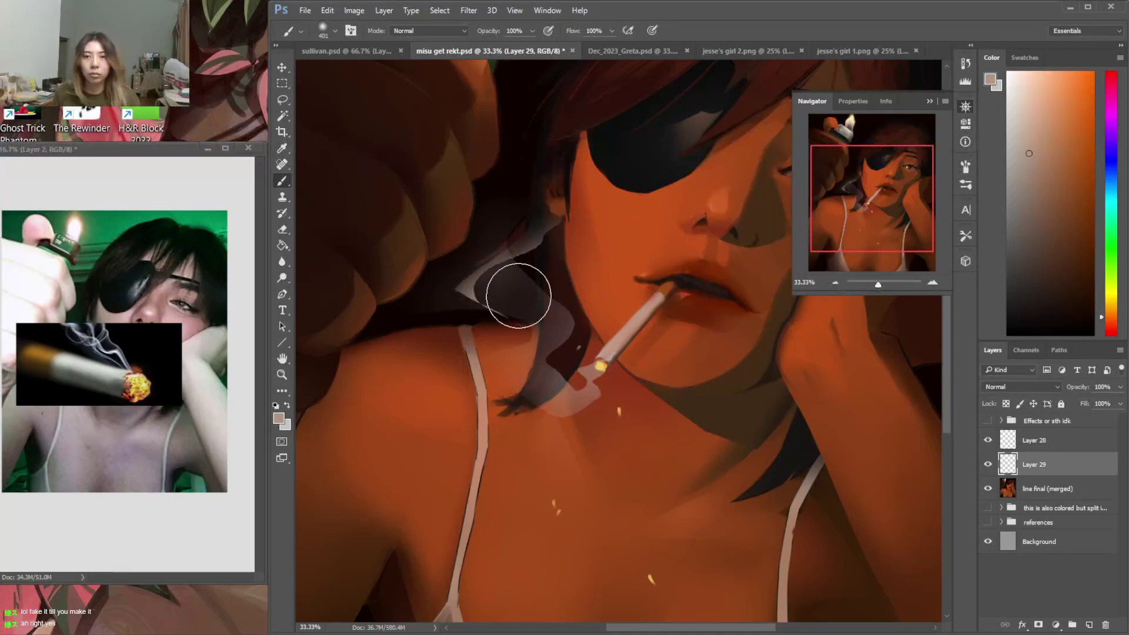
Lasso and softly paint several thin curling smoke wisps around the cigarette tip and the hair ends, deselecting after each
{"action": "key", "text": "l"}
{"action": "mouse_move", "coordinate": [550, 371]}
{"action": "left_mouse_down"}
{"action": "mouse_move", "coordinate": [579, 347]}
{"action": "mouse_move", "coordinate": [529, 382]}
{"action": "mouse_move", "coordinate": [533, 427]}
{"action": "mouse_move", "coordinate": [562, 450]}
{"action": "mouse_move", "coordinate": [588, 415]}
{"action": "mouse_move", "coordinate": [587, 380]}
{"action": "left_mouse_up"}
{"action": "key", "text": "b"}
{"action": "key", "text": "ctrl+d"}
{"action": "key", "text": "l"}
{"action": "key", "text": "b"}
{"action": "key", "text": "ctrl+d"}
{"action": "key", "text": "l"}
{"action": "key", "text": "b"}
{"action": "mouse_move", "coordinate": [586, 412]}
{"action": "left_mouse_down"}
{"action": "mouse_move", "coordinate": [585, 375]}
{"action": "mouse_move", "coordinate": [640, 379]}
{"action": "left_mouse_up"}
{"action": "key", "text": "ctrl+d"}
Lasso and paint a thin looping smoke wisp rising beside the hair, above the zigzag wisp
{"action": "key", "text": "l"}
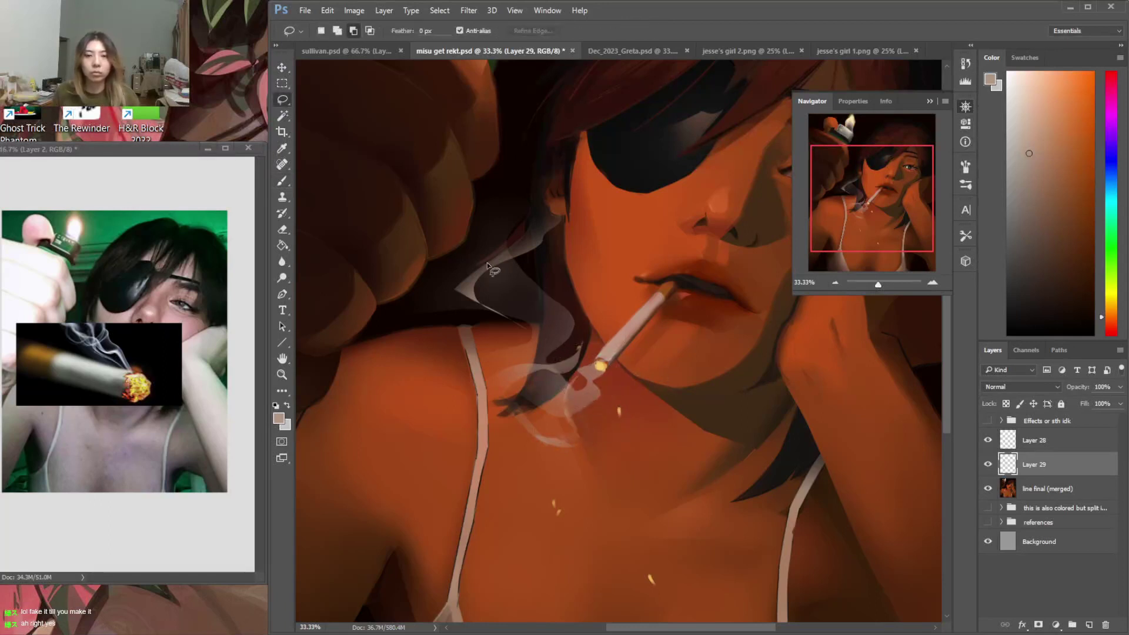
{"action": "mouse_move", "coordinate": [485, 280]}
{"action": "left_mouse_down"}
{"action": "mouse_move", "coordinate": [453, 232]}
{"action": "mouse_move", "coordinate": [517, 209]}
{"action": "left_mouse_up"}
{"action": "key", "text": "b"}
{"action": "key", "text": "l"}
{"action": "key", "text": "b"}
{"action": "key", "text": "l"}
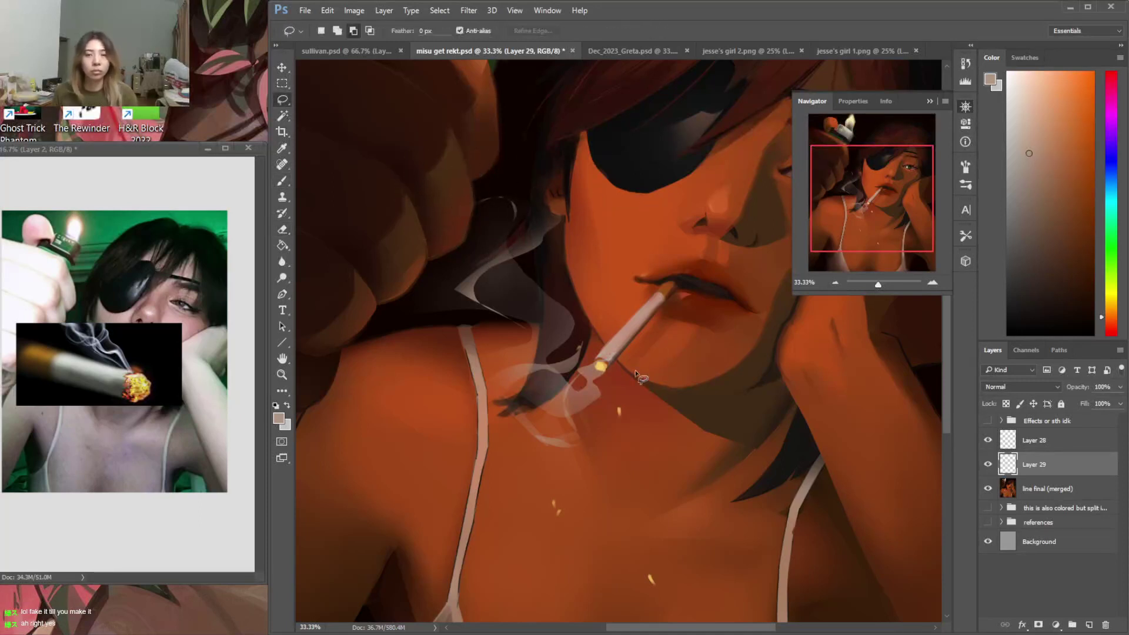
Lower the smoke layer's opacity to 73% and apply a Gaussian Blur with a radius of 4.3 pixels
{"action": "left_click", "coordinate": [1120, 388]}
{"action": "left_click_drag", "start_coordinate": [1111, 406], "coordinate": [1105, 410]}
{"action": "left_click", "coordinate": [468, 10]}
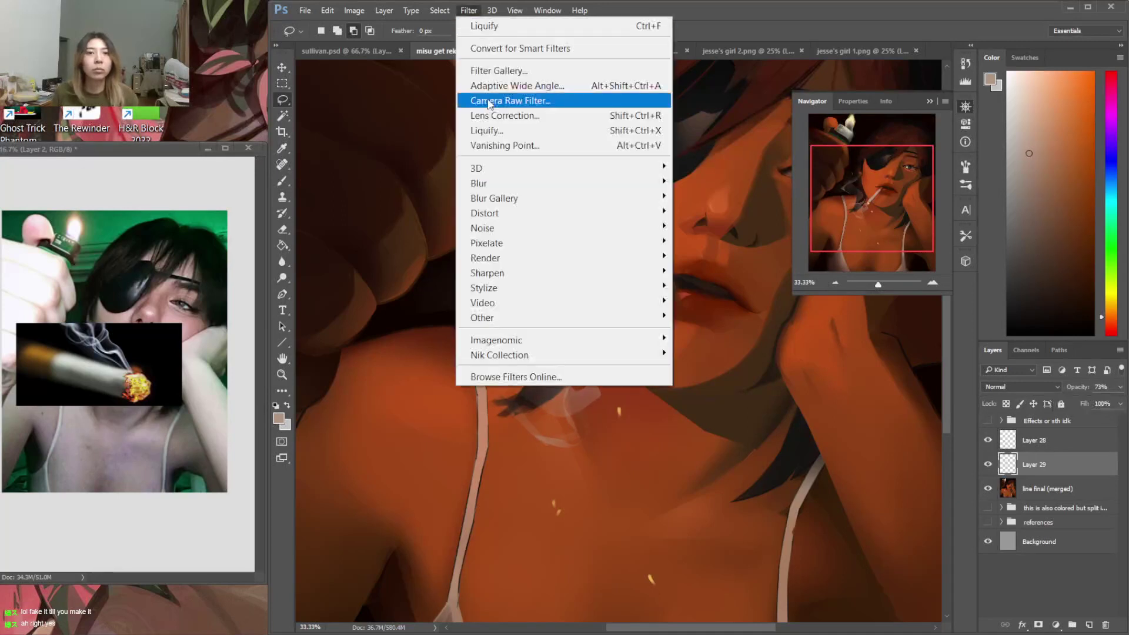
{"action": "mouse_move", "coordinate": [491, 184]}
{"action": "left_click", "coordinate": [713, 243]}
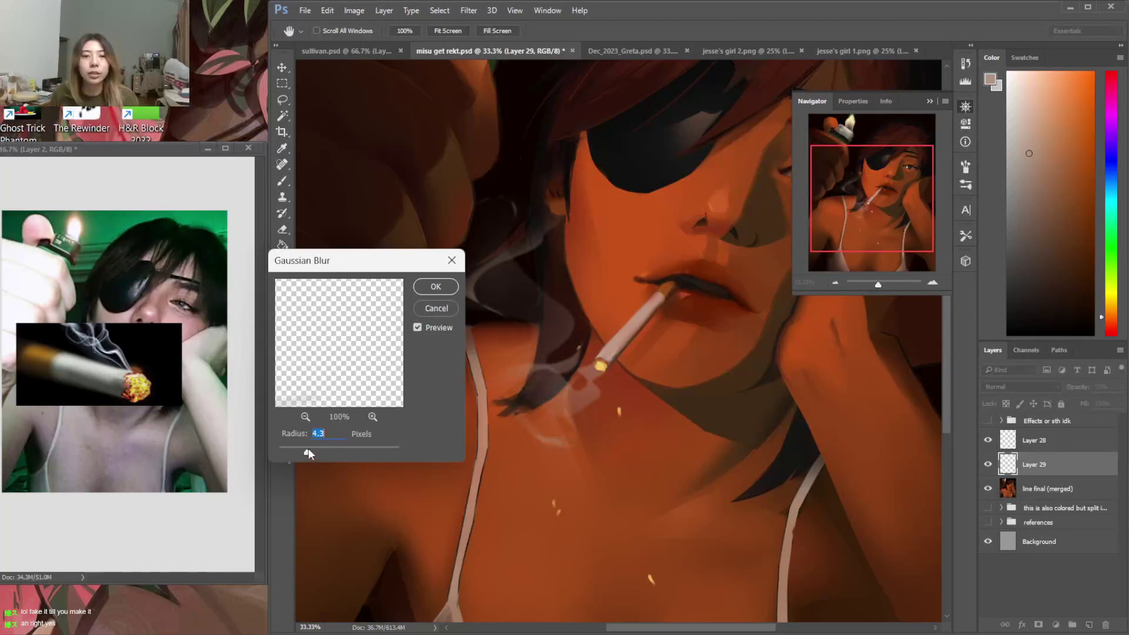
{"action": "left_click", "coordinate": [435, 287]}
Switch the eraser to the 254 px textured tip, then replace it with the 435 px cloud-shaped tip
{"action": "key", "text": "e"}
{"action": "right_click", "coordinate": [593, 297]}
{"action": "scroll", "coordinate": [746, 487], "scroll_direction": "down", "scroll_amount": 5}
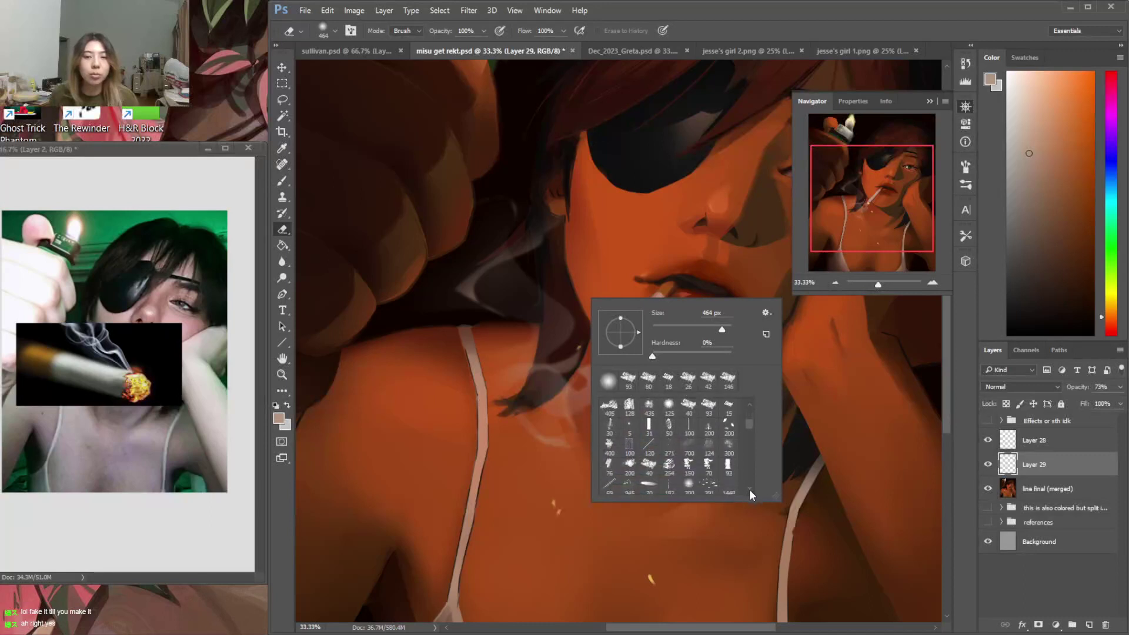
{"action": "left_click", "coordinate": [669, 464]}
{"action": "left_click", "coordinate": [568, 253]}
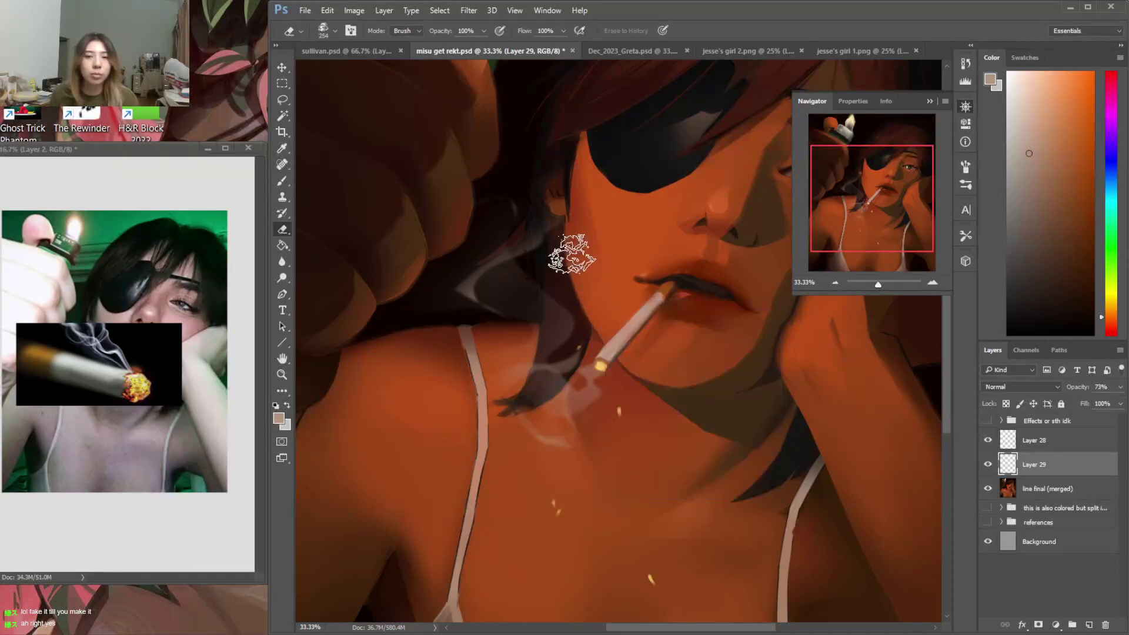
{"action": "right_click", "coordinate": [585, 329]}
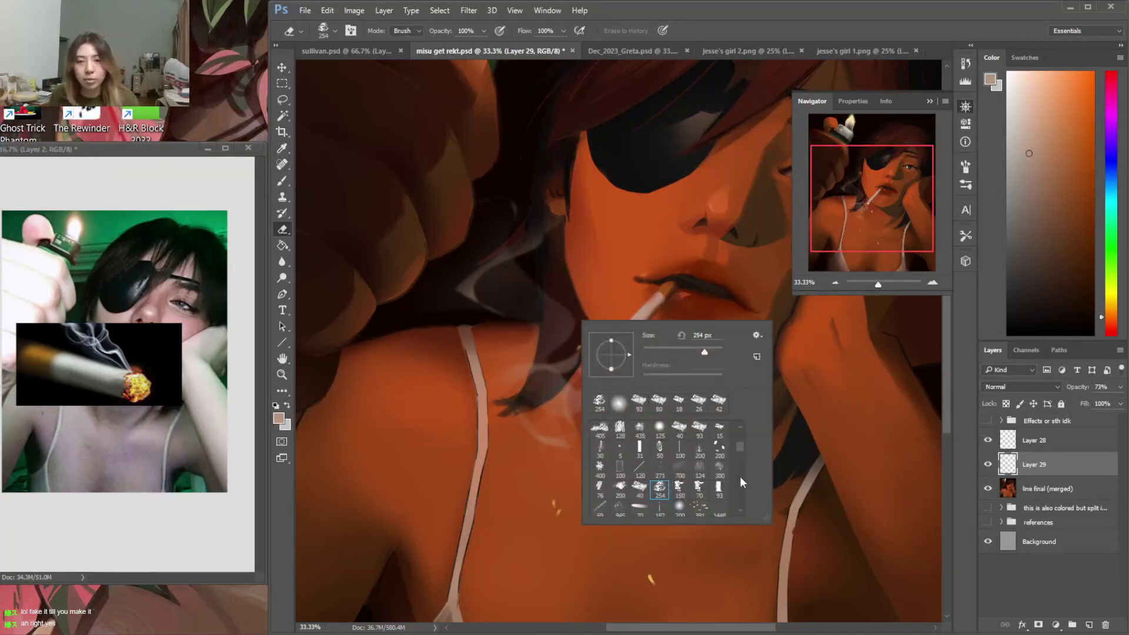
{"action": "left_click_drag", "start_coordinate": [740, 447], "coordinate": [739, 449]}
{"action": "left_click", "coordinate": [739, 426]}
{"action": "scroll", "coordinate": [738, 425], "scroll_direction": "up", "scroll_amount": 2}
{"action": "left_click", "coordinate": [640, 456]}
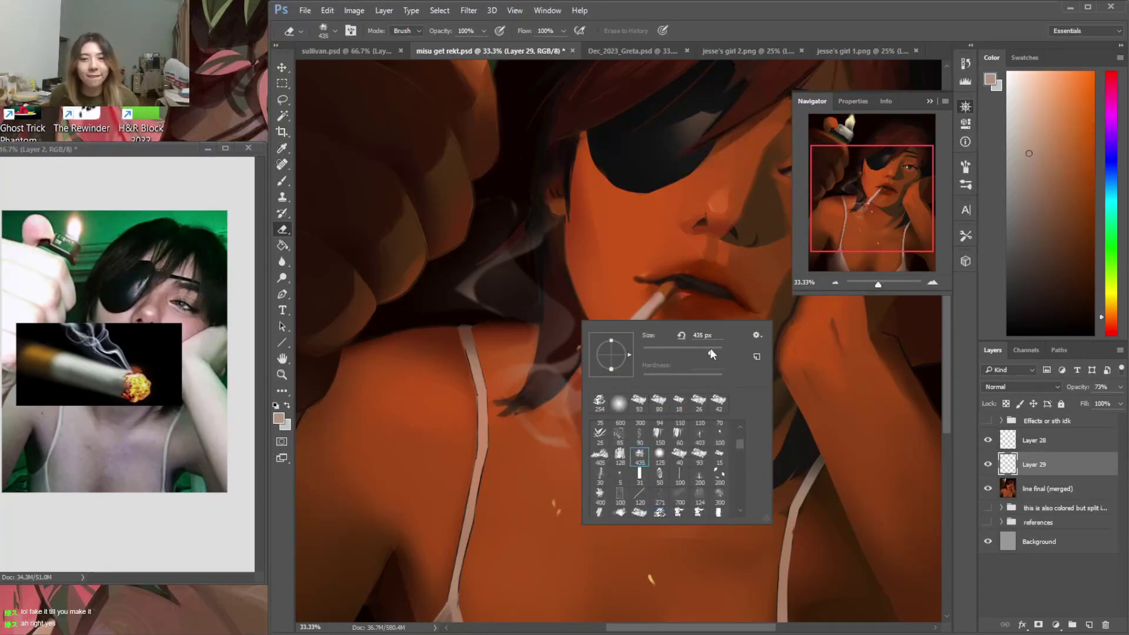
{"action": "left_click", "coordinate": [575, 276]}
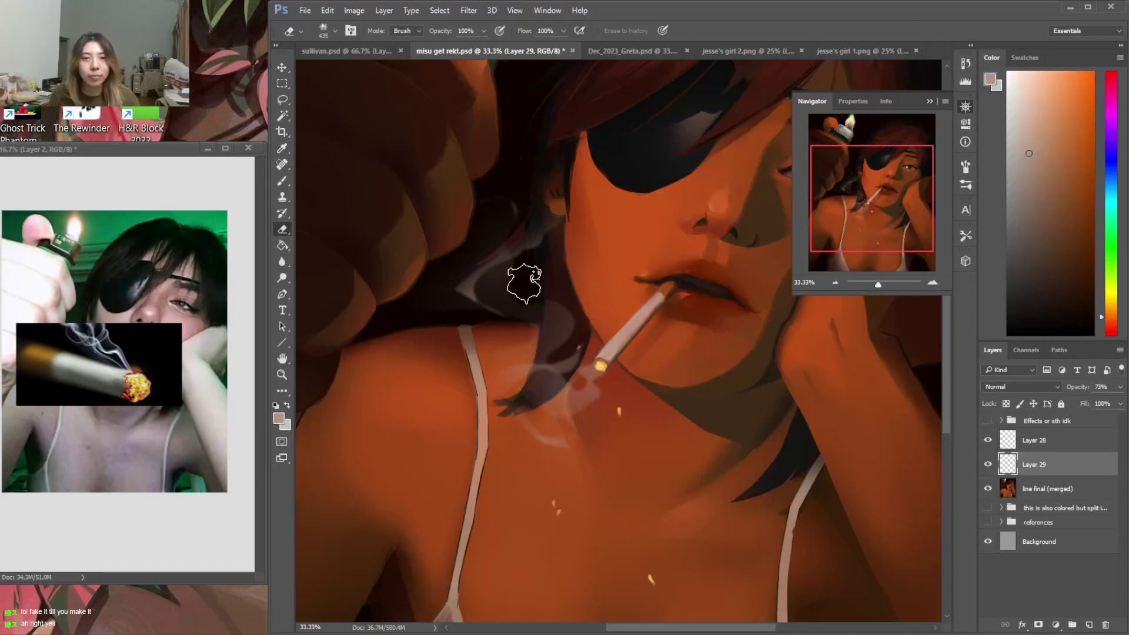
Choose the cloud-shaped tip for the brush, test a smoke puff above the shoulder, and undo it
{"action": "key", "text": "b"}
{"action": "right_click", "coordinate": [493, 304]}
{"action": "left_click", "coordinate": [517, 387]}
{"action": "left_click", "coordinate": [631, 333]}
{"action": "left_click_drag", "start_coordinate": [466, 287], "coordinate": [467, 299]}
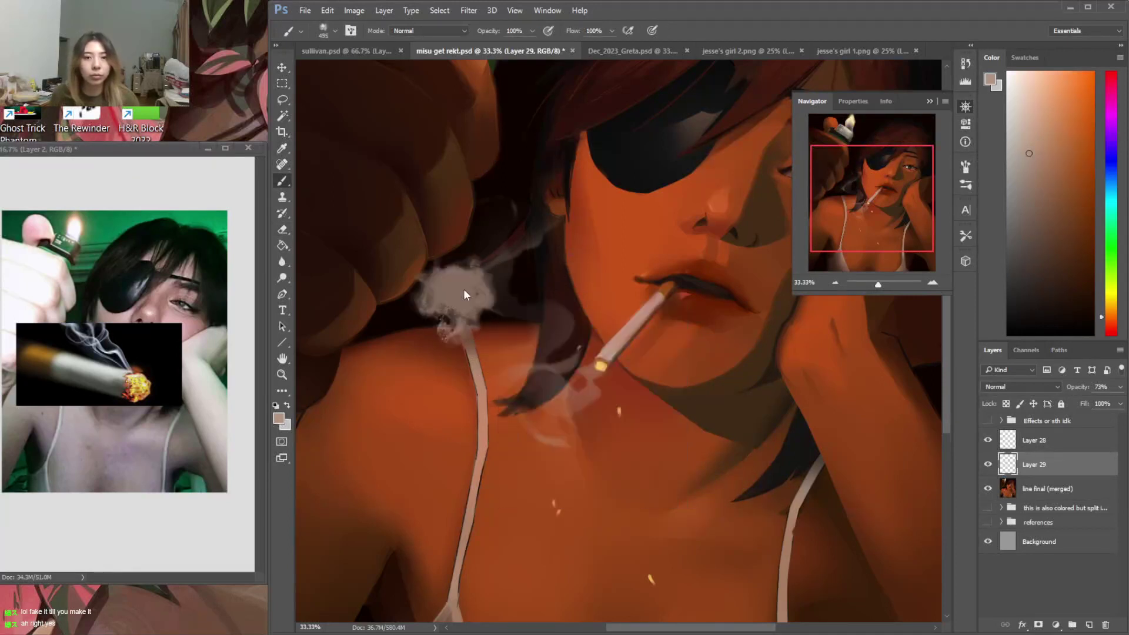
{"action": "key", "text": "ctrl+z"}
Enlarge the cloud brush to 2874 px, undo a heavy dab over the face, and stamp faint smoke around the wisps
{"action": "right_click", "coordinate": [474, 285]}
{"action": "left_click", "coordinate": [621, 320]}
{"action": "left_click", "coordinate": [566, 263]}
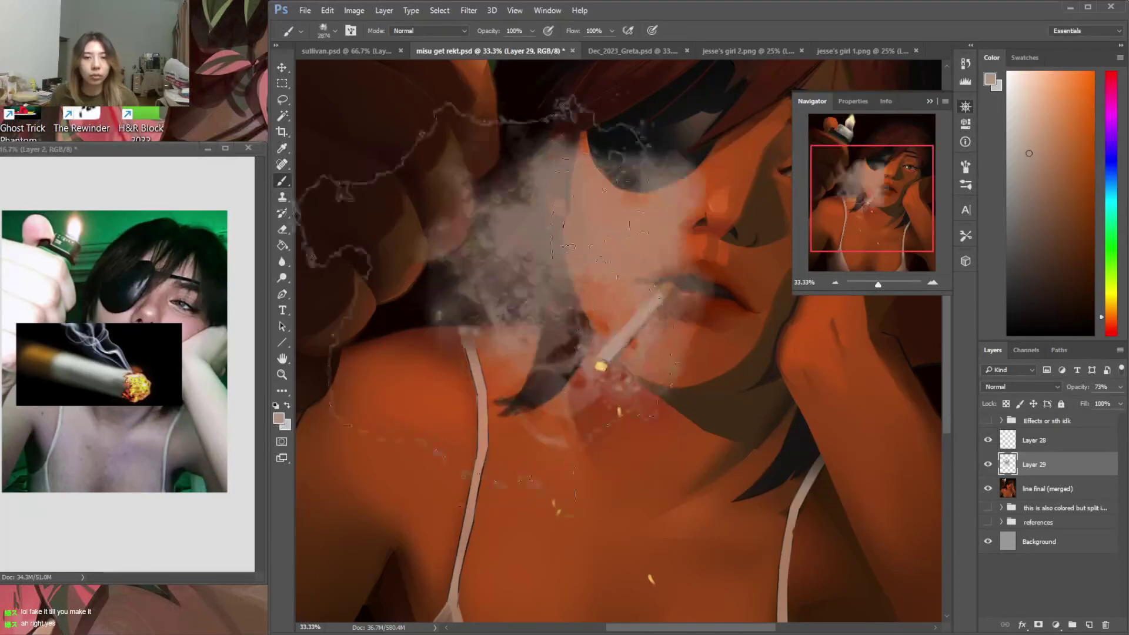
{"action": "key", "text": "ctrl+z"}
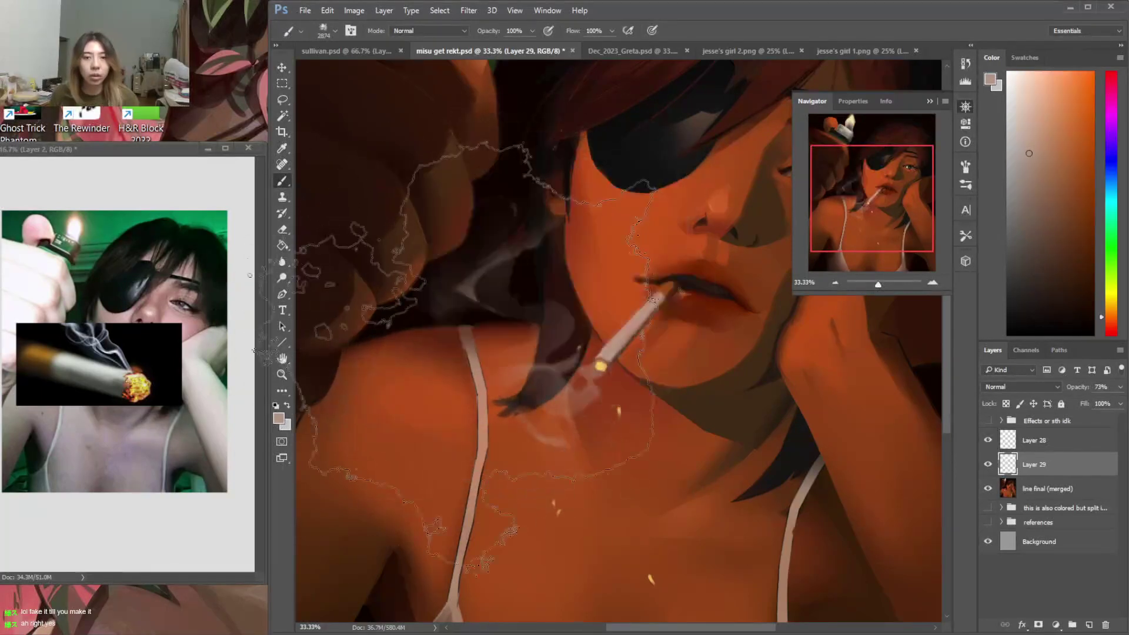
{"action": "left_click", "coordinate": [474, 318]}
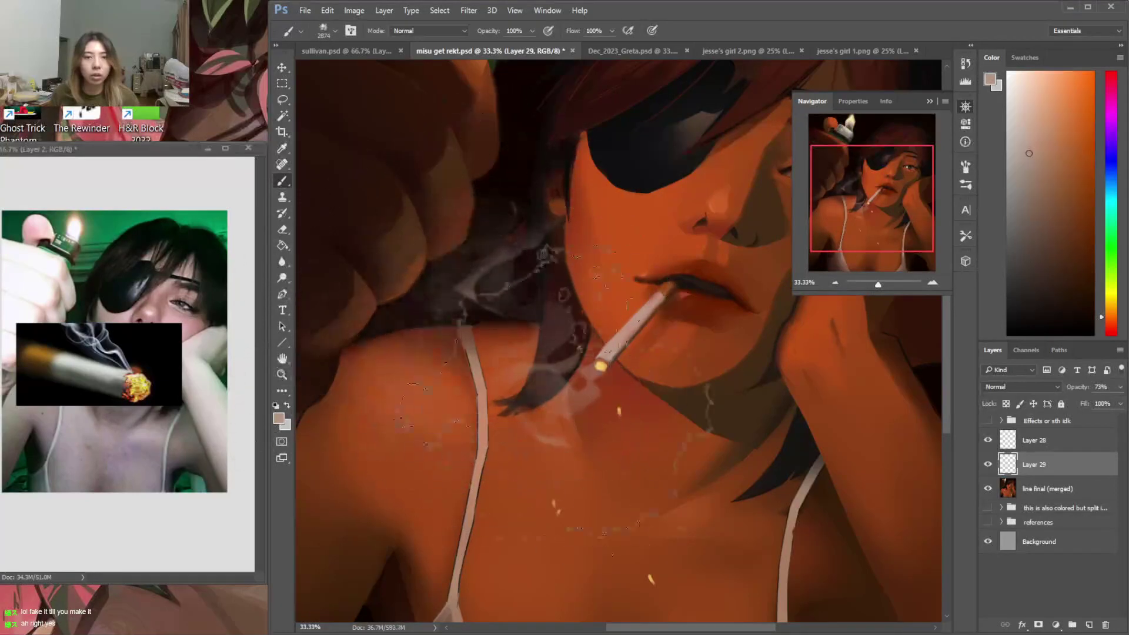
Reduce the cloud-shaped brush to 385 px and rename Layer 29 to "smoke"
{"action": "right_click", "coordinate": [627, 347]}
{"action": "left_click_drag", "start_coordinate": [767, 375], "coordinate": [755, 378]}
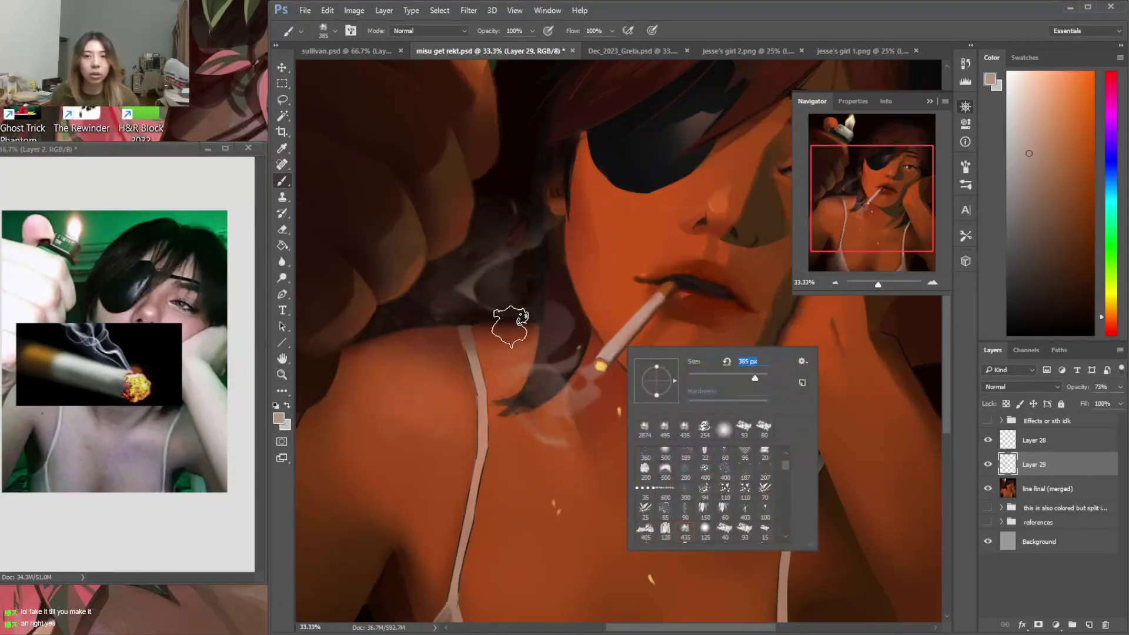
{"action": "double_click", "coordinate": [1038, 465]}
{"action": "type", "text": "smoke"}
{"action": "key", "text": "Return"}
Try a smoke dab above the shoulder with the cloud brush at 480 px, and undo it
{"action": "right_click", "coordinate": [528, 295]}
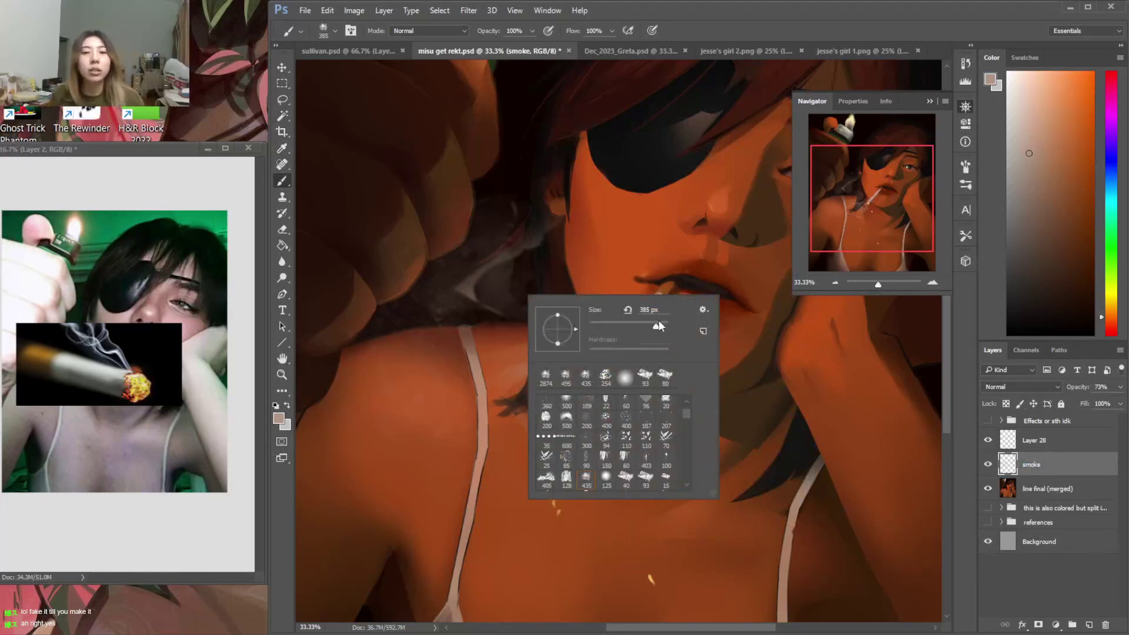
{"action": "left_click_drag", "start_coordinate": [659, 325], "coordinate": [661, 324]}
{"action": "left_click", "coordinate": [459, 295]}
{"action": "key", "text": "ctrl+z"}
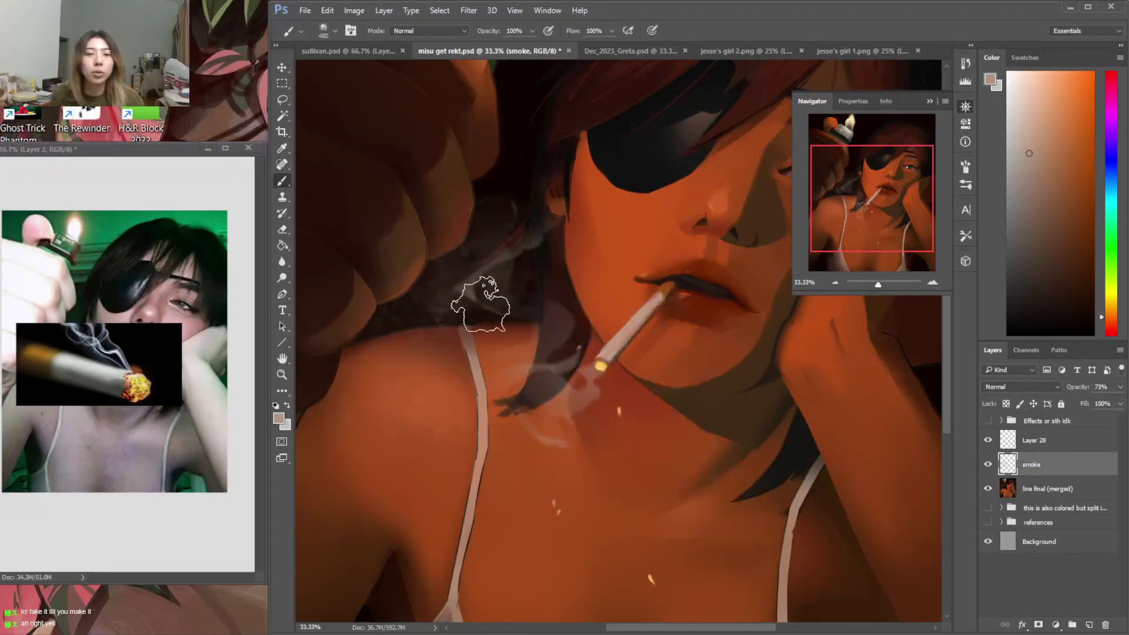
Choose the 1102 px smoke tip, undo a heavy dab over the hair and face, and stamp fainter smoke between shoulder and cigarette
{"action": "right_click", "coordinate": [528, 300]}
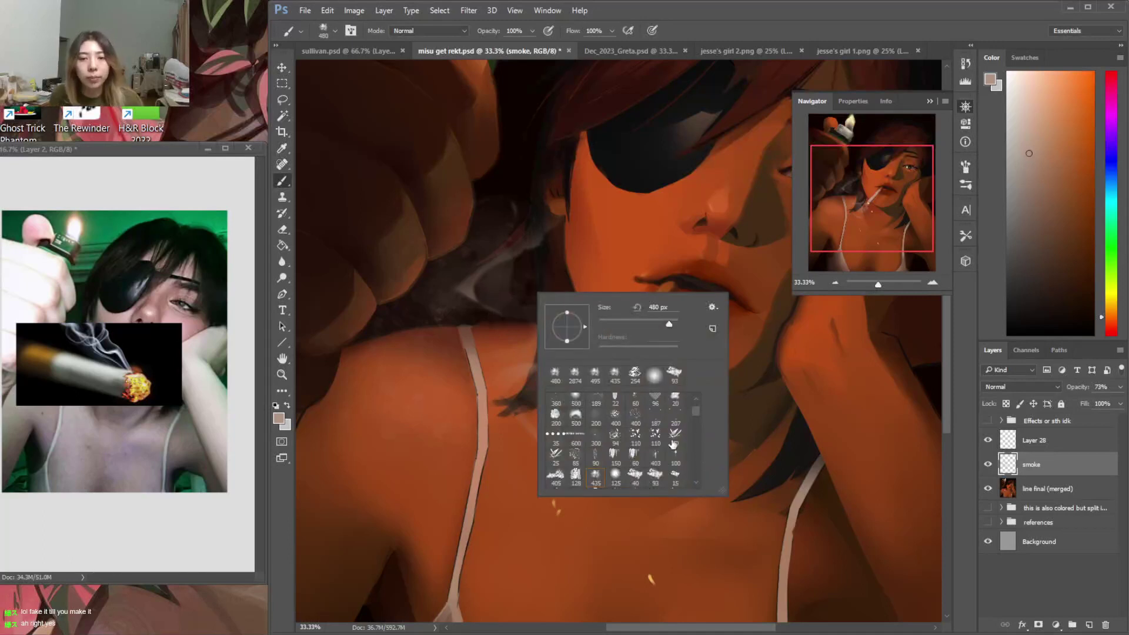
{"action": "left_click_drag", "start_coordinate": [695, 414], "coordinate": [697, 425]}
{"action": "left_click", "coordinate": [616, 434]}
{"action": "left_click", "coordinate": [505, 288]}
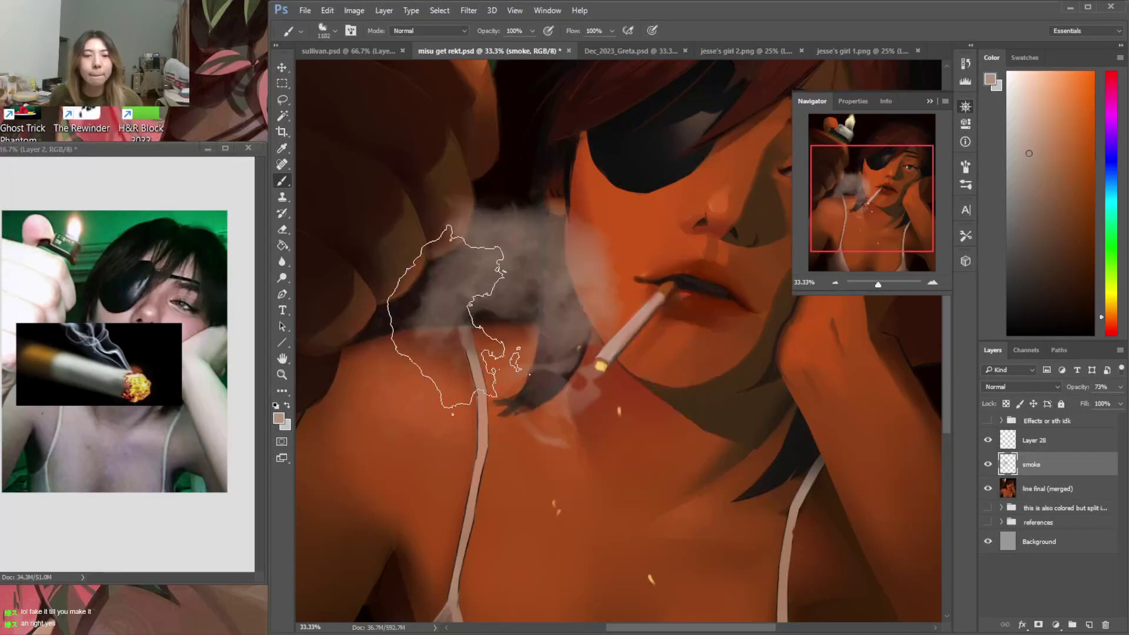
{"action": "key", "text": "ctrl+z"}
{"action": "mouse_move", "coordinate": [471, 326]}
{"action": "left_mouse_down"}
{"action": "mouse_move", "coordinate": [488, 321]}
{"action": "mouse_move", "coordinate": [579, 382]}
{"action": "mouse_move", "coordinate": [492, 332]}
{"action": "mouse_move", "coordinate": [585, 429]}
{"action": "left_mouse_up"}
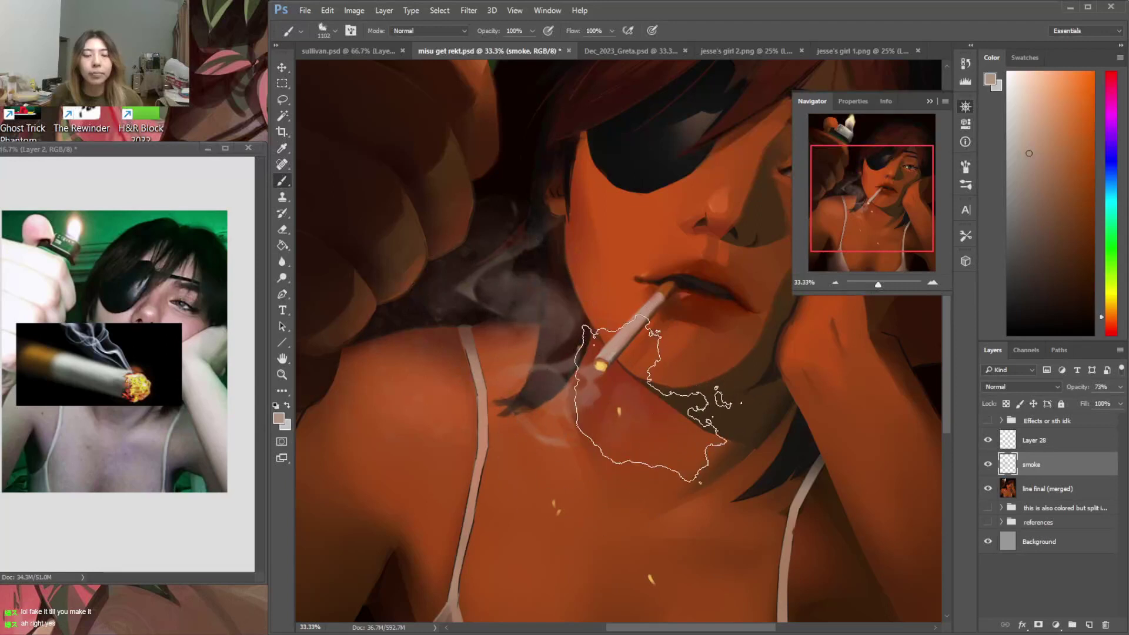
Switch the eraser to the 93 px tip and clean up stray smoke around the cigarette and jaw
{"action": "key", "text": "e"}
{"action": "right_click", "coordinate": [646, 386]}
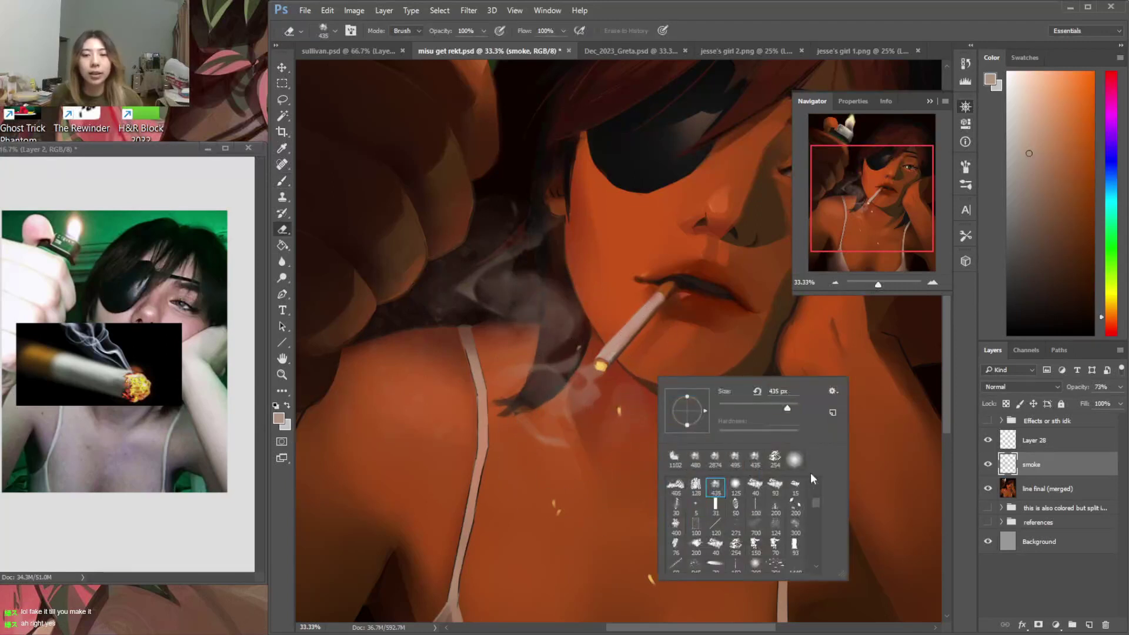
{"action": "scroll", "coordinate": [816, 509], "scroll_direction": "down", "scroll_amount": 2}
{"action": "left_click", "coordinate": [795, 502]}
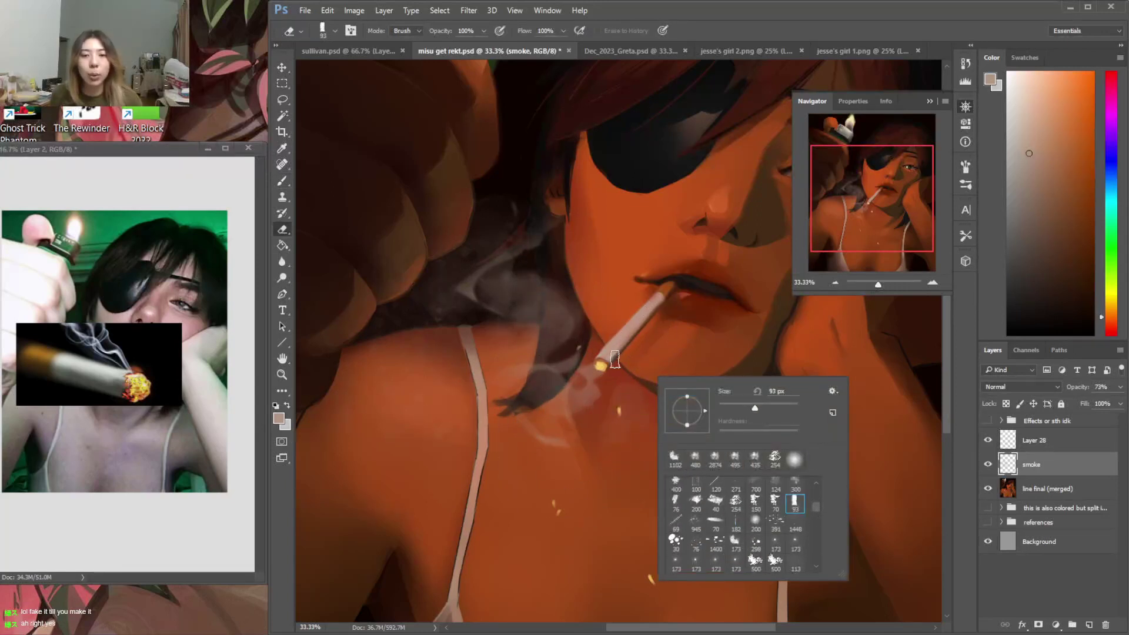
{"action": "left_click", "coordinate": [570, 267]}
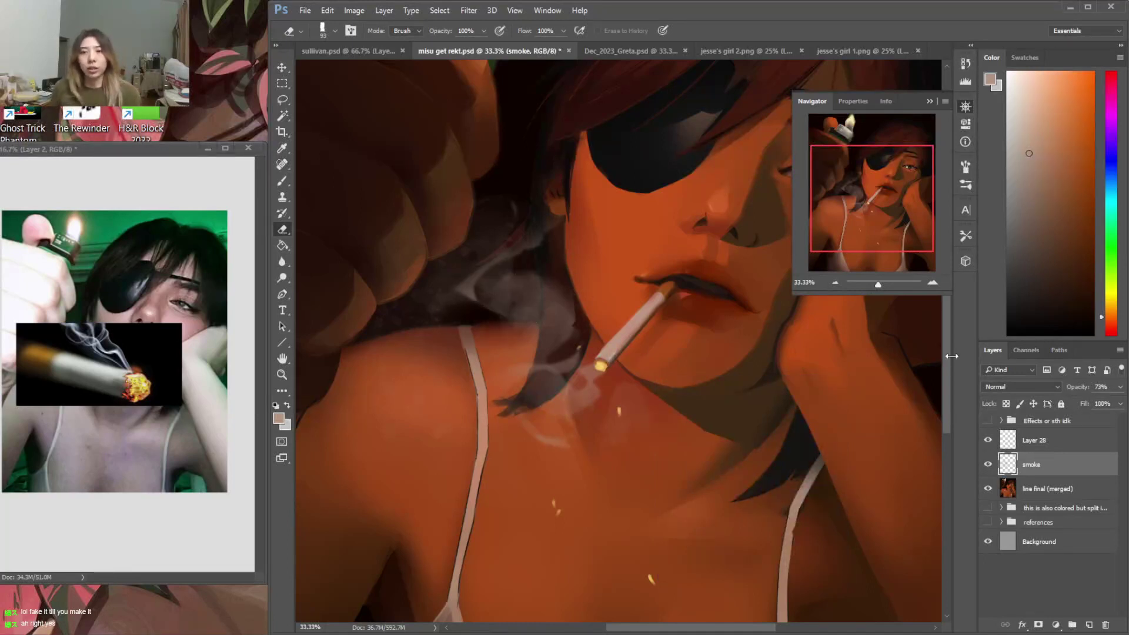
Make the line final (merged) layer active, sample the cheek's orange, and choose the soft round brush
{"action": "left_click_drag", "start_coordinate": [945, 364], "coordinate": [945, 338]}
{"action": "left_click", "coordinate": [1041, 488]}
{"action": "key", "text": "i"}
{"action": "left_click", "coordinate": [626, 308]}
{"action": "key", "text": "b"}
{"action": "right_click", "coordinate": [619, 300]}
{"action": "left_click_drag", "start_coordinate": [774, 430], "coordinate": [778, 399]}
{"action": "left_click", "coordinate": [672, 410]}
Hide the cigarette image, Layer 2, in the reference document and return to the portrait
{"action": "left_click", "coordinate": [172, 313]}
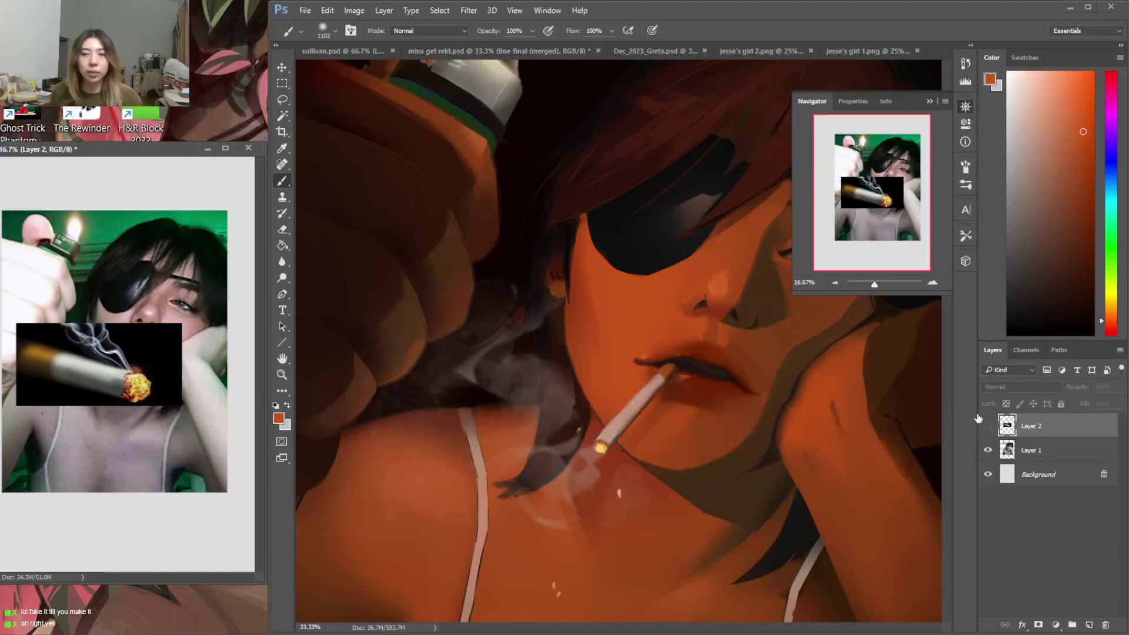
{"action": "left_click", "coordinate": [988, 425]}
{"action": "key", "text": "ctrl+Tab"}
Select the lit cheek with the Magic Wand, sample its orange, and smooth the cheek with the soft brush enlarged to 228 px
{"action": "key", "text": "w"}
{"action": "left_click", "coordinate": [606, 318]}
{"action": "key", "text": "b"}
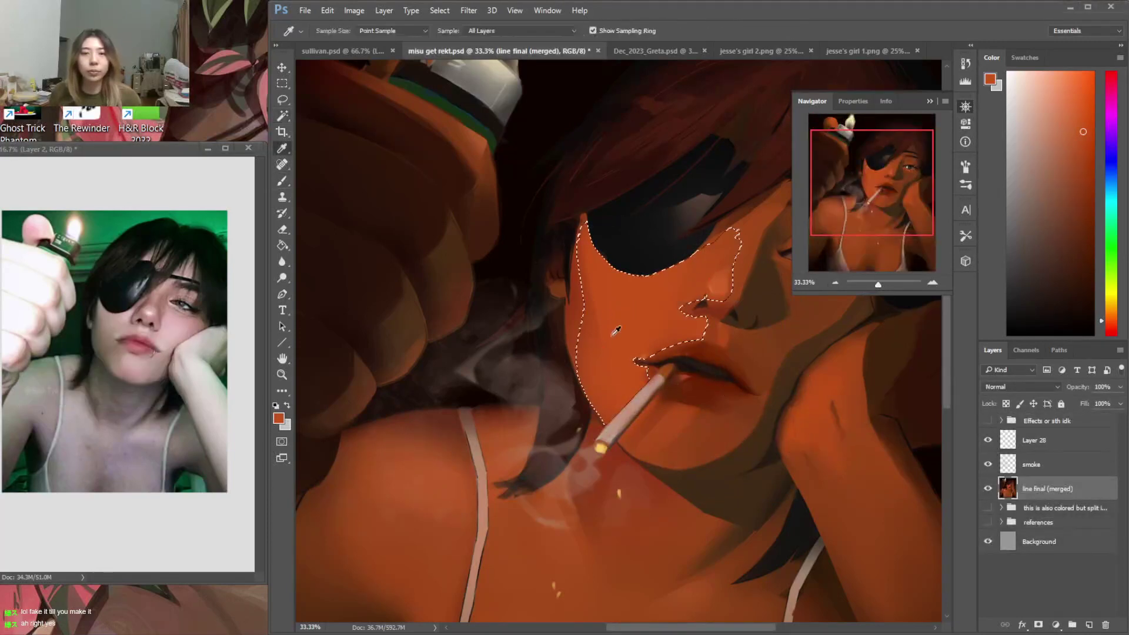
{"action": "left_click", "coordinate": [591, 375], "text": "alt"}
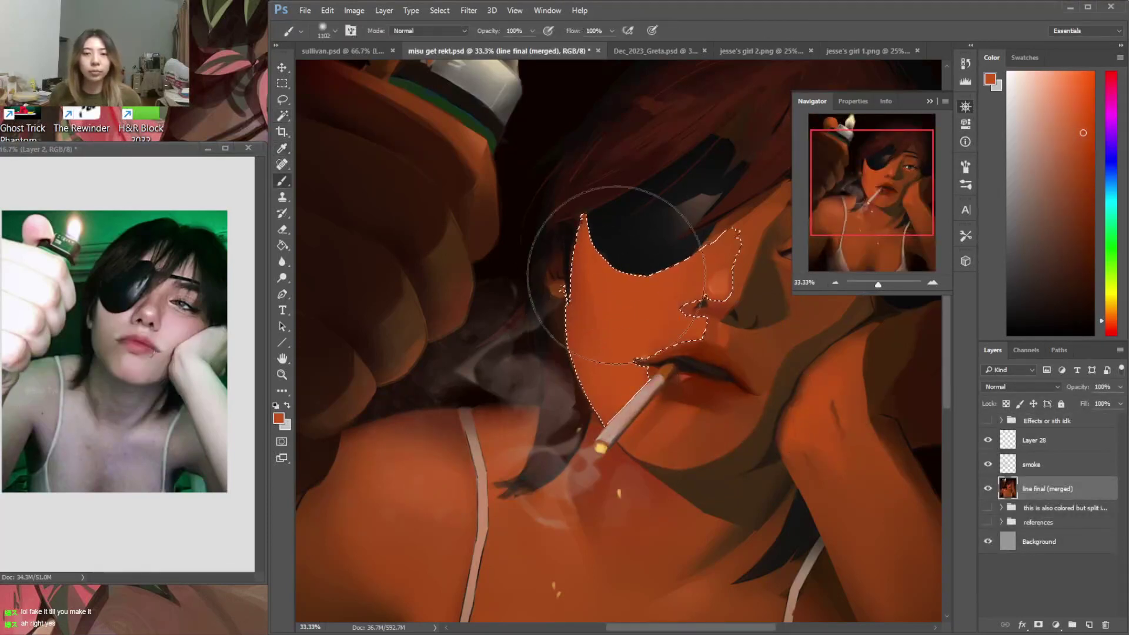
{"action": "right_click", "coordinate": [643, 280]}
{"action": "left_click_drag", "start_coordinate": [738, 301], "coordinate": [733, 301]}
{"action": "key", "text": "Return"}
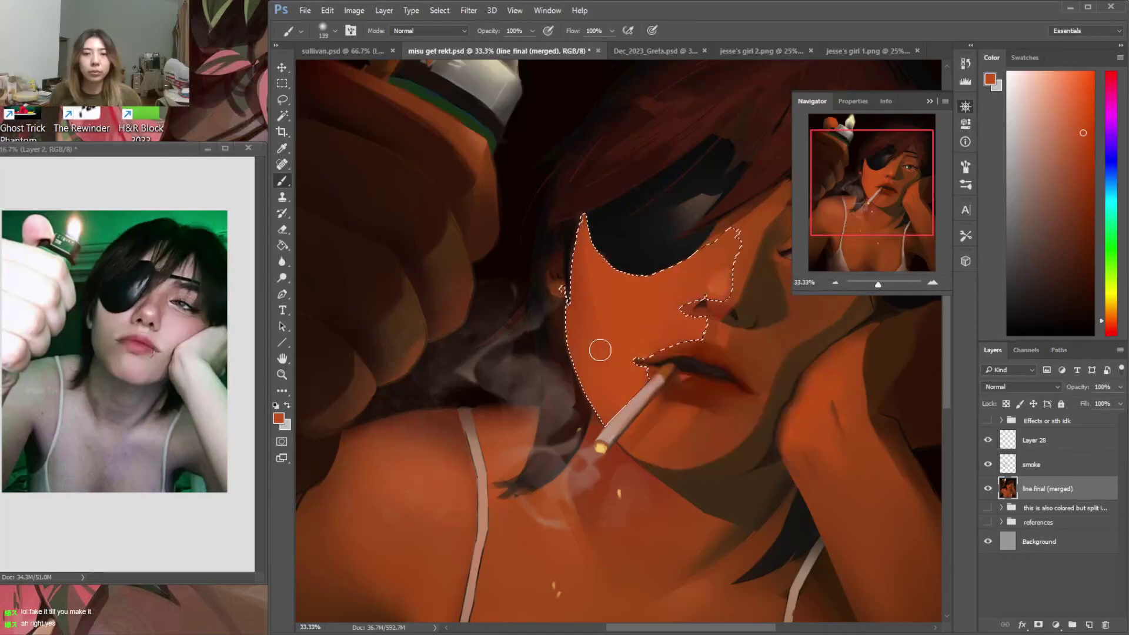
{"action": "left_click", "coordinate": [725, 293]}
{"action": "key", "text": "Return"}
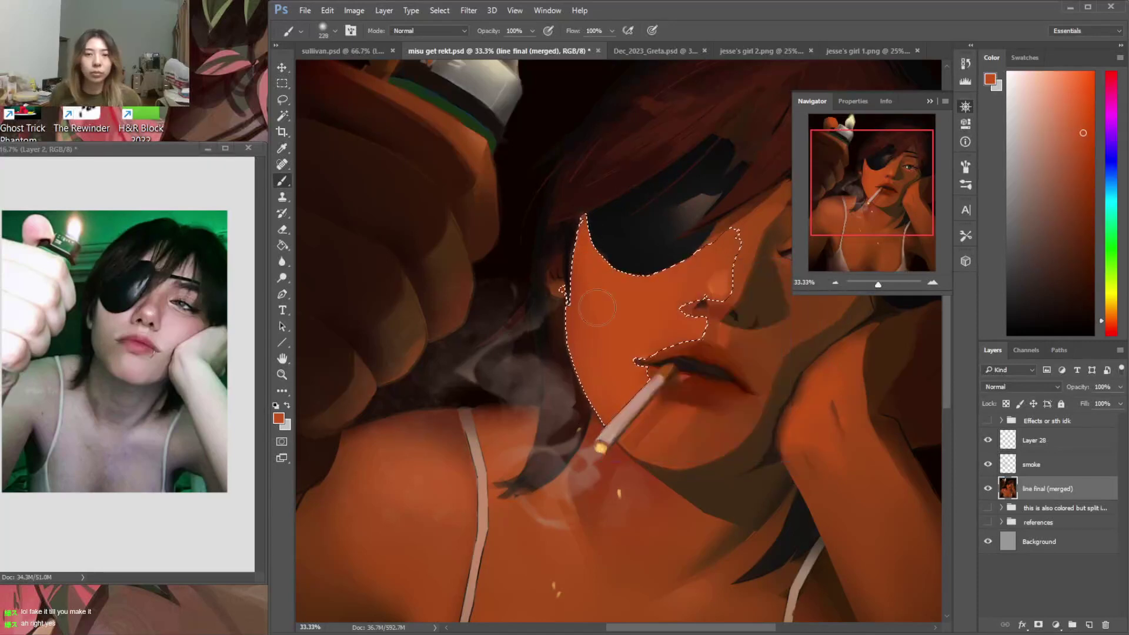
Pick a saturated dark red, enlarge the soft brush to 417 px, tint the selected cheek below the eyepatch, and deselect
{"action": "left_click", "coordinate": [1109, 326]}
{"action": "left_click_drag", "start_coordinate": [1079, 150], "coordinate": [1106, 154]}
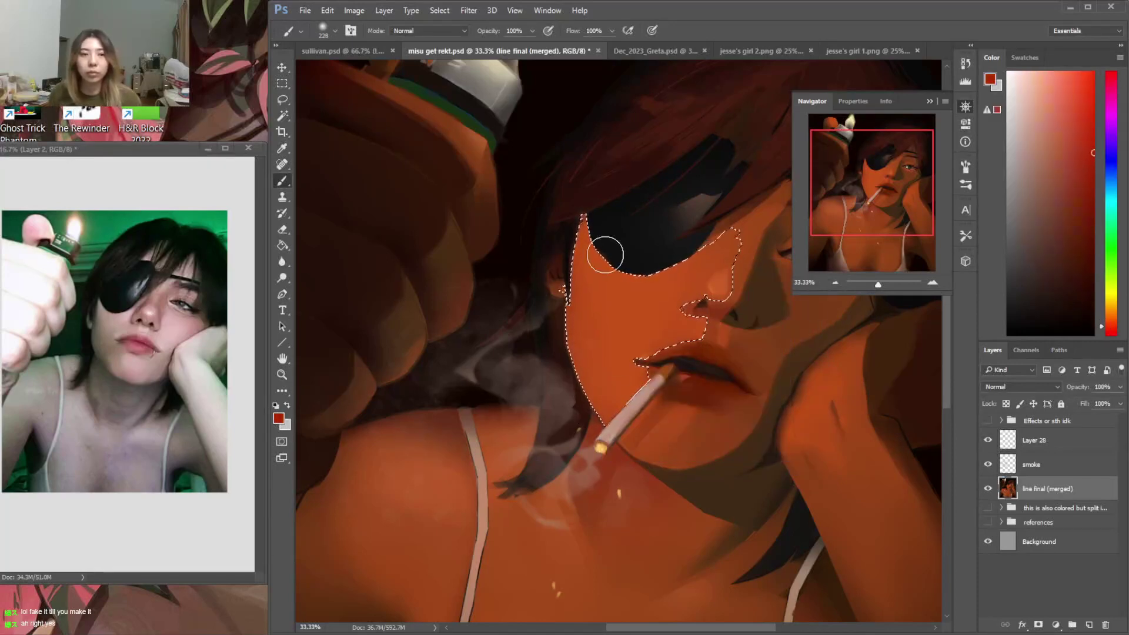
{"action": "right_click", "coordinate": [625, 241]}
{"action": "left_click", "coordinate": [757, 273]}
{"action": "left_click_drag", "start_coordinate": [593, 196], "coordinate": [601, 322]}
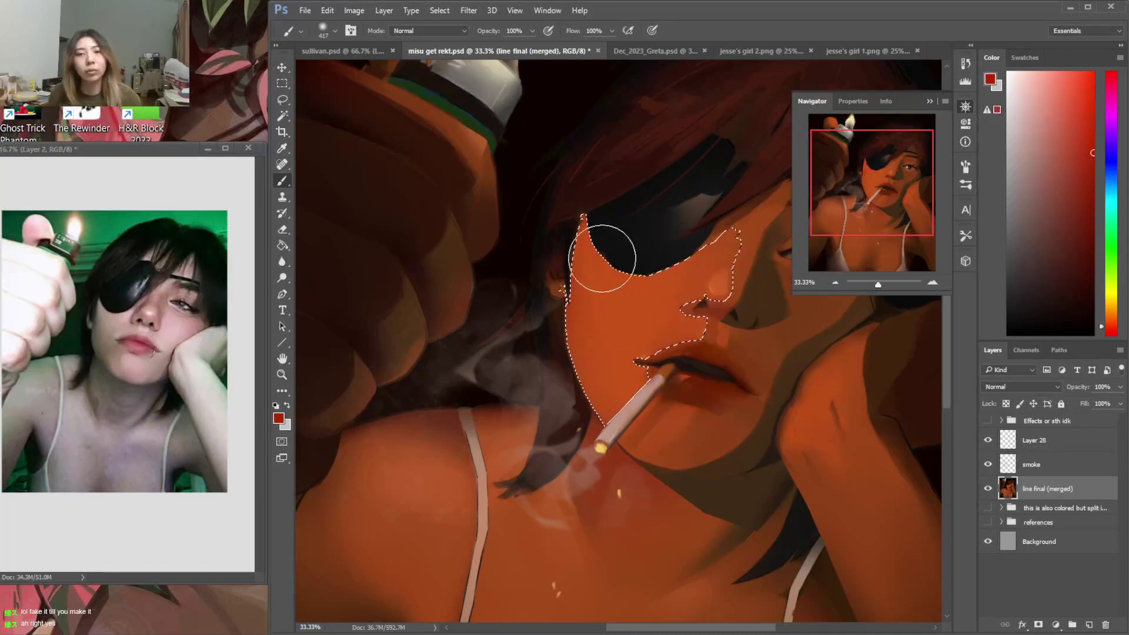
{"action": "key", "text": "ctrl+d"}
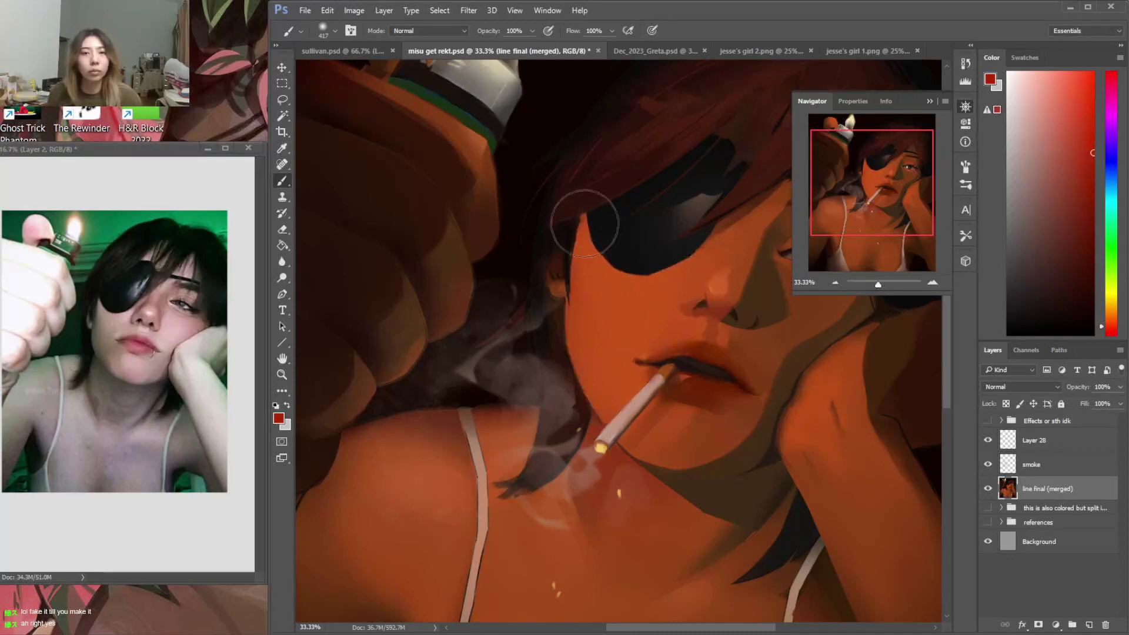
Lasso the narrow strip along the cheek's outer edge beside the ear, darken it softly with black, and deselect
{"action": "key", "text": "l"}
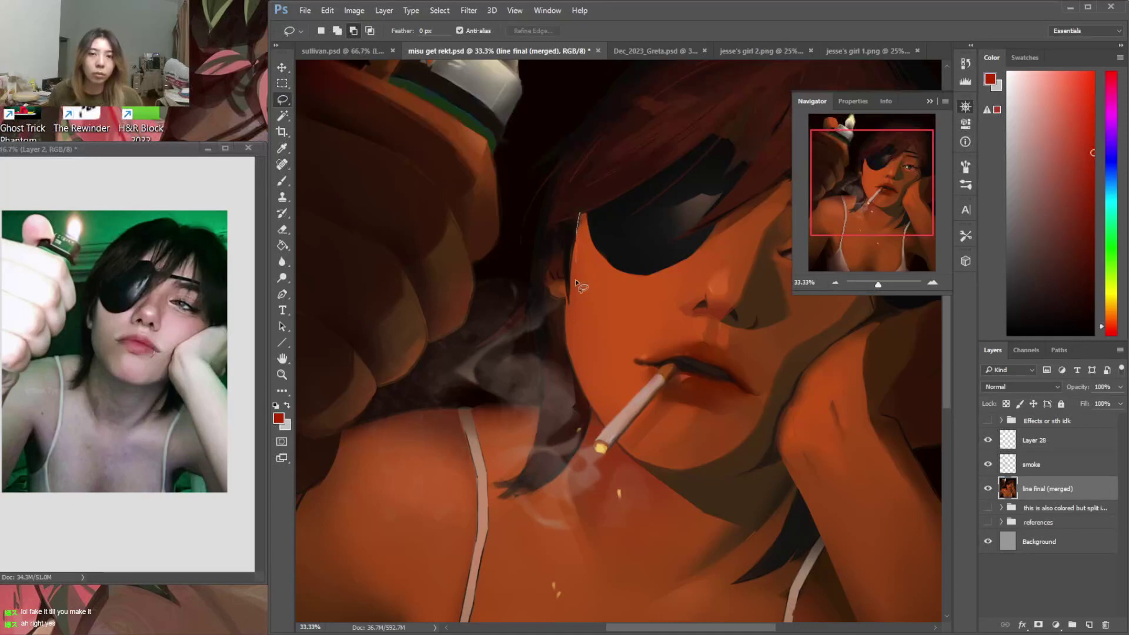
{"action": "mouse_move", "coordinate": [575, 355]}
{"action": "left_mouse_down"}
{"action": "mouse_move", "coordinate": [568, 327]}
{"action": "mouse_move", "coordinate": [612, 228]}
{"action": "mouse_move", "coordinate": [609, 249]}
{"action": "left_mouse_up"}
{"action": "key", "text": "b"}
{"action": "left_click", "coordinate": [576, 318], "text": "alt"}
{"action": "key", "text": "d"}
{"action": "key", "text": "b"}
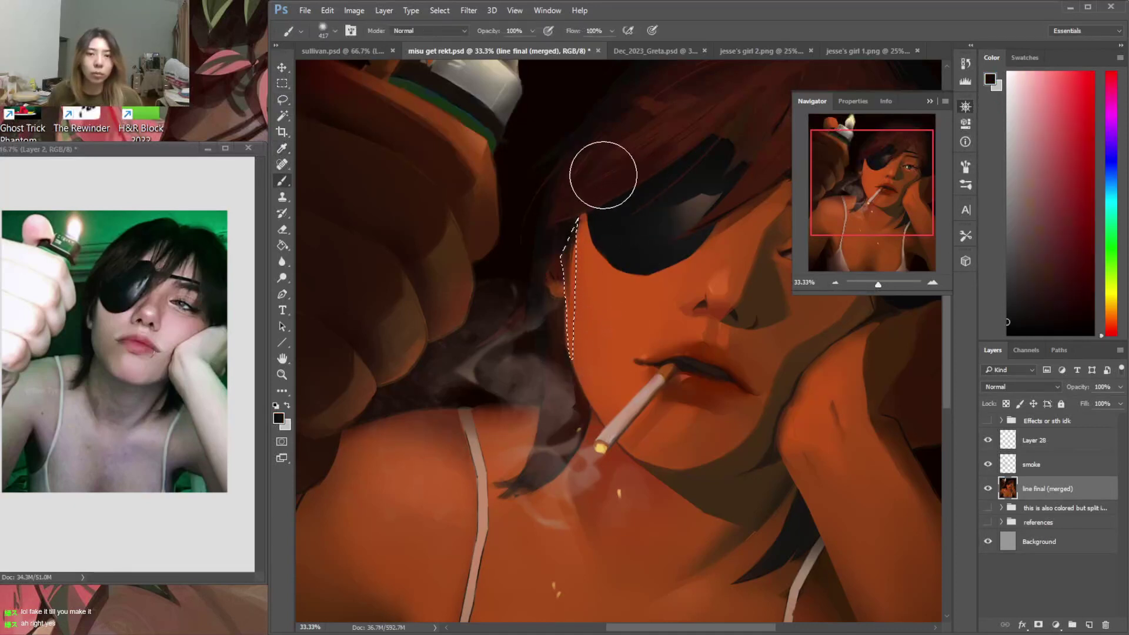
{"action": "key", "text": "ctrl+d"}
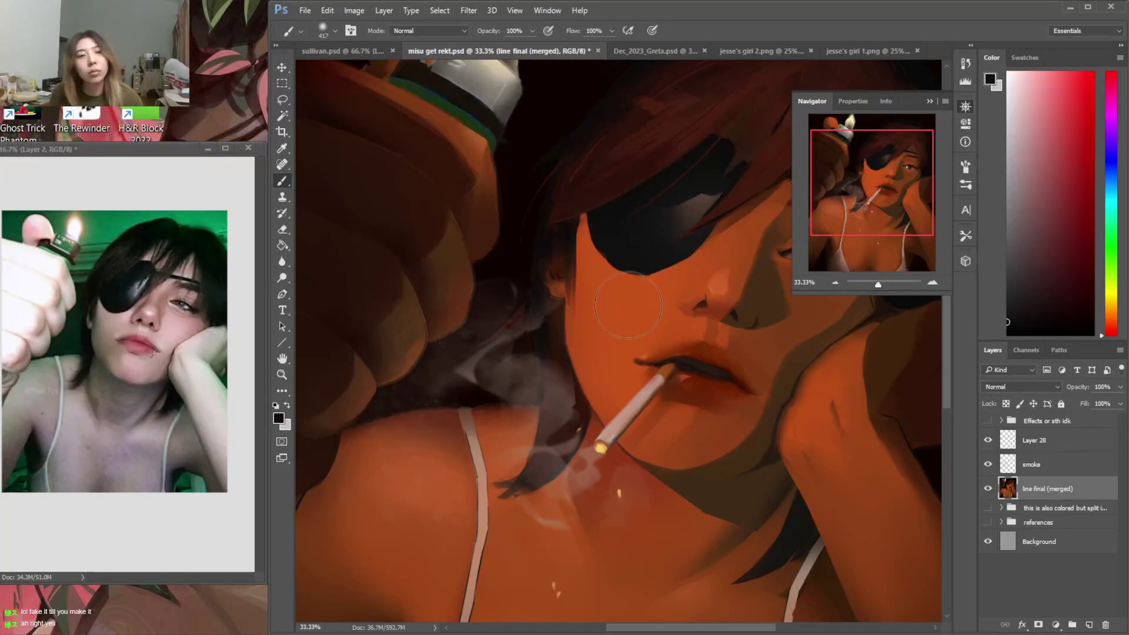
Collapse the Navigator, reduce the soft brush to 61 px, and refine the uncovered eye's iris with black and its sampled dark grey
{"action": "key", "text": "l"}
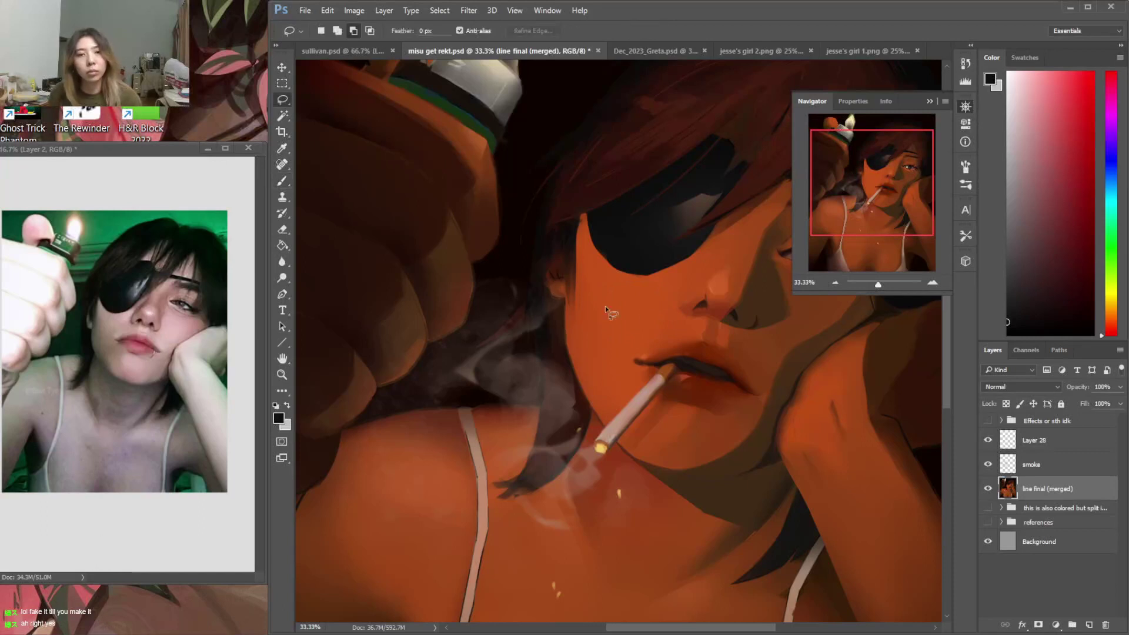
{"action": "left_click", "coordinate": [928, 102]}
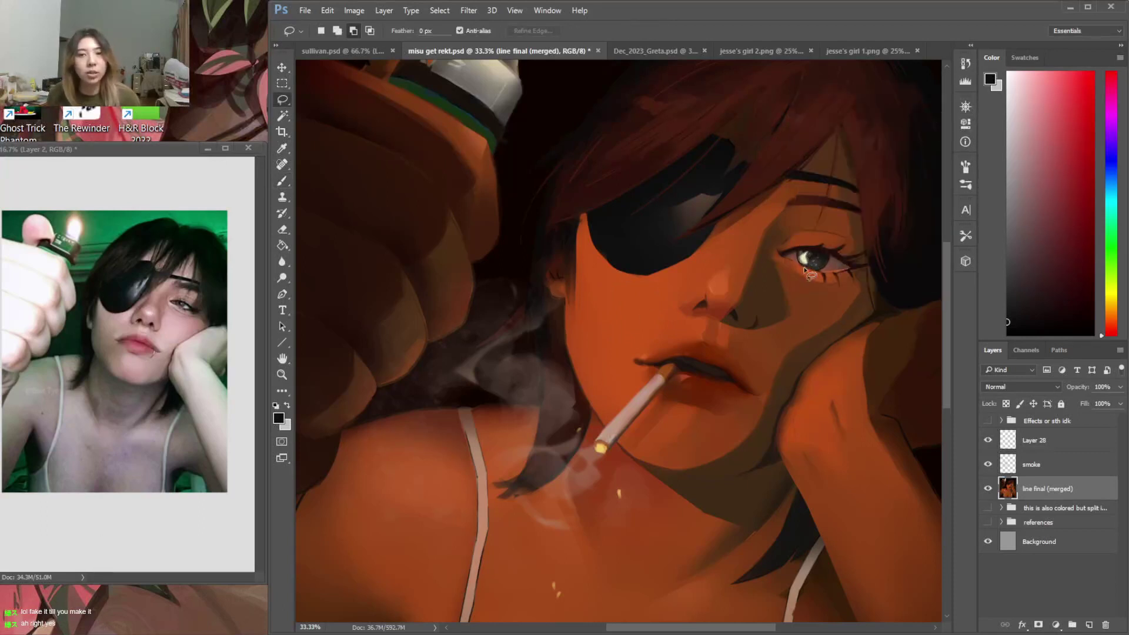
{"action": "key", "text": "ctrl+plus"}
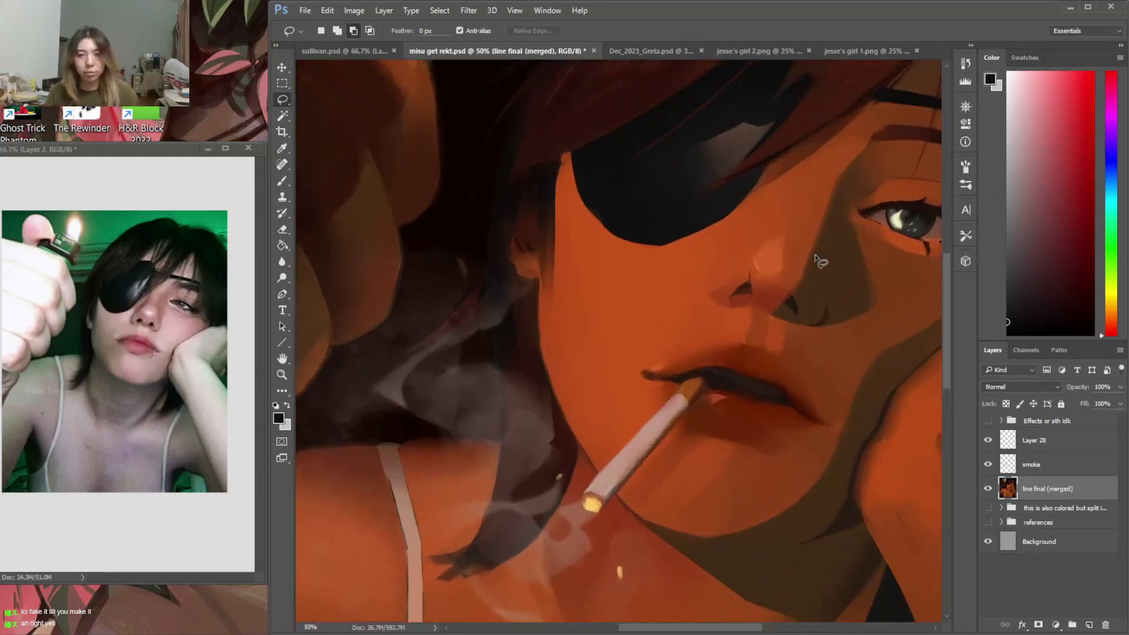
{"action": "key", "text": "b"}
{"action": "left_click_drag", "start_coordinate": [739, 627], "coordinate": [788, 628]}
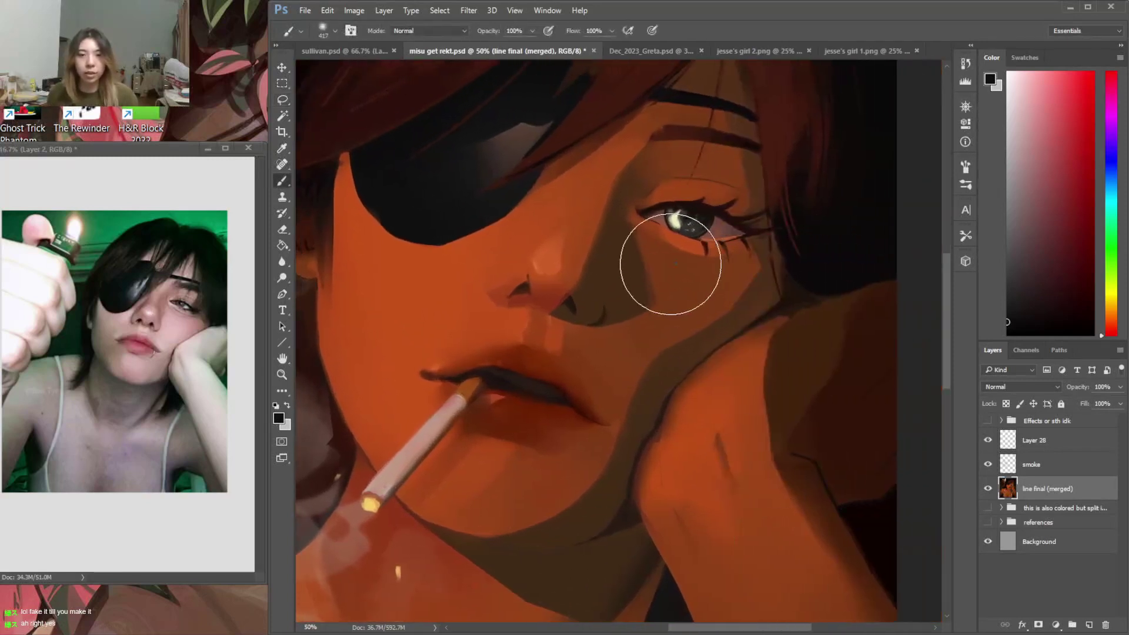
{"action": "right_click", "coordinate": [675, 263]}
{"action": "key", "text": "Return"}
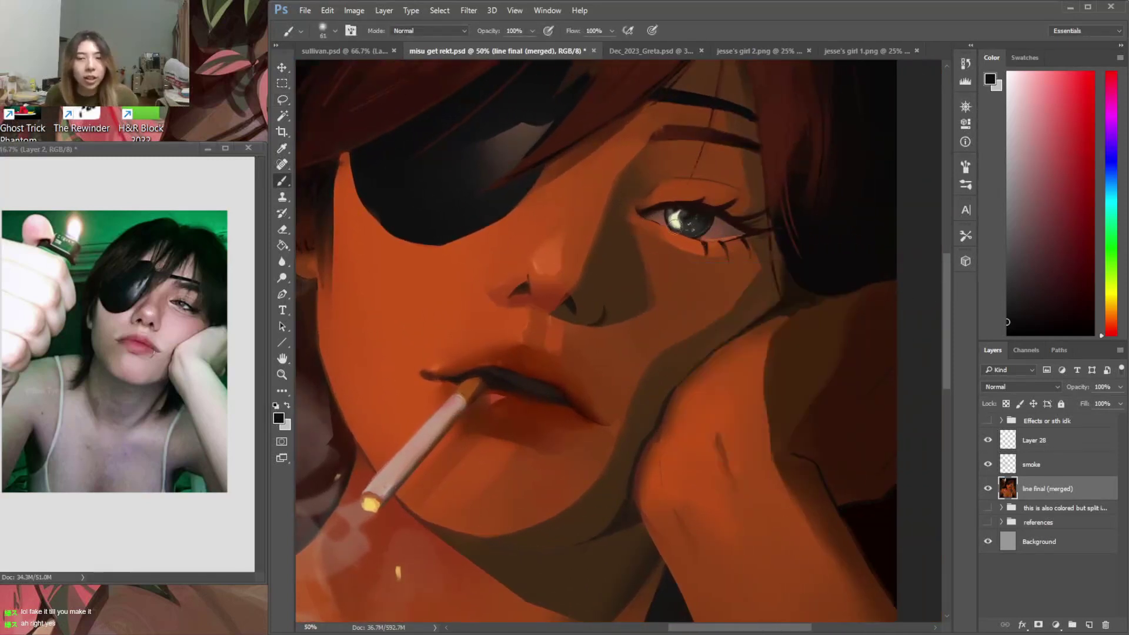
{"action": "left_click", "coordinate": [700, 225], "text": "alt"}
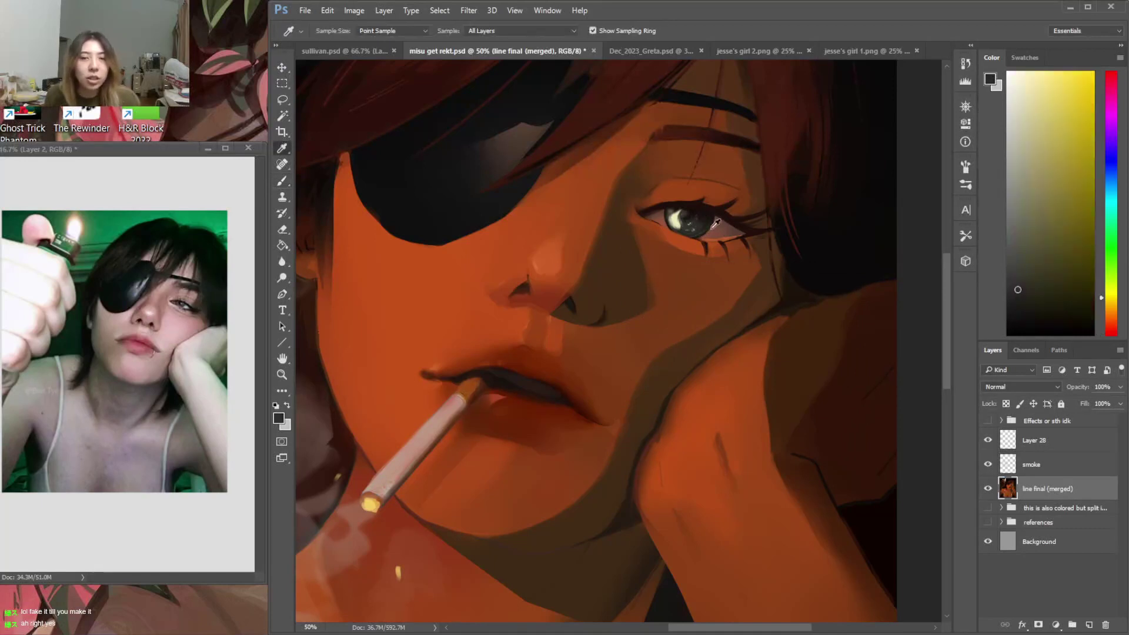
Sample the dark lash colour, set a textured tip to 23 px, and select the outer white of the eye
{"action": "left_click", "coordinate": [716, 213], "text": "alt"}
{"action": "right_click", "coordinate": [713, 215]}
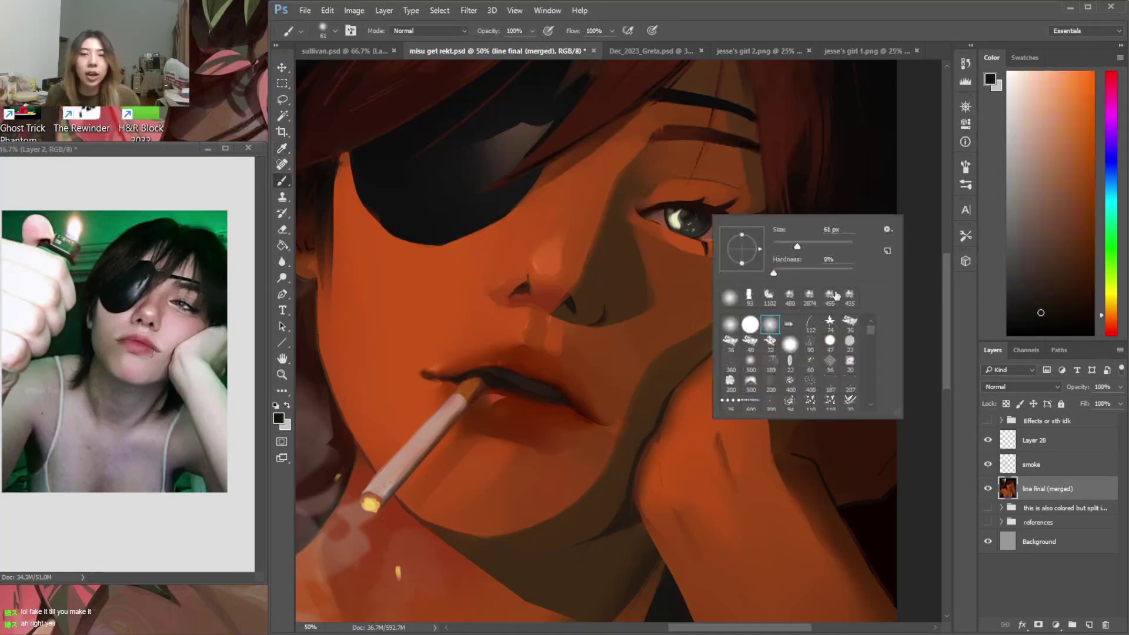
{"action": "left_click_drag", "start_coordinate": [872, 327], "coordinate": [871, 340]}
{"action": "left_click", "coordinate": [810, 344]}
{"action": "left_click_drag", "start_coordinate": [789, 247], "coordinate": [782, 247]}
{"action": "left_click", "coordinate": [709, 217]}
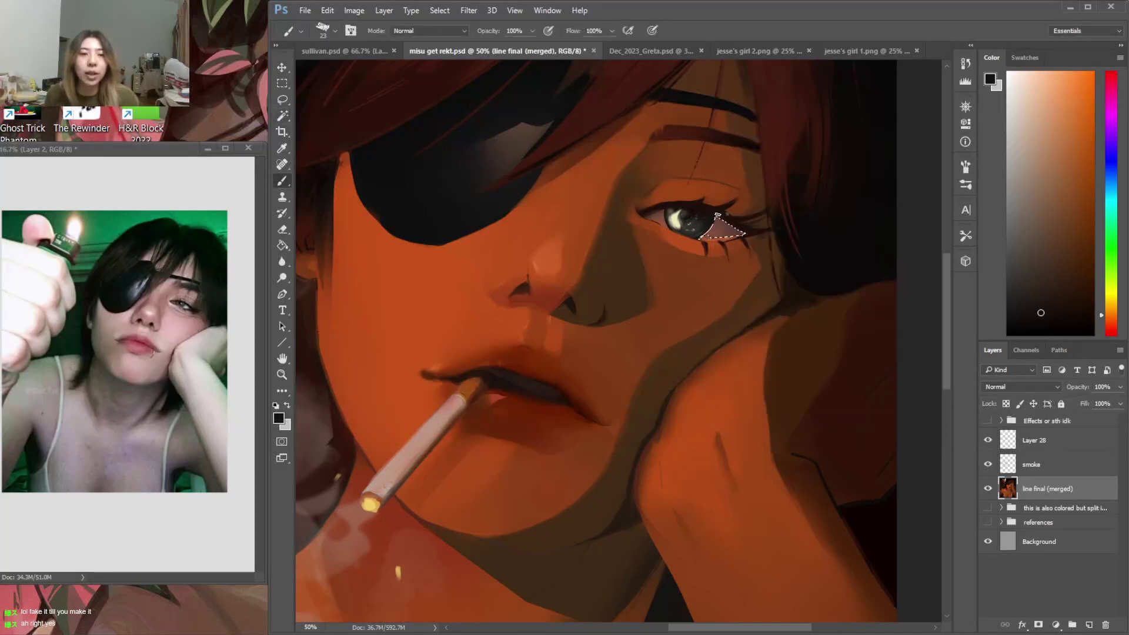
Shade the selected outer eye white with the soft round brush in sampled dark browns, and deselect
{"action": "right_click", "coordinate": [728, 227]}
{"action": "left_click", "coordinate": [763, 295]}
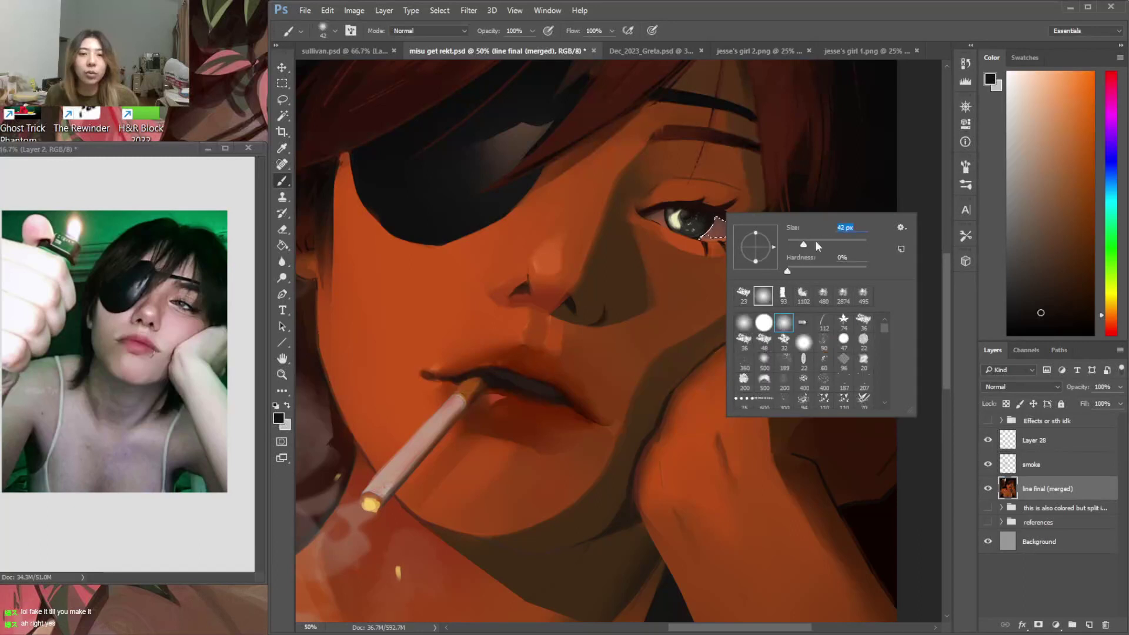
{"action": "left_click", "coordinate": [777, 197]}
{"action": "left_click", "coordinate": [713, 216], "text": "alt"}
{"action": "left_click", "coordinate": [1038, 266]}
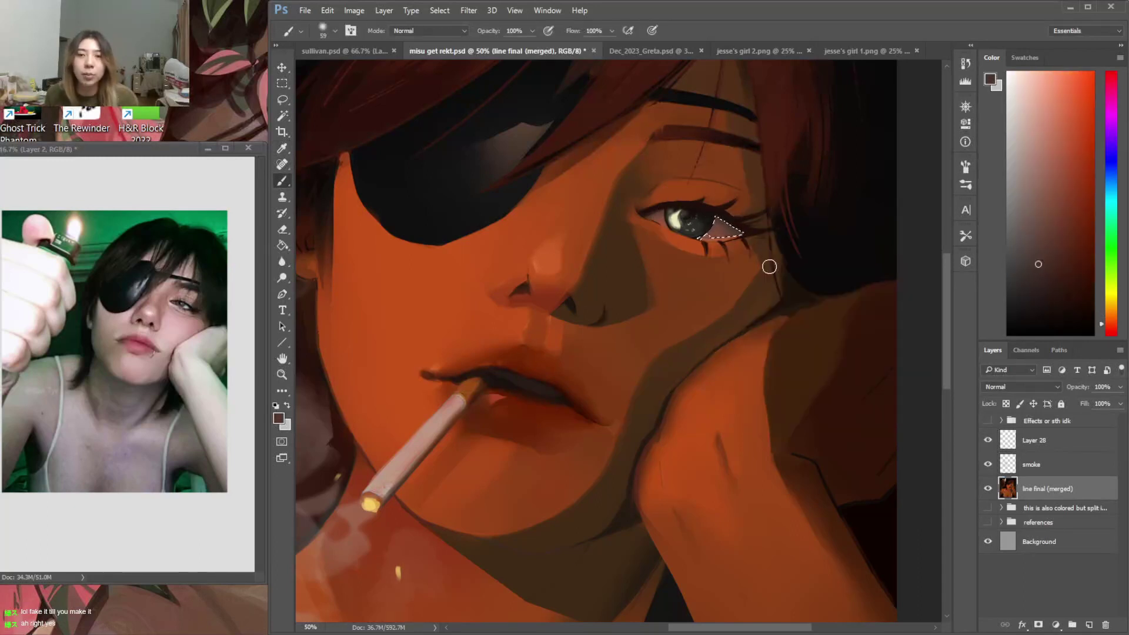
{"action": "left_click", "coordinate": [706, 211], "text": "alt"}
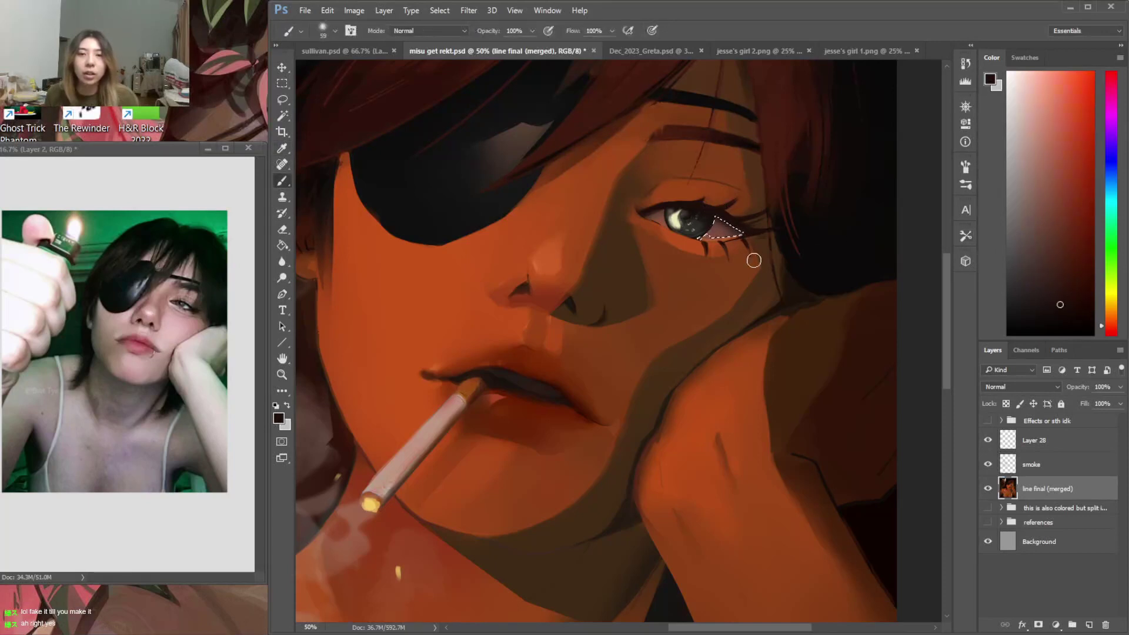
{"action": "left_click", "coordinate": [725, 247], "text": "alt"}
{"action": "left_click", "coordinate": [736, 232], "text": "alt"}
{"action": "key", "text": "ctrl+d"}
Select the inner white of the eye with the Magic Wand, shade it, and switch the brush back to the textured tip
{"action": "left_click", "coordinate": [734, 221]}
{"action": "key", "text": "w"}
{"action": "left_click", "coordinate": [658, 217]}
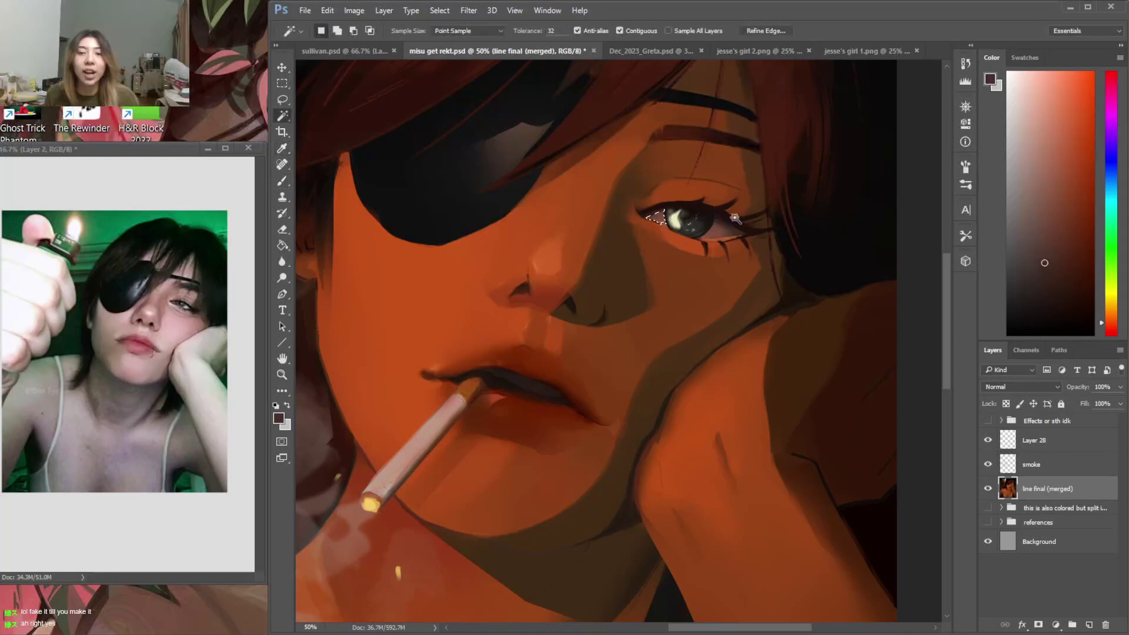
{"action": "key", "text": "b"}
{"action": "right_click", "coordinate": [716, 223]}
{"action": "left_click", "coordinate": [775, 305]}
{"action": "left_click_drag", "start_coordinate": [801, 248], "coordinate": [797, 251]}
{"action": "key", "text": "Return"}
Set the textured tip to 20 px and darken the outer lower lash line with the sampled near-black lash colour
{"action": "right_click", "coordinate": [714, 219]}
{"action": "key", "text": "Return"}
{"action": "left_click", "coordinate": [727, 212], "text": "alt"}
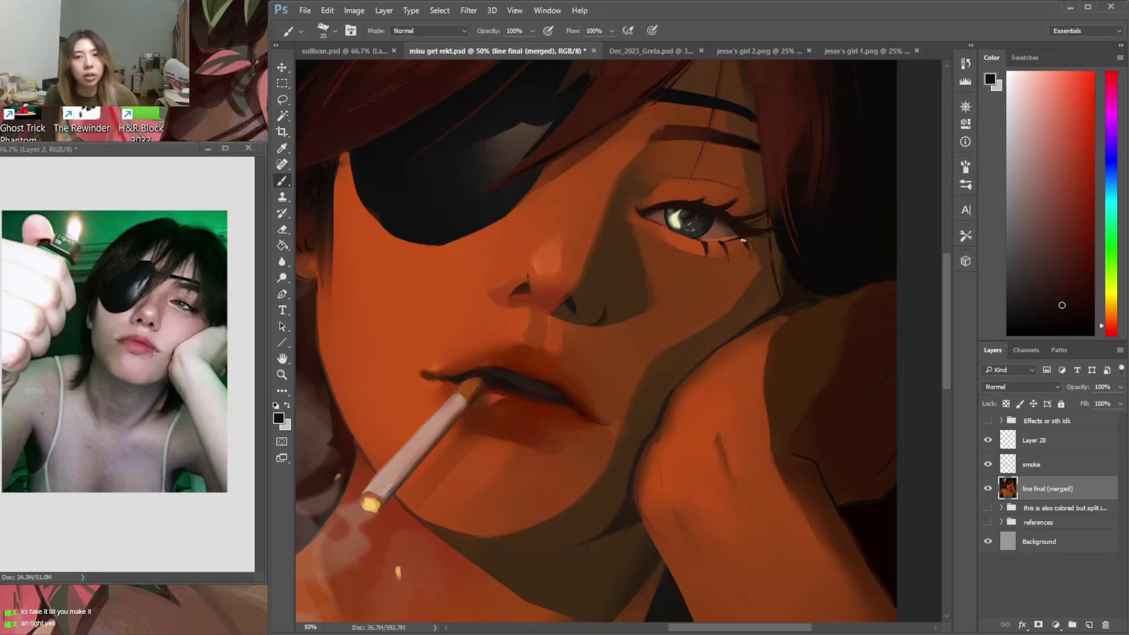
Enlarge the textured tip to 39 px and refine the lower eyelid edge with sampled orange and dark brown
{"action": "right_click", "coordinate": [718, 238]}
{"action": "key", "text": "Return"}
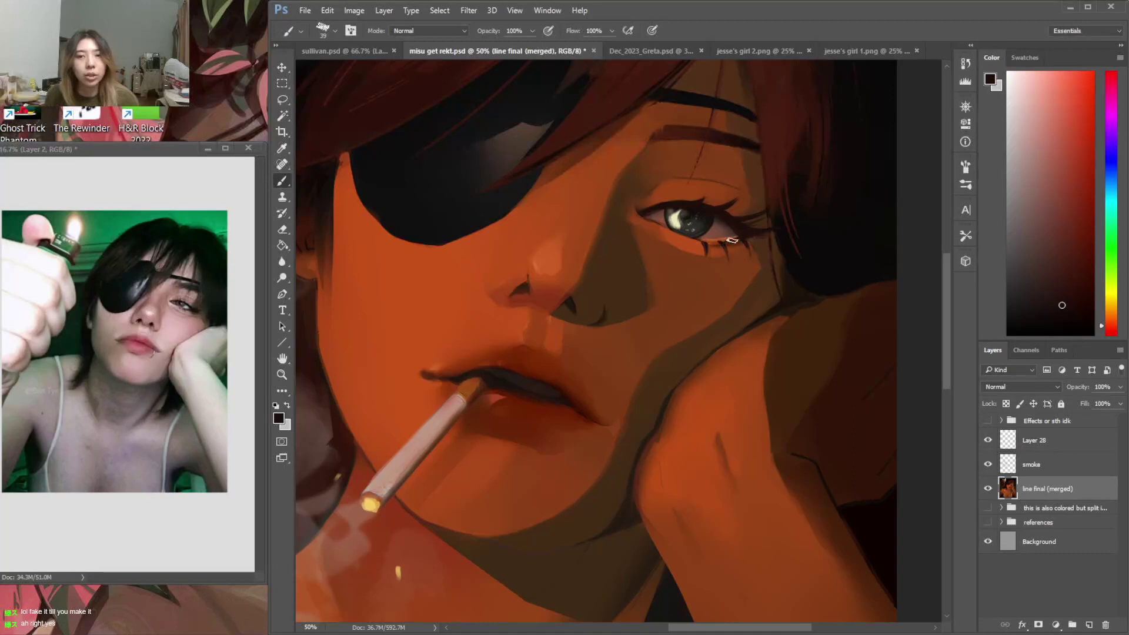
{"action": "left_click", "coordinate": [691, 242], "text": "alt"}
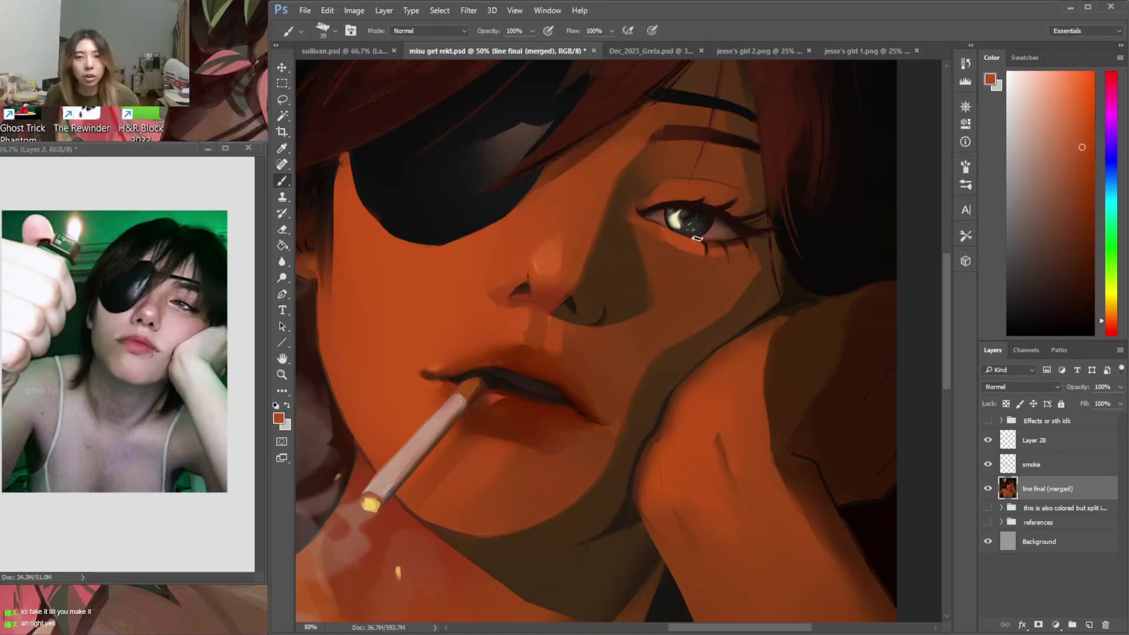
{"action": "left_click", "coordinate": [695, 239], "text": "alt"}
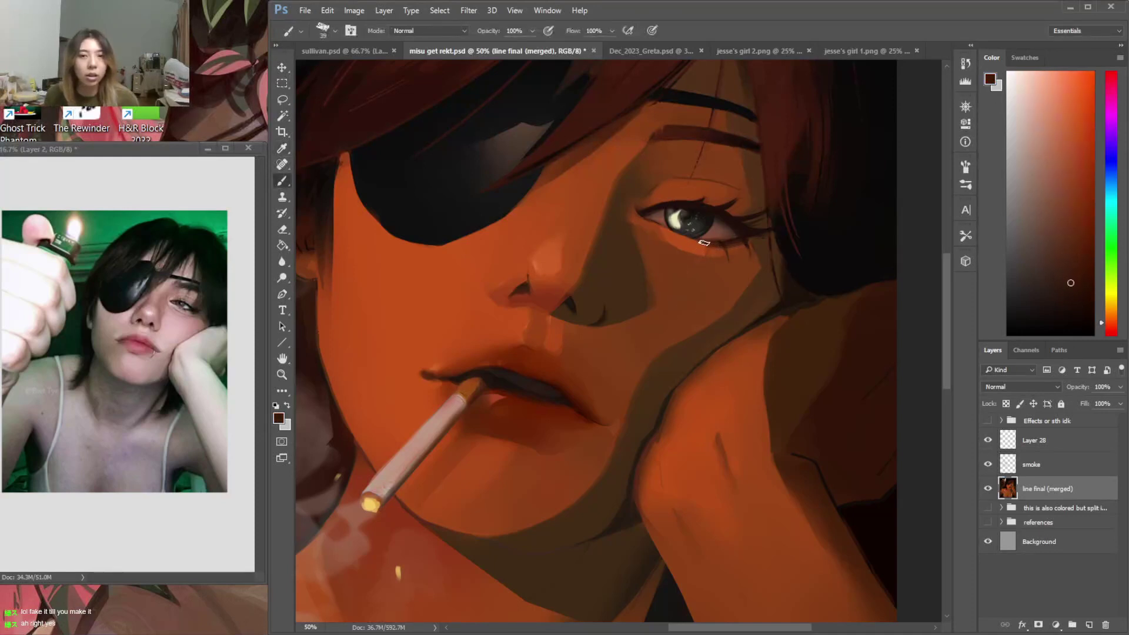
{"action": "key", "text": "b"}
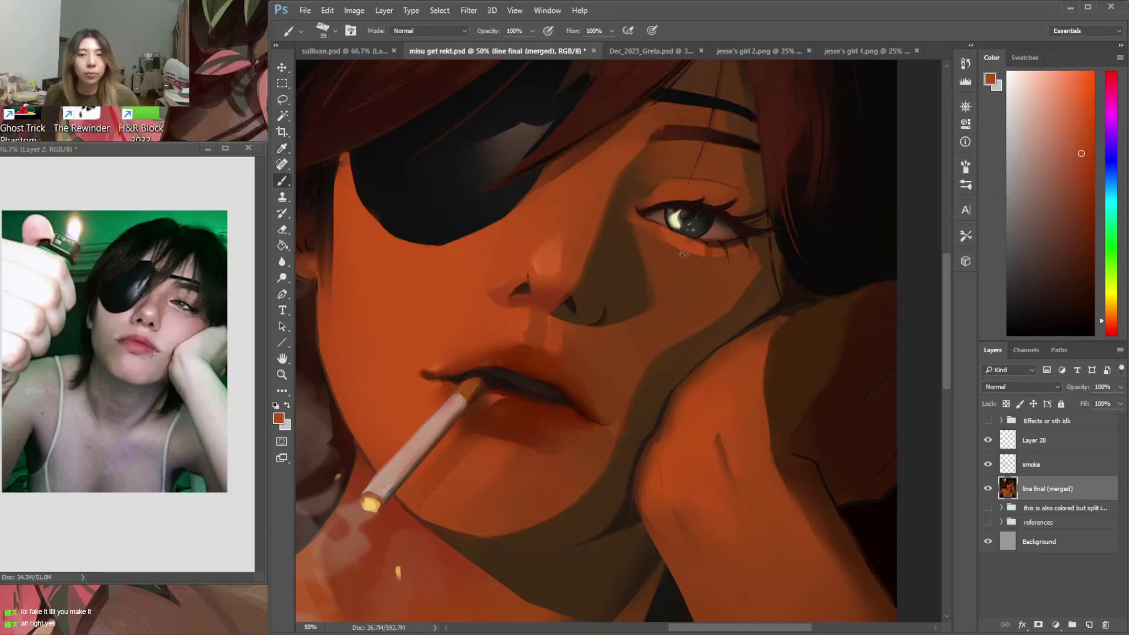
Reduce the textured tip to 18 px and rework the lower lashes with sampled near-black and the brown skin tone beneath them
{"action": "right_click", "coordinate": [737, 244]}
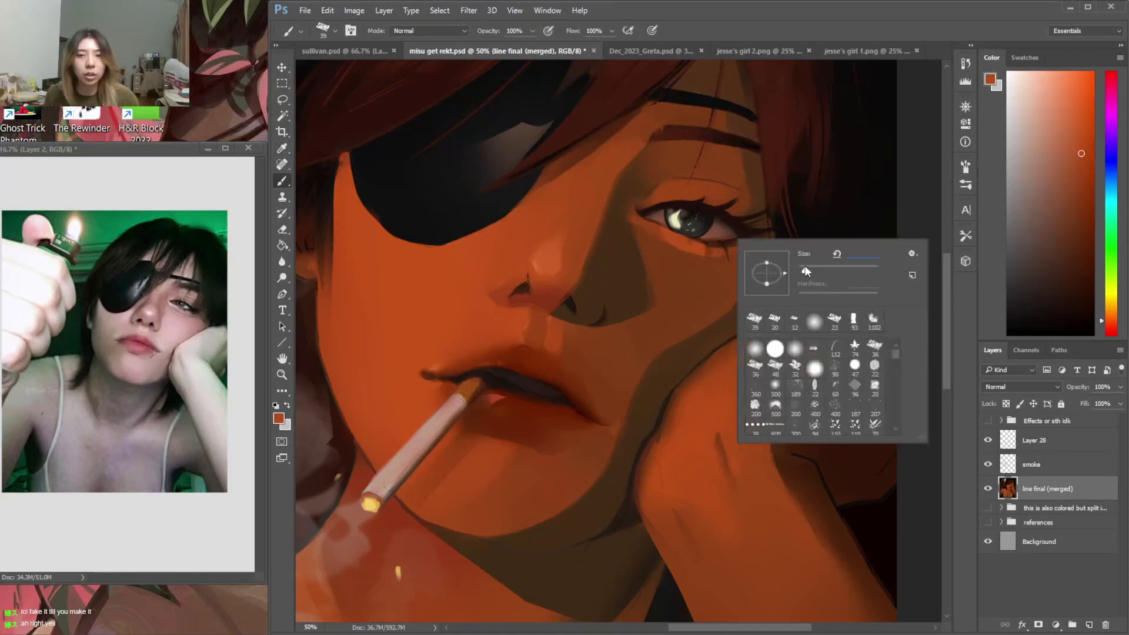
{"action": "key", "text": "Return"}
{"action": "key", "text": "ctrl+="}
{"action": "left_click", "coordinate": [801, 193], "text": "alt"}
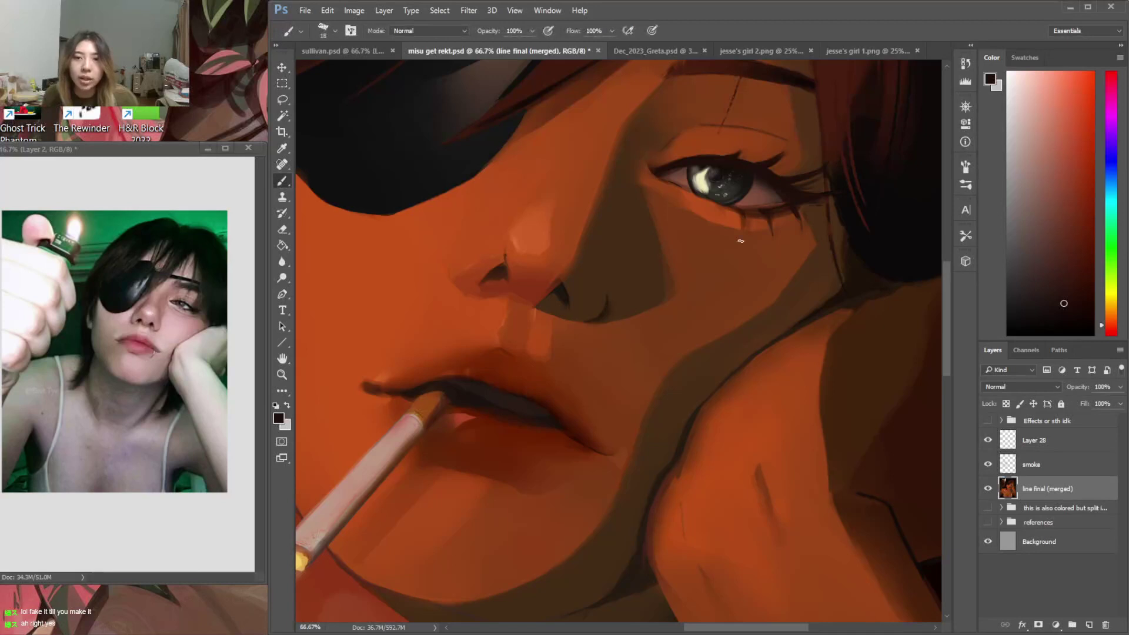
{"action": "left_click", "coordinate": [754, 236], "text": "alt"}
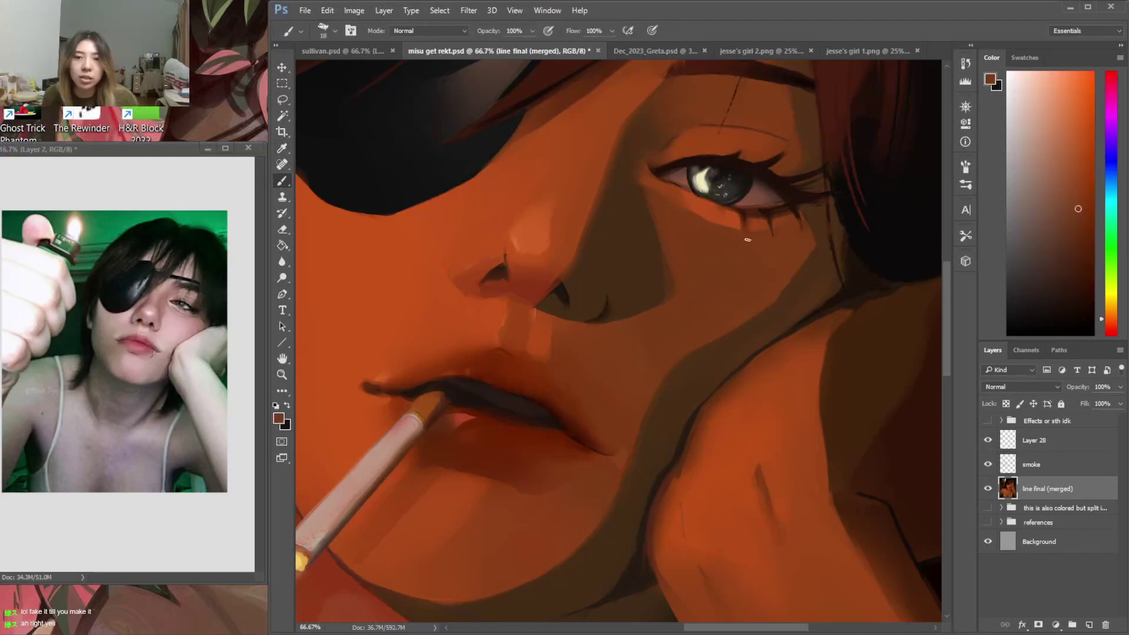
Set the textured tip to 44 px and clean up the skin around the lower lashes with sampled browns
{"action": "right_click", "coordinate": [746, 228]}
{"action": "left_click", "coordinate": [828, 258]}
{"action": "key", "text": "Return"}
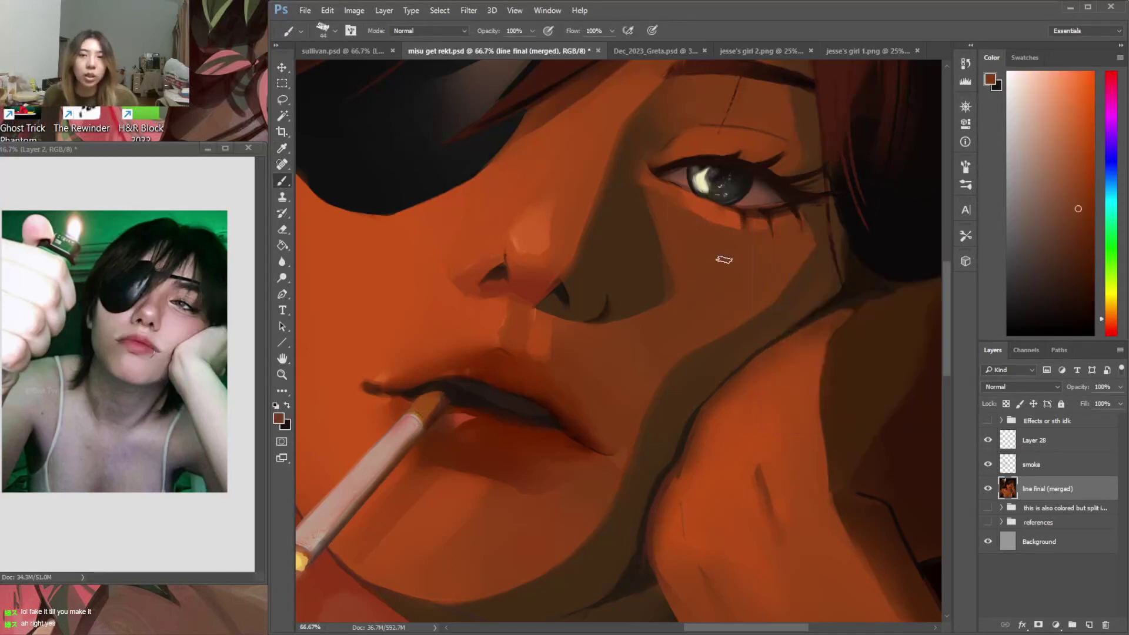
{"action": "left_click", "coordinate": [763, 226], "text": "alt"}
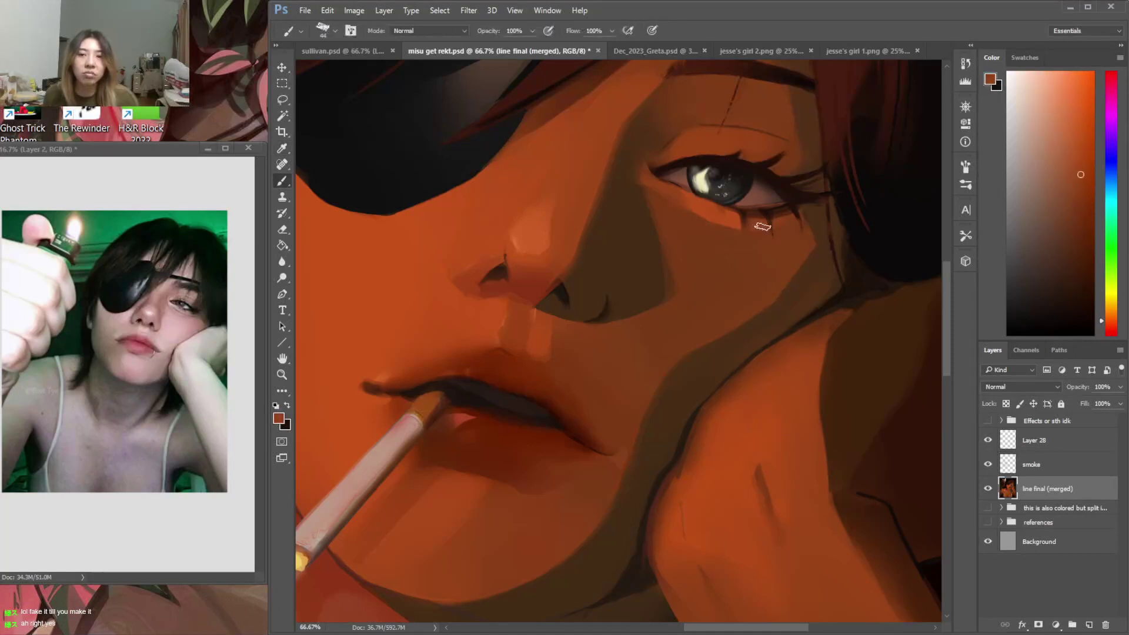
Draw fine upper and lower lashes with the 10 px textured tip, alternating sampled near-black with sampled orange-brown skin tones
{"action": "right_click", "coordinate": [793, 229]}
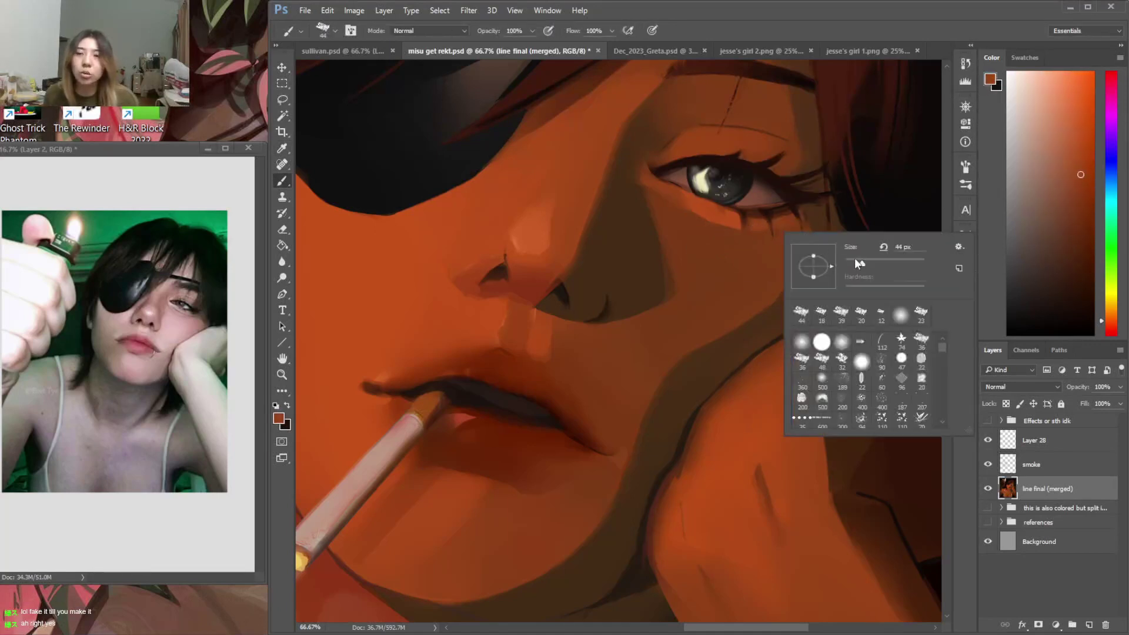
{"action": "key", "text": "Return"}
{"action": "left_click", "coordinate": [752, 215], "text": "alt"}
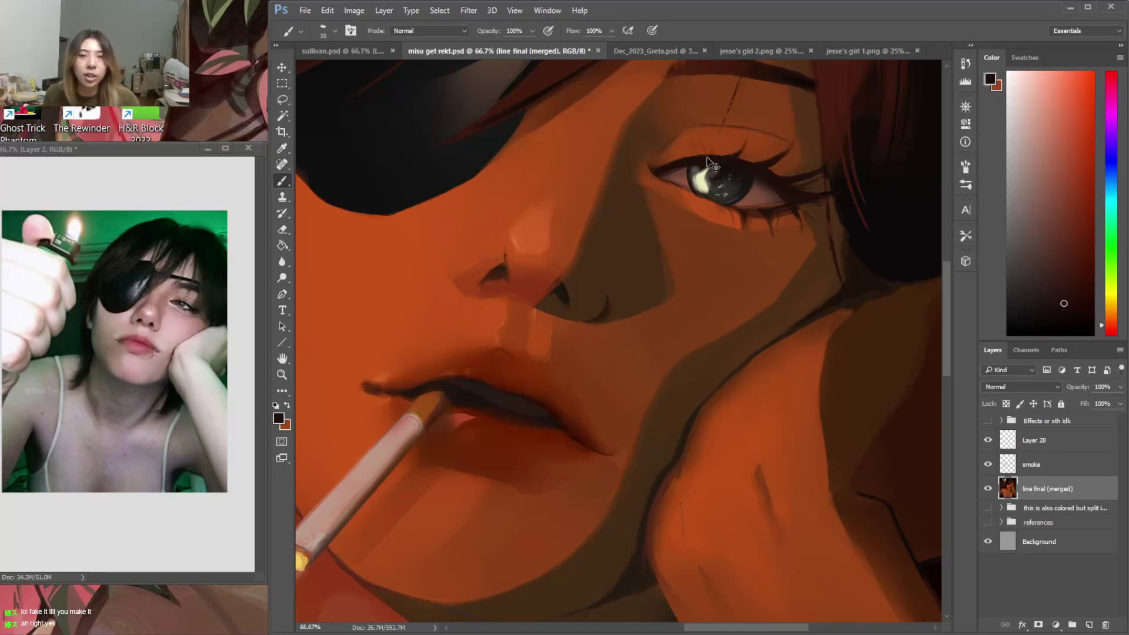
{"action": "left_click", "coordinate": [687, 141], "text": "alt"}
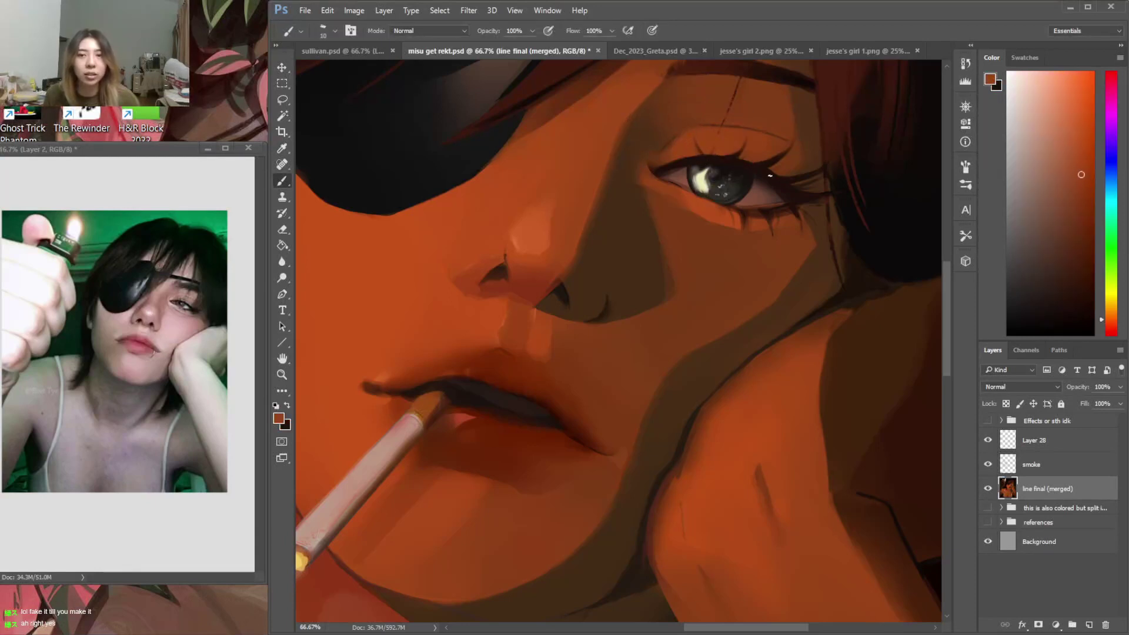
{"action": "key", "text": "x"}
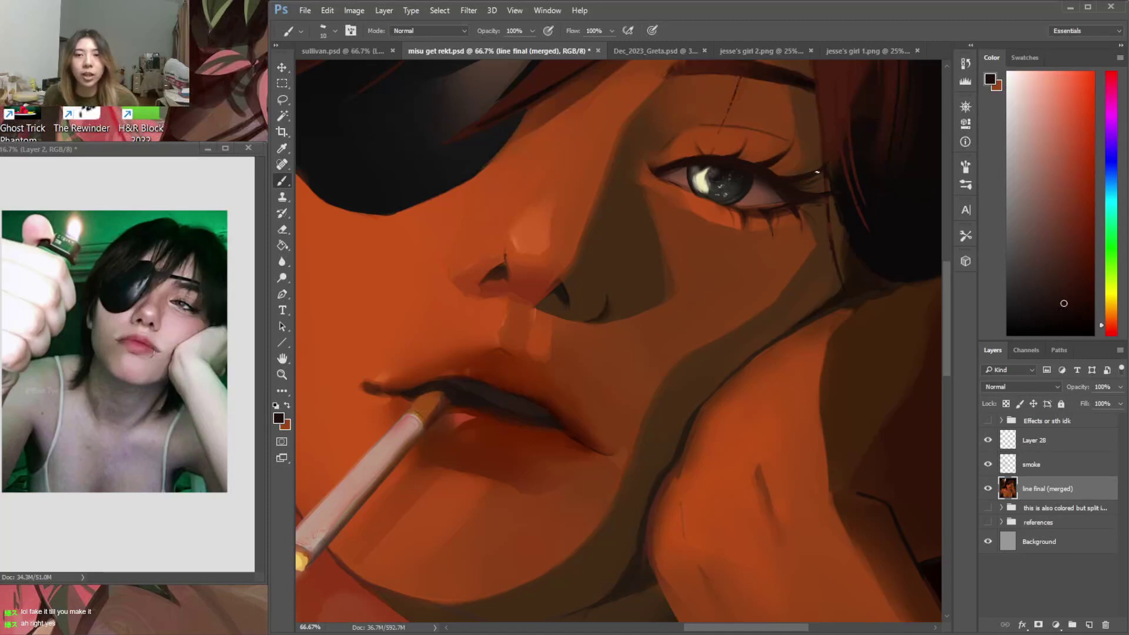
{"action": "left_click", "coordinate": [723, 209], "text": "alt"}
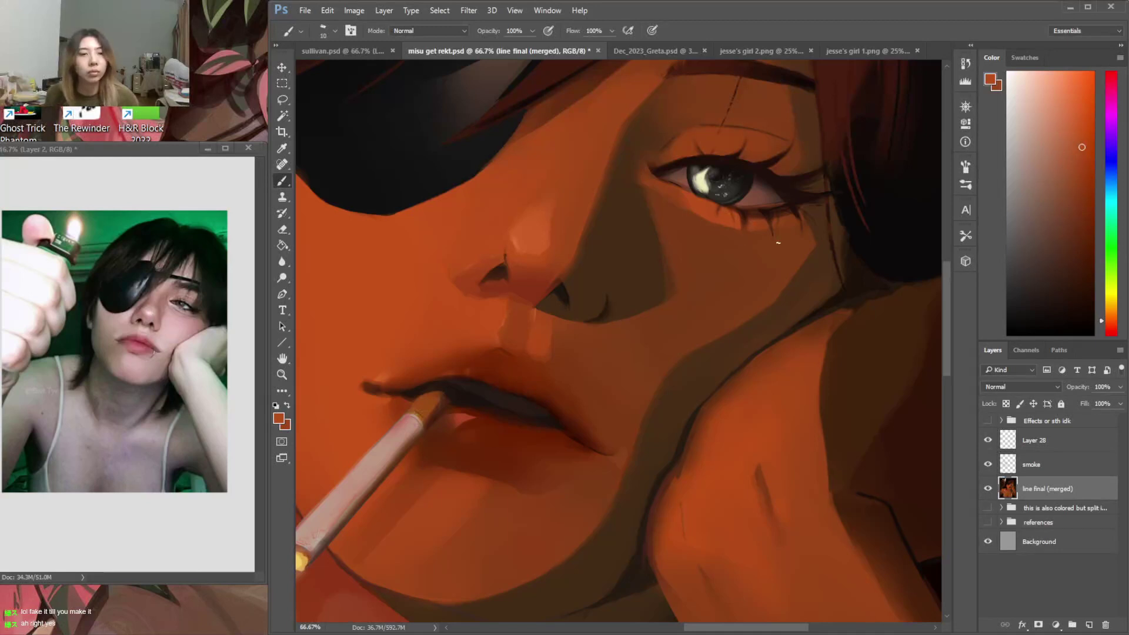
Lasso the temple area between the eye and the hair, shade it with the soft round brush in sampled dark brown, and deselect
{"action": "left_click", "coordinate": [861, 264], "text": "alt"}
{"action": "right_click", "coordinate": [856, 246]}
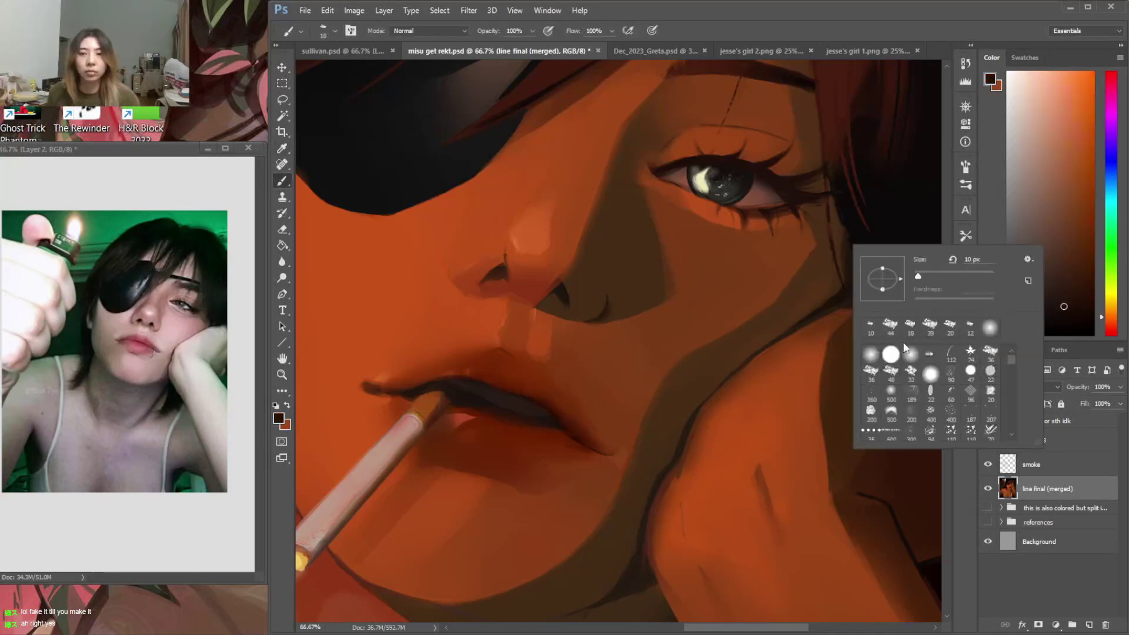
{"action": "key", "text": "Escape"}
{"action": "key", "text": "l"}
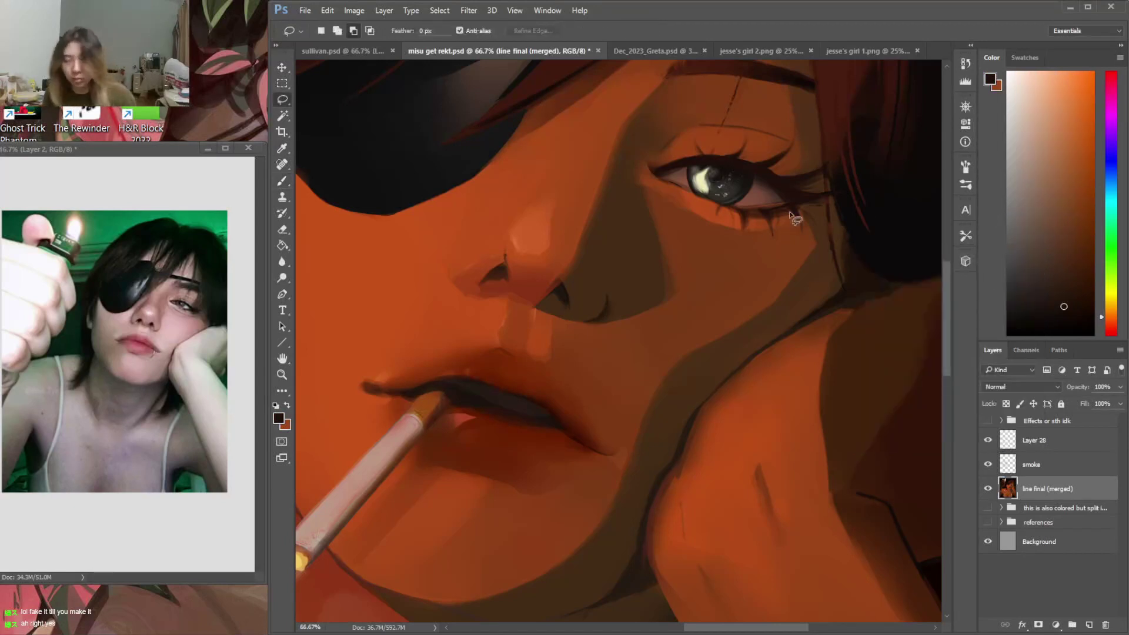
{"action": "left_click_drag", "start_coordinate": [830, 177], "coordinate": [863, 257]}
{"action": "mouse_move", "coordinate": [835, 309]}
{"action": "left_mouse_down"}
{"action": "mouse_move", "coordinate": [819, 223]}
{"action": "mouse_move", "coordinate": [829, 178]}
{"action": "left_mouse_up"}
{"action": "key", "text": "b"}
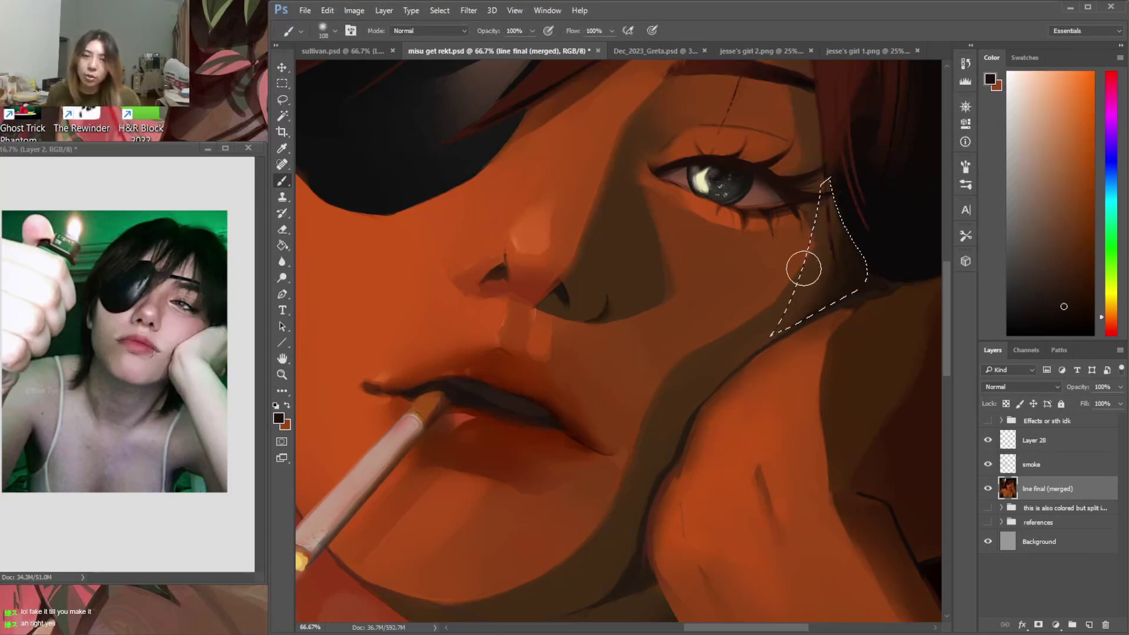
{"action": "key", "text": "ctrl+d"}
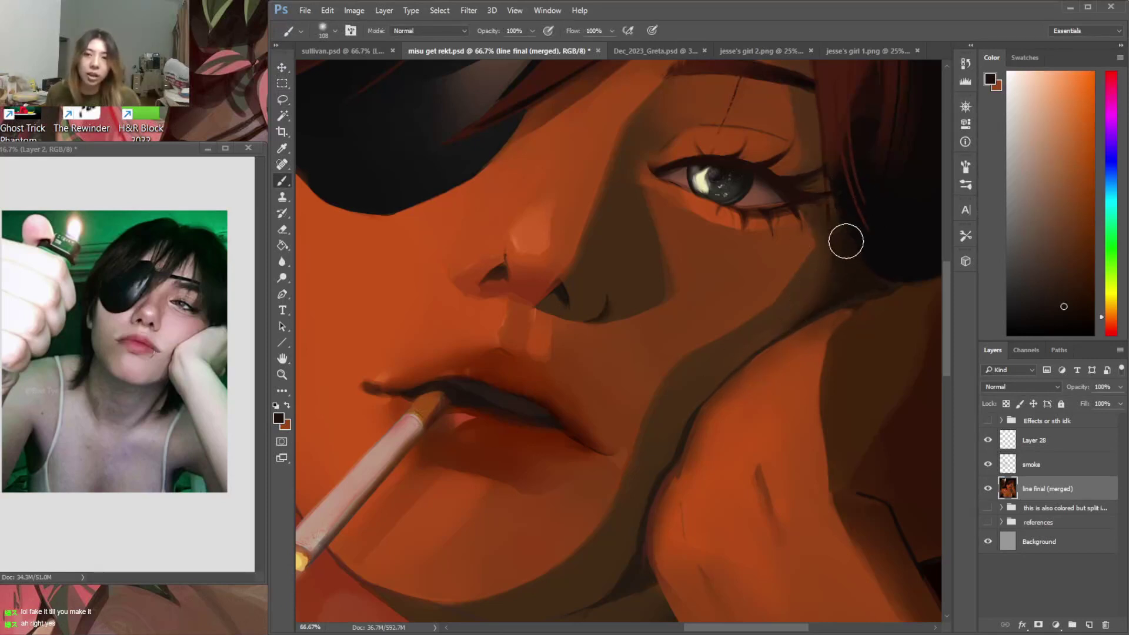
Restore the shadow selection along the cheek, deselect it, and soften the hand's edge with its sampled orange-brown
{"action": "key", "text": "ctrl+shift+d"}
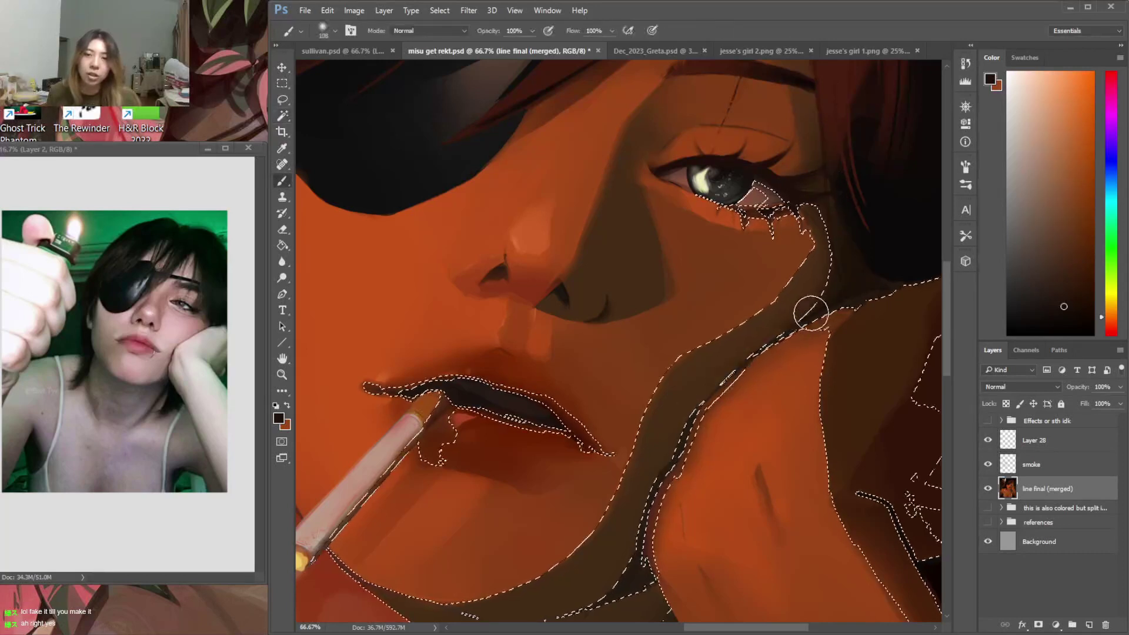
{"action": "key", "text": "ctrl+d"}
{"action": "left_click", "coordinate": [777, 365], "text": "alt"}
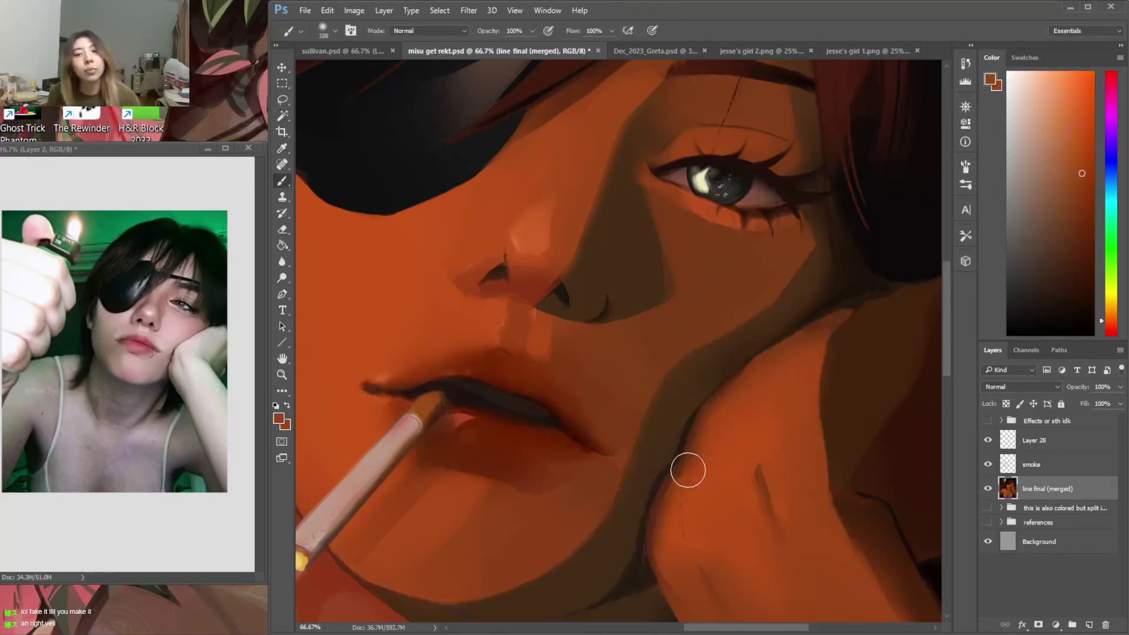
Lasso the cheek strip bordering the hand, deepen its contact shadow with a sampled dark tone, and deselect
{"action": "key", "text": "l"}
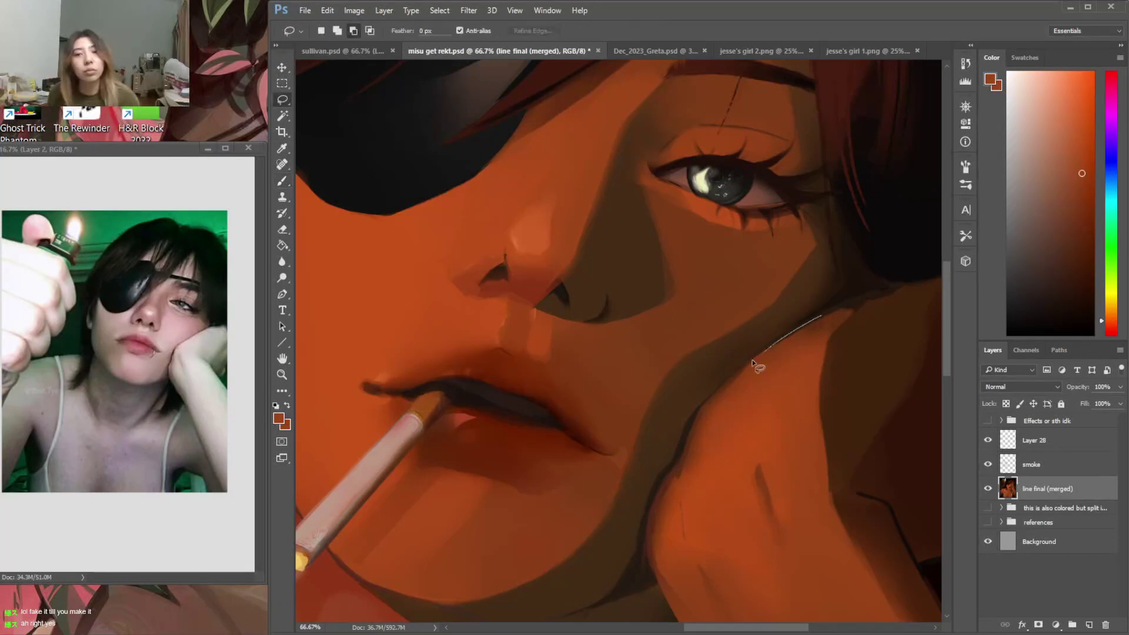
{"action": "left_click_drag", "start_coordinate": [679, 438], "coordinate": [778, 275]}
{"action": "key", "text": "b"}
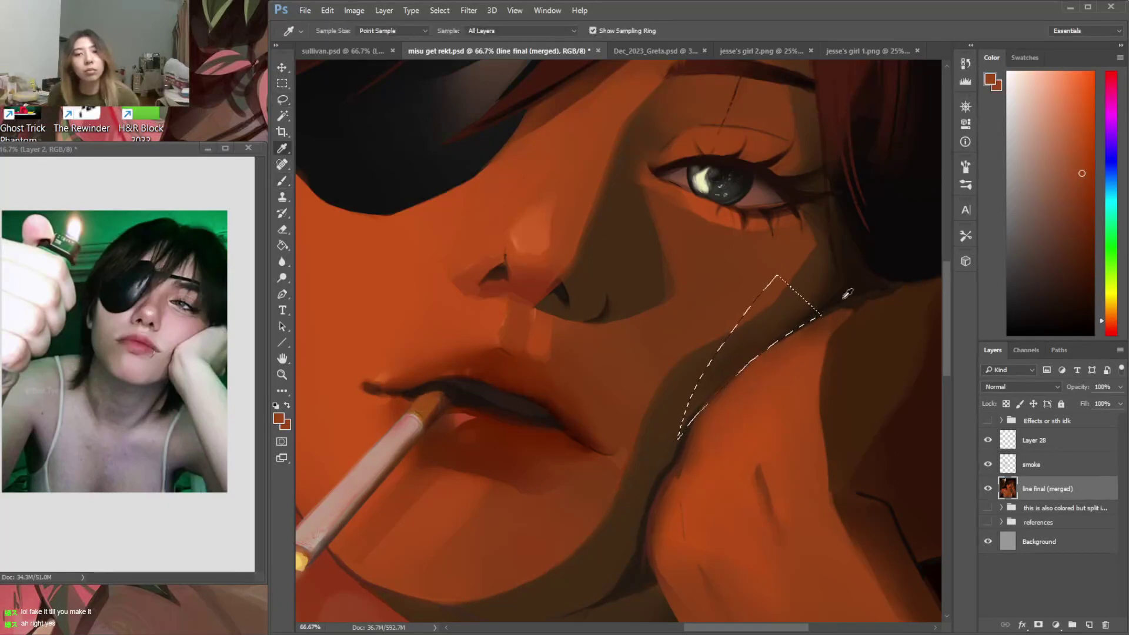
{"action": "left_click", "coordinate": [831, 316], "text": "alt"}
{"action": "mouse_move", "coordinate": [774, 356]}
{"action": "left_mouse_down"}
{"action": "mouse_move", "coordinate": [810, 336]}
{"action": "mouse_move", "coordinate": [708, 404]}
{"action": "mouse_move", "coordinate": [701, 428]}
{"action": "mouse_move", "coordinate": [774, 369]}
{"action": "left_mouse_up"}
{"action": "key", "text": "ctrl+d"}
Sample the cheek's brown, enlarge the soft brush to 190 px, and blend the hard shadow edge from cheek to jaw
{"action": "left_click", "coordinate": [750, 297], "text": "alt"}
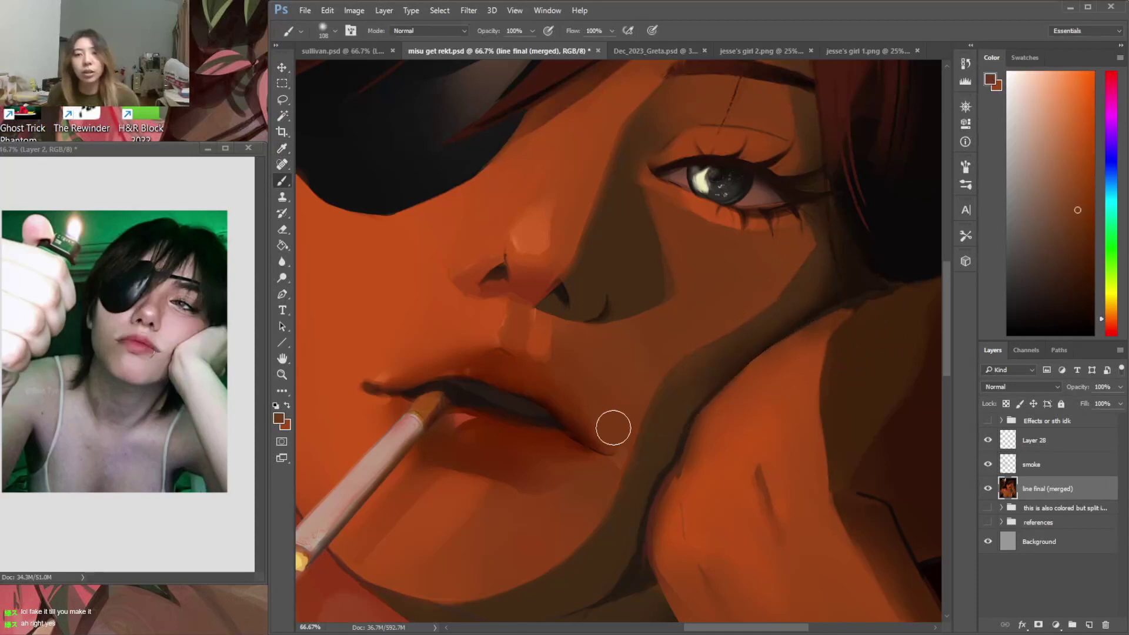
{"action": "right_click", "coordinate": [748, 300]}
{"action": "left_click", "coordinate": [875, 327]}
{"action": "left_click", "coordinate": [705, 281]}
{"action": "right_click", "coordinate": [739, 285]}
{"action": "left_click", "coordinate": [837, 313]}
{"action": "left_click", "coordinate": [711, 275]}
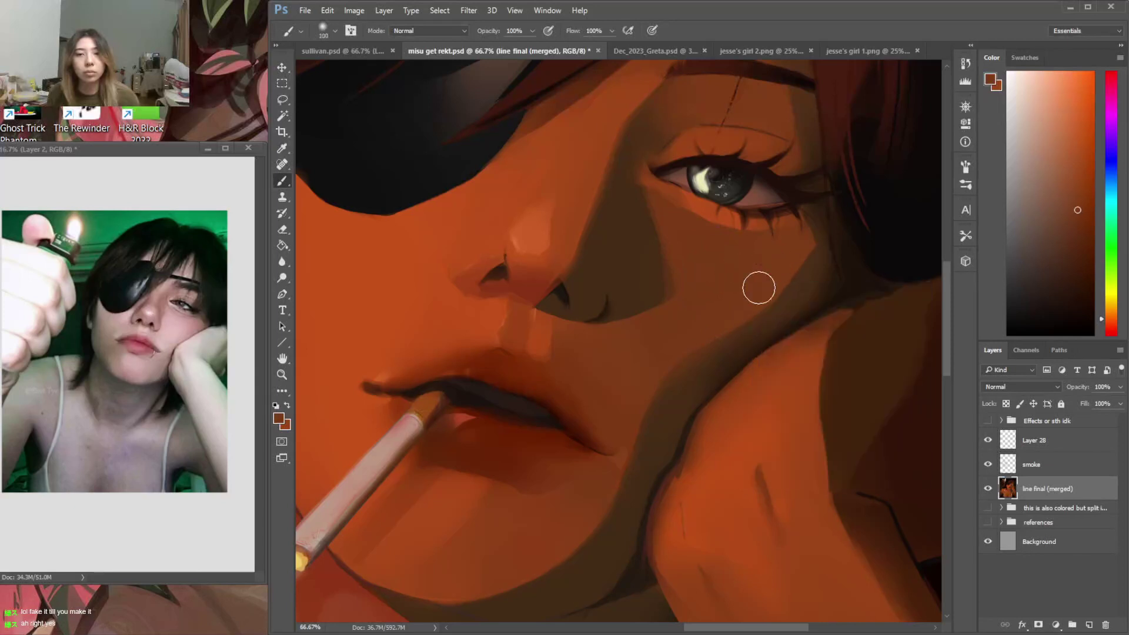
{"action": "right_click", "coordinate": [735, 310]}
{"action": "left_click", "coordinate": [864, 342]}
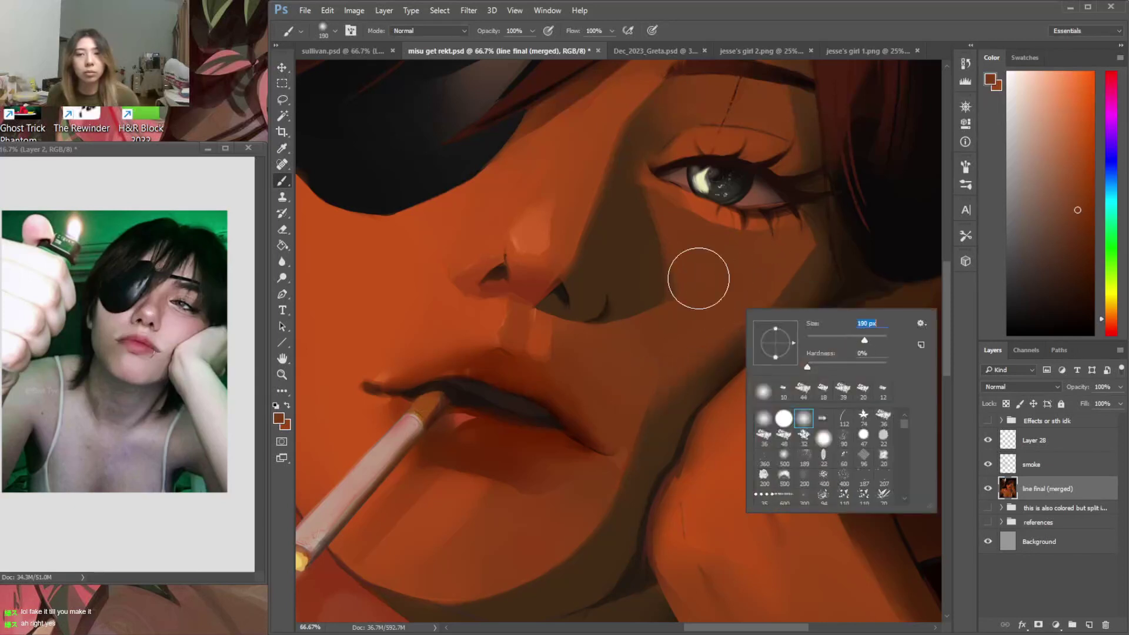
{"action": "left_click", "coordinate": [703, 283]}
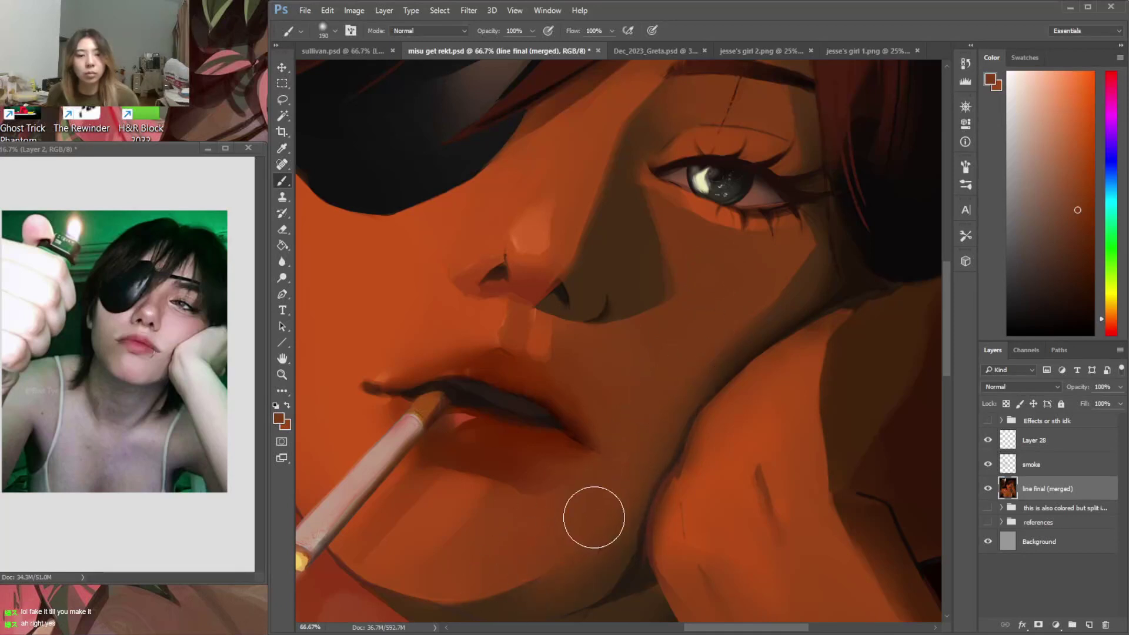
Lasso the lower cheek and chin above the jawline, blend brown over the area with the 190 px soft brush, and deselect
{"action": "scroll", "coordinate": [944, 377], "scroll_direction": "down", "scroll_amount": 4}
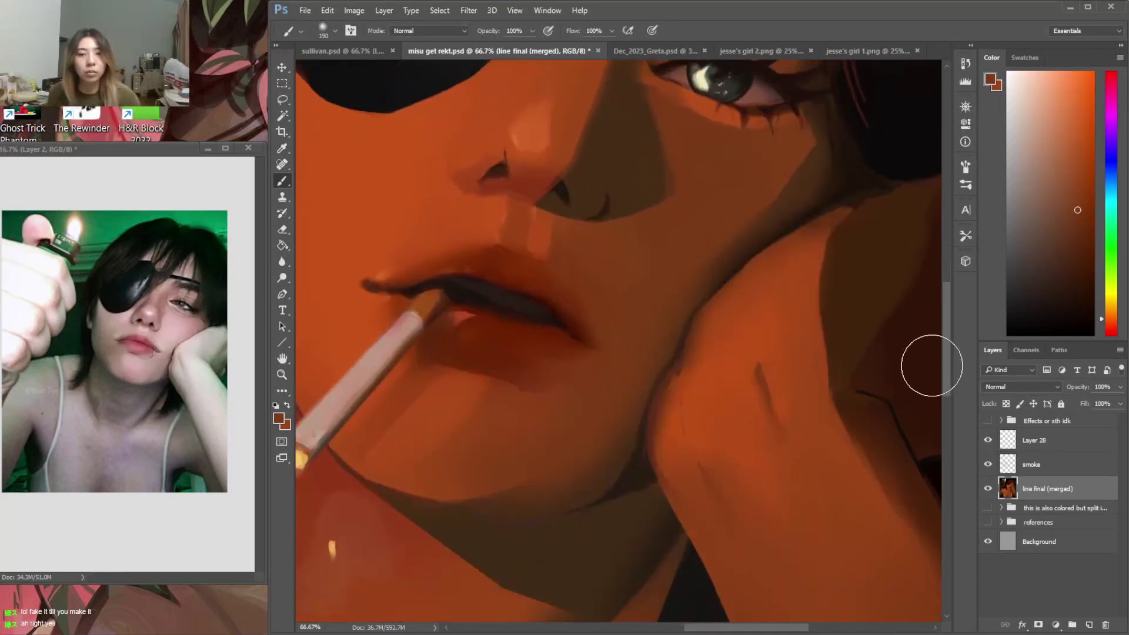
{"action": "key", "text": "l"}
{"action": "mouse_move", "coordinate": [409, 500]}
{"action": "left_mouse_down"}
{"action": "mouse_move", "coordinate": [497, 522]}
{"action": "mouse_move", "coordinate": [638, 382]}
{"action": "mouse_move", "coordinate": [616, 337]}
{"action": "left_mouse_up"}
{"action": "key", "text": "b"}
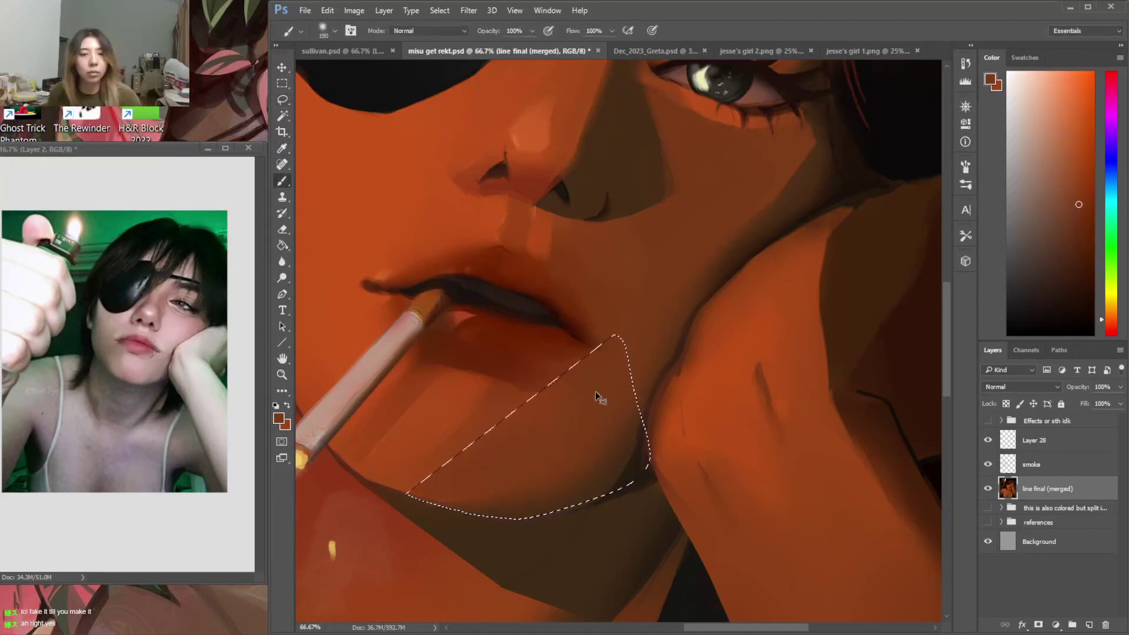
{"action": "key", "text": "ctrl+d"}
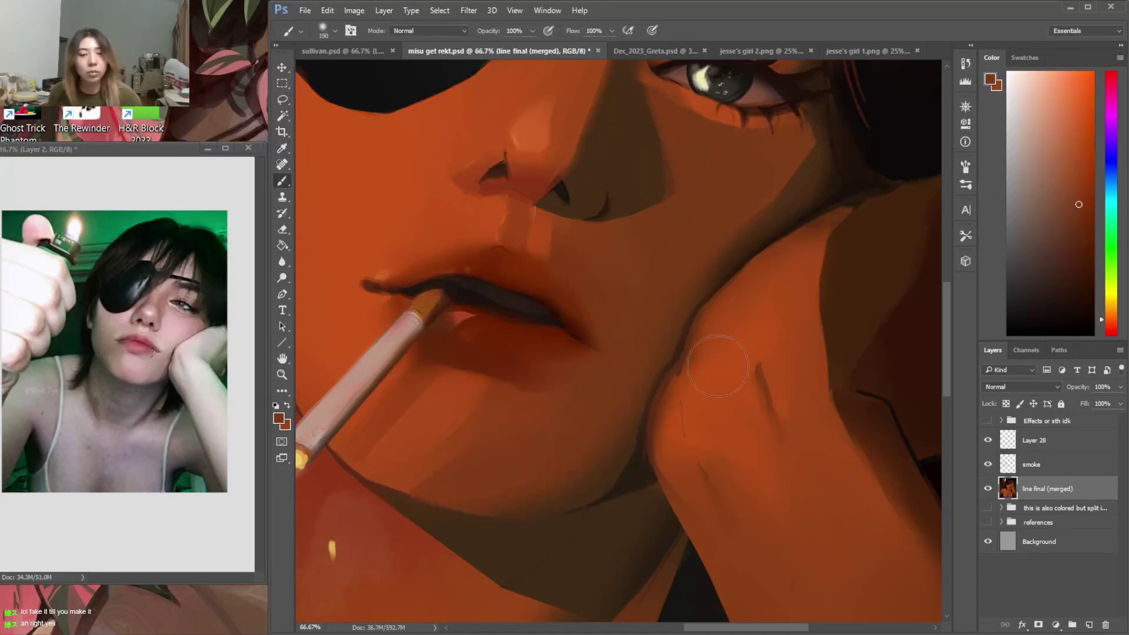
Blend the chin with its sampled orange-brown, lasso the patch below the lower lip, shade it with a sampled brighter orange, and deselect
{"action": "left_click", "coordinate": [431, 467], "text": "alt"}
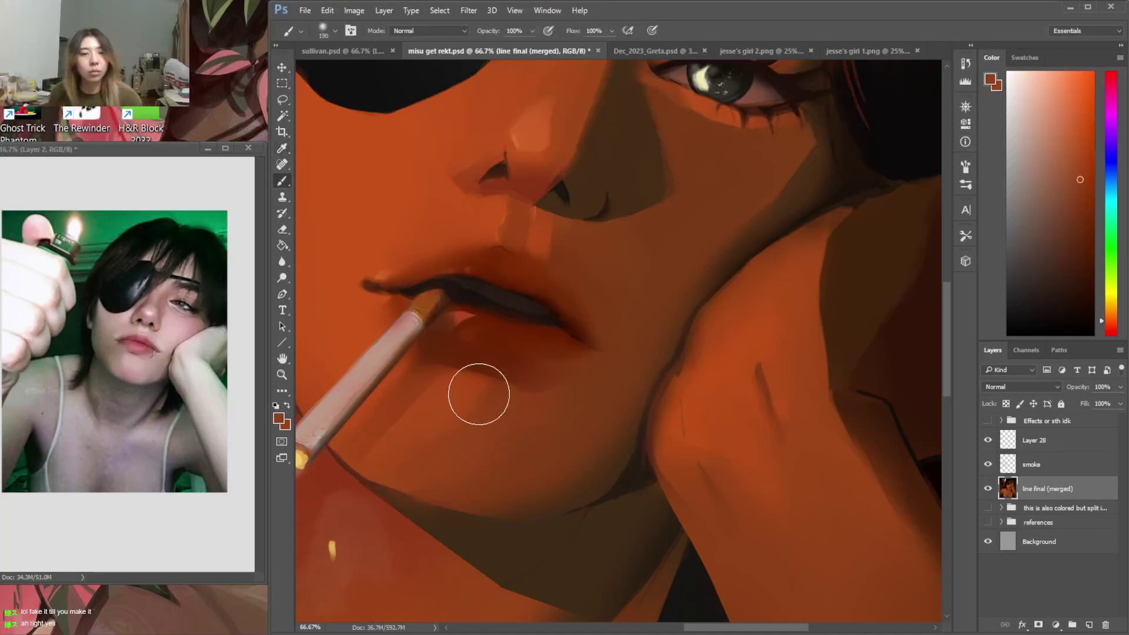
{"action": "key", "text": "l"}
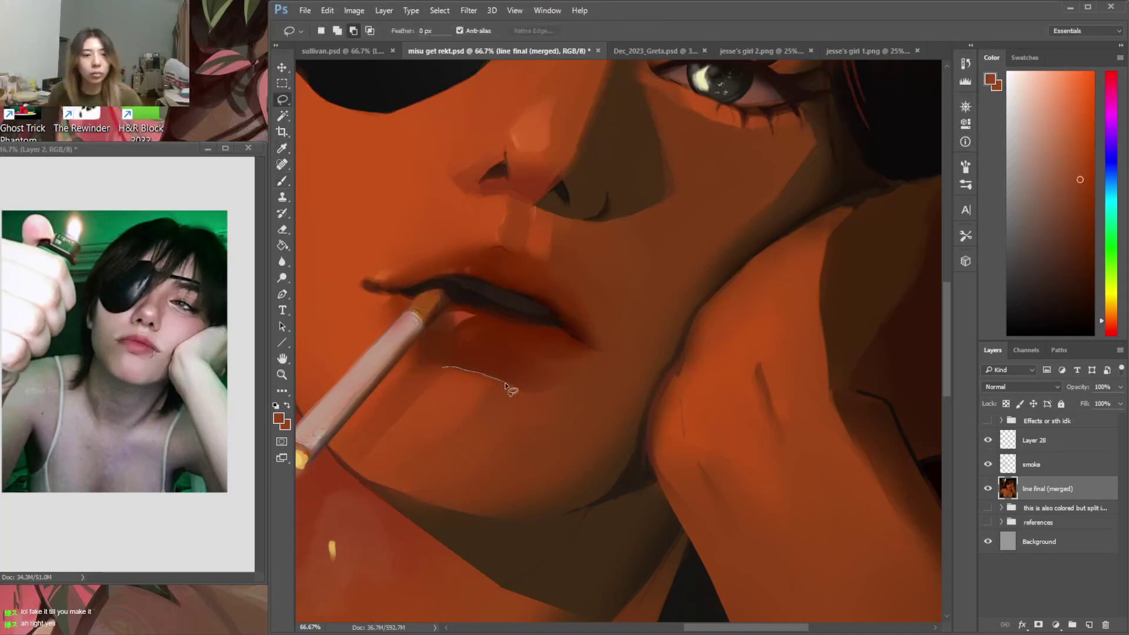
{"action": "mouse_move", "coordinate": [471, 474]}
{"action": "left_mouse_down"}
{"action": "mouse_move", "coordinate": [400, 453]}
{"action": "mouse_move", "coordinate": [407, 412]}
{"action": "left_mouse_up"}
{"action": "key", "text": "b"}
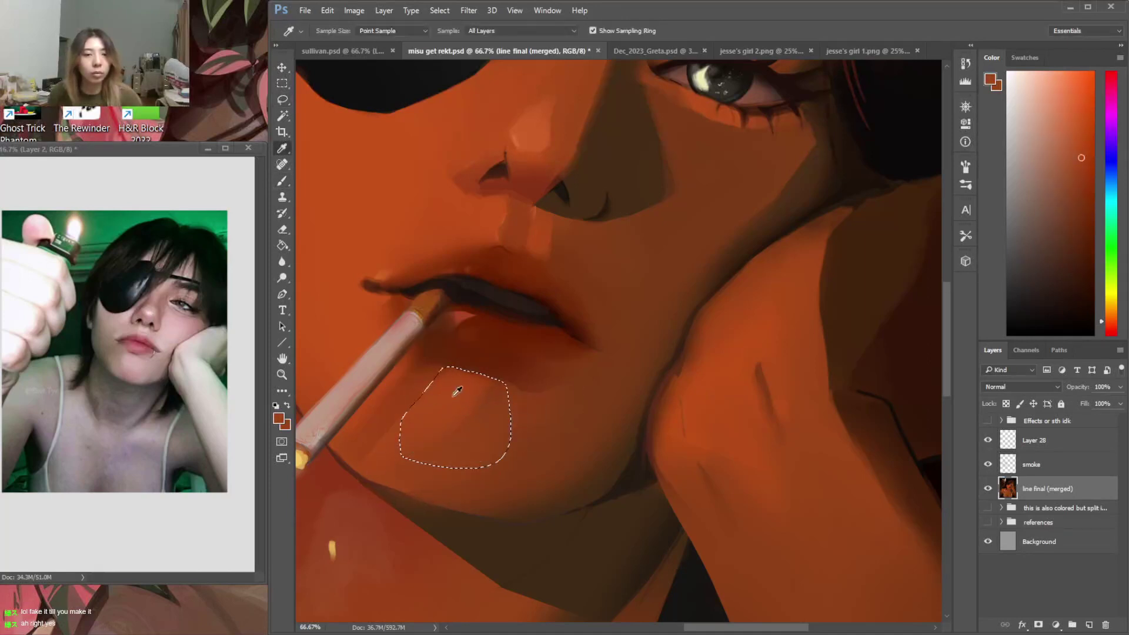
{"action": "key", "text": "ctrl+d"}
{"action": "scroll", "coordinate": [570, 369], "scroll_direction": "down", "scroll_amount": 2}
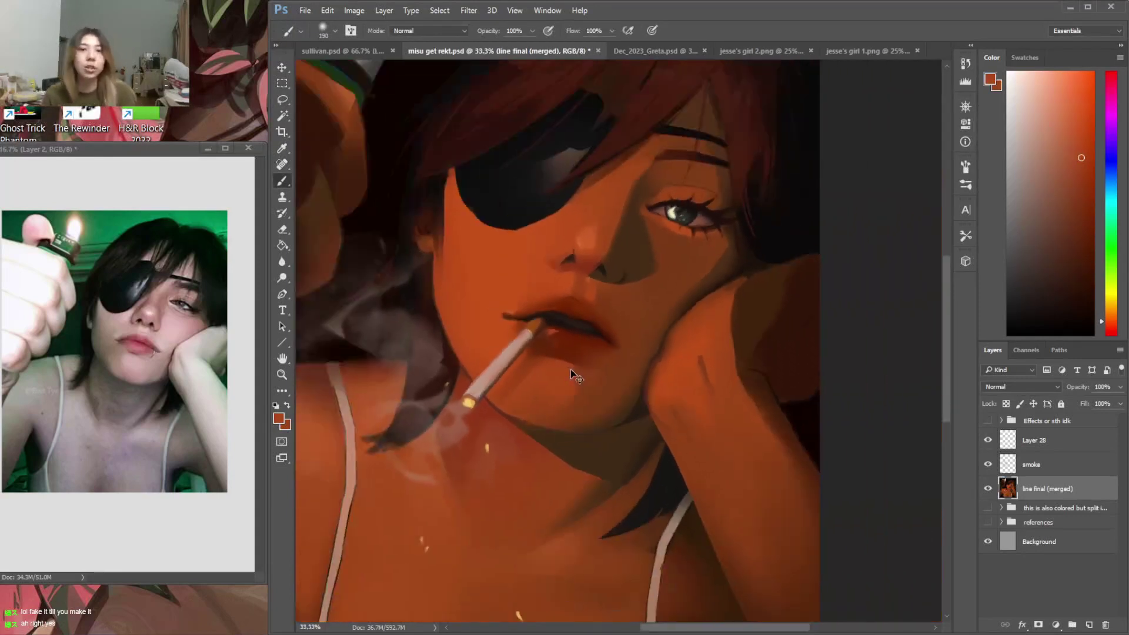
{"action": "scroll", "coordinate": [570, 369], "scroll_direction": "down", "scroll_amount": 2}
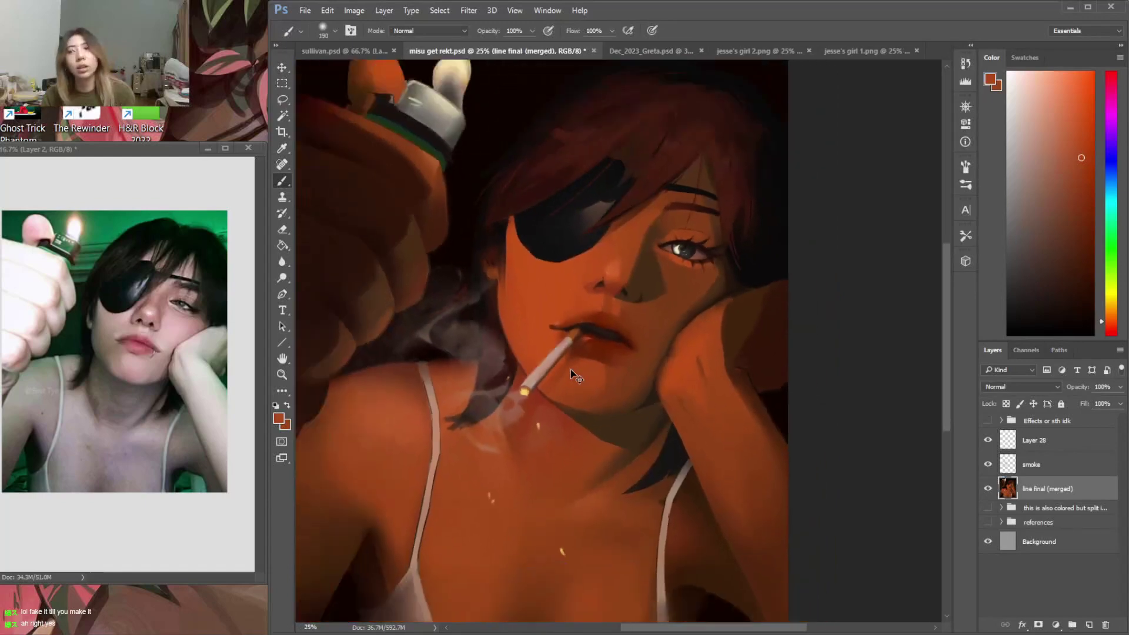
Lasso the jaw edge beneath the cigarette, darken it using a textured brush and sampled dark tones, and deselect
{"action": "scroll", "coordinate": [571, 371], "scroll_direction": "up", "scroll_amount": 2}
{"action": "key", "text": "l"}
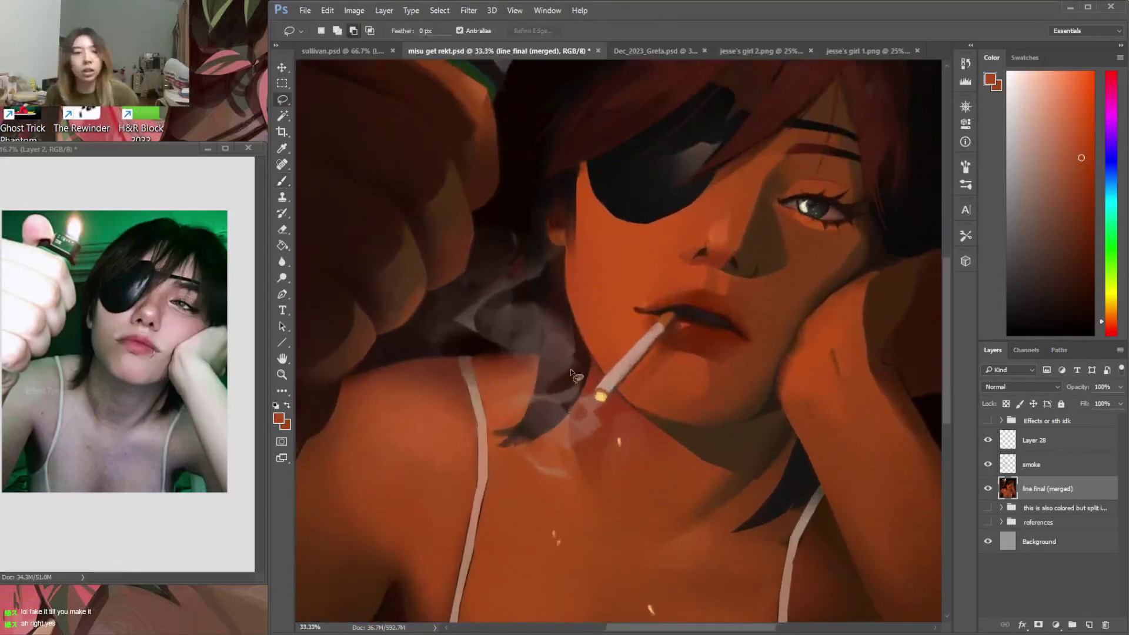
{"action": "mouse_move", "coordinate": [609, 377]}
{"action": "left_mouse_down"}
{"action": "mouse_move", "coordinate": [644, 417]}
{"action": "mouse_move", "coordinate": [588, 352]}
{"action": "left_mouse_up"}
{"action": "key", "text": "b"}
{"action": "left_click", "coordinate": [630, 403], "text": "alt"}
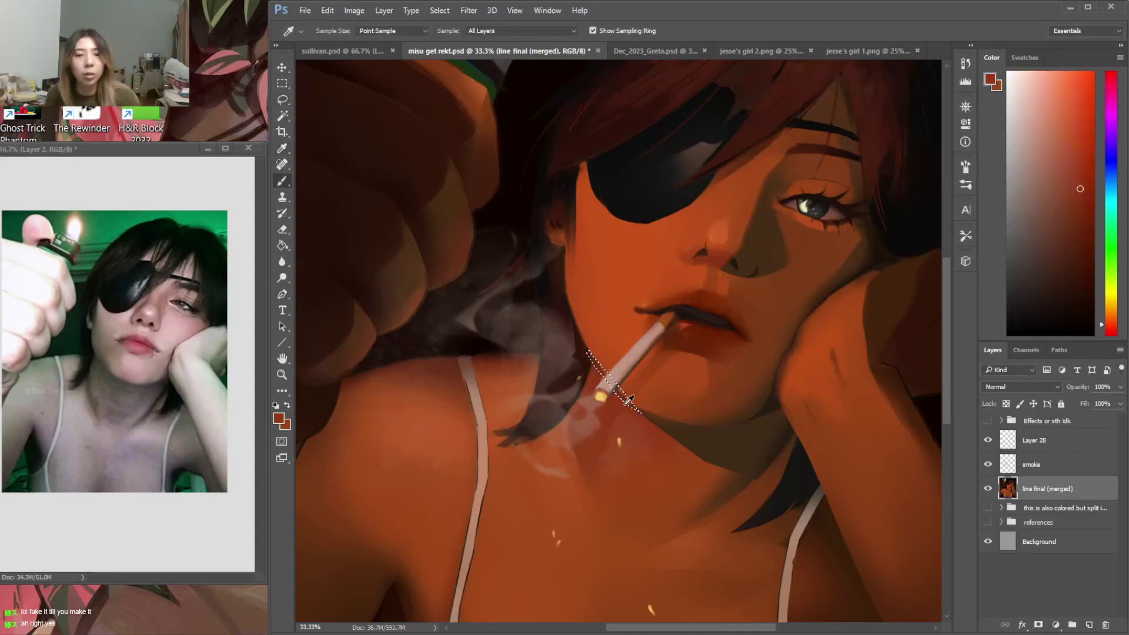
{"action": "right_click", "coordinate": [642, 386]}
{"action": "left_click", "coordinate": [700, 467]}
{"action": "key", "text": "Return"}
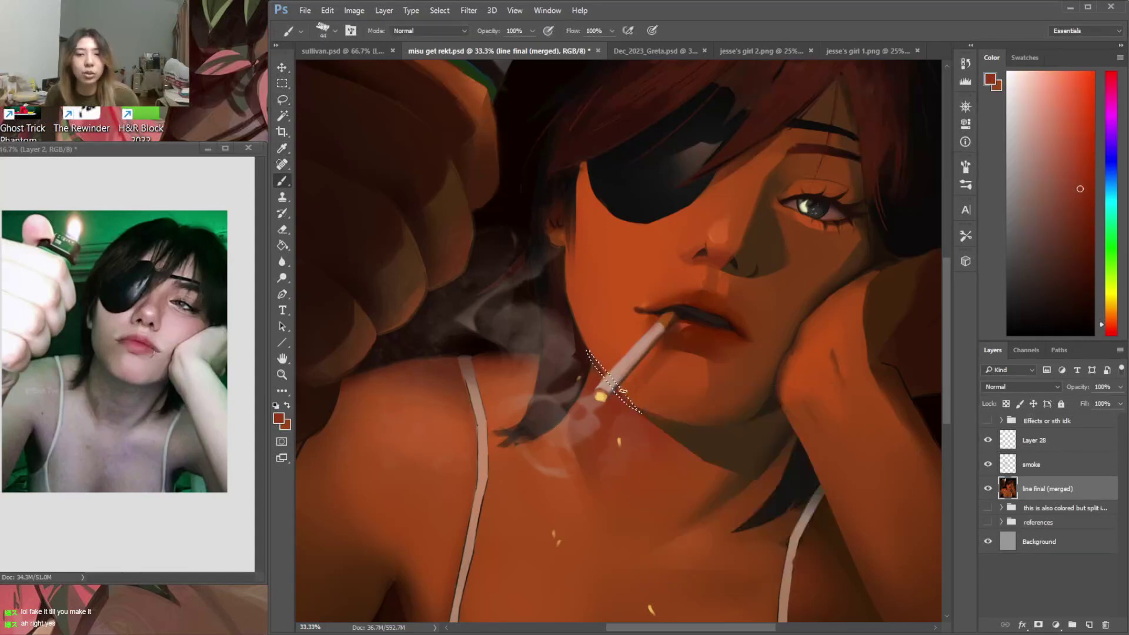
{"action": "left_click", "coordinate": [629, 403], "text": "alt"}
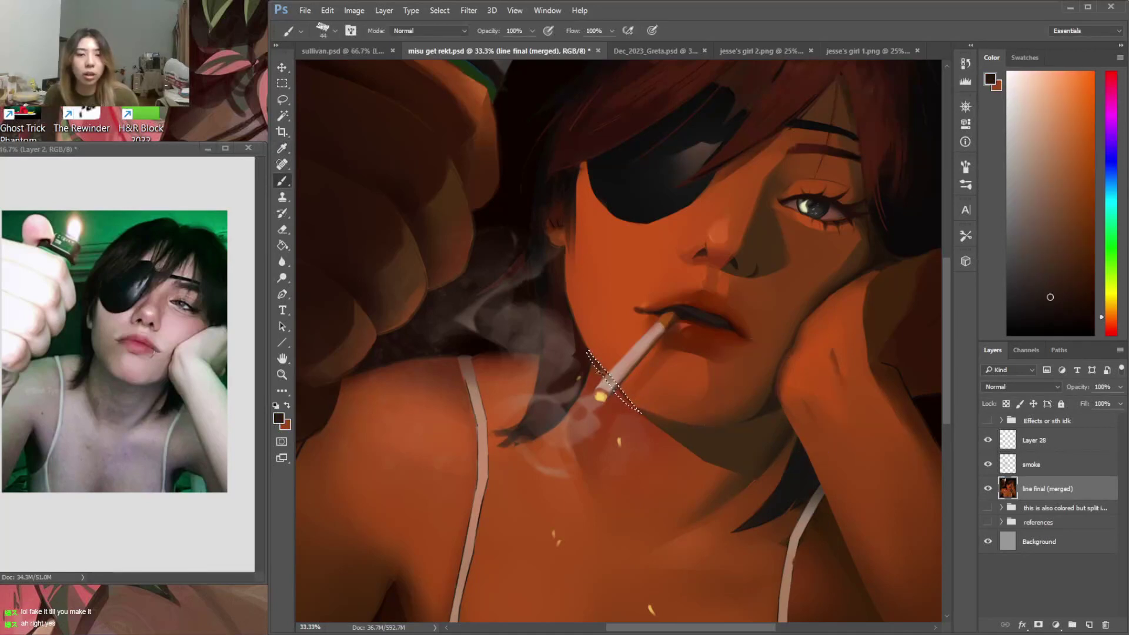
{"action": "left_click", "coordinate": [617, 375], "text": "alt"}
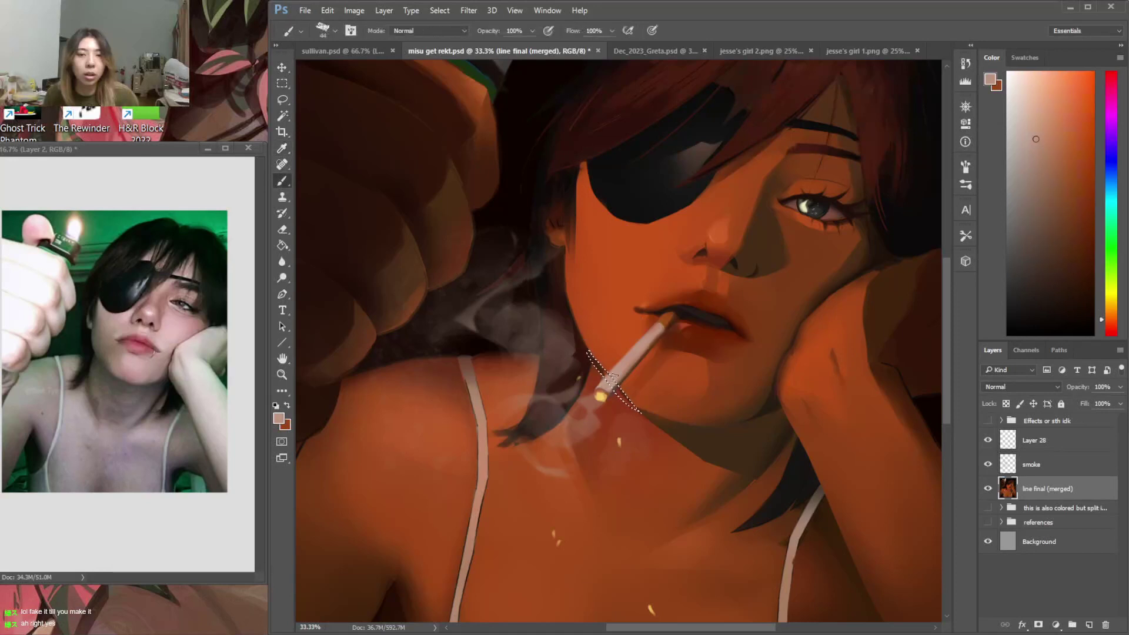
{"action": "left_click", "coordinate": [599, 372], "text": "alt"}
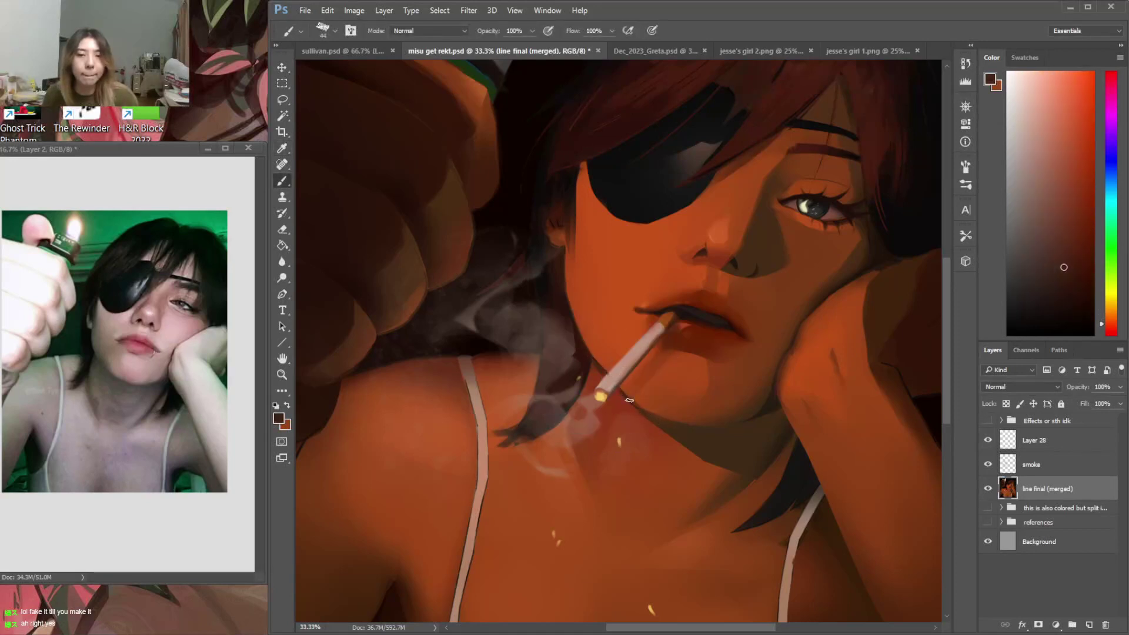
Refine the jawline from the chin to the resting hand with sampled dark browns and orange-browns
{"action": "left_click", "coordinate": [739, 428], "text": "alt"}
{"action": "left_click", "coordinate": [771, 407], "text": "alt"}
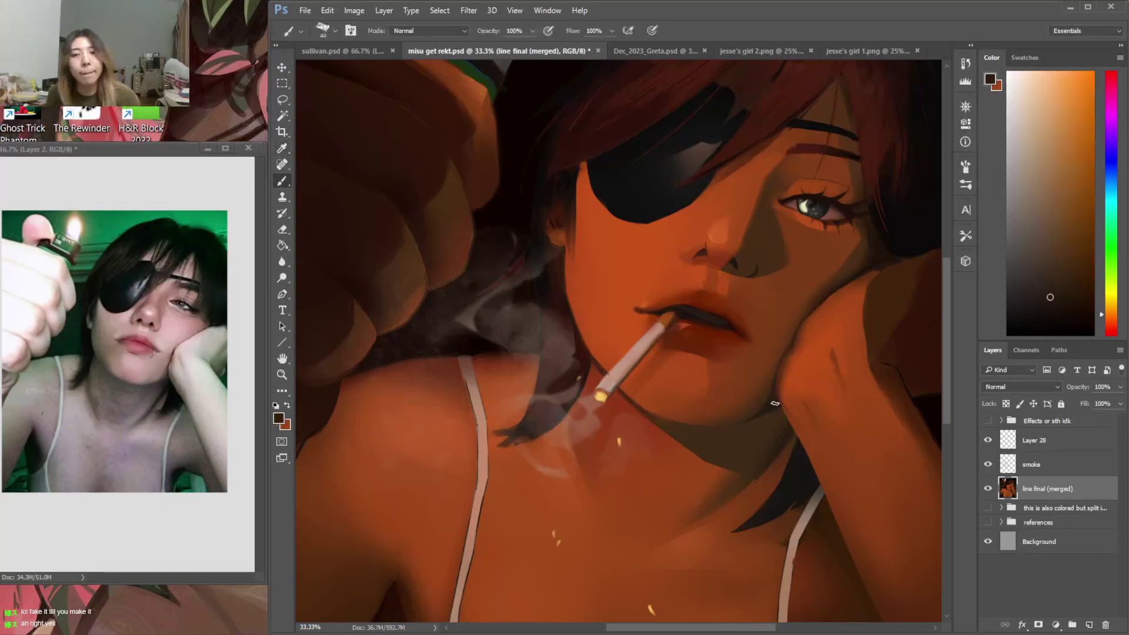
{"action": "left_click", "coordinate": [782, 409], "text": "alt"}
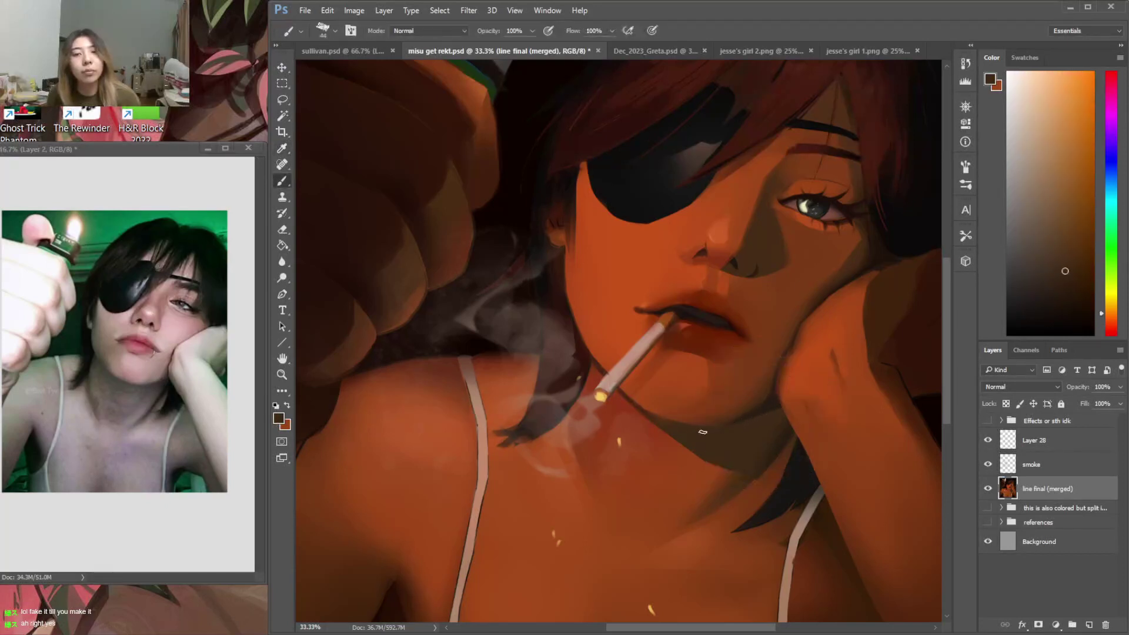
{"action": "left_click", "coordinate": [732, 415], "text": "alt"}
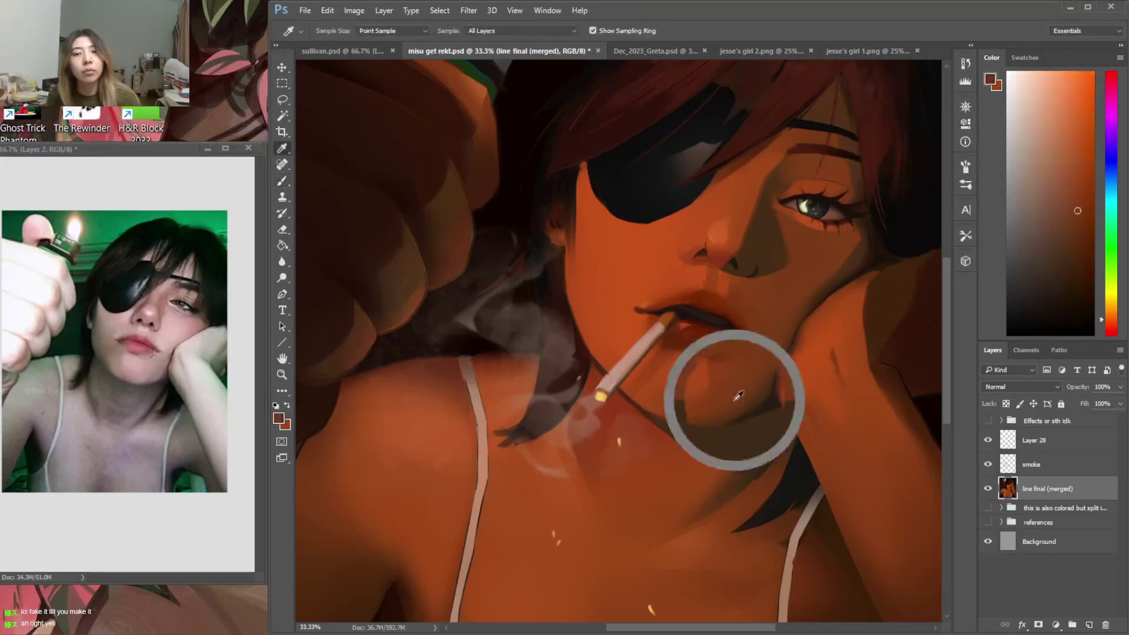
{"action": "left_click", "coordinate": [650, 403], "text": "alt"}
{"action": "left_click", "coordinate": [651, 409], "text": "alt"}
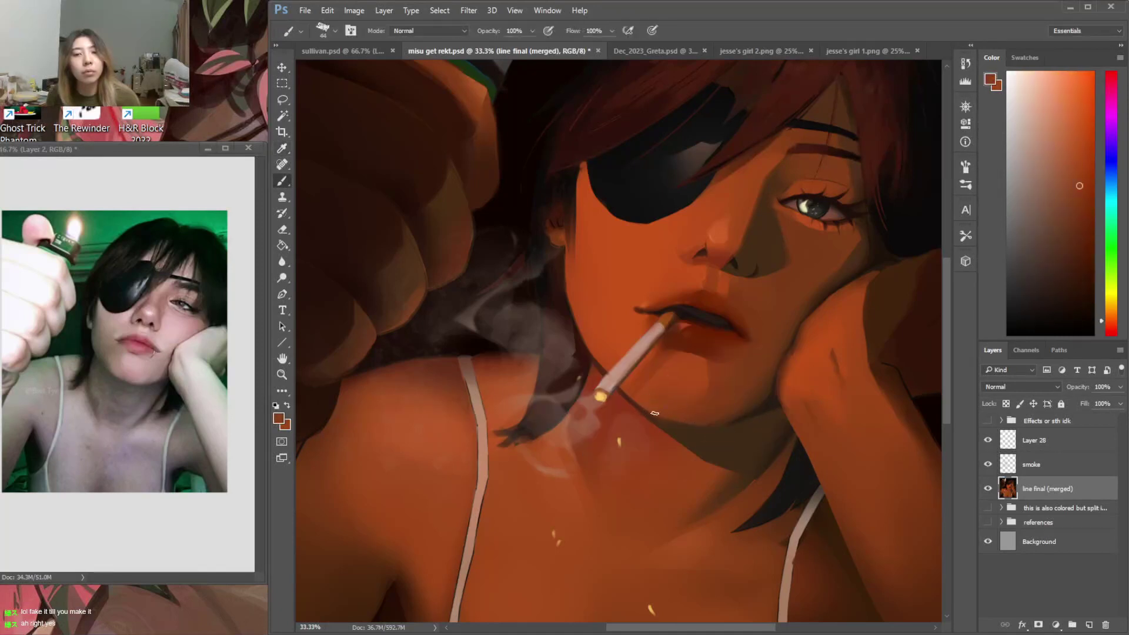
{"action": "left_click", "coordinate": [706, 416], "text": "alt"}
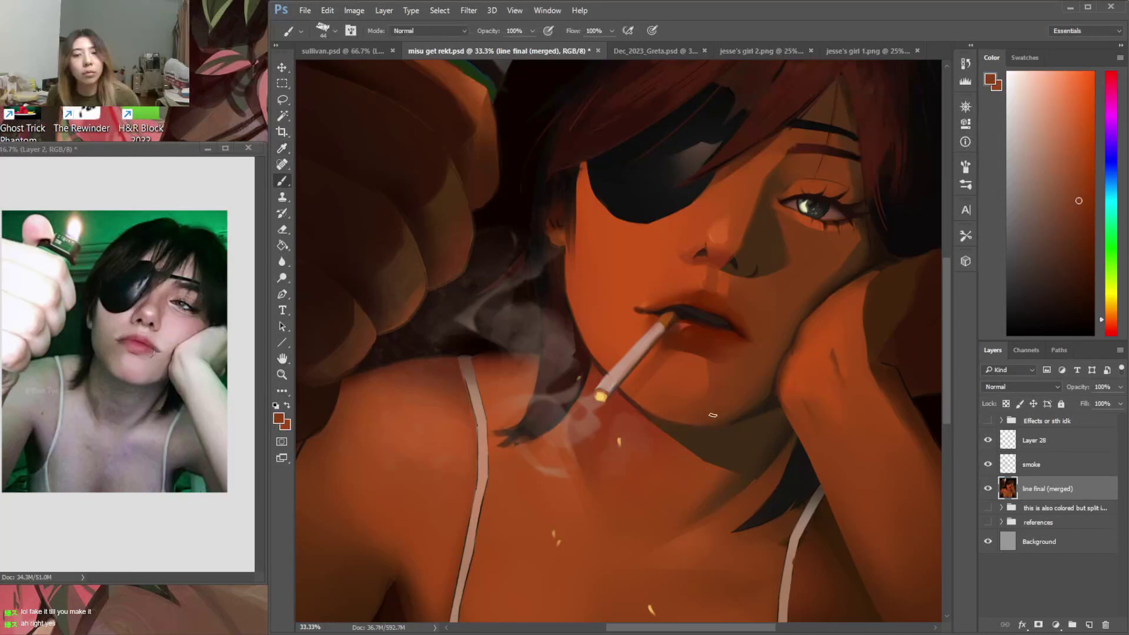
Sample near-black, lasso a thin curved hair strand along the neck beside the wrist, fill it, and deselect
{"action": "left_click", "coordinate": [773, 408], "text": "alt"}
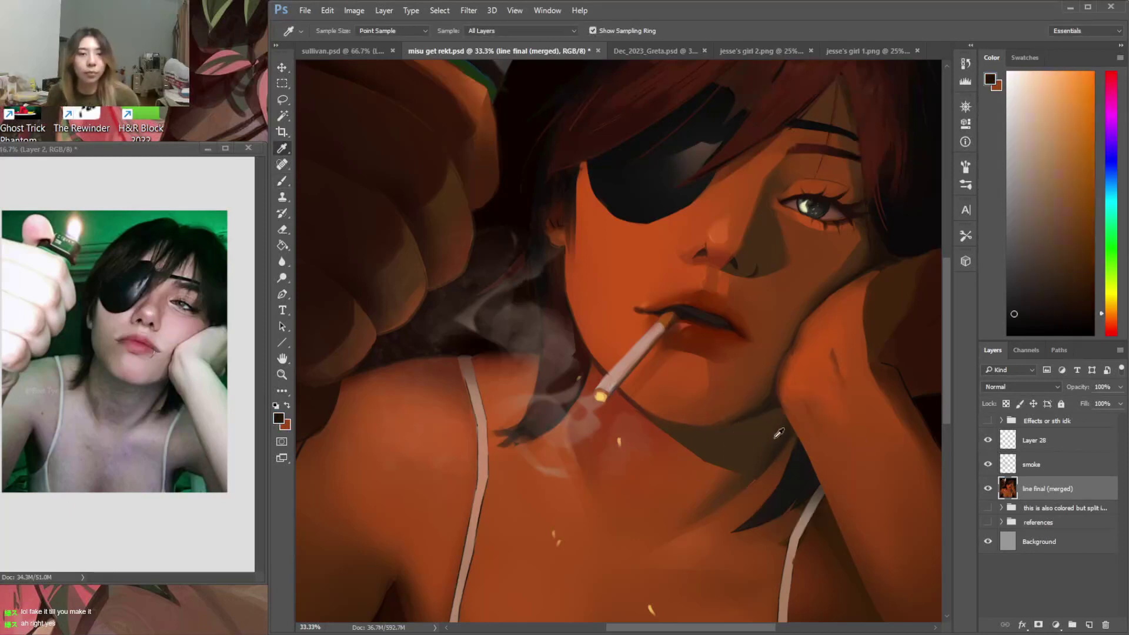
{"action": "key", "text": "l"}
{"action": "mouse_move", "coordinate": [791, 423]}
{"action": "left_mouse_down"}
{"action": "mouse_move", "coordinate": [762, 490]}
{"action": "mouse_move", "coordinate": [707, 529]}
{"action": "mouse_move", "coordinate": [805, 451]}
{"action": "left_mouse_up"}
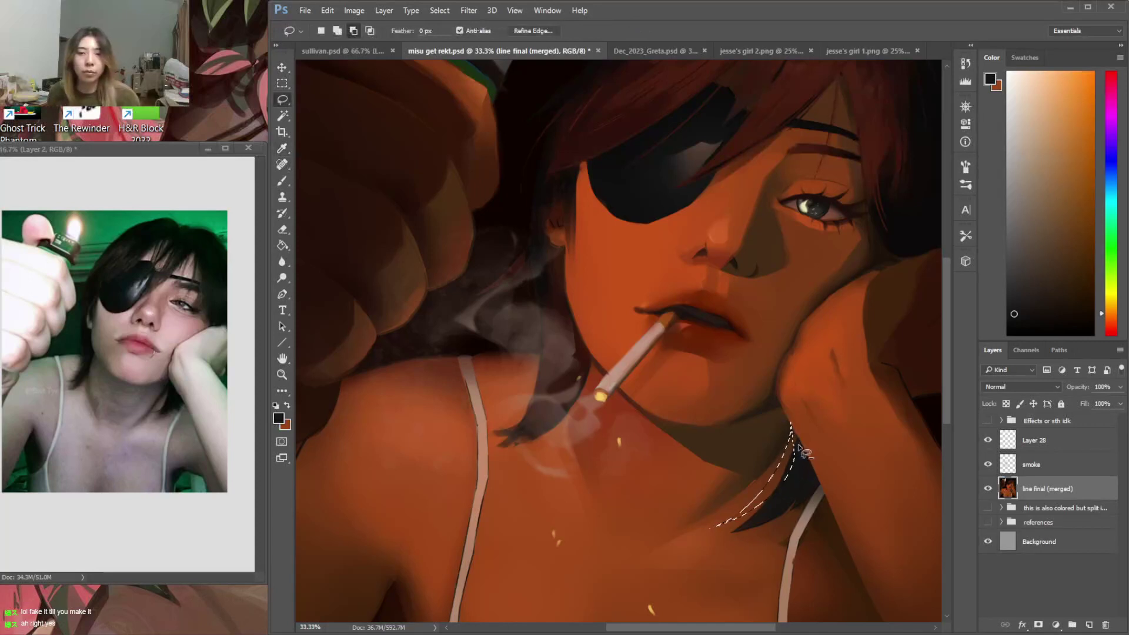
{"action": "key", "text": "g"}
{"action": "left_click", "coordinate": [789, 463]}
{"action": "key", "text": "b"}
{"action": "key", "text": "ctrl+d"}
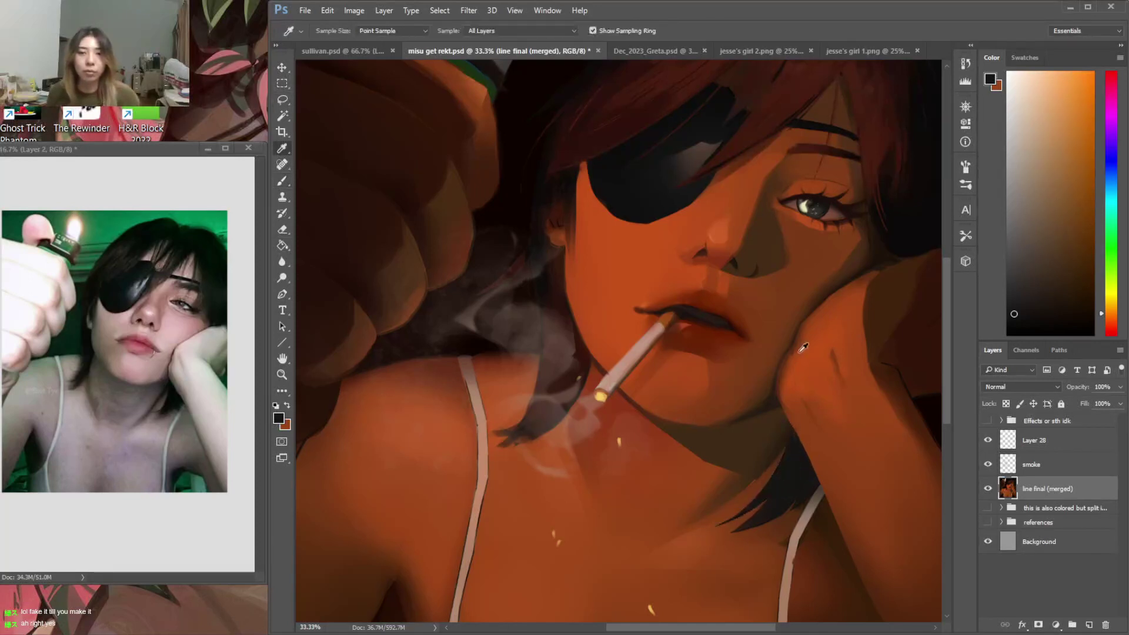
Enlarge the textured brush to 100 px and smooth the resting hand's edge and wrist with sampled oranges
{"action": "left_click", "coordinate": [799, 352], "text": "alt"}
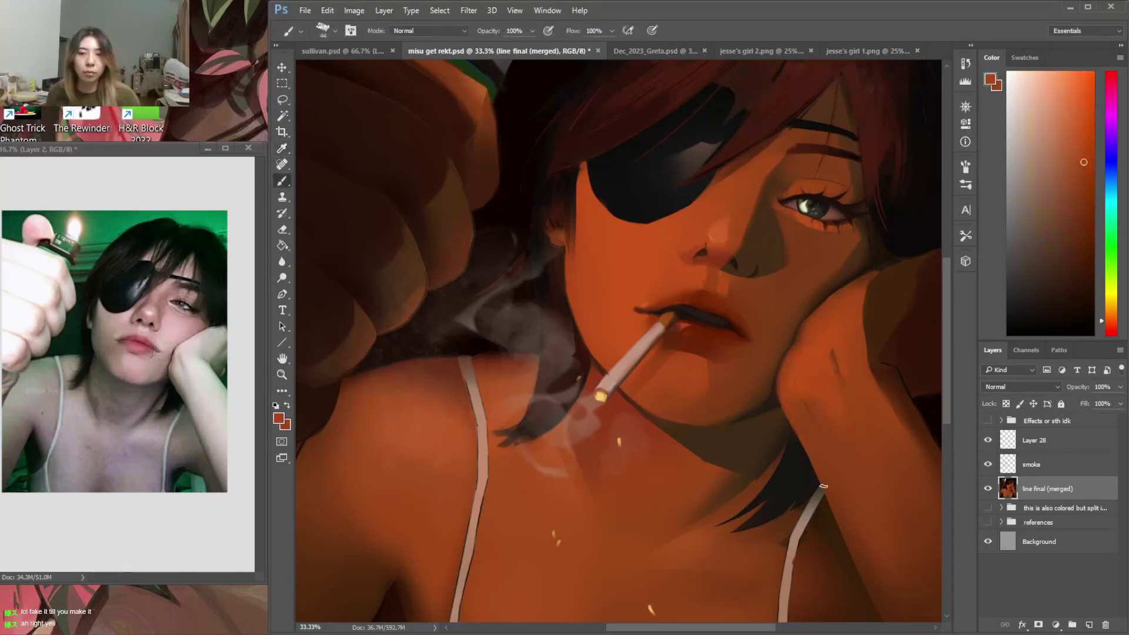
{"action": "right_click", "coordinate": [856, 373]}
{"action": "left_click", "coordinate": [801, 405]}
{"action": "left_click", "coordinate": [812, 441], "text": "alt"}
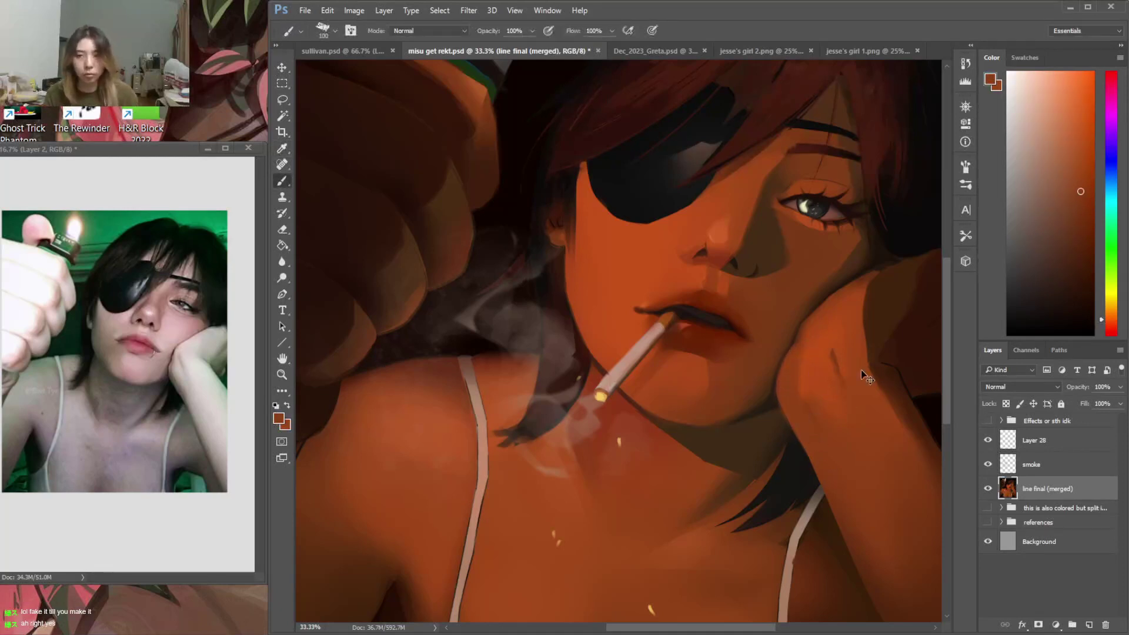
Switch to the soft round brush and shade the cheek below the uncovered eye's outer corner with sampled dark tones
{"action": "left_click", "coordinate": [869, 226], "text": "alt"}
{"action": "right_click", "coordinate": [862, 235]}
{"action": "left_click", "coordinate": [917, 311]}
{"action": "left_click", "coordinate": [853, 223]}
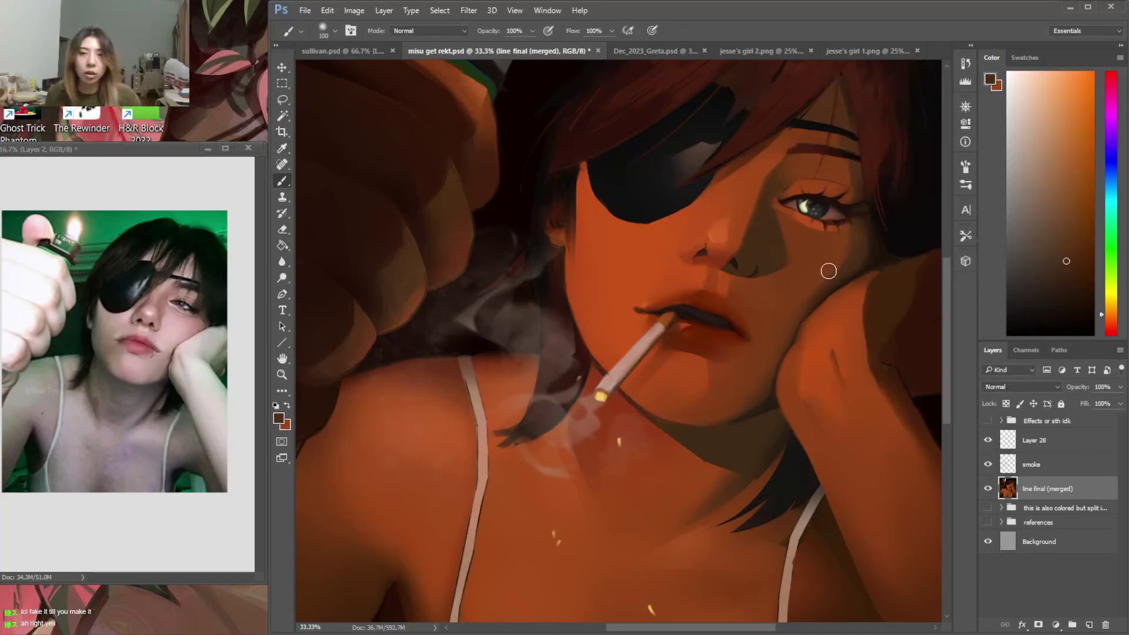
{"action": "left_click", "coordinate": [857, 215], "text": "alt"}
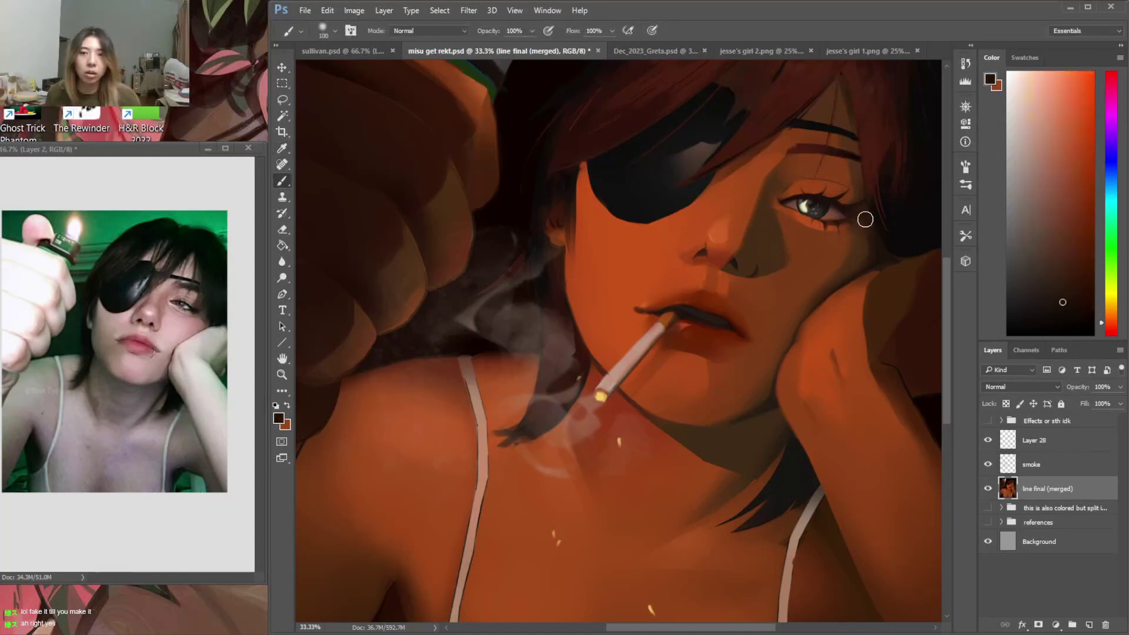
Return to the 100 px textured brush and rework the hair lock beside the uncovered eye with sampled near-black and dark red
{"action": "left_click", "coordinate": [885, 230], "text": "alt"}
{"action": "right_click", "coordinate": [887, 227]}
{"action": "left_click", "coordinate": [932, 306]}
{"action": "left_click_drag", "start_coordinate": [879, 200], "coordinate": [903, 255]}
{"action": "key", "text": "ctrl+z"}
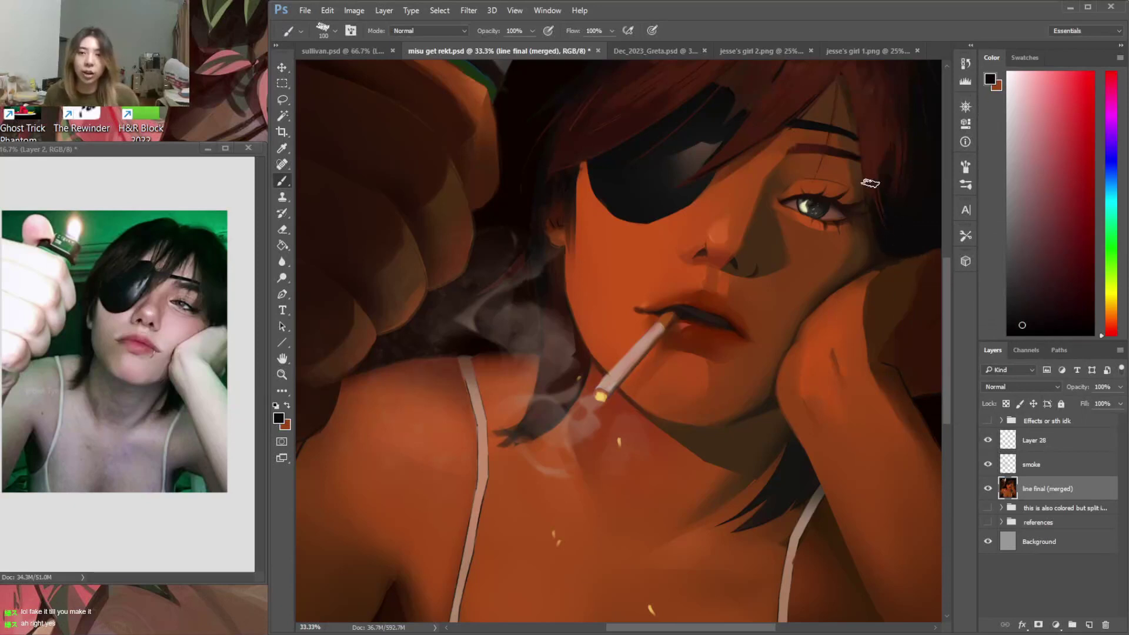
{"action": "left_click", "coordinate": [880, 209], "text": "alt"}
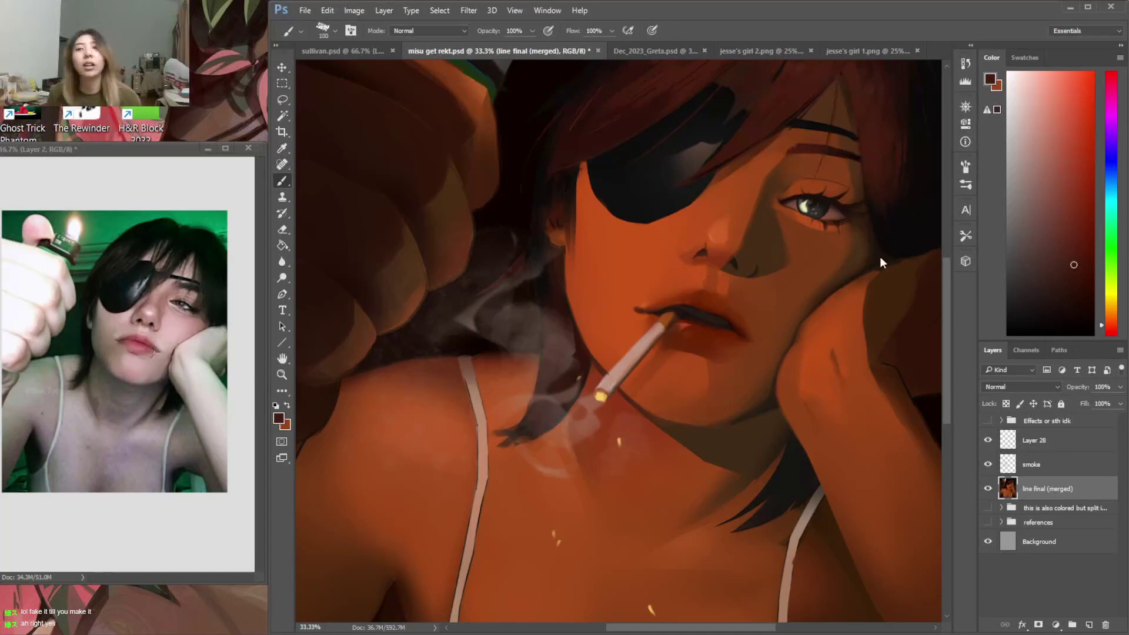
Blend the bangs and crown hair above the eyepatch with sampled dark reds using the 100 px textured brush
{"action": "scroll", "coordinate": [864, 211], "scroll_direction": "up", "scroll_amount": 3}
{"action": "left_click", "coordinate": [806, 152], "text": "alt"}
{"action": "left_click", "coordinate": [828, 97], "text": "alt"}
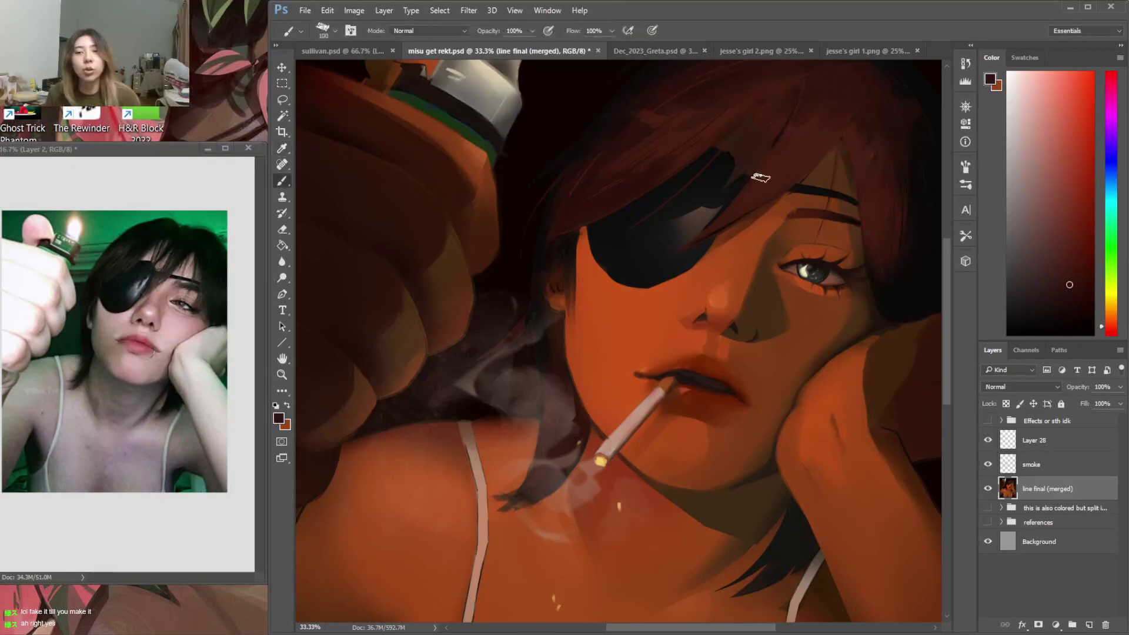
{"action": "left_click", "coordinate": [681, 137], "text": "alt"}
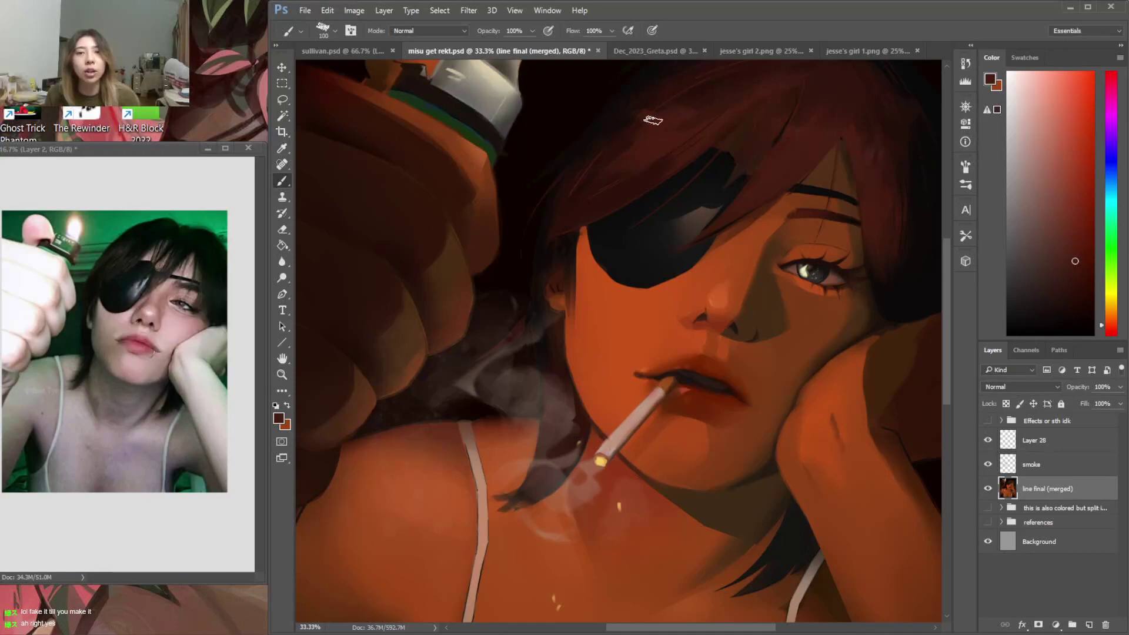
{"action": "left_click", "coordinate": [705, 97], "text": "alt"}
{"action": "key", "text": "alt"}
{"action": "left_click_drag", "start_coordinate": [623, 142], "coordinate": [671, 111]}
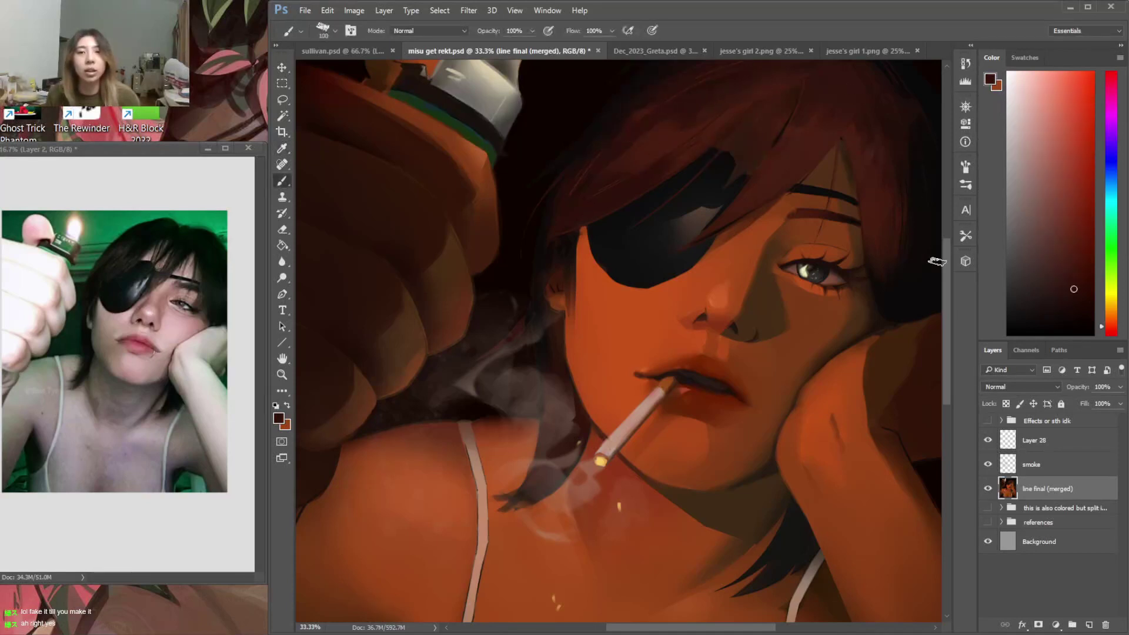
{"action": "scroll", "coordinate": [888, 244], "scroll_direction": "up", "scroll_amount": 3}
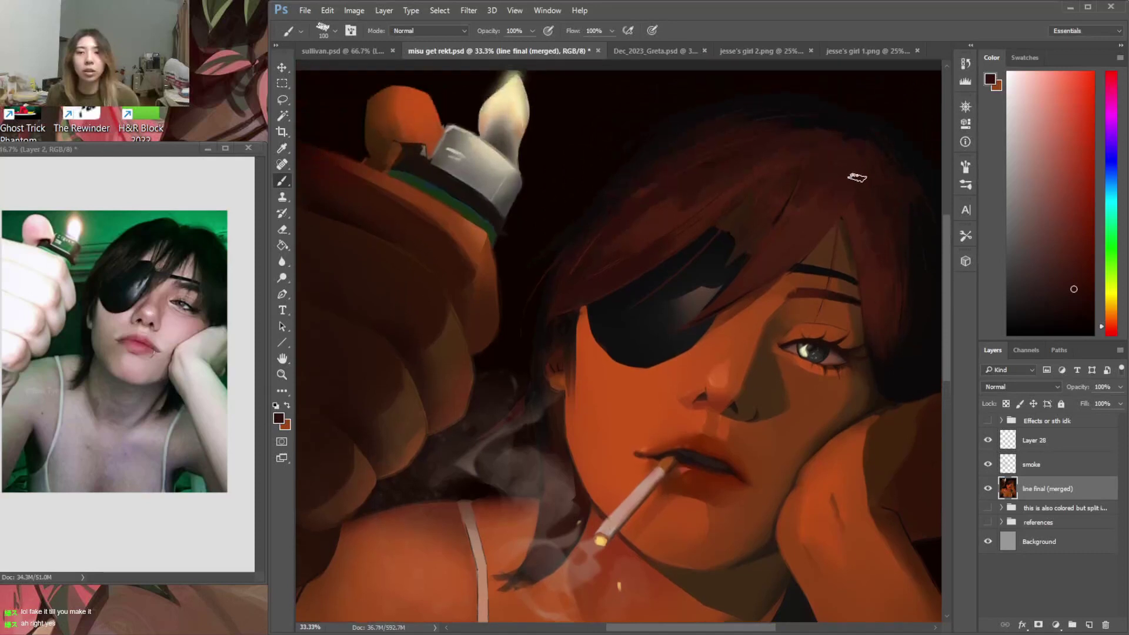
Darken the upper edge of the hair with black sampled from the painting, using the textured brush at 190 px
{"action": "left_click", "coordinate": [872, 288], "text": "alt"}
{"action": "left_click", "coordinate": [888, 260], "text": "alt"}
{"action": "left_click", "coordinate": [835, 125], "text": "alt"}
{"action": "right_click", "coordinate": [812, 140]}
{"action": "left_click", "coordinate": [933, 174]}
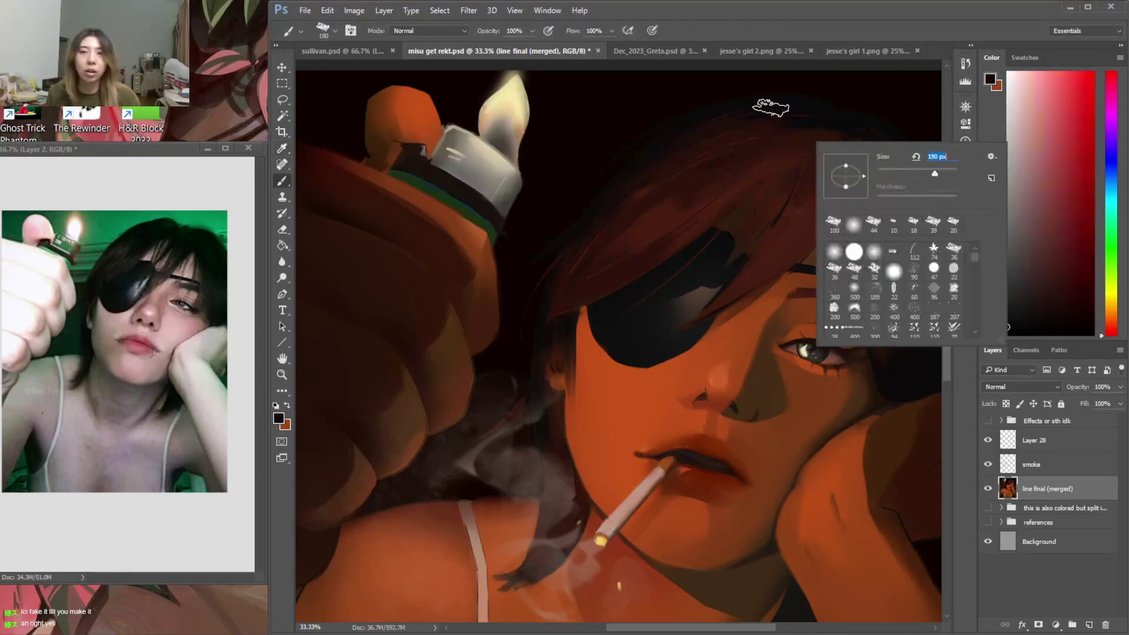
{"action": "left_click", "coordinate": [766, 108]}
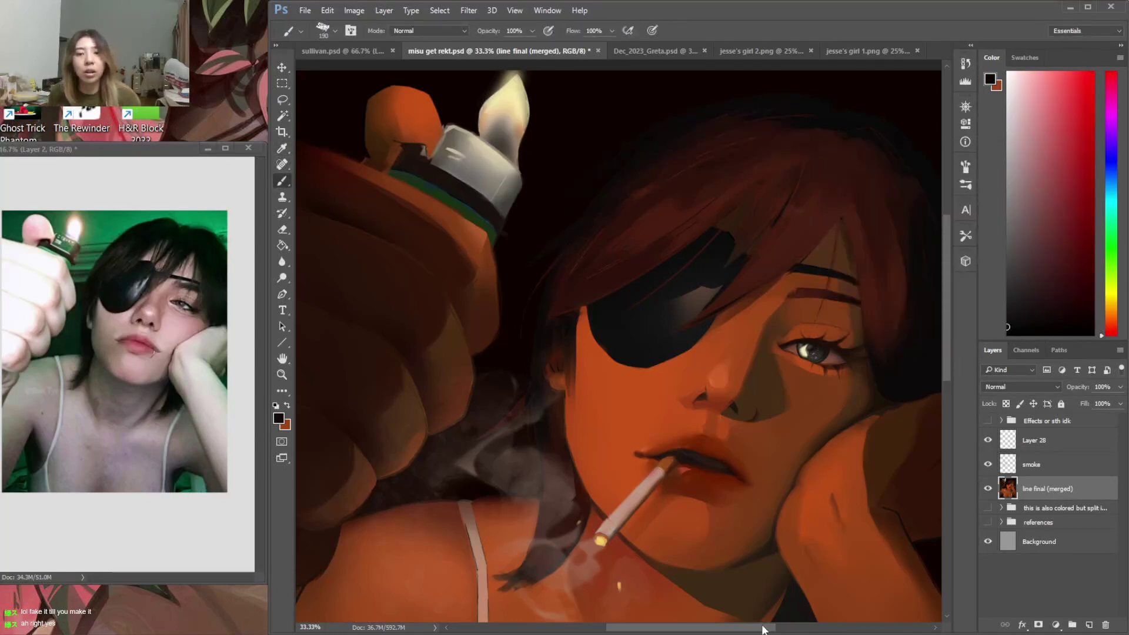
Paint the outer hair beside the eye and around the crown with sampled near-black tones and a dark blue
{"action": "left_click_drag", "start_coordinate": [775, 631], "coordinate": [798, 630]}
{"action": "left_click", "coordinate": [794, 300], "text": "alt"}
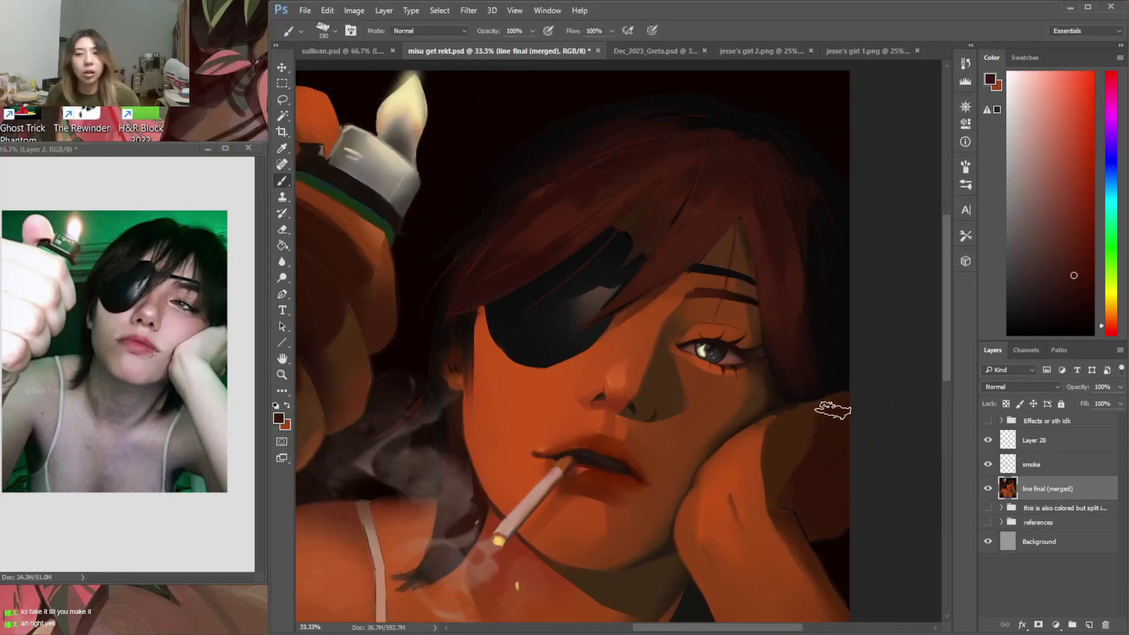
{"action": "key", "text": "i"}
{"action": "left_click", "coordinate": [832, 249]}
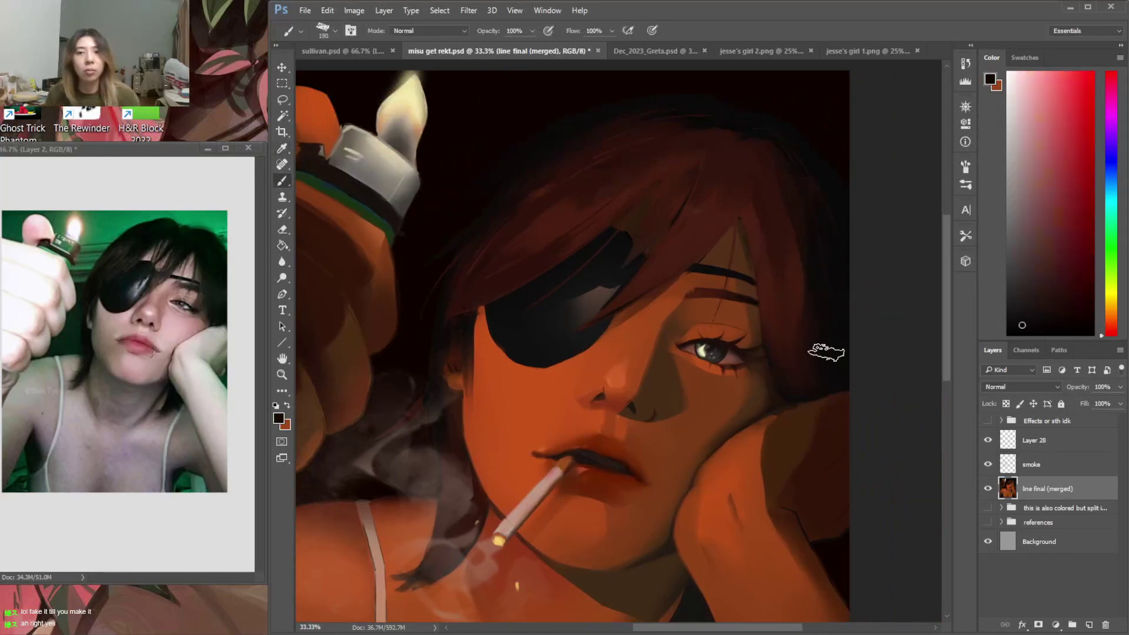
{"action": "left_click", "coordinate": [821, 175]}
{"action": "left_click_drag", "start_coordinate": [1113, 145], "coordinate": [1112, 163]}
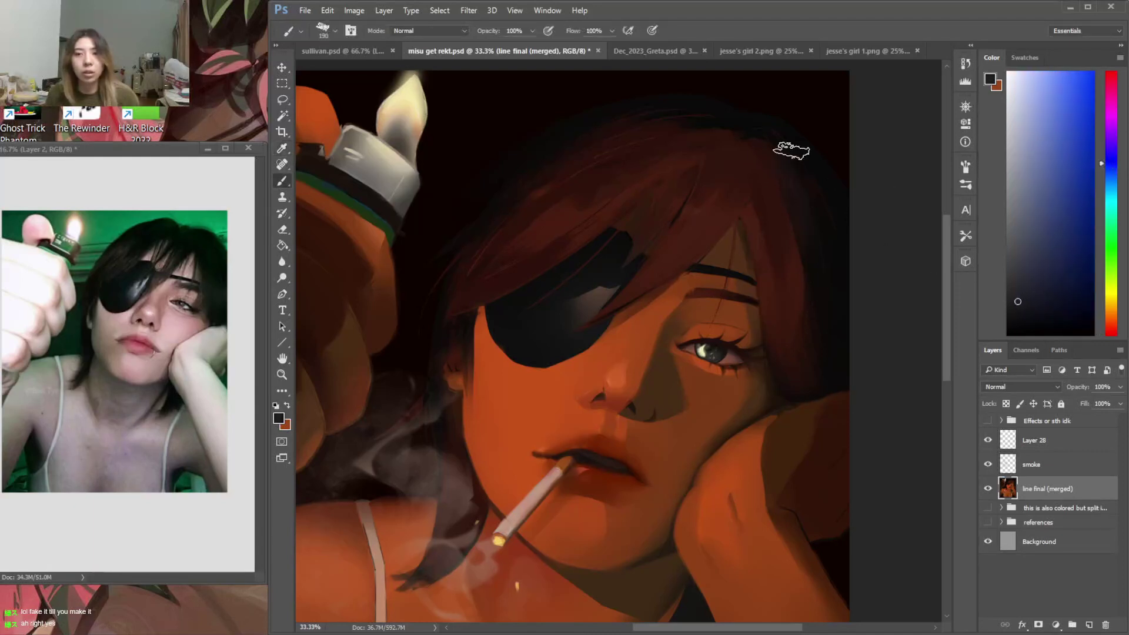
{"action": "left_click", "coordinate": [835, 303], "text": "alt"}
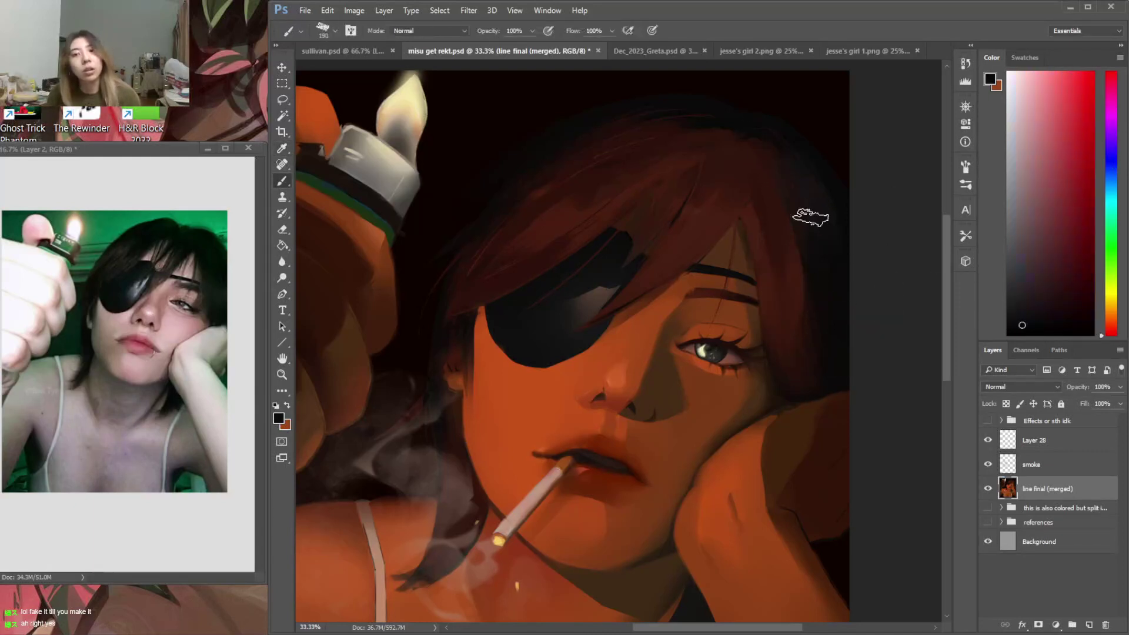
{"action": "left_click", "coordinate": [747, 116], "text": "alt"}
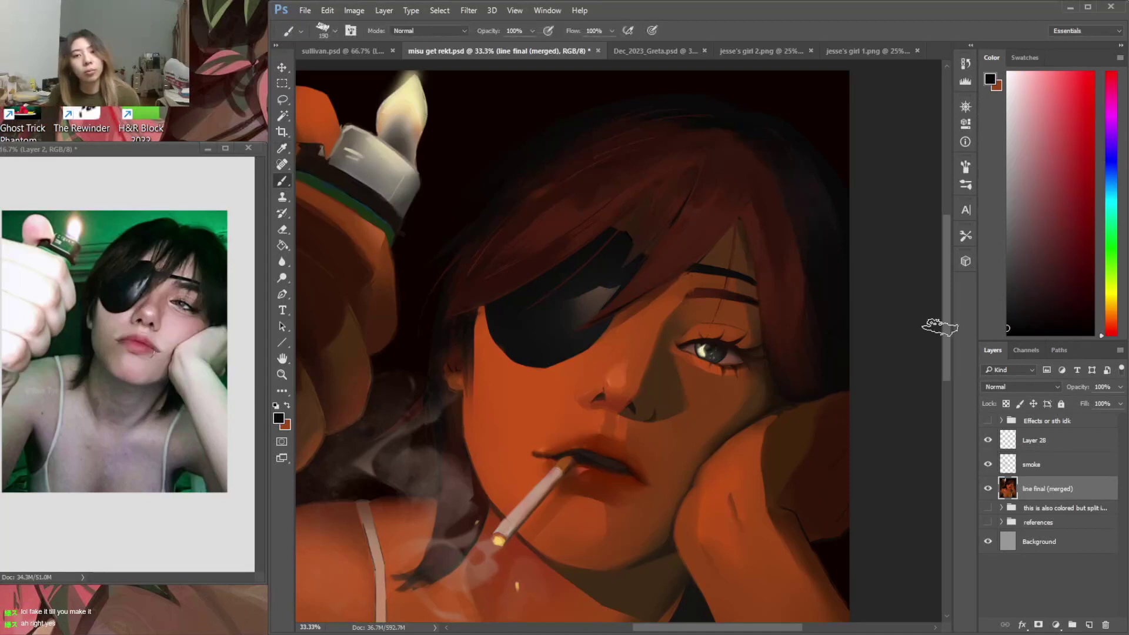
Select a thin strand shape between the fringe and the side hair over the forehead and shade it with sampled dark brown
{"action": "key", "text": "l"}
{"action": "left_click_drag", "start_coordinate": [764, 175], "coordinate": [748, 272]}
{"action": "key", "text": "b"}
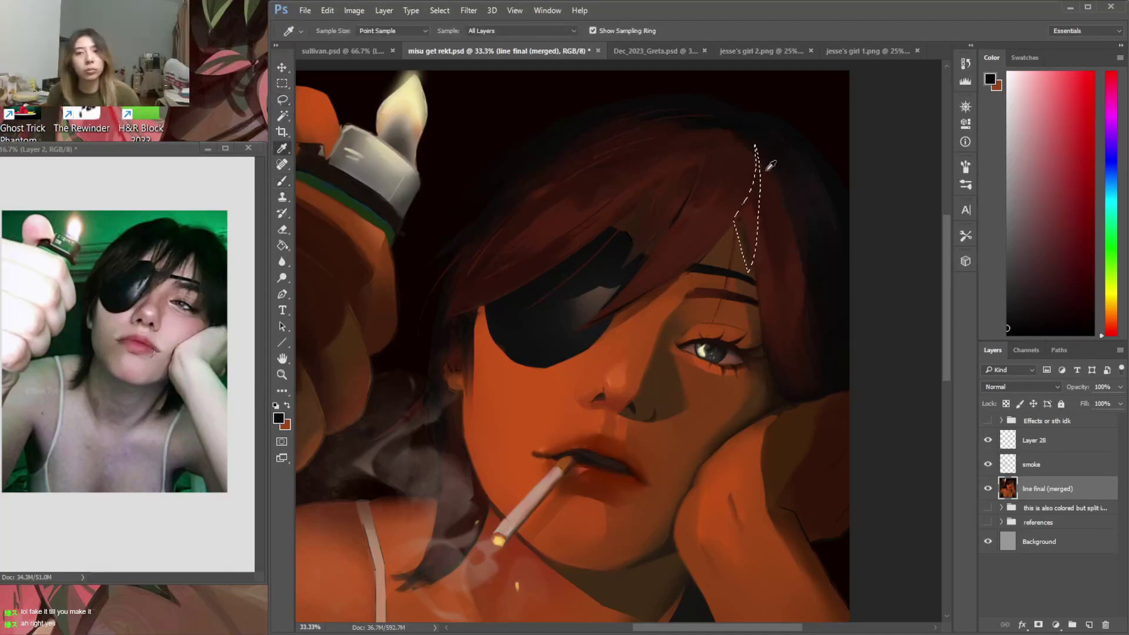
{"action": "left_click", "coordinate": [756, 215], "text": "alt"}
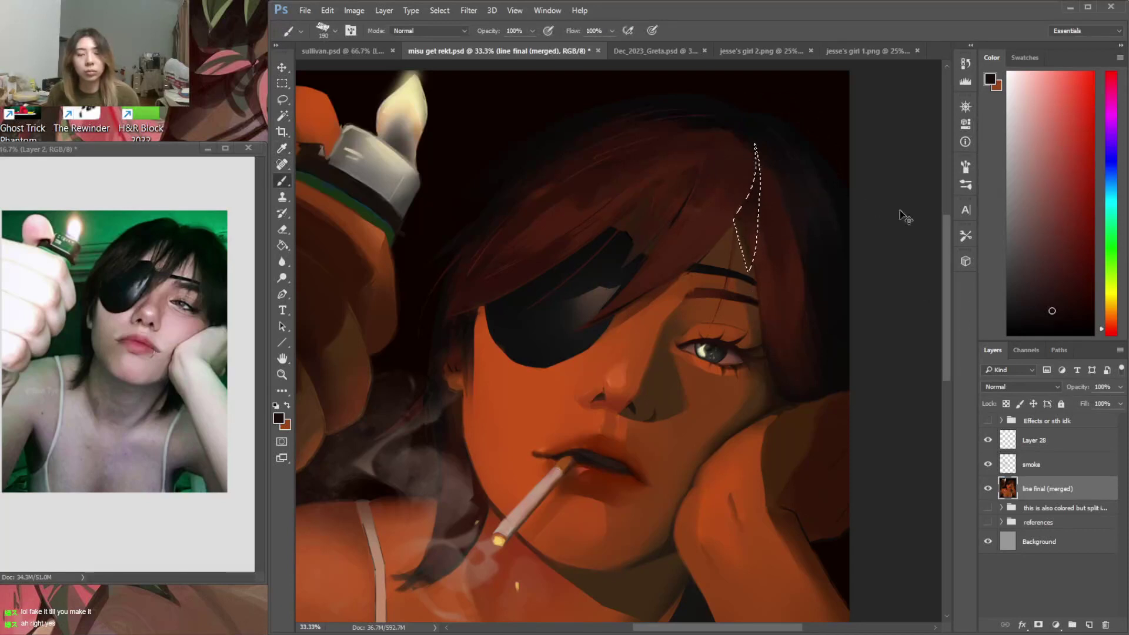
Select the cheek area below the uncovered eye, warm it with sampled orange using a soft round 369 px brush, and show the Navigator
{"action": "left_click_drag", "start_coordinate": [947, 305], "coordinate": [948, 336]}
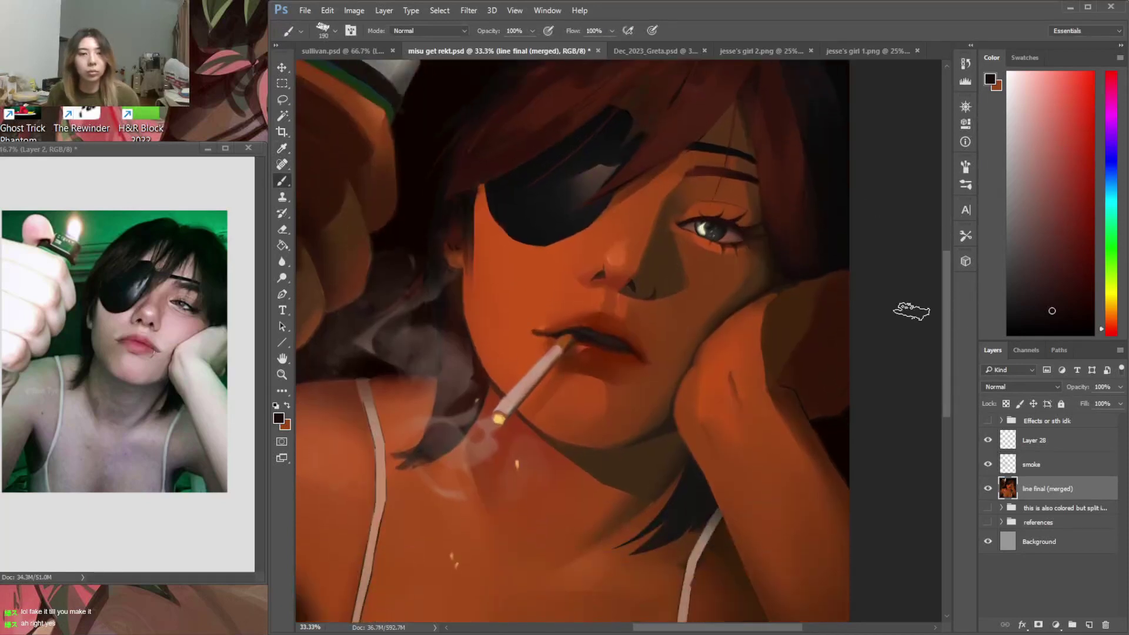
{"action": "key", "text": "l"}
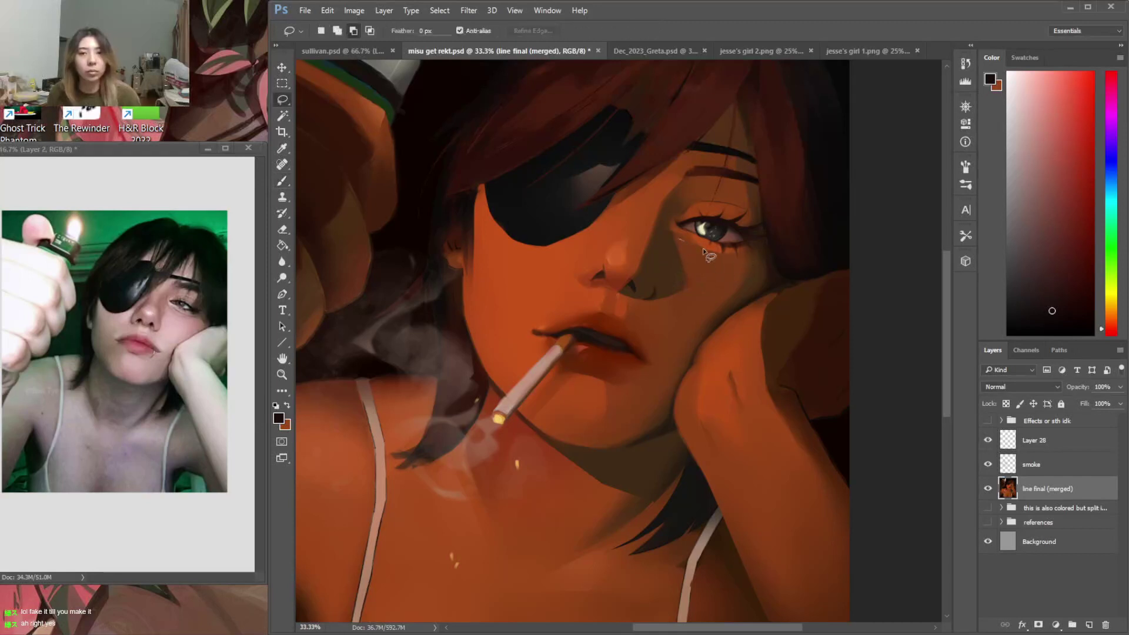
{"action": "left_click_drag", "start_coordinate": [681, 286], "coordinate": [678, 241]}
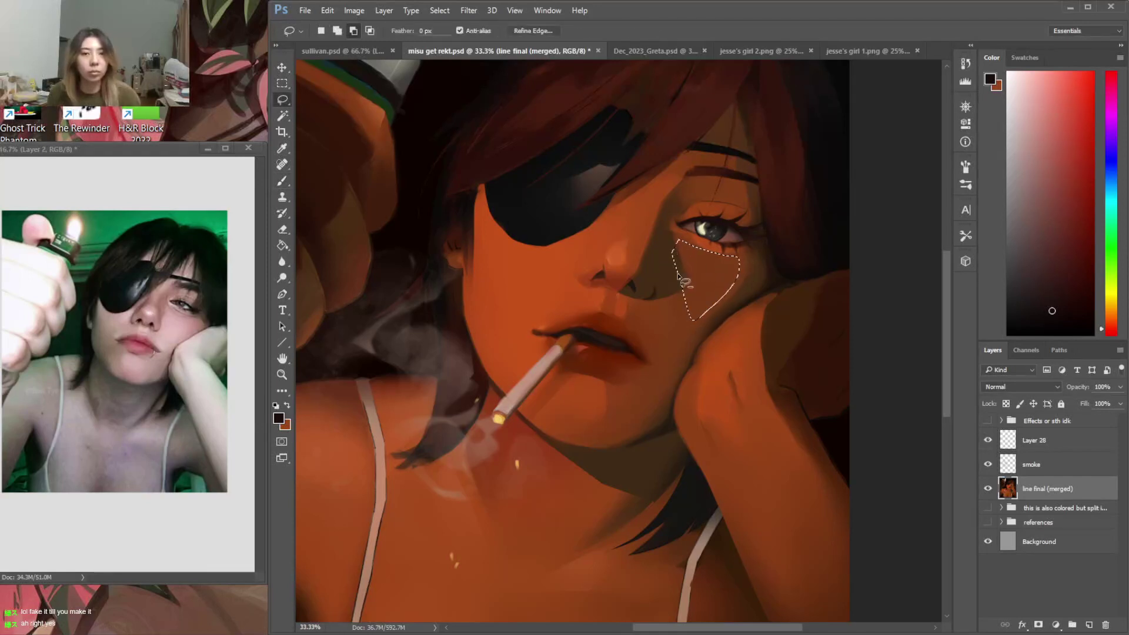
{"action": "key", "text": "b"}
{"action": "left_click", "coordinate": [708, 251], "text": "alt"}
{"action": "right_click", "coordinate": [738, 257]}
{"action": "left_click", "coordinate": [793, 337]}
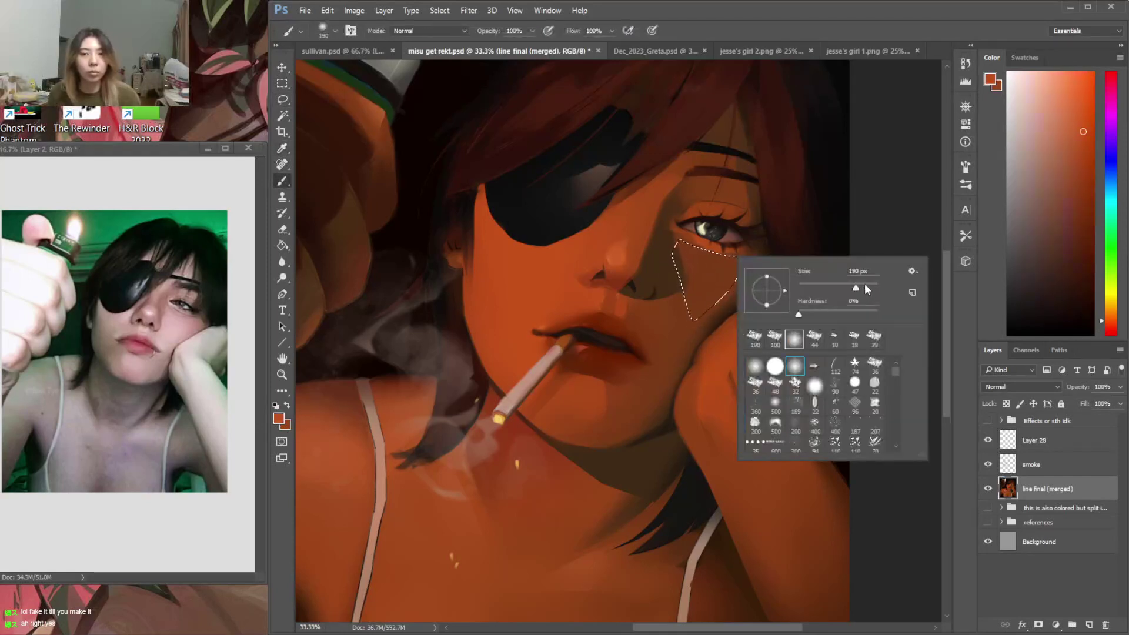
{"action": "left_click", "coordinate": [862, 287]}
{"action": "left_click", "coordinate": [774, 197]}
{"action": "left_click_drag", "start_coordinate": [695, 202], "coordinate": [729, 285]}
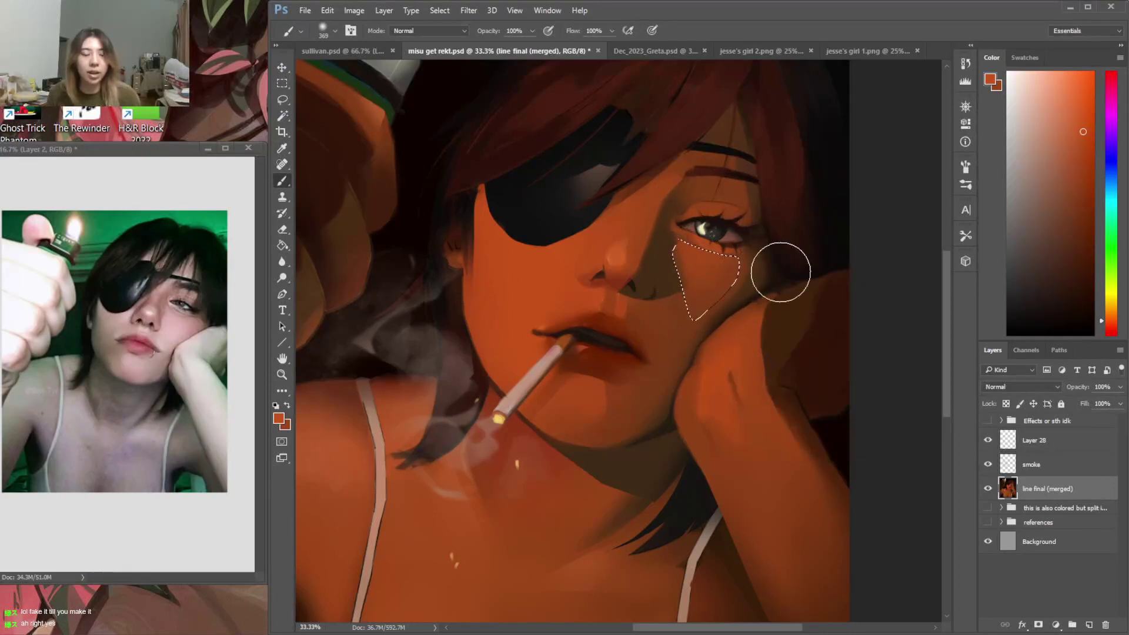
{"action": "left_click", "coordinate": [967, 107]}
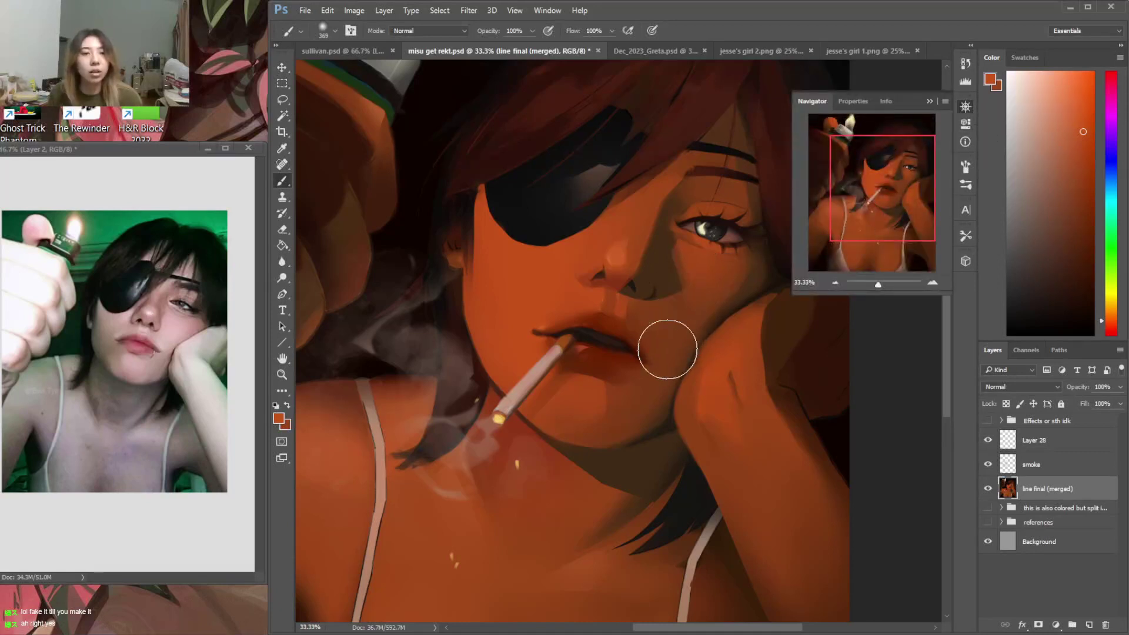
Select the corner of the mouth nearest the propping hand and shade it with sampled dark red-brown, using the soft brush at 78 px
{"action": "key", "text": "l"}
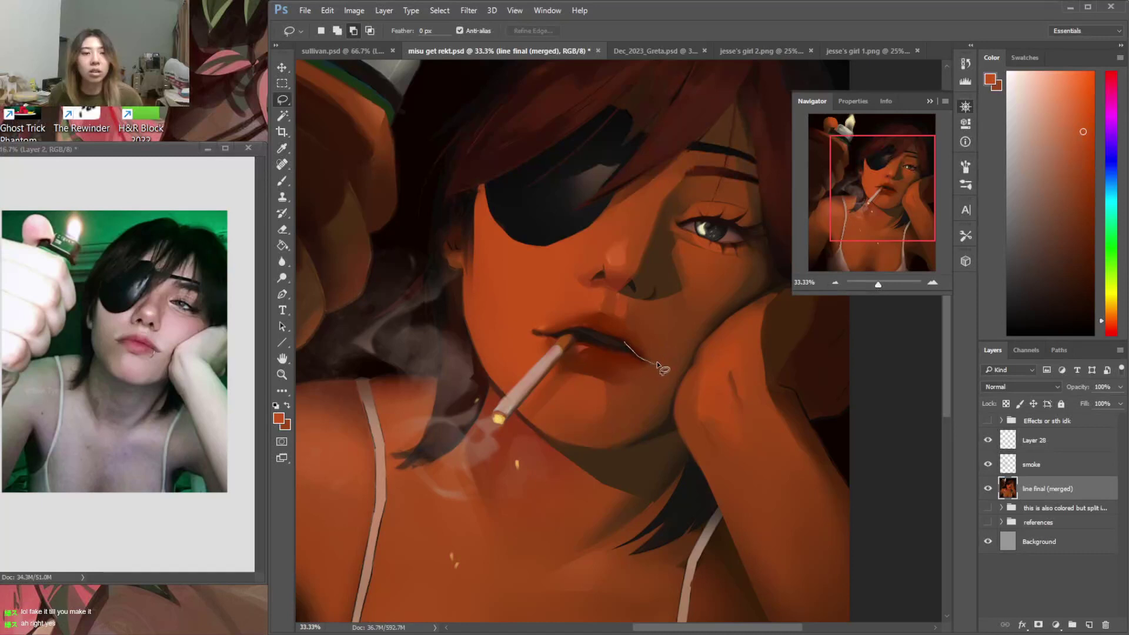
{"action": "left_click_drag", "start_coordinate": [660, 363], "coordinate": [625, 342]}
{"action": "key", "text": "i"}
{"action": "left_click", "coordinate": [619, 343]}
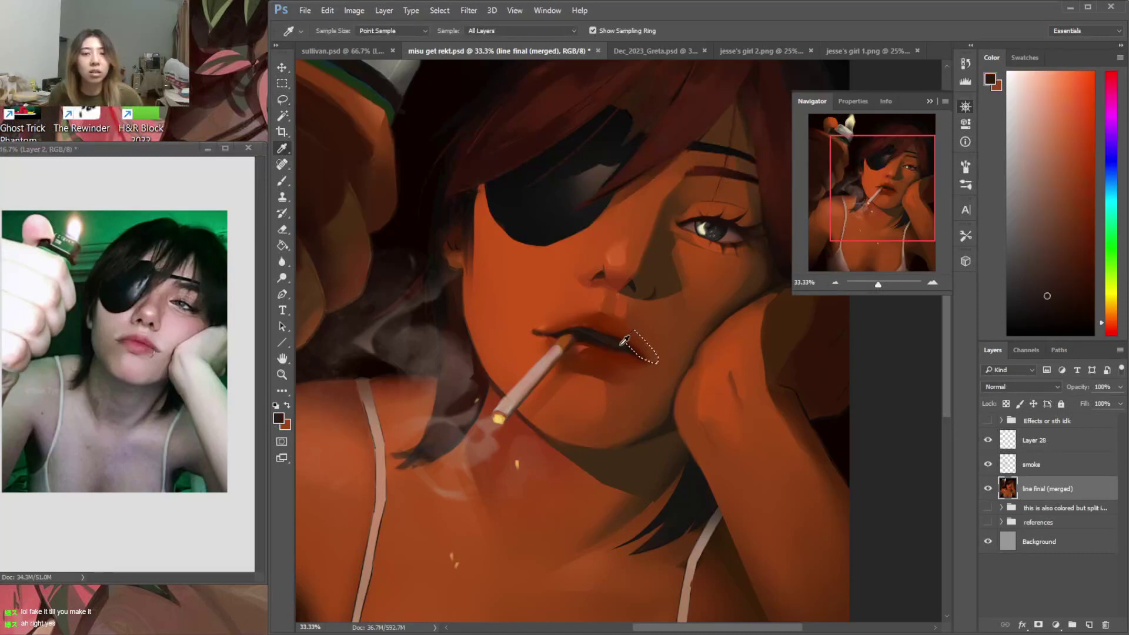
{"action": "key", "text": "b"}
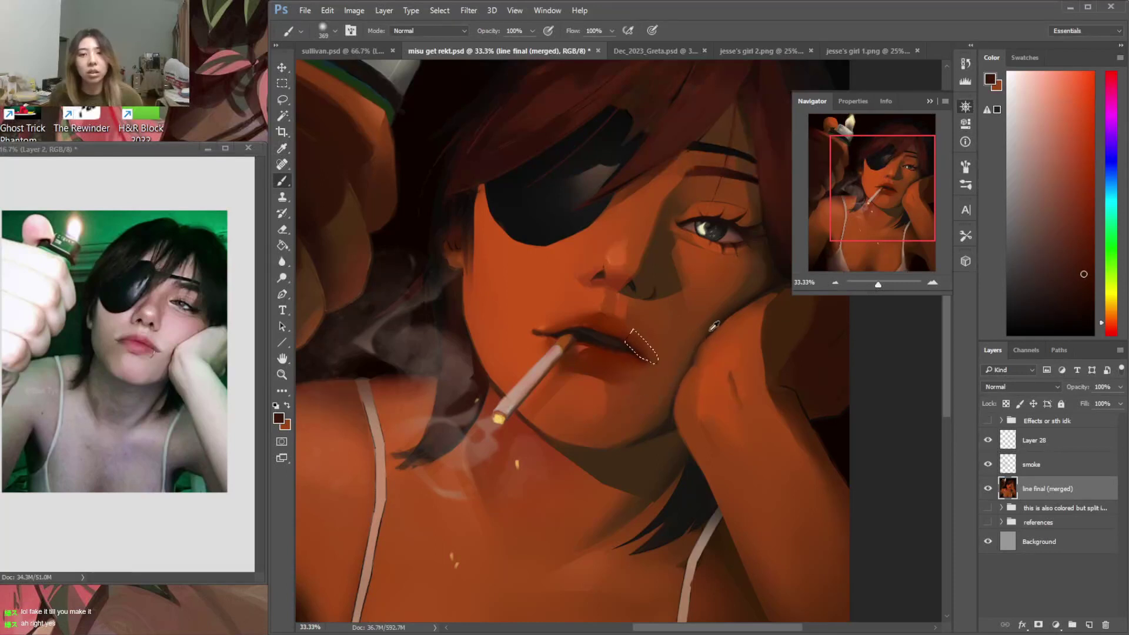
{"action": "right_click", "coordinate": [689, 327]}
{"action": "left_click", "coordinate": [782, 358]}
{"action": "left_click", "coordinate": [735, 318]}
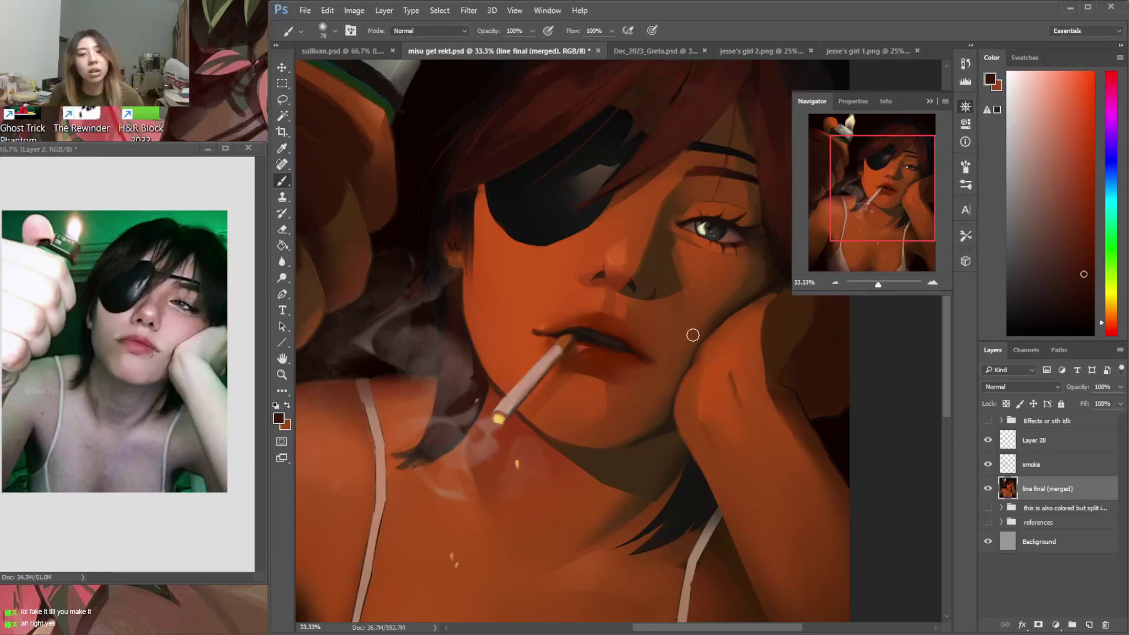
Deepen the lip line at the mouth corner with a near-black sampled from the hair, using a smaller soft brush
{"action": "key", "text": "i"}
{"action": "left_click", "coordinate": [695, 489]}
{"action": "key", "text": "b"}
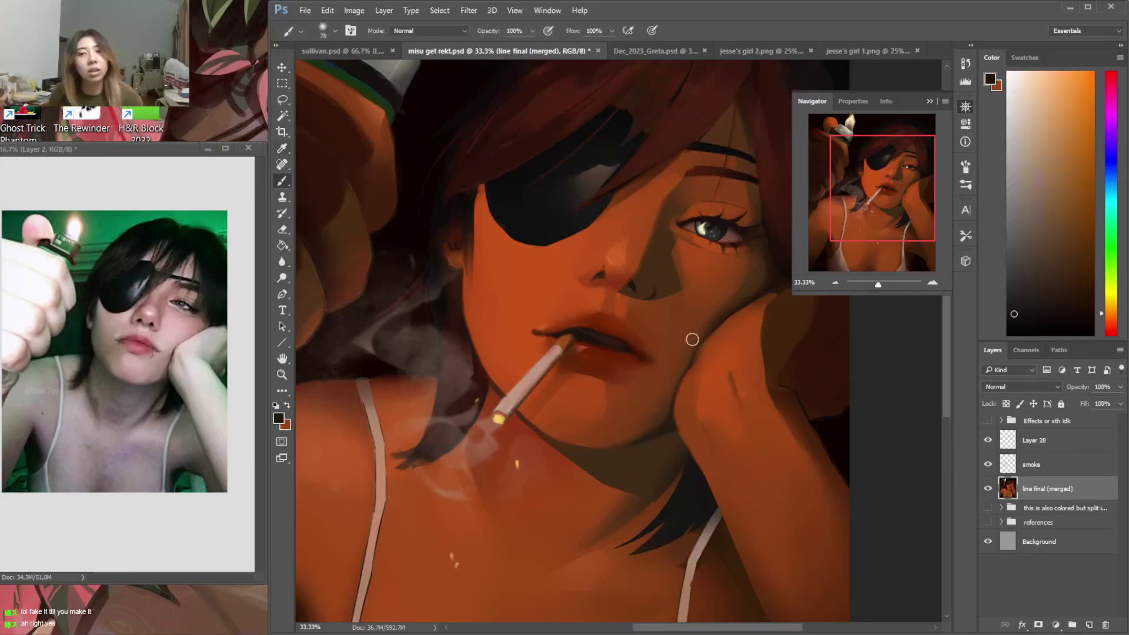
{"action": "right_click", "coordinate": [685, 347]}
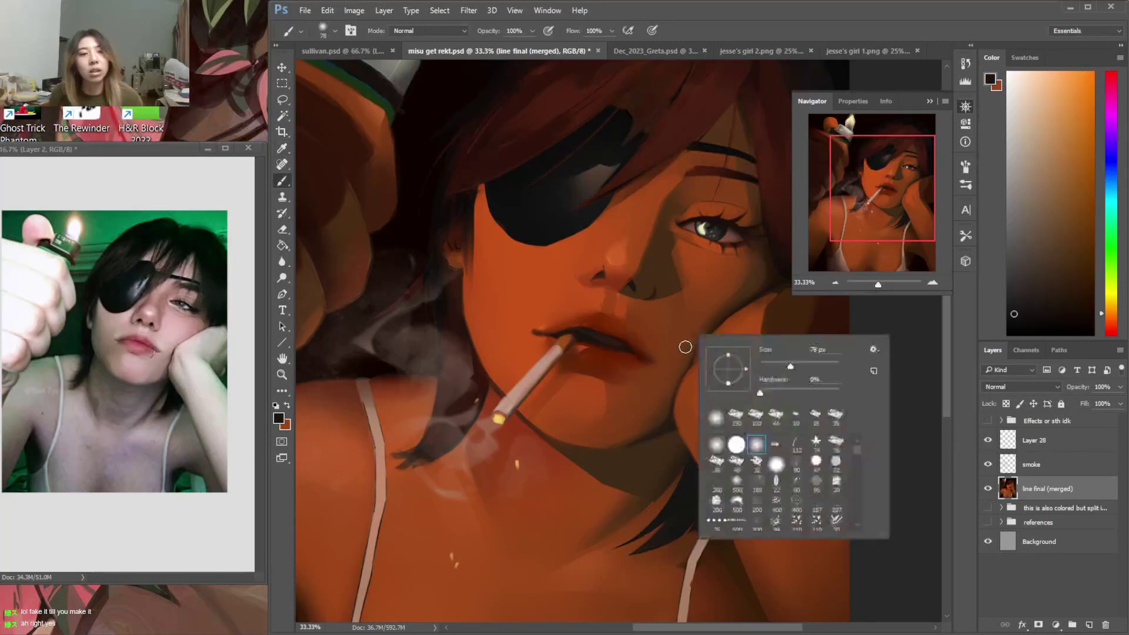
{"action": "left_click", "coordinate": [646, 359]}
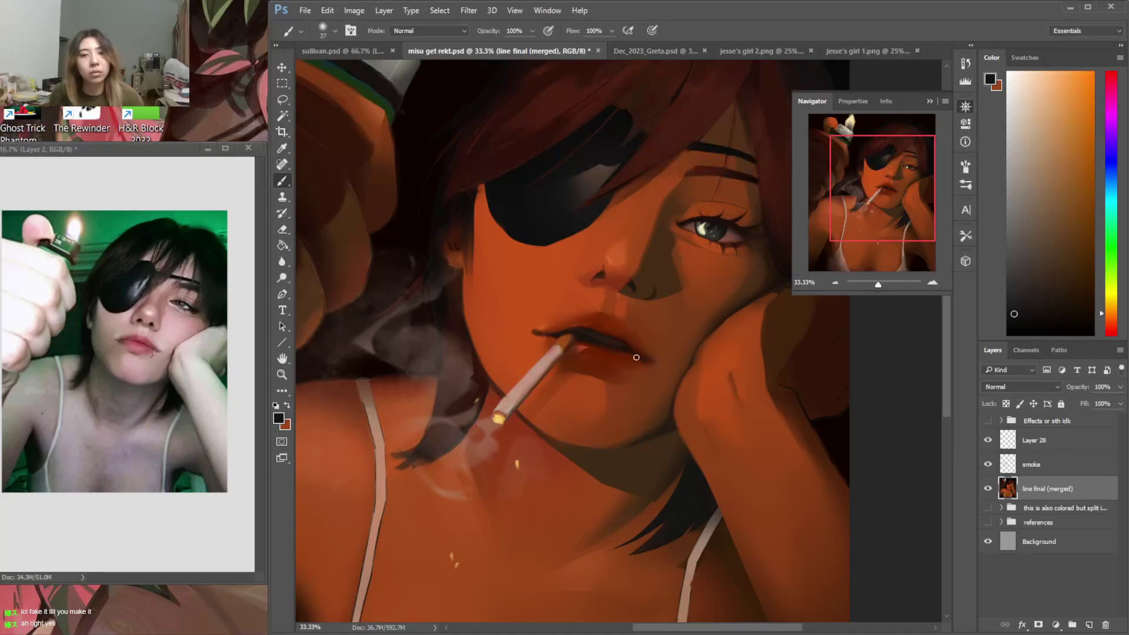
Set the soft brush to 50 px and retouch the skin around the lips and nose with sampled red-brown and orange
{"action": "right_click", "coordinate": [574, 327]}
{"action": "left_click", "coordinate": [658, 354]}
{"action": "type", "text": "50"}
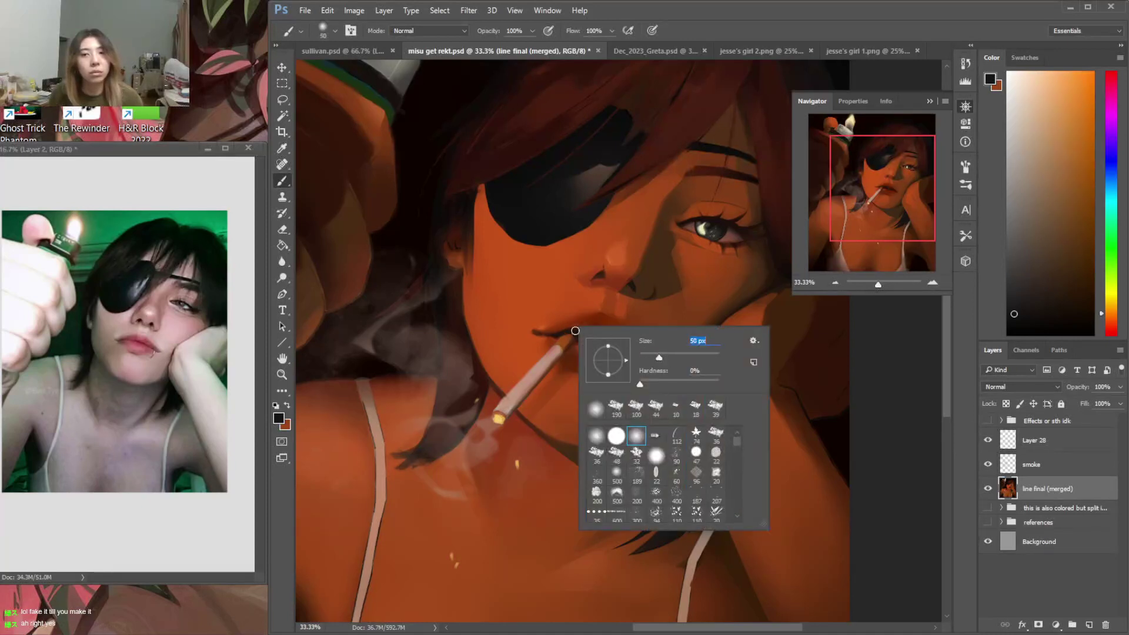
{"action": "key", "text": "Return"}
{"action": "left_click", "coordinate": [533, 331], "text": "alt"}
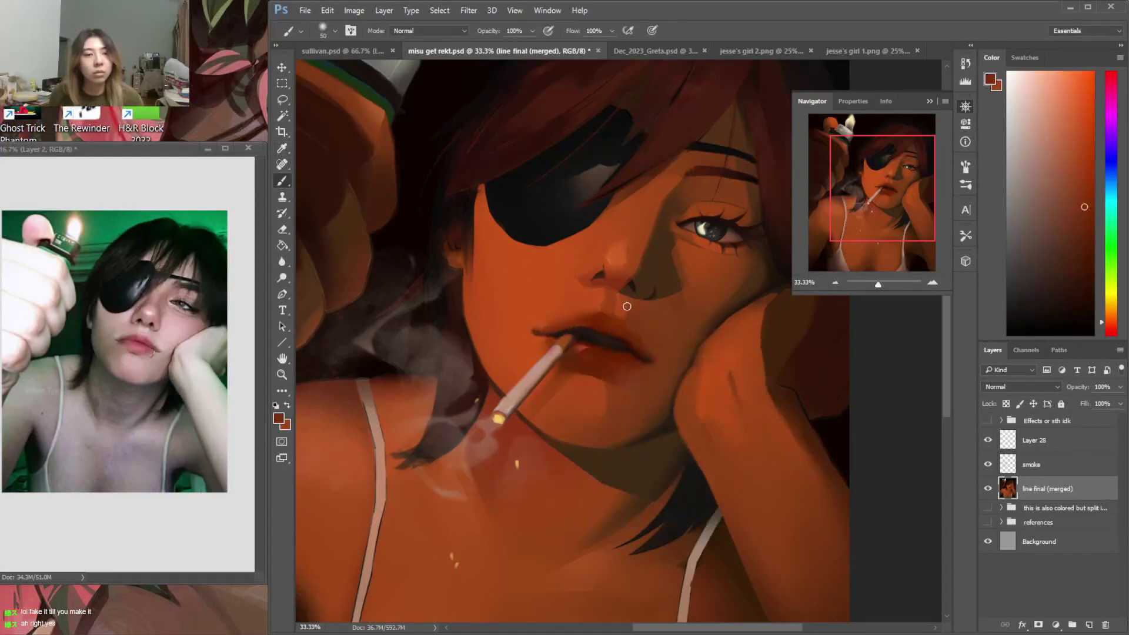
{"action": "left_click", "coordinate": [555, 308], "text": "alt"}
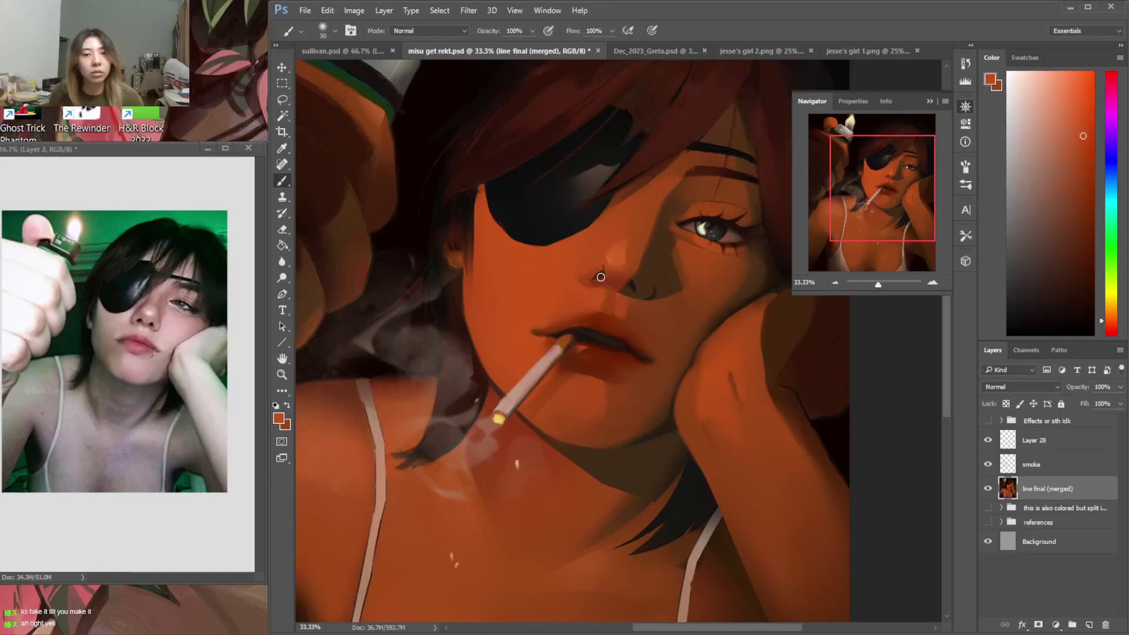
Select the inner crease above the uncovered eye and shade it with browns sampled from the surrounding eyelid
{"action": "scroll", "coordinate": [949, 344], "scroll_direction": "up", "scroll_amount": 3}
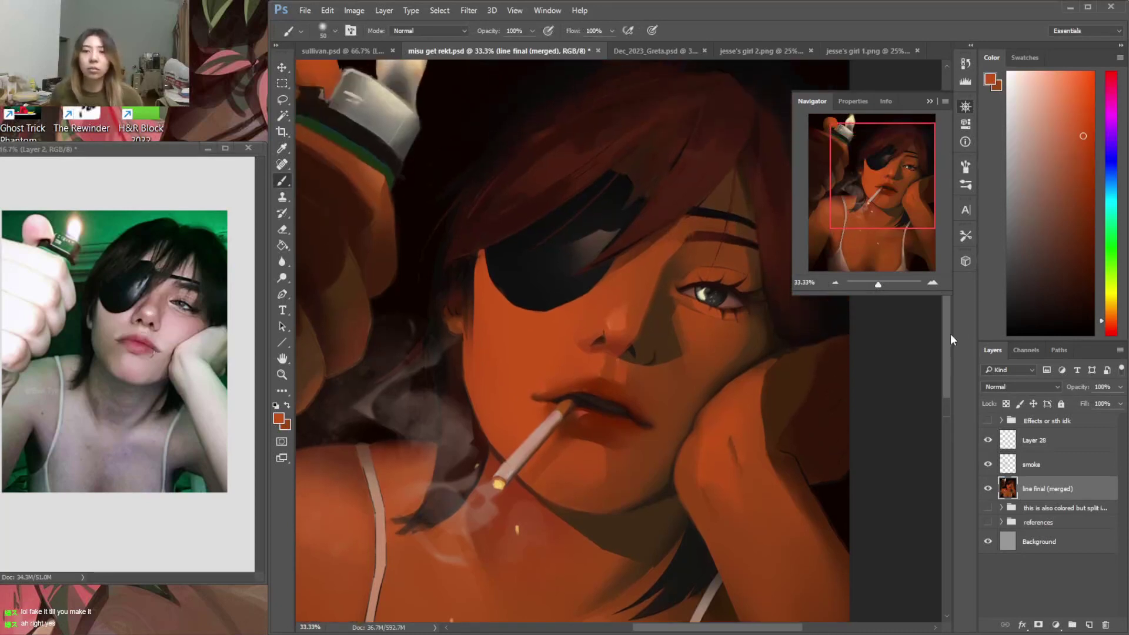
{"action": "key", "text": "l"}
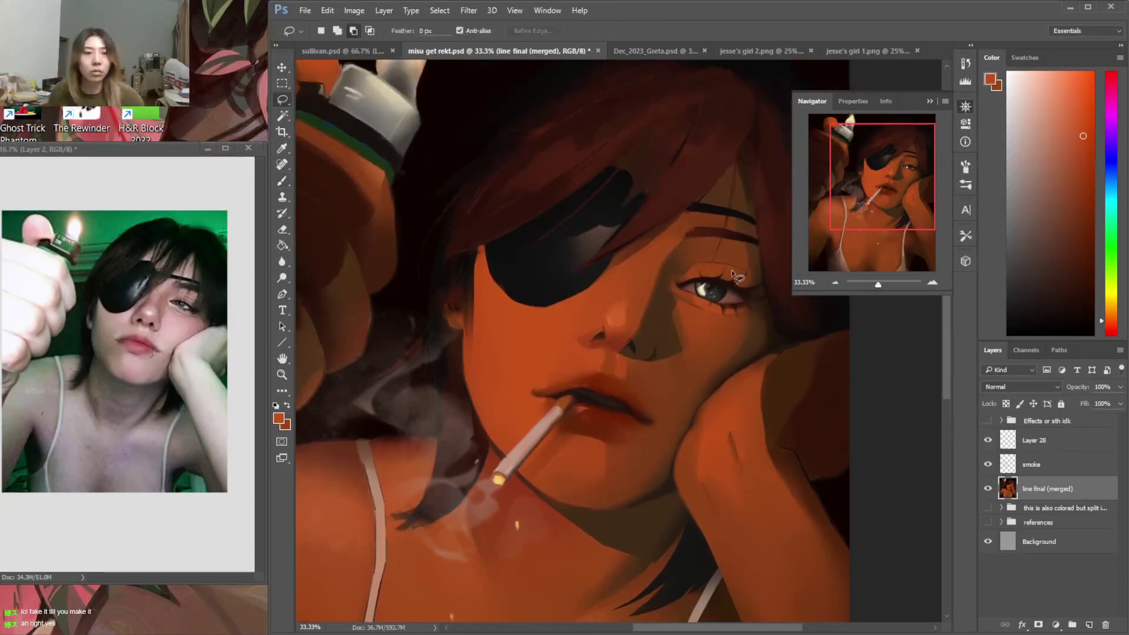
{"action": "left_click_drag", "start_coordinate": [718, 262], "coordinate": [666, 279]}
{"action": "key", "text": "b"}
{"action": "left_click", "coordinate": [683, 265], "text": "alt"}
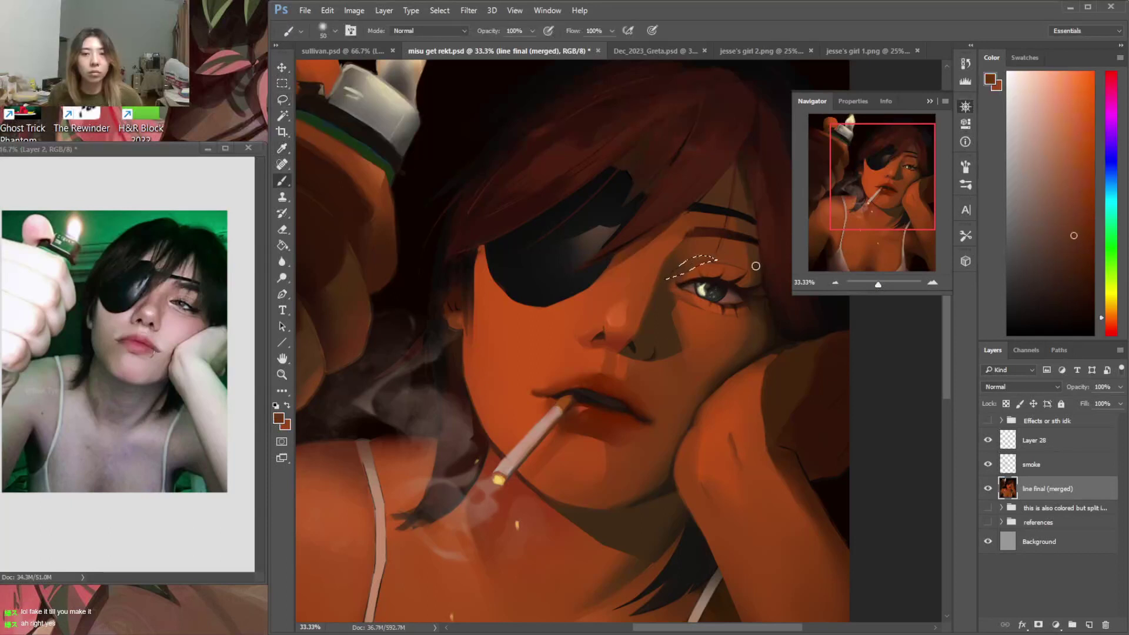
{"action": "left_click", "coordinate": [738, 262], "text": "alt"}
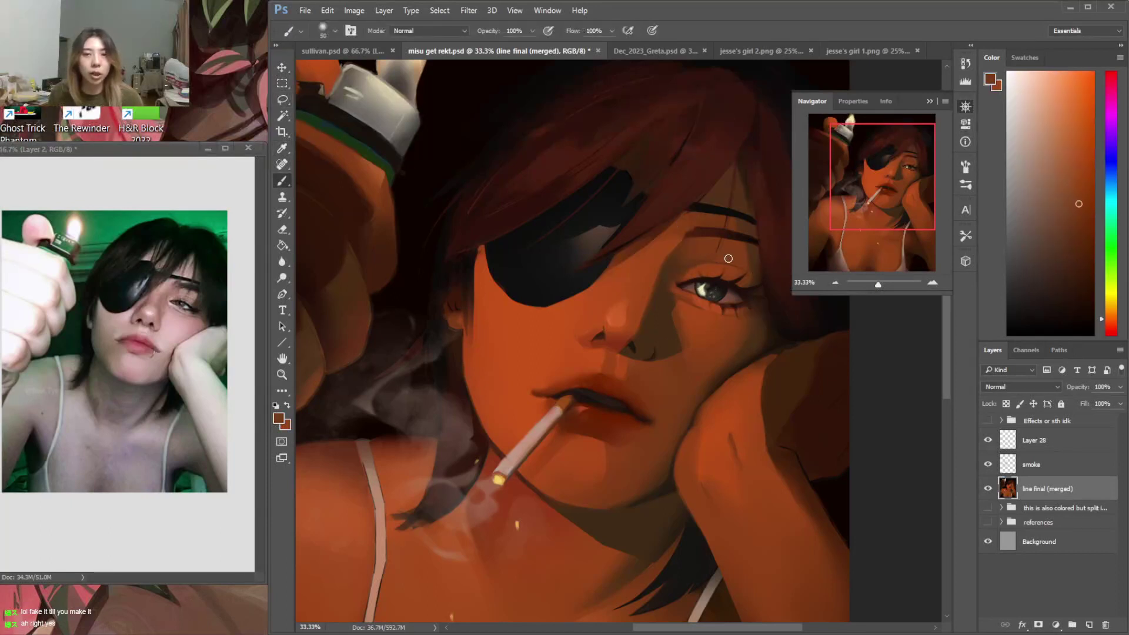
Tint the selected upper eyelid with a redder brown using the soft brush at 143 px, and clear the selection
{"action": "right_click", "coordinate": [703, 272]}
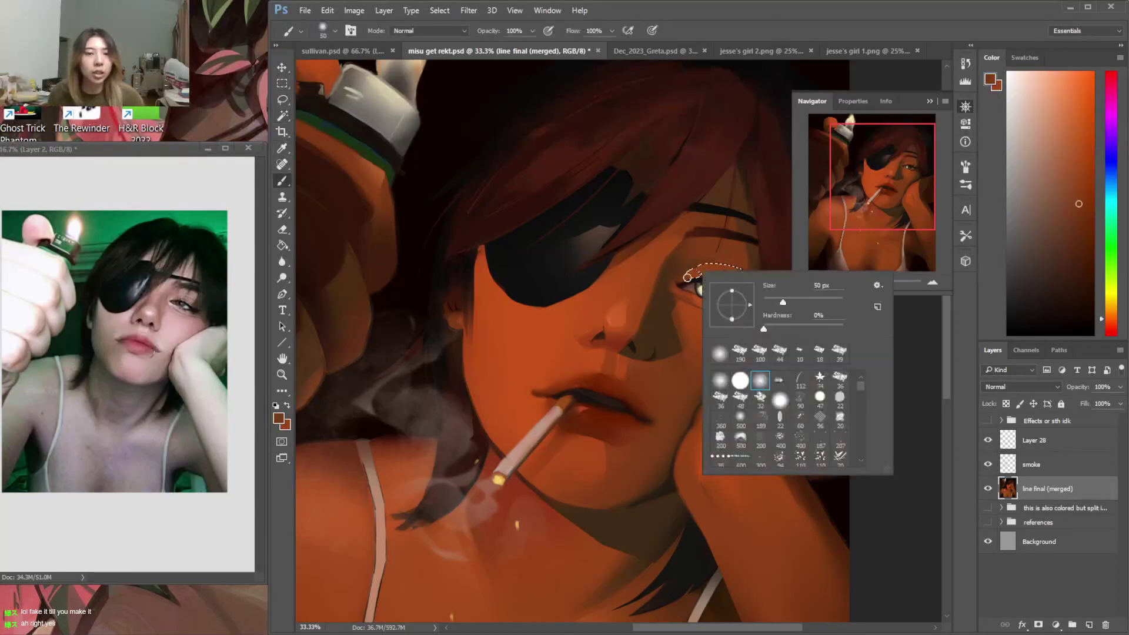
{"action": "left_click", "coordinate": [1105, 322]}
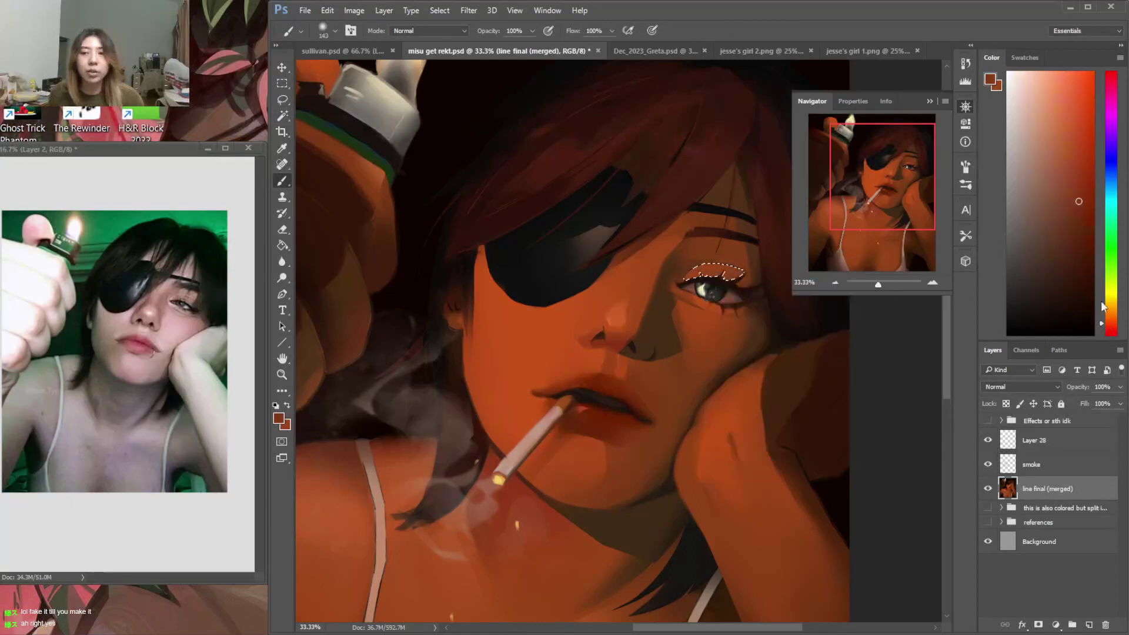
{"action": "key", "text": "w"}
{"action": "left_click", "coordinate": [693, 277], "text": "shift"}
{"action": "key", "text": "b"}
{"action": "key", "text": "ctrl+d"}
{"action": "key", "text": "l"}
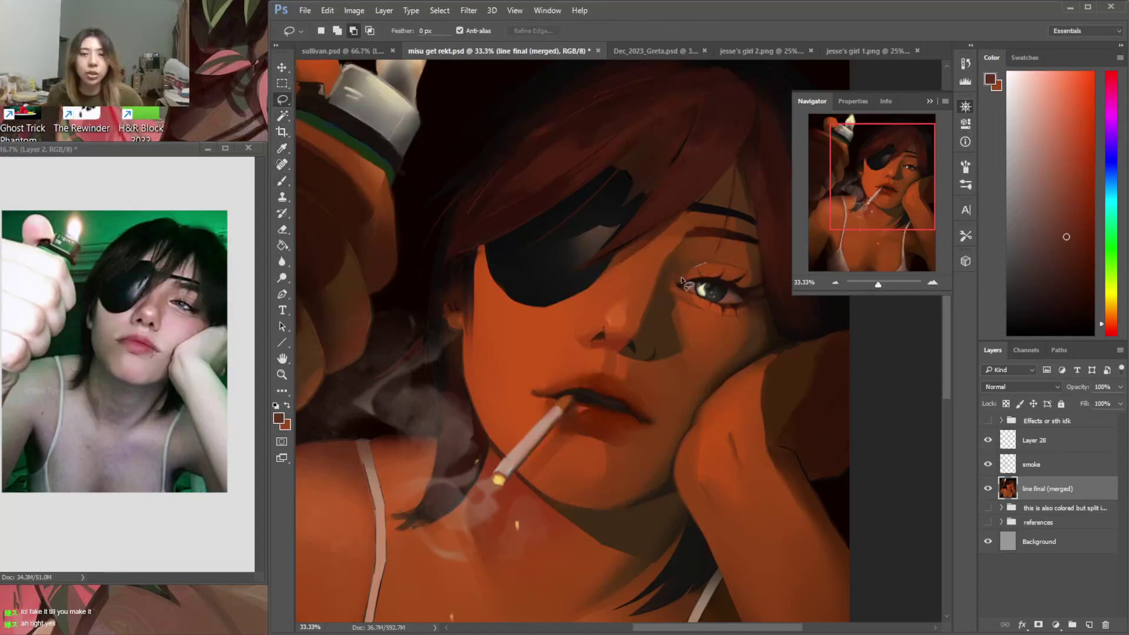
Select the inner part of the upper eyelid, shade it with the dark red-brown, and clear the selection
{"action": "left_click_drag", "start_coordinate": [704, 262], "coordinate": [716, 273]}
{"action": "key", "text": "b"}
{"action": "left_click_drag", "start_coordinate": [686, 263], "coordinate": [692, 309]}
{"action": "key", "text": "ctrl+d"}
Select the socket area between the eyebrow and inner eyelid, shade it with sampled dark brown, and clear the selection
{"action": "key", "text": "l"}
{"action": "left_click_drag", "start_coordinate": [711, 262], "coordinate": [678, 280]}
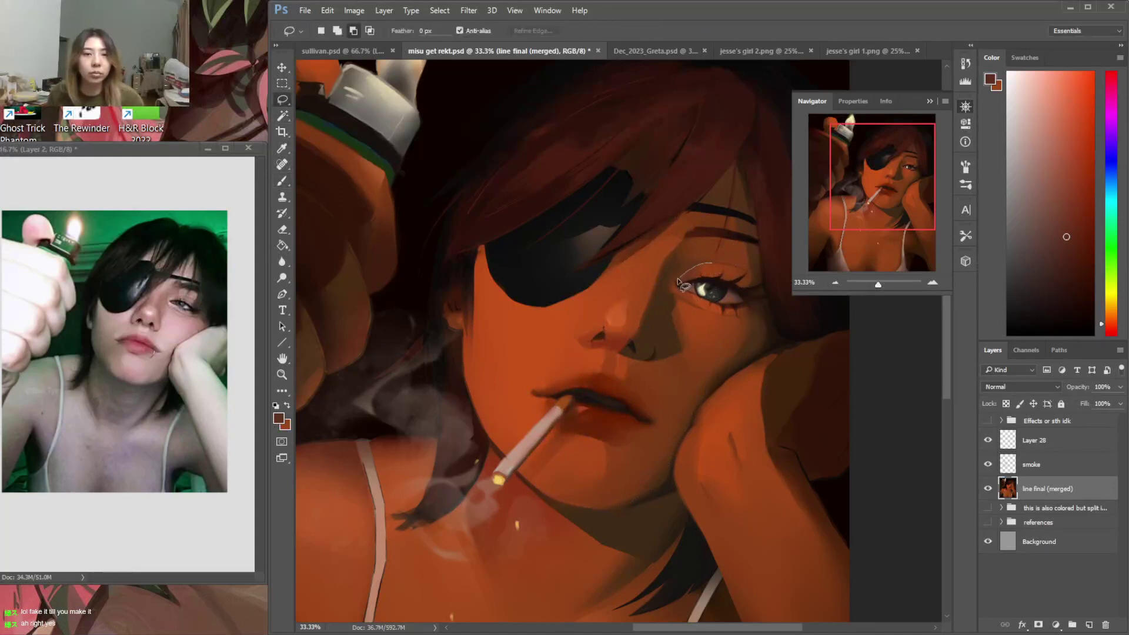
{"action": "left_click_drag", "start_coordinate": [697, 229], "coordinate": [695, 228]}
{"action": "key", "text": "b"}
{"action": "left_click", "coordinate": [698, 247], "text": "alt"}
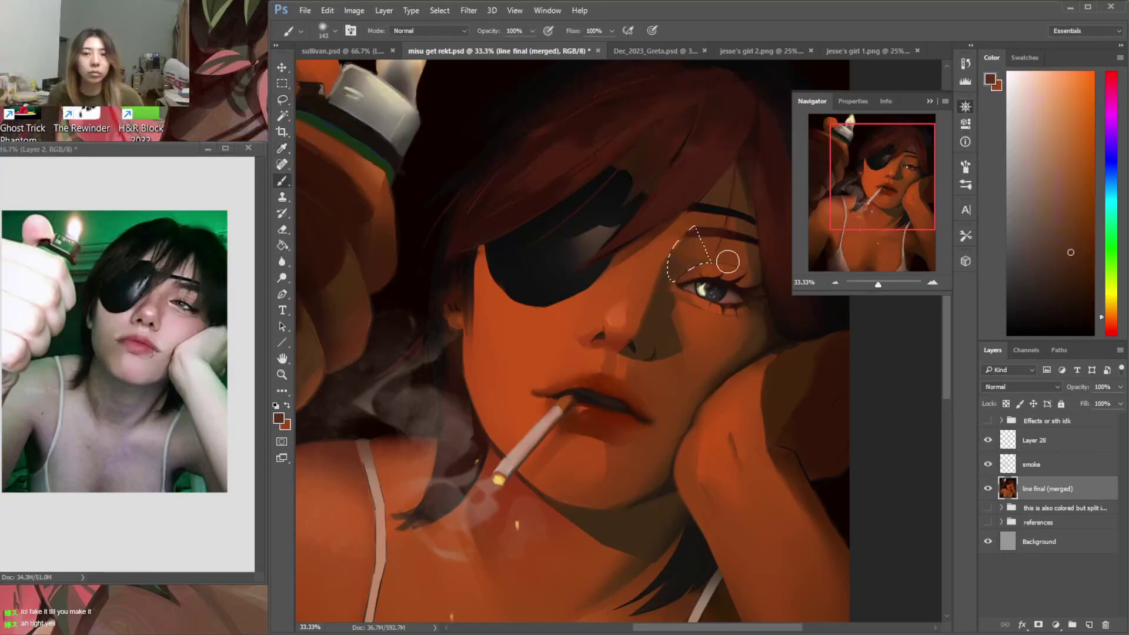
{"action": "key", "text": "ctrl+d"}
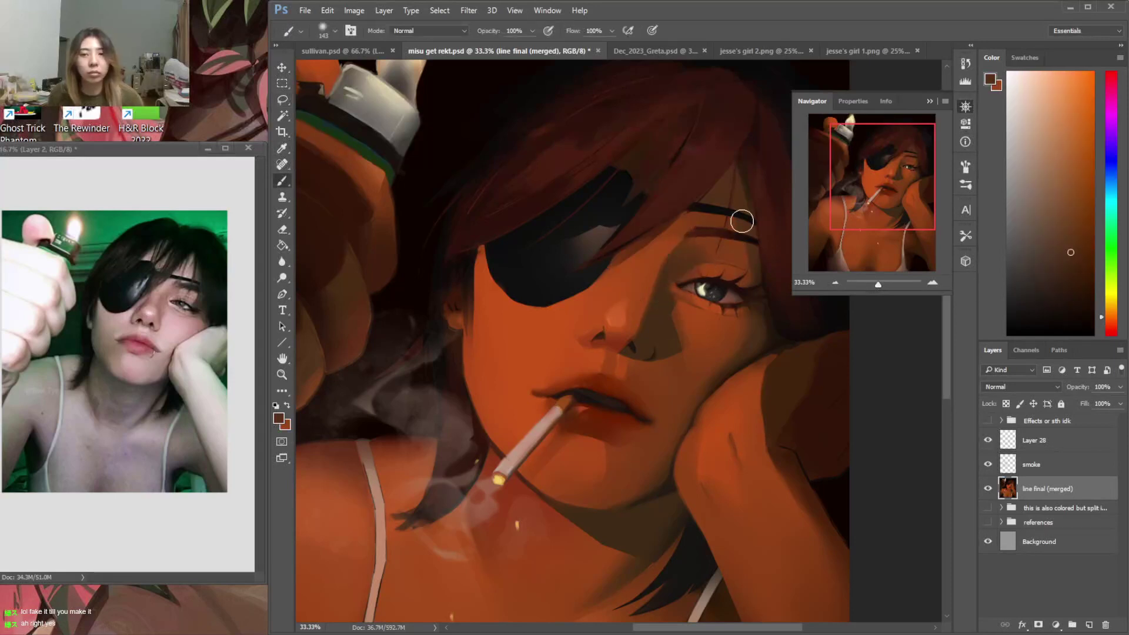
Select the upper eyelid above the iris of the uncovered eye and shade it with a sampled, lighter reddish orange
{"action": "key", "text": "l"}
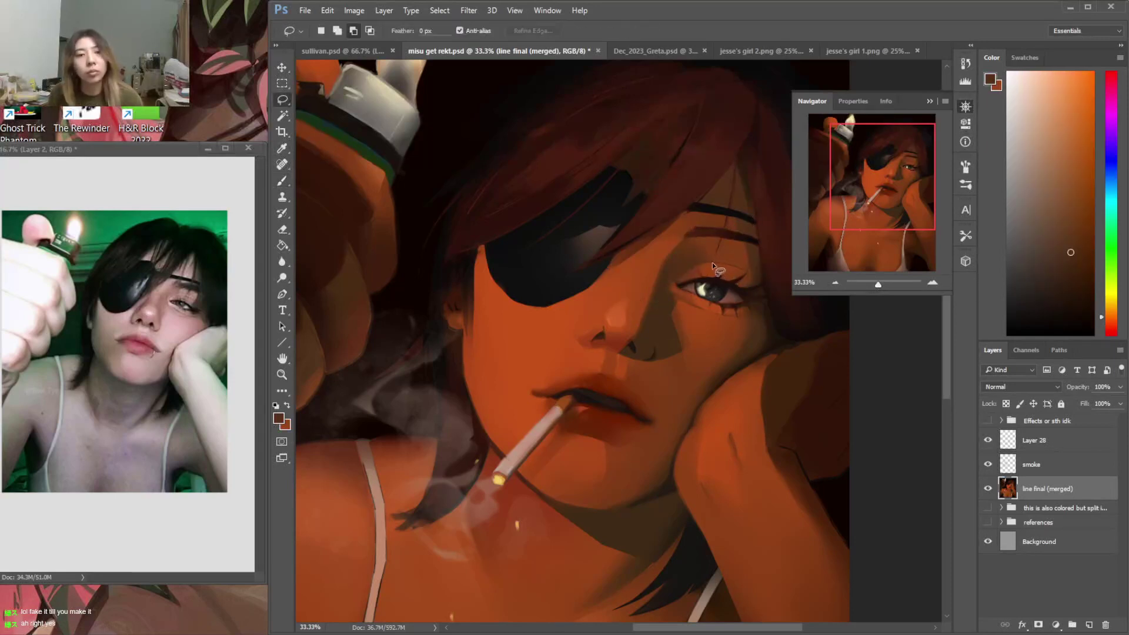
{"action": "mouse_move", "coordinate": [711, 262]}
{"action": "left_mouse_down"}
{"action": "mouse_move", "coordinate": [725, 269]}
{"action": "mouse_move", "coordinate": [714, 276]}
{"action": "left_mouse_up"}
{"action": "key", "text": "b"}
{"action": "left_click", "coordinate": [721, 267], "text": "alt"}
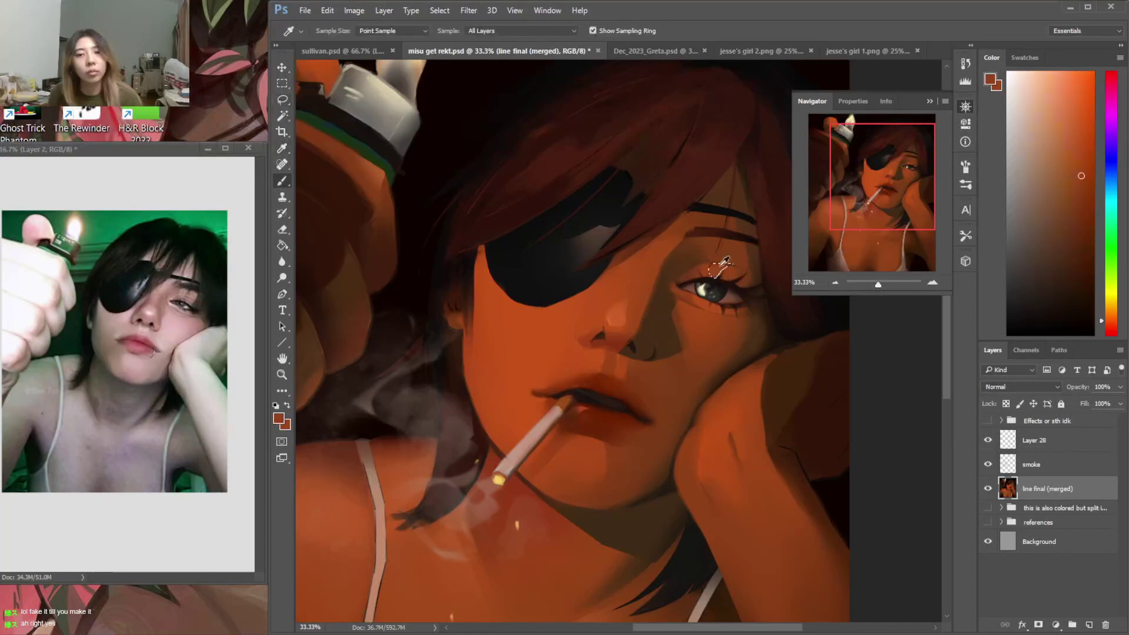
{"action": "left_click", "coordinate": [1071, 151]}
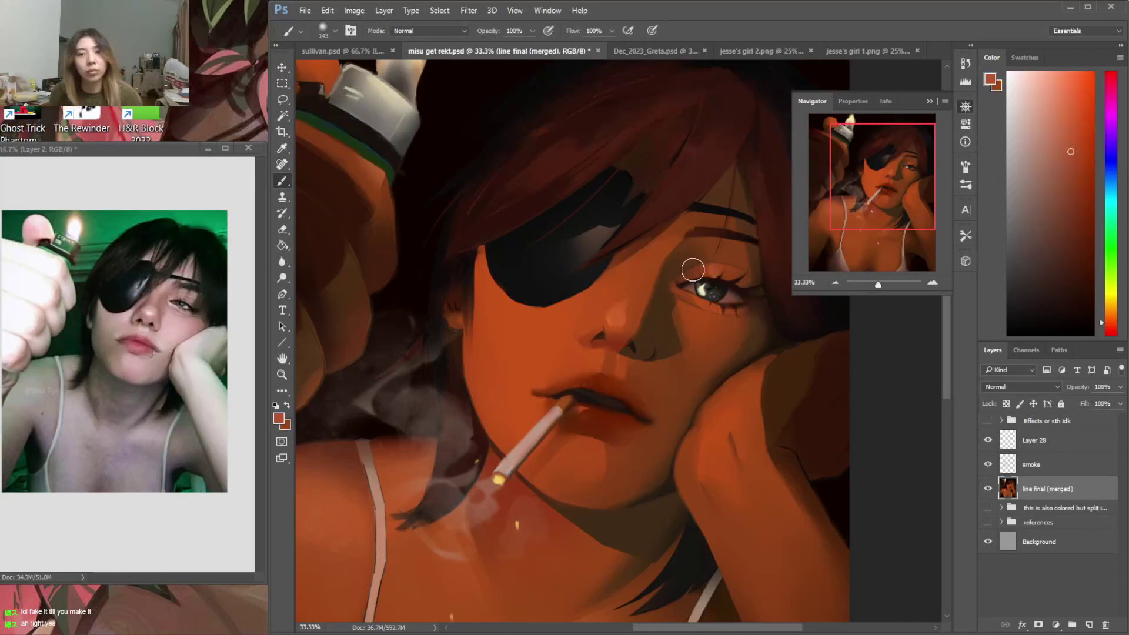
Select the outer part of the upper eyelid and blend in the lighter reddish orange sampled from the lid
{"action": "key", "text": "l"}
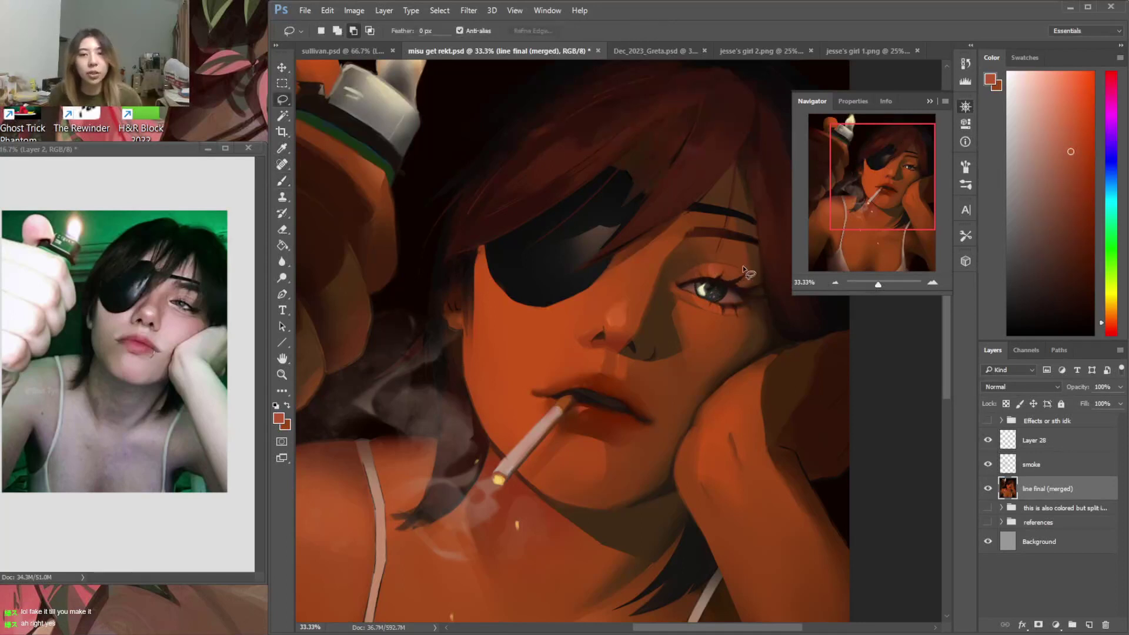
{"action": "left_click_drag", "start_coordinate": [744, 289], "coordinate": [749, 281]}
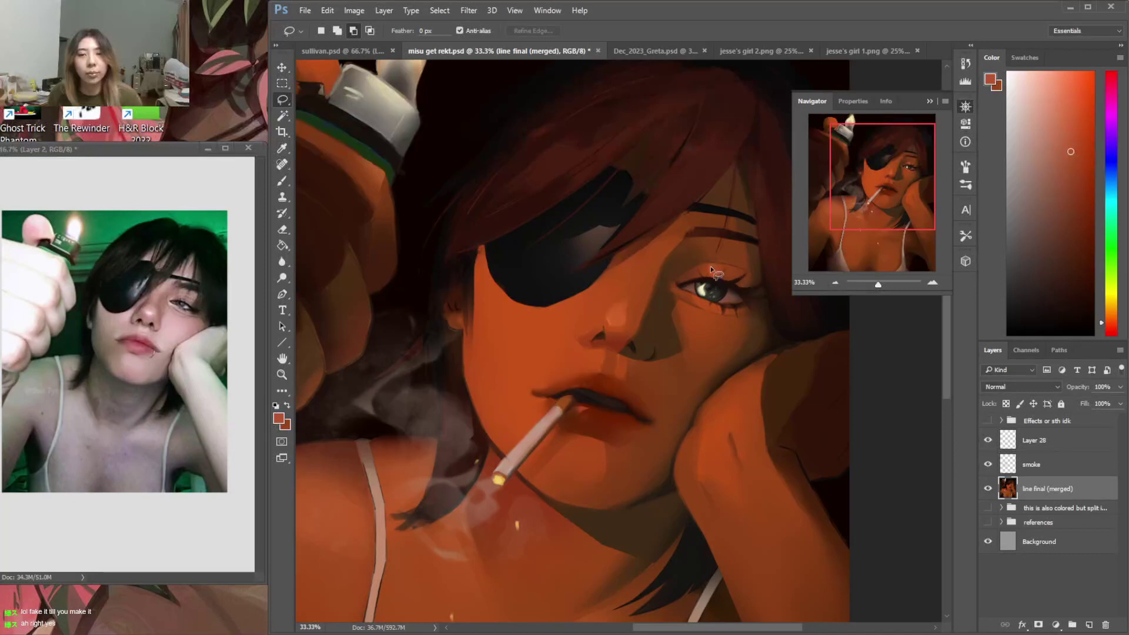
{"action": "key", "text": "b"}
{"action": "left_click", "coordinate": [714, 270], "text": "alt"}
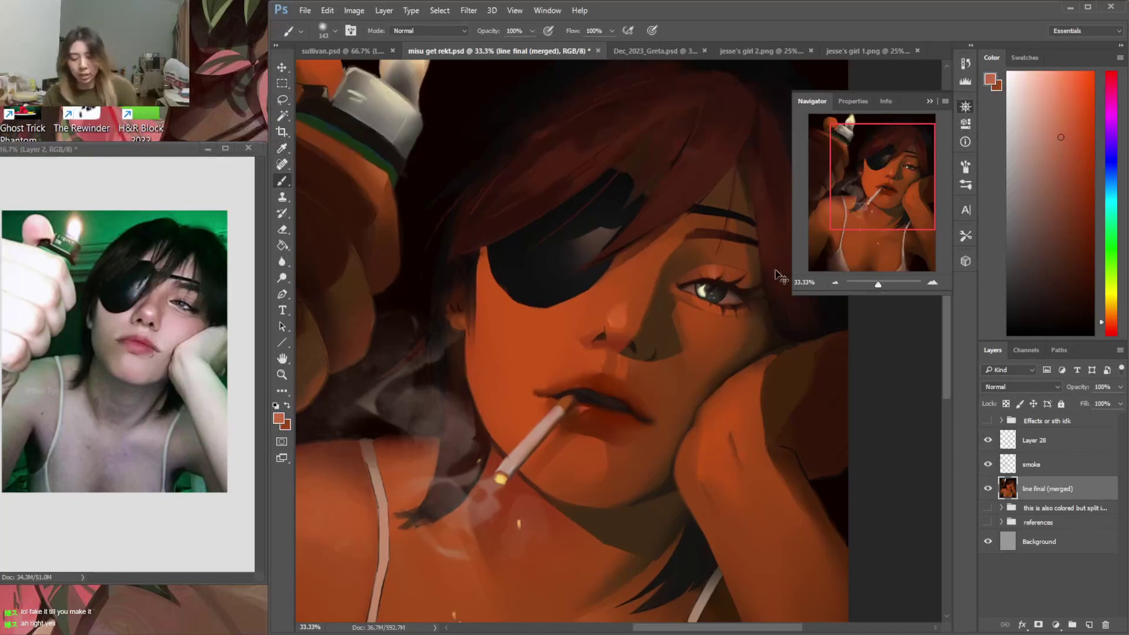
Brighten the lighter's flame with pale yellow sampled from its tip, using the soft brush
{"action": "key", "text": "ctrl+minus"}
{"action": "key", "text": "ctrl+minus"}
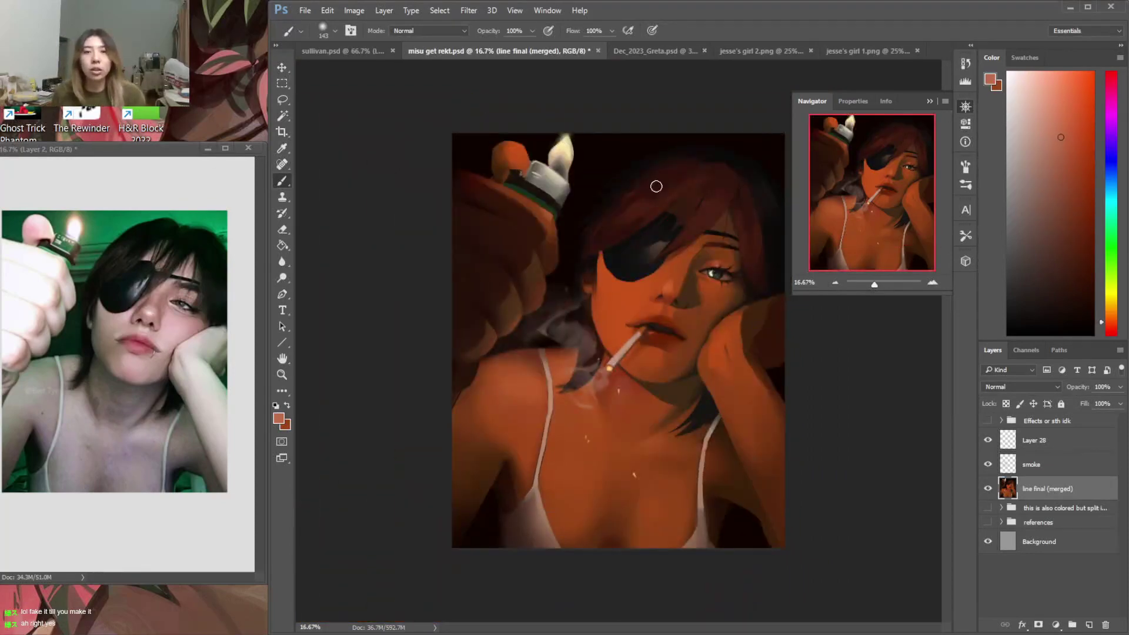
{"action": "left_click", "coordinate": [563, 147], "text": "alt"}
{"action": "left_click_drag", "start_coordinate": [551, 161], "coordinate": [562, 151]}
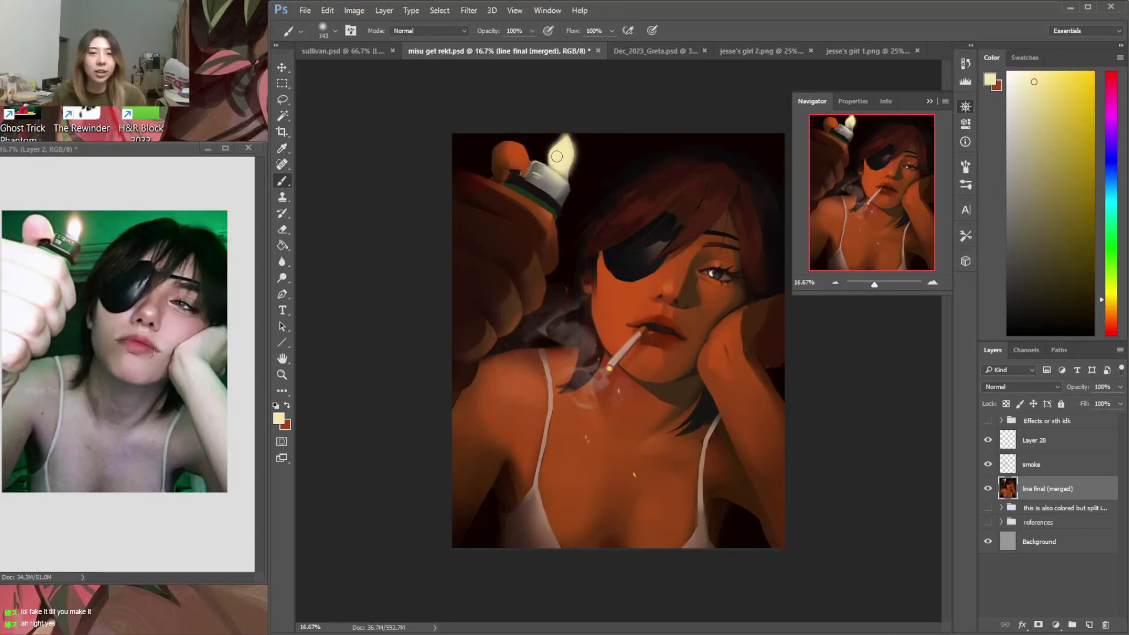
Select the flame shape, paint a white-hot core inside it, and clear the selection
{"action": "key", "text": "l"}
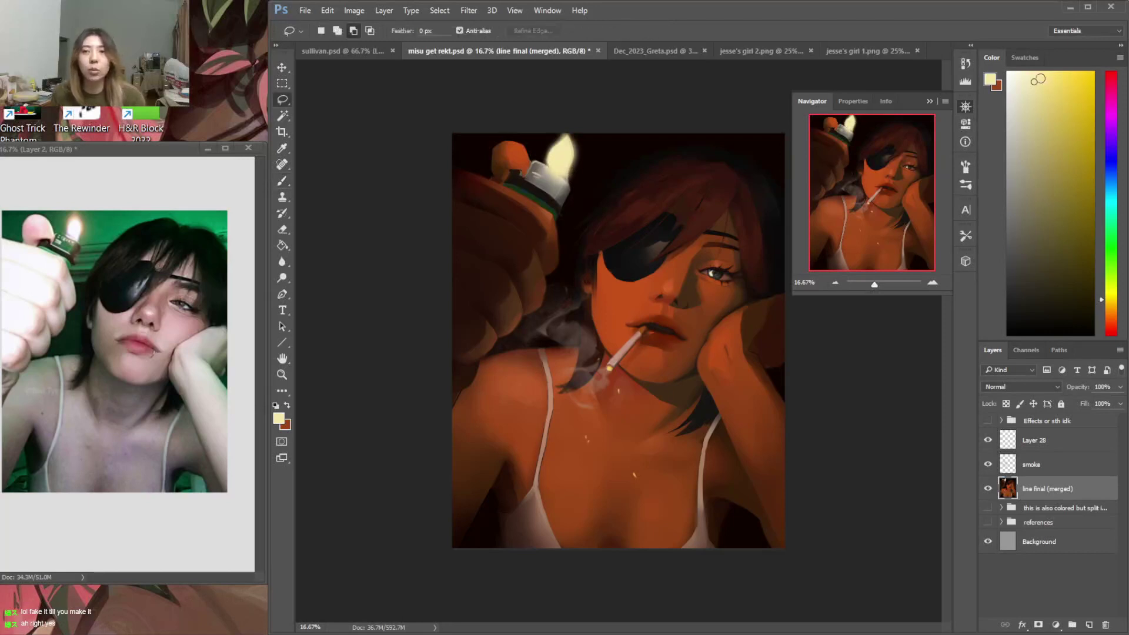
{"action": "key", "text": "b"}
{"action": "key", "text": "ctrl+h"}
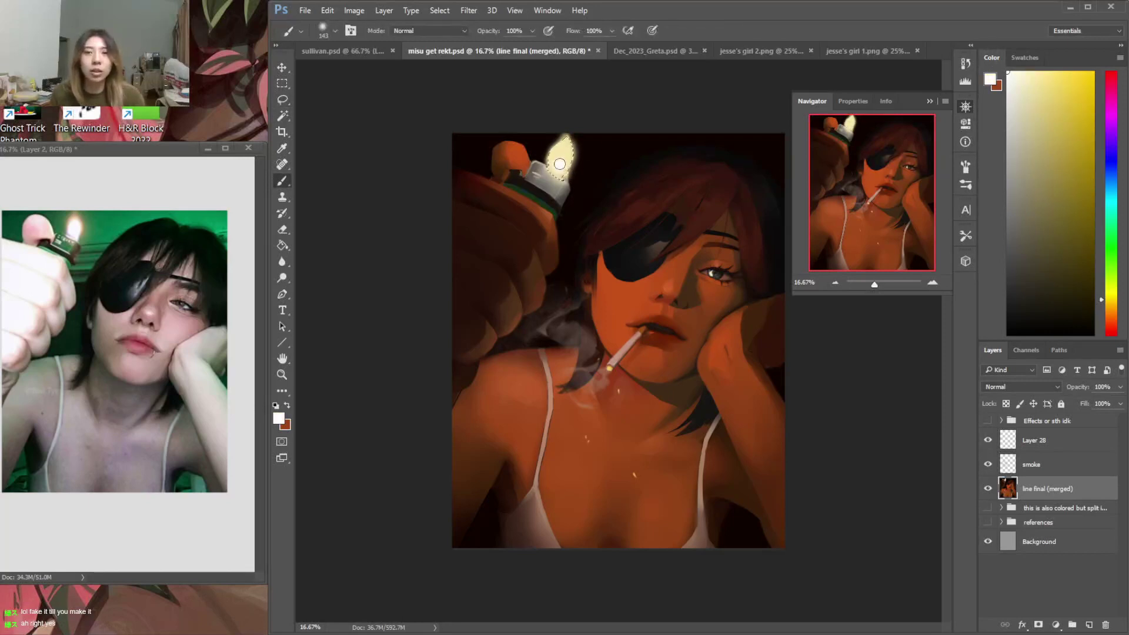
{"action": "key", "text": "ctrl+d"}
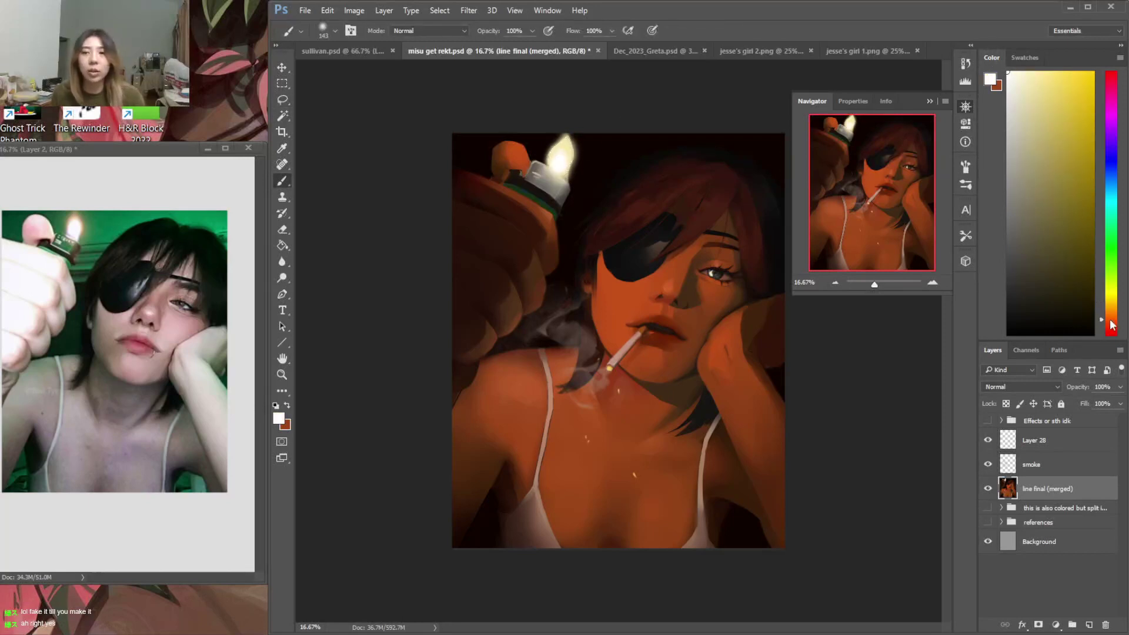
{"action": "left_click", "coordinate": [1111, 320]}
{"action": "left_click_drag", "start_coordinate": [1067, 71], "coordinate": [1067, 61]}
{"action": "left_click", "coordinate": [428, 30]}
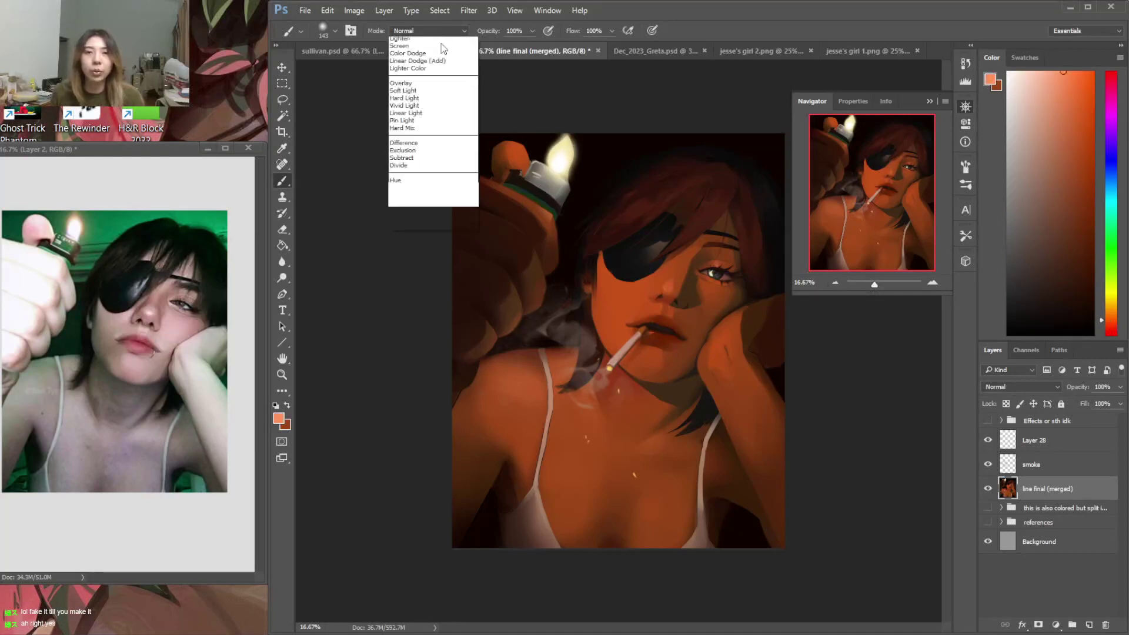
{"action": "left_click", "coordinate": [401, 131]}
Paint a glow around the lighter's flame in saturated red-orange with the brush in Color Dodge mode, undoing the last stroke
{"action": "left_click", "coordinate": [1112, 322]}
{"action": "left_click", "coordinate": [1092, 139]}
{"action": "left_click", "coordinate": [438, 33]}
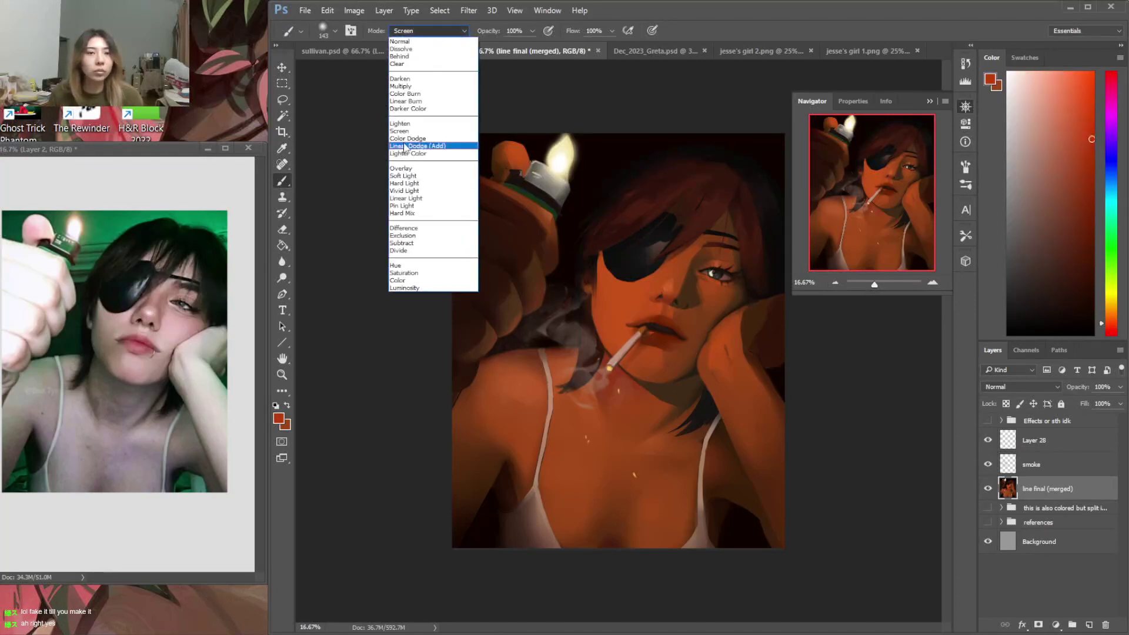
{"action": "left_click", "coordinate": [403, 141]}
{"action": "left_click", "coordinate": [739, 193]}
{"action": "mouse_move", "coordinate": [569, 172]}
{"action": "left_mouse_down"}
{"action": "mouse_move", "coordinate": [566, 120]}
{"action": "mouse_move", "coordinate": [554, 183]}
{"action": "mouse_move", "coordinate": [571, 121]}
{"action": "mouse_move", "coordinate": [561, 181]}
{"action": "mouse_move", "coordinate": [564, 122]}
{"action": "mouse_move", "coordinate": [575, 171]}
{"action": "mouse_move", "coordinate": [547, 133]}
{"action": "left_mouse_up"}
{"action": "key", "text": "ctrl+z"}
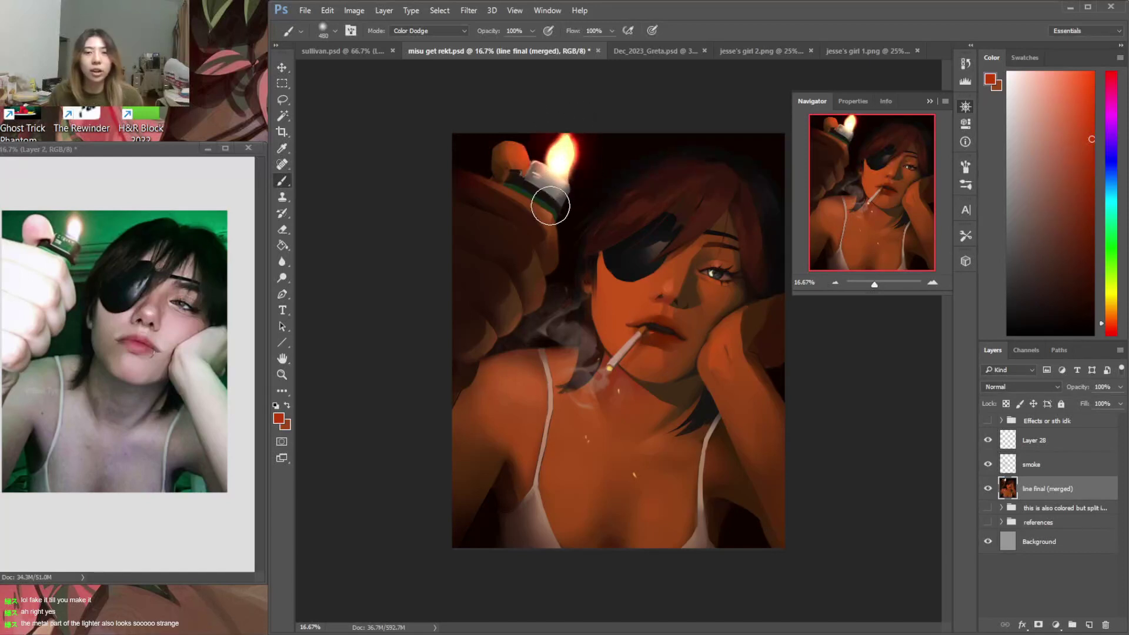
{"action": "key", "text": "w"}
{"action": "left_click", "coordinate": [535, 195]}
{"action": "key", "text": "ctrl+d"}
Return the brush's blending mode to Normal and choose the textured 120 px brush
{"action": "key", "text": "b"}
{"action": "left_click", "coordinate": [429, 31]}
{"action": "left_click", "coordinate": [411, 40]}
{"action": "right_click", "coordinate": [726, 284]}
{"action": "left_click", "coordinate": [726, 360]}
{"action": "key", "text": "Escape"}
Select the green band below the lighter's metal top with a freehand outline
{"action": "key", "text": "w"}
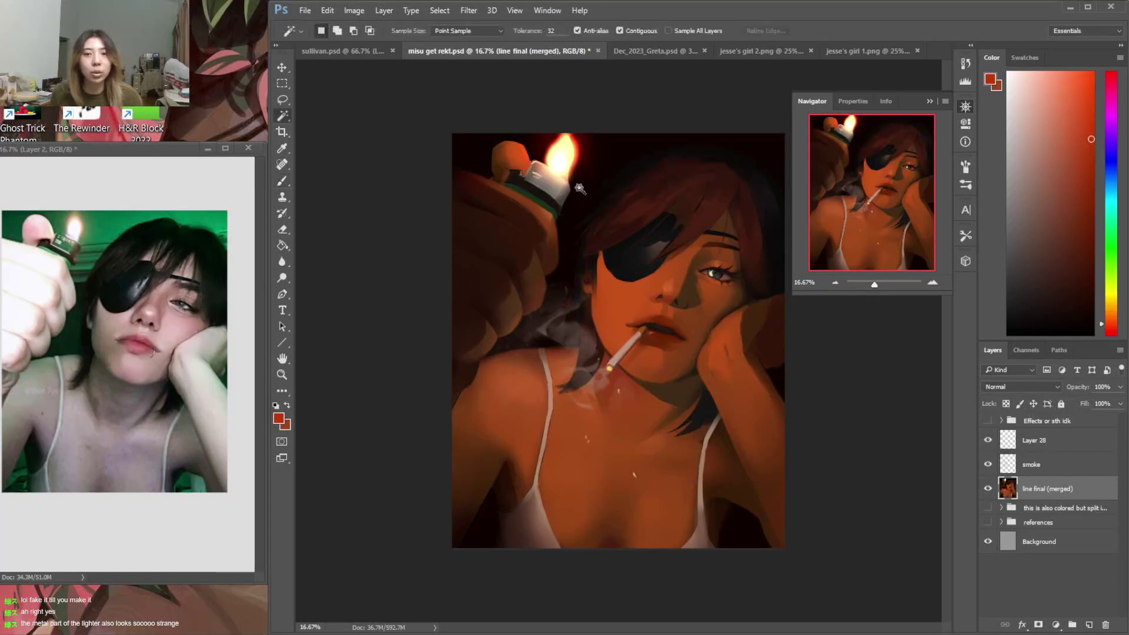
{"action": "key", "text": "ctrl+d"}
{"action": "key", "text": "l"}
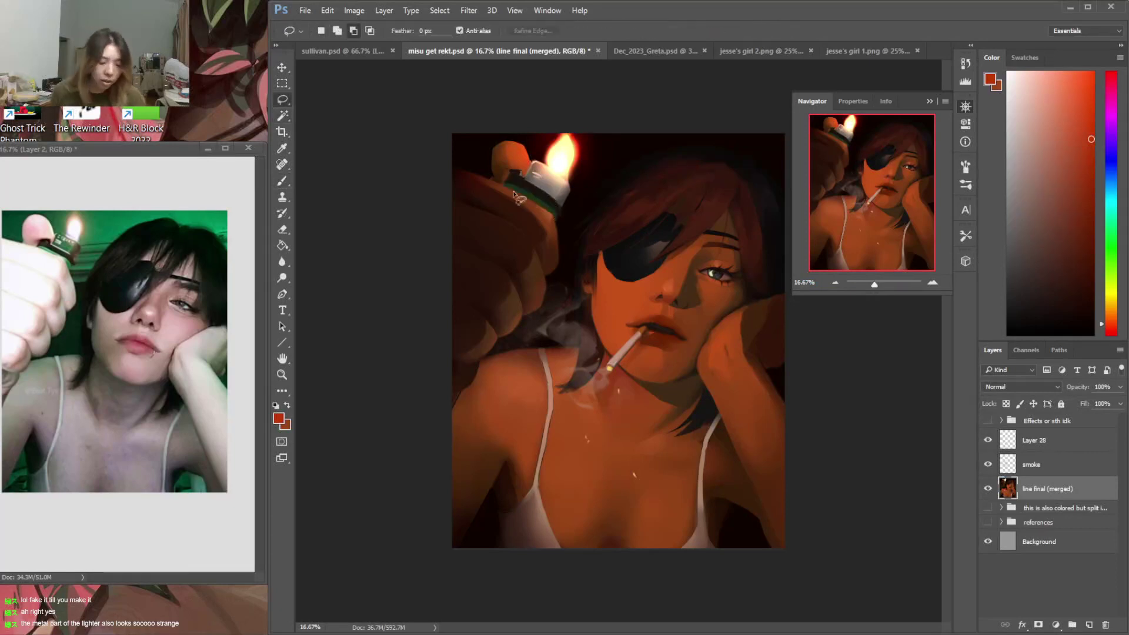
{"action": "left_click_drag", "start_coordinate": [509, 181], "coordinate": [520, 198]}
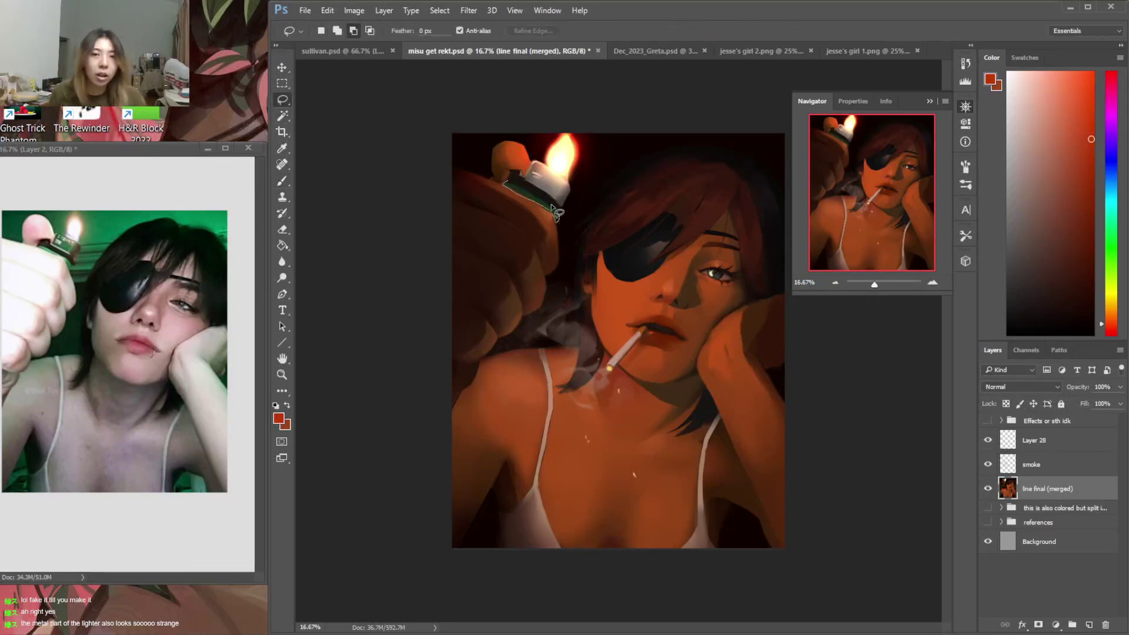
Try recolouring the selected green band with Hue/Saturation at hue -87, saturation -39 and lightness +11
{"action": "left_click", "coordinate": [360, 11]}
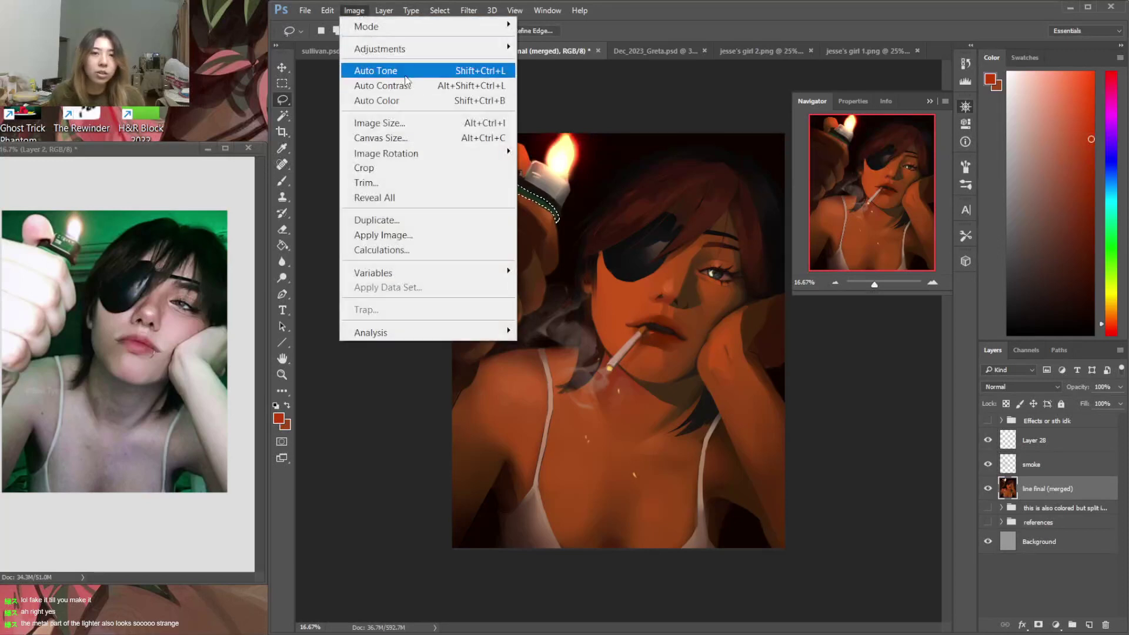
{"action": "mouse_move", "coordinate": [406, 49]}
{"action": "left_click", "coordinate": [562, 131]}
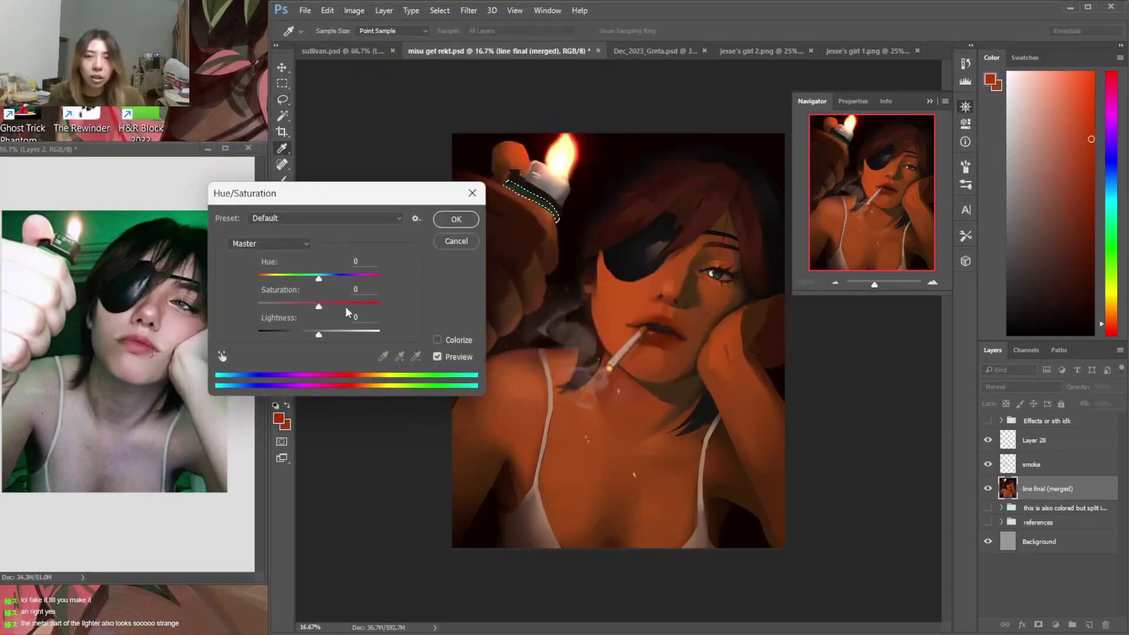
{"action": "mouse_move", "coordinate": [318, 278]}
{"action": "left_mouse_down"}
{"action": "mouse_move", "coordinate": [299, 278]}
{"action": "mouse_move", "coordinate": [340, 283]}
{"action": "mouse_move", "coordinate": [291, 283]}
{"action": "mouse_move", "coordinate": [312, 284]}
{"action": "mouse_move", "coordinate": [296, 307]}
{"action": "mouse_move", "coordinate": [329, 280]}
{"action": "mouse_move", "coordinate": [383, 286]}
{"action": "mouse_move", "coordinate": [298, 280]}
{"action": "left_mouse_up"}
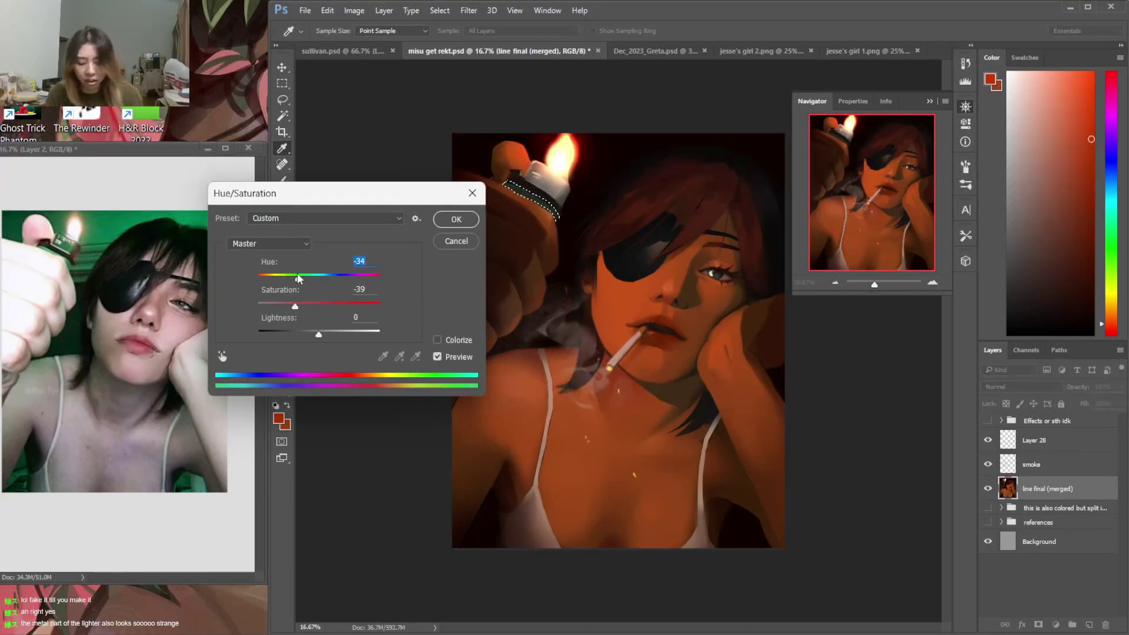
{"action": "key", "text": "ctrl+plus"}
{"action": "scroll", "coordinate": [706, 306], "scroll_direction": "up", "scroll_amount": 5}
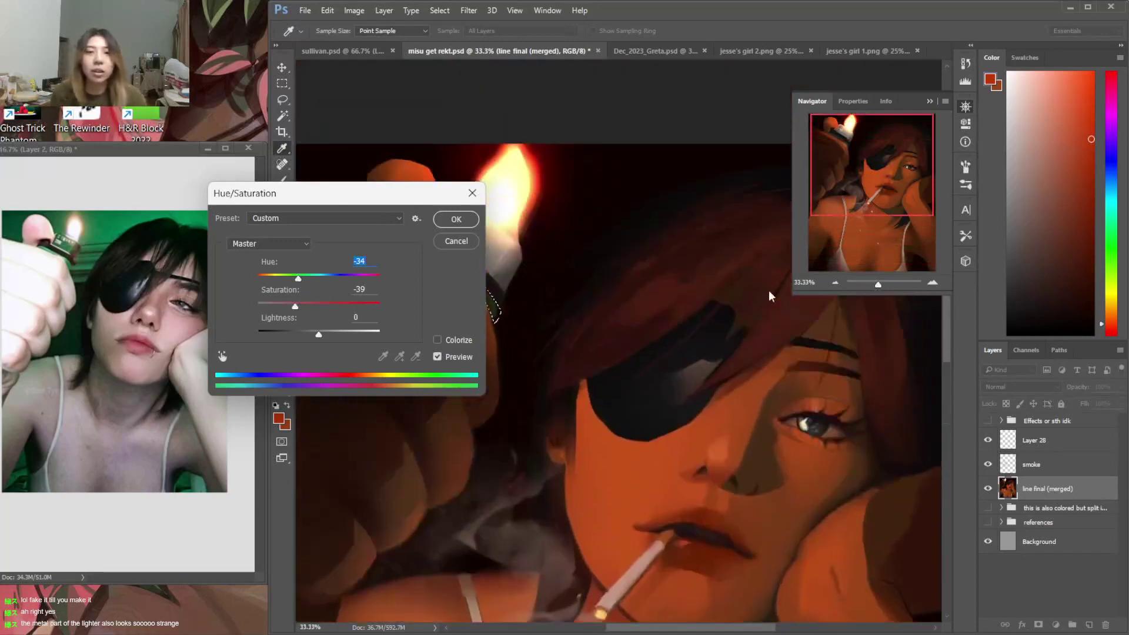
{"action": "left_click_drag", "start_coordinate": [372, 191], "coordinate": [244, 223]}
{"action": "mouse_move", "coordinate": [172, 309]}
{"action": "left_mouse_down"}
{"action": "mouse_move", "coordinate": [152, 311]}
{"action": "mouse_move", "coordinate": [164, 311]}
{"action": "left_mouse_up"}
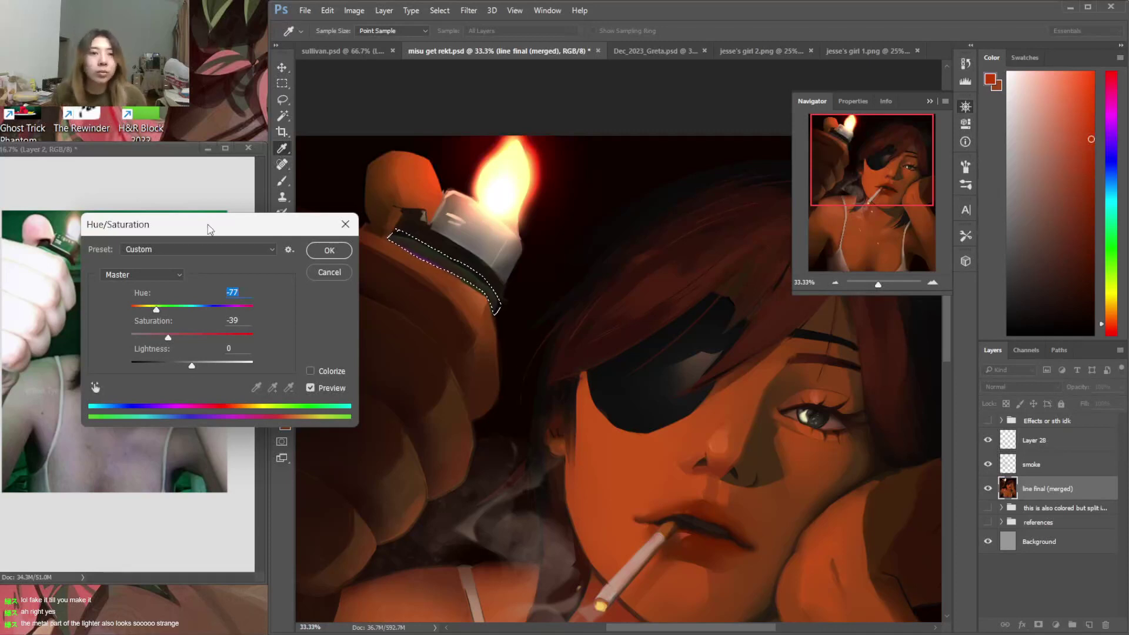
{"action": "left_click", "coordinate": [147, 311]}
{"action": "mouse_move", "coordinate": [161, 312]}
{"action": "left_mouse_down"}
{"action": "mouse_move", "coordinate": [143, 309]}
{"action": "mouse_move", "coordinate": [211, 311]}
{"action": "mouse_move", "coordinate": [154, 311]}
{"action": "left_mouse_up"}
{"action": "left_click", "coordinate": [199, 366]}
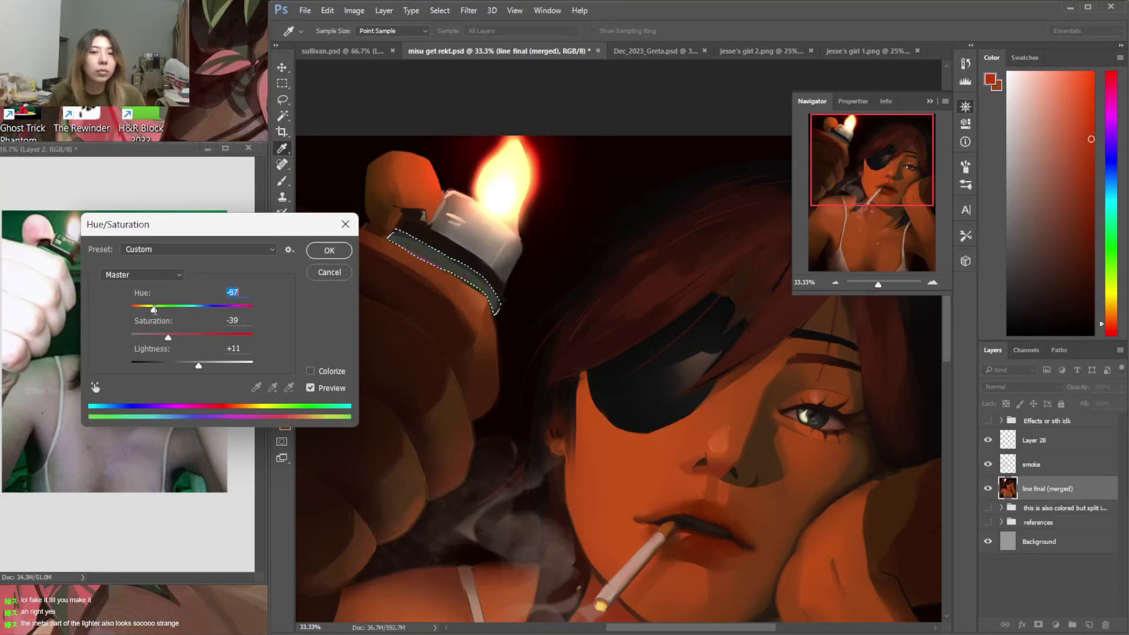
{"action": "left_click", "coordinate": [330, 277]}
Shade the selected green band with dark olive and dark brown using the textured 120 px brush, and clear the selection
{"action": "key", "text": "b"}
{"action": "left_click", "coordinate": [441, 255], "text": "alt"}
{"action": "left_click", "coordinate": [1114, 281]}
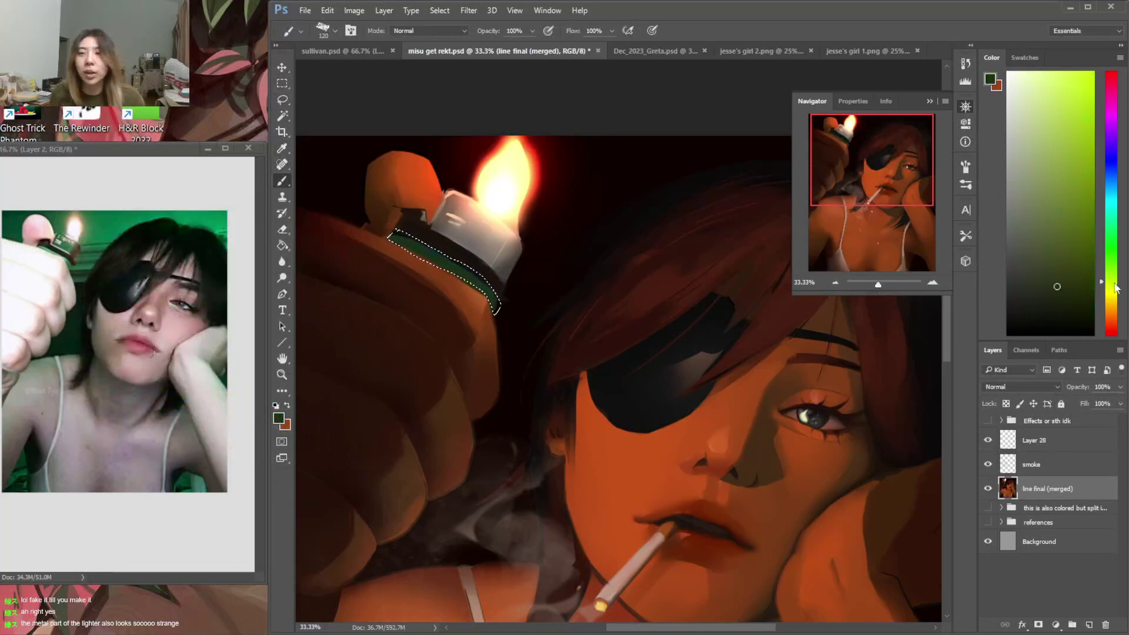
{"action": "left_click", "coordinate": [1053, 268]}
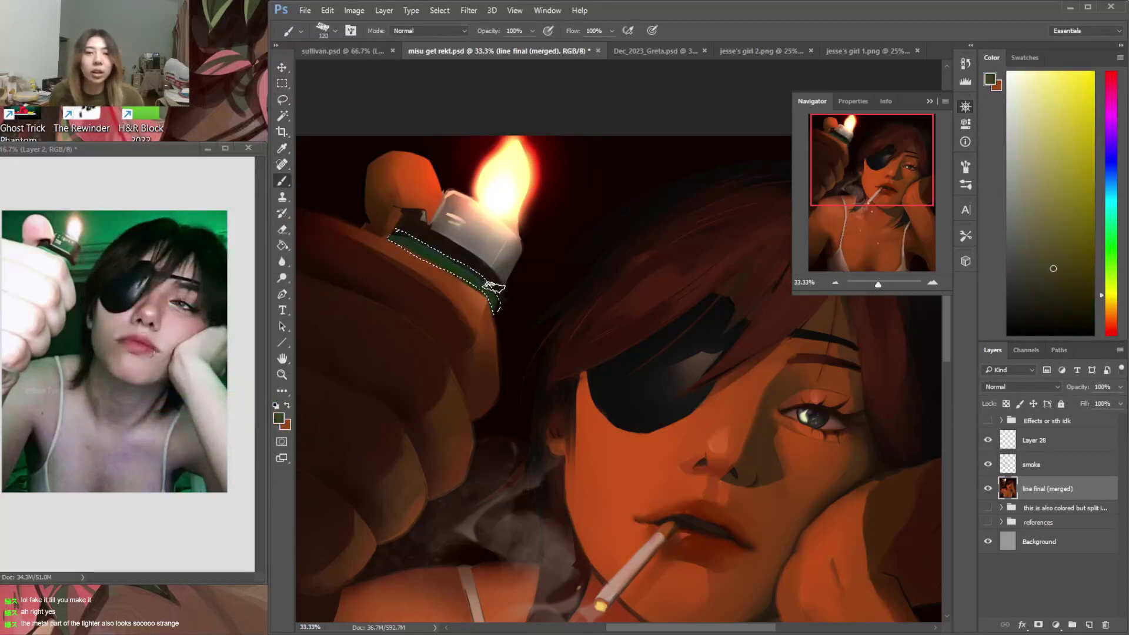
{"action": "left_click", "coordinate": [1111, 313]}
{"action": "left_click_drag", "start_coordinate": [1064, 279], "coordinate": [1058, 284]}
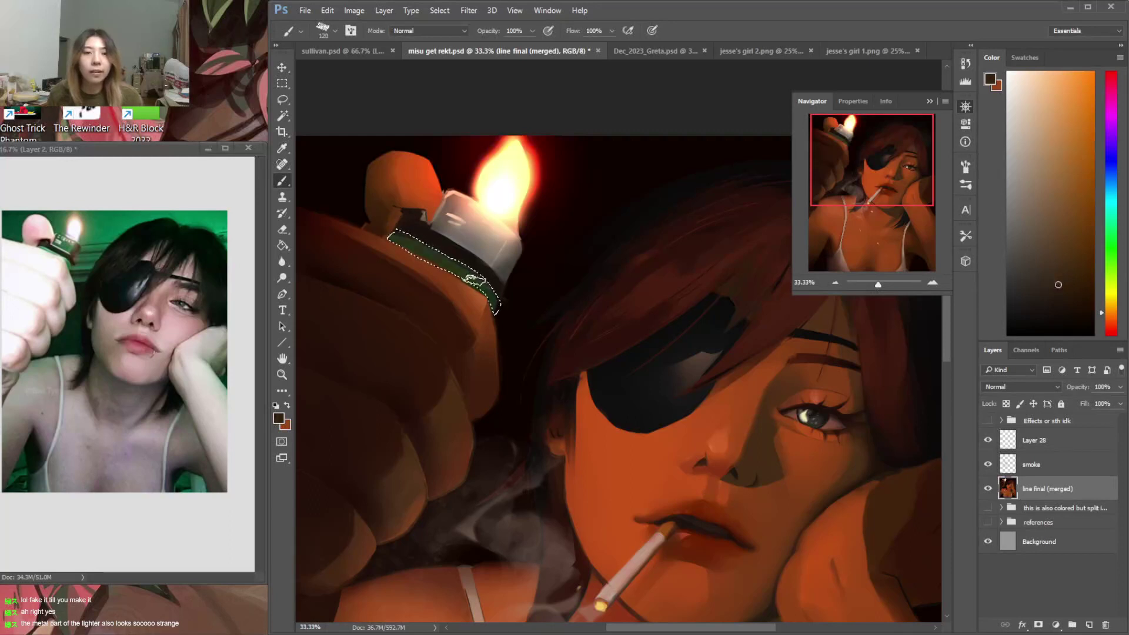
{"action": "key", "text": "ctrl+d"}
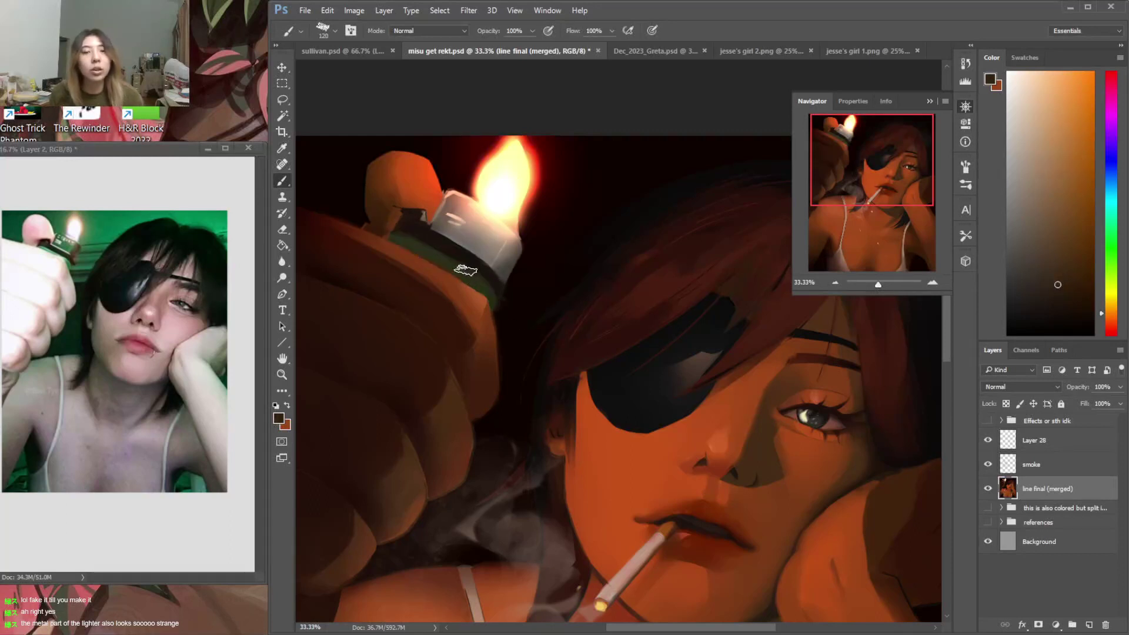
Sample the band's dark olive green and touch up the band's upper edge with the textured brush at 86 px
{"action": "key", "text": "i"}
{"action": "left_click", "coordinate": [465, 270]}
{"action": "key", "text": "b"}
{"action": "left_click", "coordinate": [453, 31]}
{"action": "left_click", "coordinate": [435, 39]}
{"action": "right_click", "coordinate": [510, 234]}
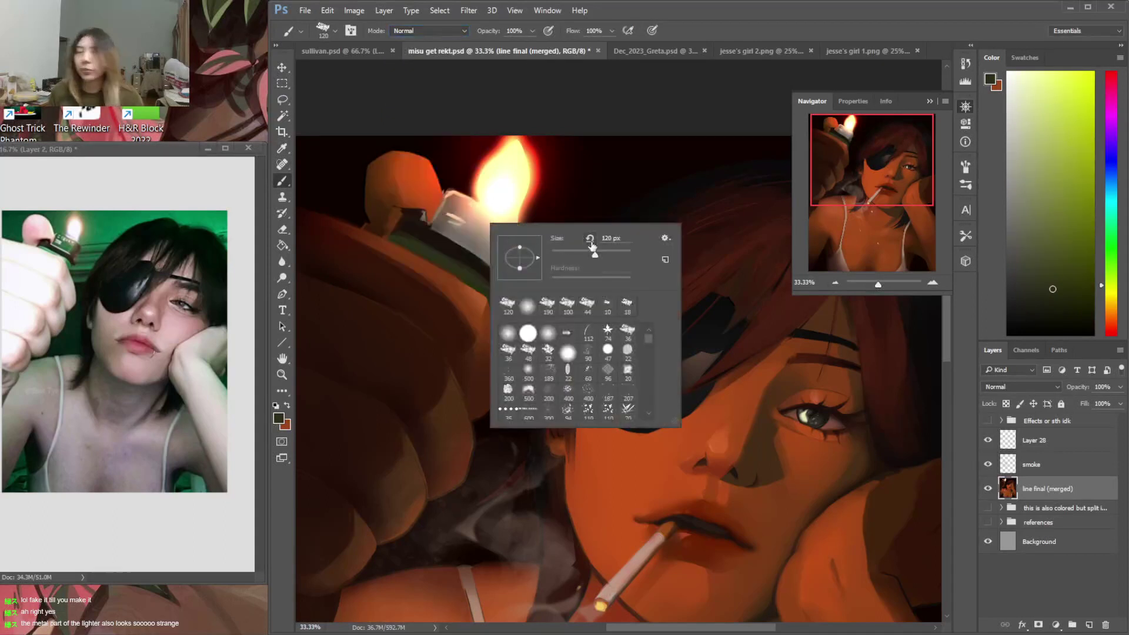
{"action": "key", "text": "Return"}
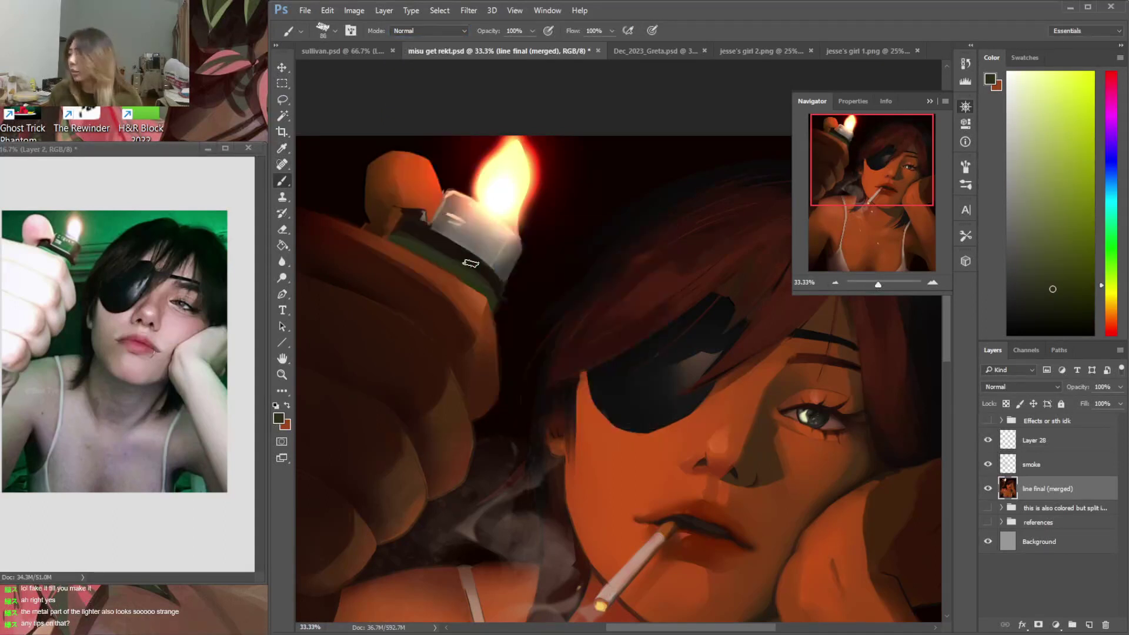
Darken the shadowed side of the lighter's metal top with sampled near-black and a dark reddish brown
{"action": "key", "text": "i"}
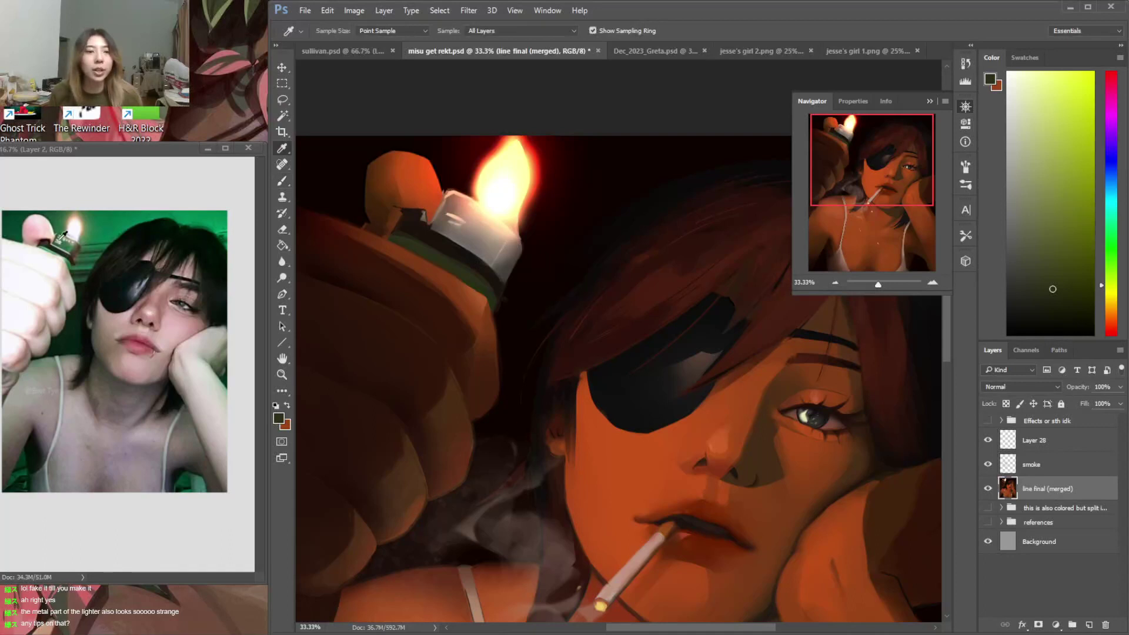
{"action": "left_click", "coordinate": [522, 262]}
{"action": "key", "text": "b"}
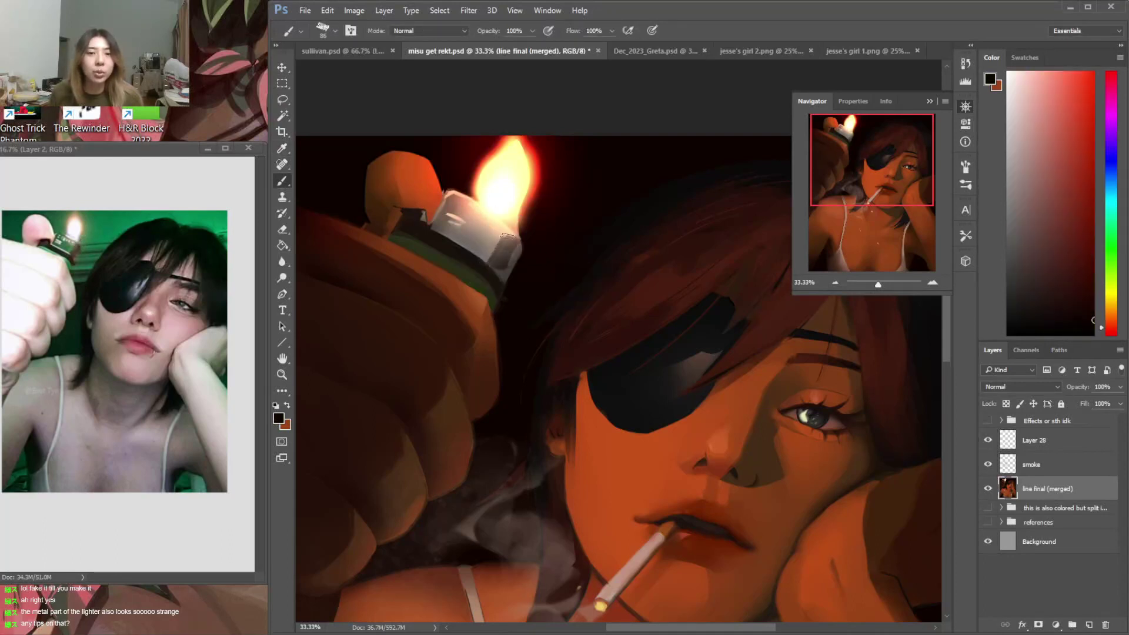
{"action": "left_click", "coordinate": [1109, 324]}
{"action": "left_click", "coordinate": [1081, 284]}
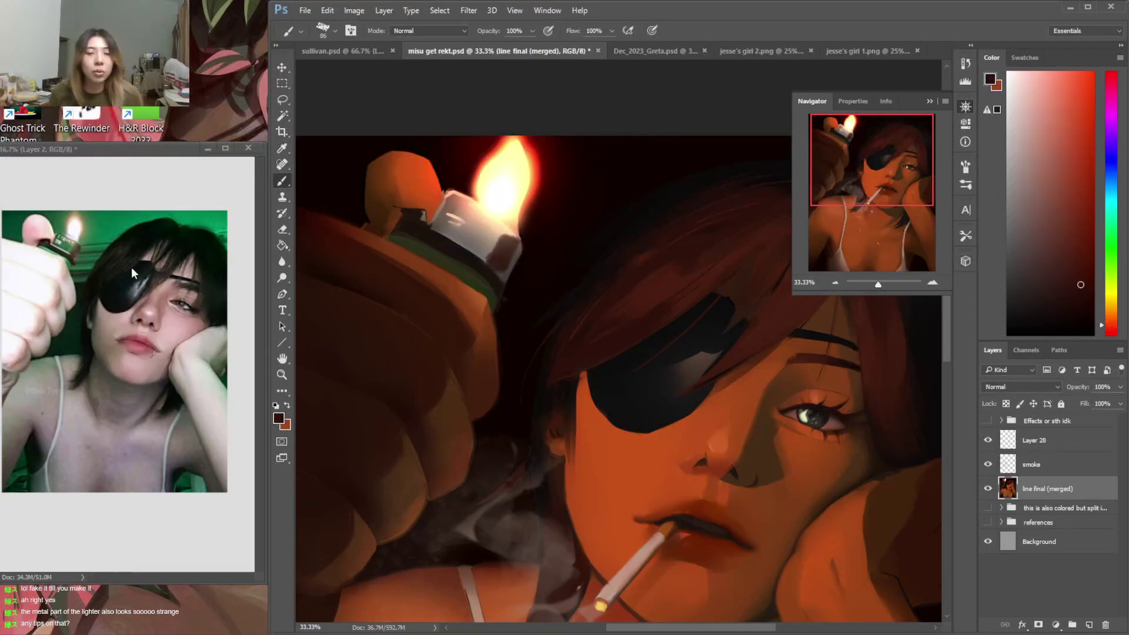
Select the front face of the lighter's metal top and cover it with muted reddish brown using the textured brush at 196 px
{"action": "key", "text": "l"}
{"action": "mouse_move", "coordinate": [436, 232]}
{"action": "left_mouse_down"}
{"action": "mouse_move", "coordinate": [487, 266]}
{"action": "mouse_move", "coordinate": [508, 226]}
{"action": "mouse_move", "coordinate": [438, 230]}
{"action": "left_mouse_up"}
{"action": "key", "text": "b"}
{"action": "right_click", "coordinate": [549, 252]}
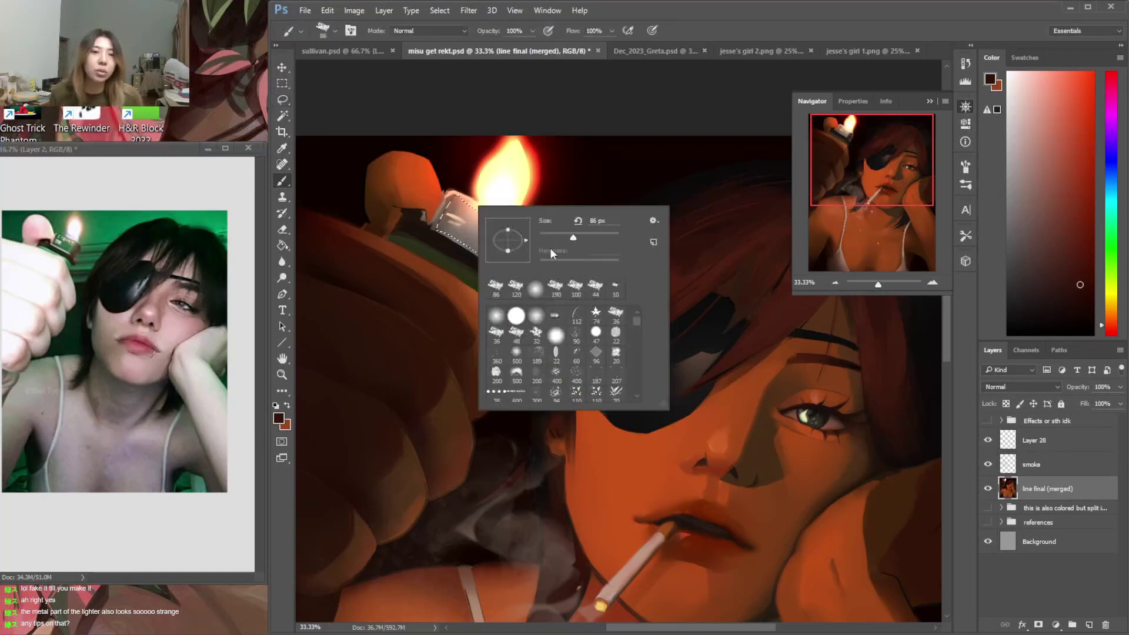
{"action": "left_click", "coordinate": [591, 235]}
{"action": "left_click", "coordinate": [586, 191]}
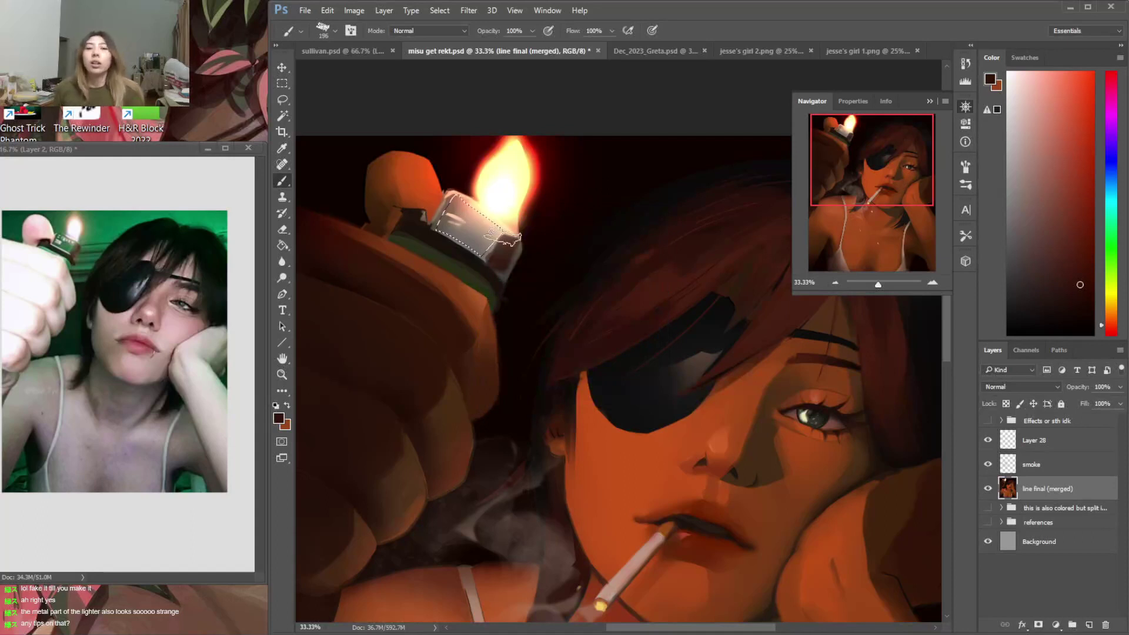
{"action": "left_click", "coordinate": [471, 202], "text": "alt"}
{"action": "left_click", "coordinate": [1047, 237]}
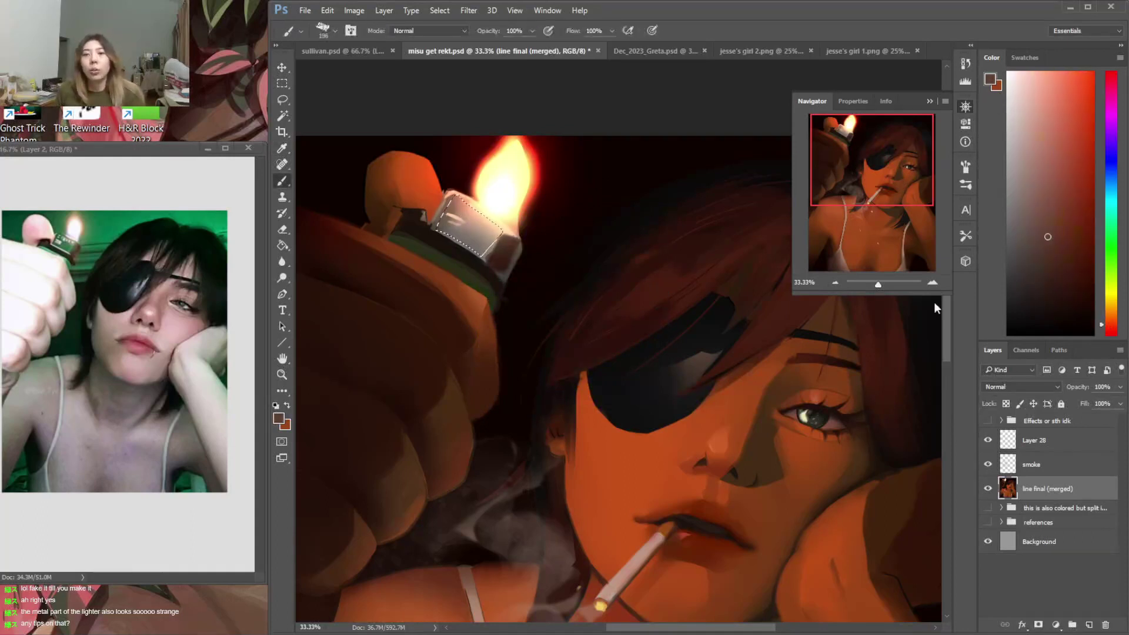
{"action": "mouse_move", "coordinate": [457, 223]}
{"action": "left_mouse_down"}
{"action": "mouse_move", "coordinate": [467, 265]}
{"action": "mouse_move", "coordinate": [497, 207]}
{"action": "mouse_move", "coordinate": [409, 229]}
{"action": "mouse_move", "coordinate": [428, 214]}
{"action": "left_mouse_up"}
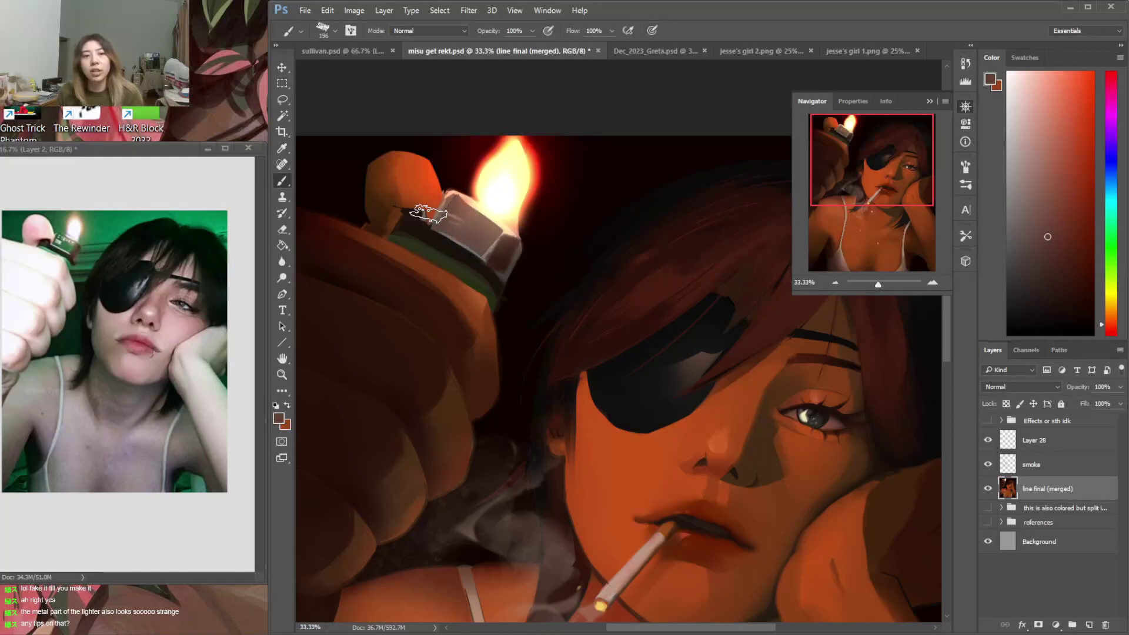
Reselect the metal top's front face, shade it in a darker reddish brown with the soft 196 px brush, and clear the selection
{"action": "key", "text": "l"}
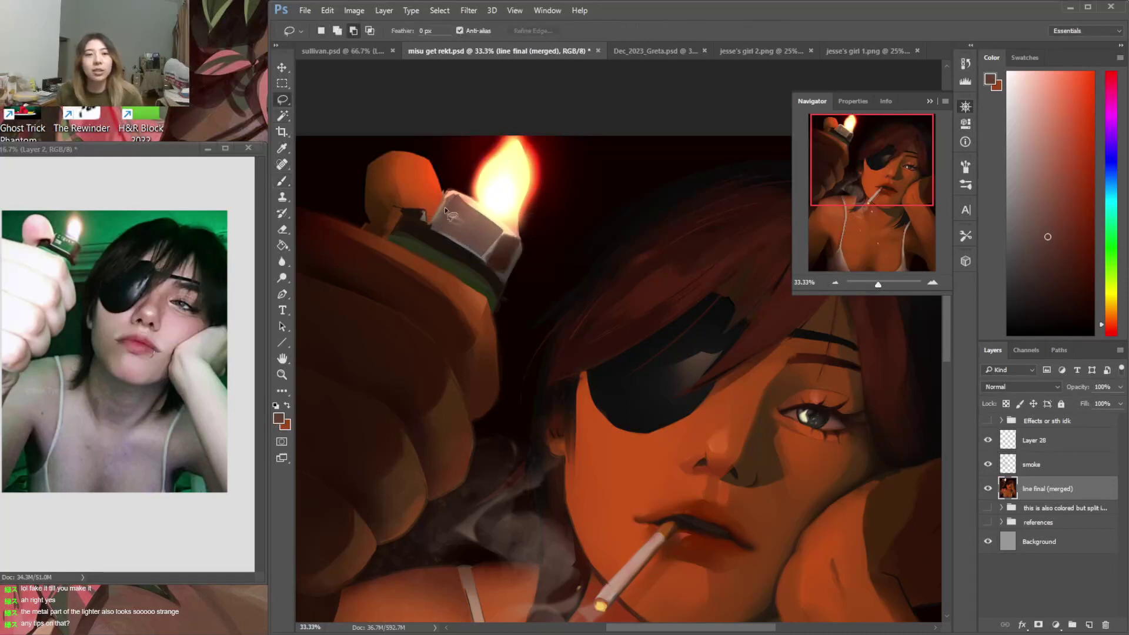
{"action": "key", "text": "b"}
{"action": "right_click", "coordinate": [477, 219]}
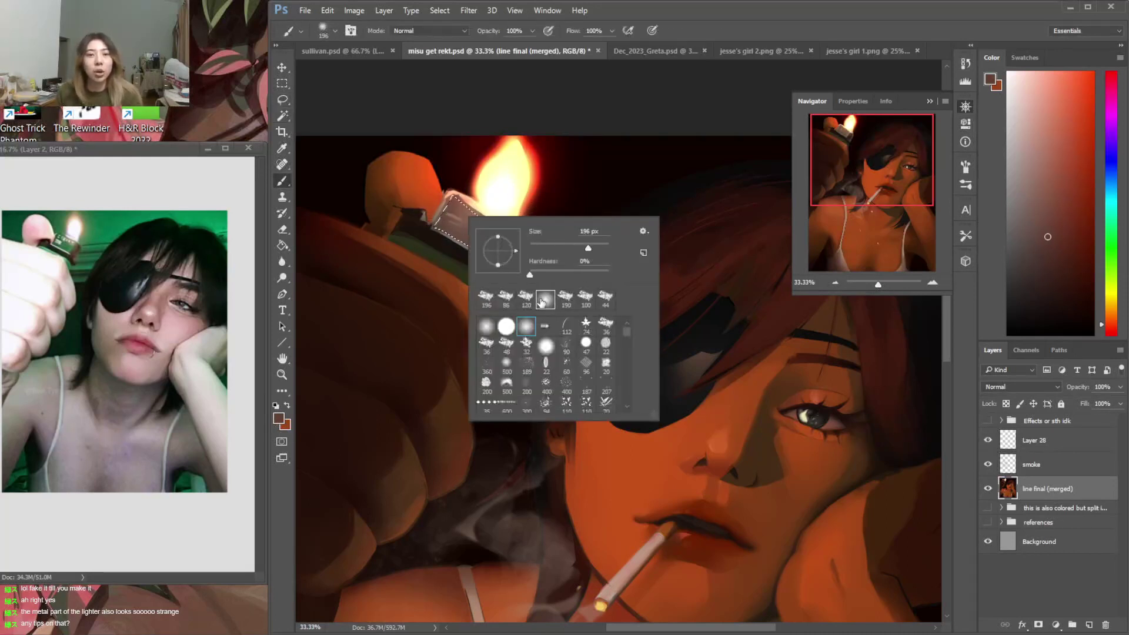
{"action": "left_click", "coordinate": [1064, 270]}
{"action": "mouse_move", "coordinate": [453, 213]}
{"action": "left_mouse_down"}
{"action": "mouse_move", "coordinate": [444, 166]}
{"action": "mouse_move", "coordinate": [438, 239]}
{"action": "mouse_move", "coordinate": [442, 196]}
{"action": "mouse_move", "coordinate": [459, 248]}
{"action": "left_mouse_up"}
{"action": "key", "text": "ctrl+d"}
Select the shadowed end of the lighter's metal top, add a soft reddish-brown glow to it, and clear the selection
{"action": "key", "text": "l"}
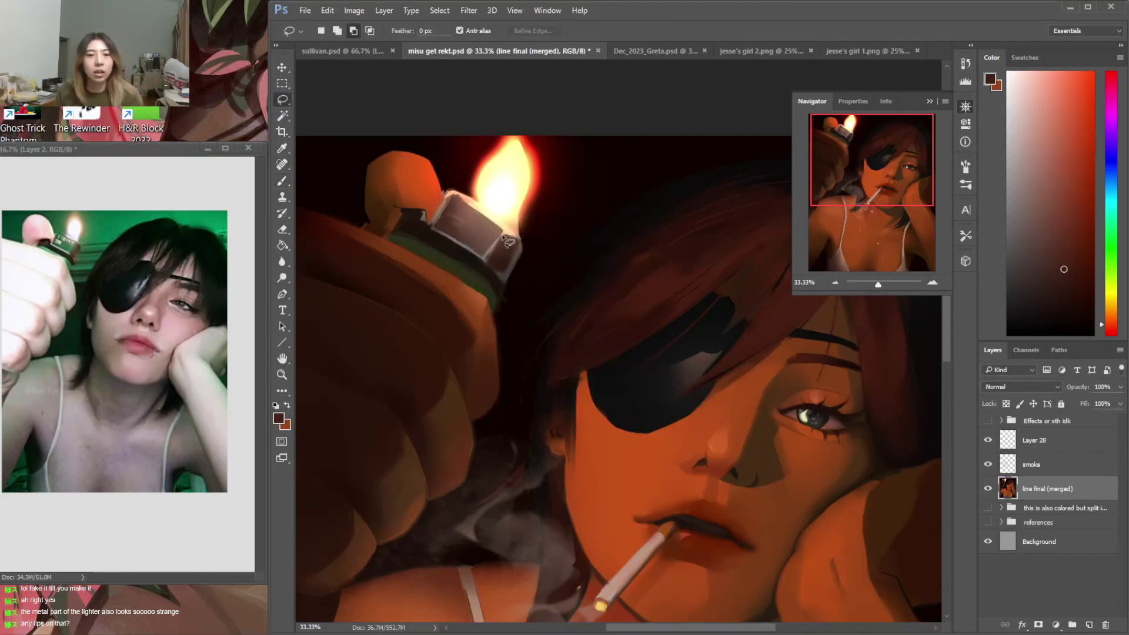
{"action": "mouse_move", "coordinate": [521, 259]}
{"action": "left_mouse_down"}
{"action": "mouse_move", "coordinate": [524, 236]}
{"action": "mouse_move", "coordinate": [491, 244]}
{"action": "mouse_move", "coordinate": [514, 242]}
{"action": "left_mouse_up"}
{"action": "key", "text": "b"}
{"action": "left_click", "coordinate": [532, 259], "text": "alt"}
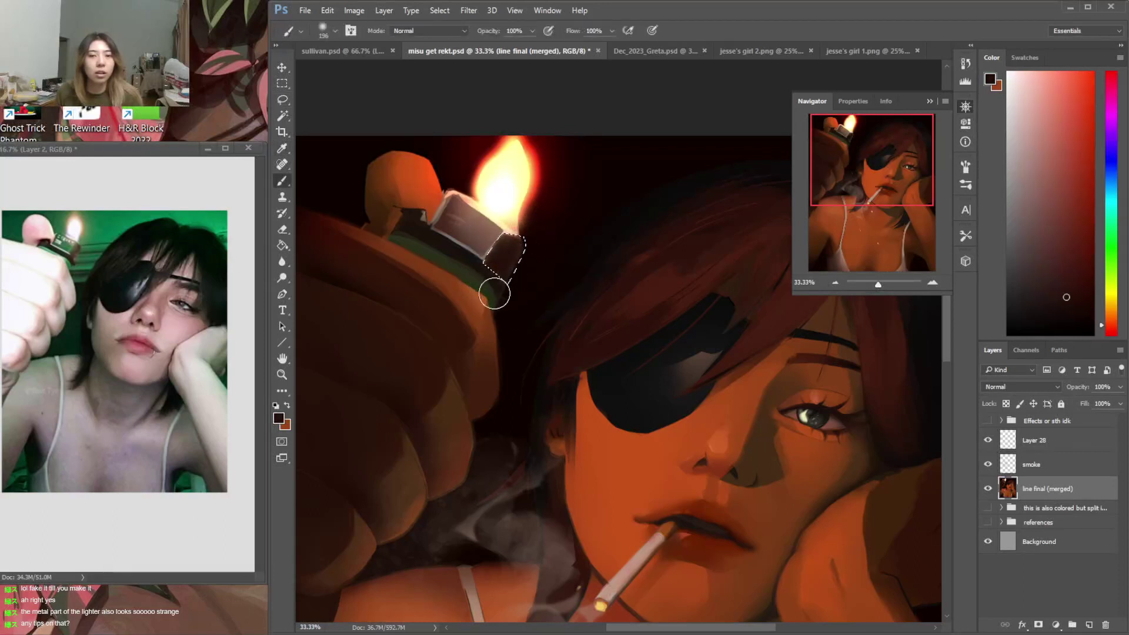
{"action": "key", "text": "i"}
{"action": "left_click", "coordinate": [517, 218]}
{"action": "key", "text": "b"}
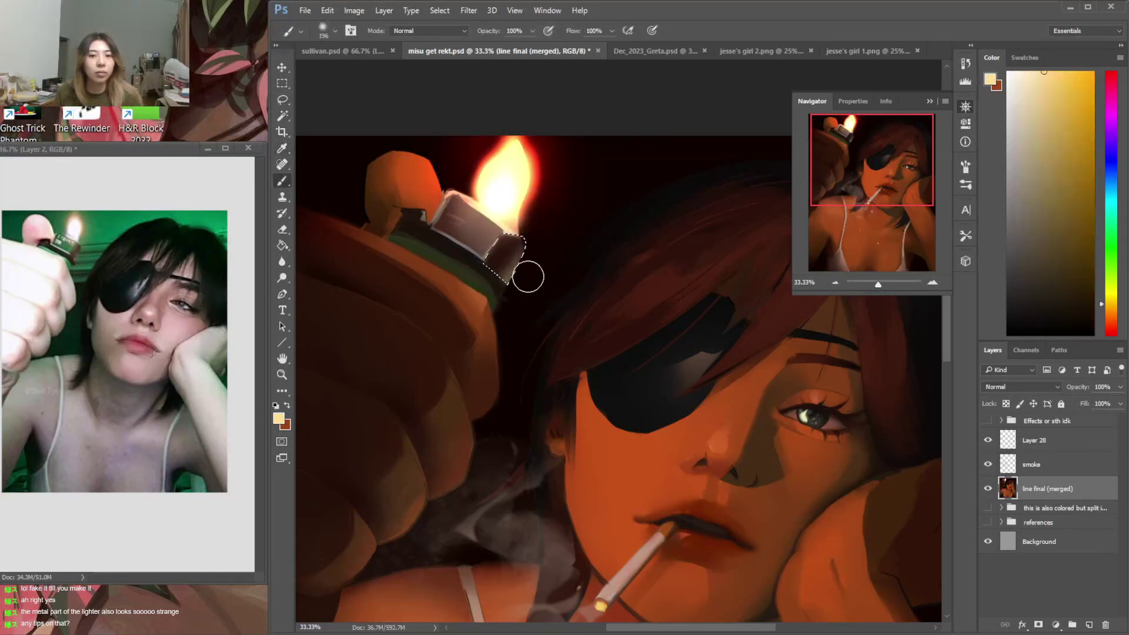
{"action": "left_click", "coordinate": [1111, 325]}
{"action": "key", "text": "ctrl+d"}
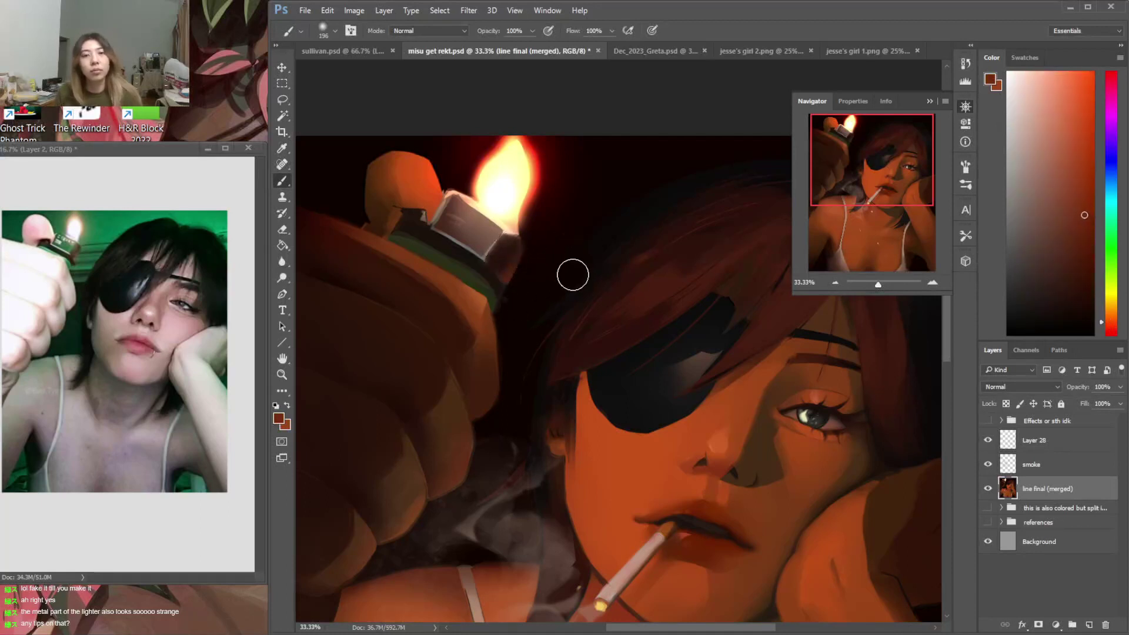
Select a small patch on the metal top's front face and paint a highlight in a muted yellow based on the flame's colour
{"action": "key", "text": "l"}
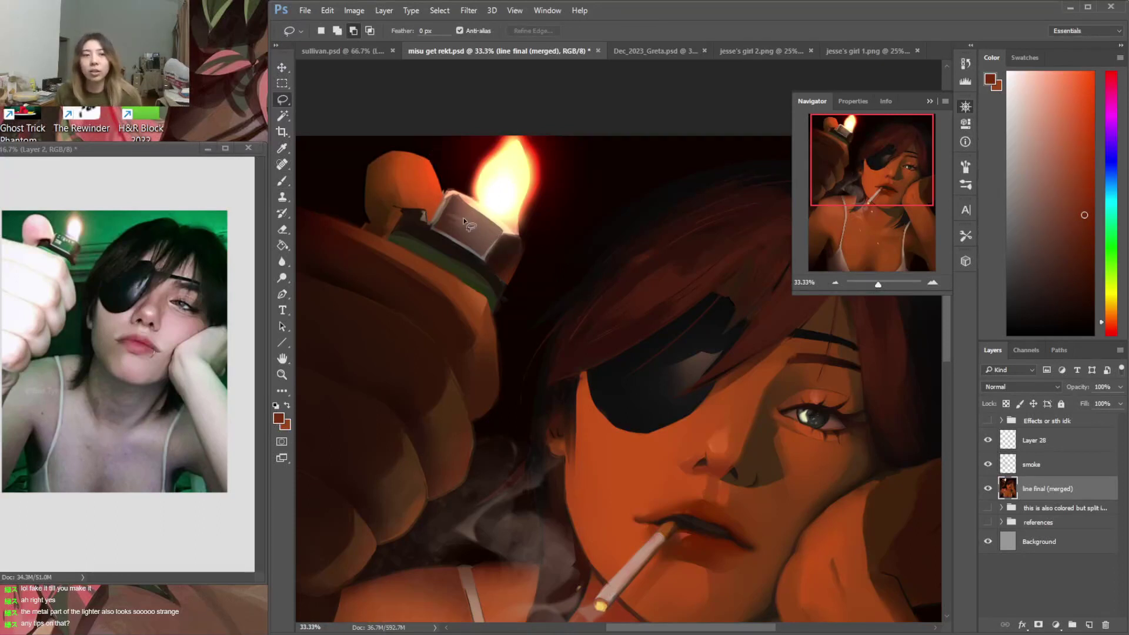
{"action": "left_click_drag", "start_coordinate": [460, 228], "coordinate": [461, 232]}
{"action": "key", "text": "b"}
{"action": "left_click", "coordinate": [510, 191], "text": "alt"}
{"action": "left_click", "coordinate": [526, 187], "text": "alt"}
{"action": "left_click", "coordinate": [1111, 306]}
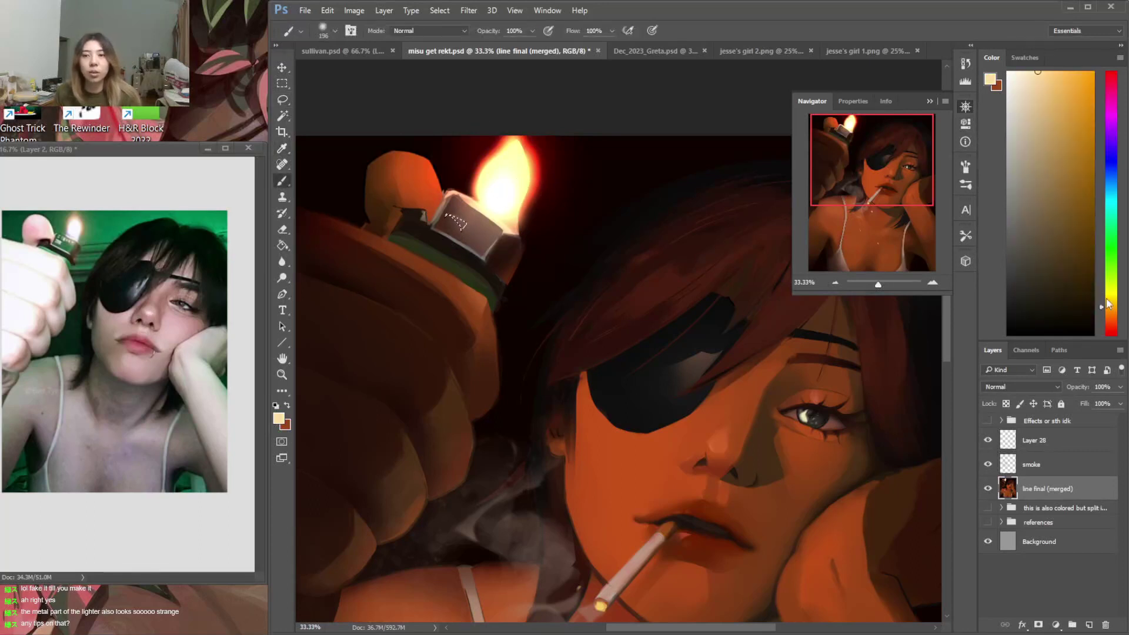
{"action": "left_click", "coordinate": [1054, 97]}
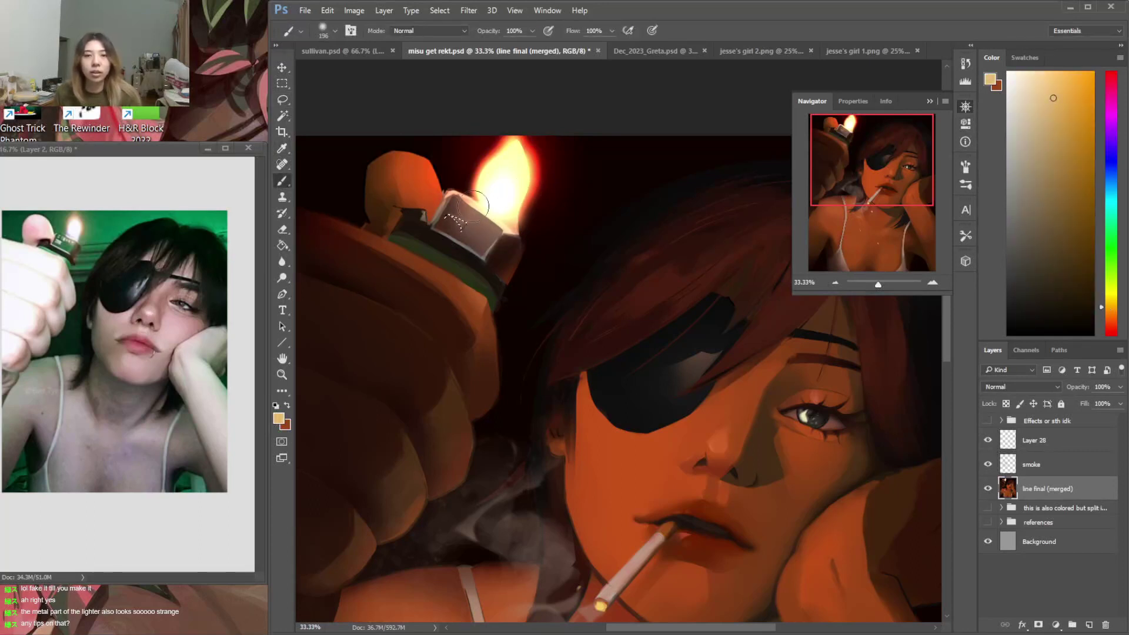
Select the wedge of thumb beside the lighter's dark part, shade it with soft dark red, and clear the selection
{"action": "key", "text": "l"}
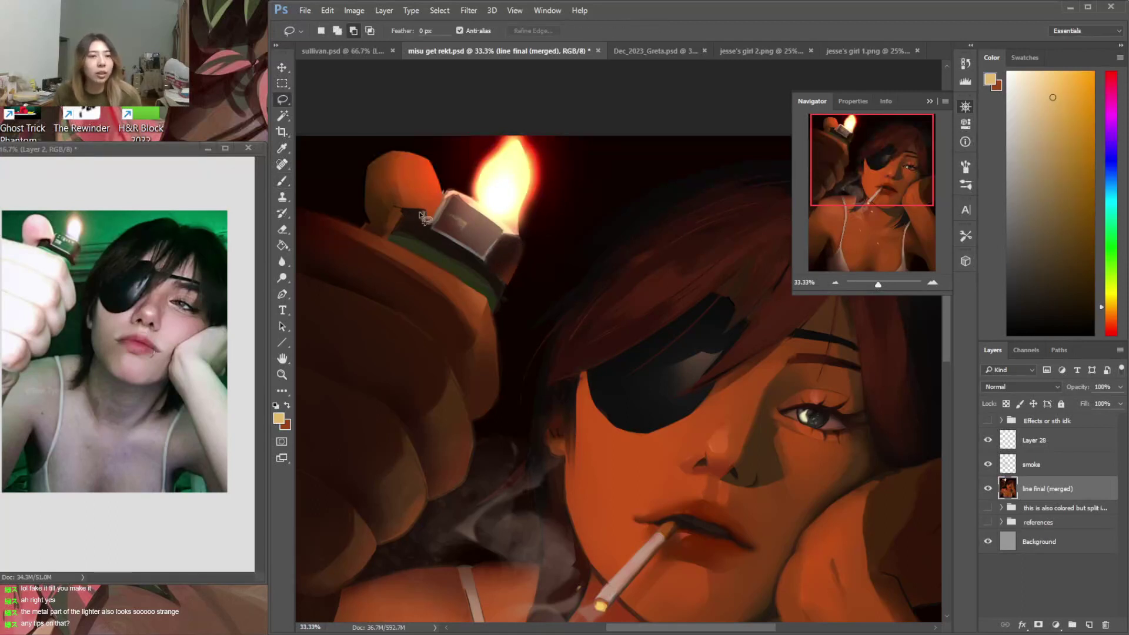
{"action": "left_click_drag", "start_coordinate": [403, 210], "coordinate": [405, 209]}
{"action": "key", "text": "b"}
{"action": "left_click", "coordinate": [389, 194], "text": "alt"}
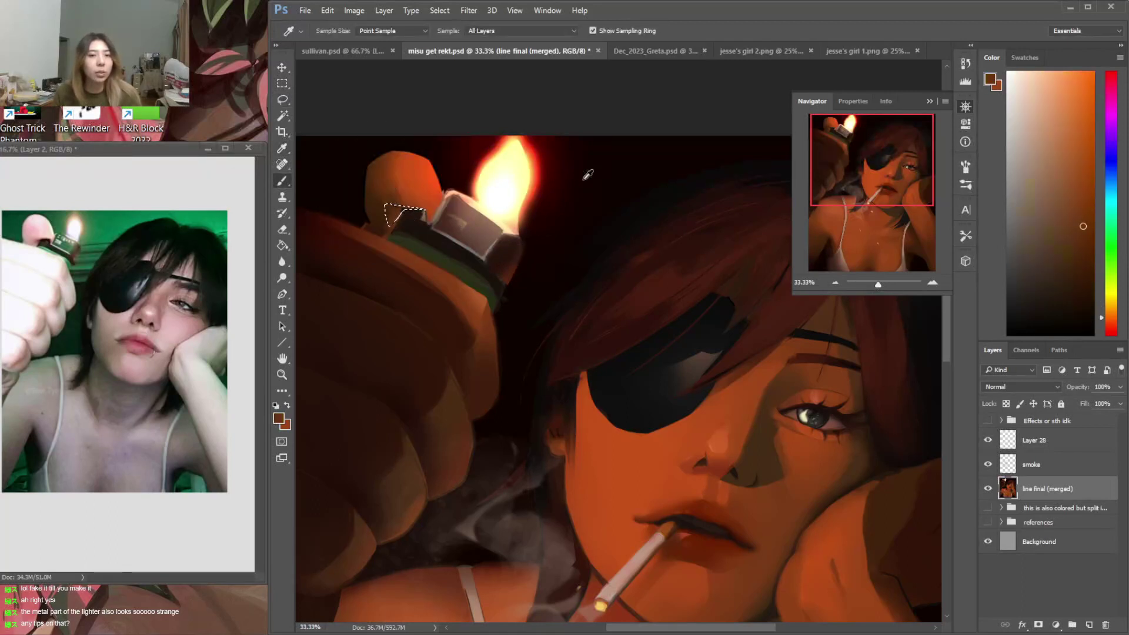
{"action": "left_click", "coordinate": [1110, 326]}
{"action": "left_click_drag", "start_coordinate": [1084, 244], "coordinate": [1093, 242]}
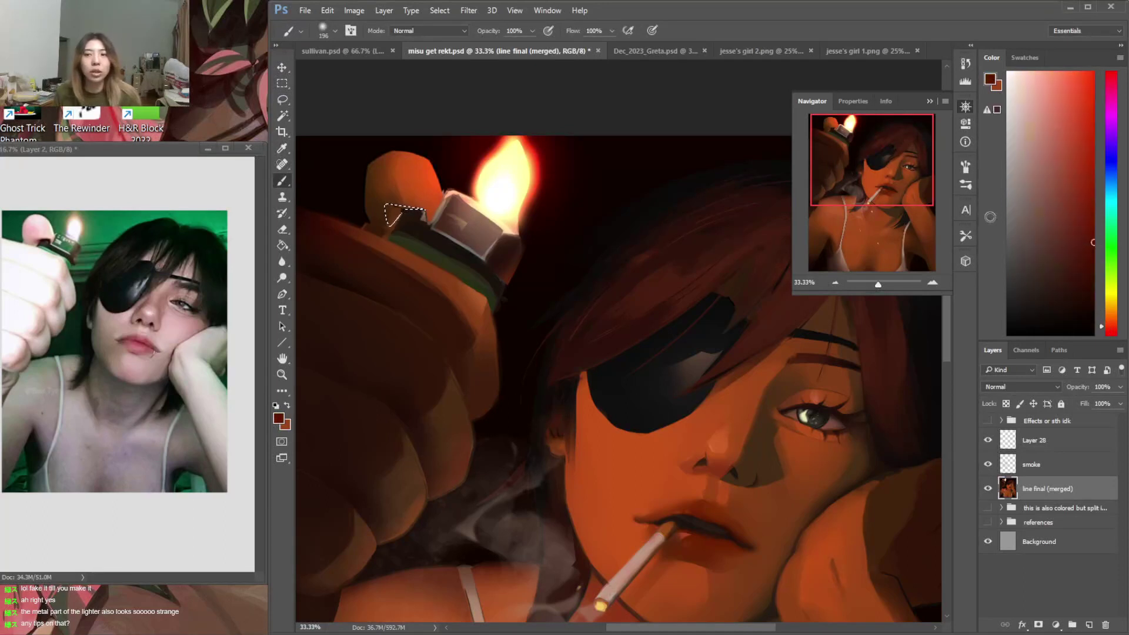
{"action": "left_click_drag", "start_coordinate": [409, 190], "coordinate": [430, 214]}
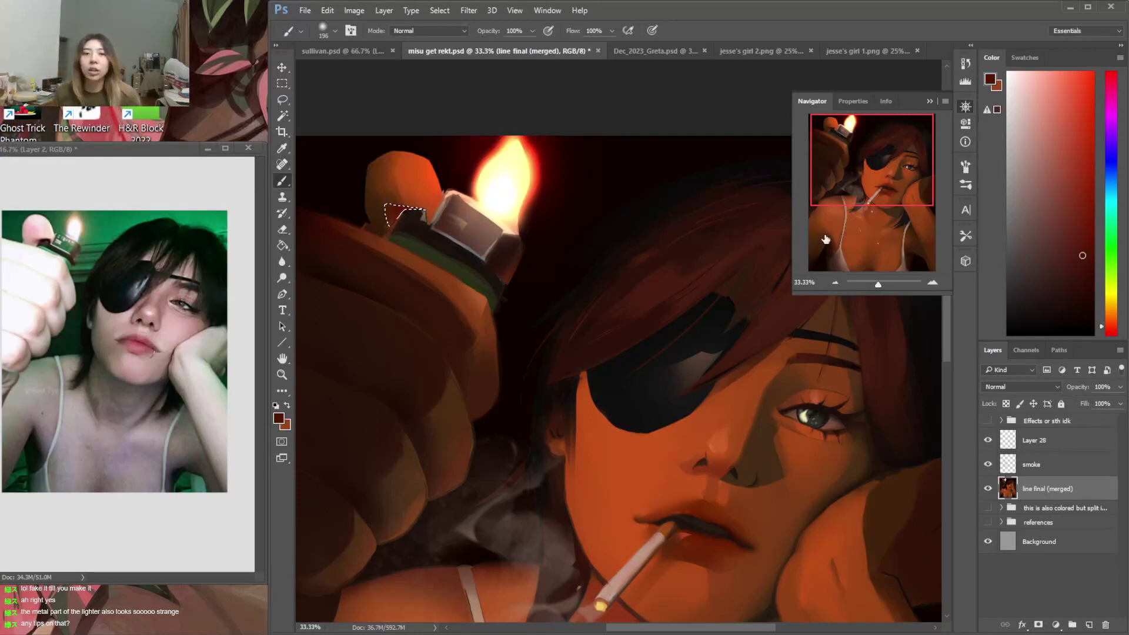
{"action": "key", "text": "ctrl+d"}
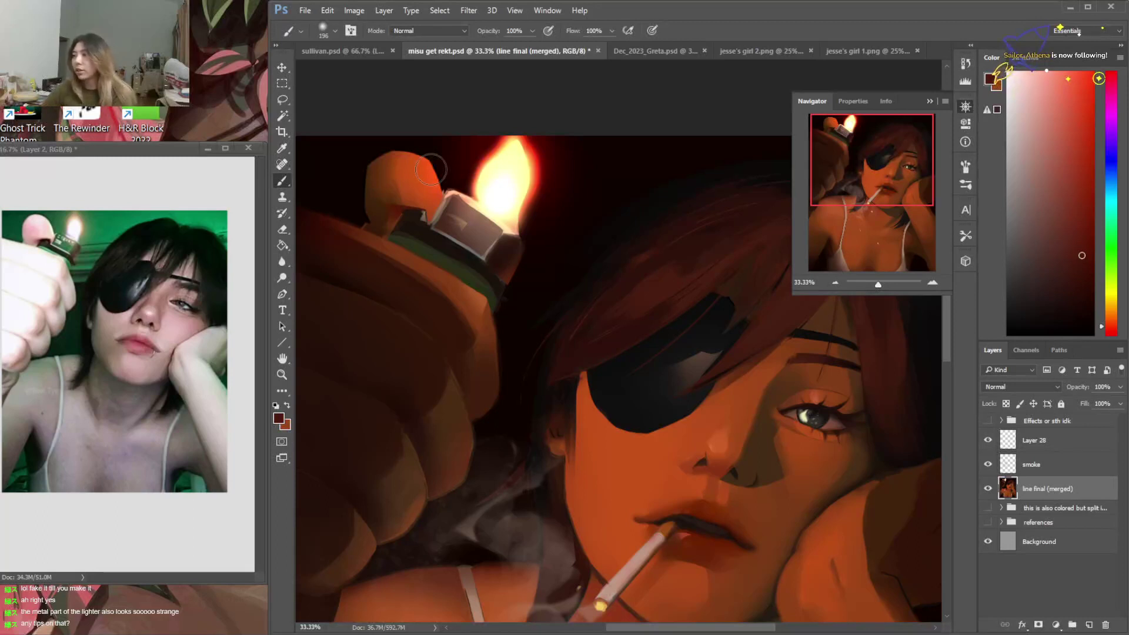
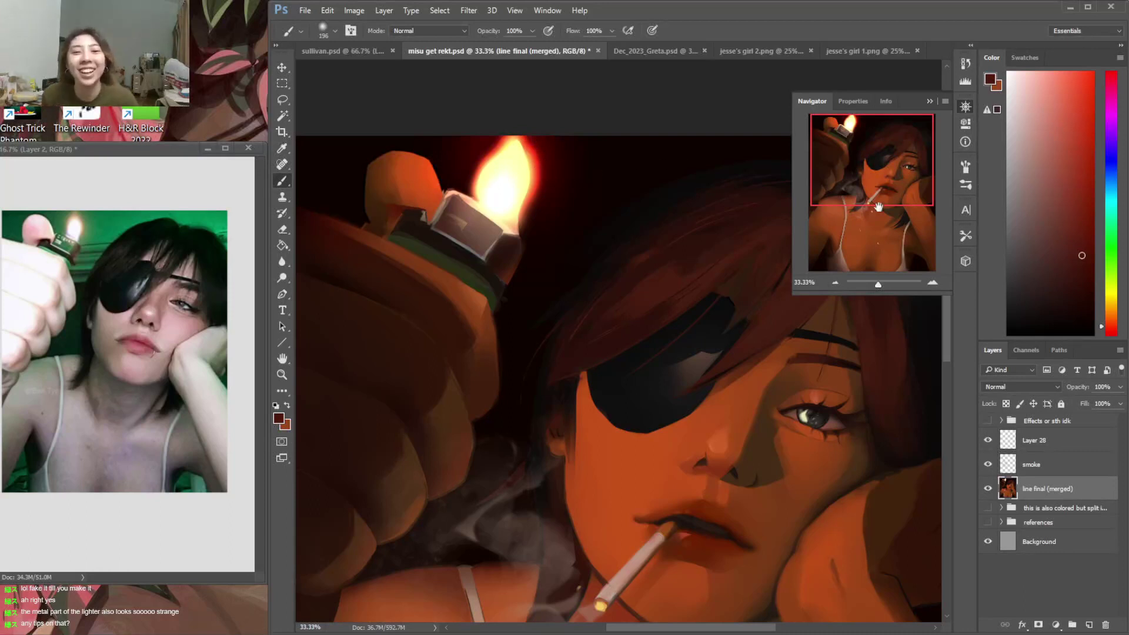
{"action": "left_click", "coordinate": [413, 222], "text": "alt"}
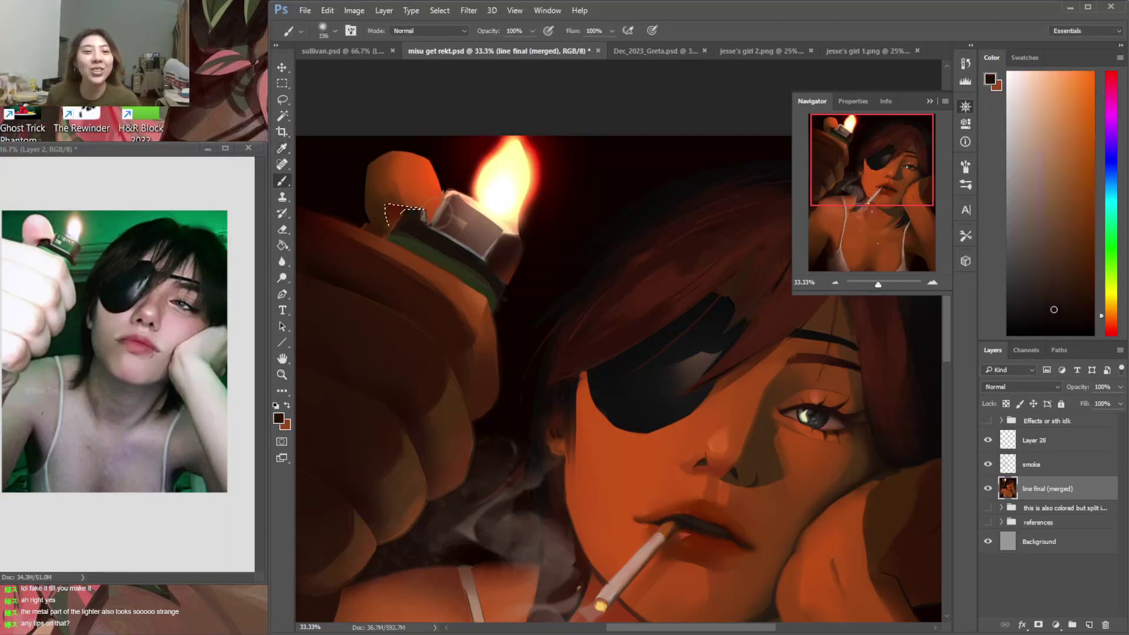
{"action": "key", "text": "ctrl+d"}
Select the area under the thumb beside the lighter, darken it with sampled dark brown tones, and clear the selection
{"action": "left_click", "coordinate": [389, 229], "text": "alt"}
{"action": "key", "text": "w"}
{"action": "key", "text": "l"}
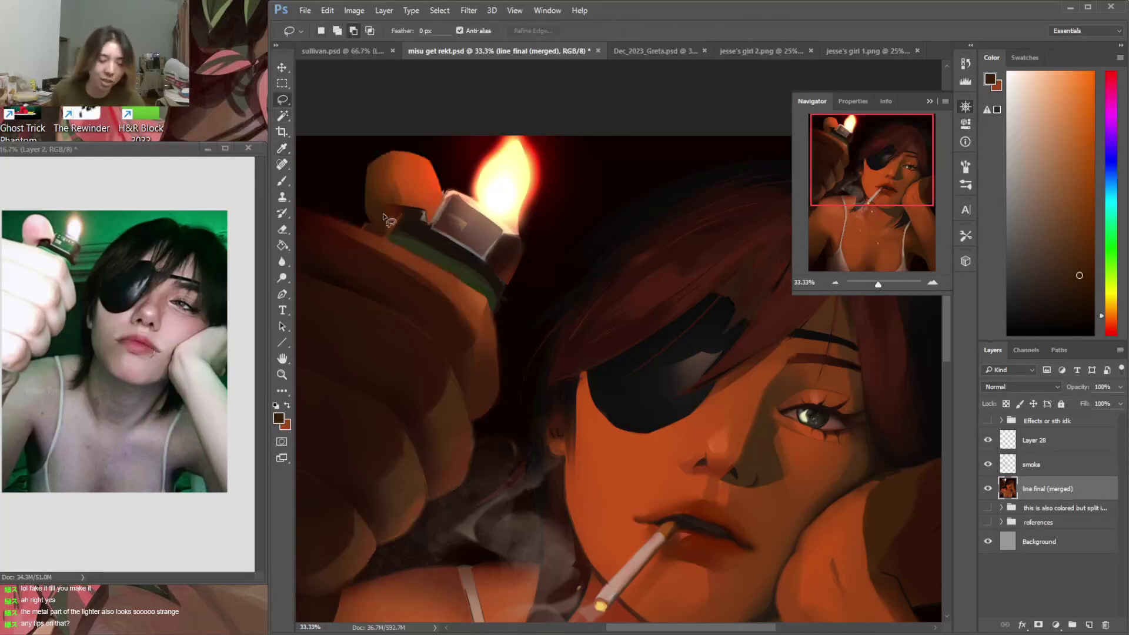
{"action": "mouse_move", "coordinate": [407, 215]}
{"action": "left_mouse_down"}
{"action": "mouse_move", "coordinate": [385, 239]}
{"action": "mouse_move", "coordinate": [370, 232]}
{"action": "mouse_move", "coordinate": [396, 225]}
{"action": "mouse_move", "coordinate": [386, 241]}
{"action": "mouse_move", "coordinate": [362, 223]}
{"action": "left_mouse_up"}
{"action": "key", "text": "i"}
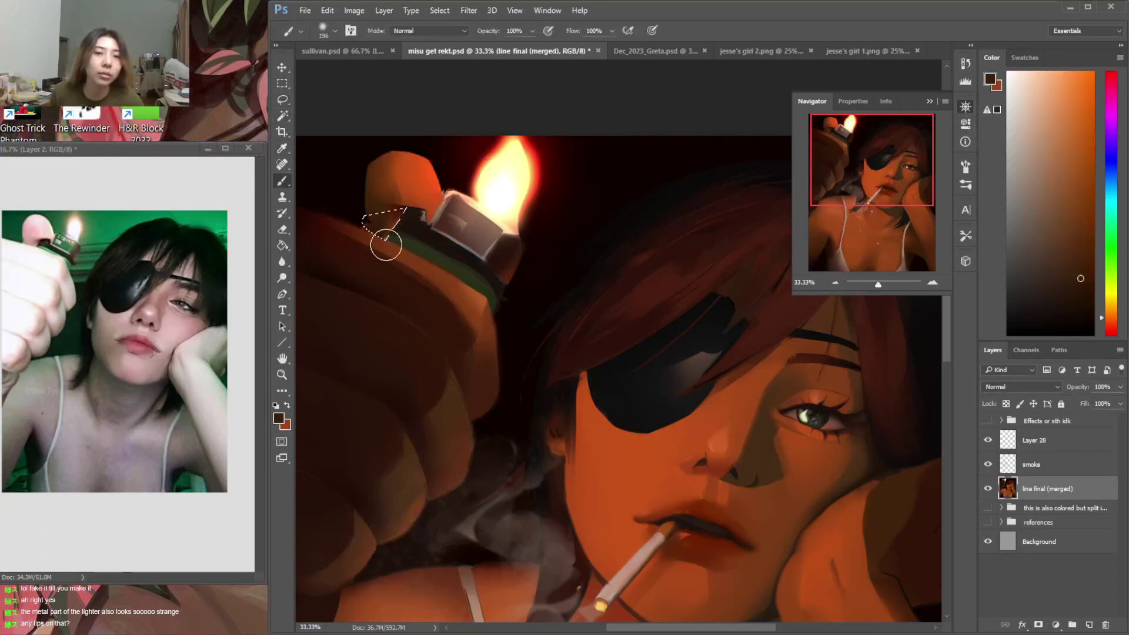
{"action": "left_click", "coordinate": [401, 207]}
{"action": "left_click", "coordinate": [402, 207]}
{"action": "key", "text": "b"}
{"action": "key", "text": "ctrl+d"}
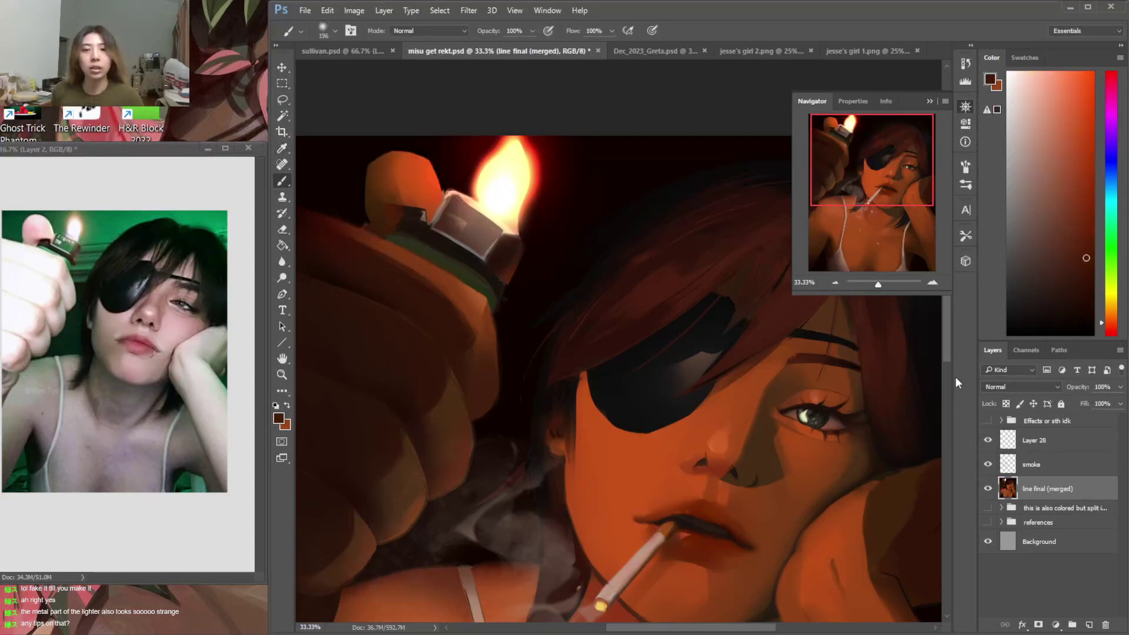
Select the thumb-side edge of the lighter's metal top and tint it softly with orange sampled from the thumb
{"action": "scroll", "coordinate": [912, 323], "scroll_direction": "up", "scroll_amount": 2}
{"action": "key", "text": "l"}
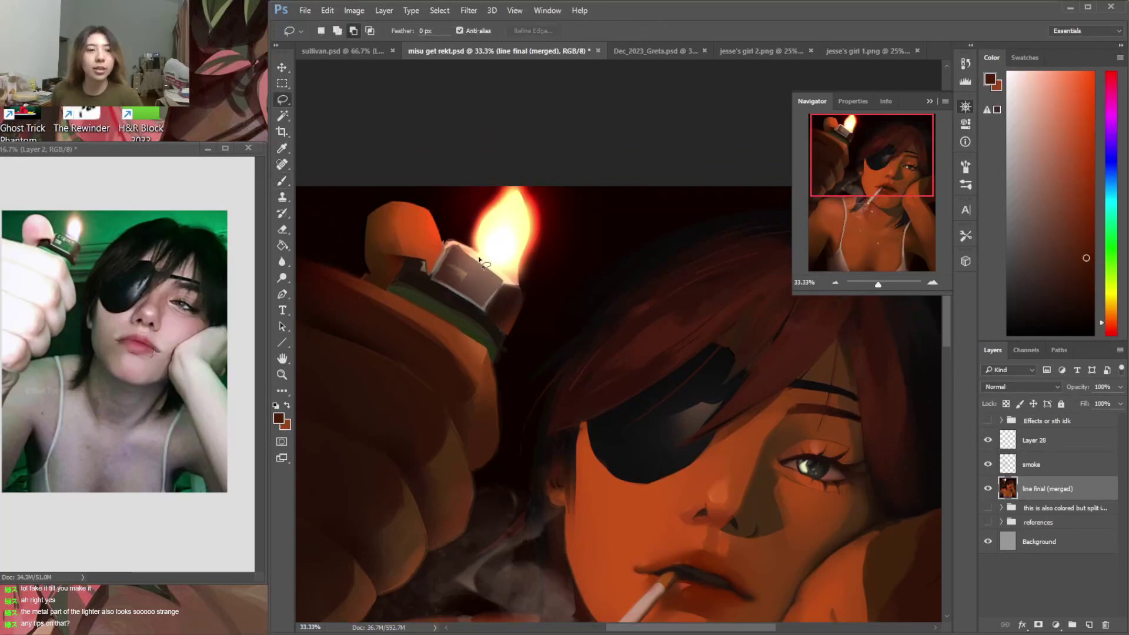
{"action": "mouse_move", "coordinate": [435, 272]}
{"action": "left_mouse_down"}
{"action": "mouse_move", "coordinate": [445, 243]}
{"action": "mouse_move", "coordinate": [430, 223]}
{"action": "mouse_move", "coordinate": [465, 251]}
{"action": "left_mouse_up"}
{"action": "key", "text": "i"}
{"action": "left_click", "coordinate": [434, 239]}
{"action": "key", "text": "b"}
{"action": "key", "text": "l"}
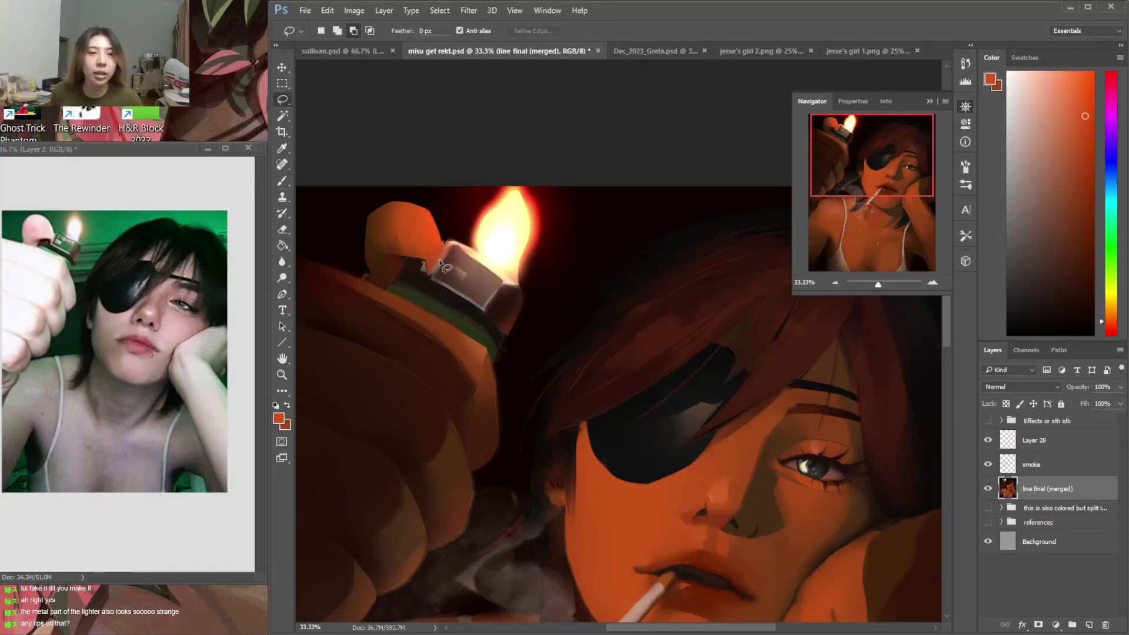
{"action": "key", "text": "b"}
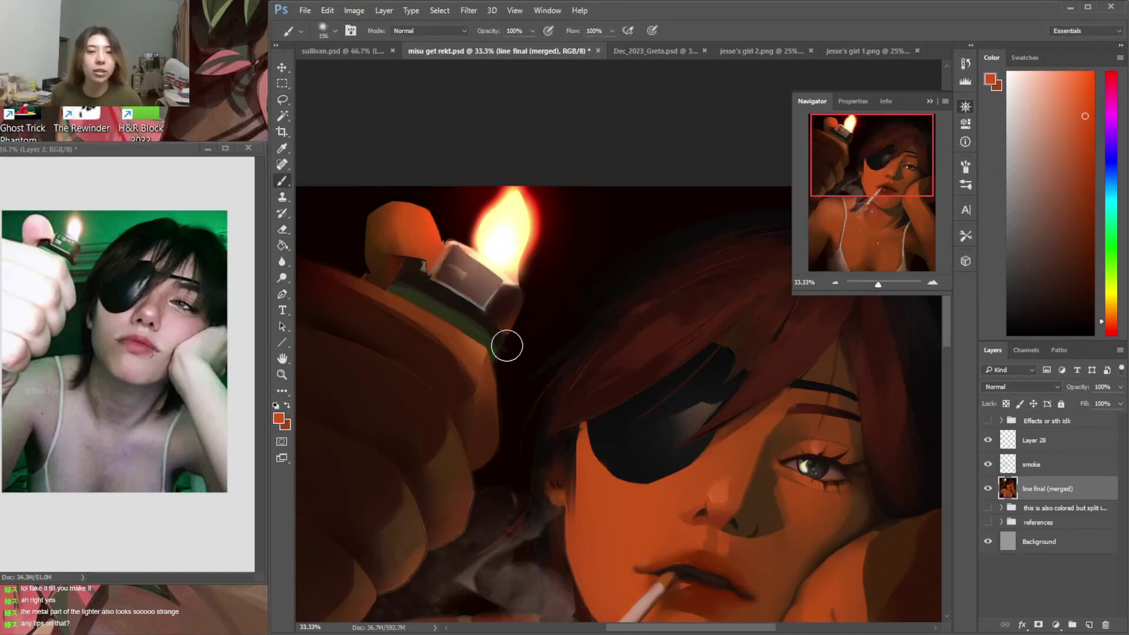
Outline the metal top's front face and tint its pale rim with a muted reddish brown using the soft brush
{"action": "key", "text": "l"}
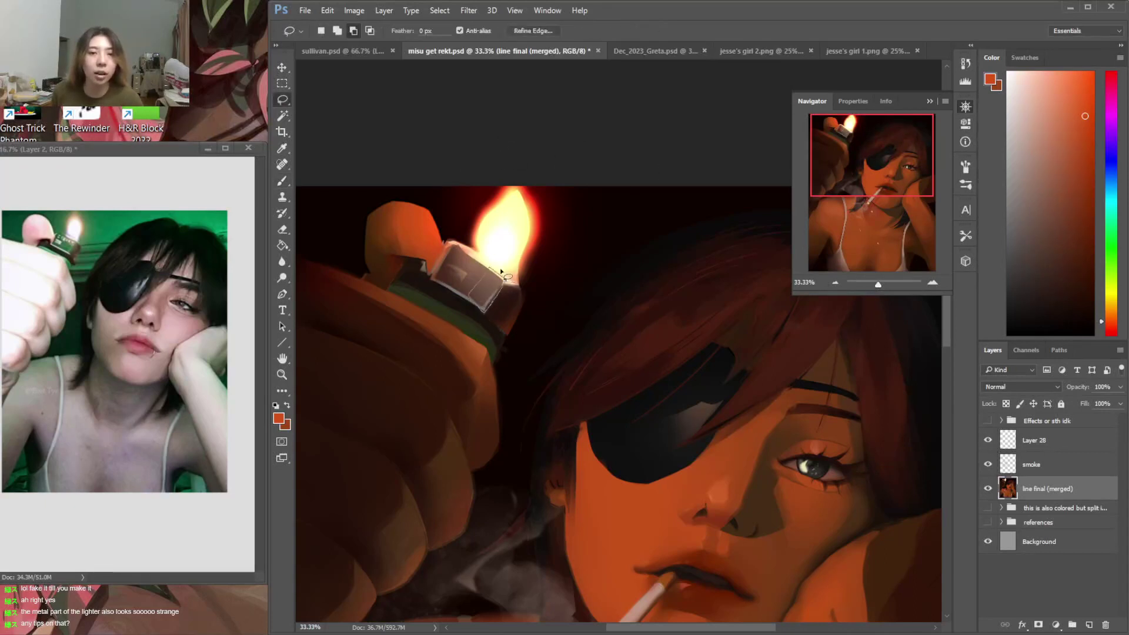
{"action": "left_click_drag", "start_coordinate": [503, 274], "coordinate": [490, 270]}
{"action": "key", "text": "b"}
{"action": "left_click", "coordinate": [1068, 230]}
{"action": "left_click", "coordinate": [1108, 325]}
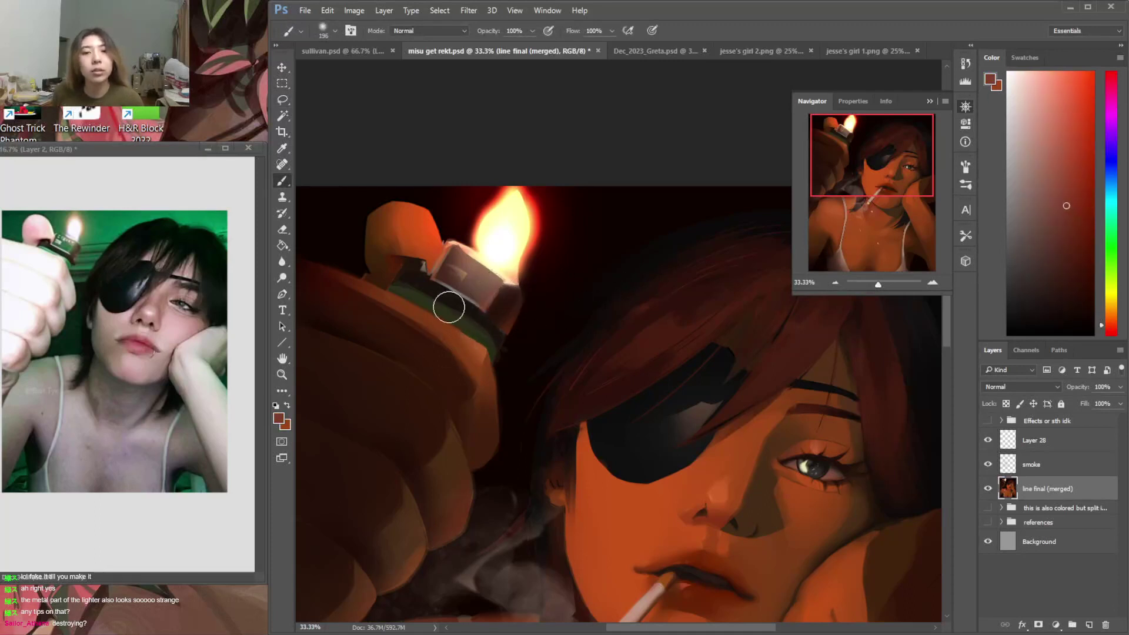
{"action": "key", "text": "w"}
{"action": "left_click", "coordinate": [468, 301]}
{"action": "key", "text": "ctrl+d"}
{"action": "key", "text": "b"}
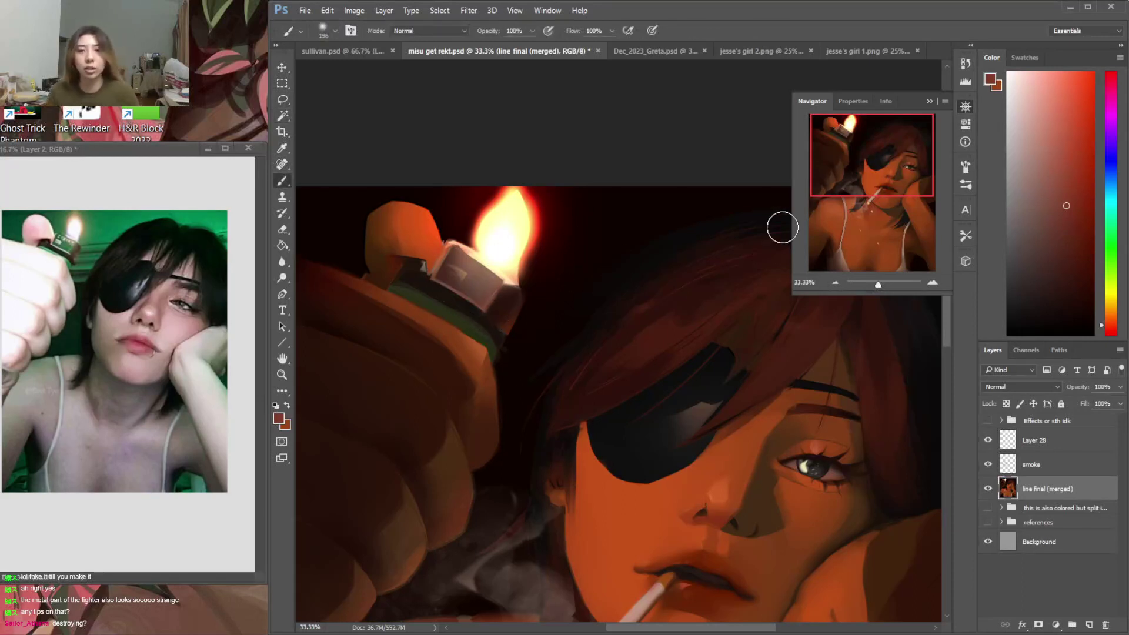
Select the lighter's green band freehand, shift its hue to -26 with Hue/Saturation, and clear the selection
{"action": "key", "text": "w"}
{"action": "left_click", "coordinate": [468, 302]}
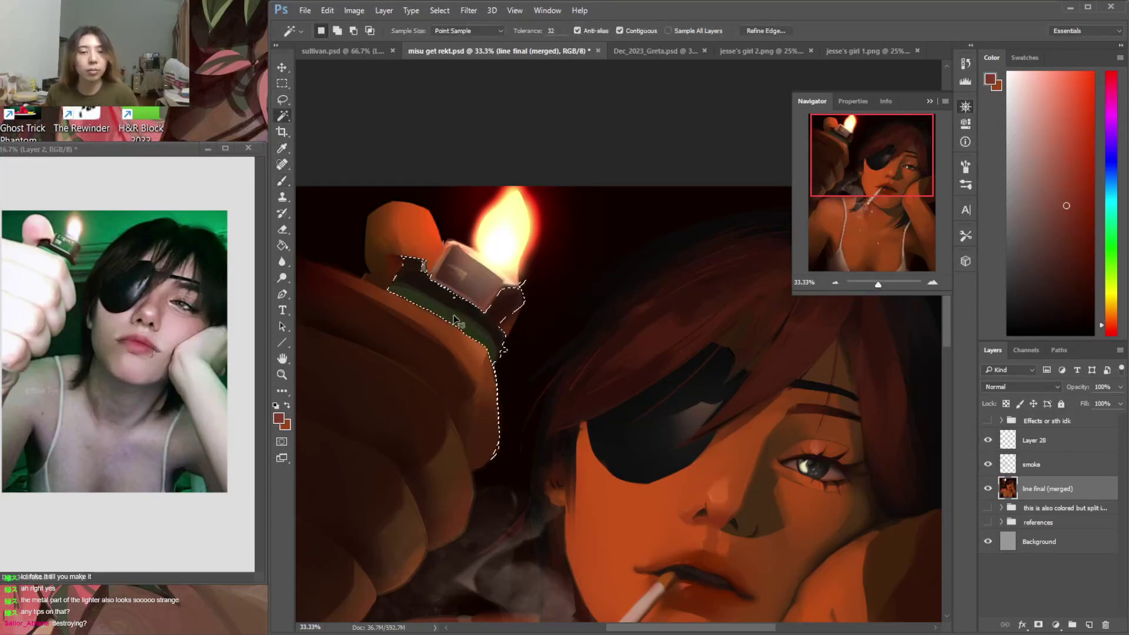
{"action": "key", "text": "ctrl+d"}
{"action": "key", "text": "l"}
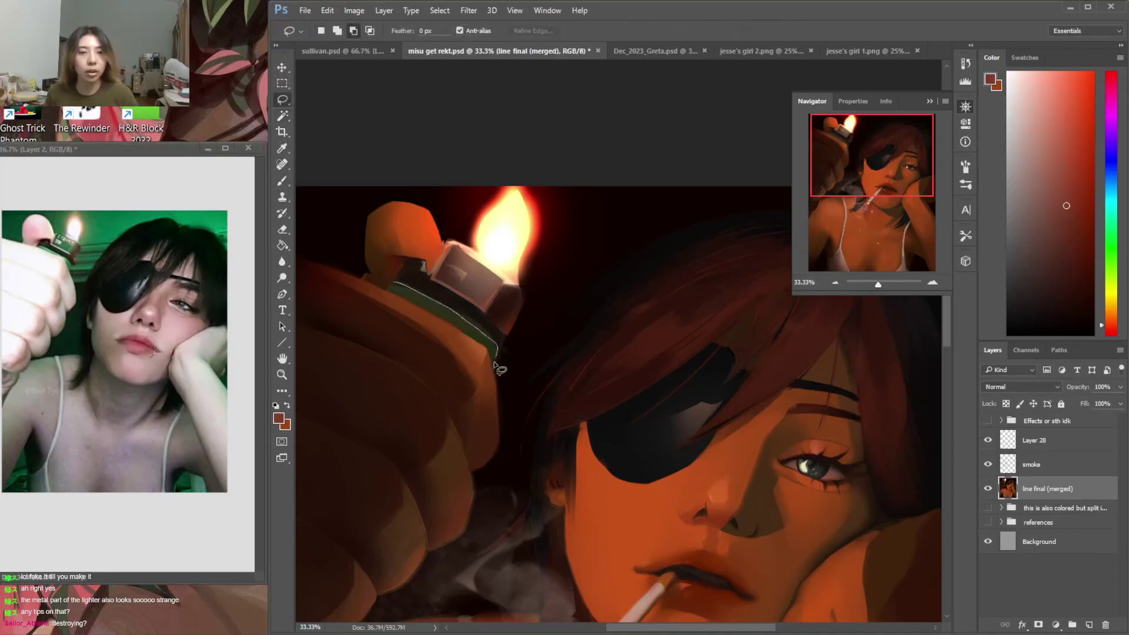
{"action": "left_click_drag", "start_coordinate": [480, 347], "coordinate": [449, 326]}
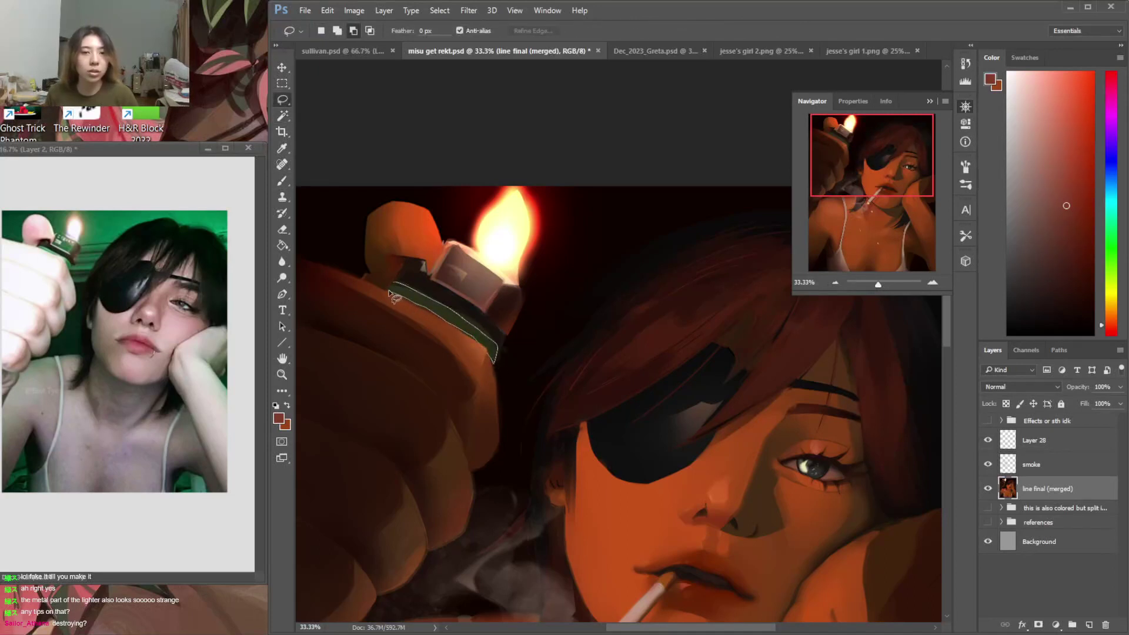
{"action": "left_click_drag", "start_coordinate": [397, 288], "coordinate": [393, 286]}
{"action": "key", "text": "b"}
{"action": "left_click", "coordinate": [354, 10]}
{"action": "mouse_move", "coordinate": [379, 49]}
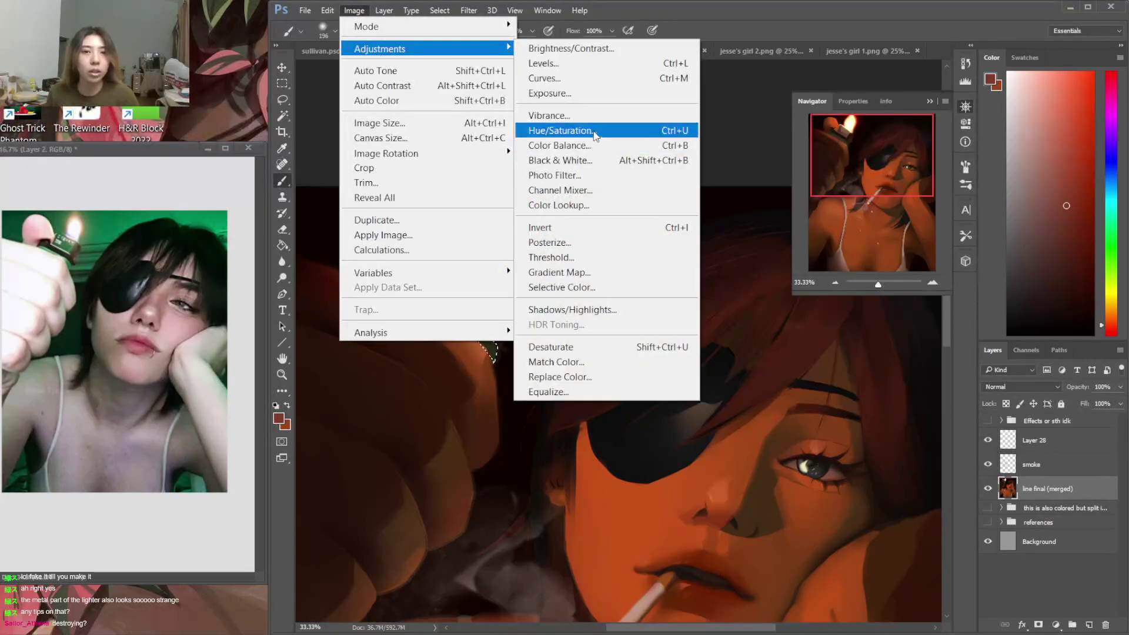
{"action": "left_click", "coordinate": [594, 131]}
{"action": "mouse_move", "coordinate": [158, 309]}
{"action": "left_mouse_down"}
{"action": "mouse_move", "coordinate": [147, 309]}
{"action": "mouse_move", "coordinate": [171, 315]}
{"action": "left_mouse_up"}
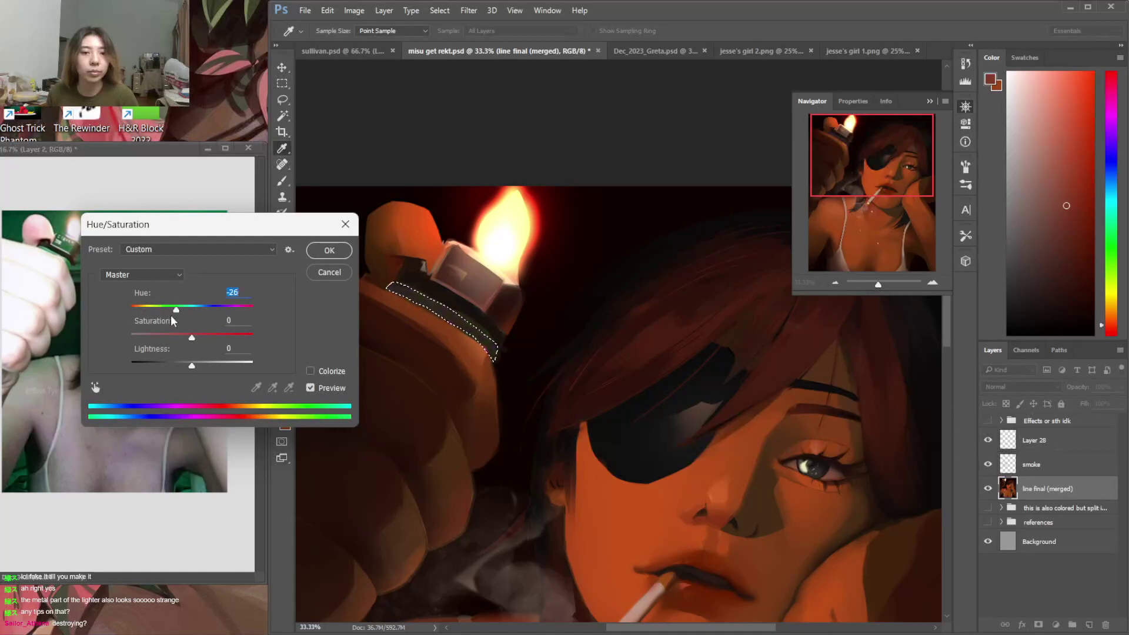
{"action": "left_click", "coordinate": [344, 255]}
{"action": "key", "text": "ctrl+d"}
{"action": "key", "text": "w"}
{"action": "left_click", "coordinate": [448, 314]}
{"action": "key", "text": "ctrl+d"}
{"action": "key", "text": "ctrl+minus"}
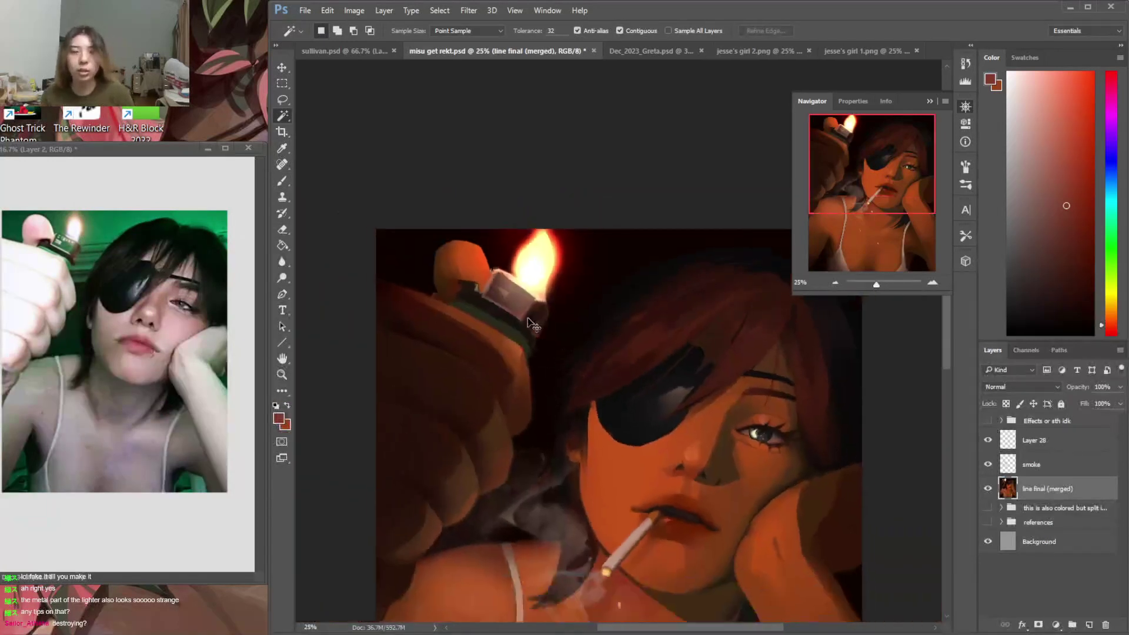
{"action": "key", "text": "ctrl+minus"}
{"action": "key", "text": "ctrl+minus"}
{"action": "key", "text": "ctrl+plus"}
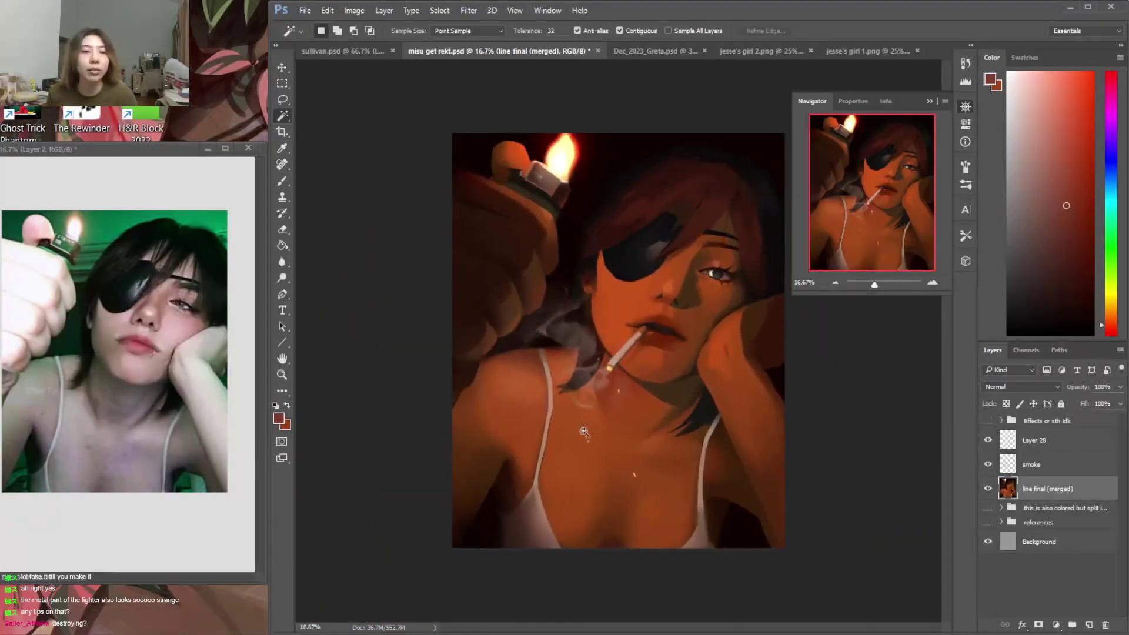
{"action": "key", "text": "l"}
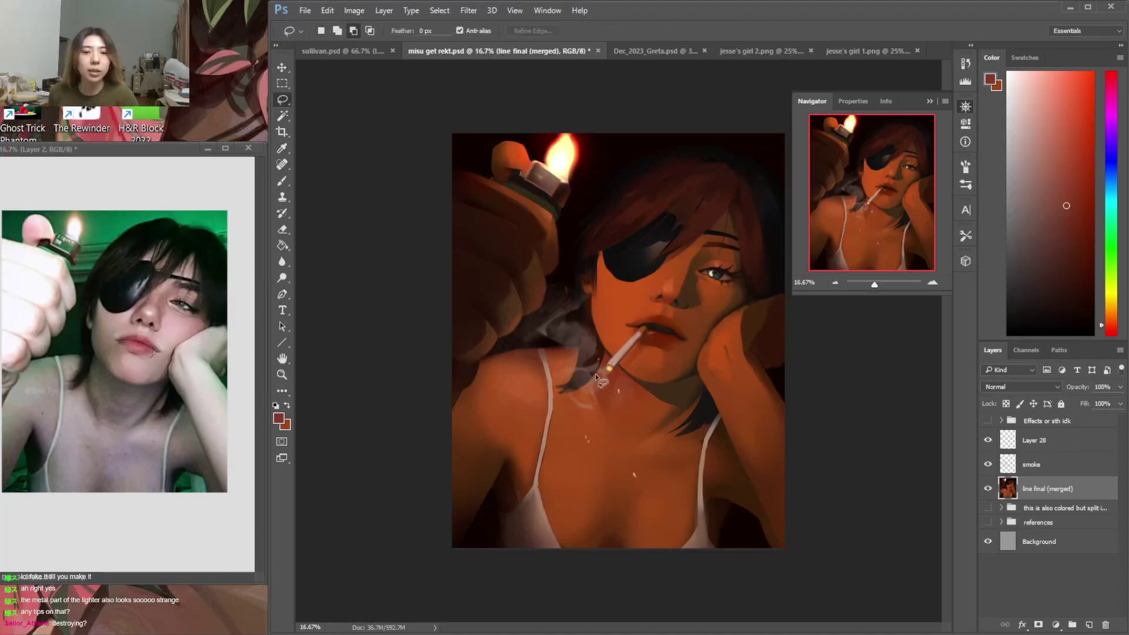
{"action": "left_click_drag", "start_coordinate": [621, 380], "coordinate": [620, 376]}
{"action": "key", "text": "b"}
{"action": "right_click", "coordinate": [619, 380]}
{"action": "left_click", "coordinate": [743, 412]}
{"action": "left_click", "coordinate": [849, 366]}
{"action": "key", "text": "alt"}
{"action": "left_click", "coordinate": [675, 392]}
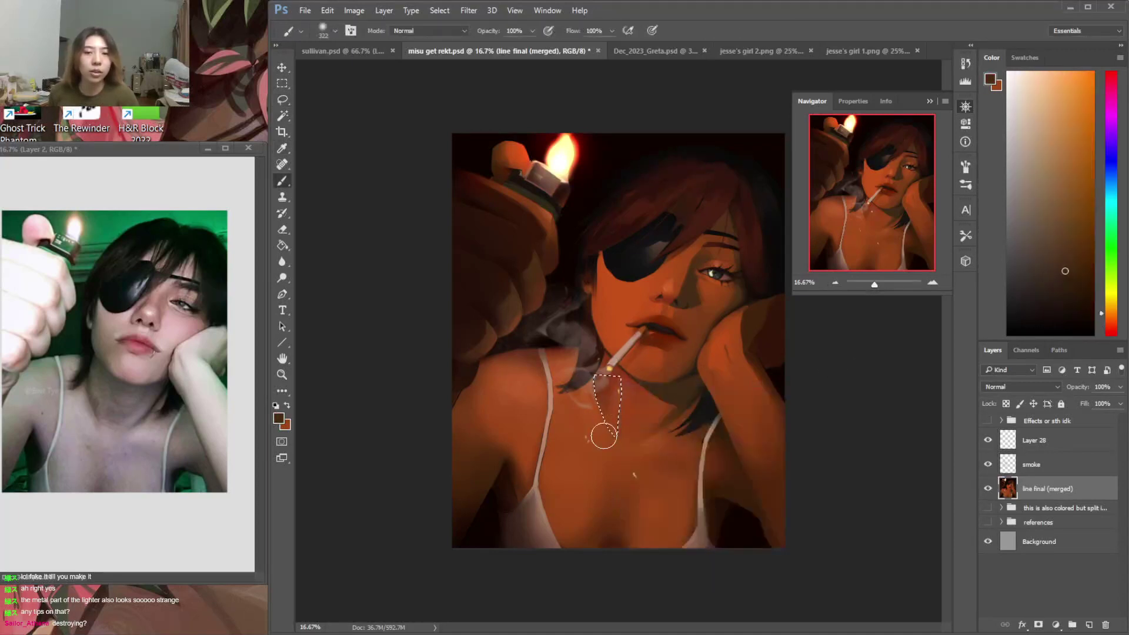
Select the chest and neck skin with the Magic Wand and set up a larger soft round brush
{"action": "key", "text": "w"}
{"action": "left_click", "coordinate": [611, 368]}
{"action": "key", "text": "b"}
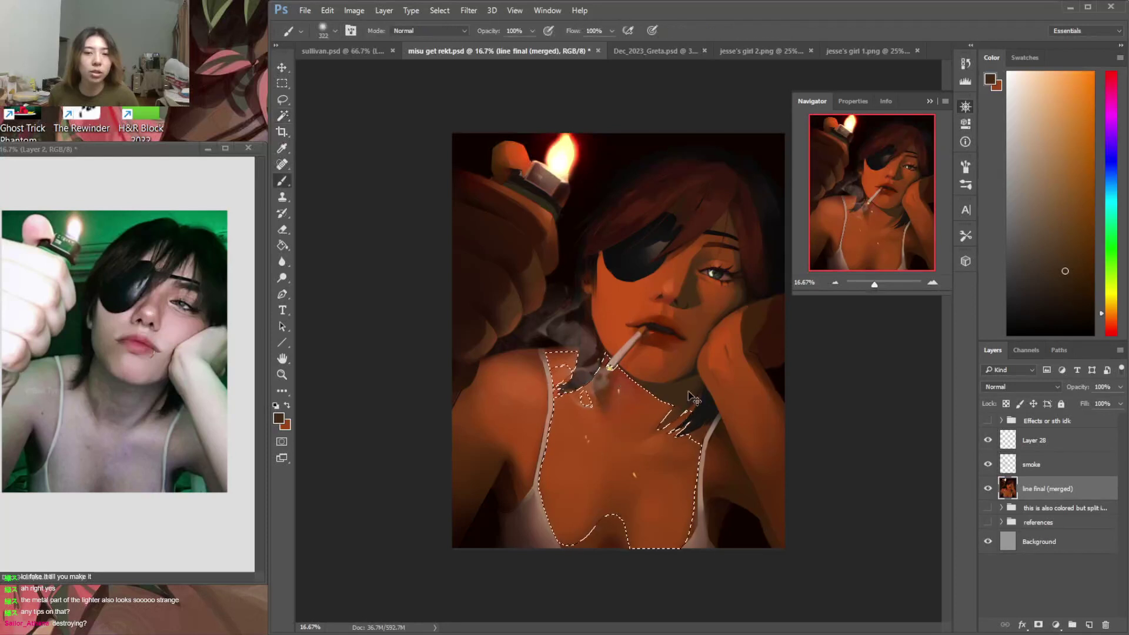
{"action": "right_click", "coordinate": [645, 374]}
{"action": "left_click", "coordinate": [770, 402]}
{"action": "left_click", "coordinate": [764, 353]}
{"action": "right_click", "coordinate": [676, 327]}
{"action": "left_click", "coordinate": [809, 357]}
Add a new layer above line final (merged) and set its blend mode to Multiply
{"action": "left_click", "coordinate": [1089, 624]}
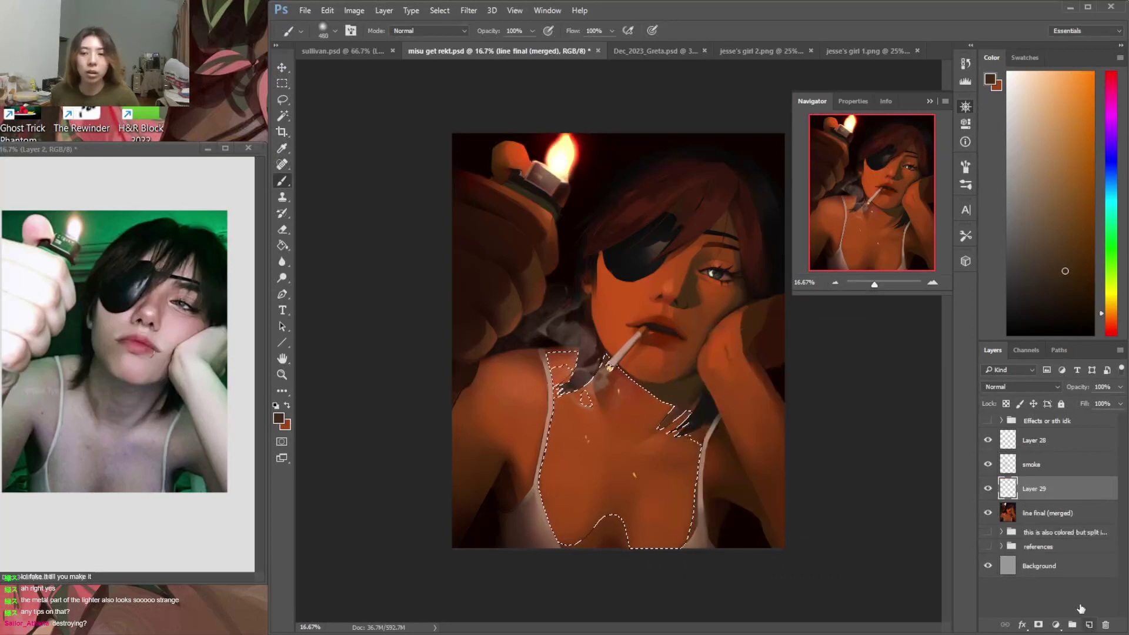
{"action": "left_click", "coordinate": [1019, 387]}
{"action": "left_click", "coordinate": [995, 427]}
Brush a muted pinkish shadow softly onto the neck below the chin and ready a 228 px flat eraser
{"action": "left_click", "coordinate": [1111, 326]}
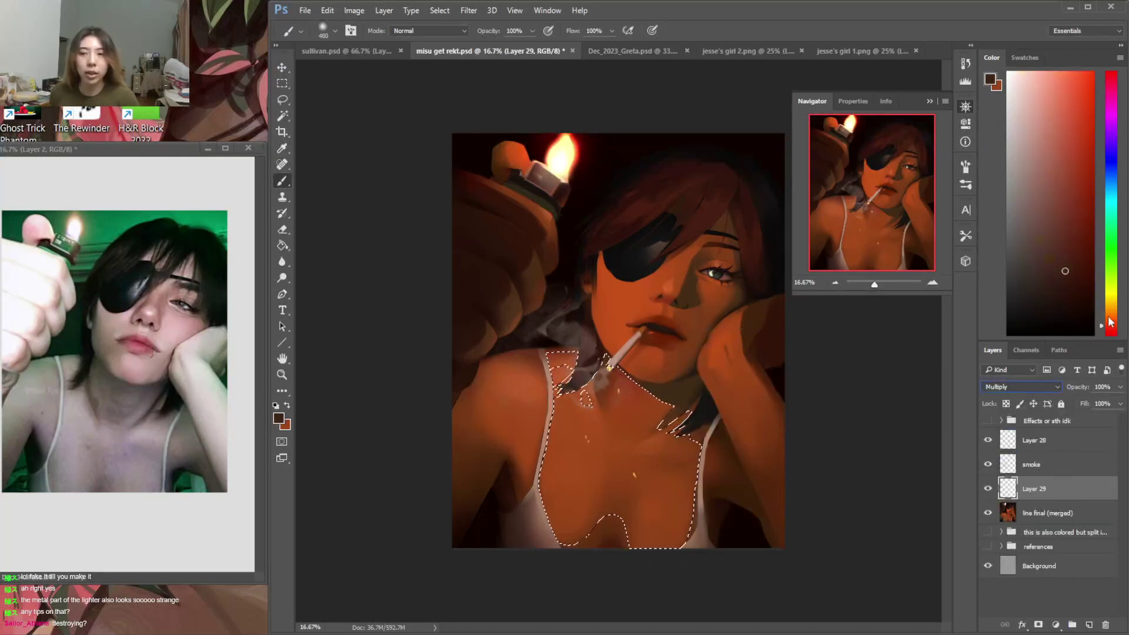
{"action": "left_click", "coordinate": [1031, 144]}
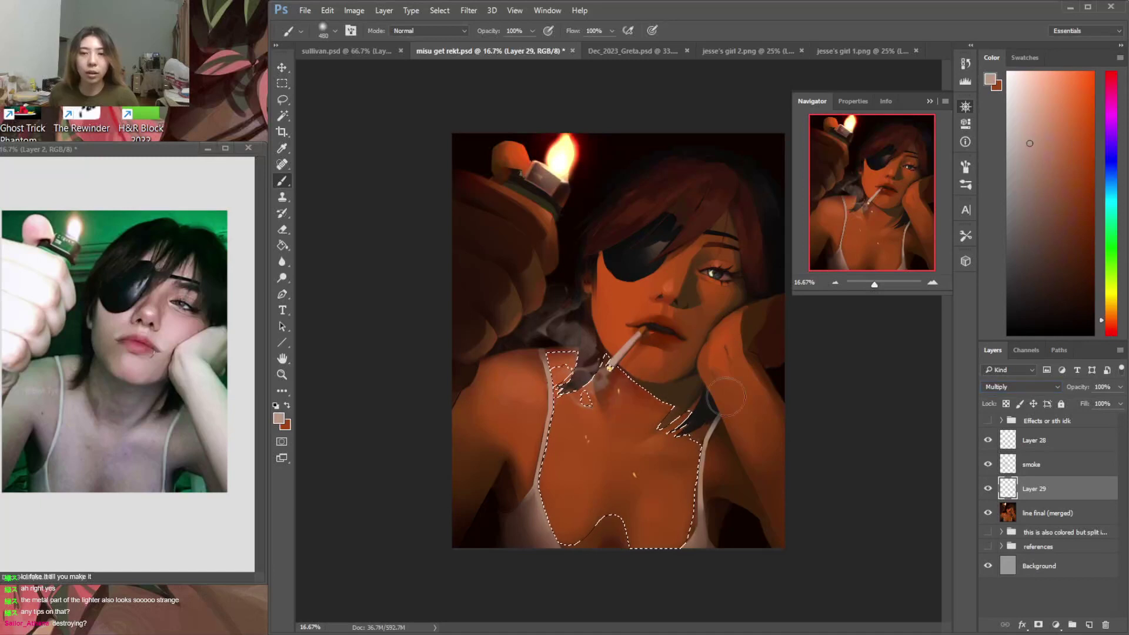
{"action": "mouse_move", "coordinate": [629, 395]}
{"action": "left_mouse_down"}
{"action": "mouse_move", "coordinate": [681, 430]}
{"action": "mouse_move", "coordinate": [701, 397]}
{"action": "mouse_move", "coordinate": [629, 445]}
{"action": "left_mouse_up"}
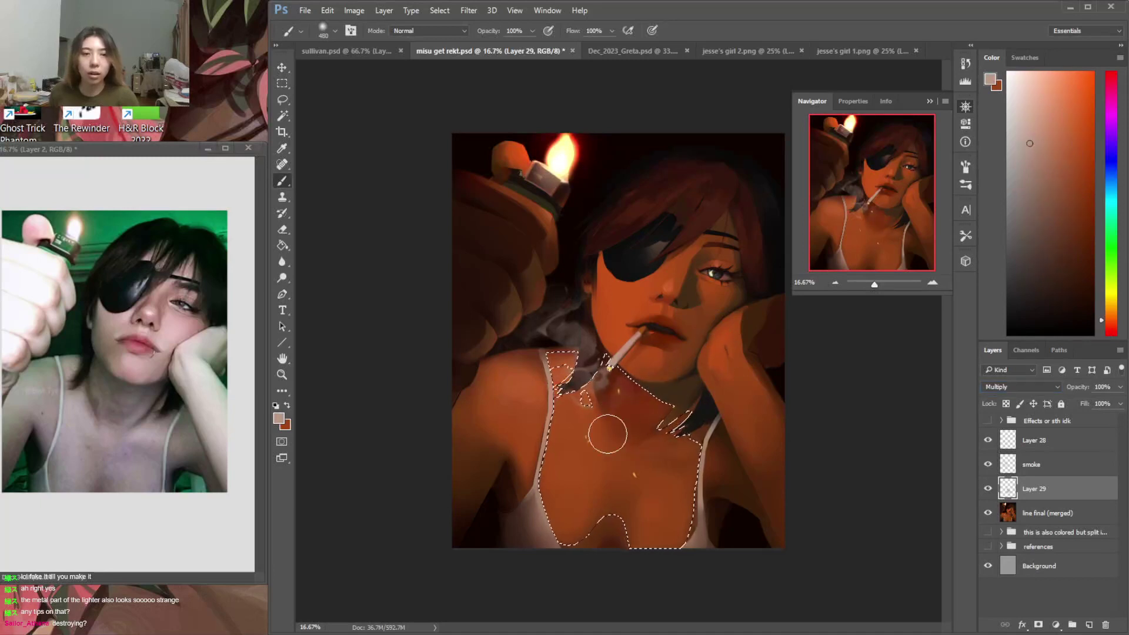
{"action": "key", "text": "e"}
{"action": "right_click", "coordinate": [620, 389]}
{"action": "left_click", "coordinate": [741, 421]}
{"action": "left_click", "coordinate": [728, 357]}
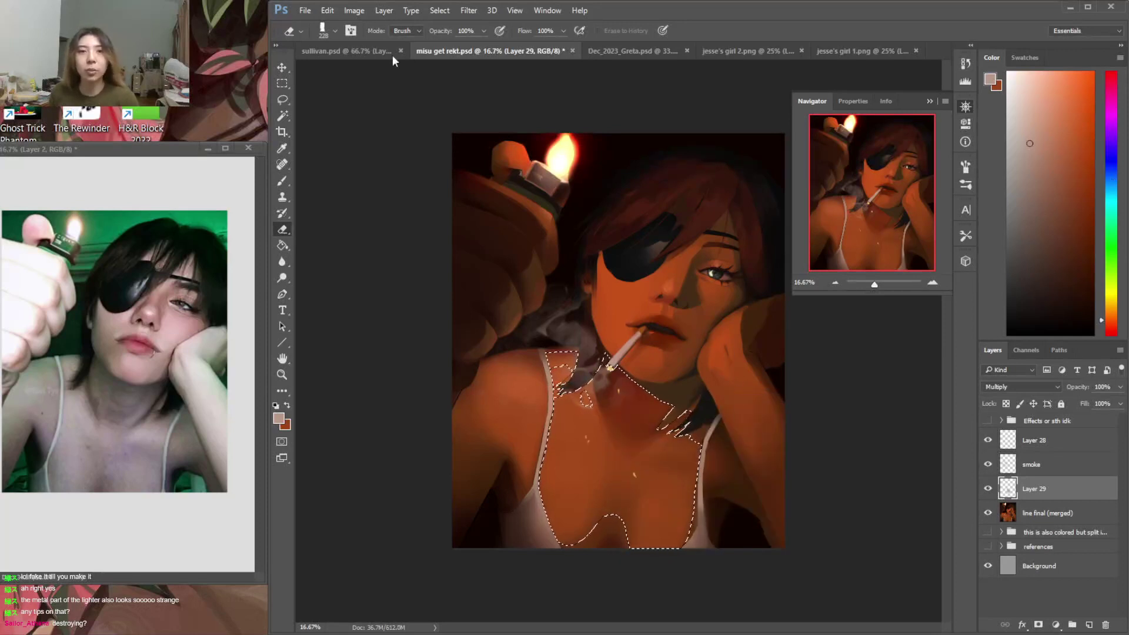
Shift the neck shadow's hue to -177 with Hue/Saturation and clear the selection
{"action": "left_click", "coordinate": [354, 10]}
{"action": "mouse_move", "coordinate": [412, 49]}
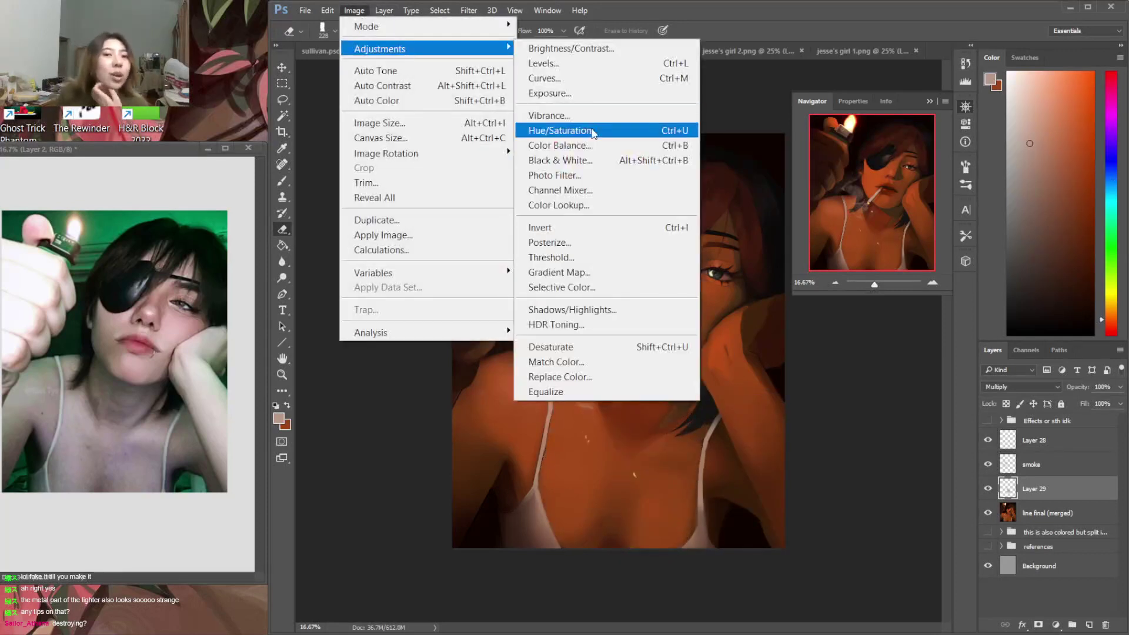
{"action": "left_click", "coordinate": [595, 134]}
{"action": "mouse_move", "coordinate": [191, 308]}
{"action": "left_mouse_down"}
{"action": "mouse_move", "coordinate": [119, 314]}
{"action": "mouse_move", "coordinate": [139, 312]}
{"action": "mouse_move", "coordinate": [131, 315]}
{"action": "left_mouse_up"}
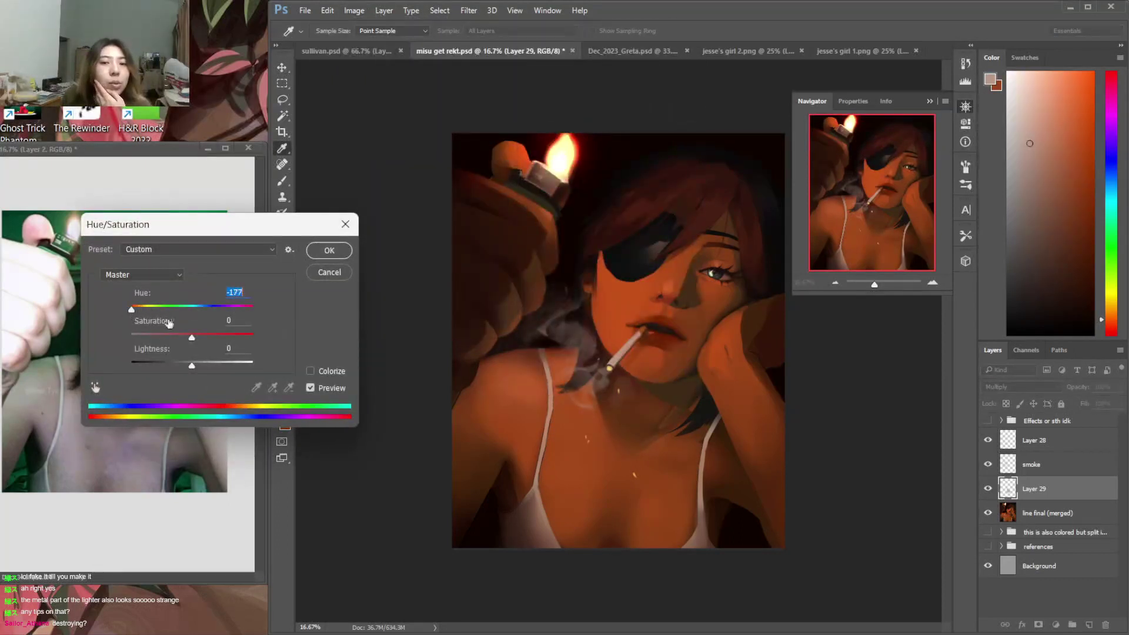
{"action": "left_click", "coordinate": [350, 253]}
{"action": "key", "text": "e"}
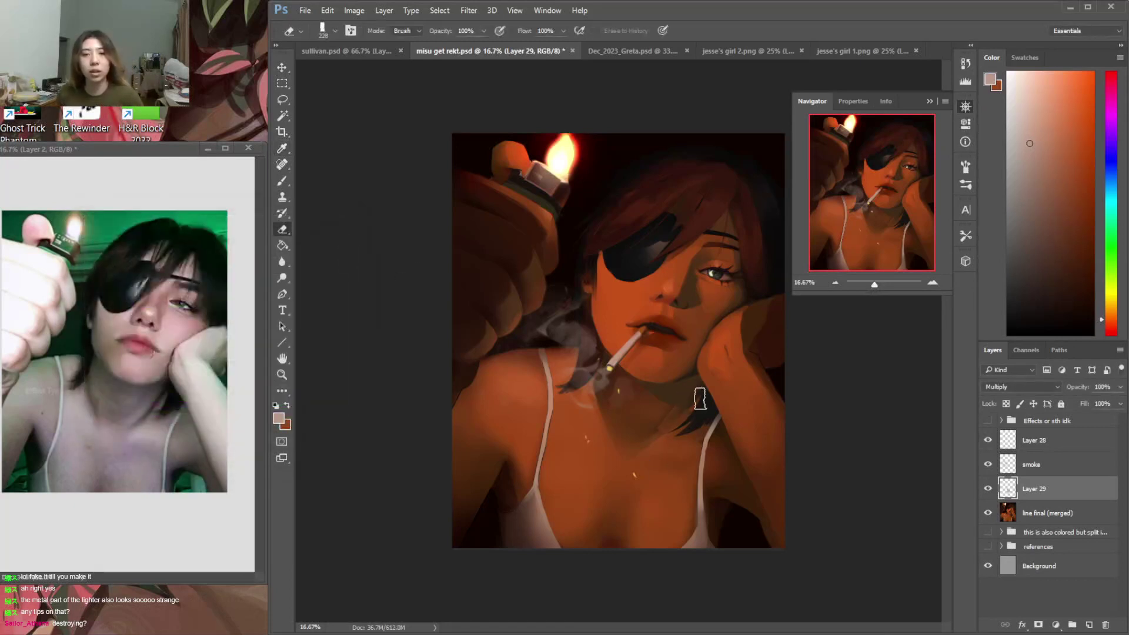
Soften the neck shadow near the jaw and hair with a soft round eraser, then compare the painting with Layer 29 hidden and shown
{"action": "key", "text": "b"}
{"action": "key", "text": "e"}
{"action": "right_click", "coordinate": [699, 398]}
{"action": "left_click", "coordinate": [760, 481]}
{"action": "left_click", "coordinate": [692, 375]}
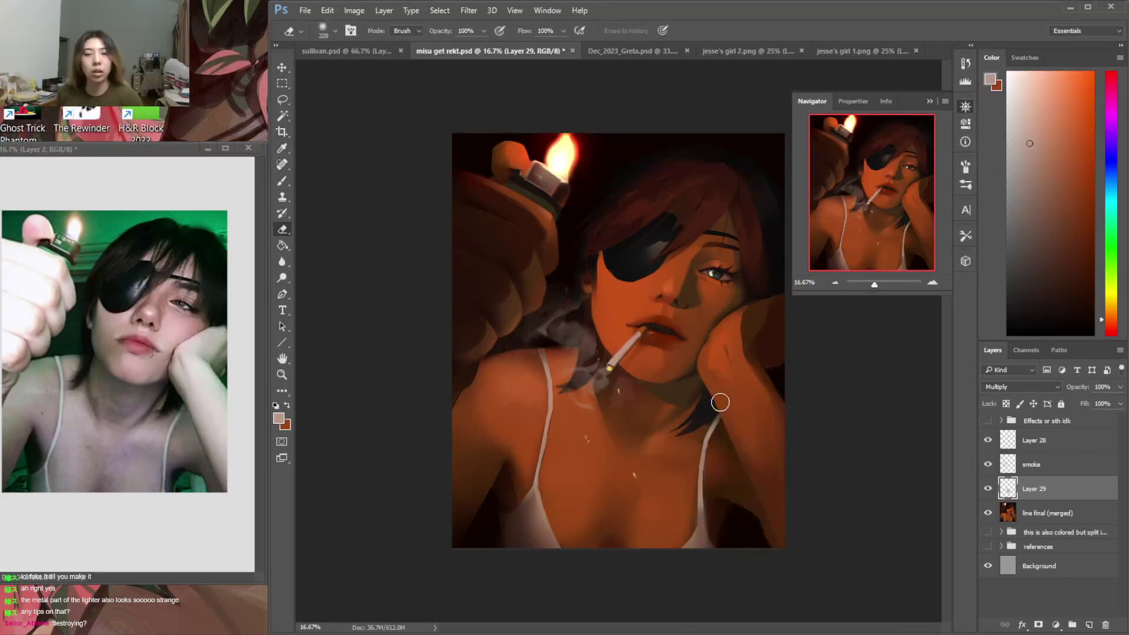
{"action": "key", "text": "b"}
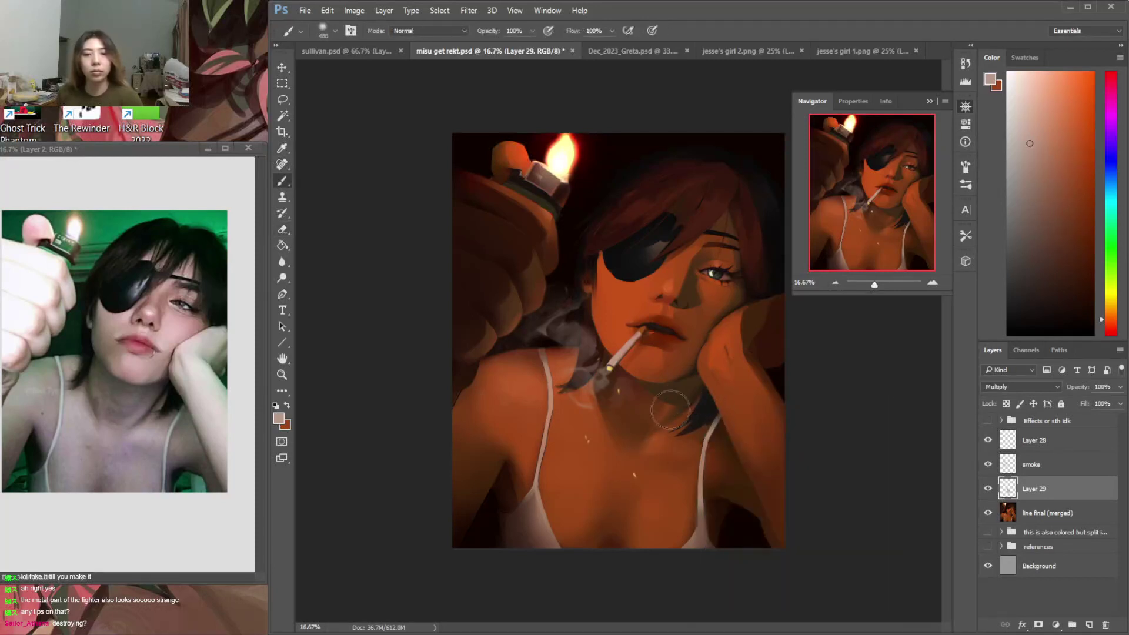
{"action": "key", "text": "e"}
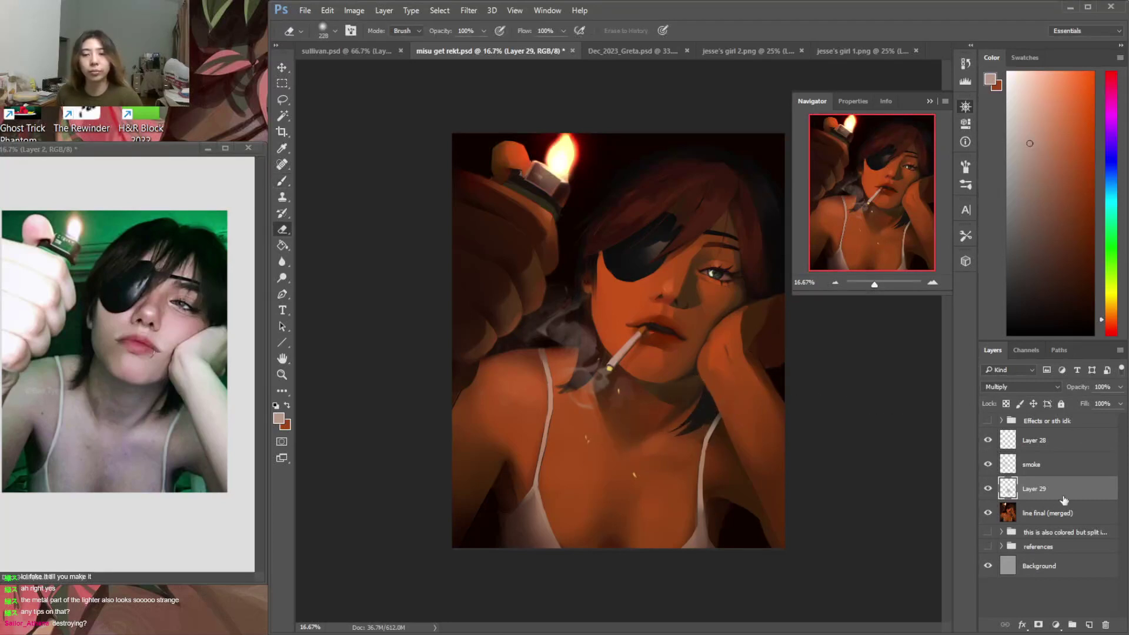
{"action": "left_click", "coordinate": [983, 492]}
{"action": "left_click", "coordinate": [987, 495]}
{"action": "left_click", "coordinate": [988, 492]}
{"action": "left_click", "coordinate": [988, 491]}
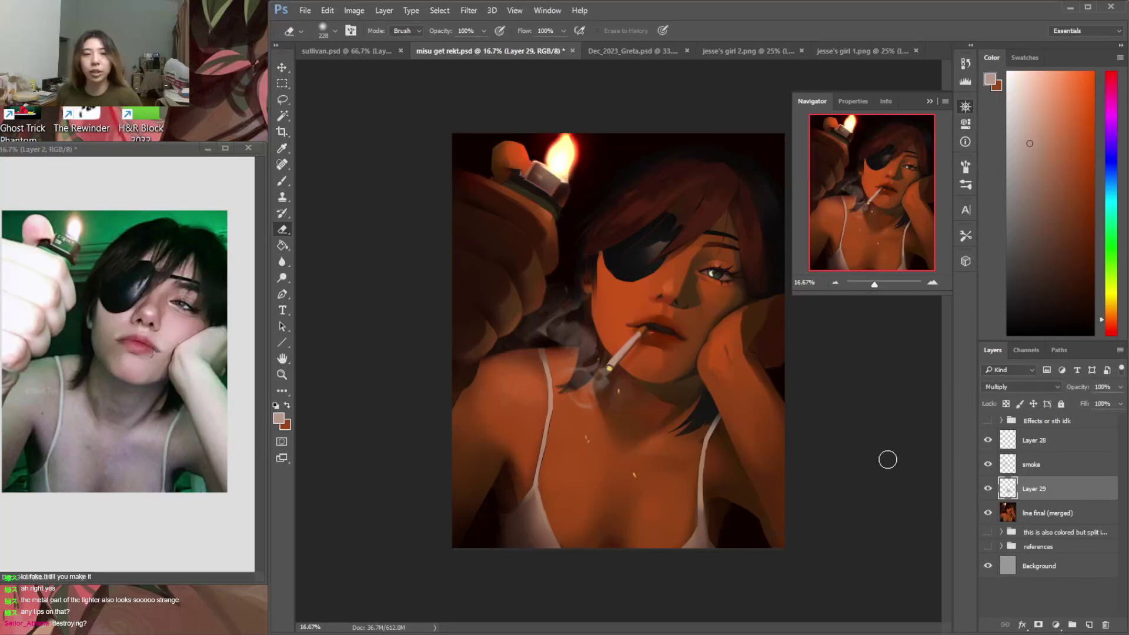
Fade the shadow's spread over the chest with a much larger soft eraser, undoing the stroke that misses and adjusting the eraser size
{"action": "right_click", "coordinate": [622, 380]}
{"action": "left_click", "coordinate": [755, 414]}
{"action": "left_click", "coordinate": [554, 435]}
{"action": "left_click_drag", "start_coordinate": [575, 423], "coordinate": [748, 429]}
{"action": "key", "text": "ctrl+z"}
{"action": "right_click", "coordinate": [664, 417]}
{"action": "left_click", "coordinate": [800, 448]}
{"action": "left_click", "coordinate": [798, 381]}
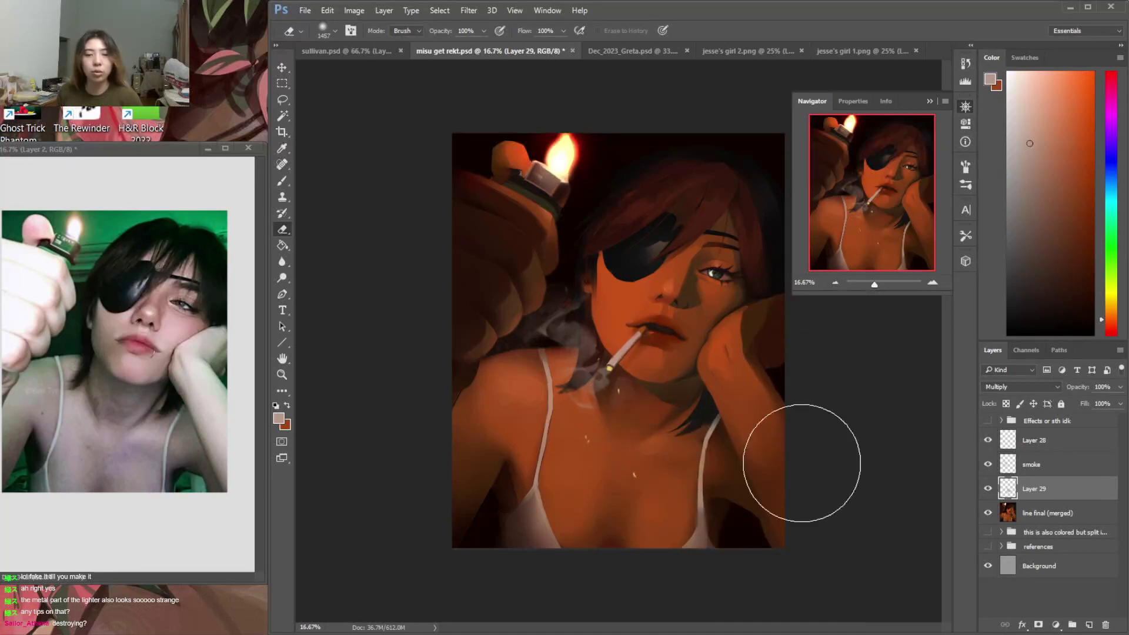
Outline a narrow triangle on the neck beside the cigarette tip, darken it with neutral grey, and clear the selection
{"action": "key", "text": "l"}
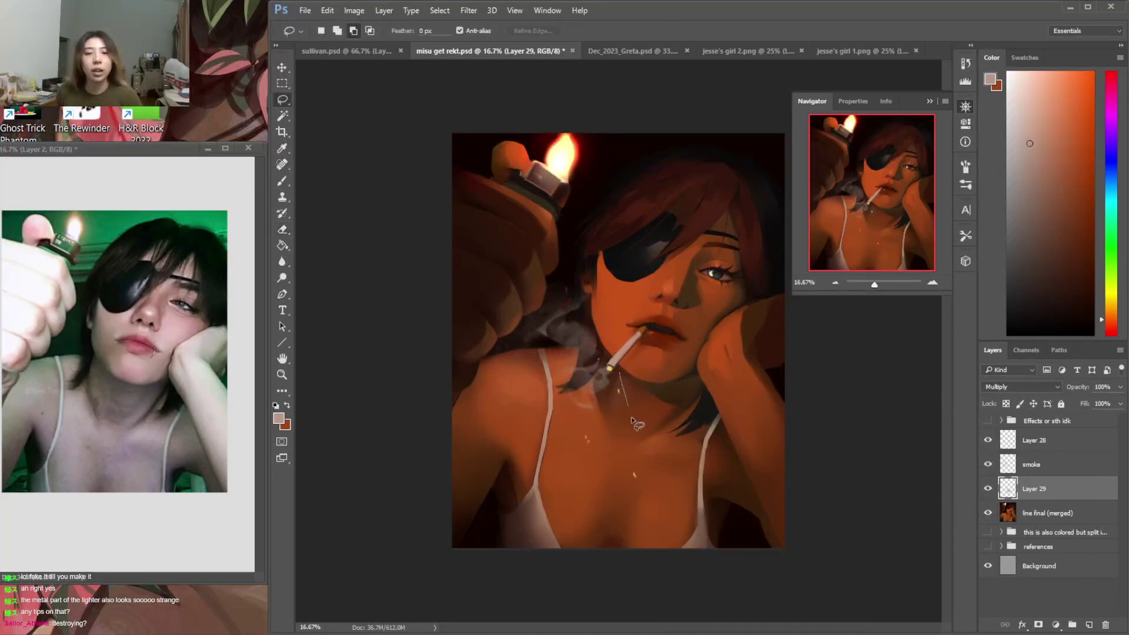
{"action": "left_click_drag", "start_coordinate": [642, 388], "coordinate": [644, 389]}
{"action": "key", "text": "b"}
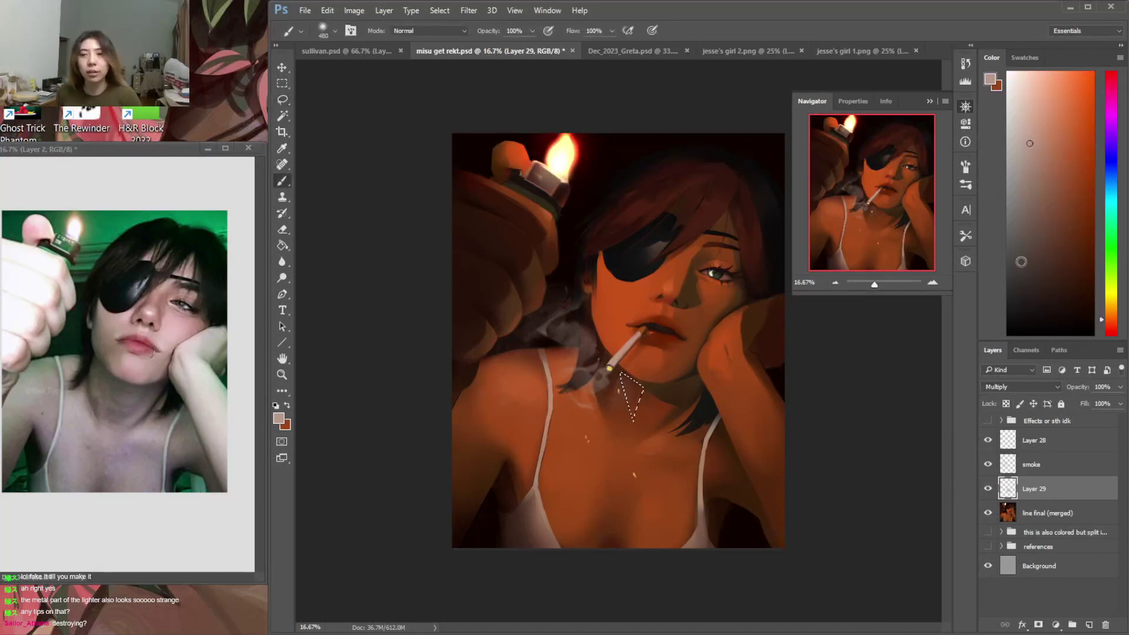
{"action": "left_click_drag", "start_coordinate": [1029, 181], "coordinate": [1014, 185]}
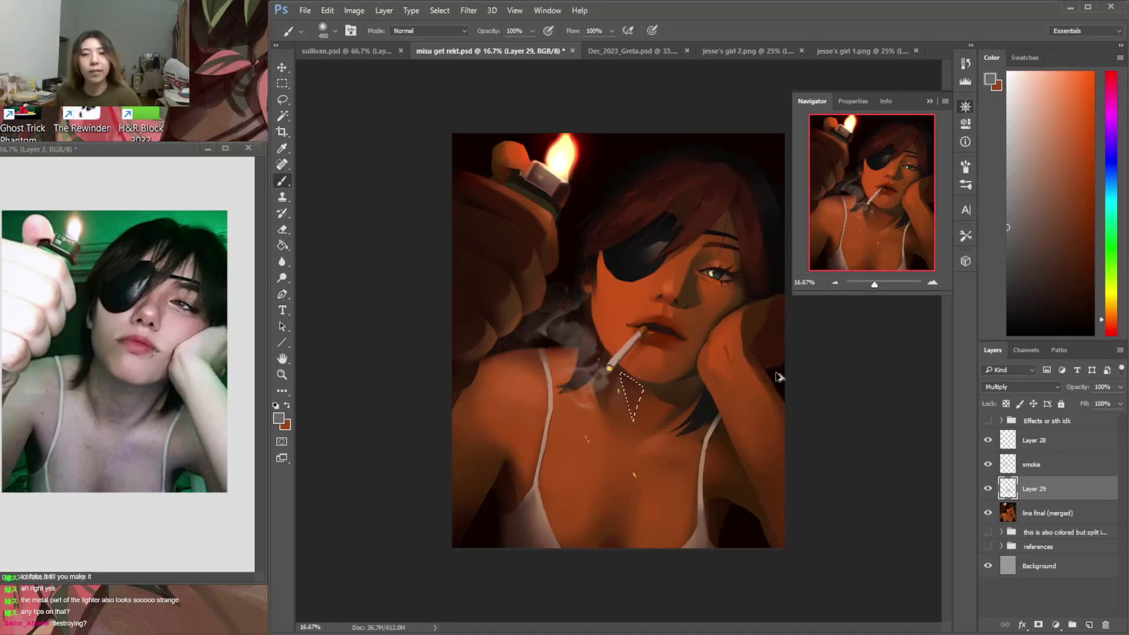
{"action": "key", "text": "ctrl+d"}
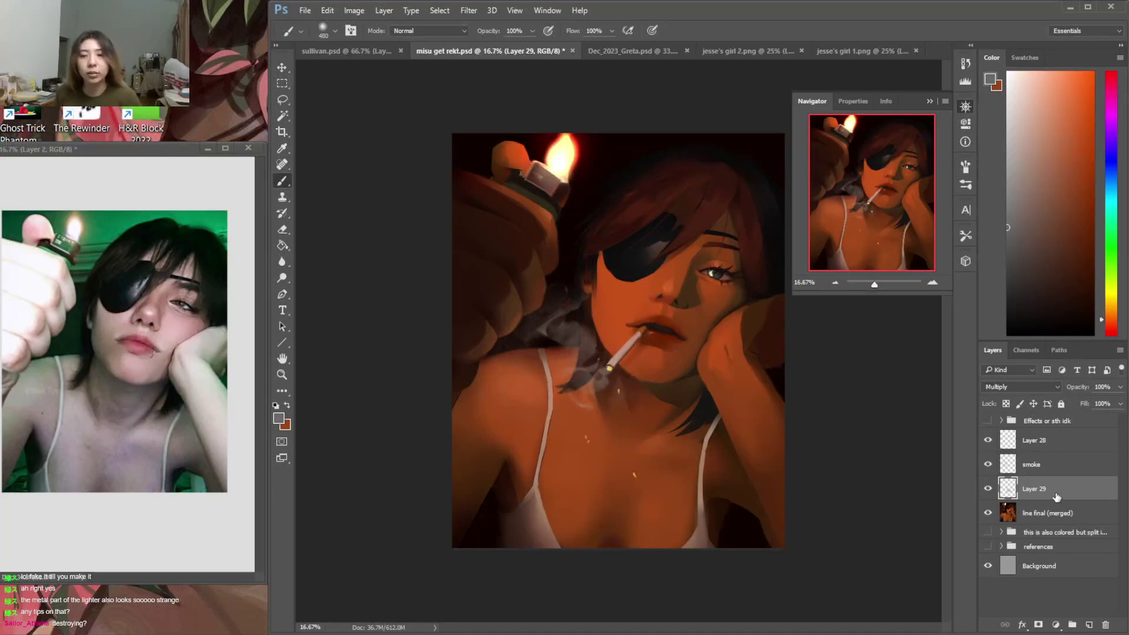
Choose the flat brush at 171 px and step back in the history to an earlier brush stroke inside the triangular neck selection
{"action": "key", "text": "l"}
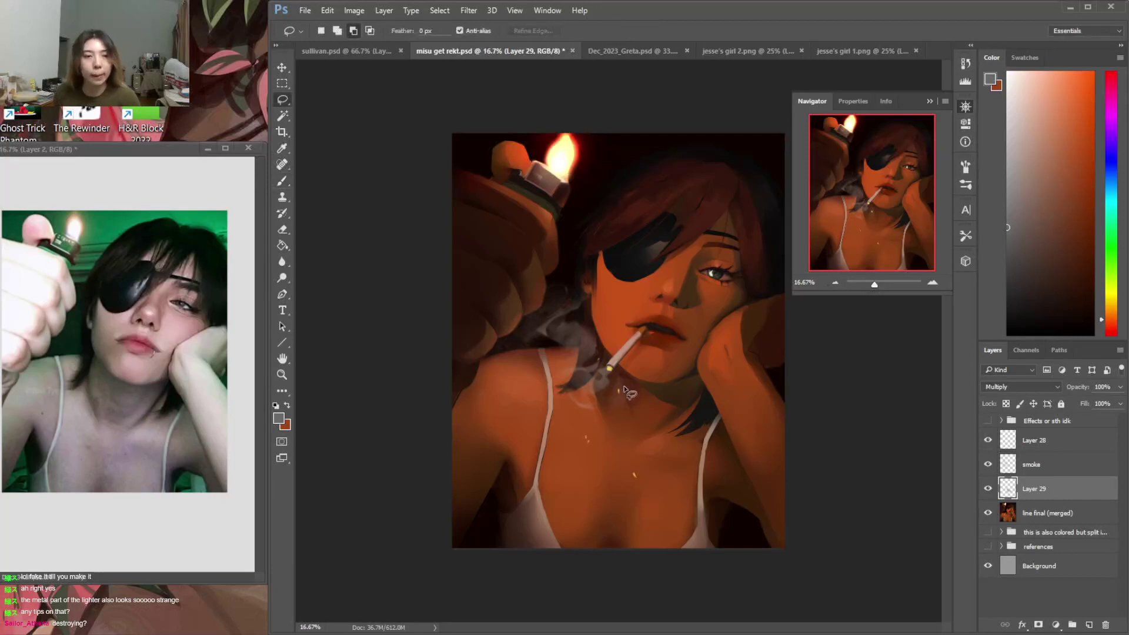
{"action": "key", "text": "b"}
{"action": "right_click", "coordinate": [635, 374]}
{"action": "left_click", "coordinate": [755, 405]}
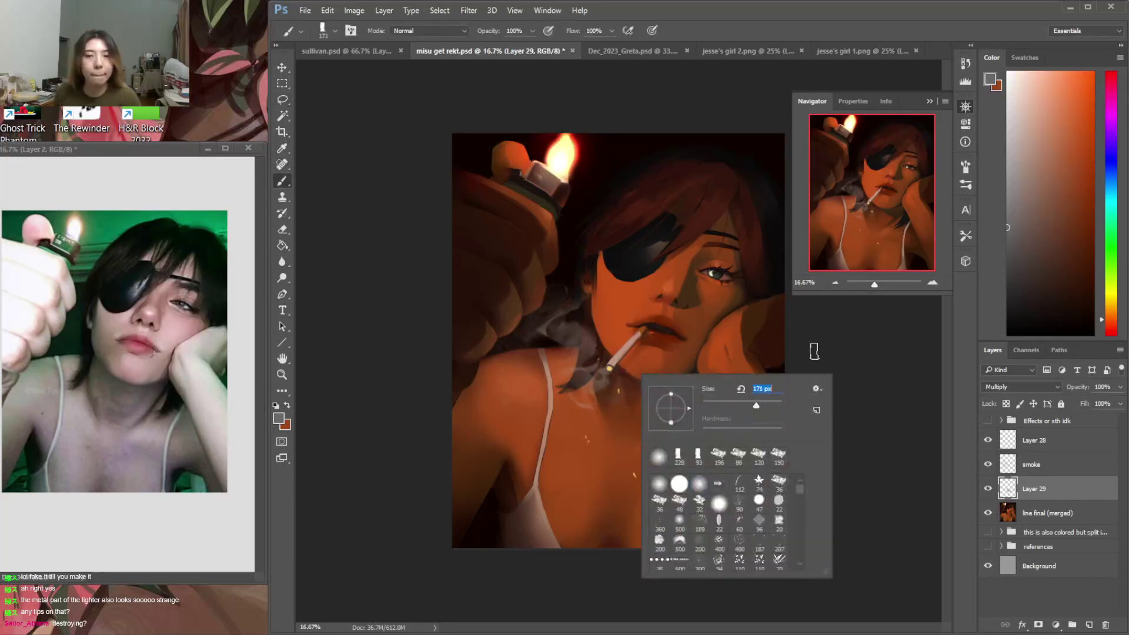
{"action": "left_click", "coordinate": [789, 369]}
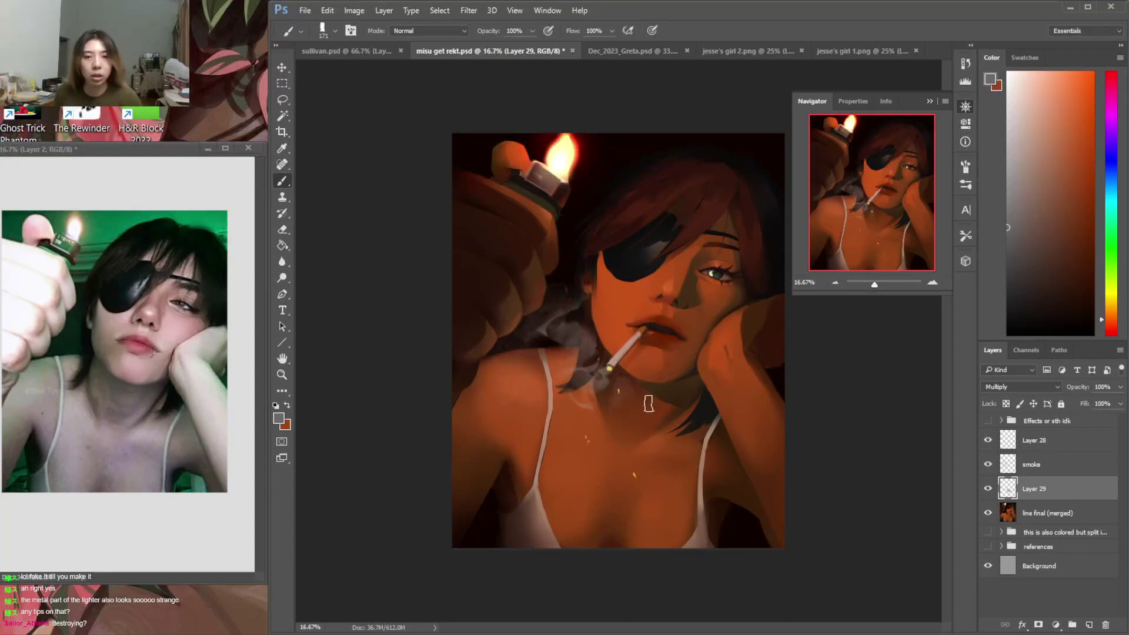
{"action": "key", "text": "ctrl+plus"}
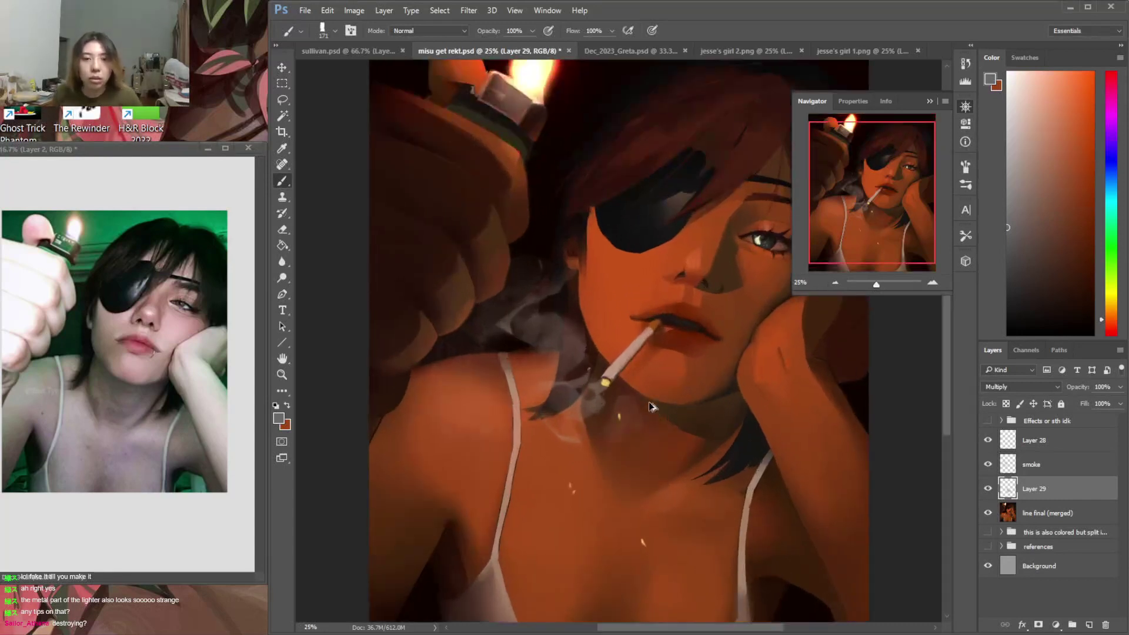
{"action": "left_click", "coordinate": [966, 62]}
{"action": "left_click", "coordinate": [938, 192]}
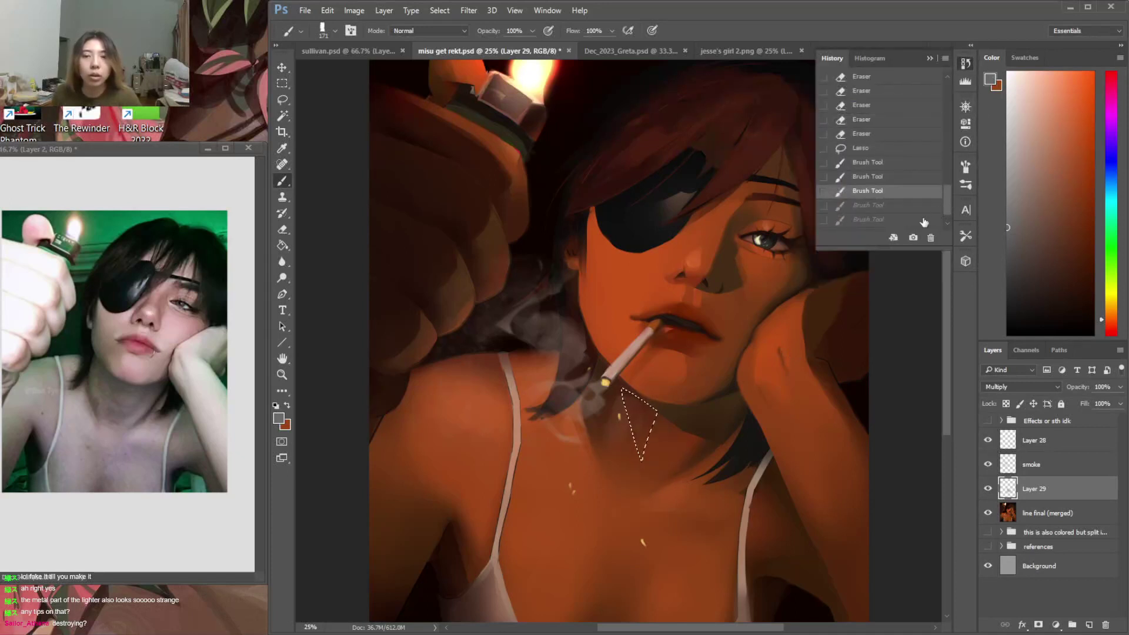
Clear the selection, brush more grey shadow onto the neck under the jaw, and trim its edge with a smaller flat eraser
{"action": "key", "text": "ctrl+d"}
{"action": "mouse_move", "coordinate": [625, 402]}
{"action": "left_mouse_down"}
{"action": "mouse_move", "coordinate": [640, 441]}
{"action": "mouse_move", "coordinate": [629, 401]}
{"action": "left_mouse_up"}
{"action": "key", "text": "e"}
{"action": "right_click", "coordinate": [664, 352]}
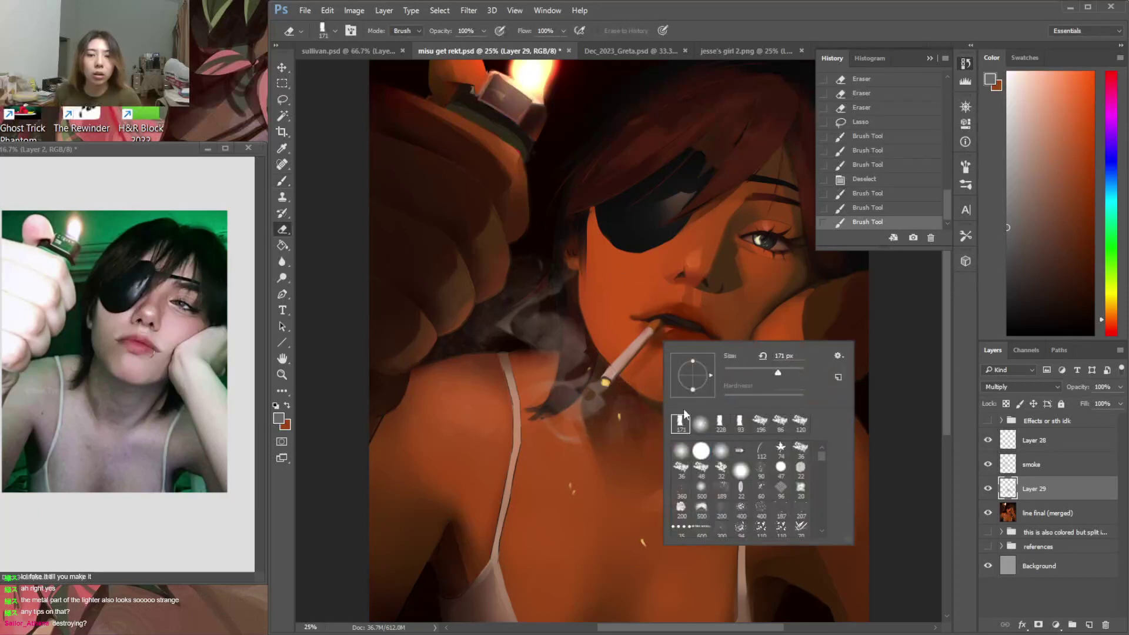
{"action": "key", "text": "Return"}
{"action": "left_click_drag", "start_coordinate": [638, 381], "coordinate": [656, 385]}
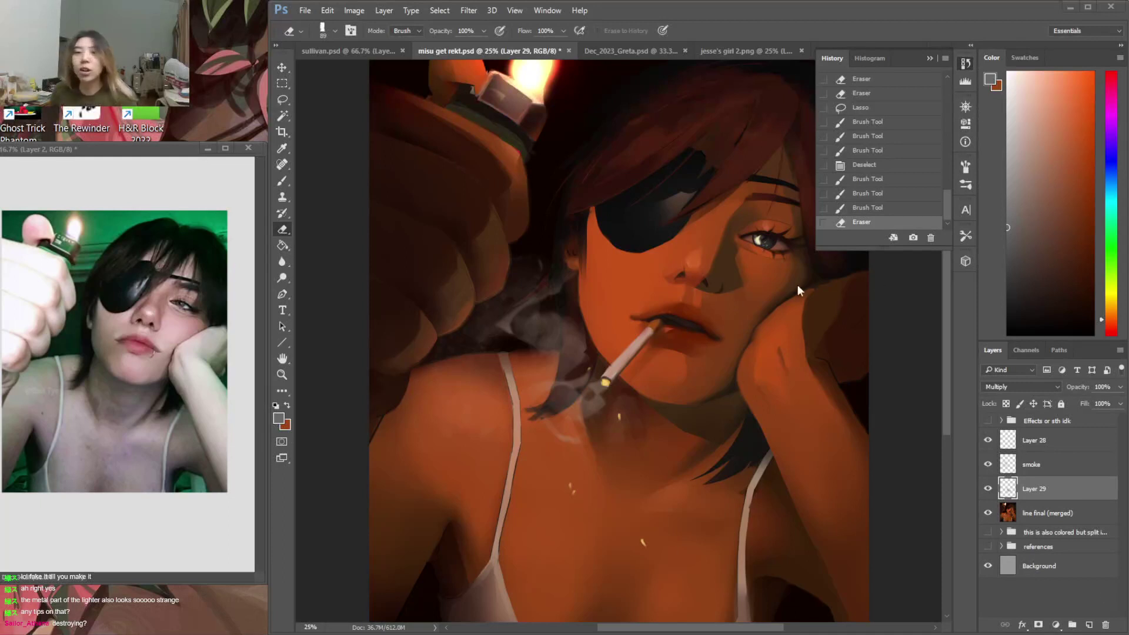
Hide the history list and reduce the flat brush to 61 px for detail work around the visible eye
{"action": "mouse_move", "coordinate": [948, 302]}
{"action": "left_mouse_down"}
{"action": "mouse_move", "coordinate": [947, 327]}
{"action": "mouse_move", "coordinate": [941, 295]}
{"action": "left_mouse_up"}
{"action": "key", "text": "ctrl+plus"}
{"action": "key", "text": "b"}
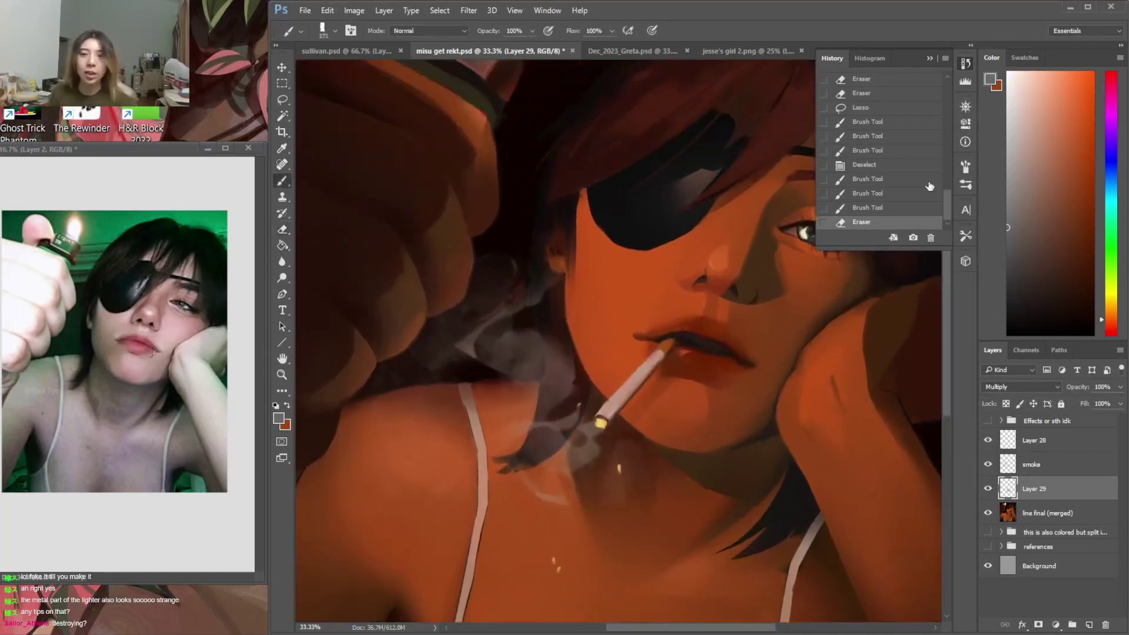
{"action": "left_click", "coordinate": [930, 58]}
{"action": "right_click", "coordinate": [829, 297]}
{"action": "left_click_drag", "start_coordinate": [932, 323], "coordinate": [919, 323]}
{"action": "left_click_drag", "start_coordinate": [949, 262], "coordinate": [950, 247]}
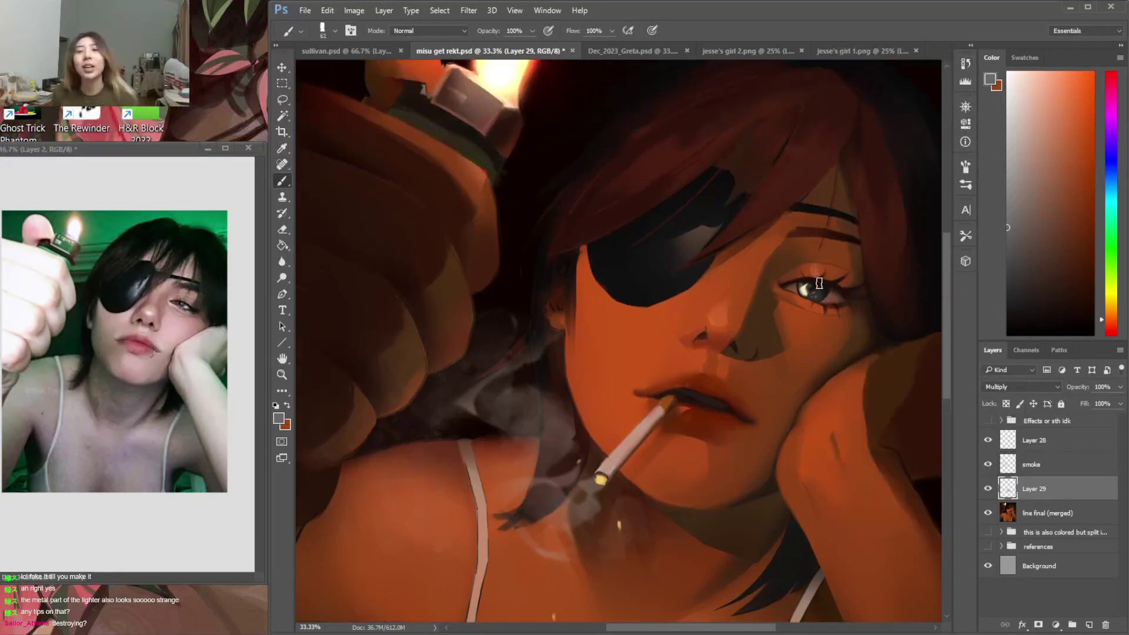
{"action": "key", "text": "w"}
{"action": "left_click", "coordinate": [806, 296]}
{"action": "key", "text": "ctrl+d"}
On the line final (merged) layer, mix a muted orange-brown and tint the visible eye with the flat brush
{"action": "left_click", "coordinate": [1047, 512]}
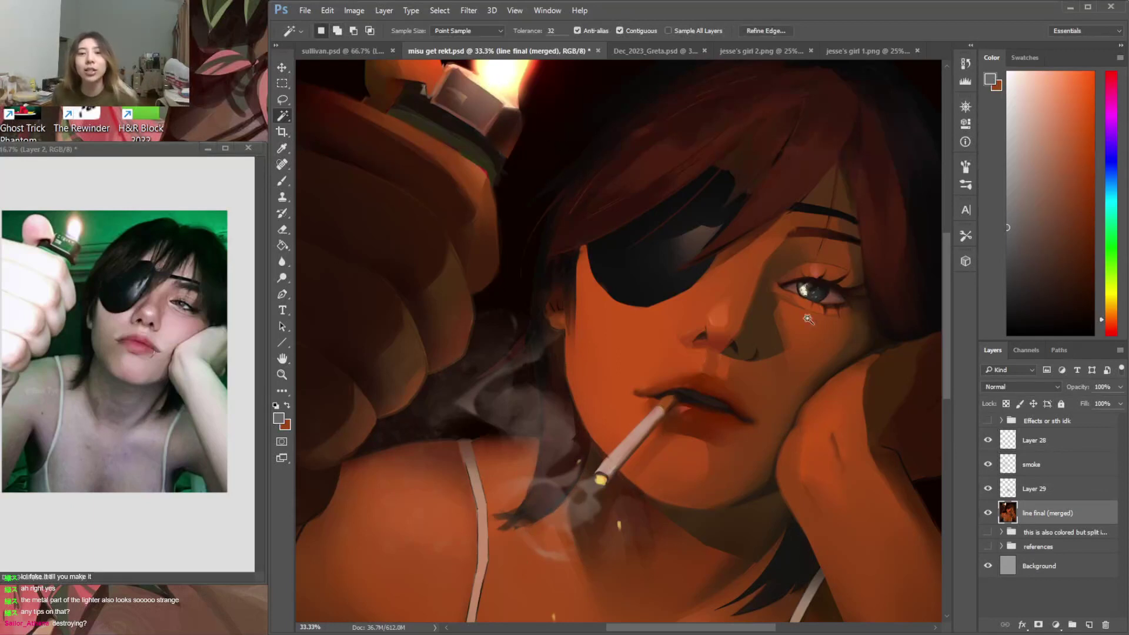
{"action": "left_click", "coordinate": [1052, 194]}
{"action": "left_click", "coordinate": [1036, 154]}
{"action": "key", "text": "b"}
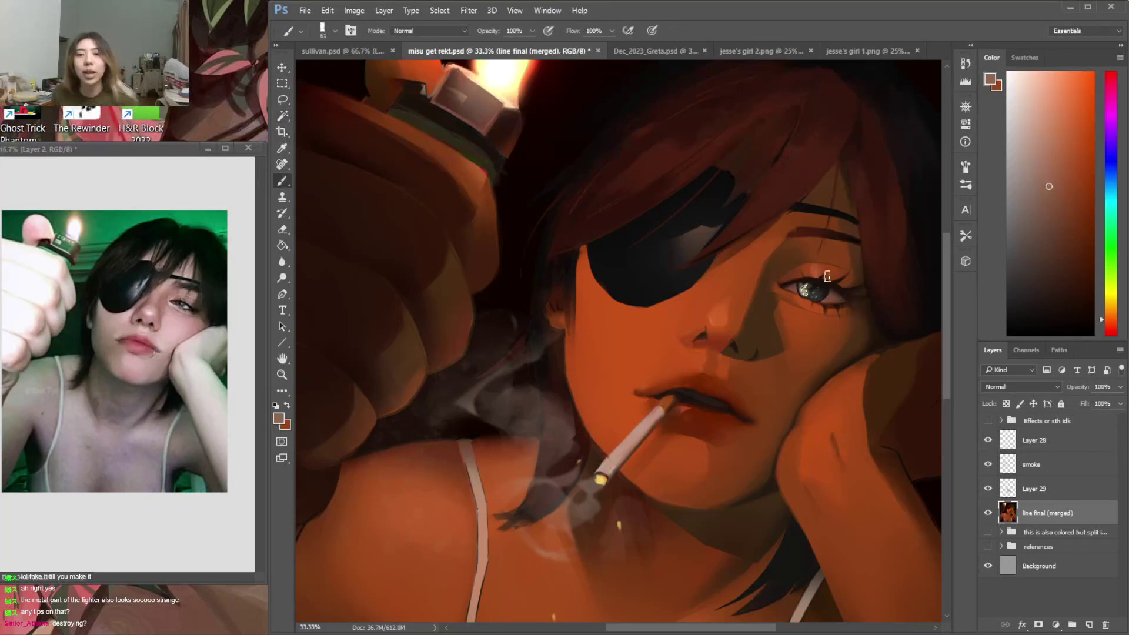
{"action": "left_click", "coordinate": [1111, 315]}
{"action": "left_click", "coordinate": [1055, 166]}
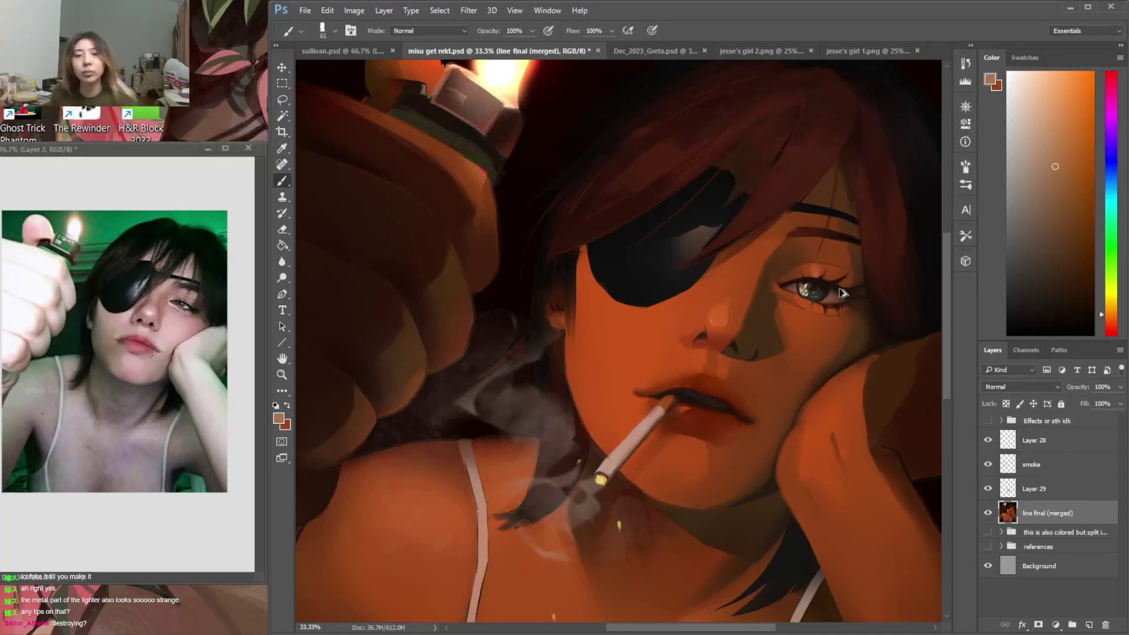
Reduce the flat brush to 34 px and rework the visible eye's iris and pupil with sampled near-black and dark grey
{"action": "right_click", "coordinate": [820, 274]}
{"action": "left_click", "coordinate": [893, 304]}
{"action": "left_click", "coordinate": [819, 298]}
{"action": "left_click", "coordinate": [819, 287], "text": "alt"}
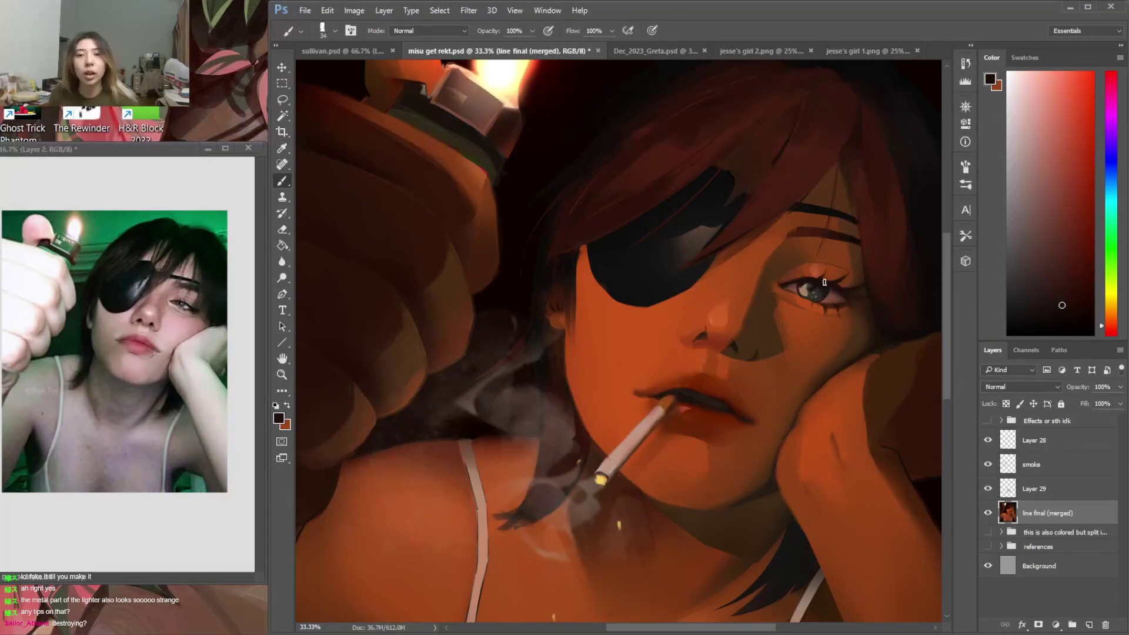
{"action": "left_click", "coordinate": [818, 292], "text": "alt"}
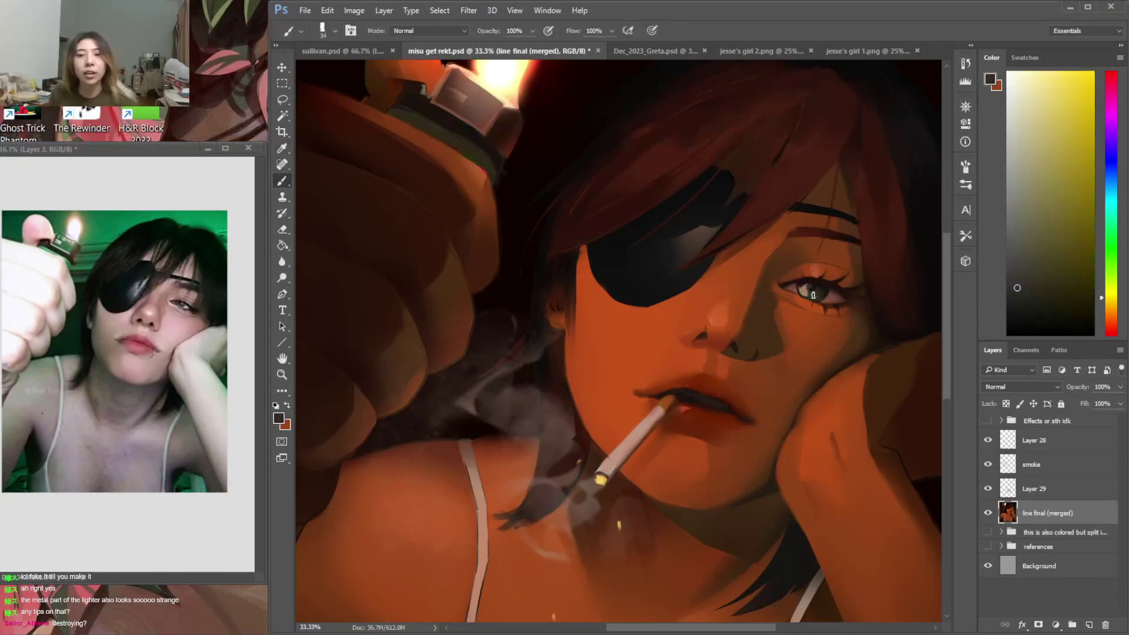
{"action": "left_click", "coordinate": [830, 288], "text": "alt"}
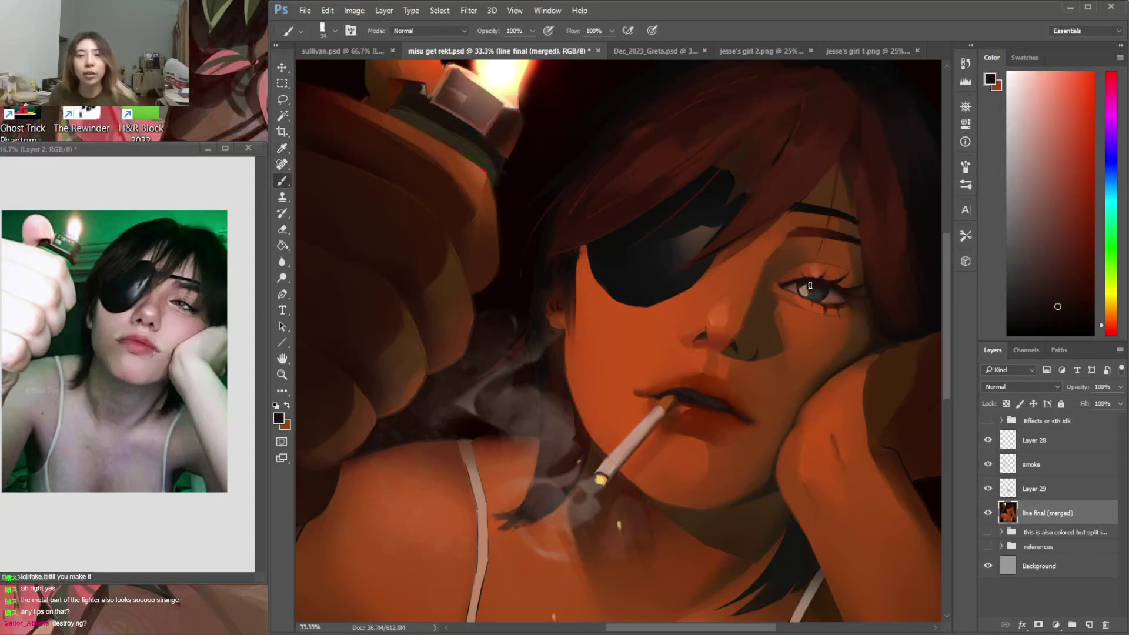
Paint the lower part of the iris in a grey sampled from the eye, reducing the flat brush to 18 px
{"action": "key", "text": "ctrl+plus"}
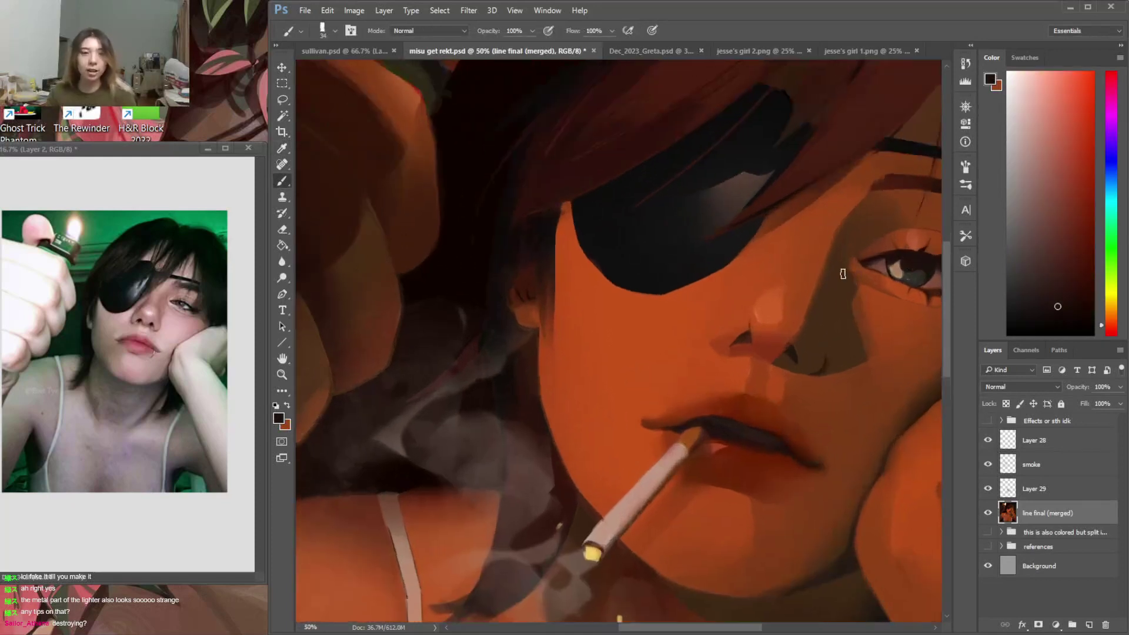
{"action": "scroll", "coordinate": [757, 247], "scroll_direction": "right", "scroll_amount": 5}
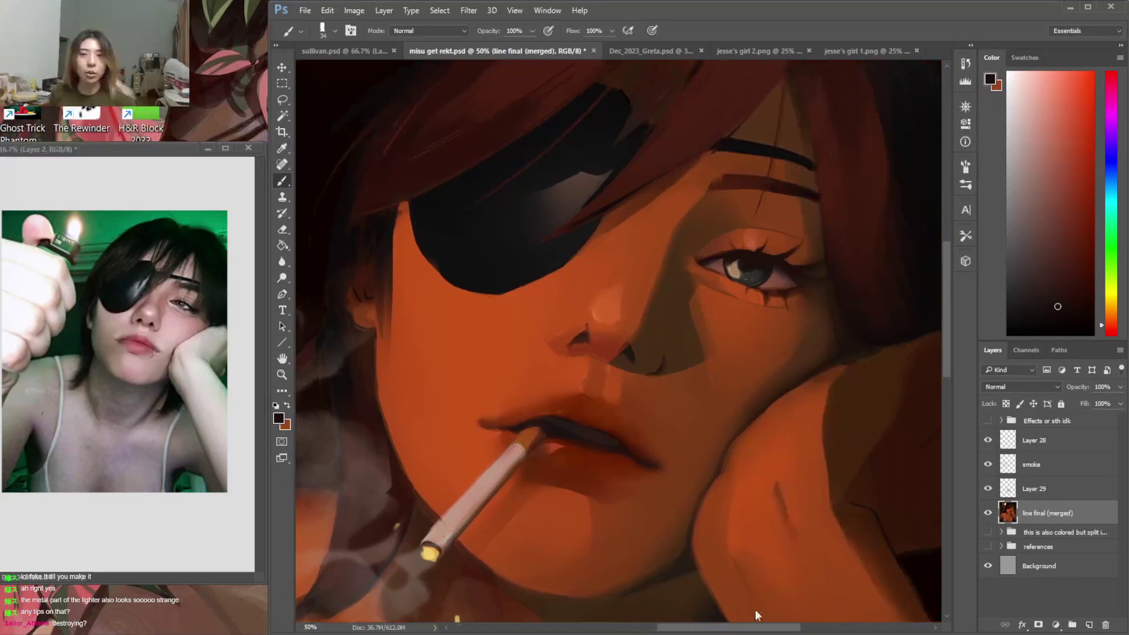
{"action": "left_click", "coordinate": [744, 264], "text": "alt"}
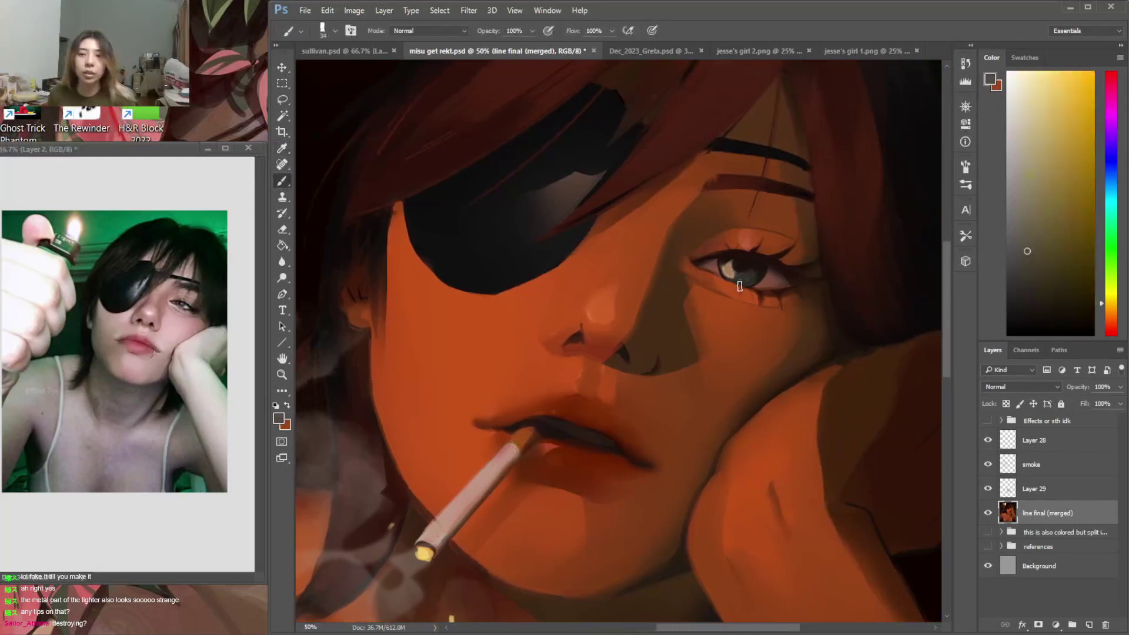
{"action": "right_click", "coordinate": [794, 268]}
{"action": "left_click", "coordinate": [866, 295]}
{"action": "key", "text": "Return"}
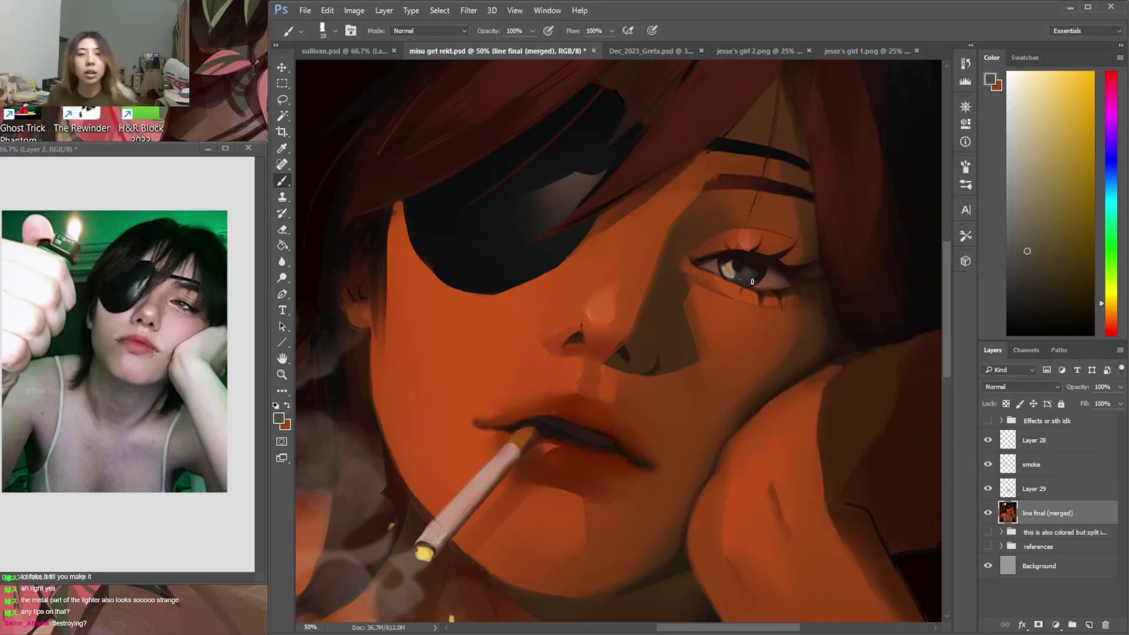
Define the iris's inner edge with sampled near-black and dark grey, and touch up the inner eye corner with reddish brown
{"action": "left_click", "coordinate": [722, 264], "text": "alt"}
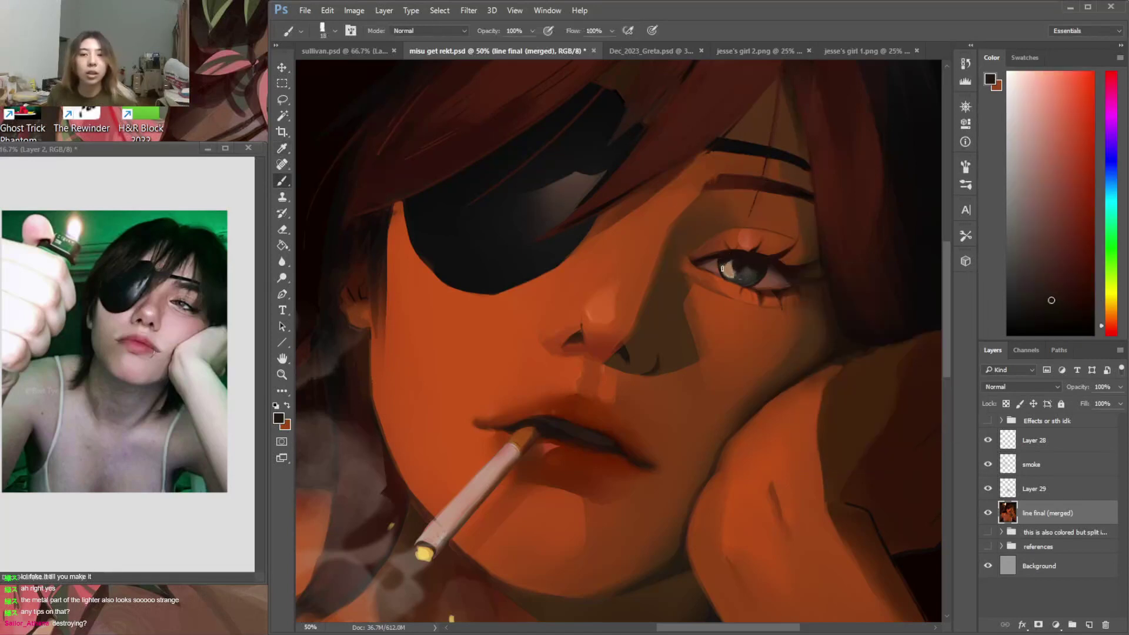
{"action": "left_click", "coordinate": [721, 263], "text": "alt"}
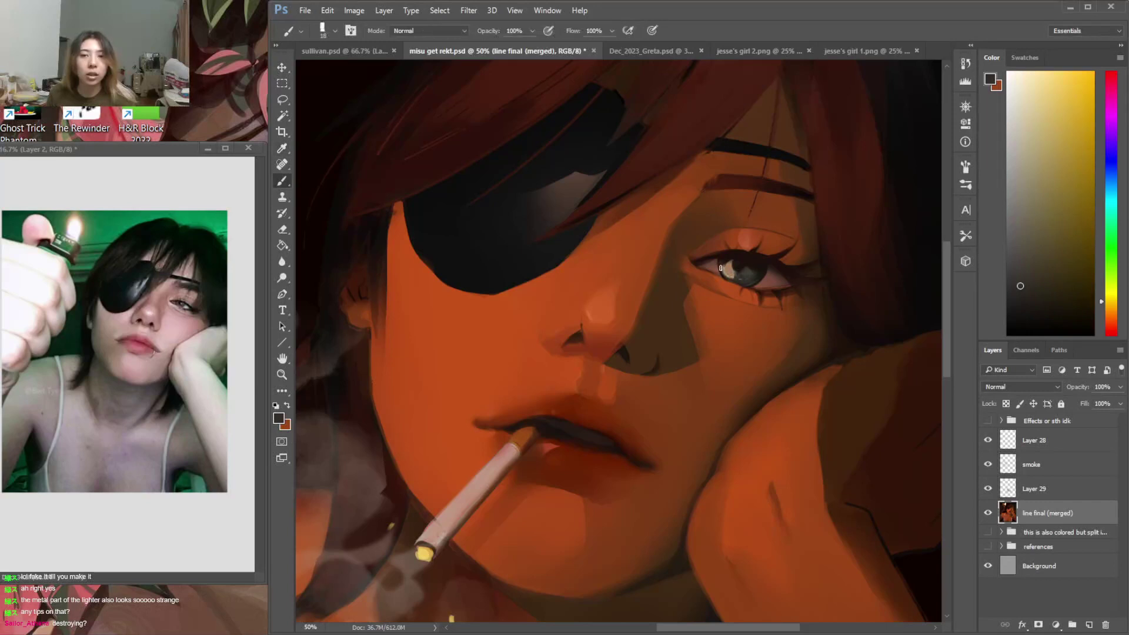
{"action": "left_click", "coordinate": [721, 263], "text": "alt"}
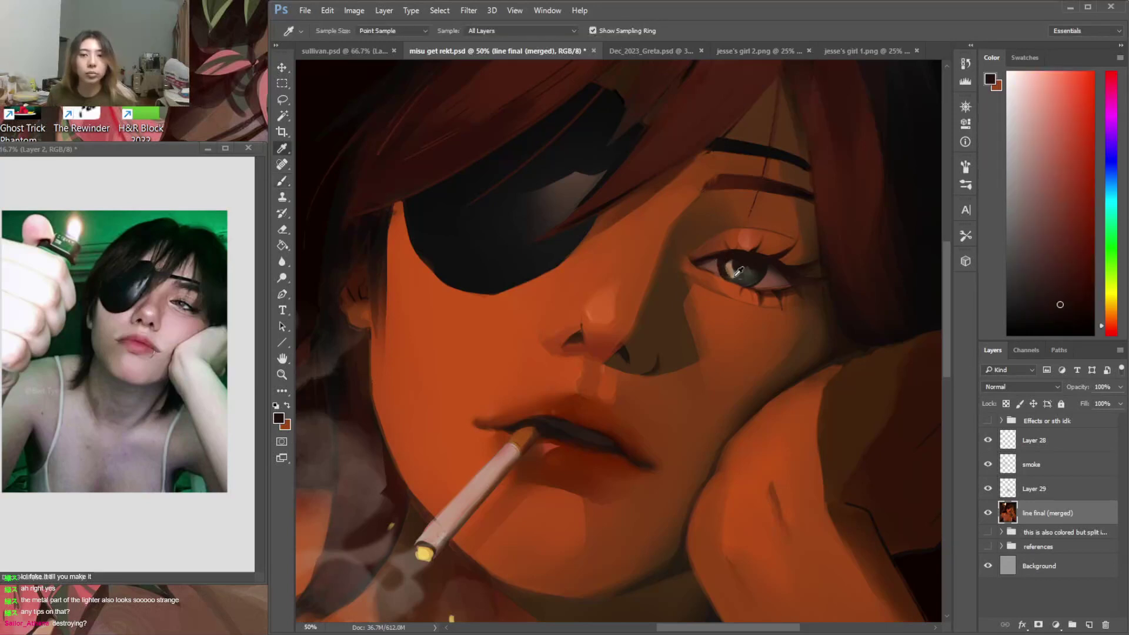
{"action": "left_click", "coordinate": [754, 287], "text": "alt"}
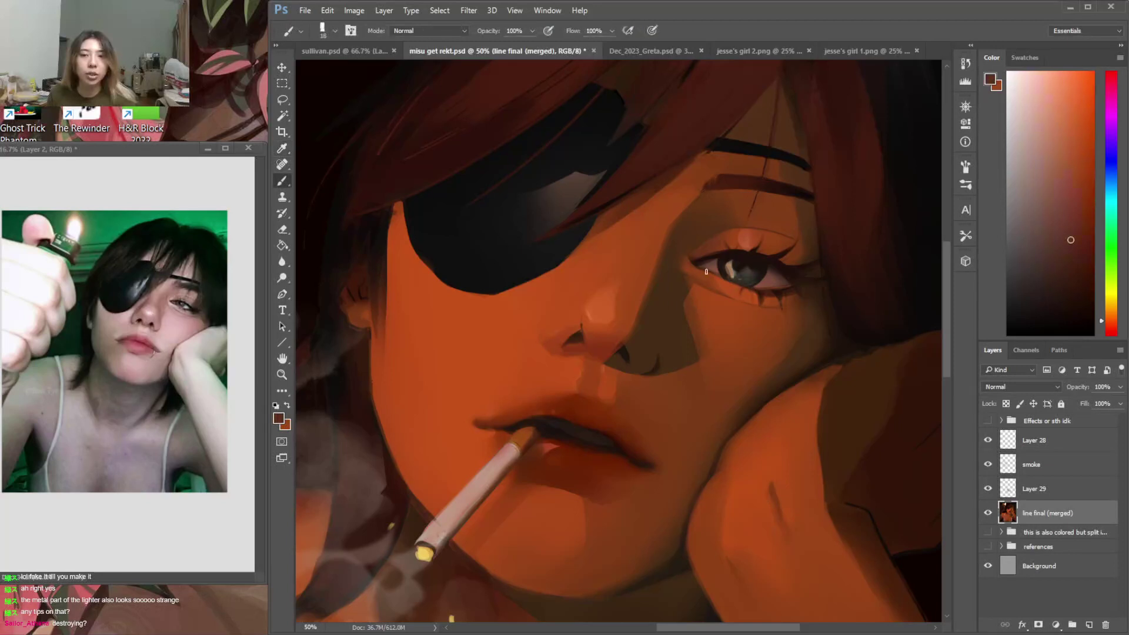
Darken the upper lash line with near-black and cover the pale patch in the iris with sampled dark greys
{"action": "left_click", "coordinate": [764, 269], "text": "alt"}
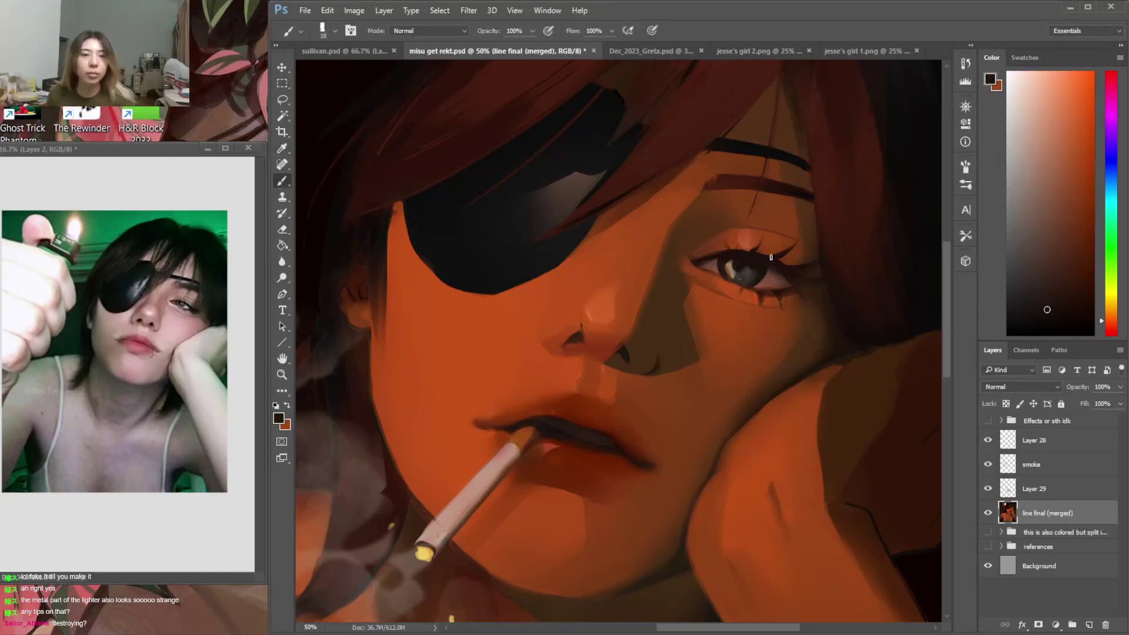
{"action": "left_click", "coordinate": [730, 270], "text": "alt"}
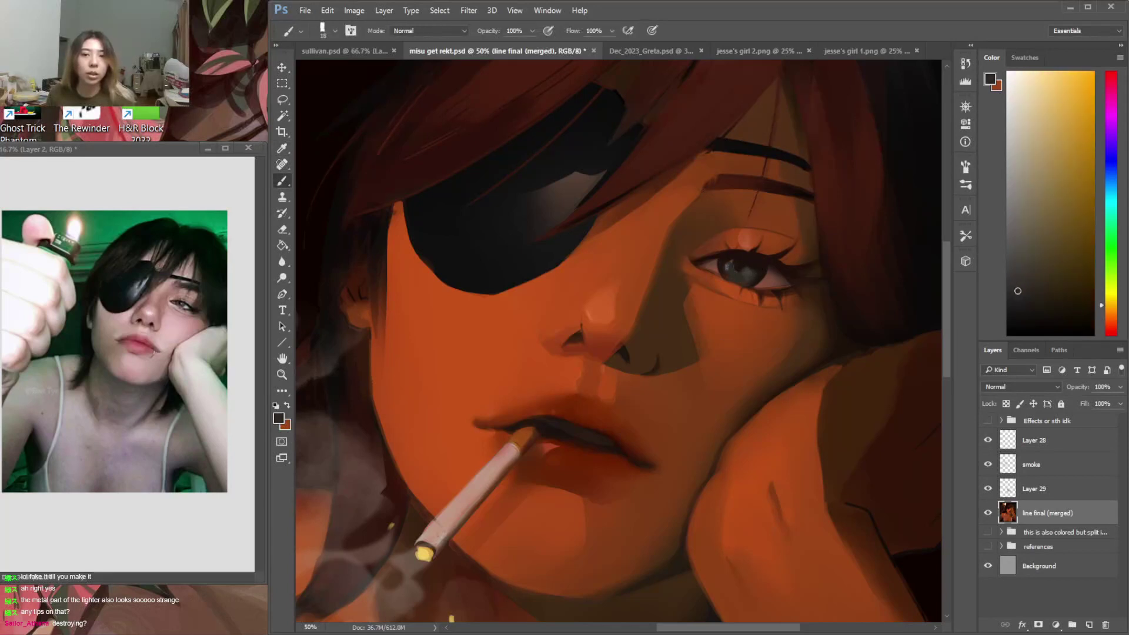
{"action": "left_click", "coordinate": [738, 269], "text": "alt"}
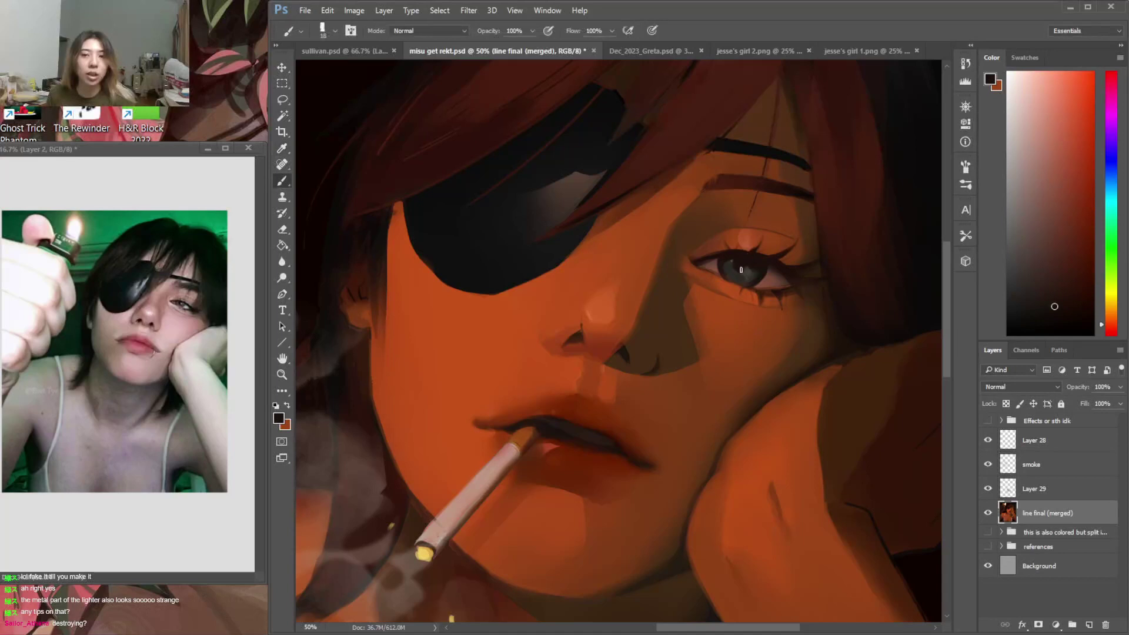
{"action": "left_click", "coordinate": [743, 273], "text": "alt"}
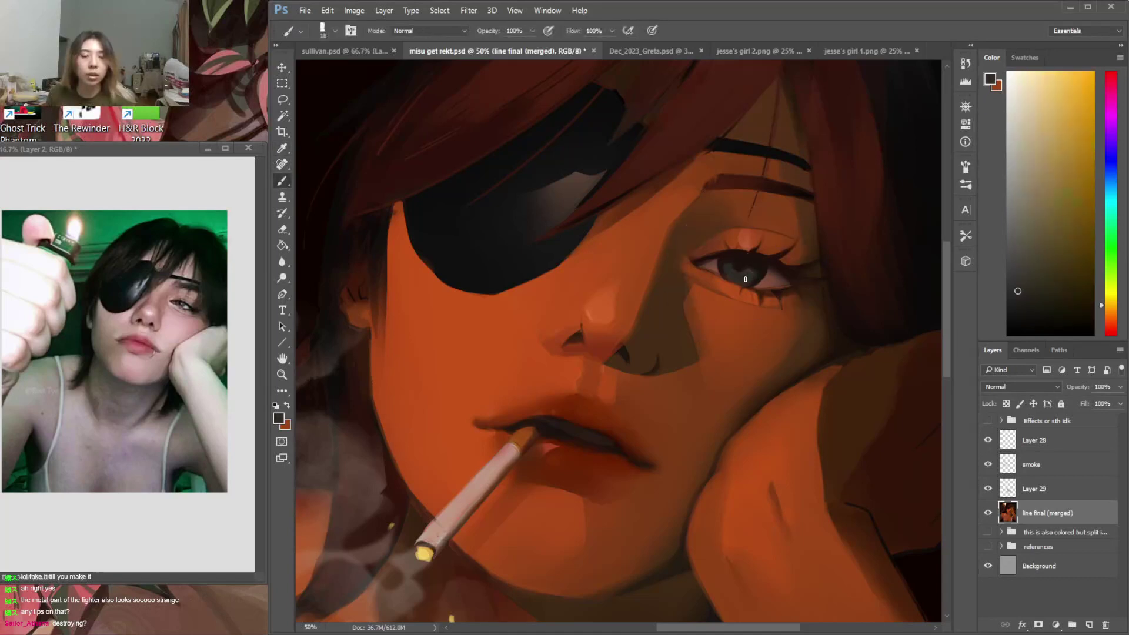
Choose a soft round brush at 37 px and dab a light, warm grey highlight onto the centre of the iris
{"action": "left_click", "coordinate": [1020, 235]}
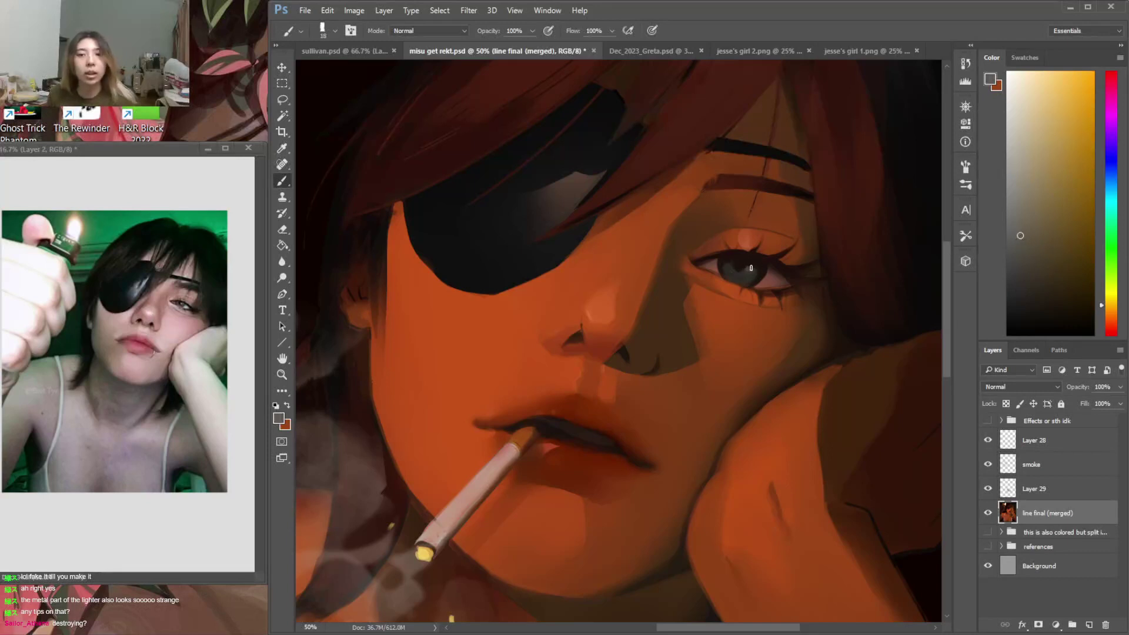
{"action": "key", "text": "l"}
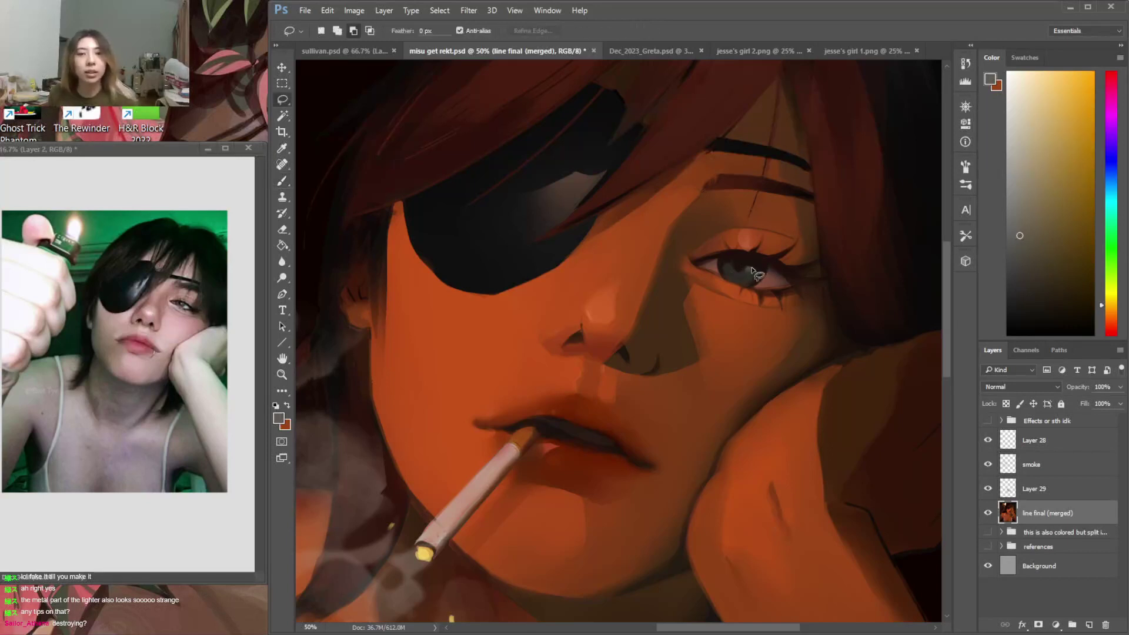
{"action": "key", "text": "b"}
{"action": "right_click", "coordinate": [753, 268]}
{"action": "left_click", "coordinate": [829, 369]}
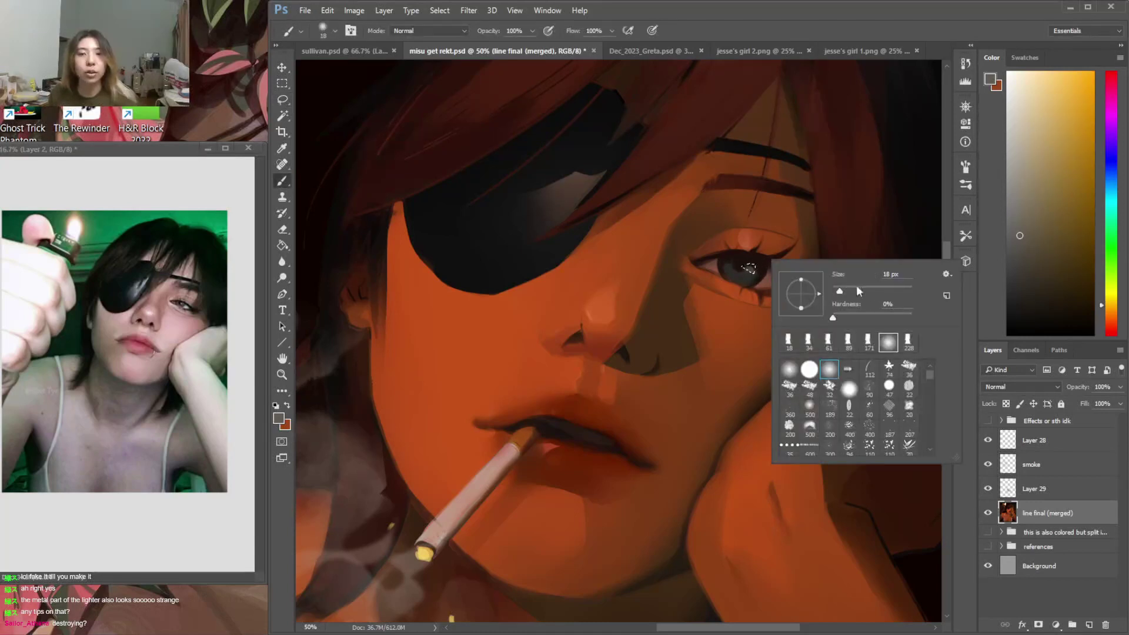
{"action": "left_click", "coordinate": [1111, 314]}
{"action": "left_click", "coordinate": [1041, 190]}
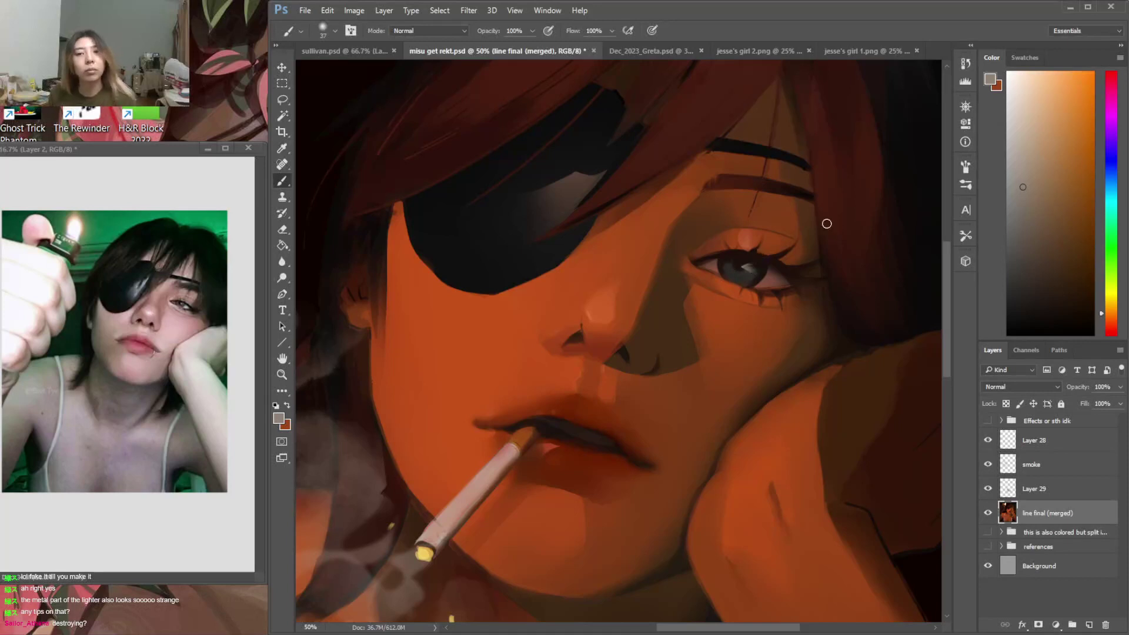
Lasso a thin sliver at the visible eye's inner corner, brush muted reddish orange inside it, and clear the selection
{"action": "key", "text": "ctrl+minus"}
{"action": "key", "text": "ctrl+minus"}
{"action": "key", "text": "ctrl+minus"}
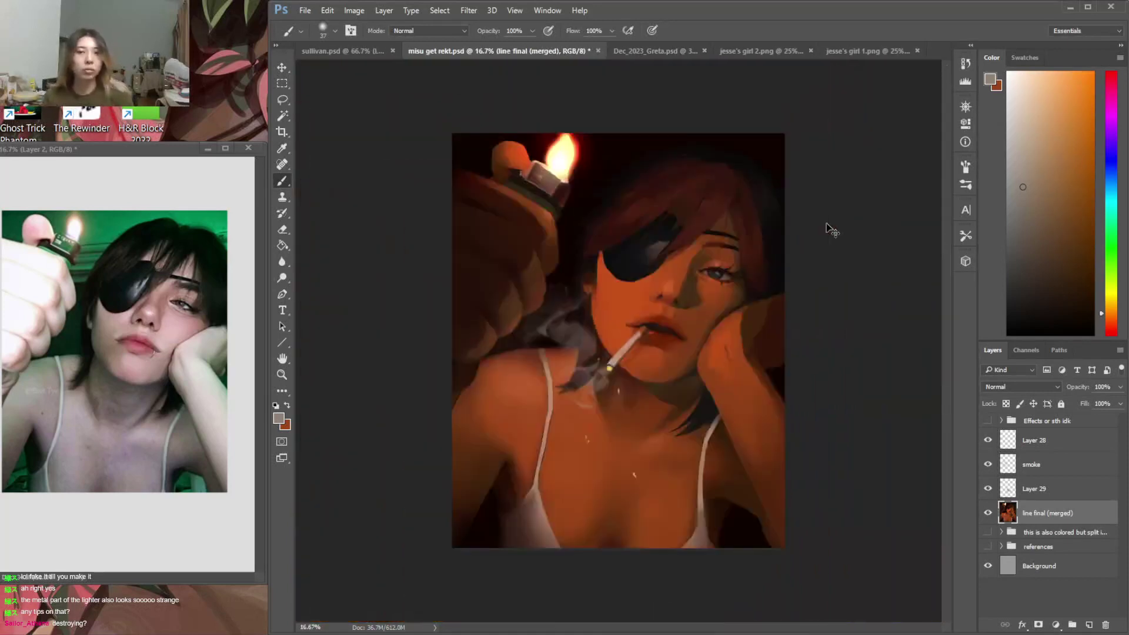
{"action": "key", "text": "ctrl+plus"}
{"action": "key", "text": "ctrl+plus"}
{"action": "key", "text": "l"}
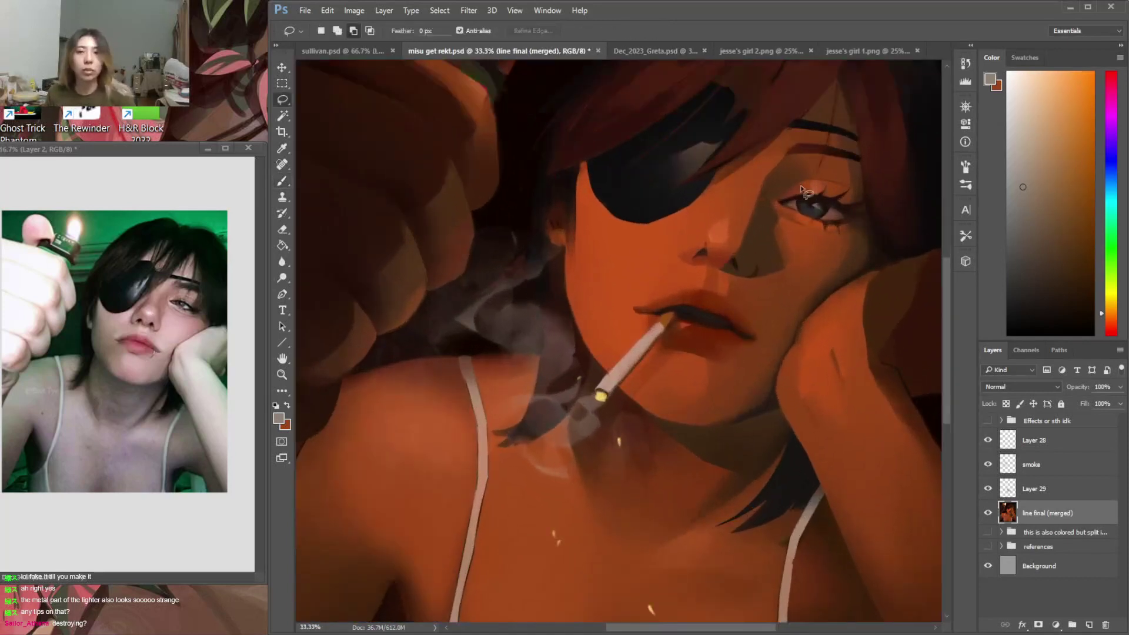
{"action": "key", "text": "b"}
{"action": "left_click", "coordinate": [781, 207], "text": "alt"}
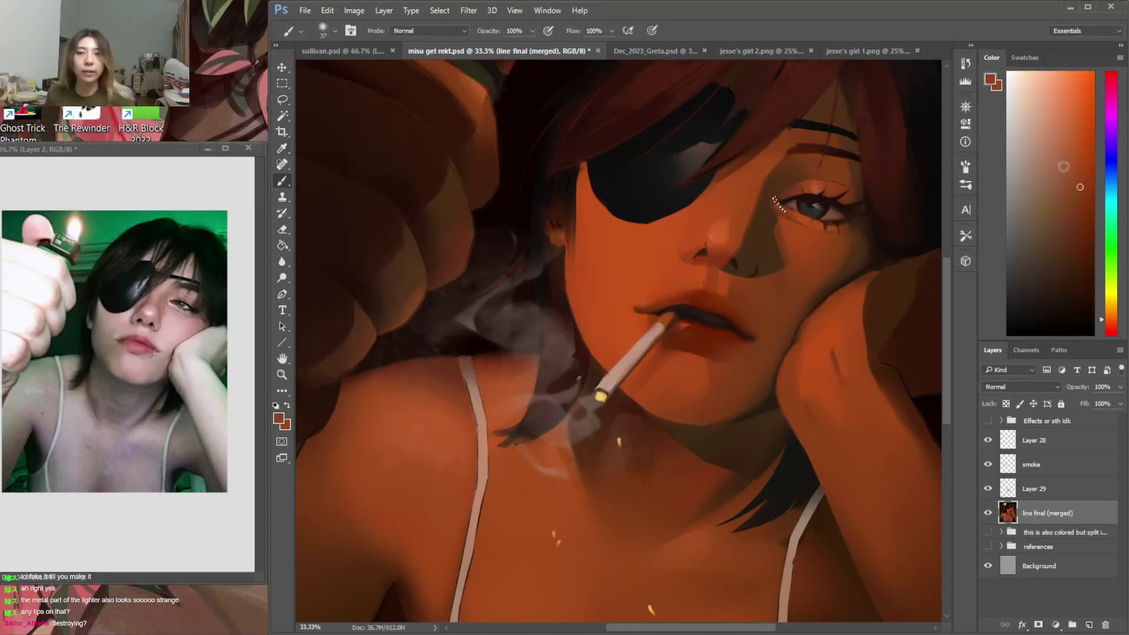
{"action": "key", "text": "l"}
{"action": "left_click_drag", "start_coordinate": [770, 193], "coordinate": [776, 214]}
{"action": "key", "text": "b"}
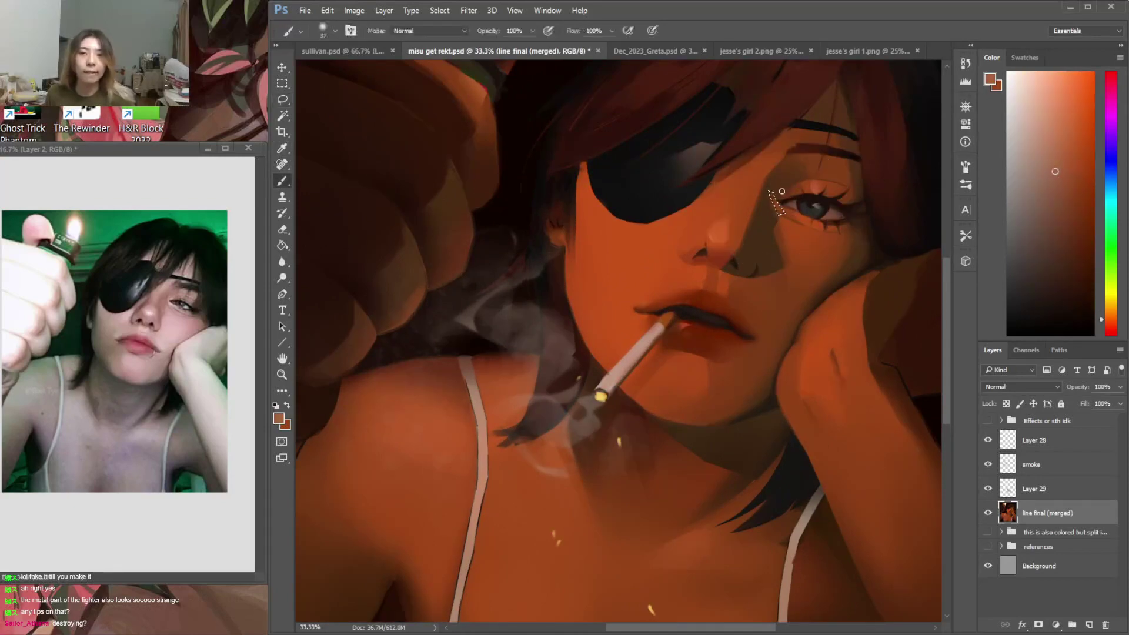
{"action": "key", "text": "ctrl+d"}
Set the flat brush to 17 px and refine the visible eye's inner corner and lower lid with sampled orange and dark brown
{"action": "left_click_drag", "start_coordinate": [946, 294], "coordinate": [945, 269]}
{"action": "left_click", "coordinate": [803, 297], "text": "alt"}
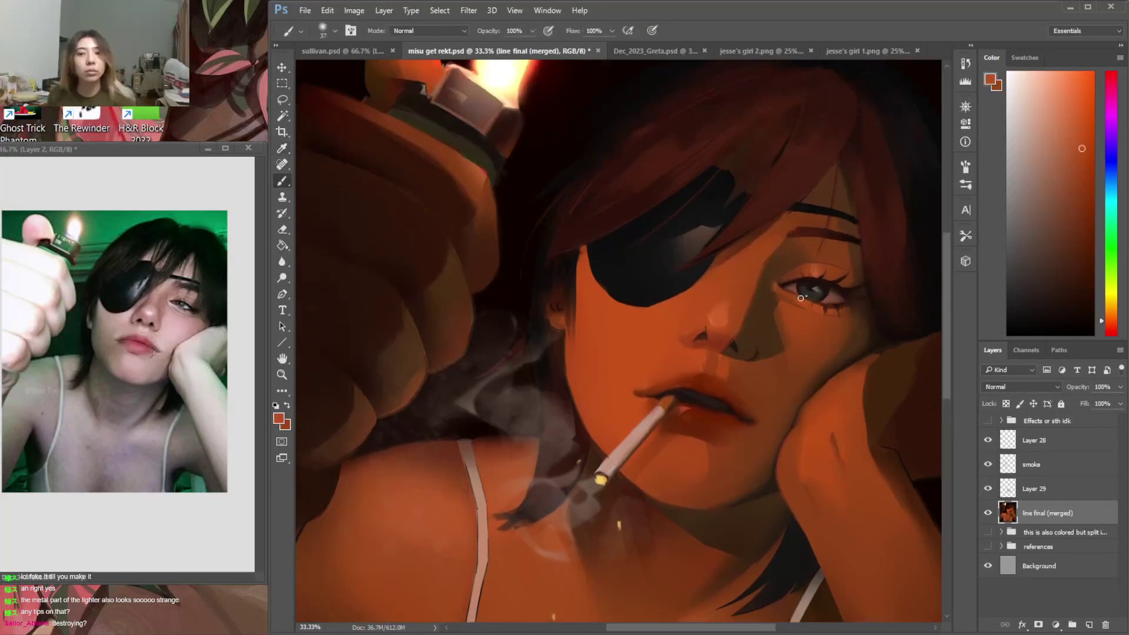
{"action": "right_click", "coordinate": [800, 298]}
{"action": "left_click", "coordinate": [842, 377]}
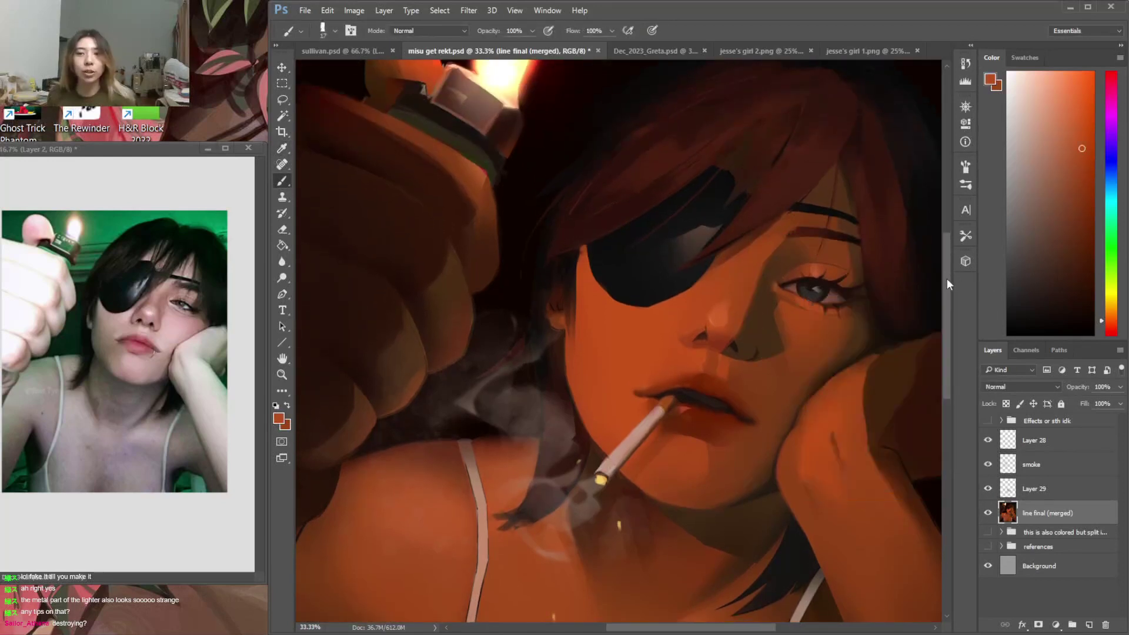
{"action": "left_click", "coordinate": [799, 297], "text": "alt"}
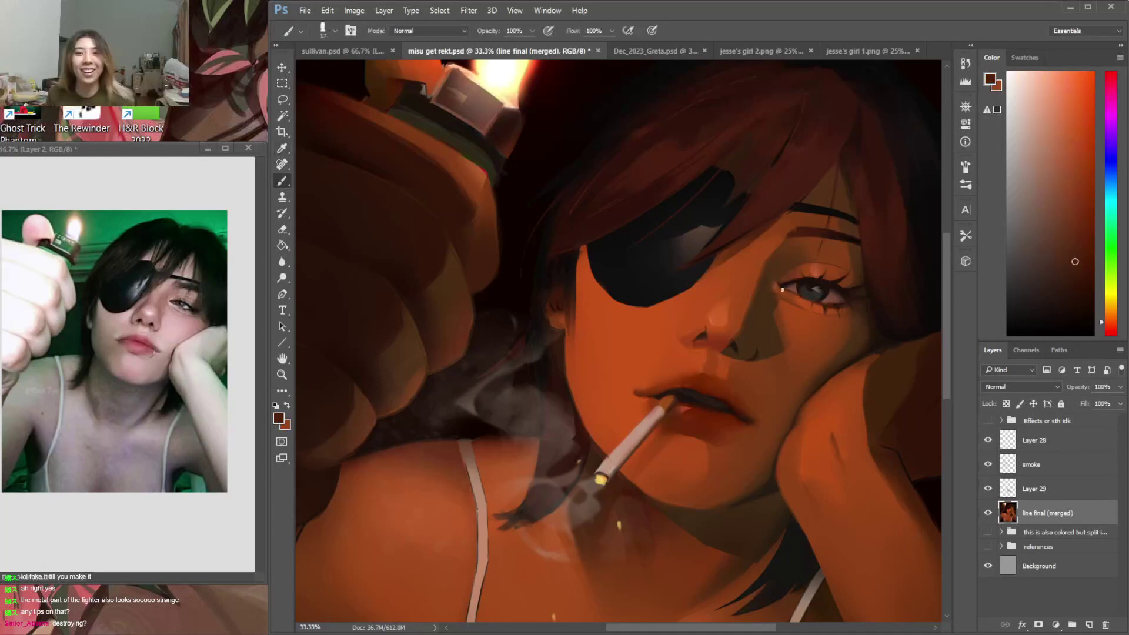
{"action": "left_click", "coordinate": [795, 297], "text": "alt"}
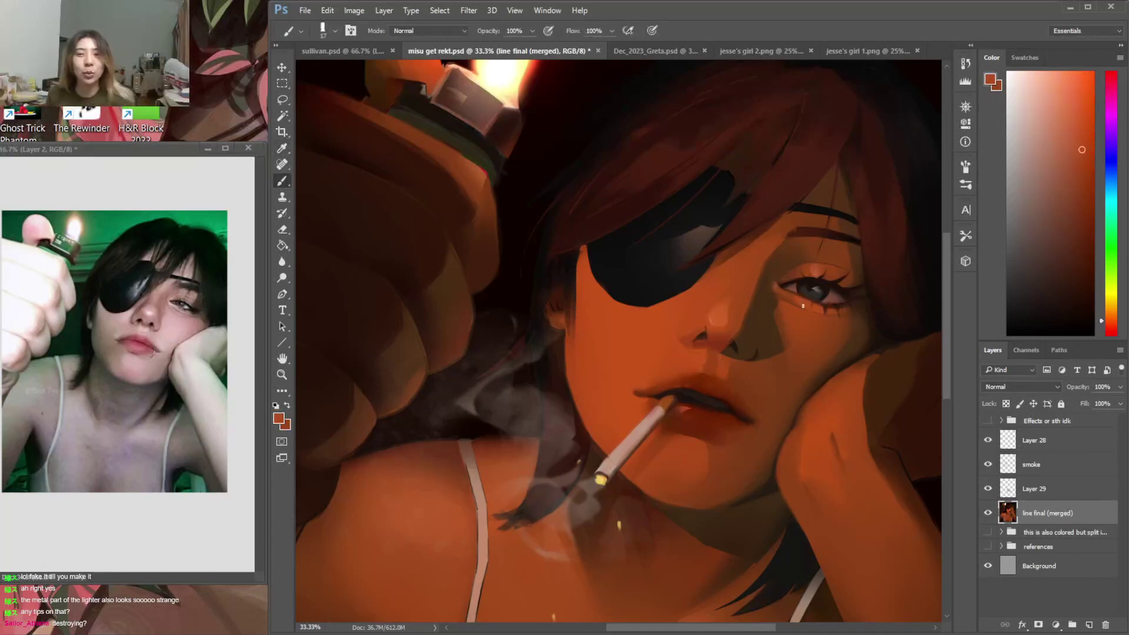
{"action": "left_click", "coordinate": [802, 298], "text": "alt"}
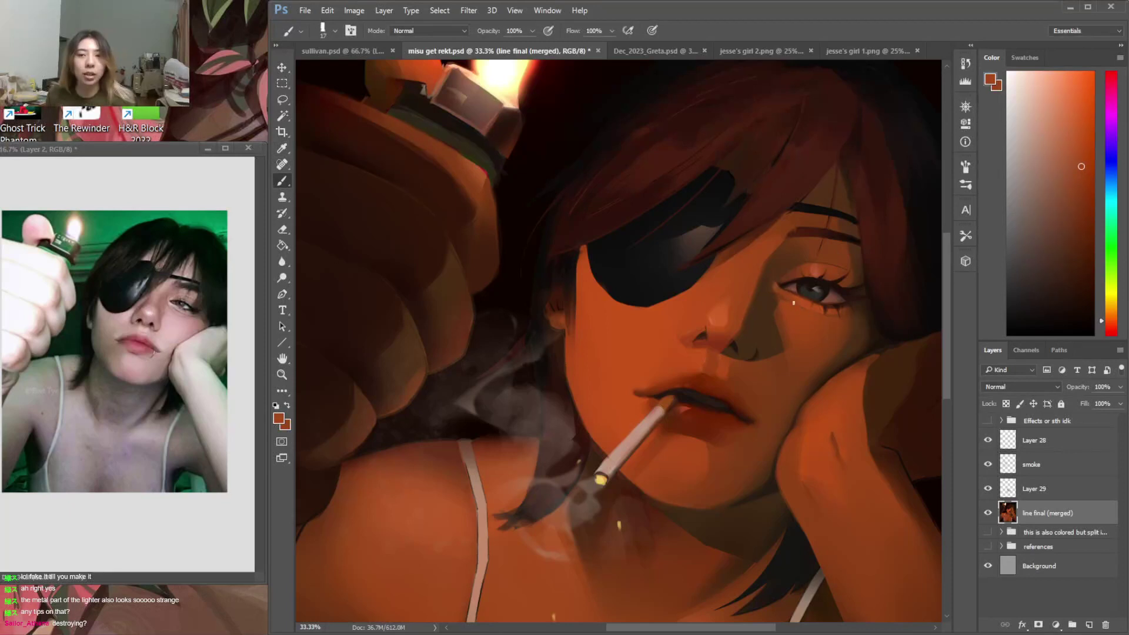
Enlarge the flat brush to 73 px and blend the skin beside the inner eye corner with sampled brown shadow tones
{"action": "right_click", "coordinate": [788, 300]}
{"action": "key", "text": "Return"}
{"action": "left_click", "coordinate": [777, 296], "text": "alt"}
{"action": "left_click", "coordinate": [781, 294], "text": "alt"}
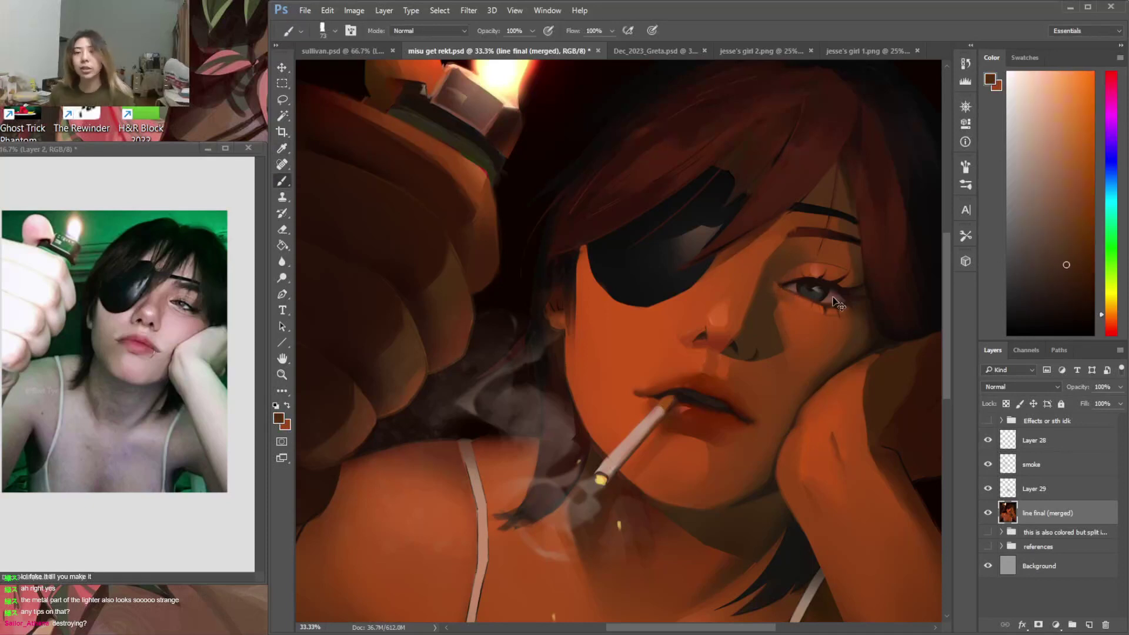
Fill out the eyebrow above the visible eye with the 73 px flat brush, using sampled near-black, dark brown and reddish-brown tones
{"action": "key", "text": "ctrl+0"}
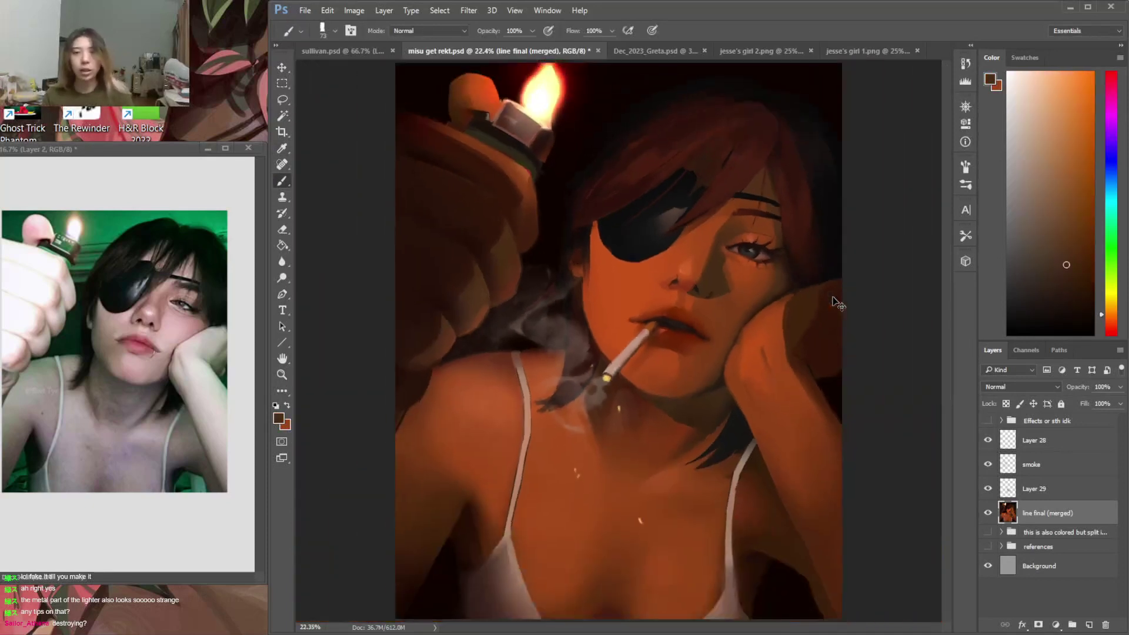
{"action": "left_click", "coordinate": [779, 213], "text": "alt"}
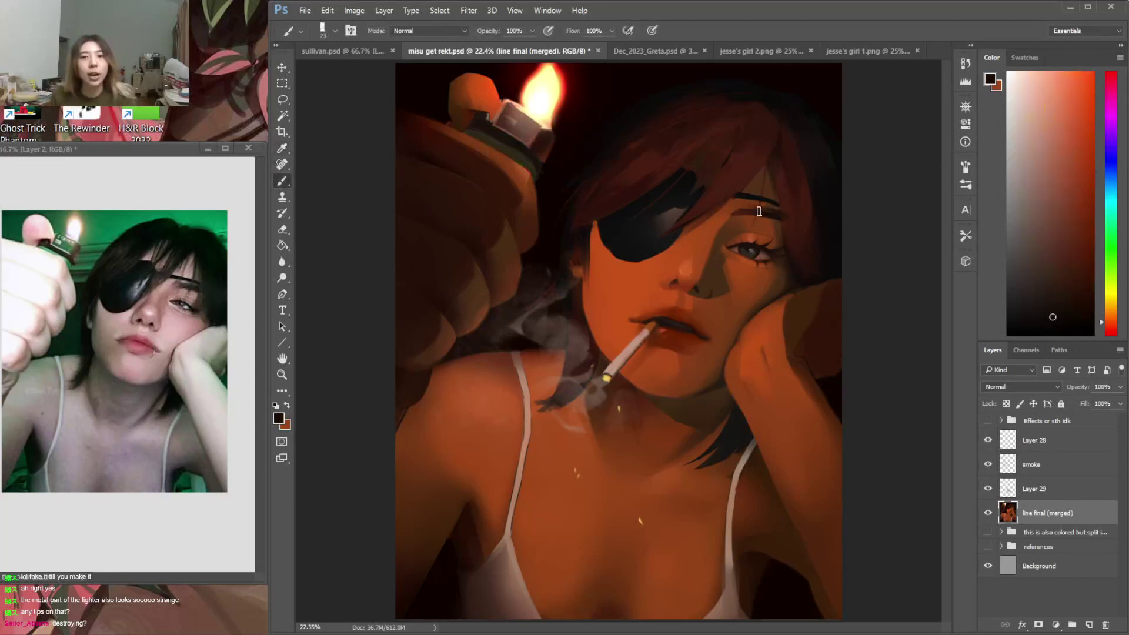
{"action": "left_click", "coordinate": [786, 193], "text": "alt"}
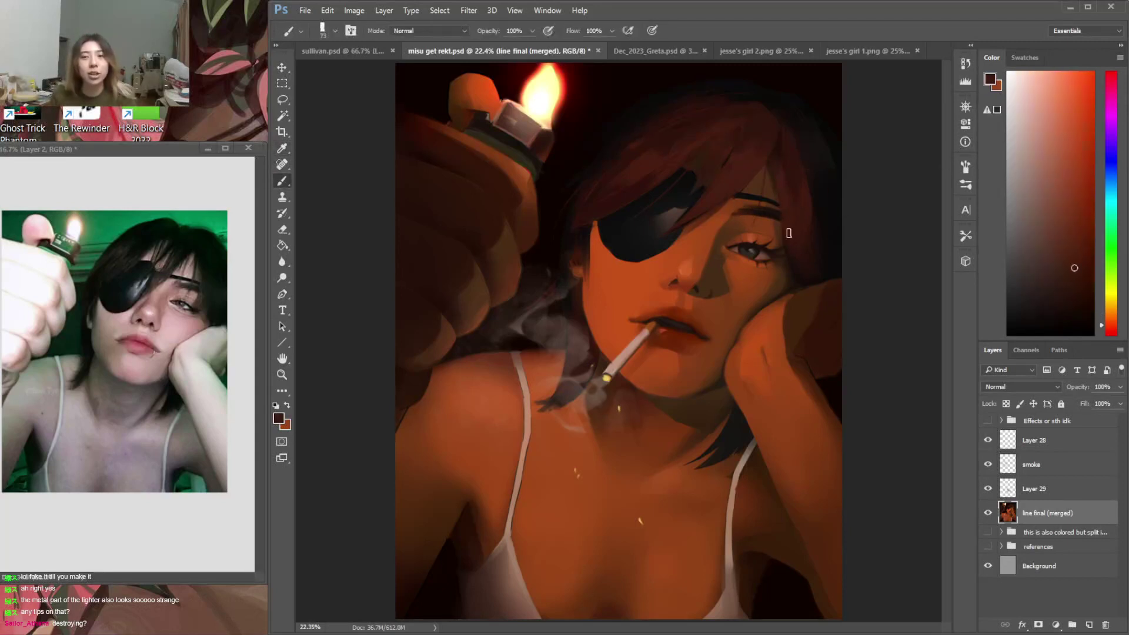
{"action": "left_click", "coordinate": [738, 205], "text": "alt"}
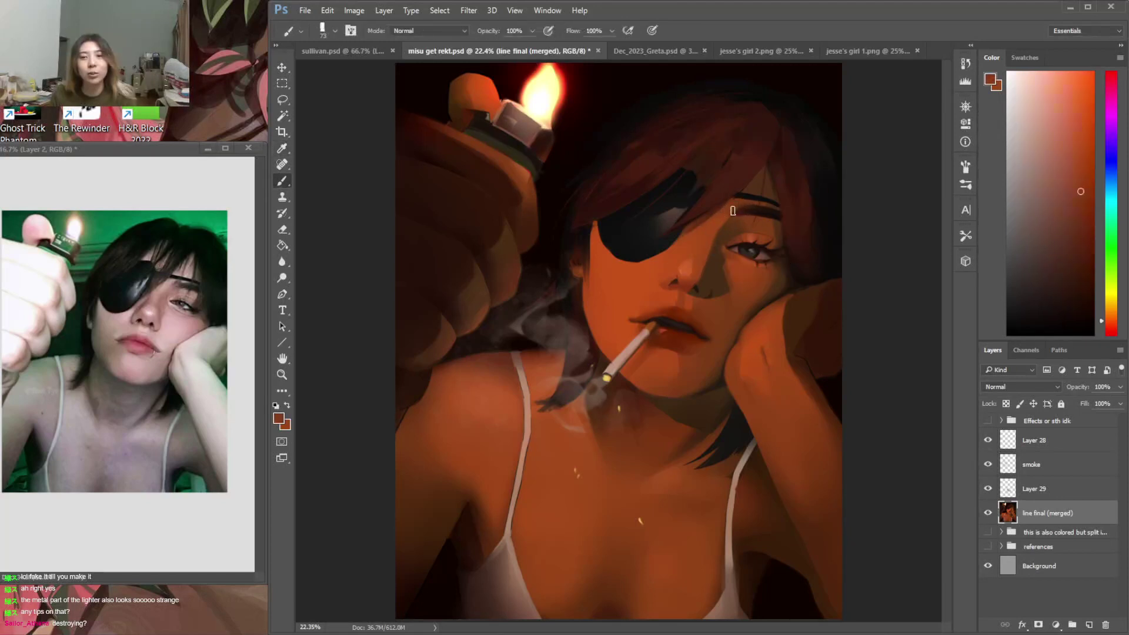
{"action": "left_click", "coordinate": [719, 222], "text": "alt"}
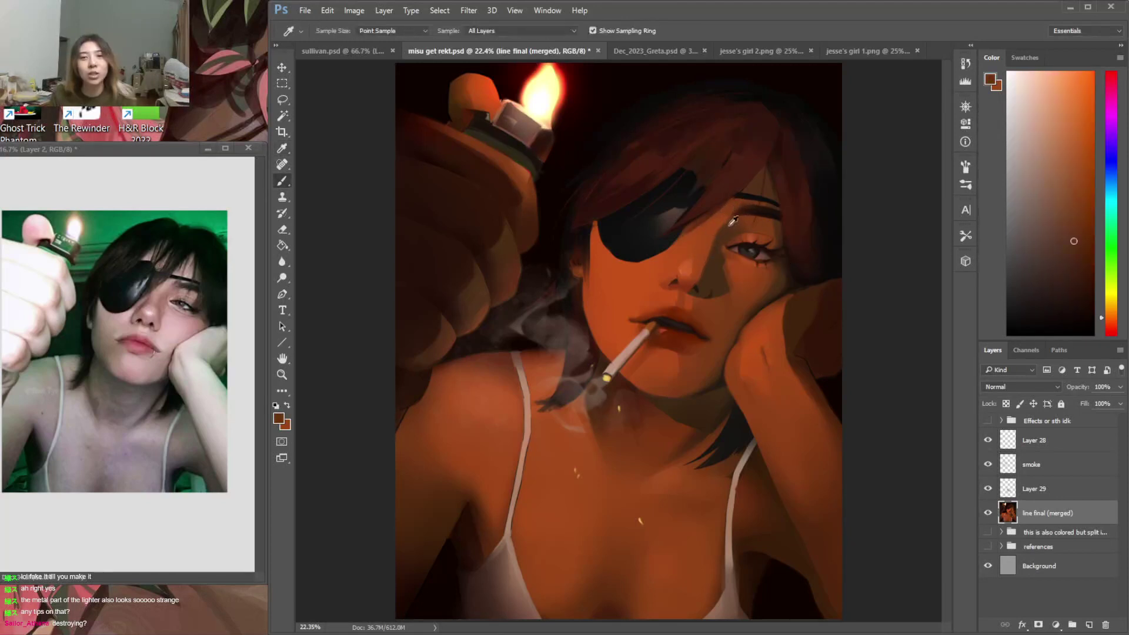
{"action": "left_click", "coordinate": [756, 209], "text": "alt"}
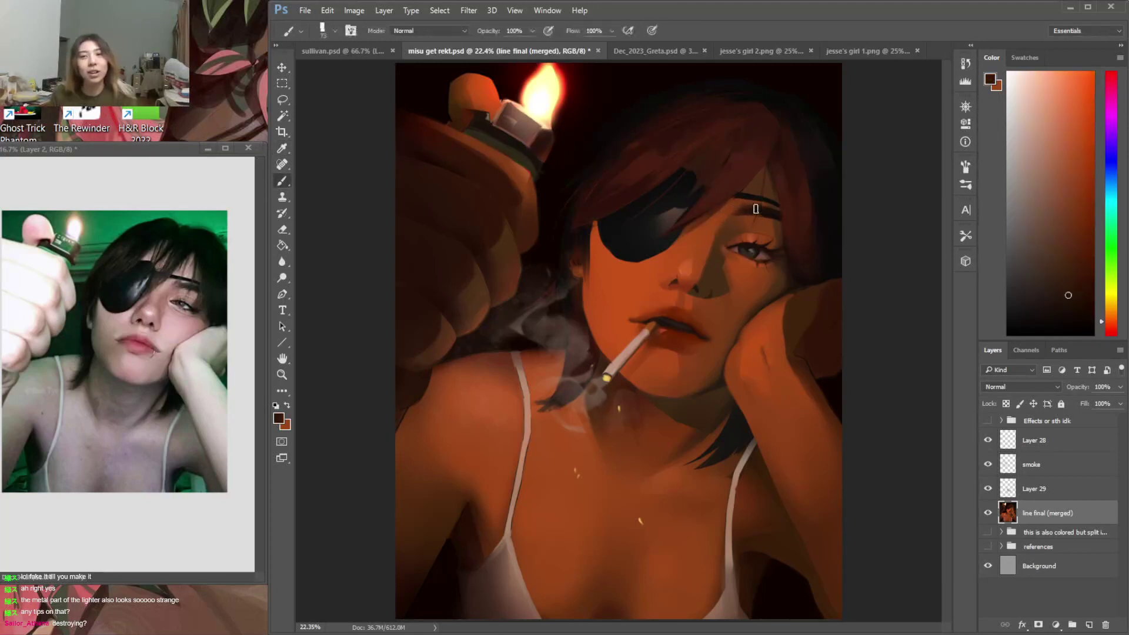
{"action": "left_click", "coordinate": [724, 210], "text": "alt"}
{"action": "left_click", "coordinate": [780, 217], "text": "alt"}
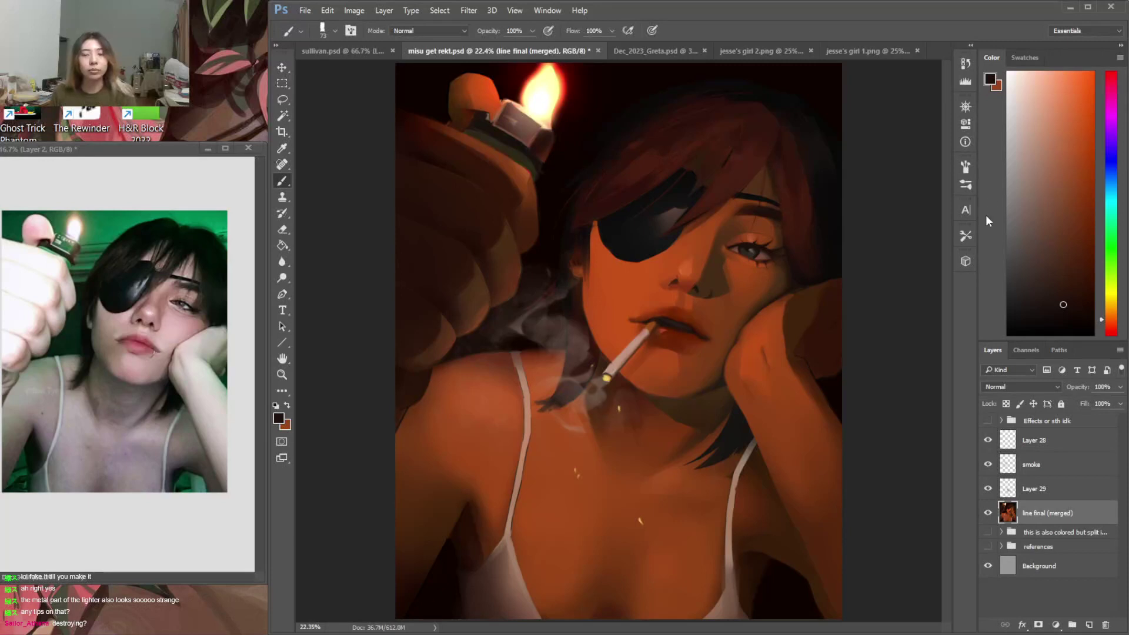
Compare the current painting with its originally opened state in the history, and return to the latest brush stroke
{"action": "left_click", "coordinate": [962, 66]}
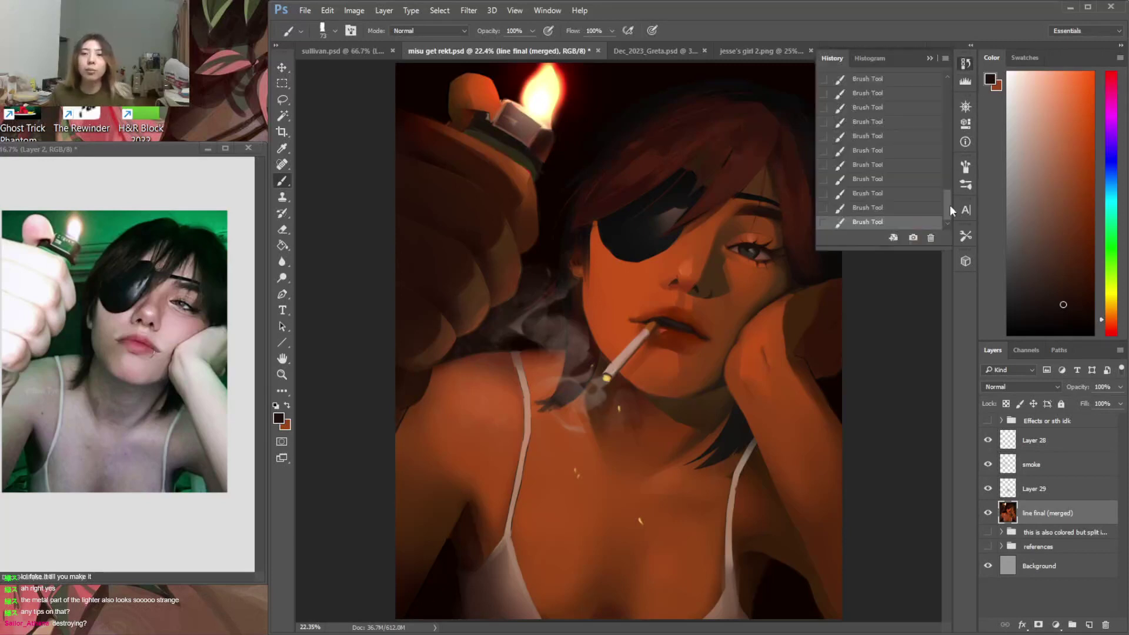
{"action": "left_click_drag", "start_coordinate": [948, 204], "coordinate": [948, 88]}
{"action": "left_click", "coordinate": [906, 82]}
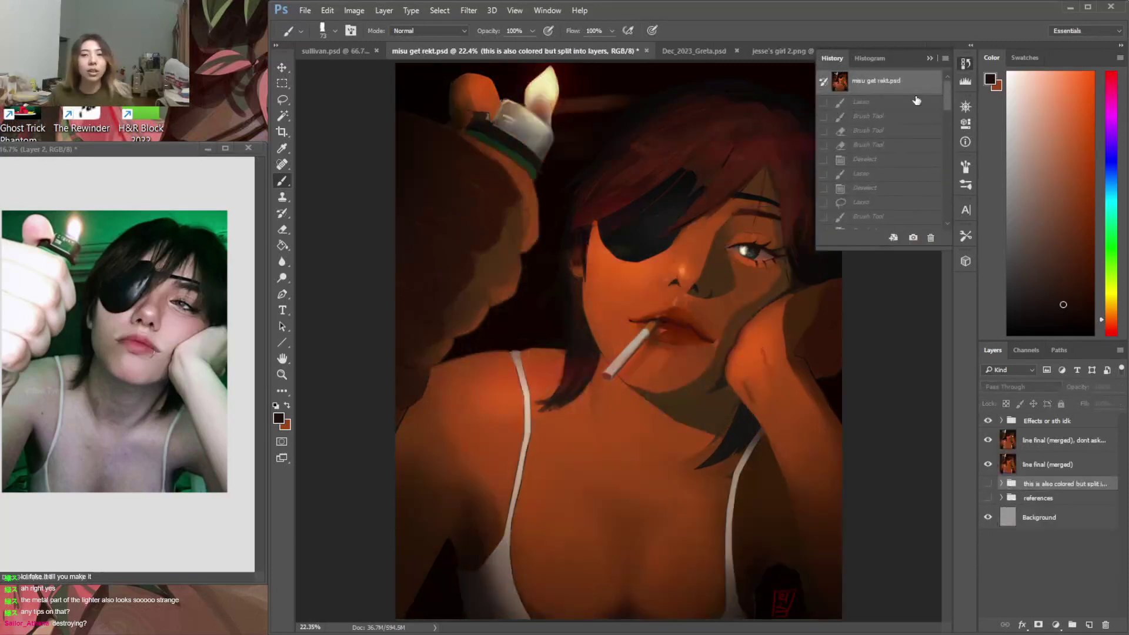
{"action": "key", "text": "ctrl+z"}
{"action": "key", "text": "ctrl+z"}
{"action": "key", "text": "ctrl+z"}
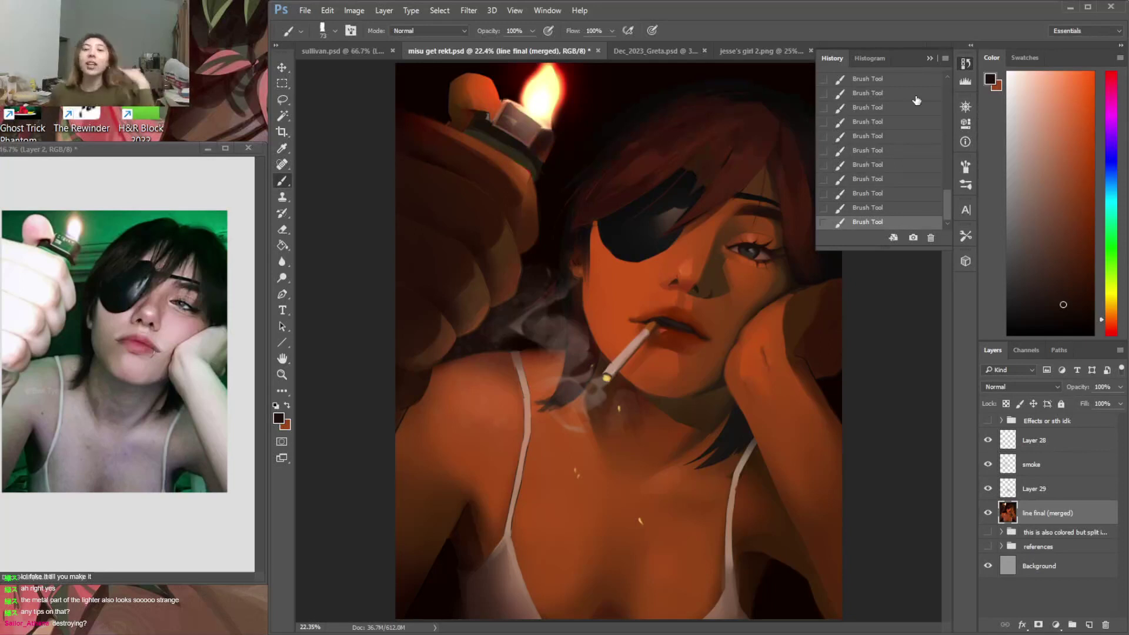
Compare the portrait with the "Effects or sth idk" group shown and hidden, leaving the group hidden
{"action": "left_click", "coordinate": [988, 423]}
{"action": "left_click", "coordinate": [988, 422]}
{"action": "left_click", "coordinate": [988, 422]}
{"action": "left_click", "coordinate": [988, 423]}
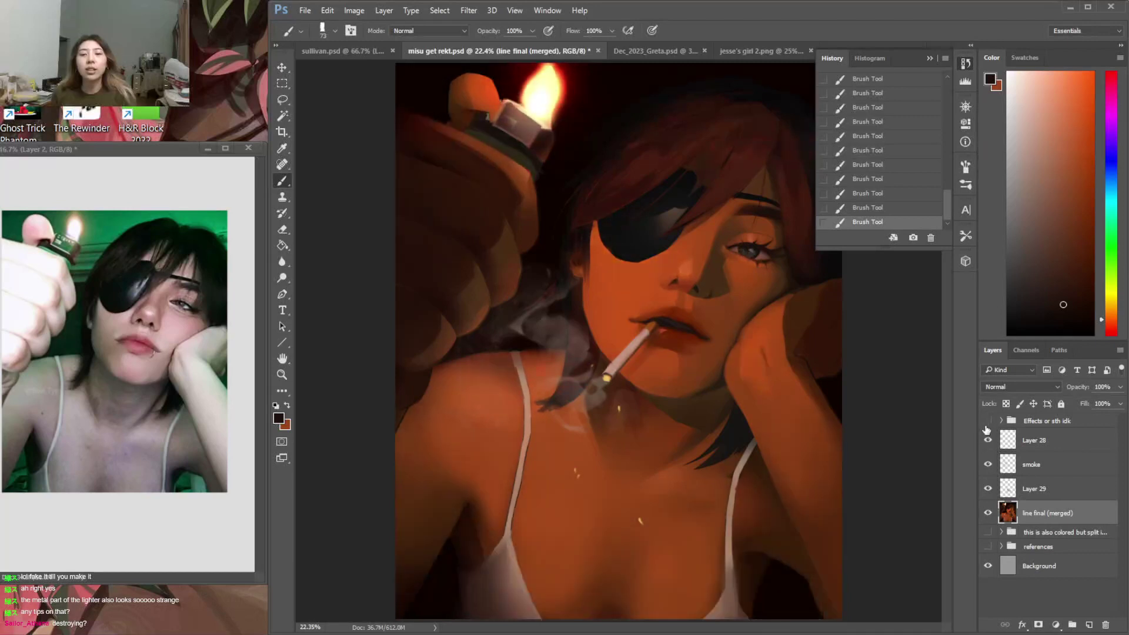
{"action": "left_click", "coordinate": [988, 422]}
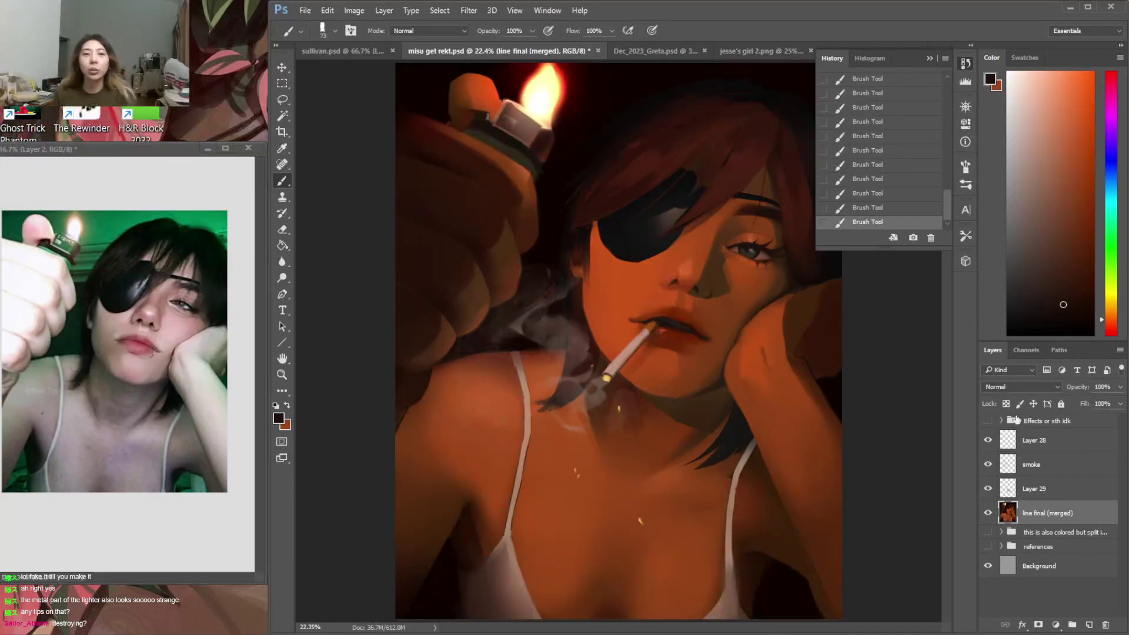
{"action": "left_click", "coordinate": [988, 422]}
{"action": "left_click", "coordinate": [988, 422]}
{"action": "left_click", "coordinate": [988, 422]}
{"action": "left_click", "coordinate": [988, 423]}
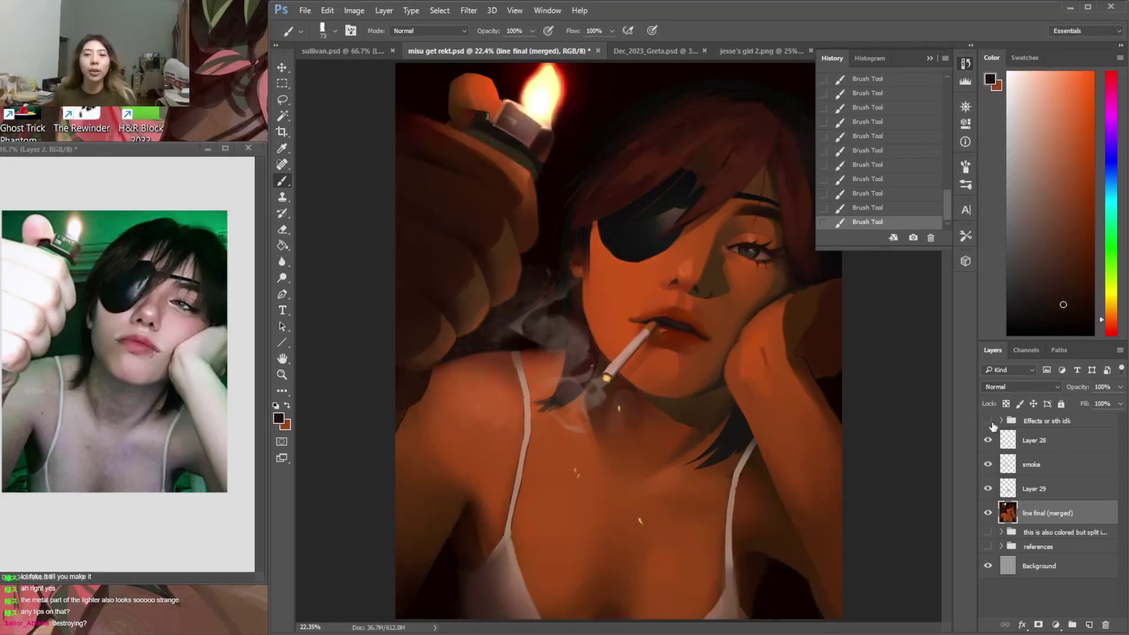
{"action": "left_click", "coordinate": [989, 421]}
{"action": "left_click", "coordinate": [988, 422]}
{"action": "left_click", "coordinate": [989, 422]}
{"action": "left_click", "coordinate": [988, 422]}
{"action": "left_click", "coordinate": [988, 423]}
{"action": "left_click", "coordinate": [988, 423]}
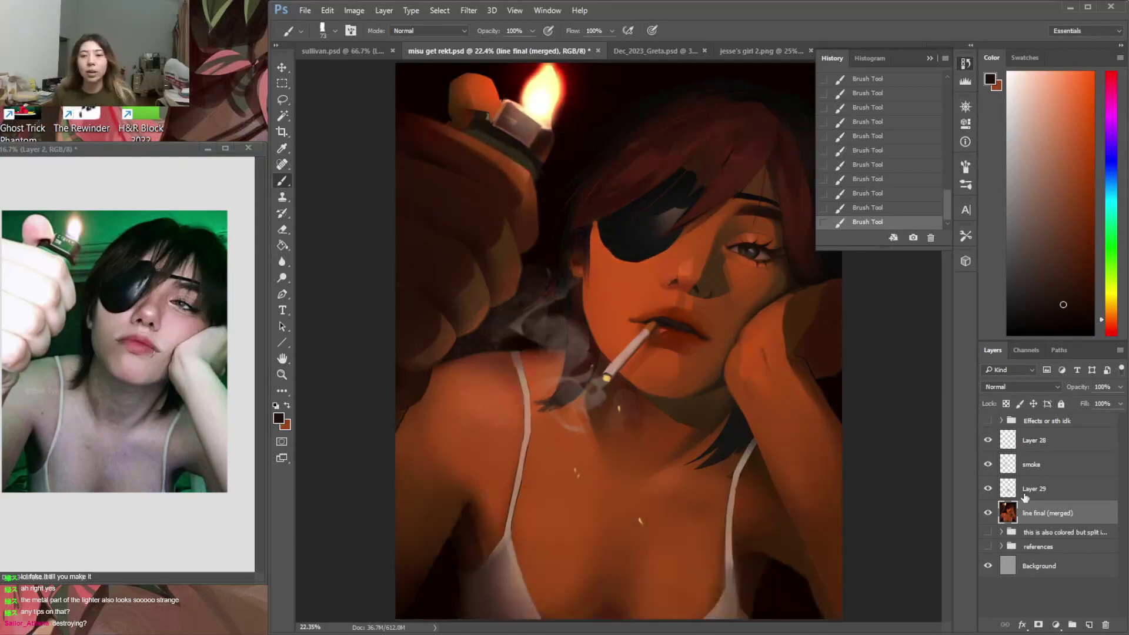
Select Layer 28, which holds the sparks and cigarette ember, and choose a soft round brush at 108 px
{"action": "left_click", "coordinate": [1038, 465]}
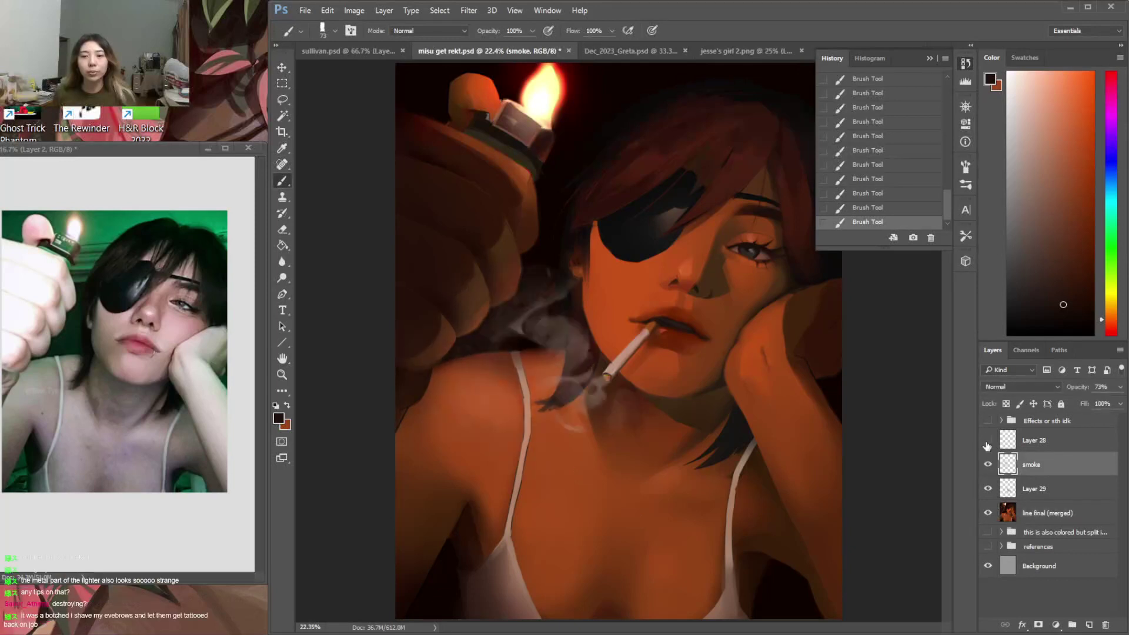
{"action": "left_click", "coordinate": [1032, 441]}
{"action": "right_click", "coordinate": [645, 383]}
{"action": "left_click", "coordinate": [704, 467]}
{"action": "left_click", "coordinate": [749, 414]}
Add an Outer Glow to Layer 28 in salmon #e3927d, with 0% spread and a size of about 68 px
{"action": "double_click", "coordinate": [1064, 441]}
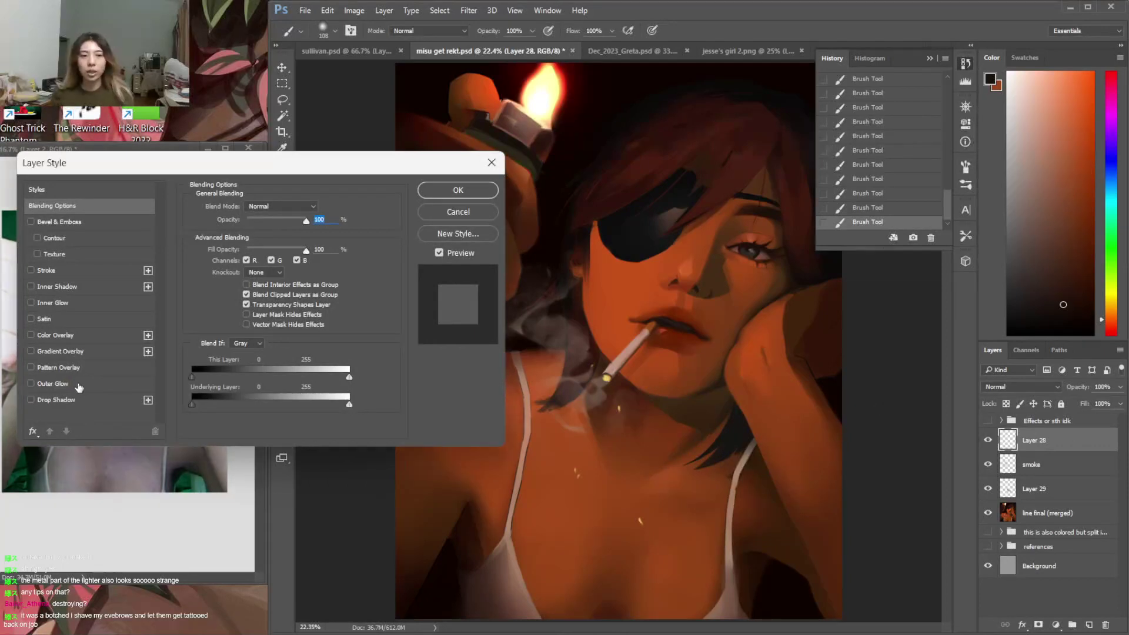
{"action": "left_click", "coordinate": [80, 384]}
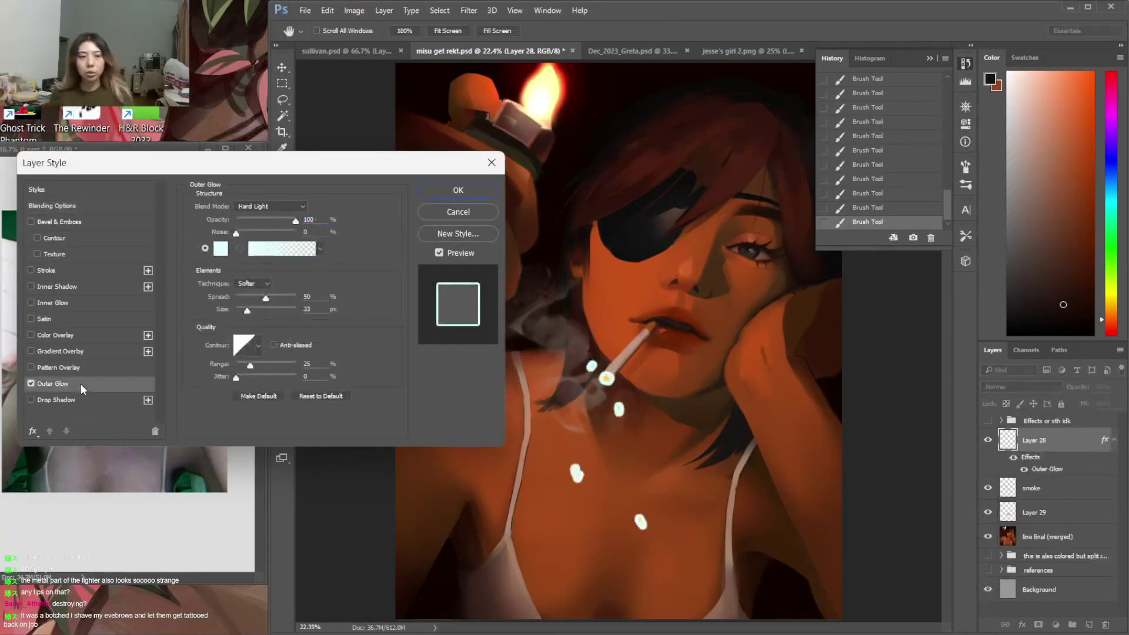
{"action": "left_click", "coordinate": [219, 248]}
{"action": "left_click", "coordinate": [895, 395]}
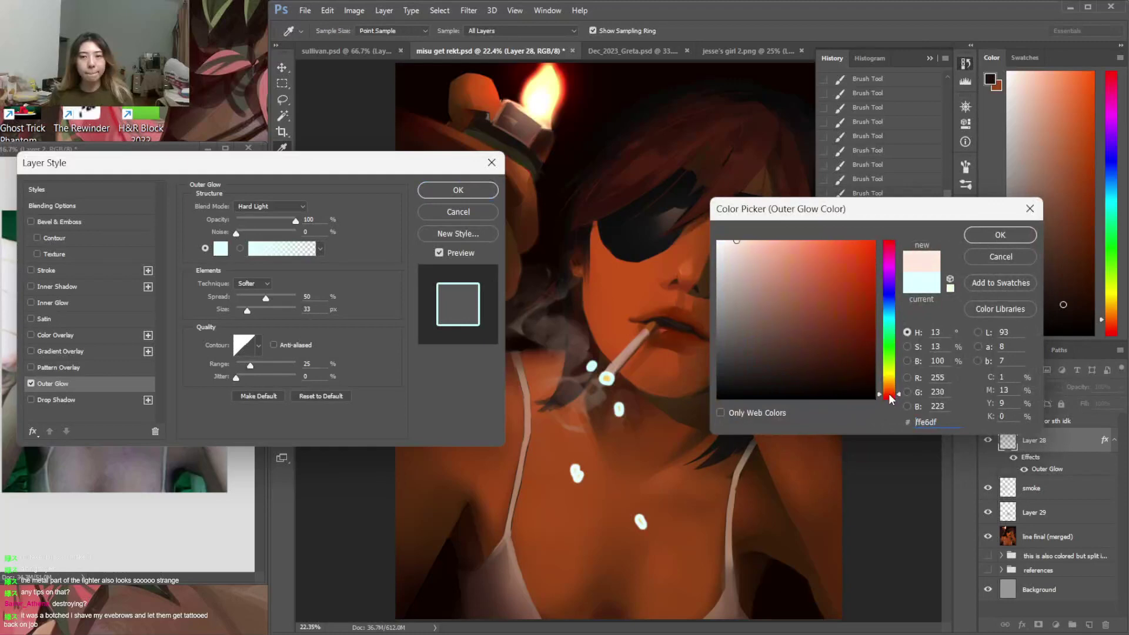
{"action": "left_click", "coordinate": [789, 257]}
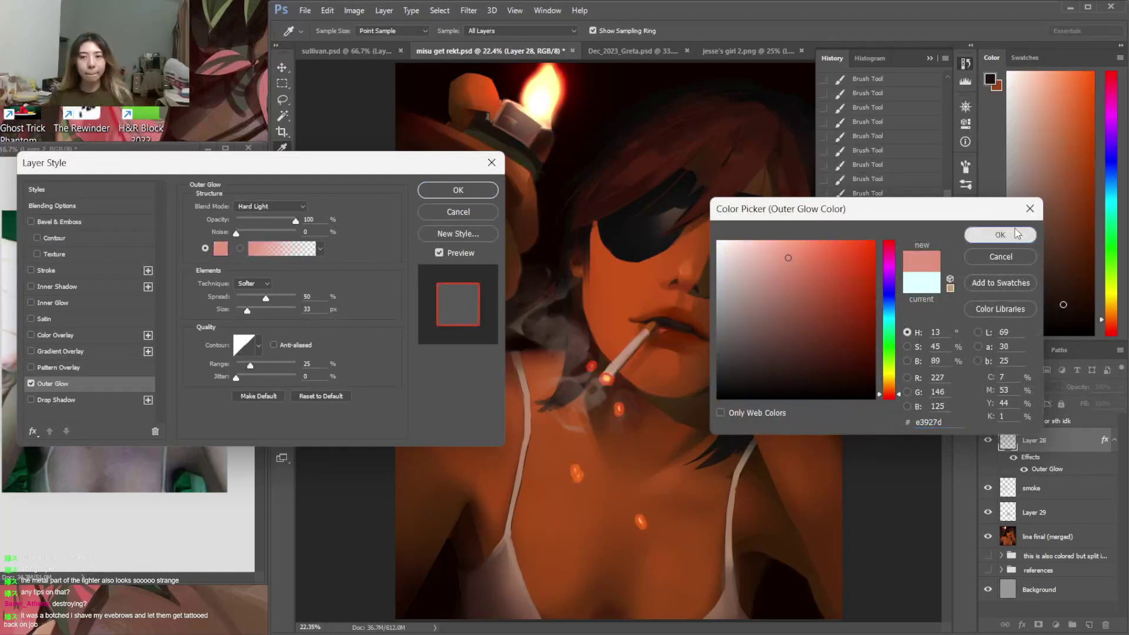
{"action": "left_click", "coordinate": [1000, 235]}
{"action": "mouse_move", "coordinate": [246, 302]}
{"action": "left_mouse_down"}
{"action": "mouse_move", "coordinate": [261, 316]}
{"action": "mouse_move", "coordinate": [225, 302]}
{"action": "mouse_move", "coordinate": [254, 319]}
{"action": "left_mouse_up"}
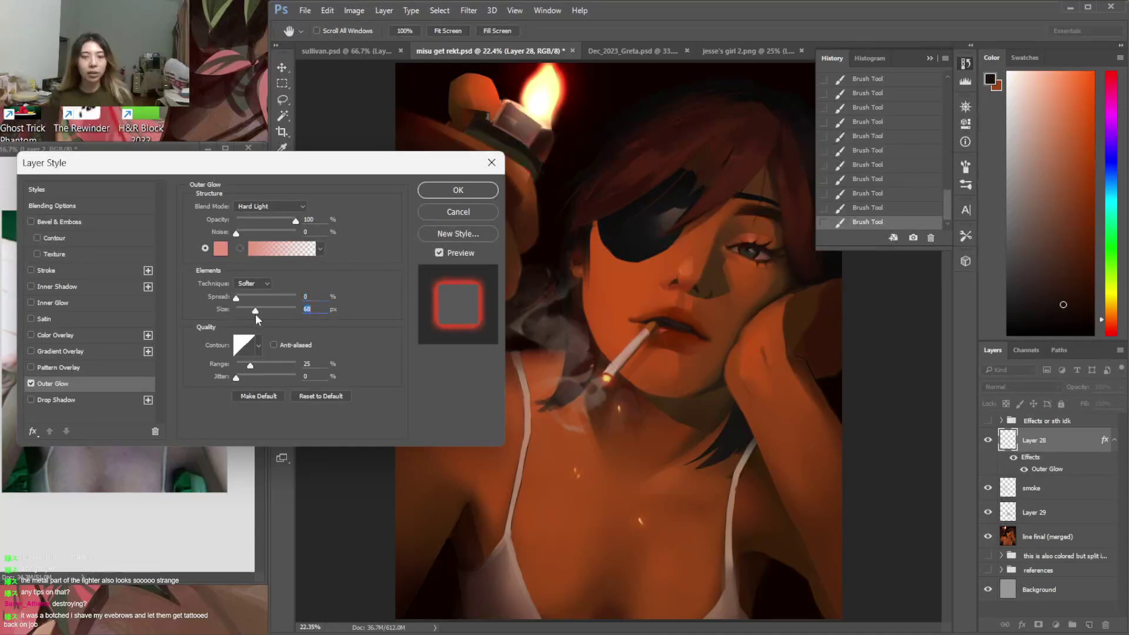
{"action": "left_click", "coordinate": [431, 192]}
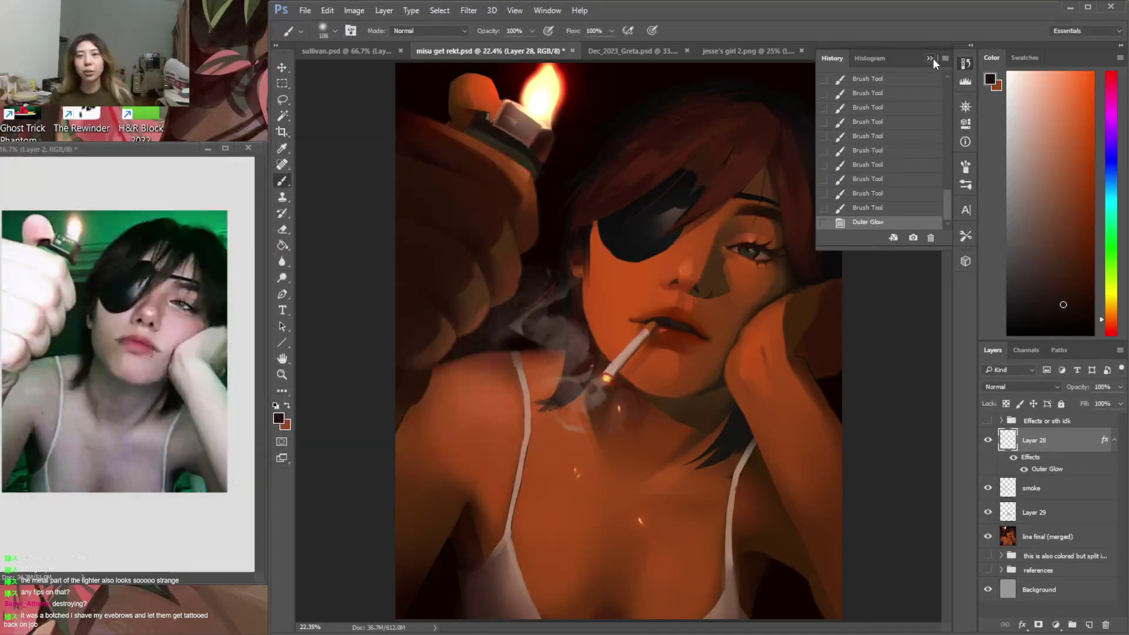
Hide the edit history and save misu get rekt.psd
{"action": "left_click", "coordinate": [933, 60]}
{"action": "left_click", "coordinate": [965, 108]}
{"action": "left_click", "coordinate": [966, 108]}
{"action": "key", "text": "ctrl+s"}
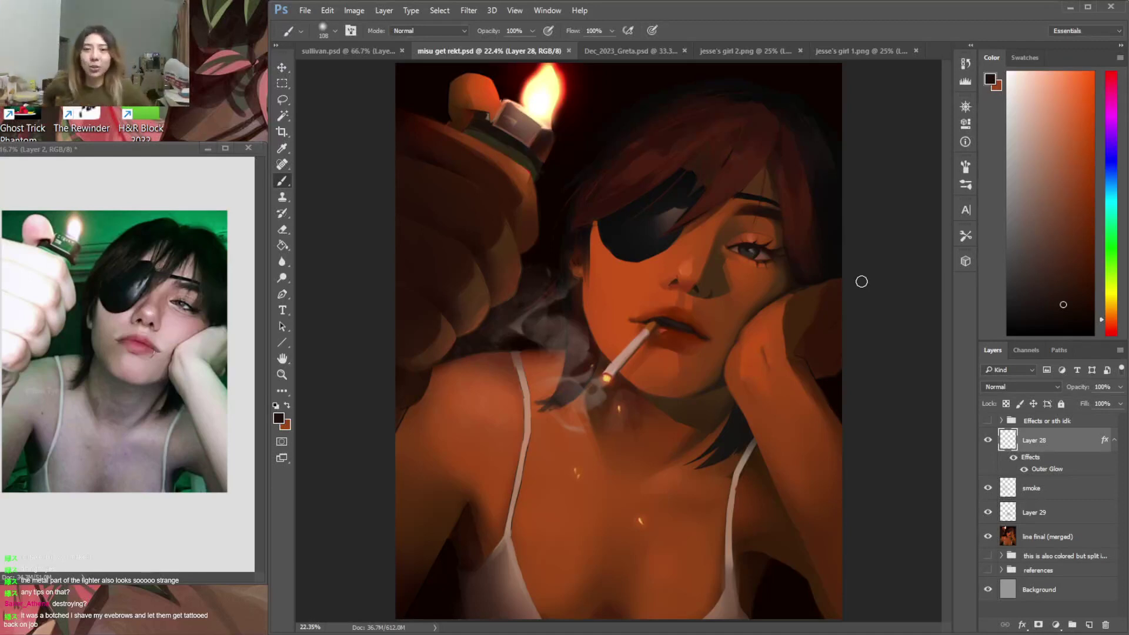
{"action": "double_click", "coordinate": [803, 7]}
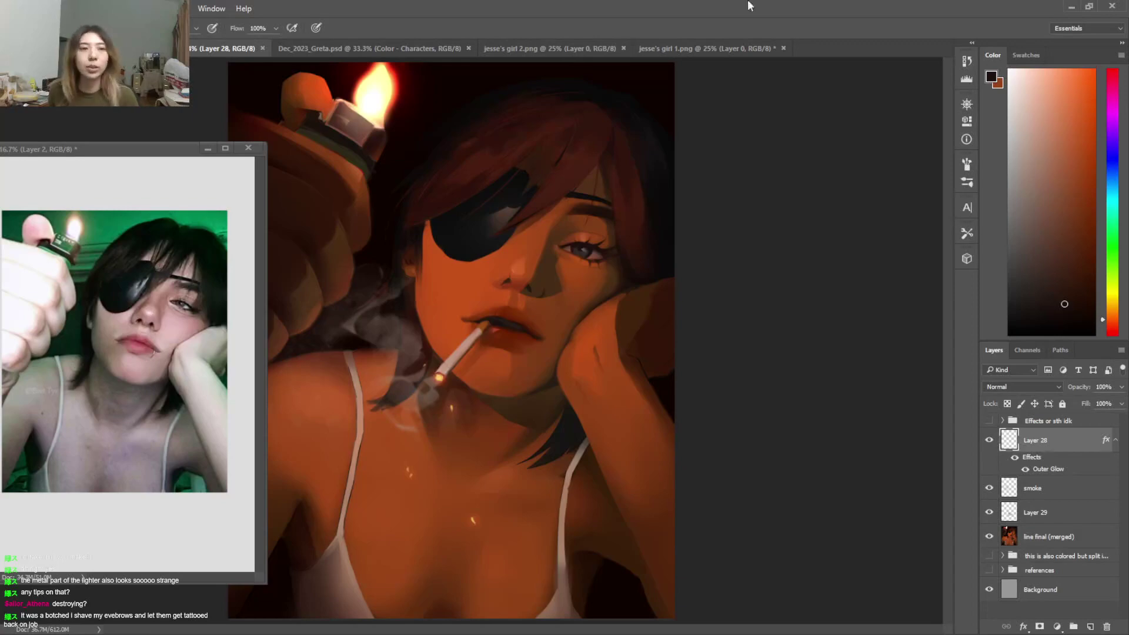
{"action": "left_click", "coordinate": [1089, 6]}
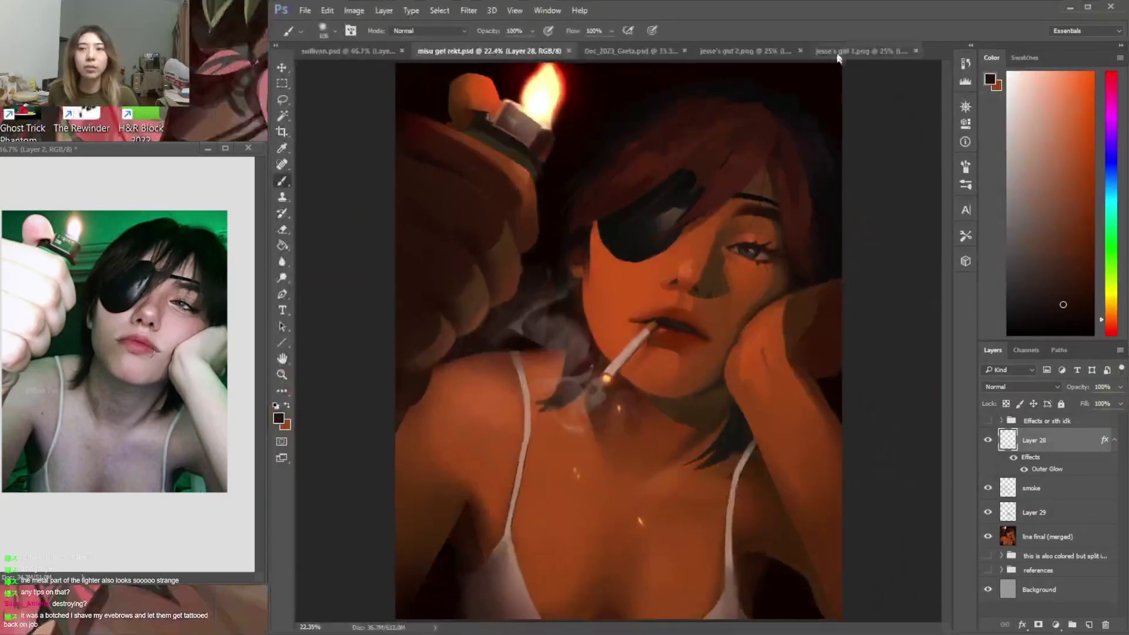
Compare jesse's girl 2.png with jesse's girl 1.png, ending on the throne room scene in jesse's girl 2.png
{"action": "left_click", "coordinate": [752, 52]}
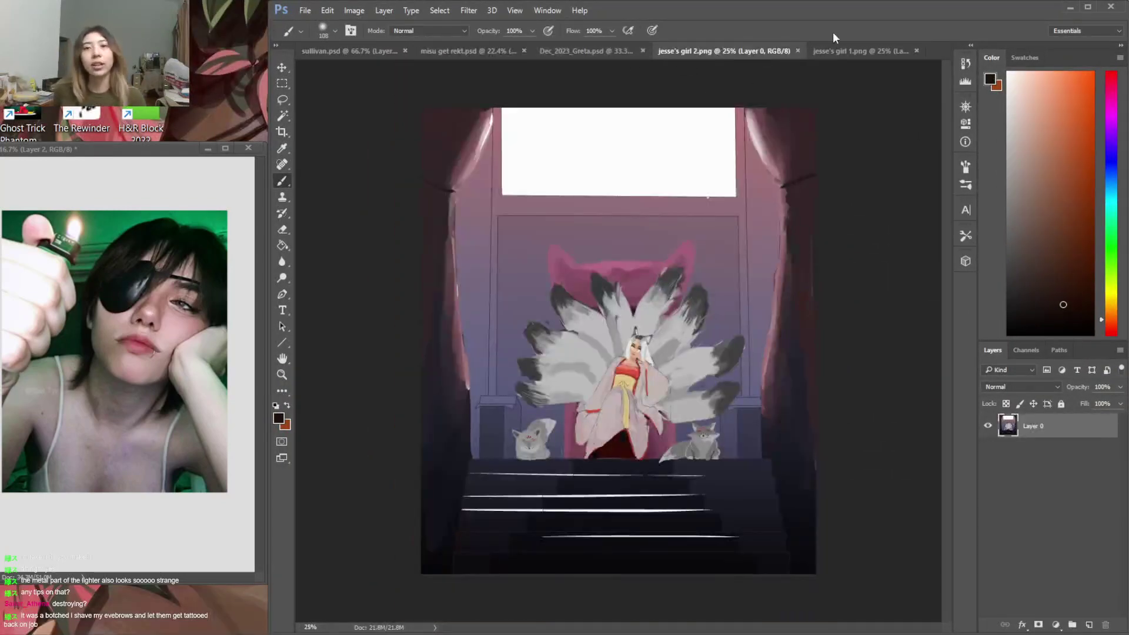
{"action": "left_click", "coordinate": [477, 53]}
{"action": "left_click", "coordinate": [862, 51]}
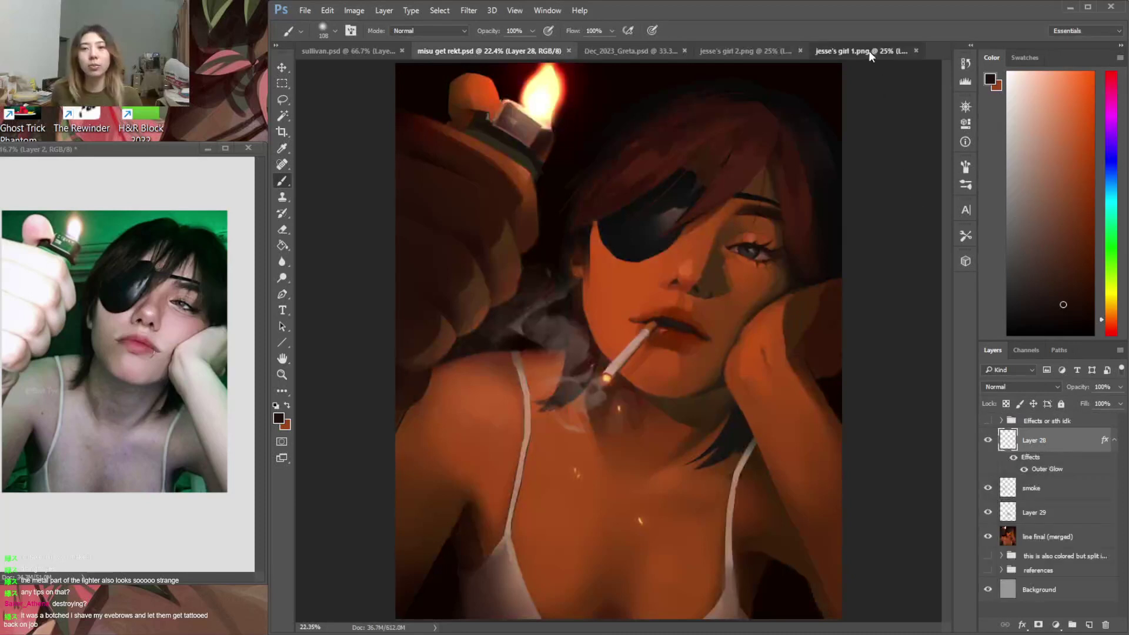
{"action": "left_click", "coordinate": [697, 51]}
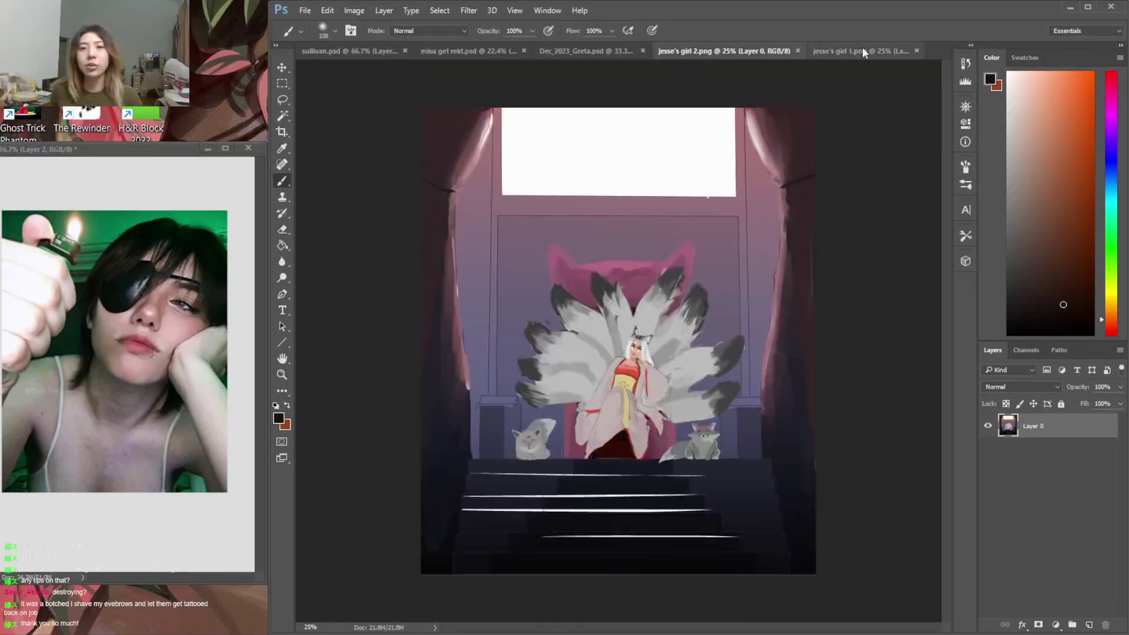
{"action": "left_click", "coordinate": [862, 49]}
{"action": "left_click", "coordinate": [732, 52]}
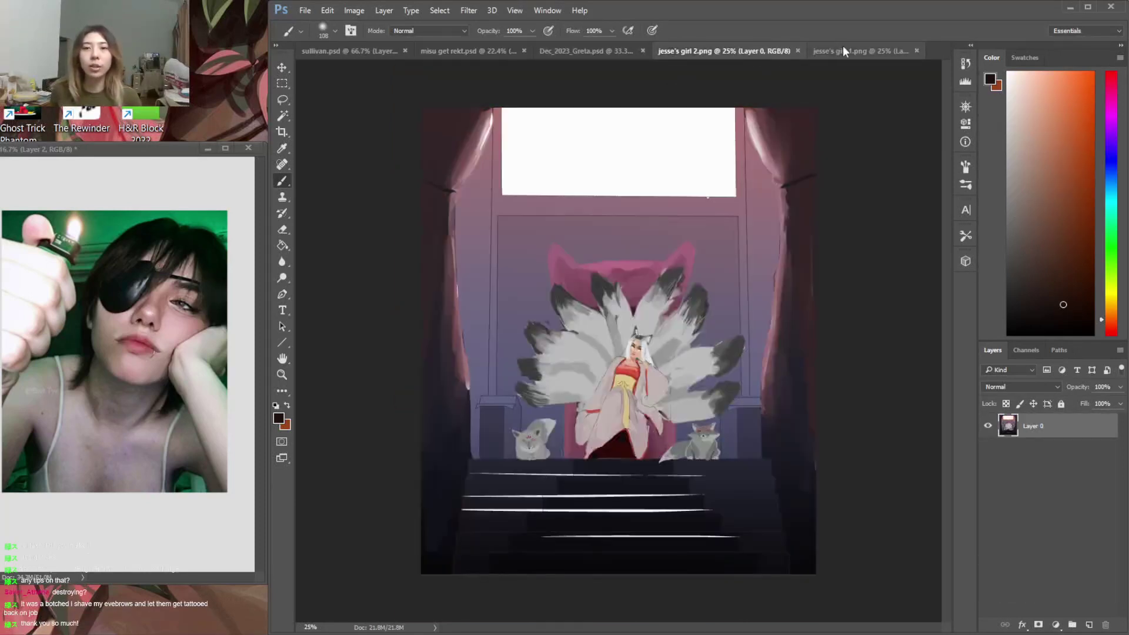
{"action": "left_click", "coordinate": [844, 49]}
{"action": "left_click", "coordinate": [718, 47]}
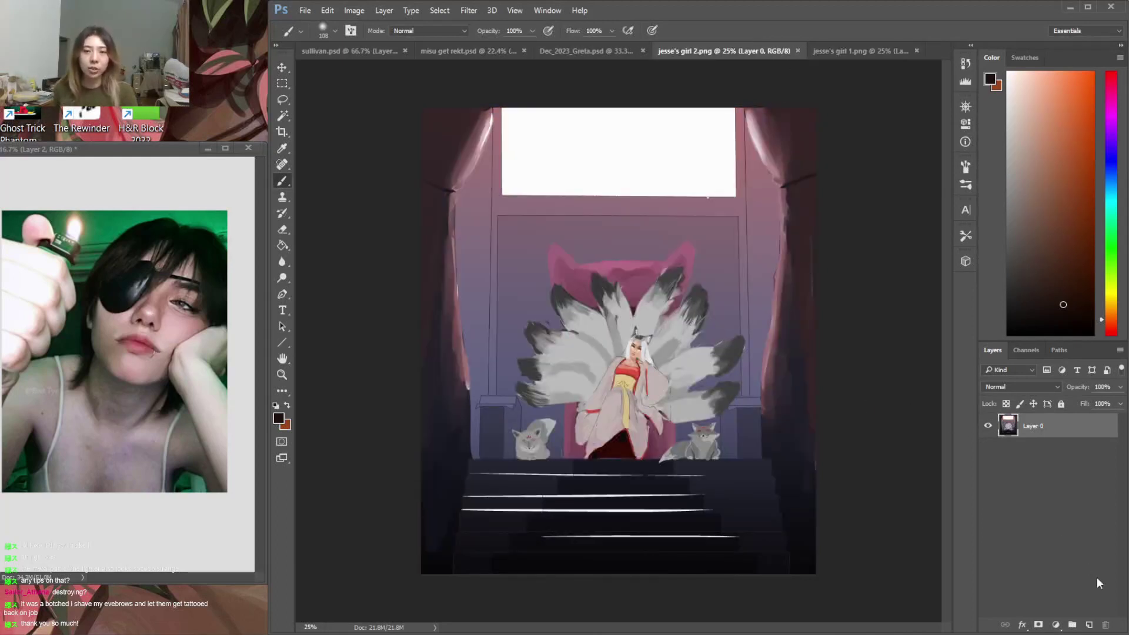
Add a new layer above Layer 0 in the throne room scene and enlarge the soft round brush to over 1000 px
{"action": "left_click", "coordinate": [1092, 625]}
{"action": "right_click", "coordinate": [695, 406]}
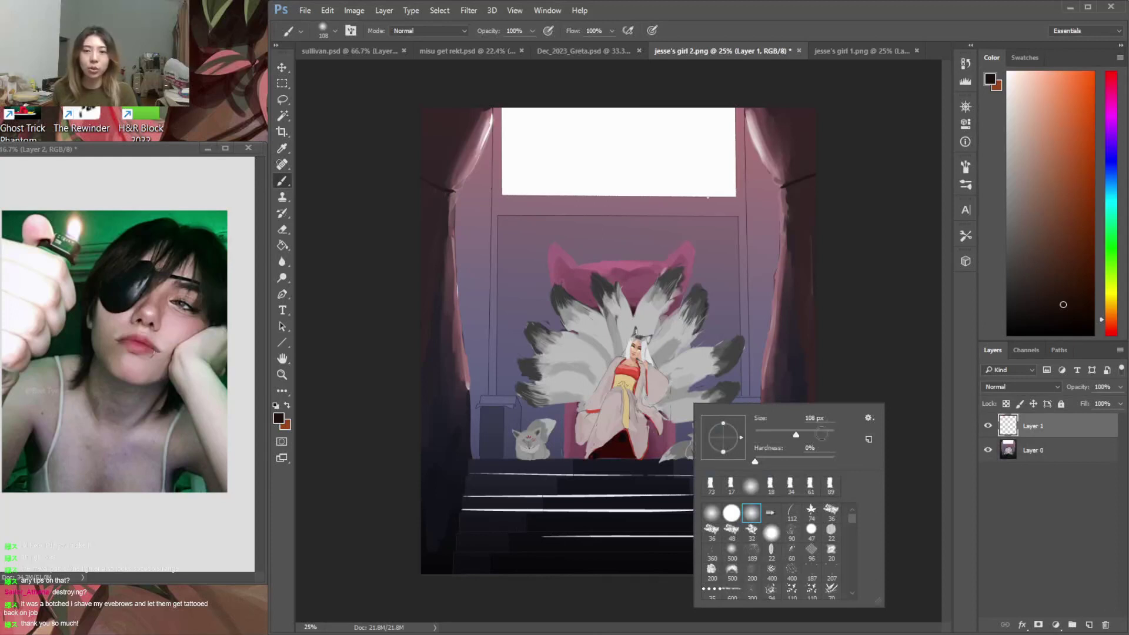
{"action": "left_click_drag", "start_coordinate": [821, 435], "coordinate": [825, 430]}
{"action": "left_click", "coordinate": [869, 333]}
Set the new layer's blend mode to Hard Light after trying Soft Light
{"action": "left_click", "coordinate": [1022, 388]}
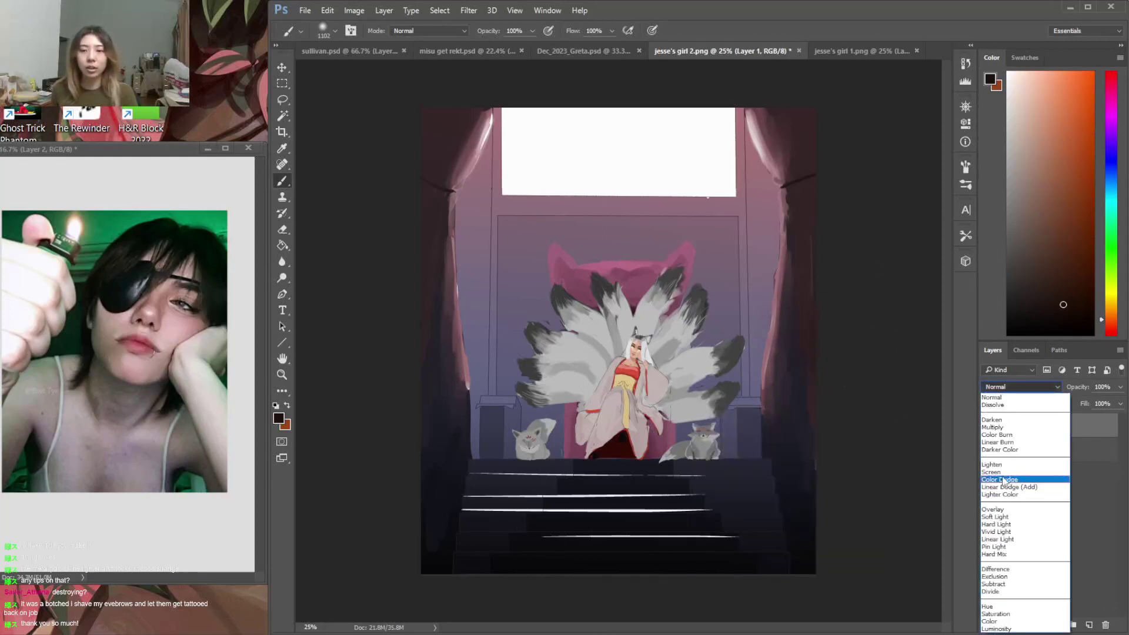
{"action": "left_click", "coordinate": [997, 516]}
{"action": "left_click", "coordinate": [1034, 387]}
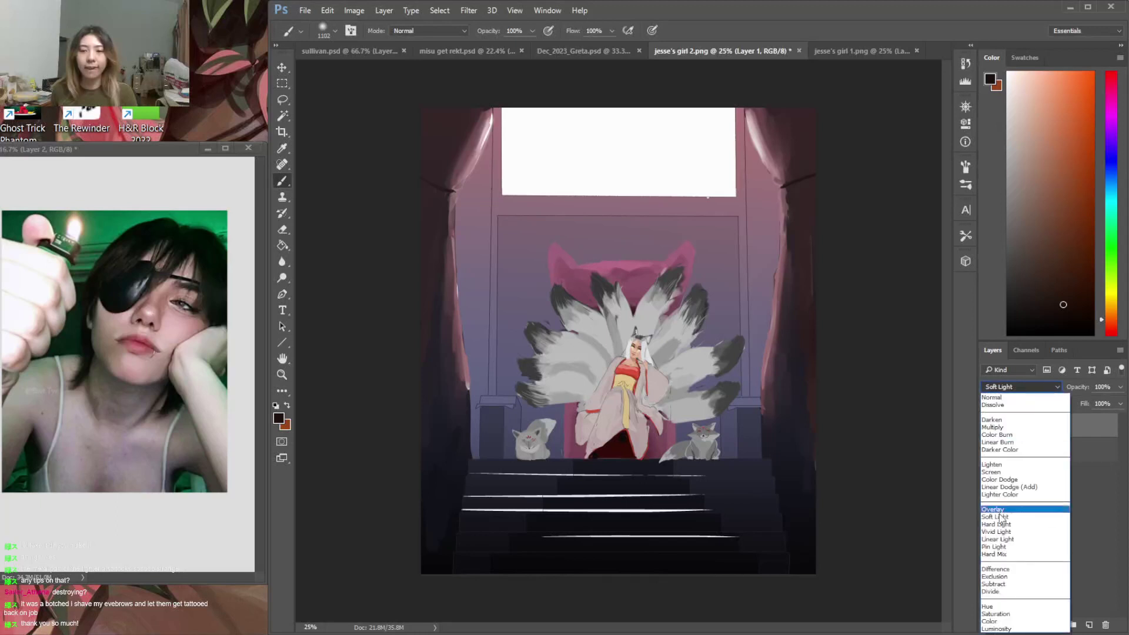
{"action": "left_click", "coordinate": [1001, 525]}
Brush a broad, light peach glow over the wall and throne below the window, undoing the first attempts and shifting the hue towards red-orange
{"action": "left_click_drag", "start_coordinate": [1109, 310], "coordinate": [1111, 308]}
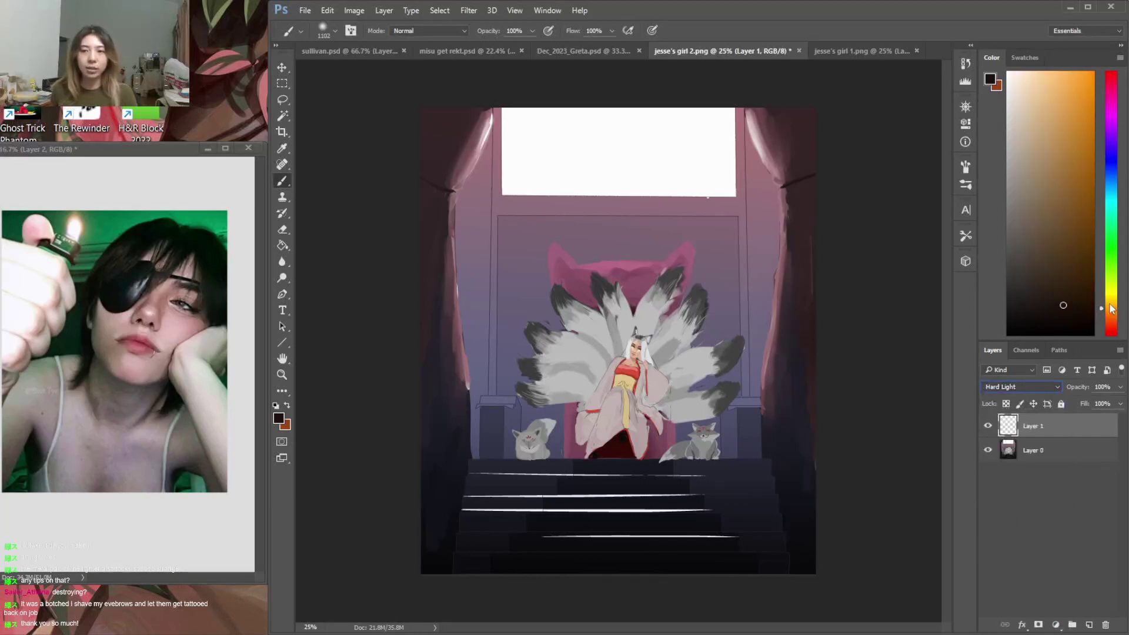
{"action": "left_click", "coordinate": [1036, 87]}
{"action": "left_click_drag", "start_coordinate": [569, 218], "coordinate": [641, 258]}
{"action": "mouse_move", "coordinate": [603, 205]}
{"action": "left_mouse_down"}
{"action": "mouse_move", "coordinate": [582, 241]}
{"action": "mouse_move", "coordinate": [612, 247]}
{"action": "mouse_move", "coordinate": [655, 126]}
{"action": "mouse_move", "coordinate": [568, 209]}
{"action": "mouse_move", "coordinate": [594, 276]}
{"action": "left_mouse_up"}
{"action": "key", "text": "ctrl+z"}
{"action": "left_click", "coordinate": [1111, 318]}
{"action": "key", "text": "ctrl+z"}
{"action": "mouse_move", "coordinate": [664, 126]}
{"action": "left_mouse_down"}
{"action": "mouse_move", "coordinate": [627, 252]}
{"action": "mouse_move", "coordinate": [587, 139]}
{"action": "mouse_move", "coordinate": [549, 241]}
{"action": "mouse_move", "coordinate": [680, 151]}
{"action": "mouse_move", "coordinate": [617, 145]}
{"action": "left_mouse_up"}
Lower the opacity of the peach glow layer, Layer 1, to 63%
{"action": "key", "text": "e"}
{"action": "right_click", "coordinate": [719, 242]}
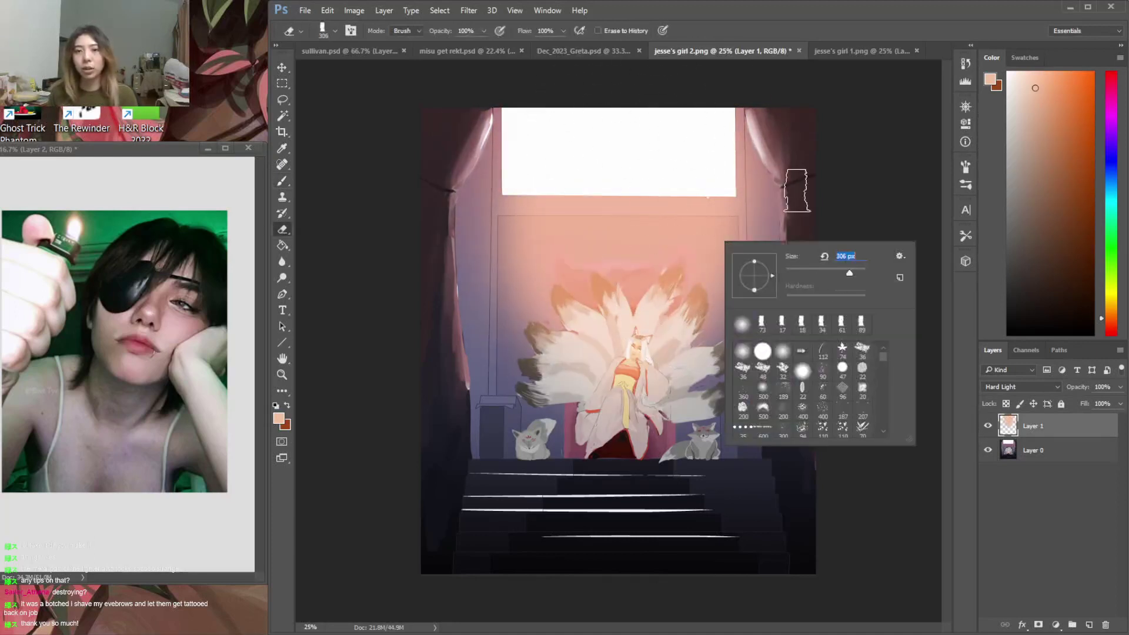
{"action": "key", "text": "Return"}
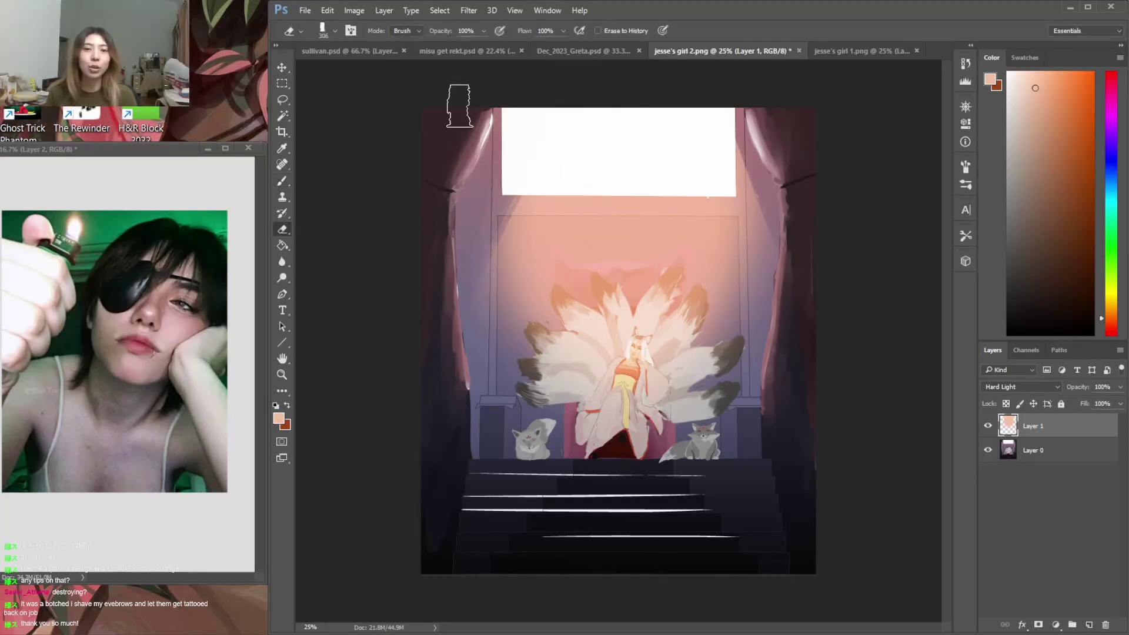
{"action": "key", "text": "b"}
{"action": "left_click", "coordinate": [1121, 387]}
{"action": "left_click_drag", "start_coordinate": [1120, 403], "coordinate": [1101, 415]}
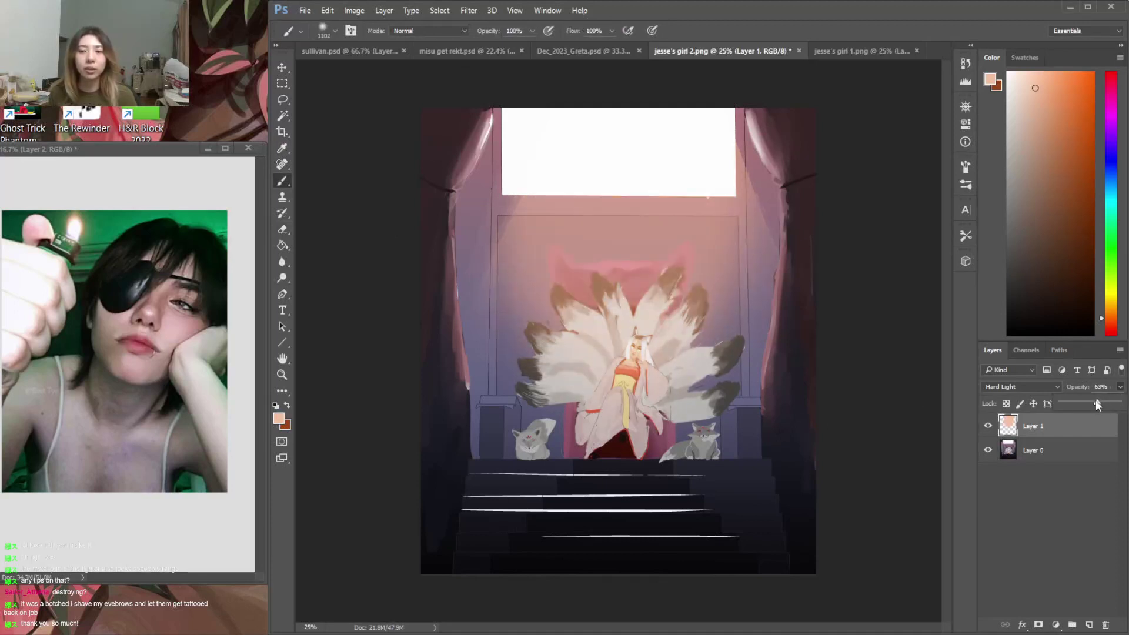
Add a new layer beneath Layer 1 and set its blend mode to Multiply
{"action": "left_click", "coordinate": [1089, 625]}
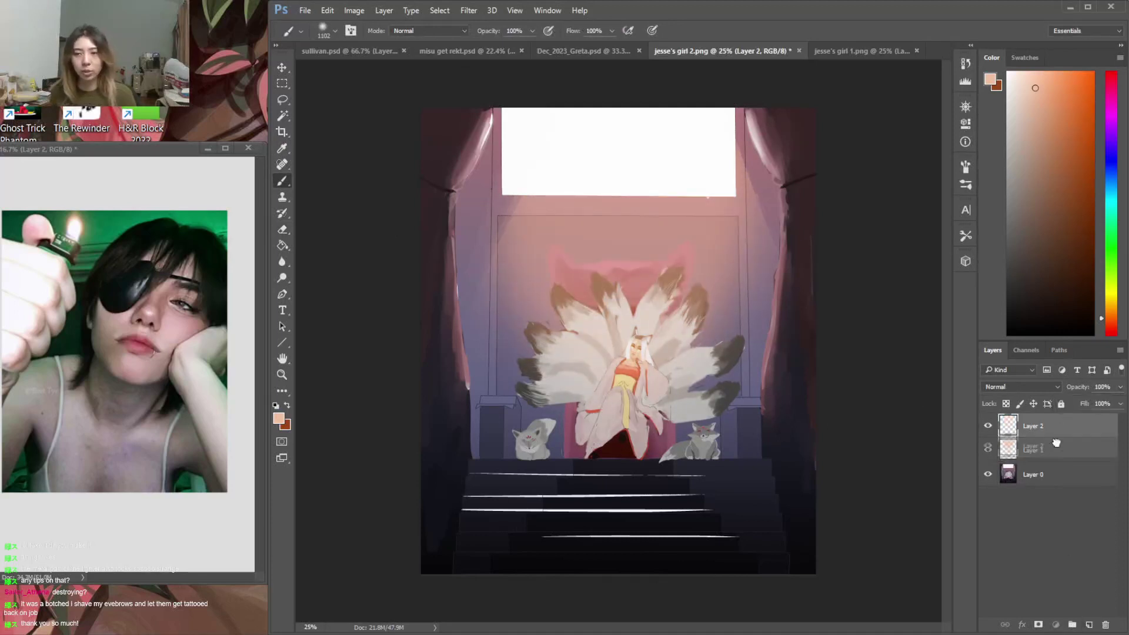
{"action": "left_click", "coordinate": [1020, 387]}
{"action": "left_click", "coordinate": [994, 428]}
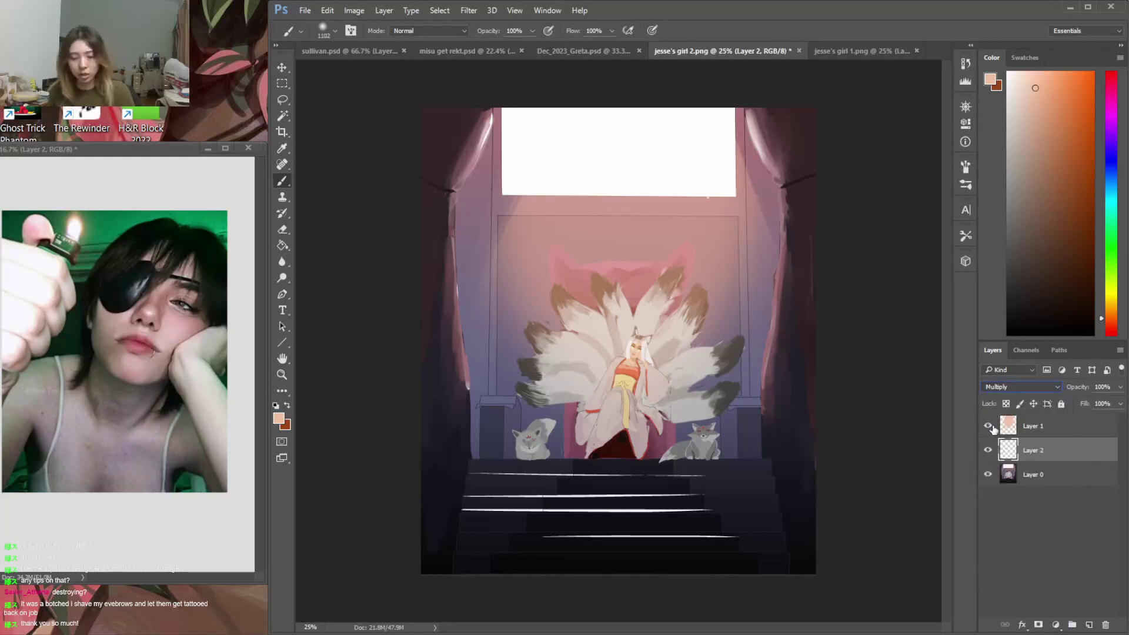
Select the rectangle of wall and throne between window and stairs and apply a pale violet gradient rising from its base, redoing it once
{"action": "key", "text": "m"}
{"action": "left_click_drag", "start_coordinate": [771, 457], "coordinate": [448, 197]}
{"action": "left_click", "coordinate": [1108, 128]}
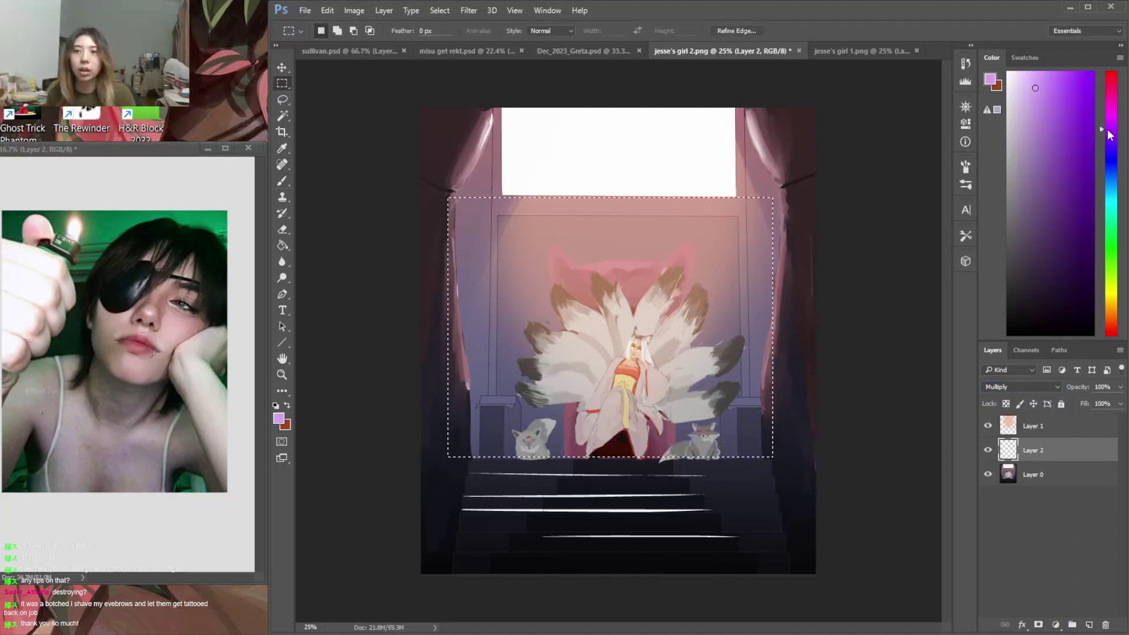
{"action": "left_click_drag", "start_coordinate": [1108, 133], "coordinate": [1105, 150]}
{"action": "left_click_drag", "start_coordinate": [1021, 106], "coordinate": [1023, 113]}
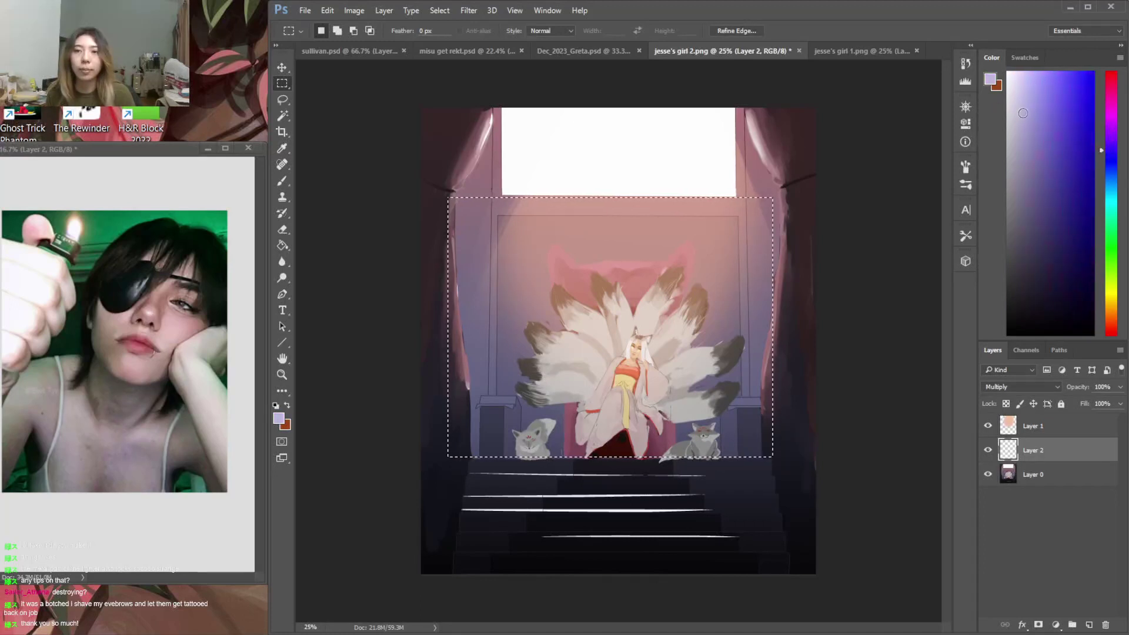
{"action": "left_click_drag", "start_coordinate": [1111, 147], "coordinate": [1111, 141]}
{"action": "key", "text": "g"}
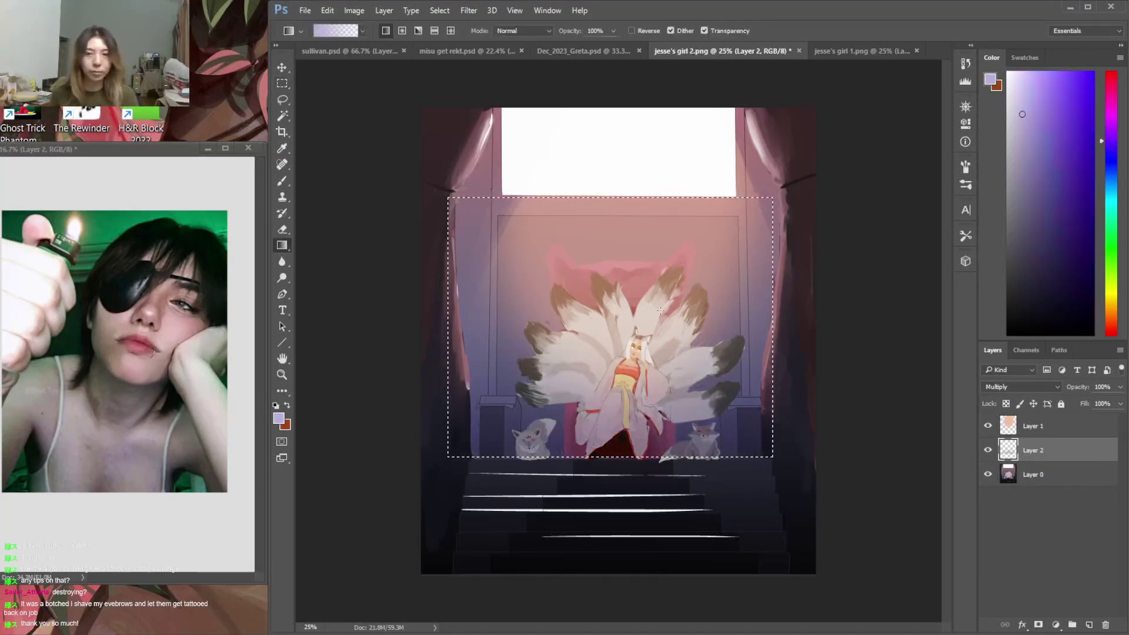
{"action": "left_click_drag", "start_coordinate": [643, 470], "coordinate": [646, 301]}
{"action": "key", "text": "ctrl+z"}
{"action": "mouse_move", "coordinate": [644, 480]}
{"action": "left_mouse_down"}
{"action": "mouse_move", "coordinate": [655, 298]}
{"action": "mouse_move", "coordinate": [644, 479]}
{"action": "left_mouse_up"}
{"action": "key", "text": "ctrl+d"}
On Layer 1, select a thin strip along the top stair edge and brush it with light orange and peach, then deselect
{"action": "key", "text": "l"}
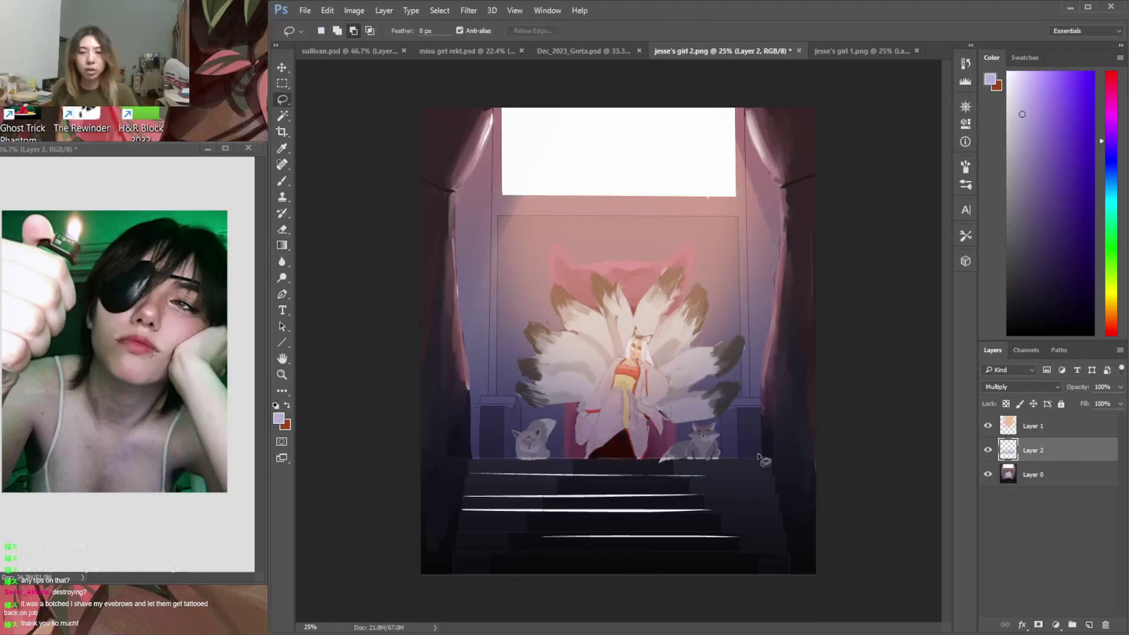
{"action": "left_click", "coordinate": [1056, 433]}
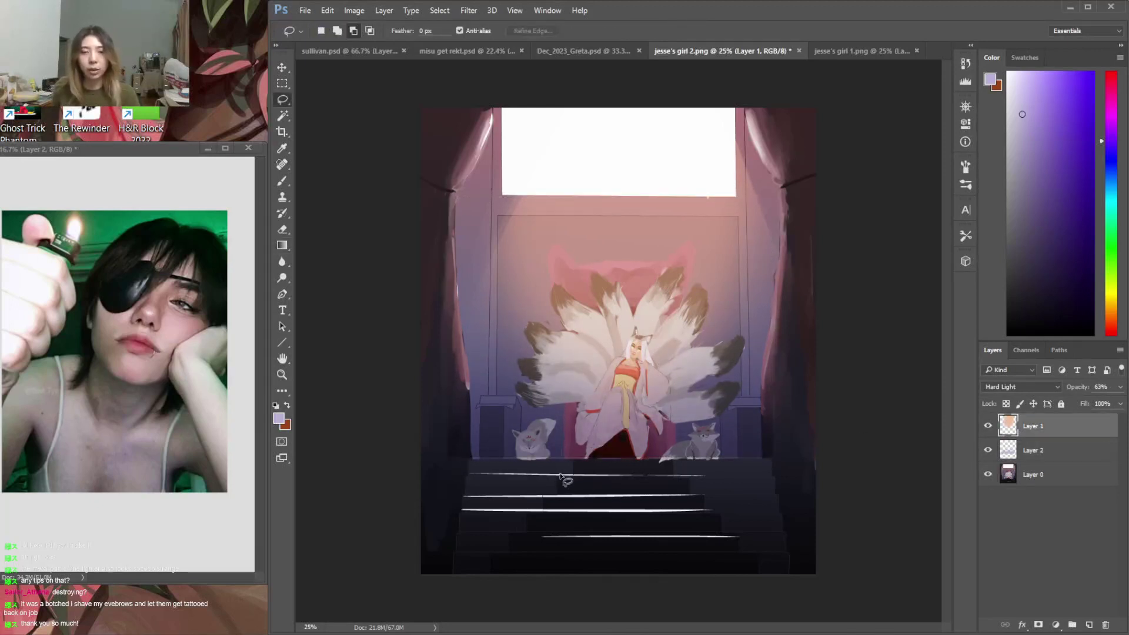
{"action": "right_click", "coordinate": [286, 107]}
{"action": "left_click", "coordinate": [283, 83]}
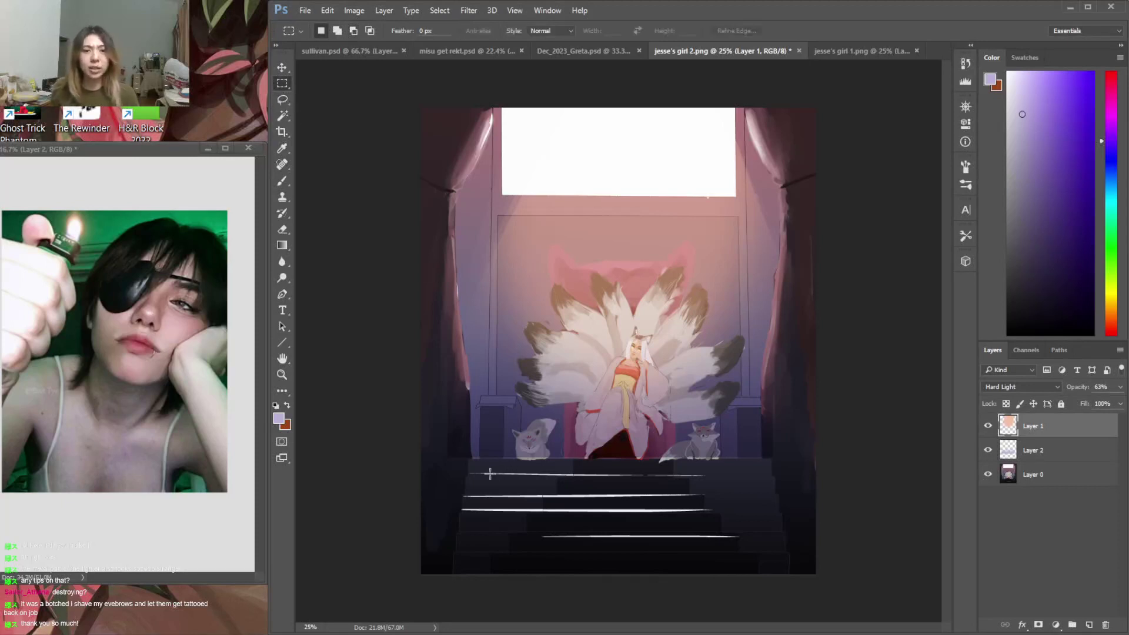
{"action": "mouse_move", "coordinate": [472, 473]}
{"action": "left_mouse_down"}
{"action": "mouse_move", "coordinate": [787, 468]}
{"action": "mouse_move", "coordinate": [773, 477]}
{"action": "left_mouse_up"}
{"action": "key", "text": "b"}
{"action": "key", "text": "x"}
{"action": "left_click", "coordinate": [1112, 315]}
{"action": "left_click", "coordinate": [1050, 105]}
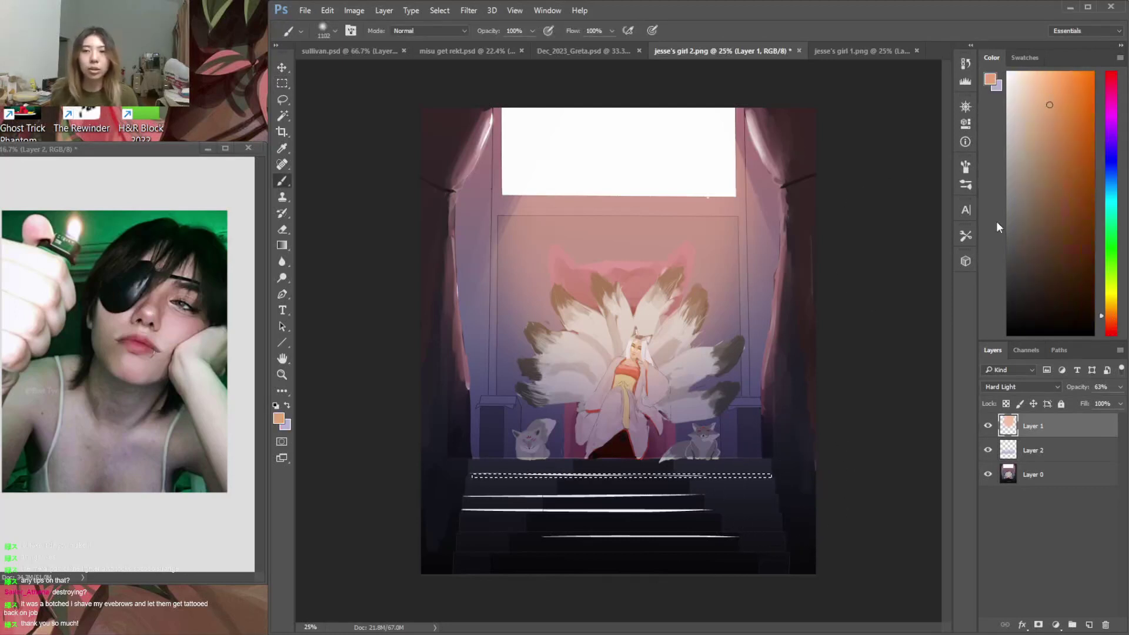
{"action": "mouse_move", "coordinate": [668, 442]}
{"action": "left_mouse_down"}
{"action": "mouse_move", "coordinate": [632, 447]}
{"action": "mouse_move", "coordinate": [627, 474]}
{"action": "left_mouse_up"}
{"action": "left_click", "coordinate": [1031, 94]}
{"action": "mouse_move", "coordinate": [706, 404]}
{"action": "left_mouse_down"}
{"action": "mouse_move", "coordinate": [686, 457]}
{"action": "mouse_move", "coordinate": [589, 472]}
{"action": "left_mouse_up"}
{"action": "key", "text": "ctrl+d"}
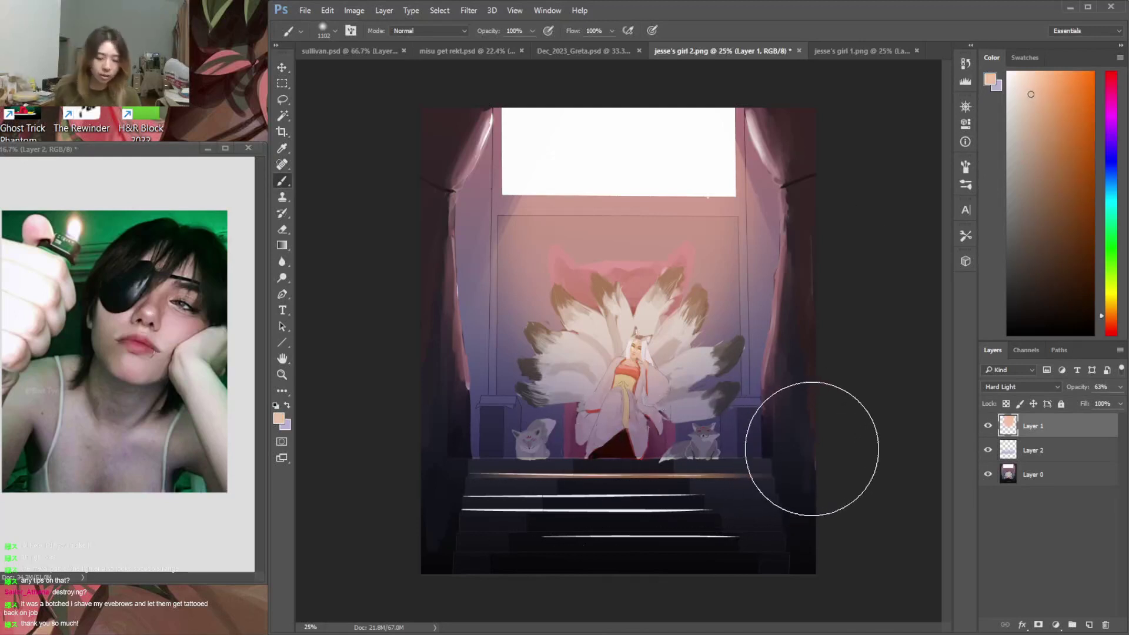
{"action": "key", "text": "m"}
{"action": "left_click", "coordinate": [1020, 97]}
{"action": "key", "text": "b"}
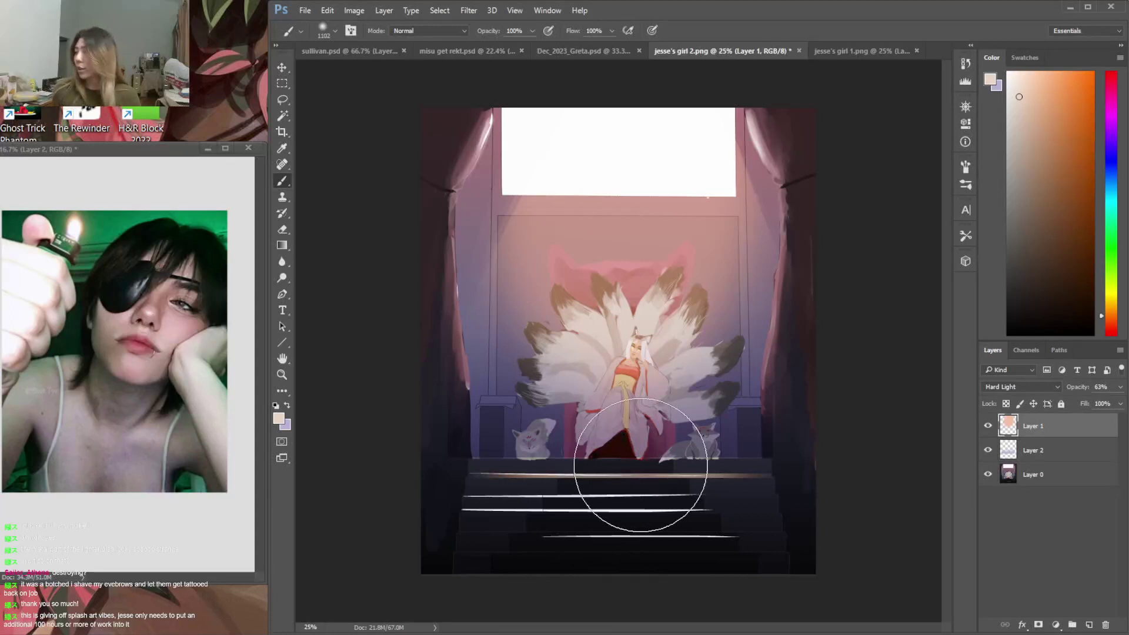
{"action": "key", "text": "m"}
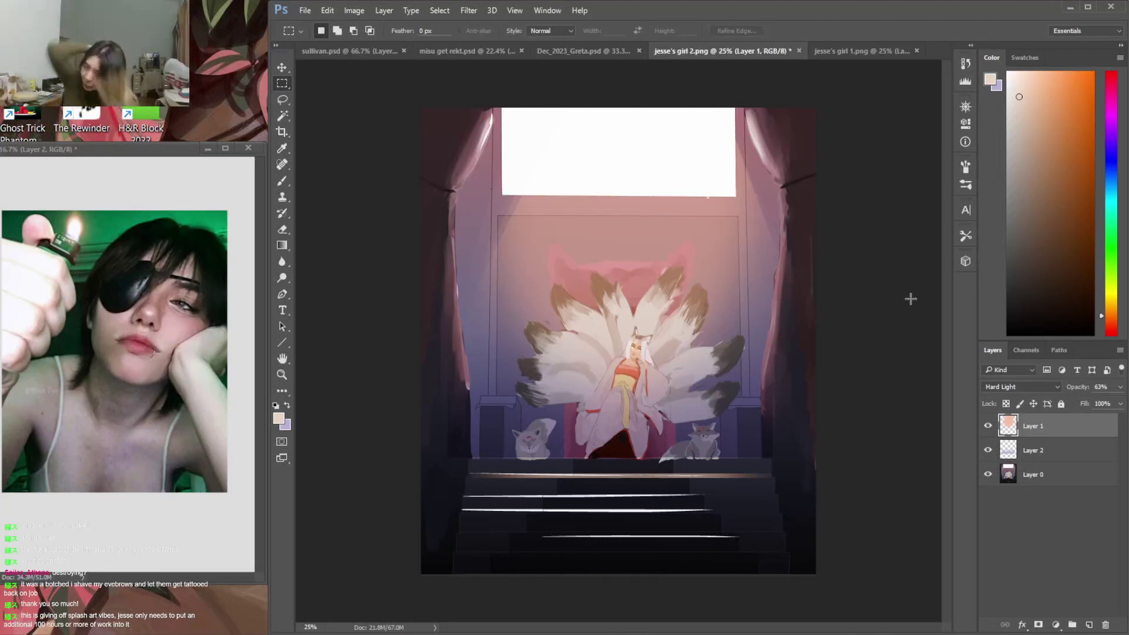
Close the floating window showing the eyepatch portrait and return to the throne room painting
{"action": "left_click", "coordinate": [248, 148]}
{"action": "left_click", "coordinate": [571, 250]}
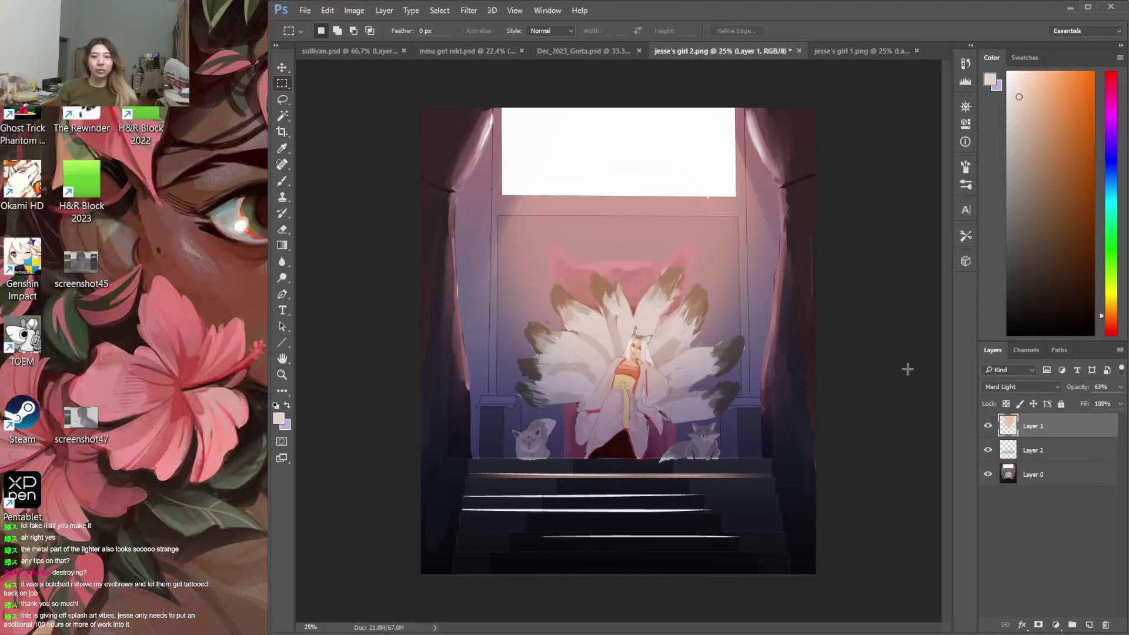
Hide Layer 1 and Layer 2 and shift the Layer 0 painting slightly upward on the canvas
{"action": "key", "text": "v"}
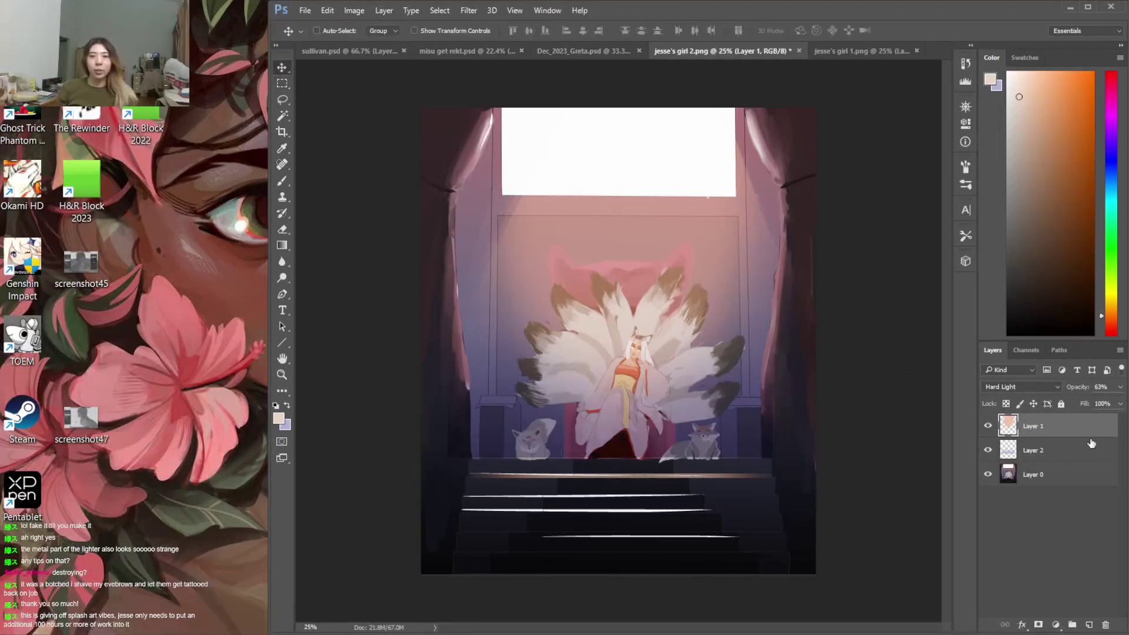
{"action": "left_click", "coordinate": [988, 426]}
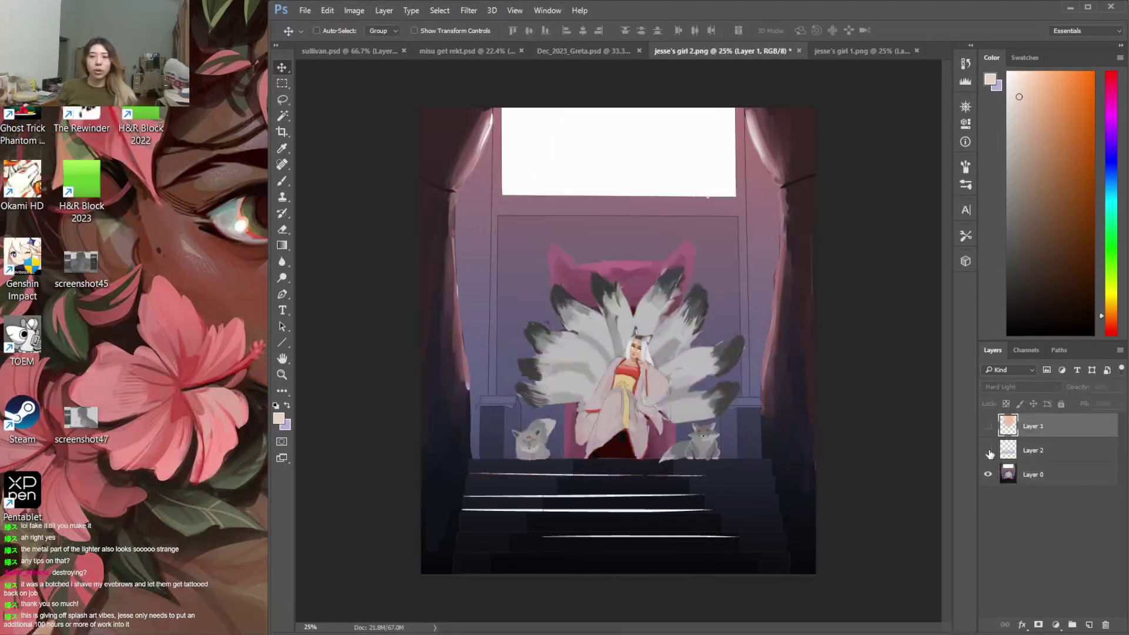
{"action": "left_click", "coordinate": [1049, 478]}
{"action": "left_click_drag", "start_coordinate": [646, 414], "coordinate": [669, 389]}
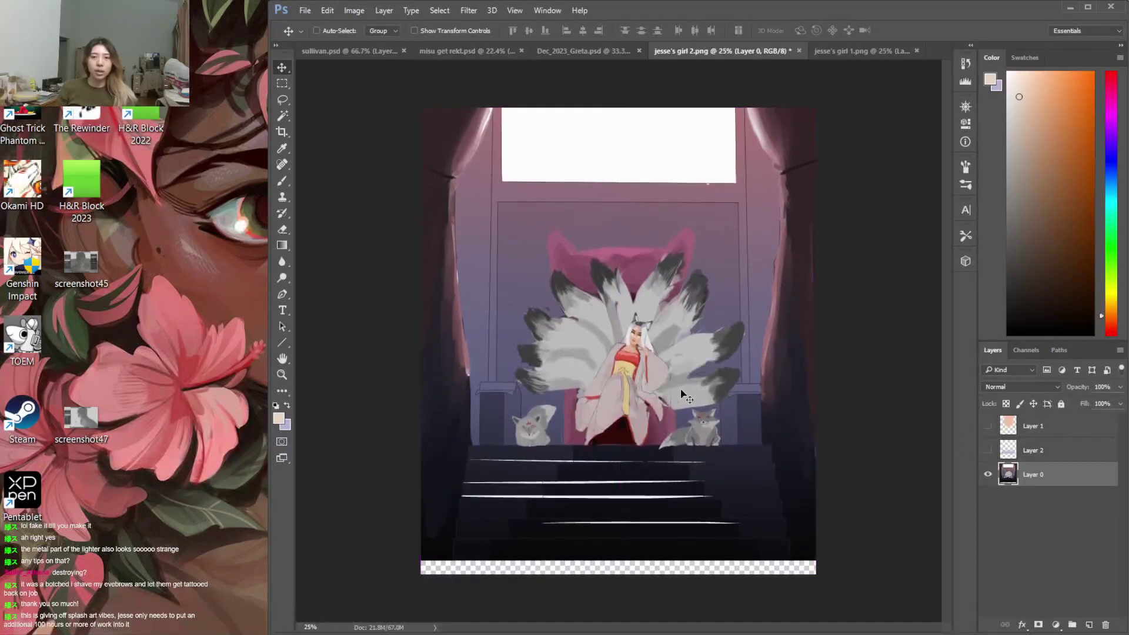
Fill the empty strip below the stairs with near-black sampled from the painting and brush over the seam
{"action": "key", "text": "i"}
{"action": "left_click", "coordinate": [567, 544]}
{"action": "key", "text": "g"}
{"action": "key", "text": "shift+g"}
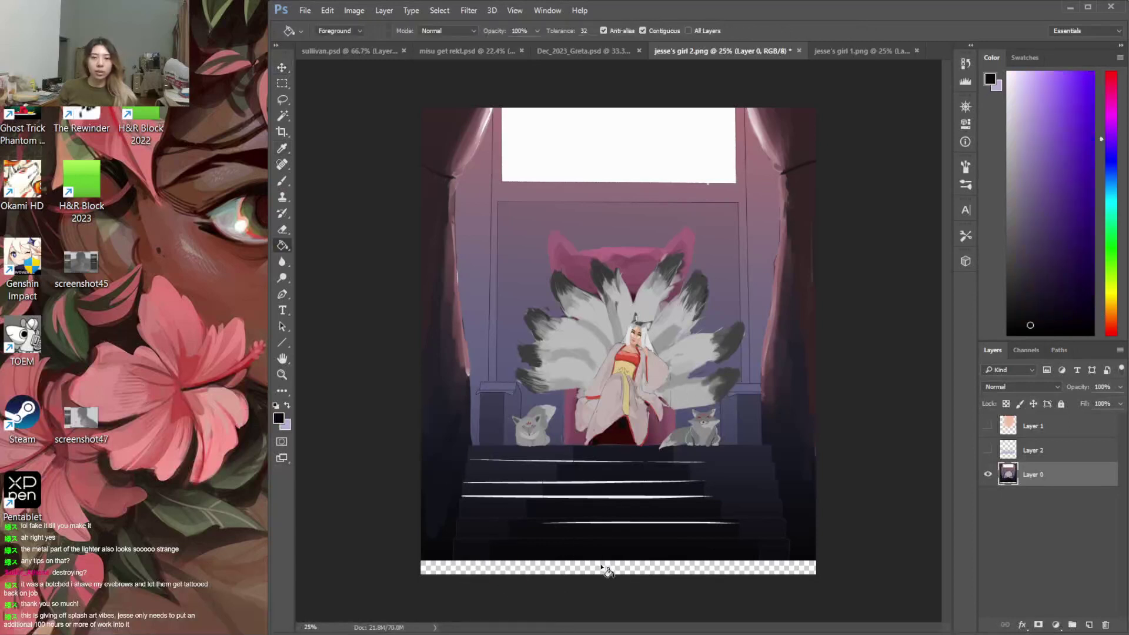
{"action": "left_click", "coordinate": [605, 569]}
{"action": "key", "text": "b"}
{"action": "right_click", "coordinate": [591, 465]}
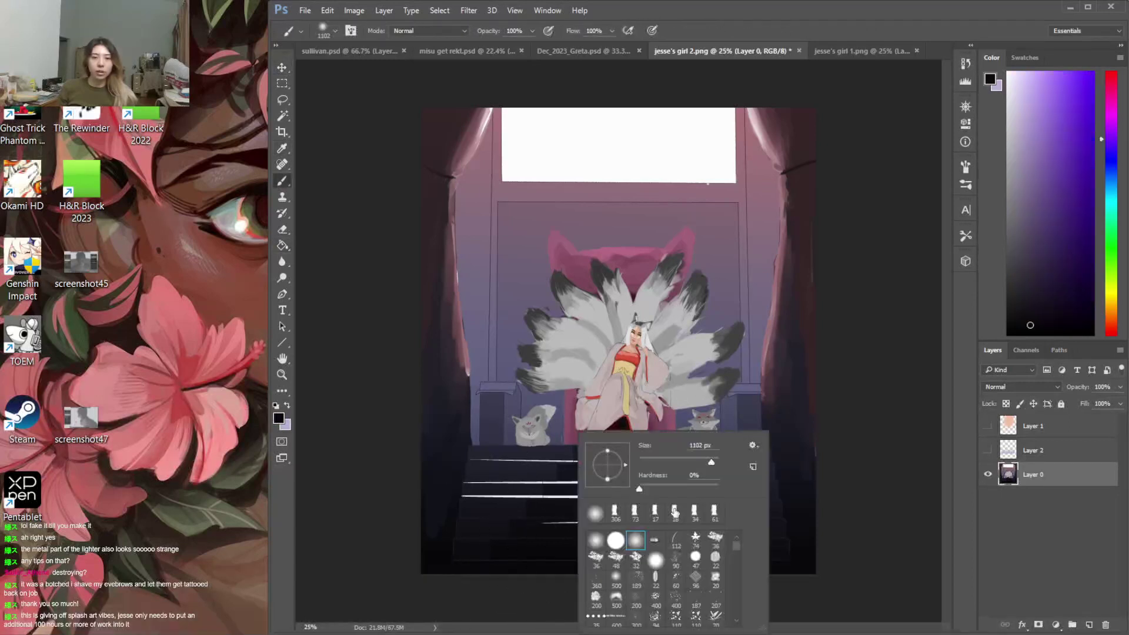
{"action": "left_click_drag", "start_coordinate": [693, 463], "coordinate": [692, 462]}
{"action": "mouse_move", "coordinate": [484, 555]}
{"action": "left_mouse_down"}
{"action": "mouse_move", "coordinate": [453, 569]}
{"action": "mouse_move", "coordinate": [621, 567]}
{"action": "left_mouse_up"}
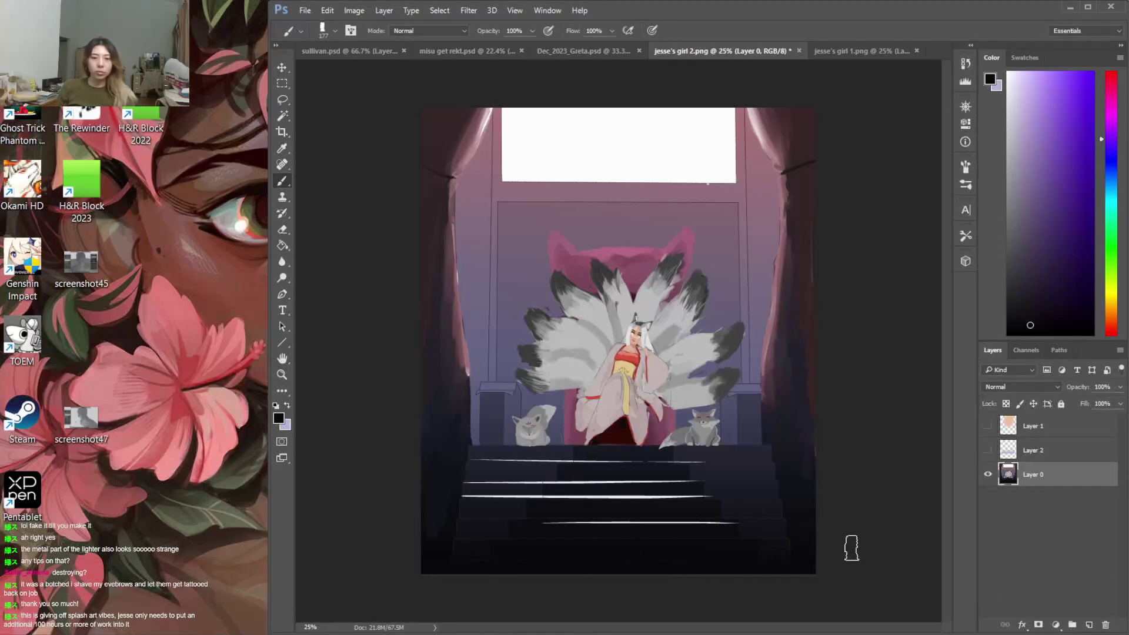
Lasso the whole staircase and brush a dark stroke across its steps with the brush reduced to 139 px
{"action": "key", "text": "l"}
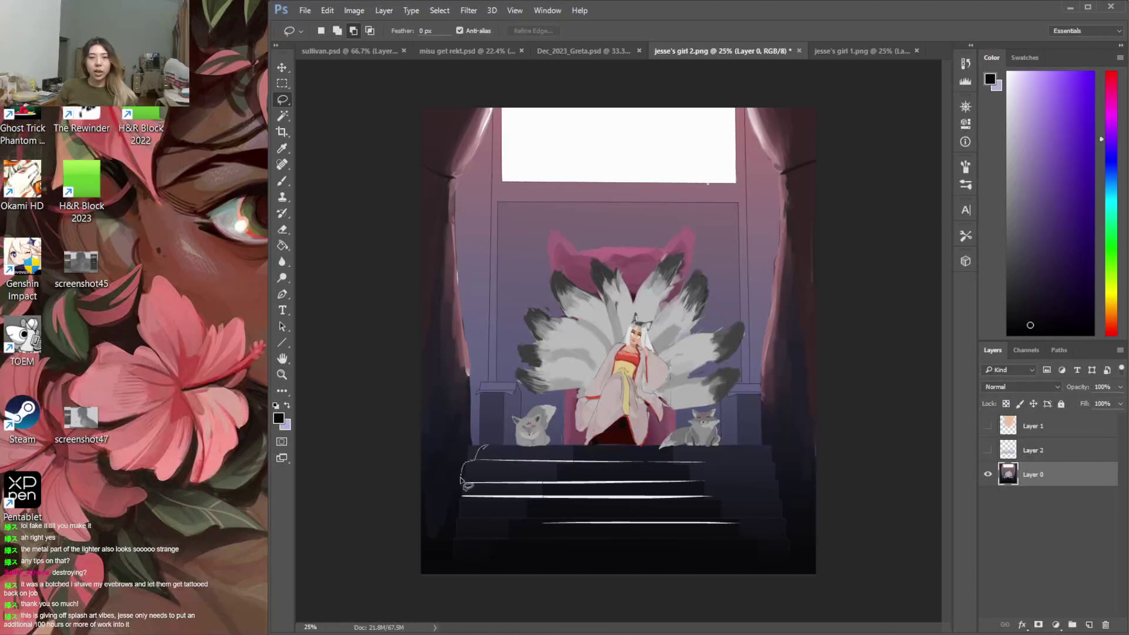
{"action": "left_click_drag", "start_coordinate": [468, 589], "coordinate": [831, 597]}
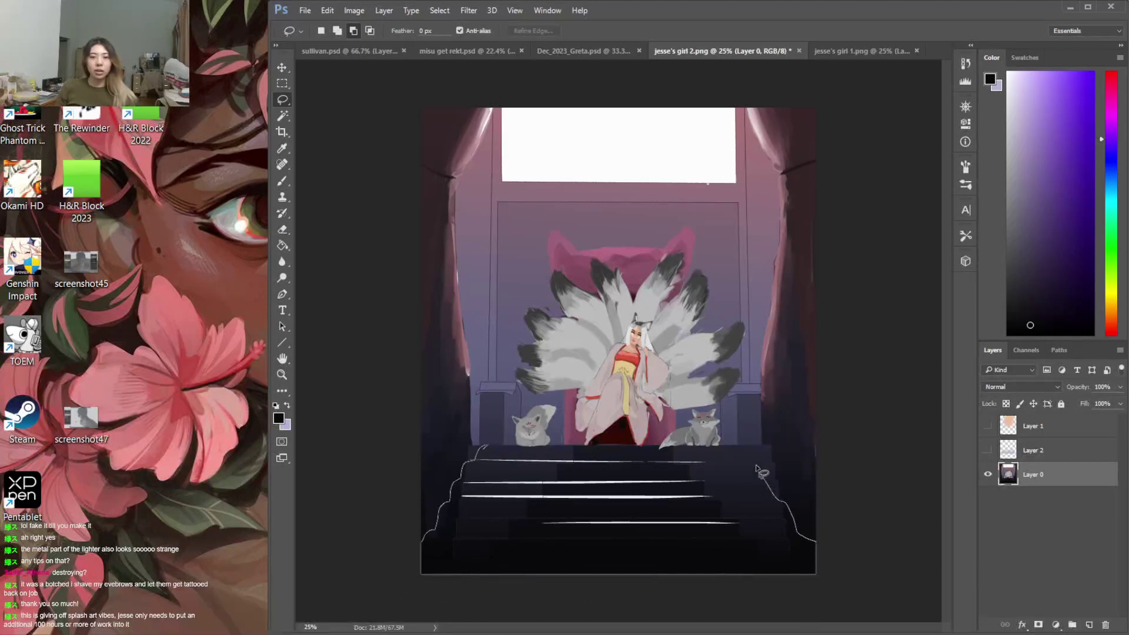
{"action": "left_click_drag", "start_coordinate": [646, 452], "coordinate": [650, 450]}
{"action": "key", "text": "b"}
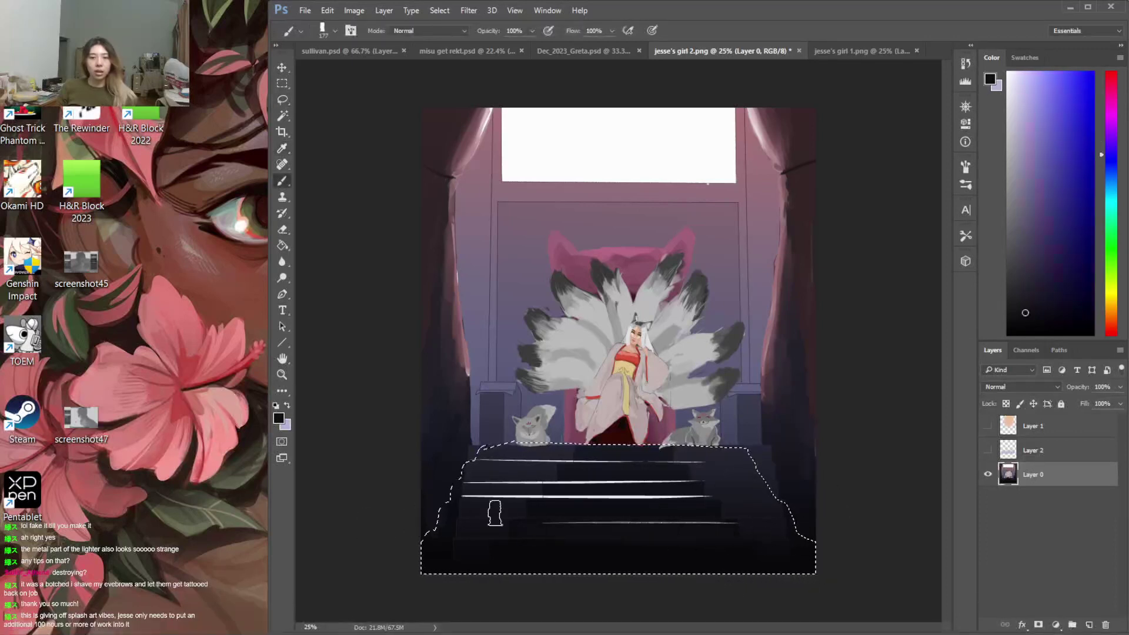
{"action": "right_click", "coordinate": [707, 463]}
{"action": "key", "text": "Return"}
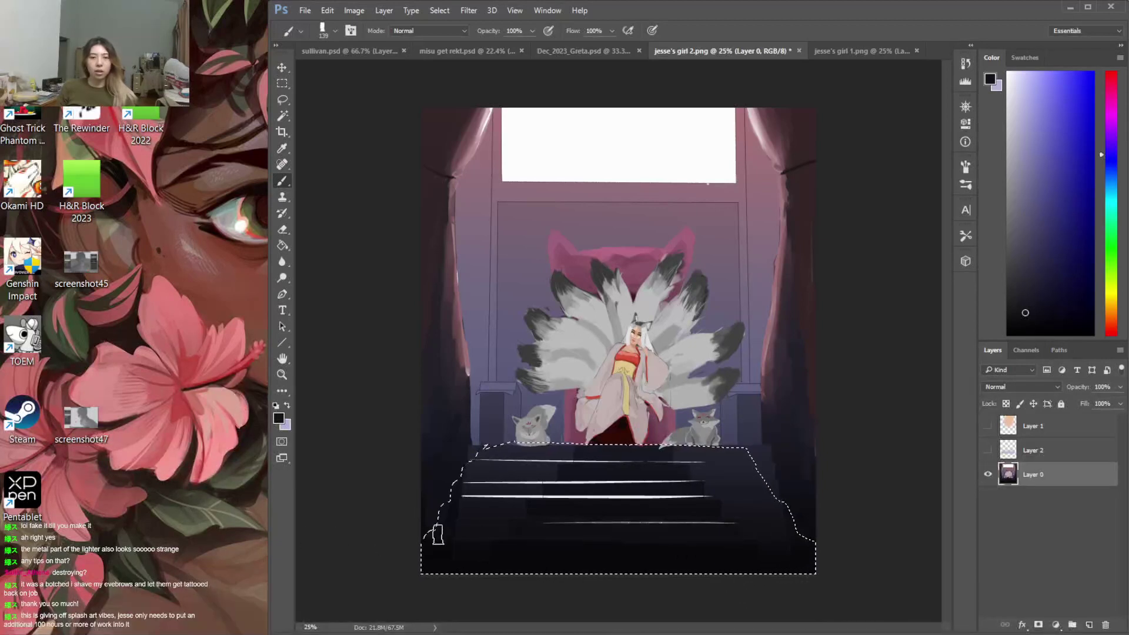
{"action": "left_click_drag", "start_coordinate": [777, 504], "coordinate": [292, 511]}
Choose a wide, rough-edged brush preset and set its size to about 228 px
{"action": "right_click", "coordinate": [714, 452]}
{"action": "right_click", "coordinate": [713, 452]}
{"action": "scroll", "coordinate": [877, 556], "scroll_direction": "down", "scroll_amount": 5}
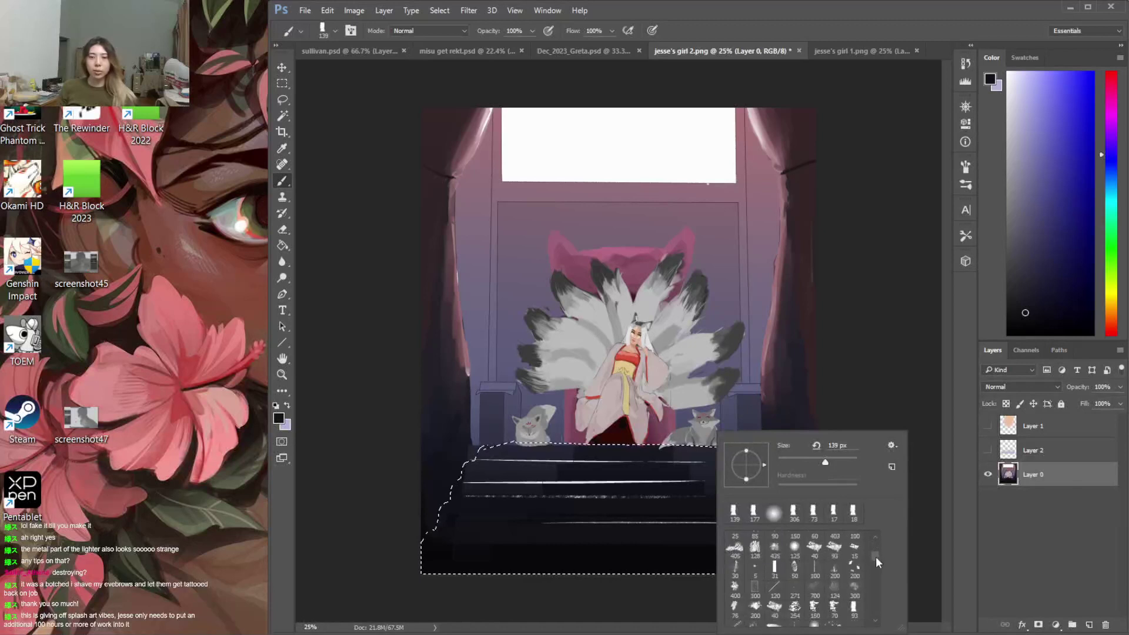
{"action": "left_click", "coordinate": [815, 567]}
{"action": "left_click", "coordinate": [817, 462]}
{"action": "left_click", "coordinate": [852, 413]}
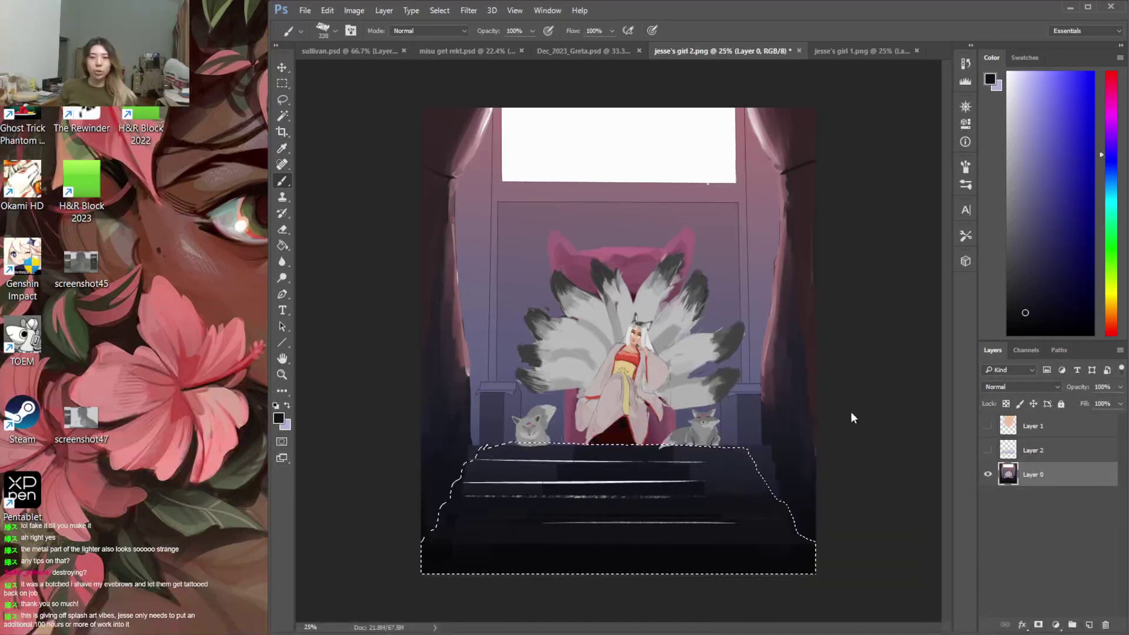
Paint broad dark navy strokes across the selected staircase over the step highlights, undoing the first two strokes, then deselect
{"action": "mouse_move", "coordinate": [764, 486]}
{"action": "left_mouse_down"}
{"action": "mouse_move", "coordinate": [719, 481]}
{"action": "mouse_move", "coordinate": [346, 479]}
{"action": "left_mouse_up"}
{"action": "key", "text": "ctrl+z"}
{"action": "left_click_drag", "start_coordinate": [759, 473], "coordinate": [366, 467]}
{"action": "key", "text": "ctrl+z"}
{"action": "left_click", "coordinate": [742, 487], "text": "alt"}
{"action": "left_click_drag", "start_coordinate": [764, 489], "coordinate": [361, 491]}
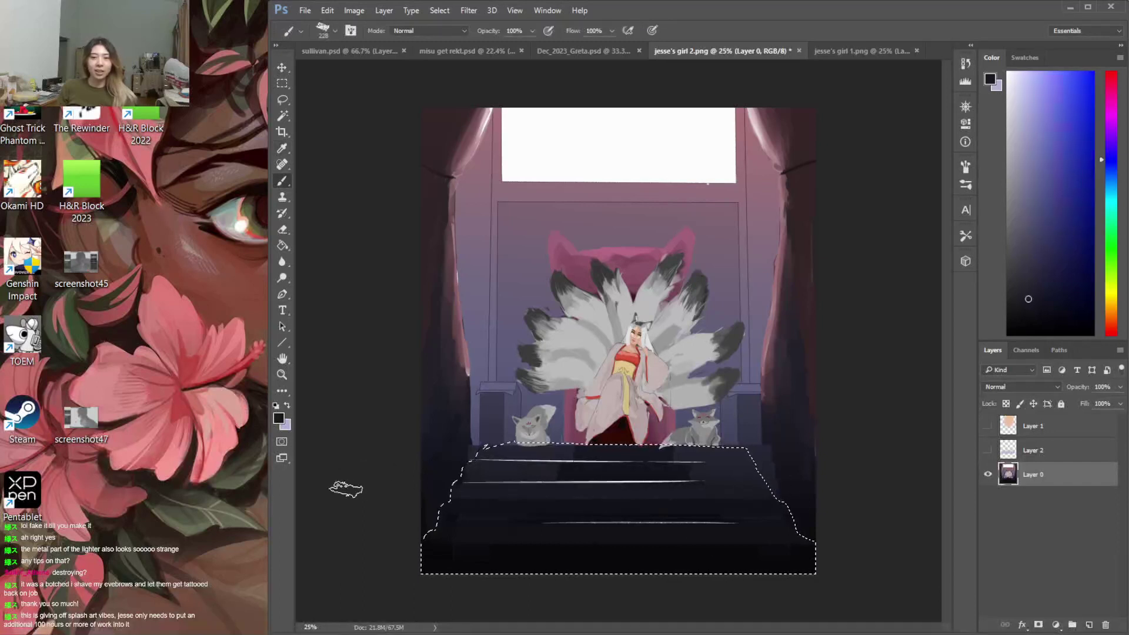
{"action": "left_click_drag", "start_coordinate": [456, 509], "coordinate": [846, 504]}
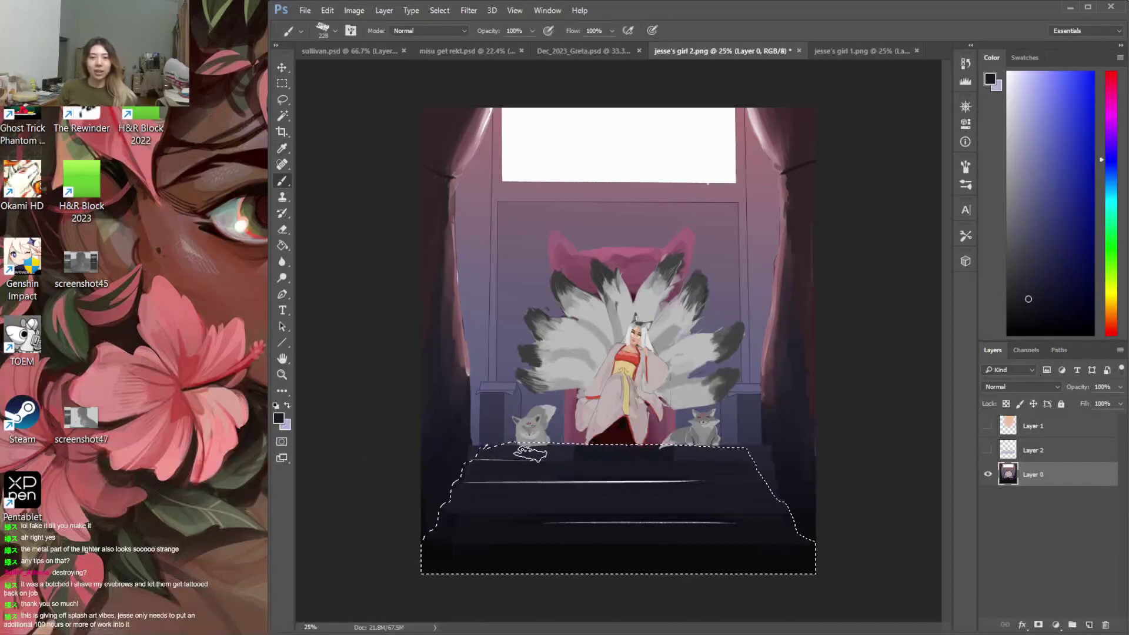
{"action": "left_click_drag", "start_coordinate": [776, 453], "coordinate": [406, 467]}
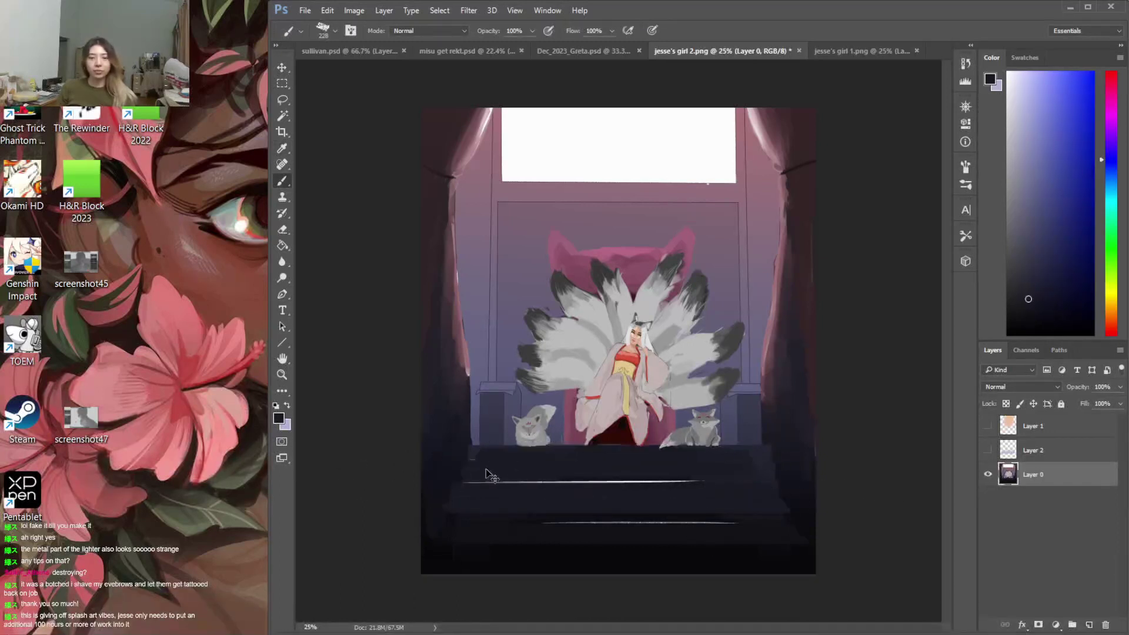
{"action": "key", "text": "ctrl+d"}
Scale the Layer 0 painting down with Free Transform and center it horizontally, leaving empty margins at both sides and below
{"action": "key", "text": "l"}
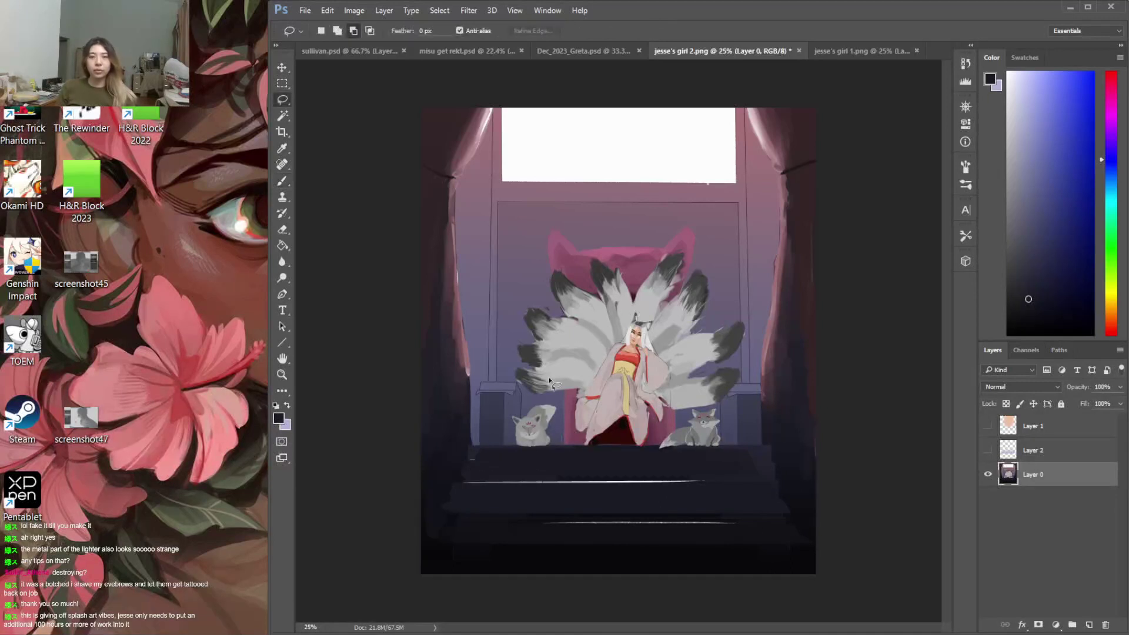
{"action": "key", "text": "ctrl+t"}
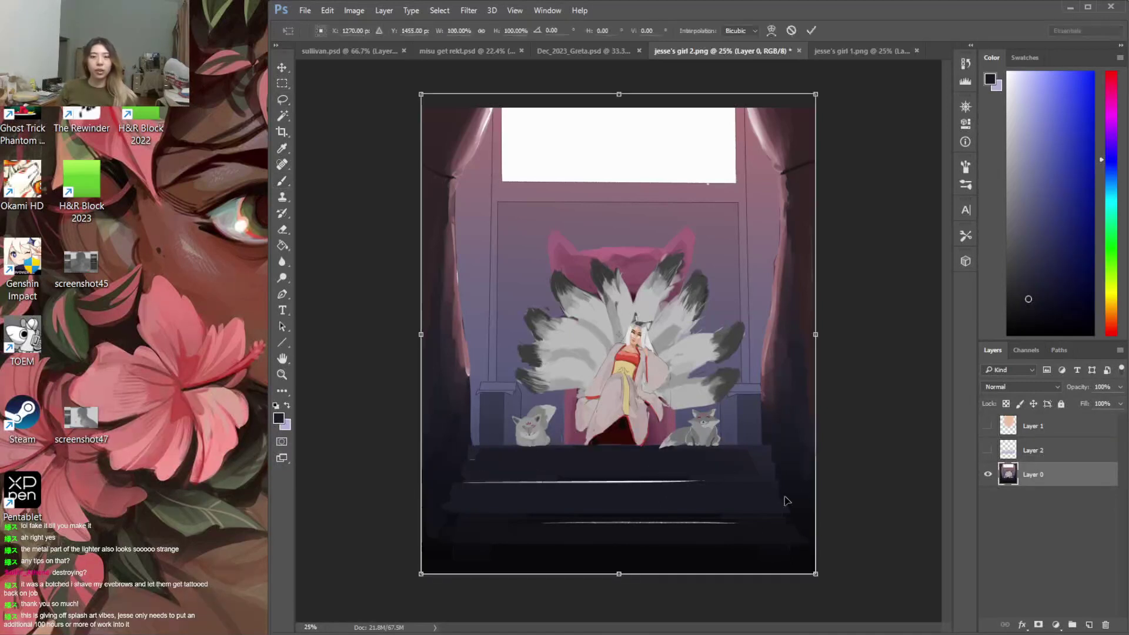
{"action": "left_click_drag", "start_coordinate": [818, 576], "coordinate": [767, 515]}
{"action": "left_click_drag", "start_coordinate": [719, 486], "coordinate": [744, 500]}
{"action": "key", "text": "Return"}
{"action": "key", "text": "Return"}
Select the empty strip below the painting and fill it with a muted violet sampled from the back wall
{"action": "key", "text": "b"}
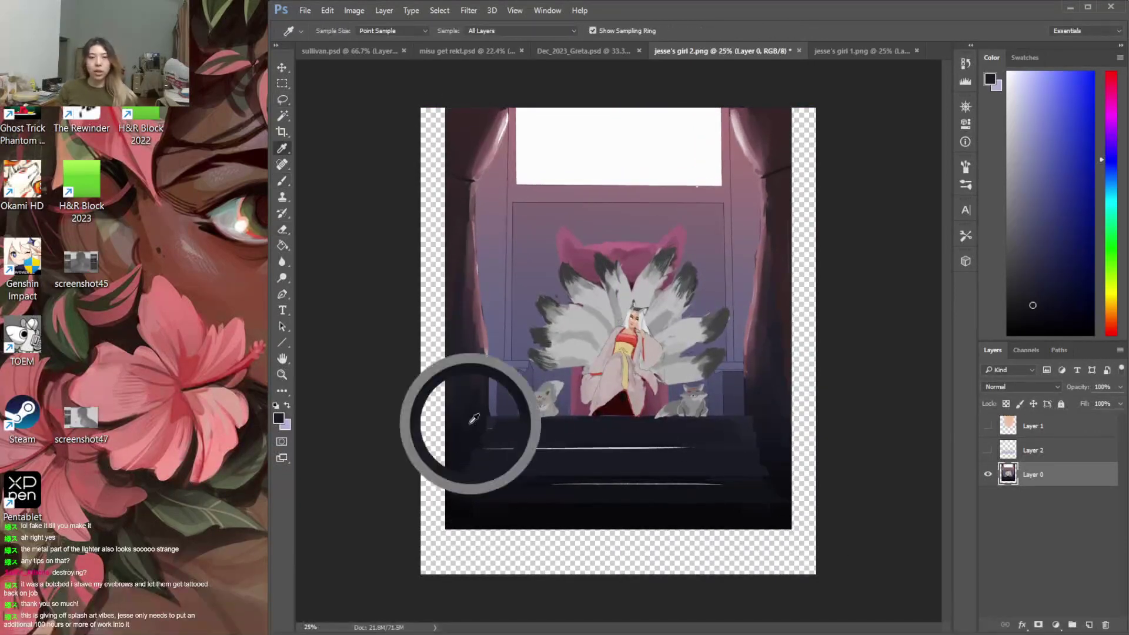
{"action": "right_click", "coordinate": [490, 424]}
{"action": "left_click", "coordinate": [595, 433]}
{"action": "left_click", "coordinate": [437, 431]}
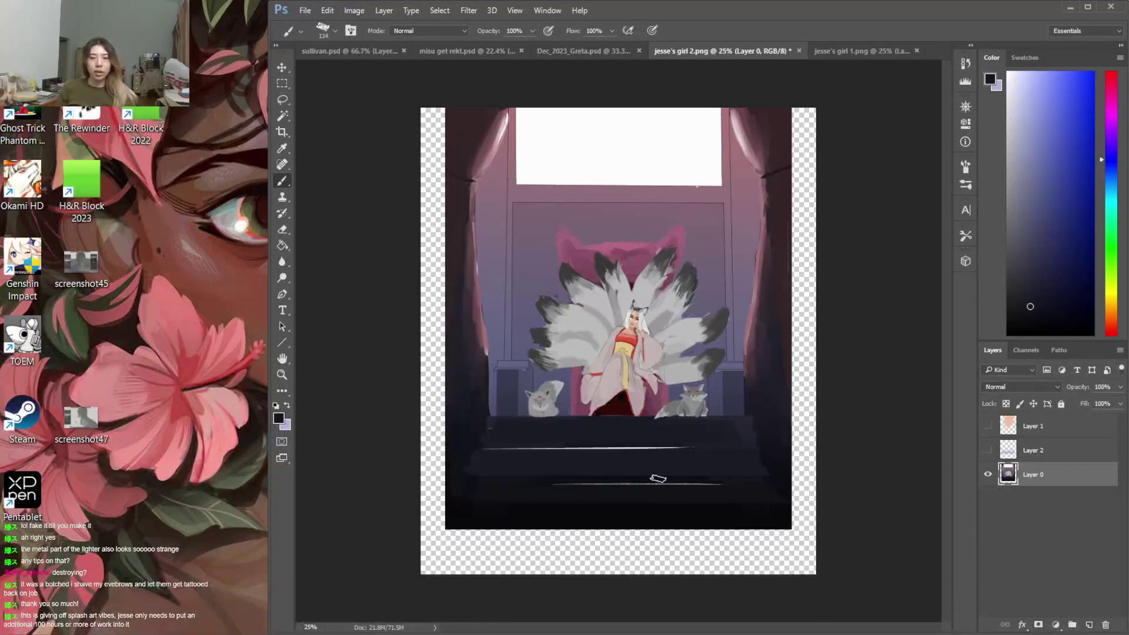
{"action": "key", "text": "m"}
{"action": "left_click_drag", "start_coordinate": [818, 530], "coordinate": [420, 575]}
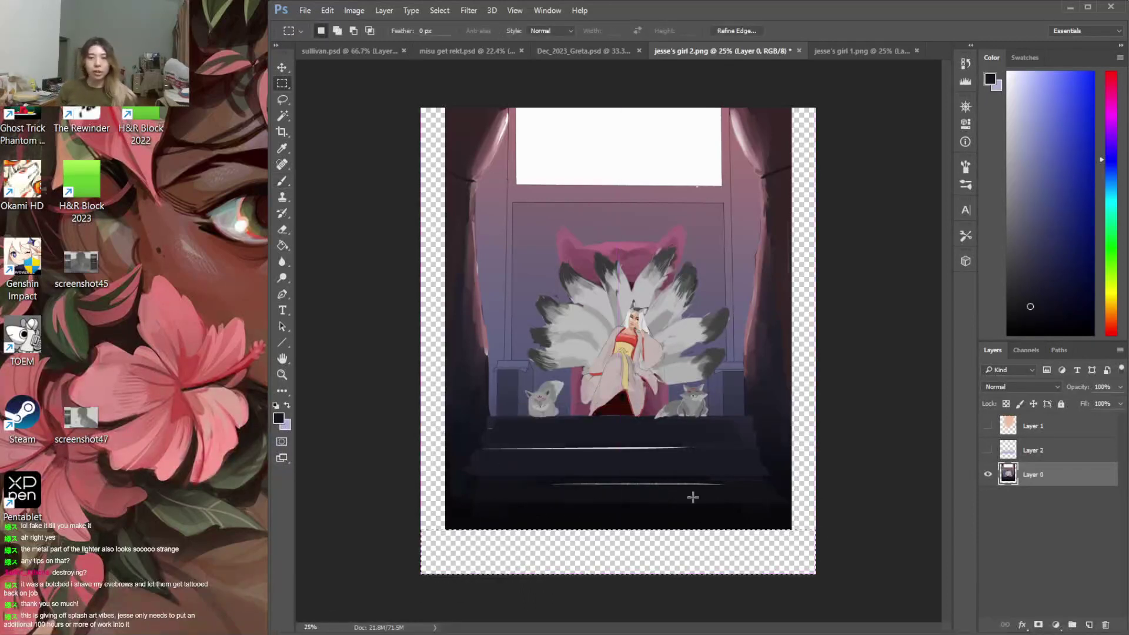
{"action": "key", "text": "g"}
{"action": "left_click", "coordinate": [1028, 272]}
{"action": "left_click", "coordinate": [709, 307], "text": "alt"}
{"action": "left_click", "coordinate": [713, 302]}
{"action": "key", "text": "alt+BackSpace"}
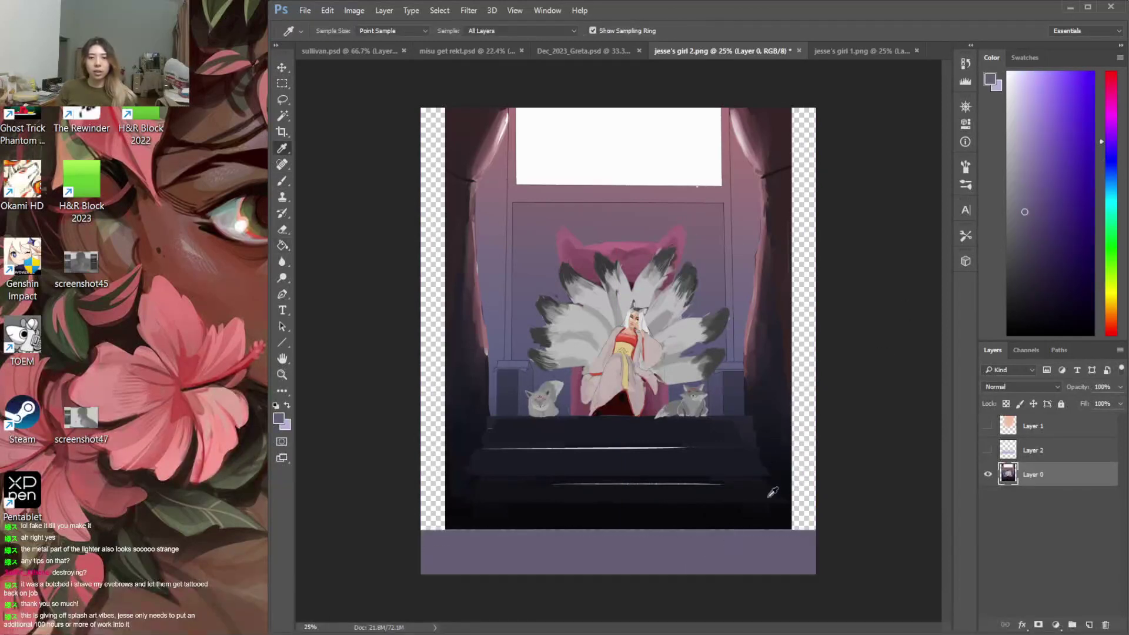
Sample a darker violet and brush a shadow along the floor at the foot of the stairs
{"action": "left_click", "coordinate": [763, 512]}
{"action": "left_click", "coordinate": [766, 546]}
{"action": "key", "text": "b"}
{"action": "mouse_move", "coordinate": [511, 525]}
{"action": "left_mouse_down"}
{"action": "mouse_move", "coordinate": [774, 528]}
{"action": "mouse_move", "coordinate": [761, 529]}
{"action": "mouse_move", "coordinate": [777, 540]}
{"action": "mouse_move", "coordinate": [785, 526]}
{"action": "left_mouse_up"}
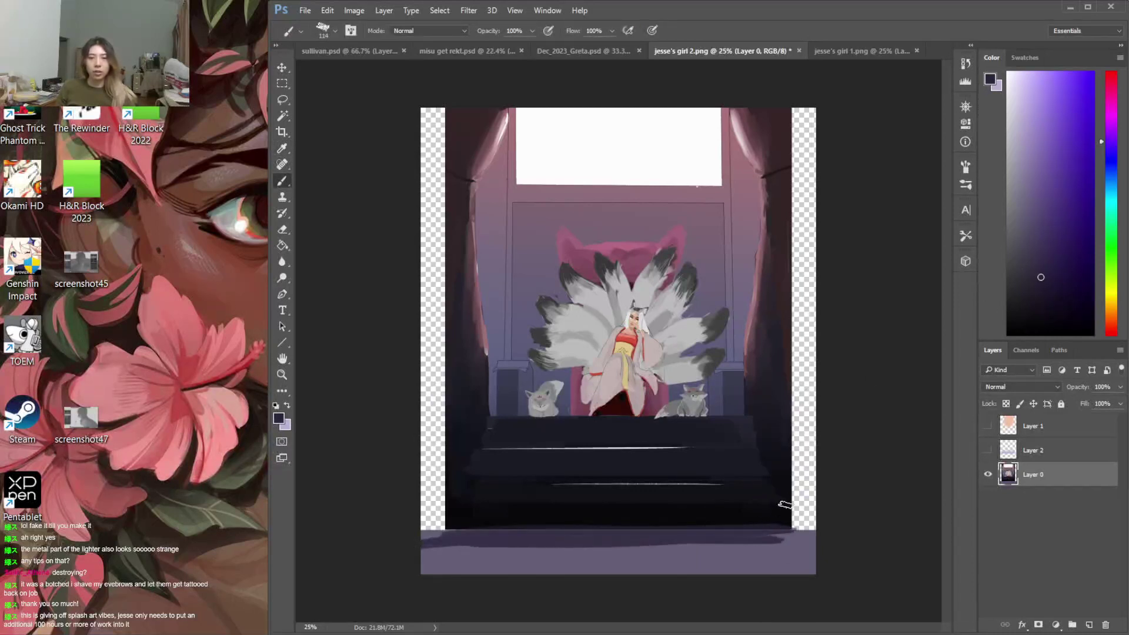
{"action": "left_click", "coordinate": [782, 210], "text": "alt"}
{"action": "left_click_drag", "start_coordinate": [768, 191], "coordinate": [756, 335]}
{"action": "left_click_drag", "start_coordinate": [763, 221], "coordinate": [757, 336]}
{"action": "key", "text": "ctrl+z"}
{"action": "key", "text": "ctrl+alt+z"}
Paint over the pink inner edges of both curtains below their ties with a dark brown sampled from the right curtain
{"action": "left_click", "coordinate": [1039, 270]}
{"action": "left_click", "coordinate": [782, 196], "text": "alt"}
{"action": "left_click_drag", "start_coordinate": [768, 230], "coordinate": [757, 318]}
{"action": "left_click_drag", "start_coordinate": [769, 197], "coordinate": [757, 359]}
{"action": "left_click_drag", "start_coordinate": [758, 315], "coordinate": [751, 370]}
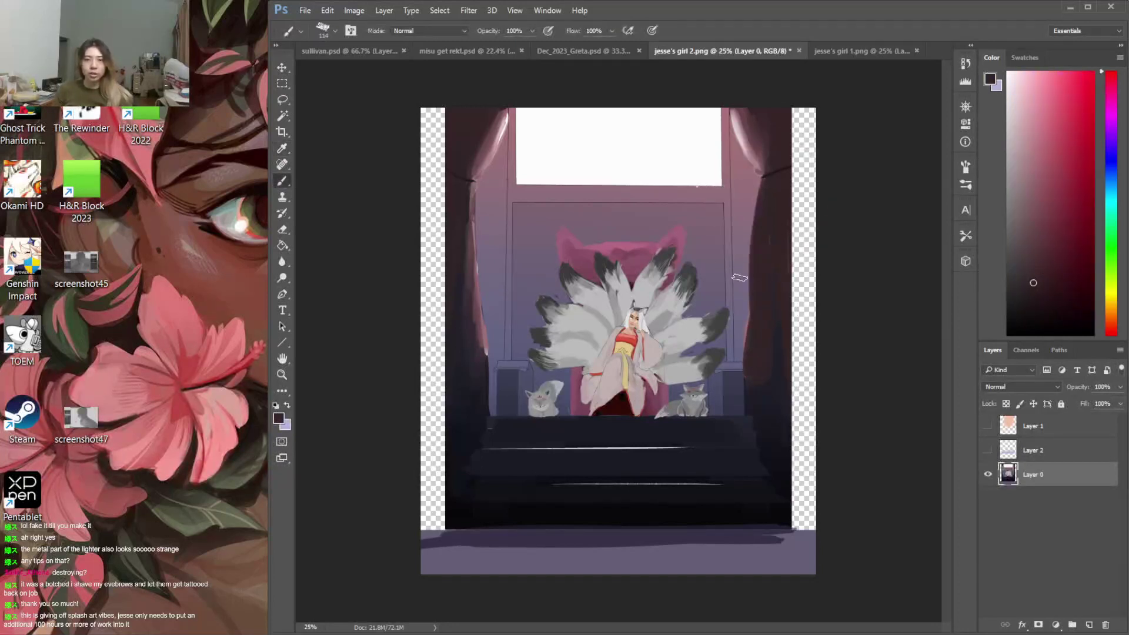
{"action": "left_click_drag", "start_coordinate": [467, 194], "coordinate": [477, 318]}
{"action": "left_click_drag", "start_coordinate": [482, 361], "coordinate": [470, 266]}
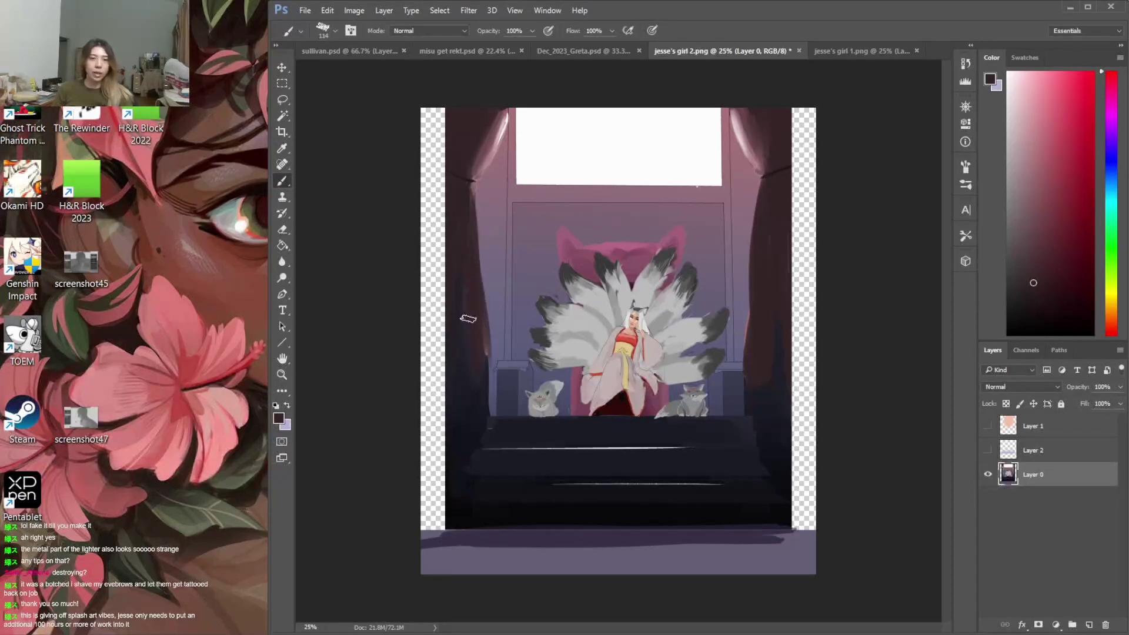
Extend the left curtain's upper part across the empty margin in dark brown, trying lower strokes and undoing them
{"action": "mouse_move", "coordinate": [436, 158]}
{"action": "left_mouse_down"}
{"action": "mouse_move", "coordinate": [433, 85]}
{"action": "mouse_move", "coordinate": [419, 77]}
{"action": "mouse_move", "coordinate": [443, 94]}
{"action": "left_mouse_up"}
{"action": "mouse_move", "coordinate": [492, 133]}
{"action": "left_mouse_down"}
{"action": "mouse_move", "coordinate": [437, 173]}
{"action": "mouse_move", "coordinate": [454, 167]}
{"action": "mouse_move", "coordinate": [468, 107]}
{"action": "left_mouse_up"}
{"action": "mouse_move", "coordinate": [433, 155]}
{"action": "left_mouse_down"}
{"action": "mouse_move", "coordinate": [432, 401]}
{"action": "mouse_move", "coordinate": [427, 231]}
{"action": "mouse_move", "coordinate": [452, 349]}
{"action": "left_mouse_up"}
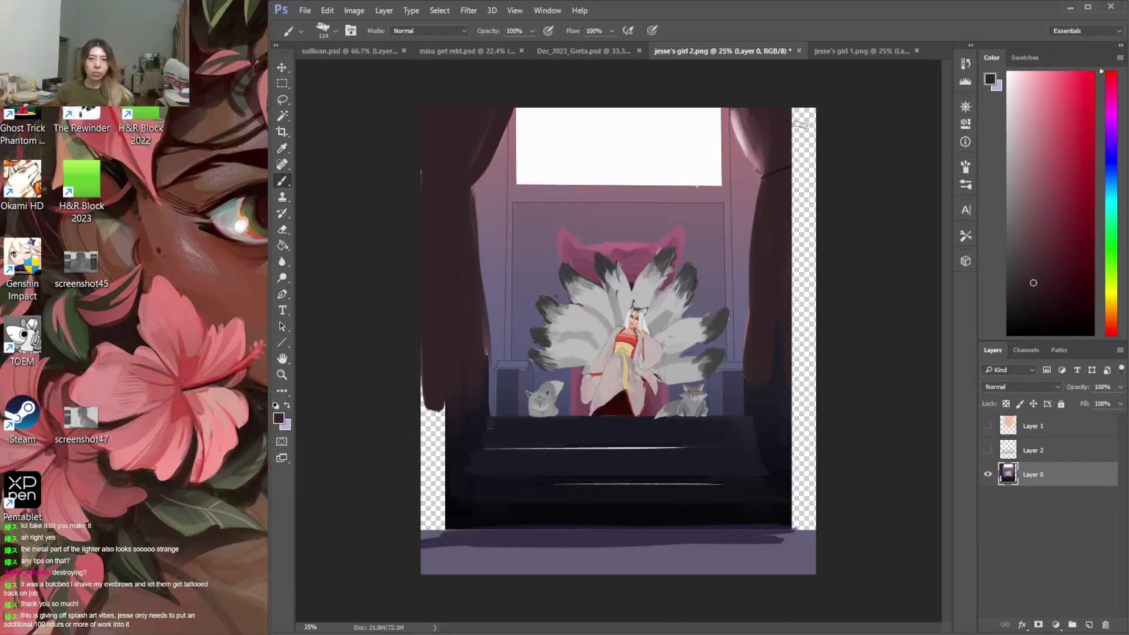
{"action": "key", "text": "ctrl+alt+z"}
{"action": "left_click_drag", "start_coordinate": [448, 201], "coordinate": [447, 383]}
{"action": "left_click_drag", "start_coordinate": [442, 195], "coordinate": [438, 359]}
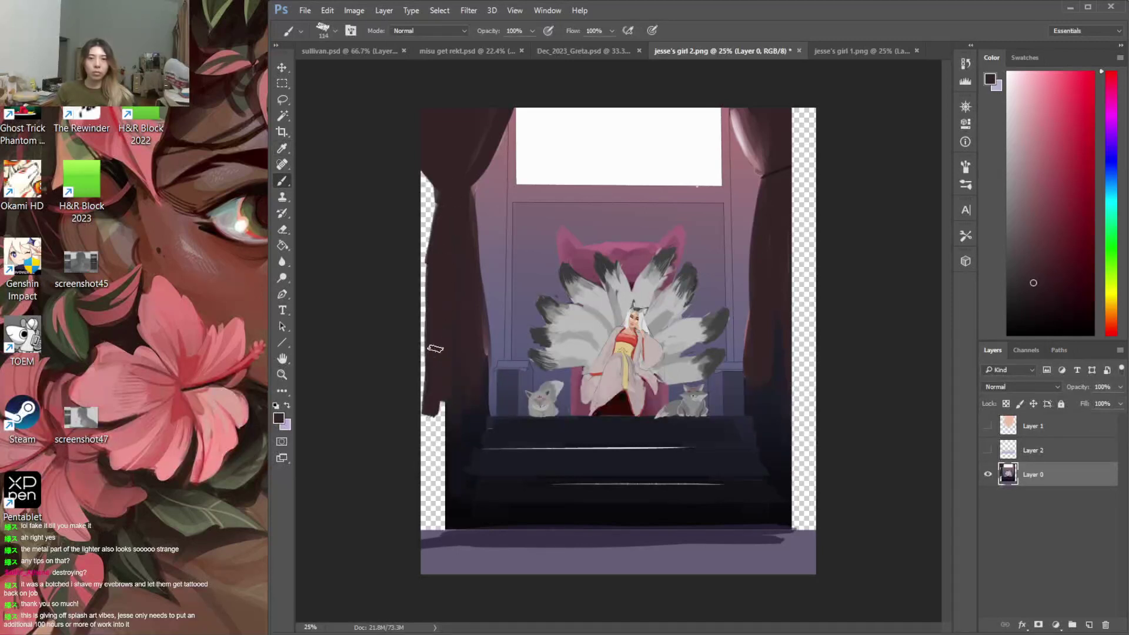
{"action": "key", "text": "ctrl+z"}
Paint alternating violet and dark brown vertical folds down the left curtain and its margin, using colors sampled from the wall and curtain
{"action": "left_click", "coordinate": [494, 237], "text": "alt"}
{"action": "left_click_drag", "start_coordinate": [451, 201], "coordinate": [467, 381]}
{"action": "left_click_drag", "start_coordinate": [457, 228], "coordinate": [460, 406]}
{"action": "left_click", "coordinate": [448, 193], "text": "alt"}
{"action": "left_click_drag", "start_coordinate": [425, 197], "coordinate": [440, 402]}
{"action": "left_click", "coordinate": [492, 247], "text": "alt"}
{"action": "mouse_move", "coordinate": [430, 226]}
{"action": "left_mouse_down"}
{"action": "mouse_move", "coordinate": [435, 303]}
{"action": "mouse_move", "coordinate": [441, 265]}
{"action": "mouse_move", "coordinate": [431, 249]}
{"action": "mouse_move", "coordinate": [423, 353]}
{"action": "mouse_move", "coordinate": [412, 186]}
{"action": "mouse_move", "coordinate": [434, 198]}
{"action": "mouse_move", "coordinate": [445, 376]}
{"action": "left_mouse_up"}
{"action": "left_click", "coordinate": [440, 163], "text": "alt"}
{"action": "left_click_drag", "start_coordinate": [435, 215], "coordinate": [427, 417]}
{"action": "left_click", "coordinate": [441, 192], "text": "alt"}
{"action": "left_click_drag", "start_coordinate": [434, 176], "coordinate": [441, 327]}
{"action": "left_click", "coordinate": [455, 187], "text": "alt"}
{"action": "left_click_drag", "start_coordinate": [449, 255], "coordinate": [447, 393]}
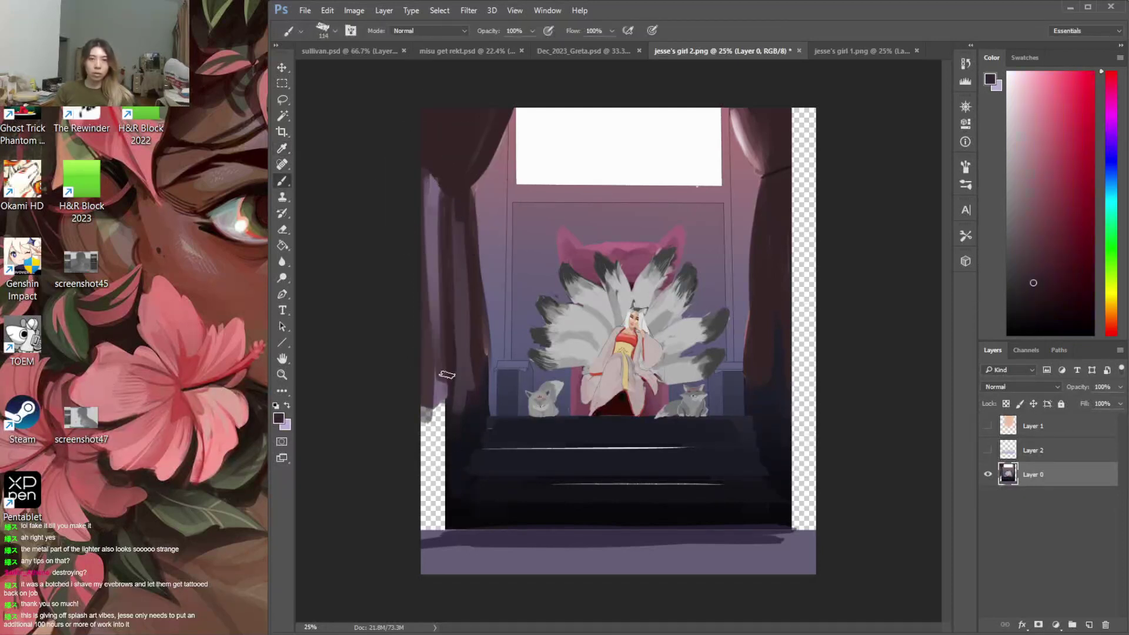
Darken the right curtain's lower part with sampled brown and block in a slate-violet side wall along the right of the stairs
{"action": "left_click", "coordinate": [771, 247], "text": "alt"}
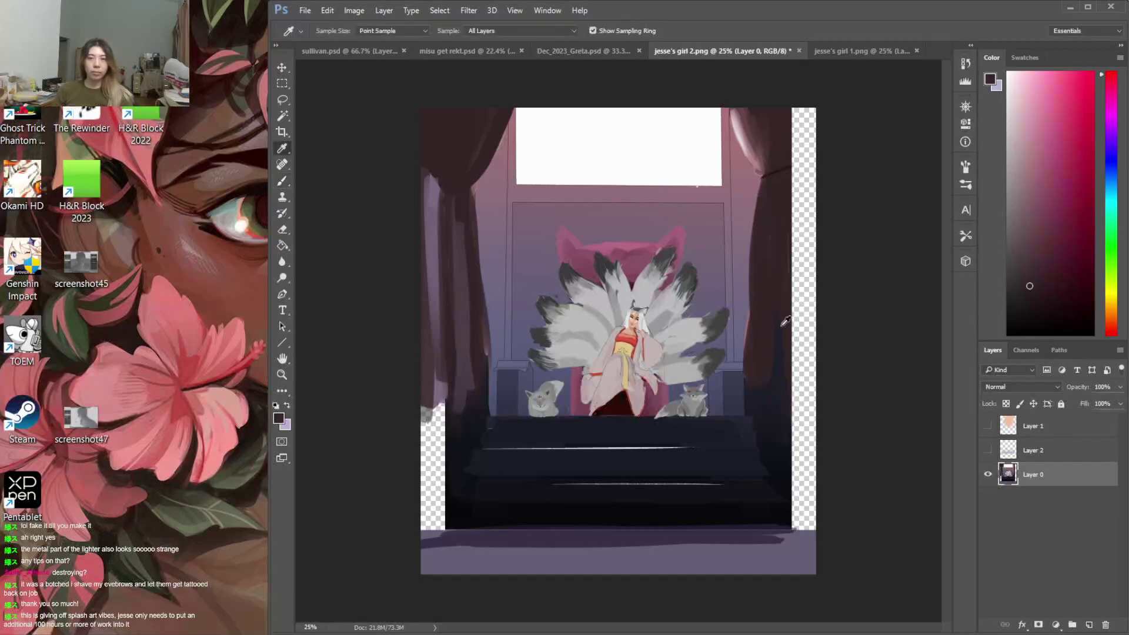
{"action": "left_click", "coordinate": [743, 373], "text": "alt"}
{"action": "mouse_move", "coordinate": [761, 415]}
{"action": "left_mouse_down"}
{"action": "mouse_move", "coordinate": [784, 464]}
{"action": "mouse_move", "coordinate": [784, 507]}
{"action": "mouse_move", "coordinate": [784, 394]}
{"action": "mouse_move", "coordinate": [767, 390]}
{"action": "mouse_move", "coordinate": [770, 434]}
{"action": "mouse_move", "coordinate": [759, 418]}
{"action": "mouse_move", "coordinate": [775, 465]}
{"action": "mouse_move", "coordinate": [785, 402]}
{"action": "mouse_move", "coordinate": [751, 405]}
{"action": "mouse_move", "coordinate": [776, 486]}
{"action": "left_mouse_up"}
{"action": "left_click", "coordinate": [771, 441], "text": "alt"}
{"action": "left_click", "coordinate": [769, 404], "text": "alt"}
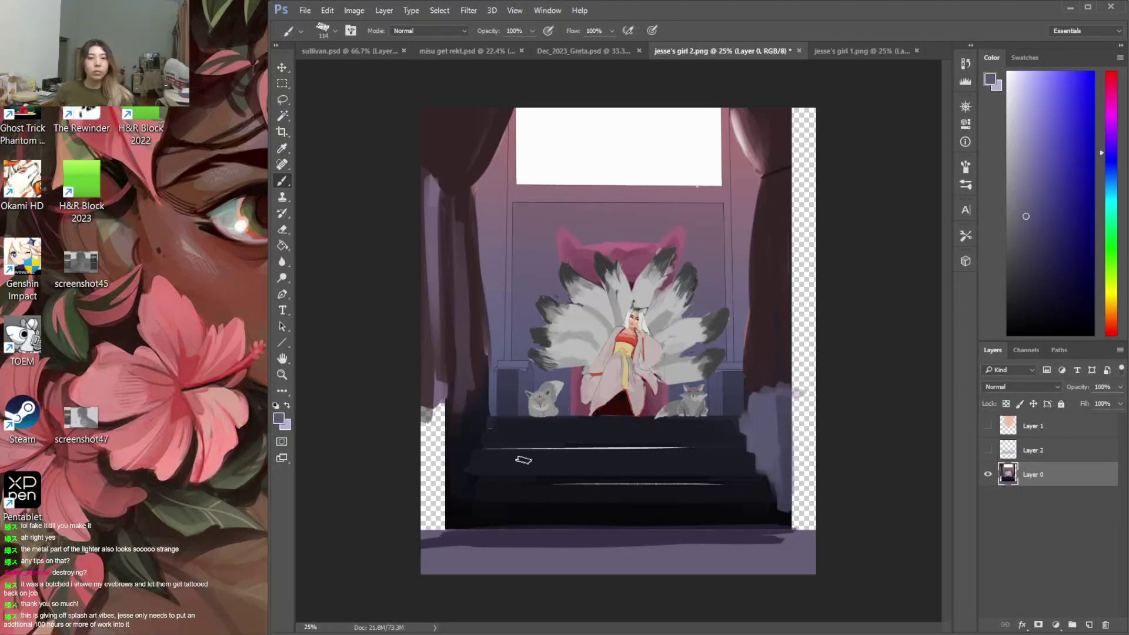
Block in the slate-violet side wall left of the stairs and extend the right one to the canvas edge, covering the empty margins
{"action": "mouse_move", "coordinate": [477, 420]}
{"action": "left_mouse_down"}
{"action": "mouse_move", "coordinate": [467, 456]}
{"action": "mouse_move", "coordinate": [464, 414]}
{"action": "mouse_move", "coordinate": [450, 428]}
{"action": "mouse_move", "coordinate": [439, 511]}
{"action": "mouse_move", "coordinate": [460, 406]}
{"action": "mouse_move", "coordinate": [629, 411]}
{"action": "mouse_move", "coordinate": [448, 420]}
{"action": "mouse_move", "coordinate": [434, 490]}
{"action": "mouse_move", "coordinate": [419, 417]}
{"action": "mouse_move", "coordinate": [431, 443]}
{"action": "left_mouse_up"}
{"action": "left_click", "coordinate": [794, 409], "text": "alt"}
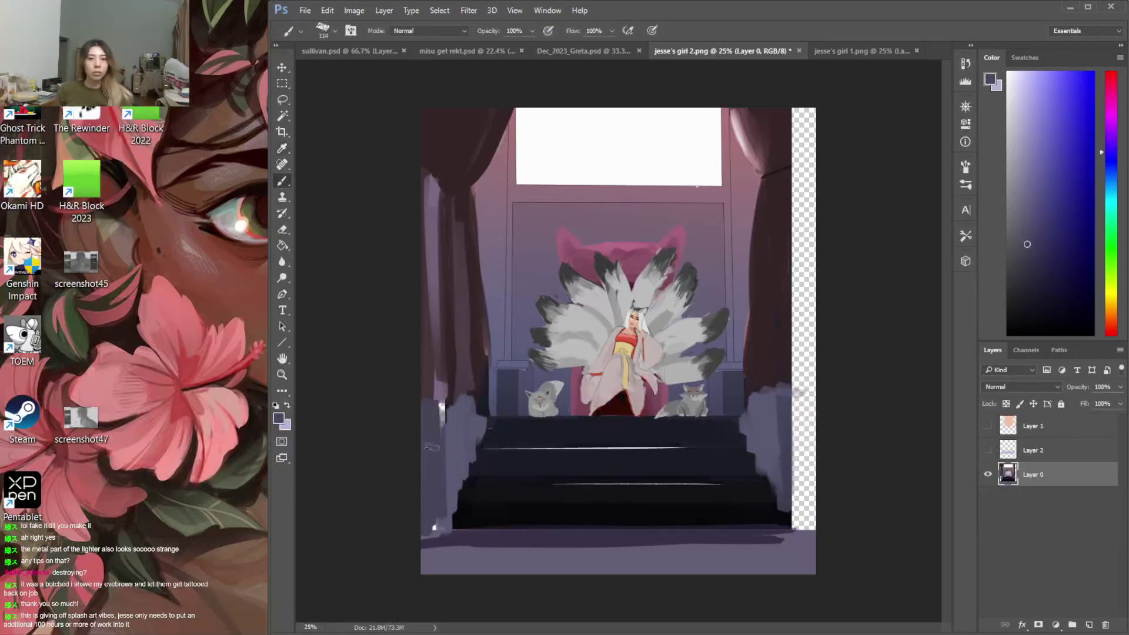
{"action": "left_click_drag", "start_coordinate": [445, 404], "coordinate": [443, 464]}
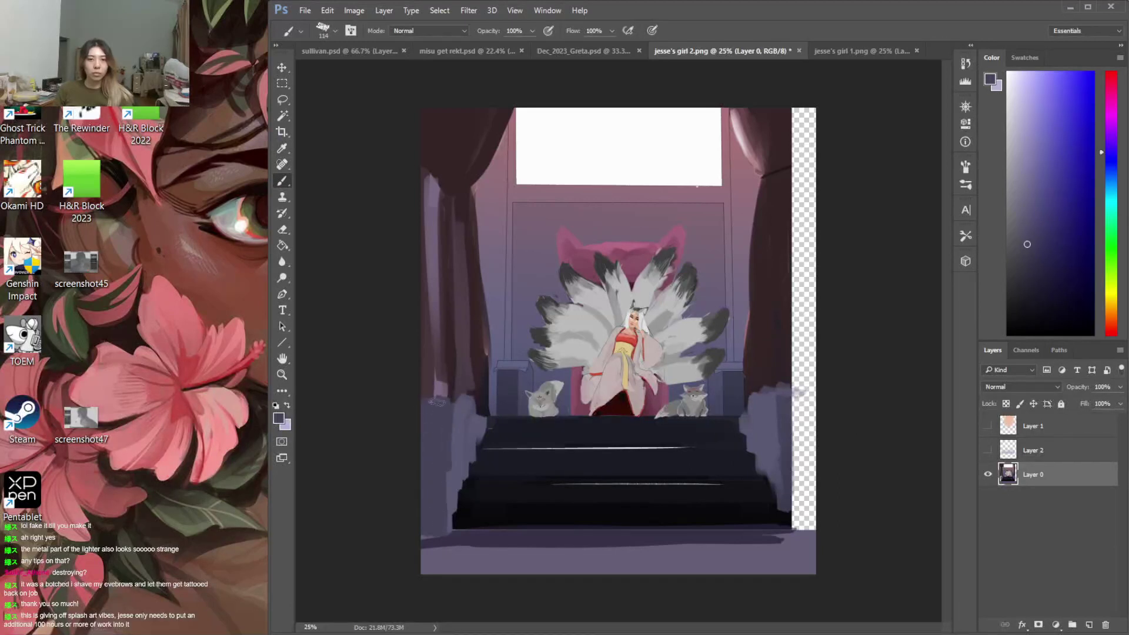
{"action": "mouse_move", "coordinate": [819, 408]}
{"action": "left_mouse_down"}
{"action": "mouse_move", "coordinate": [811, 493]}
{"action": "mouse_move", "coordinate": [799, 479]}
{"action": "mouse_move", "coordinate": [815, 419]}
{"action": "mouse_move", "coordinate": [800, 407]}
{"action": "mouse_move", "coordinate": [808, 394]}
{"action": "mouse_move", "coordinate": [800, 468]}
{"action": "mouse_move", "coordinate": [795, 415]}
{"action": "mouse_move", "coordinate": [785, 523]}
{"action": "left_mouse_up"}
Paint dark violet shadows diagonally across both lower corners of the floor using the sampled floor shadow color
{"action": "left_click", "coordinate": [740, 534], "text": "alt"}
{"action": "mouse_move", "coordinate": [691, 539]}
{"action": "left_mouse_down"}
{"action": "mouse_move", "coordinate": [805, 529]}
{"action": "mouse_move", "coordinate": [832, 573]}
{"action": "left_mouse_up"}
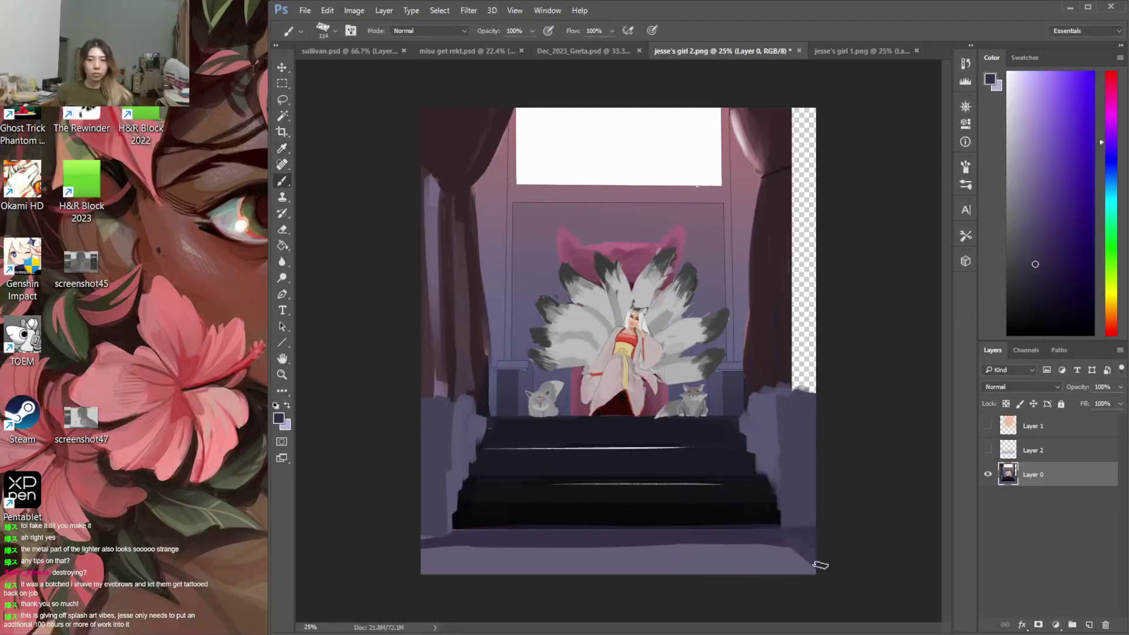
{"action": "left_click_drag", "start_coordinate": [439, 546], "coordinate": [398, 582]}
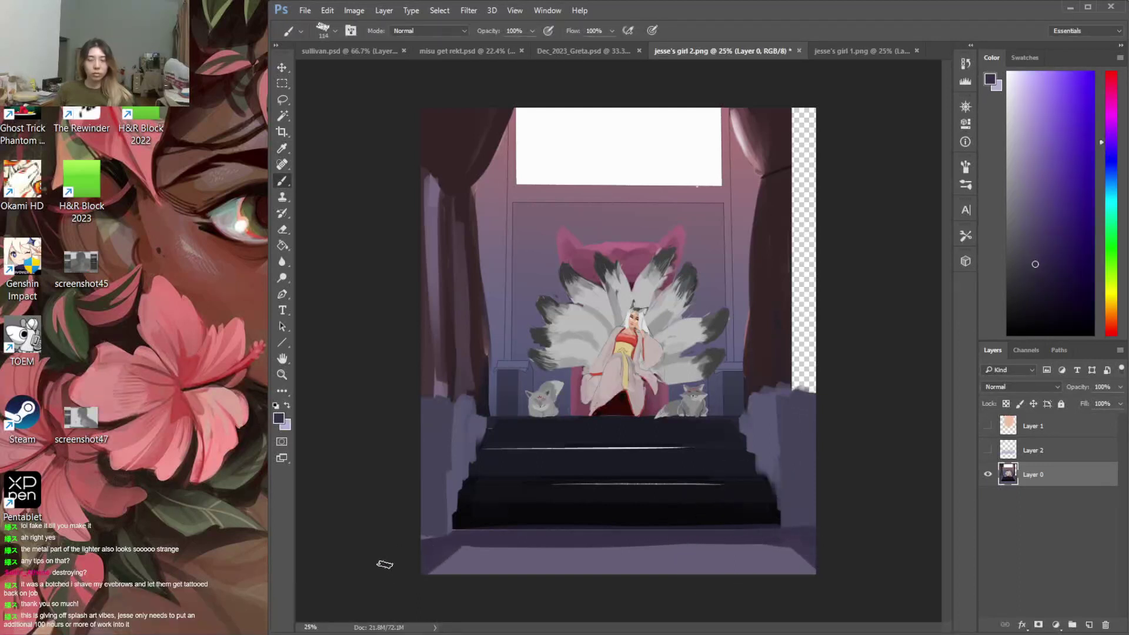
Extend the right curtain over the empty margin with dark brown strokes down to the top of the side wall
{"action": "left_click", "coordinate": [784, 195], "text": "alt"}
{"action": "mouse_move", "coordinate": [798, 108]}
{"action": "left_mouse_down"}
{"action": "mouse_move", "coordinate": [790, 167]}
{"action": "mouse_move", "coordinate": [807, 305]}
{"action": "left_mouse_up"}
{"action": "left_click_drag", "start_coordinate": [793, 177], "coordinate": [801, 379]}
{"action": "left_click_drag", "start_coordinate": [794, 223], "coordinate": [800, 381]}
{"action": "mouse_move", "coordinate": [809, 267]}
{"action": "left_mouse_down"}
{"action": "mouse_move", "coordinate": [815, 385]}
{"action": "mouse_move", "coordinate": [779, 386]}
{"action": "left_mouse_up"}
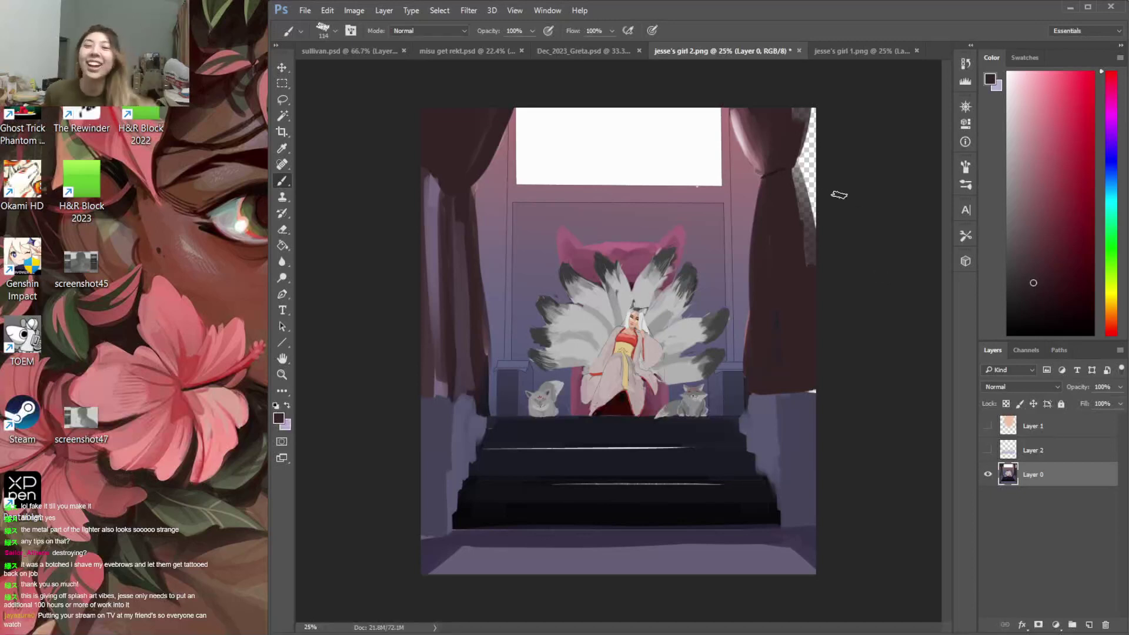
Fill the remaining gap beside the right curtain with muted violet and redefine the curtain's outer edge in dark brown
{"action": "left_click", "coordinate": [512, 211], "text": "alt"}
{"action": "left_click_drag", "start_coordinate": [814, 101], "coordinate": [816, 223]}
{"action": "left_click_drag", "start_coordinate": [797, 154], "coordinate": [814, 264]}
{"action": "left_click_drag", "start_coordinate": [803, 176], "coordinate": [816, 289]}
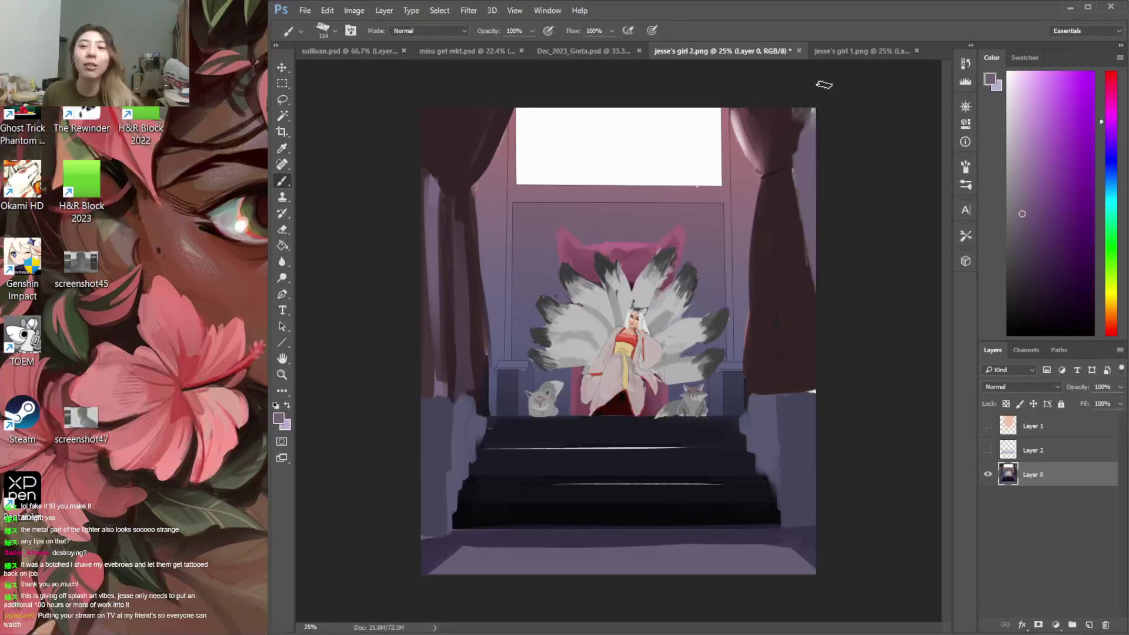
{"action": "left_click", "coordinate": [791, 136], "text": "alt"}
{"action": "mouse_move", "coordinate": [799, 113]}
{"action": "left_mouse_down"}
{"action": "mouse_move", "coordinate": [786, 171]}
{"action": "mouse_move", "coordinate": [809, 317]}
{"action": "left_mouse_up"}
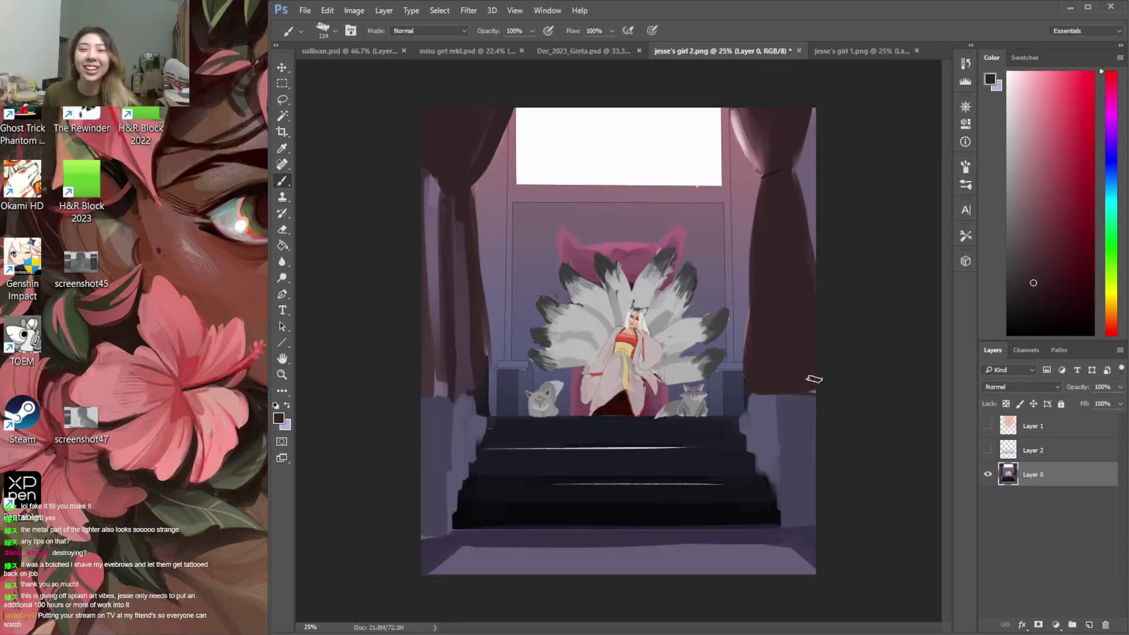
Paint over the pedestal left of the throne with sampled wall blues, leaving a dark shadow behind the left fox
{"action": "left_click", "coordinate": [751, 394], "text": "alt"}
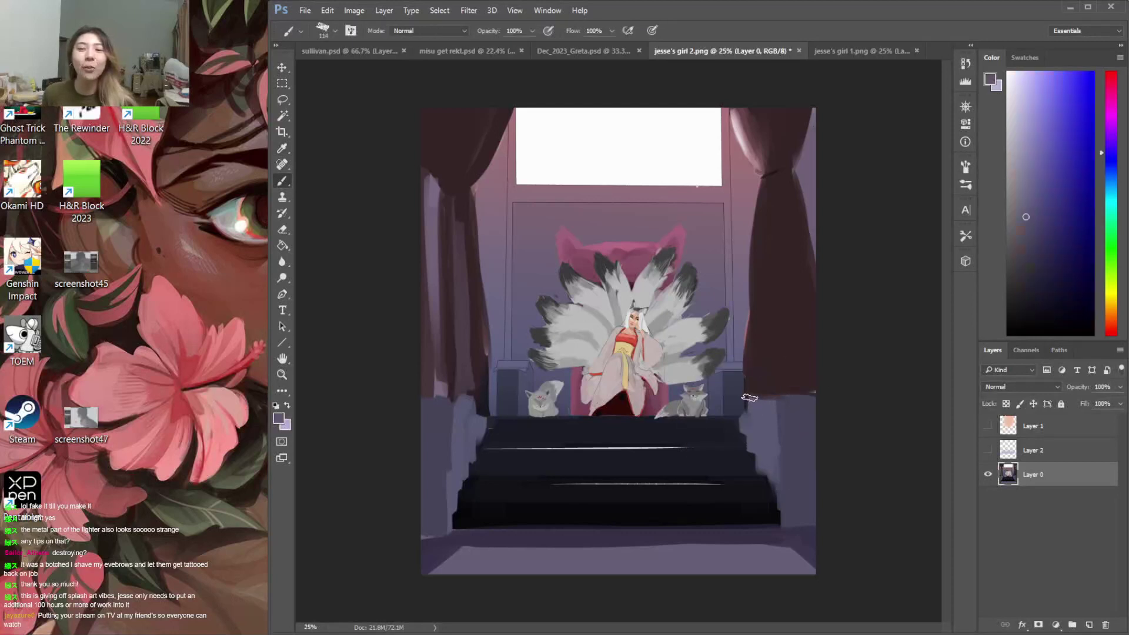
{"action": "left_click", "coordinate": [507, 381], "text": "alt"}
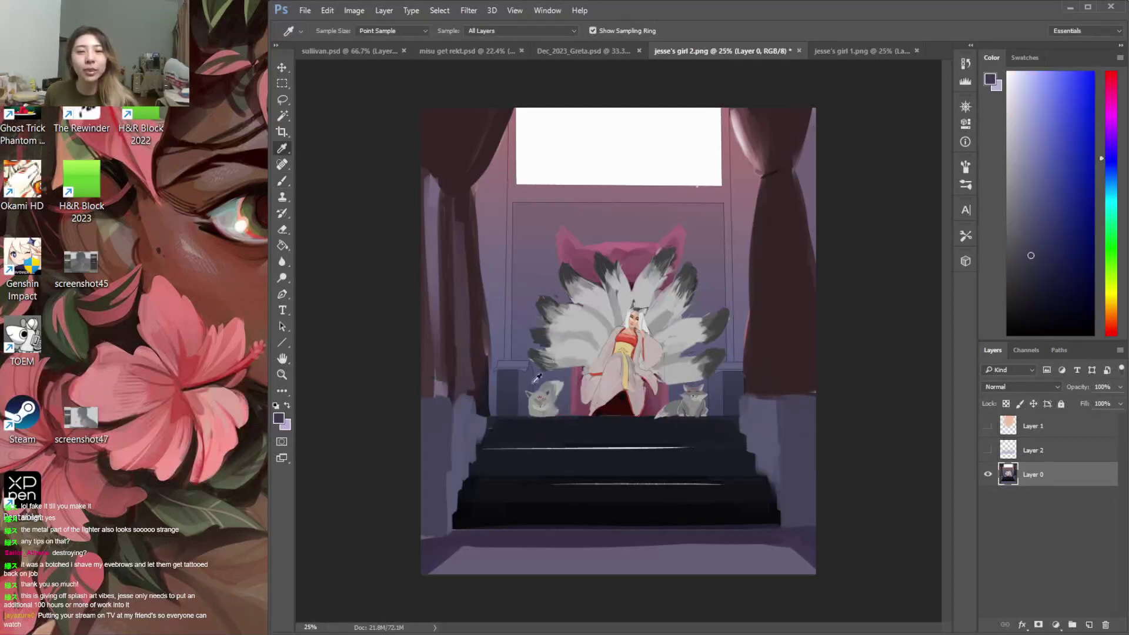
{"action": "left_click", "coordinate": [572, 376], "text": "alt"}
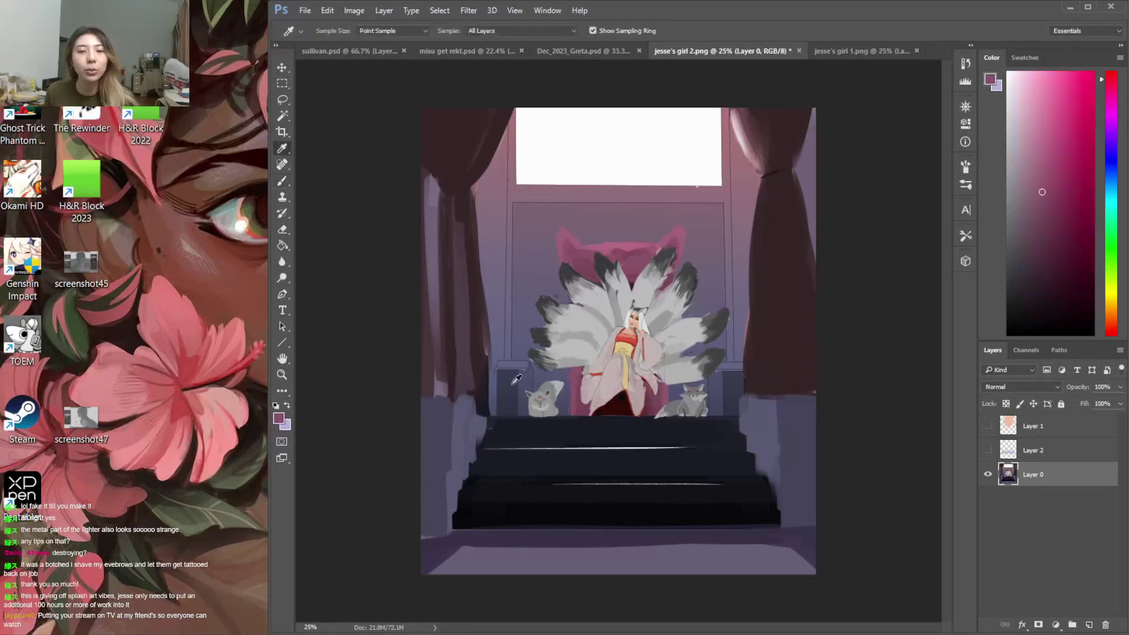
{"action": "left_click", "coordinate": [524, 377], "text": "alt"}
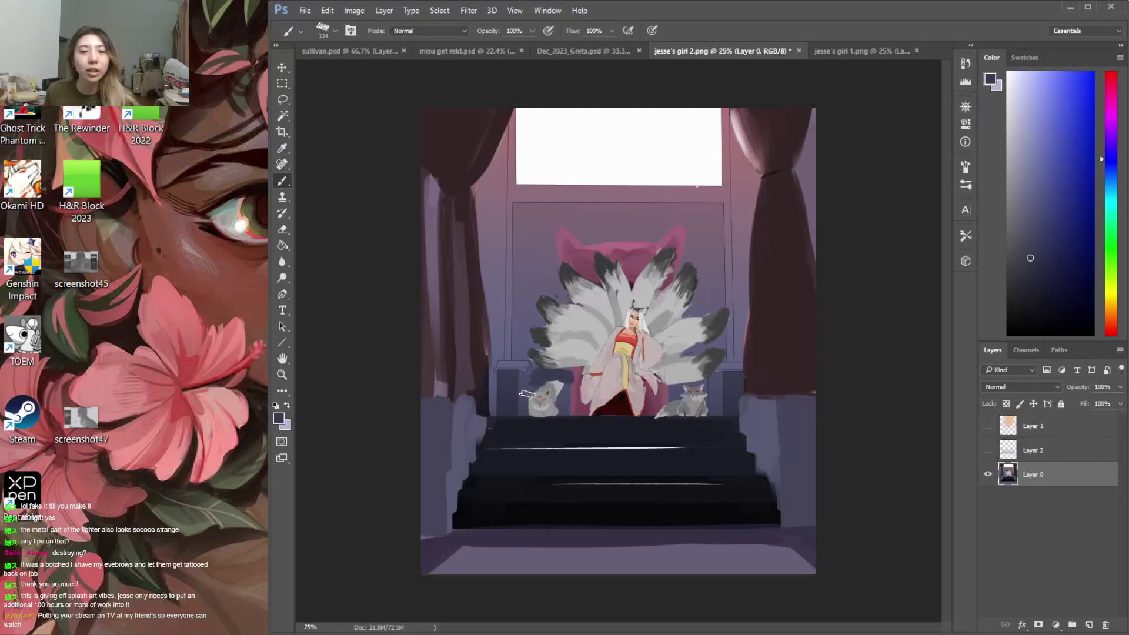
{"action": "left_click", "coordinate": [518, 385], "text": "alt"}
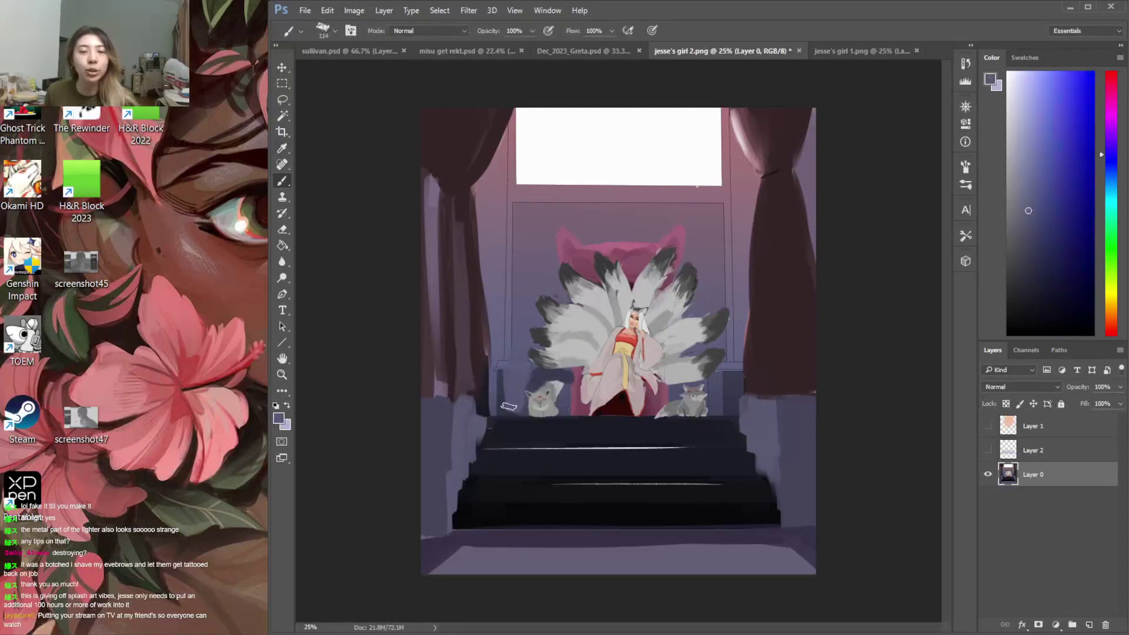
{"action": "left_click", "coordinate": [496, 352], "text": "alt"}
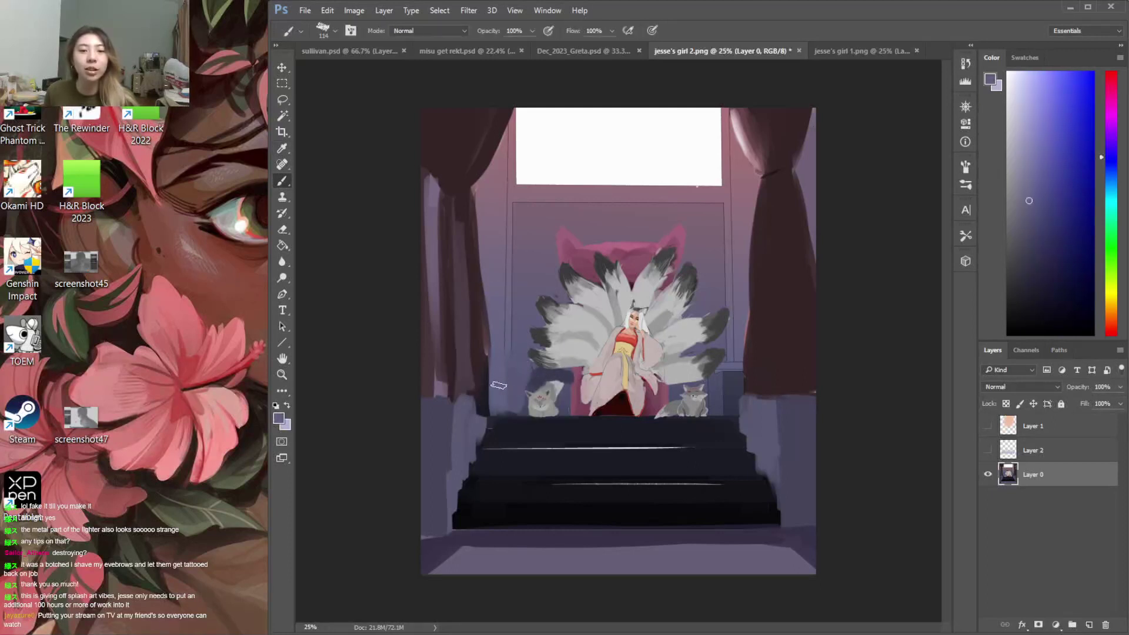
{"action": "left_click", "coordinate": [509, 378], "text": "alt"}
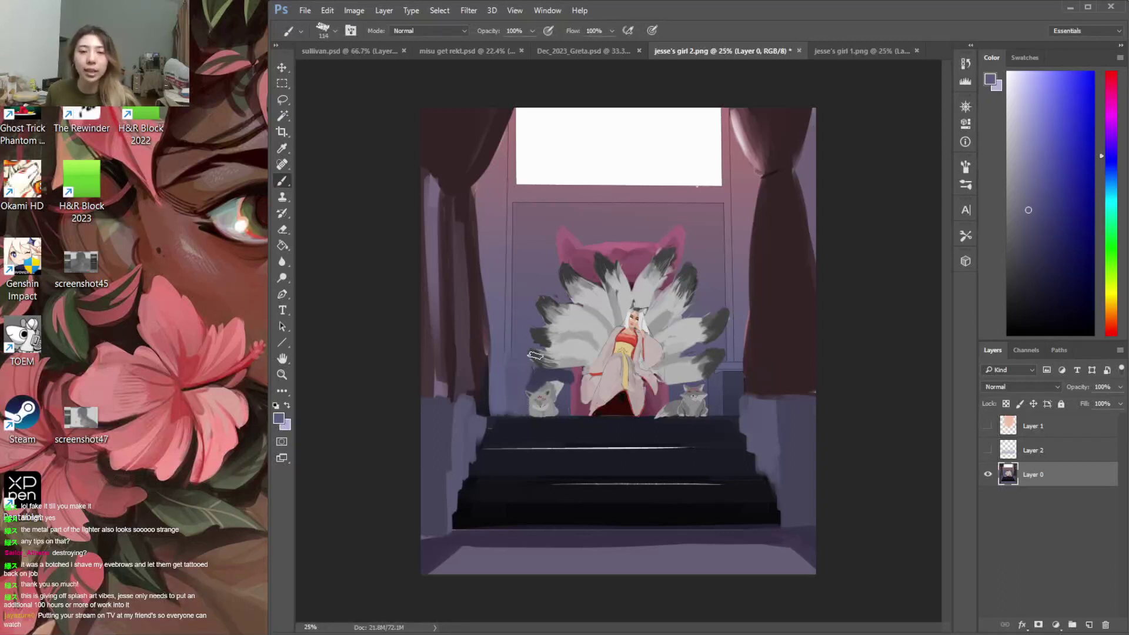
Paint over the pedestal right of the throne with sampled shadow and wall blues to blend it into the background
{"action": "key", "text": "alt"}
{"action": "left_click", "coordinate": [722, 386], "text": "alt"}
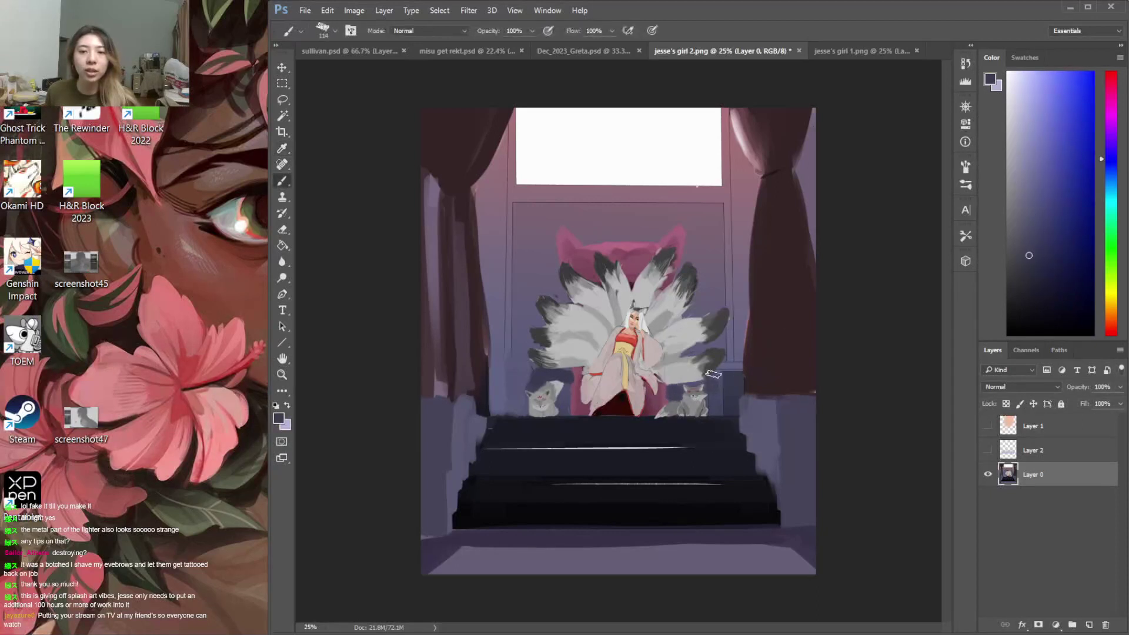
{"action": "left_click", "coordinate": [728, 392], "text": "alt"}
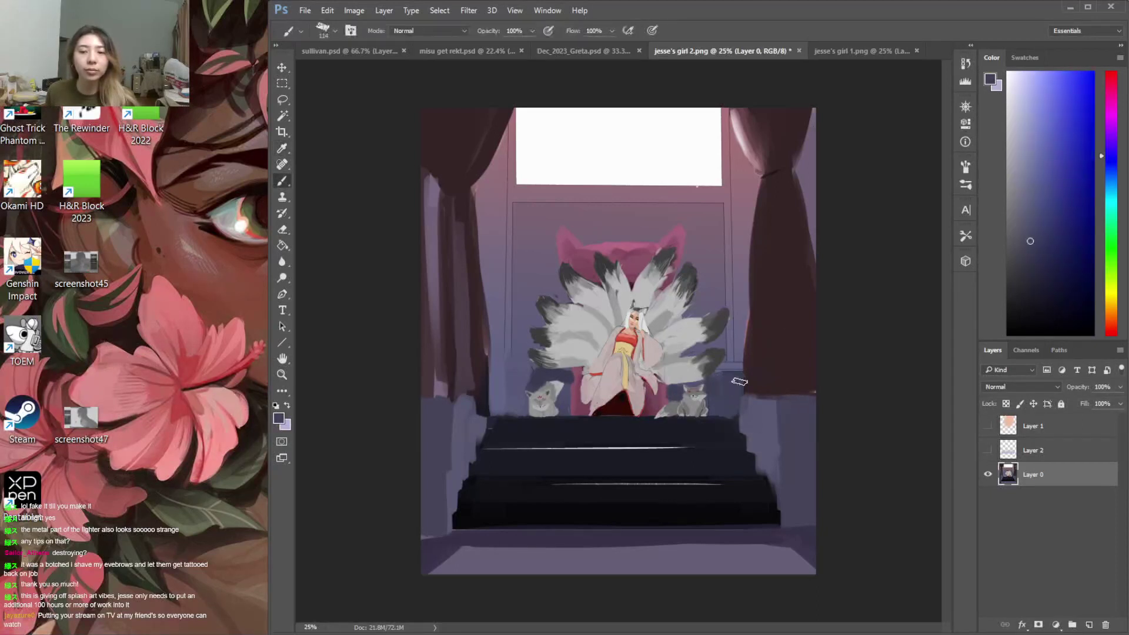
{"action": "left_click", "coordinate": [721, 382], "text": "alt"}
{"action": "left_click", "coordinate": [731, 366], "text": "alt"}
{"action": "mouse_move", "coordinate": [731, 368]}
{"action": "left_mouse_down"}
{"action": "mouse_move", "coordinate": [734, 416]}
{"action": "mouse_move", "coordinate": [727, 364]}
{"action": "left_mouse_up"}
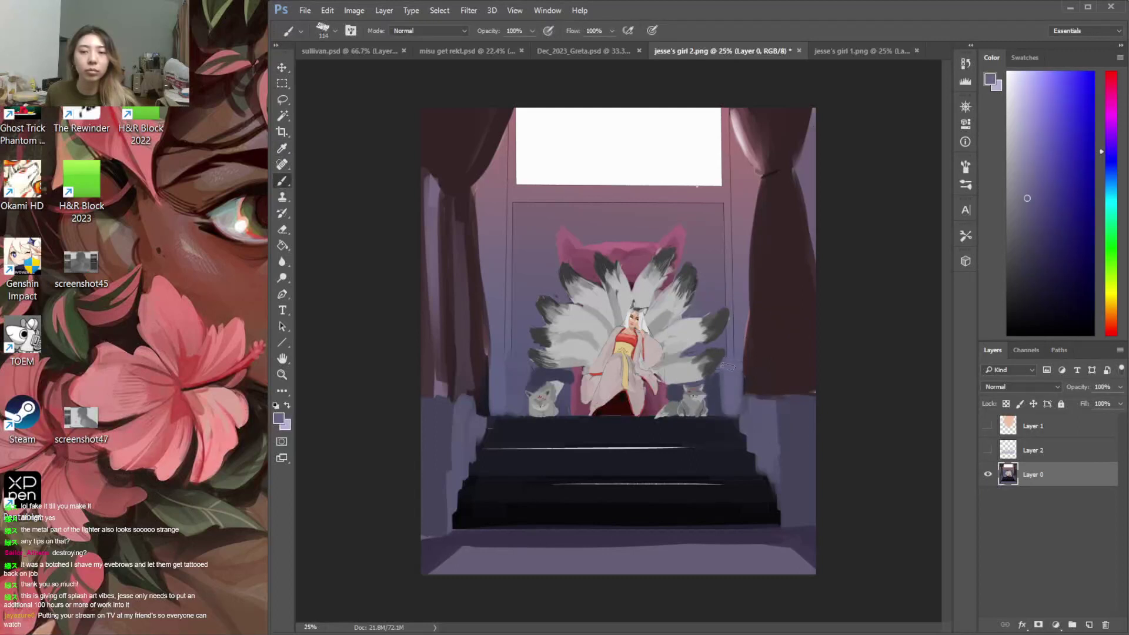
Add a new empty layer directly above Layer 0 for painting beside the throne
{"action": "key", "text": "l"}
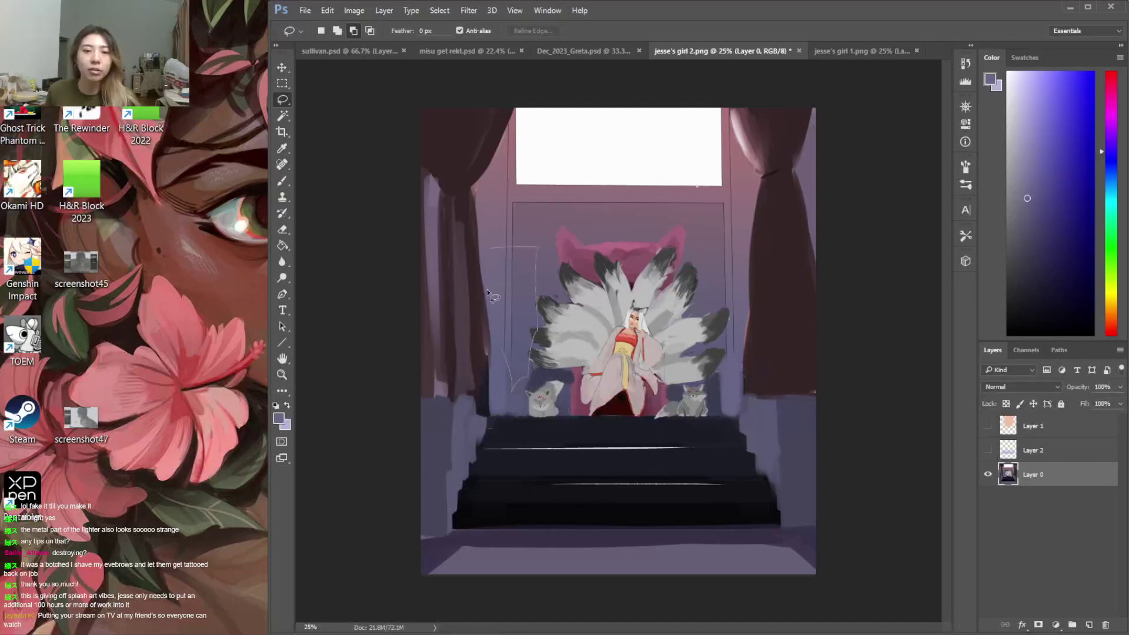
{"action": "key", "text": "ctrl+shift+alt+n"}
{"action": "key", "text": "b"}
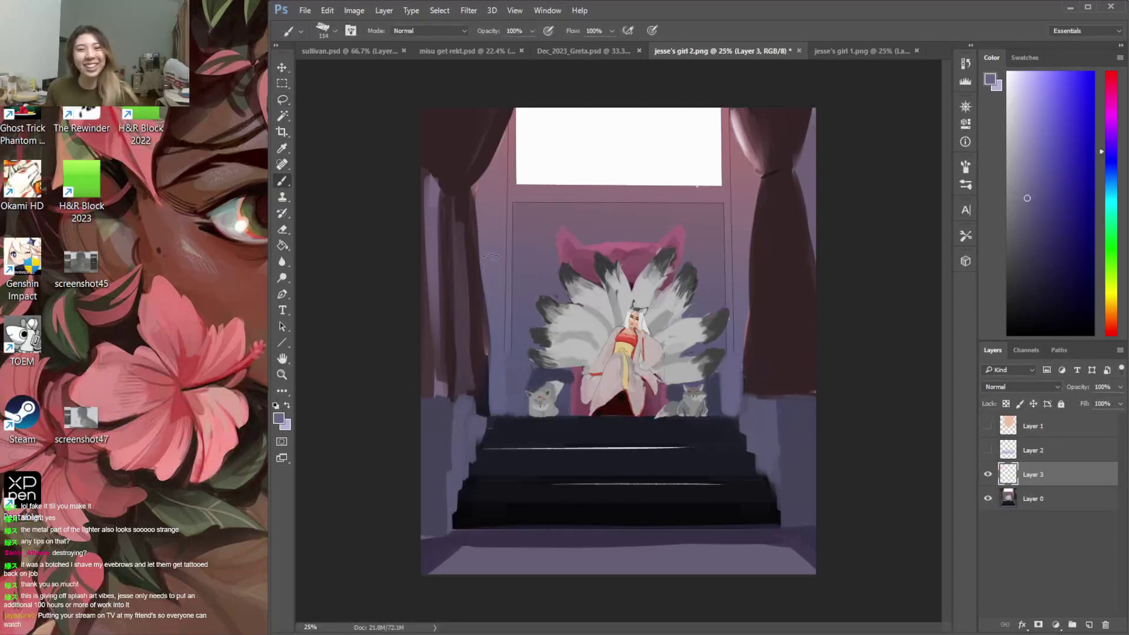
{"action": "left_click", "coordinate": [779, 317], "text": "alt"}
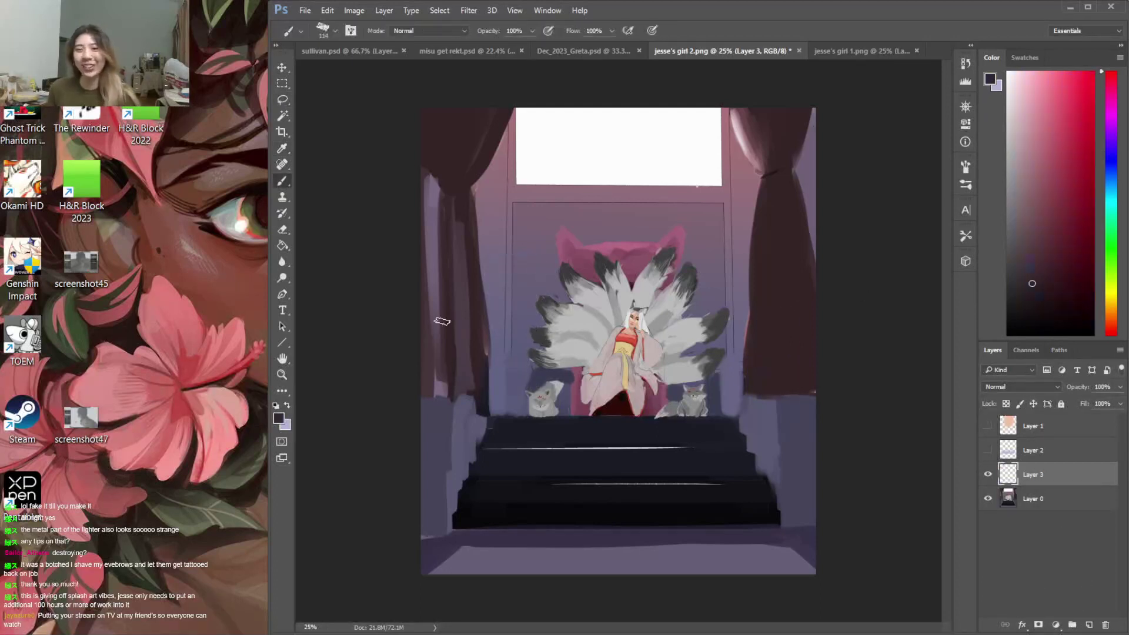
{"action": "left_click_drag", "start_coordinate": [486, 241], "coordinate": [529, 307]}
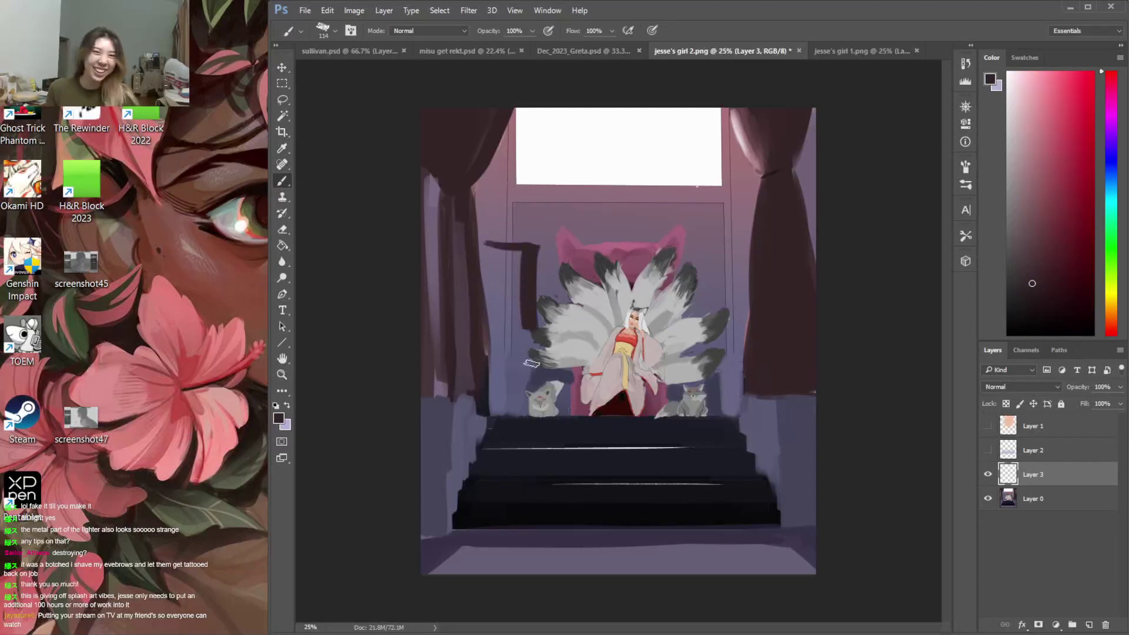
{"action": "key", "text": "ctrl+z"}
Paint an orange-red vertical banner shape on each side of the throne's fox tails on Layer 3
{"action": "key", "text": "i"}
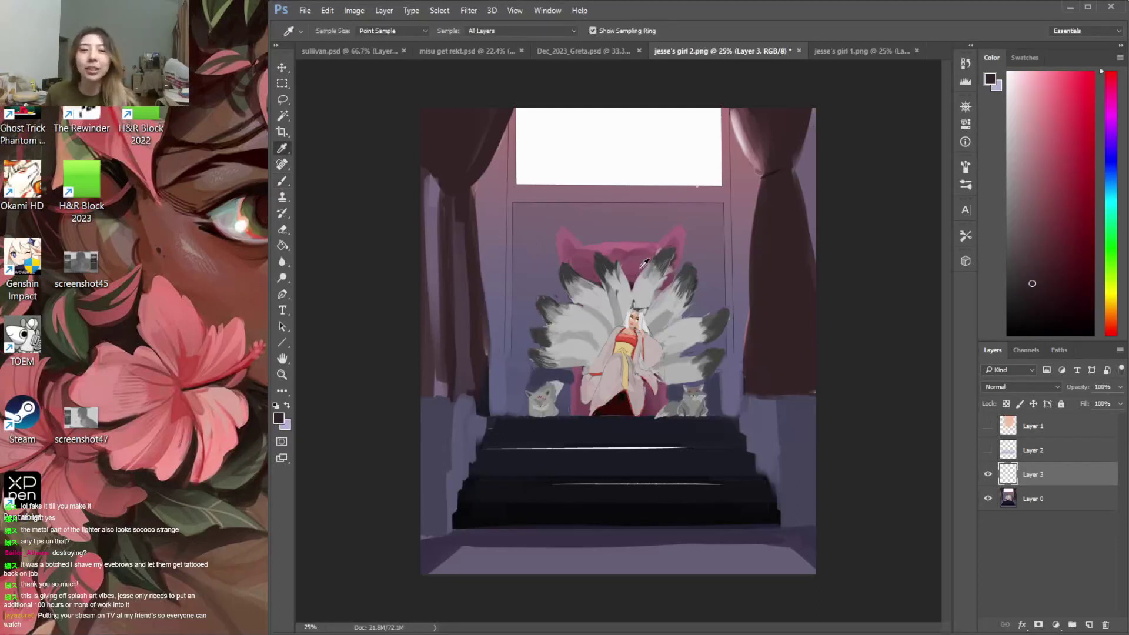
{"action": "left_click", "coordinate": [639, 339]}
{"action": "key", "text": "b"}
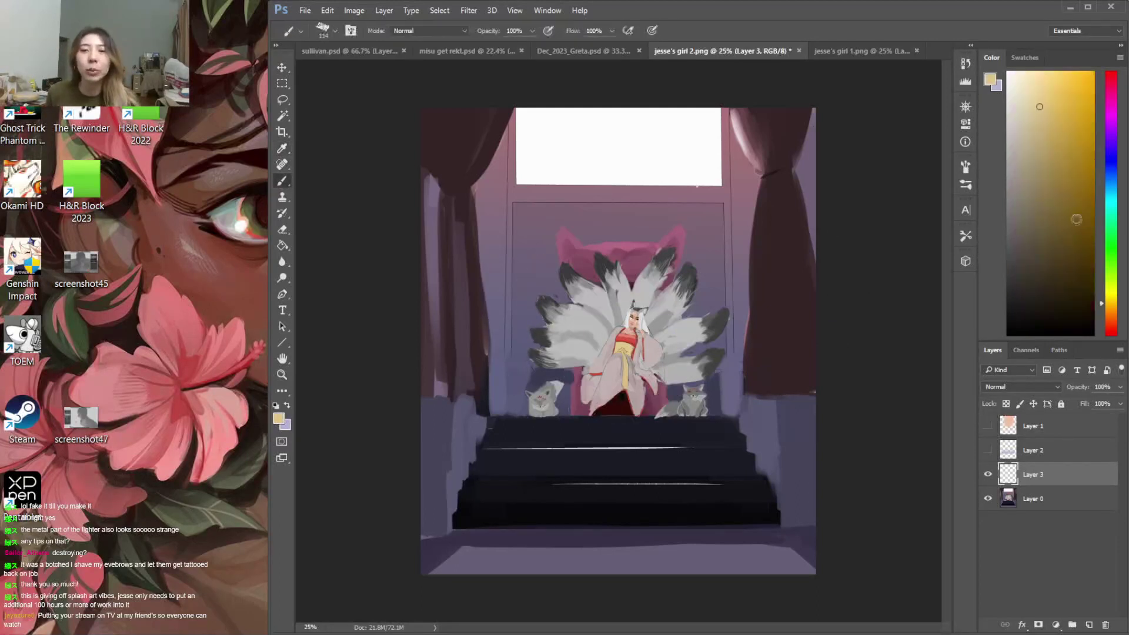
{"action": "left_click", "coordinate": [1110, 319]}
{"action": "left_click", "coordinate": [1057, 137]}
{"action": "left_click_drag", "start_coordinate": [1110, 323], "coordinate": [1110, 328]}
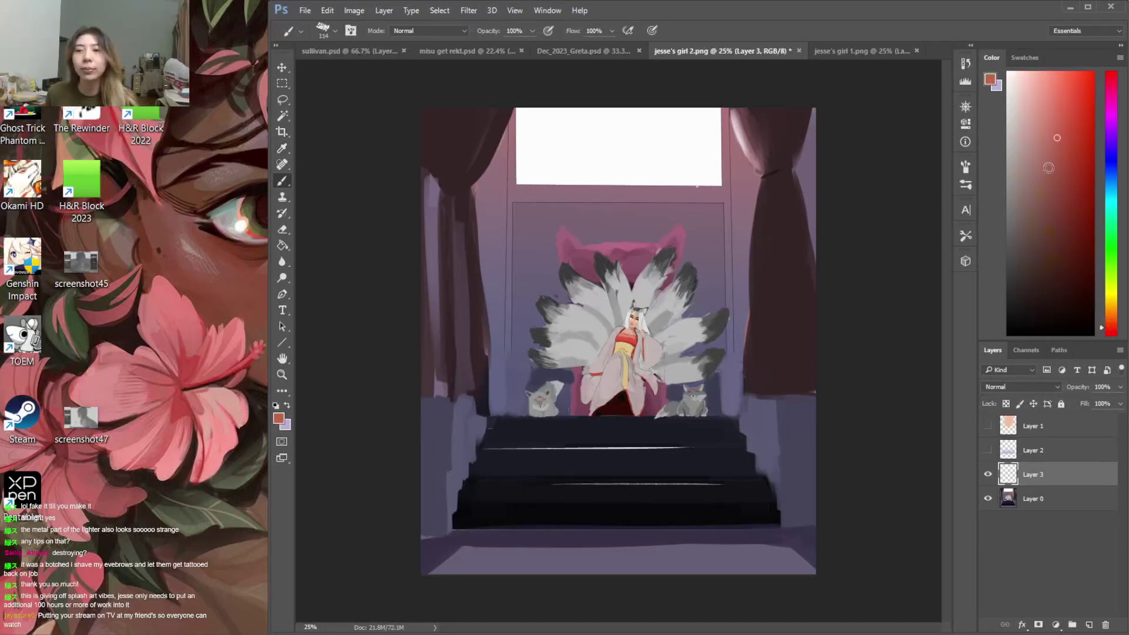
{"action": "mouse_move", "coordinate": [520, 248]}
{"action": "left_mouse_down"}
{"action": "mouse_move", "coordinate": [522, 327]}
{"action": "mouse_move", "coordinate": [509, 253]}
{"action": "mouse_move", "coordinate": [518, 347]}
{"action": "left_mouse_up"}
{"action": "left_click_drag", "start_coordinate": [720, 245], "coordinate": [724, 306]}
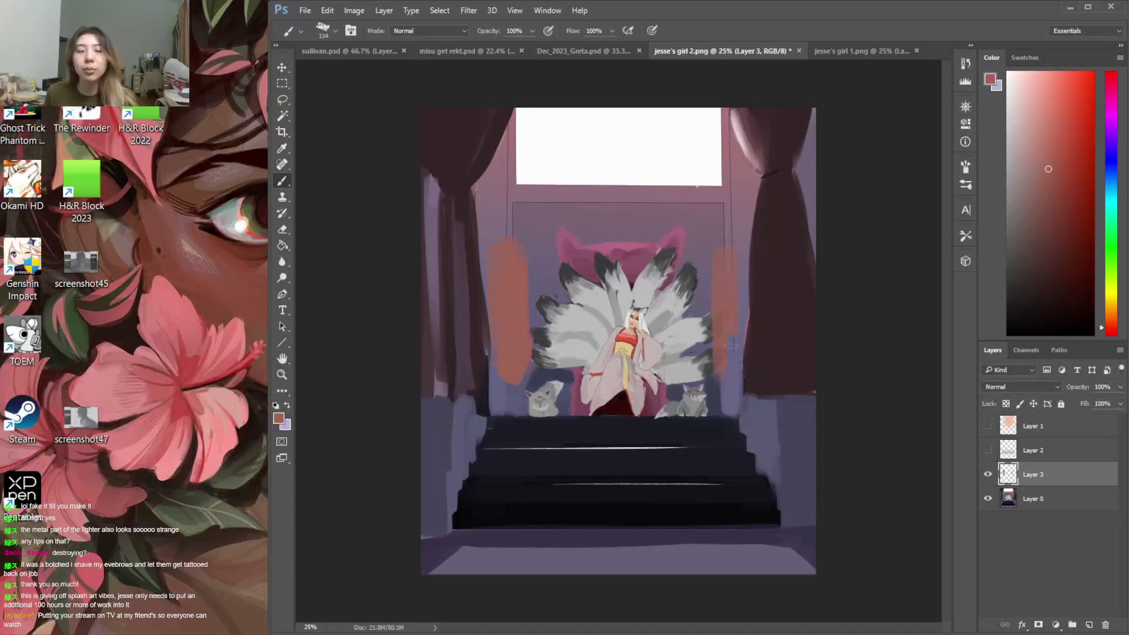
{"action": "key", "text": "e"}
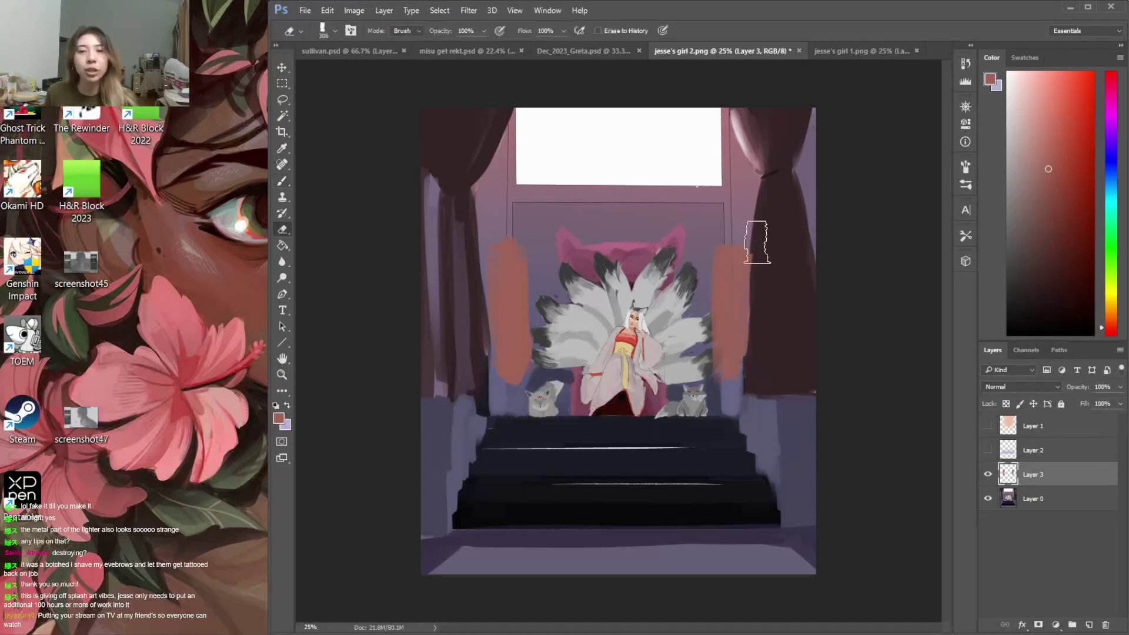
{"action": "key", "text": "b"}
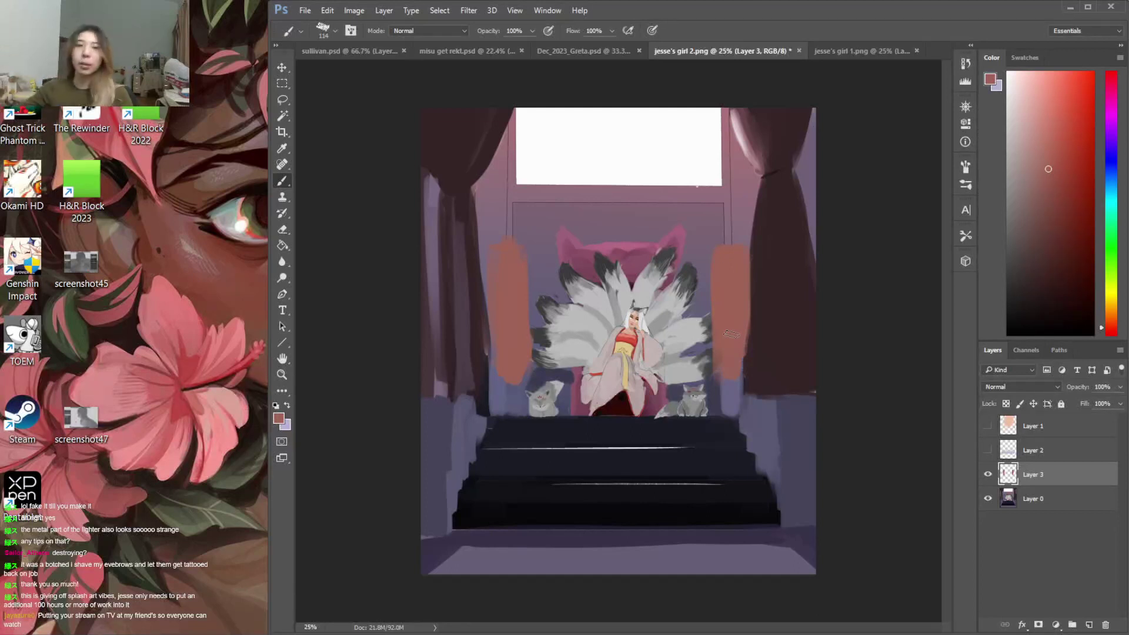
Lock Layer 3's transparent pixels and shift the banners' hue to purple with Hue/Saturation
{"action": "left_click", "coordinate": [1006, 403]}
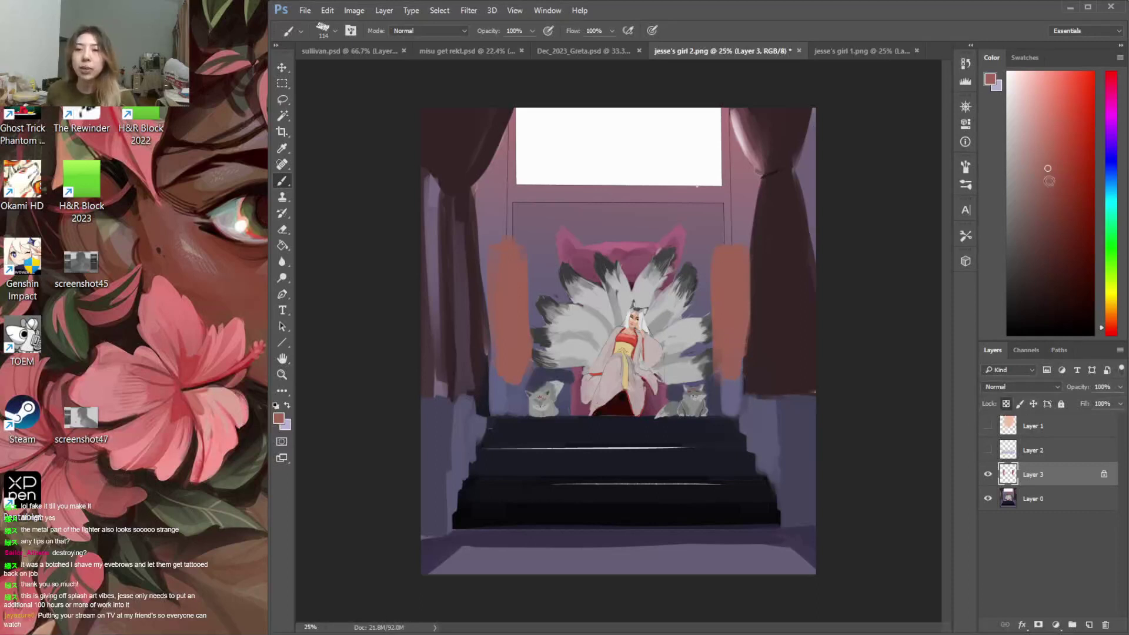
{"action": "left_click", "coordinate": [354, 10]}
{"action": "mouse_move", "coordinate": [388, 49]}
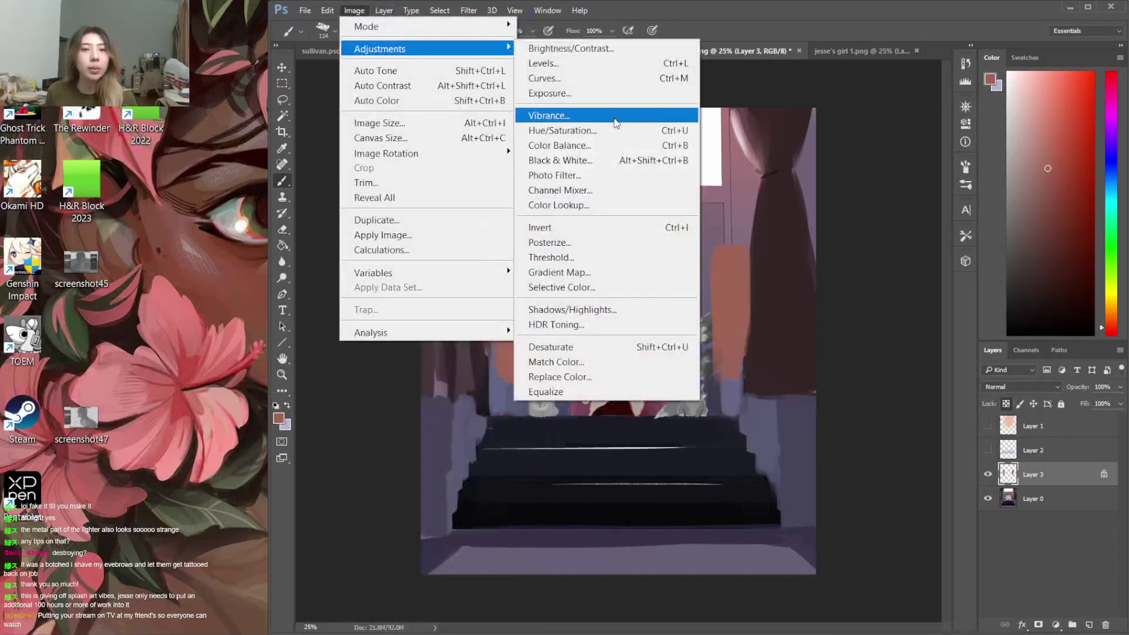
{"action": "left_click", "coordinate": [612, 130]}
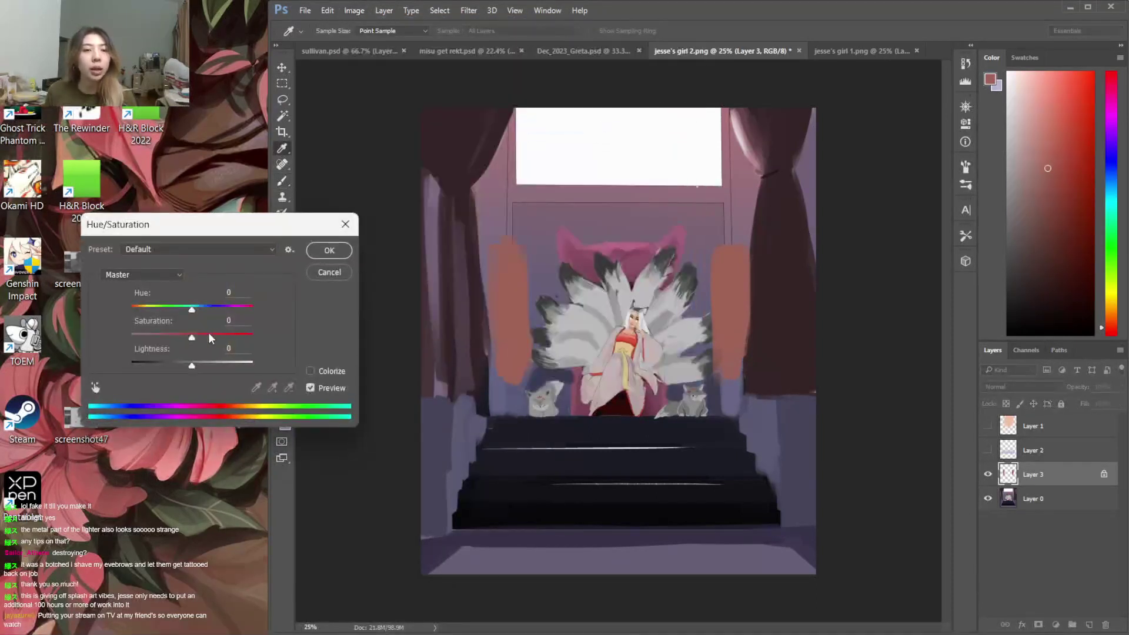
{"action": "left_click_drag", "start_coordinate": [192, 308], "coordinate": [165, 313]}
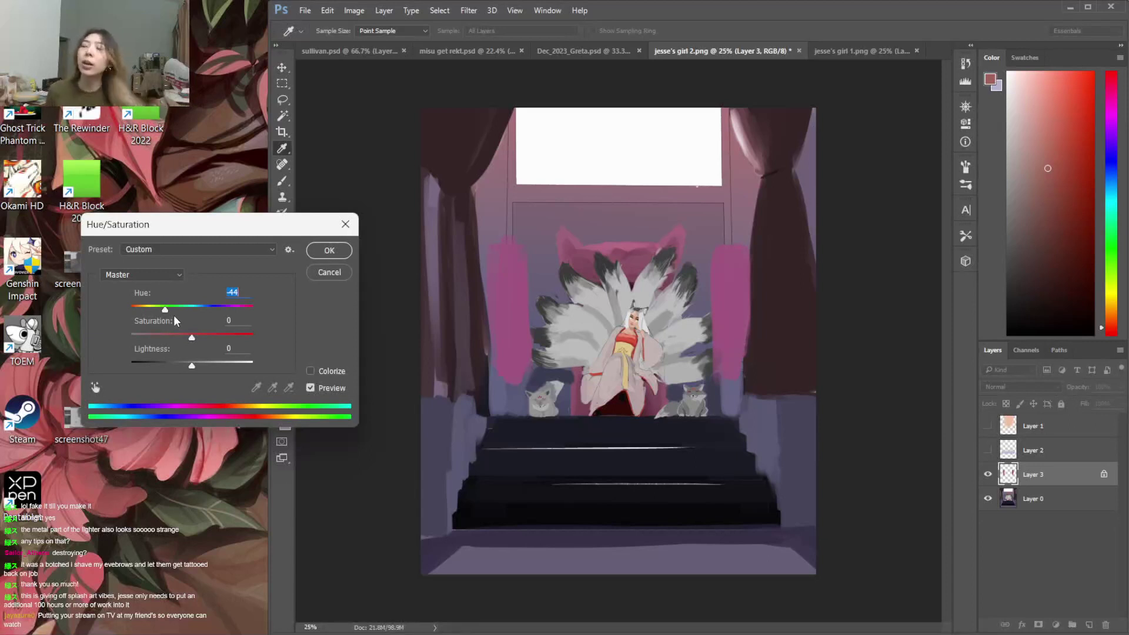
{"action": "mouse_move", "coordinate": [166, 307]}
{"action": "left_mouse_down"}
{"action": "mouse_move", "coordinate": [181, 306]}
{"action": "mouse_move", "coordinate": [146, 306]}
{"action": "mouse_move", "coordinate": [180, 312]}
{"action": "mouse_move", "coordinate": [163, 320]}
{"action": "mouse_move", "coordinate": [168, 308]}
{"action": "mouse_move", "coordinate": [157, 307]}
{"action": "left_mouse_up"}
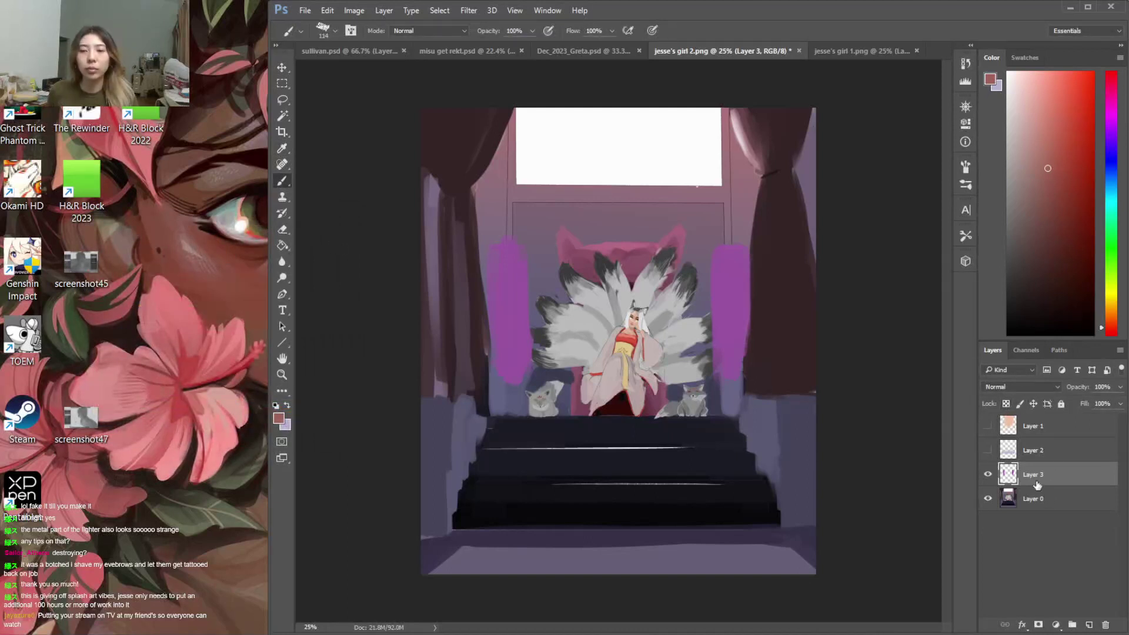
Glance at jesse's girl 1.png for comparison and delete Layer 2 from jesse's girl 2.png
{"action": "left_click", "coordinate": [850, 51]}
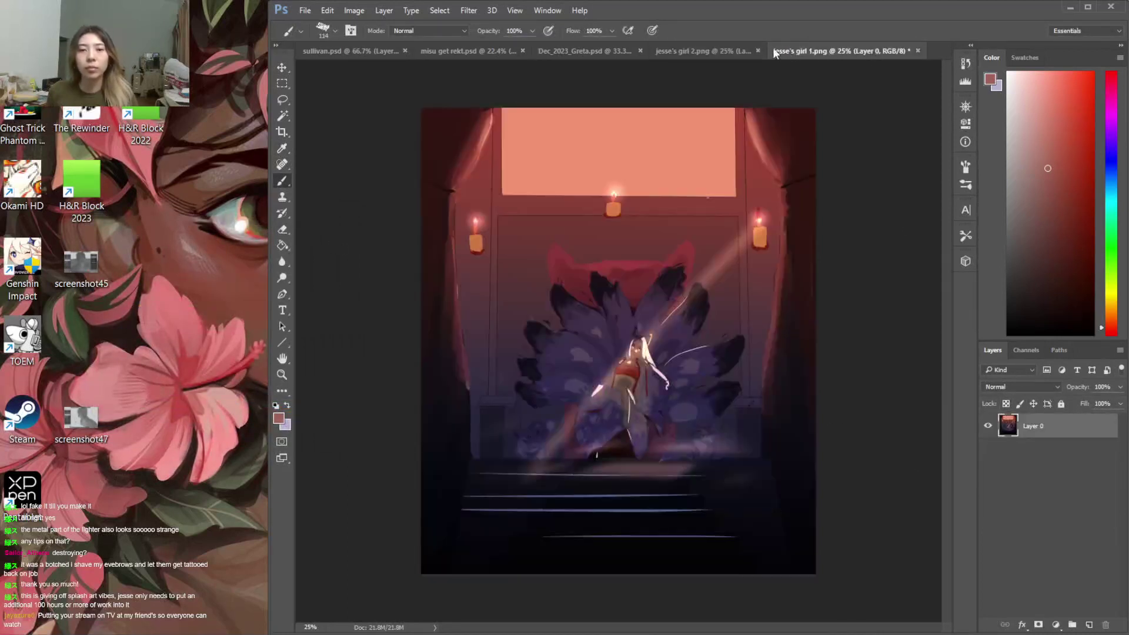
{"action": "left_click", "coordinate": [724, 51]}
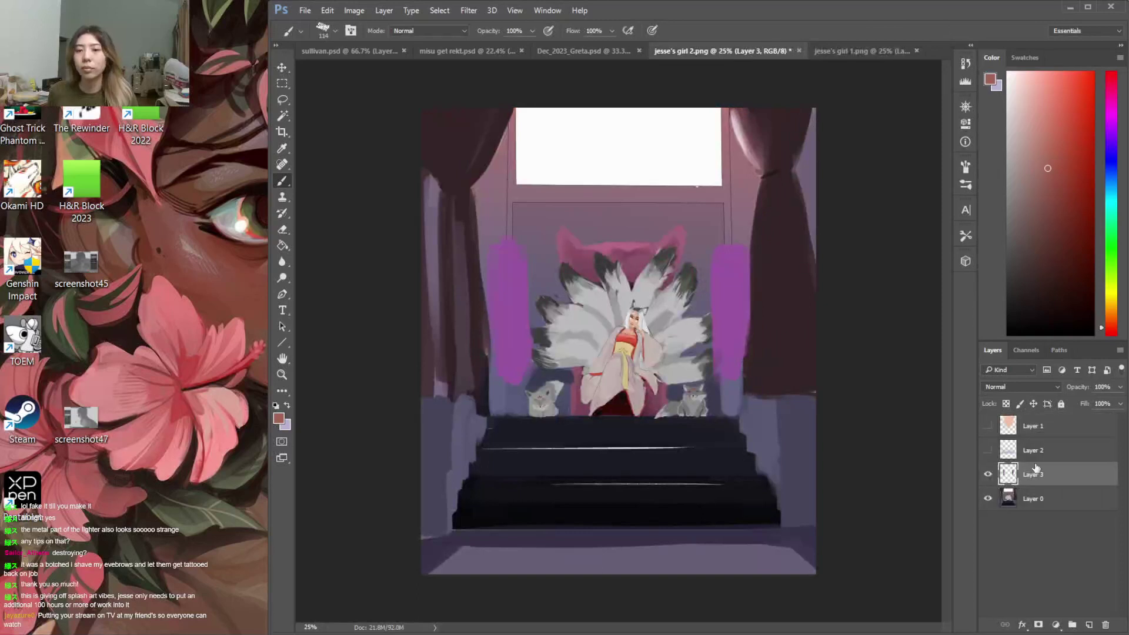
{"action": "left_click", "coordinate": [988, 451]}
{"action": "left_click", "coordinate": [988, 451]}
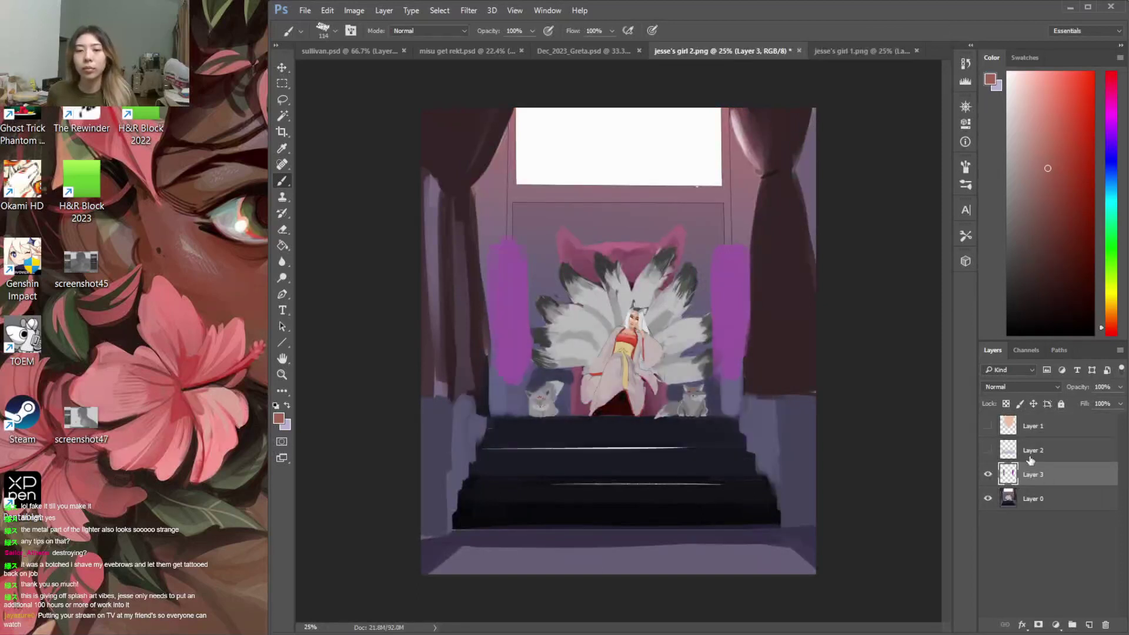
{"action": "left_click", "coordinate": [992, 455]}
{"action": "key", "text": "Delete"}
Erase the orange glow line across the stairs on Layer 1 with a soft eraser and hide the layer again
{"action": "left_click", "coordinate": [988, 427]}
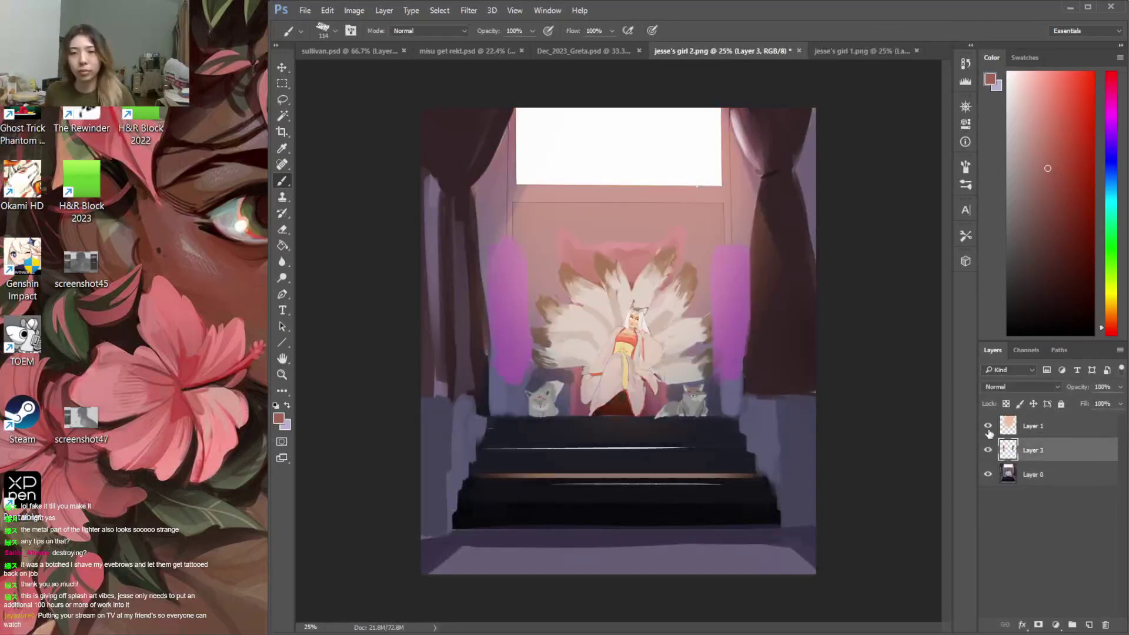
{"action": "left_click", "coordinate": [1041, 428]}
{"action": "key", "text": "e"}
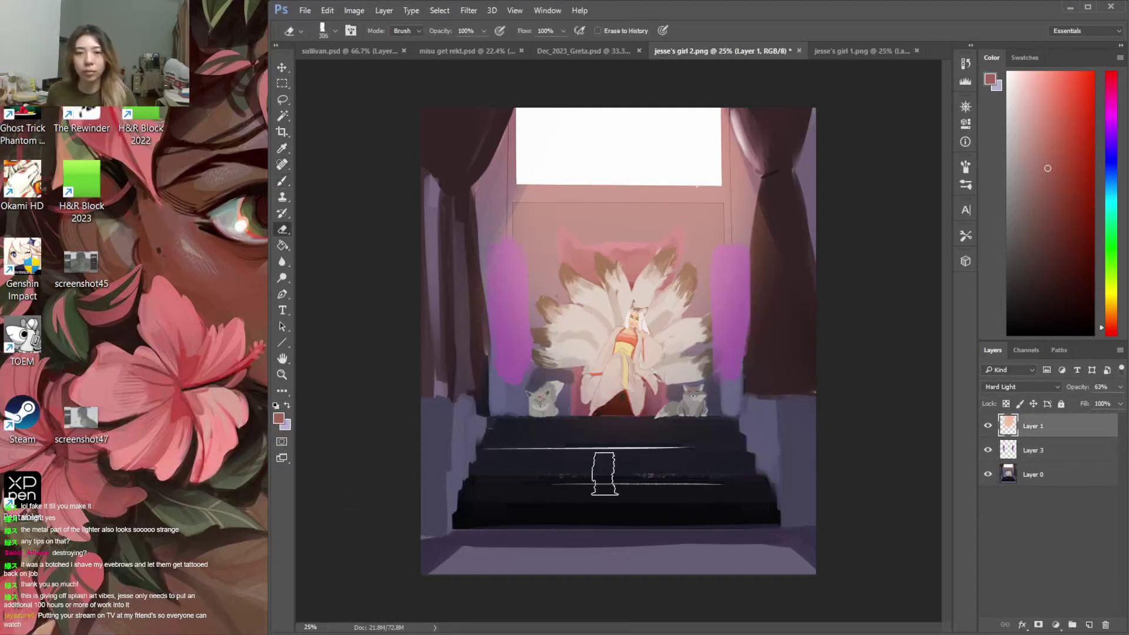
{"action": "right_click", "coordinate": [573, 434]}
{"action": "left_click", "coordinate": [704, 513]}
{"action": "left_click_drag", "start_coordinate": [546, 477], "coordinate": [727, 483]}
{"action": "key", "text": "b"}
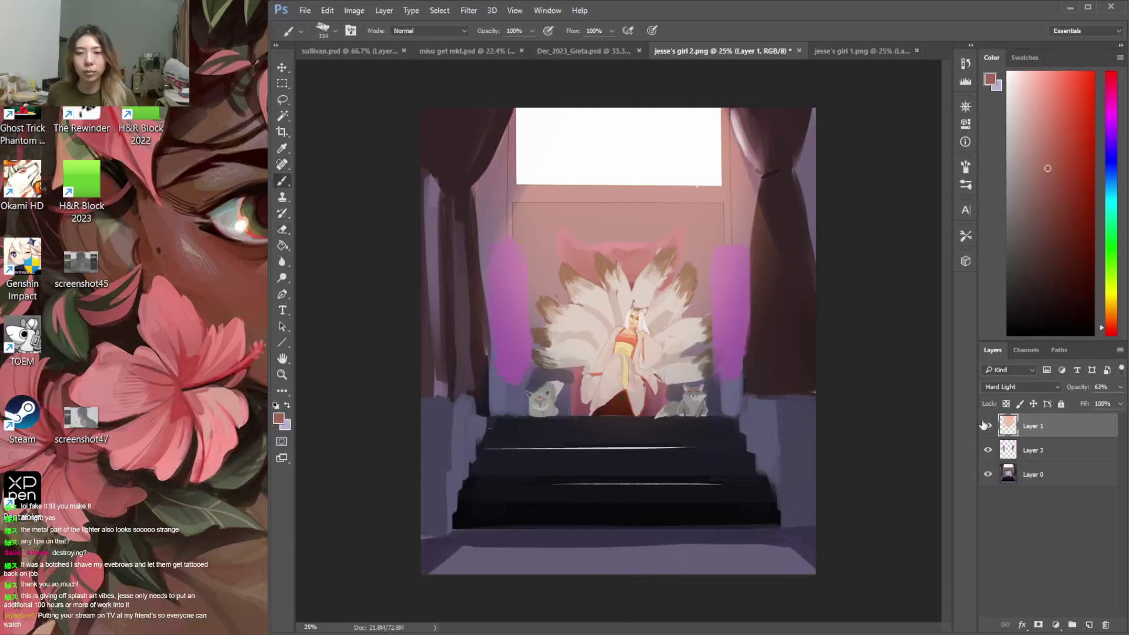
{"action": "left_click", "coordinate": [988, 426]}
Square off the rounded upper end of the left banner on Layer 3 using a textured eraser and its sampled purple
{"action": "left_click", "coordinate": [1038, 474]}
{"action": "key", "text": "e"}
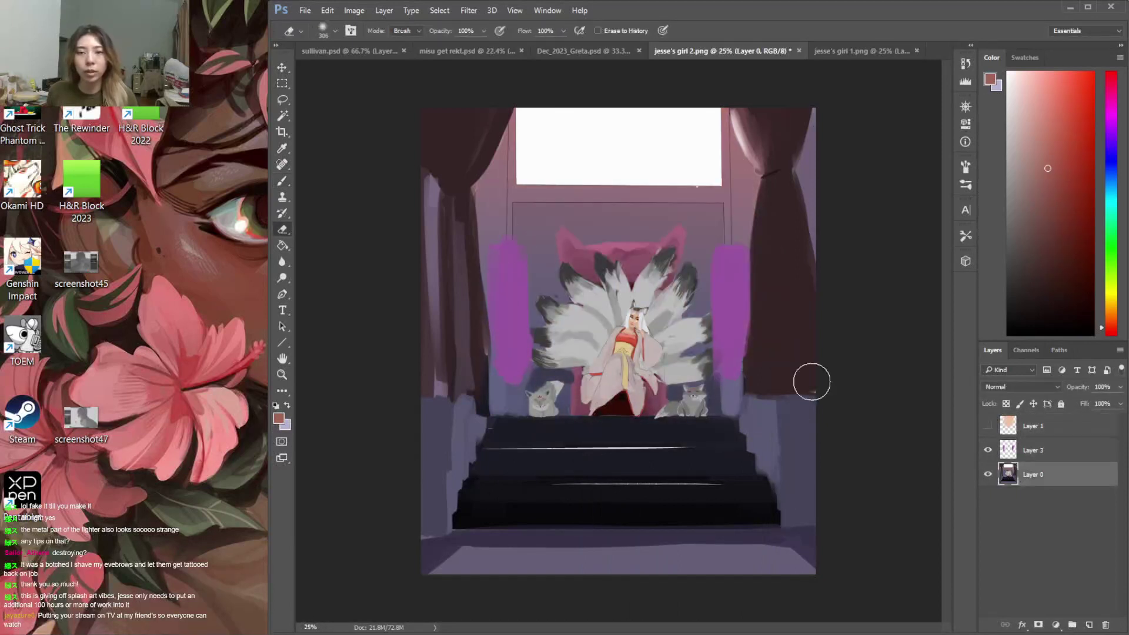
{"action": "left_click", "coordinate": [1035, 450]}
{"action": "right_click", "coordinate": [506, 221]}
{"action": "left_click", "coordinate": [597, 297]}
{"action": "left_click_drag", "start_coordinate": [518, 236], "coordinate": [482, 234]}
{"action": "key", "text": "i"}
{"action": "left_click", "coordinate": [517, 270]}
{"action": "key", "text": "b"}
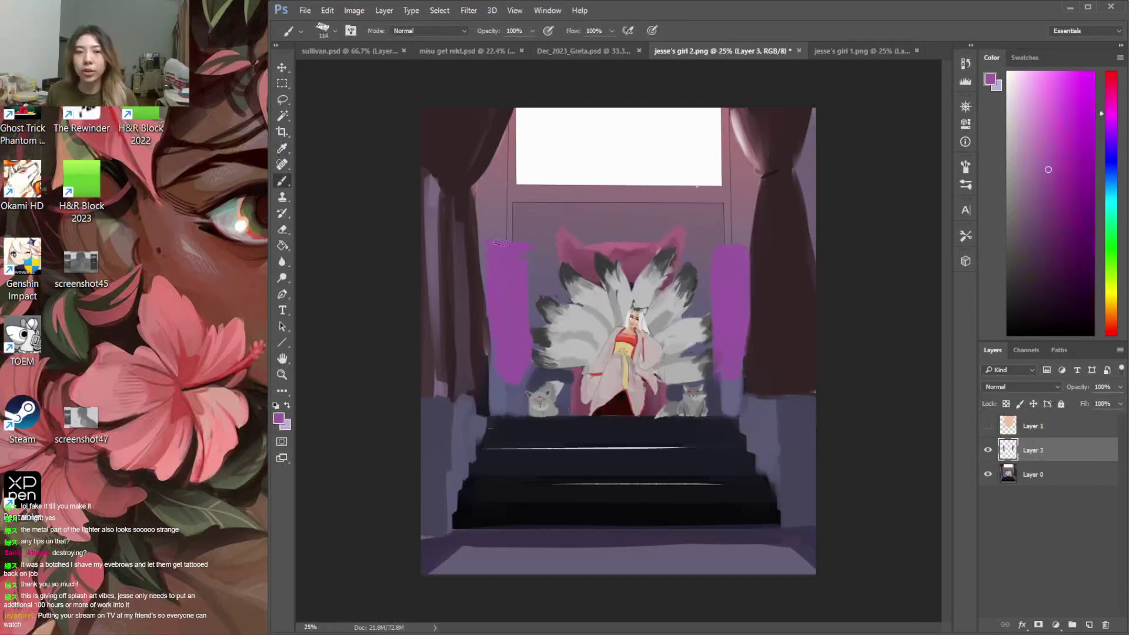
{"action": "key", "text": "e"}
{"action": "key", "text": "b"}
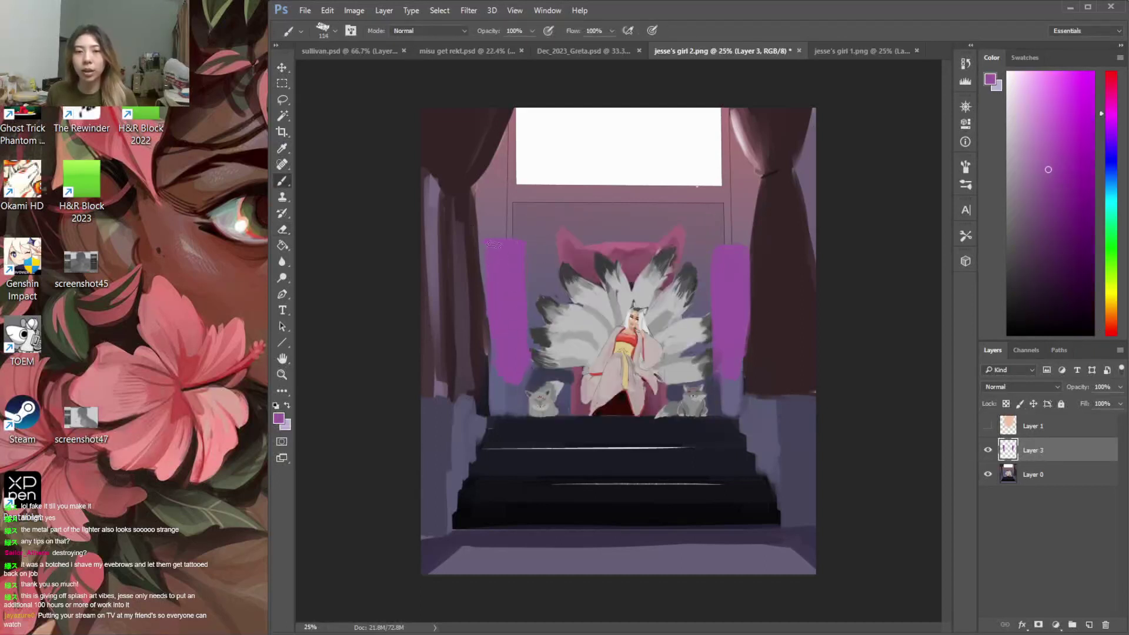
Widen the left banner toward the curtain with a pointed lower end, and trim the right banner's inner edge straight
{"action": "left_click_drag", "start_coordinate": [489, 279], "coordinate": [478, 370]}
{"action": "key", "text": "e"}
{"action": "key", "text": "b"}
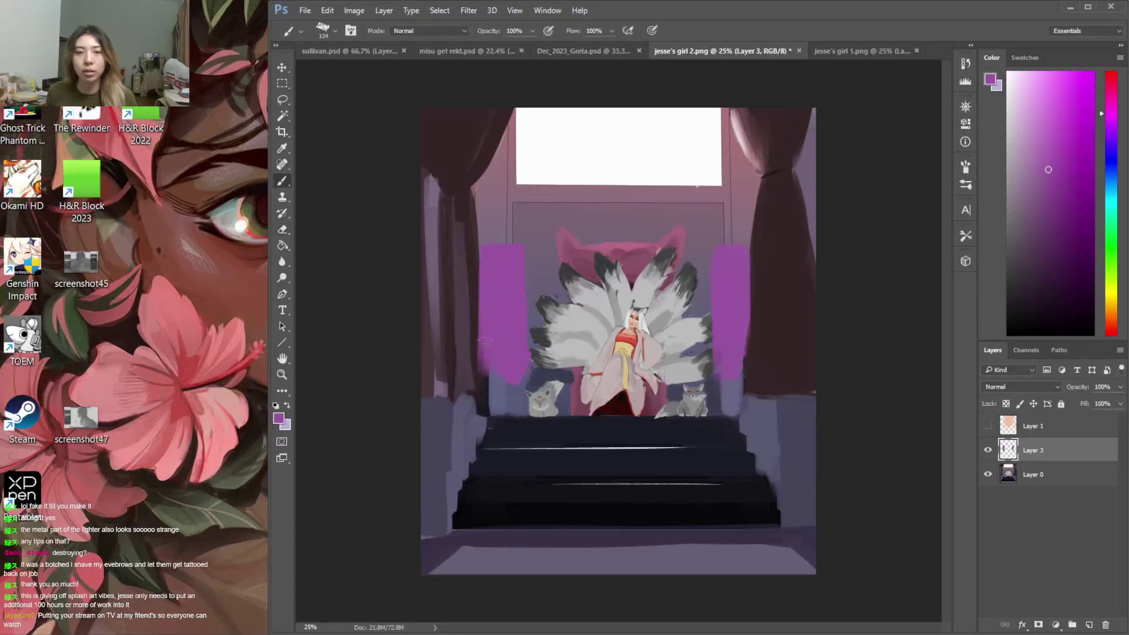
{"action": "key", "text": "e"}
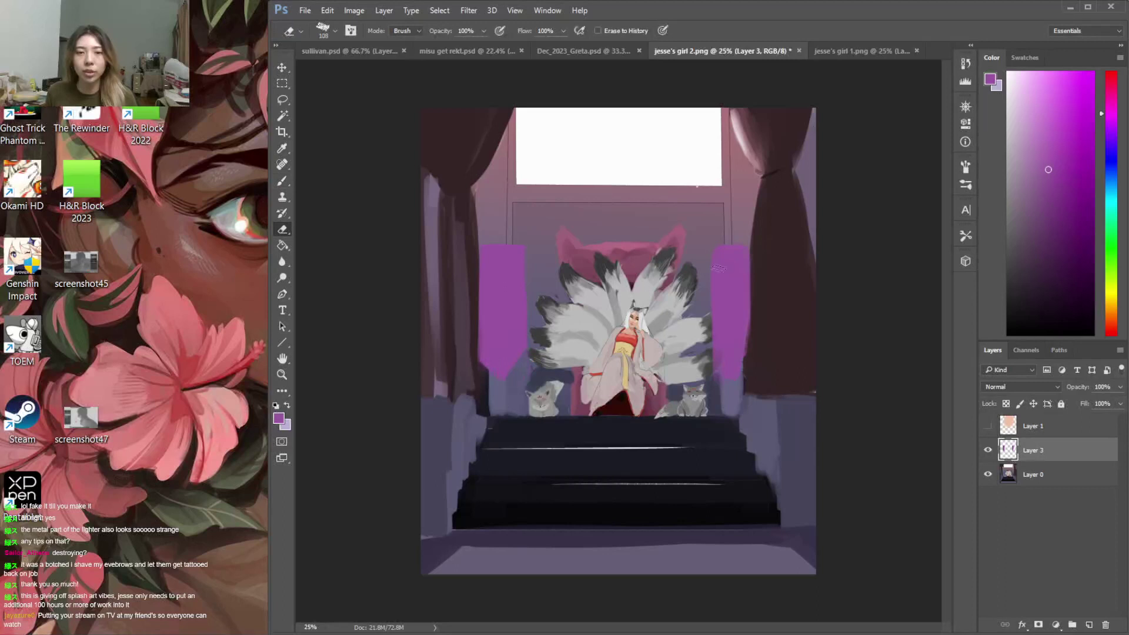
{"action": "left_click_drag", "start_coordinate": [712, 373], "coordinate": [713, 228]}
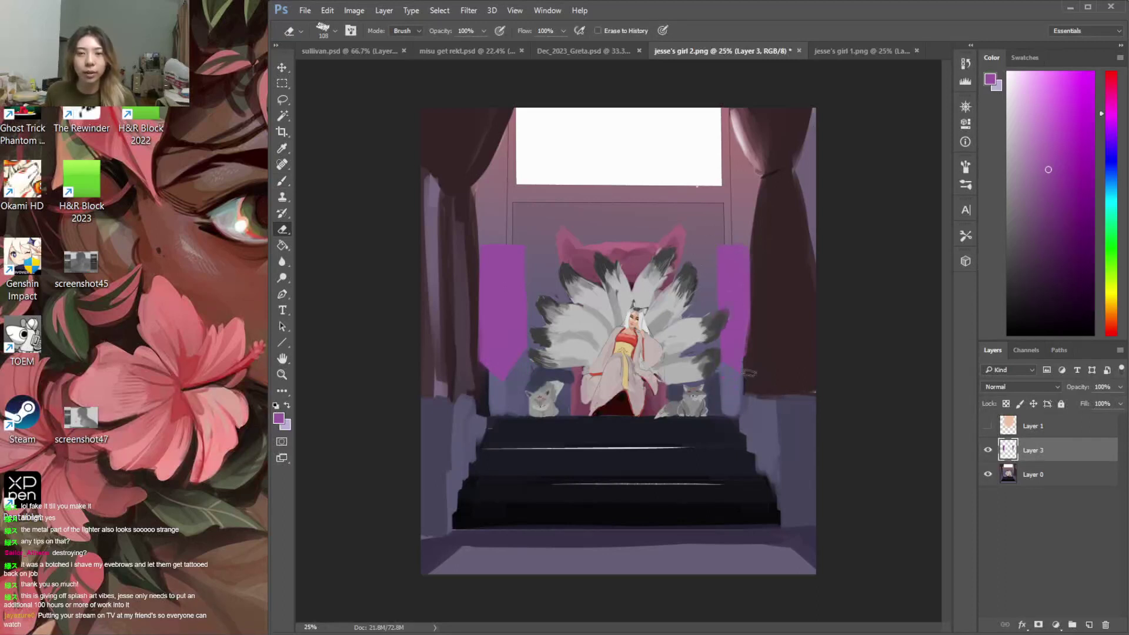
Paint a dark reddish-brown hanging rod across the upper edge of both banners
{"action": "key", "text": "b"}
{"action": "left_click", "coordinate": [772, 254], "text": "alt"}
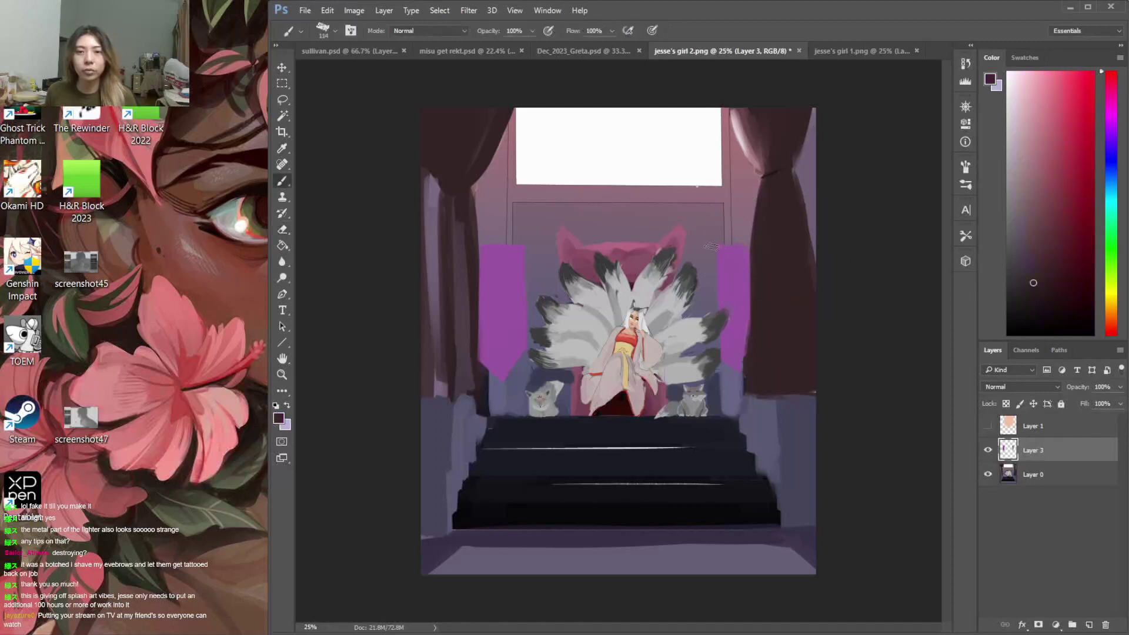
{"action": "left_click", "coordinate": [1112, 332]}
{"action": "left_click", "coordinate": [1114, 334]}
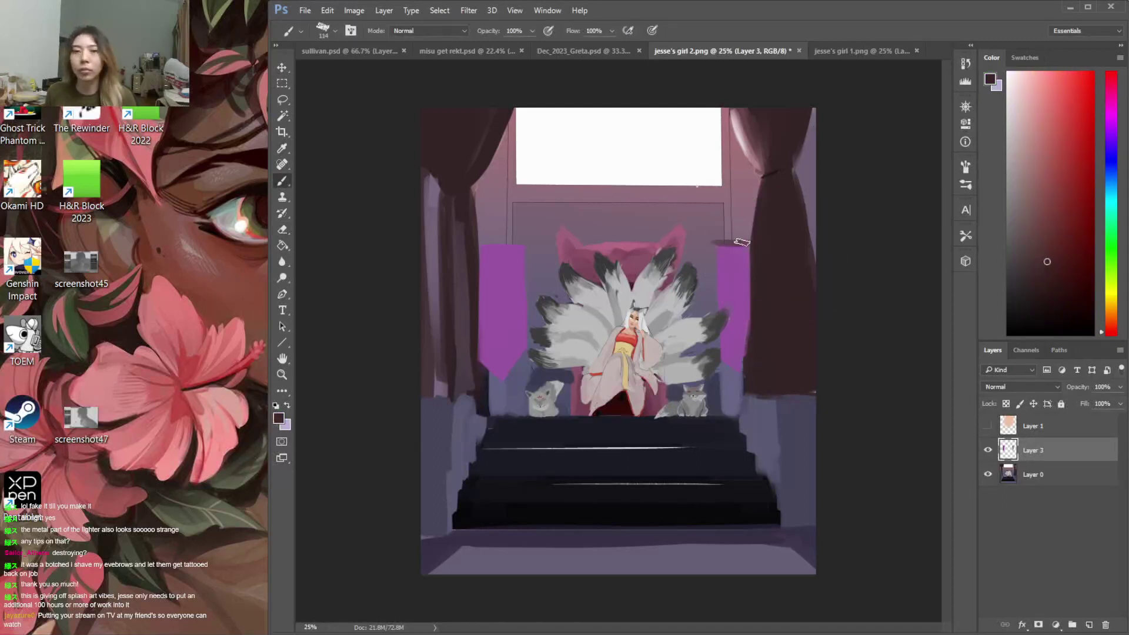
{"action": "key", "text": "e"}
{"action": "key", "text": "b"}
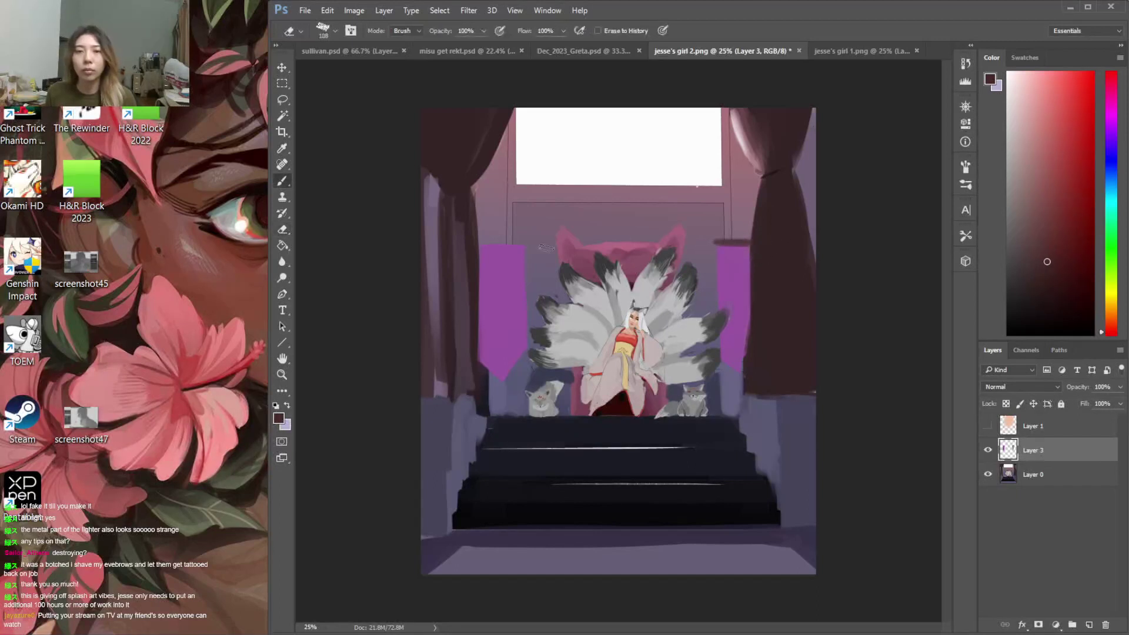
Widen the banners outward with sampled purple and clean the right banner into a matching shape with a pointed lower end
{"action": "left_click", "coordinate": [488, 255], "text": "alt"}
{"action": "left_click_drag", "start_coordinate": [476, 255], "coordinate": [476, 329]}
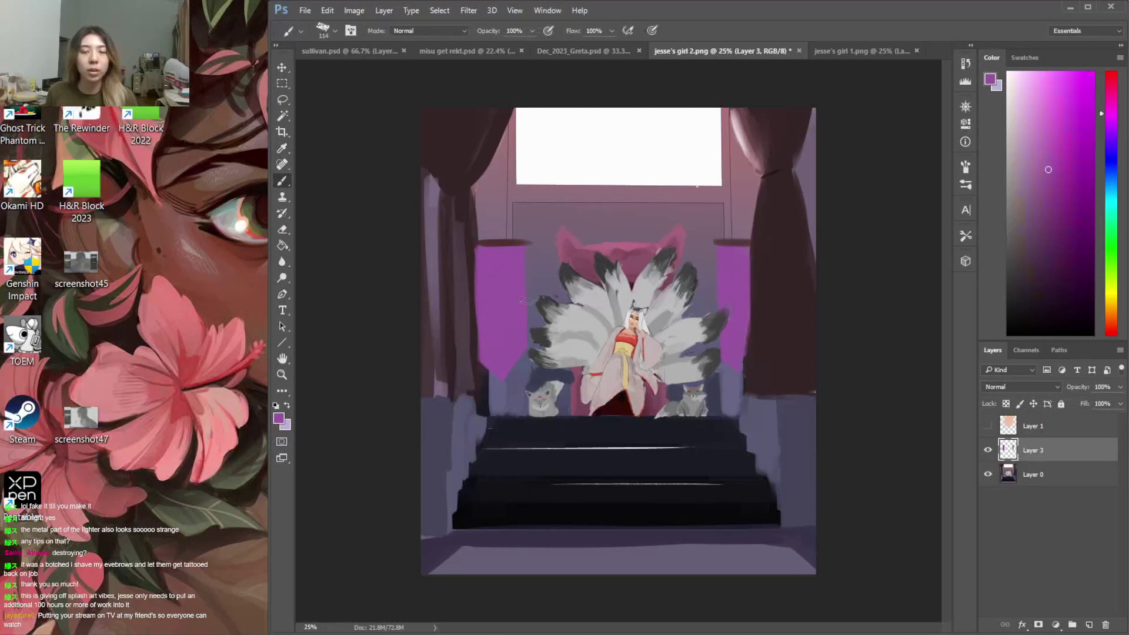
{"action": "mouse_move", "coordinate": [741, 252]}
{"action": "left_mouse_down"}
{"action": "mouse_move", "coordinate": [772, 246]}
{"action": "mouse_move", "coordinate": [768, 349]}
{"action": "mouse_move", "coordinate": [758, 292]}
{"action": "mouse_move", "coordinate": [768, 341]}
{"action": "mouse_move", "coordinate": [751, 366]}
{"action": "mouse_move", "coordinate": [734, 352]}
{"action": "mouse_move", "coordinate": [765, 362]}
{"action": "mouse_move", "coordinate": [787, 350]}
{"action": "mouse_move", "coordinate": [751, 386]}
{"action": "left_mouse_up"}
{"action": "key", "text": "e"}
{"action": "left_click_drag", "start_coordinate": [770, 238], "coordinate": [776, 313]}
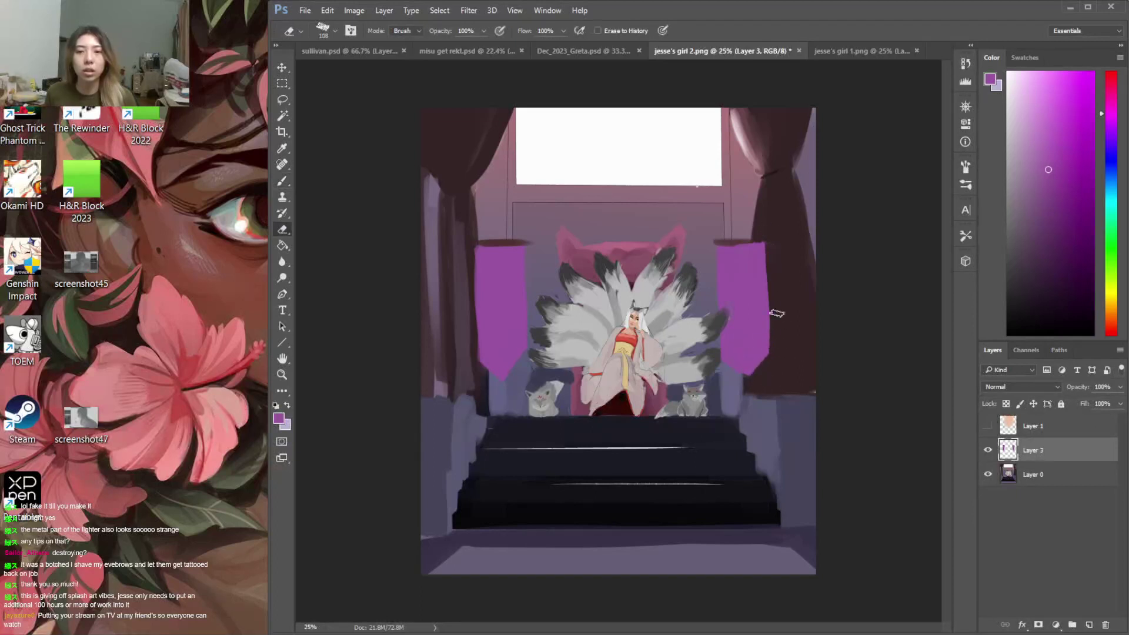
{"action": "left_click", "coordinate": [965, 107]}
{"action": "left_click", "coordinate": [966, 107]}
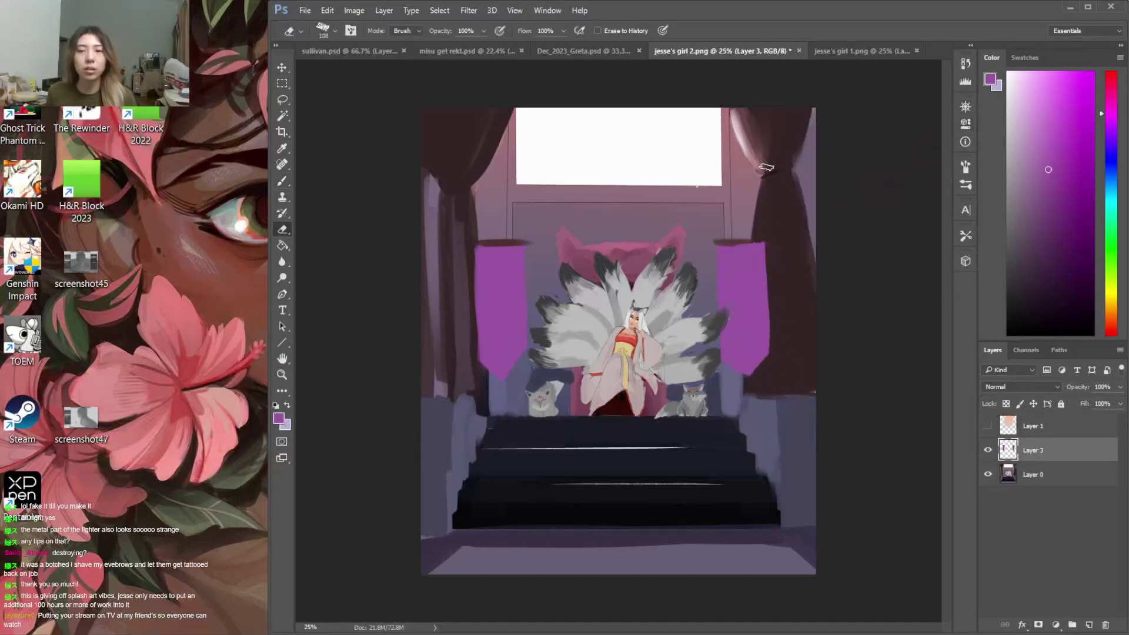
Paint a tall blue-violet pillar over the curtain on each side of the room, reaching down to the low walls
{"action": "key", "text": "b"}
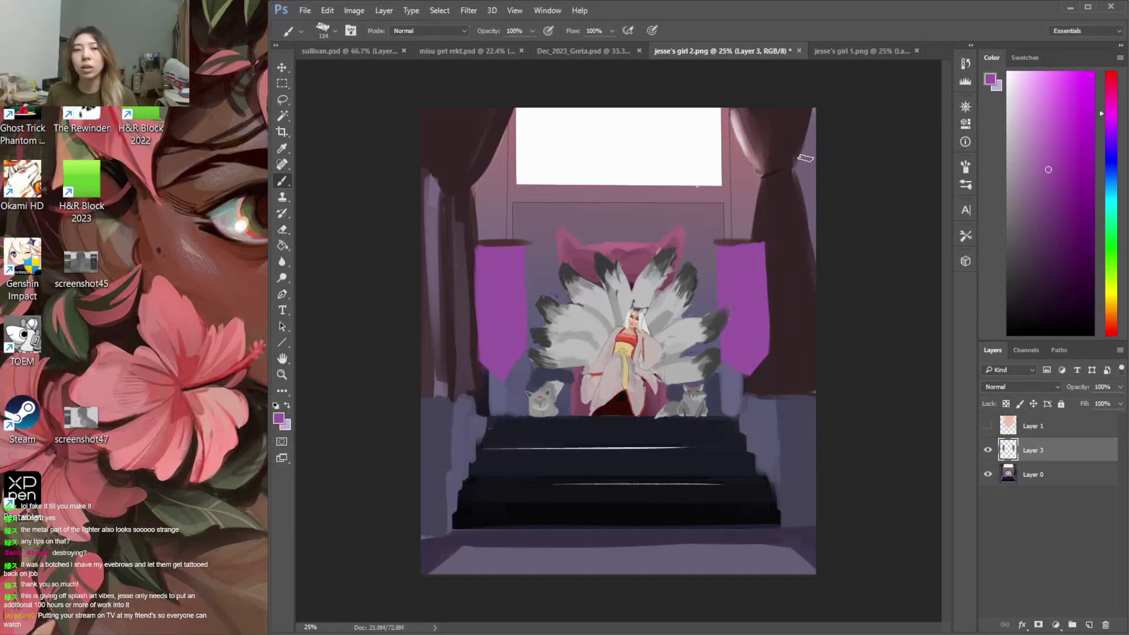
{"action": "left_click", "coordinate": [436, 145], "text": "alt"}
{"action": "left_click_drag", "start_coordinate": [438, 111], "coordinate": [439, 427]}
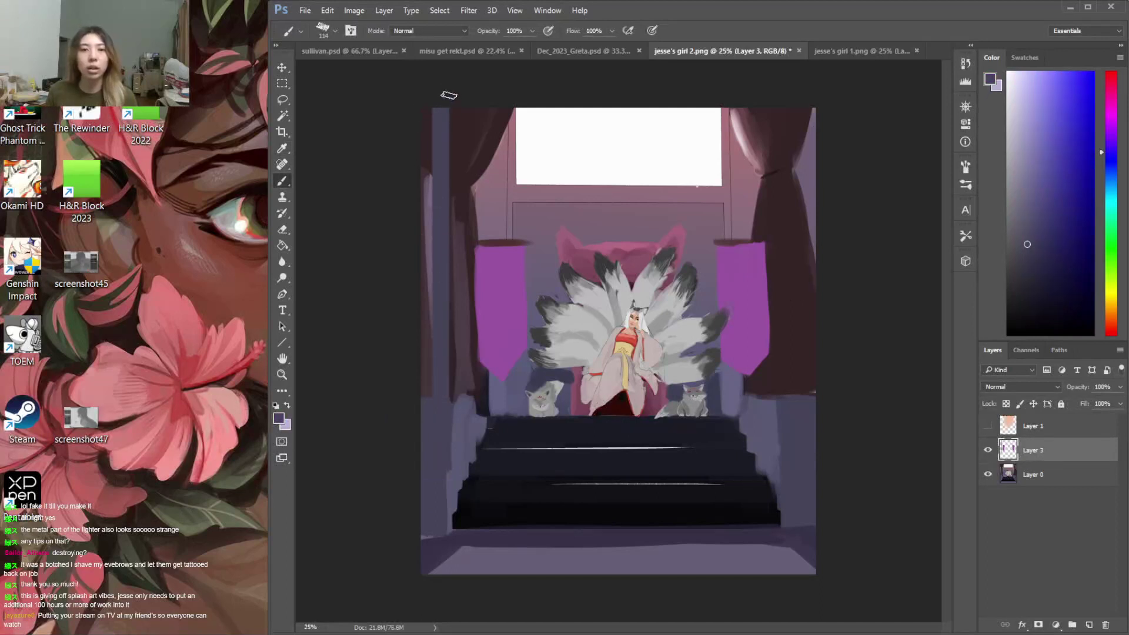
{"action": "left_click_drag", "start_coordinate": [450, 95], "coordinate": [452, 395]}
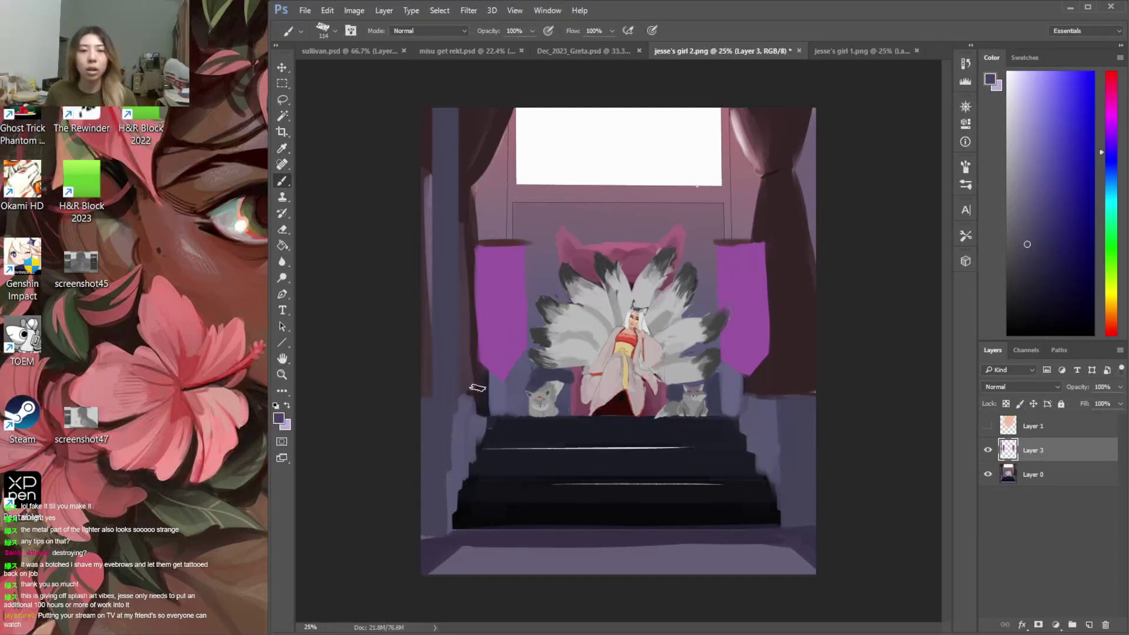
{"action": "mouse_move", "coordinate": [787, 390]}
{"action": "left_mouse_down"}
{"action": "mouse_move", "coordinate": [770, 72]}
{"action": "mouse_move", "coordinate": [780, 418]}
{"action": "mouse_move", "coordinate": [785, 97]}
{"action": "mouse_move", "coordinate": [794, 414]}
{"action": "left_mouse_up"}
{"action": "left_click_drag", "start_coordinate": [801, 106], "coordinate": [795, 393]}
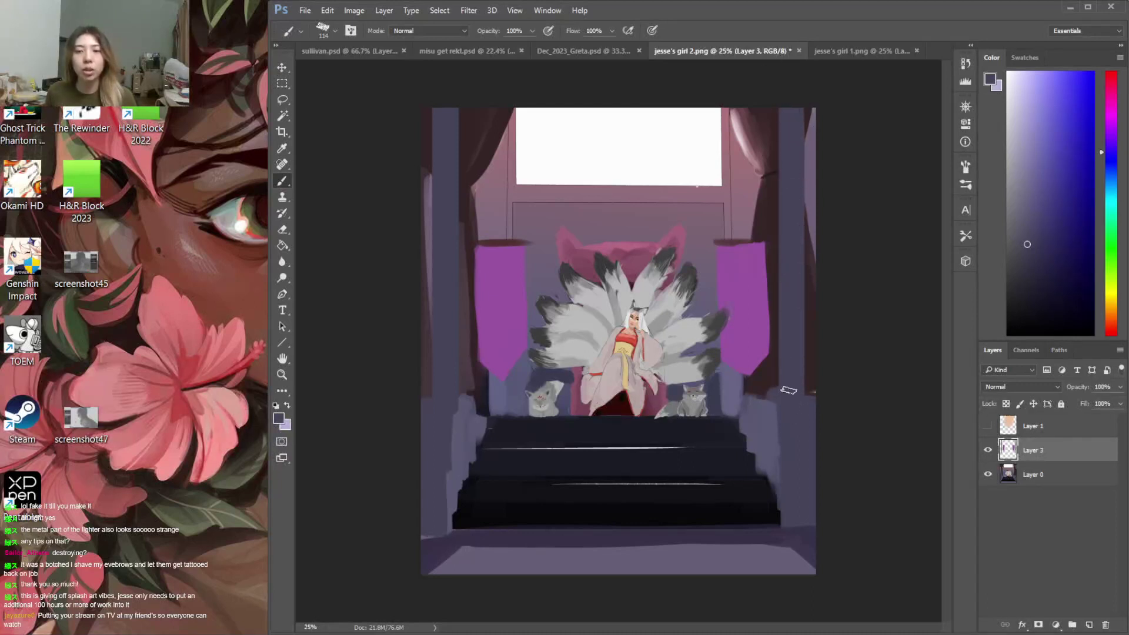
Compare the throne room with and without Layer 3's banners and pillars, keeping the layer shown
{"action": "left_click", "coordinate": [470, 427], "text": "alt"}
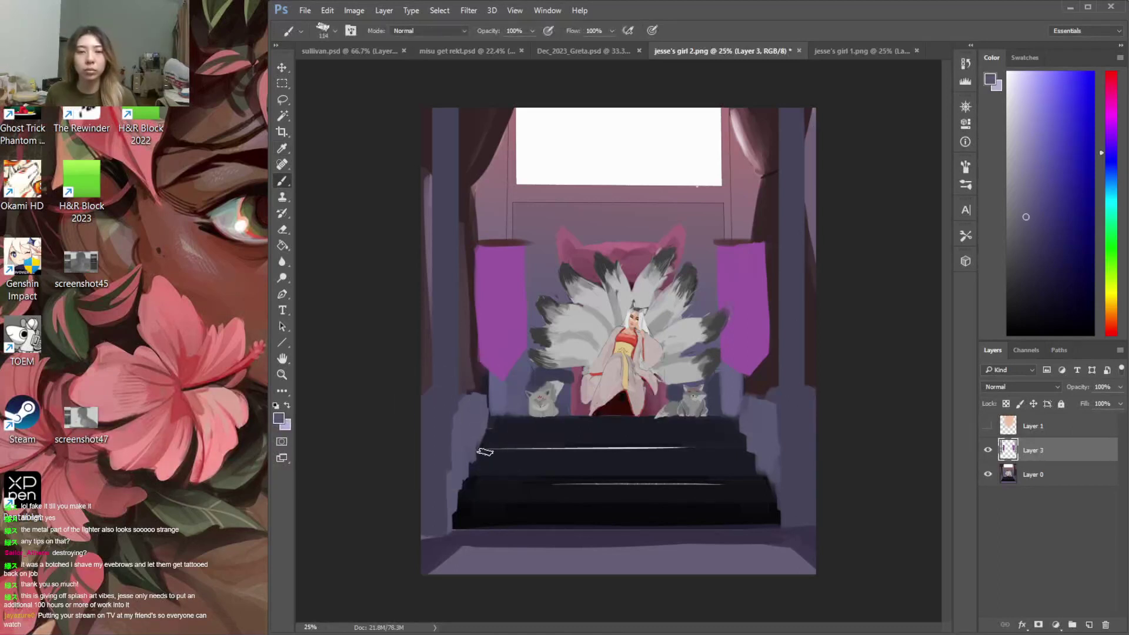
{"action": "left_click", "coordinate": [487, 434], "text": "alt"}
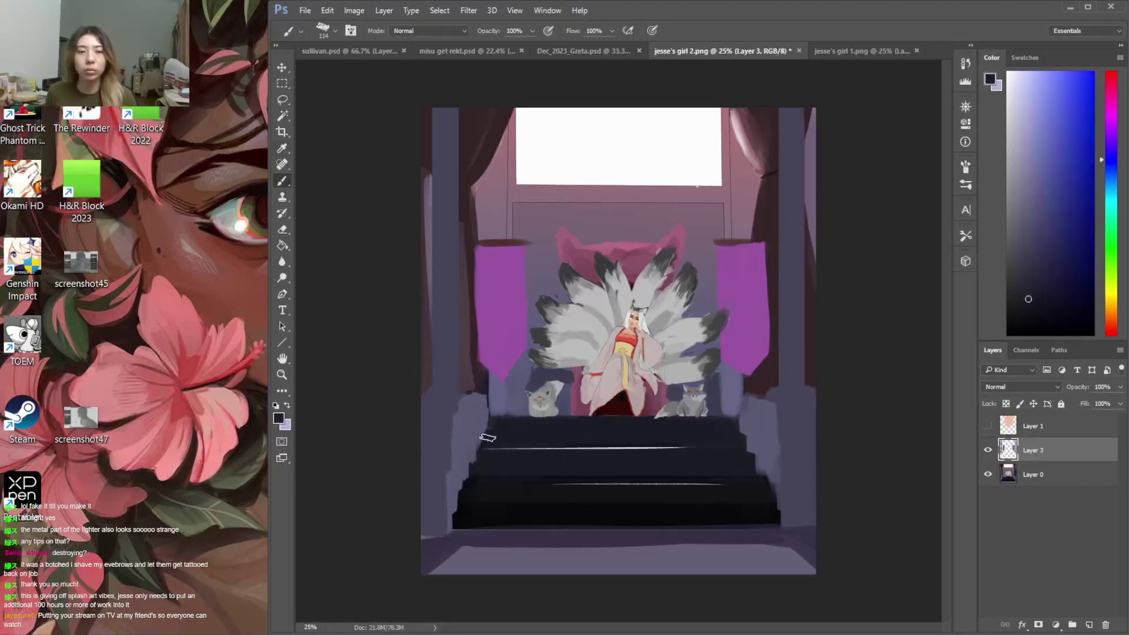
{"action": "left_click", "coordinate": [988, 452]}
{"action": "left_click", "coordinate": [990, 451]}
{"action": "left_click", "coordinate": [990, 453]}
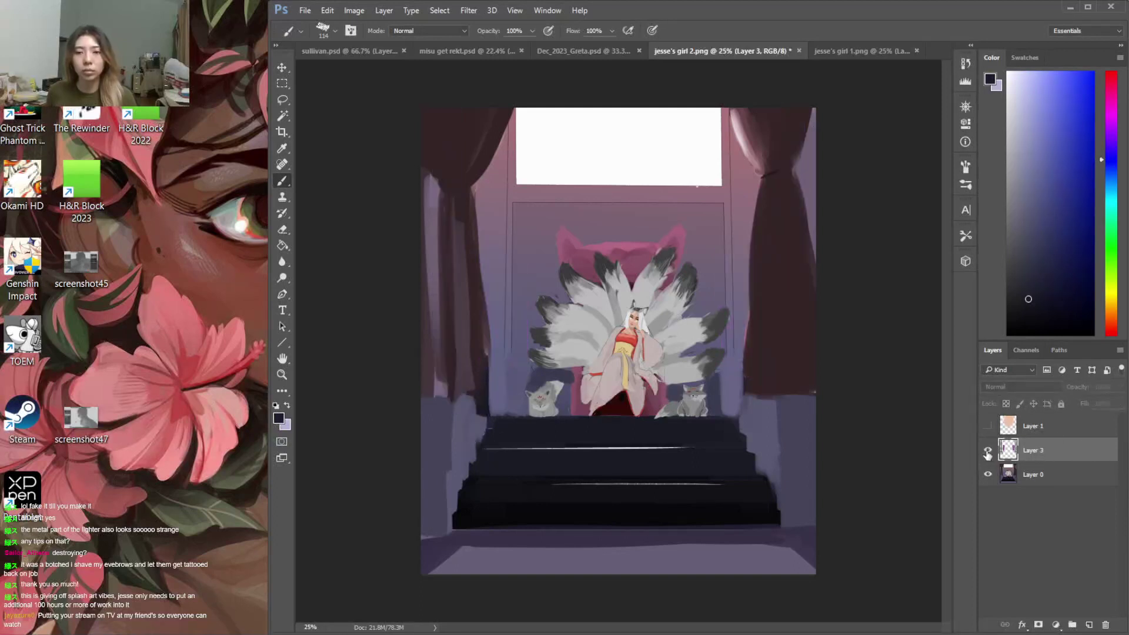
{"action": "left_click", "coordinate": [990, 453]}
Touch up the area beneath the right banner's point using the sampled dark reddish-brown curtain colour and a 53 px brush
{"action": "key", "text": "alt"}
{"action": "left_click", "coordinate": [740, 235], "text": "alt"}
{"action": "right_click", "coordinate": [785, 243]}
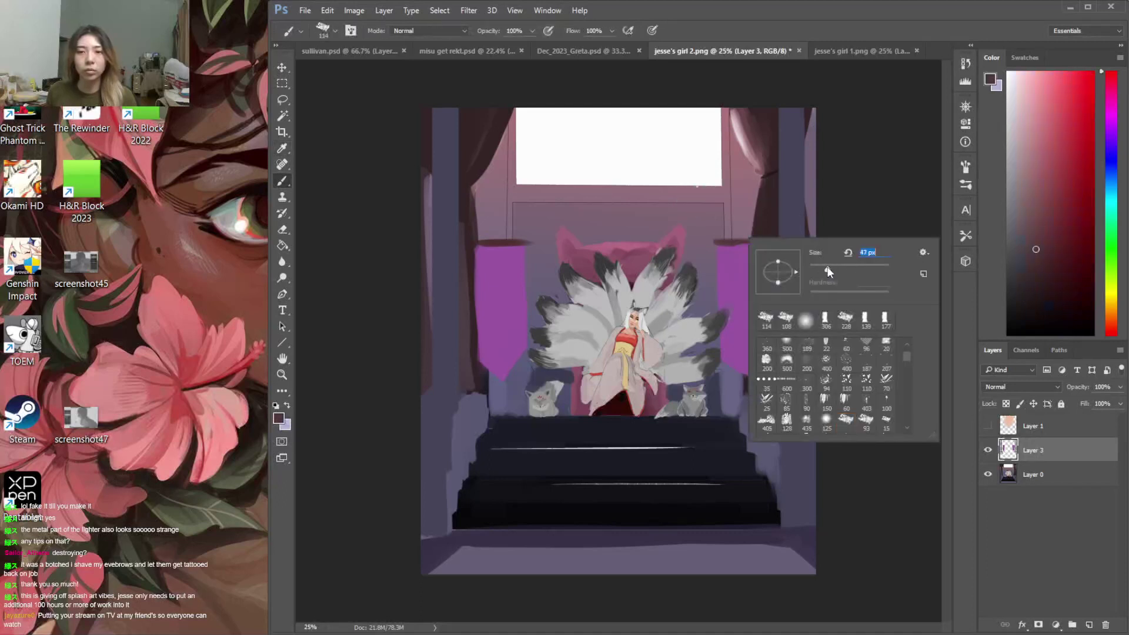
{"action": "left_click", "coordinate": [747, 385]}
Select both banners, lock Layer 3's transparent pixels, and shade the banners' lower portions with a dark muted violet gradient
{"action": "key", "text": "w"}
{"action": "left_click", "coordinate": [500, 312]}
{"action": "left_click", "coordinate": [749, 326], "text": "shift"}
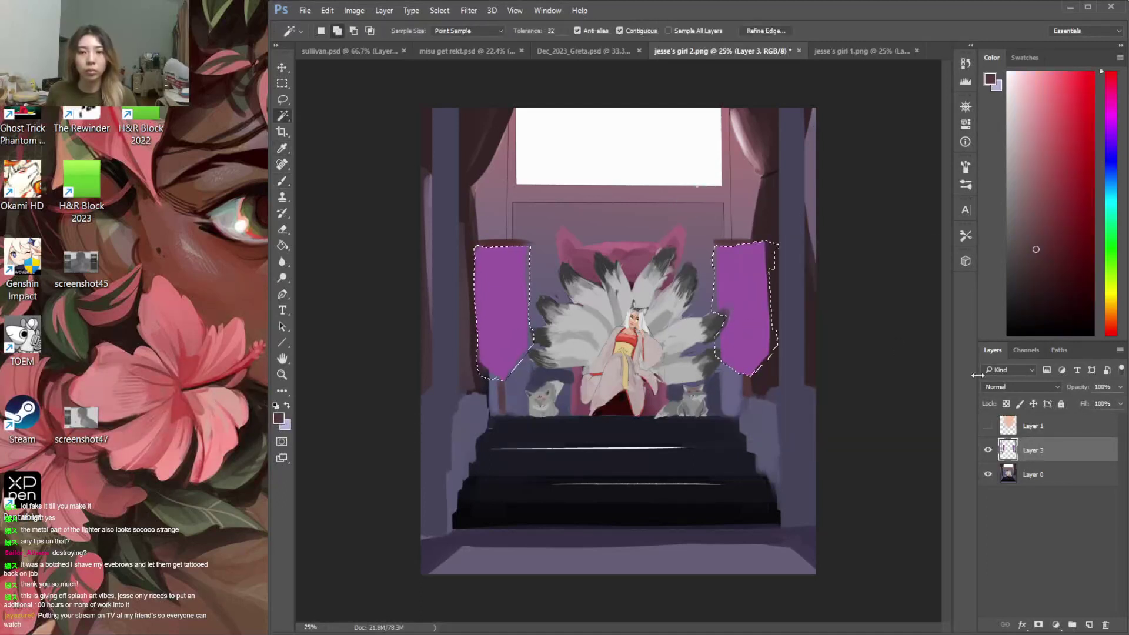
{"action": "key", "text": "i"}
{"action": "left_click", "coordinate": [764, 282]}
{"action": "left_click", "coordinate": [1007, 404]}
{"action": "left_click", "coordinate": [1110, 130]}
{"action": "left_click", "coordinate": [1045, 218]}
{"action": "left_click_drag", "start_coordinate": [1042, 234], "coordinate": [1038, 232]}
{"action": "key", "text": "shift+g"}
{"action": "left_click_drag", "start_coordinate": [748, 377], "coordinate": [746, 284]}
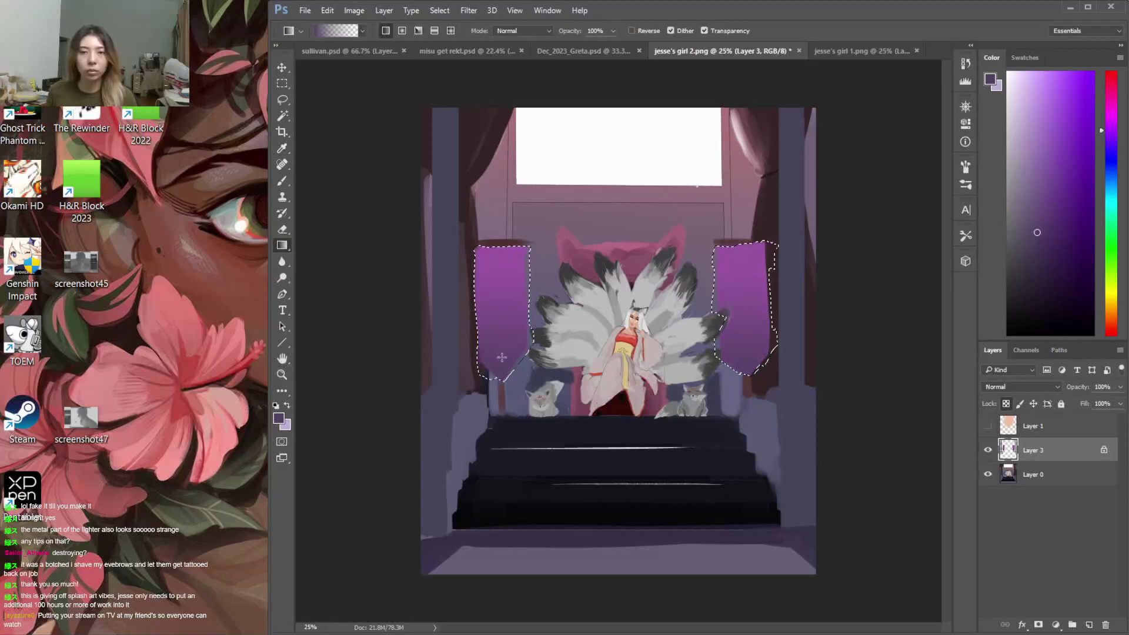
{"action": "key", "text": "ctrl+d"}
{"action": "key", "text": "b"}
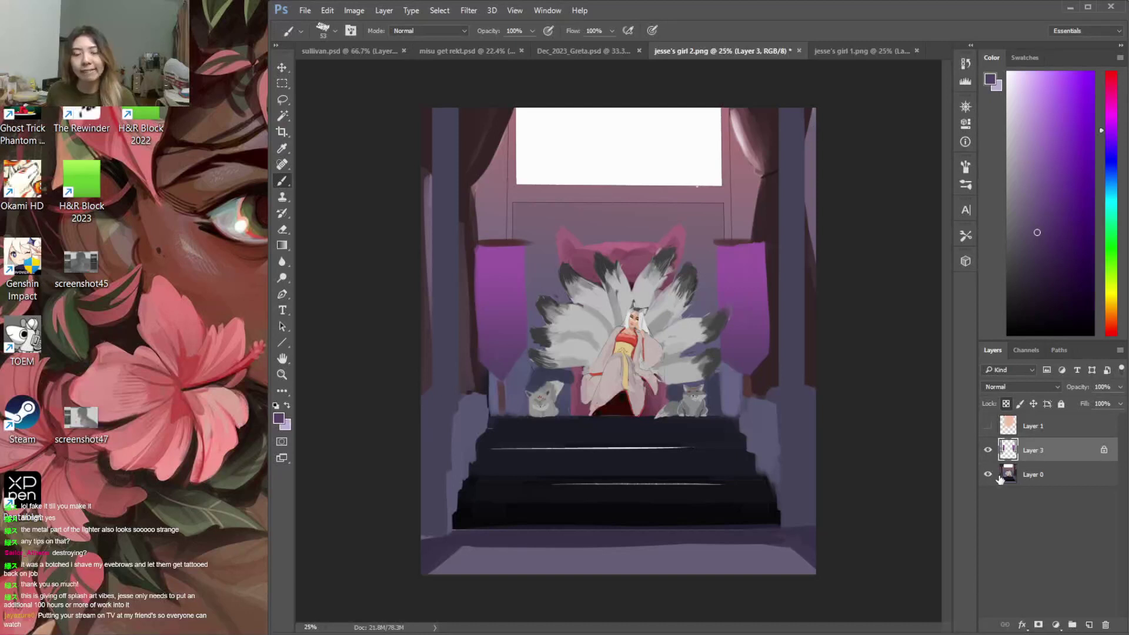
On Layer 0, paint the bottom step's front edge as a downward curve in sampled near-black with a 108 px brush
{"action": "left_click", "coordinate": [1039, 474]}
{"action": "left_click", "coordinate": [515, 504], "text": "alt"}
{"action": "right_click", "coordinate": [575, 464]}
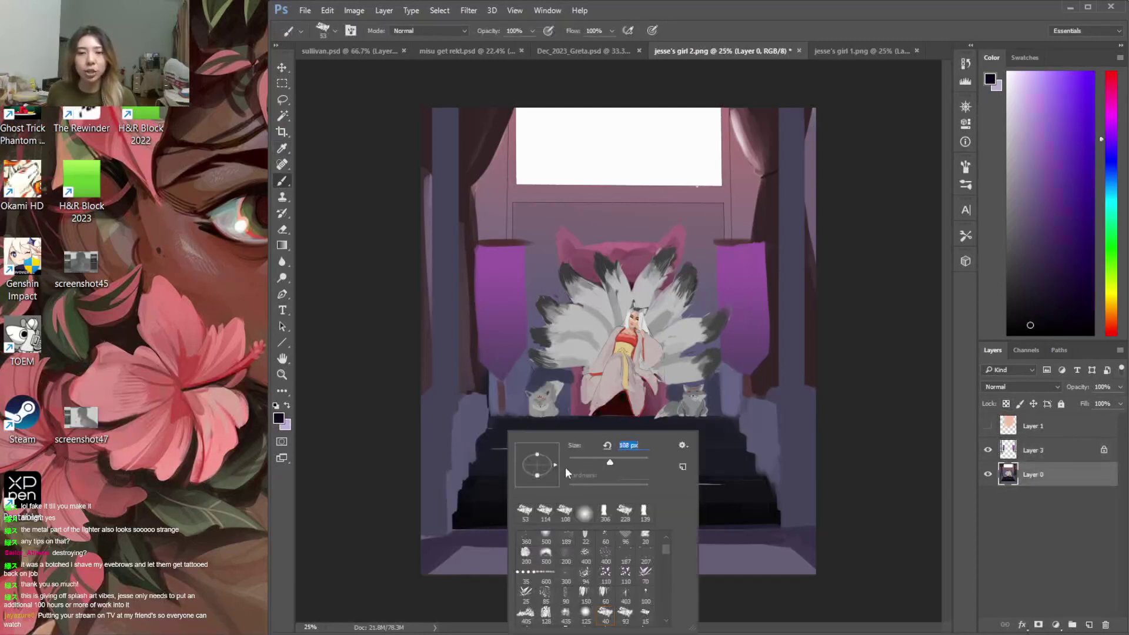
{"action": "key", "text": "Return"}
{"action": "mouse_move", "coordinate": [462, 526]}
{"action": "left_mouse_down"}
{"action": "mouse_move", "coordinate": [608, 537]}
{"action": "mouse_move", "coordinate": [753, 525]}
{"action": "left_mouse_up"}
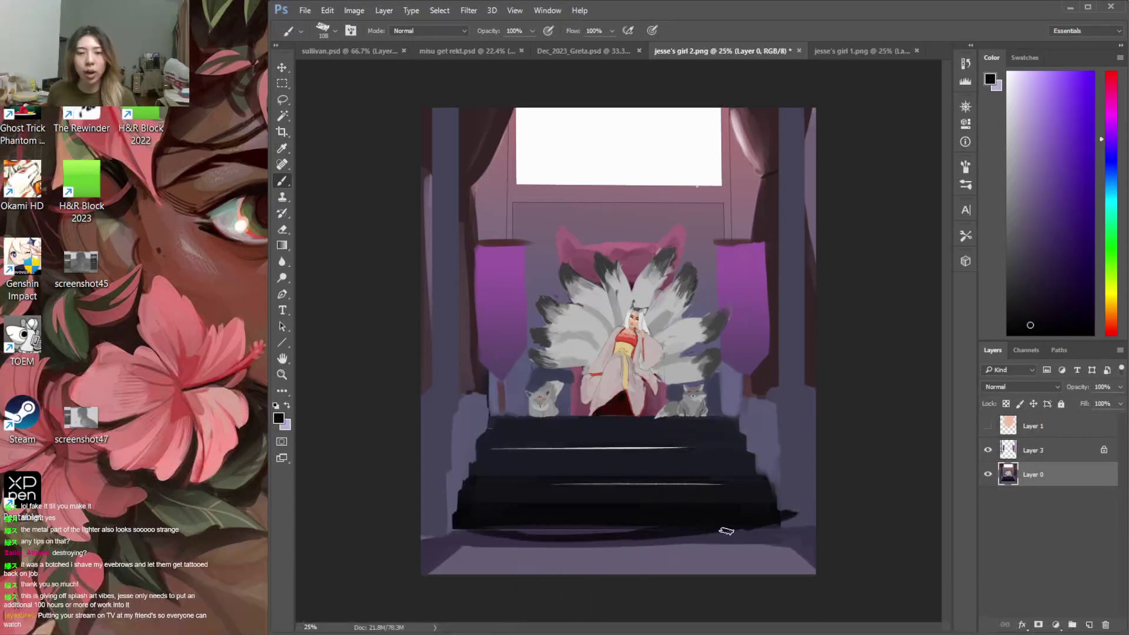
{"action": "left_click", "coordinate": [585, 534], "text": "alt"}
{"action": "left_click_drag", "start_coordinate": [619, 506], "coordinate": [595, 507]}
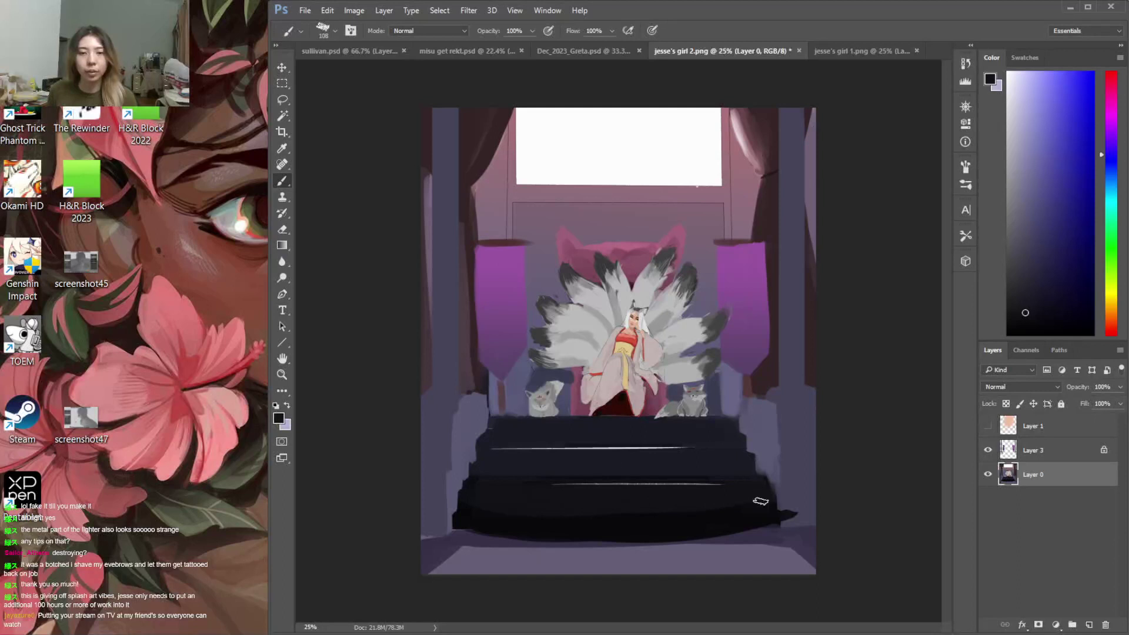
Clean the bottom step's right end and deepen its curved front edge with sampled dark tones
{"action": "left_click", "coordinate": [798, 503], "text": "alt"}
{"action": "mouse_move", "coordinate": [797, 510]}
{"action": "left_mouse_down"}
{"action": "mouse_move", "coordinate": [653, 550]}
{"action": "mouse_move", "coordinate": [775, 519]}
{"action": "mouse_move", "coordinate": [567, 546]}
{"action": "mouse_move", "coordinate": [456, 527]}
{"action": "mouse_move", "coordinate": [592, 552]}
{"action": "mouse_move", "coordinate": [650, 531]}
{"action": "left_mouse_up"}
{"action": "left_click", "coordinate": [743, 518], "text": "alt"}
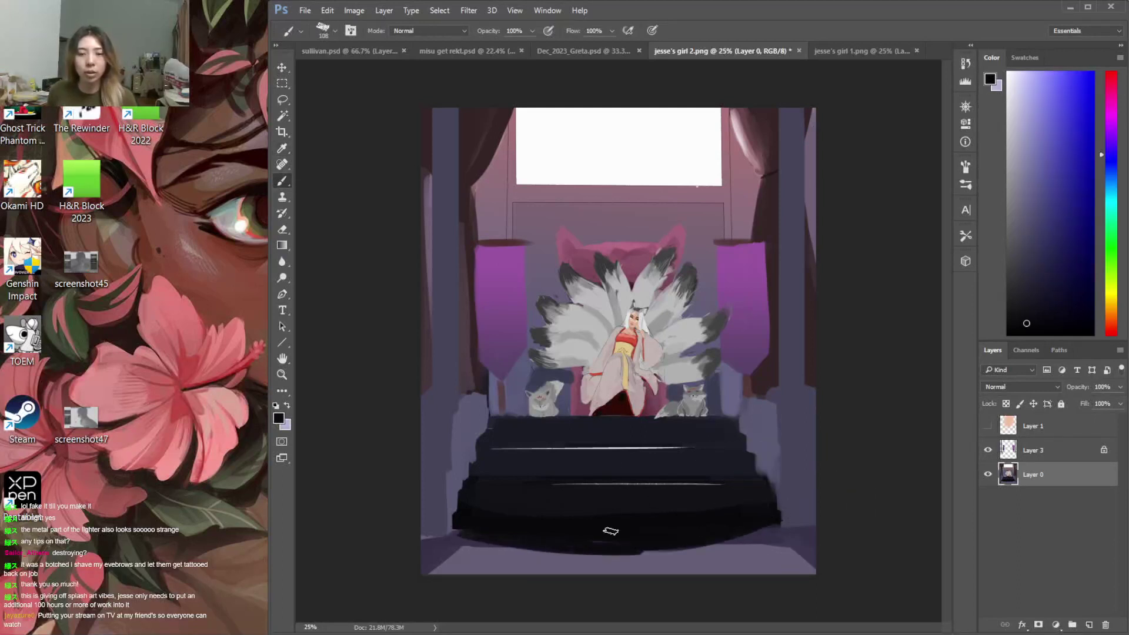
{"action": "left_click", "coordinate": [738, 498], "text": "alt"}
{"action": "mouse_move", "coordinate": [739, 510]}
{"action": "left_mouse_down"}
{"action": "mouse_move", "coordinate": [653, 528]}
{"action": "mouse_move", "coordinate": [700, 521]}
{"action": "mouse_move", "coordinate": [625, 531]}
{"action": "left_mouse_up"}
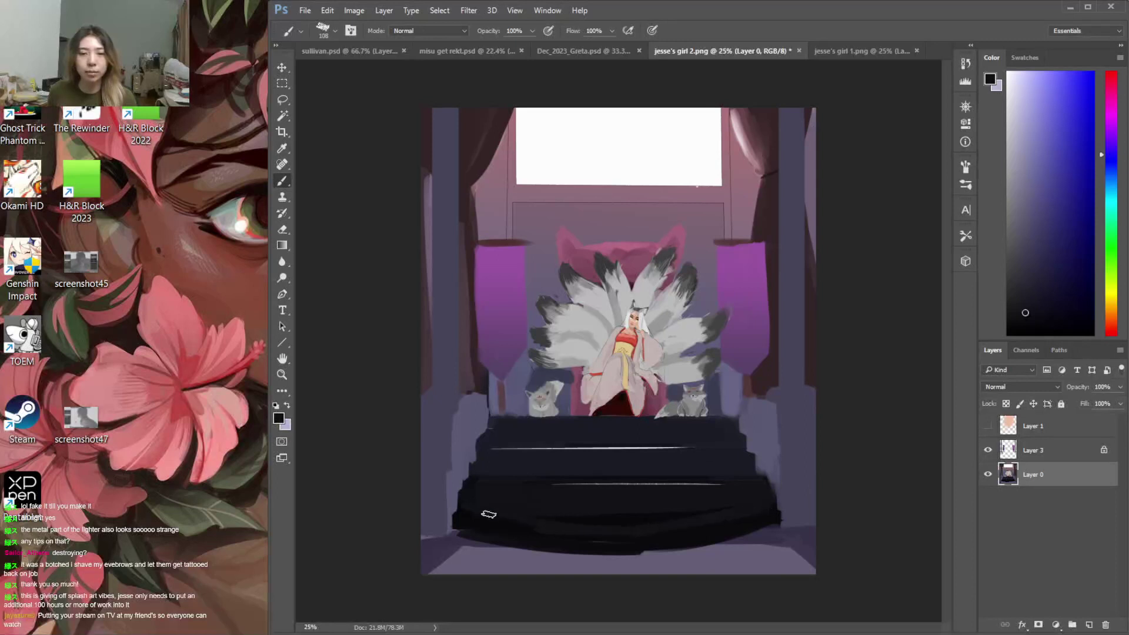
Paint over the lower stairs' straight white highlight and rework those steps with curved dark navy strokes
{"action": "left_click_drag", "start_coordinate": [743, 483], "coordinate": [580, 474]}
{"action": "left_click", "coordinate": [726, 464], "text": "alt"}
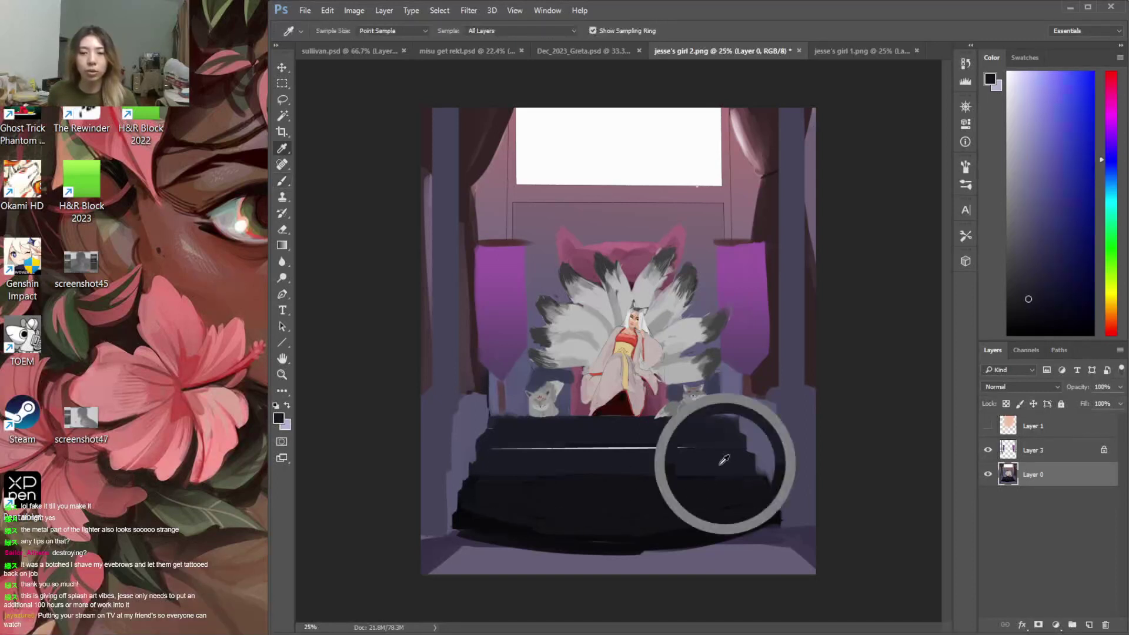
{"action": "mouse_move", "coordinate": [594, 511]}
{"action": "left_mouse_down"}
{"action": "mouse_move", "coordinate": [486, 506]}
{"action": "mouse_move", "coordinate": [645, 523]}
{"action": "left_mouse_up"}
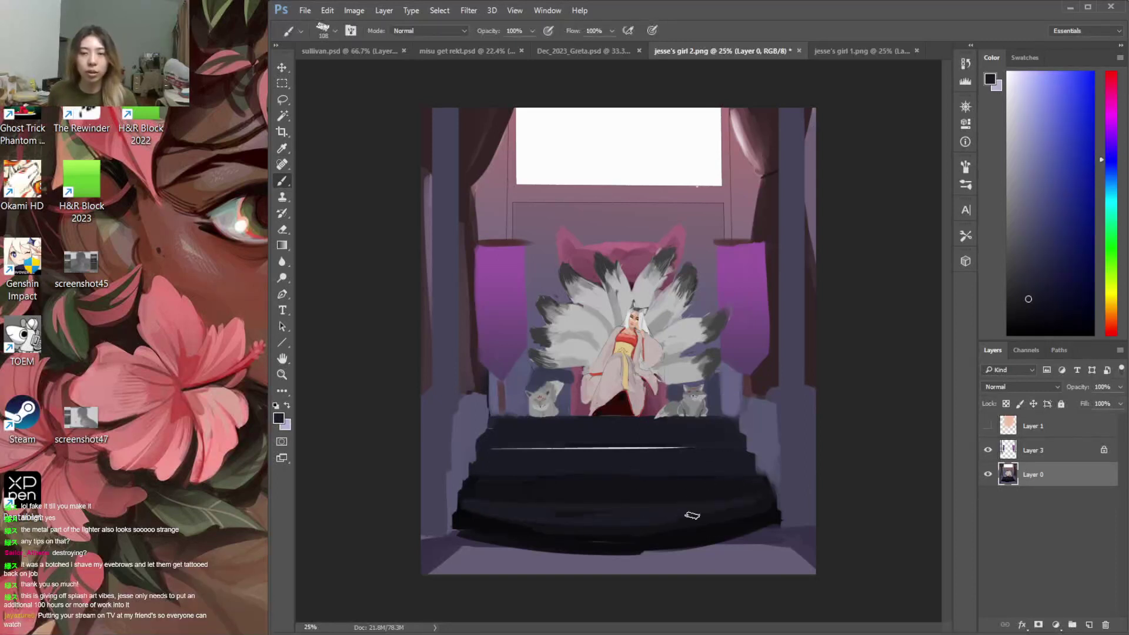
{"action": "mouse_move", "coordinate": [754, 476]}
{"action": "left_mouse_down"}
{"action": "mouse_move", "coordinate": [670, 488]}
{"action": "mouse_move", "coordinate": [511, 484]}
{"action": "mouse_move", "coordinate": [669, 483]}
{"action": "mouse_move", "coordinate": [577, 482]}
{"action": "left_mouse_up"}
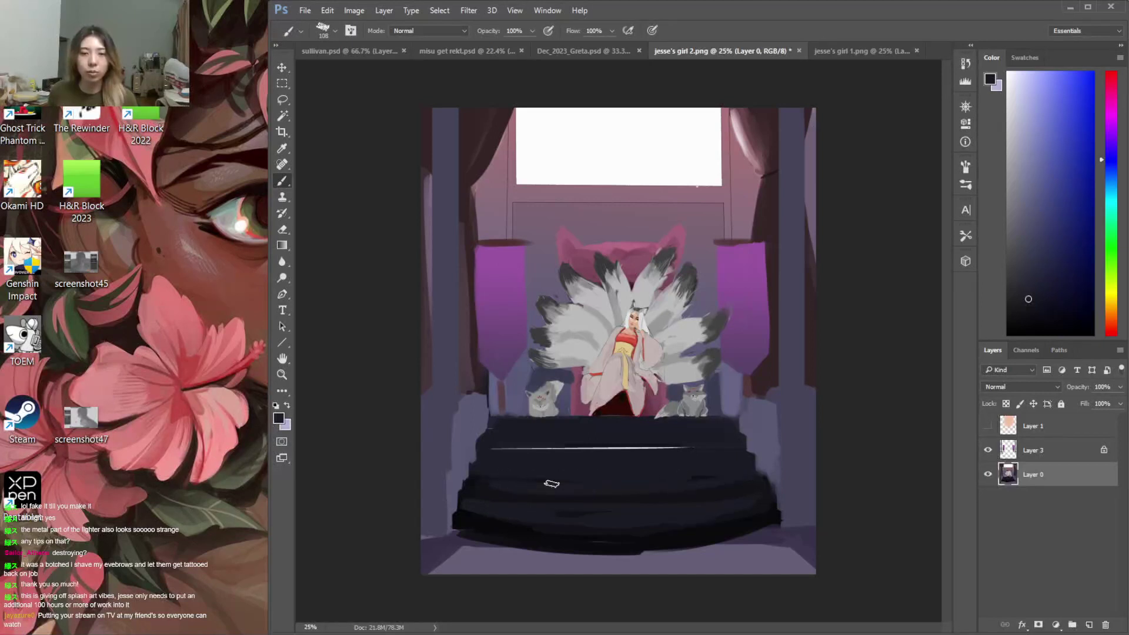
Cover the upper stairs' white highlight and repaint the upper steps as curved bands in sampled dark navy and near-black
{"action": "left_click", "coordinate": [482, 488], "text": "alt"}
{"action": "left_click", "coordinate": [691, 460], "text": "alt"}
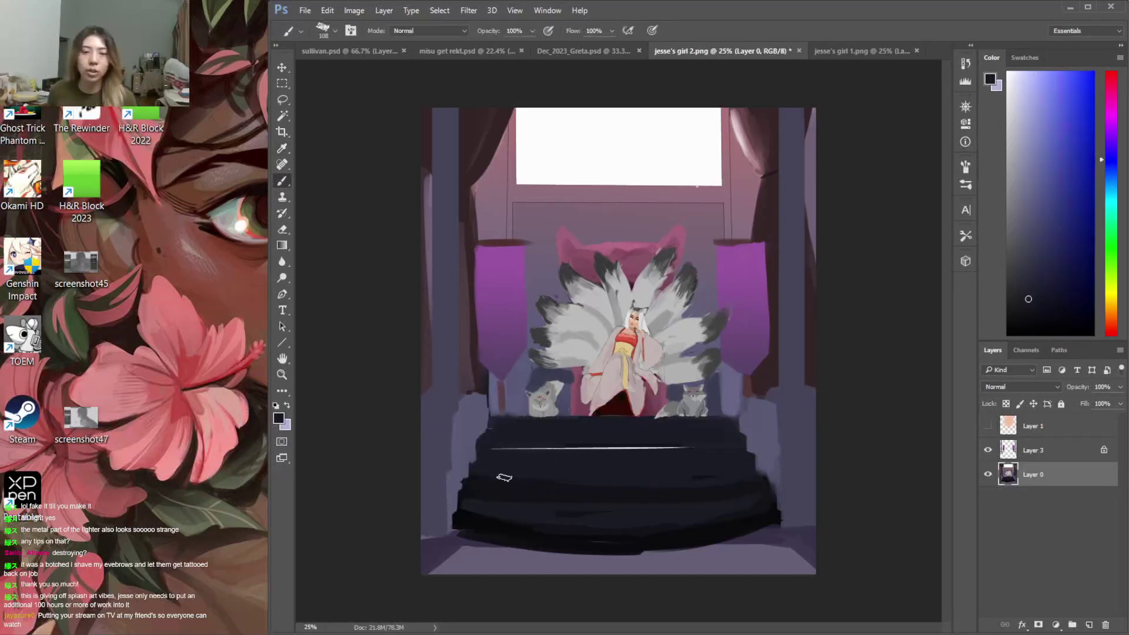
{"action": "key", "text": "ctrl+z"}
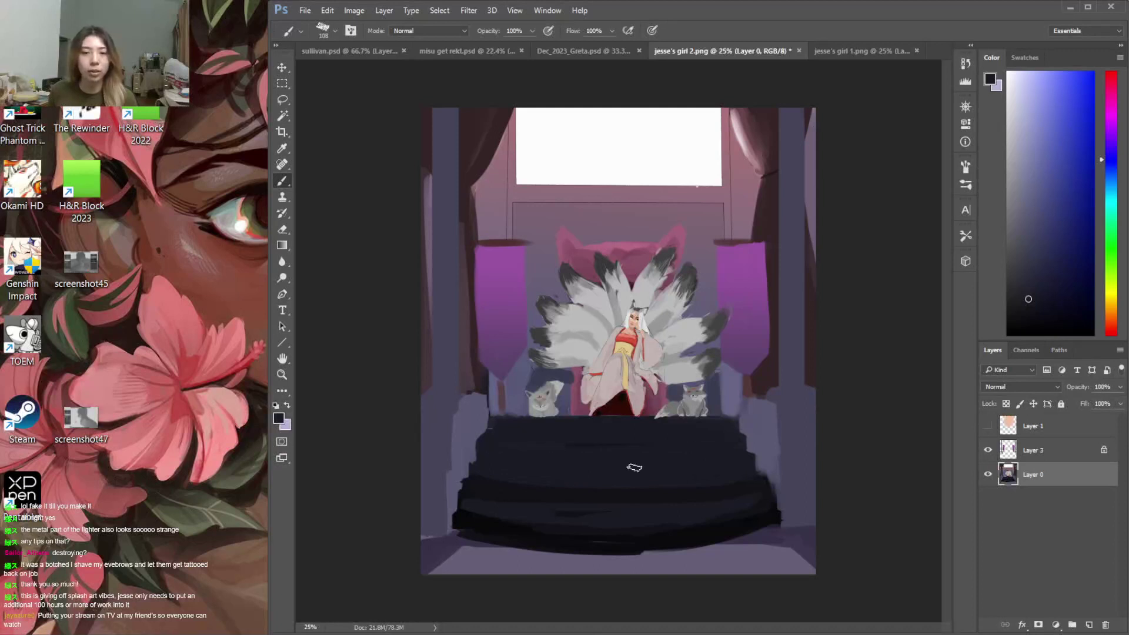
{"action": "left_click", "coordinate": [703, 458], "text": "alt"}
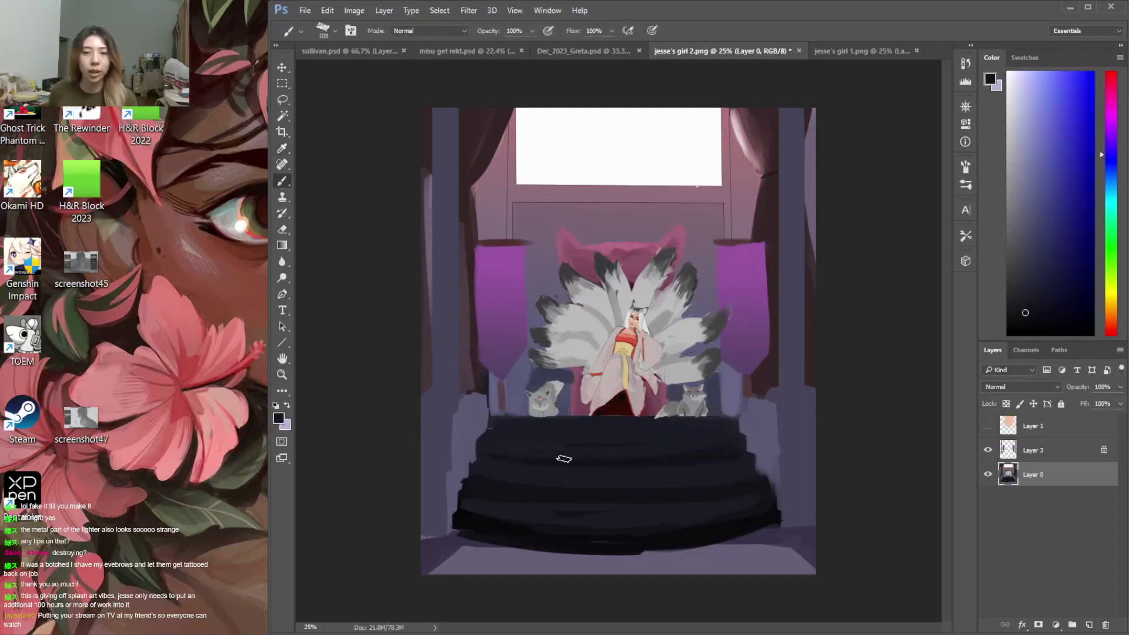
{"action": "left_click", "coordinate": [695, 437], "text": "alt"}
{"action": "mouse_move", "coordinate": [661, 444]}
{"action": "left_mouse_down"}
{"action": "mouse_move", "coordinate": [542, 434]}
{"action": "mouse_move", "coordinate": [571, 433]}
{"action": "left_mouse_up"}
{"action": "left_click", "coordinate": [521, 447], "text": "alt"}
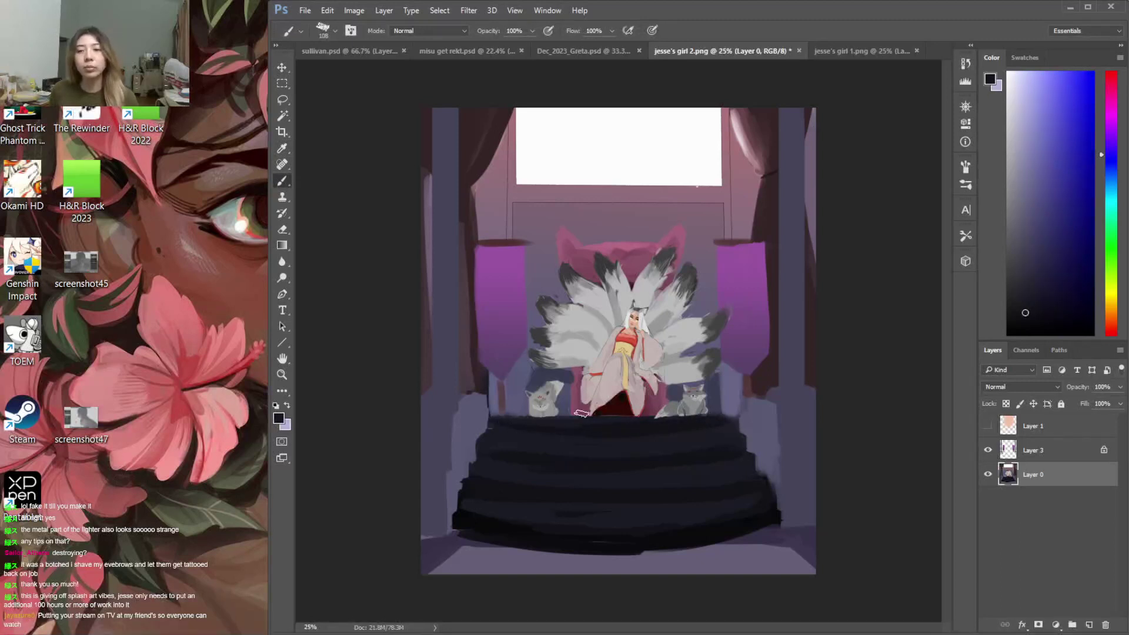
Liquify Layer 0 with brush size 1146 to reshape the staircase sides, pushing the lower steps wider
{"action": "scroll", "coordinate": [581, 413], "scroll_direction": "down", "scroll_amount": 2}
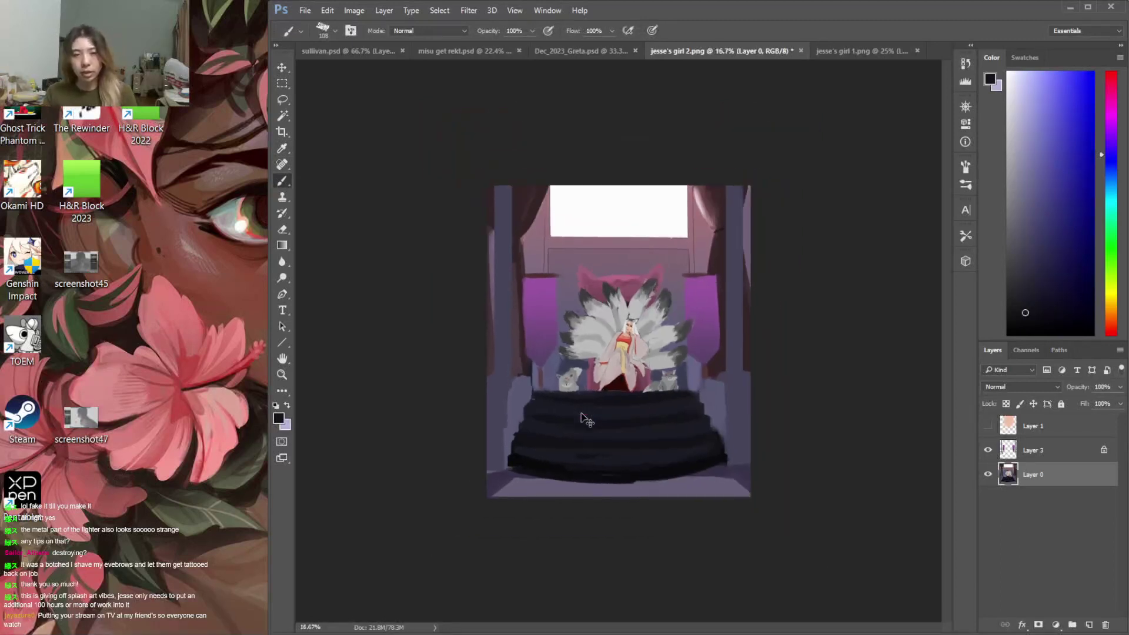
{"action": "scroll", "coordinate": [719, 412], "scroll_direction": "up", "scroll_amount": 1}
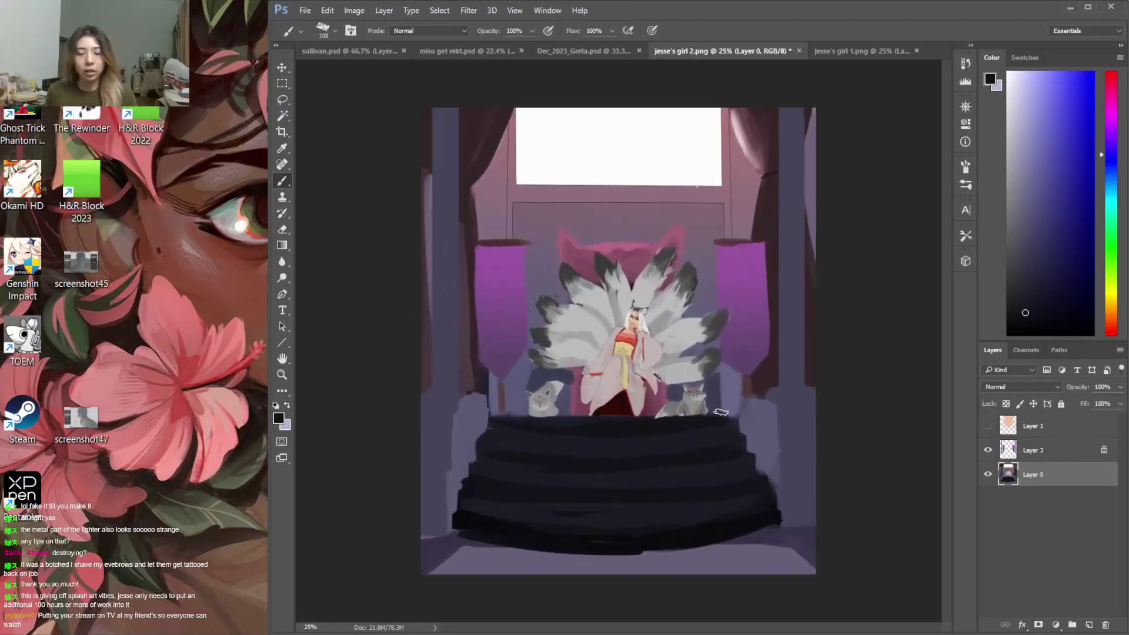
{"action": "left_click", "coordinate": [469, 12]}
{"action": "left_click", "coordinate": [502, 133]}
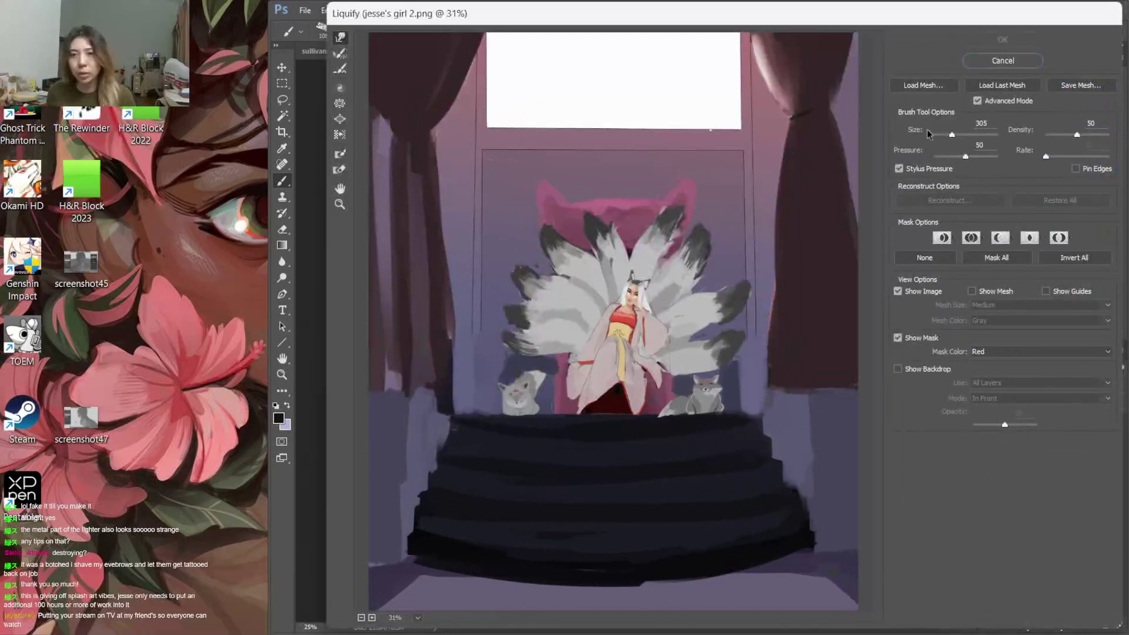
{"action": "left_click_drag", "start_coordinate": [953, 135], "coordinate": [962, 136]}
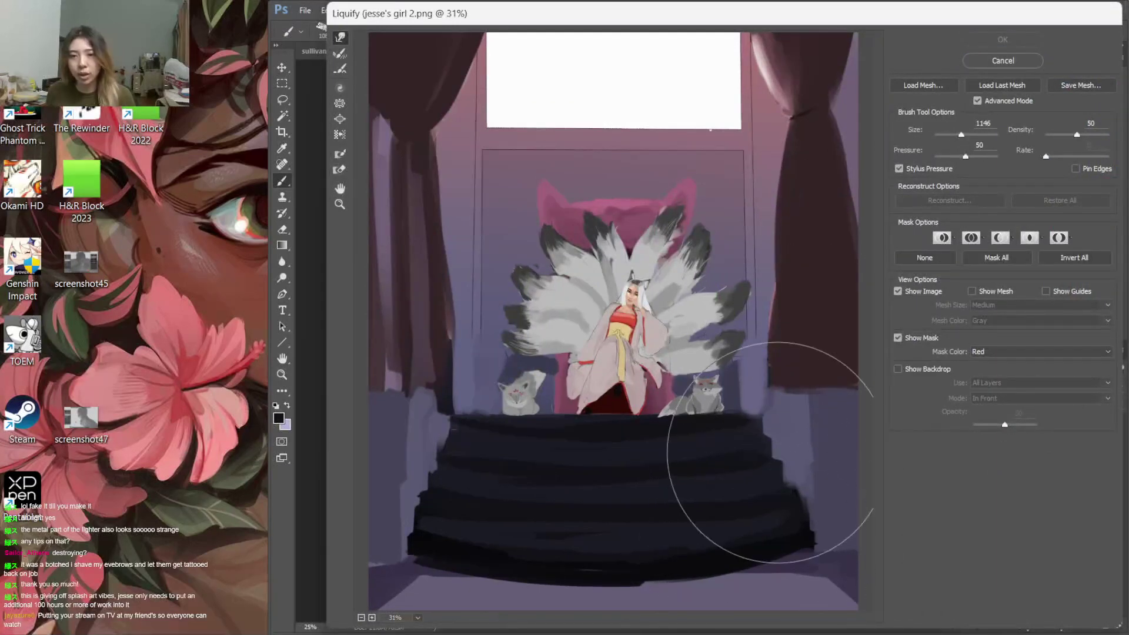
{"action": "key", "text": "ctrl+alt+z"}
{"action": "left_click_drag", "start_coordinate": [748, 416], "coordinate": [741, 414]}
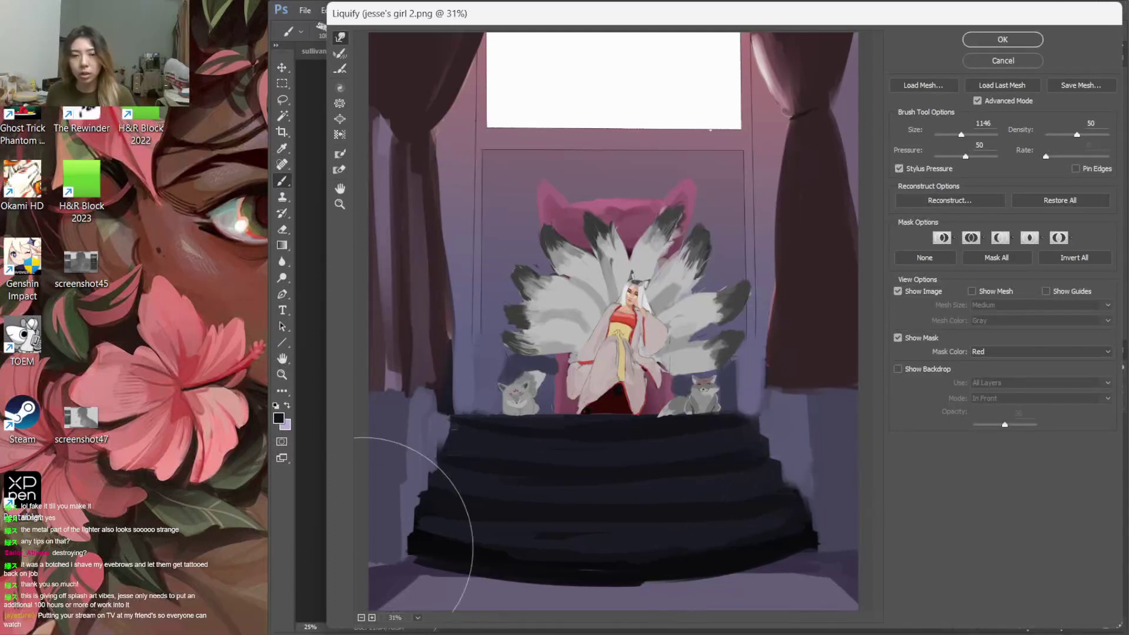
{"action": "mouse_move", "coordinate": [397, 539]}
{"action": "left_mouse_down"}
{"action": "mouse_move", "coordinate": [416, 517]}
{"action": "mouse_move", "coordinate": [428, 436]}
{"action": "mouse_move", "coordinate": [449, 435]}
{"action": "mouse_move", "coordinate": [469, 405]}
{"action": "mouse_move", "coordinate": [467, 436]}
{"action": "mouse_move", "coordinate": [379, 438]}
{"action": "mouse_move", "coordinate": [365, 422]}
{"action": "left_mouse_up"}
{"action": "key", "text": "Return"}
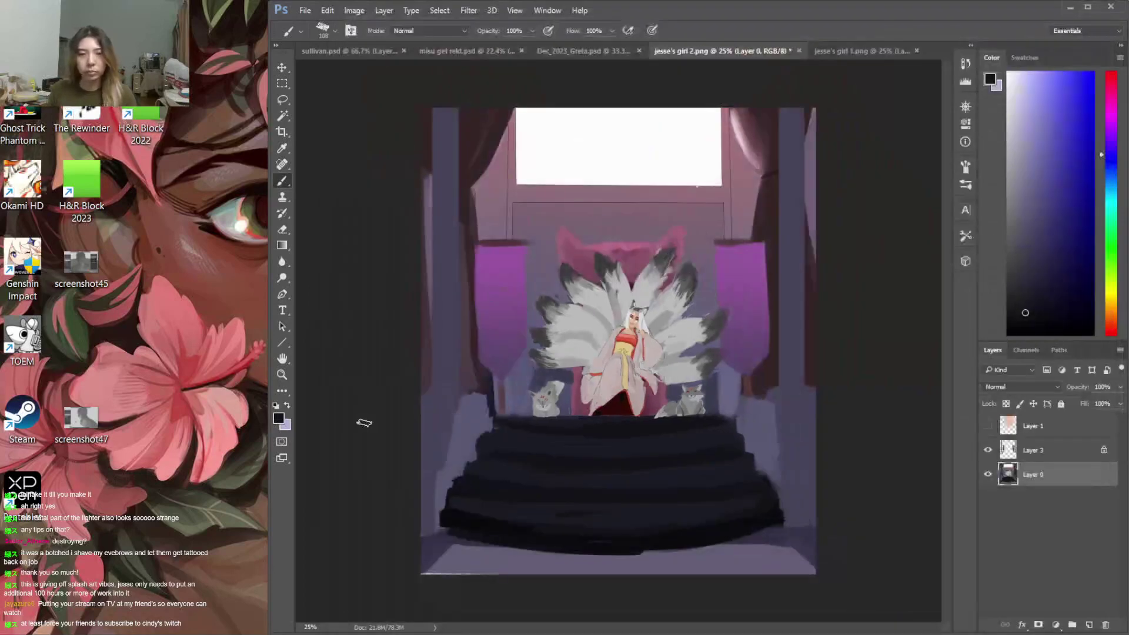
Refine the bottom step's curved edge and paint a darker violet curved band on the floor beneath the stairs
{"action": "left_click", "coordinate": [473, 557], "text": "alt"}
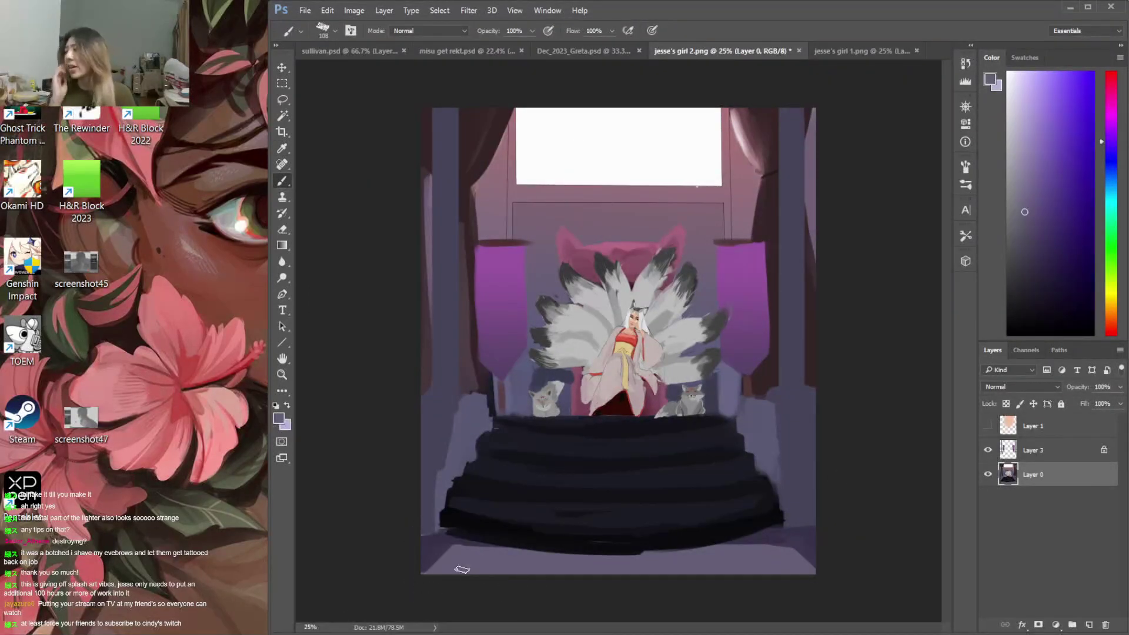
{"action": "left_click", "coordinate": [430, 535], "text": "alt"}
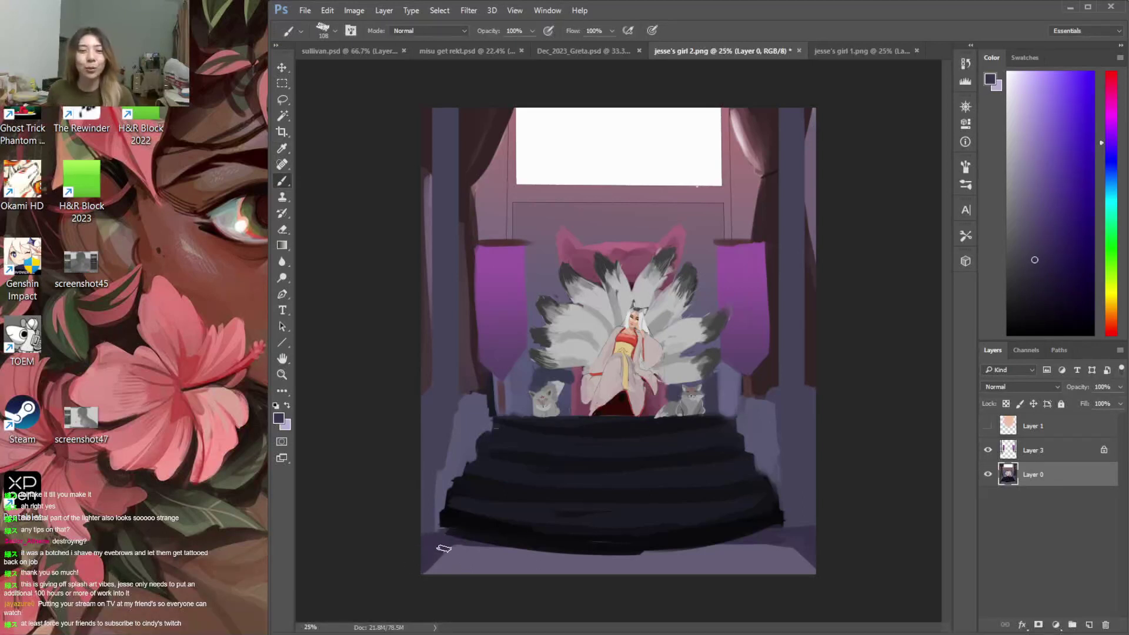
{"action": "left_click", "coordinate": [454, 533], "text": "alt"}
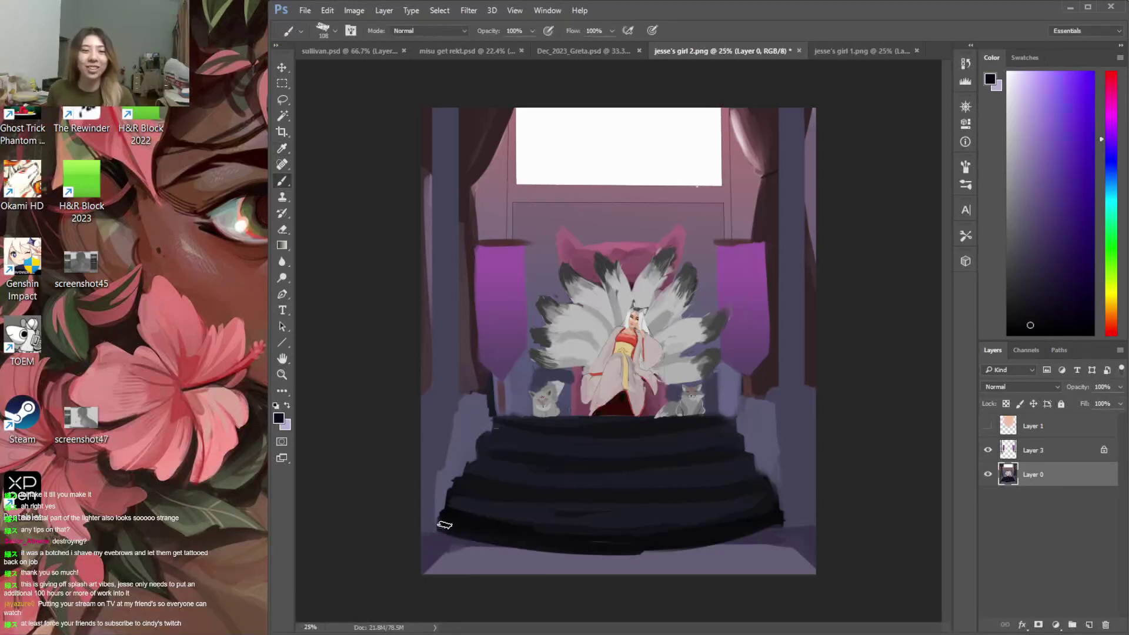
{"action": "mouse_move", "coordinate": [778, 518]}
{"action": "left_mouse_down"}
{"action": "mouse_move", "coordinate": [620, 544]}
{"action": "mouse_move", "coordinate": [680, 540]}
{"action": "mouse_move", "coordinate": [580, 531]}
{"action": "mouse_move", "coordinate": [601, 553]}
{"action": "mouse_move", "coordinate": [787, 538]}
{"action": "mouse_move", "coordinate": [568, 563]}
{"action": "mouse_move", "coordinate": [713, 551]}
{"action": "mouse_move", "coordinate": [476, 545]}
{"action": "mouse_move", "coordinate": [512, 556]}
{"action": "mouse_move", "coordinate": [470, 545]}
{"action": "mouse_move", "coordinate": [646, 562]}
{"action": "mouse_move", "coordinate": [519, 552]}
{"action": "mouse_move", "coordinate": [769, 528]}
{"action": "left_mouse_up"}
{"action": "left_click", "coordinate": [582, 560], "text": "alt"}
{"action": "left_click", "coordinate": [791, 538], "text": "alt"}
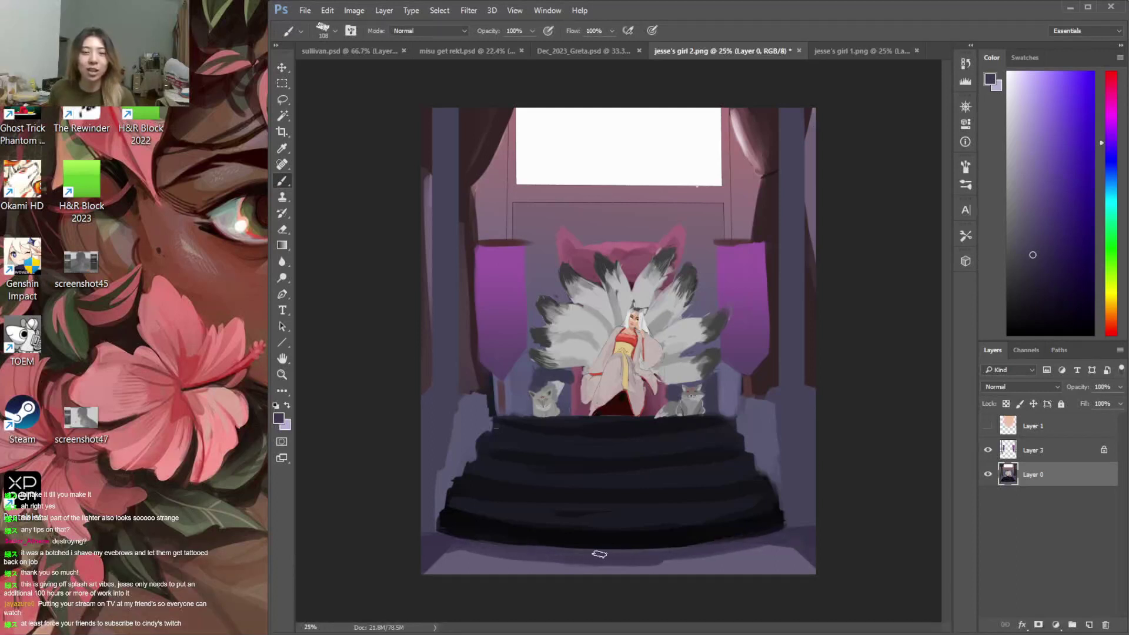
{"action": "left_click", "coordinate": [495, 559], "text": "alt"}
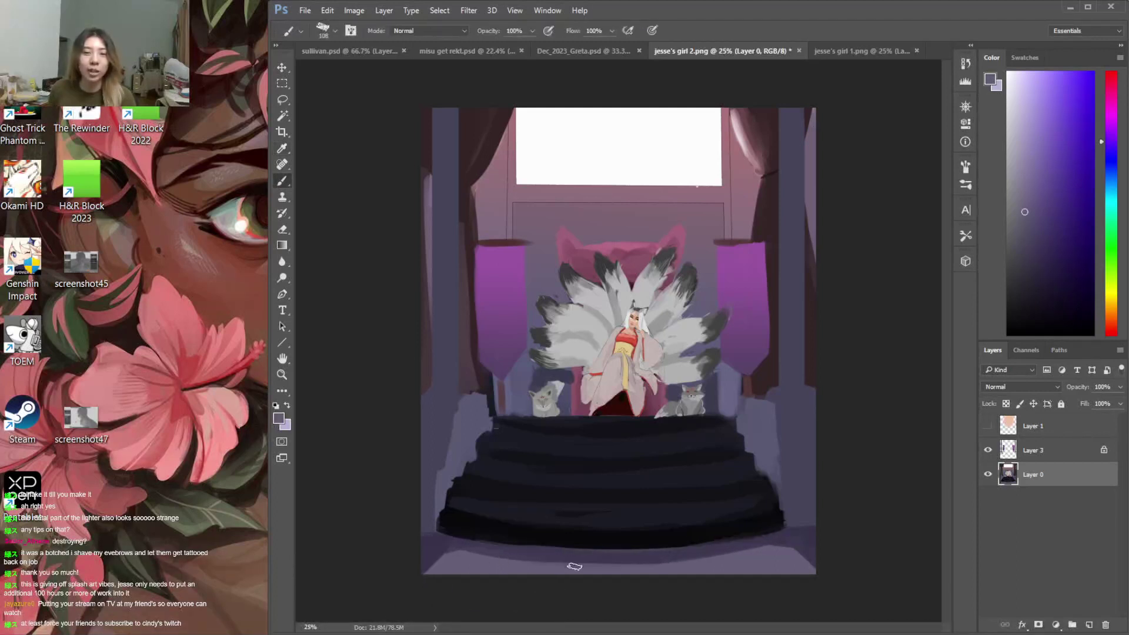
{"action": "left_click", "coordinate": [768, 532], "text": "alt"}
Mix a muted purple and paint curved base highlights along the tops of the steps, undoing stray strokes
{"action": "left_click", "coordinate": [710, 507], "text": "alt"}
{"action": "left_click_drag", "start_coordinate": [1038, 255], "coordinate": [1020, 231]}
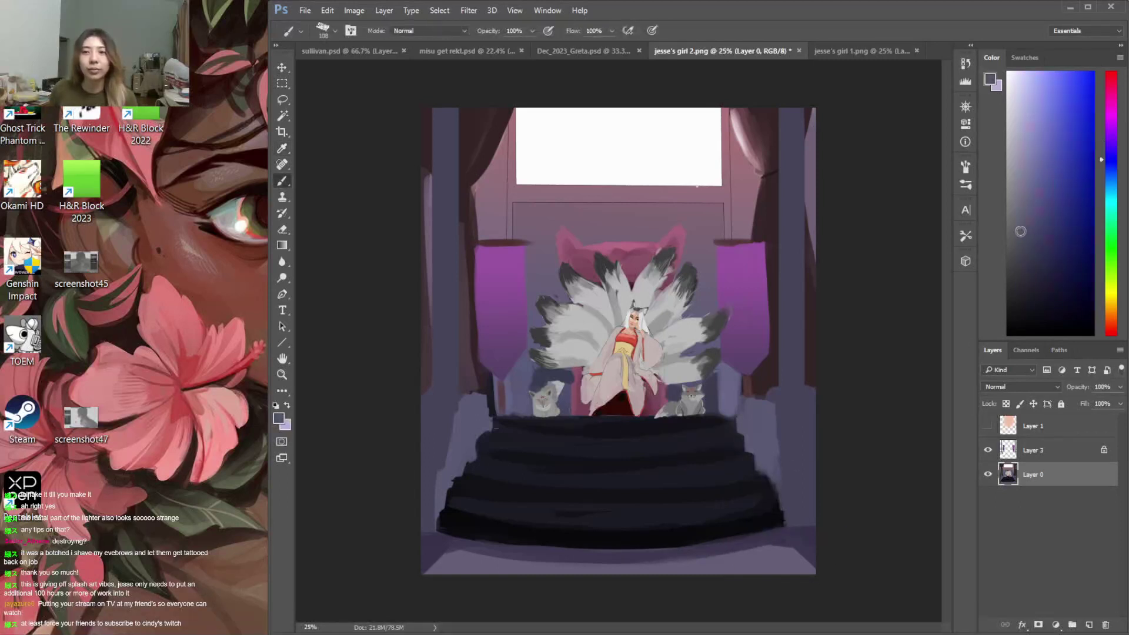
{"action": "left_click_drag", "start_coordinate": [1113, 169], "coordinate": [1115, 115]}
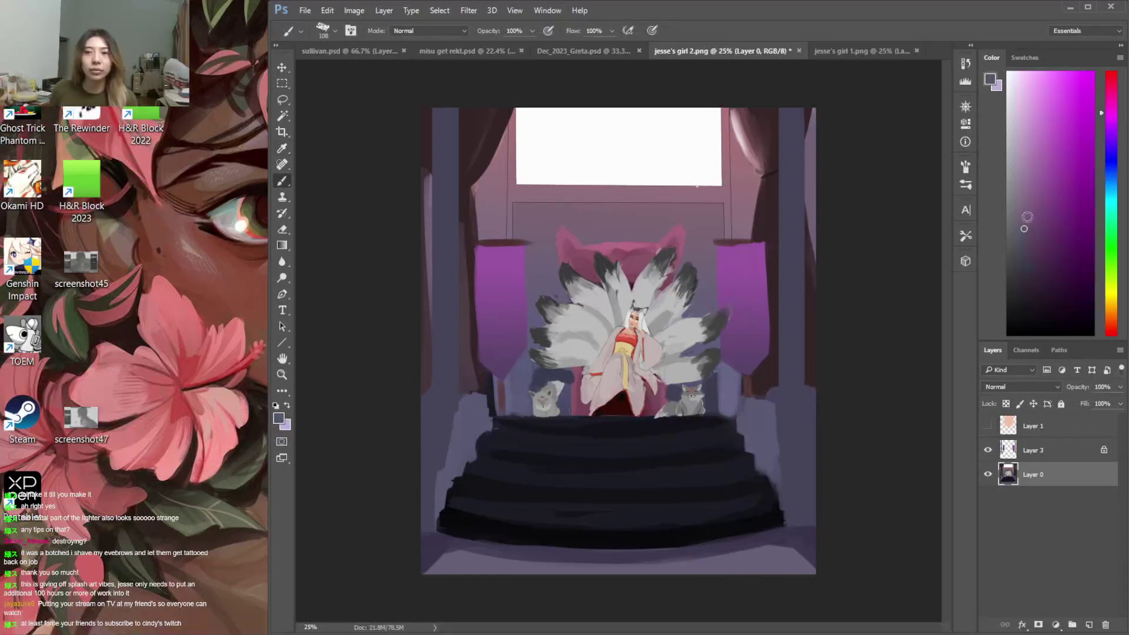
{"action": "mouse_move", "coordinate": [750, 508]}
{"action": "left_mouse_down"}
{"action": "mouse_move", "coordinate": [499, 529]}
{"action": "mouse_move", "coordinate": [486, 509]}
{"action": "mouse_move", "coordinate": [740, 497]}
{"action": "mouse_move", "coordinate": [469, 502]}
{"action": "mouse_move", "coordinate": [617, 517]}
{"action": "mouse_move", "coordinate": [700, 504]}
{"action": "mouse_move", "coordinate": [495, 475]}
{"action": "mouse_move", "coordinate": [752, 463]}
{"action": "left_mouse_up"}
{"action": "key", "text": "ctrl+z"}
{"action": "left_click_drag", "start_coordinate": [541, 450], "coordinate": [725, 440]}
{"action": "mouse_move", "coordinate": [609, 422]}
{"action": "left_mouse_down"}
{"action": "mouse_move", "coordinate": [524, 420]}
{"action": "mouse_move", "coordinate": [693, 415]}
{"action": "mouse_move", "coordinate": [632, 421]}
{"action": "left_mouse_up"}
{"action": "key", "text": "ctrl+z"}
Paint light pinkish-purple highlights along the middle of each step and on the floor at the canvas's lower edge
{"action": "left_click", "coordinate": [1019, 152]}
{"action": "left_click_drag", "start_coordinate": [549, 422], "coordinate": [697, 424]}
{"action": "left_click_drag", "start_coordinate": [586, 419], "coordinate": [715, 418]}
{"action": "left_click_drag", "start_coordinate": [532, 421], "coordinate": [609, 421]}
{"action": "left_click_drag", "start_coordinate": [552, 449], "coordinate": [697, 447]}
{"action": "left_click_drag", "start_coordinate": [641, 478], "coordinate": [544, 478]}
{"action": "mouse_move", "coordinate": [654, 508]}
{"action": "left_mouse_down"}
{"action": "mouse_move", "coordinate": [622, 512]}
{"action": "mouse_move", "coordinate": [678, 511]}
{"action": "left_mouse_up"}
{"action": "mouse_move", "coordinate": [544, 570]}
{"action": "left_mouse_down"}
{"action": "mouse_move", "coordinate": [688, 569]}
{"action": "mouse_move", "coordinate": [541, 573]}
{"action": "left_mouse_up"}
{"action": "left_click_drag", "start_coordinate": [632, 575], "coordinate": [680, 577]}
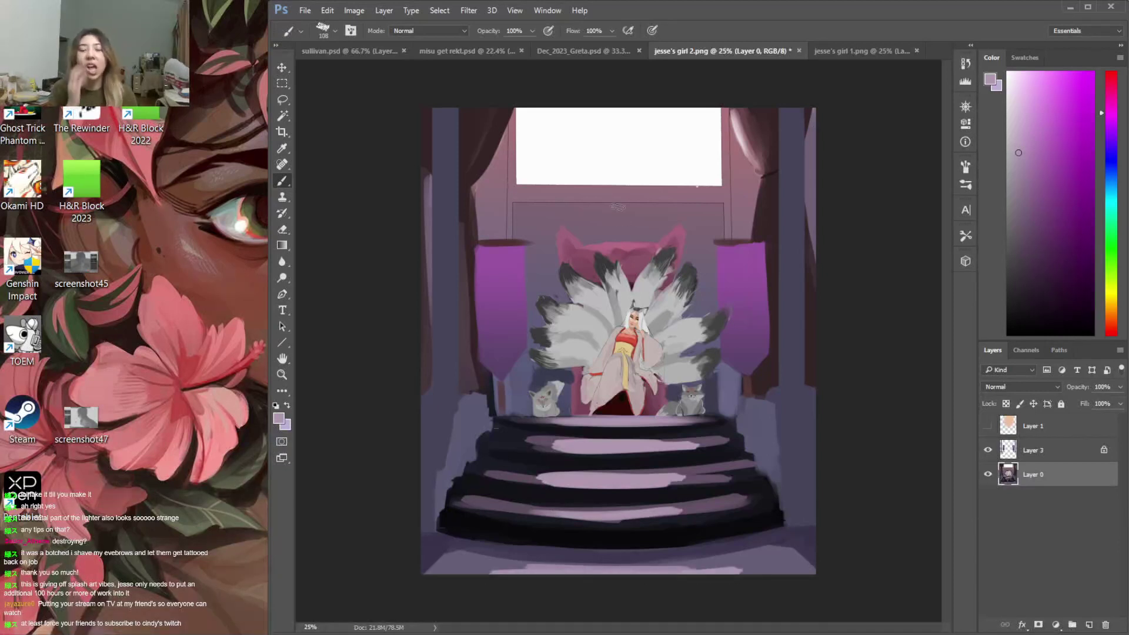
Sample the right curtain's maroon and repaint its upper drape over the pale highlight on Layer 0
{"action": "key", "text": "w"}
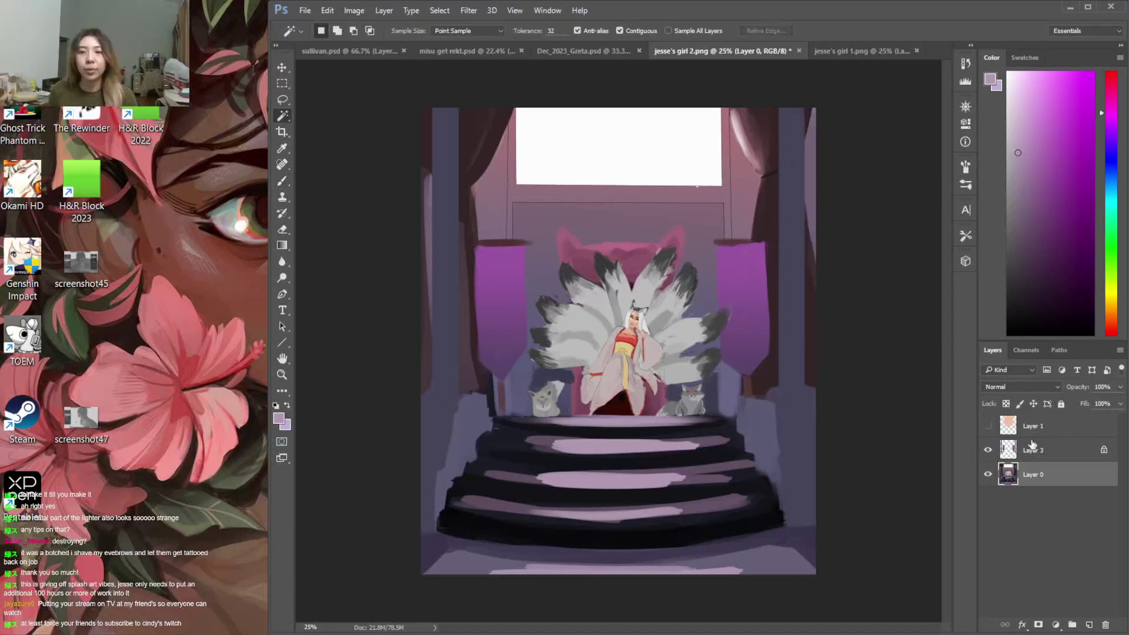
{"action": "left_click", "coordinate": [777, 213]}
{"action": "left_click", "coordinate": [759, 154], "text": "shift"}
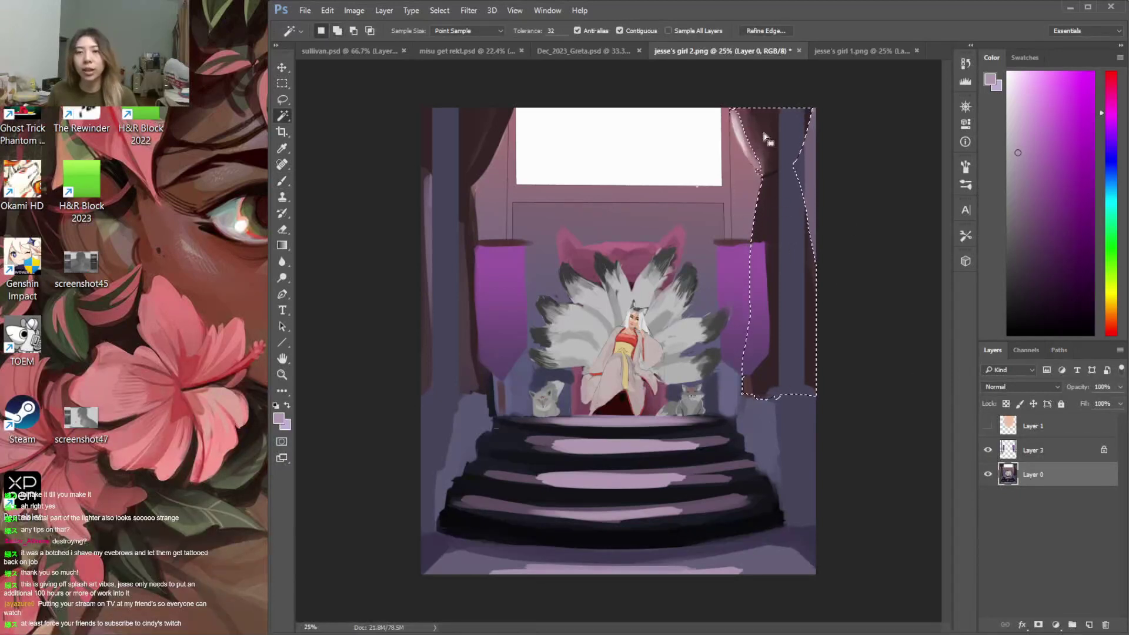
{"action": "key", "text": "i"}
{"action": "left_click", "coordinate": [759, 135]}
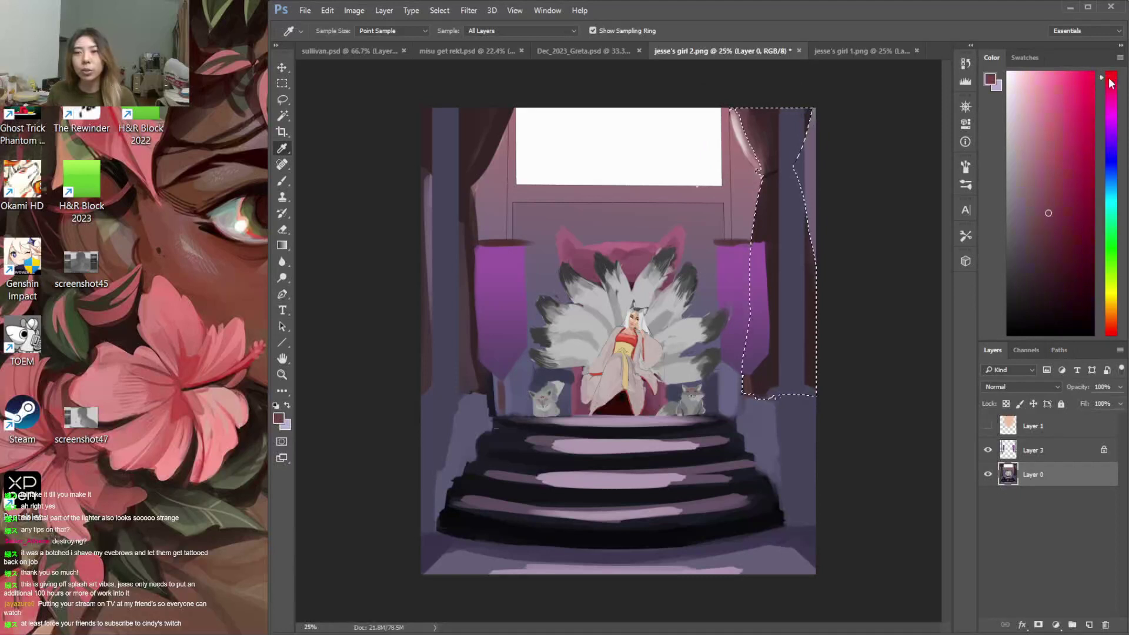
{"action": "key", "text": "ctrl+d"}
{"action": "key", "text": "b"}
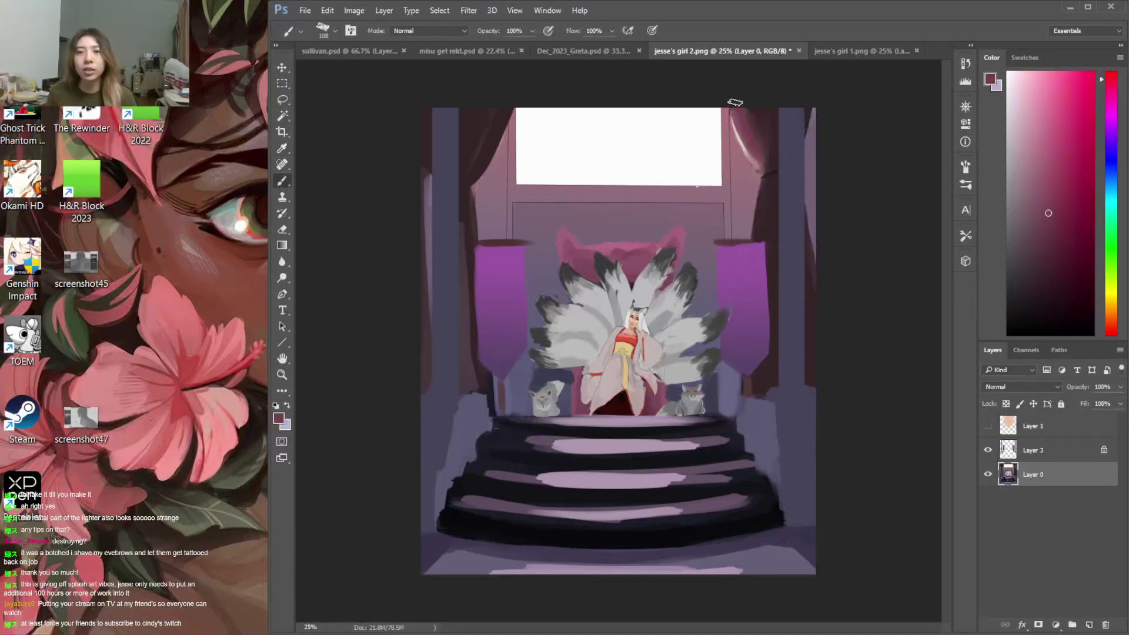
{"action": "mouse_move", "coordinate": [741, 120]}
{"action": "left_mouse_down"}
{"action": "mouse_move", "coordinate": [749, 101]}
{"action": "mouse_move", "coordinate": [765, 177]}
{"action": "left_mouse_up"}
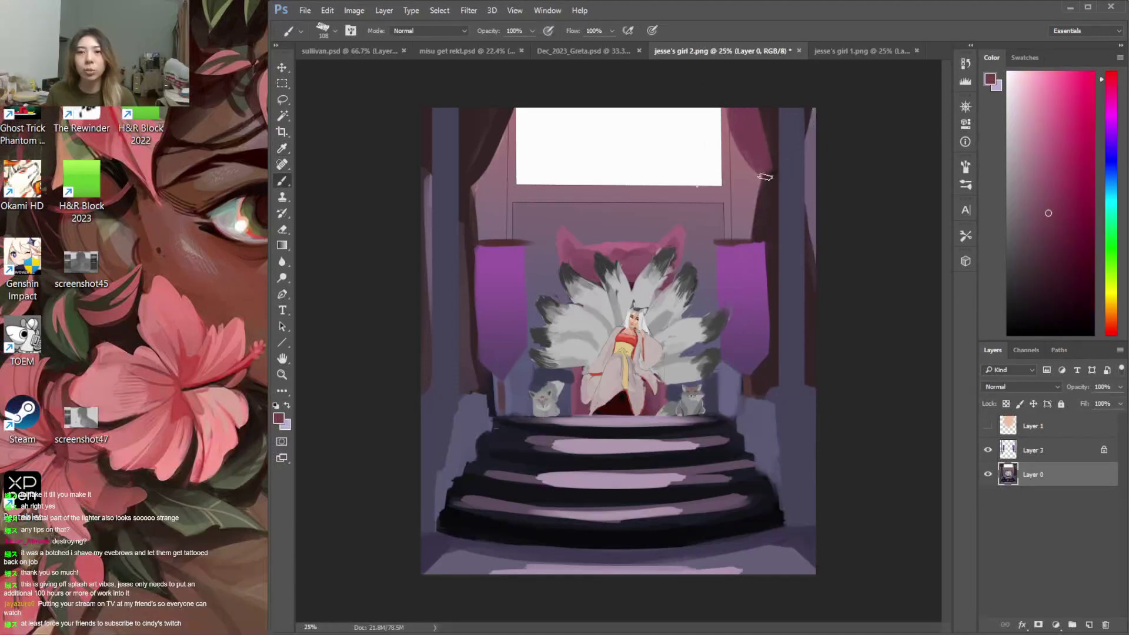
Paint dark folds and a maroon inner edge down the length of the right curtain
{"action": "key", "text": "x"}
{"action": "left_click", "coordinate": [770, 118], "text": "alt"}
{"action": "mouse_move", "coordinate": [766, 117]}
{"action": "left_mouse_down"}
{"action": "mouse_move", "coordinate": [779, 166]}
{"action": "mouse_move", "coordinate": [765, 192]}
{"action": "mouse_move", "coordinate": [762, 272]}
{"action": "left_mouse_up"}
{"action": "key", "text": "x"}
{"action": "left_click", "coordinate": [764, 272], "text": "alt"}
{"action": "key", "text": "x"}
{"action": "left_click_drag", "start_coordinate": [765, 231], "coordinate": [773, 386]}
Paint matching maroon and dark folds on the left curtain, including its inner edge below the gather
{"action": "mouse_move", "coordinate": [488, 136]}
{"action": "left_mouse_down"}
{"action": "mouse_move", "coordinate": [500, 110]}
{"action": "mouse_move", "coordinate": [468, 188]}
{"action": "mouse_move", "coordinate": [500, 120]}
{"action": "left_mouse_up"}
{"action": "key", "text": "x"}
{"action": "mouse_move", "coordinate": [495, 116]}
{"action": "left_mouse_down"}
{"action": "mouse_move", "coordinate": [474, 172]}
{"action": "mouse_move", "coordinate": [493, 115]}
{"action": "mouse_move", "coordinate": [474, 104]}
{"action": "mouse_move", "coordinate": [467, 170]}
{"action": "left_mouse_up"}
{"action": "key", "text": "x"}
{"action": "key", "text": "x"}
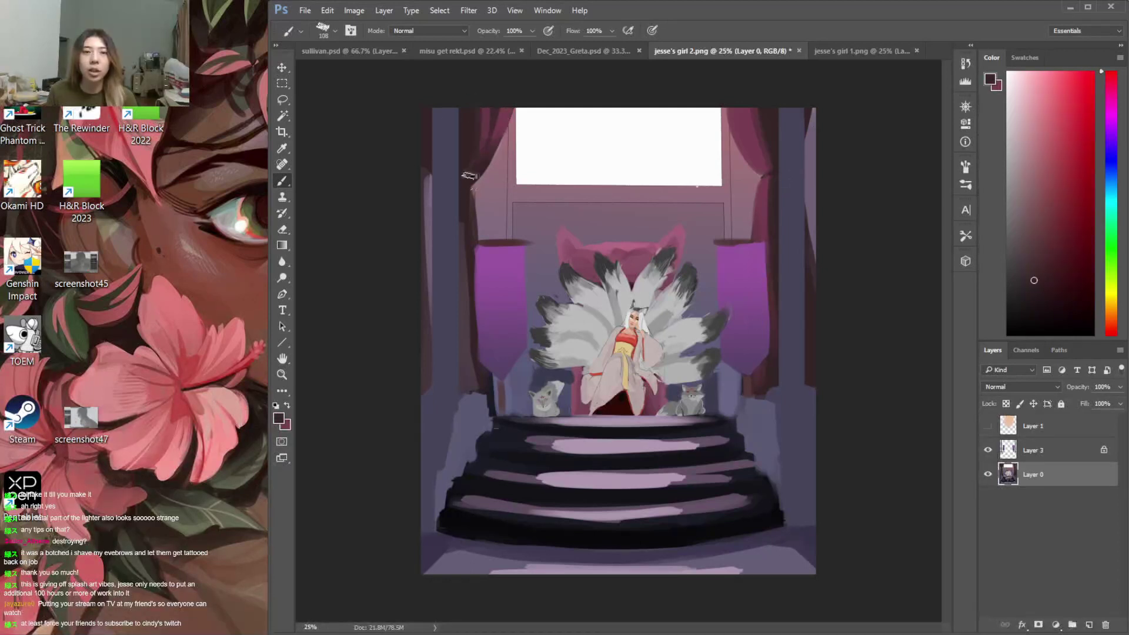
{"action": "left_click", "coordinate": [761, 145], "text": "alt"}
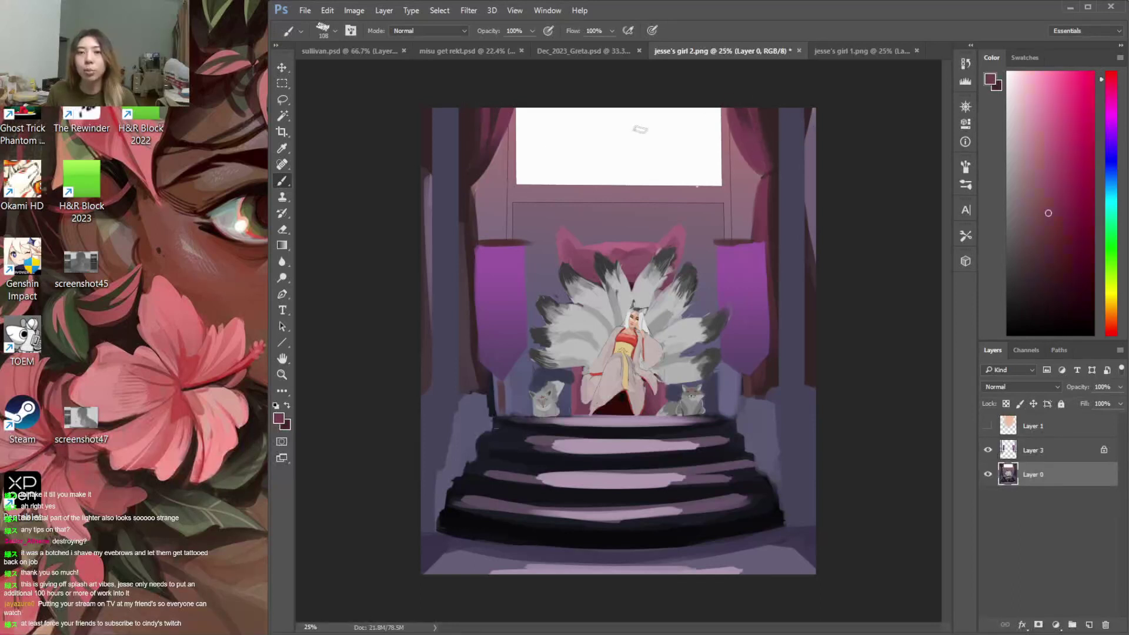
{"action": "mouse_move", "coordinate": [468, 197]}
{"action": "left_mouse_down"}
{"action": "mouse_move", "coordinate": [473, 238]}
{"action": "mouse_move", "coordinate": [469, 224]}
{"action": "left_mouse_up"}
{"action": "key", "text": "x"}
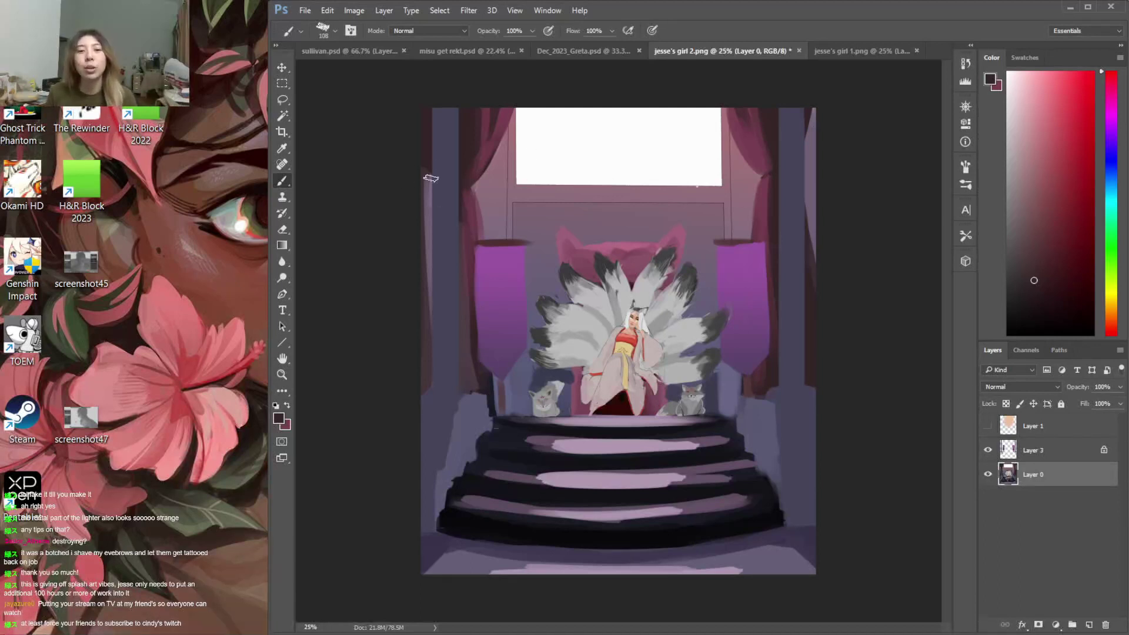
Touch up the outer curtain strips at the canvas edges with sampled curtain colors, undoing a stray stroke
{"action": "left_click", "coordinate": [427, 152], "text": "alt"}
{"action": "key", "text": "x"}
{"action": "key", "text": "x"}
{"action": "left_click_drag", "start_coordinate": [425, 116], "coordinate": [434, 159]}
{"action": "key", "text": "ctrl+z"}
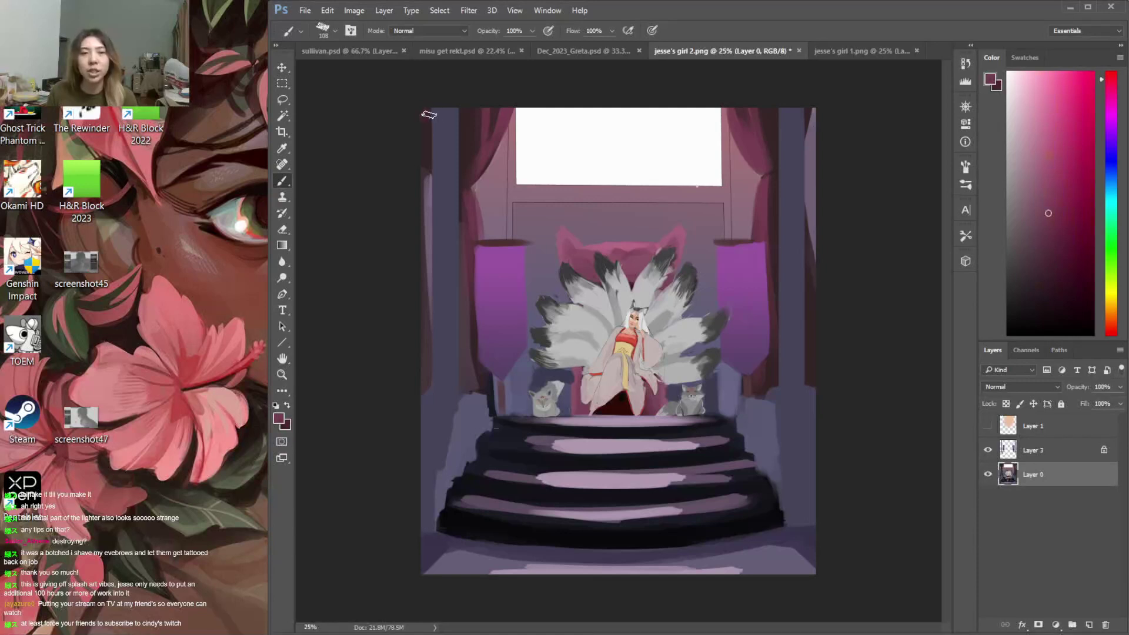
{"action": "left_click", "coordinate": [431, 125], "text": "alt"}
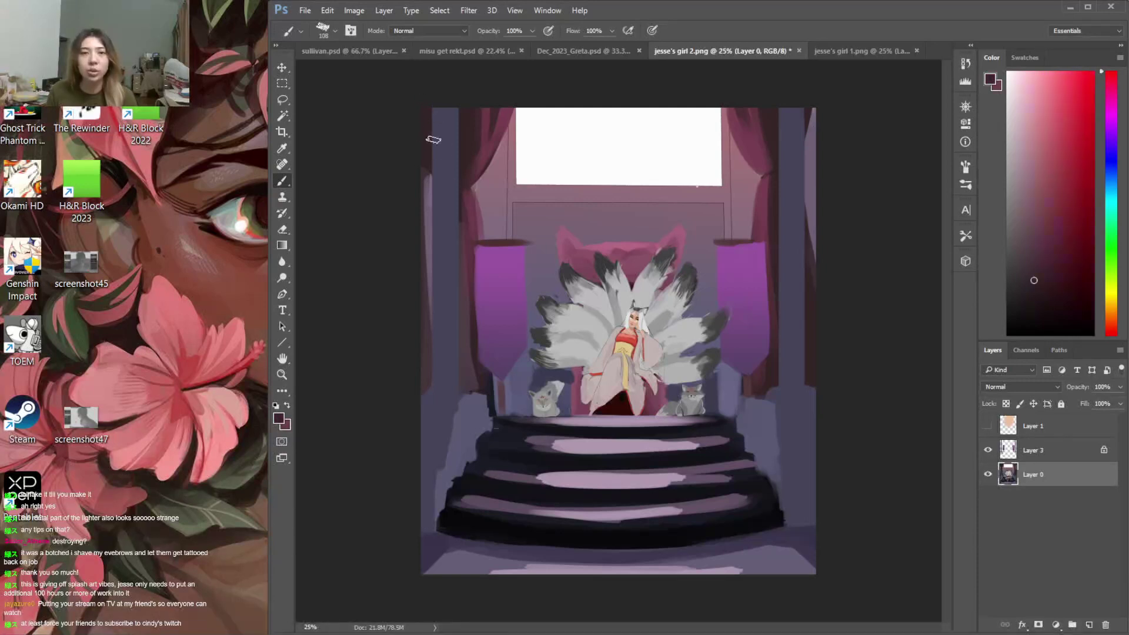
{"action": "mouse_move", "coordinate": [811, 100]}
{"action": "left_mouse_down"}
{"action": "mouse_move", "coordinate": [795, 169]}
{"action": "mouse_move", "coordinate": [807, 159]}
{"action": "left_mouse_up"}
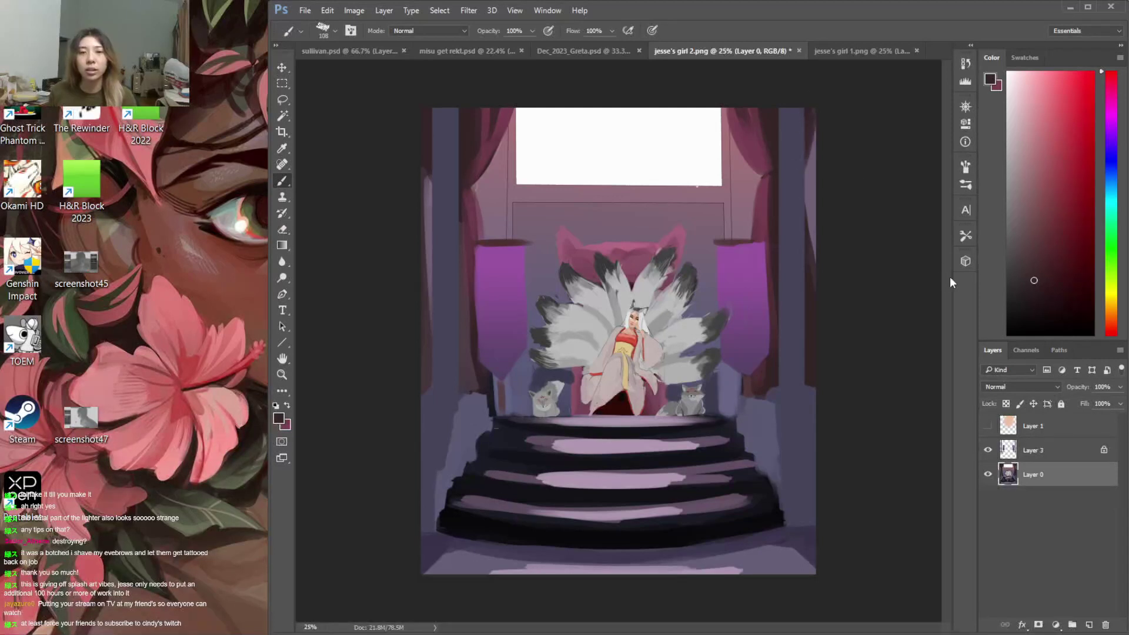
Activate Layer 3, prepare a large soft brush with a muted violet, undo the trial stroke and select the right pillar
{"action": "left_click", "coordinate": [1058, 449]}
{"action": "left_click", "coordinate": [799, 383], "text": "alt"}
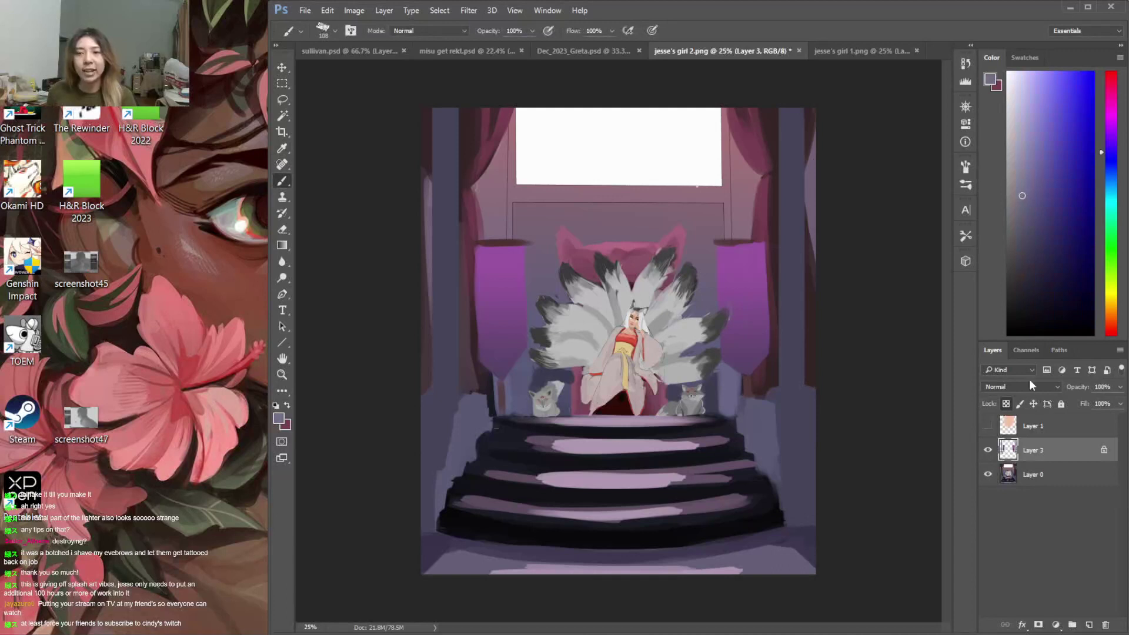
{"action": "left_click", "coordinate": [1113, 119]}
{"action": "left_click", "coordinate": [1026, 168]}
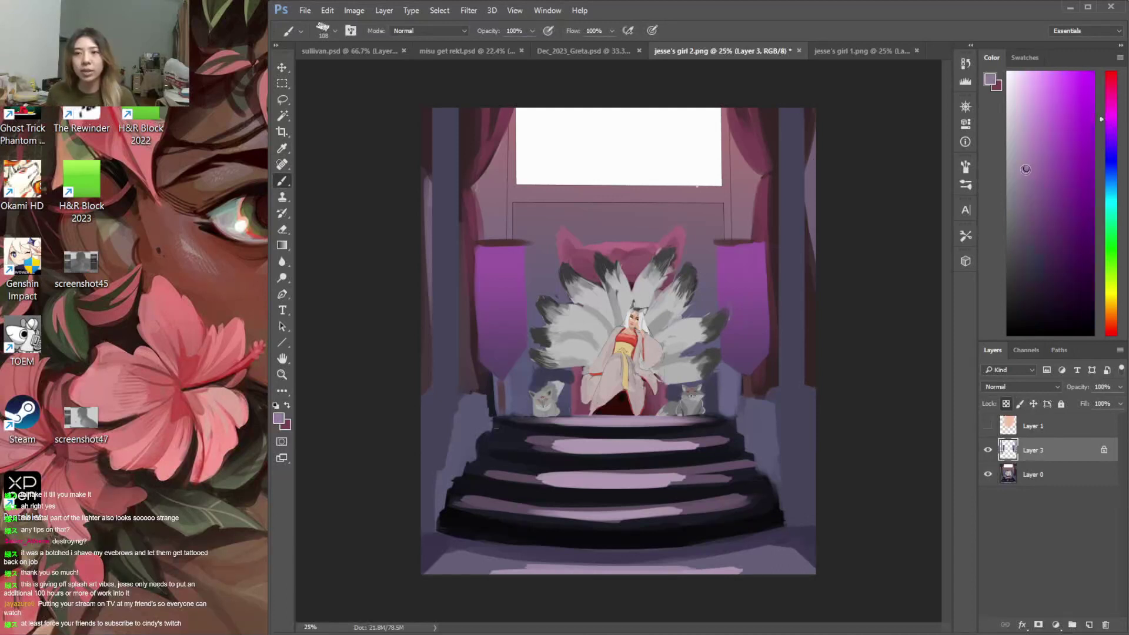
{"action": "right_click", "coordinate": [742, 259]}
{"action": "left_click_drag", "start_coordinate": [853, 280], "coordinate": [872, 280]}
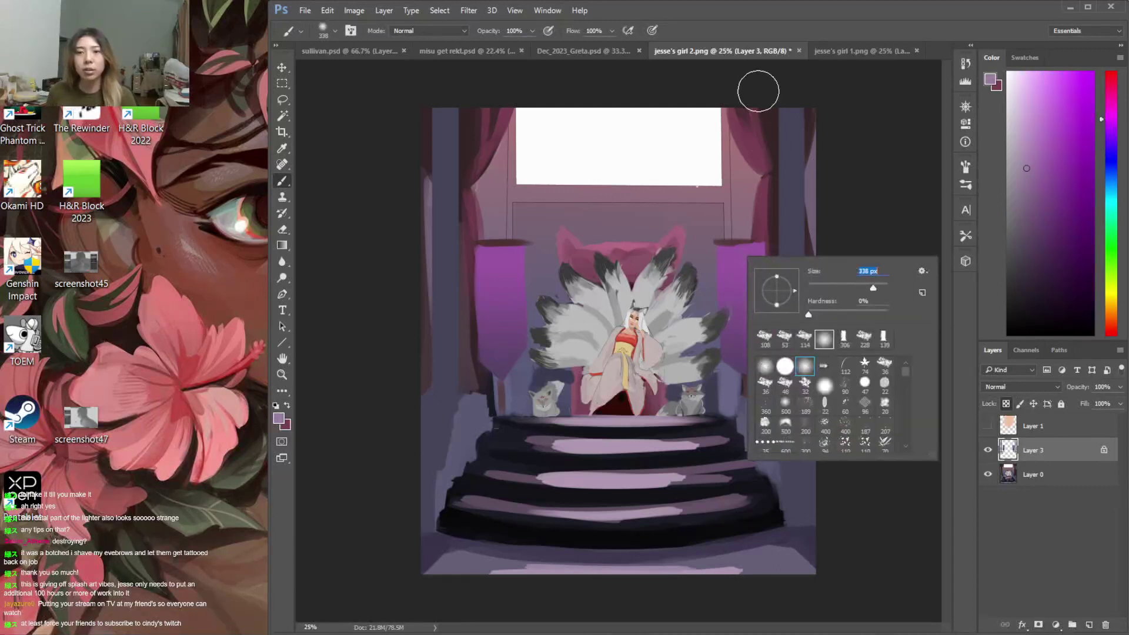
{"action": "left_click_drag", "start_coordinate": [770, 115], "coordinate": [752, 276]}
{"action": "key", "text": "ctrl+z"}
{"action": "key", "text": "w"}
{"action": "left_click", "coordinate": [785, 207]}
{"action": "key", "text": "b"}
Brush a plum tint and a lighter dusty pink glow down the inner side of the right pillar
{"action": "left_click", "coordinate": [1113, 84]}
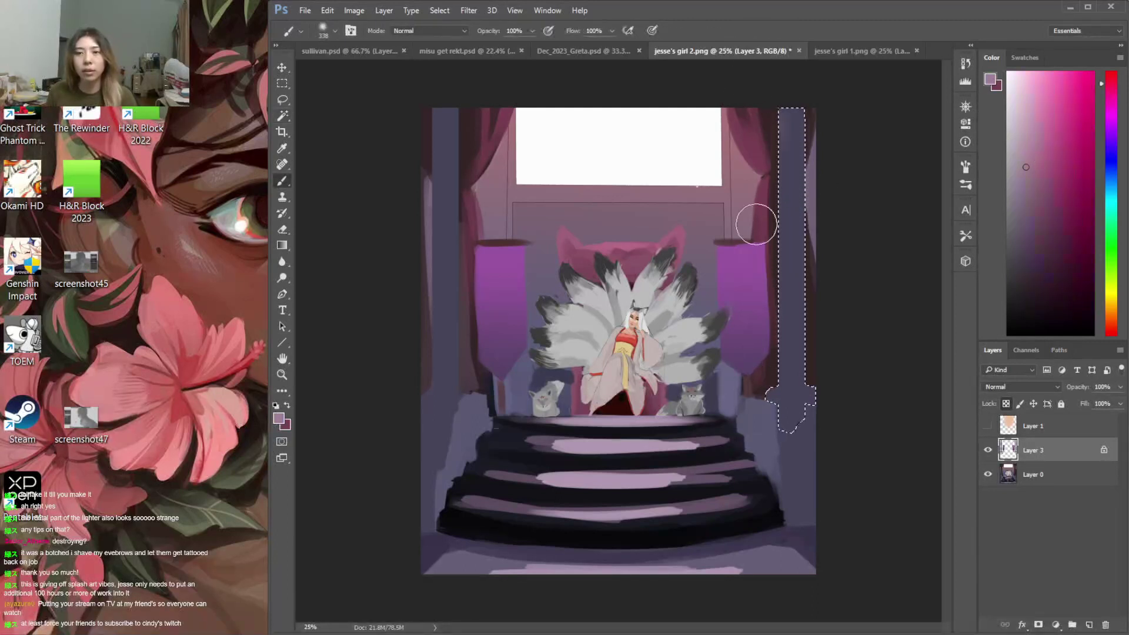
{"action": "left_click", "coordinate": [754, 112], "text": "alt"}
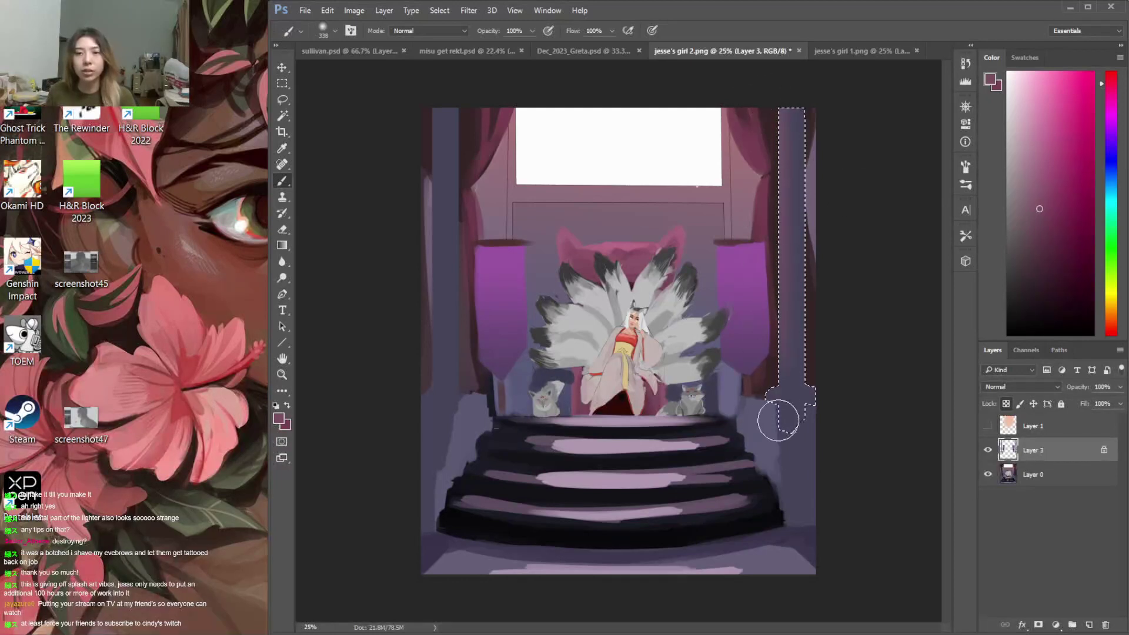
{"action": "left_click", "coordinate": [1110, 75]}
{"action": "left_click", "coordinate": [1026, 169]}
{"action": "left_click_drag", "start_coordinate": [791, 176], "coordinate": [758, 350]}
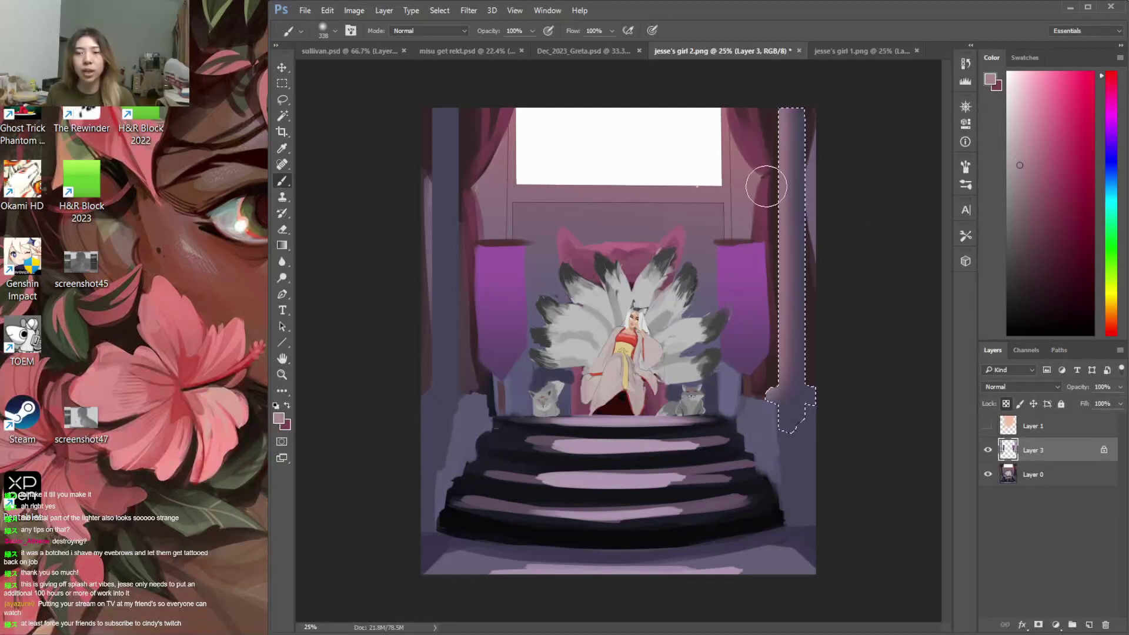
Paint a light pink highlight on the right pillar's base with a textured brush and clear the selection
{"action": "right_click", "coordinate": [789, 355]}
{"action": "left_click", "coordinate": [850, 441]}
{"action": "left_click_drag", "start_coordinate": [780, 398], "coordinate": [769, 386]}
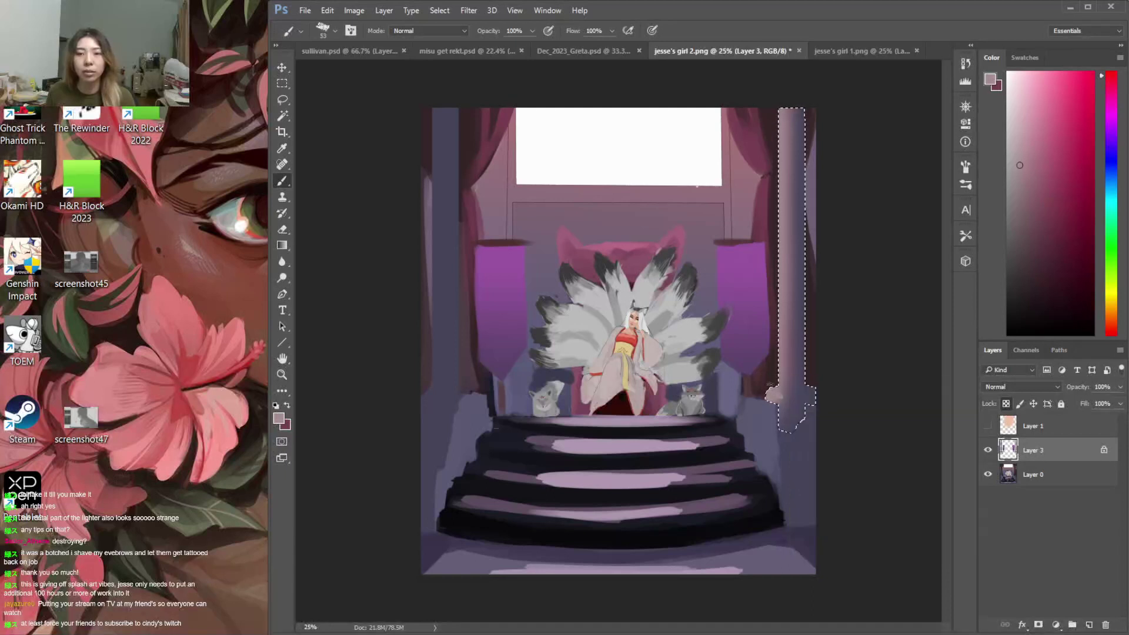
{"action": "left_click", "coordinate": [801, 388], "text": "alt"}
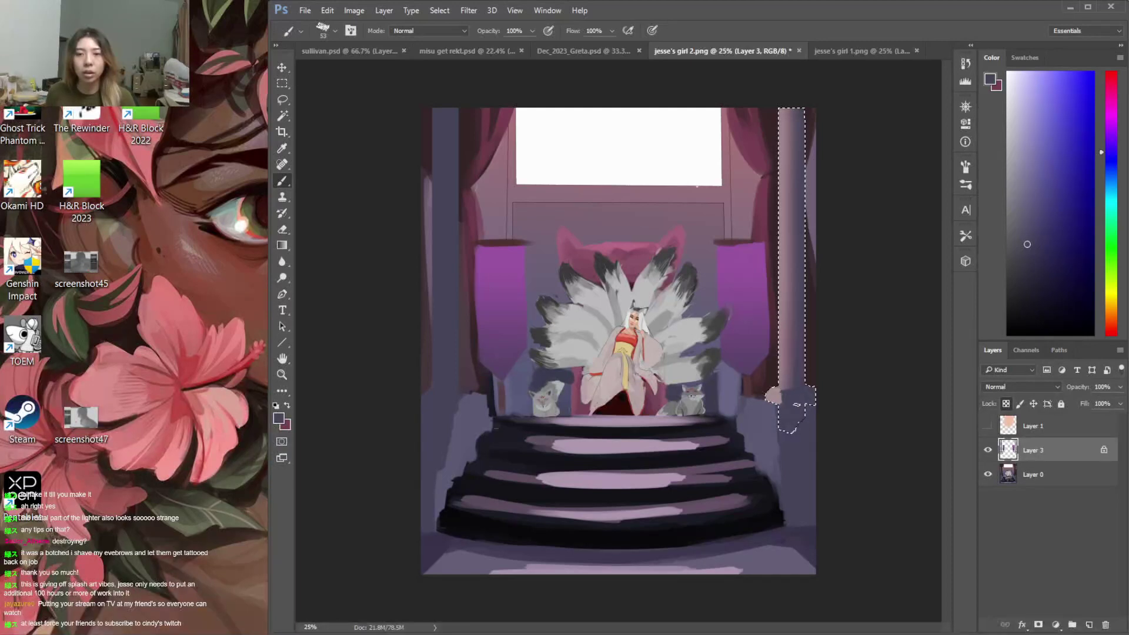
{"action": "left_click", "coordinate": [791, 372], "text": "alt"}
{"action": "key", "text": "ctrl+d"}
Select the left pillar and softly brush a muted plum tint along its inner side
{"action": "key", "text": "w"}
{"action": "left_click", "coordinate": [449, 194]}
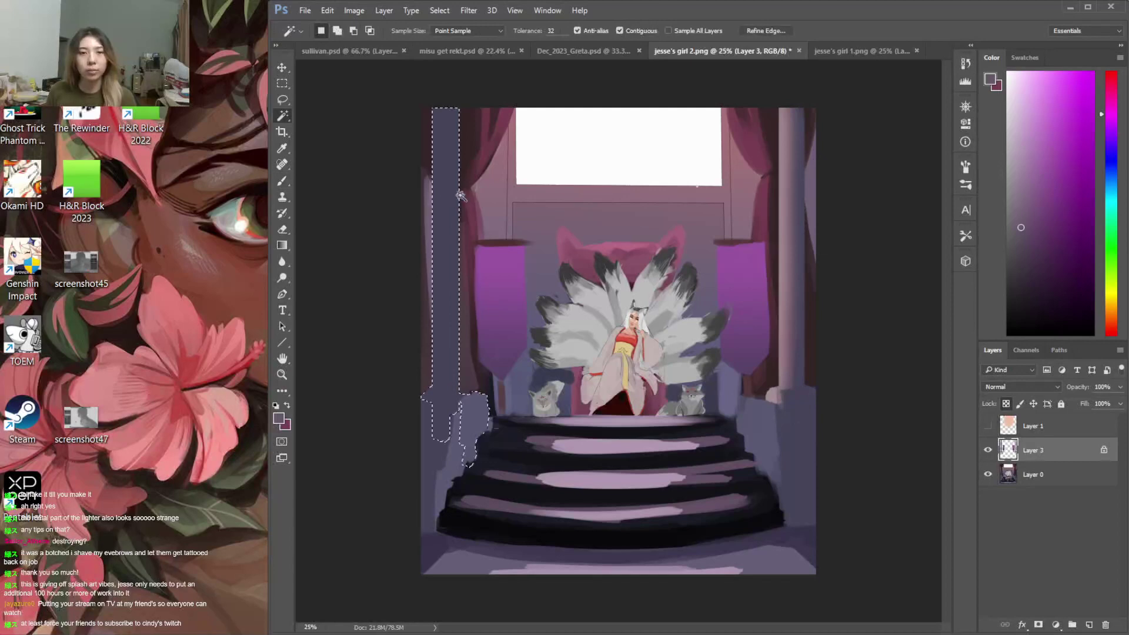
{"action": "key", "text": "b"}
{"action": "right_click", "coordinate": [484, 194]}
{"action": "left_click", "coordinate": [524, 278]}
{"action": "left_click", "coordinate": [597, 225]}
{"action": "left_click", "coordinate": [610, 140]}
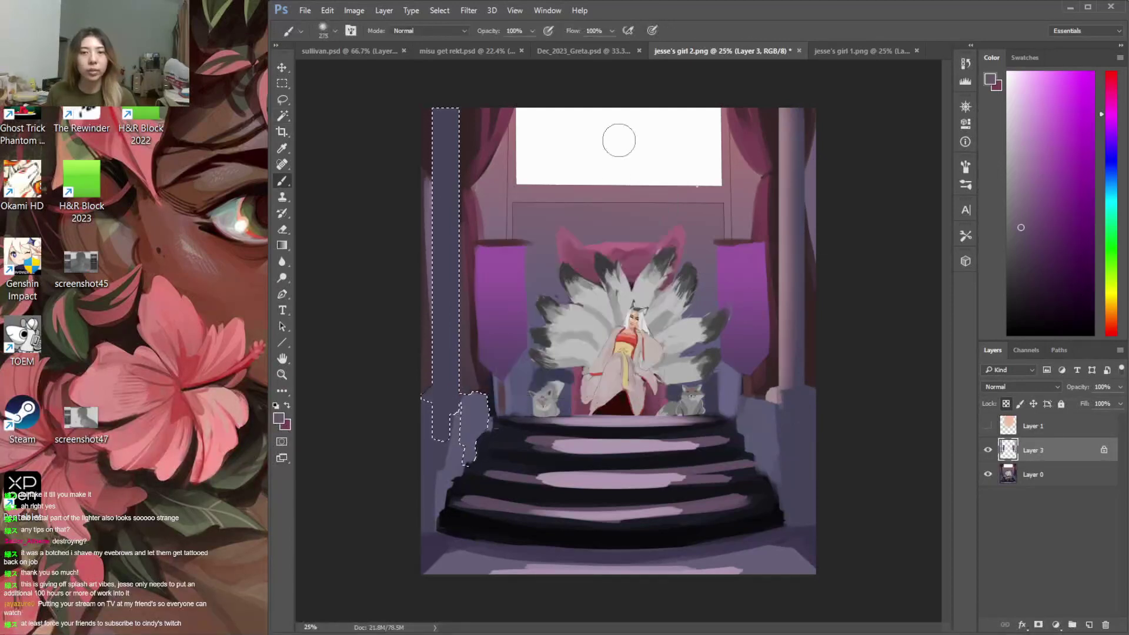
{"action": "left_click", "coordinate": [789, 167], "text": "alt"}
{"action": "left_click", "coordinate": [795, 167], "text": "alt"}
{"action": "left_click", "coordinate": [1029, 207]}
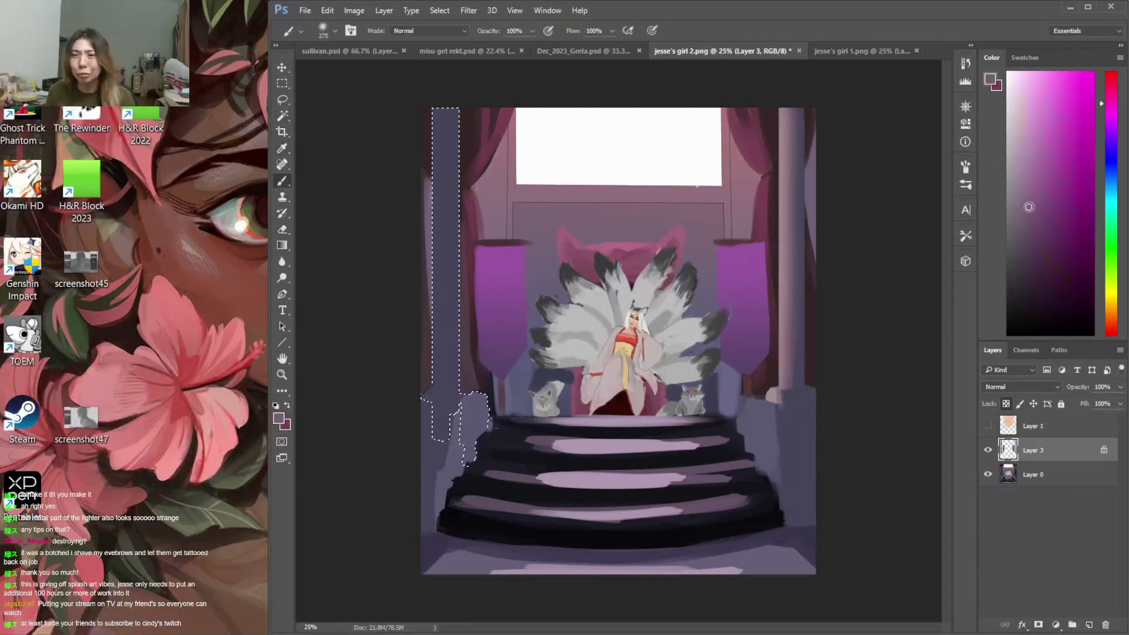
{"action": "left_click", "coordinate": [1111, 94]}
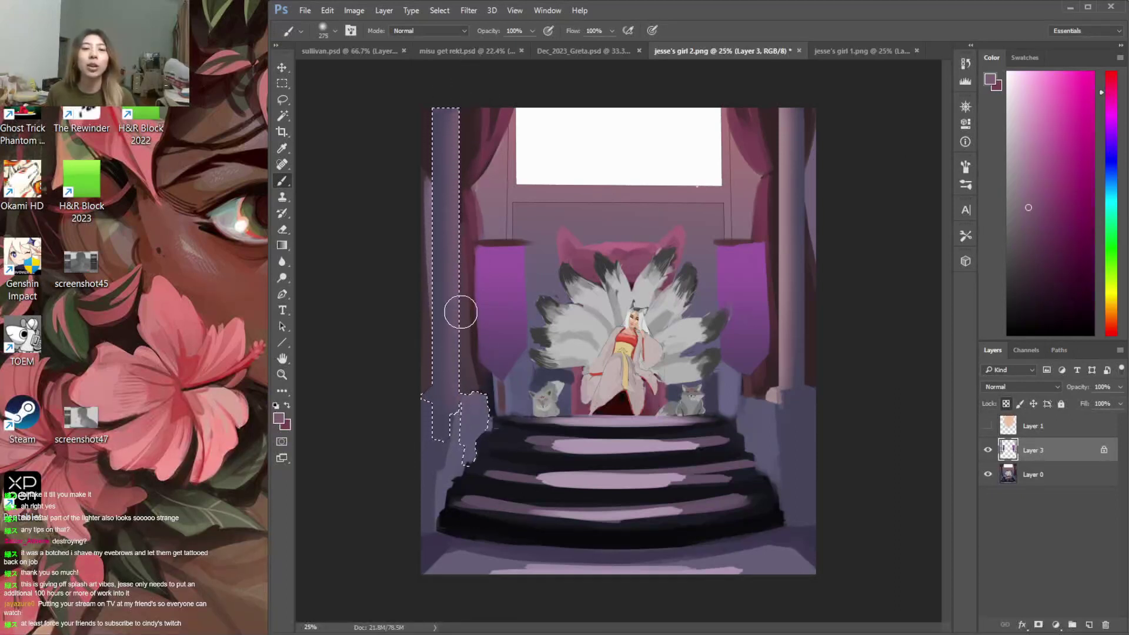
Brush a lighter dusty pink glow down the left pillar's inner side and clear the selection
{"action": "left_click", "coordinate": [1020, 157]}
{"action": "right_click", "coordinate": [476, 187]}
{"action": "left_click", "coordinate": [474, 157]}
{"action": "mouse_move", "coordinate": [475, 156]}
{"action": "left_mouse_down"}
{"action": "mouse_move", "coordinate": [469, 380]}
{"action": "mouse_move", "coordinate": [444, 449]}
{"action": "left_mouse_up"}
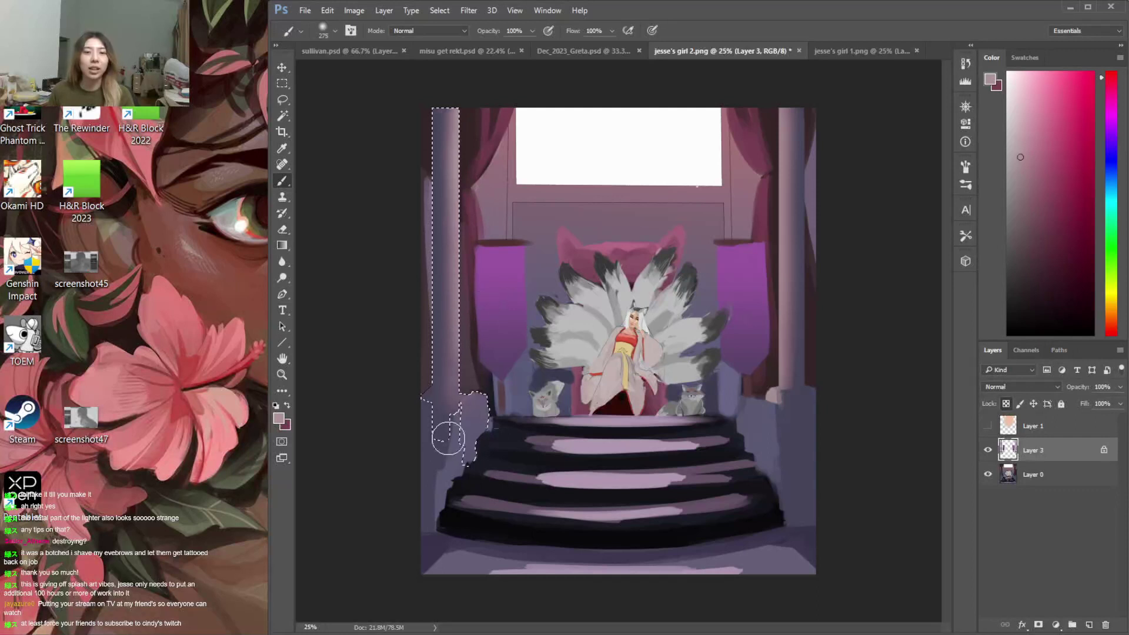
{"action": "key", "text": "ctrl+d"}
Outline the left pillar's base and shade it with the sampled dark blue
{"action": "key", "text": "l"}
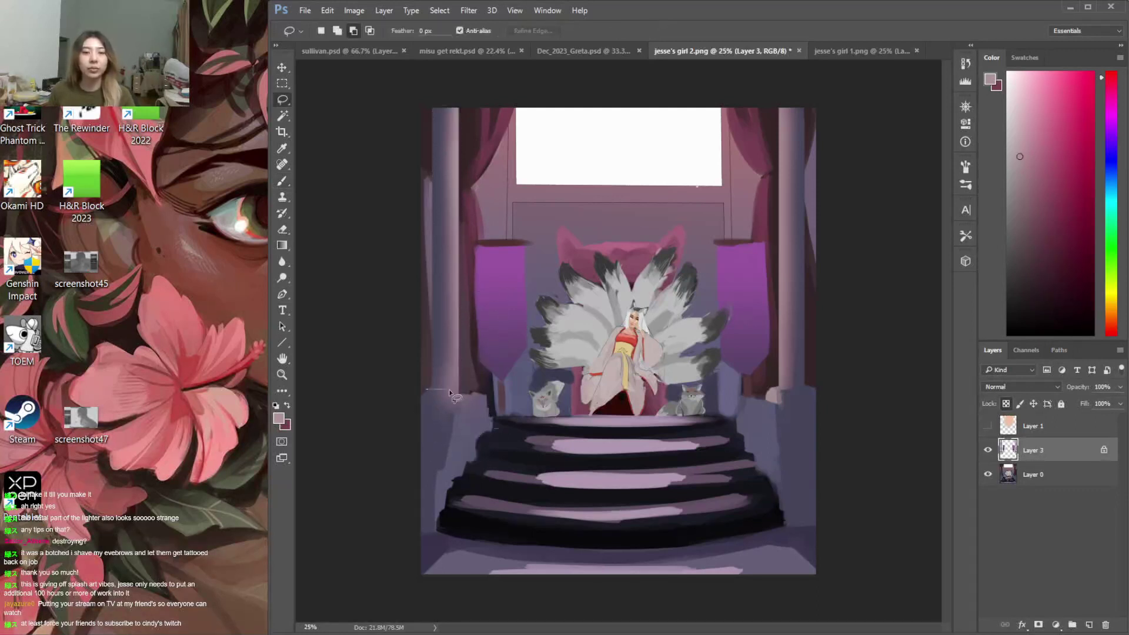
{"action": "key", "text": "b"}
{"action": "left_click", "coordinate": [441, 429], "text": "alt"}
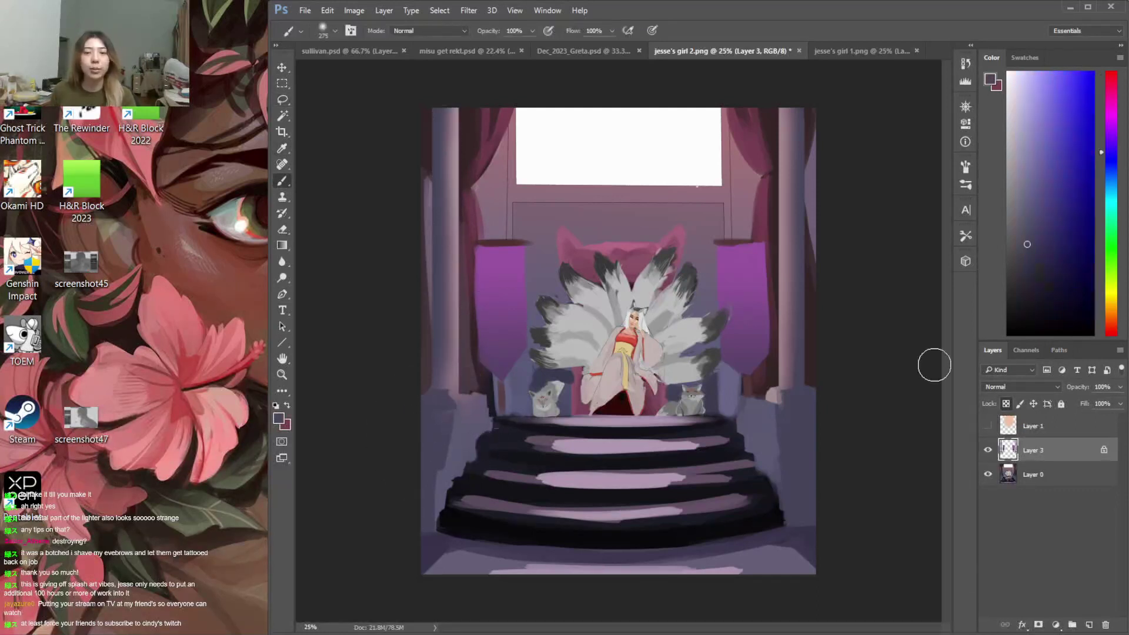
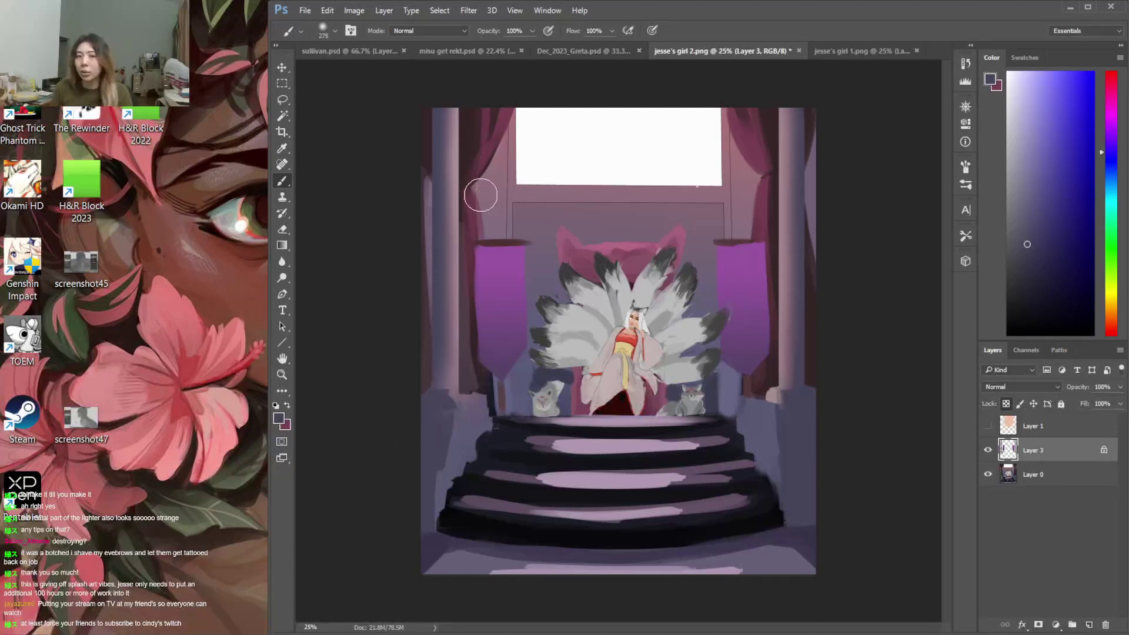
Select a narrow vertical strip down the left pillar for painting a groove in dark blue
{"action": "key", "text": "m"}
{"action": "mouse_move", "coordinate": [450, 113]}
{"action": "left_mouse_down"}
{"action": "mouse_move", "coordinate": [368, 288]}
{"action": "mouse_move", "coordinate": [447, 399]}
{"action": "left_mouse_up"}
{"action": "key", "text": "b"}
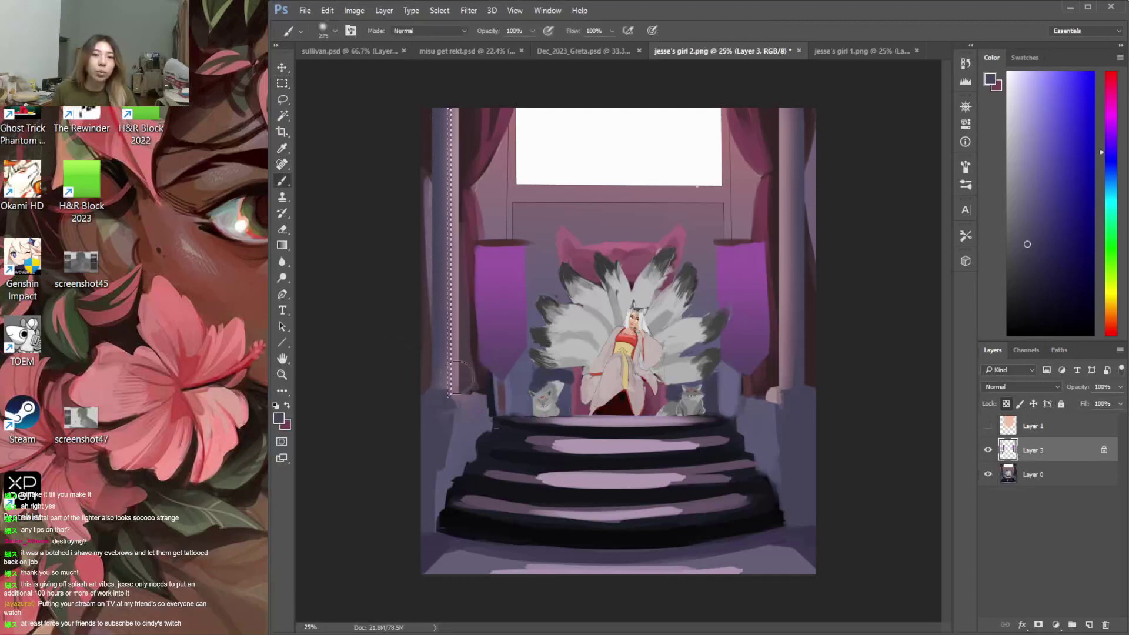
Paint lighter mauve vertical streaks down the left pillar, confined to narrow rectangular selections along its shaft
{"action": "key", "text": "l"}
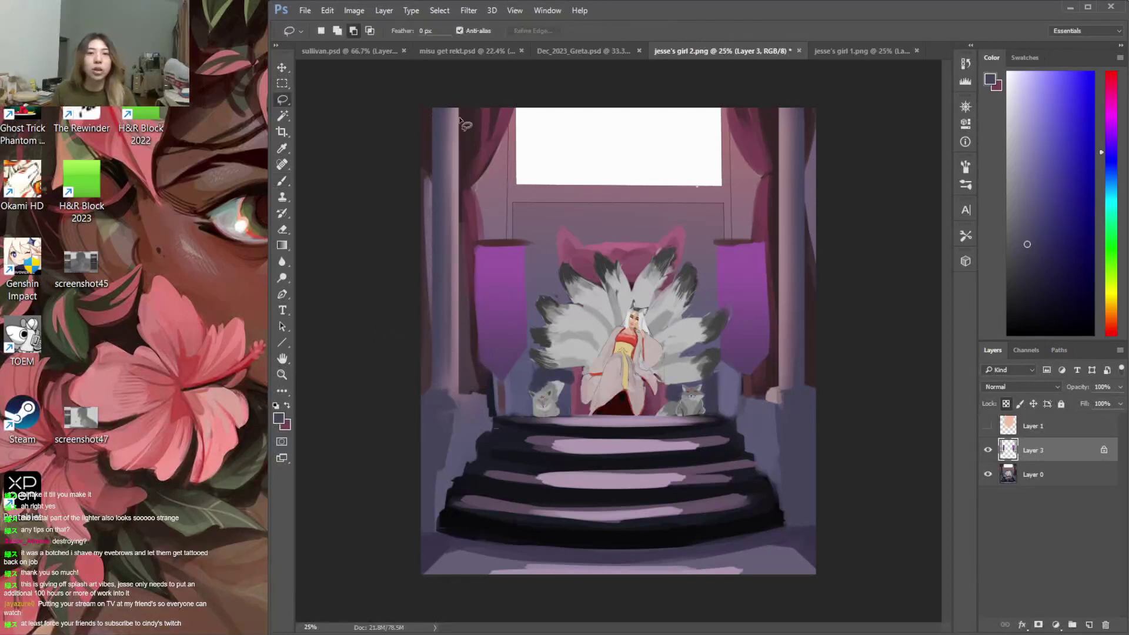
{"action": "key", "text": "m"}
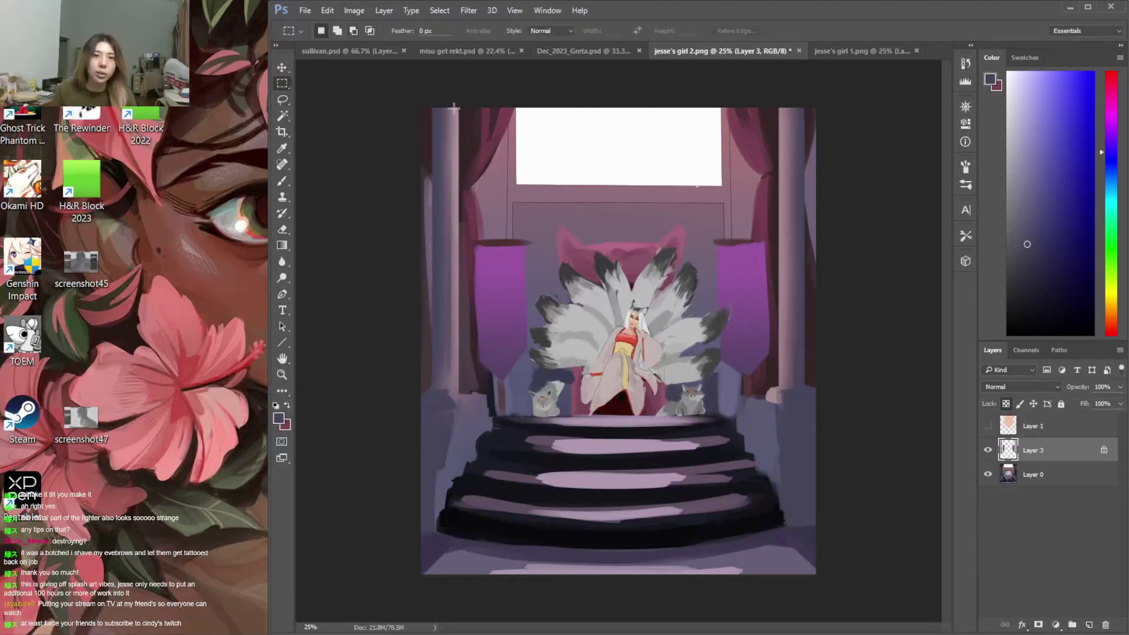
{"action": "left_click_drag", "start_coordinate": [447, 110], "coordinate": [442, 378]}
{"action": "left_click_drag", "start_coordinate": [442, 389], "coordinate": [442, 241]}
{"action": "key", "text": "b"}
{"action": "left_click", "coordinate": [458, 261], "text": "alt"}
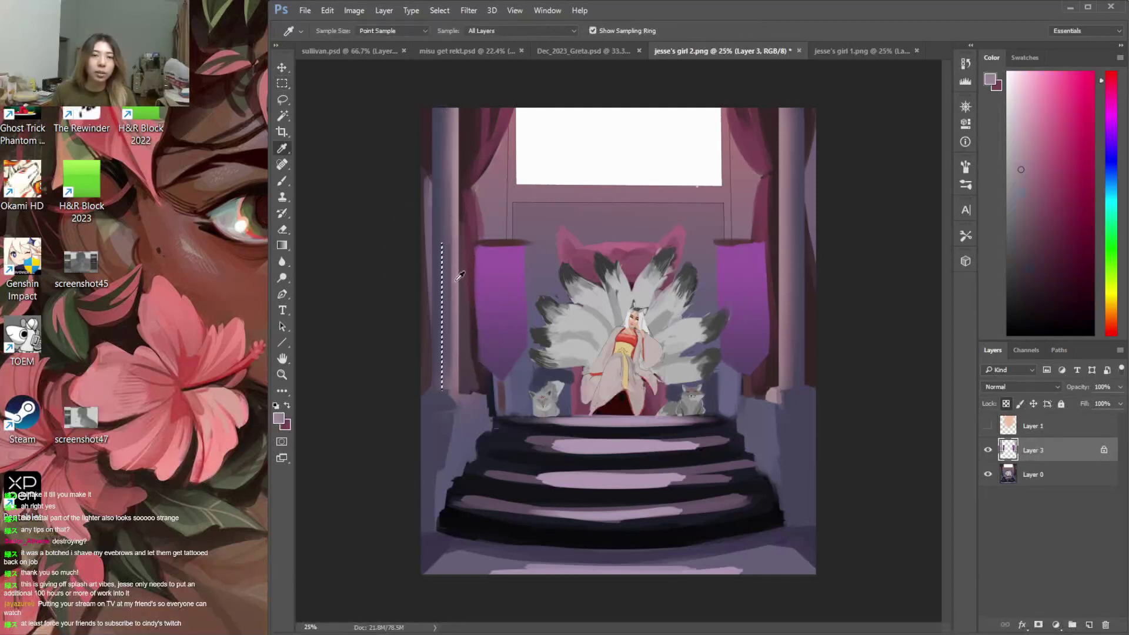
{"action": "key", "text": "ctrl+d"}
{"action": "key", "text": "l"}
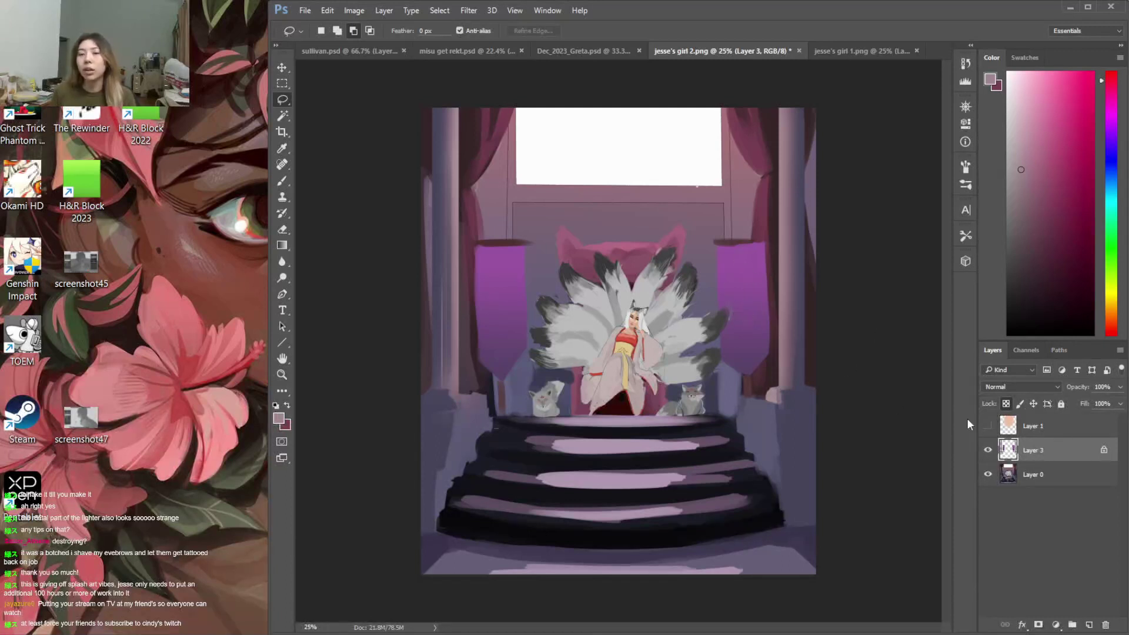
Compare the painting with Layer 3 hidden and shown
{"action": "left_click", "coordinate": [987, 451]}
{"action": "left_click", "coordinate": [988, 451]}
{"action": "left_click", "coordinate": [988, 452]}
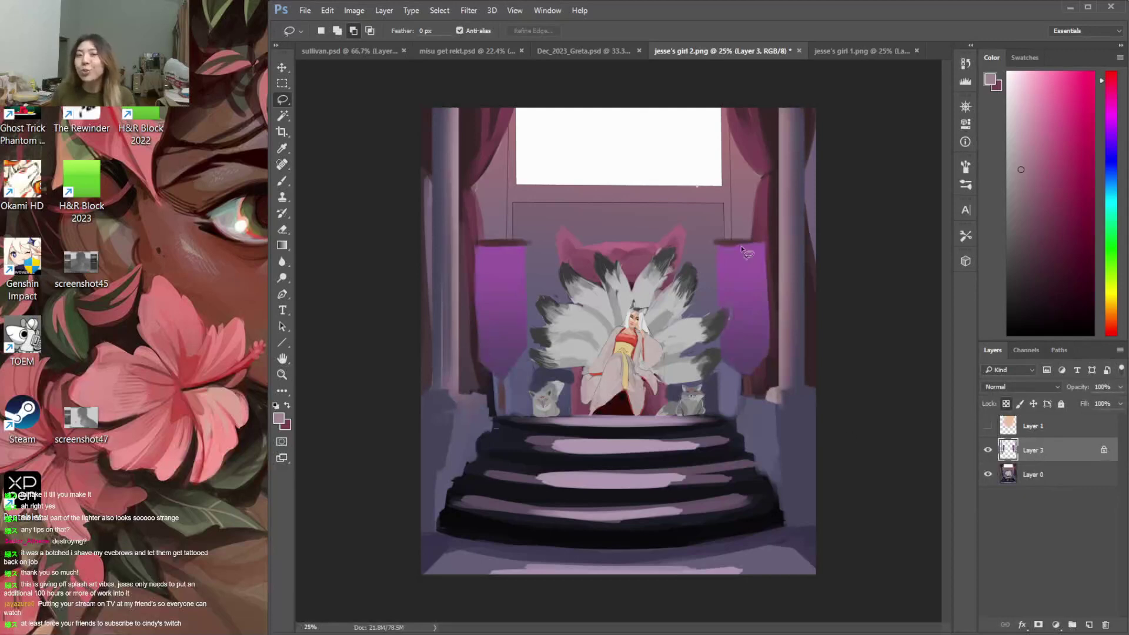
Add a new layer directly above Layer 0 in Overlay mode and prepare a soft 338 px brush in muted pink
{"action": "key", "text": "ctrl+plus"}
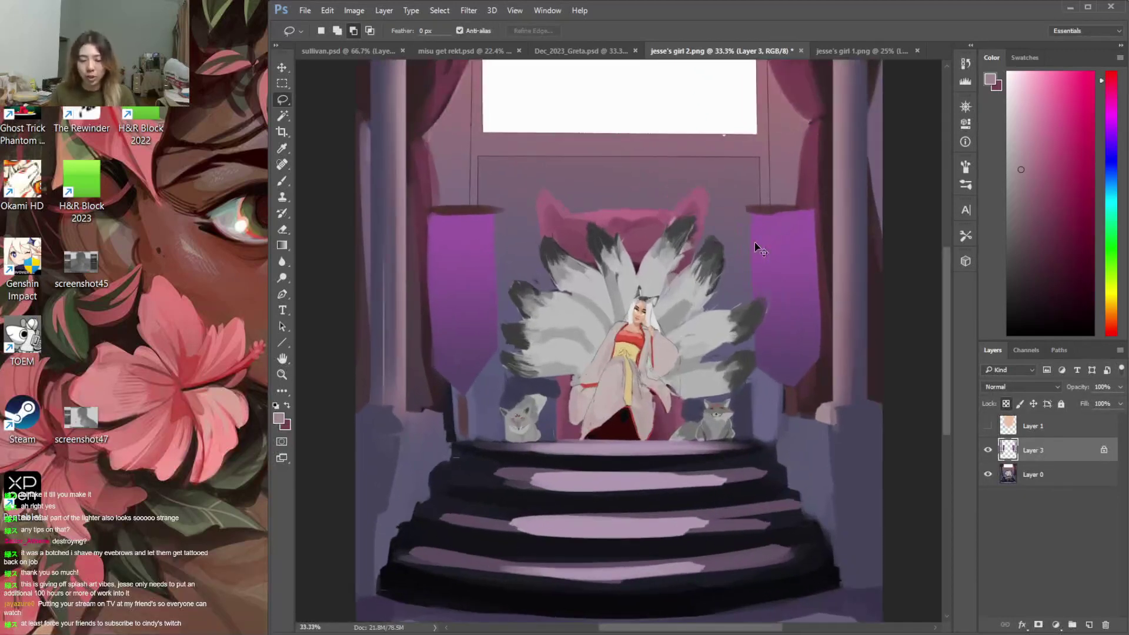
{"action": "key", "text": "ctrl+plus"}
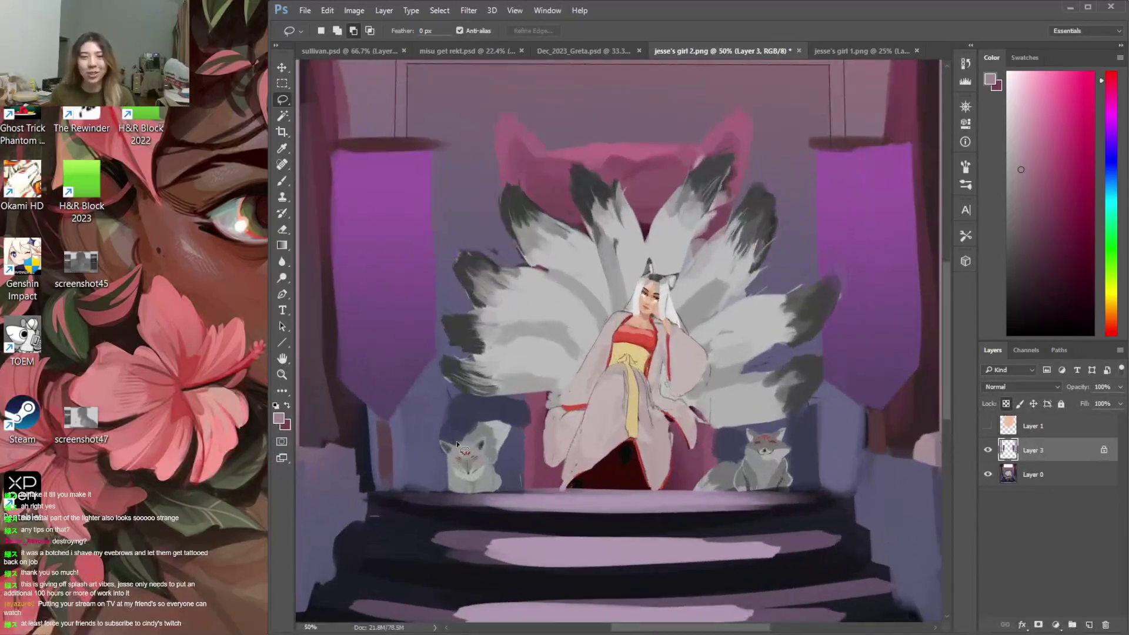
{"action": "left_click", "coordinate": [1047, 481]}
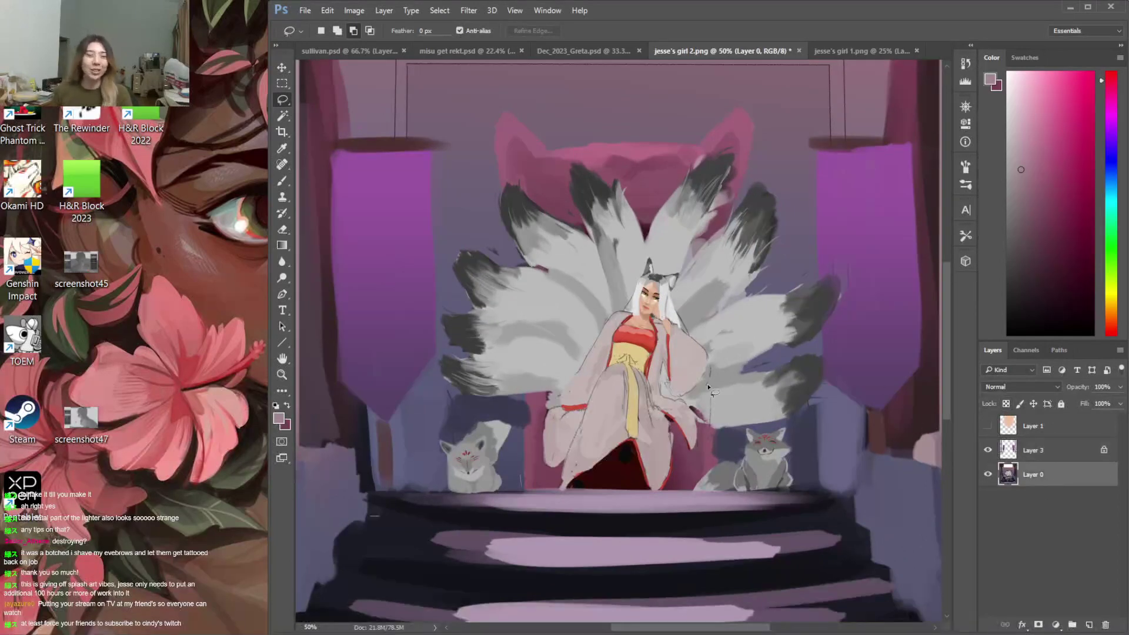
{"action": "key", "text": "w"}
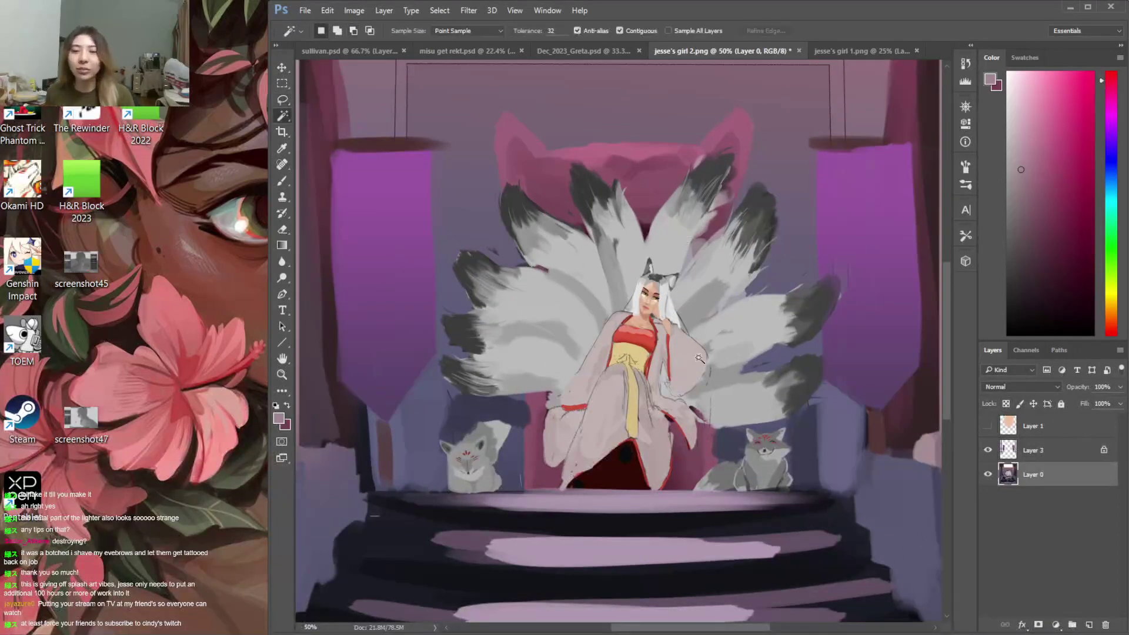
{"action": "key", "text": "b"}
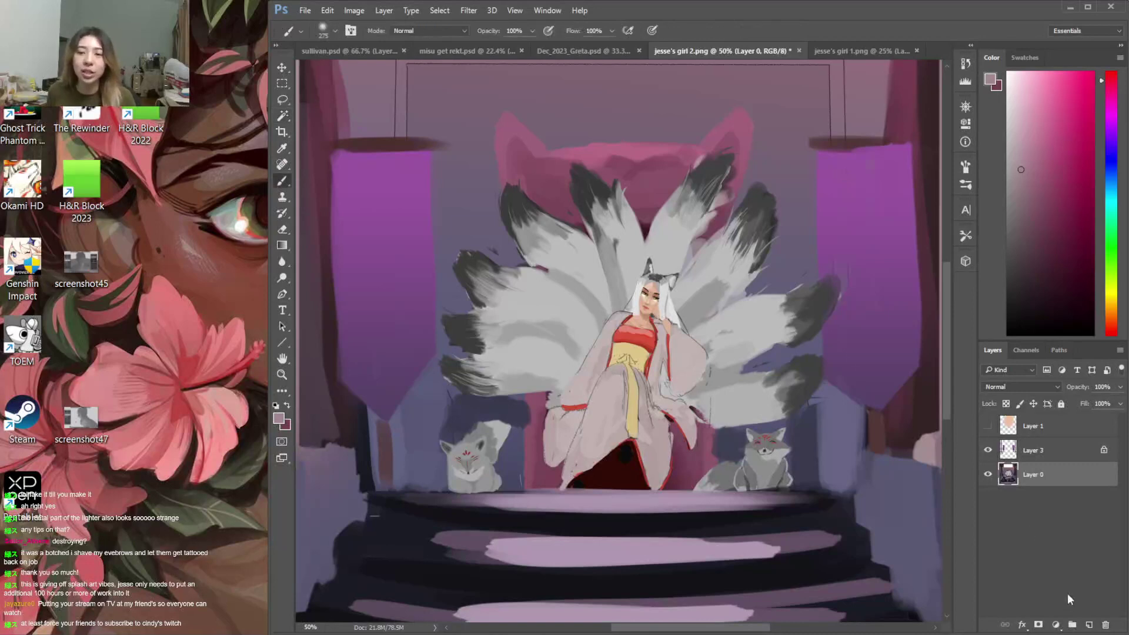
{"action": "left_click", "coordinate": [1090, 625]}
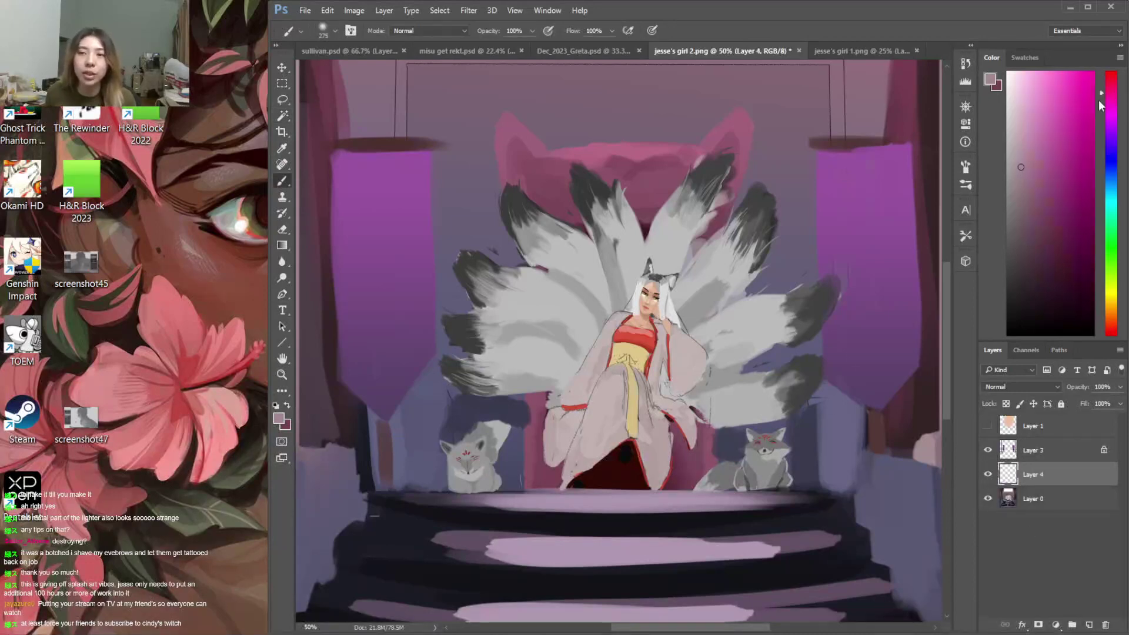
{"action": "left_click", "coordinate": [1032, 152]}
{"action": "right_click", "coordinate": [682, 334]}
{"action": "left_click_drag", "start_coordinate": [804, 364], "coordinate": [809, 364]}
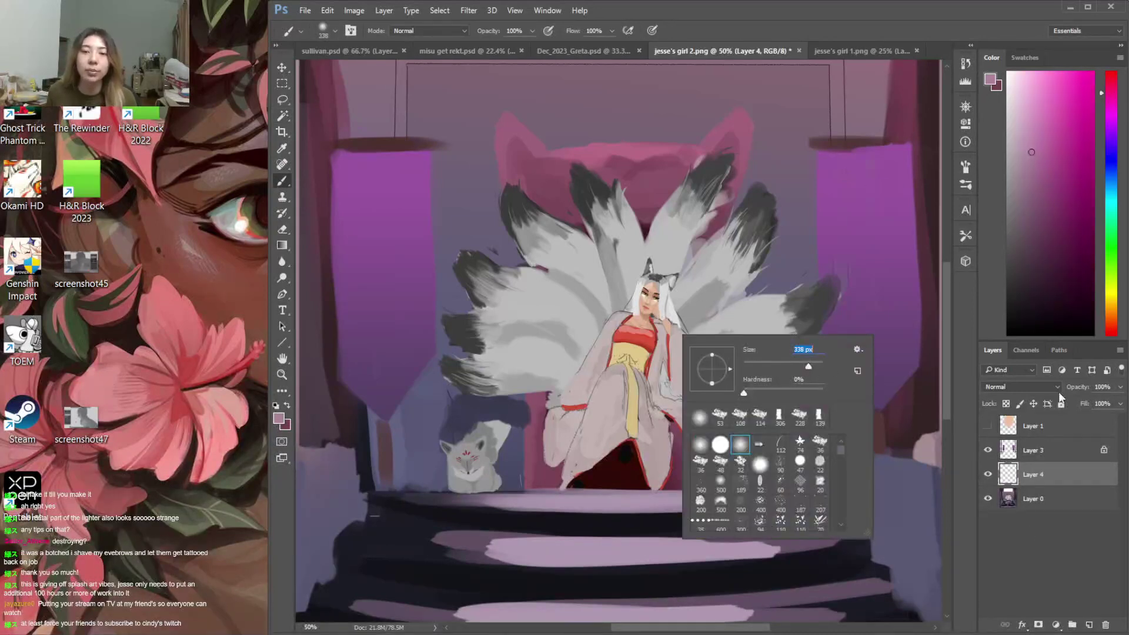
{"action": "left_click", "coordinate": [1042, 388]}
{"action": "left_click", "coordinate": [994, 509]}
Brush a soft mauve-pink overlay tint across the seated woman, her white tails and the area around the foxes
{"action": "mouse_move", "coordinate": [688, 368]}
{"action": "left_mouse_down"}
{"action": "mouse_move", "coordinate": [647, 337]}
{"action": "mouse_move", "coordinate": [630, 309]}
{"action": "left_mouse_up"}
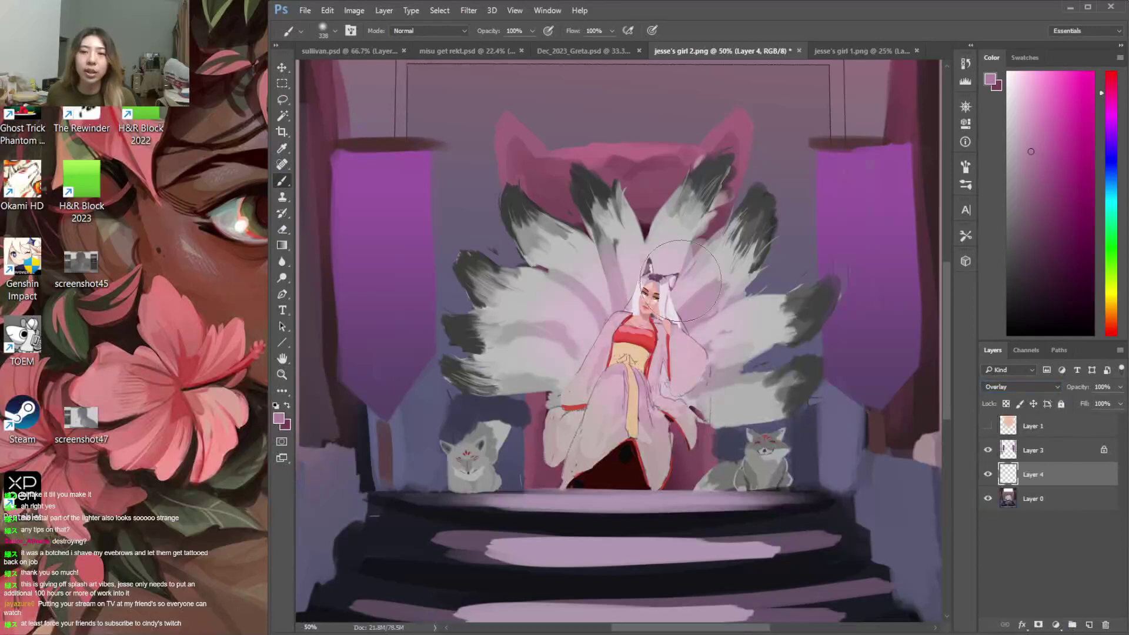
{"action": "left_click", "coordinate": [1031, 187]}
{"action": "mouse_move", "coordinate": [623, 361]}
{"action": "left_mouse_down"}
{"action": "mouse_move", "coordinate": [641, 425]}
{"action": "mouse_move", "coordinate": [711, 442]}
{"action": "mouse_move", "coordinate": [677, 473]}
{"action": "mouse_move", "coordinate": [482, 447]}
{"action": "mouse_move", "coordinate": [555, 279]}
{"action": "mouse_move", "coordinate": [617, 218]}
{"action": "left_mouse_up"}
{"action": "left_click_drag", "start_coordinate": [665, 265], "coordinate": [735, 194]}
{"action": "left_click_drag", "start_coordinate": [788, 294], "coordinate": [791, 382]}
{"action": "key", "text": "e"}
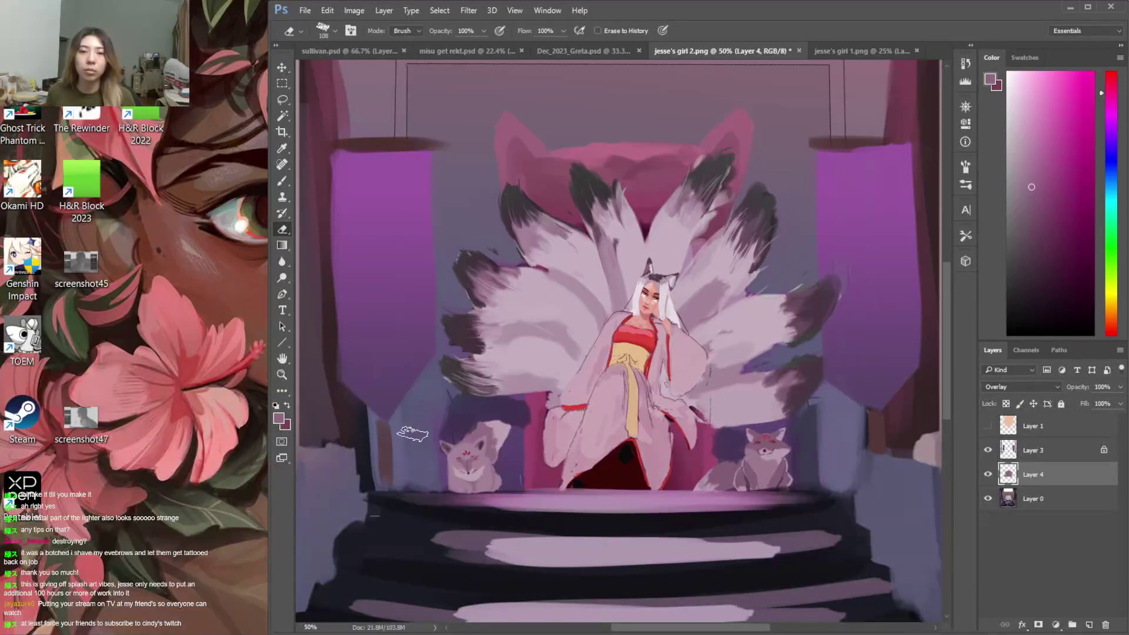
{"action": "key", "text": "b"}
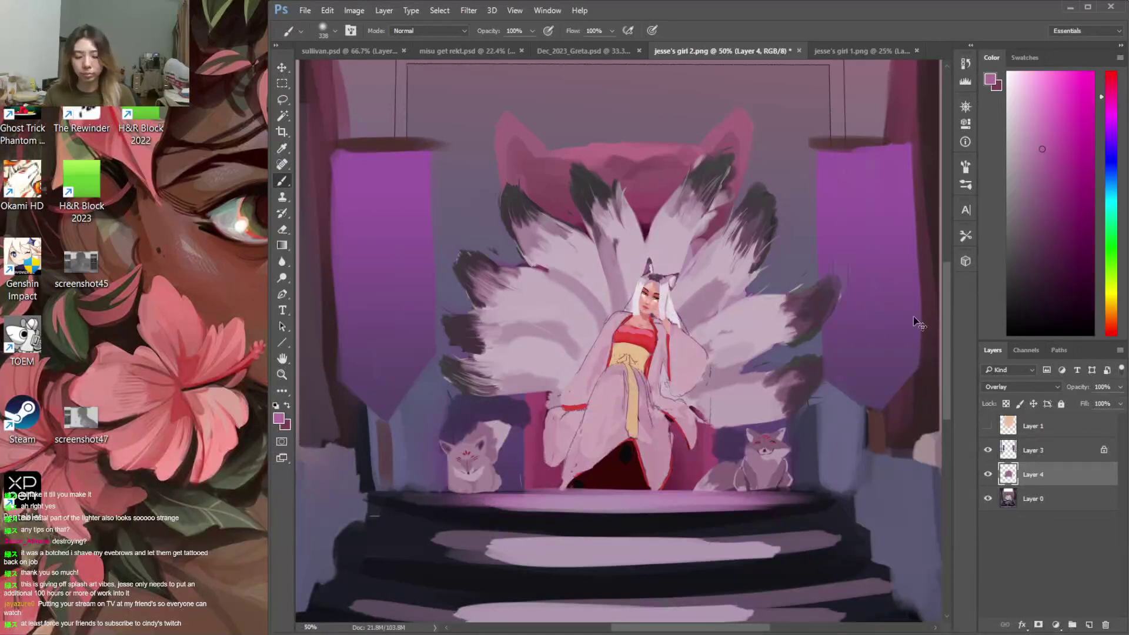
Merge the Overlay tint layer down into Layer 0
{"action": "key", "text": "ctrl+minus"}
{"action": "key", "text": "ctrl+minus"}
{"action": "key", "text": "ctrl+minus"}
{"action": "key", "text": "ctrl+plus"}
{"action": "key", "text": "ctrl+plus"}
{"action": "right_click", "coordinate": [1052, 499]}
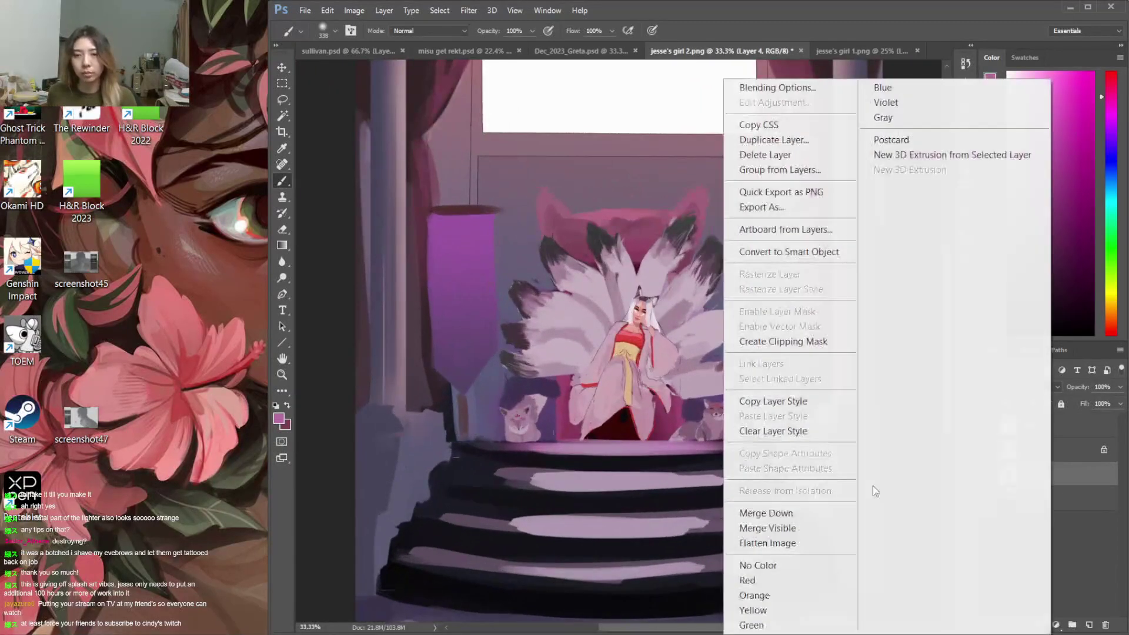
{"action": "left_click", "coordinate": [765, 512]}
Select the red bodice and robe trim and shift their hue to -20 with Hue/Saturation
{"action": "key", "text": "ctrl+plus"}
{"action": "key", "text": "ctrl+plus"}
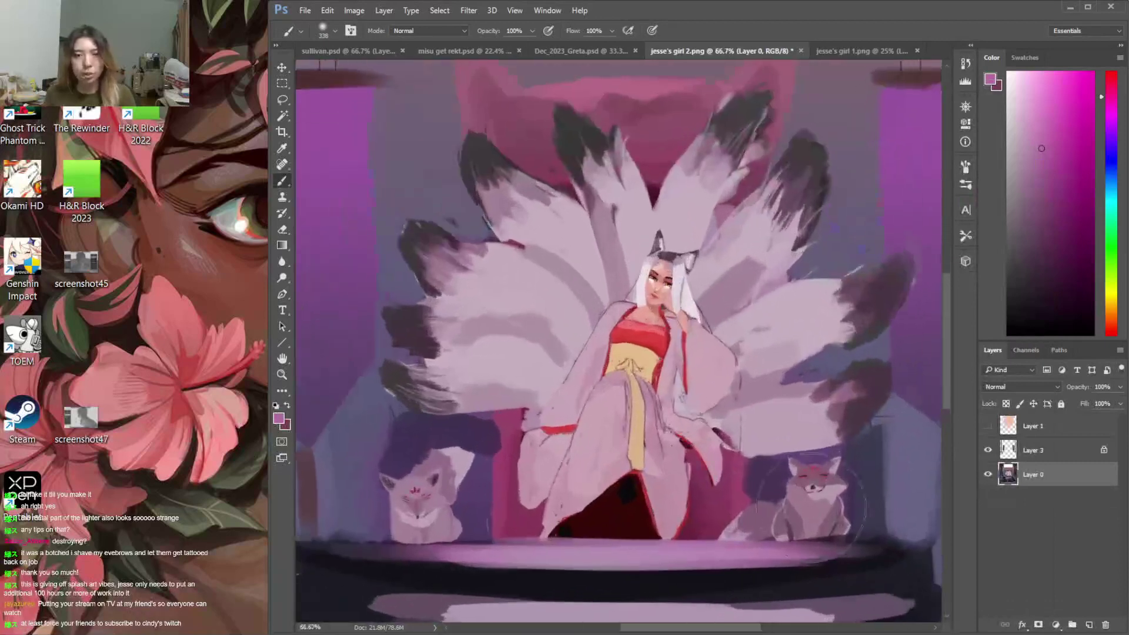
{"action": "key", "text": "w"}
{"action": "left_click", "coordinate": [628, 314], "text": "shift"}
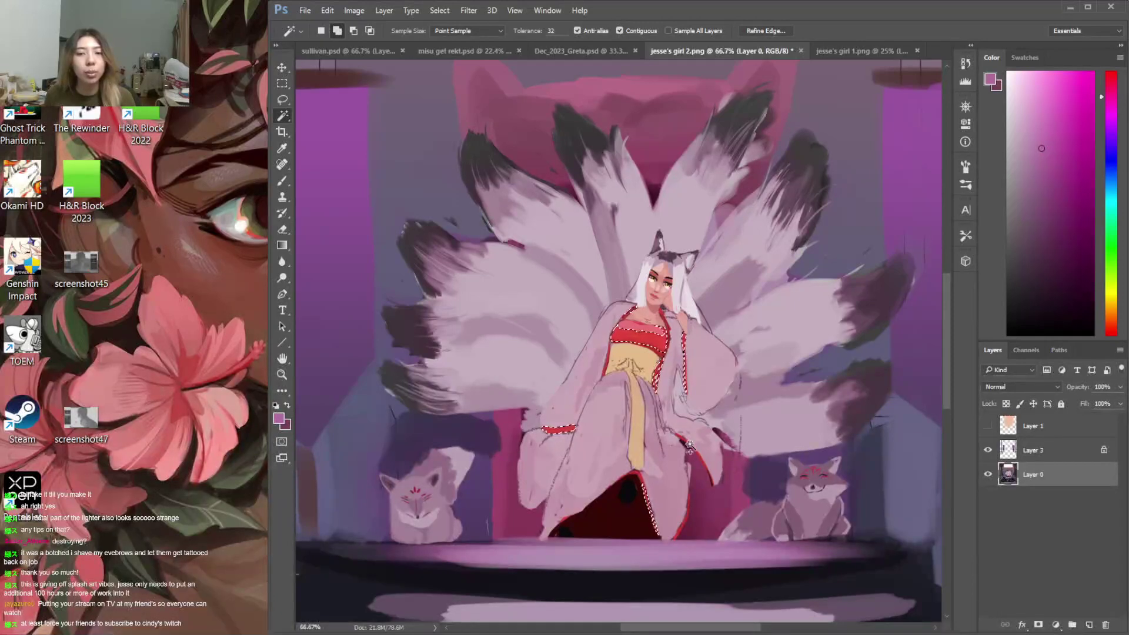
{"action": "left_click", "coordinate": [354, 10]}
{"action": "mouse_move", "coordinate": [380, 48]}
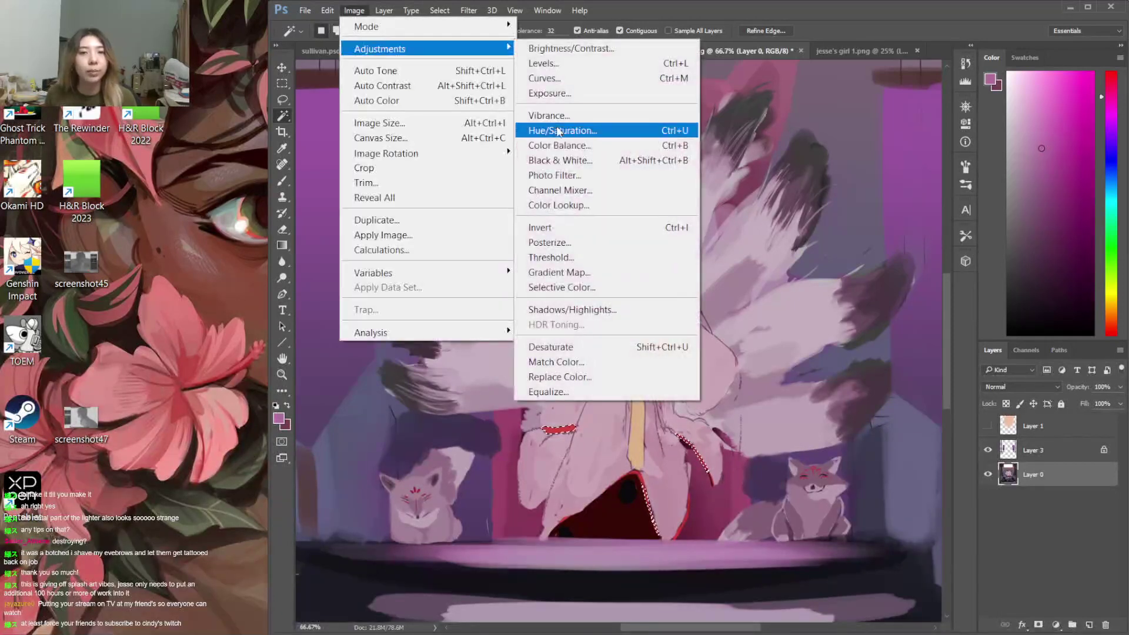
{"action": "left_click", "coordinate": [557, 131]}
{"action": "left_click_drag", "start_coordinate": [192, 306], "coordinate": [177, 308]}
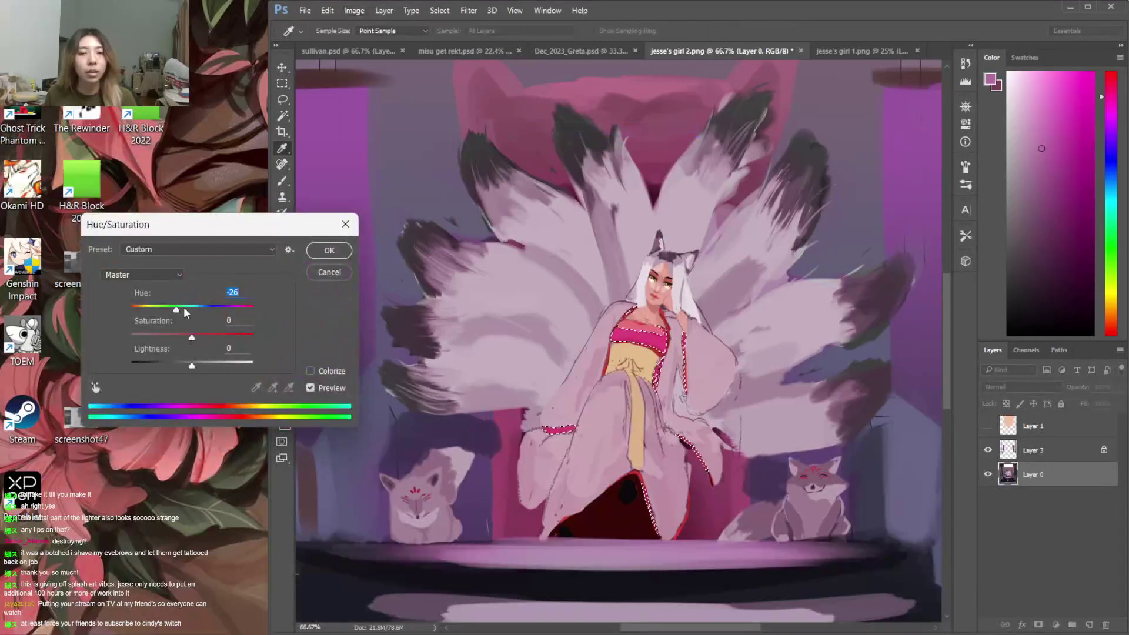
{"action": "left_click", "coordinate": [180, 308]}
{"action": "left_click", "coordinate": [336, 257]}
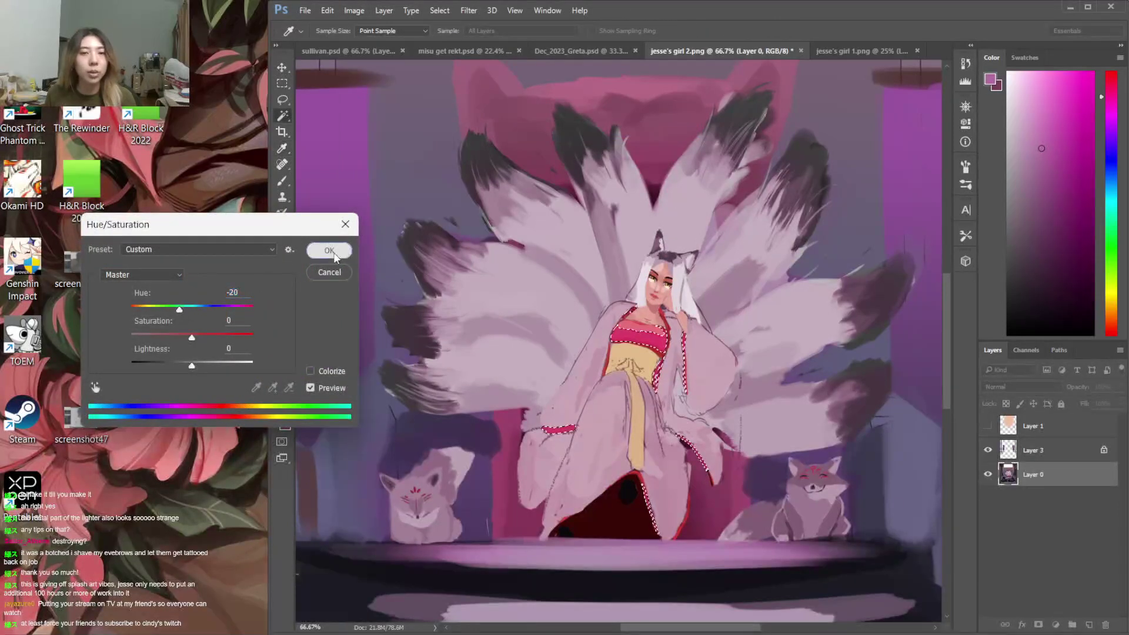
{"action": "key", "text": "ctrl+d"}
Recolor the upper edge of the woman's bodice in light pink within a selection, and clear the selection
{"action": "key", "text": "b"}
{"action": "left_click", "coordinate": [651, 332], "text": "alt"}
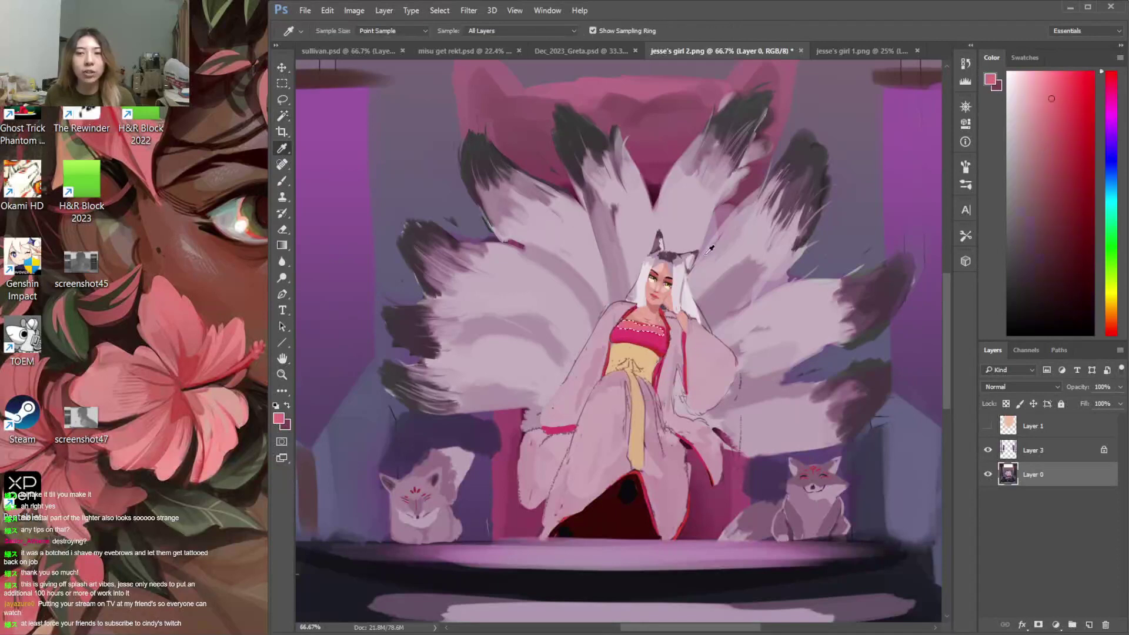
{"action": "left_click", "coordinate": [1113, 93]}
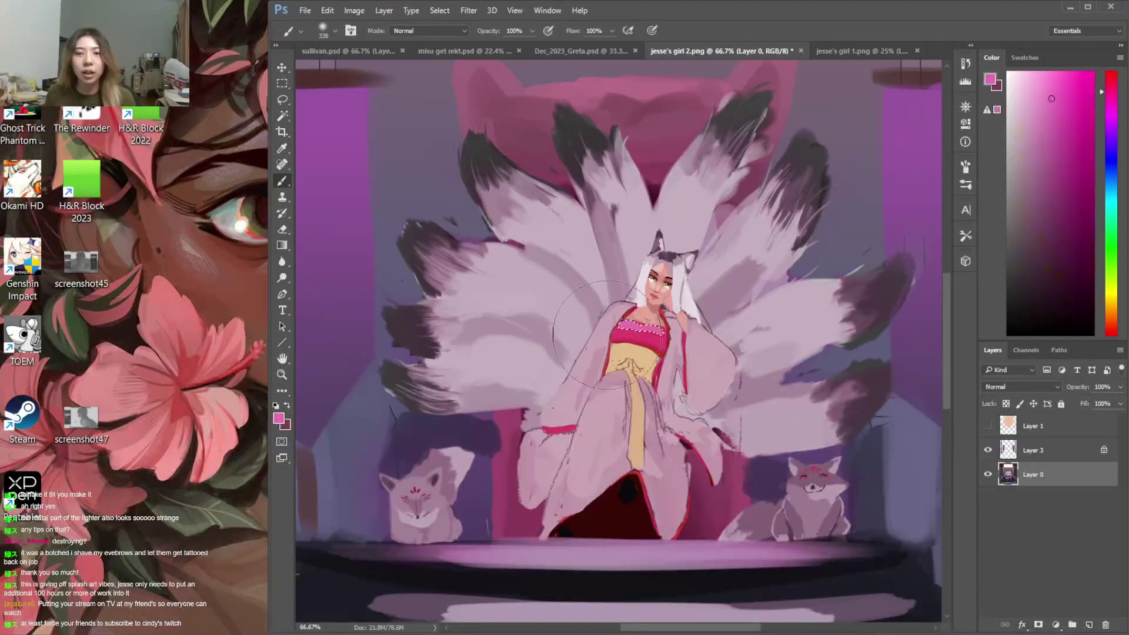
{"action": "left_click", "coordinate": [1035, 95]}
{"action": "left_click", "coordinate": [1111, 78]}
{"action": "left_click", "coordinate": [642, 329]}
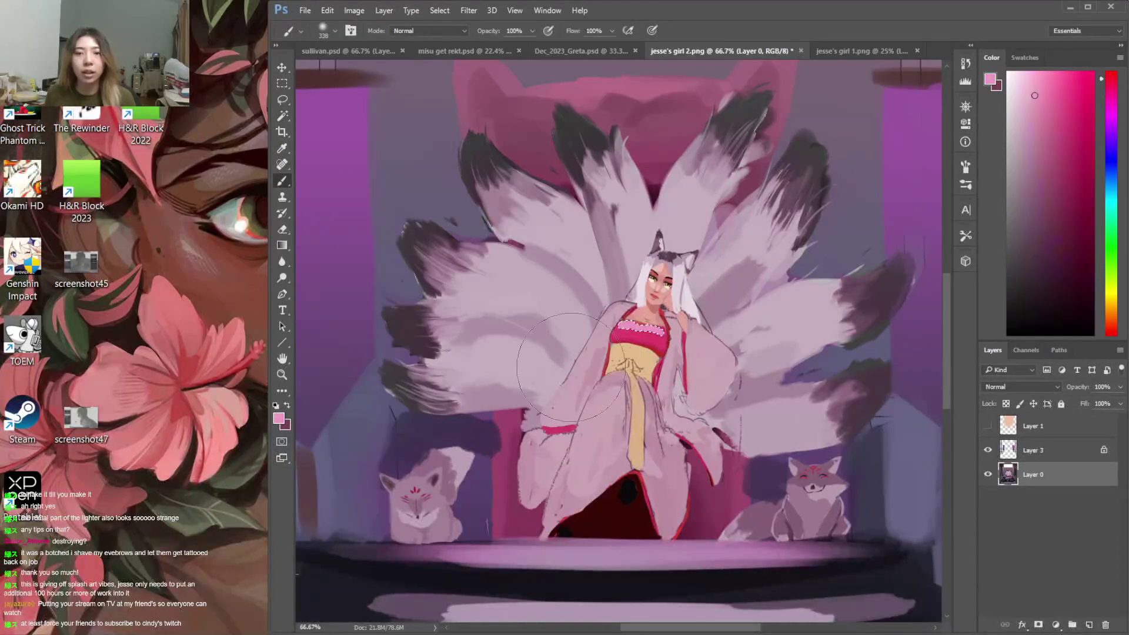
{"action": "key", "text": "ctrl+d"}
Select the yellow waistband and hanging sash and shift their hue to -17 with Hue/Saturation
{"action": "key", "text": "w"}
{"action": "key", "text": "w"}
{"action": "left_click", "coordinate": [642, 327]}
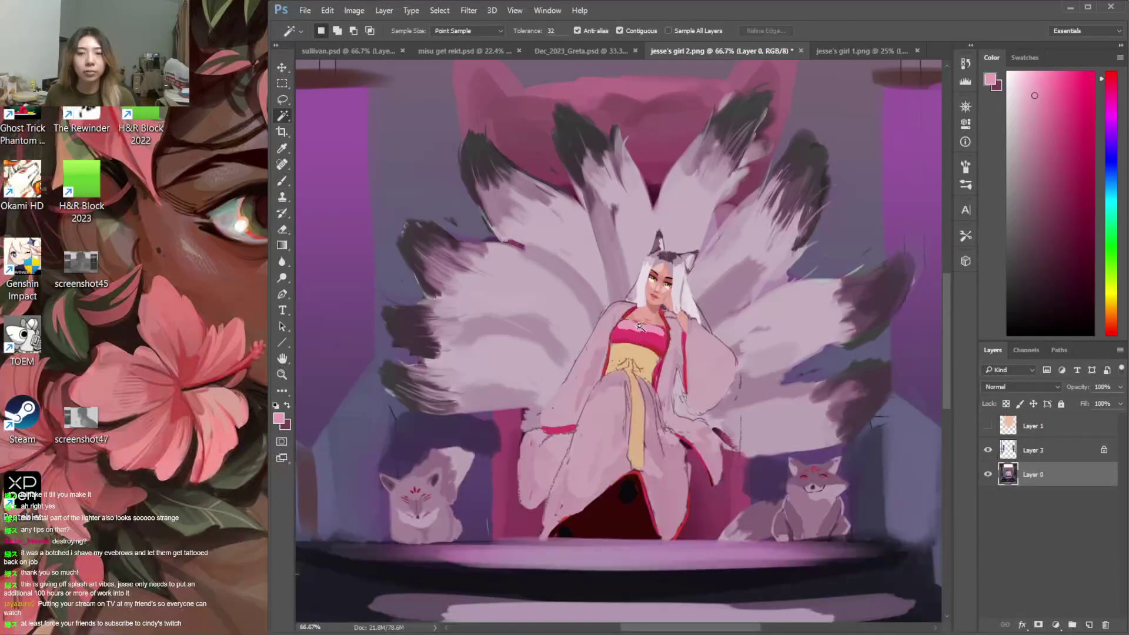
{"action": "left_click", "coordinate": [654, 366]}
{"action": "key", "text": "b"}
{"action": "left_click", "coordinate": [654, 366], "text": "alt"}
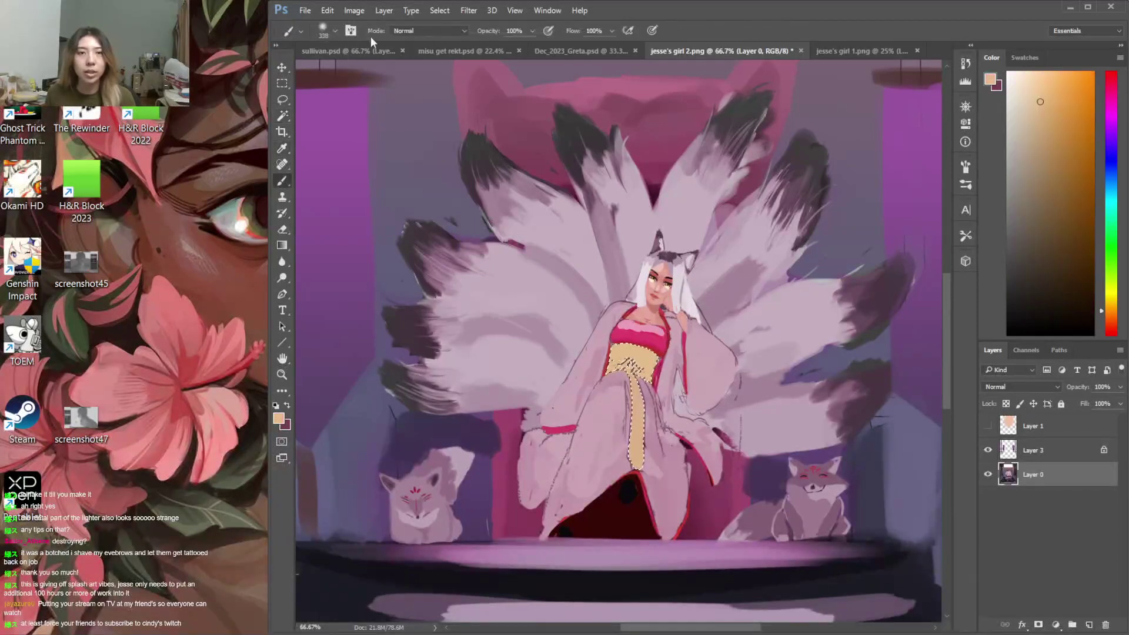
{"action": "left_click", "coordinate": [354, 10]}
{"action": "left_click", "coordinate": [562, 129]}
{"action": "left_click_drag", "start_coordinate": [192, 307], "coordinate": [183, 309]}
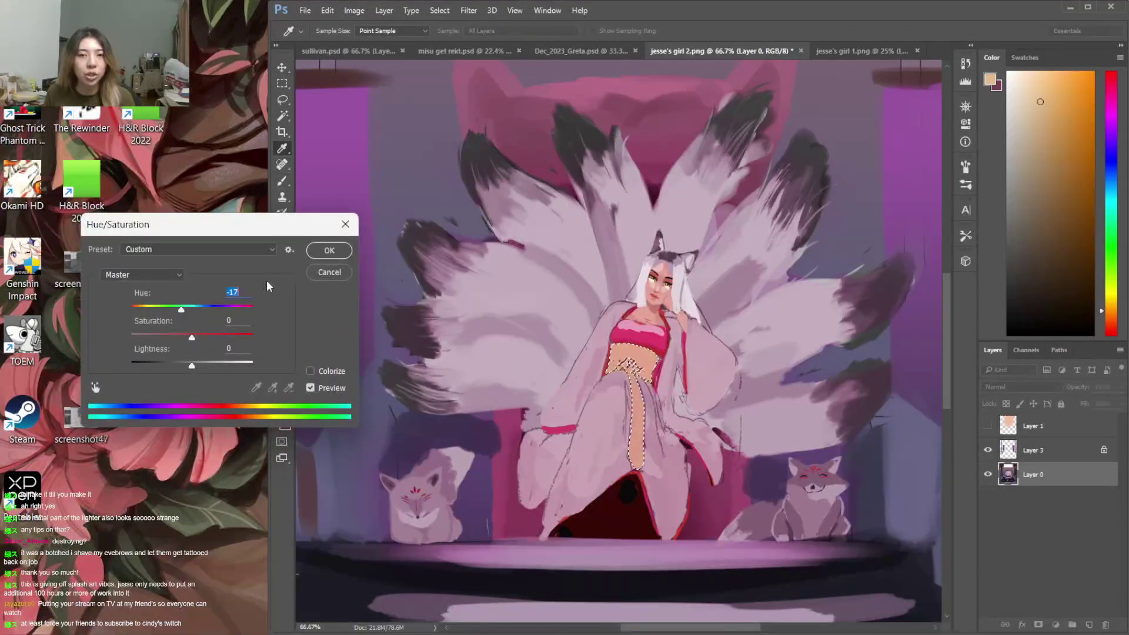
{"action": "left_click", "coordinate": [329, 250]}
{"action": "key", "text": "ctrl+d"}
Switch to a small textured brush and sample the robe's pale pink for retouching the sleeve
{"action": "key", "text": "w"}
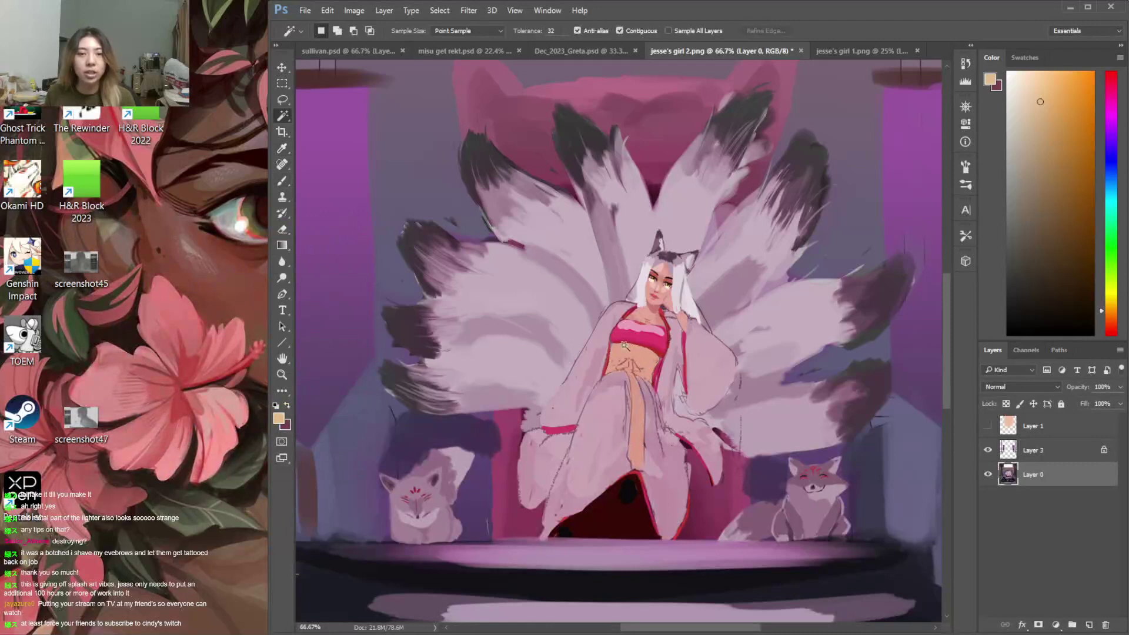
{"action": "key", "text": "b"}
{"action": "left_click", "coordinate": [612, 399], "text": "alt"}
{"action": "right_click", "coordinate": [650, 342]}
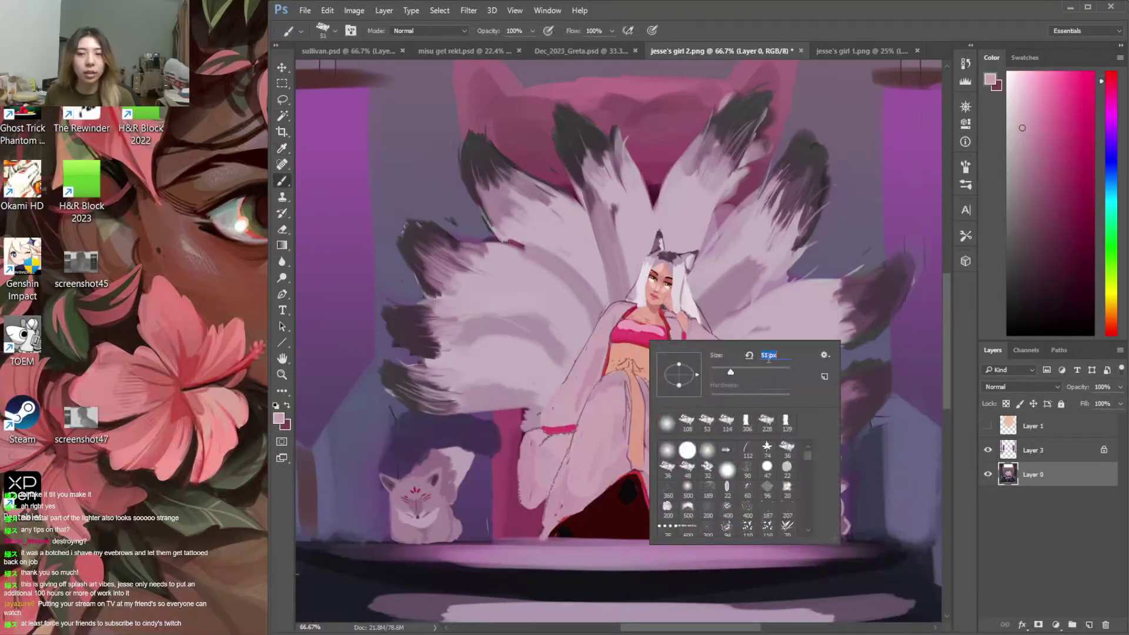
{"action": "left_click", "coordinate": [957, 343]}
{"action": "left_click", "coordinate": [699, 353], "text": "alt"}
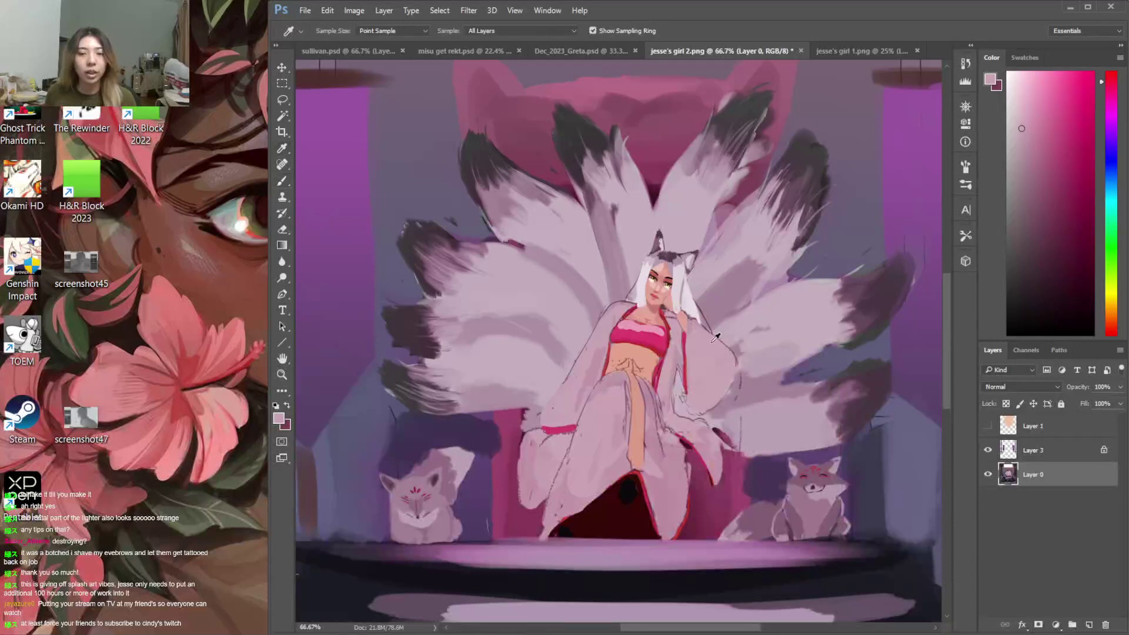
{"action": "key", "text": "b"}
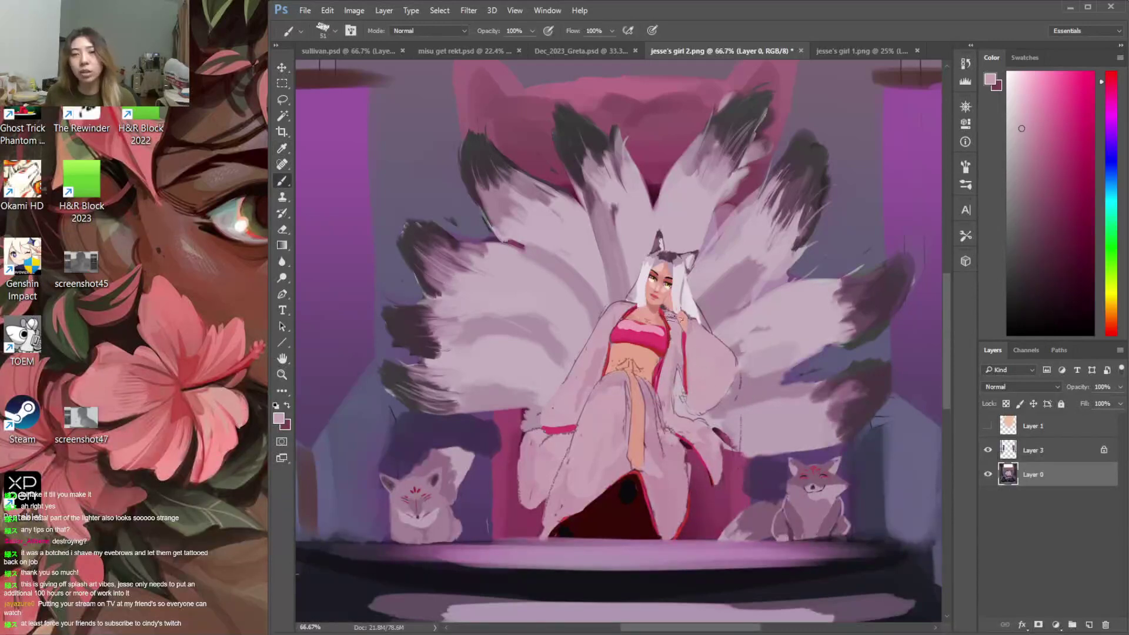
Select the woman's face and neck skin and paint a mauve shadow under her chin
{"action": "key", "text": "w"}
{"action": "left_click", "coordinate": [654, 313], "text": "shift"}
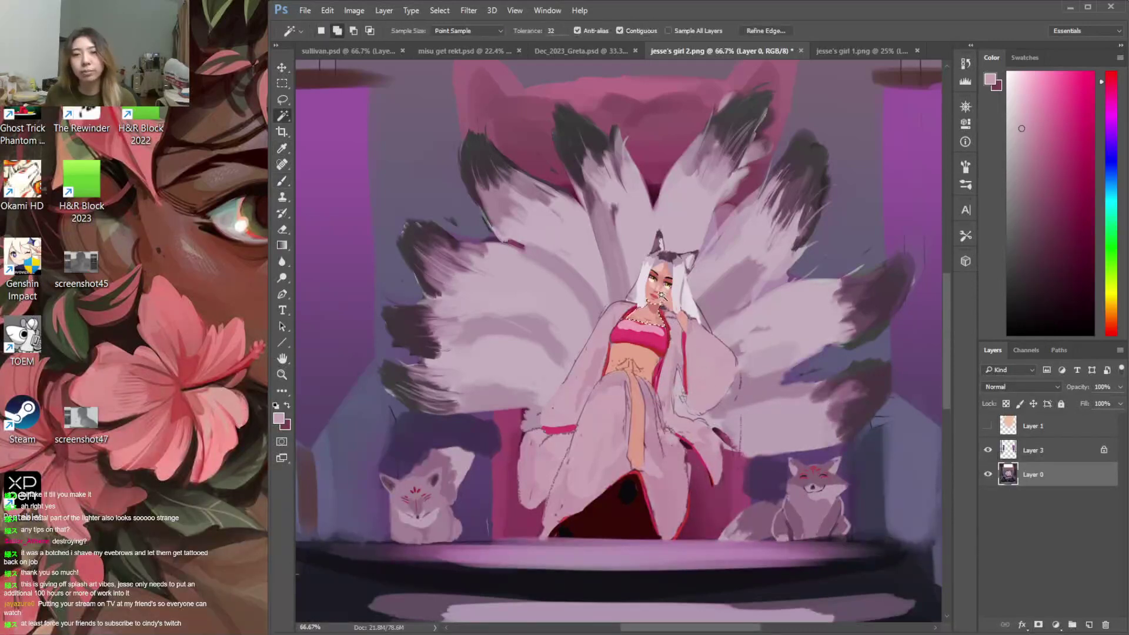
{"action": "key", "text": "b"}
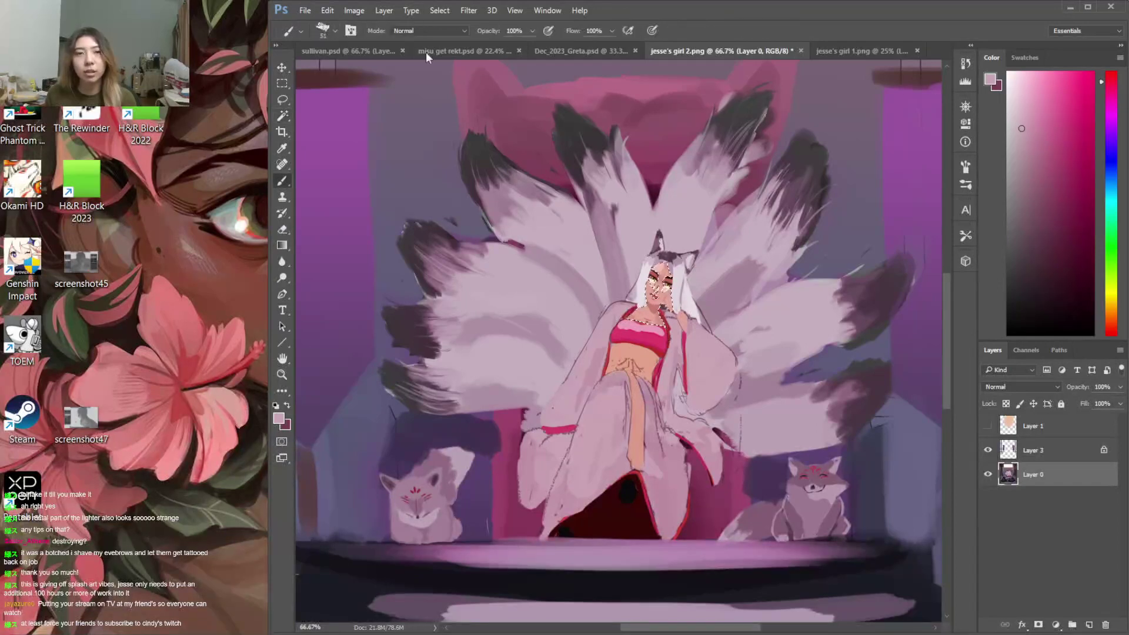
{"action": "left_click", "coordinate": [1112, 94]}
{"action": "left_click_drag", "start_coordinate": [1044, 151], "coordinate": [1044, 163]}
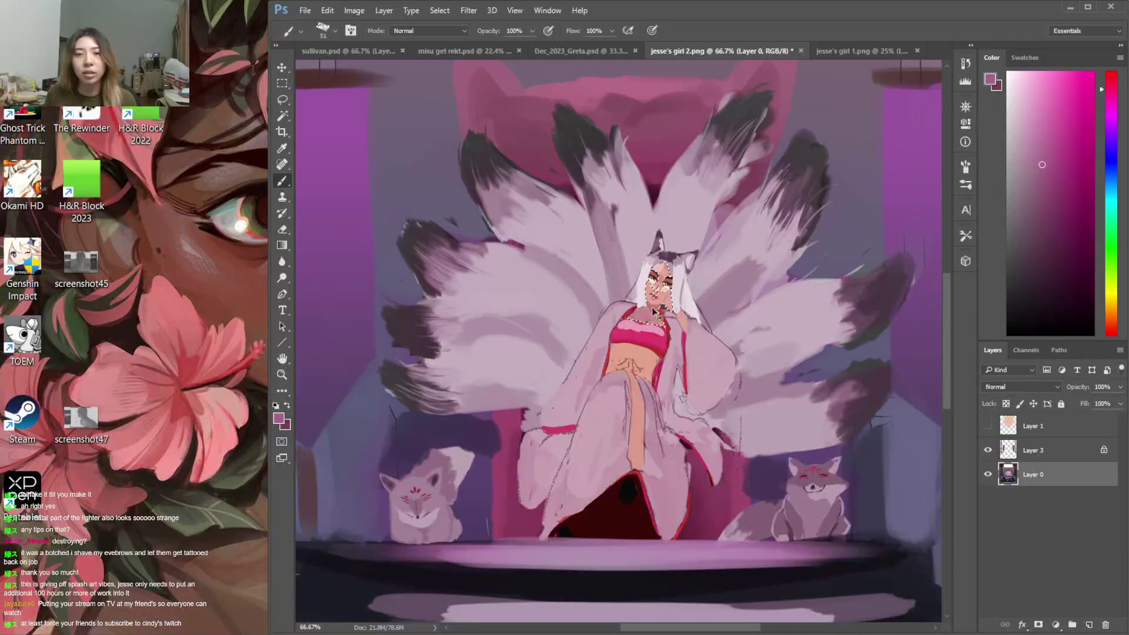
{"action": "left_click", "coordinate": [1038, 136]}
{"action": "left_click", "coordinate": [1110, 80]}
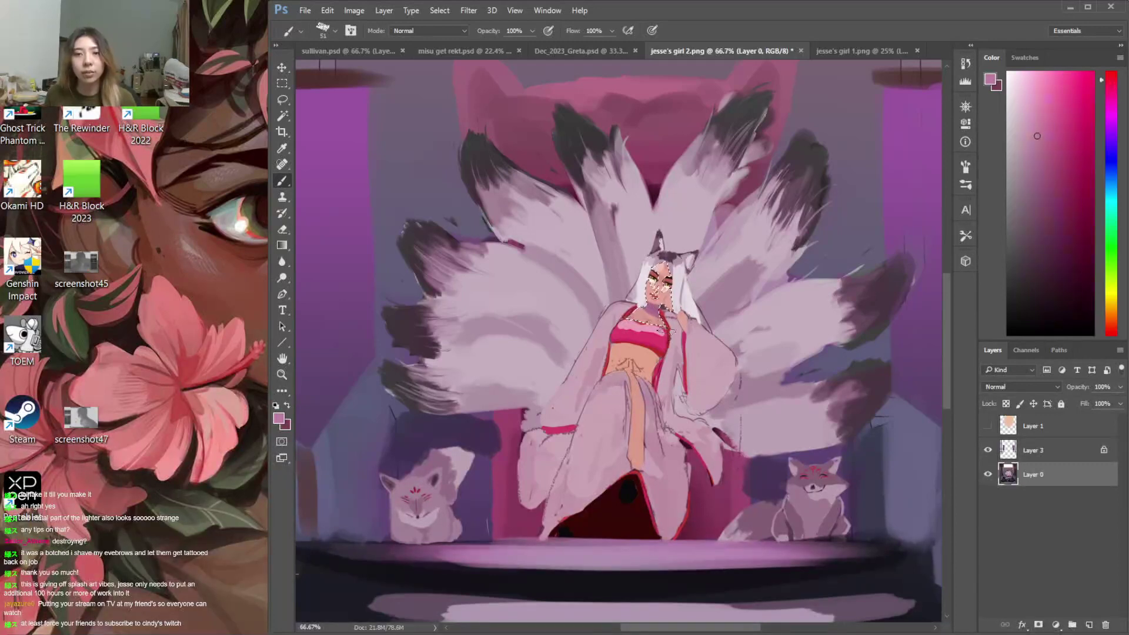
{"action": "left_click", "coordinate": [1035, 98]}
{"action": "left_click_drag", "start_coordinate": [1034, 97], "coordinate": [1025, 106]}
Select the waistband and hanging sash, shade them with muted reds, and clear the selection
{"action": "key", "text": "i"}
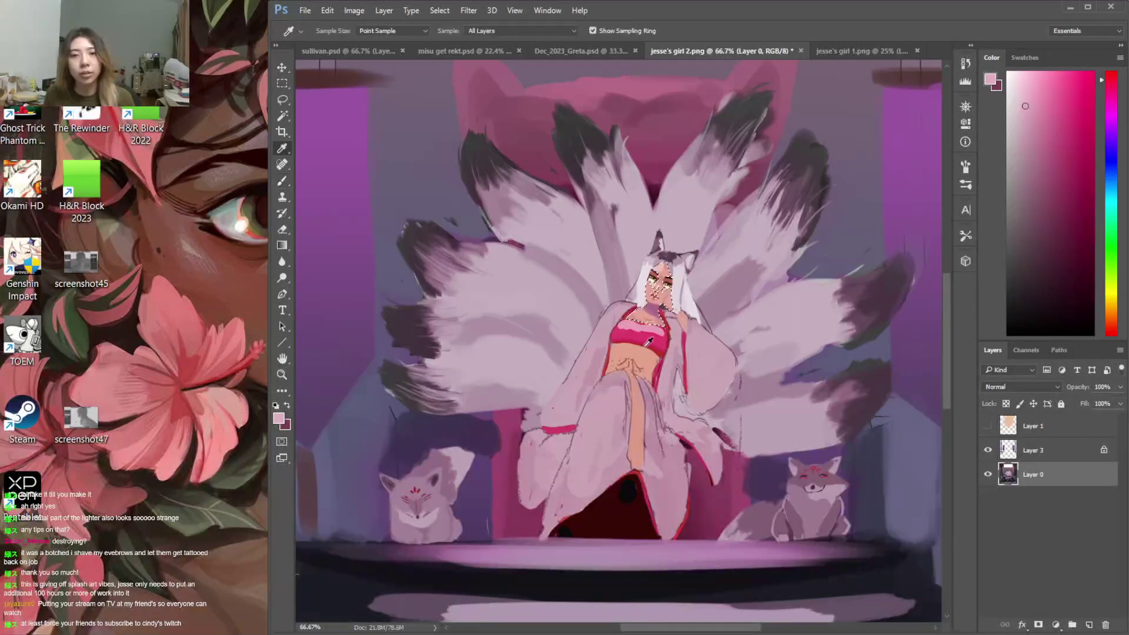
{"action": "left_click", "coordinate": [657, 362]}
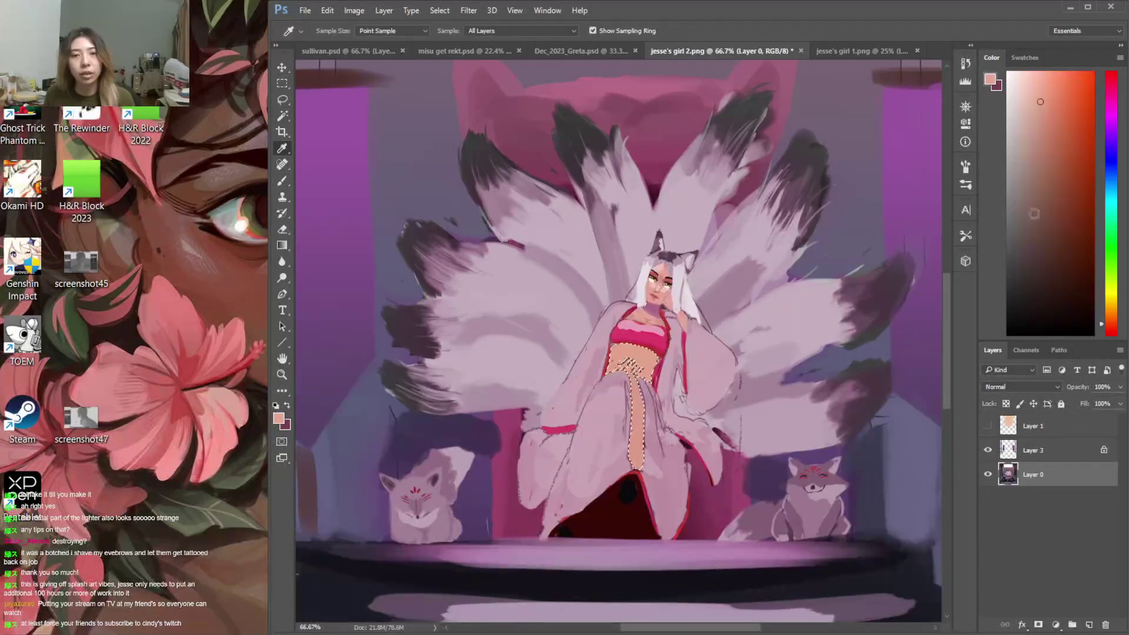
{"action": "left_click", "coordinate": [1110, 330]}
{"action": "left_click_drag", "start_coordinate": [1111, 331], "coordinate": [1111, 318]}
{"action": "left_click", "coordinate": [618, 365]}
{"action": "key", "text": "b"}
{"action": "left_click_drag", "start_coordinate": [1111, 321], "coordinate": [1116, 335]}
{"action": "left_click", "coordinate": [1061, 153]}
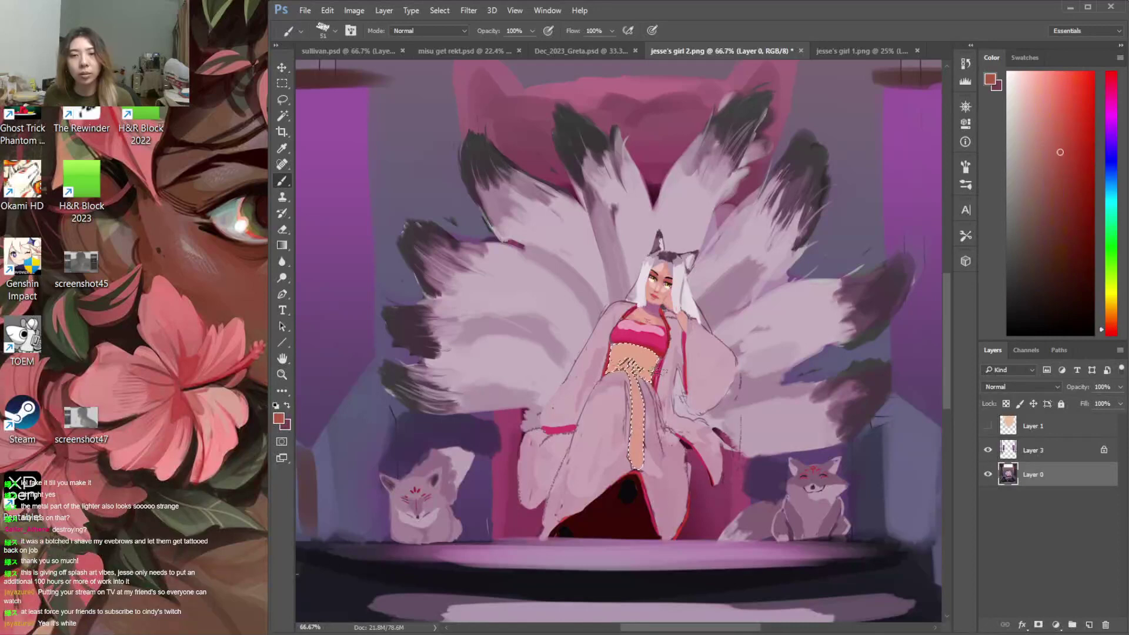
{"action": "left_click_drag", "start_coordinate": [1120, 89], "coordinate": [1118, 68]}
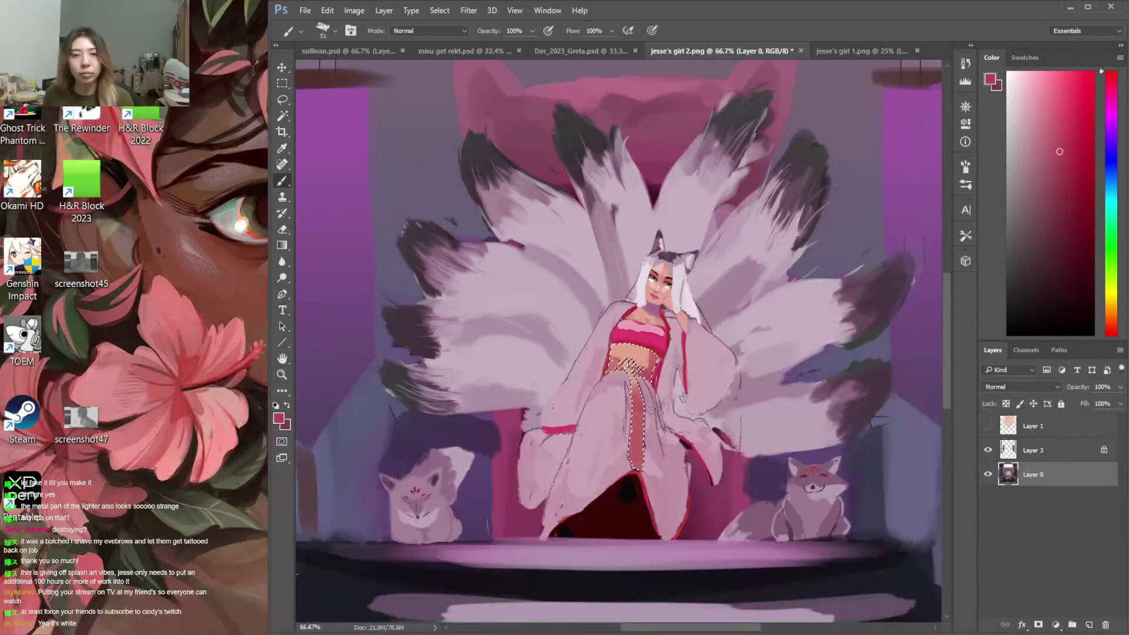
{"action": "left_click", "coordinate": [642, 436], "text": "alt"}
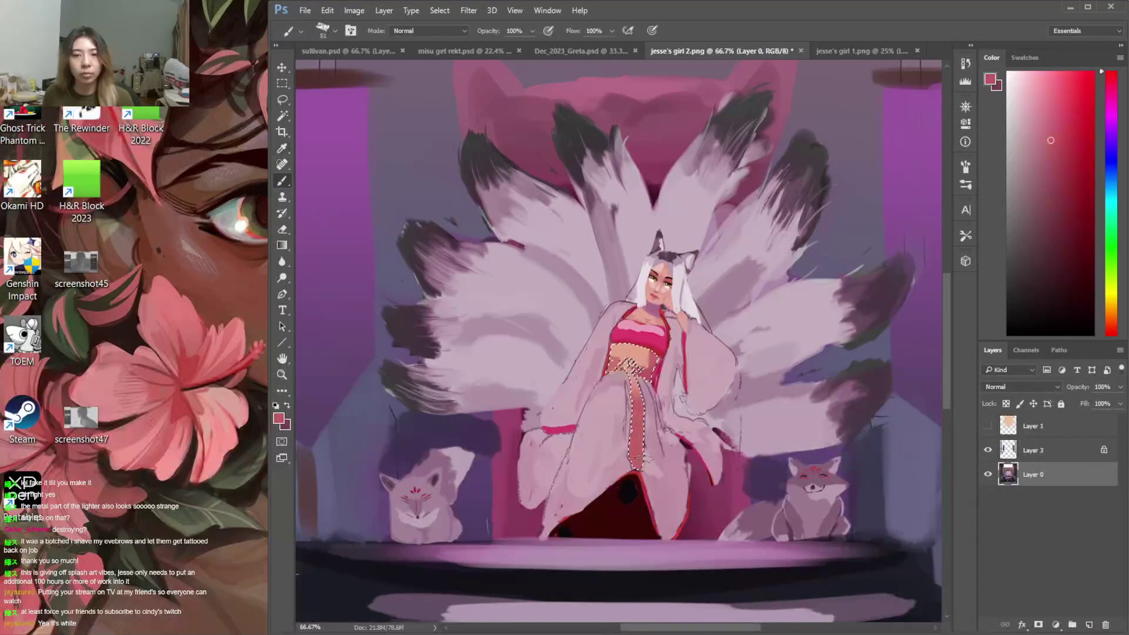
{"action": "key", "text": "ctrl+d"}
Paint warm near-white highlights on both shoulders of the robe with a 44 px brush
{"action": "left_click", "coordinate": [684, 290], "text": "alt"}
{"action": "left_click_drag", "start_coordinate": [641, 308], "coordinate": [612, 309]}
{"action": "left_click", "coordinate": [1112, 327]}
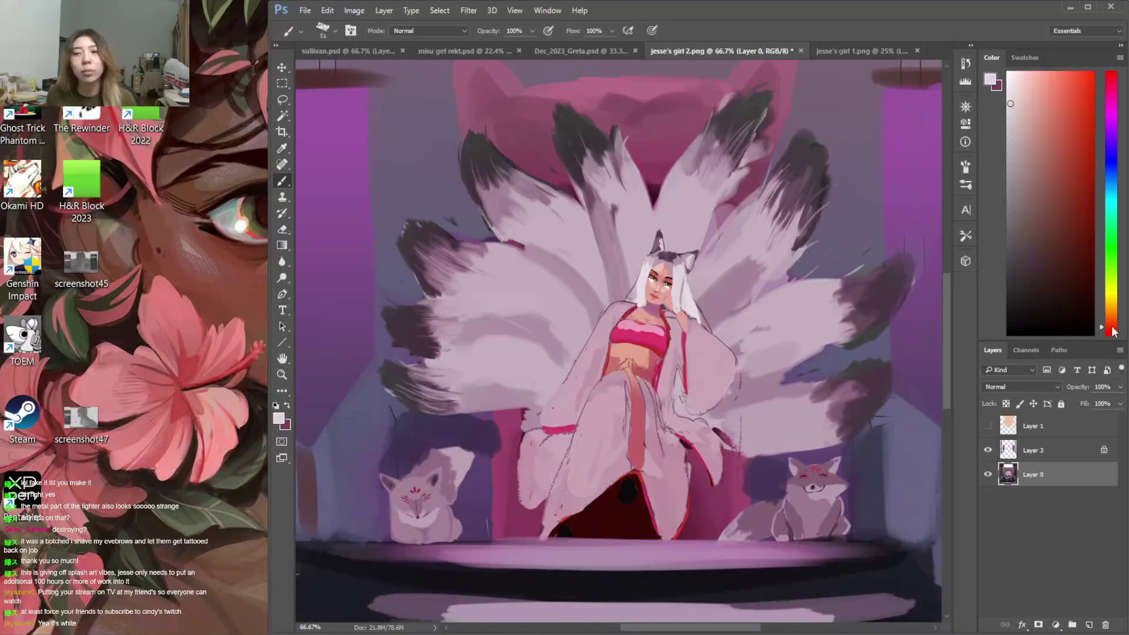
{"action": "left_click", "coordinate": [1018, 80]}
{"action": "right_click", "coordinate": [612, 319]}
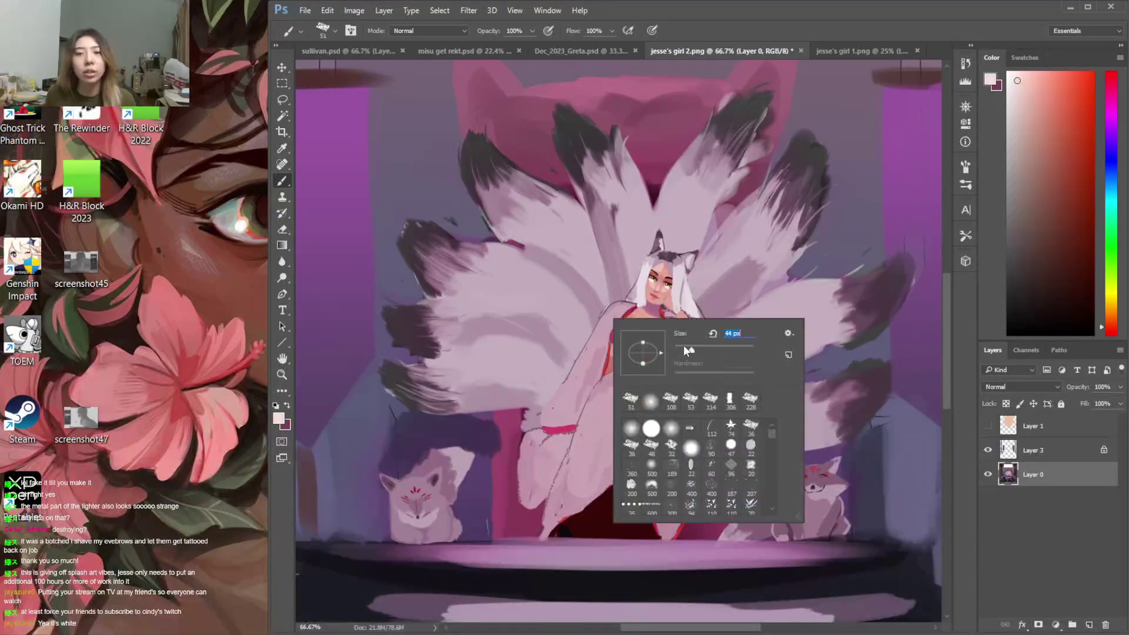
{"action": "key", "text": "Return"}
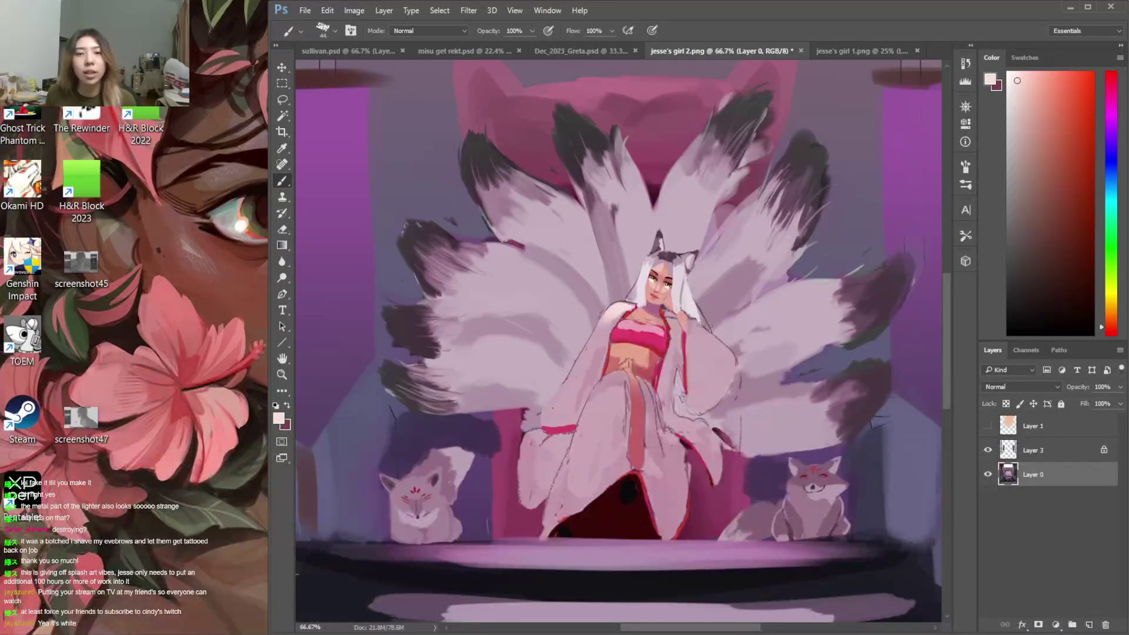
{"action": "left_click_drag", "start_coordinate": [710, 343], "coordinate": [735, 370]}
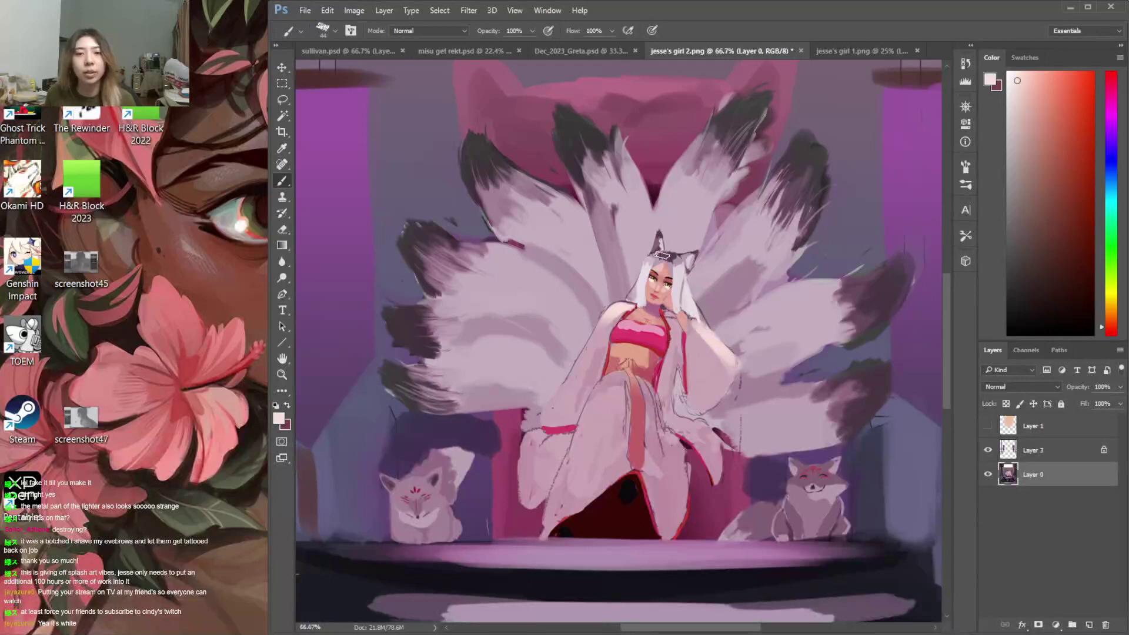
Reduce the brush to 34 px and paint warm near-white light on the raised knee and the draped sleeve beside it
{"action": "right_click", "coordinate": [673, 257]}
{"action": "key", "text": "bracketleft"}
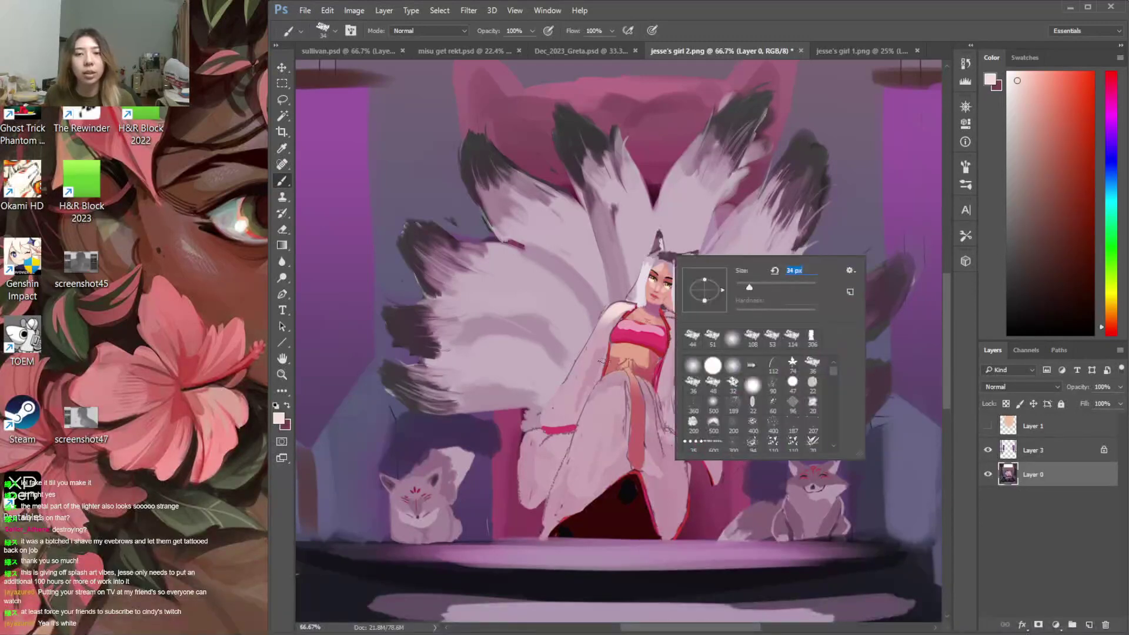
{"action": "key", "text": "Return"}
{"action": "mouse_move", "coordinate": [602, 385]}
{"action": "left_mouse_down"}
{"action": "mouse_move", "coordinate": [622, 377]}
{"action": "mouse_move", "coordinate": [594, 395]}
{"action": "mouse_move", "coordinate": [618, 377]}
{"action": "mouse_move", "coordinate": [623, 394]}
{"action": "mouse_move", "coordinate": [594, 411]}
{"action": "mouse_move", "coordinate": [612, 391]}
{"action": "left_mouse_up"}
{"action": "mouse_move", "coordinate": [541, 435]}
{"action": "left_mouse_down"}
{"action": "mouse_move", "coordinate": [522, 488]}
{"action": "mouse_move", "coordinate": [535, 479]}
{"action": "mouse_move", "coordinate": [527, 503]}
{"action": "mouse_move", "coordinate": [530, 451]}
{"action": "mouse_move", "coordinate": [525, 502]}
{"action": "mouse_move", "coordinate": [537, 522]}
{"action": "left_mouse_up"}
{"action": "left_click", "coordinate": [549, 442], "text": "alt"}
{"action": "left_click", "coordinate": [532, 471], "text": "alt"}
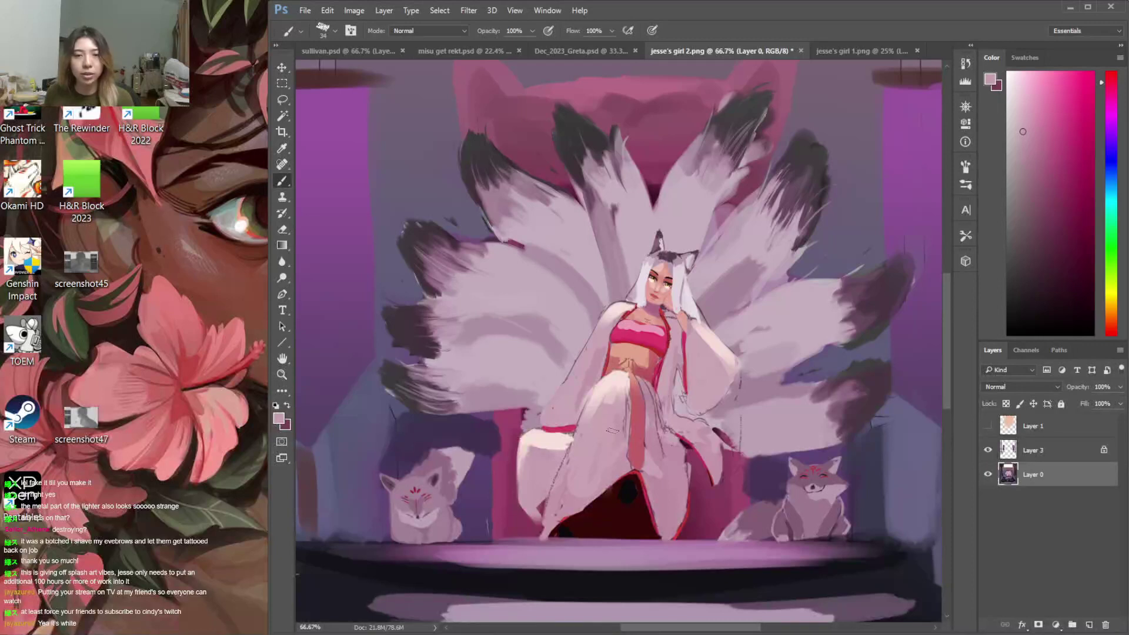
Retouch the hanging sash and adjoining robe with sampled tones, and darken the opening beneath the robe
{"action": "left_click_drag", "start_coordinate": [623, 474], "coordinate": [614, 498]}
{"action": "key", "text": "ctrl+z"}
{"action": "left_click", "coordinate": [669, 471], "text": "alt"}
{"action": "left_click", "coordinate": [647, 376], "text": "alt"}
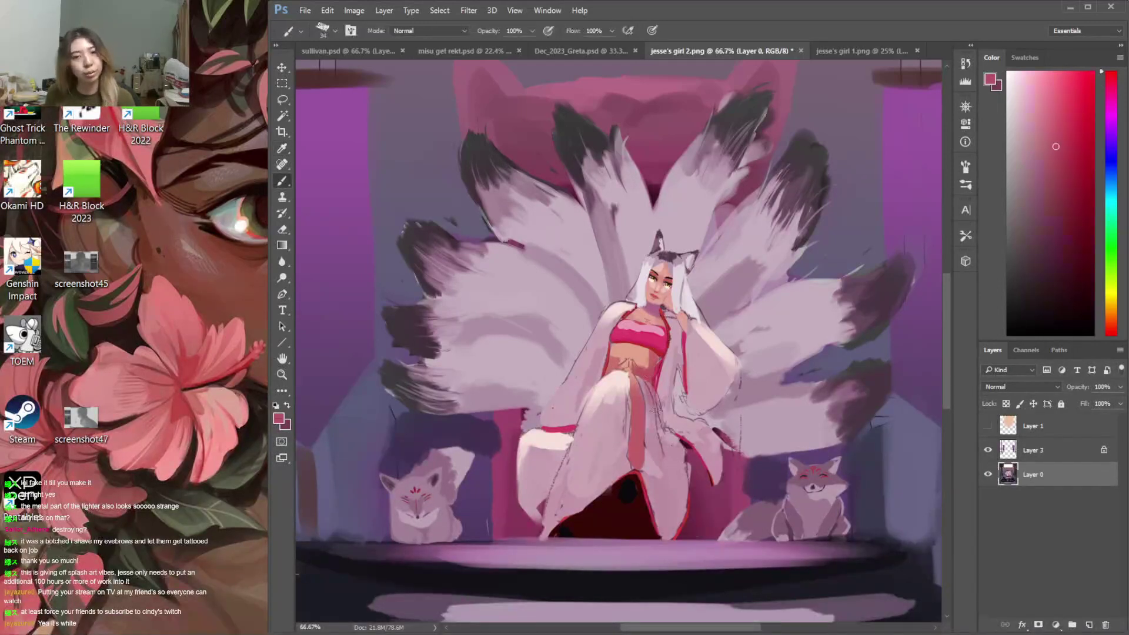
{"action": "left_click", "coordinate": [653, 444], "text": "alt"}
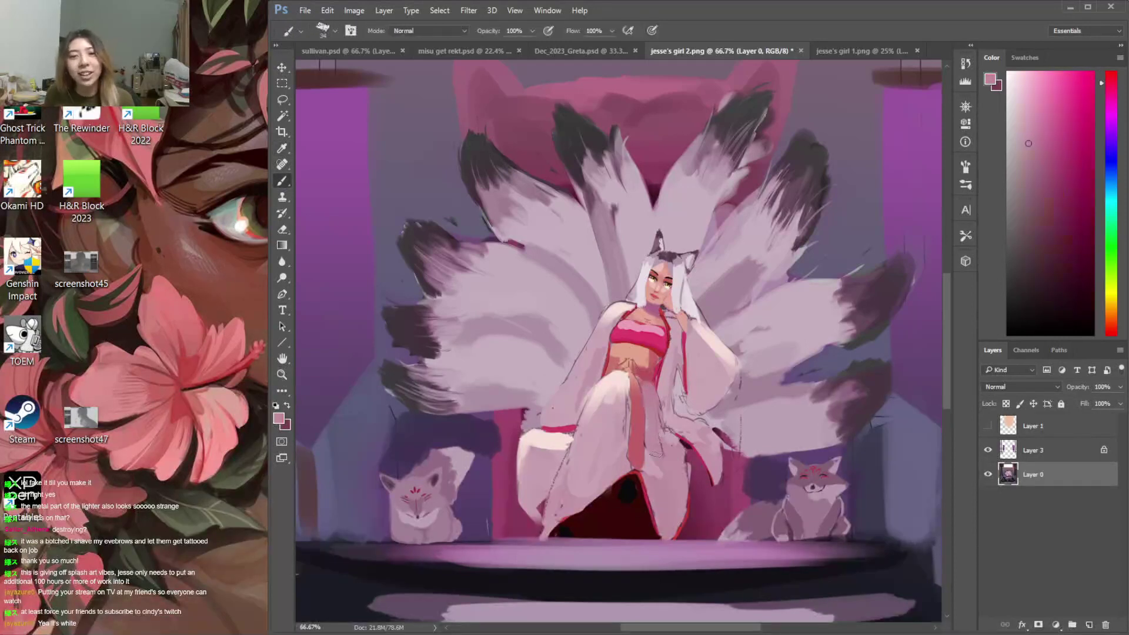
{"action": "left_click", "coordinate": [626, 491], "text": "alt"}
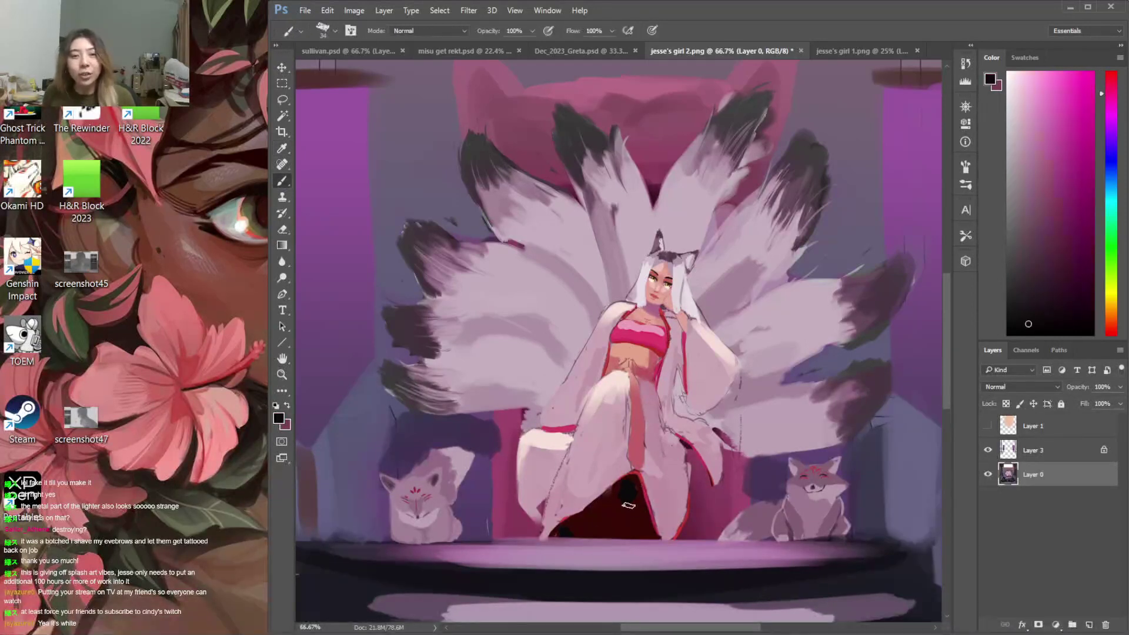
{"action": "left_click", "coordinate": [616, 519], "text": "alt"}
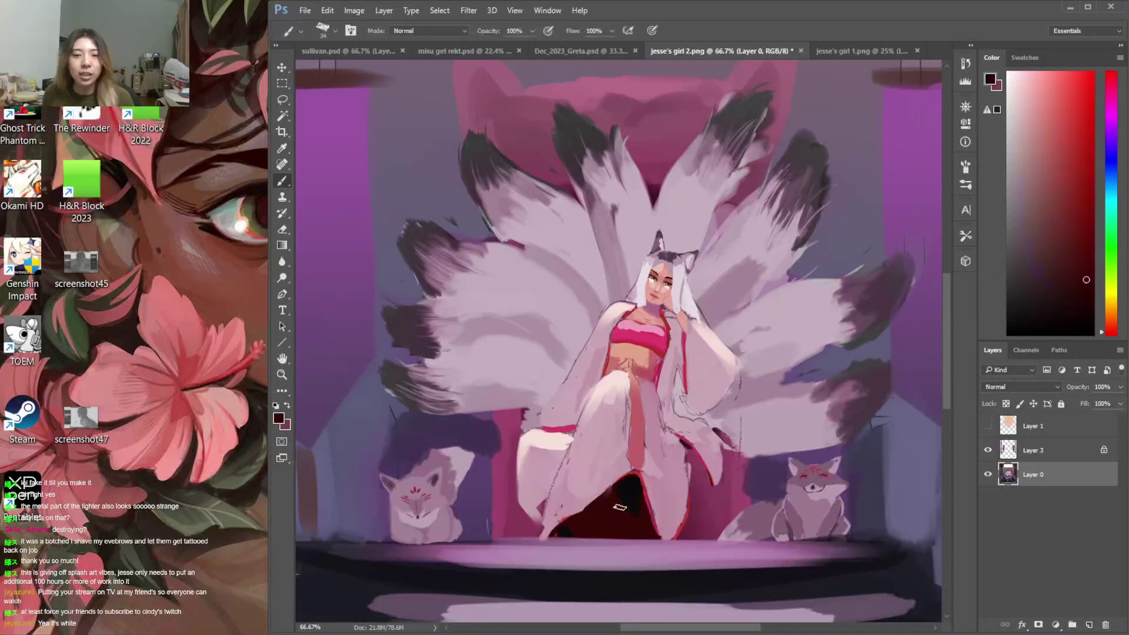
Lasso the edge between the sleeve and the raised leg and shade it with a dusky mauve
{"action": "left_click", "coordinate": [584, 383], "text": "alt"}
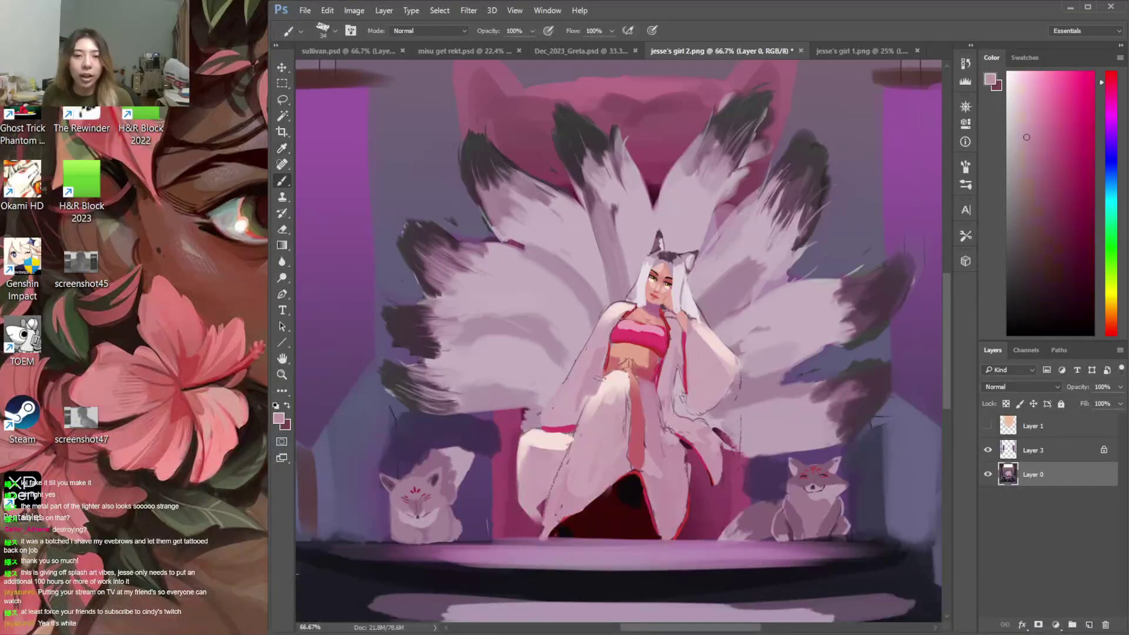
{"action": "key", "text": "l"}
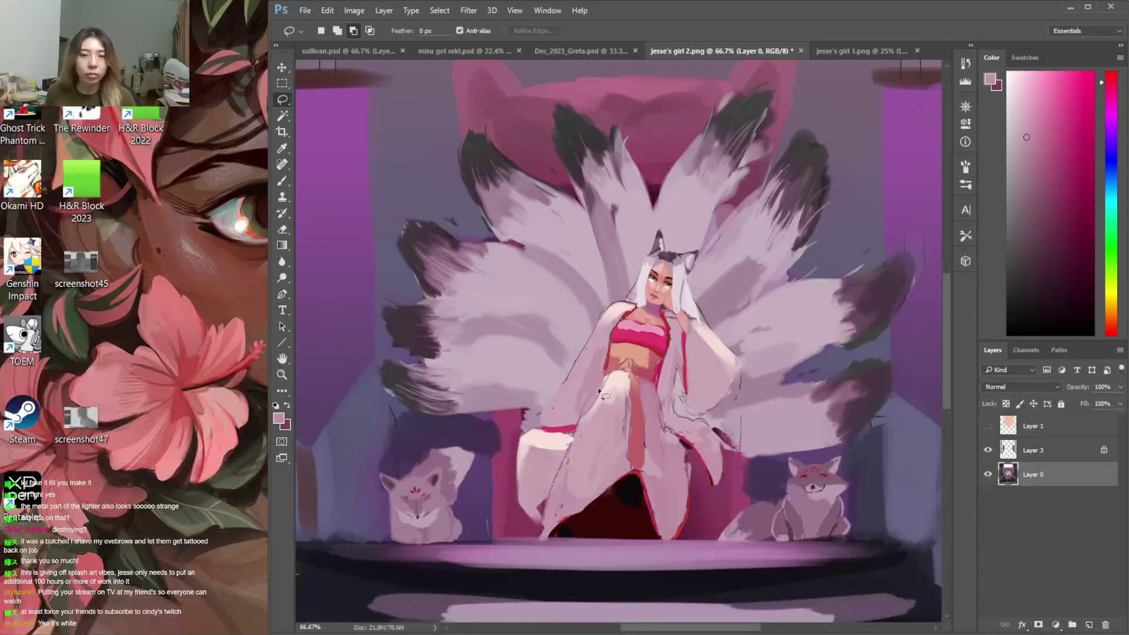
{"action": "key", "text": "b"}
{"action": "left_click", "coordinate": [594, 389], "text": "alt"}
{"action": "left_click_drag", "start_coordinate": [602, 389], "coordinate": [593, 401]}
{"action": "key", "text": "l"}
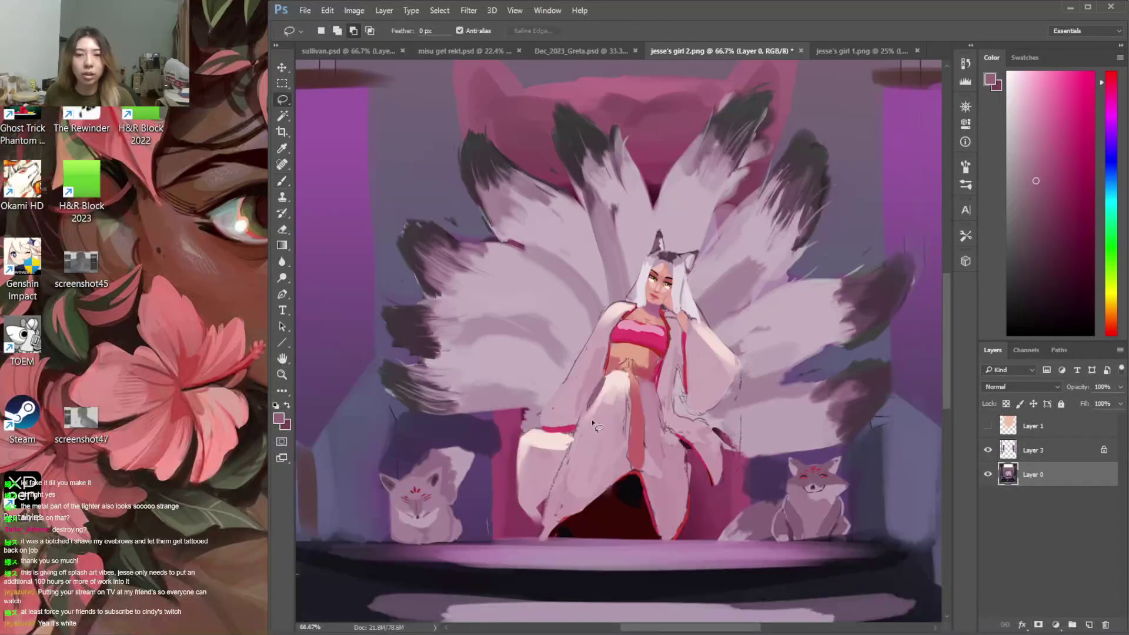
{"action": "key", "text": "b"}
{"action": "left_click", "coordinate": [595, 393], "text": "alt"}
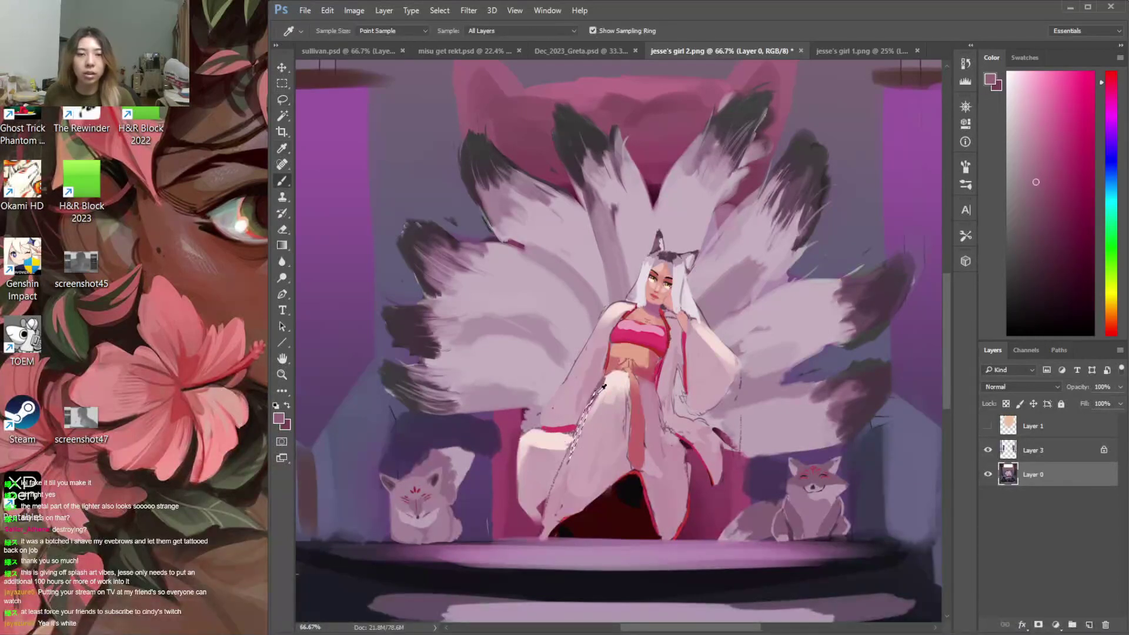
{"action": "left_click_drag", "start_coordinate": [592, 393], "coordinate": [579, 429]}
Repaint the robe draped over the raised leg in pale pink and extend its hem into a train along the floor
{"action": "mouse_move", "coordinate": [619, 393]}
{"action": "left_mouse_down"}
{"action": "mouse_move", "coordinate": [601, 486]}
{"action": "mouse_move", "coordinate": [617, 448]}
{"action": "mouse_move", "coordinate": [613, 479]}
{"action": "mouse_move", "coordinate": [571, 536]}
{"action": "mouse_move", "coordinate": [582, 513]}
{"action": "mouse_move", "coordinate": [553, 533]}
{"action": "left_mouse_up"}
{"action": "left_click", "coordinate": [577, 478], "text": "alt"}
{"action": "left_click", "coordinate": [551, 465], "text": "alt"}
{"action": "left_click_drag", "start_coordinate": [557, 468], "coordinate": [544, 504]}
{"action": "mouse_move", "coordinate": [542, 448]}
{"action": "left_mouse_down"}
{"action": "mouse_move", "coordinate": [568, 444]}
{"action": "mouse_move", "coordinate": [594, 499]}
{"action": "left_mouse_up"}
{"action": "left_click", "coordinate": [583, 448], "text": "alt"}
{"action": "left_click_drag", "start_coordinate": [614, 399], "coordinate": [606, 442]}
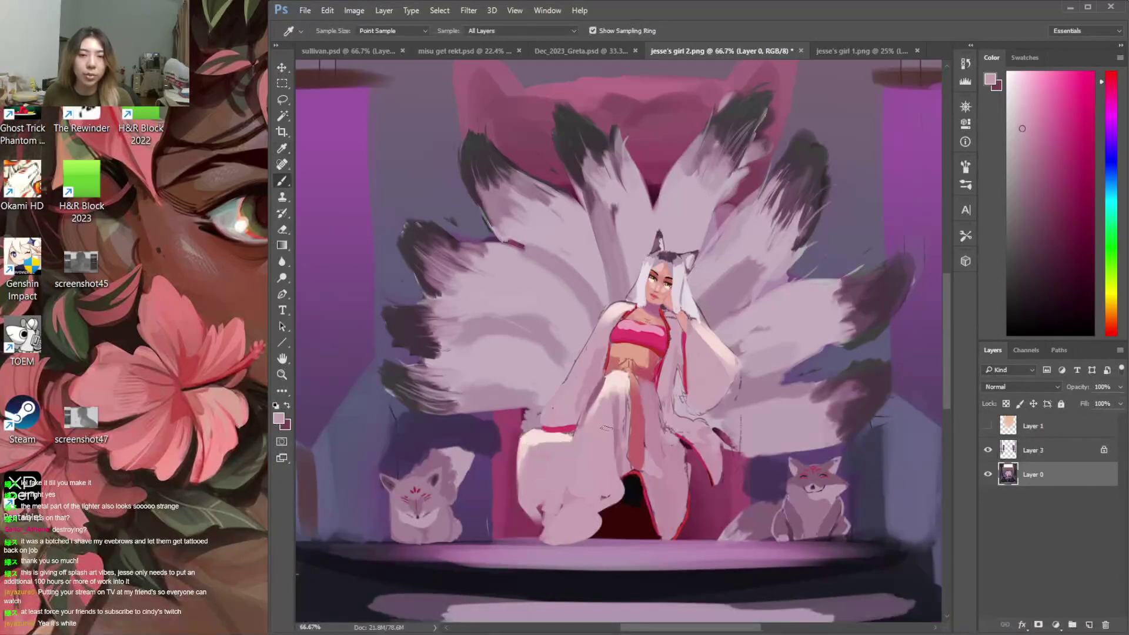
{"action": "mouse_move", "coordinate": [575, 492]}
{"action": "left_mouse_down"}
{"action": "mouse_move", "coordinate": [506, 546]}
{"action": "mouse_move", "coordinate": [481, 547]}
{"action": "left_mouse_up"}
{"action": "left_click_drag", "start_coordinate": [499, 545], "coordinate": [555, 540]}
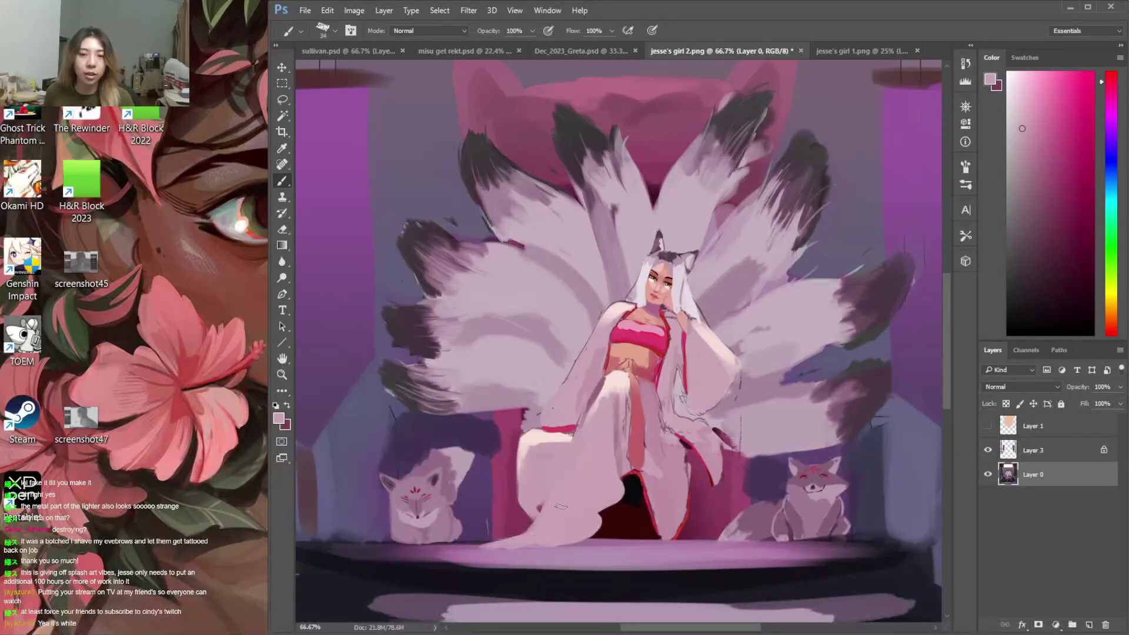
Reshape the lower hem of the robe's other panel into ragged, flared points in dusty pink
{"action": "left_click", "coordinate": [667, 506], "text": "alt"}
{"action": "left_click_drag", "start_coordinate": [688, 477], "coordinate": [699, 519]}
{"action": "left_click_drag", "start_coordinate": [678, 438], "coordinate": [717, 516]}
{"action": "key", "text": "ctrl+alt+z"}
{"action": "key", "text": "ctrl+alt+z"}
{"action": "key", "text": "ctrl+alt+z"}
{"action": "left_click_drag", "start_coordinate": [687, 456], "coordinate": [711, 506]}
{"action": "mouse_move", "coordinate": [693, 491]}
{"action": "left_mouse_down"}
{"action": "mouse_move", "coordinate": [716, 518]}
{"action": "mouse_move", "coordinate": [681, 532]}
{"action": "left_mouse_up"}
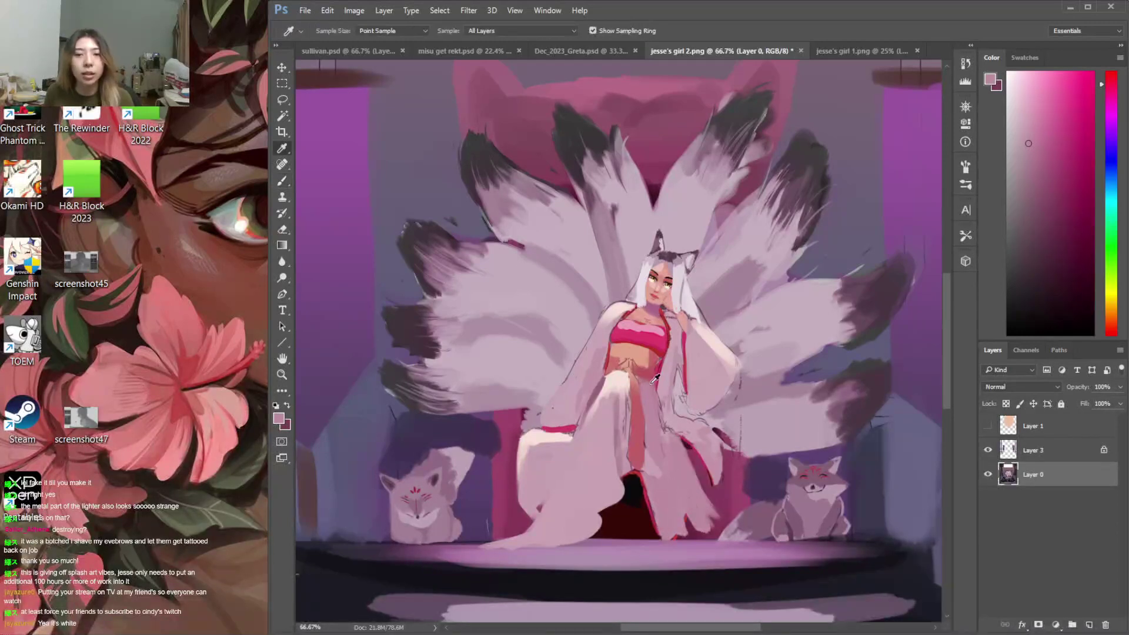
Shade and blend the robe panel beside the sash below the waist with sampled mauve and dusty pink
{"action": "left_click", "coordinate": [608, 381], "text": "alt"}
{"action": "left_click_drag", "start_coordinate": [652, 384], "coordinate": [641, 404]}
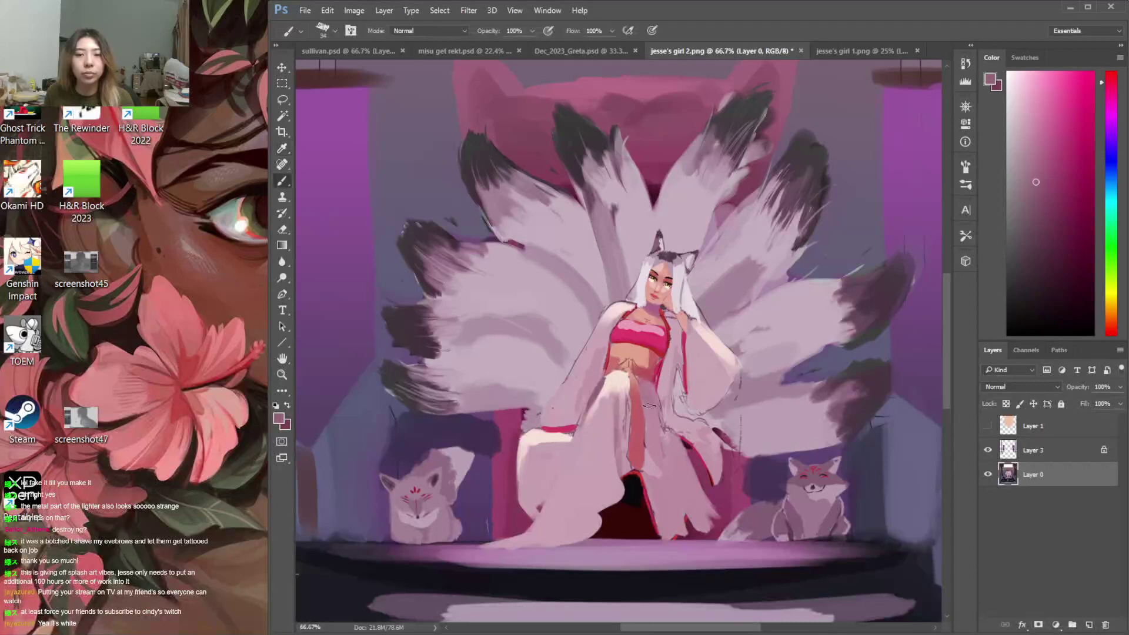
{"action": "left_click", "coordinate": [645, 383], "text": "alt"}
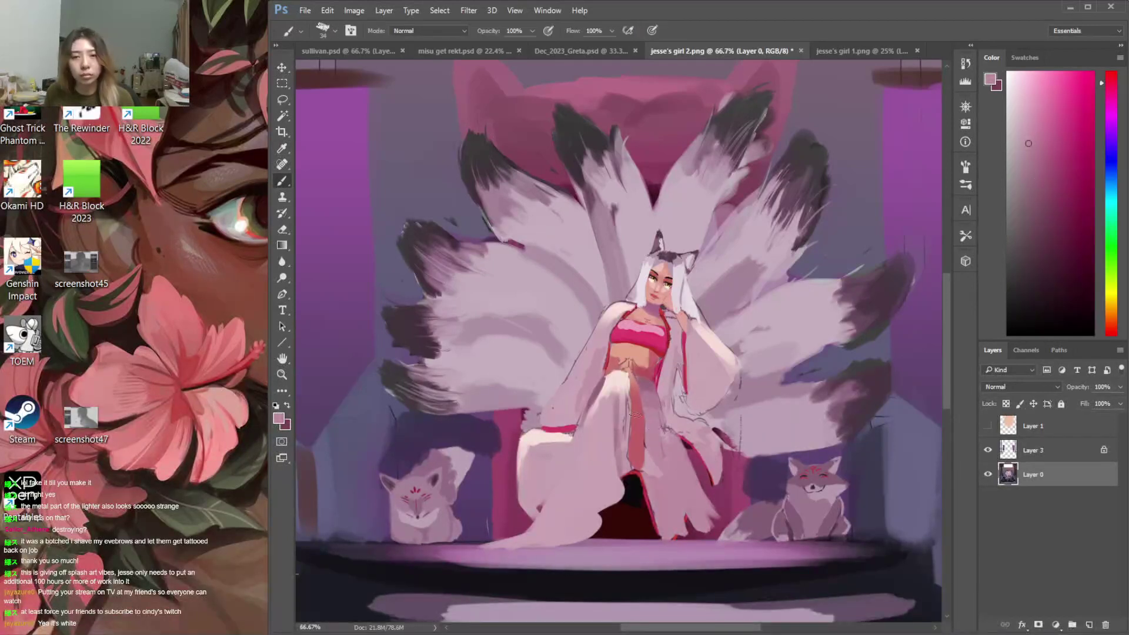
{"action": "left_click", "coordinate": [645, 384], "text": "alt"}
{"action": "left_click", "coordinate": [659, 450], "text": "alt"}
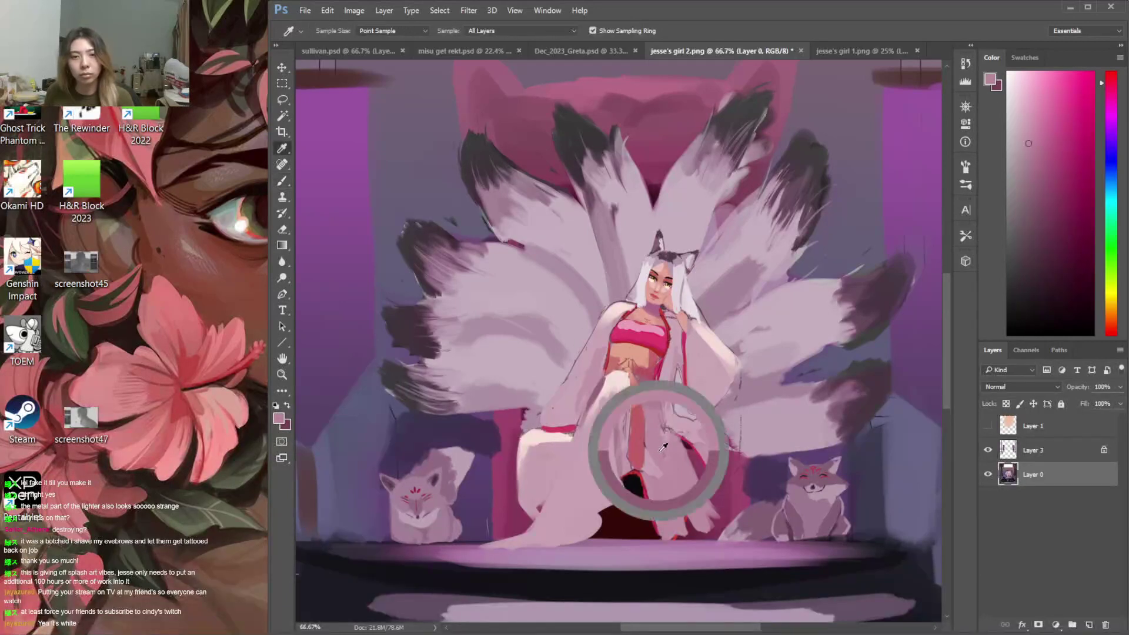
{"action": "left_click", "coordinate": [662, 470], "text": "alt"}
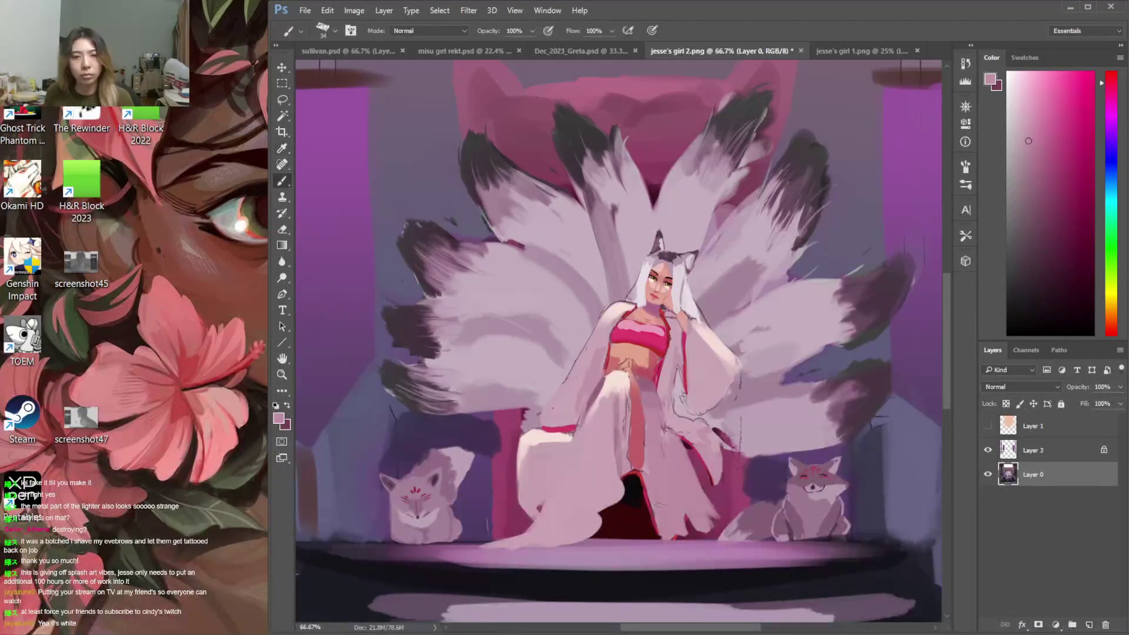
Refine the raised knee's highlight and paint folds running down the leg in sampled pale pinks
{"action": "left_click", "coordinate": [624, 398], "text": "alt"}
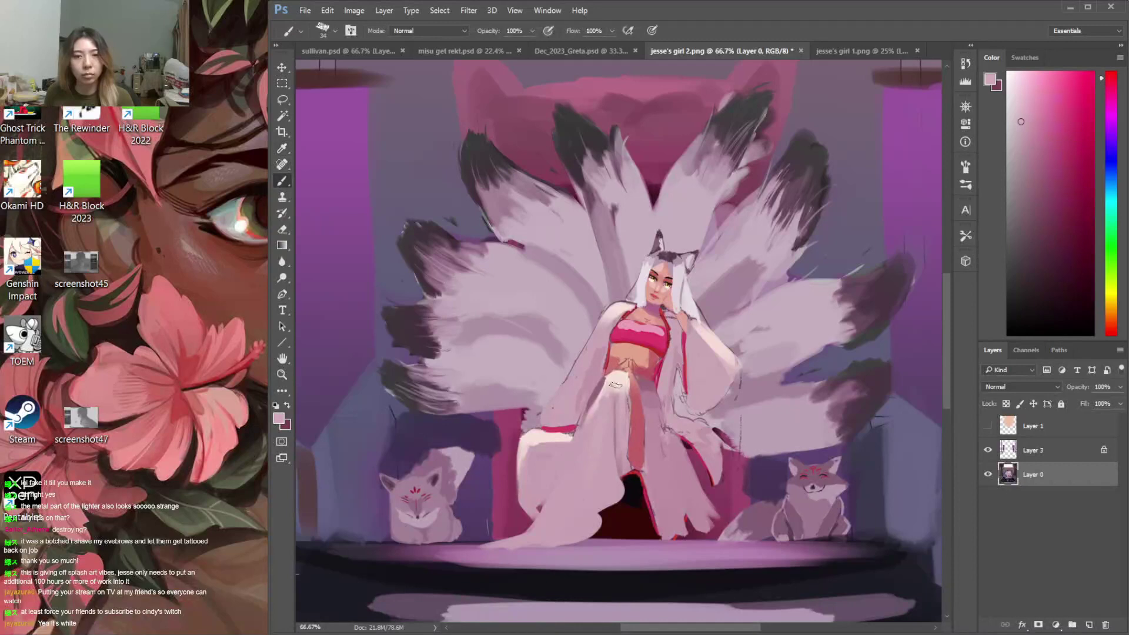
{"action": "left_click", "coordinate": [616, 385], "text": "alt"}
{"action": "left_click", "coordinate": [609, 470], "text": "alt"}
{"action": "left_click_drag", "start_coordinate": [609, 403], "coordinate": [594, 444]}
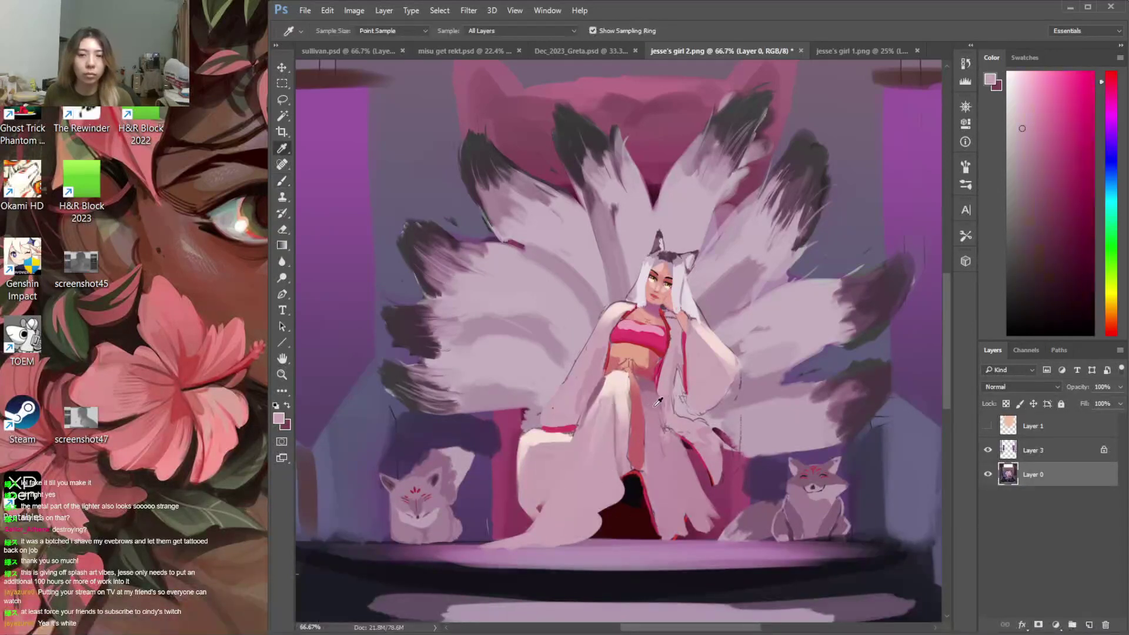
Paint a warm near-white highlight on the second knee beside the sash and blend it into the robe's pink
{"action": "left_click", "coordinate": [618, 373], "text": "alt"}
{"action": "left_click_drag", "start_coordinate": [652, 419], "coordinate": [653, 438]}
{"action": "left_click", "coordinate": [653, 458], "text": "alt"}
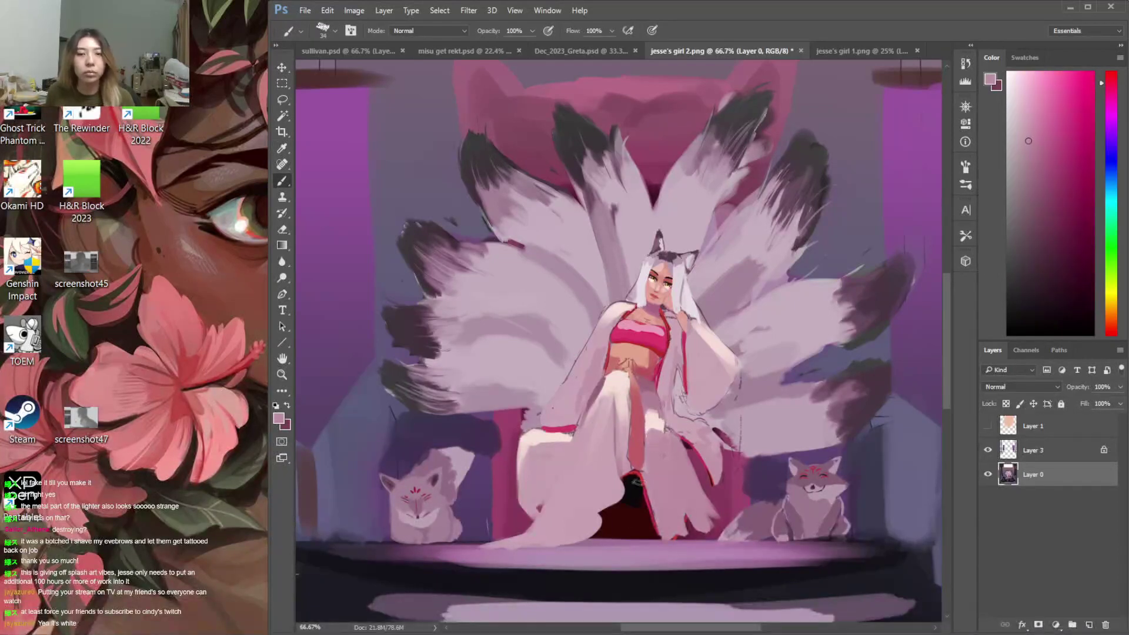
{"action": "left_click", "coordinate": [654, 429], "text": "alt"}
{"action": "left_click_drag", "start_coordinate": [651, 406], "coordinate": [651, 404]}
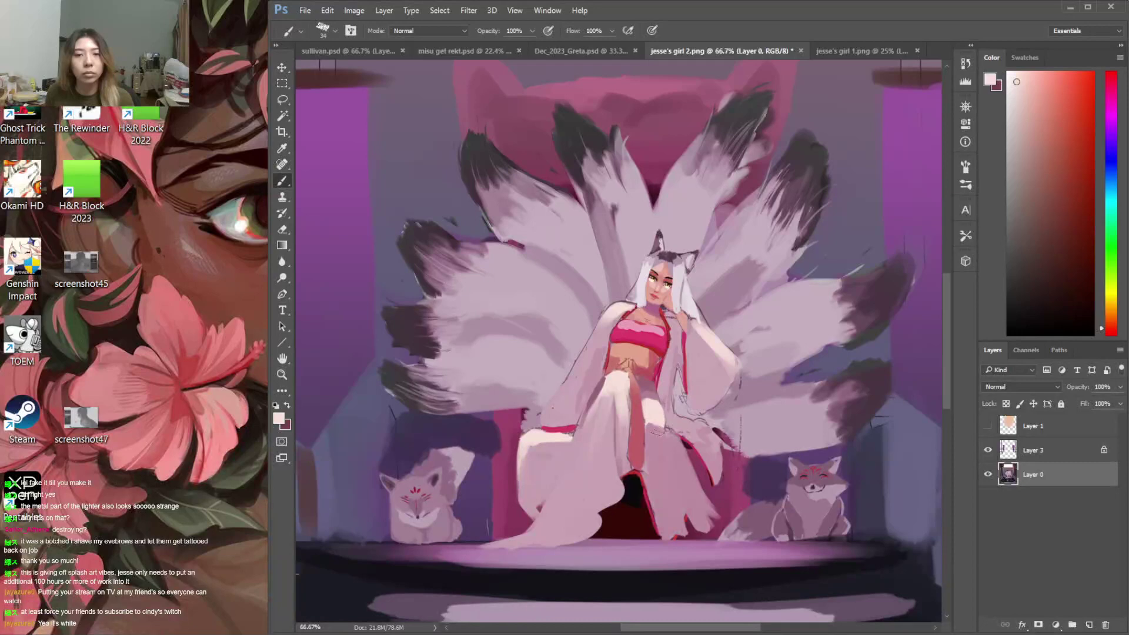
{"action": "left_click", "coordinate": [654, 441], "text": "alt"}
{"action": "mouse_move", "coordinate": [662, 406]}
{"action": "left_mouse_down"}
{"action": "mouse_move", "coordinate": [661, 425]}
{"action": "mouse_move", "coordinate": [650, 422]}
{"action": "left_mouse_up"}
{"action": "left_click", "coordinate": [652, 411], "text": "alt"}
{"action": "left_click", "coordinate": [635, 459], "text": "alt"}
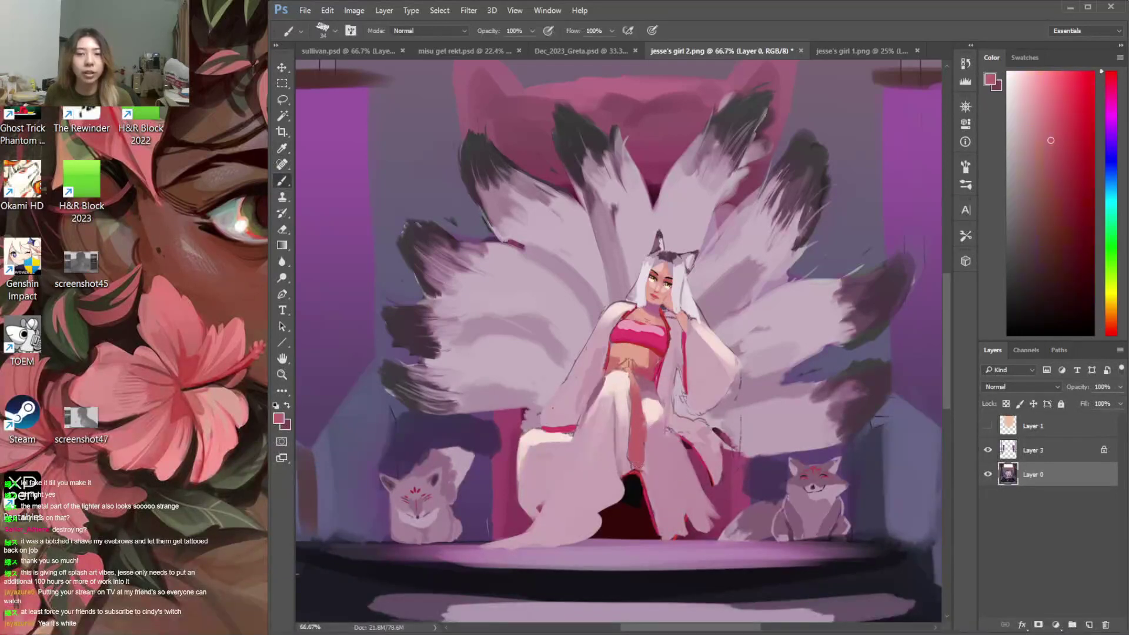
Paint a black boot extending below the robe's hem onto the platform, using sampled near-black
{"action": "left_click", "coordinate": [629, 486], "text": "alt"}
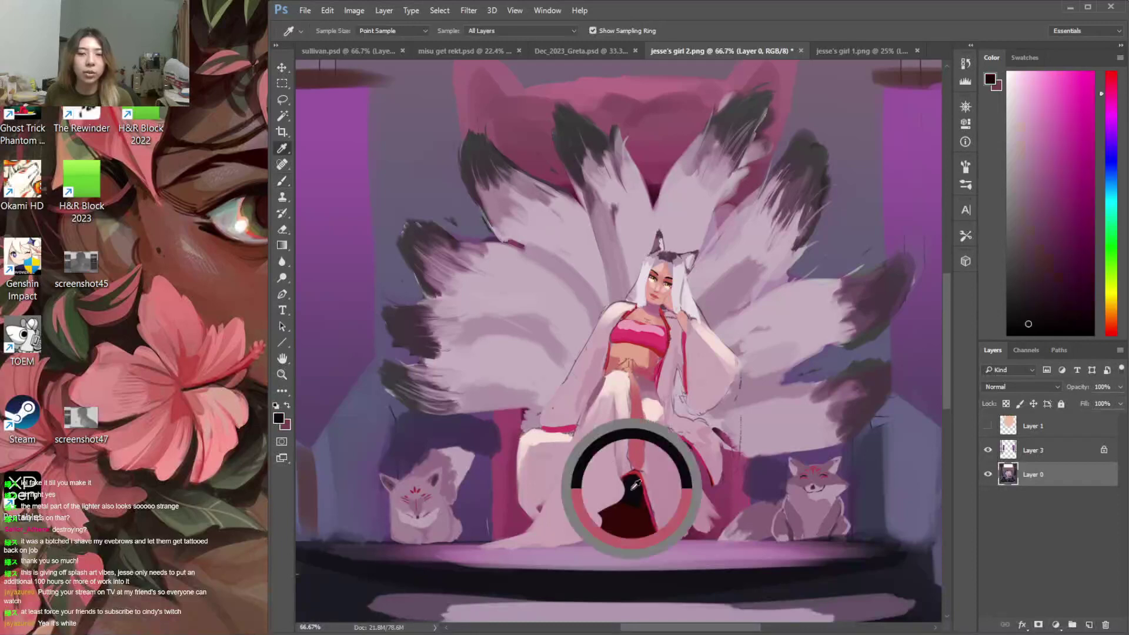
{"action": "mouse_move", "coordinate": [605, 531]}
{"action": "left_mouse_down"}
{"action": "mouse_move", "coordinate": [578, 534]}
{"action": "mouse_move", "coordinate": [604, 528]}
{"action": "mouse_move", "coordinate": [588, 542]}
{"action": "mouse_move", "coordinate": [601, 545]}
{"action": "mouse_move", "coordinate": [626, 503]}
{"action": "mouse_move", "coordinate": [596, 535]}
{"action": "left_mouse_up"}
Paint a lighter pink highlight across the upper part of the cropped top and smooth it into the deeper pink
{"action": "key", "text": "i"}
{"action": "left_click", "coordinate": [650, 320]}
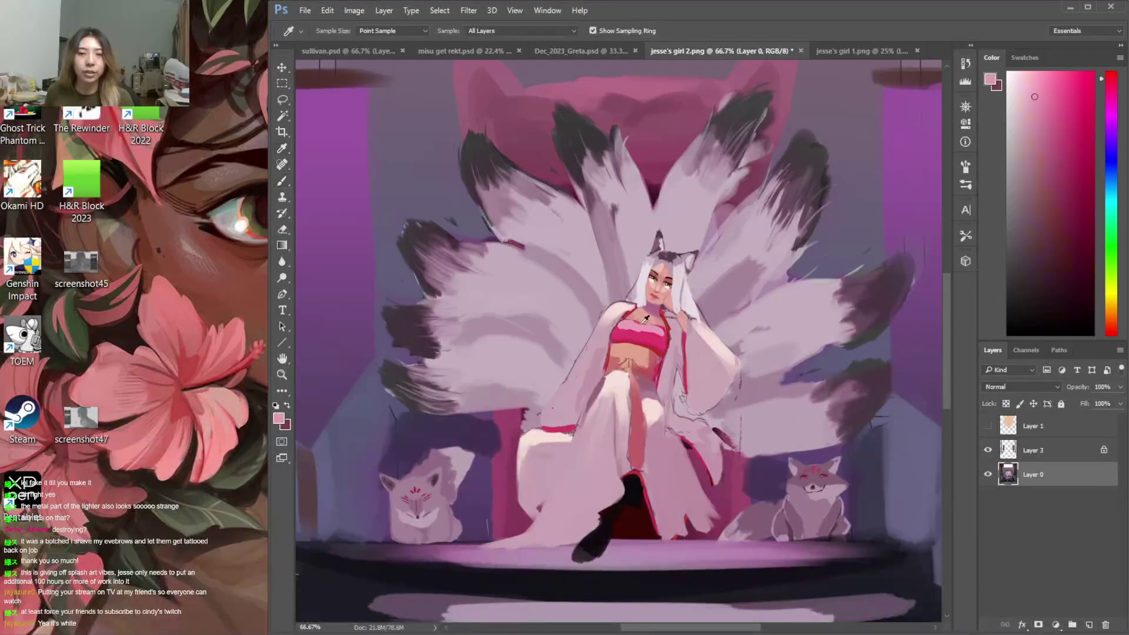
{"action": "key", "text": "b"}
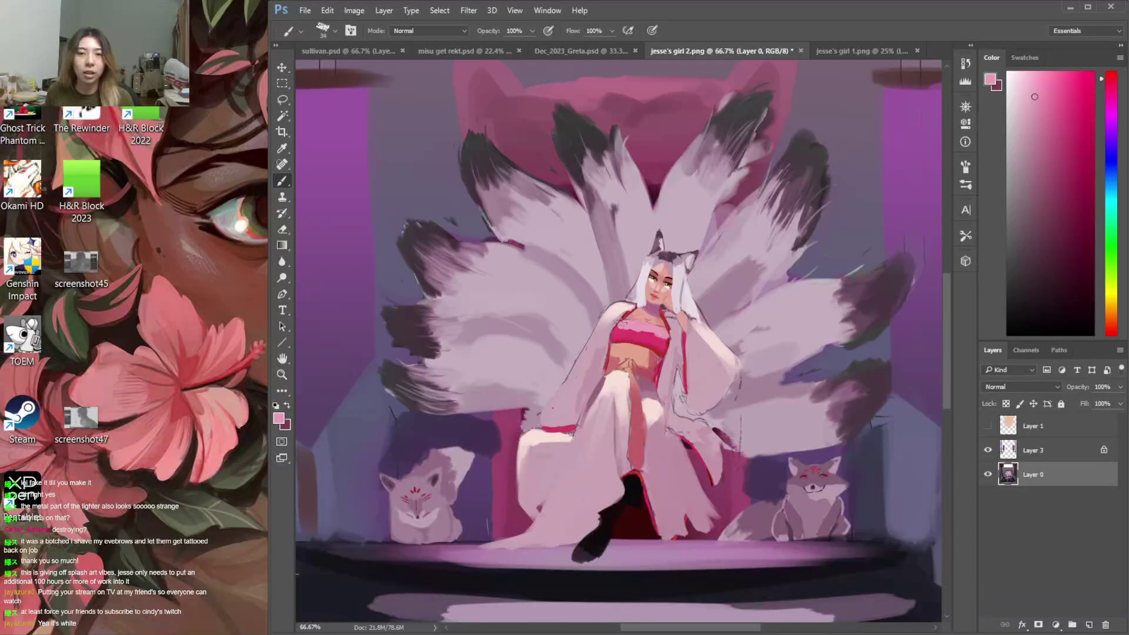
{"action": "left_click", "coordinate": [1028, 108]}
{"action": "left_click", "coordinate": [1108, 84]}
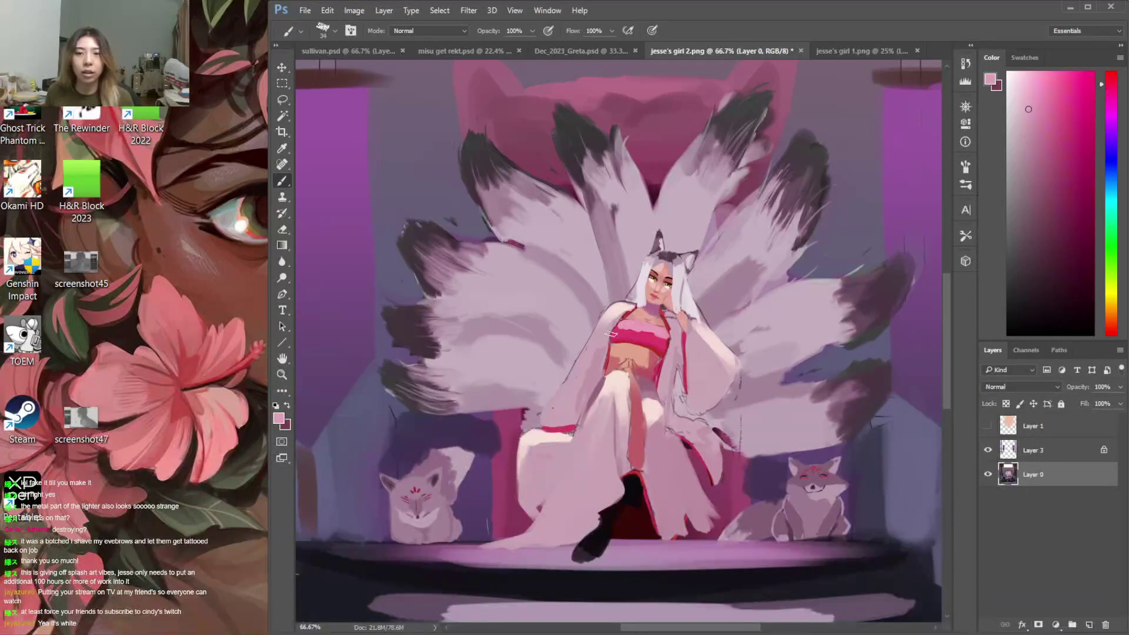
{"action": "left_click", "coordinate": [1050, 96]}
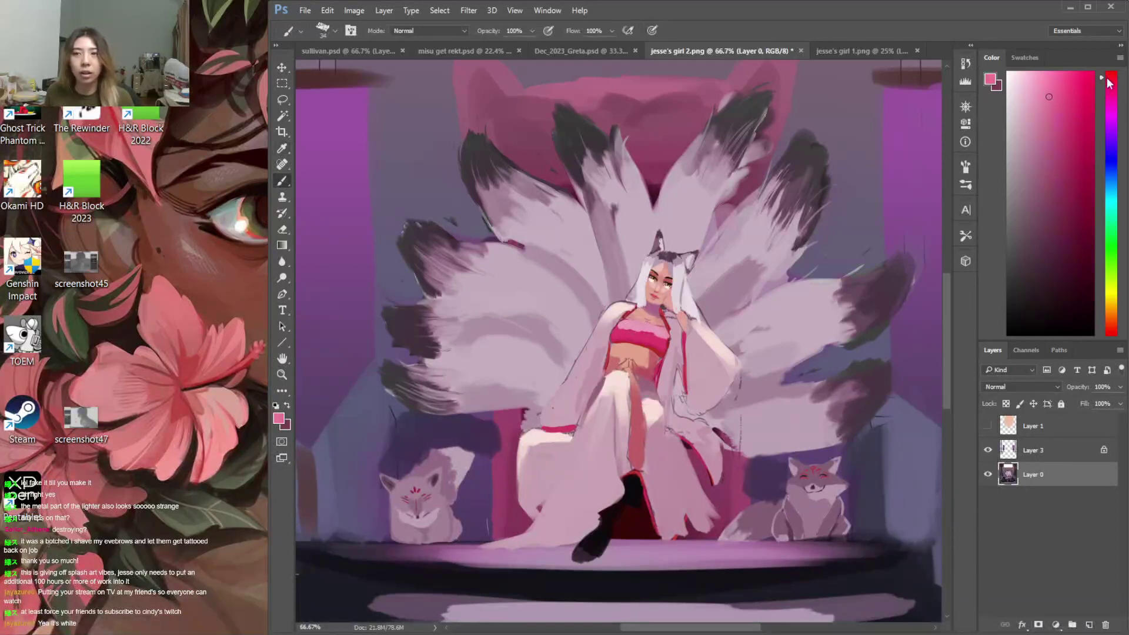
{"action": "left_click", "coordinate": [1041, 87]}
{"action": "left_click_drag", "start_coordinate": [614, 327], "coordinate": [648, 328]}
{"action": "left_click", "coordinate": [650, 330], "text": "alt"}
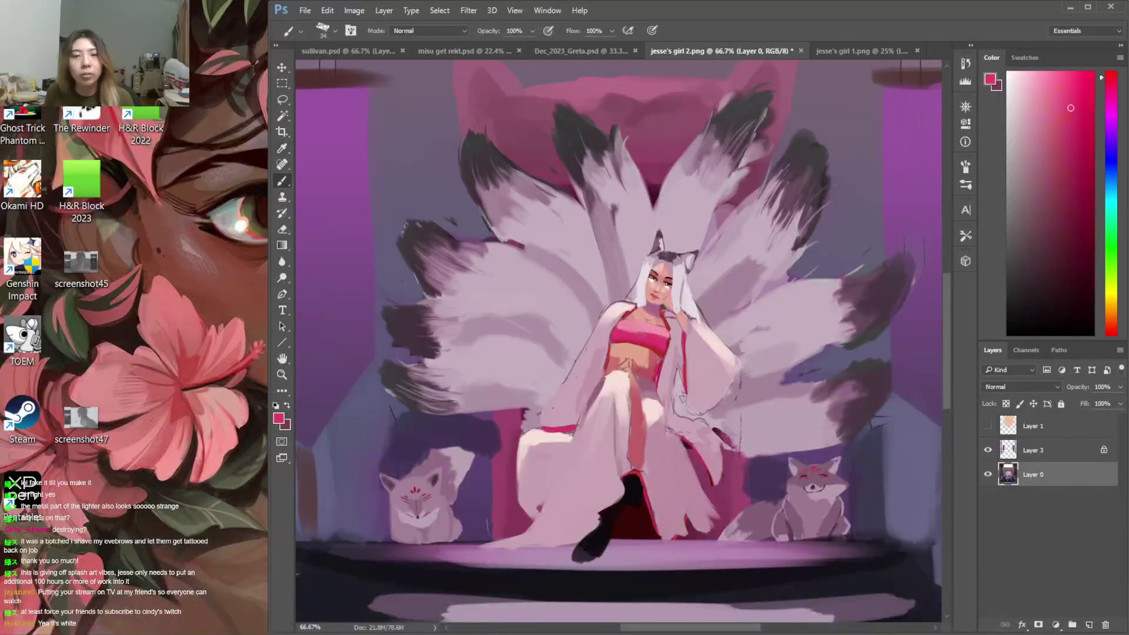
Extend the sleeve's lower edge toward the throne's edge in sampled mauve and clean the throne side with dark pink
{"action": "left_click", "coordinate": [578, 353], "text": "alt"}
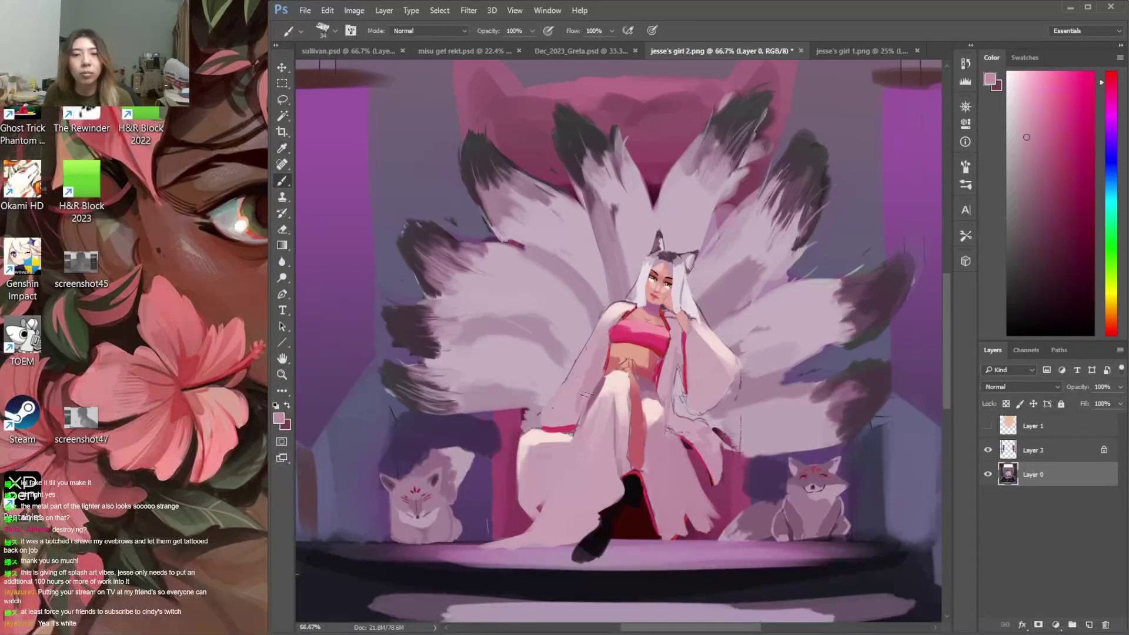
{"action": "left_click", "coordinate": [559, 405], "text": "alt"}
{"action": "left_click_drag", "start_coordinate": [538, 416], "coordinate": [510, 434]}
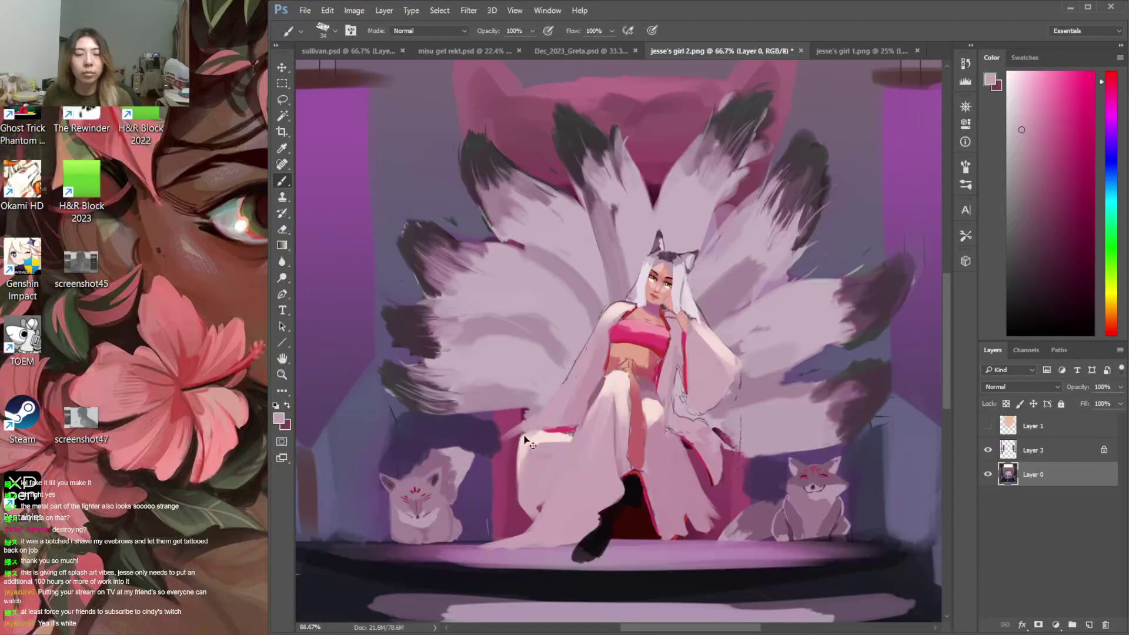
{"action": "left_click", "coordinate": [507, 422], "text": "alt"}
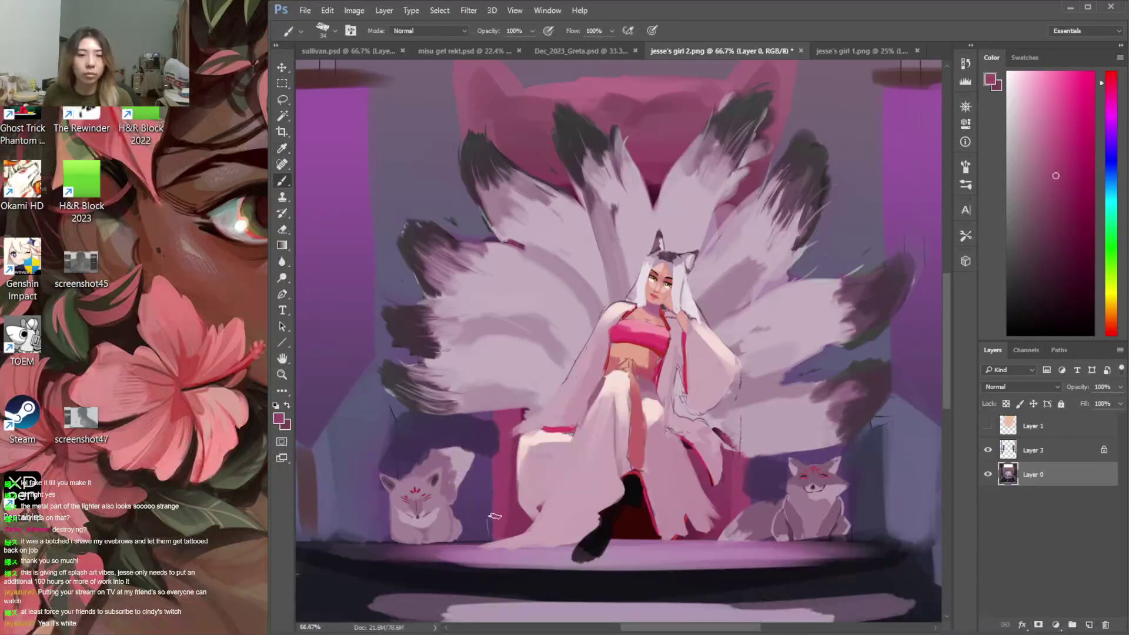
{"action": "left_click_drag", "start_coordinate": [499, 432], "coordinate": [489, 538]}
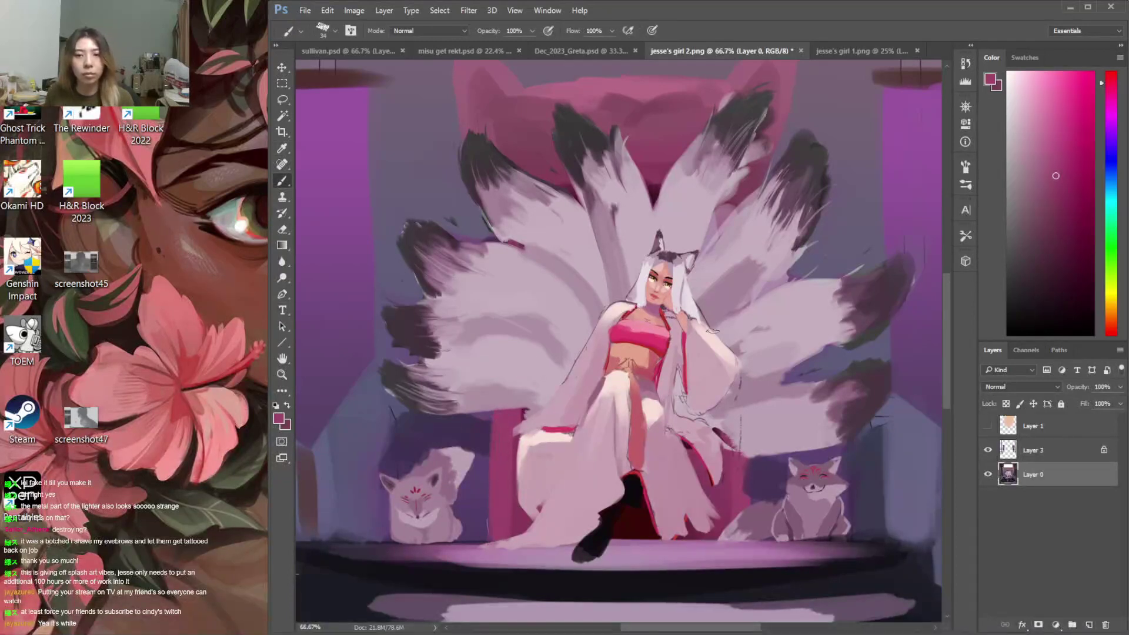
Repaint the hair lock beside the raised hand in sampled near-white with a 17 px brush
{"action": "key", "text": "i"}
{"action": "left_click", "coordinate": [690, 311]}
{"action": "left_click", "coordinate": [689, 292]}
{"action": "key", "text": "b"}
{"action": "right_click", "coordinate": [682, 282]}
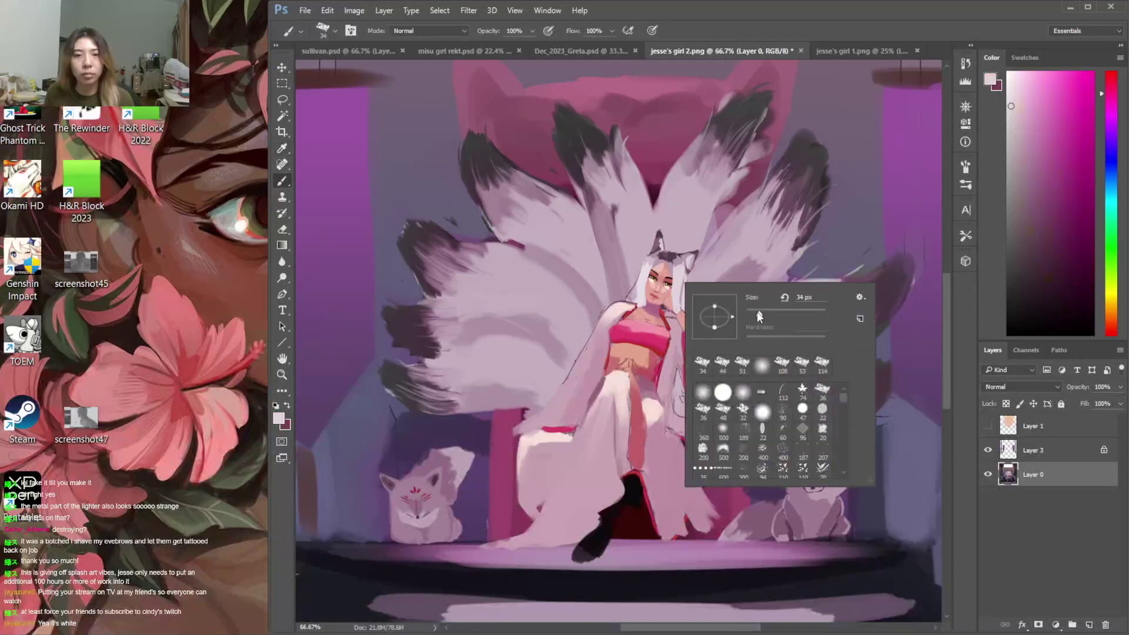
{"action": "key", "text": "Escape"}
{"action": "left_click", "coordinate": [726, 318], "text": "alt"}
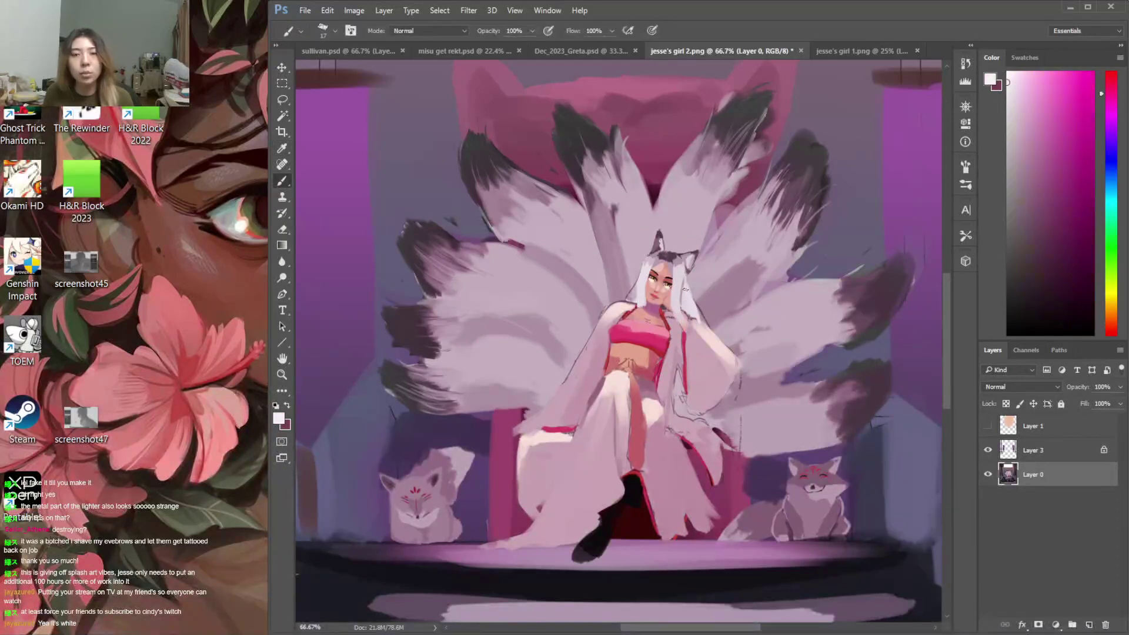
Shade the selected hair lock beside the raised hand in muted mauve with a soft brush, then deselect
{"action": "key", "text": "i"}
{"action": "left_click", "coordinate": [688, 291]}
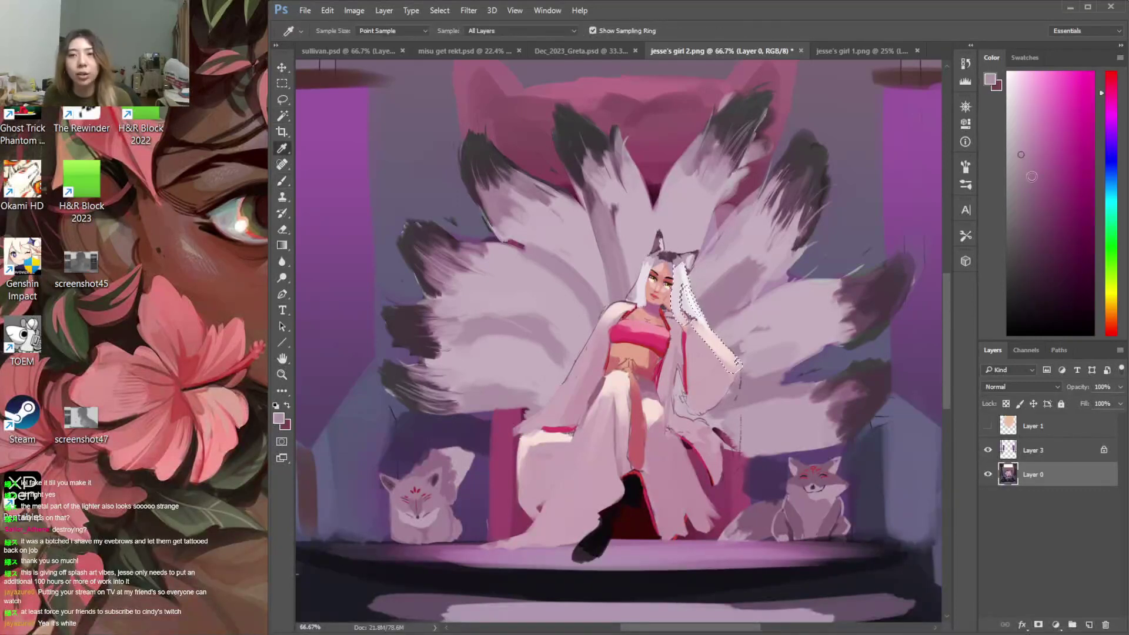
{"action": "key", "text": "b"}
{"action": "right_click", "coordinate": [690, 303]}
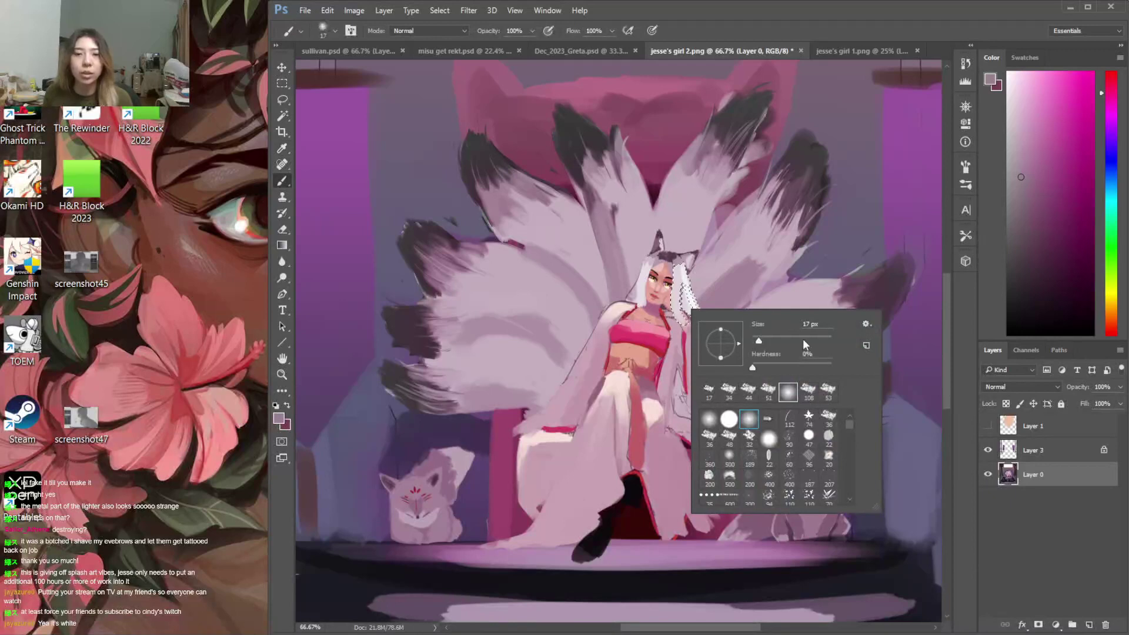
{"action": "left_click", "coordinate": [797, 340]}
{"action": "key", "text": "Return"}
{"action": "left_click", "coordinate": [1032, 143]}
{"action": "left_click", "coordinate": [1034, 141]}
{"action": "mouse_move", "coordinate": [689, 310]}
{"action": "left_mouse_down"}
{"action": "mouse_move", "coordinate": [714, 305]}
{"action": "mouse_move", "coordinate": [706, 292]}
{"action": "mouse_move", "coordinate": [703, 305]}
{"action": "left_mouse_up"}
{"action": "key", "text": "ctrl+d"}
Paint pale warm highlights along the upper edges of both robe sleeves
{"action": "left_click", "coordinate": [720, 353], "text": "alt"}
{"action": "right_click", "coordinate": [719, 321]}
{"action": "left_click", "coordinate": [776, 403]}
{"action": "left_click_drag", "start_coordinate": [694, 322], "coordinate": [710, 341]}
{"action": "left_click_drag", "start_coordinate": [612, 317], "coordinate": [587, 352]}
Shade the midriff below the pink top in sampled dusty red and add peach highlights with a 20 px brush
{"action": "key", "text": "i"}
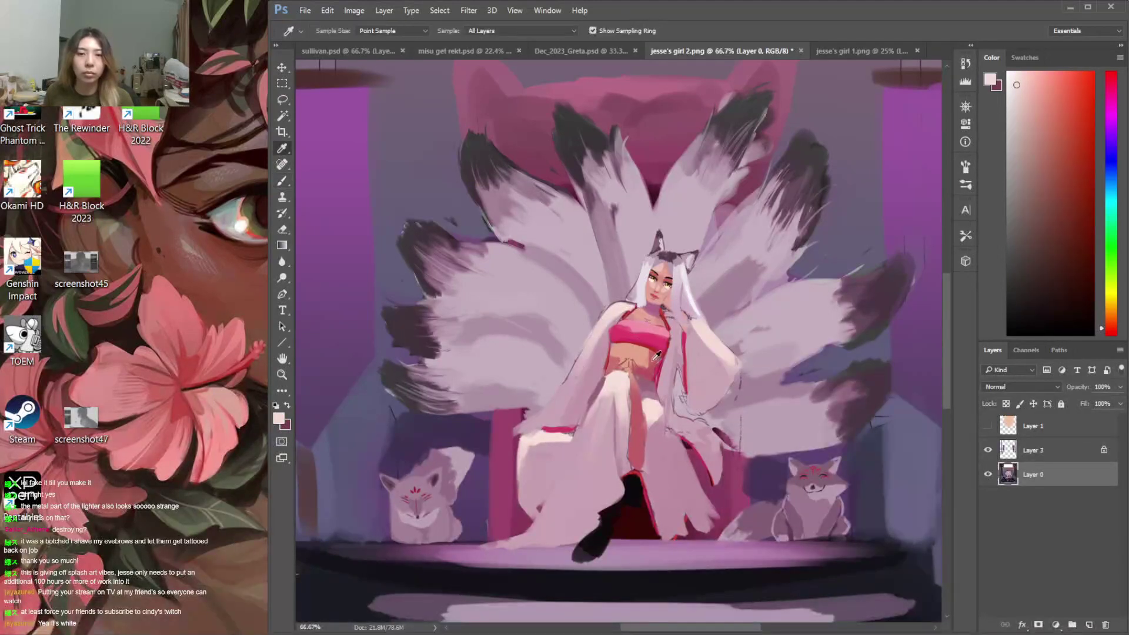
{"action": "left_click", "coordinate": [654, 357]}
{"action": "key", "text": "b"}
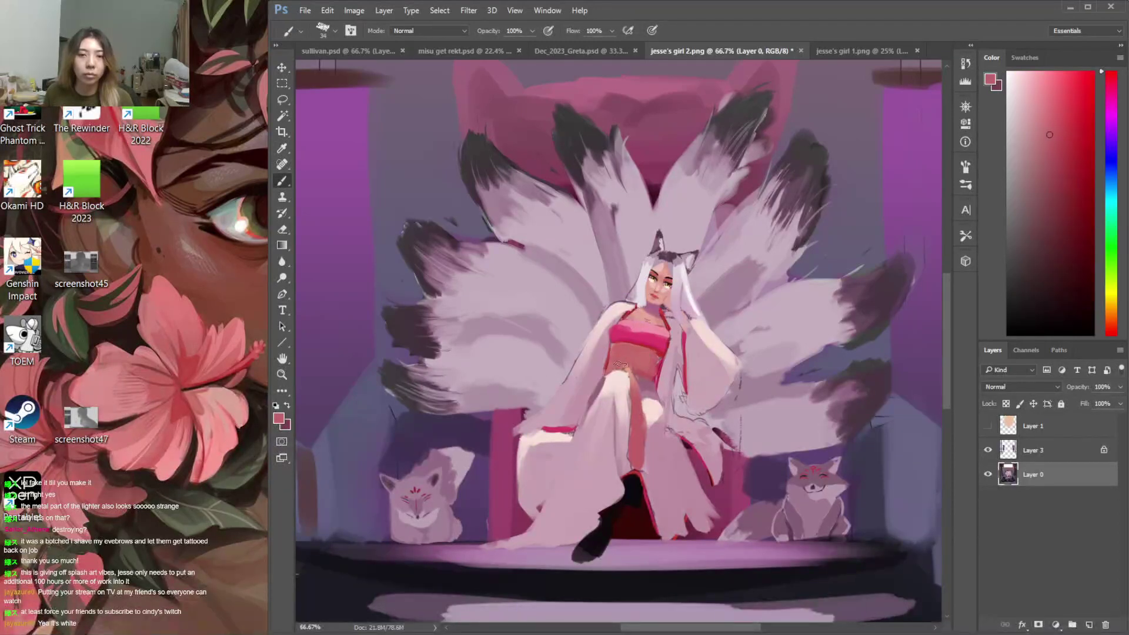
{"action": "left_click", "coordinate": [619, 337], "text": "alt"}
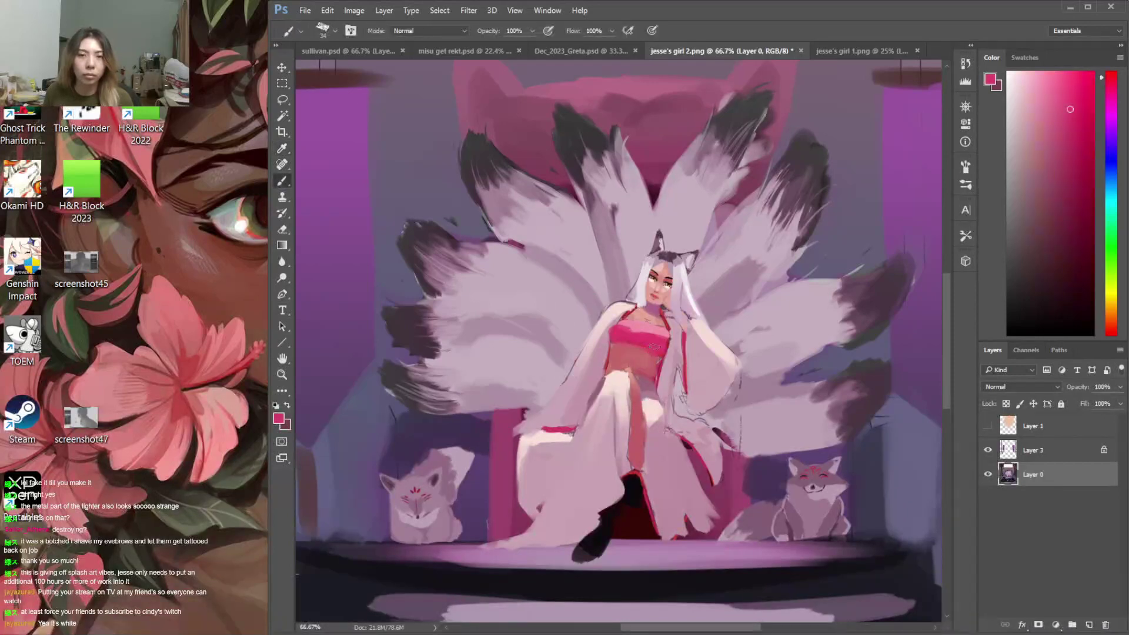
{"action": "left_click", "coordinate": [640, 374], "text": "alt"}
{"action": "right_click", "coordinate": [774, 370]}
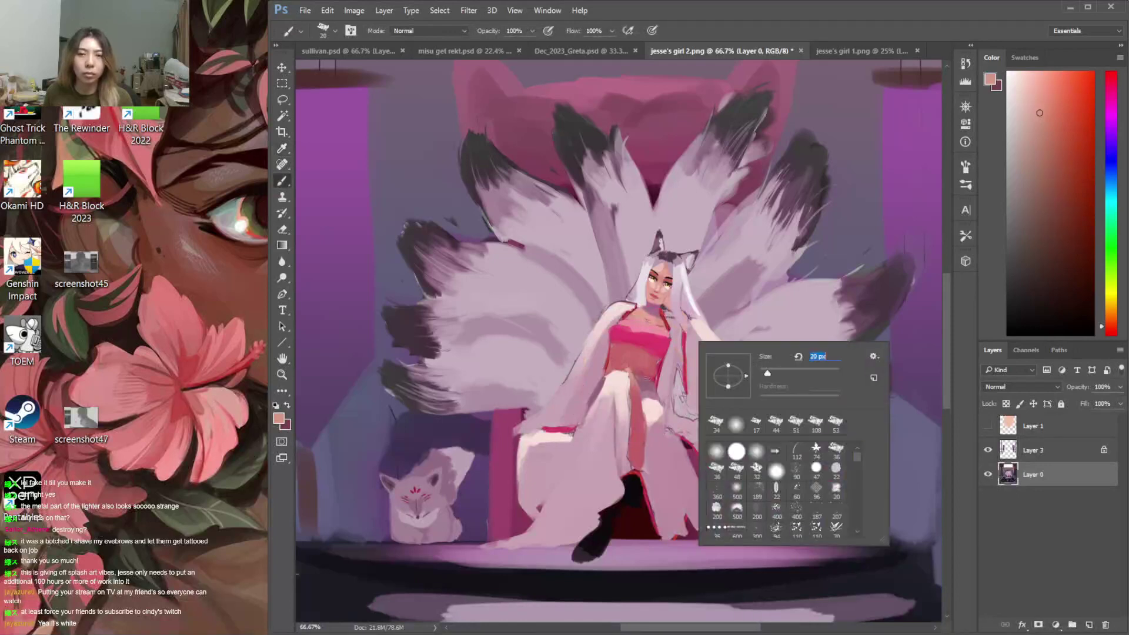
{"action": "key", "text": "Escape"}
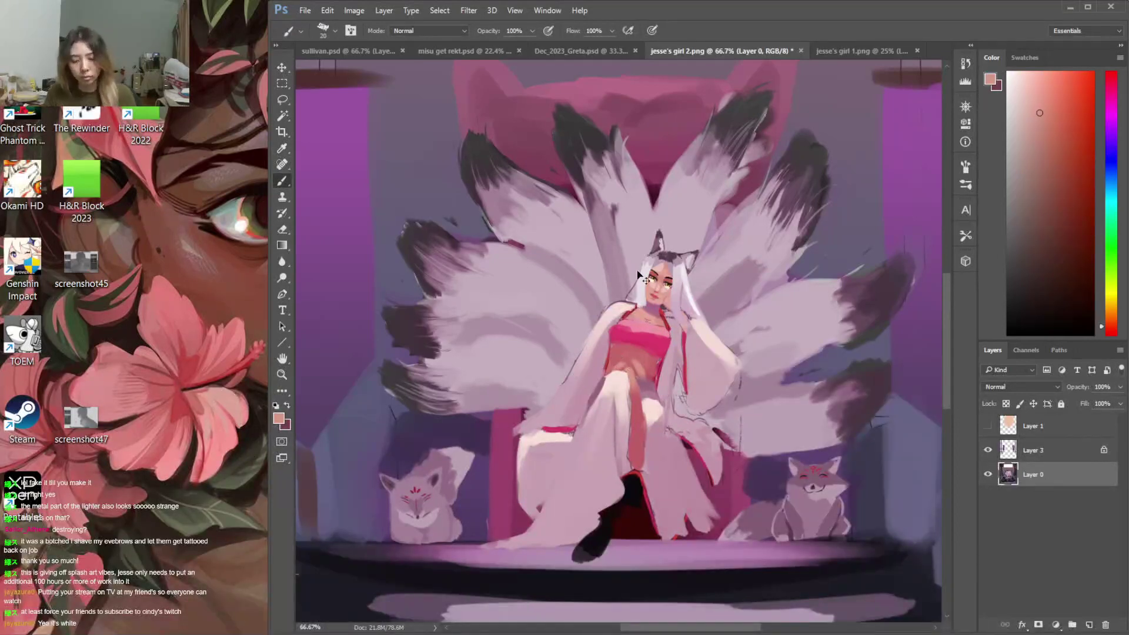
Paint deep pink eyeshadow on both eyelids within color-based selections
{"action": "key", "text": "ctrl+plus"}
{"action": "scroll", "coordinate": [641, 274], "scroll_direction": "up", "scroll_amount": 1}
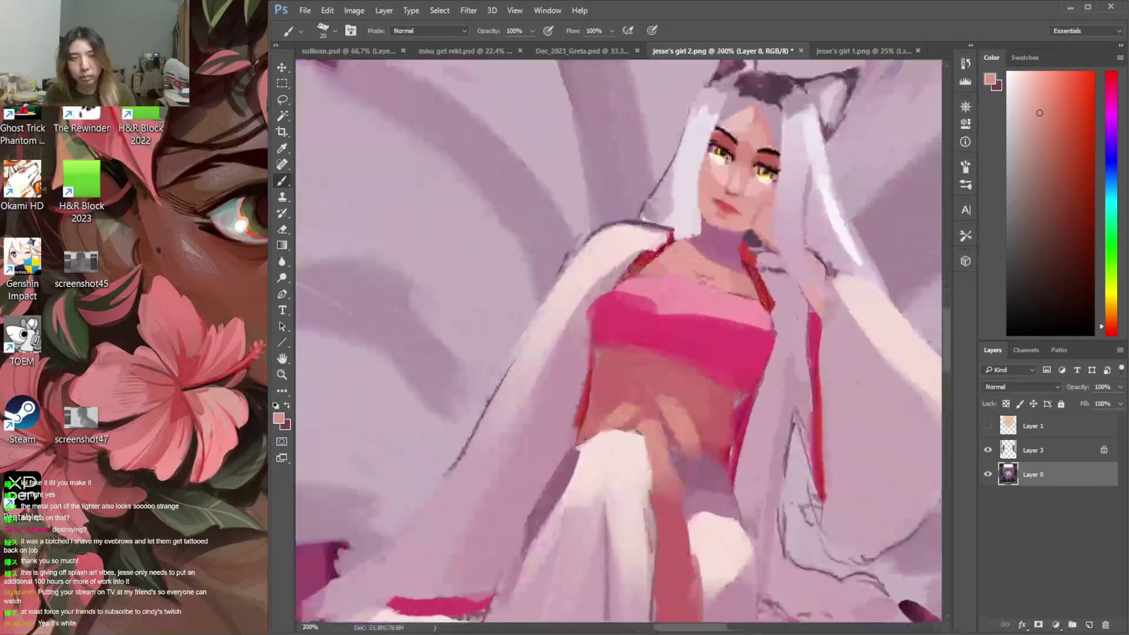
{"action": "left_click", "coordinate": [769, 160], "text": "alt"}
{"action": "left_click_drag", "start_coordinate": [1110, 75], "coordinate": [1111, 80]}
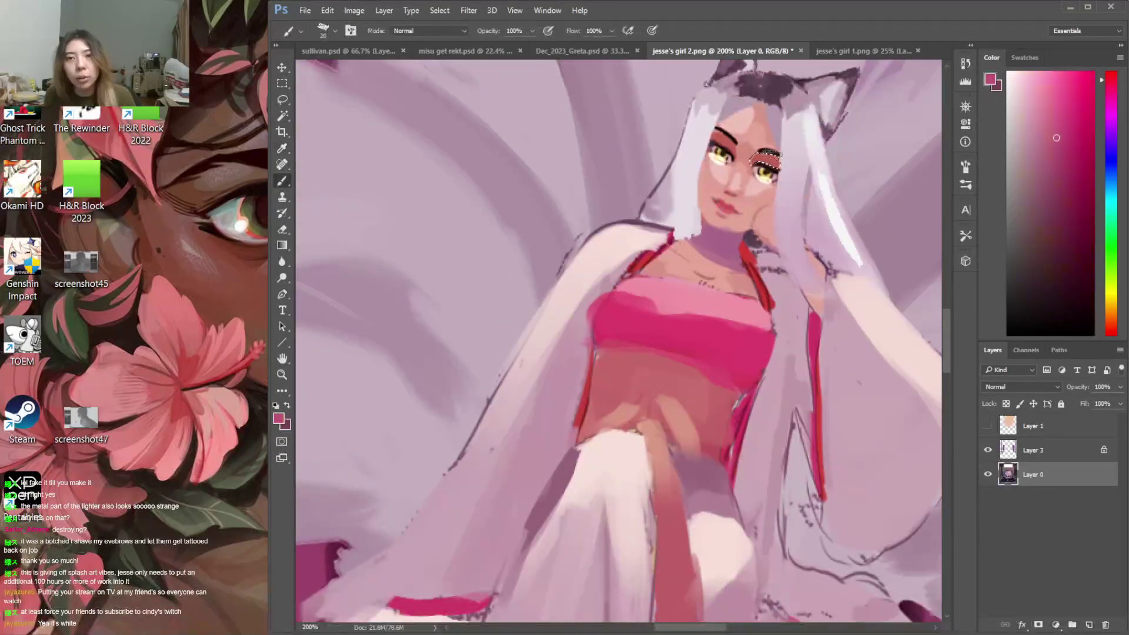
{"action": "key", "text": "w"}
{"action": "left_click", "coordinate": [729, 140]}
{"action": "key", "text": "b"}
{"action": "key", "text": "w"}
{"action": "left_click", "coordinate": [725, 140]}
{"action": "key", "text": "b"}
Smooth the skin around the nose and cheeks with sampled salmon and pale pink tones
{"action": "left_click", "coordinate": [741, 172], "text": "alt"}
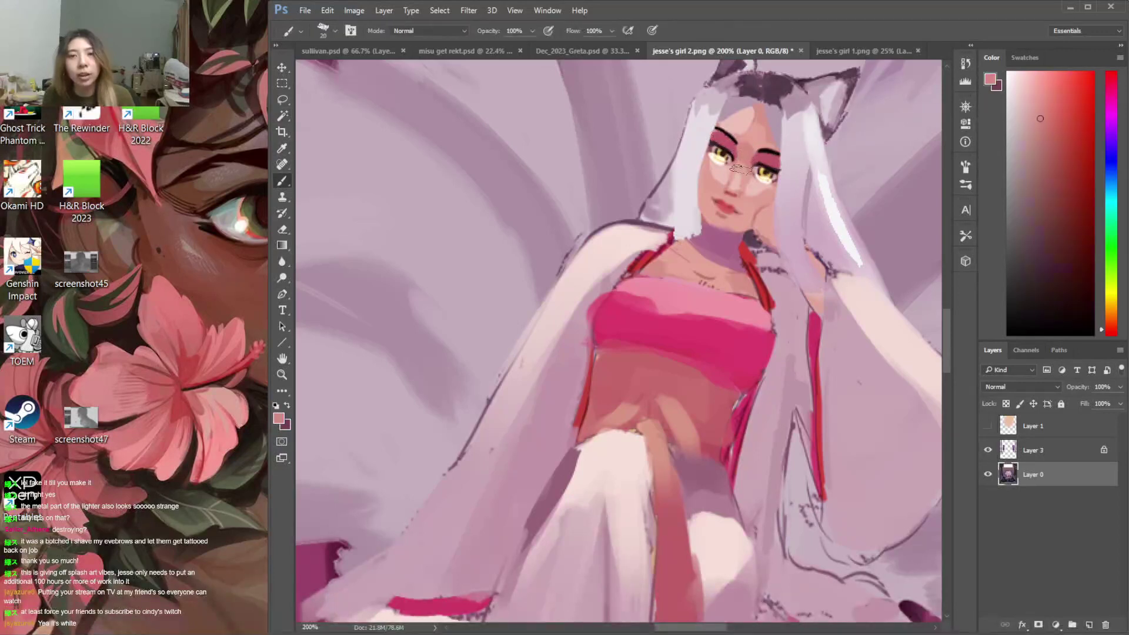
{"action": "key", "text": "l"}
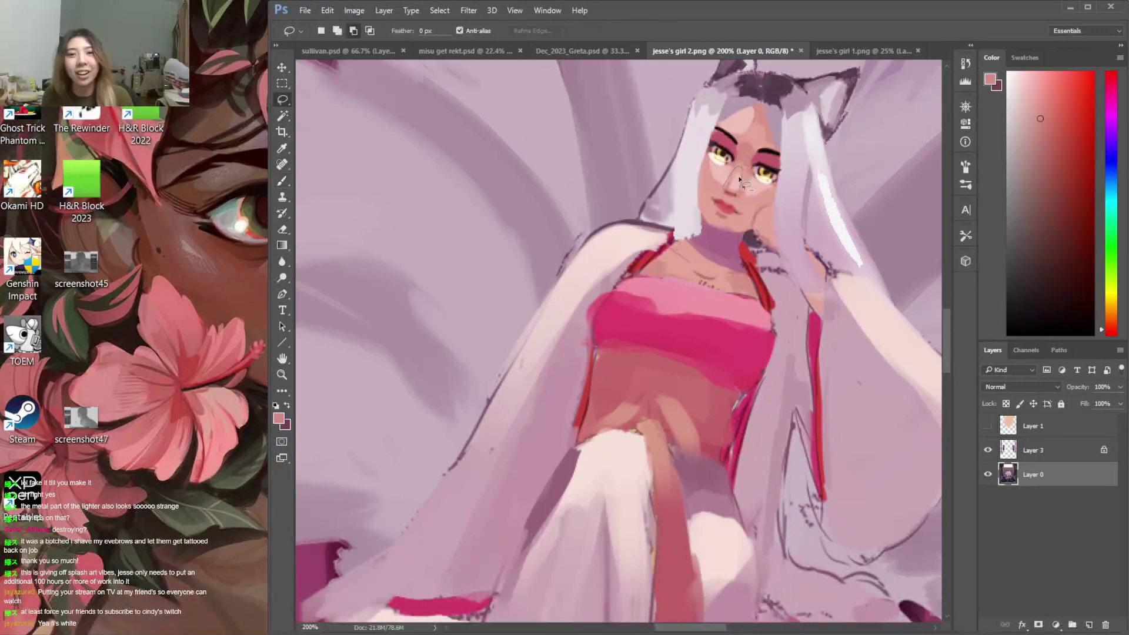
{"action": "left_click_drag", "start_coordinate": [741, 174], "coordinate": [739, 171]}
{"action": "key", "text": "b"}
{"action": "left_click", "coordinate": [734, 181], "text": "alt"}
{"action": "left_click", "coordinate": [730, 178], "text": "alt"}
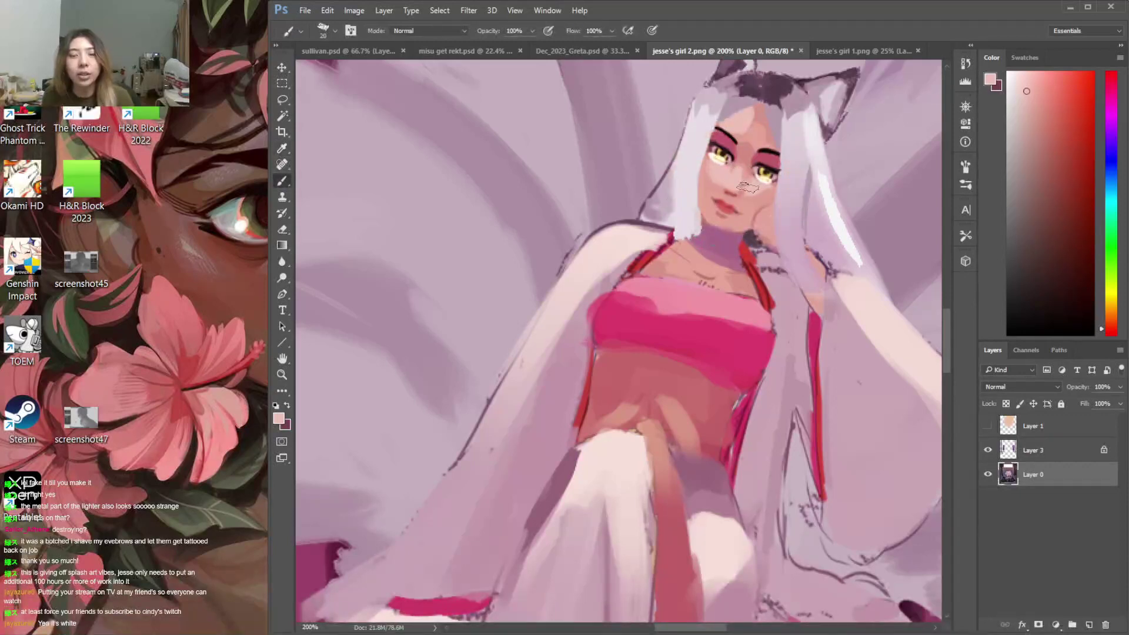
Select the forehead and blend its shading with sampled skin tones
{"action": "left_click", "coordinate": [756, 114], "text": "alt"}
{"action": "left_click", "coordinate": [754, 140], "text": "alt"}
{"action": "left_click_drag", "start_coordinate": [732, 123], "coordinate": [765, 109]}
{"action": "left_click", "coordinate": [742, 146], "text": "alt"}
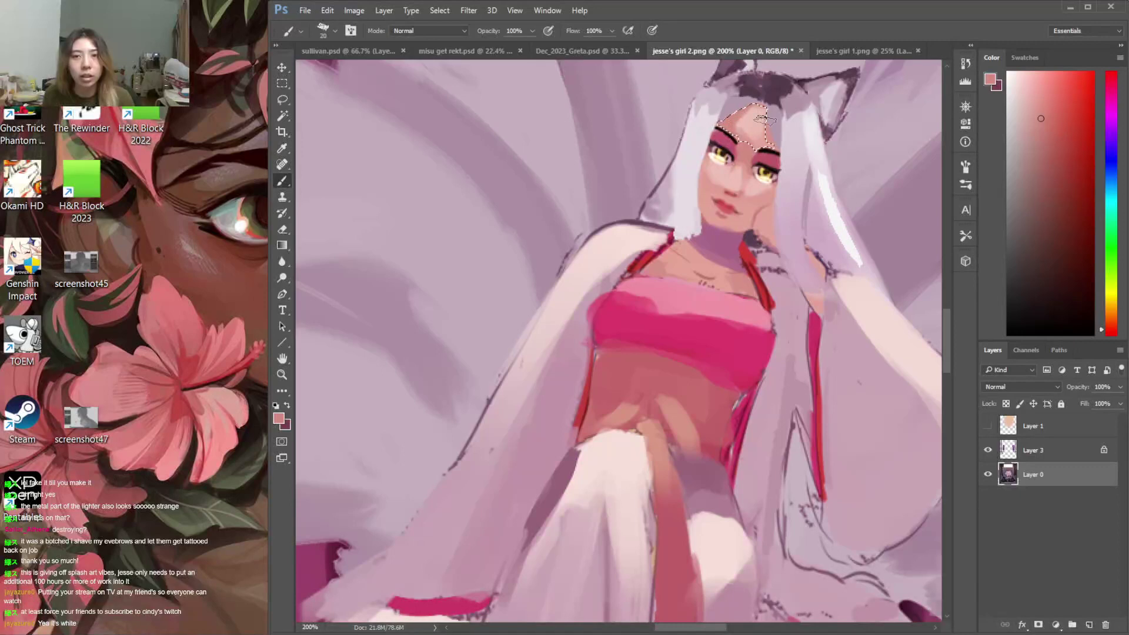
{"action": "key", "text": "alt"}
Select the hair lock beside the shoulder, blend its lower part into pale mauve, and deselect
{"action": "key", "text": "w"}
{"action": "left_click", "coordinate": [690, 179]}
{"action": "key", "text": "b"}
{"action": "left_click", "coordinate": [663, 201], "text": "alt"}
{"action": "left_click", "coordinate": [787, 224], "text": "alt"}
{"action": "mouse_move", "coordinate": [676, 206]}
{"action": "left_mouse_down"}
{"action": "mouse_move", "coordinate": [689, 226]}
{"action": "mouse_move", "coordinate": [693, 179]}
{"action": "mouse_move", "coordinate": [682, 176]}
{"action": "mouse_move", "coordinate": [660, 225]}
{"action": "mouse_move", "coordinate": [685, 164]}
{"action": "left_mouse_up"}
{"action": "key", "text": "w"}
{"action": "left_click", "coordinate": [681, 191]}
{"action": "key", "text": "b"}
{"action": "key", "text": "ctrl+d"}
Select the neck, warm its shadow with a deeper pink tone, and deselect
{"action": "left_click", "coordinate": [722, 244], "text": "alt"}
{"action": "key", "text": "w"}
{"action": "left_click", "coordinate": [722, 243]}
{"action": "key", "text": "b"}
{"action": "left_click", "coordinate": [721, 203], "text": "alt"}
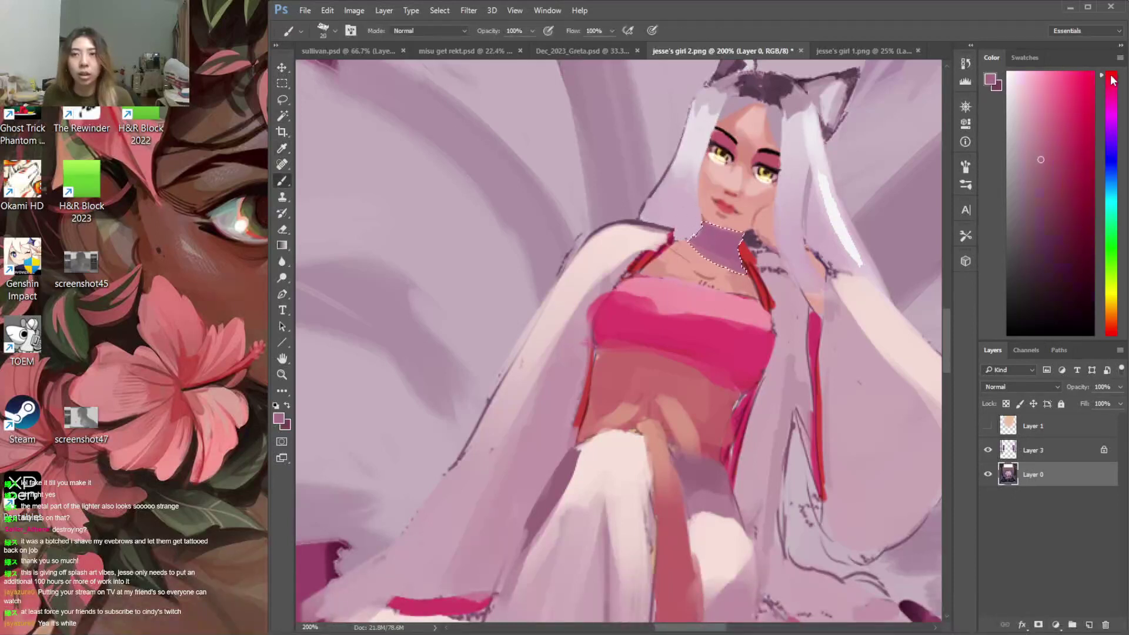
{"action": "left_click_drag", "start_coordinate": [723, 226], "coordinate": [704, 234]}
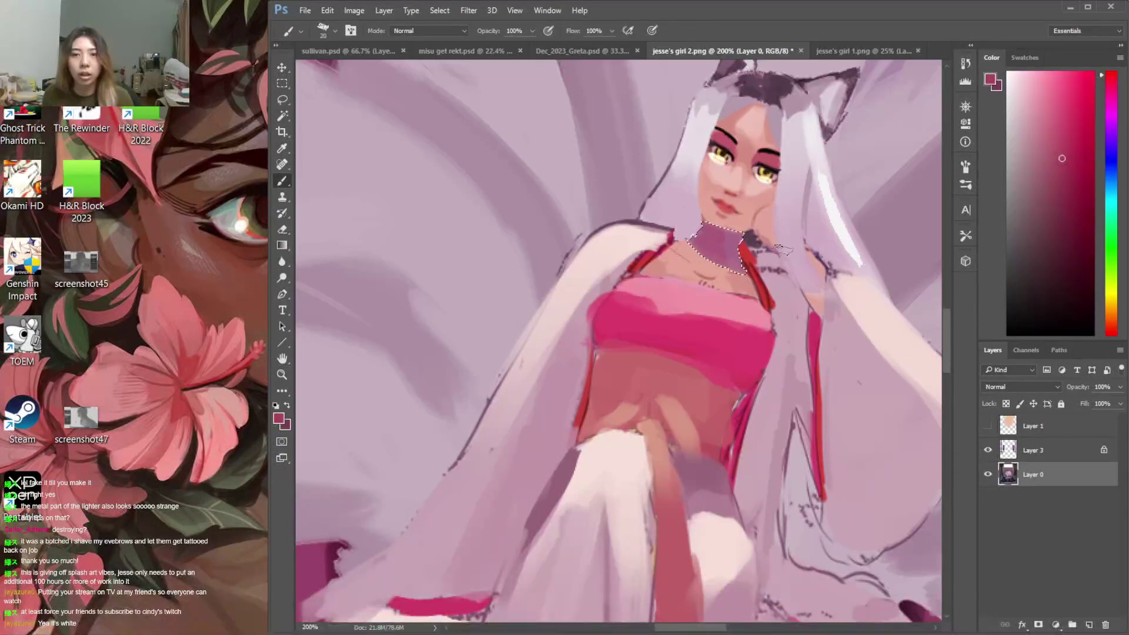
{"action": "left_click", "coordinate": [700, 223], "text": "alt"}
{"action": "key", "text": "ctrl+d"}
Refine the jaw and chin edge against the neck with a smaller brush in sampled skin and shadow tones
{"action": "left_click", "coordinate": [742, 221], "text": "alt"}
{"action": "right_click", "coordinate": [744, 208]}
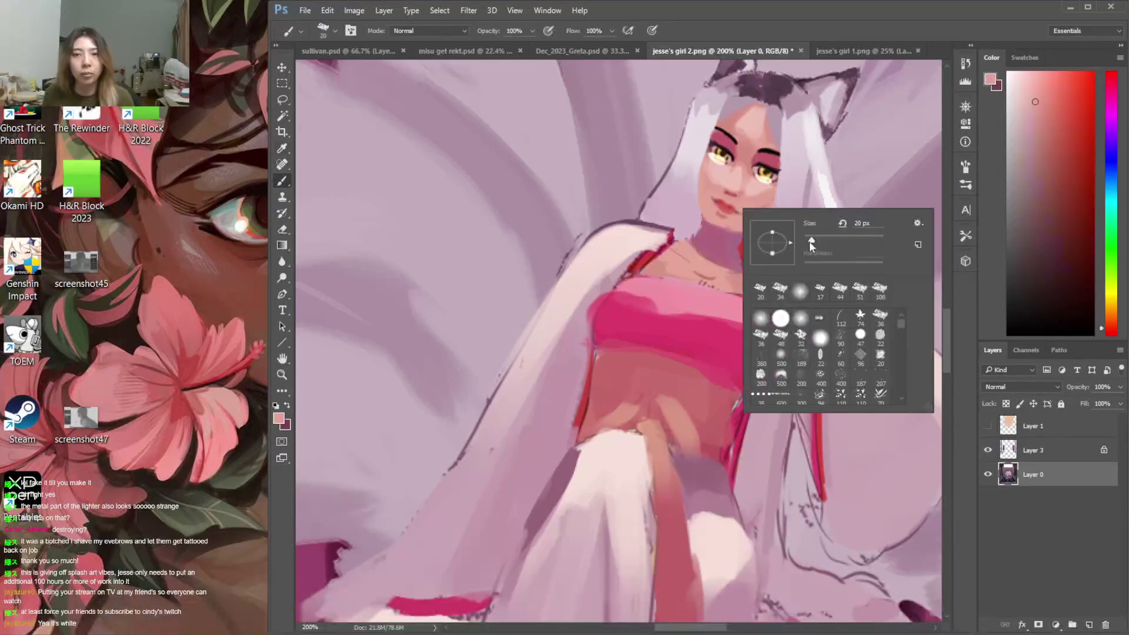
{"action": "left_click", "coordinate": [701, 205]}
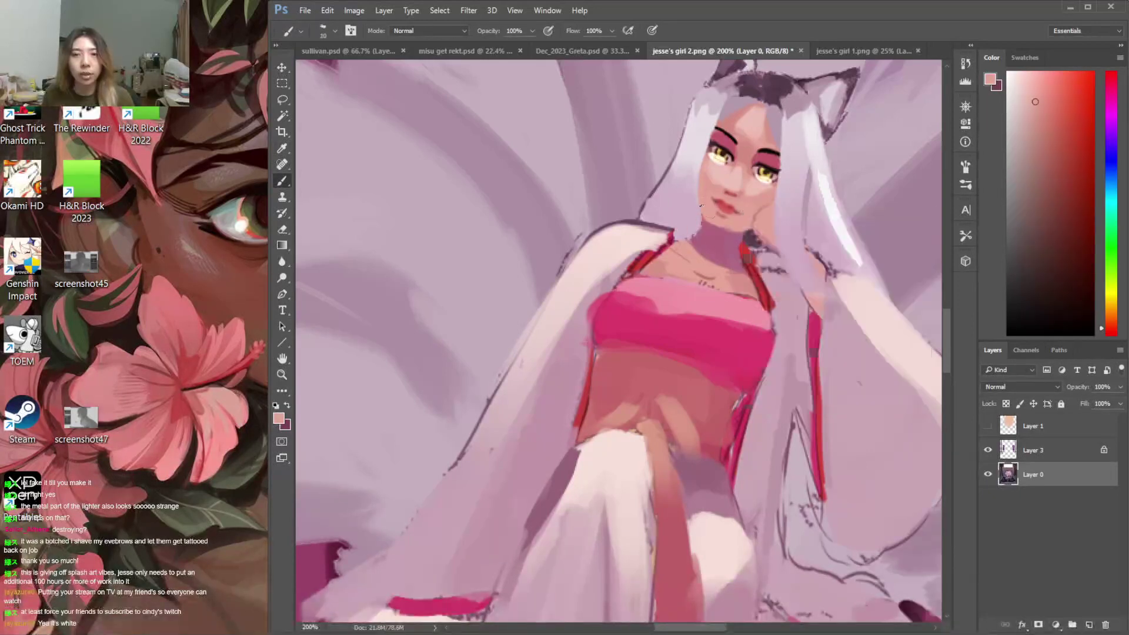
{"action": "left_click", "coordinate": [727, 228], "text": "alt"}
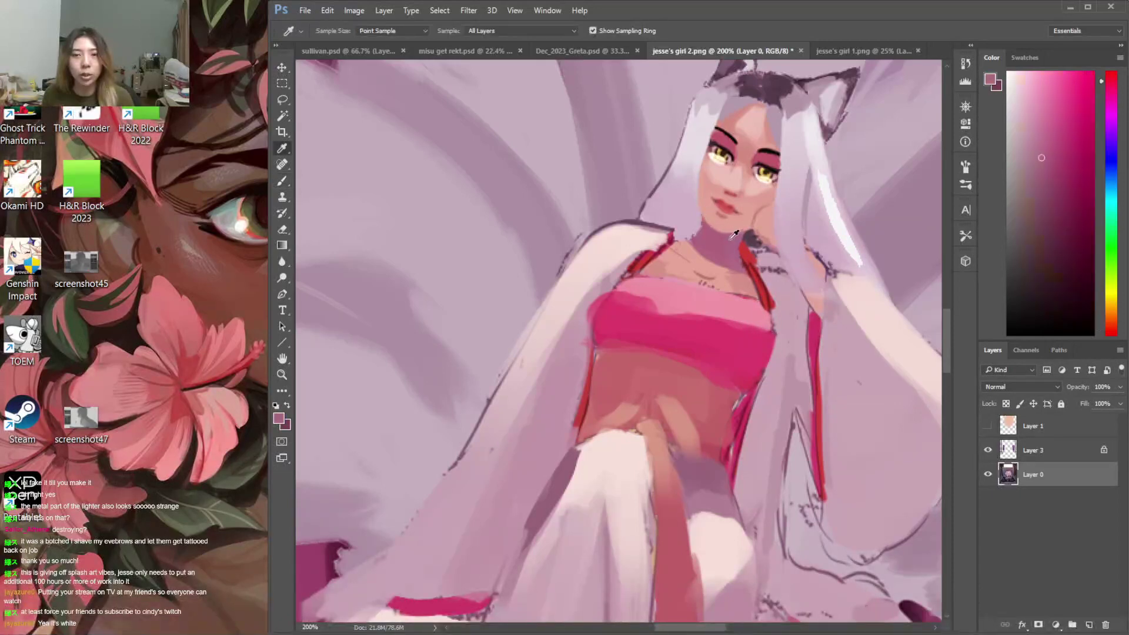
{"action": "left_click", "coordinate": [744, 224], "text": "alt"}
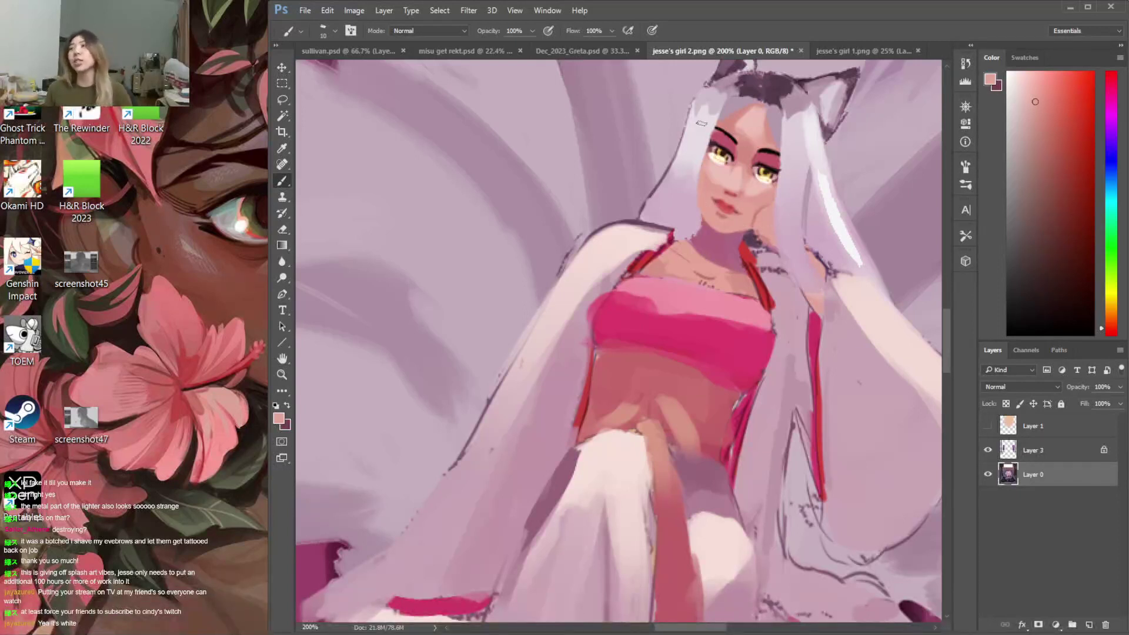
Cover the red trim beside the waist with sampled mauve and repaint the top's shoulder strap in deep pink
{"action": "left_click", "coordinate": [590, 316], "text": "alt"}
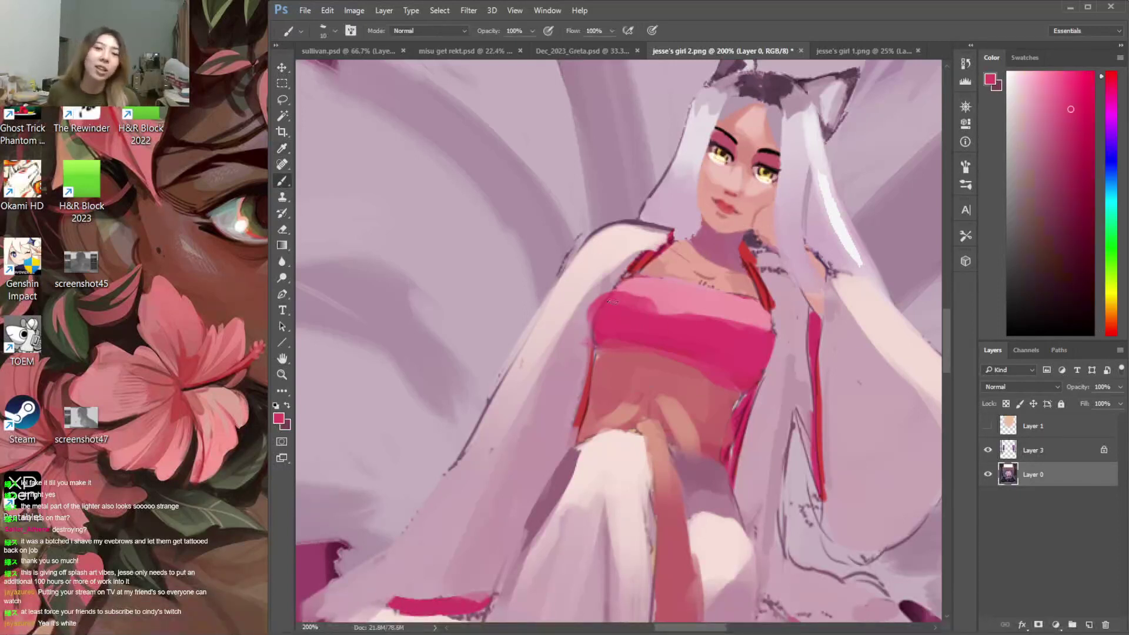
{"action": "left_click", "coordinate": [577, 374], "text": "alt"}
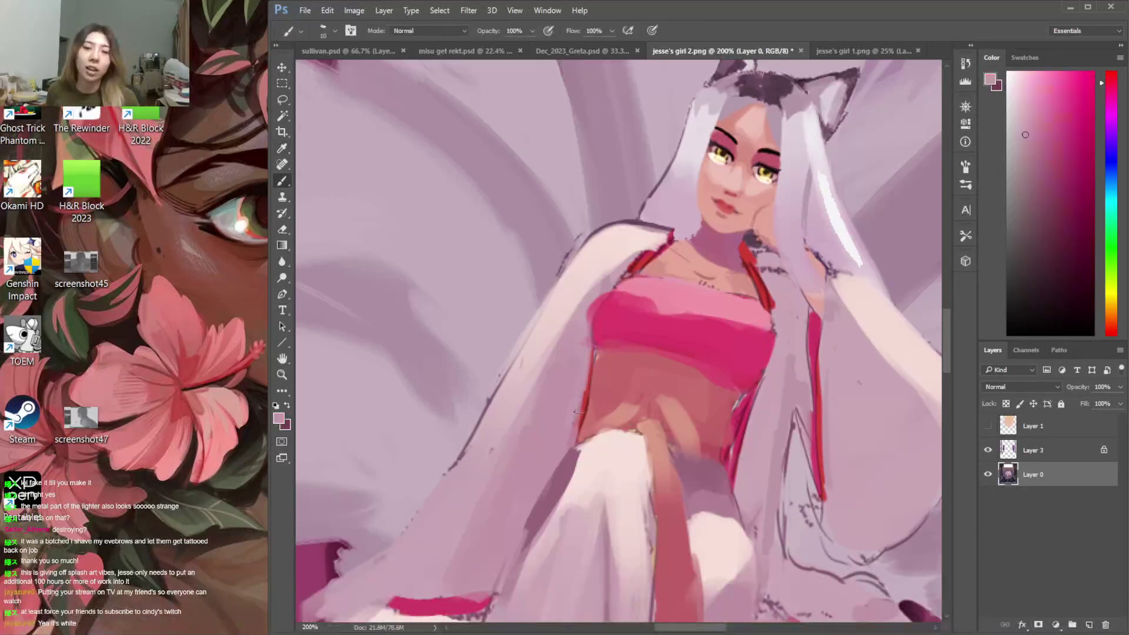
{"action": "key", "text": "i"}
{"action": "left_click", "coordinate": [743, 349]}
{"action": "key", "text": "b"}
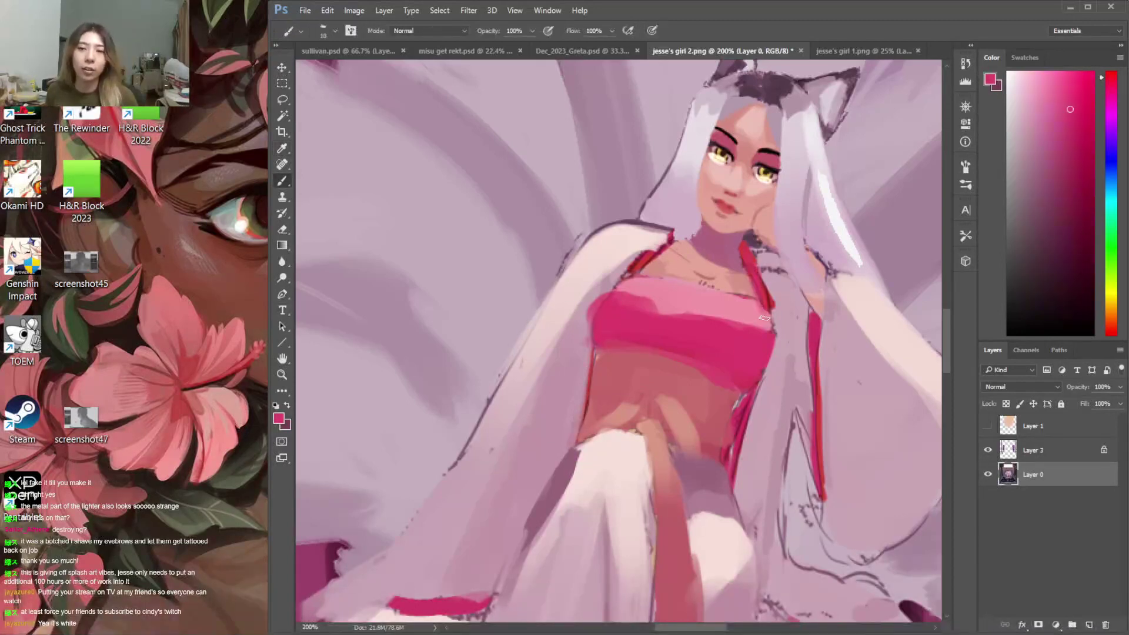
{"action": "left_click_drag", "start_coordinate": [671, 239], "coordinate": [624, 280]}
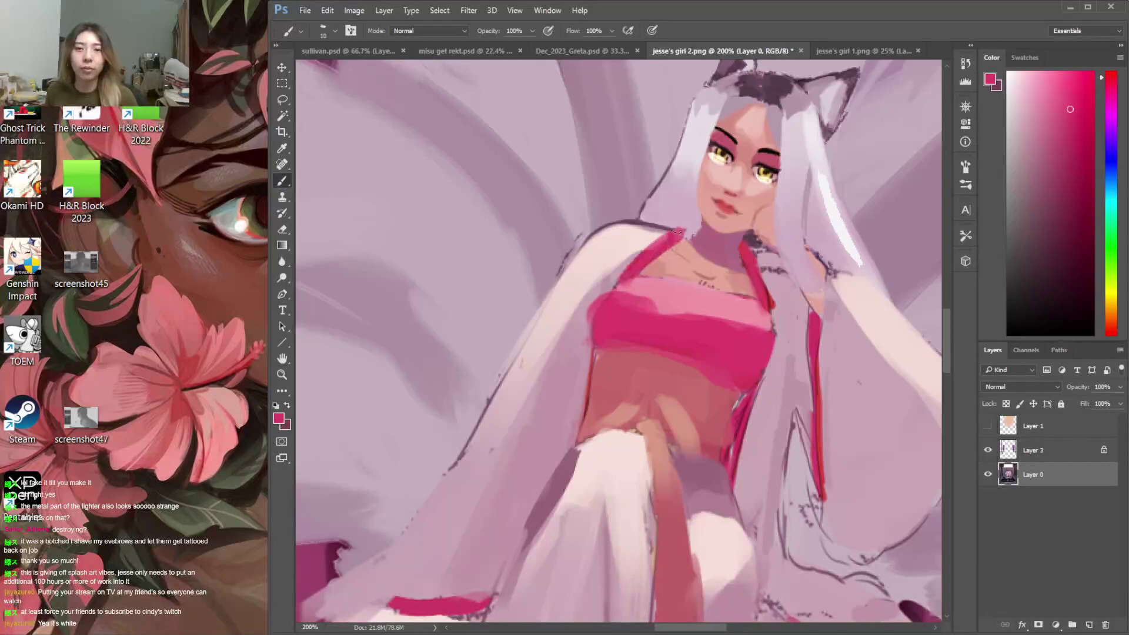
Touch up the lips with pink and red tones sampled from the face
{"action": "left_click", "coordinate": [752, 224], "text": "alt"}
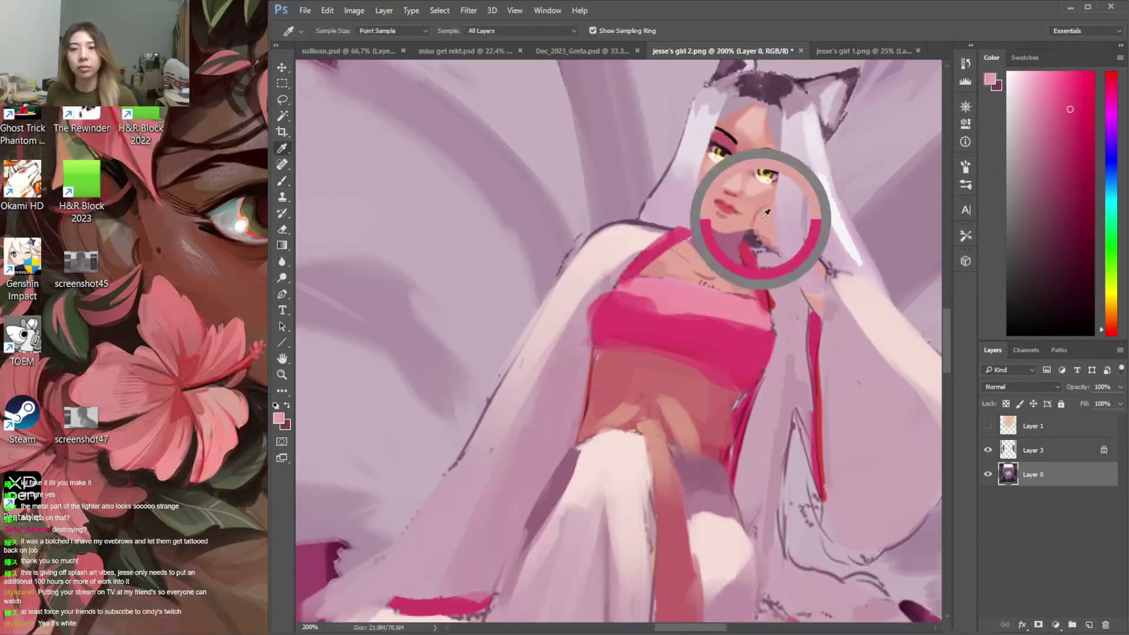
{"action": "left_click", "coordinate": [724, 204], "text": "alt"}
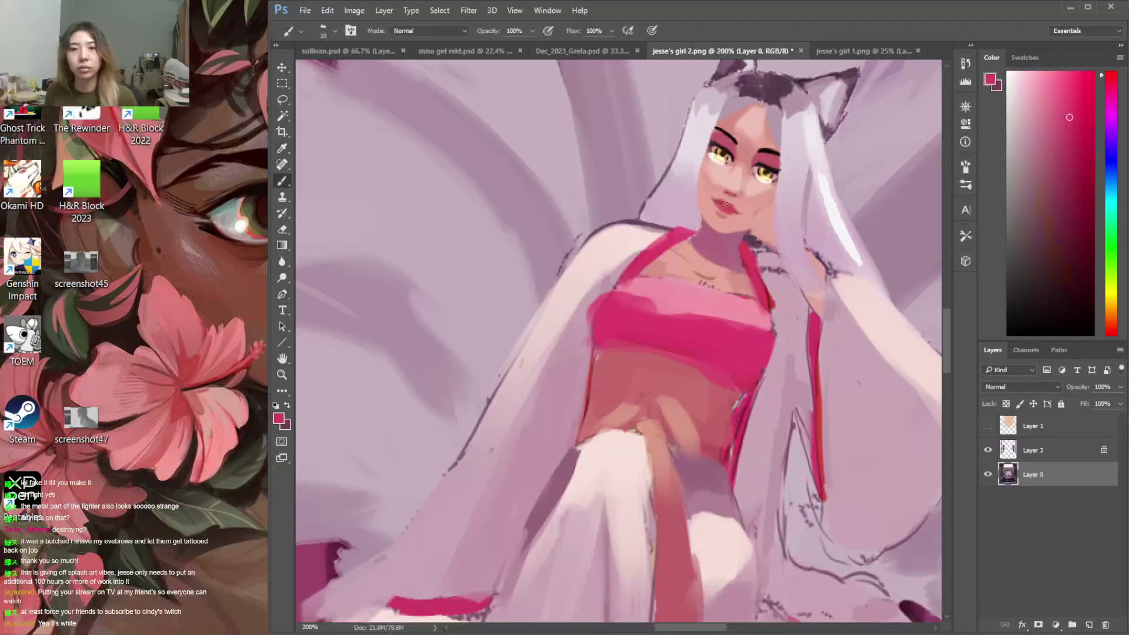
{"action": "left_click", "coordinate": [730, 207], "text": "alt"}
Darken the hair at the crown between the fox ears with sampled dark purple and a larger textured brush
{"action": "left_click", "coordinate": [759, 108], "text": "alt"}
{"action": "right_click", "coordinate": [760, 94]}
{"action": "left_click", "coordinate": [813, 169]}
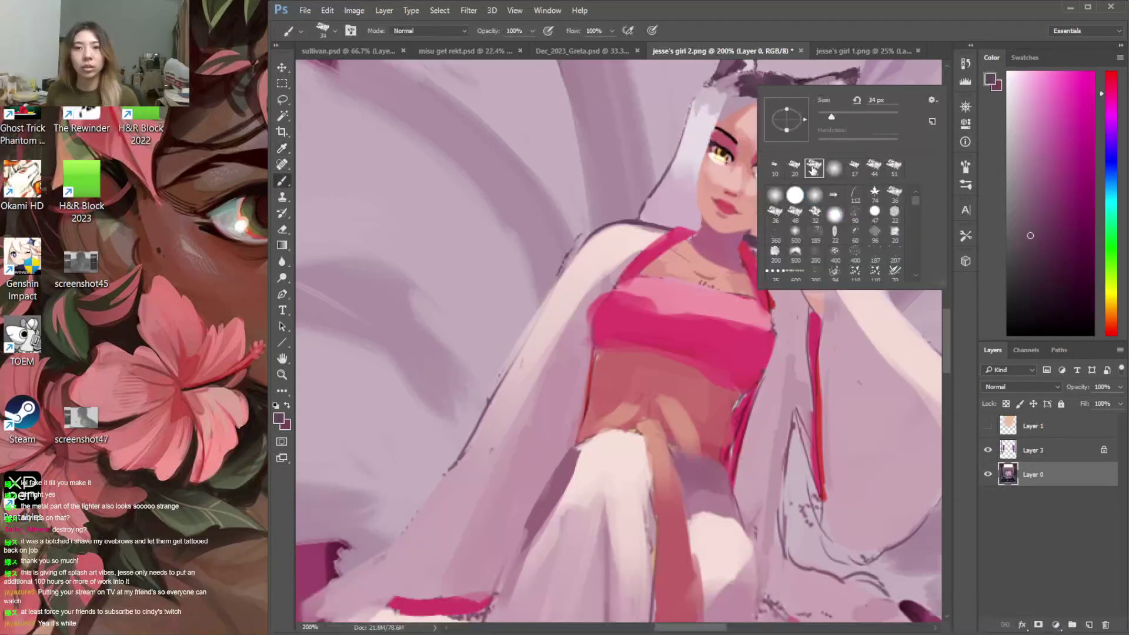
{"action": "left_click_drag", "start_coordinate": [835, 117], "coordinate": [838, 118]}
{"action": "left_click", "coordinate": [742, 80]}
{"action": "left_click_drag", "start_coordinate": [750, 83], "coordinate": [775, 93]}
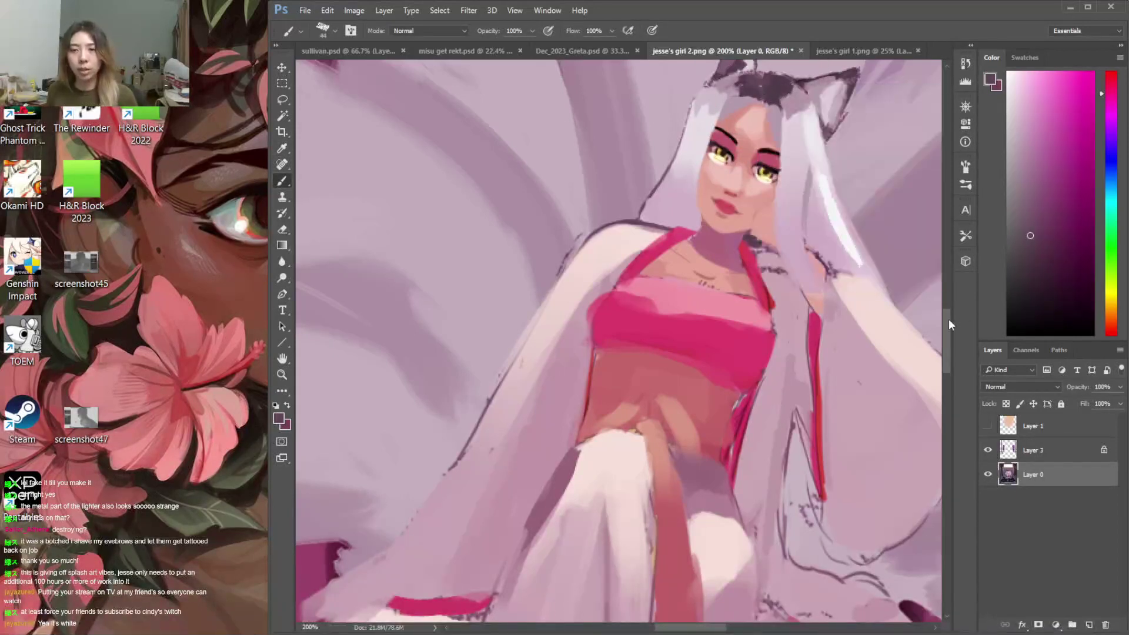
Select the hair root area beside the upright ear and blend its dark purple into the pale hair with a soft brush
{"action": "left_click_drag", "start_coordinate": [947, 318], "coordinate": [939, 293]}
{"action": "scroll", "coordinate": [744, 205], "scroll_direction": "up", "scroll_amount": 2}
{"action": "key", "text": "l"}
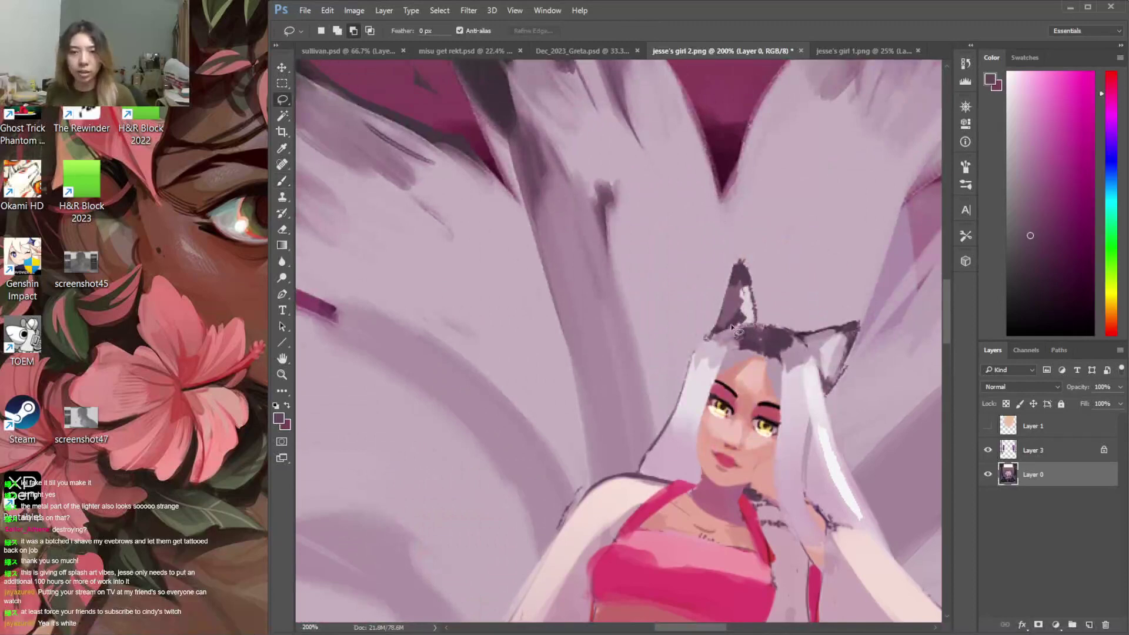
{"action": "left_click_drag", "start_coordinate": [750, 358], "coordinate": [769, 331]}
{"action": "key", "text": "b"}
{"action": "left_click", "coordinate": [704, 364], "text": "alt"}
{"action": "left_click_drag", "start_coordinate": [694, 356], "coordinate": [699, 337]}
{"action": "right_click", "coordinate": [709, 323]}
{"action": "left_click", "coordinate": [746, 433]}
{"action": "key", "text": "Return"}
{"action": "left_click", "coordinate": [765, 343], "text": "alt"}
{"action": "left_click", "coordinate": [768, 342], "text": "alt"}
{"action": "mouse_move", "coordinate": [763, 327]}
{"action": "left_mouse_down"}
{"action": "mouse_move", "coordinate": [768, 353]}
{"action": "mouse_move", "coordinate": [780, 320]}
{"action": "mouse_move", "coordinate": [732, 322]}
{"action": "mouse_move", "coordinate": [820, 315]}
{"action": "mouse_move", "coordinate": [799, 336]}
{"action": "mouse_move", "coordinate": [744, 342]}
{"action": "left_mouse_up"}
{"action": "left_click", "coordinate": [728, 346], "text": "alt"}
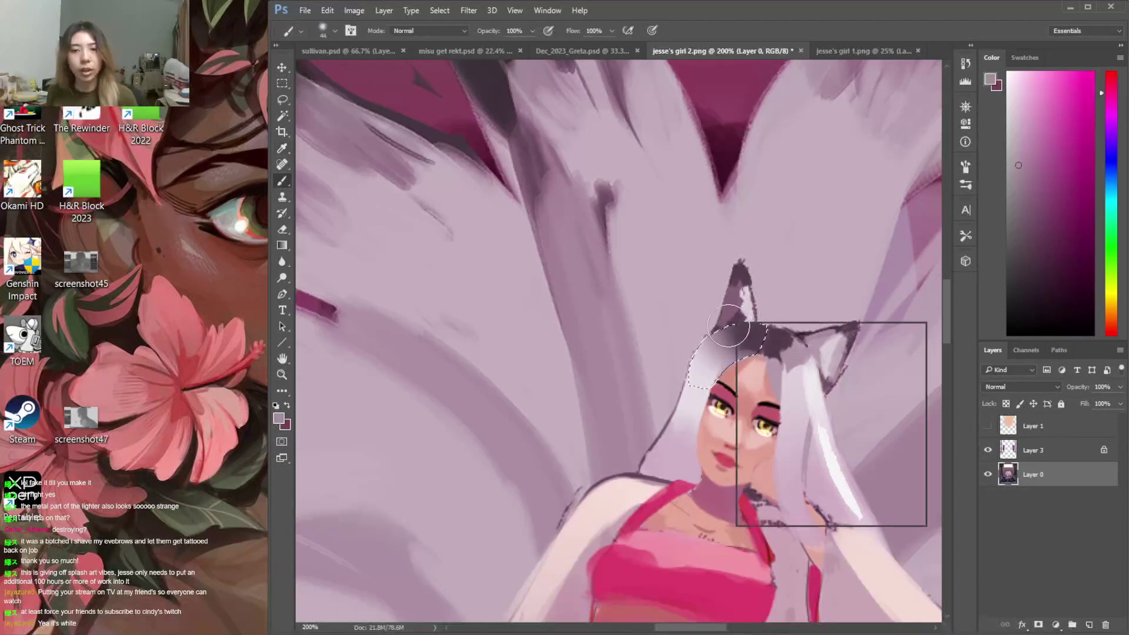
Refine the selected root gradient with sampled light and dark hair tones, finishing with a 28 px textured brush, and deselect
{"action": "right_click", "coordinate": [736, 323]}
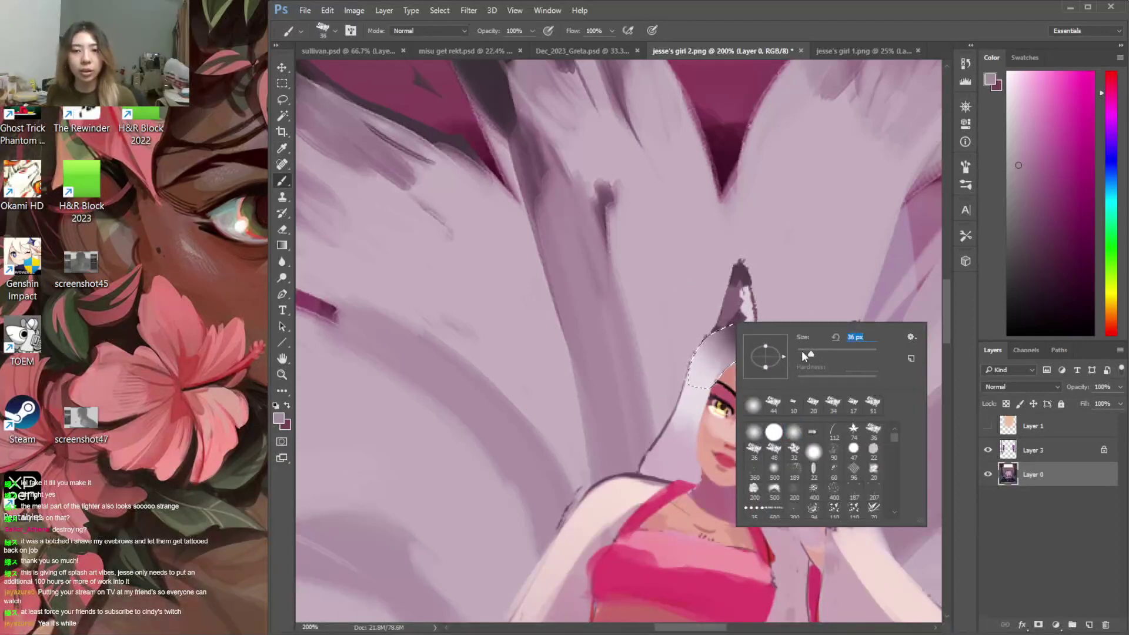
{"action": "left_click", "coordinate": [802, 352]}
{"action": "left_click", "coordinate": [714, 351]}
{"action": "left_click", "coordinate": [716, 353], "text": "alt"}
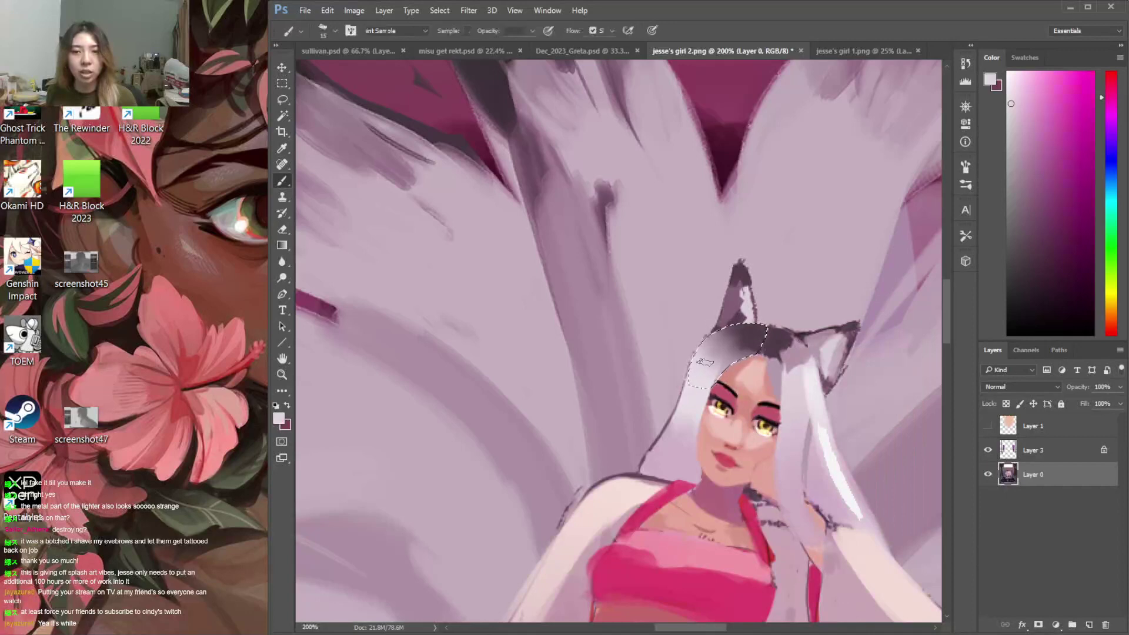
{"action": "left_click", "coordinate": [760, 345], "text": "alt"}
{"action": "right_click", "coordinate": [761, 347]}
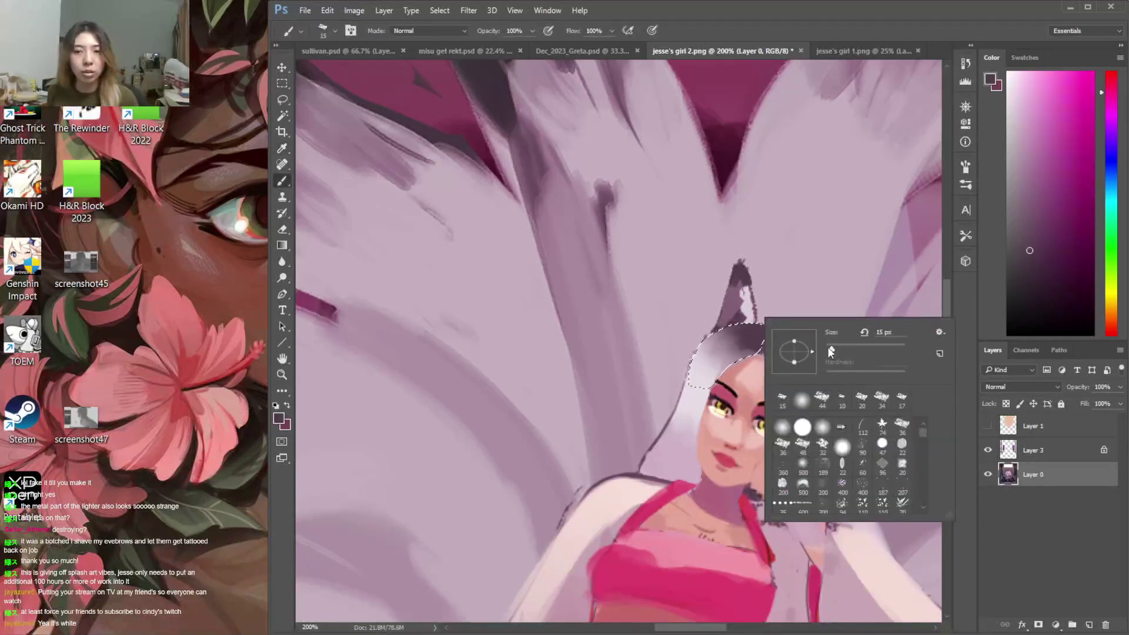
{"action": "left_click_drag", "start_coordinate": [924, 434], "coordinate": [923, 445]}
{"action": "double_click", "coordinate": [900, 484]}
{"action": "right_click", "coordinate": [771, 304]}
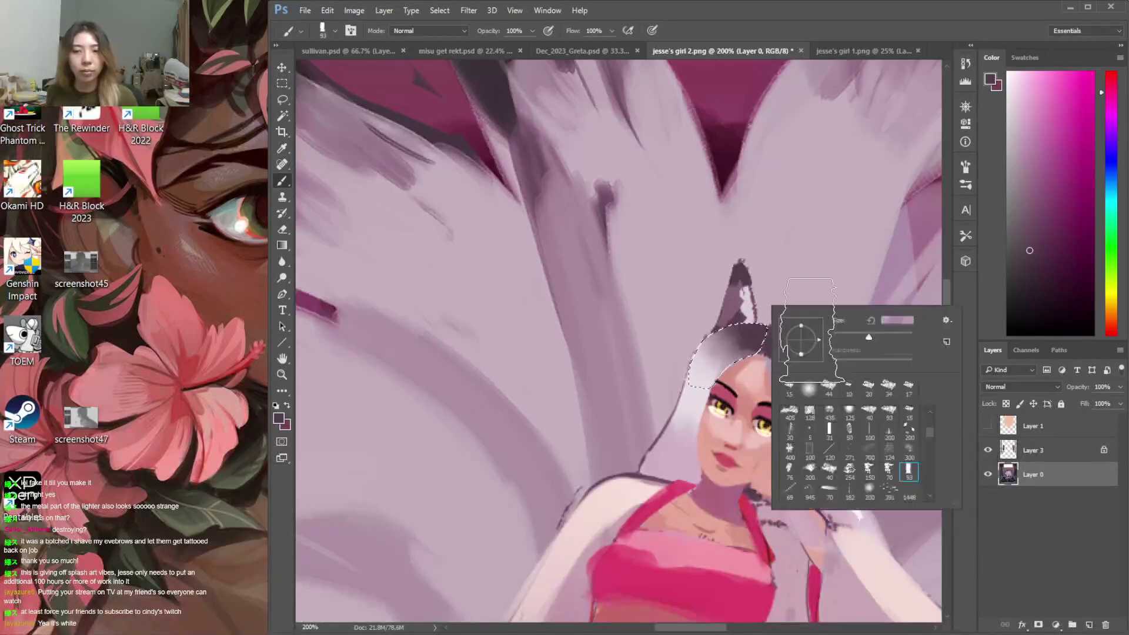
{"action": "left_click", "coordinate": [889, 470]}
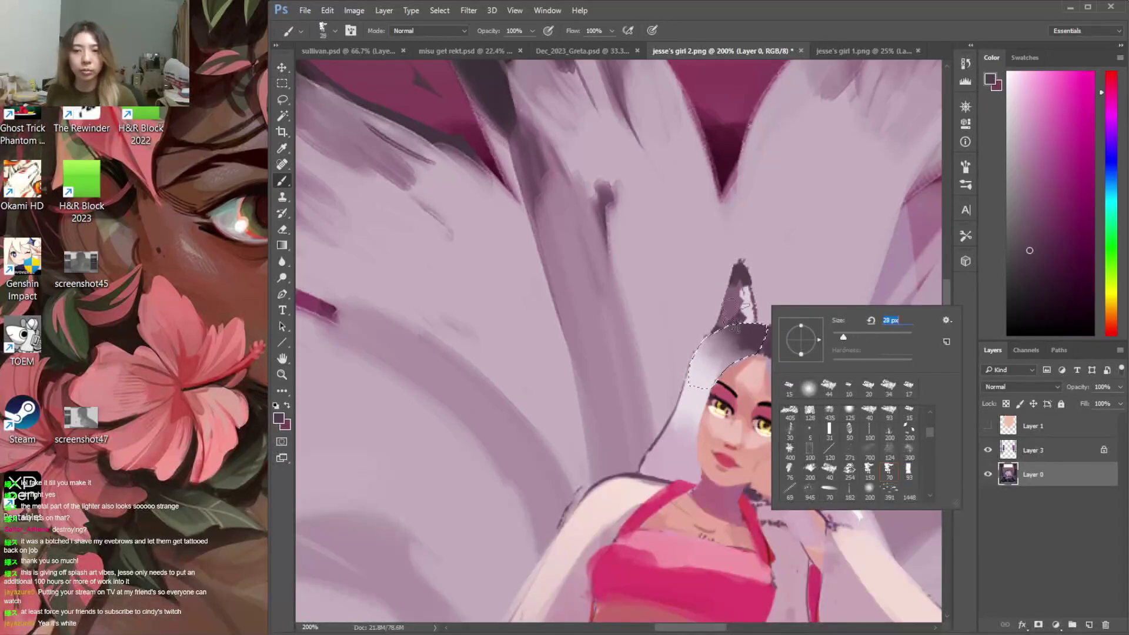
{"action": "mouse_move", "coordinate": [756, 325]}
{"action": "left_mouse_down"}
{"action": "mouse_move", "coordinate": [694, 340]}
{"action": "mouse_move", "coordinate": [736, 355]}
{"action": "mouse_move", "coordinate": [720, 370]}
{"action": "left_mouse_up"}
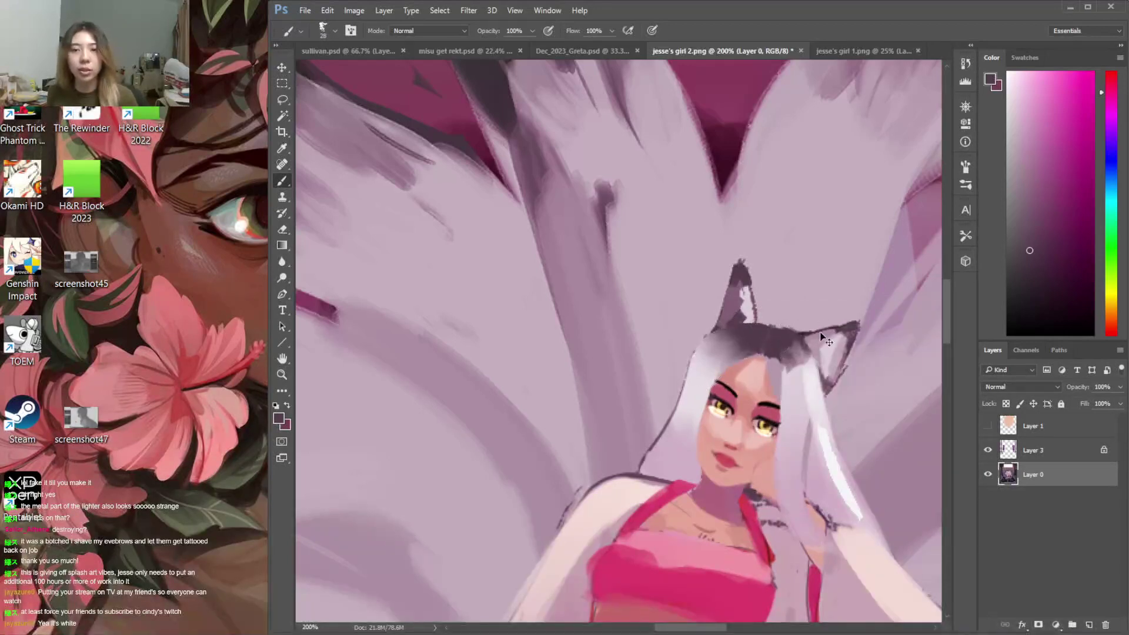
Select the hair root section beside the tilted ear, blend its dark purple softly into the pale hair, and deselect
{"action": "key", "text": "l"}
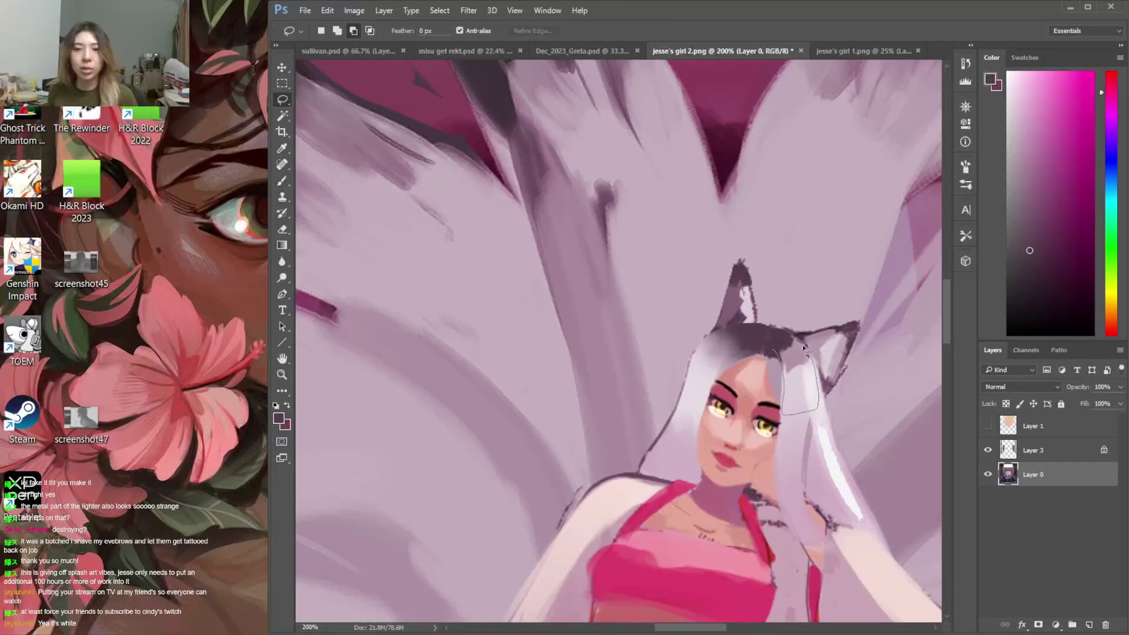
{"action": "left_click_drag", "start_coordinate": [807, 353], "coordinate": [790, 334]}
{"action": "key", "text": "b"}
{"action": "left_click", "coordinate": [804, 373], "text": "alt"}
{"action": "right_click", "coordinate": [803, 375]}
{"action": "double_click", "coordinate": [861, 462]}
{"action": "mouse_move", "coordinate": [797, 382]}
{"action": "left_mouse_down"}
{"action": "mouse_move", "coordinate": [786, 344]}
{"action": "mouse_move", "coordinate": [798, 363]}
{"action": "left_mouse_up"}
{"action": "left_click", "coordinate": [789, 349], "text": "alt"}
{"action": "left_click", "coordinate": [784, 335], "text": "alt"}
{"action": "left_click", "coordinate": [802, 373], "text": "alt"}
{"action": "left_click", "coordinate": [832, 351], "text": "alt"}
{"action": "key", "text": "ctrl+d"}
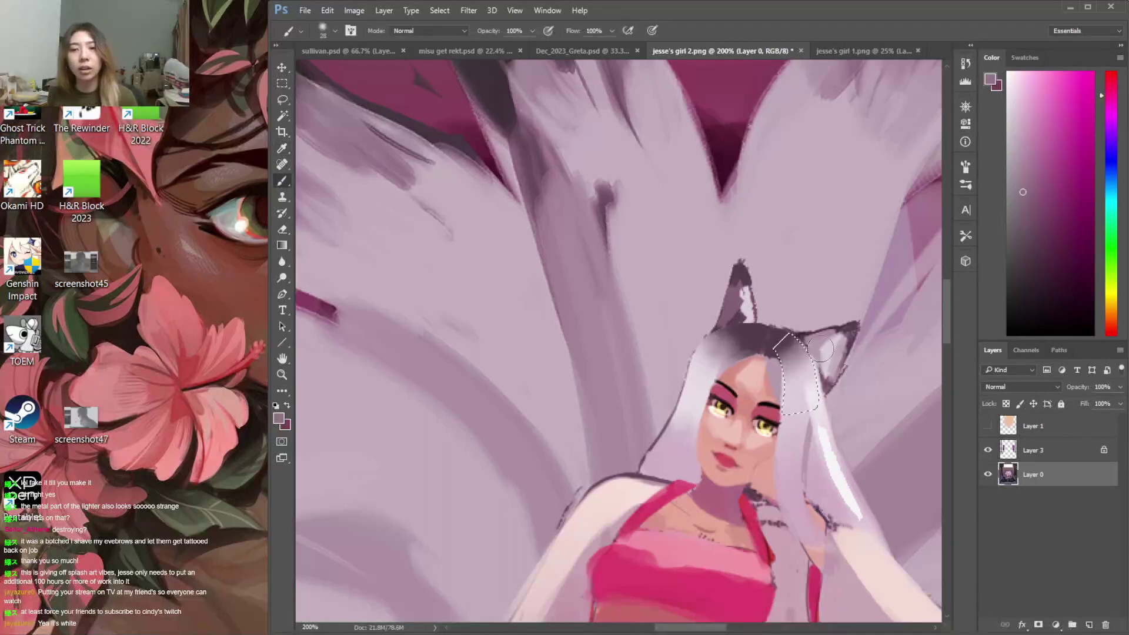
Select the thin hairline strip along the forehead and shade it with a sampled dusty pink
{"action": "key", "text": "alt"}
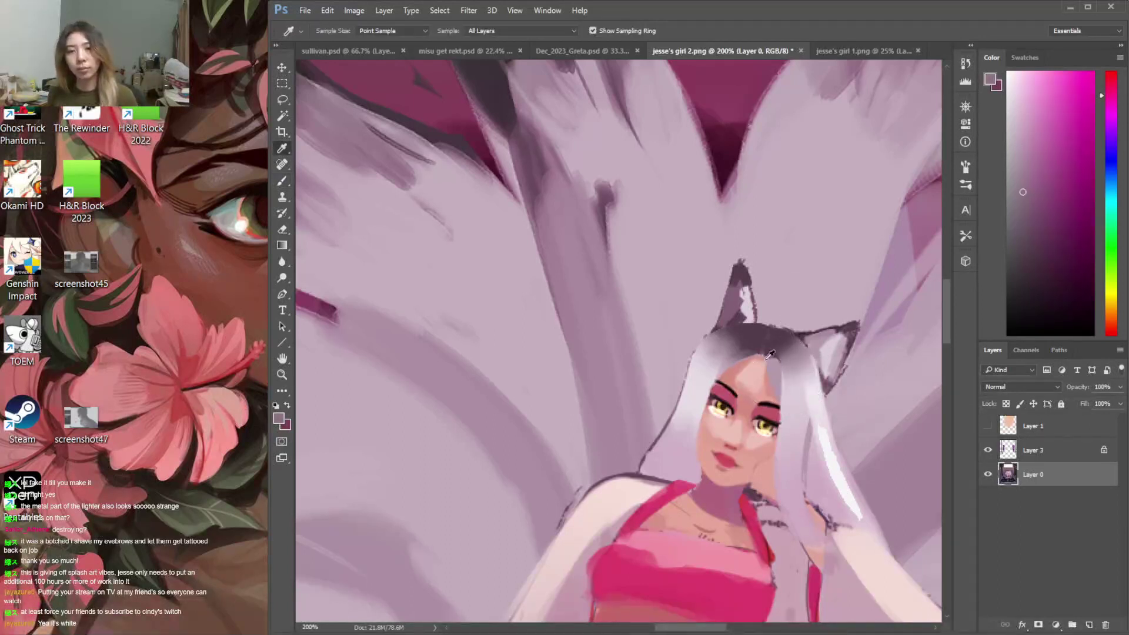
{"action": "key", "text": "l"}
{"action": "left_click_drag", "start_coordinate": [747, 354], "coordinate": [724, 371]}
{"action": "key", "text": "i"}
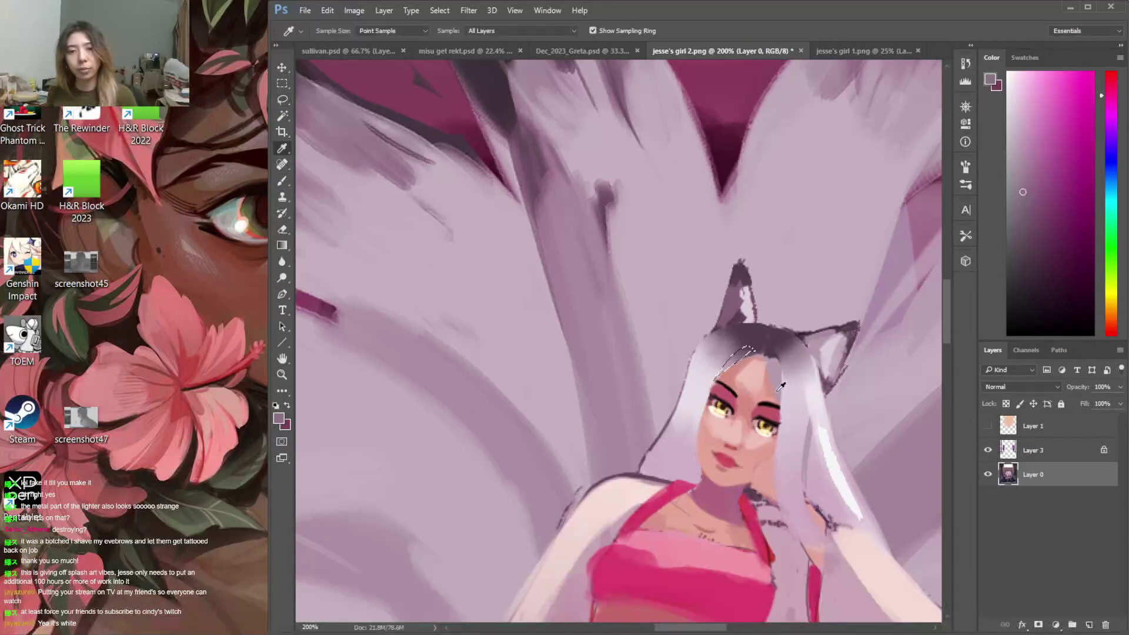
{"action": "left_click", "coordinate": [748, 351]}
{"action": "key", "text": "b"}
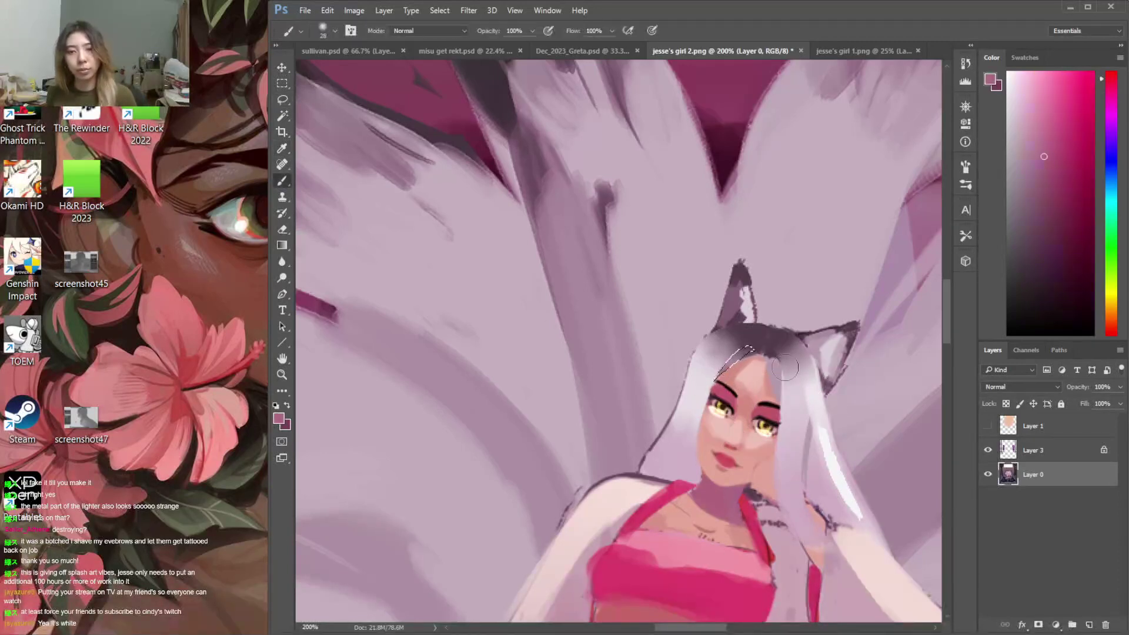
Select the inner fur of the upright ear, paint it with white sampled from the hair highlight, and deselect
{"action": "left_click_drag", "start_coordinate": [947, 328], "coordinate": [948, 340]}
{"action": "key", "text": "l"}
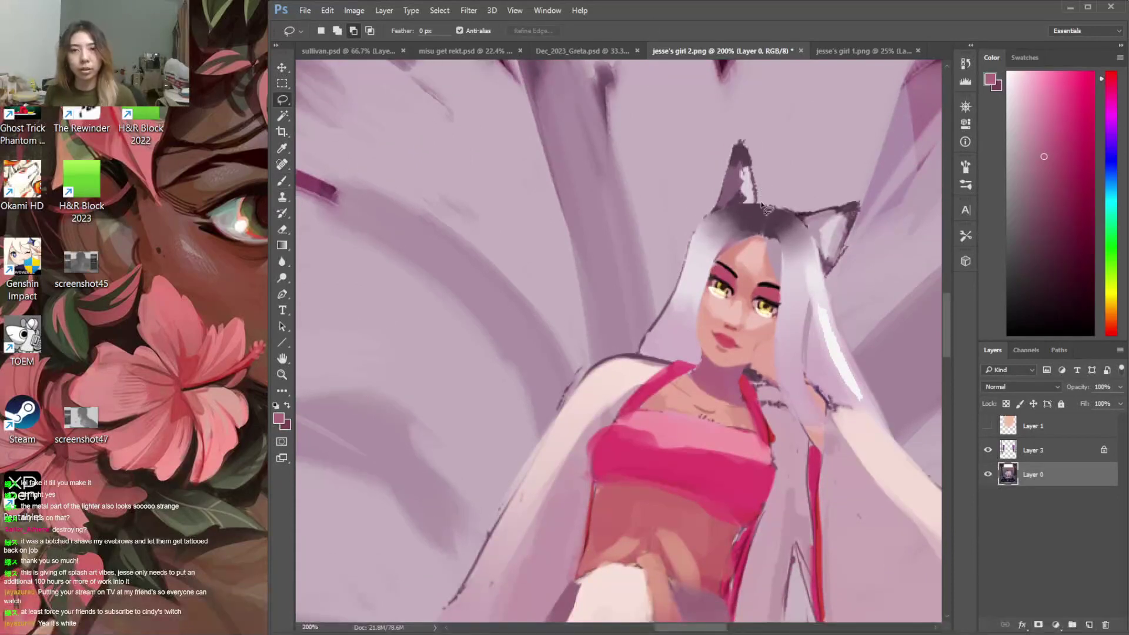
{"action": "key", "text": "i"}
{"action": "left_click", "coordinate": [832, 340]}
{"action": "key", "text": "b"}
{"action": "left_click_drag", "start_coordinate": [757, 195], "coordinate": [768, 167]}
{"action": "key", "text": "ctrl+d"}
Select the fur along the tilted ear's upper edge, paint it white, and deselect
{"action": "key", "text": "l"}
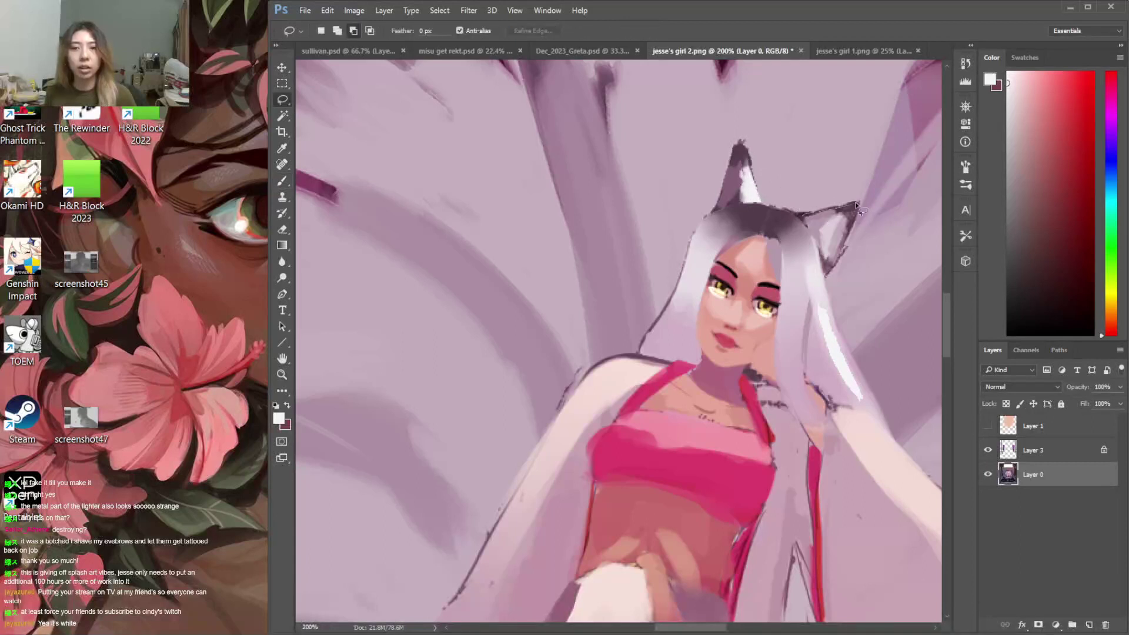
{"action": "left_click_drag", "start_coordinate": [810, 234], "coordinate": [853, 206]}
{"action": "key", "text": "b"}
{"action": "left_click_drag", "start_coordinate": [850, 207], "coordinate": [806, 219]}
{"action": "key", "text": "ctrl+d"}
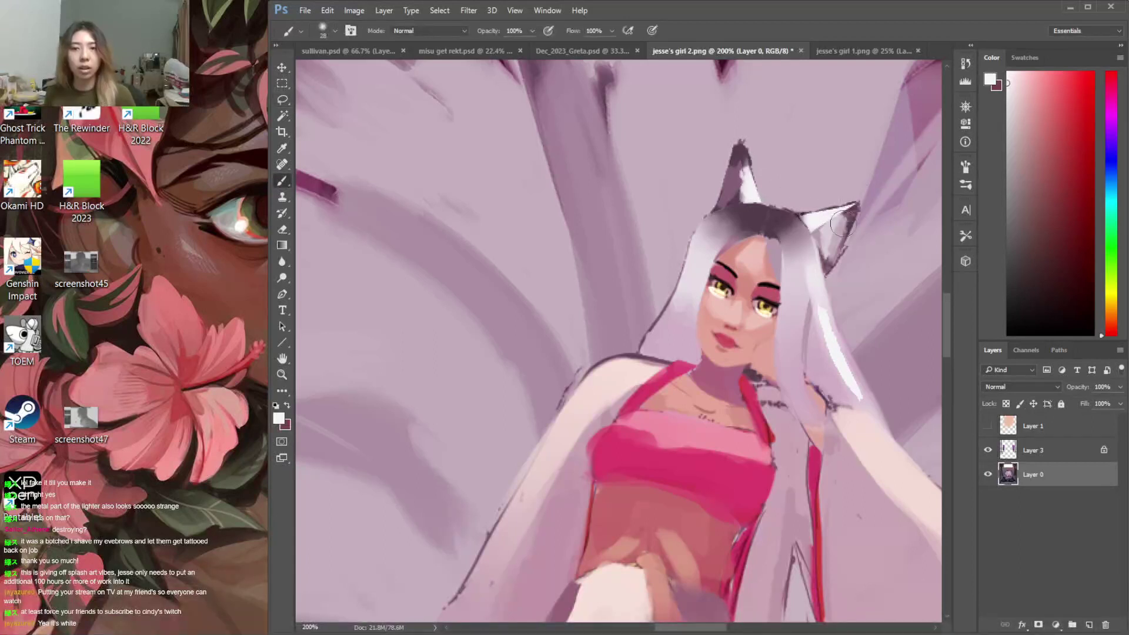
Select the inside of the tilted ear and shade it with rose tones based on the face color
{"action": "key", "text": "l"}
{"action": "key", "text": "b"}
{"action": "left_click", "coordinate": [748, 285], "text": "alt"}
{"action": "mouse_move", "coordinate": [818, 222]}
{"action": "left_mouse_down"}
{"action": "mouse_move", "coordinate": [841, 218]}
{"action": "mouse_move", "coordinate": [830, 250]}
{"action": "left_mouse_up"}
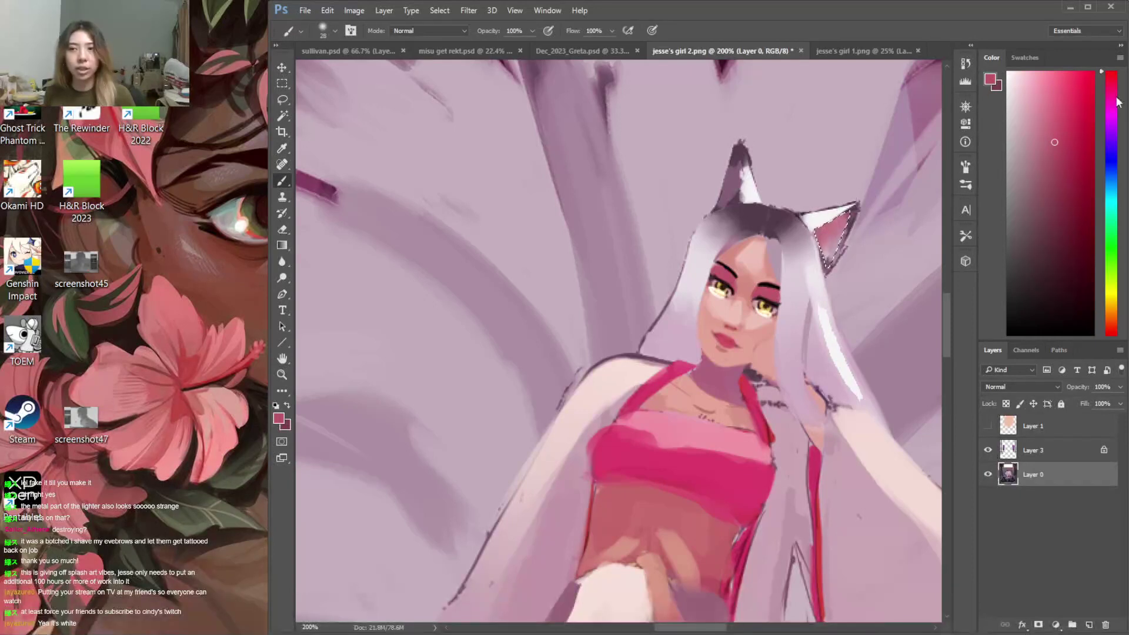
{"action": "left_click", "coordinate": [1043, 196]}
{"action": "left_click", "coordinate": [1048, 210]}
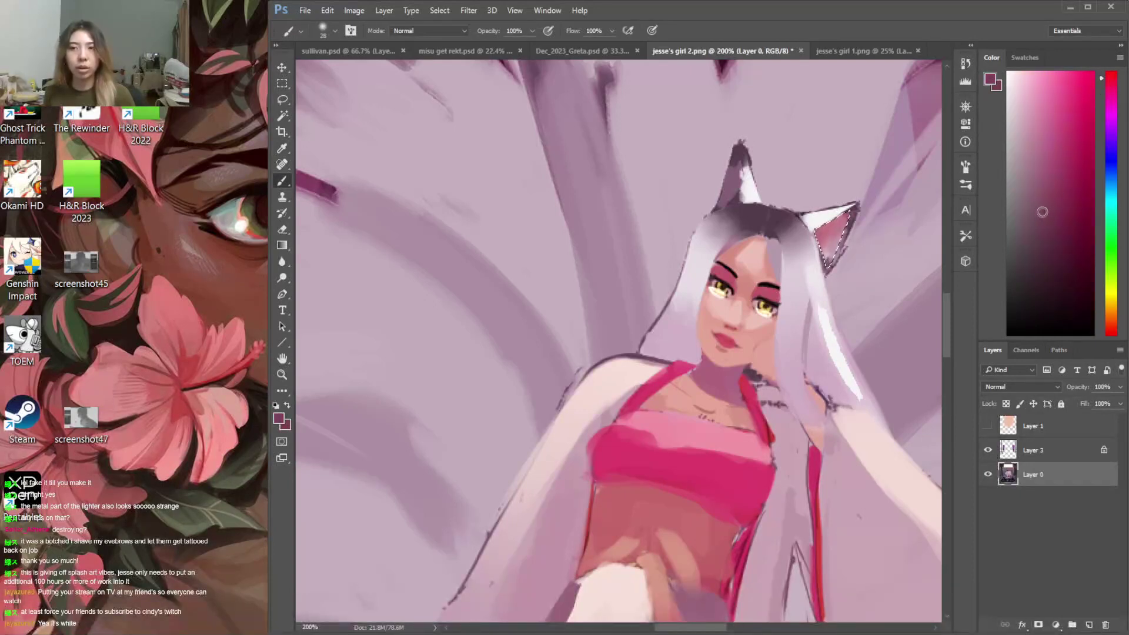
{"action": "left_click", "coordinate": [836, 225], "text": "alt"}
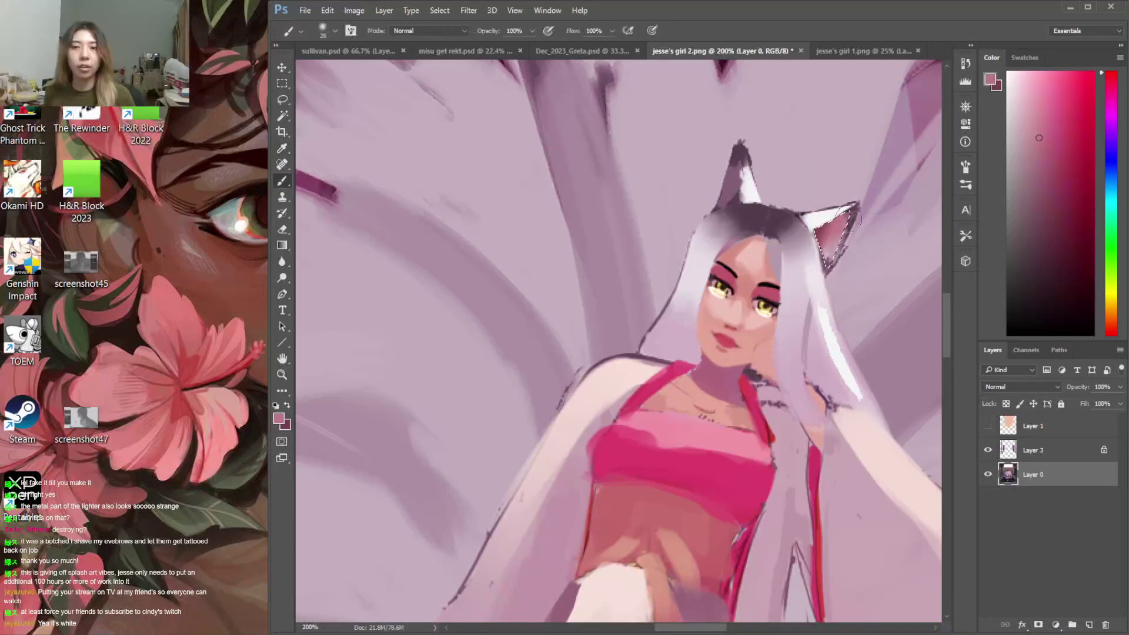
Select the dark inner area of the upright ear, tint it with the same rose tone, and deselect
{"action": "key", "text": "w"}
{"action": "left_click", "coordinate": [731, 183]}
{"action": "key", "text": "b"}
{"action": "left_click_drag", "start_coordinate": [731, 147], "coordinate": [736, 176]}
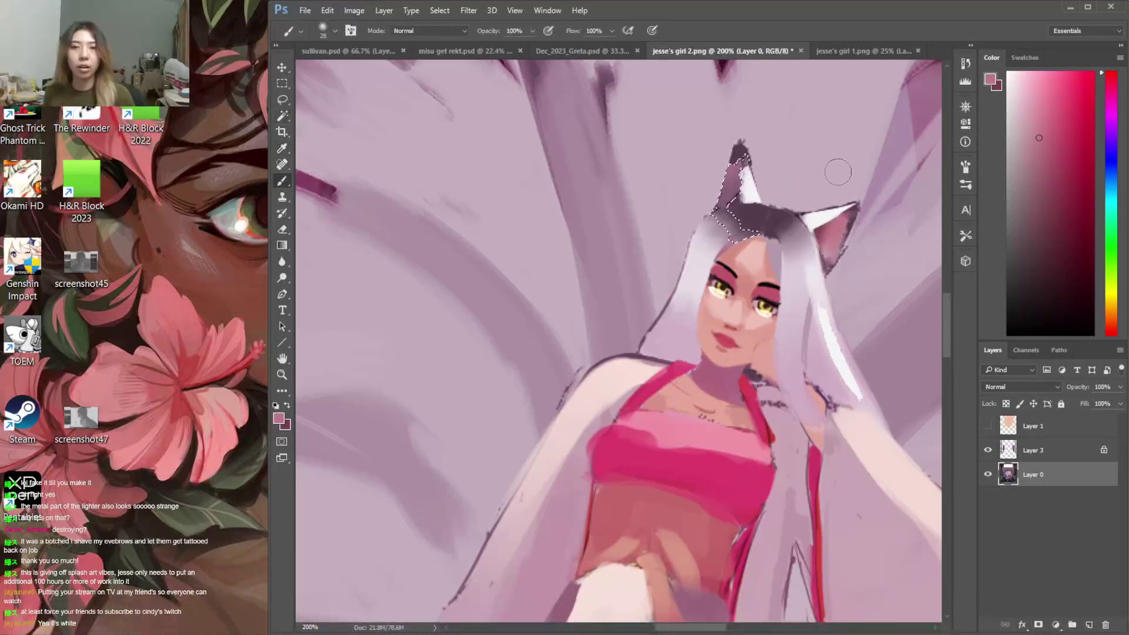
{"action": "left_click", "coordinate": [1051, 128]}
{"action": "key", "text": "ctrl+d"}
Brush near-white highlights sampled from the hair onto the tail beside the raised elbow with a textured brush
{"action": "scroll", "coordinate": [707, 220], "scroll_direction": "down", "scroll_amount": 5}
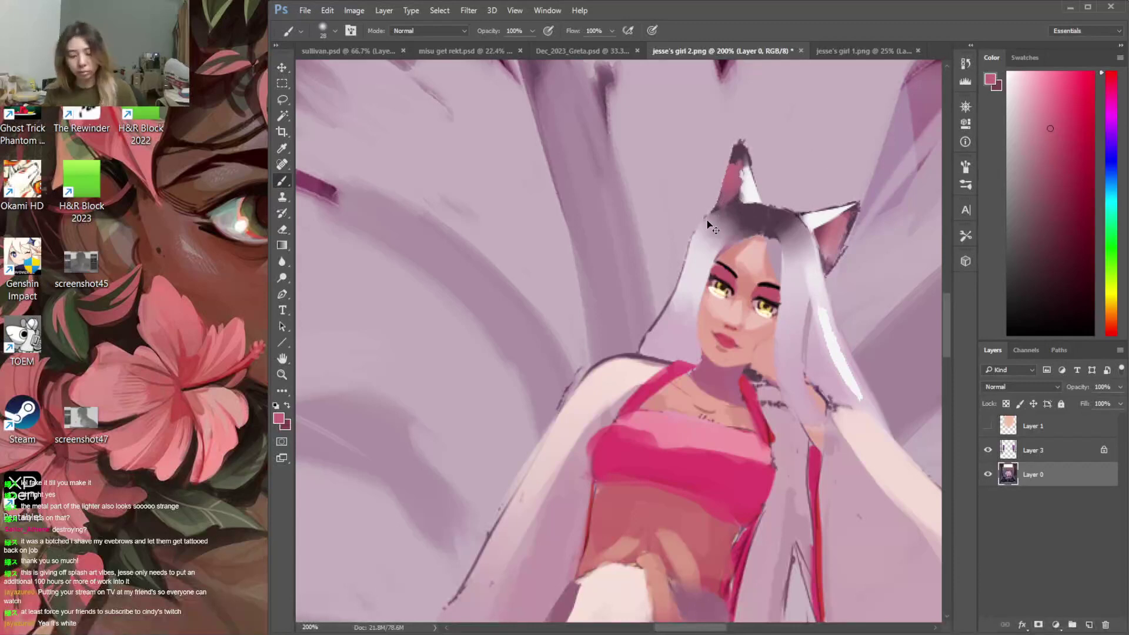
{"action": "scroll", "coordinate": [708, 224], "scroll_direction": "up", "scroll_amount": 2}
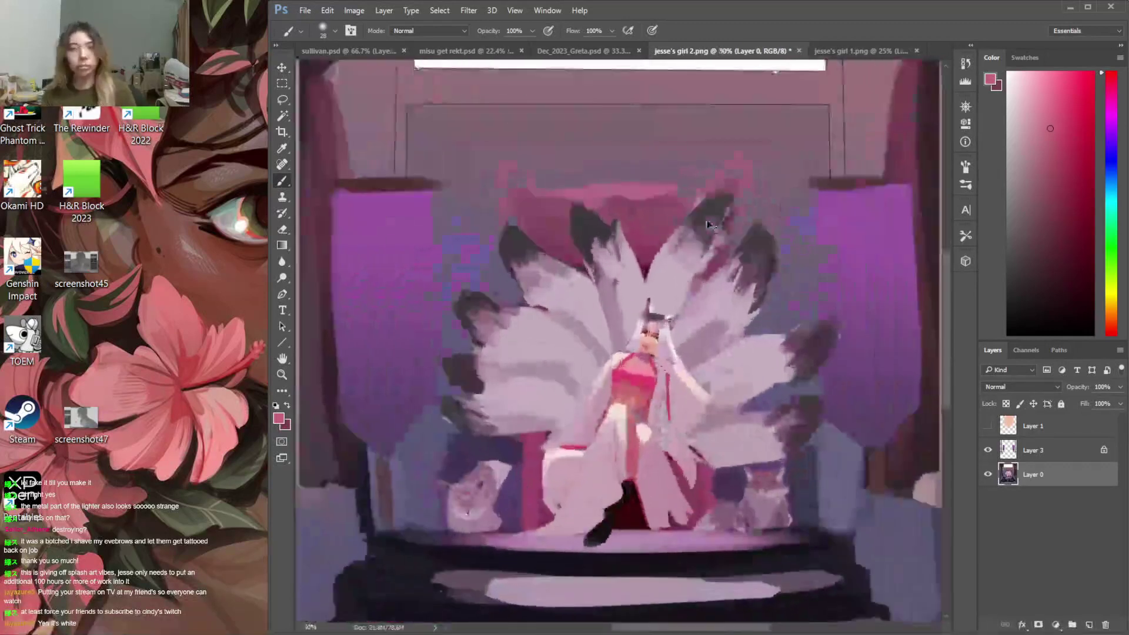
{"action": "left_click", "coordinate": [728, 351], "text": "alt"}
{"action": "right_click", "coordinate": [728, 352]}
{"action": "left_click", "coordinate": [773, 405]}
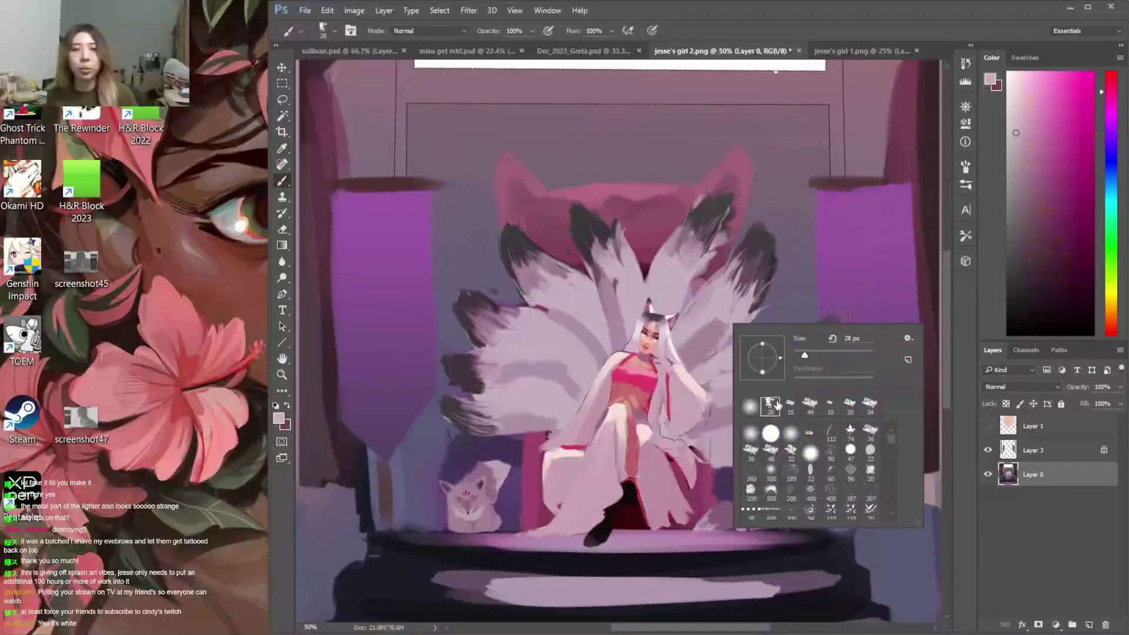
{"action": "left_click", "coordinate": [722, 362]}
{"action": "left_click", "coordinate": [637, 331], "text": "alt"}
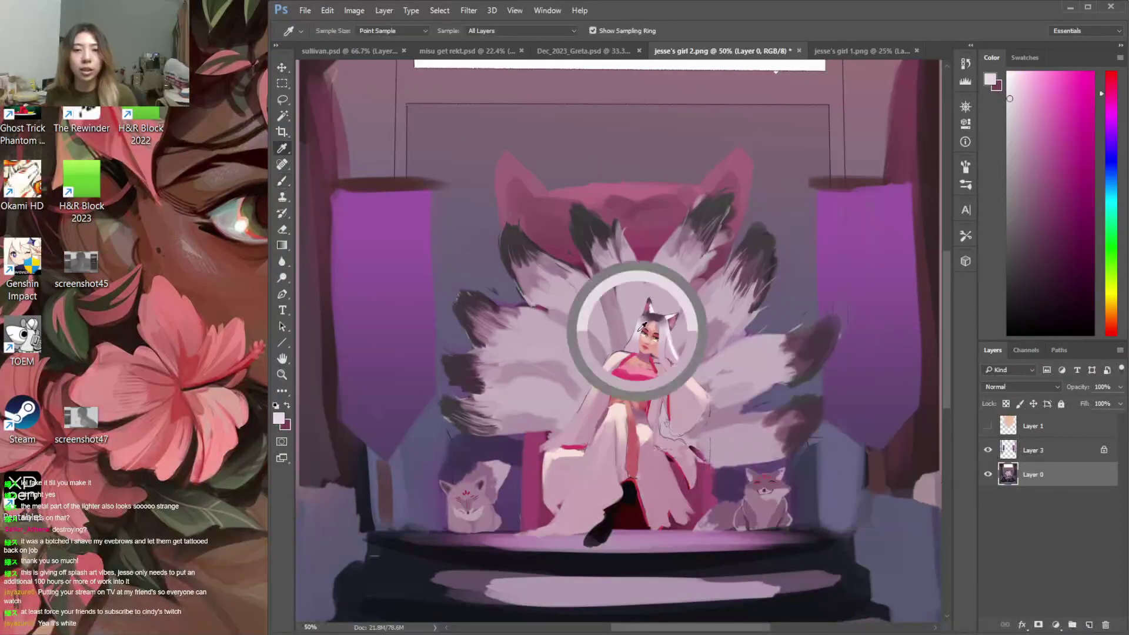
{"action": "mouse_move", "coordinate": [709, 361]}
{"action": "left_mouse_down"}
{"action": "mouse_move", "coordinate": [743, 348]}
{"action": "mouse_move", "coordinate": [712, 381]}
{"action": "left_mouse_up"}
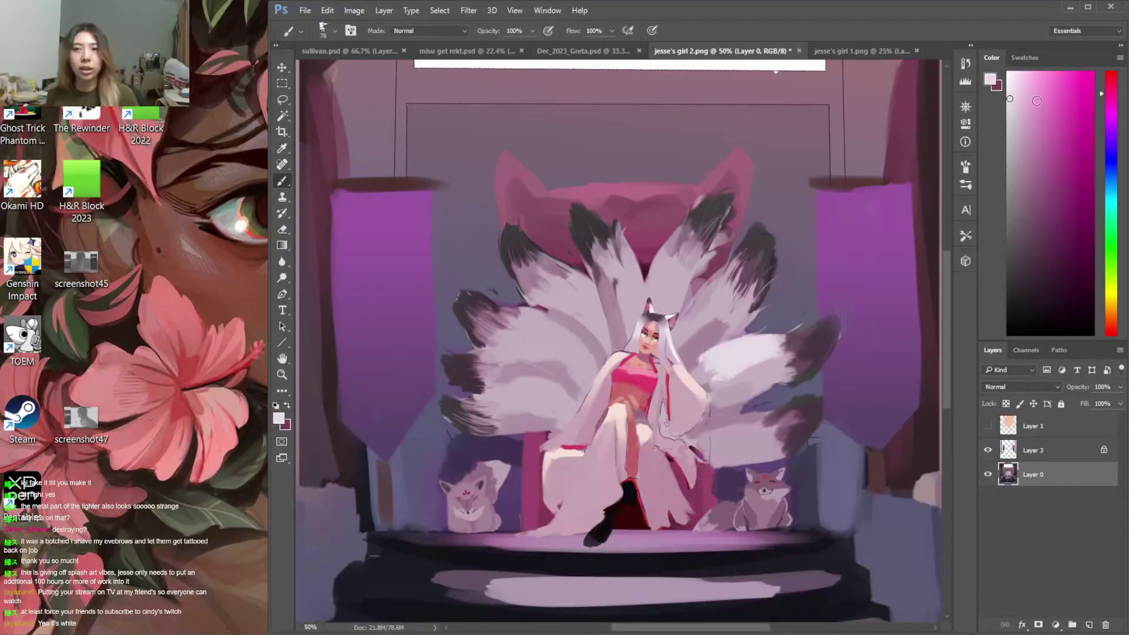
{"action": "mouse_move", "coordinate": [754, 345]}
{"action": "left_mouse_down"}
{"action": "mouse_move", "coordinate": [713, 368]}
{"action": "mouse_move", "coordinate": [758, 371]}
{"action": "mouse_move", "coordinate": [721, 338]}
{"action": "mouse_move", "coordinate": [684, 367]}
{"action": "left_mouse_up"}
Model the next tail up with sampled mauve shading and a near-white highlight along its upper side
{"action": "key", "text": "x"}
{"action": "left_click", "coordinate": [729, 382], "text": "alt"}
{"action": "left_click", "coordinate": [699, 330], "text": "alt"}
{"action": "mouse_move", "coordinate": [722, 333]}
{"action": "left_mouse_down"}
{"action": "mouse_move", "coordinate": [756, 307]}
{"action": "mouse_move", "coordinate": [694, 320]}
{"action": "left_mouse_up"}
{"action": "key", "text": "x"}
{"action": "mouse_move", "coordinate": [721, 281]}
{"action": "left_mouse_down"}
{"action": "mouse_move", "coordinate": [706, 332]}
{"action": "mouse_move", "coordinate": [695, 326]}
{"action": "mouse_move", "coordinate": [725, 313]}
{"action": "left_mouse_up"}
{"action": "key", "text": "x"}
{"action": "left_click", "coordinate": [676, 353], "text": "alt"}
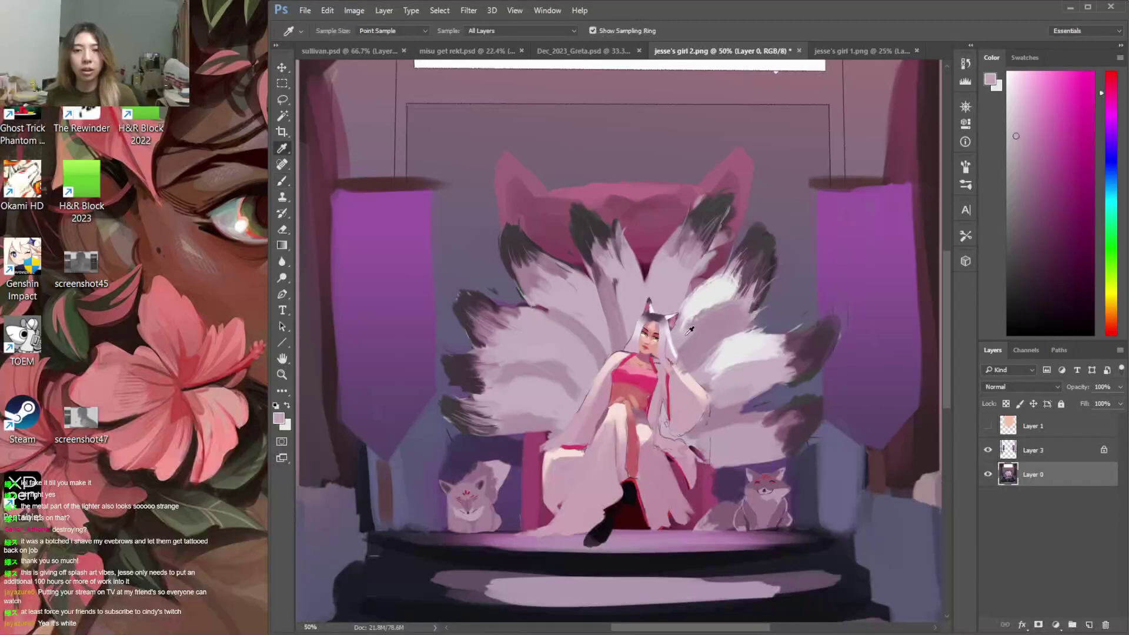
Paint near-white highlights on the two upright tails directly above the head and sample the throne's pink tones
{"action": "key", "text": "x"}
{"action": "left_click_drag", "start_coordinate": [683, 231], "coordinate": [656, 274]}
{"action": "left_click_drag", "start_coordinate": [691, 238], "coordinate": [669, 287]}
{"action": "left_click_drag", "start_coordinate": [617, 244], "coordinate": [634, 268]}
{"action": "mouse_move", "coordinate": [629, 265]}
{"action": "left_mouse_down"}
{"action": "mouse_move", "coordinate": [614, 310]}
{"action": "mouse_move", "coordinate": [620, 286]}
{"action": "mouse_move", "coordinate": [627, 313]}
{"action": "mouse_move", "coordinate": [611, 298]}
{"action": "mouse_move", "coordinate": [628, 295]}
{"action": "mouse_move", "coordinate": [618, 253]}
{"action": "left_mouse_up"}
{"action": "left_click", "coordinate": [626, 217], "text": "alt"}
{"action": "left_click", "coordinate": [604, 188], "text": "alt"}
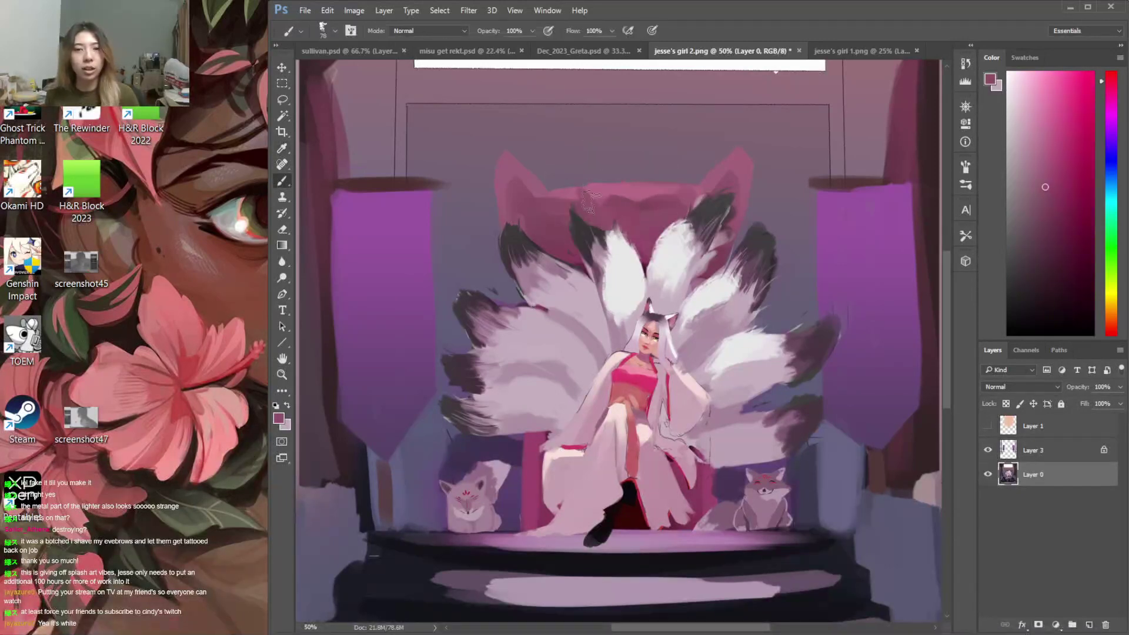
Compare the artwork with and without Layer 1, lower that layer's opacity to 23%, and hide it
{"action": "left_click", "coordinate": [988, 426]}
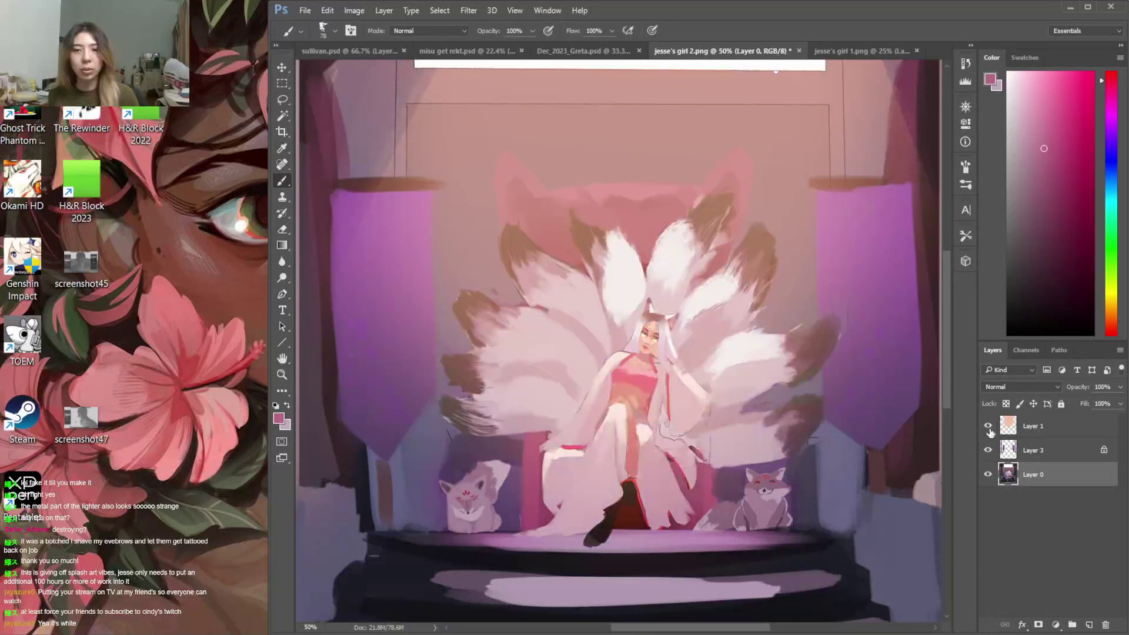
{"action": "left_click", "coordinate": [988, 426]}
{"action": "left_click", "coordinate": [988, 426]}
{"action": "left_click", "coordinate": [1059, 425]}
{"action": "left_click", "coordinate": [1119, 387]}
{"action": "left_click_drag", "start_coordinate": [1100, 402], "coordinate": [1078, 404]}
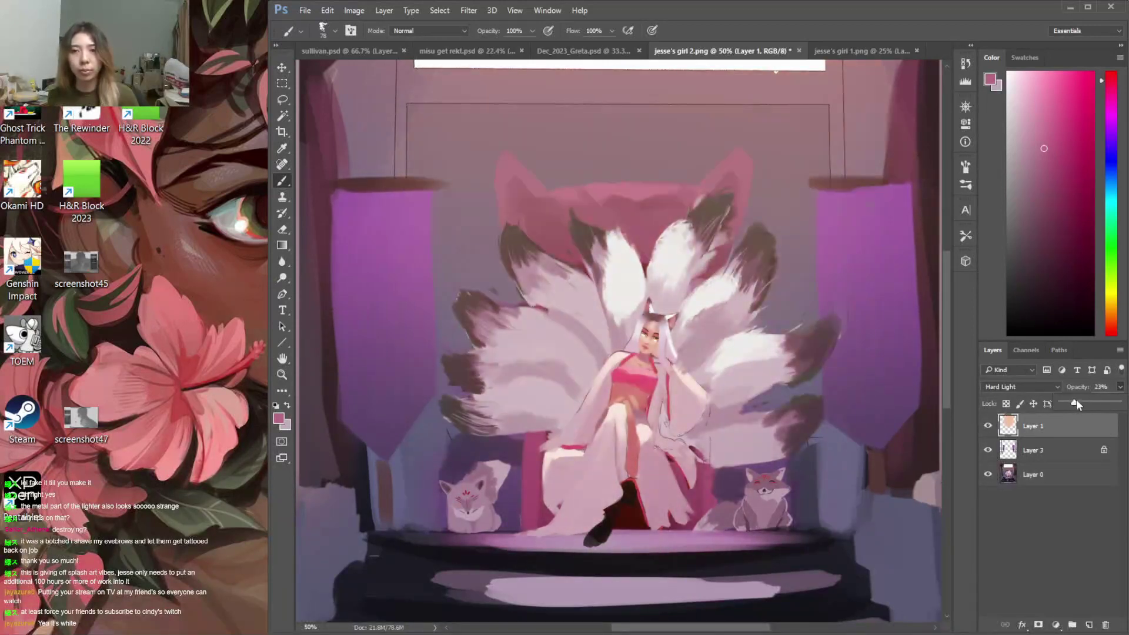
{"action": "left_click", "coordinate": [988, 427]}
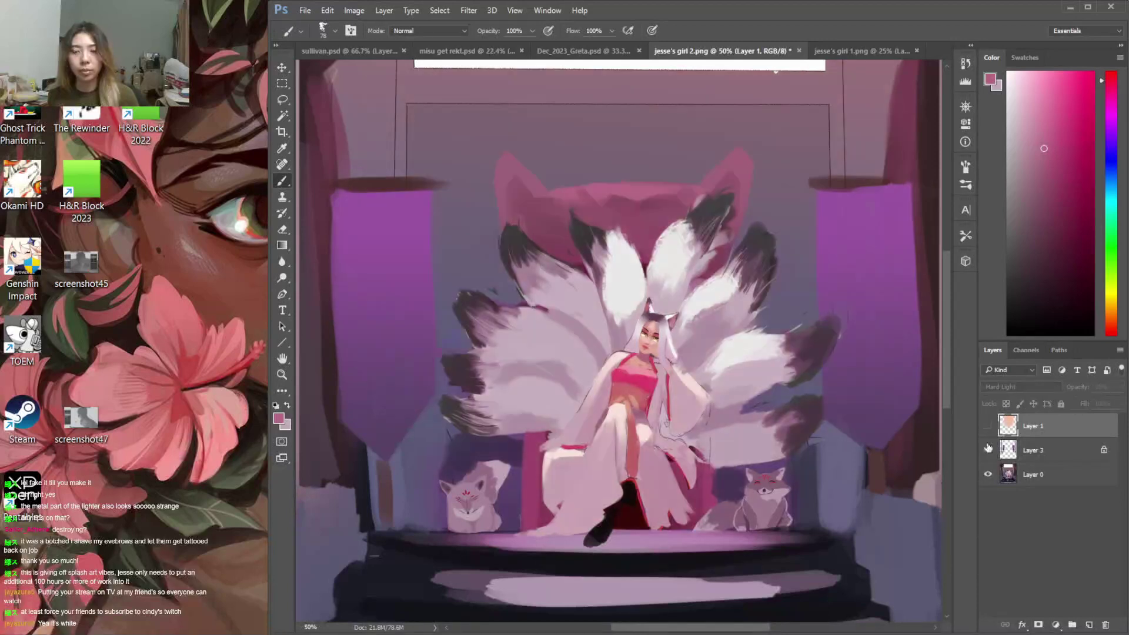
Return to Layer 0 and brush white highlights onto the remaining tails, undoing one stray stroke
{"action": "left_click", "coordinate": [1053, 450]}
{"action": "left_click", "coordinate": [1047, 474]}
{"action": "key", "text": "x"}
{"action": "key", "text": "x"}
{"action": "mouse_move", "coordinate": [557, 278]}
{"action": "left_mouse_down"}
{"action": "mouse_move", "coordinate": [588, 295]}
{"action": "mouse_move", "coordinate": [609, 288]}
{"action": "mouse_move", "coordinate": [574, 287]}
{"action": "mouse_move", "coordinate": [586, 296]}
{"action": "mouse_move", "coordinate": [544, 267]}
{"action": "mouse_move", "coordinate": [574, 294]}
{"action": "mouse_move", "coordinate": [571, 279]}
{"action": "mouse_move", "coordinate": [588, 321]}
{"action": "mouse_move", "coordinate": [559, 307]}
{"action": "mouse_move", "coordinate": [573, 338]}
{"action": "mouse_move", "coordinate": [545, 338]}
{"action": "mouse_move", "coordinate": [571, 337]}
{"action": "mouse_move", "coordinate": [534, 320]}
{"action": "mouse_move", "coordinate": [588, 379]}
{"action": "left_mouse_up"}
{"action": "key", "text": "ctrl+z"}
{"action": "left_click", "coordinate": [608, 290], "text": "alt"}
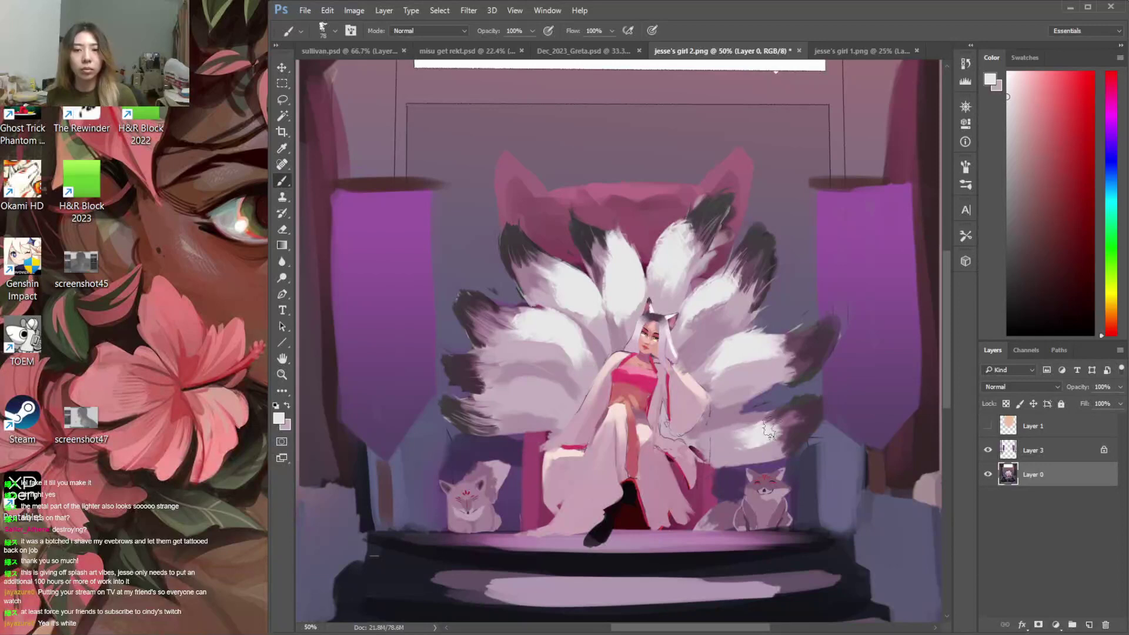
Paint crisp-edged white highlights within lasso selections on the lowest tail on each side of the figure
{"action": "key", "text": "l"}
{"action": "left_click_drag", "start_coordinate": [754, 445], "coordinate": [786, 413]}
{"action": "key", "text": "b"}
{"action": "mouse_move", "coordinate": [782, 416]}
{"action": "left_mouse_down"}
{"action": "mouse_move", "coordinate": [729, 430]}
{"action": "mouse_move", "coordinate": [765, 427]}
{"action": "left_mouse_up"}
{"action": "key", "text": "l"}
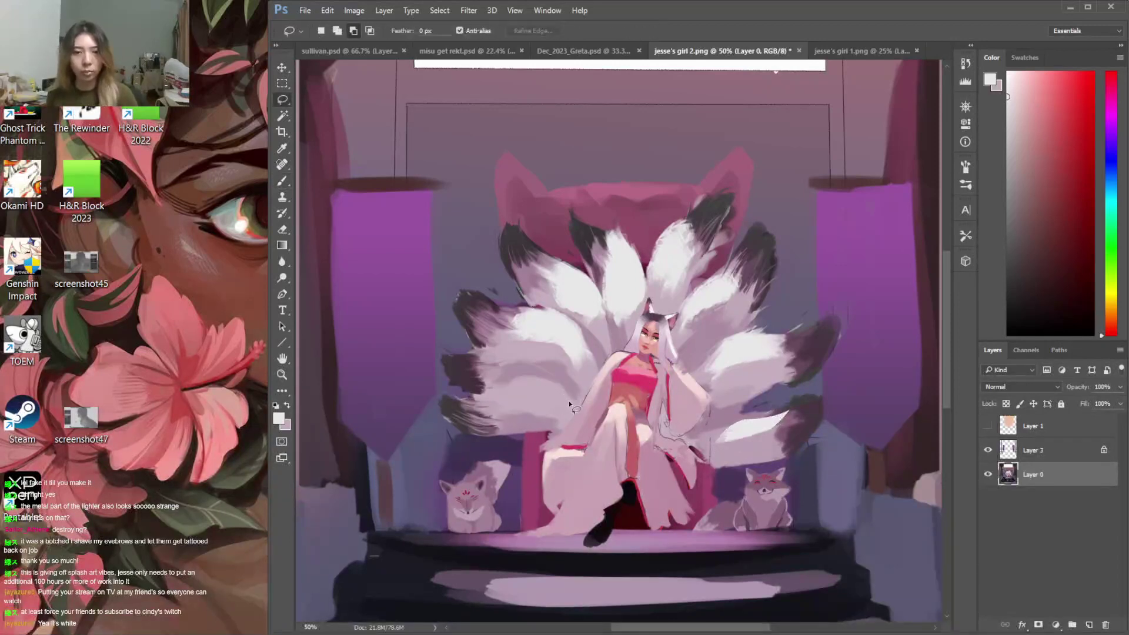
{"action": "key", "text": "b"}
{"action": "mouse_move", "coordinate": [536, 415]}
{"action": "left_mouse_down"}
{"action": "mouse_move", "coordinate": [573, 411]}
{"action": "mouse_move", "coordinate": [510, 366]}
{"action": "mouse_move", "coordinate": [560, 396]}
{"action": "left_mouse_up"}
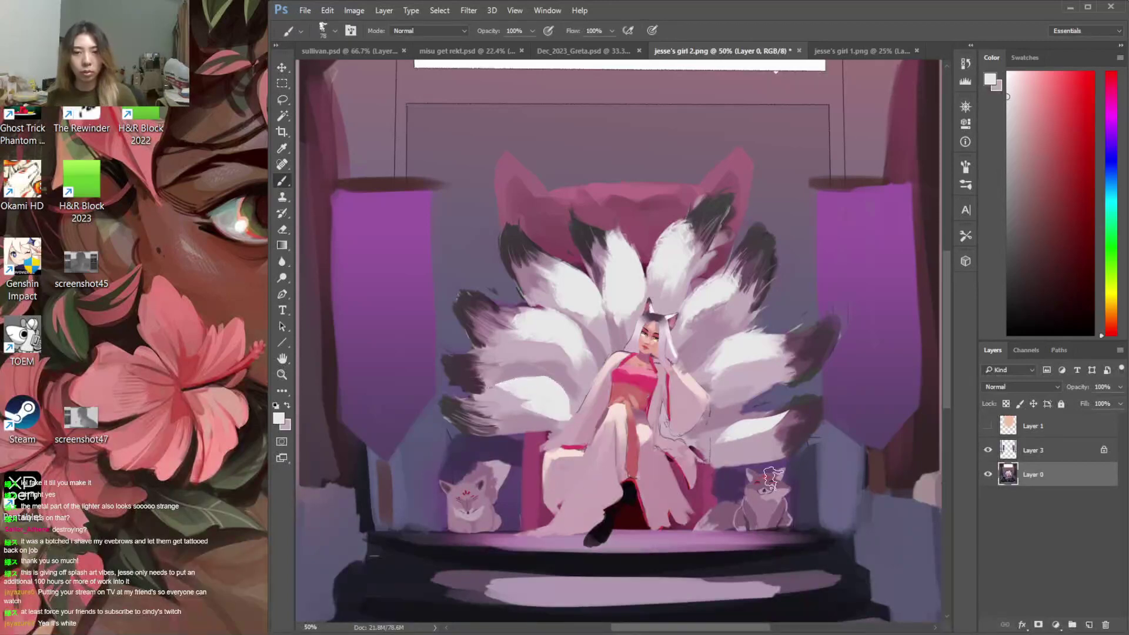
Select the top of the right fox's head and brush it with a dusty pink, then clear the selection
{"action": "key", "text": "l"}
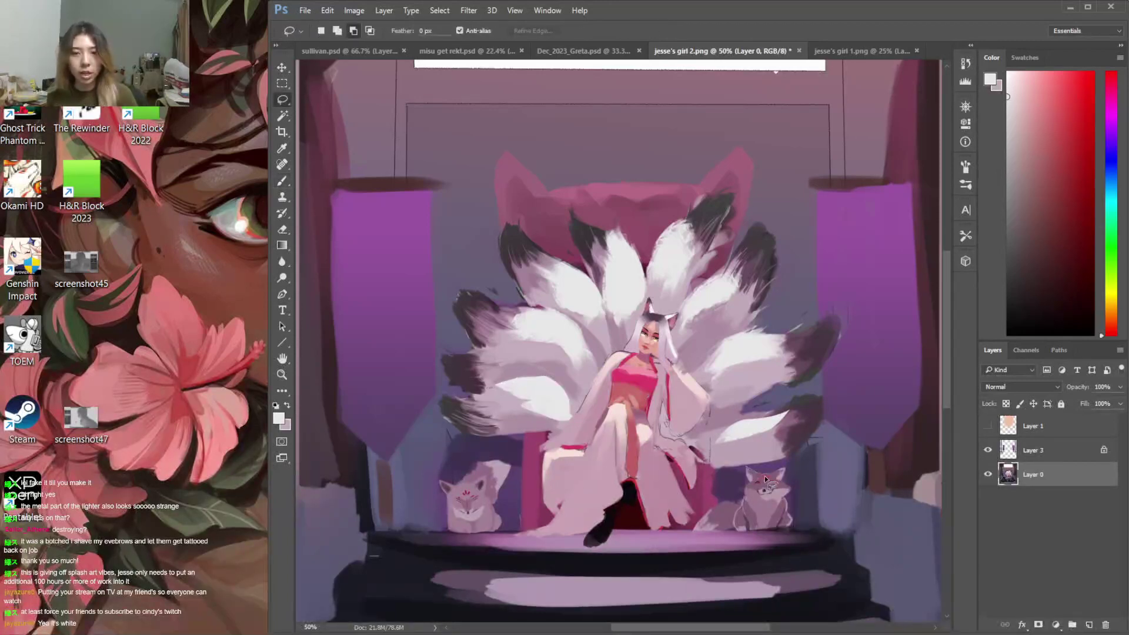
{"action": "left_click_drag", "start_coordinate": [774, 476], "coordinate": [772, 479]}
{"action": "key", "text": "b"}
{"action": "left_click", "coordinate": [777, 486], "text": "alt"}
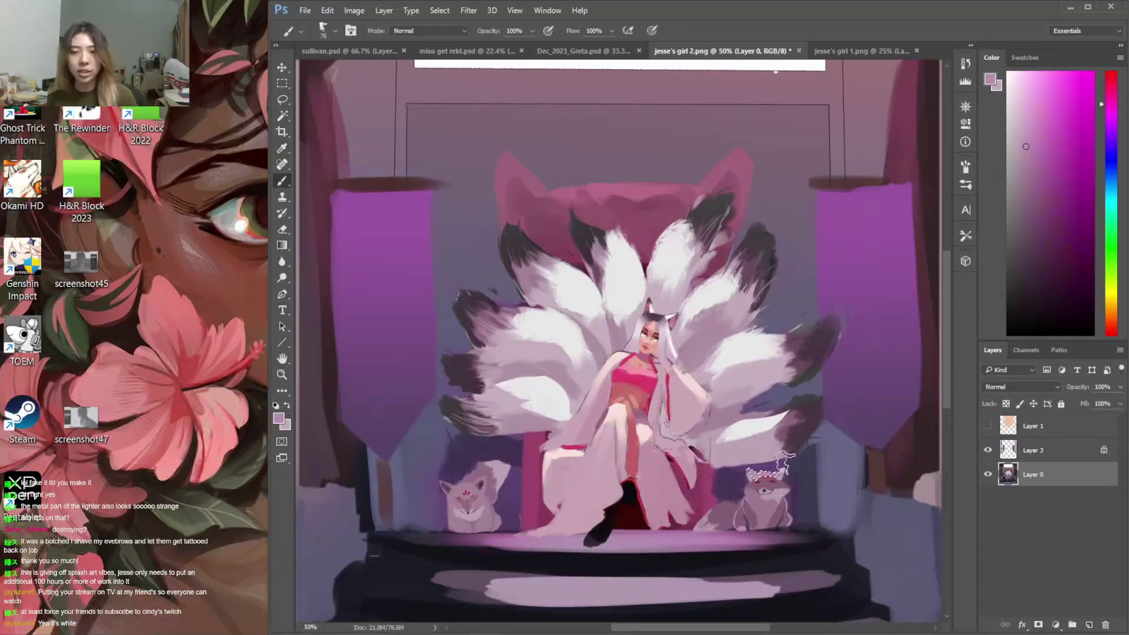
{"action": "left_click", "coordinate": [1023, 115]}
{"action": "left_click", "coordinate": [1112, 82]}
{"action": "left_click", "coordinate": [1035, 123]}
{"action": "mouse_move", "coordinate": [762, 479]}
{"action": "left_mouse_down"}
{"action": "mouse_move", "coordinate": [794, 476]}
{"action": "mouse_move", "coordinate": [780, 469]}
{"action": "left_mouse_up"}
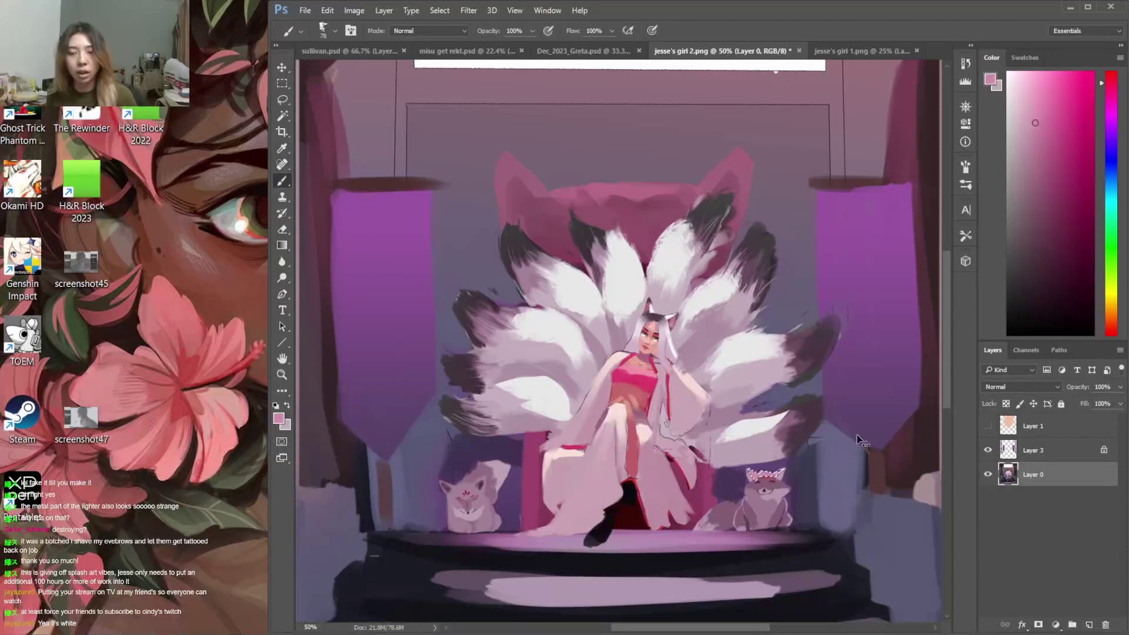
{"action": "key", "text": "ctrl+d"}
Select the top of the left fox's head and tint it with a pale pinkish mauve
{"action": "key", "text": "l"}
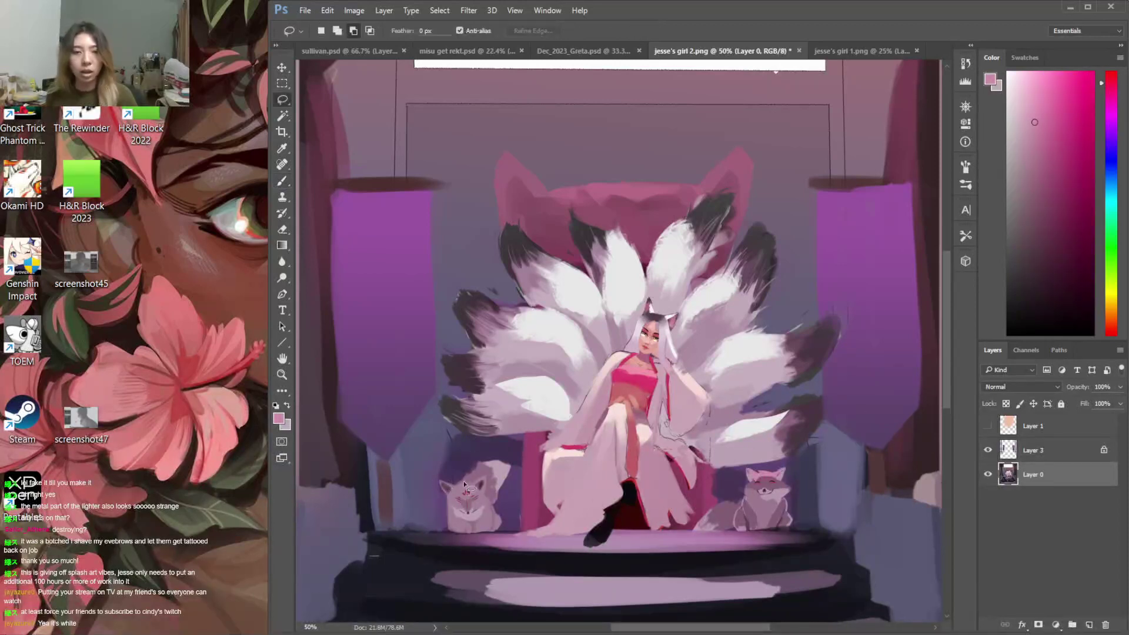
{"action": "left_click_drag", "start_coordinate": [450, 487], "coordinate": [442, 484]}
{"action": "key", "text": "b"}
{"action": "left_click", "coordinate": [1020, 122]}
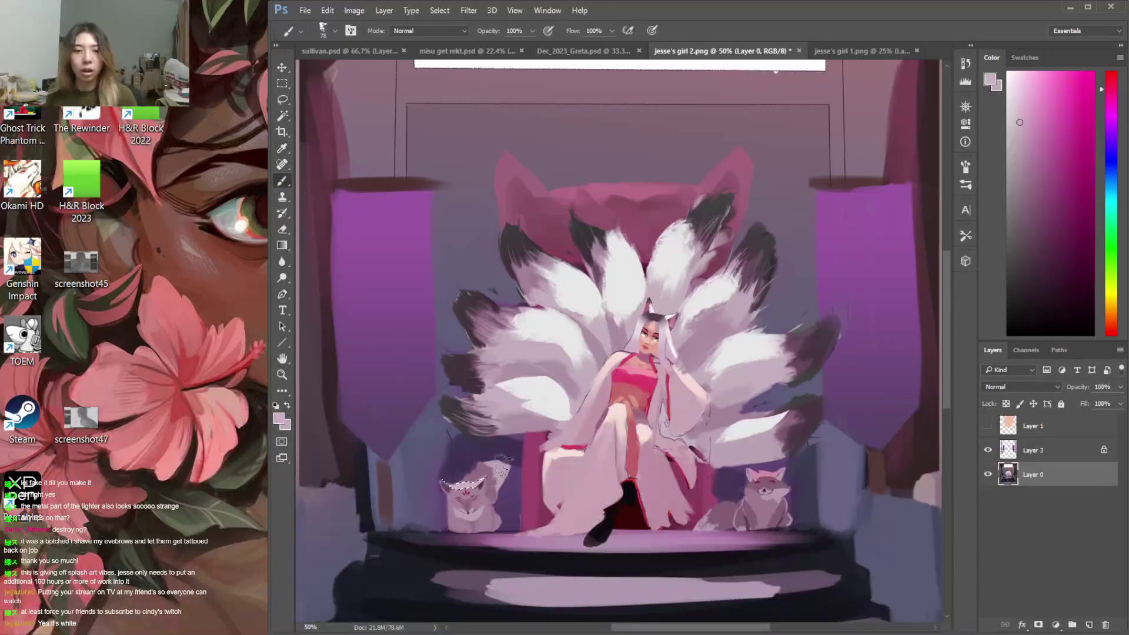
{"action": "scroll", "coordinate": [895, 393], "scroll_direction": "down", "scroll_amount": 2}
{"action": "key", "text": "w"}
{"action": "key", "text": "b"}
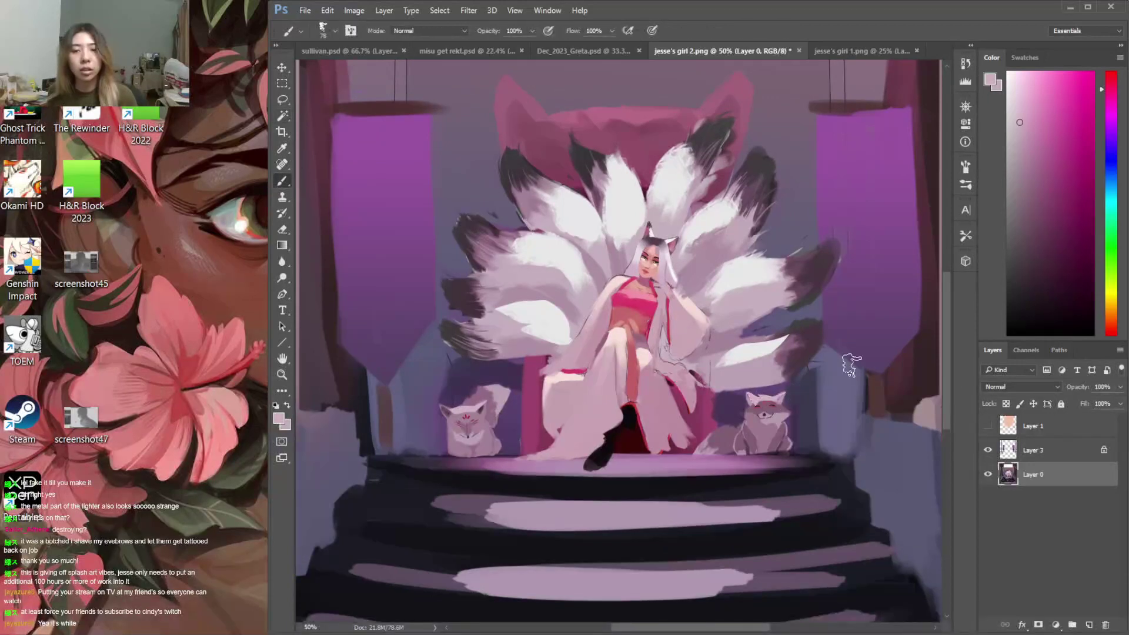
Show Layer 1 to check the whole composition with its warm overlay, hide it again and return to Layer 0
{"action": "left_click", "coordinate": [988, 426]}
{"action": "left_click", "coordinate": [1041, 428]}
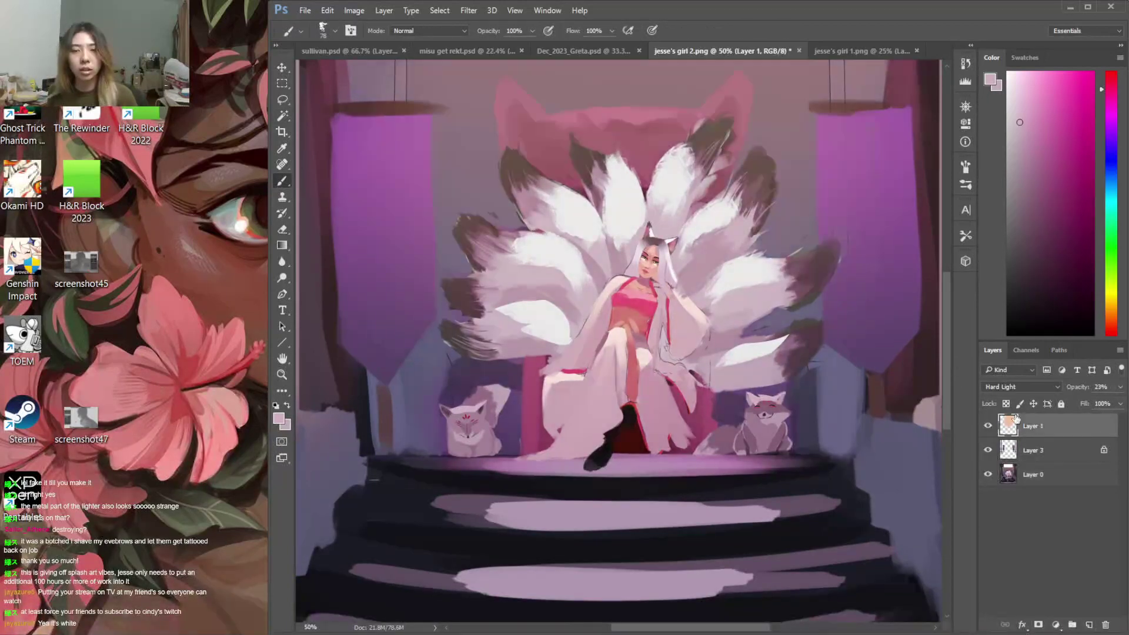
{"action": "key", "text": "ctrl+minus"}
{"action": "key", "text": "ctrl+minus"}
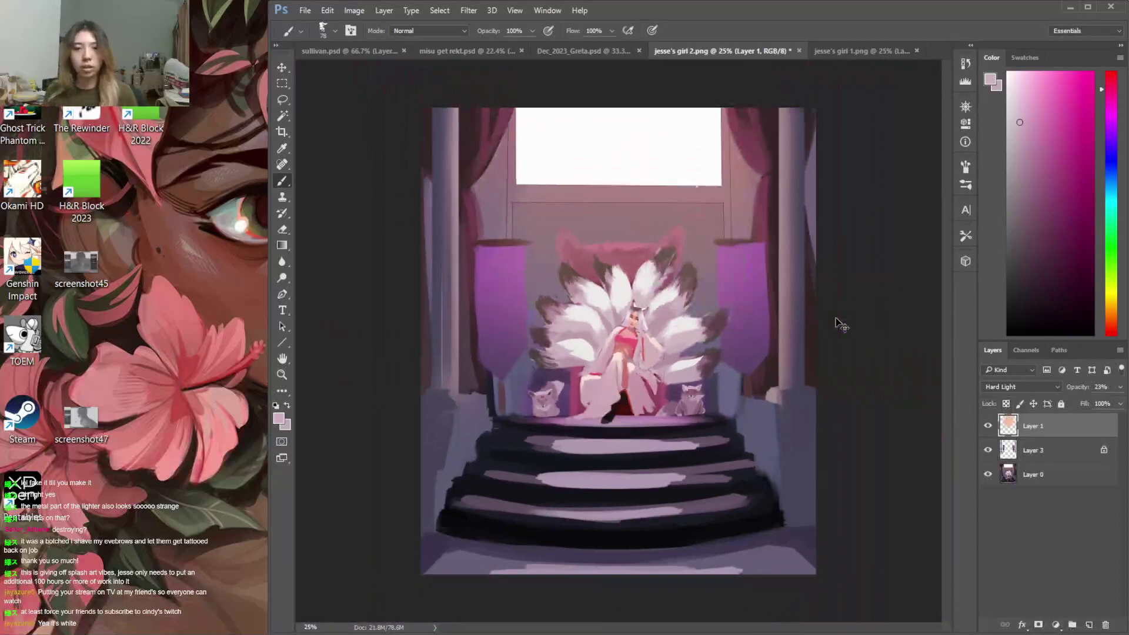
{"action": "key", "text": "ctrl+plus"}
{"action": "key", "text": "ctrl+plus"}
{"action": "scroll", "coordinate": [838, 320], "scroll_direction": "down", "scroll_amount": 2}
{"action": "scroll", "coordinate": [838, 318], "scroll_direction": "up", "scroll_amount": 4}
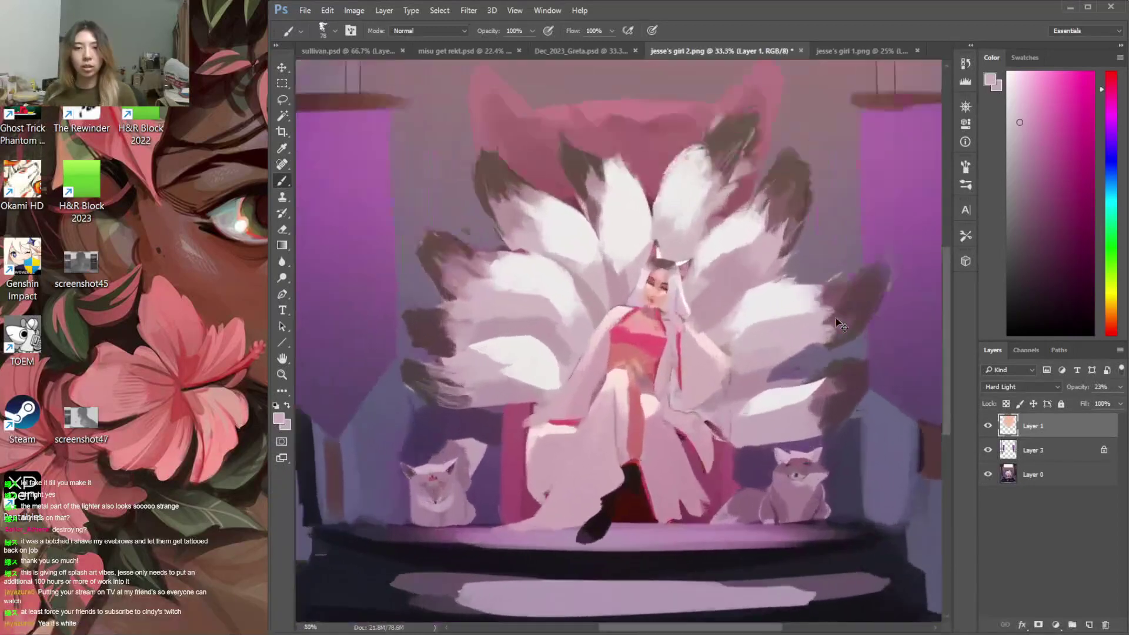
{"action": "left_click", "coordinate": [988, 426]}
{"action": "left_click", "coordinate": [1041, 475]}
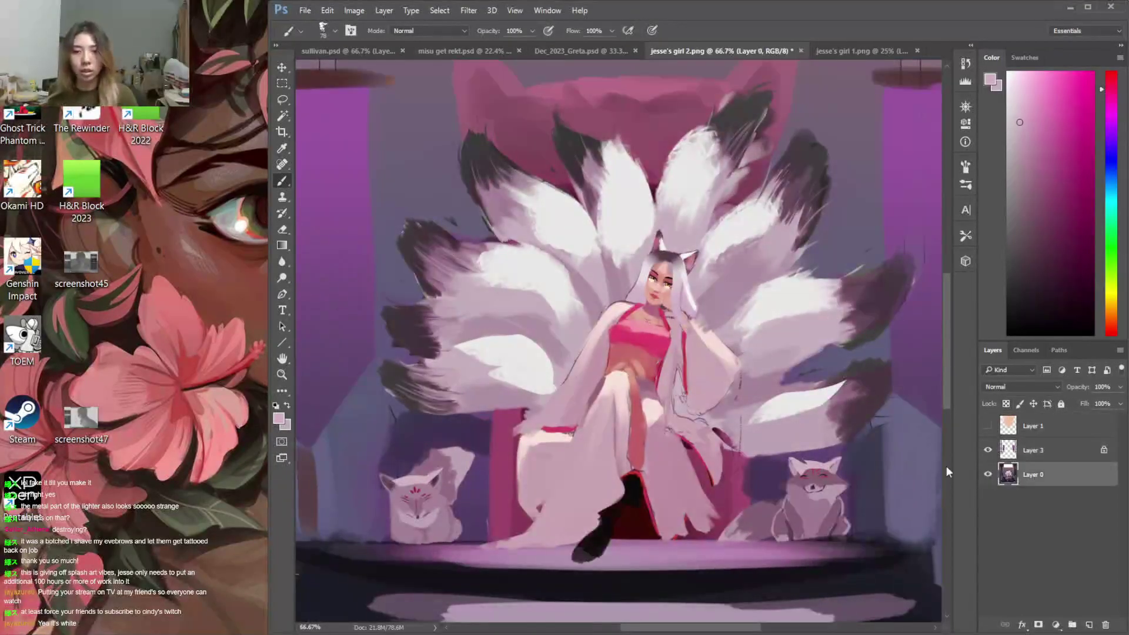
Extend the pink robe over the crossed leg's shin within a lasso selection, using colors sampled from the robe
{"action": "key", "text": "l"}
{"action": "mouse_move", "coordinate": [630, 477]}
{"action": "left_mouse_down"}
{"action": "mouse_move", "coordinate": [645, 406]}
{"action": "mouse_move", "coordinate": [628, 385]}
{"action": "left_mouse_up"}
{"action": "key", "text": "b"}
{"action": "left_click", "coordinate": [623, 463], "text": "alt"}
{"action": "key", "text": "ctrl+d"}
{"action": "key", "text": "l"}
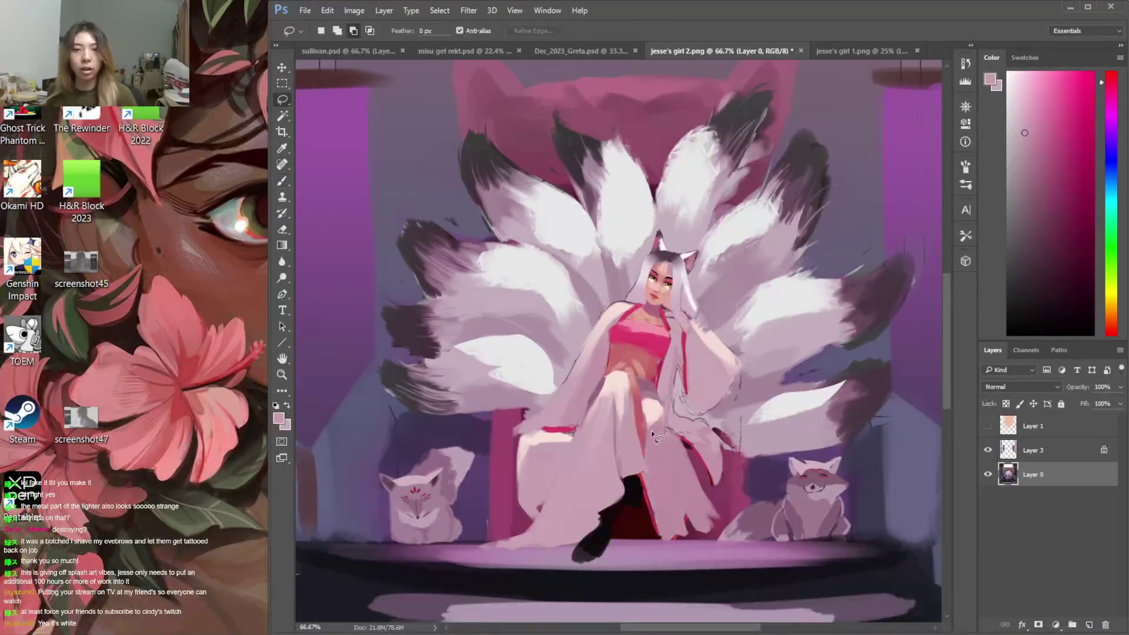
{"action": "key", "text": "b"}
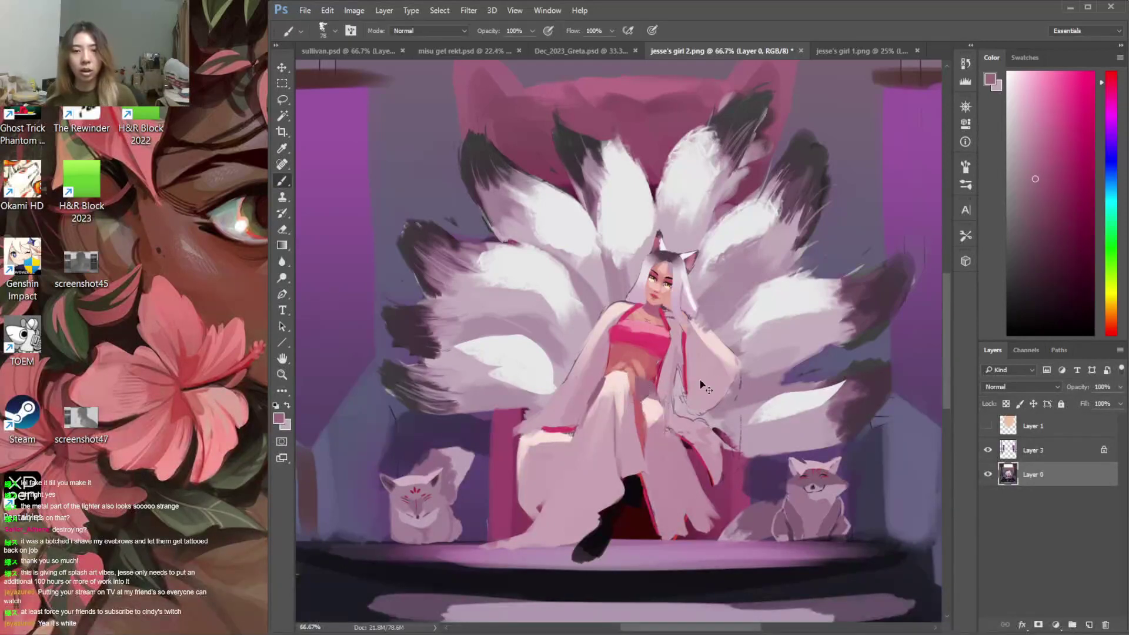
Select the narrow strip between the bare waist and the sleeve, fill it with dark plum using a 70 px brush, and deselect
{"action": "right_click", "coordinate": [682, 360]}
{"action": "left_click", "coordinate": [767, 444]}
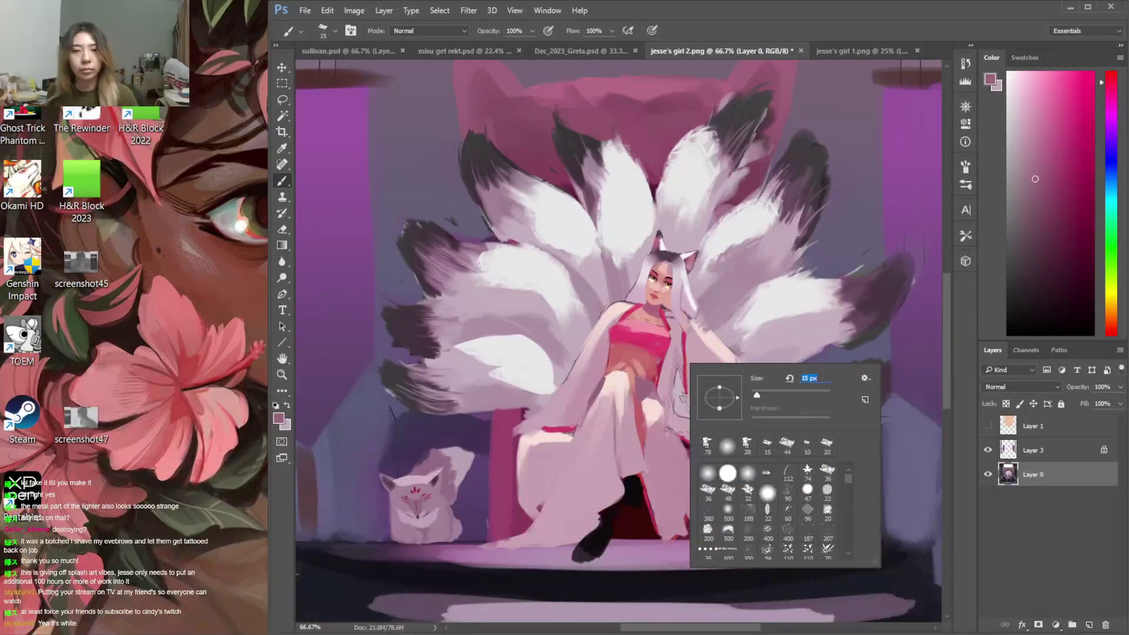
{"action": "key", "text": "Return"}
{"action": "left_click", "coordinate": [1061, 253]}
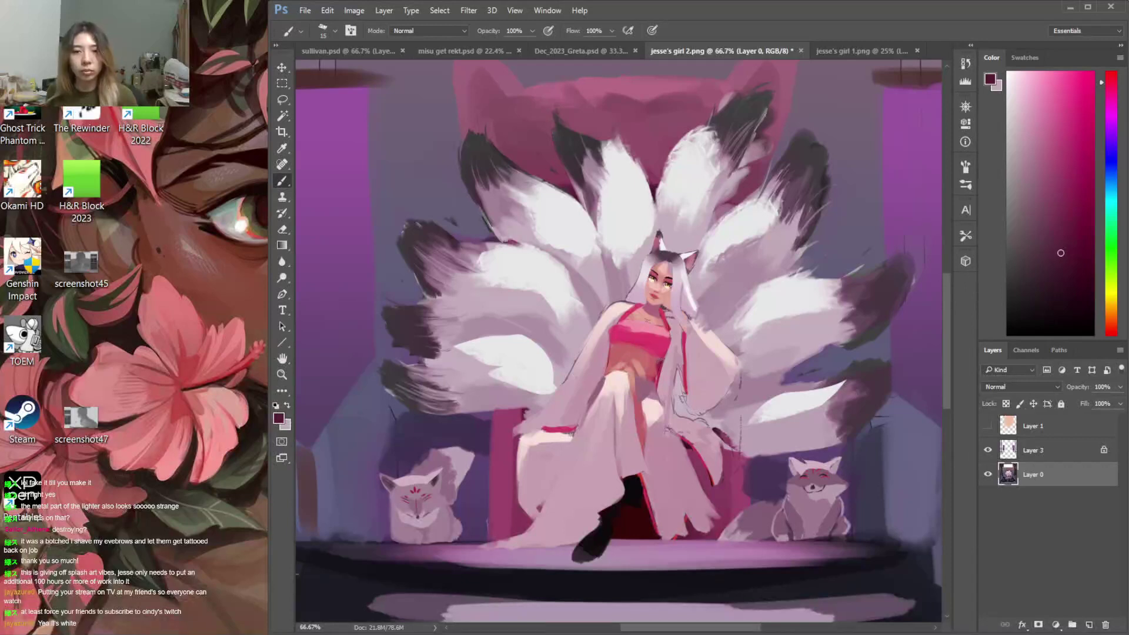
{"action": "left_click", "coordinate": [657, 365], "text": "alt"}
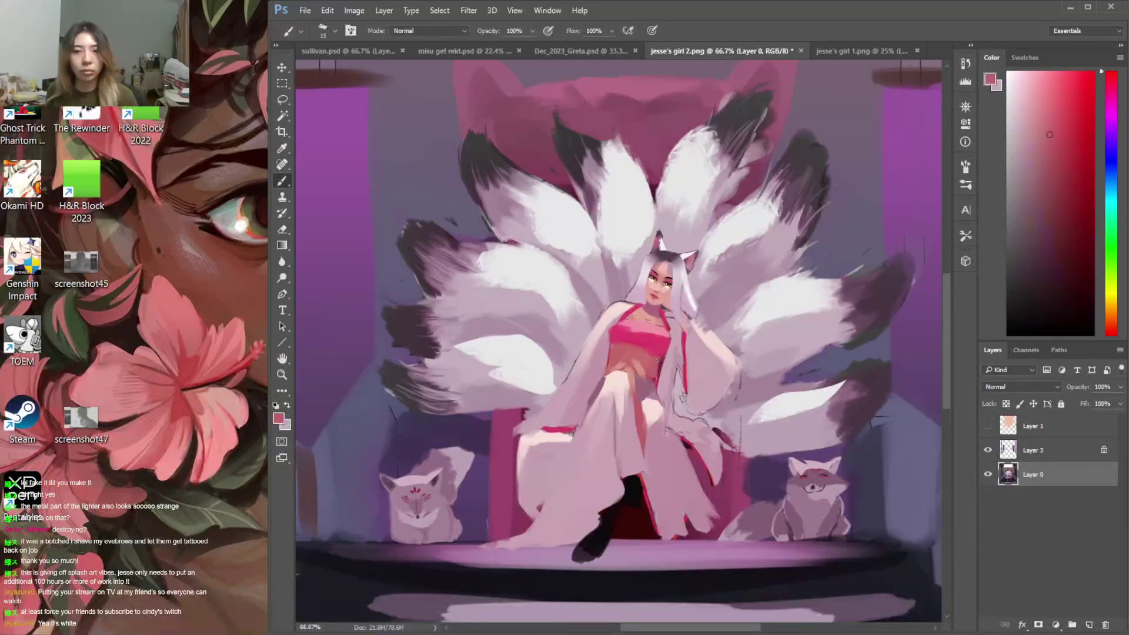
{"action": "key", "text": "l"}
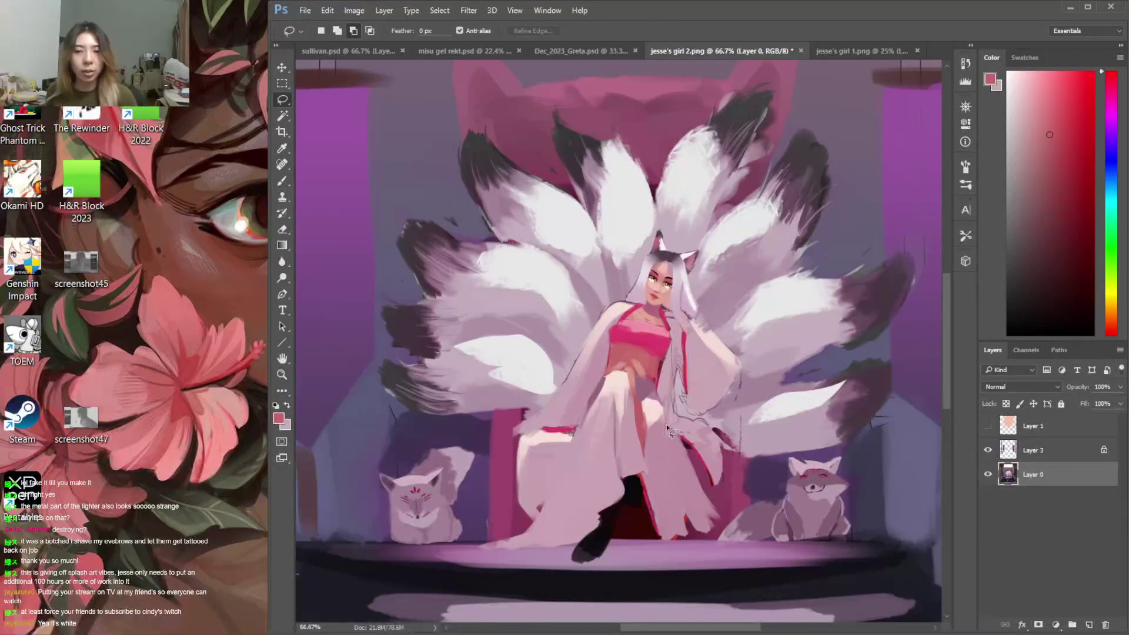
{"action": "key", "text": "b"}
{"action": "left_click", "coordinate": [661, 360], "text": "alt"}
{"action": "right_click", "coordinate": [684, 343]}
{"action": "left_click", "coordinate": [809, 293]}
{"action": "left_click", "coordinate": [1054, 238]}
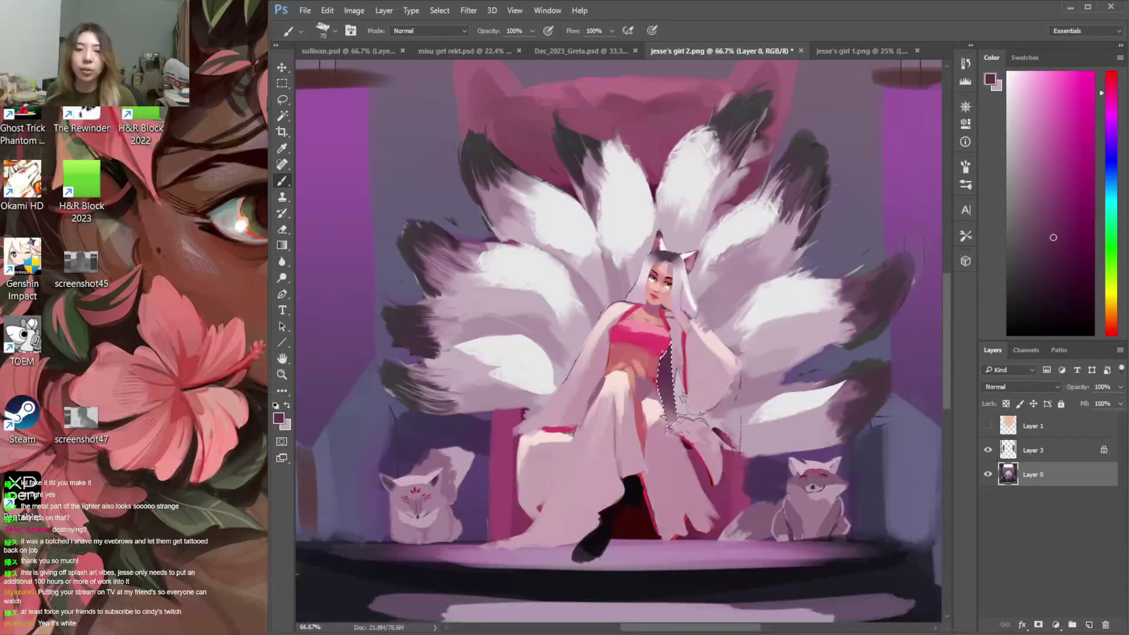
{"action": "left_click", "coordinate": [1055, 290]}
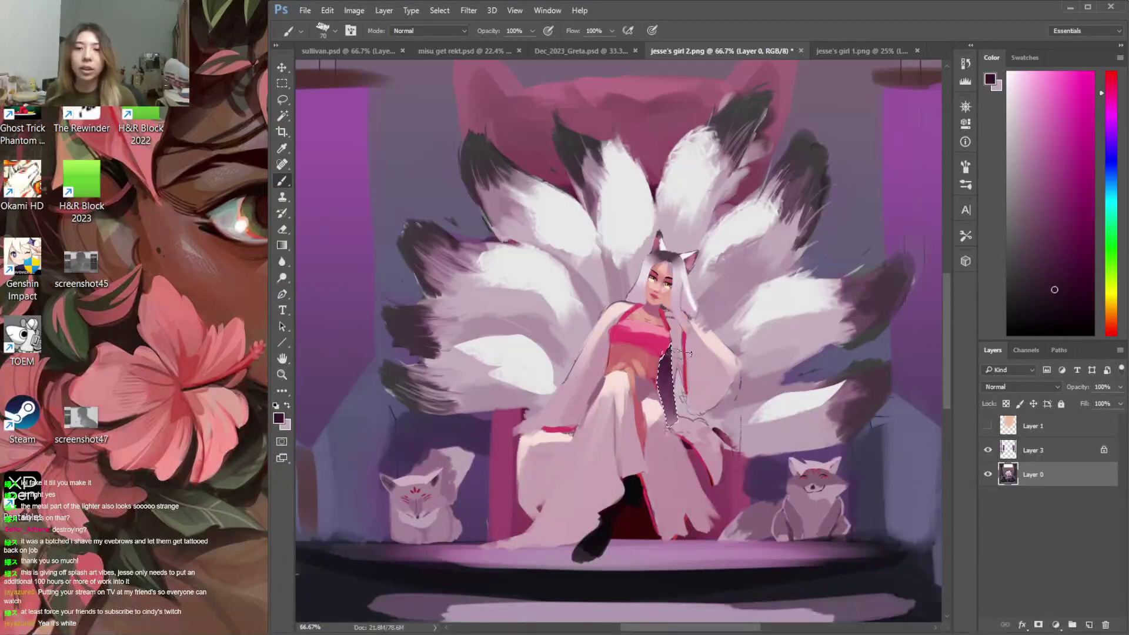
{"action": "key", "text": "ctrl+d"}
Blend the lower end of the dark plum strip into the sleeve with sampled robe mauves and a 34 px brush
{"action": "mouse_move", "coordinate": [671, 396]}
{"action": "left_mouse_down"}
{"action": "mouse_move", "coordinate": [667, 427]}
{"action": "mouse_move", "coordinate": [703, 436]}
{"action": "left_mouse_up"}
{"action": "left_click", "coordinate": [675, 425], "text": "alt"}
{"action": "left_click", "coordinate": [693, 406], "text": "alt"}
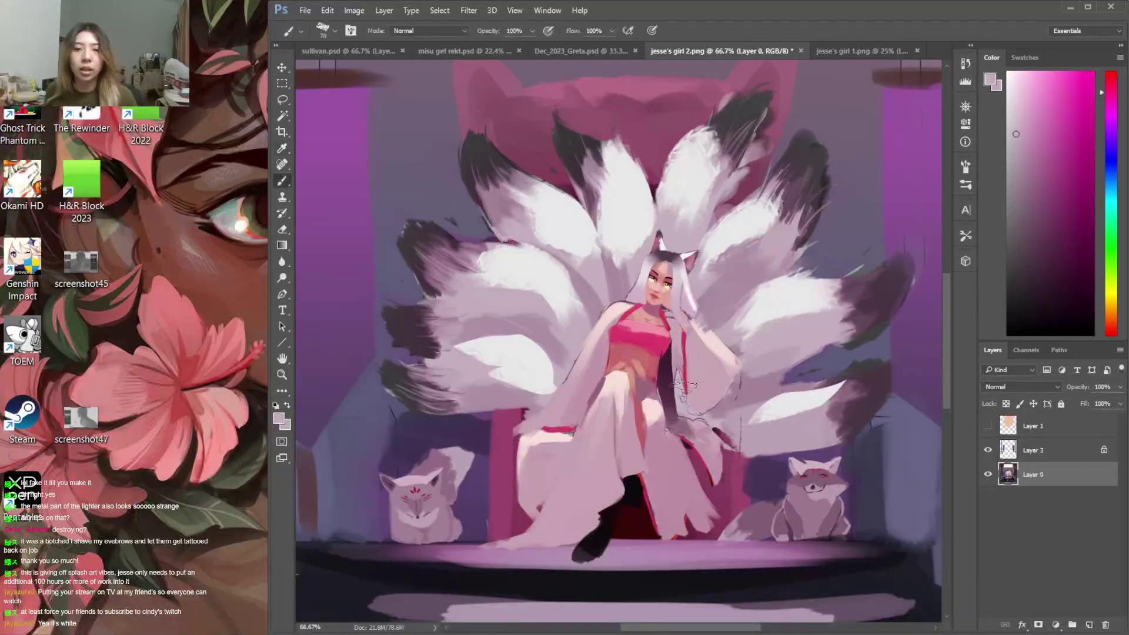
{"action": "right_click", "coordinate": [690, 385]}
{"action": "left_click", "coordinate": [704, 385], "text": "alt"}
{"action": "left_click_drag", "start_coordinate": [682, 402], "coordinate": [688, 424]}
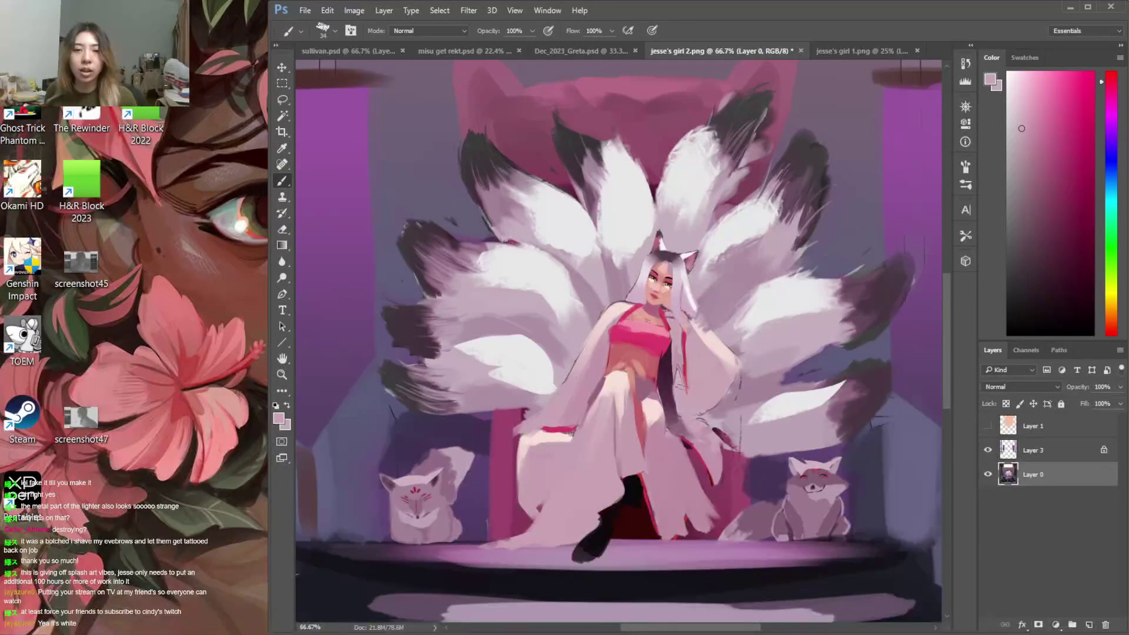
{"action": "left_click", "coordinate": [671, 411], "text": "alt"}
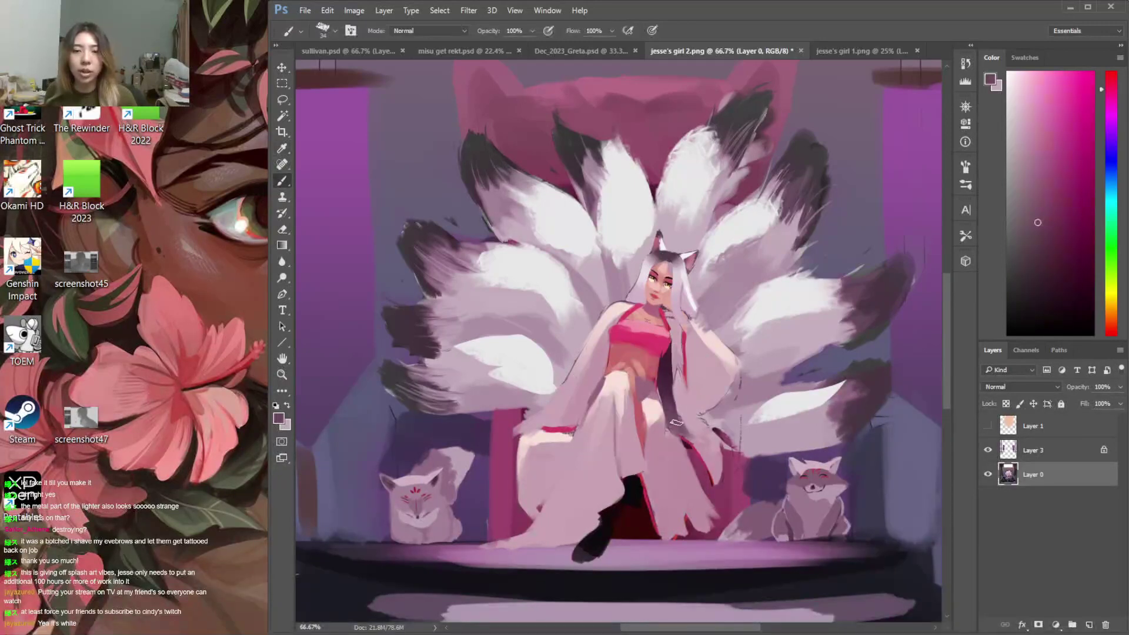
Clean up the edges between the dark strip, waist and pink top with a smaller brush and sampled colors
{"action": "key", "text": "l"}
{"action": "key", "text": "b"}
{"action": "left_click", "coordinate": [665, 364], "text": "alt"}
{"action": "right_click", "coordinate": [672, 340]}
{"action": "left_click", "coordinate": [739, 369]}
{"action": "left_click", "coordinate": [666, 367]}
{"action": "left_click", "coordinate": [670, 352], "text": "alt"}
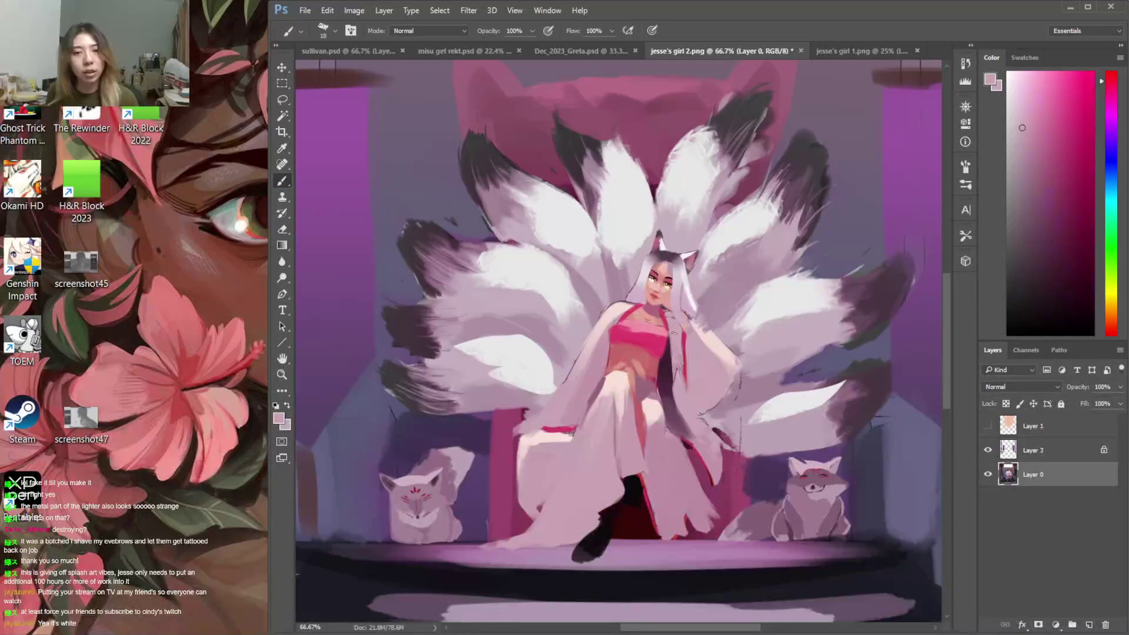
{"action": "left_click", "coordinate": [658, 341], "text": "alt"}
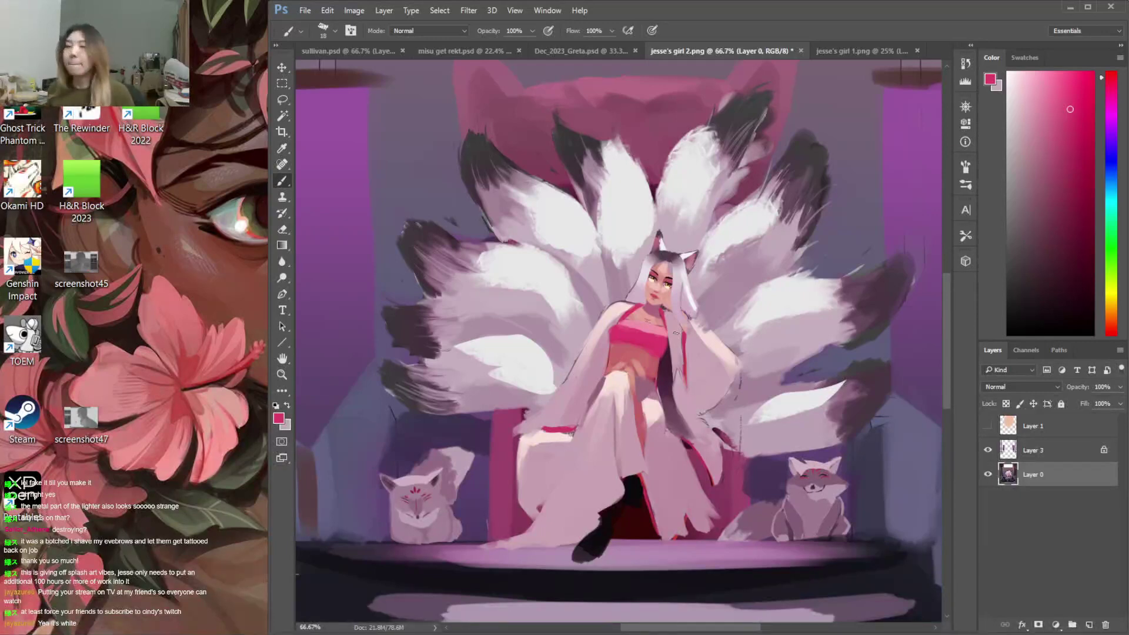
Undo the first shadow stroke by the shoe and paint a plum cast shadow on the platform with a 56 px brush
{"action": "scroll", "coordinate": [951, 395], "scroll_direction": "down", "scroll_amount": 3}
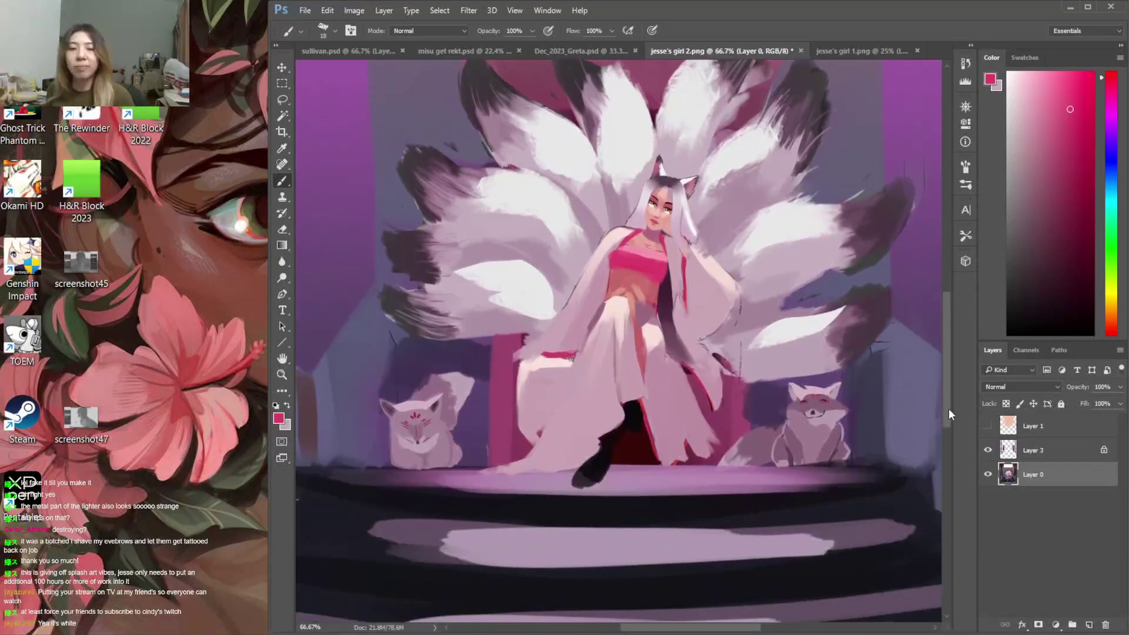
{"action": "left_click", "coordinate": [620, 471], "text": "alt"}
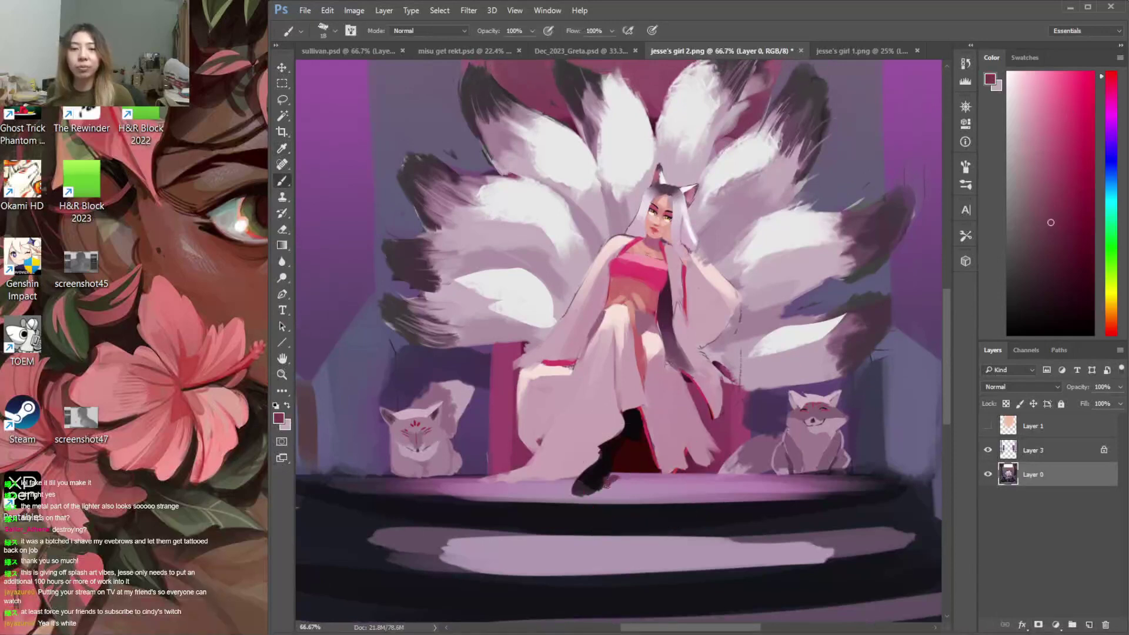
{"action": "key", "text": "ctrl+z"}
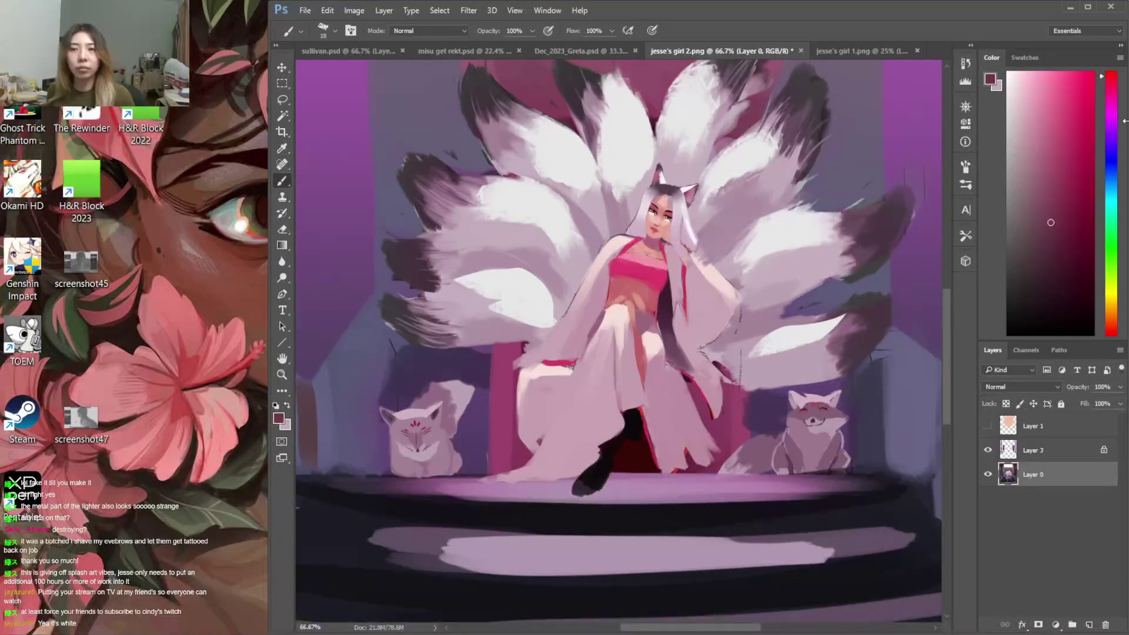
{"action": "right_click", "coordinate": [661, 422]}
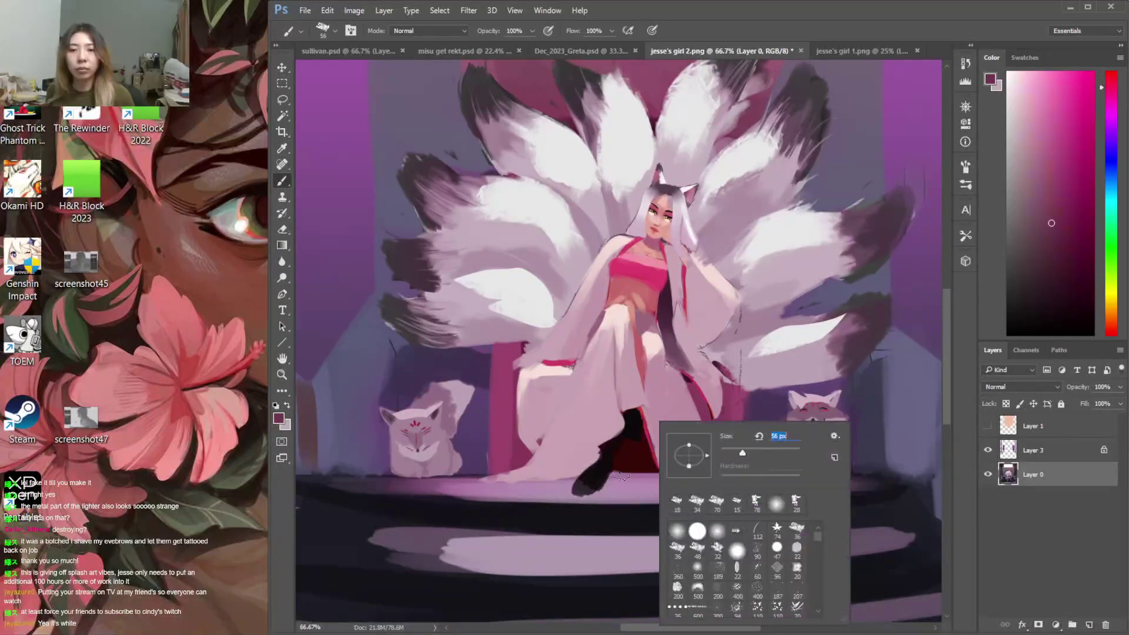
{"action": "key", "text": "Return"}
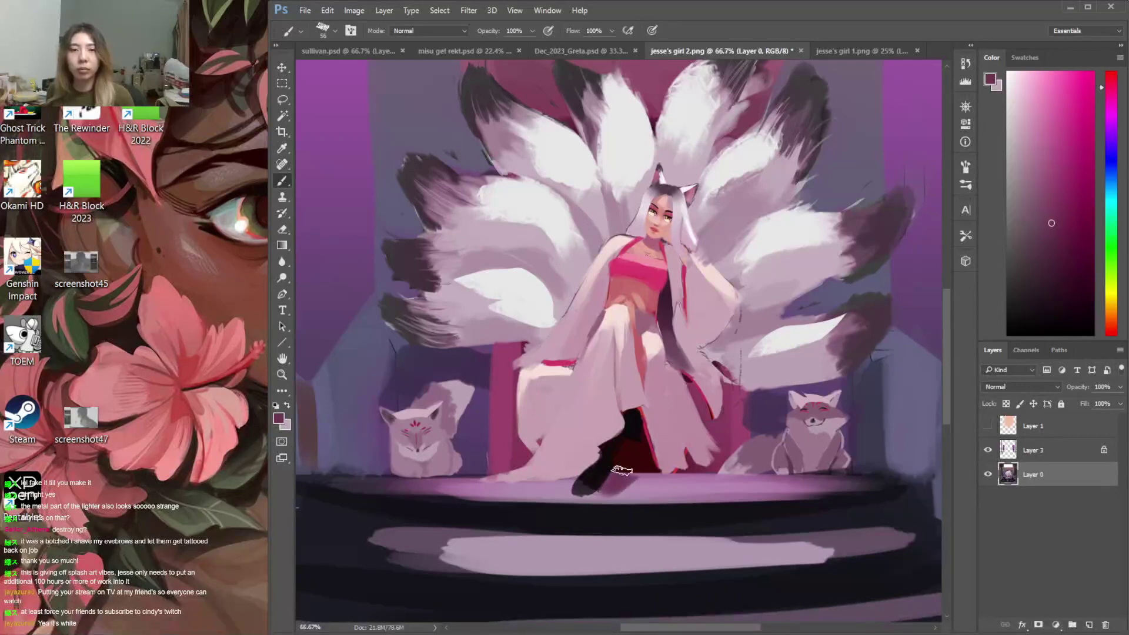
Paint lighter pink highlights along the throne's top edge and left ear, undoing one stroke, and sample the wall color
{"action": "left_click_drag", "start_coordinate": [947, 336], "coordinate": [953, 282]}
{"action": "key", "text": "i"}
{"action": "left_click", "coordinate": [759, 184]}
{"action": "key", "text": "b"}
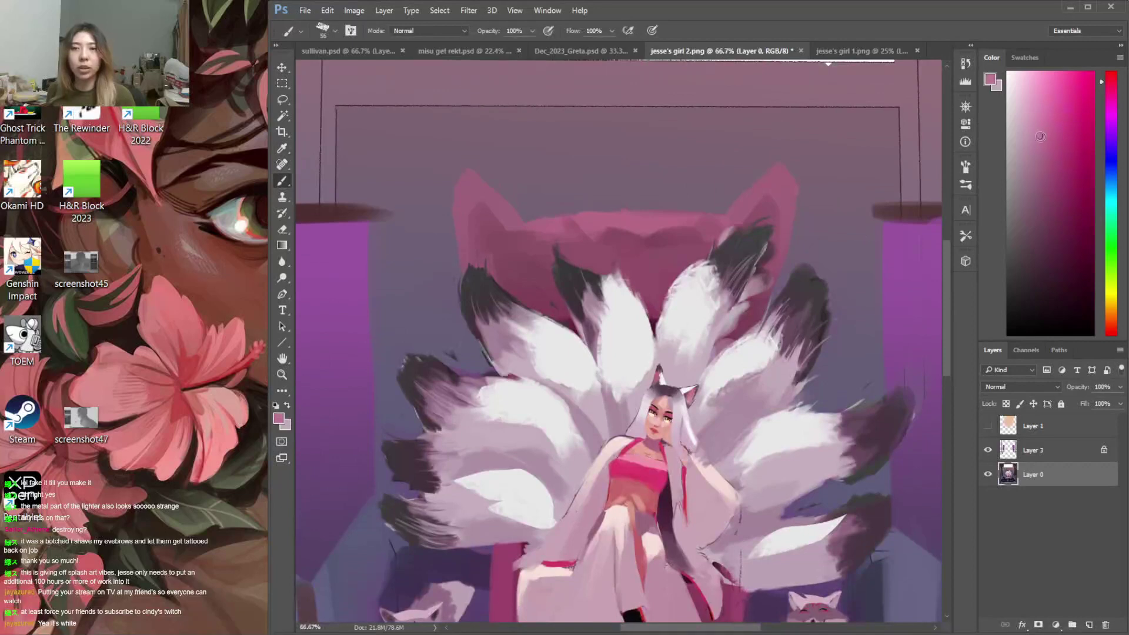
{"action": "mouse_move", "coordinate": [758, 169]}
{"action": "left_mouse_down"}
{"action": "mouse_move", "coordinate": [781, 169]}
{"action": "mouse_move", "coordinate": [674, 216]}
{"action": "mouse_move", "coordinate": [719, 209]}
{"action": "mouse_move", "coordinate": [579, 215]}
{"action": "left_mouse_up"}
{"action": "key", "text": "ctrl+z"}
{"action": "left_click", "coordinate": [1033, 127]}
{"action": "mouse_move", "coordinate": [676, 224]}
{"action": "left_mouse_down"}
{"action": "mouse_move", "coordinate": [703, 224]}
{"action": "mouse_move", "coordinate": [567, 219]}
{"action": "mouse_move", "coordinate": [711, 215]}
{"action": "mouse_move", "coordinate": [665, 214]}
{"action": "mouse_move", "coordinate": [682, 228]}
{"action": "left_mouse_up"}
{"action": "mouse_move", "coordinate": [528, 194]}
{"action": "left_mouse_down"}
{"action": "mouse_move", "coordinate": [519, 221]}
{"action": "mouse_move", "coordinate": [486, 185]}
{"action": "mouse_move", "coordinate": [505, 203]}
{"action": "left_mouse_up"}
{"action": "left_click", "coordinate": [434, 180], "text": "alt"}
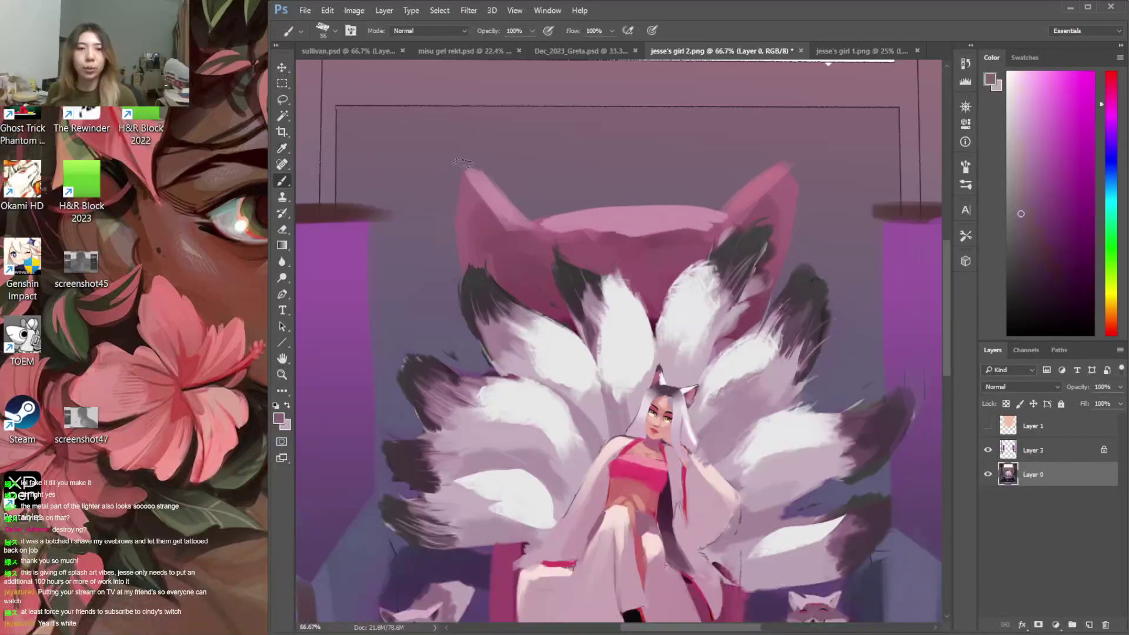
Brush a warm muted red onto the rods above both purple banners on Layer 3 and make Layer 1 visible
{"action": "key", "text": "ctrl+minus"}
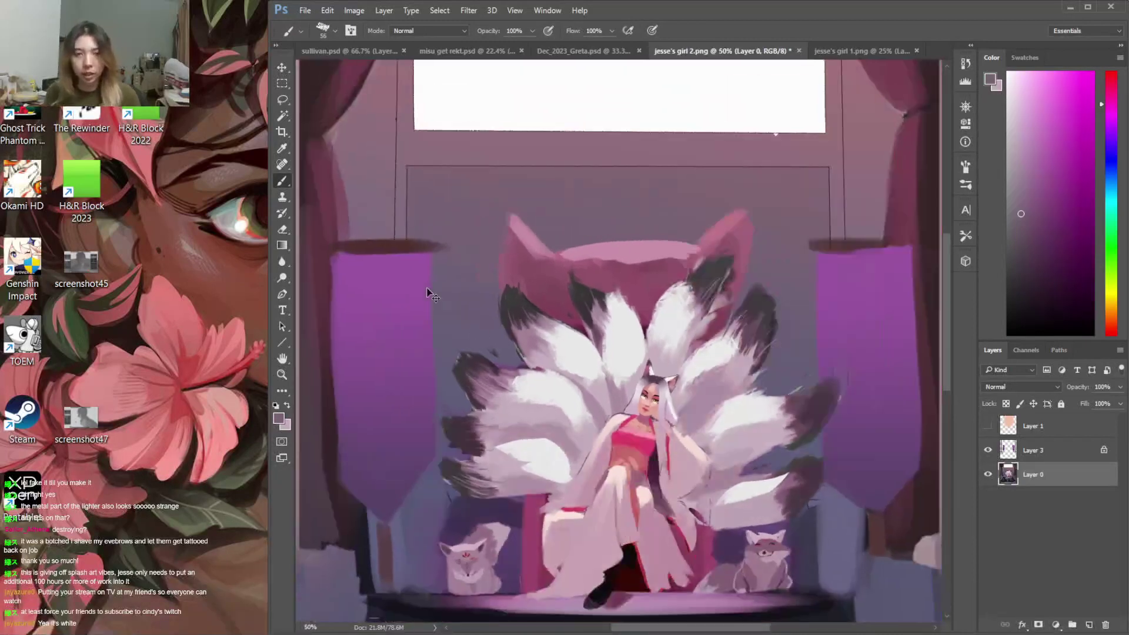
{"action": "left_click", "coordinate": [1008, 450]}
{"action": "left_click", "coordinate": [859, 237], "text": "alt"}
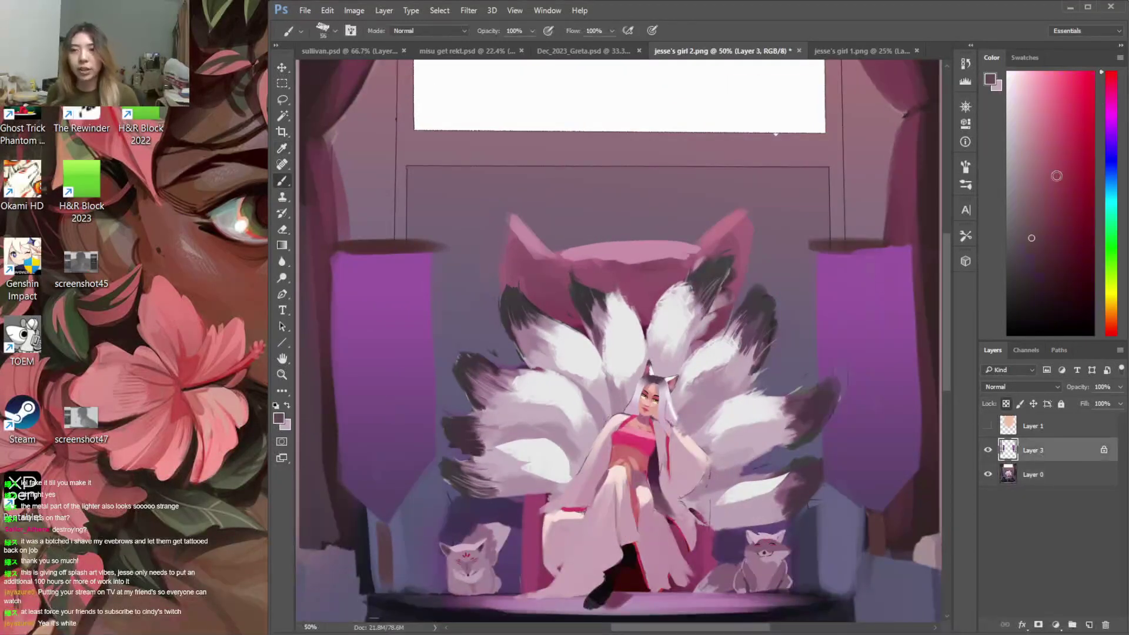
{"action": "left_click", "coordinate": [1118, 335]}
{"action": "mouse_move", "coordinate": [854, 250]}
{"action": "left_mouse_down"}
{"action": "mouse_move", "coordinate": [891, 241]}
{"action": "mouse_move", "coordinate": [811, 242]}
{"action": "left_mouse_up"}
{"action": "left_click_drag", "start_coordinate": [339, 241], "coordinate": [441, 241]}
{"action": "left_click_drag", "start_coordinate": [944, 280], "coordinate": [948, 312]}
{"action": "left_click", "coordinate": [988, 426]}
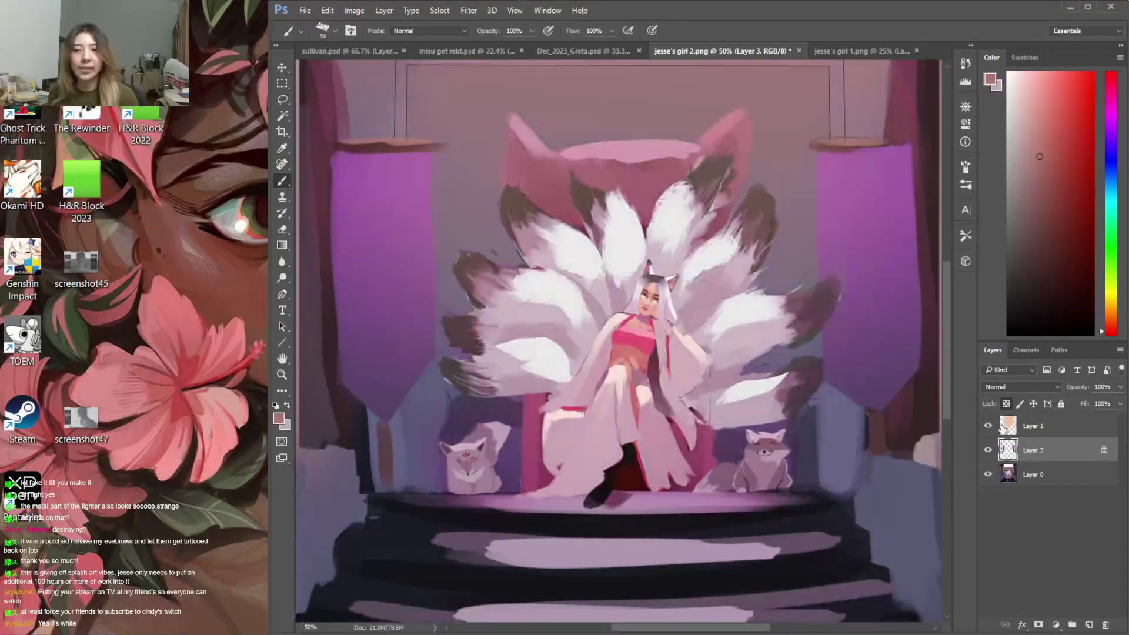
Add a Hard Light layer above Layer 1, pick a soft 136 px brush and choose a light salmon pink
{"action": "key", "text": "ctrl+minus"}
{"action": "key", "text": "ctrl+minus"}
{"action": "left_click", "coordinate": [1035, 426]}
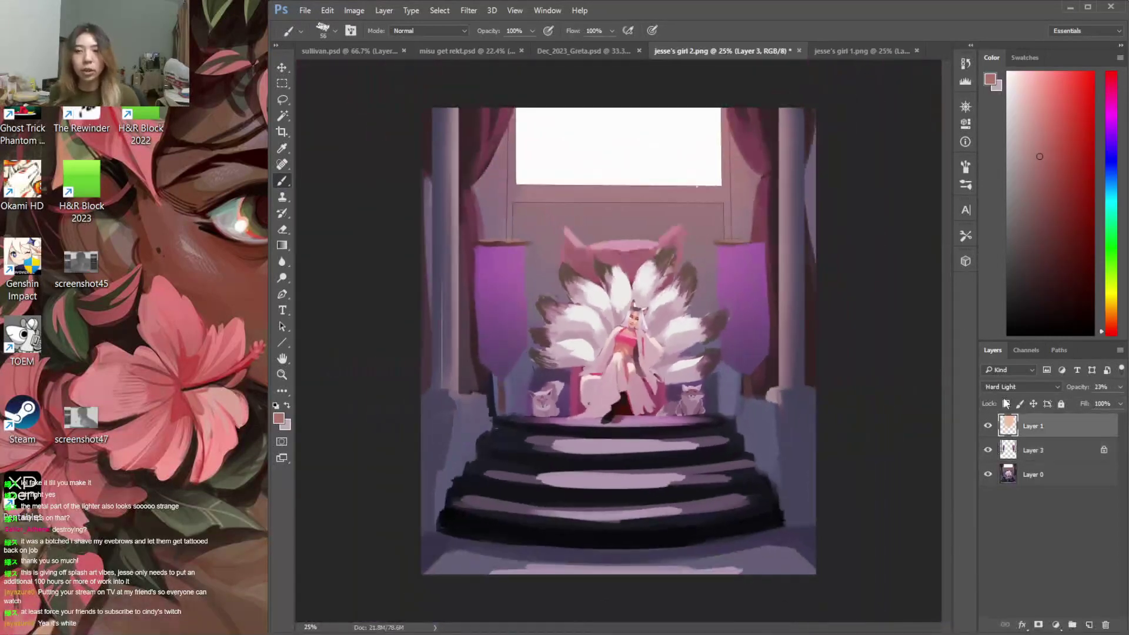
{"action": "left_click", "coordinate": [701, 425]}
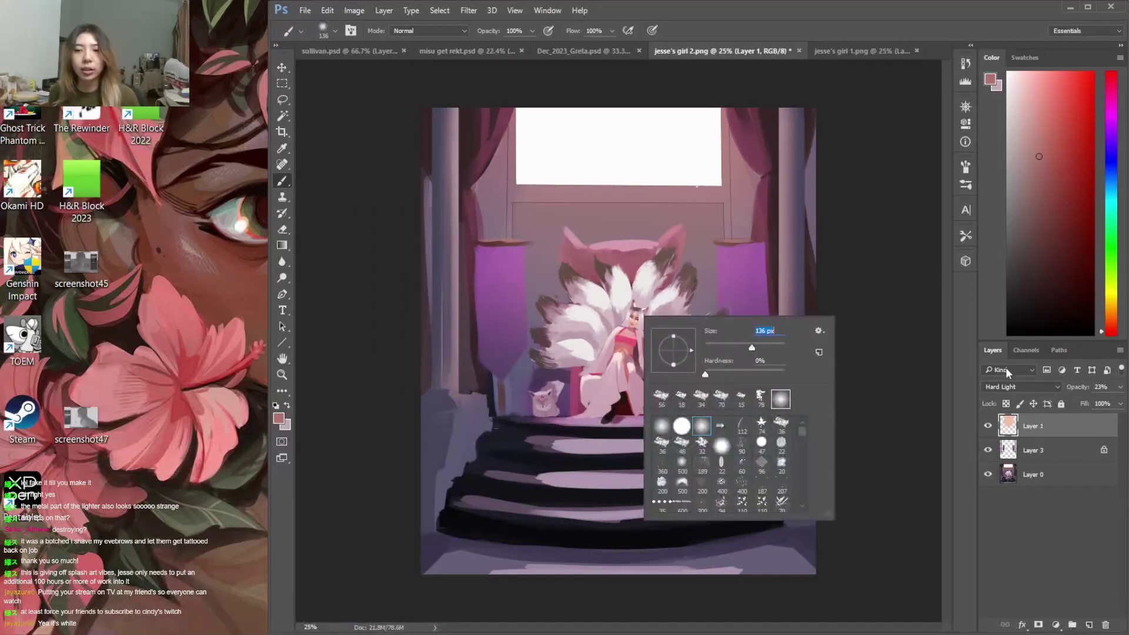
{"action": "left_click", "coordinate": [1089, 625]}
{"action": "left_click", "coordinate": [1023, 387]}
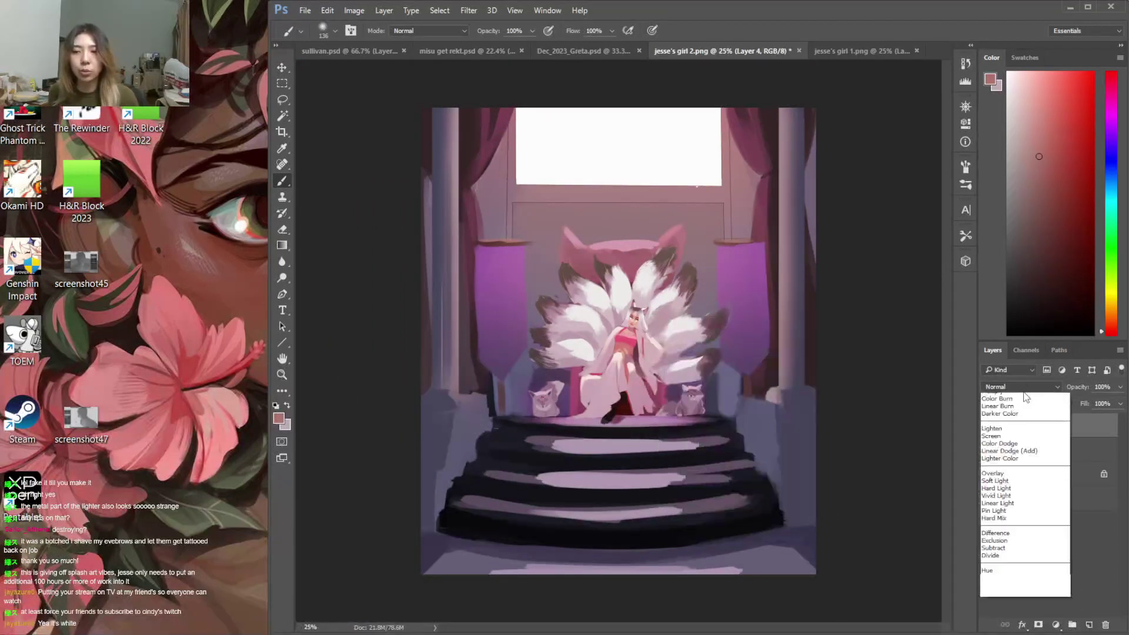
{"action": "left_click", "coordinate": [1012, 521]}
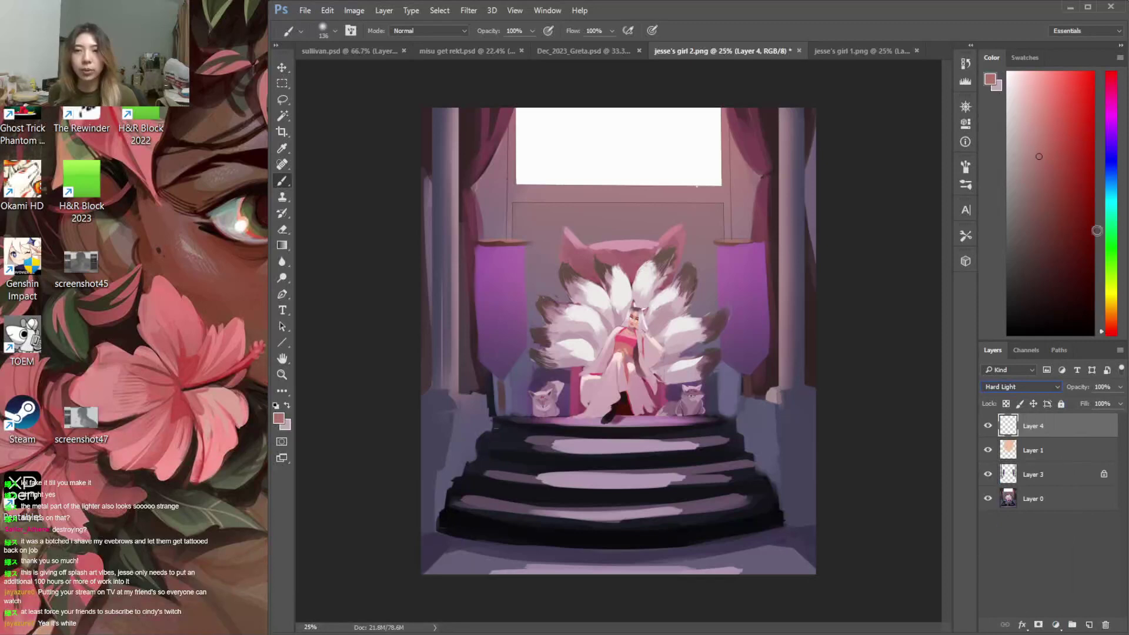
{"action": "left_click_drag", "start_coordinate": [1104, 334], "coordinate": [1107, 330]}
{"action": "left_click", "coordinate": [1032, 107]}
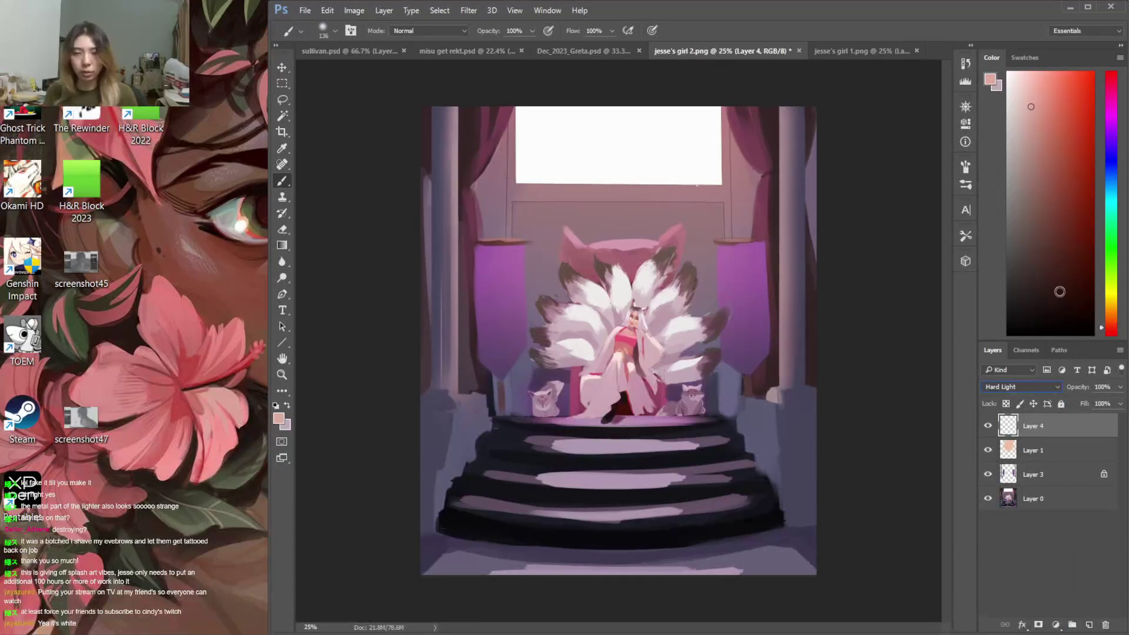
Adjust Layer 1's opacity and brush a soft salmon glow along the throne's top edge on Layer 4
{"action": "key", "text": "ctrl+plus"}
{"action": "key", "text": "ctrl+plus"}
{"action": "key", "text": "ctrl+plus"}
{"action": "scroll", "coordinate": [950, 317], "scroll_direction": "up", "scroll_amount": 5}
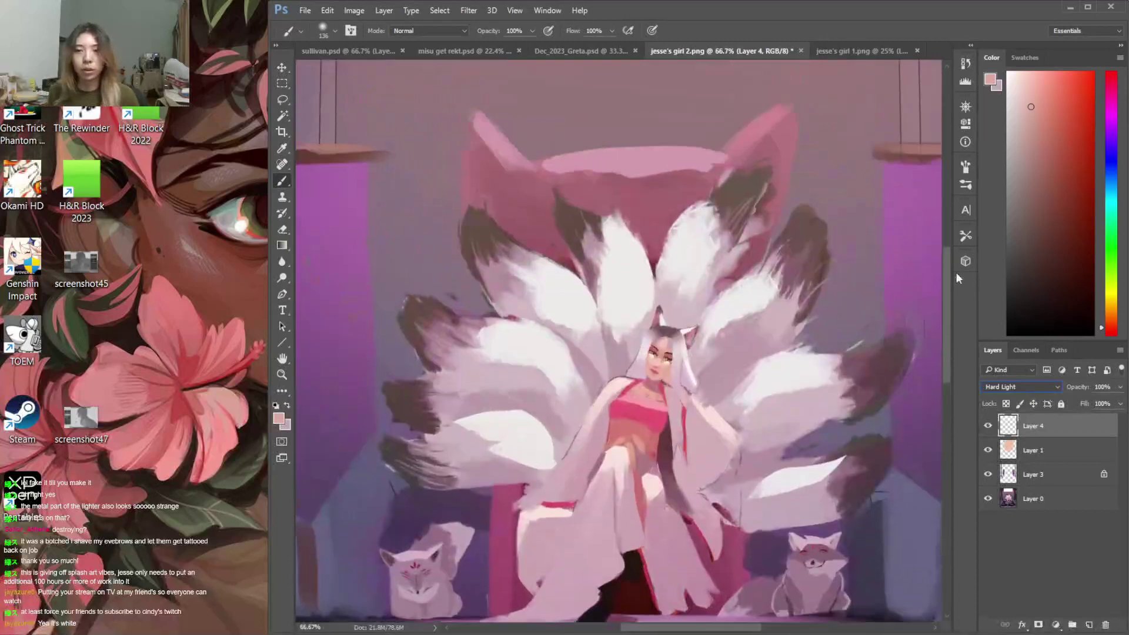
{"action": "left_click", "coordinate": [1076, 452]}
{"action": "left_click_drag", "start_coordinate": [1116, 387], "coordinate": [1072, 405]}
{"action": "left_click", "coordinate": [1078, 429]}
{"action": "mouse_move", "coordinate": [709, 226]}
{"action": "left_mouse_down"}
{"action": "mouse_move", "coordinate": [558, 247]}
{"action": "mouse_move", "coordinate": [538, 225]}
{"action": "left_mouse_up"}
{"action": "left_click_drag", "start_coordinate": [745, 234], "coordinate": [732, 215]}
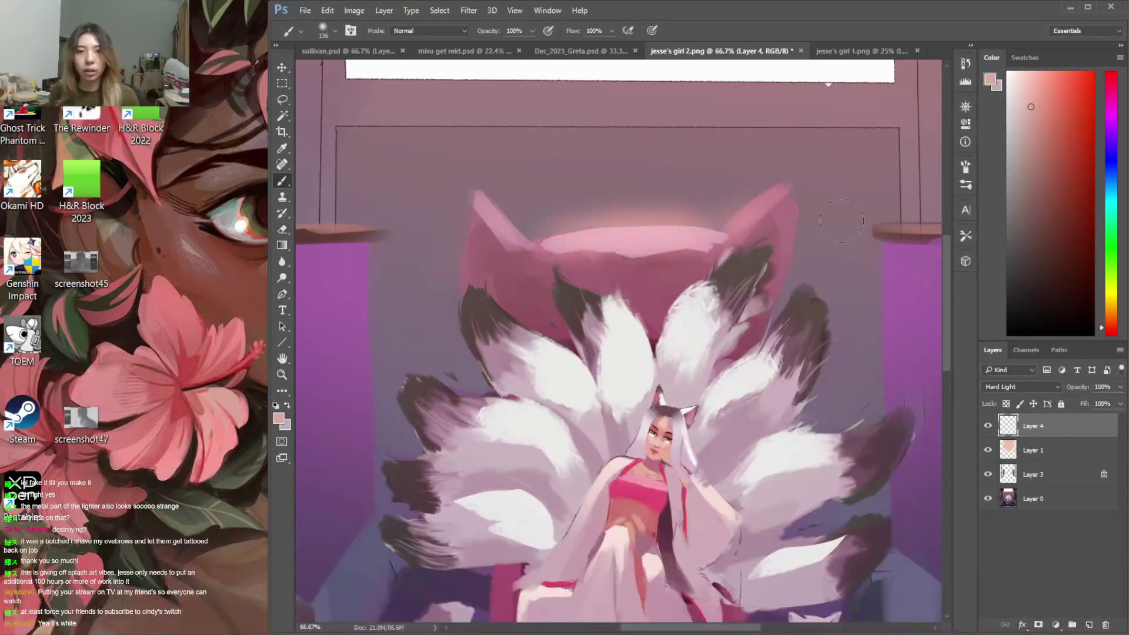
Brush soft rim glows onto the tail edges and the figure's shoulder at 67 px, erasing the excess around her head
{"action": "right_click", "coordinate": [695, 360]}
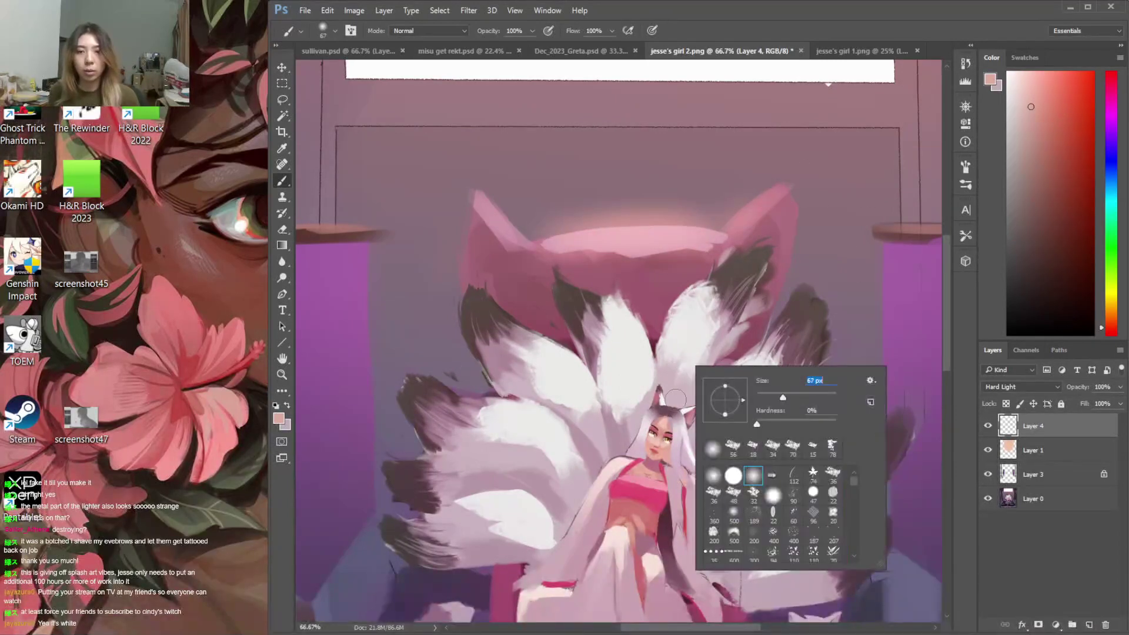
{"action": "left_click", "coordinate": [683, 398]}
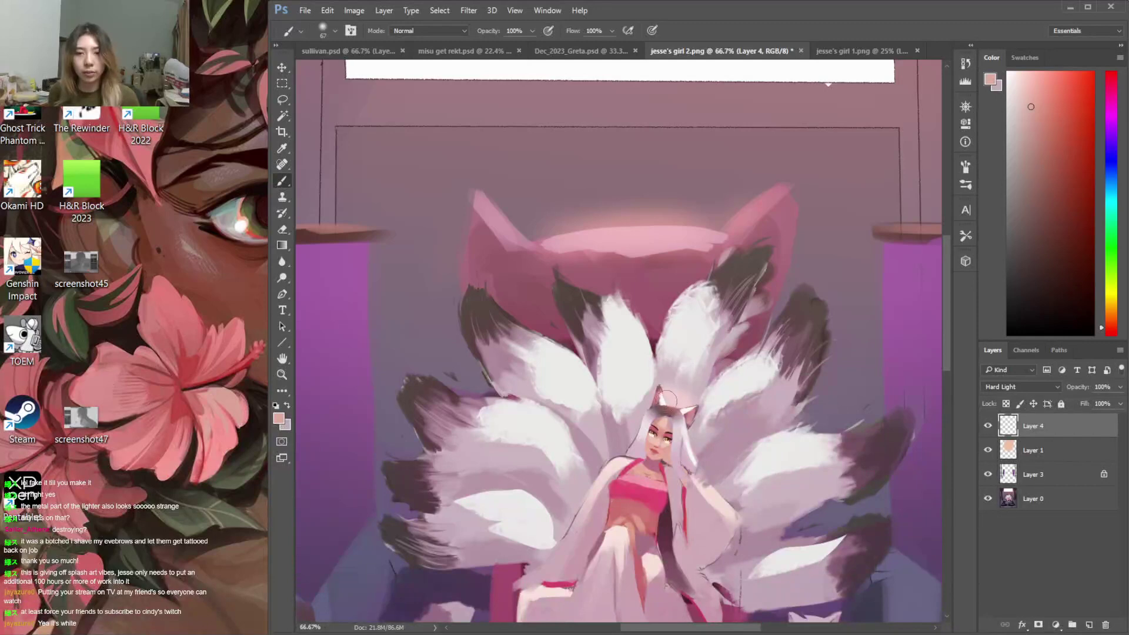
{"action": "key", "text": "e"}
{"action": "right_click", "coordinate": [693, 369]}
{"action": "left_click", "coordinate": [749, 477]}
{"action": "mouse_move", "coordinate": [675, 366]}
{"action": "left_mouse_down"}
{"action": "mouse_move", "coordinate": [676, 385]}
{"action": "mouse_move", "coordinate": [642, 410]}
{"action": "left_mouse_up"}
{"action": "key", "text": "b"}
{"action": "left_click_drag", "start_coordinate": [535, 330], "coordinate": [587, 382]}
{"action": "mouse_move", "coordinate": [735, 371]}
{"action": "left_mouse_down"}
{"action": "mouse_move", "coordinate": [757, 349]}
{"action": "mouse_move", "coordinate": [714, 396]}
{"action": "mouse_move", "coordinate": [790, 339]}
{"action": "mouse_move", "coordinate": [694, 304]}
{"action": "left_mouse_up"}
{"action": "mouse_move", "coordinate": [791, 435]}
{"action": "left_mouse_down"}
{"action": "mouse_move", "coordinate": [831, 428]}
{"action": "mouse_move", "coordinate": [798, 458]}
{"action": "left_mouse_up"}
{"action": "mouse_move", "coordinate": [829, 520]}
{"action": "left_mouse_down"}
{"action": "mouse_move", "coordinate": [777, 552]}
{"action": "mouse_move", "coordinate": [751, 532]}
{"action": "left_mouse_up"}
{"action": "mouse_move", "coordinate": [626, 455]}
{"action": "left_mouse_down"}
{"action": "mouse_move", "coordinate": [577, 510]}
{"action": "mouse_move", "coordinate": [603, 481]}
{"action": "left_mouse_up"}
Compare Overlay, Hard Light and Vivid Light blending on Layer 4 and set it to Vivid Light
{"action": "left_click", "coordinate": [996, 389]}
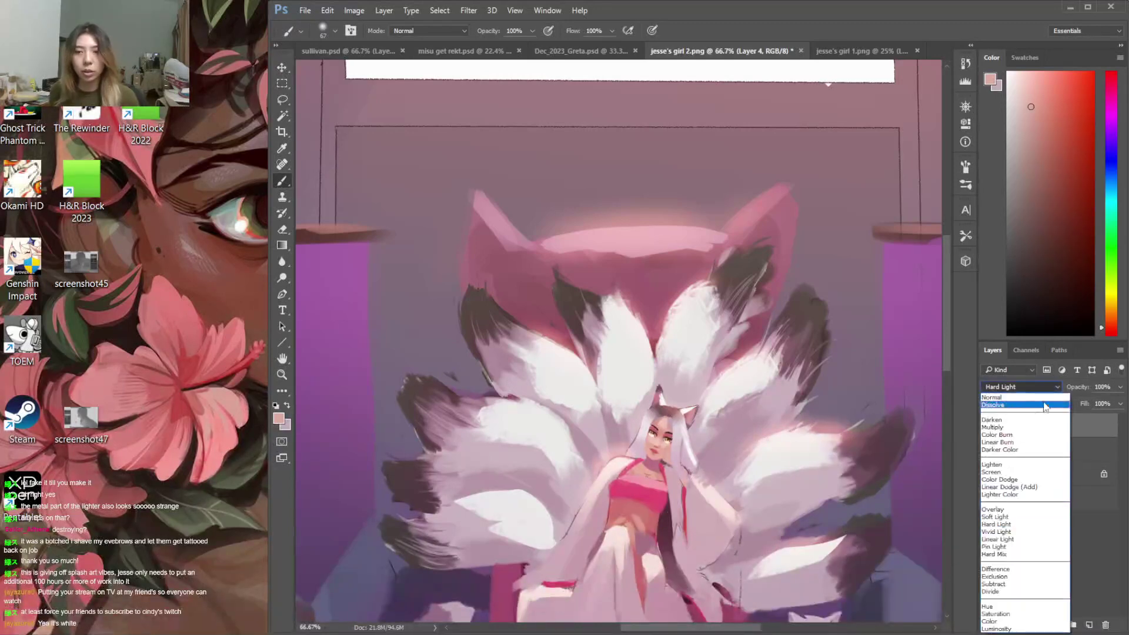
{"action": "left_click", "coordinate": [986, 510]}
{"action": "key", "text": "Down"}
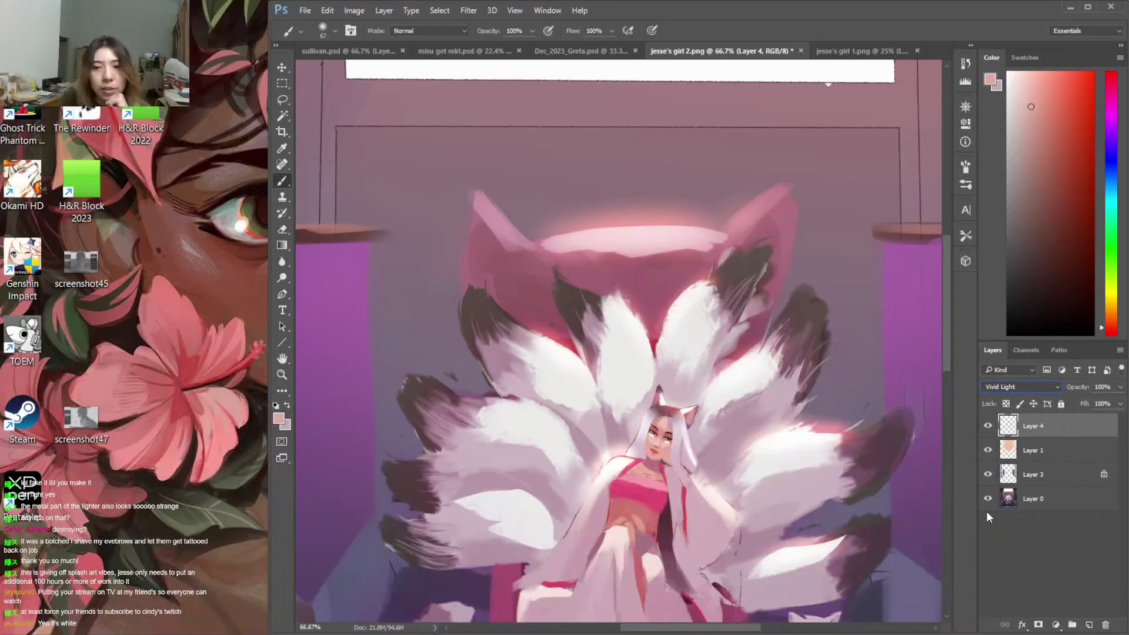
{"action": "key", "text": "Up"}
{"action": "key", "text": "Up"}
{"action": "key", "text": "Up"}
{"action": "key", "text": "Up"}
{"action": "key", "text": "Up"}
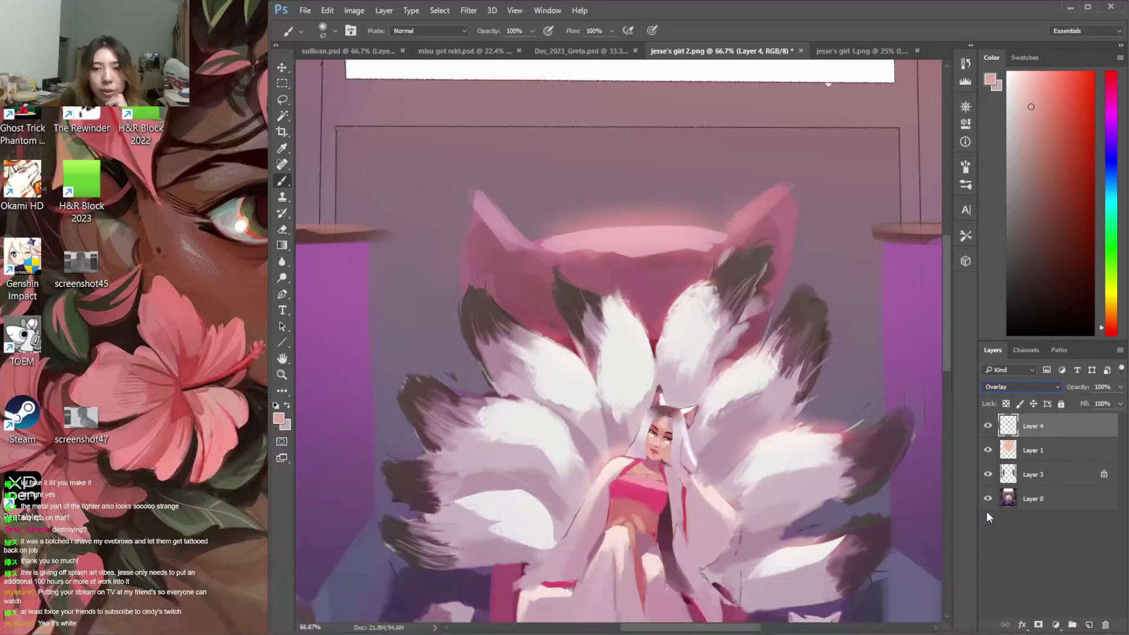
{"action": "key", "text": "Down"}
{"action": "key", "text": "Down"}
{"action": "key", "text": "Down"}
{"action": "key", "text": "Down"}
{"action": "key", "text": "Down"}
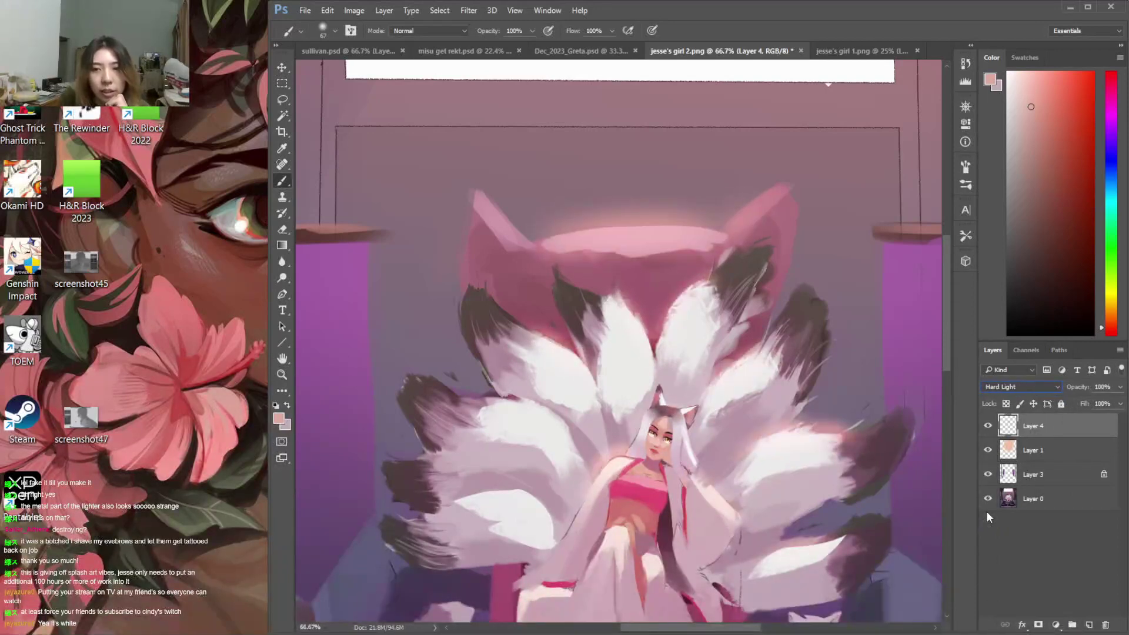
Add soft glows to the fox statues' heads and the rods above the banners on Layer 4, undoing unwanted strokes
{"action": "left_click_drag", "start_coordinate": [947, 346], "coordinate": [947, 390]}
{"action": "left_click_drag", "start_coordinate": [376, 451], "coordinate": [451, 448]}
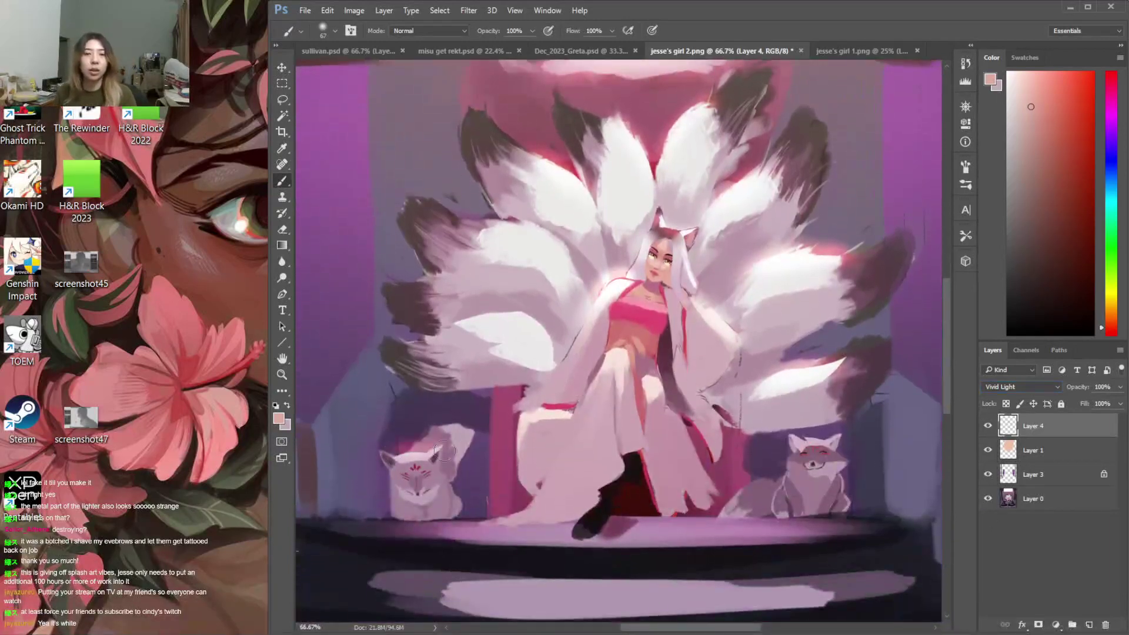
{"action": "key", "text": "ctrl+z"}
{"action": "left_click_drag", "start_coordinate": [832, 445], "coordinate": [787, 441]}
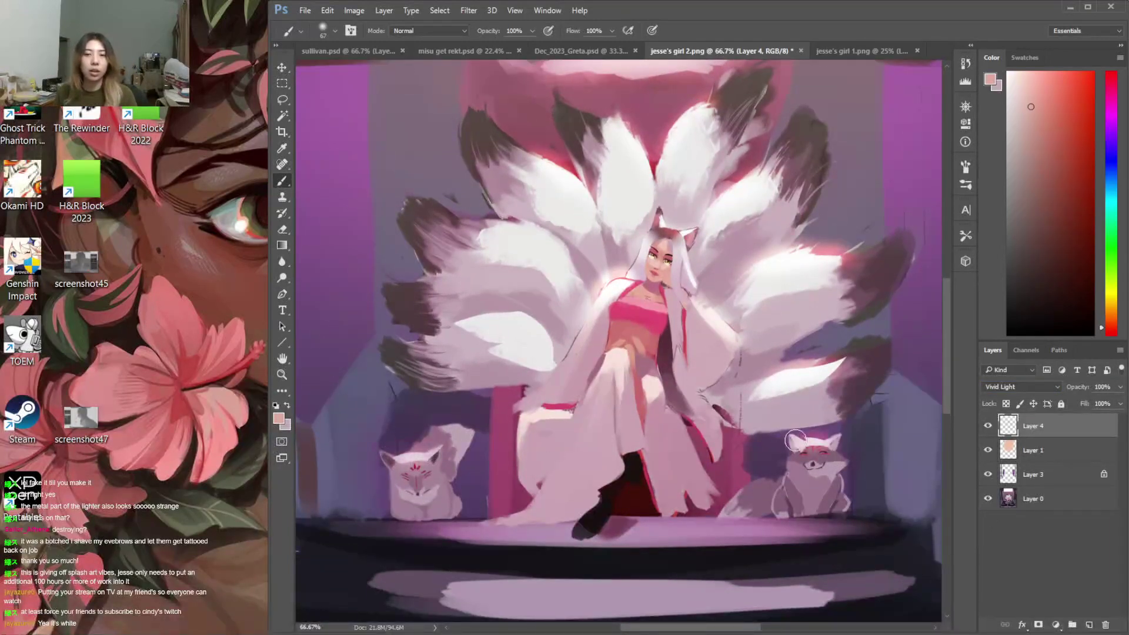
{"action": "mouse_move", "coordinate": [947, 331]}
{"action": "left_mouse_down"}
{"action": "mouse_move", "coordinate": [945, 266]}
{"action": "mouse_move", "coordinate": [882, 285]}
{"action": "left_mouse_up"}
{"action": "key", "text": "ctrl+z"}
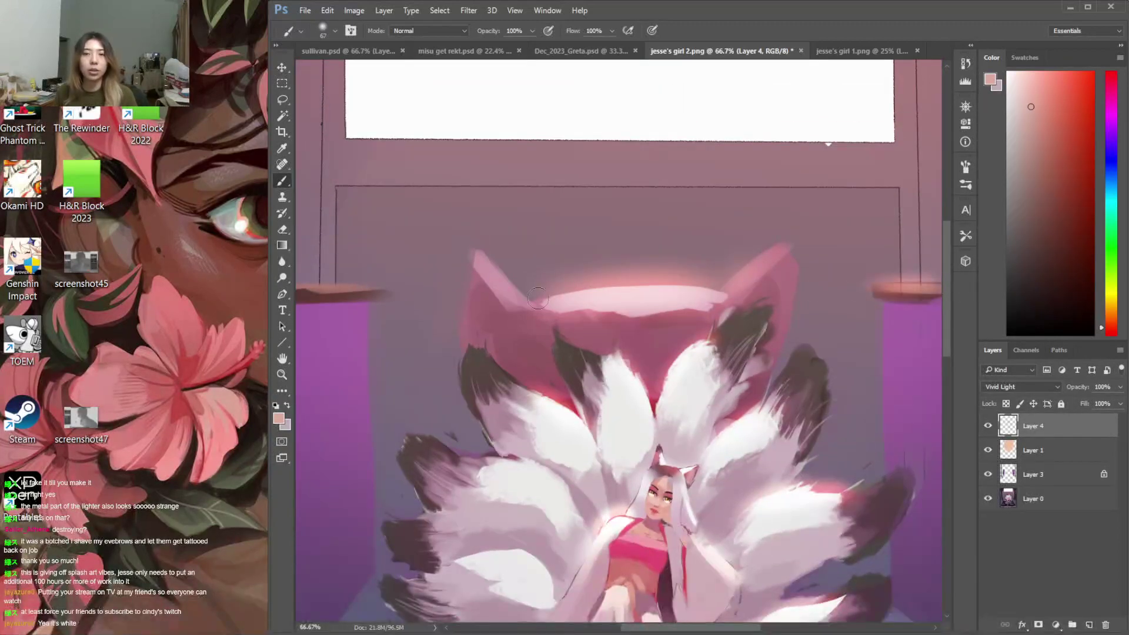
Set Layer 1's opacity to 62%
{"action": "key", "text": "ctrl+minus"}
{"action": "key", "text": "ctrl+minus"}
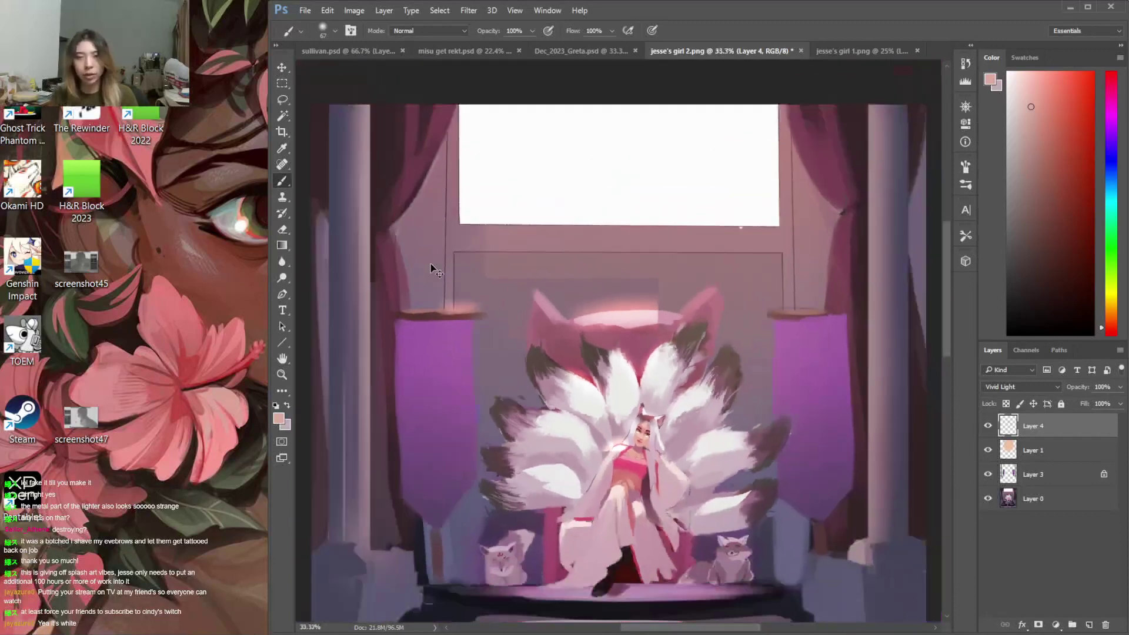
{"action": "right_click", "coordinate": [683, 297]}
{"action": "left_click", "coordinate": [1038, 451]}
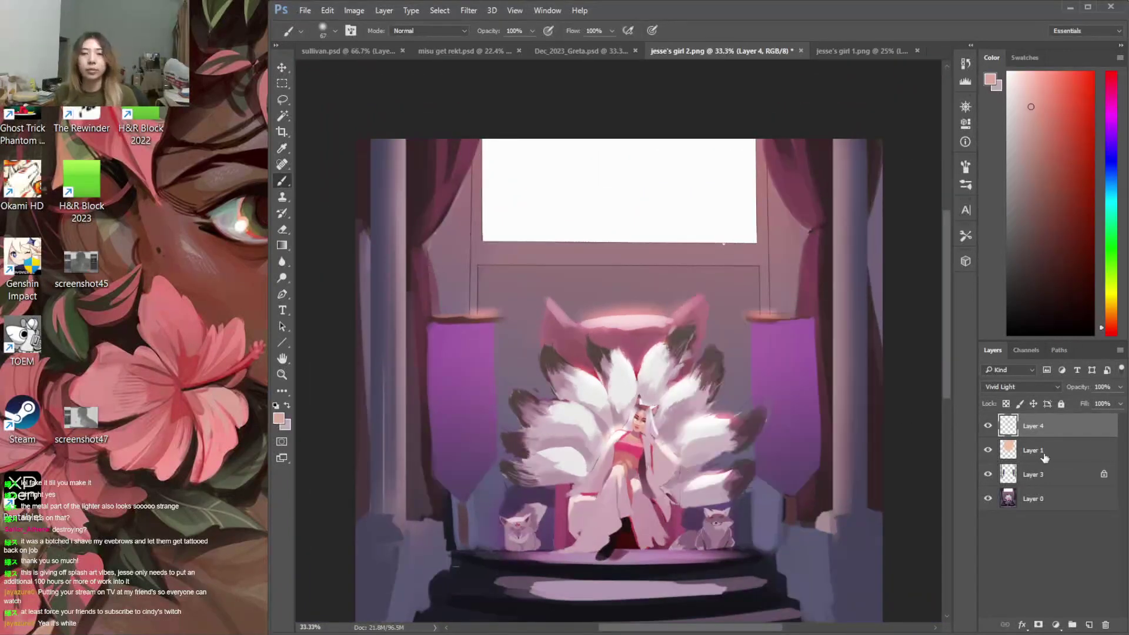
{"action": "mouse_move", "coordinate": [1104, 406]}
{"action": "left_mouse_down"}
{"action": "mouse_move", "coordinate": [1085, 407]}
{"action": "mouse_move", "coordinate": [1103, 405]}
{"action": "left_mouse_up"}
Lasso the figure's shadow side and erase Layer 1's glow there with a very large soft eraser, undoing the first attempt
{"action": "key", "text": "e"}
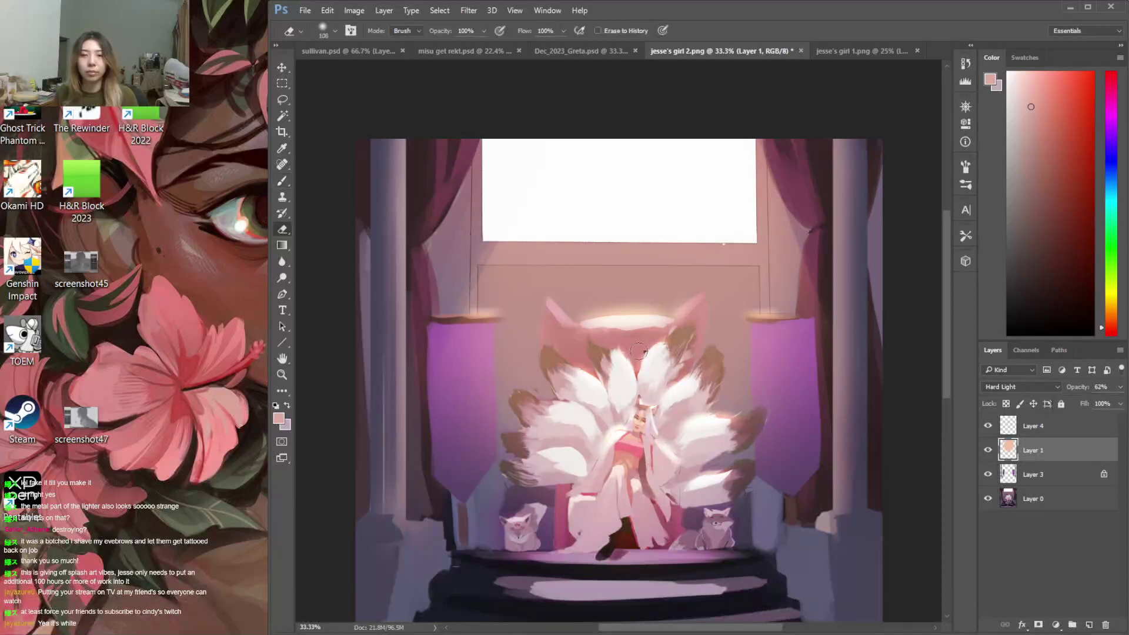
{"action": "right_click", "coordinate": [729, 447]}
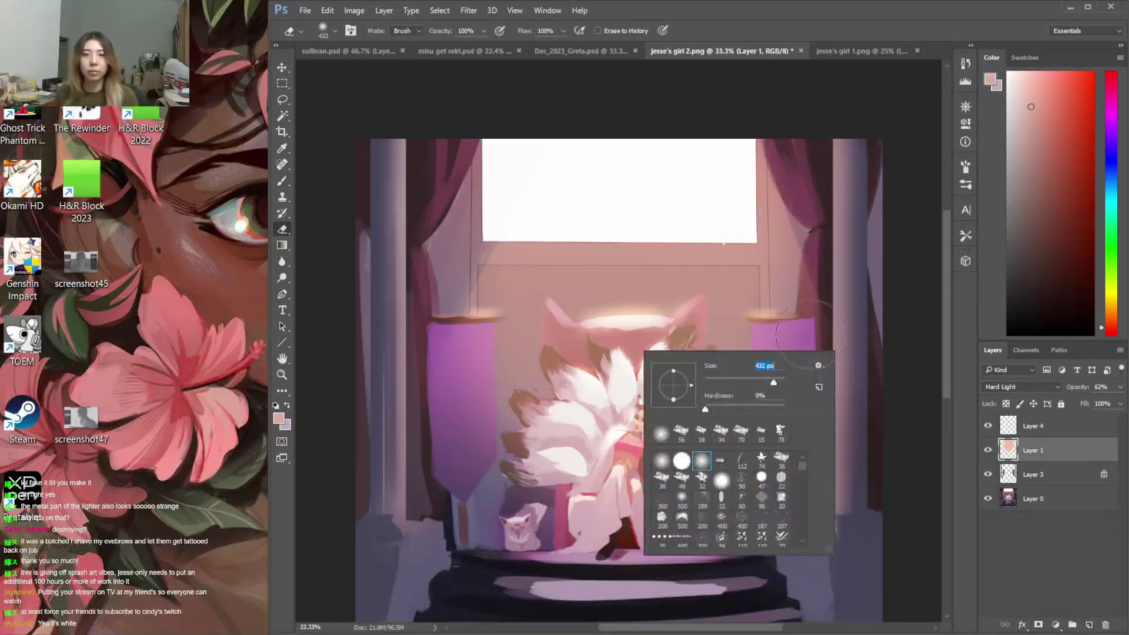
{"action": "mouse_move", "coordinate": [637, 471]}
{"action": "left_mouse_down"}
{"action": "mouse_move", "coordinate": [630, 485]}
{"action": "mouse_move", "coordinate": [676, 461]}
{"action": "mouse_move", "coordinate": [645, 473]}
{"action": "left_mouse_up"}
{"action": "key", "text": "ctrl+z"}
{"action": "left_click", "coordinate": [644, 467]}
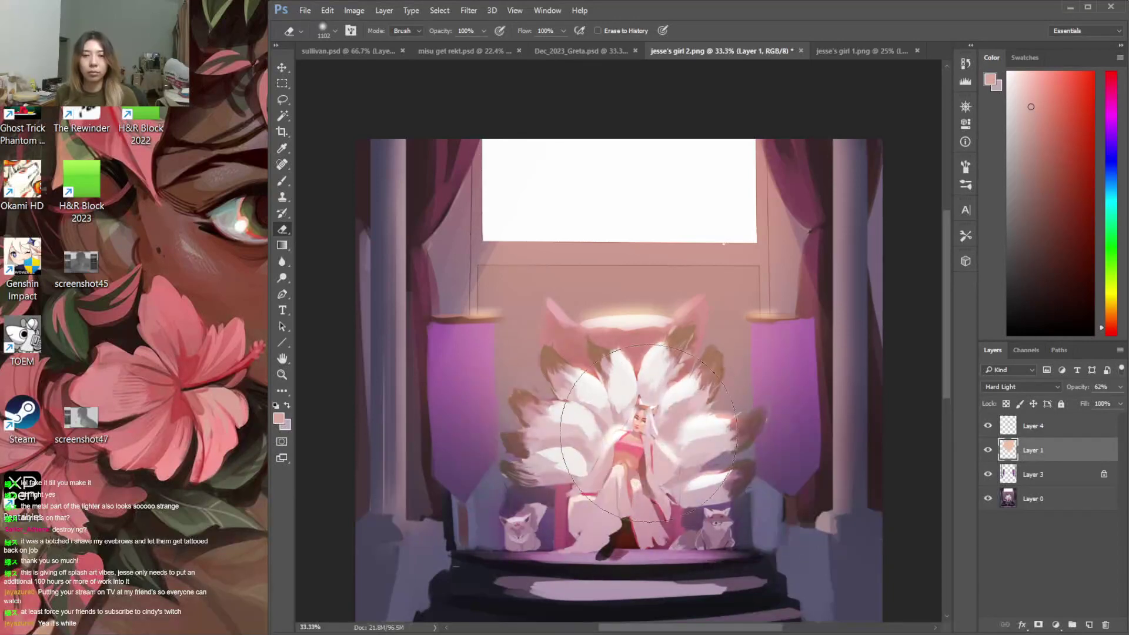
{"action": "key", "text": "l"}
{"action": "mouse_move", "coordinate": [648, 414]}
{"action": "left_mouse_down"}
{"action": "mouse_move", "coordinate": [614, 454]}
{"action": "mouse_move", "coordinate": [644, 408]}
{"action": "left_mouse_up"}
{"action": "key", "text": "e"}
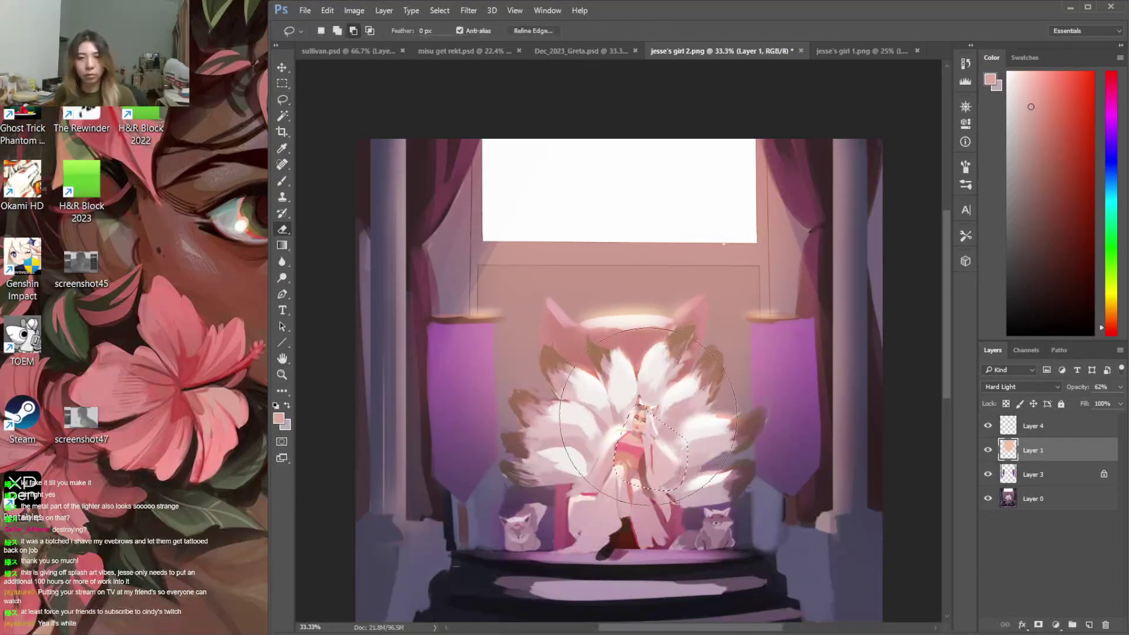
{"action": "key", "text": "ctrl+d"}
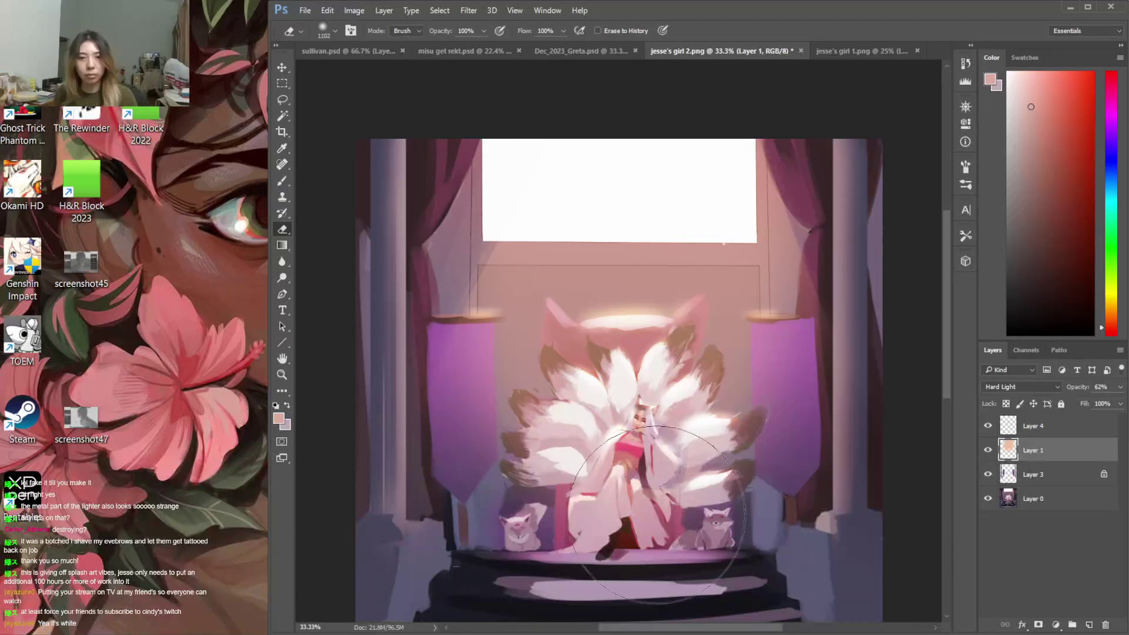
Erase Layer 1's glow from the lower figure and the inner tails with a soft 464 px eraser, undoing two strokes
{"action": "right_click", "coordinate": [694, 414]}
{"action": "left_click_drag", "start_coordinate": [824, 446], "coordinate": [811, 445]}
{"action": "left_click_drag", "start_coordinate": [635, 463], "coordinate": [624, 487]}
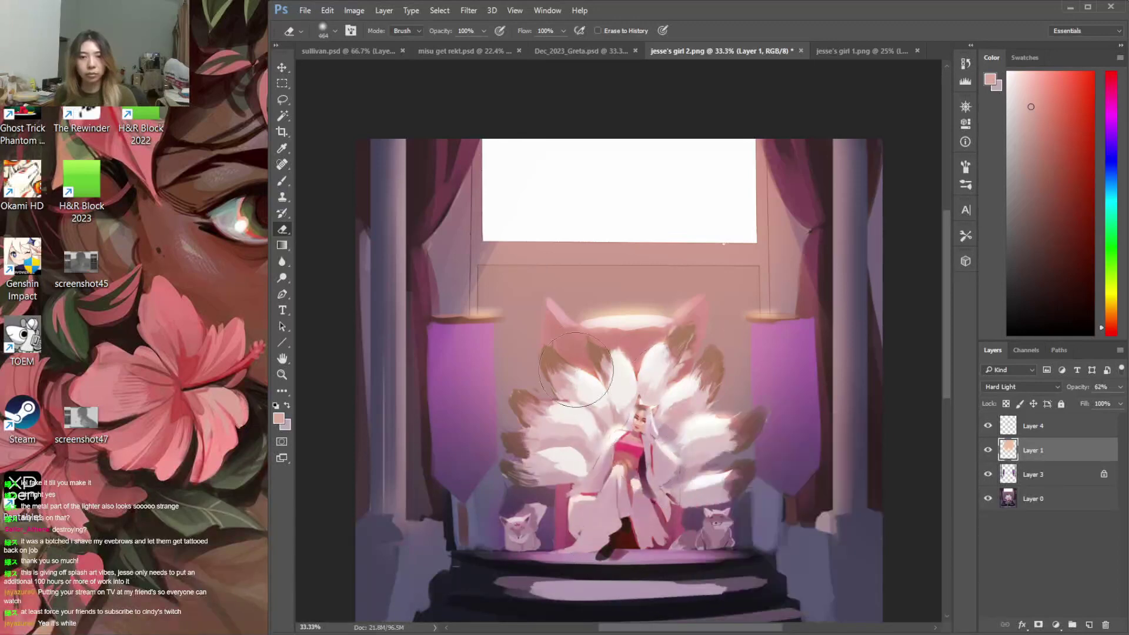
{"action": "left_click_drag", "start_coordinate": [582, 379], "coordinate": [548, 453]}
{"action": "left_click_drag", "start_coordinate": [605, 394], "coordinate": [653, 375]}
{"action": "left_click_drag", "start_coordinate": [672, 476], "coordinate": [682, 470]}
{"action": "key", "text": "ctrl+alt+z"}
{"action": "key", "text": "ctrl+alt+z"}
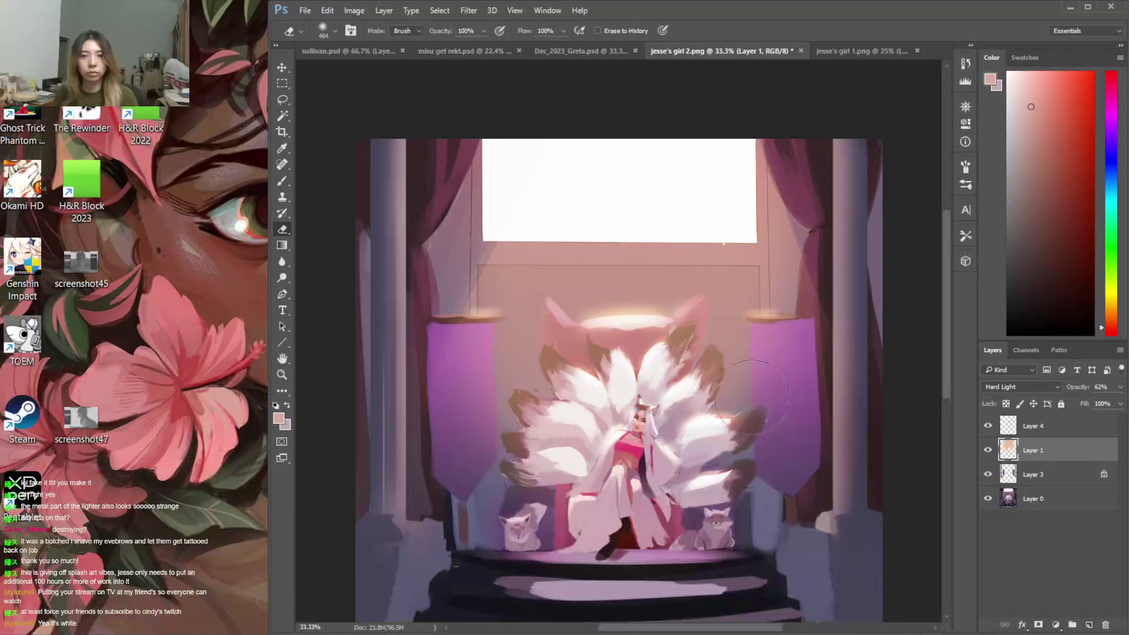
{"action": "left_click_drag", "start_coordinate": [599, 382], "coordinate": [651, 355]}
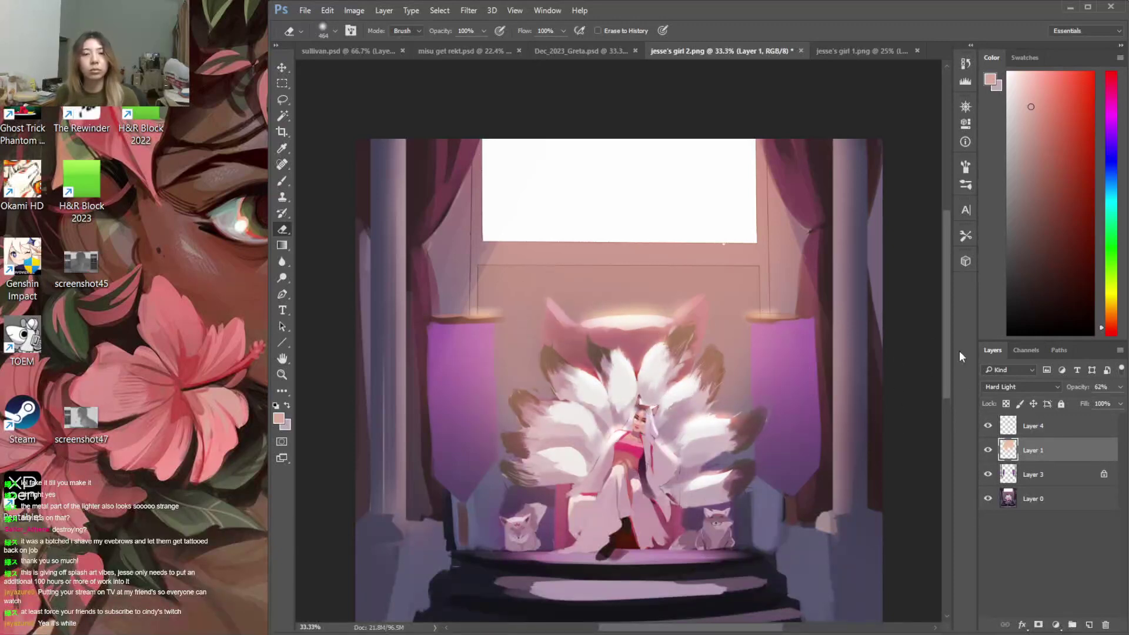
Brush warm salmon light over the stair highlights and the floor strip on Layer 1 with a soft 136 px brush
{"action": "left_click_drag", "start_coordinate": [945, 366], "coordinate": [941, 404]}
{"action": "key", "text": "b"}
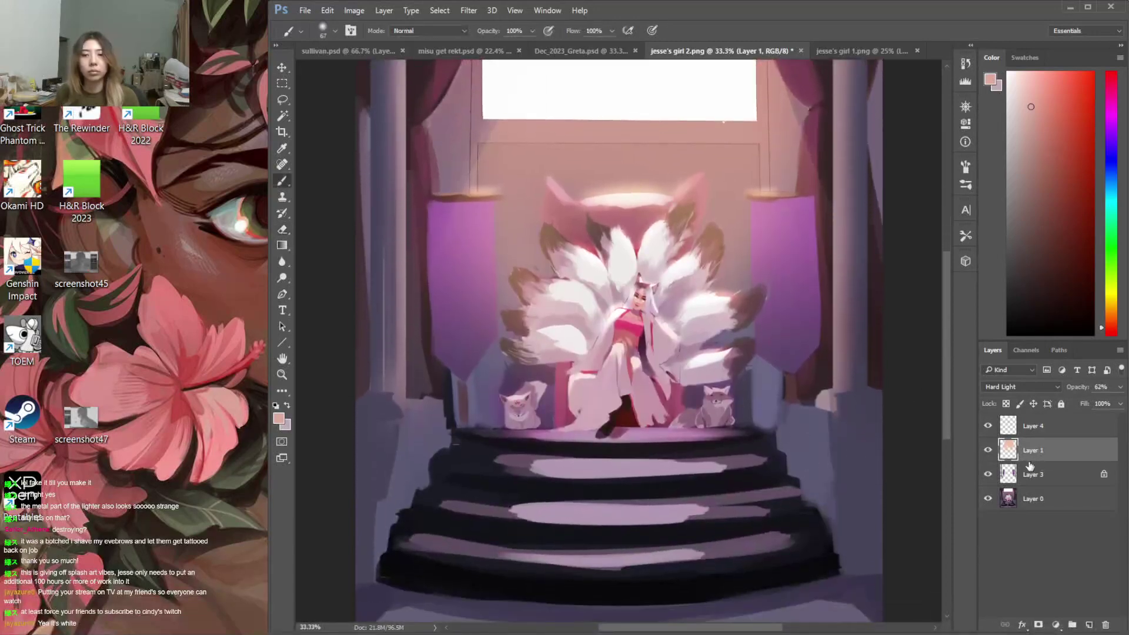
{"action": "right_click", "coordinate": [655, 448]}
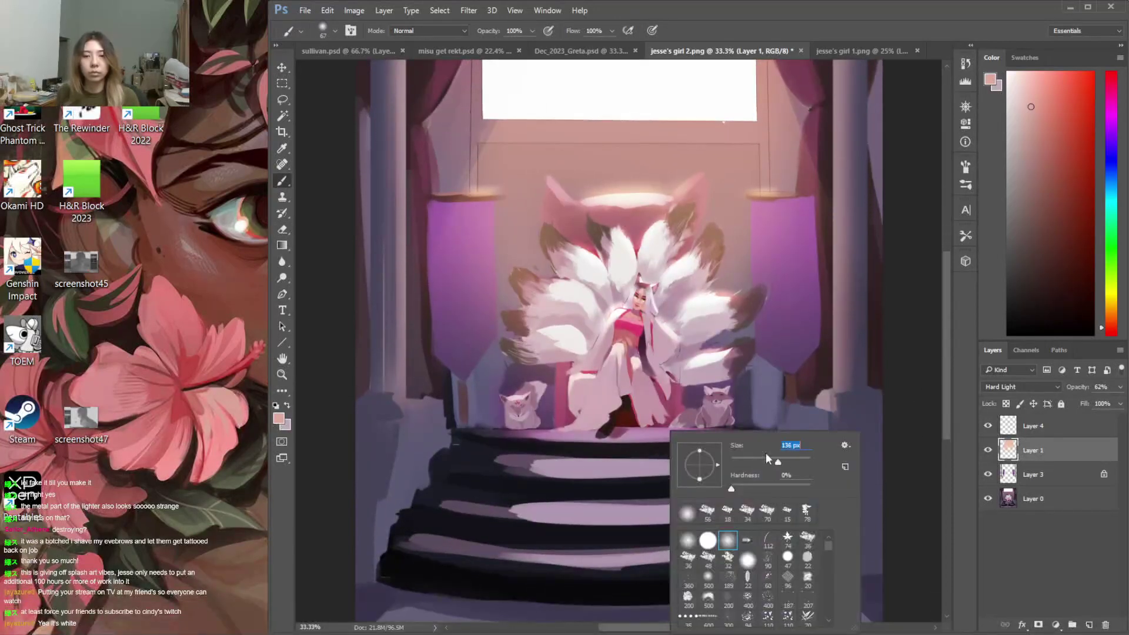
{"action": "left_click_drag", "start_coordinate": [776, 458], "coordinate": [774, 458]}
{"action": "key", "text": "Return"}
{"action": "mouse_move", "coordinate": [532, 461]}
{"action": "left_mouse_down"}
{"action": "mouse_move", "coordinate": [735, 464]}
{"action": "mouse_move", "coordinate": [535, 458]}
{"action": "left_mouse_up"}
{"action": "mouse_move", "coordinate": [729, 504]}
{"action": "left_mouse_down"}
{"action": "mouse_move", "coordinate": [507, 504]}
{"action": "mouse_move", "coordinate": [739, 510]}
{"action": "mouse_move", "coordinate": [492, 540]}
{"action": "mouse_move", "coordinate": [751, 540]}
{"action": "left_mouse_up"}
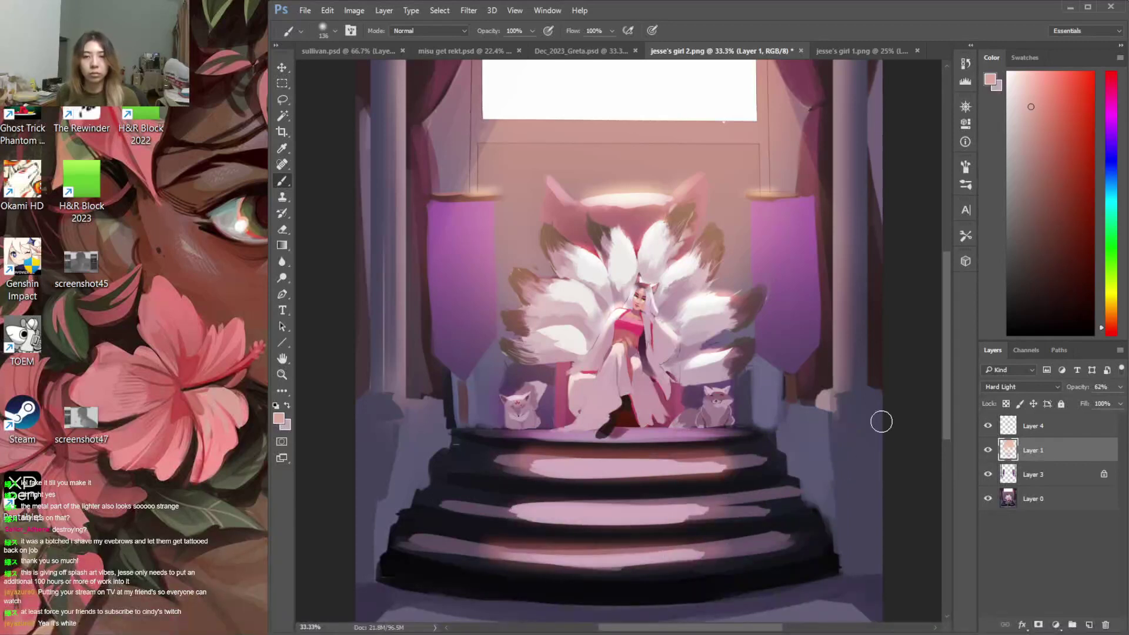
{"action": "scroll", "coordinate": [923, 439], "scroll_direction": "down", "scroll_amount": 3}
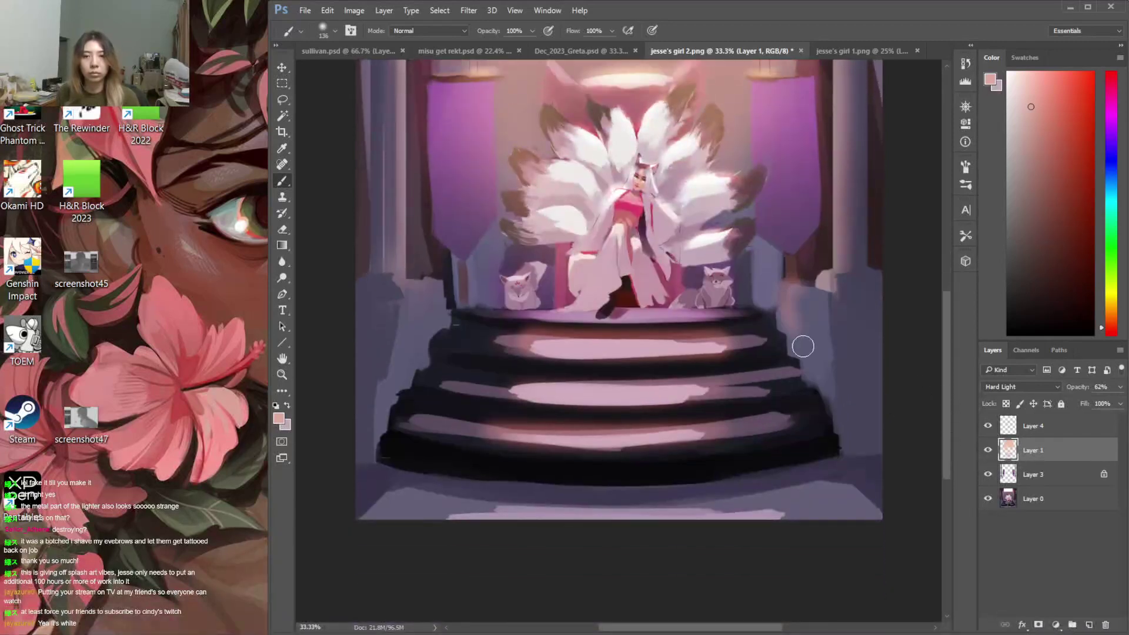
{"action": "mouse_move", "coordinate": [704, 519]}
{"action": "left_mouse_down"}
{"action": "mouse_move", "coordinate": [746, 520]}
{"action": "mouse_move", "coordinate": [613, 520]}
{"action": "mouse_move", "coordinate": [594, 506]}
{"action": "left_mouse_up"}
Compare the painting with jesse's girl 1.png and check it with Layer 4 hidden and shown
{"action": "left_click", "coordinate": [968, 104]}
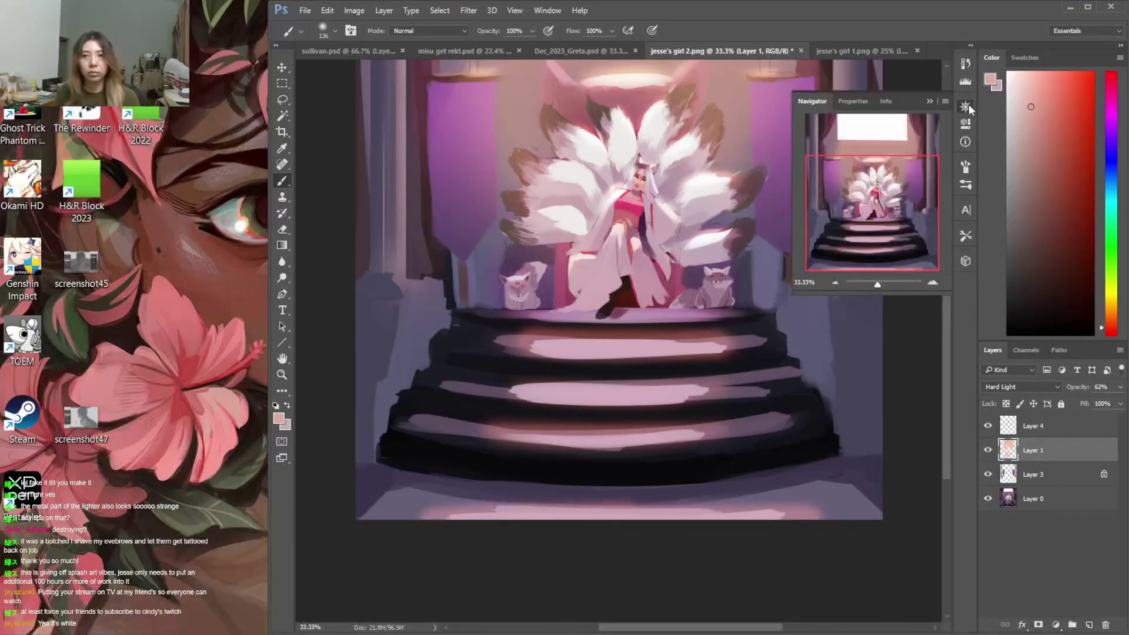
{"action": "left_click_drag", "start_coordinate": [947, 328], "coordinate": [946, 291]}
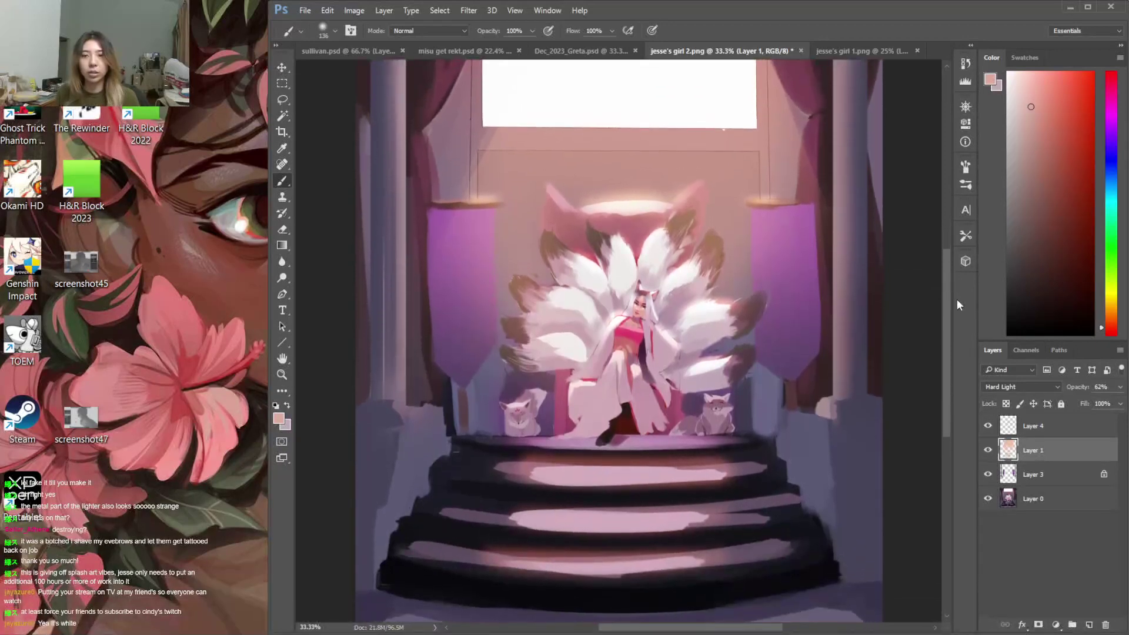
{"action": "left_click", "coordinate": [873, 51]}
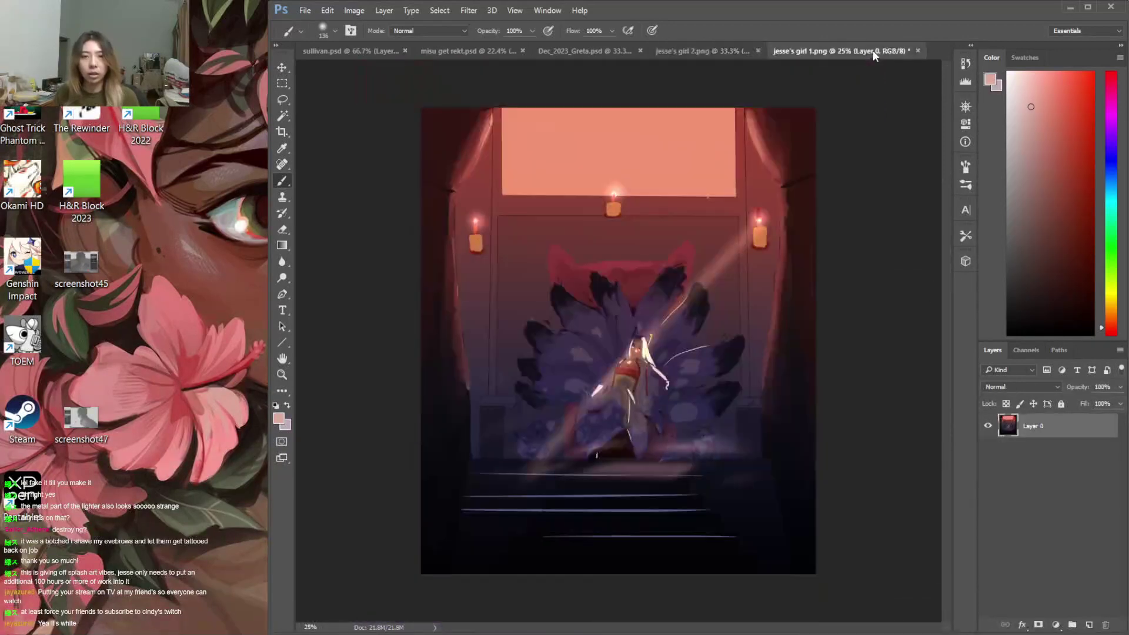
{"action": "left_click", "coordinate": [709, 52]}
{"action": "left_click", "coordinate": [988, 427]}
{"action": "left_click", "coordinate": [988, 427]}
Brush bright glows on Layer 4 onto the right pillar's base and the inner ends of both banner rods, undoing one stroke
{"action": "left_click", "coordinate": [1061, 428]}
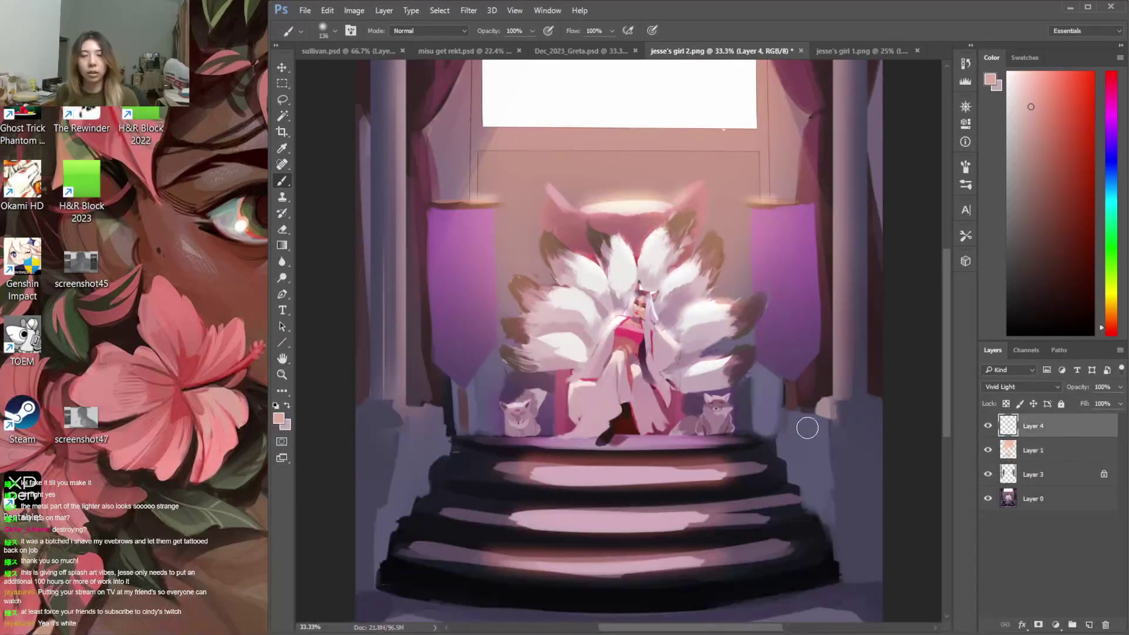
{"action": "left_click", "coordinate": [825, 407]}
{"action": "key", "text": "ctrl+z"}
{"action": "left_click_drag", "start_coordinate": [835, 404], "coordinate": [823, 407]}
{"action": "left_click_drag", "start_coordinate": [747, 203], "coordinate": [767, 202]}
{"action": "left_click", "coordinate": [490, 200]}
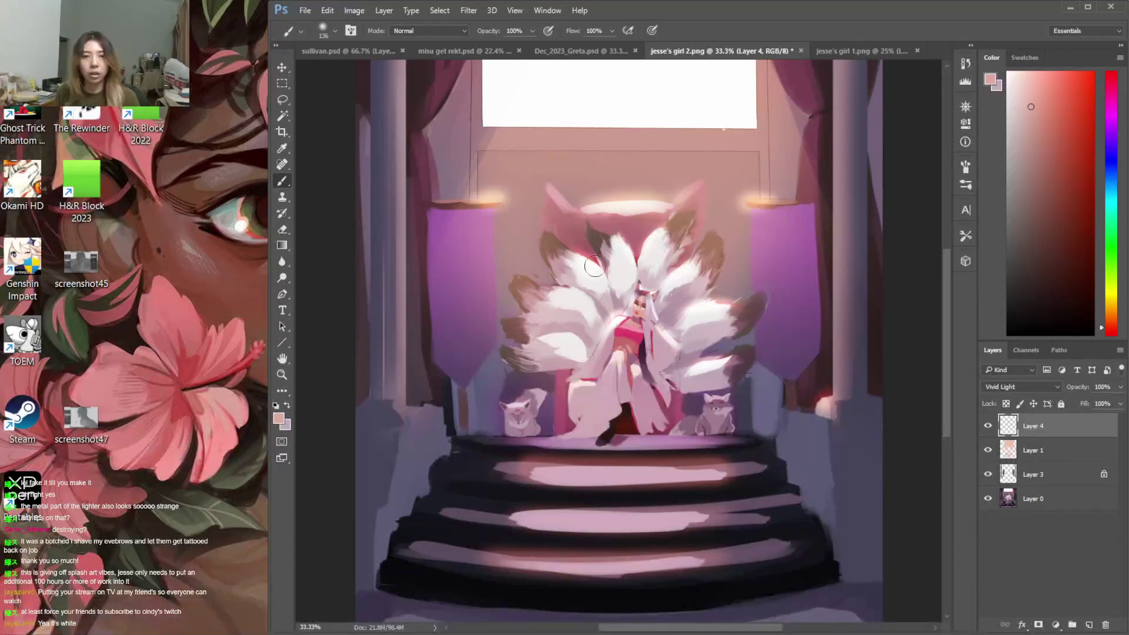
Brush a warm glow onto the throne's left ear on Layer 4 and compare the painting with Layer 4 hidden and shown
{"action": "left_click_drag", "start_coordinate": [571, 212], "coordinate": [554, 177]}
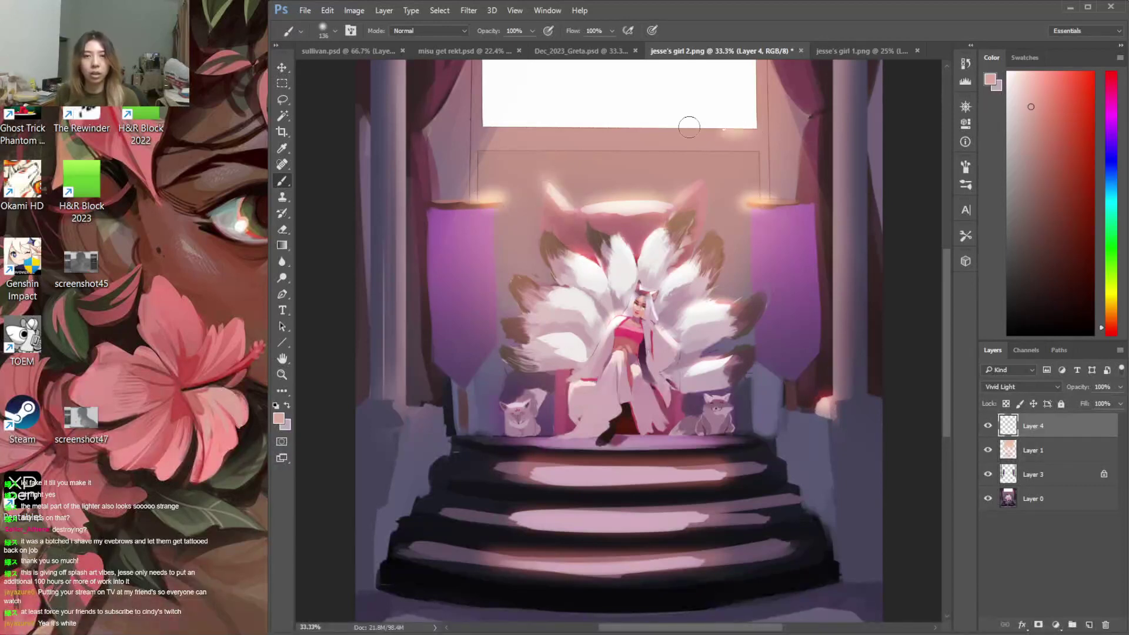
{"action": "right_click", "coordinate": [714, 168]}
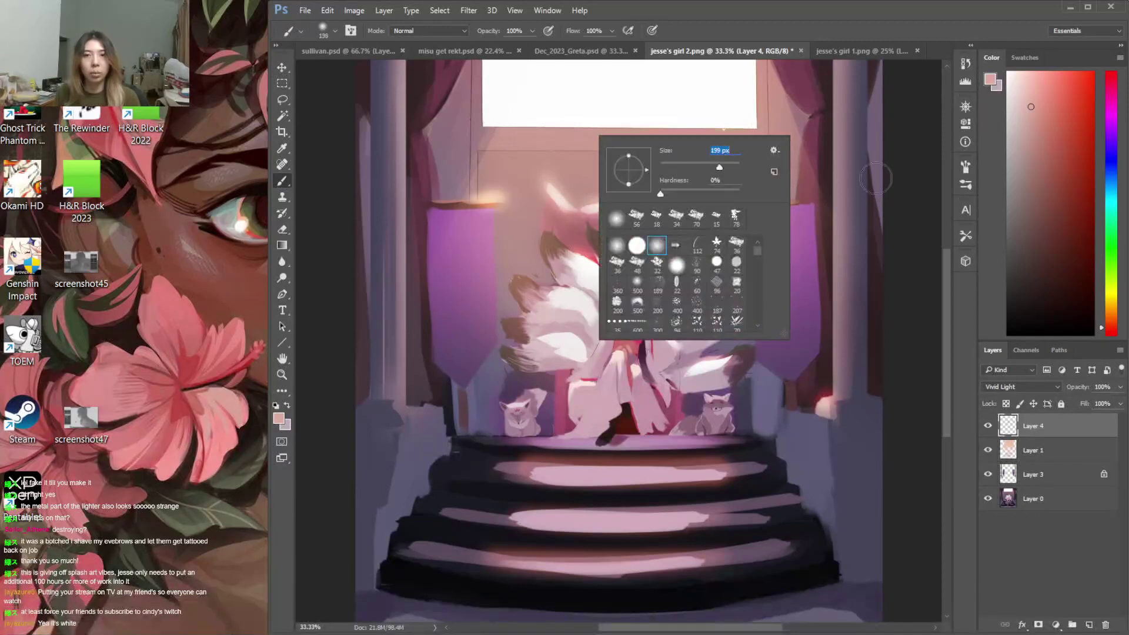
{"action": "left_click", "coordinate": [1035, 496]}
{"action": "left_click", "coordinate": [988, 426]}
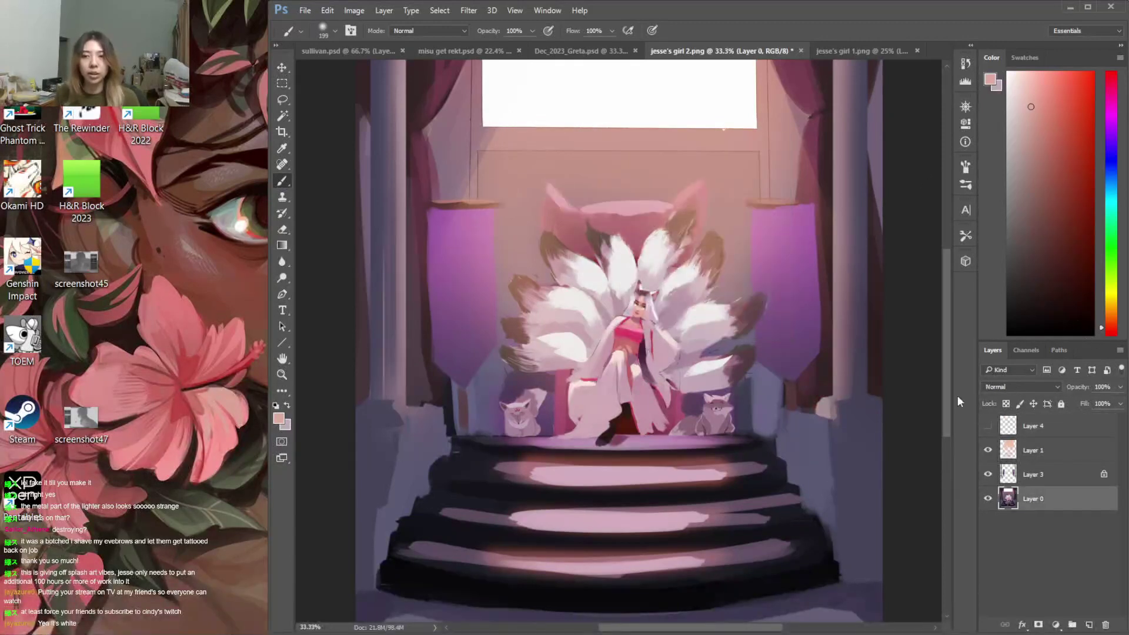
{"action": "left_click", "coordinate": [1000, 427]}
{"action": "left_click", "coordinate": [988, 426]}
With Layer 1 temporarily hidden, brush a white glow over the window's edges on Layer 4 with a soft 199 px brush
{"action": "left_click", "coordinate": [988, 451]}
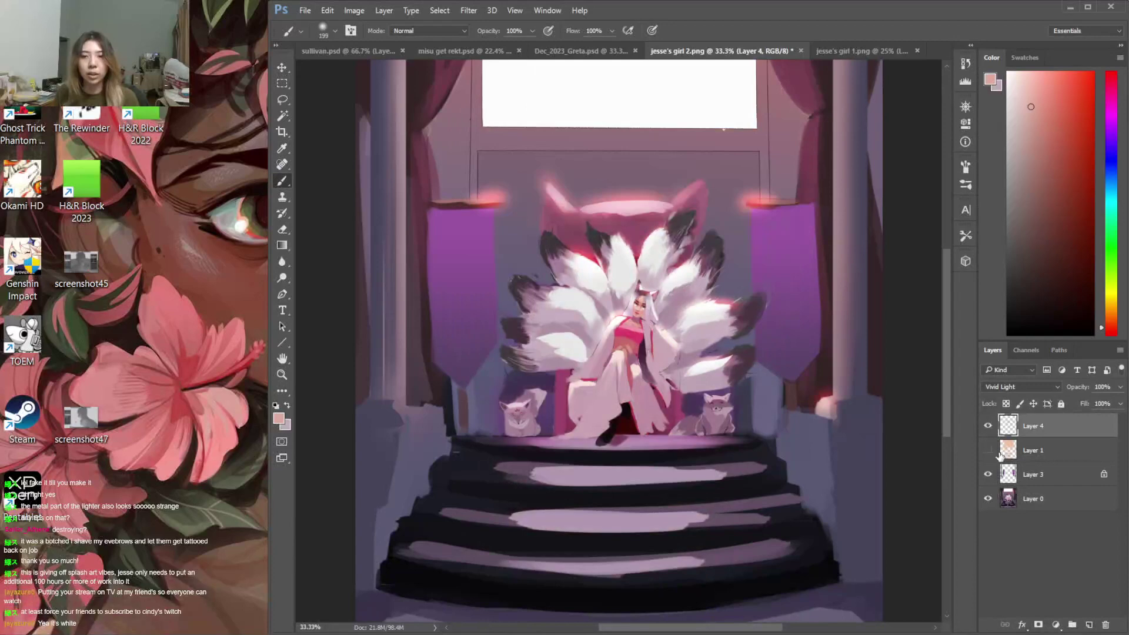
{"action": "left_click", "coordinate": [601, 106], "text": "alt"}
{"action": "mouse_move", "coordinate": [514, 113]}
{"action": "left_mouse_down"}
{"action": "mouse_move", "coordinate": [691, 107]}
{"action": "mouse_move", "coordinate": [538, 114]}
{"action": "mouse_move", "coordinate": [759, 118]}
{"action": "left_mouse_up"}
{"action": "scroll", "coordinate": [884, 272], "scroll_direction": "up", "scroll_amount": 4}
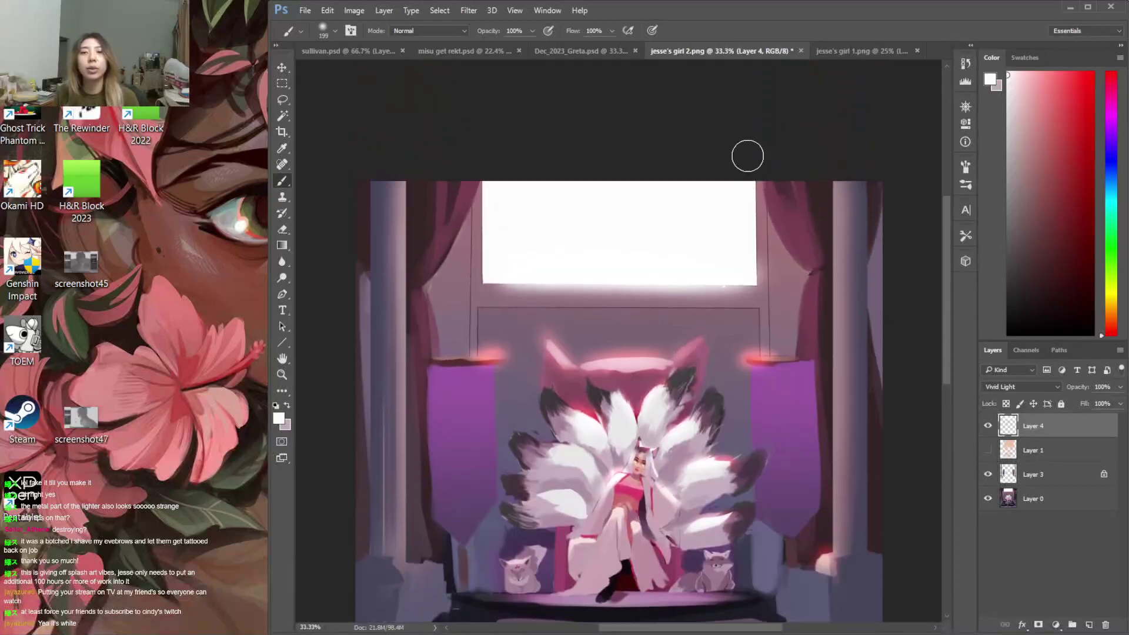
{"action": "mouse_move", "coordinate": [547, 177]}
{"action": "left_mouse_down"}
{"action": "mouse_move", "coordinate": [494, 229]}
{"action": "mouse_move", "coordinate": [505, 192]}
{"action": "mouse_move", "coordinate": [500, 283]}
{"action": "mouse_move", "coordinate": [485, 261]}
{"action": "mouse_move", "coordinate": [487, 275]}
{"action": "mouse_move", "coordinate": [688, 275]}
{"action": "mouse_move", "coordinate": [582, 269]}
{"action": "mouse_move", "coordinate": [757, 259]}
{"action": "left_mouse_up"}
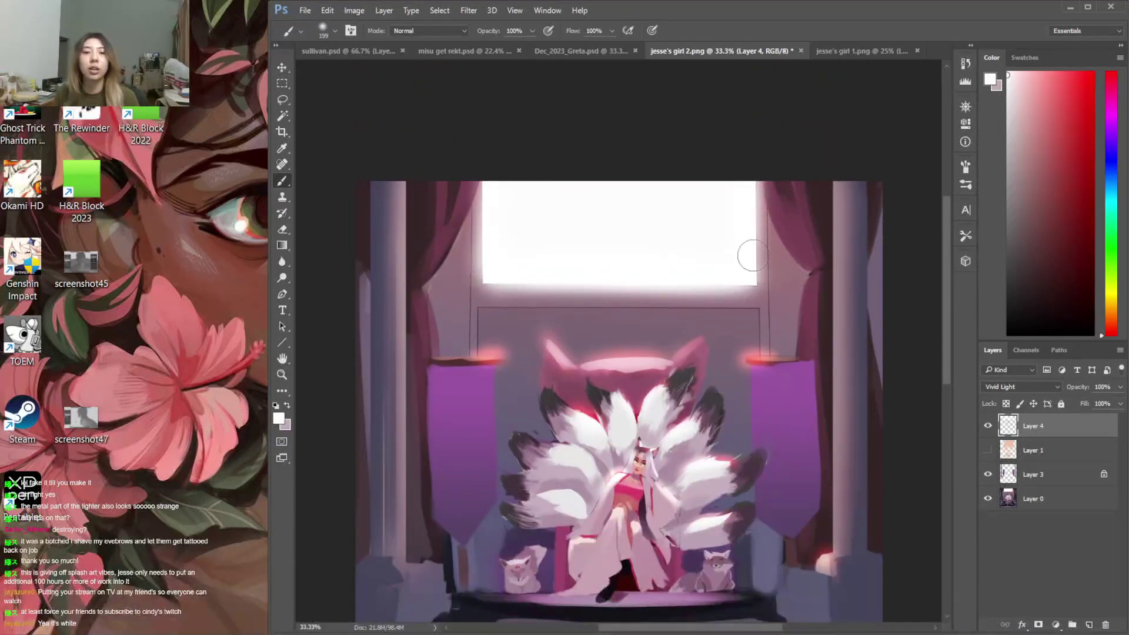
{"action": "left_click", "coordinate": [988, 449]}
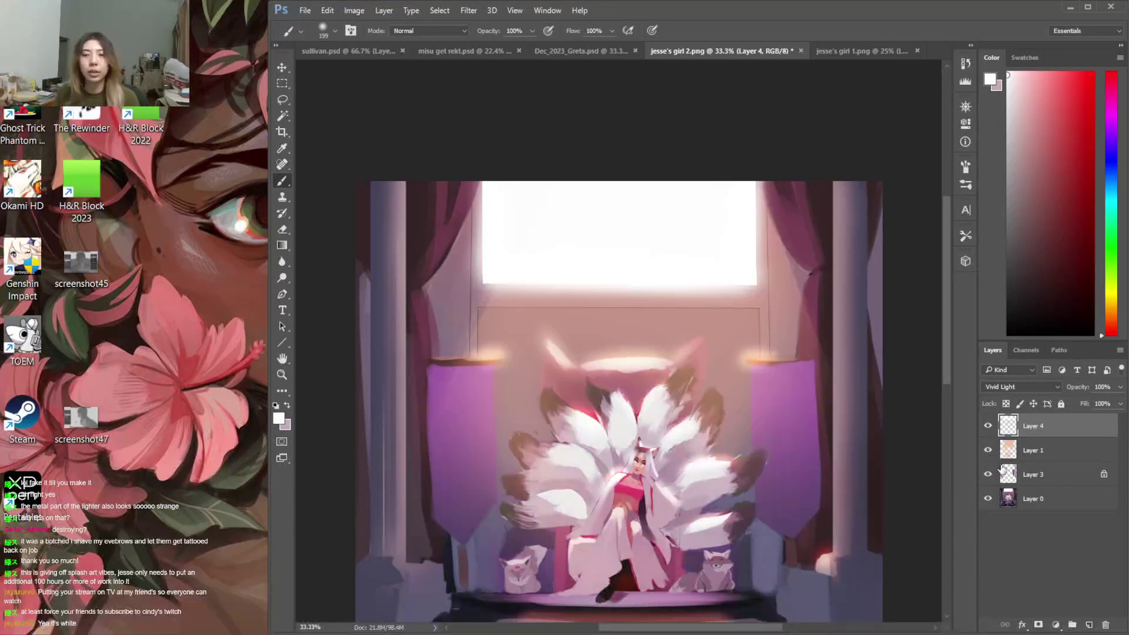
Scatter light magenta sparkles over the curtains, pillars and stair sides on Layer 1 with a 228 px speckle brush, undoing one stroke
{"action": "left_click_drag", "start_coordinate": [945, 360], "coordinate": [945, 393]}
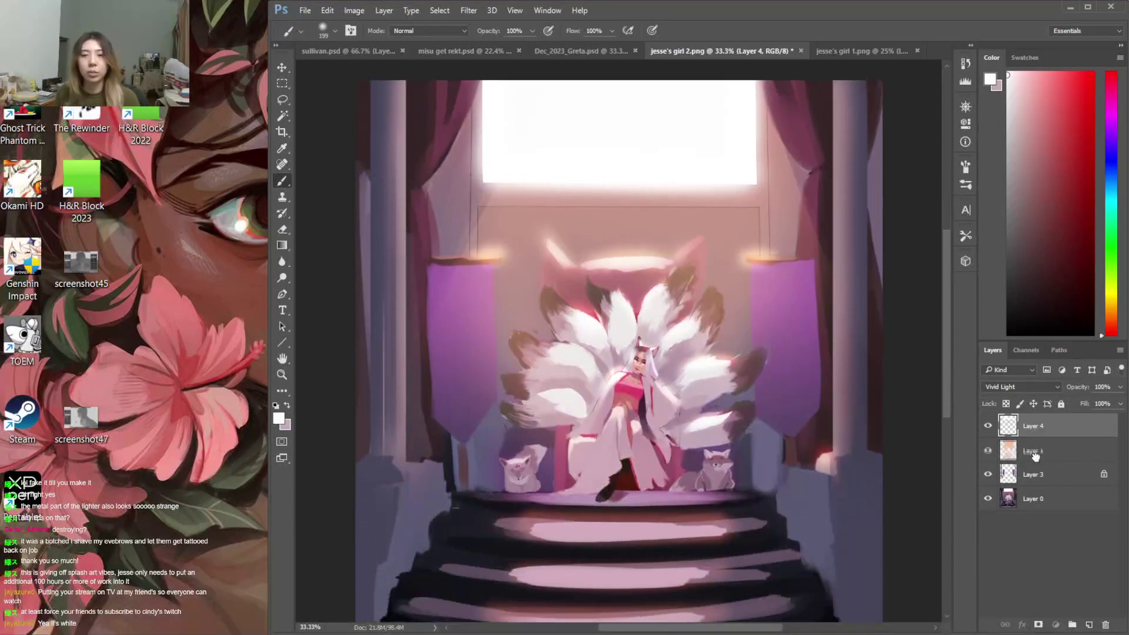
{"action": "left_click", "coordinate": [1038, 457]}
{"action": "right_click", "coordinate": [690, 312]}
{"action": "mouse_move", "coordinate": [848, 429]}
{"action": "left_mouse_down"}
{"action": "mouse_move", "coordinate": [850, 463]}
{"action": "mouse_move", "coordinate": [848, 450]}
{"action": "left_mouse_up"}
{"action": "left_click", "coordinate": [808, 438]}
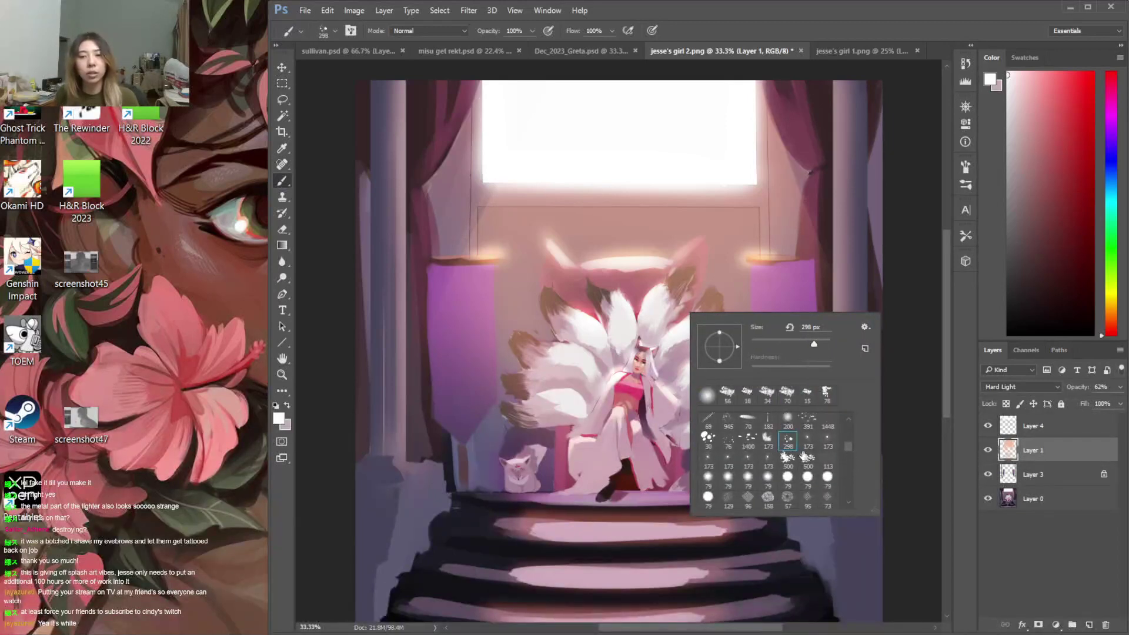
{"action": "left_click", "coordinate": [1116, 333]}
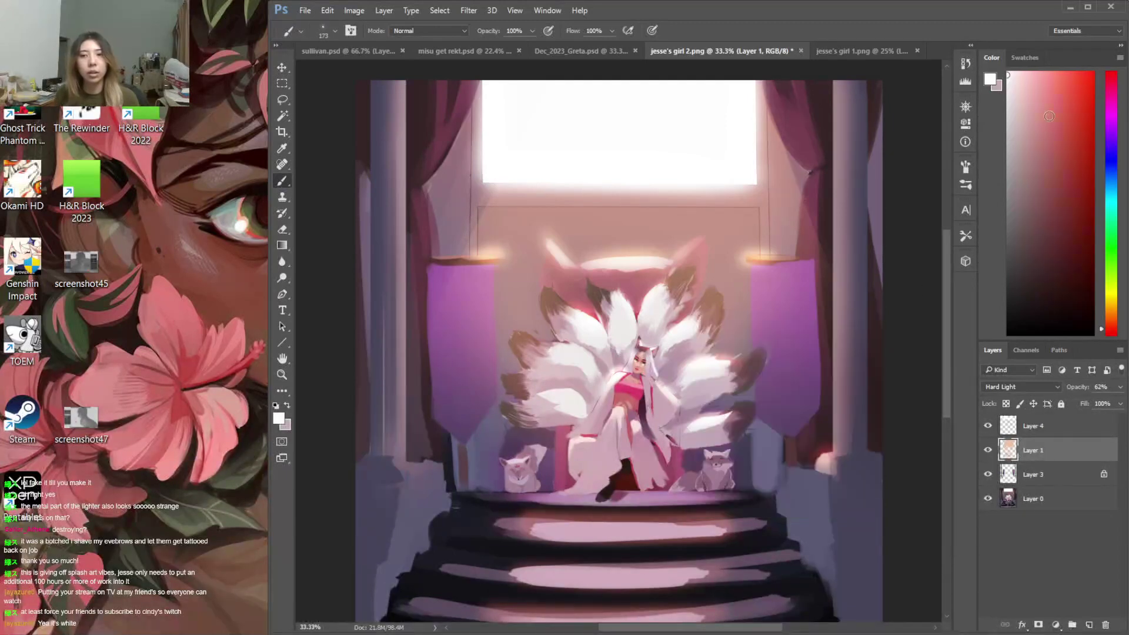
{"action": "left_click", "coordinate": [1111, 107]}
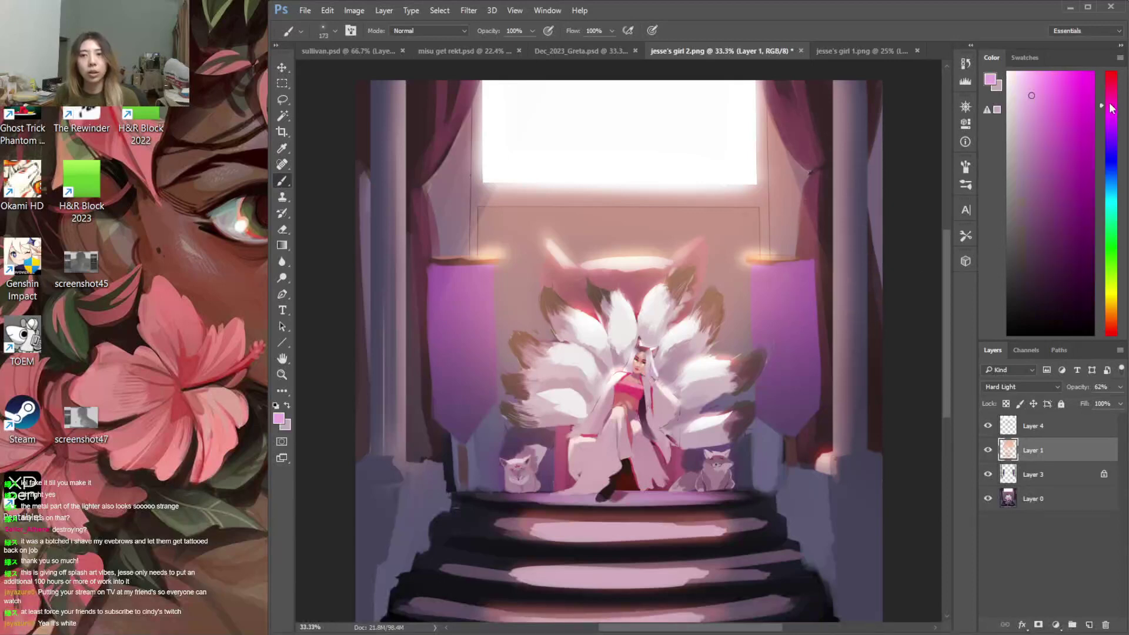
{"action": "right_click", "coordinate": [815, 212]}
{"action": "left_click", "coordinate": [958, 340]}
{"action": "left_click_drag", "start_coordinate": [872, 129], "coordinate": [805, 258]}
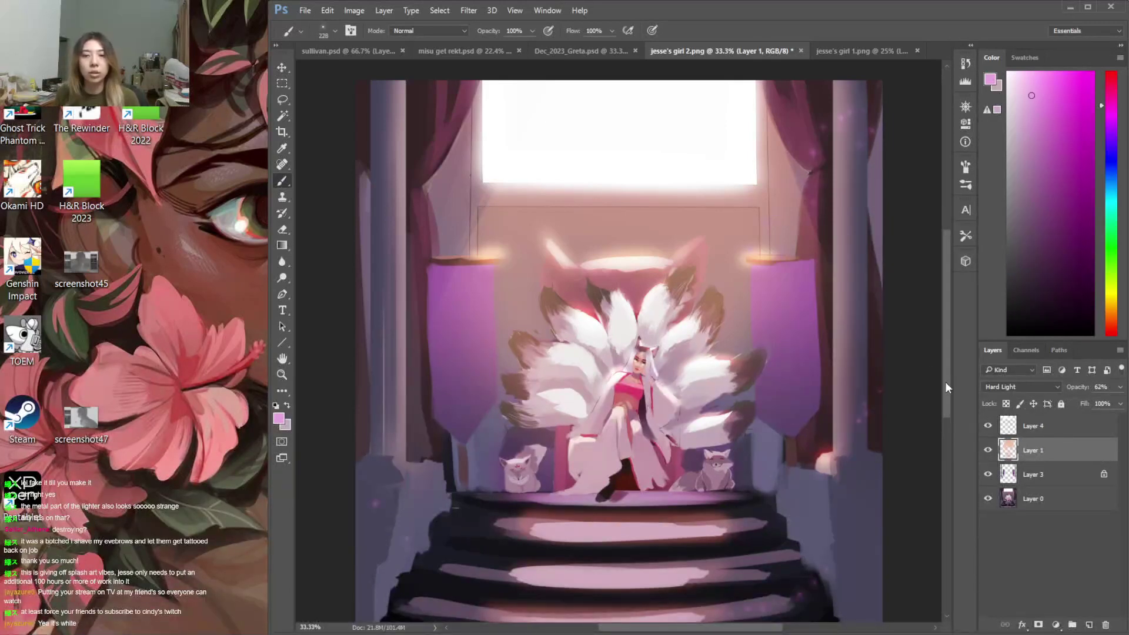
{"action": "scroll", "coordinate": [947, 385], "scroll_direction": "down", "scroll_amount": 3}
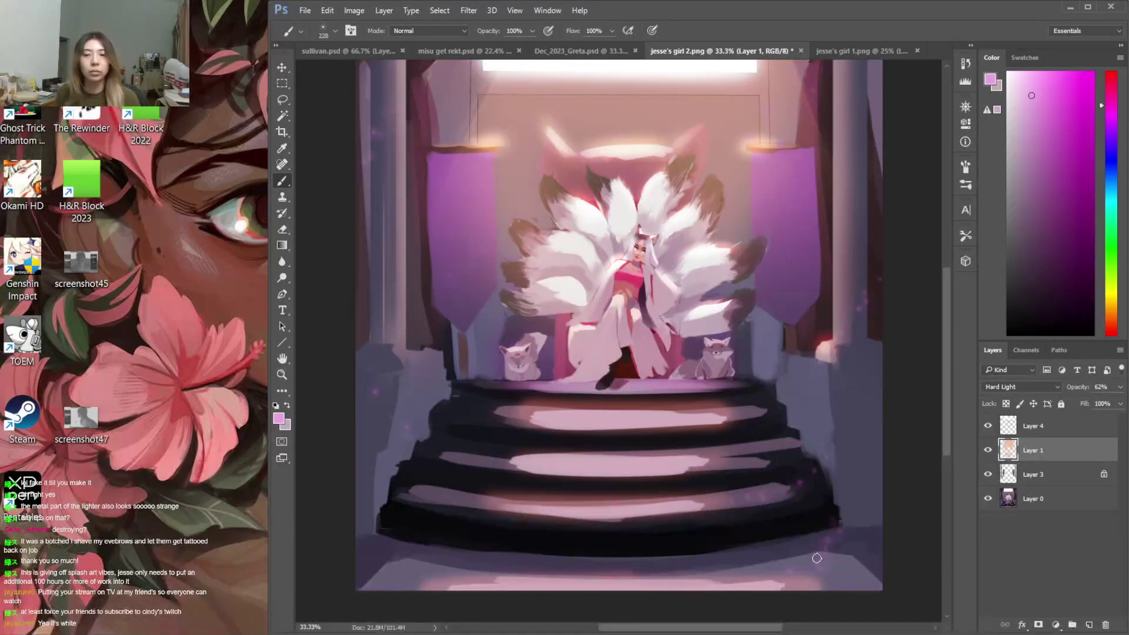
{"action": "key", "text": "ctrl+z"}
{"action": "left_click", "coordinate": [853, 509]}
{"action": "scroll", "coordinate": [951, 395], "scroll_direction": "up", "scroll_amount": 2}
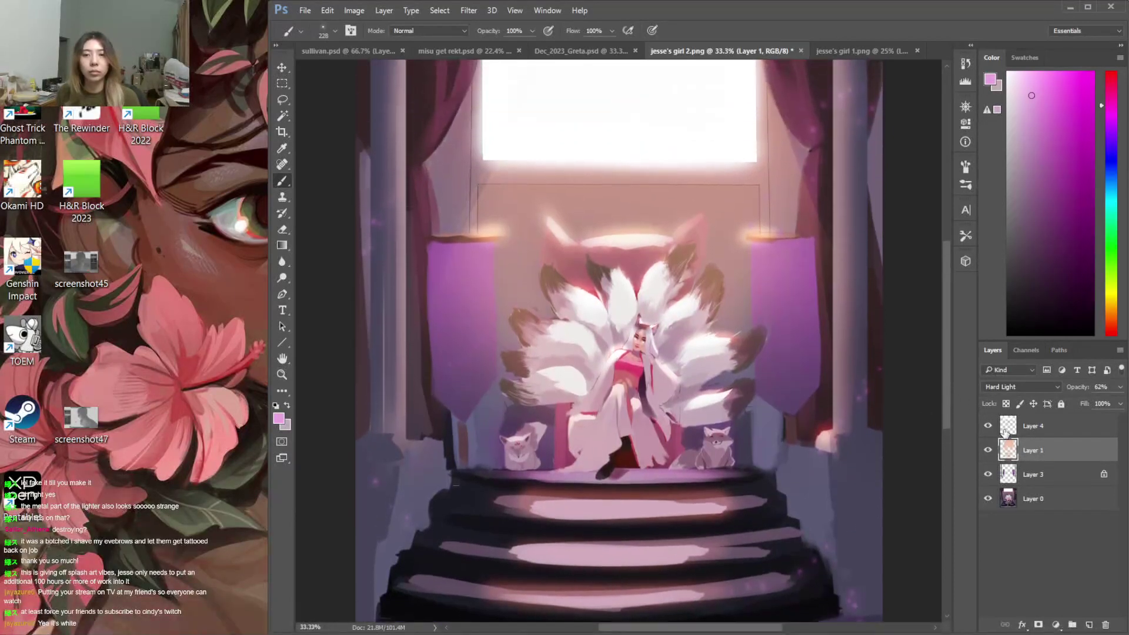
Lasso several curved ornament shapes on the right banner and prepare a textured 193 px brush in dark navy
{"action": "key", "text": "l"}
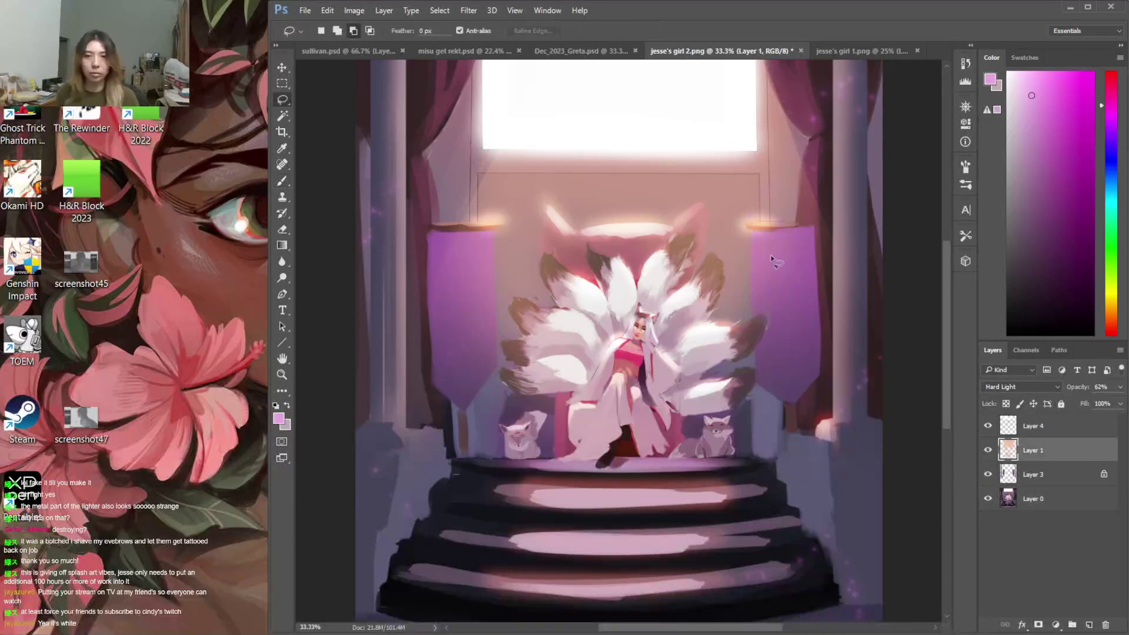
{"action": "left_click_drag", "start_coordinate": [761, 244], "coordinate": [762, 245]}
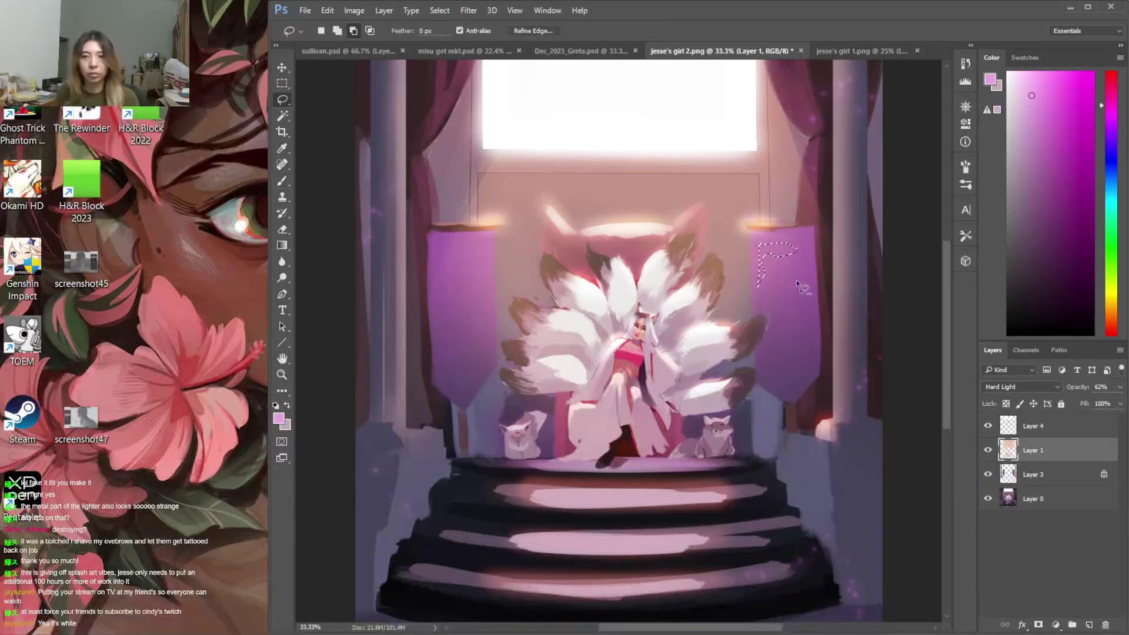
{"action": "left_click_drag", "start_coordinate": [782, 306], "coordinate": [783, 308]}
{"action": "mouse_move", "coordinate": [771, 353]}
{"action": "left_mouse_down"}
{"action": "mouse_move", "coordinate": [790, 393]}
{"action": "mouse_move", "coordinate": [799, 361]}
{"action": "left_mouse_up"}
{"action": "key", "text": "b"}
{"action": "right_click", "coordinate": [783, 307]}
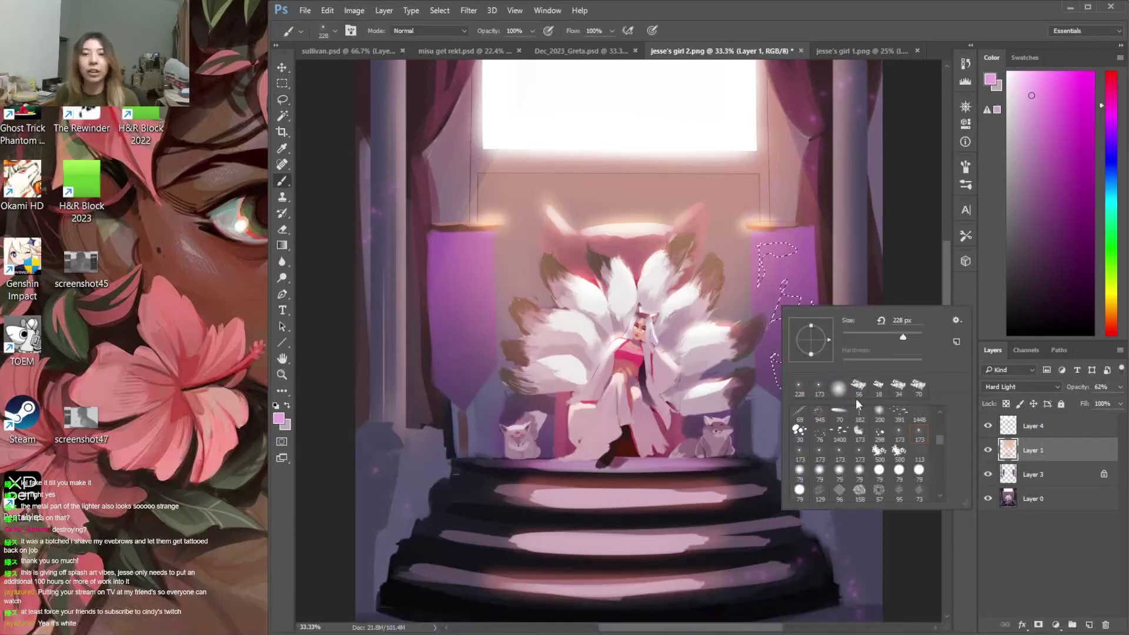
{"action": "left_click", "coordinate": [1111, 157]}
{"action": "left_click", "coordinate": [1048, 266]}
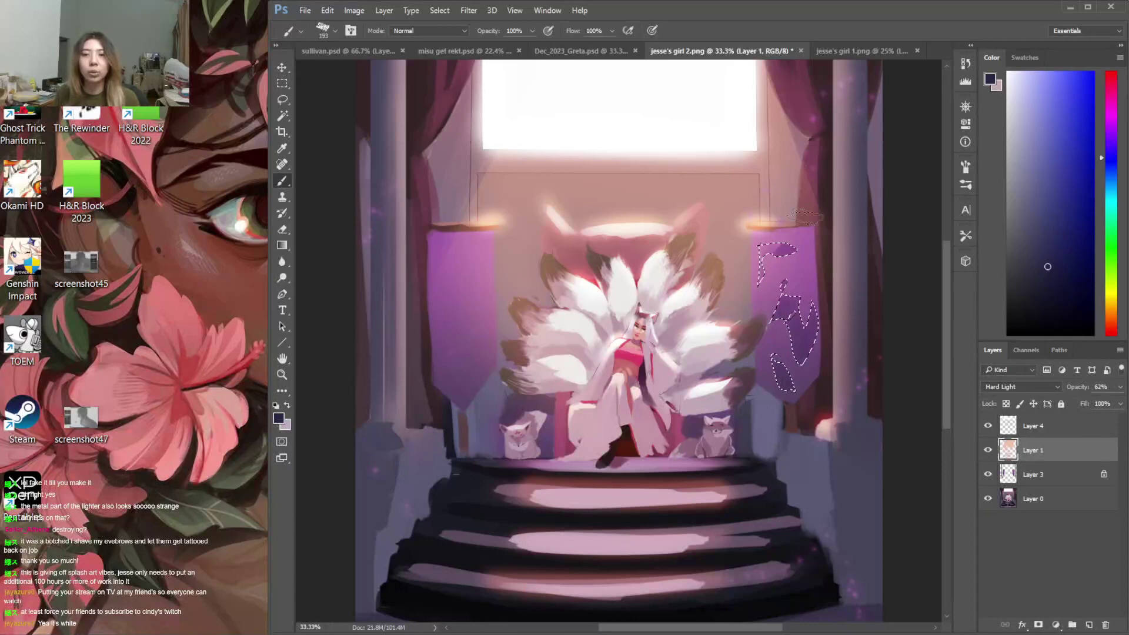
Try painting the right banner's selected ornaments in dark navy on Layer 1, with matching lassoed shapes on the left banner
{"action": "mouse_move", "coordinate": [764, 270]}
{"action": "left_mouse_down"}
{"action": "mouse_move", "coordinate": [783, 378]}
{"action": "mouse_move", "coordinate": [891, 266]}
{"action": "mouse_move", "coordinate": [794, 253]}
{"action": "left_mouse_up"}
{"action": "key", "text": "ctrl+d"}
{"action": "key", "text": "l"}
{"action": "left_click_drag", "start_coordinate": [445, 342], "coordinate": [444, 380]}
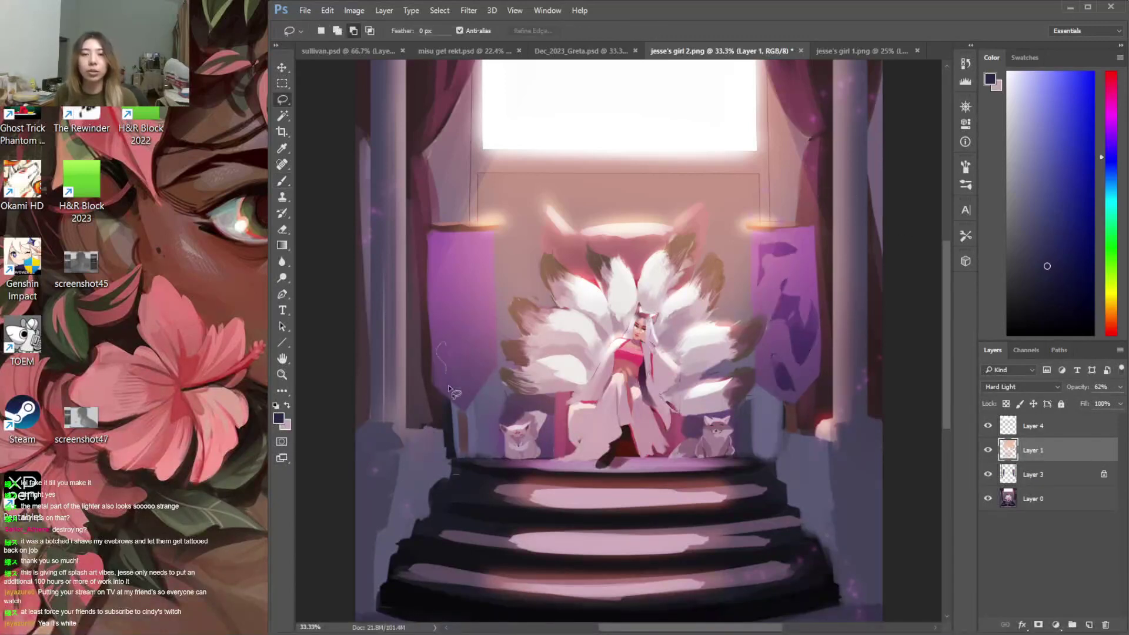
{"action": "left_click_drag", "start_coordinate": [451, 338], "coordinate": [488, 371]}
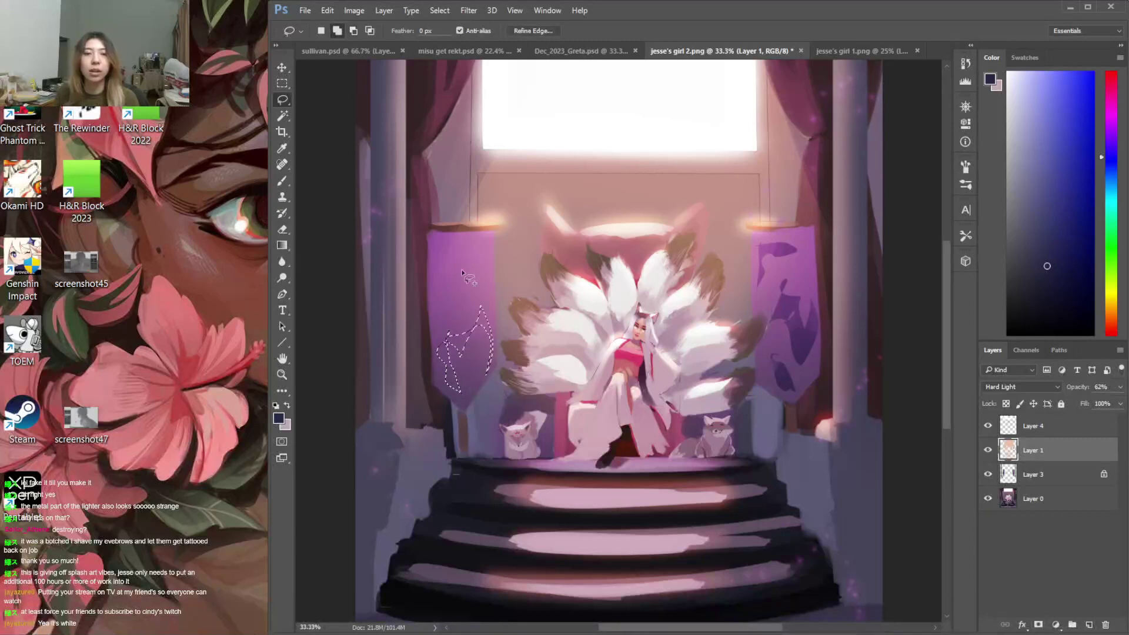
{"action": "left_click_drag", "start_coordinate": [452, 243], "coordinate": [453, 297]}
{"action": "key", "text": "b"}
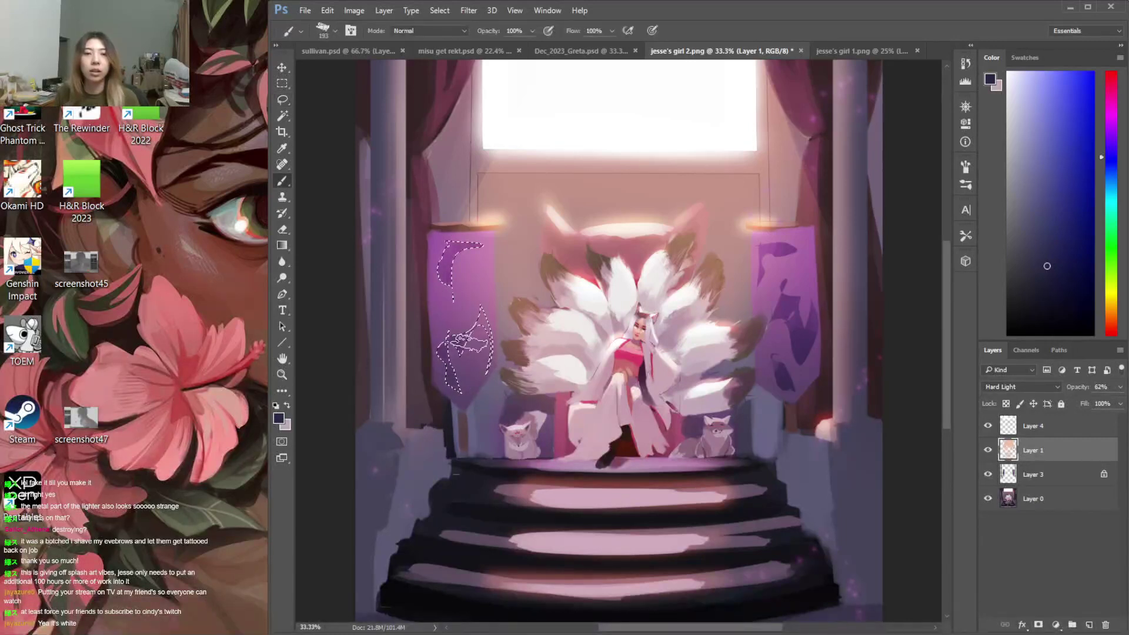
{"action": "key", "text": "ctrl+d"}
{"action": "key", "text": "ctrl+minus"}
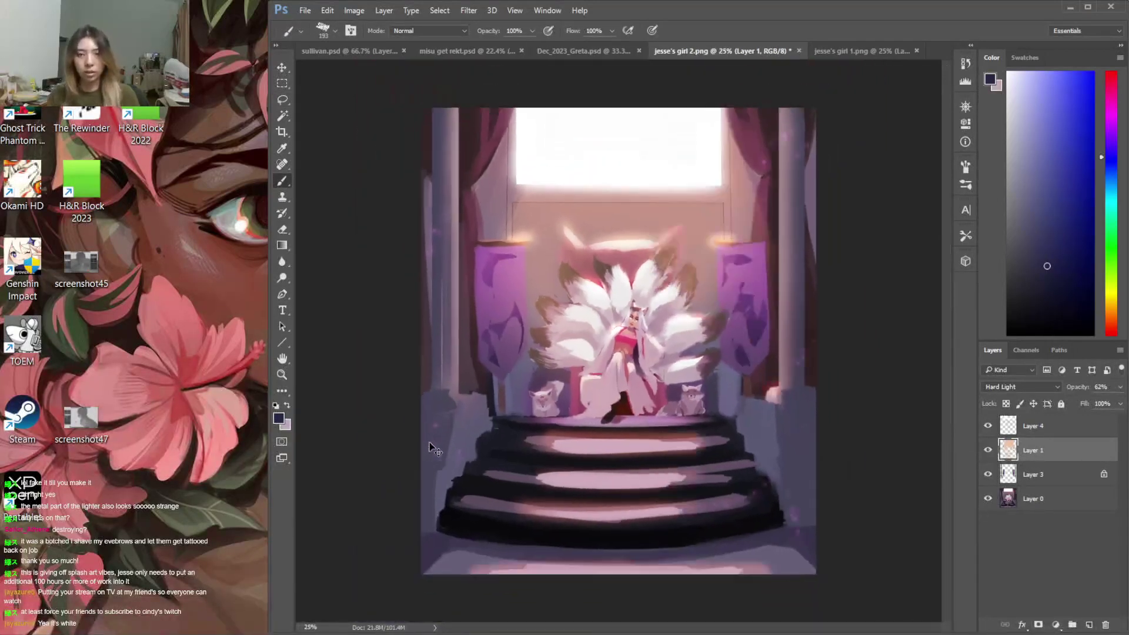
{"action": "key", "text": "ctrl+plus"}
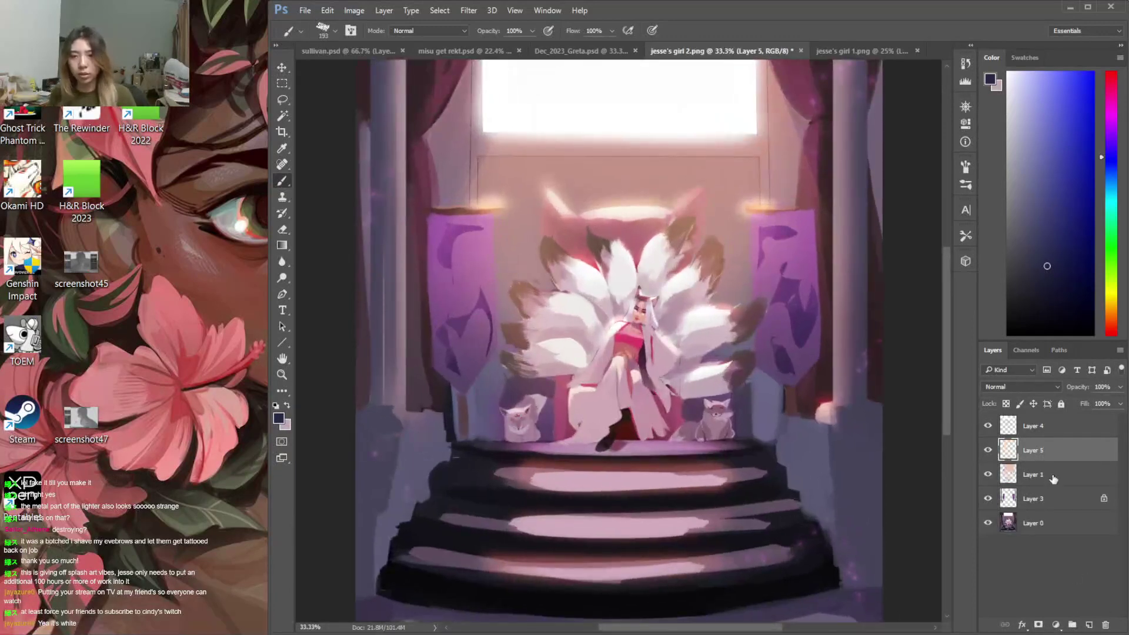
Undo the extra layer and the ornaments painted on both banners, back to the right banner's unfilled selection
{"action": "key", "text": "ctrl+shift+d"}
{"action": "key", "text": "ctrl+alt+z"}
{"action": "key", "text": "ctrl+alt+z"}
{"action": "key", "text": "ctrl+alt+z"}
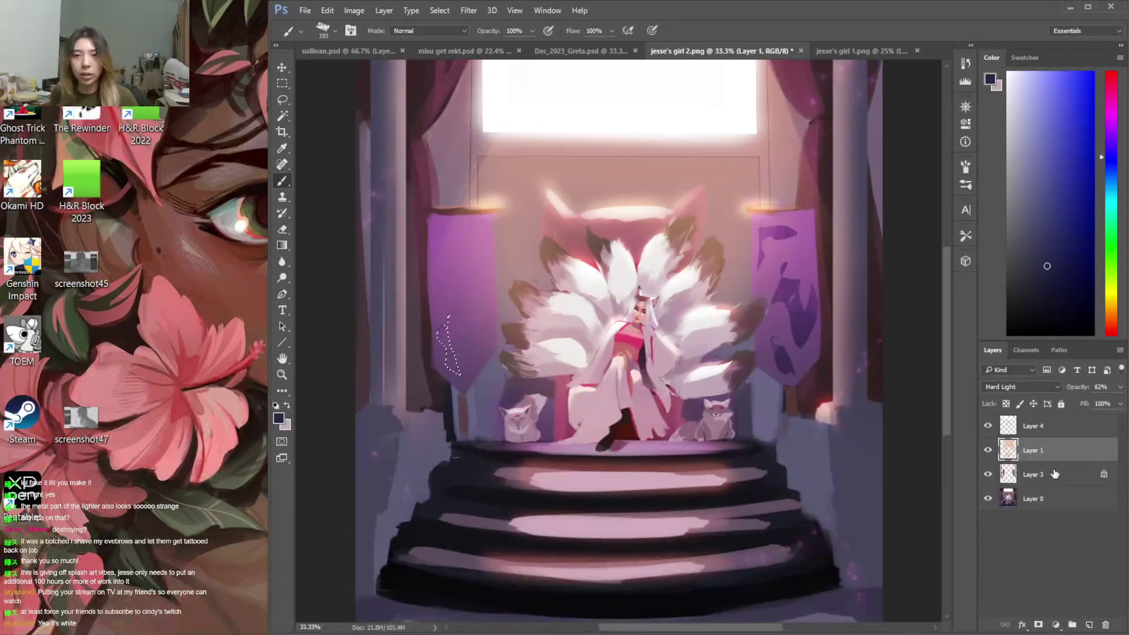
{"action": "key", "text": "ctrl+z"}
{"action": "key", "text": "ctrl+z"}
{"action": "key", "text": "ctrl+z"}
{"action": "key", "text": "ctrl+z"}
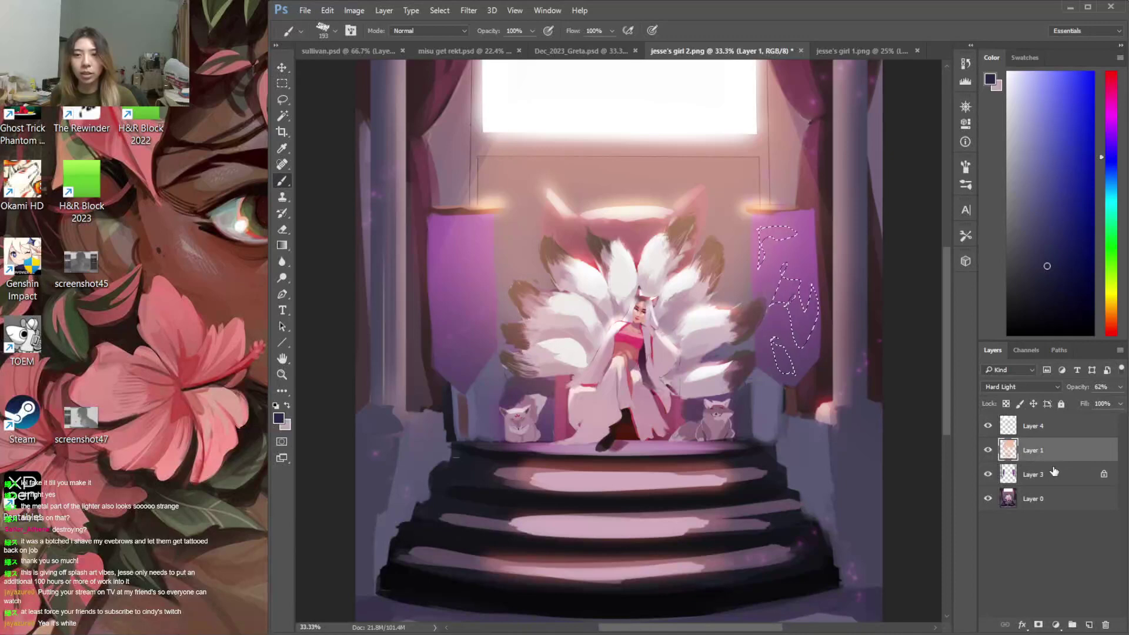
On Layer 3, fill the right banner's selected ornaments with dark navy, and lasso and paint matching shapes on the left banner
{"action": "left_click", "coordinate": [1050, 473]}
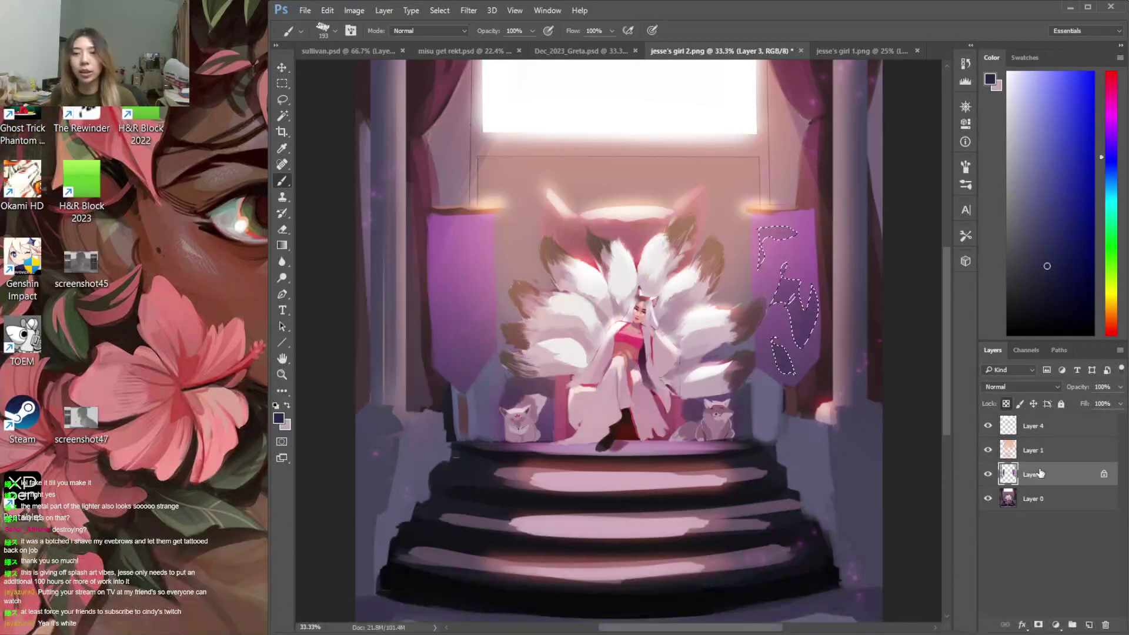
{"action": "key", "text": "ctrl+d"}
{"action": "key", "text": "l"}
{"action": "left_click_drag", "start_coordinate": [445, 351], "coordinate": [445, 303]}
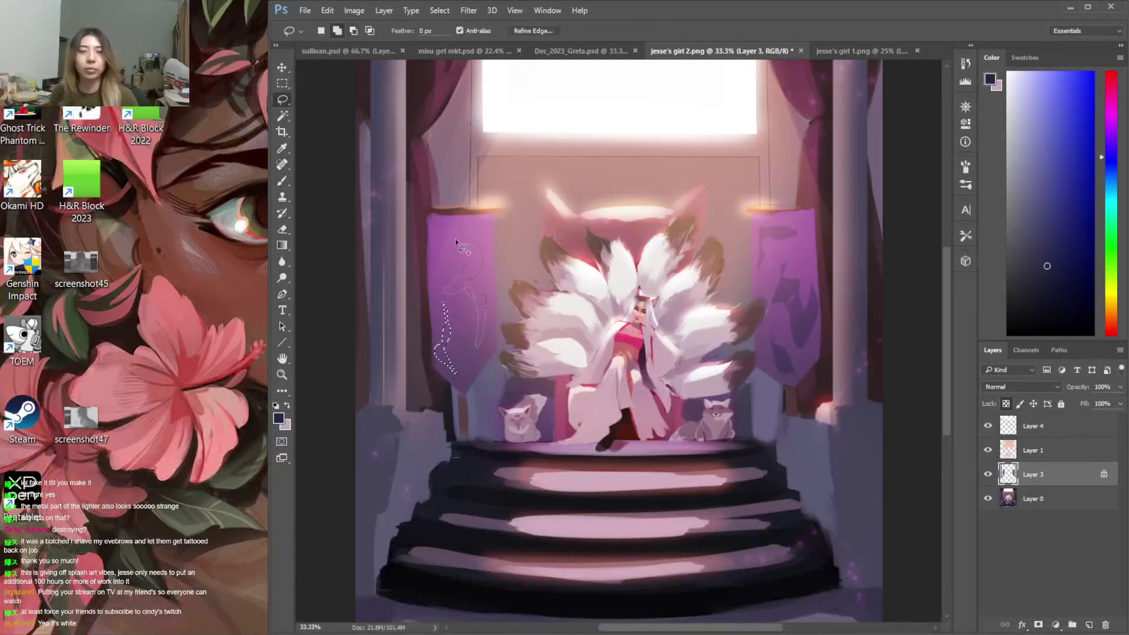
{"action": "mouse_move", "coordinate": [451, 256]}
{"action": "left_mouse_down"}
{"action": "mouse_move", "coordinate": [474, 258]}
{"action": "mouse_move", "coordinate": [470, 224]}
{"action": "left_mouse_up"}
{"action": "mouse_move", "coordinate": [458, 357]}
{"action": "left_mouse_down"}
{"action": "mouse_move", "coordinate": [478, 336]}
{"action": "mouse_move", "coordinate": [463, 340]}
{"action": "left_mouse_up"}
{"action": "key", "text": "b"}
{"action": "mouse_move", "coordinate": [456, 282]}
{"action": "left_mouse_down"}
{"action": "mouse_move", "coordinate": [482, 377]}
{"action": "mouse_move", "coordinate": [475, 300]}
{"action": "mouse_move", "coordinate": [444, 360]}
{"action": "left_mouse_up"}
{"action": "left_click_drag", "start_coordinate": [461, 253], "coordinate": [478, 236]}
{"action": "key", "text": "ctrl+d"}
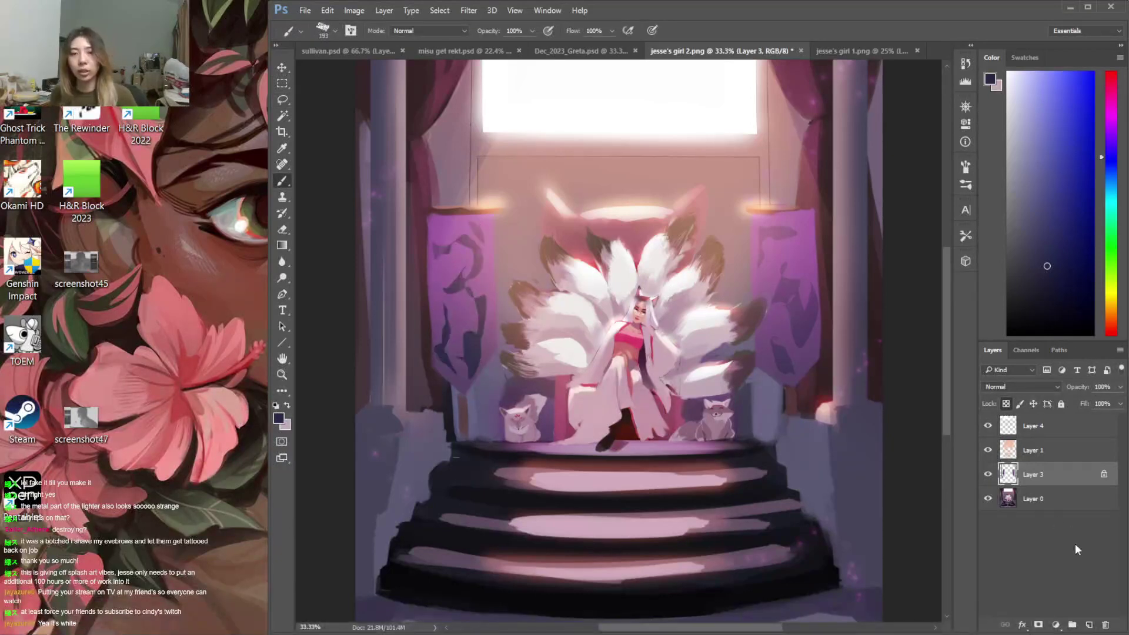
Add a new layer above Layer 3 and paint lassoed plant leaves in dark teal beside the right pillar's base
{"action": "left_click", "coordinate": [1088, 624]}
{"action": "key", "text": "l"}
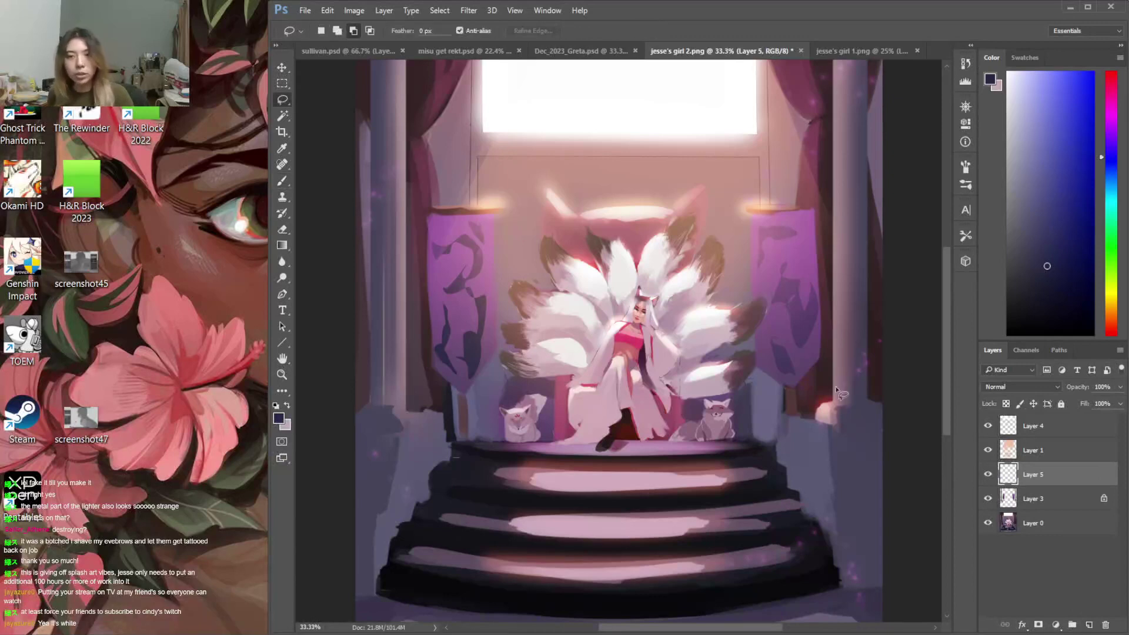
{"action": "mouse_move", "coordinate": [826, 359]}
{"action": "left_mouse_down"}
{"action": "mouse_move", "coordinate": [761, 443]}
{"action": "mouse_move", "coordinate": [790, 444]}
{"action": "mouse_move", "coordinate": [834, 397]}
{"action": "left_mouse_up"}
{"action": "mouse_move", "coordinate": [751, 394]}
{"action": "left_mouse_down"}
{"action": "mouse_move", "coordinate": [828, 397]}
{"action": "mouse_move", "coordinate": [808, 367]}
{"action": "mouse_move", "coordinate": [826, 380]}
{"action": "mouse_move", "coordinate": [783, 387]}
{"action": "mouse_move", "coordinate": [818, 392]}
{"action": "mouse_move", "coordinate": [768, 419]}
{"action": "mouse_move", "coordinate": [832, 386]}
{"action": "left_mouse_up"}
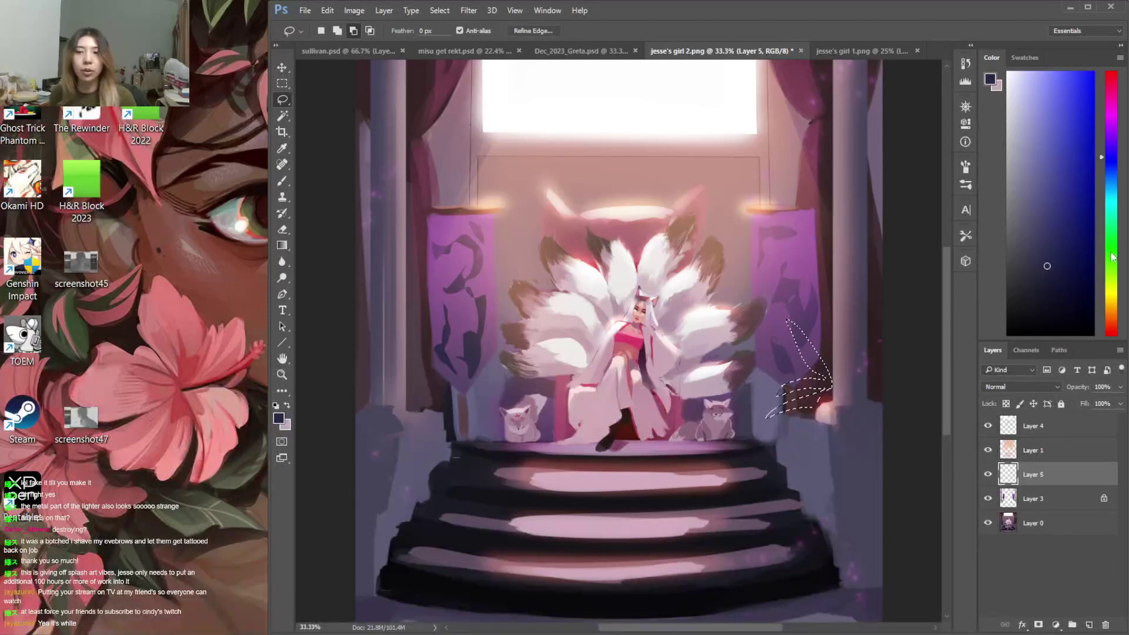
{"action": "left_click", "coordinate": [1110, 177]}
{"action": "left_click", "coordinate": [1112, 200]}
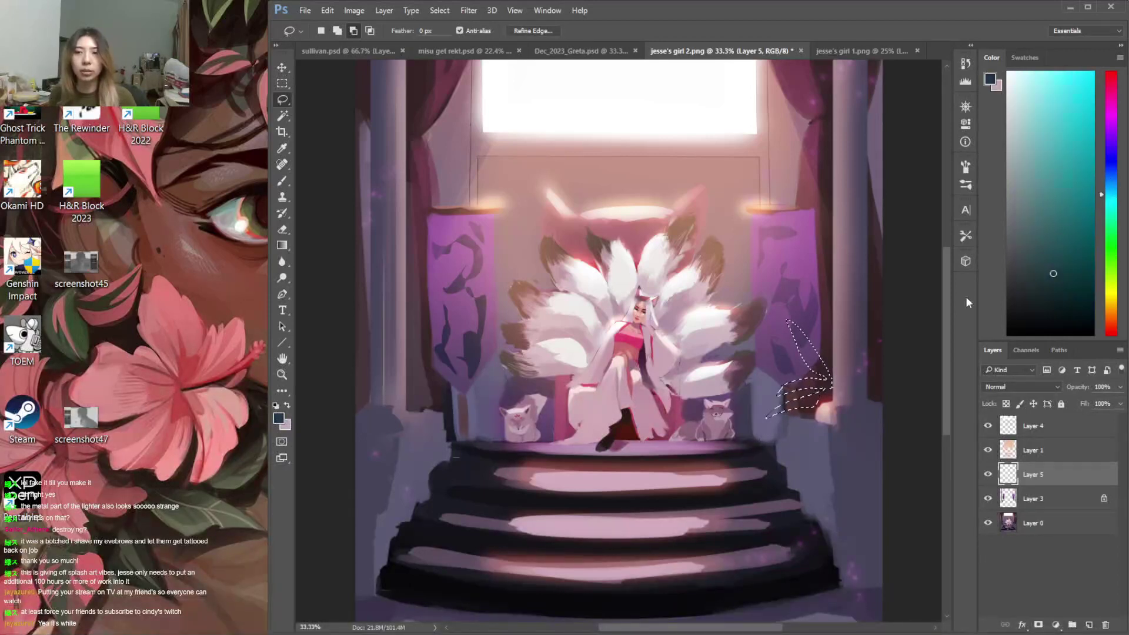
{"action": "key", "text": "b"}
{"action": "key", "text": "ctrl+d"}
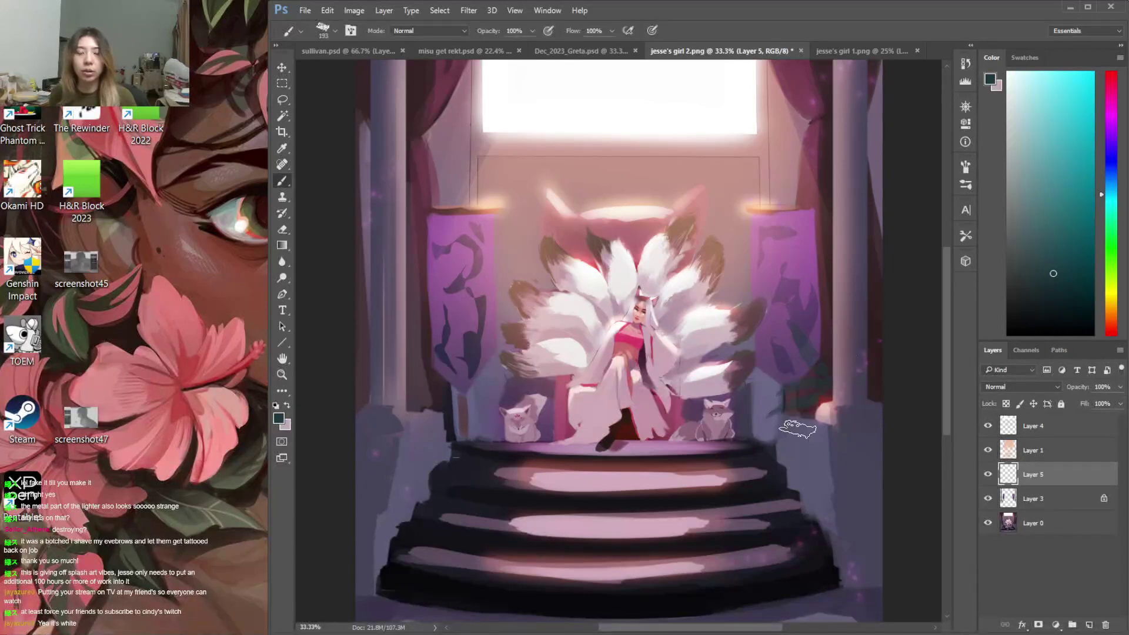
{"action": "key", "text": "l"}
{"action": "mouse_move", "coordinate": [868, 395]}
{"action": "left_mouse_down"}
{"action": "mouse_move", "coordinate": [884, 371]}
{"action": "mouse_move", "coordinate": [869, 395]}
{"action": "left_mouse_up"}
{"action": "key", "text": "b"}
{"action": "key", "text": "ctrl+d"}
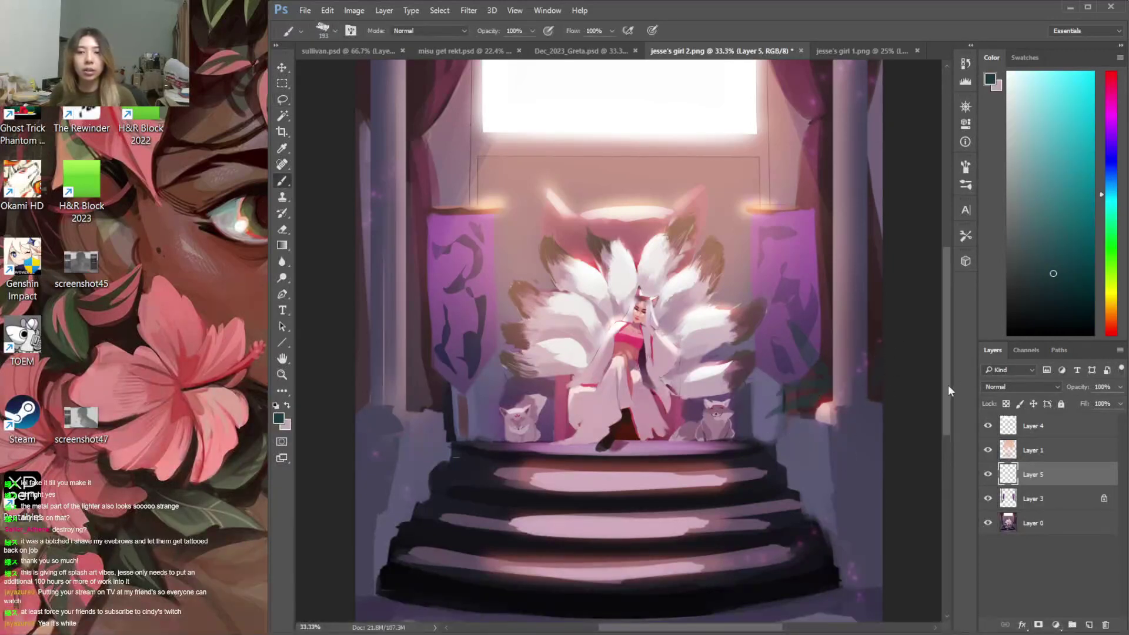
Lasso a cluster of long pointed leaves beside the left pillar's base and paint it dark teal on the new layer
{"action": "left_click_drag", "start_coordinate": [948, 383], "coordinate": [946, 409]}
{"action": "key", "text": "l"}
{"action": "mouse_move", "coordinate": [407, 324]}
{"action": "left_mouse_down"}
{"action": "mouse_move", "coordinate": [454, 360]}
{"action": "mouse_move", "coordinate": [428, 341]}
{"action": "mouse_move", "coordinate": [447, 283]}
{"action": "mouse_move", "coordinate": [417, 312]}
{"action": "mouse_move", "coordinate": [467, 316]}
{"action": "mouse_move", "coordinate": [415, 299]}
{"action": "left_mouse_up"}
{"action": "mouse_move", "coordinate": [361, 330]}
{"action": "left_mouse_down"}
{"action": "mouse_move", "coordinate": [343, 303]}
{"action": "mouse_move", "coordinate": [345, 386]}
{"action": "mouse_move", "coordinate": [367, 322]}
{"action": "mouse_move", "coordinate": [356, 297]}
{"action": "left_mouse_up"}
{"action": "key", "text": "b"}
{"action": "mouse_move", "coordinate": [456, 260]}
{"action": "left_mouse_down"}
{"action": "mouse_move", "coordinate": [469, 283]}
{"action": "mouse_move", "coordinate": [452, 282]}
{"action": "mouse_move", "coordinate": [446, 239]}
{"action": "mouse_move", "coordinate": [425, 307]}
{"action": "left_mouse_up"}
{"action": "key", "text": "ctrl+d"}
Lasso leaves in the plant beside the right pillar's base and paint them a lighter teal green on Layer 5
{"action": "scroll", "coordinate": [943, 375], "scroll_direction": "up", "scroll_amount": 4}
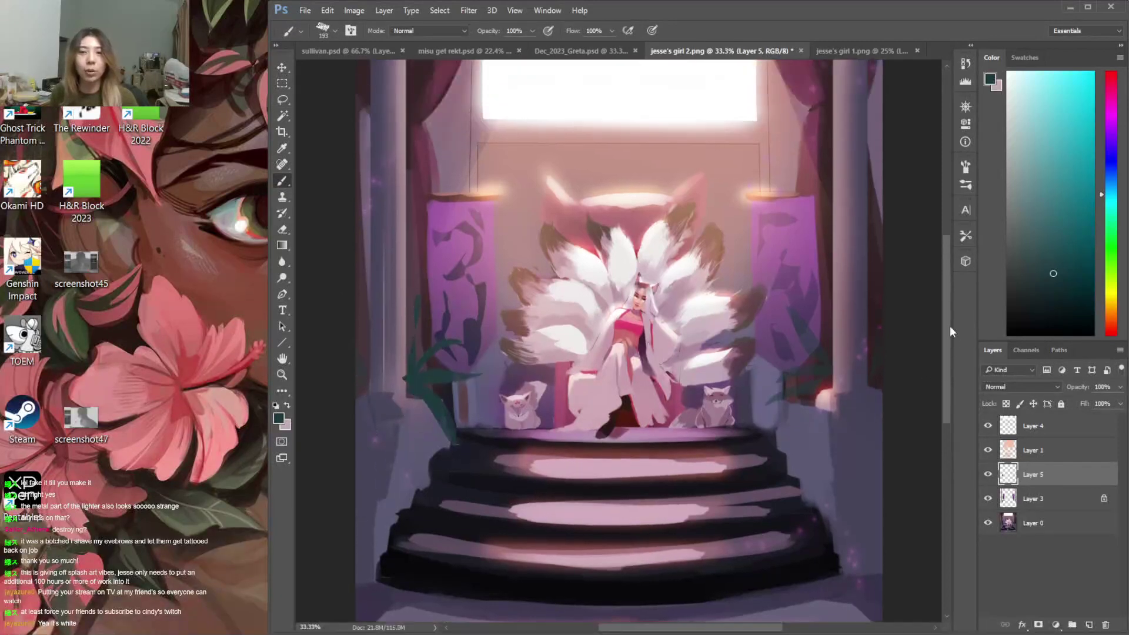
{"action": "key", "text": "l"}
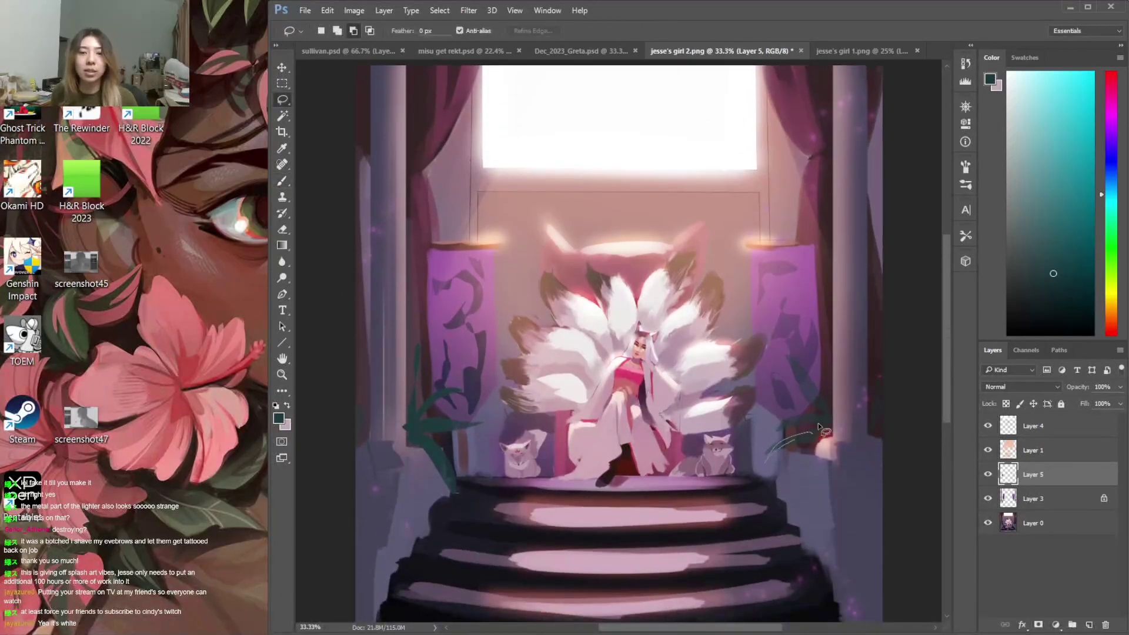
{"action": "key", "text": "b"}
{"action": "left_click", "coordinate": [1110, 210]}
{"action": "left_click", "coordinate": [1039, 205]}
{"action": "mouse_move", "coordinate": [746, 455]}
{"action": "left_mouse_down"}
{"action": "mouse_move", "coordinate": [785, 442]}
{"action": "mouse_move", "coordinate": [796, 418]}
{"action": "mouse_move", "coordinate": [772, 372]}
{"action": "left_mouse_up"}
{"action": "key", "text": "ctrl+d"}
Lasso more leaf shapes and paint the lower leaf of the left pillar's plant in the lighter teal green
{"action": "key", "text": "l"}
{"action": "key", "text": "b"}
{"action": "key", "text": "ctrl+d"}
{"action": "key", "text": "l"}
{"action": "key", "text": "b"}
{"action": "mouse_move", "coordinate": [454, 501]}
{"action": "left_mouse_down"}
{"action": "mouse_move", "coordinate": [439, 444]}
{"action": "mouse_move", "coordinate": [452, 527]}
{"action": "left_mouse_up"}
{"action": "key", "text": "ctrl+d"}
{"action": "key", "text": "l"}
{"action": "left_click_drag", "start_coordinate": [948, 351], "coordinate": [943, 384]}
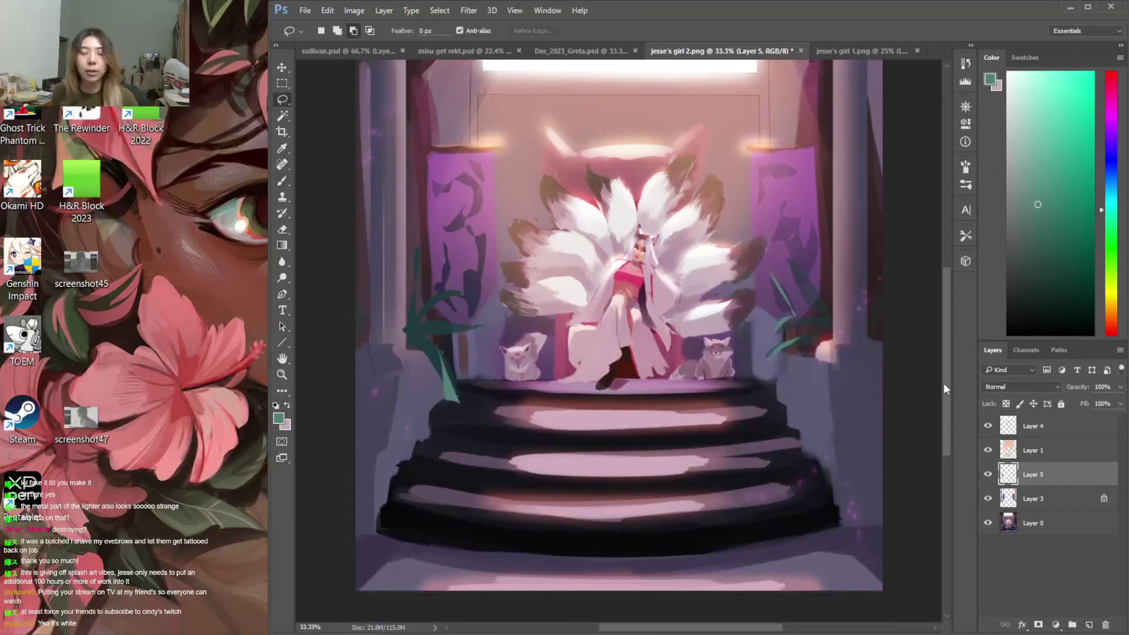
{"action": "left_click_drag", "start_coordinate": [855, 538], "coordinate": [866, 541]}
{"action": "left_click_drag", "start_coordinate": [947, 435], "coordinate": [948, 380]}
Switch to jesse's girl 1.png and paint over the white rim line on the right middle tail with sampled dark purple, using a smaller brush
{"action": "left_click", "coordinate": [872, 52]}
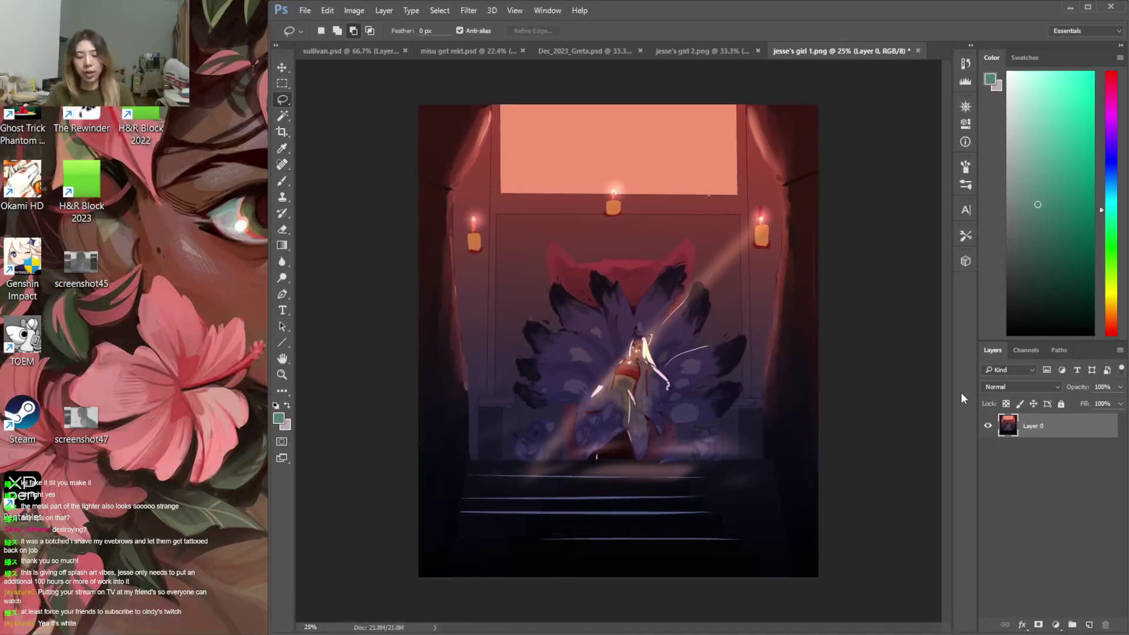
{"action": "key", "text": "ctrl+plus"}
{"action": "key", "text": "ctrl+plus"}
{"action": "mouse_move", "coordinate": [736, 384]}
{"action": "left_mouse_down"}
{"action": "mouse_move", "coordinate": [806, 369]}
{"action": "mouse_move", "coordinate": [810, 352]}
{"action": "left_mouse_up"}
{"action": "key", "text": "b"}
{"action": "left_click", "coordinate": [786, 357], "text": "alt"}
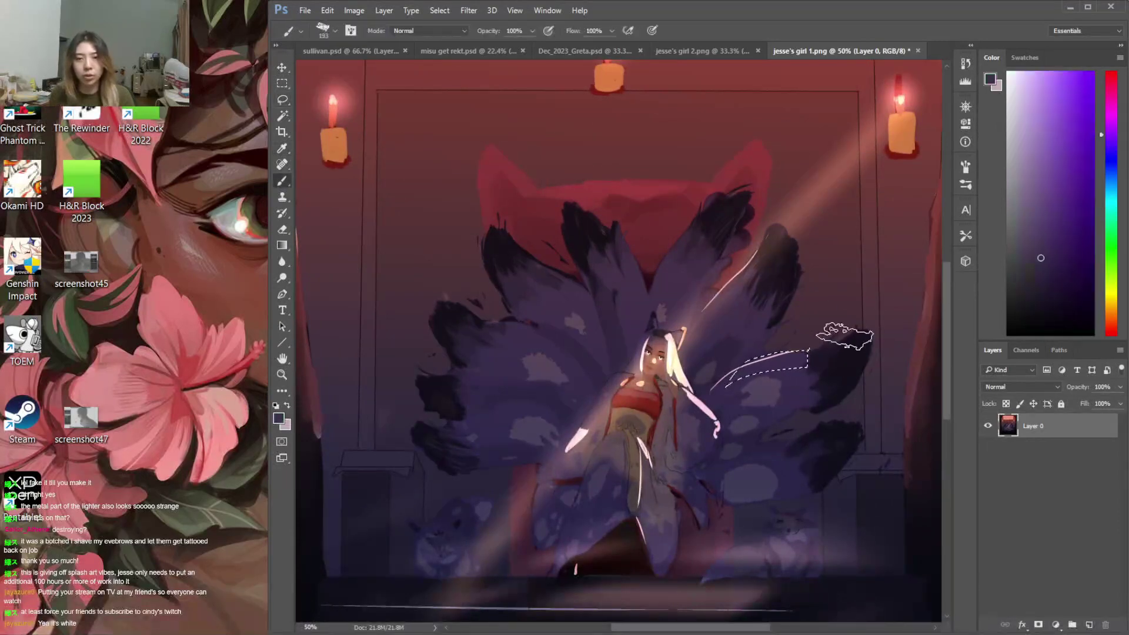
{"action": "right_click", "coordinate": [848, 334]}
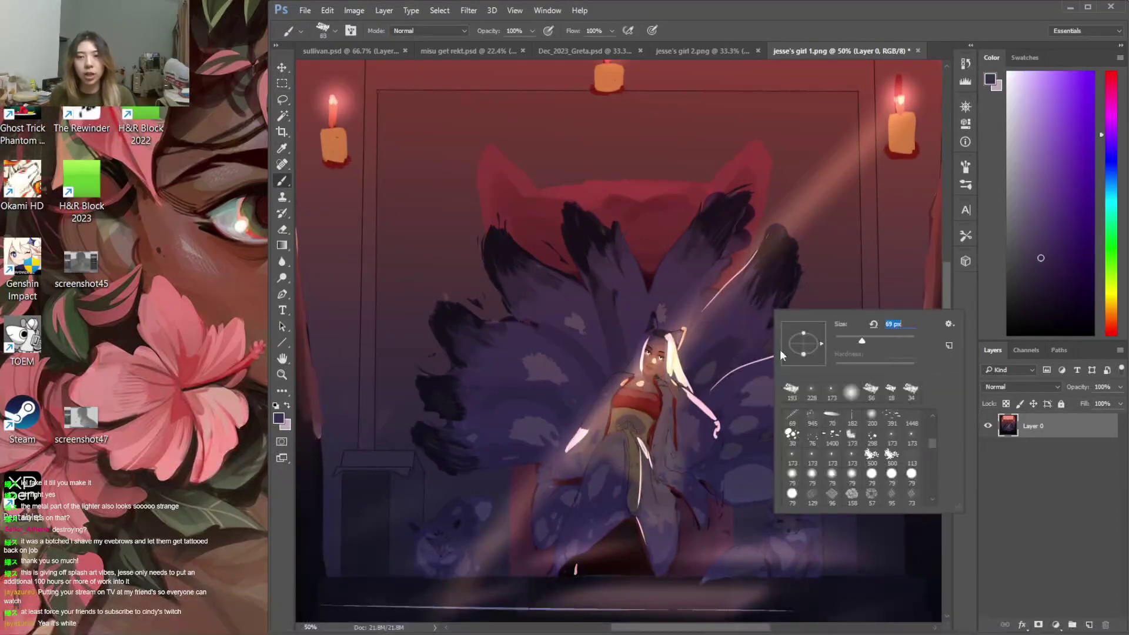
{"action": "left_click", "coordinate": [754, 373]}
{"action": "left_click_drag", "start_coordinate": [768, 362], "coordinate": [714, 395]}
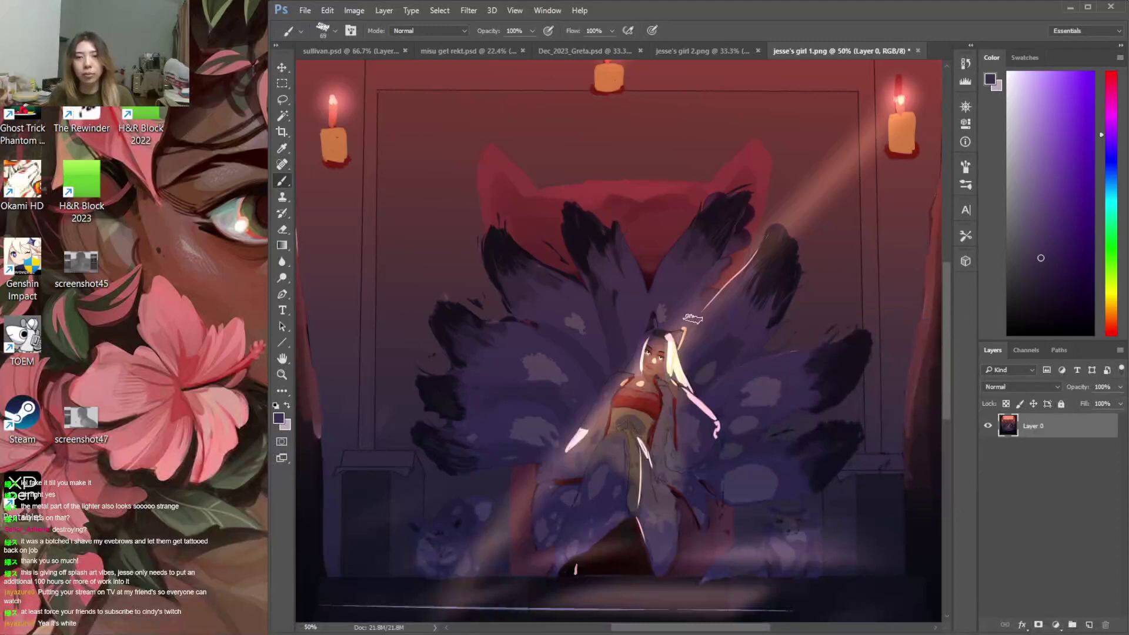
Paint a soft muted purple glow along the right middle tail's upper edge and into its dark tip
{"action": "left_click", "coordinate": [858, 350], "text": "alt"}
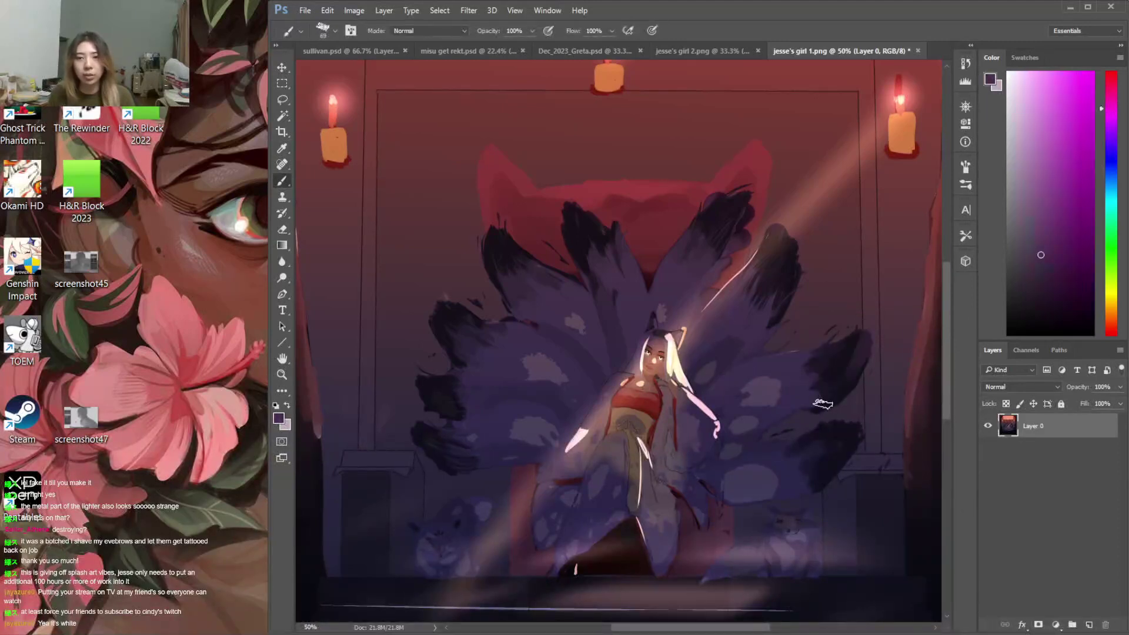
{"action": "left_click", "coordinate": [789, 371], "text": "alt"}
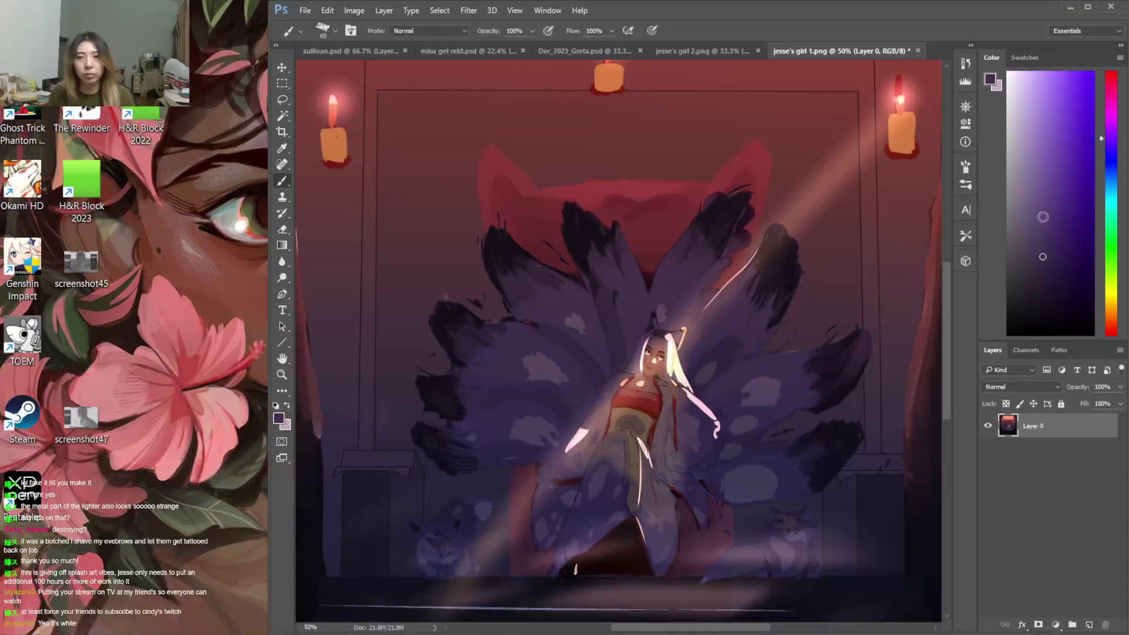
{"action": "mouse_move", "coordinate": [814, 351]}
{"action": "left_mouse_down"}
{"action": "mouse_move", "coordinate": [786, 349]}
{"action": "mouse_move", "coordinate": [712, 380]}
{"action": "mouse_move", "coordinate": [823, 353]}
{"action": "left_mouse_up"}
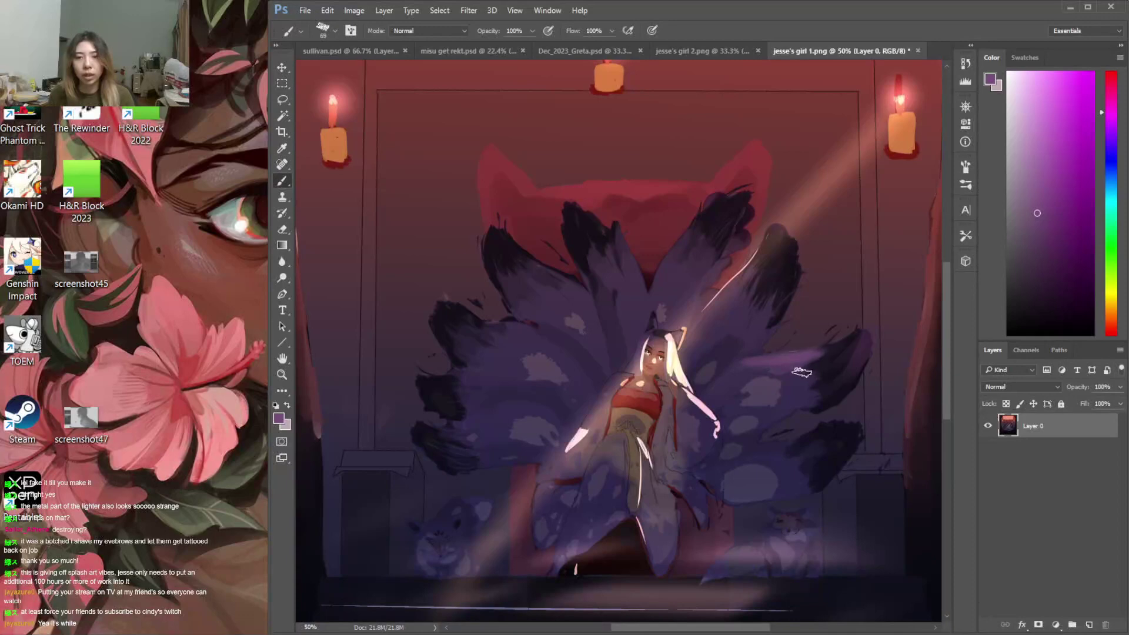
{"action": "left_click", "coordinate": [801, 369], "text": "alt"}
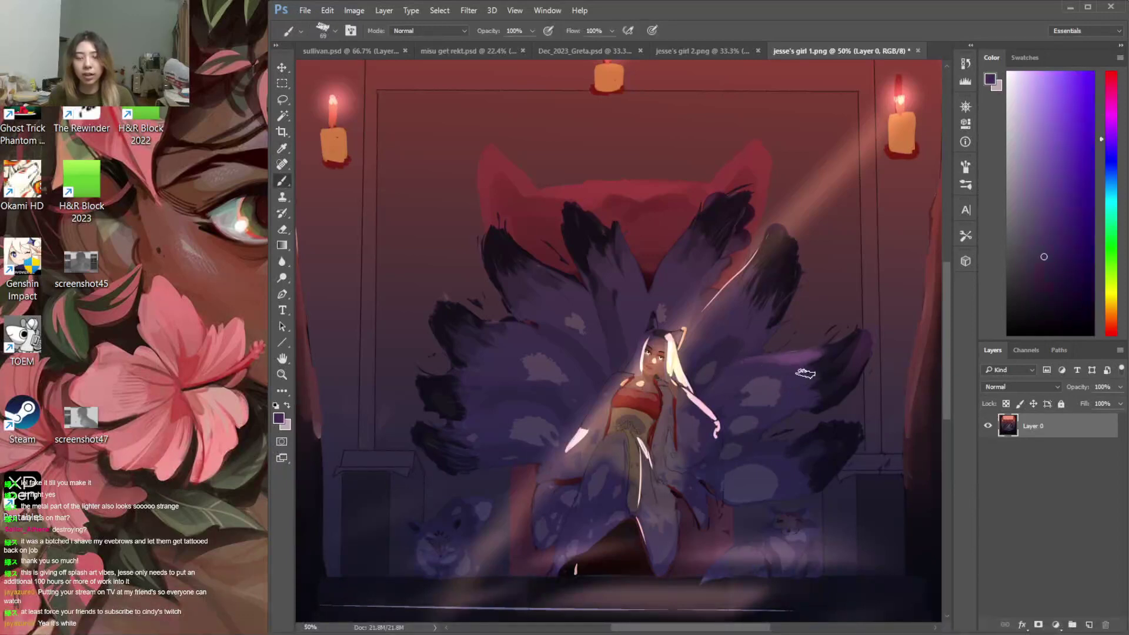
{"action": "left_click", "coordinate": [786, 371], "text": "alt"}
{"action": "left_click_drag", "start_coordinate": [1112, 85], "coordinate": [1102, 61]}
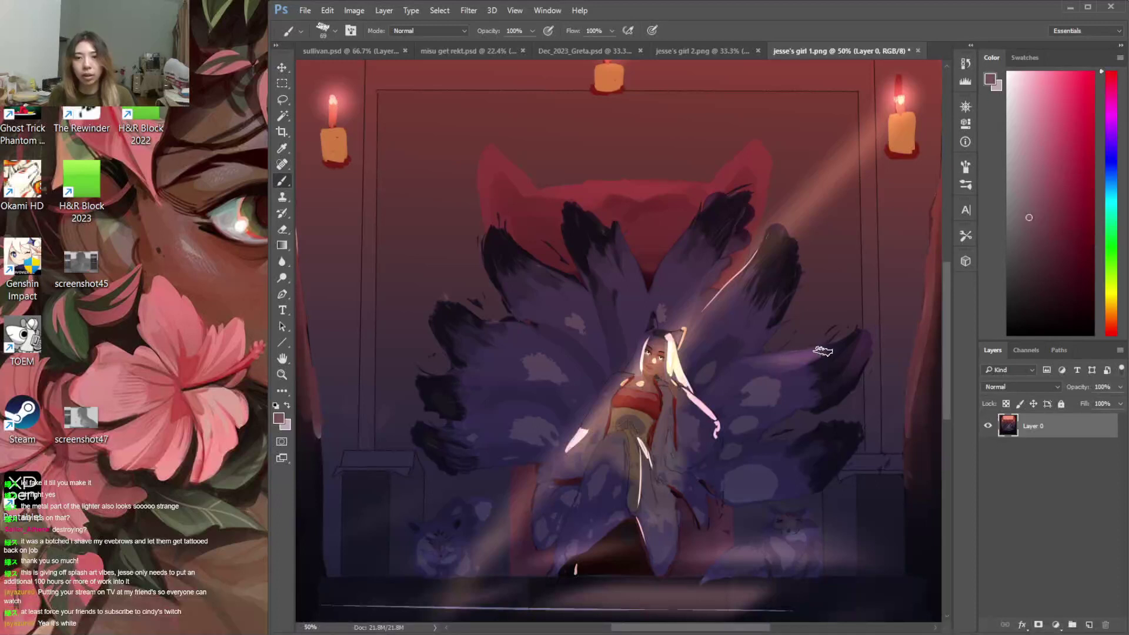
Paint a pale warm beige highlight on the right middle tail's upper edge, next to its dark tip
{"action": "left_click", "coordinate": [782, 368], "text": "alt"}
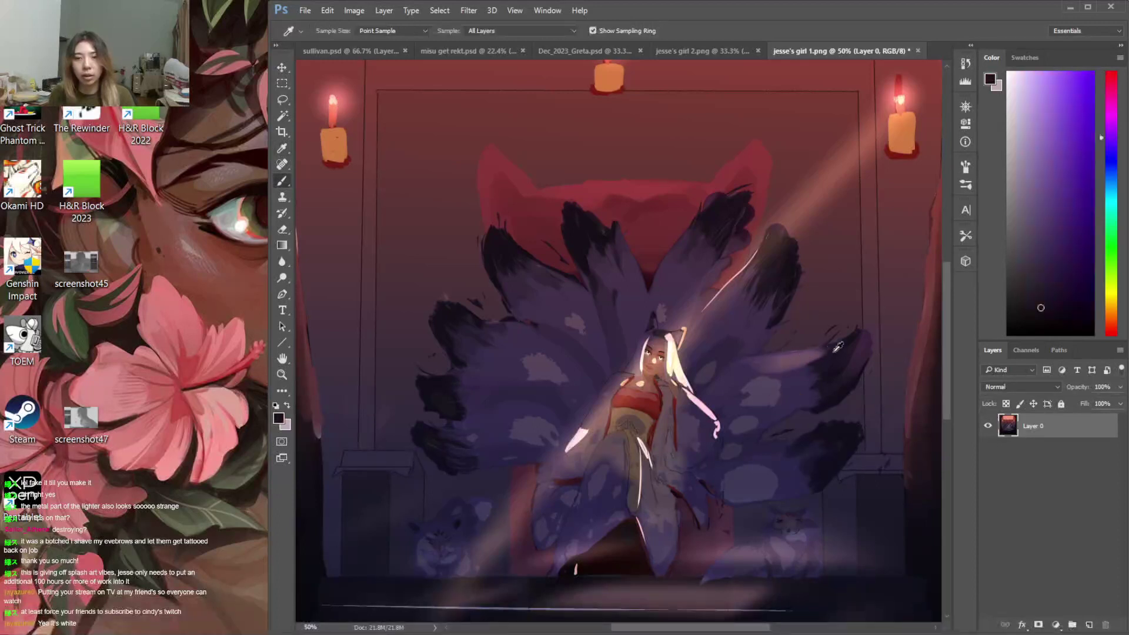
{"action": "left_click", "coordinate": [801, 370], "text": "alt"}
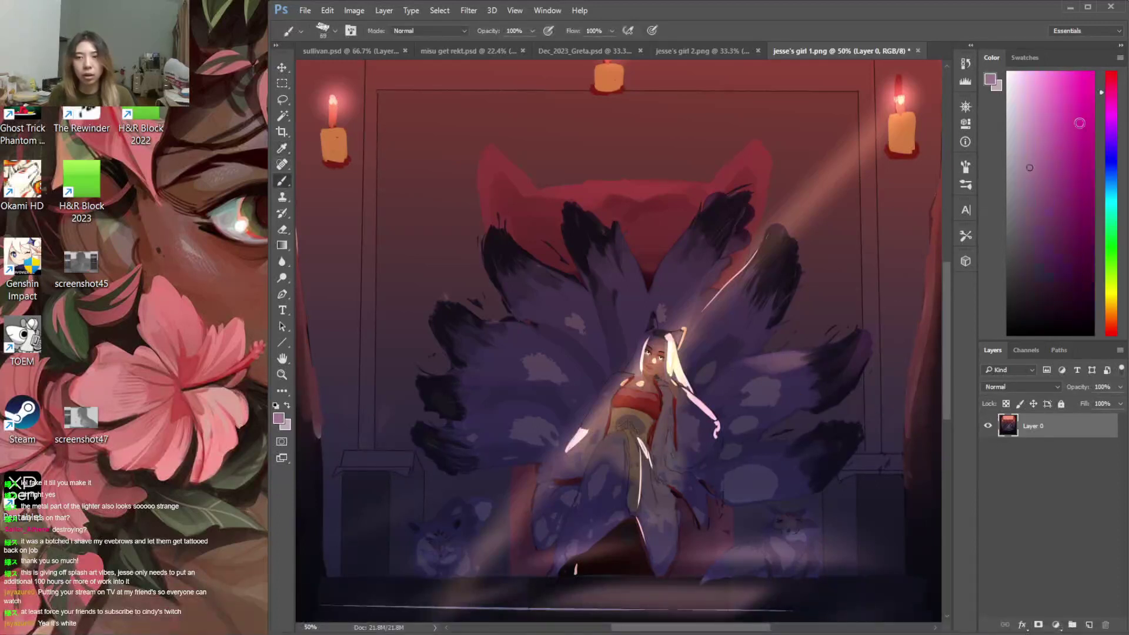
{"action": "left_click", "coordinate": [1114, 330]}
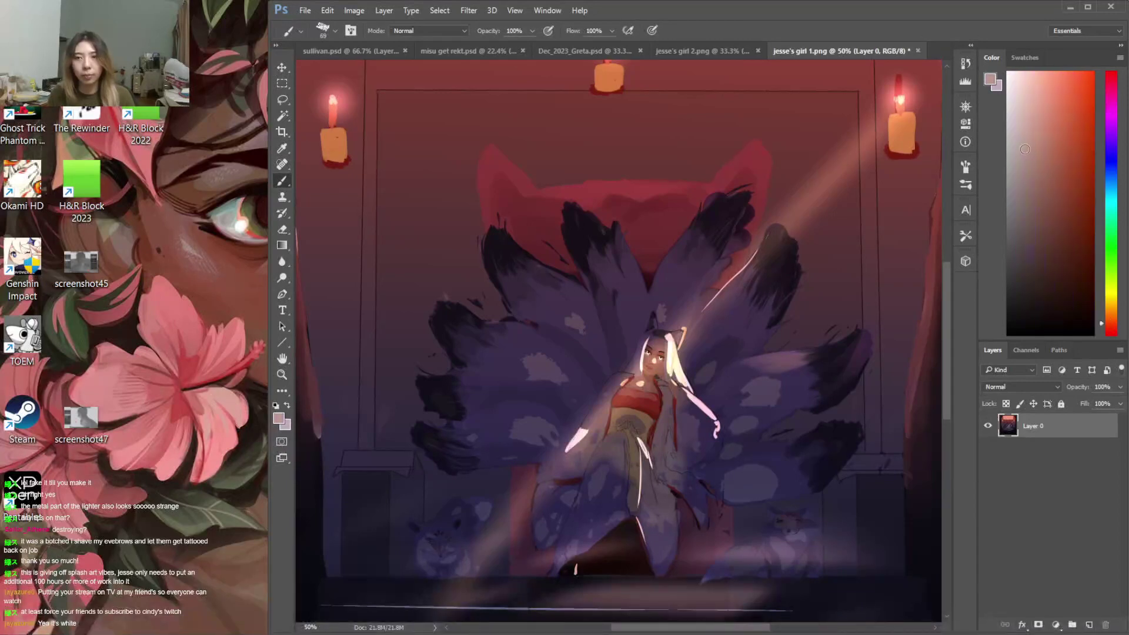
{"action": "left_click_drag", "start_coordinate": [1116, 331], "coordinate": [1115, 335]}
{"action": "left_click_drag", "start_coordinate": [802, 356], "coordinate": [776, 358]}
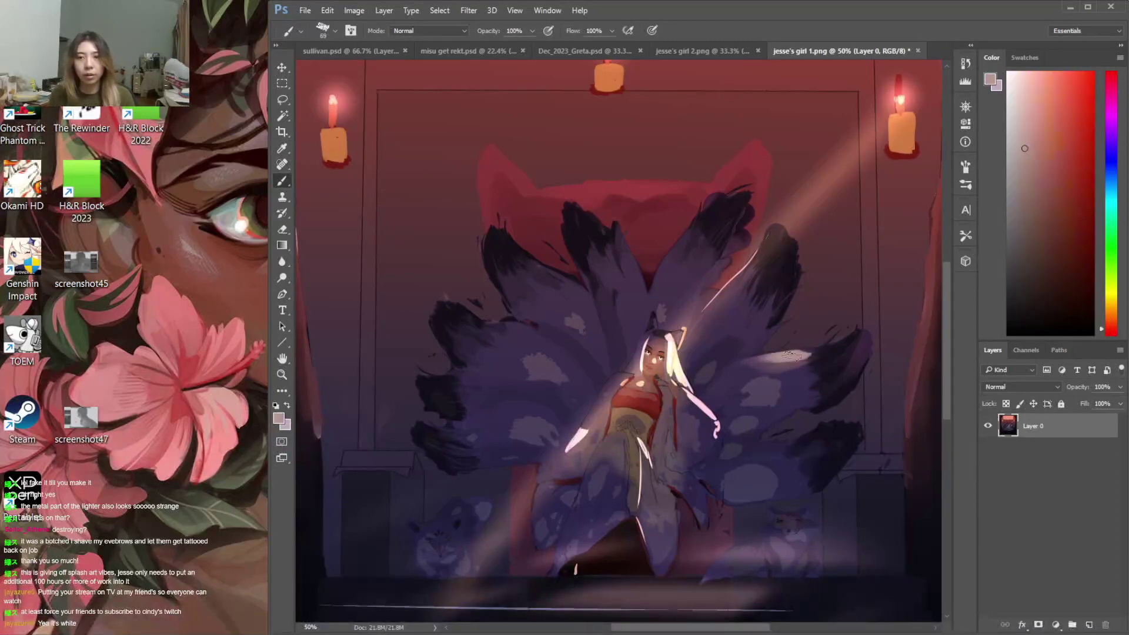
{"action": "left_click", "coordinate": [834, 349], "text": "alt"}
{"action": "left_click", "coordinate": [782, 357], "text": "alt"}
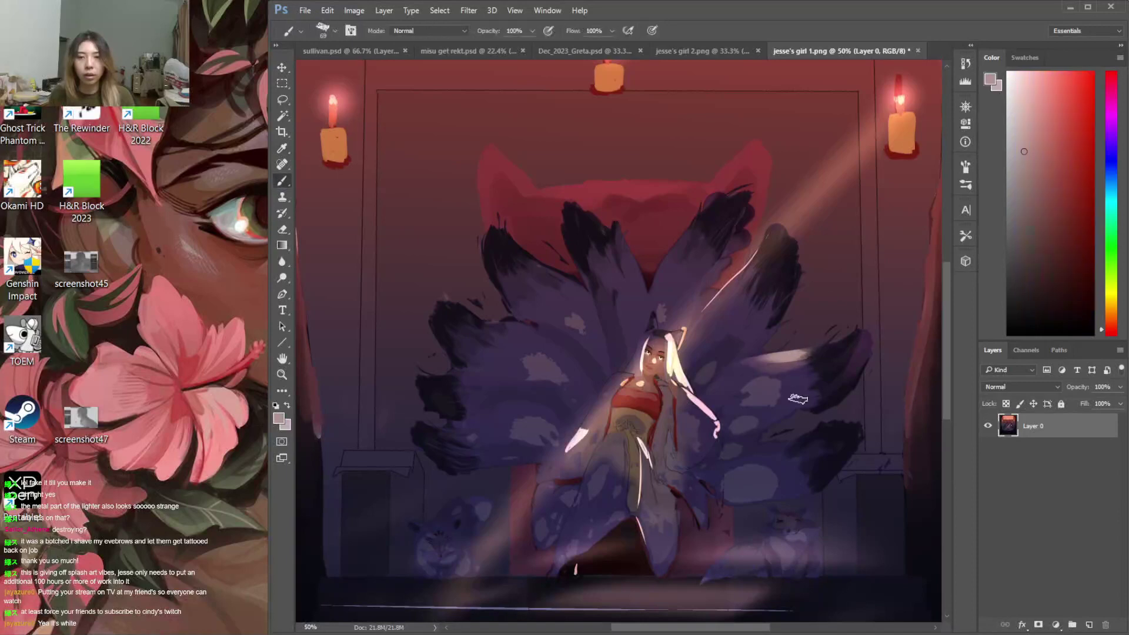
Paint pale beige highlights on the lowest right tail and the upper right tail below their dark tips
{"action": "mouse_move", "coordinate": [796, 447]}
{"action": "left_mouse_down"}
{"action": "mouse_move", "coordinate": [785, 485]}
{"action": "mouse_move", "coordinate": [809, 462]}
{"action": "left_mouse_up"}
{"action": "left_click", "coordinate": [822, 448], "text": "alt"}
{"action": "left_click", "coordinate": [814, 415], "text": "alt"}
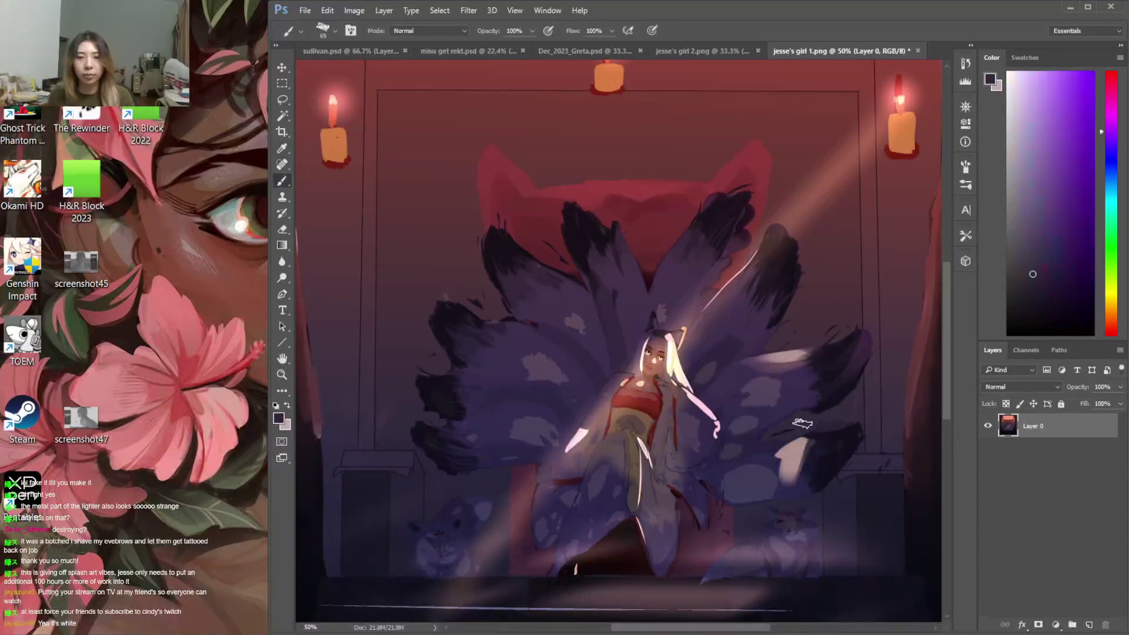
{"action": "left_click", "coordinate": [798, 446], "text": "alt"}
{"action": "mouse_move", "coordinate": [775, 314]}
{"action": "left_mouse_down"}
{"action": "mouse_move", "coordinate": [744, 352]}
{"action": "mouse_move", "coordinate": [745, 343]}
{"action": "left_mouse_up"}
Trim the outer edges of the upper and middle right tails' dark tips with sampled wall colours
{"action": "left_click", "coordinate": [809, 290], "text": "alt"}
{"action": "left_click_drag", "start_coordinate": [785, 235], "coordinate": [796, 310]}
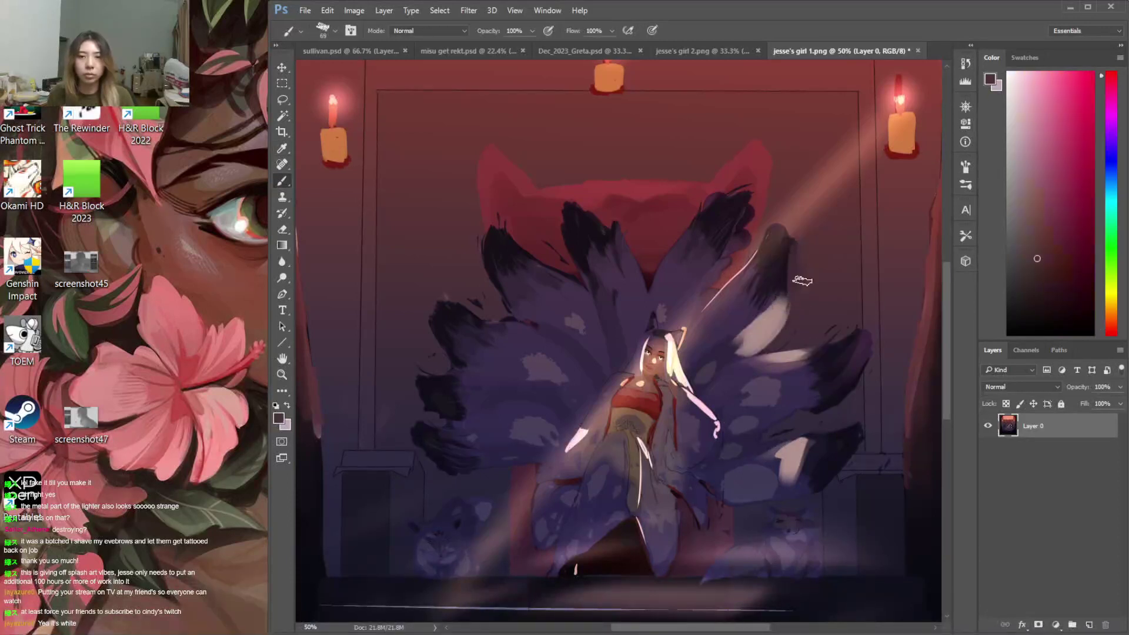
{"action": "key", "text": "i"}
{"action": "left_click", "coordinate": [737, 318]}
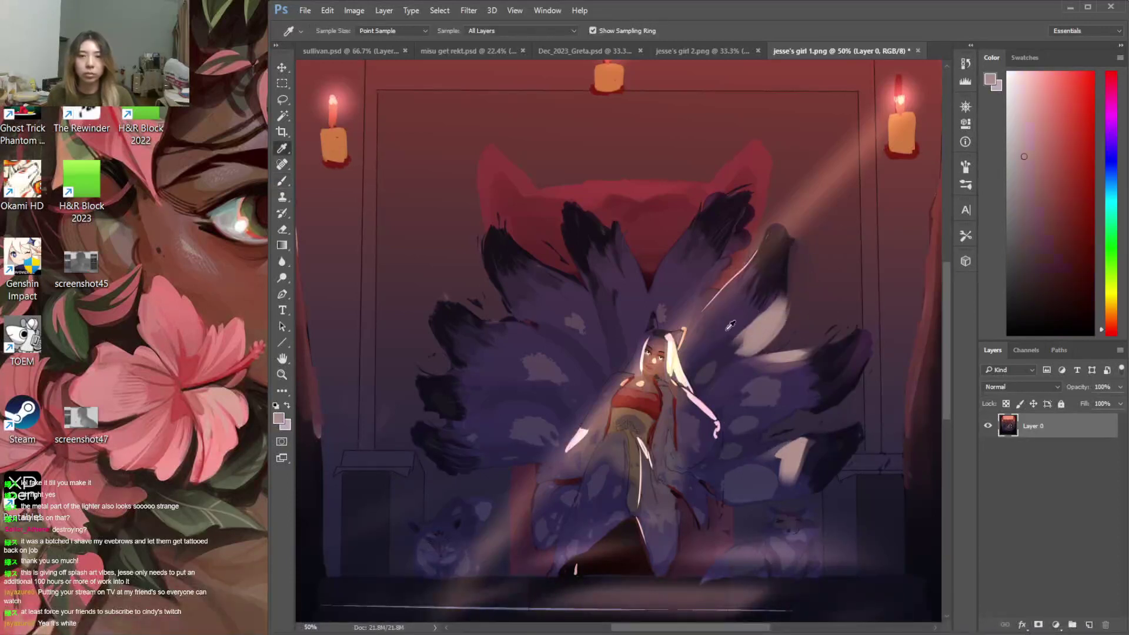
{"action": "left_click", "coordinate": [842, 351]}
{"action": "key", "text": "b"}
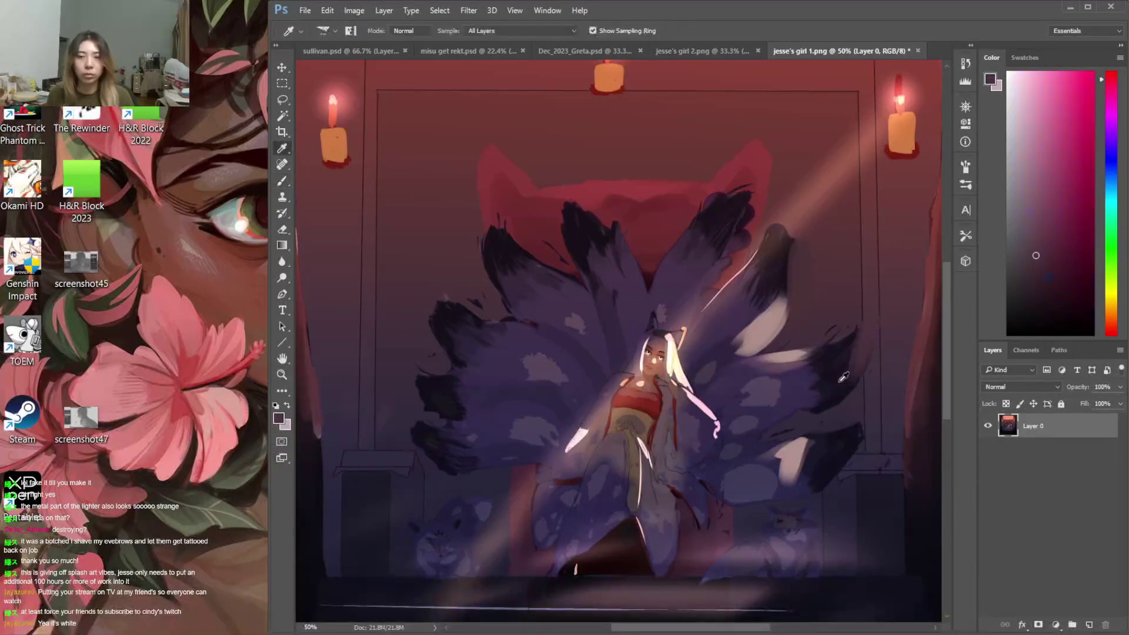
{"action": "left_click", "coordinate": [803, 410], "text": "alt"}
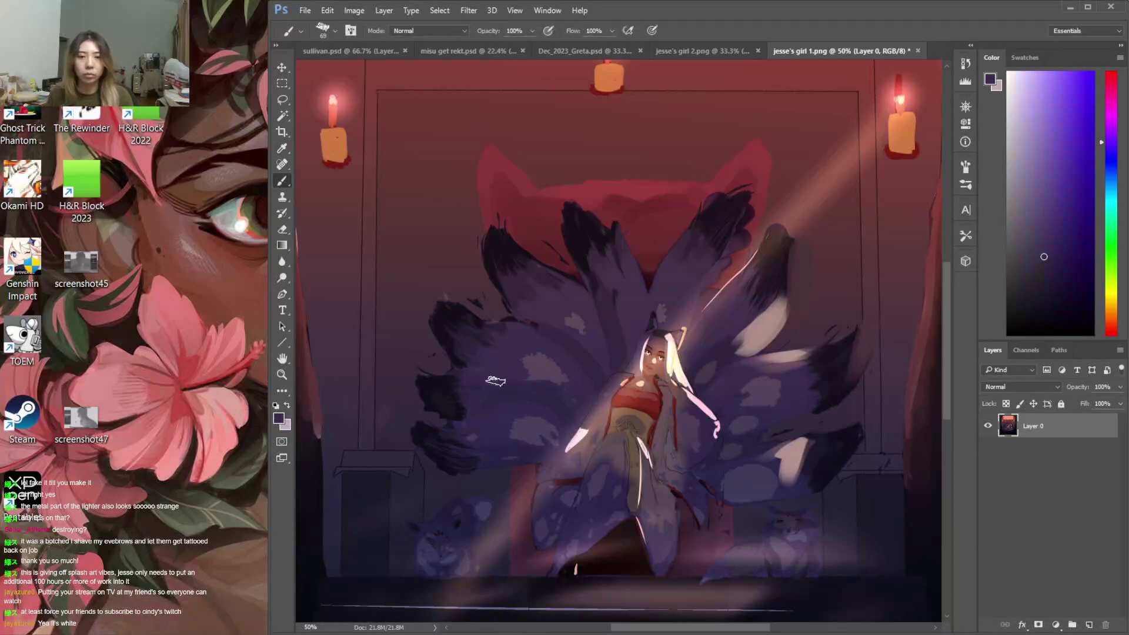
Paint pale beige highlights on the lower, middle and upper left tails
{"action": "left_click", "coordinate": [523, 369], "text": "alt"}
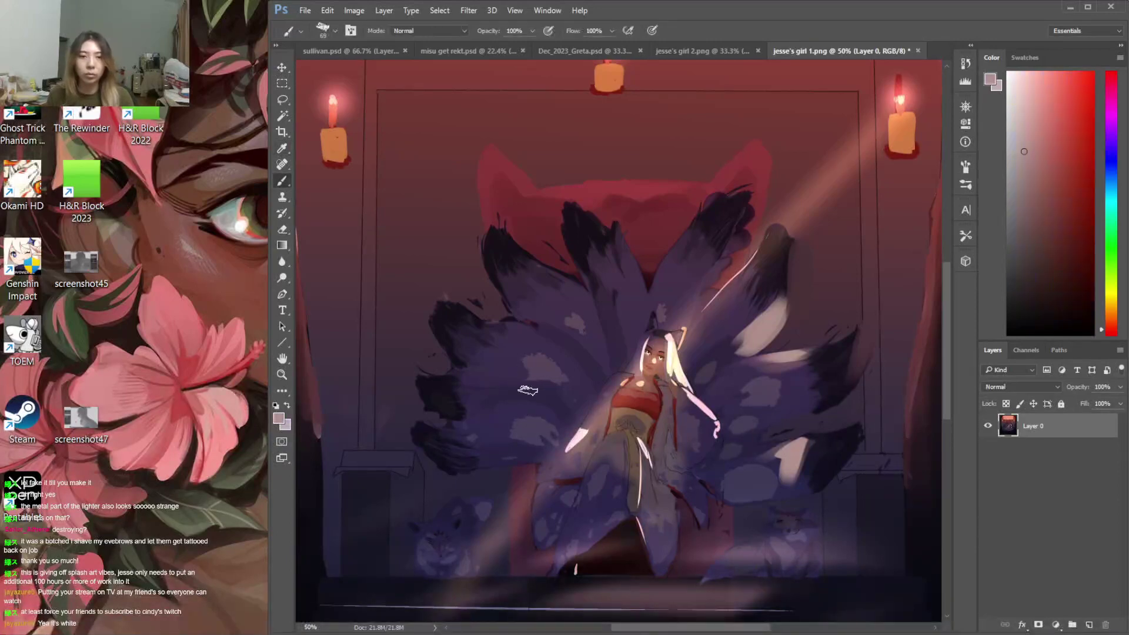
{"action": "mouse_move", "coordinate": [538, 410]}
{"action": "left_mouse_down"}
{"action": "mouse_move", "coordinate": [510, 422]}
{"action": "mouse_move", "coordinate": [523, 444]}
{"action": "mouse_move", "coordinate": [532, 438]}
{"action": "mouse_move", "coordinate": [506, 419]}
{"action": "mouse_move", "coordinate": [502, 433]}
{"action": "mouse_move", "coordinate": [527, 421]}
{"action": "left_mouse_up"}
{"action": "left_click", "coordinate": [519, 426], "text": "alt"}
{"action": "left_click", "coordinate": [539, 415], "text": "alt"}
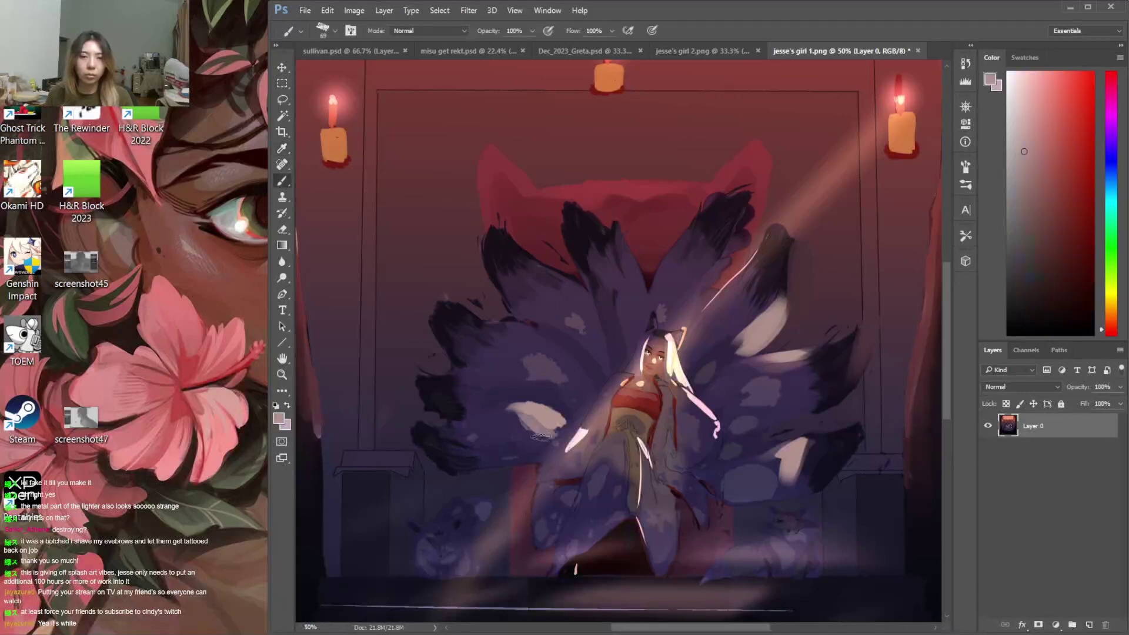
{"action": "mouse_move", "coordinate": [513, 364]}
{"action": "left_mouse_down"}
{"action": "mouse_move", "coordinate": [535, 385]}
{"action": "mouse_move", "coordinate": [530, 365]}
{"action": "mouse_move", "coordinate": [552, 331]}
{"action": "mouse_move", "coordinate": [585, 394]}
{"action": "mouse_move", "coordinate": [553, 344]}
{"action": "mouse_move", "coordinate": [585, 391]}
{"action": "mouse_move", "coordinate": [563, 357]}
{"action": "mouse_move", "coordinate": [561, 305]}
{"action": "mouse_move", "coordinate": [592, 308]}
{"action": "left_mouse_up"}
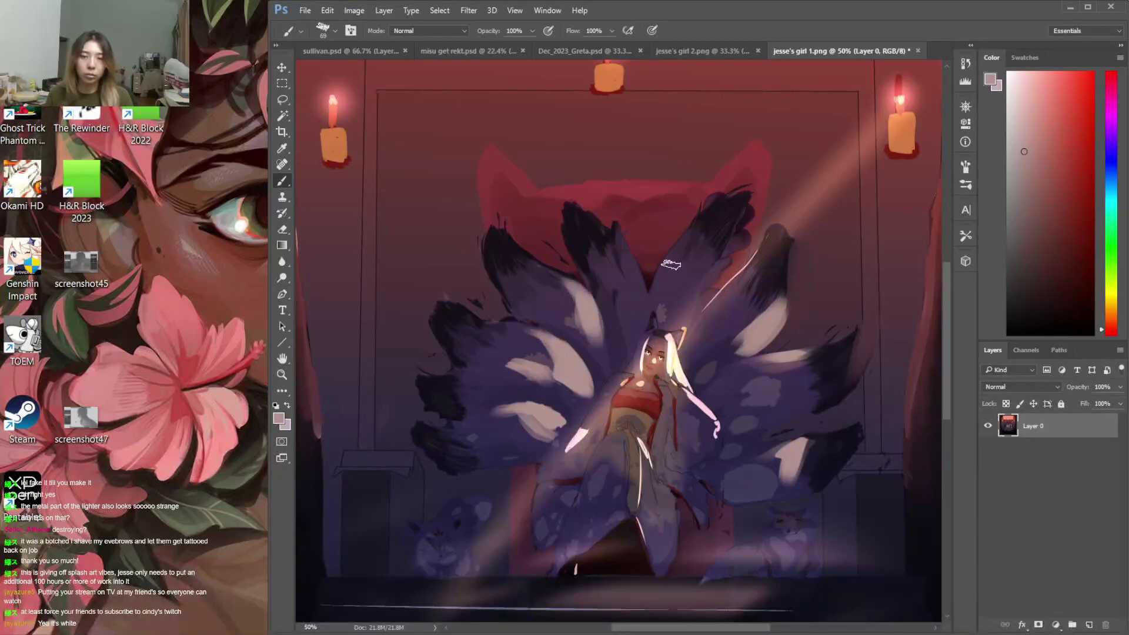
Extend the highlight along the left middle tail's upper edge and paint pale highlights on the two central tails
{"action": "left_click", "coordinate": [607, 355], "text": "alt"}
{"action": "left_click_drag", "start_coordinate": [608, 355], "coordinate": [580, 384]}
{"action": "left_click", "coordinate": [534, 341], "text": "alt"}
{"action": "mouse_move", "coordinate": [534, 341]}
{"action": "left_mouse_down"}
{"action": "mouse_move", "coordinate": [551, 368]}
{"action": "mouse_move", "coordinate": [513, 331]}
{"action": "left_mouse_up"}
{"action": "left_click_drag", "start_coordinate": [630, 266], "coordinate": [622, 317]}
{"action": "mouse_move", "coordinate": [724, 237]}
{"action": "left_mouse_down"}
{"action": "mouse_move", "coordinate": [709, 294]}
{"action": "mouse_move", "coordinate": [680, 295]}
{"action": "mouse_move", "coordinate": [696, 307]}
{"action": "mouse_move", "coordinate": [715, 257]}
{"action": "left_mouse_up"}
Repaint the throne's right ear with a lighter red inner edge and trim its outline with the wall colour
{"action": "left_click", "coordinate": [753, 181], "text": "alt"}
{"action": "left_click_drag", "start_coordinate": [754, 192], "coordinate": [723, 277]}
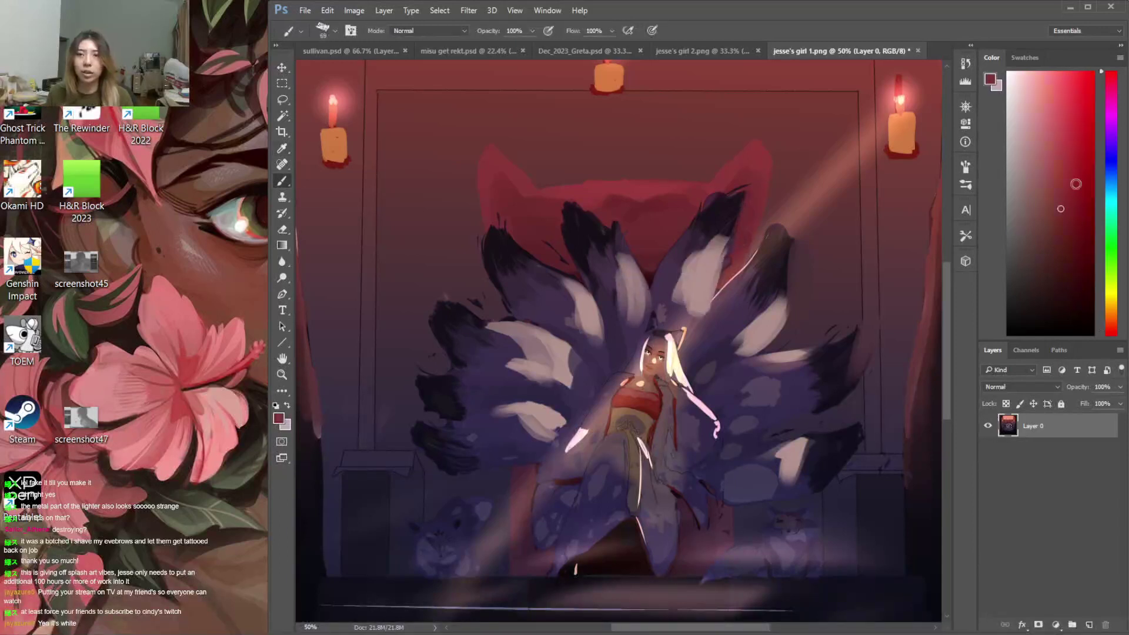
{"action": "left_click", "coordinate": [1054, 158]}
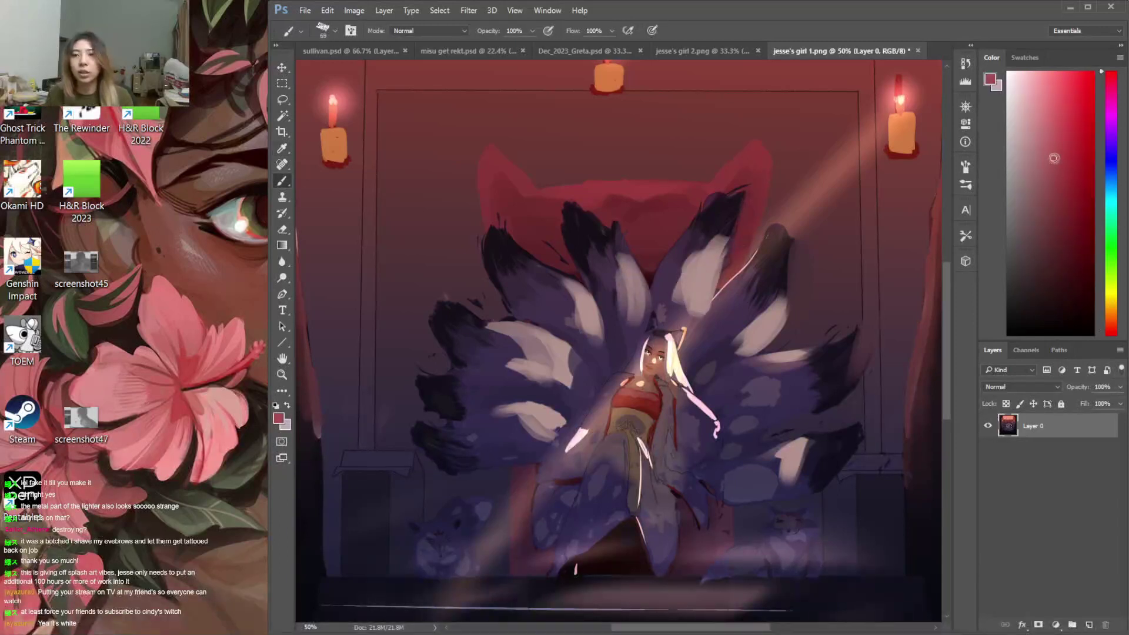
{"action": "left_click", "coordinate": [1117, 324]}
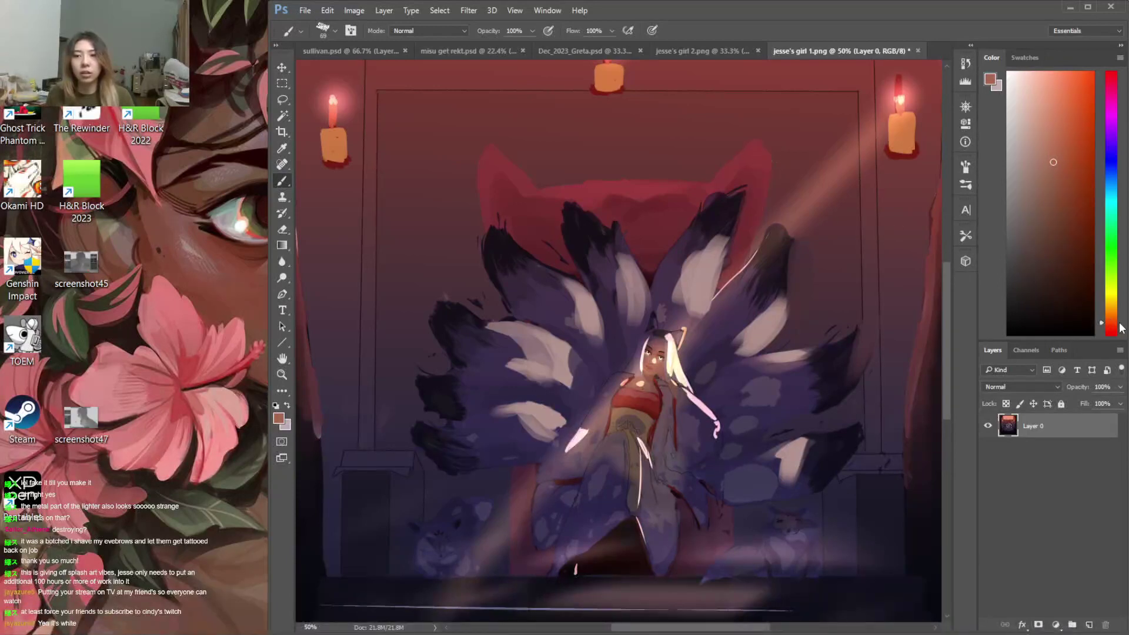
{"action": "left_click_drag", "start_coordinate": [1121, 328], "coordinate": [1117, 337]}
{"action": "left_click_drag", "start_coordinate": [759, 170], "coordinate": [765, 232]}
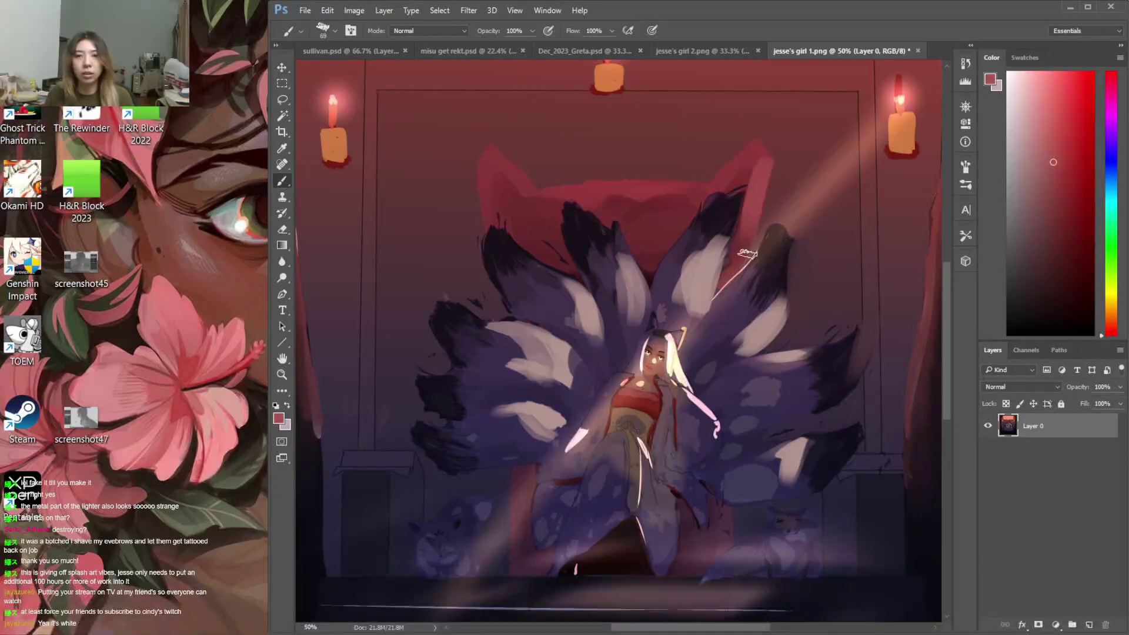
{"action": "left_click", "coordinate": [782, 145], "text": "alt"}
{"action": "left_click_drag", "start_coordinate": [772, 136], "coordinate": [769, 203]}
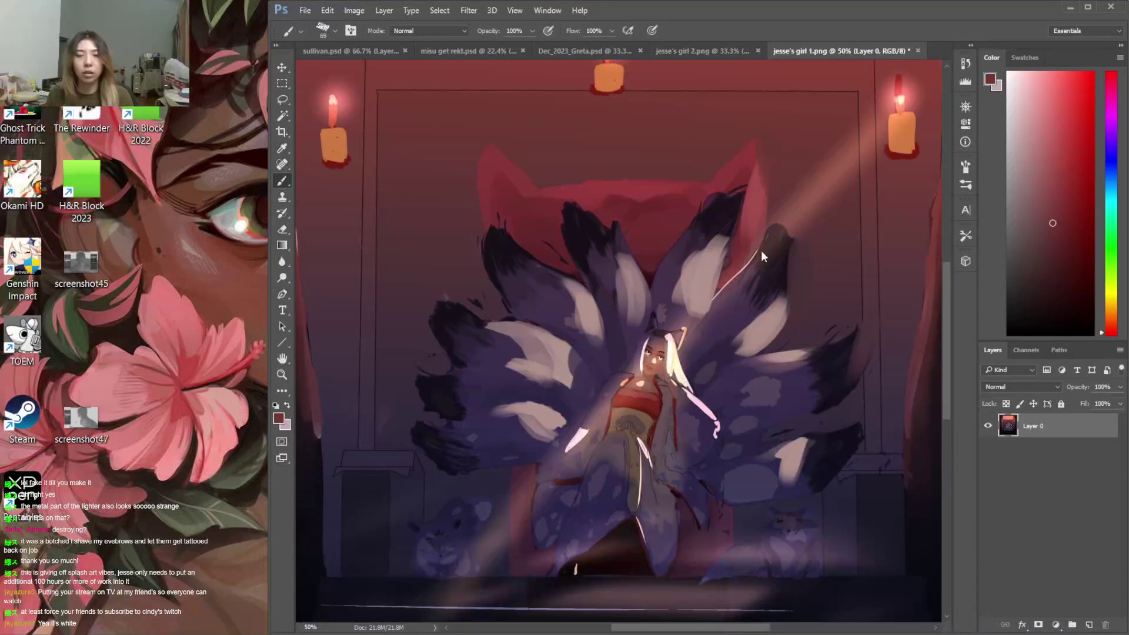
Paint a near-white light patch down the front cloth of the woman's skirt with a smaller brush
{"action": "mouse_move", "coordinate": [948, 328]}
{"action": "left_mouse_down"}
{"action": "mouse_move", "coordinate": [948, 318]}
{"action": "mouse_move", "coordinate": [944, 354]}
{"action": "left_mouse_up"}
{"action": "left_click", "coordinate": [648, 351], "text": "alt"}
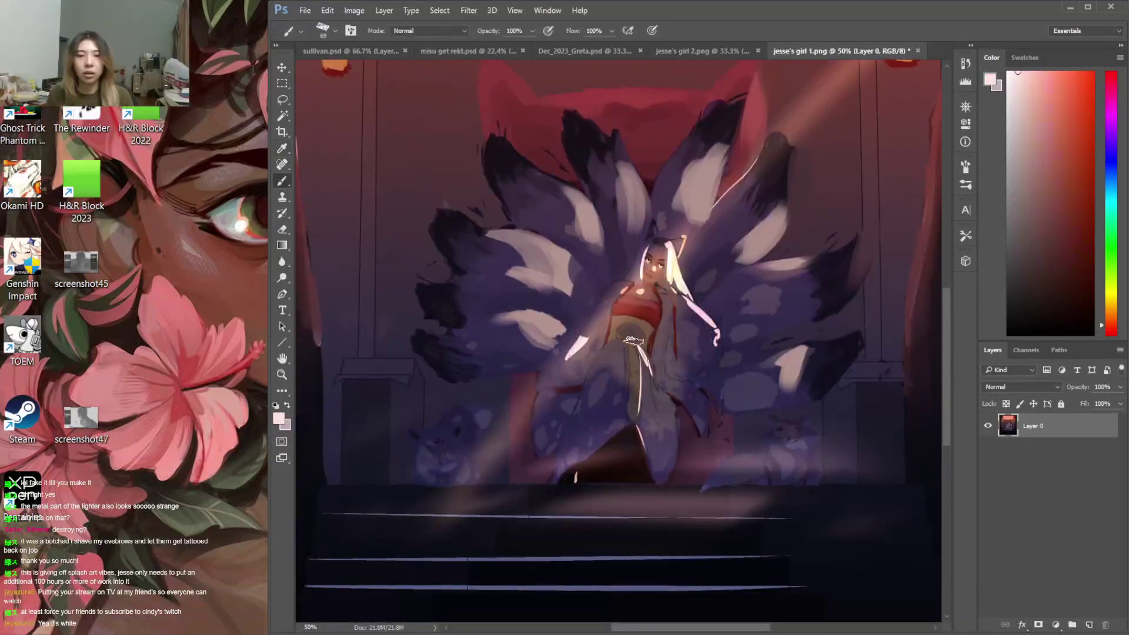
{"action": "right_click", "coordinate": [674, 329]}
{"action": "key", "text": "Return"}
{"action": "left_click_drag", "start_coordinate": [641, 344], "coordinate": [654, 409]}
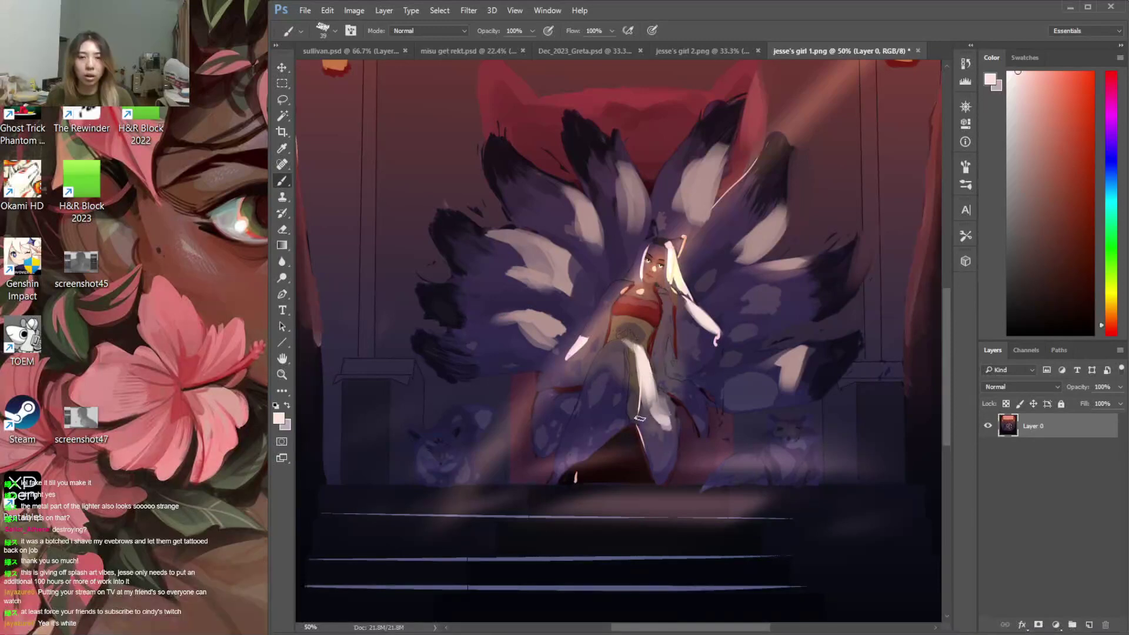
{"action": "left_click", "coordinate": [658, 362], "text": "alt"}
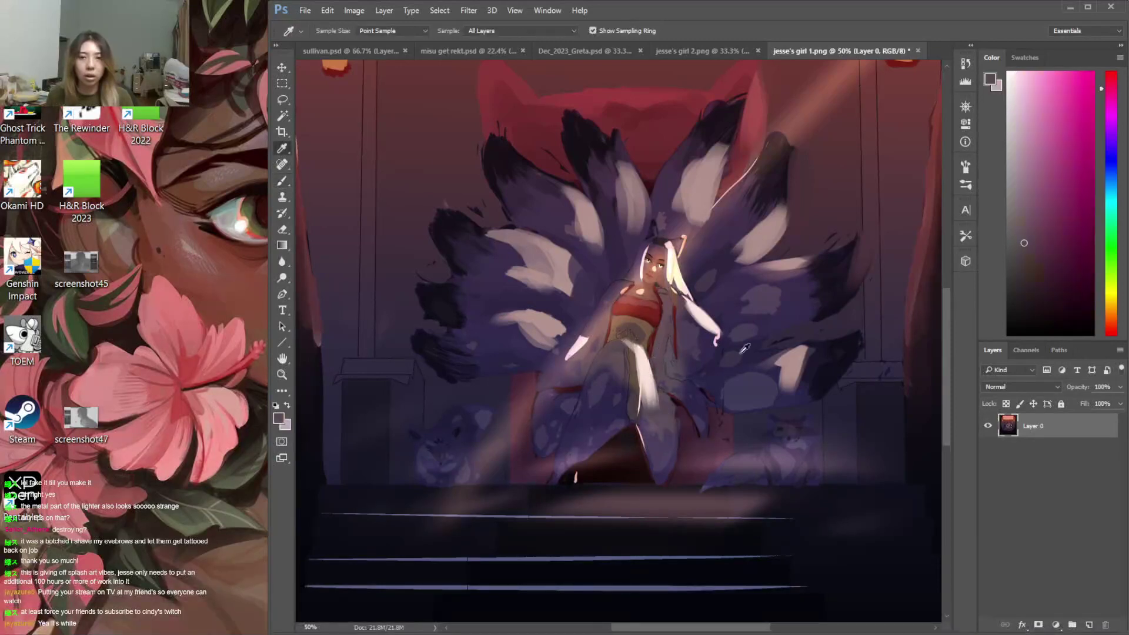
Paint over the red strip beside the woman's torso with sampled dark blue and muted tones
{"action": "left_click", "coordinate": [820, 358], "text": "alt"}
{"action": "left_click_drag", "start_coordinate": [662, 326], "coordinate": [671, 382]}
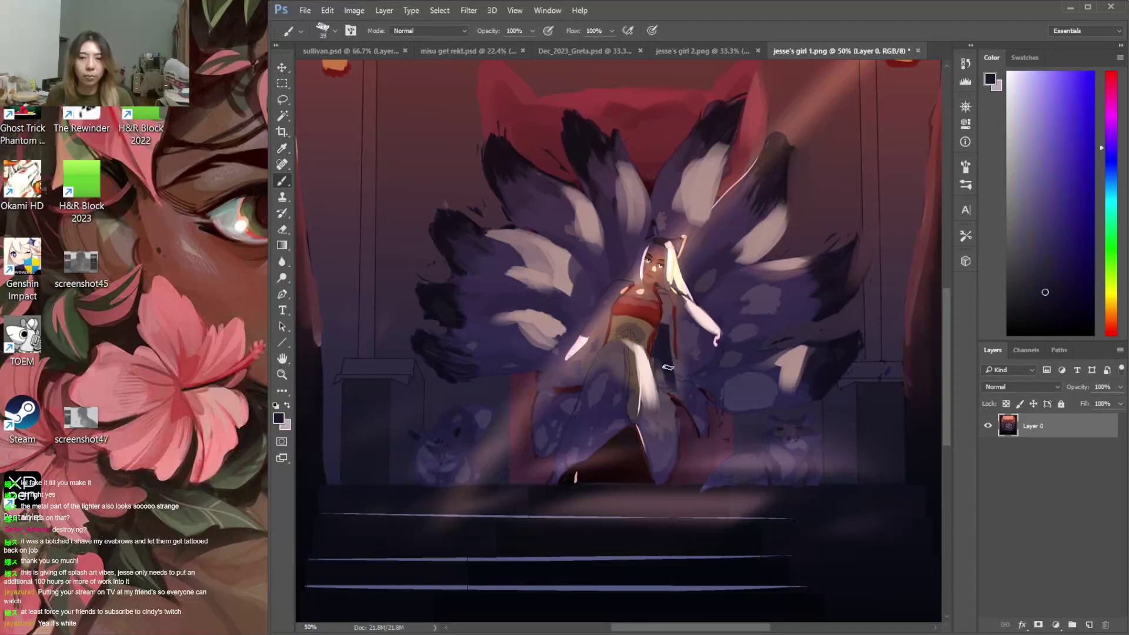
{"action": "left_click", "coordinate": [675, 371], "text": "alt"}
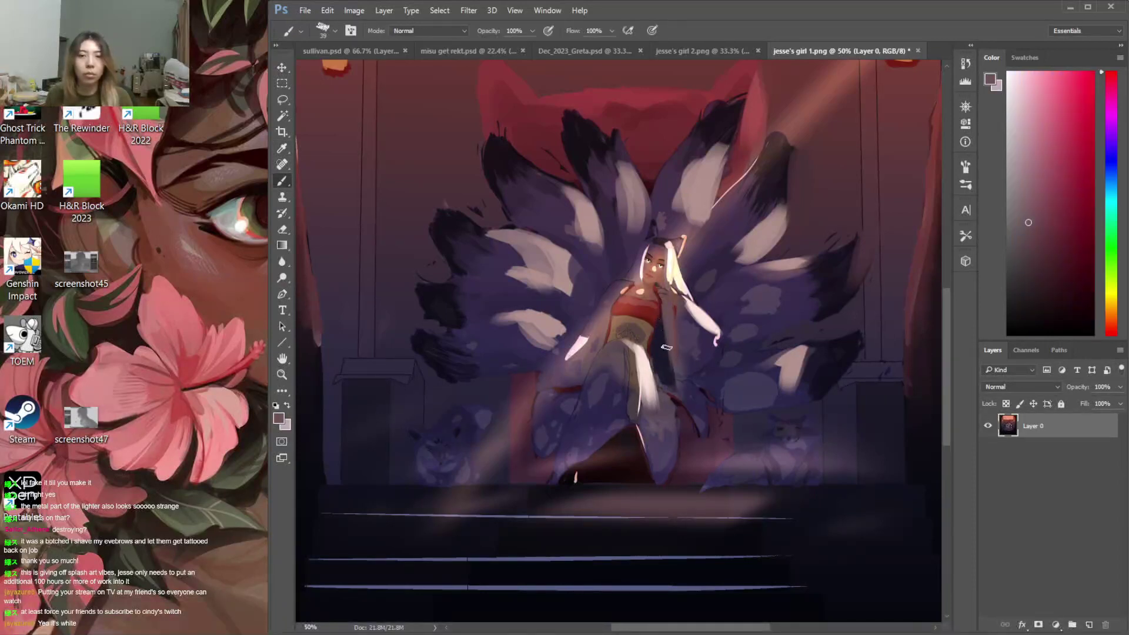
{"action": "left_click", "coordinate": [658, 356], "text": "alt"}
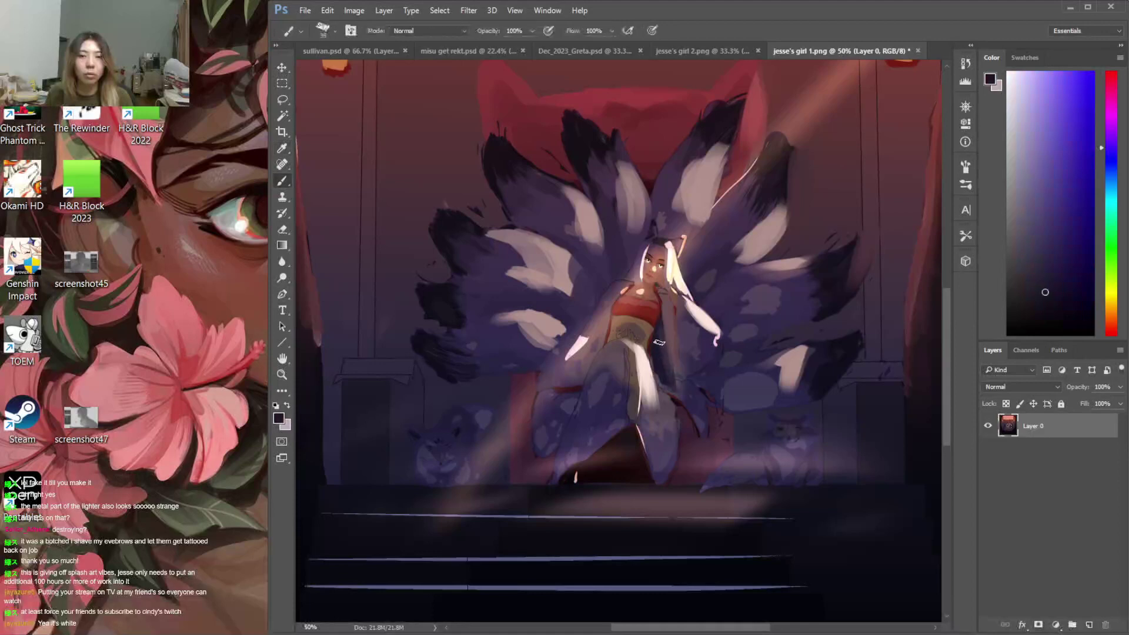
Reshape the hem of the skirt's pale front cloth and its surroundings using dark, near-white and purple-grey sampled from the painting
{"action": "key", "text": "alt"}
{"action": "left_click", "coordinate": [662, 400], "text": "alt"}
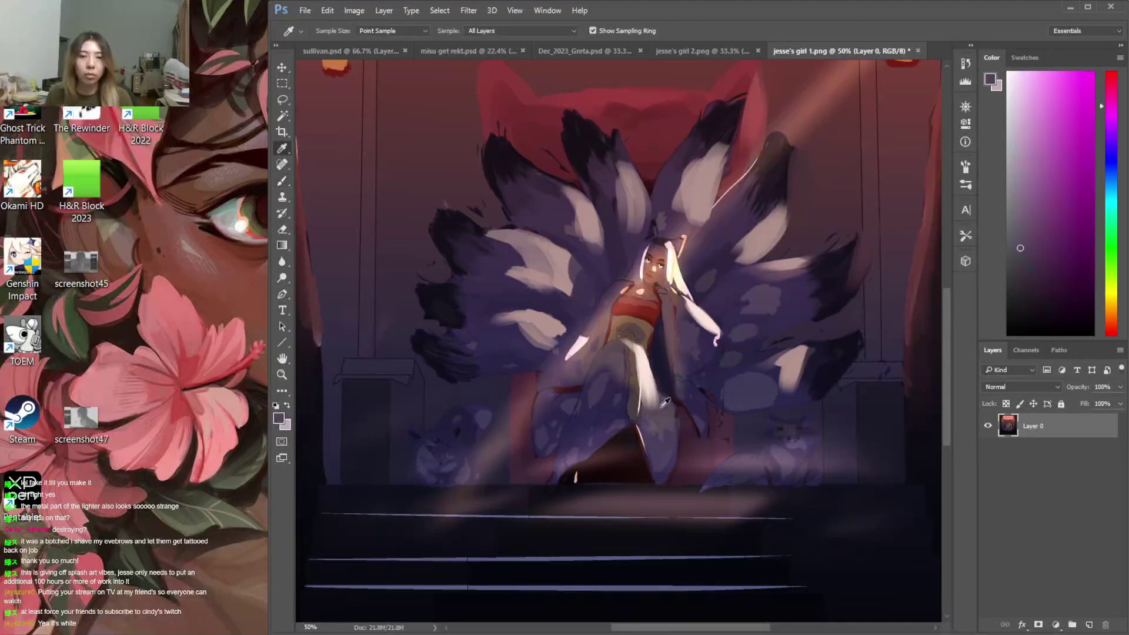
{"action": "left_click", "coordinate": [657, 419], "text": "alt"}
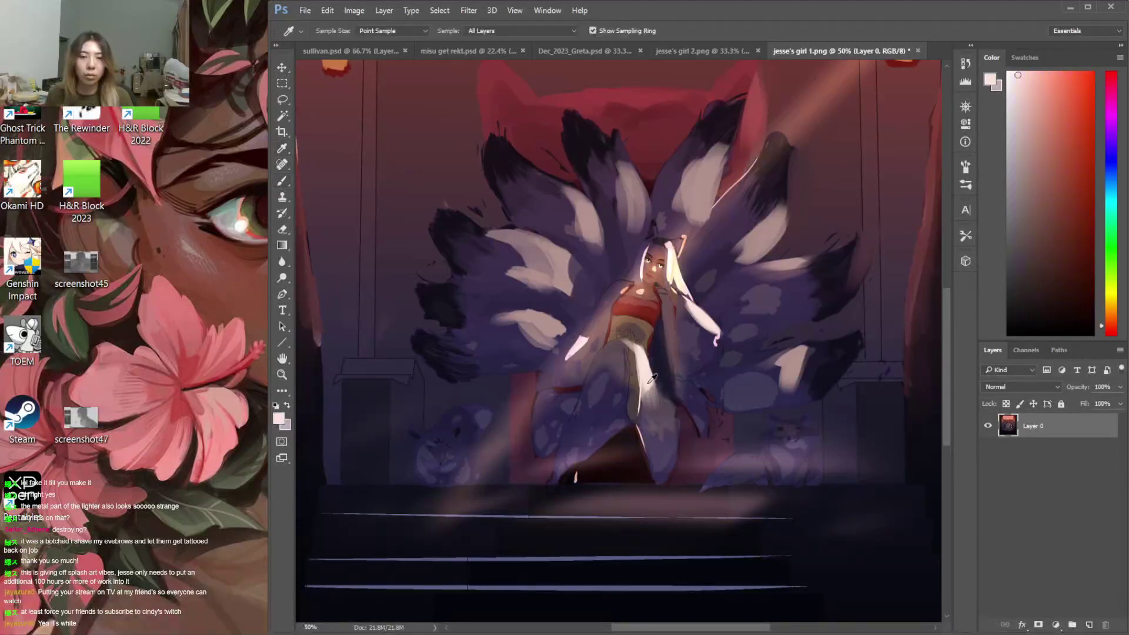
{"action": "left_click", "coordinate": [665, 415], "text": "alt"}
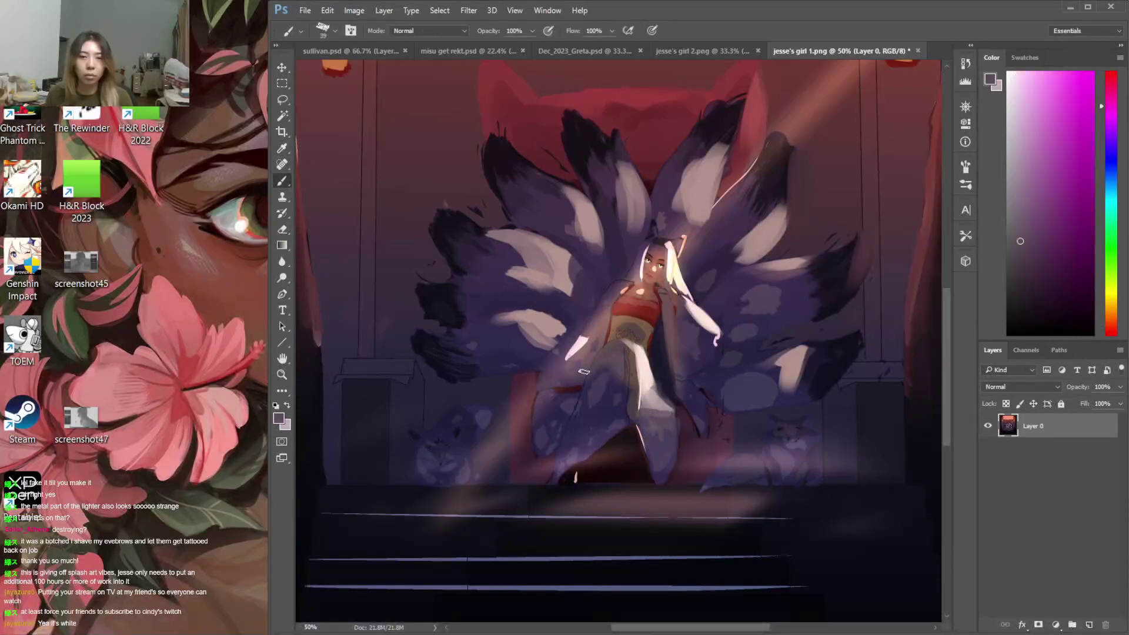
{"action": "left_click", "coordinate": [542, 413], "text": "alt"}
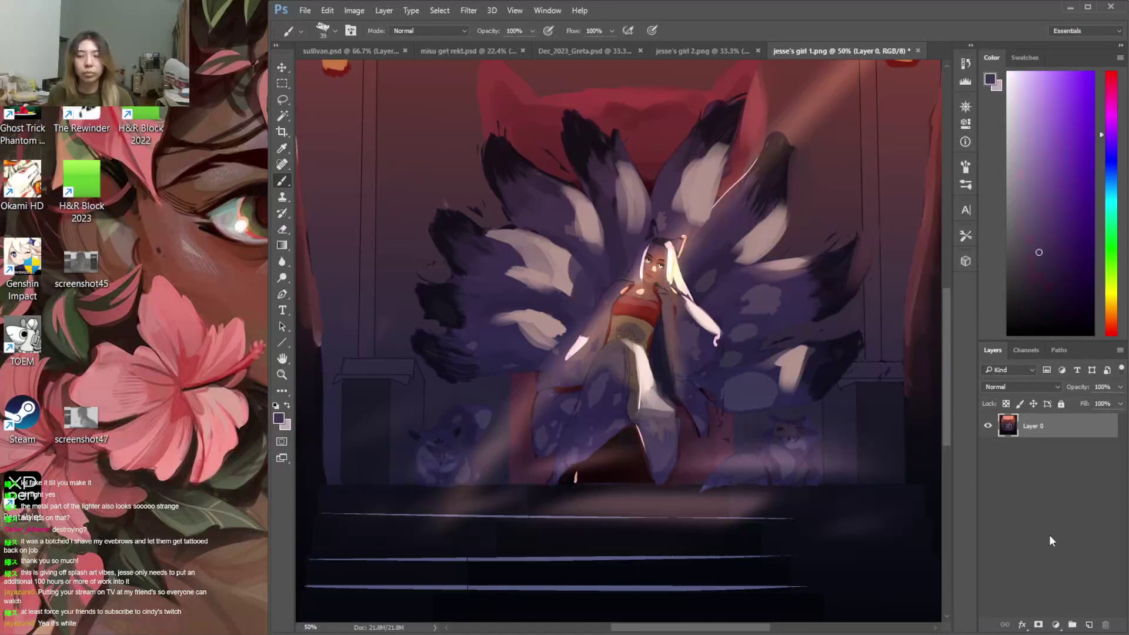
Add an empty layer above the painting and make Layer 0 active again
{"action": "left_click", "coordinate": [1090, 625]}
{"action": "key", "text": "ctrl+minus"}
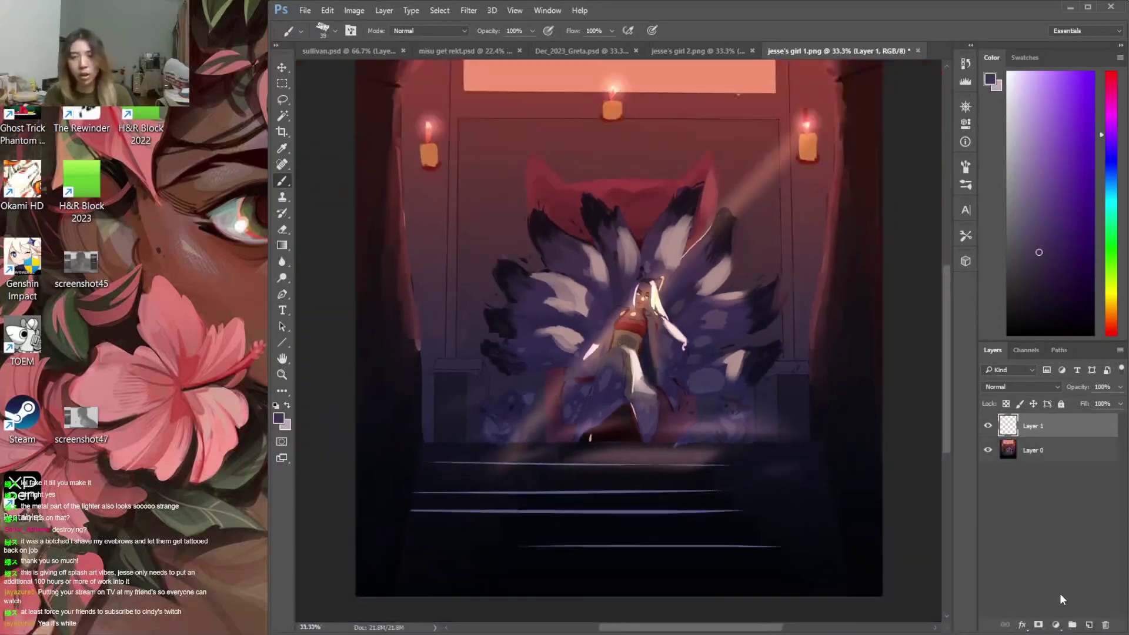
{"action": "left_click", "coordinate": [773, 158], "text": "alt"}
{"action": "right_click", "coordinate": [742, 237]}
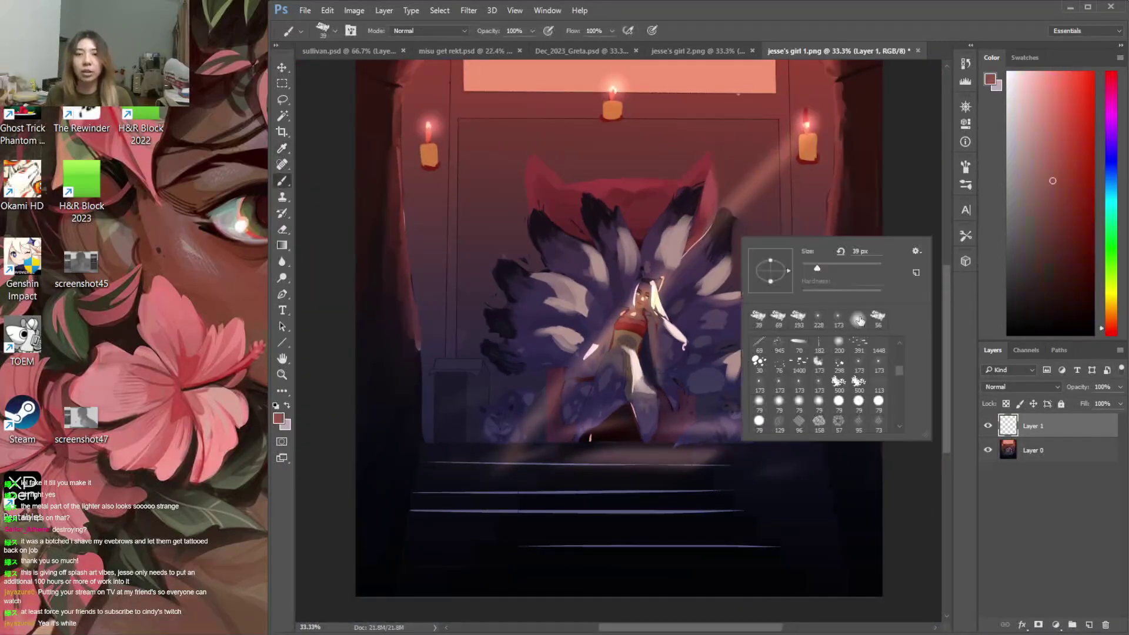
{"action": "left_click", "coordinate": [1069, 454]}
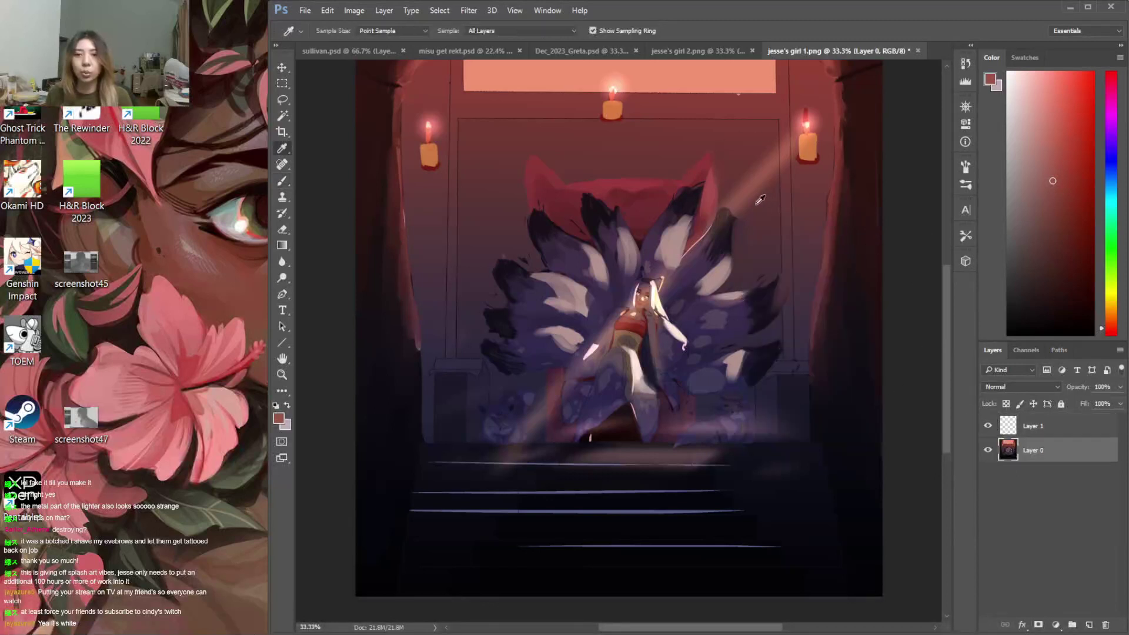
Paint out the old light beam on the wall beside the right candle with sampled wall reds and a soft round brush
{"action": "left_click", "coordinate": [734, 157], "text": "alt"}
{"action": "right_click", "coordinate": [755, 175]}
{"action": "mouse_move", "coordinate": [761, 150]}
{"action": "left_mouse_down"}
{"action": "mouse_move", "coordinate": [774, 189]}
{"action": "mouse_move", "coordinate": [747, 143]}
{"action": "mouse_move", "coordinate": [759, 218]}
{"action": "mouse_move", "coordinate": [762, 137]}
{"action": "left_mouse_up"}
{"action": "key", "text": "ctrl+z"}
{"action": "left_click", "coordinate": [748, 142], "text": "alt"}
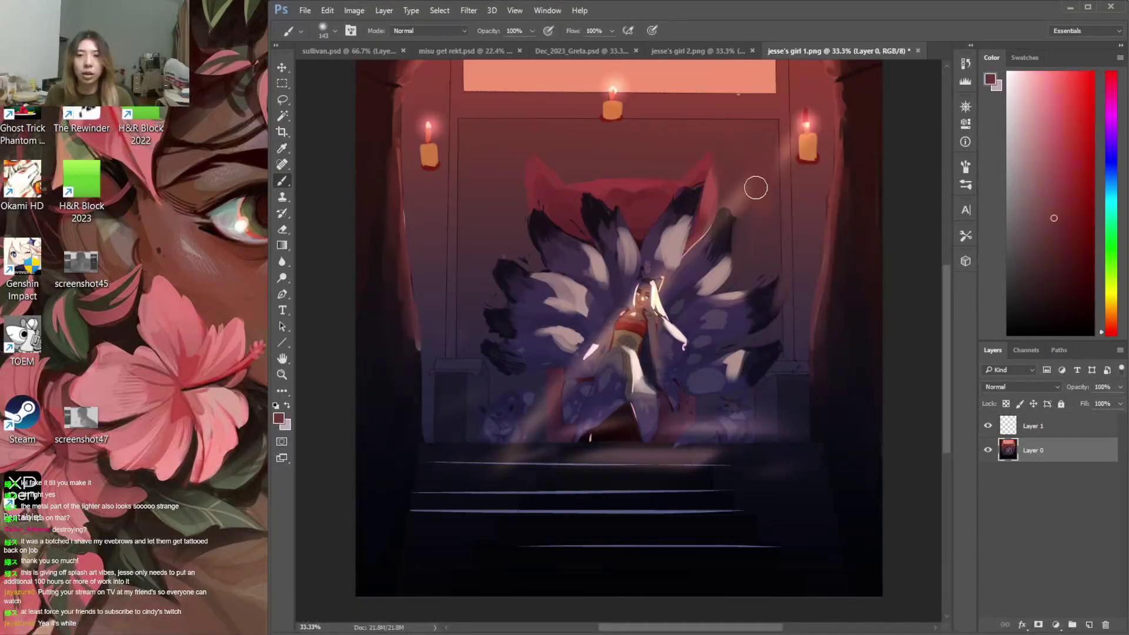
{"action": "key", "text": "i"}
{"action": "key", "text": "w"}
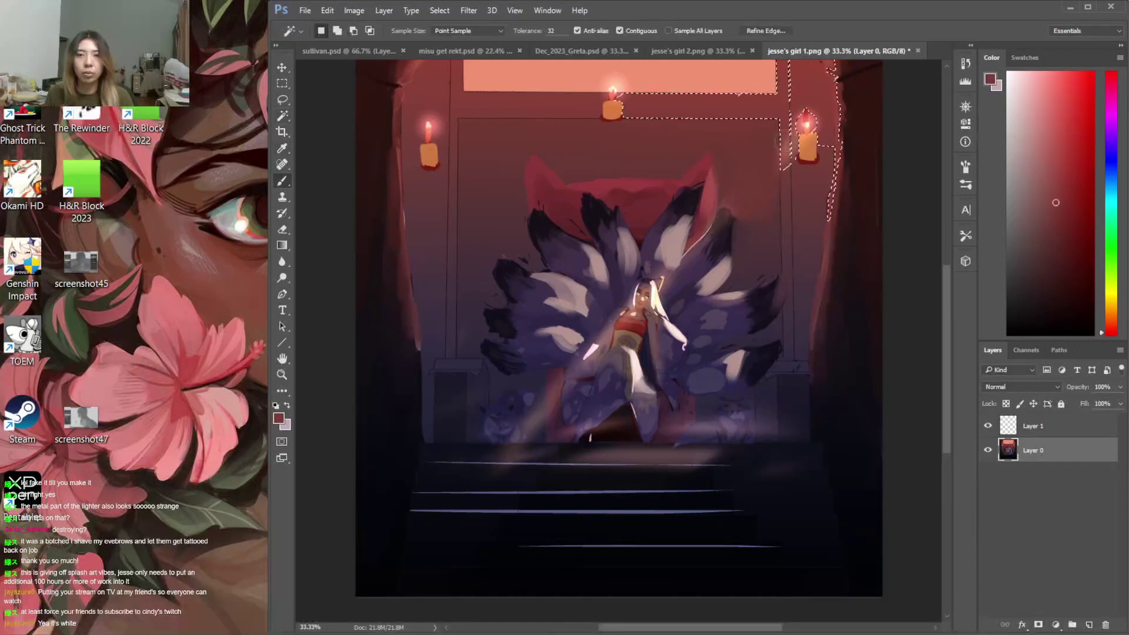
Paint out the old light beam across the tails and beside the woman's outstretched arm within Magic Wand selections
{"action": "left_click", "coordinate": [695, 269]}
{"action": "key", "text": "b"}
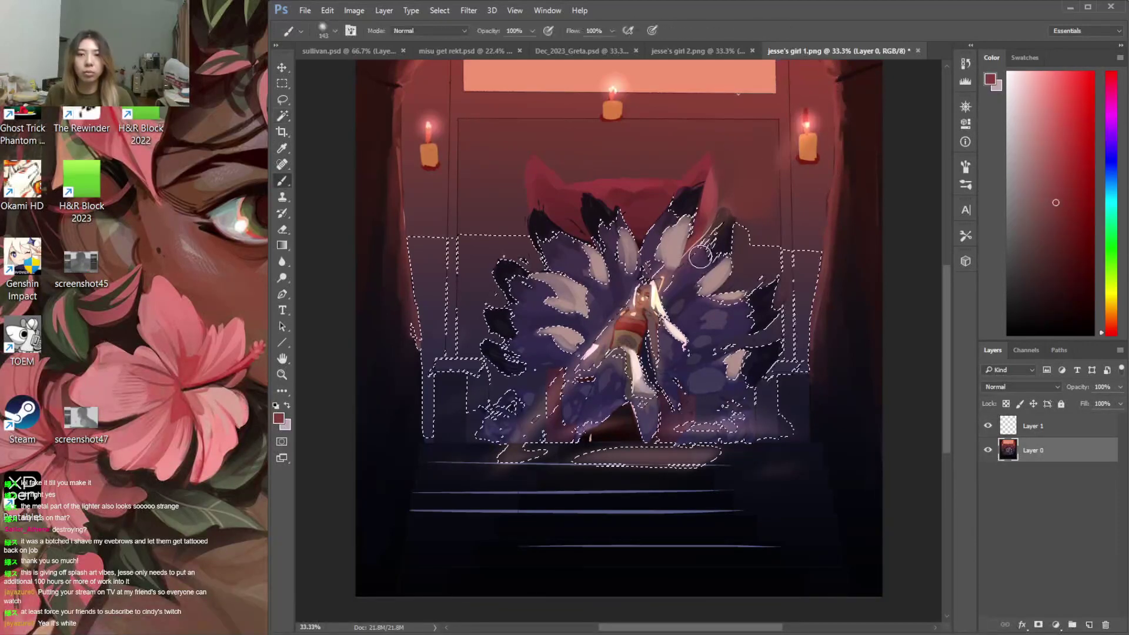
{"action": "left_click", "coordinate": [714, 251], "text": "alt"}
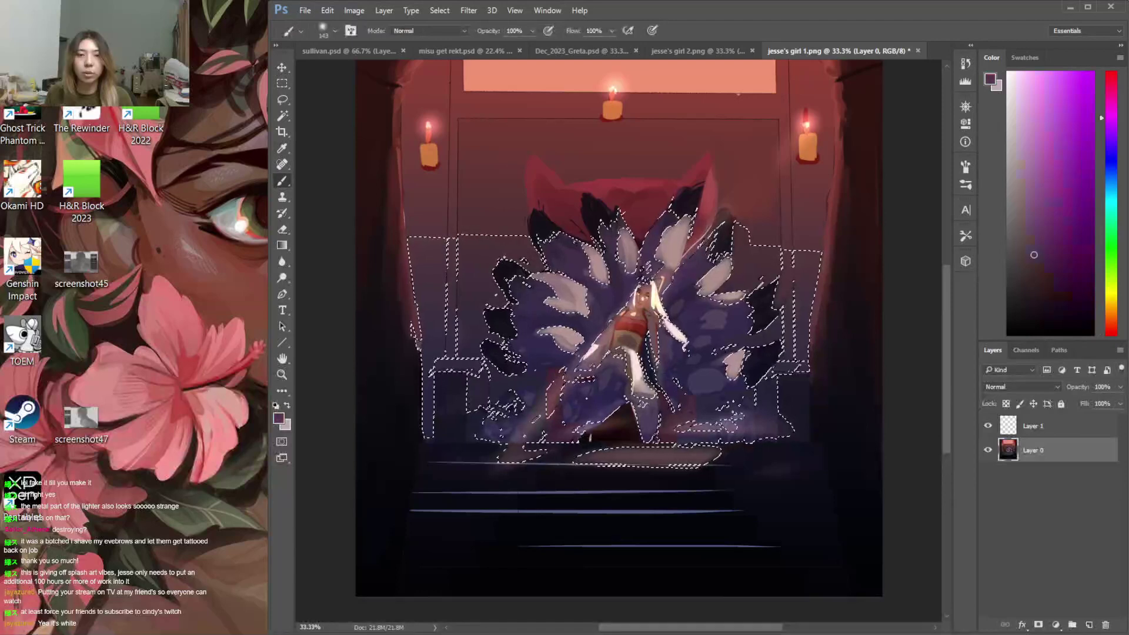
{"action": "left_click", "coordinate": [598, 312], "text": "alt"}
{"action": "key", "text": "ctrl+d"}
{"action": "key", "text": "w"}
{"action": "left_click", "coordinate": [605, 340]}
{"action": "key", "text": "b"}
{"action": "left_click", "coordinate": [664, 341], "text": "alt"}
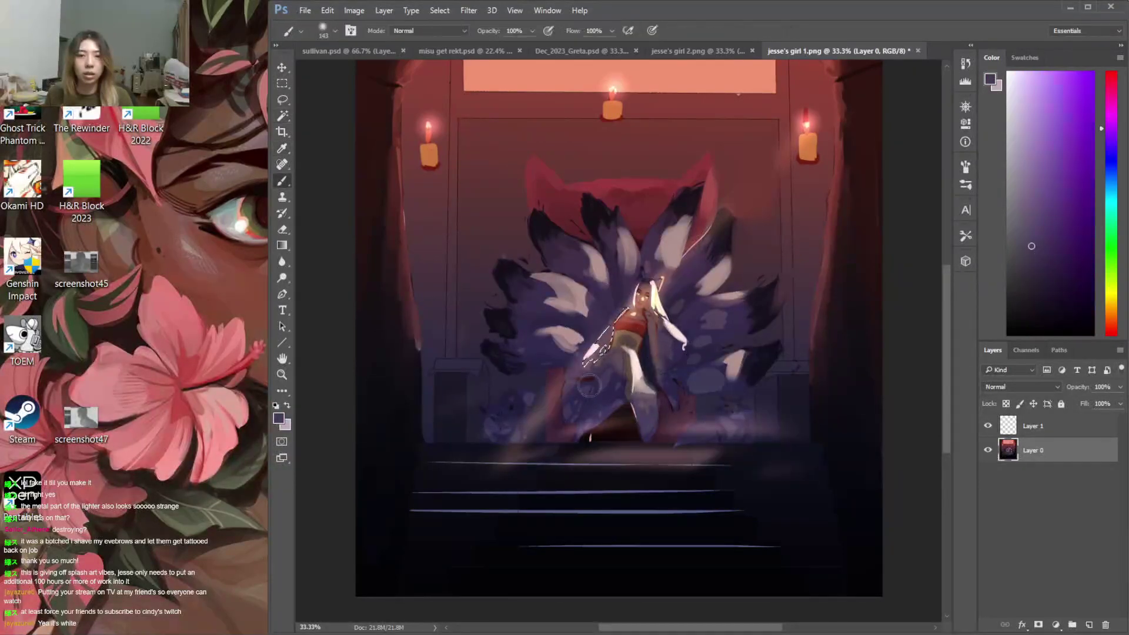
Select the beam area over the throne's lower left side and cover it with sampled throne and shadow colours
{"action": "key", "text": "w"}
{"action": "left_click", "coordinate": [554, 387]}
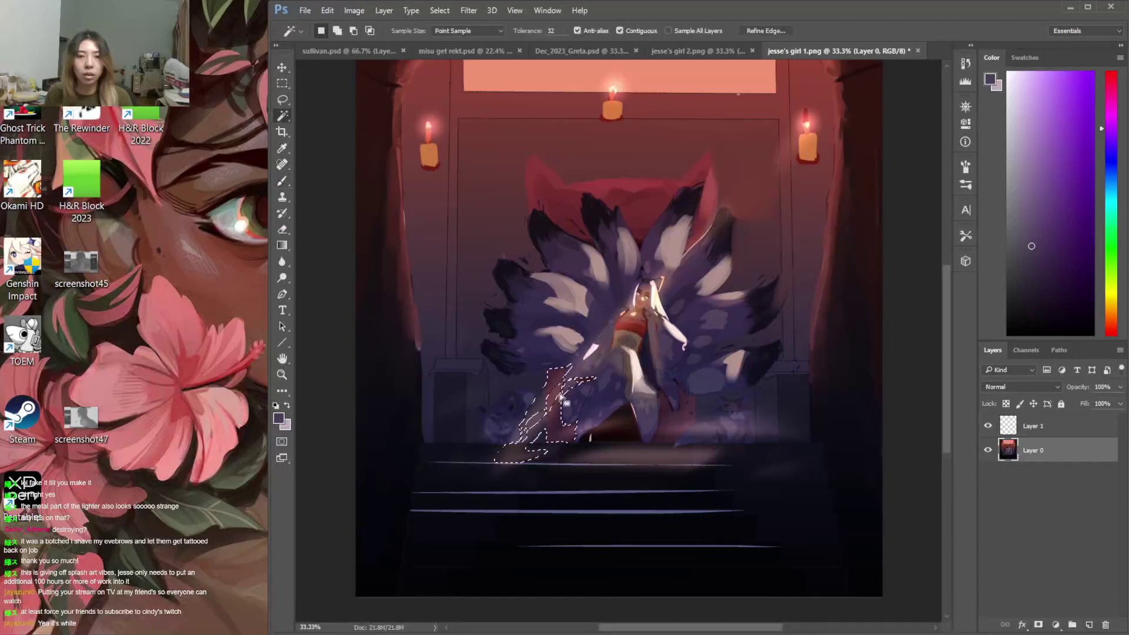
{"action": "key", "text": "b"}
{"action": "left_click", "coordinate": [554, 388], "text": "alt"}
{"action": "key", "text": "ctrl+d"}
{"action": "left_click", "coordinate": [537, 405], "text": "alt"}
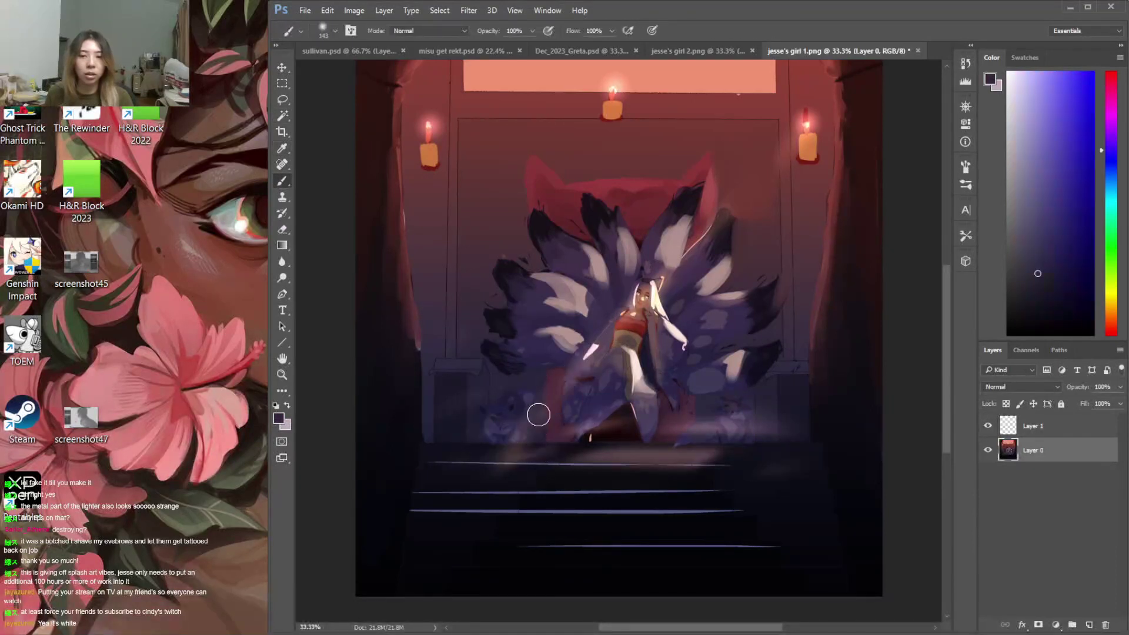
Cover the light patches on the top stair and platform with sampled dark blue
{"action": "left_click", "coordinate": [534, 456], "text": "alt"}
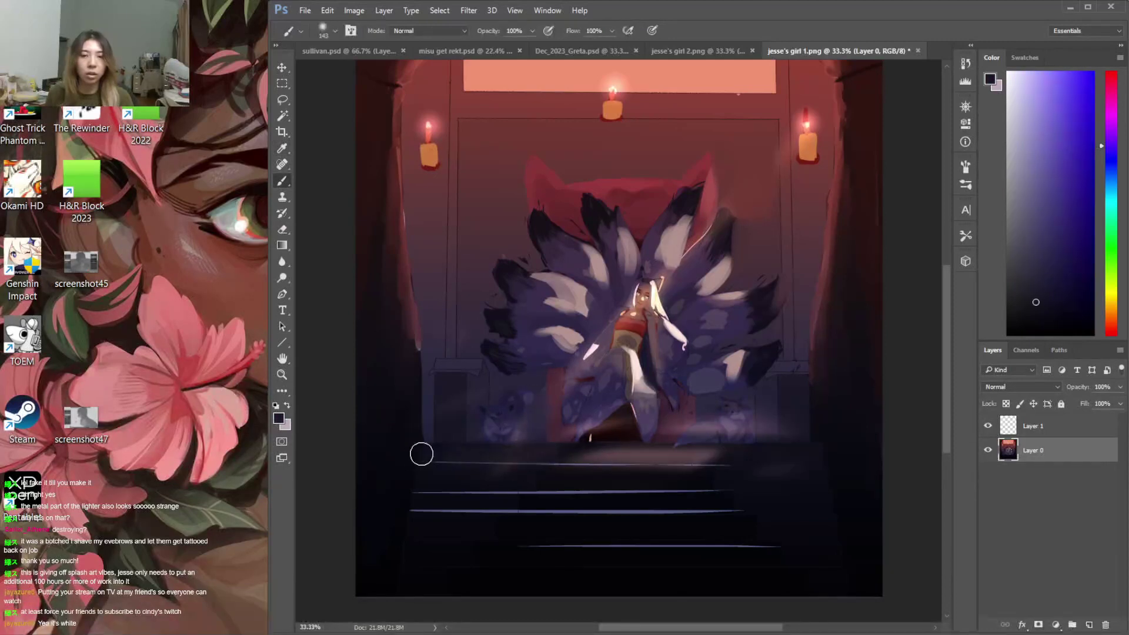
{"action": "left_click", "coordinate": [739, 458], "text": "alt"}
{"action": "mouse_move", "coordinate": [723, 456]}
{"action": "left_mouse_down"}
{"action": "mouse_move", "coordinate": [565, 464]}
{"action": "mouse_move", "coordinate": [655, 448]}
{"action": "mouse_move", "coordinate": [788, 460]}
{"action": "left_mouse_up"}
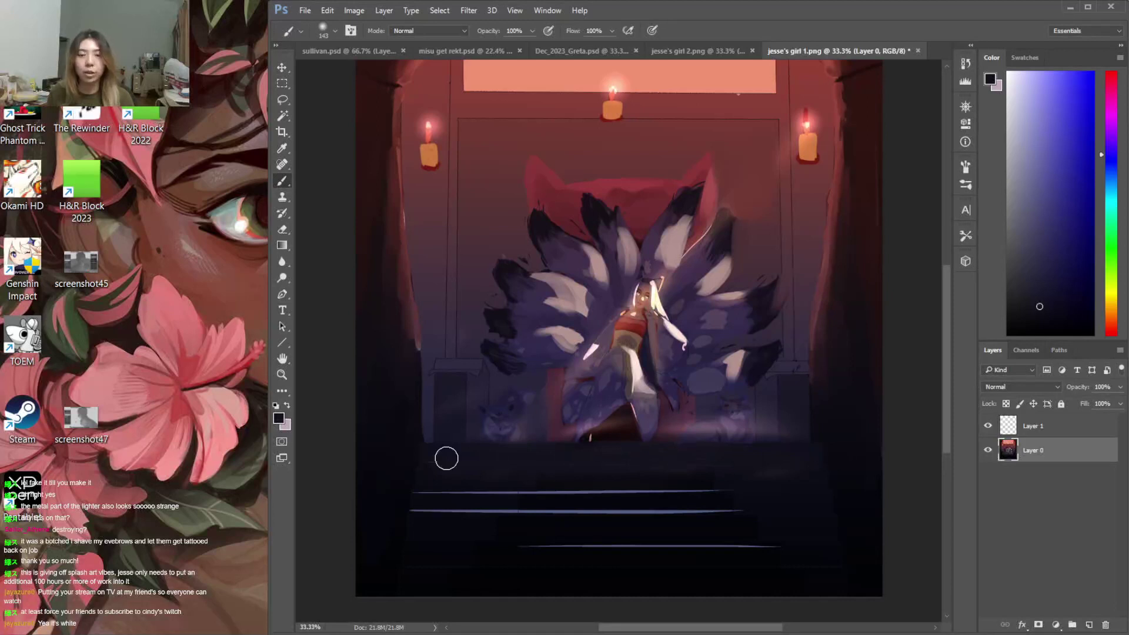
Make Layer 1 active and choose a salmon pink foreground colour
{"action": "left_click", "coordinate": [1035, 426]}
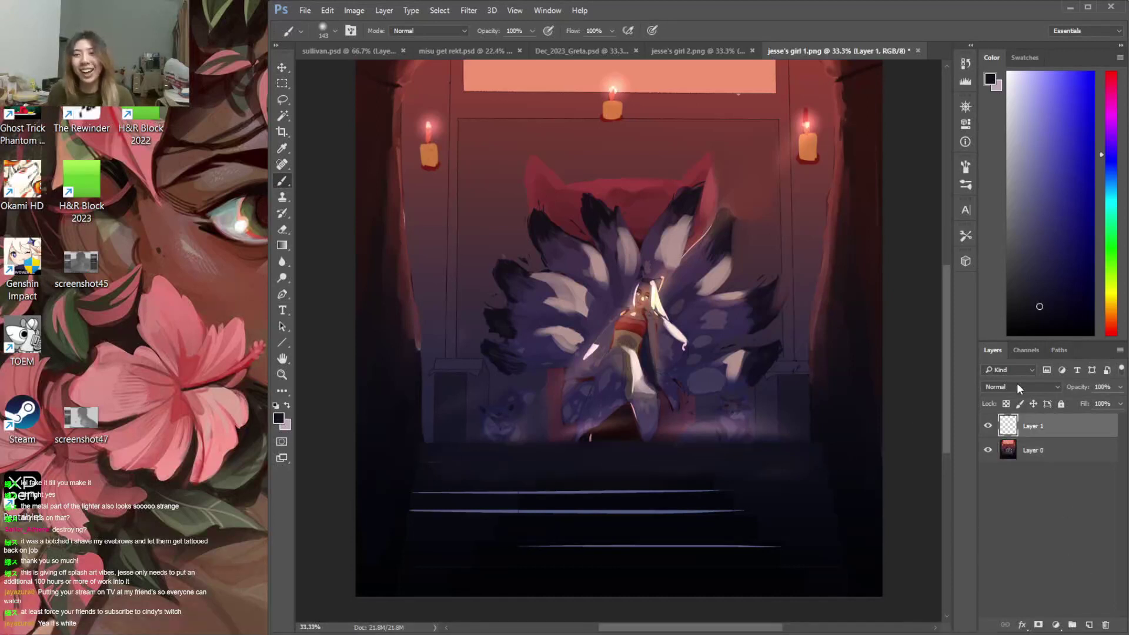
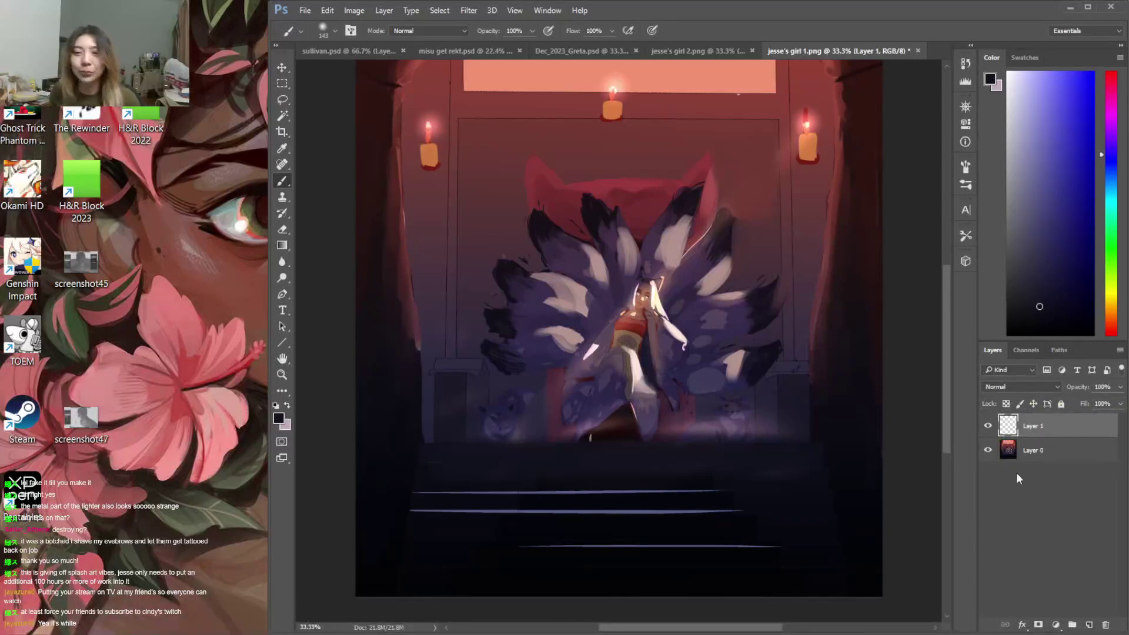
{"action": "left_click_drag", "start_coordinate": [1113, 326], "coordinate": [1111, 328]}
{"action": "left_click_drag", "start_coordinate": [1047, 92], "coordinate": [1044, 109]}
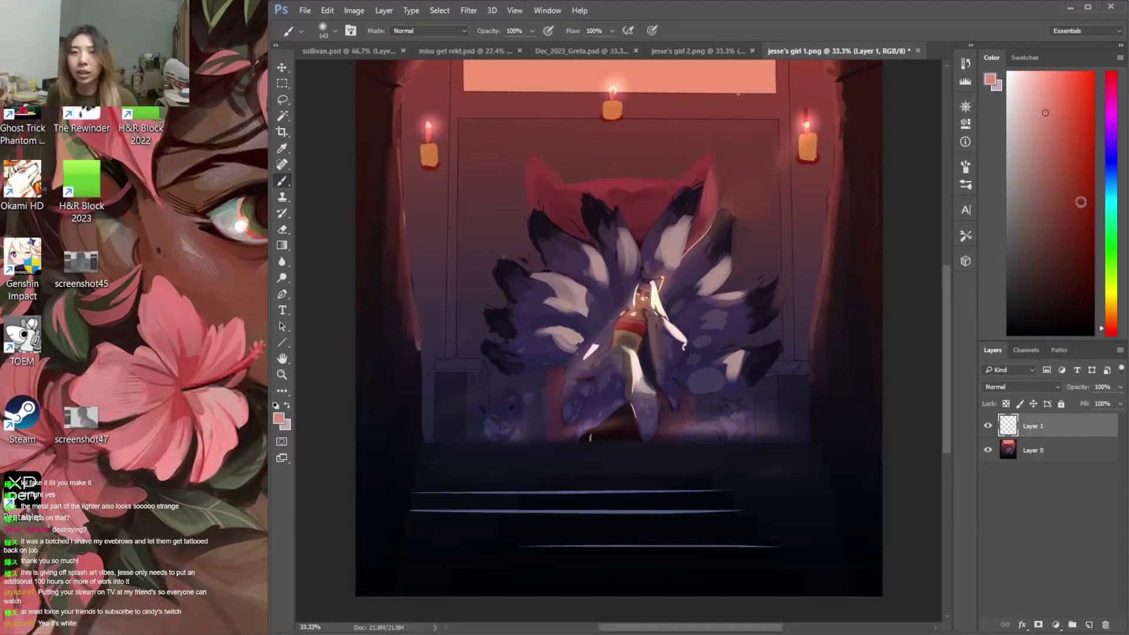
Try painting a diagonal salmon light beam onto the woman with the layer in Overlay mode and a larger soft brush
{"action": "left_click", "coordinate": [1026, 387]}
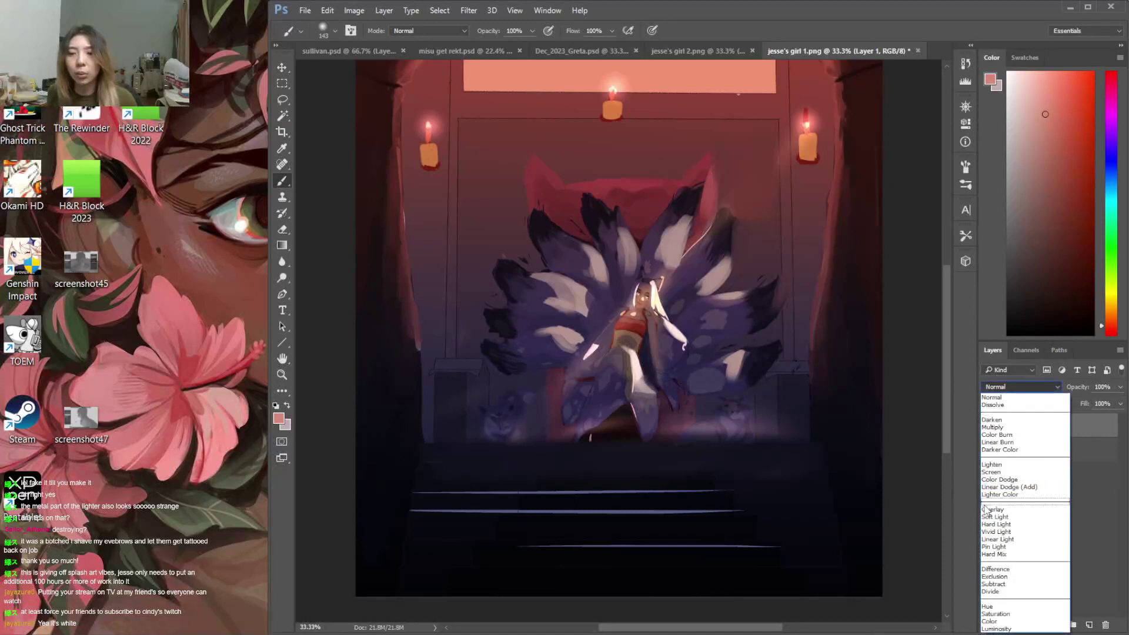
{"action": "left_click", "coordinate": [992, 510]}
{"action": "right_click", "coordinate": [704, 289]}
{"action": "left_click_drag", "start_coordinate": [817, 315], "coordinate": [835, 311]}
{"action": "left_click_drag", "start_coordinate": [883, 111], "coordinate": [658, 306]}
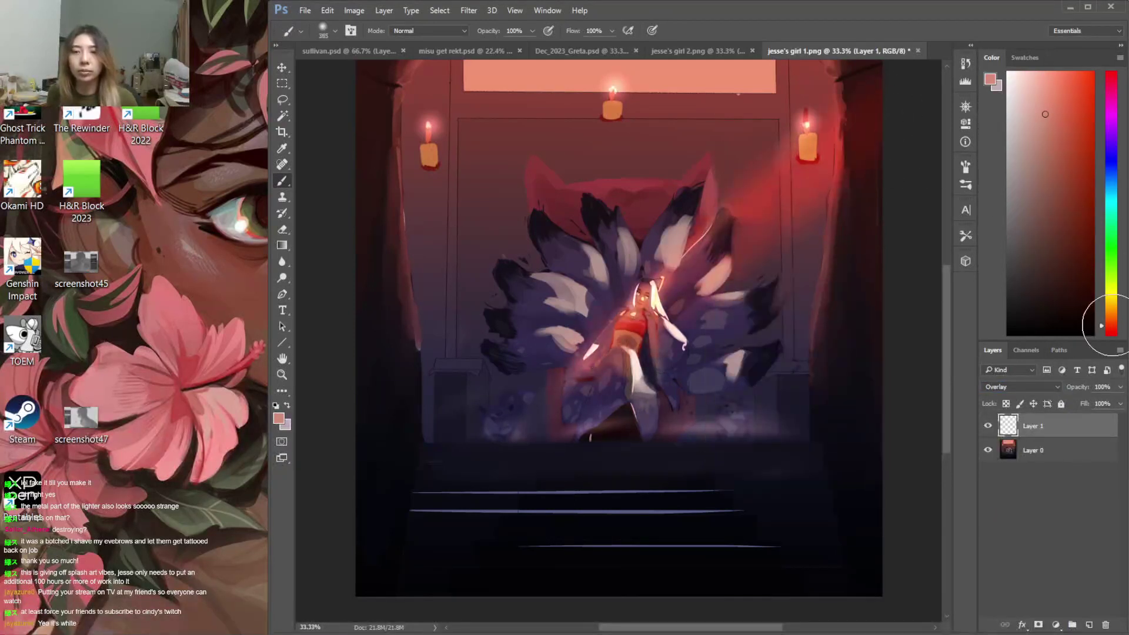
{"action": "key", "text": "ctrl+z"}
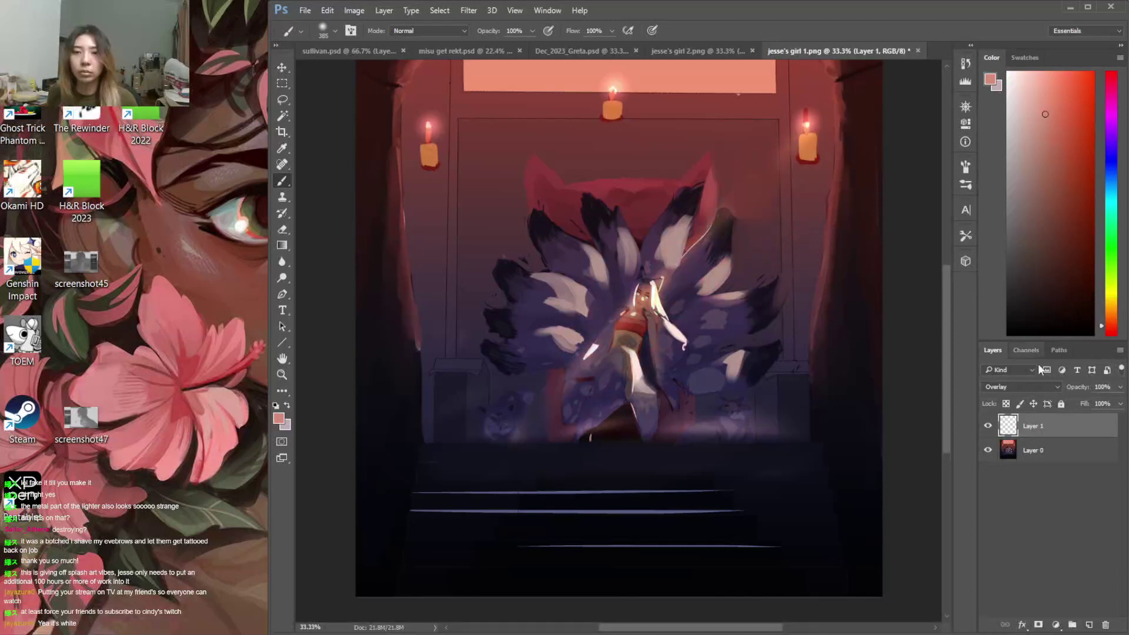
Set Layer 1 to Soft Light and paint a wide orange-salmon light beam diagonally from the right candle to the lower left
{"action": "left_click", "coordinate": [1024, 387]}
{"action": "left_click", "coordinate": [996, 517]}
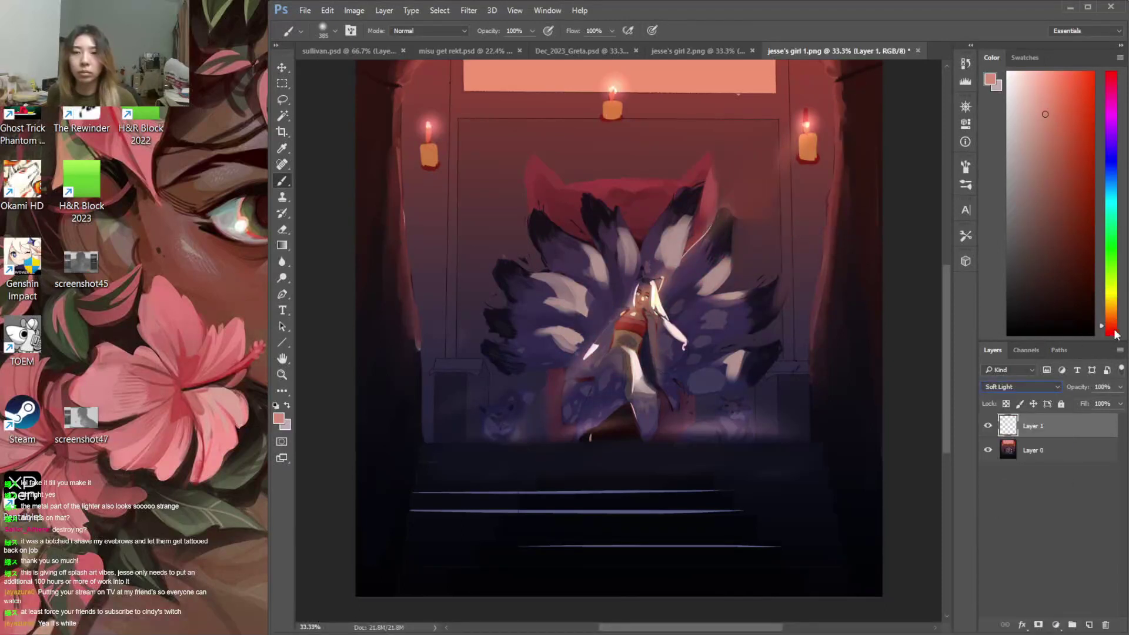
{"action": "left_click_drag", "start_coordinate": [1113, 333], "coordinate": [1110, 320]}
{"action": "mouse_move", "coordinate": [823, 127]}
{"action": "left_mouse_down"}
{"action": "mouse_move", "coordinate": [712, 267]}
{"action": "mouse_move", "coordinate": [495, 425]}
{"action": "left_mouse_up"}
{"action": "mouse_move", "coordinate": [765, 176]}
{"action": "left_mouse_down"}
{"action": "mouse_move", "coordinate": [700, 250]}
{"action": "mouse_move", "coordinate": [429, 469]}
{"action": "left_mouse_up"}
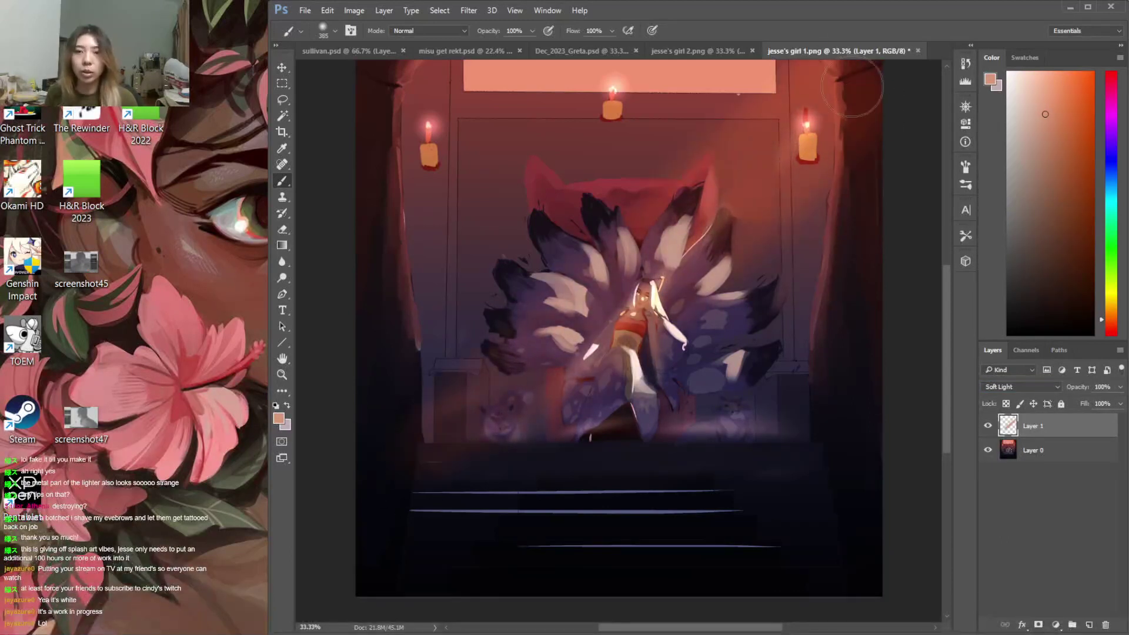
Erase along both sides of the light beam with a 190 px textured eraser to give it crisp straight edges
{"action": "key", "text": "e"}
{"action": "right_click", "coordinate": [830, 159]}
{"action": "left_click", "coordinate": [869, 242]}
{"action": "left_click", "coordinate": [939, 190]}
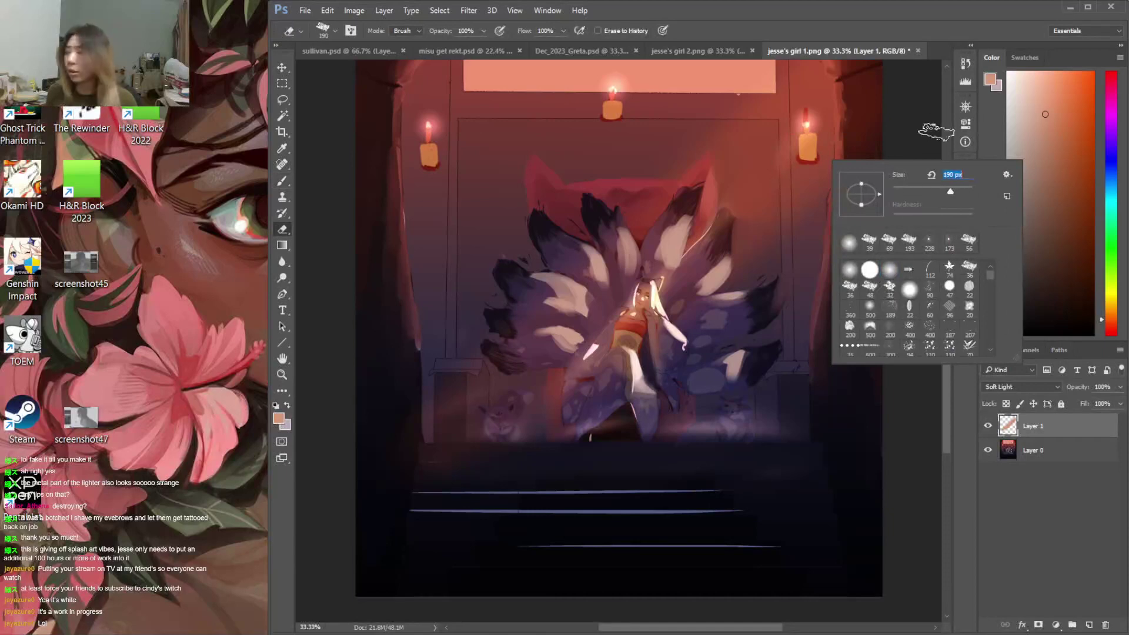
{"action": "key", "text": "Return"}
{"action": "left_click_drag", "start_coordinate": [858, 127], "coordinate": [653, 384]}
{"action": "left_click_drag", "start_coordinate": [865, 149], "coordinate": [679, 365]}
{"action": "left_click_drag", "start_coordinate": [795, 234], "coordinate": [633, 412]}
{"action": "mouse_move", "coordinate": [776, 64]}
{"action": "left_mouse_down"}
{"action": "mouse_move", "coordinate": [480, 315]}
{"action": "mouse_move", "coordinate": [805, 47]}
{"action": "left_mouse_up"}
{"action": "left_click_drag", "start_coordinate": [453, 363], "coordinate": [700, 144]}
{"action": "left_click_drag", "start_coordinate": [356, 456], "coordinate": [433, 383]}
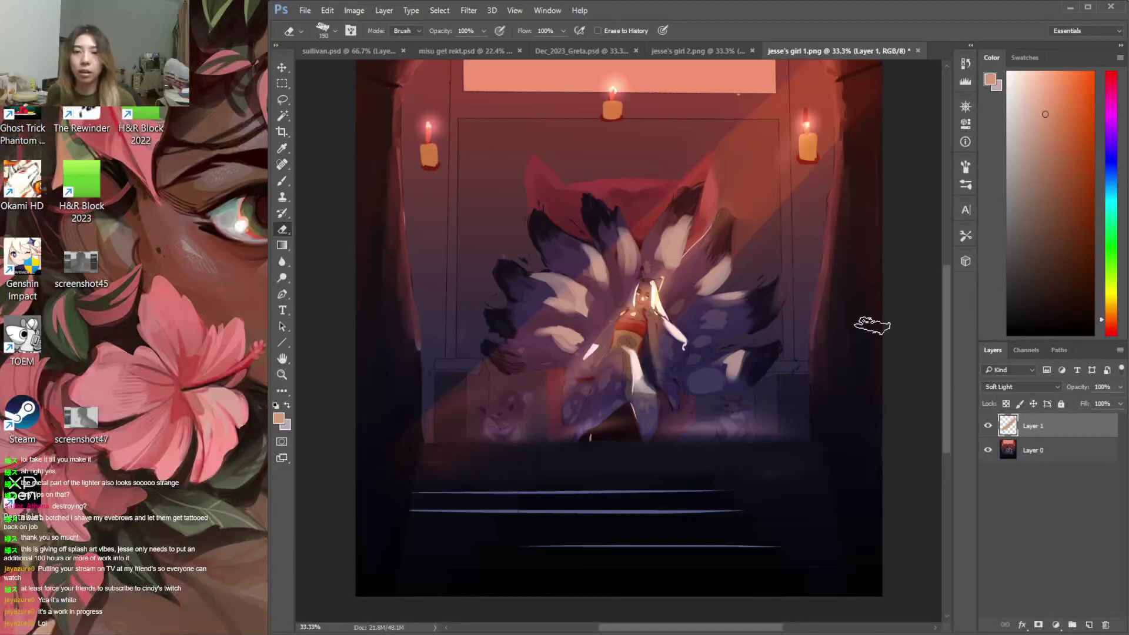
Nudge the light beam, lock its transparent pixels and fill it with a paler greyish pink
{"action": "key", "text": "v"}
{"action": "mouse_move", "coordinate": [774, 220]}
{"action": "left_mouse_down"}
{"action": "mouse_move", "coordinate": [770, 196]}
{"action": "mouse_move", "coordinate": [780, 233]}
{"action": "mouse_move", "coordinate": [774, 203]}
{"action": "mouse_move", "coordinate": [775, 213]}
{"action": "left_mouse_up"}
{"action": "left_click", "coordinate": [1007, 403]}
{"action": "left_click", "coordinate": [1017, 387]}
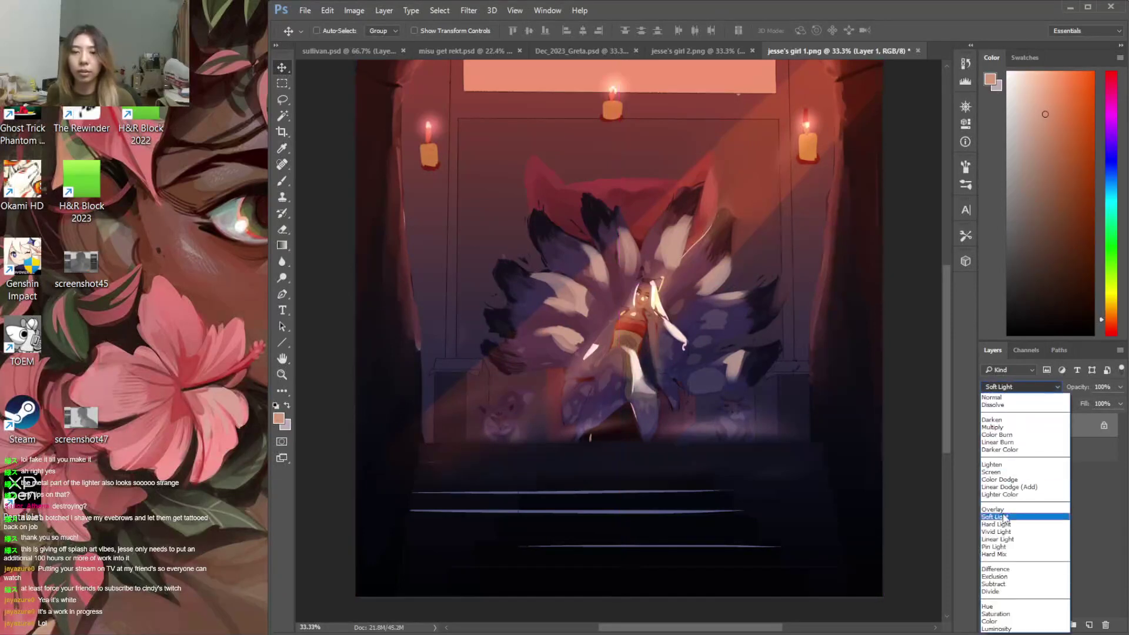
{"action": "left_click", "coordinate": [1014, 386]}
{"action": "left_click", "coordinate": [1028, 115]}
{"action": "key", "text": "g"}
{"action": "left_click", "coordinate": [784, 171]}
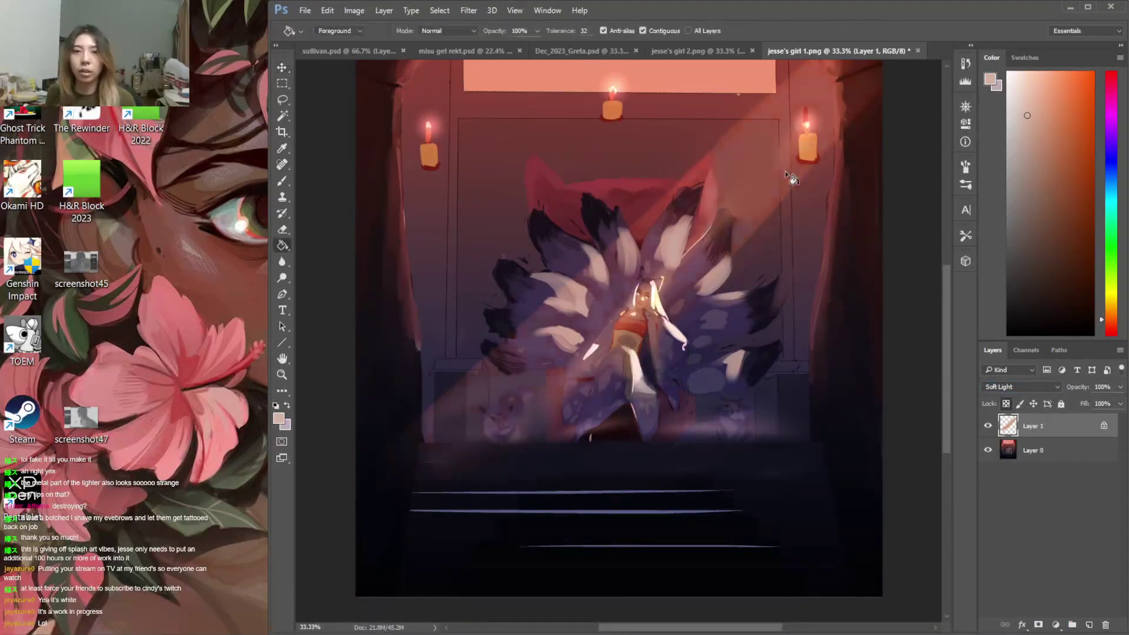
Unlock the beam layer's transparent pixels and erase the light where it crosses the right curtain
{"action": "left_click_drag", "start_coordinate": [945, 382], "coordinate": [948, 347]}
{"action": "left_click", "coordinate": [1006, 403]}
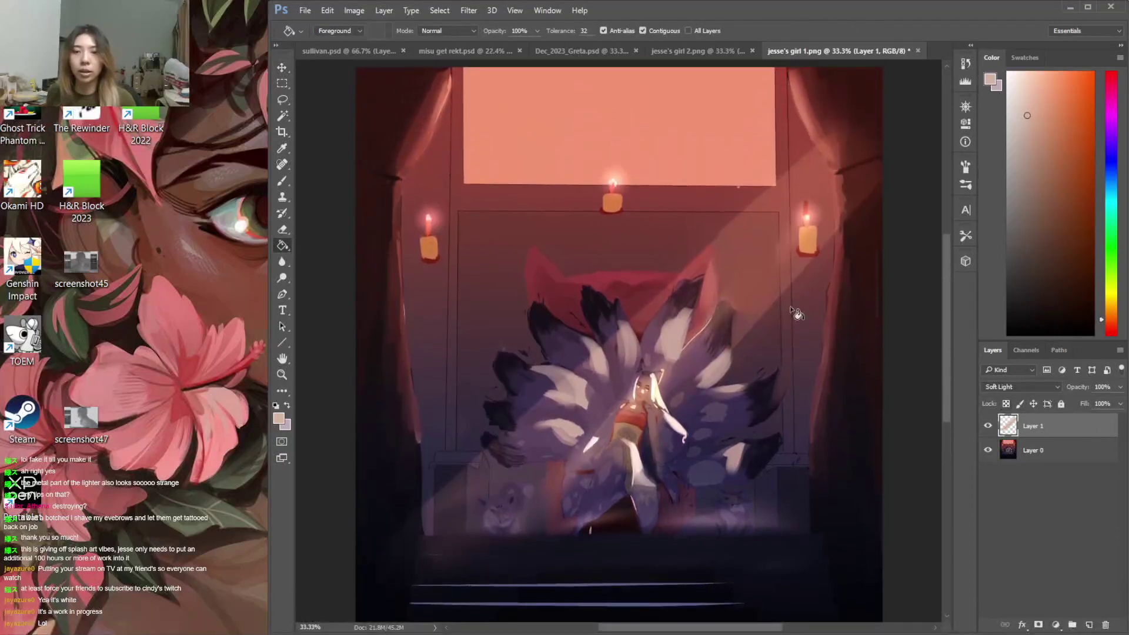
{"action": "key", "text": "e"}
{"action": "key", "text": "b"}
{"action": "right_click", "coordinate": [769, 197]}
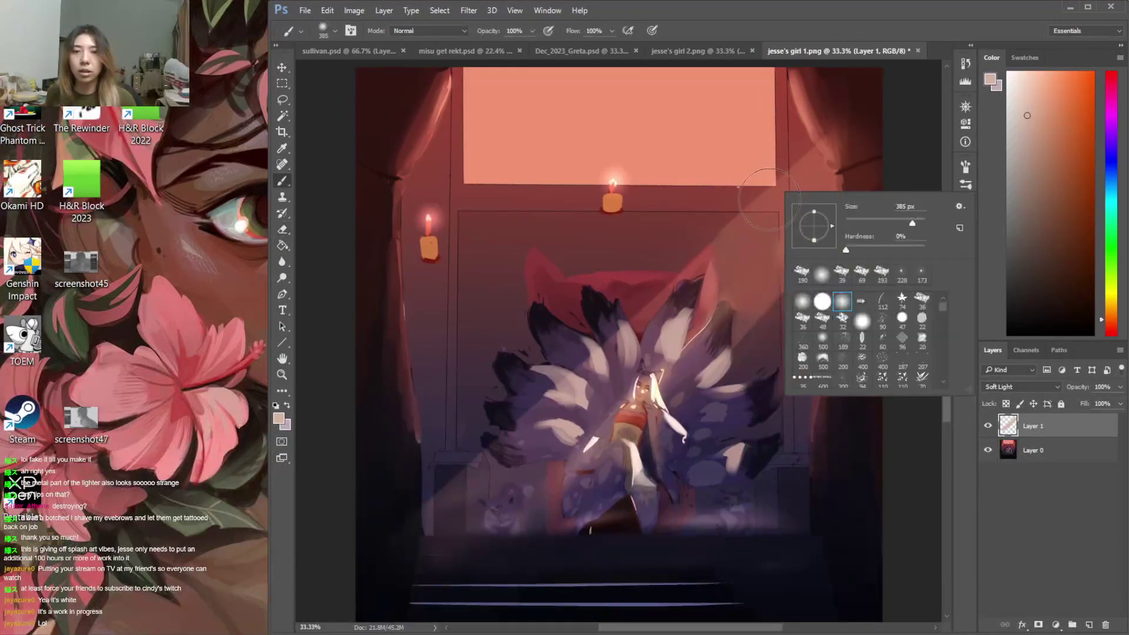
{"action": "key", "text": "Escape"}
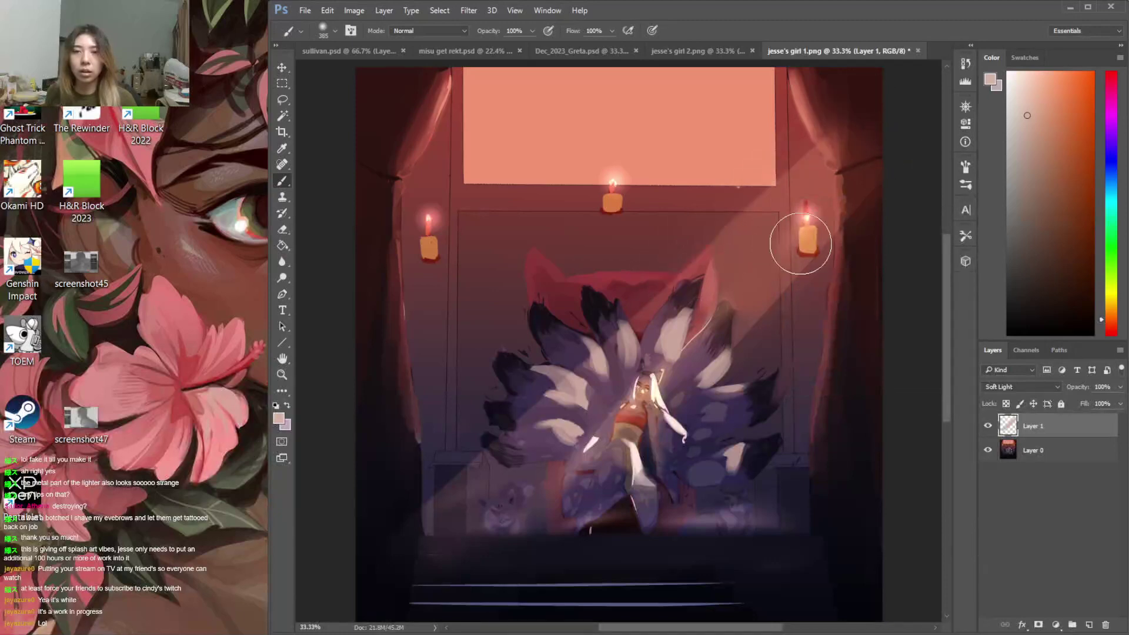
{"action": "key", "text": "e"}
{"action": "left_click_drag", "start_coordinate": [829, 113], "coordinate": [835, 141]}
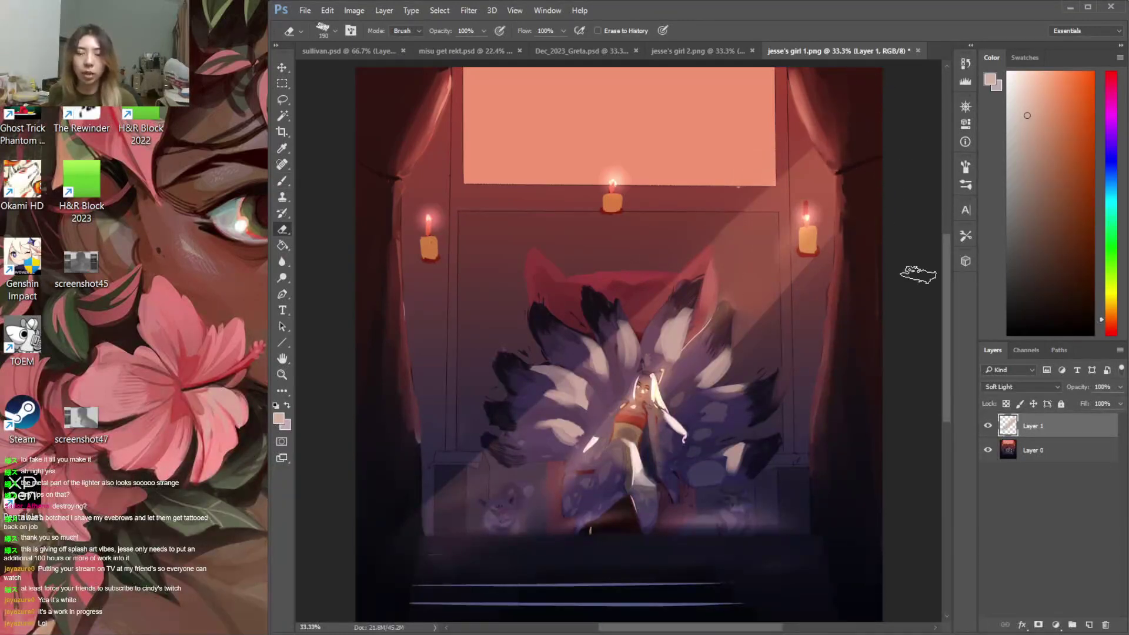
Make Layer 0 active and set up a 73 px textured brush with the dark red sampled from the wall below the window
{"action": "left_click", "coordinate": [1052, 450]}
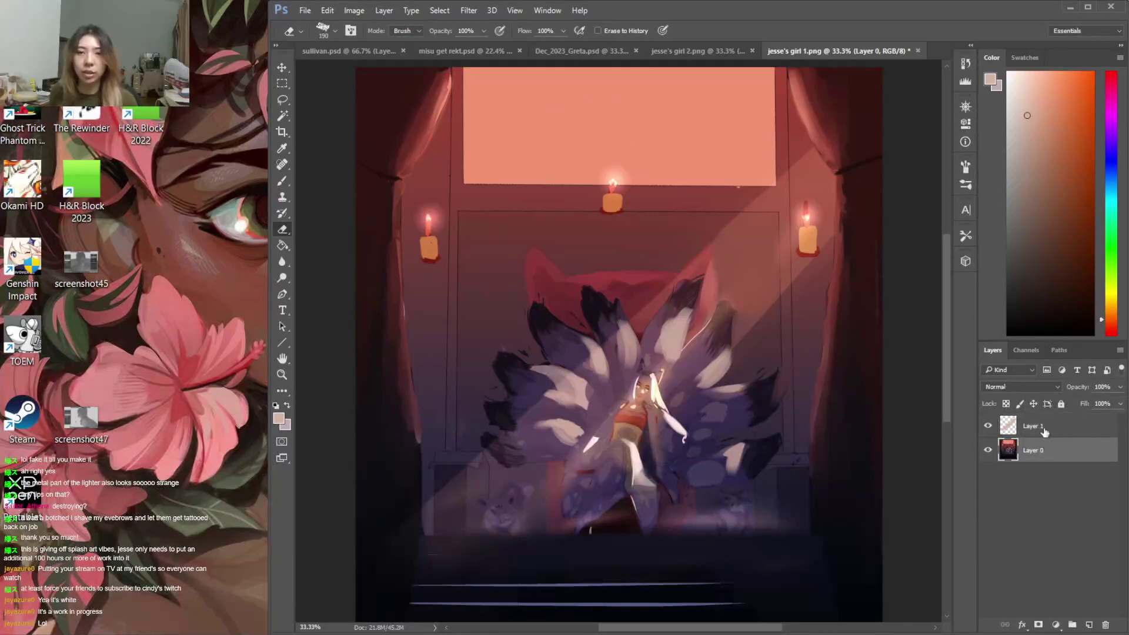
{"action": "key", "text": "b"}
{"action": "left_click", "coordinate": [568, 134], "text": "alt"}
{"action": "right_click", "coordinate": [568, 134]}
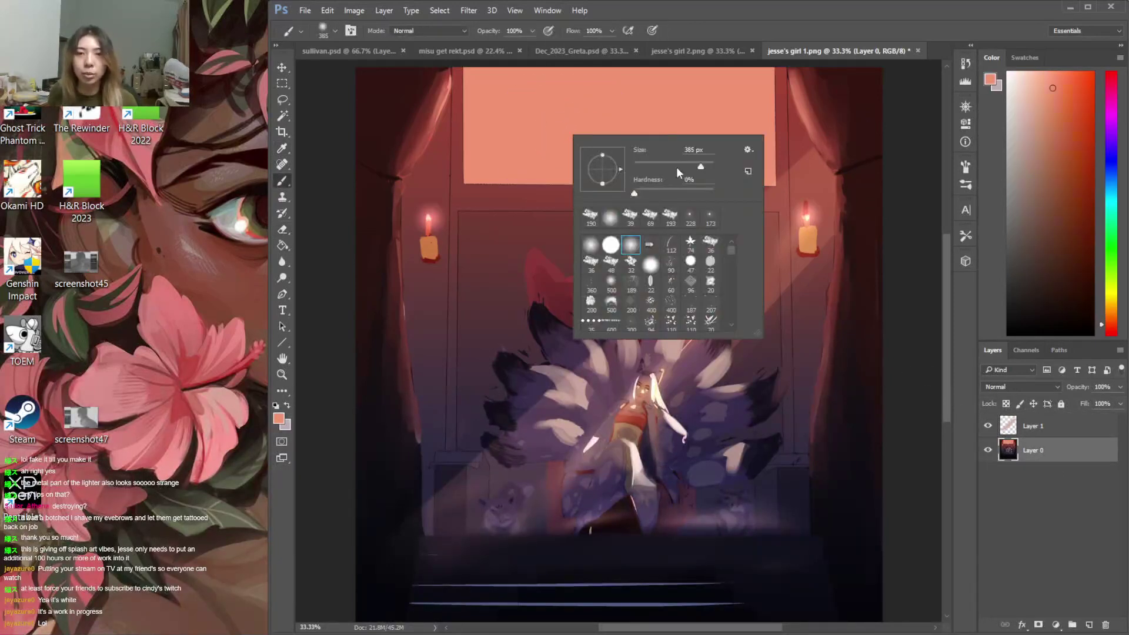
{"action": "left_click", "coordinate": [915, 181]}
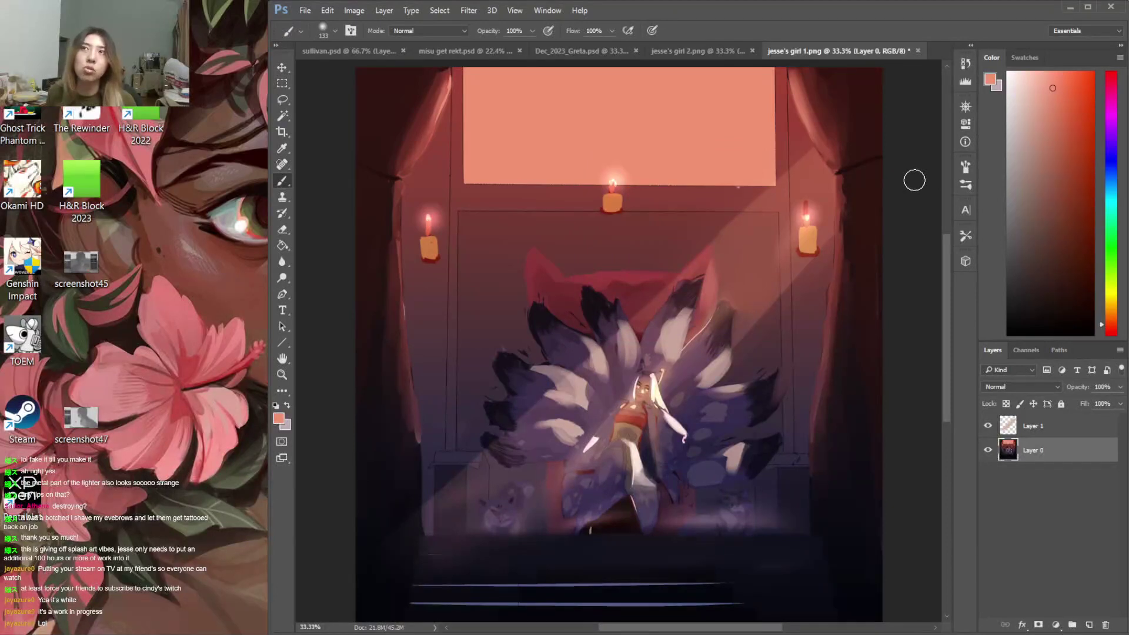
{"action": "left_click", "coordinate": [542, 194], "text": "alt"}
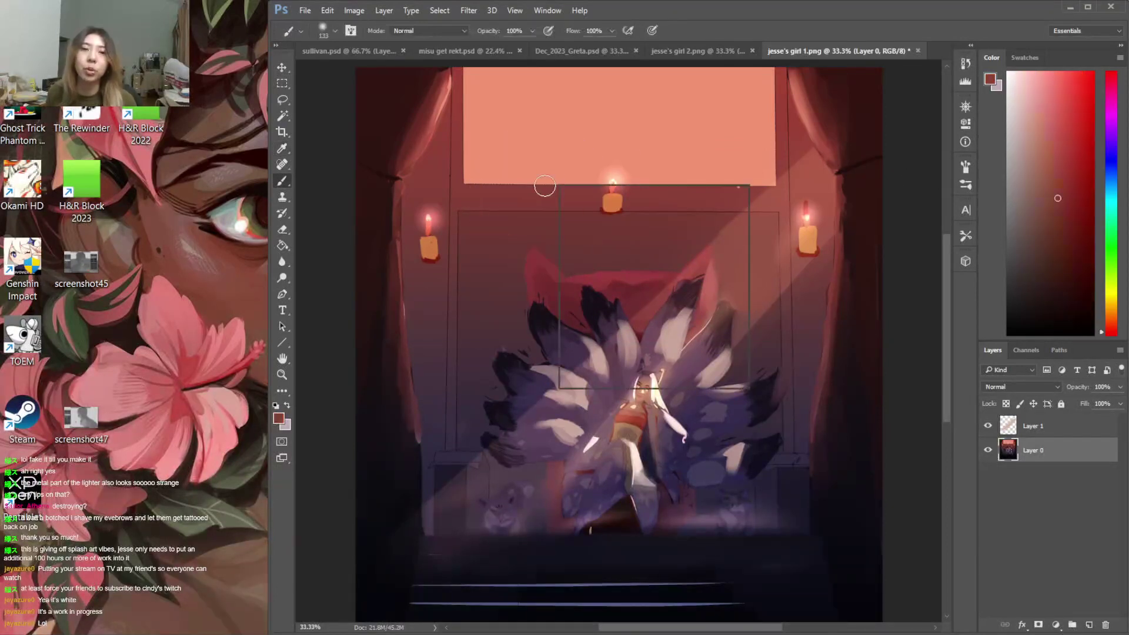
{"action": "right_click", "coordinate": [545, 187]}
{"action": "left_click", "coordinate": [596, 267]}
{"action": "left_click", "coordinate": [649, 213]}
Try painting a dark red vertical bar and horizontal crossbars over the salmon window, and undo these strokes
{"action": "left_click_drag", "start_coordinate": [632, 66], "coordinate": [625, 160]}
{"action": "left_click_drag", "start_coordinate": [471, 105], "coordinate": [707, 99]}
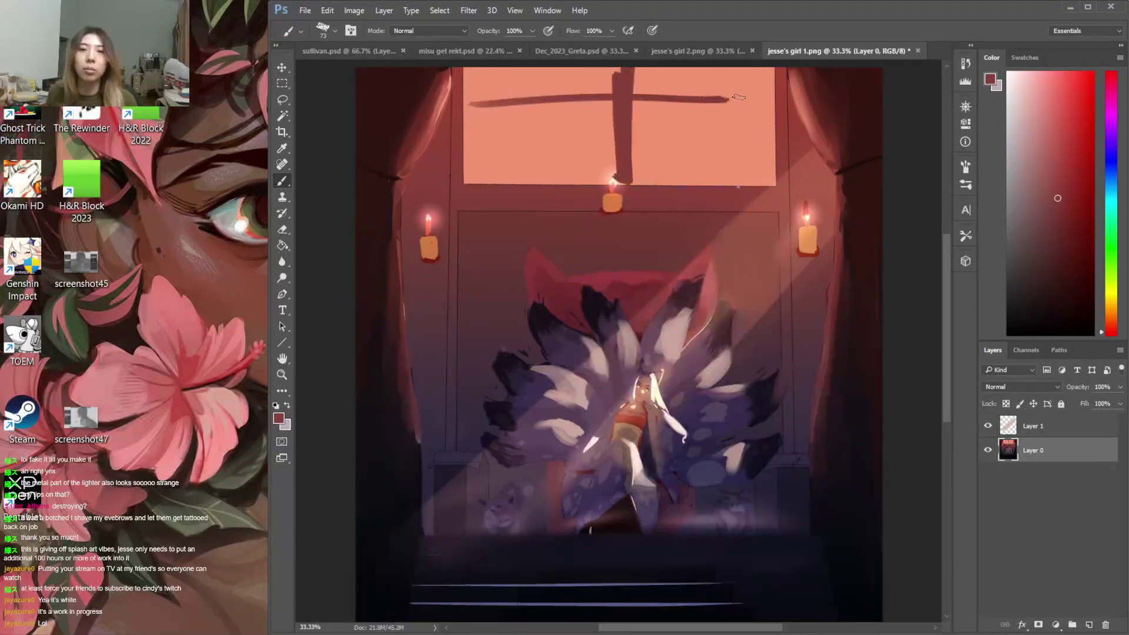
{"action": "left_click_drag", "start_coordinate": [473, 97], "coordinate": [701, 101]}
{"action": "left_click_drag", "start_coordinate": [470, 147], "coordinate": [775, 149]}
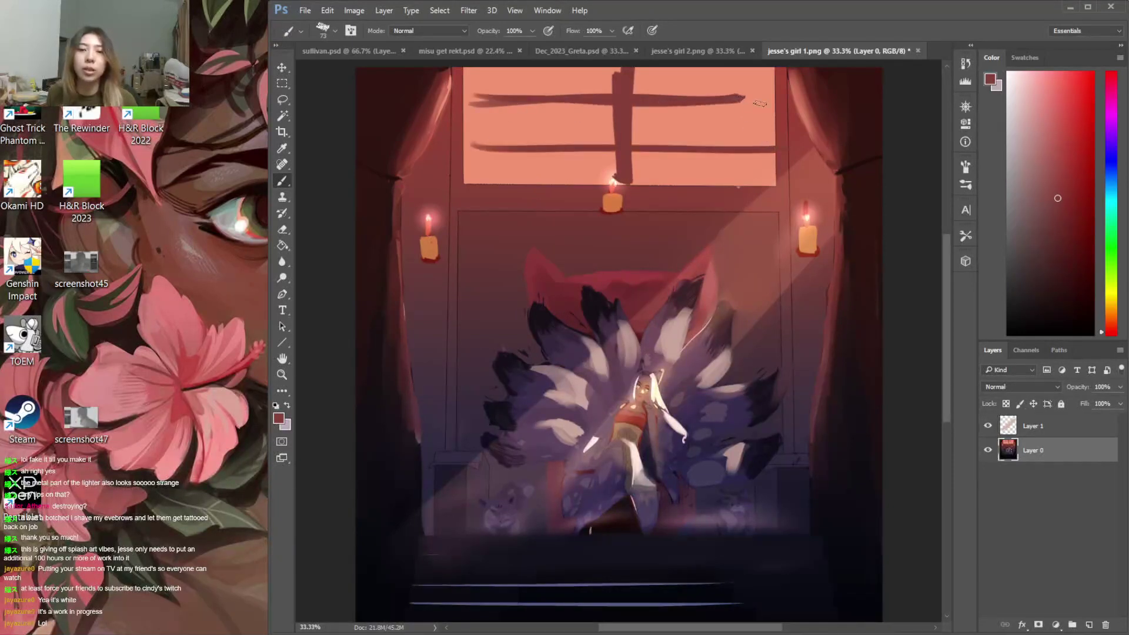
{"action": "key", "text": "ctrl+z"}
{"action": "key", "text": "ctrl+z"}
{"action": "key", "text": "ctrl+z"}
{"action": "key", "text": "ctrl+z"}
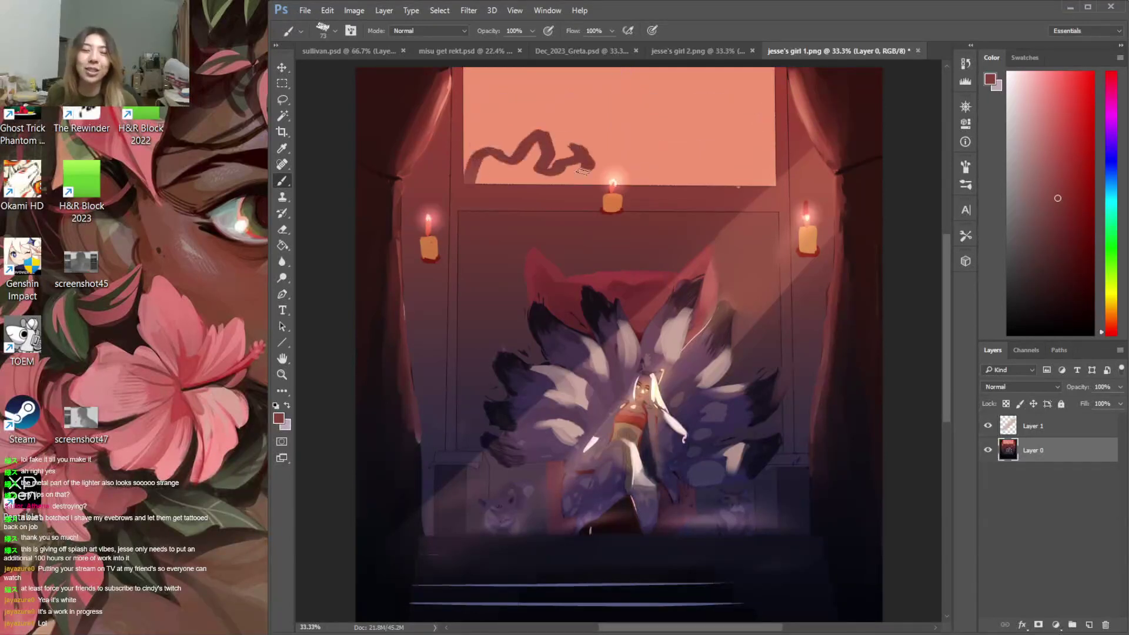
Paint swirling dark red ornamental linework across the salmon window, with curled shapes along its lower edge and round scrolls in the centre
{"action": "mouse_move", "coordinate": [772, 165]}
{"action": "left_mouse_down"}
{"action": "mouse_move", "coordinate": [743, 169]}
{"action": "mouse_move", "coordinate": [730, 139]}
{"action": "mouse_move", "coordinate": [724, 163]}
{"action": "mouse_move", "coordinate": [682, 157]}
{"action": "mouse_move", "coordinate": [681, 188]}
{"action": "left_mouse_up"}
{"action": "mouse_move", "coordinate": [532, 76]}
{"action": "left_mouse_down"}
{"action": "mouse_move", "coordinate": [580, 135]}
{"action": "mouse_move", "coordinate": [700, 73]}
{"action": "mouse_move", "coordinate": [590, 152]}
{"action": "left_mouse_up"}
{"action": "mouse_move", "coordinate": [573, 78]}
{"action": "left_mouse_down"}
{"action": "mouse_move", "coordinate": [598, 122]}
{"action": "mouse_move", "coordinate": [623, 70]}
{"action": "mouse_move", "coordinate": [615, 87]}
{"action": "mouse_move", "coordinate": [640, 91]}
{"action": "left_mouse_up"}
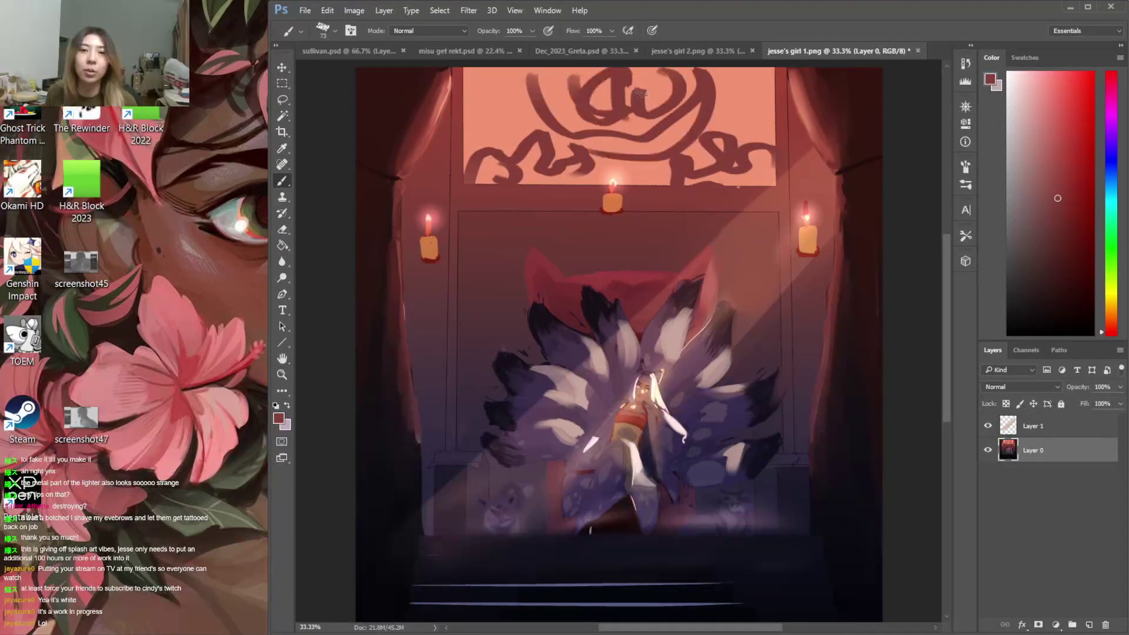
{"action": "left_click_drag", "start_coordinate": [555, 77], "coordinate": [524, 87]}
{"action": "left_click_drag", "start_coordinate": [703, 79], "coordinate": [760, 66]}
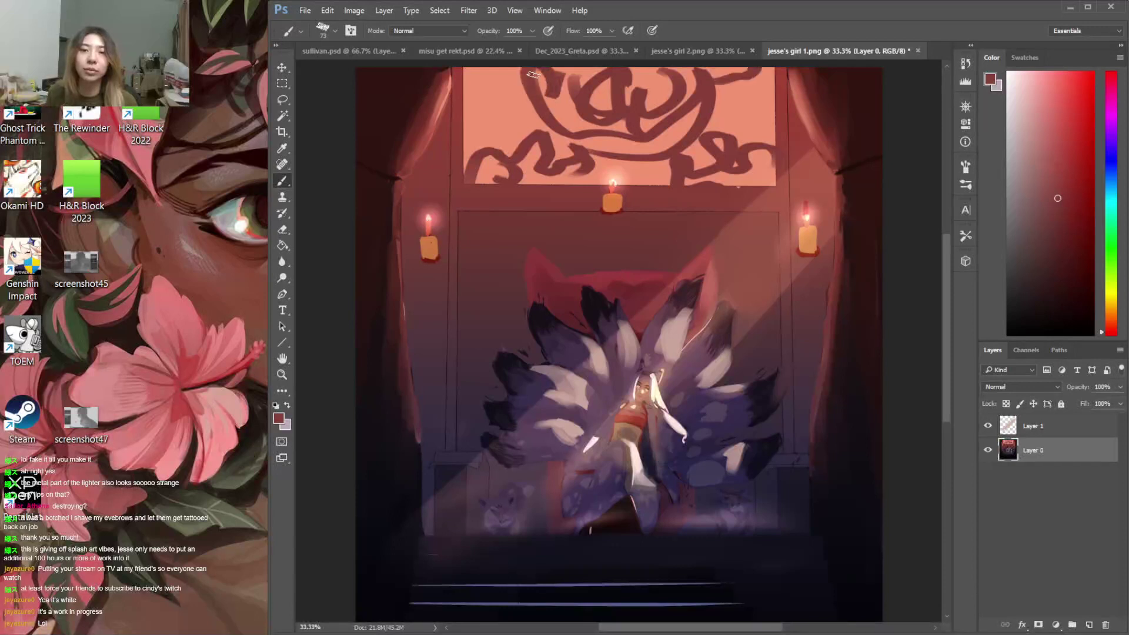
{"action": "left_click_drag", "start_coordinate": [535, 79], "coordinate": [470, 71]}
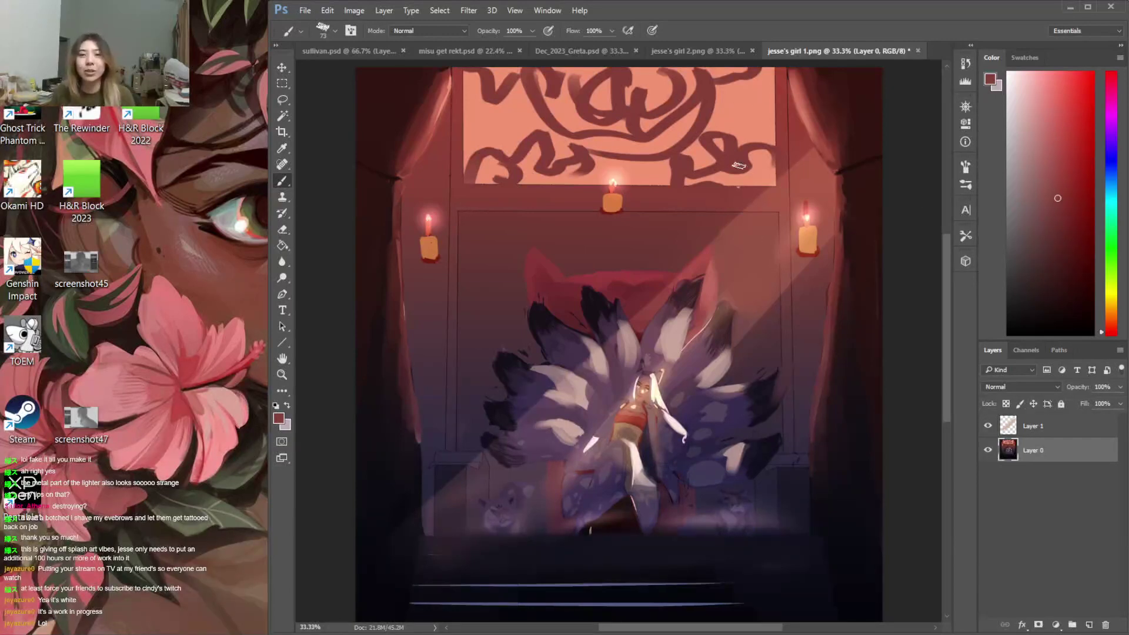
Brighten the flames of the three candles with white sampled from a flame, refining them with a 34 px brush
{"action": "left_click", "coordinate": [428, 218], "text": "alt"}
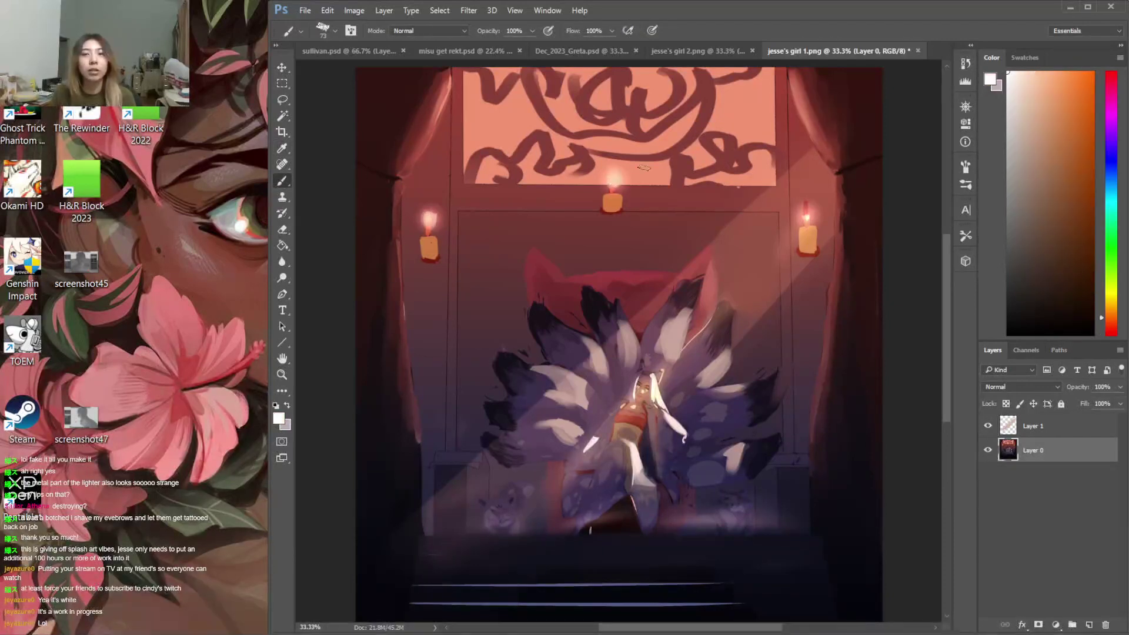
{"action": "right_click", "coordinate": [706, 183]}
{"action": "left_click_drag", "start_coordinate": [785, 214], "coordinate": [779, 214]}
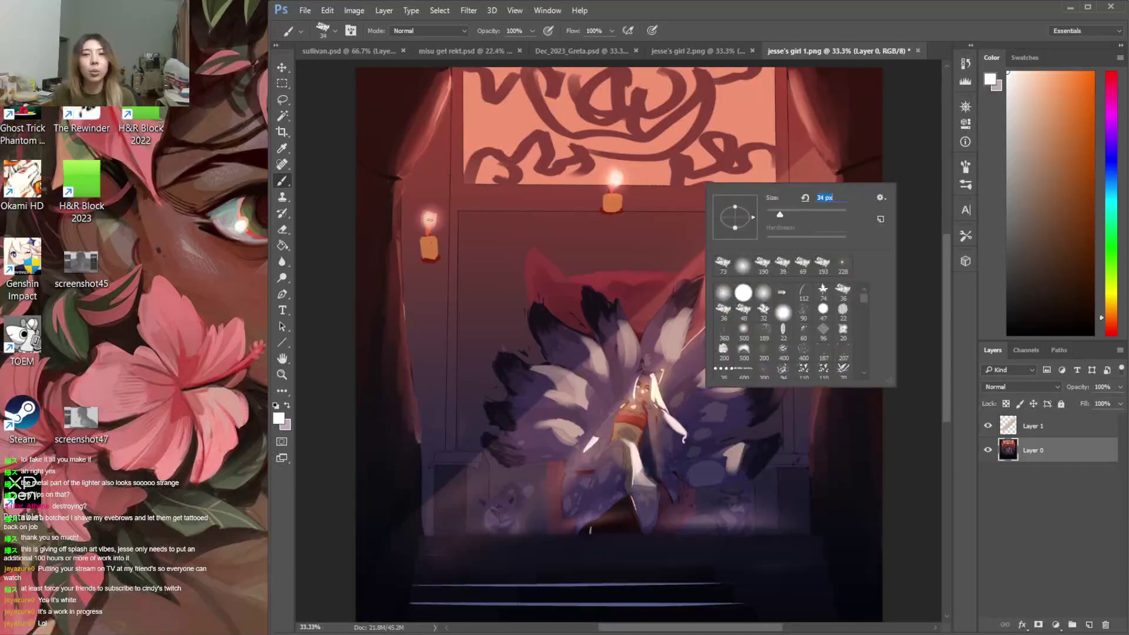
{"action": "left_click", "coordinate": [434, 216]}
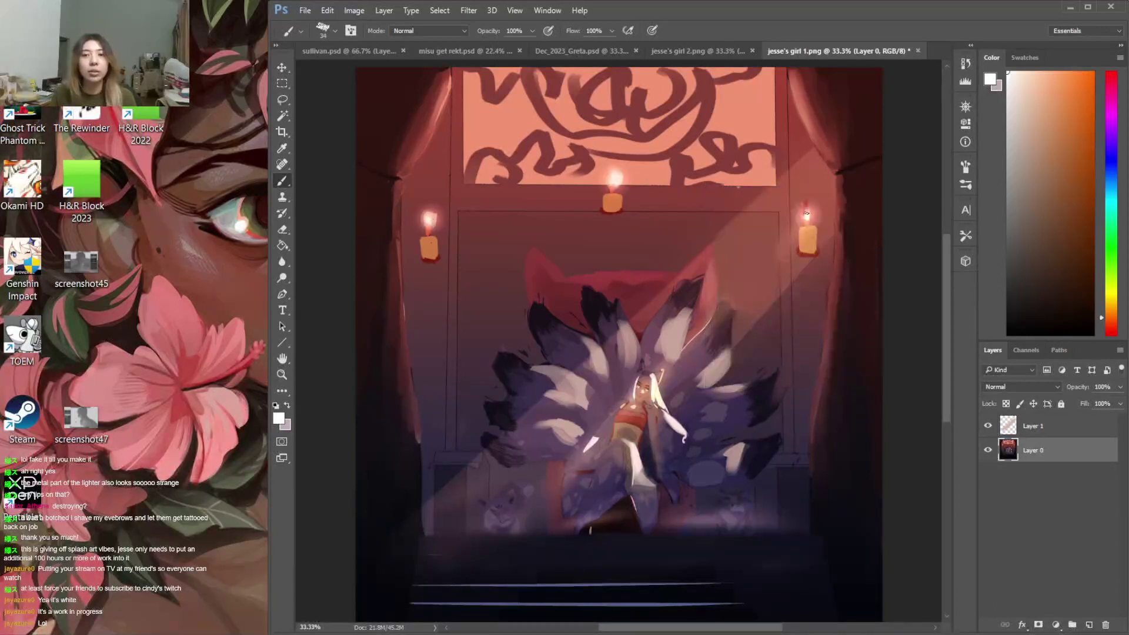
Paint small muted purple shadows on the wall beneath the three candles, adjusting the sampled hue to blend with the wall
{"action": "left_click", "coordinate": [439, 262], "text": "alt"}
{"action": "left_click", "coordinate": [428, 261], "text": "alt"}
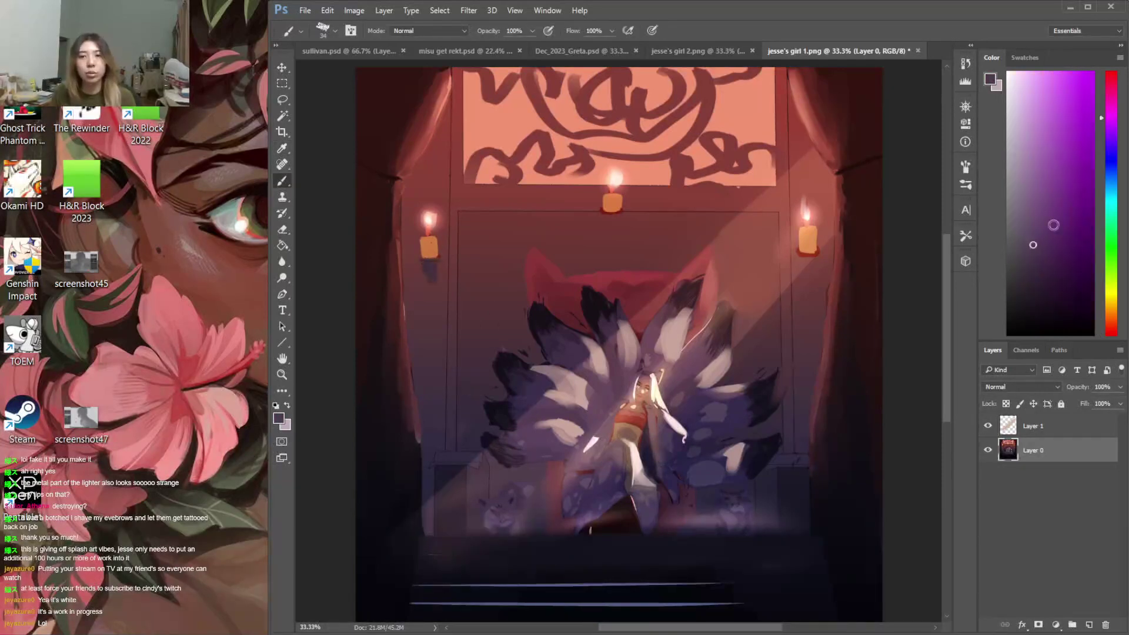
{"action": "left_click", "coordinate": [1112, 126]}
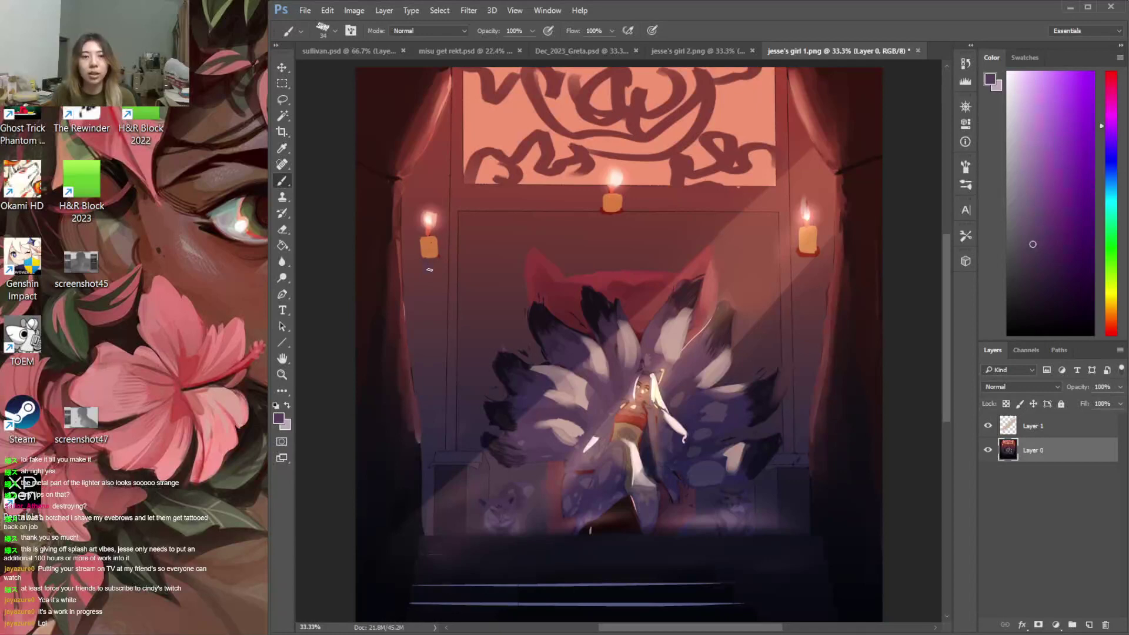
{"action": "left_click_drag", "start_coordinate": [1114, 116], "coordinate": [1112, 105]}
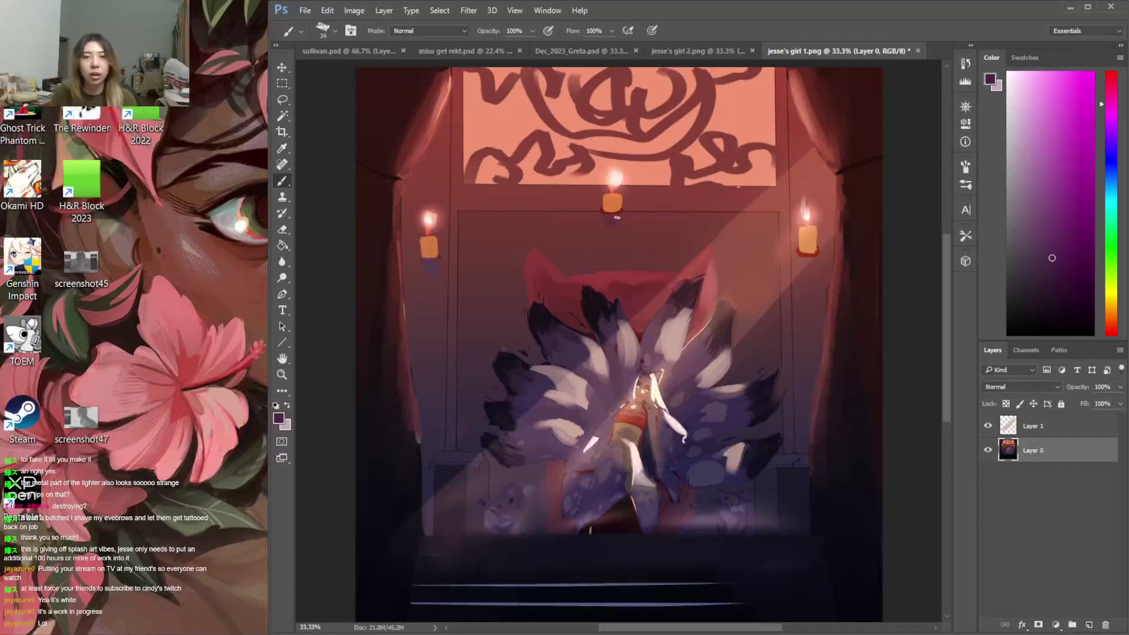
{"action": "left_click", "coordinate": [610, 229], "text": "alt"}
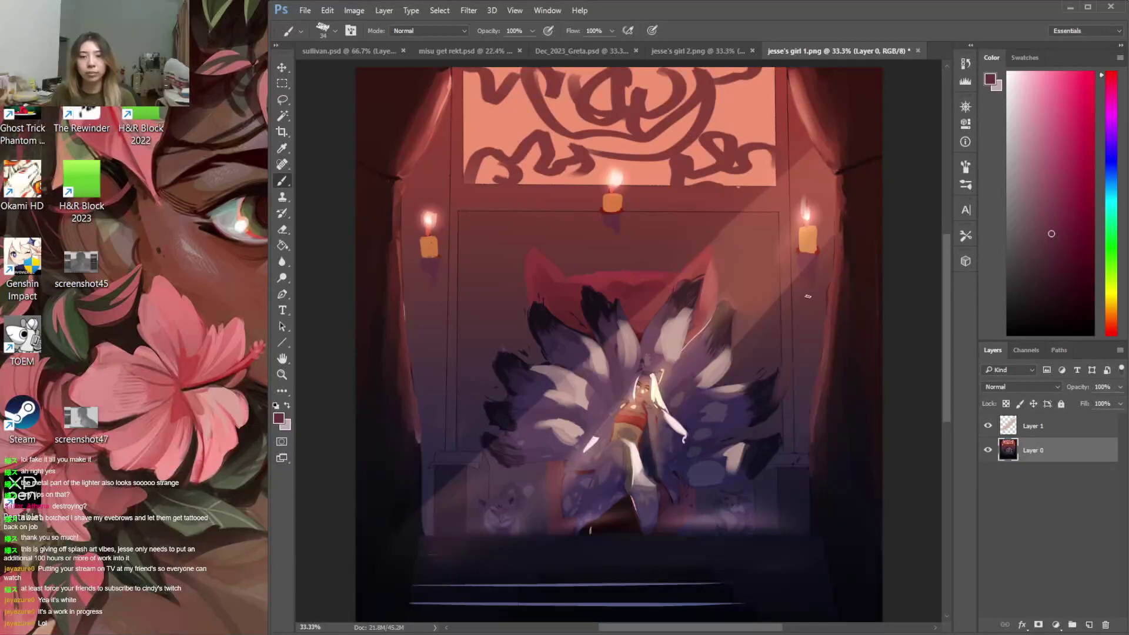
Dab pink highlights onto the two small animal figures flanking the throne, using a tone based on the pale tail colour
{"action": "left_click", "coordinate": [676, 336], "text": "alt"}
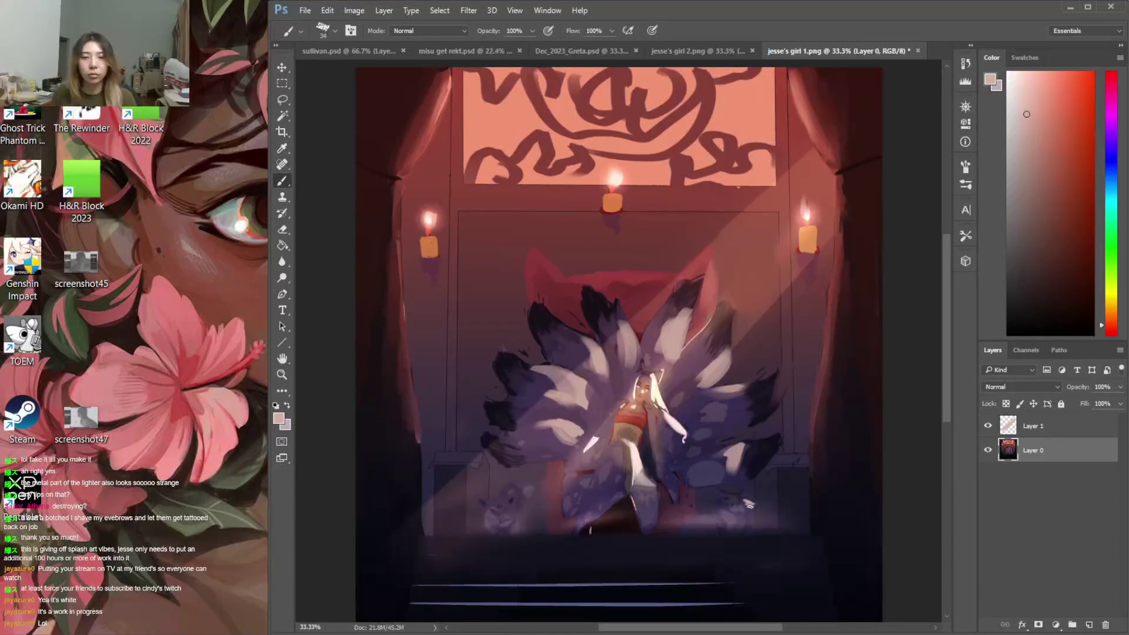
{"action": "left_click_drag", "start_coordinate": [1111, 329], "coordinate": [1111, 336]}
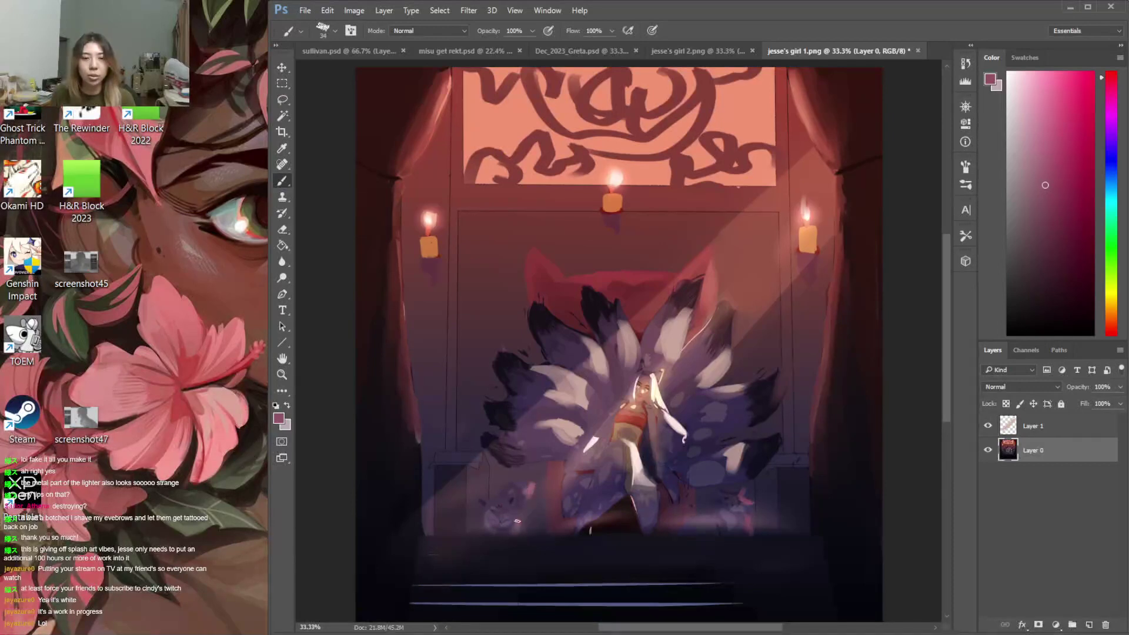
Paint a thin light violet highlight along the platform's front edge inside a narrow rectangular selection, using a 174 px brush, and deselect
{"action": "scroll", "coordinate": [948, 391], "scroll_direction": "down", "scroll_amount": 5}
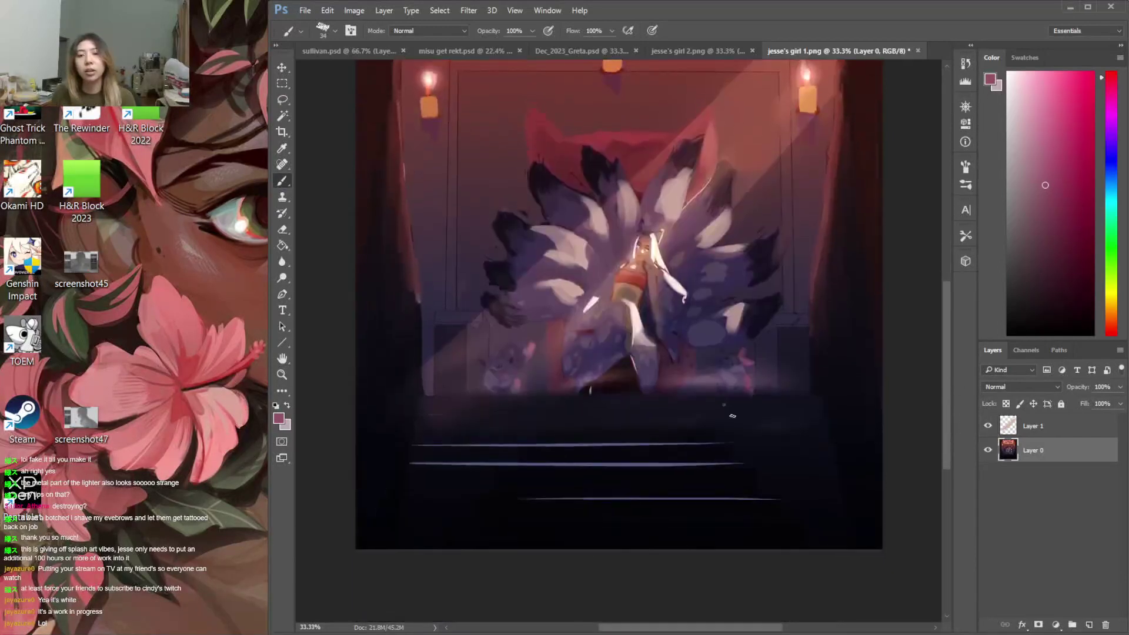
{"action": "right_click", "coordinate": [723, 404]}
{"action": "left_click", "coordinate": [838, 433]}
{"action": "left_click", "coordinate": [903, 365]}
{"action": "left_click", "coordinate": [623, 463], "text": "alt"}
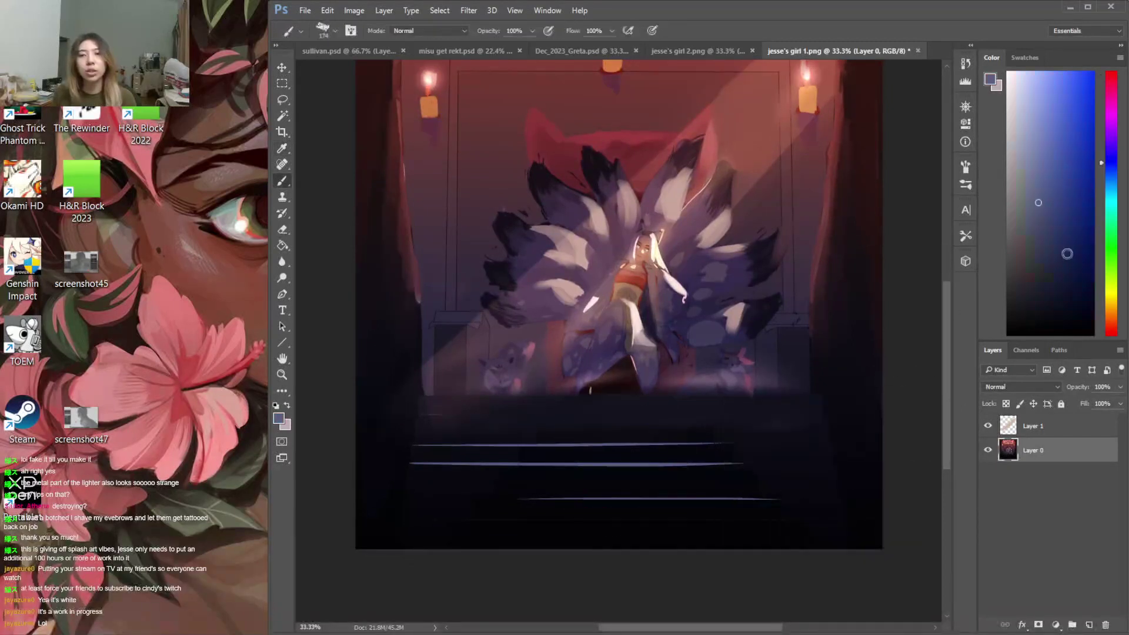
{"action": "left_click", "coordinate": [1109, 140]}
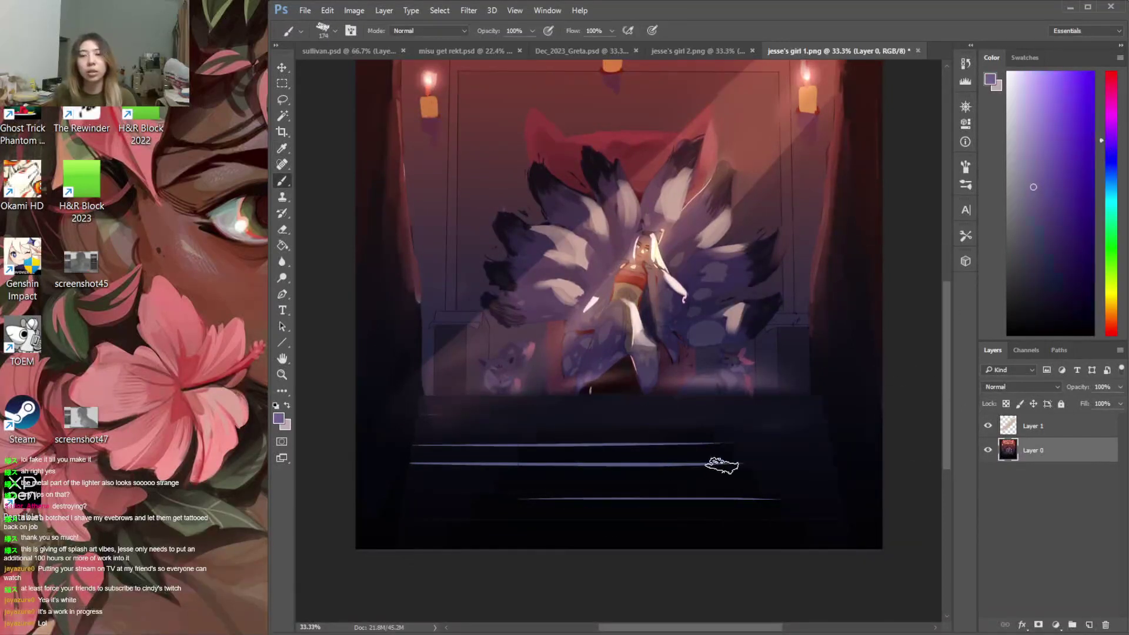
{"action": "key", "text": "m"}
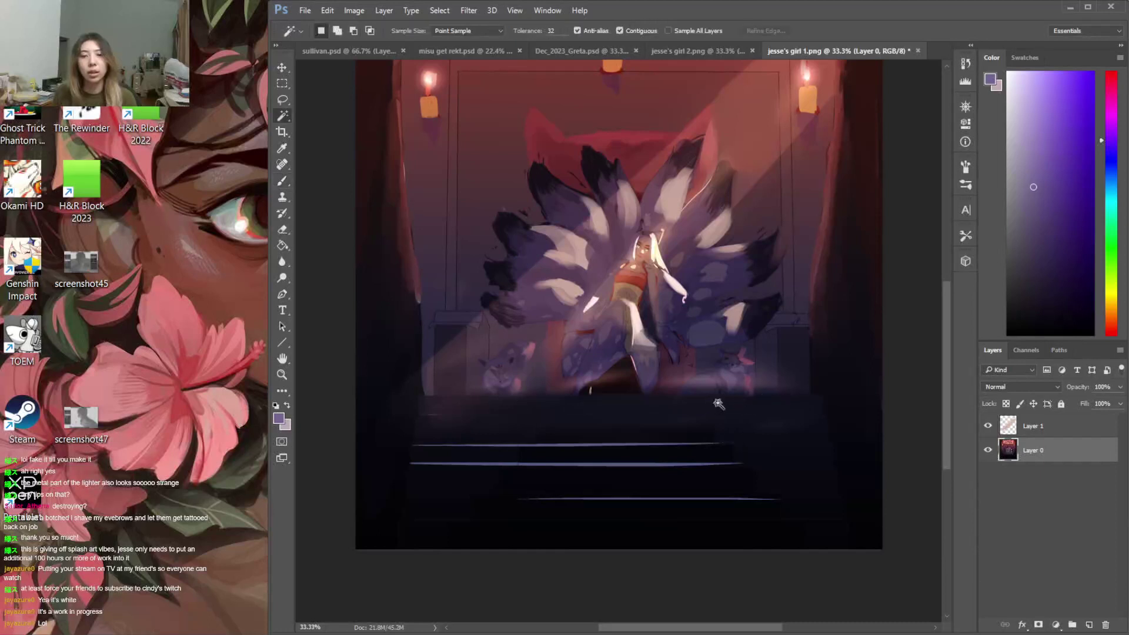
{"action": "mouse_move", "coordinate": [815, 395]}
{"action": "left_mouse_down"}
{"action": "mouse_move", "coordinate": [393, 376]}
{"action": "mouse_move", "coordinate": [378, 360]}
{"action": "mouse_move", "coordinate": [398, 361]}
{"action": "mouse_move", "coordinate": [426, 387]}
{"action": "mouse_move", "coordinate": [420, 396]}
{"action": "left_mouse_up"}
{"action": "key", "text": "b"}
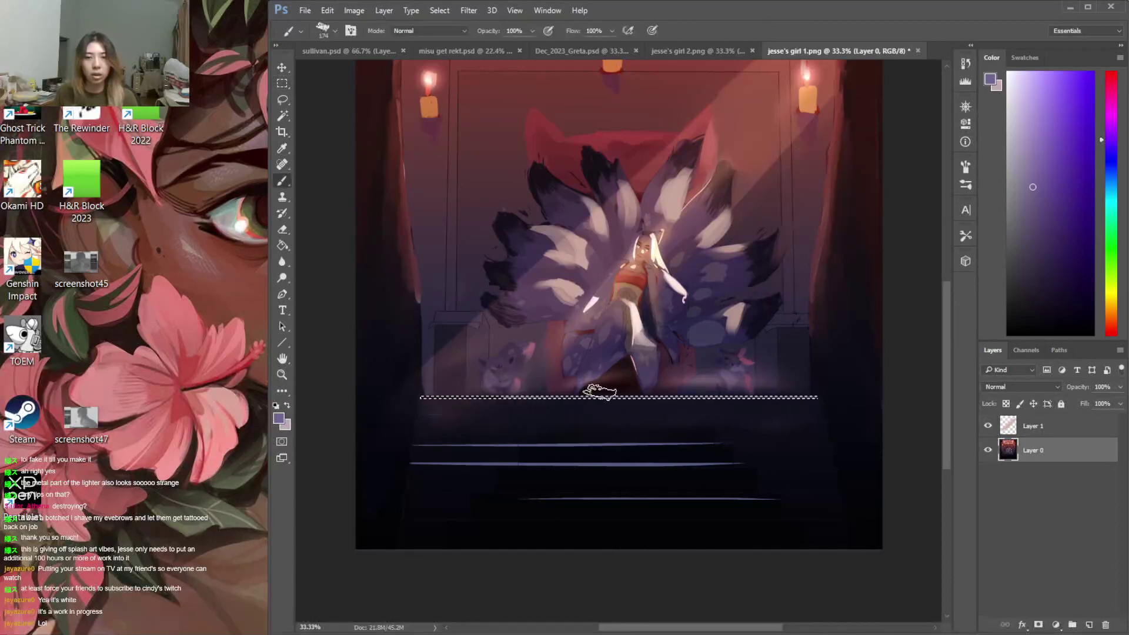
{"action": "key", "text": "ctrl+d"}
Add a new layer above Layer 0, select the band above the platform edge and choose a large soft round brush
{"action": "left_click", "coordinate": [1089, 623]}
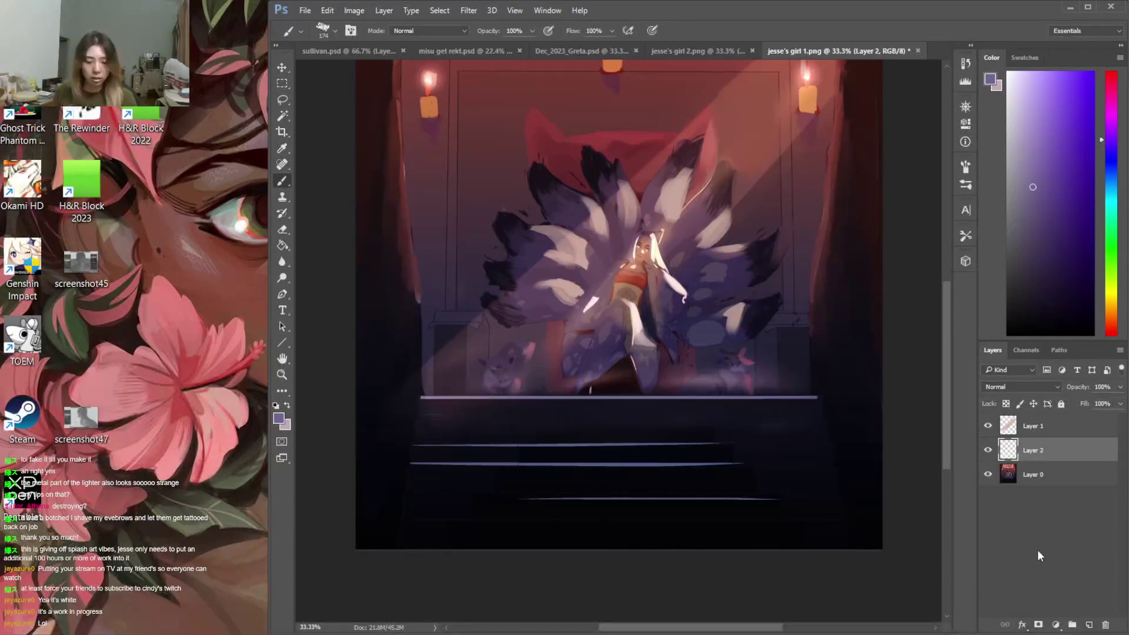
{"action": "key", "text": "m"}
{"action": "mouse_move", "coordinate": [814, 398]}
{"action": "left_mouse_down"}
{"action": "mouse_move", "coordinate": [601, 373]}
{"action": "mouse_move", "coordinate": [413, 328]}
{"action": "left_mouse_up"}
{"action": "key", "text": "b"}
{"action": "right_click", "coordinate": [619, 330]}
{"action": "left_click", "coordinate": [746, 358]}
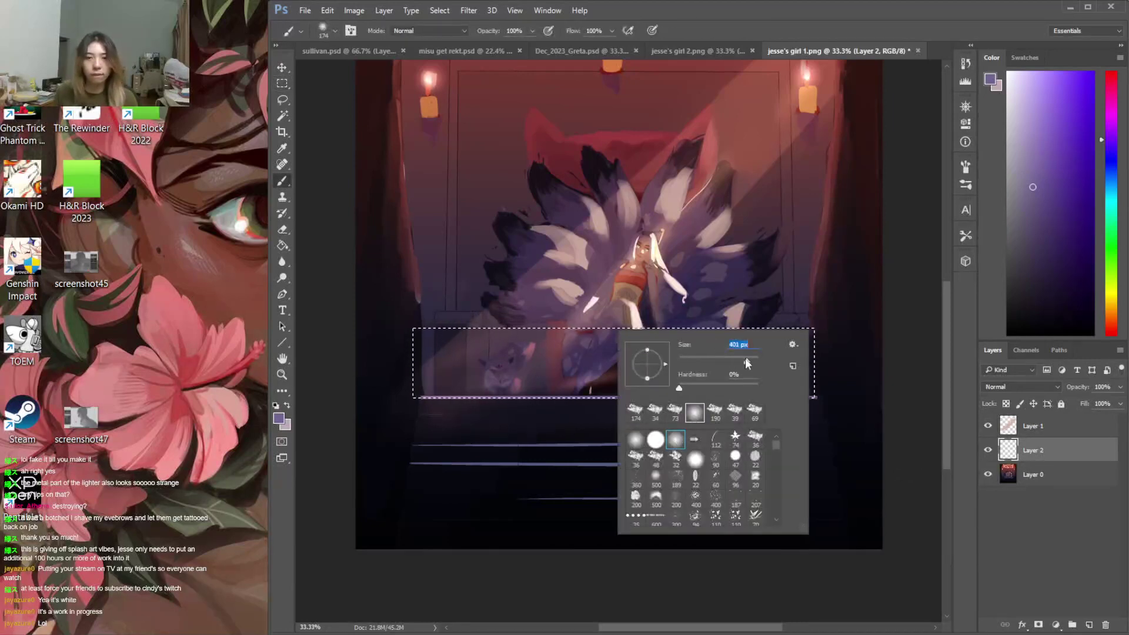
Brush a pale peach glow along the platform edge on Layer 1, within the selection, using a 417 px soft brush
{"action": "left_click", "coordinate": [1059, 434]}
{"action": "left_click", "coordinate": [1016, 104]}
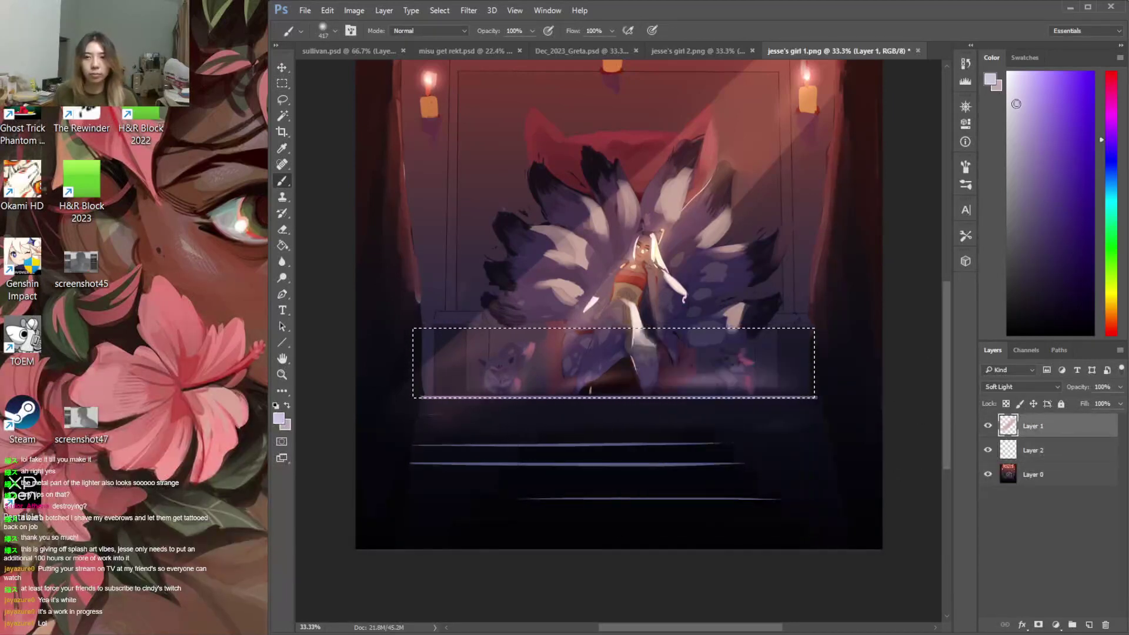
{"action": "left_click", "coordinate": [1109, 327]}
{"action": "left_click", "coordinate": [1018, 101]}
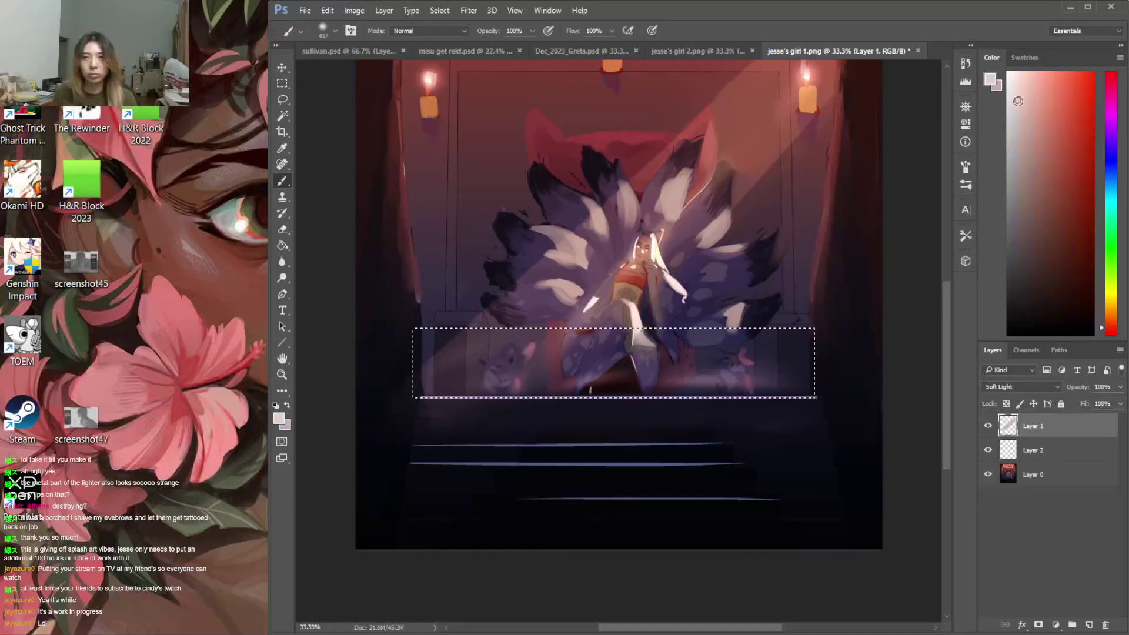
{"action": "left_click", "coordinate": [1112, 320]}
{"action": "mouse_move", "coordinate": [559, 409]}
{"action": "left_mouse_down"}
{"action": "mouse_move", "coordinate": [531, 405]}
{"action": "mouse_move", "coordinate": [564, 419]}
{"action": "mouse_move", "coordinate": [542, 424]}
{"action": "mouse_move", "coordinate": [616, 418]}
{"action": "left_mouse_up"}
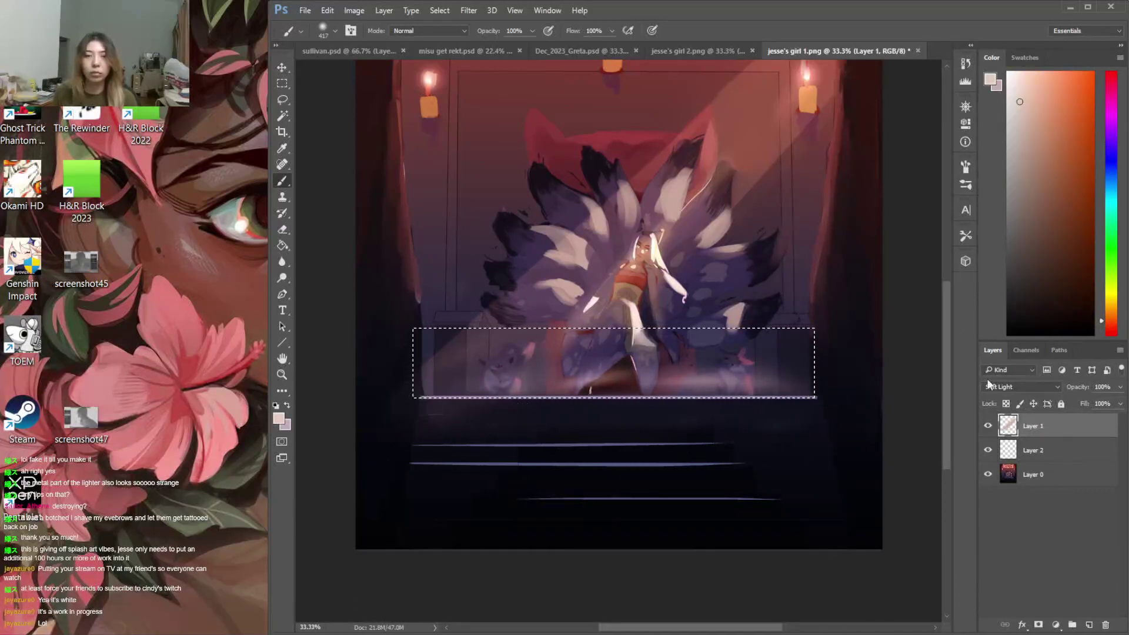
Set Layer 2 to Hard Light, brush a pale pinkish glow along the bottom of the selected band, and deselect
{"action": "left_click", "coordinate": [1062, 450]}
{"action": "left_click", "coordinate": [1035, 387]}
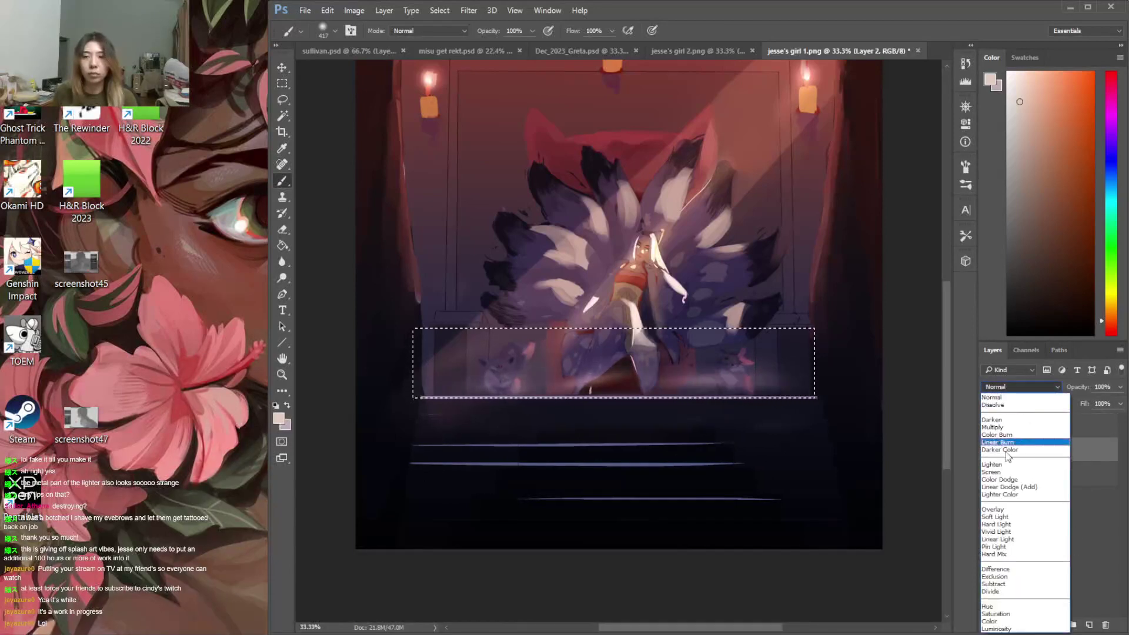
{"action": "left_click", "coordinate": [995, 524]}
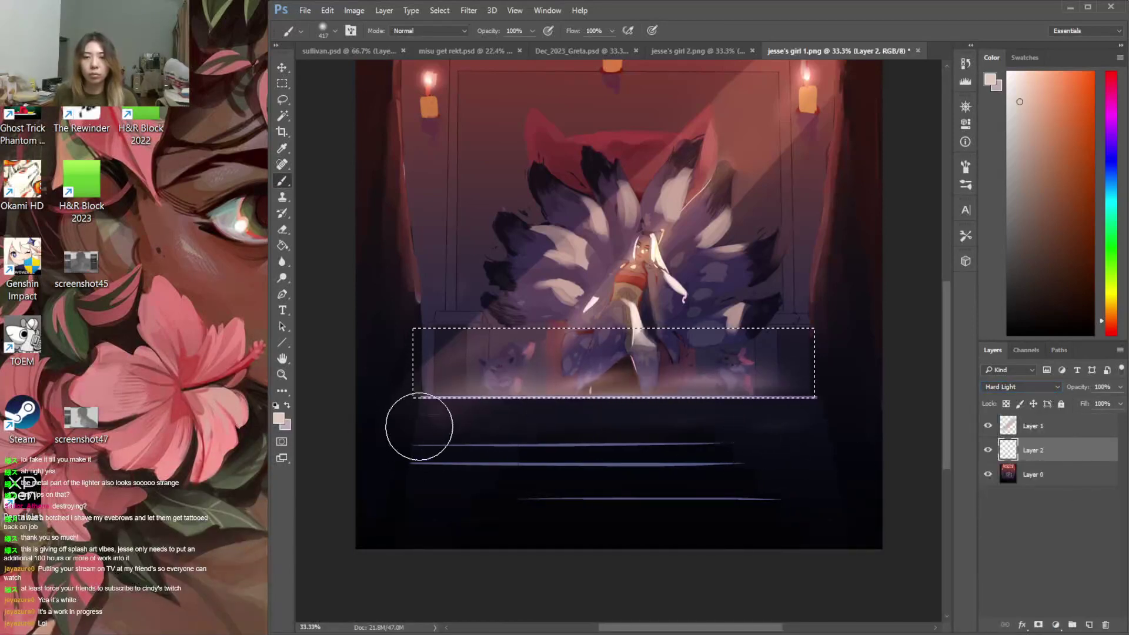
{"action": "left_click", "coordinate": [1110, 327]}
{"action": "left_click_drag", "start_coordinate": [446, 428], "coordinate": [735, 438]}
{"action": "left_click_drag", "start_coordinate": [516, 429], "coordinate": [736, 440]}
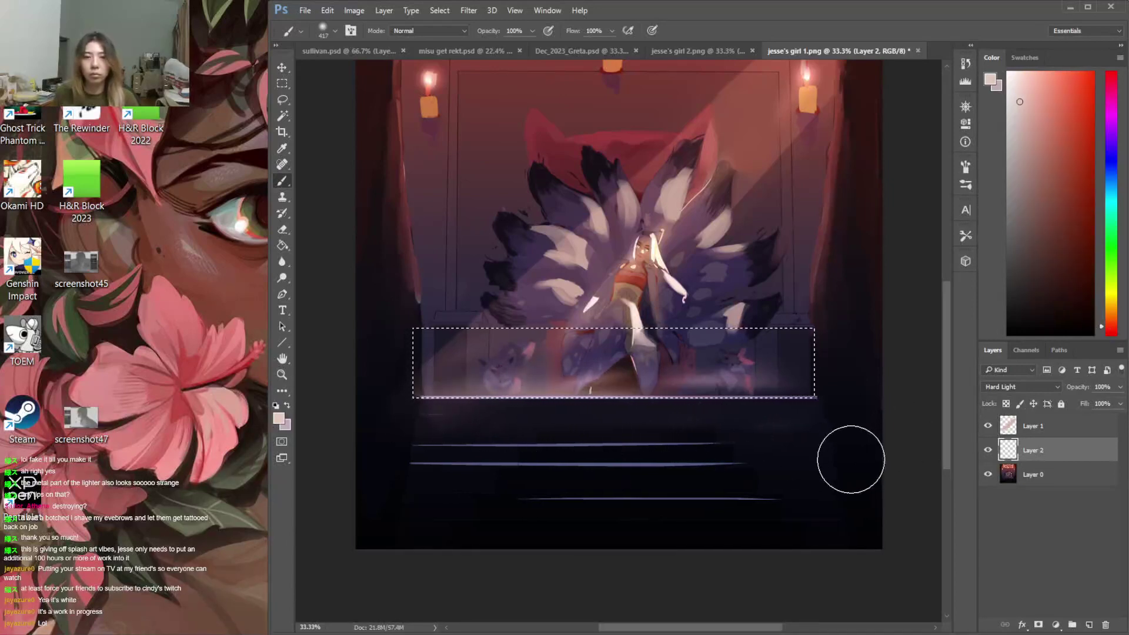
{"action": "key", "text": "ctrl+d"}
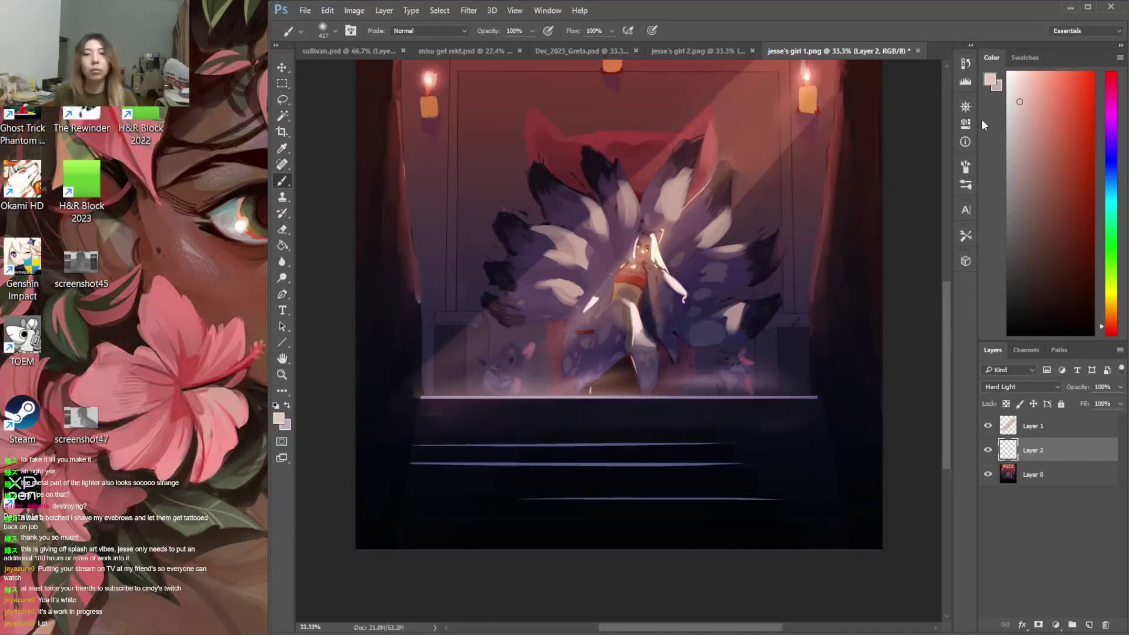
Show the Navigator preview and brush soft pale mist over the left curtain and platform corner, undoing the trial stroke on the right
{"action": "left_click", "coordinate": [967, 108]}
{"action": "left_click", "coordinate": [966, 107]}
{"action": "left_click", "coordinate": [966, 106]}
{"action": "mouse_move", "coordinate": [405, 283]}
{"action": "left_mouse_down"}
{"action": "mouse_move", "coordinate": [472, 381]}
{"action": "mouse_move", "coordinate": [492, 355]}
{"action": "mouse_move", "coordinate": [453, 273]}
{"action": "mouse_move", "coordinate": [411, 242]}
{"action": "mouse_move", "coordinate": [419, 356]}
{"action": "mouse_move", "coordinate": [493, 400]}
{"action": "left_mouse_up"}
{"action": "left_click_drag", "start_coordinate": [806, 393], "coordinate": [779, 443]}
{"action": "key", "text": "ctrl+z"}
Brush textured mist over the right platform corner on Layer 2, undoing the trial stroke, and break up its lower edge with a 190 px textured eraser
{"action": "right_click", "coordinate": [793, 411]}
{"action": "left_click", "coordinate": [937, 558]}
{"action": "key", "text": "Return"}
{"action": "mouse_move", "coordinate": [893, 376]}
{"action": "left_mouse_down"}
{"action": "mouse_move", "coordinate": [907, 405]}
{"action": "mouse_move", "coordinate": [772, 464]}
{"action": "left_mouse_up"}
{"action": "key", "text": "ctrl+z"}
{"action": "key", "text": "e"}
{"action": "mouse_move", "coordinate": [761, 414]}
{"action": "left_mouse_down"}
{"action": "mouse_move", "coordinate": [782, 434]}
{"action": "mouse_move", "coordinate": [775, 481]}
{"action": "mouse_move", "coordinate": [781, 467]}
{"action": "mouse_move", "coordinate": [724, 512]}
{"action": "mouse_move", "coordinate": [726, 405]}
{"action": "mouse_move", "coordinate": [761, 491]}
{"action": "mouse_move", "coordinate": [772, 464]}
{"action": "mouse_move", "coordinate": [820, 507]}
{"action": "left_mouse_up"}
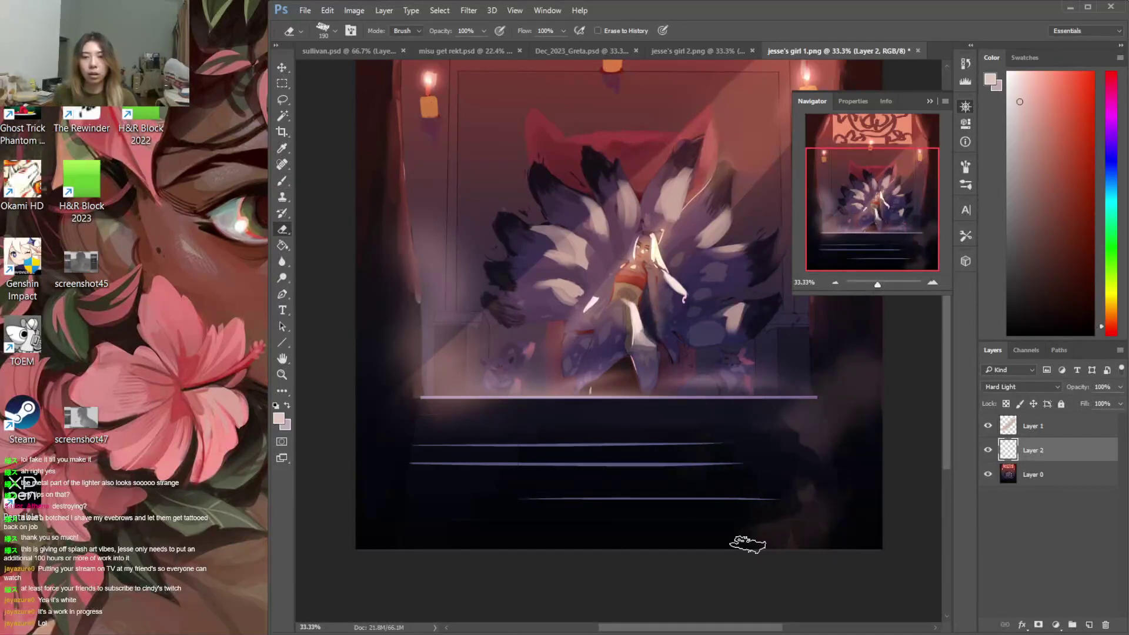
{"action": "key", "text": "b"}
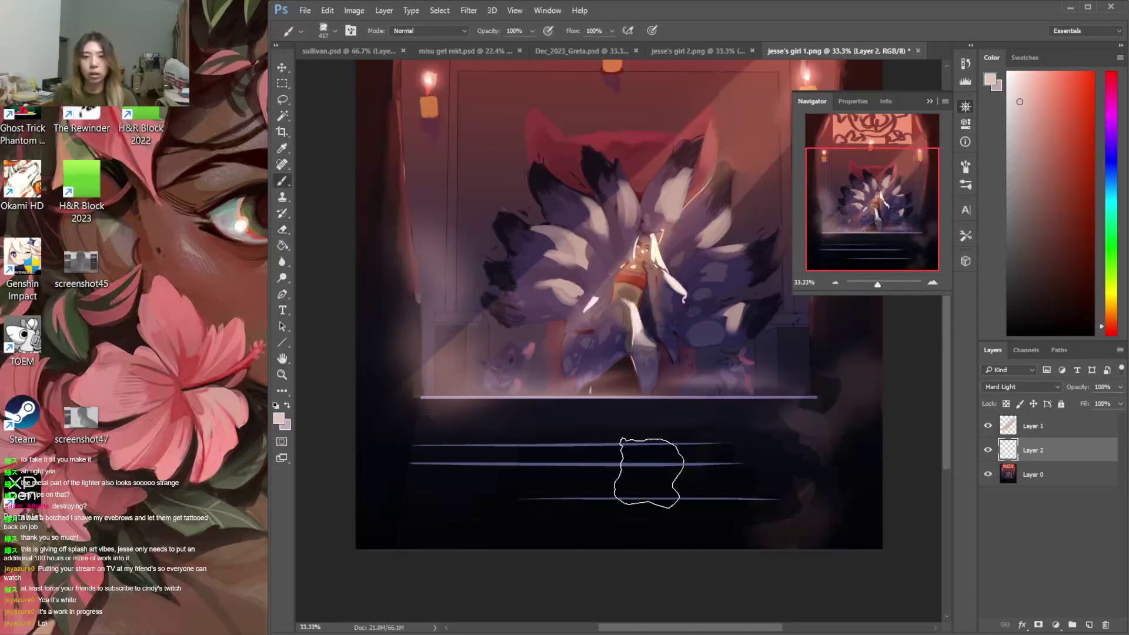
Brush a pale highlight along the long middle stair edge within a thin selection using a 417 px soft brush, then deselect and erase the excess
{"action": "key", "text": "m"}
{"action": "mouse_move", "coordinate": [760, 470]}
{"action": "left_mouse_down"}
{"action": "mouse_move", "coordinate": [555, 450]}
{"action": "mouse_move", "coordinate": [438, 455]}
{"action": "mouse_move", "coordinate": [647, 465]}
{"action": "mouse_move", "coordinate": [452, 443]}
{"action": "mouse_move", "coordinate": [424, 459]}
{"action": "mouse_move", "coordinate": [579, 464]}
{"action": "left_mouse_up"}
{"action": "key", "text": "b"}
{"action": "right_click", "coordinate": [599, 435]}
{"action": "left_click", "coordinate": [660, 515]}
{"action": "key", "text": "ctrl+d"}
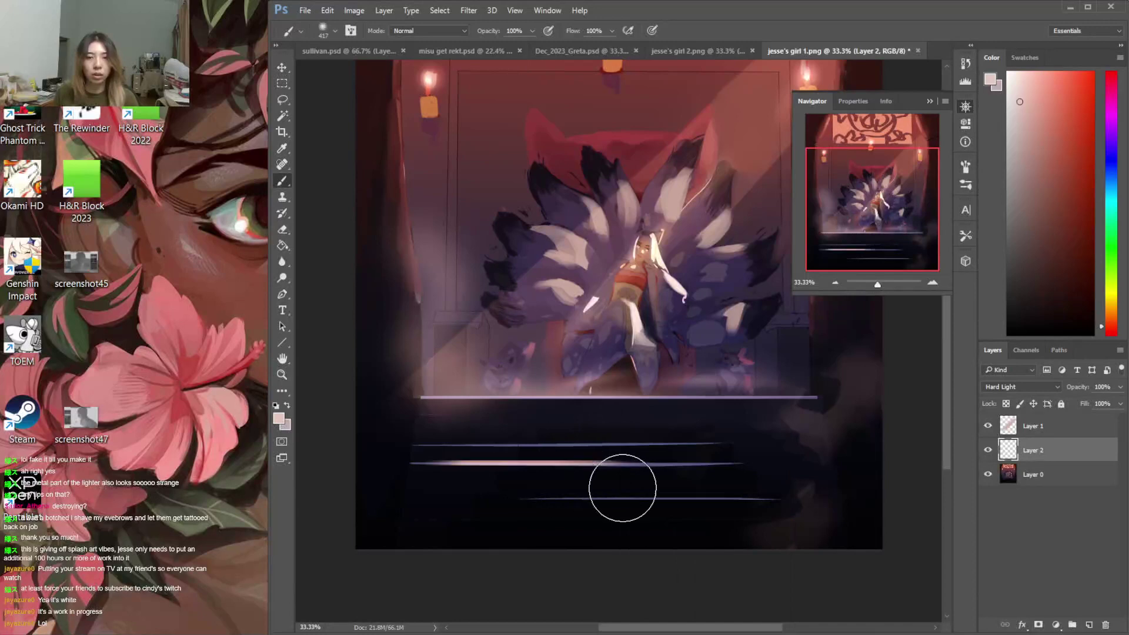
{"action": "key", "text": "e"}
{"action": "left_click_drag", "start_coordinate": [669, 464], "coordinate": [554, 460]}
{"action": "left_click_drag", "start_coordinate": [434, 454], "coordinate": [618, 444]}
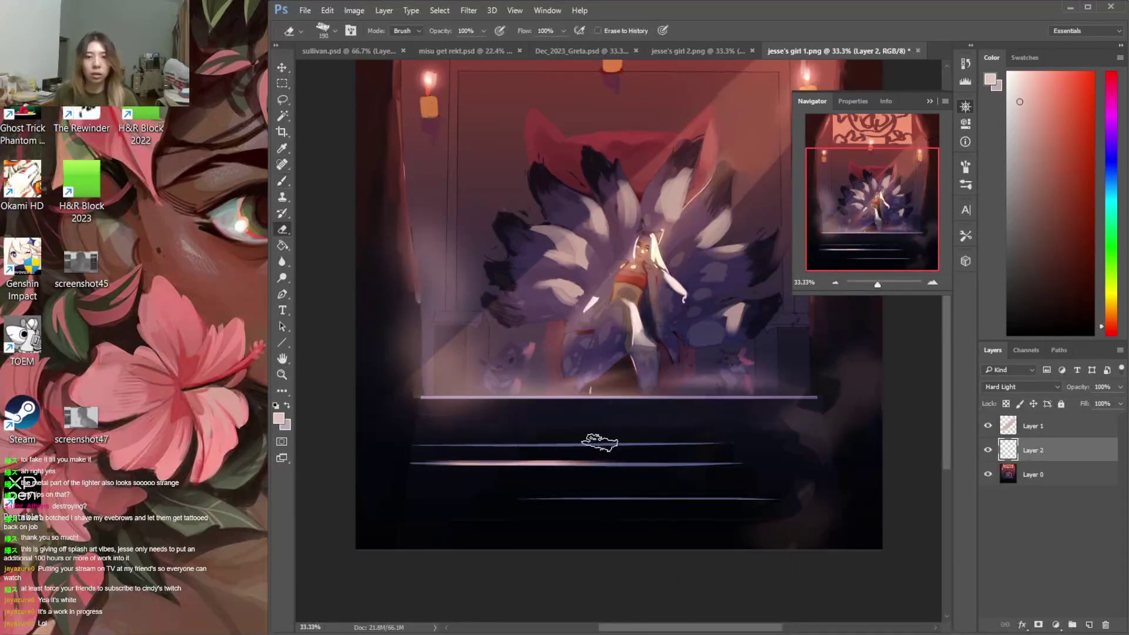
Add soft pale highlights within thin rectangular selections along the upper stair edge and a new edge just below the platform, then deselect
{"action": "key", "text": "m"}
{"action": "left_click_drag", "start_coordinate": [410, 444], "coordinate": [609, 447]}
{"action": "key", "text": "b"}
{"action": "mouse_move", "coordinate": [553, 432]}
{"action": "left_mouse_down"}
{"action": "mouse_move", "coordinate": [520, 472]}
{"action": "mouse_move", "coordinate": [555, 378]}
{"action": "left_mouse_up"}
{"action": "key", "text": "ctrl+d"}
{"action": "key", "text": "m"}
{"action": "left_click_drag", "start_coordinate": [415, 416], "coordinate": [682, 421]}
{"action": "key", "text": "b"}
{"action": "mouse_move", "coordinate": [566, 421]}
{"action": "left_mouse_down"}
{"action": "mouse_move", "coordinate": [549, 406]}
{"action": "mouse_move", "coordinate": [503, 421]}
{"action": "left_mouse_up"}
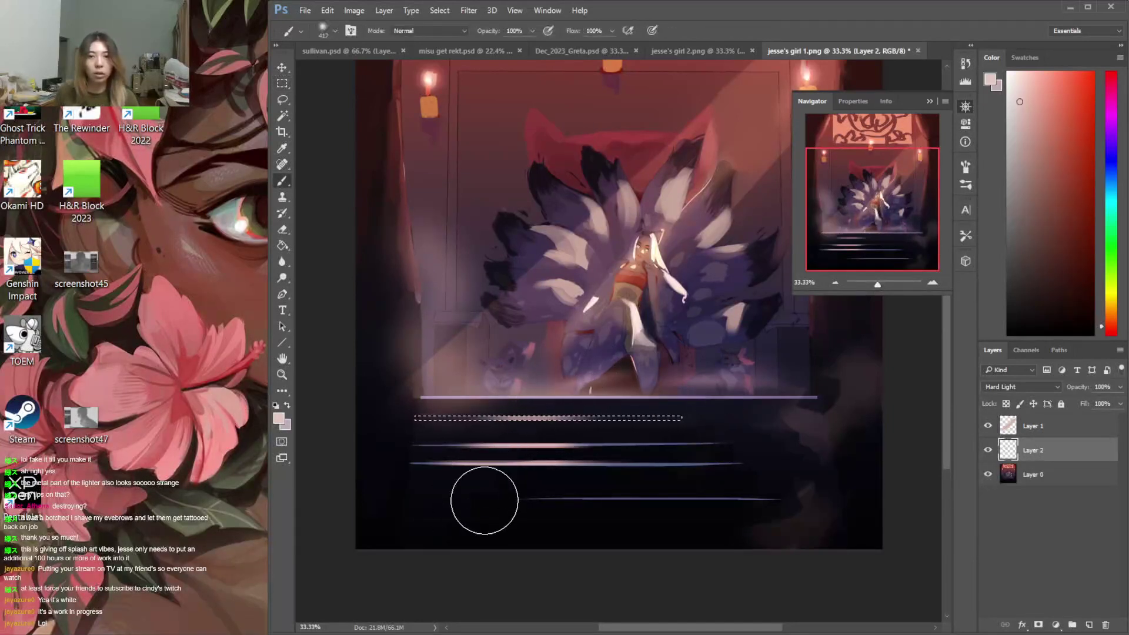
{"action": "key", "text": "ctrl+d"}
Select a thin band along the lowest stair edge, brush a soft pale highlight into it, and deselect
{"action": "key", "text": "m"}
{"action": "left_click_drag", "start_coordinate": [480, 499], "coordinate": [667, 494]}
{"action": "key", "text": "b"}
{"action": "left_click_drag", "start_coordinate": [610, 471], "coordinate": [623, 461]}
{"action": "key", "text": "ctrl+d"}
Brush a soft salmon-red glow around the candle flames with a 136 px soft brush, undoing the pale trial glow on the left candle
{"action": "left_click_drag", "start_coordinate": [947, 391], "coordinate": [948, 334]}
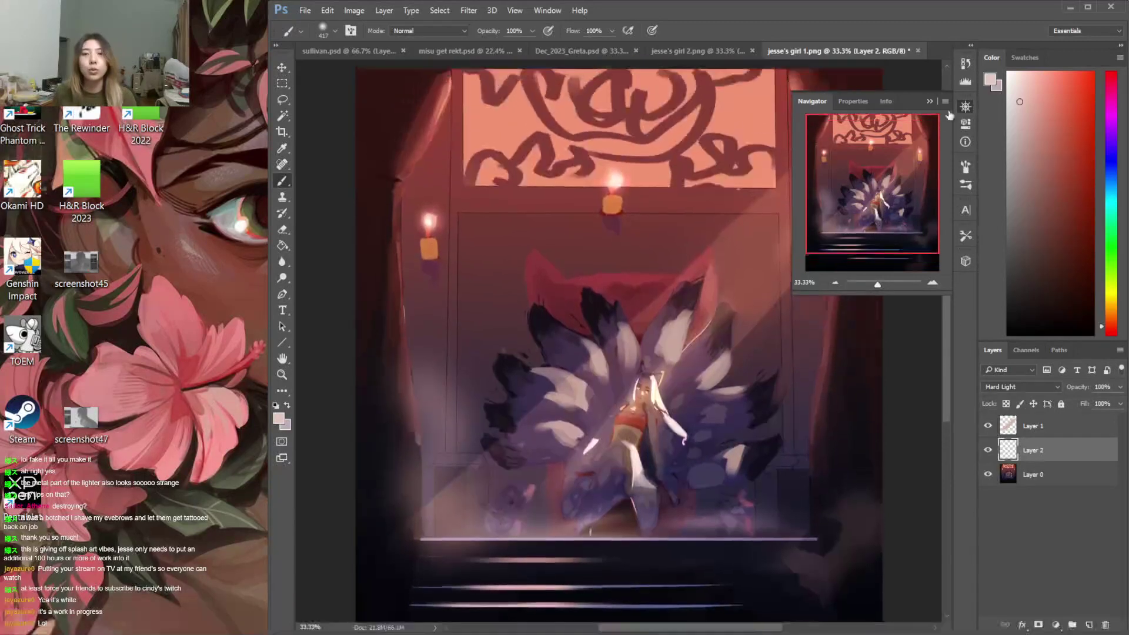
{"action": "right_click", "coordinate": [553, 223]}
{"action": "left_click_drag", "start_coordinate": [420, 227], "coordinate": [427, 225]}
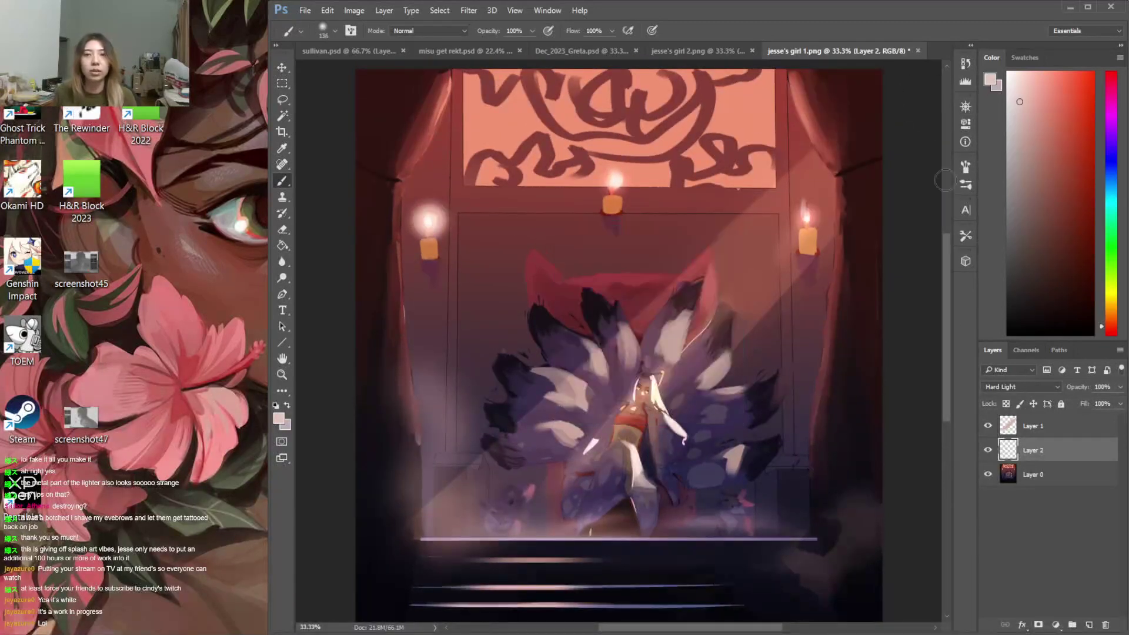
{"action": "left_click", "coordinate": [1048, 118]}
{"action": "key", "text": "ctrl+z"}
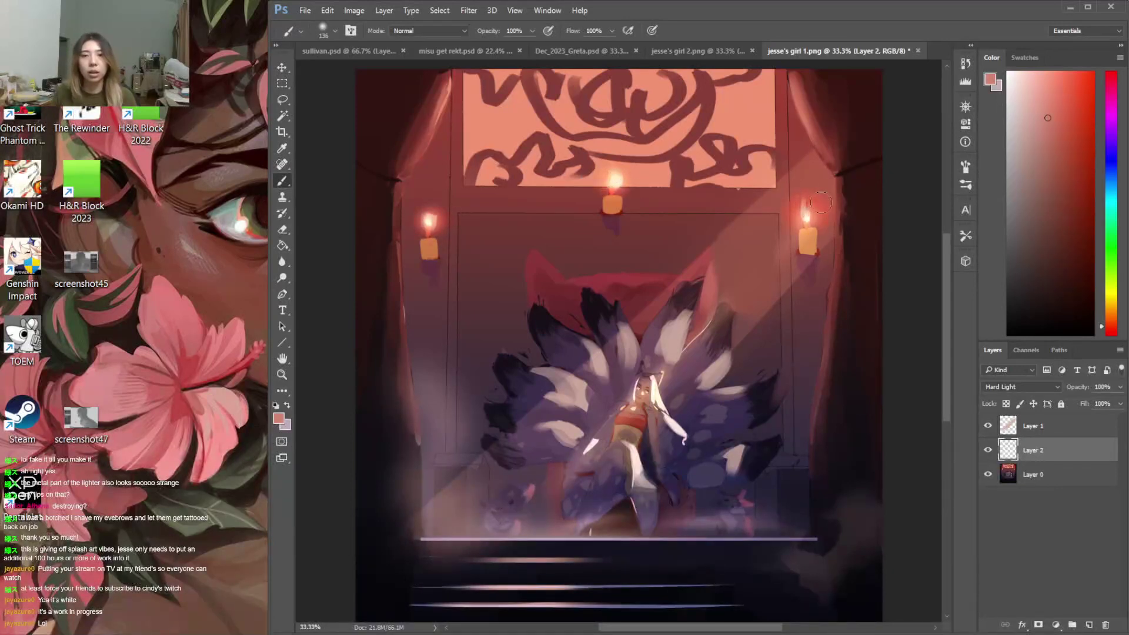
{"action": "scroll", "coordinate": [948, 337], "scroll_direction": "up", "scroll_amount": 2}
Darken the outer areas behind both curtains on Layer 0 with a sampled near-black colour and the 190 px textured brush
{"action": "left_click", "coordinate": [1043, 472]}
{"action": "left_click", "coordinate": [872, 149], "text": "alt"}
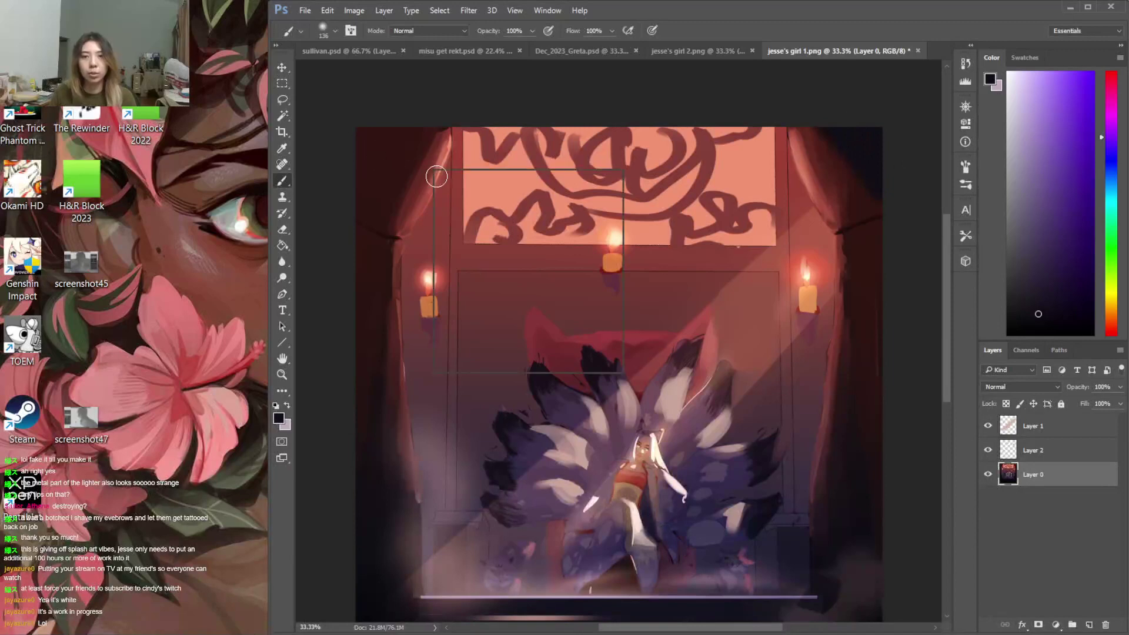
{"action": "right_click", "coordinate": [425, 175]}
{"action": "left_click", "coordinate": [483, 255]}
{"action": "left_click", "coordinate": [841, 127]}
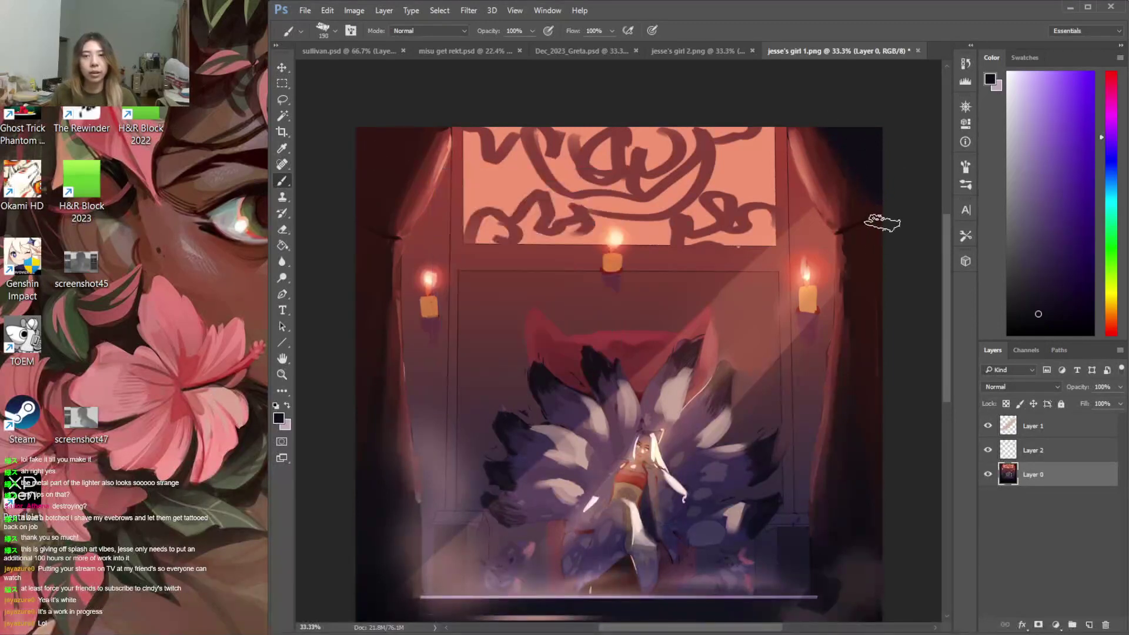
{"action": "mouse_move", "coordinate": [382, 165]}
{"action": "left_mouse_down"}
{"action": "mouse_move", "coordinate": [359, 162]}
{"action": "mouse_move", "coordinate": [414, 115]}
{"action": "mouse_move", "coordinate": [360, 219]}
{"action": "mouse_move", "coordinate": [331, 433]}
{"action": "mouse_move", "coordinate": [338, 474]}
{"action": "left_mouse_up"}
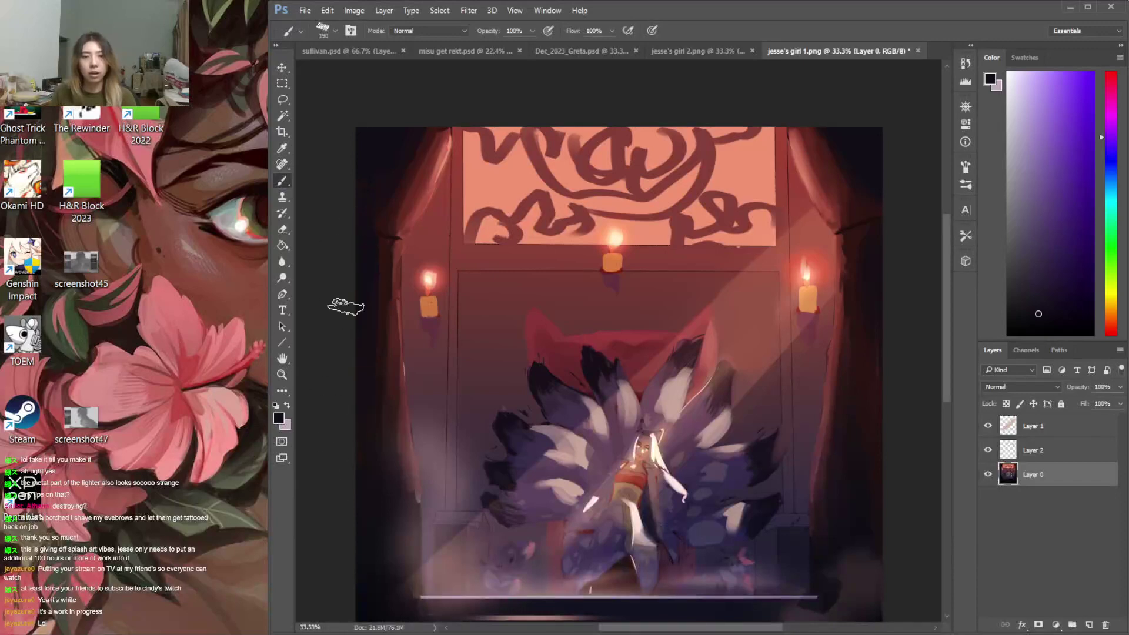
Repaint both curtains on Layer 0 in dark reddish brown using sampled colours, undoing the last unwanted stroke
{"action": "key", "text": "i"}
{"action": "left_click", "coordinate": [419, 204]}
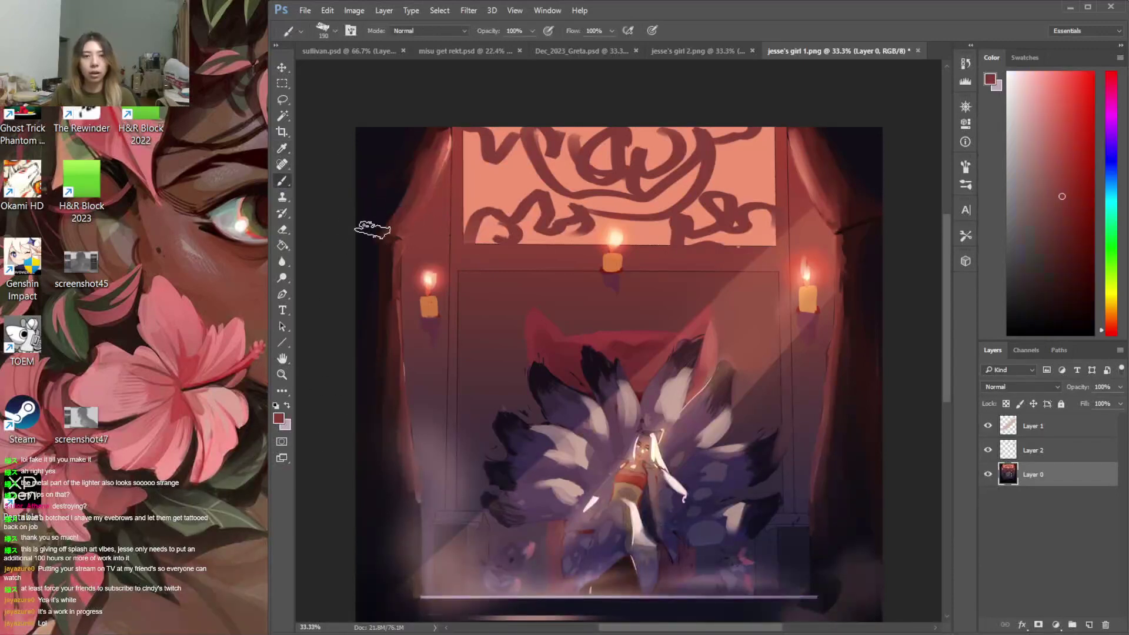
{"action": "left_click", "coordinate": [386, 228]}
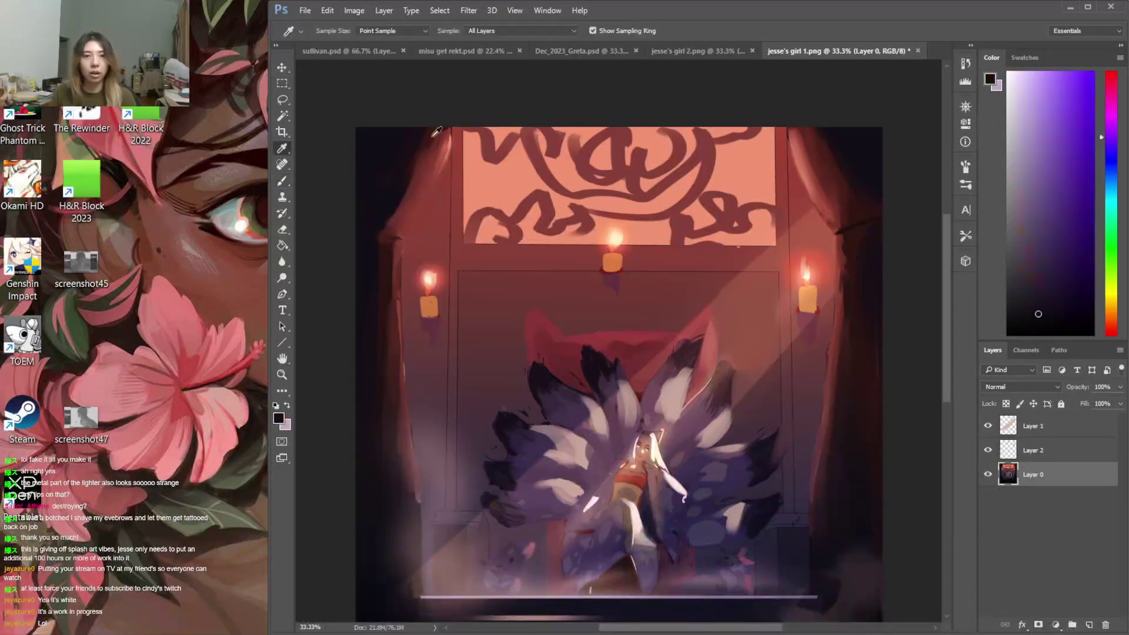
{"action": "key", "text": "b"}
{"action": "left_click_drag", "start_coordinate": [388, 227], "coordinate": [403, 537]}
{"action": "mouse_move", "coordinate": [794, 127]}
{"action": "left_mouse_down"}
{"action": "mouse_move", "coordinate": [869, 192]}
{"action": "mouse_move", "coordinate": [831, 410]}
{"action": "left_mouse_up"}
{"action": "key", "text": "ctrl+z"}
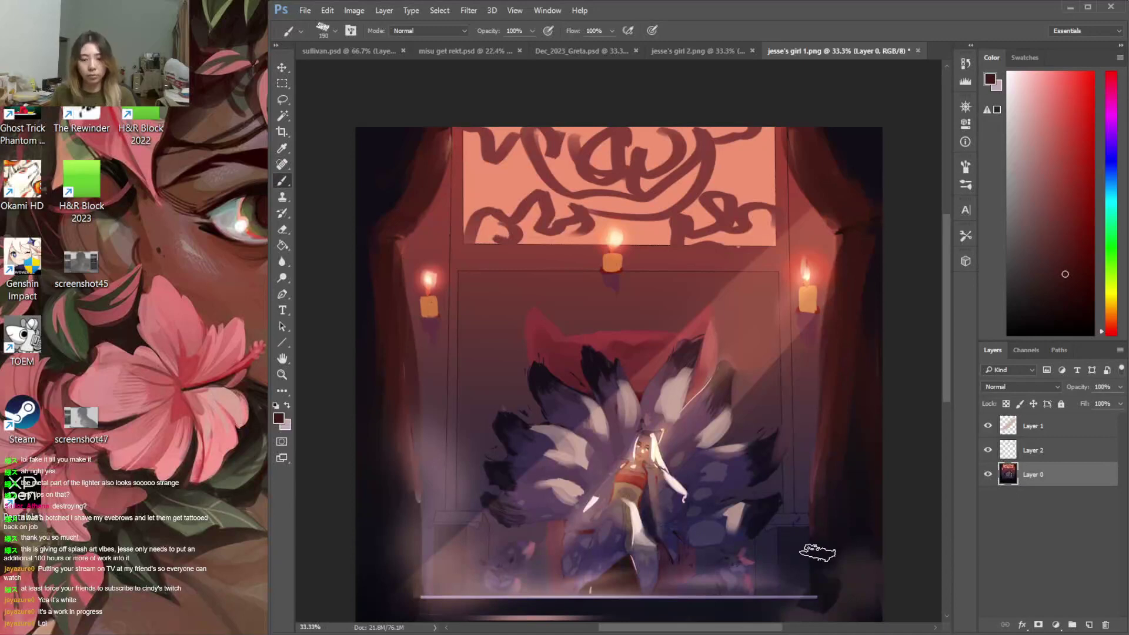
Fit both throne room illustrations to the window and compare the dark candlelit version with the bright one
{"action": "key", "text": "ctrl+0"}
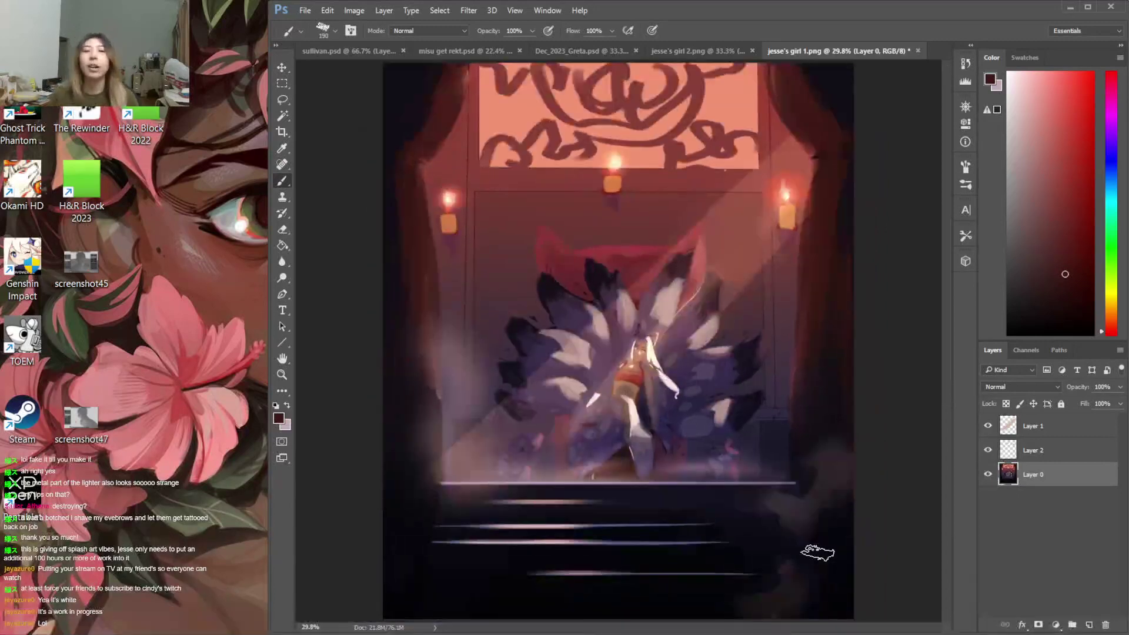
{"action": "left_click", "coordinate": [707, 49]}
{"action": "key", "text": "ctrl+0"}
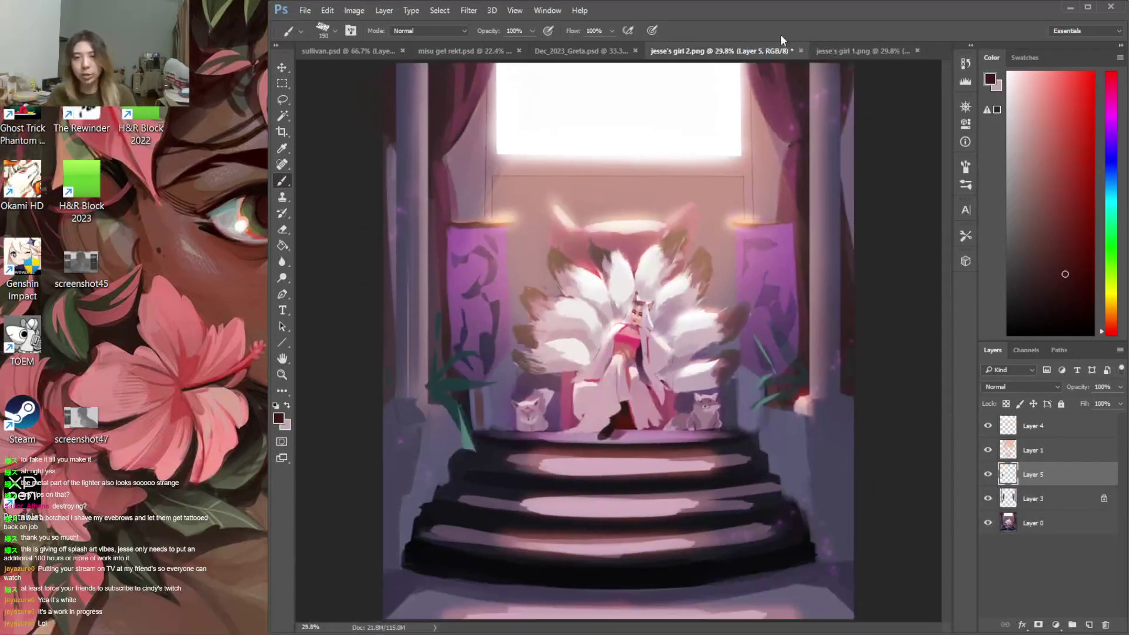
{"action": "left_click", "coordinate": [879, 49]}
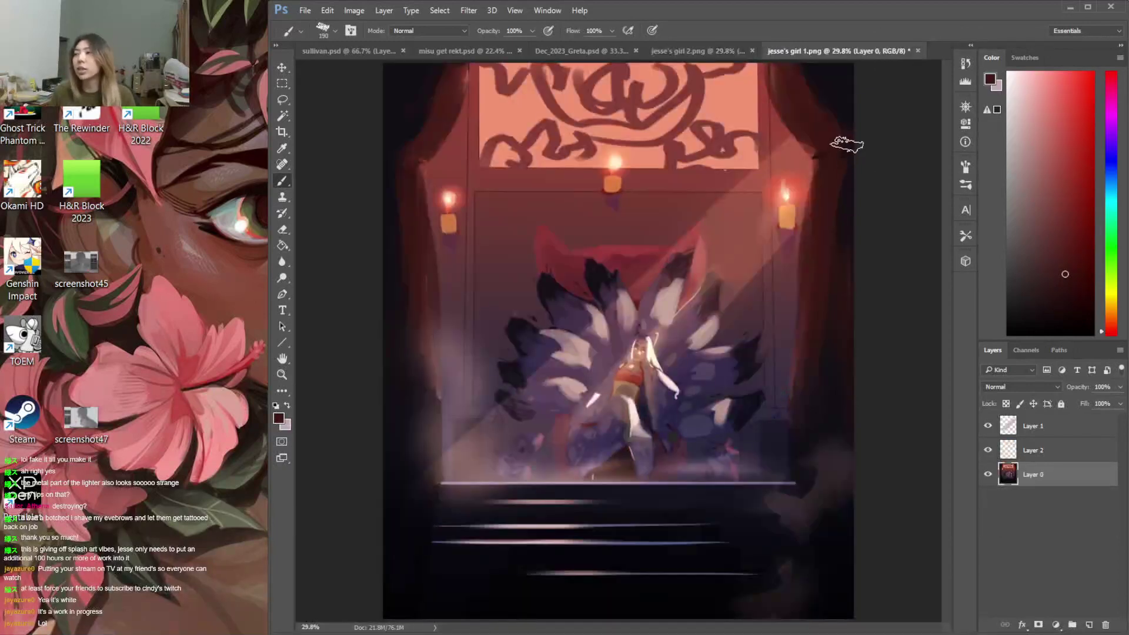